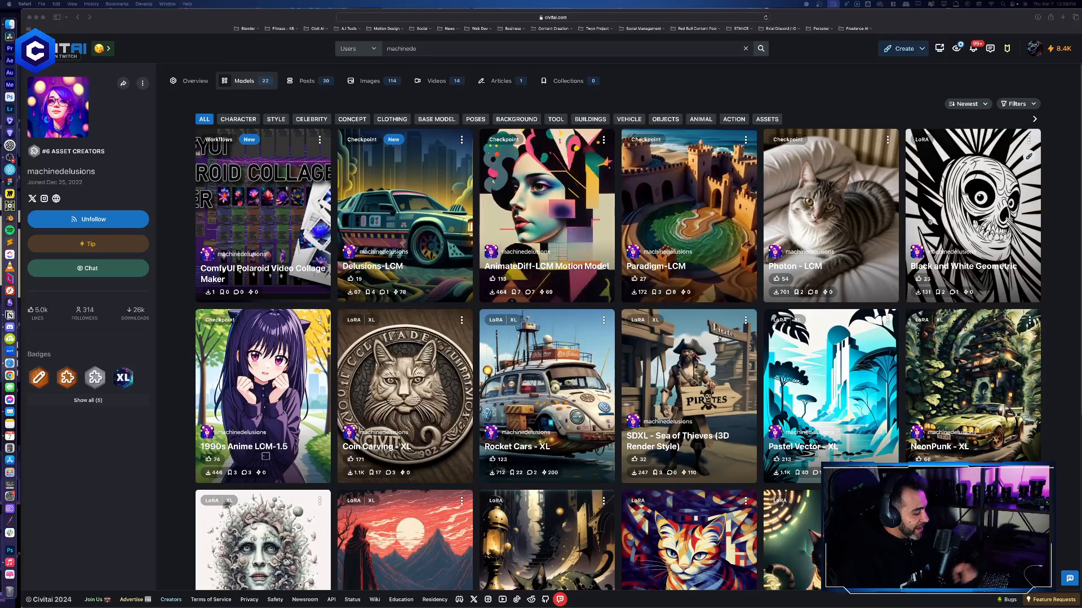
- Switch to the Discord call to view the shared stream, and return to the Civitai creator page
{"action": "key", "text": "ctrl+Up"}
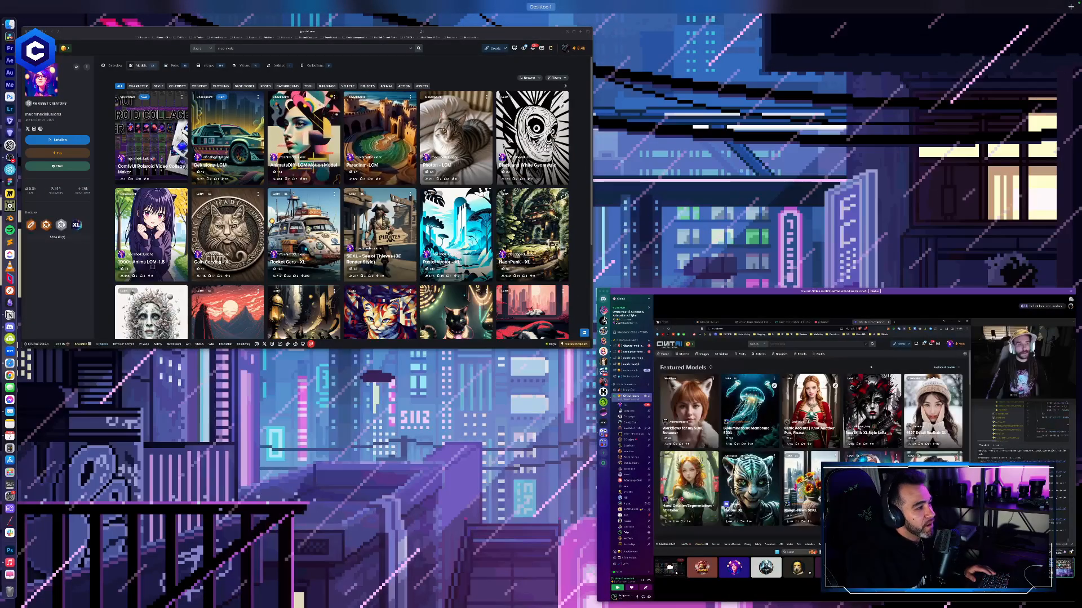
{"action": "left_click", "coordinate": [927, 414]}
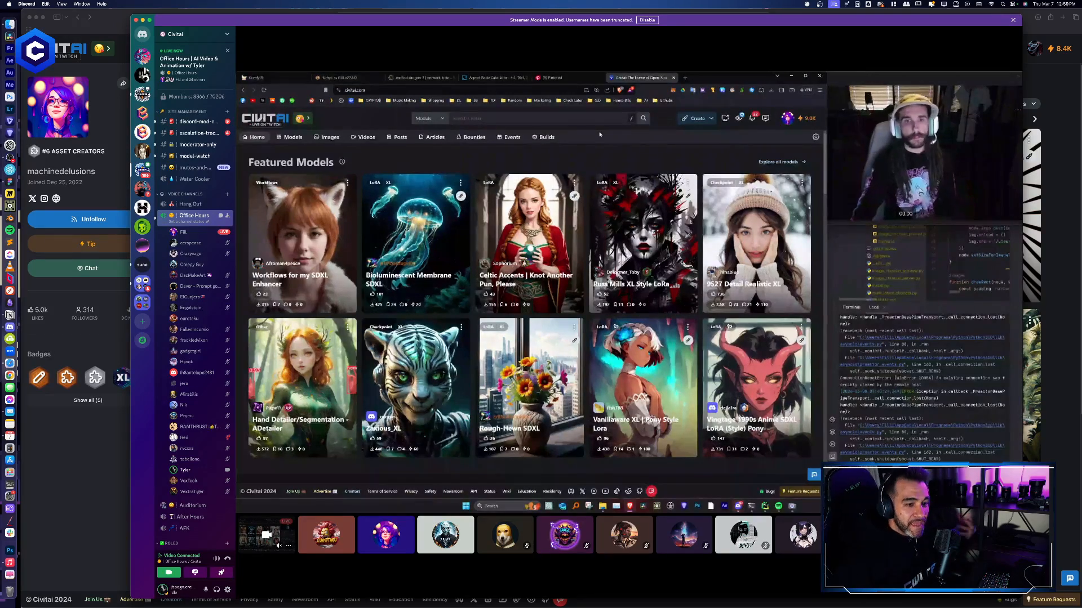
{"action": "mouse_move", "coordinate": [341, 88]}
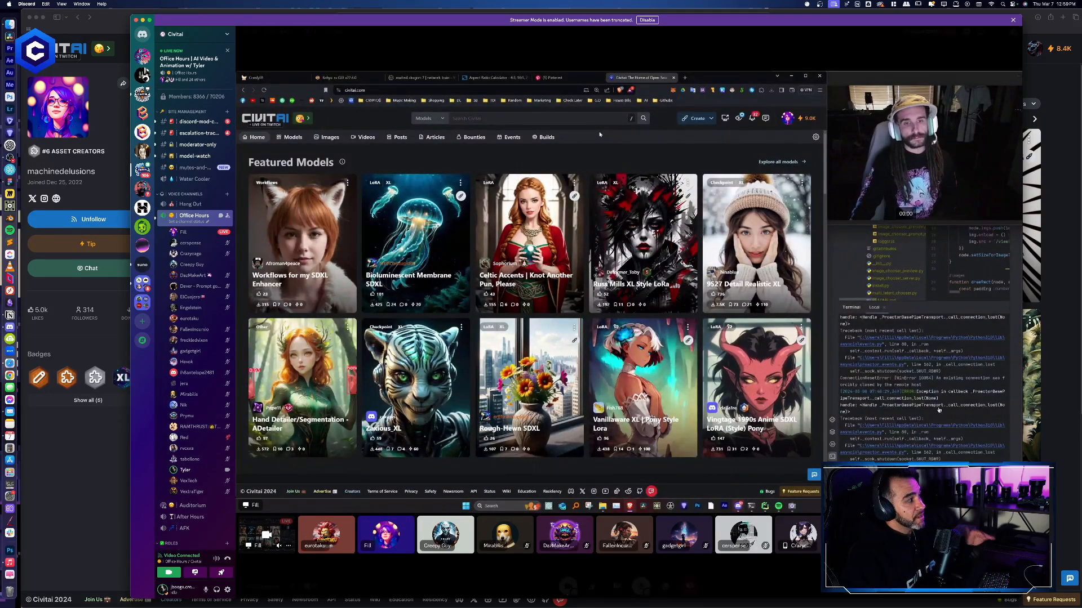
{"action": "left_click", "coordinate": [517, 11]}
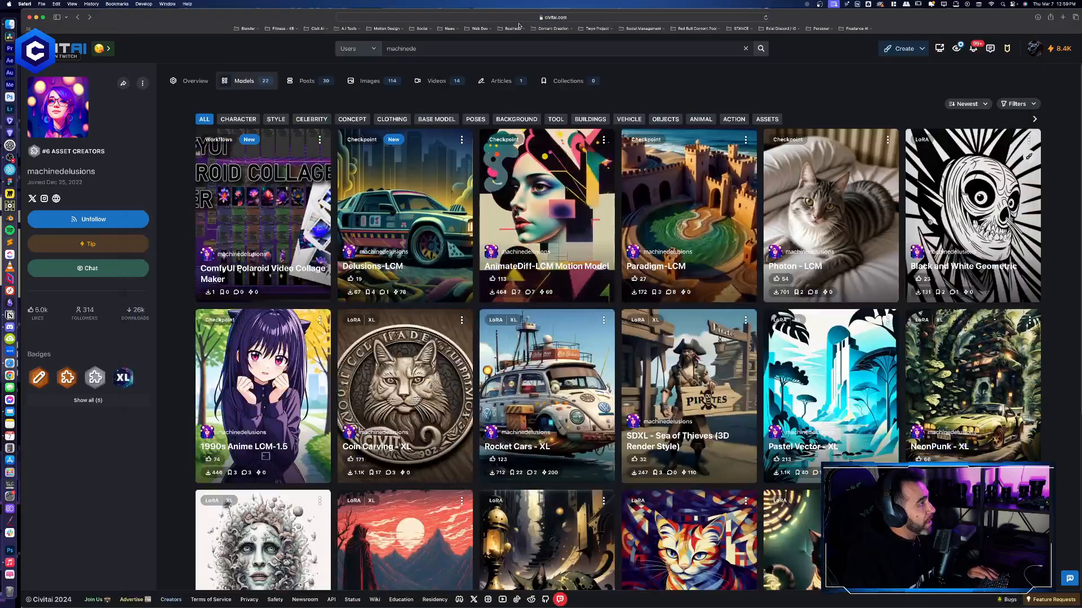
- Select the web address of the creator's models page and switch to Discord with the Office Hours chat open
{"action": "left_click", "coordinate": [519, 17]}
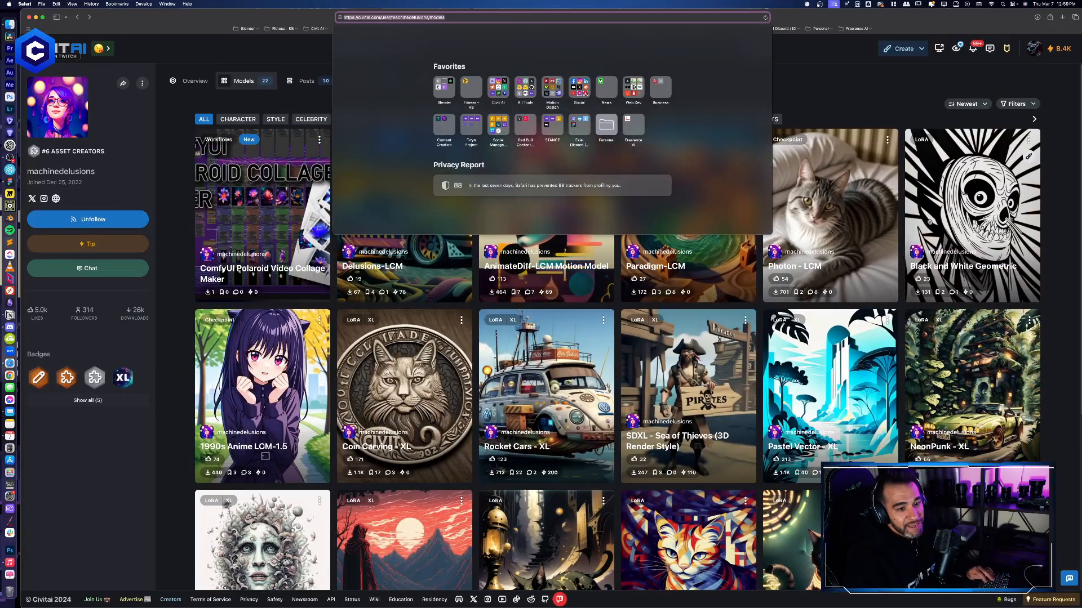
{"action": "key", "text": "super+Tab"}
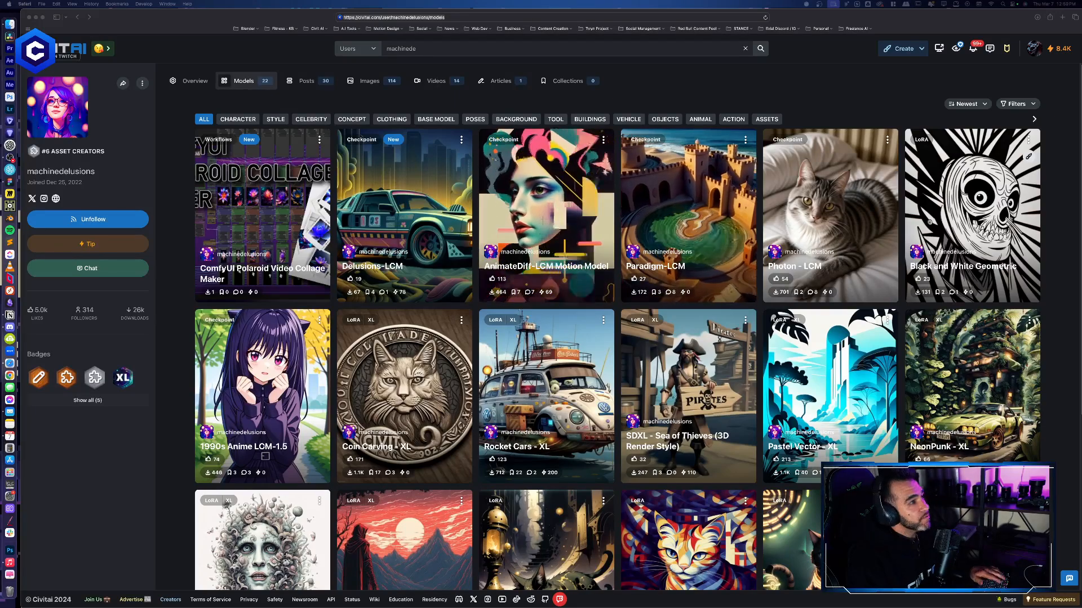
{"action": "key", "text": "ctrl+Up"}
{"action": "left_click", "coordinate": [952, 371]}
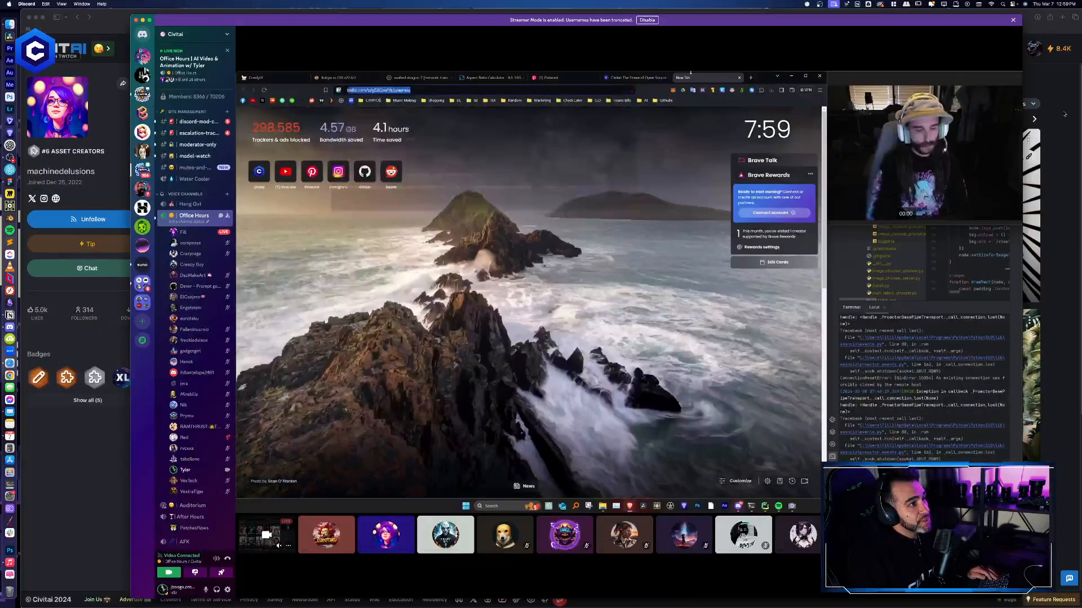
{"action": "left_click", "coordinate": [1013, 35]}
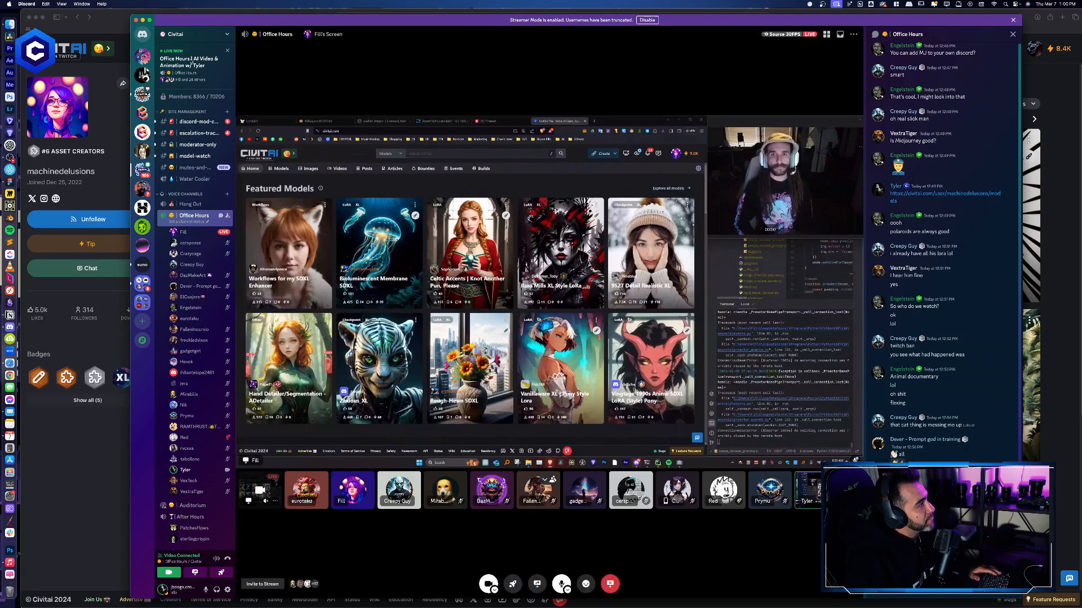
- Clear the browser window out of the way, close the Office Hours chat in Discord and raise the volume for the stream
{"action": "left_click", "coordinate": [35, 17]}
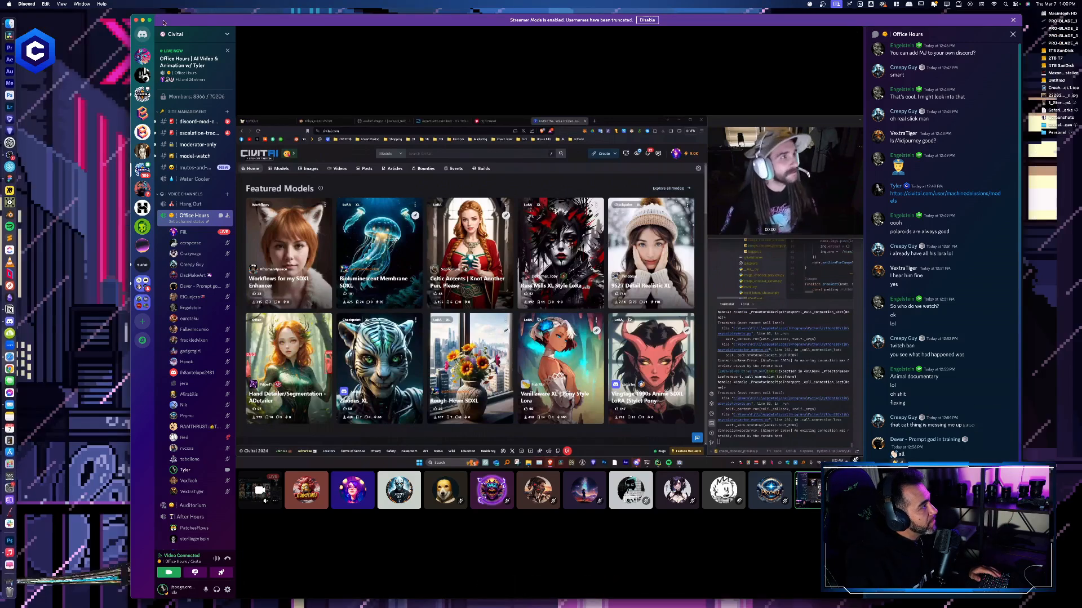
{"action": "left_click_drag", "start_coordinate": [143, 23], "coordinate": [134, 21]}
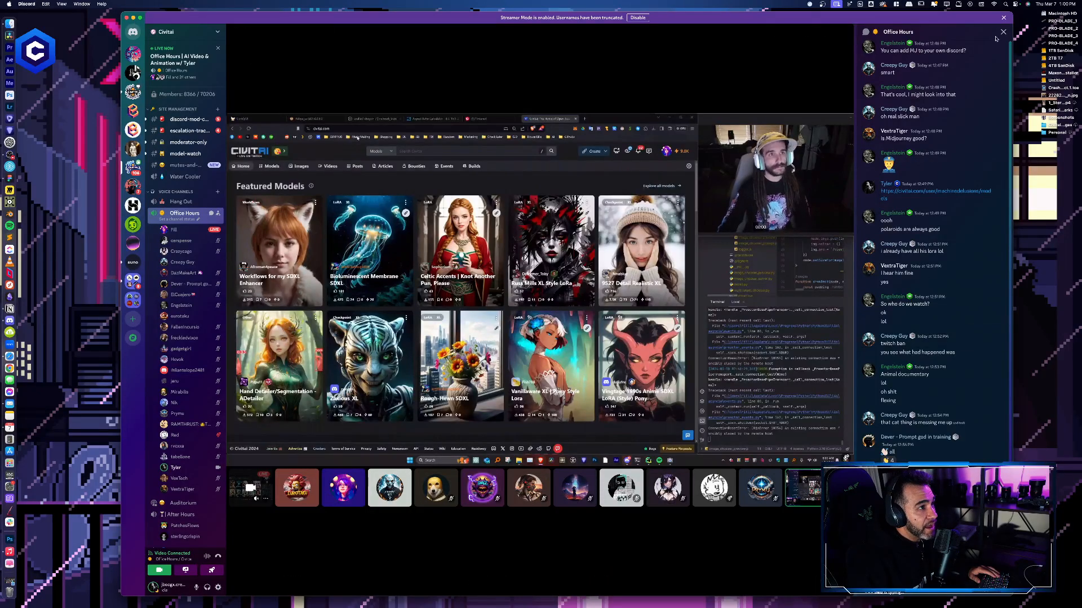
{"action": "left_click", "coordinate": [1002, 32]}
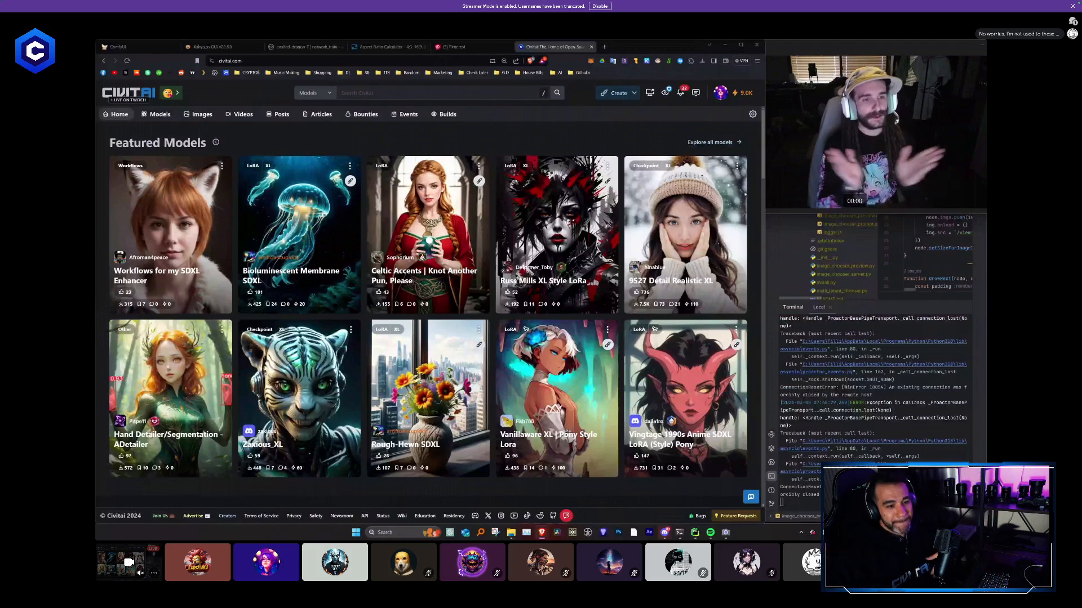
{"action": "key", "text": "XF86AudioRaiseVolume"}
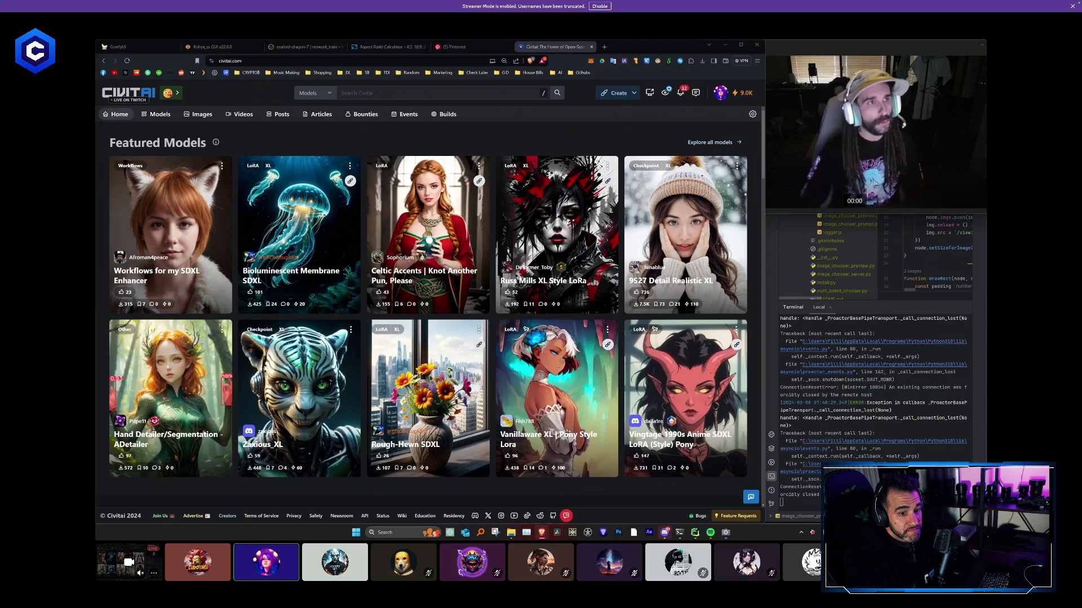
- Switch the shared browser from Civitai to the ComfyUI workflow and queue the prompt
{"action": "left_click", "coordinate": [158, 49]}
{"action": "mouse_move", "coordinate": [398, 364]}
{"action": "left_mouse_down"}
{"action": "mouse_move", "coordinate": [411, 373]}
{"action": "mouse_move", "coordinate": [393, 365]}
{"action": "left_mouse_up"}
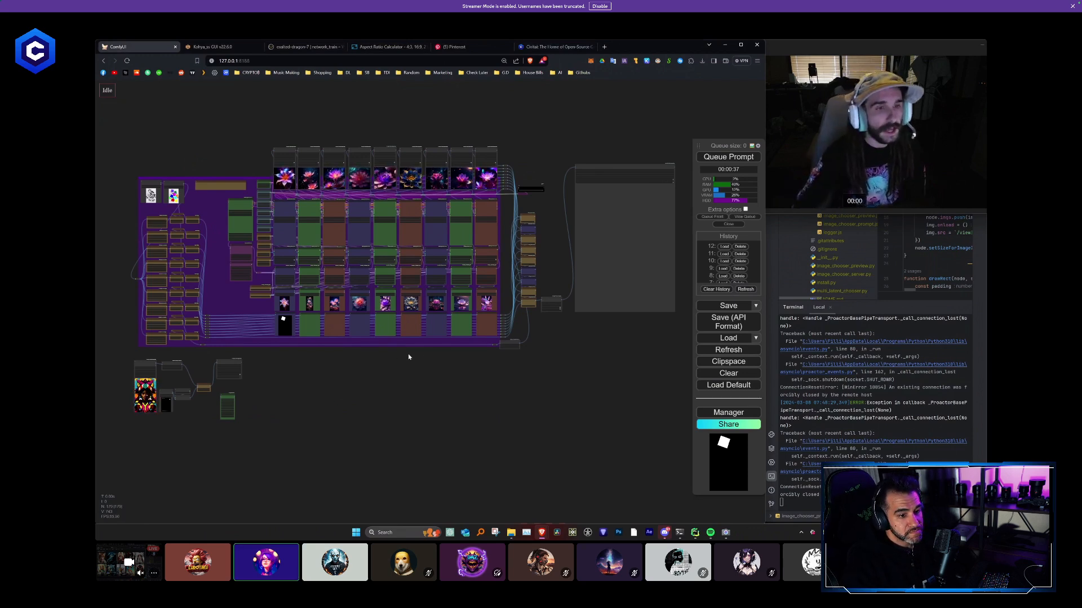
{"action": "scroll", "coordinate": [406, 382], "scroll_direction": "up", "scroll_amount": 3}
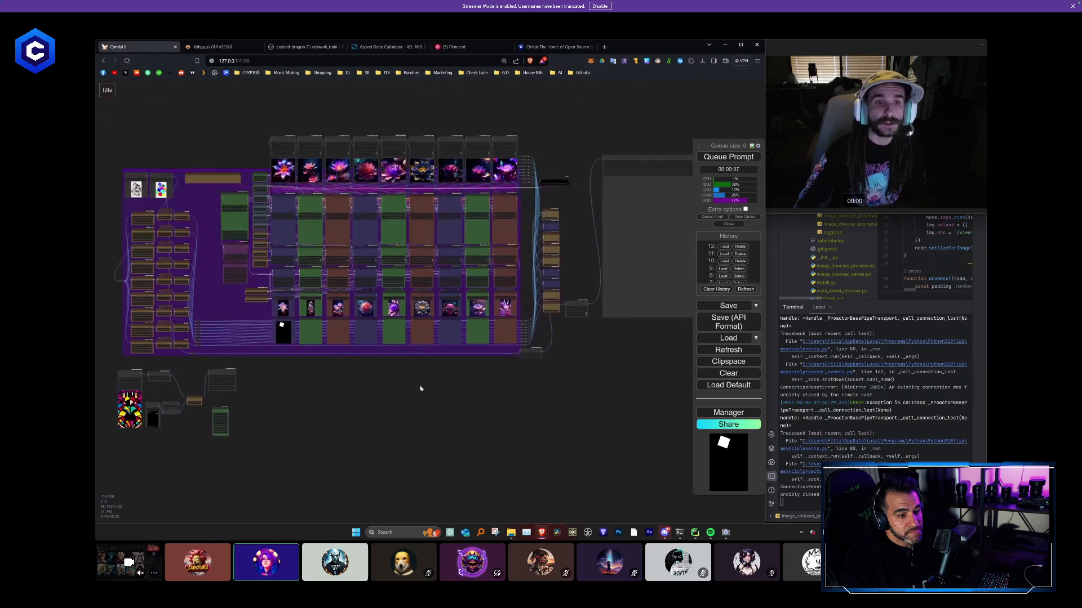
{"action": "left_click_drag", "start_coordinate": [124, 117], "coordinate": [129, 83]}
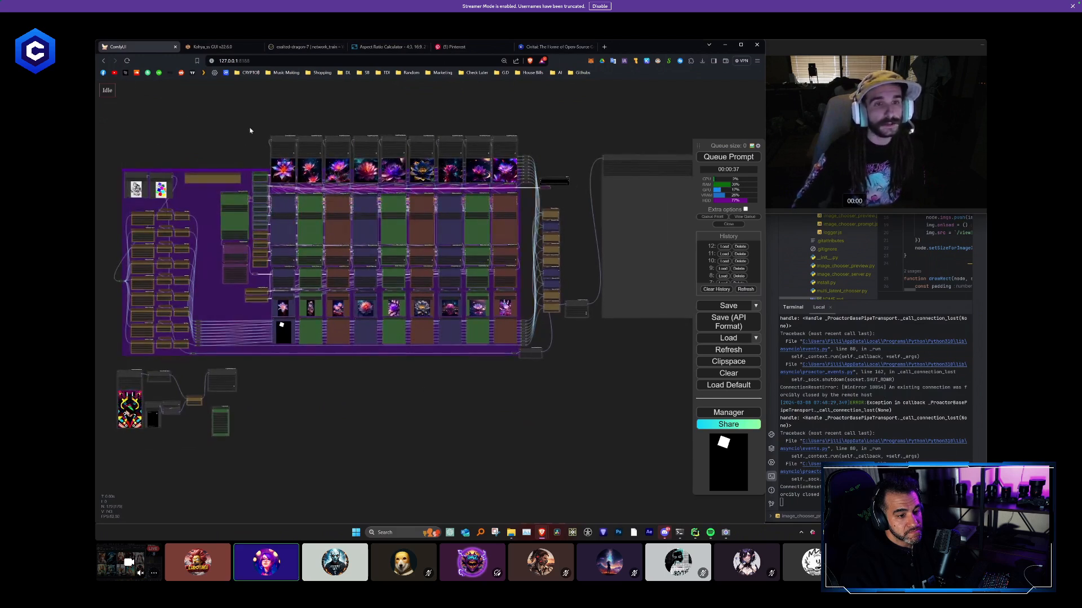
{"action": "left_click", "coordinate": [728, 157]}
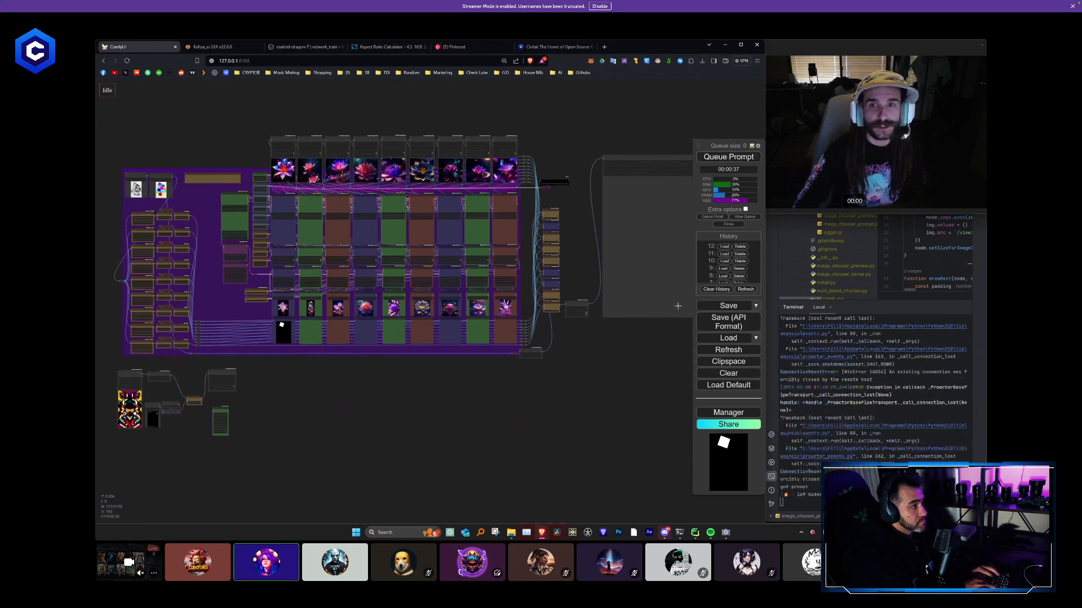
- Examine the flower previews in the sampler columns, and show the prompt queue to stop the running generation
{"action": "left_click_drag", "start_coordinate": [457, 377], "coordinate": [489, 392]}
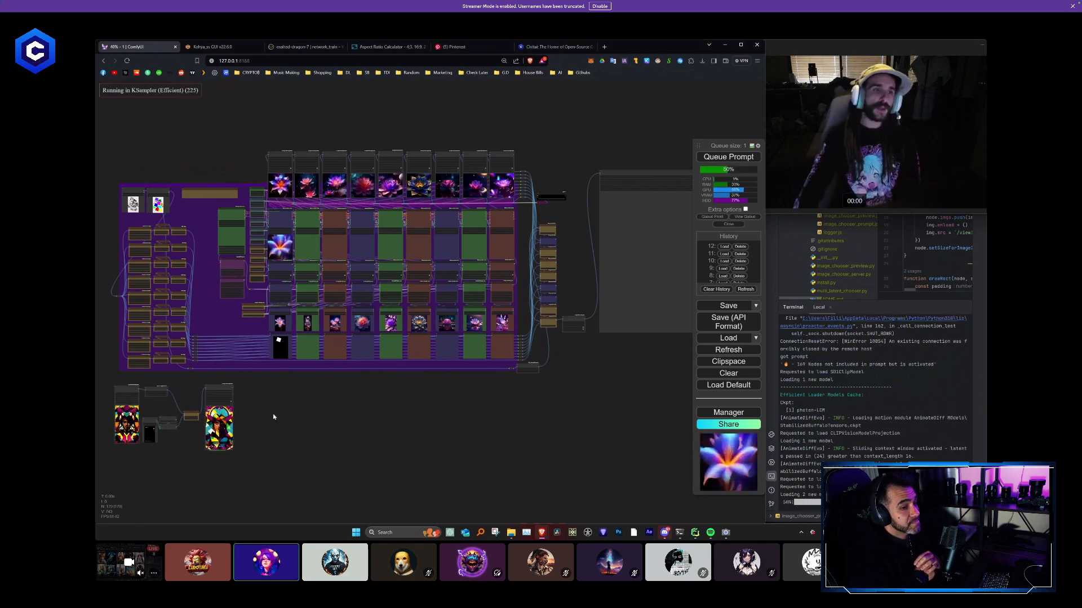
{"action": "scroll", "coordinate": [306, 222], "scroll_direction": "up", "scroll_amount": 2}
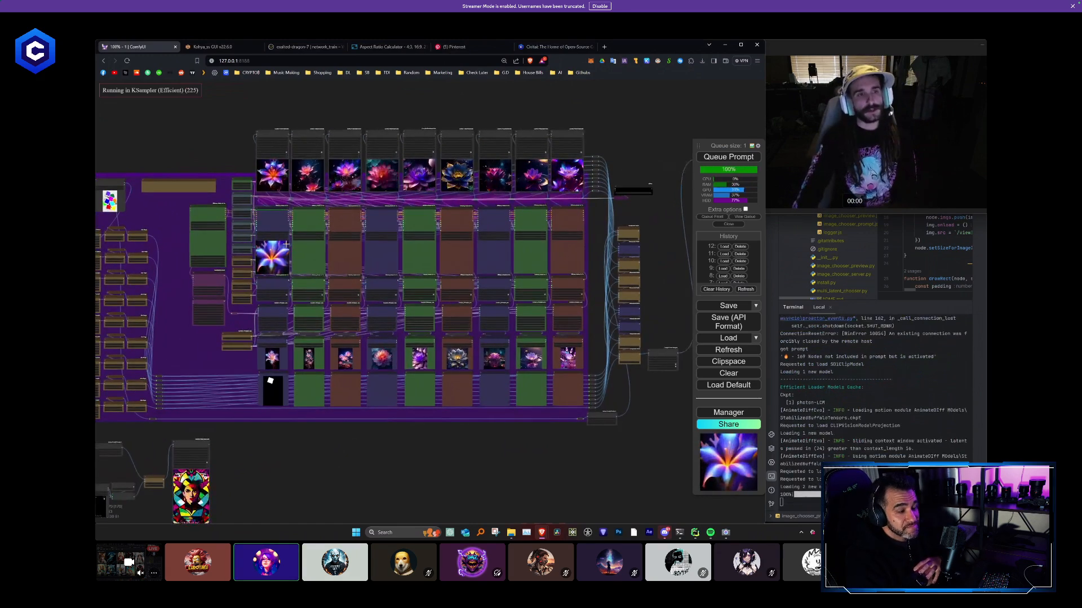
{"action": "scroll", "coordinate": [306, 222], "scroll_direction": "up", "scroll_amount": 5}
{"action": "scroll", "coordinate": [344, 303], "scroll_direction": "up", "scroll_amount": 6}
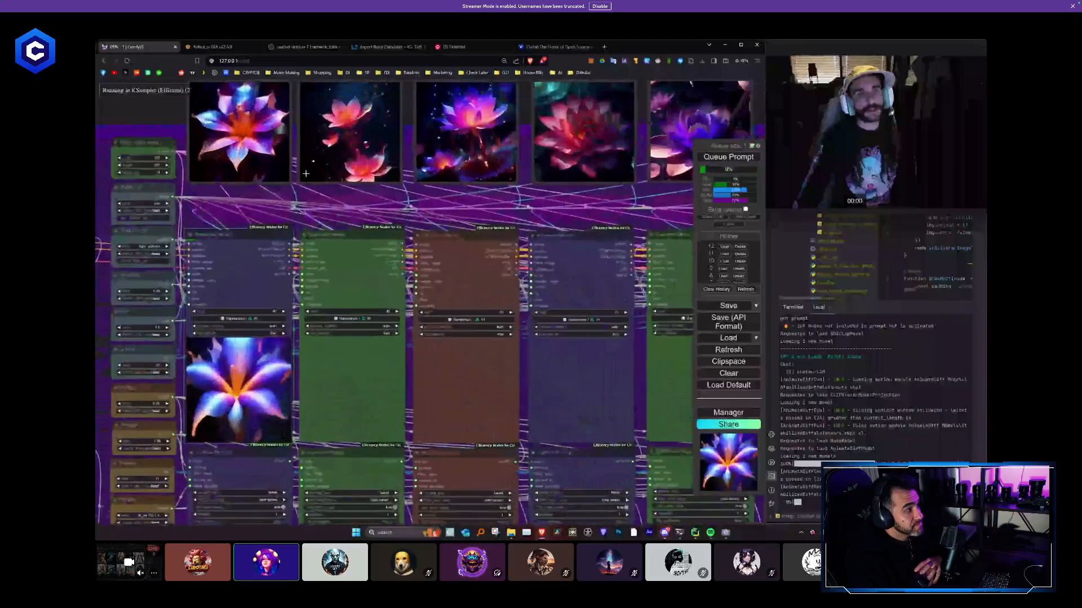
{"action": "scroll", "coordinate": [344, 304], "scroll_direction": "down", "scroll_amount": 3}
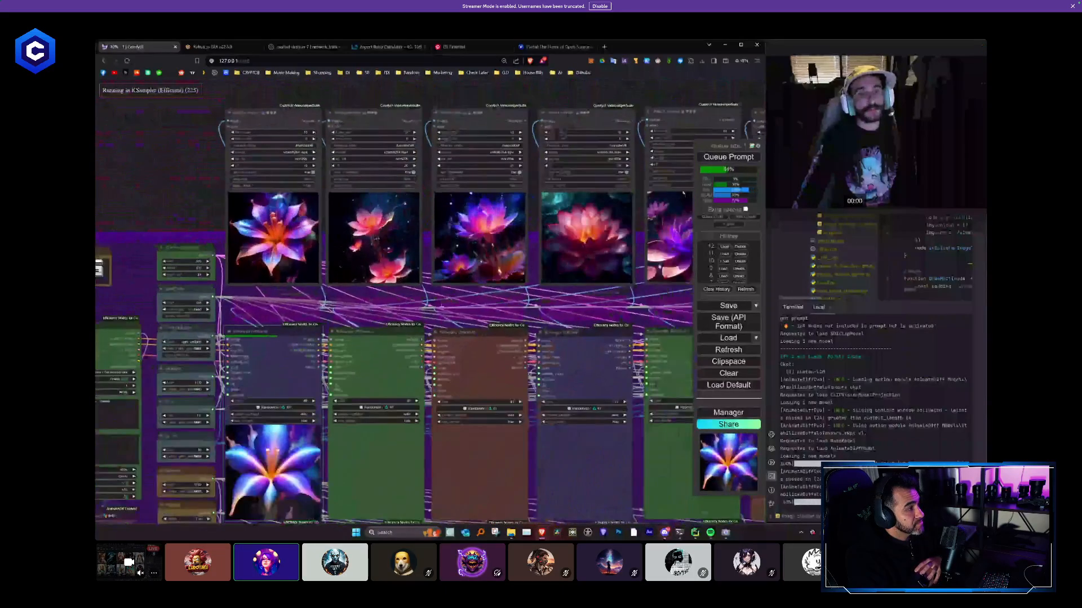
{"action": "scroll", "coordinate": [338, 302], "scroll_direction": "down", "scroll_amount": 4}
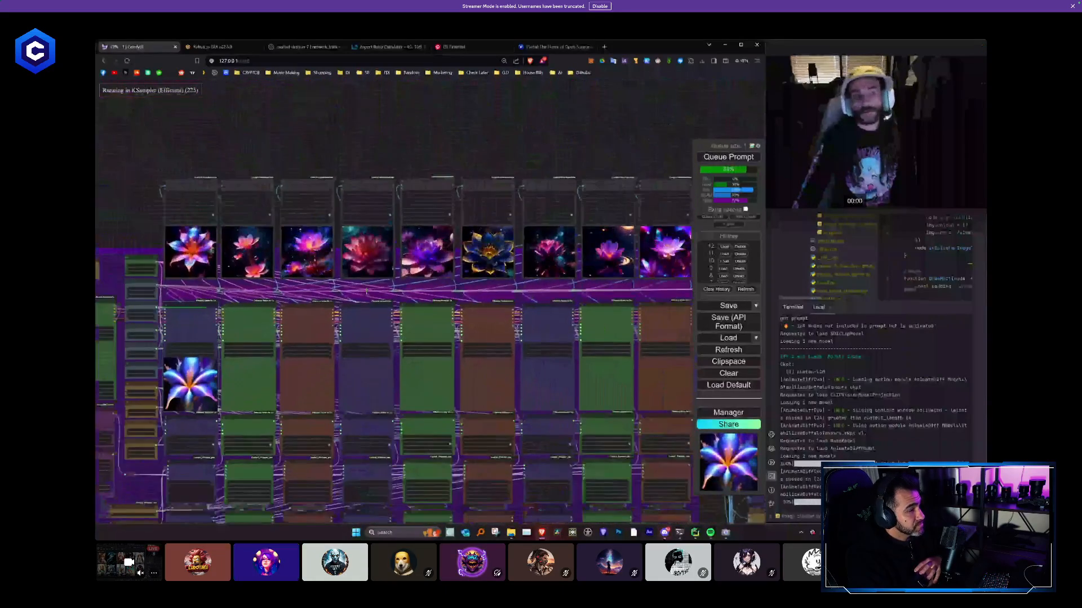
{"action": "left_click_drag", "start_coordinate": [383, 227], "coordinate": [471, 99]}
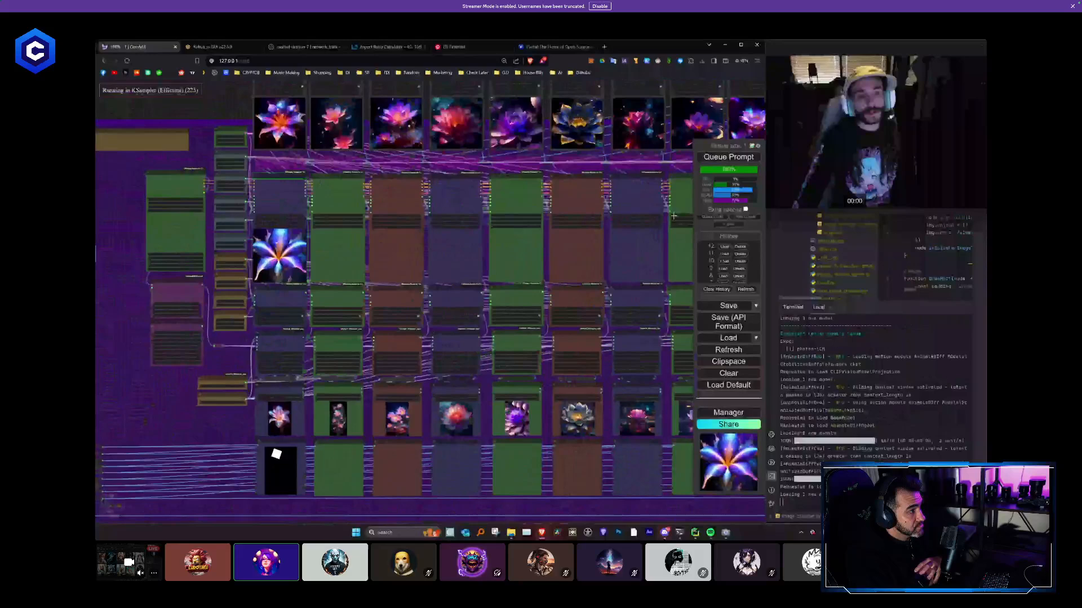
{"action": "left_click", "coordinate": [750, 217]}
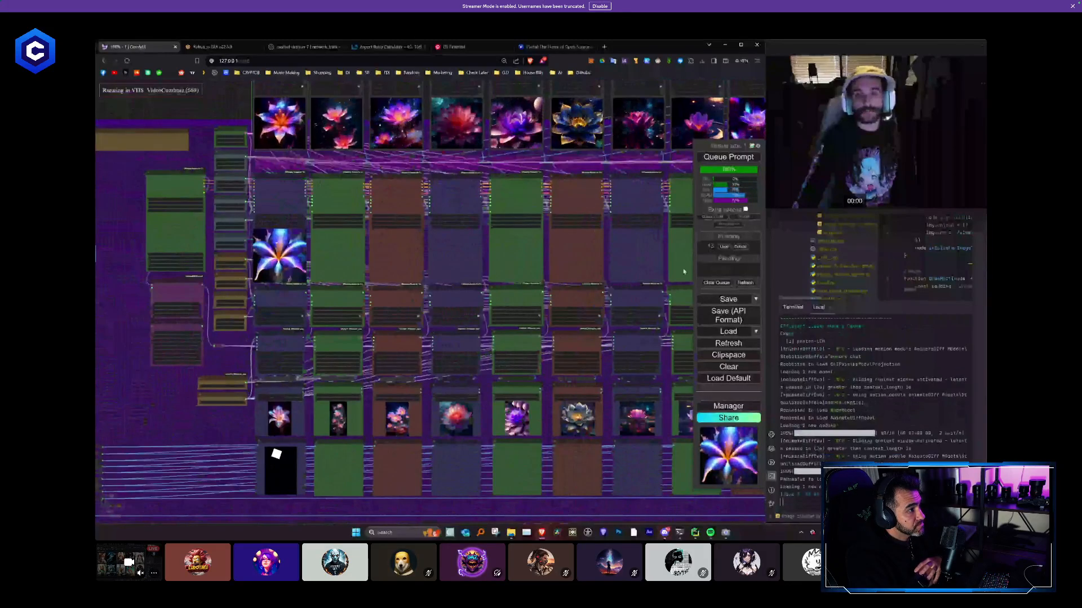
- Set iterations to 0 in all nine HighRes-Fix Script nodes across the workflow
{"action": "scroll", "coordinate": [297, 331], "scroll_direction": "up", "scroll_amount": 5}
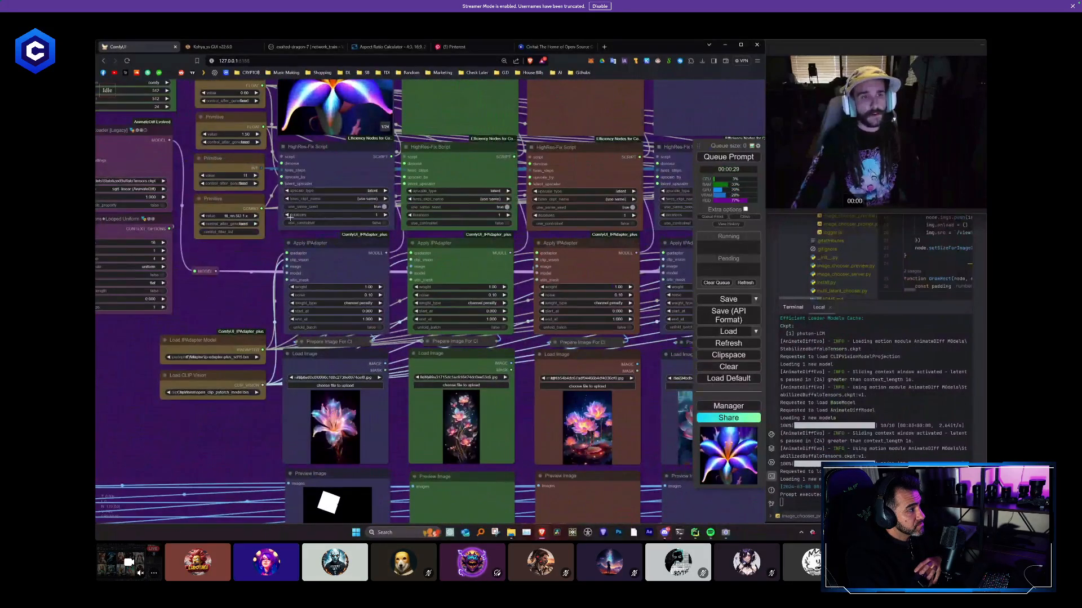
{"action": "left_click", "coordinate": [411, 215]}
{"action": "left_click", "coordinate": [534, 215]}
{"action": "left_click_drag", "start_coordinate": [648, 217], "coordinate": [347, 263]}
{"action": "left_click", "coordinate": [363, 263]}
{"action": "scroll", "coordinate": [530, 266], "scroll_direction": "up", "scroll_amount": 1}
{"action": "left_click", "coordinate": [489, 261]}
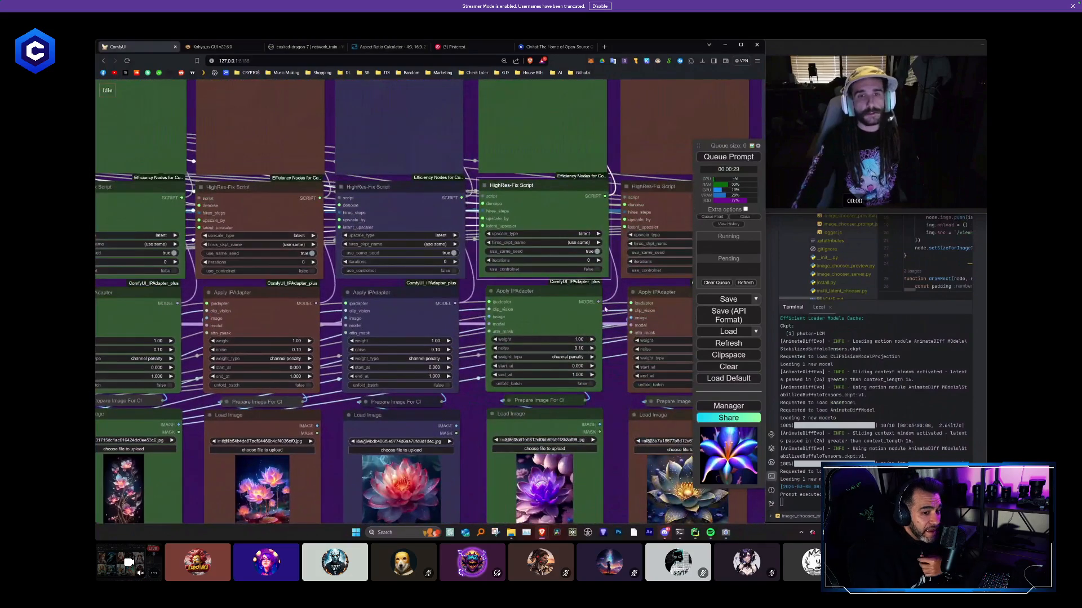
{"action": "left_click_drag", "start_coordinate": [617, 268], "coordinate": [342, 292]}
{"action": "left_click", "coordinate": [355, 285]}
{"action": "left_click", "coordinate": [496, 284]}
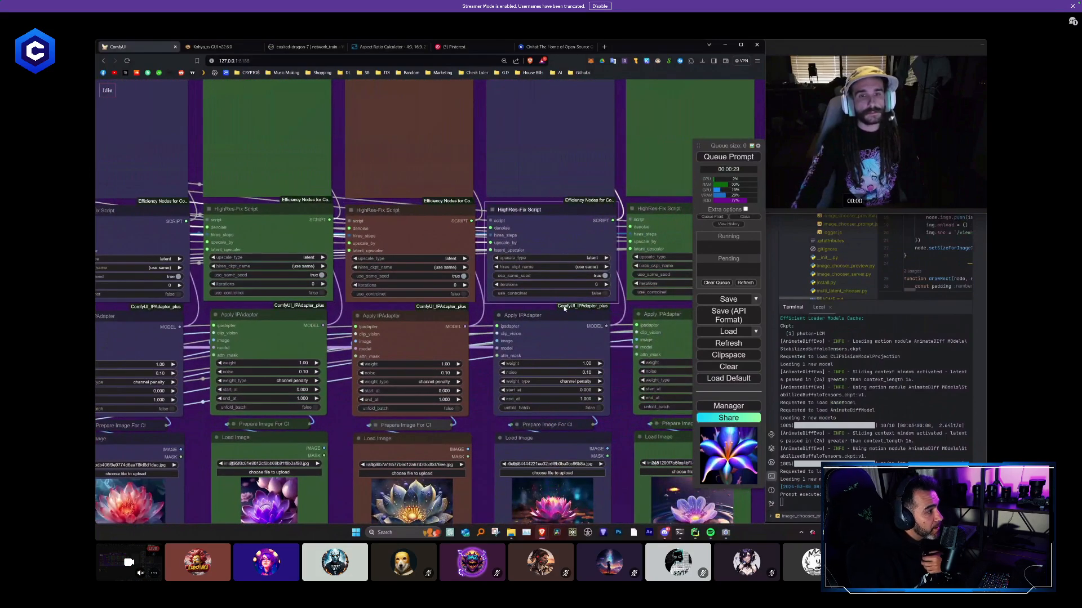
{"action": "left_click_drag", "start_coordinate": [622, 271], "coordinate": [407, 281]}
{"action": "left_click", "coordinate": [421, 293]}
{"action": "left_click", "coordinate": [572, 293]}
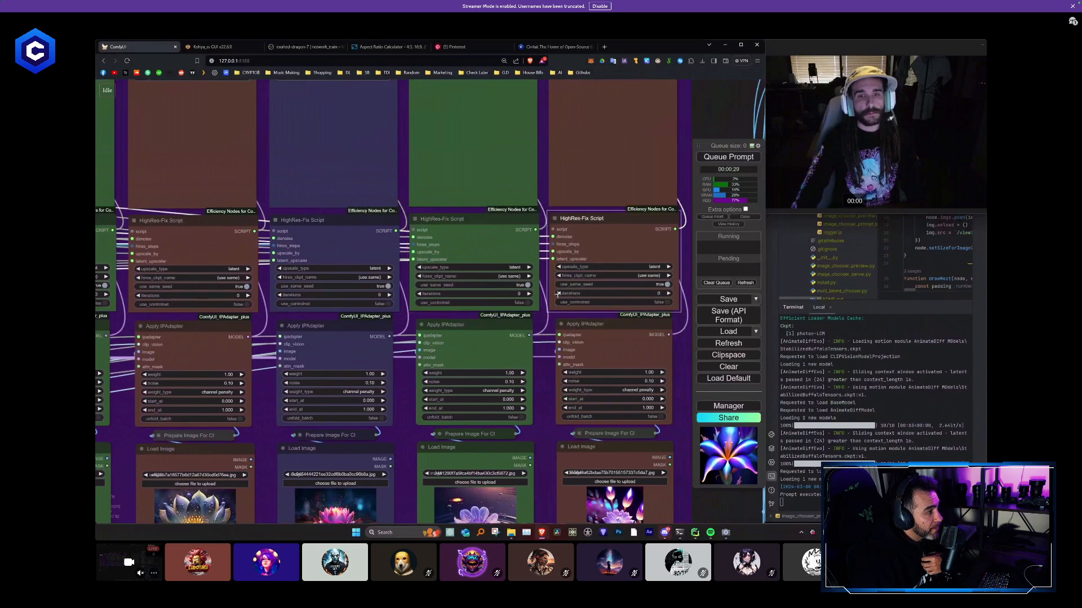
- Queue the whole workflow for another run
{"action": "scroll", "coordinate": [586, 302], "scroll_direction": "down", "scroll_amount": 10}
{"action": "scroll", "coordinate": [603, 301], "scroll_direction": "down", "scroll_amount": 1}
{"action": "left_click_drag", "start_coordinate": [615, 296], "coordinate": [662, 334]}
{"action": "left_click", "coordinate": [713, 158]}
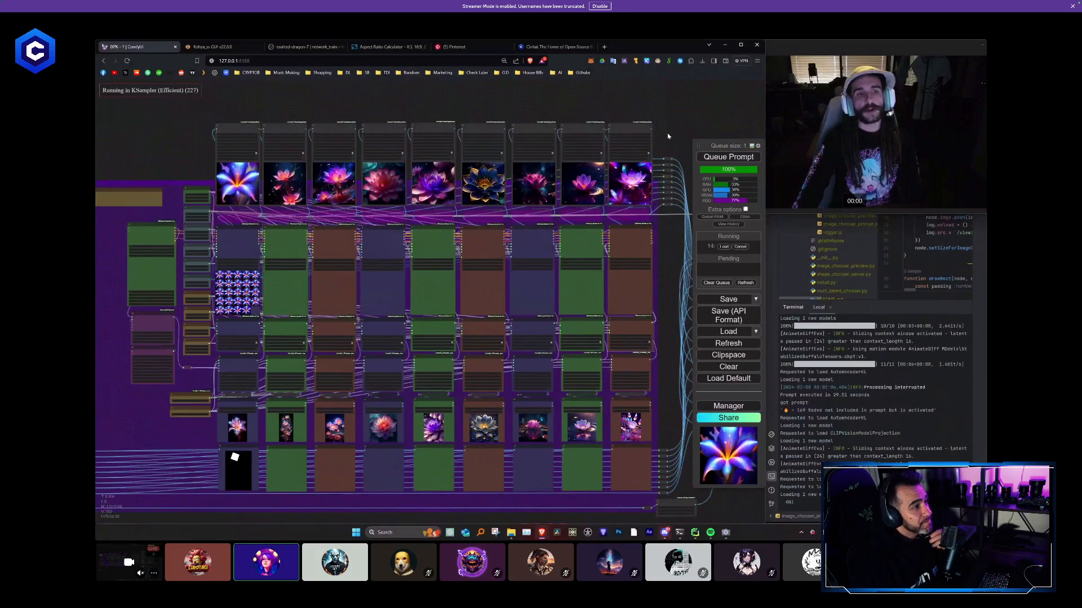
- Look over the nine sampler columns and the output nodes beyond them while the workflow runs
{"action": "scroll", "coordinate": [676, 118], "scroll_direction": "down", "scroll_amount": 1}
{"action": "scroll", "coordinate": [665, 240], "scroll_direction": "down", "scroll_amount": 1}
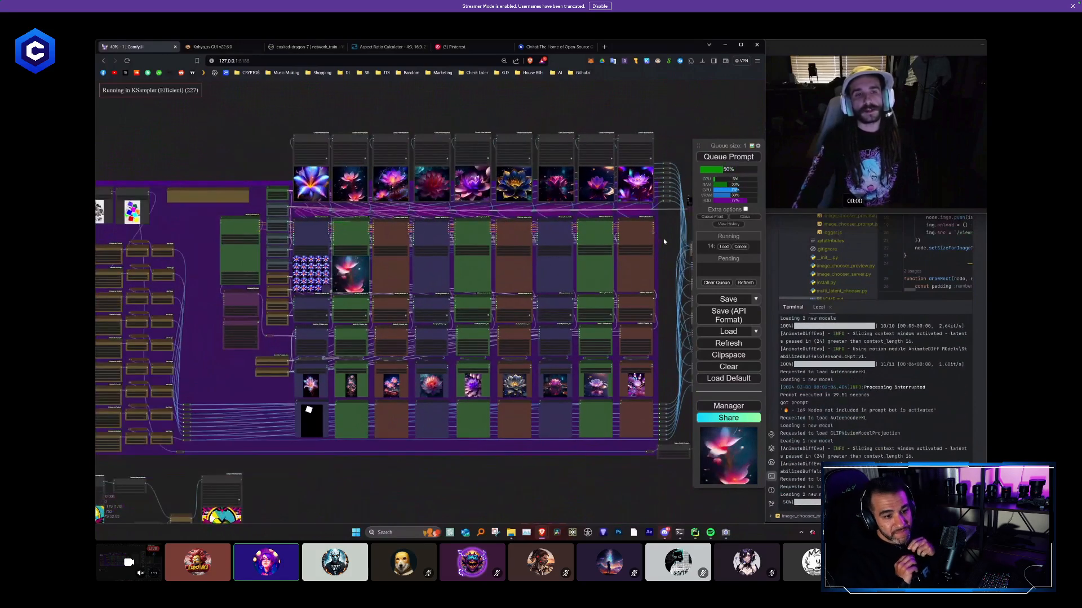
{"action": "left_click_drag", "start_coordinate": [666, 241], "coordinate": [407, 247]}
{"action": "scroll", "coordinate": [495, 267], "scroll_direction": "down", "scroll_amount": 1}
{"action": "left_click_drag", "start_coordinate": [469, 270], "coordinate": [528, 270]}
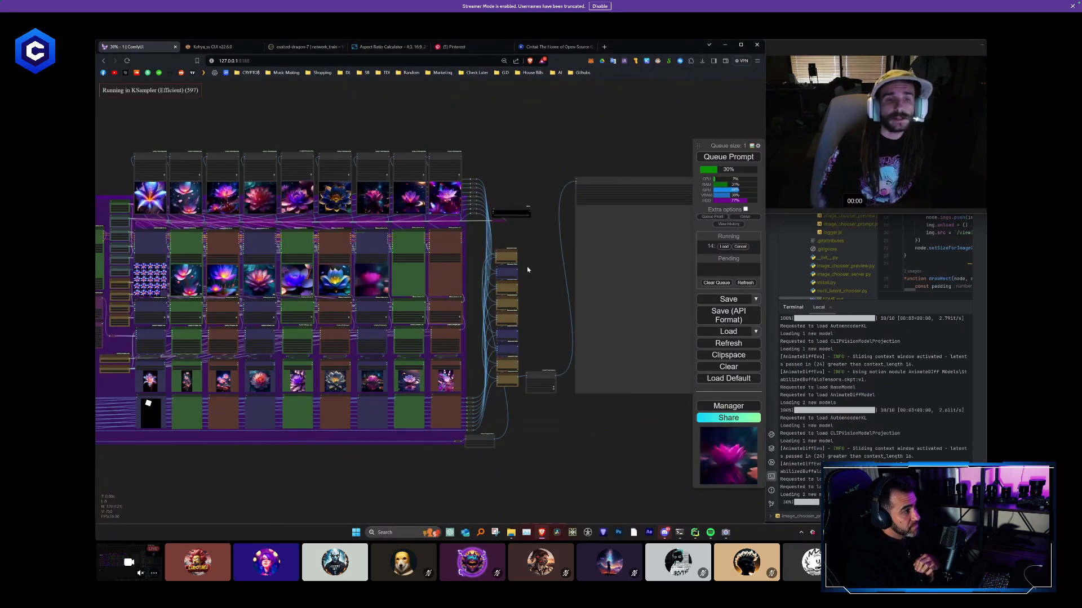
- Examine the two Load Image nodes at the workflow's start, Mask.png and the black-and-white polaroid collage, up close
{"action": "left_click_drag", "start_coordinate": [201, 127], "coordinate": [556, 162]}
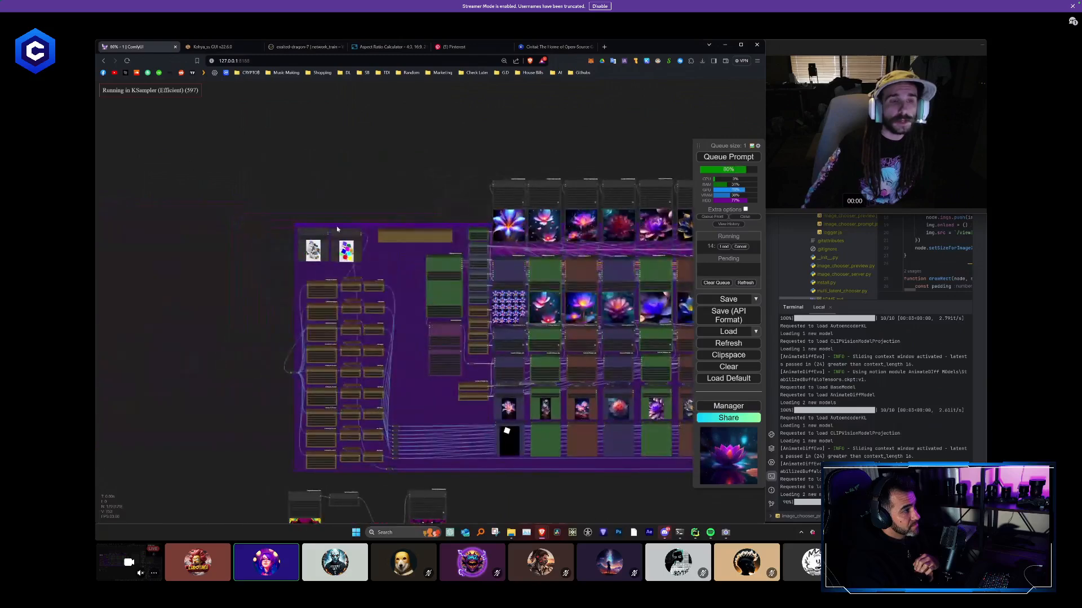
{"action": "scroll", "coordinate": [314, 254], "scroll_direction": "up", "scroll_amount": 3}
{"action": "scroll", "coordinate": [307, 258], "scroll_direction": "up", "scroll_amount": 20}
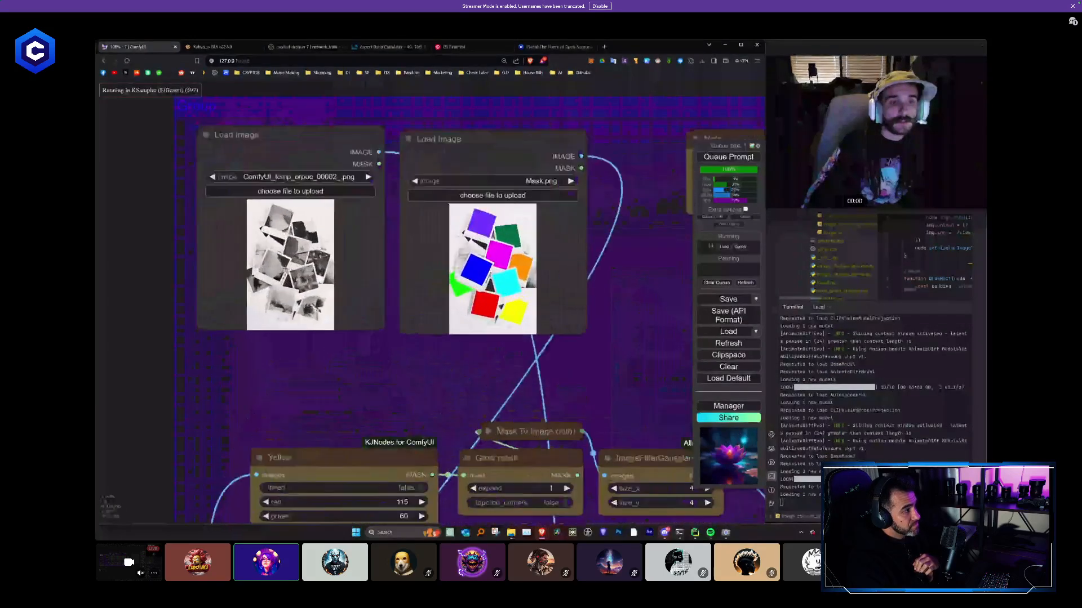
{"action": "scroll", "coordinate": [305, 248], "scroll_direction": "up", "scroll_amount": 2}
{"action": "left_click_drag", "start_coordinate": [415, 212], "coordinate": [477, 244]}
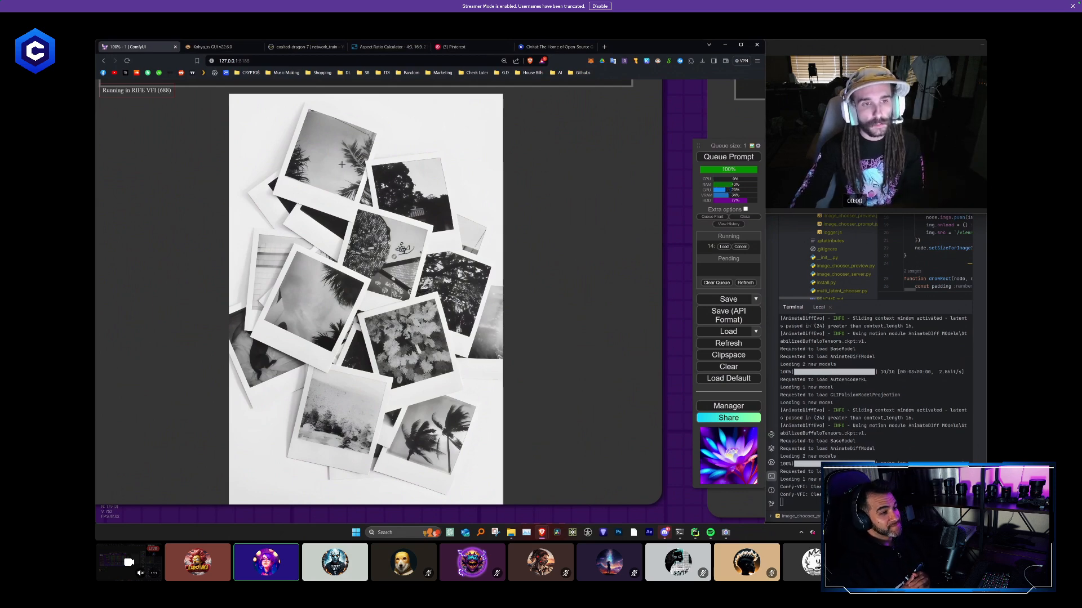
- Return to the compositing and video output nodes at the end of the workflow
{"action": "scroll", "coordinate": [342, 164], "scroll_direction": "down", "scroll_amount": 10}
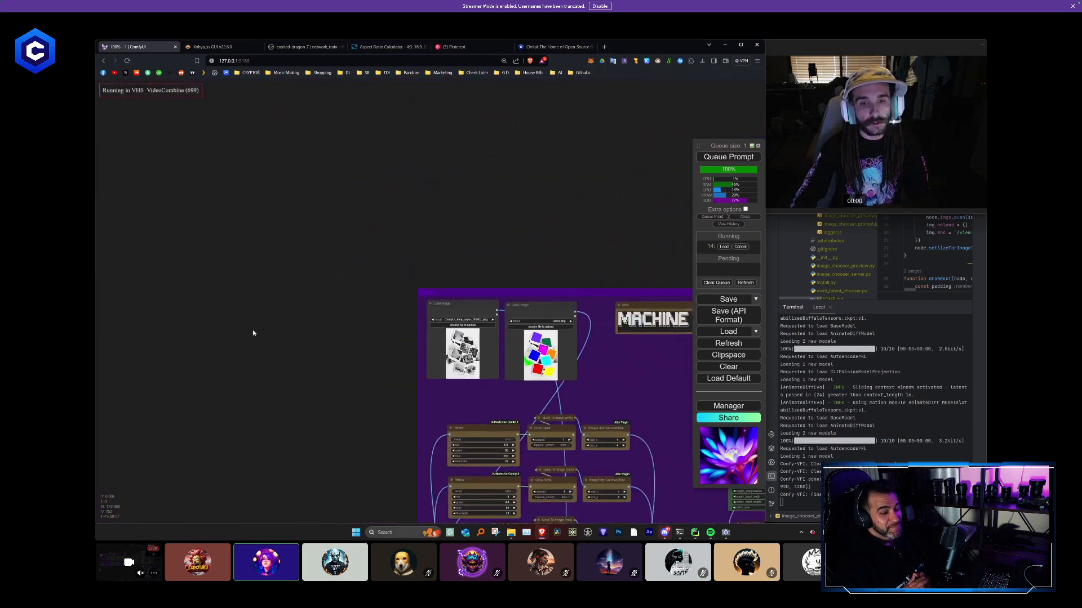
{"action": "left_click_drag", "start_coordinate": [664, 417], "coordinate": [254, 334]}
{"action": "scroll", "coordinate": [383, 287], "scroll_direction": "down", "scroll_amount": 4}
{"action": "left_click_drag", "start_coordinate": [593, 145], "coordinate": [116, 133]}
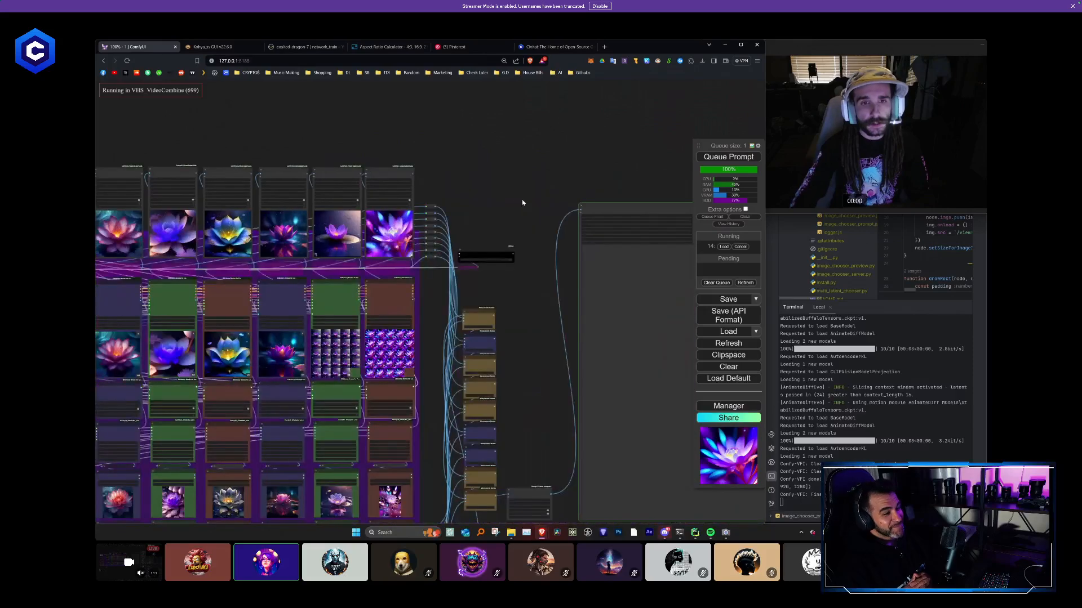
- Examine the polaroid flower collage rendered in the Video Combine node at the workflow's end
{"action": "left_click_drag", "start_coordinate": [522, 202], "coordinate": [248, 95]}
{"action": "left_click_drag", "start_coordinate": [403, 167], "coordinate": [471, 229]}
{"action": "scroll", "coordinate": [497, 249], "scroll_direction": "up", "scroll_amount": 4}
{"action": "left_click_drag", "start_coordinate": [671, 287], "coordinate": [656, 229]}
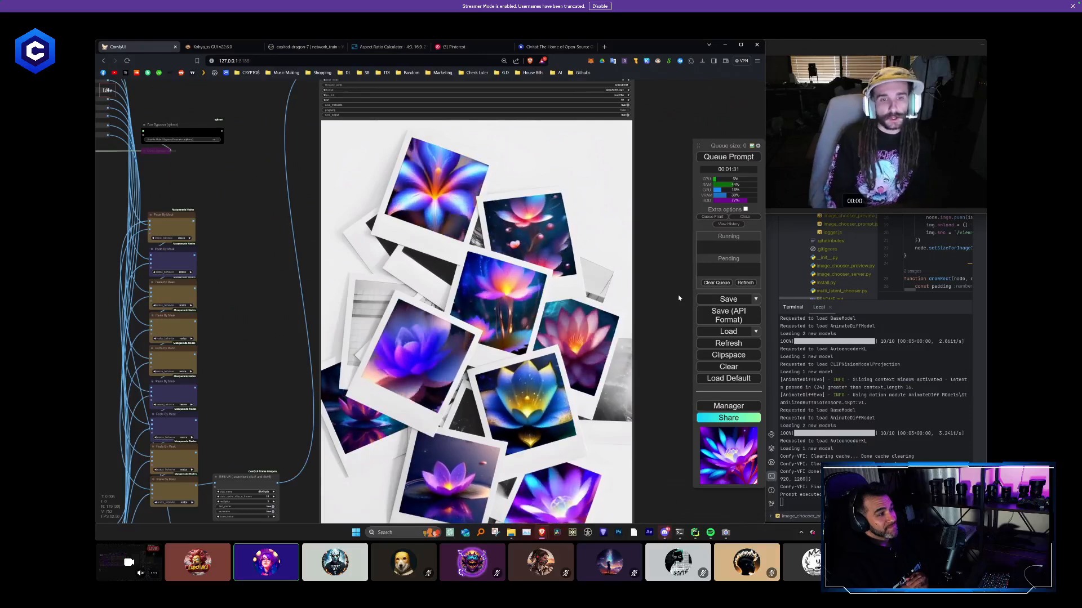
{"action": "scroll", "coordinate": [678, 300], "scroll_direction": "down", "scroll_amount": 2}
{"action": "left_click_drag", "start_coordinate": [677, 299], "coordinate": [637, 265]}
{"action": "scroll", "coordinate": [637, 265], "scroll_direction": "down", "scroll_amount": 1}
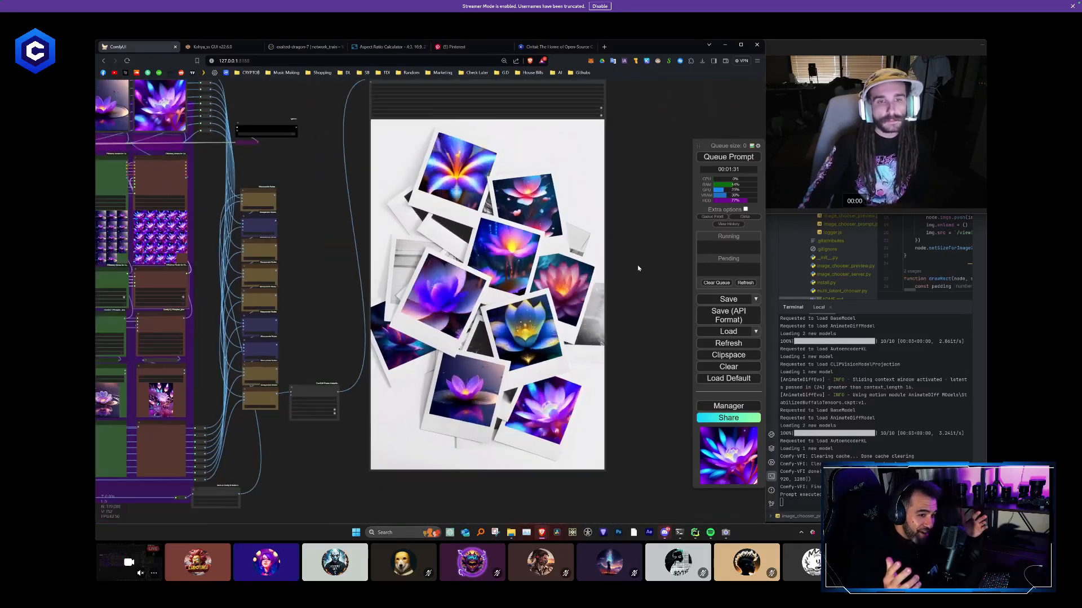
{"action": "scroll", "coordinate": [638, 280], "scroll_direction": "up", "scroll_amount": 1}
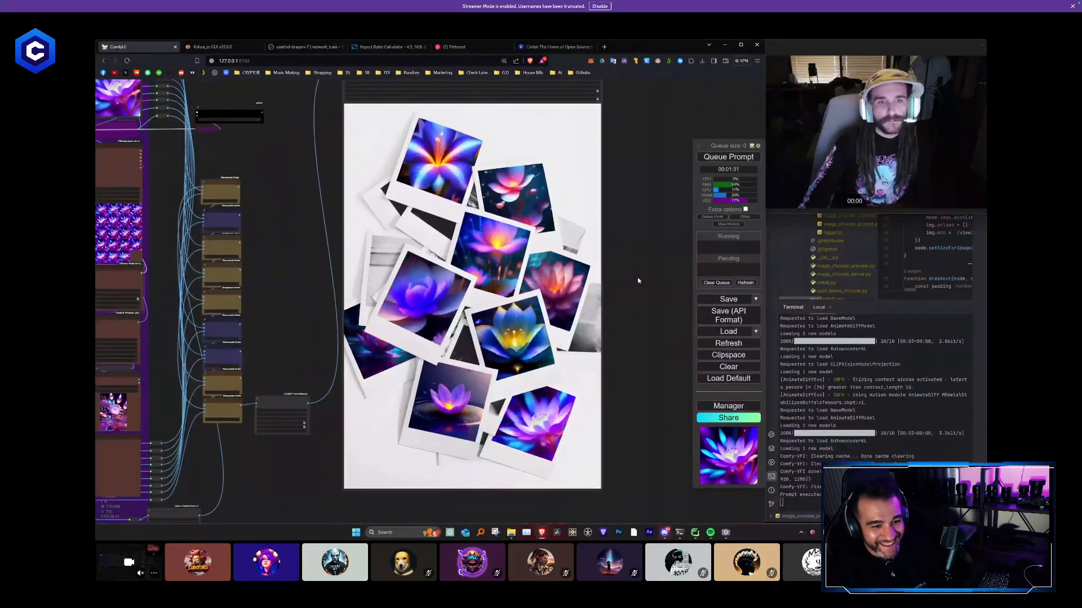
{"action": "left_click_drag", "start_coordinate": [638, 280], "coordinate": [640, 296]}
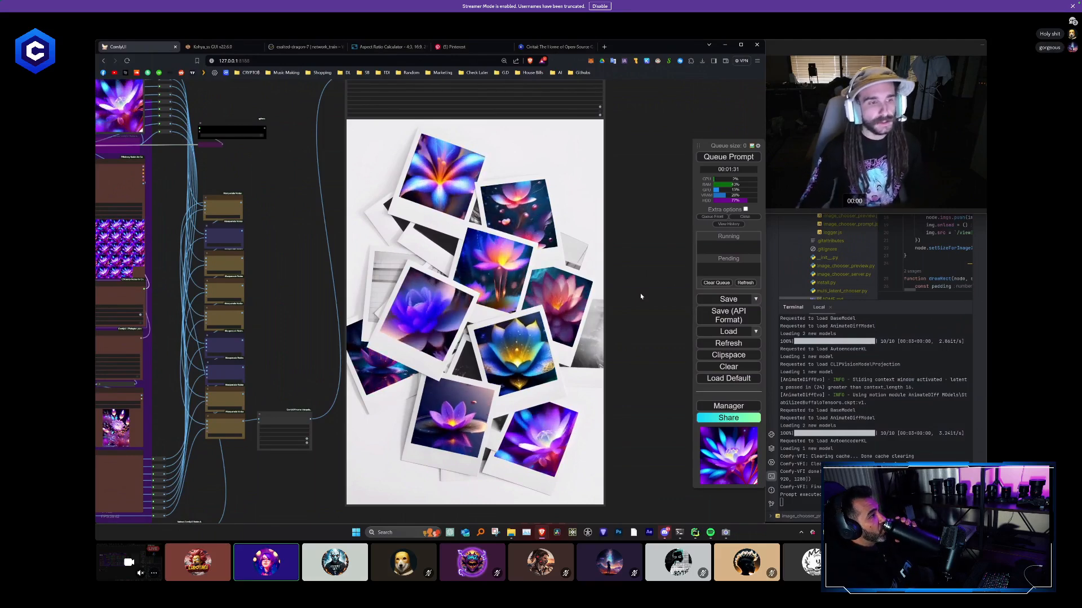
- Examine the Apply IPAdapter and Load Image nodes in the last sampler column
{"action": "scroll", "coordinate": [317, 270], "scroll_direction": "down", "scroll_amount": 2}
{"action": "left_click_drag", "start_coordinate": [300, 273], "coordinate": [658, 214]}
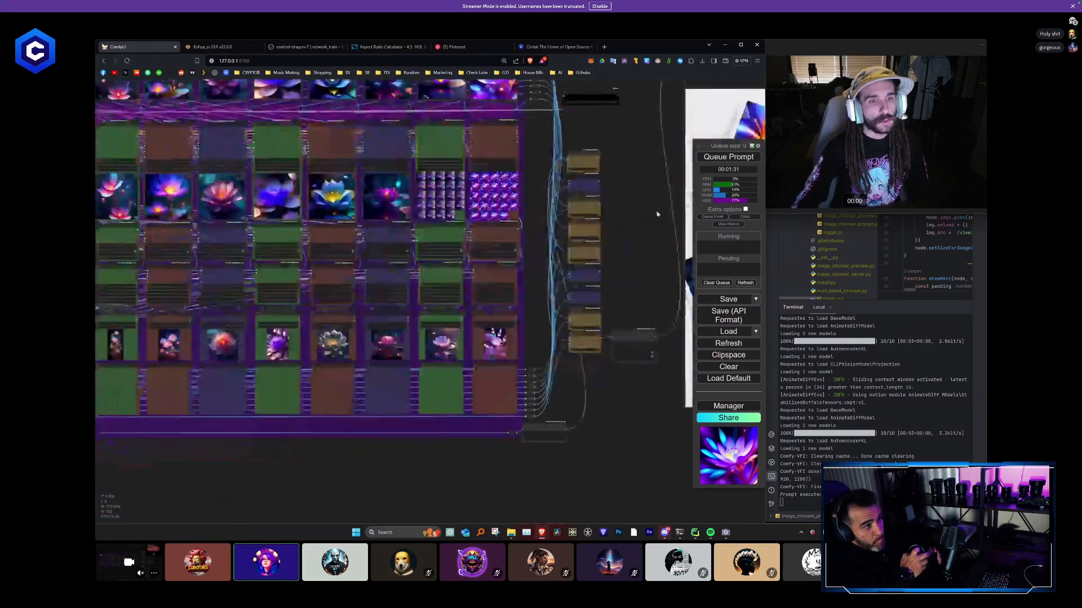
{"action": "scroll", "coordinate": [601, 313], "scroll_direction": "up", "scroll_amount": 6}
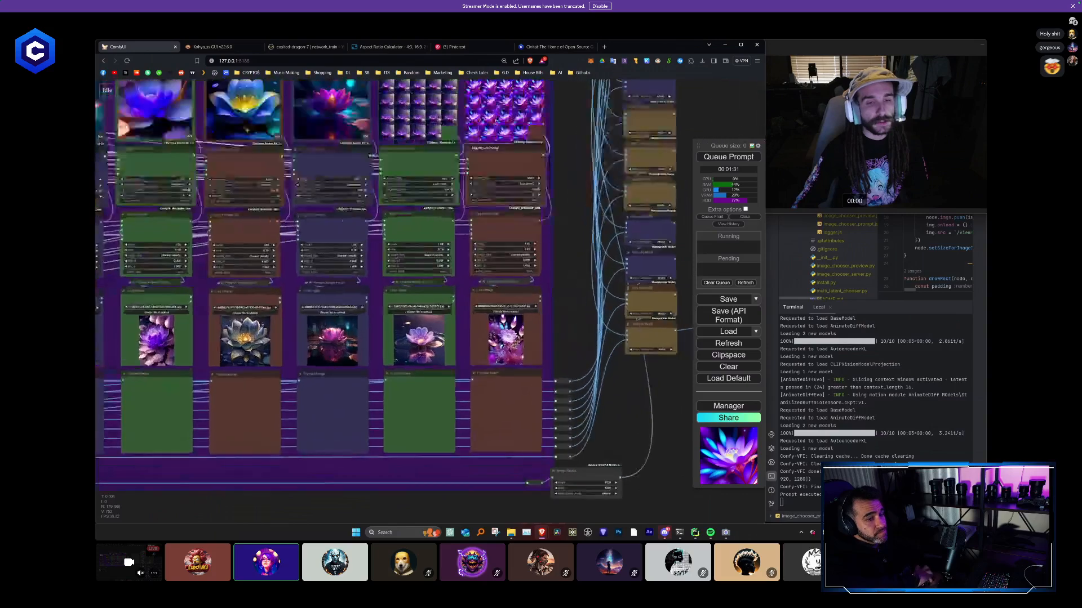
{"action": "scroll", "coordinate": [601, 301], "scroll_direction": "up", "scroll_amount": 2}
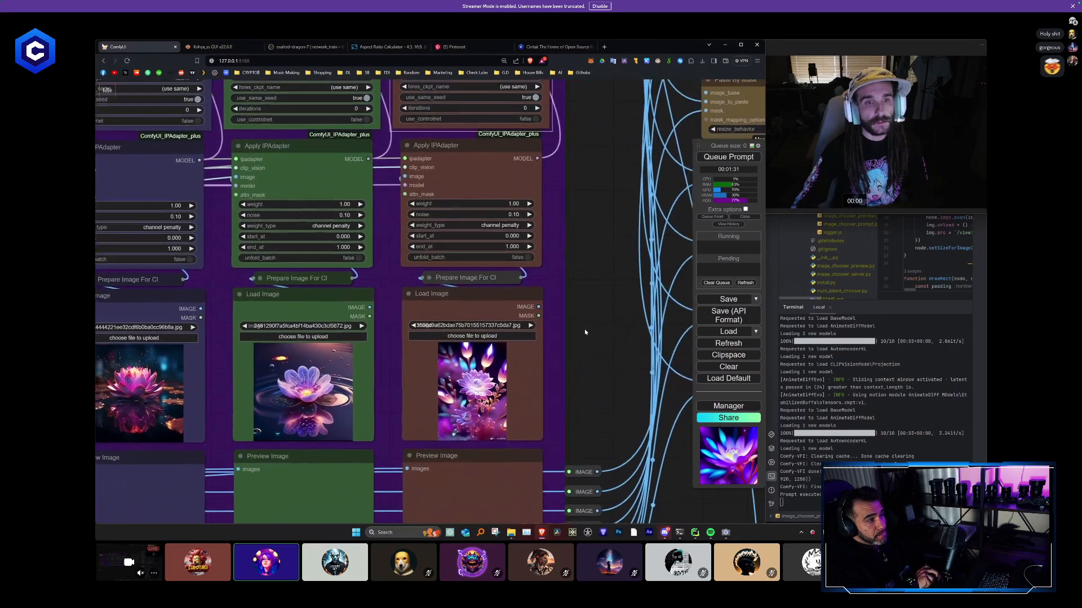
{"action": "left_click_drag", "start_coordinate": [432, 168], "coordinate": [431, 166]}
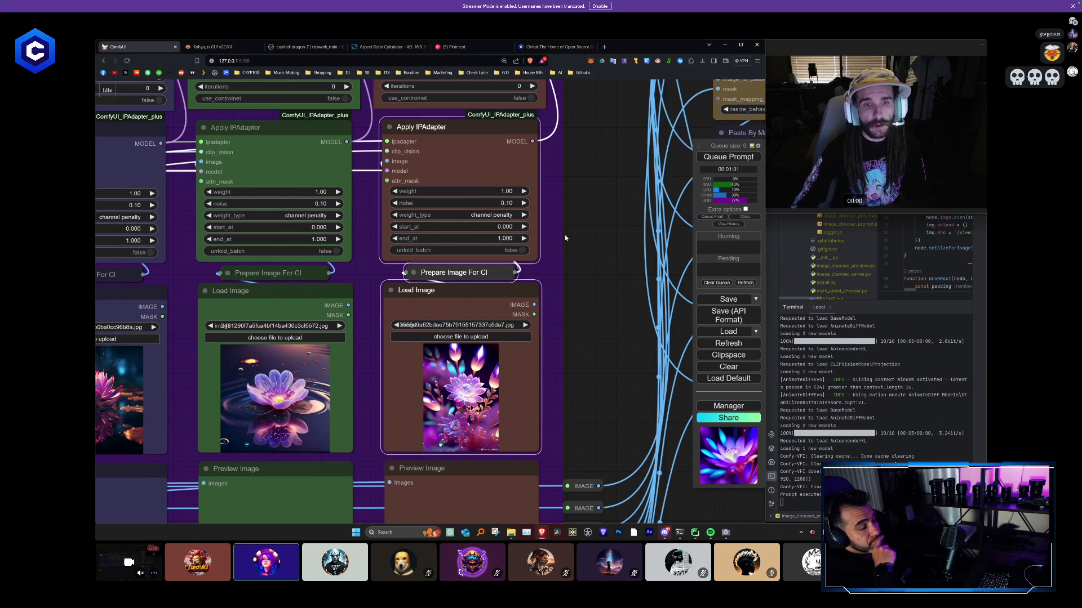
{"action": "left_click", "coordinate": [572, 277]}
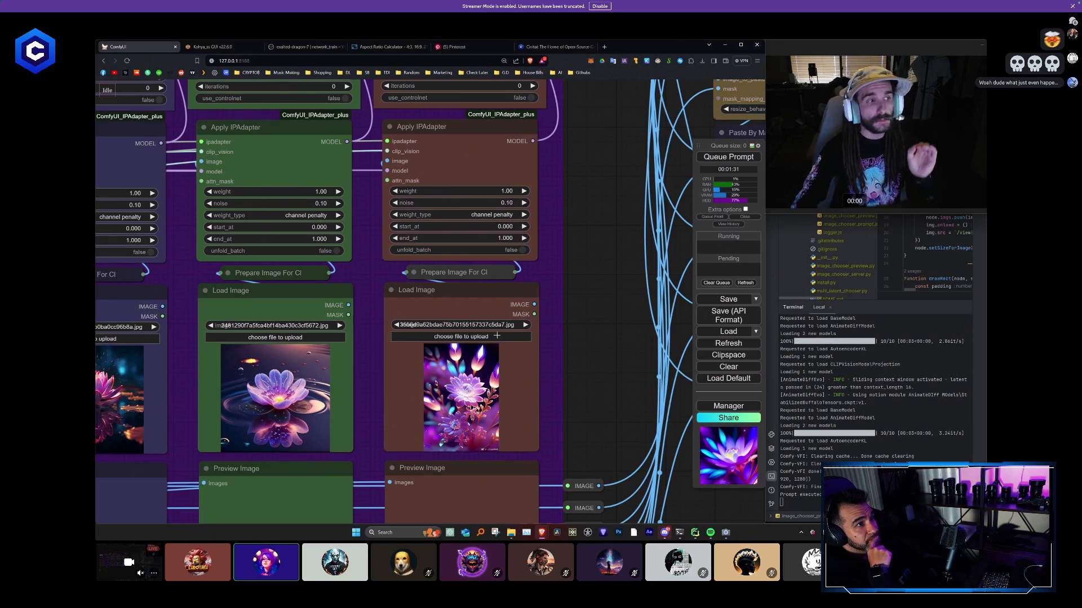
- Examine the Efficient Loader's prompt and the first column's IPAdapter and flower Load Image nodes
{"action": "scroll", "coordinate": [496, 335], "scroll_direction": "down", "scroll_amount": 10}
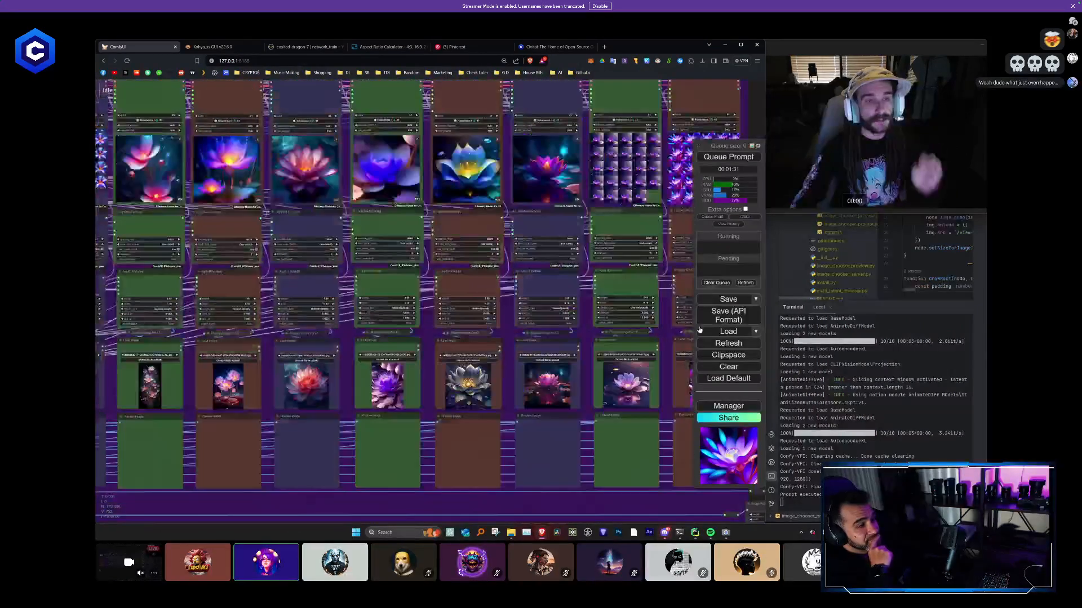
{"action": "scroll", "coordinate": [354, 277], "scroll_direction": "up", "scroll_amount": 10}
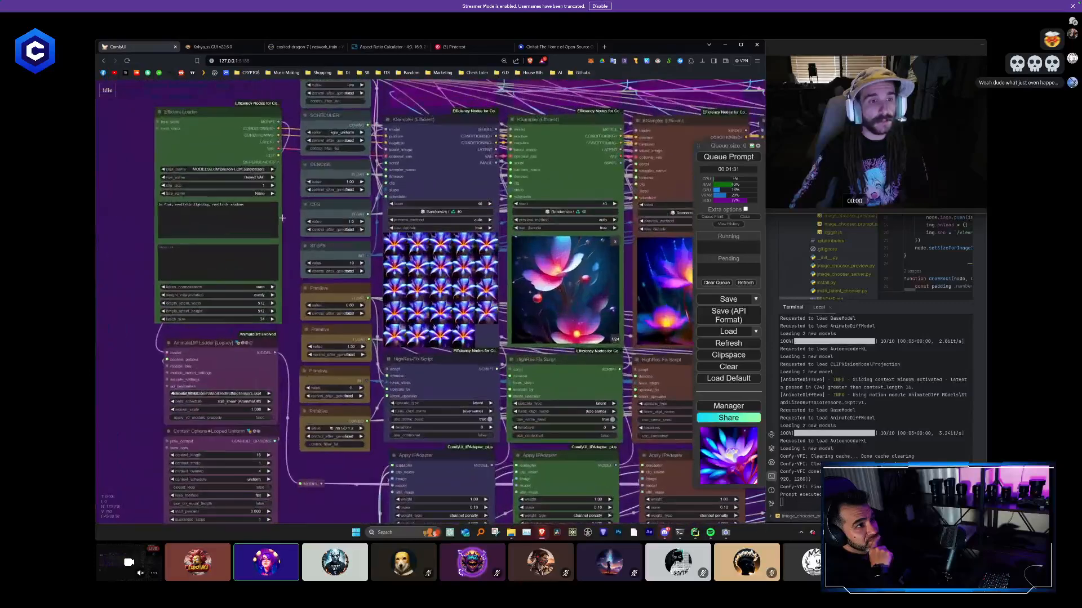
{"action": "scroll", "coordinate": [383, 248], "scroll_direction": "up", "scroll_amount": 1}
{"action": "left_click", "coordinate": [394, 250]}
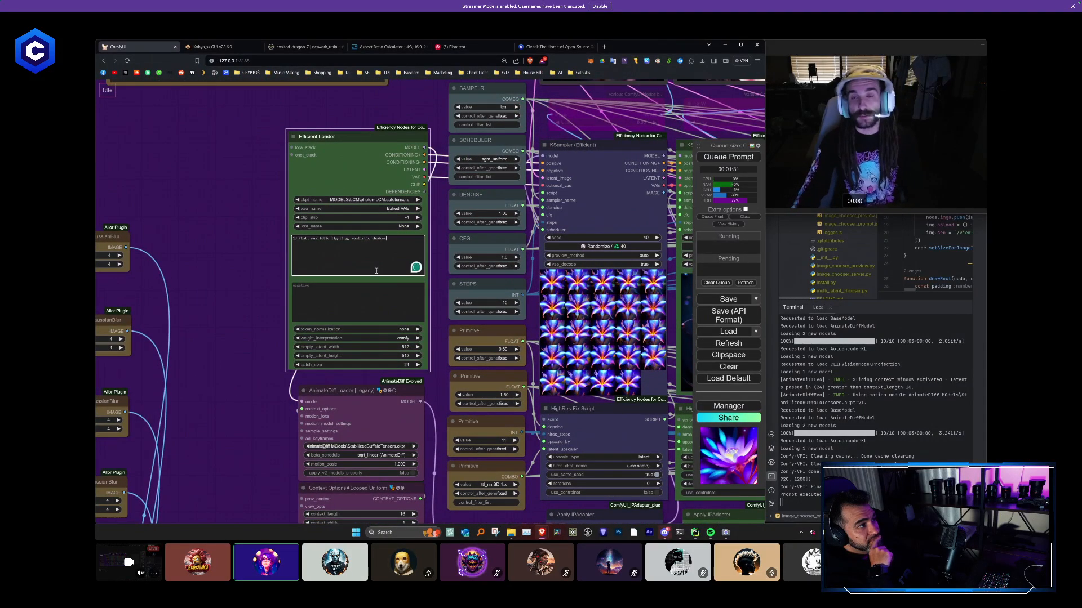
{"action": "left_click_drag", "start_coordinate": [269, 389], "coordinate": [159, 135]}
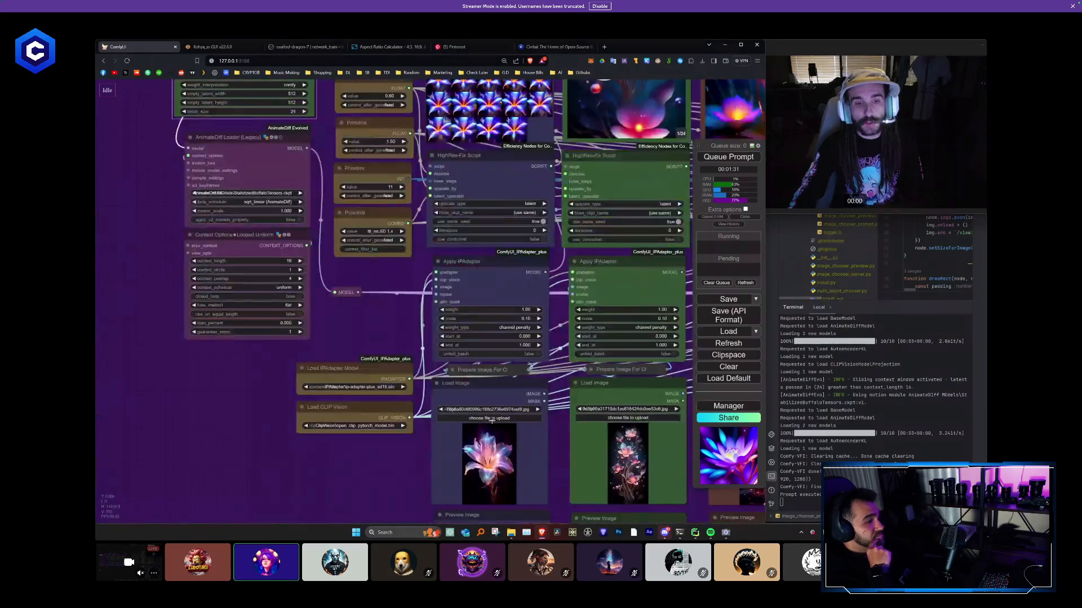
{"action": "left_click_drag", "start_coordinate": [386, 461], "coordinate": [282, 355]}
{"action": "scroll", "coordinate": [374, 354], "scroll_direction": "up", "scroll_amount": 5}
{"action": "scroll", "coordinate": [381, 355], "scroll_direction": "up", "scroll_amount": 2}
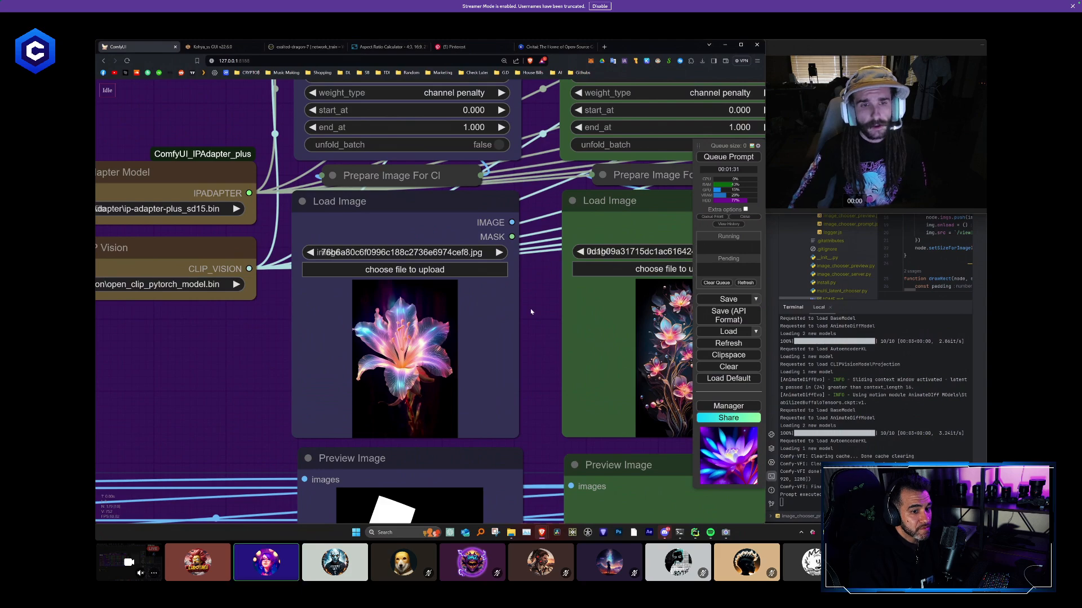
- Pass back through the mask and sampler nodes to the finished collage preview
{"action": "scroll", "coordinate": [531, 311], "scroll_direction": "down", "scroll_amount": 10}
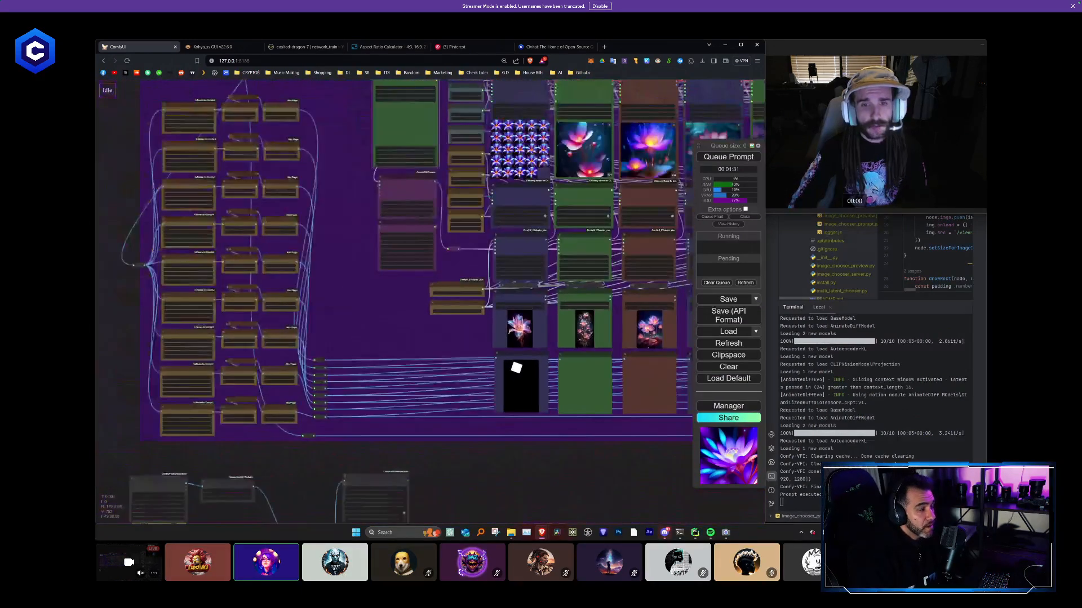
{"action": "left_click_drag", "start_coordinate": [602, 322], "coordinate": [98, 342]}
{"action": "left_click_drag", "start_coordinate": [610, 282], "coordinate": [228, 332]}
{"action": "left_click_drag", "start_coordinate": [568, 326], "coordinate": [581, 329]}
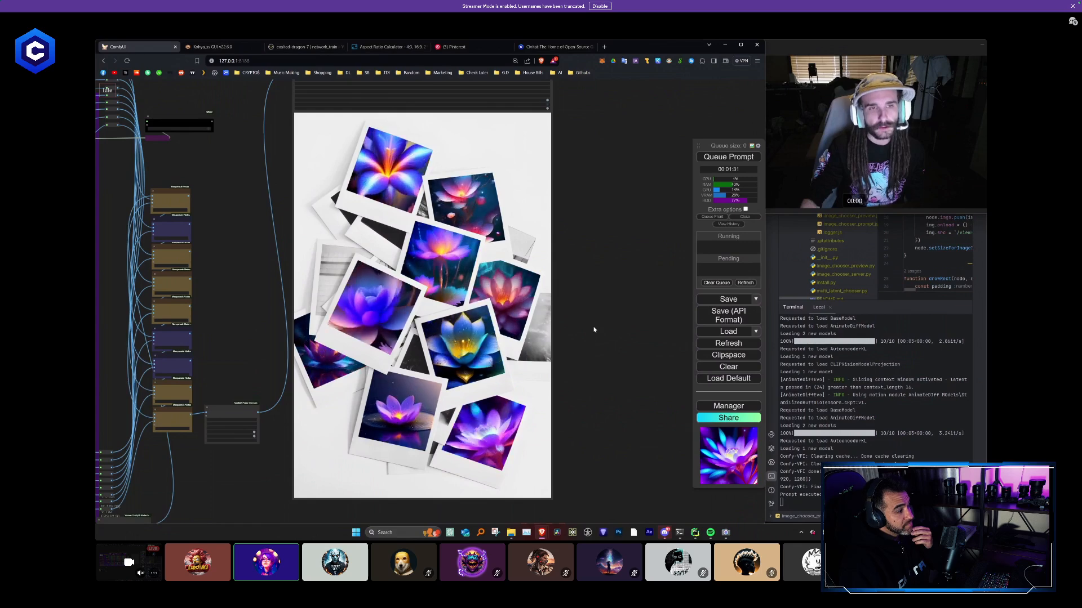
{"action": "scroll", "coordinate": [594, 330], "scroll_direction": "down", "scroll_amount": 2}
{"action": "scroll", "coordinate": [594, 329], "scroll_direction": "down", "scroll_amount": 2}
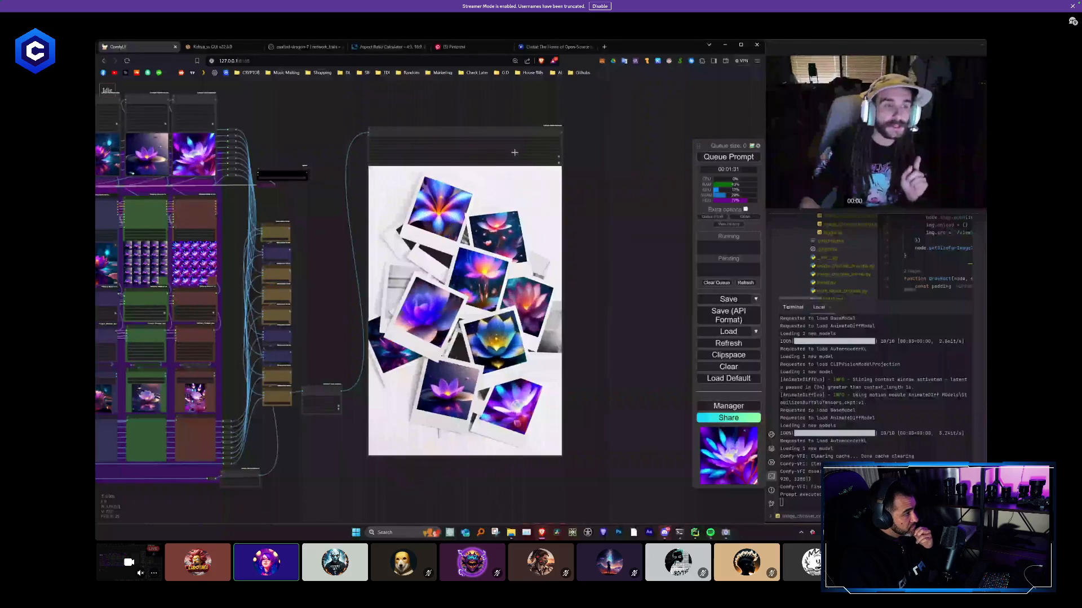
{"action": "scroll", "coordinate": [515, 152], "scroll_direction": "up", "scroll_amount": 1}
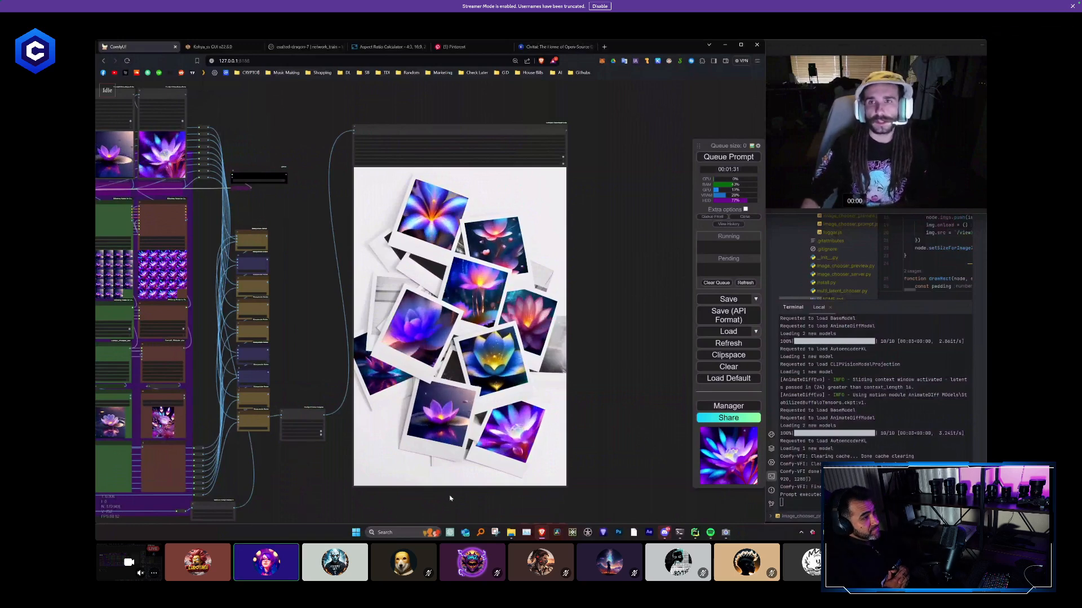
- Show the Civitai home page as an example, and return to an overview of the whole collage workflow
{"action": "left_click", "coordinate": [550, 47]}
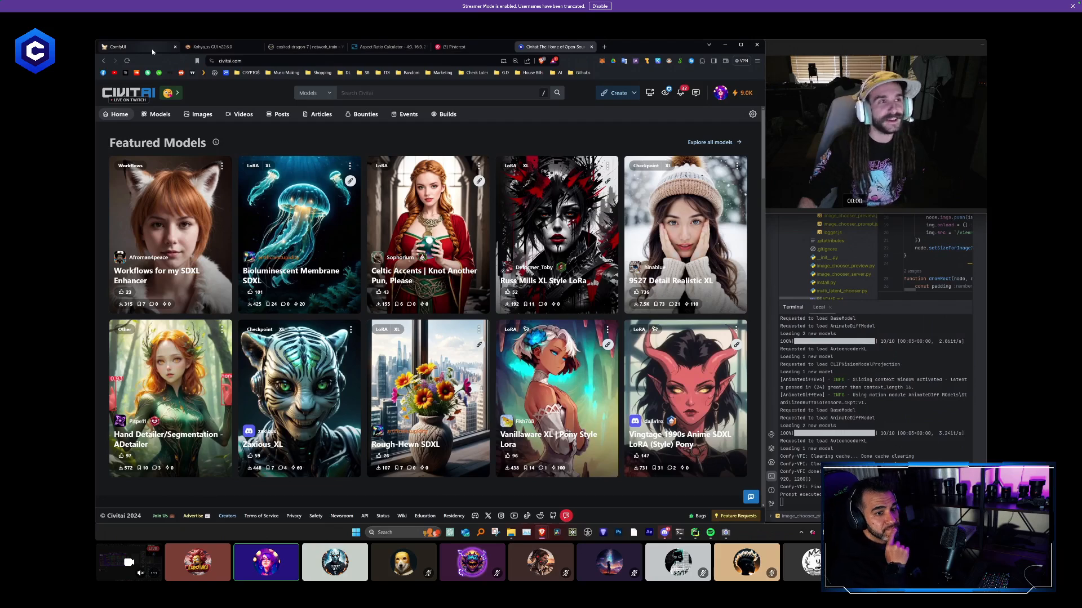
{"action": "left_click", "coordinate": [135, 47]}
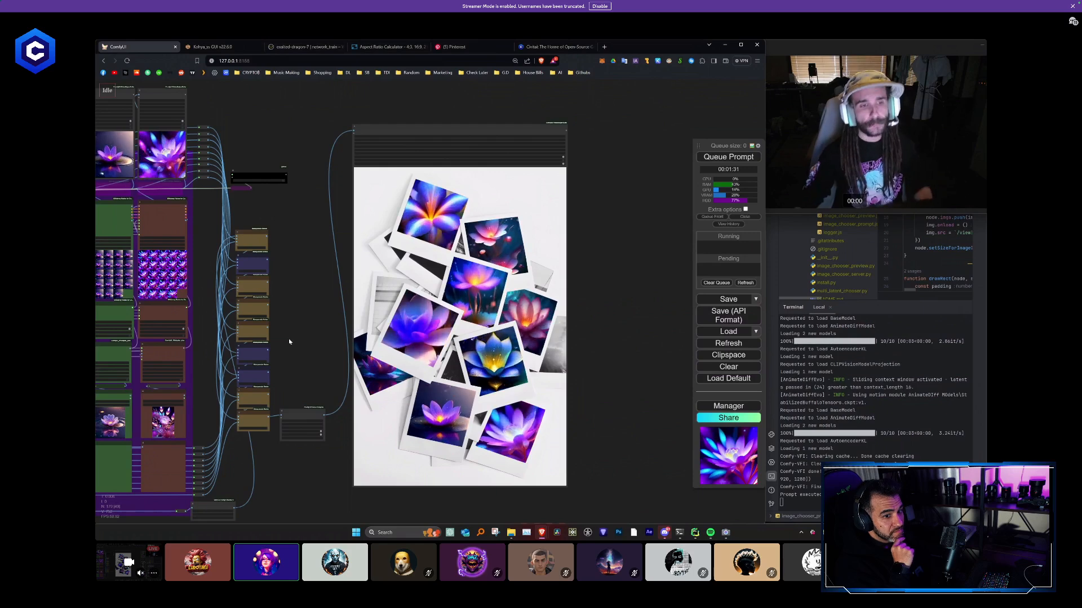
{"action": "scroll", "coordinate": [292, 337], "scroll_direction": "down", "scroll_amount": 4}
{"action": "scroll", "coordinate": [301, 341], "scroll_direction": "down", "scroll_amount": 5}
{"action": "left_click_drag", "start_coordinate": [301, 341], "coordinate": [564, 314]}
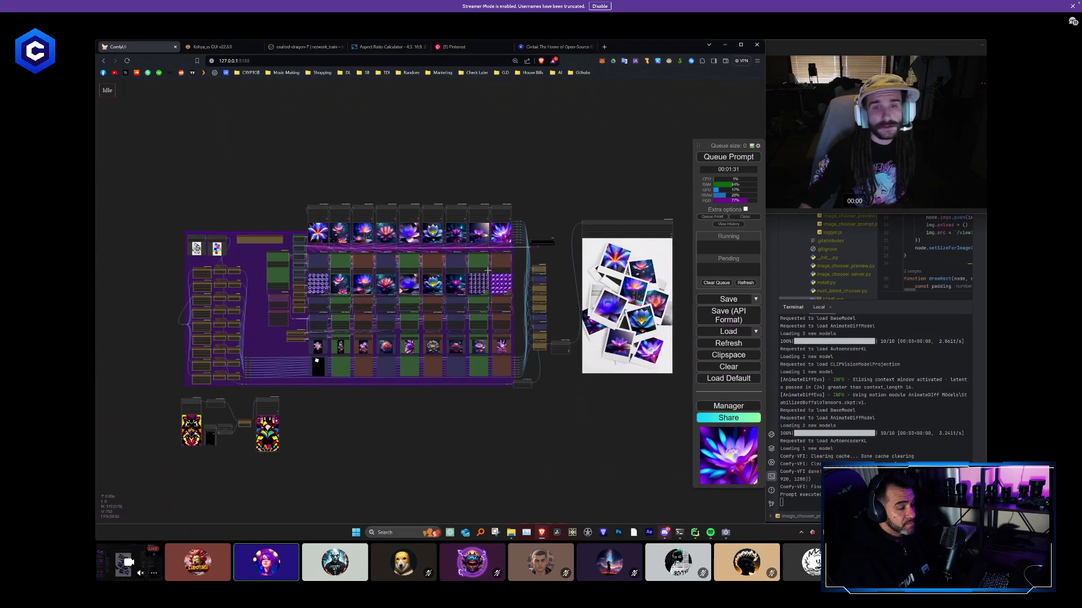
- Duplicate the ComfyUI browser tab and move the original out into its own window
{"action": "right_click", "coordinate": [148, 46]}
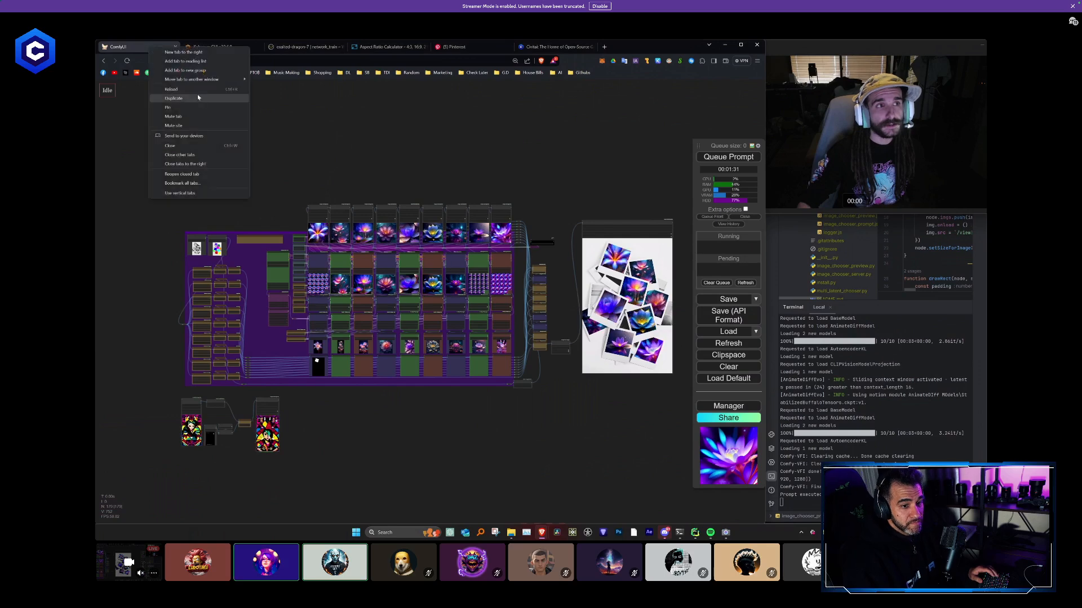
{"action": "left_click", "coordinate": [190, 102]}
{"action": "left_click_drag", "start_coordinate": [137, 46], "coordinate": [96, 115]}
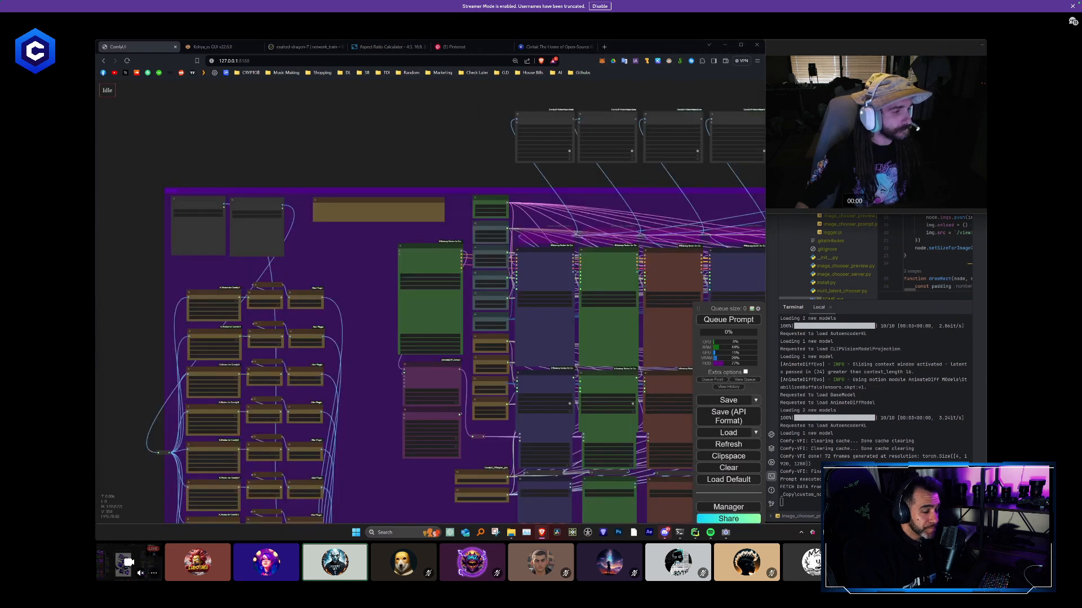
- Clear the entire collage workflow from the duplicated ComfyUI tab
{"action": "scroll", "coordinate": [575, 366], "scroll_direction": "down", "scroll_amount": 3}
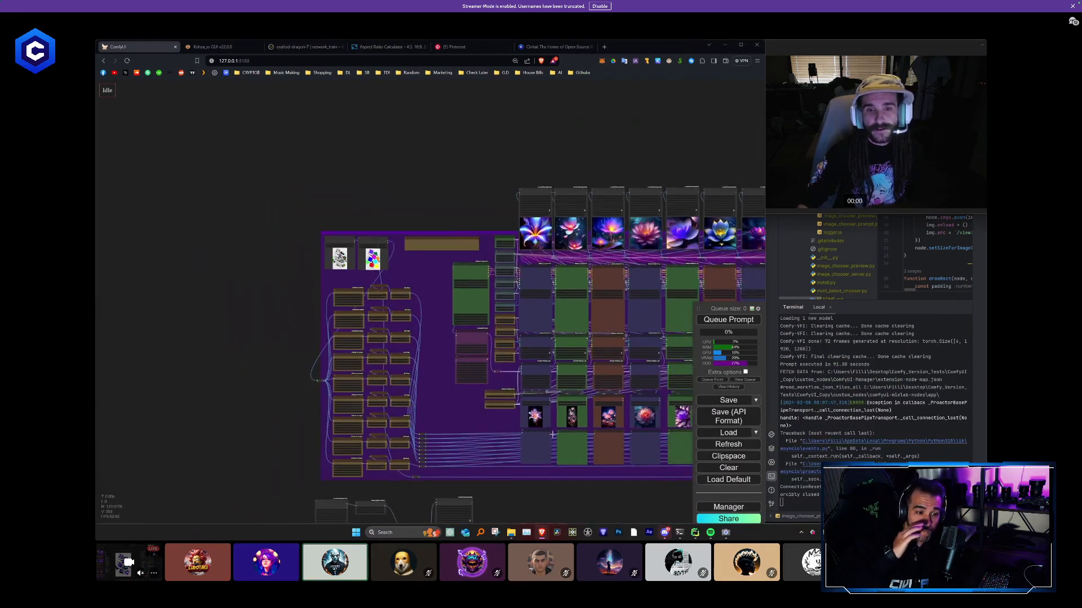
{"action": "left_click_drag", "start_coordinate": [583, 493], "coordinate": [355, 415]}
{"action": "left_click", "coordinate": [728, 467]}
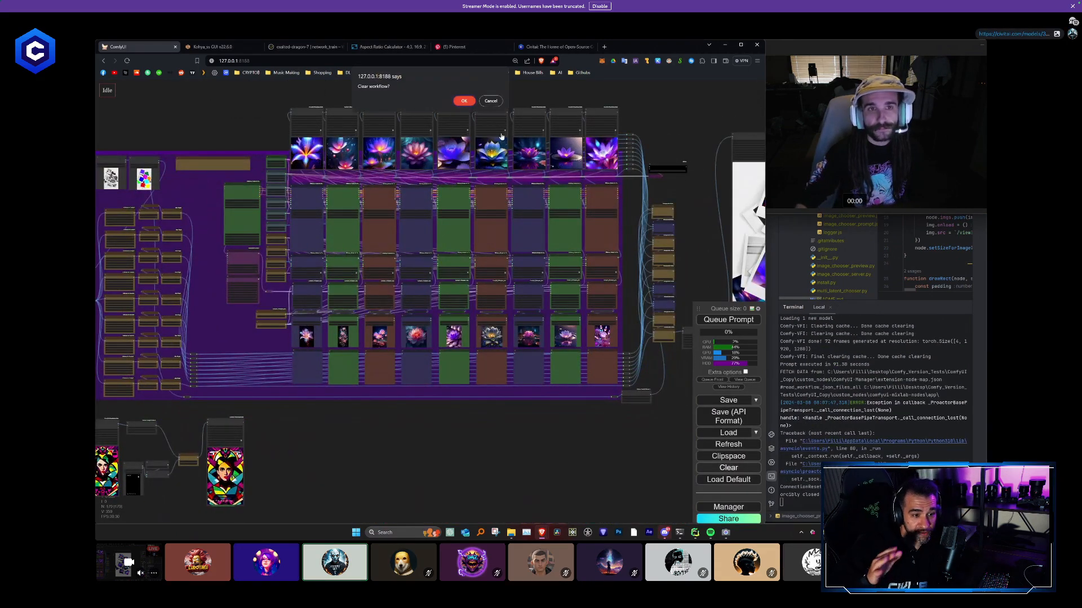
{"action": "left_click", "coordinate": [461, 99]}
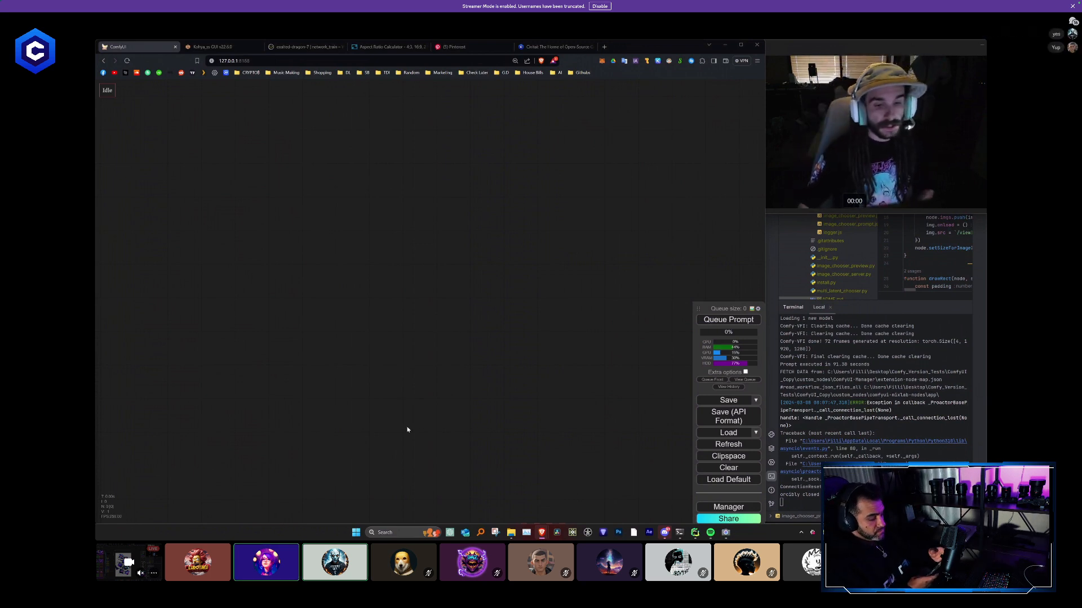
- Add a LoadImage node to the empty canvas and enlarge it to show its image preview
{"action": "double_click", "coordinate": [334, 326]}
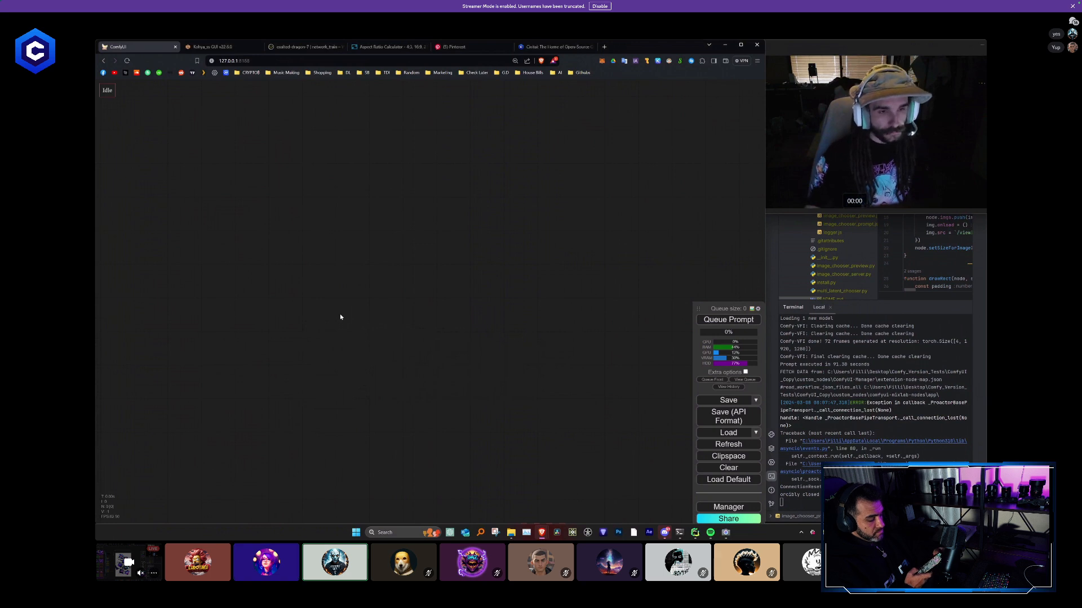
{"action": "double_click", "coordinate": [340, 317]}
{"action": "type", "text": "load"}
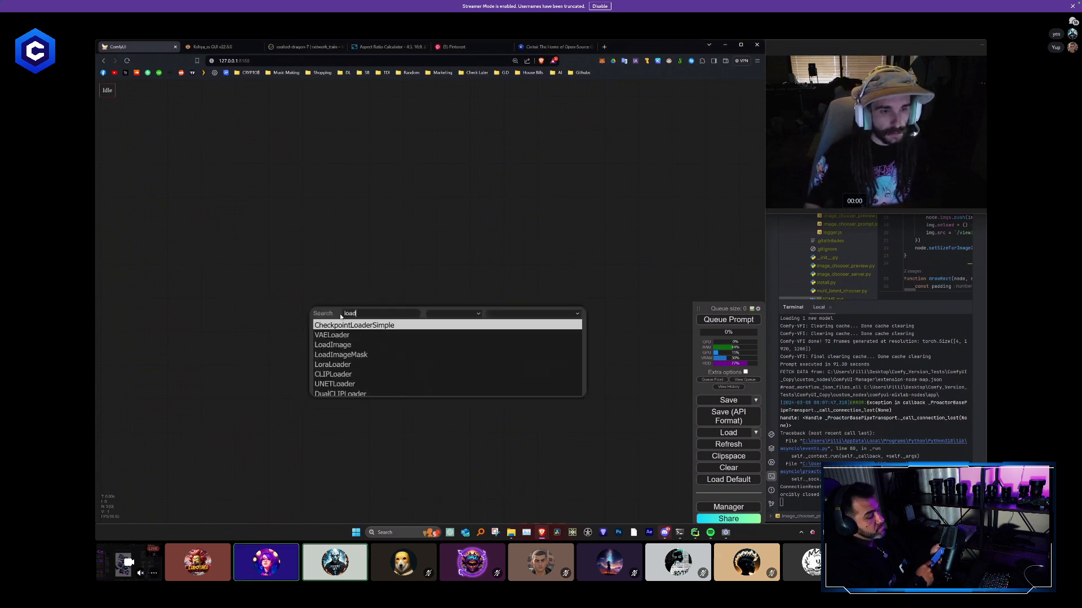
{"action": "key", "text": "Down"}
{"action": "key", "text": "Down"}
{"action": "key", "text": "Return"}
{"action": "left_click_drag", "start_coordinate": [444, 369], "coordinate": [359, 229]}
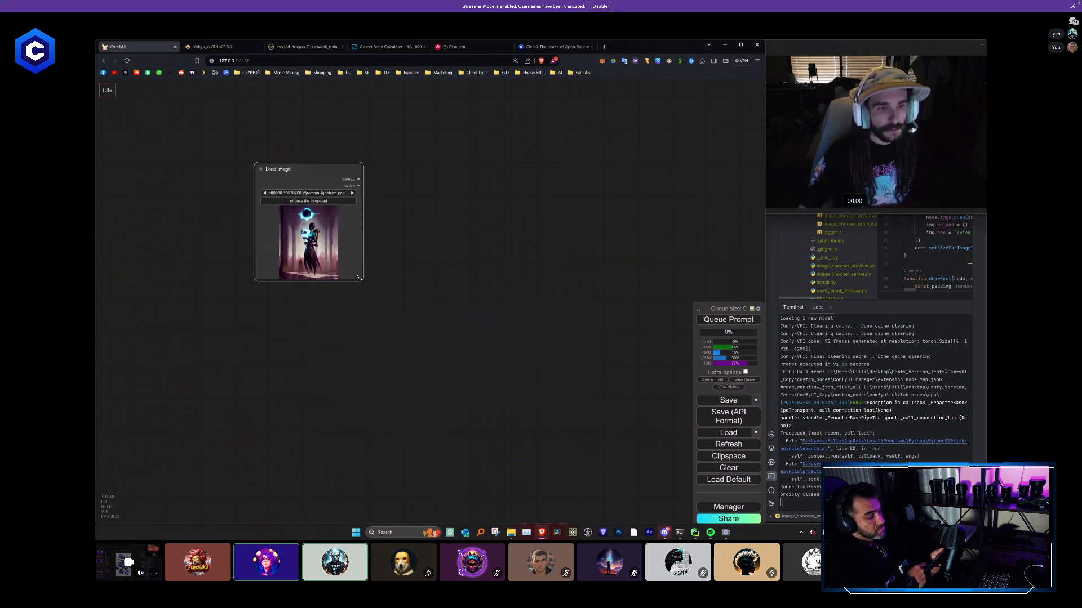
{"action": "left_click_drag", "start_coordinate": [359, 278], "coordinate": [657, 440]}
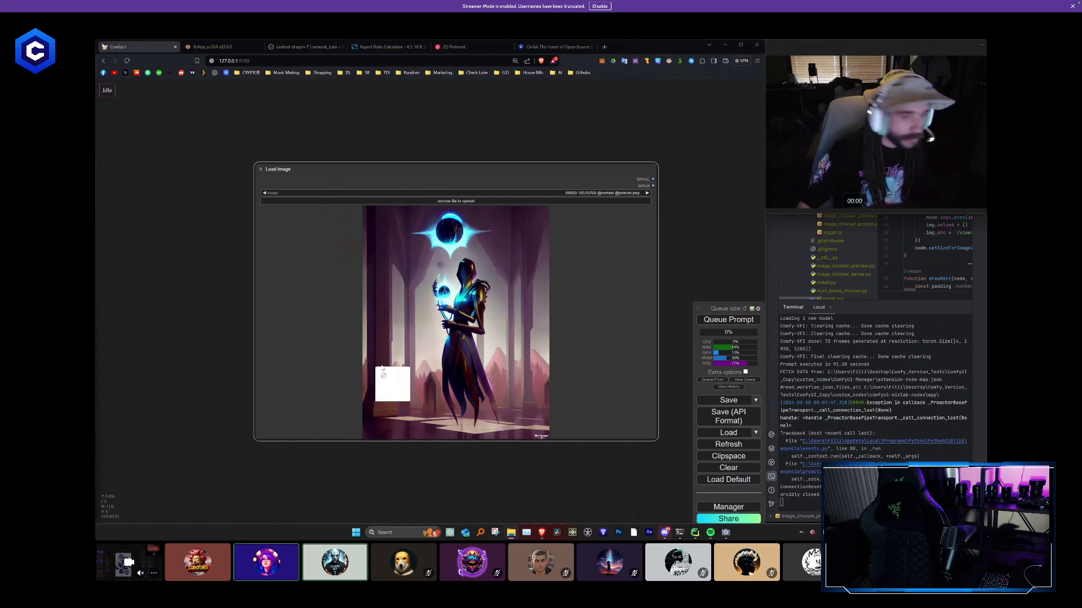
- Load the Civitai home page screenshot into the Load Image node and enlarge the node around it
{"action": "left_click_drag", "start_coordinate": [392, 383], "coordinate": [443, 349]}
{"action": "left_click_drag", "start_coordinate": [420, 157], "coordinate": [368, 109]}
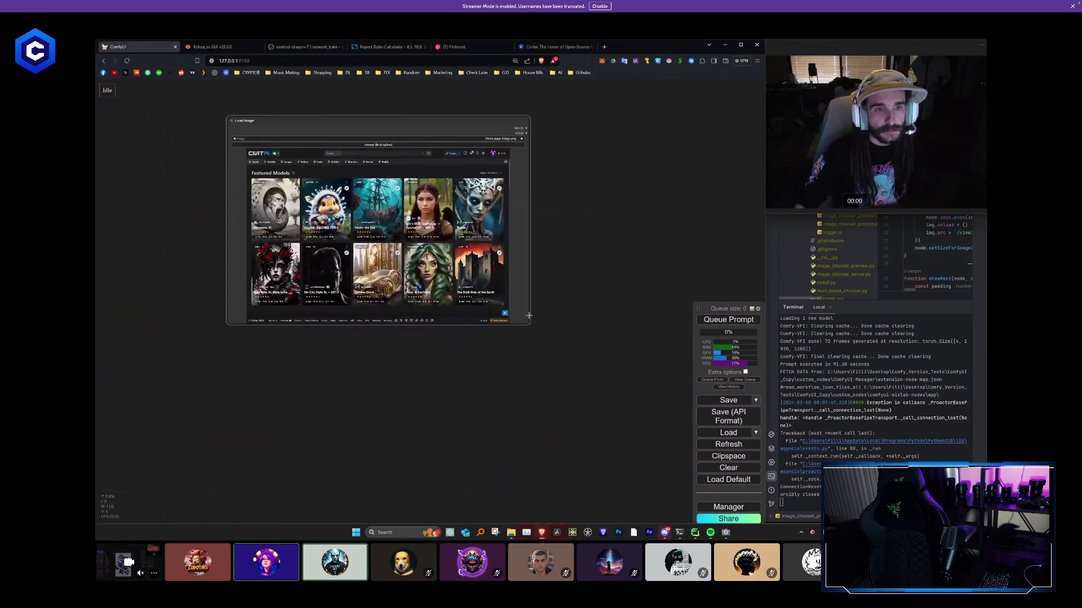
{"action": "left_click_drag", "start_coordinate": [530, 327], "coordinate": [513, 446]}
{"action": "left_click_drag", "start_coordinate": [548, 455], "coordinate": [552, 455]}
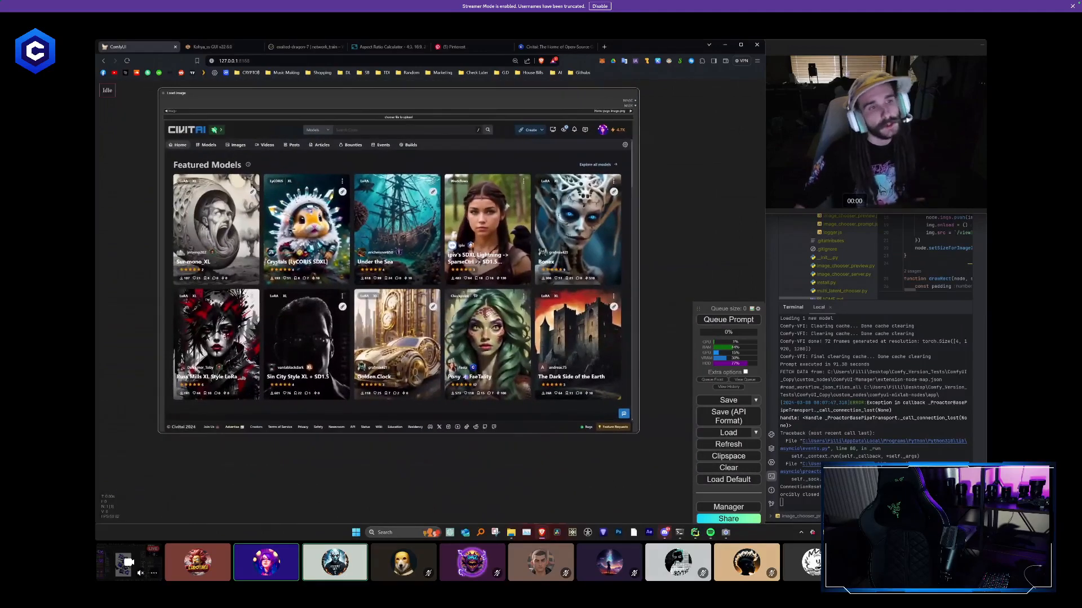
{"action": "left_click_drag", "start_coordinate": [251, 173], "coordinate": [269, 181]}
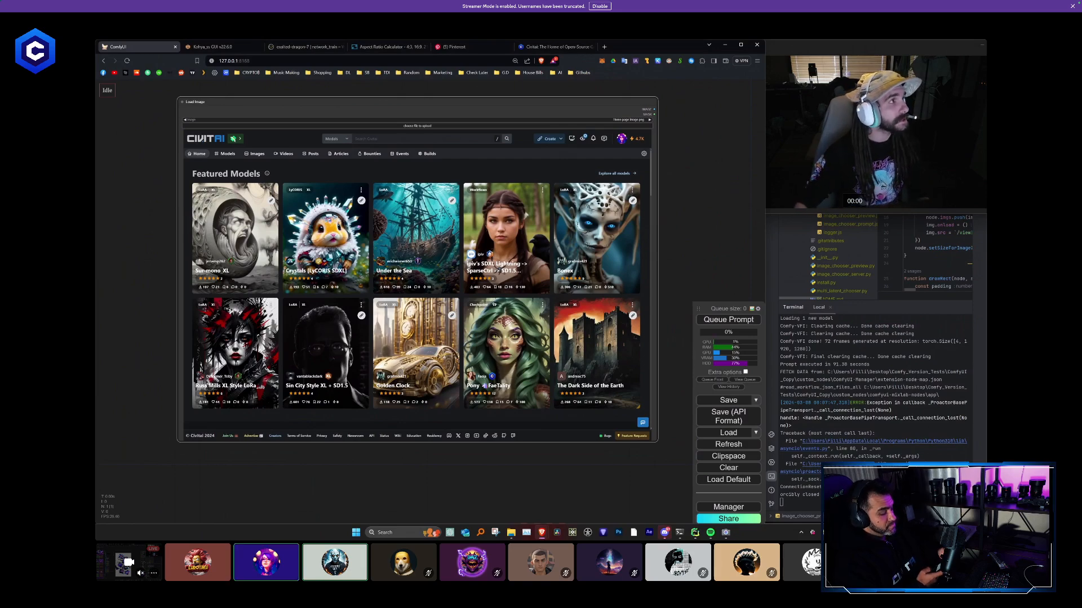
- Bring the original workflow's window over the canvas and view its polaroid collage and Mask.png Load Image nodes
{"action": "left_click_drag", "start_coordinate": [2, 42], "coordinate": [394, 84]}
{"action": "scroll", "coordinate": [269, 228], "scroll_direction": "down", "scroll_amount": 5}
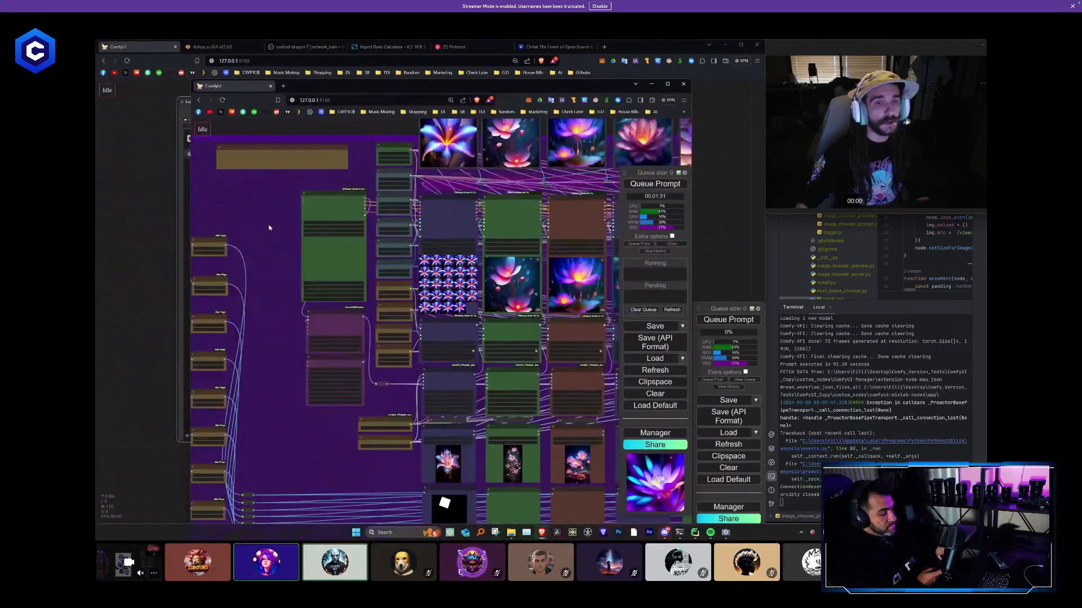
{"action": "scroll", "coordinate": [269, 227], "scroll_direction": "up", "scroll_amount": 6}
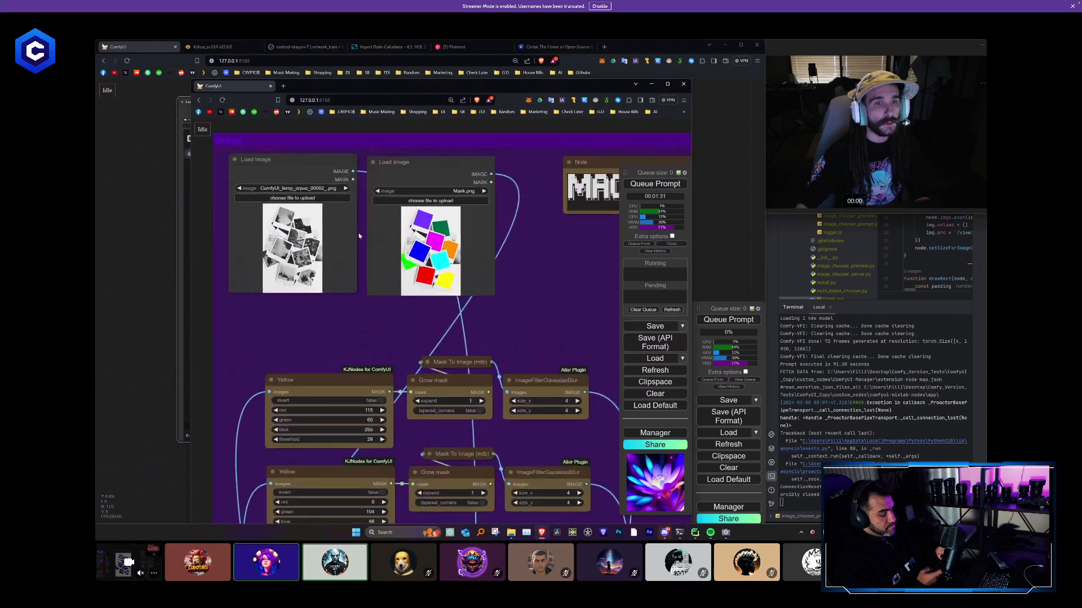
- Examine the polaroid collage image and the coloured regions of Mask.png up close in the original workflow's Load Image nodes
{"action": "scroll", "coordinate": [359, 235], "scroll_direction": "up", "scroll_amount": 4}
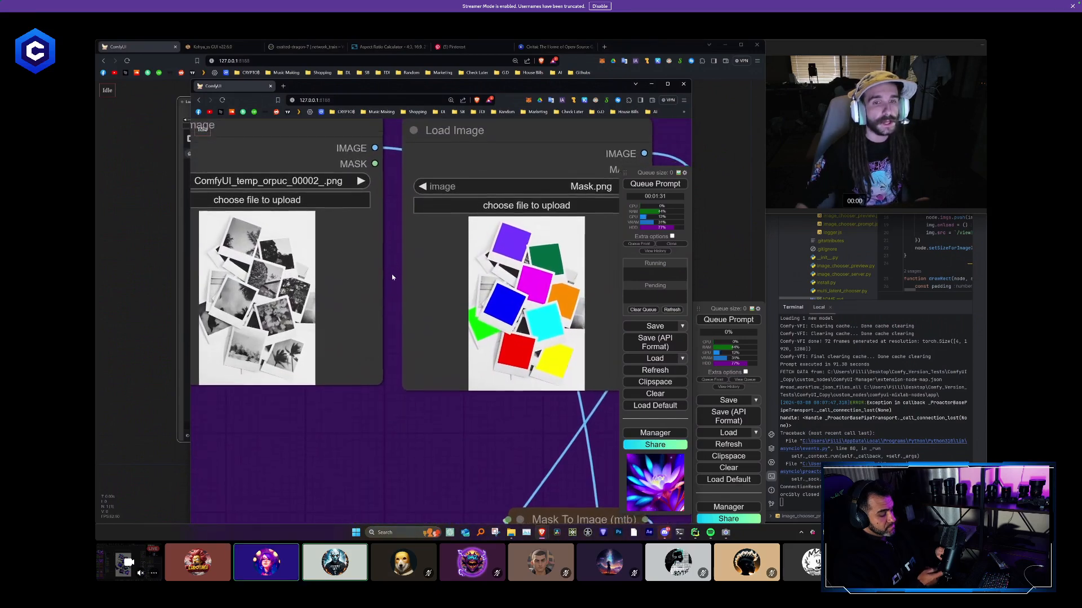
{"action": "left_click_drag", "start_coordinate": [393, 276], "coordinate": [392, 276]}
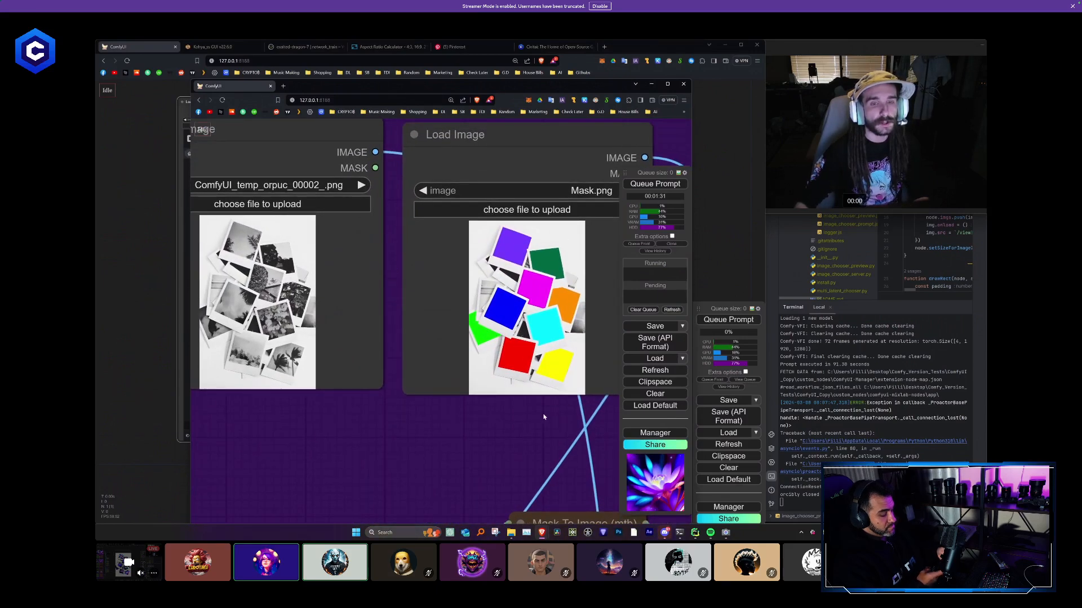
{"action": "scroll", "coordinate": [539, 329], "scroll_direction": "up", "scroll_amount": 2}
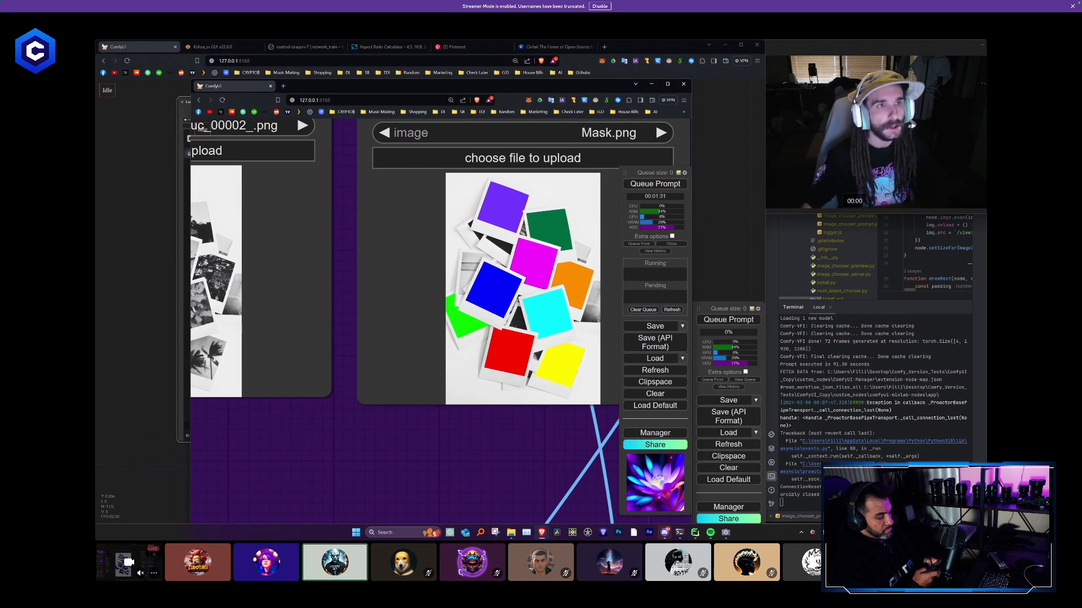
- Move the original workflow's window off the canvas and reposition the Load Image node holding the Civitai home page screenshot
{"action": "left_click_drag", "start_coordinate": [451, 86], "coordinate": [97, 112]}
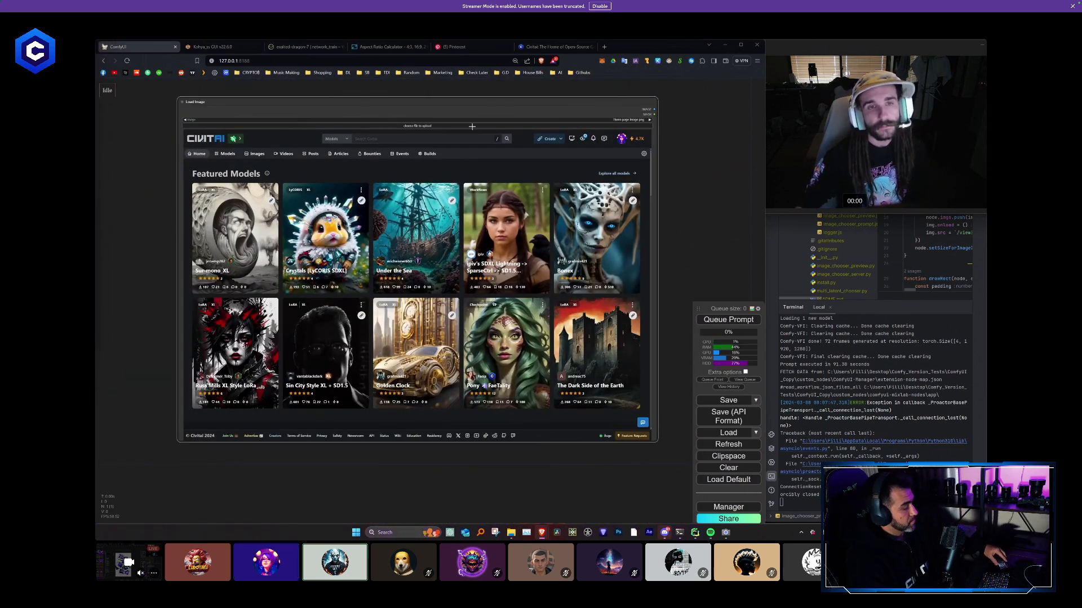
{"action": "left_click_drag", "start_coordinate": [470, 101], "coordinate": [494, 97]}
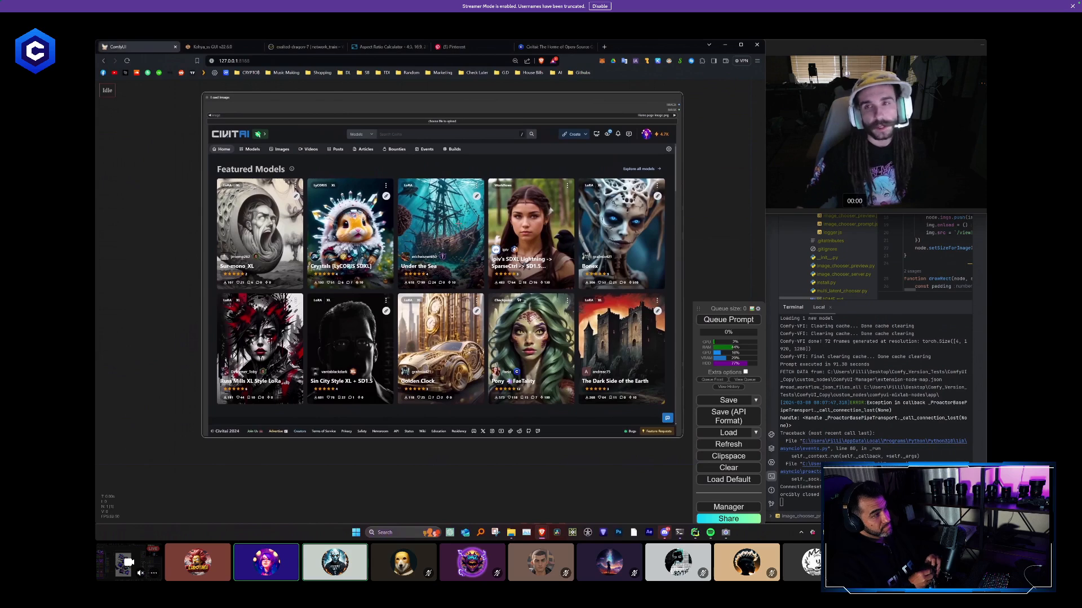
{"action": "scroll", "coordinate": [475, 358], "scroll_direction": "down", "scroll_amount": 4}
{"action": "left_click_drag", "start_coordinate": [466, 484], "coordinate": [442, 275]}
{"action": "scroll", "coordinate": [443, 276], "scroll_direction": "up", "scroll_amount": 2}
{"action": "double_click", "coordinate": [356, 292]}
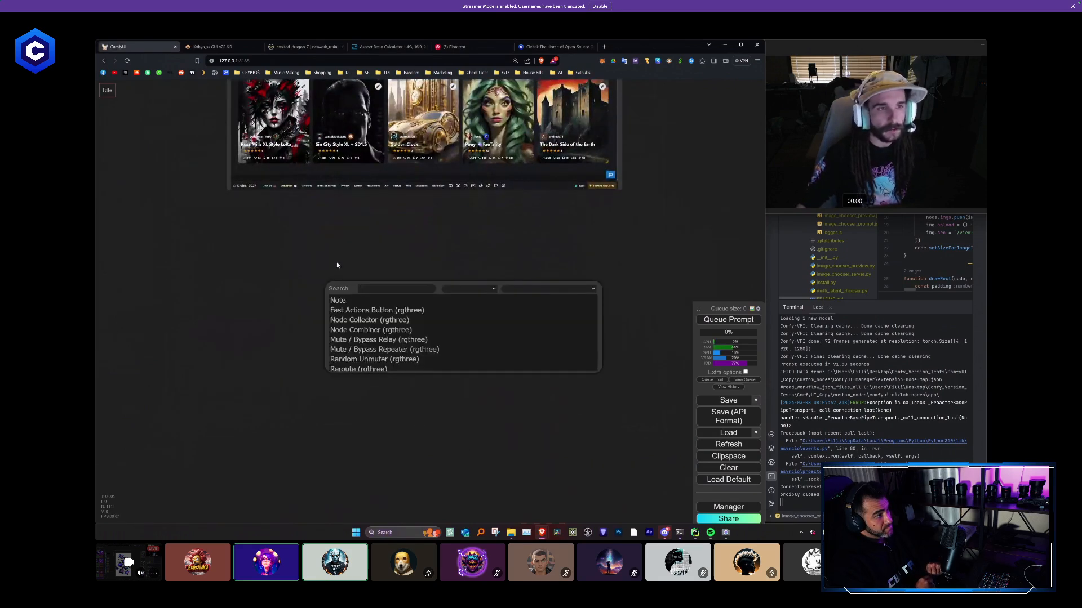
{"action": "scroll", "coordinate": [342, 245], "scroll_direction": "down", "scroll_amount": 2}
{"action": "left_click_drag", "start_coordinate": [342, 241], "coordinate": [357, 310]}
{"action": "scroll", "coordinate": [369, 298], "scroll_direction": "down", "scroll_amount": 2}
{"action": "left_click_drag", "start_coordinate": [358, 80], "coordinate": [365, 183]}
{"action": "key", "text": "Delete"}
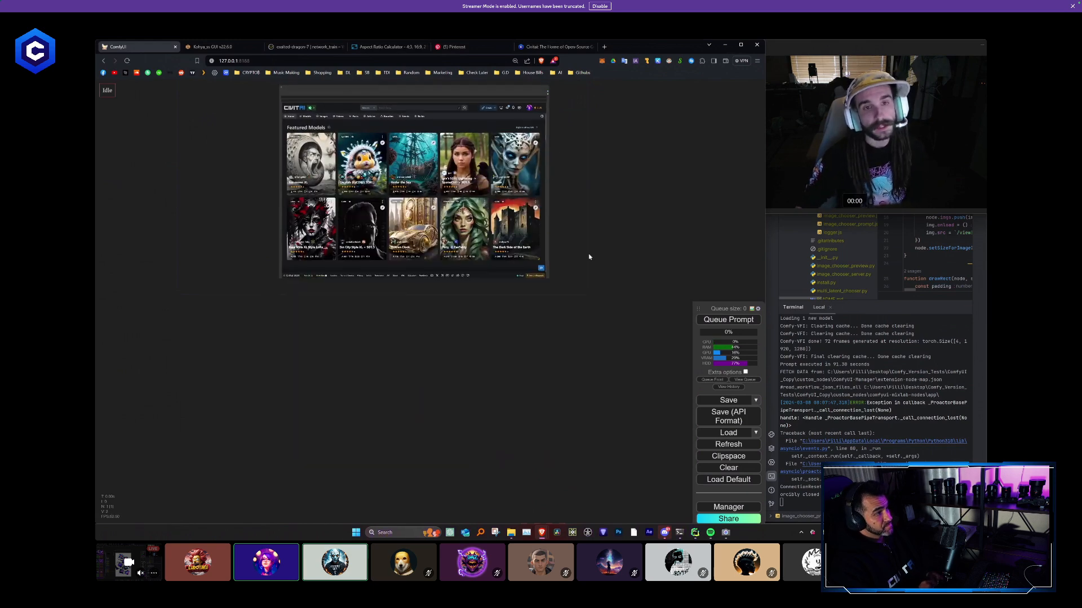
- Reposition the Civitai home page Load Image node on the canvas so the whole screenshot is in view
{"action": "left_click_drag", "start_coordinate": [587, 255], "coordinate": [648, 411]}
{"action": "scroll", "coordinate": [648, 411], "scroll_direction": "up", "scroll_amount": 5}
{"action": "scroll", "coordinate": [257, 145], "scroll_direction": "up", "scroll_amount": 1}
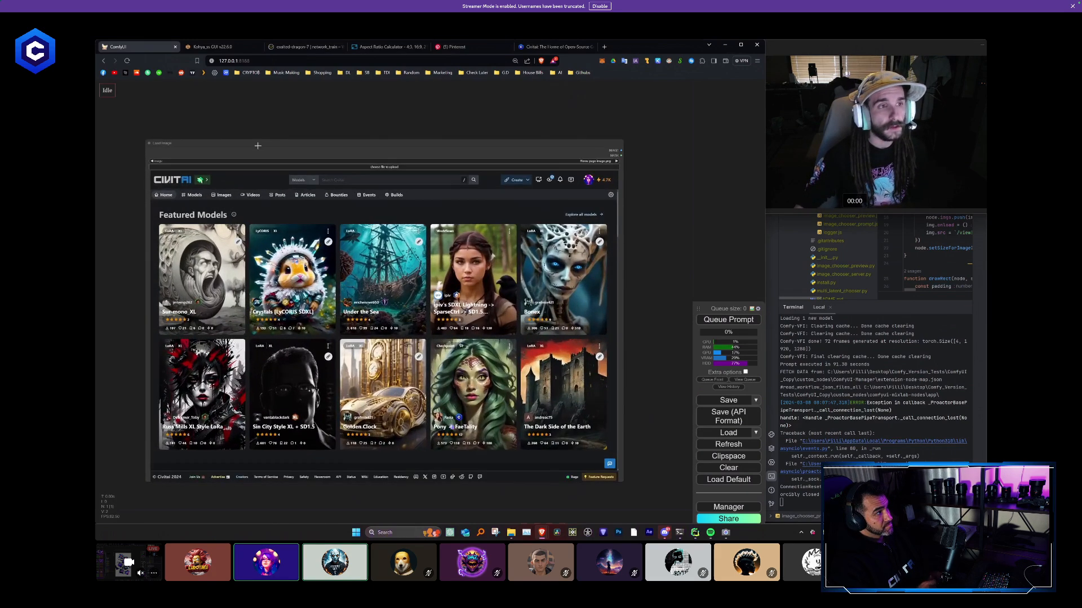
{"action": "mouse_move", "coordinate": [257, 144]}
{"action": "left_mouse_down"}
{"action": "mouse_move", "coordinate": [302, 138]}
{"action": "mouse_move", "coordinate": [245, 129]}
{"action": "left_mouse_up"}
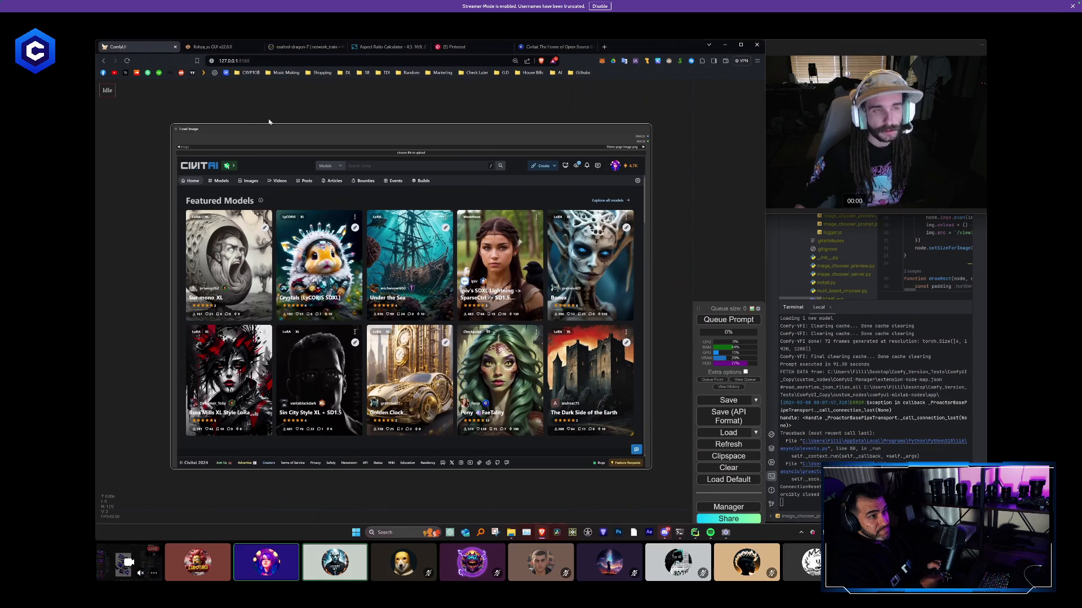
{"action": "scroll", "coordinate": [269, 121], "scroll_direction": "down", "scroll_amount": 1}
{"action": "left_click_drag", "start_coordinate": [293, 112], "coordinate": [326, 98]}
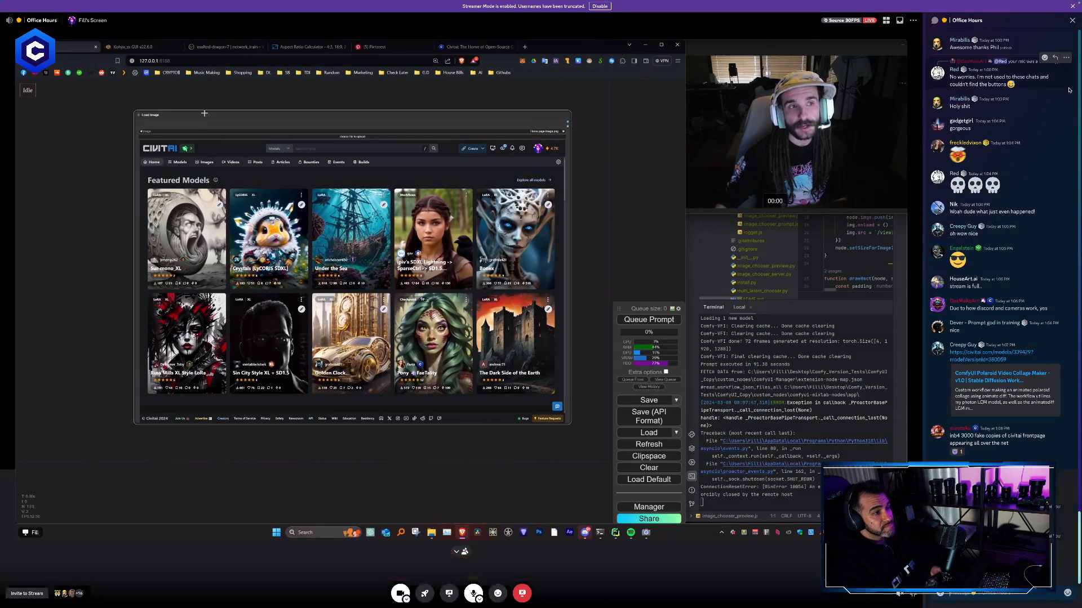
- Open the stream's chat to check the latest messages and close it again
{"action": "left_click", "coordinate": [1063, 24]}
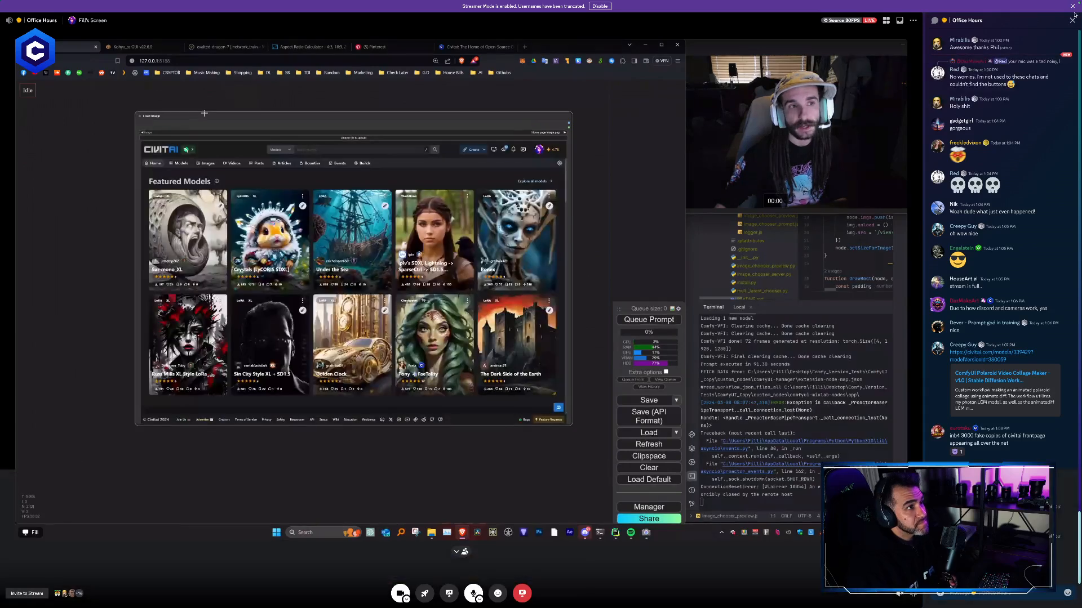
{"action": "left_click", "coordinate": [1072, 19]}
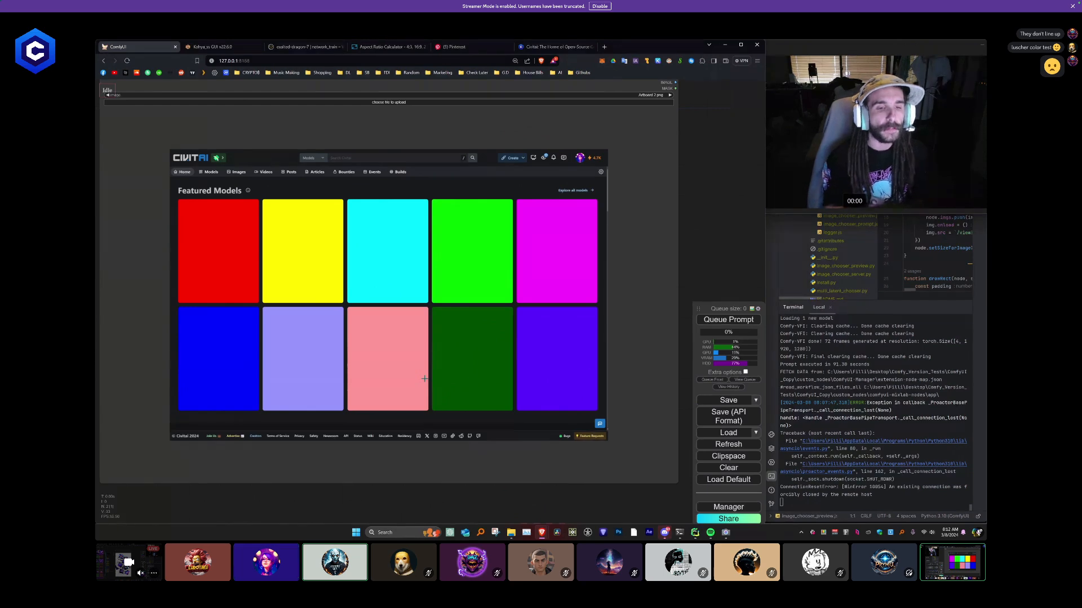
- Arrange the Civitai screenshot's Load Image node directly above the Load Image node with the coloured mask version
{"action": "scroll", "coordinate": [424, 378], "scroll_direction": "down", "scroll_amount": 6}
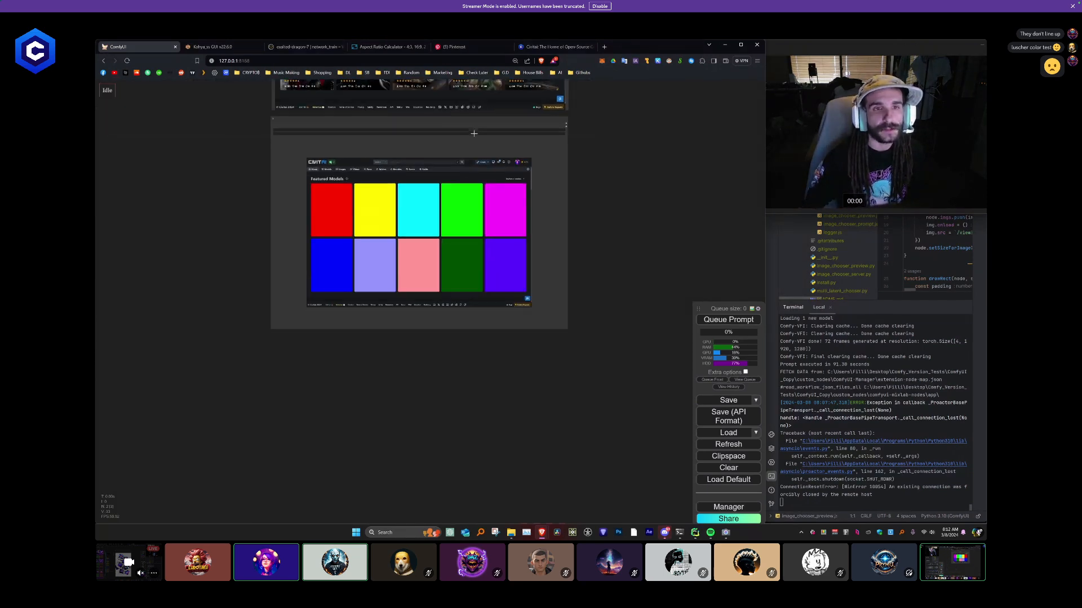
{"action": "key", "text": "ctrl+v"}
{"action": "left_click_drag", "start_coordinate": [407, 113], "coordinate": [280, 82]}
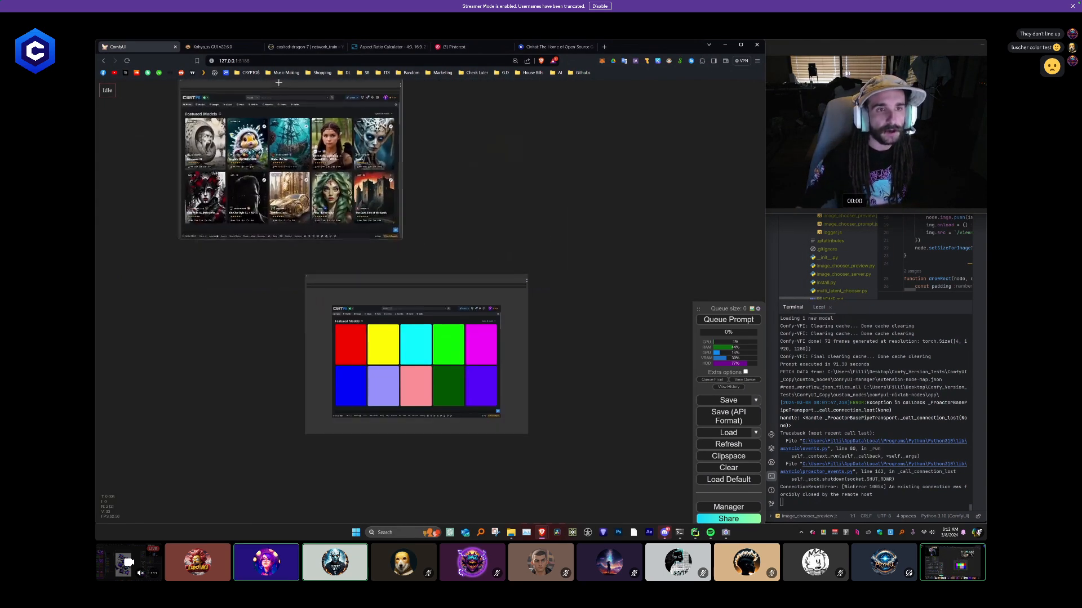
{"action": "left_click_drag", "start_coordinate": [420, 282], "coordinate": [291, 252]}
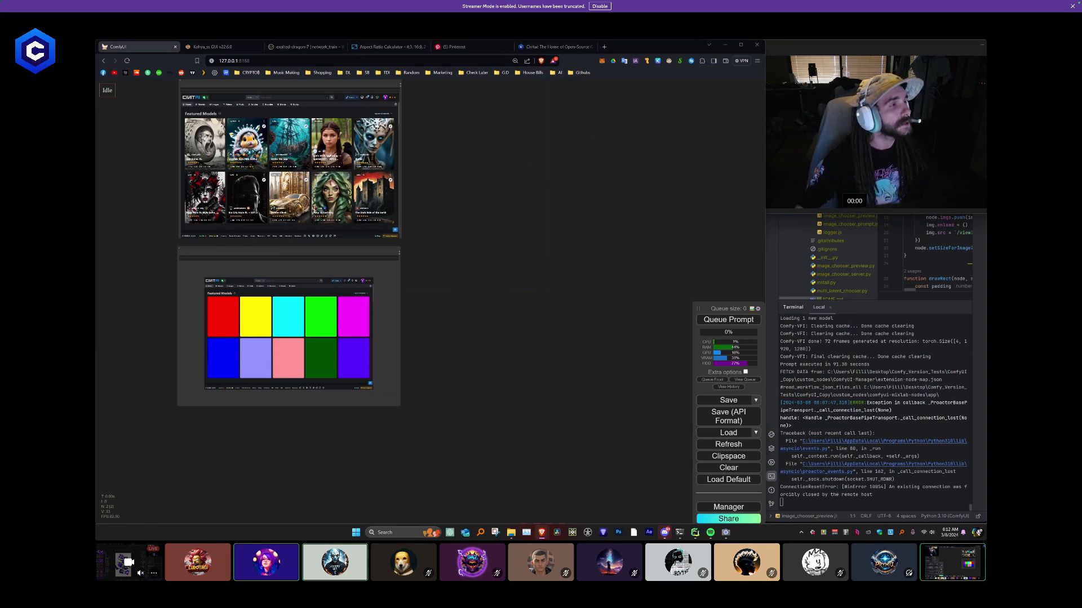
- Paste an Efficient Loader node onto the empty canvas beside the two Load Image nodes
{"action": "scroll", "coordinate": [490, 243], "scroll_direction": "up", "scroll_amount": 4}
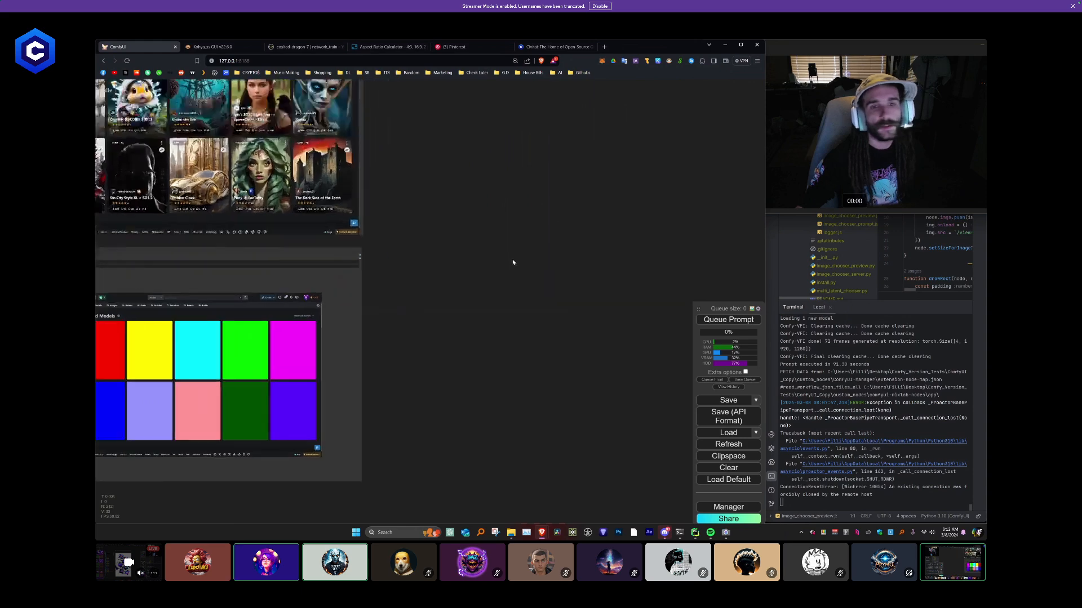
{"action": "scroll", "coordinate": [513, 262], "scroll_direction": "up", "scroll_amount": 4}
{"action": "left_click_drag", "start_coordinate": [513, 263], "coordinate": [415, 243]}
{"action": "key", "text": "ctrl+v"}
{"action": "scroll", "coordinate": [535, 271], "scroll_direction": "up", "scroll_amount": 3}
{"action": "left_click_drag", "start_coordinate": [536, 271], "coordinate": [473, 189]}
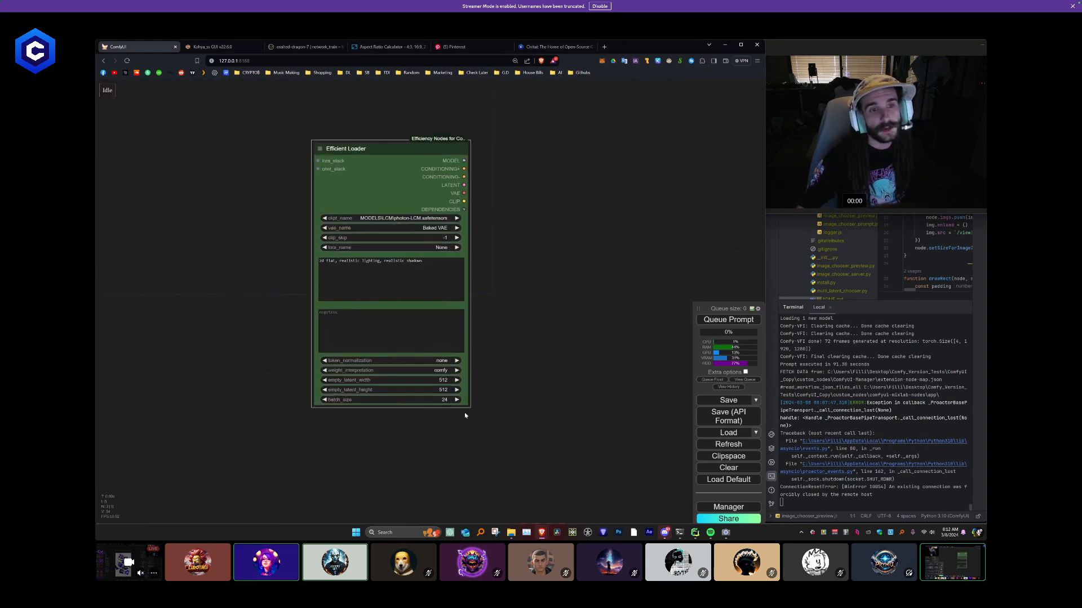
- Make the Efficient Loader node narrower and taller, and reposition it with free canvas beside it
{"action": "left_click_drag", "start_coordinate": [466, 404], "coordinate": [451, 422]}
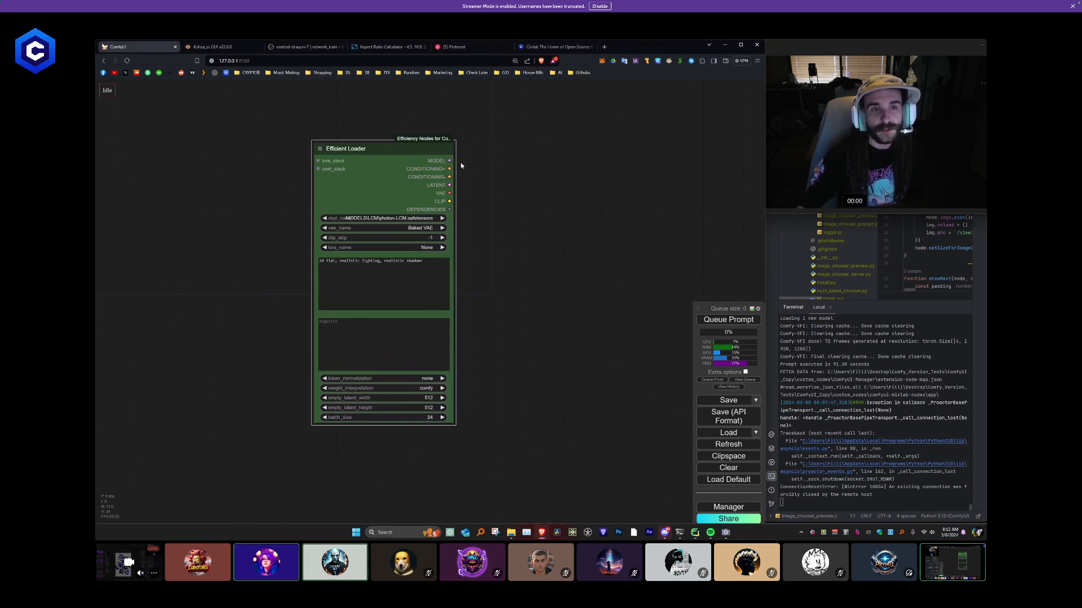
{"action": "left_click_drag", "start_coordinate": [435, 169], "coordinate": [396, 187]}
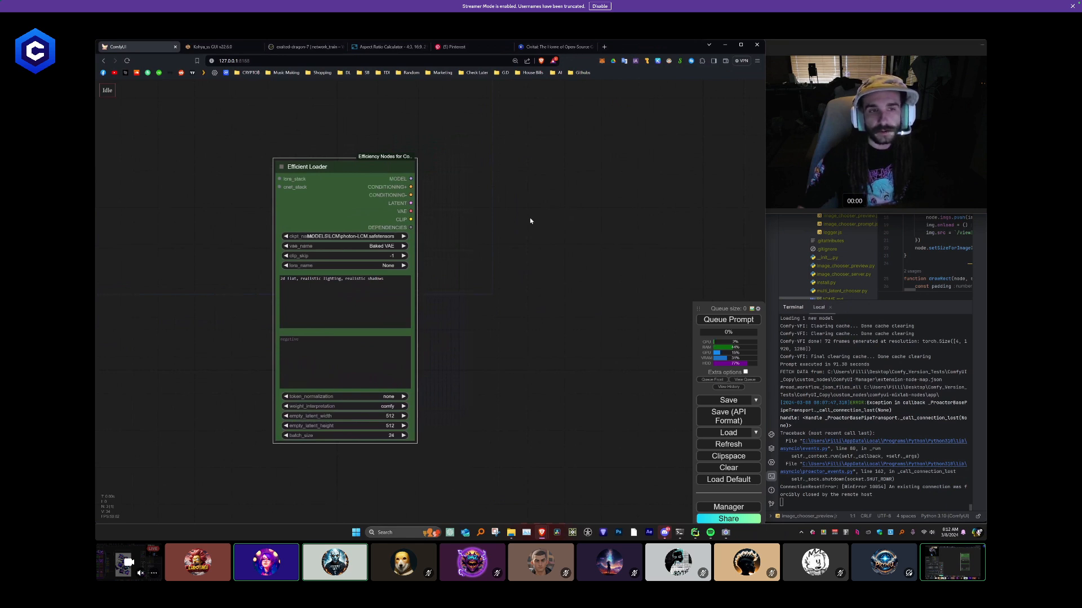
{"action": "left_click_drag", "start_coordinate": [530, 221], "coordinate": [470, 249]}
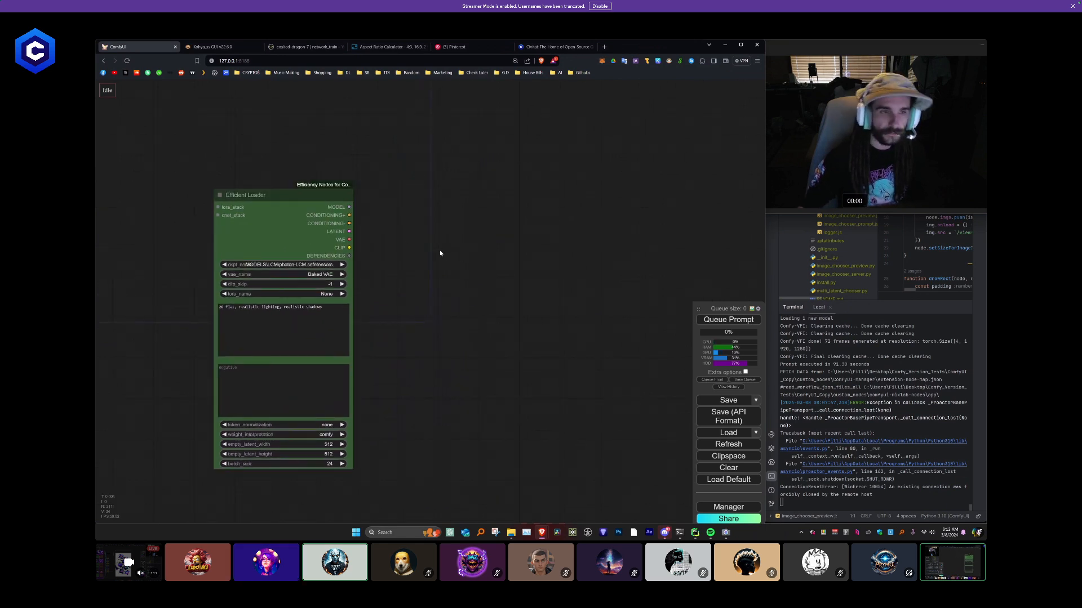
{"action": "left_click_drag", "start_coordinate": [298, 209], "coordinate": [315, 190]}
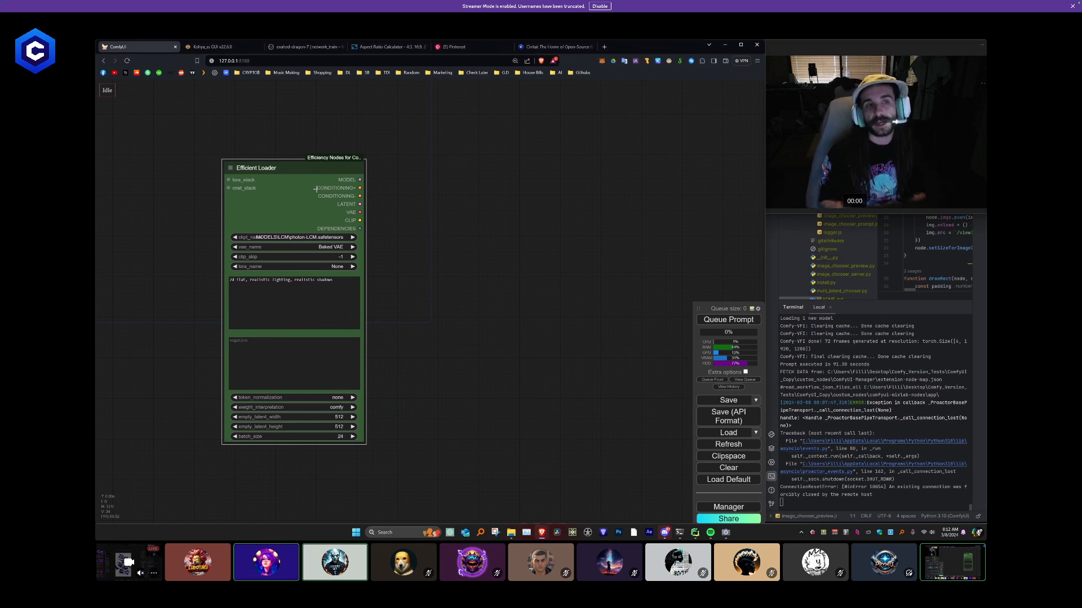
- Add a CheckpointLoader node and place it above the Efficient Loader for comparison
{"action": "double_click", "coordinate": [552, 206]}
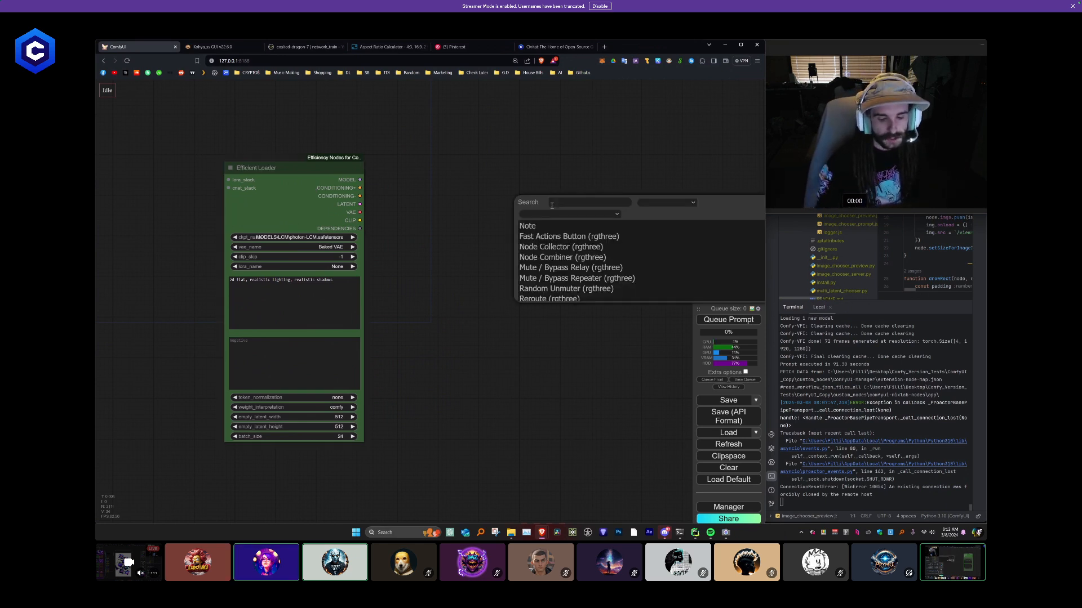
{"action": "type", "text": "check"}
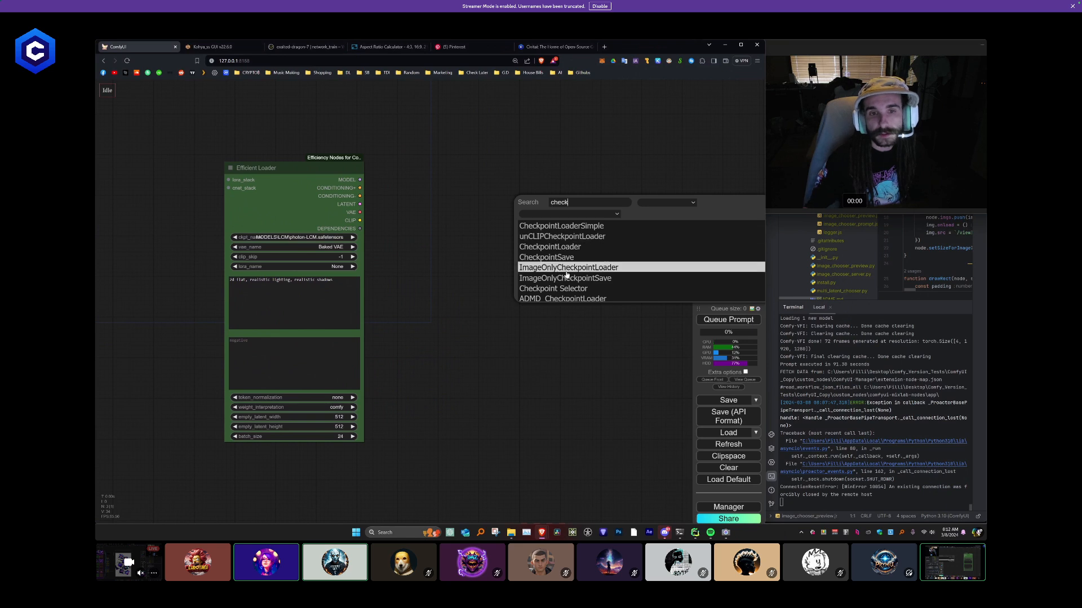
{"action": "left_click", "coordinate": [552, 247]}
{"action": "left_click_drag", "start_coordinate": [563, 226], "coordinate": [388, 118]}
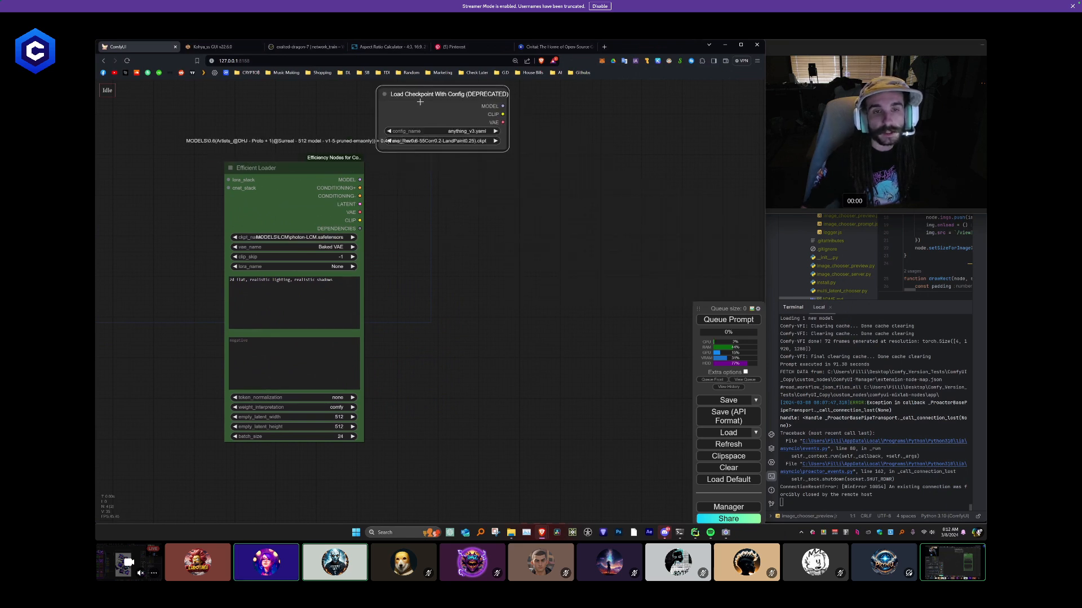
- Add two CLIPTextEncode nodes stacked beside the checkpoint loader
{"action": "double_click", "coordinate": [445, 207]}
{"action": "type", "text": "text"}
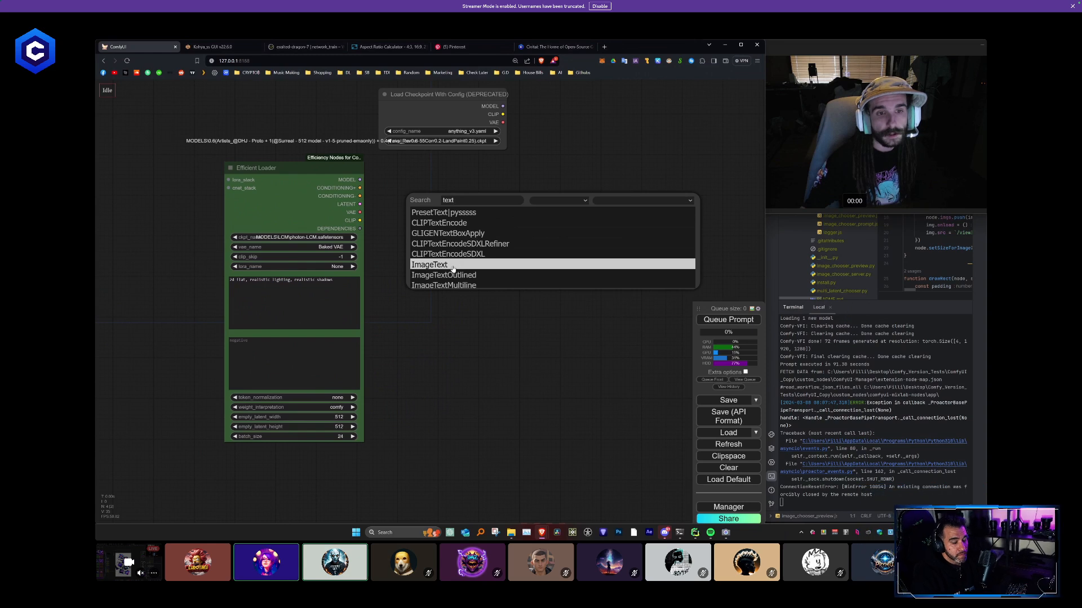
{"action": "left_click", "coordinate": [464, 223]}
{"action": "mouse_move", "coordinate": [494, 202]}
{"action": "left_mouse_down"}
{"action": "mouse_move", "coordinate": [584, 135]}
{"action": "mouse_move", "coordinate": [590, 101]}
{"action": "mouse_move", "coordinate": [599, 219]}
{"action": "mouse_move", "coordinate": [588, 200]}
{"action": "left_mouse_up"}
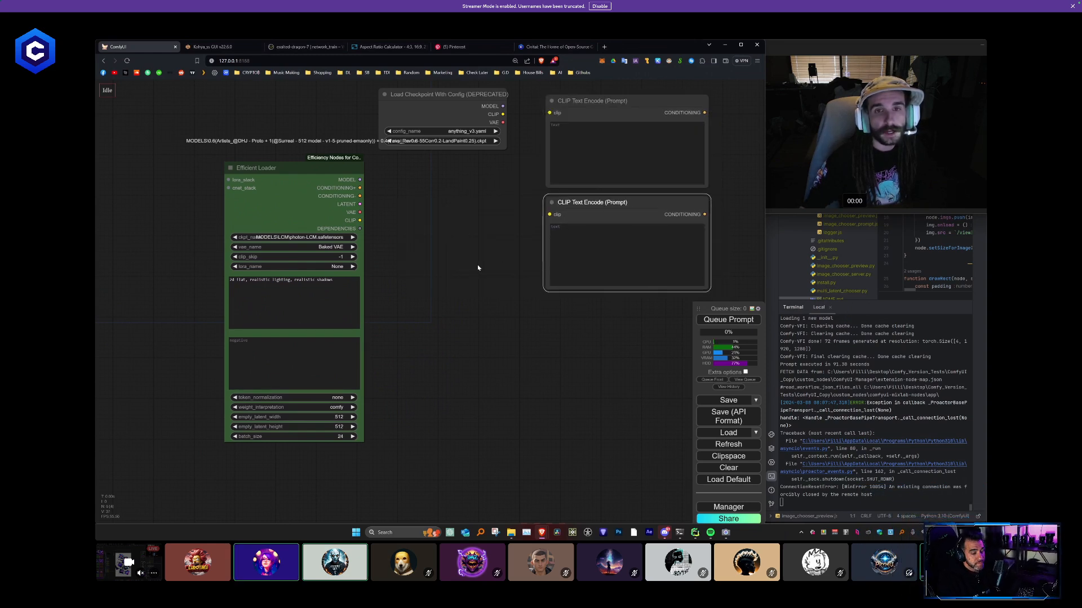
- Delete the Load Checkpoint With Config node and both CLIP Text Encode nodes, keeping only the Efficient Loader
{"action": "left_click", "coordinate": [478, 267]}
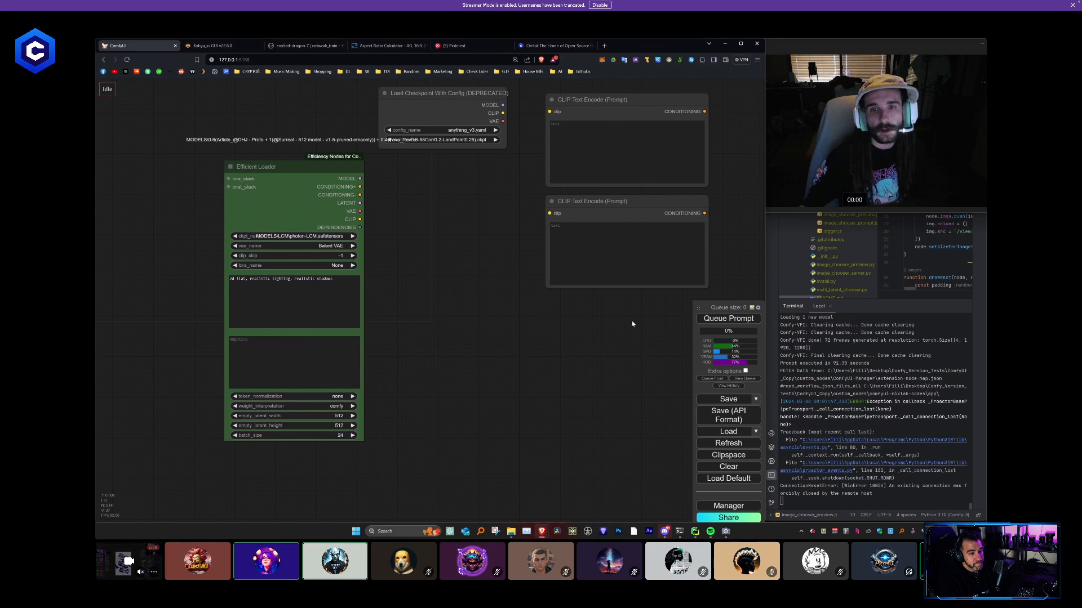
{"action": "left_click_drag", "start_coordinate": [632, 323], "coordinate": [481, 127]}
{"action": "key", "text": "Delete"}
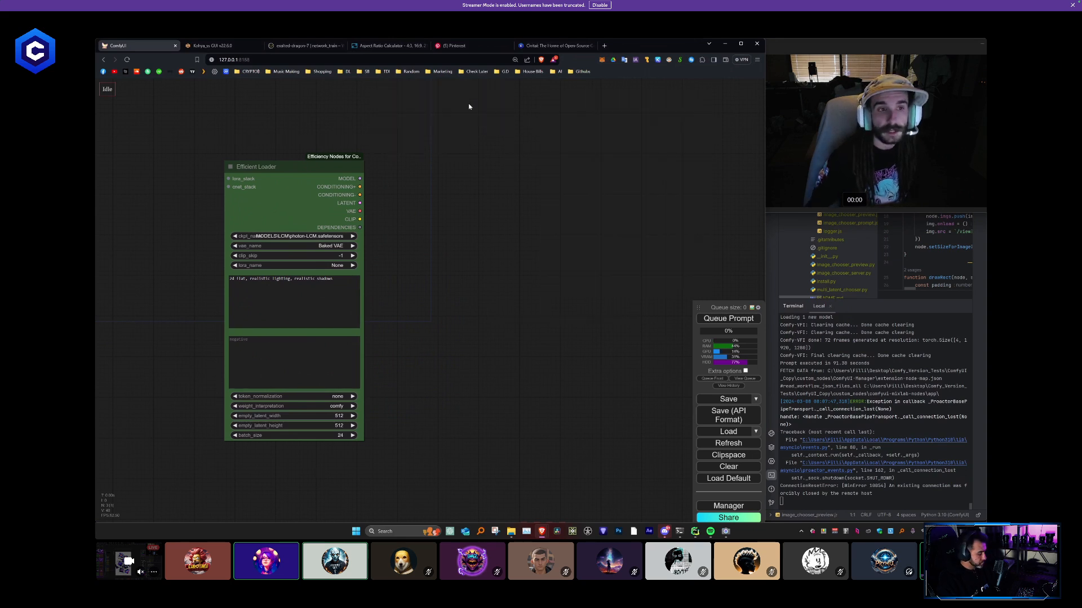
- Reposition the Efficient Loader node and widen it enough to show the full checkpoint name
{"action": "left_click_drag", "start_coordinate": [314, 186], "coordinate": [352, 171]}
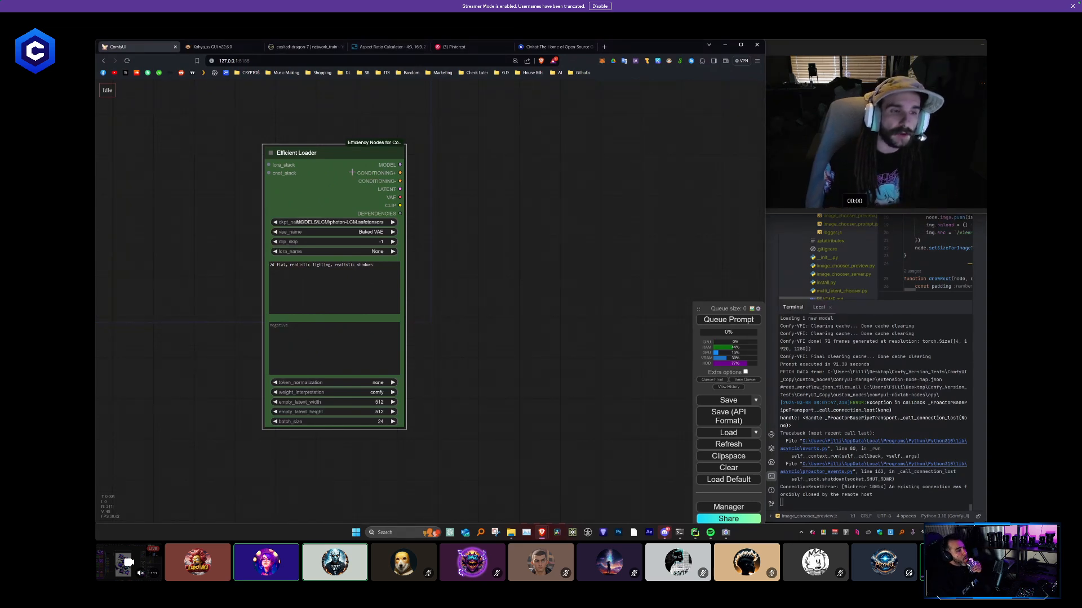
{"action": "left_click_drag", "start_coordinate": [352, 172], "coordinate": [254, 148]}
{"action": "left_click_drag", "start_coordinate": [361, 195], "coordinate": [504, 214]}
{"action": "scroll", "coordinate": [380, 217], "scroll_direction": "up", "scroll_amount": 2}
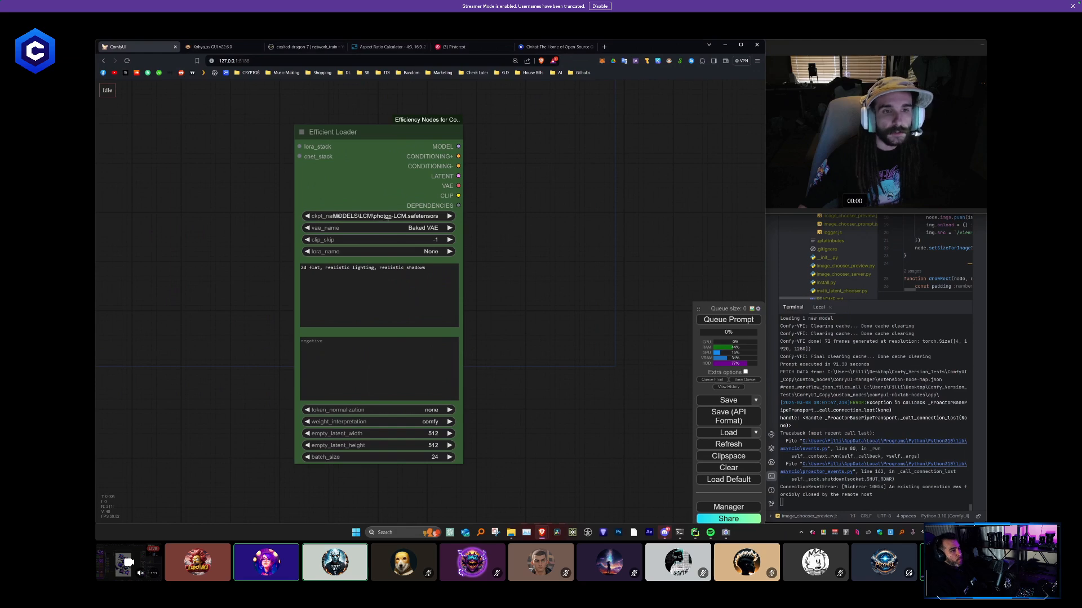
{"action": "scroll", "coordinate": [388, 219], "scroll_direction": "up", "scroll_amount": 4}
{"action": "scroll", "coordinate": [445, 257], "scroll_direction": "down", "scroll_amount": 2}
{"action": "left_click_drag", "start_coordinate": [531, 394], "coordinate": [491, 327]}
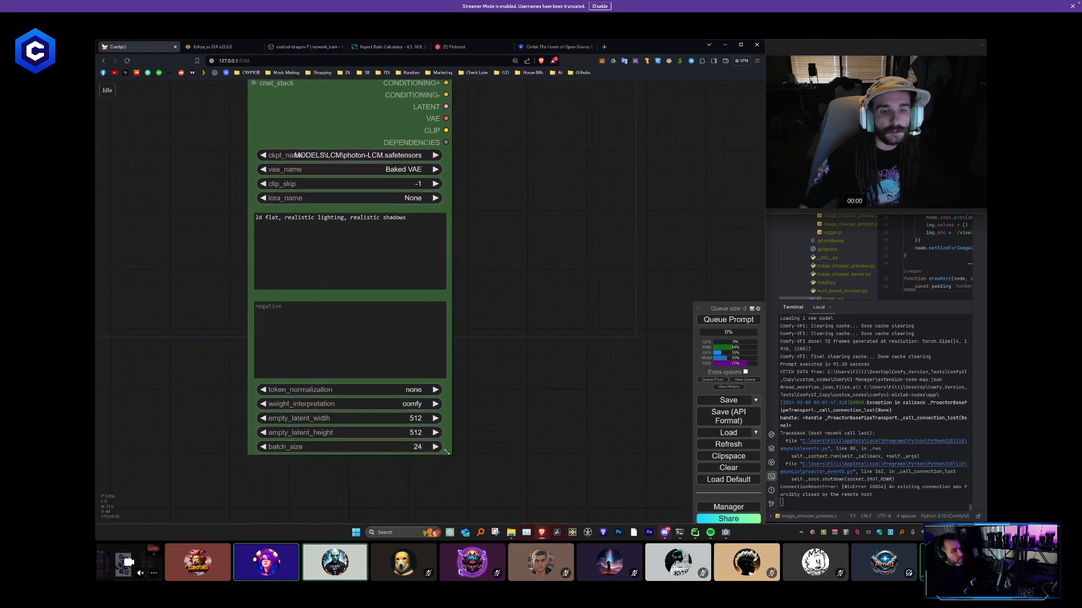
{"action": "left_click_drag", "start_coordinate": [446, 452], "coordinate": [492, 463]}
{"action": "left_click_drag", "start_coordinate": [512, 263], "coordinate": [523, 342]}
{"action": "scroll", "coordinate": [399, 248], "scroll_direction": "up", "scroll_amount": 1}
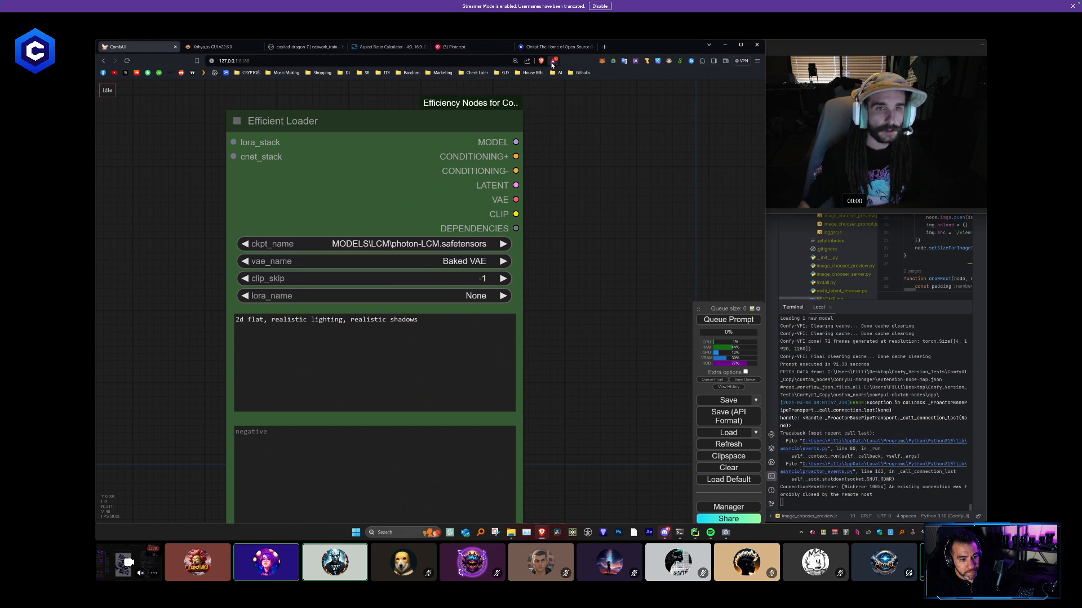
- Switch to the Aspect Ratio Calculator page and choose the Classic Film 3:2 preset
{"action": "scroll", "coordinate": [457, 193], "scroll_direction": "down", "scroll_amount": 5}
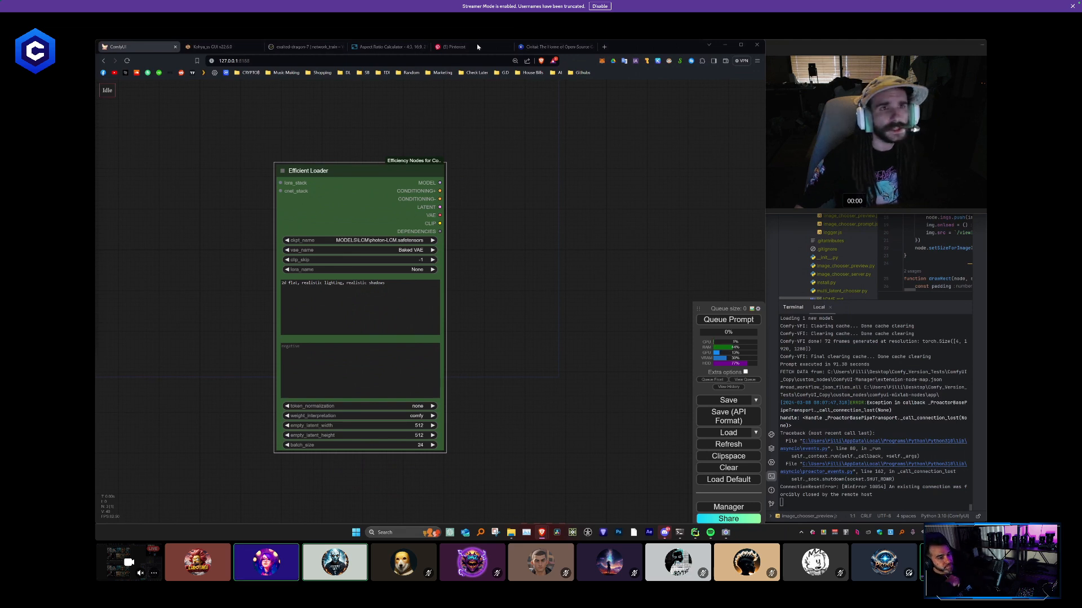
{"action": "left_click", "coordinate": [393, 46]}
{"action": "left_click", "coordinate": [370, 165]}
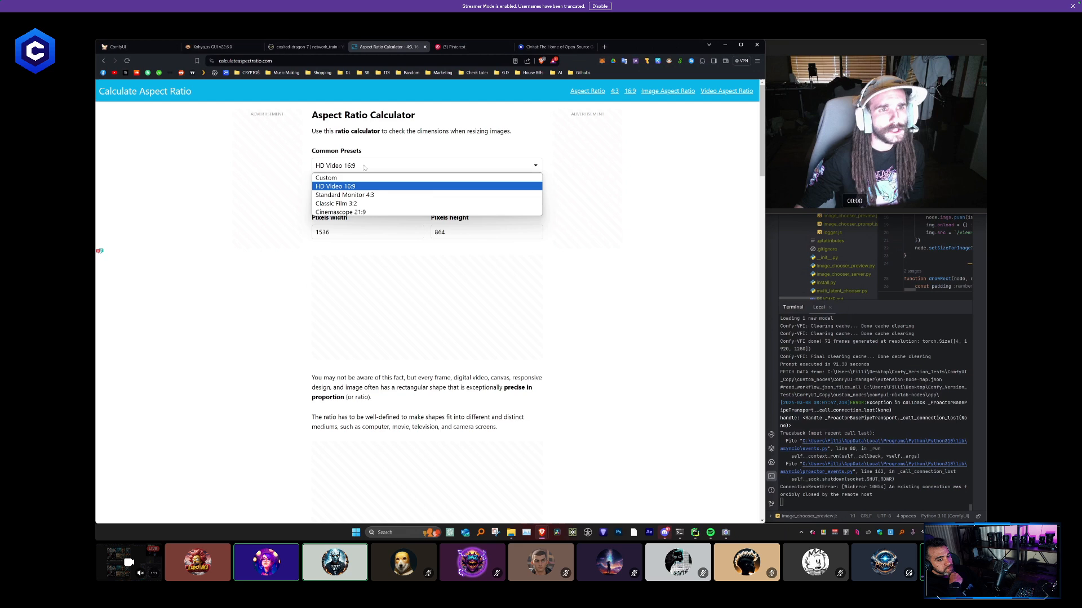
{"action": "left_click", "coordinate": [372, 204]}
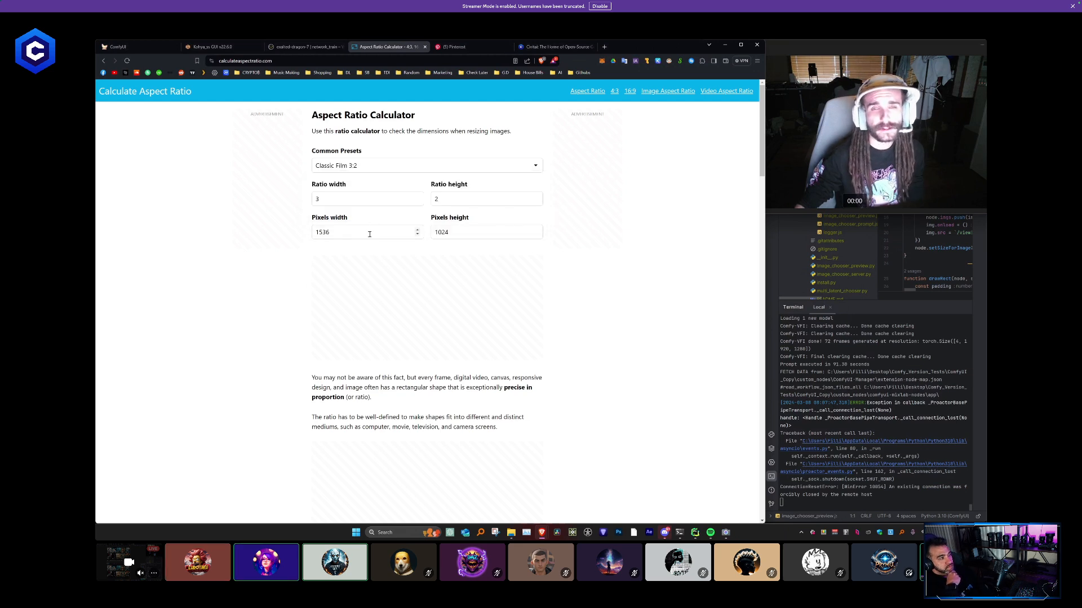
- Set the calculator's pixel width to 512 and choose the Standard Monitor 4:3 preset
{"action": "left_click_drag", "start_coordinate": [311, 113], "coordinate": [469, 129]}
{"action": "left_click", "coordinate": [463, 121]}
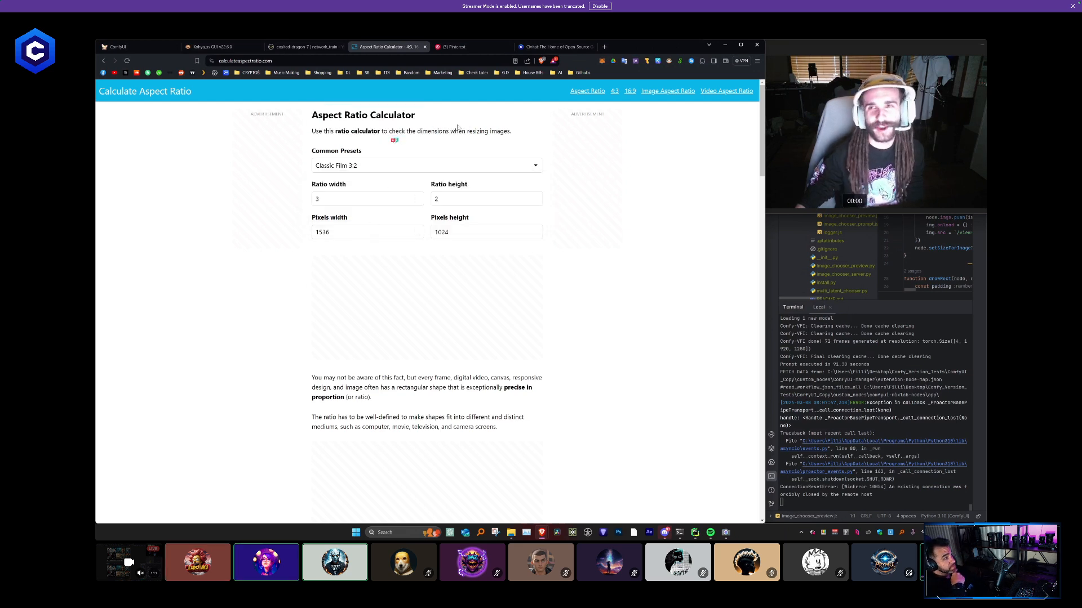
{"action": "double_click", "coordinate": [324, 232]}
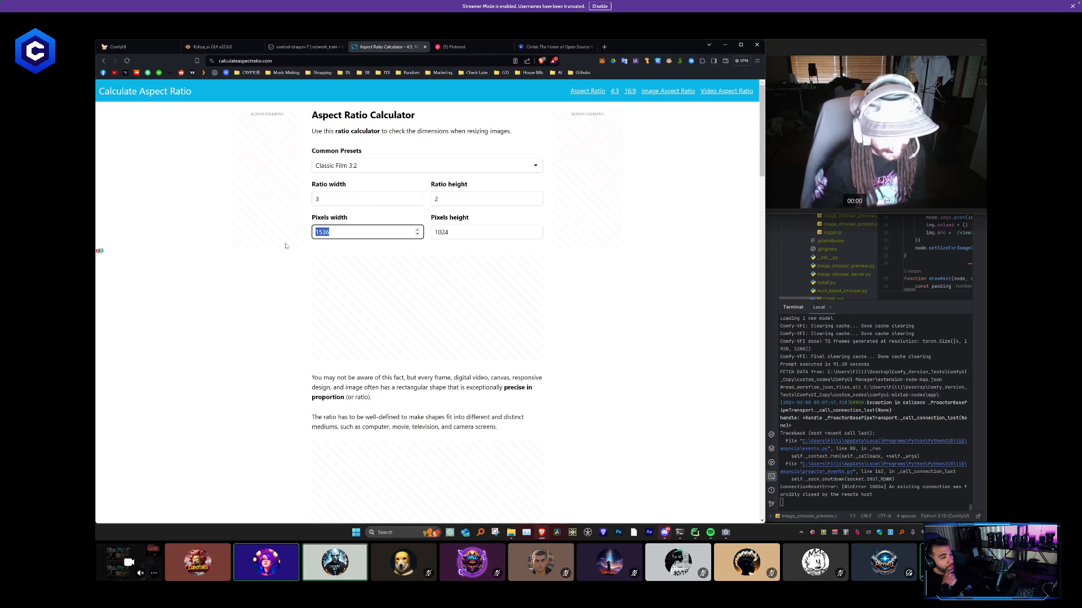
{"action": "type", "text": "512"}
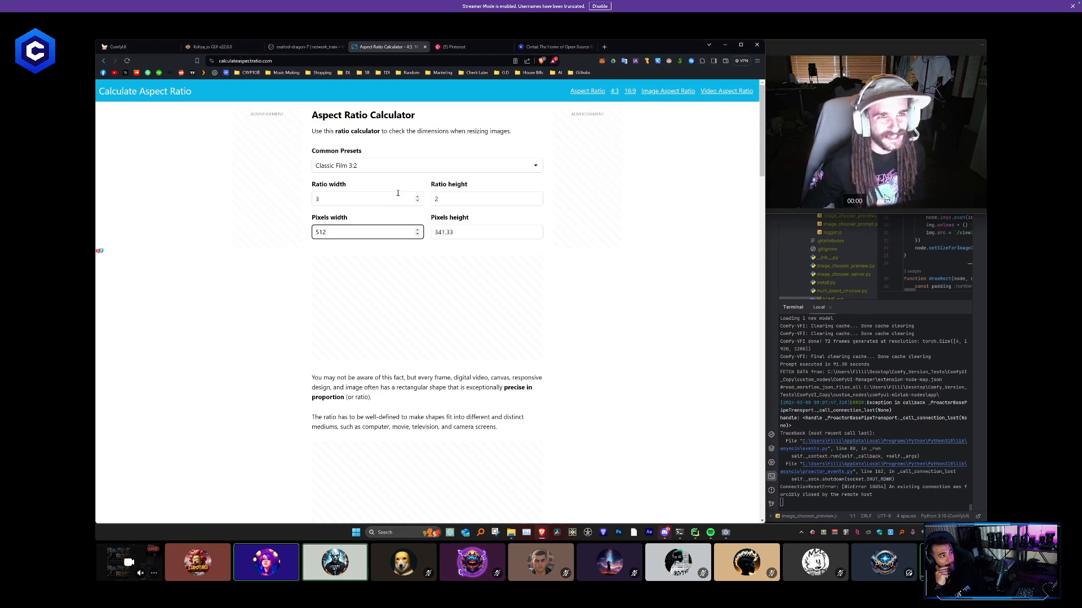
{"action": "left_click", "coordinate": [388, 165]}
{"action": "left_click", "coordinate": [380, 197]}
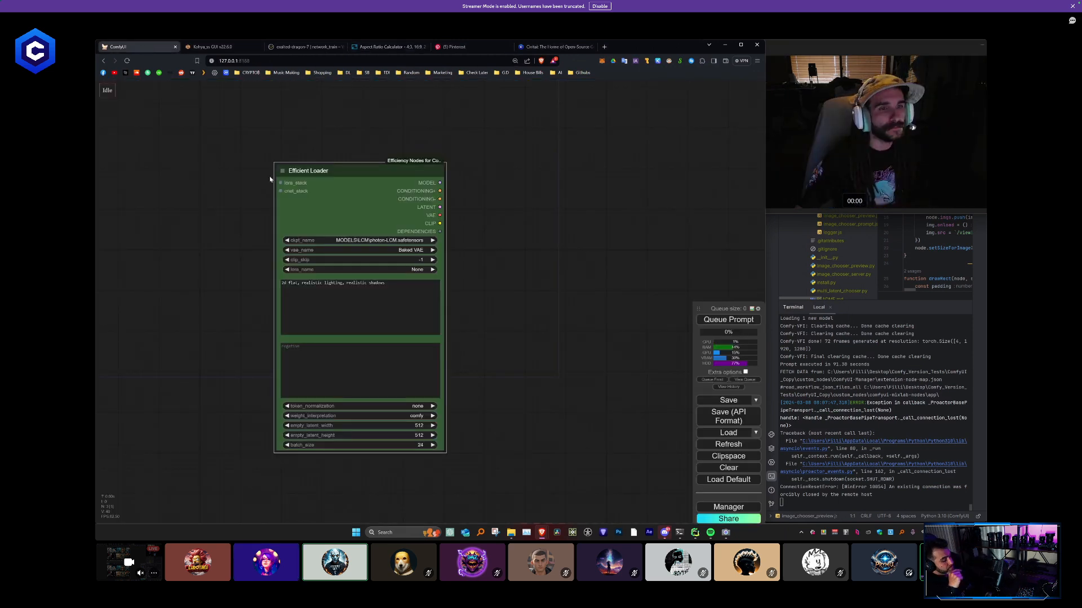
- Switch back to ComfyUI and set the Efficient Loader's empty_latent_width to 384
{"action": "left_click", "coordinate": [163, 47]}
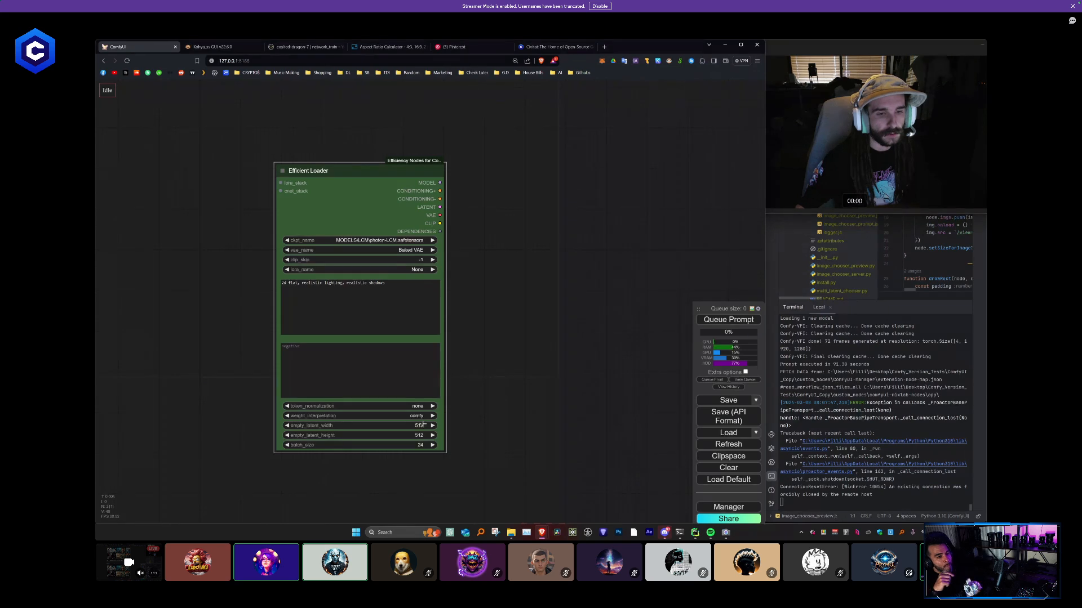
{"action": "left_click", "coordinate": [423, 424]}
{"action": "type", "text": "384"}
{"action": "key", "text": "Return"}
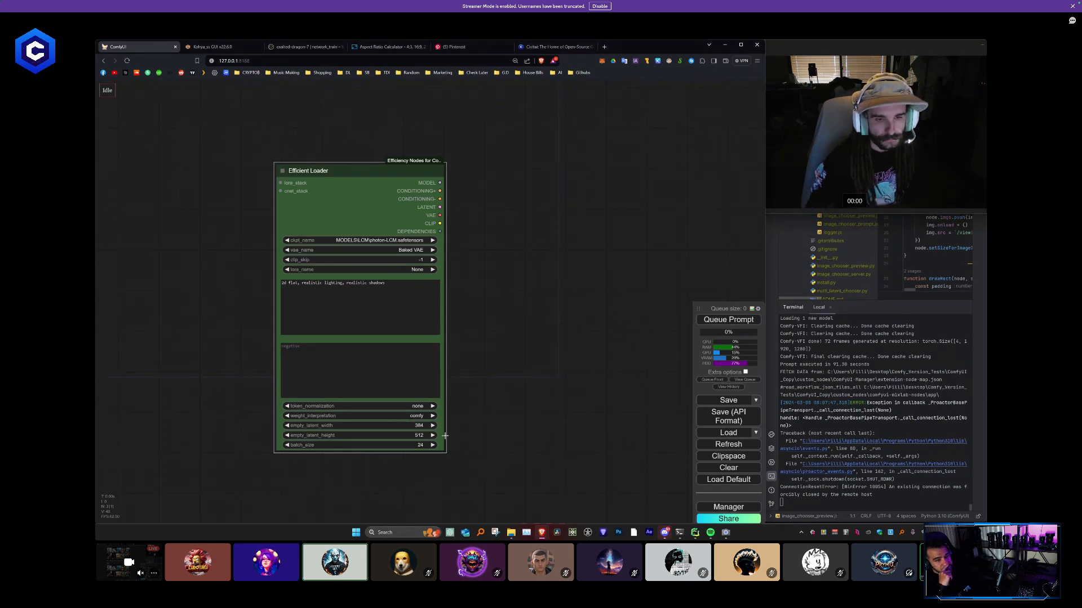
{"action": "left_click", "coordinate": [510, 376]}
- Add an AnimateDiff Loader [Legacy] node beside the Efficient Loader and connect the Efficient Loader's MODEL output to its model input
{"action": "left_click_drag", "start_coordinate": [514, 258], "coordinate": [372, 264]}
{"action": "scroll", "coordinate": [377, 299], "scroll_direction": "down", "scroll_amount": 3}
{"action": "scroll", "coordinate": [370, 278], "scroll_direction": "up", "scroll_amount": 2}
{"action": "double_click", "coordinate": [367, 266]}
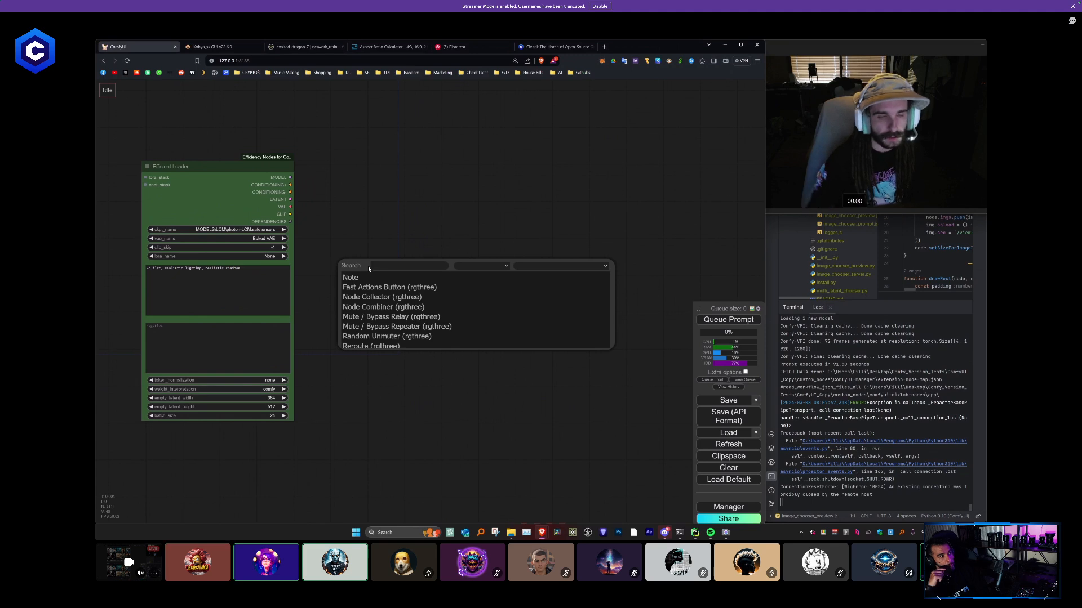
{"action": "key", "text": "Escape"}
{"action": "right_click", "coordinate": [369, 267]}
{"action": "left_click", "coordinate": [369, 268]}
{"action": "scroll", "coordinate": [468, 136], "scroll_direction": "up", "scroll_amount": 5}
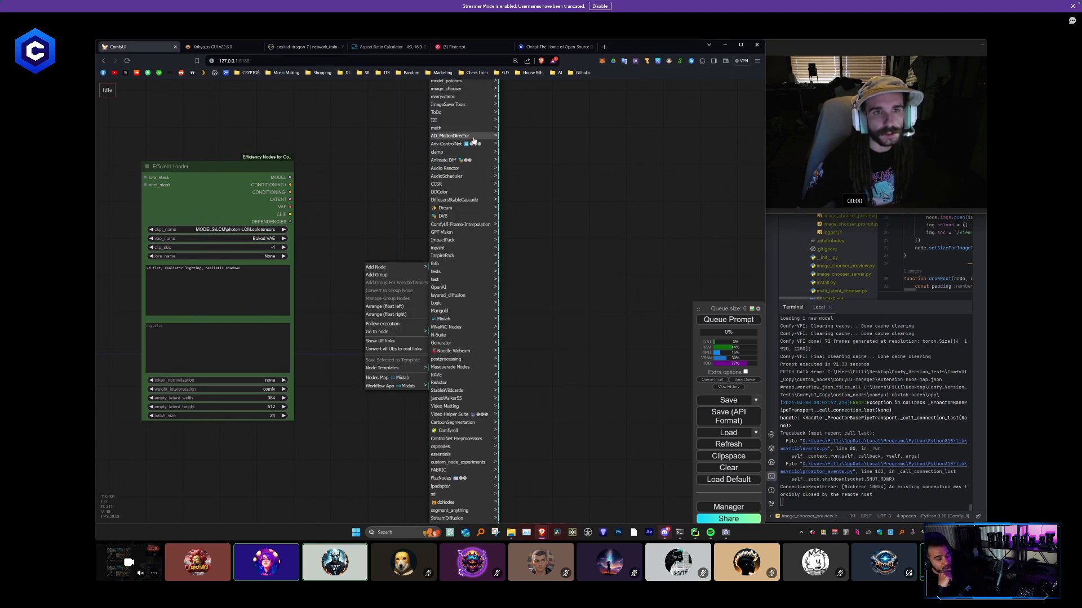
{"action": "scroll", "coordinate": [478, 135], "scroll_direction": "up", "scroll_amount": 1}
{"action": "scroll", "coordinate": [473, 176], "scroll_direction": "up", "scroll_amount": 3}
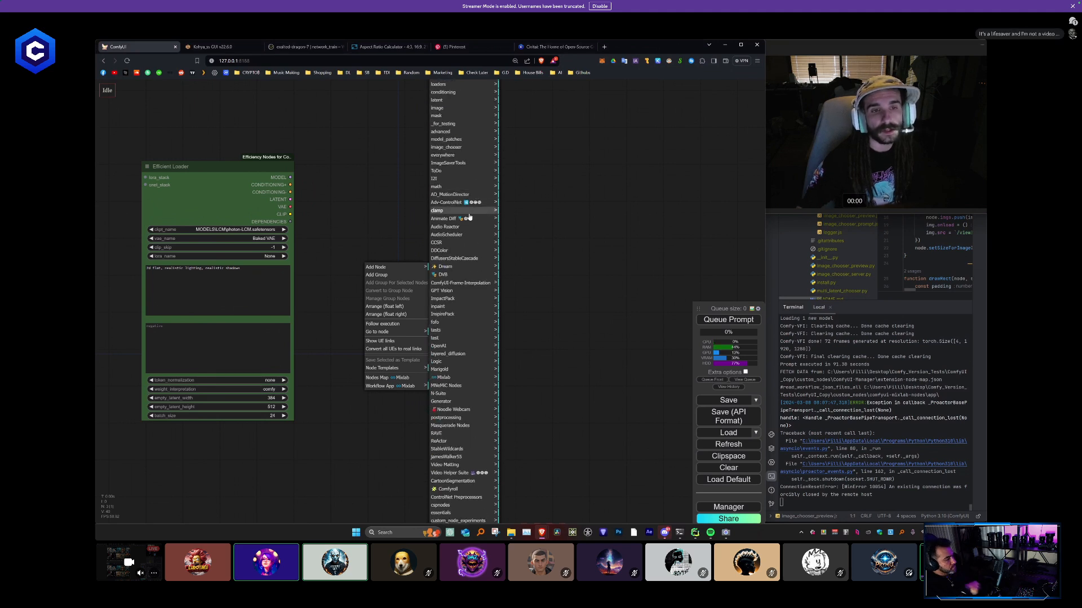
{"action": "left_click", "coordinate": [476, 217]}
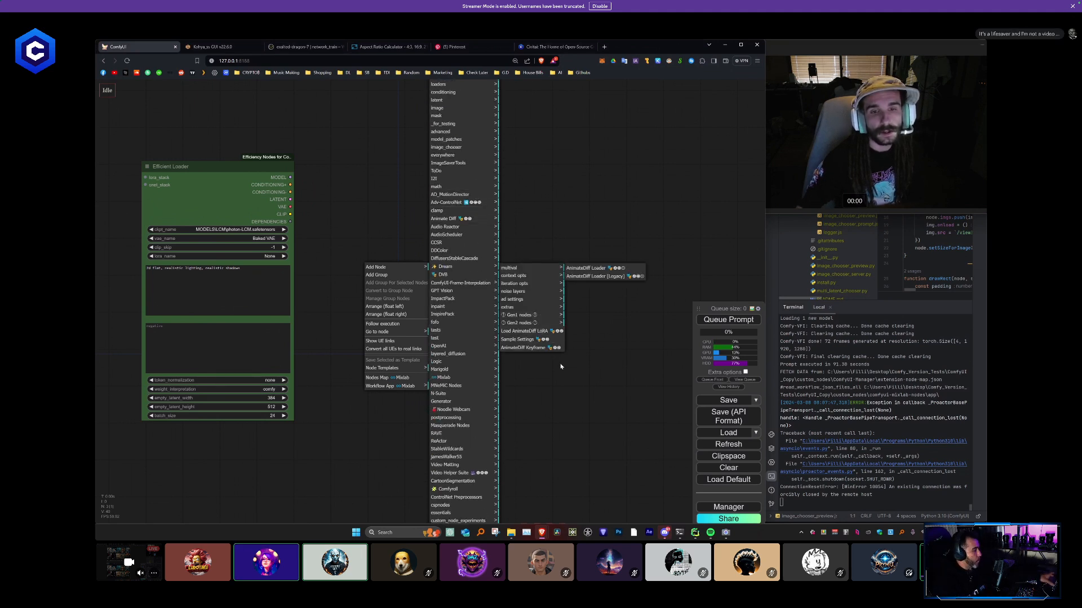
{"action": "left_click", "coordinate": [598, 275]}
{"action": "left_click_drag", "start_coordinate": [403, 261], "coordinate": [290, 177]}
- Add a KSampler (Efficient) node and place it beyond the AnimateDiff Loader, level with the Efficient Loader
{"action": "double_click", "coordinate": [438, 181]}
{"action": "type", "text": "ef"}
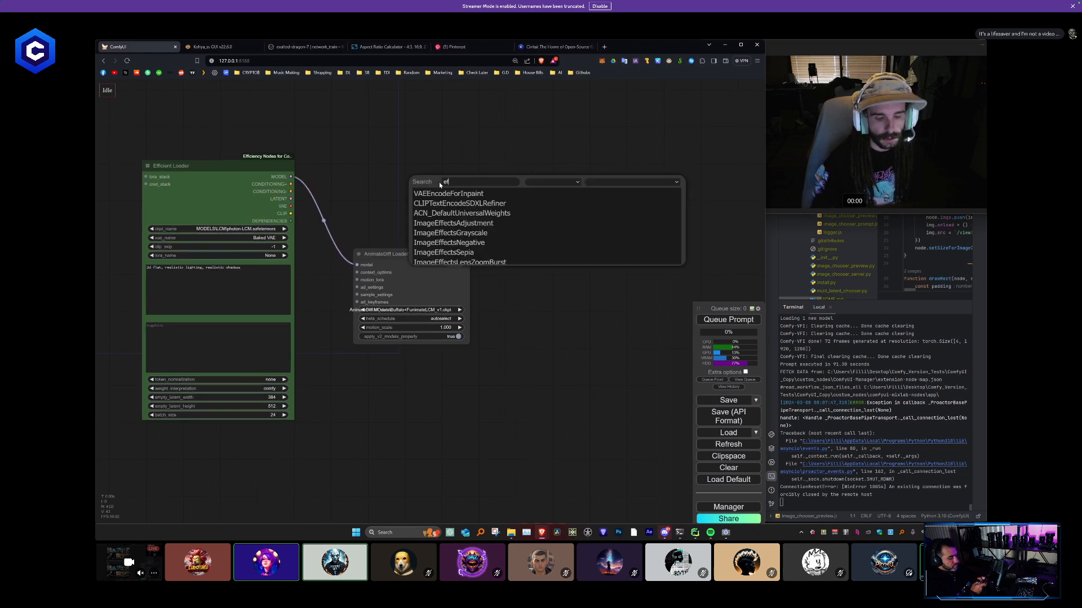
{"action": "type", "text": "fic"}
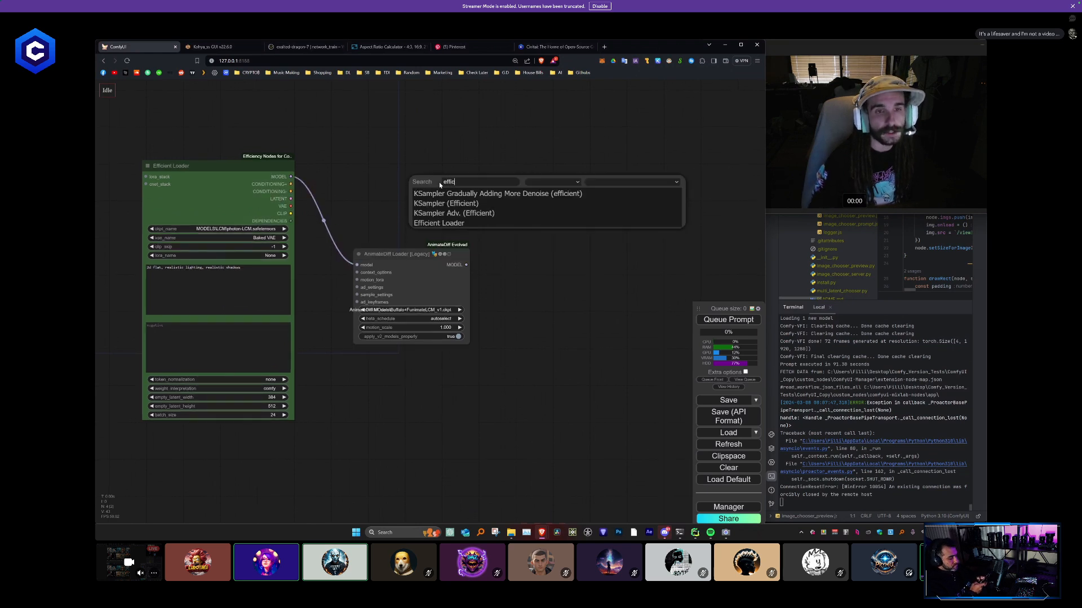
{"action": "left_click", "coordinate": [460, 203]}
{"action": "left_click_drag", "start_coordinate": [548, 180], "coordinate": [625, 178]}
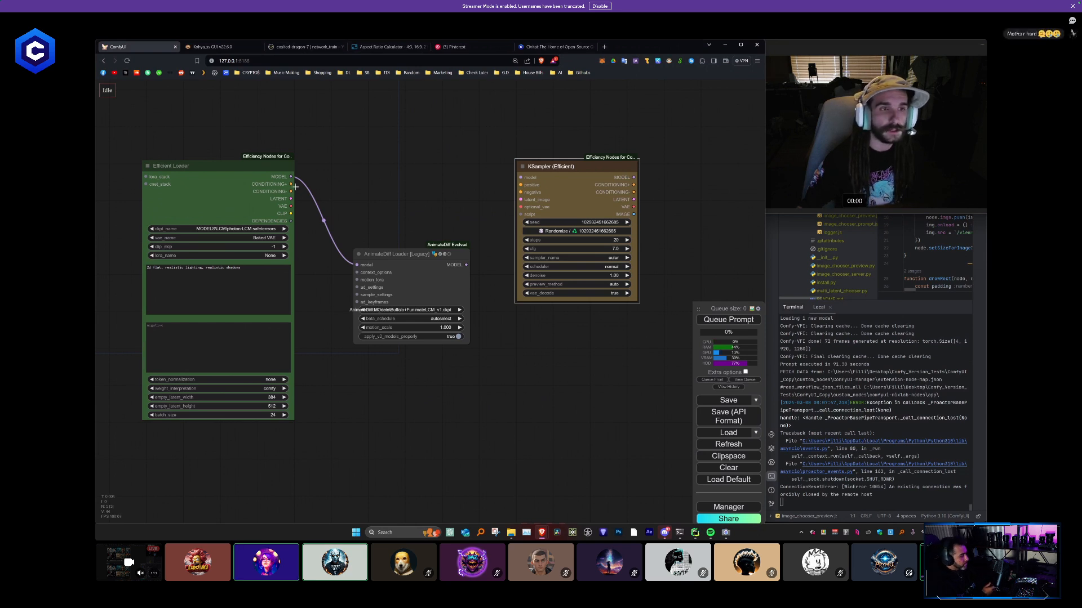
{"action": "left_click_drag", "start_coordinate": [290, 185], "coordinate": [520, 185]}
{"action": "left_click_drag", "start_coordinate": [290, 192], "coordinate": [520, 192]}
{"action": "left_click_drag", "start_coordinate": [291, 184], "coordinate": [448, 161]}
{"action": "left_click_drag", "start_coordinate": [520, 193], "coordinate": [462, 167]}
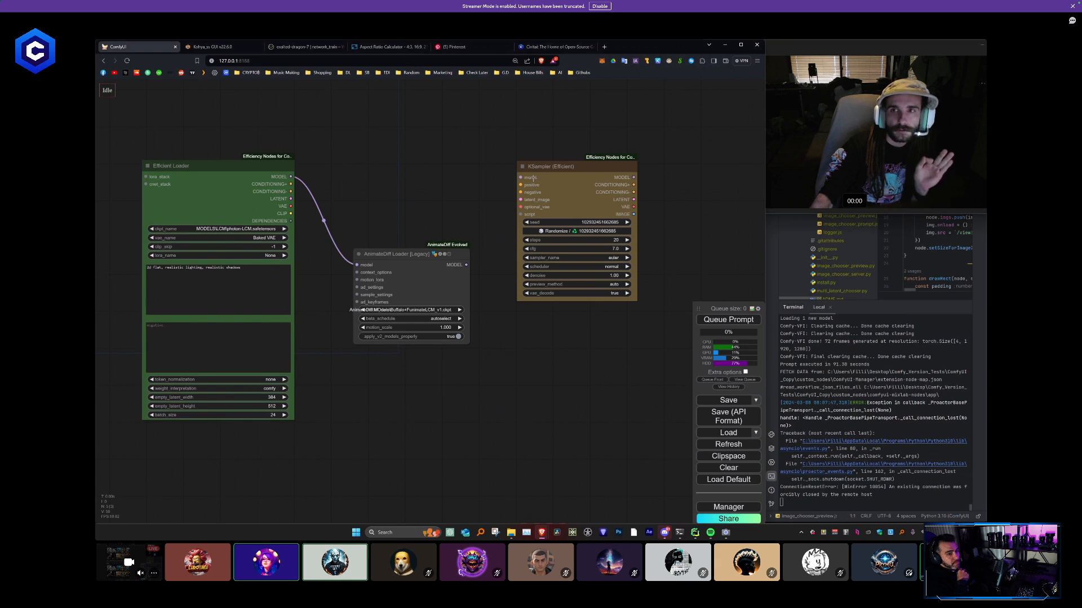
{"action": "left_click_drag", "start_coordinate": [467, 264], "coordinate": [467, 246]}
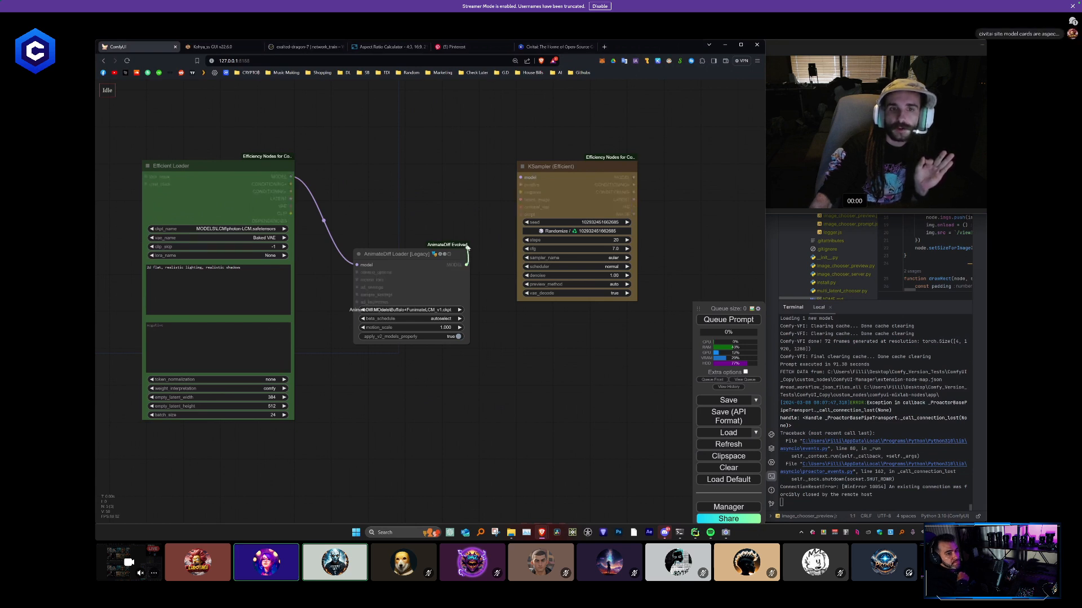
{"action": "left_click_drag", "start_coordinate": [472, 175], "coordinate": [613, 277]}
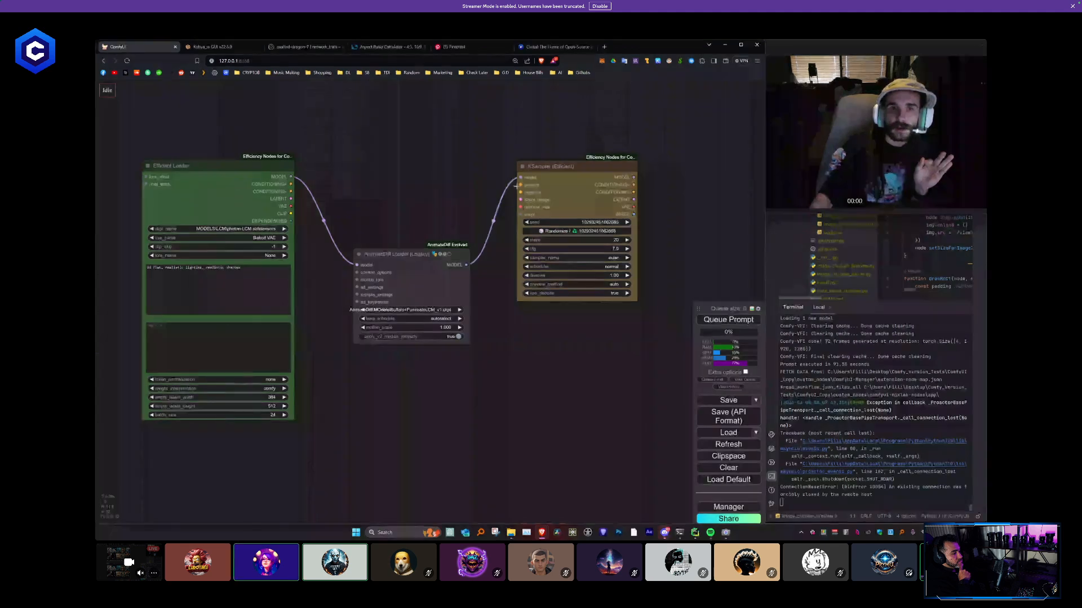
{"action": "mouse_move", "coordinate": [520, 177]}
{"action": "left_mouse_down"}
{"action": "mouse_move", "coordinate": [538, 264]}
{"action": "mouse_move", "coordinate": [525, 298]}
{"action": "mouse_move", "coordinate": [521, 180]}
{"action": "left_mouse_up"}
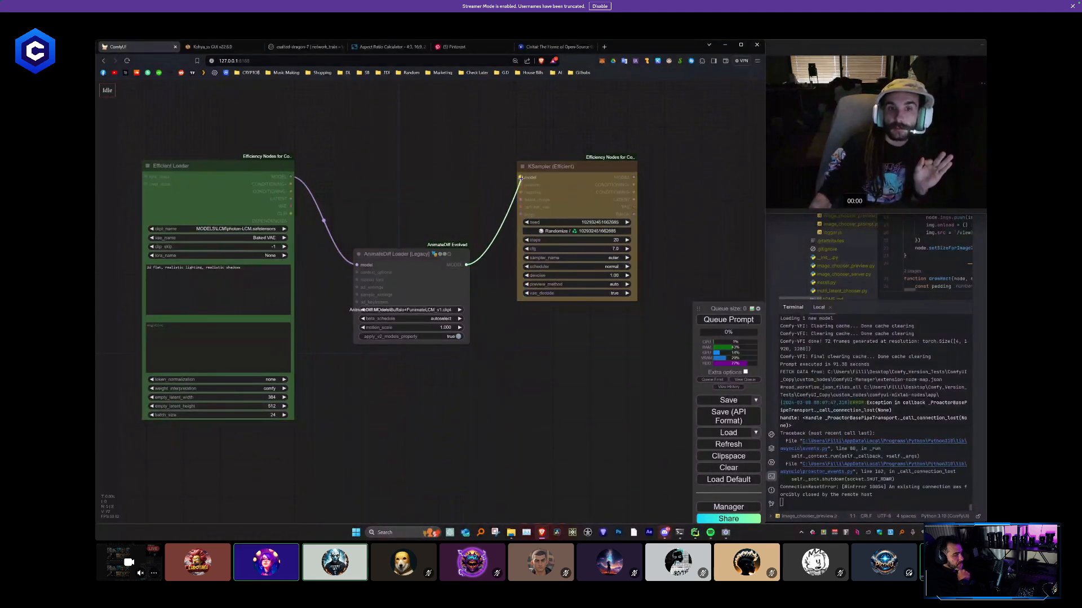
{"action": "left_click_drag", "start_coordinate": [520, 178], "coordinate": [407, 180]}
{"action": "left_click_drag", "start_coordinate": [397, 156], "coordinate": [403, 154]}
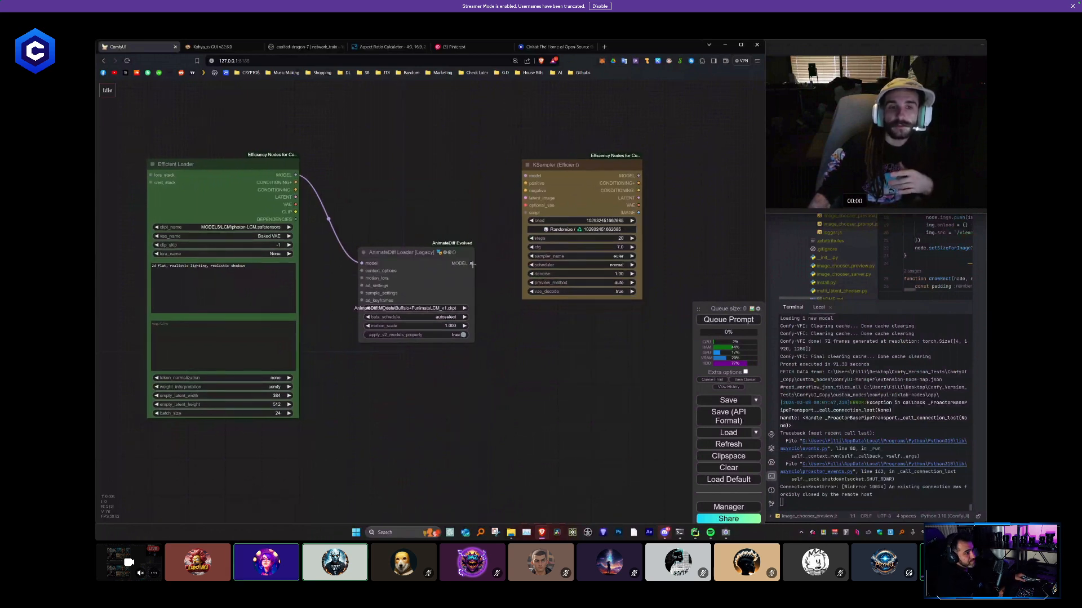
- Connect the AnimateDiff Loader's MODEL output and the Efficient Loader's positive and negative conditioning outputs to the matching KSampler inputs
{"action": "left_click_drag", "start_coordinate": [472, 263], "coordinate": [525, 175]}
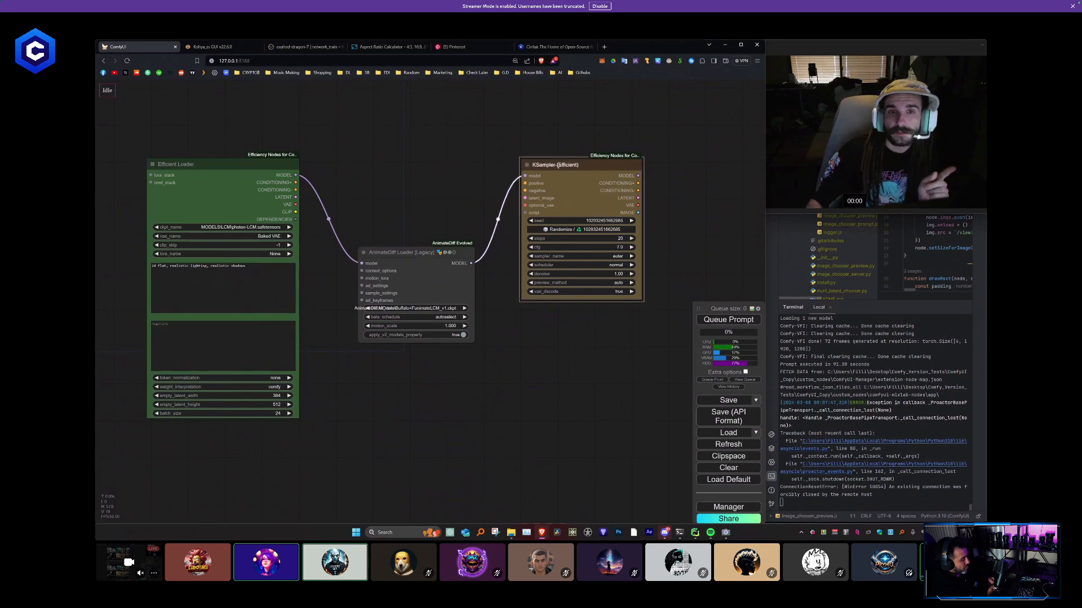
{"action": "left_click_drag", "start_coordinate": [526, 186], "coordinate": [520, 187]}
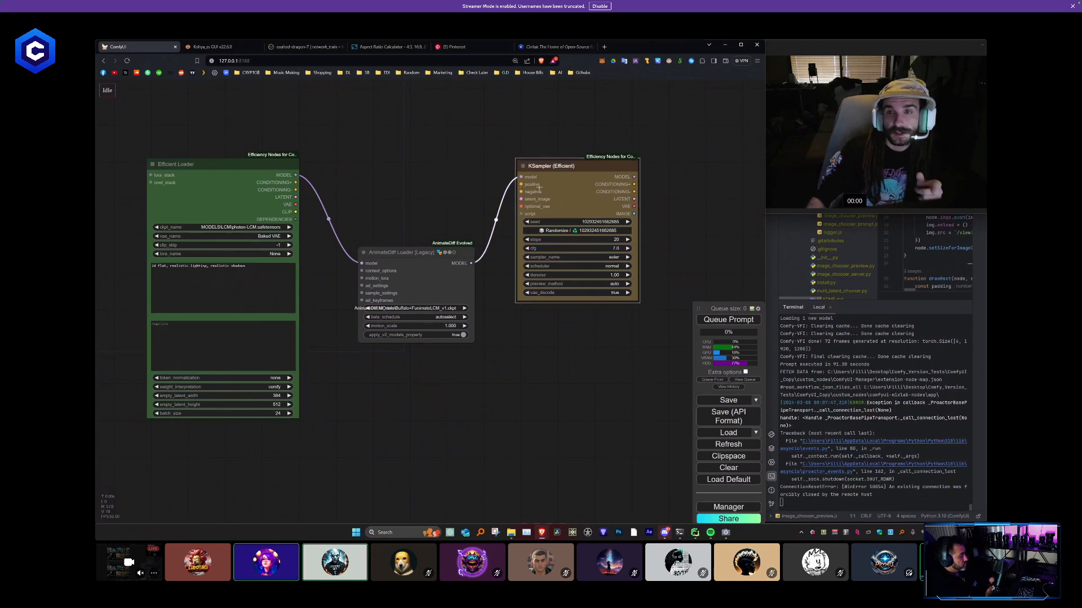
{"action": "left_click_drag", "start_coordinate": [295, 183], "coordinate": [620, 275]}
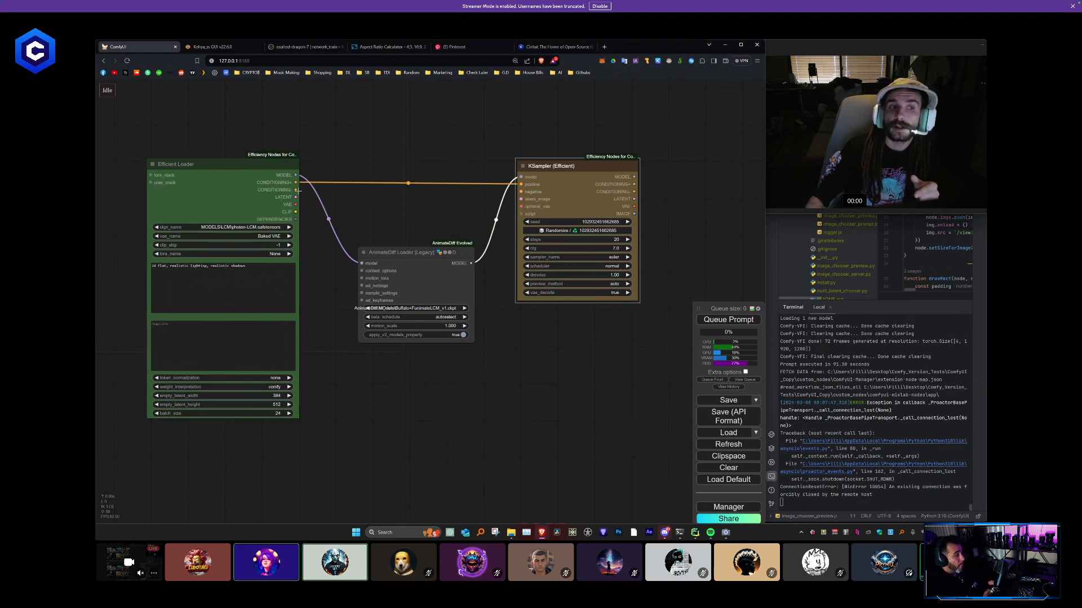
{"action": "left_click_drag", "start_coordinate": [295, 189], "coordinate": [608, 260]}
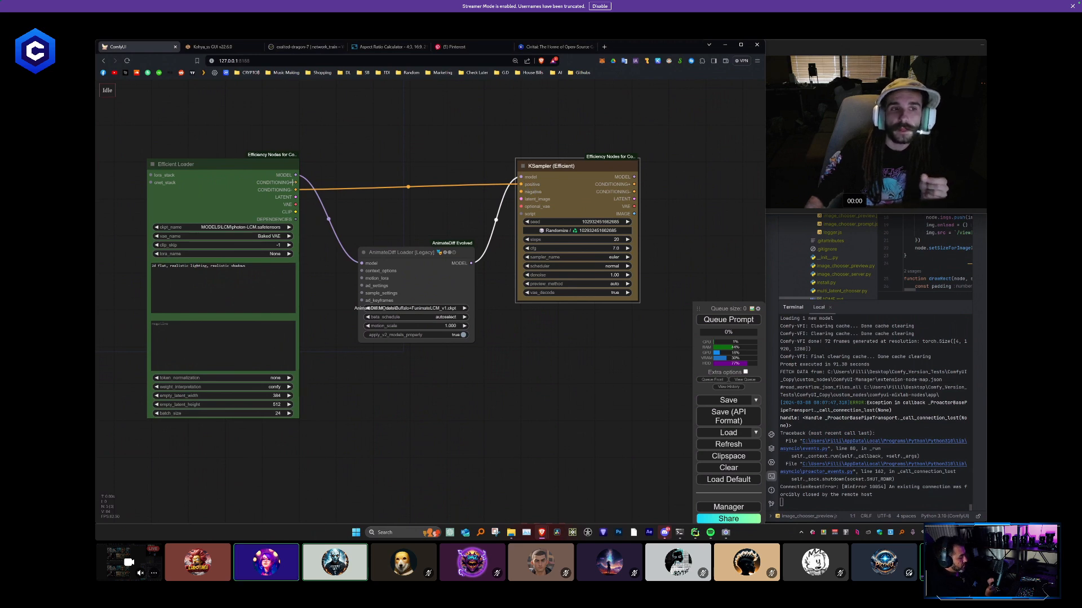
{"action": "left_click_drag", "start_coordinate": [293, 182], "coordinate": [567, 192]}
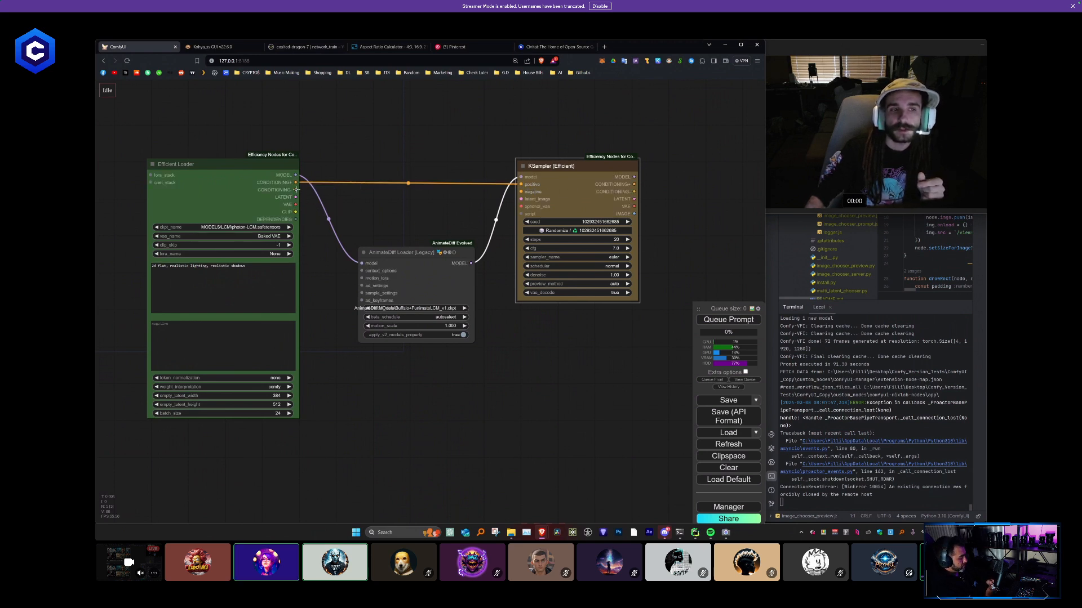
{"action": "left_click_drag", "start_coordinate": [296, 190], "coordinate": [521, 192]}
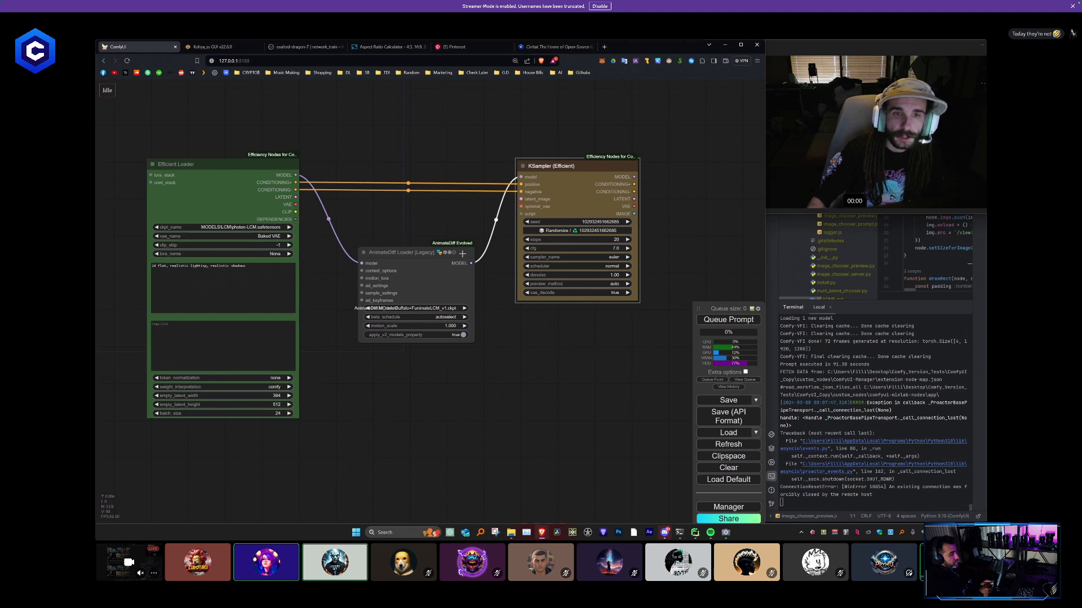
- Connect the Efficient Loader's LATENT and VAE outputs to the KSampler's latent_image and optional_vae inputs
{"action": "left_click_drag", "start_coordinate": [296, 197], "coordinate": [520, 199]}
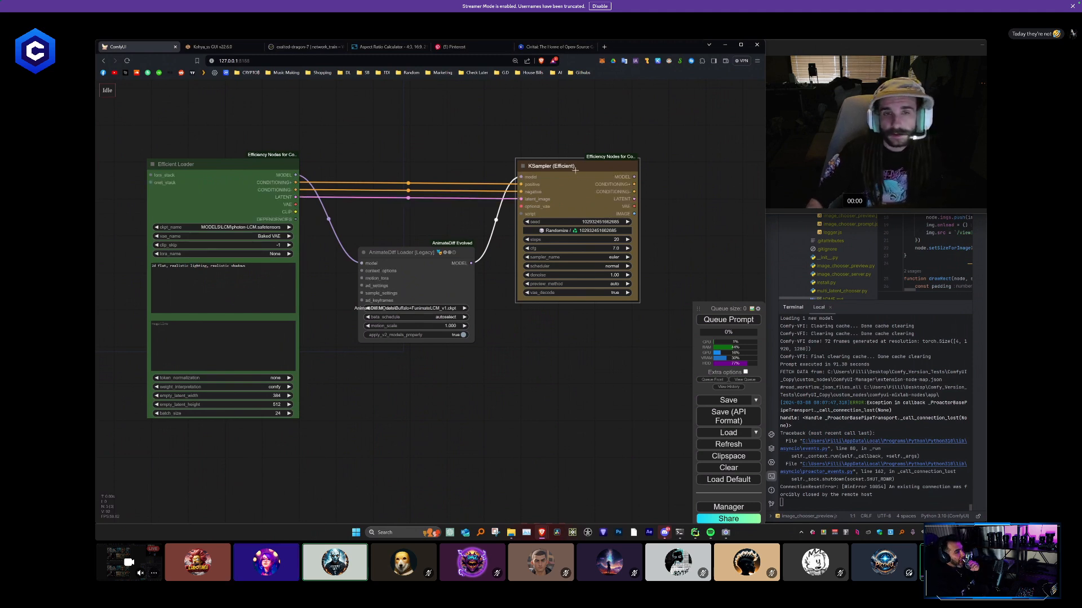
{"action": "left_click_drag", "start_coordinate": [575, 170], "coordinate": [572, 165]}
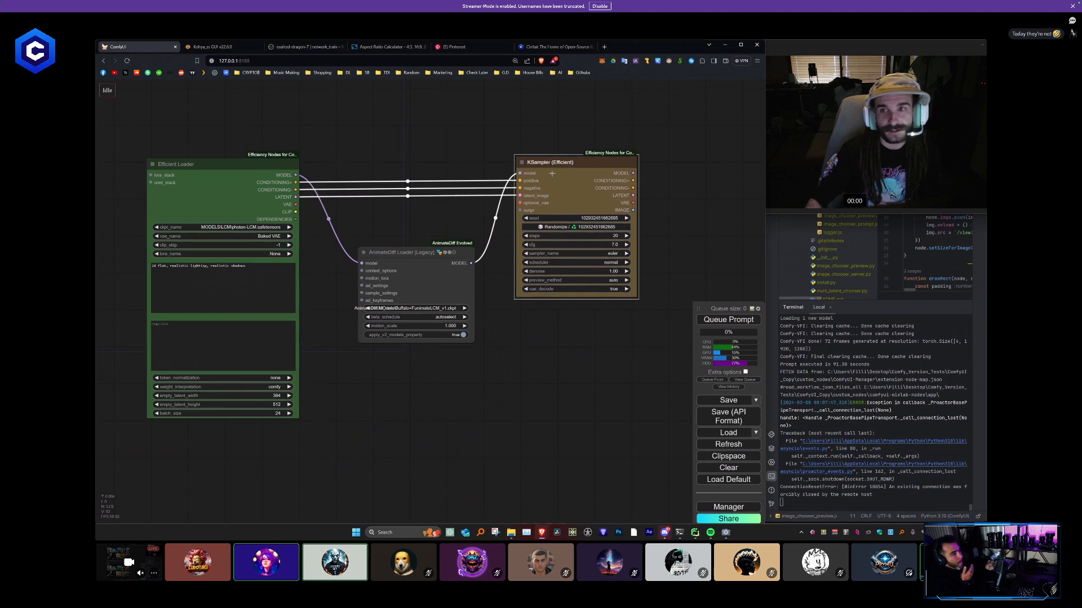
{"action": "left_click", "coordinate": [472, 151]}
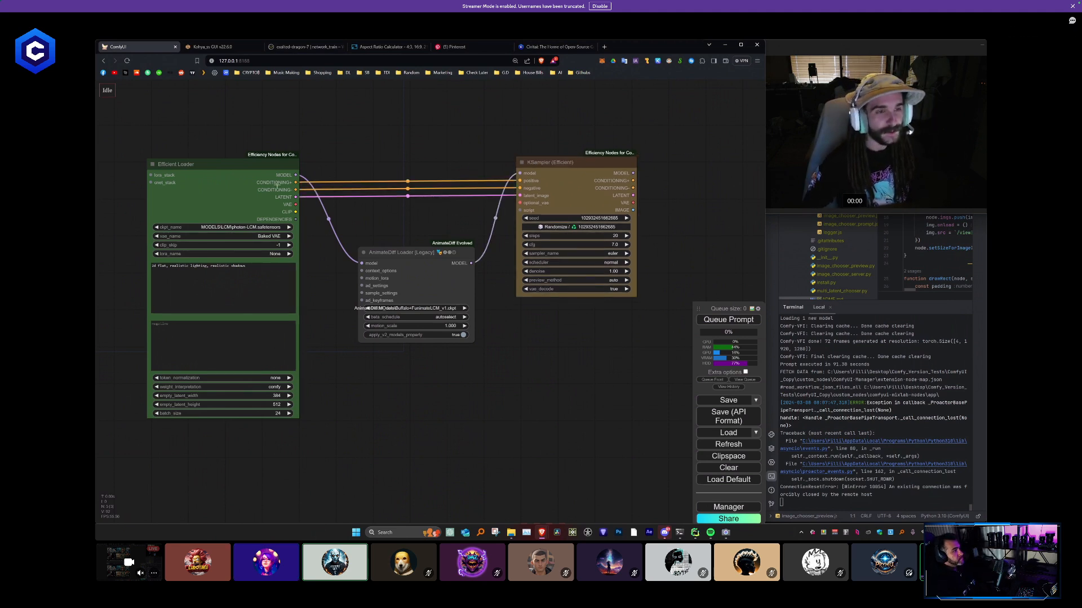
{"action": "left_click_drag", "start_coordinate": [295, 203], "coordinate": [555, 210]}
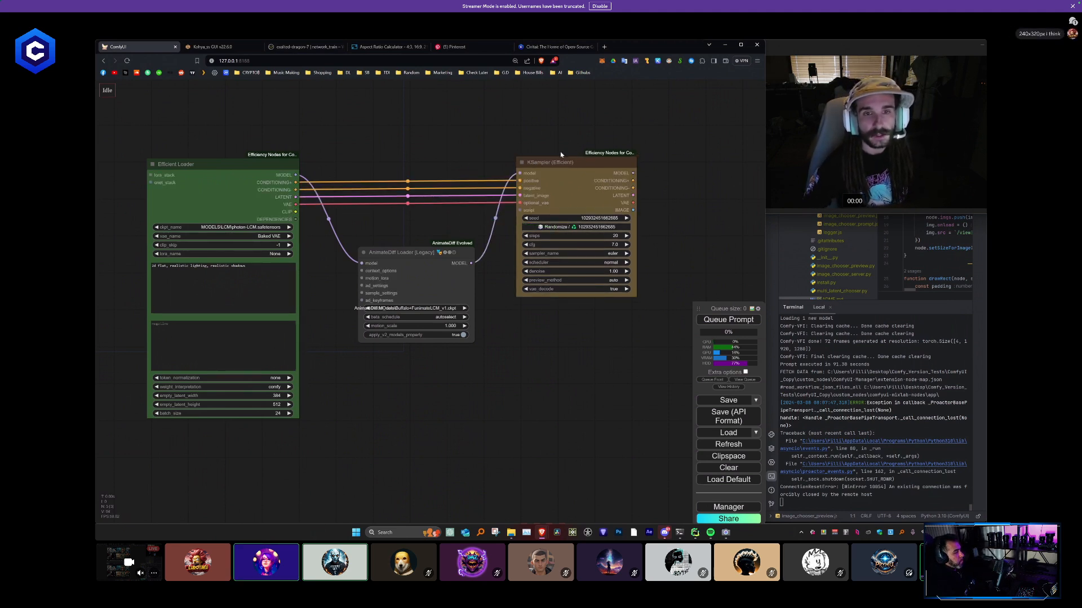
{"action": "left_click", "coordinate": [559, 185]}
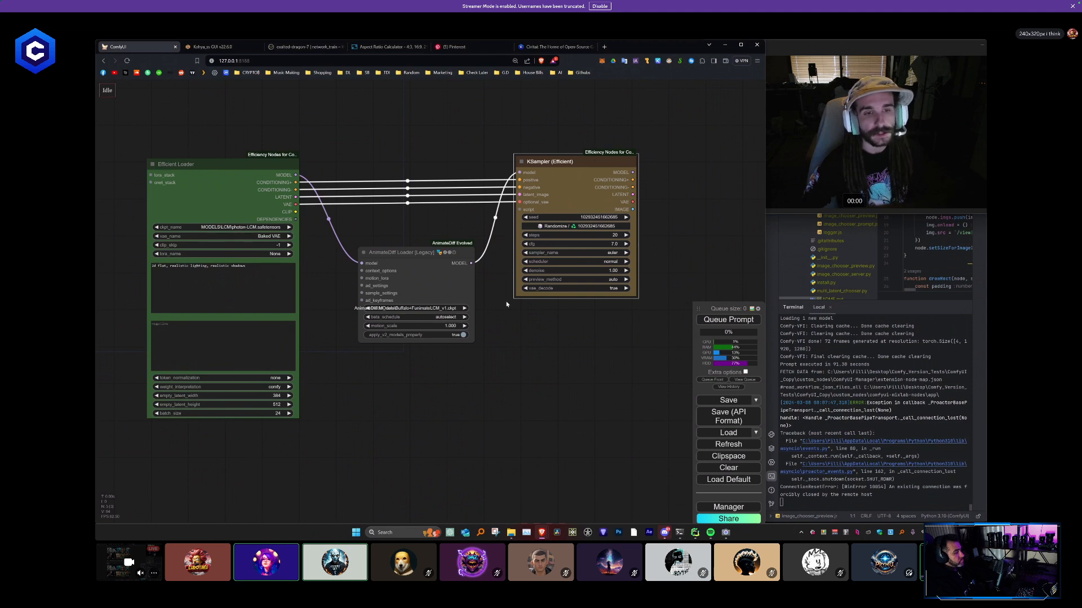
- Reduce the KSampler's step count and set its cfg to 1.0
{"action": "left_click_drag", "start_coordinate": [551, 322], "coordinate": [505, 324]}
{"action": "left_click", "coordinate": [568, 239]}
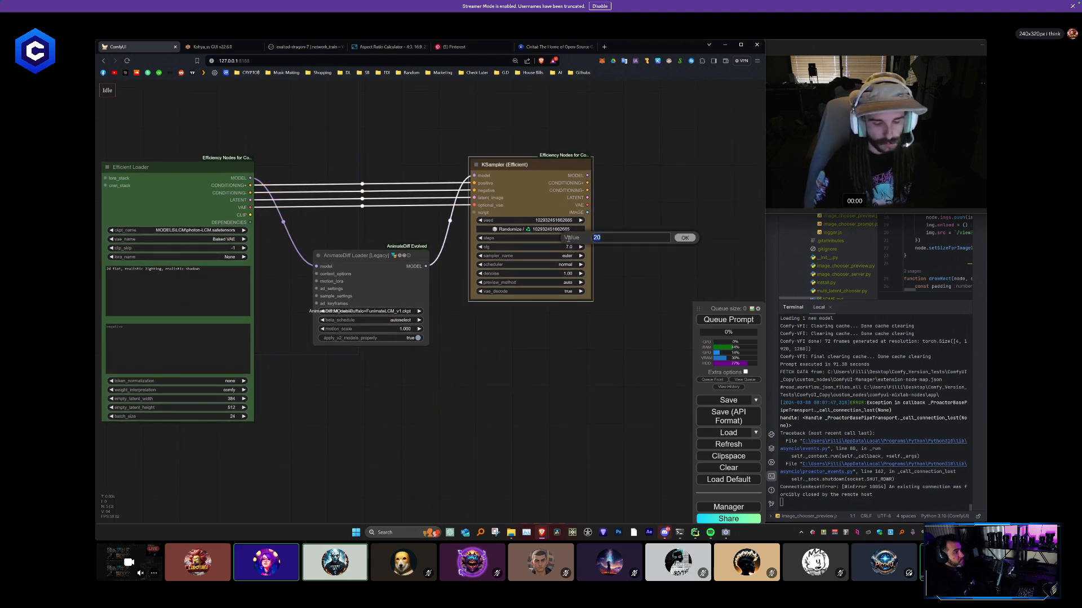
{"action": "type", "text": "10"}
{"action": "key", "text": "Return"}
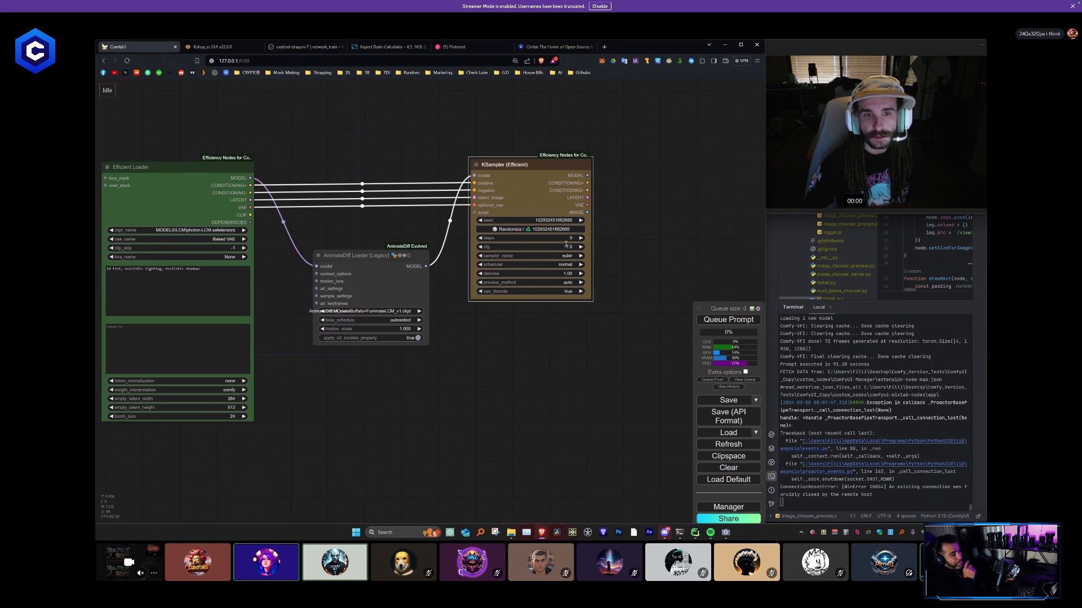
{"action": "left_click", "coordinate": [566, 245]}
{"action": "type", "text": "1"}
{"action": "key", "text": "Return"}
- Set the KSampler's sampler_name to lcm and its scheduler to sgm_uniform
{"action": "left_click", "coordinate": [575, 256]}
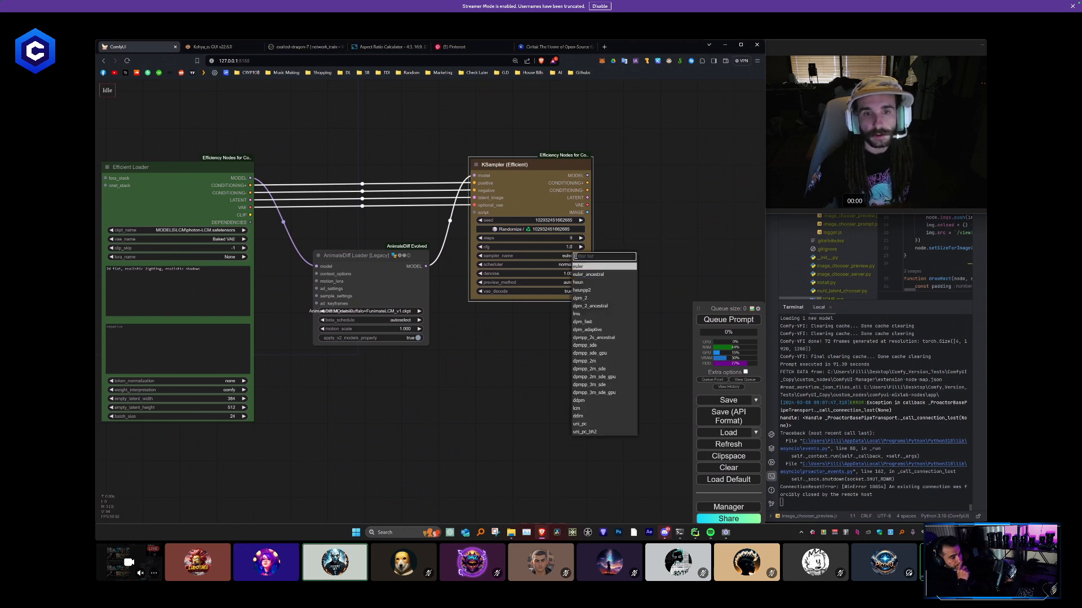
{"action": "left_click", "coordinate": [577, 408]}
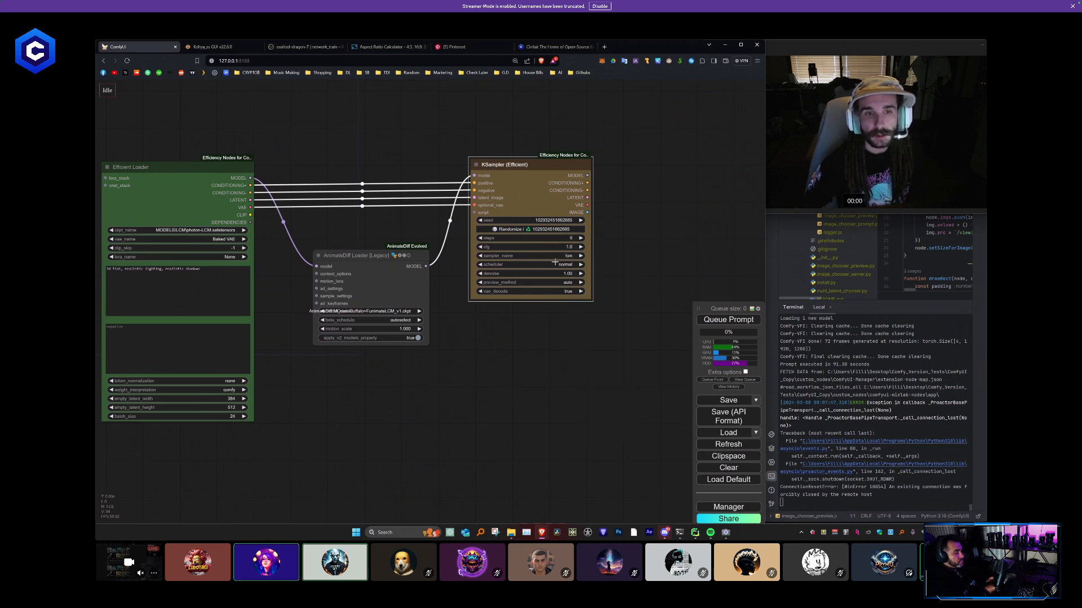
{"action": "left_click", "coordinate": [568, 265]}
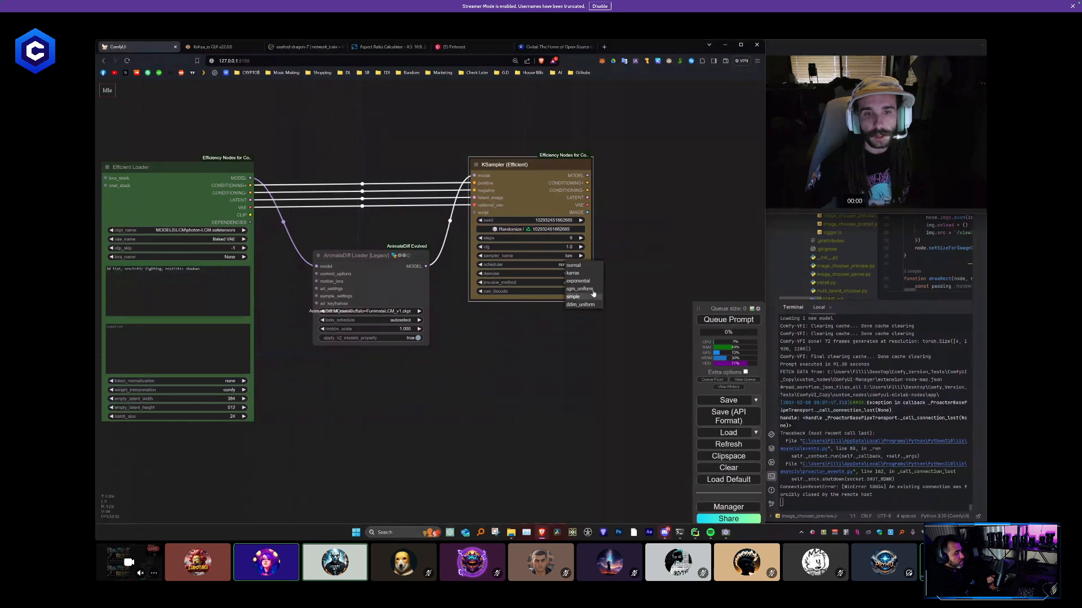
{"action": "left_click", "coordinate": [590, 319]}
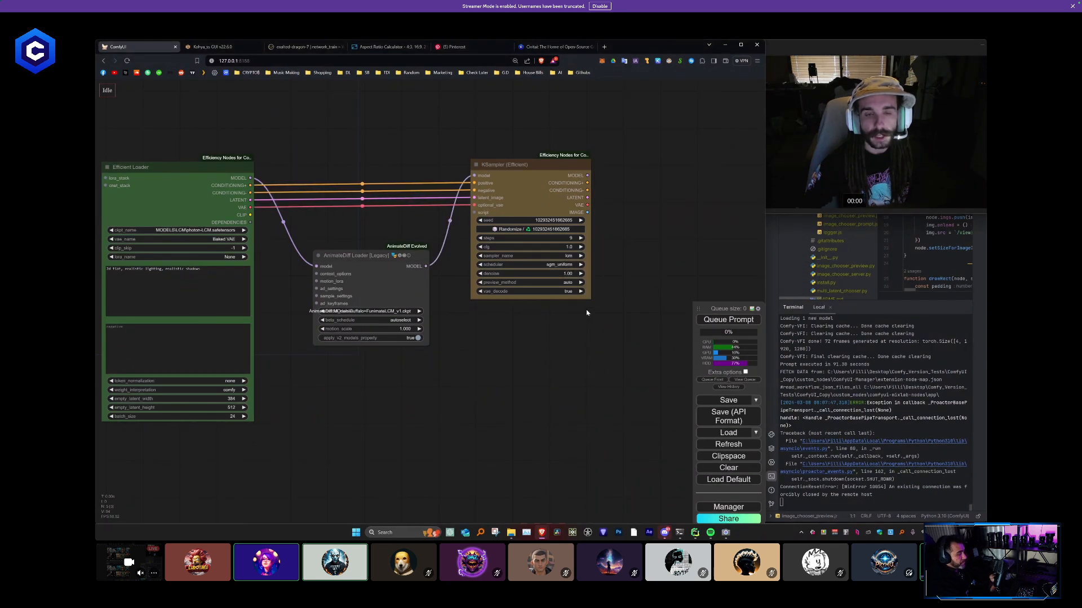
- Add a VHS_VideoCombine node, connect the KSampler's IMAGE output to its images input, and place it above and to the right of the KSampler
{"action": "left_click_drag", "start_coordinate": [617, 291], "coordinate": [442, 336]}
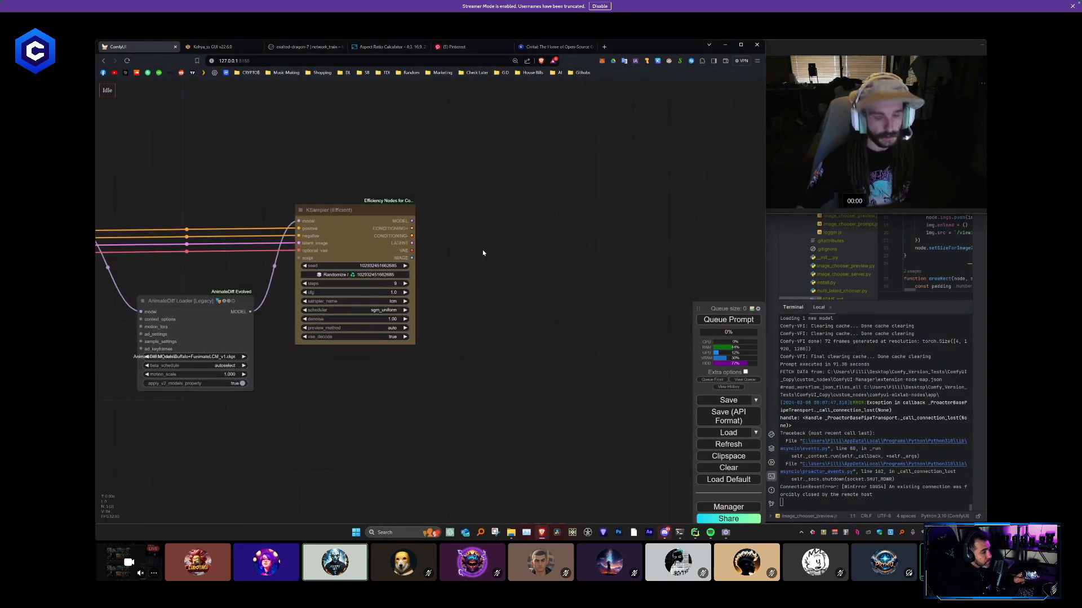
{"action": "double_click", "coordinate": [483, 249]}
{"action": "type", "text": "vhs"}
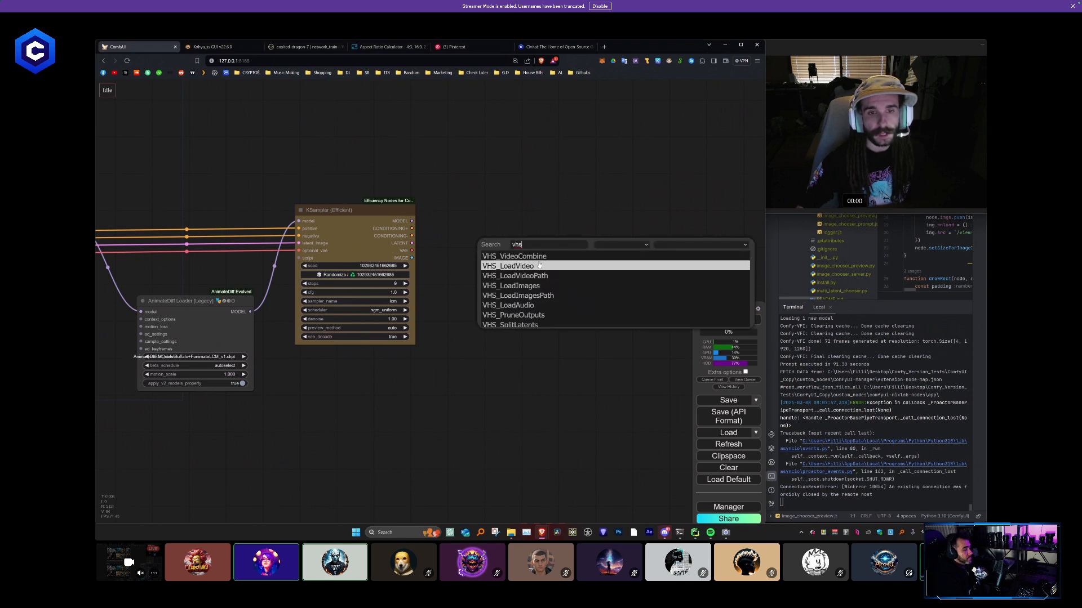
{"action": "left_click", "coordinate": [514, 256]}
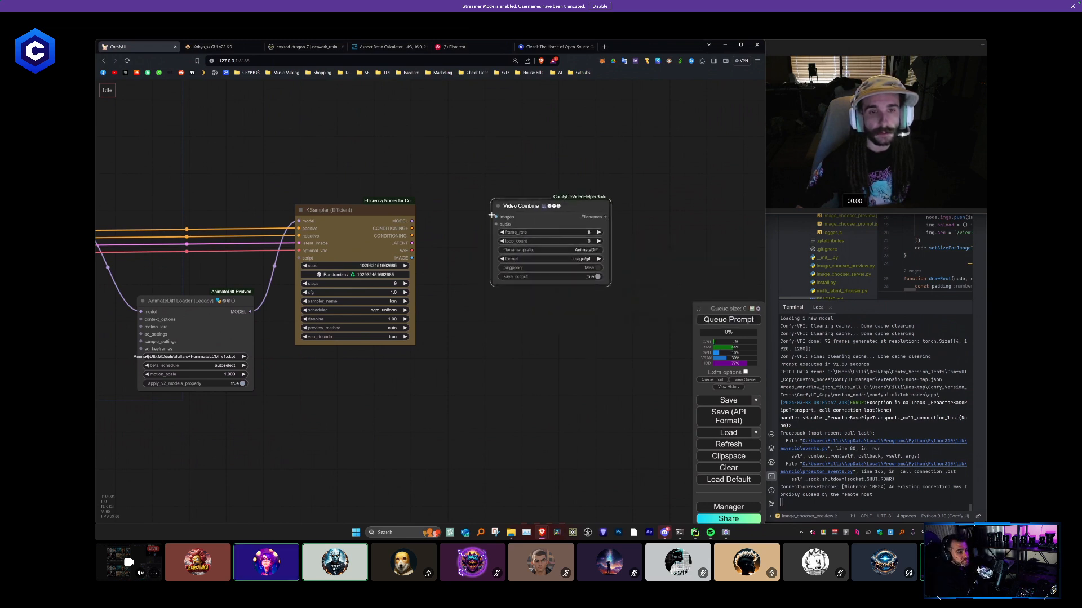
{"action": "left_click_drag", "start_coordinate": [414, 254], "coordinate": [412, 258]}
{"action": "left_click_drag", "start_coordinate": [555, 224], "coordinate": [519, 148]}
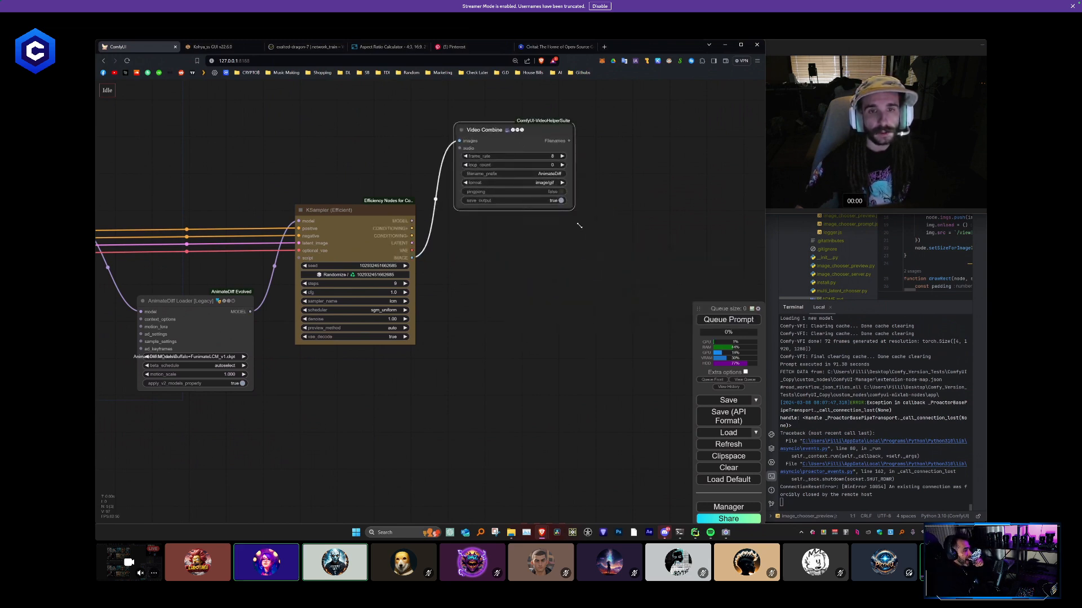
- Enlarge the Video Combine node and set its frame_rate to 10 and its format to video/h264-mp4
{"action": "left_click_drag", "start_coordinate": [574, 210], "coordinate": [621, 231]}
{"action": "left_click", "coordinate": [618, 158]}
{"action": "type", "text": "10"}
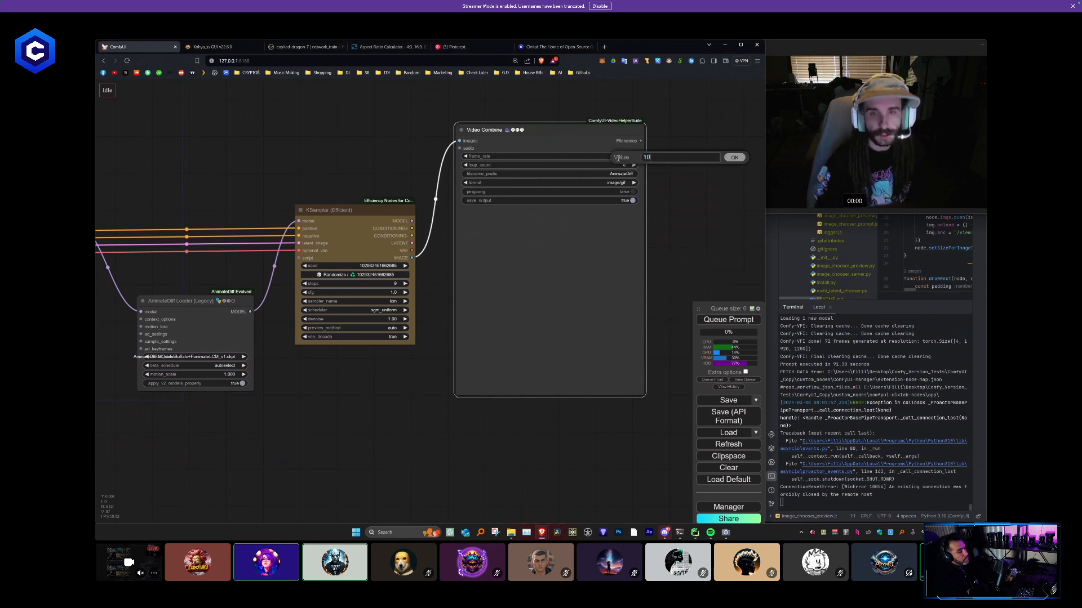
{"action": "key", "text": "Return"}
{"action": "left_click", "coordinate": [620, 182]}
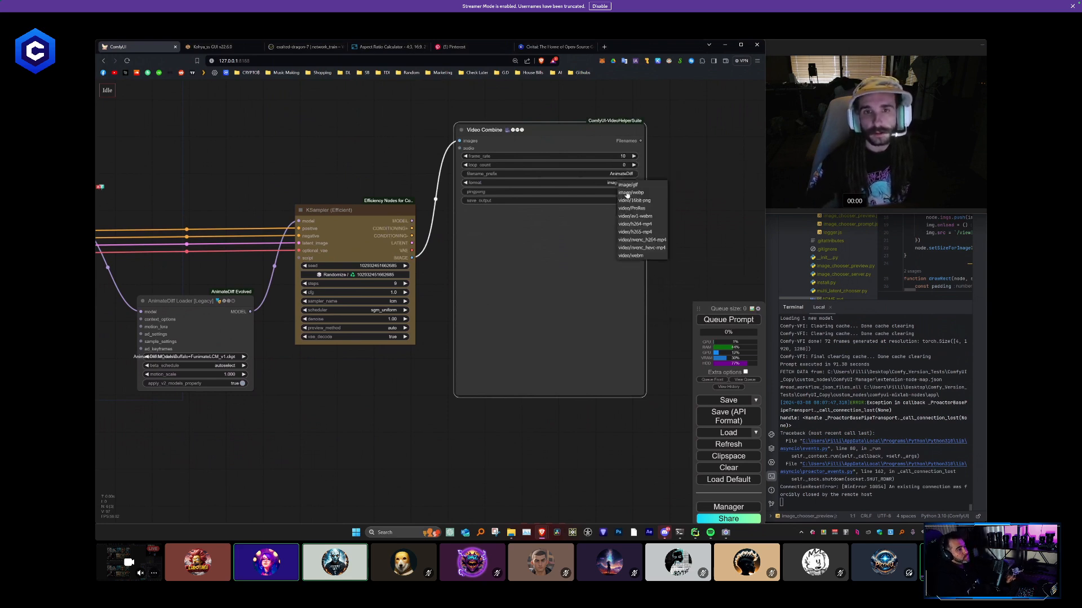
{"action": "left_click", "coordinate": [653, 222]}
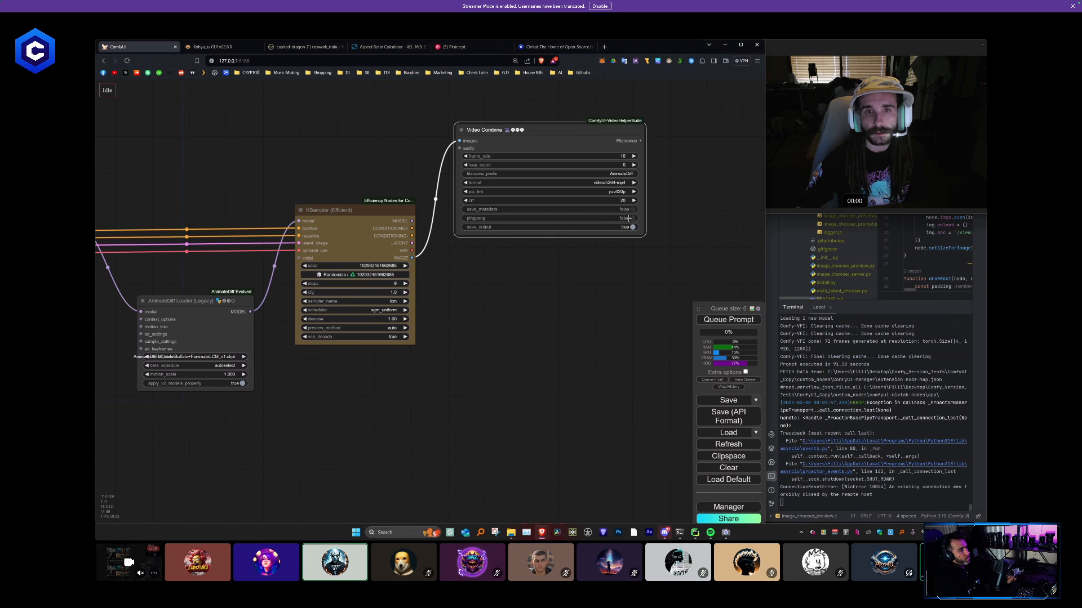
{"action": "left_click_drag", "start_coordinate": [645, 234], "coordinate": [667, 205]}
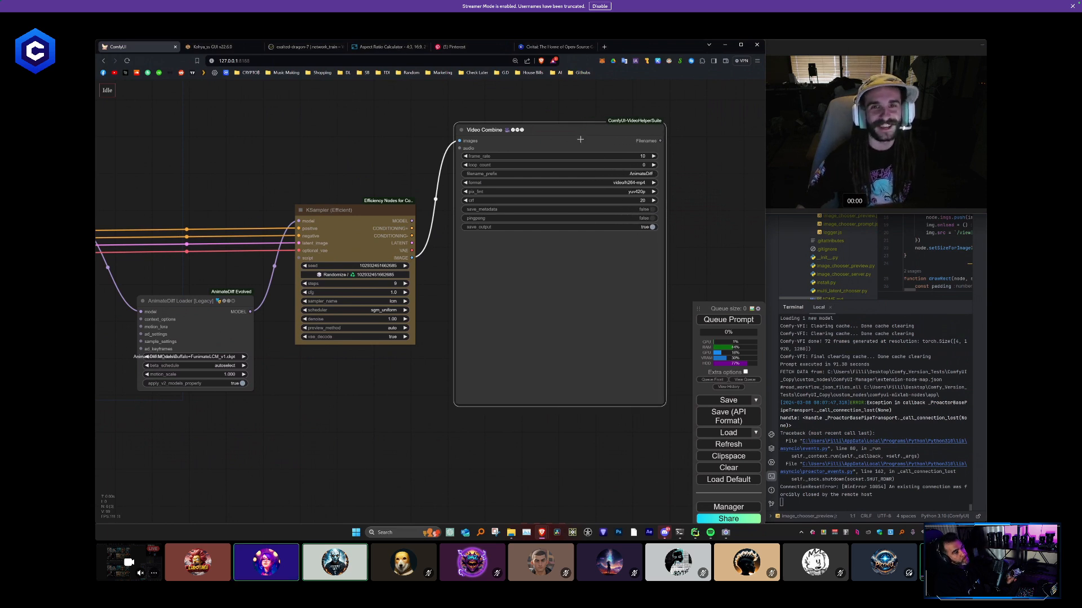
- Nudge the AnimateDiff Loader and KSampler nodes slightly to tidy the layout
{"action": "left_click_drag", "start_coordinate": [580, 139], "coordinate": [567, 122]}
{"action": "left_click", "coordinate": [377, 176]}
{"action": "scroll", "coordinate": [375, 178], "scroll_direction": "down", "scroll_amount": 2}
{"action": "left_click_drag", "start_coordinate": [294, 158], "coordinate": [414, 170]}
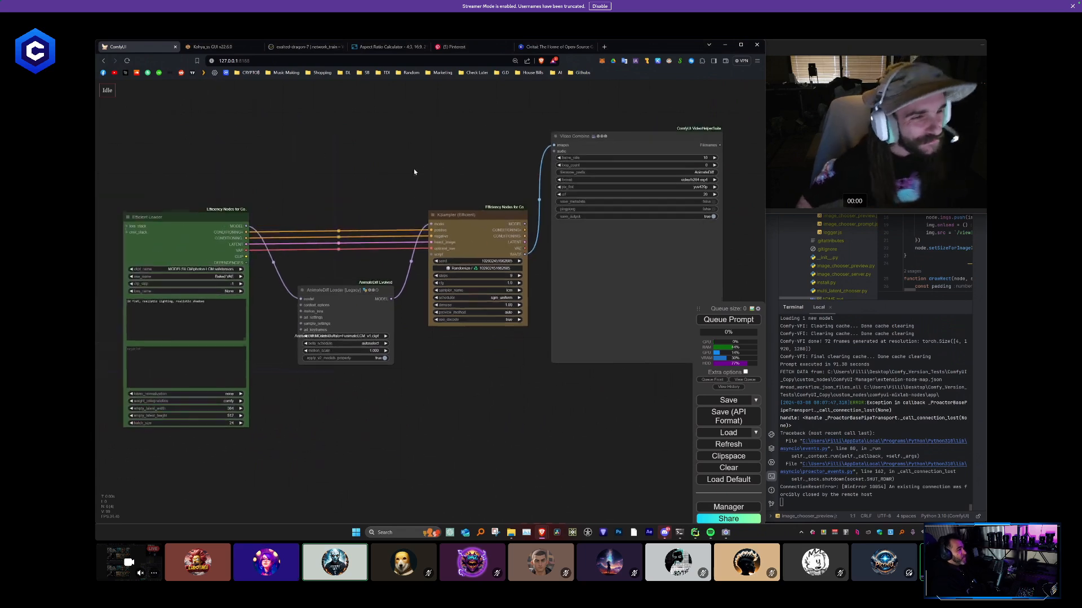
{"action": "left_click_drag", "start_coordinate": [338, 290], "coordinate": [333, 289]}
{"action": "left_click_drag", "start_coordinate": [458, 221], "coordinate": [456, 221]}
{"action": "left_click", "coordinate": [595, 167]}
- Add an ADE_LoopedUniformContextOptions node to the AnimateDiff Loader's context_options input and place it directly beneath the loader
{"action": "left_click_drag", "start_coordinate": [290, 303], "coordinate": [269, 338]}
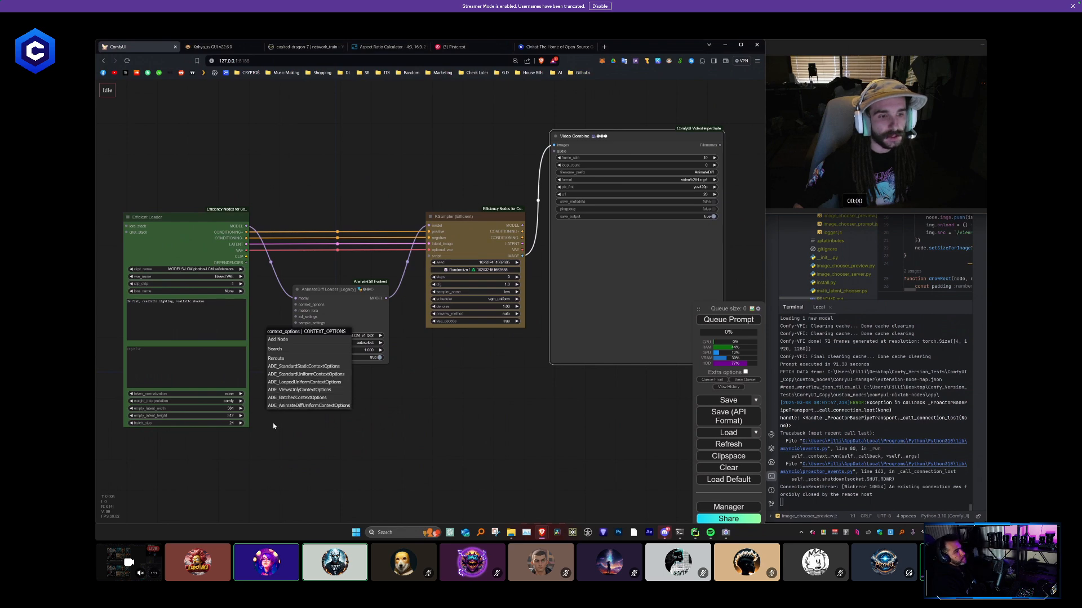
{"action": "scroll", "coordinate": [273, 426], "scroll_direction": "up", "scroll_amount": 4}
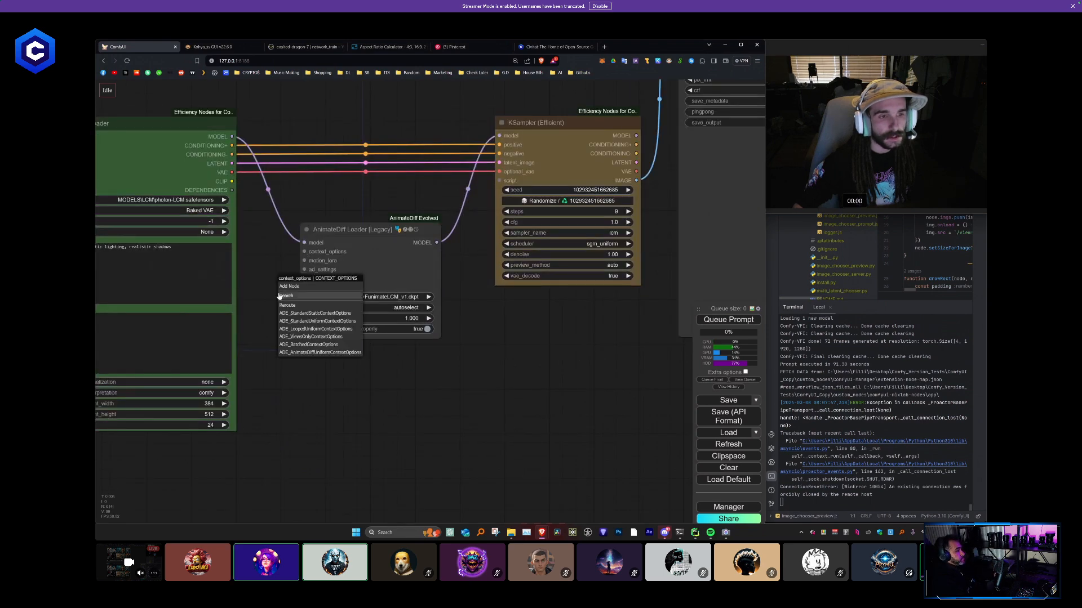
{"action": "left_click", "coordinate": [315, 329]}
{"action": "left_click_drag", "start_coordinate": [339, 285], "coordinate": [403, 366]}
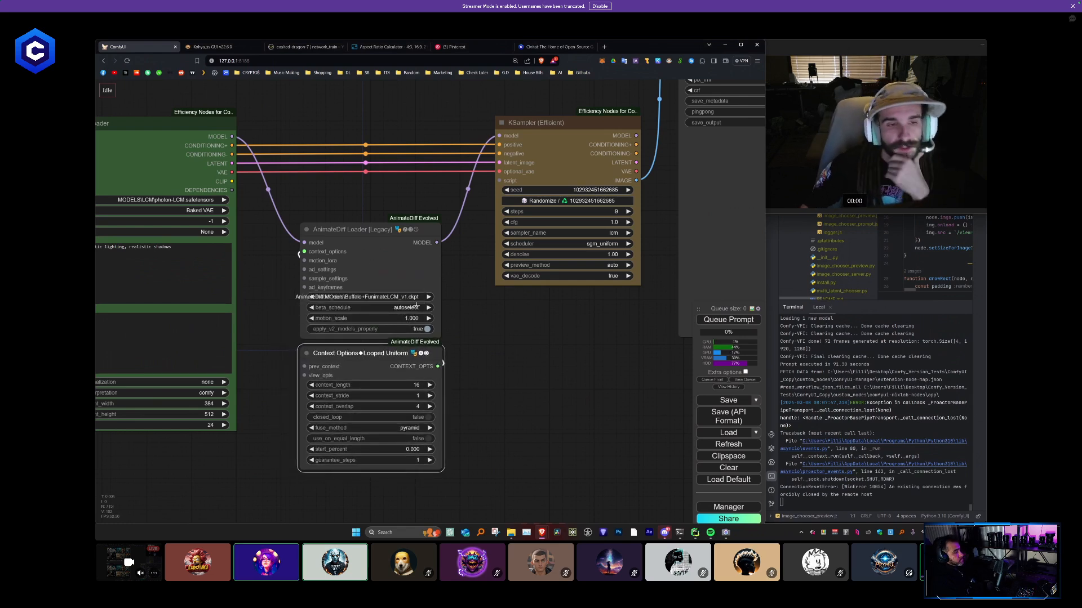
- Set the AnimateDiff Loader's motion model to Diff-LCM.ckpt
{"action": "left_click", "coordinate": [402, 296]}
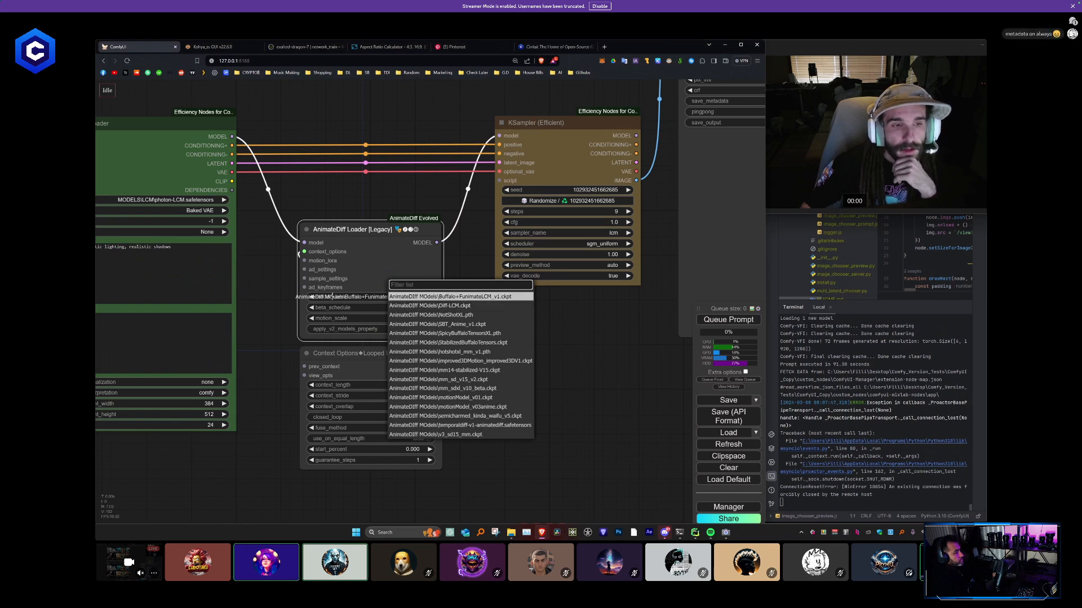
{"action": "left_click", "coordinate": [461, 307]}
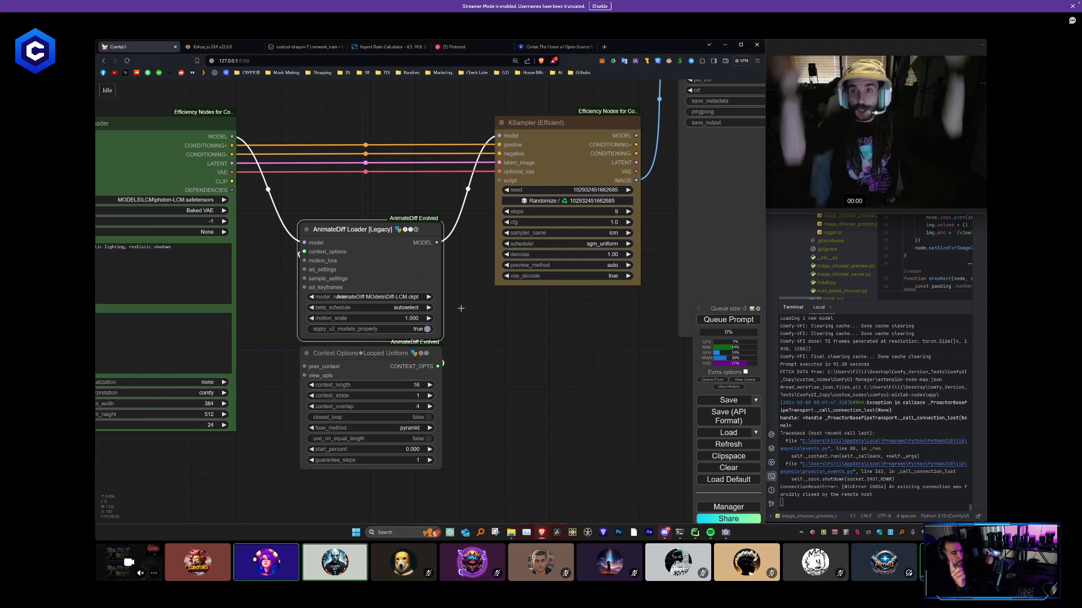
{"action": "scroll", "coordinate": [464, 311], "scroll_direction": "down", "scroll_amount": 3}
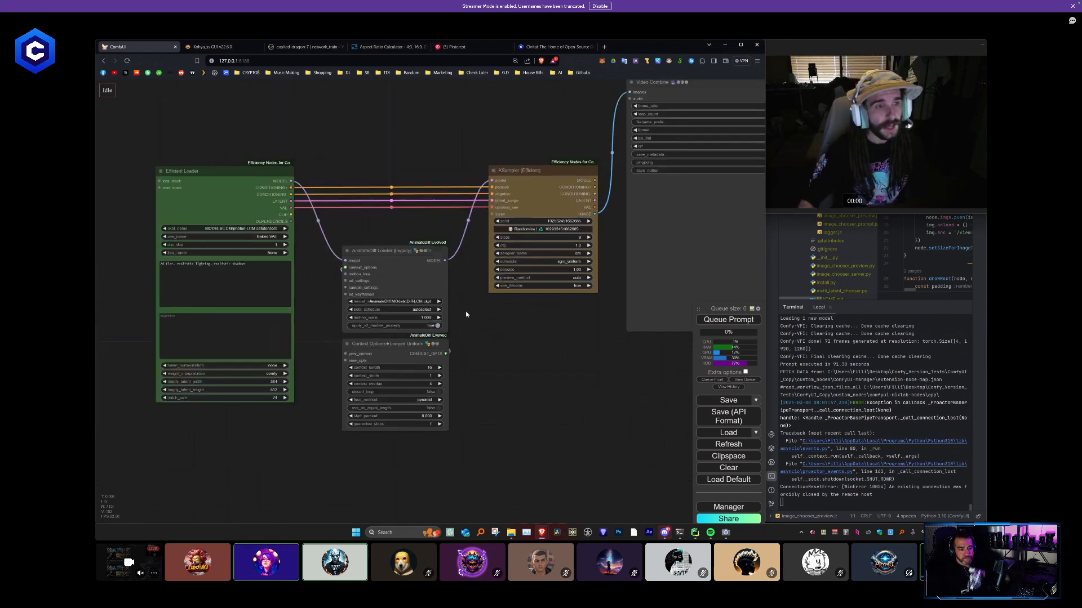
- Replace the Efficient Loader's positive prompt with "Beautiful landscape" and queue the workflow
{"action": "left_click_drag", "start_coordinate": [465, 312], "coordinate": [506, 325]}
{"action": "triple_click", "coordinate": [254, 304]}
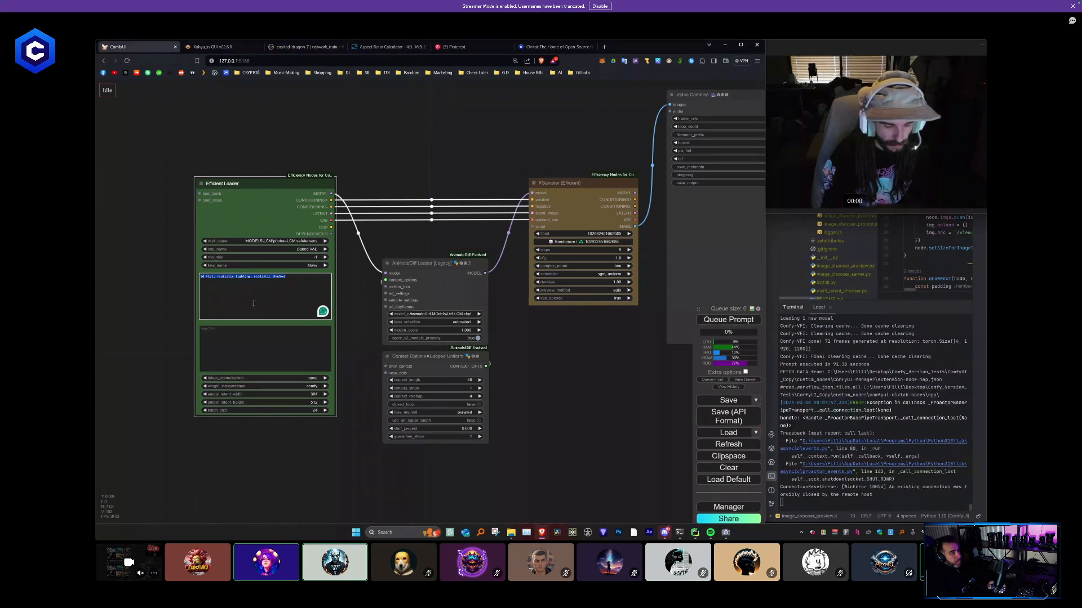
{"action": "type", "text": "eautiful landscape"}
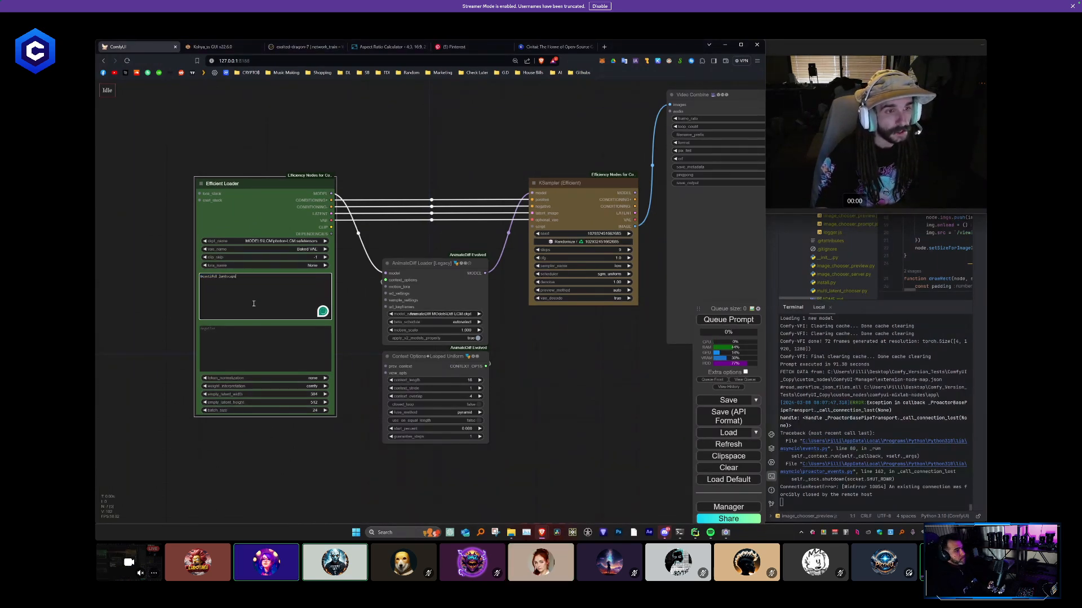
{"action": "key", "text": "ctrl+Return"}
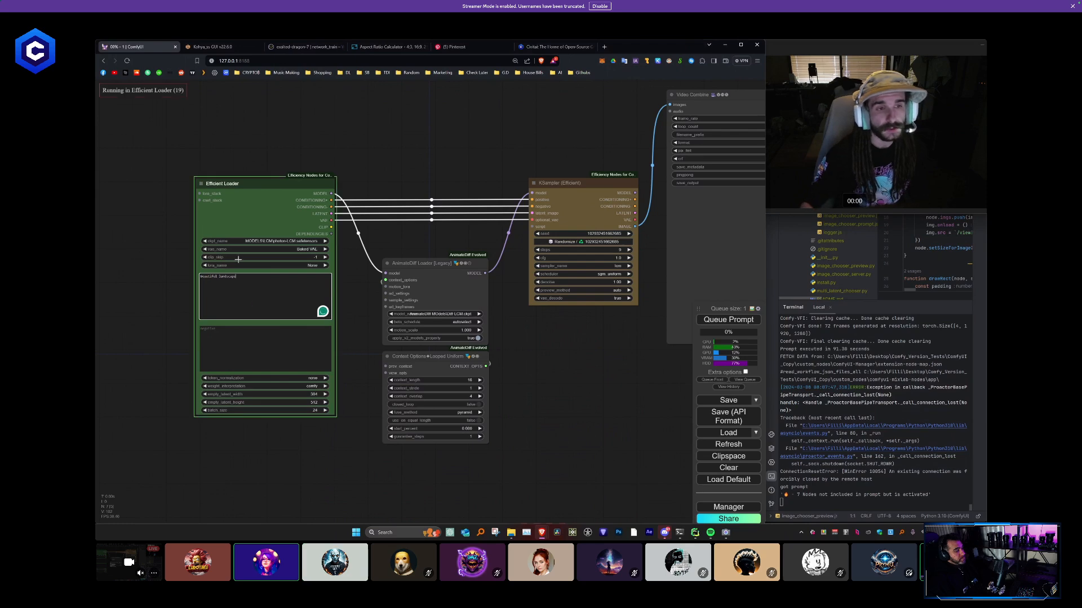
- Follow the run through the loader and KSampler nodes, and examine the generated landscape video in the Video Combine node
{"action": "left_click", "coordinate": [603, 365]}
{"action": "scroll", "coordinate": [592, 372], "scroll_direction": "down", "scroll_amount": 3}
{"action": "left_click_drag", "start_coordinate": [592, 371], "coordinate": [469, 374]}
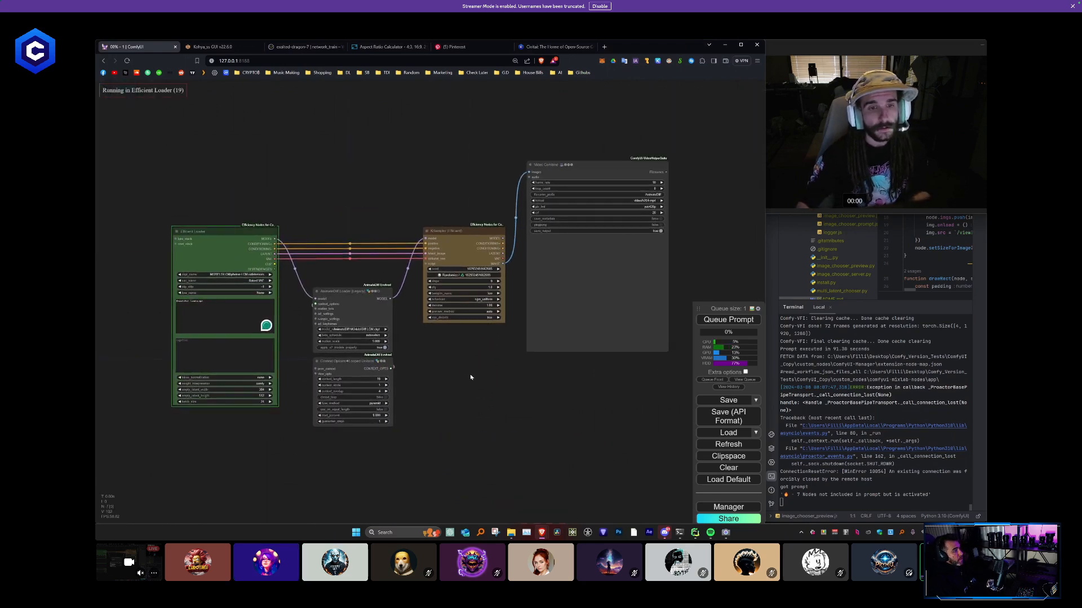
{"action": "scroll", "coordinate": [265, 405], "scroll_direction": "up", "scroll_amount": 5}
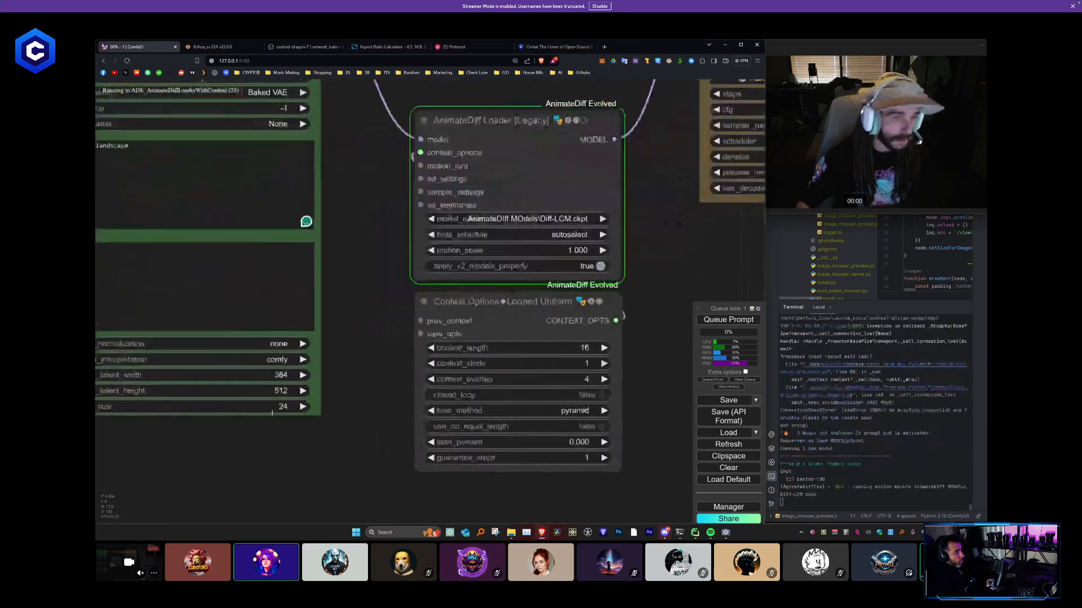
{"action": "scroll", "coordinate": [272, 413], "scroll_direction": "up", "scroll_amount": 4}
{"action": "scroll", "coordinate": [293, 405], "scroll_direction": "down", "scroll_amount": 11}
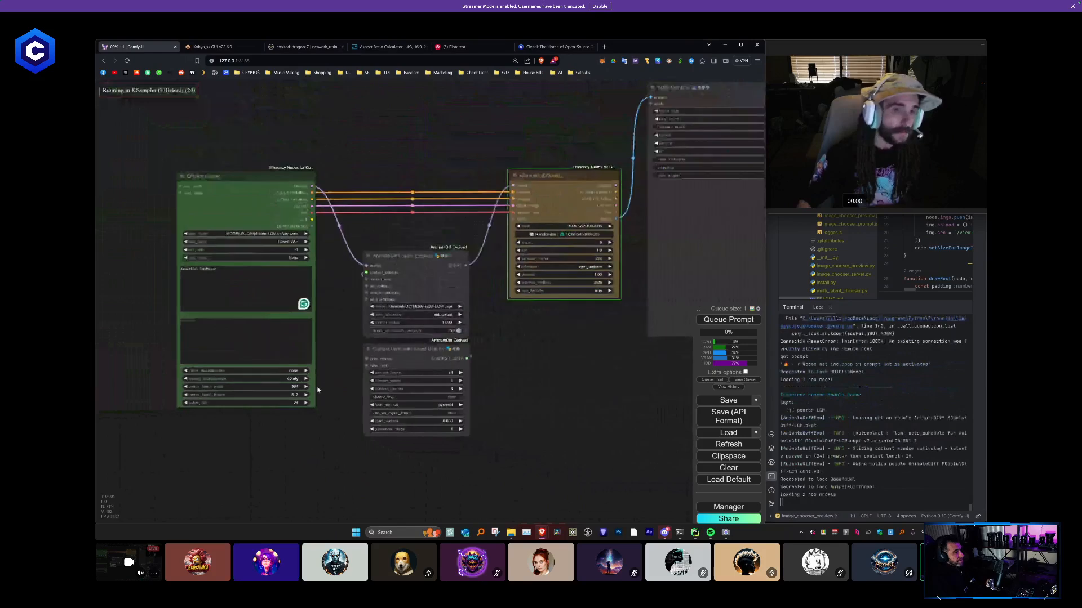
{"action": "scroll", "coordinate": [318, 390], "scroll_direction": "up", "scroll_amount": 3}
{"action": "scroll", "coordinate": [412, 410], "scroll_direction": "down", "scroll_amount": 1}
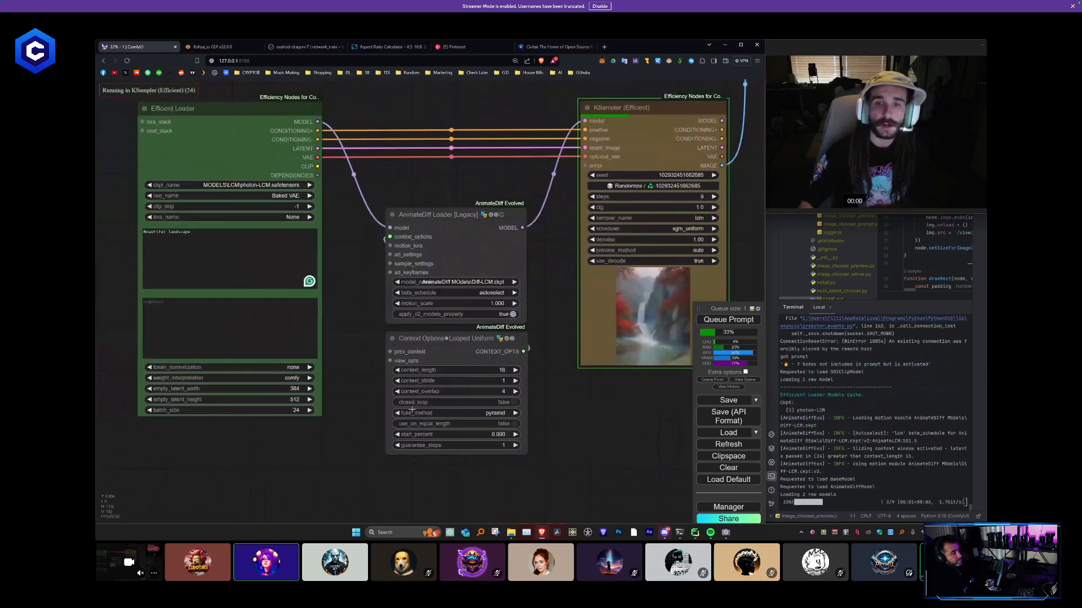
{"action": "left_click_drag", "start_coordinate": [574, 393], "coordinate": [502, 387]}
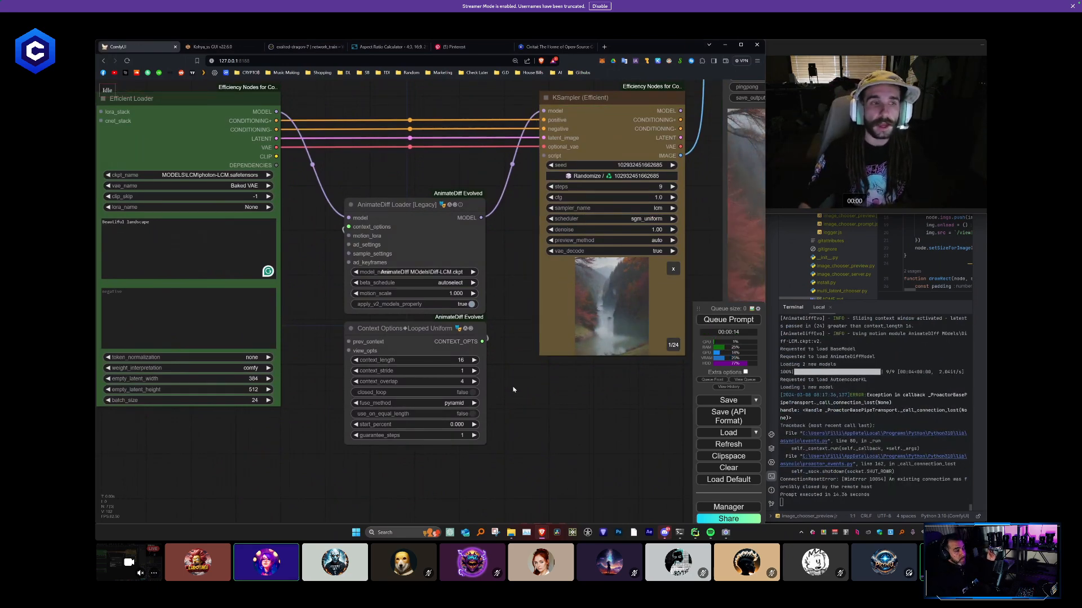
{"action": "scroll", "coordinate": [512, 387], "scroll_direction": "down", "scroll_amount": 6}
{"action": "scroll", "coordinate": [391, 379], "scroll_direction": "up", "scroll_amount": 3}
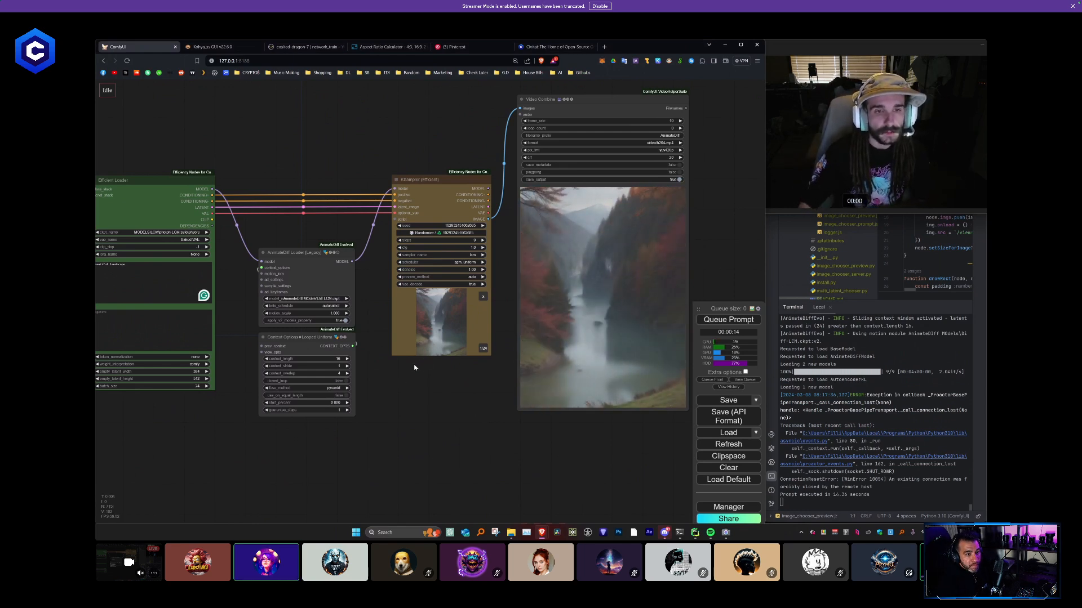
{"action": "left_click_drag", "start_coordinate": [418, 362], "coordinate": [553, 365]}
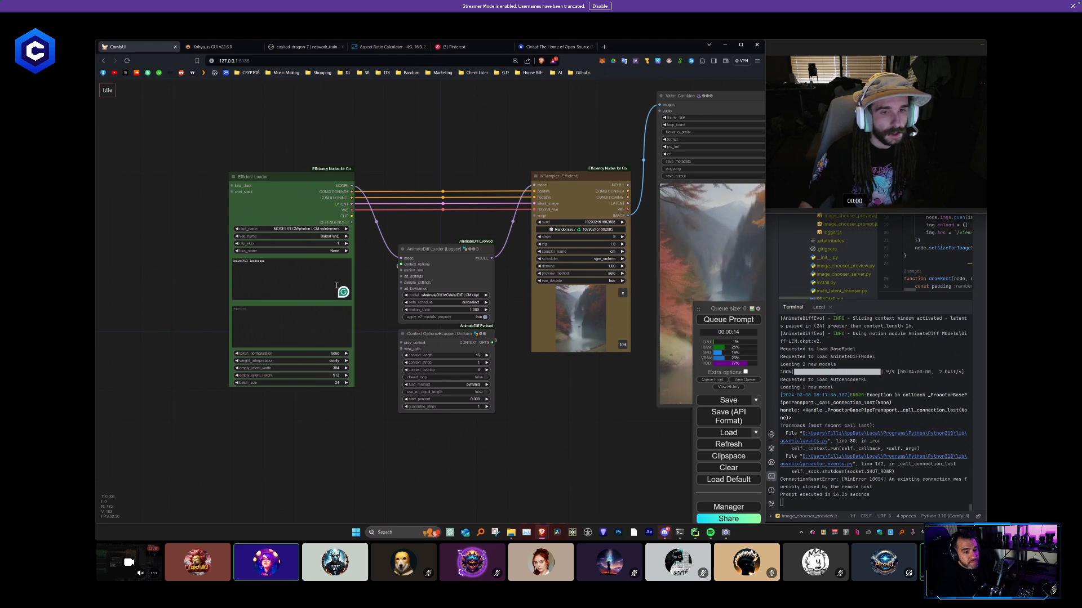
{"action": "scroll", "coordinate": [610, 391], "scroll_direction": "up", "scroll_amount": 1}
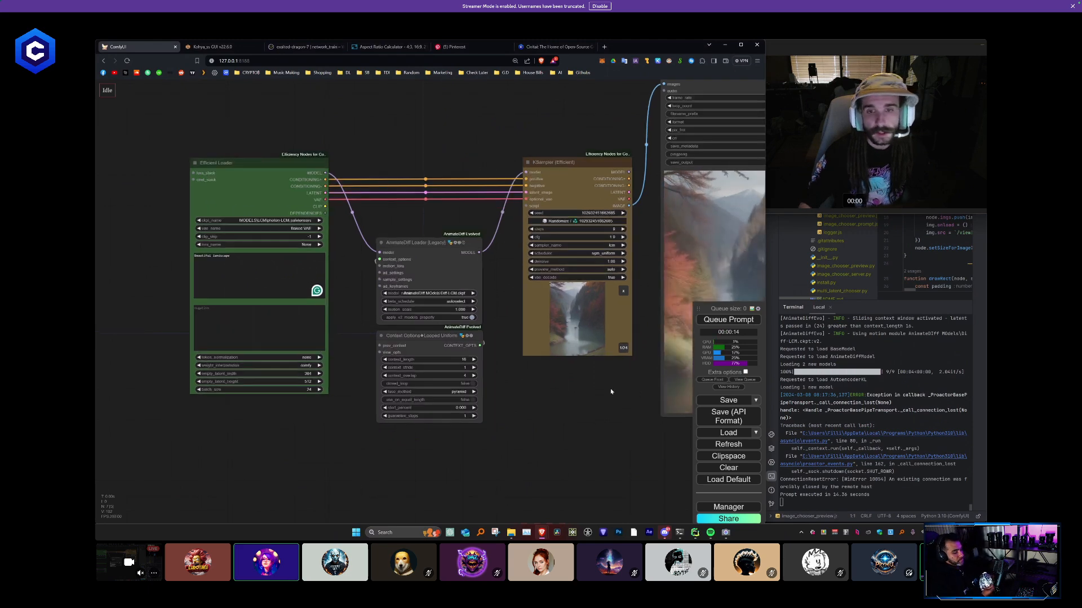
{"action": "left_click_drag", "start_coordinate": [611, 391], "coordinate": [376, 379]}
{"action": "scroll", "coordinate": [565, 144], "scroll_direction": "up", "scroll_amount": 1}
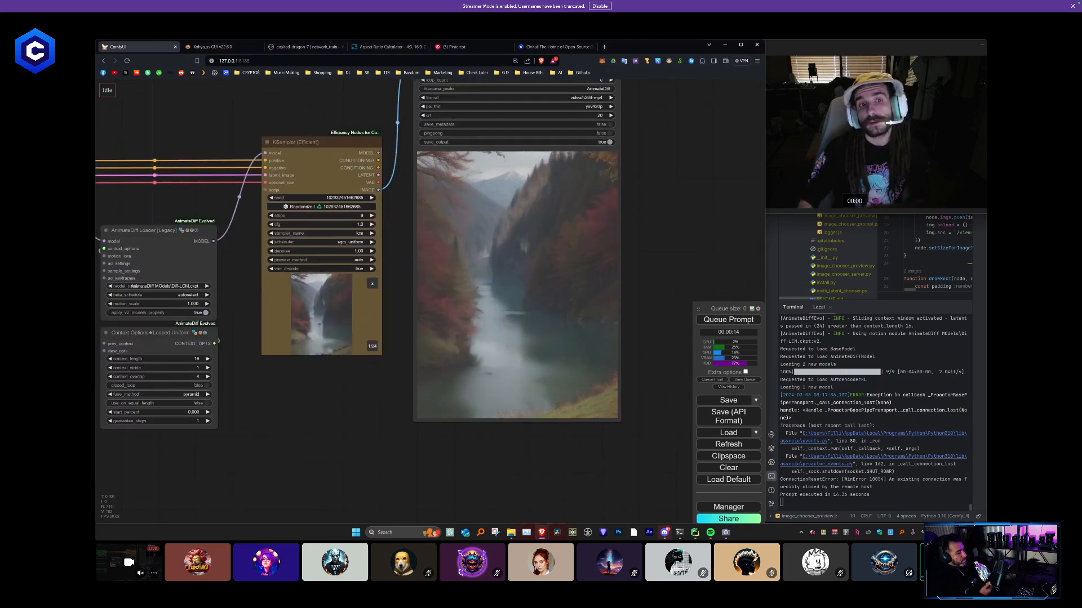
{"action": "left_click", "coordinate": [614, 272]}
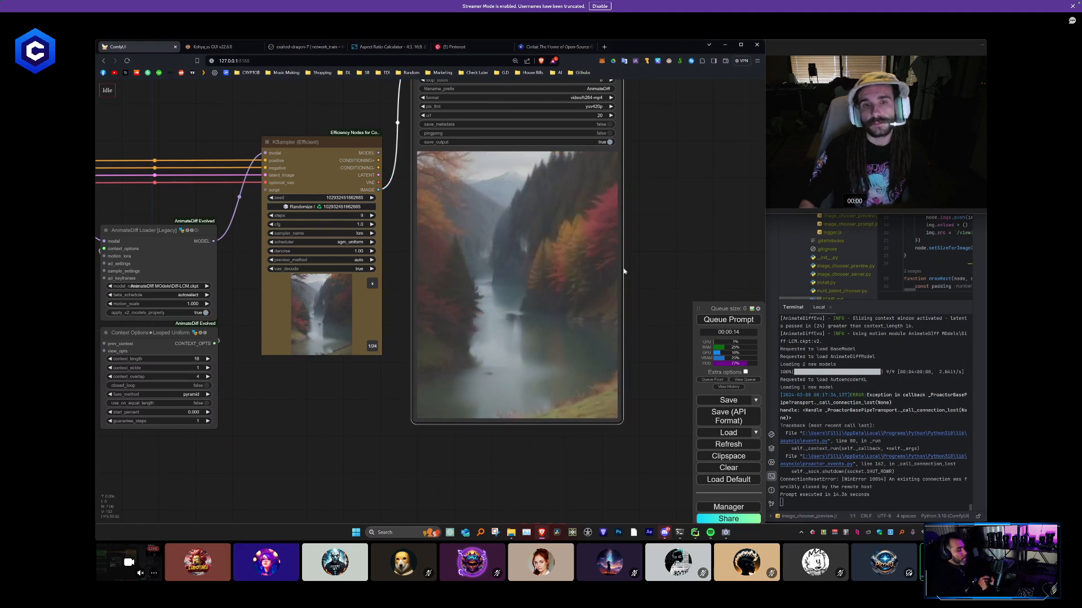
- Set the AnimateDiff Loader's beta_schedule to sqrt_linear (AnimateDiff), queue the workflow again, and view the new video
{"action": "left_click_drag", "start_coordinate": [300, 383], "coordinate": [374, 385]}
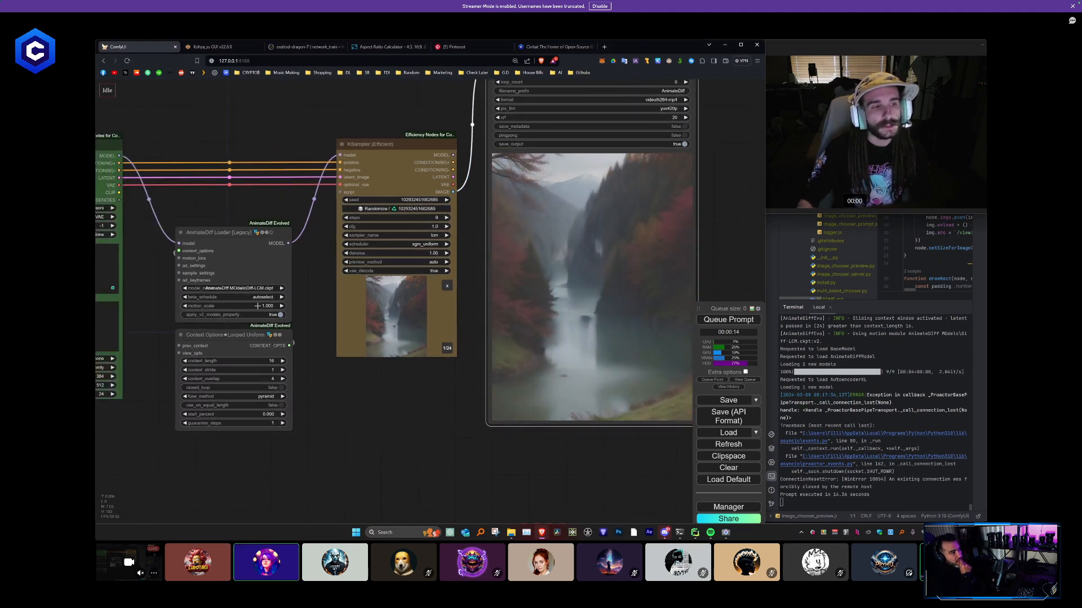
{"action": "left_click", "coordinate": [264, 297]}
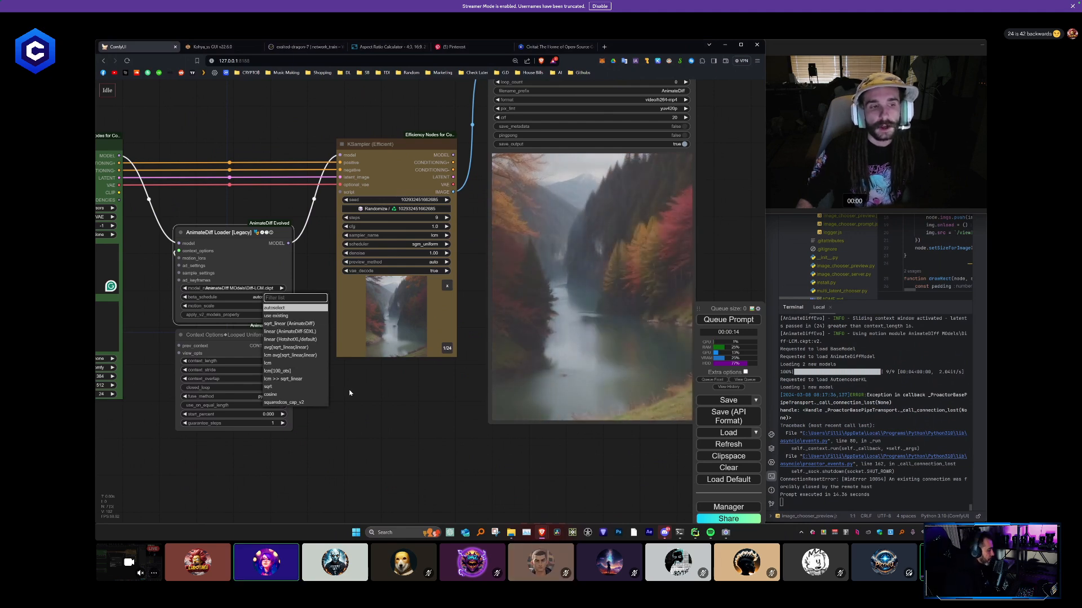
{"action": "left_click", "coordinate": [288, 324]}
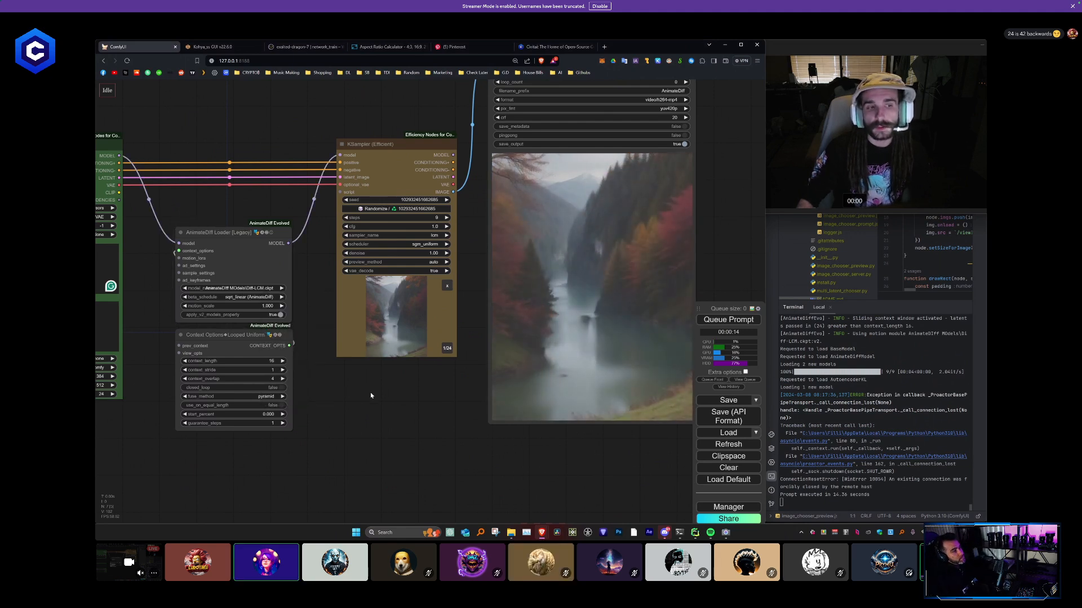
{"action": "left_click", "coordinate": [728, 319]}
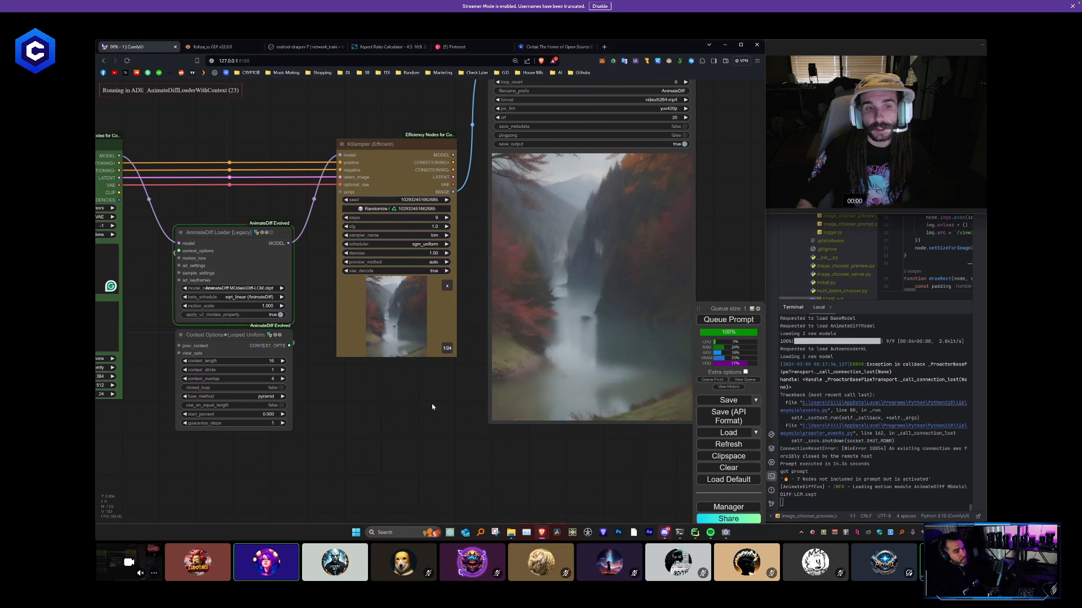
{"action": "left_click_drag", "start_coordinate": [442, 401], "coordinate": [420, 414]}
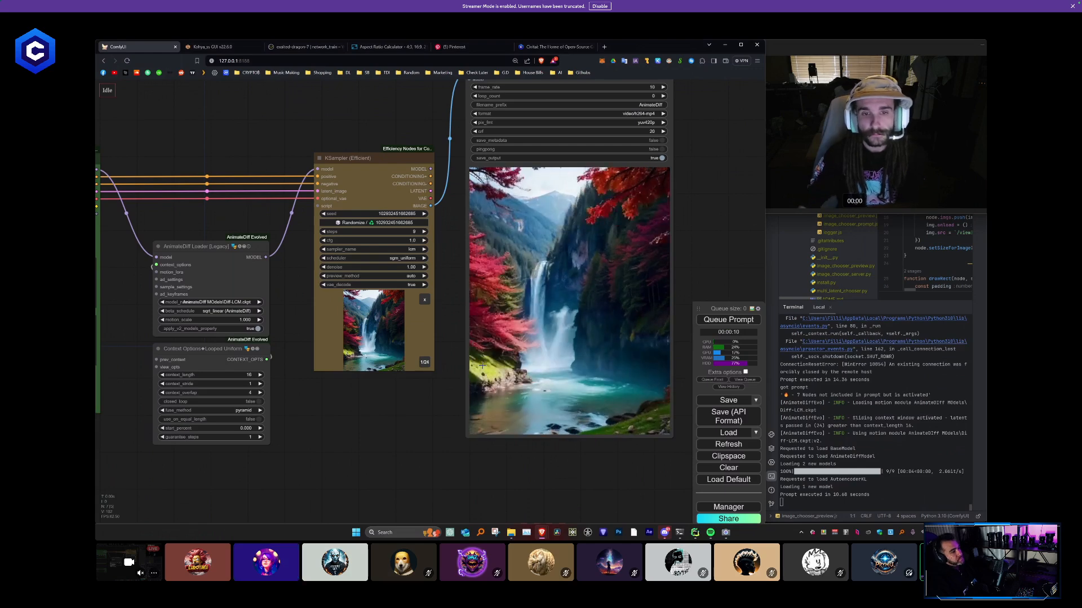
{"action": "scroll", "coordinate": [477, 379], "scroll_direction": "down", "scroll_amount": 5}
{"action": "scroll", "coordinate": [478, 380], "scroll_direction": "up", "scroll_amount": 2}
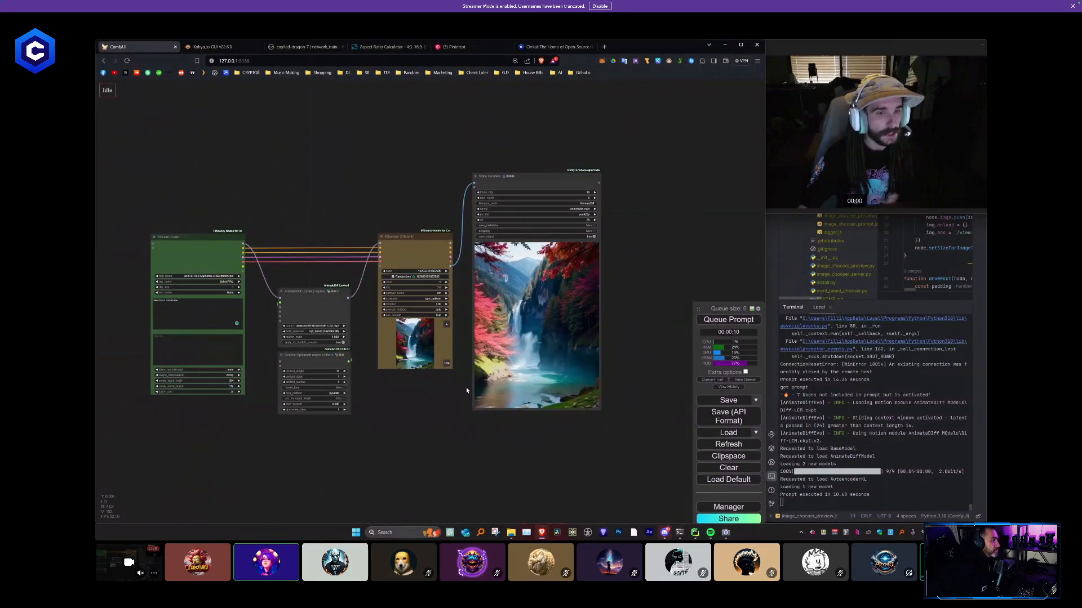
{"action": "scroll", "coordinate": [417, 404], "scroll_direction": "down", "scroll_amount": 3}
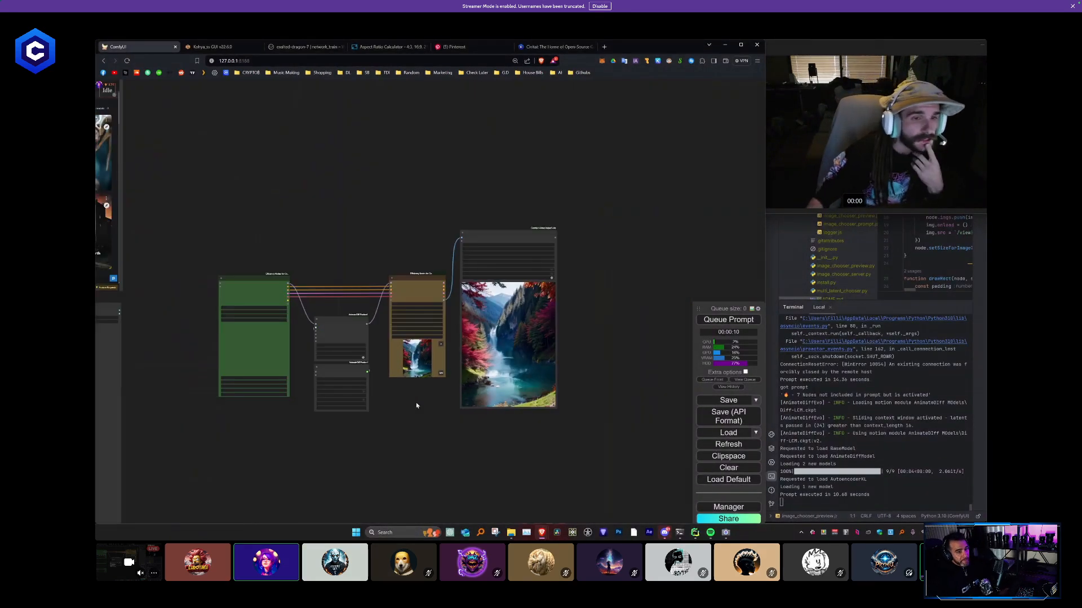
- Compare the Civitai Featured Models screenshot with the colour-block mask image beneath it
{"action": "left_click_drag", "start_coordinate": [255, 322], "coordinate": [480, 323]}
{"action": "scroll", "coordinate": [415, 236], "scroll_direction": "down", "scroll_amount": 3}
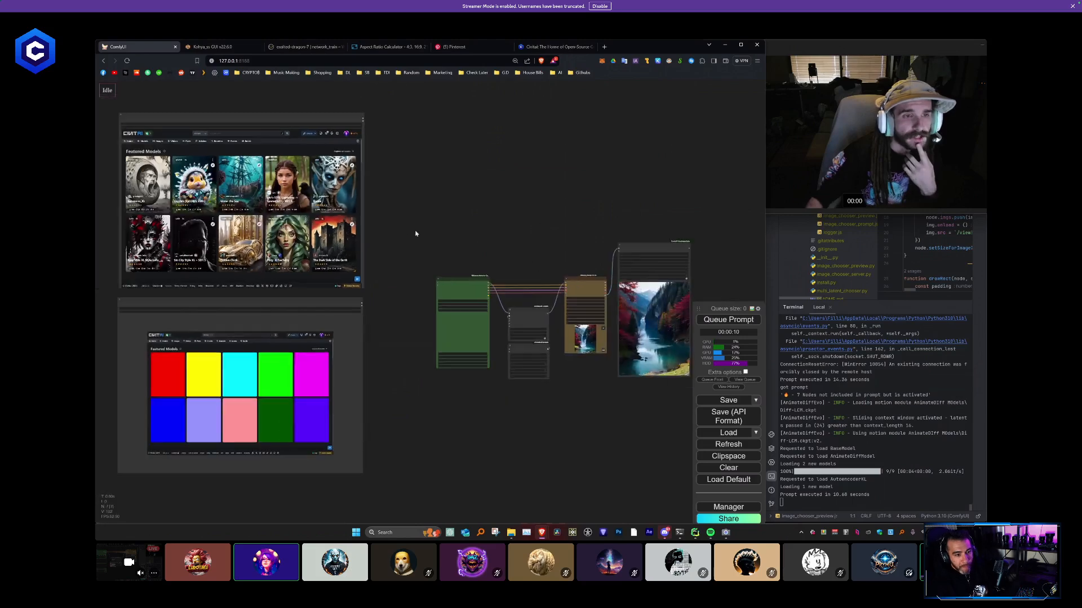
{"action": "scroll", "coordinate": [393, 251], "scroll_direction": "up", "scroll_amount": 1}
{"action": "left_click_drag", "start_coordinate": [383, 257], "coordinate": [456, 264]}
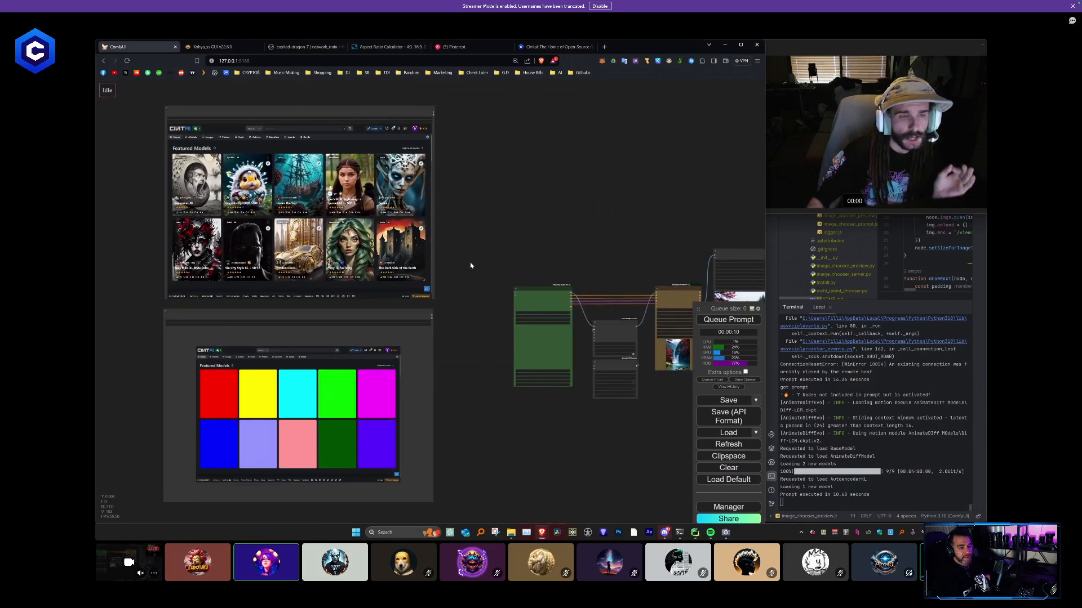
{"action": "scroll", "coordinate": [472, 280], "scroll_direction": "up", "scroll_amount": 3}
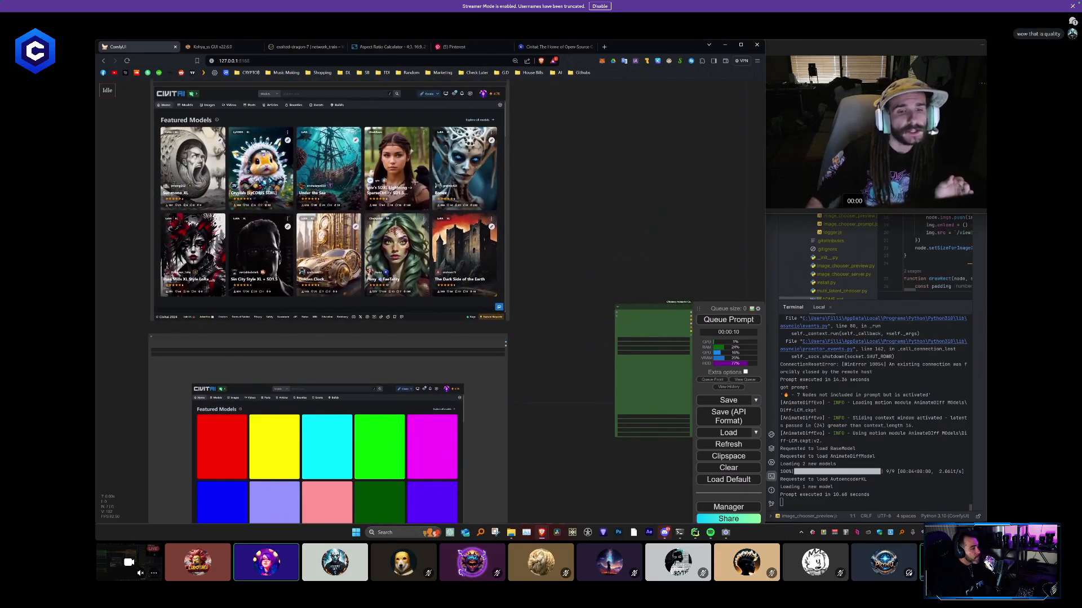
{"action": "left_click_drag", "start_coordinate": [536, 224], "coordinate": [546, 113]}
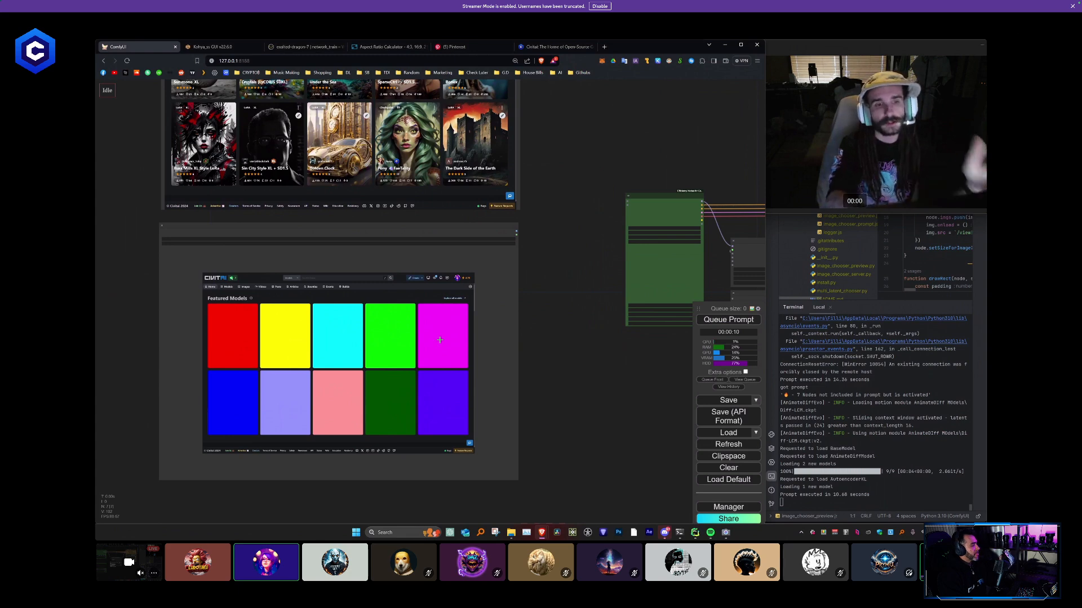
{"action": "scroll", "coordinate": [541, 253], "scroll_direction": "up", "scroll_amount": 3}
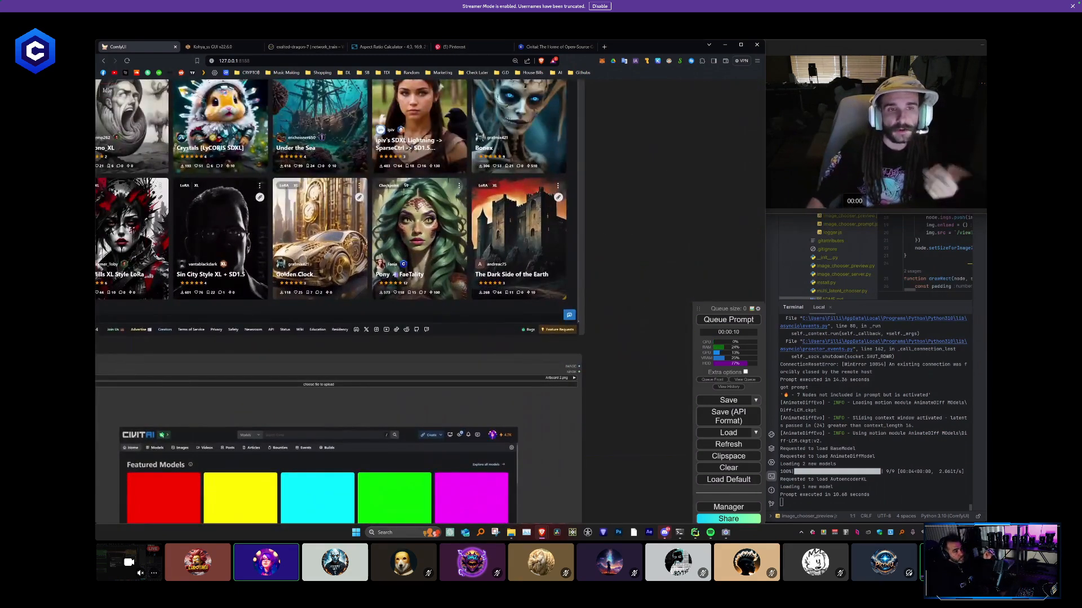
- Inspect the text labels and icons overlaid on the Pony FaeTality model card in the Civitai screenshot
{"action": "scroll", "coordinate": [399, 198], "scroll_direction": "up", "scroll_amount": 3}
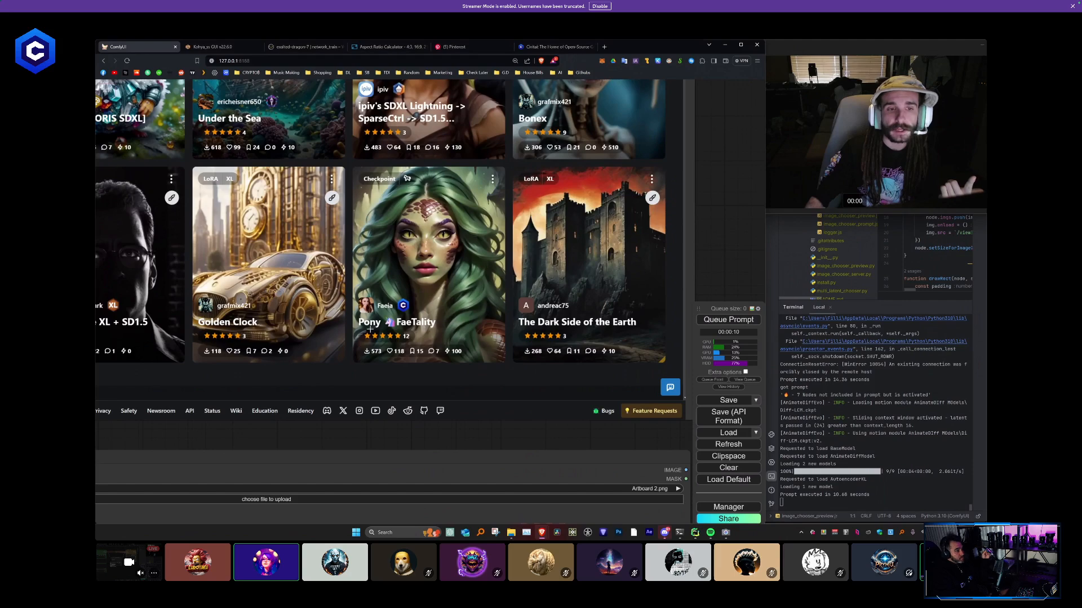
{"action": "scroll", "coordinate": [384, 188], "scroll_direction": "up", "scroll_amount": 5}
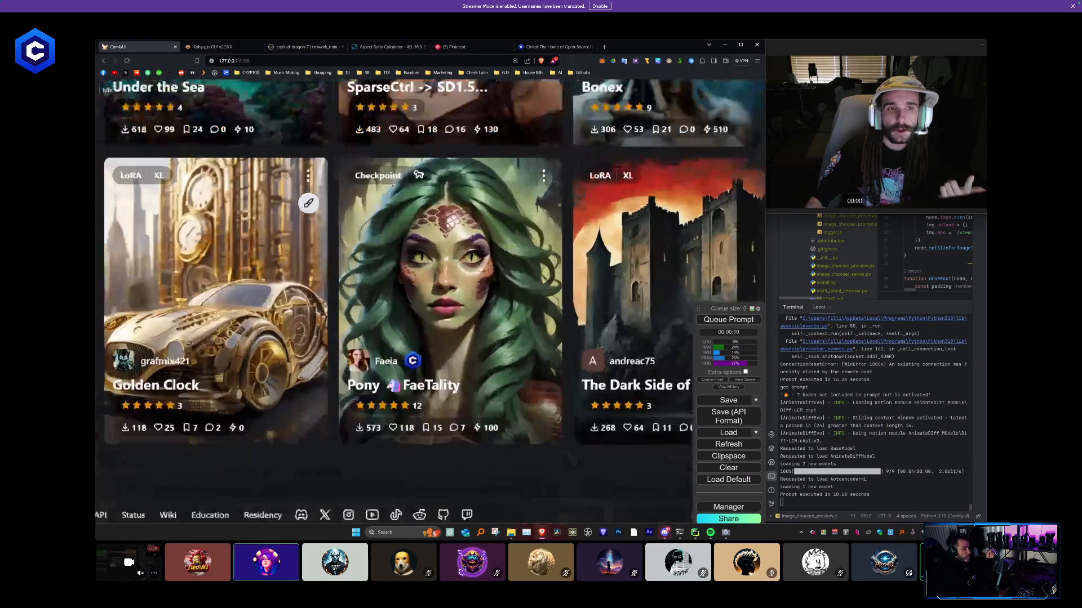
{"action": "left_click_drag", "start_coordinate": [377, 435], "coordinate": [341, 313]}
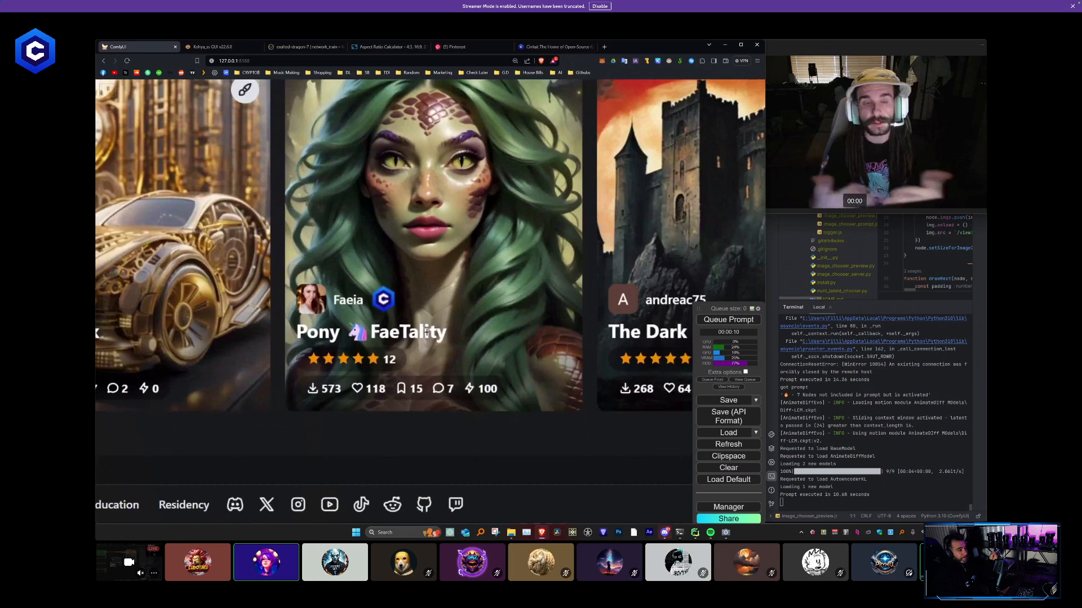
{"action": "scroll", "coordinate": [500, 196], "scroll_direction": "down", "scroll_amount": 10}
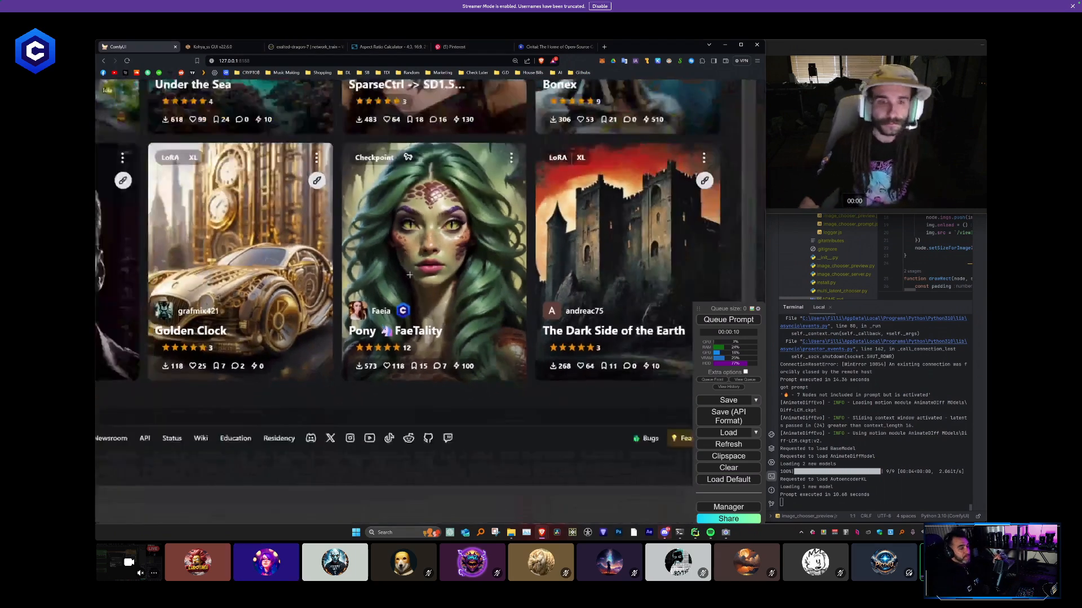
{"action": "left_click_drag", "start_coordinate": [500, 196], "coordinate": [282, 213]}
{"action": "left_click_drag", "start_coordinate": [377, 116], "coordinate": [328, 124]}
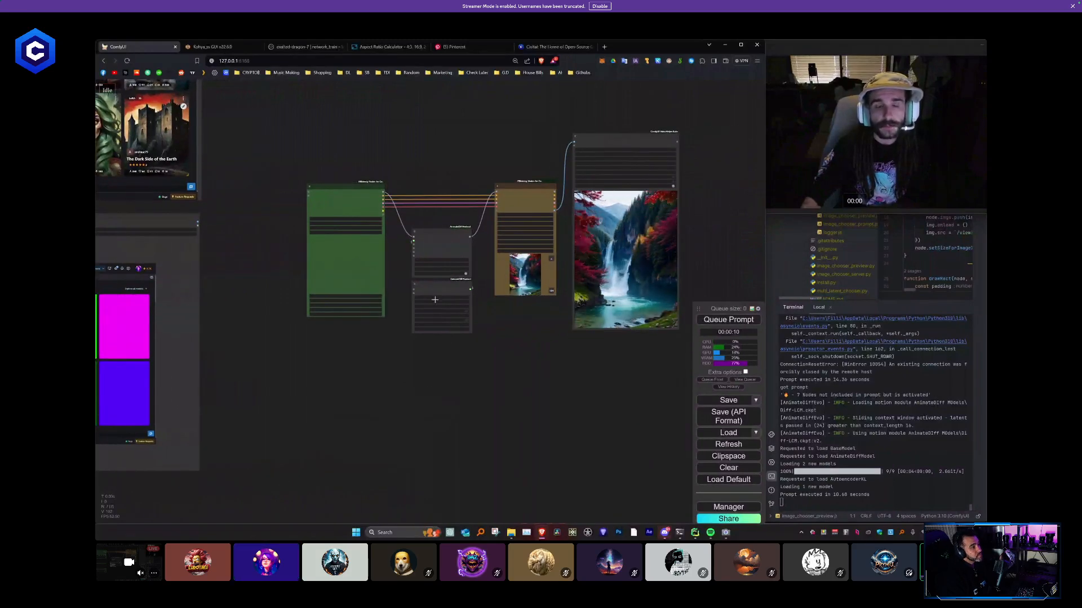
- Paste the Load Image, Load Upscale Model and Upscale Image nodes below the Efficient Loader and inspect the tes-2.png overlay
{"action": "scroll", "coordinate": [466, 239], "scroll_direction": "up", "scroll_amount": 10}
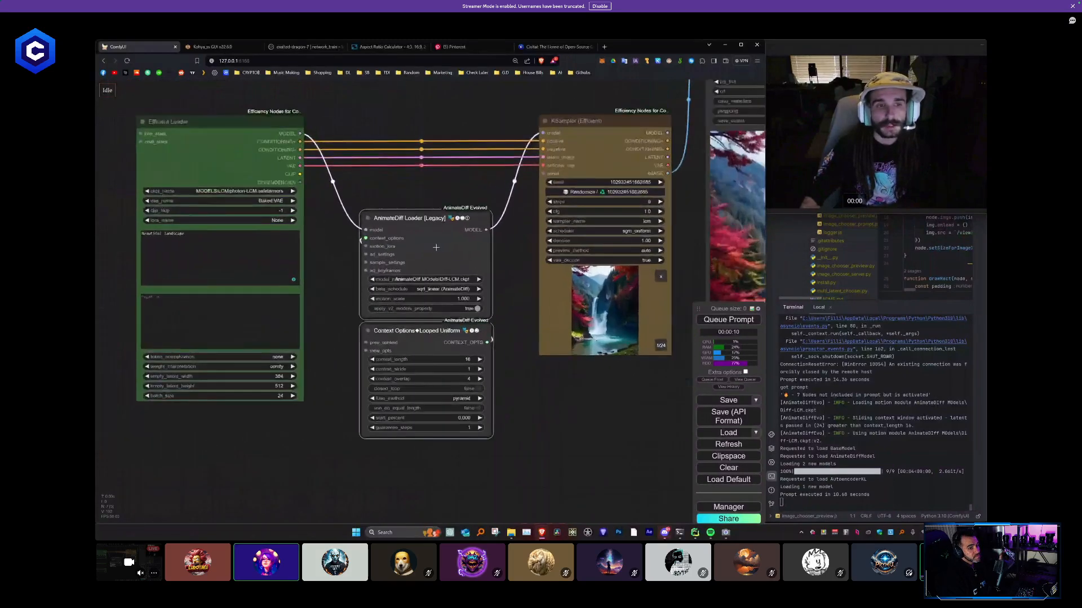
{"action": "scroll", "coordinate": [417, 355], "scroll_direction": "down", "scroll_amount": 7}
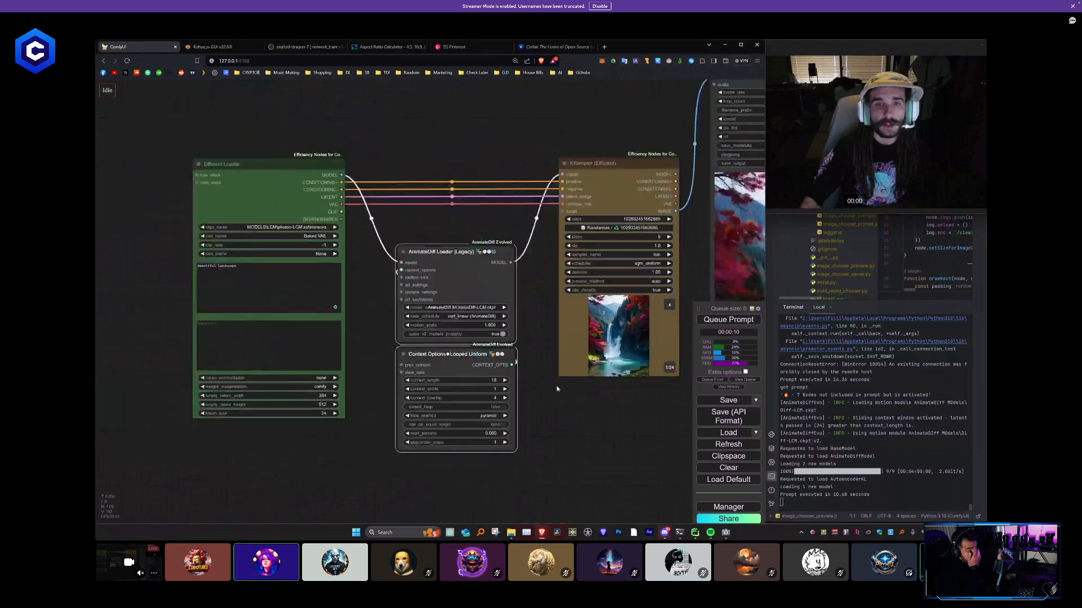
{"action": "left_click_drag", "start_coordinate": [384, 444], "coordinate": [673, 338]}
{"action": "left_click_drag", "start_coordinate": [447, 169], "coordinate": [546, 312]}
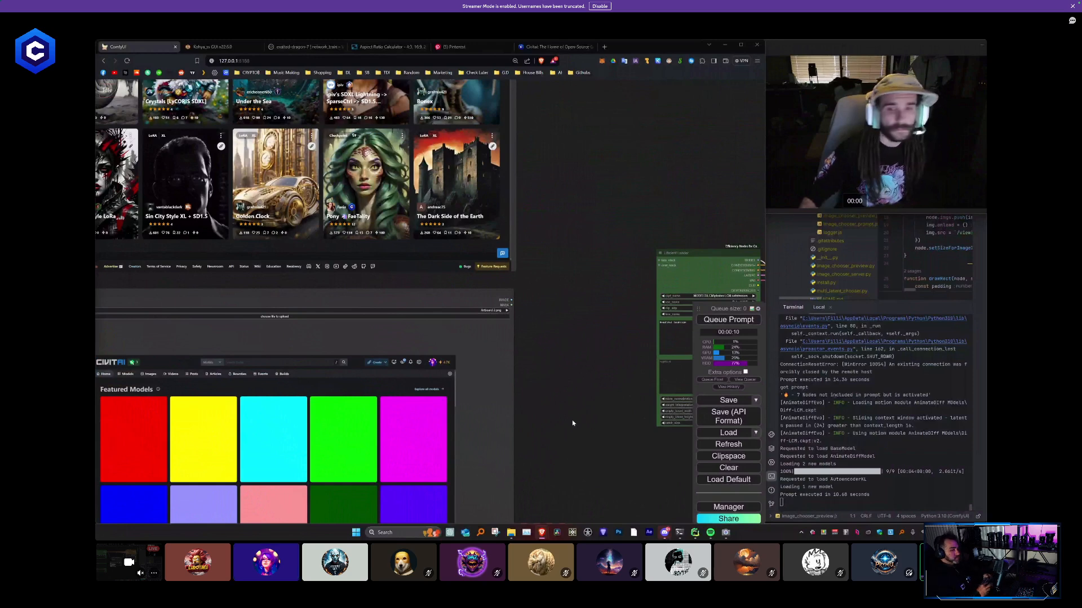
{"action": "key", "text": "ctrl+v"}
{"action": "left_click_drag", "start_coordinate": [532, 360], "coordinate": [252, 153]}
{"action": "left_click_drag", "start_coordinate": [379, 207], "coordinate": [438, 289]}
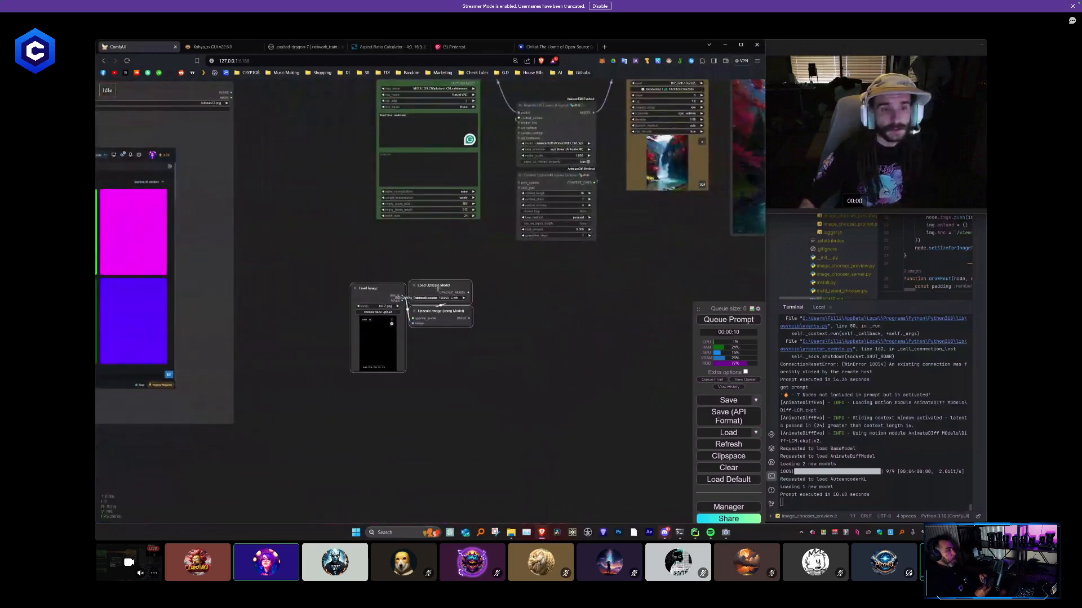
{"action": "scroll", "coordinate": [354, 342], "scroll_direction": "up", "scroll_amount": 12}
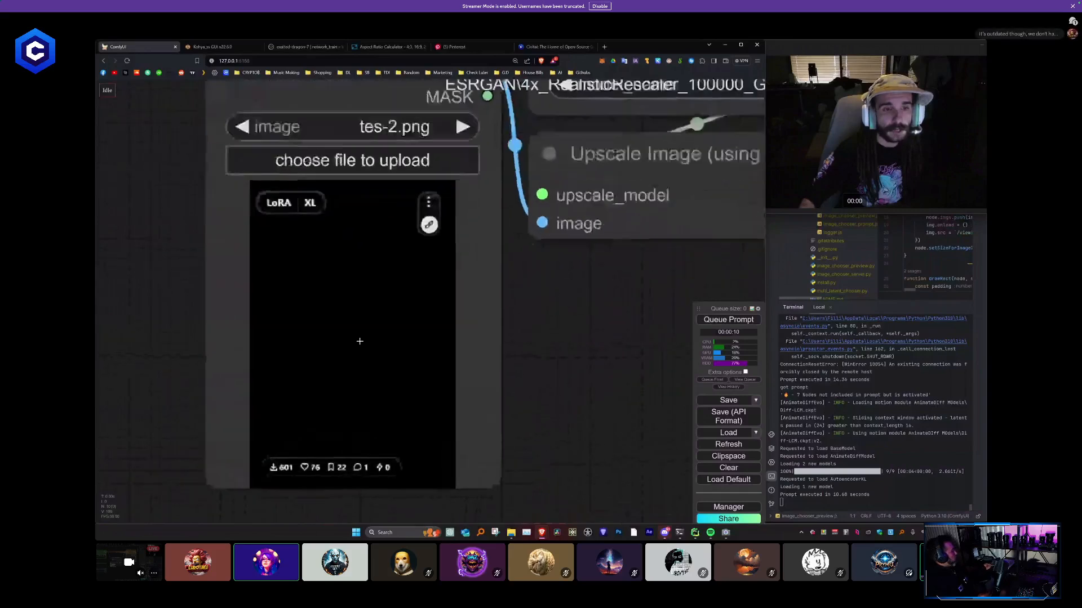
{"action": "scroll", "coordinate": [361, 342], "scroll_direction": "up", "scroll_amount": 2}
{"action": "left_click_drag", "start_coordinate": [482, 340], "coordinate": [528, 329]}
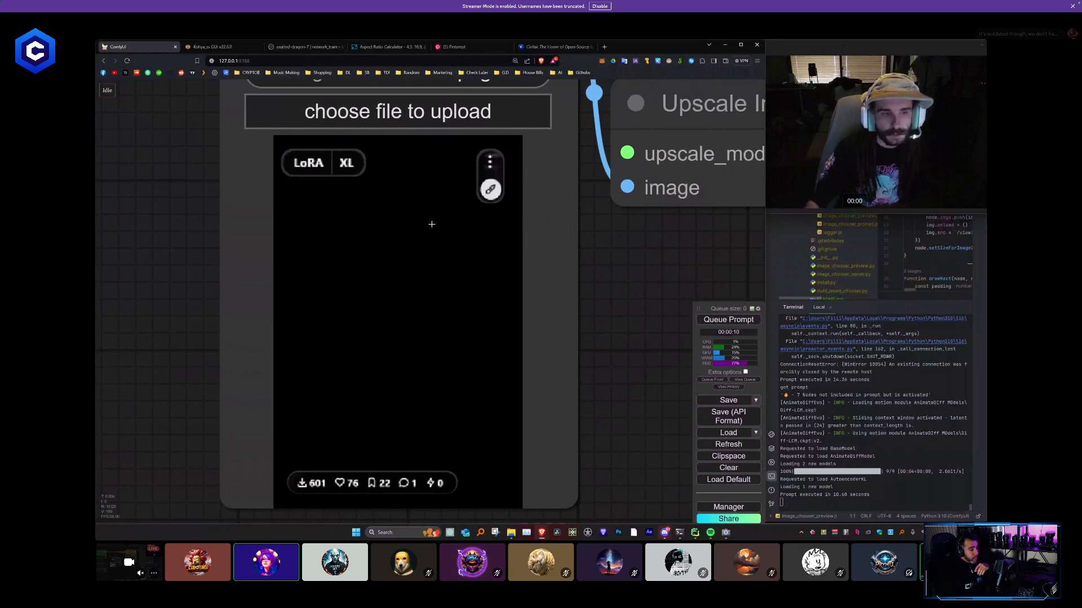
{"action": "scroll", "coordinate": [393, 185], "scroll_direction": "down", "scroll_amount": 7}
{"action": "left_click_drag", "start_coordinate": [583, 209], "coordinate": [417, 323]}
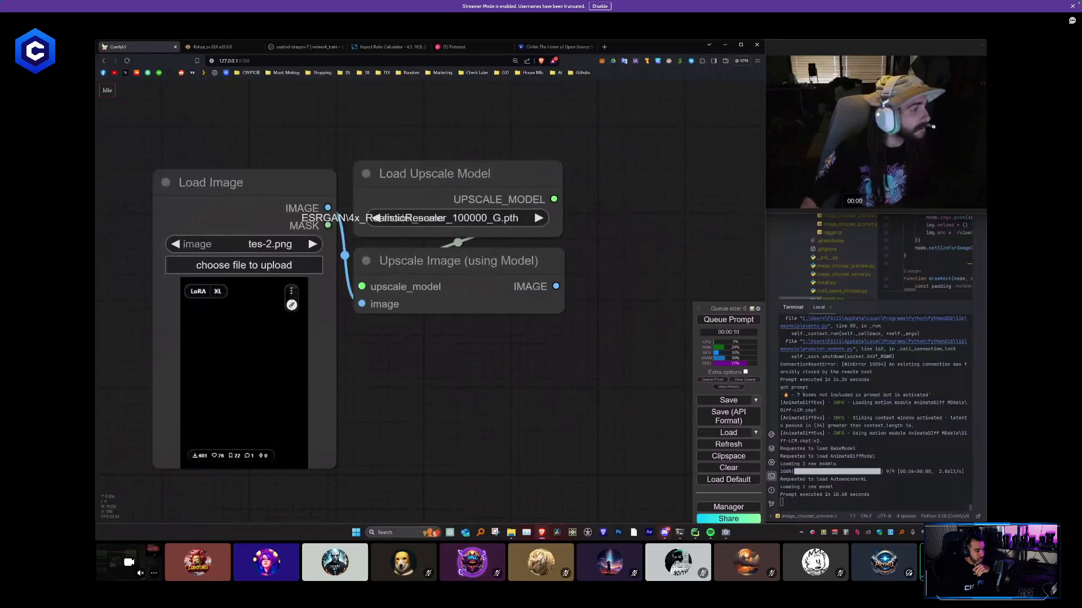
- Paste an ImageBlend node and position it beside the Upscale Image (using Model) node
{"action": "left_click_drag", "start_coordinate": [585, 321], "coordinate": [405, 361]}
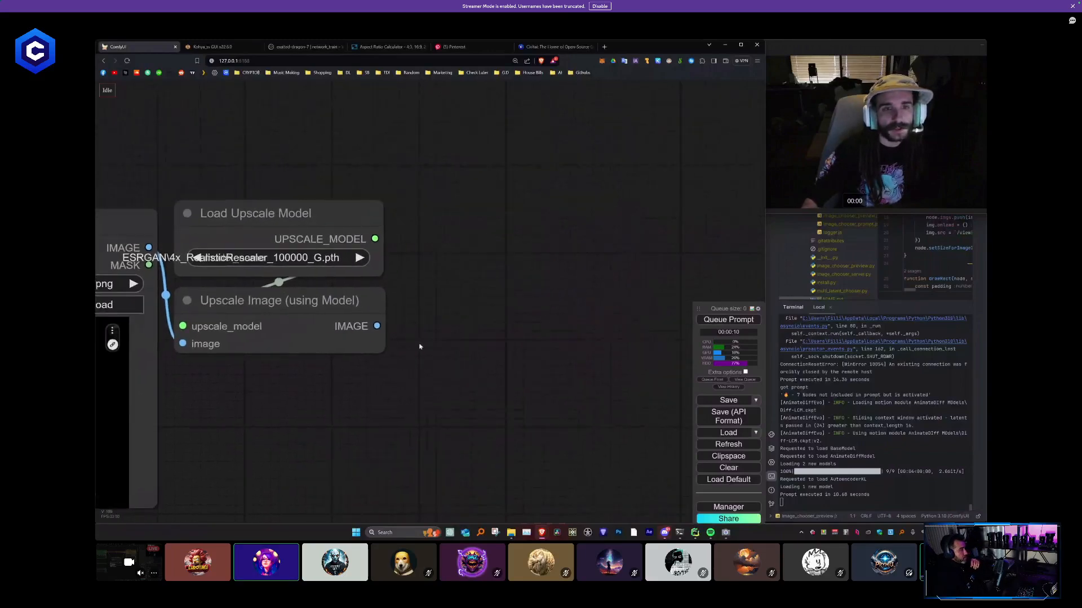
{"action": "key", "text": "ctrl+v"}
{"action": "left_click_drag", "start_coordinate": [547, 295], "coordinate": [535, 240]}
{"action": "left_click", "coordinate": [508, 409]}
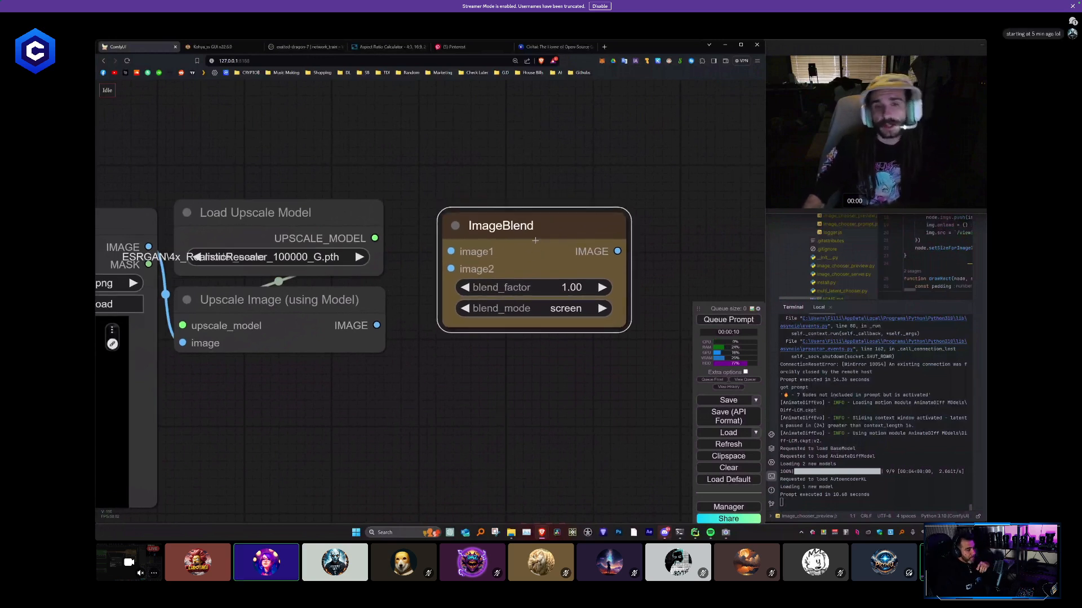
{"action": "left_click", "coordinate": [528, 144]}
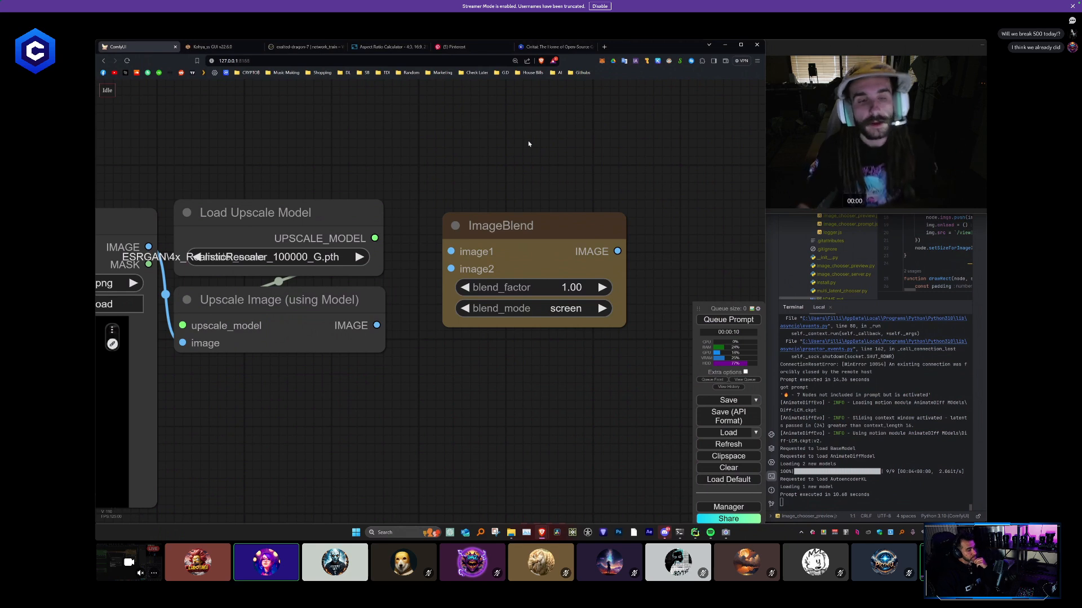
{"action": "scroll", "coordinate": [442, 229], "scroll_direction": "down", "scroll_amount": 3}
{"action": "scroll", "coordinate": [448, 193], "scroll_direction": "down", "scroll_amount": 1}
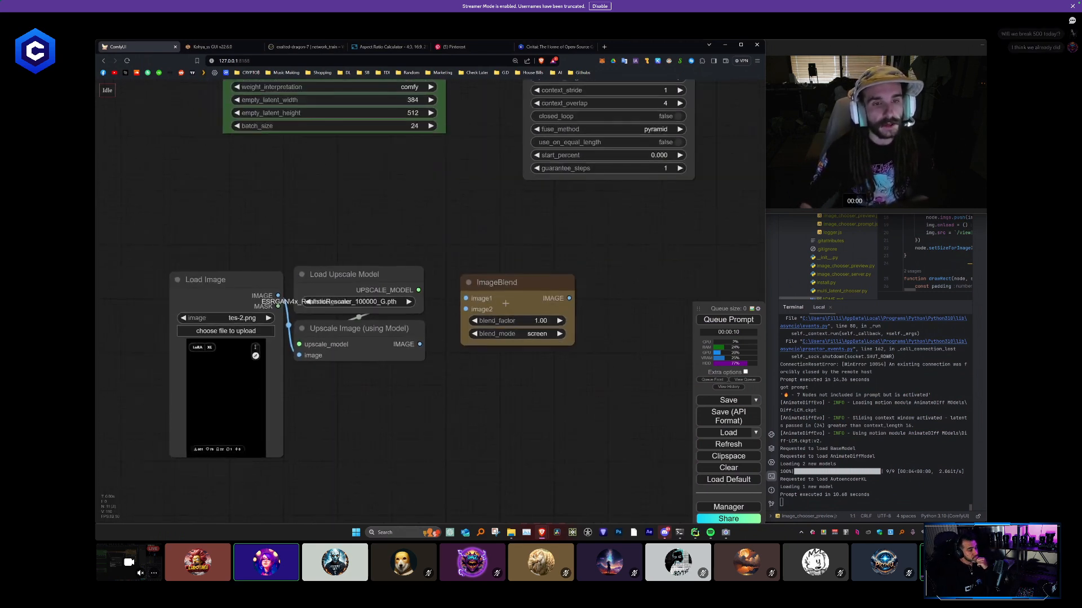
{"action": "left_click_drag", "start_coordinate": [506, 286], "coordinate": [510, 264]}
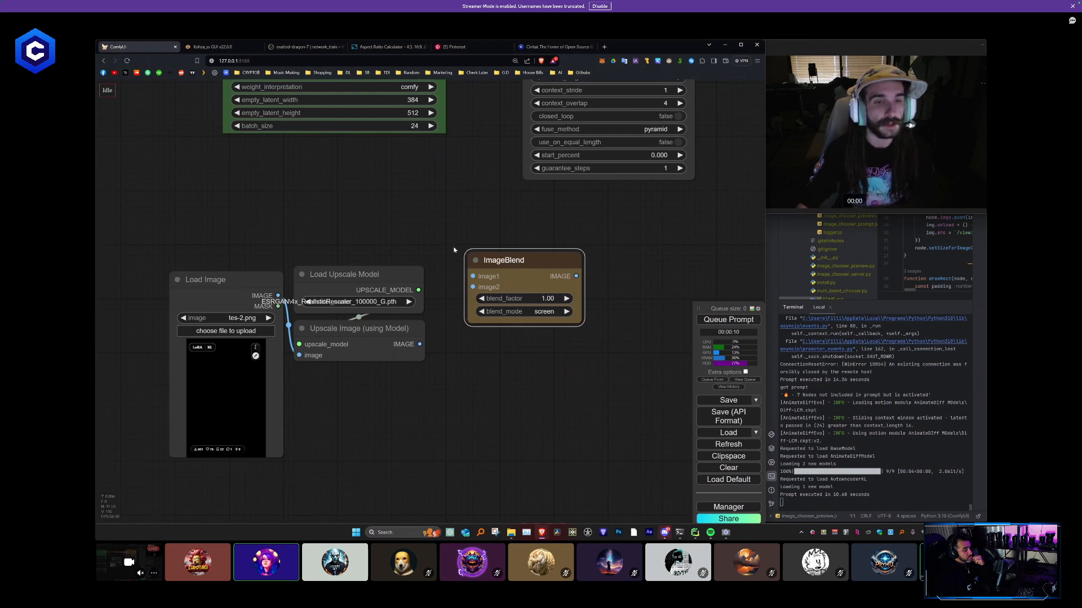
{"action": "scroll", "coordinate": [454, 250], "scroll_direction": "down", "scroll_amount": 7}
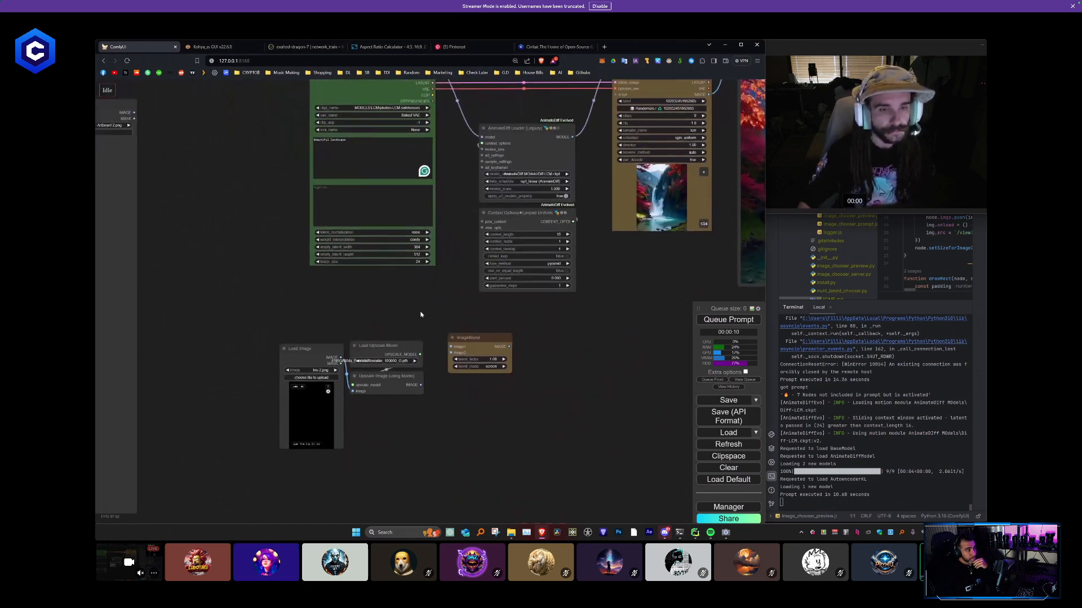
{"action": "left_click_drag", "start_coordinate": [420, 314], "coordinate": [443, 296]}
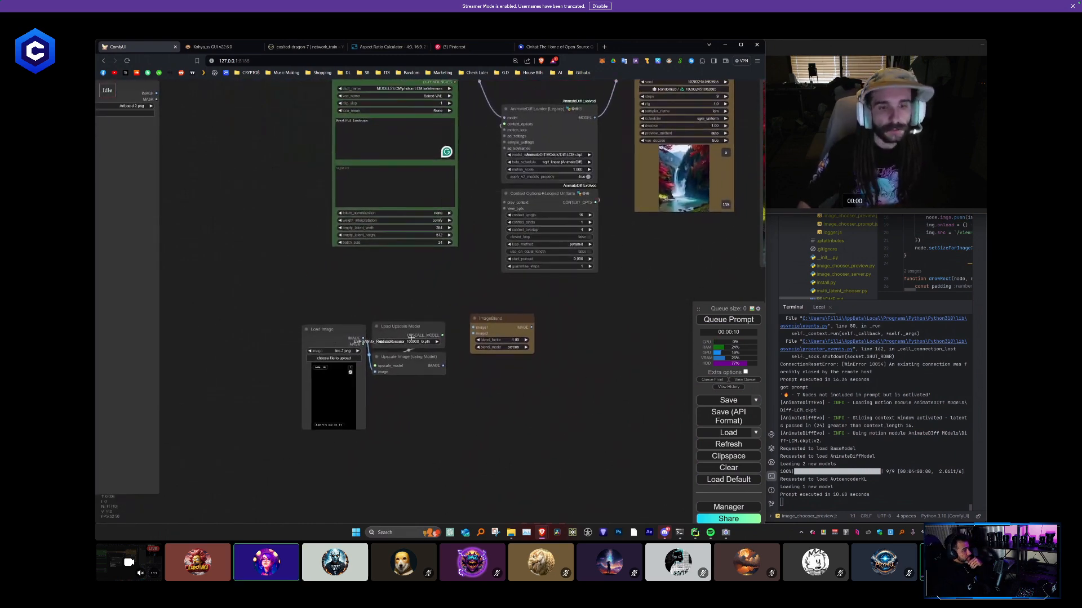
{"action": "left_click_drag", "start_coordinate": [505, 318], "coordinate": [507, 331]}
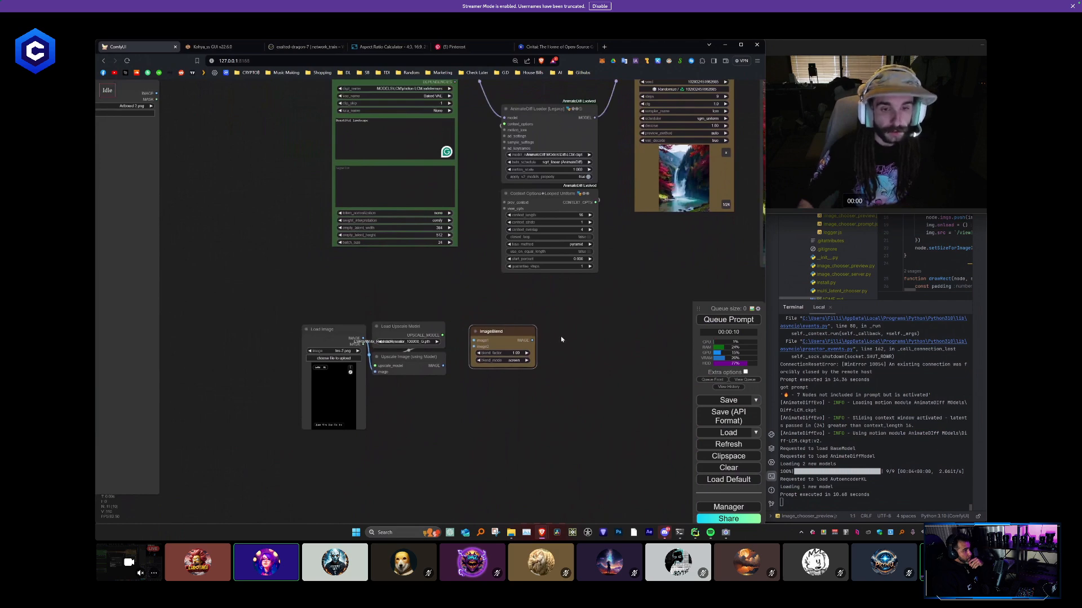
- Move the Load Image, upscale and ImageBlend nodes as a group to below the KSampler
{"action": "scroll", "coordinate": [472, 312], "scroll_direction": "down", "scroll_amount": 1}
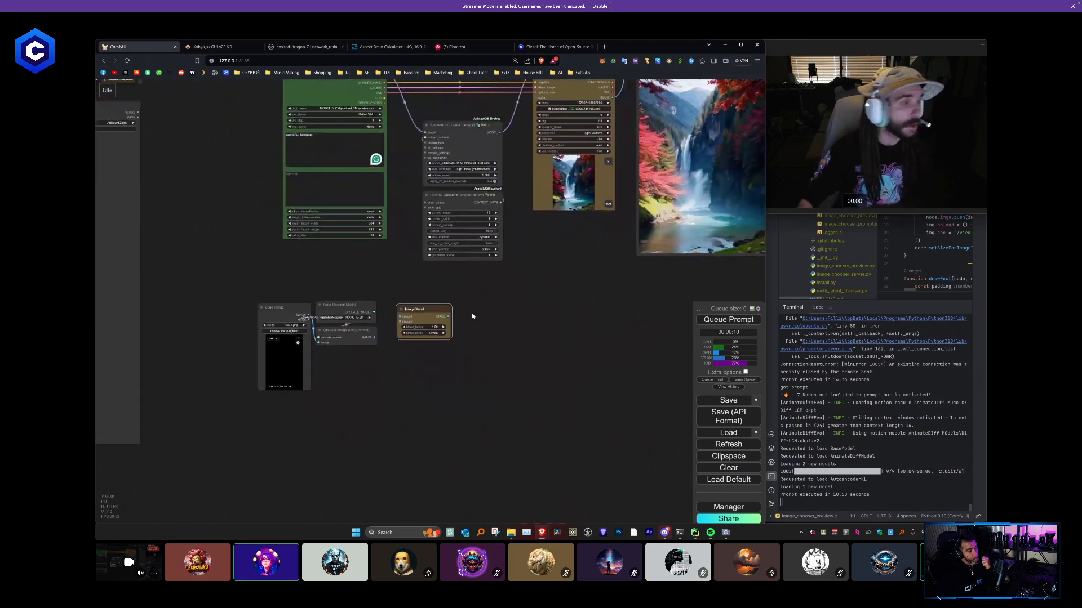
{"action": "scroll", "coordinate": [489, 311], "scroll_direction": "down", "scroll_amount": 2}
{"action": "left_click_drag", "start_coordinate": [518, 309], "coordinate": [440, 323]}
{"action": "left_click_drag", "start_coordinate": [390, 416], "coordinate": [236, 324]}
{"action": "left_click_drag", "start_coordinate": [311, 321], "coordinate": [531, 302]}
{"action": "left_click_drag", "start_coordinate": [466, 284], "coordinate": [412, 315]}
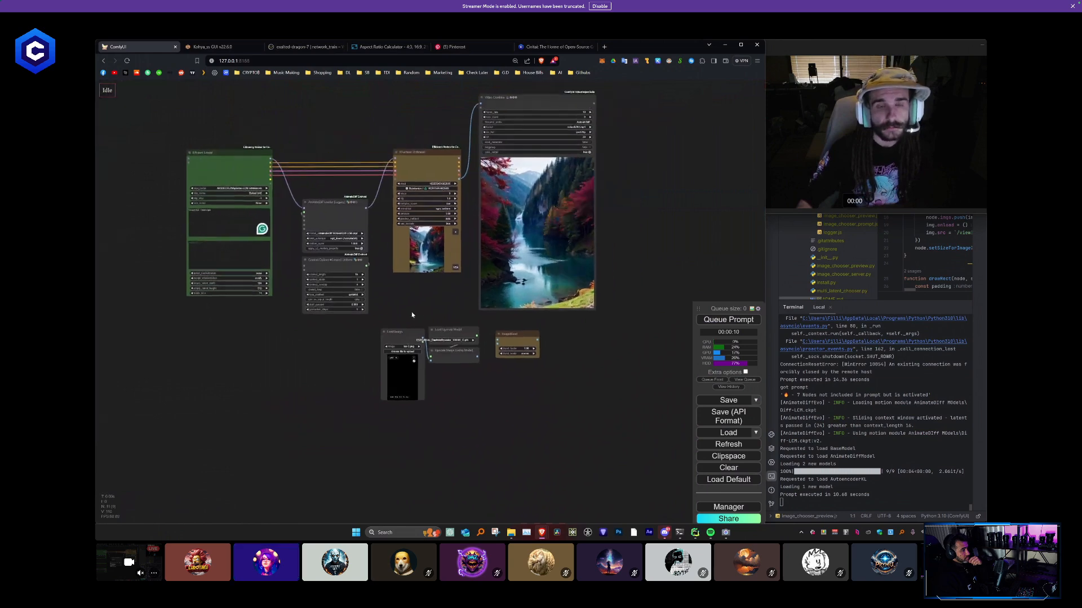
- Move the Video Combine node farther from the KSampler to free up space, and nudge the ImageBlend node slightly
{"action": "scroll", "coordinate": [412, 314], "scroll_direction": "up", "scroll_amount": 3}
{"action": "left_click_drag", "start_coordinate": [494, 235], "coordinate": [393, 292]}
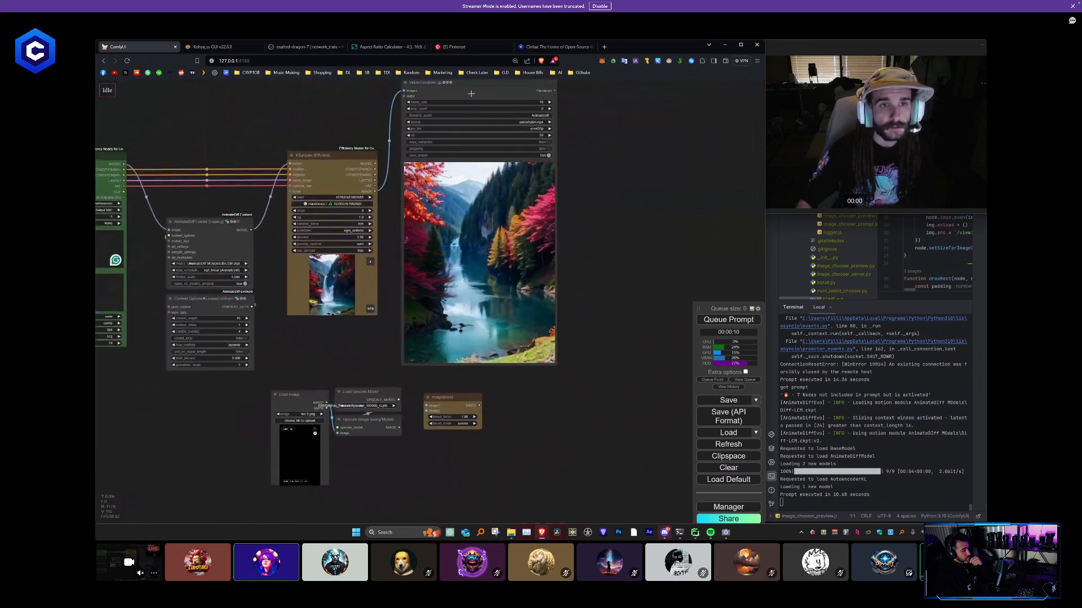
{"action": "left_click_drag", "start_coordinate": [470, 93], "coordinate": [623, 119]}
{"action": "left_click_drag", "start_coordinate": [468, 231], "coordinate": [470, 179]}
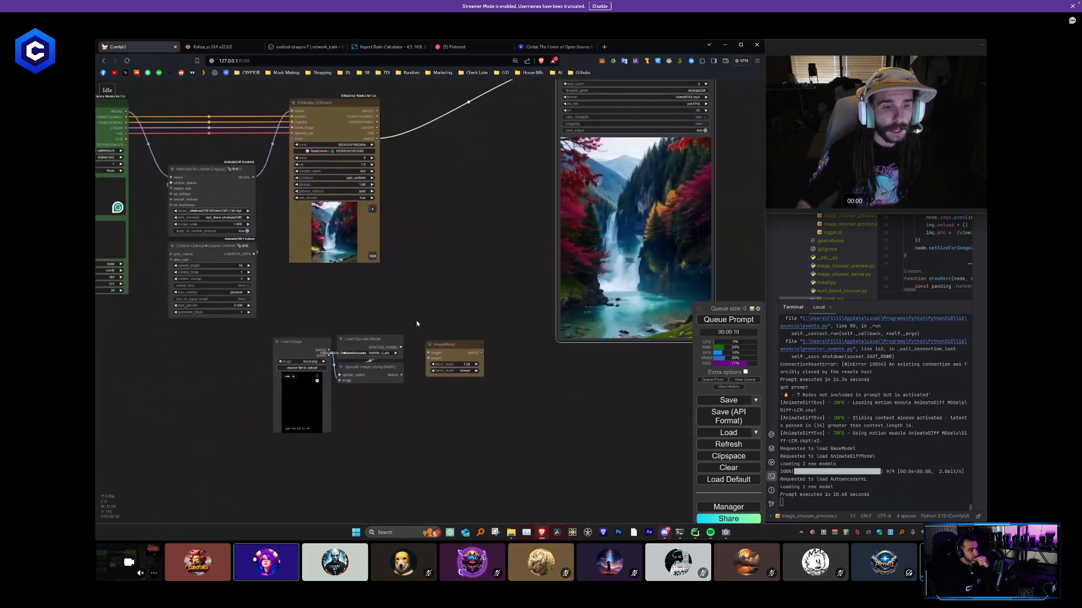
{"action": "left_click_drag", "start_coordinate": [451, 345], "coordinate": [463, 330]}
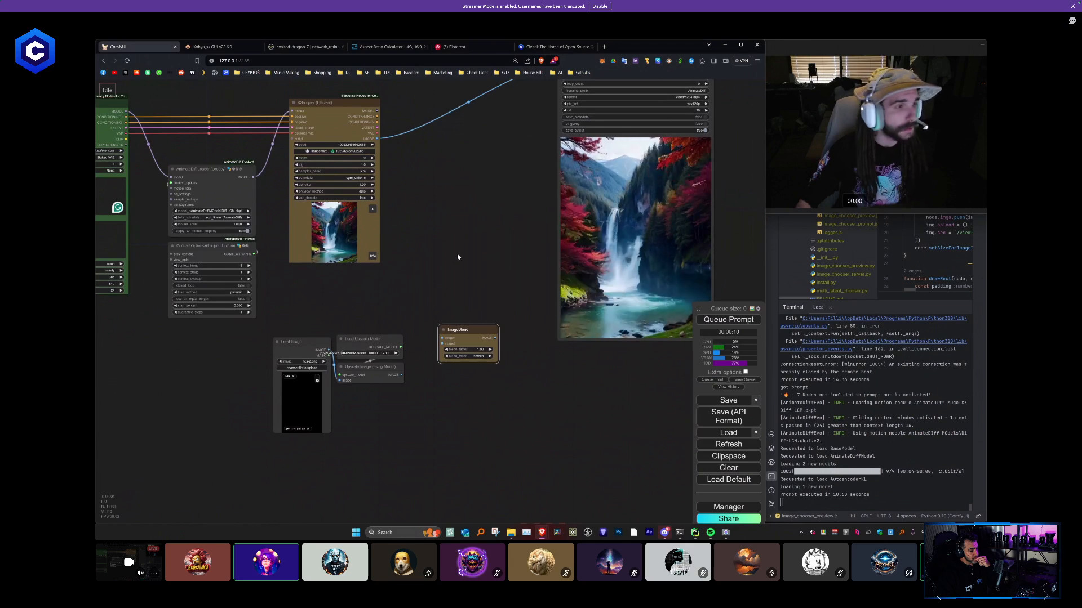
{"action": "left_click_drag", "start_coordinate": [457, 257], "coordinate": [414, 282]}
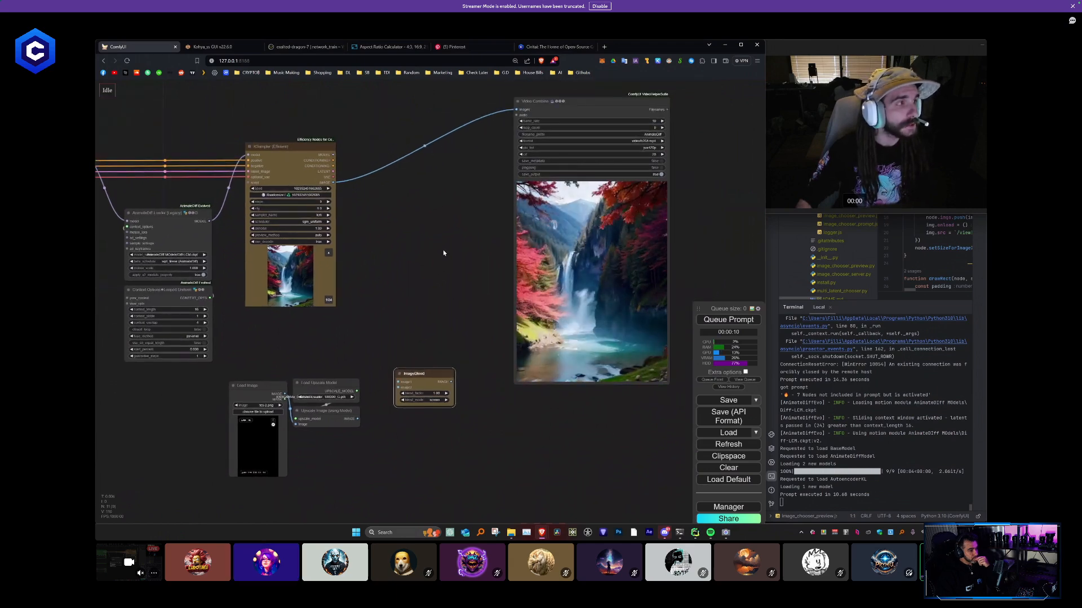
- Disconnect Video Combine from the KSampler, and wire the KSampler image to ImageBlend's image1 and the upscaled image to image2
{"action": "left_click_drag", "start_coordinate": [516, 109], "coordinate": [444, 326]}
{"action": "left_click_drag", "start_coordinate": [417, 365], "coordinate": [411, 374]}
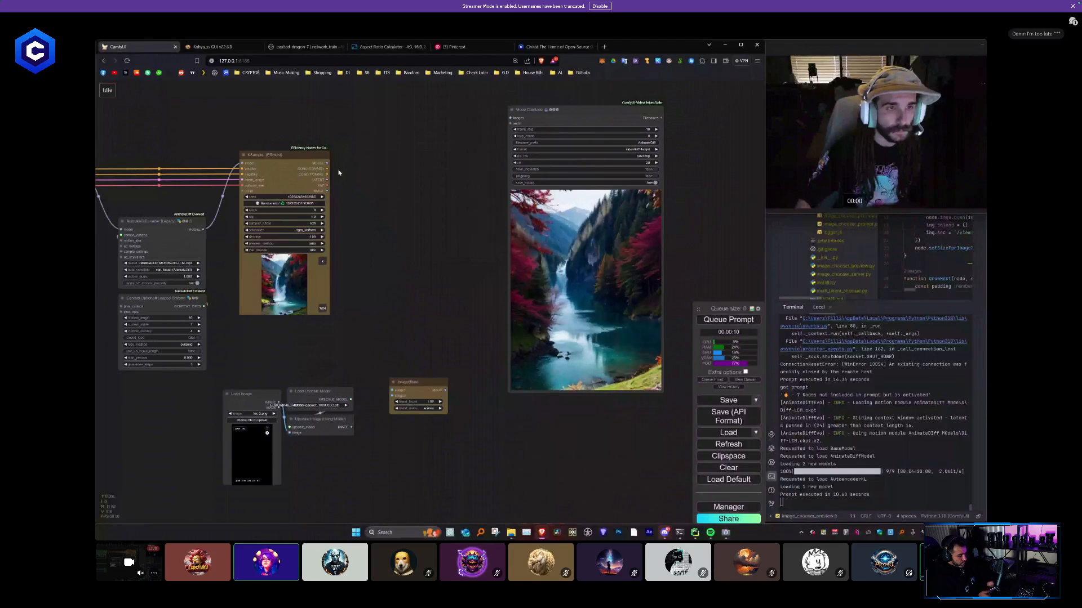
{"action": "left_click_drag", "start_coordinate": [326, 191], "coordinate": [419, 356]}
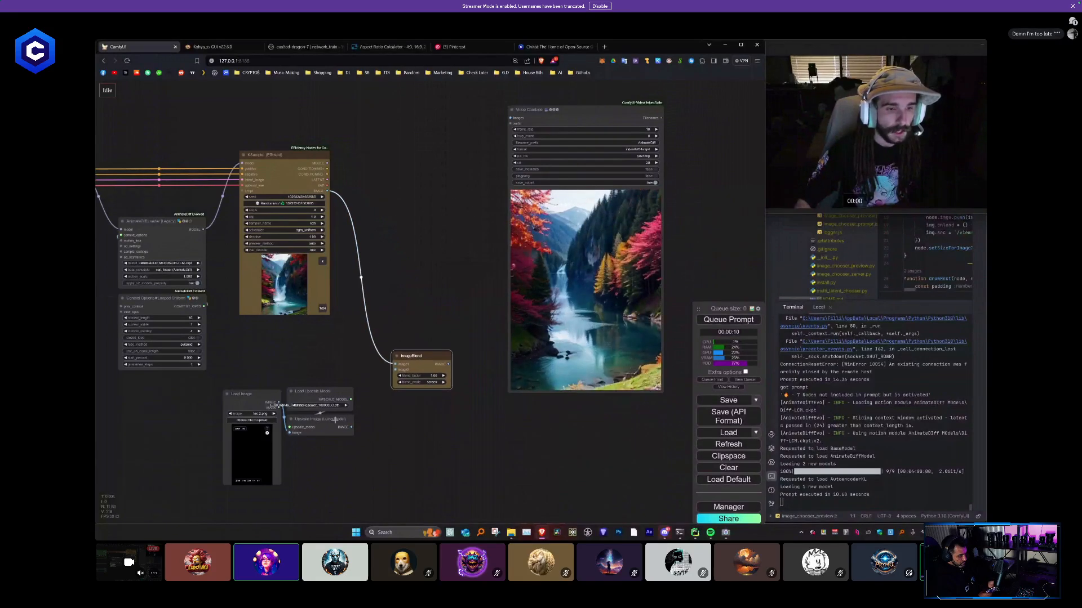
{"action": "left_click_drag", "start_coordinate": [352, 428], "coordinate": [417, 321]}
- Set the blend mode of the ImageBlend node to screen
{"action": "scroll", "coordinate": [432, 379], "scroll_direction": "up", "scroll_amount": 3}
{"action": "scroll", "coordinate": [434, 379], "scroll_direction": "up", "scroll_amount": 1}
{"action": "left_click", "coordinate": [414, 361]}
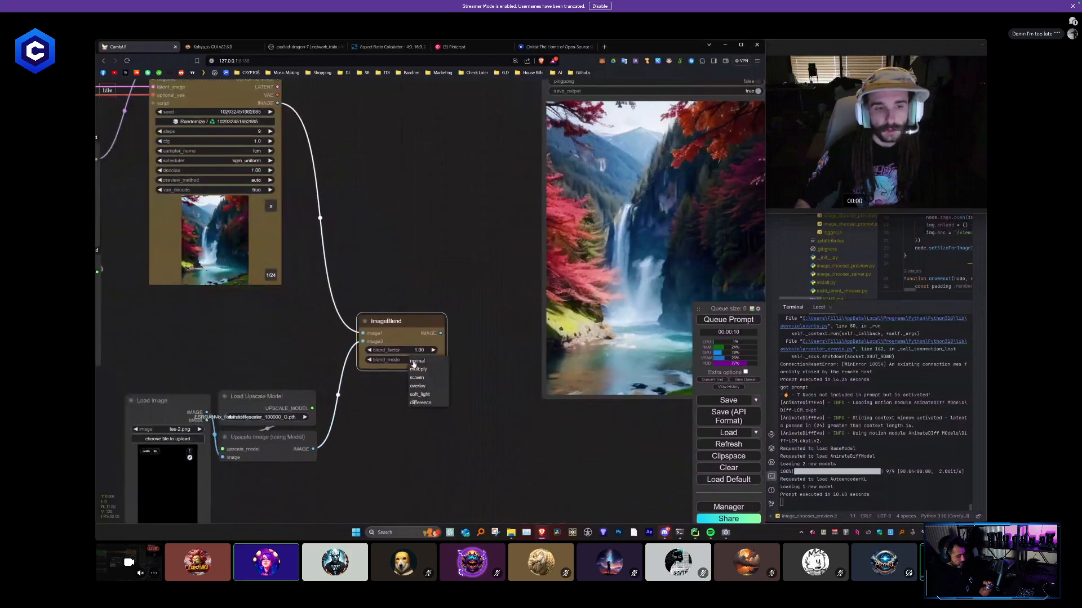
{"action": "scroll", "coordinate": [436, 391], "scroll_direction": "down", "scroll_amount": 2}
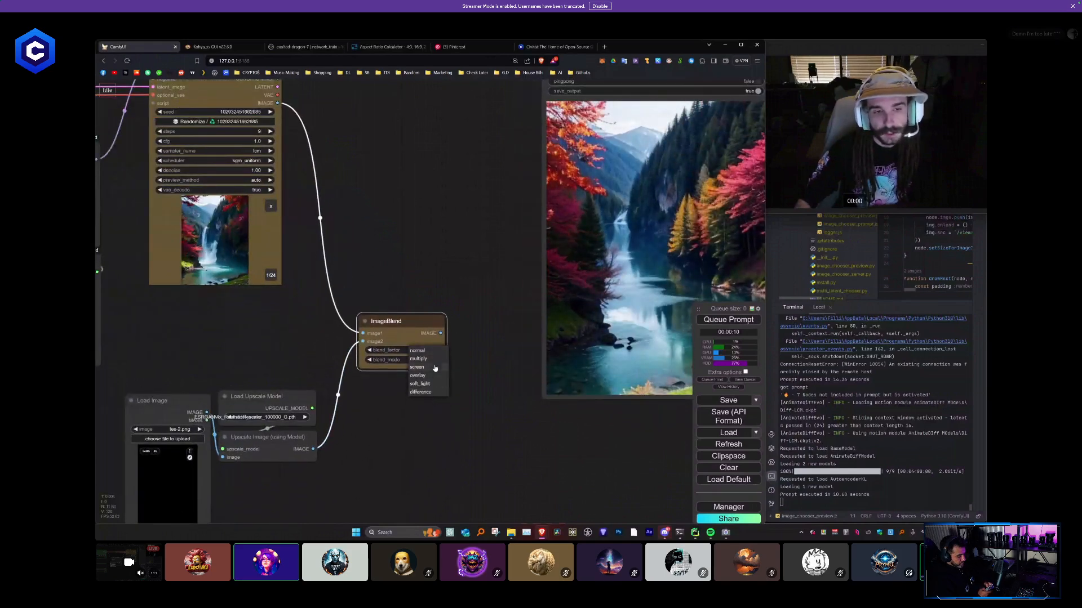
{"action": "left_click", "coordinate": [435, 367]}
{"action": "scroll", "coordinate": [380, 422], "scroll_direction": "up", "scroll_amount": 8}
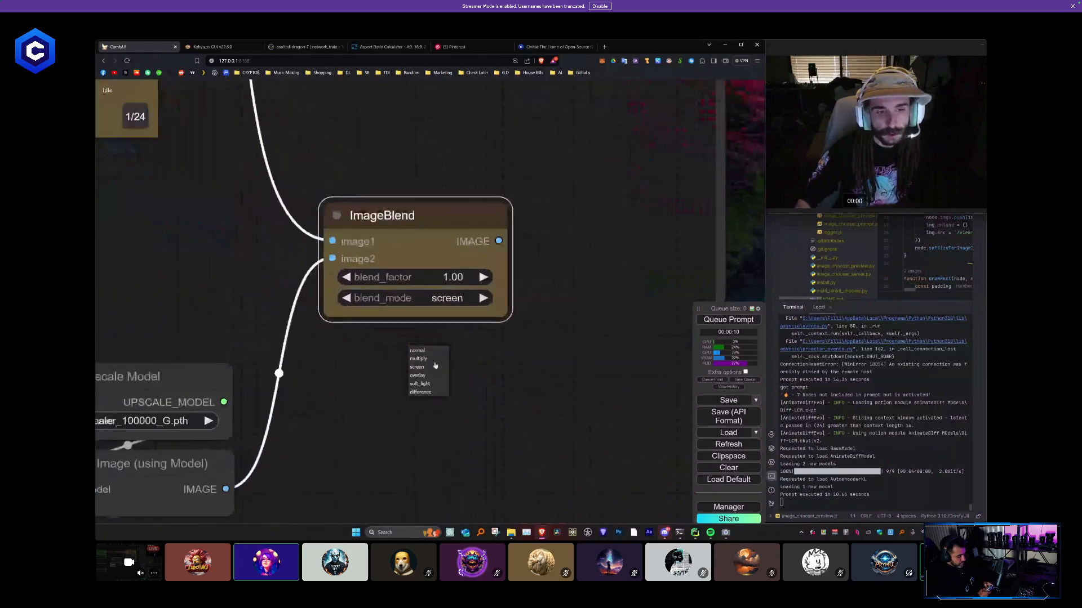
{"action": "left_click", "coordinate": [454, 300]}
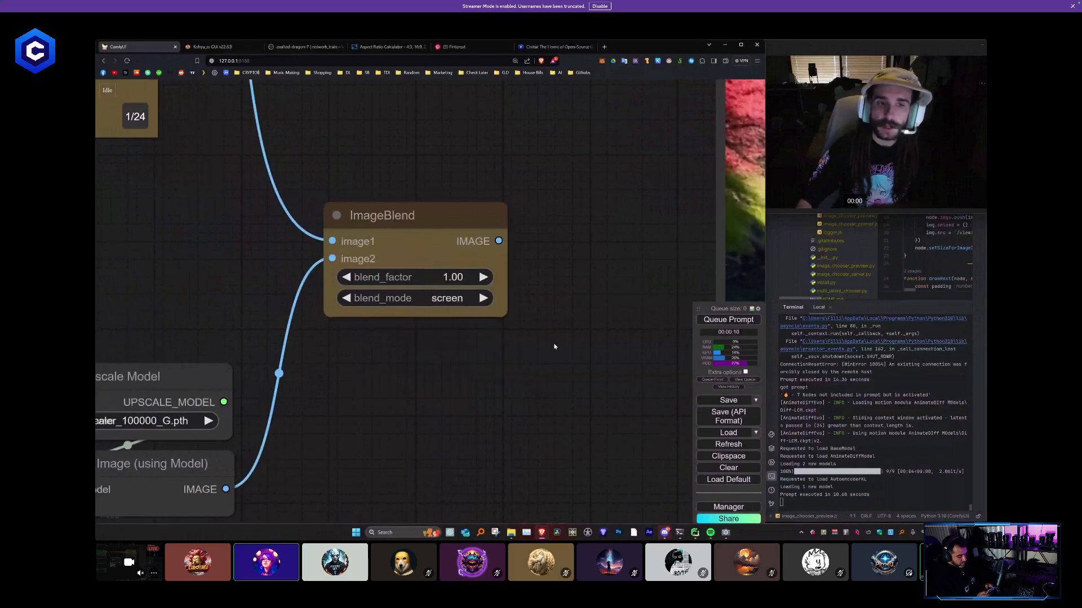
- Connect the ImageBlend output to the images input of Video Combine and queue the prompt to render the blended video
{"action": "scroll", "coordinate": [510, 343], "scroll_direction": "down", "scroll_amount": 3}
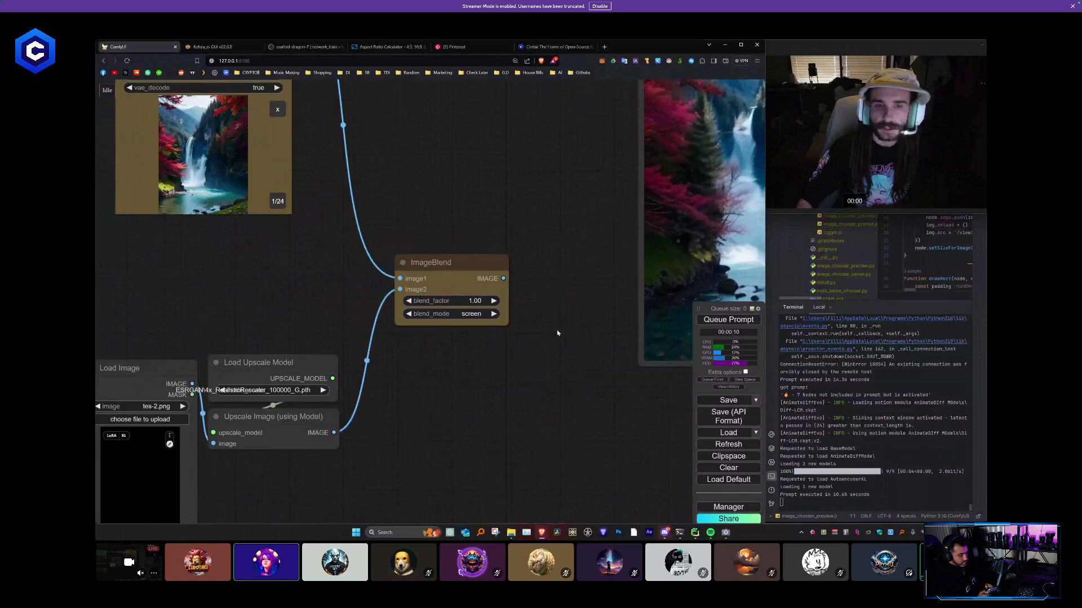
{"action": "left_click_drag", "start_coordinate": [558, 333], "coordinate": [377, 398]}
{"action": "scroll", "coordinate": [377, 389], "scroll_direction": "down", "scroll_amount": 5}
{"action": "left_click_drag", "start_coordinate": [382, 244], "coordinate": [386, 307]}
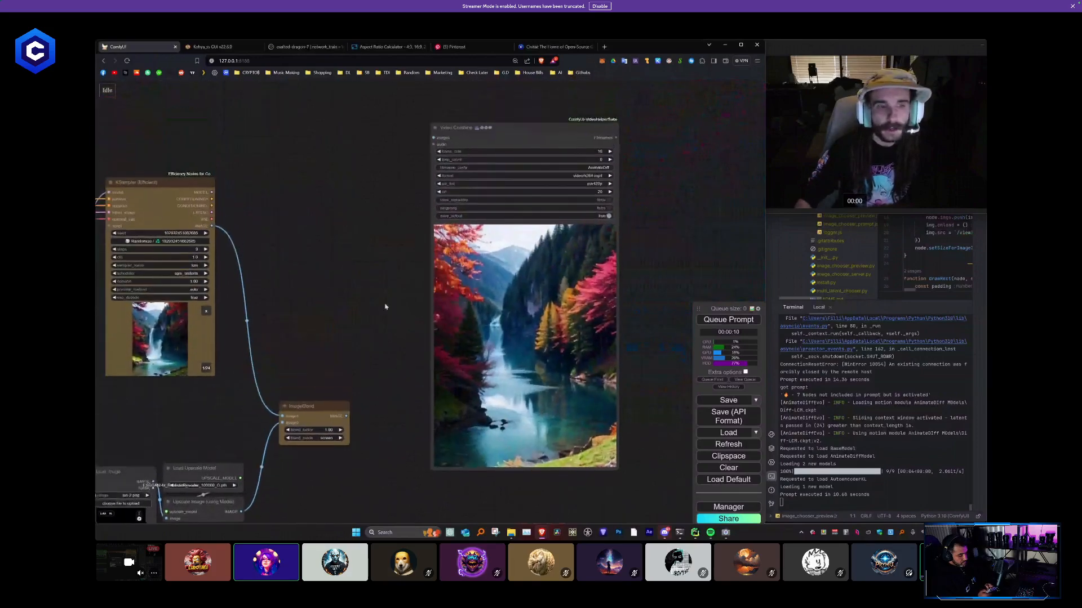
{"action": "left_click_drag", "start_coordinate": [346, 416], "coordinate": [441, 170]}
{"action": "left_click_drag", "start_coordinate": [323, 261], "coordinate": [441, 149]}
{"action": "scroll", "coordinate": [441, 149], "scroll_direction": "down", "scroll_amount": 3}
{"action": "left_click_drag", "start_coordinate": [411, 183], "coordinate": [435, 211]}
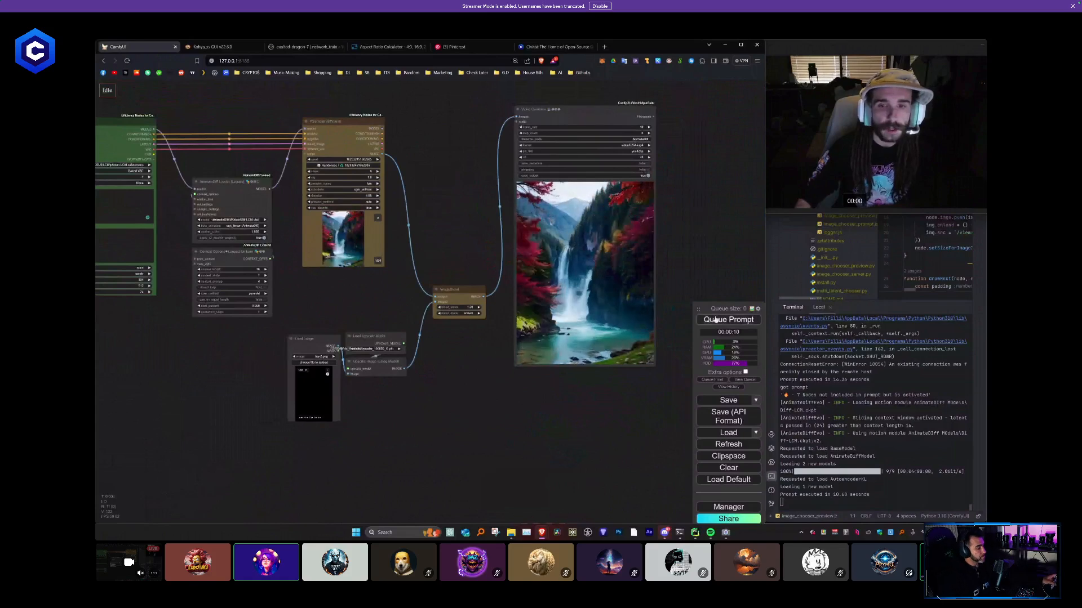
{"action": "key", "text": "ctrl+Return"}
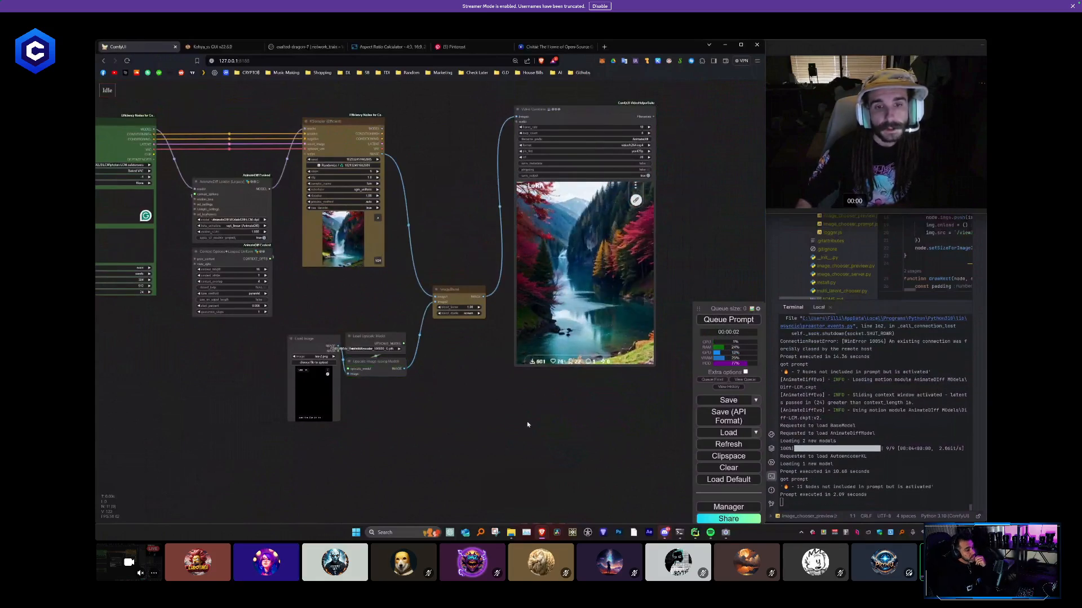
{"action": "left_click_drag", "start_coordinate": [628, 246], "coordinate": [624, 248]}
{"action": "scroll", "coordinate": [623, 248], "scroll_direction": "up", "scroll_amount": 3}
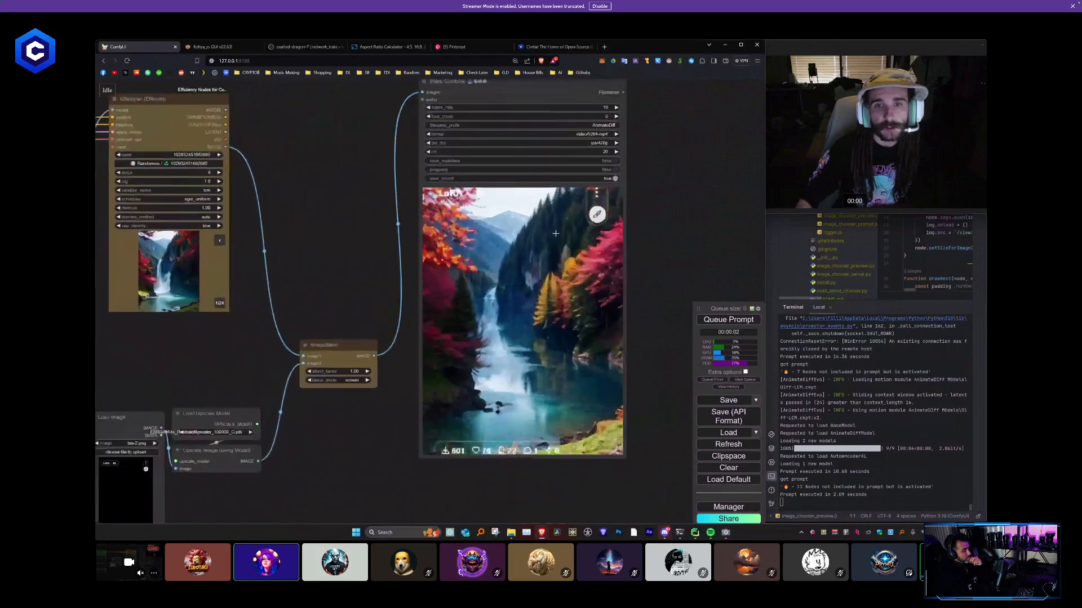
{"action": "scroll", "coordinate": [528, 233], "scroll_direction": "up", "scroll_amount": 1}
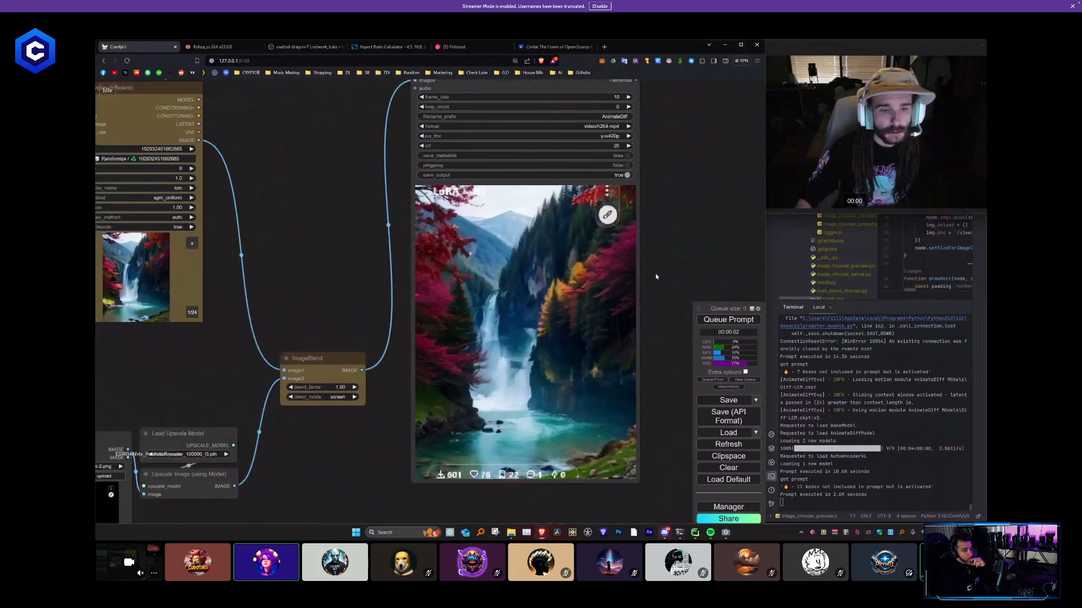
- Paste an Image Resize node below ImageBlend and set its height to 512 and width to 384
{"action": "left_click_drag", "start_coordinate": [340, 450], "coordinate": [489, 313]}
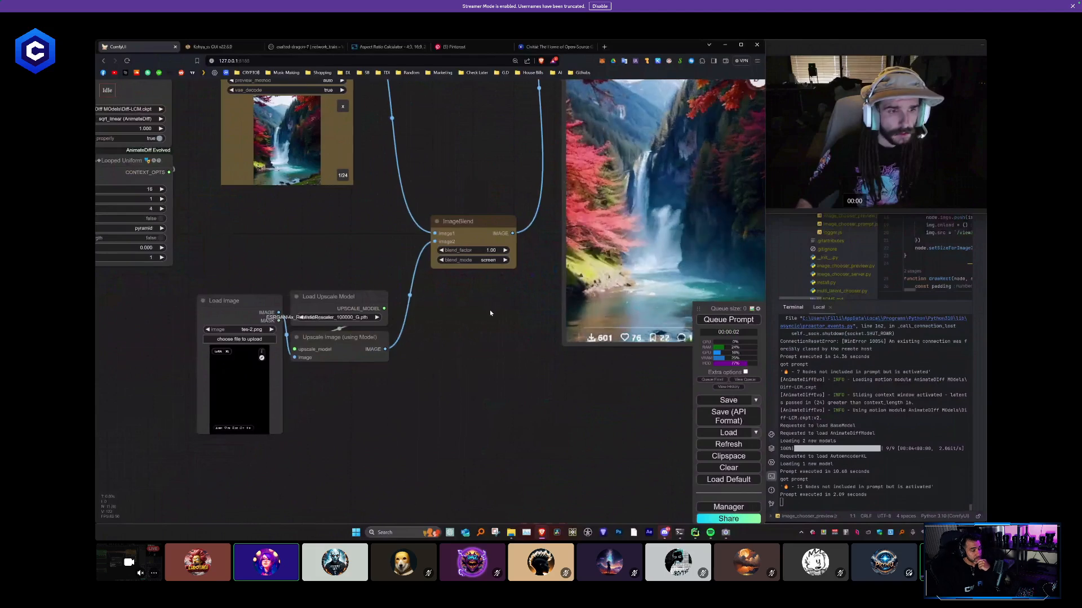
{"action": "scroll", "coordinate": [489, 310], "scroll_direction": "down", "scroll_amount": 1}
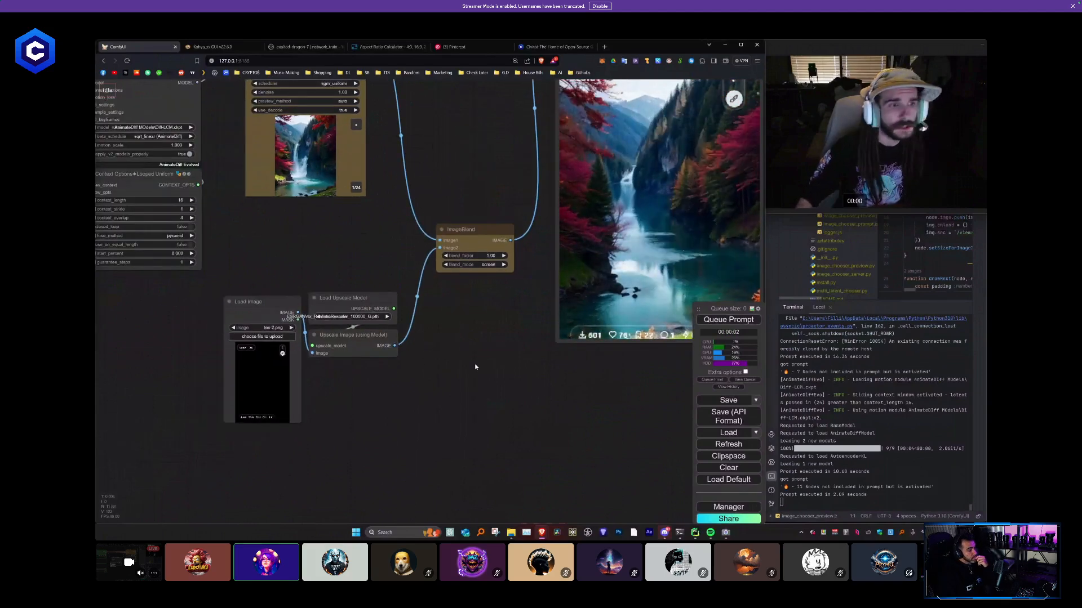
{"action": "key", "text": "ctrl+v"}
{"action": "mouse_move", "coordinate": [222, 230]}
{"action": "left_mouse_down"}
{"action": "mouse_move", "coordinate": [390, 265]}
{"action": "mouse_move", "coordinate": [209, 242]}
{"action": "left_mouse_up"}
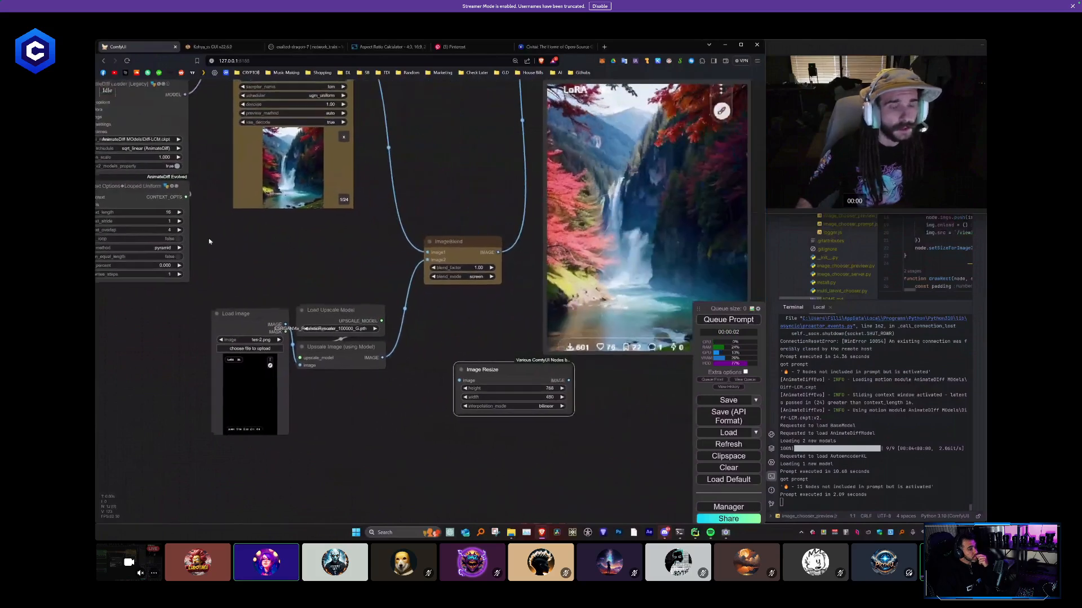
{"action": "left_click", "coordinate": [541, 388]}
{"action": "key", "text": "Return"}
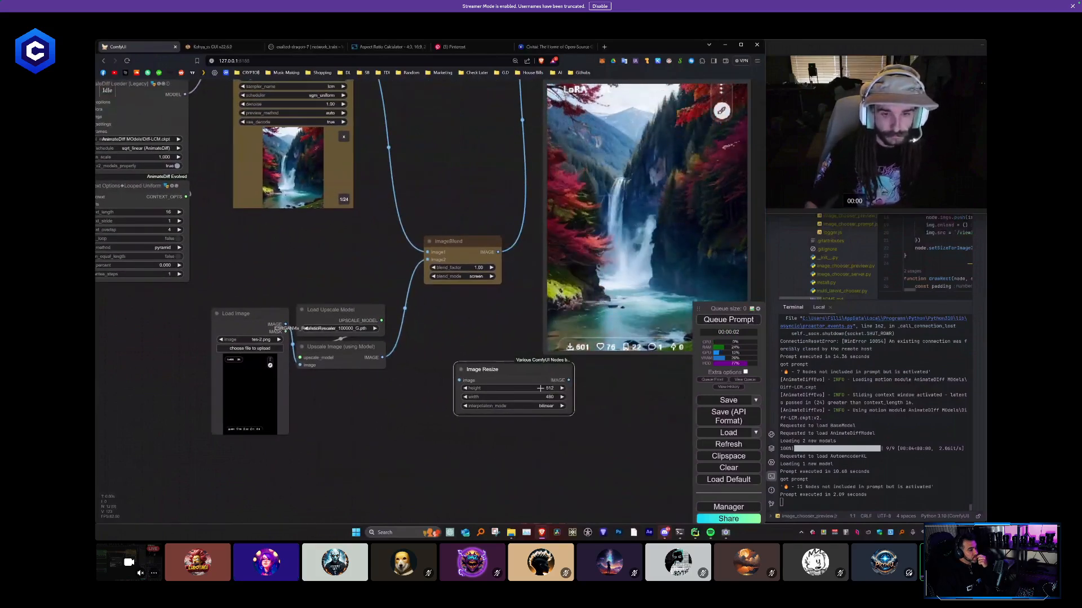
{"action": "left_click", "coordinate": [542, 398]}
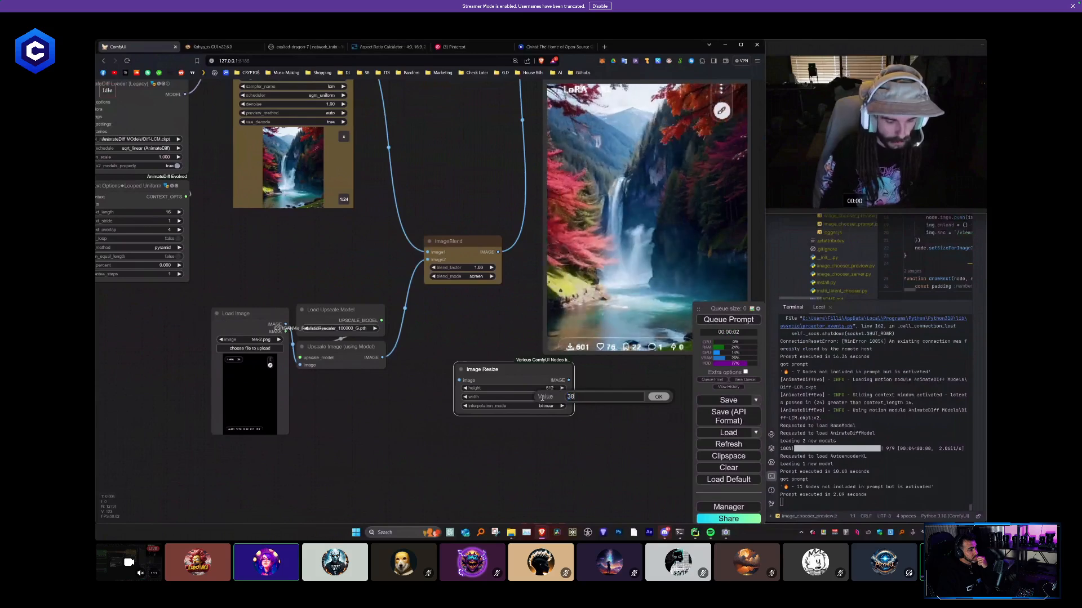
{"action": "key", "text": "Return"}
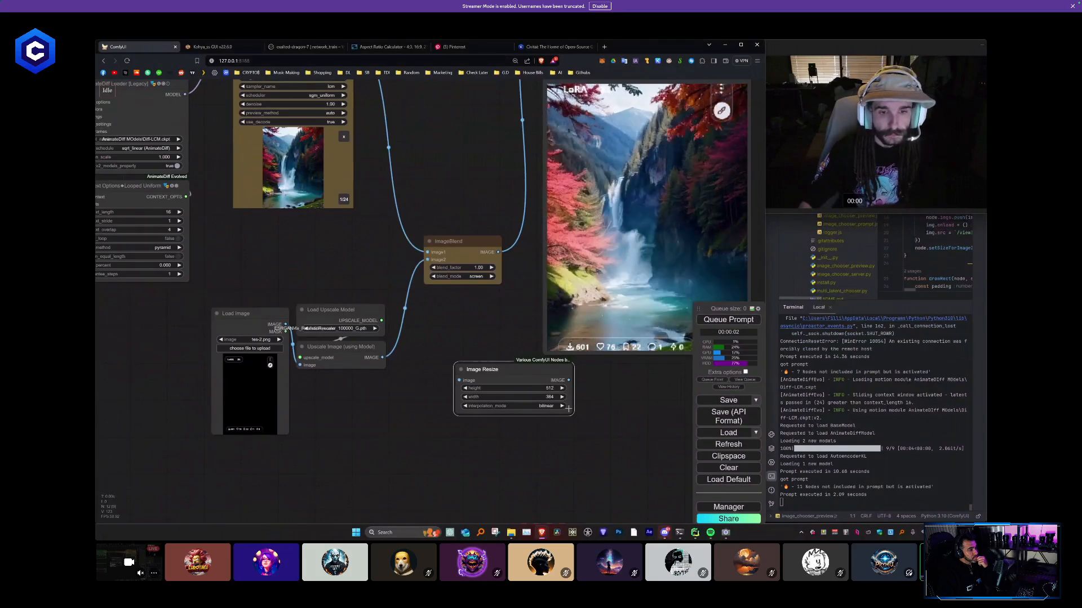
- Narrow the Image Resize node, move it beside the upscale nodes, and route the upscaled image through it to ImageBlend
{"action": "left_click_drag", "start_coordinate": [570, 413], "coordinate": [530, 410]}
{"action": "left_click_drag", "start_coordinate": [483, 370], "coordinate": [456, 338]}
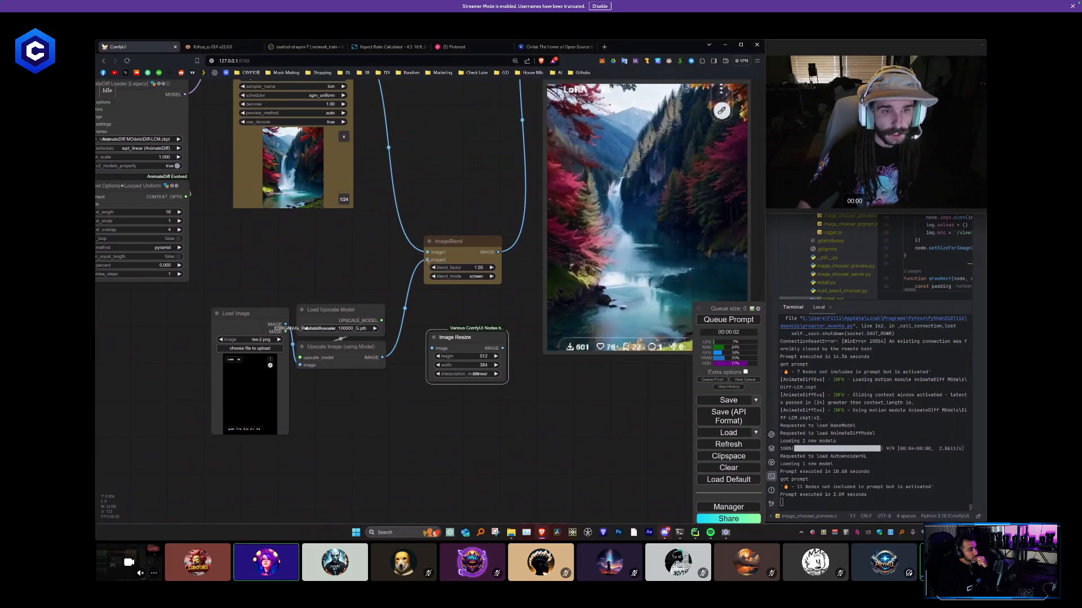
{"action": "left_click_drag", "start_coordinate": [427, 260], "coordinate": [432, 348]}
{"action": "left_click_drag", "start_coordinate": [427, 252], "coordinate": [476, 321]}
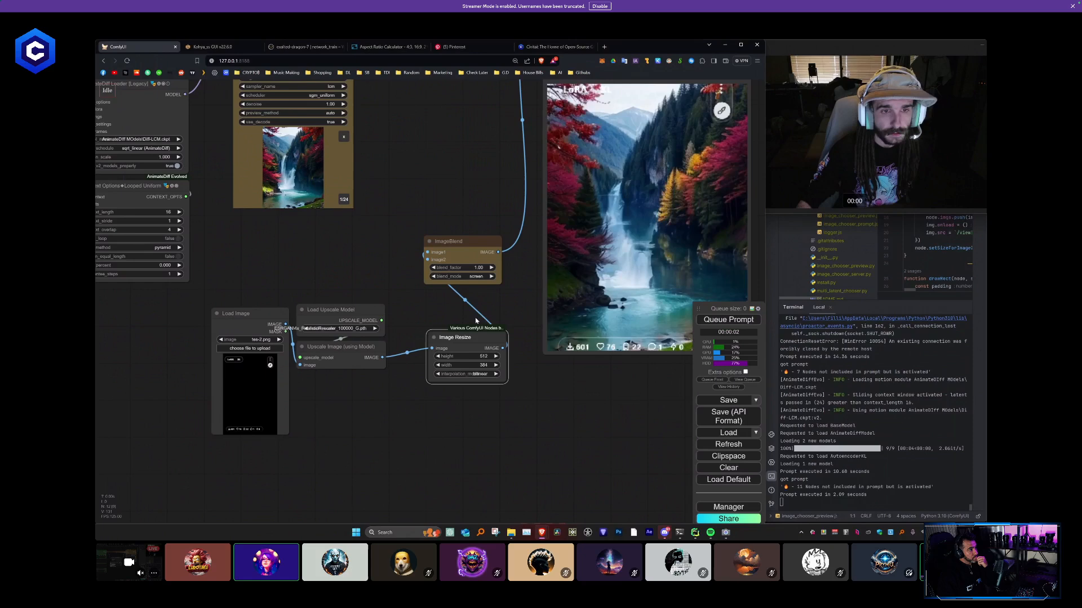
- Reconnect the KSampler image to ImageBlend's image1, keeping the resized image on image2, and tidy the ImageBlend and Image Resize positions
{"action": "left_click", "coordinate": [429, 253]}
{"action": "left_click_drag", "start_coordinate": [431, 156], "coordinate": [440, 206]}
{"action": "left_click_drag", "start_coordinate": [437, 303], "coordinate": [438, 310]}
{"action": "left_click_drag", "start_coordinate": [423, 204], "coordinate": [433, 245]}
{"action": "left_click_drag", "start_coordinate": [369, 135], "coordinate": [499, 207]}
{"action": "left_click_drag", "start_coordinate": [477, 430], "coordinate": [452, 410]}
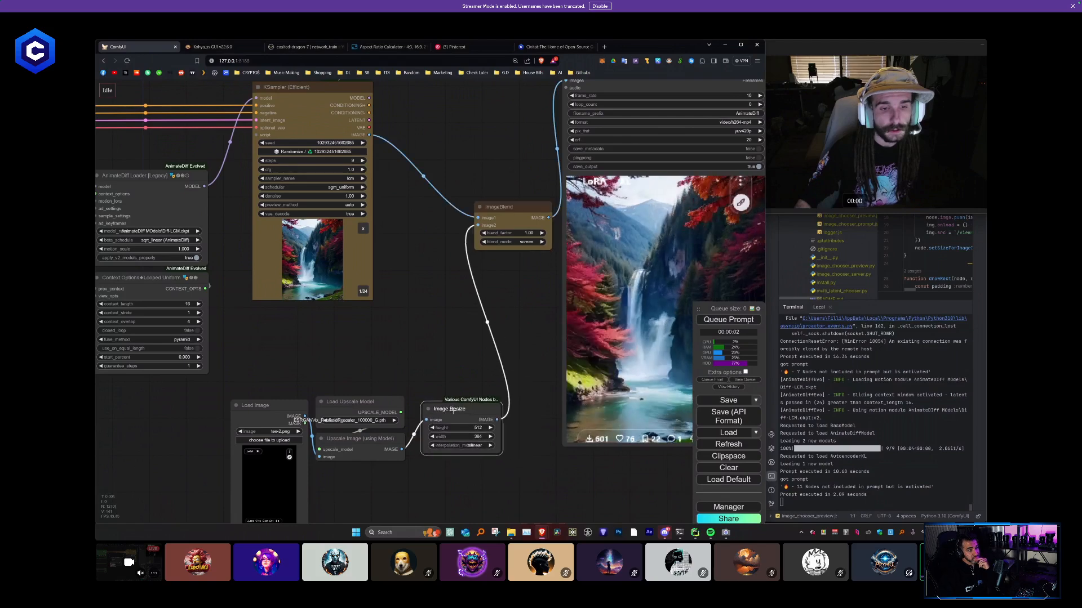
- Queue the prompt to render the video with the resized card overlay
{"action": "left_click_drag", "start_coordinate": [471, 329], "coordinate": [297, 283]}
{"action": "scroll", "coordinate": [297, 283], "scroll_direction": "down", "scroll_amount": 3}
{"action": "left_click", "coordinate": [735, 316]}
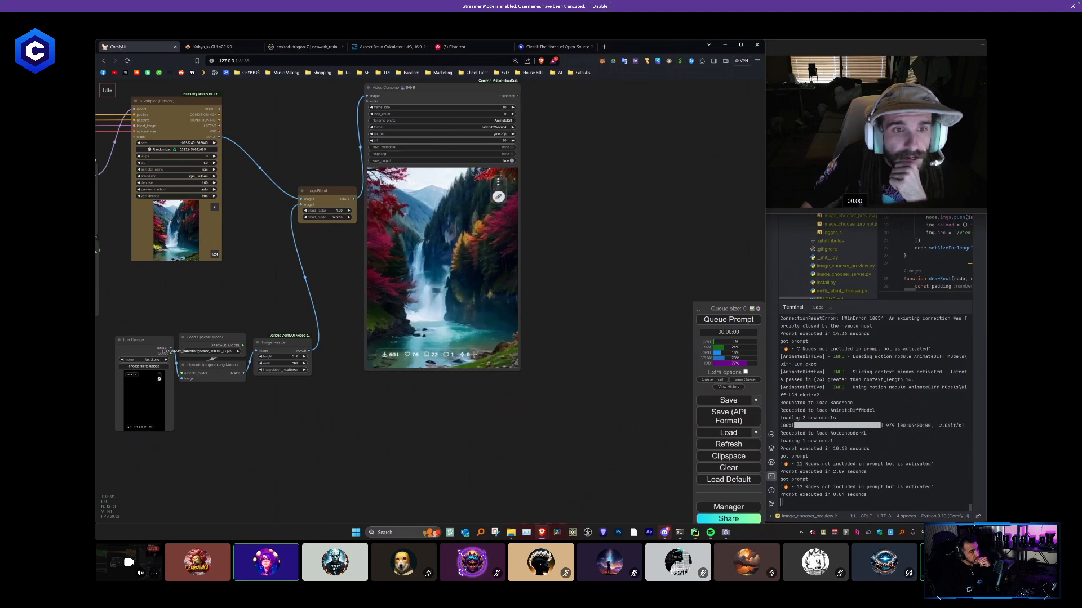
- Examine the card text and icon overlay on the rendered video in Video Combine, and review the whole node graph
{"action": "scroll", "coordinate": [400, 184], "scroll_direction": "up", "scroll_amount": 8}
{"action": "scroll", "coordinate": [397, 169], "scroll_direction": "up", "scroll_amount": 5}
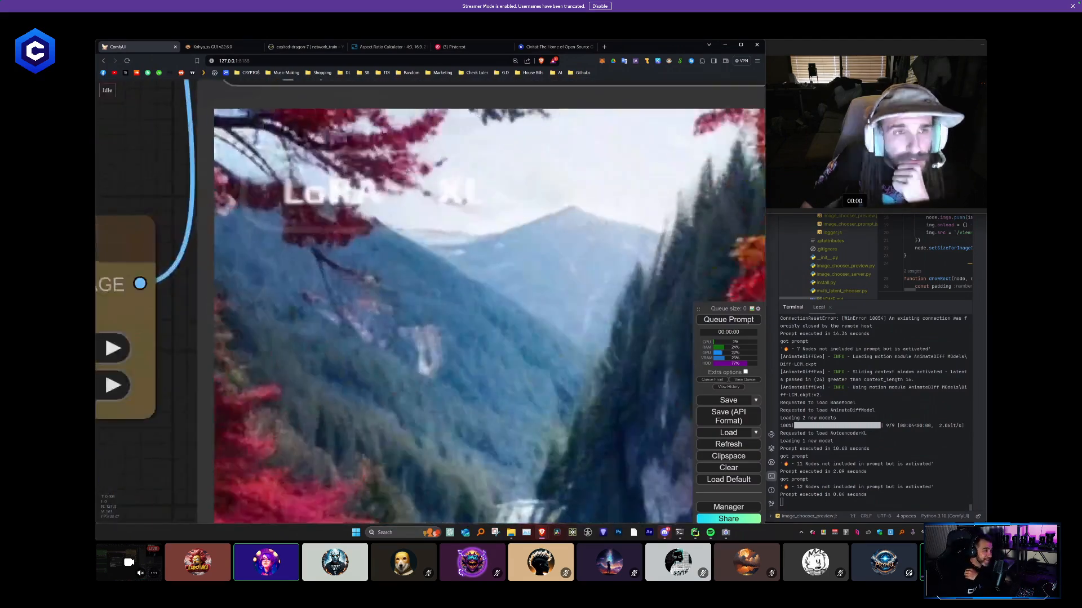
{"action": "scroll", "coordinate": [397, 169], "scroll_direction": "down", "scroll_amount": 4}
{"action": "scroll", "coordinate": [472, 236], "scroll_direction": "up", "scroll_amount": 4}
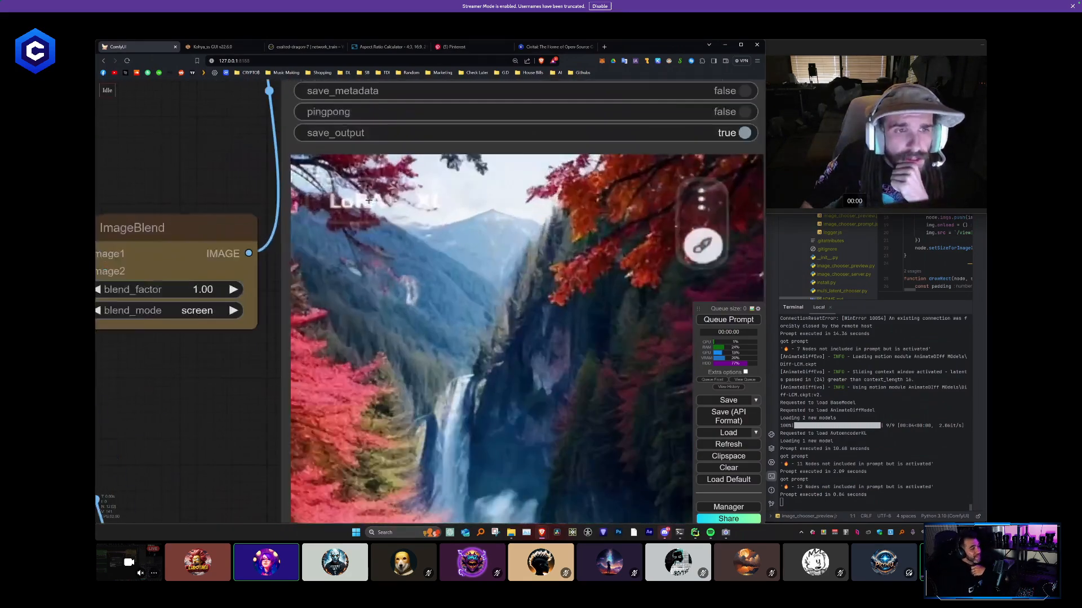
{"action": "scroll", "coordinate": [472, 236], "scroll_direction": "down", "scroll_amount": 3}
{"action": "scroll", "coordinate": [472, 236], "scroll_direction": "down", "scroll_amount": 6}
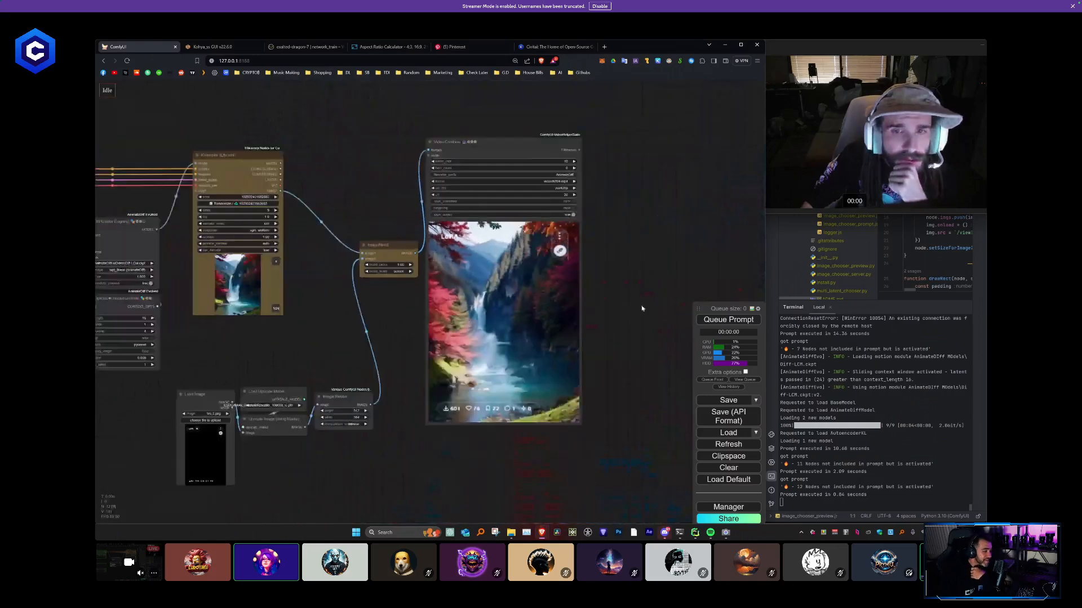
{"action": "scroll", "coordinate": [425, 371], "scroll_direction": "up", "scroll_amount": 3}
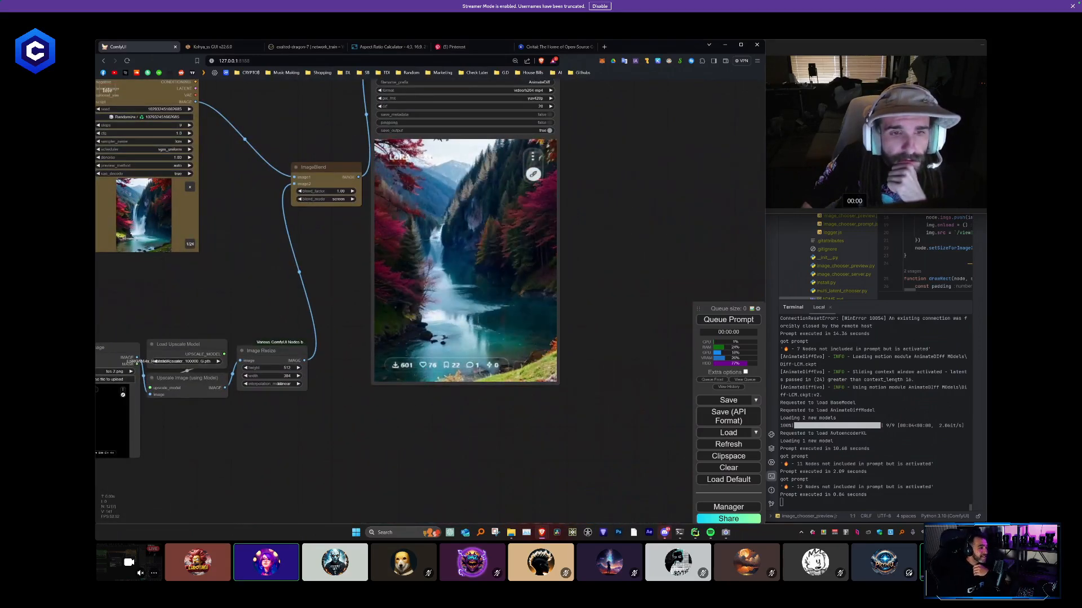
{"action": "scroll", "coordinate": [485, 364], "scroll_direction": "down", "scroll_amount": 2}
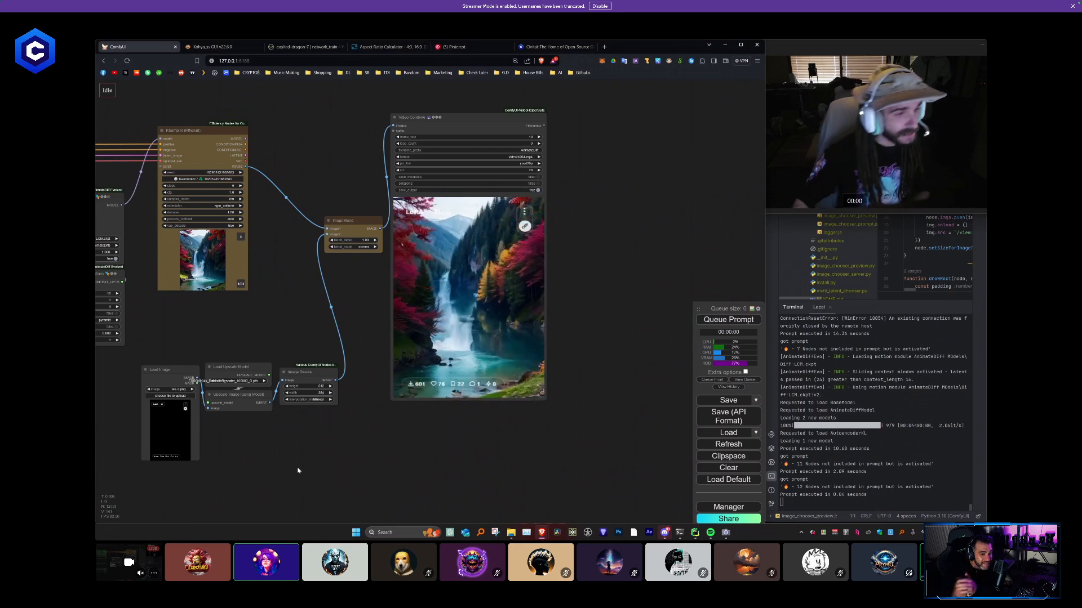
{"action": "left_click_drag", "start_coordinate": [318, 467], "coordinate": [323, 466]}
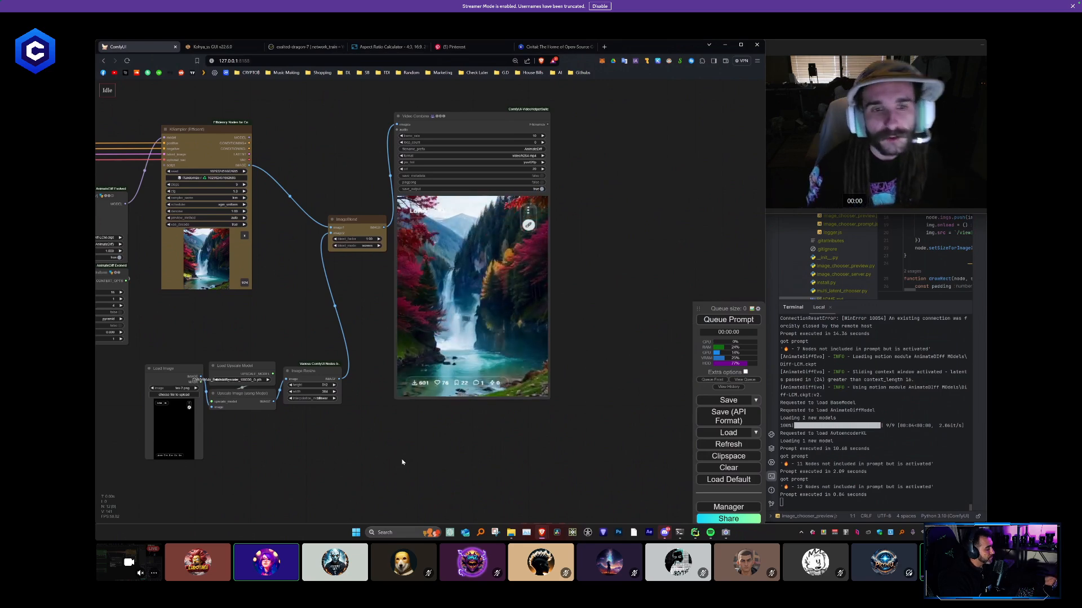
{"action": "left_click_drag", "start_coordinate": [316, 450], "coordinate": [490, 406]}
{"action": "scroll", "coordinate": [490, 405], "scroll_direction": "down", "scroll_amount": 1}
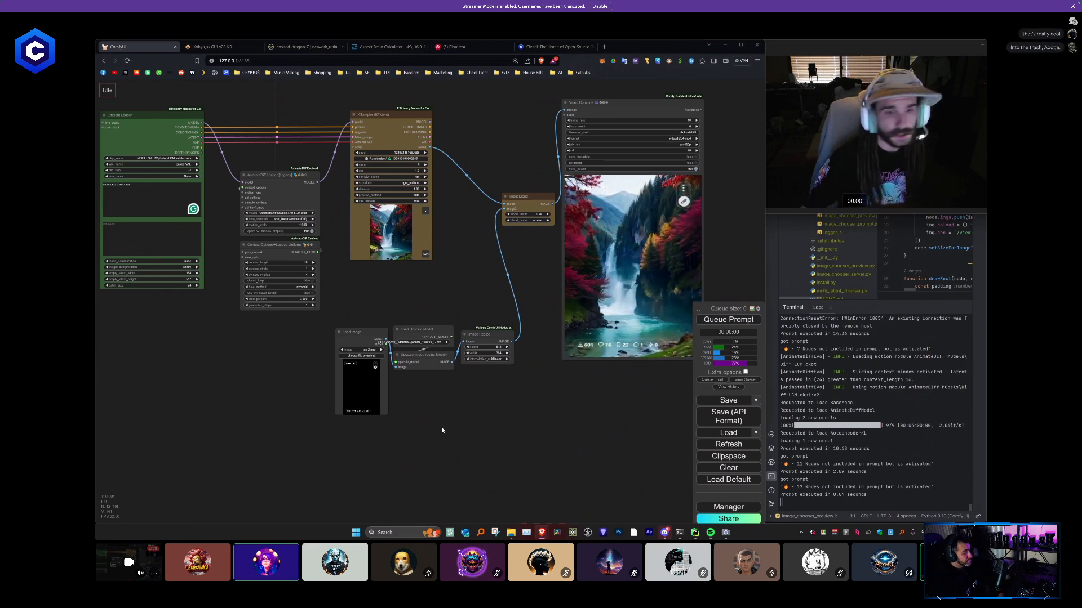
- Paste the green Title text overlay node below the Image Resize node and check its node type
{"action": "left_click_drag", "start_coordinate": [429, 374], "coordinate": [225, 266]}
{"action": "scroll", "coordinate": [225, 266], "scroll_direction": "up", "scroll_amount": 3}
{"action": "key", "text": "ctrl+v"}
{"action": "left_click_drag", "start_coordinate": [369, 299], "coordinate": [407, 294]}
{"action": "scroll", "coordinate": [456, 377], "scroll_direction": "up", "scroll_amount": 9}
{"action": "scroll", "coordinate": [432, 309], "scroll_direction": "down", "scroll_amount": 3}
{"action": "right_click", "coordinate": [361, 263]}
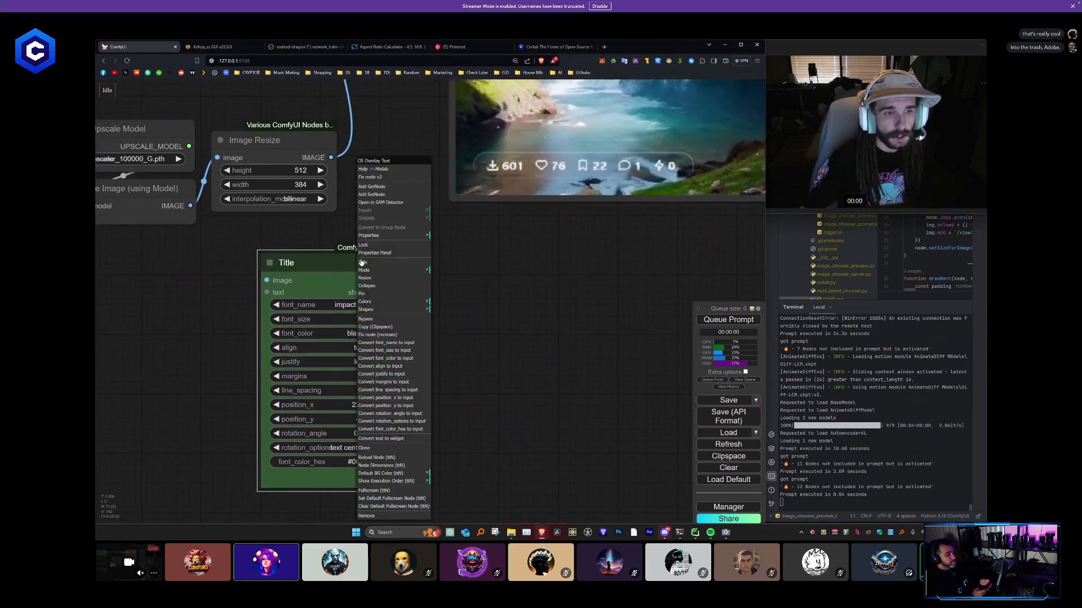
{"action": "left_click", "coordinate": [485, 266]}
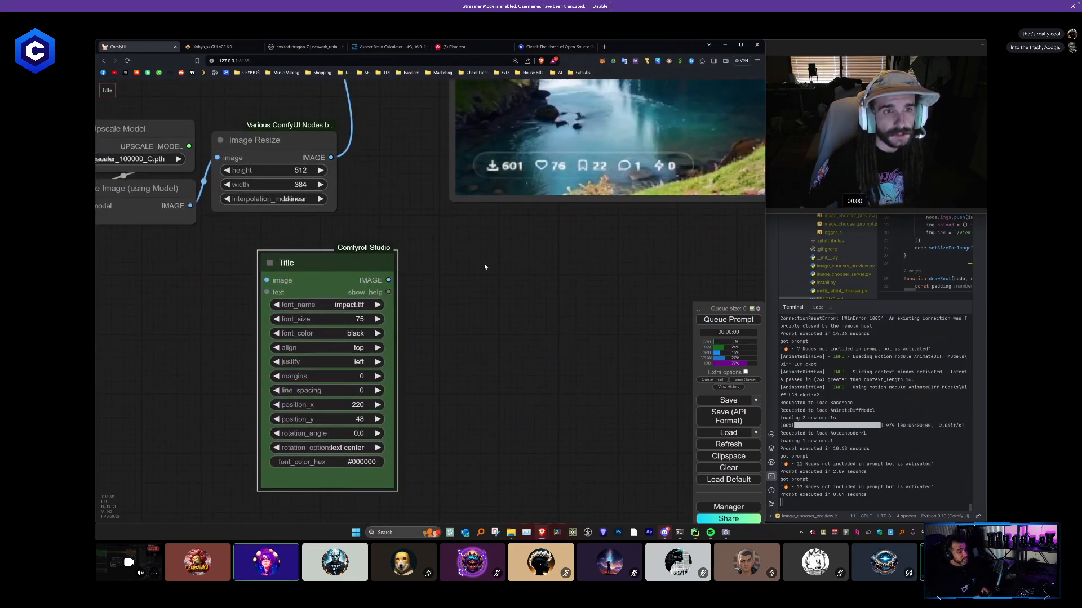
- Search the node list for "overla", add a CR Overlay Text node beside the Title node, and make it slightly narrower
{"action": "double_click", "coordinate": [485, 266]}
{"action": "type", "text": "CR te"}
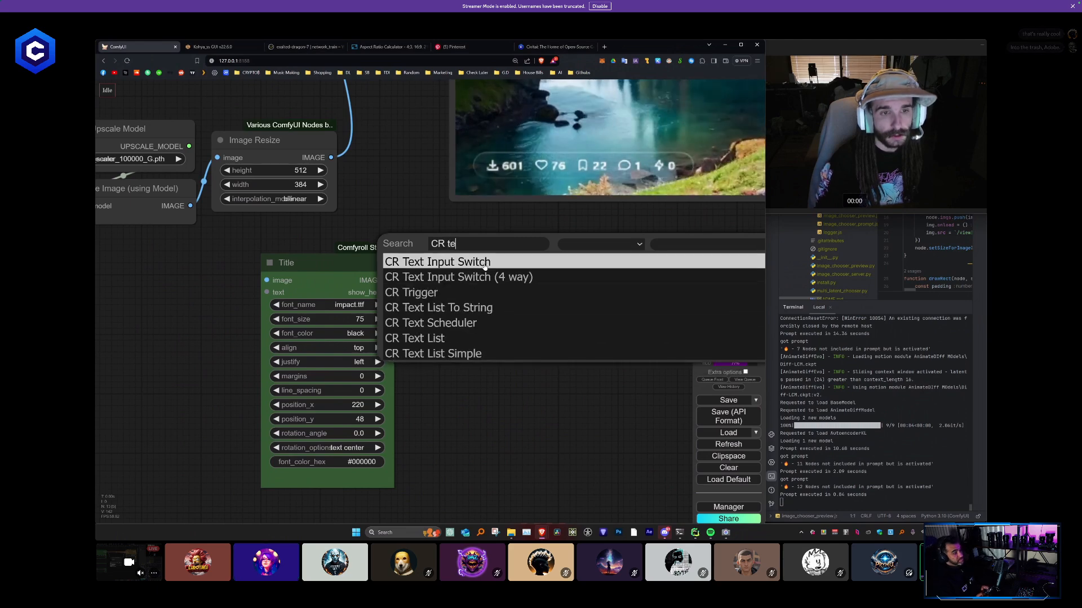
{"action": "type", "text": "xt o"}
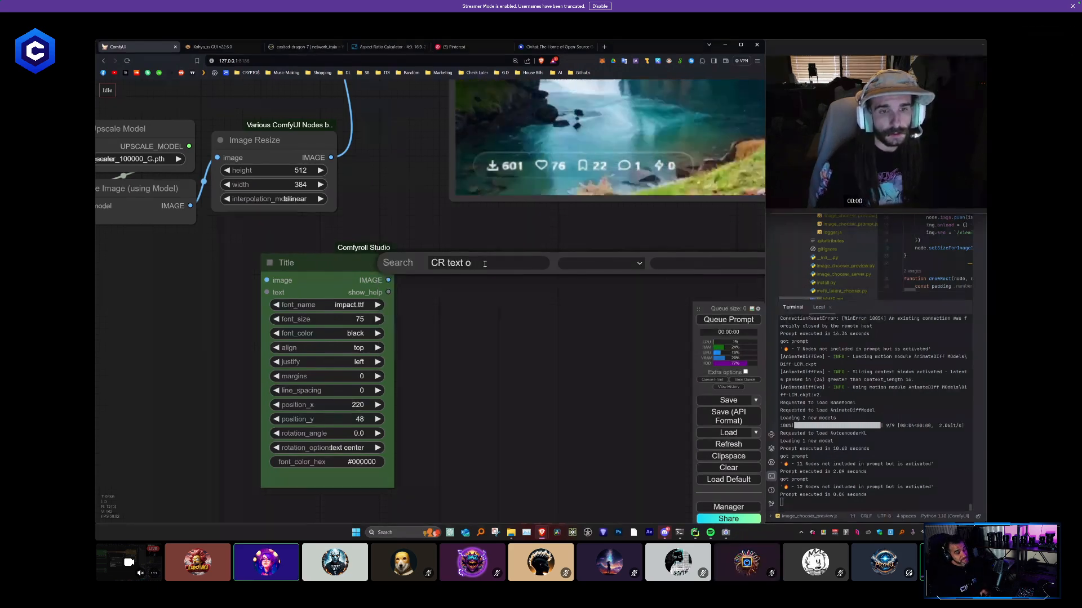
{"action": "type", "text": "v"}
{"action": "key", "text": "ctrl+a"}
{"action": "type", "text": "over"}
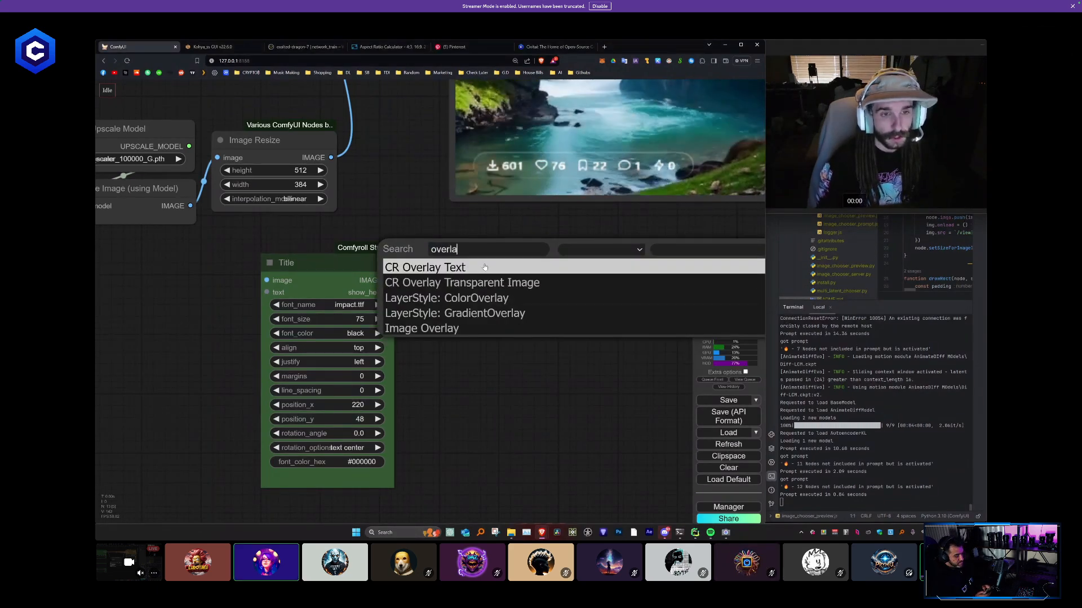
{"action": "type", "text": "la"}
{"action": "left_click", "coordinate": [484, 267]}
{"action": "scroll", "coordinate": [460, 295], "scroll_direction": "down", "scroll_amount": 2}
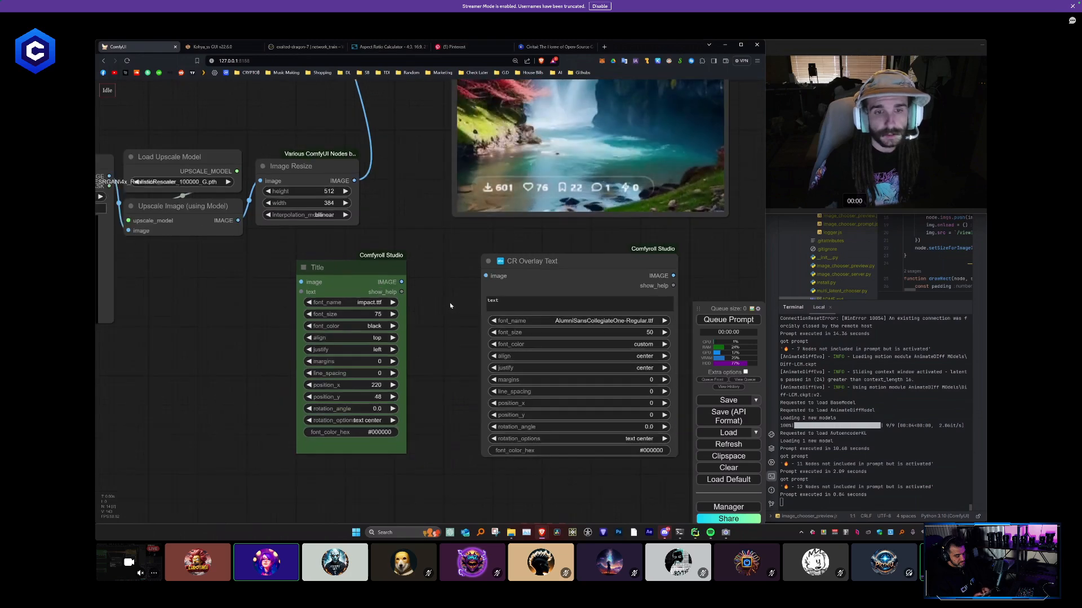
{"action": "scroll", "coordinate": [449, 306], "scroll_direction": "down", "scroll_amount": 2}
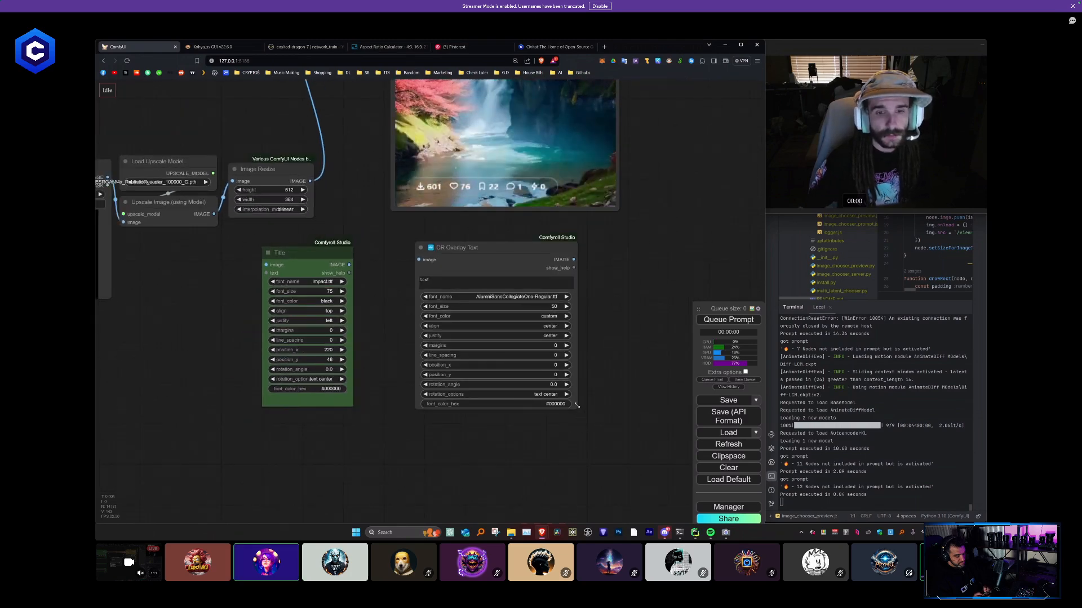
{"action": "left_click_drag", "start_coordinate": [576, 405], "coordinate": [565, 396]}
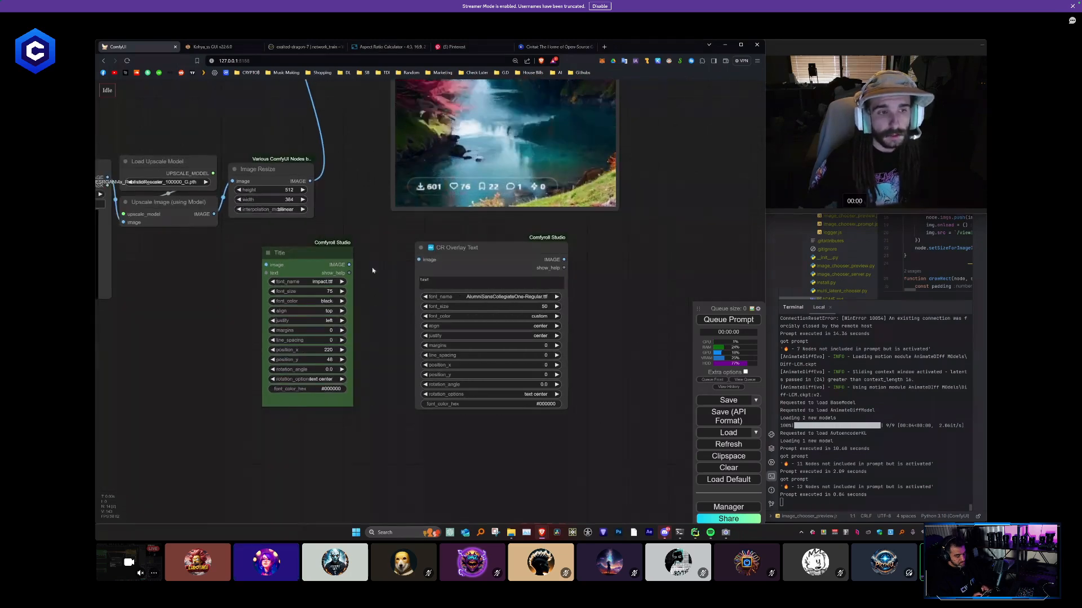
- Delete the green Title node and convert the CR Overlay Text node's text field to an input
{"action": "scroll", "coordinate": [372, 271], "scroll_direction": "up", "scroll_amount": 1}
{"action": "left_click_drag", "start_coordinate": [316, 252], "coordinate": [352, 249]}
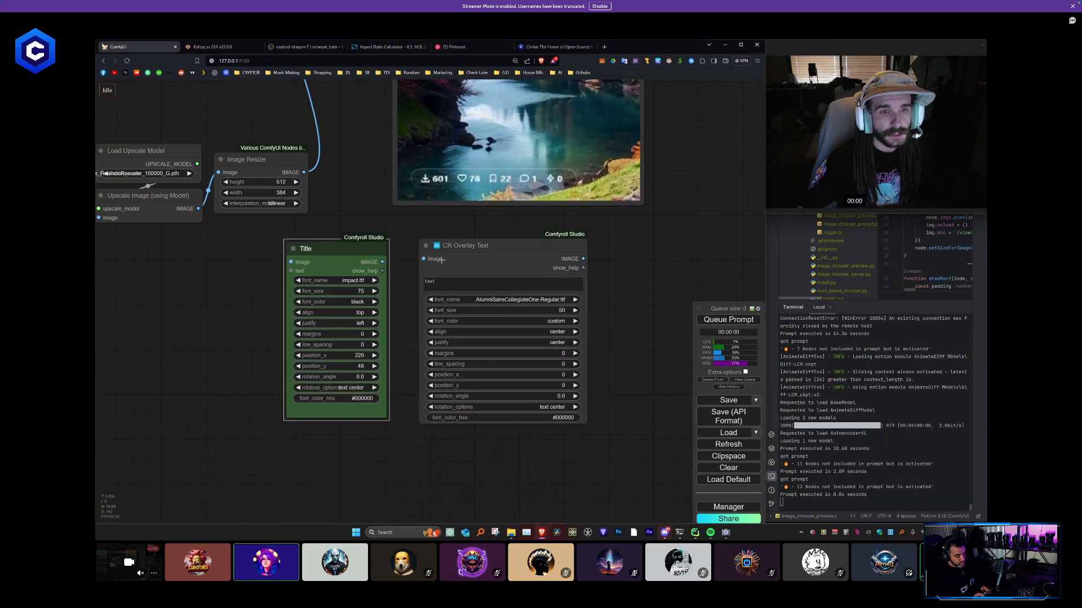
{"action": "key", "text": "Delete"}
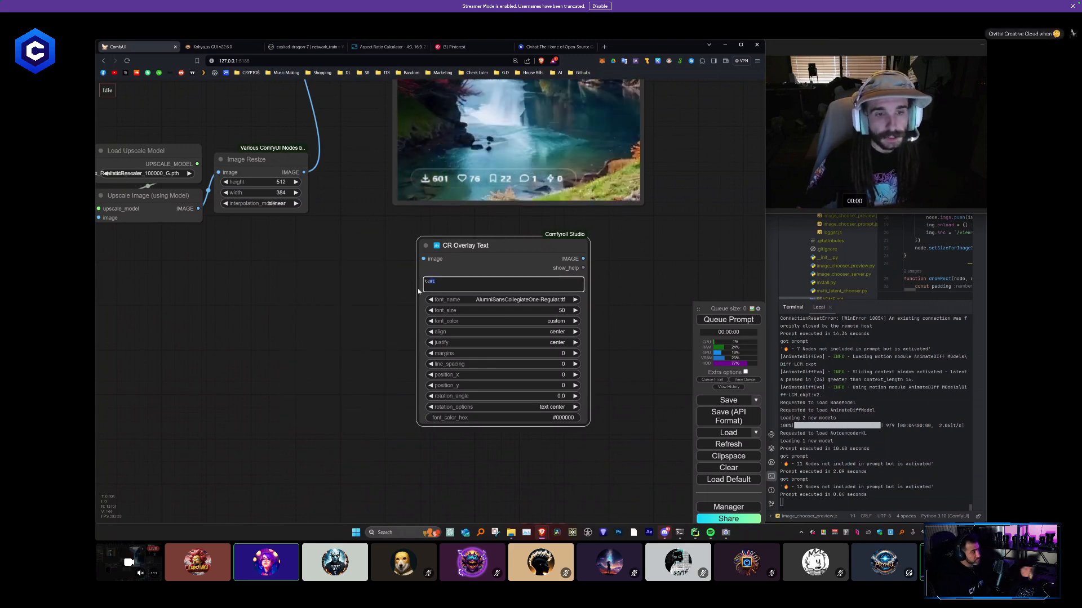
{"action": "right_click", "coordinate": [457, 248]}
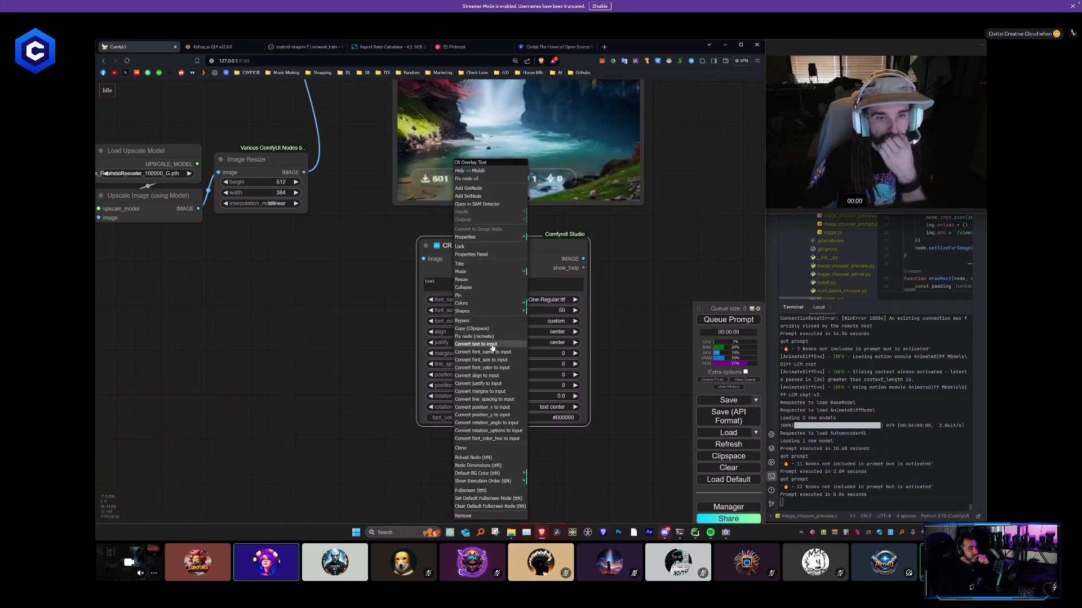
{"action": "left_click", "coordinate": [492, 346]}
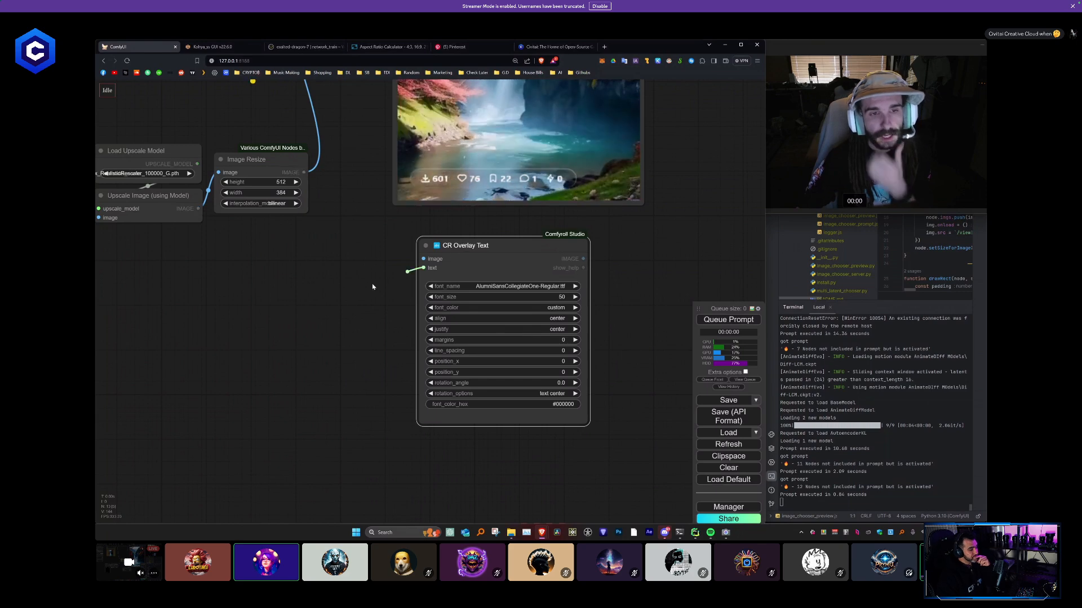
- Add a Simple String node wired to the CR Overlay Text node's text input and fill it with random test characters
{"action": "left_click_drag", "start_coordinate": [372, 286], "coordinate": [180, 240]}
{"action": "left_click", "coordinate": [348, 298]}
{"action": "left_click_drag", "start_coordinate": [290, 357], "coordinate": [419, 391]}
{"action": "left_click", "coordinate": [332, 297]}
{"action": "type", "text": "okijuytrdsa\\"}
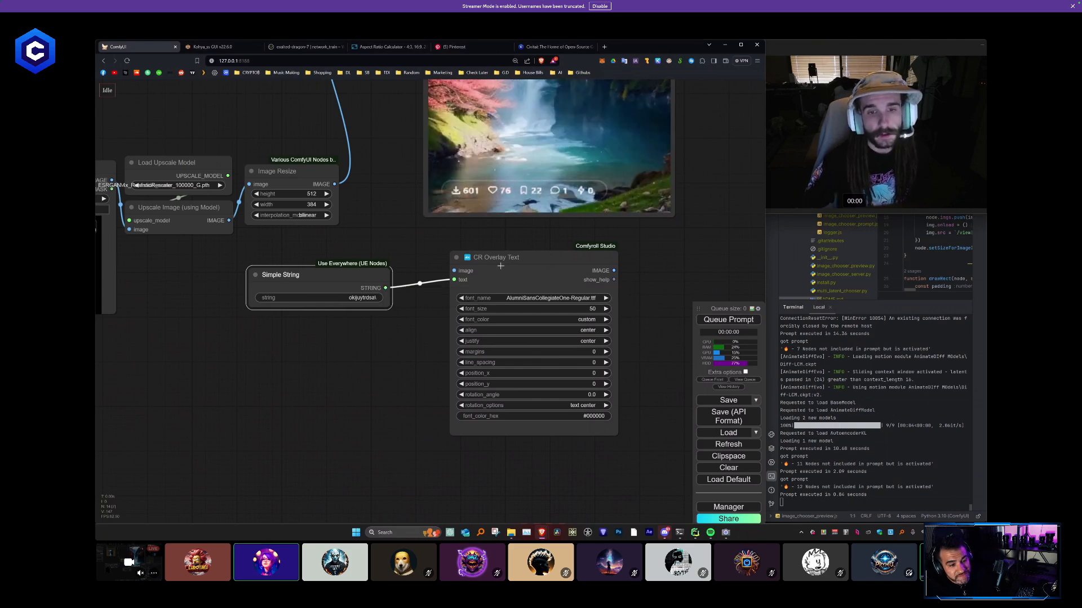
- Move the CR Overlay Text node closer to the string node and set its font to impact.ttf
{"action": "left_click_drag", "start_coordinate": [500, 266], "coordinate": [481, 272]}
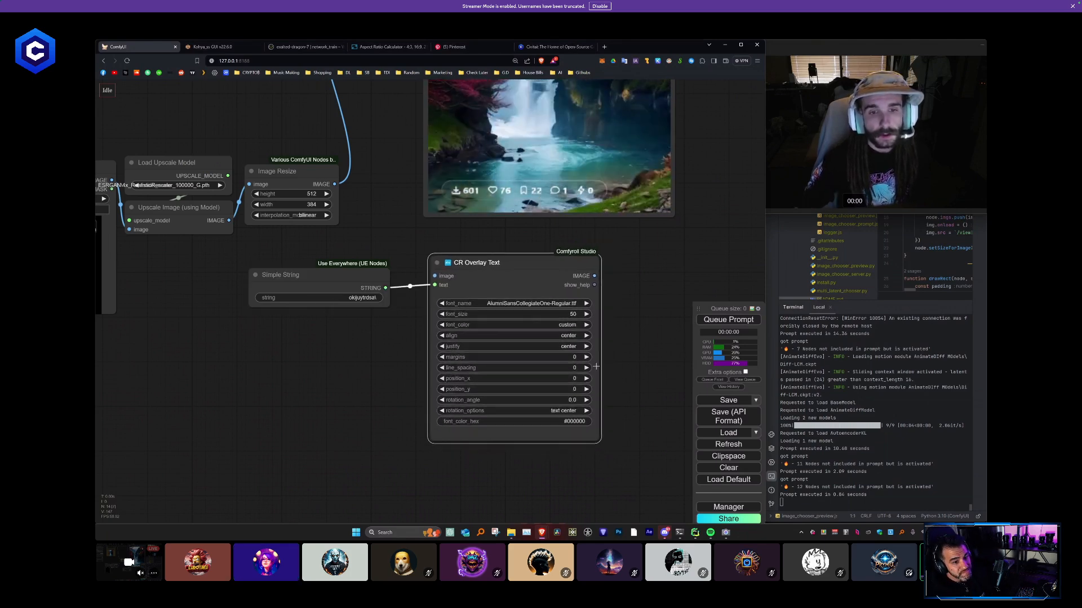
{"action": "left_click", "coordinate": [534, 305]}
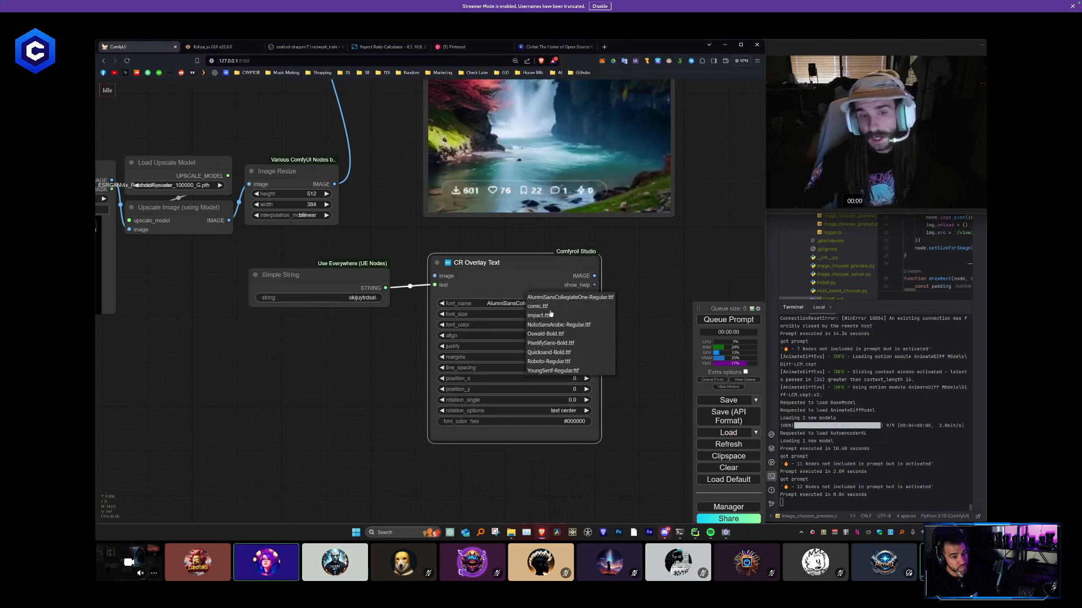
{"action": "scroll", "coordinate": [561, 335], "scroll_direction": "down", "scroll_amount": 1}
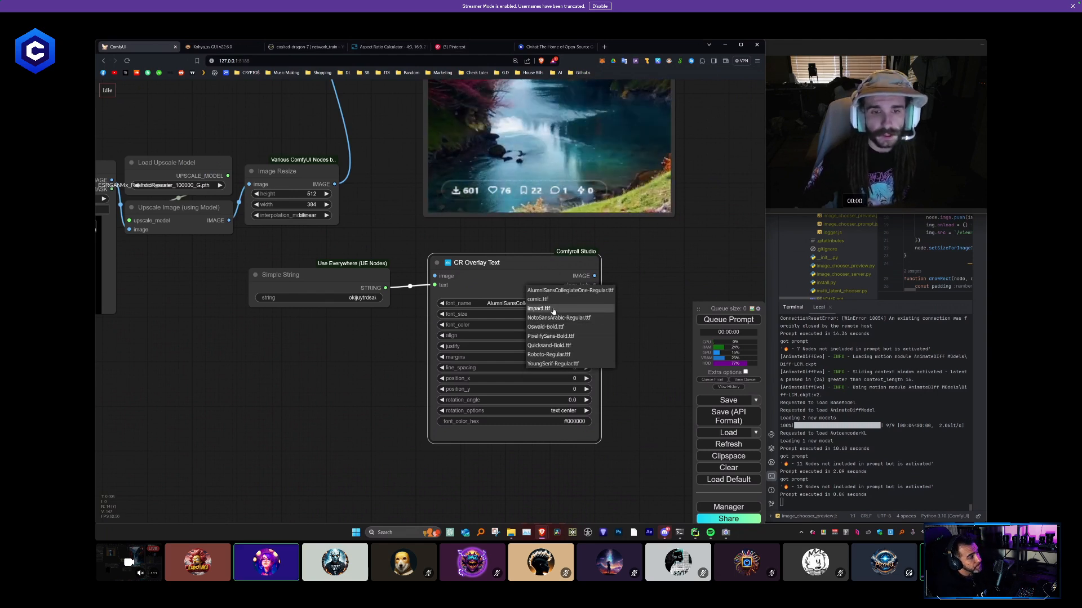
{"action": "left_click", "coordinate": [553, 309]}
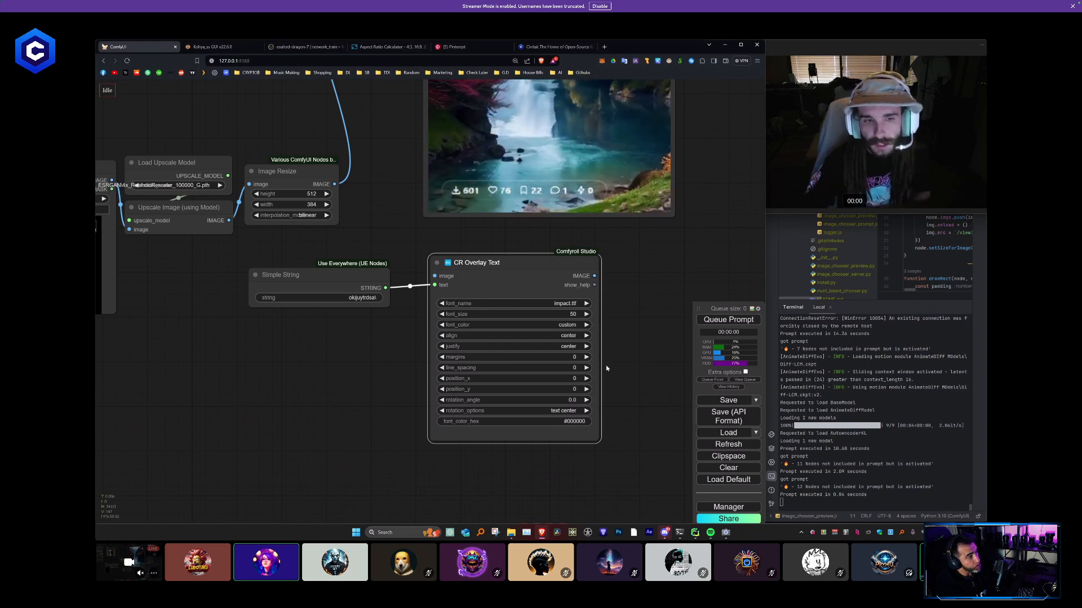
- Replace the string node with a new Simple String feeding the overlay's text input, enter the creator's handle, and reposition both nodes
{"action": "key", "text": "Delete"}
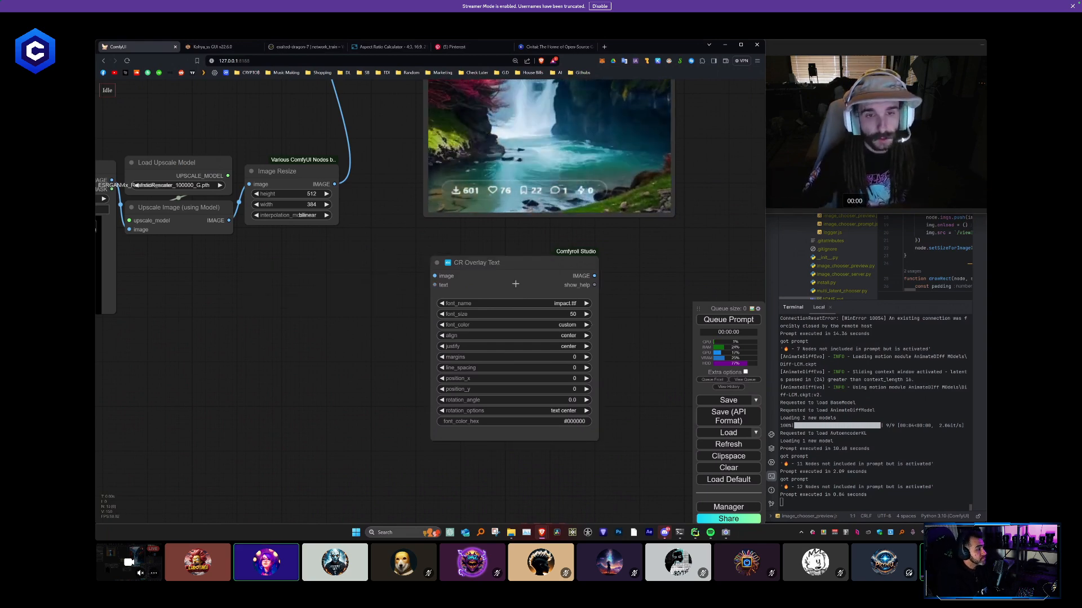
{"action": "left_click_drag", "start_coordinate": [500, 272], "coordinate": [357, 291]}
{"action": "left_click_drag", "start_coordinate": [289, 303], "coordinate": [274, 259]}
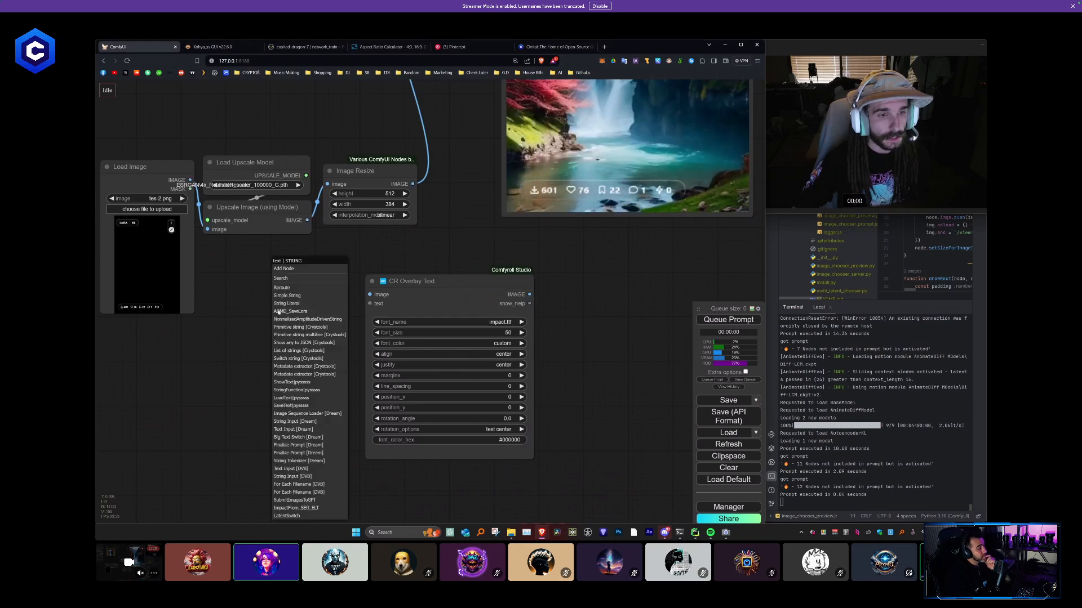
{"action": "left_click", "coordinate": [302, 297]}
{"action": "left_click", "coordinate": [276, 313]}
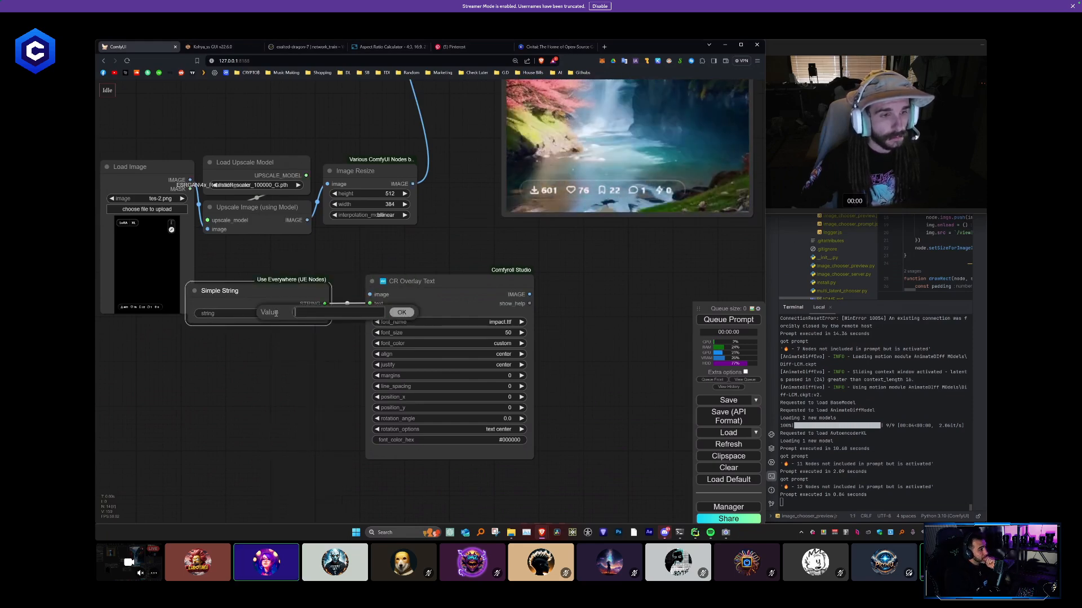
{"action": "type", "text": "JBOOG"}
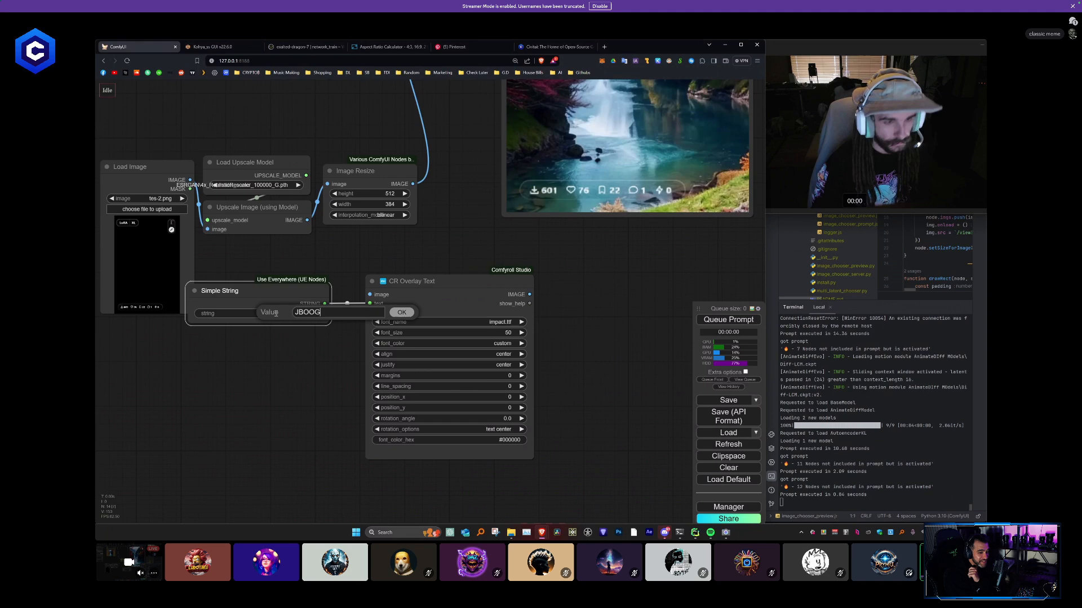
{"action": "key", "text": "Return"}
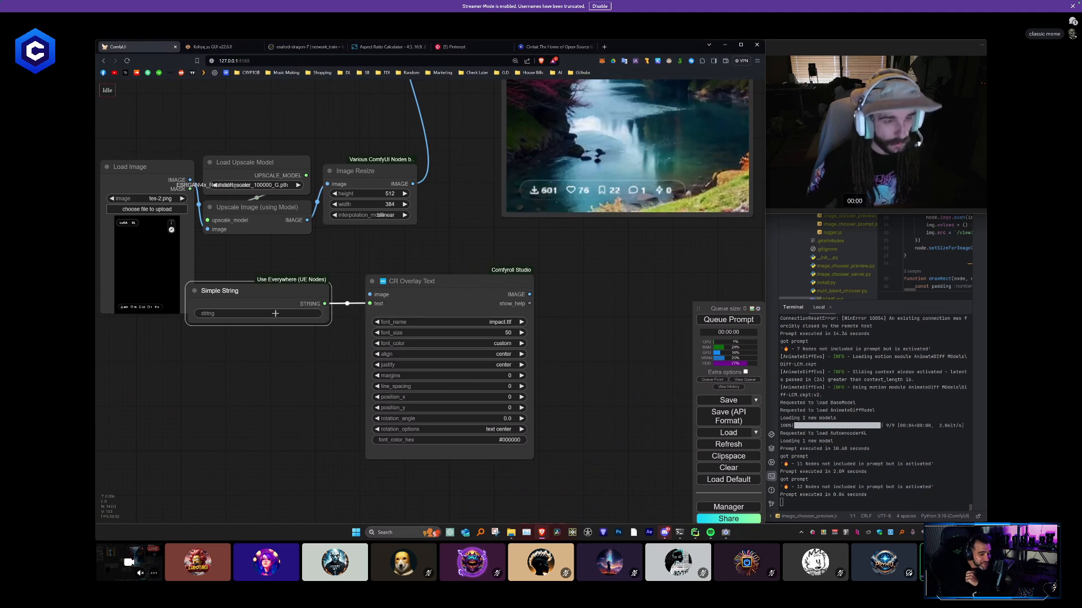
{"action": "left_click_drag", "start_coordinate": [428, 281], "coordinate": [485, 280]}
{"action": "left_click_drag", "start_coordinate": [237, 290], "coordinate": [307, 289]}
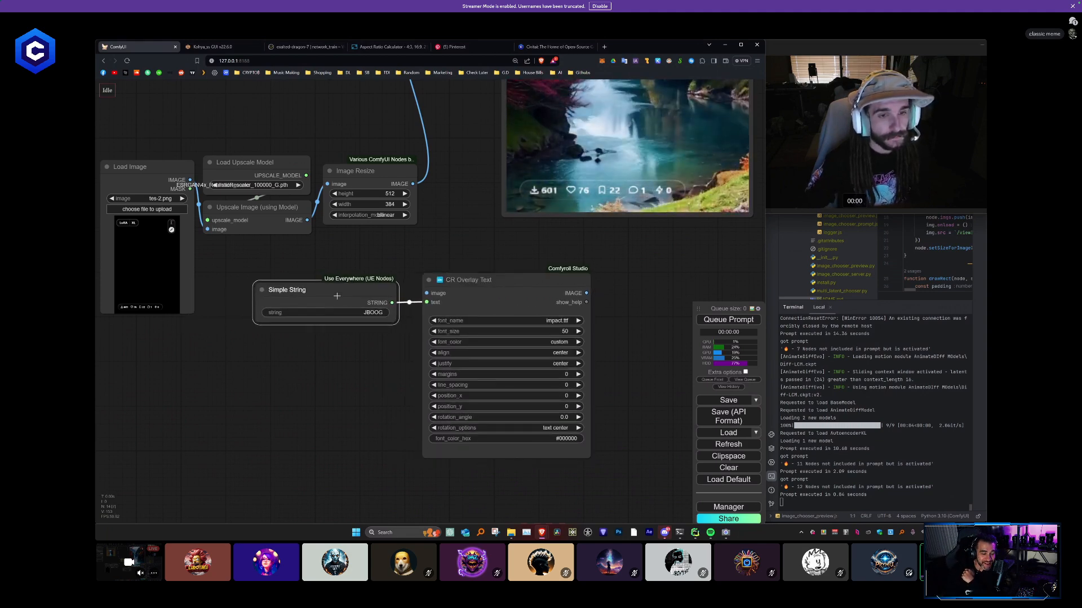
- Add a Preview Image node to the CR Overlay Text node's image output and queue the prompt
{"action": "left_click_drag", "start_coordinate": [566, 322], "coordinate": [506, 259]}
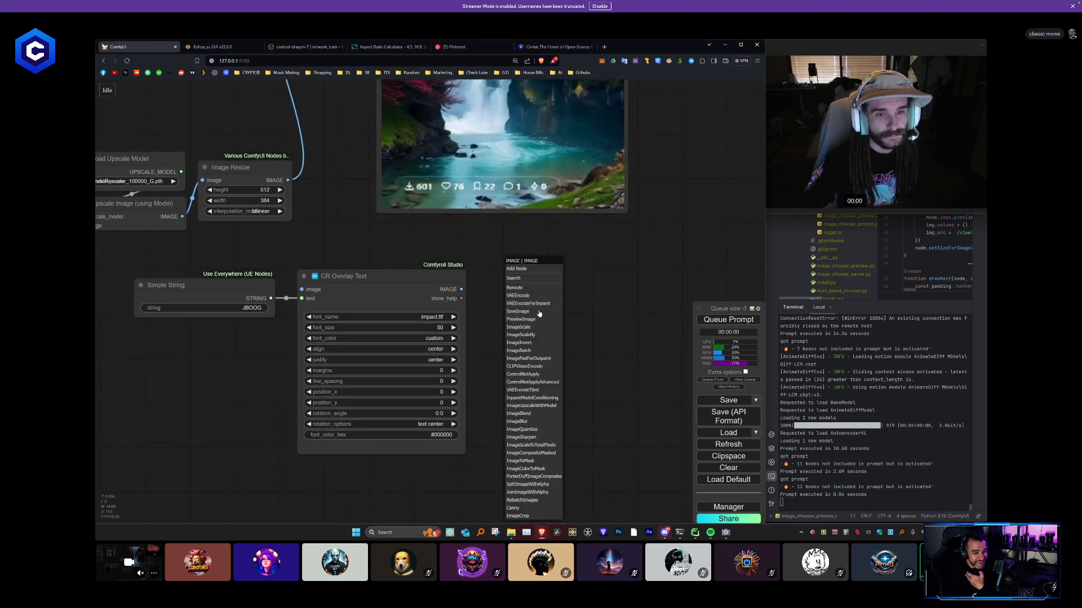
{"action": "left_click", "coordinate": [521, 319]}
{"action": "left_click", "coordinate": [728, 319]}
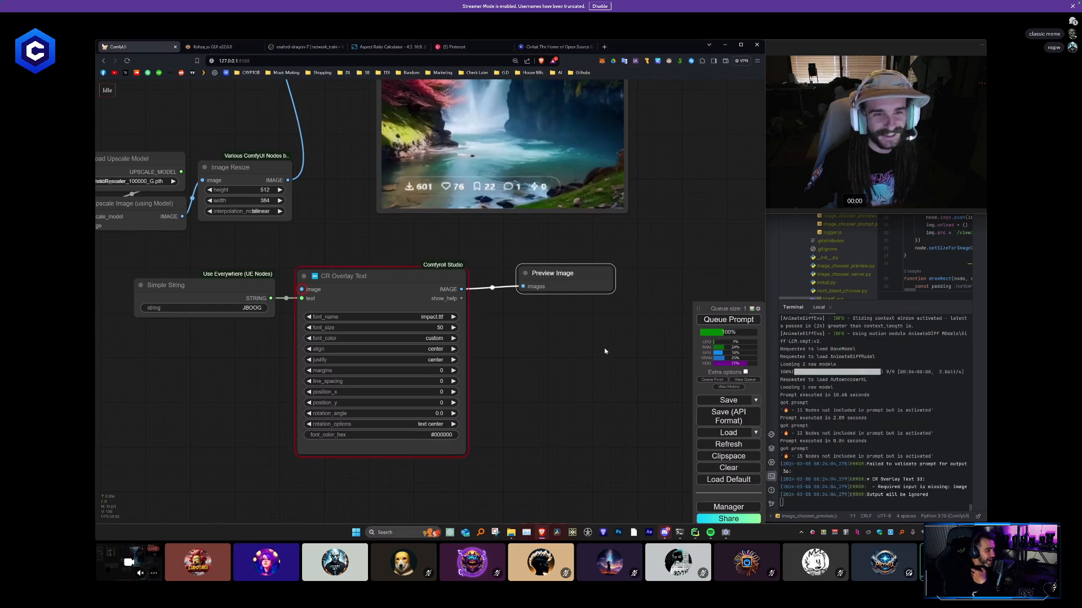
- Connect the Load Image node's image output to the CR Overlay Text node's image input and queue the prompt again
{"action": "scroll", "coordinate": [521, 354], "scroll_direction": "down", "scroll_amount": 1}
{"action": "scroll", "coordinate": [374, 273], "scroll_direction": "down", "scroll_amount": 2}
{"action": "left_click_drag", "start_coordinate": [374, 274], "coordinate": [345, 372]}
{"action": "scroll", "coordinate": [369, 322], "scroll_direction": "down", "scroll_amount": 1}
{"action": "left_click_drag", "start_coordinate": [203, 317], "coordinate": [494, 309]}
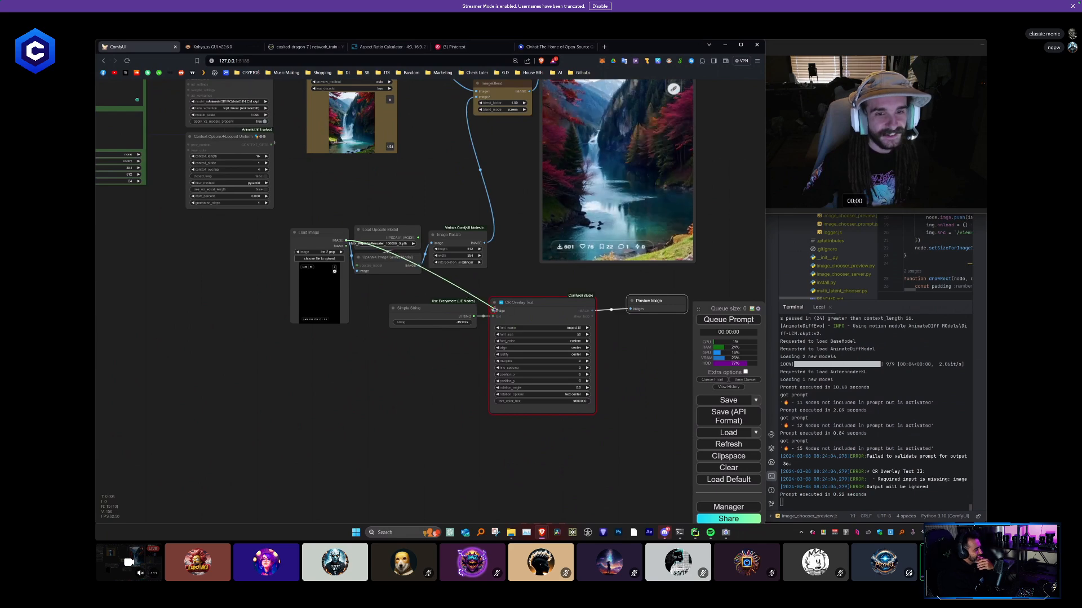
{"action": "left_click_drag", "start_coordinate": [441, 370], "coordinate": [338, 368]}
{"action": "left_click", "coordinate": [742, 321]}
- Enlarge the Preview Image node beside the overlay node and examine the card for the overlaid text
{"action": "left_click_drag", "start_coordinate": [574, 350], "coordinate": [644, 493]}
{"action": "scroll", "coordinate": [555, 346], "scroll_direction": "up", "scroll_amount": 2}
{"action": "left_click_drag", "start_coordinate": [571, 265], "coordinate": [584, 244]}
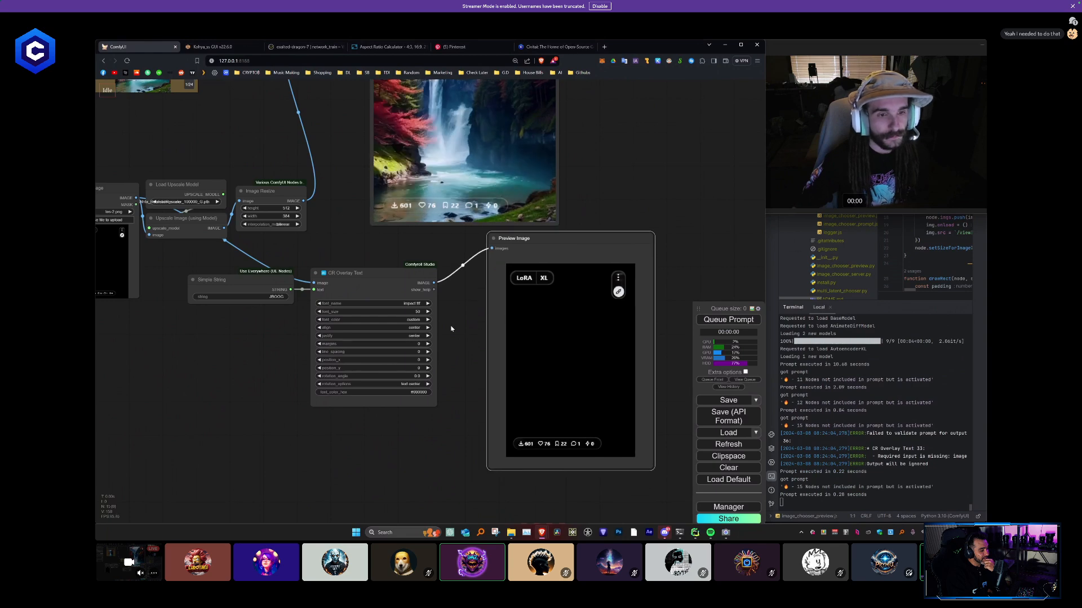
{"action": "left_click_drag", "start_coordinate": [447, 330], "coordinate": [474, 373]}
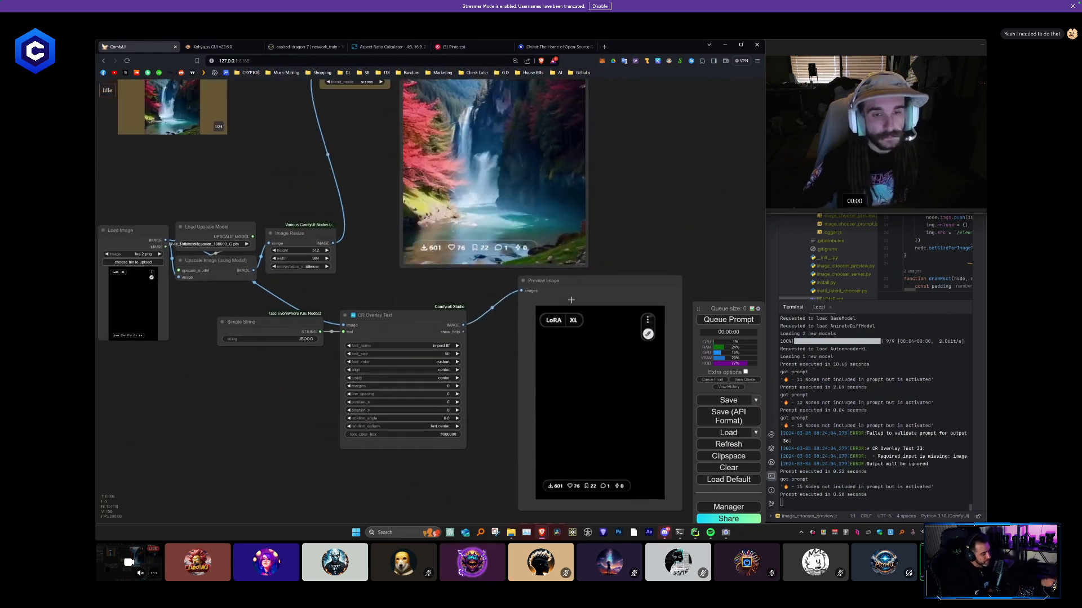
- Delete the Preview Image node and shift the Simple String and CR Overlay Text nodes
{"action": "key", "text": "Delete"}
{"action": "scroll", "coordinate": [529, 326], "scroll_direction": "down", "scroll_amount": 2}
{"action": "left_click_drag", "start_coordinate": [529, 326], "coordinate": [582, 369]}
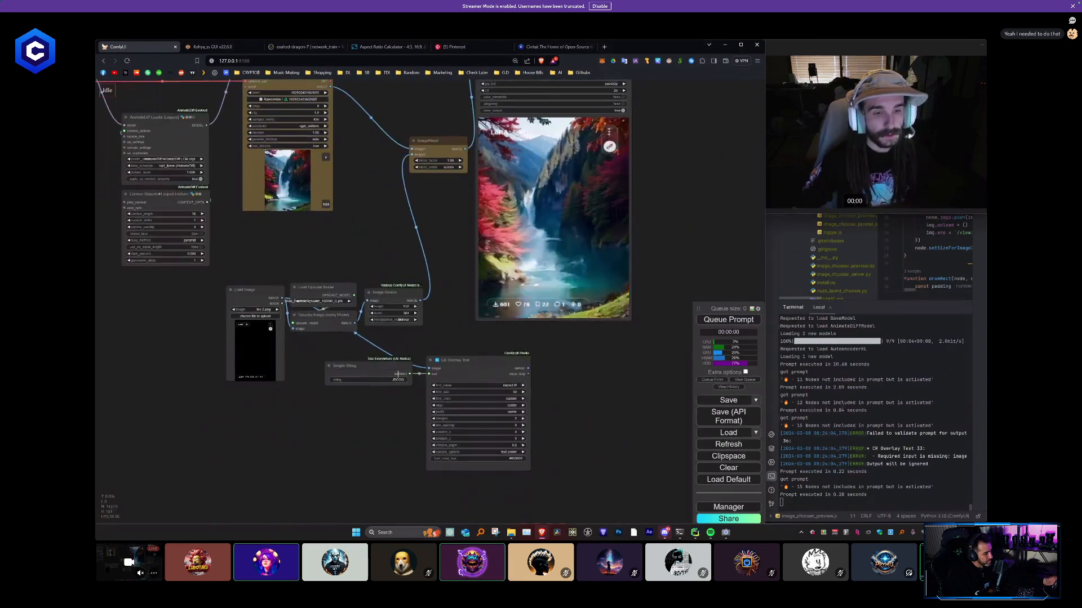
{"action": "left_click_drag", "start_coordinate": [366, 366], "coordinate": [350, 378]}
{"action": "left_click", "coordinate": [462, 368]}
{"action": "left_click_drag", "start_coordinate": [463, 369], "coordinate": [415, 363]}
- Try feeding the ImageBlend output into the CR Overlay Text node's image input, shift both nodes, and remove that link
{"action": "left_click_drag", "start_coordinate": [445, 180], "coordinate": [399, 388]}
{"action": "left_click_drag", "start_coordinate": [431, 162], "coordinate": [419, 191]}
{"action": "left_click_drag", "start_coordinate": [416, 200], "coordinate": [398, 180]}
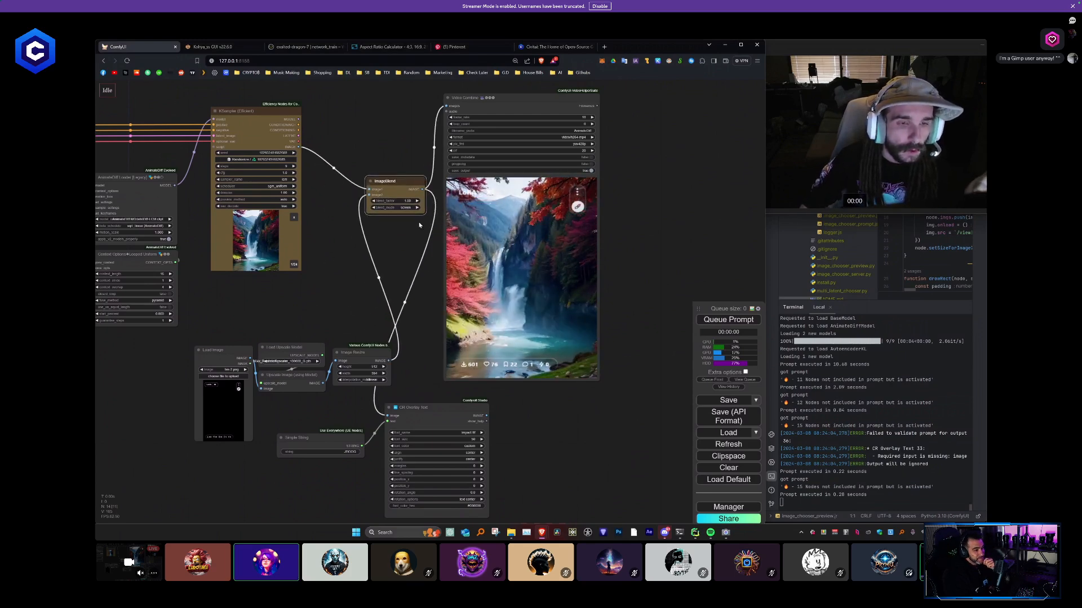
{"action": "left_click_drag", "start_coordinate": [388, 416], "coordinate": [411, 433]}
{"action": "left_click", "coordinate": [398, 368]}
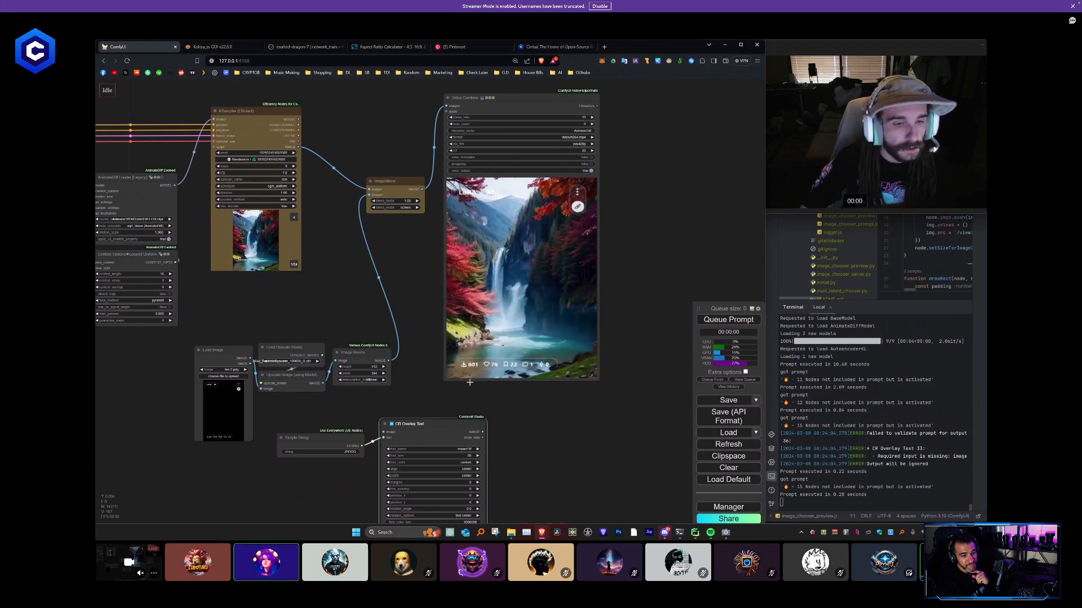
- Spread out the Load Image, Simple String and CR Overlay Text nodes, placing the overlay node below Image Resize
{"action": "left_click_drag", "start_coordinate": [407, 398], "coordinate": [523, 341]}
{"action": "left_click_drag", "start_coordinate": [331, 294], "coordinate": [312, 304]}
{"action": "left_click_drag", "start_coordinate": [412, 391], "coordinate": [374, 446]}
{"action": "left_click_drag", "start_coordinate": [551, 378], "coordinate": [482, 375]}
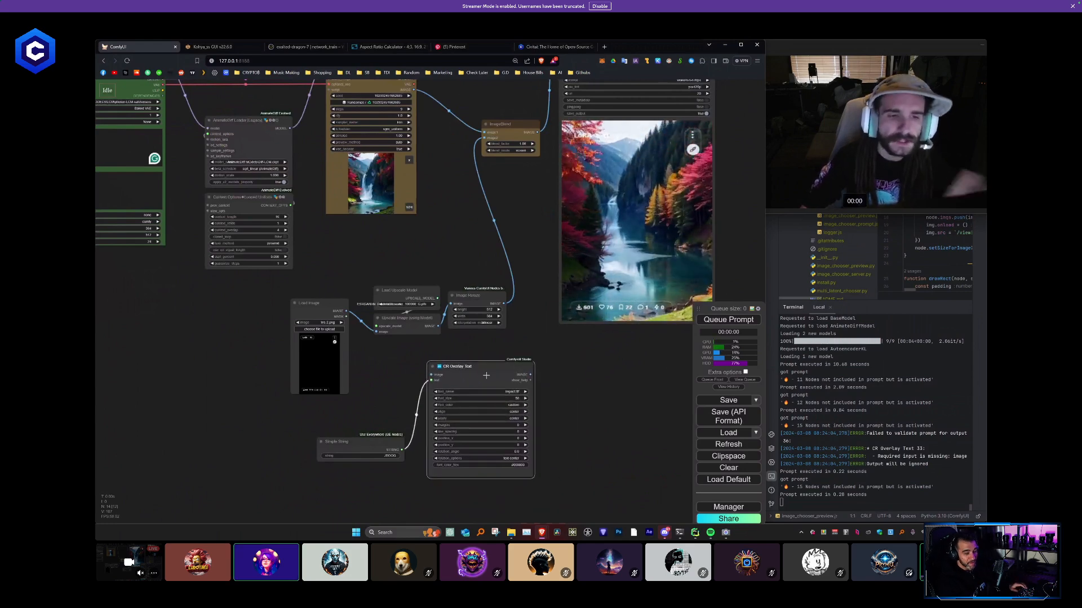
{"action": "mouse_move", "coordinate": [483, 370]}
{"action": "left_mouse_down"}
{"action": "mouse_move", "coordinate": [462, 361]}
{"action": "mouse_move", "coordinate": [484, 361]}
{"action": "left_mouse_up"}
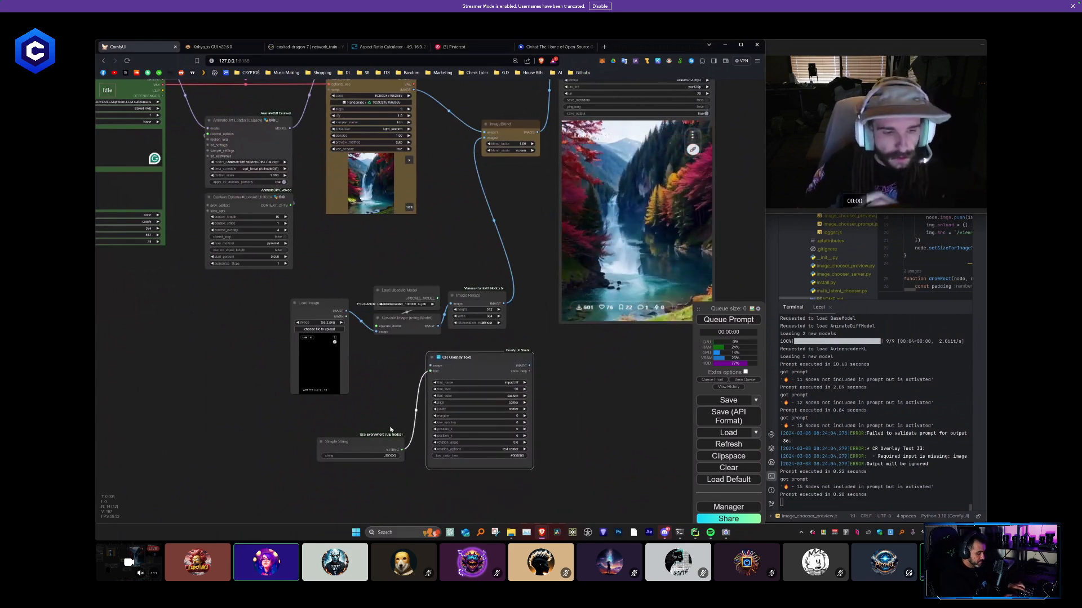
{"action": "left_click_drag", "start_coordinate": [370, 447], "coordinate": [339, 447]}
- Connect the Upscale Image node's output to the CR Overlay Text node's image input and place Simple String directly beside it
{"action": "scroll", "coordinate": [389, 401], "scroll_direction": "up", "scroll_amount": 3}
{"action": "left_click_drag", "start_coordinate": [392, 401], "coordinate": [411, 359]}
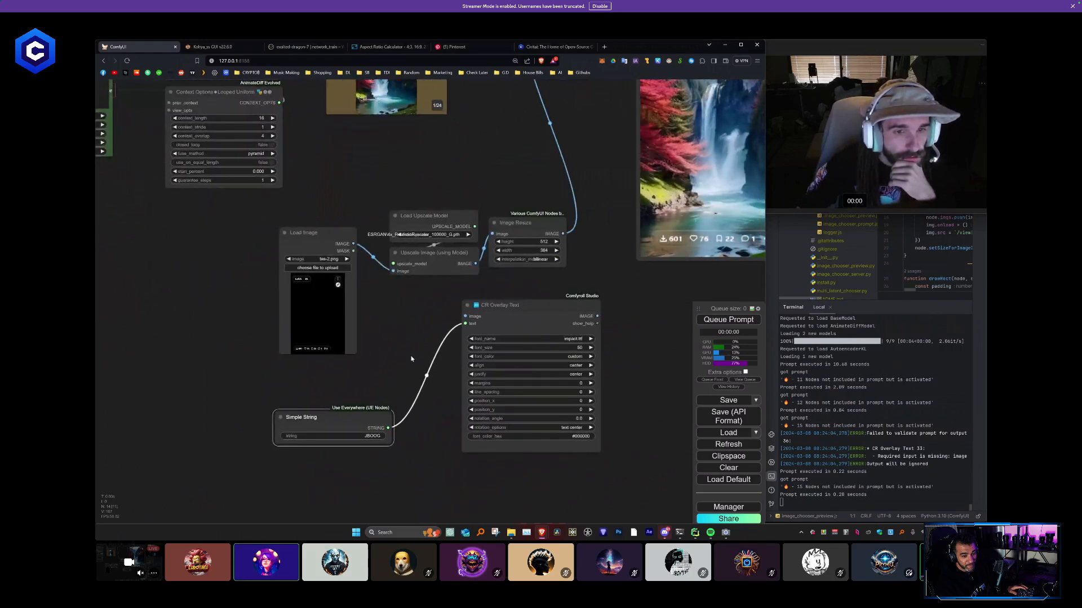
{"action": "left_click_drag", "start_coordinate": [411, 359], "coordinate": [399, 358]}
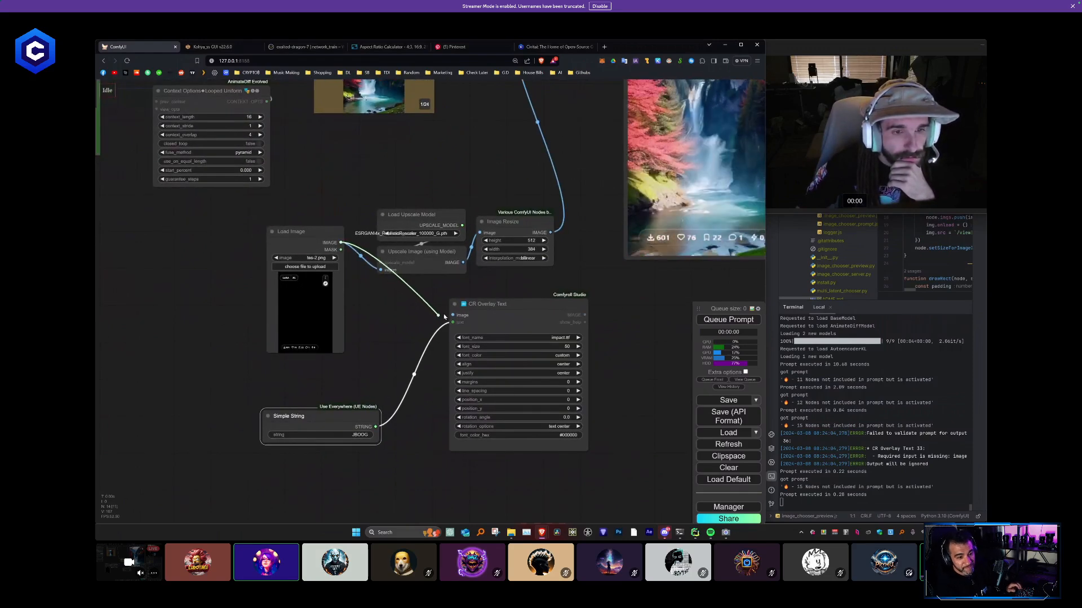
{"action": "left_click_drag", "start_coordinate": [424, 297], "coordinate": [438, 190]}
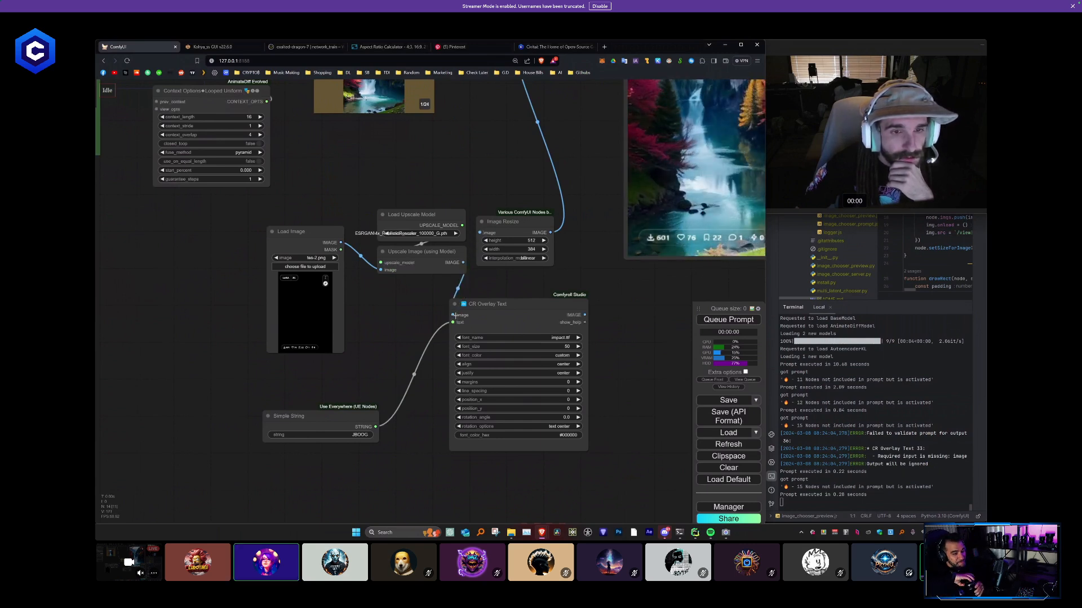
{"action": "left_click_drag", "start_coordinate": [358, 427], "coordinate": [413, 332]}
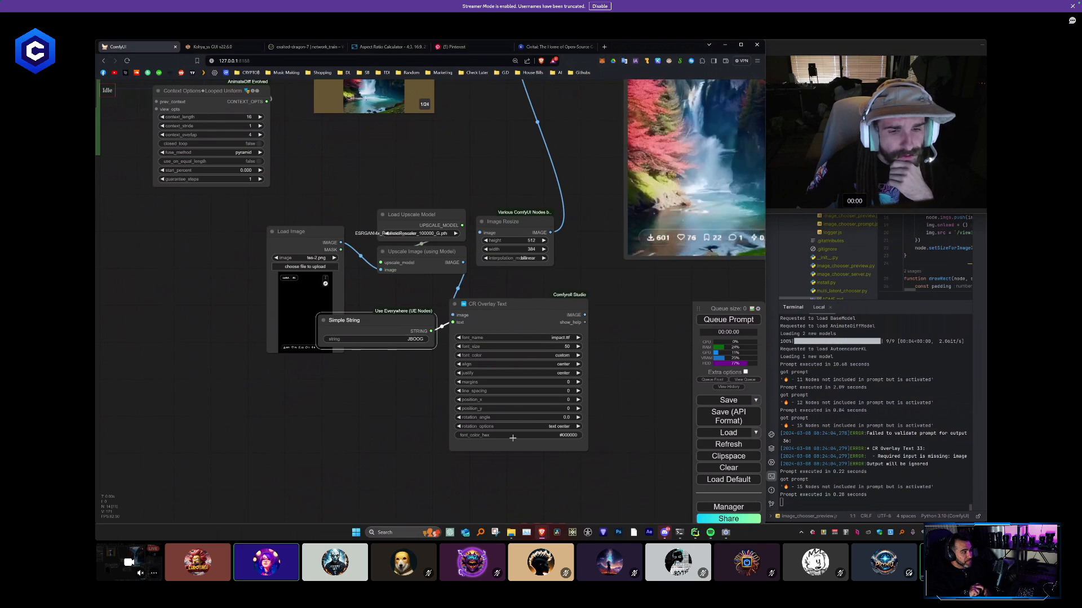
- Search the web in a new browser tab for "hex value for white" and select the code #FFFFFF
{"action": "left_click", "coordinate": [604, 47]}
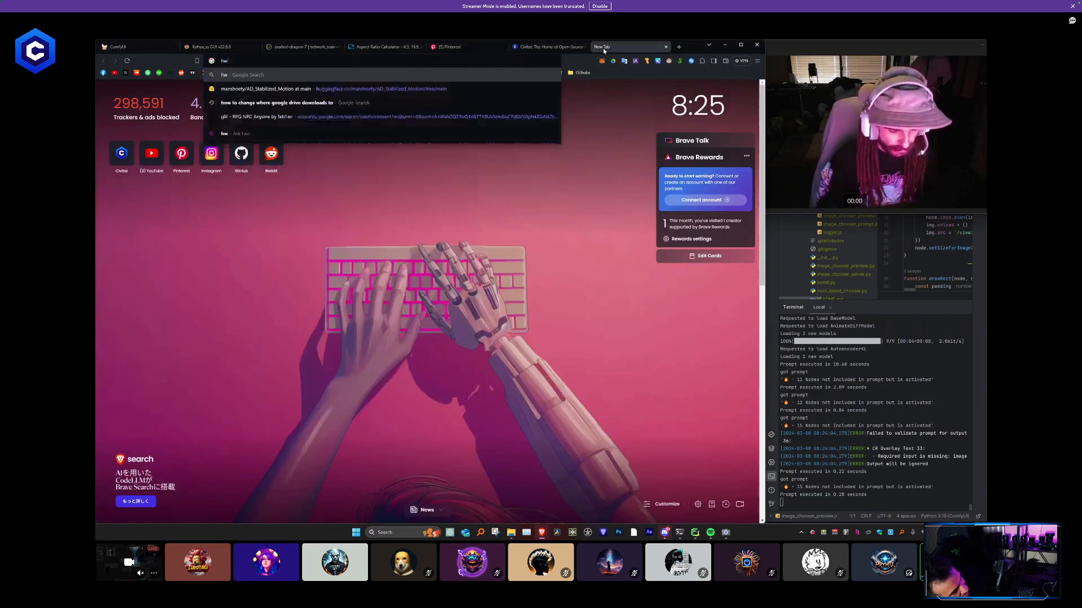
{"action": "type", "text": "hex"}
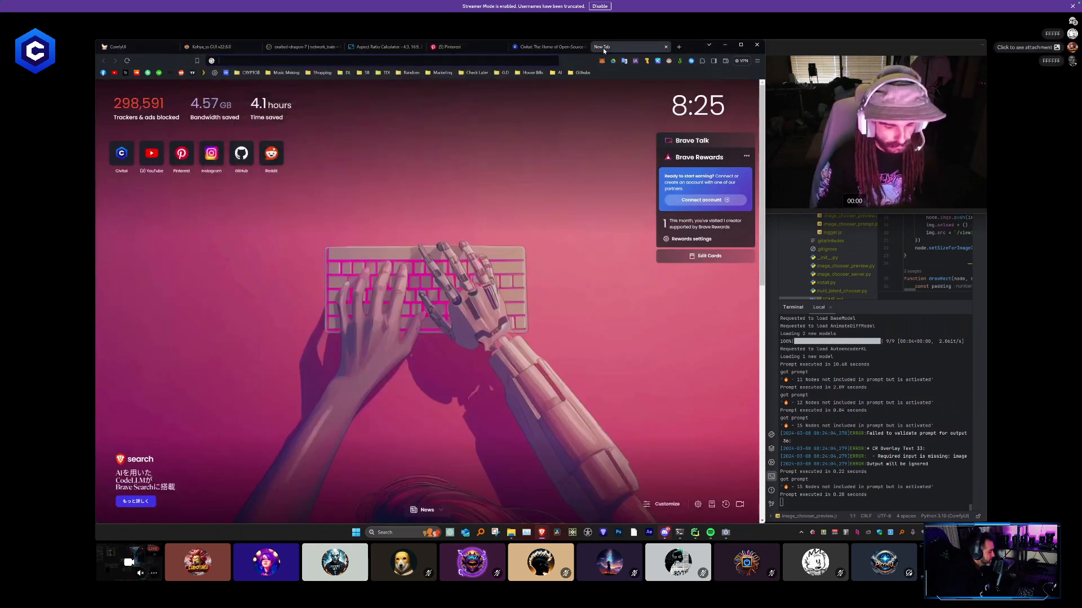
{"action": "type", "text": " value for w"}
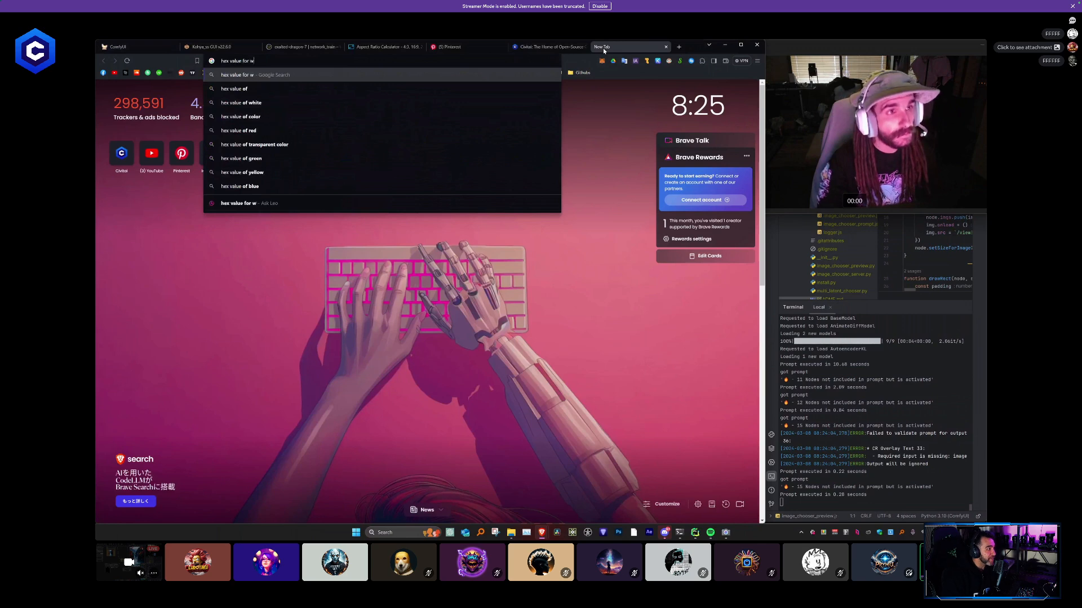
{"action": "type", "text": "hite"}
{"action": "key", "text": "Return"}
{"action": "left_click_drag", "start_coordinate": [225, 286], "coordinate": [169, 285]}
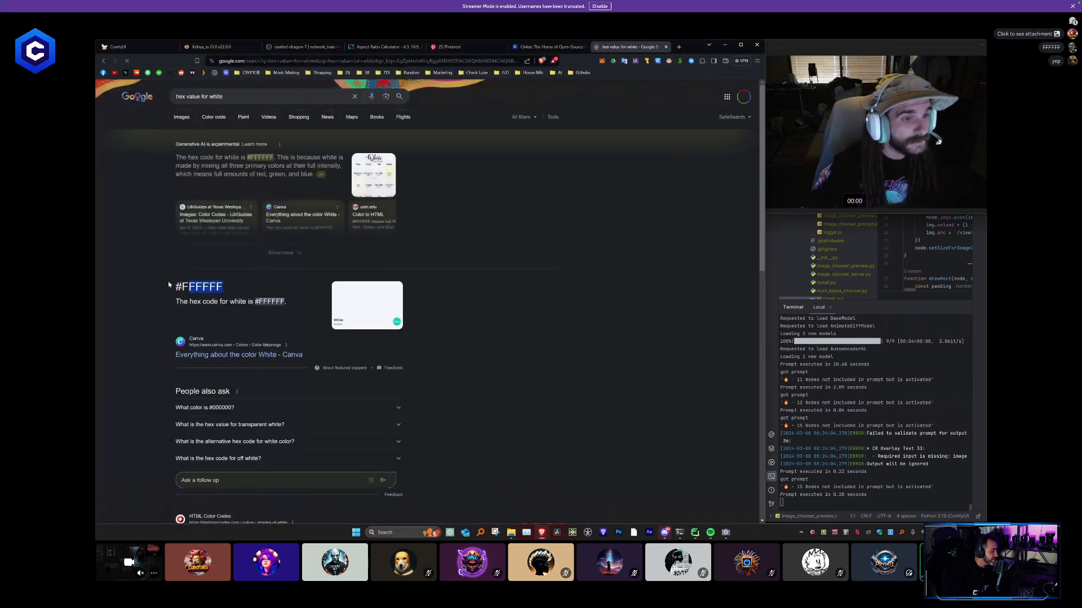
- Return to the ComfyUI browser tab, set the CR Overlay Text font color hex to #FFFFFF and queue the prompt
{"action": "left_click", "coordinate": [152, 49]}
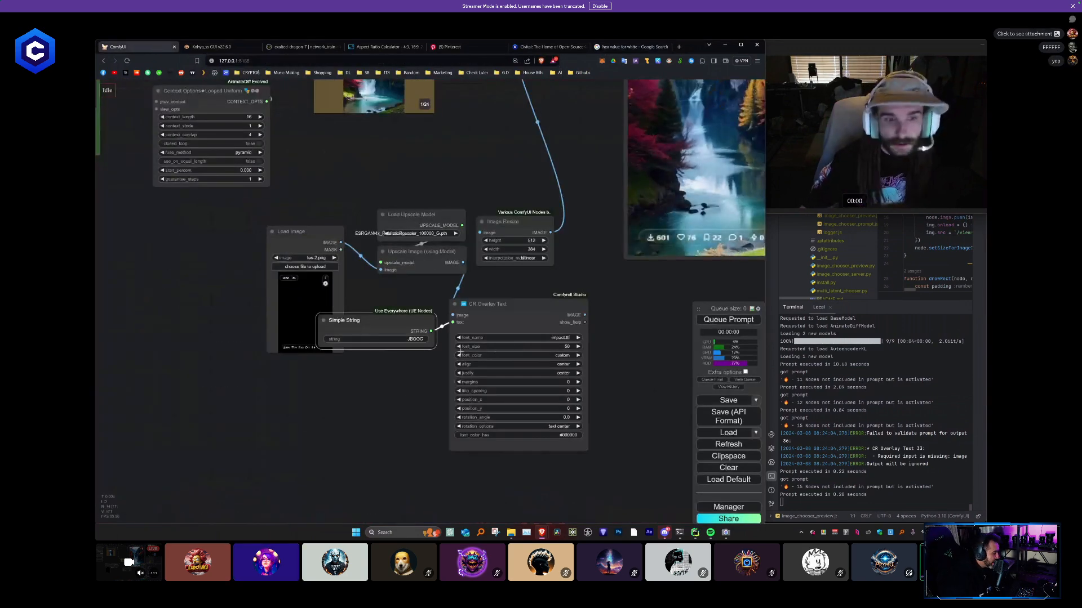
{"action": "left_click", "coordinate": [571, 438]}
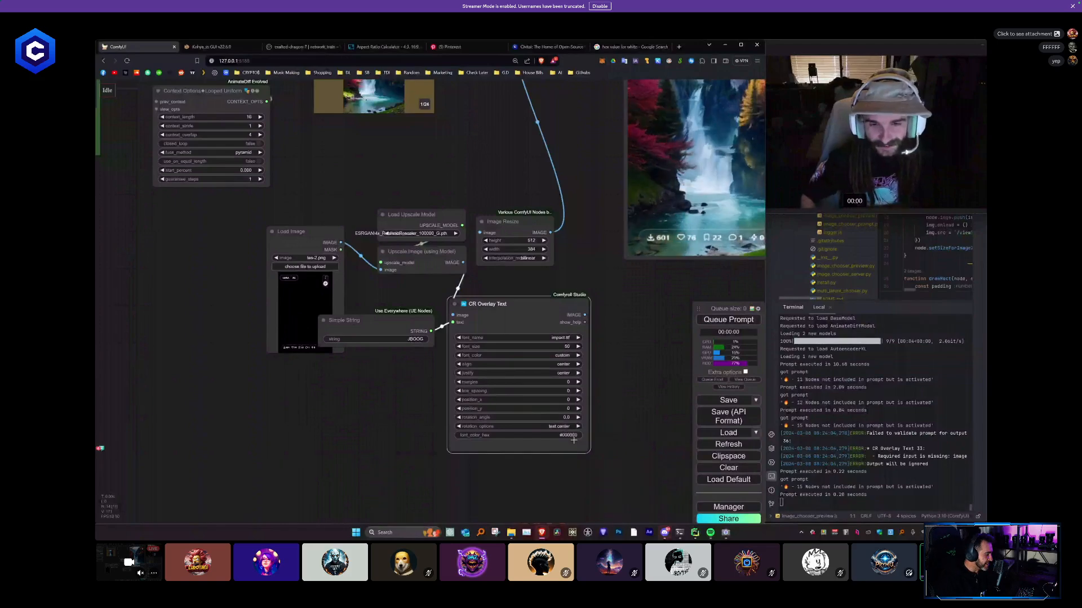
{"action": "left_click", "coordinate": [727, 320]}
{"action": "left_click", "coordinate": [726, 320]}
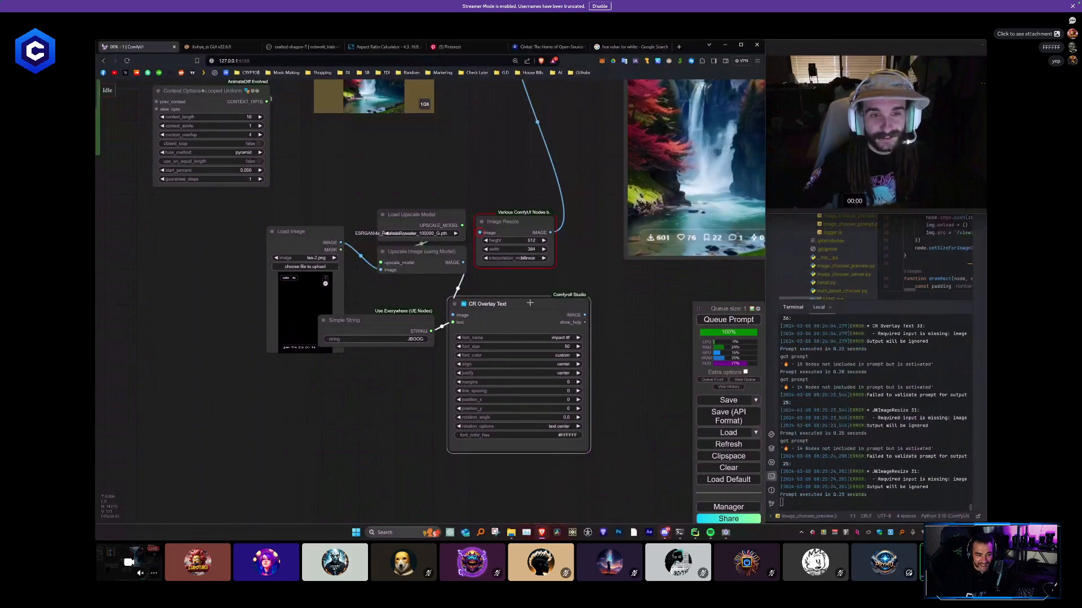
- Connect the CR Overlay Text image output to Image Resize, queue the prompt and inspect the title text in the video preview
{"action": "left_click_drag", "start_coordinate": [586, 310], "coordinate": [562, 306]}
{"action": "left_click", "coordinate": [738, 321]}
{"action": "scroll", "coordinate": [653, 290], "scroll_direction": "down", "scroll_amount": 2}
{"action": "left_click_drag", "start_coordinate": [652, 292], "coordinate": [486, 390]}
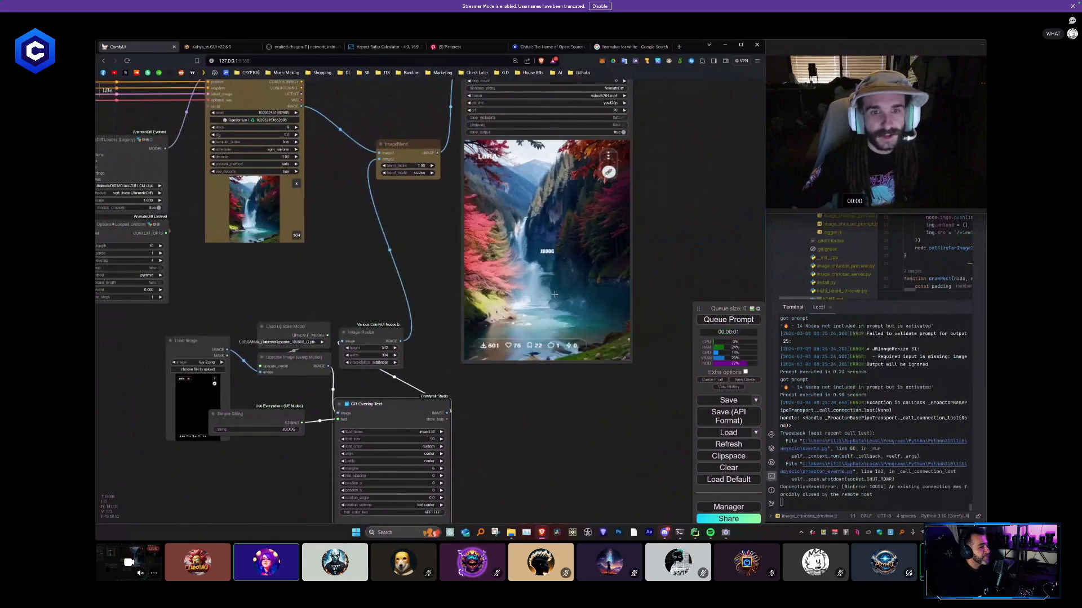
{"action": "scroll", "coordinate": [557, 236], "scroll_direction": "up", "scroll_amount": 5}
{"action": "scroll", "coordinate": [556, 236], "scroll_direction": "up", "scroll_amount": 5}
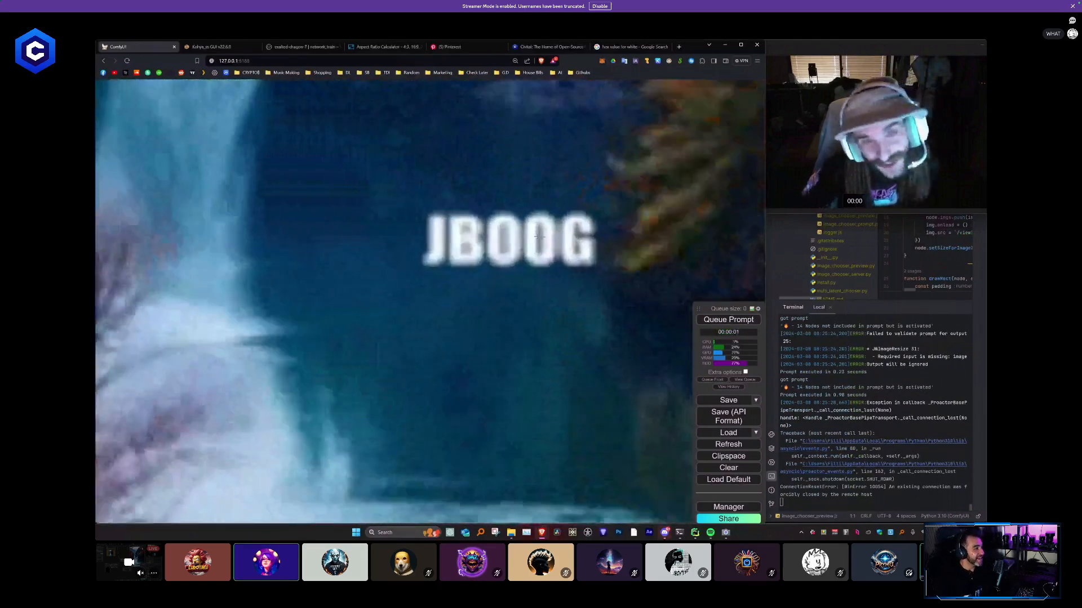
{"action": "scroll", "coordinate": [555, 249], "scroll_direction": "down", "scroll_amount": 10}
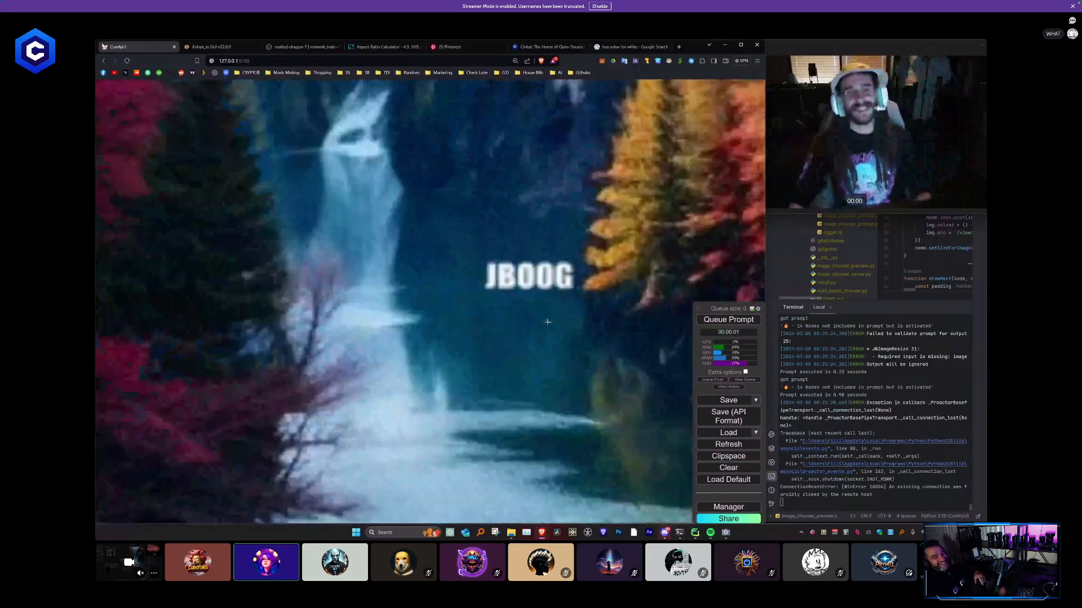
{"action": "scroll", "coordinate": [541, 353], "scroll_direction": "down", "scroll_amount": 5}
{"action": "scroll", "coordinate": [451, 338], "scroll_direction": "up", "scroll_amount": 5}
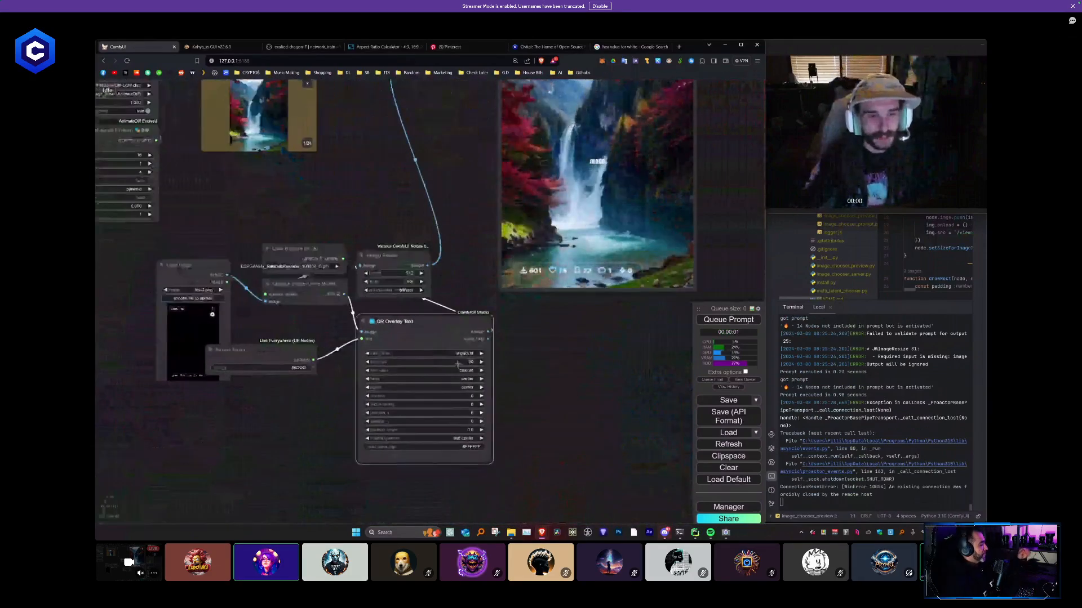
- Try larger CR Overlay Text font sizes of 122 and 205, queueing the prompt after each change
{"action": "left_click_drag", "start_coordinate": [458, 364], "coordinate": [495, 362]}
{"action": "left_click", "coordinate": [727, 321]}
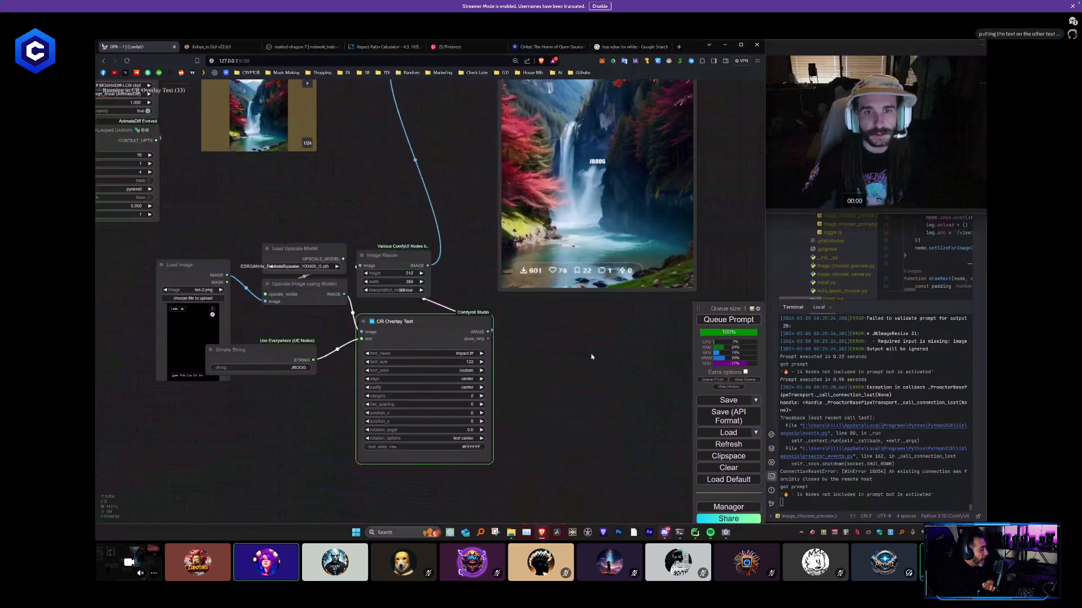
{"action": "left_click_drag", "start_coordinate": [592, 366], "coordinate": [591, 374]}
{"action": "left_click_drag", "start_coordinate": [469, 370], "coordinate": [493, 370]}
{"action": "left_click", "coordinate": [716, 322]}
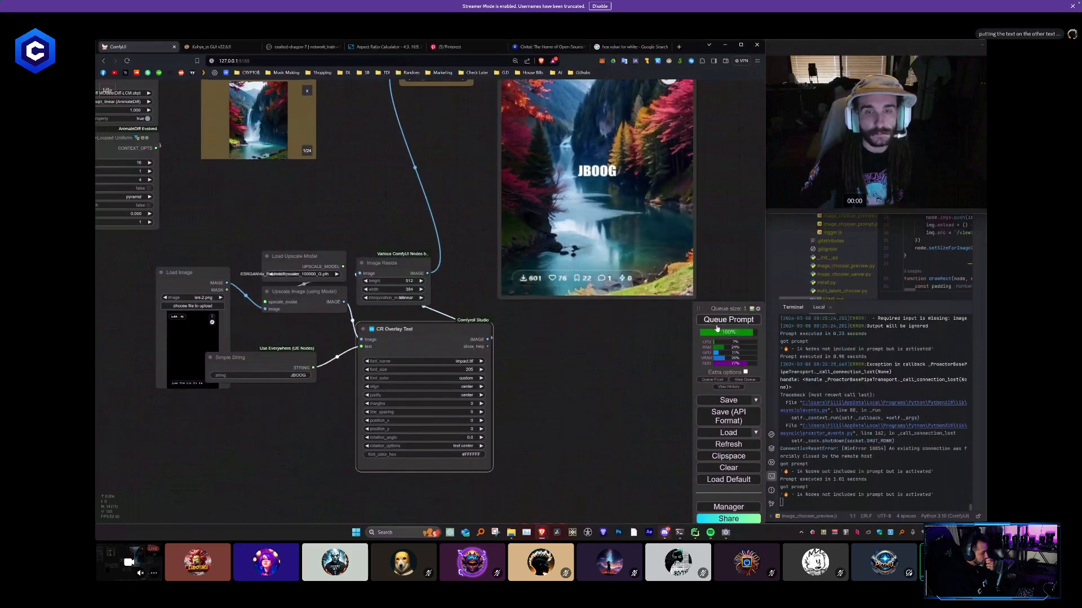
- Reduce the CR Overlay Text font size to about 174 and queue the prompt again
{"action": "scroll", "coordinate": [581, 354], "scroll_direction": "down", "scroll_amount": 5}
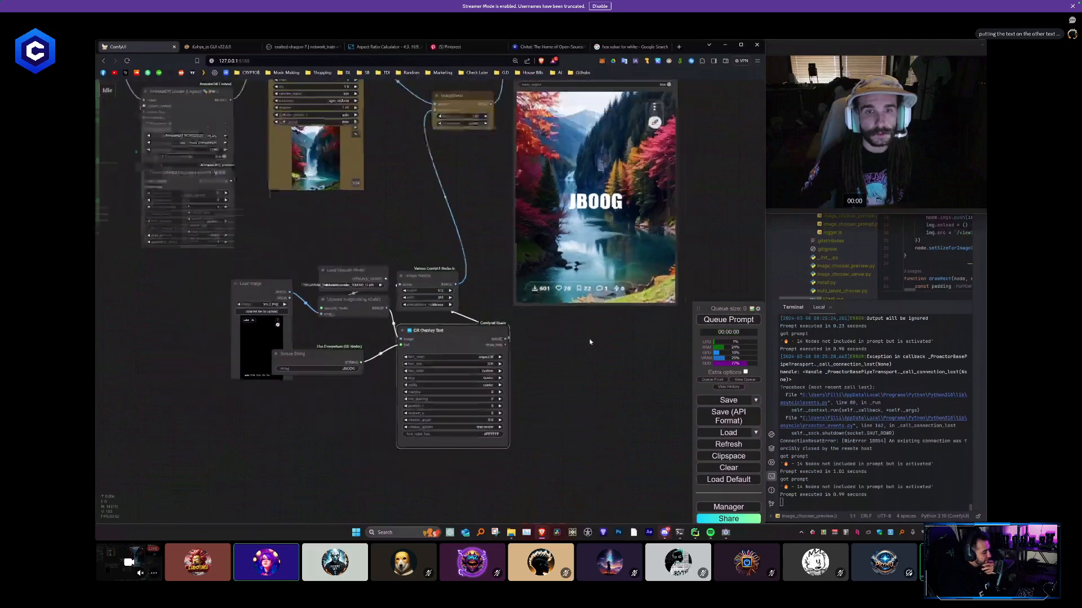
{"action": "scroll", "coordinate": [580, 353], "scroll_direction": "up", "scroll_amount": 3}
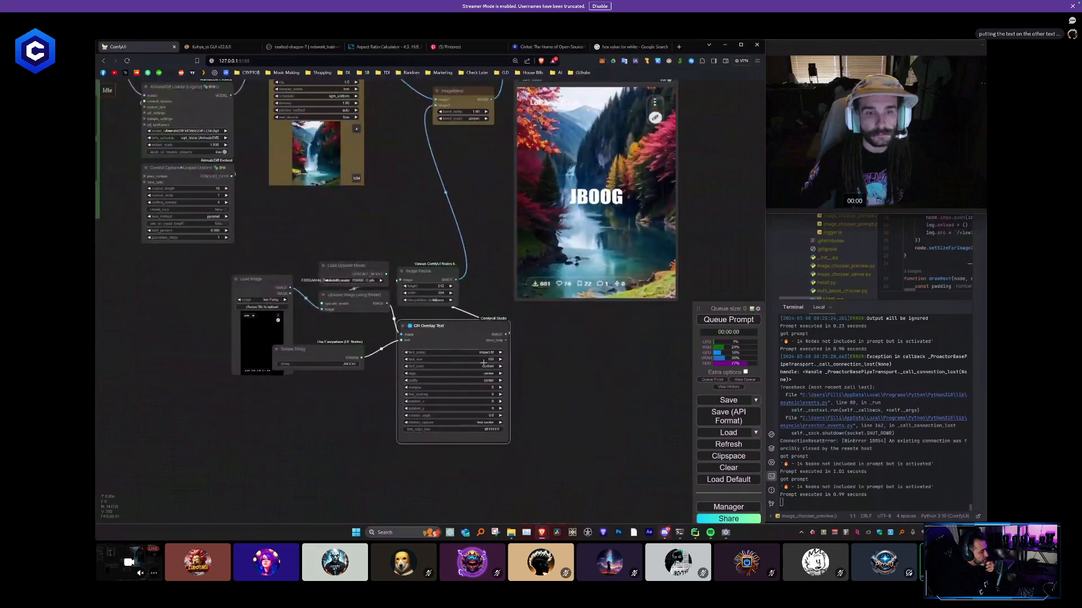
{"action": "left_click", "coordinate": [715, 320]}
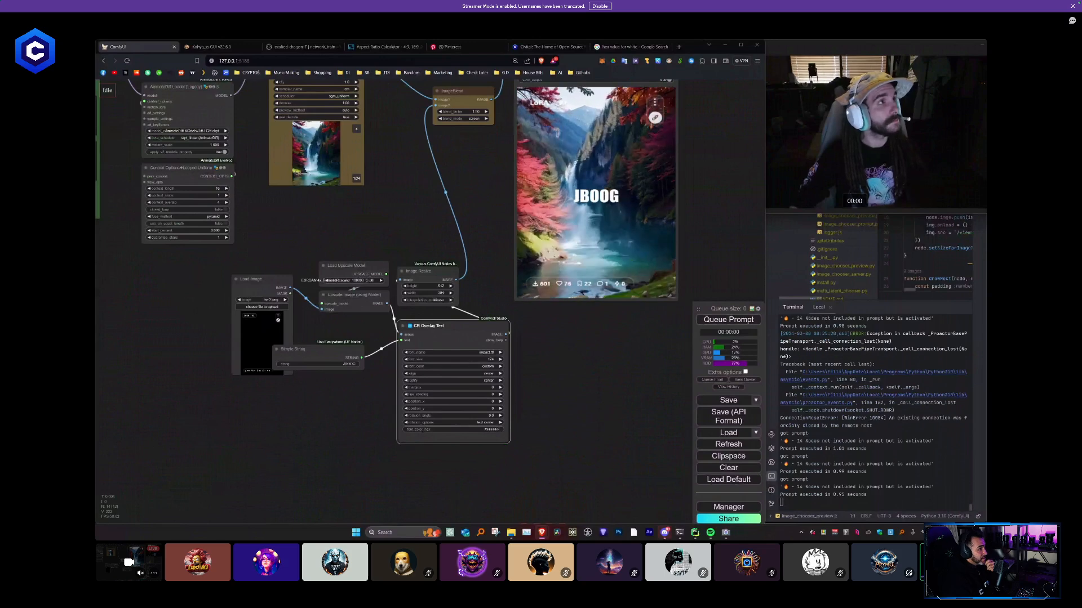
{"action": "left_click", "coordinate": [597, 362]}
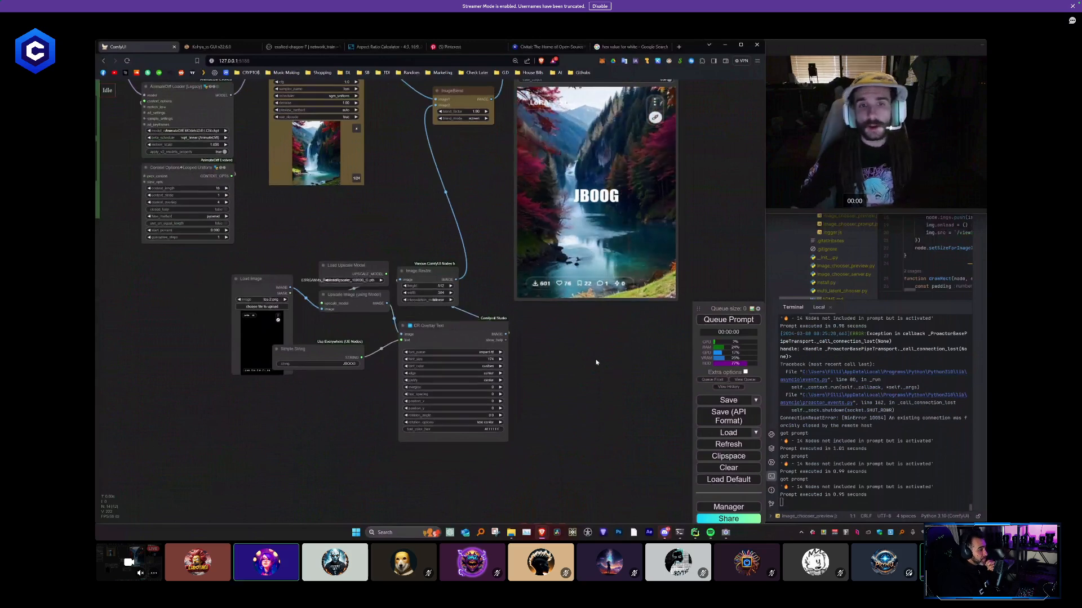
{"action": "left_click_drag", "start_coordinate": [589, 345], "coordinate": [586, 350]}
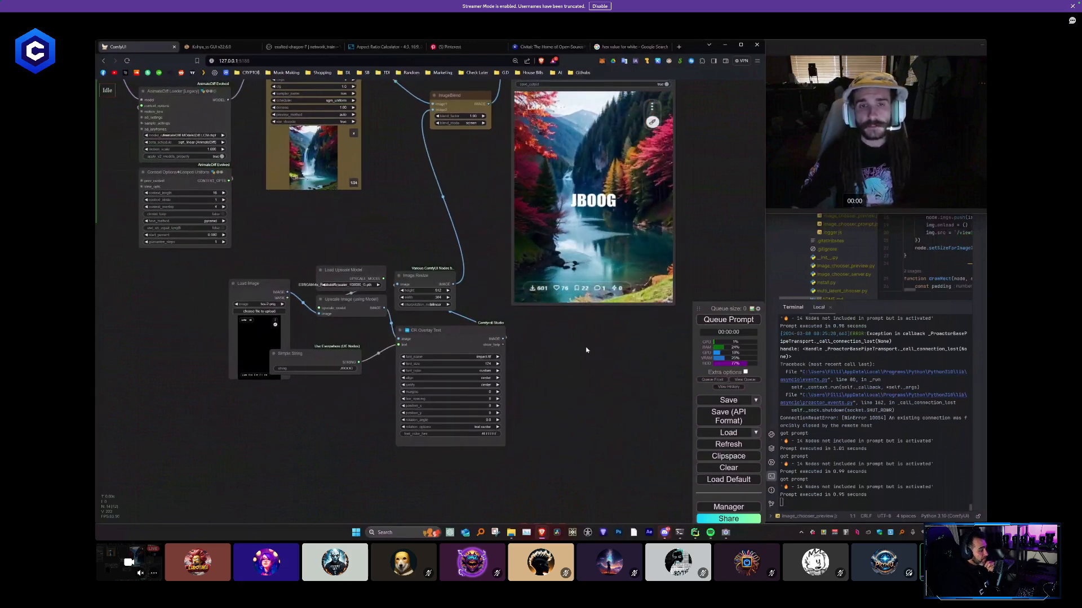
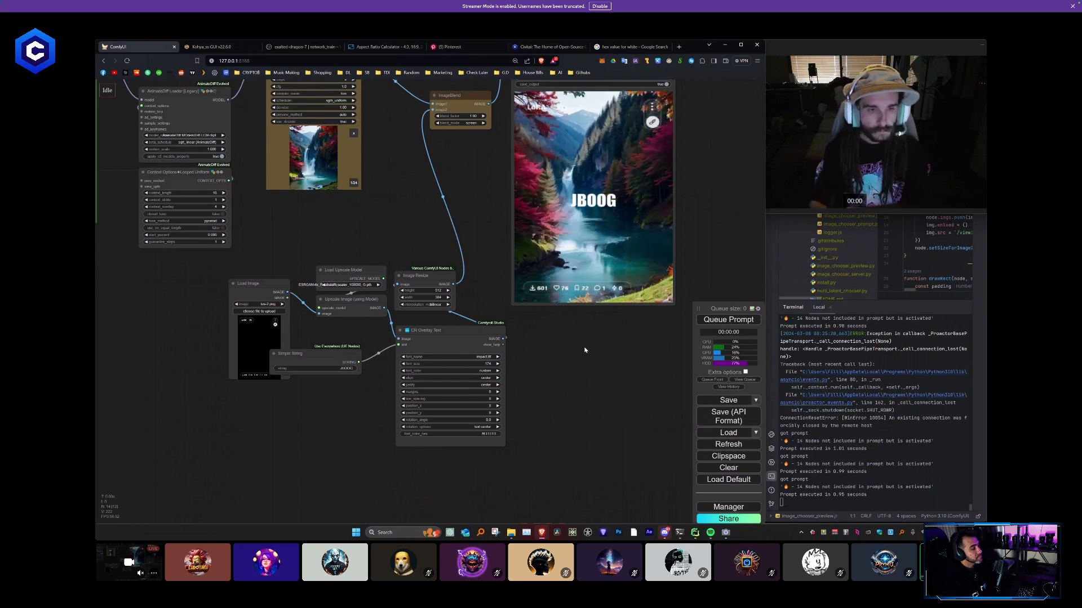
- Shrink the CR Overlay Text node and place it between Upscale Image and Image Resize, with Image Resize close beside it
{"action": "left_click_drag", "start_coordinate": [415, 282], "coordinate": [527, 335]}
{"action": "left_click_drag", "start_coordinate": [457, 331], "coordinate": [452, 300]}
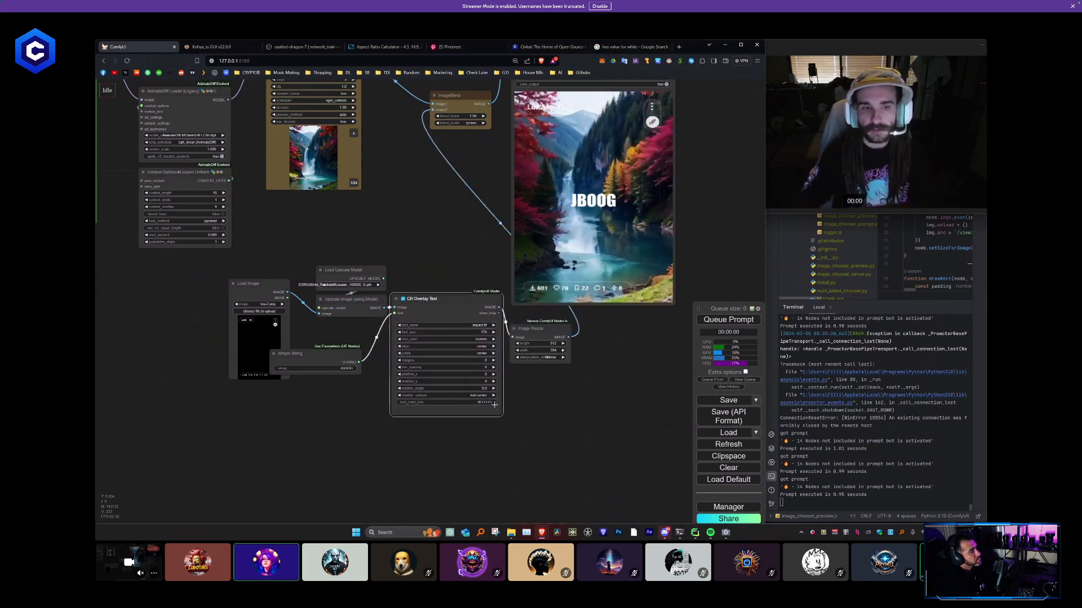
{"action": "left_click_drag", "start_coordinate": [466, 407], "coordinate": [452, 406]}
{"action": "left_click_drag", "start_coordinate": [430, 299], "coordinate": [446, 286]}
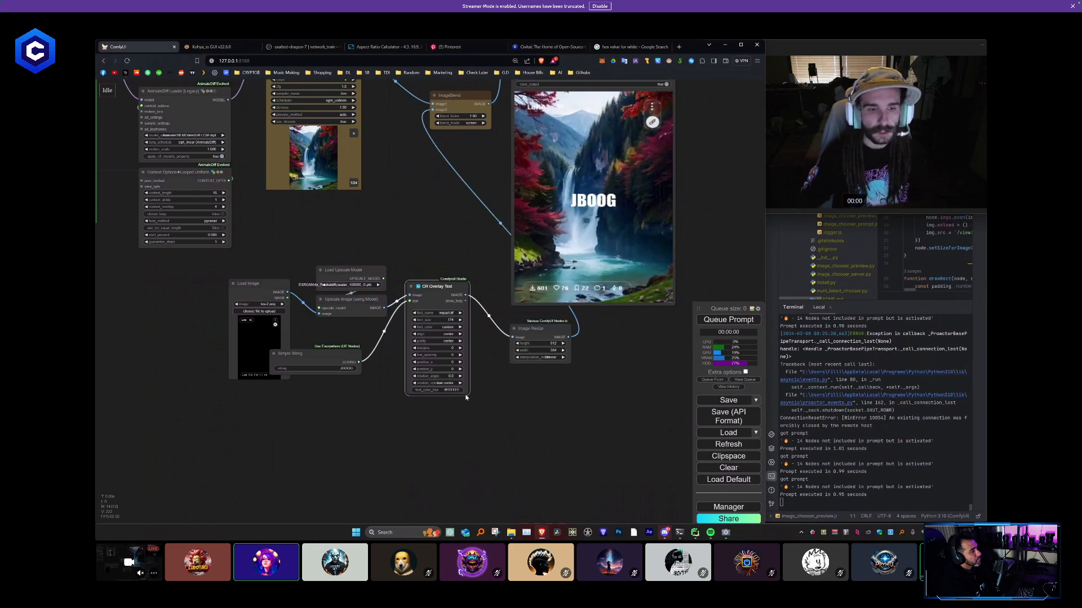
{"action": "left_click_drag", "start_coordinate": [452, 396], "coordinate": [453, 395]}
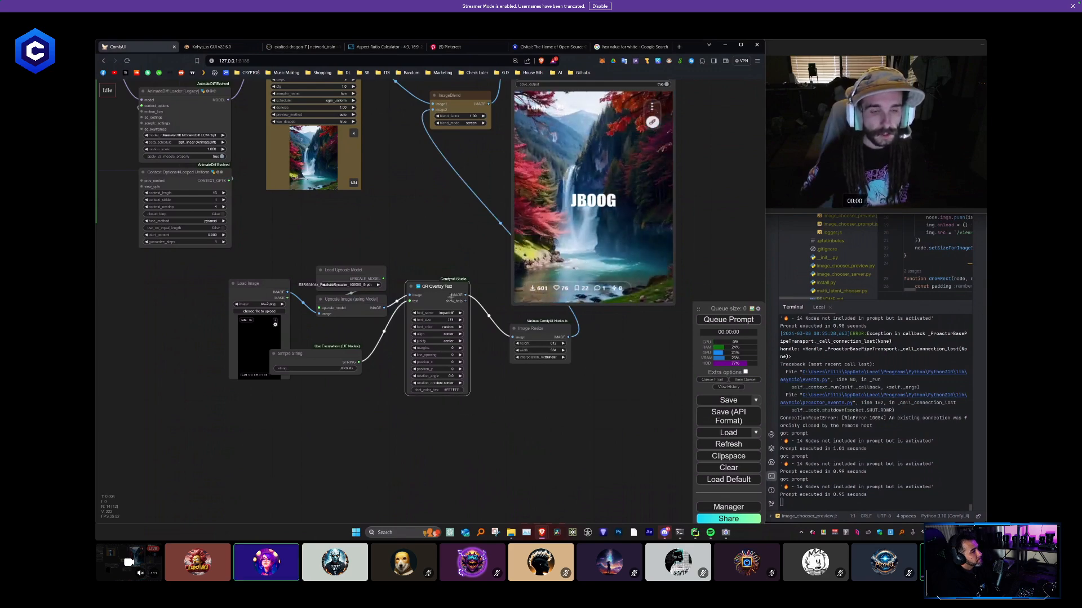
{"action": "left_click_drag", "start_coordinate": [445, 287], "coordinate": [443, 290]}
{"action": "left_click_drag", "start_coordinate": [528, 333], "coordinate": [499, 314]}
- Spread out the Video Combine and ImageBlend nodes and place the Simple String node below Upscale Image
{"action": "scroll", "coordinate": [564, 355], "scroll_direction": "down", "scroll_amount": 3}
{"action": "left_click_drag", "start_coordinate": [565, 357], "coordinate": [552, 391]}
{"action": "left_click_drag", "start_coordinate": [551, 130], "coordinate": [658, 129]}
{"action": "left_click_drag", "start_coordinate": [480, 194], "coordinate": [550, 198]}
{"action": "left_click_drag", "start_coordinate": [470, 322], "coordinate": [451, 256]}
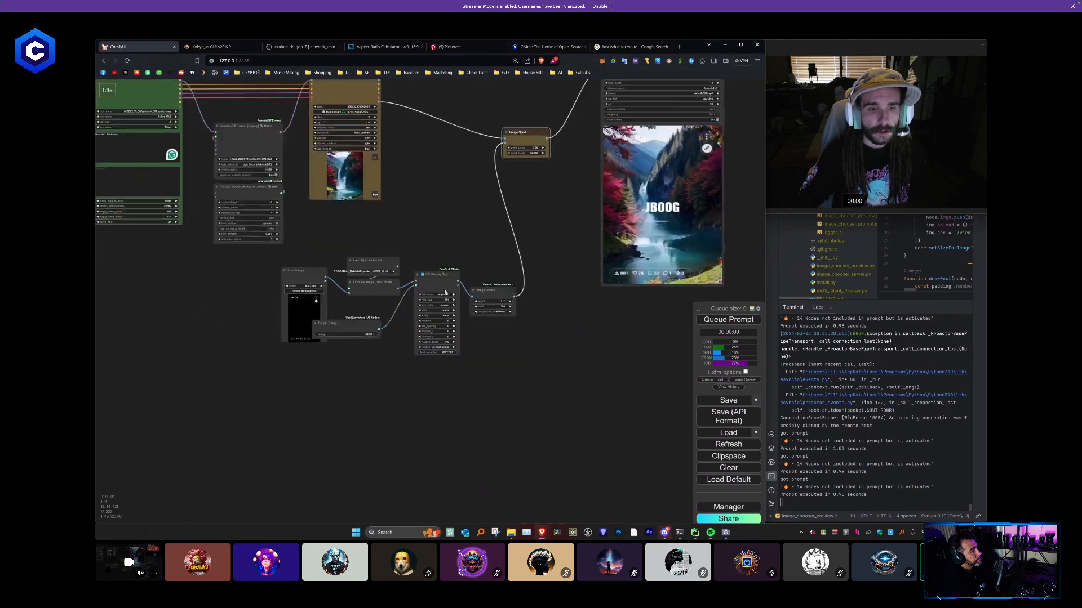
{"action": "scroll", "coordinate": [429, 288], "scroll_direction": "up", "scroll_amount": 6}
{"action": "mouse_move", "coordinate": [345, 347]}
{"action": "left_mouse_down"}
{"action": "mouse_move", "coordinate": [357, 337]}
{"action": "mouse_move", "coordinate": [306, 361]}
{"action": "mouse_move", "coordinate": [352, 328]}
{"action": "left_mouse_up"}
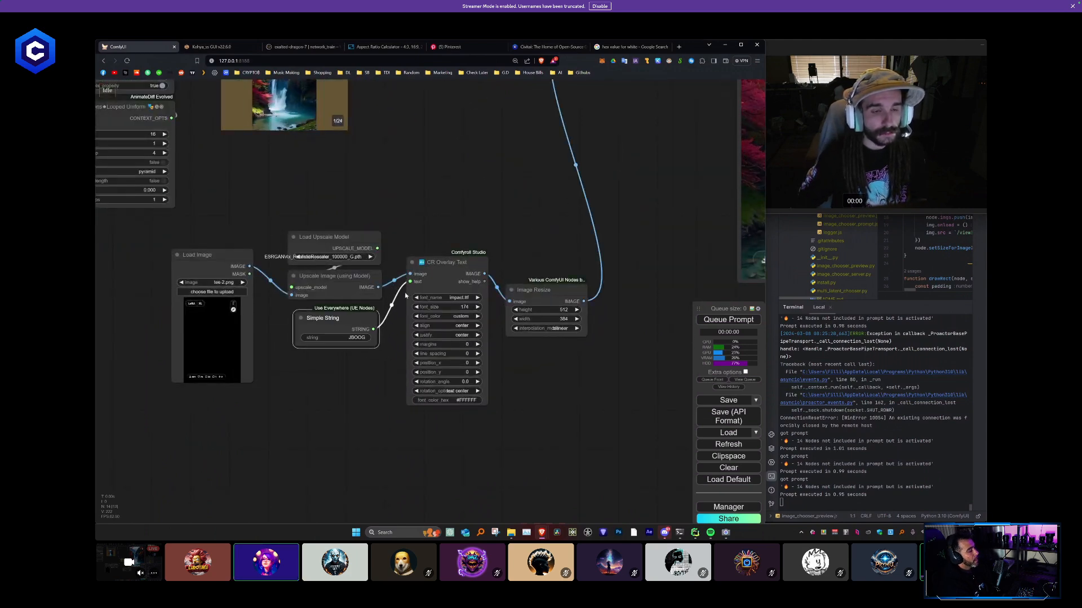
- Move the Video Combine node below ImageBlend so its preview sits next to the CR Overlay Text settings
{"action": "scroll", "coordinate": [449, 229], "scroll_direction": "down", "scroll_amount": 5}
{"action": "scroll", "coordinate": [553, 309], "scroll_direction": "up", "scroll_amount": 3}
{"action": "left_click_drag", "start_coordinate": [519, 323], "coordinate": [428, 356]}
{"action": "scroll", "coordinate": [428, 357], "scroll_direction": "down", "scroll_amount": 4}
{"action": "left_click_drag", "start_coordinate": [524, 105], "coordinate": [457, 218]}
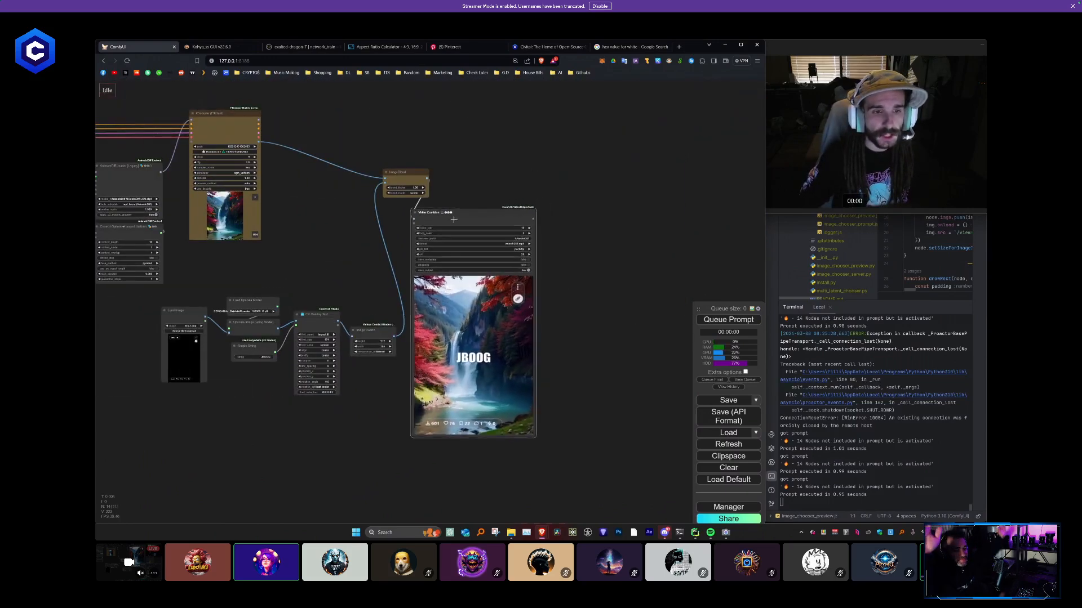
{"action": "scroll", "coordinate": [335, 379], "scroll_direction": "up", "scroll_amount": 4}
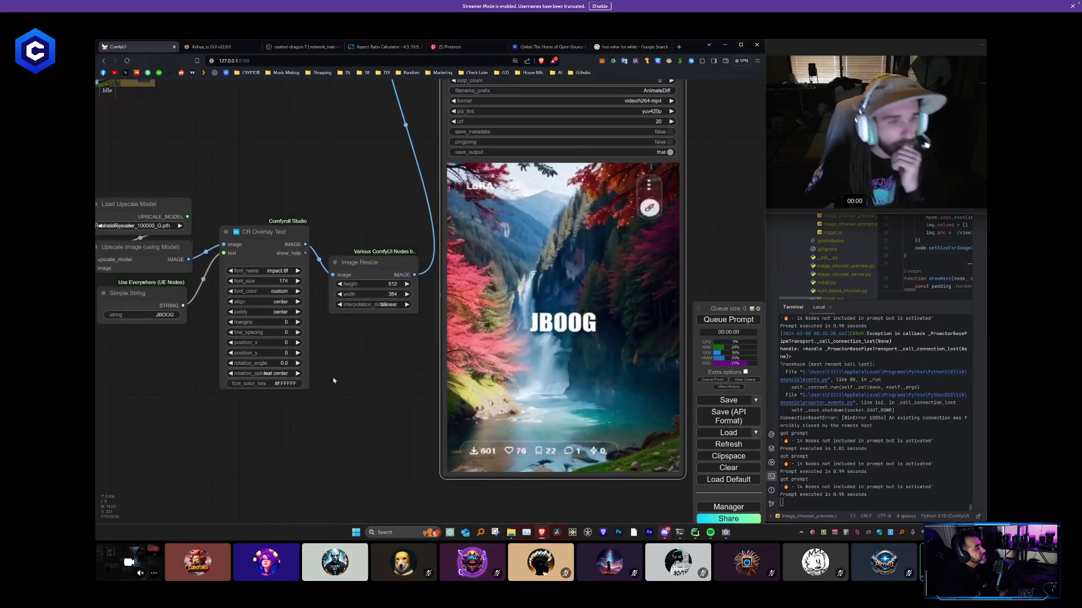
- Keep the CR Overlay Text align option at center, set justify to left and queue the prompt
{"action": "left_click", "coordinate": [274, 303]}
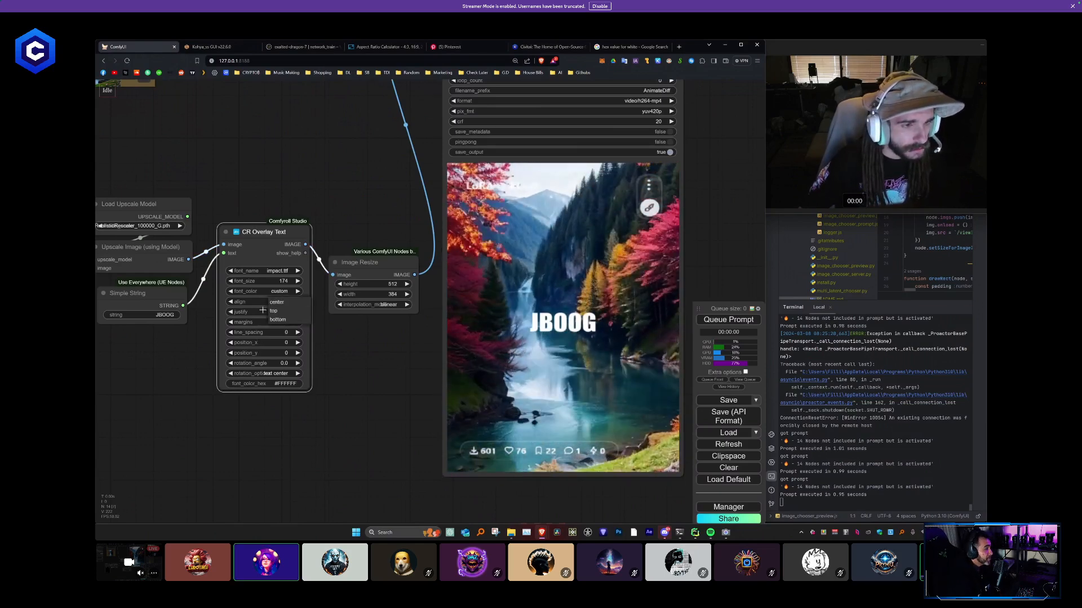
{"action": "left_click", "coordinate": [276, 303]}
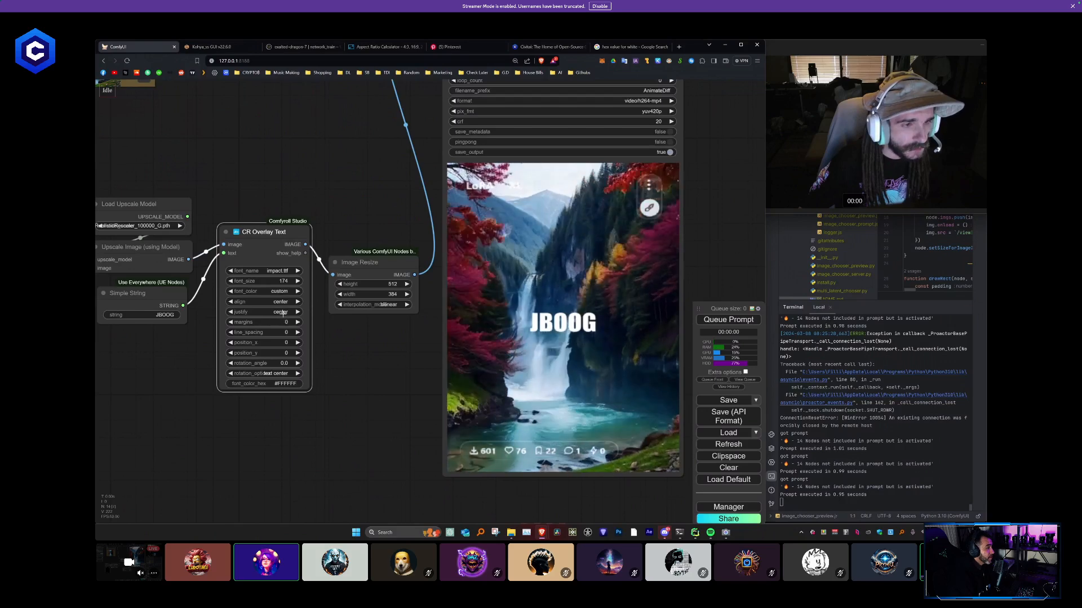
{"action": "left_click", "coordinate": [283, 313]}
{"action": "left_click", "coordinate": [283, 321]}
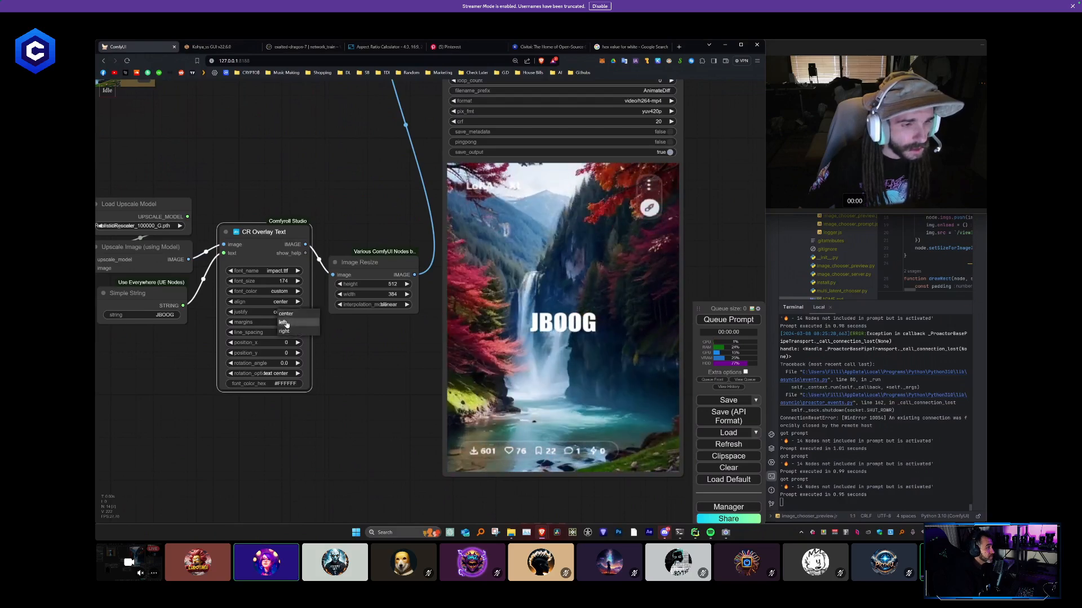
{"action": "left_click", "coordinate": [720, 320]}
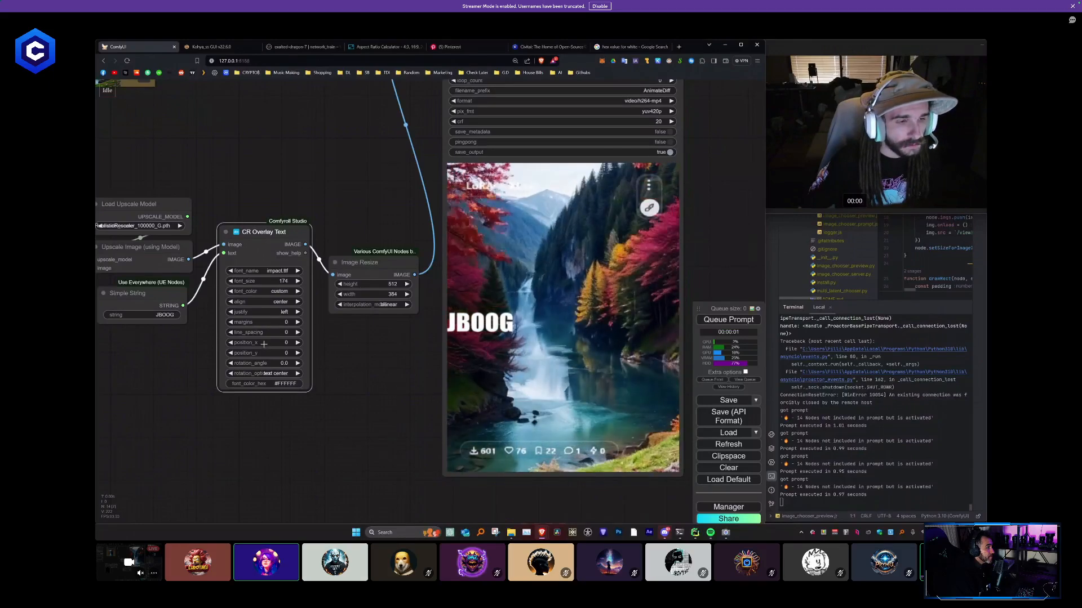
- Try CR Overlay Text position_y values of 157 and 361, queueing the prompt after each change
{"action": "left_click_drag", "start_coordinate": [263, 353], "coordinate": [343, 355]}
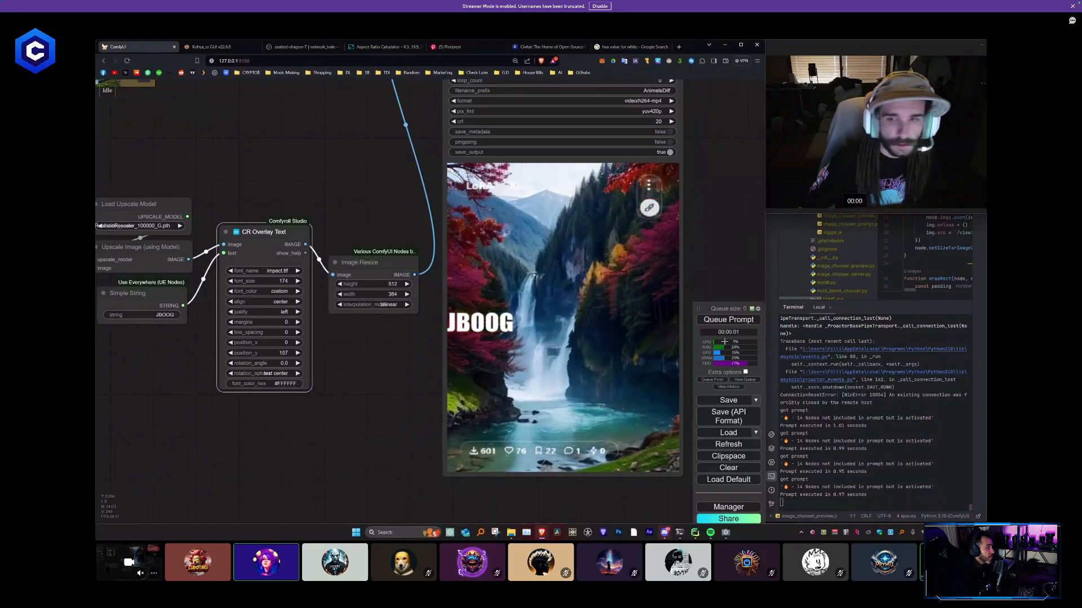
{"action": "left_click", "coordinate": [739, 321]}
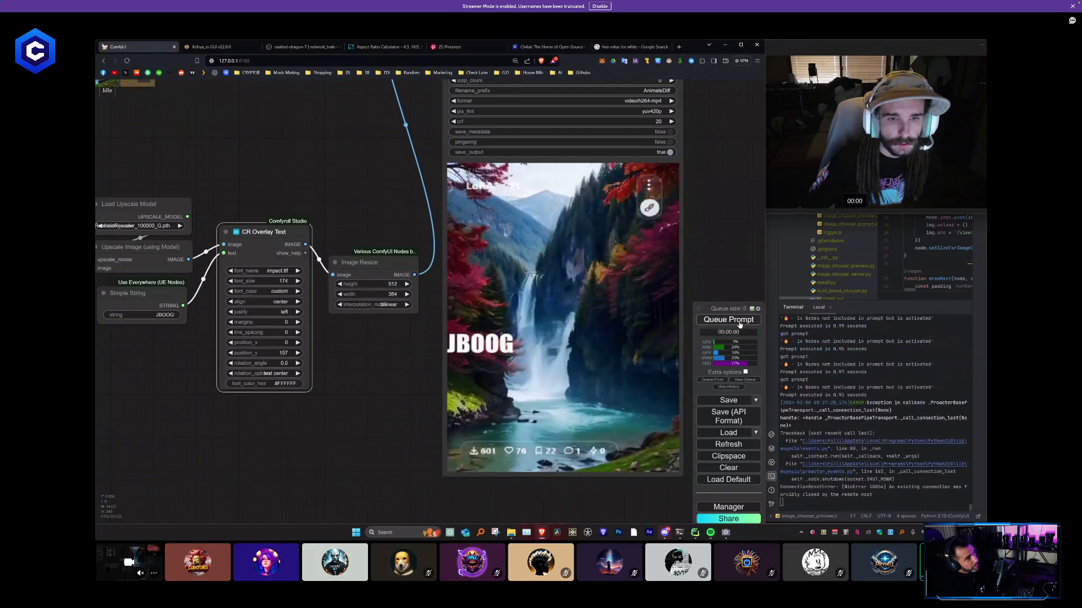
{"action": "left_click_drag", "start_coordinate": [263, 353], "coordinate": [387, 365]}
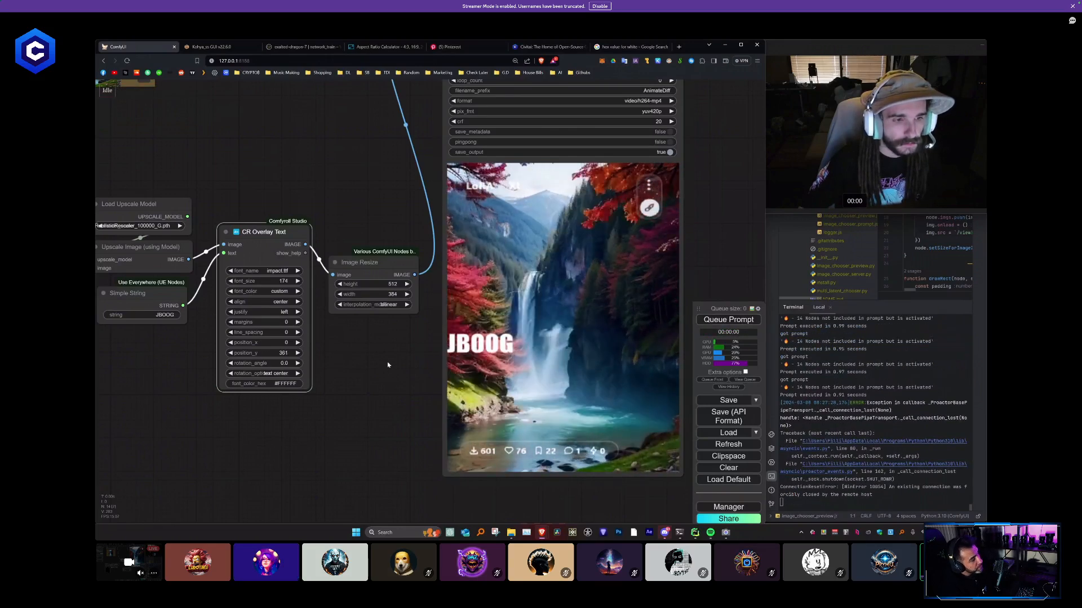
{"action": "key", "text": "ctrl+Return"}
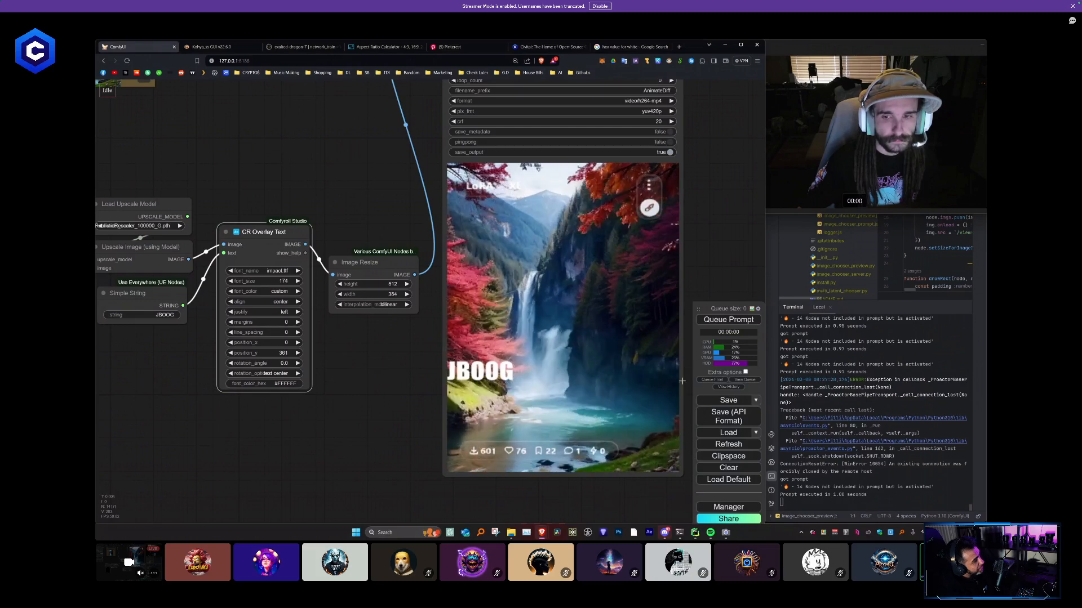
- Move the queue panel higher, show its extra options, enable Auto Queue in instant mode and queue the prompt
{"action": "left_click_drag", "start_coordinate": [698, 308], "coordinate": [698, 185]}
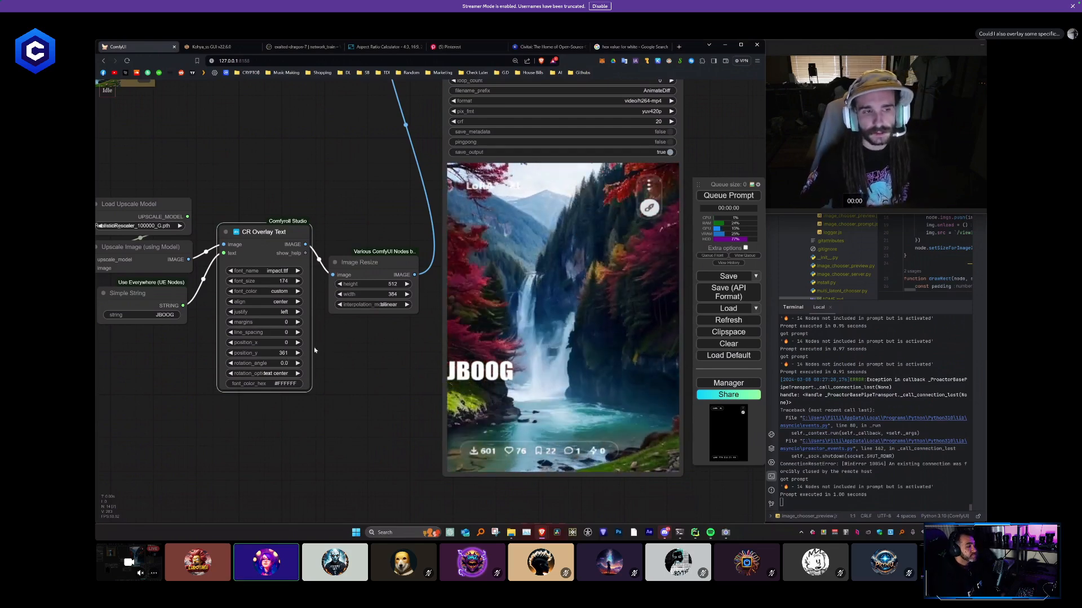
{"action": "left_click", "coordinate": [747, 248]}
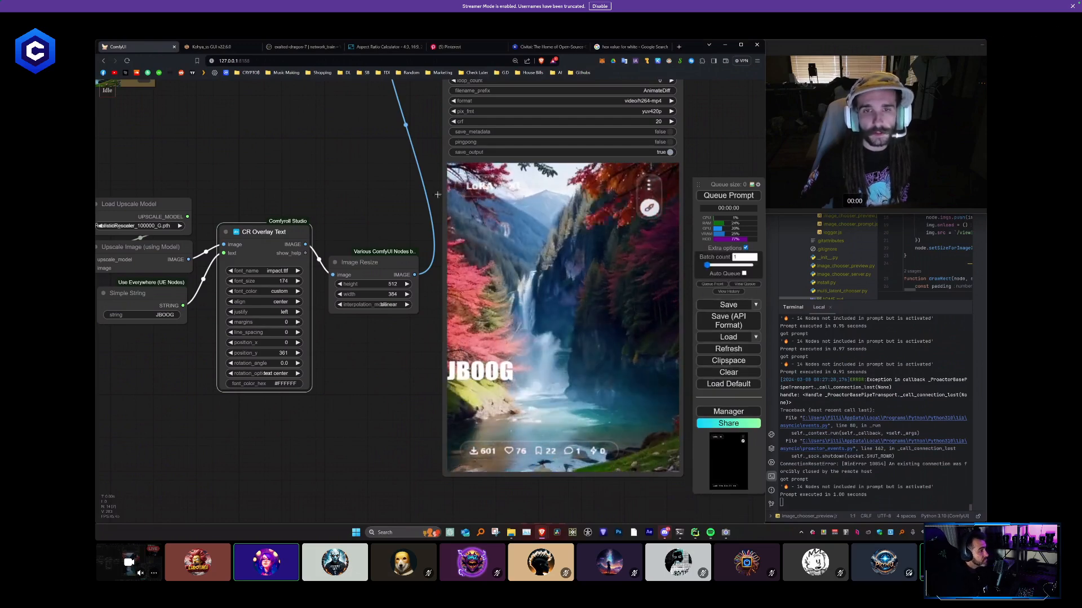
{"action": "left_click", "coordinate": [744, 273]}
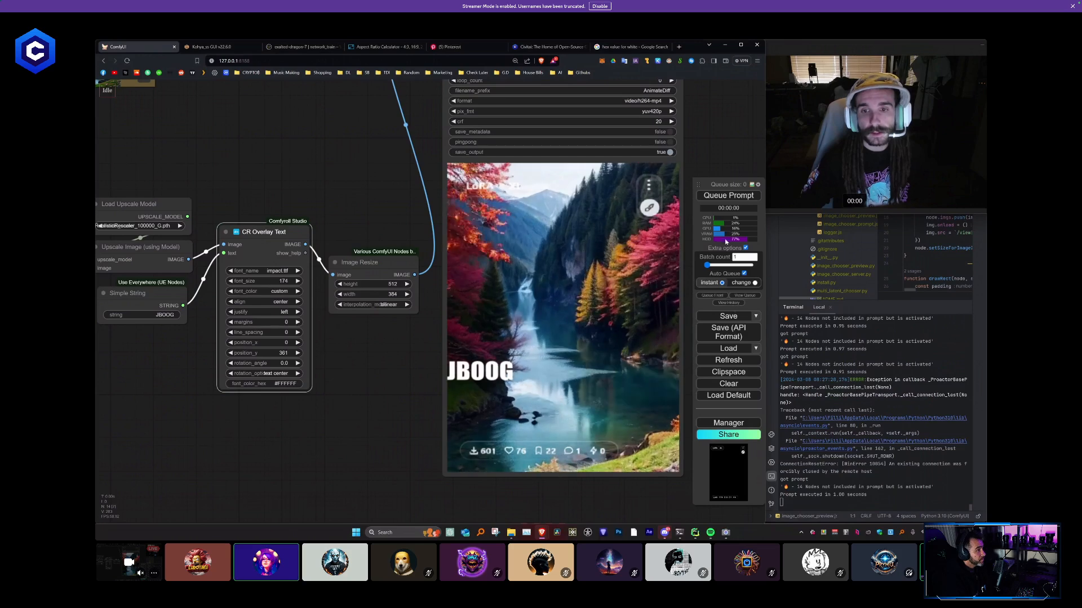
{"action": "left_click", "coordinate": [739, 199]}
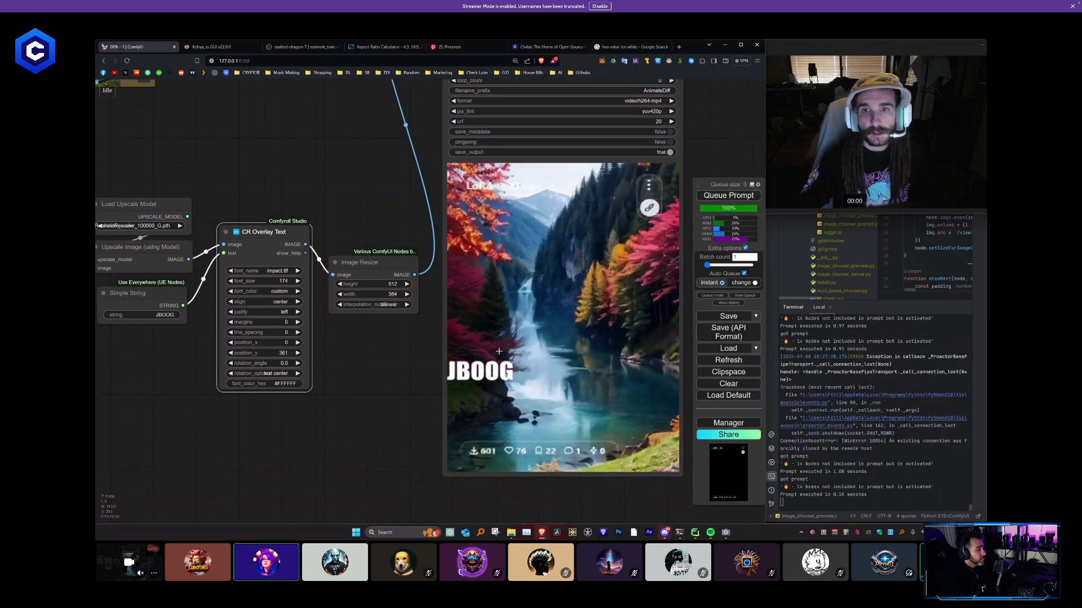
- Set the CR Overlay Text position_y to 752 to lower the title while auto-queueing, and disable Auto Queue
{"action": "left_click_drag", "start_coordinate": [314, 370], "coordinate": [479, 363]}
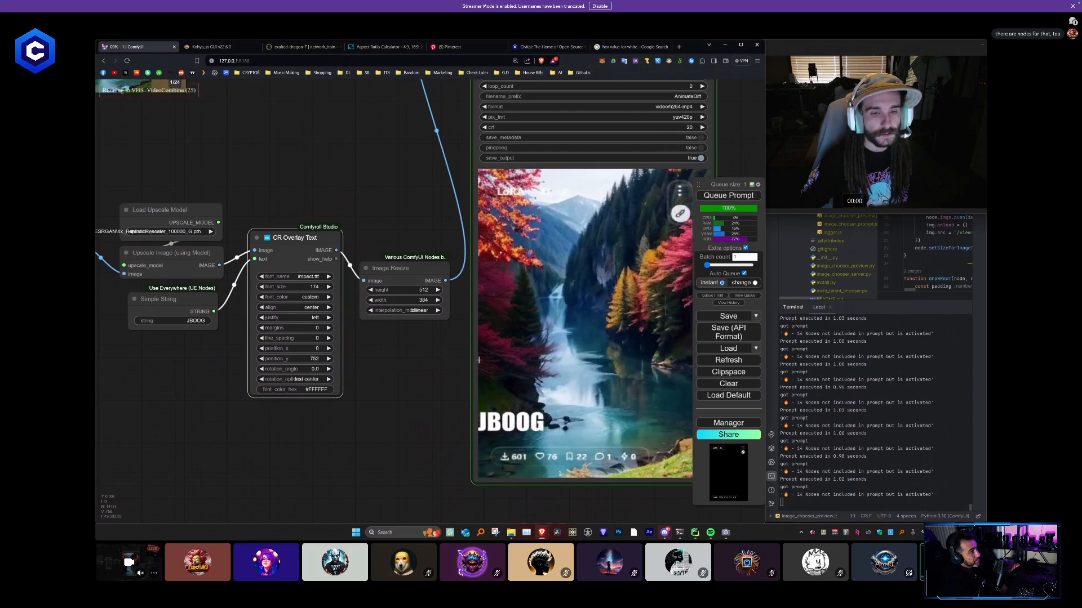
{"action": "left_click", "coordinate": [406, 373]}
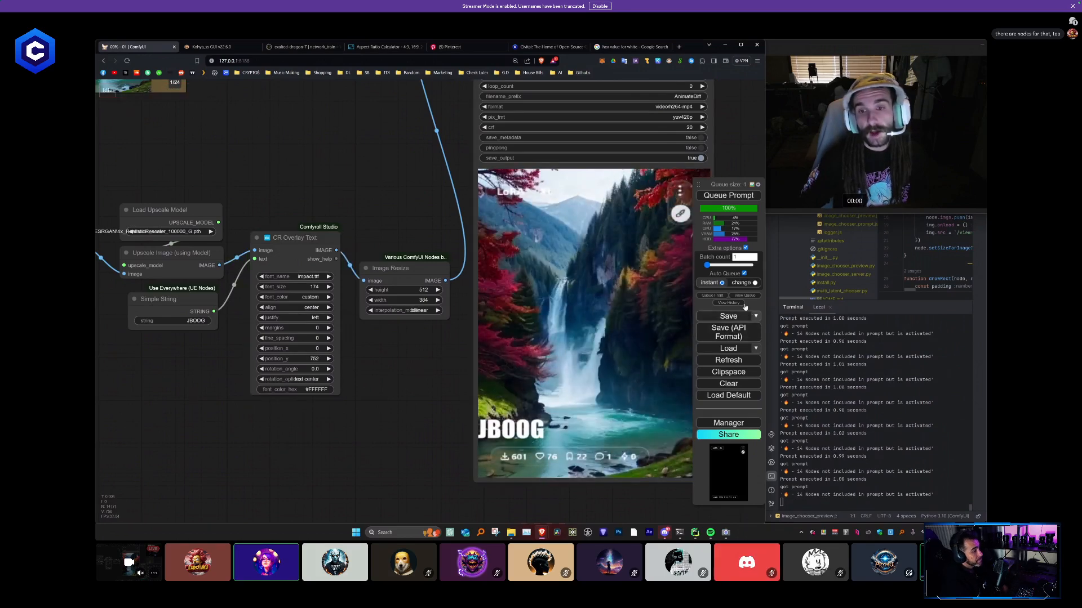
{"action": "left_click", "coordinate": [743, 274]}
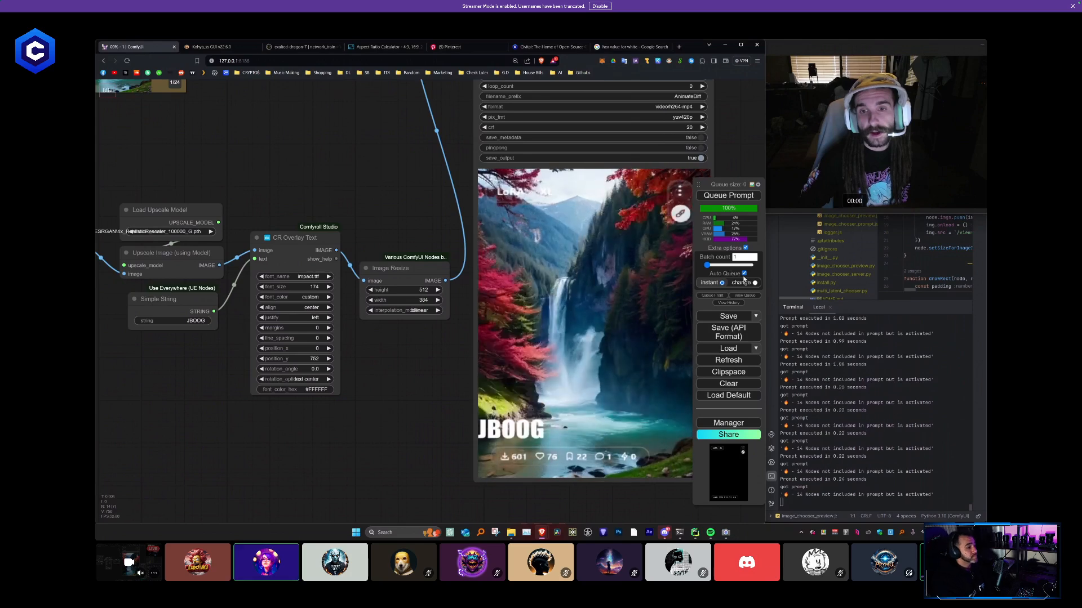
- Move the Video Combine node away from ImageBlend to free space in the workflow
{"action": "scroll", "coordinate": [376, 365], "scroll_direction": "down", "scroll_amount": 5}
{"action": "scroll", "coordinate": [375, 365], "scroll_direction": "down", "scroll_amount": 3}
{"action": "left_click_drag", "start_coordinate": [391, 367], "coordinate": [467, 418]}
{"action": "scroll", "coordinate": [451, 347], "scroll_direction": "up", "scroll_amount": 3}
{"action": "scroll", "coordinate": [398, 280], "scroll_direction": "up", "scroll_amount": 2}
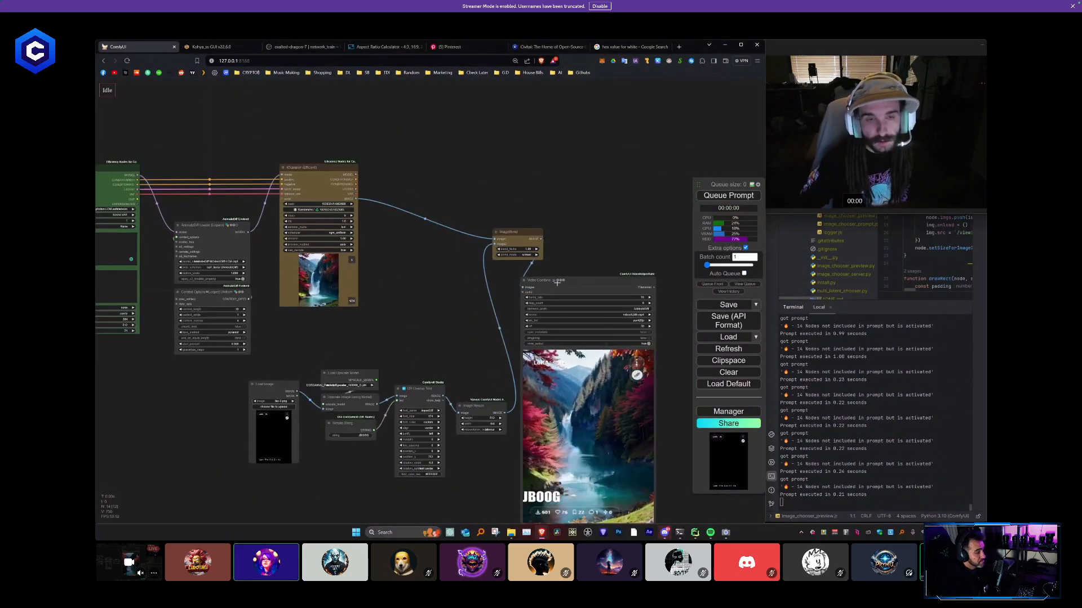
{"action": "left_click_drag", "start_coordinate": [558, 283], "coordinate": [623, 243]}
{"action": "scroll", "coordinate": [501, 265], "scroll_direction": "down", "scroll_amount": 3}
{"action": "left_click_drag", "start_coordinate": [431, 276], "coordinate": [484, 263]}
- Duplicate the Efficient Loader, AnimateDiff Loader, Context Options, KSampler and ImageBlend nodes below the existing workflow
{"action": "left_click_drag", "start_coordinate": [214, 134], "coordinate": [226, 148]}
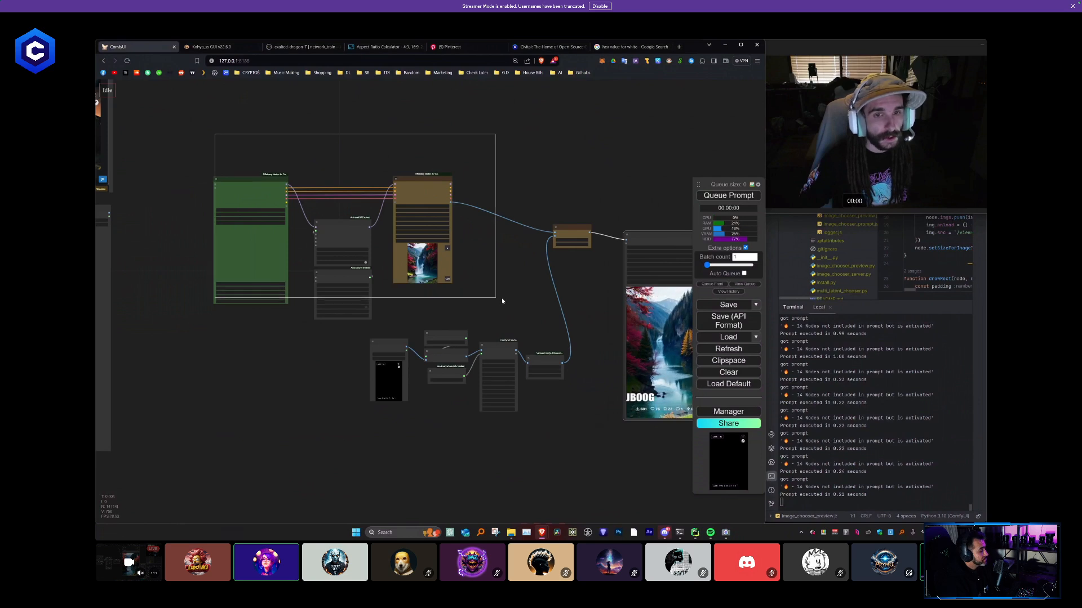
{"action": "left_click_drag", "start_coordinate": [502, 301], "coordinate": [590, 310]}
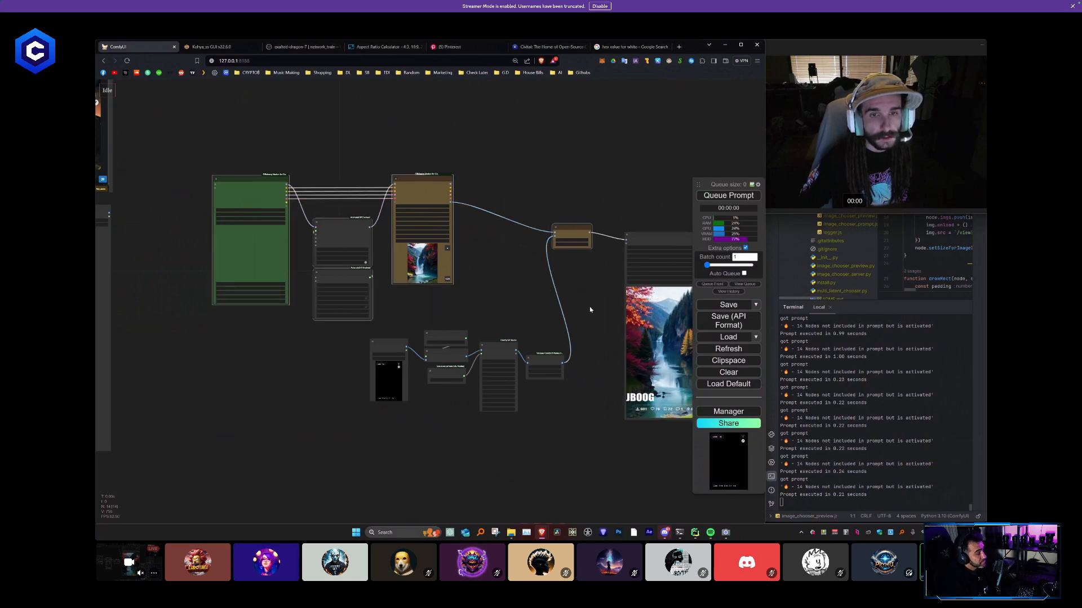
{"action": "left_click_drag", "start_coordinate": [416, 453], "coordinate": [197, 336]}
{"action": "key", "text": "ctrl+c"}
{"action": "key", "text": "ctrl+v"}
{"action": "left_click", "coordinate": [437, 414]}
{"action": "scroll", "coordinate": [339, 448], "scroll_direction": "up", "scroll_amount": 8}
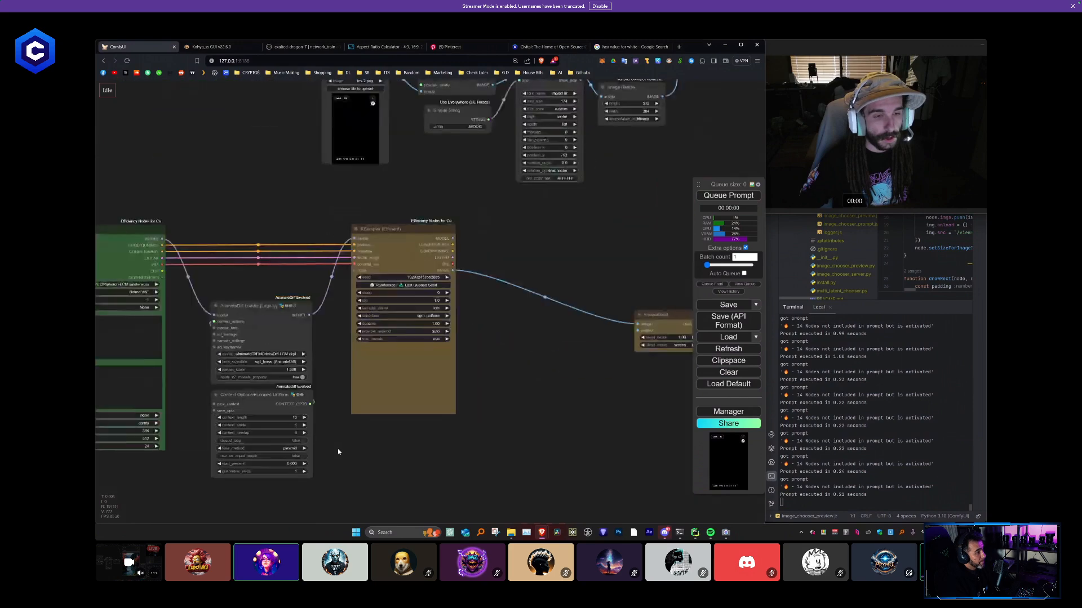
- Replace the copied Efficient Loader's positive prompt with "Will smith eating spaghetti"
{"action": "left_click_drag", "start_coordinate": [330, 445], "coordinate": [548, 439]}
{"action": "triple_click", "coordinate": [267, 301]}
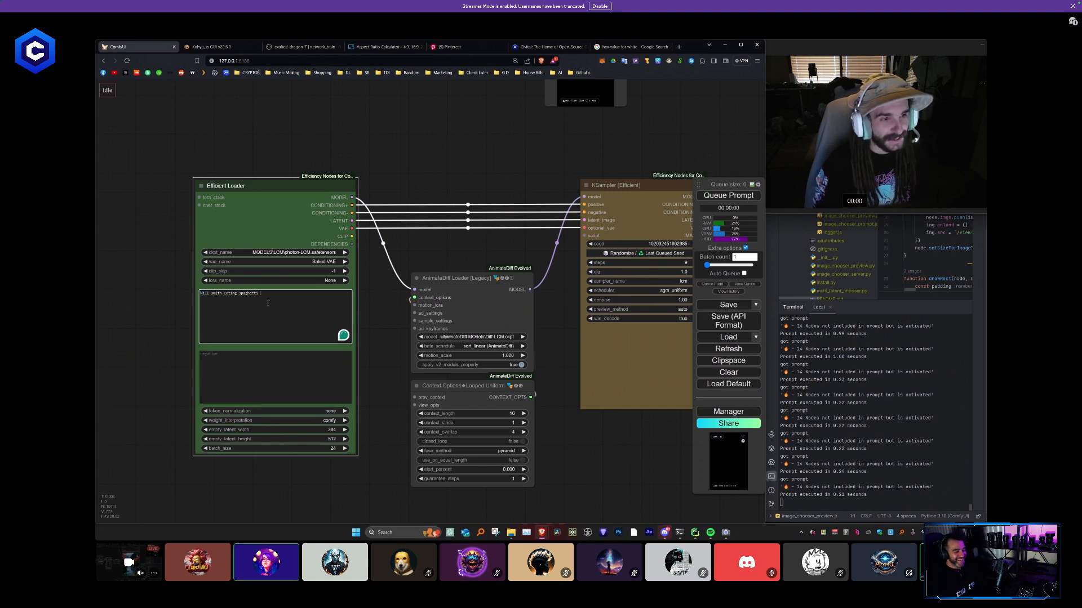
{"action": "left_click", "coordinate": [429, 263]}
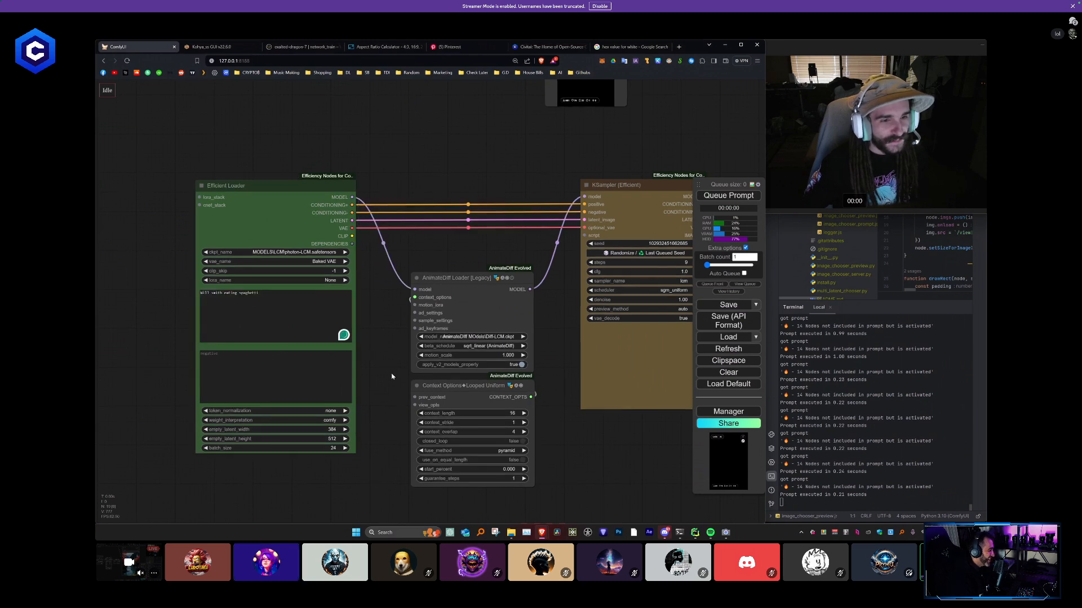
- Move the copied ImageBlend closer to its KSampler and place a duplicate of the Video Combine node beside it
{"action": "scroll", "coordinate": [396, 374], "scroll_direction": "down", "scroll_amount": 5}
{"action": "left_click_drag", "start_coordinate": [582, 407], "coordinate": [302, 396]}
{"action": "left_click_drag", "start_coordinate": [463, 310], "coordinate": [389, 292]}
{"action": "scroll", "coordinate": [466, 305], "scroll_direction": "down", "scroll_amount": 4}
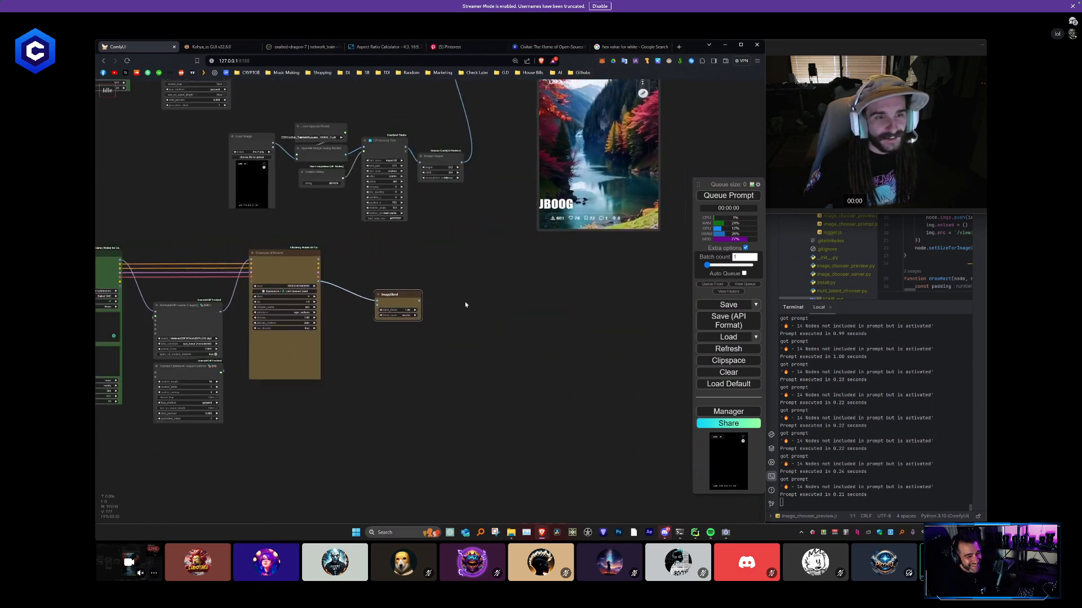
{"action": "left_click_drag", "start_coordinate": [514, 316], "coordinate": [499, 362]}
{"action": "left_click_drag", "start_coordinate": [544, 132], "coordinate": [509, 315], "text": "alt"}
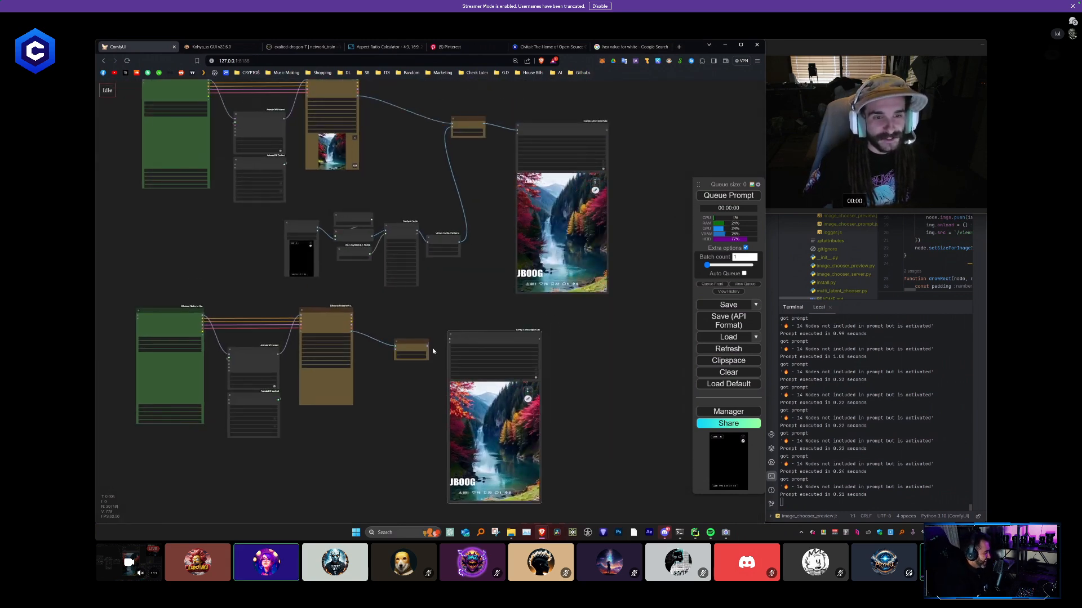
- Move the copied ImageBlend aside, connect the copied KSampler's image output directly to the duplicate Video Combine and queue the prompt
{"action": "scroll", "coordinate": [388, 354], "scroll_direction": "up", "scroll_amount": 2}
{"action": "scroll", "coordinate": [389, 355], "scroll_direction": "up", "scroll_amount": 1}
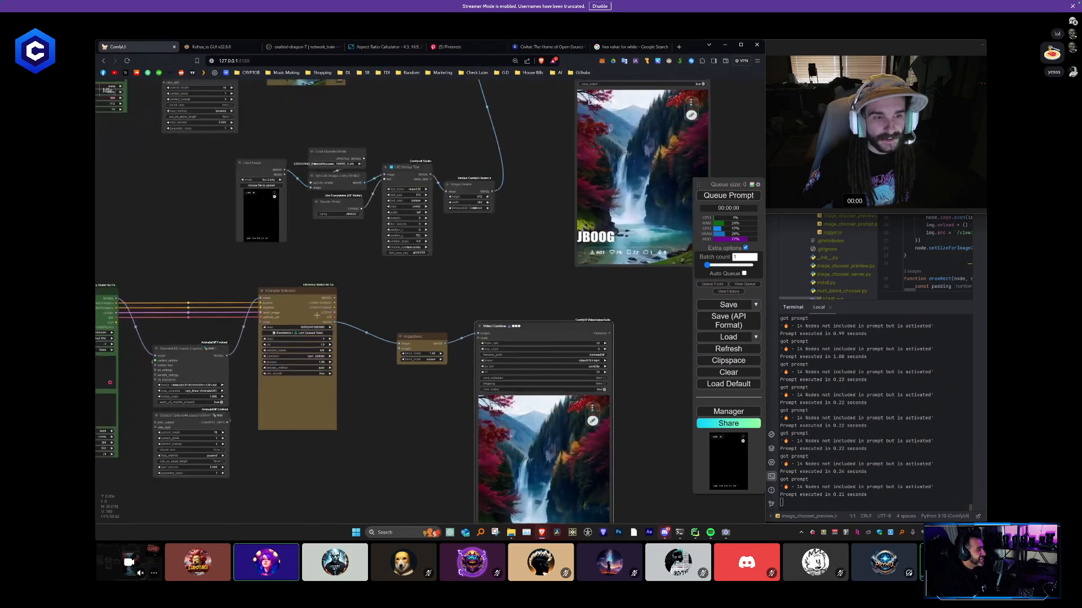
{"action": "left_click_drag", "start_coordinate": [420, 342], "coordinate": [411, 394]}
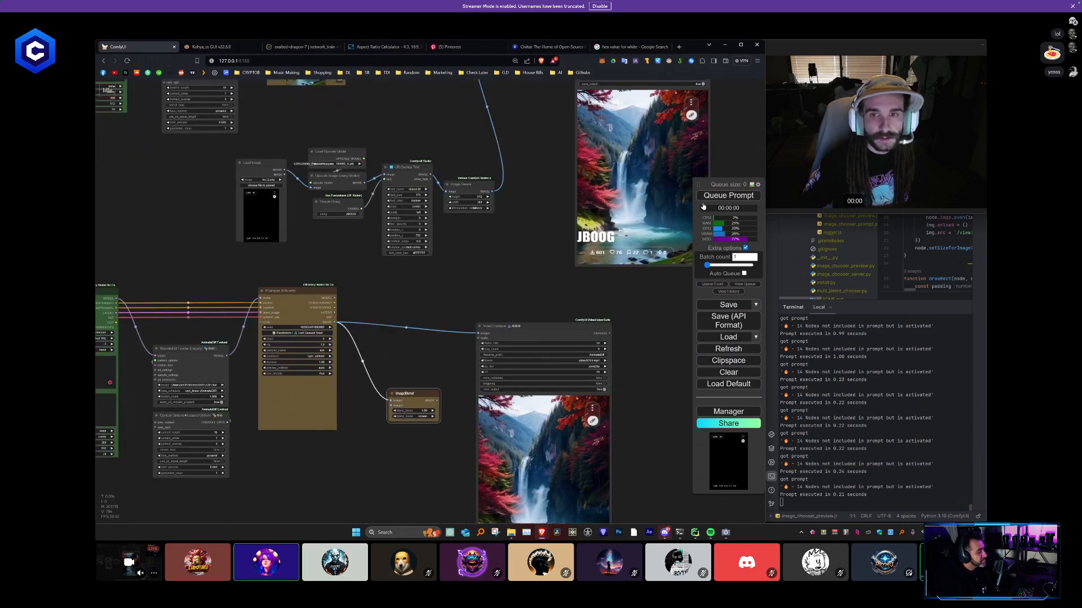
{"action": "left_click", "coordinate": [704, 197]}
- Move the duplicate Video Combine node up and closer to the copied KSampler
{"action": "scroll", "coordinate": [514, 258], "scroll_direction": "down", "scroll_amount": 3}
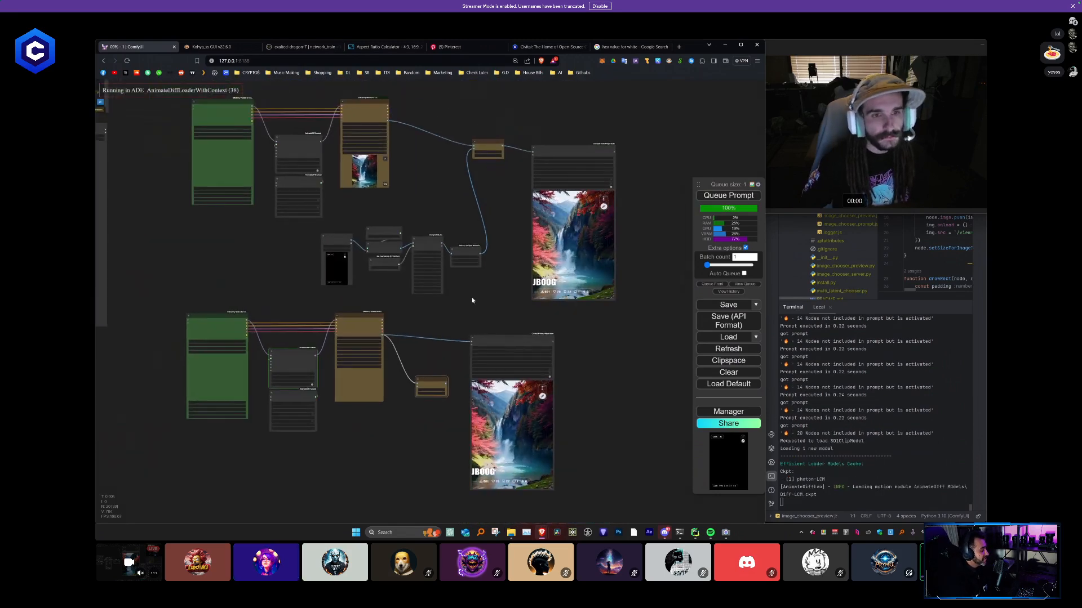
{"action": "scroll", "coordinate": [468, 309], "scroll_direction": "up", "scroll_amount": 2}
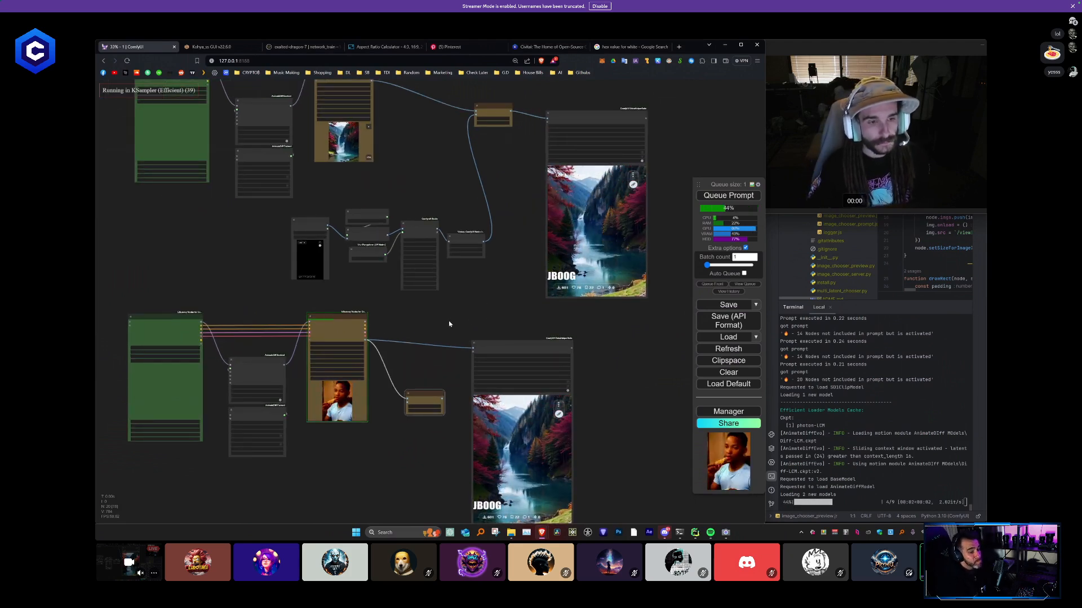
{"action": "left_click_drag", "start_coordinate": [508, 344], "coordinate": [485, 312]}
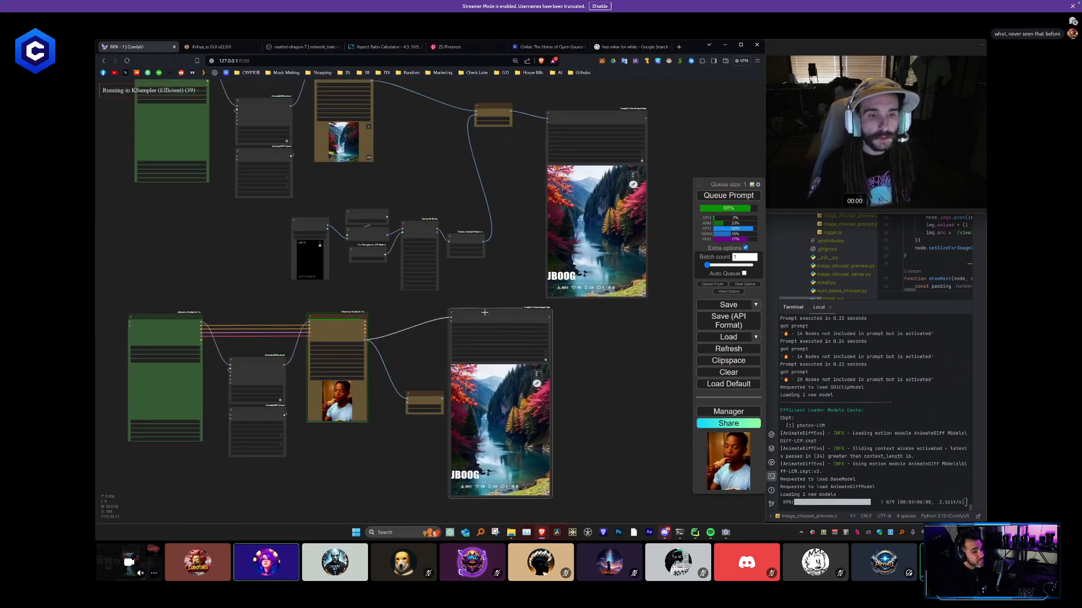
- Move the copied ImageBlend closer to its KSampler and check the generated spaghetti video
{"action": "left_click_drag", "start_coordinate": [424, 395], "coordinate": [403, 392]}
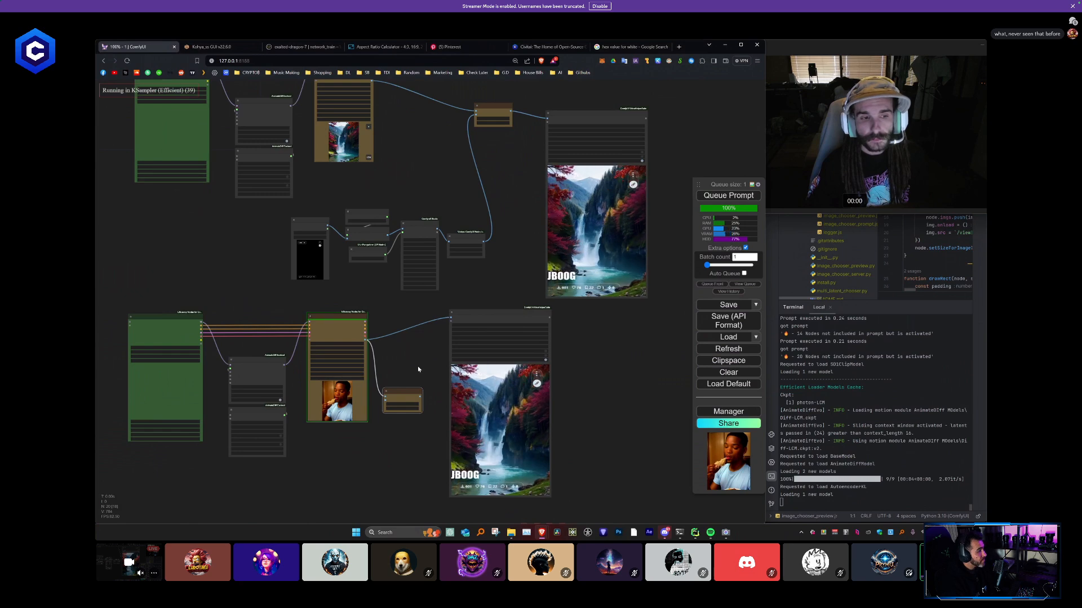
{"action": "scroll", "coordinate": [418, 370], "scroll_direction": "up", "scroll_amount": 7}
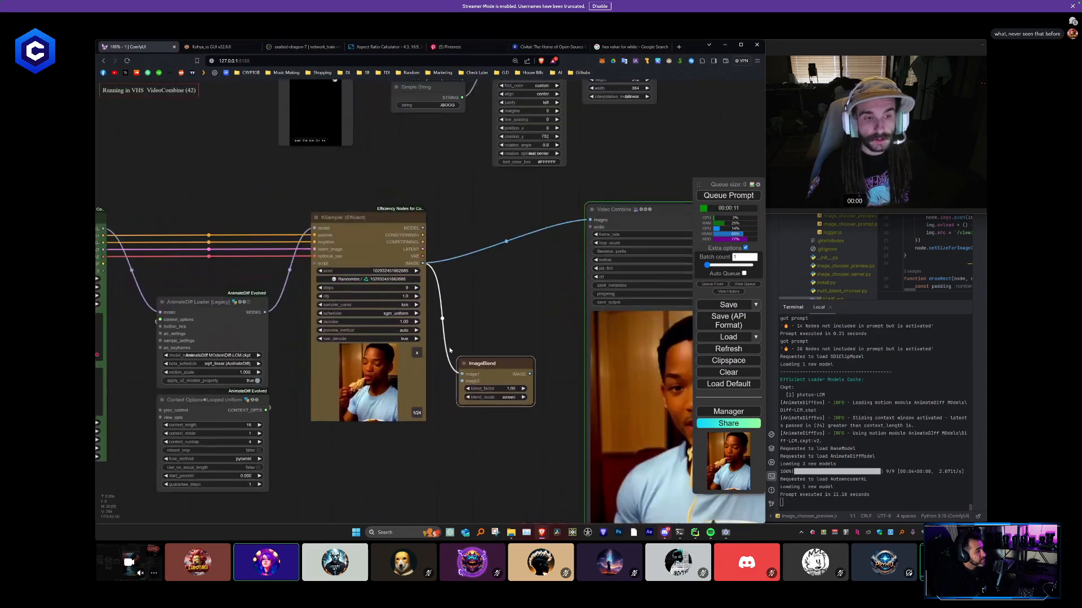
{"action": "scroll", "coordinate": [340, 323], "scroll_direction": "down", "scroll_amount": 3}
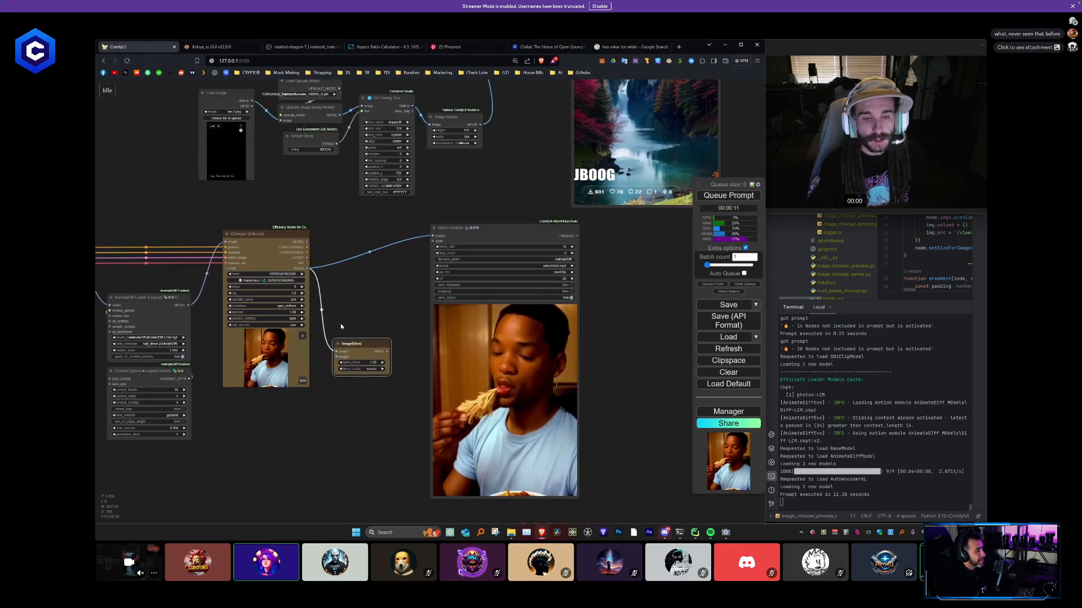
{"action": "scroll", "coordinate": [341, 324], "scroll_direction": "down", "scroll_amount": 3}
{"action": "left_click_drag", "start_coordinate": [380, 323], "coordinate": [402, 339]}
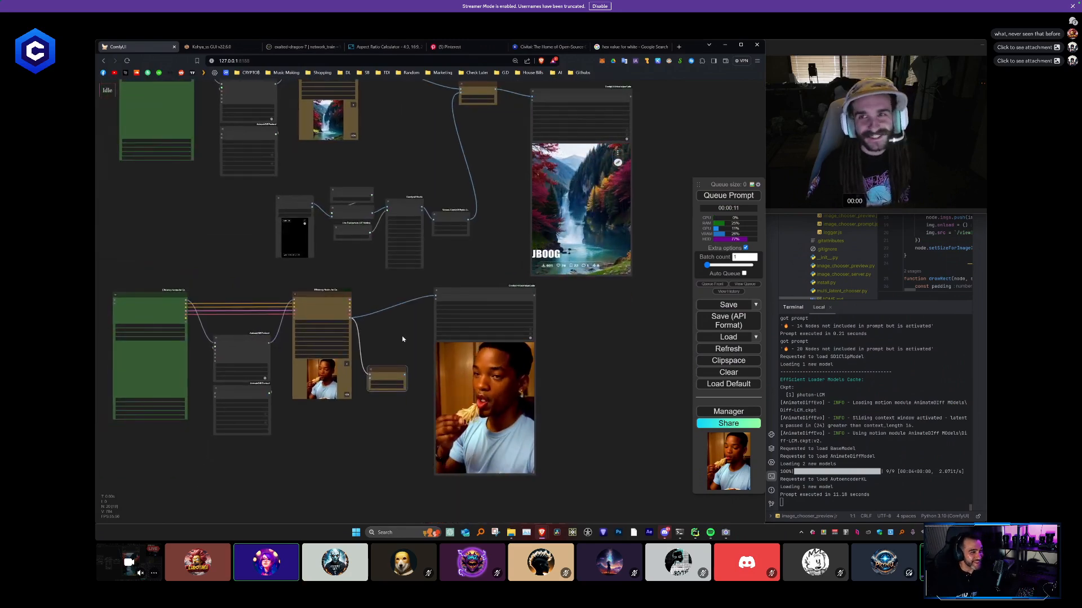
{"action": "left_click_drag", "start_coordinate": [405, 326], "coordinate": [379, 372]}
{"action": "scroll", "coordinate": [379, 374], "scroll_direction": "up", "scroll_amount": 2}
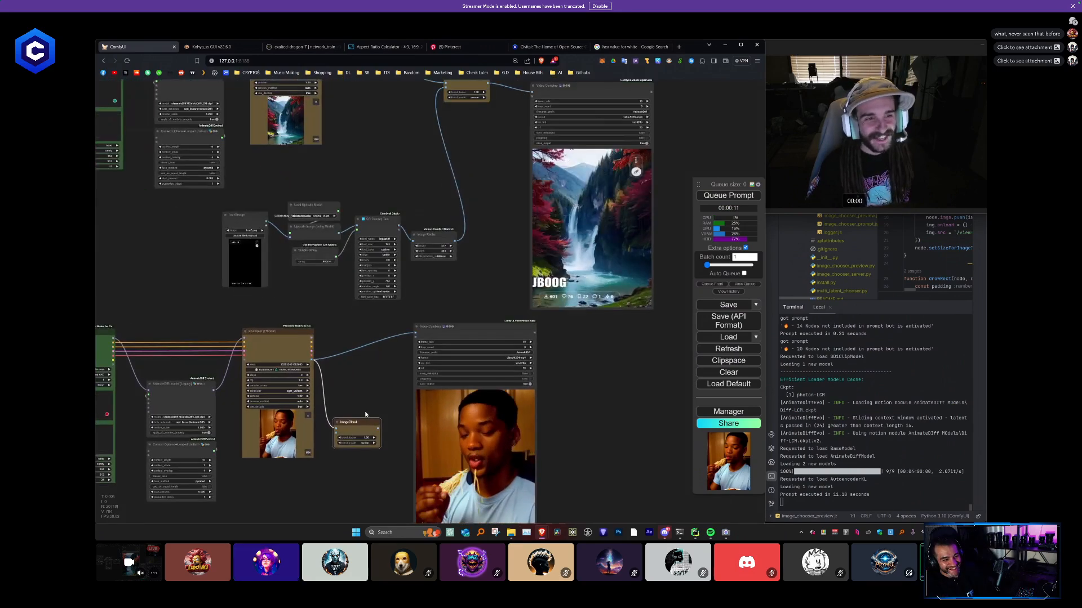
- Move the upper Video Combine node farther from the first ImageBlend and place the copied ImageBlend in the gap before it
{"action": "left_click_drag", "start_coordinate": [358, 421], "coordinate": [402, 346]}
{"action": "scroll", "coordinate": [401, 347], "scroll_direction": "up", "scroll_amount": 2}
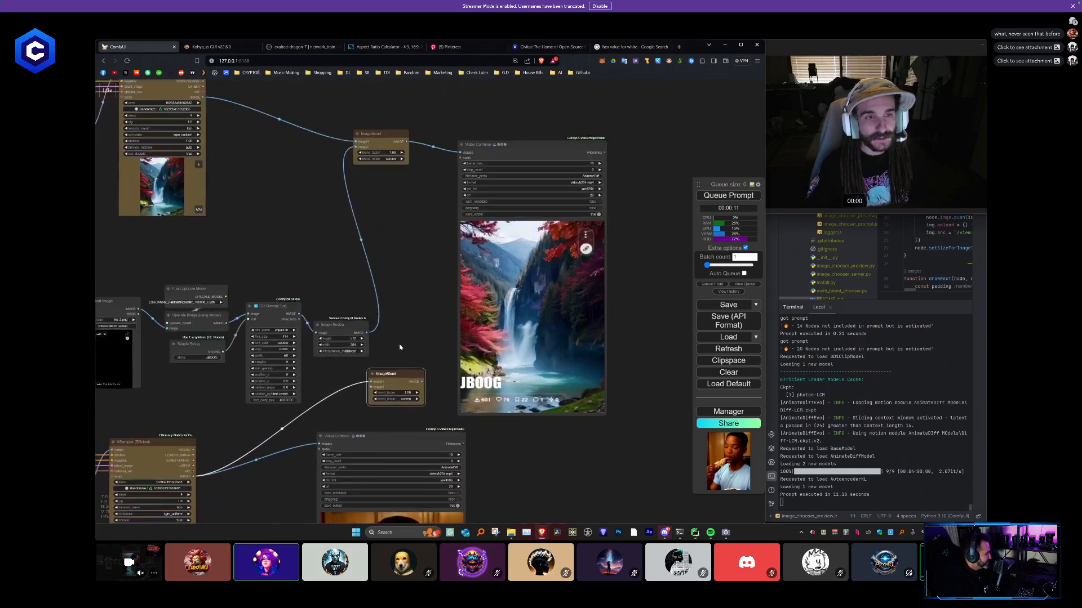
{"action": "left_click_drag", "start_coordinate": [510, 202], "coordinate": [533, 201]}
{"action": "left_click_drag", "start_coordinate": [411, 378], "coordinate": [484, 313]}
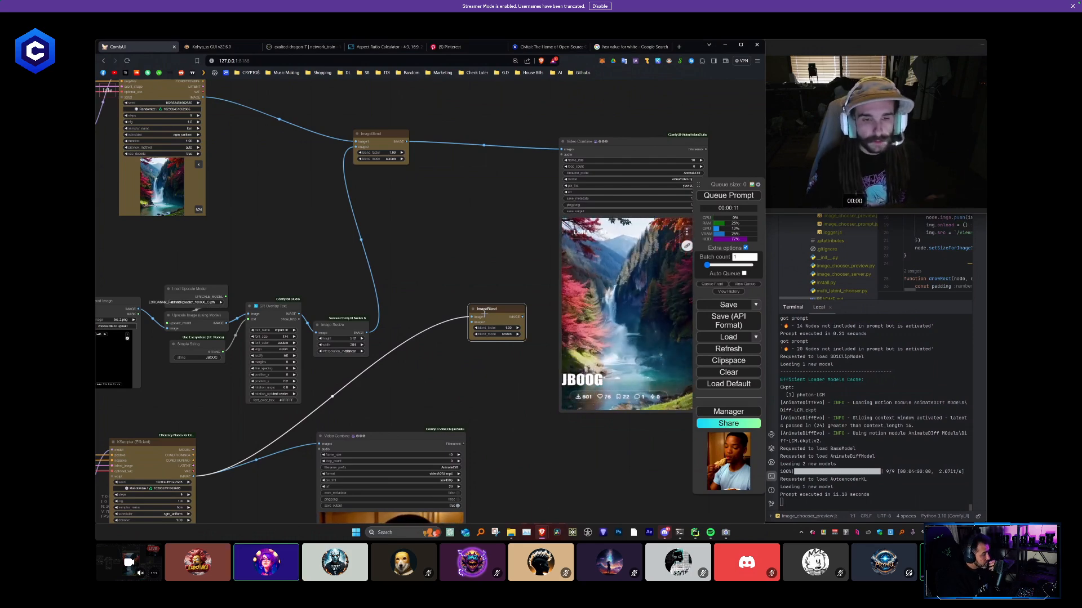
- Change the copied Efficient Loader's positive prompt to a closeup photograph of paper texture and queue the prompt
{"action": "left_click_drag", "start_coordinate": [447, 415], "coordinate": [628, 297]}
{"action": "left_click_drag", "start_coordinate": [469, 370], "coordinate": [574, 235]}
{"action": "left_click_drag", "start_coordinate": [281, 282], "coordinate": [386, 313]}
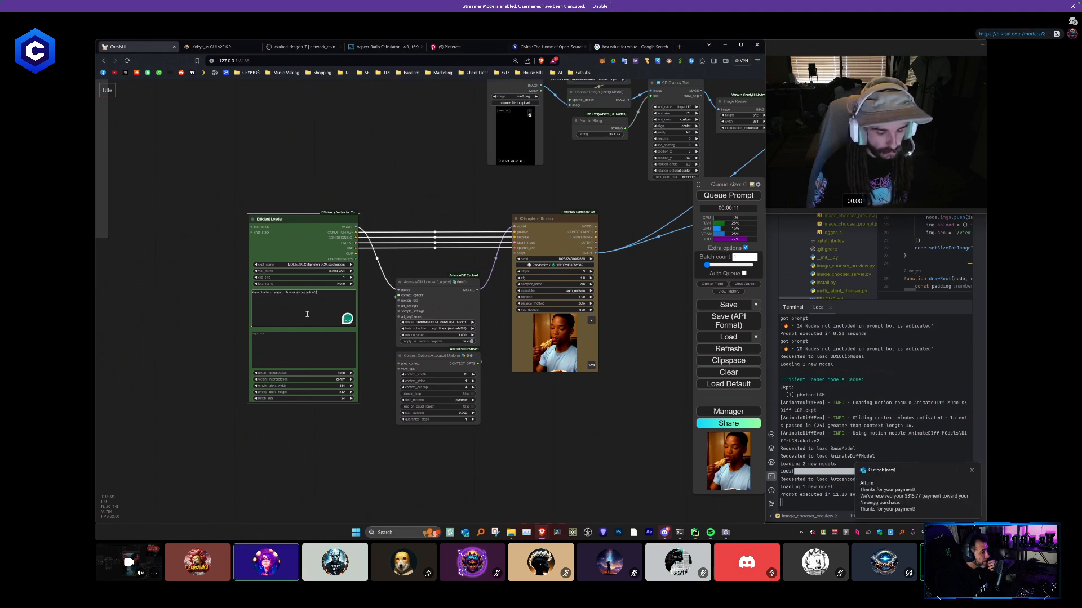
{"action": "key", "text": "ctrl+Return"}
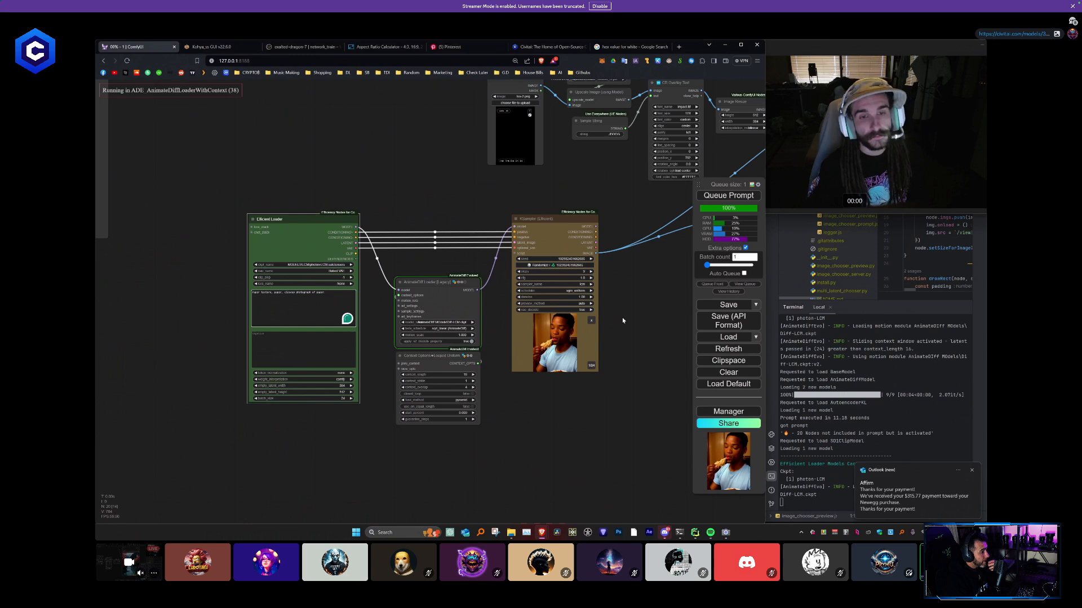
{"action": "left_click_drag", "start_coordinate": [622, 320], "coordinate": [377, 297]}
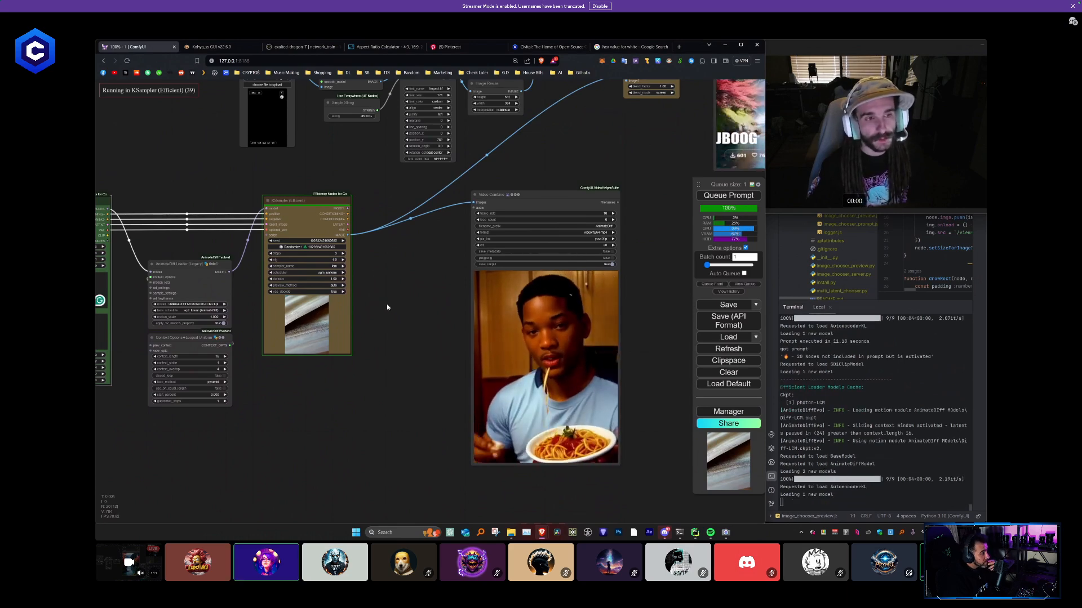
{"action": "left_click_drag", "start_coordinate": [397, 310], "coordinate": [372, 300]}
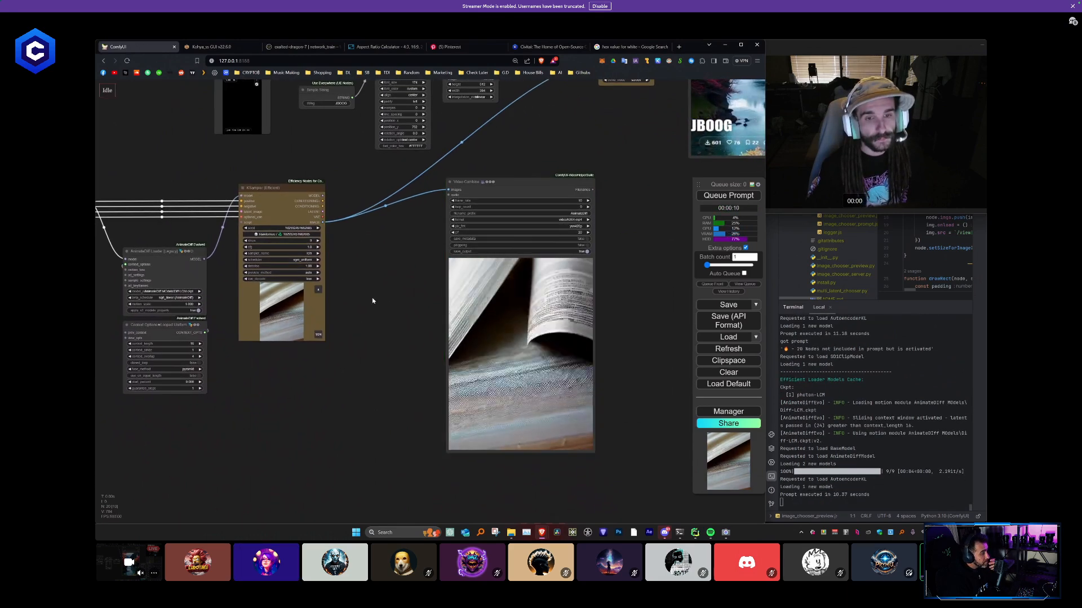
- Connect the first ImageBlend's output to the copied ImageBlend's second image input, link the copy's output to the upper Video Combine and queue the prompt
{"action": "scroll", "coordinate": [630, 262], "scroll_direction": "down", "scroll_amount": 3}
{"action": "left_click_drag", "start_coordinate": [630, 261], "coordinate": [447, 378]}
{"action": "left_click_drag", "start_coordinate": [386, 320], "coordinate": [387, 332]}
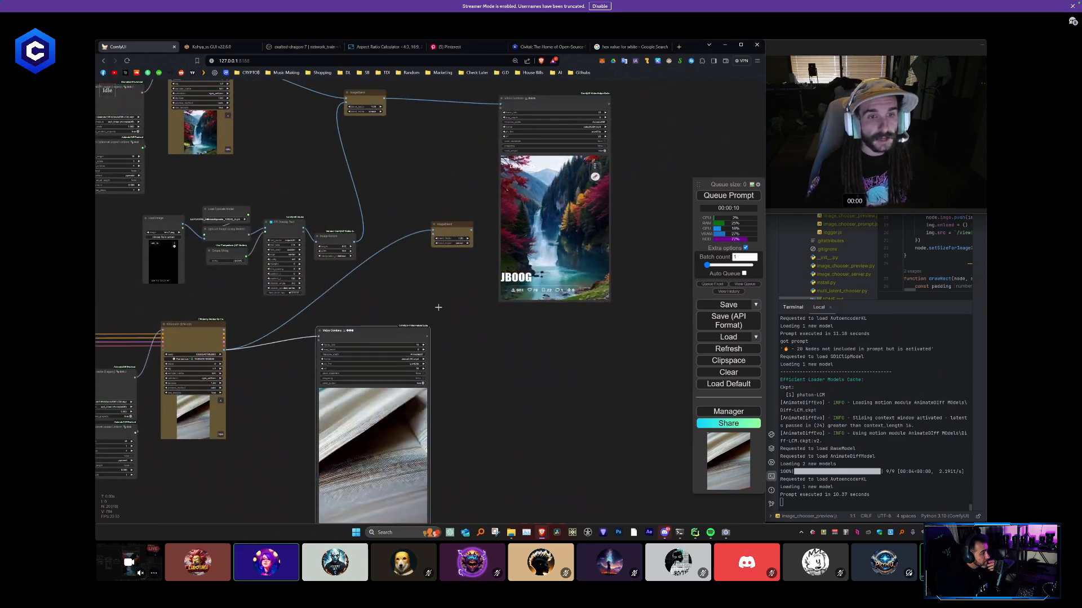
{"action": "left_click_drag", "start_coordinate": [451, 192], "coordinate": [411, 300]}
{"action": "scroll", "coordinate": [347, 205], "scroll_direction": "up", "scroll_amount": 2}
{"action": "left_click_drag", "start_coordinate": [343, 206], "coordinate": [402, 369]}
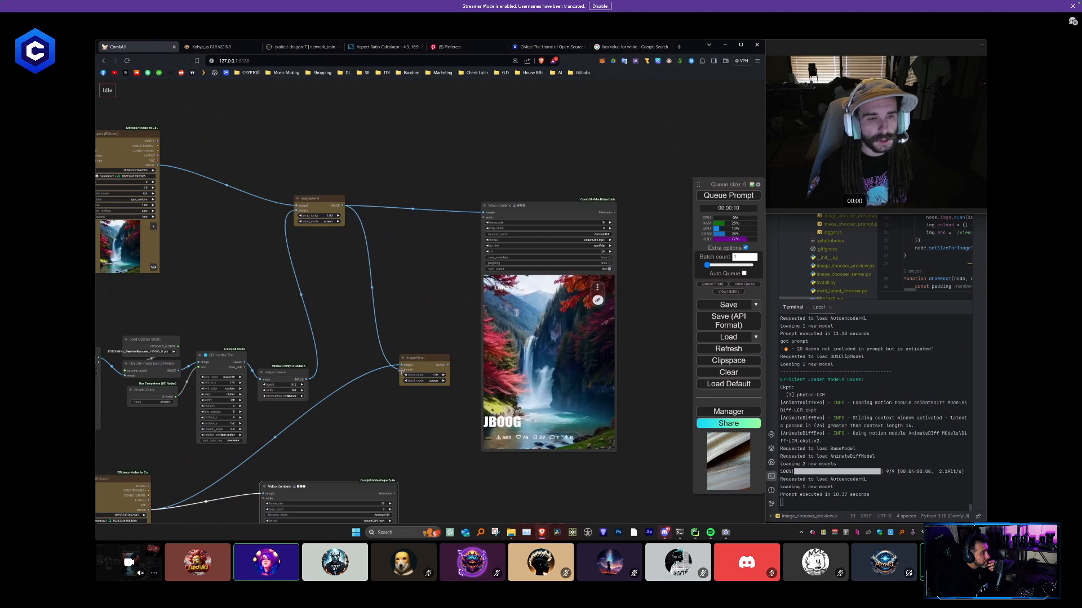
{"action": "left_click_drag", "start_coordinate": [401, 369], "coordinate": [483, 212]}
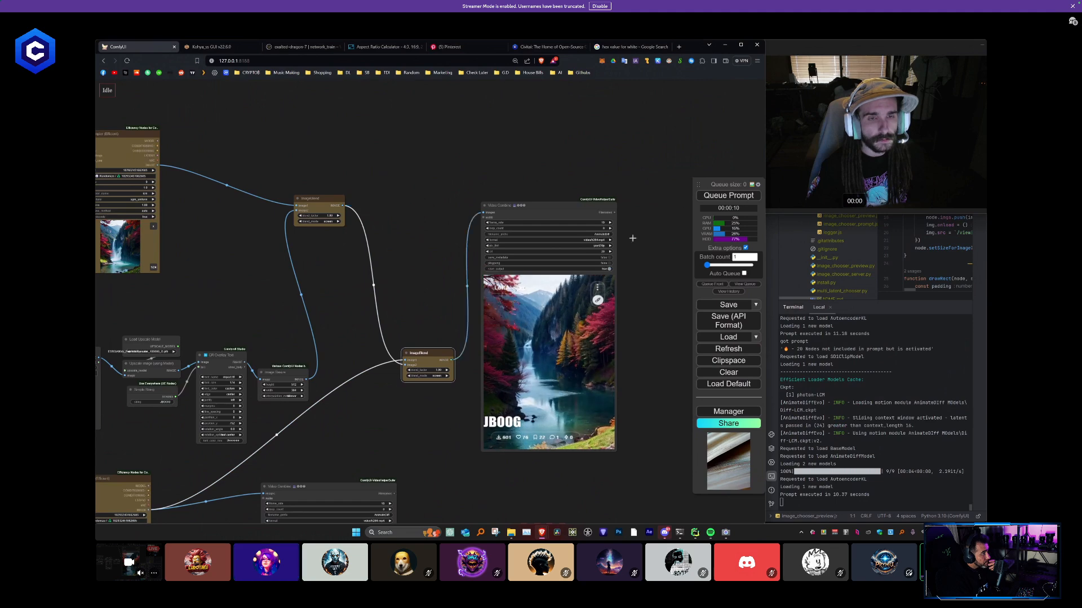
{"action": "key", "text": "ctrl+Return"}
{"action": "left_click_drag", "start_coordinate": [451, 273], "coordinate": [427, 232]}
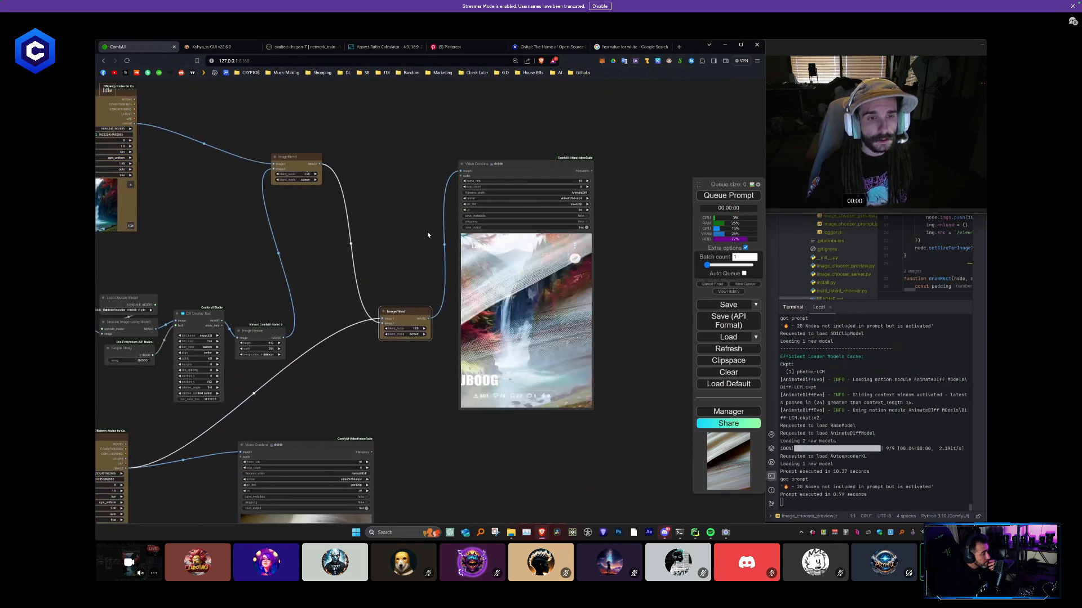
- Lower the copied ImageBlend's blend factor in screen mode and queue the prompt
{"action": "scroll", "coordinate": [445, 307], "scroll_direction": "up", "scroll_amount": 2}
{"action": "left_click_drag", "start_coordinate": [408, 333], "coordinate": [373, 332]}
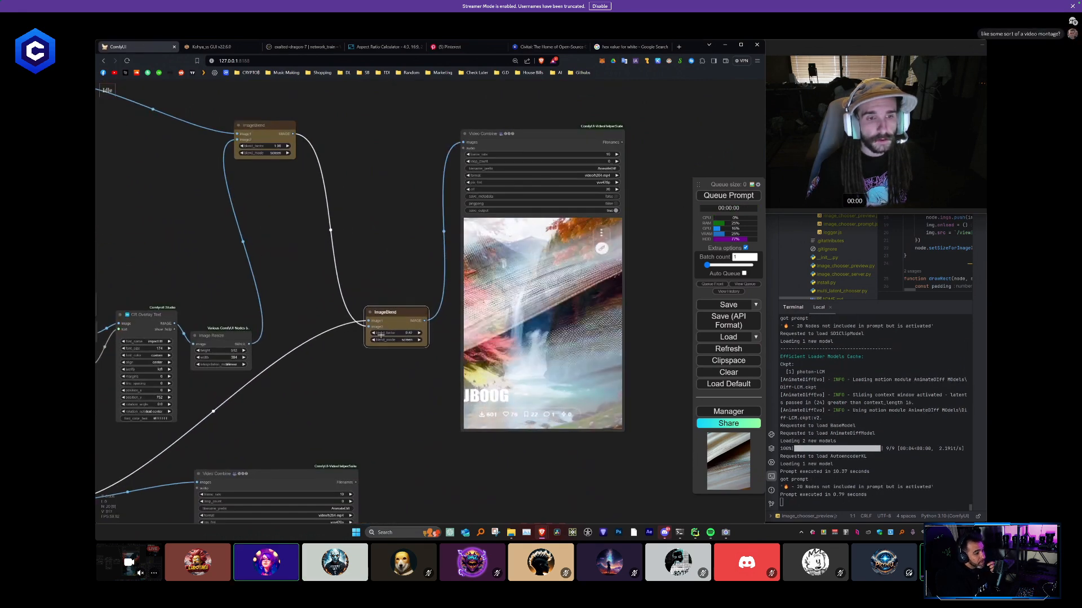
{"action": "left_click_drag", "start_coordinate": [449, 331], "coordinate": [456, 330]}
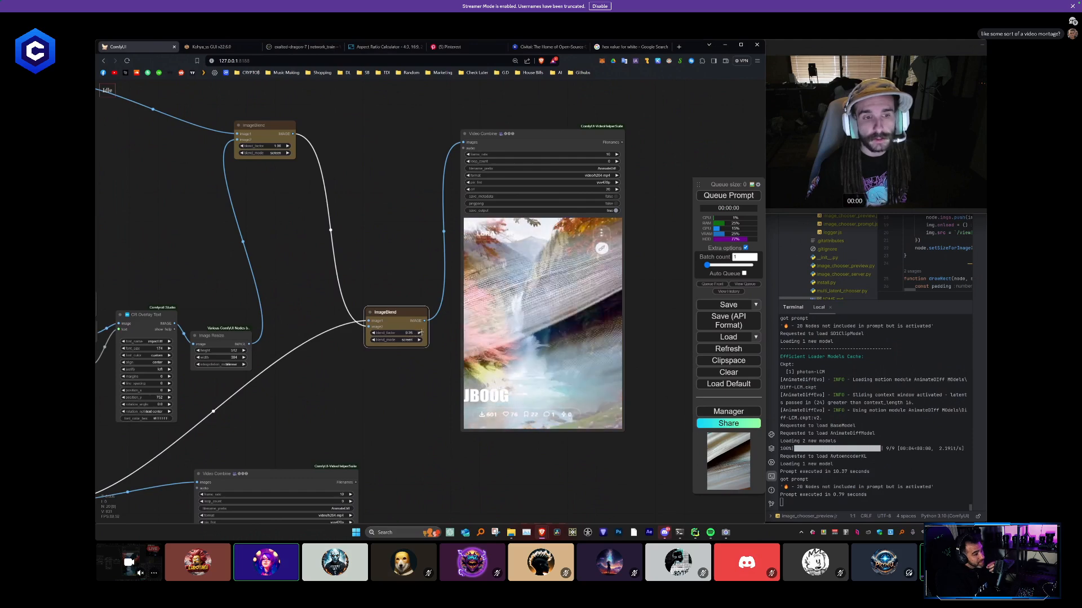
{"action": "left_click", "coordinate": [707, 198]}
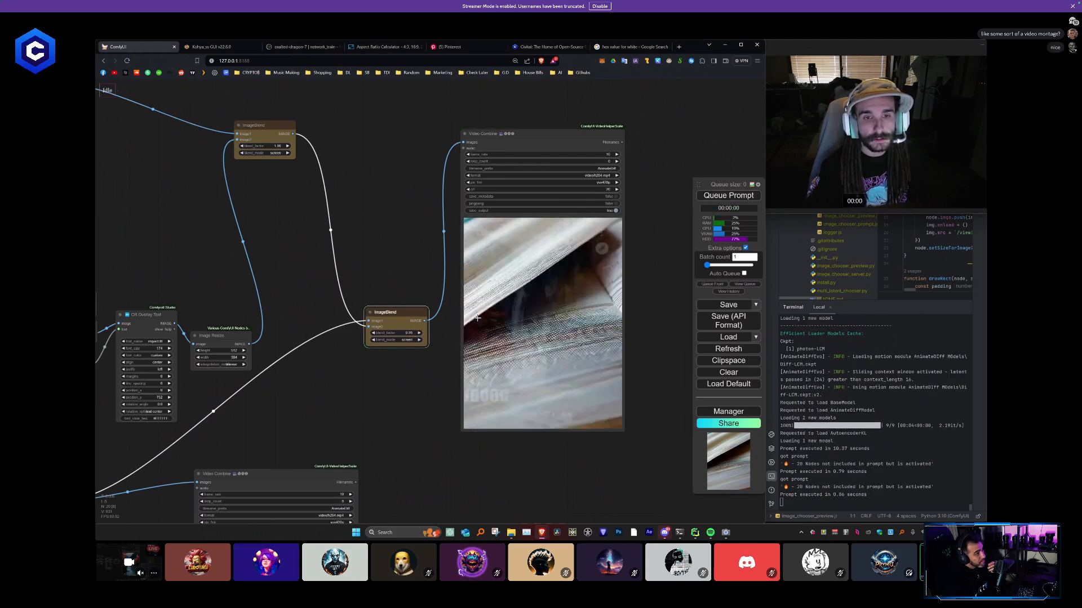
- Set the copied ImageBlend's blend factor to 1.00 and its blend mode to normal, and queue the prompt
{"action": "left_click_drag", "start_coordinate": [408, 333], "coordinate": [445, 333]}
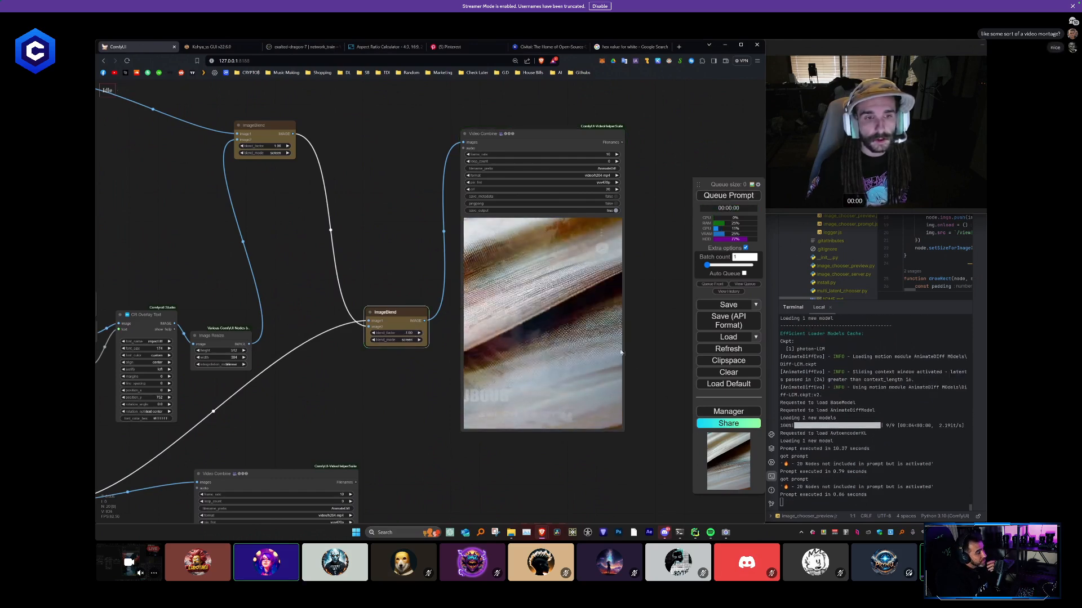
{"action": "left_click", "coordinate": [408, 340]}
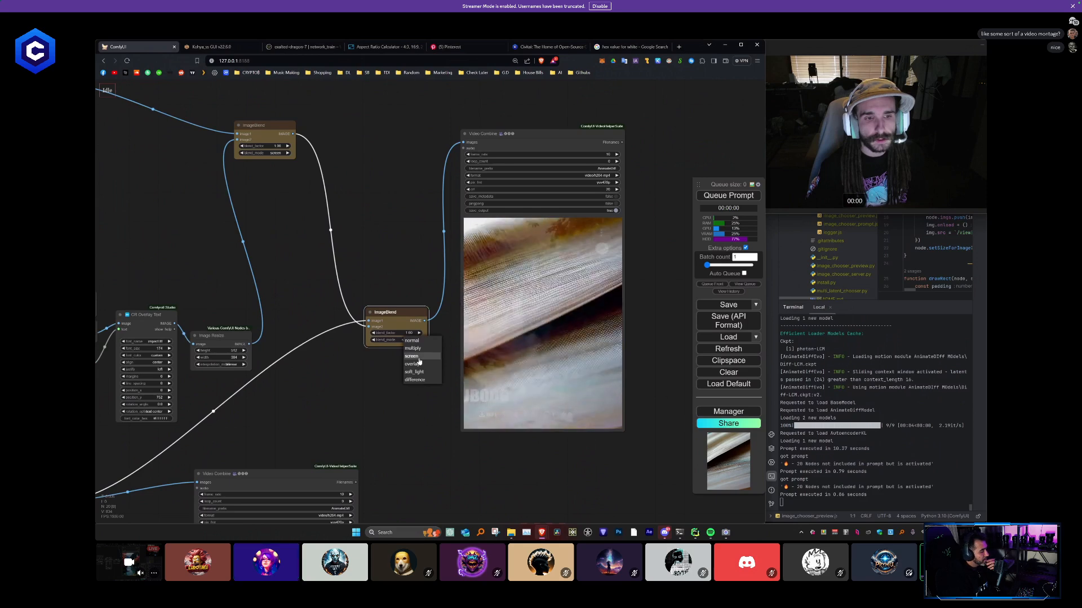
{"action": "left_click", "coordinate": [411, 341]}
{"action": "left_click", "coordinate": [725, 196]}
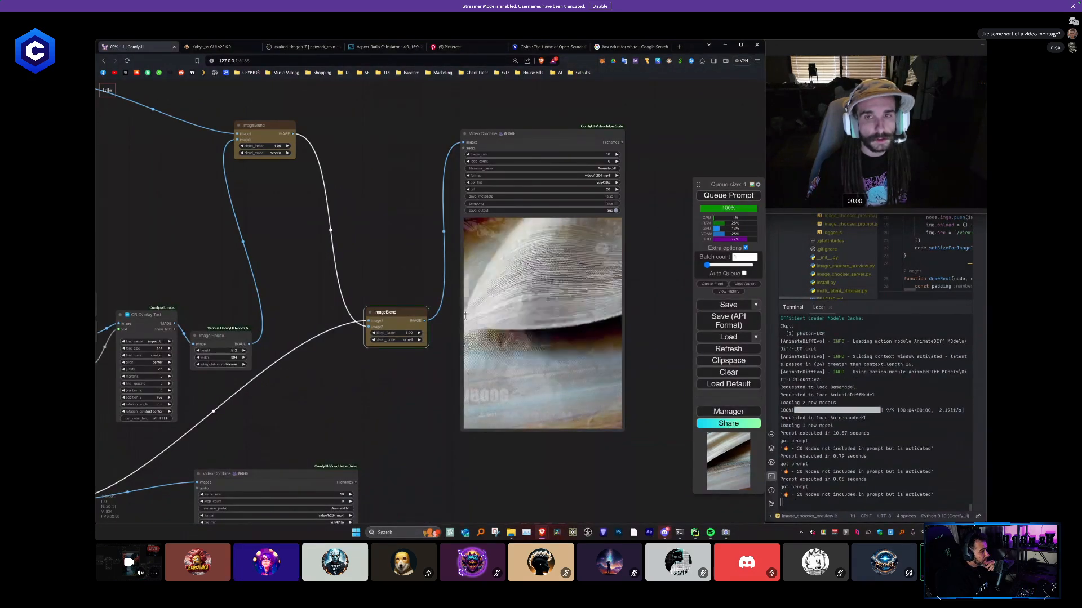
- Switch the copied ImageBlend to overlay mode and queue the prompt with a low blend factor and with 1.00
{"action": "left_click", "coordinate": [408, 340]}
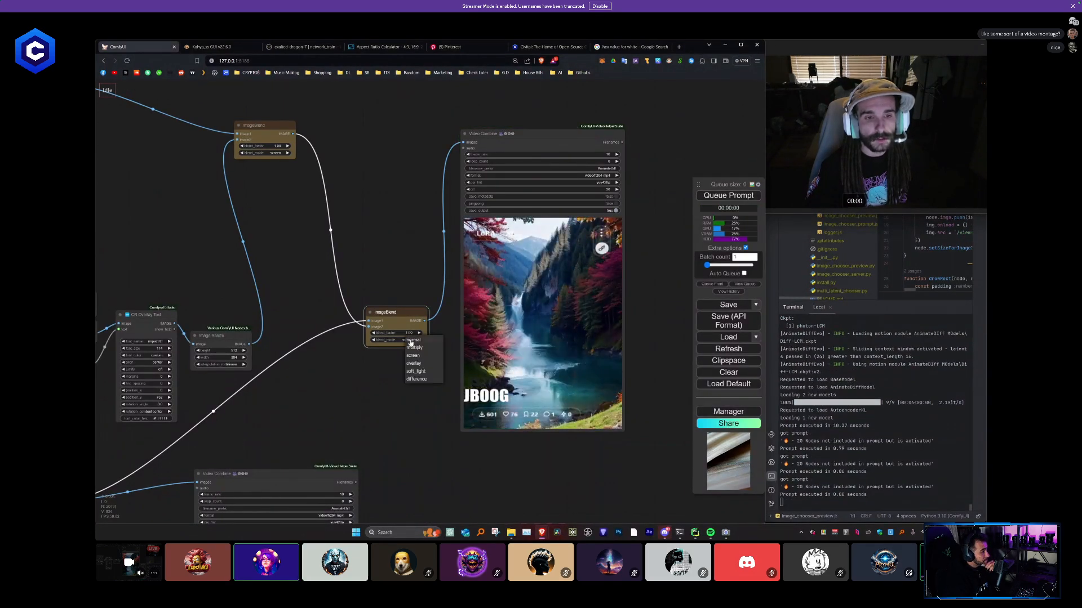
{"action": "left_click", "coordinate": [419, 366]}
{"action": "left_click_drag", "start_coordinate": [408, 334], "coordinate": [388, 339]}
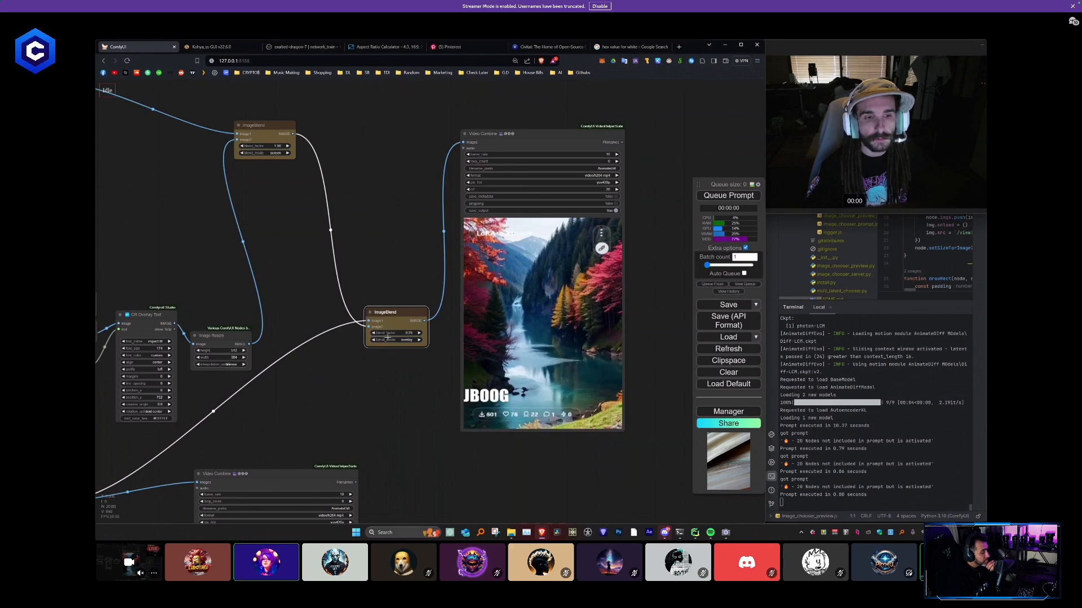
{"action": "left_click", "coordinate": [743, 195]}
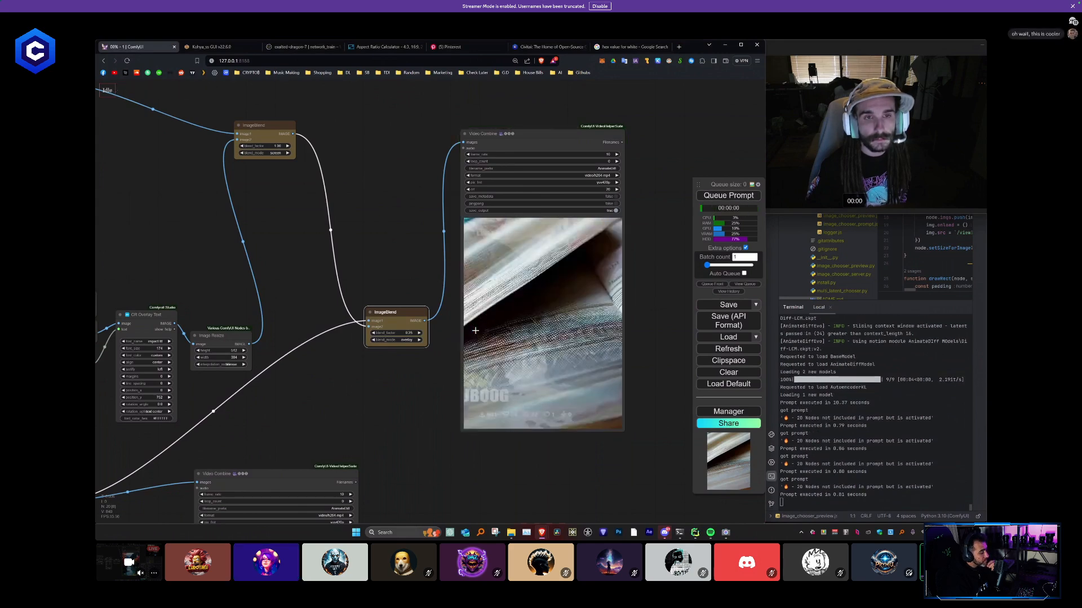
{"action": "mouse_move", "coordinate": [409, 333]}
{"action": "left_mouse_down"}
{"action": "mouse_move", "coordinate": [429, 333]}
{"action": "mouse_move", "coordinate": [402, 333]}
{"action": "left_mouse_up"}
{"action": "left_click", "coordinate": [731, 197]}
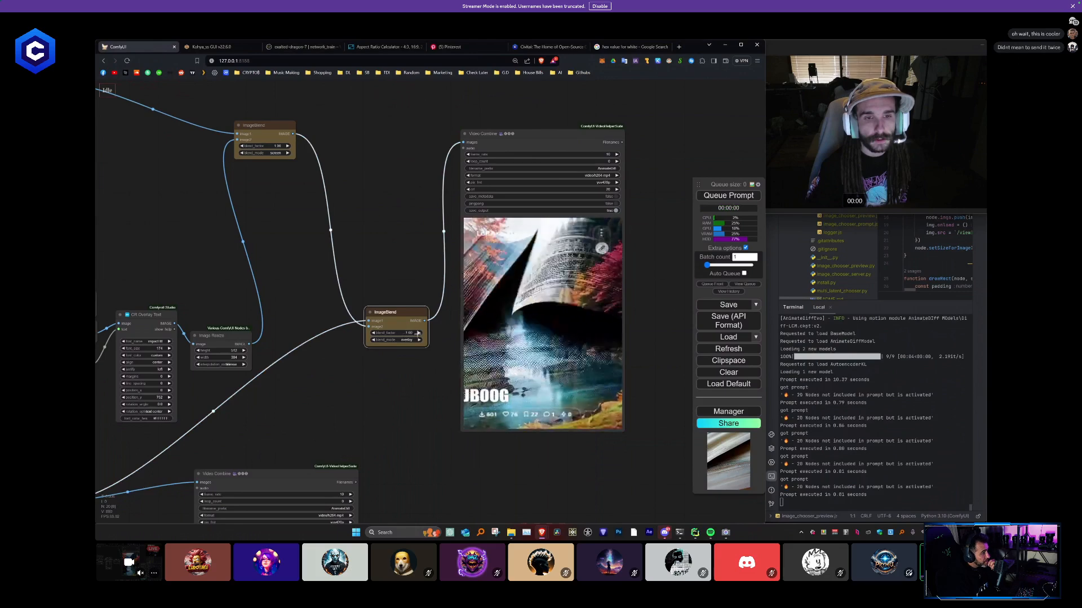
- Switch the copied ImageBlend to soft_light mode and queue the prompt with different blend factors
{"action": "left_click", "coordinate": [408, 341]}
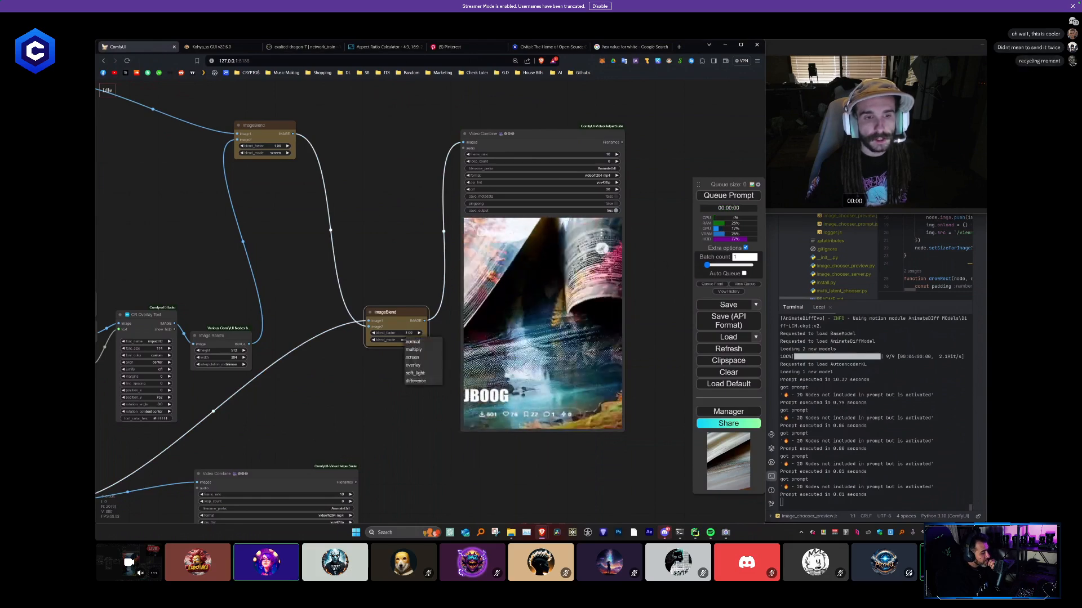
{"action": "left_click", "coordinate": [742, 196]}
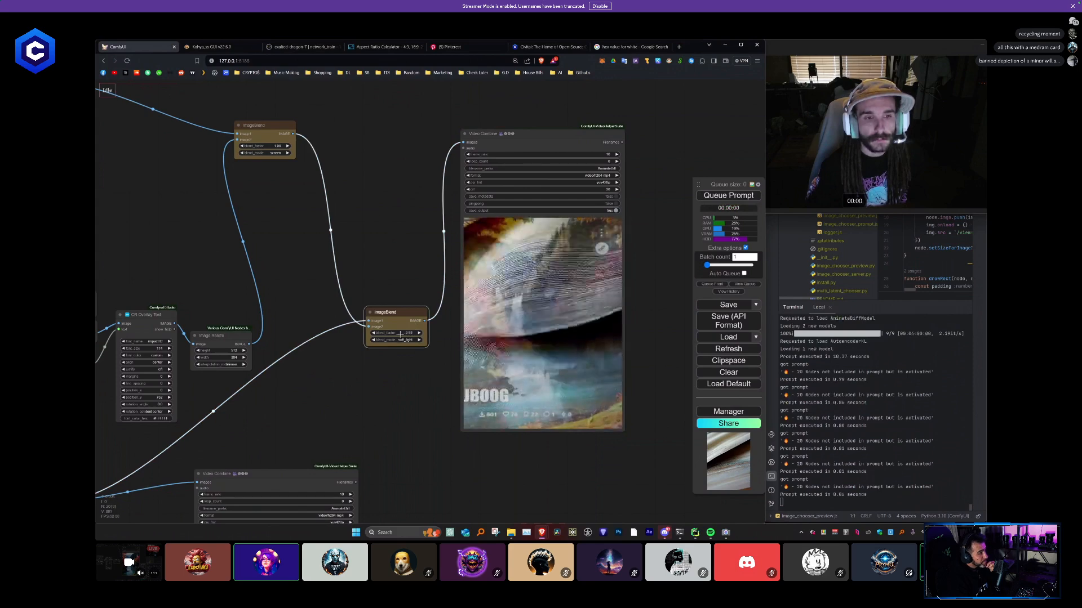
{"action": "key", "text": "ctrl+Return"}
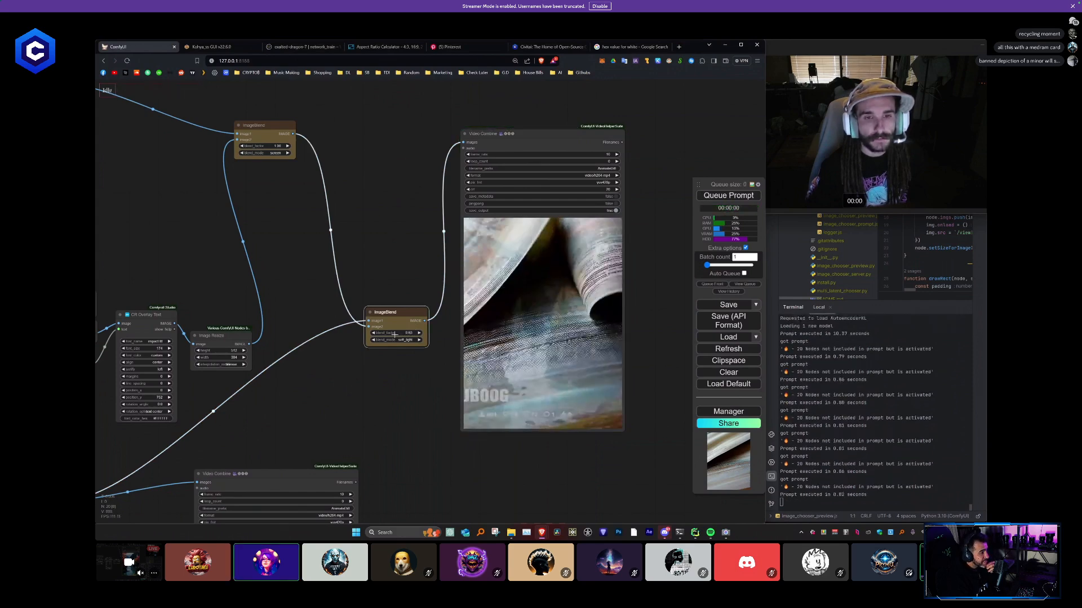
- Set the copied ImageBlend's blend mode to difference and queue the prompt
{"action": "left_click", "coordinate": [404, 340]}
{"action": "left_click", "coordinate": [413, 380]}
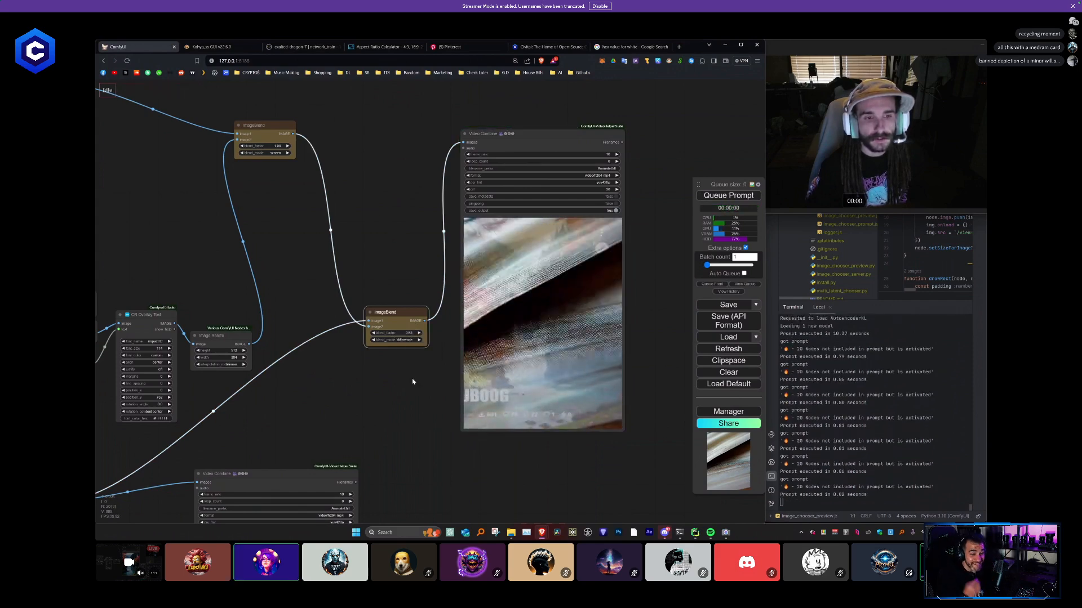
{"action": "key", "text": "ctrl+Return"}
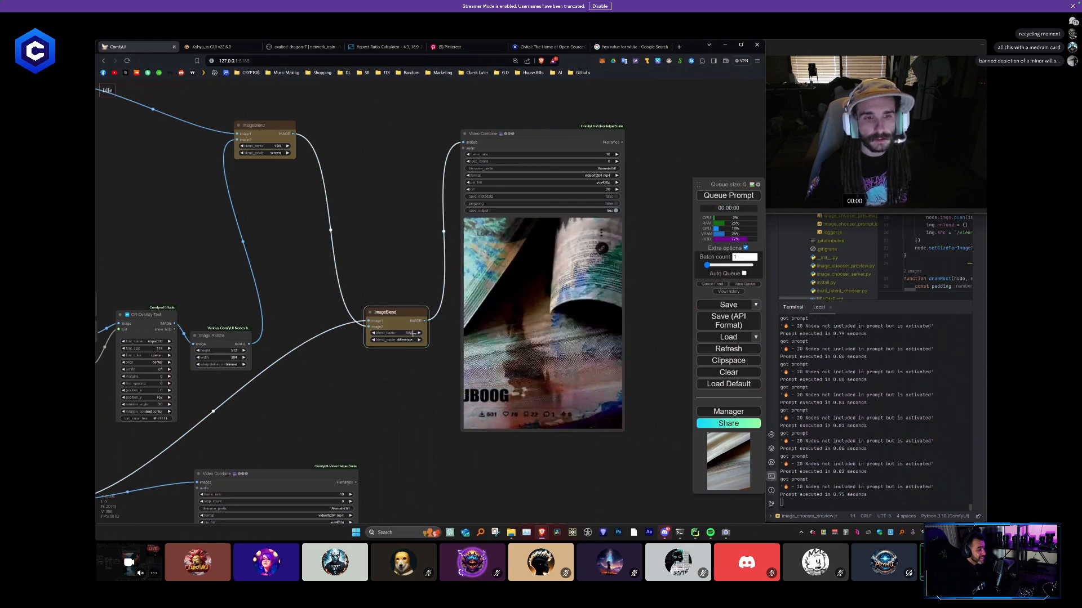
- Set the copied ImageBlend to multiply mode and queue the prompt with several blend factors, finishing at 1.00
{"action": "left_click", "coordinate": [407, 340]}
{"action": "left_click", "coordinate": [412, 348]}
{"action": "key", "text": "ctrl+Return"}
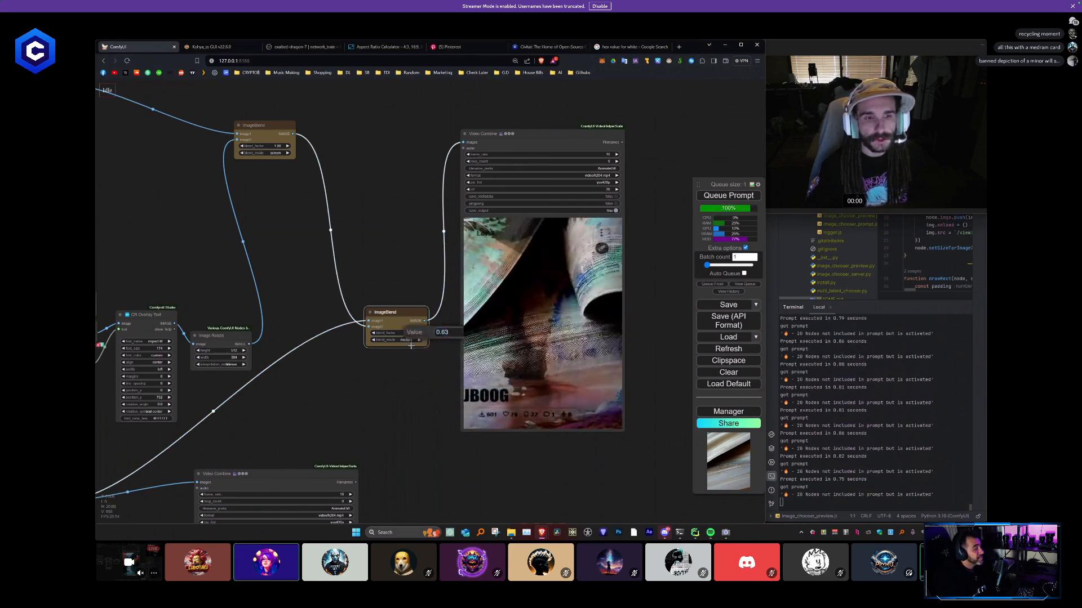
{"action": "key", "text": "Return"}
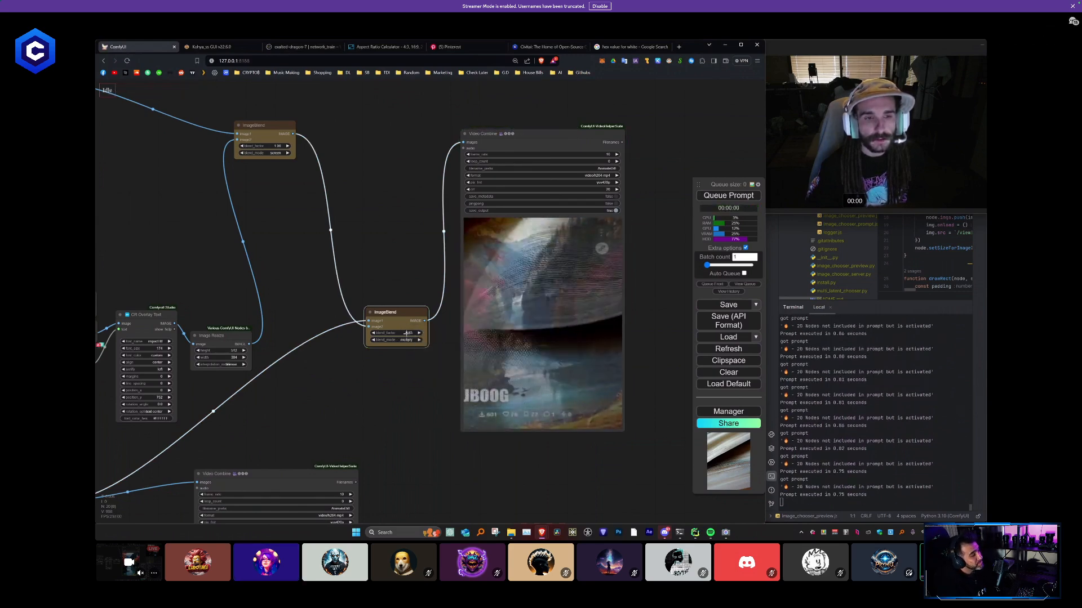
{"action": "key", "text": "ctrl+Return"}
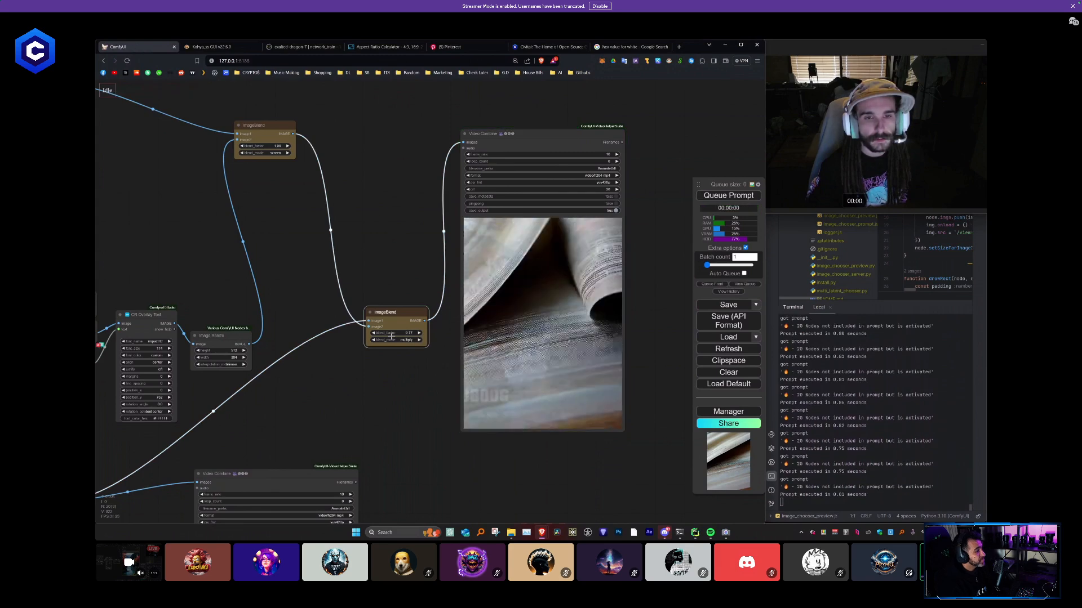
{"action": "key", "text": "ctrl+Return"}
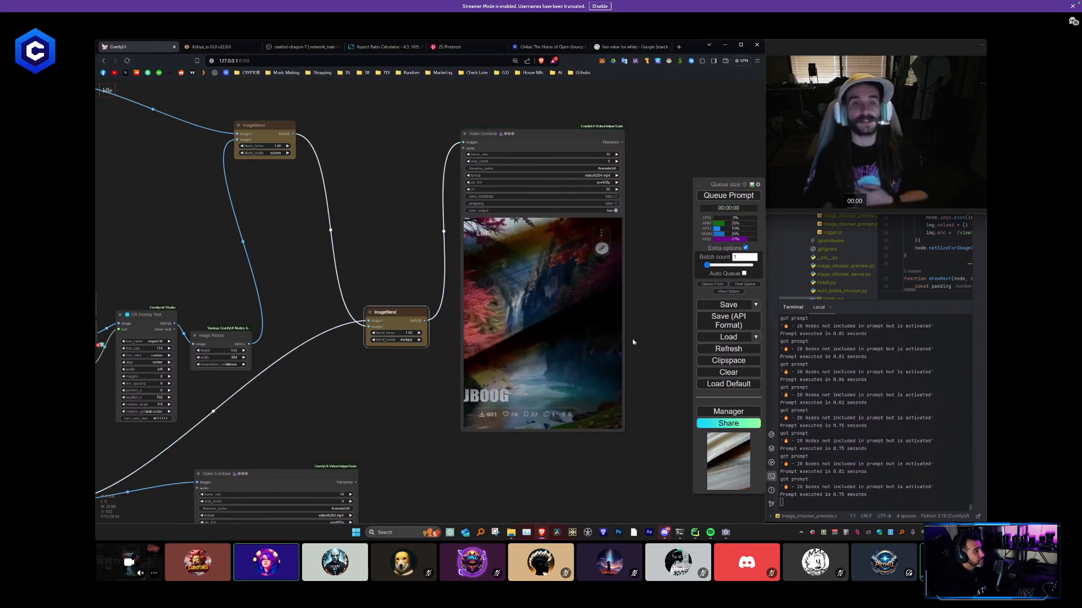
{"action": "left_click_drag", "start_coordinate": [642, 328], "coordinate": [638, 320]}
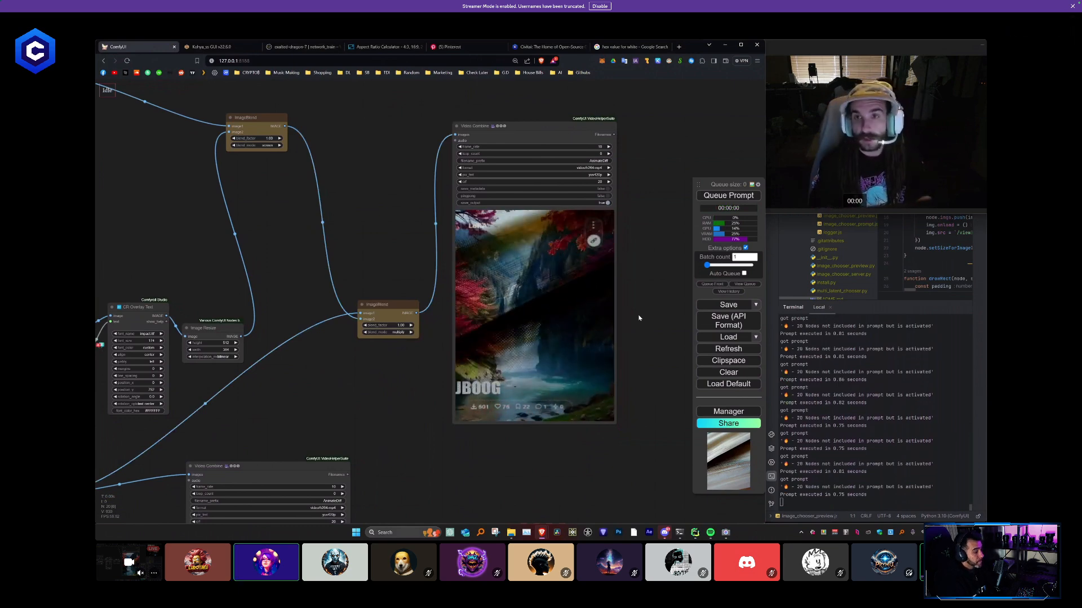
- Look over the texture video branch and compare its output with the blended result
{"action": "scroll", "coordinate": [457, 312], "scroll_direction": "down", "scroll_amount": 5}
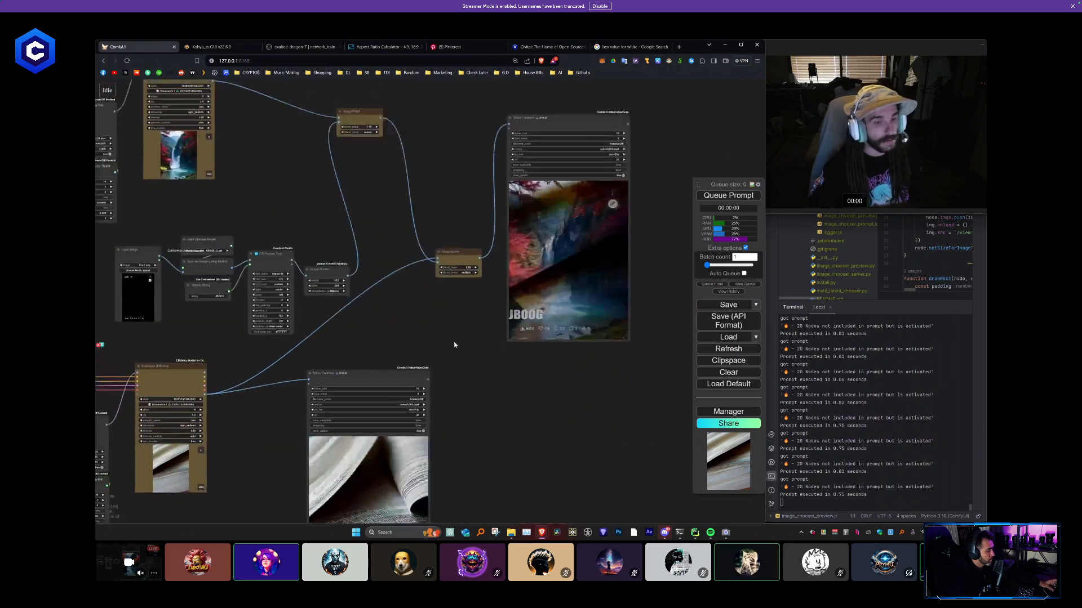
{"action": "scroll", "coordinate": [532, 295], "scroll_direction": "down", "scroll_amount": 2}
{"action": "left_click_drag", "start_coordinate": [393, 411], "coordinate": [540, 311]}
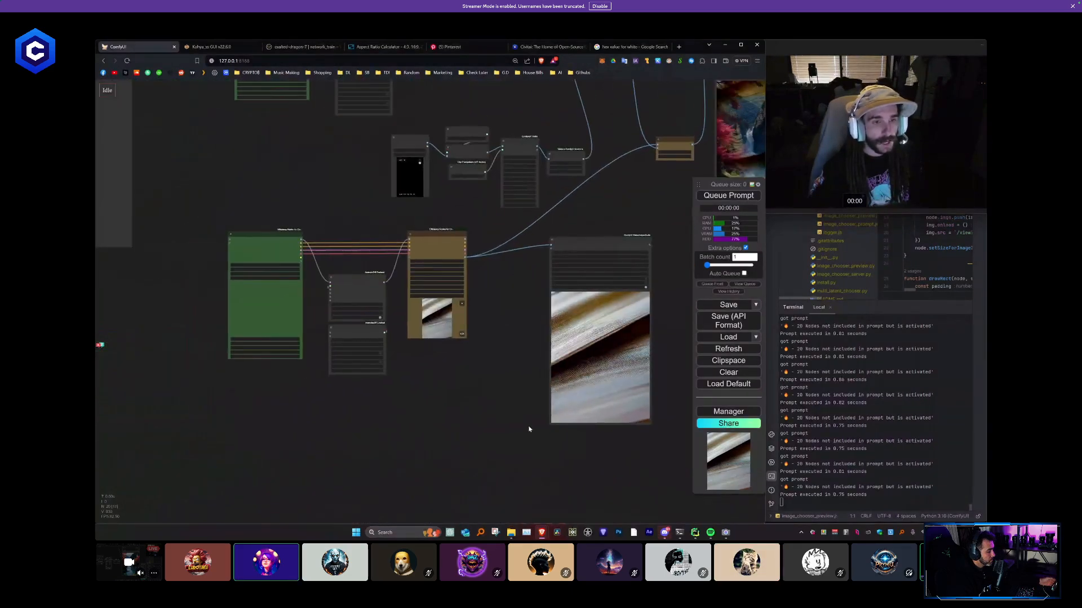
{"action": "left_click_drag", "start_coordinate": [601, 481], "coordinate": [389, 417]}
{"action": "left_click_drag", "start_coordinate": [413, 401], "coordinate": [197, 445]}
{"action": "scroll", "coordinate": [370, 284], "scroll_direction": "up", "scroll_amount": 4}
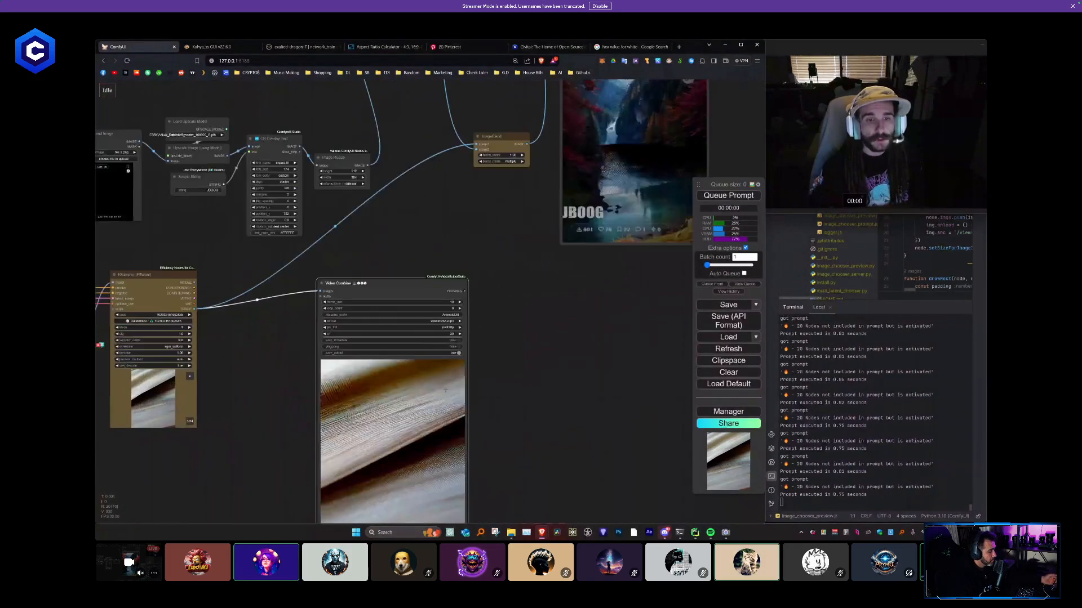
{"action": "left_click_drag", "start_coordinate": [370, 283], "coordinate": [365, 265]}
{"action": "scroll", "coordinate": [485, 314], "scroll_direction": "down", "scroll_amount": 1}
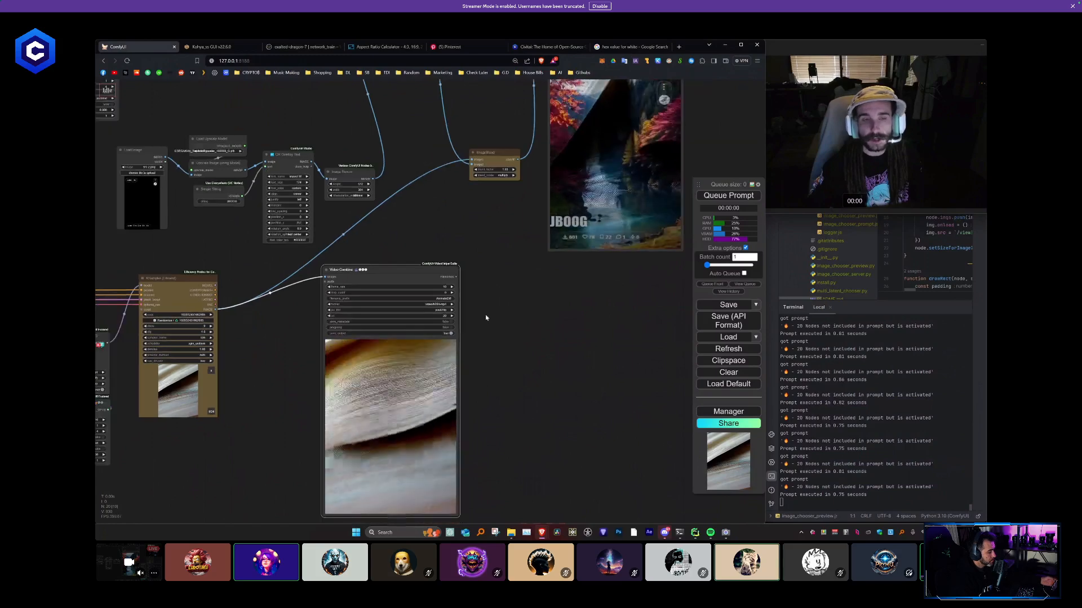
{"action": "left_click_drag", "start_coordinate": [489, 307], "coordinate": [536, 256]}
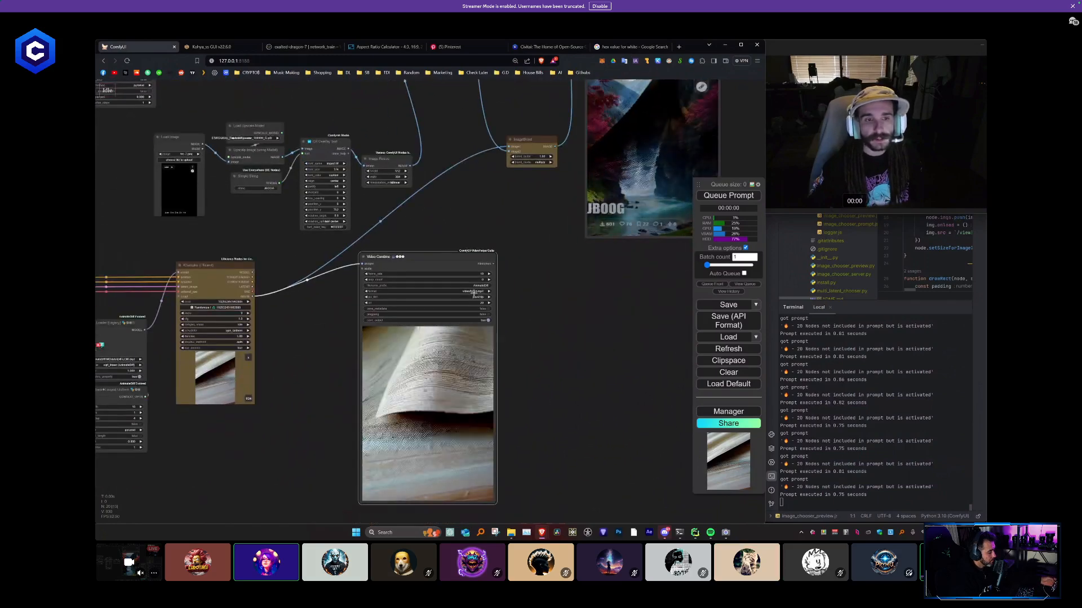
{"action": "scroll", "coordinate": [532, 302], "scroll_direction": "down", "scroll_amount": 2}
{"action": "left_click_drag", "start_coordinate": [532, 302], "coordinate": [457, 352]}
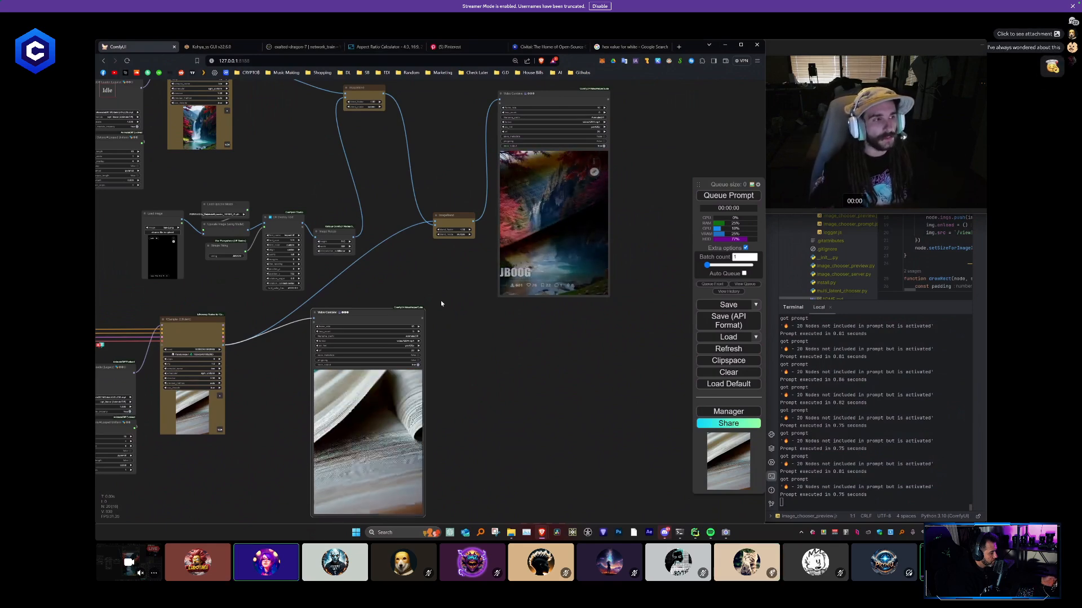
{"action": "left_click_drag", "start_coordinate": [444, 295], "coordinate": [512, 262]}
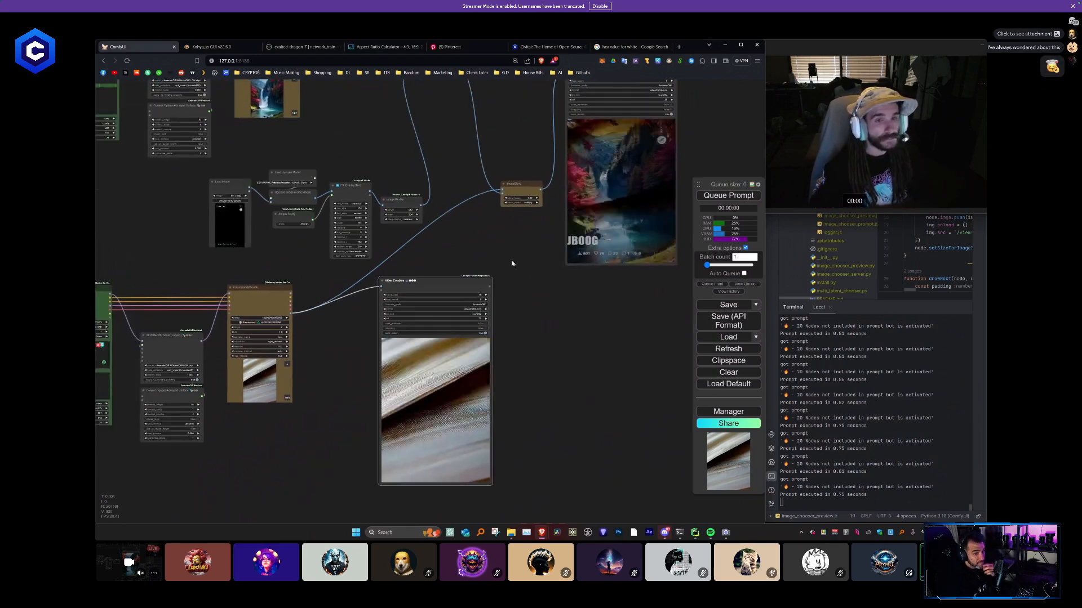
- Delete the group of nodes that generates the second texture video, including its Video Combine
{"action": "scroll", "coordinate": [376, 365], "scroll_direction": "down", "scroll_amount": 2}
{"action": "left_click_drag", "start_coordinate": [397, 352], "coordinate": [509, 314]}
{"action": "left_click_drag", "start_coordinate": [568, 470], "coordinate": [227, 283]}
{"action": "key", "text": "Delete"}
- Connect the first ImageBlend directly to Video Combine in place of the copied ImageBlend, and queue the prompt
{"action": "left_click_drag", "start_coordinate": [586, 195], "coordinate": [325, 440]}
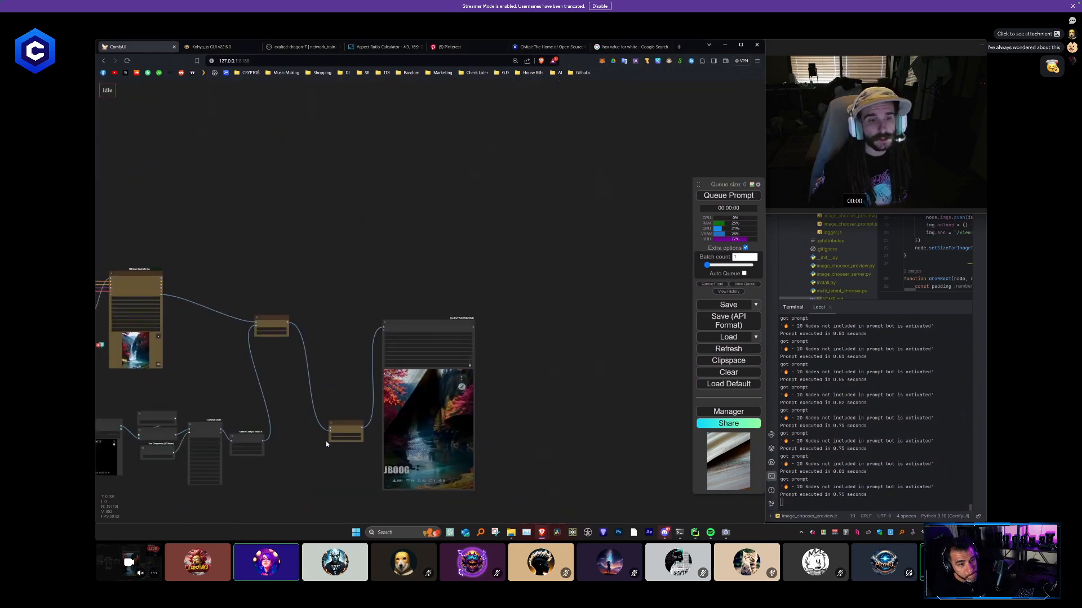
{"action": "left_click_drag", "start_coordinate": [407, 369], "coordinate": [345, 352]}
{"action": "left_click_drag", "start_coordinate": [287, 321], "coordinate": [322, 310]}
{"action": "left_click", "coordinate": [747, 197]}
{"action": "left_click_drag", "start_coordinate": [361, 420], "coordinate": [445, 335]}
{"action": "scroll", "coordinate": [445, 335], "scroll_direction": "up", "scroll_amount": 4}
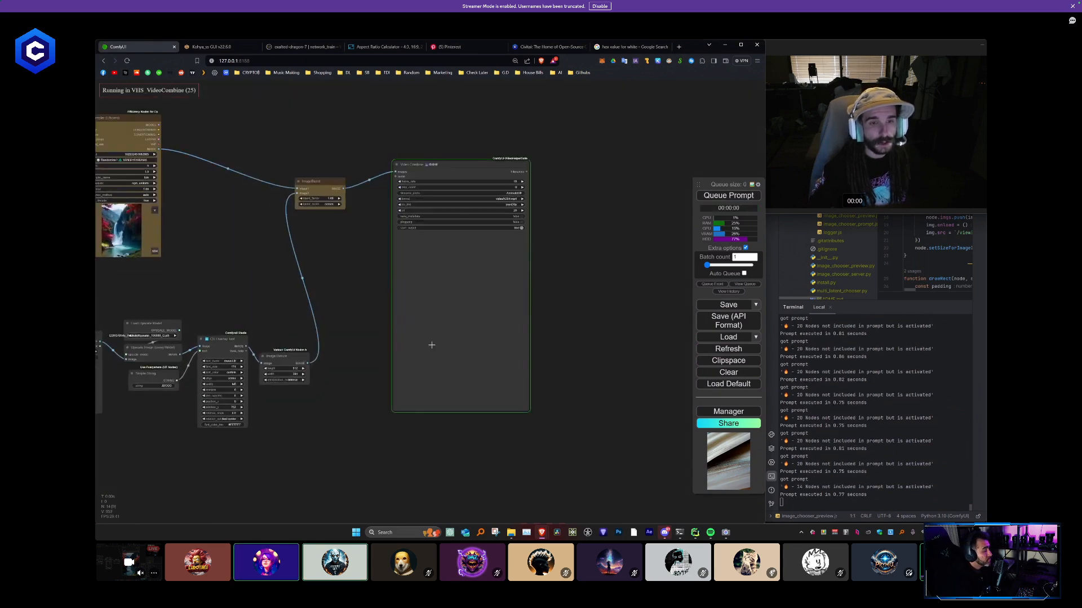
{"action": "left_click_drag", "start_coordinate": [284, 389], "coordinate": [319, 370]}
{"action": "scroll", "coordinate": [319, 371], "scroll_direction": "up", "scroll_amount": 5}
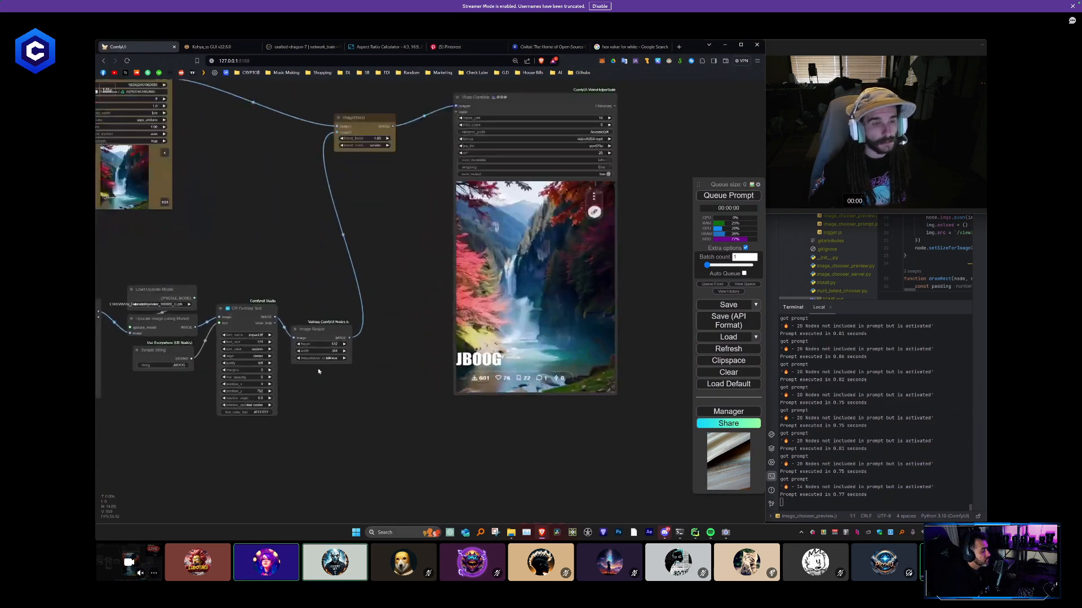
- Move the Video Combine node down beside the title overlay nodes, and start queueing the prompt with Auto Queue on
{"action": "scroll", "coordinate": [318, 371], "scroll_direction": "down", "scroll_amount": 3}
{"action": "left_click_drag", "start_coordinate": [397, 302], "coordinate": [445, 325]}
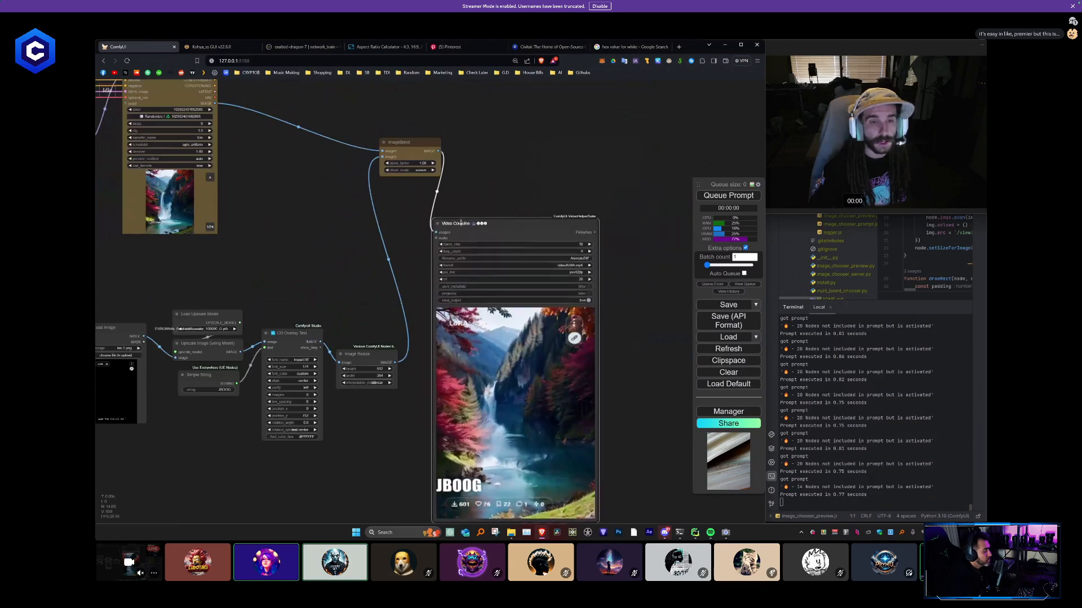
{"action": "left_click_drag", "start_coordinate": [387, 454], "coordinate": [375, 358]}
{"action": "scroll", "coordinate": [296, 304], "scroll_direction": "up", "scroll_amount": 4}
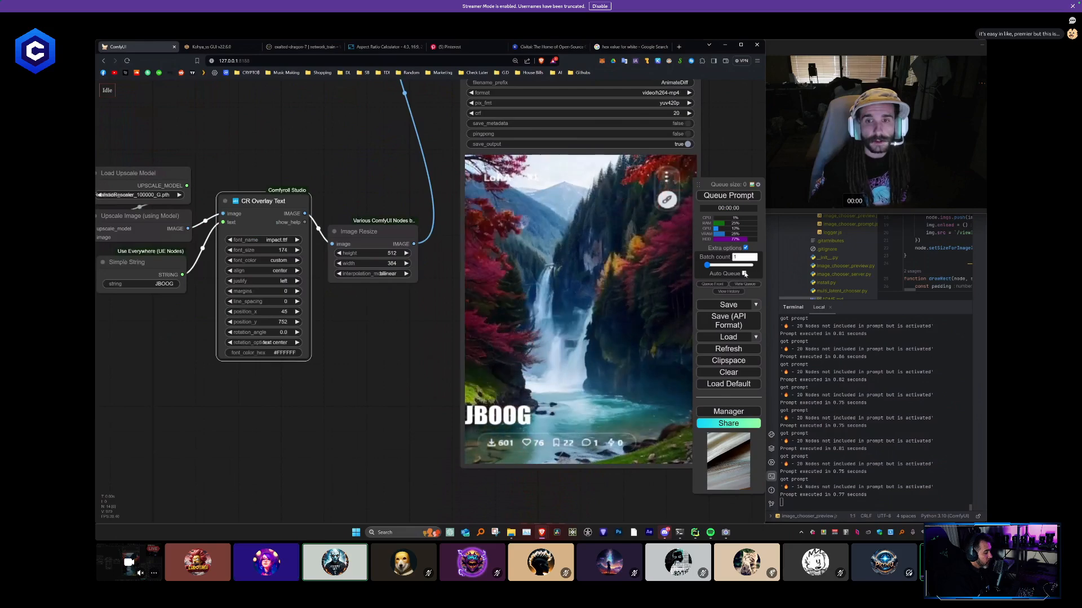
{"action": "left_click", "coordinate": [744, 274]}
{"action": "left_click", "coordinate": [719, 197]}
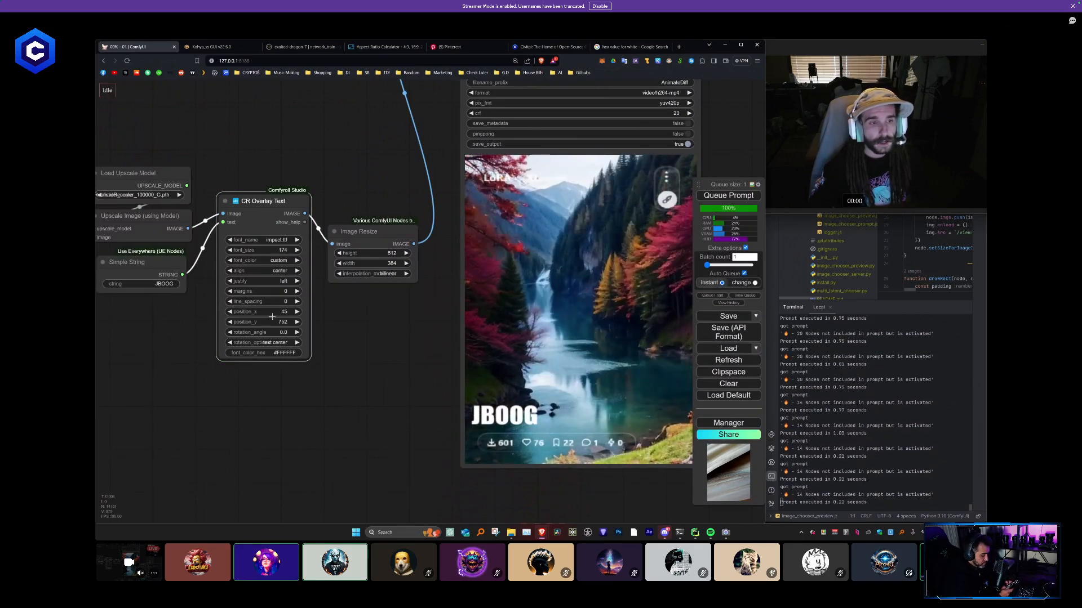
- Adjust the CR Overlay Text node's position_x while the prompt auto-queues, ending at 126
{"action": "left_click_drag", "start_coordinate": [279, 315], "coordinate": [279, 315]}
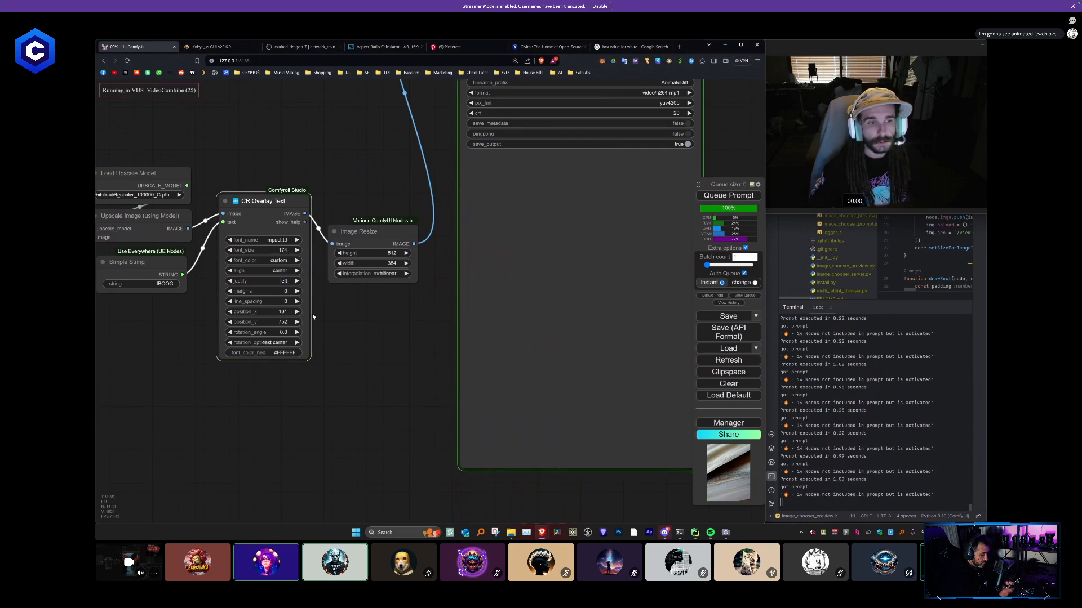
{"action": "left_click_drag", "start_coordinate": [312, 314], "coordinate": [340, 313]}
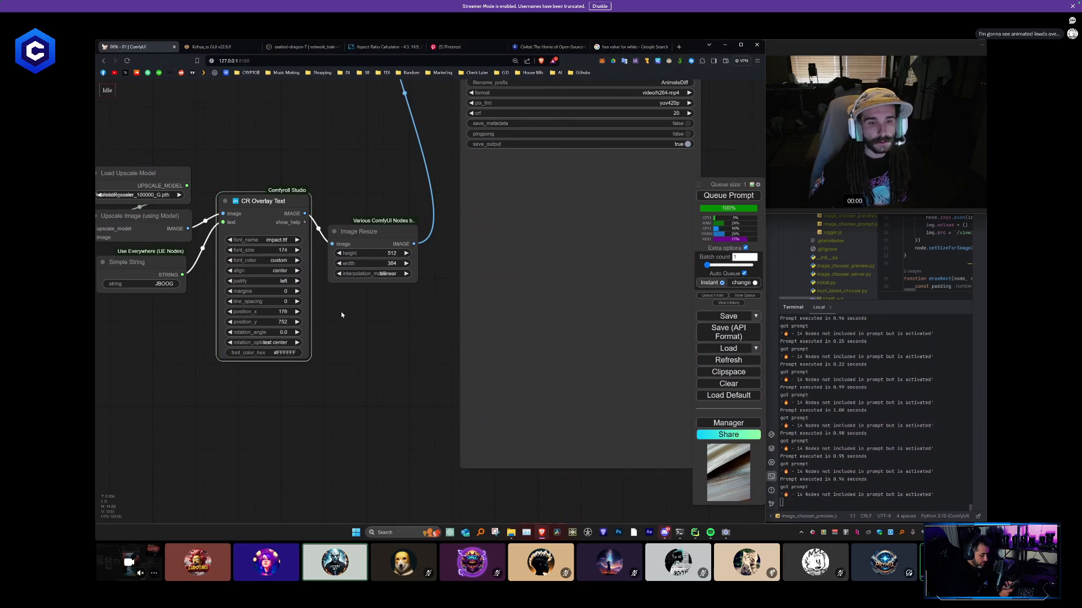
{"action": "left_click_drag", "start_coordinate": [340, 314], "coordinate": [321, 315]}
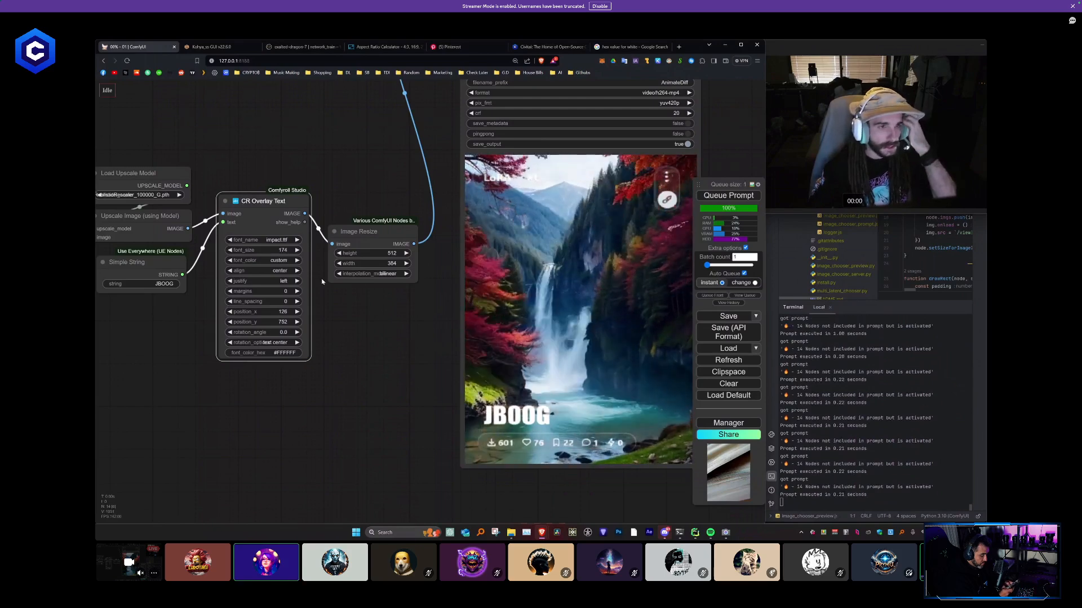
- Replace the title in the Simple String node with a long sentence beginning "The most beautiful Lora"
{"action": "scroll", "coordinate": [358, 355], "scroll_direction": "down", "scroll_amount": 3}
{"action": "left_click_drag", "start_coordinate": [248, 321], "coordinate": [330, 331]}
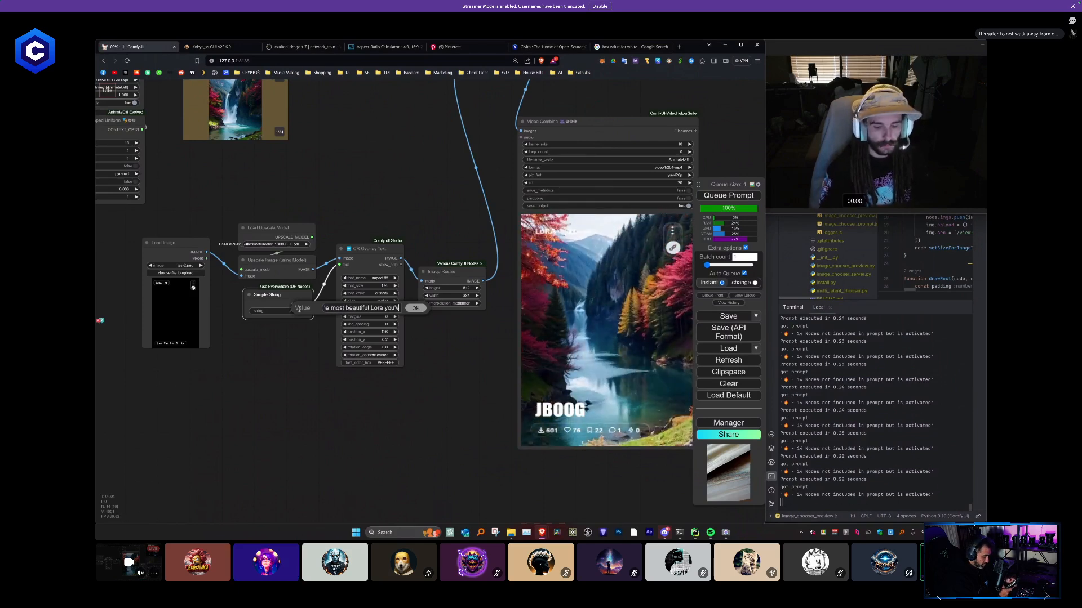
{"action": "key", "text": "Return"}
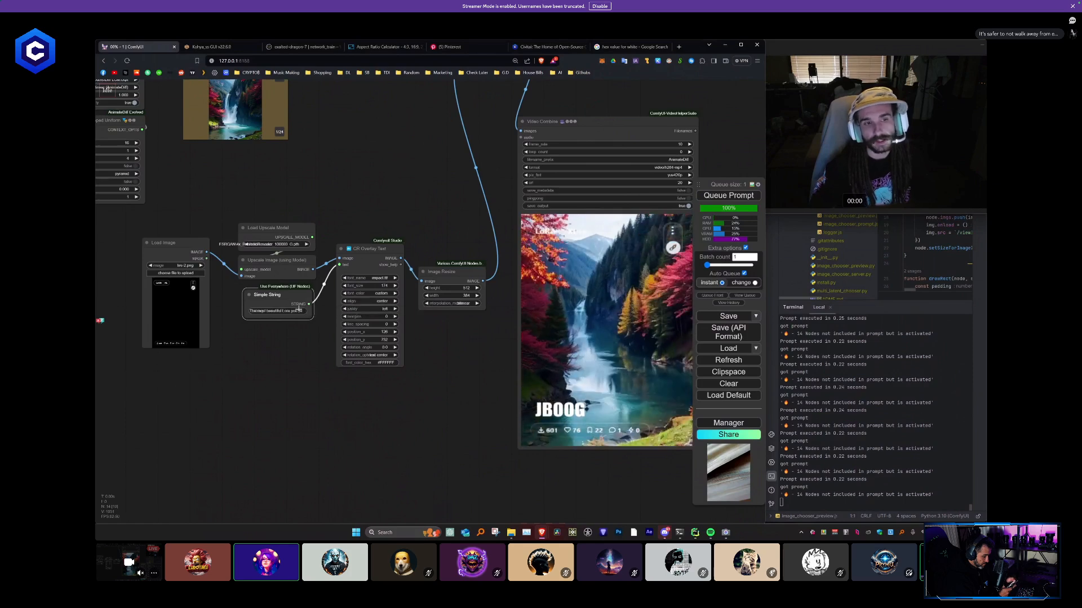
{"action": "left_click_drag", "start_coordinate": [448, 386], "coordinate": [385, 376]}
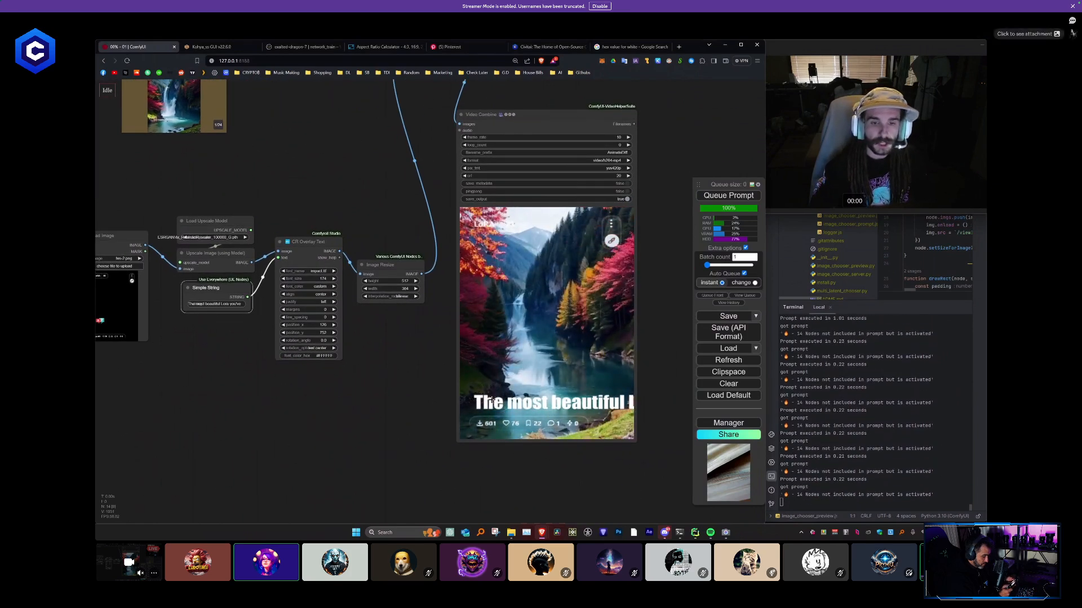
- Set the title in the Simple String node to "Nature Lora"
{"action": "left_click_drag", "start_coordinate": [383, 400], "coordinate": [455, 395]}
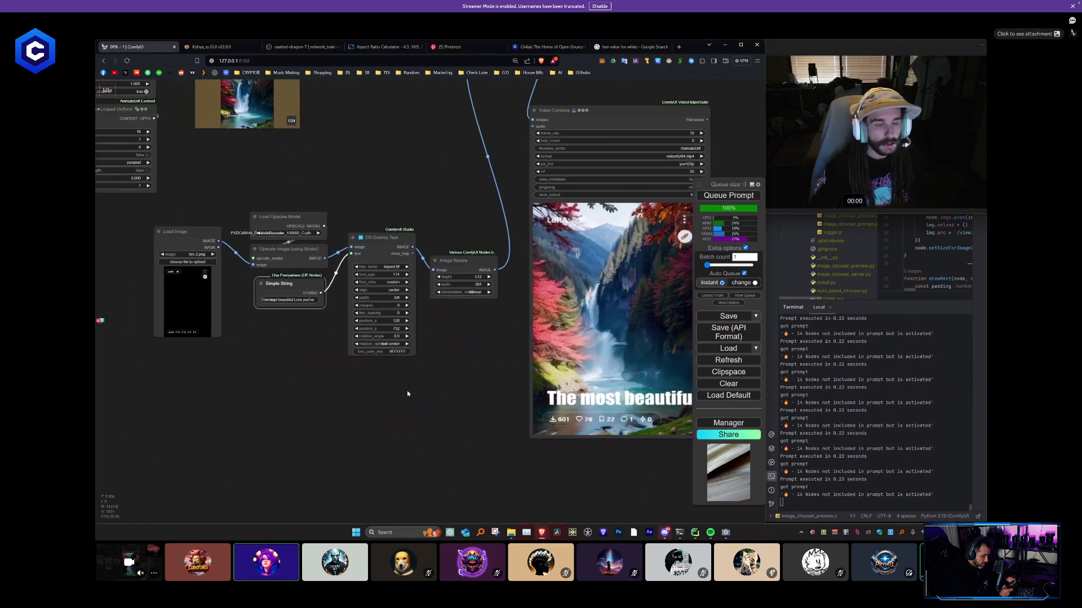
{"action": "left_click", "coordinate": [301, 299]}
{"action": "type", "text": "Natu"}
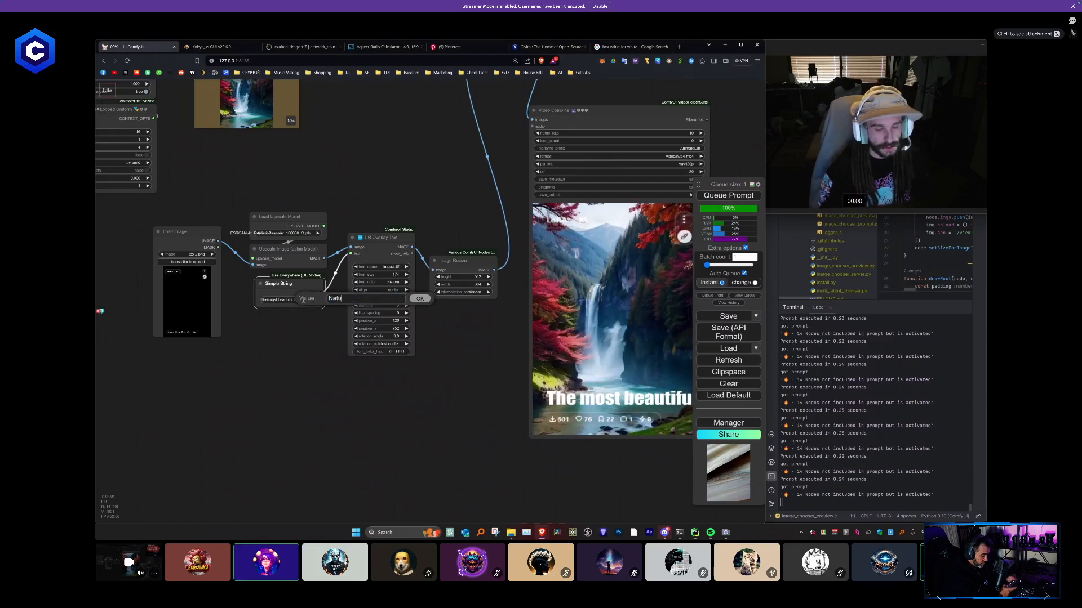
{"action": "type", "text": "re Lora"}
{"action": "key", "text": "Return"}
{"action": "left_click_drag", "start_coordinate": [418, 395], "coordinate": [310, 398]}
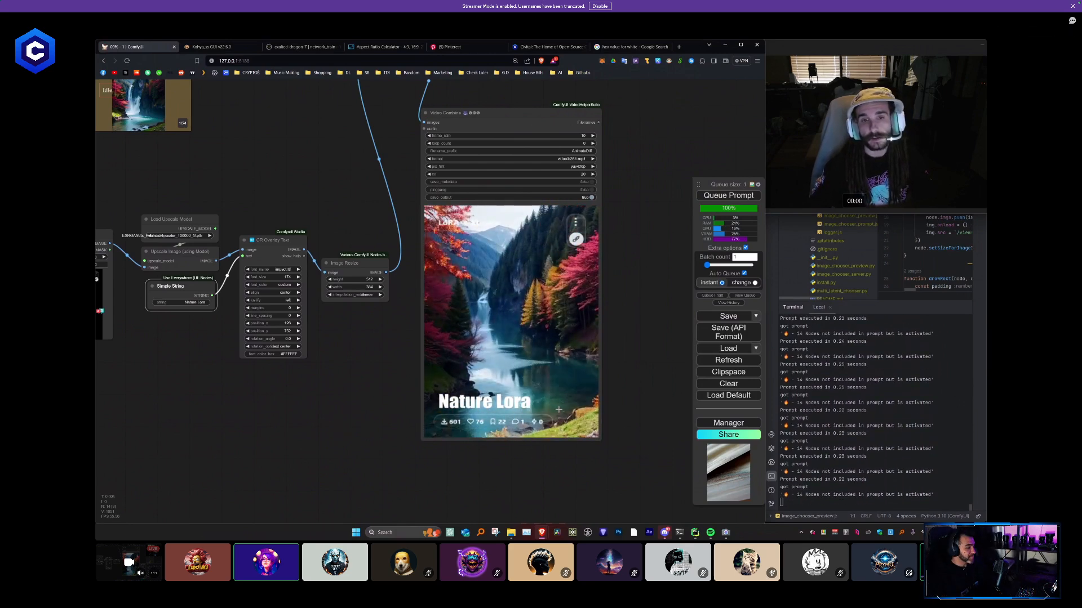
- Move the Video Combine node back up beside the ImageBlend node
{"action": "scroll", "coordinate": [511, 409], "scroll_direction": "down", "scroll_amount": 5}
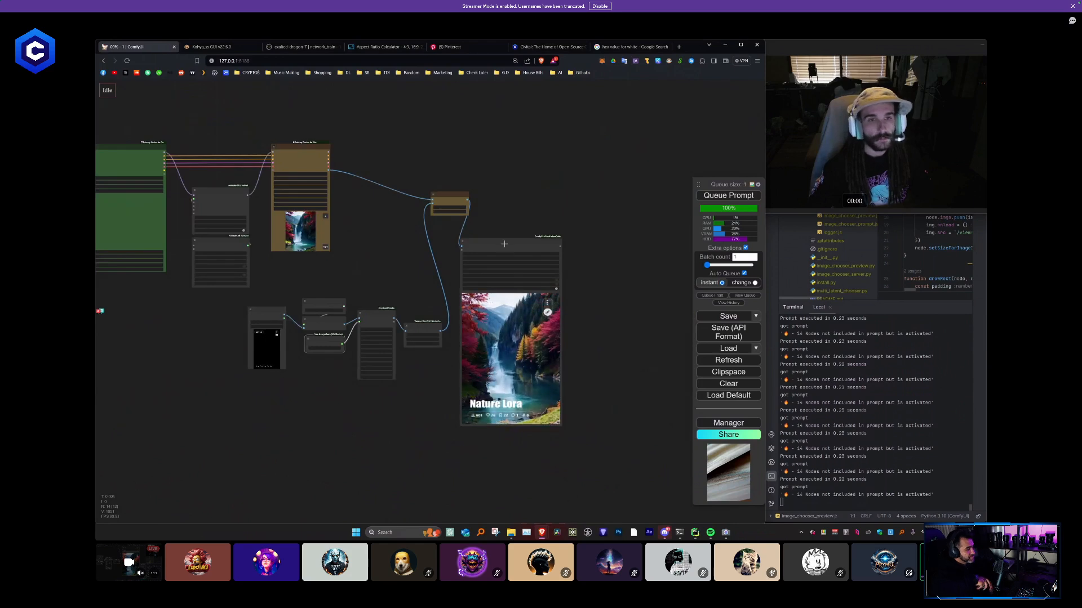
{"action": "left_click_drag", "start_coordinate": [504, 243], "coordinate": [524, 213]}
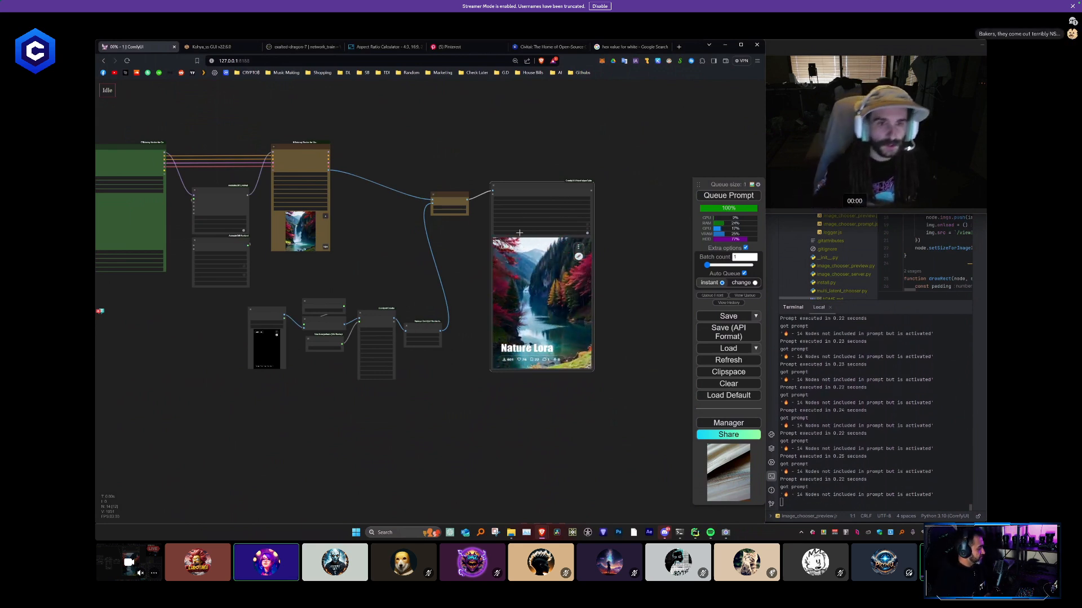
{"action": "left_click_drag", "start_coordinate": [332, 249], "coordinate": [471, 300]}
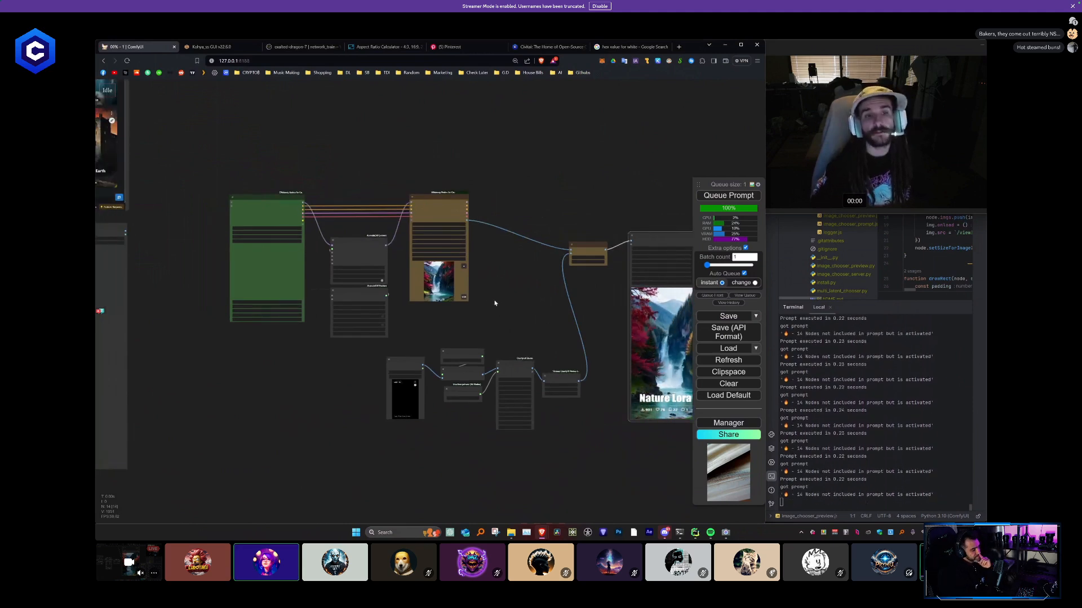
{"action": "scroll", "coordinate": [496, 302], "scroll_direction": "down", "scroll_amount": 3}
{"action": "left_click_drag", "start_coordinate": [497, 297], "coordinate": [400, 298]}
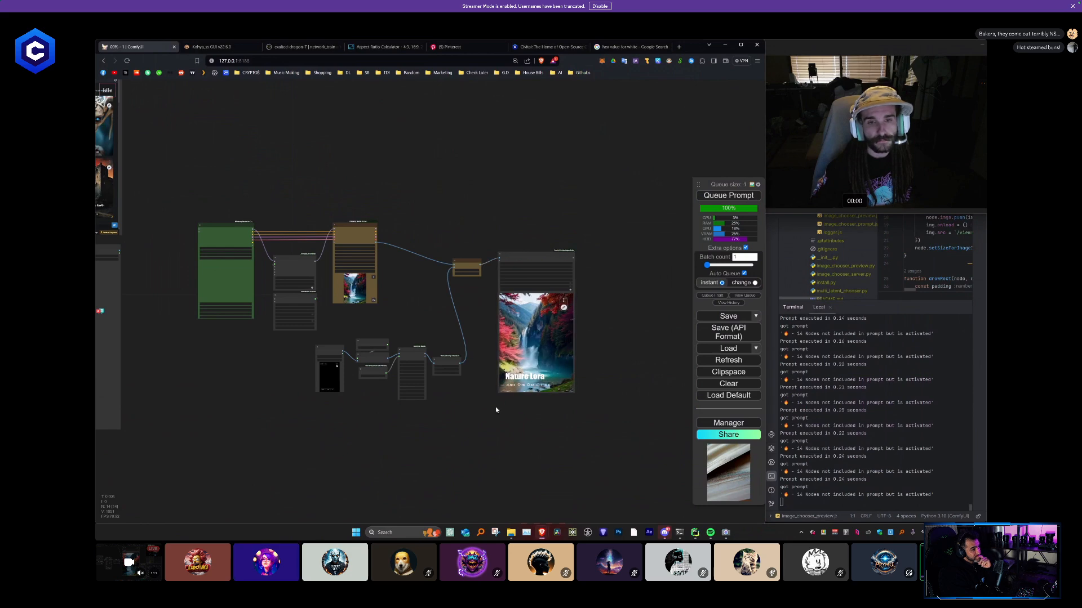
- Convert the steps setting of the waterfall branch's KSampler (Efficient) node to an input
{"action": "scroll", "coordinate": [463, 338], "scroll_direction": "up", "scroll_amount": 4}
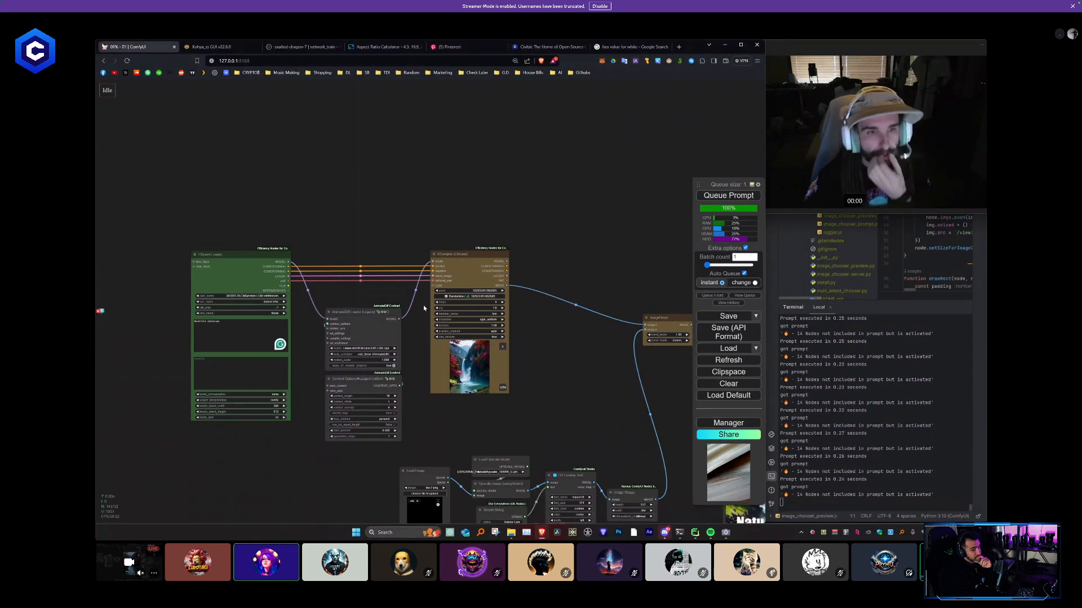
{"action": "scroll", "coordinate": [470, 273], "scroll_direction": "up", "scroll_amount": 3}
{"action": "right_click", "coordinate": [467, 269]}
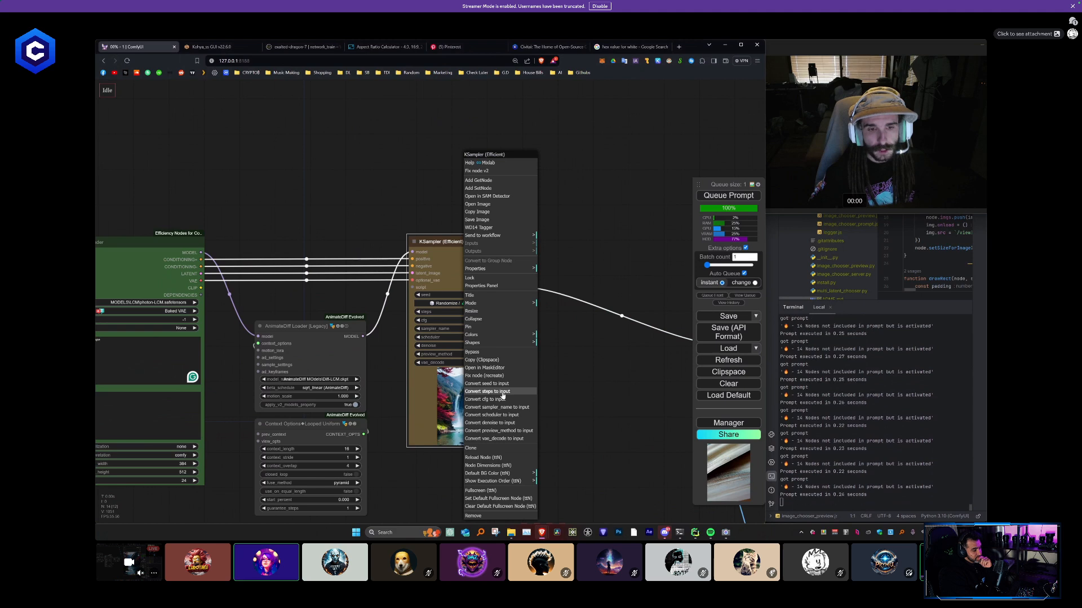
{"action": "left_click", "coordinate": [502, 392]}
- Dismiss the validation error and turn off Auto Queue
{"action": "right_click", "coordinate": [470, 256]}
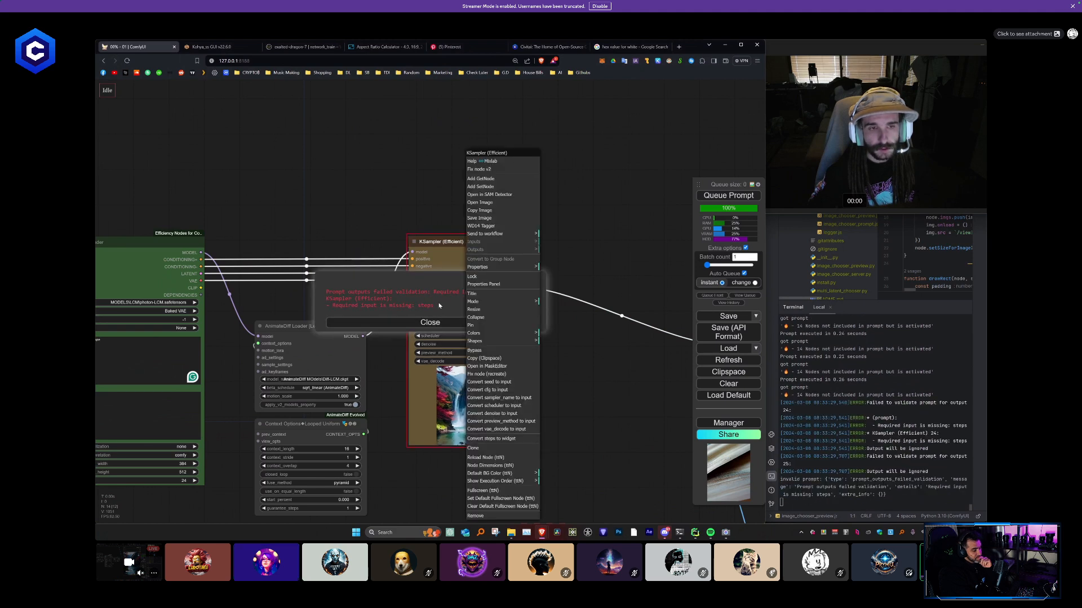
{"action": "left_click", "coordinate": [436, 323]}
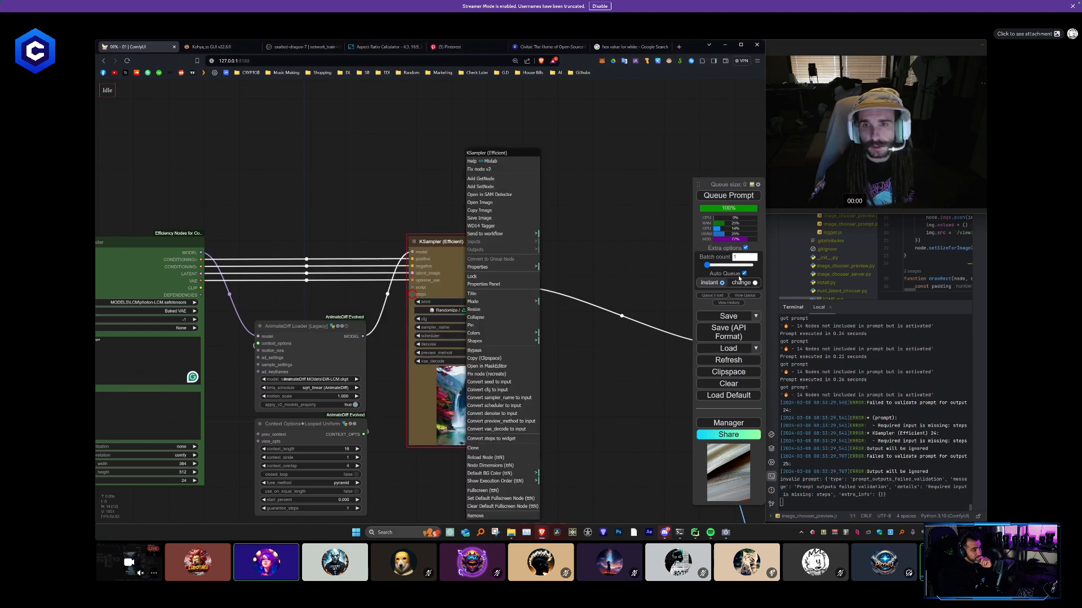
{"action": "left_click", "coordinate": [744, 274]}
{"action": "left_click", "coordinate": [607, 247]}
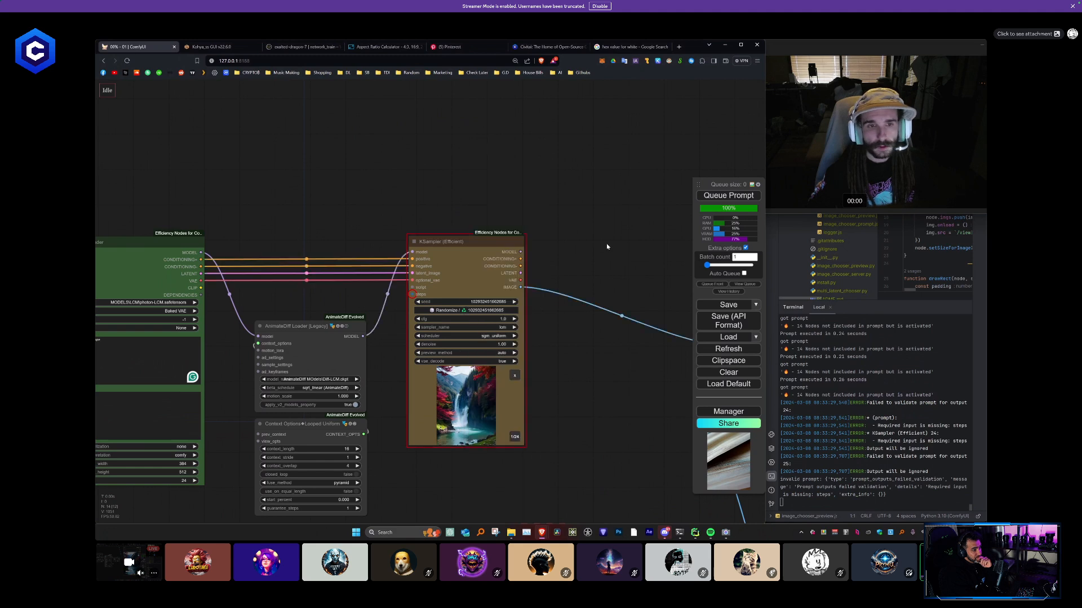
- Convert the cfg, sampler_name, scheduler and denoise settings of the waterfall branch's KSampler (Efficient) node to inputs
{"action": "right_click", "coordinate": [430, 262]}
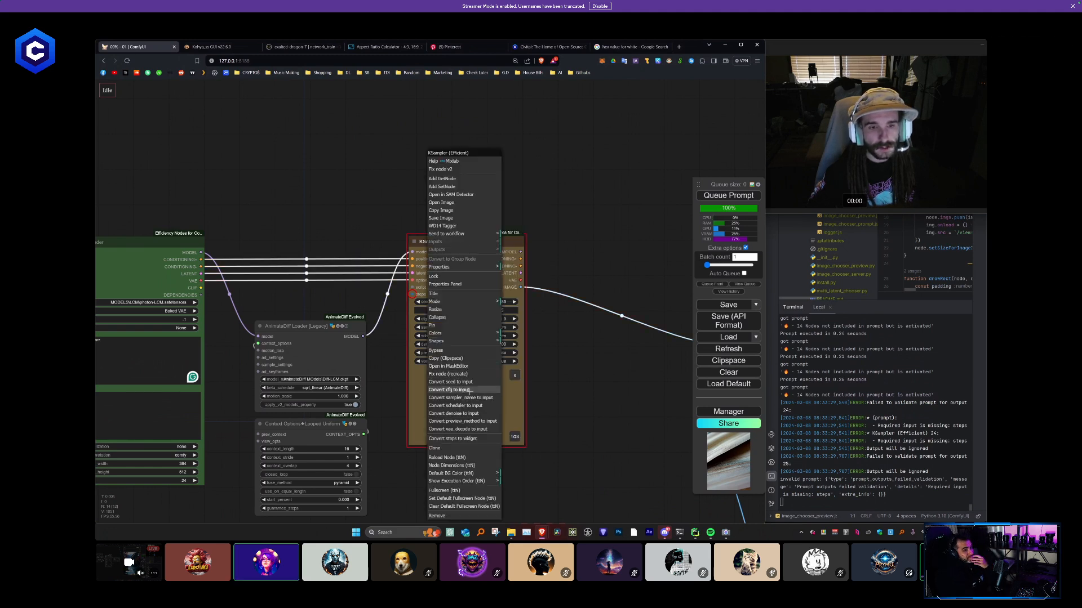
{"action": "left_click", "coordinate": [469, 389]}
{"action": "right_click", "coordinate": [479, 315]}
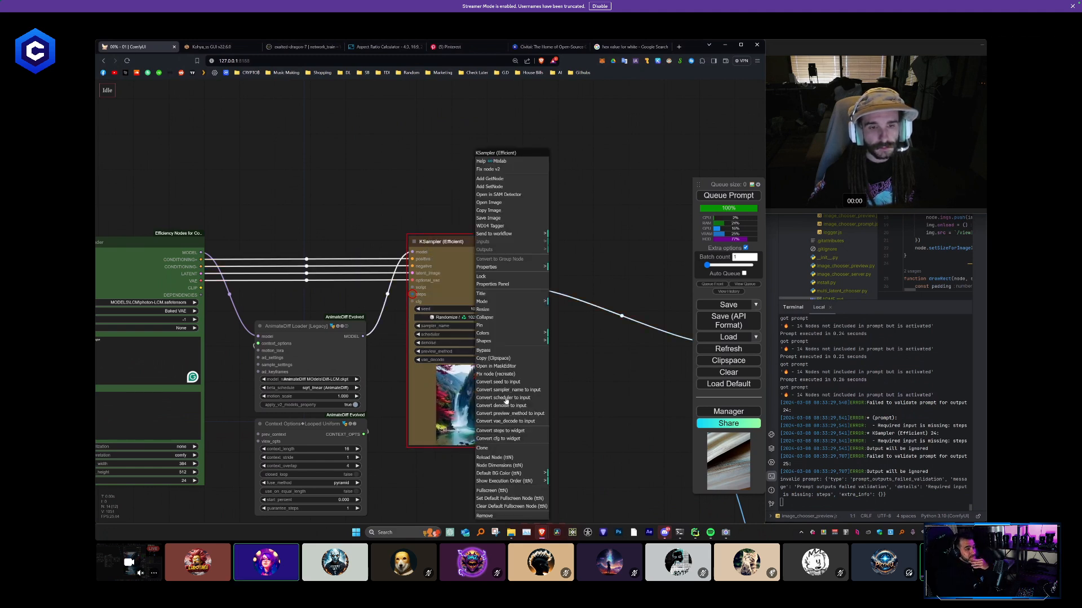
{"action": "left_click", "coordinate": [516, 390]}
{"action": "right_click", "coordinate": [472, 289]}
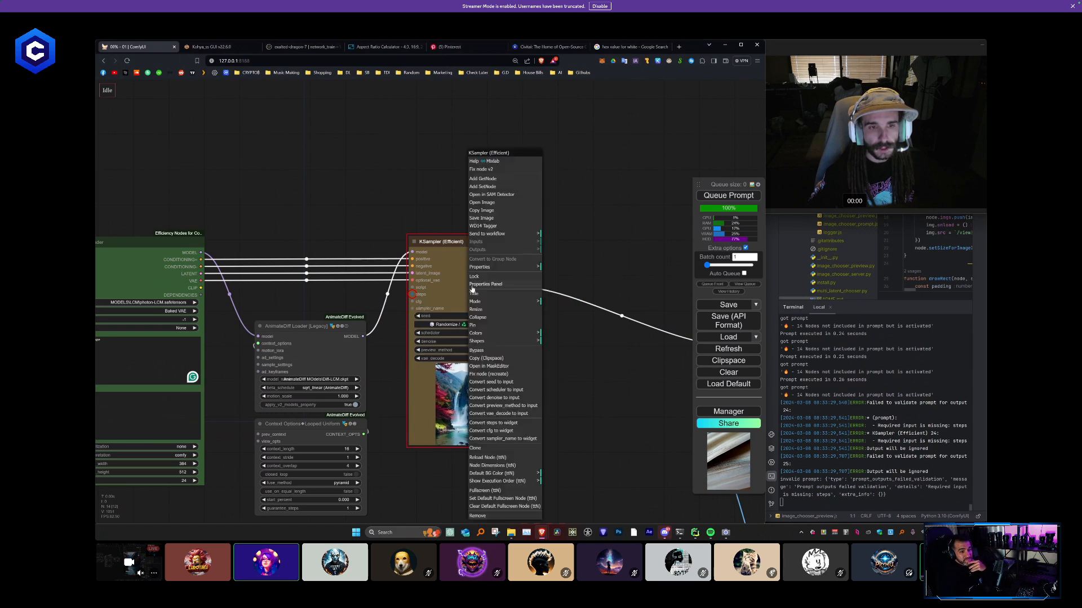
{"action": "left_click", "coordinate": [507, 390]}
{"action": "right_click", "coordinate": [472, 306]}
{"action": "left_click", "coordinate": [507, 390]}
{"action": "right_click", "coordinate": [483, 304]}
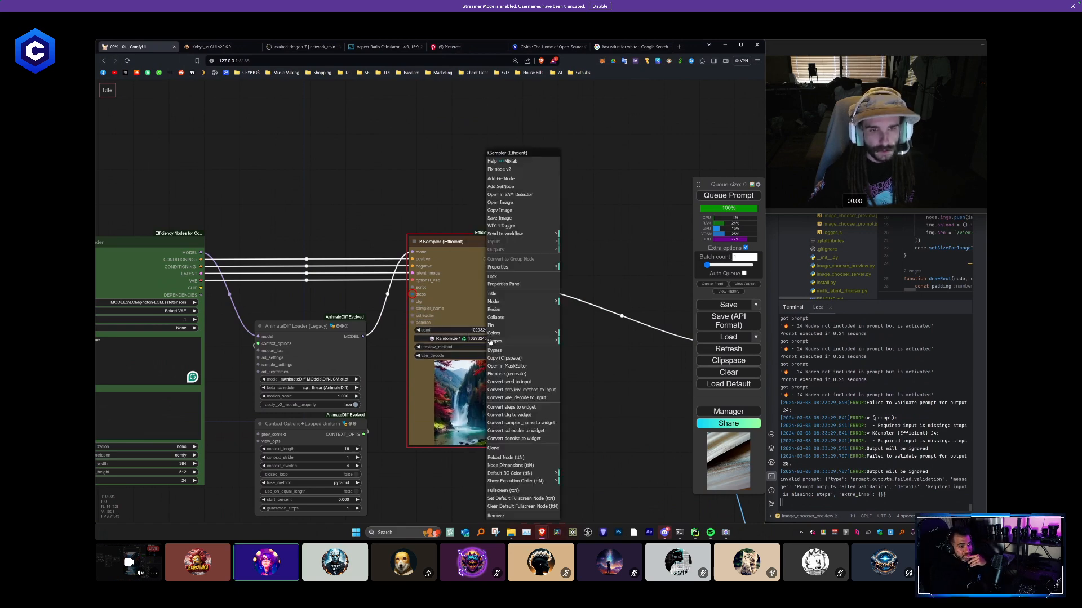
{"action": "right_click", "coordinate": [464, 304]}
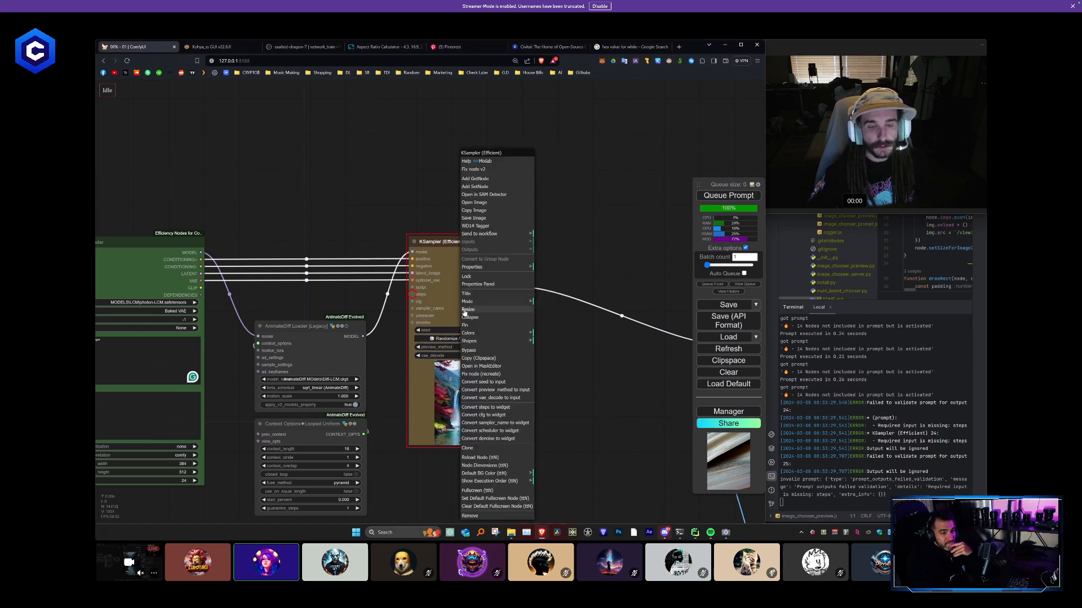
{"action": "left_click", "coordinate": [558, 422]}
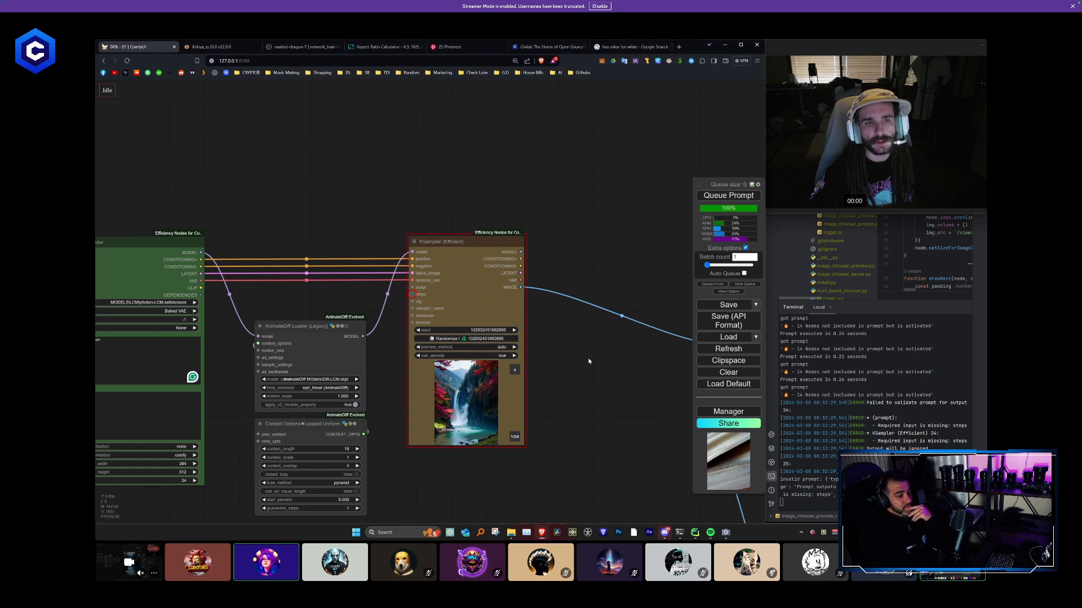
- Try queueing the prompt with the converted KSampler inputs unconnected, and dismiss the validation error
{"action": "scroll", "coordinate": [476, 339], "scroll_direction": "down", "scroll_amount": 2}
{"action": "scroll", "coordinate": [519, 250], "scroll_direction": "up", "scroll_amount": 4}
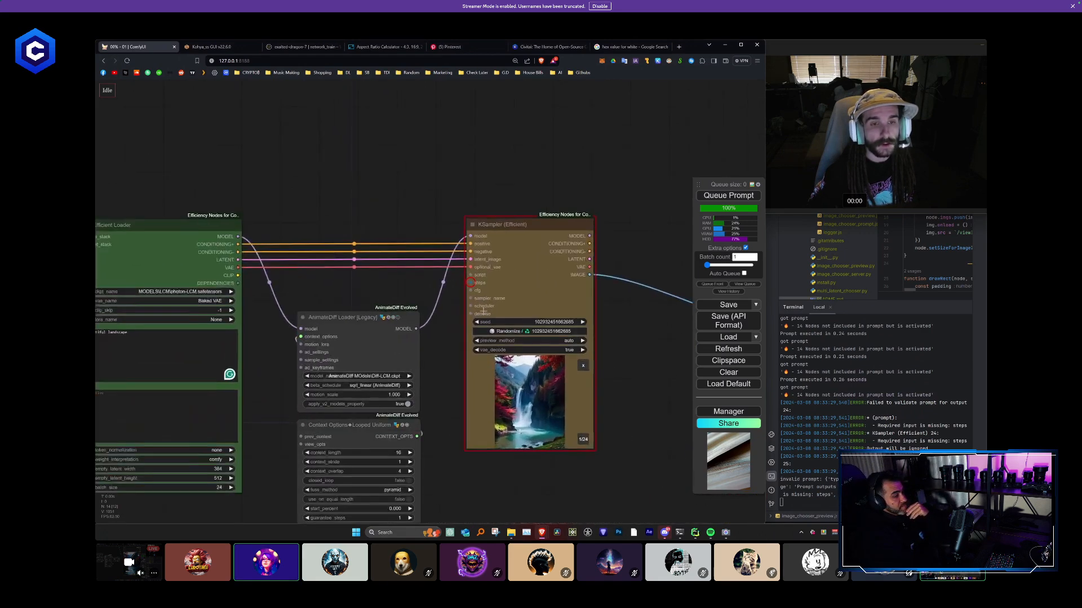
{"action": "left_click_drag", "start_coordinate": [519, 251], "coordinate": [539, 236]}
{"action": "left_click", "coordinate": [742, 196]}
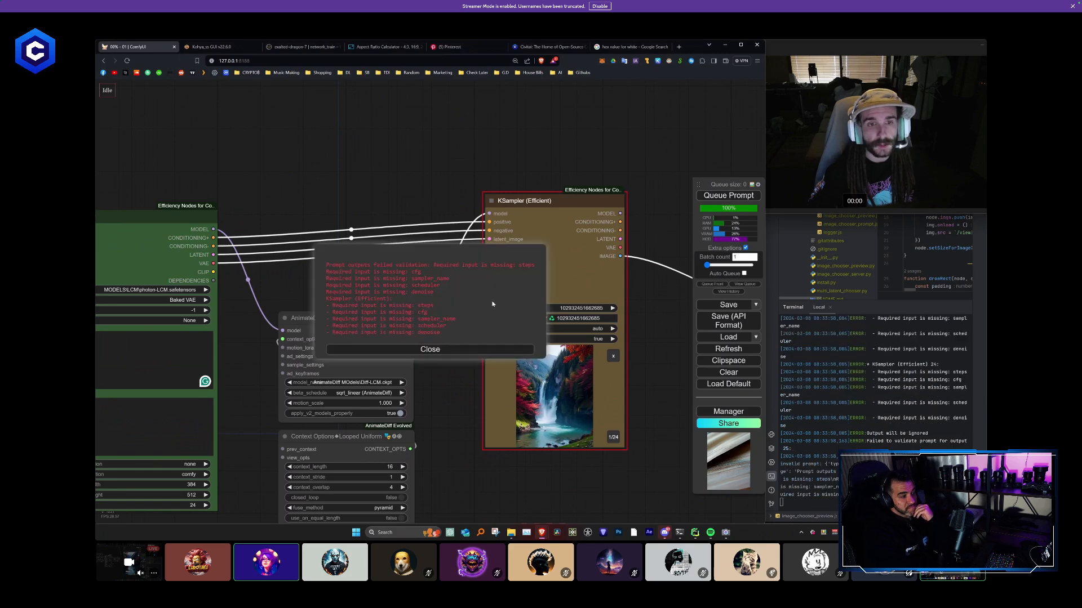
{"action": "left_click", "coordinate": [458, 347]}
- Move the KSampler and Efficient Loader nodes up and bring the two AnimateDiff nodes in beside the loader
{"action": "scroll", "coordinate": [466, 318], "scroll_direction": "down", "scroll_amount": 3}
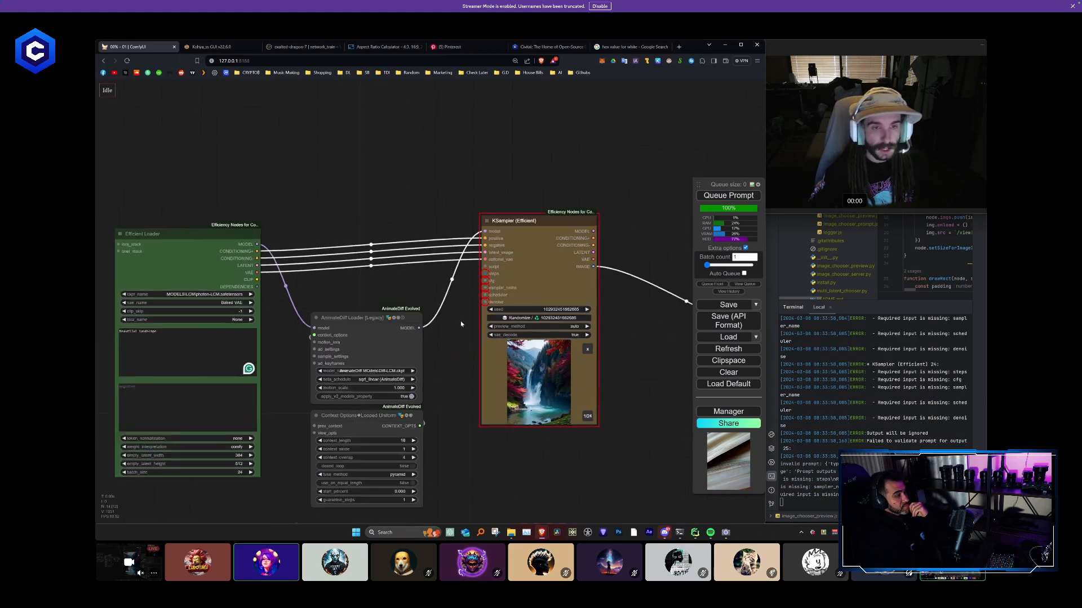
{"action": "left_click_drag", "start_coordinate": [512, 241], "coordinate": [534, 183]}
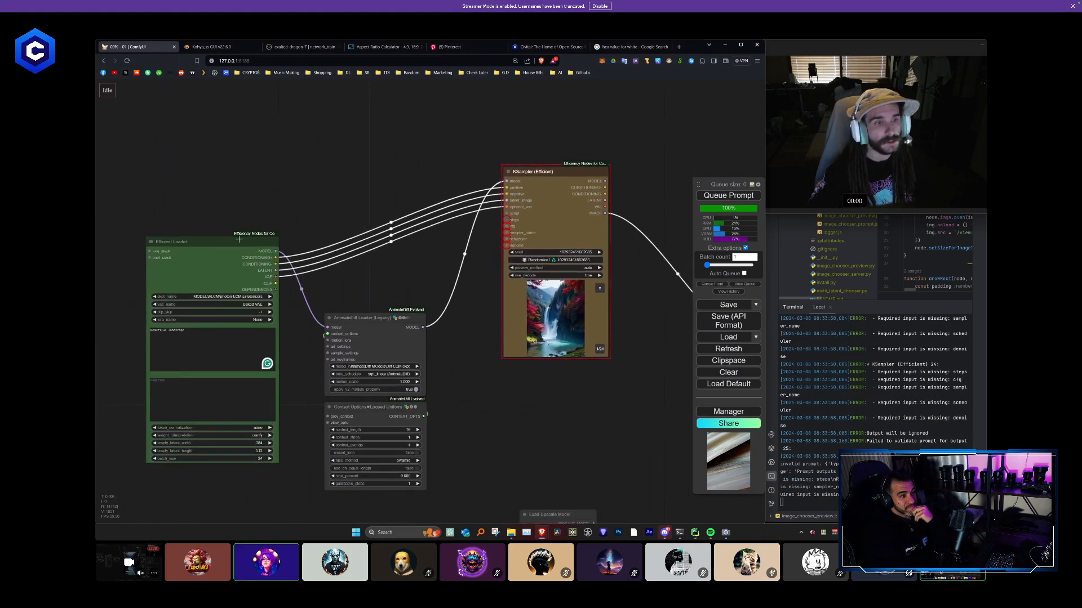
{"action": "left_click_drag", "start_coordinate": [239, 240], "coordinate": [230, 171]}
{"action": "scroll", "coordinate": [392, 314], "scroll_direction": "down", "scroll_amount": 3}
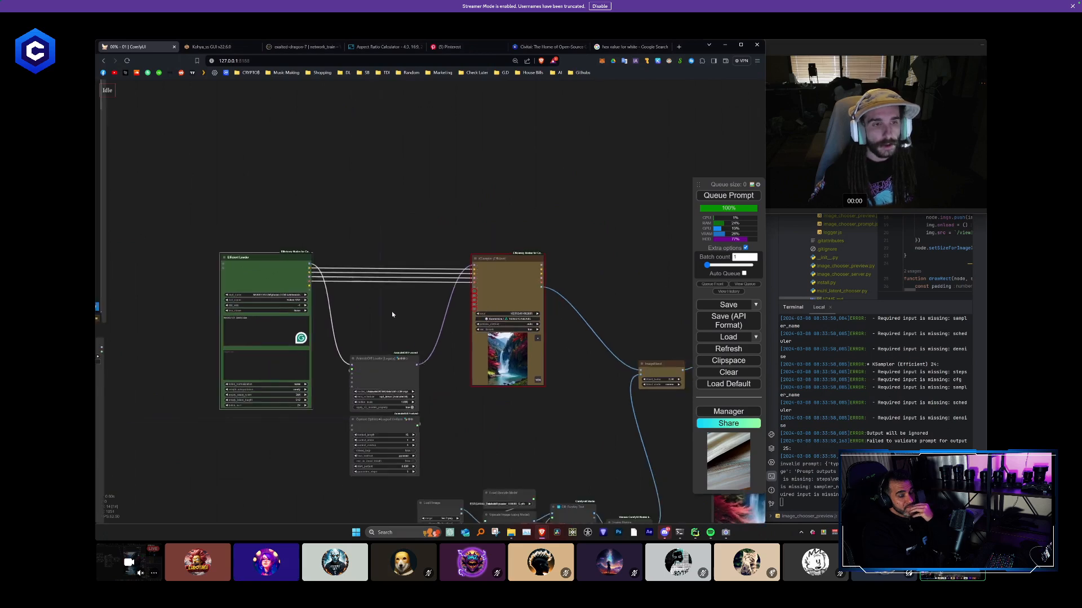
{"action": "left_click_drag", "start_coordinate": [389, 419], "coordinate": [351, 348]}
- Color the selected AnimateDiff Loader and Context Options nodes purple
{"action": "right_click", "coordinate": [360, 354]}
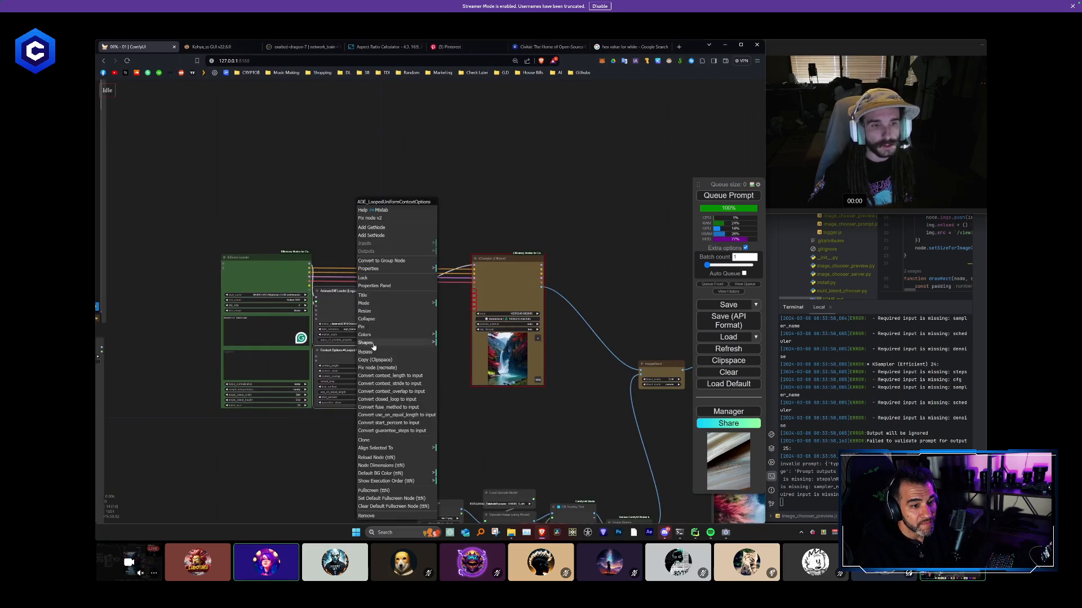
{"action": "mouse_move", "coordinate": [372, 334]}
{"action": "left_click", "coordinate": [453, 391]}
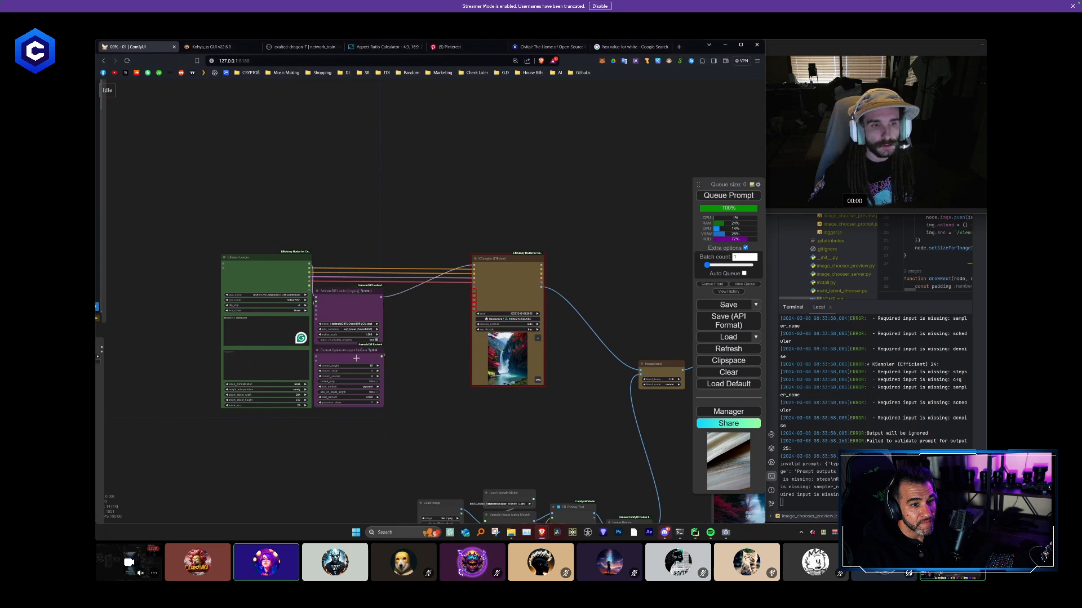
{"action": "scroll", "coordinate": [356, 358], "scroll_direction": "up", "scroll_amount": 5}
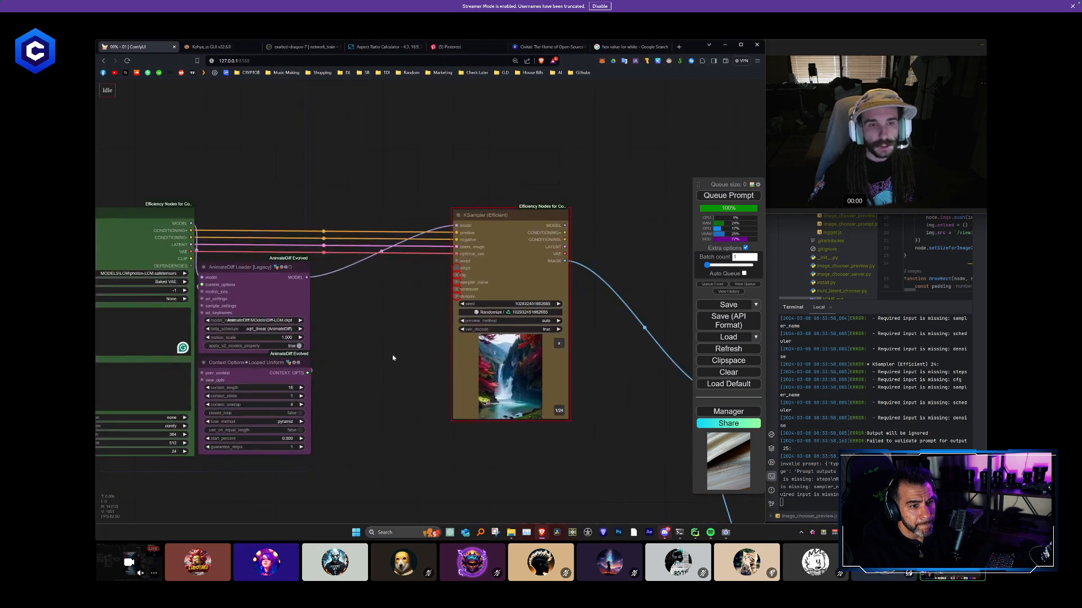
- Add a Primitive node and place it in the empty area above the KSampler connections
{"action": "left_click_drag", "start_coordinate": [495, 246], "coordinate": [520, 252]}
{"action": "double_click", "coordinate": [386, 326]}
{"action": "type", "text": "prim"}
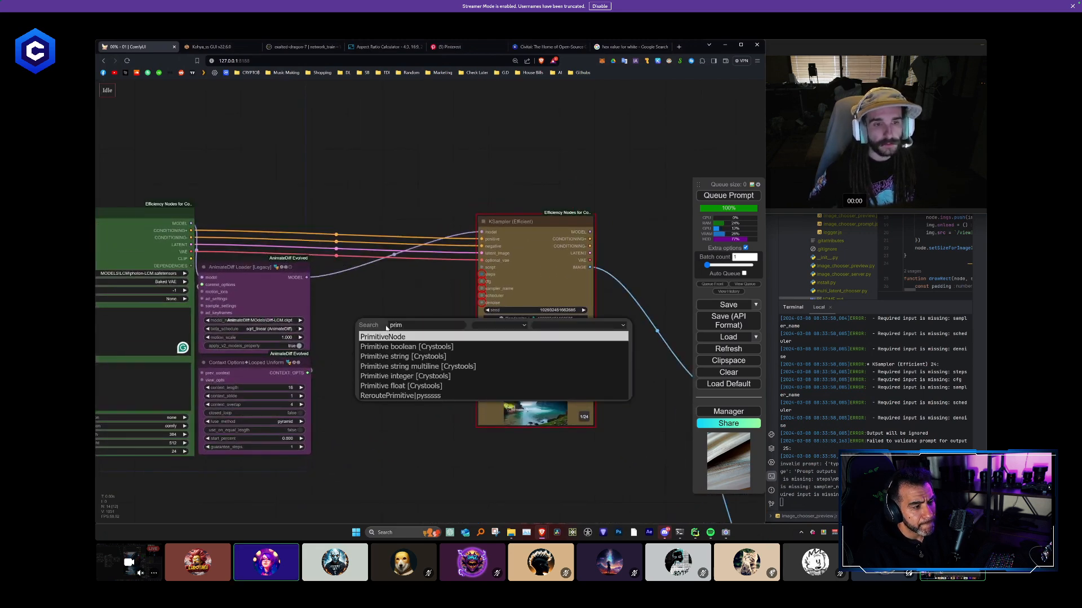
{"action": "key", "text": "Return"}
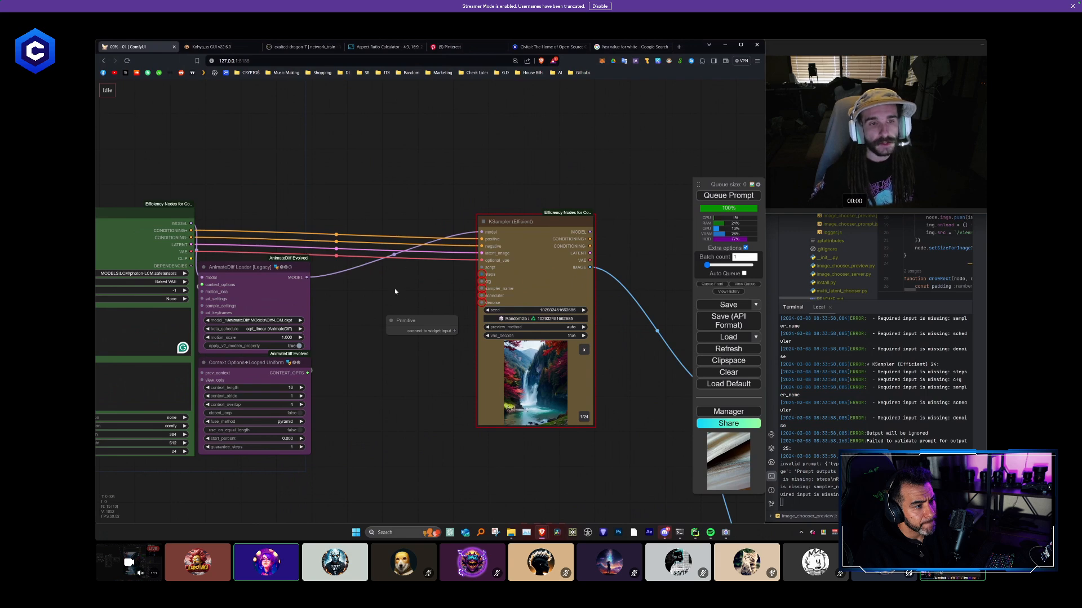
{"action": "left_click_drag", "start_coordinate": [395, 292], "coordinate": [402, 220]}
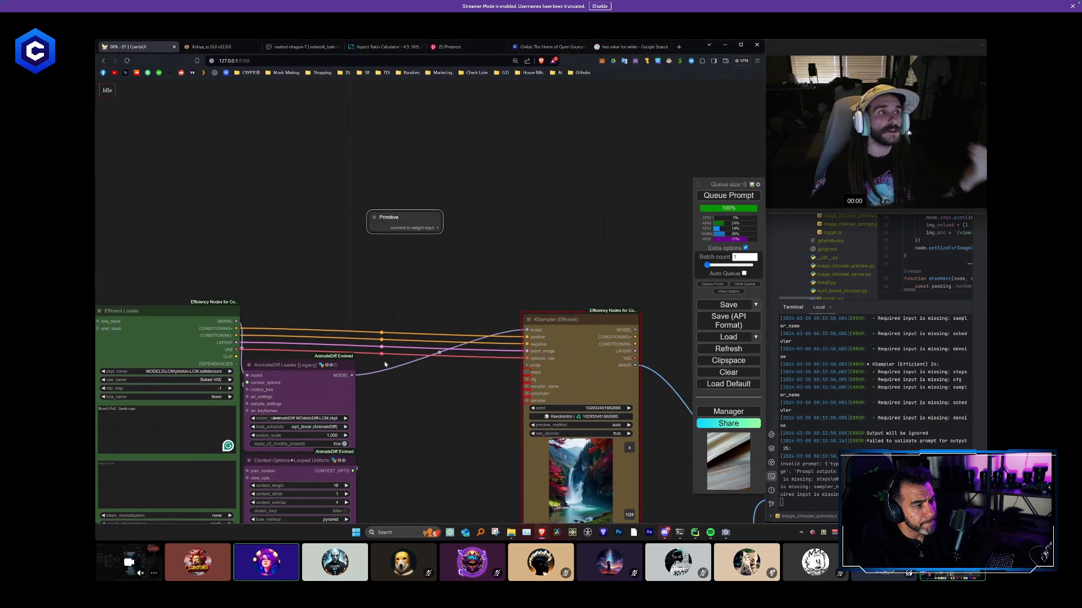
{"action": "left_click_drag", "start_coordinate": [460, 290], "coordinate": [401, 247]}
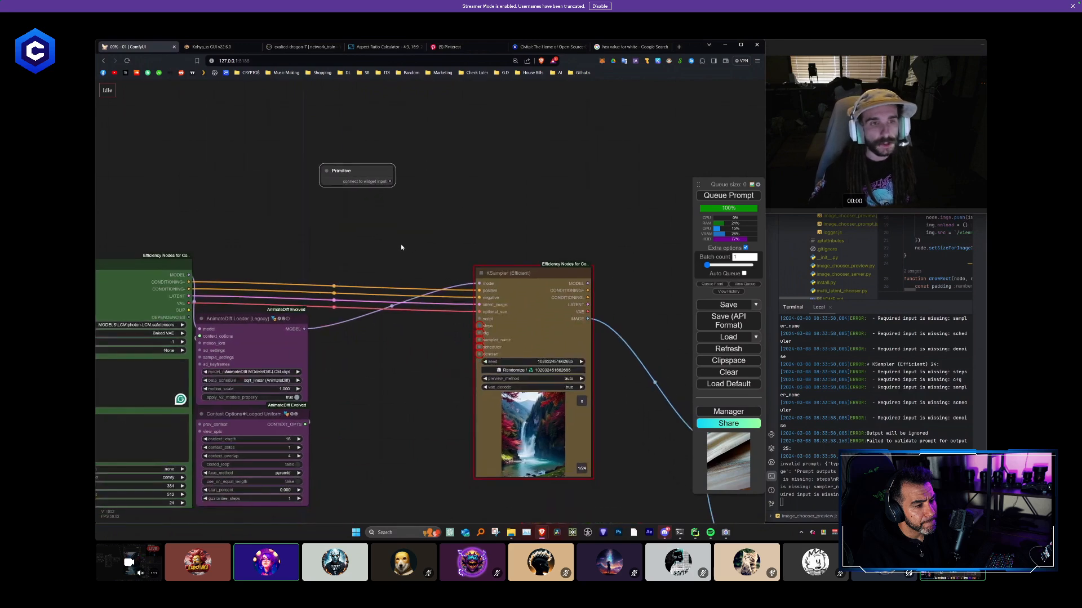
{"action": "left_click_drag", "start_coordinate": [395, 171], "coordinate": [413, 112]}
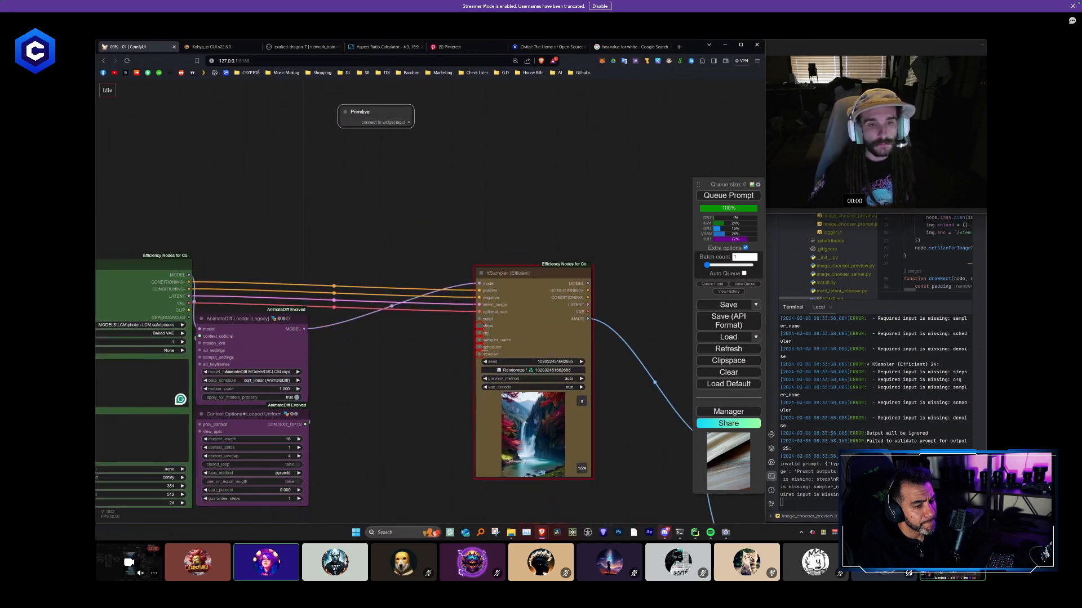
- Duplicate the Primitive node to make five, stacked in a column above the KSampler connections
{"action": "left_click_drag", "start_coordinate": [436, 206], "coordinate": [436, 252]}
{"action": "left_click_drag", "start_coordinate": [393, 165], "coordinate": [393, 190], "text": "alt"}
{"action": "left_click_drag", "start_coordinate": [393, 191], "coordinate": [387, 284], "text": "alt"}
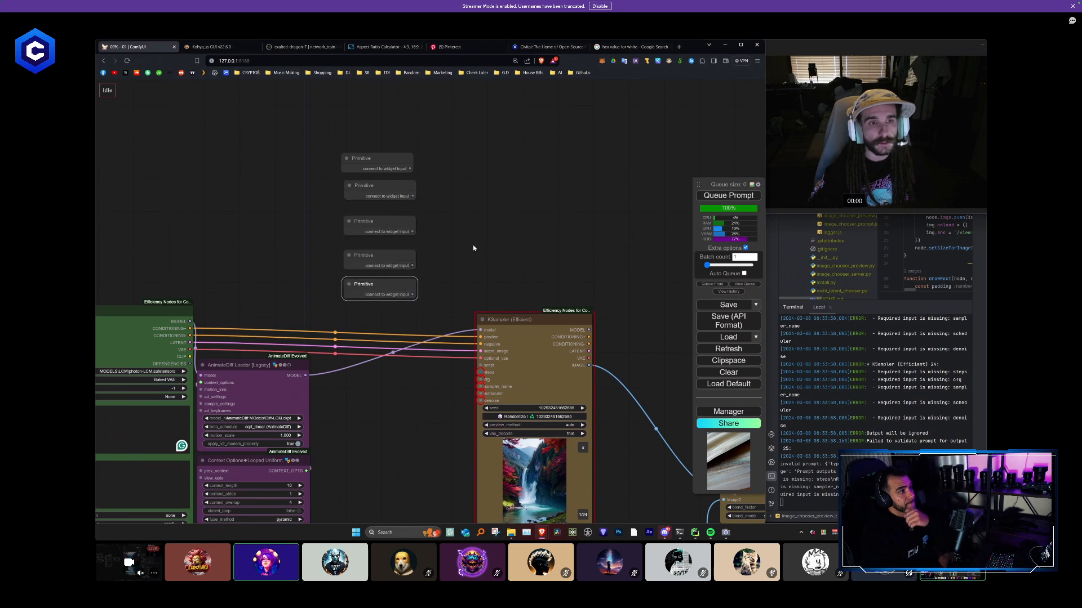
- Connect the lowest Primitive node to the KSampler's denoise input and place it beside that input
{"action": "left_click_drag", "start_coordinate": [473, 247], "coordinate": [358, 223]}
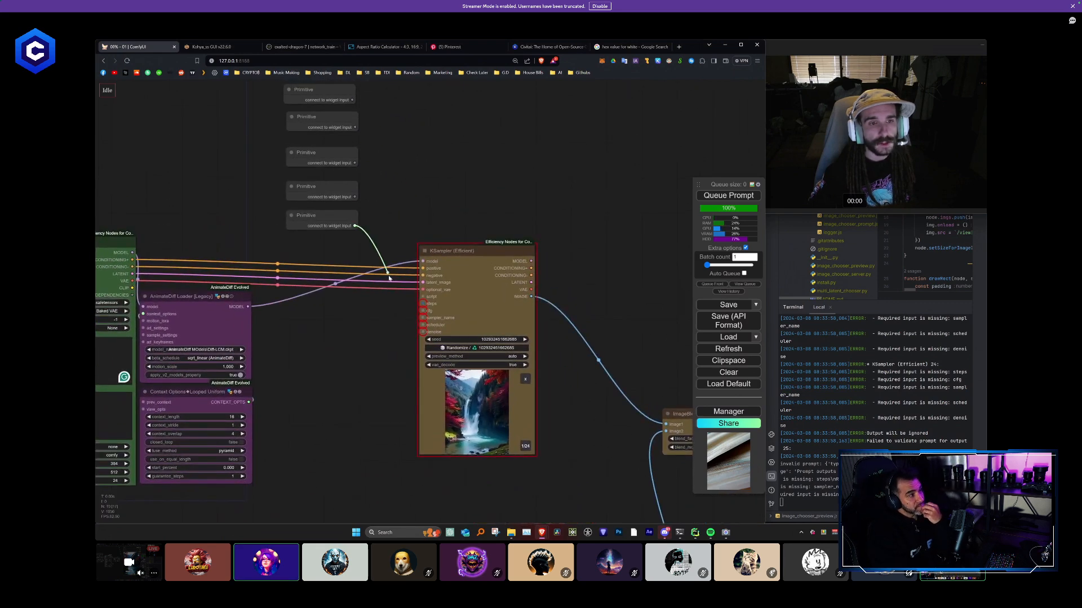
{"action": "left_click_drag", "start_coordinate": [421, 332], "coordinate": [421, 330]}
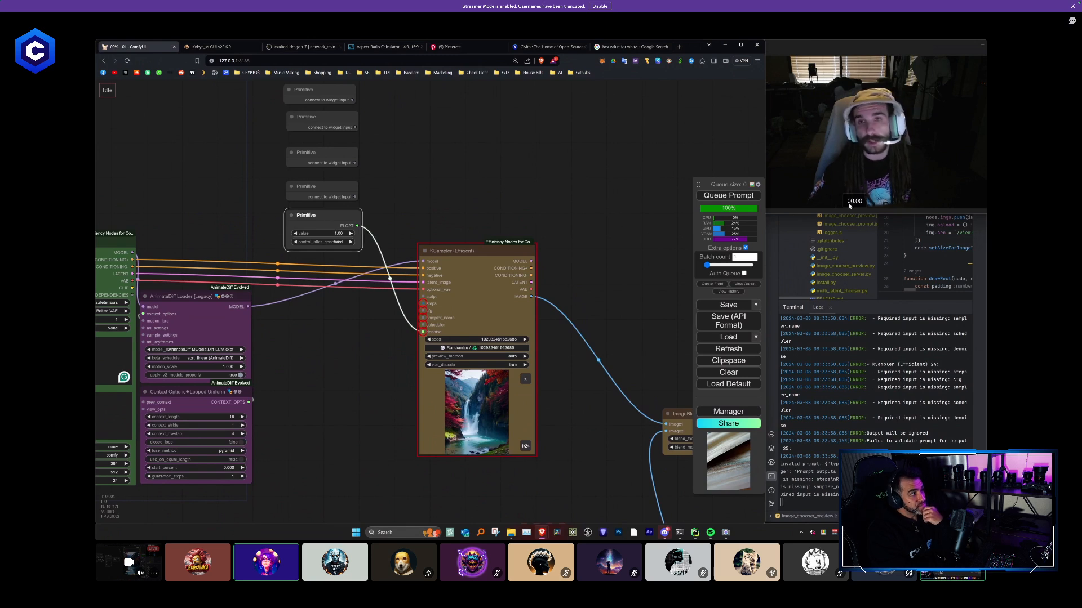
{"action": "left_click_drag", "start_coordinate": [338, 218], "coordinate": [347, 321]}
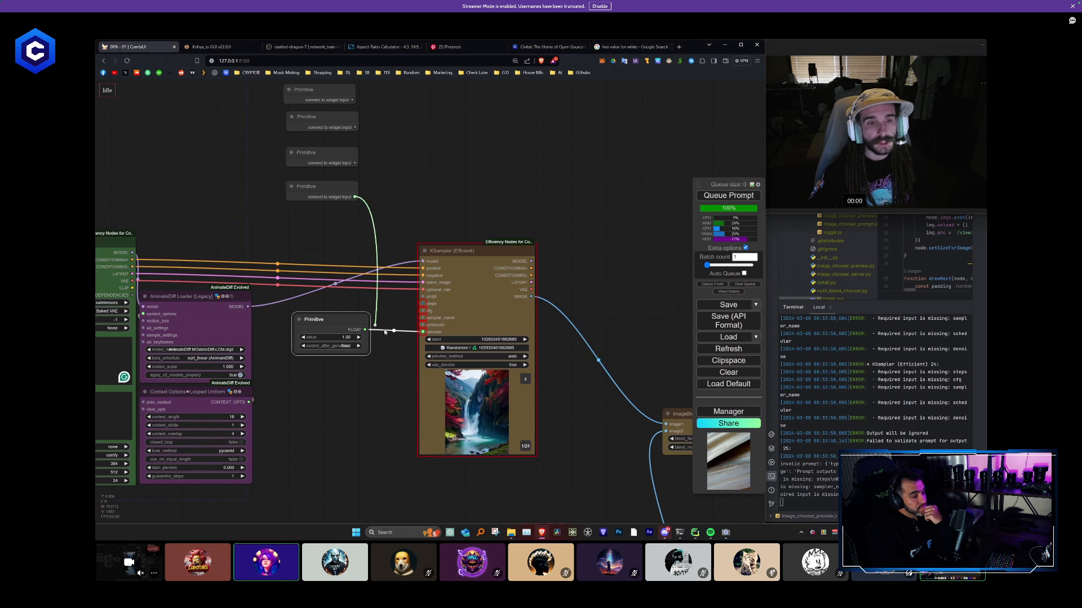
- Connect the next Primitive to the KSampler's scheduler input with the value sgm_uniform, placing it above the denoise Primitive
{"action": "left_click_drag", "start_coordinate": [421, 325], "coordinate": [422, 325]}
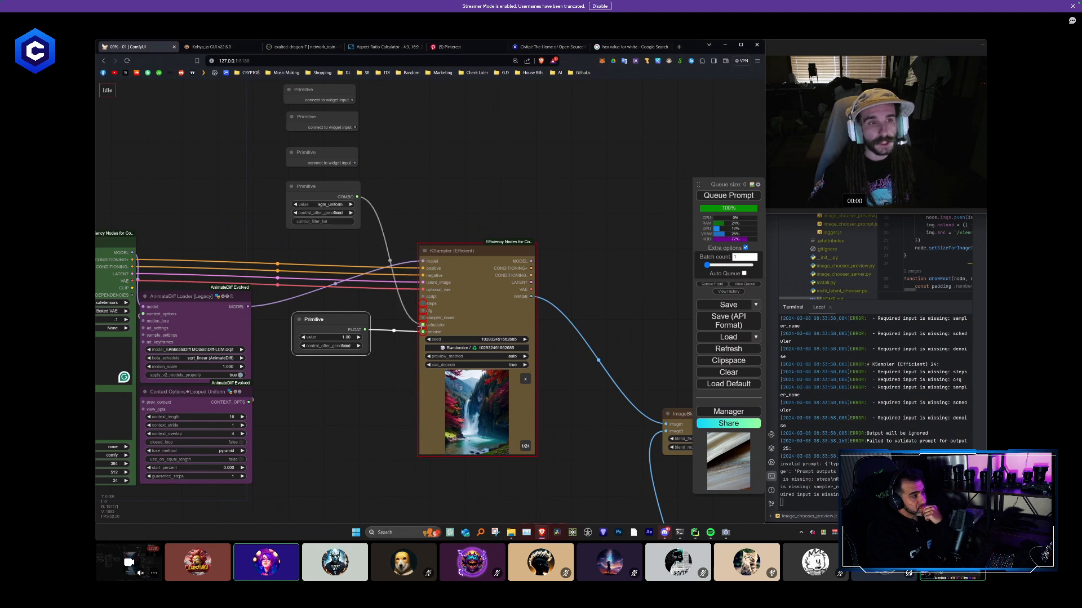
{"action": "left_click", "coordinate": [333, 205]}
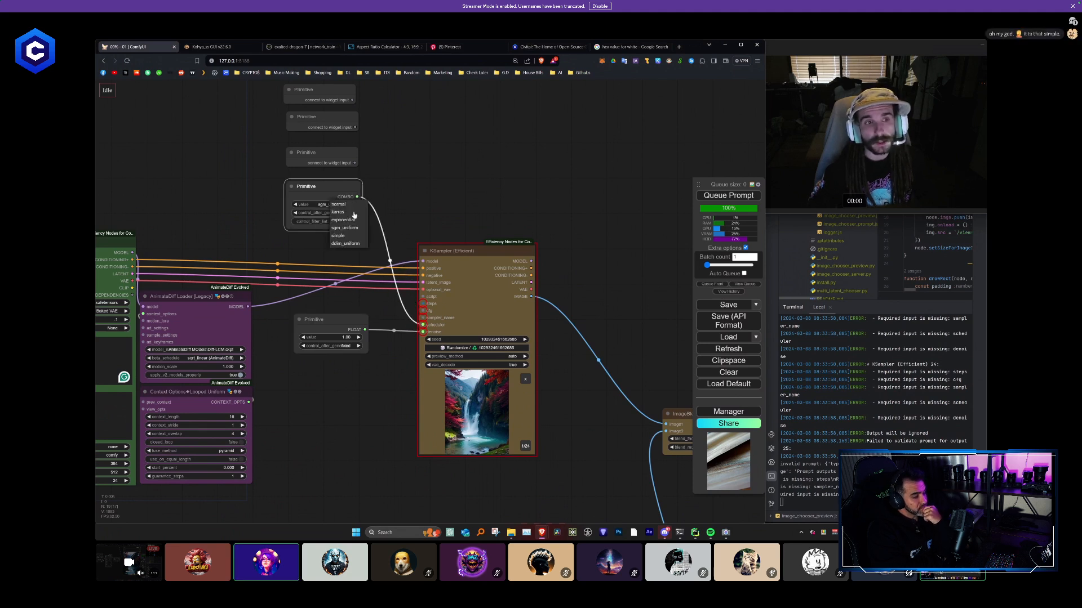
{"action": "left_click", "coordinate": [333, 205]}
{"action": "left_click", "coordinate": [352, 231]}
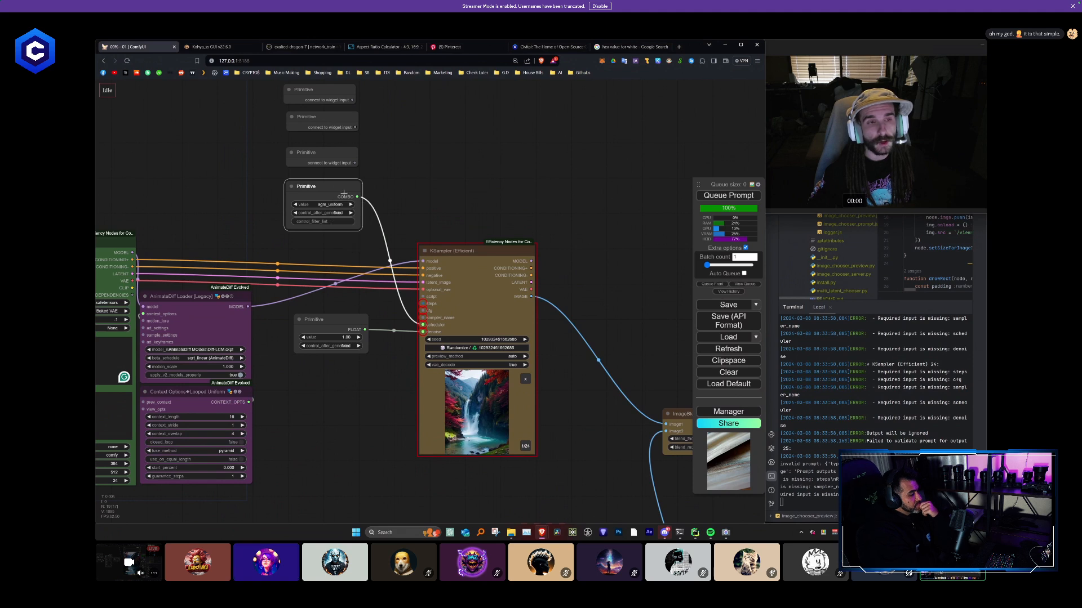
{"action": "left_click_drag", "start_coordinate": [335, 182], "coordinate": [343, 264]}
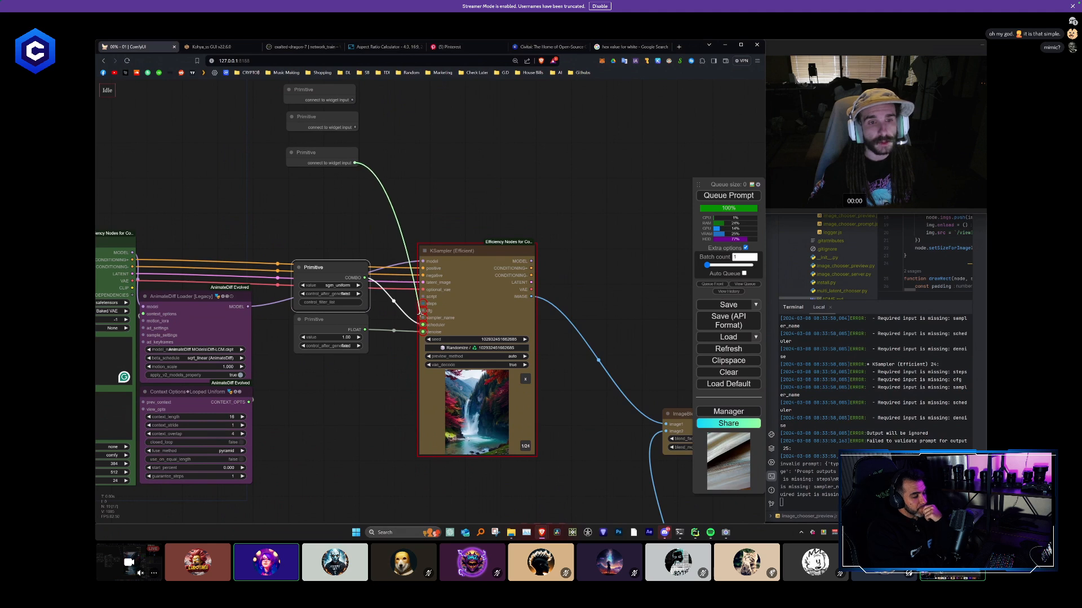
- Connect the next two Primitives to the KSampler's sampler_name and cfg inputs, stacking them above the scheduler Primitive
{"action": "left_click_drag", "start_coordinate": [422, 318], "coordinate": [423, 318]}
{"action": "left_click_drag", "start_coordinate": [322, 154], "coordinate": [330, 213]}
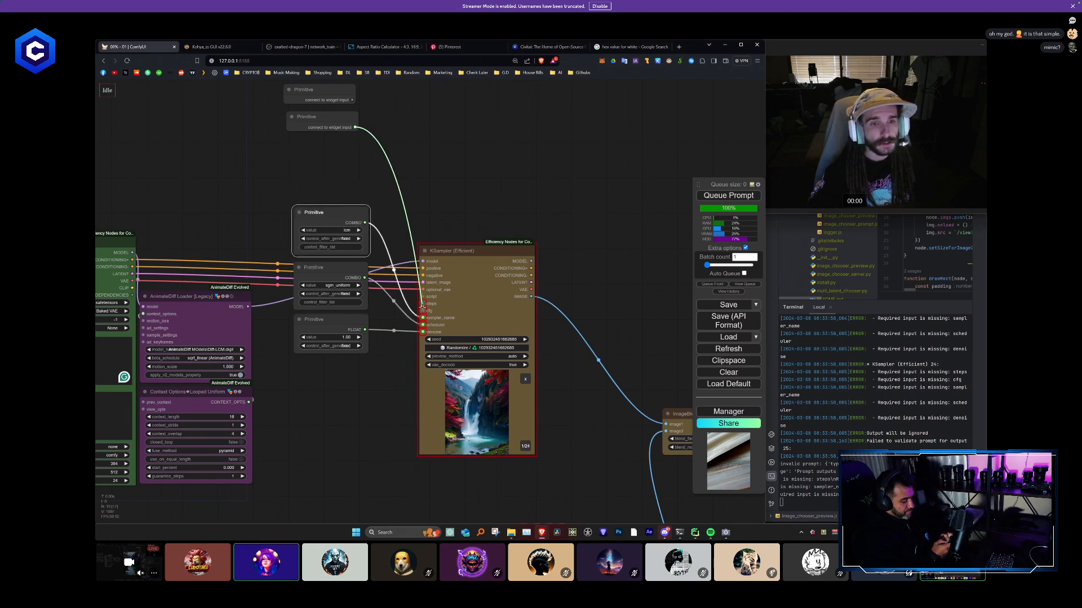
{"action": "left_click_drag", "start_coordinate": [425, 307], "coordinate": [423, 310]}
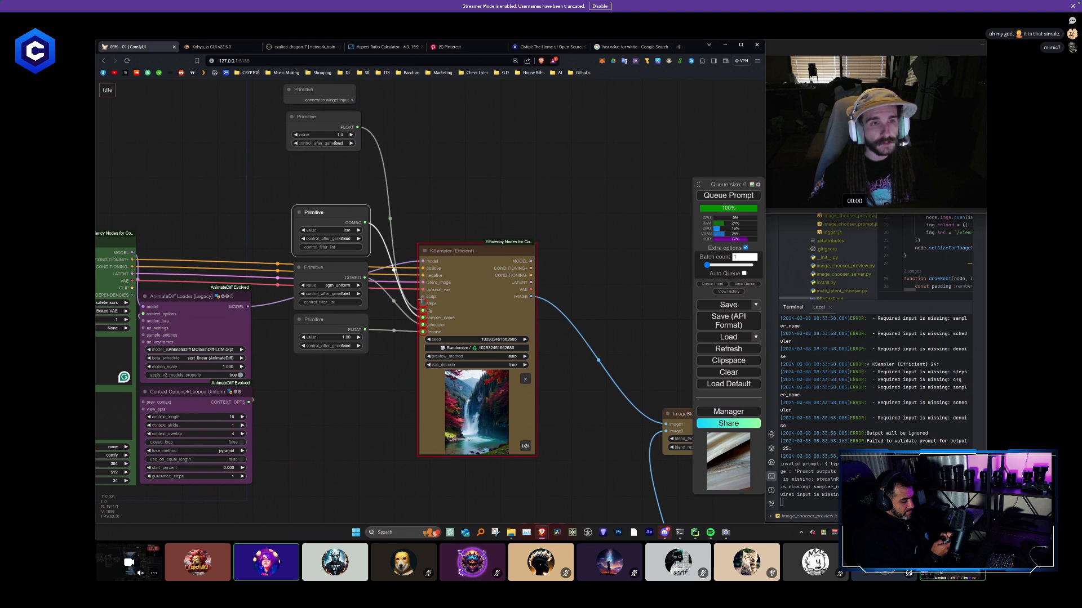
{"action": "left_click_drag", "start_coordinate": [331, 124], "coordinate": [340, 173]}
- Connect the last Primitive to the KSampler's steps input and place it on top of the Primitive column
{"action": "left_click_drag", "start_coordinate": [351, 100], "coordinate": [423, 303]}
{"action": "left_click_drag", "start_coordinate": [345, 97], "coordinate": [354, 132]}
{"action": "left_click_drag", "start_coordinate": [344, 168], "coordinate": [341, 171]}
- Select all five Primitive nodes and color them yellow
{"action": "left_click_drag", "start_coordinate": [323, 213], "coordinate": [318, 120]}
{"action": "right_click", "coordinate": [330, 128]}
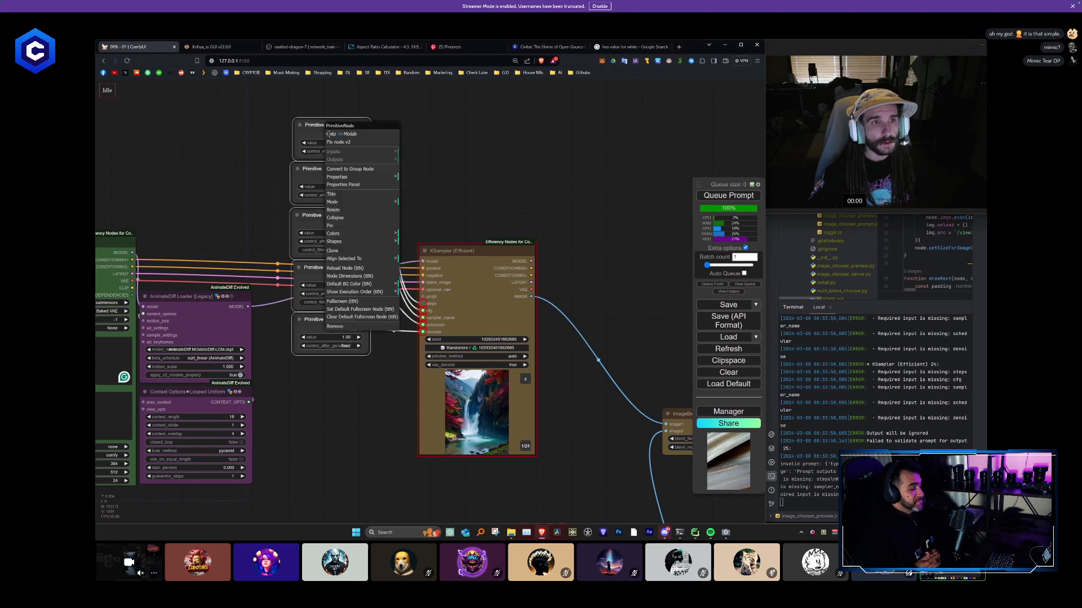
{"action": "left_click", "coordinate": [355, 234]}
{"action": "left_click", "coordinate": [417, 301]}
- Recolor the selected Primitive nodes cyan
{"action": "right_click", "coordinate": [342, 208]}
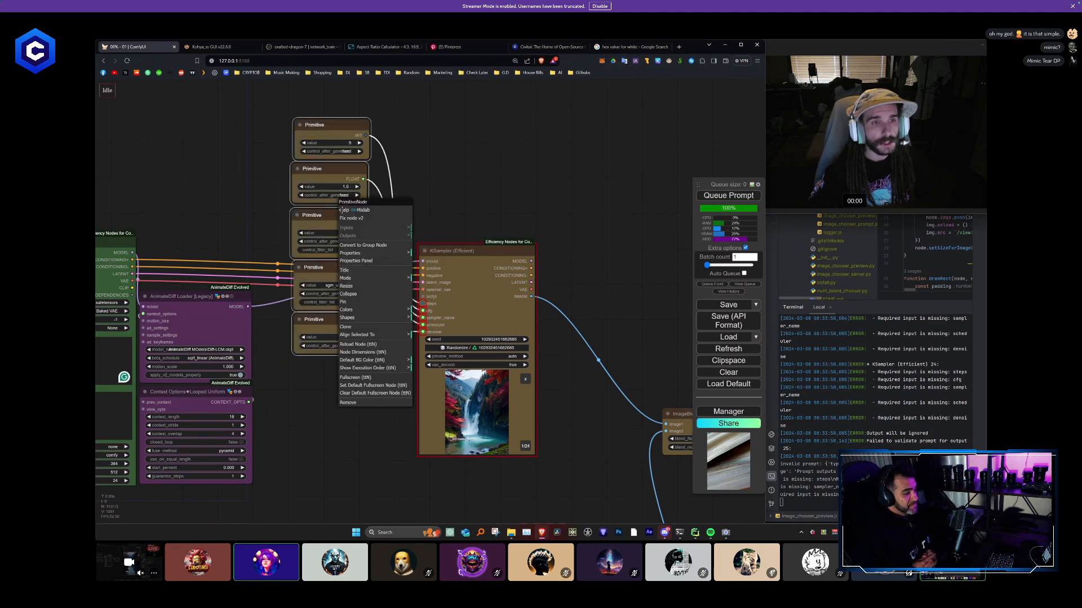
{"action": "left_click", "coordinate": [375, 309]}
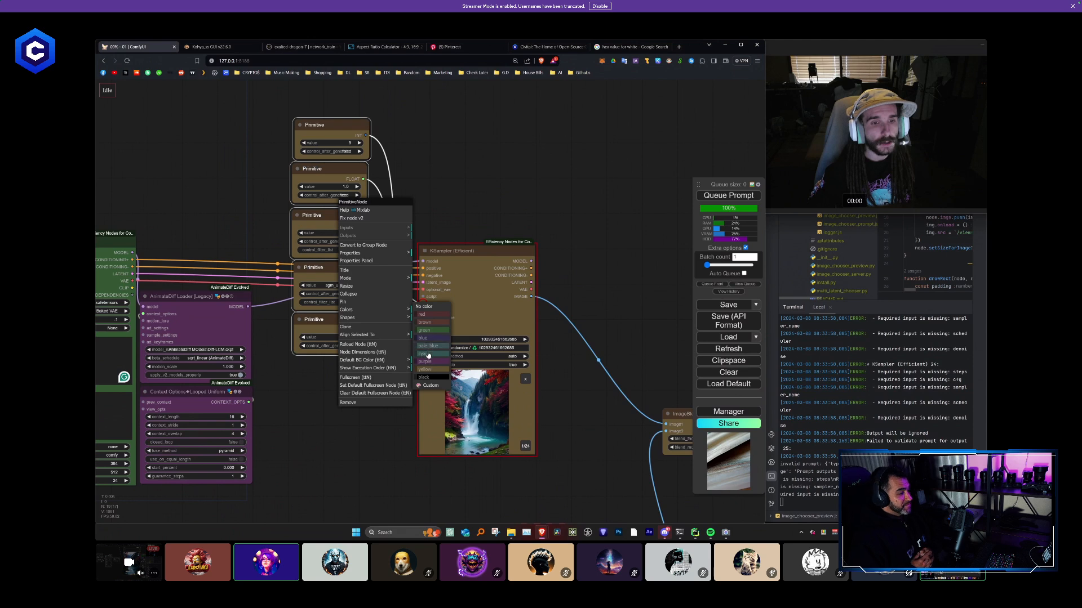
{"action": "left_click", "coordinate": [427, 354]}
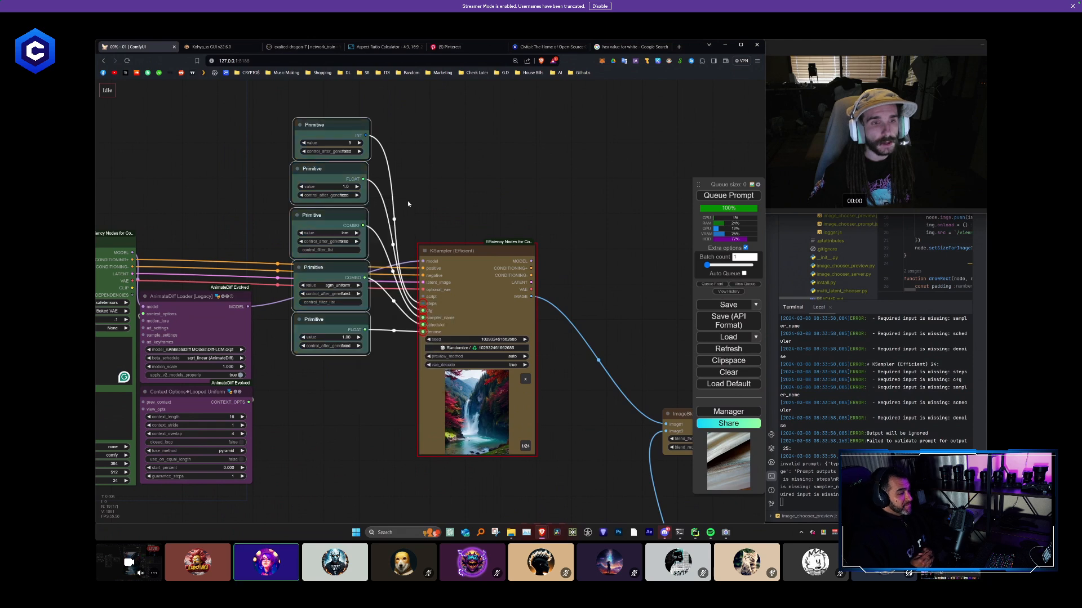
- Align the five selected Primitive nodes to the left and move the column down beside the KSampler
{"action": "right_click", "coordinate": [336, 307]}
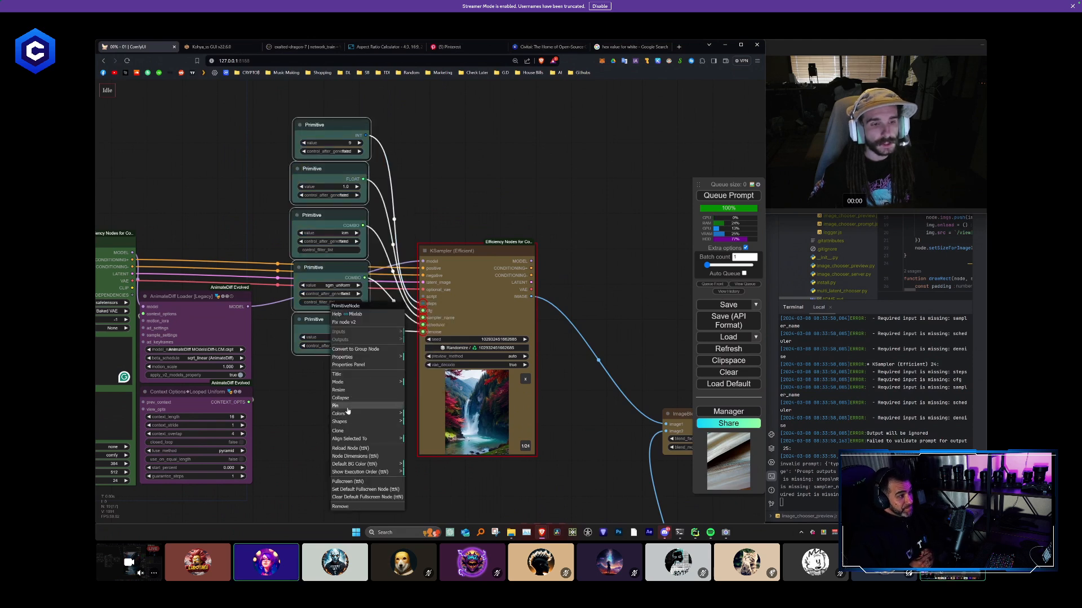
{"action": "left_click", "coordinate": [354, 443]}
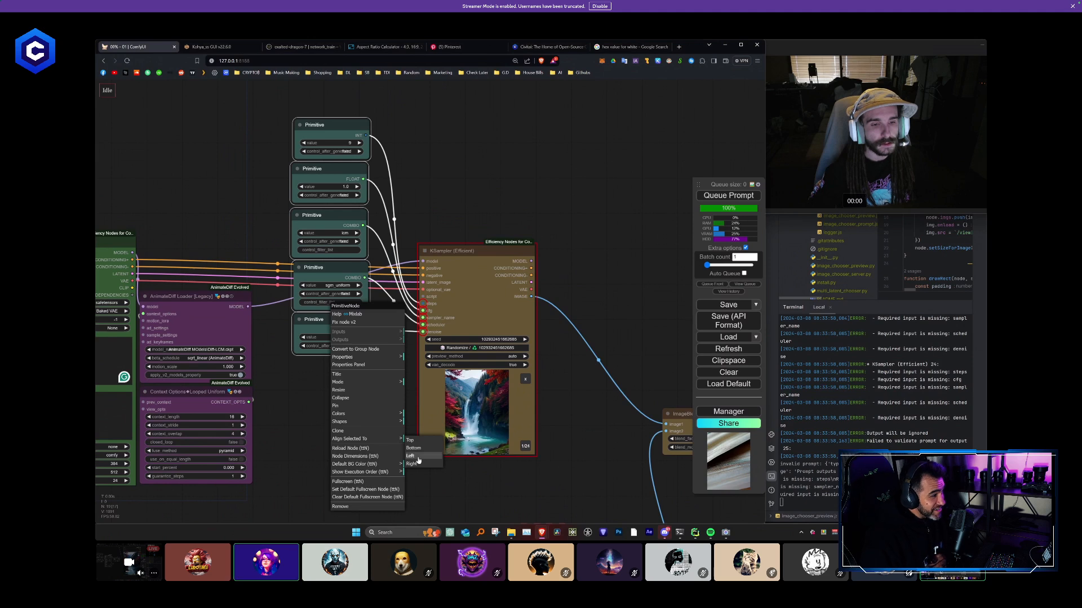
{"action": "left_click", "coordinate": [410, 456]}
{"action": "left_click_drag", "start_coordinate": [350, 299], "coordinate": [354, 374]}
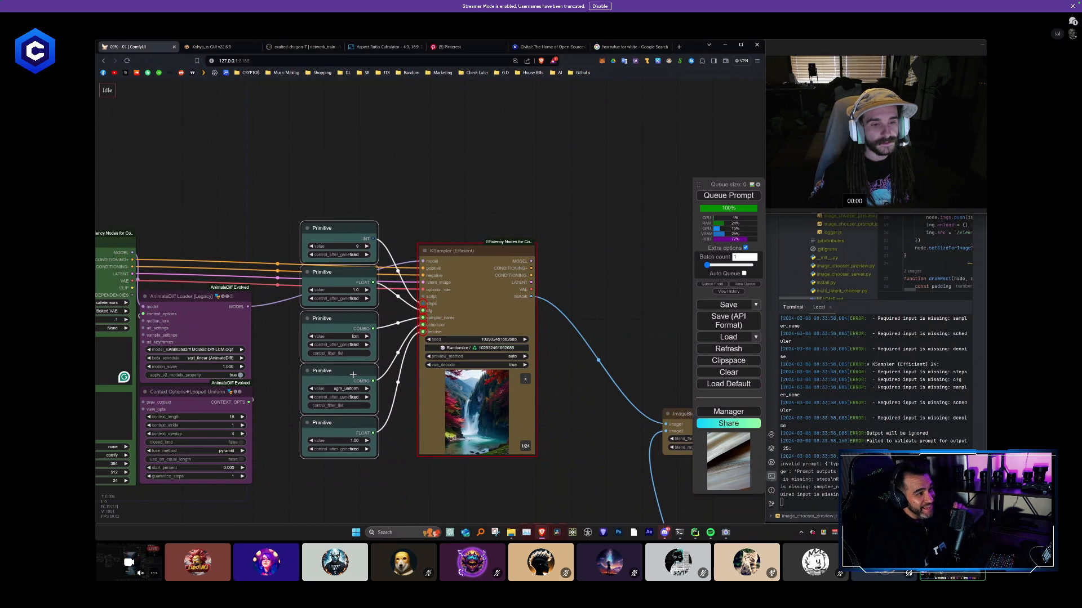
{"action": "left_click", "coordinate": [321, 175]}
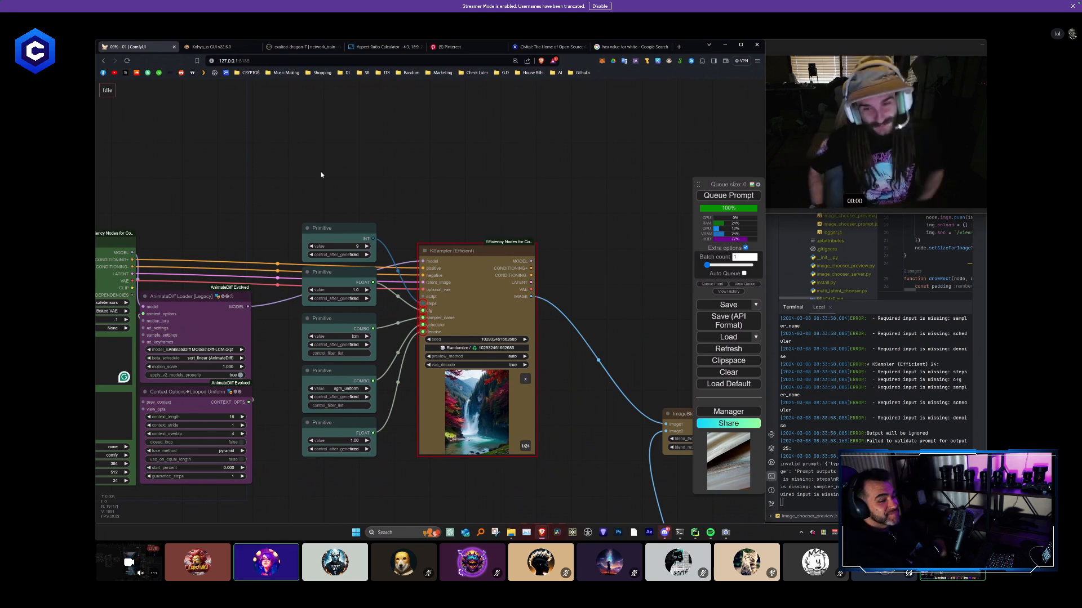
- Disconnect the KSampler's image from the ImageBlend node, and move ImageBlend and the video output node closer to the lower chain
{"action": "scroll", "coordinate": [524, 256], "scroll_direction": "down", "scroll_amount": 6}
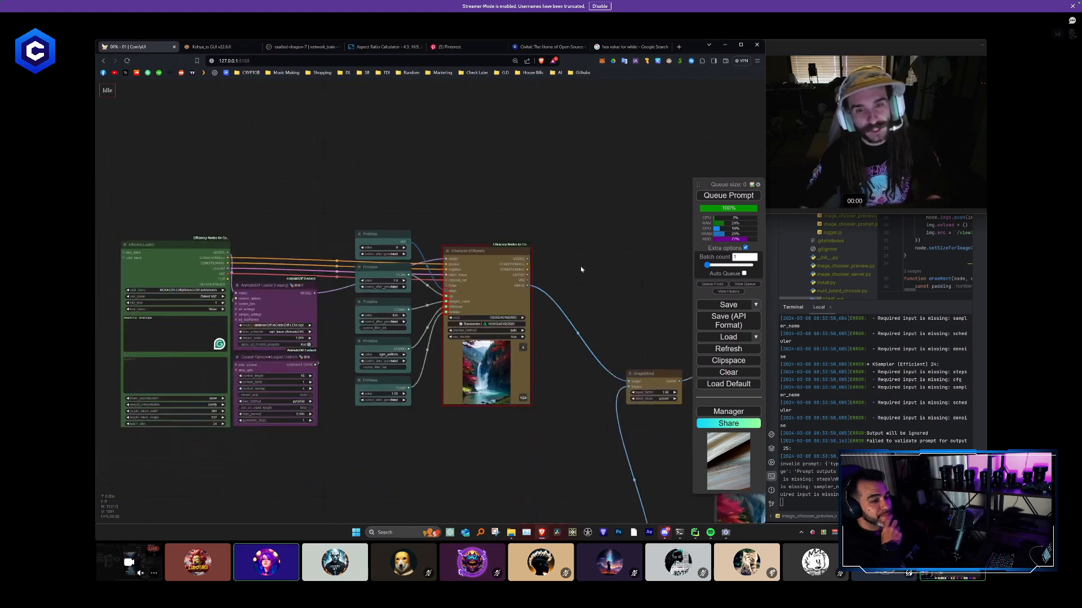
{"action": "left_click_drag", "start_coordinate": [583, 268], "coordinate": [430, 217]}
{"action": "left_click_drag", "start_coordinate": [496, 366], "coordinate": [498, 334]}
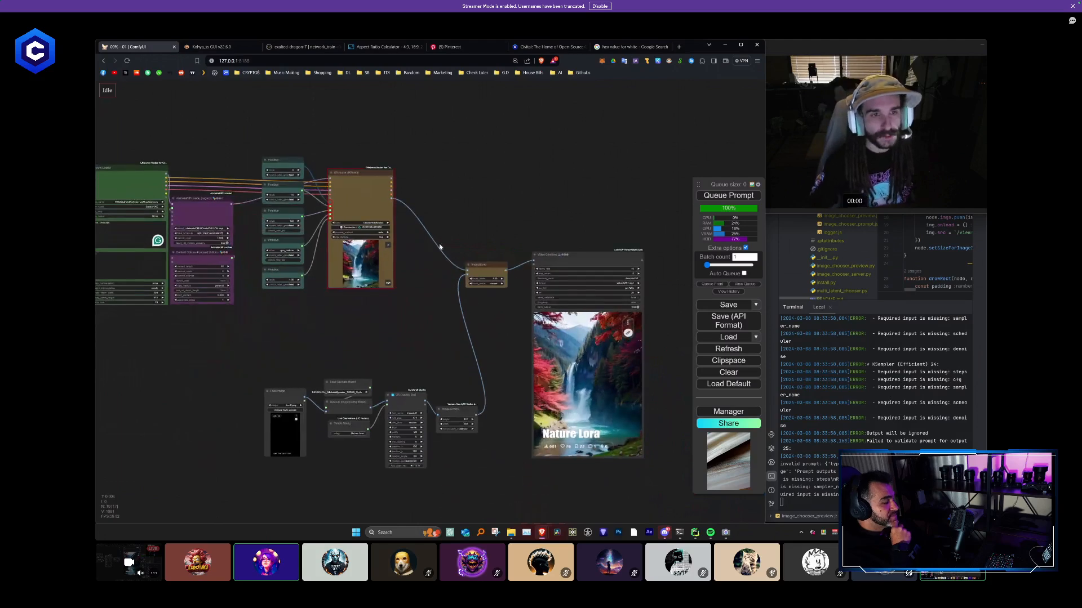
{"action": "left_click_drag", "start_coordinate": [504, 271], "coordinate": [484, 379]}
{"action": "left_click", "coordinate": [469, 405]}
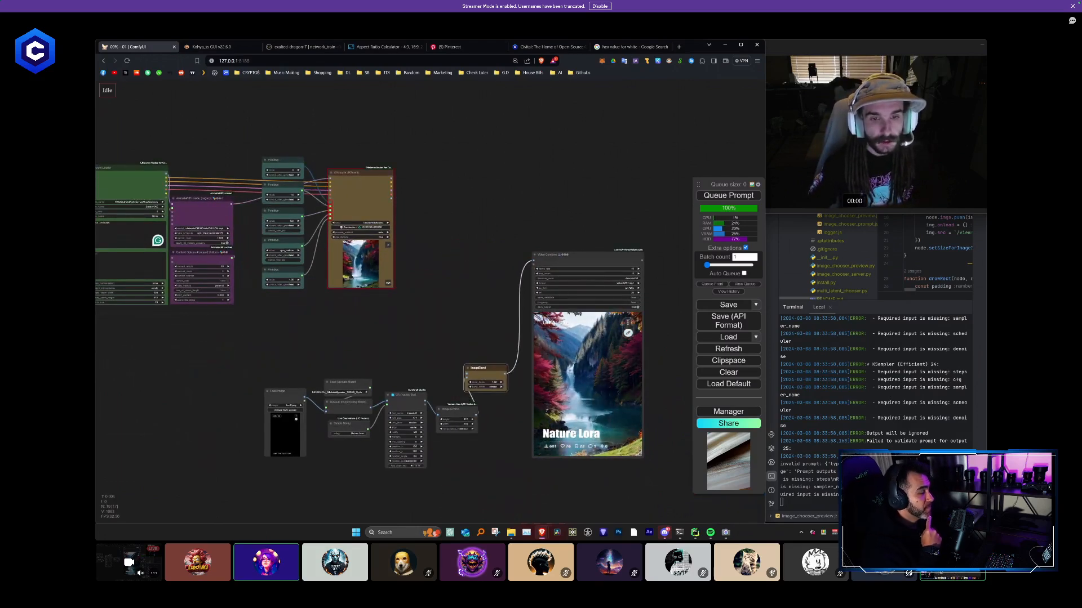
{"action": "left_click_drag", "start_coordinate": [555, 254], "coordinate": [536, 291]}
- Select the lower node chain together with the video output node and move it well below the sampler group
{"action": "scroll", "coordinate": [485, 403], "scroll_direction": "down", "scroll_amount": 3}
{"action": "left_click_drag", "start_coordinate": [485, 403], "coordinate": [460, 264]}
{"action": "left_click_drag", "start_coordinate": [600, 396], "coordinate": [274, 212]}
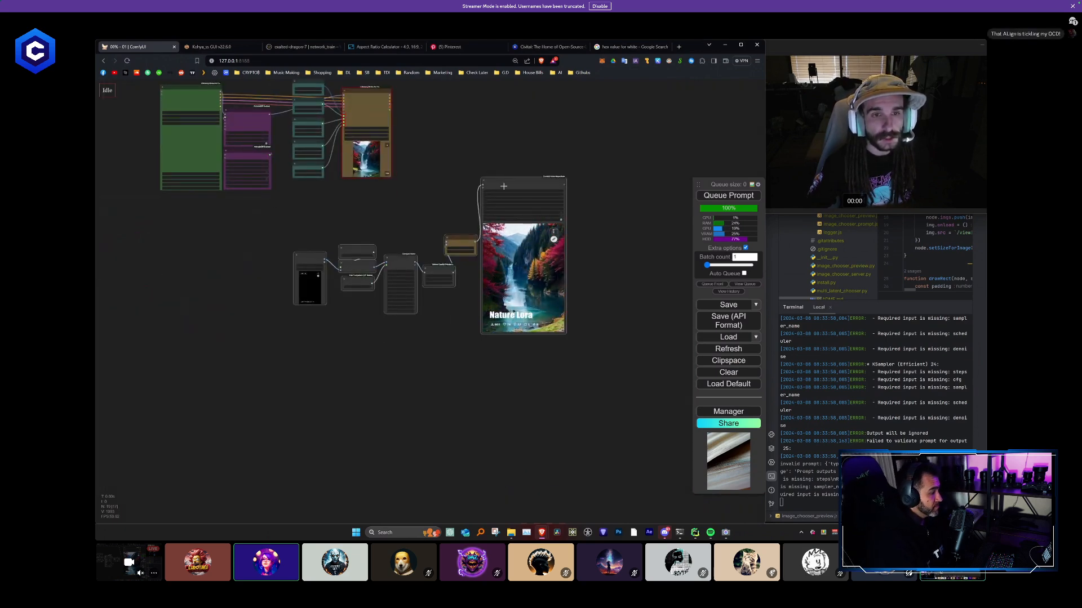
{"action": "left_click_drag", "start_coordinate": [502, 185], "coordinate": [347, 416]}
{"action": "scroll", "coordinate": [351, 407], "scroll_direction": "down", "scroll_amount": 6}
{"action": "scroll", "coordinate": [355, 372], "scroll_direction": "down", "scroll_amount": 1}
{"action": "left_click_drag", "start_coordinate": [374, 367], "coordinate": [444, 317]}
- Nudge the KSampler slightly up and to the left so its top lines up with the Efficient Loader
{"action": "scroll", "coordinate": [385, 354], "scroll_direction": "up", "scroll_amount": 2}
{"action": "left_click_drag", "start_coordinate": [398, 224], "coordinate": [387, 349]}
{"action": "scroll", "coordinate": [392, 345], "scroll_direction": "up", "scroll_amount": 10}
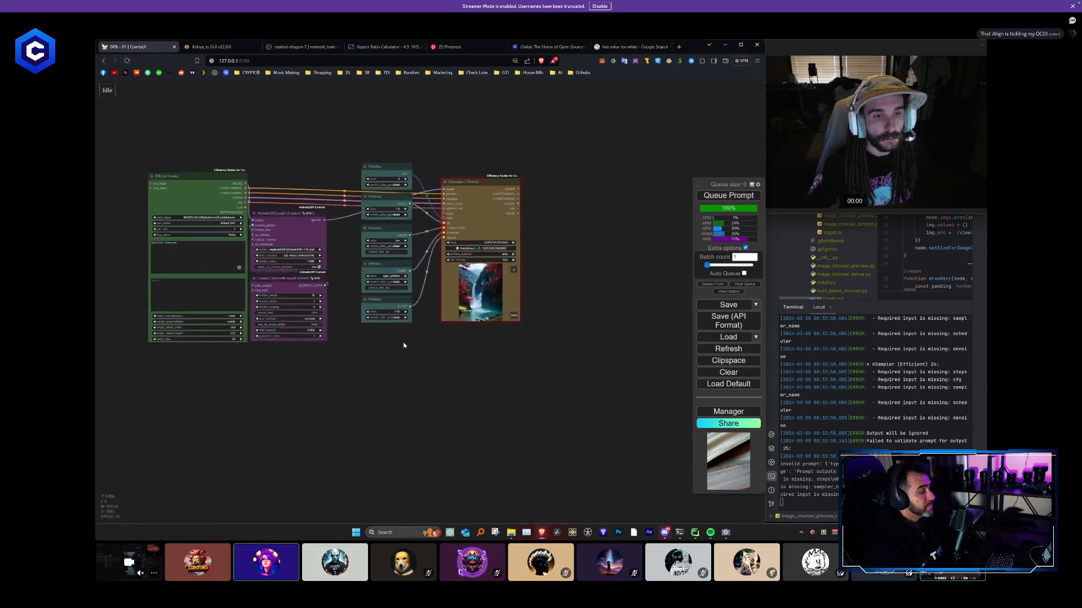
{"action": "left_click_drag", "start_coordinate": [482, 180], "coordinate": [478, 173]}
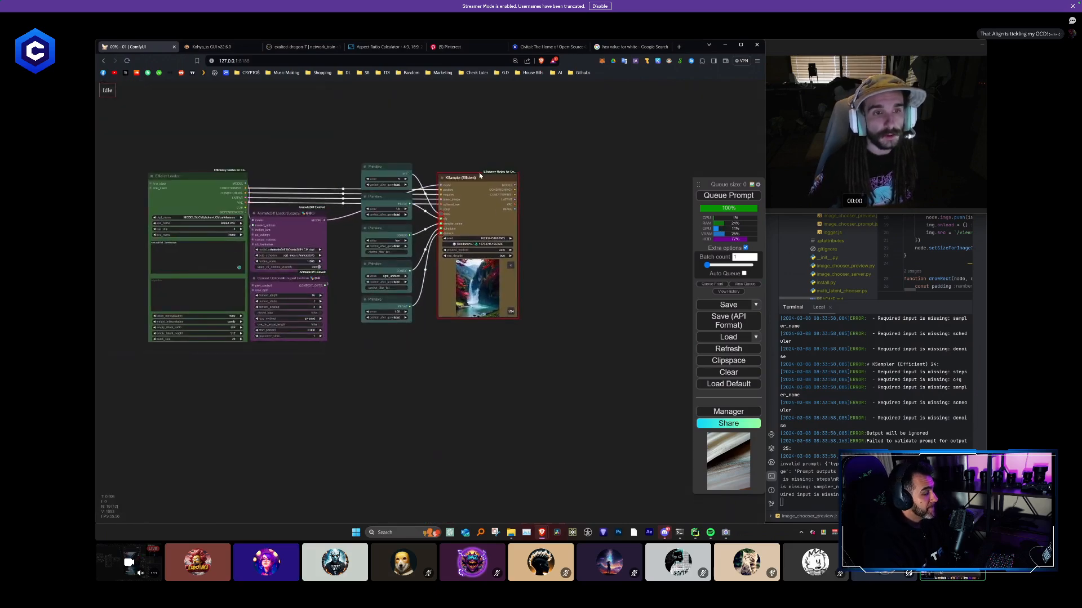
{"action": "left_click", "coordinate": [581, 291]}
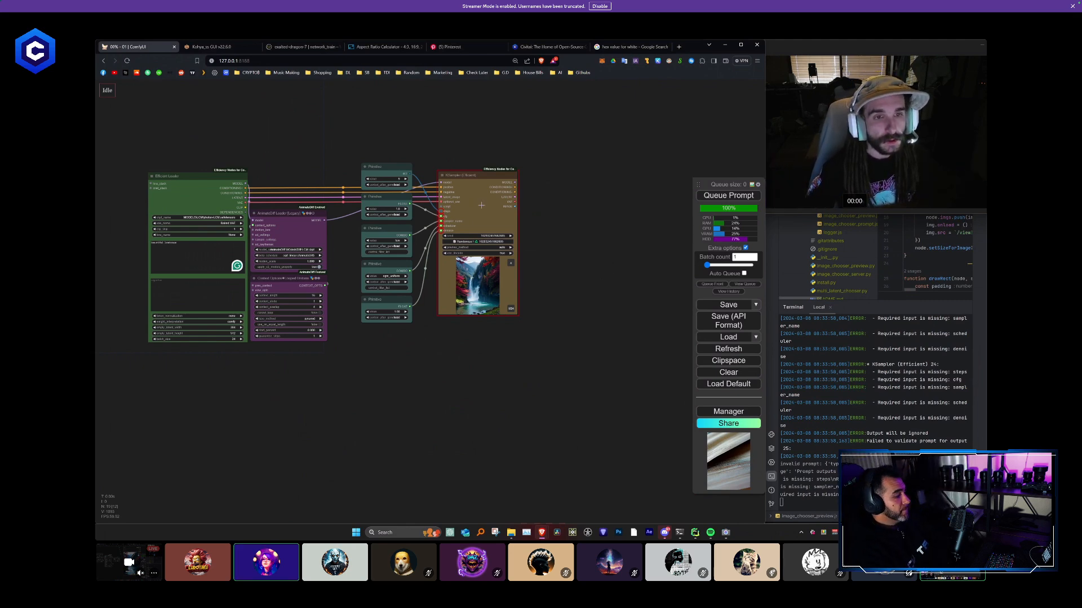
- Examine which nodes can be attached to the AnimateDiff Loader's MODEL output
{"action": "scroll", "coordinate": [481, 205], "scroll_direction": "up", "scroll_amount": 5}
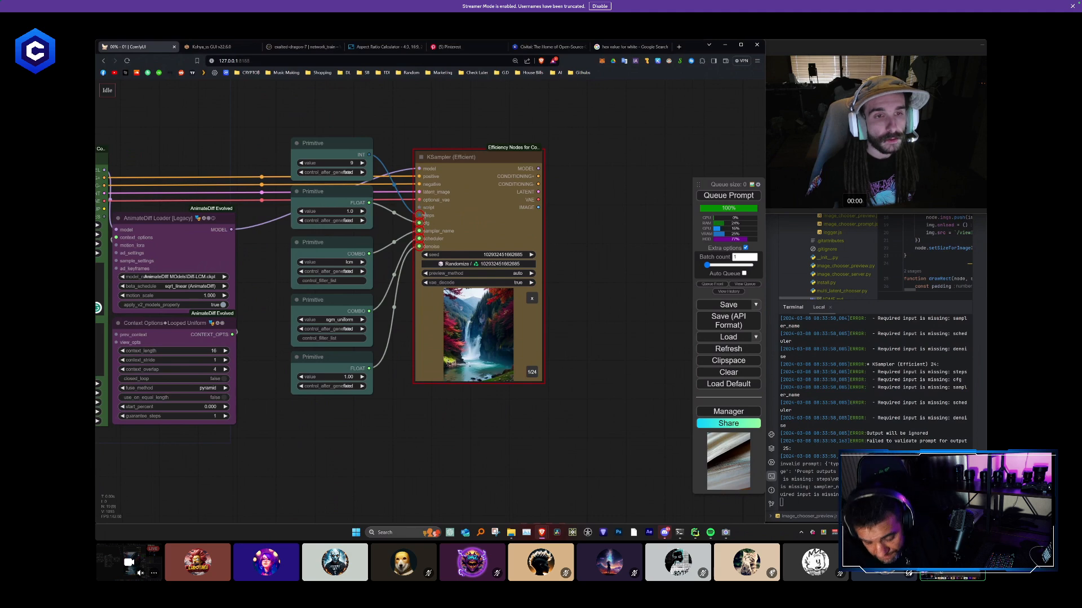
{"action": "left_click_drag", "start_coordinate": [611, 248], "coordinate": [594, 223]}
{"action": "left_click_drag", "start_coordinate": [402, 183], "coordinate": [428, 395]}
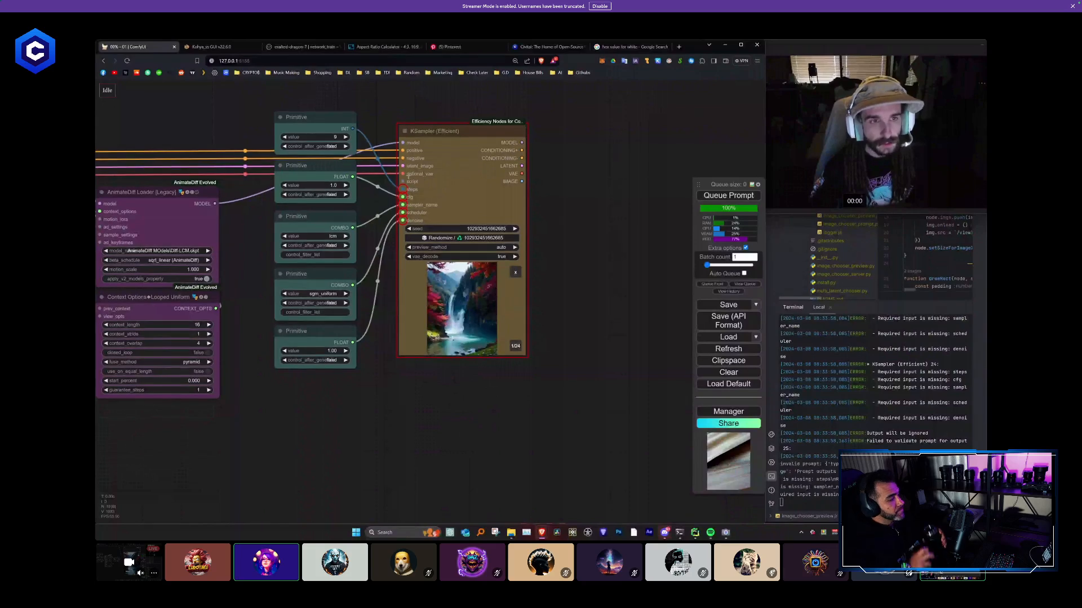
{"action": "left_click_drag", "start_coordinate": [401, 182], "coordinate": [556, 338]}
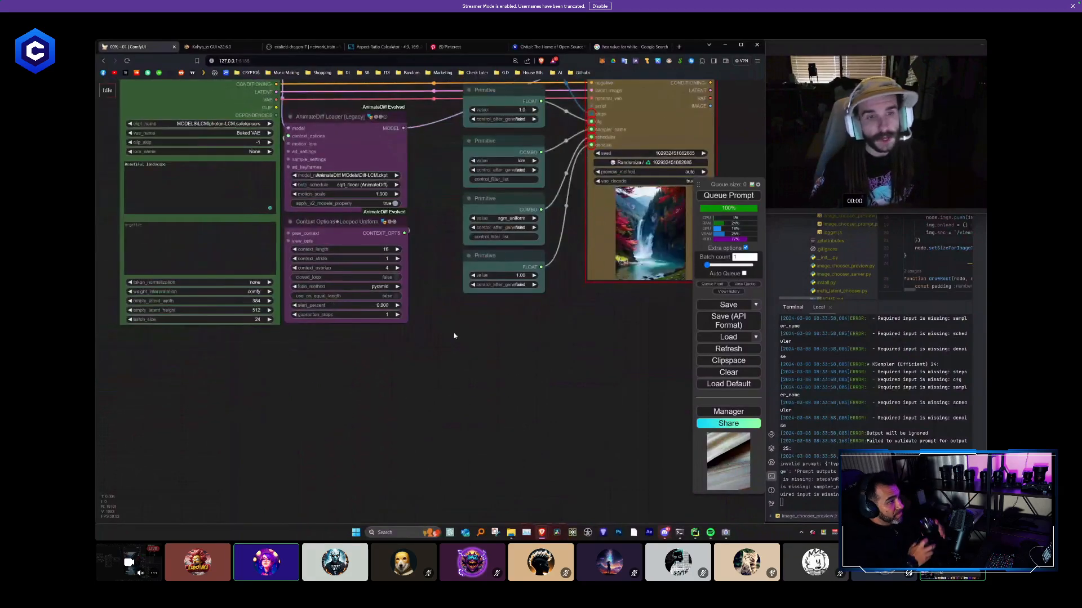
{"action": "left_click_drag", "start_coordinate": [550, 286], "coordinate": [510, 323]}
{"action": "left_click_drag", "start_coordinate": [262, 121], "coordinate": [315, 143]}
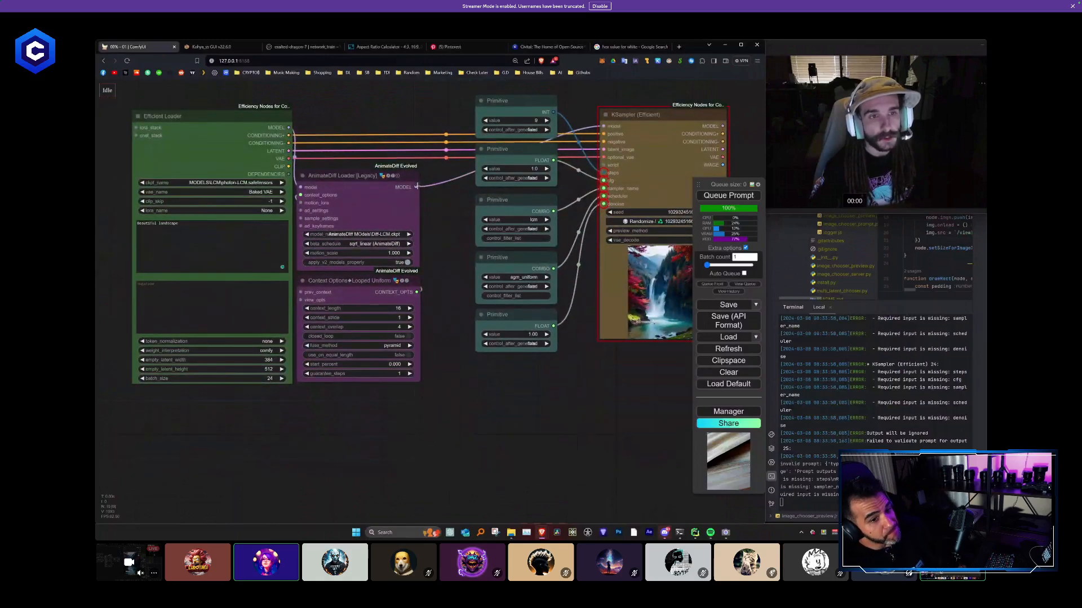
{"action": "left_click_drag", "start_coordinate": [416, 186], "coordinate": [453, 432]}
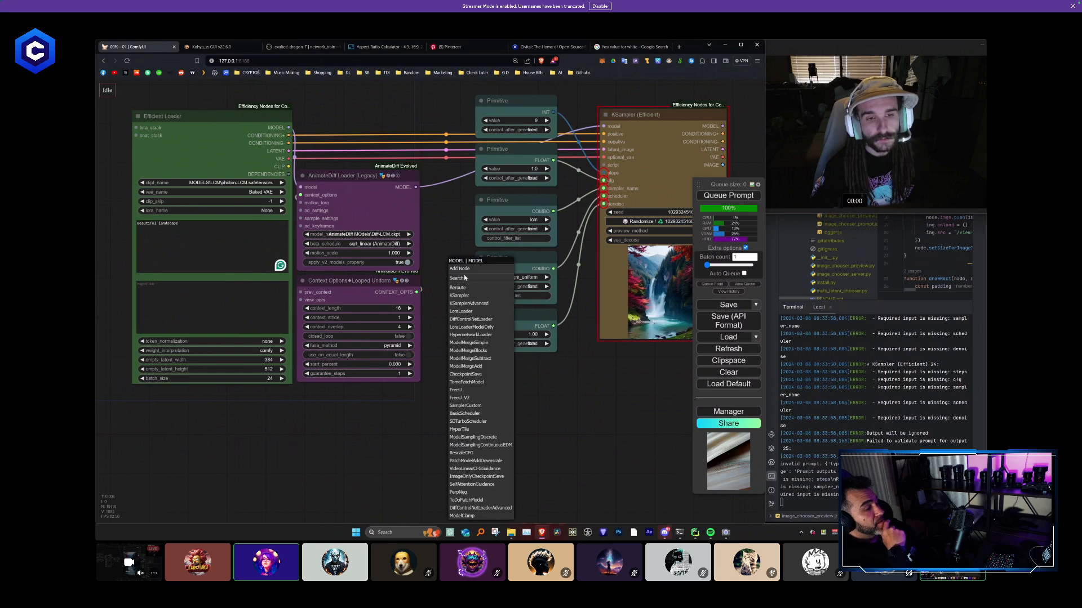
{"action": "scroll", "coordinate": [477, 374], "scroll_direction": "down", "scroll_amount": 8}
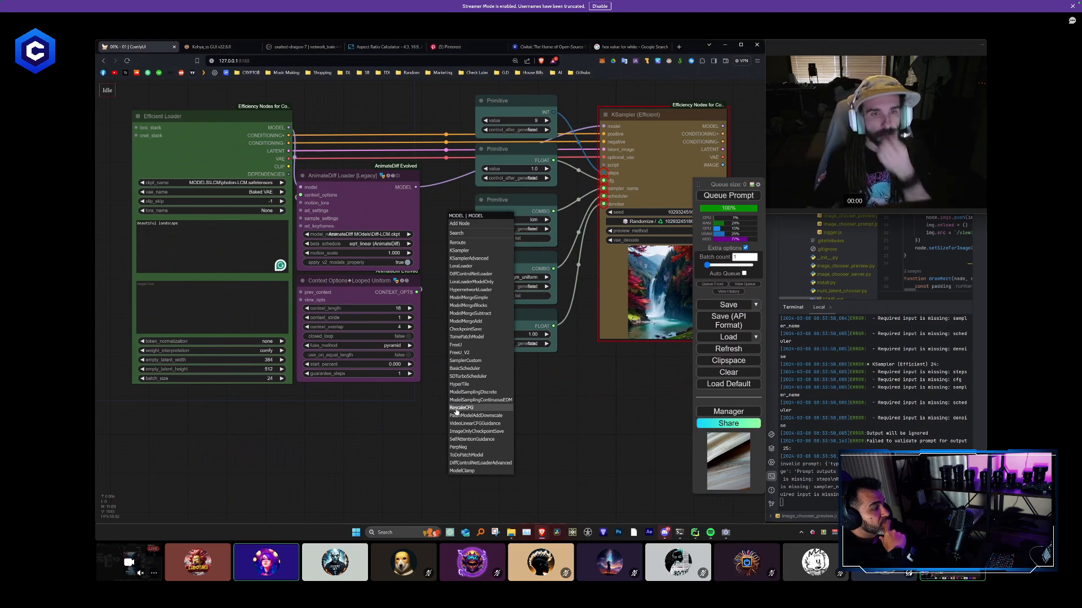
{"action": "left_click", "coordinate": [607, 388]}
{"action": "left_click_drag", "start_coordinate": [607, 388], "coordinate": [474, 402]}
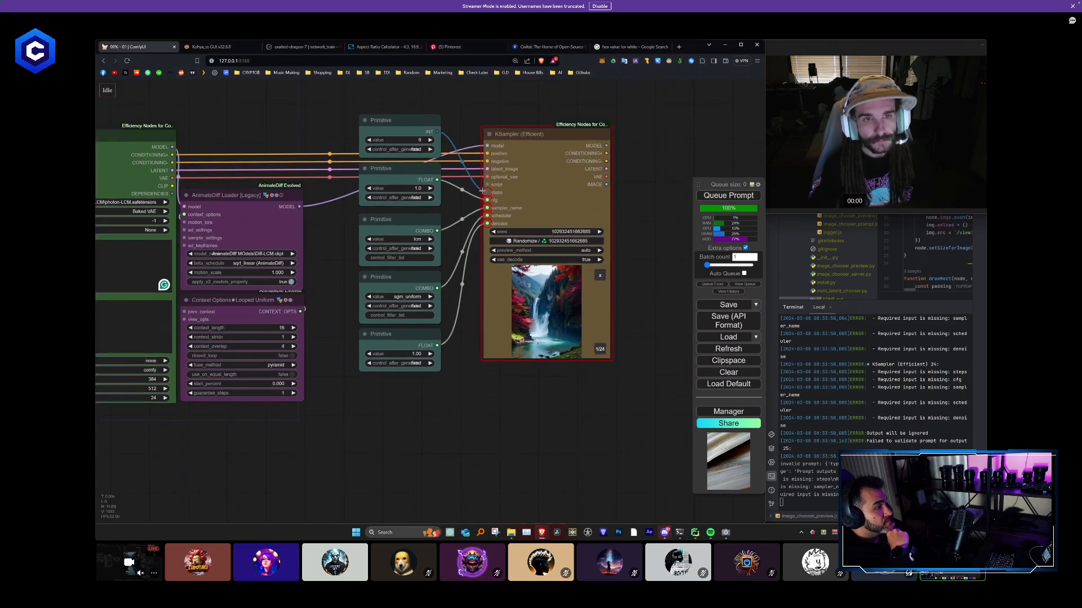
- Add a HighRes-Fix Script node to the KSampler's script input, and fit it directly beneath the KSampler at about the same width
{"action": "left_click_drag", "start_coordinate": [486, 185], "coordinate": [490, 397]}
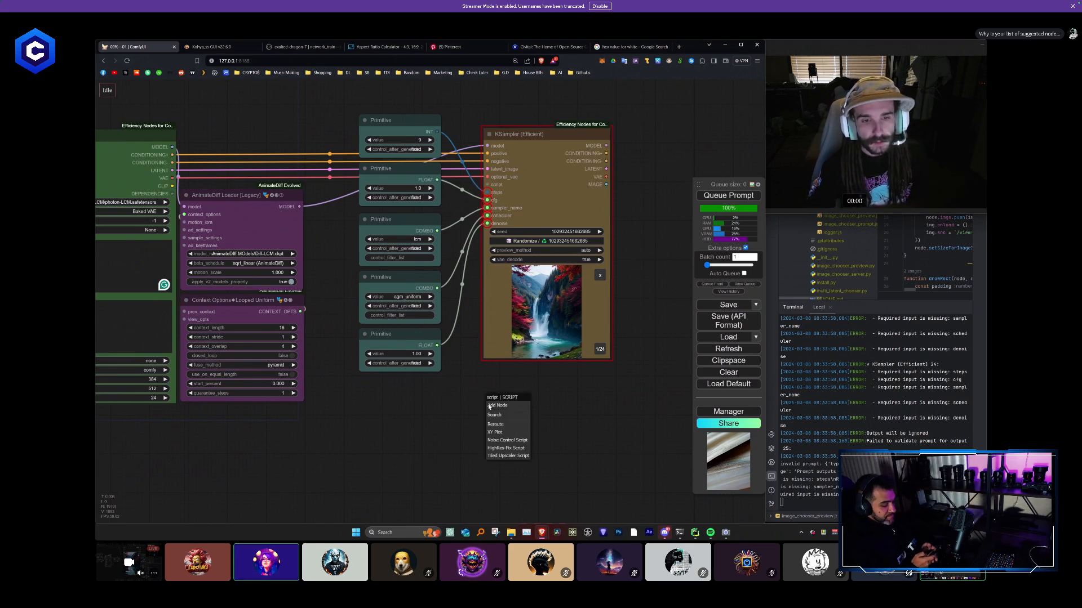
{"action": "left_click", "coordinate": [504, 449]}
{"action": "left_click_drag", "start_coordinate": [624, 418], "coordinate": [512, 338]}
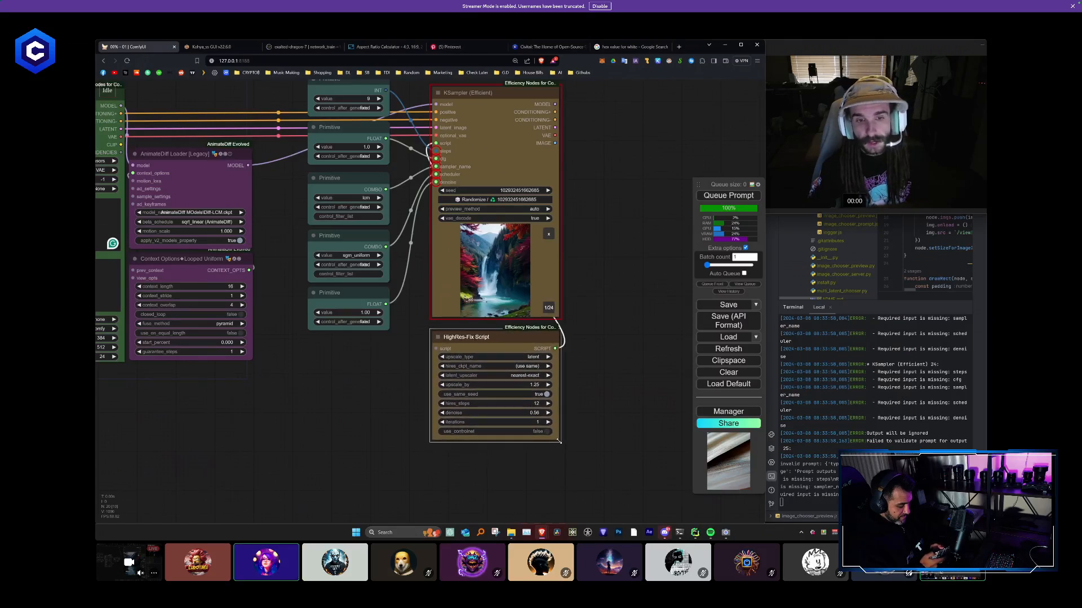
{"action": "left_click_drag", "start_coordinate": [559, 442], "coordinate": [561, 440]}
{"action": "left_click", "coordinate": [618, 432]}
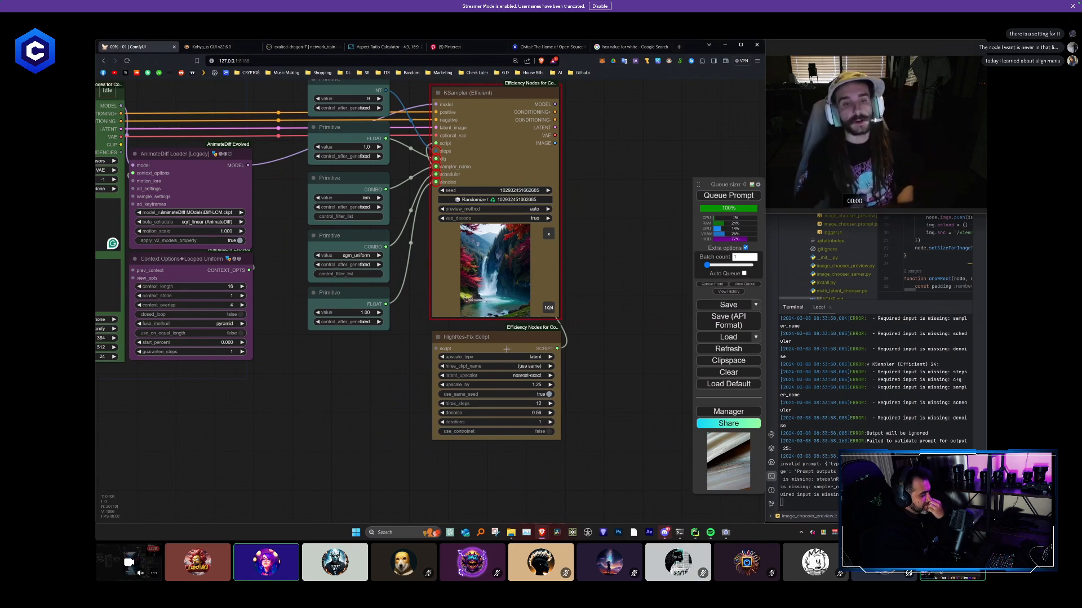
- Set the HighRes-Fix Script's hires_steps to 90 and upscale_by to 1.5
{"action": "scroll", "coordinate": [528, 431], "scroll_direction": "up", "scroll_amount": 10}
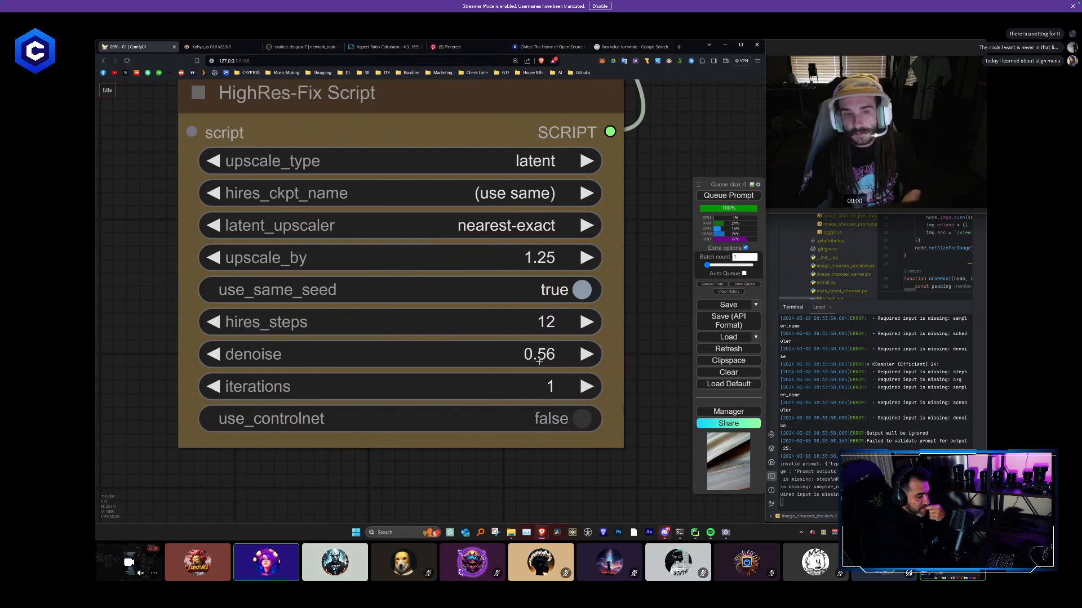
{"action": "left_click_drag", "start_coordinate": [528, 330], "coordinate": [525, 253]}
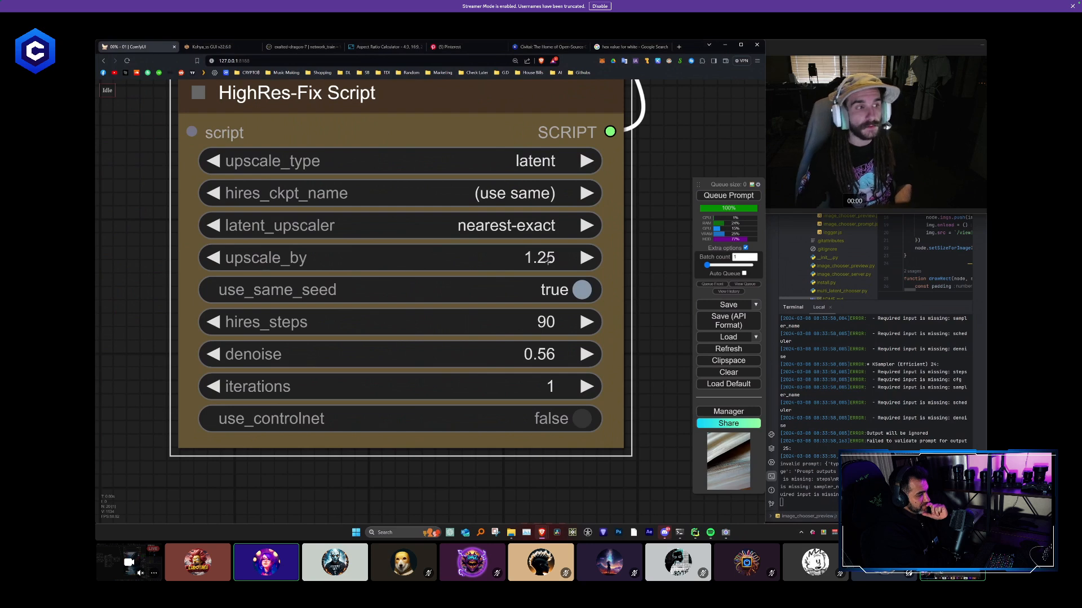
{"action": "left_click", "coordinate": [548, 260]}
{"action": "type", "text": "1.5"}
{"action": "key", "text": "Return"}
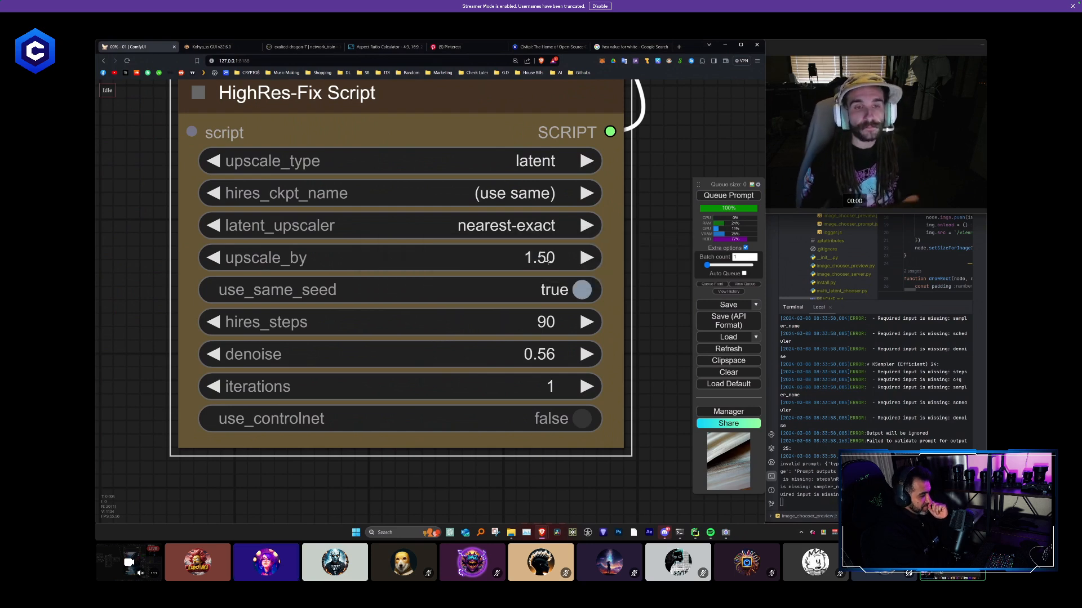
- Set the HighRes-Fix Script's denoise to 0.55 and iterations to 1
{"action": "left_click", "coordinate": [556, 353]}
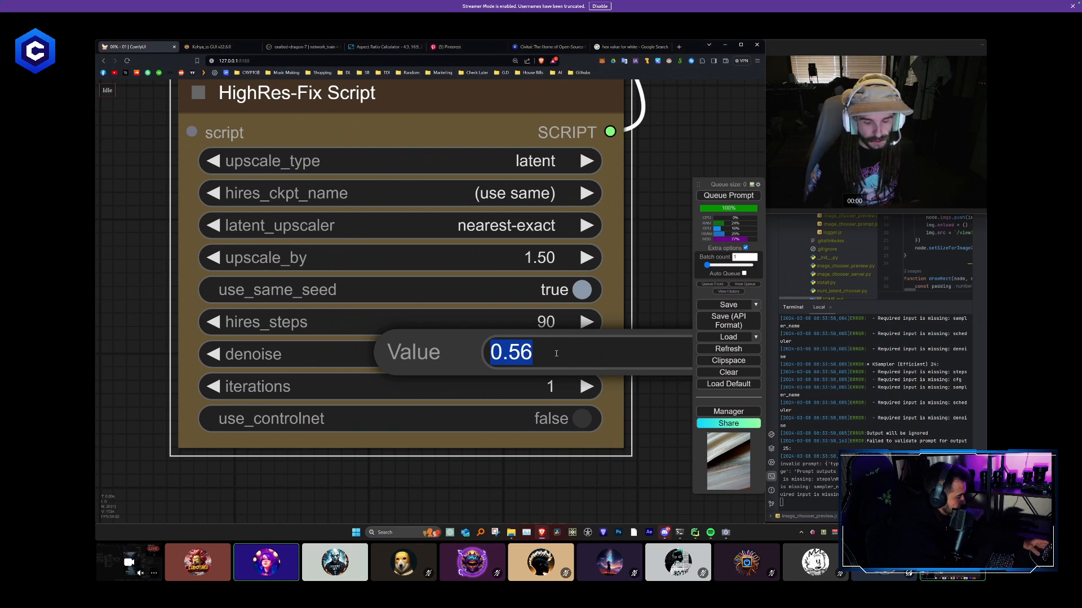
{"action": "type", "text": "0.55"}
{"action": "key", "text": "Return"}
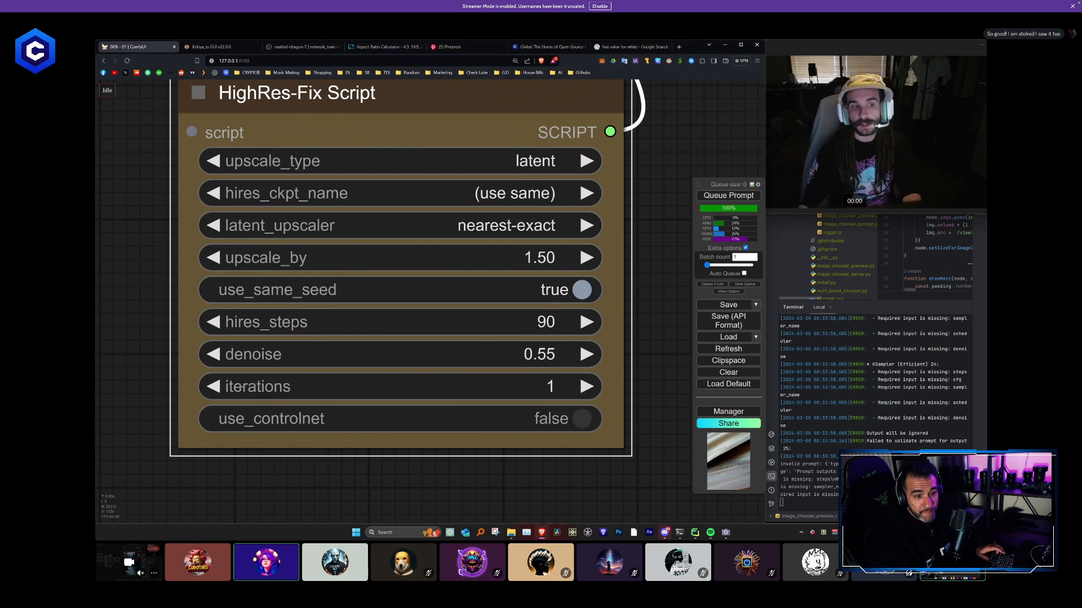
{"action": "left_click", "coordinate": [223, 387]}
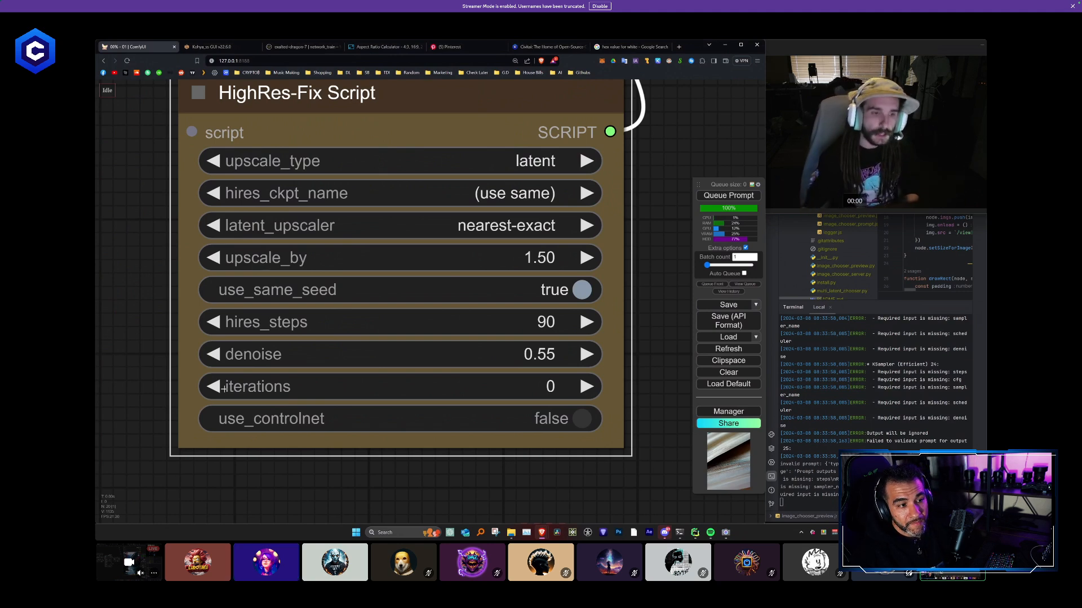
{"action": "scroll", "coordinate": [588, 389], "scroll_direction": "down", "scroll_amount": 10}
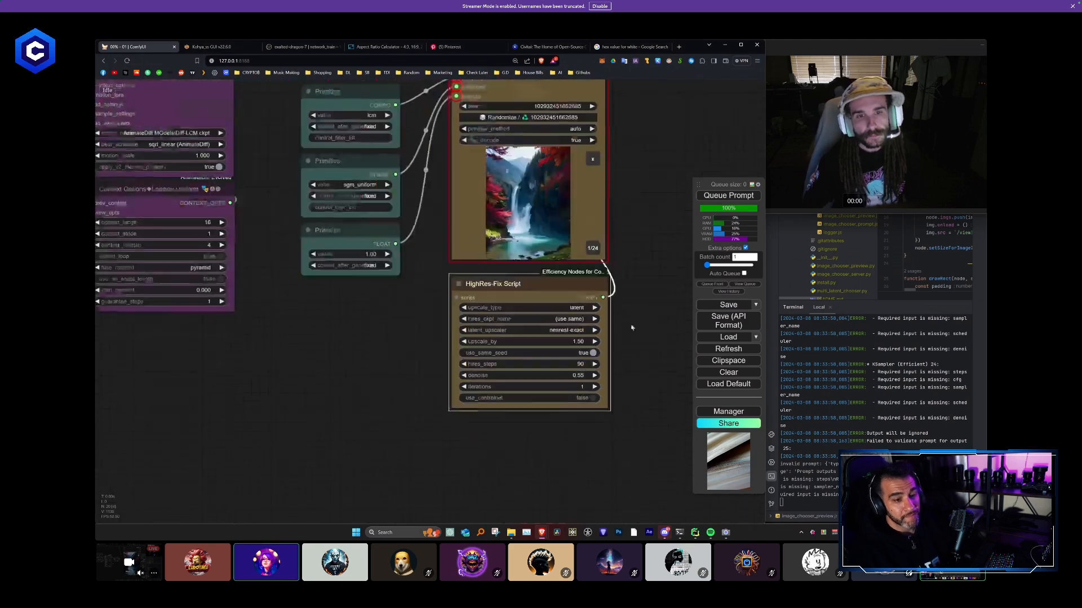
- Choose ttl_nn.SD 1.x as the HighRes-Fix Script's latent_upscaler
{"action": "scroll", "coordinate": [457, 317], "scroll_direction": "up", "scroll_amount": 5}
{"action": "scroll", "coordinate": [457, 317], "scroll_direction": "up", "scroll_amount": 3}
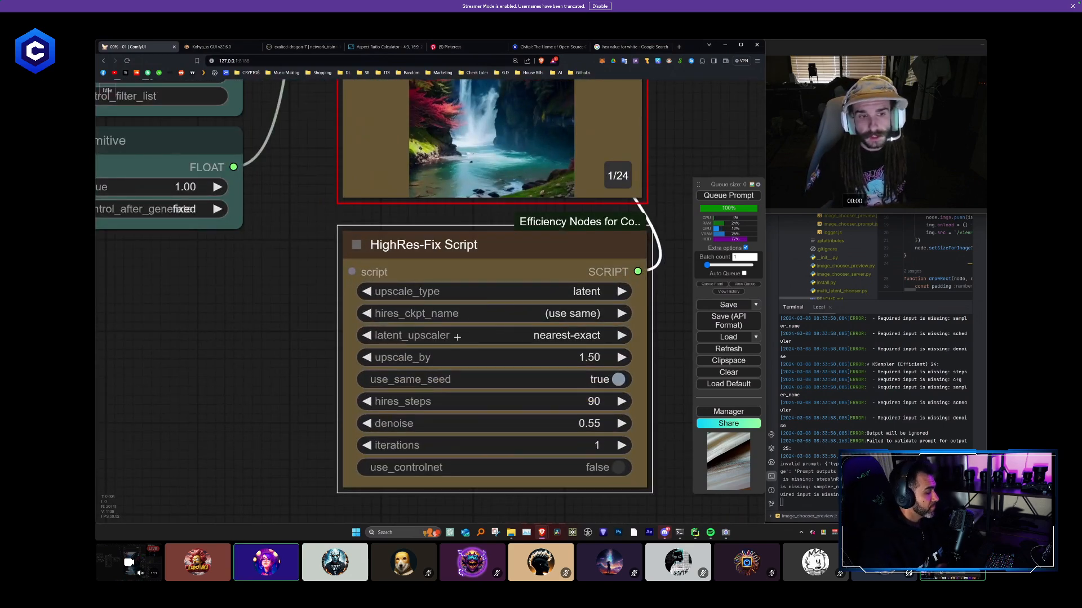
{"action": "left_click", "coordinate": [534, 336]}
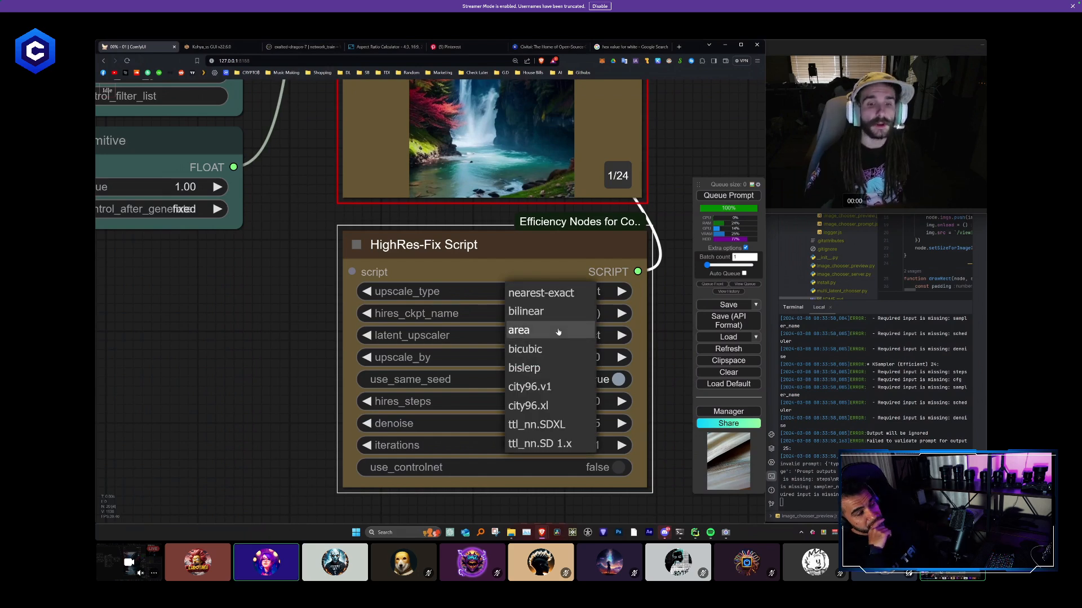
{"action": "left_click", "coordinate": [564, 444]}
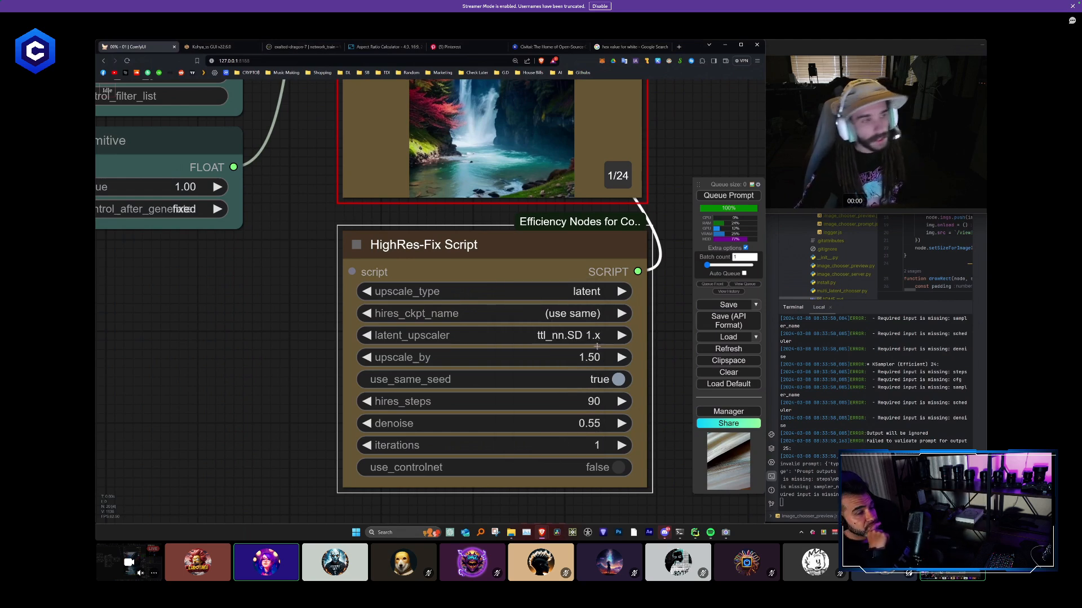
- Move the HighRes-Fix Script node beneath the Primitive column and narrow it to the column's width
{"action": "scroll", "coordinate": [611, 336], "scroll_direction": "down", "scroll_amount": 10}
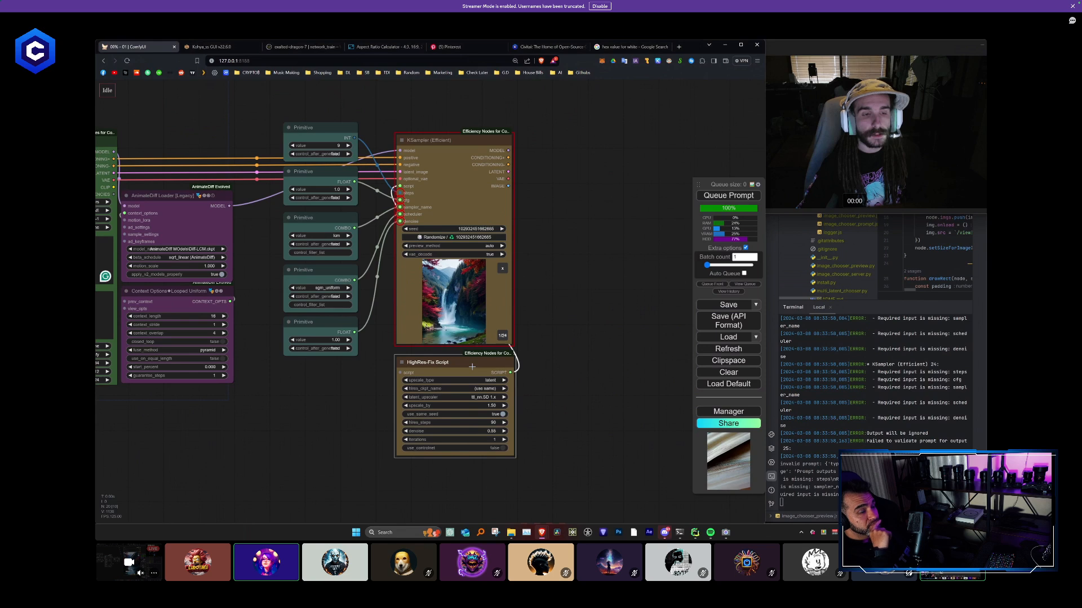
{"action": "left_click_drag", "start_coordinate": [472, 367], "coordinate": [356, 372]}
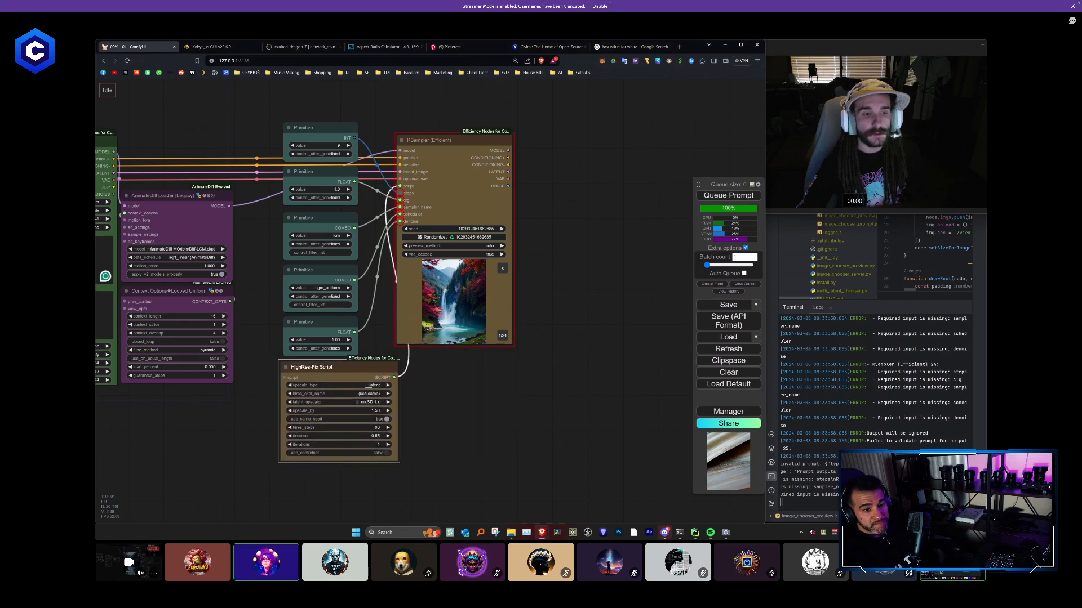
{"action": "left_click_drag", "start_coordinate": [397, 459], "coordinate": [358, 462]}
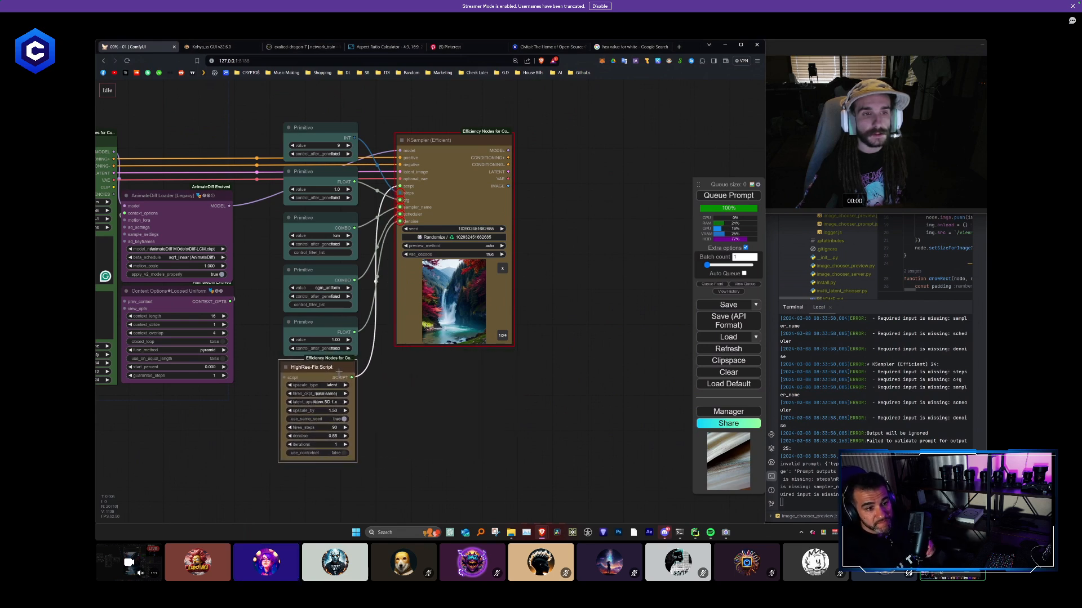
{"action": "left_click_drag", "start_coordinate": [341, 371], "coordinate": [343, 372]}
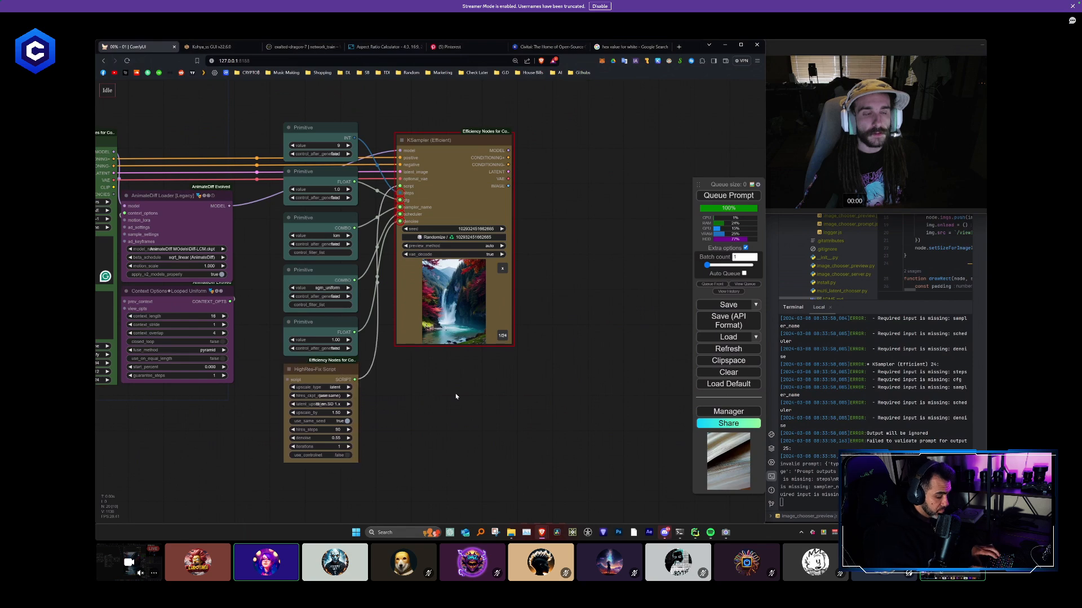
{"action": "scroll", "coordinate": [473, 391], "scroll_direction": "down", "scroll_amount": 2}
{"action": "left_click_drag", "start_coordinate": [480, 391], "coordinate": [492, 382]}
{"action": "left_click_drag", "start_coordinate": [480, 195], "coordinate": [472, 189]}
{"action": "left_click", "coordinate": [563, 230]}
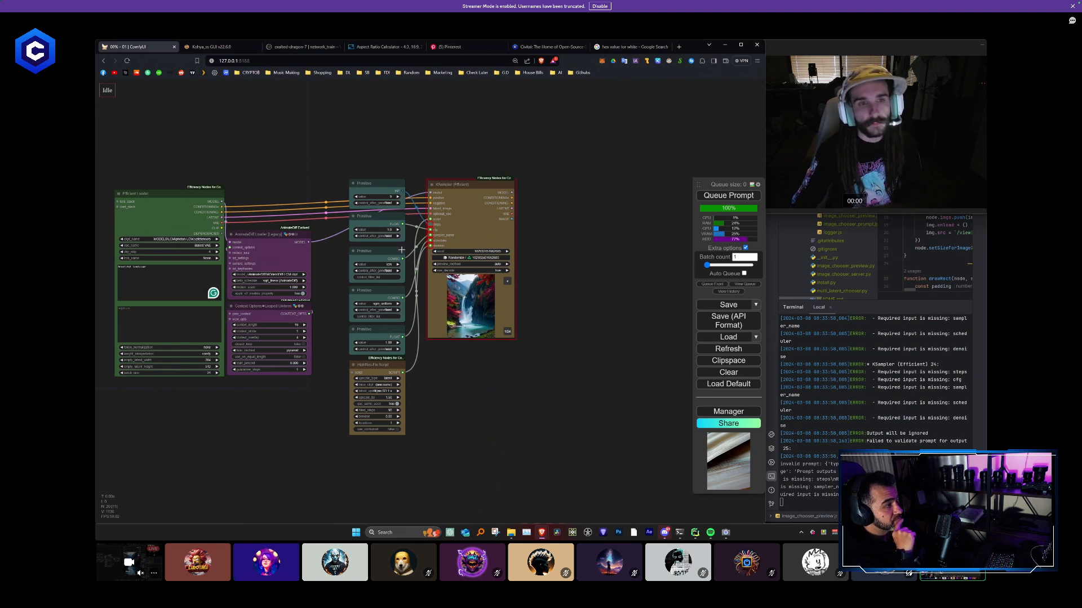
{"action": "left_click", "coordinate": [472, 185]}
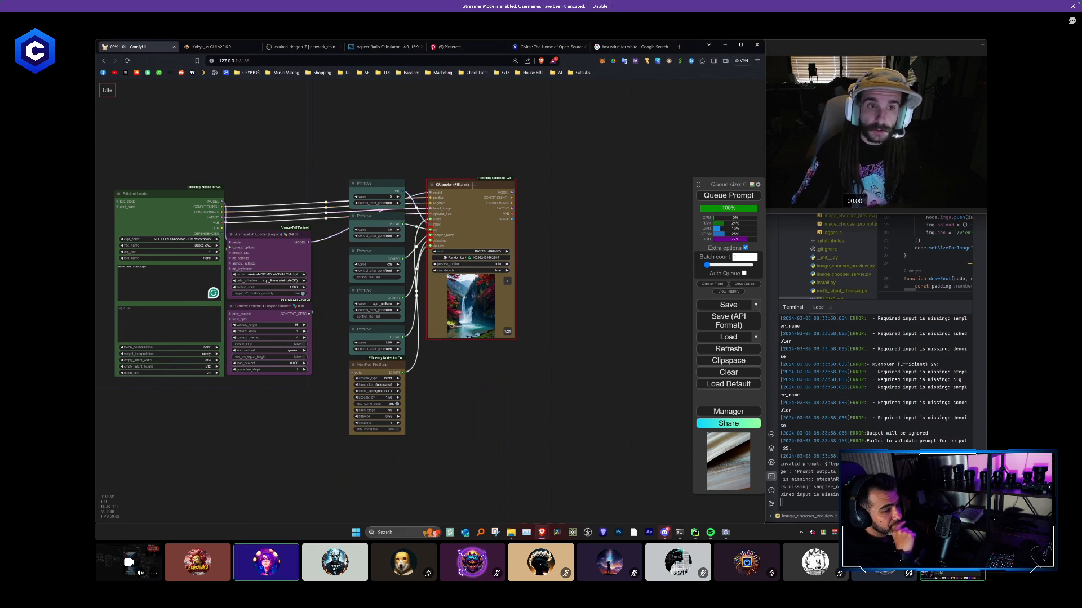
{"action": "left_click", "coordinate": [558, 290]}
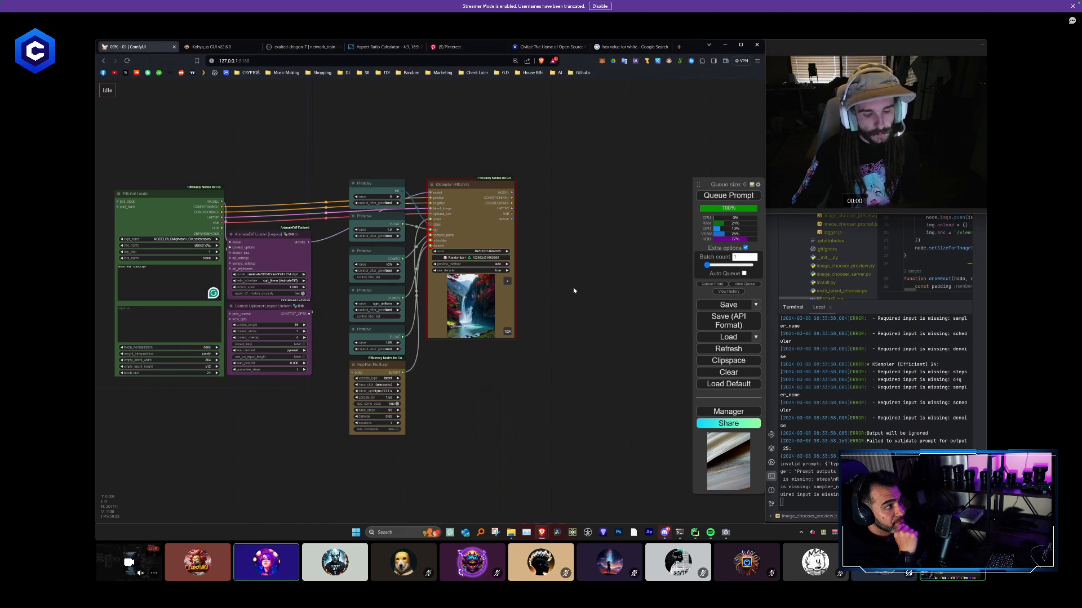
- Paste a copy of the KSampler without its connections and delete it again
{"action": "left_click_drag", "start_coordinate": [573, 293], "coordinate": [448, 277]}
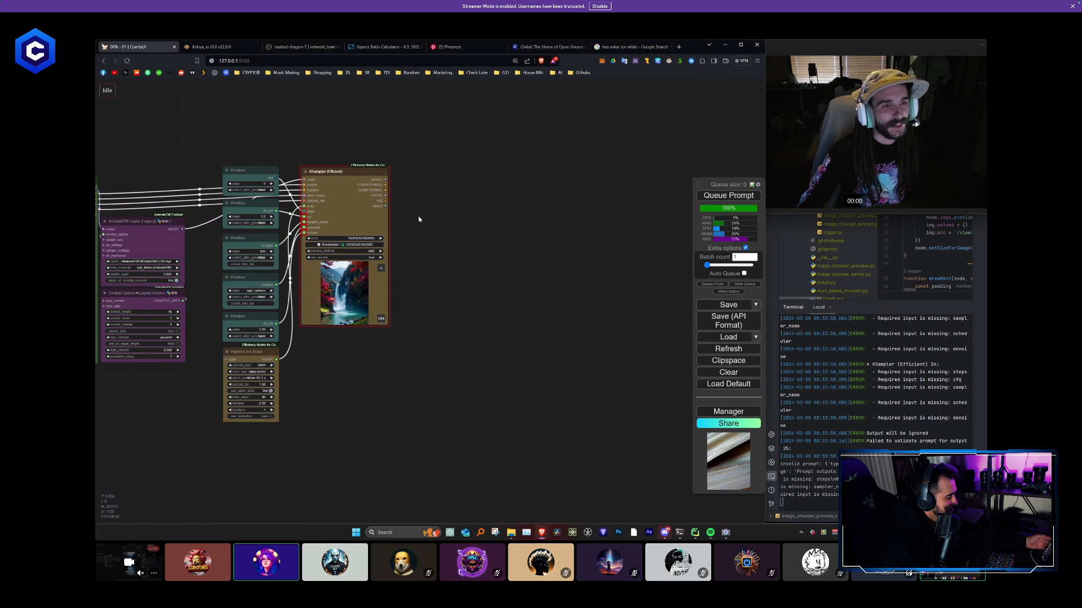
{"action": "left_click_drag", "start_coordinate": [421, 219], "coordinate": [448, 210]}
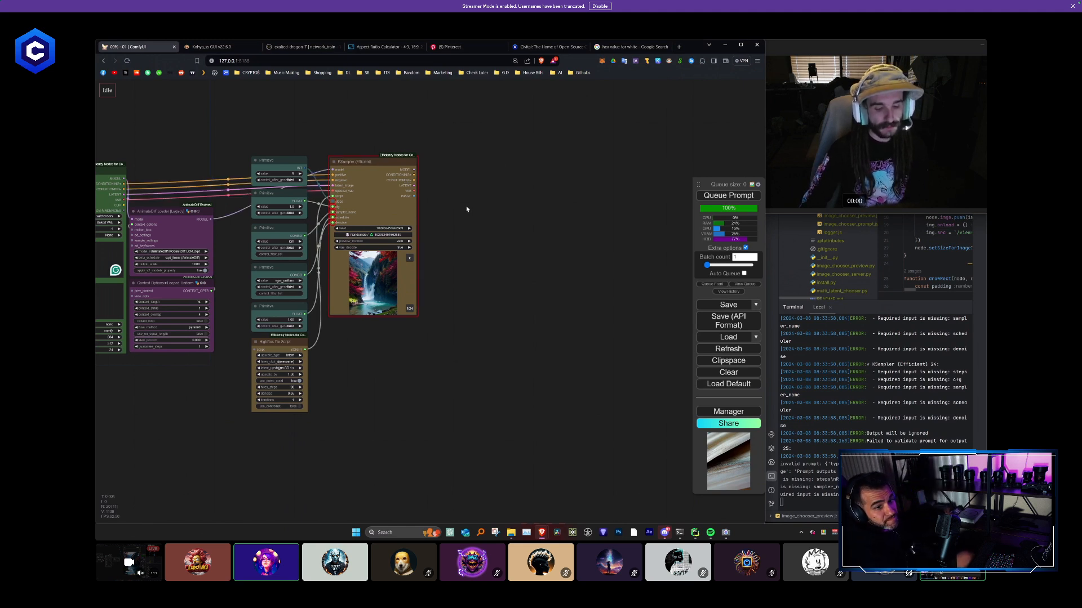
{"action": "key", "text": "ctrl+v"}
{"action": "left_click_drag", "start_coordinate": [552, 218], "coordinate": [575, 213]}
{"action": "key", "text": "Delete"}
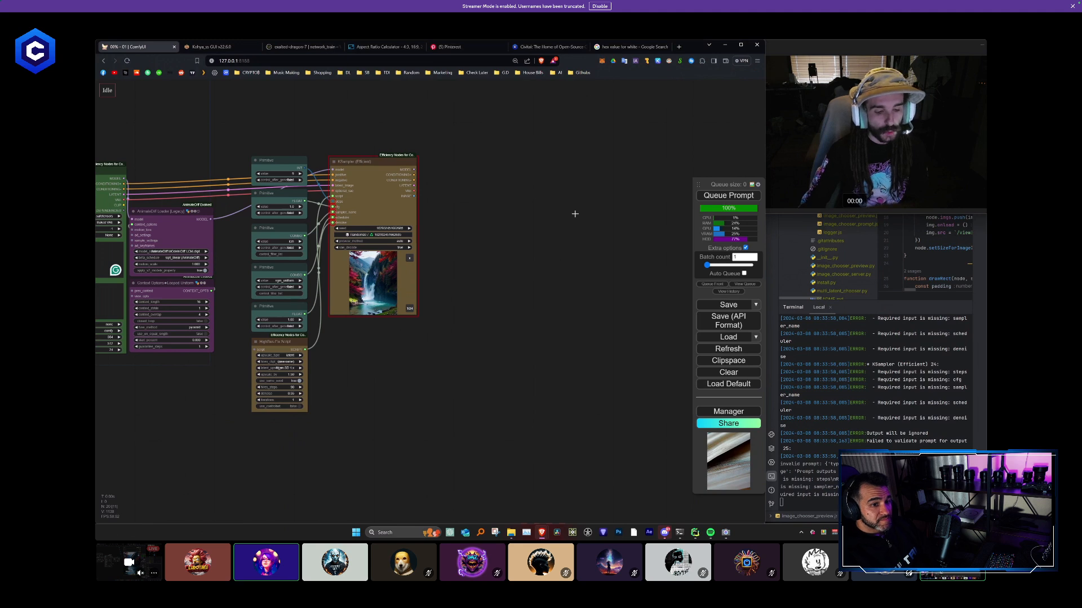
- Paste four copies of the KSampler with their input connections kept and line them up in a row beside the original
{"action": "key", "text": "ctrl+shift+v"}
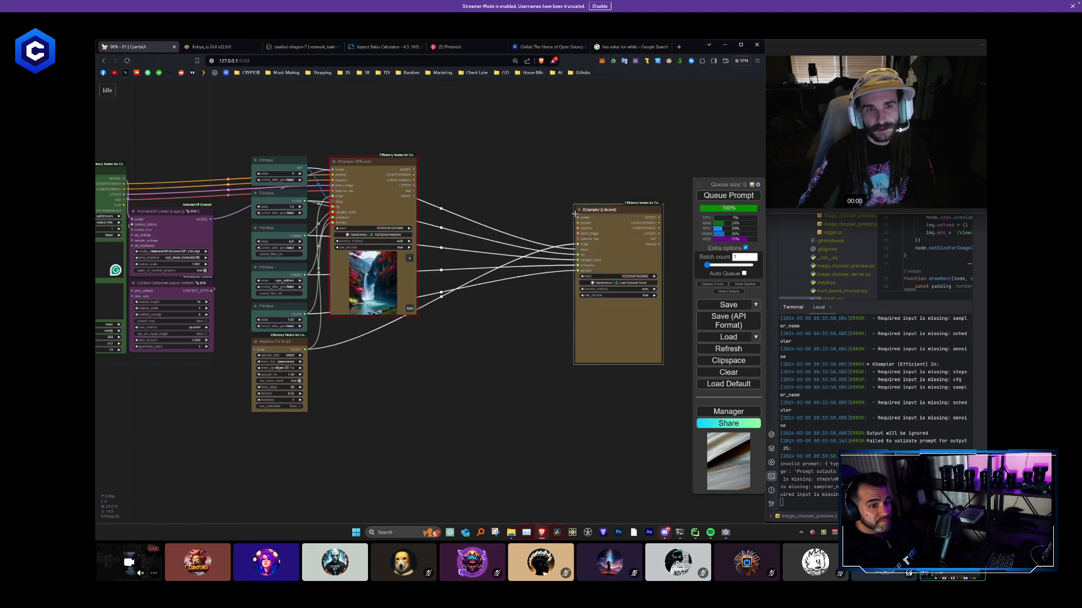
{"action": "left_click_drag", "start_coordinate": [604, 219], "coordinate": [455, 170]}
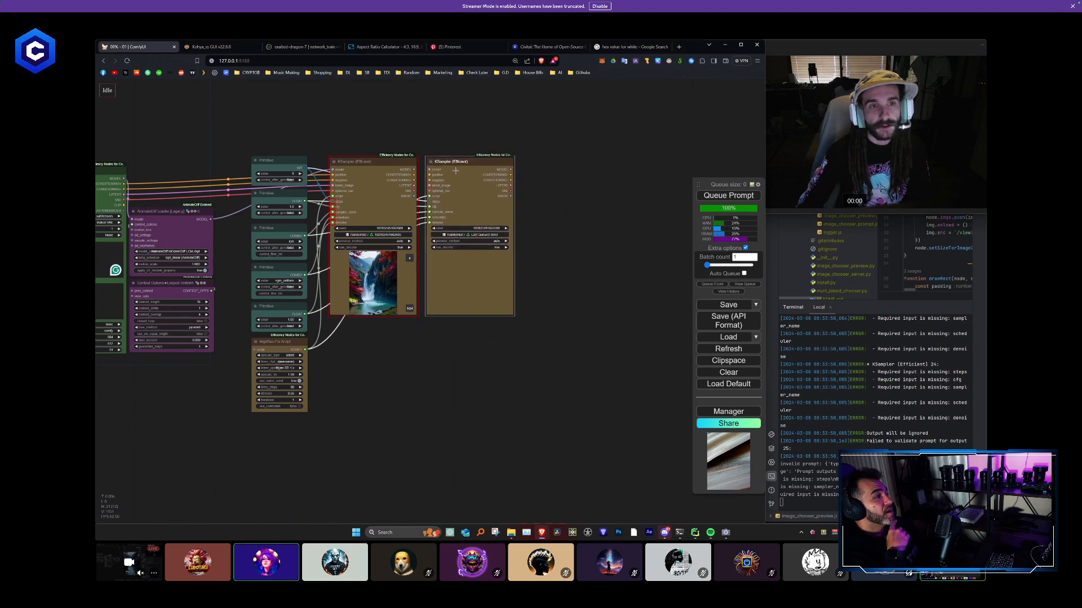
{"action": "left_click_drag", "start_coordinate": [560, 220], "coordinate": [447, 154]}
{"action": "key", "text": "ctrl+shift+v"}
{"action": "key", "text": "ctrl+shift+v"}
{"action": "left_click_drag", "start_coordinate": [598, 179], "coordinate": [567, 158]}
{"action": "key", "text": "ctrl+shift+v"}
{"action": "left_click_drag", "start_coordinate": [661, 138], "coordinate": [473, 167]}
{"action": "left_click_drag", "start_coordinate": [431, 245], "coordinate": [464, 225]}
{"action": "scroll", "coordinate": [406, 353], "scroll_direction": "down", "scroll_amount": 2}
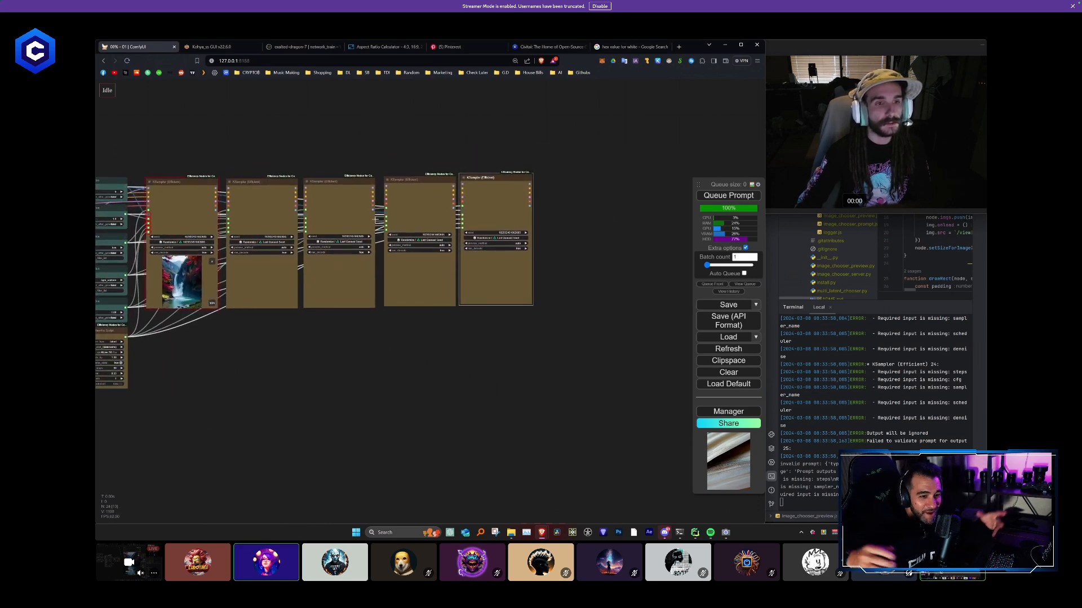
- Extend the row with five more connected KSampler copies, placed side by side after the existing ones
{"action": "key", "text": "ctrl+shift+v"}
{"action": "left_click_drag", "start_coordinate": [603, 222], "coordinate": [557, 187]}
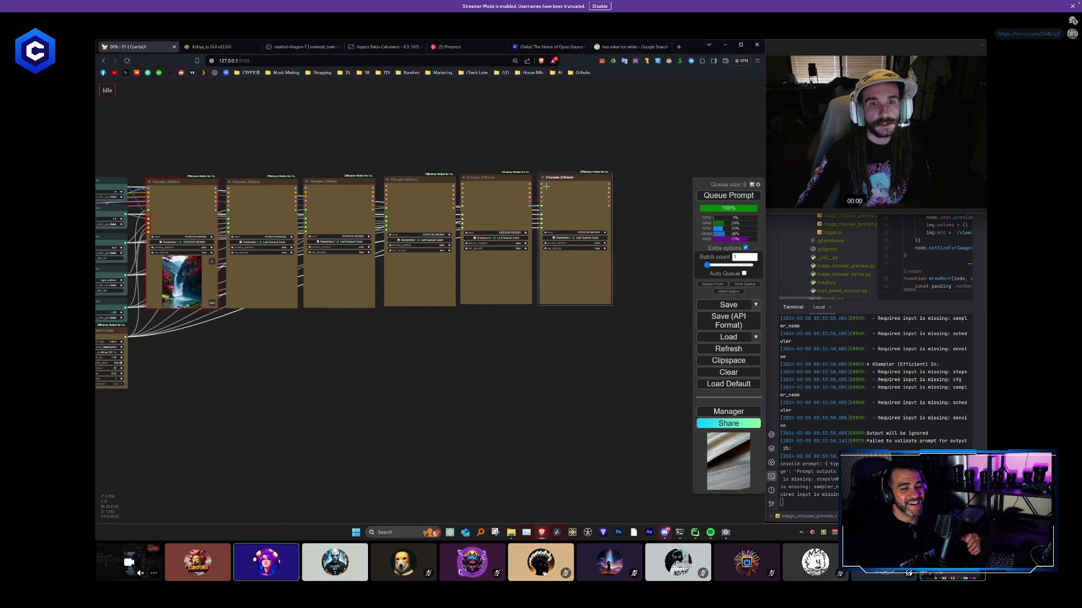
{"action": "key", "text": "ctrl+shift+v"}
{"action": "left_click_drag", "start_coordinate": [632, 261], "coordinate": [509, 179]}
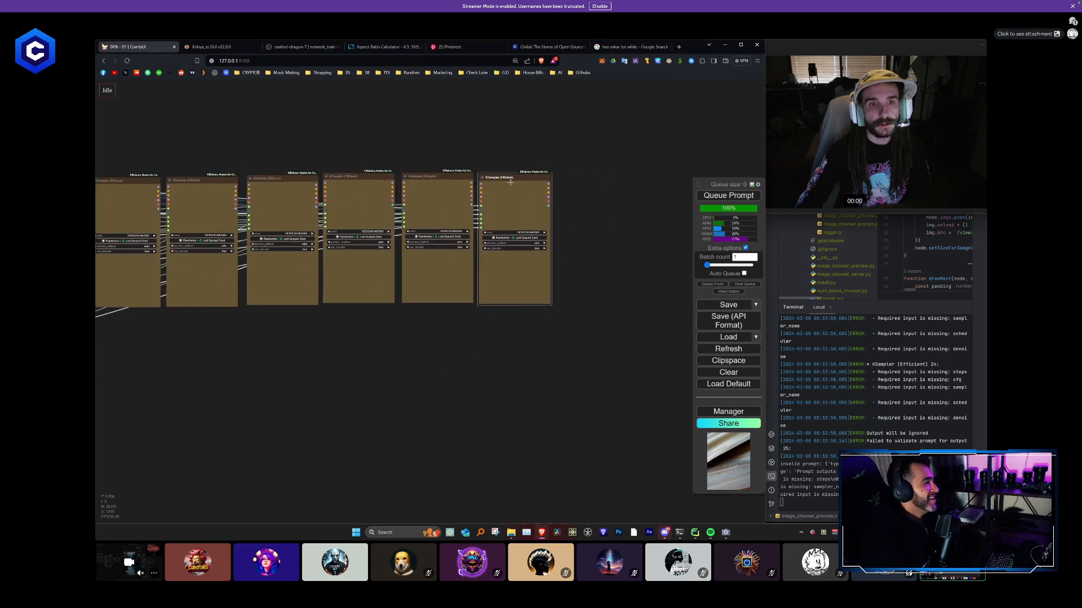
{"action": "key", "text": "ctrl+shift+v"}
{"action": "left_click_drag", "start_coordinate": [573, 215], "coordinate": [583, 190]}
{"action": "key", "text": "ctrl+shift+v"}
{"action": "left_click_drag", "start_coordinate": [640, 224], "coordinate": [536, 193]}
{"action": "left_click", "coordinate": [651, 187]}
{"action": "key", "text": "ctrl+shift+v"}
{"action": "left_click_drag", "start_coordinate": [602, 232], "coordinate": [582, 199]}
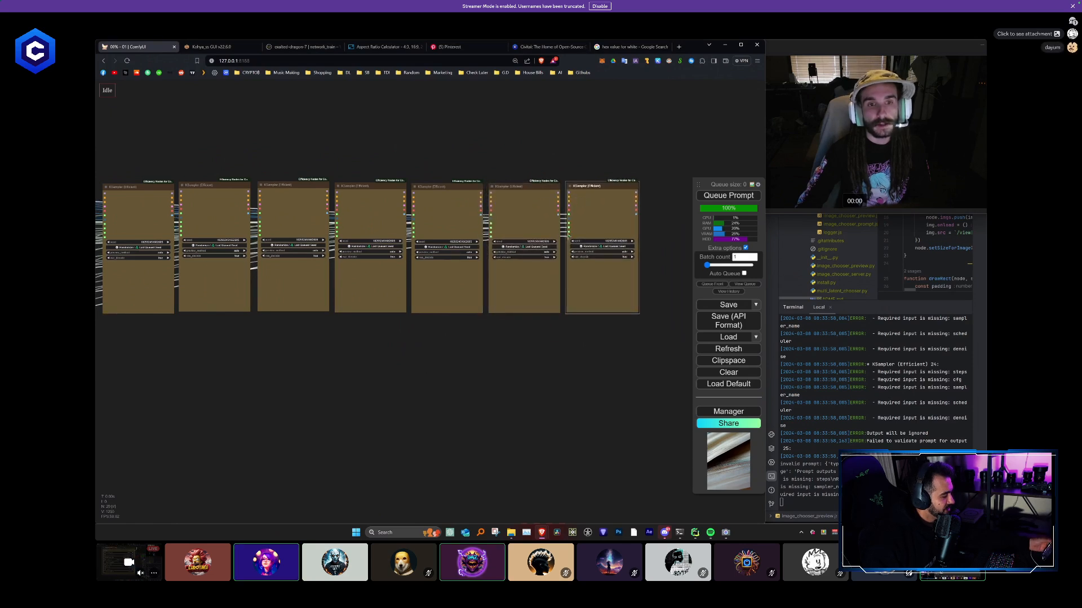
{"action": "scroll", "coordinate": [532, 288], "scroll_direction": "down", "scroll_amount": 10}
{"action": "scroll", "coordinate": [495, 319], "scroll_direction": "up", "scroll_amount": 4}
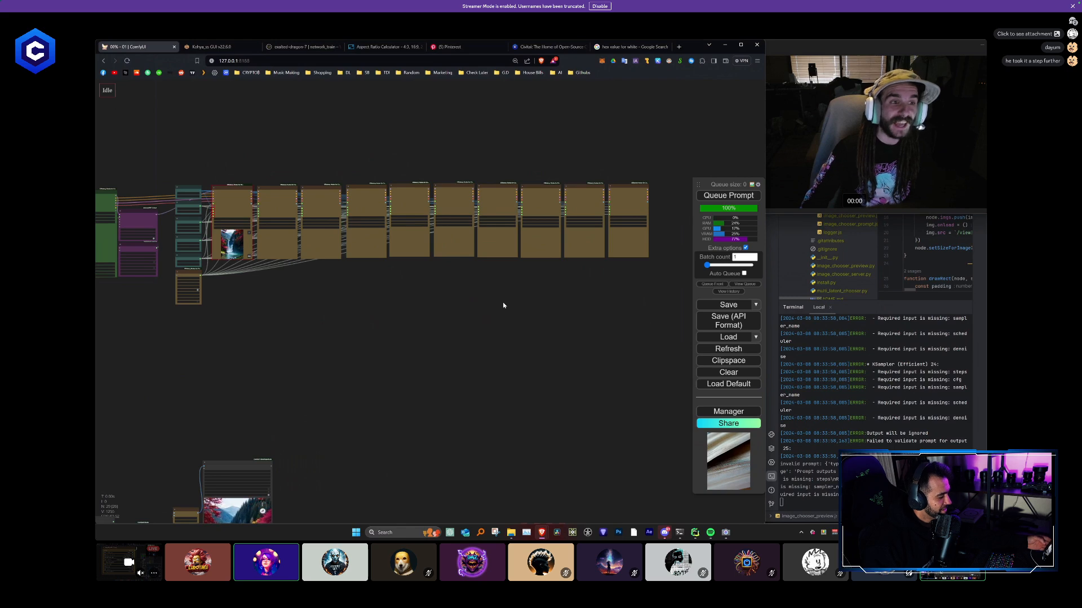
- Set the value of the Primitive that drives the KSamplers' steps to 10
{"action": "scroll", "coordinate": [169, 209], "scroll_direction": "up", "scroll_amount": 10}
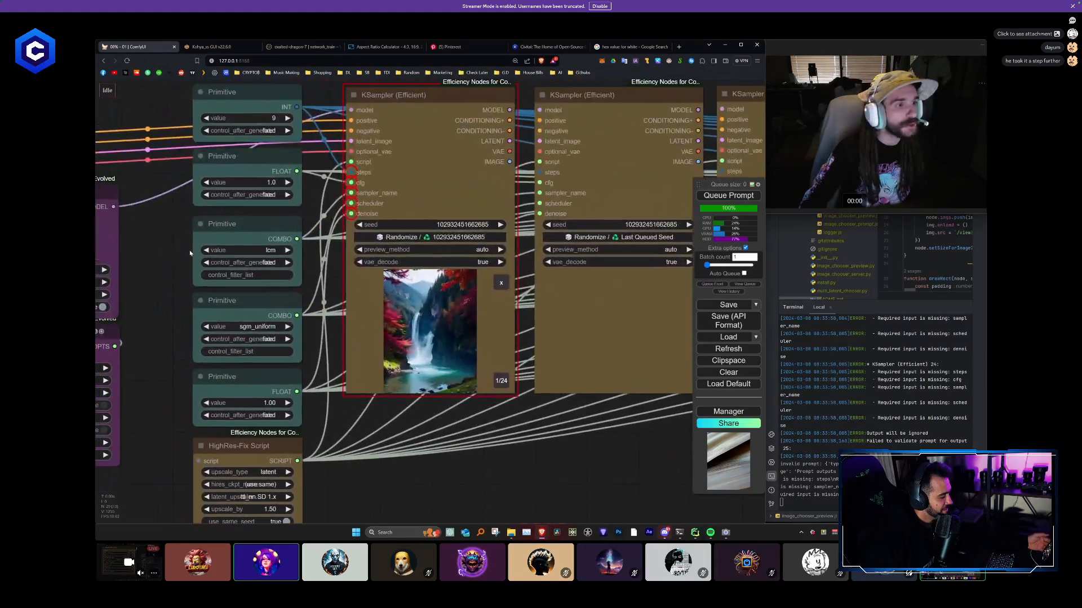
{"action": "left_click_drag", "start_coordinate": [170, 107], "coordinate": [280, 409]}
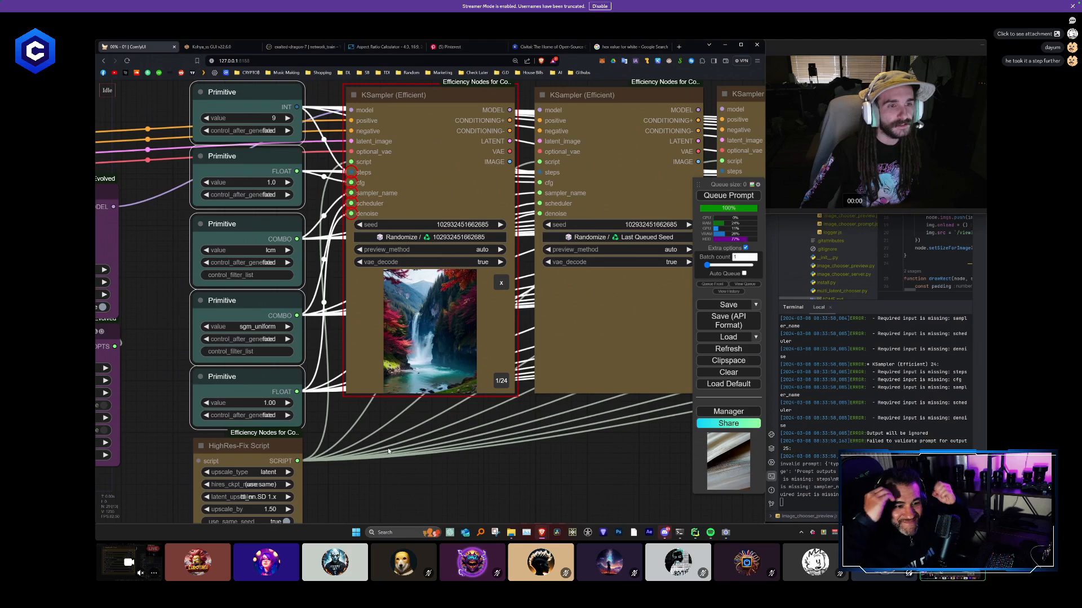
{"action": "left_click", "coordinate": [388, 450]}
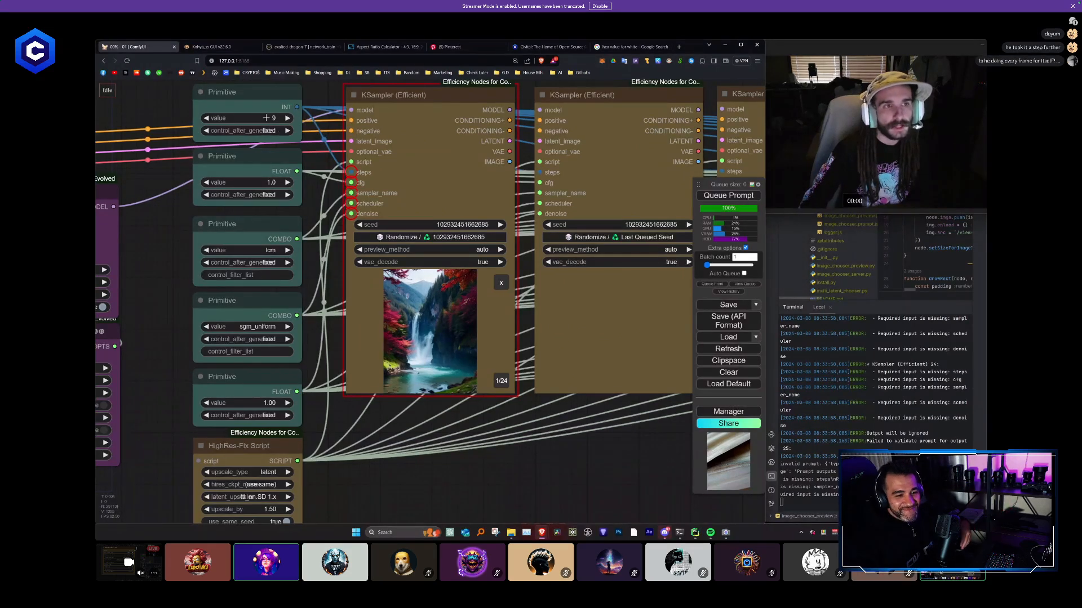
{"action": "left_click", "coordinate": [237, 92]}
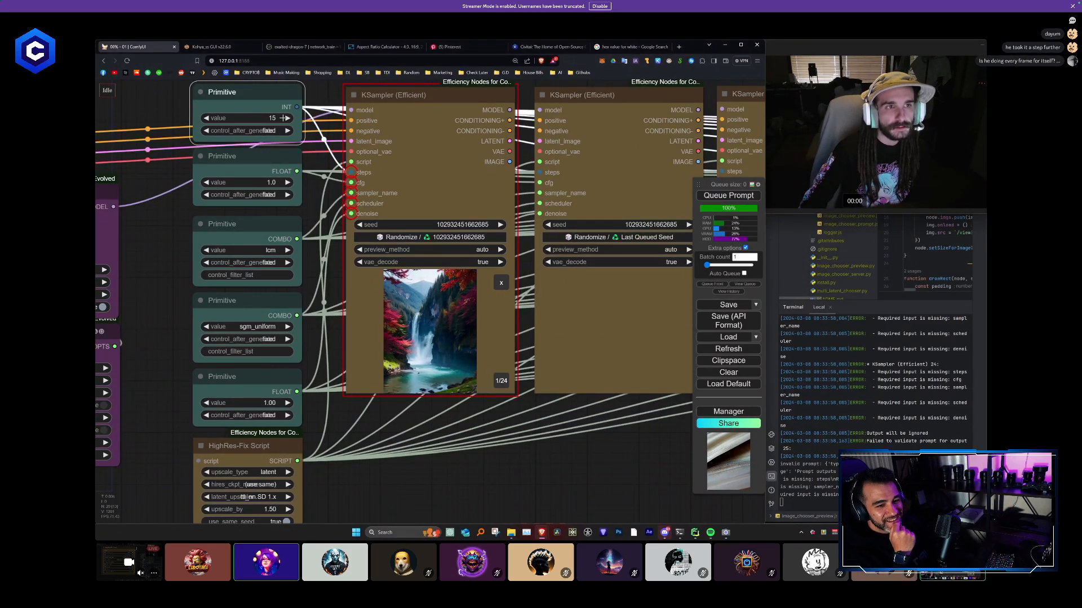
{"action": "left_click", "coordinate": [205, 119]}
{"action": "left_click", "coordinate": [204, 119]}
{"action": "left_click", "coordinate": [204, 119]}
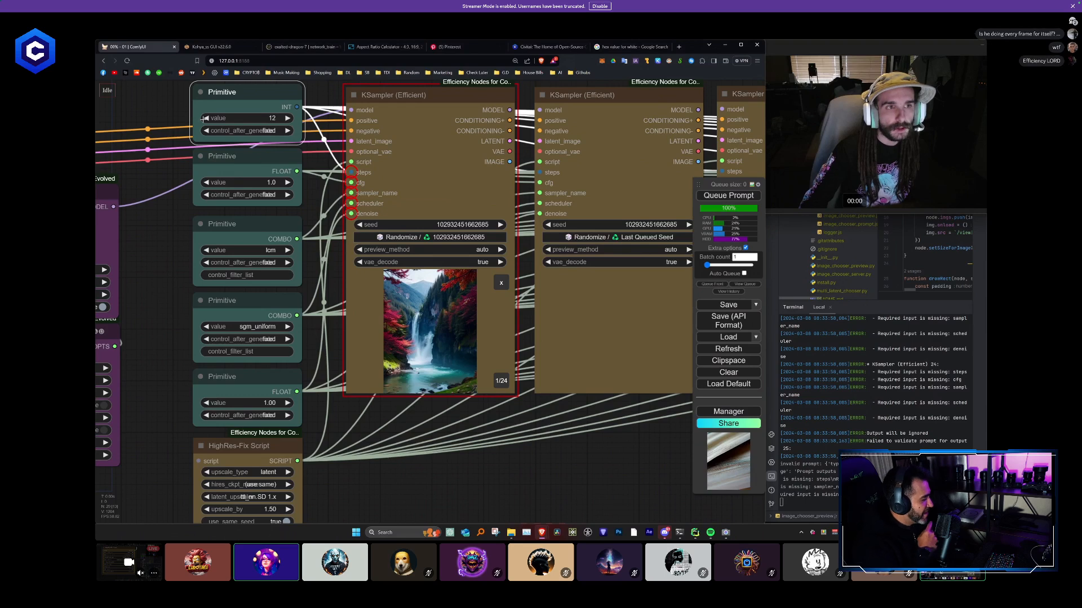
- Switch the sampler_name Primitive to euler_ancestral and set it back to lcm
{"action": "left_click", "coordinate": [262, 250]}
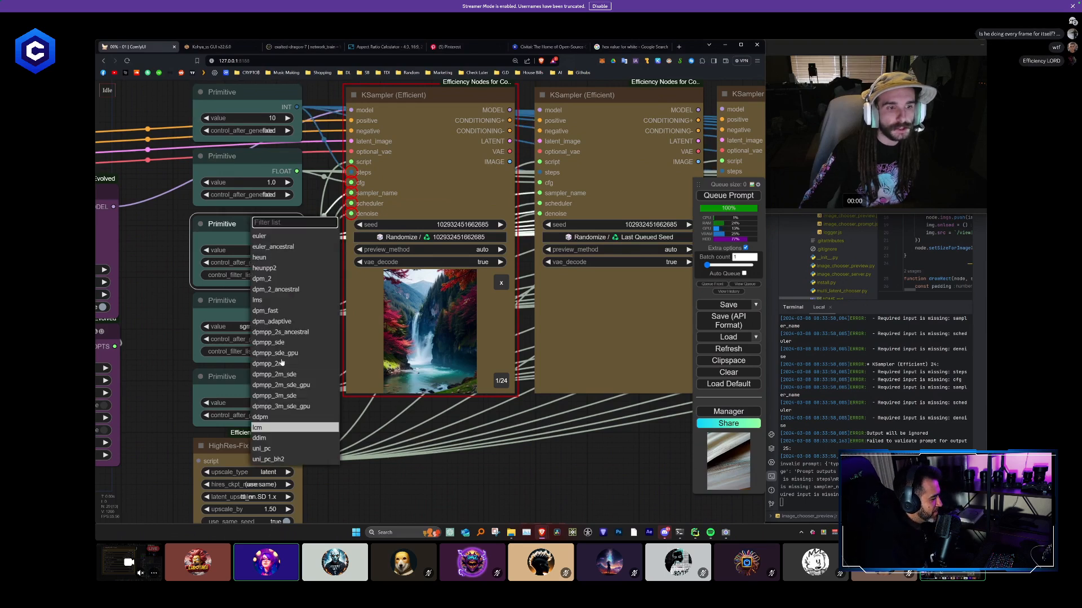
{"action": "left_click", "coordinate": [276, 247]}
{"action": "left_click", "coordinate": [278, 248]}
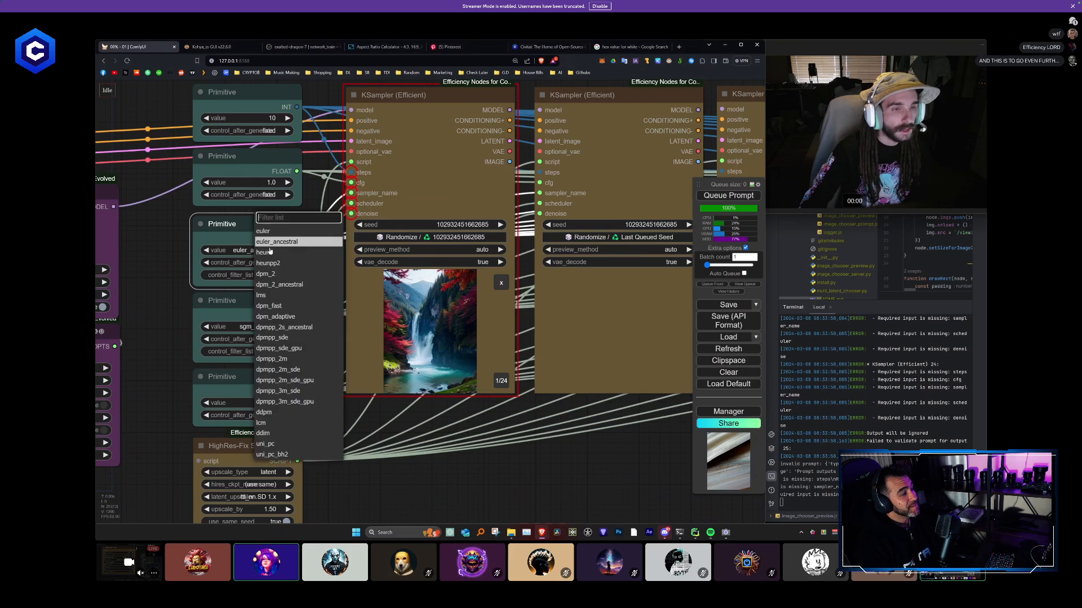
{"action": "left_click", "coordinate": [276, 425]}
- Add one more connected copy of the KSampler at the far end of the row
{"action": "scroll", "coordinate": [385, 462], "scroll_direction": "down", "scroll_amount": 10}
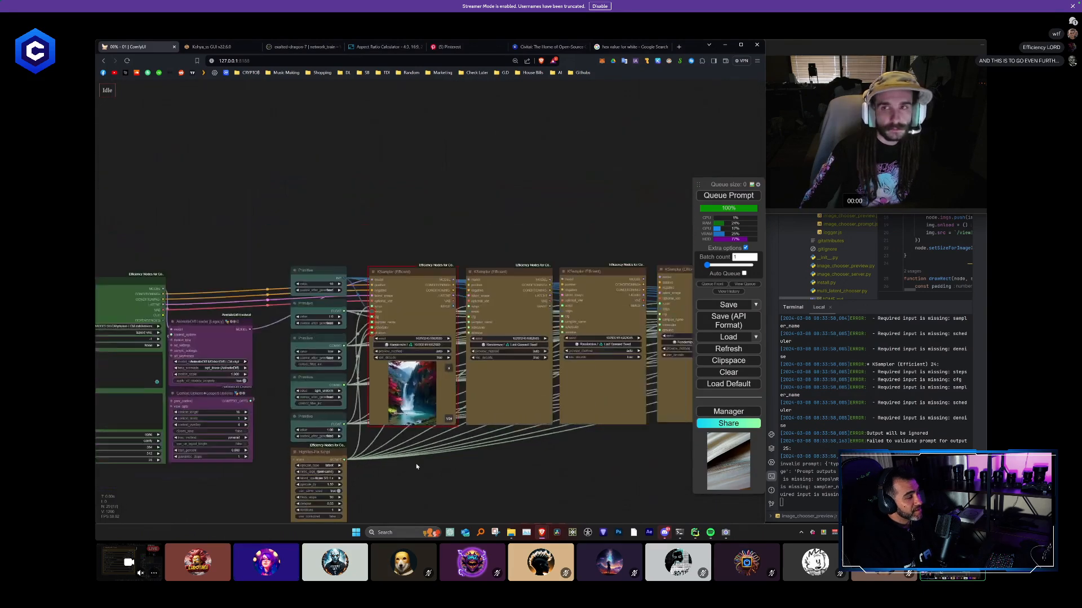
{"action": "scroll", "coordinate": [278, 395], "scroll_direction": "down", "scroll_amount": 2}
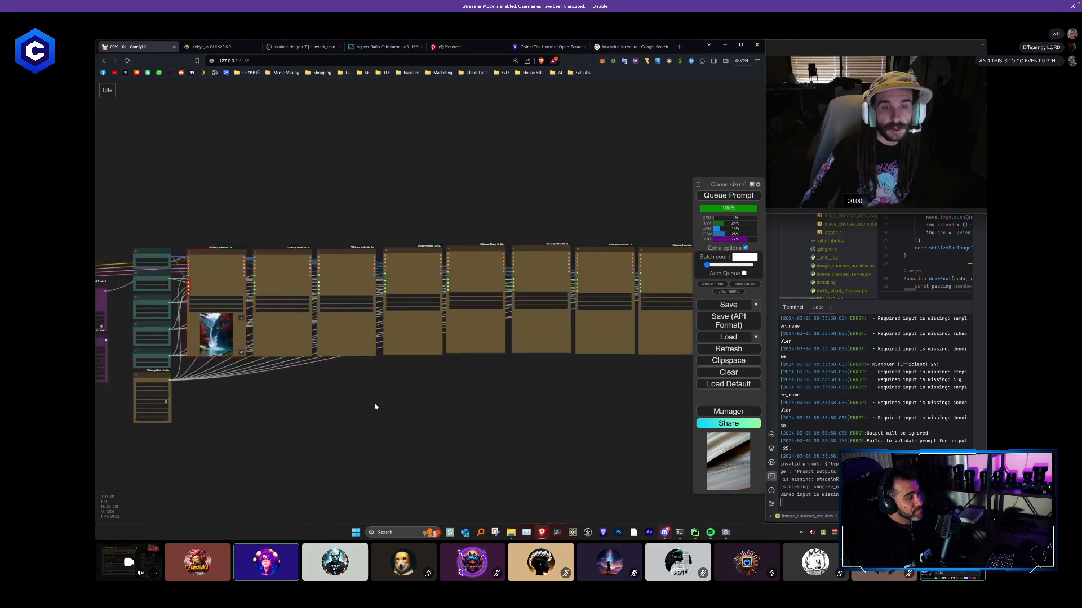
{"action": "left_click_drag", "start_coordinate": [374, 404], "coordinate": [239, 366]}
{"action": "scroll", "coordinate": [270, 364], "scroll_direction": "up", "scroll_amount": 4}
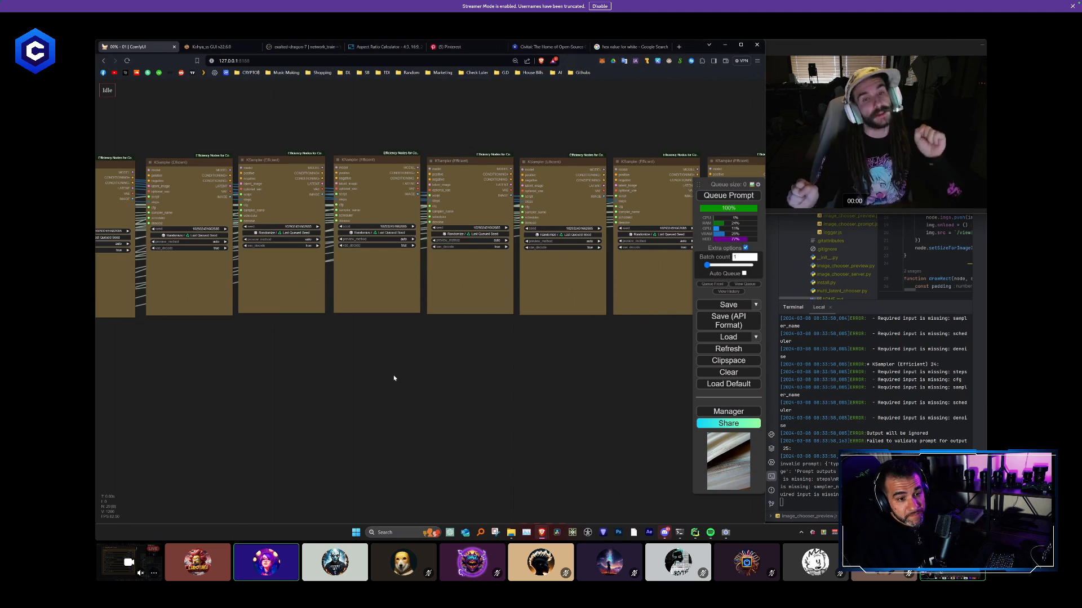
{"action": "left_click_drag", "start_coordinate": [588, 342], "coordinate": [317, 337]}
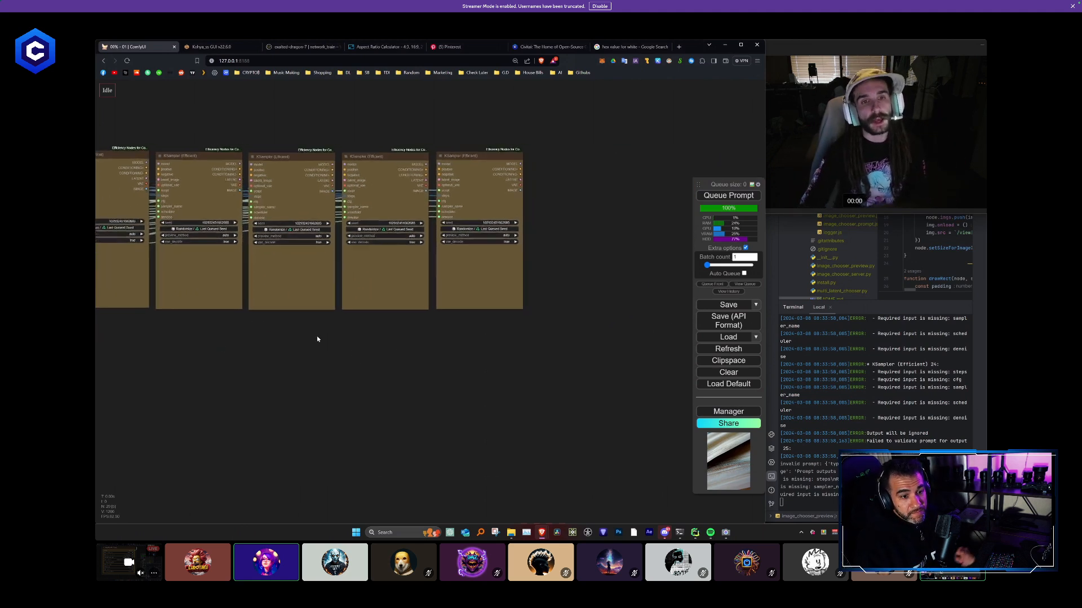
{"action": "scroll", "coordinate": [566, 316], "scroll_direction": "down", "scroll_amount": 6}
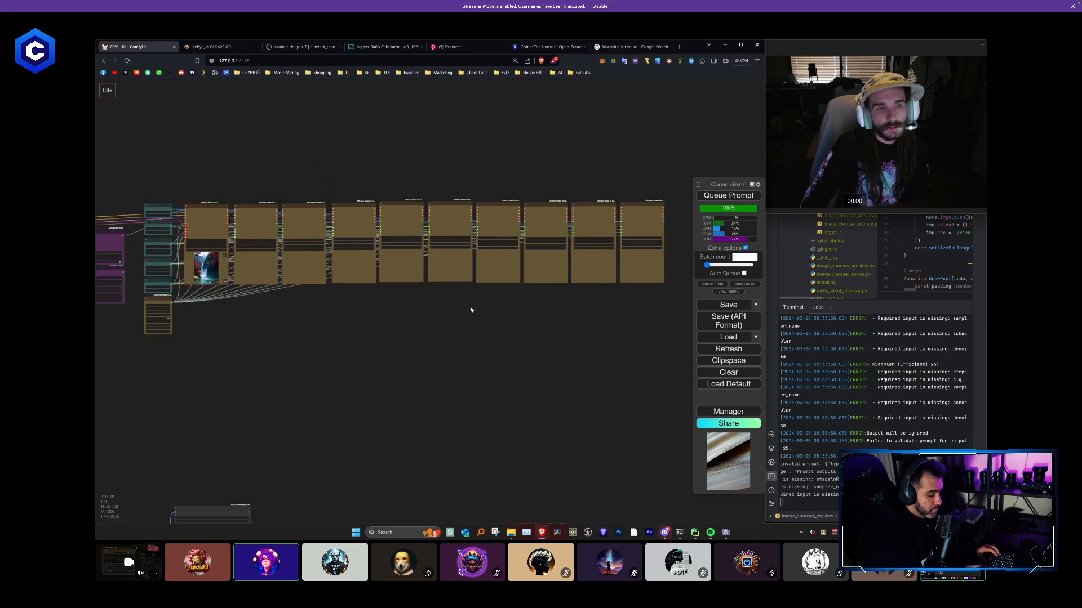
{"action": "left_click_drag", "start_coordinate": [470, 306], "coordinate": [503, 300]}
{"action": "scroll", "coordinate": [170, 225], "scroll_direction": "up", "scroll_amount": 2}
{"action": "scroll", "coordinate": [196, 230], "scroll_direction": "down", "scroll_amount": 2}
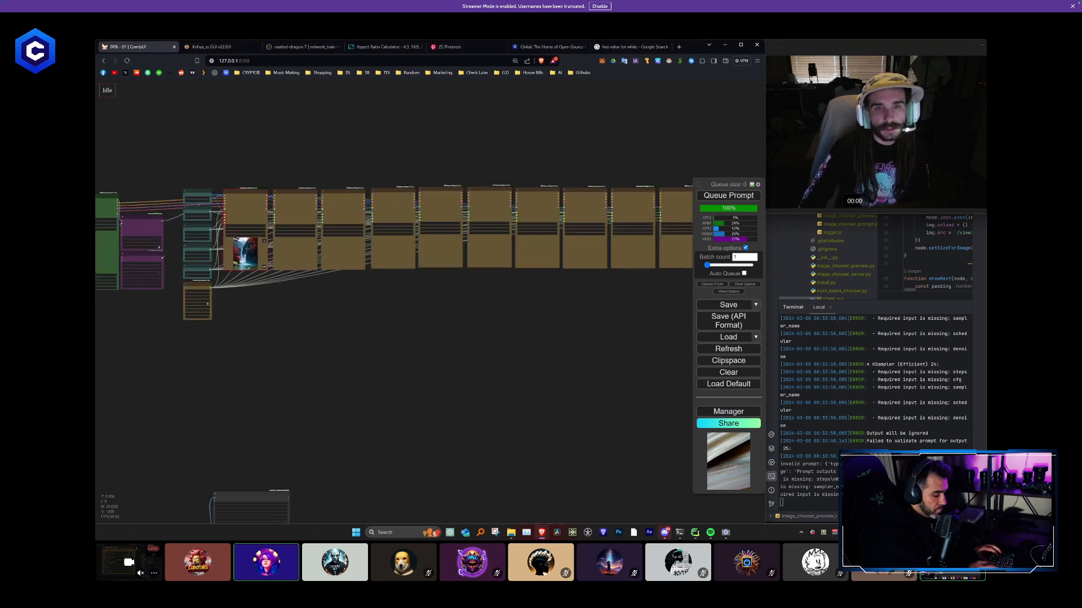
{"action": "scroll", "coordinate": [475, 295], "scroll_direction": "up", "scroll_amount": 5}
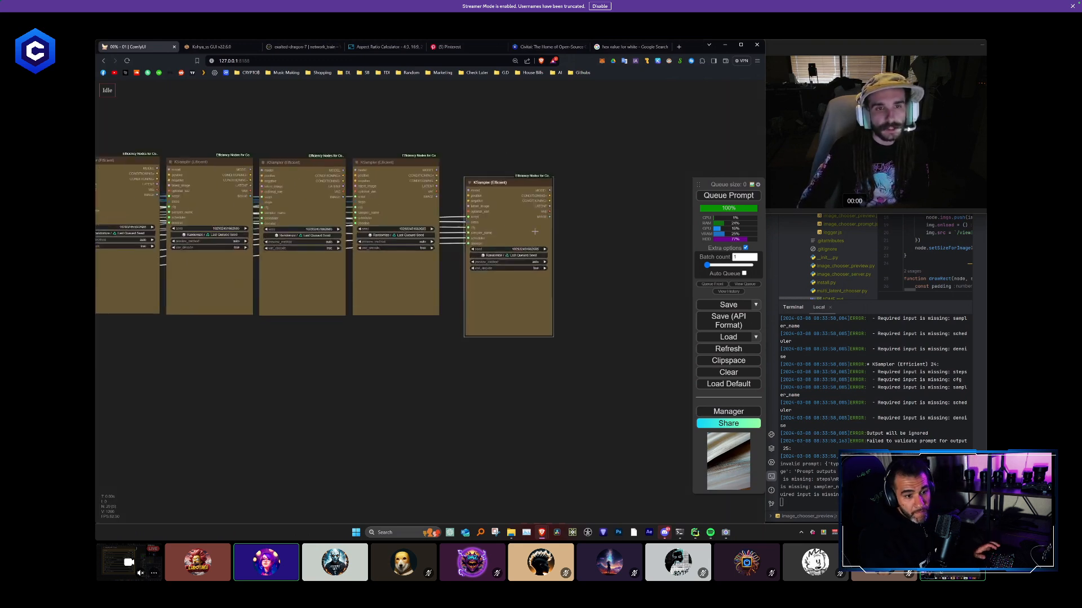
{"action": "left_click_drag", "start_coordinate": [515, 201], "coordinate": [487, 190]}
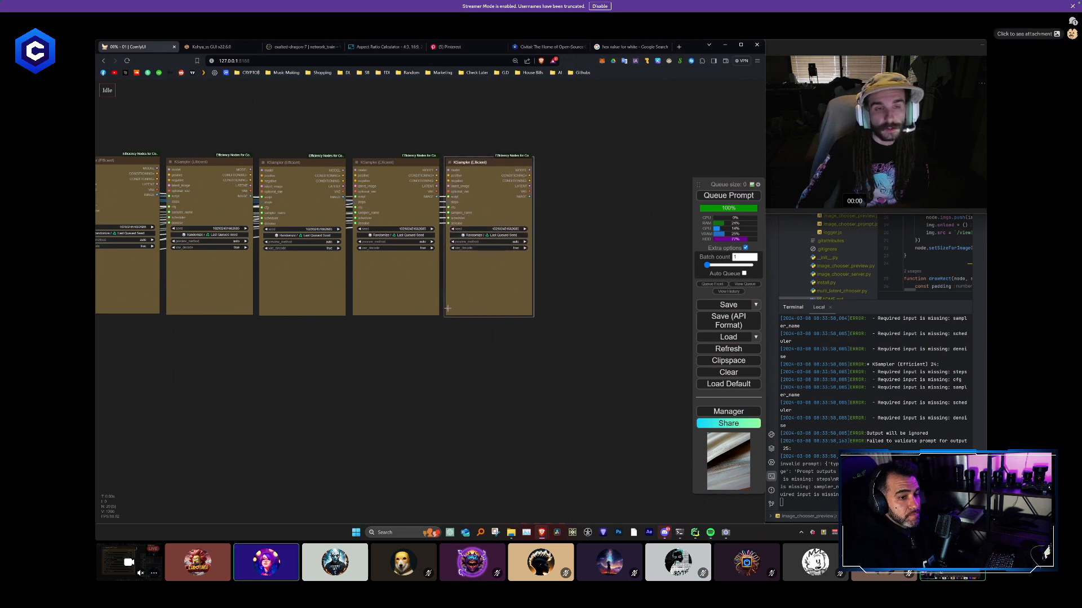
- Connect the first KSampler's MODEL, CONDITIONING+ and CONDITIONING- outputs to the matching inputs of the second KSampler
{"action": "scroll", "coordinate": [447, 308], "scroll_direction": "down", "scroll_amount": 2}
{"action": "left_click_drag", "start_coordinate": [413, 376], "coordinate": [639, 367]}
{"action": "left_click_drag", "start_coordinate": [394, 356], "coordinate": [690, 367]}
{"action": "scroll", "coordinate": [321, 215], "scroll_direction": "up", "scroll_amount": 3}
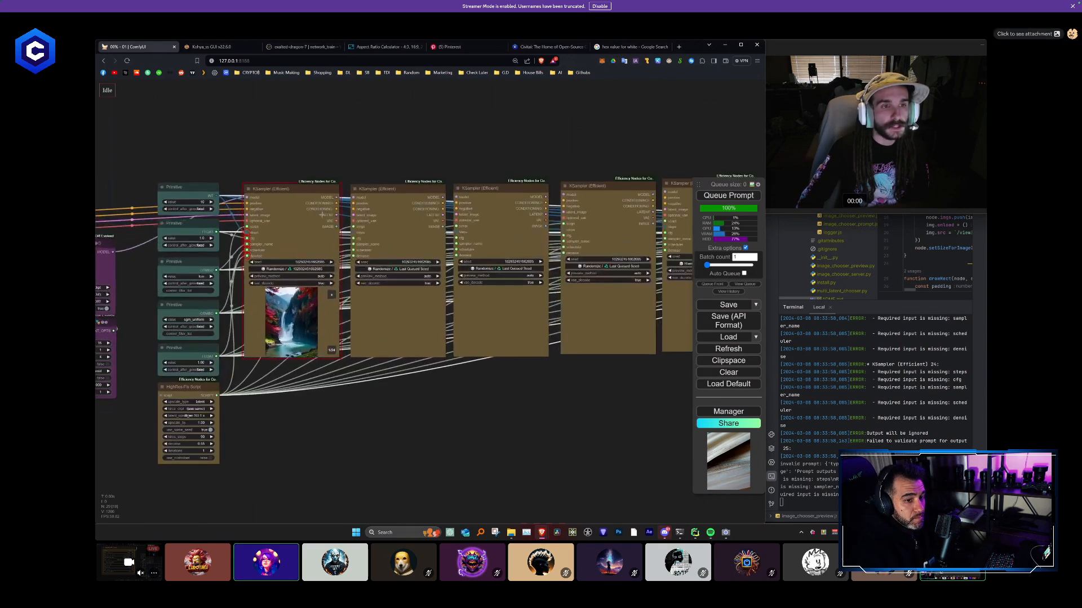
{"action": "scroll", "coordinate": [322, 214], "scroll_direction": "up", "scroll_amount": 5}
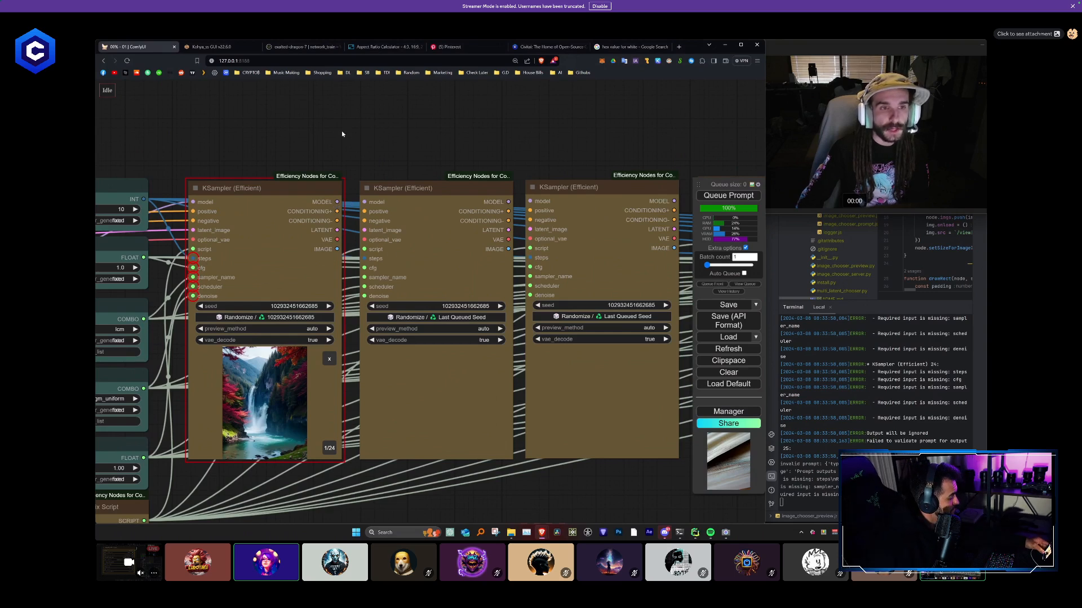
{"action": "scroll", "coordinate": [342, 133], "scroll_direction": "up", "scroll_amount": 3}
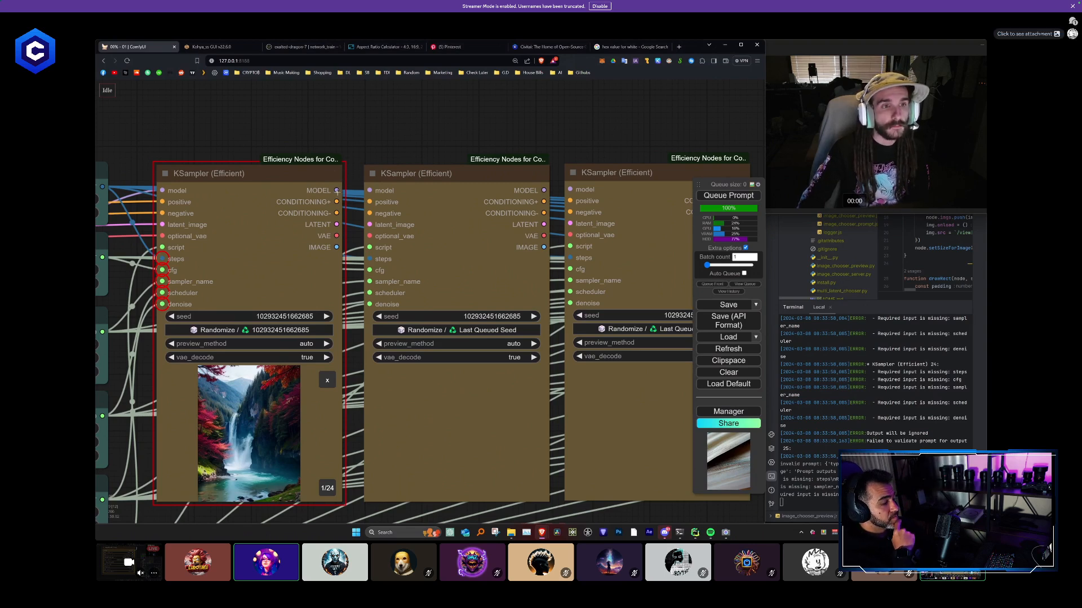
{"action": "left_click_drag", "start_coordinate": [336, 190], "coordinate": [361, 130]}
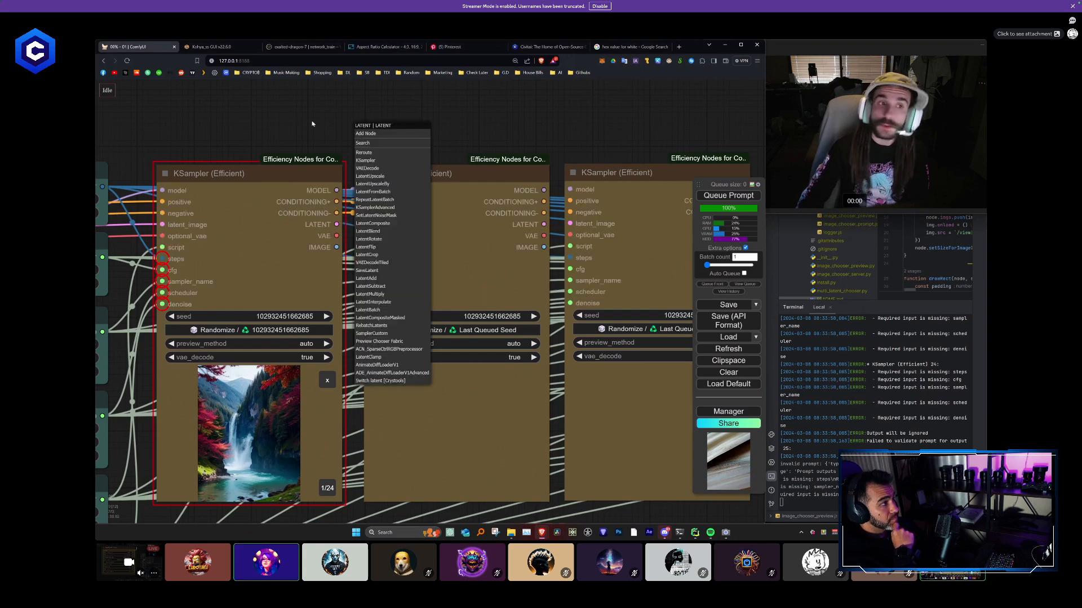
- Delete all KSampler copies in the row except the one directly beside the original
{"action": "scroll", "coordinate": [253, 237], "scroll_direction": "down", "scroll_amount": 10}
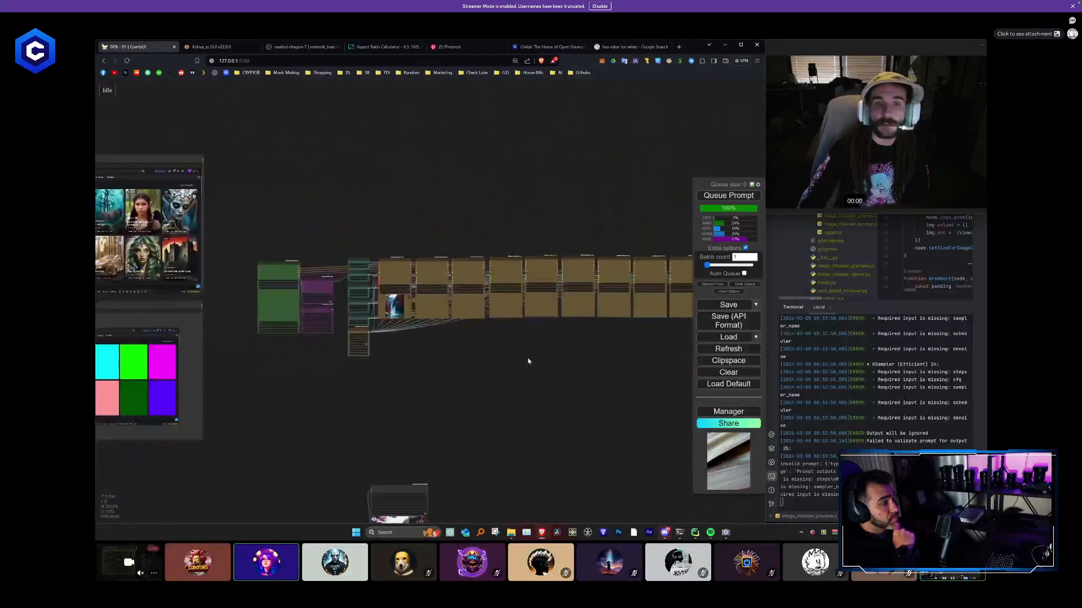
{"action": "left_click_drag", "start_coordinate": [582, 311], "coordinate": [313, 181]}
{"action": "key", "text": "Delete"}
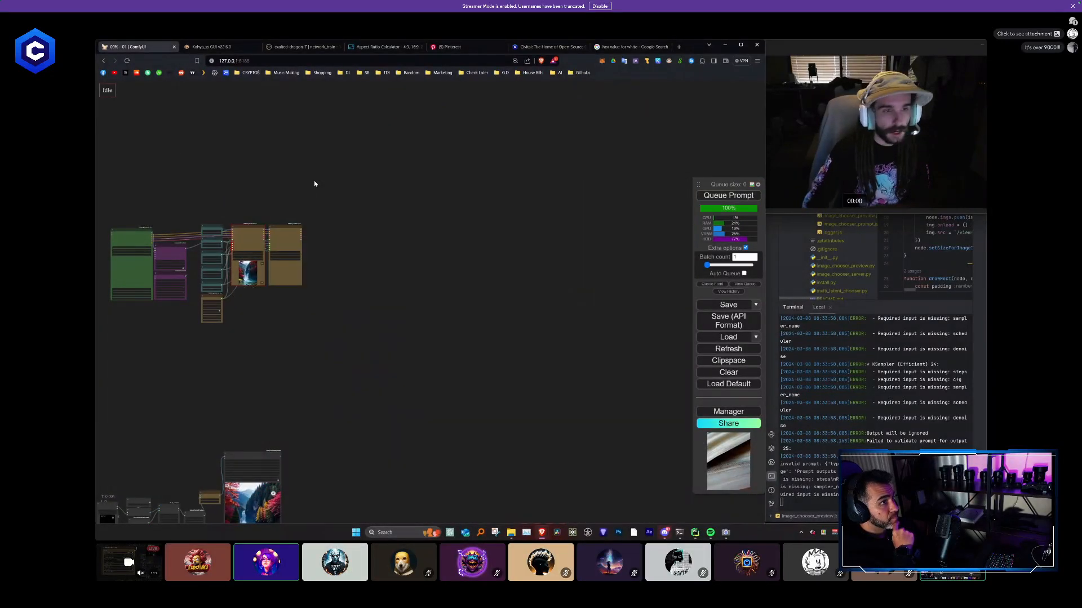
{"action": "scroll", "coordinate": [325, 271], "scroll_direction": "up", "scroll_amount": 6}
{"action": "left_click_drag", "start_coordinate": [325, 274], "coordinate": [528, 282]}
{"action": "scroll", "coordinate": [479, 257], "scroll_direction": "up", "scroll_amount": 3}
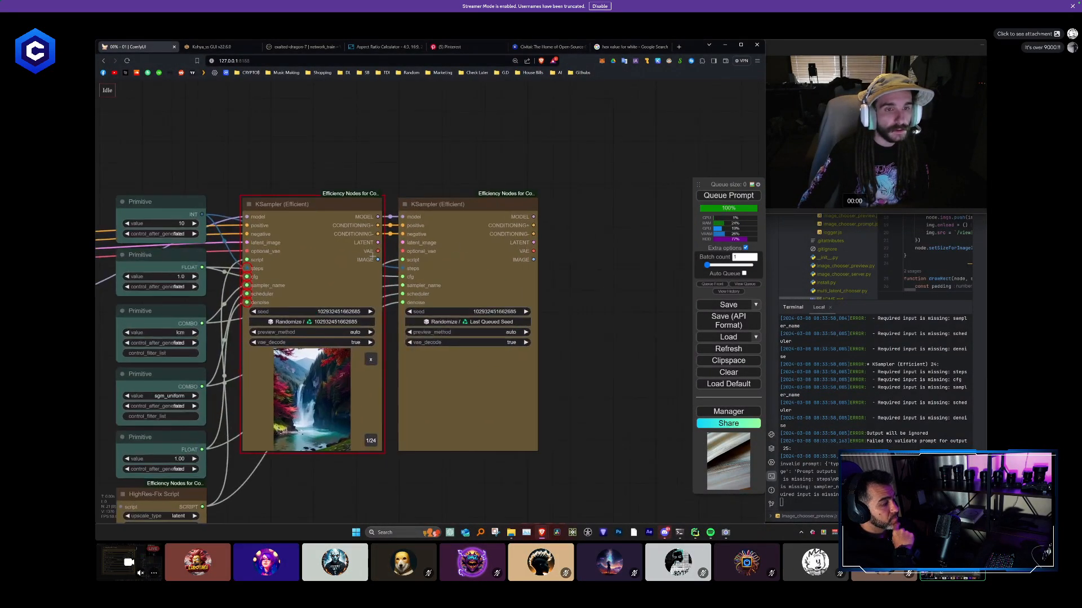
- Add an Empty Latent Image node wired to the second KSampler's latent_image input
{"action": "left_click_drag", "start_coordinate": [402, 171], "coordinate": [436, 166]}
{"action": "scroll", "coordinate": [442, 189], "scroll_direction": "up", "scroll_amount": 1}
{"action": "left_click_drag", "start_coordinate": [458, 205], "coordinate": [457, 206]}
{"action": "left_click", "coordinate": [423, 237]}
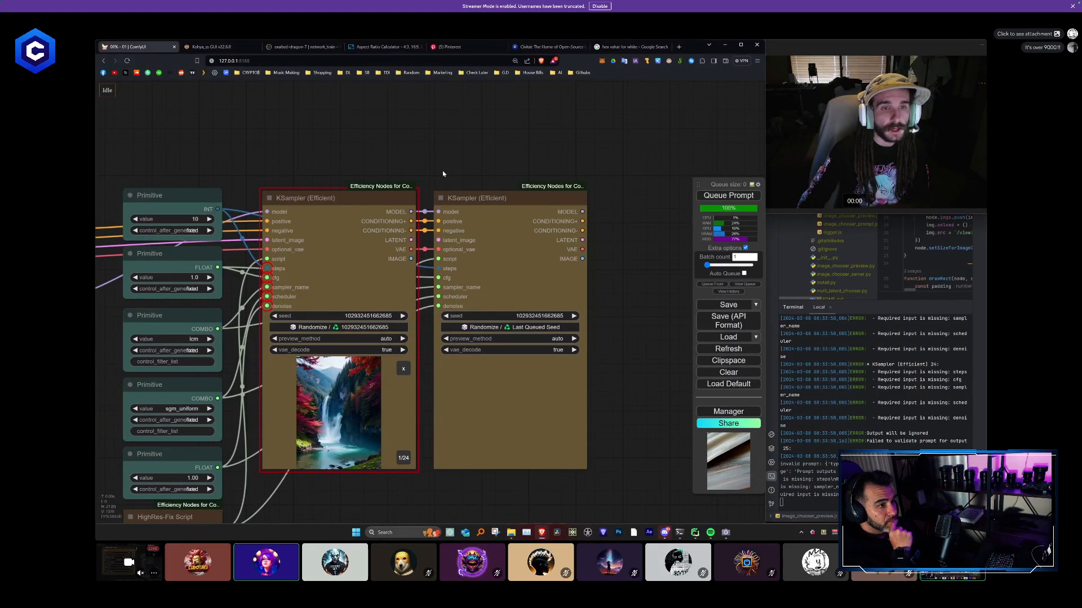
{"action": "left_click_drag", "start_coordinate": [443, 173], "coordinate": [458, 176]}
{"action": "left_click_drag", "start_coordinate": [454, 243], "coordinate": [258, 119]}
{"action": "left_click", "coordinate": [340, 196]}
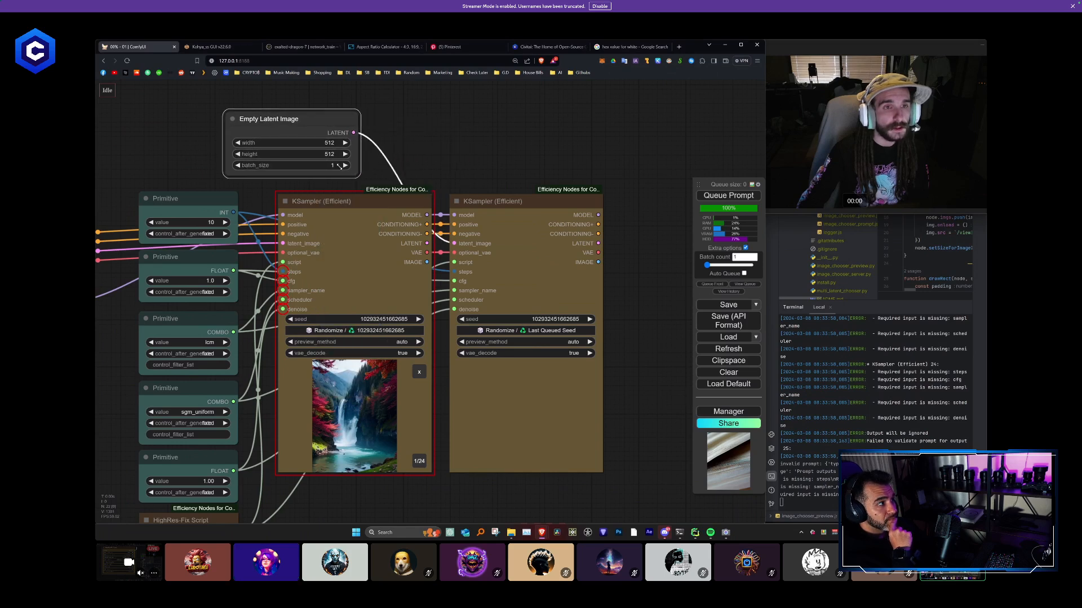
- Place the Empty Latent Image node above the Primitives column and colour it purple
{"action": "left_click_drag", "start_coordinate": [339, 166], "coordinate": [321, 169]}
{"action": "left_click_drag", "start_coordinate": [298, 119], "coordinate": [211, 125]}
{"action": "right_click", "coordinate": [211, 126]}
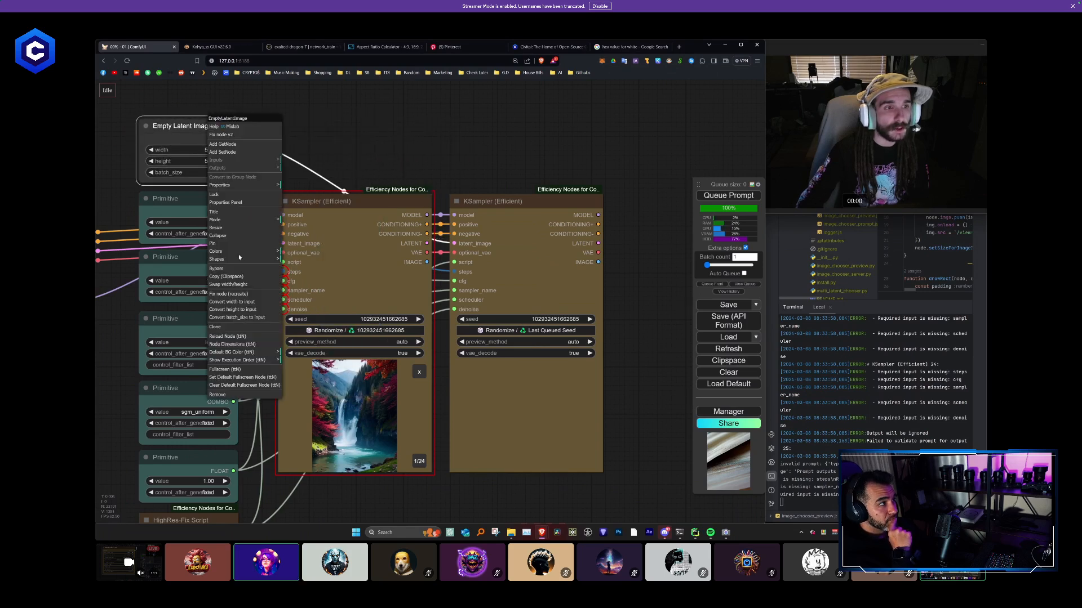
{"action": "left_click", "coordinate": [239, 258]}
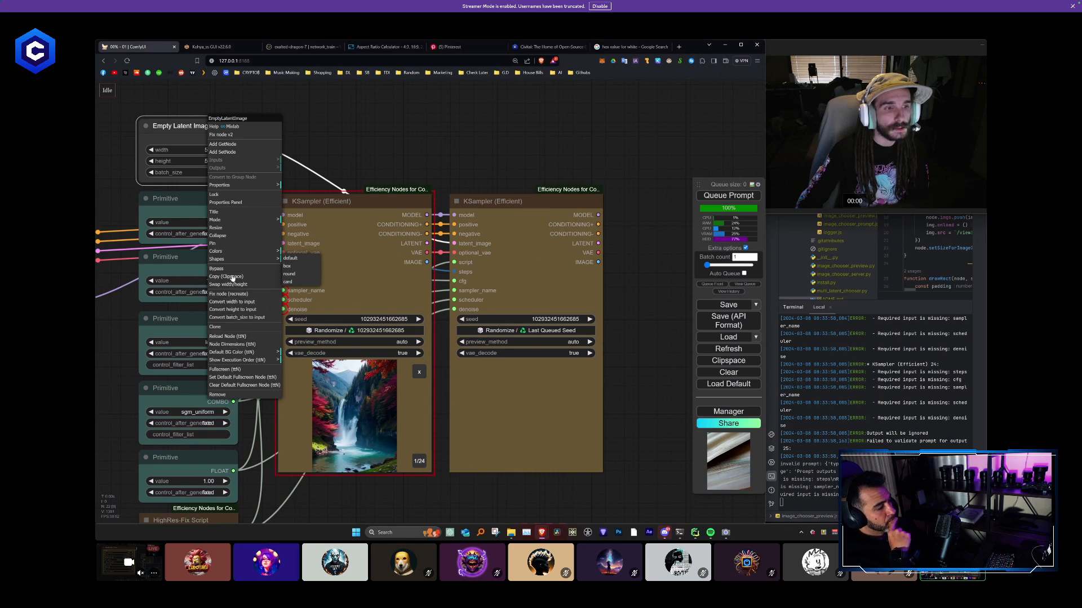
{"action": "left_click", "coordinate": [226, 252]}
{"action": "left_click", "coordinate": [294, 308]}
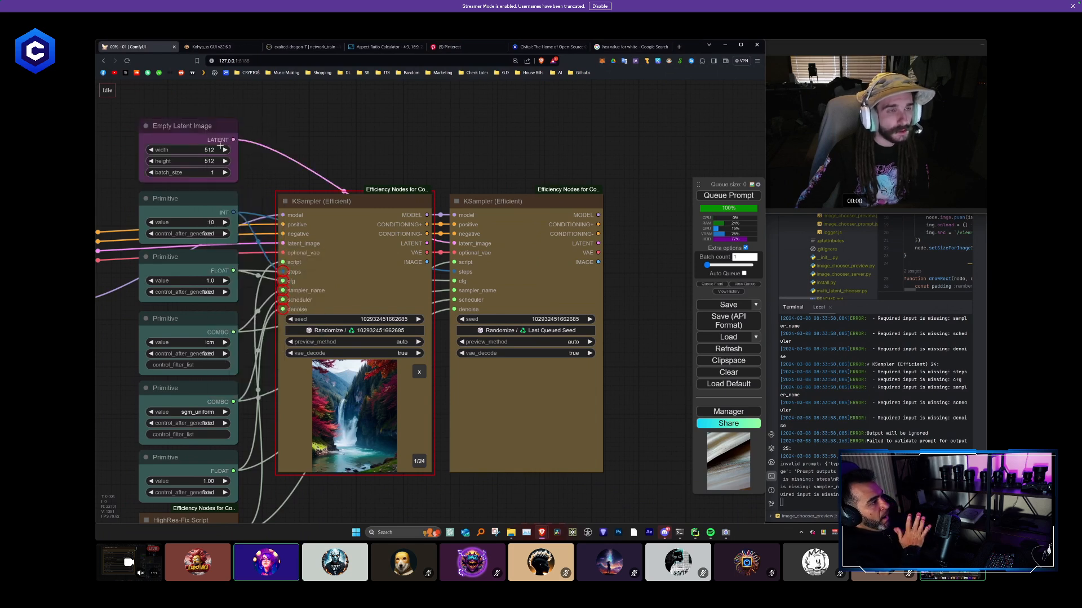
- Set the Empty Latent Image to width 384 and height 512
{"action": "left_click", "coordinate": [205, 162]}
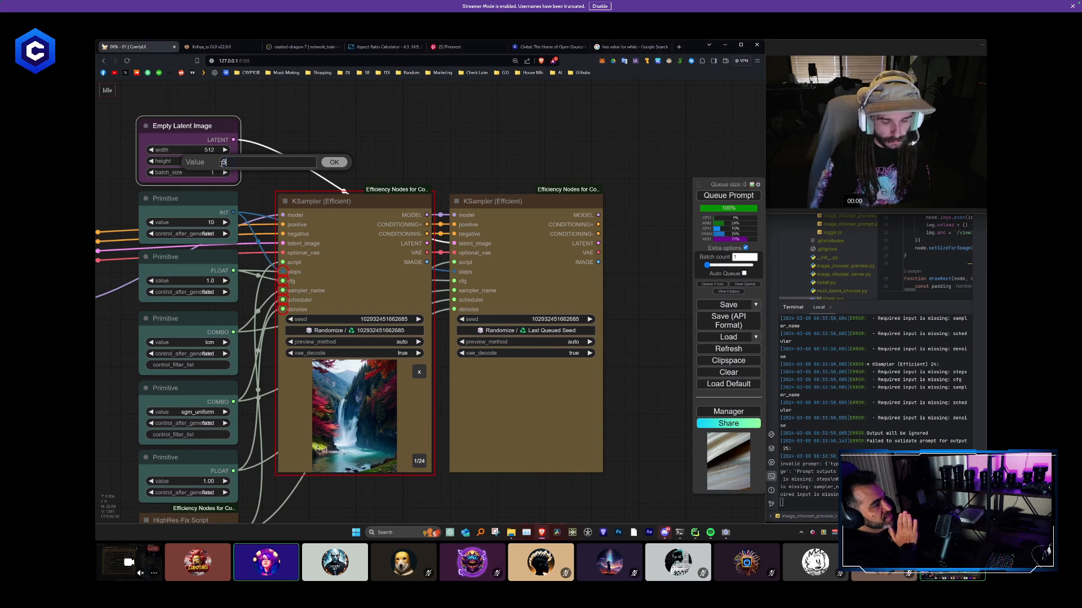
{"action": "scroll", "coordinate": [157, 309], "scroll_direction": "down", "scroll_amount": 6}
{"action": "left_click_drag", "start_coordinate": [157, 310], "coordinate": [397, 260]}
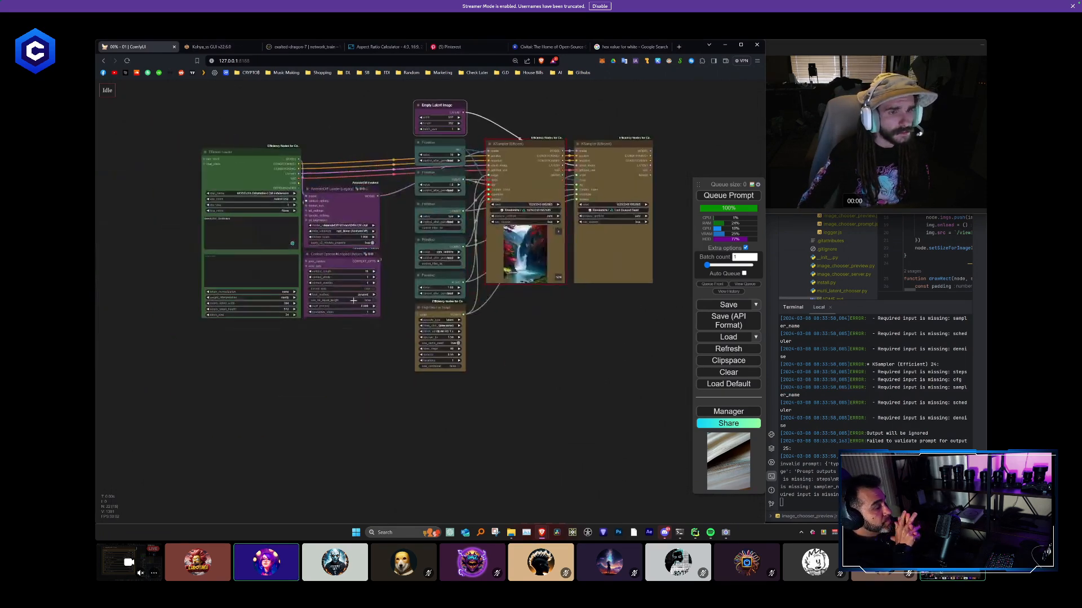
{"action": "scroll", "coordinate": [338, 306], "scroll_direction": "up", "scroll_amount": 5}
{"action": "scroll", "coordinate": [359, 259], "scroll_direction": "down", "scroll_amount": 4}
{"action": "left_click_drag", "start_coordinate": [482, 98], "coordinate": [383, 220]}
{"action": "scroll", "coordinate": [366, 220], "scroll_direction": "up", "scroll_amount": 7}
{"action": "left_click", "coordinate": [296, 208]}
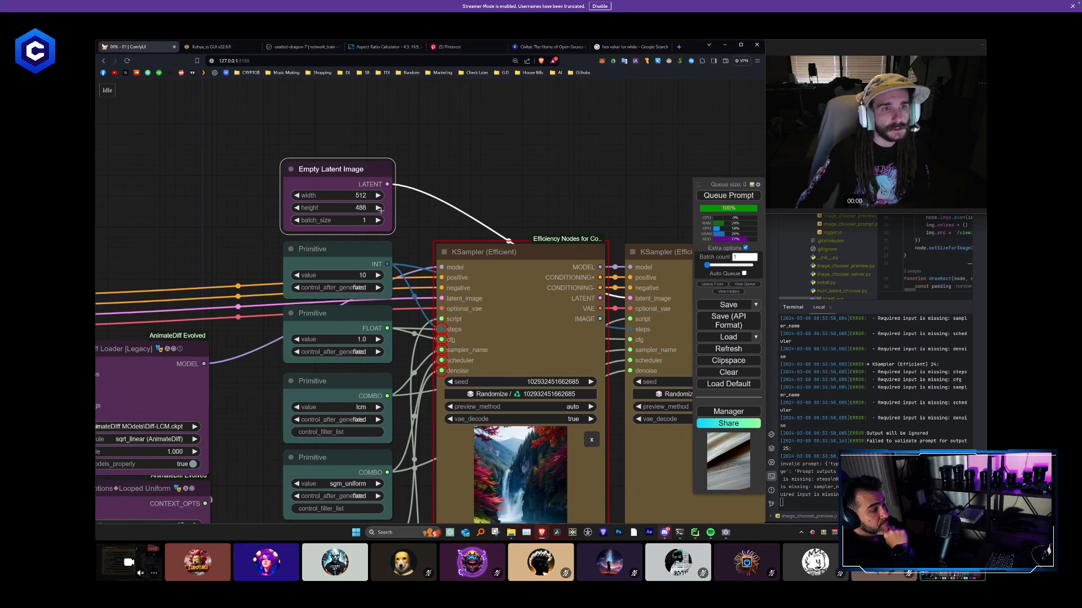
{"action": "double_click", "coordinate": [379, 208]}
{"action": "left_click", "coordinate": [302, 198]}
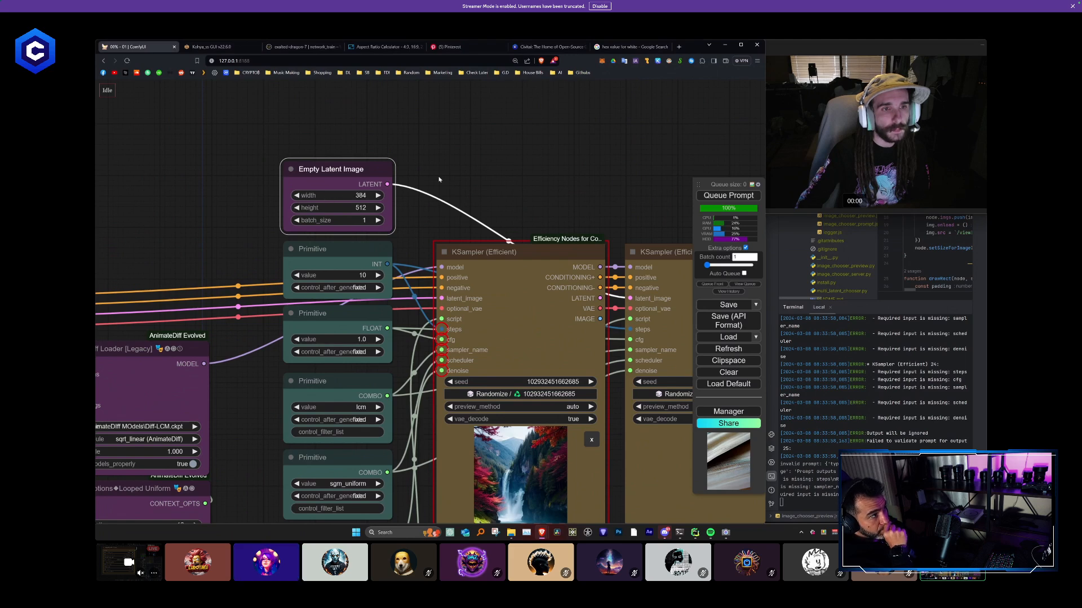
- Set the Empty Latent Image's batch_size to 24
{"action": "scroll", "coordinate": [439, 179], "scroll_direction": "down", "scroll_amount": 3}
{"action": "scroll", "coordinate": [402, 216], "scroll_direction": "up", "scroll_amount": 3}
{"action": "left_click", "coordinate": [402, 216]}
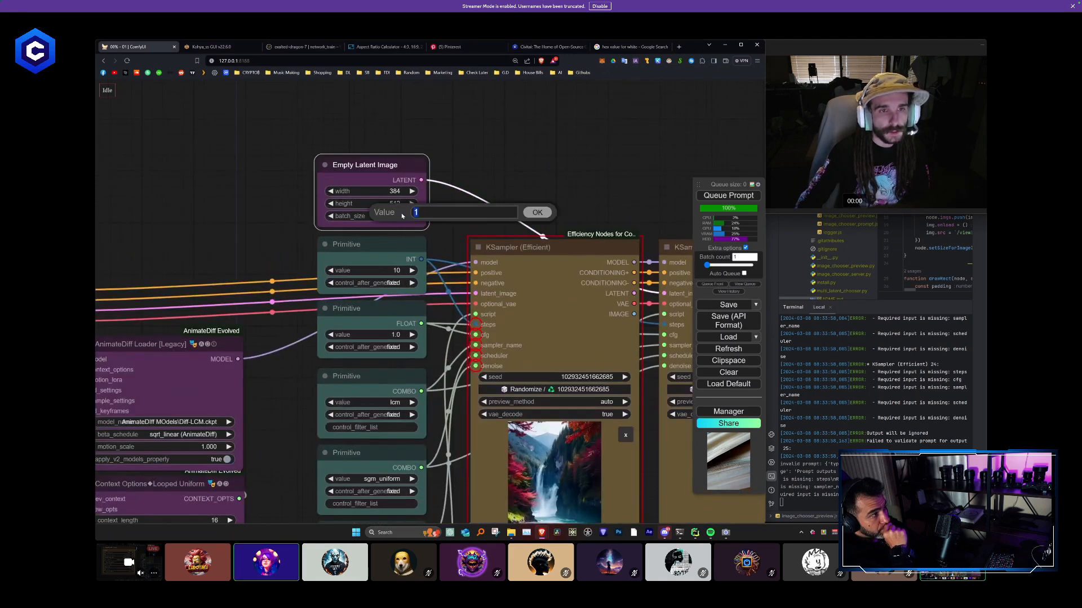
{"action": "type", "text": "24"}
{"action": "key", "text": "Return"}
{"action": "left_click", "coordinate": [512, 158]}
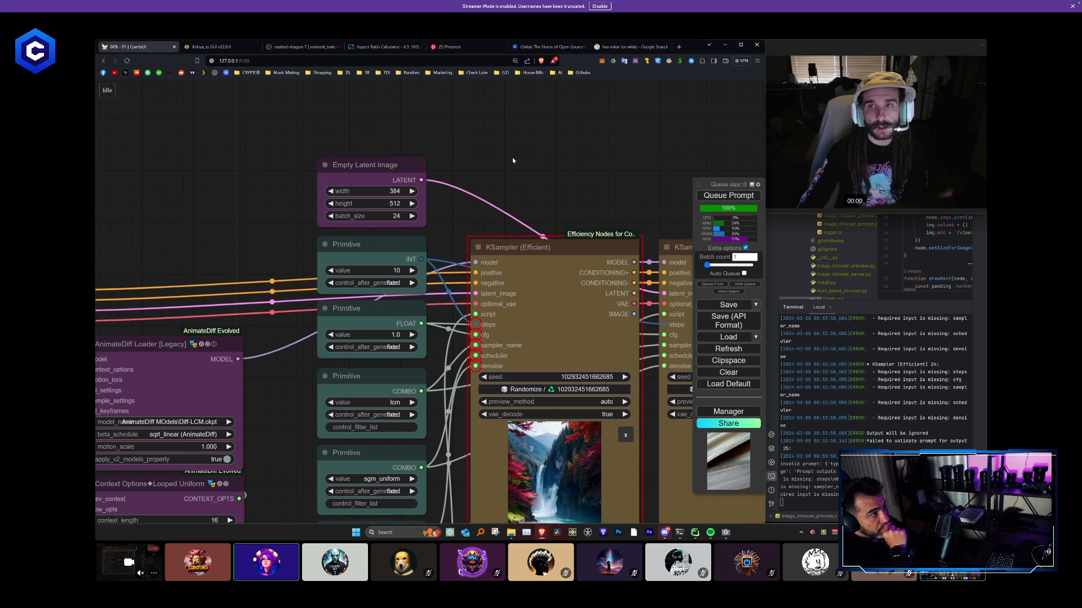
- Connect the Empty Latent Image's LATENT output to the first KSampler's latent_image input
{"action": "scroll", "coordinate": [512, 161], "scroll_direction": "down", "scroll_amount": 6}
{"action": "left_click_drag", "start_coordinate": [383, 169], "coordinate": [139, 185]}
{"action": "scroll", "coordinate": [305, 201], "scroll_direction": "up", "scroll_amount": 2}
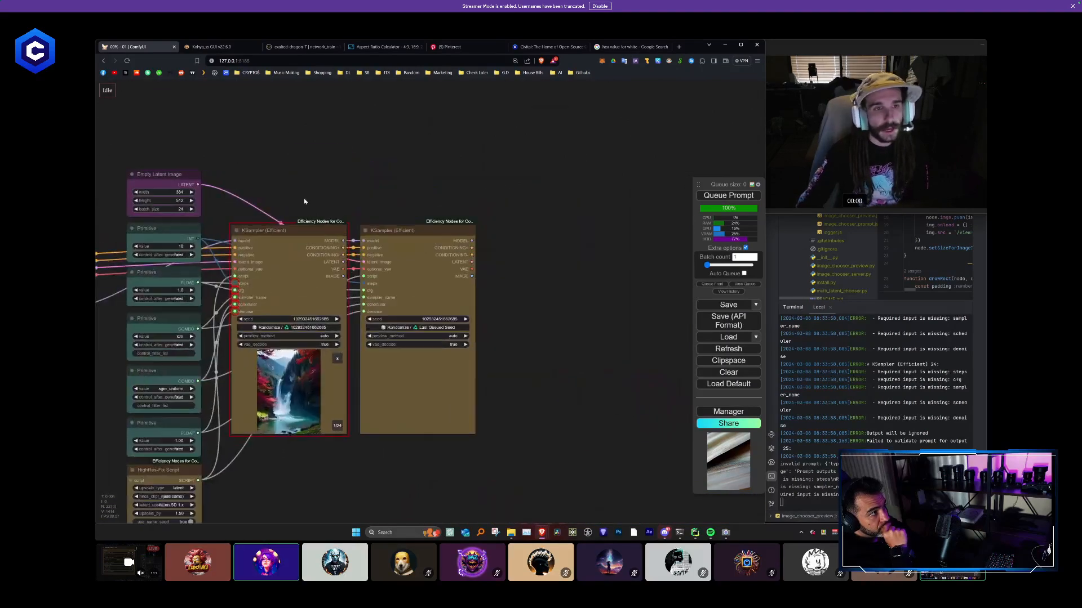
{"action": "left_click_drag", "start_coordinate": [317, 192], "coordinate": [353, 268]}
- Straighten the second KSampler and paste two copies of it with their input connections, lined up beside it
{"action": "mouse_move", "coordinate": [519, 257]}
{"action": "left_mouse_down"}
{"action": "mouse_move", "coordinate": [560, 256]}
{"action": "mouse_move", "coordinate": [569, 238]}
{"action": "mouse_move", "coordinate": [513, 239]}
{"action": "left_mouse_up"}
{"action": "scroll", "coordinate": [476, 262], "scroll_direction": "up", "scroll_amount": 4}
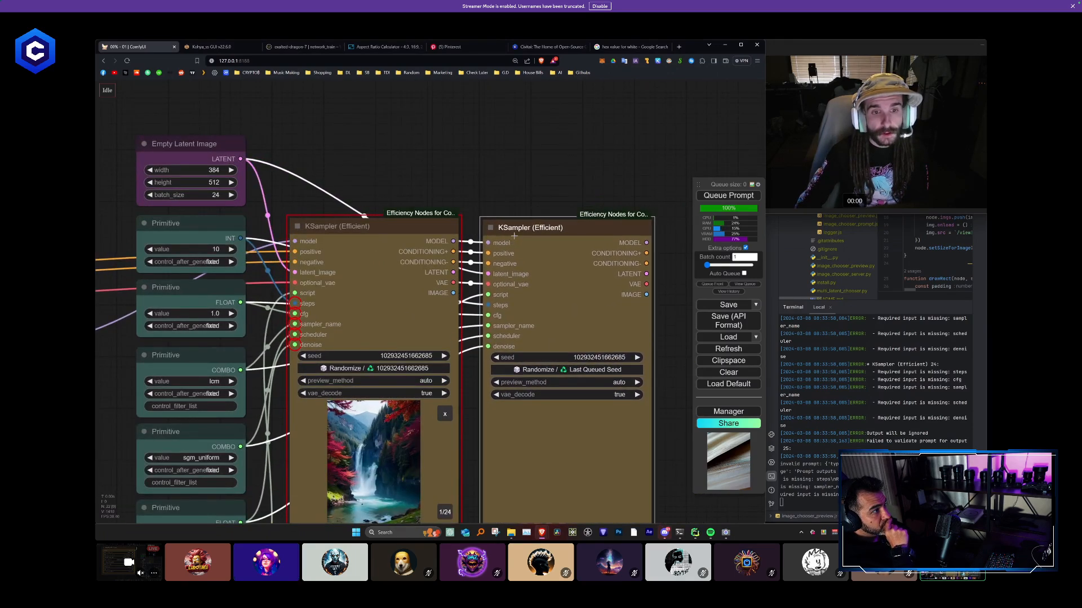
{"action": "scroll", "coordinate": [516, 191], "scroll_direction": "down", "scroll_amount": 8}
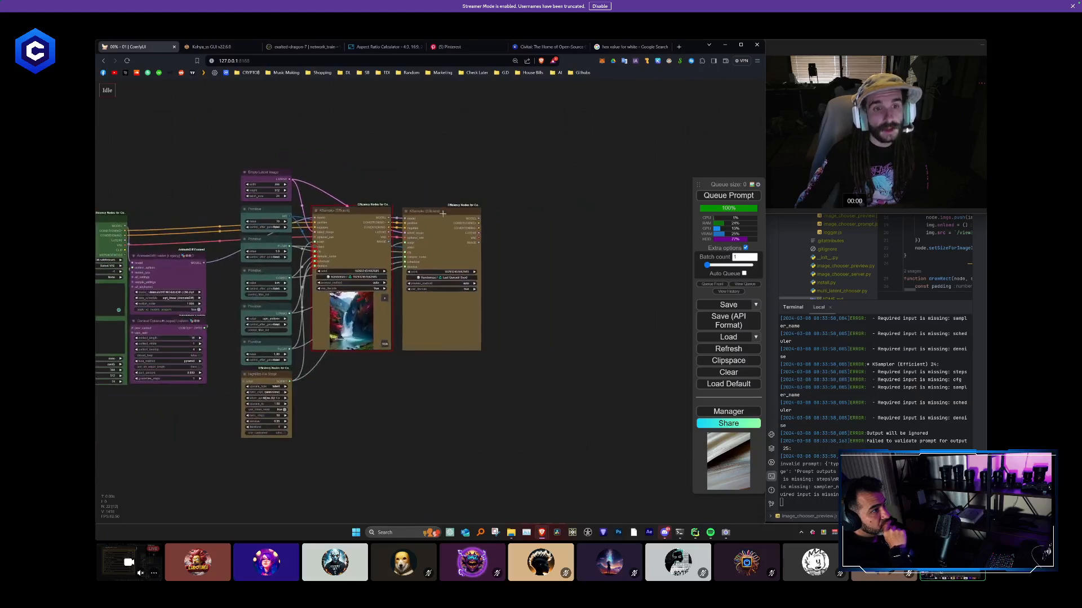
{"action": "key", "text": "ctrl+shift+v"}
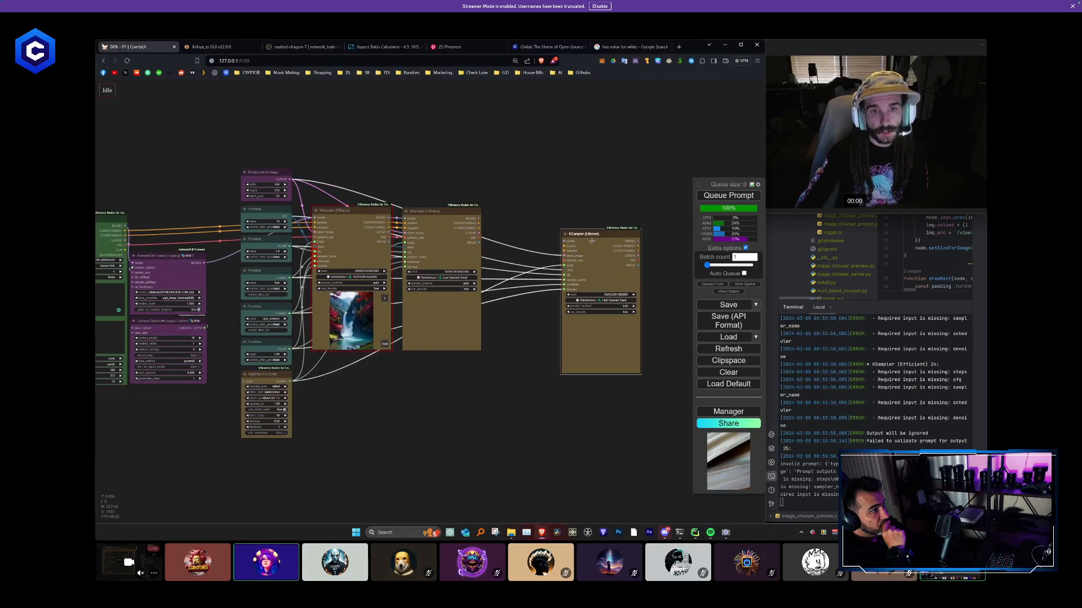
{"action": "left_click_drag", "start_coordinate": [587, 243], "coordinate": [513, 222]}
{"action": "key", "text": "ctrl+shift+v"}
{"action": "left_click_drag", "start_coordinate": [618, 243], "coordinate": [467, 243]}
{"action": "scroll", "coordinate": [601, 201], "scroll_direction": "down", "scroll_amount": 3}
{"action": "scroll", "coordinate": [427, 265], "scroll_direction": "up", "scroll_amount": 3}
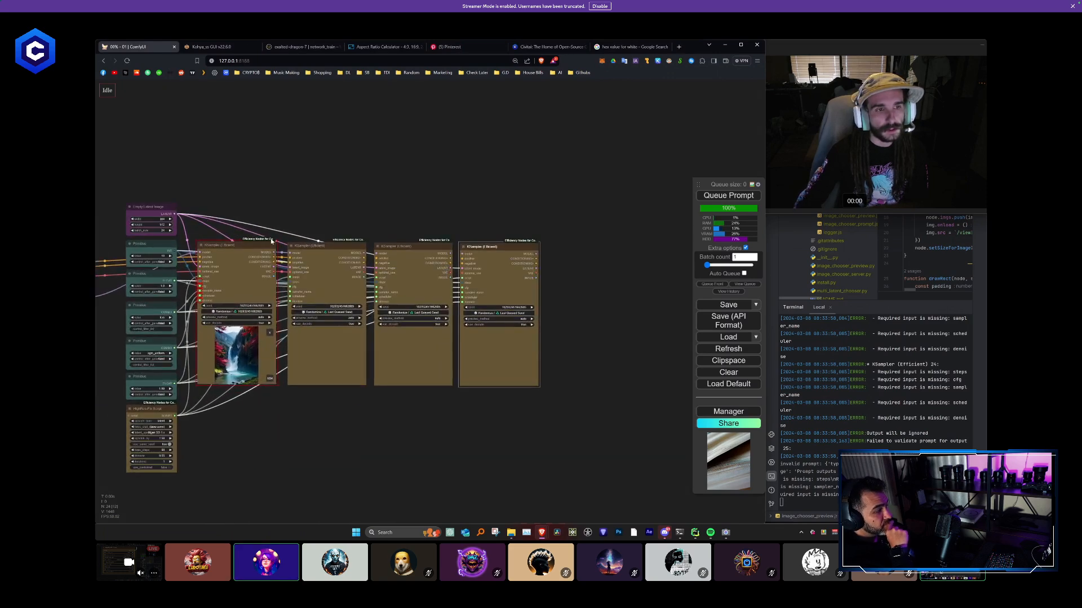
- Extend the row to ten KSamplers by pasting more copies that keep their input connections
{"action": "key", "text": "ctrl+shift+v"}
{"action": "left_click_drag", "start_coordinate": [613, 261], "coordinate": [437, 232]}
{"action": "key", "text": "ctrl+shift+v"}
{"action": "left_click_drag", "start_coordinate": [549, 256], "coordinate": [531, 228]}
{"action": "key", "text": "ctrl+shift+v"}
{"action": "left_click_drag", "start_coordinate": [604, 249], "coordinate": [621, 233]}
{"action": "key", "text": "ctrl+shift+v"}
{"action": "left_click_drag", "start_coordinate": [548, 386], "coordinate": [459, 382]}
{"action": "key", "text": "ctrl+shift+v"}
{"action": "key", "text": "ctrl+shift+v"}
- Arrange the newly pasted KSamplers side by side in one evenly spaced row
{"action": "scroll", "coordinate": [417, 321], "scroll_direction": "up", "scroll_amount": 3}
{"action": "left_click_drag", "start_coordinate": [377, 169], "coordinate": [366, 172]}
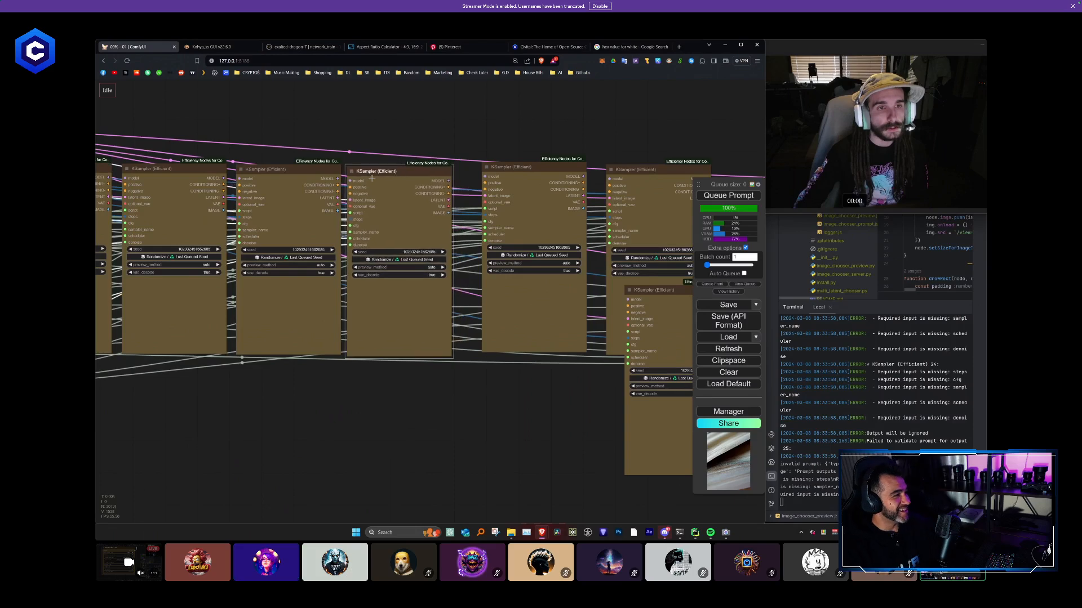
{"action": "left_click_drag", "start_coordinate": [492, 172], "coordinate": [467, 176]}
{"action": "left_click_drag", "start_coordinate": [636, 171], "coordinate": [600, 171]}
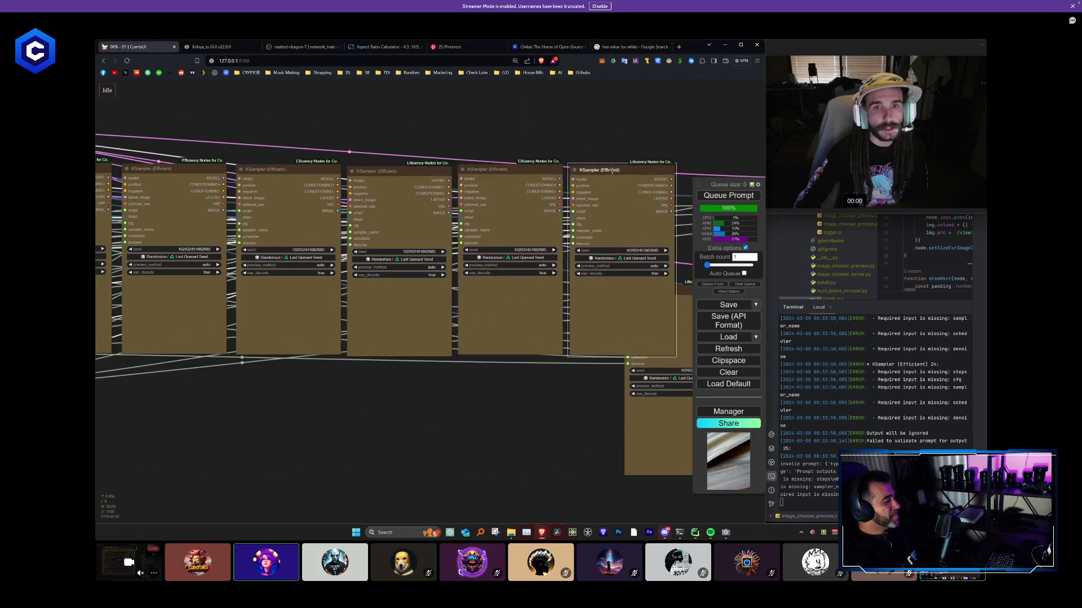
{"action": "left_click_drag", "start_coordinate": [412, 150], "coordinate": [209, 166]}
{"action": "left_click_drag", "start_coordinate": [500, 304], "coordinate": [555, 183]}
{"action": "left_click_drag", "start_coordinate": [598, 151], "coordinate": [397, 160]}
{"action": "left_click_drag", "start_coordinate": [489, 174], "coordinate": [581, 184]}
{"action": "left_click_drag", "start_coordinate": [443, 263], "coordinate": [459, 193]}
{"action": "left_click_drag", "start_coordinate": [574, 191], "coordinate": [545, 199]}
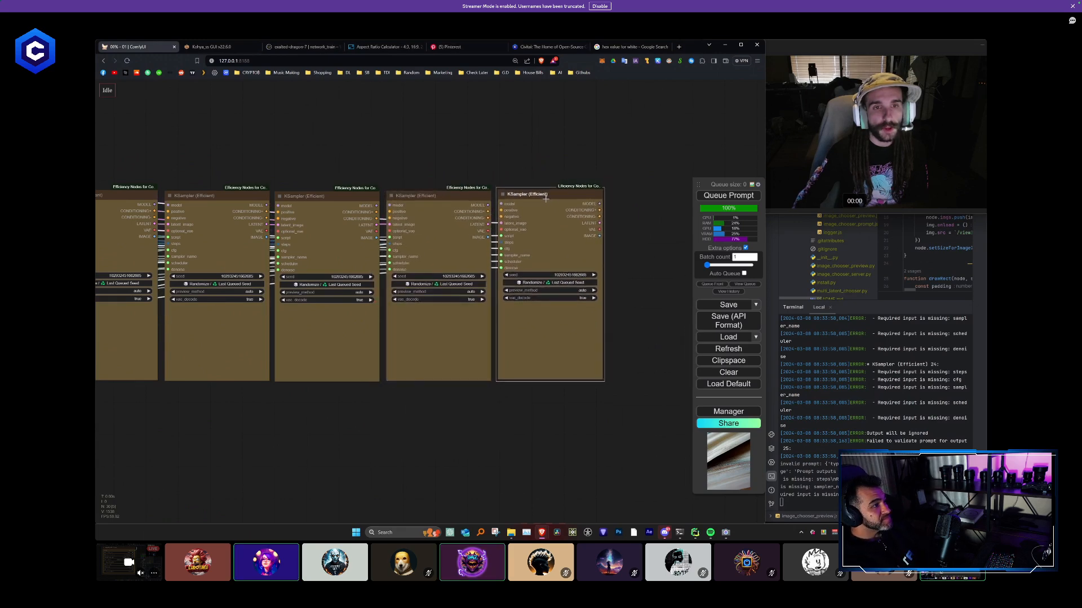
- Connect the ninth KSampler's MODEL, CONDITIONING+, CONDITIONING- and VAE outputs to the last KSampler's matching inputs
{"action": "scroll", "coordinate": [499, 204], "scroll_direction": "up", "scroll_amount": 4}
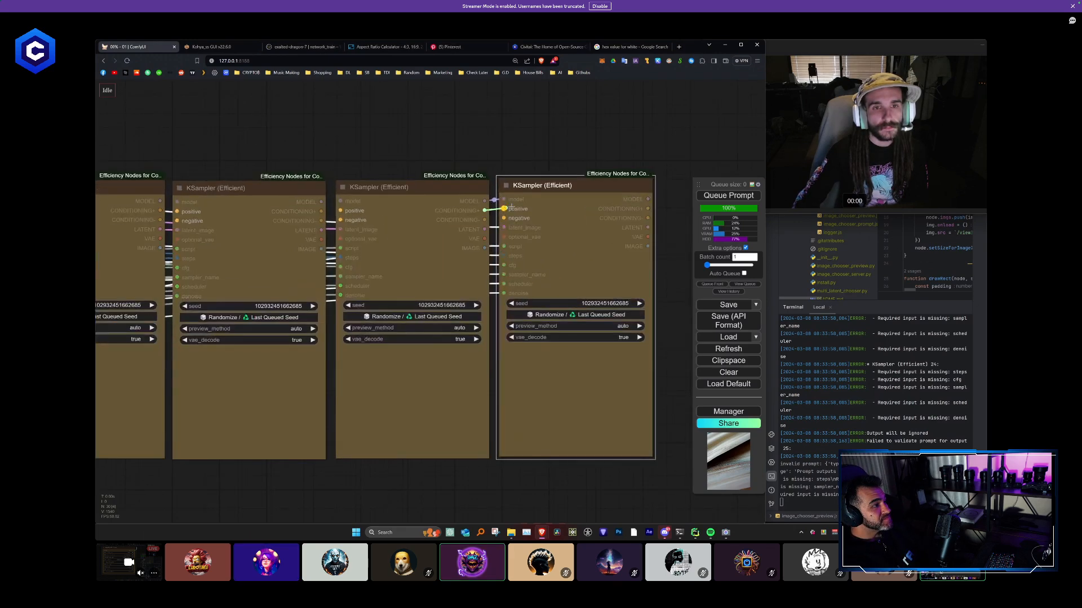
{"action": "left_click_drag", "start_coordinate": [485, 210], "coordinate": [500, 228]}
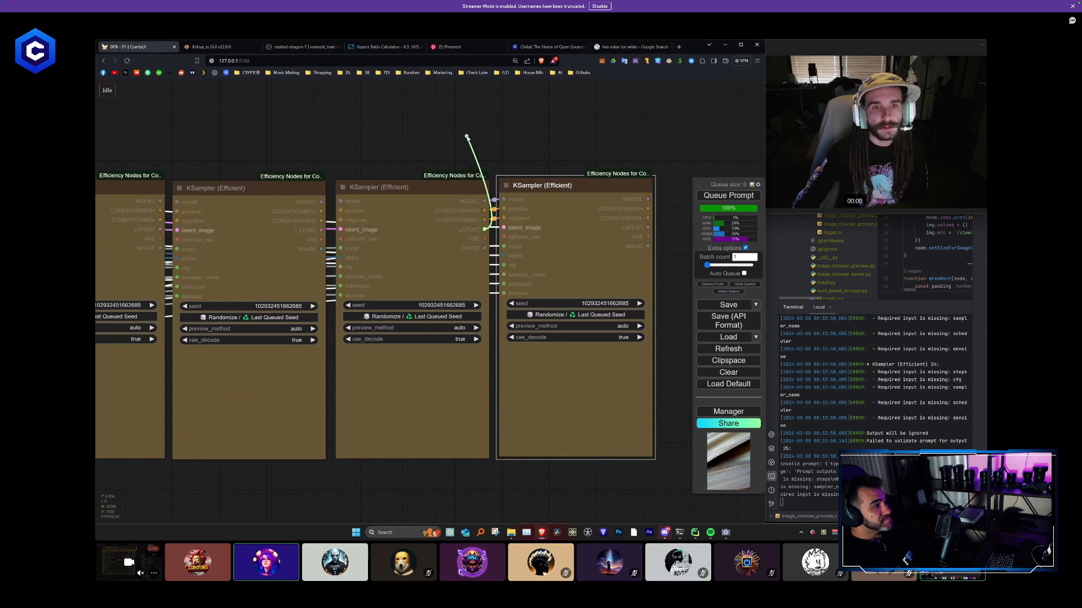
{"action": "left_click_drag", "start_coordinate": [466, 137], "coordinate": [440, 168]}
{"action": "left_click_drag", "start_coordinate": [530, 186], "coordinate": [532, 188]}
{"action": "scroll", "coordinate": [372, 154], "scroll_direction": "down", "scroll_amount": 3}
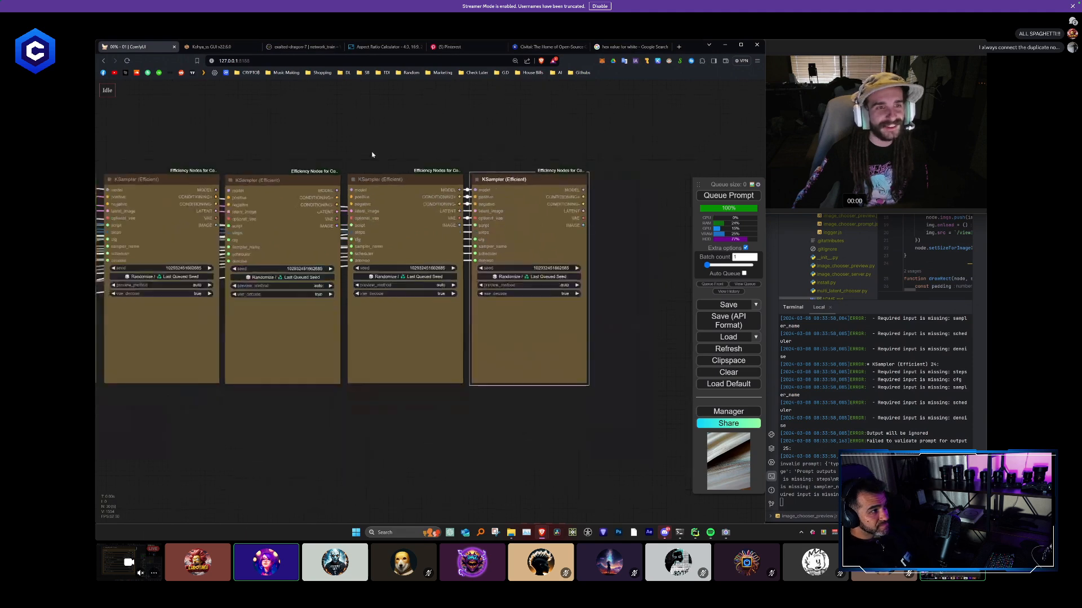
- Chain the MODEL, both CONDITIONING and VAE outputs from the eighth KSampler to the ninth and from the seventh to the eighth
{"action": "left_click_drag", "start_coordinate": [371, 155], "coordinate": [532, 178]}
{"action": "scroll", "coordinate": [531, 178], "scroll_direction": "up", "scroll_amount": 2}
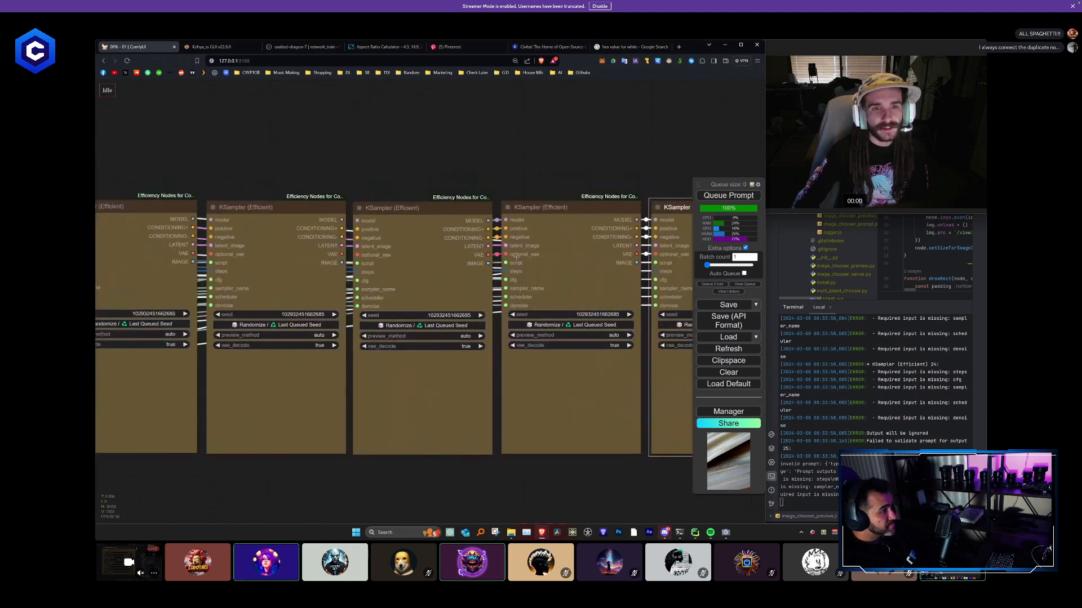
{"action": "left_click_drag", "start_coordinate": [430, 168], "coordinate": [528, 177]}
{"action": "scroll", "coordinate": [445, 227], "scroll_direction": "up", "scroll_amount": 1}
{"action": "left_click_drag", "start_coordinate": [441, 228], "coordinate": [465, 269]}
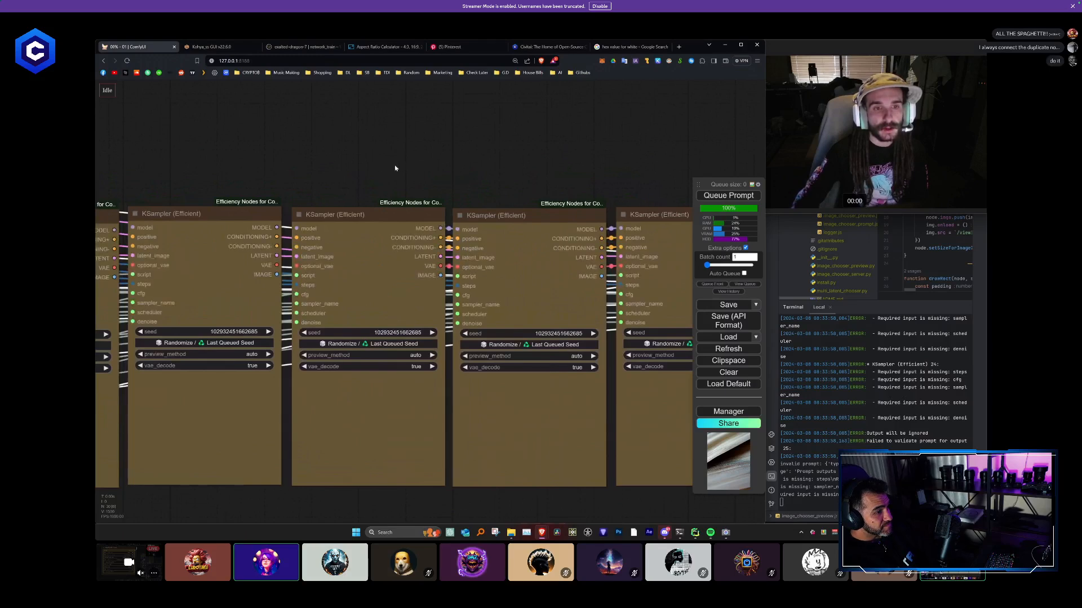
- Chain the MODEL, both CONDITIONING and VAE outputs from the sixth KSampler to the seventh and from the fifth to the sixth
{"action": "scroll", "coordinate": [433, 225], "scroll_direction": "up", "scroll_amount": 2}
{"action": "left_click_drag", "start_coordinate": [434, 237], "coordinate": [462, 276]}
{"action": "left_click_drag", "start_coordinate": [356, 158], "coordinate": [395, 145]}
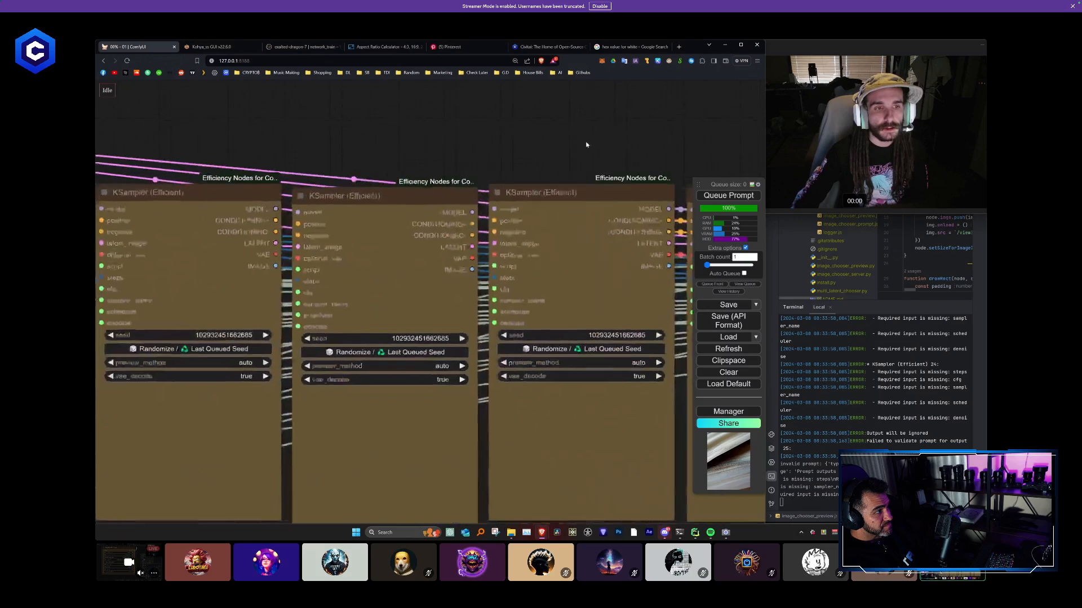
{"action": "mouse_move", "coordinate": [472, 259]}
{"action": "left_mouse_down"}
{"action": "mouse_move", "coordinate": [494, 256]}
{"action": "mouse_move", "coordinate": [494, 232]}
{"action": "mouse_move", "coordinate": [475, 212]}
{"action": "mouse_move", "coordinate": [494, 209]}
{"action": "left_mouse_up"}
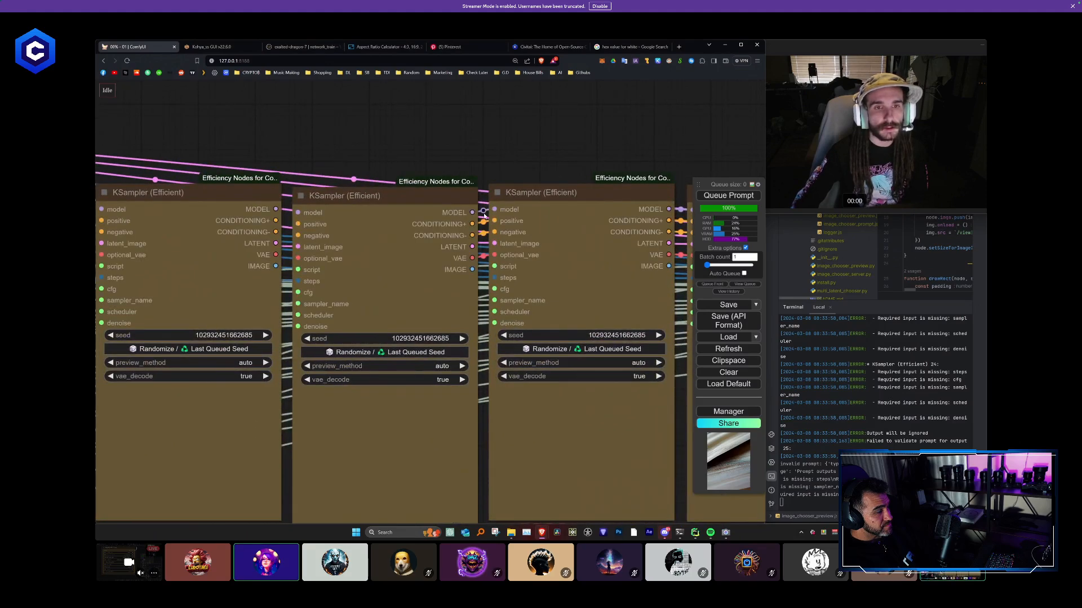
- Chain the MODEL, both CONDITIONING and VAE outputs from the fourth KSampler to the fifth and from the third to the fourth
{"action": "left_click_drag", "start_coordinate": [537, 144], "coordinate": [751, 121]}
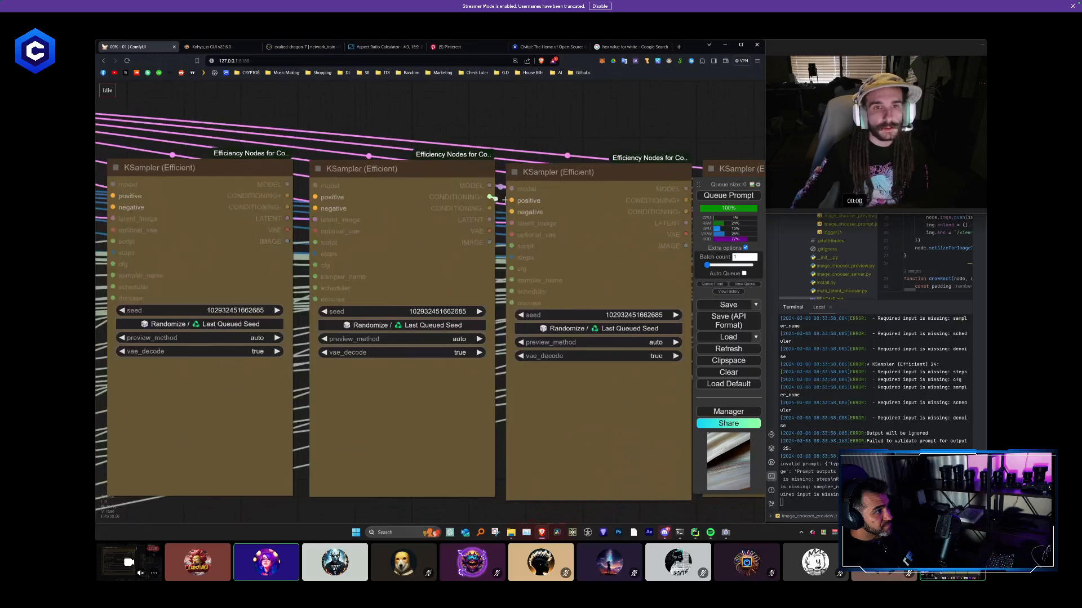
{"action": "left_click_drag", "start_coordinate": [489, 196], "coordinate": [511, 234]}
{"action": "scroll", "coordinate": [441, 110], "scroll_direction": "down", "scroll_amount": 3}
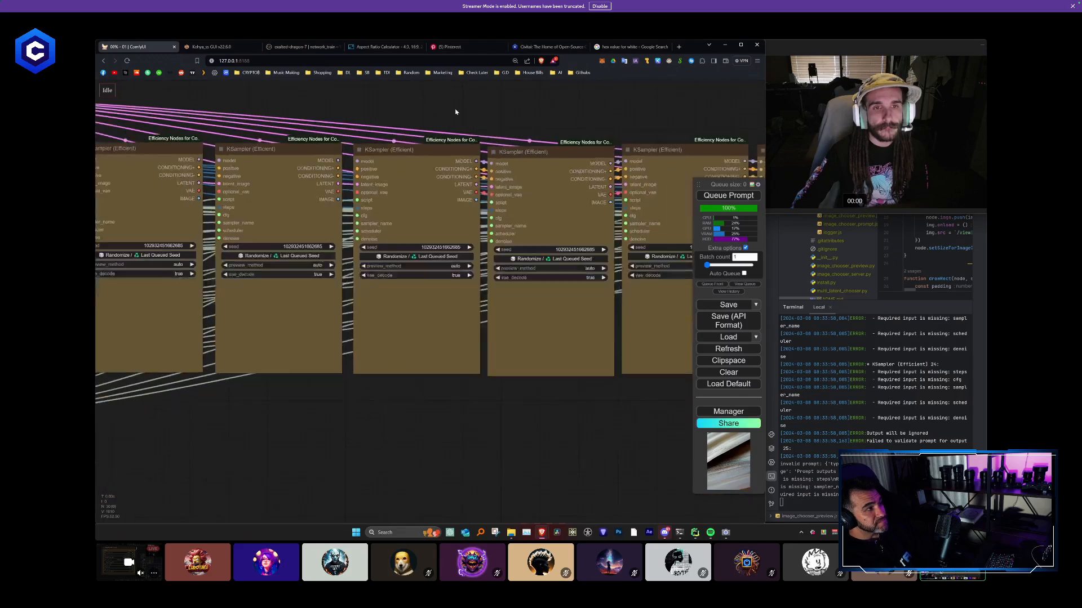
{"action": "scroll", "coordinate": [544, 144], "scroll_direction": "up", "scroll_amount": 3}
{"action": "left_click_drag", "start_coordinate": [465, 186], "coordinate": [497, 189]}
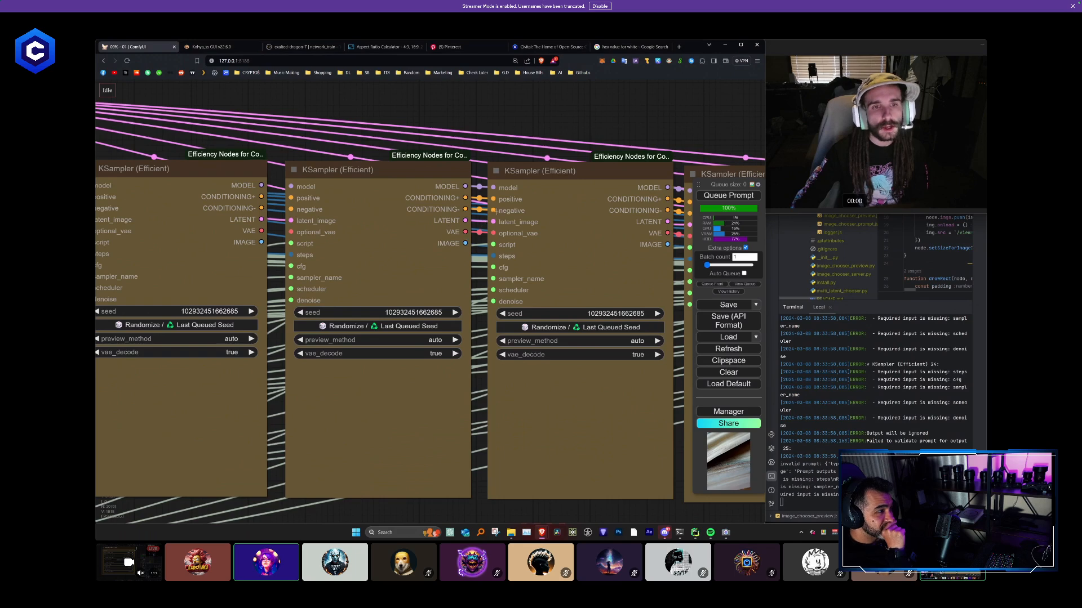
{"action": "mouse_move", "coordinate": [521, 173]}
{"action": "left_mouse_down"}
{"action": "mouse_move", "coordinate": [536, 104]}
{"action": "mouse_move", "coordinate": [515, 179]}
{"action": "left_mouse_up"}
{"action": "left_click", "coordinate": [514, 119]}
{"action": "left_click", "coordinate": [521, 159]}
{"action": "left_click", "coordinate": [523, 112]}
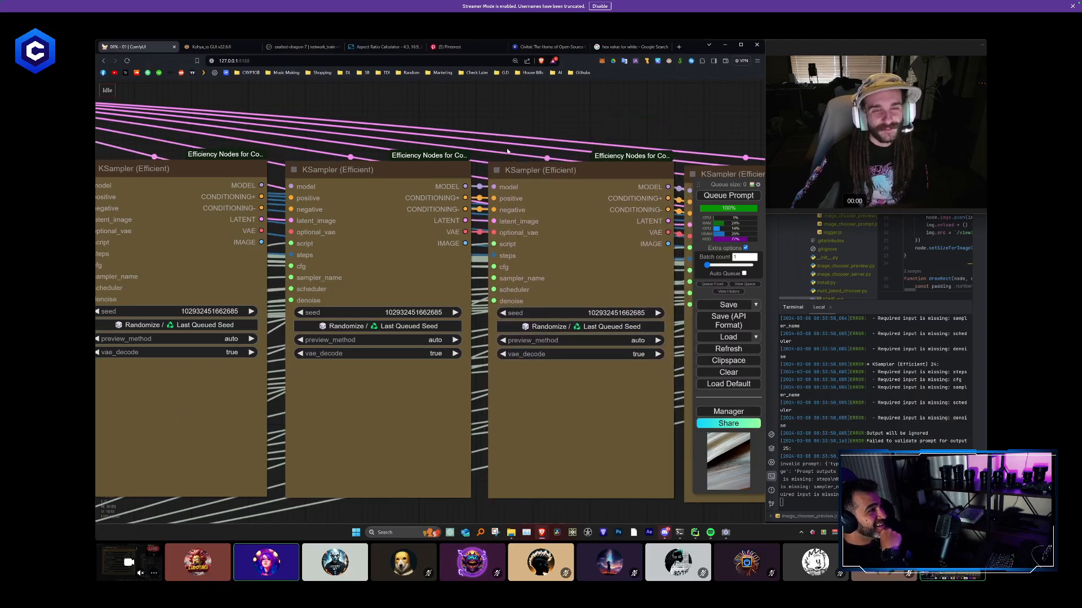
- Connect the second KSampler's MODEL, CONDITIONING+, CONDITIONING- and VAE outputs to the third KSampler's matching inputs
{"action": "scroll", "coordinate": [507, 151], "scroll_direction": "down", "scroll_amount": 3}
{"action": "scroll", "coordinate": [375, 188], "scroll_direction": "up", "scroll_amount": 5}
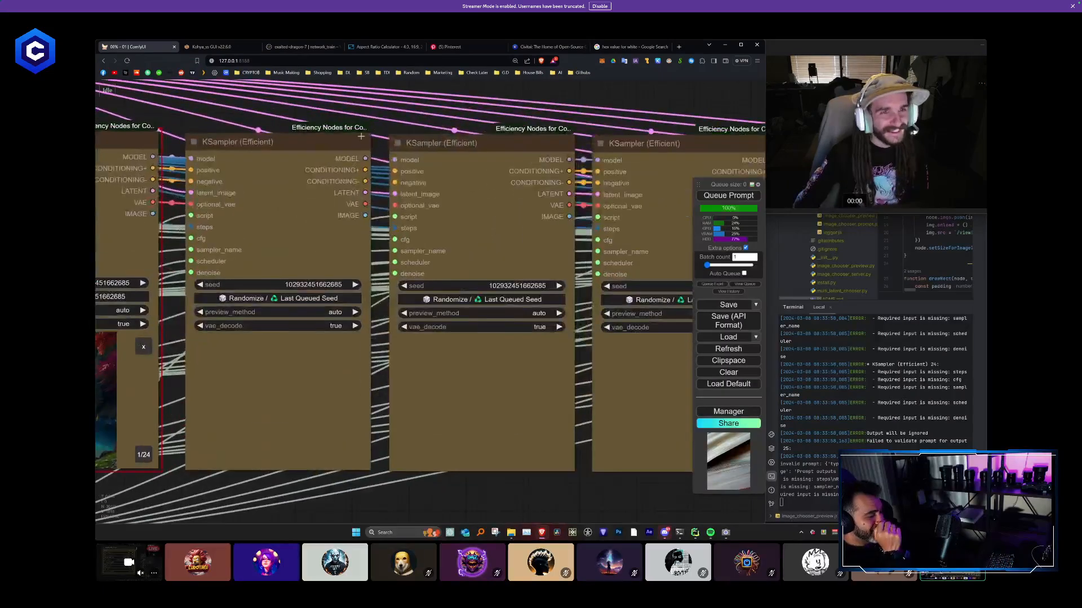
{"action": "left_click_drag", "start_coordinate": [367, 181], "coordinate": [406, 228]}
{"action": "scroll", "coordinate": [413, 233], "scroll_direction": "down", "scroll_amount": 10}
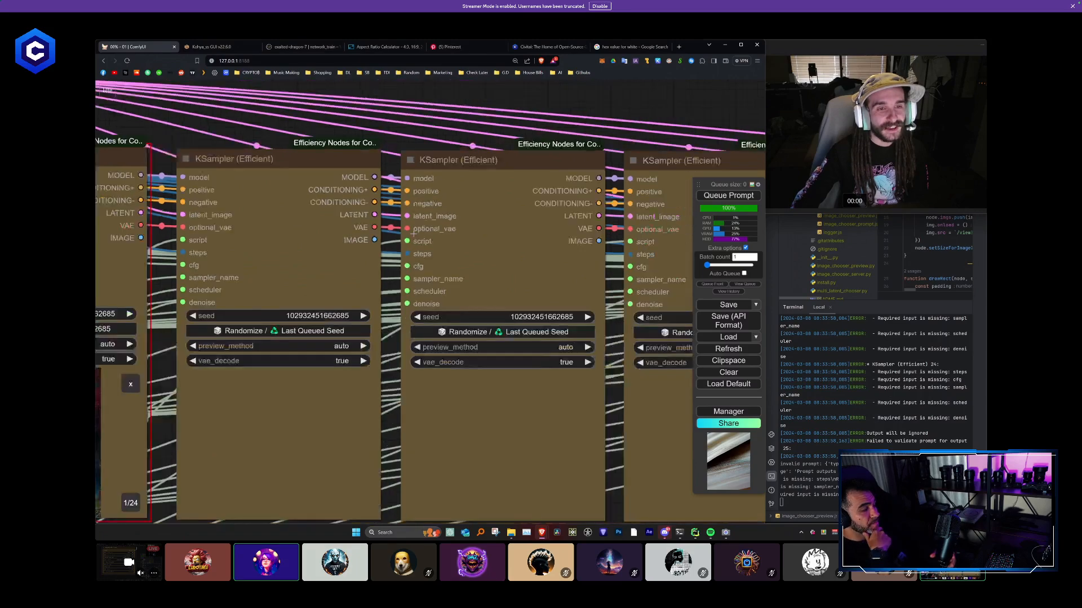
- Examine the complete chained KSampler row and its place in the overall workflow
{"action": "scroll", "coordinate": [302, 211], "scroll_direction": "up", "scroll_amount": 6}
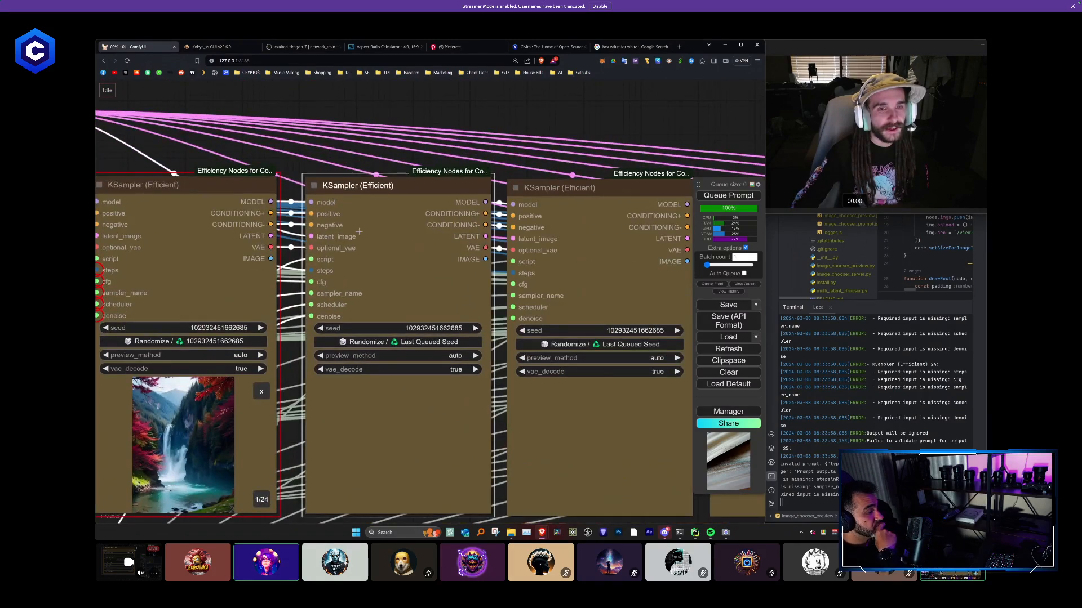
{"action": "scroll", "coordinate": [485, 366], "scroll_direction": "down", "scroll_amount": 6}
{"action": "left_click_drag", "start_coordinate": [485, 366], "coordinate": [381, 299]}
{"action": "scroll", "coordinate": [381, 299], "scroll_direction": "down", "scroll_amount": 1}
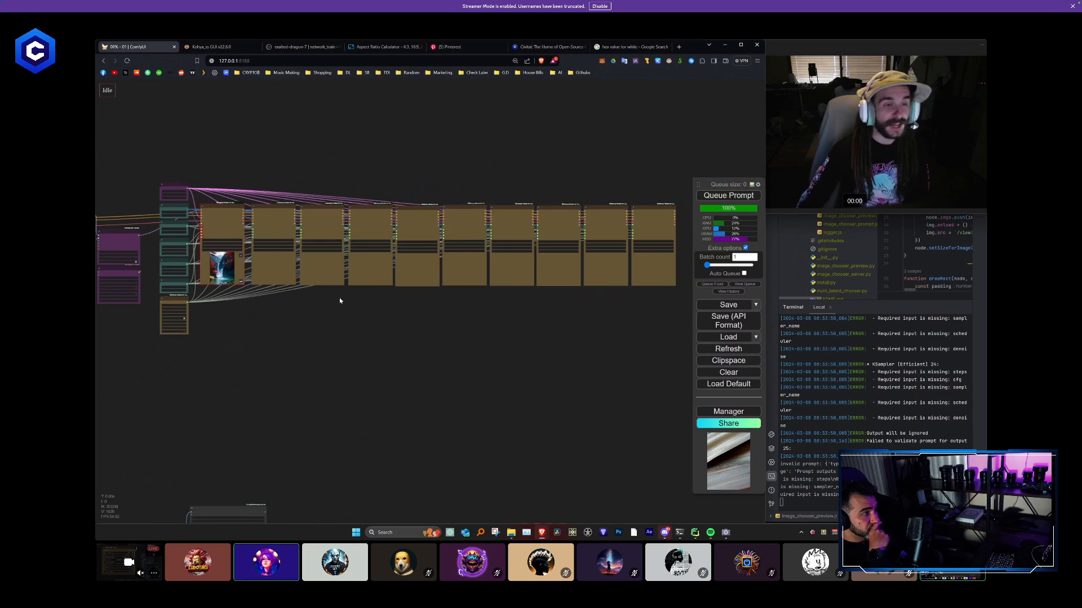
{"action": "left_click_drag", "start_coordinate": [430, 288], "coordinate": [228, 196]}
{"action": "scroll", "coordinate": [372, 337], "scroll_direction": "down", "scroll_amount": 4}
{"action": "left_click_drag", "start_coordinate": [415, 354], "coordinate": [328, 290]}
{"action": "scroll", "coordinate": [341, 263], "scroll_direction": "down", "scroll_amount": 3}
{"action": "scroll", "coordinate": [341, 263], "scroll_direction": "down", "scroll_amount": 1}
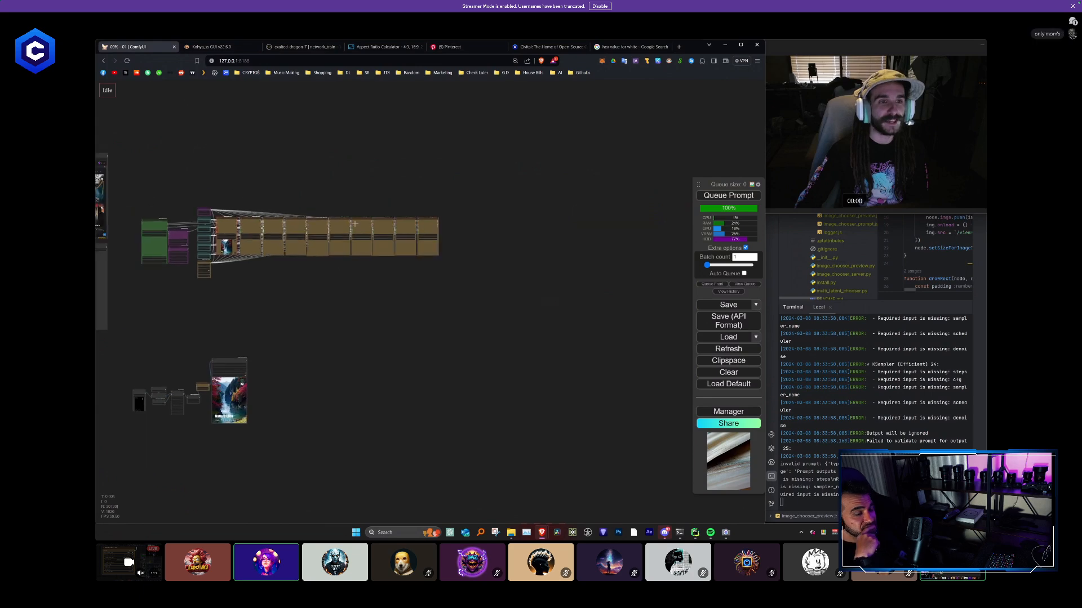
- Move the KSampler row well away from the shared Primitives to show its connections, and return it beside them
{"action": "left_click_drag", "start_coordinate": [344, 220], "coordinate": [448, 432]}
{"action": "left_click", "coordinate": [442, 355]}
{"action": "scroll", "coordinate": [437, 360], "scroll_direction": "up", "scroll_amount": 5}
{"action": "left_click_drag", "start_coordinate": [412, 360], "coordinate": [641, 326]}
{"action": "scroll", "coordinate": [498, 257], "scroll_direction": "up", "scroll_amount": 4}
{"action": "scroll", "coordinate": [631, 329], "scroll_direction": "down", "scroll_amount": 3}
{"action": "scroll", "coordinate": [599, 314], "scroll_direction": "up", "scroll_amount": 1}
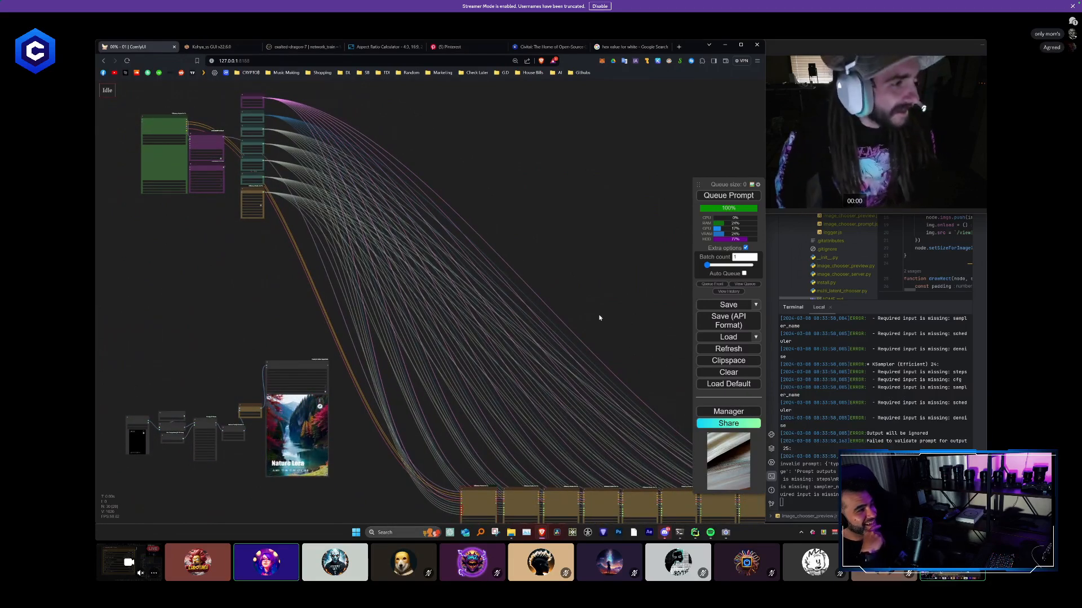
{"action": "scroll", "coordinate": [483, 295], "scroll_direction": "down", "scroll_amount": 3}
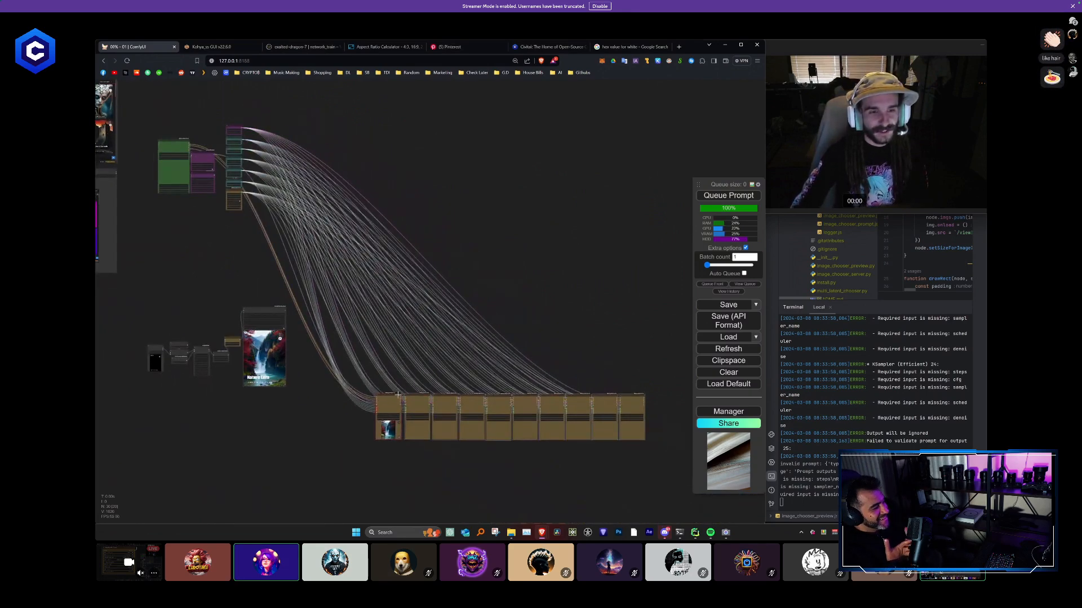
{"action": "left_click_drag", "start_coordinate": [392, 397], "coordinate": [266, 127]}
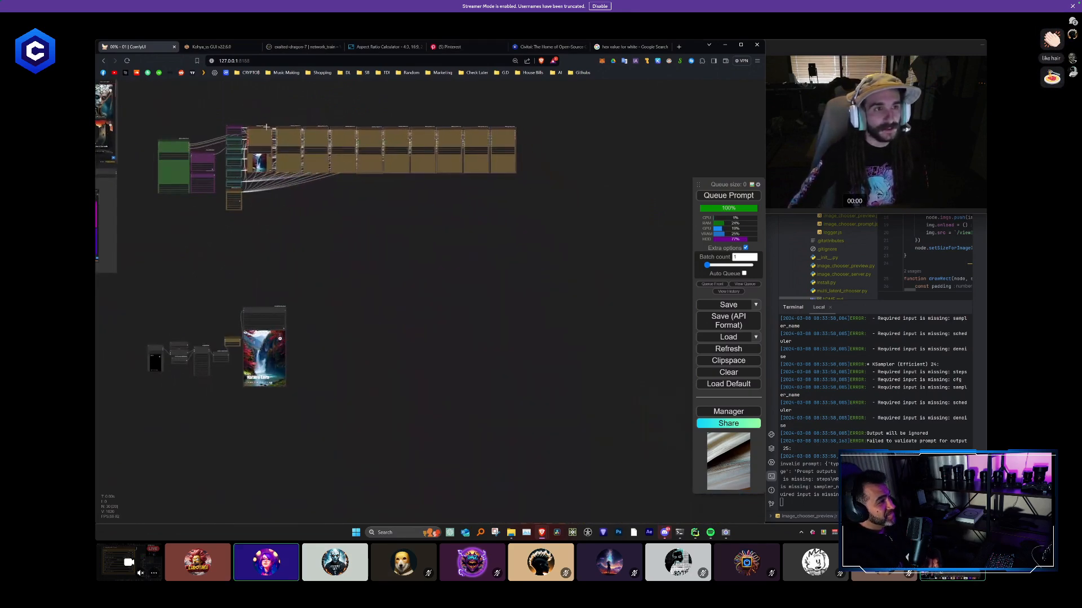
- Try a resized copy of the Nature Lora video preview node above the KSampler row, and delete the copy
{"action": "scroll", "coordinate": [316, 199], "scroll_direction": "up", "scroll_amount": 2}
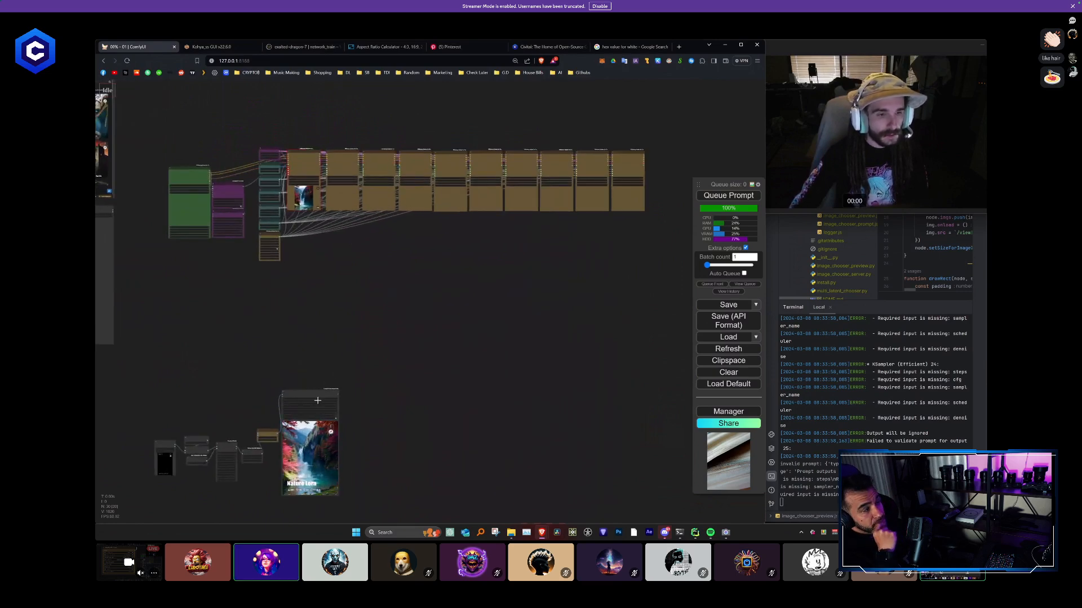
{"action": "left_click_drag", "start_coordinate": [313, 393], "coordinate": [398, 279]}
{"action": "left_click_drag", "start_coordinate": [329, 310], "coordinate": [314, 408]}
{"action": "scroll", "coordinate": [313, 408], "scroll_direction": "up", "scroll_amount": 2}
{"action": "left_click_drag", "start_coordinate": [386, 371], "coordinate": [382, 113]}
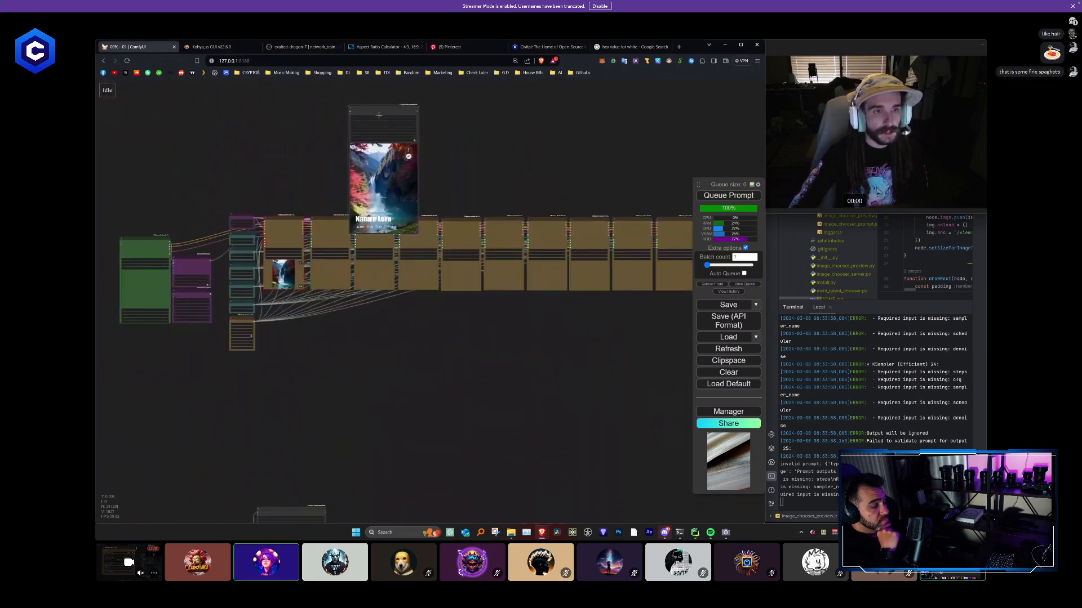
{"action": "left_click_drag", "start_coordinate": [329, 143], "coordinate": [364, 256]}
{"action": "scroll", "coordinate": [364, 257], "scroll_direction": "up", "scroll_amount": 3}
{"action": "scroll", "coordinate": [364, 256], "scroll_direction": "up", "scroll_amount": 1}
{"action": "left_click_drag", "start_coordinate": [434, 211], "coordinate": [328, 160]}
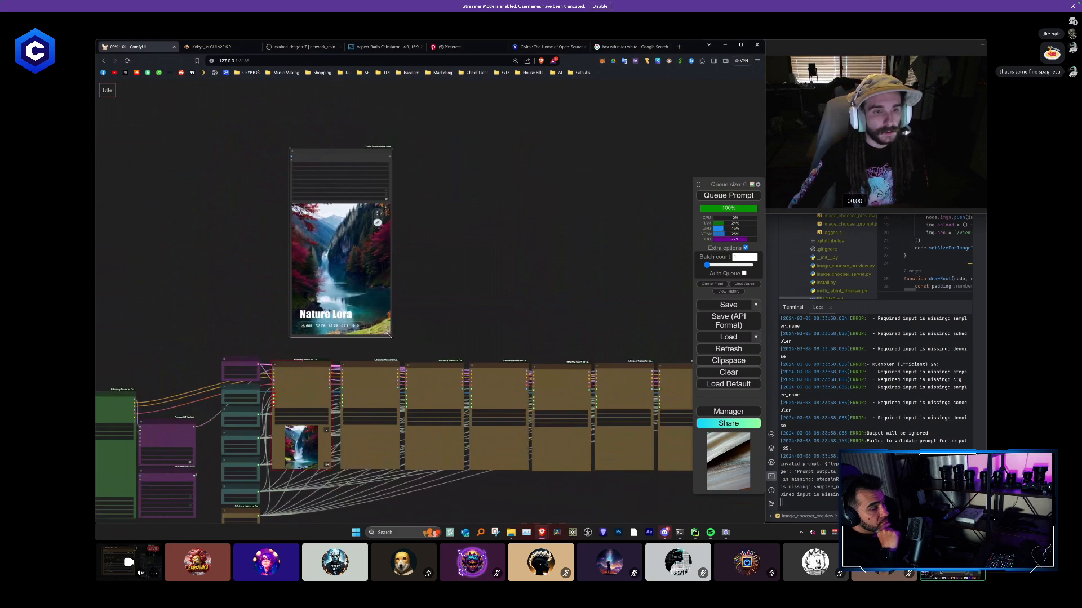
{"action": "left_click_drag", "start_coordinate": [391, 334], "coordinate": [377, 316]}
{"action": "key", "text": "Delete"}
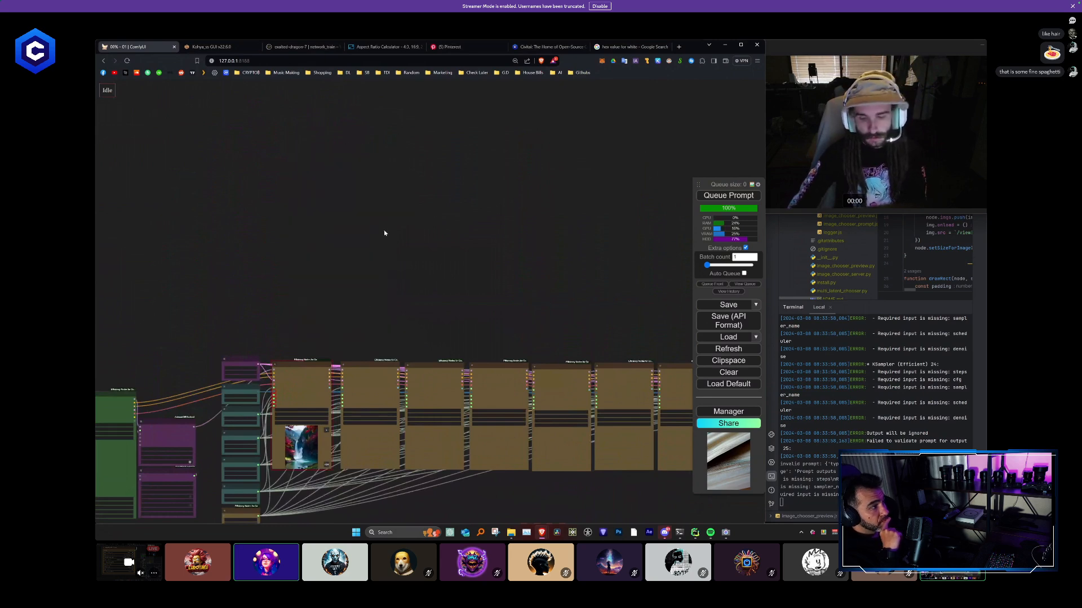
- Nudge the second KSampler closer to the first one, aligning it with the row
{"action": "scroll", "coordinate": [442, 257], "scroll_direction": "down", "scroll_amount": 3}
{"action": "left_click_drag", "start_coordinate": [442, 441], "coordinate": [355, 343]}
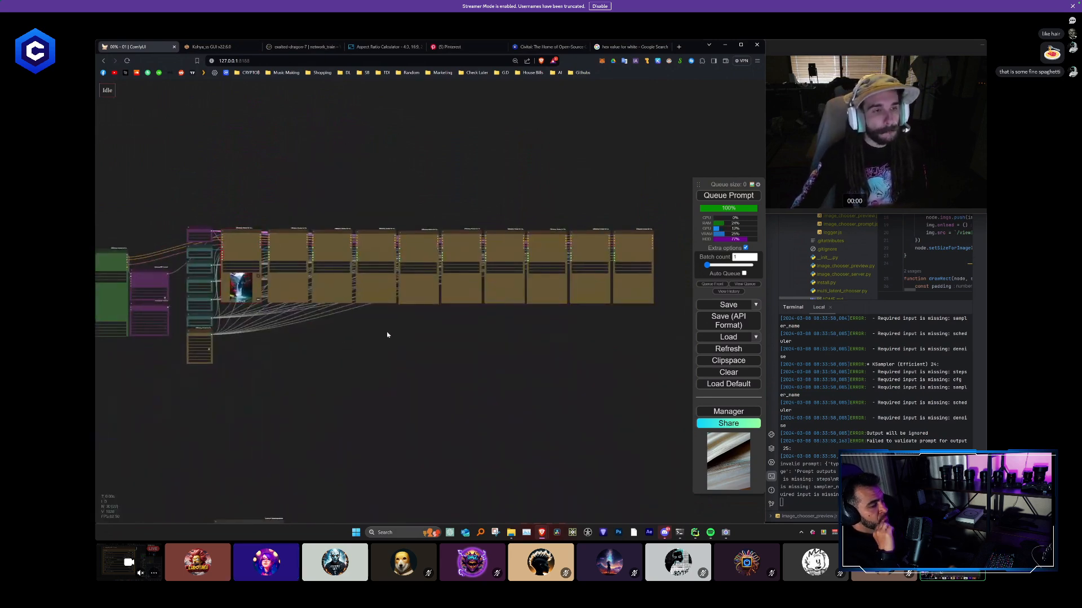
{"action": "scroll", "coordinate": [282, 307], "scroll_direction": "up", "scroll_amount": 5}
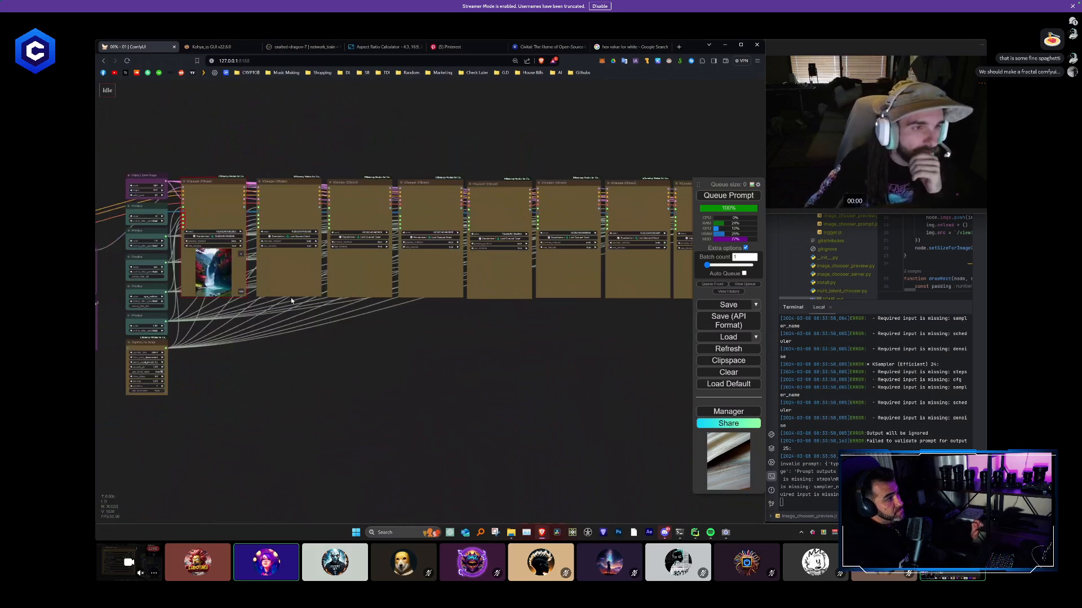
{"action": "left_click_drag", "start_coordinate": [287, 191], "coordinate": [283, 188]}
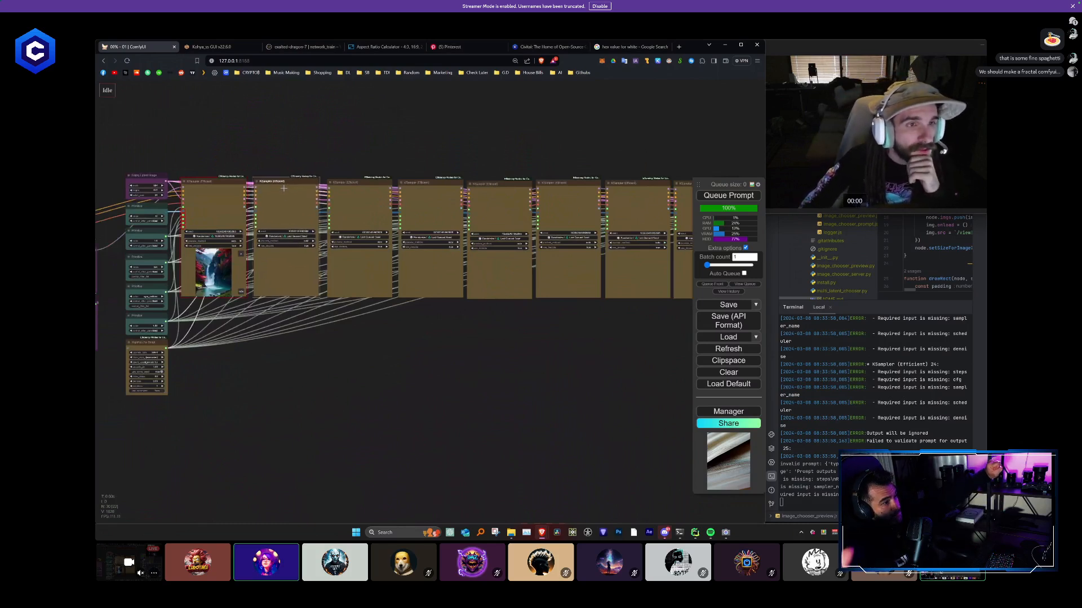
{"action": "left_click", "coordinate": [340, 334]}
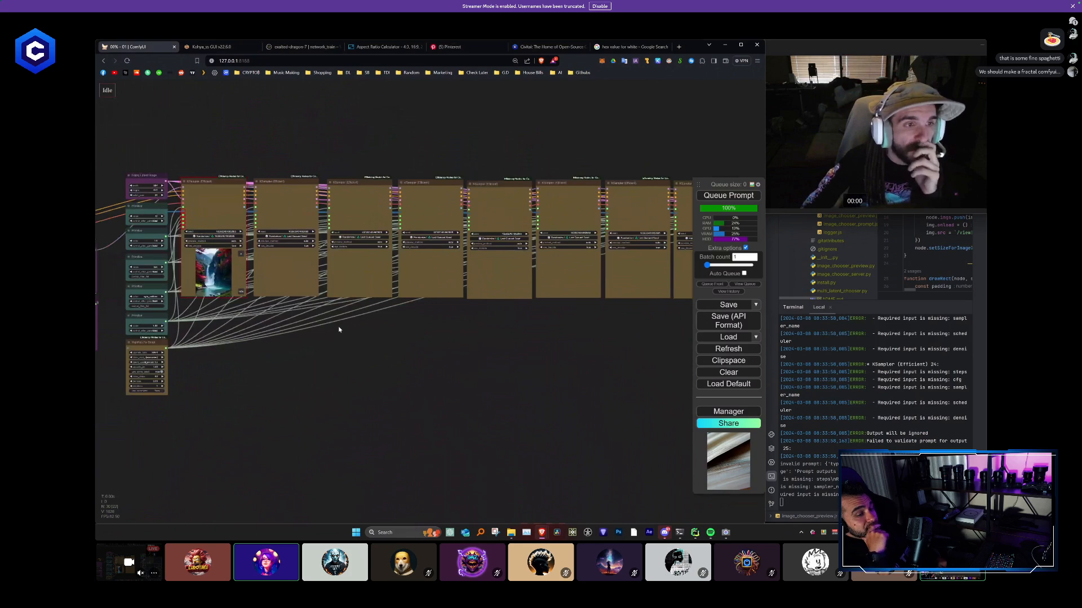
- Examine the chained KSampler row, the separate video node group below it and the model collage with its color mask
{"action": "scroll", "coordinate": [241, 167], "scroll_direction": "up", "scroll_amount": 3}
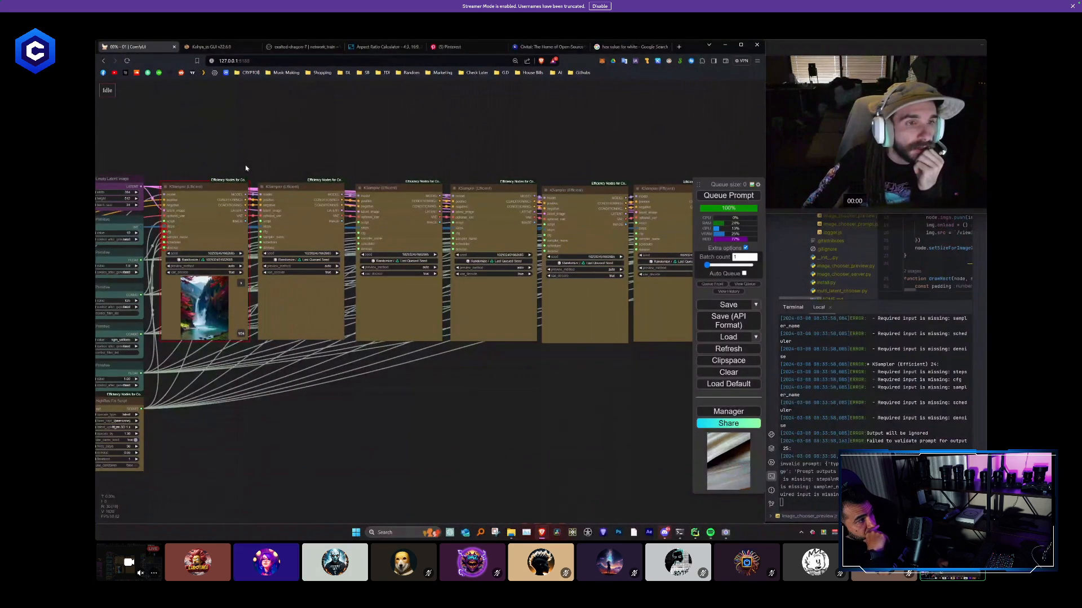
{"action": "scroll", "coordinate": [246, 168], "scroll_direction": "down", "scroll_amount": 5}
{"action": "left_click_drag", "start_coordinate": [302, 374], "coordinate": [353, 377]}
{"action": "scroll", "coordinate": [316, 303], "scroll_direction": "up", "scroll_amount": 3}
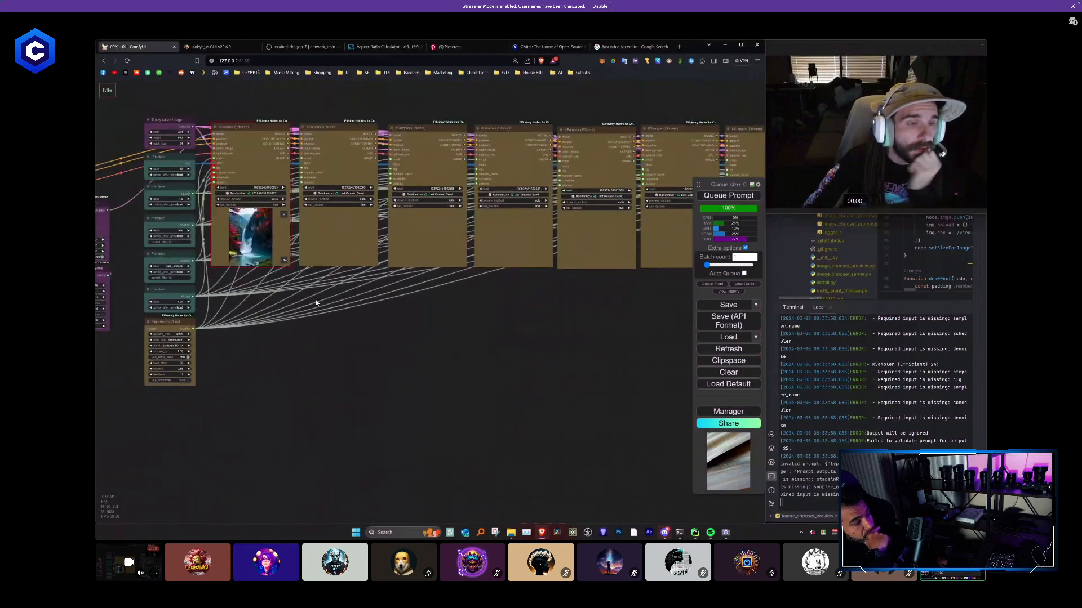
{"action": "scroll", "coordinate": [316, 303], "scroll_direction": "down", "scroll_amount": 6}
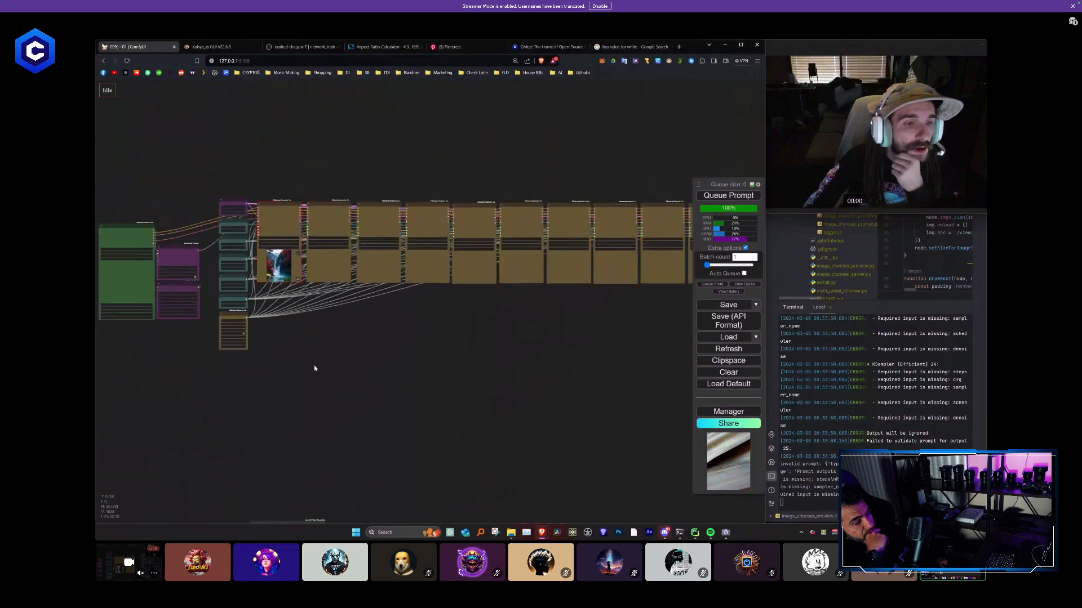
{"action": "left_click_drag", "start_coordinate": [314, 369], "coordinate": [425, 145]}
{"action": "scroll", "coordinate": [288, 408], "scroll_direction": "up", "scroll_amount": 4}
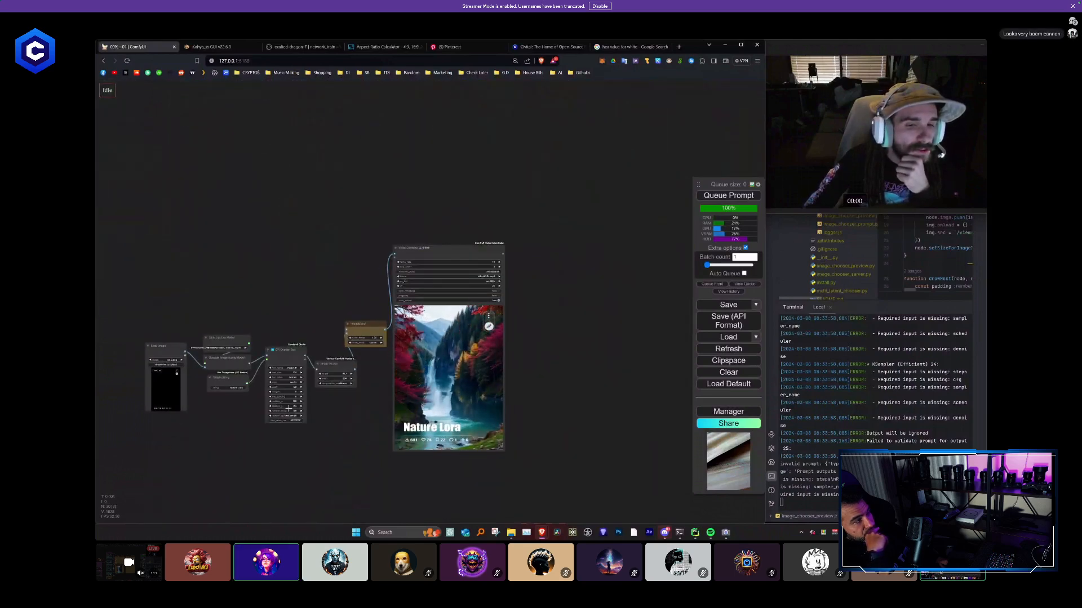
{"action": "scroll", "coordinate": [288, 408], "scroll_direction": "down", "scroll_amount": 6}
{"action": "left_click_drag", "start_coordinate": [396, 238], "coordinate": [600, 346]}
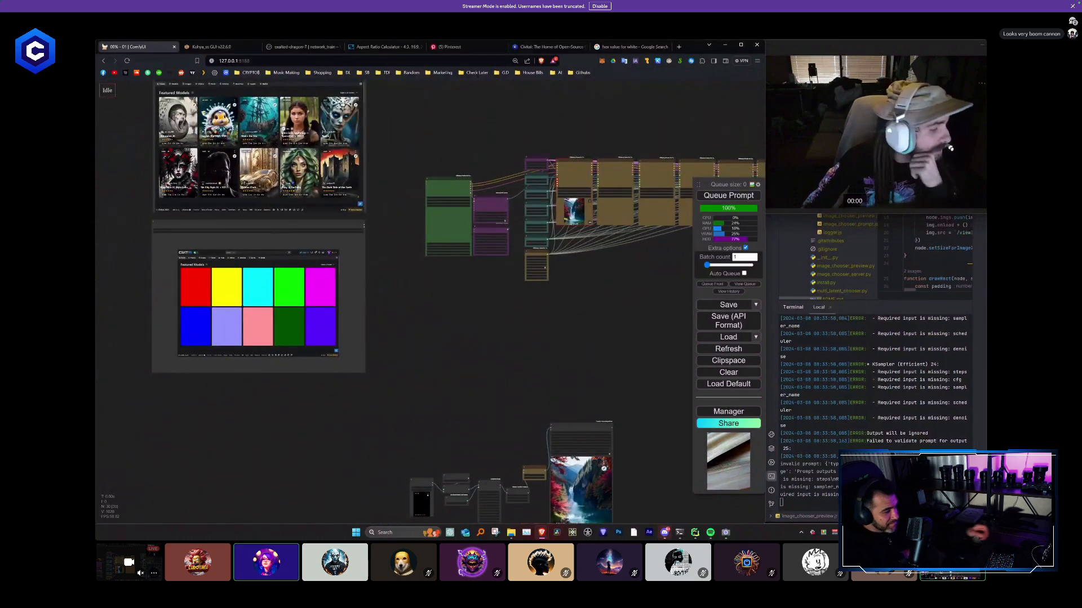
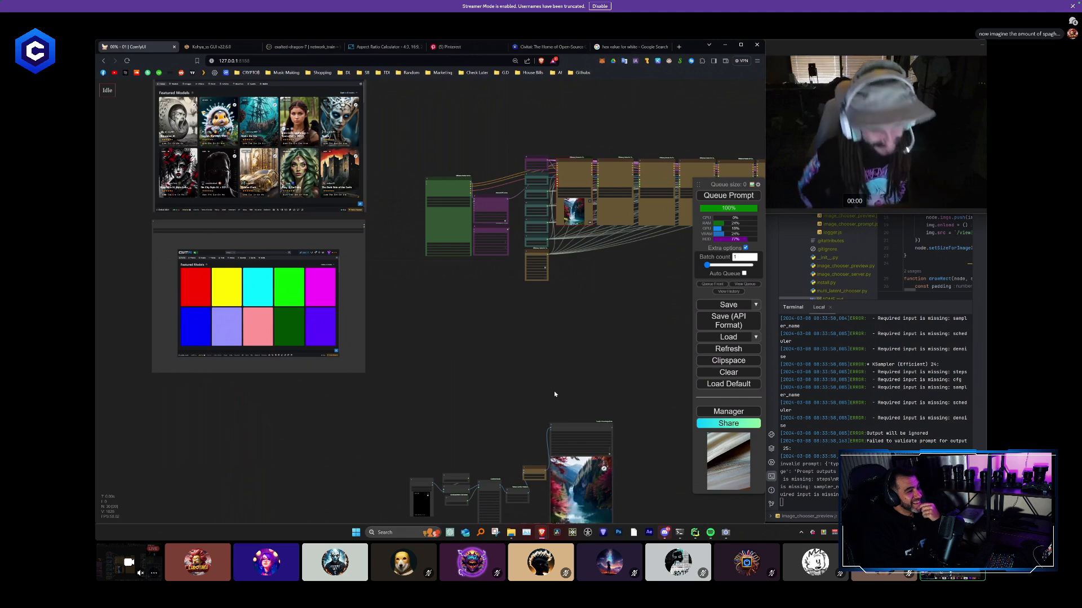
- Add a Load IPAdapter Model node in the empty space below the KSampler row
{"action": "scroll", "coordinate": [599, 355], "scroll_direction": "down", "scroll_amount": 2}
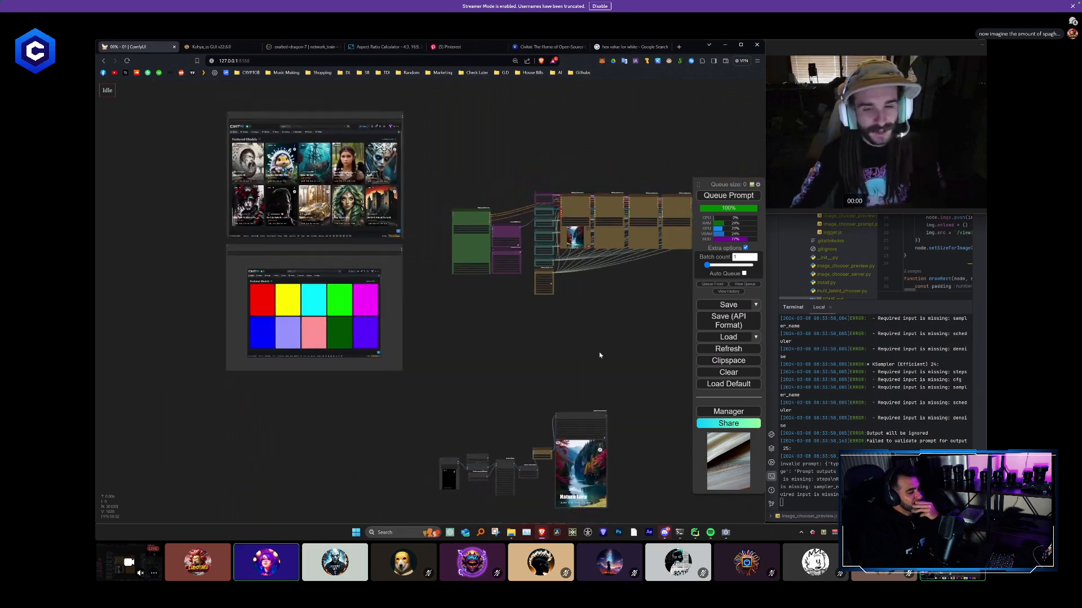
{"action": "left_click_drag", "start_coordinate": [599, 355], "coordinate": [394, 335]}
{"action": "scroll", "coordinate": [394, 336], "scroll_direction": "up", "scroll_amount": 3}
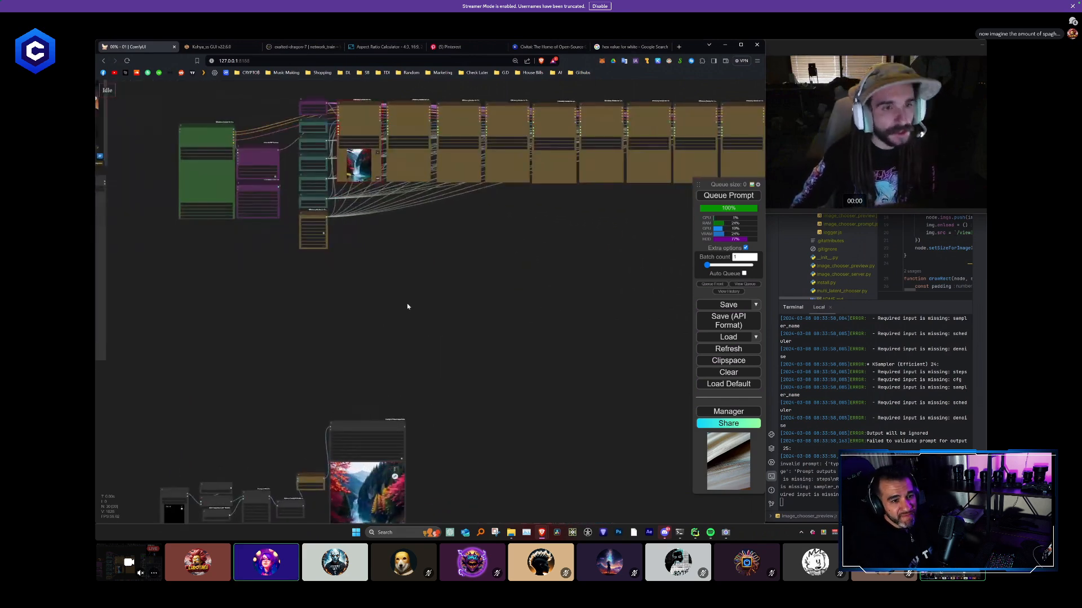
{"action": "scroll", "coordinate": [383, 309], "scroll_direction": "up", "scroll_amount": 5}
{"action": "left_click_drag", "start_coordinate": [375, 278], "coordinate": [387, 333]}
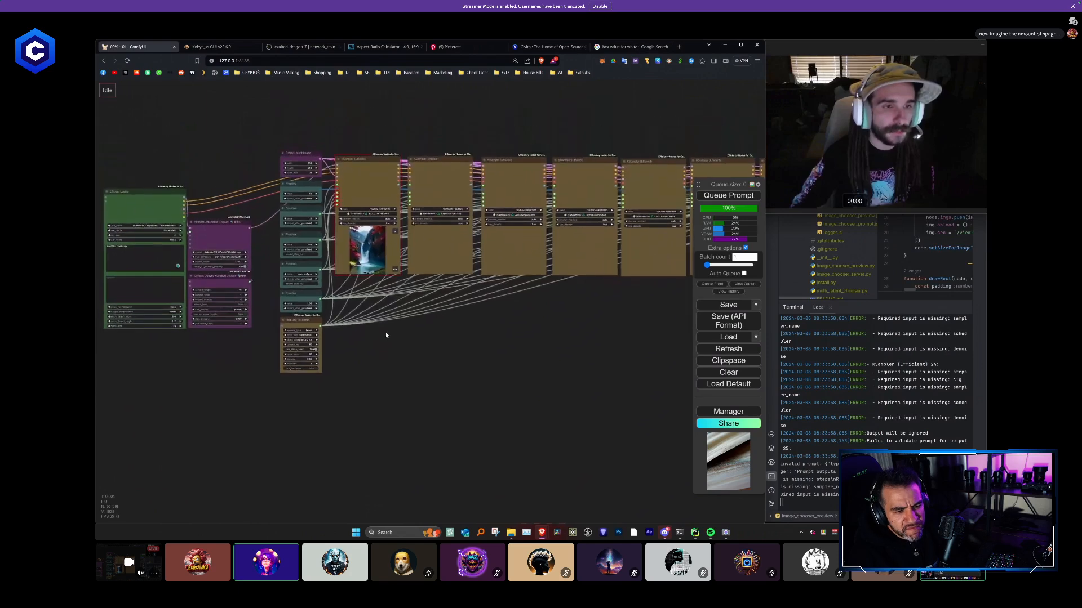
{"action": "scroll", "coordinate": [408, 338], "scroll_direction": "up", "scroll_amount": 2}
{"action": "double_click", "coordinate": [408, 338]}
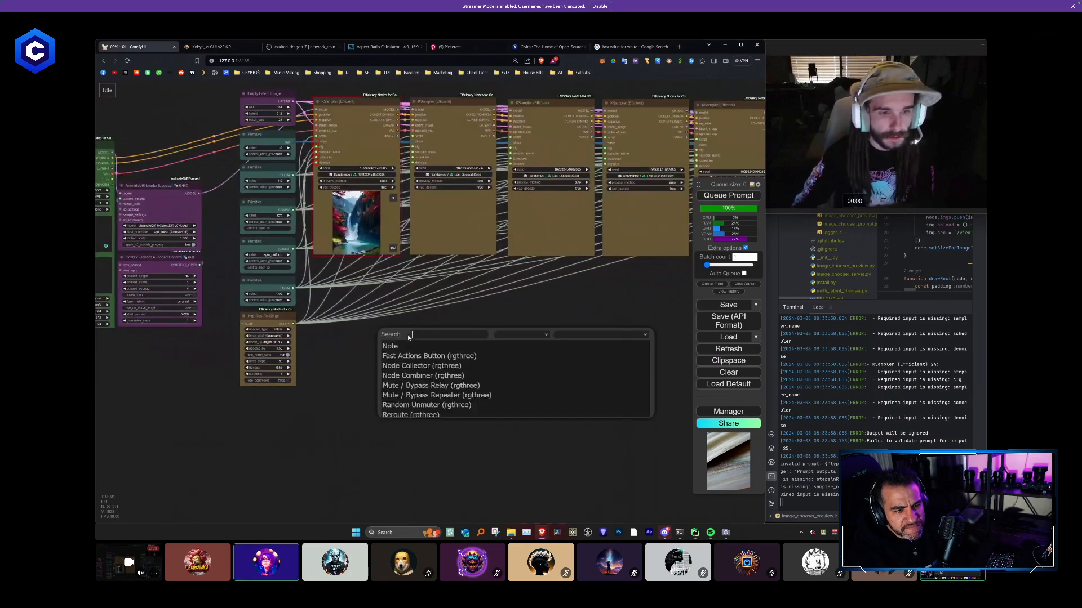
{"action": "type", "text": "ipa"}
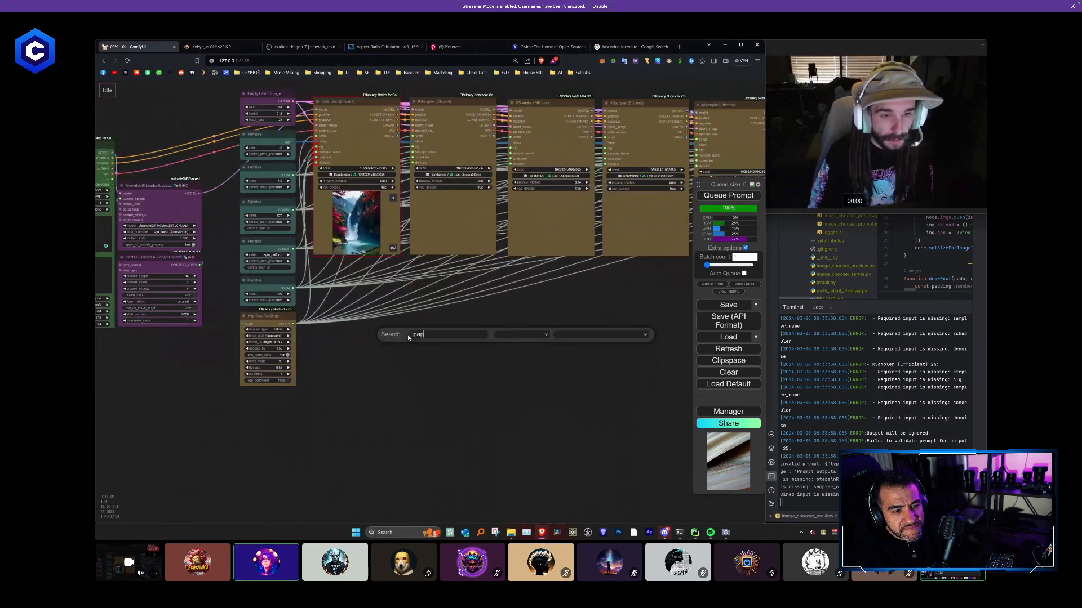
{"action": "key", "text": "BackSpace"}
{"action": "type", "text": "adap"}
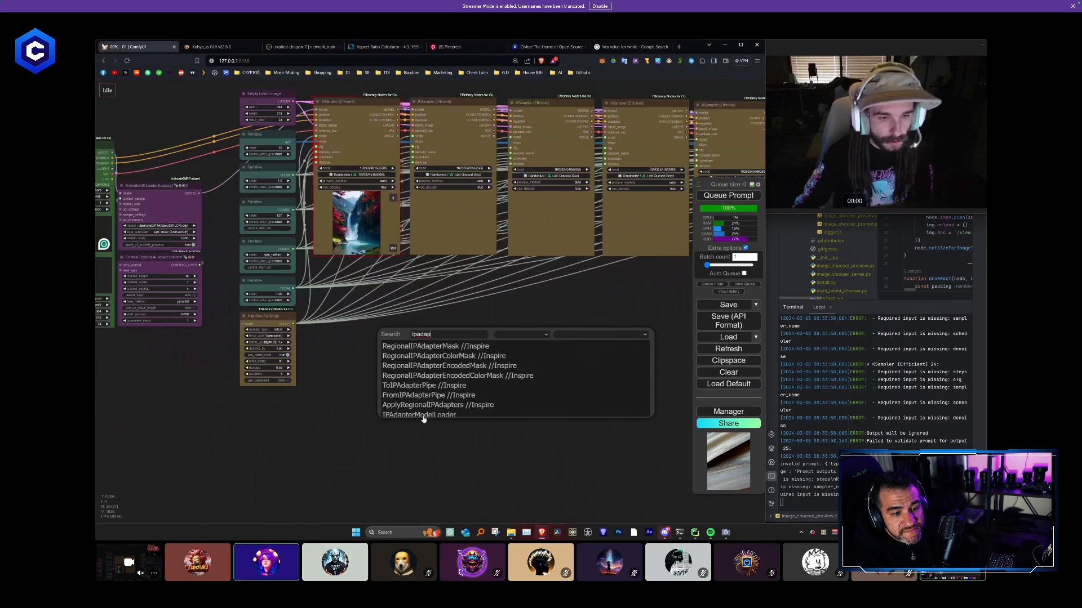
{"action": "left_click", "coordinate": [428, 415]}
- Place the Load IPAdapter Model node directly beneath the HighRes-Fix Script node
{"action": "left_click_drag", "start_coordinate": [449, 335], "coordinate": [382, 347]}
{"action": "scroll", "coordinate": [381, 347], "scroll_direction": "up", "scroll_amount": 2}
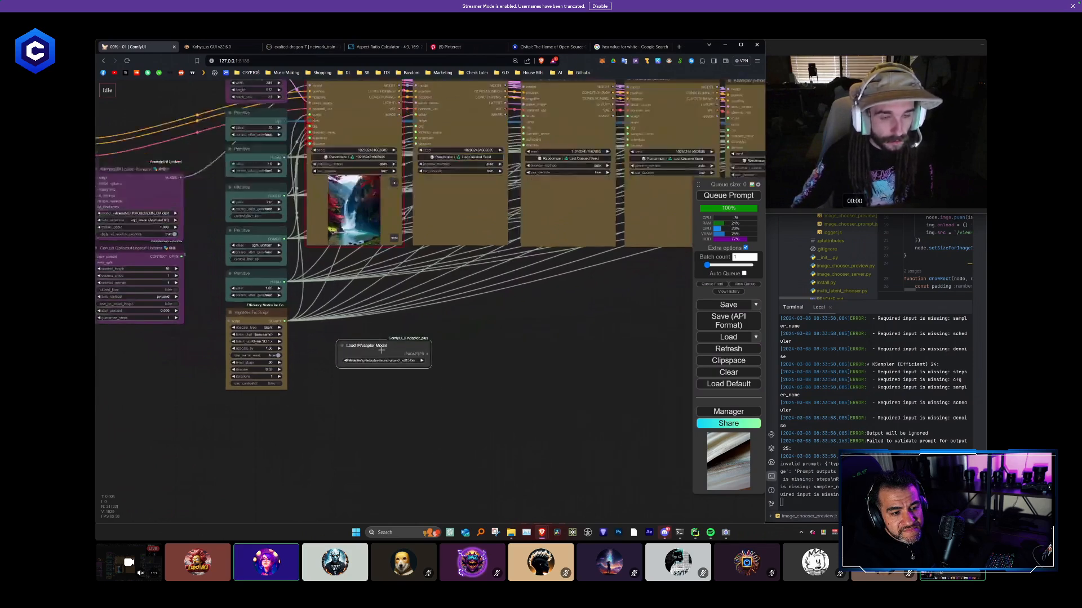
{"action": "scroll", "coordinate": [382, 347], "scroll_direction": "down", "scroll_amount": 2}
{"action": "left_click_drag", "start_coordinate": [362, 396], "coordinate": [438, 386]}
{"action": "left_click", "coordinate": [449, 349]}
{"action": "left_click", "coordinate": [490, 348]}
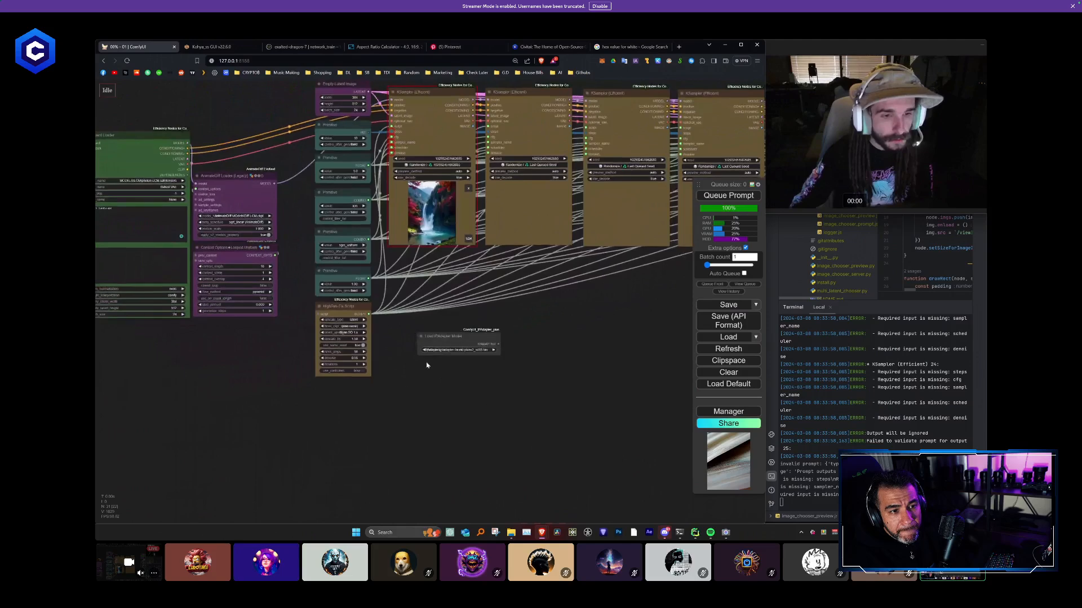
{"action": "left_click_drag", "start_coordinate": [461, 343], "coordinate": [345, 389]}
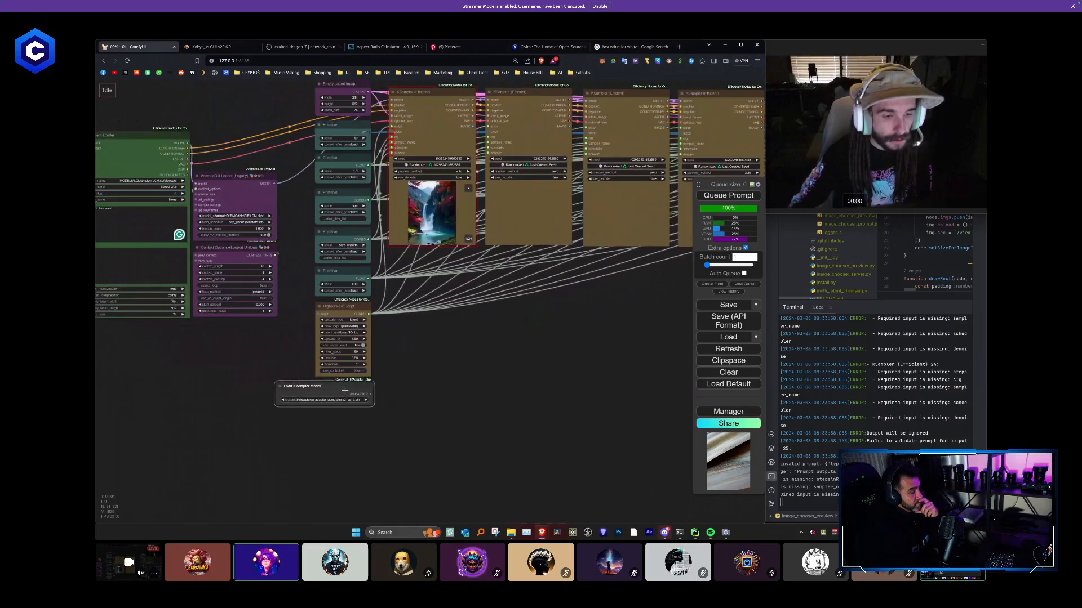
- Add an Apply IPAdapter node fed by the Load IPAdapter Model node and position it beside that loader
{"action": "scroll", "coordinate": [359, 432], "scroll_direction": "up", "scroll_amount": 2}
{"action": "left_click_drag", "start_coordinate": [359, 432], "coordinate": [357, 366]}
{"action": "left_click_drag", "start_coordinate": [371, 320], "coordinate": [340, 373]}
{"action": "left_click", "coordinate": [423, 356]}
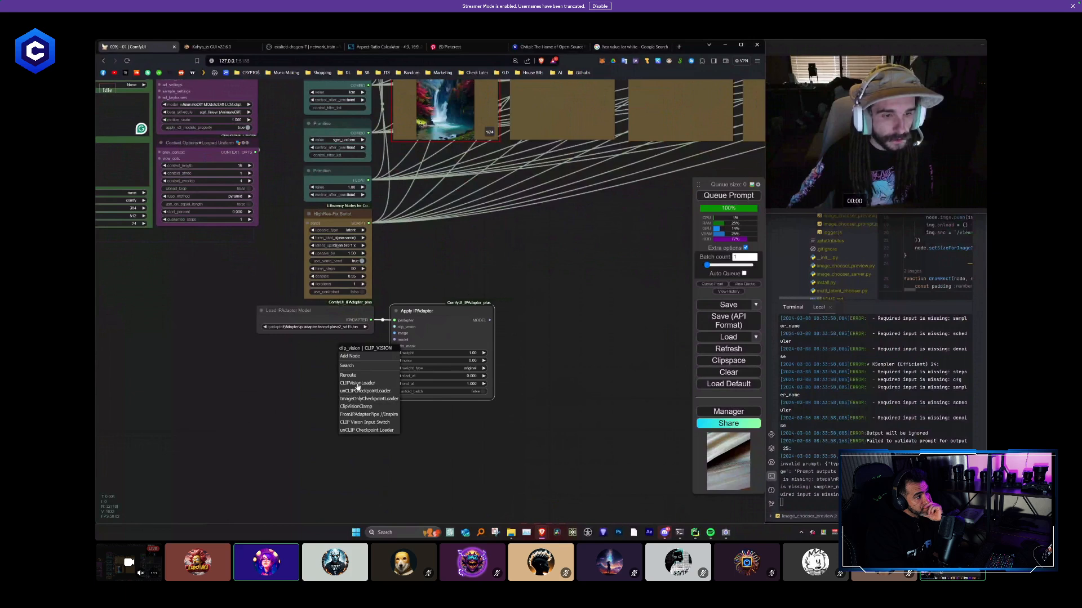
- Add a Load CLIP Vision node to Apply IPAdapter's clip_vision input and set the IPAdapter model to ip-adapter-plus_sd15.bin
{"action": "left_click", "coordinate": [361, 384]}
{"action": "left_click_drag", "start_coordinate": [397, 355], "coordinate": [325, 348]}
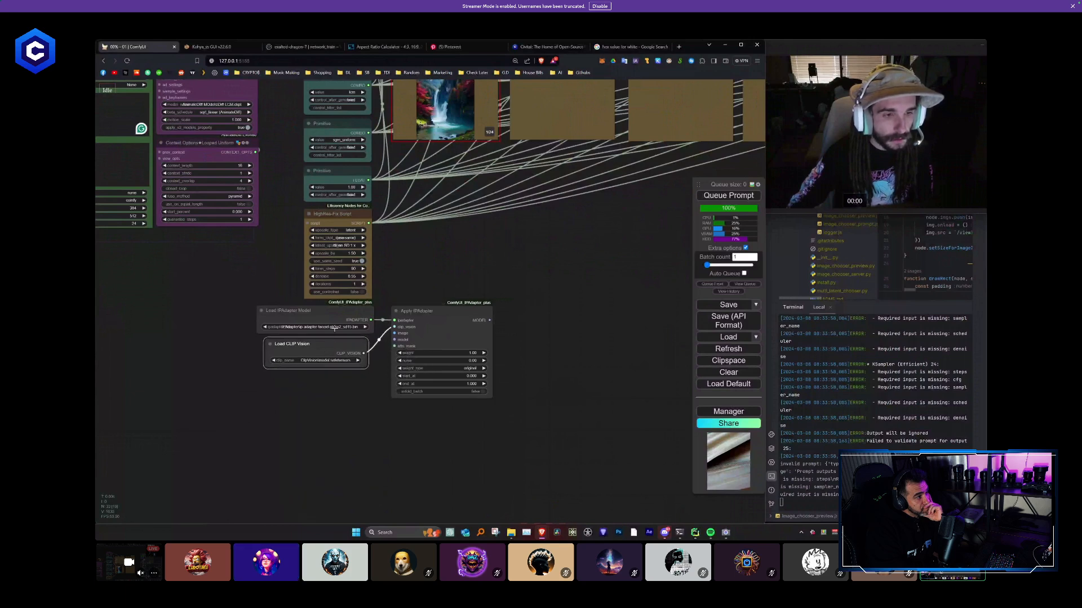
{"action": "left_click", "coordinate": [335, 329]}
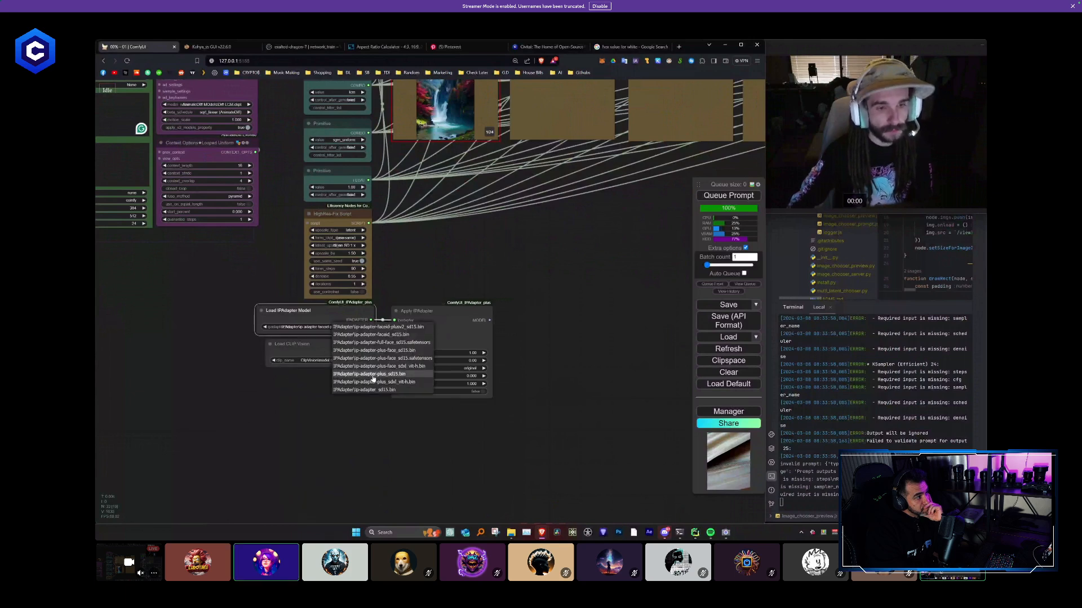
{"action": "left_click", "coordinate": [373, 376]}
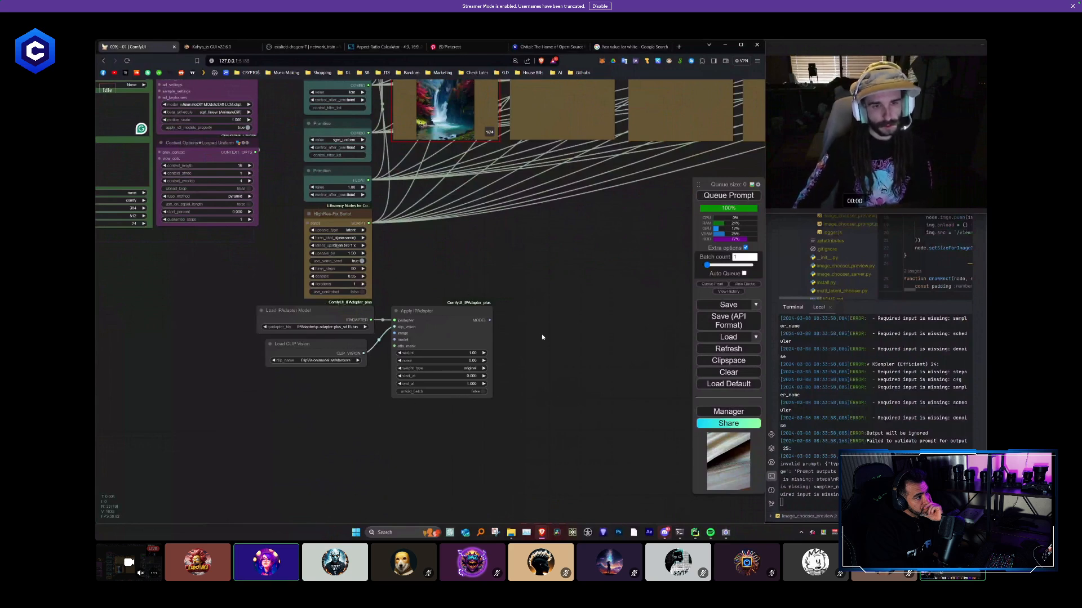
- Select the Empty Latent Image, the Primitives and the HighRes-Fix Script together and move the column upward
{"action": "left_click_drag", "start_coordinate": [542, 337], "coordinate": [514, 348]}
{"action": "scroll", "coordinate": [514, 349], "scroll_direction": "down", "scroll_amount": 3}
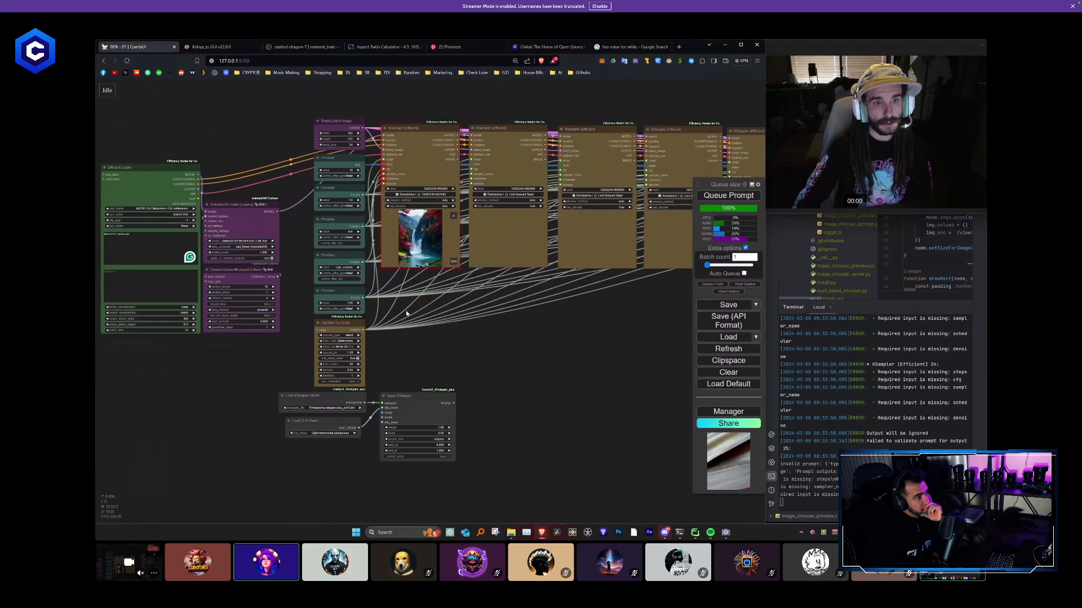
{"action": "left_click_drag", "start_coordinate": [394, 329], "coordinate": [402, 352]}
{"action": "left_click_drag", "start_coordinate": [317, 127], "coordinate": [353, 401], "text": "ctrl"}
{"action": "left_click", "coordinate": [323, 361], "text": "ctrl"}
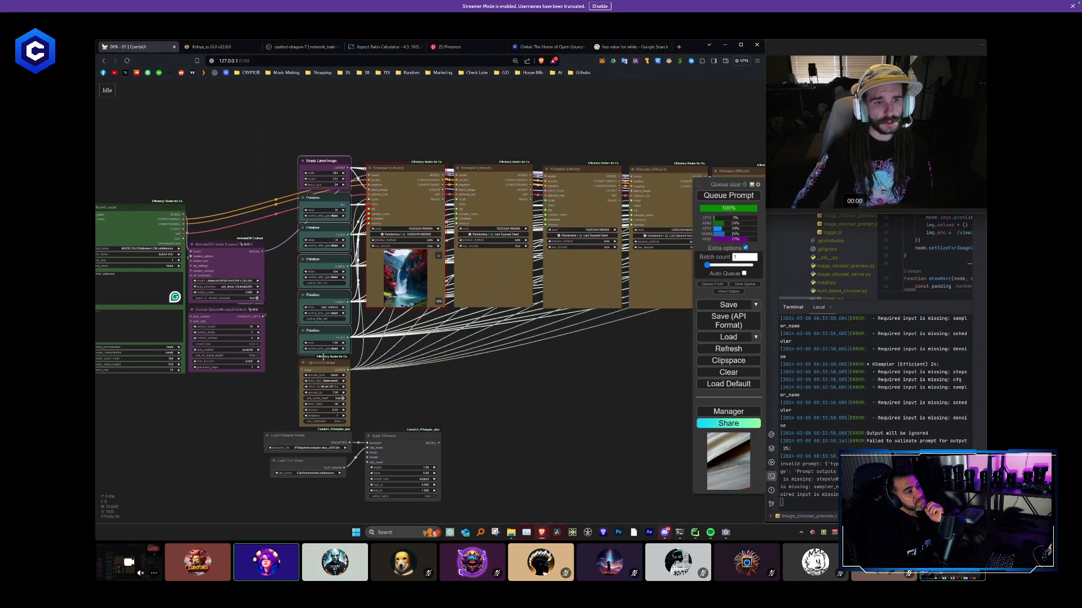
{"action": "left_click_drag", "start_coordinate": [323, 359], "coordinate": [328, 319]}
- Move Apply IPAdapter, Load IPAdapter Model and Load CLIP Vision up to sit just below the HighRes-Fix Script
{"action": "left_click", "coordinate": [435, 394]}
{"action": "scroll", "coordinate": [448, 394], "scroll_direction": "down", "scroll_amount": 3}
{"action": "left_click_drag", "start_coordinate": [478, 388], "coordinate": [376, 328]}
{"action": "scroll", "coordinate": [376, 330], "scroll_direction": "up", "scroll_amount": 6}
{"action": "left_click_drag", "start_coordinate": [387, 401], "coordinate": [382, 331]}
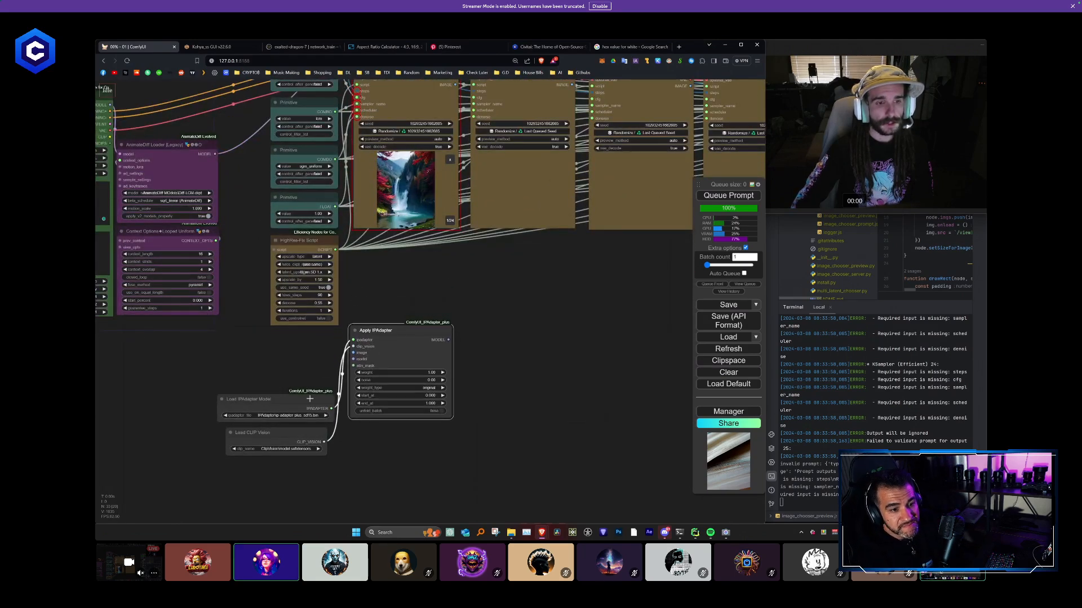
{"action": "left_click_drag", "start_coordinate": [309, 399], "coordinate": [314, 339]}
{"action": "left_click_drag", "start_coordinate": [314, 436], "coordinate": [322, 378]}
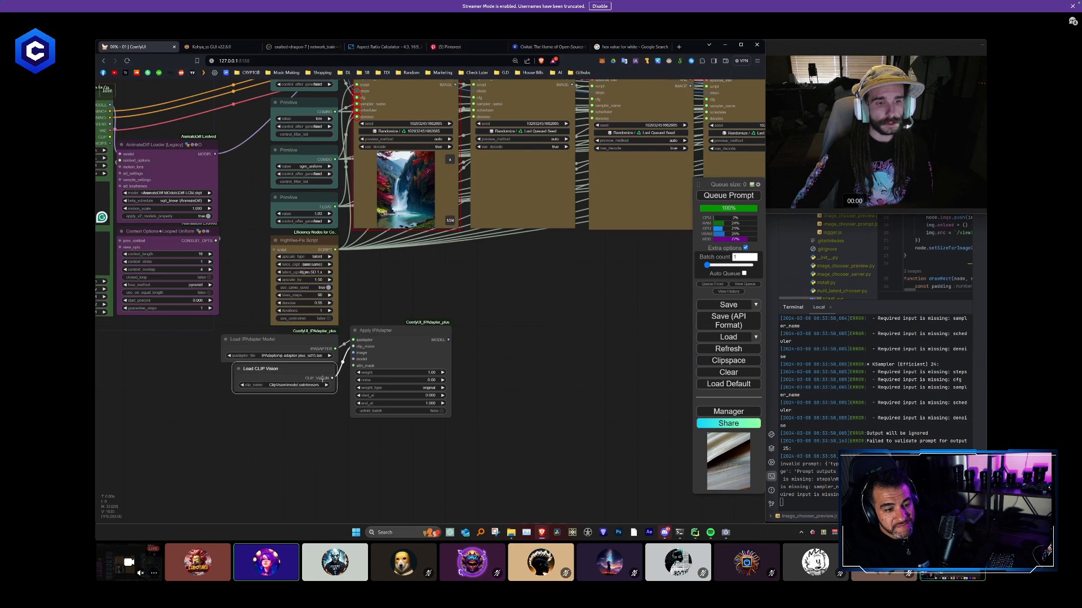
- Redirect the AnimateDiff Loader's model link from the first KSampler into a new Reroute node below Load CLIP Vision
{"action": "left_click_drag", "start_coordinate": [416, 293], "coordinate": [385, 382]}
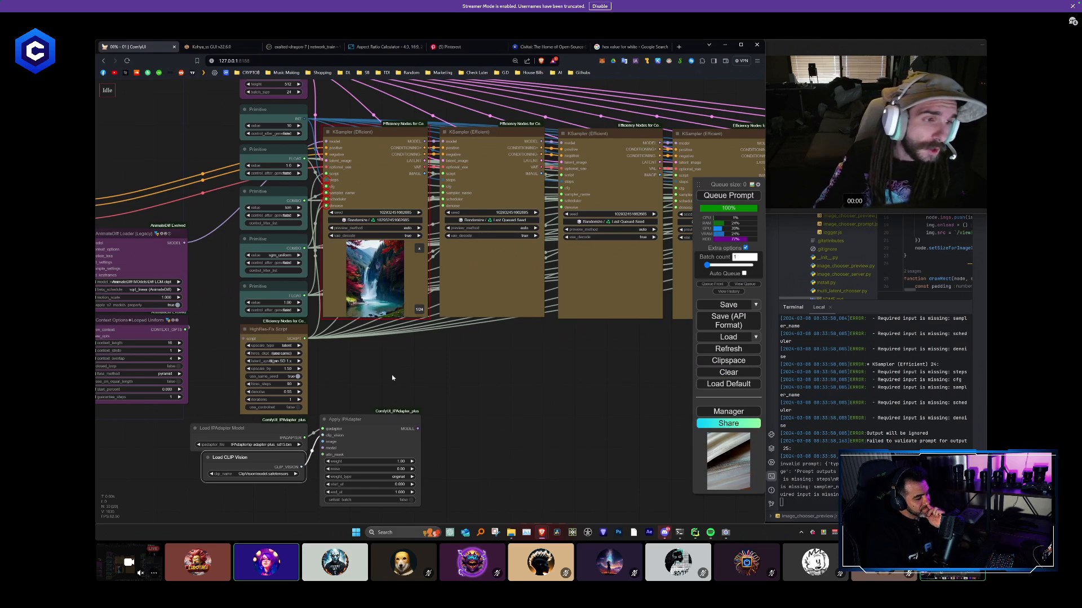
{"action": "left_click_drag", "start_coordinate": [394, 377], "coordinate": [459, 317]}
{"action": "scroll", "coordinate": [423, 282], "scroll_direction": "down", "scroll_amount": 1}
{"action": "left_click_drag", "start_coordinate": [423, 283], "coordinate": [384, 313]}
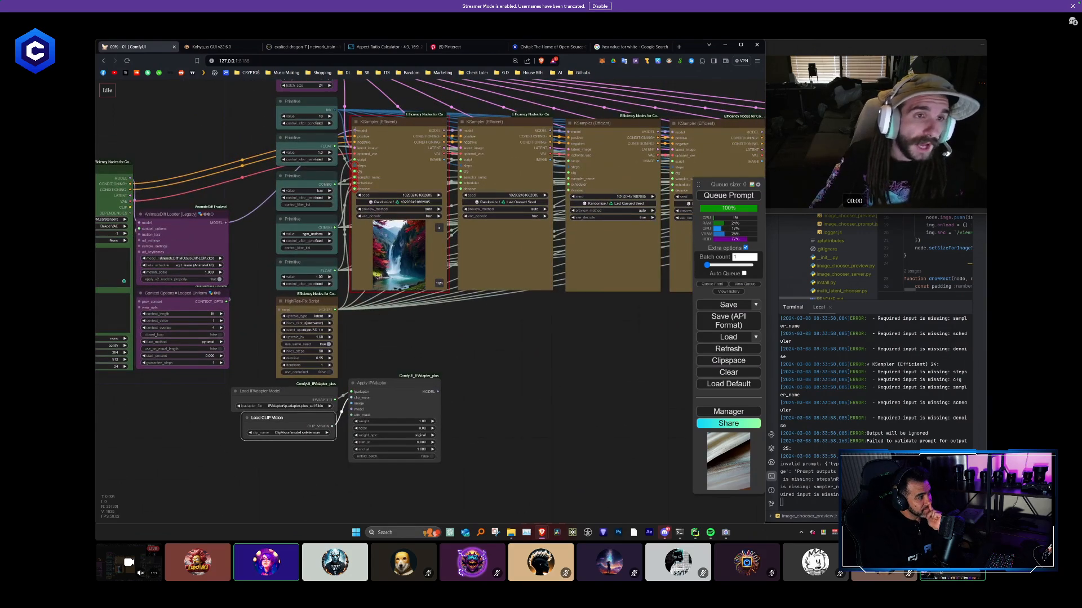
{"action": "left_click_drag", "start_coordinate": [355, 132], "coordinate": [343, 429]}
{"action": "left_click", "coordinate": [381, 288]}
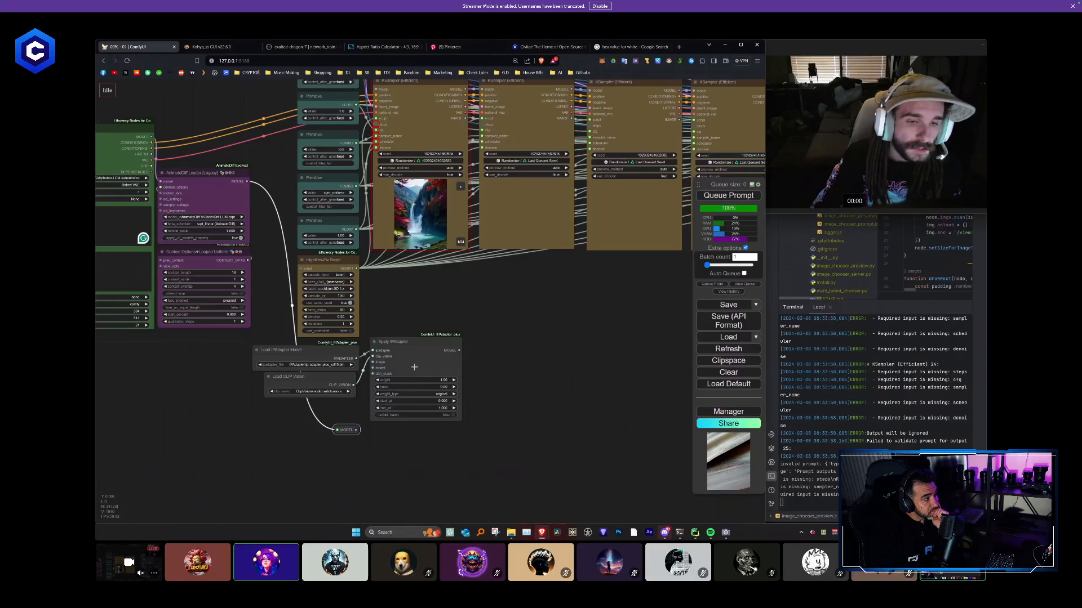
- Connect the MODEL reroute to Apply IPAdapter's model input and nudge the reroute slightly closer
{"action": "scroll", "coordinate": [414, 367], "scroll_direction": "down", "scroll_amount": 2}
{"action": "left_click_drag", "start_coordinate": [475, 372], "coordinate": [352, 386]}
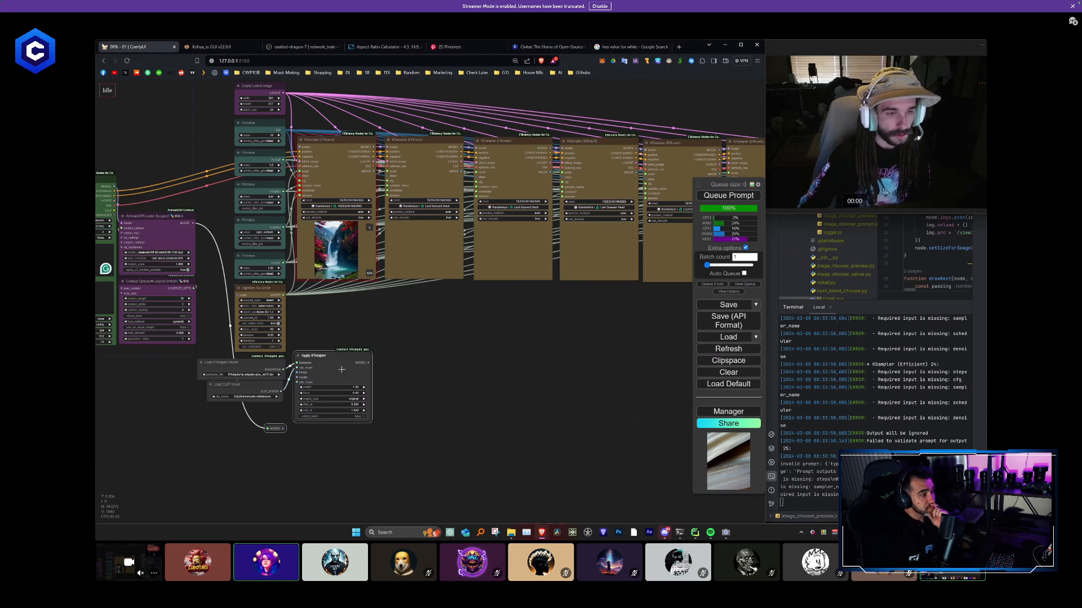
{"action": "scroll", "coordinate": [282, 427], "scroll_direction": "up", "scroll_amount": 4}
{"action": "left_click_drag", "start_coordinate": [283, 426], "coordinate": [302, 351]}
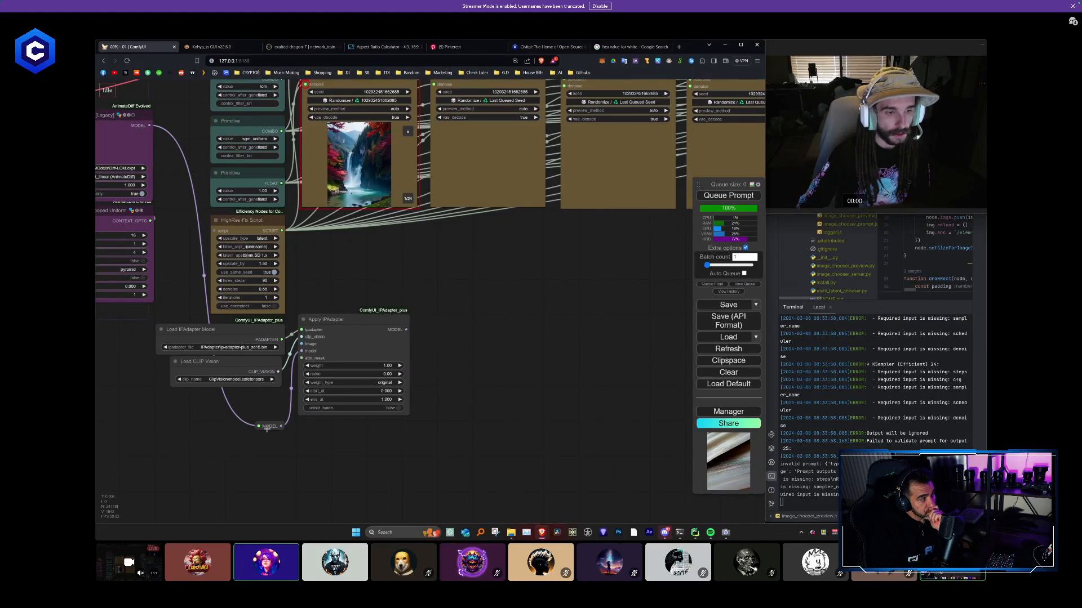
{"action": "left_click_drag", "start_coordinate": [268, 429], "coordinate": [266, 422]}
{"action": "left_click", "coordinate": [388, 341]}
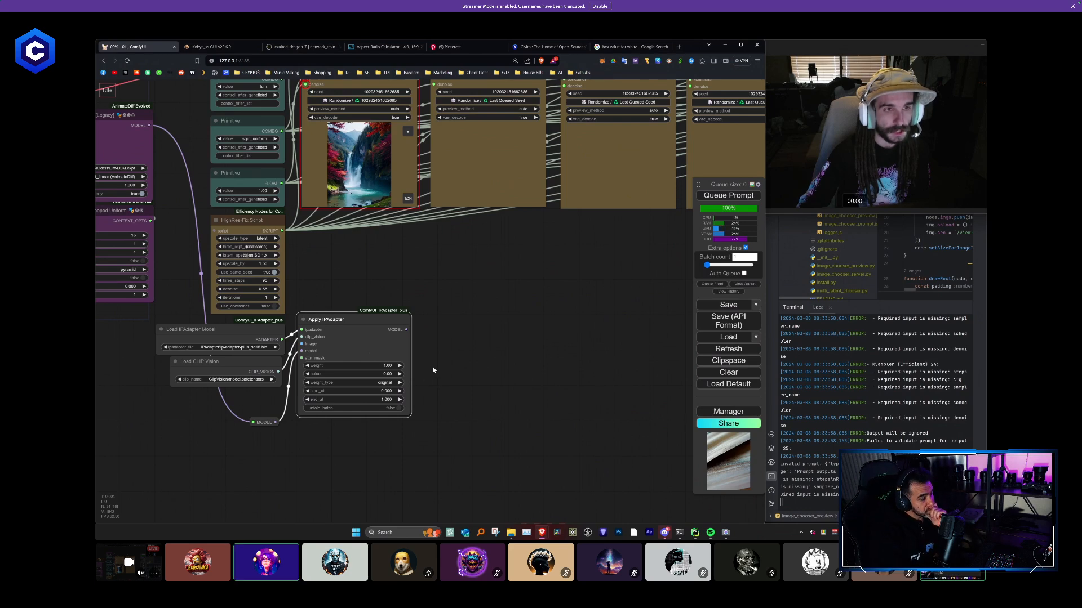
- Add a Load Image node and place it directly beneath the Apply IPAdapter node
{"action": "scroll", "coordinate": [433, 370], "scroll_direction": "down", "scroll_amount": 2}
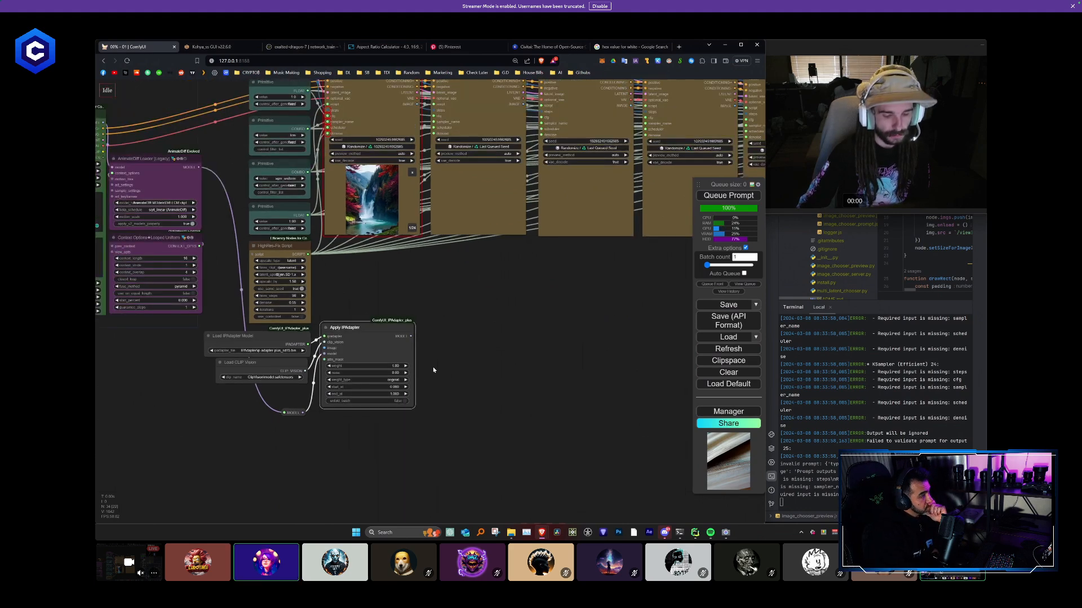
{"action": "left_click", "coordinate": [477, 371]}
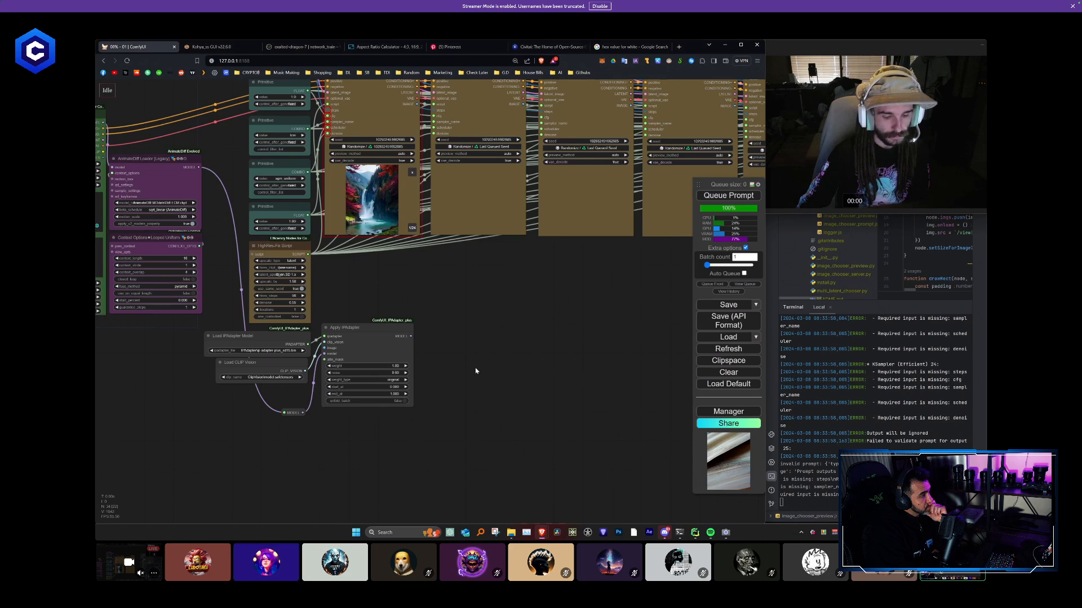
{"action": "scroll", "coordinate": [396, 422], "scroll_direction": "up", "scroll_amount": 2}
{"action": "double_click", "coordinate": [386, 394]}
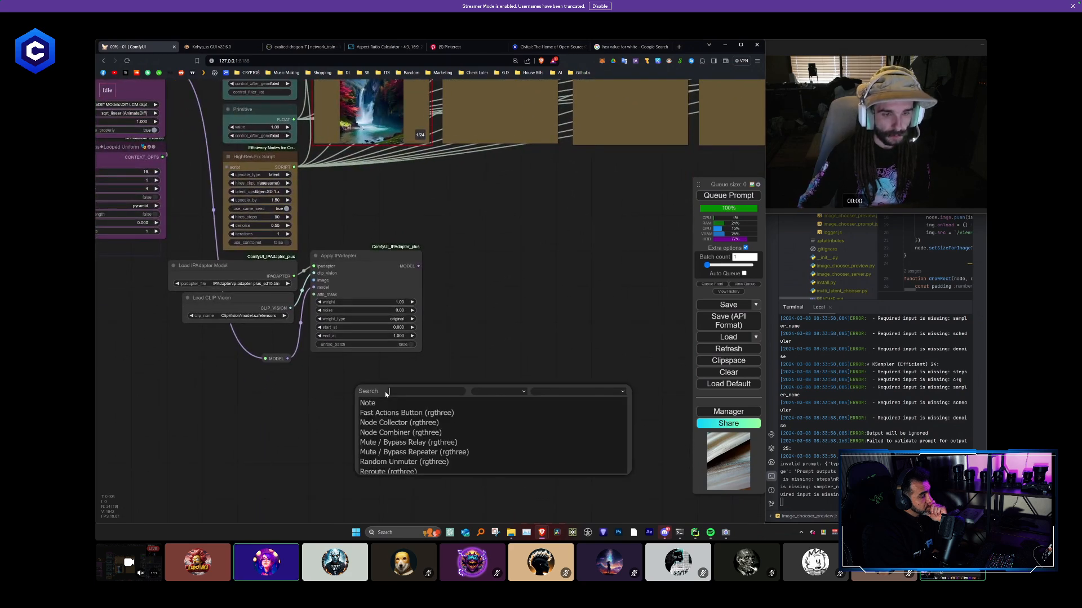
{"action": "type", "text": "load"}
{"action": "key", "text": "Down"}
{"action": "key", "text": "Down"}
{"action": "key", "text": "Down"}
{"action": "key", "text": "Return"}
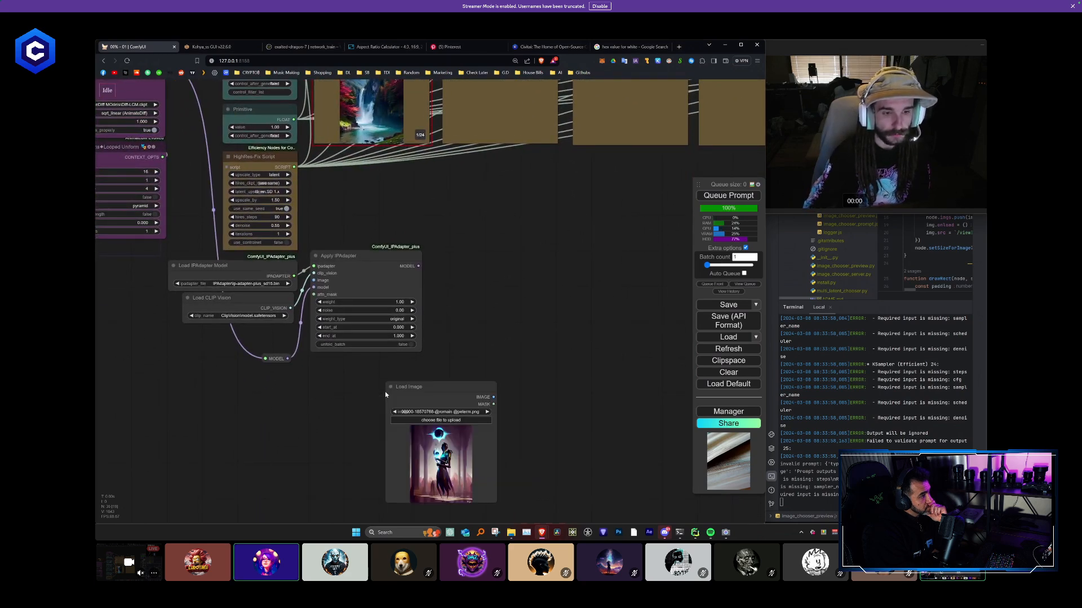
{"action": "left_click_drag", "start_coordinate": [428, 388], "coordinate": [355, 365]}
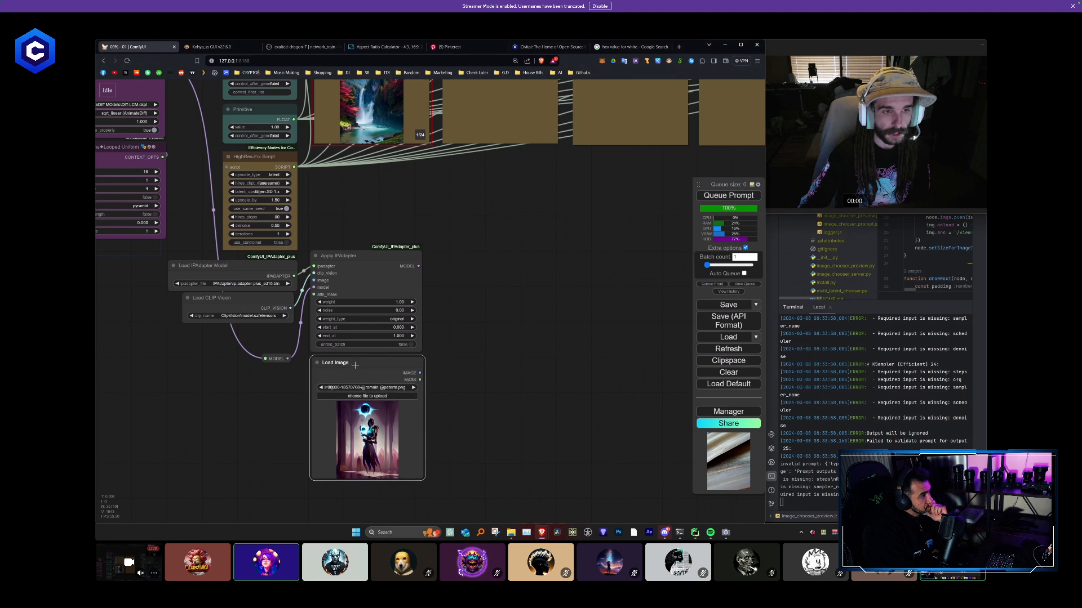
- Color the Apply IPAdapter and Load Image nodes purple, and align Load Image just under Apply IPAdapter
{"action": "right_click", "coordinate": [371, 284]}
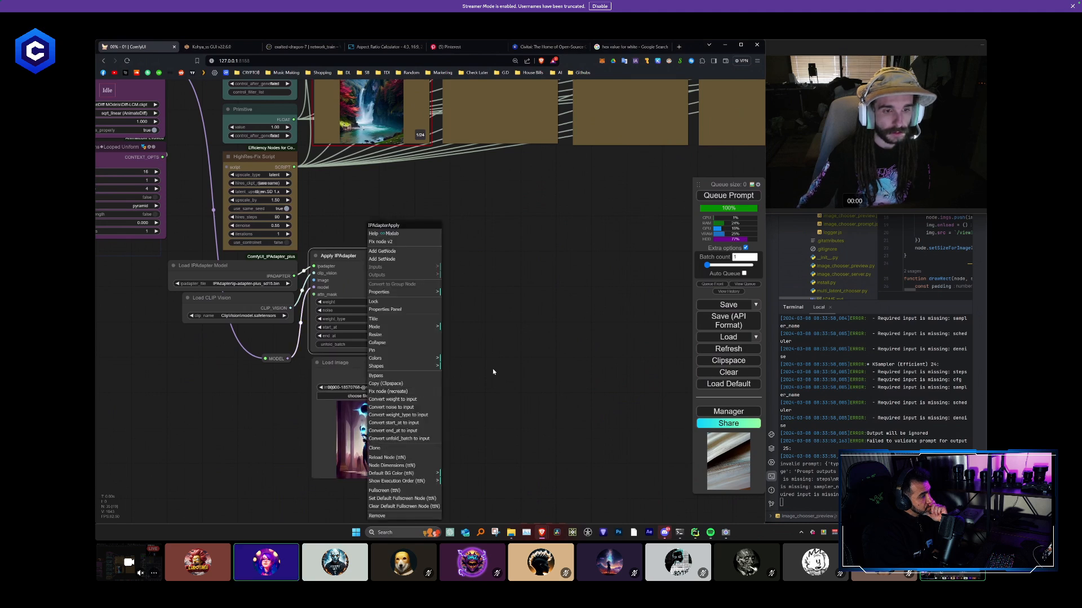
{"action": "left_click_drag", "start_coordinate": [493, 372], "coordinate": [362, 288]}
{"action": "right_click", "coordinate": [361, 286]}
{"action": "left_click", "coordinate": [386, 350]}
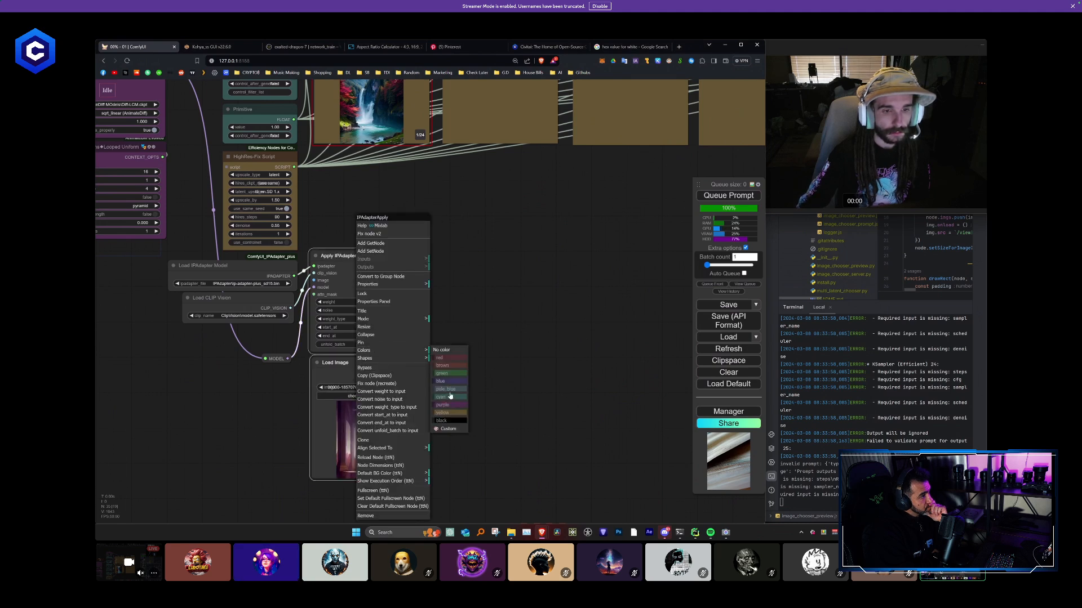
{"action": "left_click", "coordinate": [449, 405]}
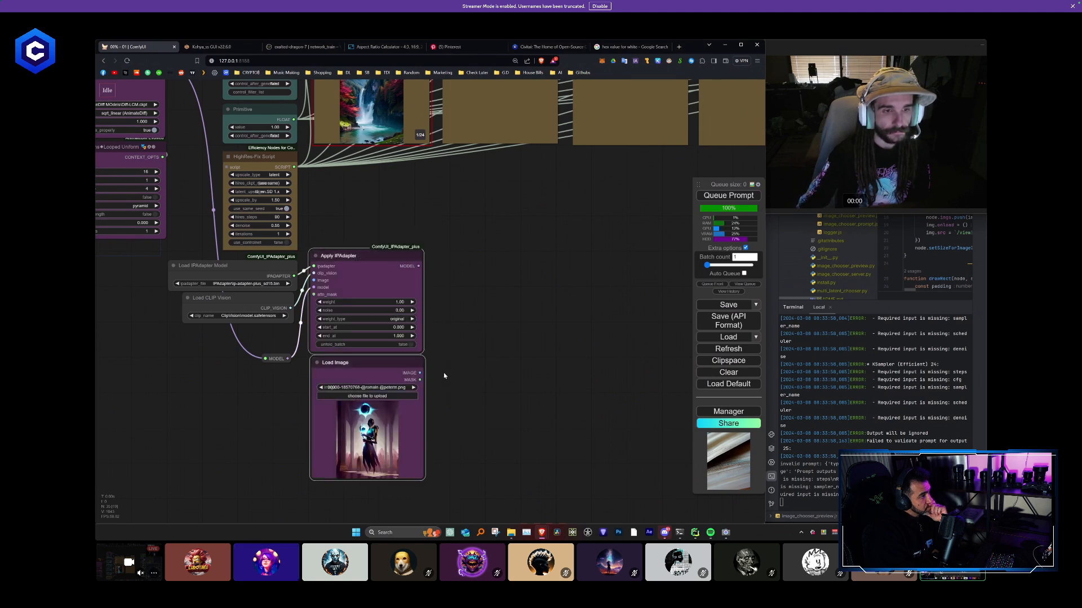
{"action": "left_click", "coordinate": [386, 366]}
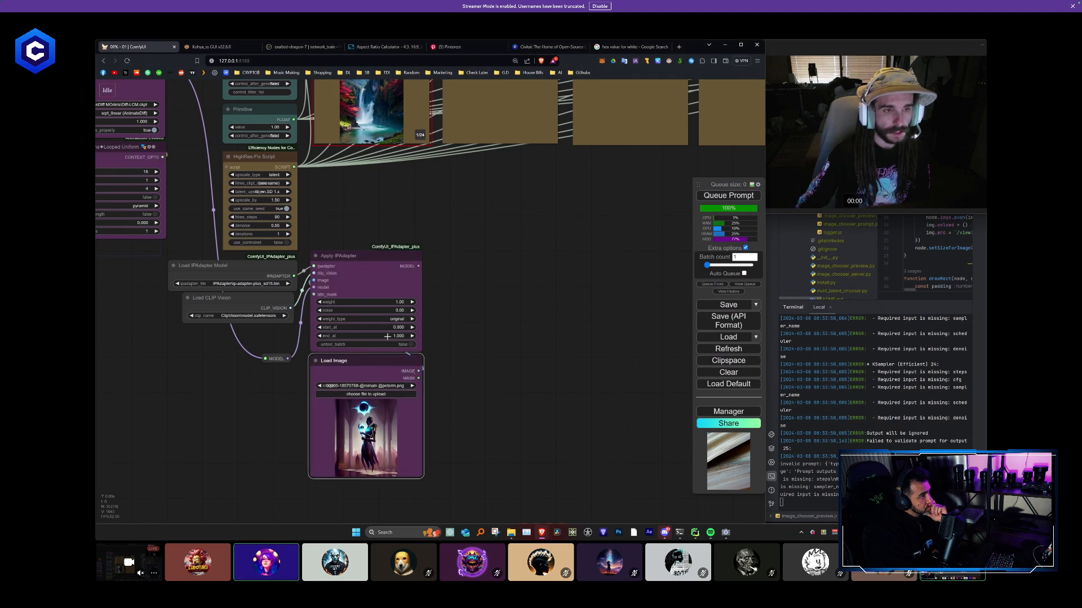
{"action": "left_click_drag", "start_coordinate": [380, 361], "coordinate": [381, 363]}
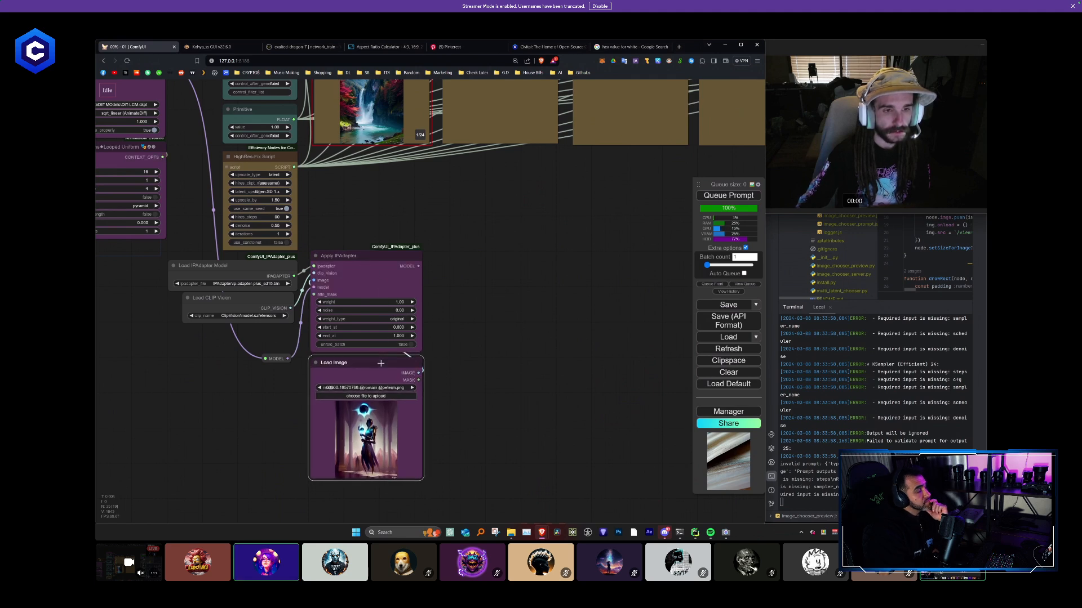
- Add a Prepare Image For Clip Vision node beside the Load Image node
{"action": "double_click", "coordinate": [455, 368]}
{"action": "type", "text": "prep"}
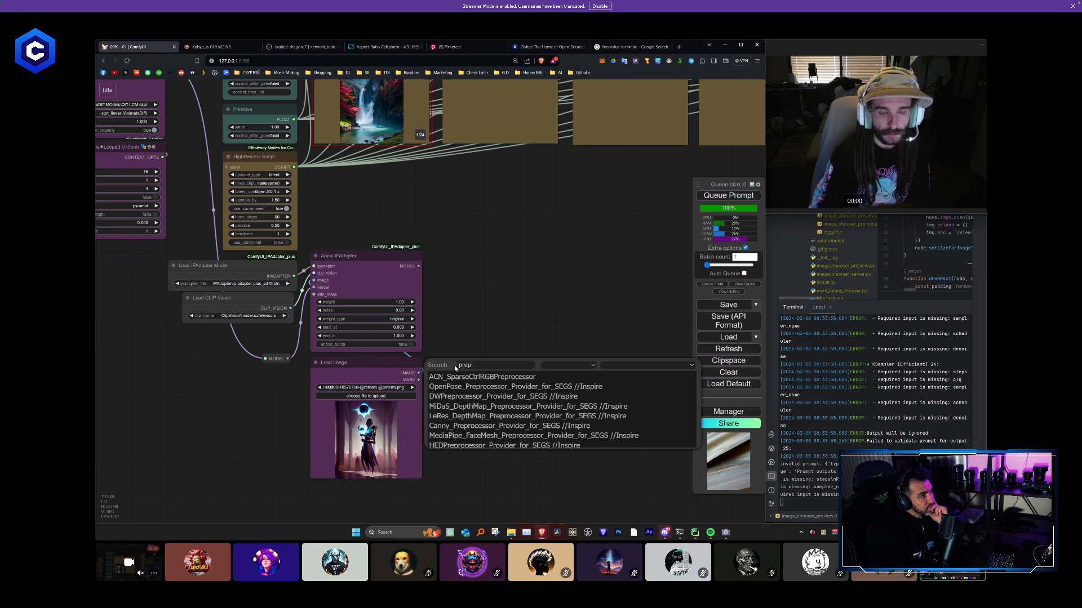
{"action": "type", "text": "are"}
{"action": "key", "text": "Return"}
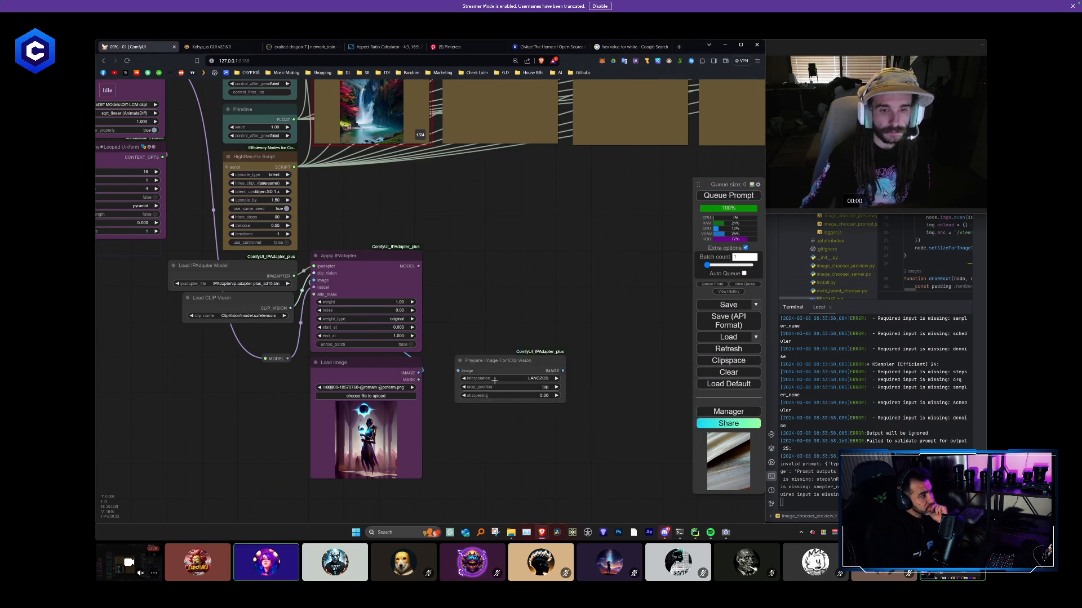
- Move the Load Image node lower to leave a gap beneath Apply IPAdapter
{"action": "left_click_drag", "start_coordinate": [454, 396], "coordinate": [456, 362]}
{"action": "scroll", "coordinate": [383, 340], "scroll_direction": "up", "scroll_amount": 2}
{"action": "left_click_drag", "start_coordinate": [381, 329], "coordinate": [383, 359]}
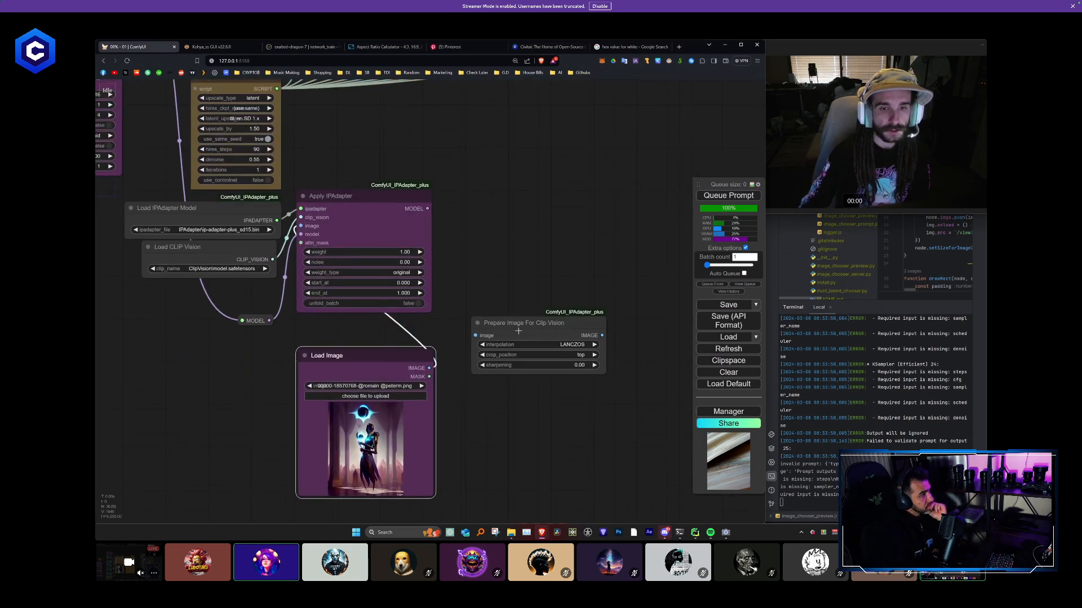
- Narrow the Prepare Image For Clip Vision node, and set its crop_position to pad and sharpening to 0.20
{"action": "left_click_drag", "start_coordinate": [521, 322], "coordinate": [517, 309]}
{"action": "left_click_drag", "start_coordinate": [600, 356], "coordinate": [572, 357]}
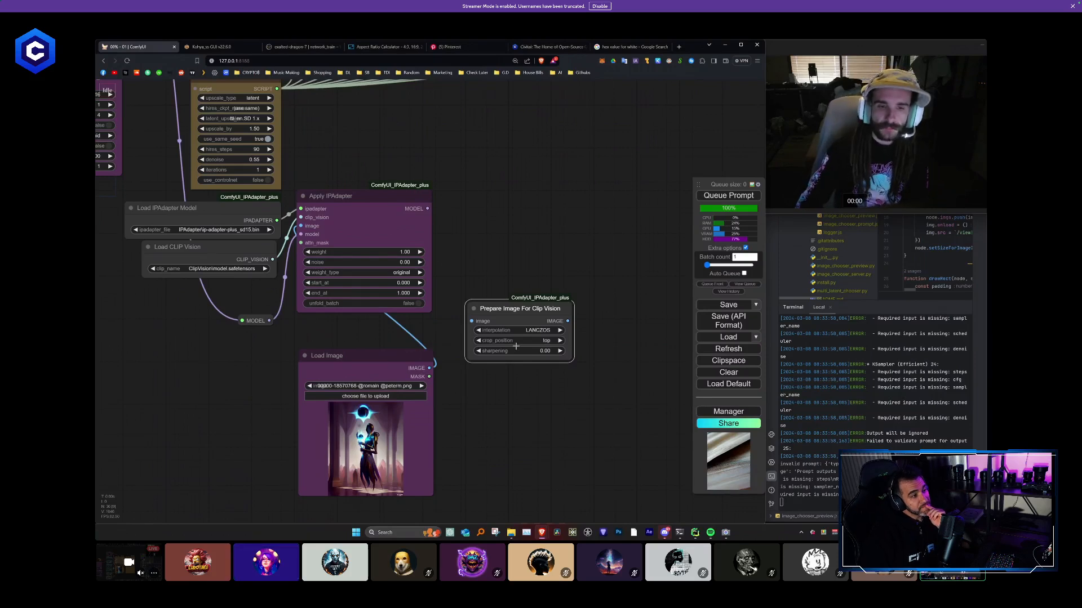
{"action": "left_click", "coordinate": [551, 342]}
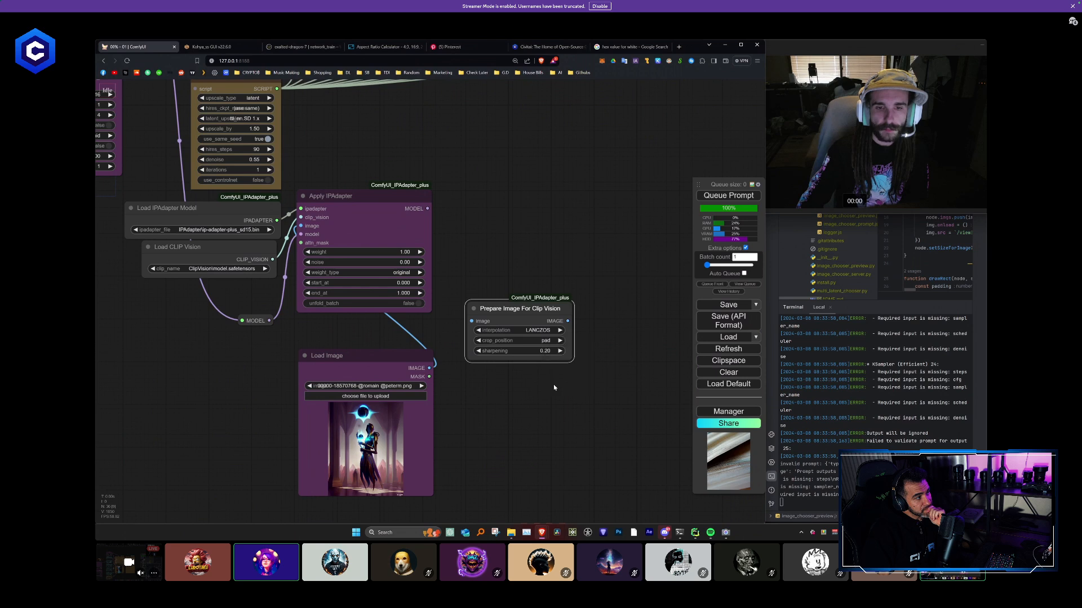
{"action": "left_click_drag", "start_coordinate": [553, 387], "coordinate": [554, 386]}
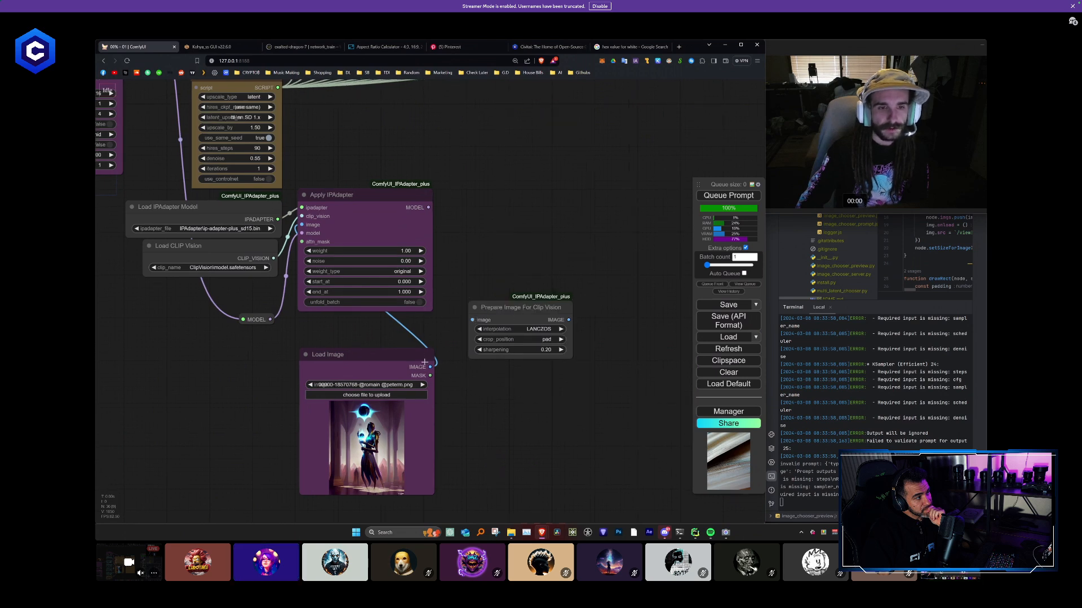
- Route Load Image through Prepare Image For Clip Vision into Apply IPAdapter's image input, and collapse the Prepare node into the gap between them
{"action": "left_click_drag", "start_coordinate": [424, 362], "coordinate": [395, 254]}
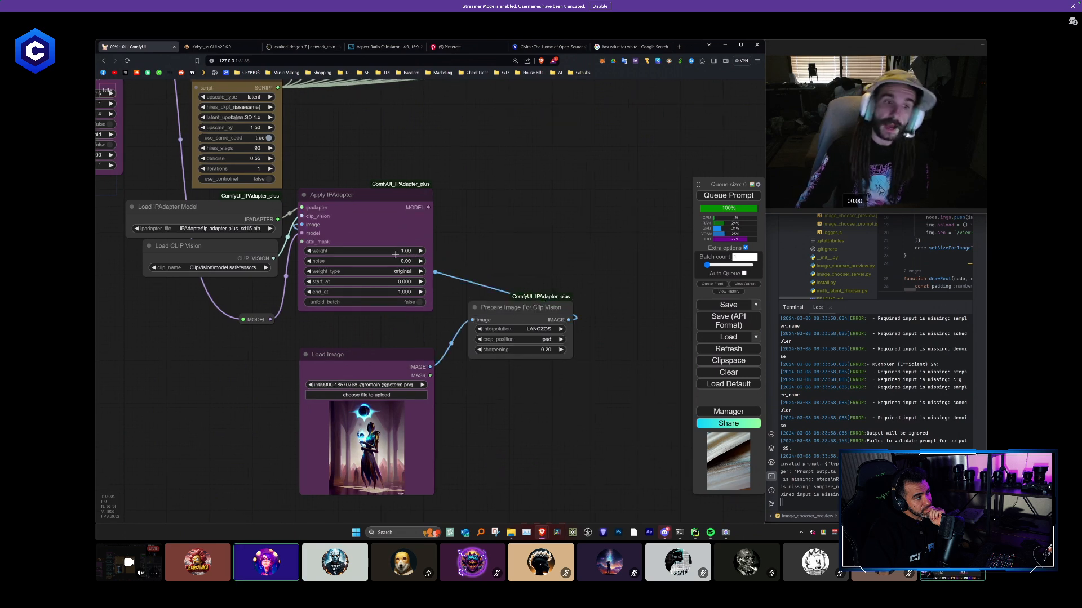
{"action": "left_click", "coordinate": [475, 307]}
{"action": "left_click_drag", "start_coordinate": [501, 308], "coordinate": [392, 337]}
- Copy the Apply IPAdapter, Prepare Image For Clip Vision and Load Image nodes, and paste them with their connections beside the originals
{"action": "scroll", "coordinate": [447, 340], "scroll_direction": "down", "scroll_amount": 1}
{"action": "left_click", "coordinate": [488, 405]}
{"action": "left_click_drag", "start_coordinate": [487, 406], "coordinate": [347, 226], "text": "ctrl"}
{"action": "key", "text": "ctrl+c"}
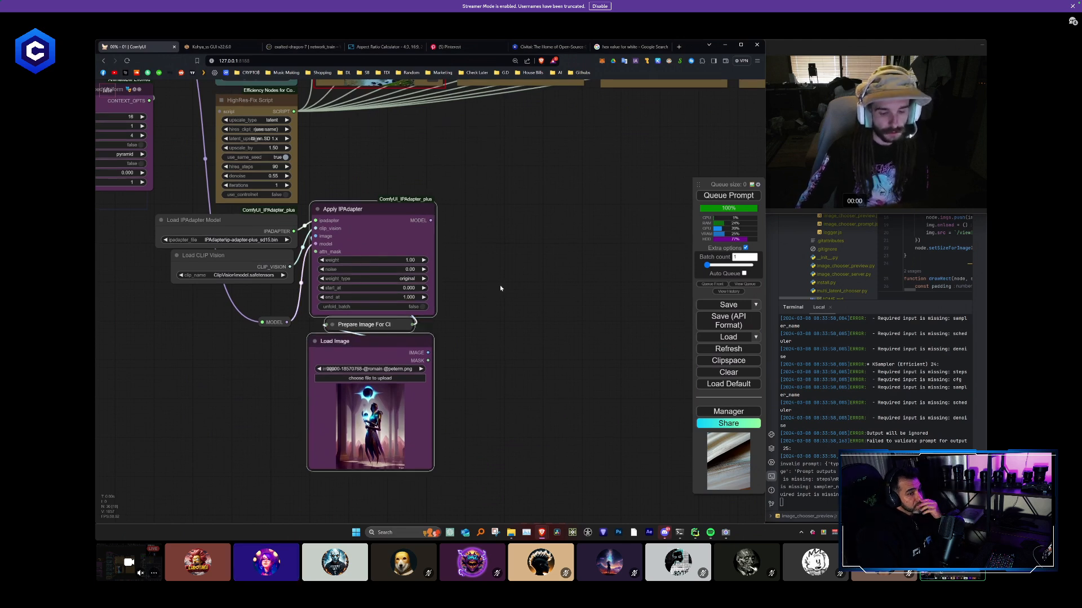
{"action": "key", "text": "ctrl+shift+v"}
{"action": "left_click_drag", "start_coordinate": [530, 290], "coordinate": [486, 224]}
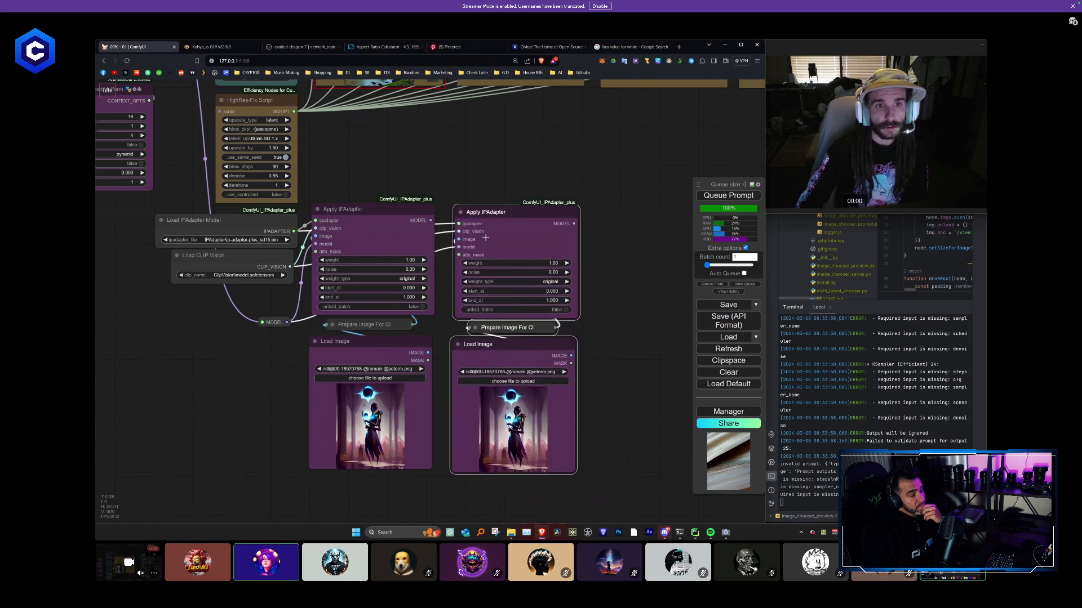
- Paste further connected copies of the three-node IPAdapter set along the row beneath the KSamplers, undoing the last paste
{"action": "scroll", "coordinate": [447, 317], "scroll_direction": "down", "scroll_amount": 5}
{"action": "key", "text": "ctrl+shift+v"}
{"action": "left_click_drag", "start_coordinate": [461, 329], "coordinate": [421, 255]}
{"action": "key", "text": "ctrl+shift+v"}
{"action": "left_click_drag", "start_coordinate": [522, 290], "coordinate": [512, 256]}
{"action": "left_click_drag", "start_coordinate": [600, 303], "coordinate": [422, 254]}
{"action": "key", "text": "ctrl+shift+v"}
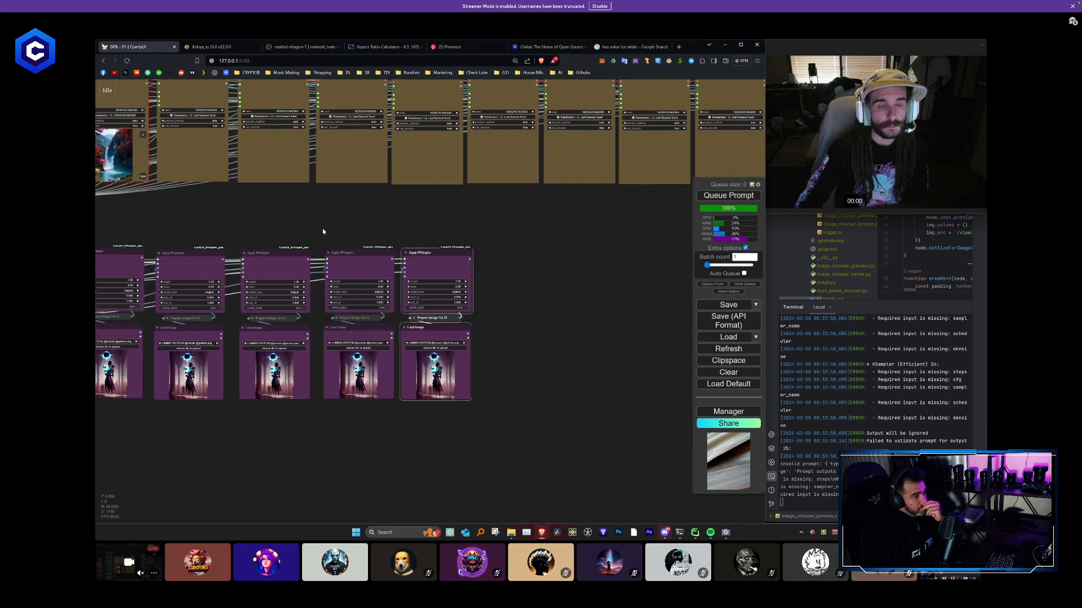
{"action": "key", "text": "ctrl+z"}
- Continue pasting connected IPAdapter sets side by side until the row holds ten, one for each KSampler
{"action": "left_click_drag", "start_coordinate": [496, 310], "coordinate": [409, 239]}
{"action": "key", "text": "ctrl+shift+v"}
{"action": "left_click_drag", "start_coordinate": [480, 262], "coordinate": [487, 239]}
{"action": "left_click_drag", "start_coordinate": [550, 275], "coordinate": [423, 255]}
{"action": "key", "text": "ctrl+shift+v"}
{"action": "key", "text": "ctrl+shift+v"}
{"action": "left_click_drag", "start_coordinate": [518, 288], "coordinate": [492, 253]}
{"action": "scroll", "coordinate": [450, 417], "scroll_direction": "down", "scroll_amount": 4}
{"action": "left_click_drag", "start_coordinate": [450, 417], "coordinate": [562, 371]}
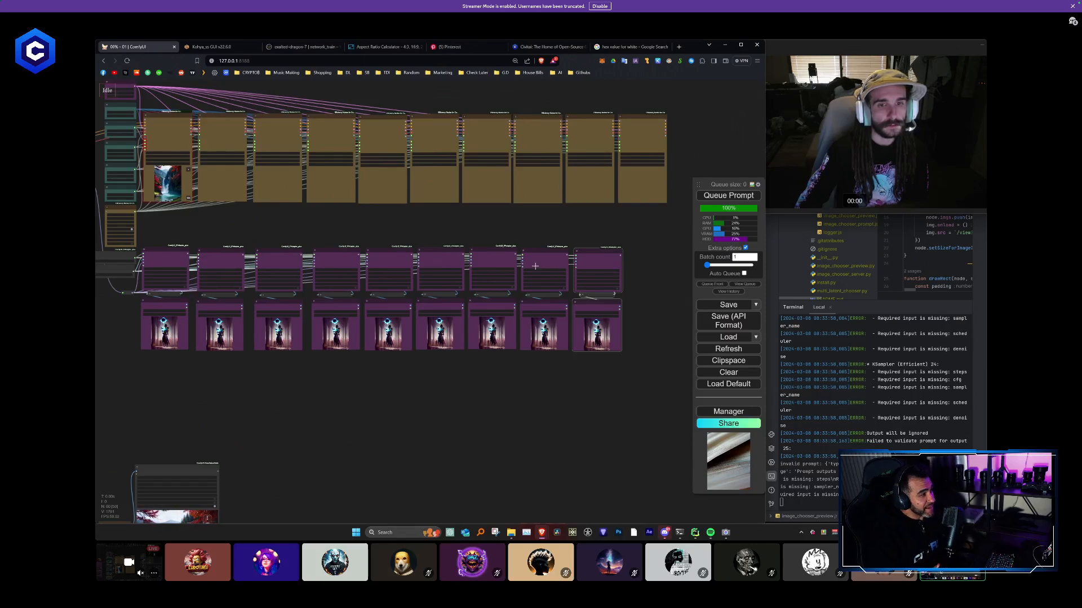
{"action": "left_click_drag", "start_coordinate": [632, 296], "coordinate": [448, 259]}
{"action": "key", "text": "ctrl+shift+v"}
- Close the wider gaps between the IPAdapter sets so the whole row is evenly spaced
{"action": "scroll", "coordinate": [442, 301], "scroll_direction": "down", "scroll_amount": 3}
{"action": "left_click_drag", "start_coordinate": [391, 366], "coordinate": [551, 360]}
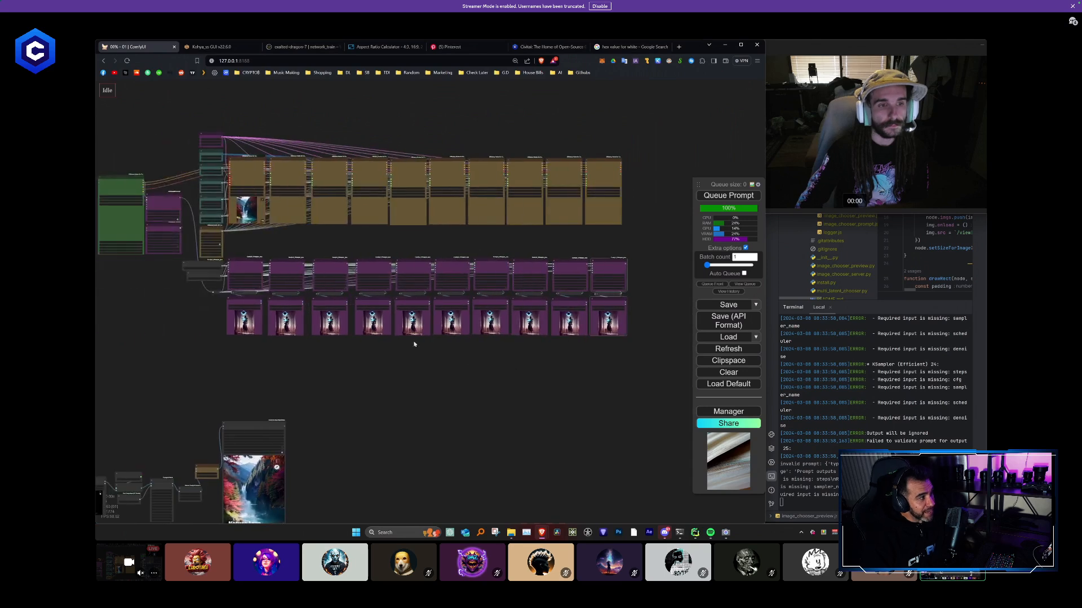
{"action": "left_click_drag", "start_coordinate": [621, 366], "coordinate": [387, 264]}
{"action": "left_click_drag", "start_coordinate": [367, 261], "coordinate": [363, 260]}
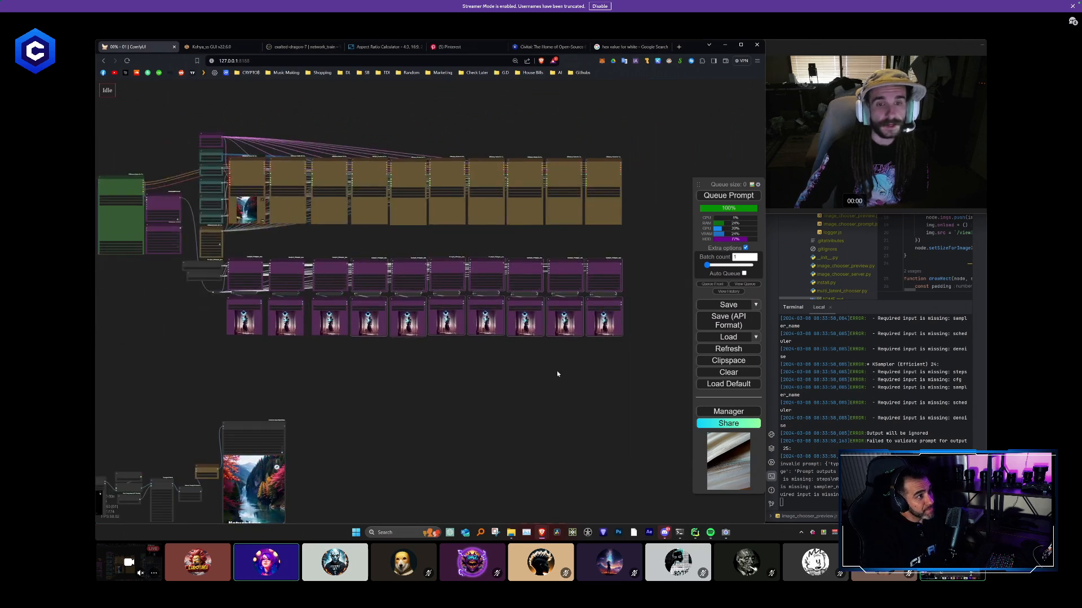
{"action": "left_click_drag", "start_coordinate": [624, 376], "coordinate": [328, 265]}
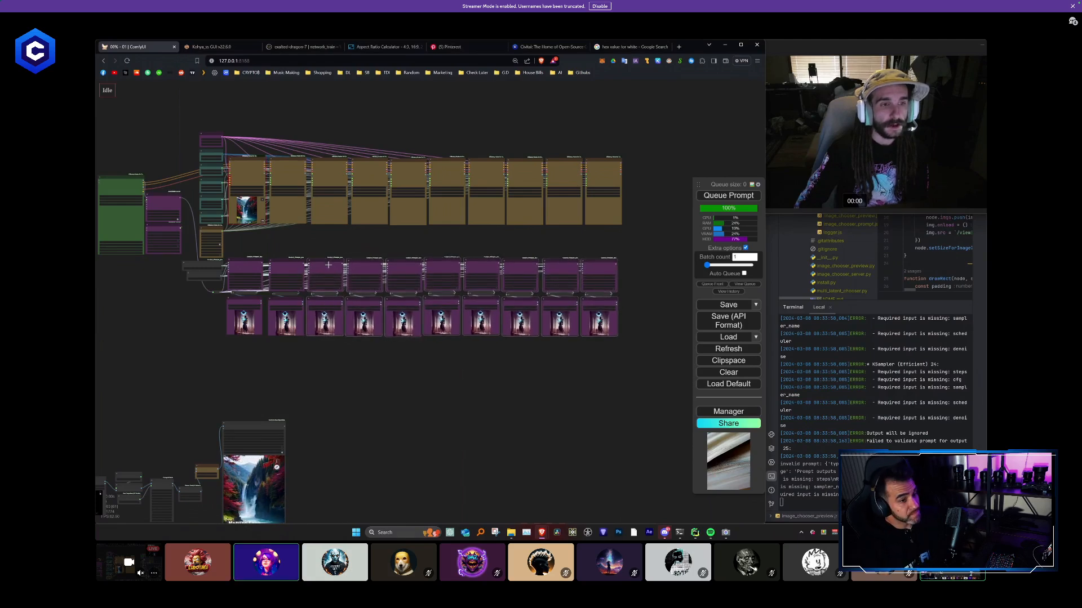
{"action": "left_click_drag", "start_coordinate": [613, 369], "coordinate": [287, 264]}
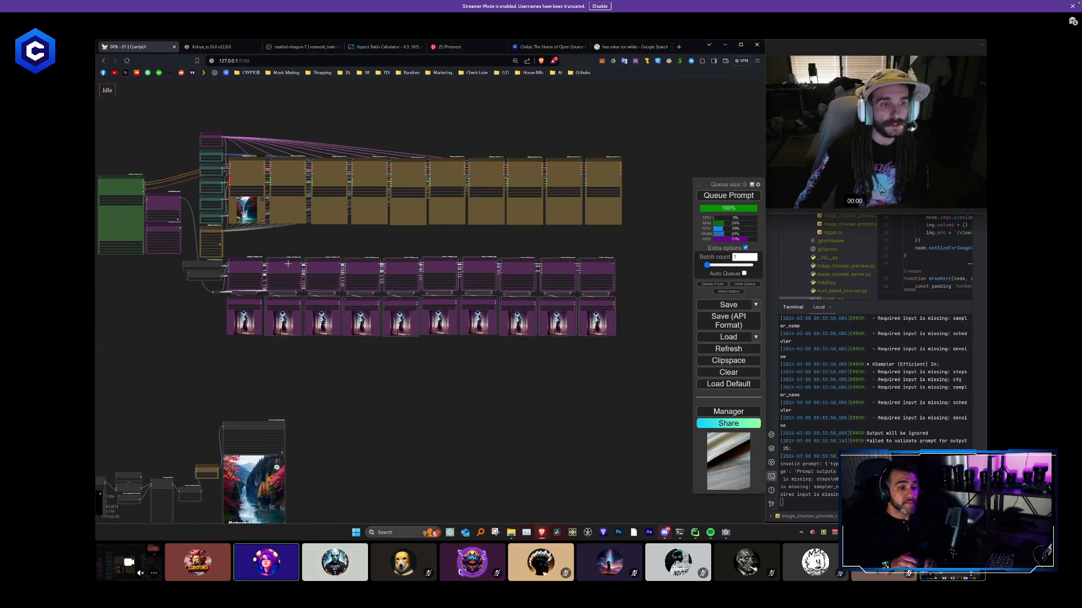
{"action": "left_click", "coordinate": [374, 380]}
- Pull the MODEL reroute out below the node rows to examine its links to the Apply IPAdapter nodes
{"action": "scroll", "coordinate": [327, 311], "scroll_direction": "up", "scroll_amount": 5}
{"action": "left_click_drag", "start_coordinate": [349, 319], "coordinate": [208, 442]}
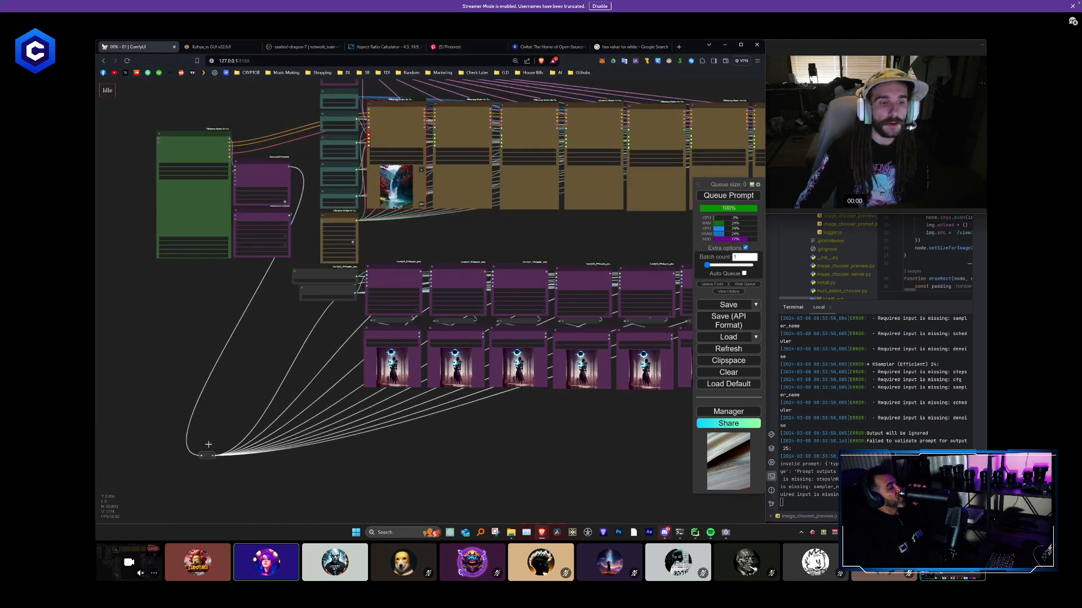
{"action": "left_click", "coordinate": [232, 470]}
{"action": "scroll", "coordinate": [296, 467], "scroll_direction": "down", "scroll_amount": 3}
{"action": "left_click_drag", "start_coordinate": [299, 462], "coordinate": [209, 388]}
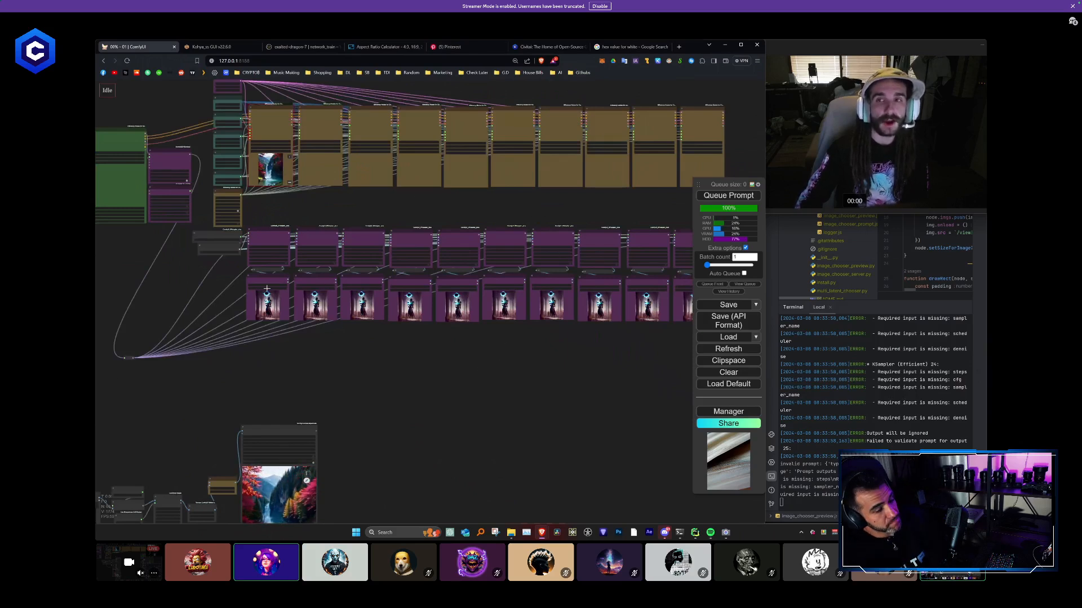
{"action": "scroll", "coordinate": [259, 200], "scroll_direction": "up", "scroll_amount": 1}
{"action": "left_click_drag", "start_coordinate": [182, 364], "coordinate": [321, 393]}
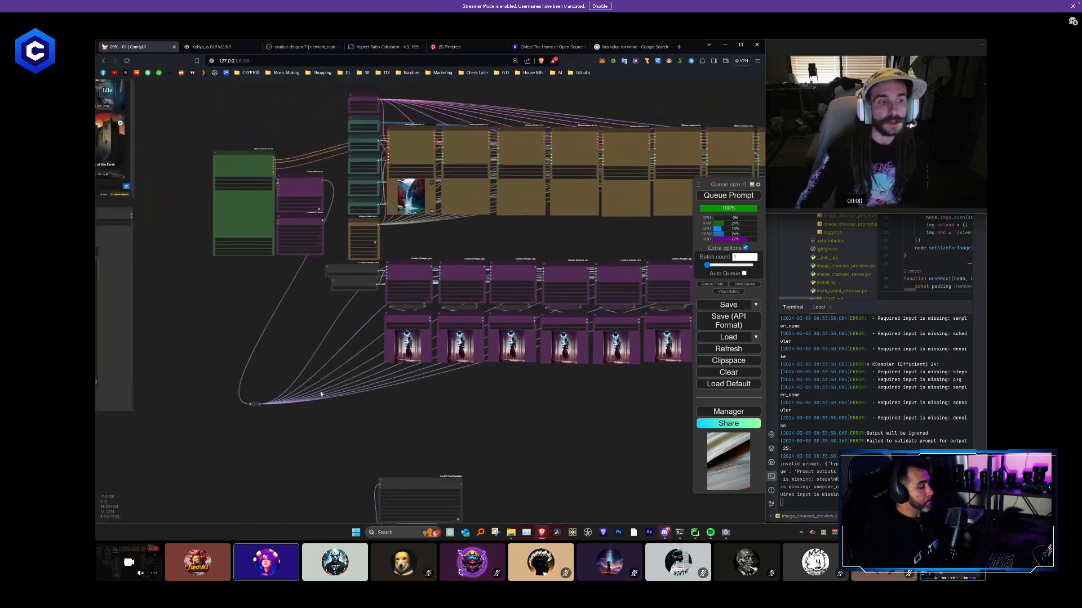
- Place the MODEL reroute just above the Load IPAdapter Model node and color it purple
{"action": "scroll", "coordinate": [298, 393], "scroll_direction": "up", "scroll_amount": 2}
{"action": "left_click_drag", "start_coordinate": [248, 412], "coordinate": [349, 236]}
{"action": "right_click", "coordinate": [349, 232]}
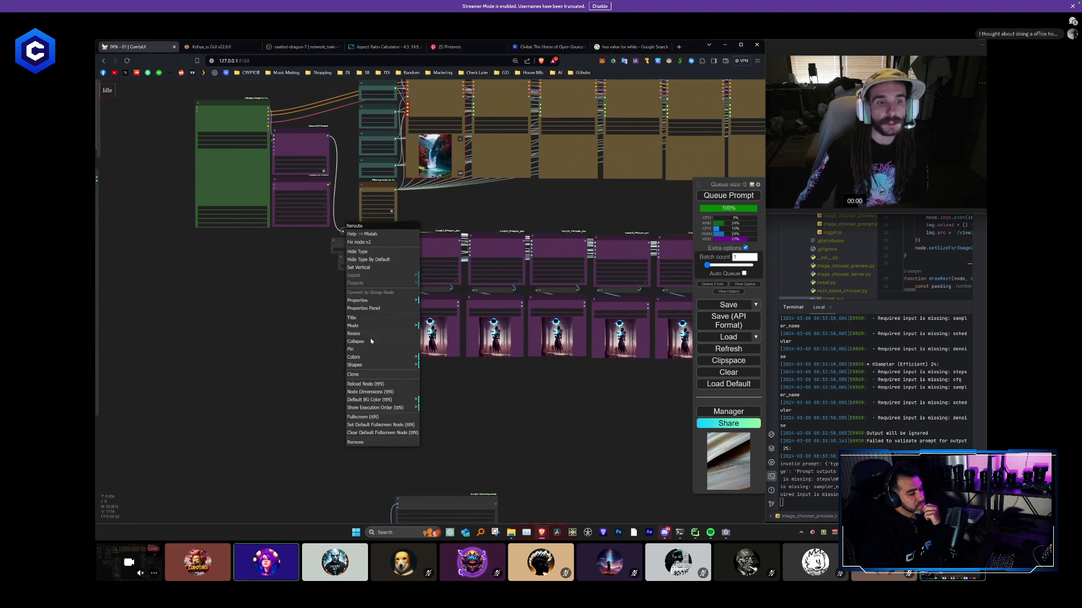
{"action": "left_click", "coordinate": [365, 357]}
{"action": "left_click", "coordinate": [443, 414]}
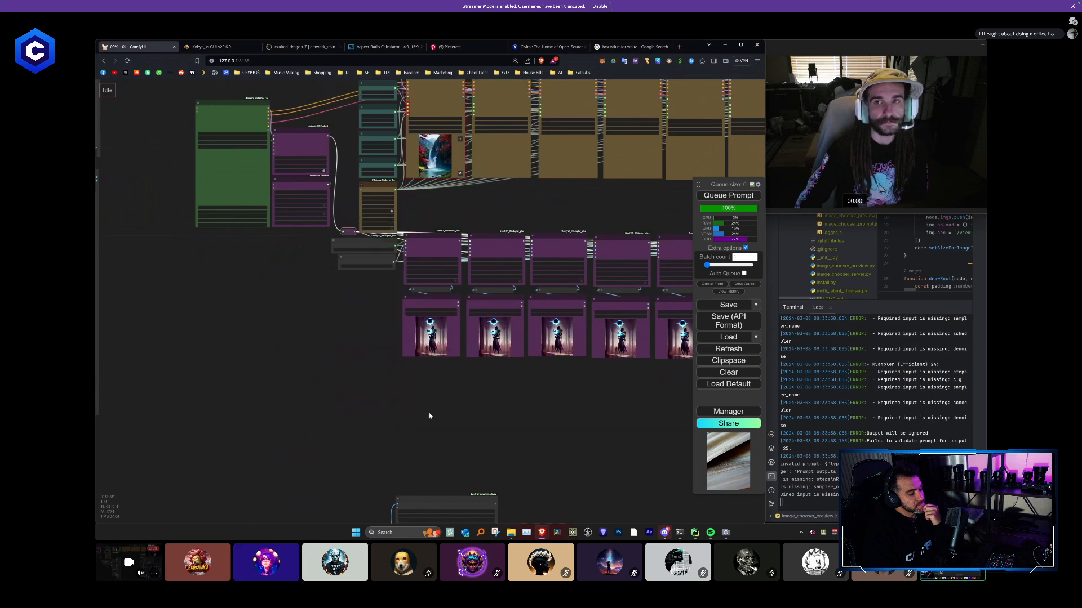
- Connect the MODEL outputs of the first five Apply IPAdapter nodes to the model inputs of the matching KSamplers
{"action": "left_click_drag", "start_coordinate": [483, 415], "coordinate": [396, 405]}
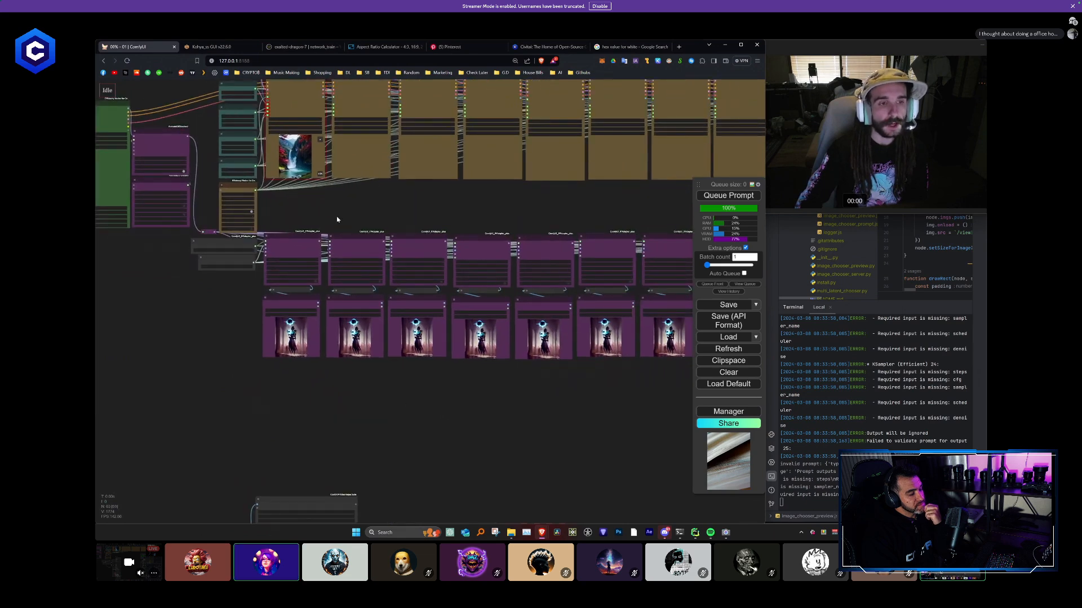
{"action": "left_click_drag", "start_coordinate": [329, 206], "coordinate": [359, 262]}
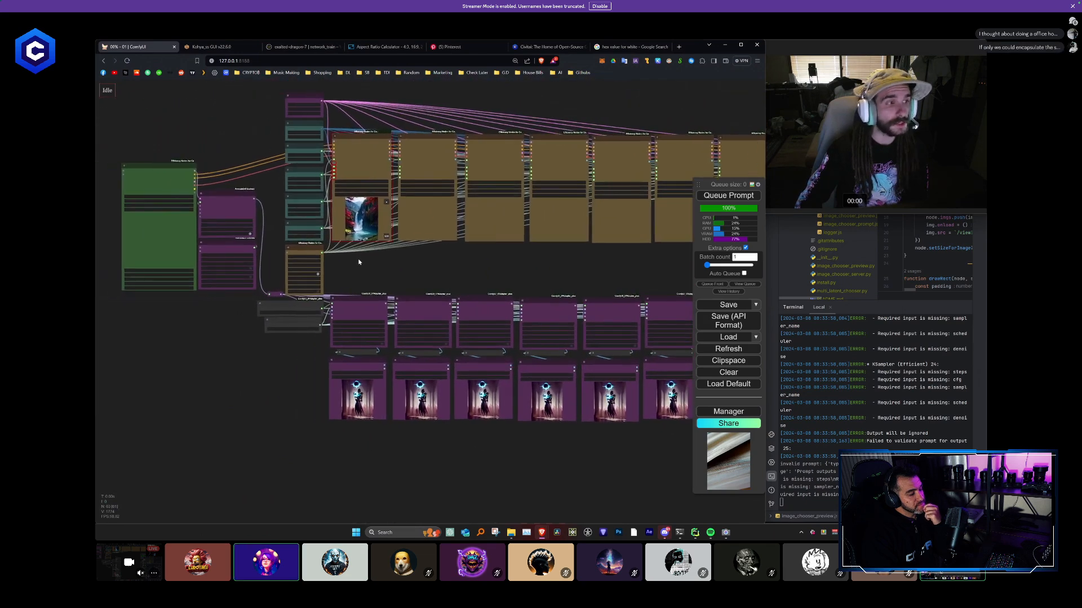
{"action": "scroll", "coordinate": [367, 267], "scroll_direction": "up", "scroll_amount": 4}
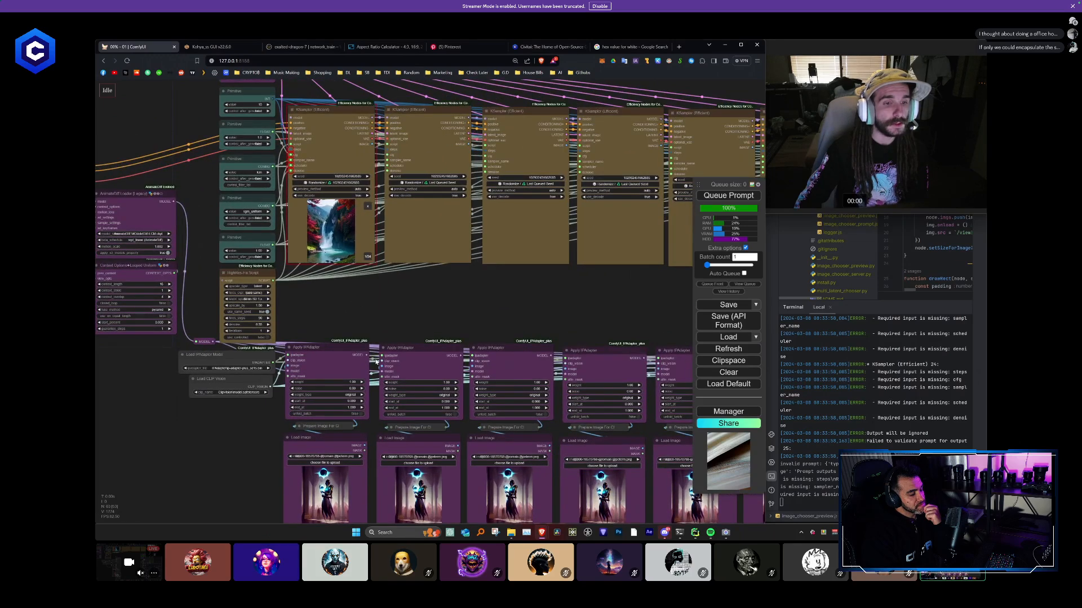
{"action": "left_click_drag", "start_coordinate": [366, 356], "coordinate": [291, 118]}
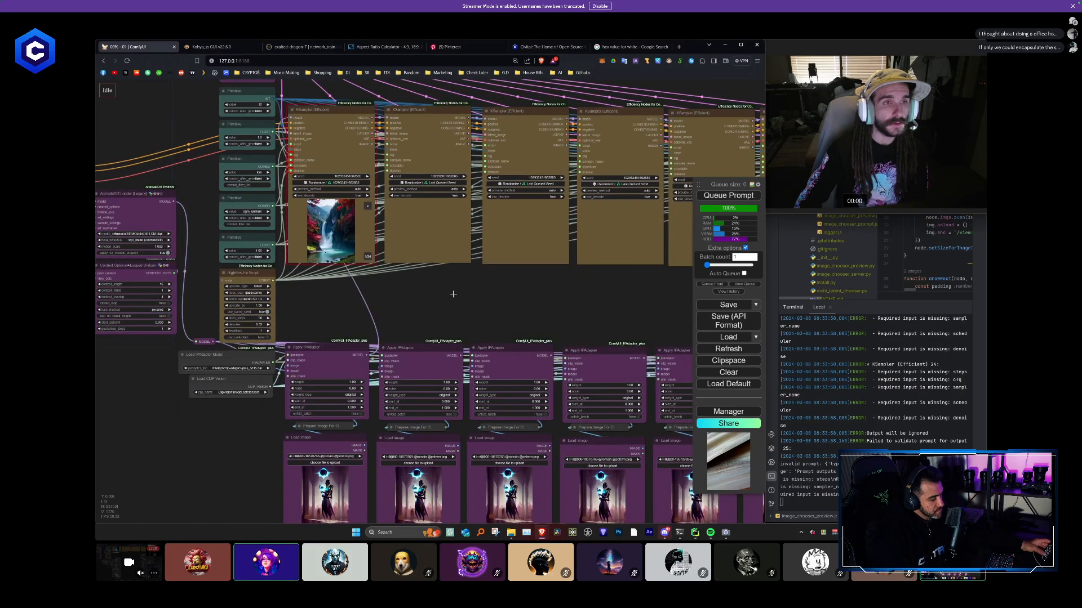
{"action": "left_click_drag", "start_coordinate": [461, 356], "coordinate": [387, 118]}
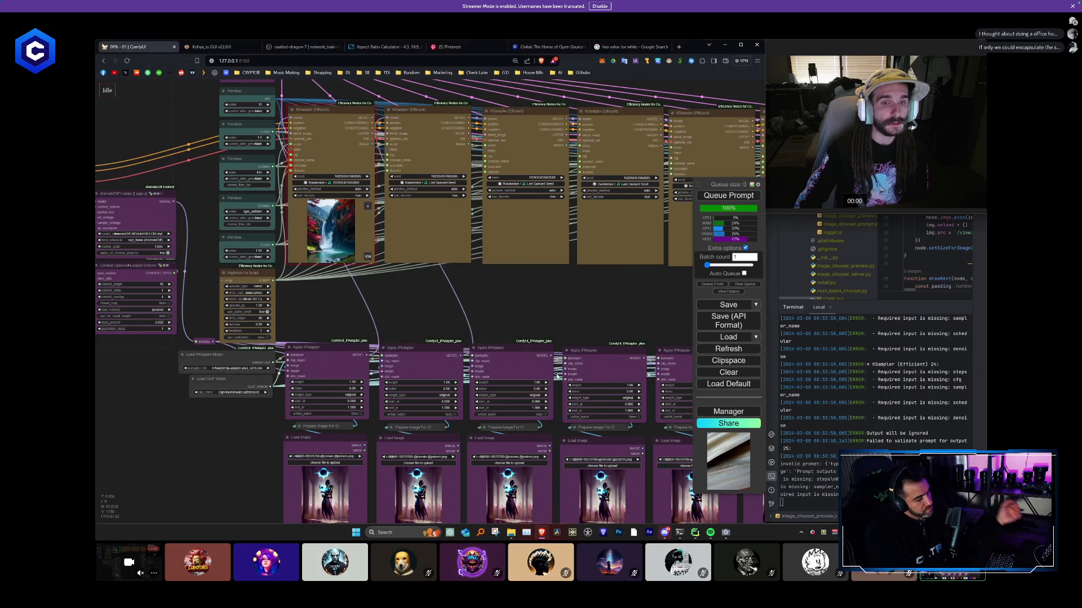
{"action": "left_click_drag", "start_coordinate": [551, 356], "coordinate": [485, 119]}
{"action": "left_click_drag", "start_coordinate": [589, 313], "coordinate": [388, 312]}
{"action": "left_click_drag", "start_coordinate": [442, 356], "coordinate": [436, 222]}
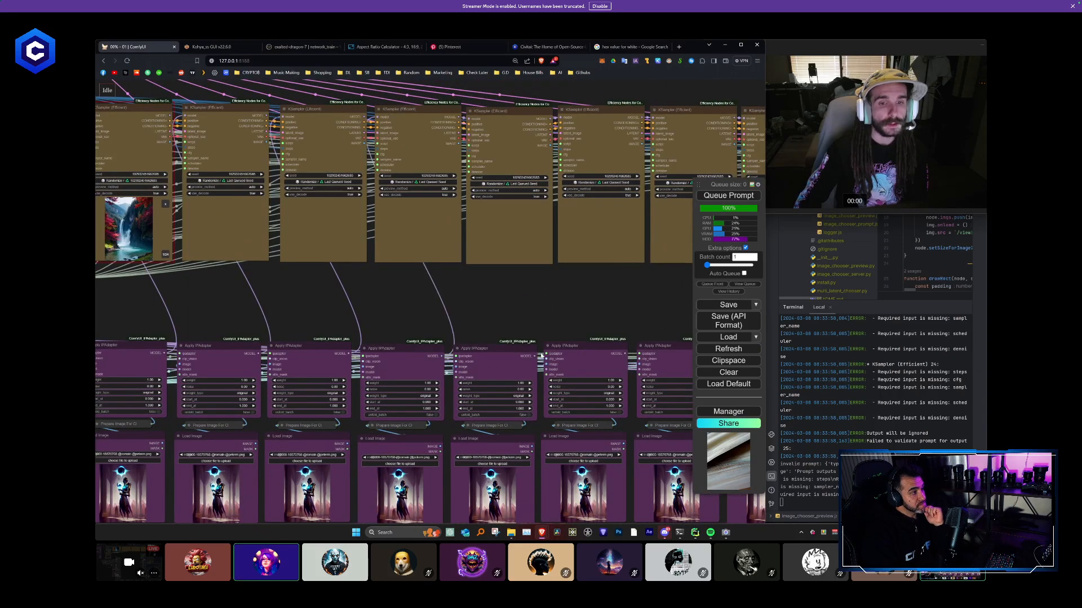
{"action": "left_click_drag", "start_coordinate": [534, 356], "coordinate": [469, 119]}
- Connect the MODEL outputs of the last five Apply IPAdapter nodes to the model inputs of their KSamplers
{"action": "left_click_drag", "start_coordinate": [442, 315], "coordinate": [295, 326]}
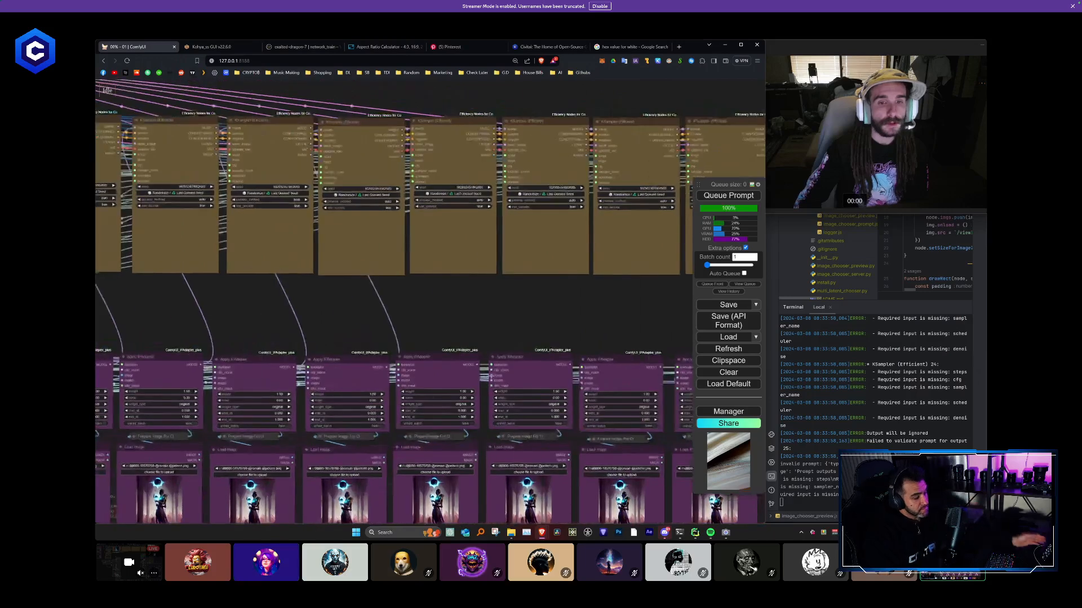
{"action": "left_click_drag", "start_coordinate": [478, 364], "coordinate": [413, 129]}
{"action": "left_click_drag", "start_coordinate": [570, 365], "coordinate": [505, 130]}
{"action": "left_click_drag", "start_coordinate": [481, 334], "coordinate": [241, 337]}
{"action": "left_click_drag", "start_coordinate": [421, 368], "coordinate": [411, 254]}
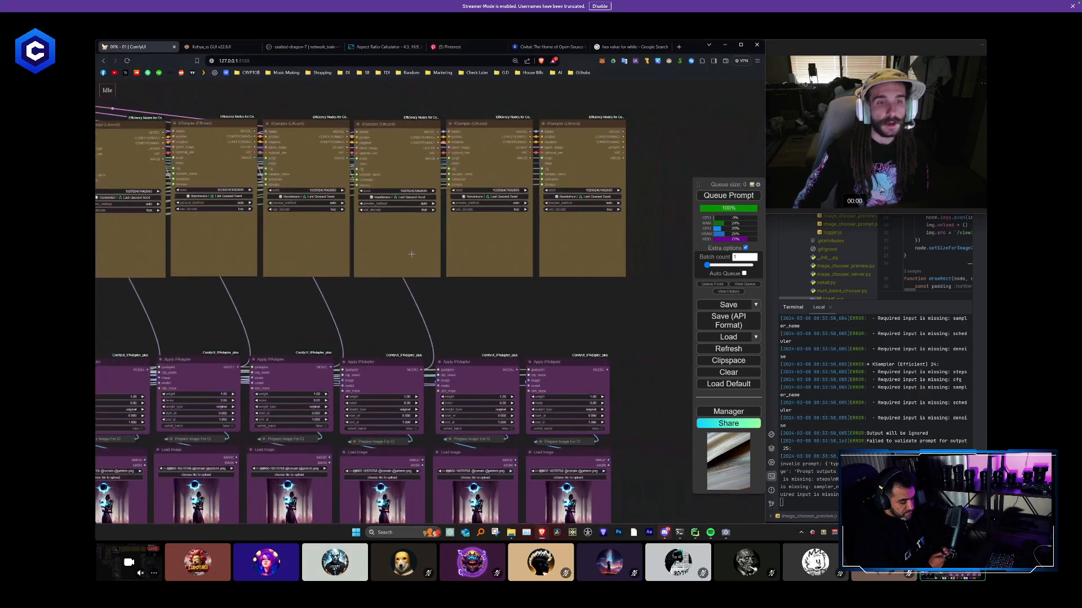
{"action": "left_click_drag", "start_coordinate": [518, 369], "coordinate": [506, 302]}
{"action": "left_click", "coordinate": [495, 326]}
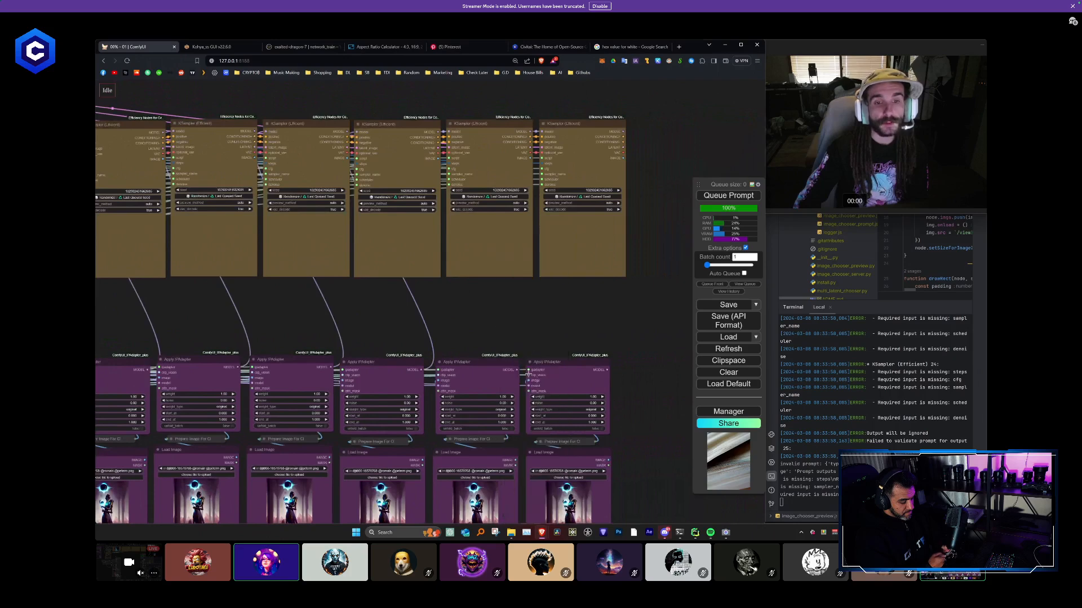
{"action": "left_click_drag", "start_coordinate": [518, 370], "coordinate": [501, 231]}
{"action": "left_click_drag", "start_coordinate": [607, 370], "coordinate": [597, 268]}
- Select all ten IPAdapter sets and move them up directly beneath the KSampler row
{"action": "scroll", "coordinate": [584, 306], "scroll_direction": "down", "scroll_amount": 5}
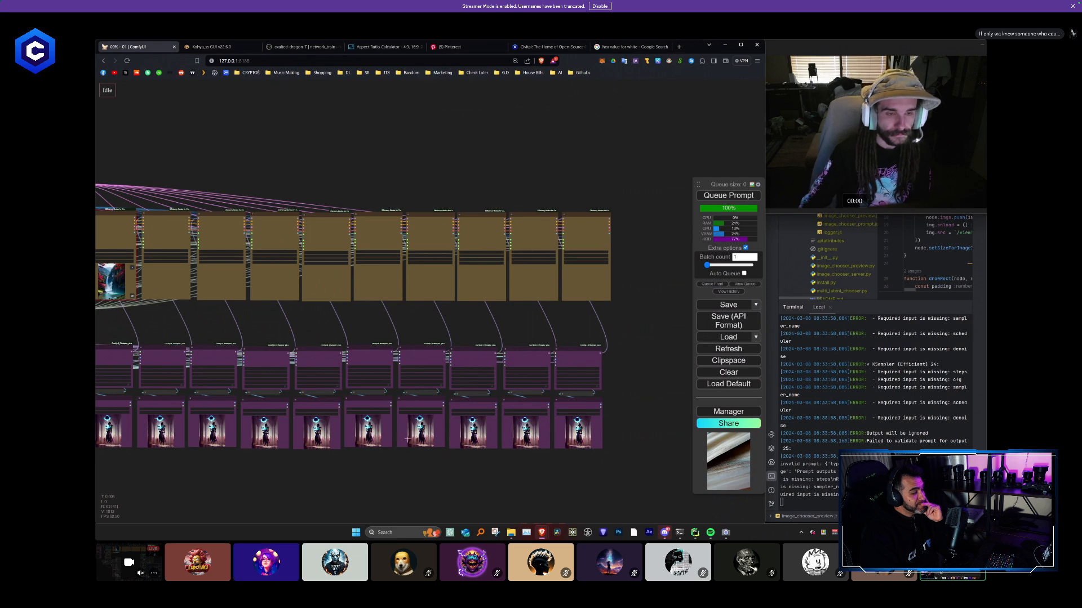
{"action": "scroll", "coordinate": [407, 439], "scroll_direction": "up", "scroll_amount": 7}
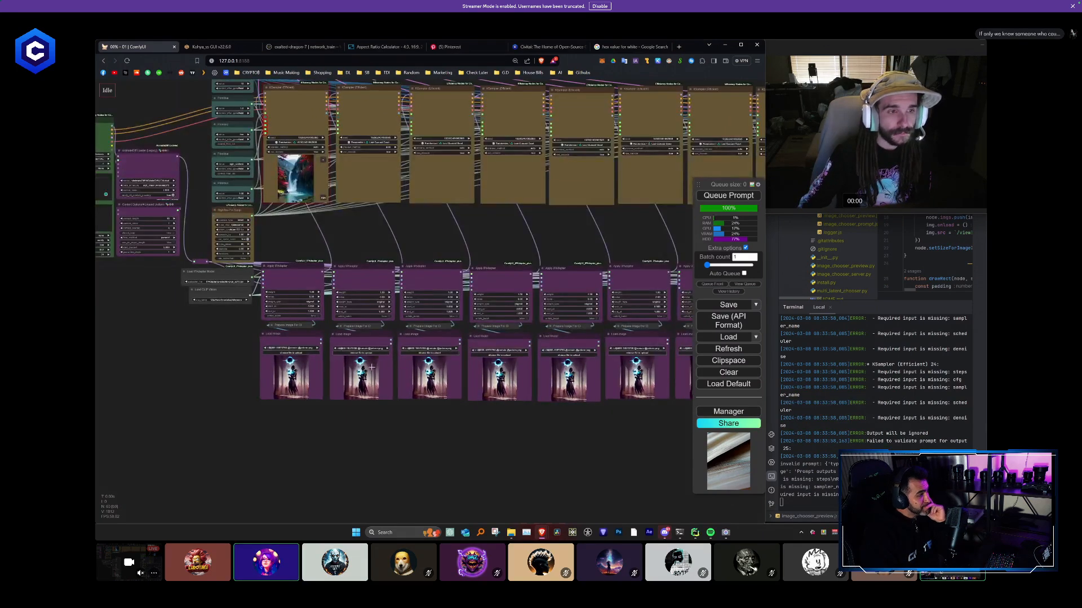
{"action": "scroll", "coordinate": [372, 367], "scroll_direction": "down", "scroll_amount": 5}
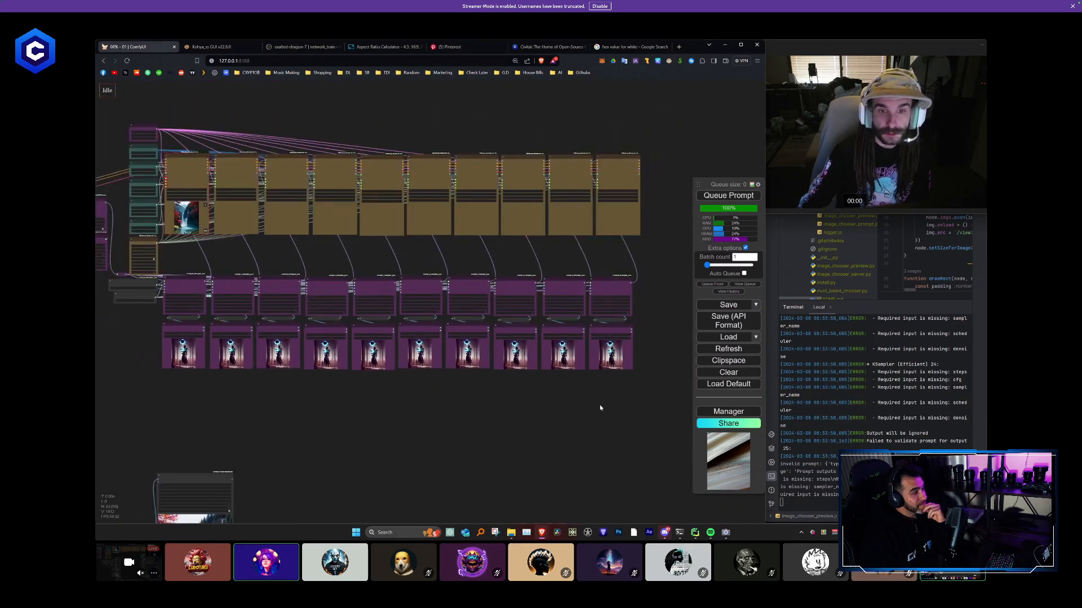
{"action": "left_click_drag", "start_coordinate": [258, 392], "coordinate": [372, 393]}
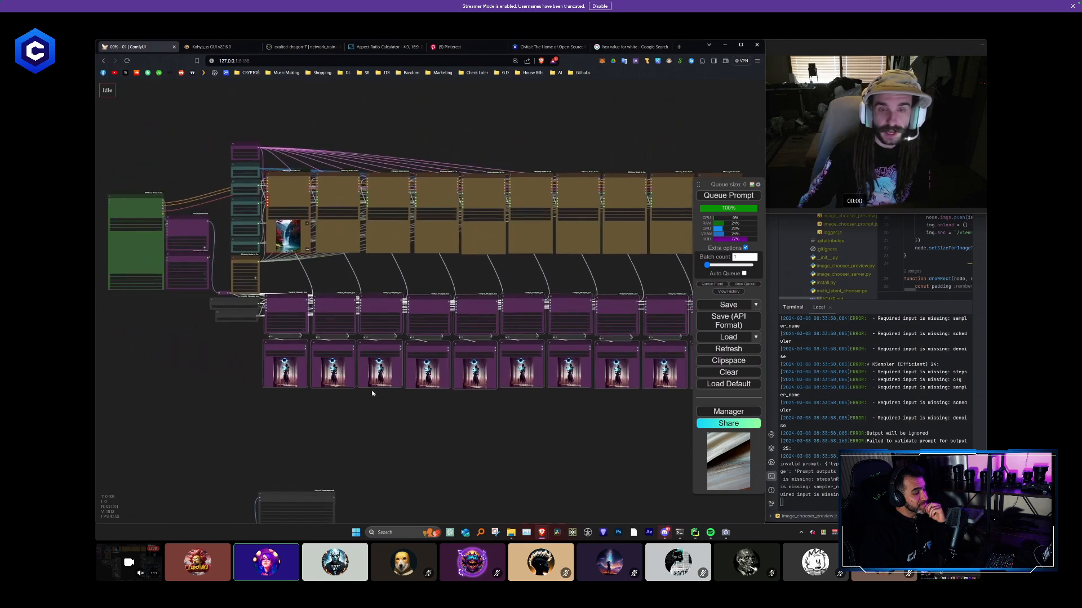
{"action": "scroll", "coordinate": [372, 393], "scroll_direction": "up", "scroll_amount": 8}
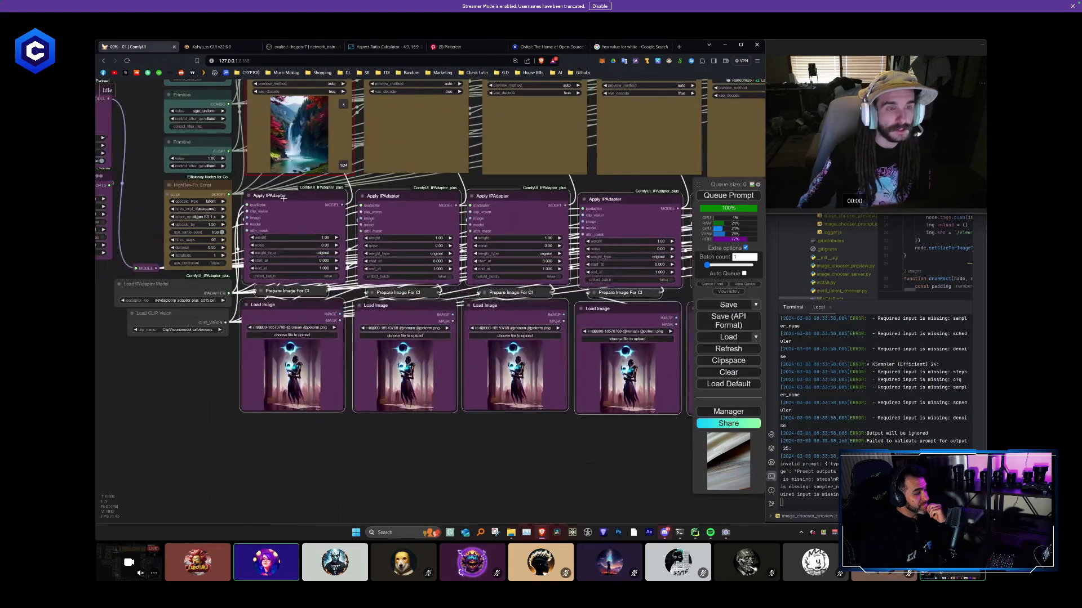
{"action": "left_click_drag", "start_coordinate": [283, 198], "coordinate": [286, 195]}
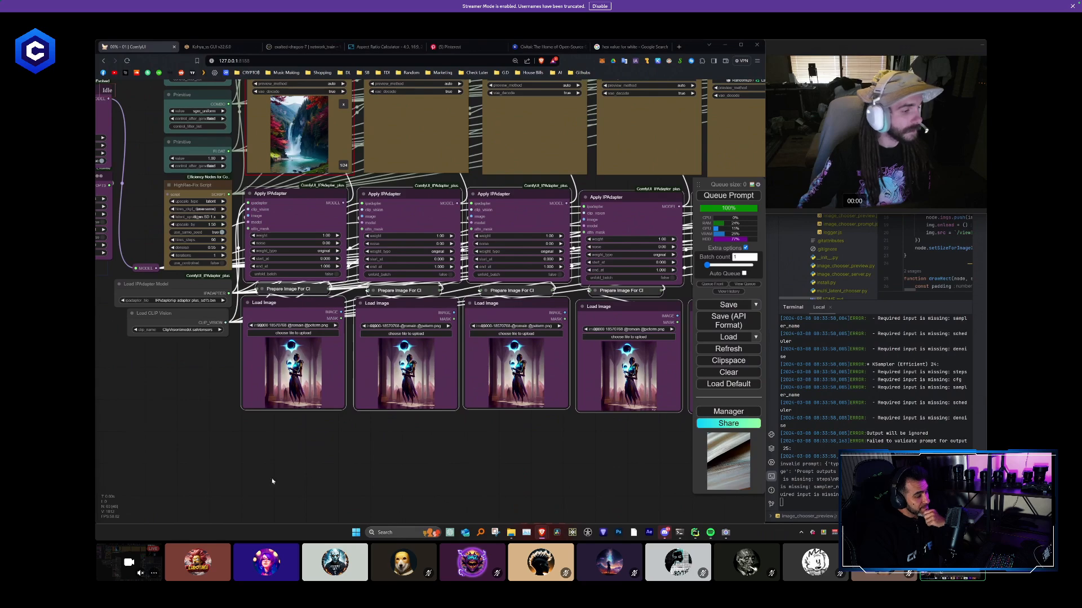
- Nudge the selected IPAdapter sets slightly right to line up the end of the row with the last KSampler
{"action": "scroll", "coordinate": [404, 466], "scroll_direction": "down", "scroll_amount": 5}
{"action": "left_click_drag", "start_coordinate": [555, 474], "coordinate": [331, 440]}
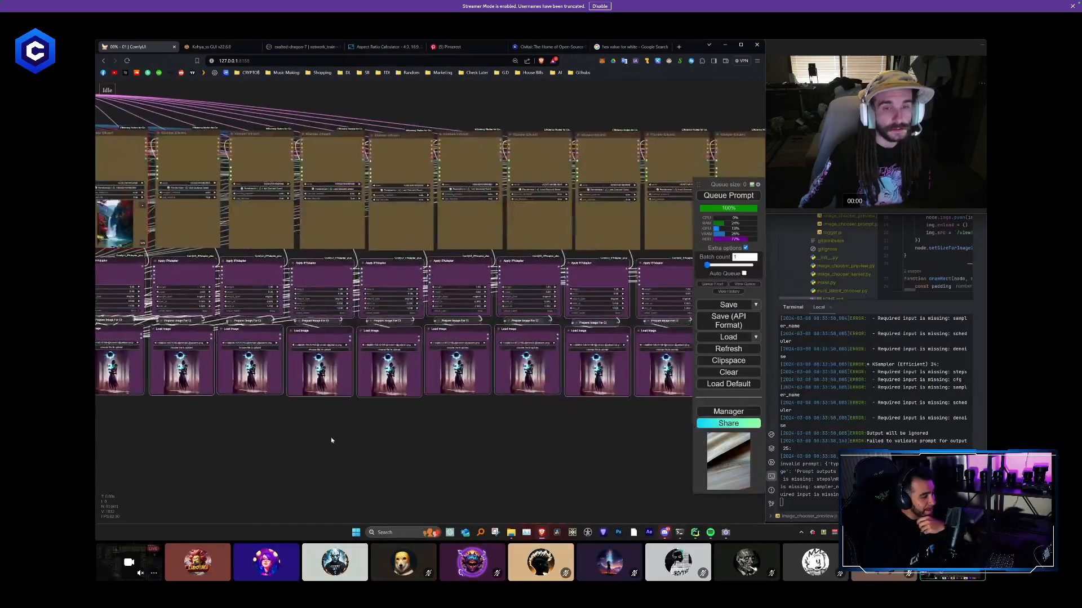
{"action": "left_click_drag", "start_coordinate": [479, 444], "coordinate": [240, 426]}
{"action": "scroll", "coordinate": [500, 263], "scroll_direction": "up", "scroll_amount": 5}
{"action": "left_click_drag", "start_coordinate": [489, 236], "coordinate": [500, 235]}
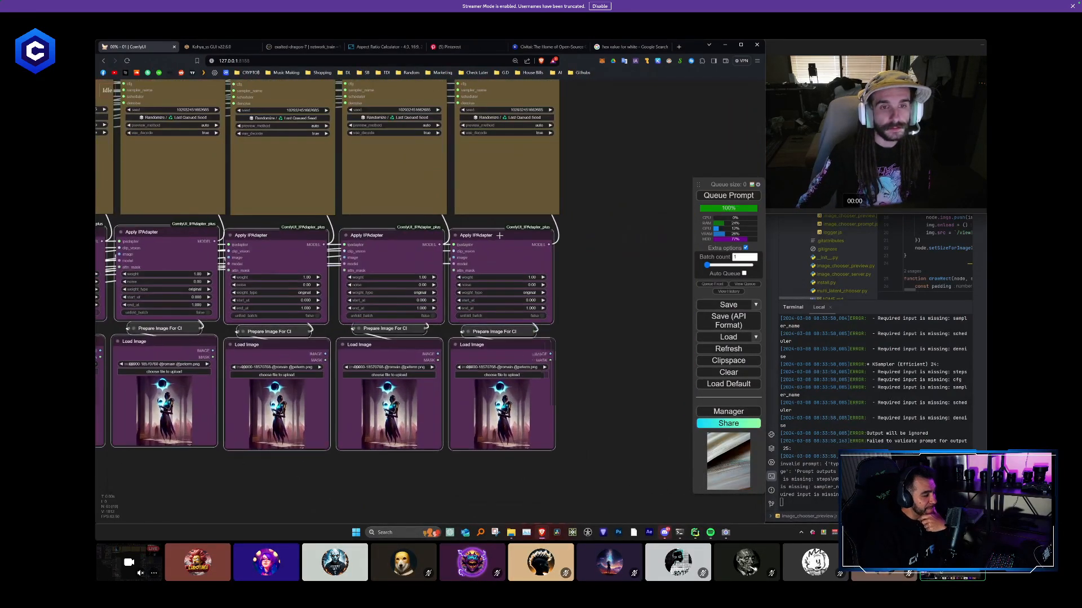
- Examine how evenly the KSampler and IPAdapter rows line up along the whole chain
{"action": "scroll", "coordinate": [451, 383], "scroll_direction": "down", "scroll_amount": 9}
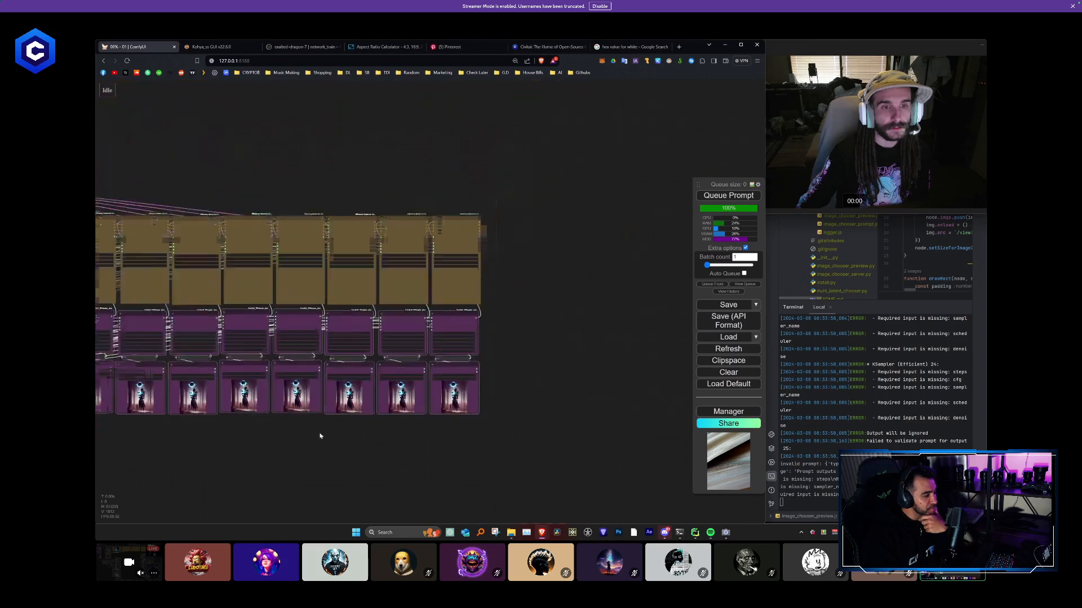
{"action": "left_click_drag", "start_coordinate": [298, 444], "coordinate": [507, 422]}
{"action": "left_click_drag", "start_coordinate": [353, 421], "coordinate": [430, 422]}
{"action": "scroll", "coordinate": [332, 283], "scroll_direction": "up", "scroll_amount": 6}
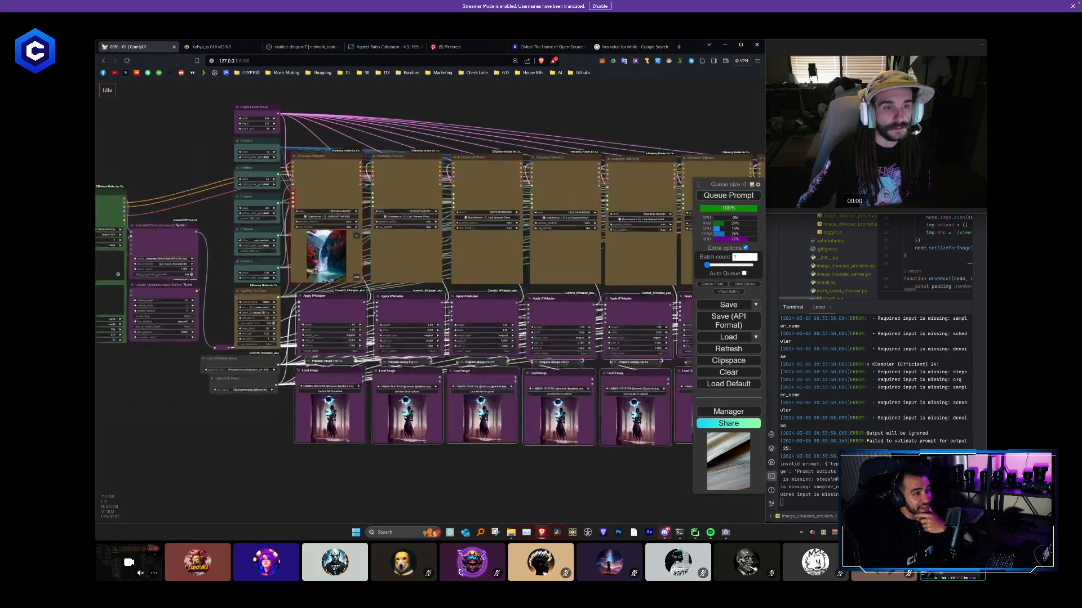
{"action": "left_click_drag", "start_coordinate": [340, 142], "coordinate": [348, 142]}
{"action": "left_click", "coordinate": [428, 143]}
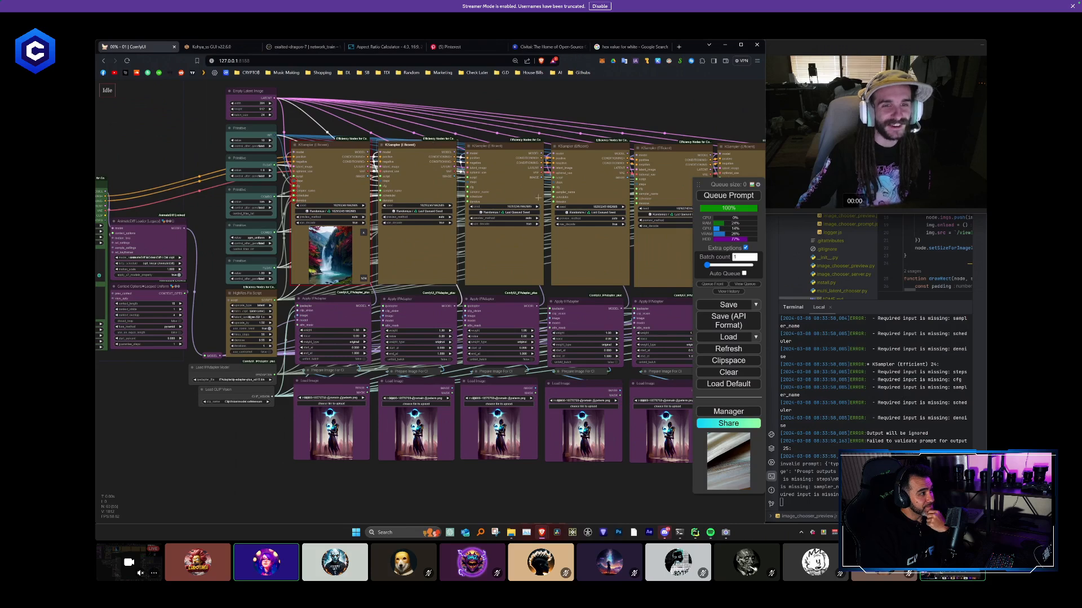
{"action": "scroll", "coordinate": [538, 197], "scroll_direction": "down", "scroll_amount": 5}
{"action": "scroll", "coordinate": [562, 137], "scroll_direction": "up", "scroll_amount": 4}
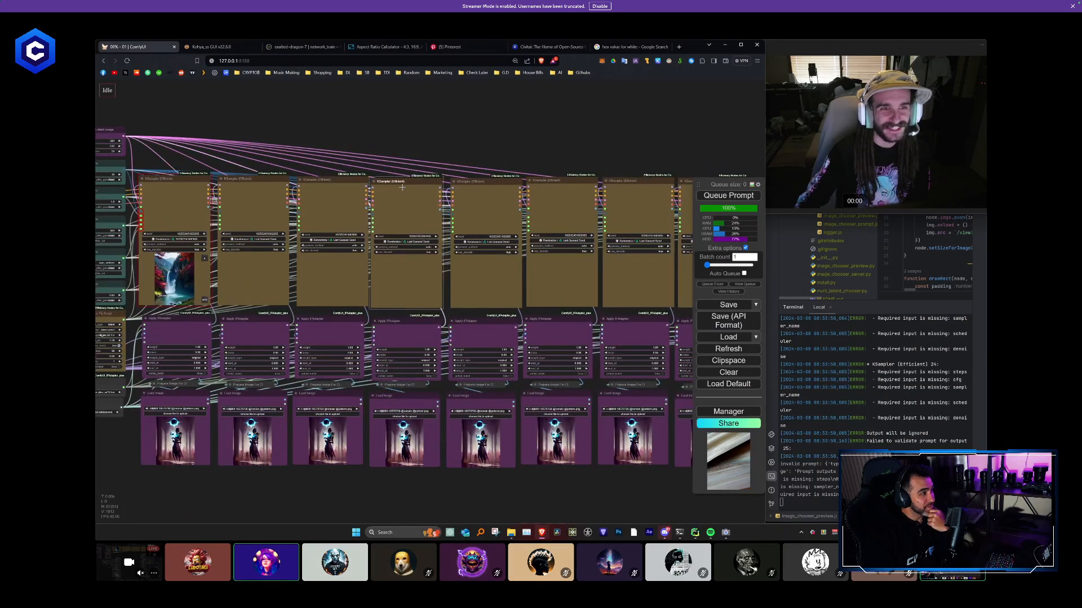
{"action": "scroll", "coordinate": [484, 135], "scroll_direction": "down", "scroll_amount": 3}
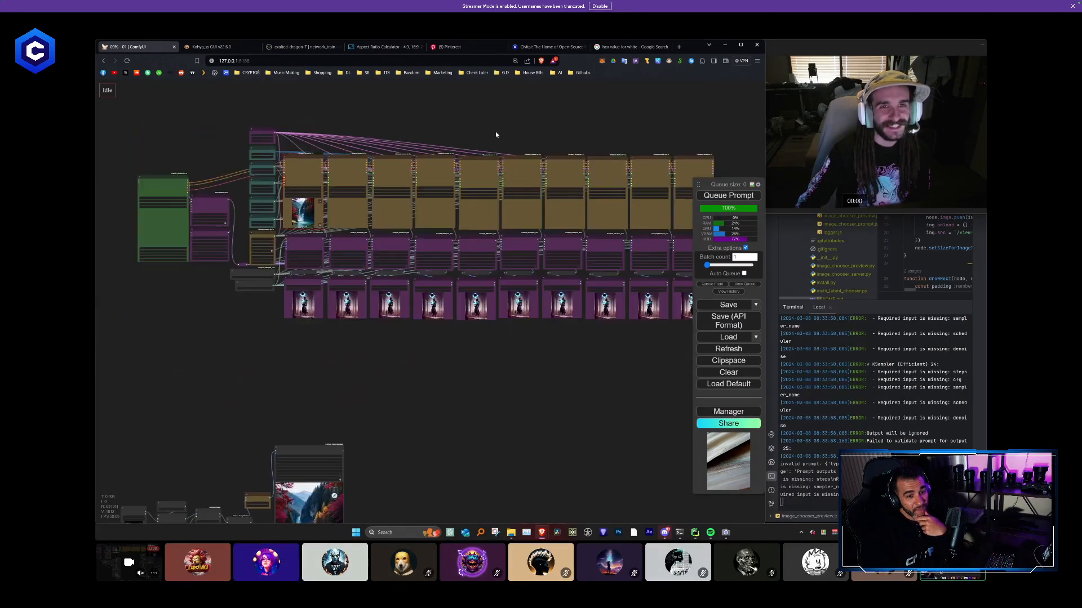
- Select all ten KSampler nodes and align them to a common top edge
{"action": "scroll", "coordinate": [495, 134], "scroll_direction": "down", "scroll_amount": 1}
{"action": "left_click_drag", "start_coordinate": [496, 134], "coordinate": [402, 155]}
{"action": "left_click_drag", "start_coordinate": [647, 199], "coordinate": [222, 162]}
{"action": "right_click", "coordinate": [238, 184]}
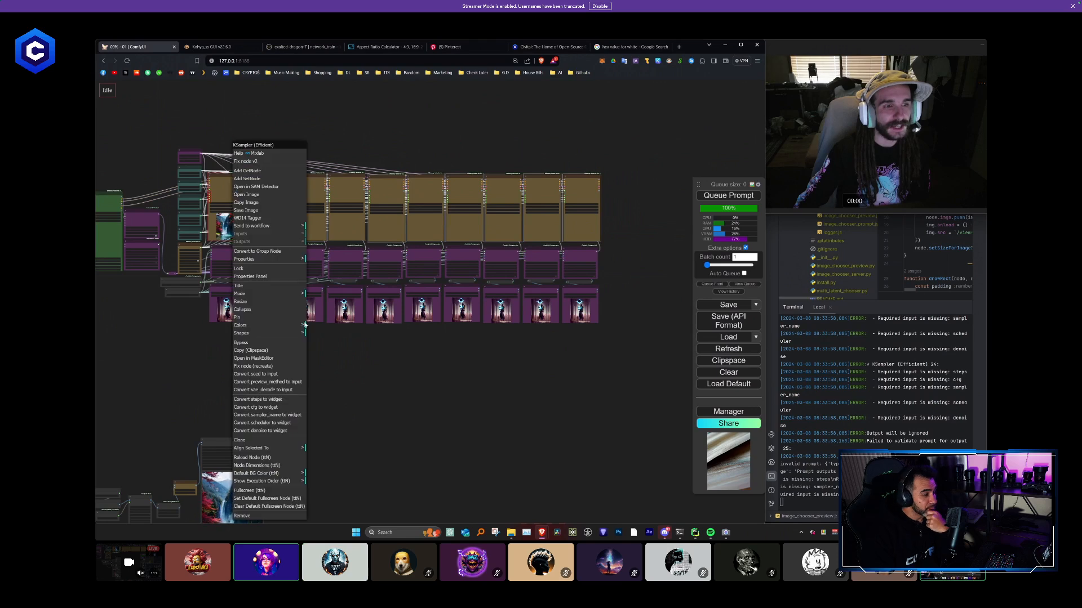
{"action": "left_click", "coordinate": [256, 447]}
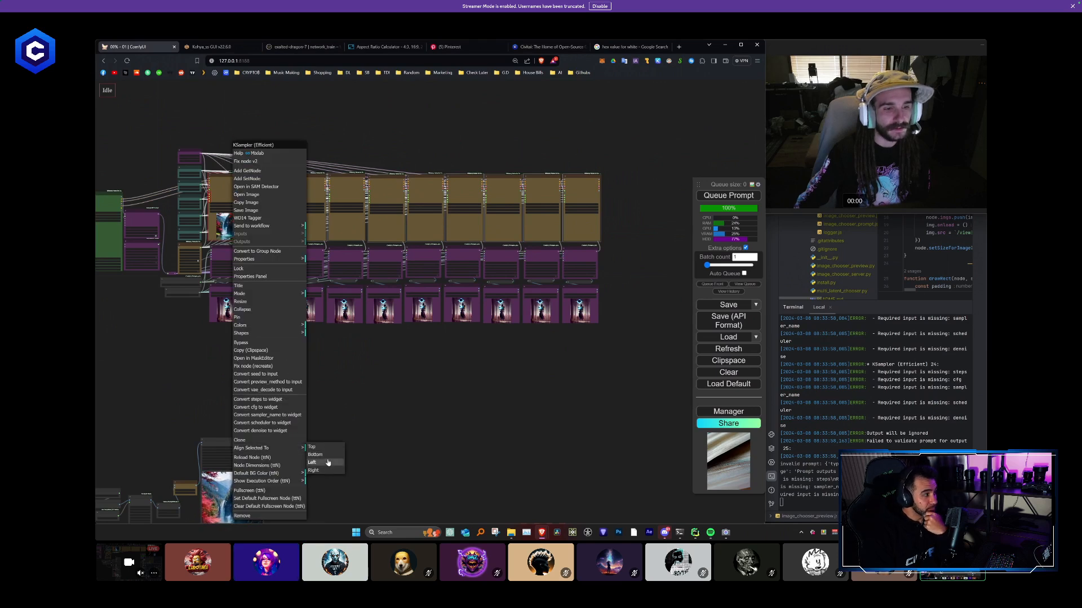
{"action": "left_click", "coordinate": [329, 448]}
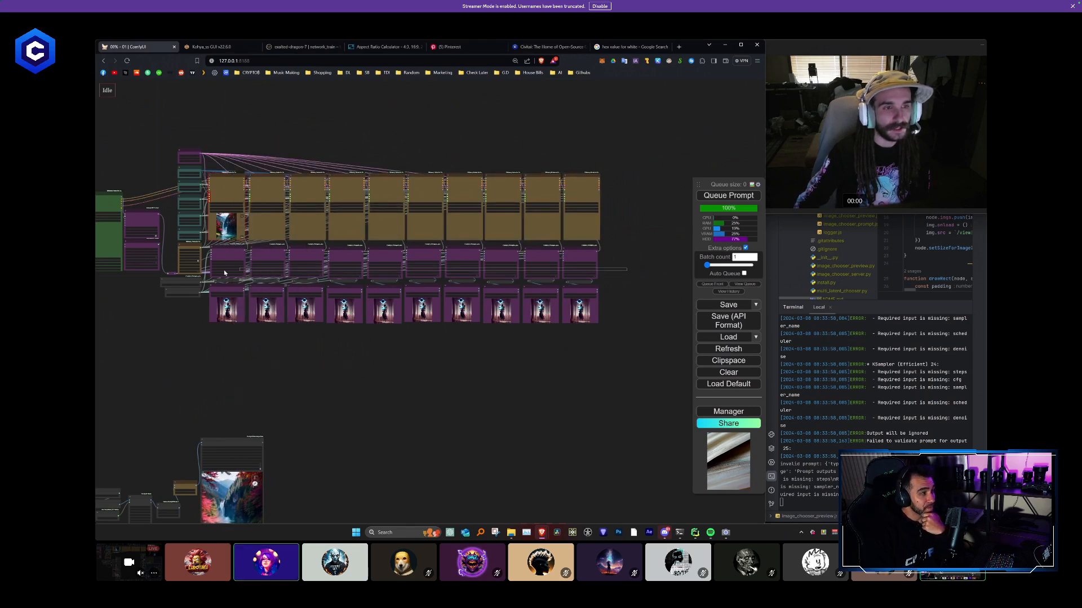
- Align the row of Apply IPAdapter nodes and the row of Load Image nodes each to a common top edge
{"action": "right_click", "coordinate": [242, 220]}
{"action": "mouse_move", "coordinate": [263, 450]}
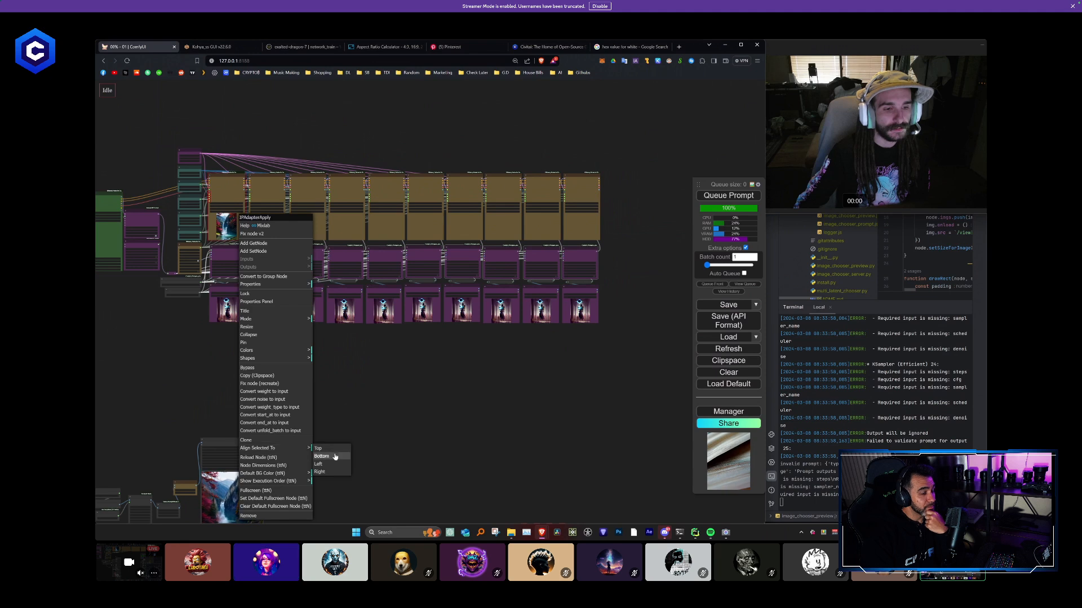
{"action": "left_click", "coordinate": [343, 447]}
{"action": "left_click_drag", "start_coordinate": [608, 340], "coordinate": [219, 290]}
{"action": "right_click", "coordinate": [226, 318]}
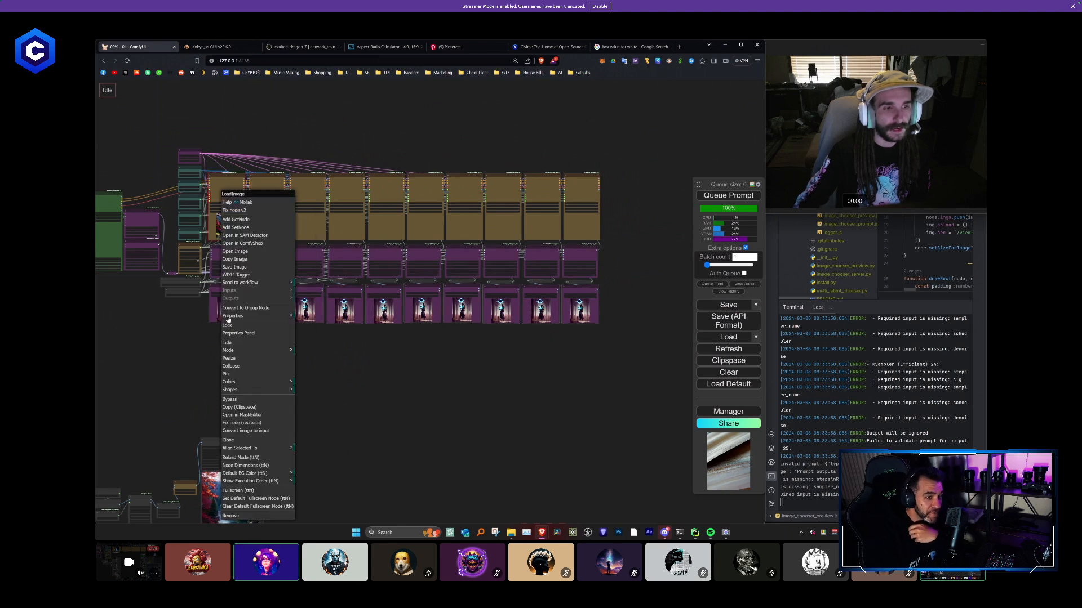
{"action": "left_click", "coordinate": [284, 450]}
{"action": "left_click", "coordinate": [302, 449]}
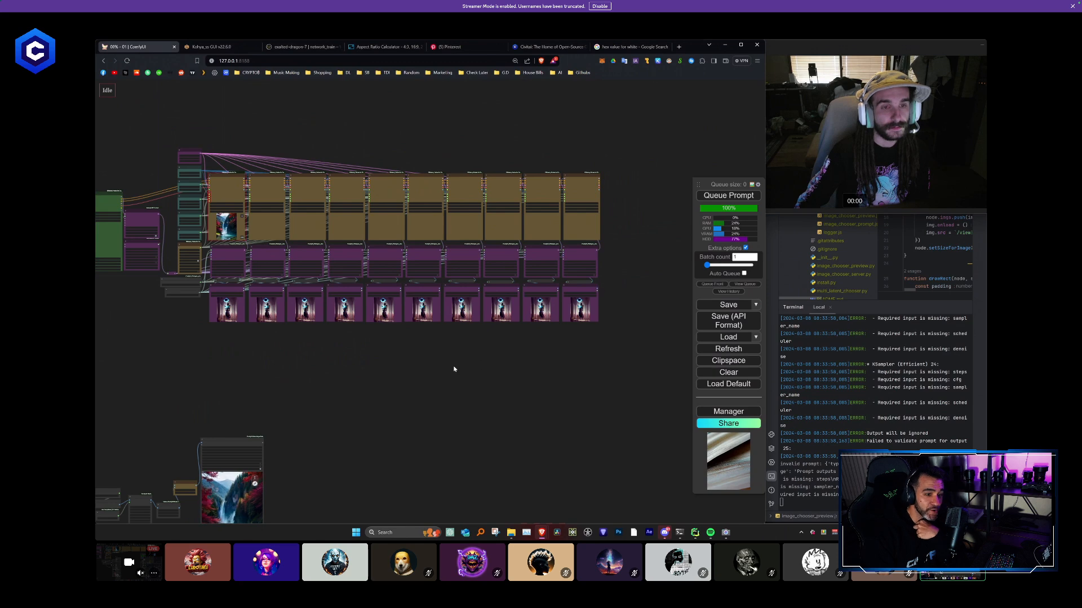
- Examine the aligned workflow from the Efficient Loader and shared inputs across the KSampler, Apply IPAdapter and Load Image rows
{"action": "left_click_drag", "start_coordinate": [376, 373], "coordinate": [425, 381]}
{"action": "scroll", "coordinate": [233, 229], "scroll_direction": "up", "scroll_amount": 1}
{"action": "scroll", "coordinate": [233, 228], "scroll_direction": "up", "scroll_amount": 8}
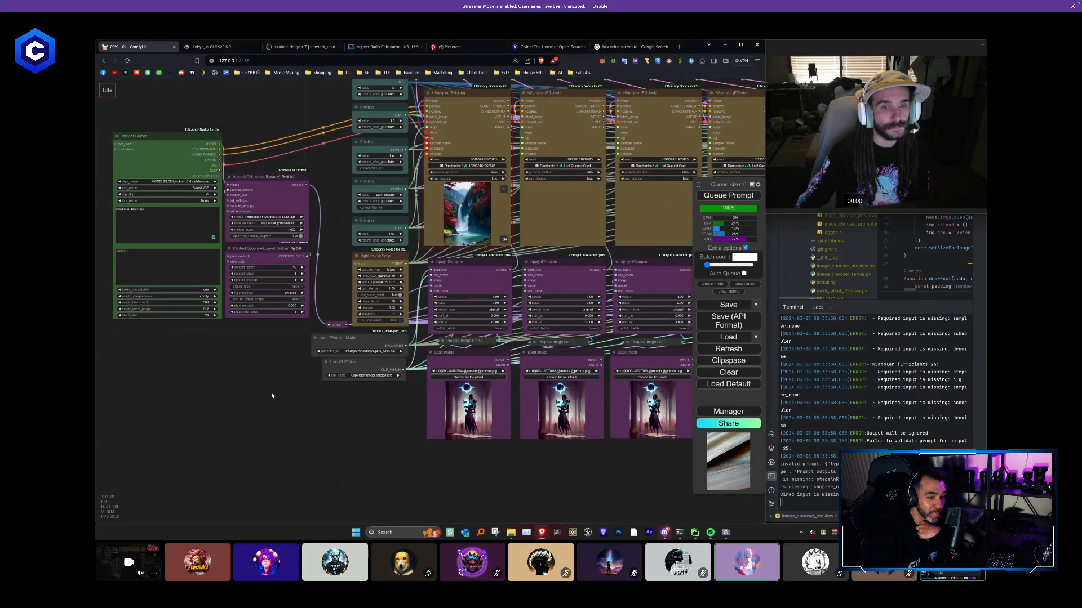
{"action": "scroll", "coordinate": [271, 392], "scroll_direction": "down", "scroll_amount": 5}
{"action": "scroll", "coordinate": [242, 305], "scroll_direction": "up", "scroll_amount": 2}
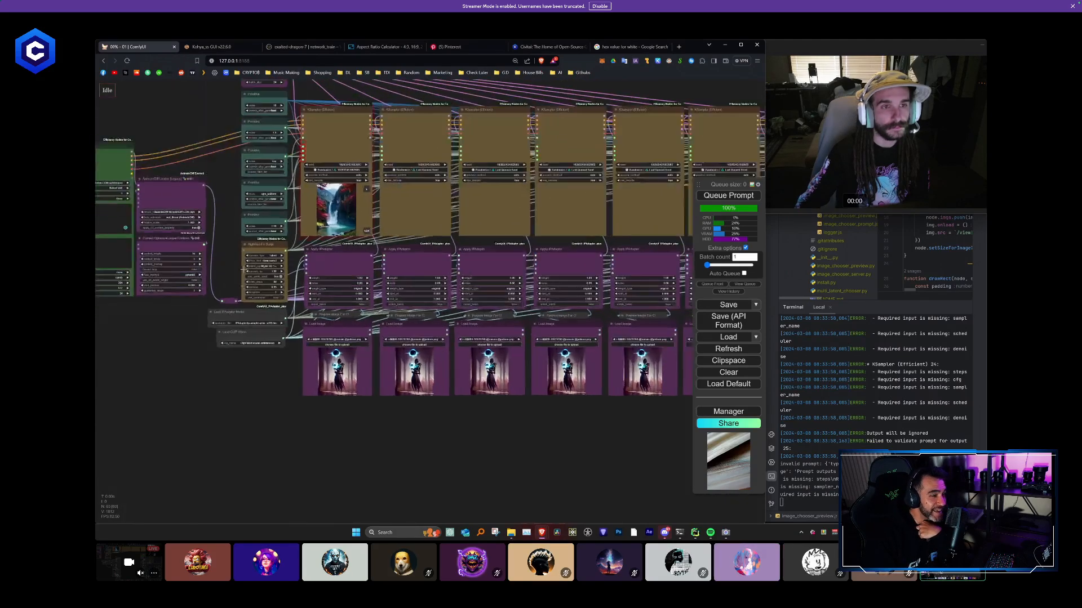
{"action": "scroll", "coordinate": [244, 366], "scroll_direction": "up", "scroll_amount": 1}
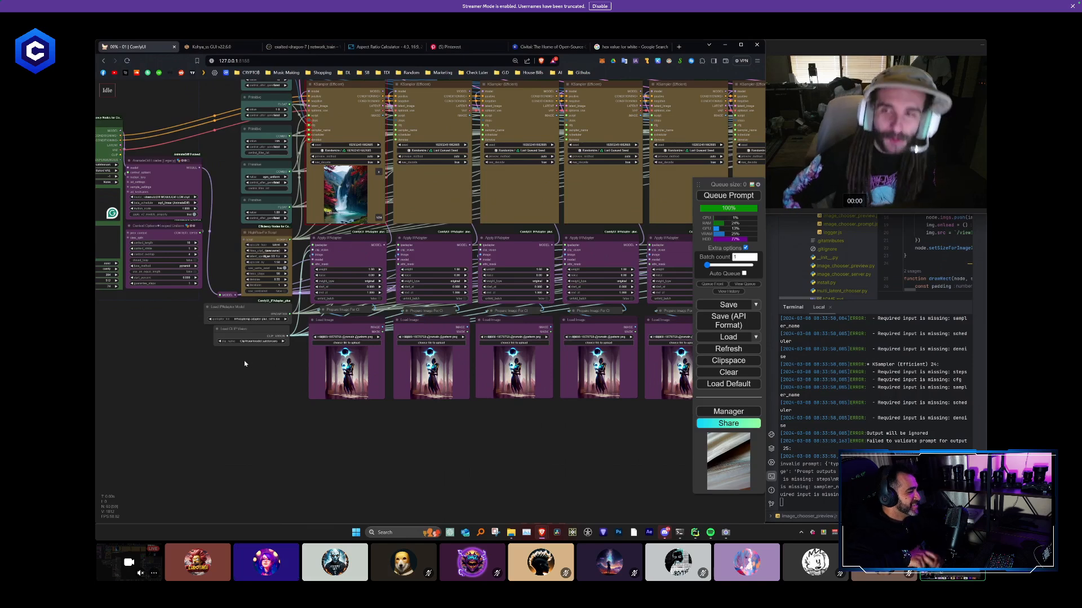
{"action": "scroll", "coordinate": [280, 414], "scroll_direction": "down", "scroll_amount": 5}
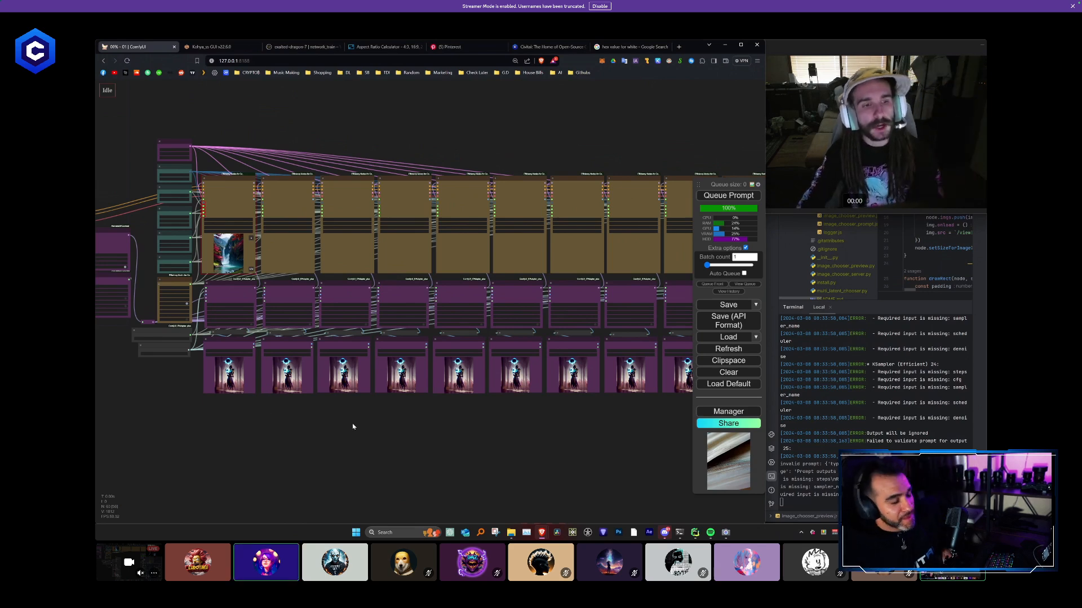
{"action": "left_click_drag", "start_coordinate": [353, 426], "coordinate": [426, 411]}
{"action": "left_click", "coordinate": [316, 369]}
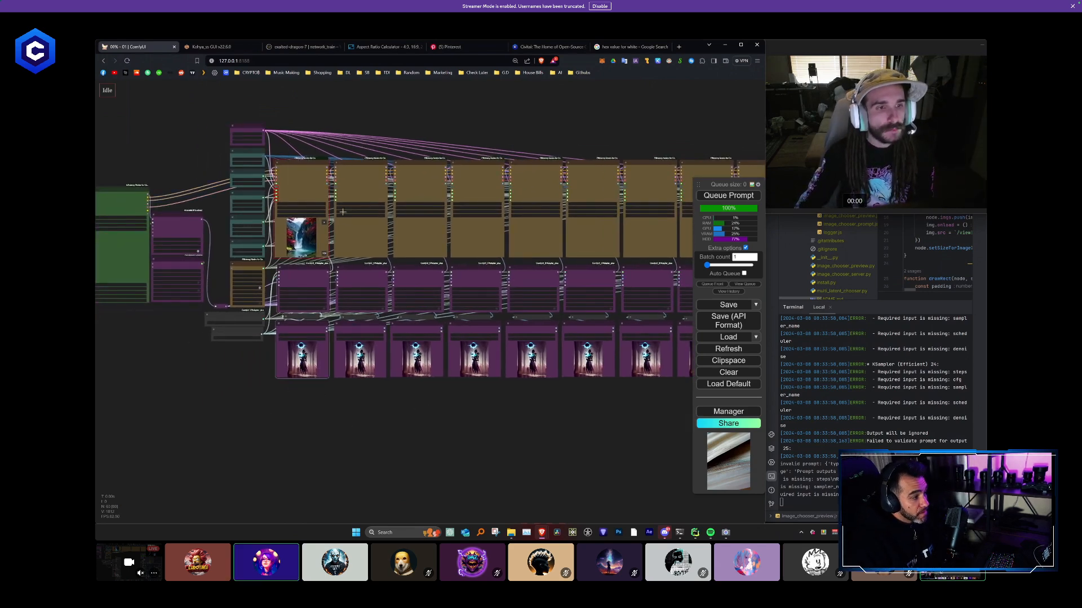
{"action": "left_click", "coordinate": [375, 346]}
{"action": "left_click", "coordinate": [417, 361]}
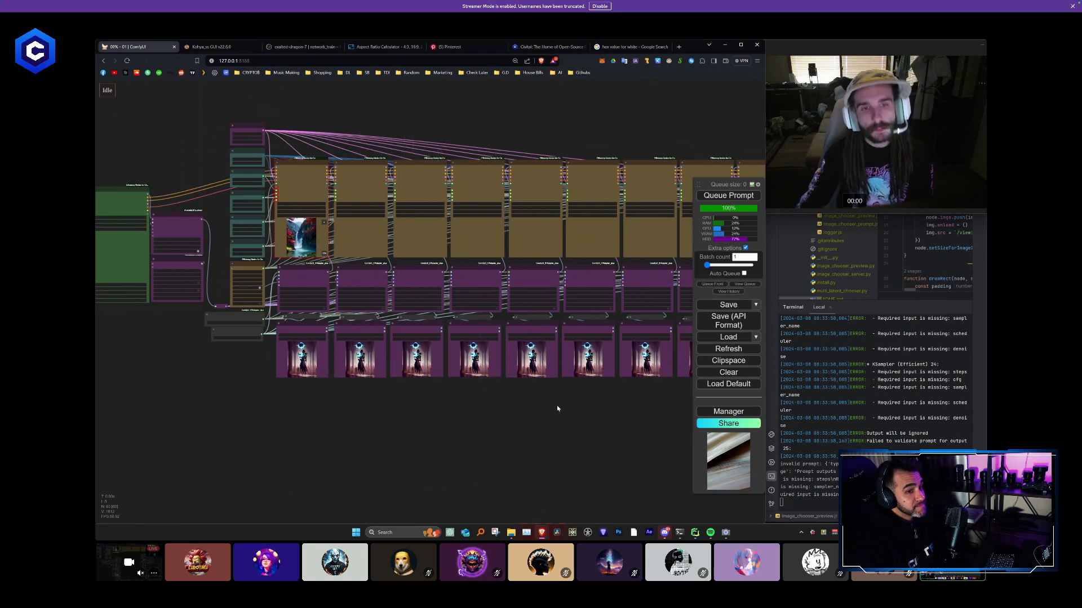
{"action": "left_click_drag", "start_coordinate": [555, 406], "coordinate": [459, 405]}
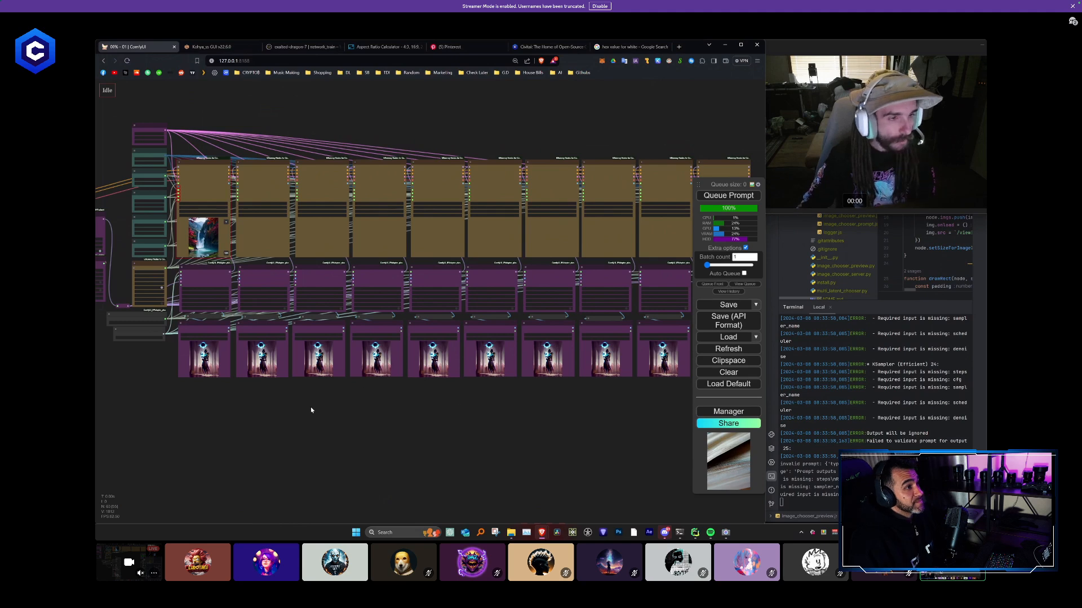
- Move the text overlay and Video Combine node group from below the workflow to just above the KSampler row
{"action": "left_click_drag", "start_coordinate": [107, 354], "coordinate": [334, 360]}
{"action": "scroll", "coordinate": [323, 357], "scroll_direction": "up", "scroll_amount": 2}
{"action": "scroll", "coordinate": [322, 359], "scroll_direction": "down", "scroll_amount": 2}
{"action": "left_click_drag", "start_coordinate": [322, 410], "coordinate": [340, 189]}
{"action": "scroll", "coordinate": [399, 437], "scroll_direction": "up", "scroll_amount": 1}
{"action": "scroll", "coordinate": [399, 439], "scroll_direction": "up", "scroll_amount": 3}
{"action": "left_click_drag", "start_coordinate": [399, 439], "coordinate": [461, 329]}
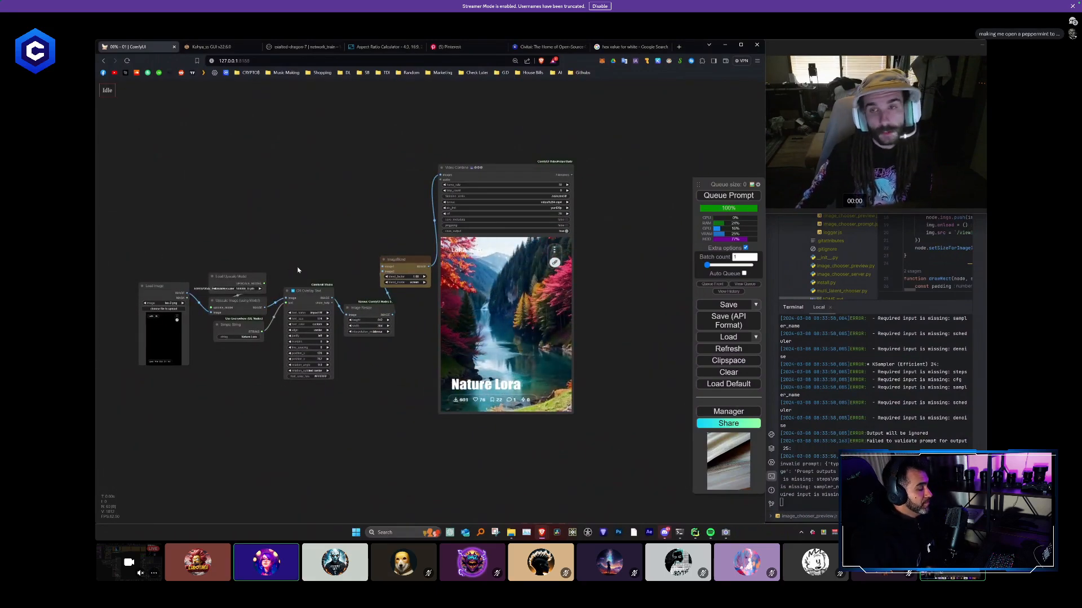
{"action": "scroll", "coordinate": [297, 270], "scroll_direction": "down", "scroll_amount": 5}
{"action": "left_click_drag", "start_coordinate": [287, 258], "coordinate": [279, 332]}
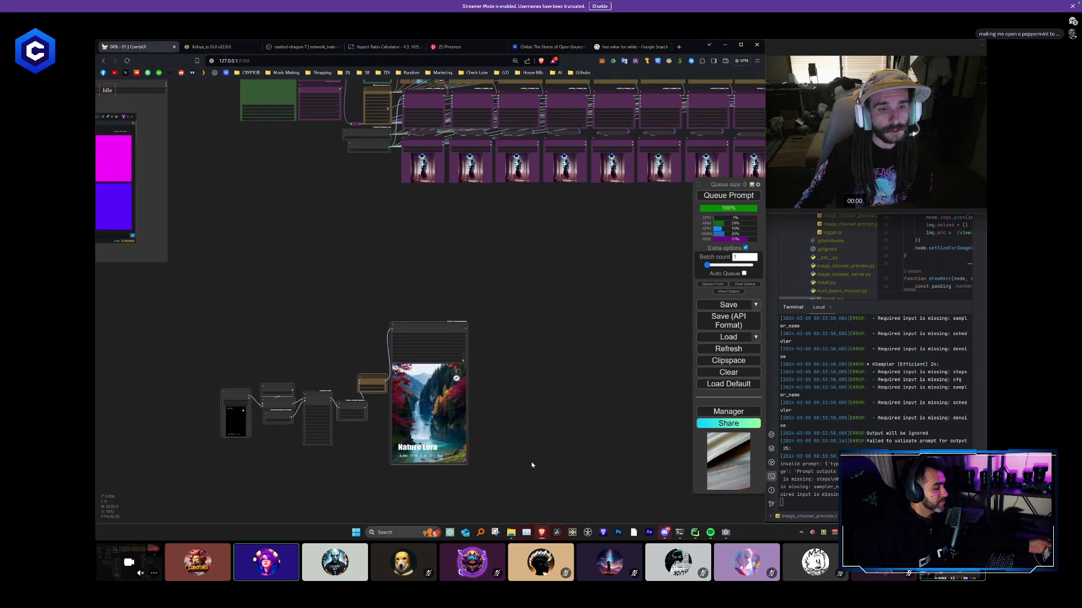
{"action": "scroll", "coordinate": [511, 352], "scroll_direction": "down", "scroll_amount": 6}
{"action": "left_click_drag", "start_coordinate": [504, 334], "coordinate": [410, 154]}
{"action": "scroll", "coordinate": [417, 207], "scroll_direction": "up", "scroll_amount": 11}
{"action": "left_click_drag", "start_coordinate": [221, 241], "coordinate": [387, 276]}
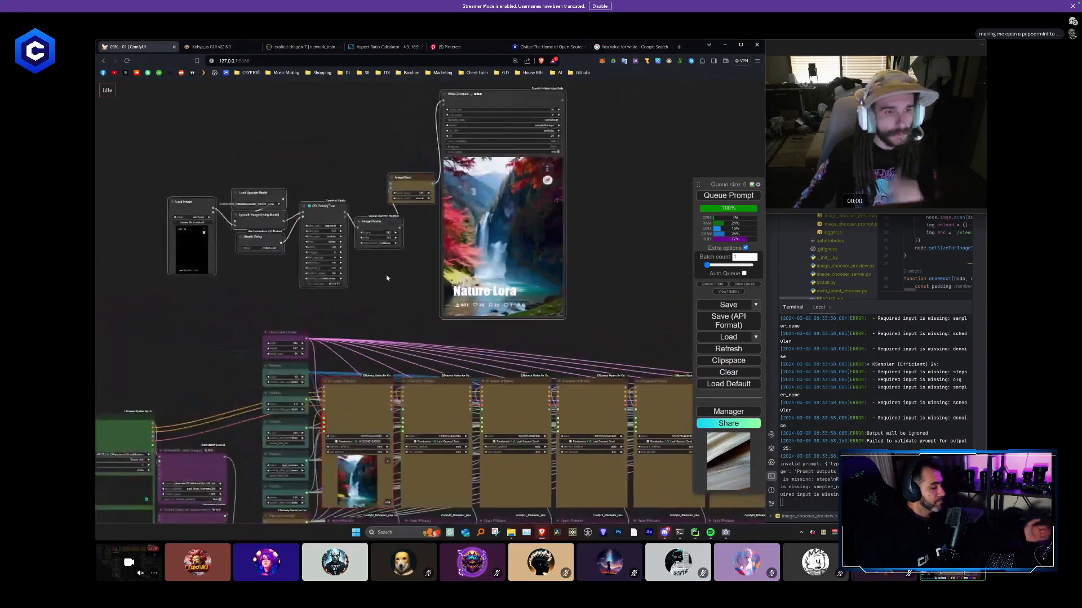
- Inspect the title and statistics overlay up close in the Video Combine preview
{"action": "scroll", "coordinate": [389, 275], "scroll_direction": "up", "scroll_amount": 2}
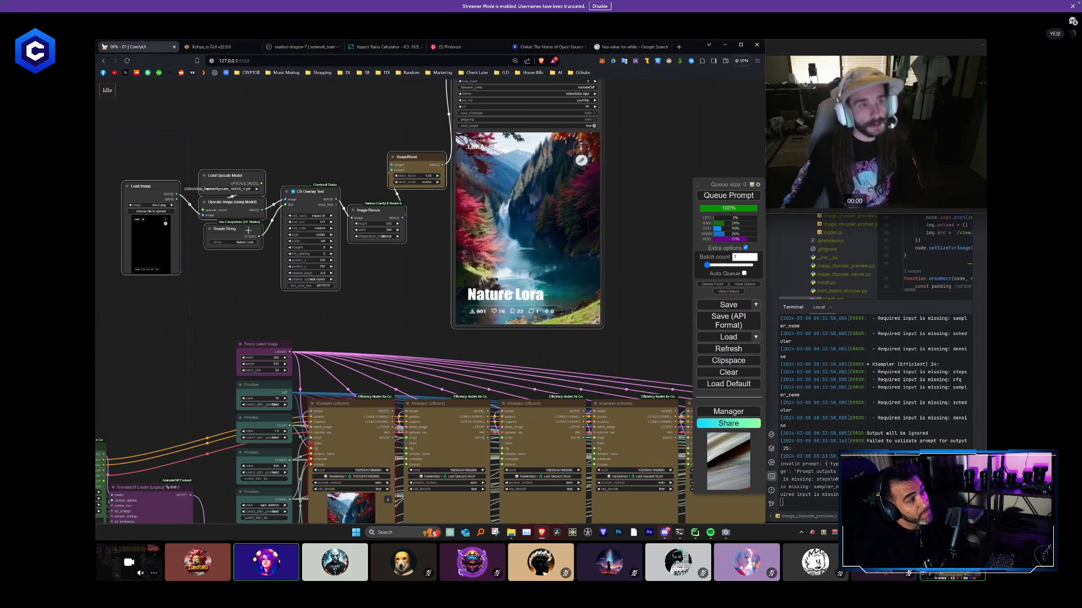
{"action": "left_click_drag", "start_coordinate": [248, 229], "coordinate": [331, 256]}
{"action": "scroll", "coordinate": [463, 281], "scroll_direction": "up", "scroll_amount": 1}
{"action": "scroll", "coordinate": [463, 281], "scroll_direction": "up", "scroll_amount": 15}
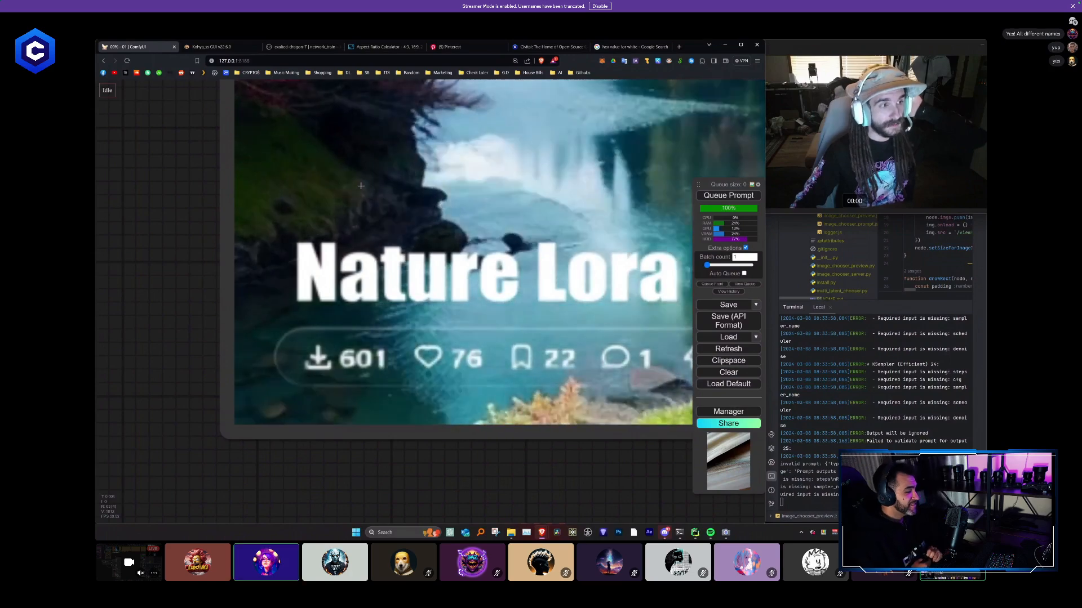
{"action": "scroll", "coordinate": [186, 226], "scroll_direction": "down", "scroll_amount": 2}
{"action": "scroll", "coordinate": [186, 226], "scroll_direction": "down", "scroll_amount": 5}
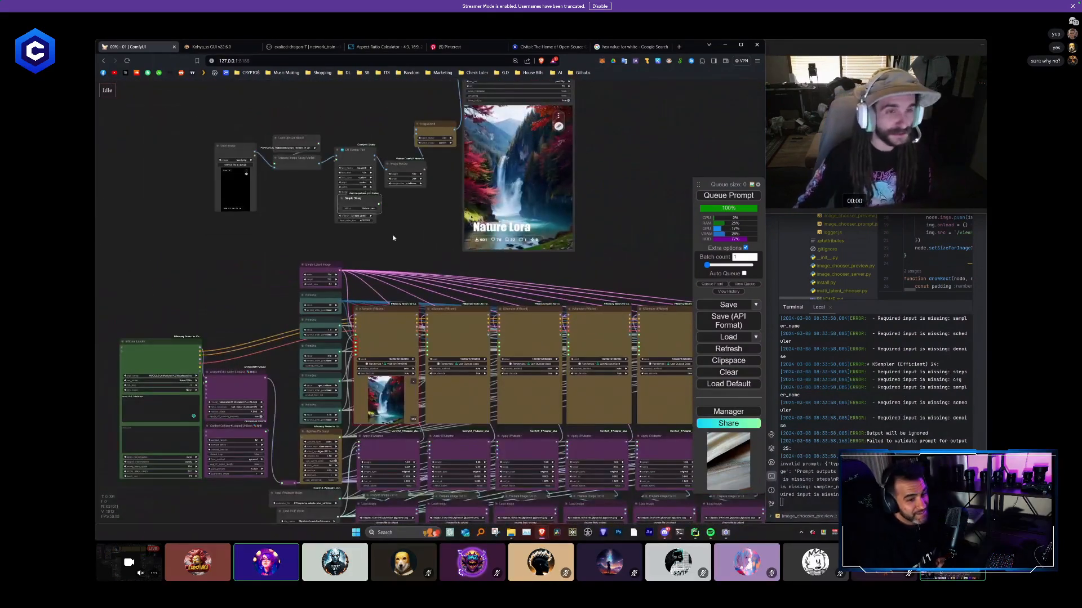
- Place the Simple String node beneath the Upscale Image node and stack Image Resize directly above CR Overlay Text
{"action": "left_click_drag", "start_coordinate": [360, 203], "coordinate": [299, 192]}
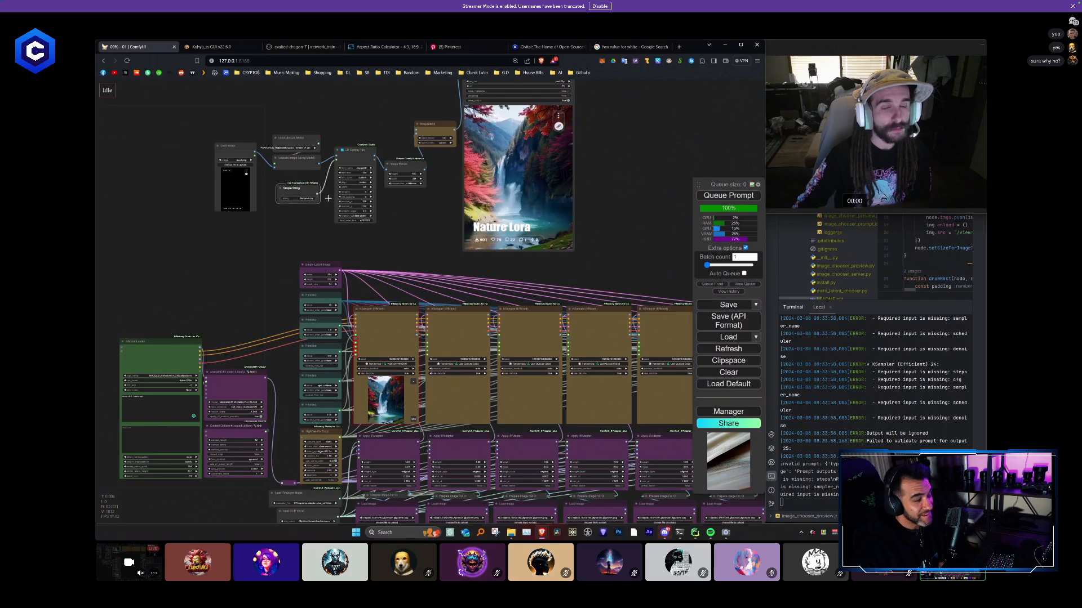
{"action": "scroll", "coordinate": [390, 217], "scroll_direction": "up", "scroll_amount": 3}
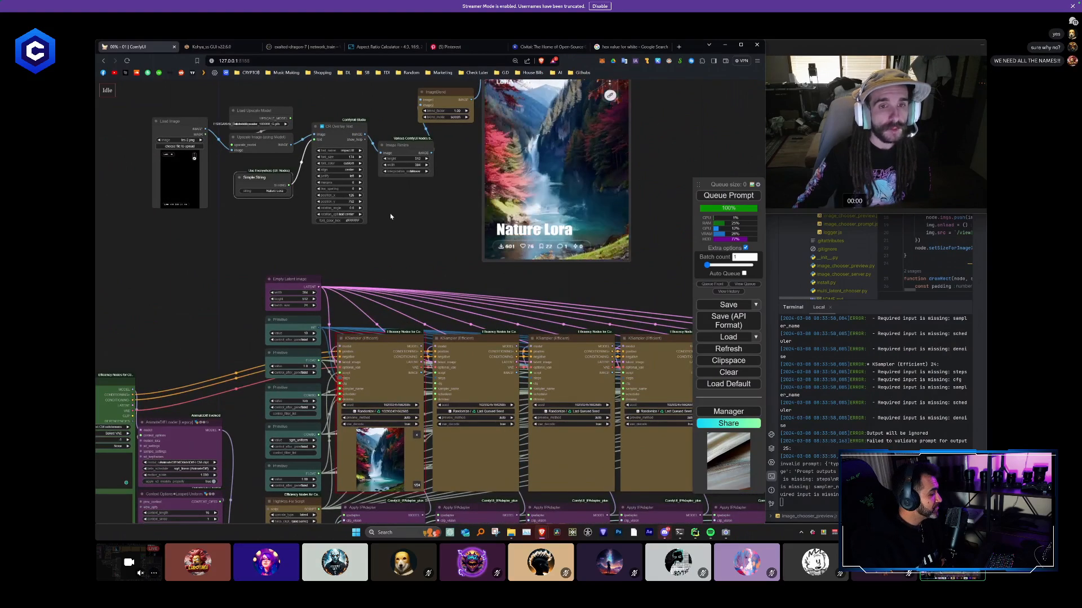
{"action": "left_click_drag", "start_coordinate": [390, 216], "coordinate": [374, 245]}
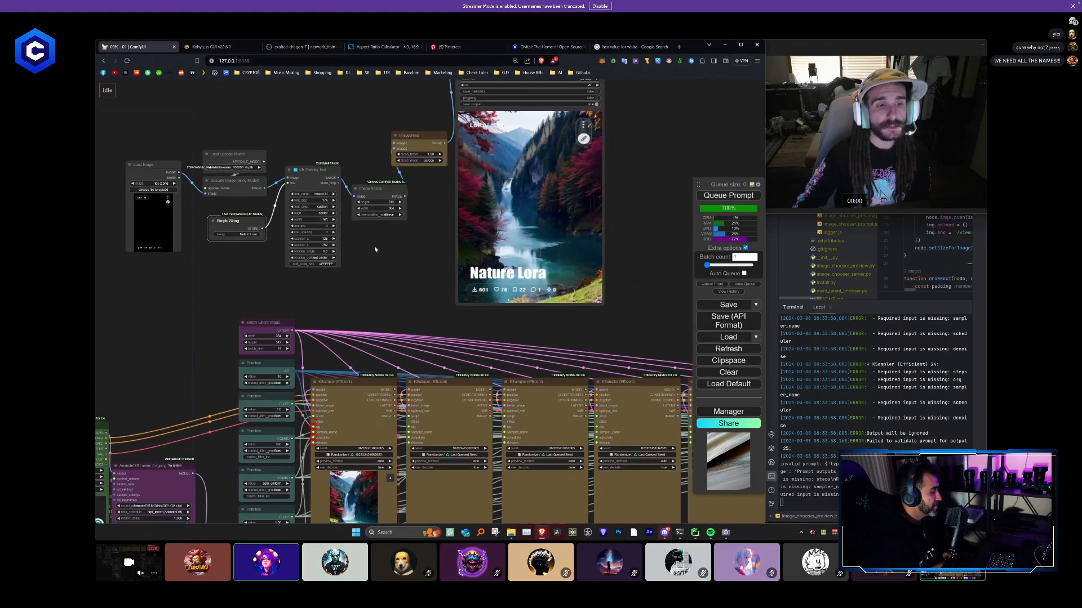
{"action": "scroll", "coordinate": [375, 249], "scroll_direction": "down", "scroll_amount": 1}
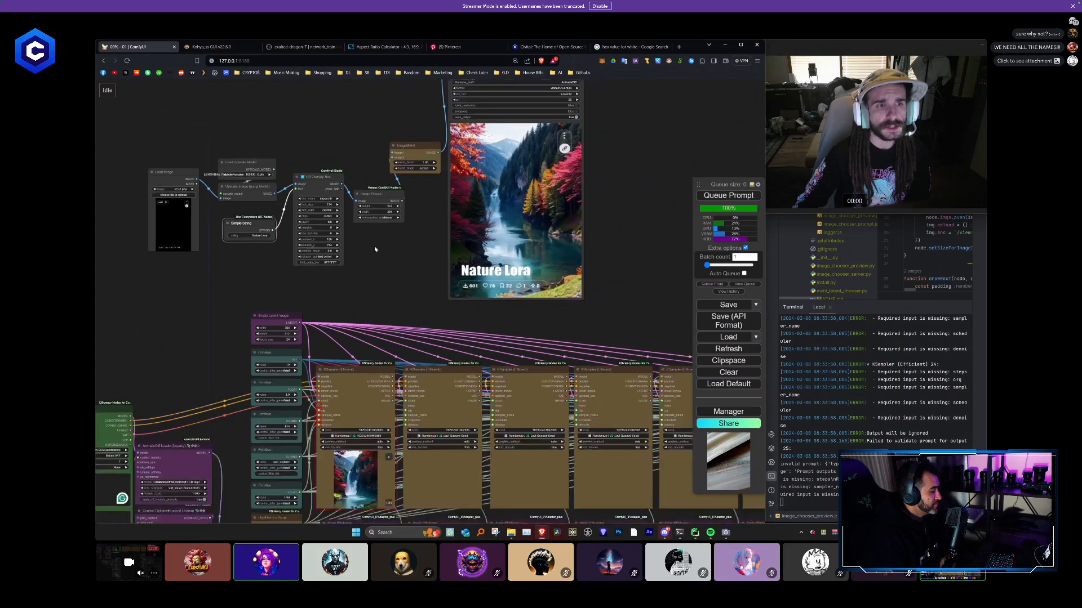
{"action": "scroll", "coordinate": [375, 247], "scroll_direction": "down", "scroll_amount": 1}
{"action": "scroll", "coordinate": [375, 248], "scroll_direction": "up", "scroll_amount": 2}
{"action": "left_click_drag", "start_coordinate": [376, 248], "coordinate": [401, 291]}
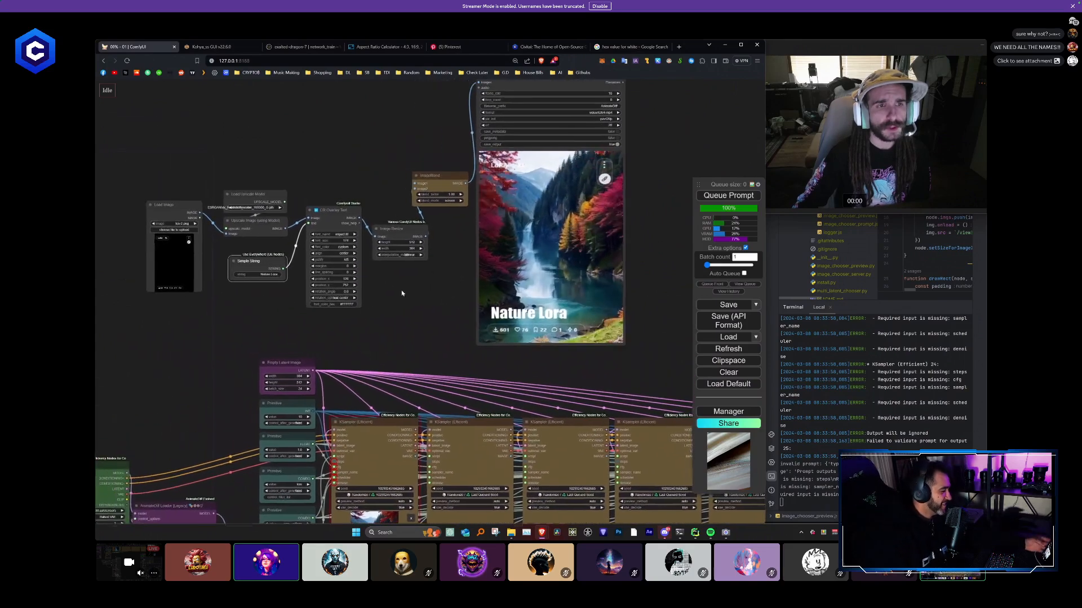
{"action": "left_click_drag", "start_coordinate": [409, 229], "coordinate": [340, 170]}
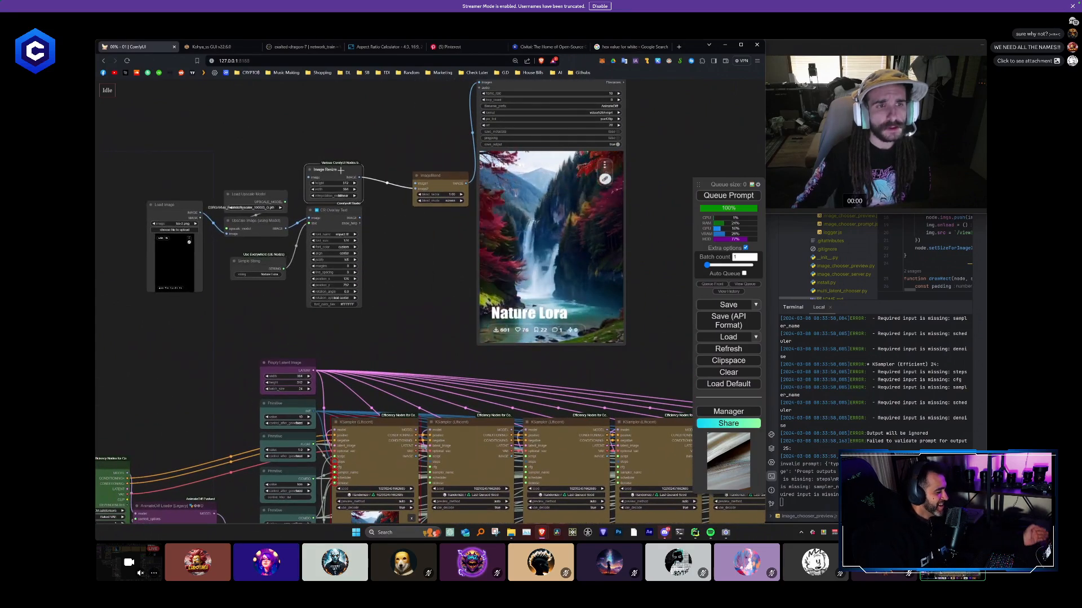
{"action": "left_click", "coordinate": [340, 224]}
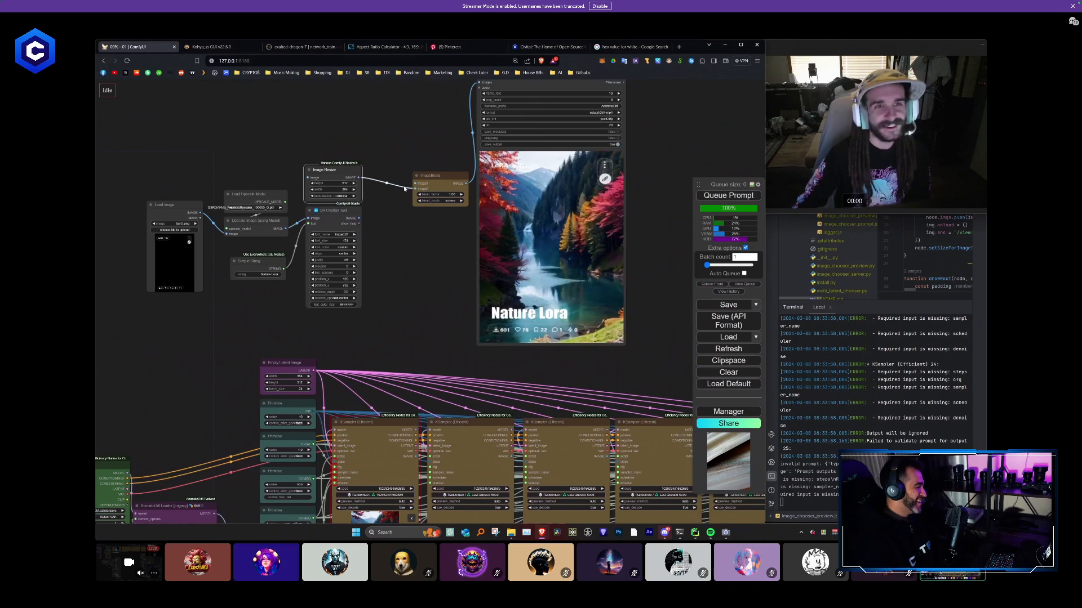
- Compact the overlay group above Empty Latent Image, with Load Image under the upscale and Simple String nodes and Image Resize with CR Overlay Text beside them
{"action": "scroll", "coordinate": [312, 199], "scroll_direction": "down", "scroll_amount": 3}
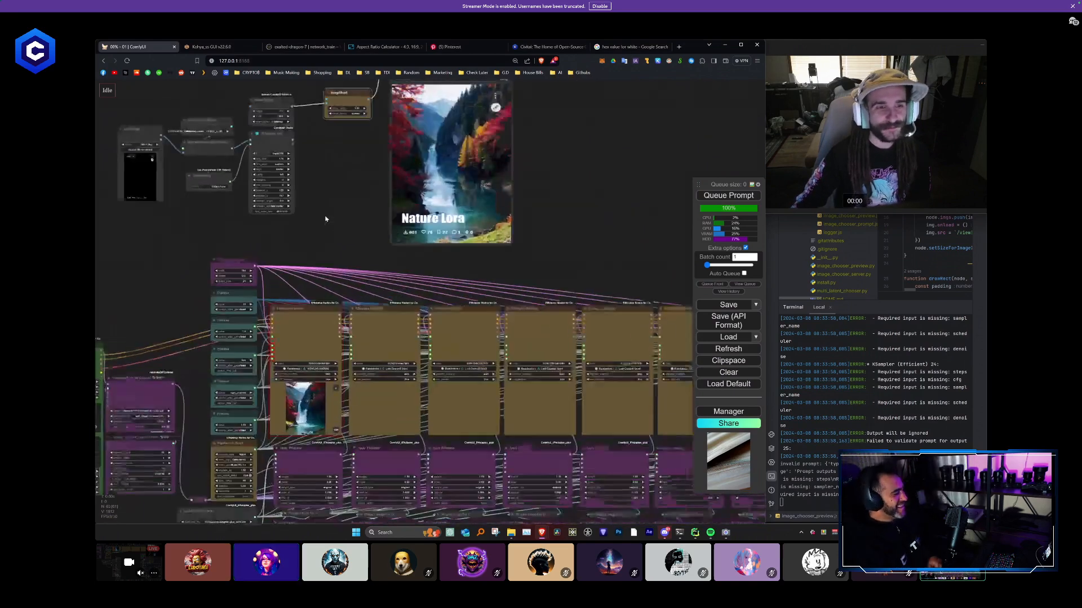
{"action": "scroll", "coordinate": [333, 203], "scroll_direction": "up", "scroll_amount": 2}
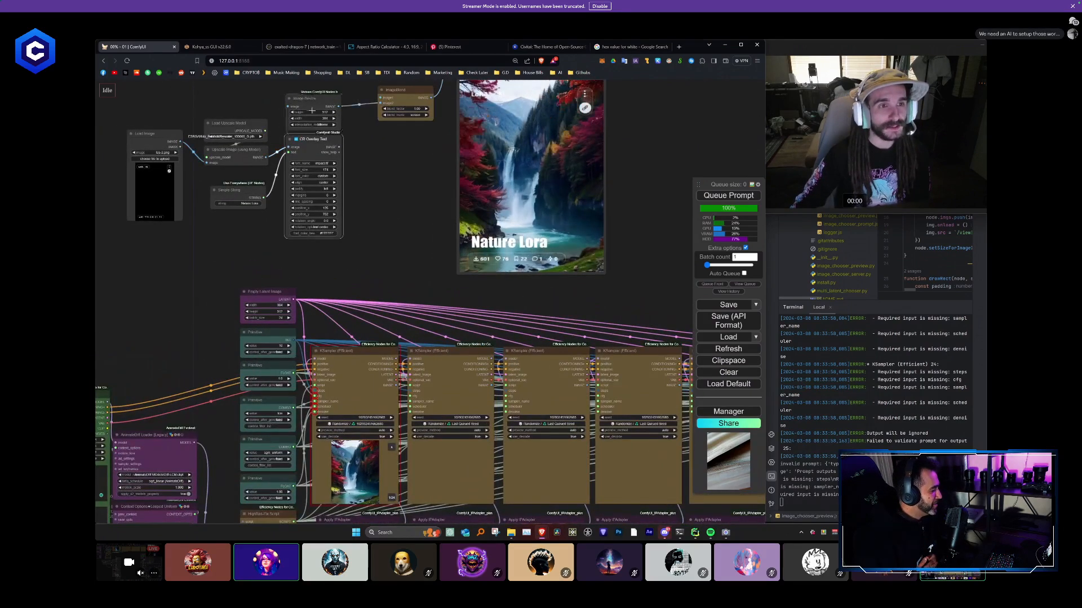
{"action": "left_click_drag", "start_coordinate": [312, 111], "coordinate": [339, 158]}
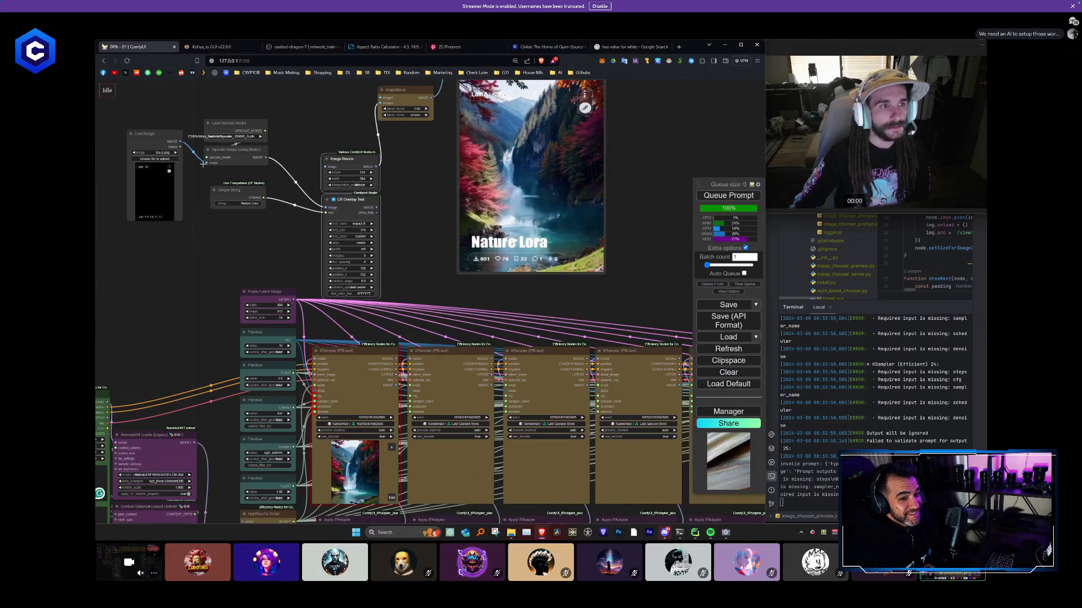
{"action": "left_click_drag", "start_coordinate": [212, 177], "coordinate": [250, 217]}
{"action": "left_click_drag", "start_coordinate": [331, 251], "coordinate": [304, 100], "text": "ctrl"}
{"action": "left_click", "coordinate": [319, 154]}
{"action": "left_click_drag", "start_coordinate": [185, 177], "coordinate": [299, 239]}
{"action": "scroll", "coordinate": [310, 294], "scroll_direction": "down", "scroll_amount": 4}
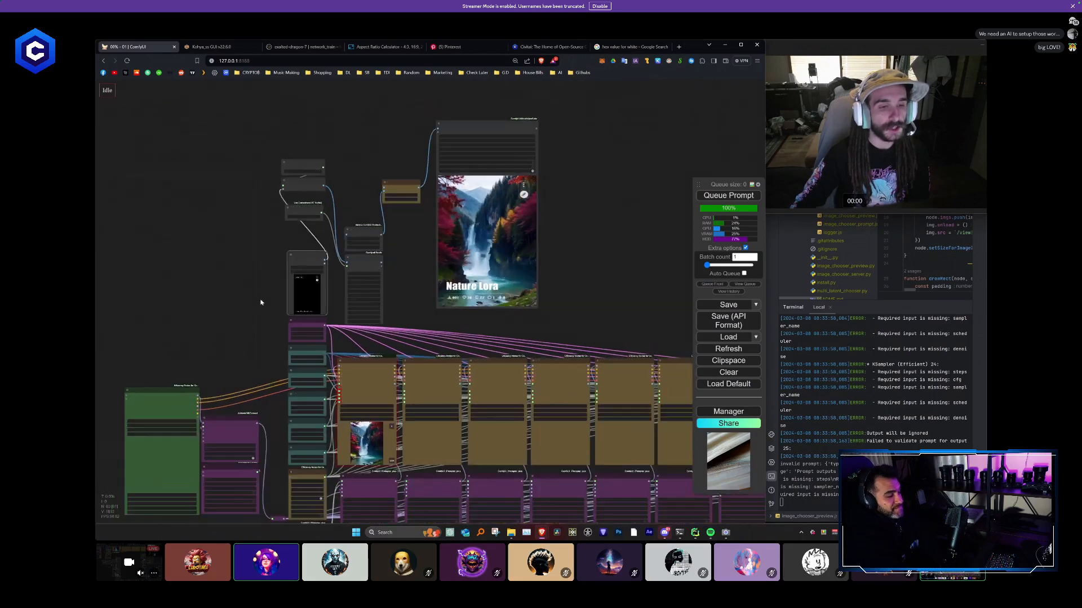
- Colour the Load Image node green
{"action": "scroll", "coordinate": [267, 298], "scroll_direction": "up", "scroll_amount": 4}
{"action": "left_click_drag", "start_coordinate": [245, 291], "coordinate": [173, 290]}
{"action": "right_click", "coordinate": [268, 231]}
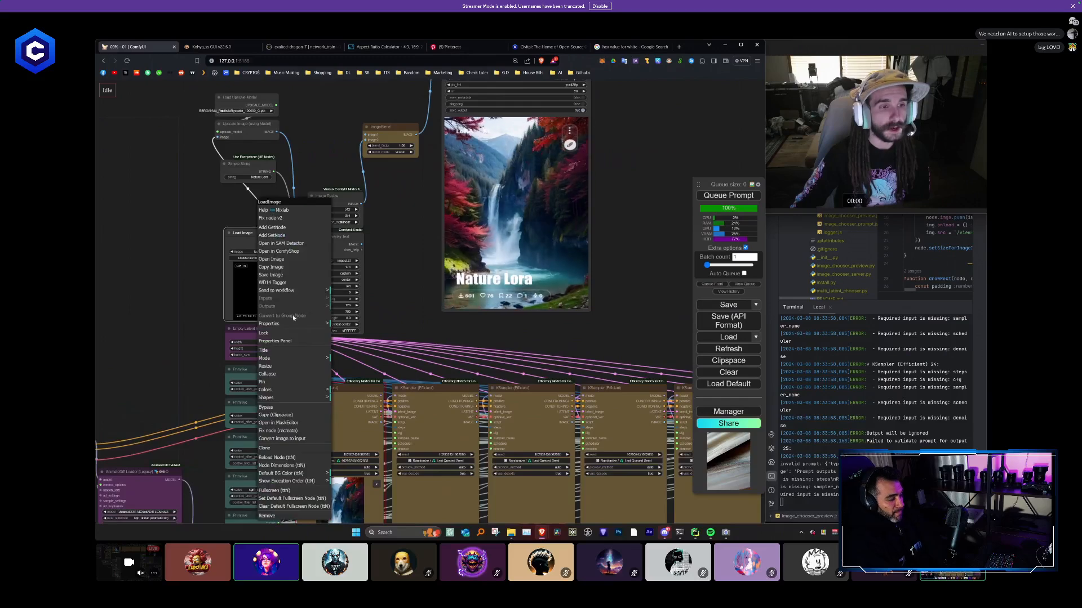
{"action": "left_click", "coordinate": [277, 390]}
{"action": "left_click", "coordinate": [359, 415]}
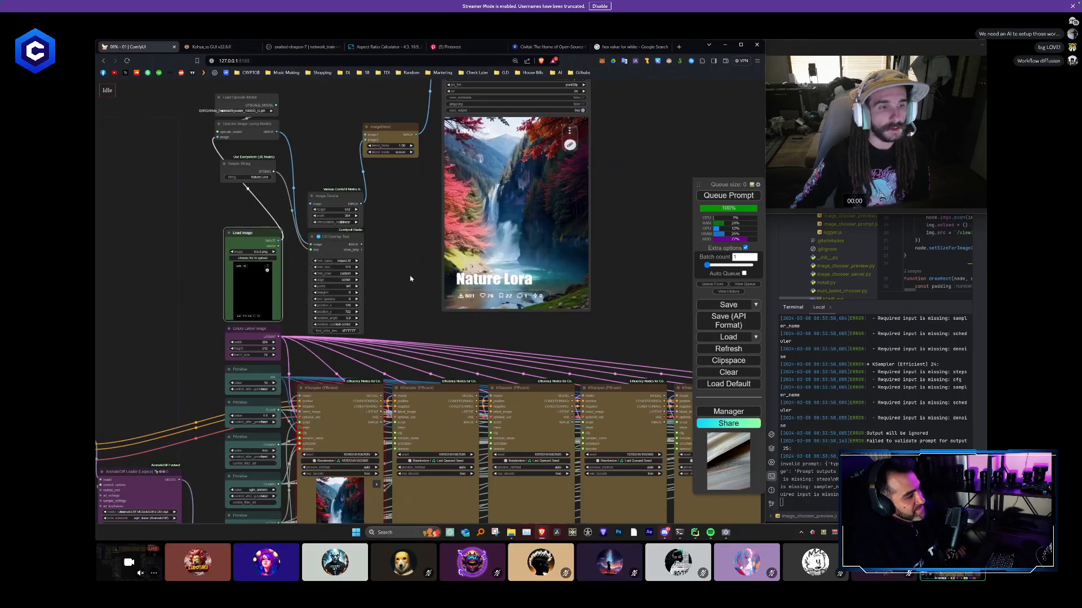
- Place the Simple String node between CR Overlay Text and the first KSampler, and colour it blue
{"action": "left_click_drag", "start_coordinate": [252, 167], "coordinate": [368, 361]}
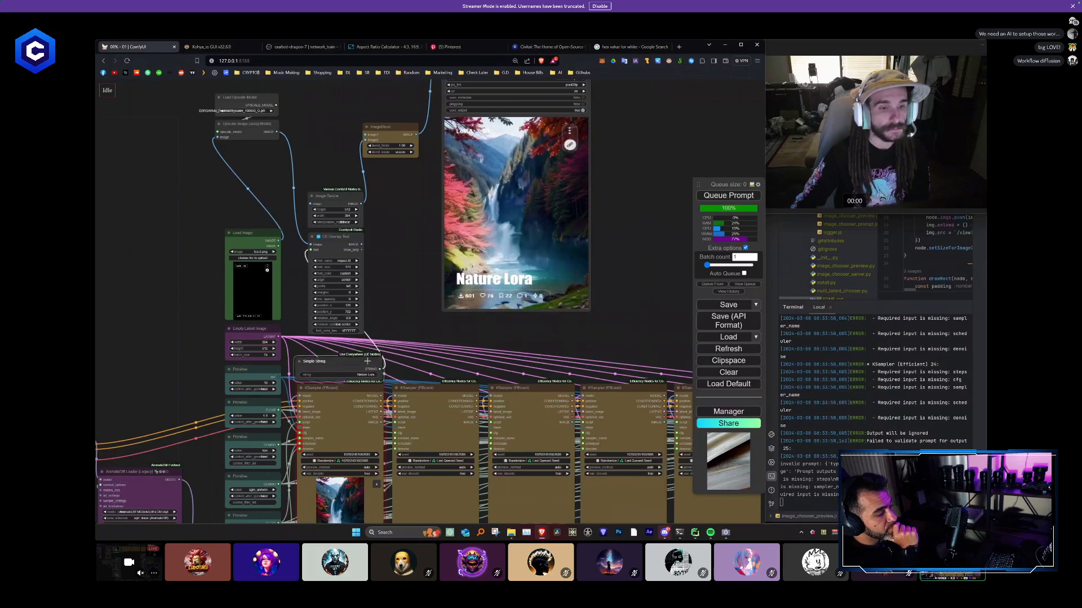
{"action": "right_click", "coordinate": [370, 361]}
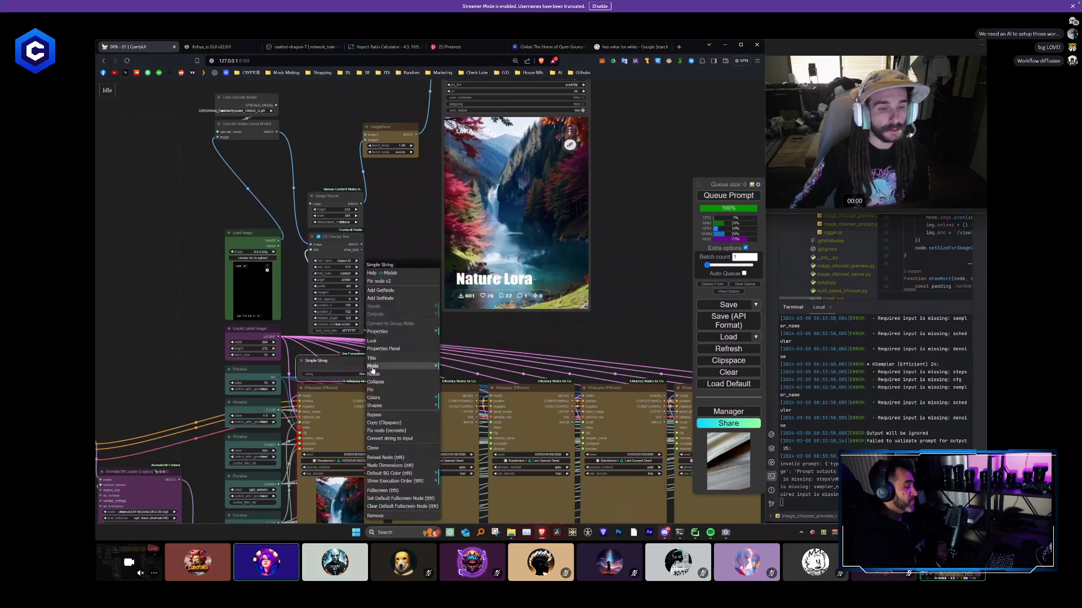
{"action": "left_click", "coordinate": [383, 400]}
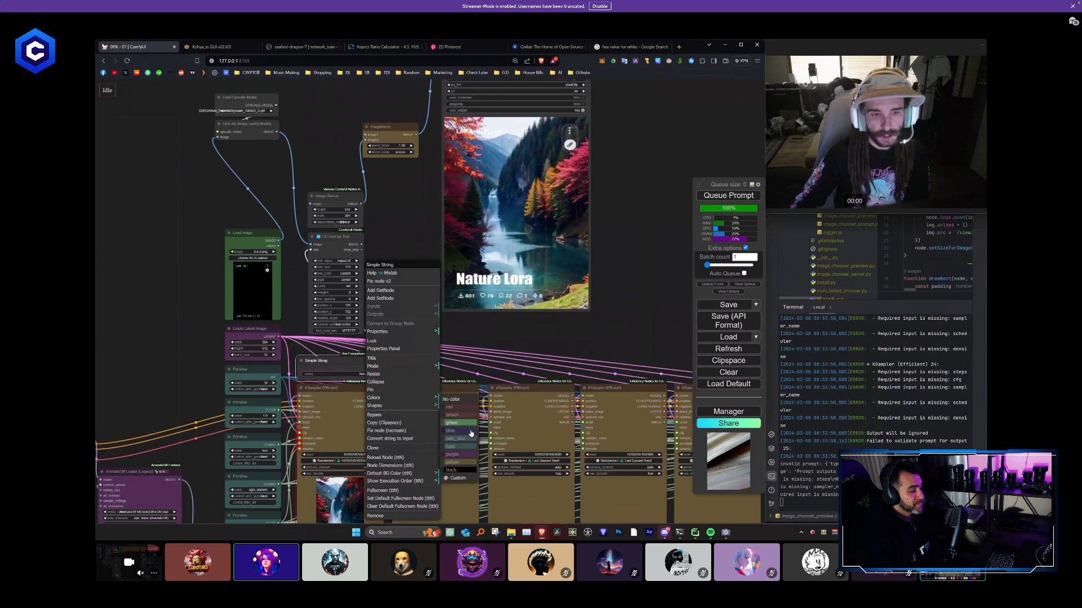
{"action": "left_click", "coordinate": [471, 433]}
- Blank the Upscale Image node's title, collapse it and Load Upscale Model, and stack both directly above Load Image
{"action": "scroll", "coordinate": [459, 468], "scroll_direction": "up", "scroll_amount": 5}
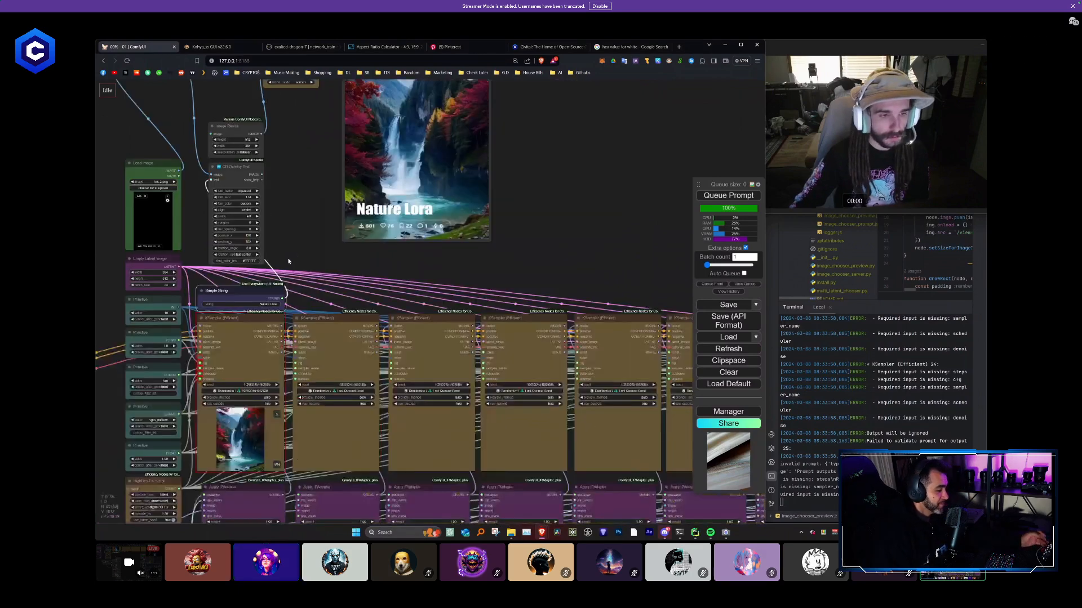
{"action": "scroll", "coordinate": [382, 317], "scroll_direction": "down", "scroll_amount": 5}
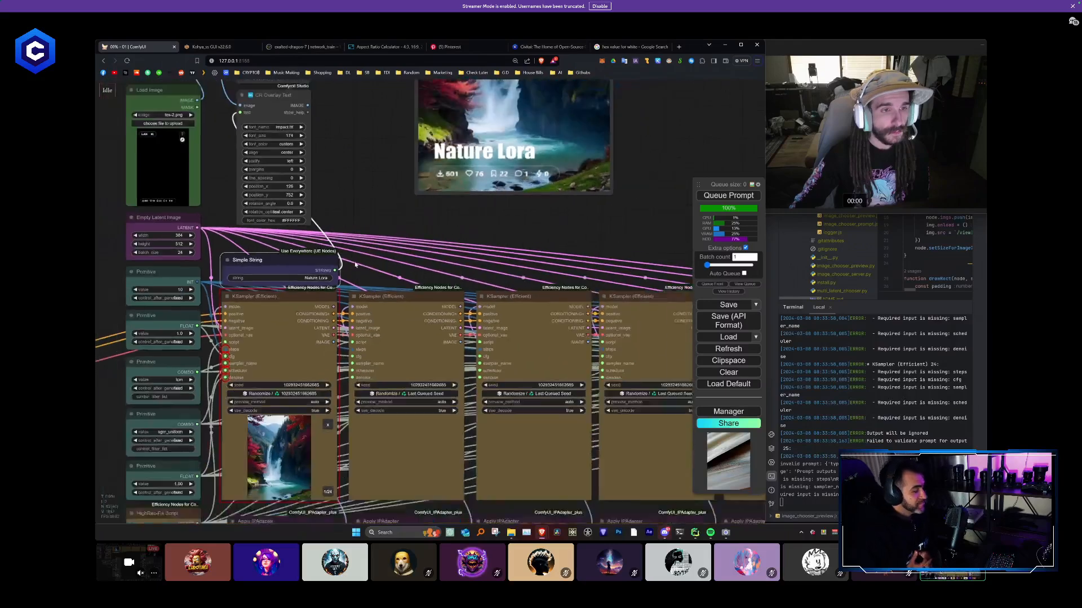
{"action": "left_click_drag", "start_coordinate": [382, 316], "coordinate": [391, 351]}
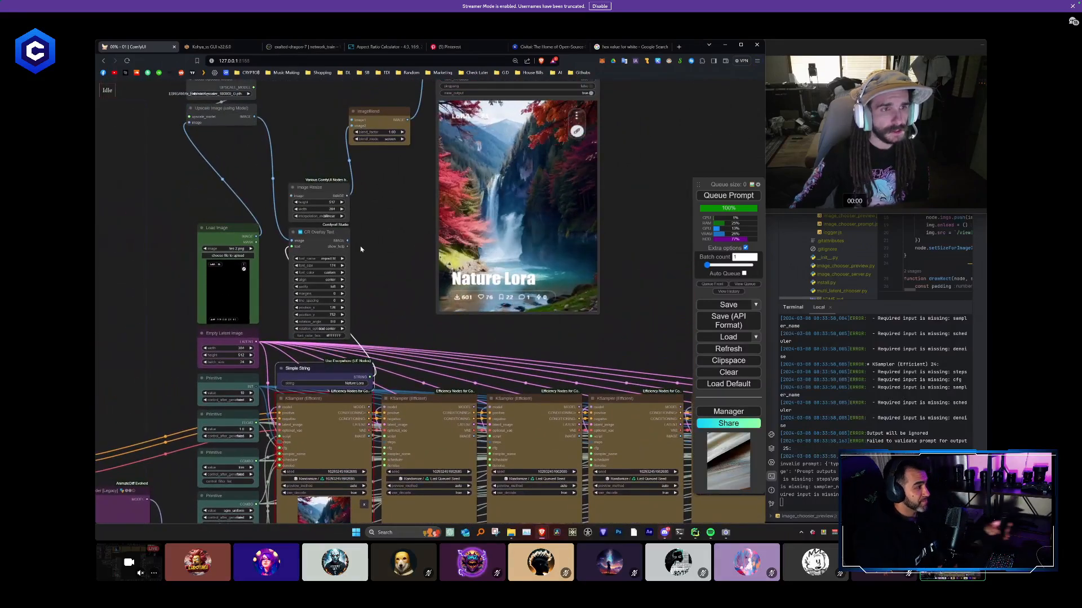
{"action": "left_click_drag", "start_coordinate": [361, 249], "coordinate": [380, 272]}
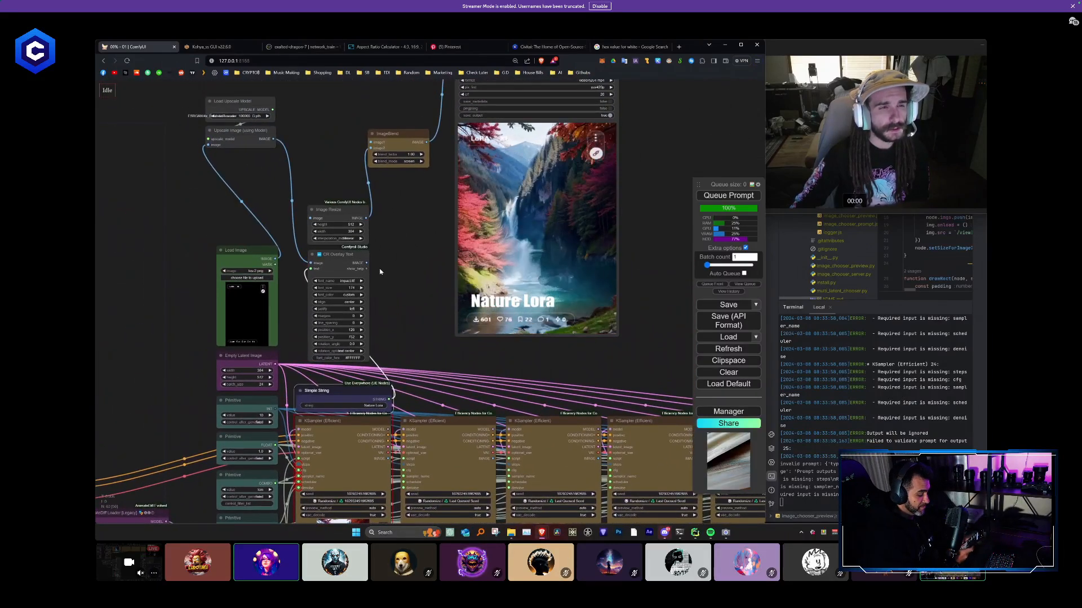
{"action": "left_click_drag", "start_coordinate": [237, 137], "coordinate": [244, 228]}
{"action": "right_click", "coordinate": [252, 228]}
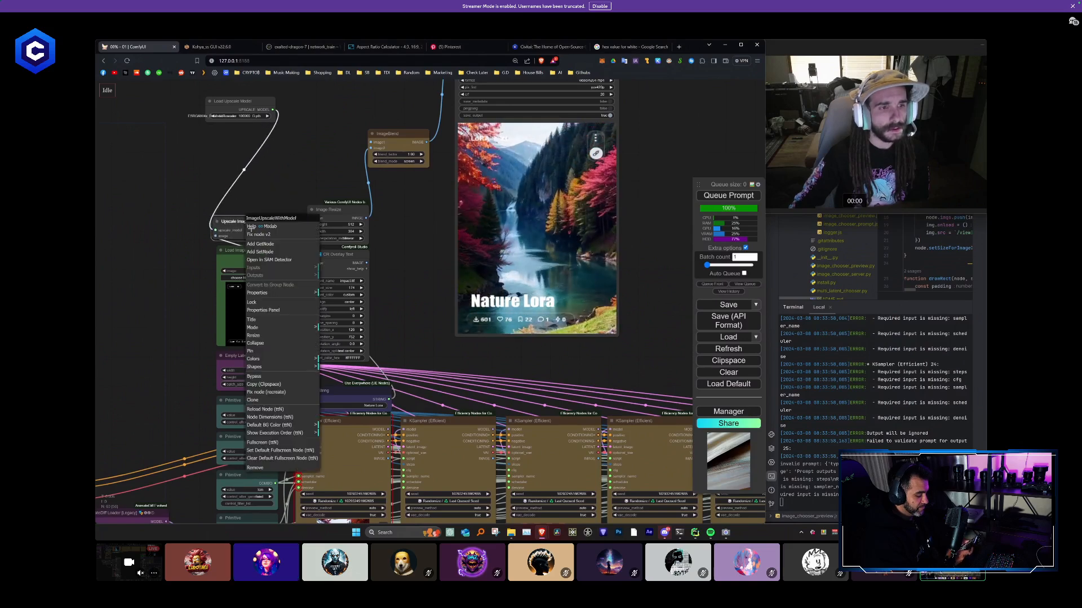
{"action": "left_click", "coordinate": [270, 320]}
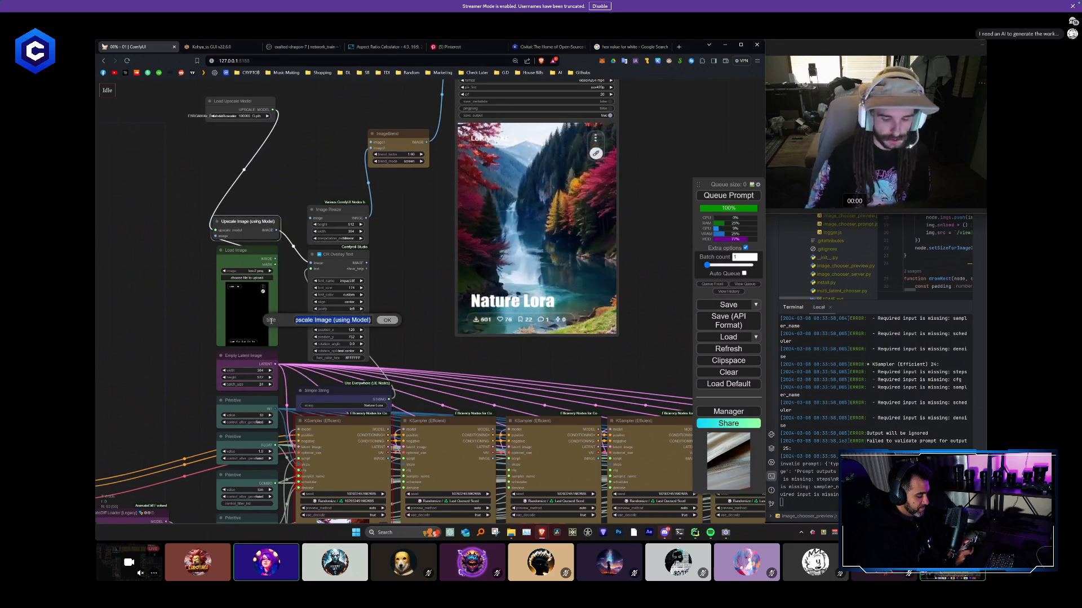
{"action": "key", "text": "BackSpace"}
{"action": "key", "text": "Return"}
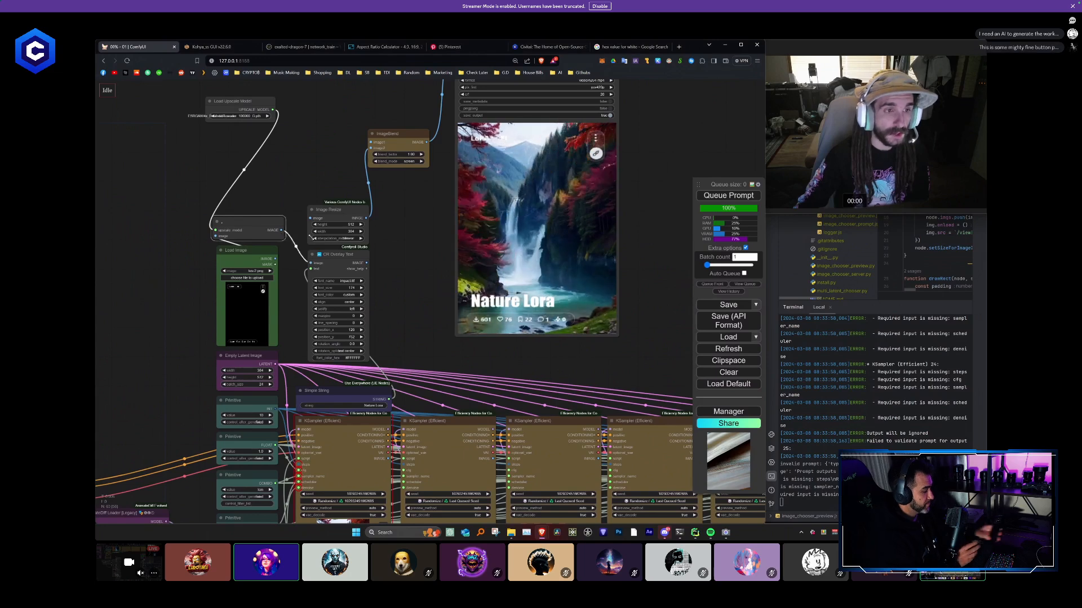
{"action": "left_click", "coordinate": [215, 222]}
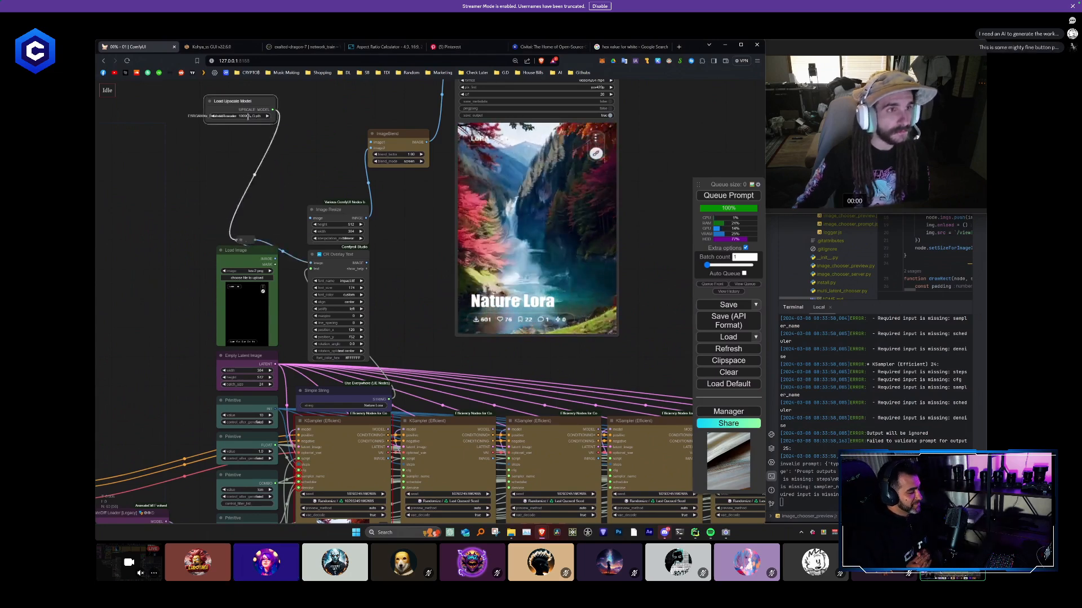
{"action": "left_click_drag", "start_coordinate": [273, 118], "coordinate": [284, 212]}
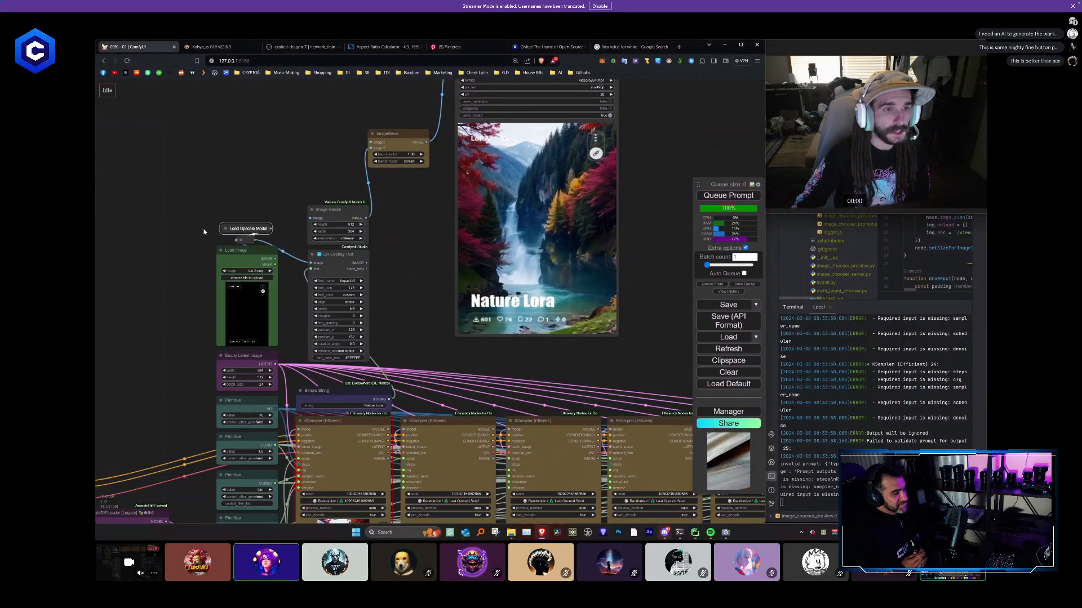
- Lower the CR Overlay Text node so it sits directly above Simple String
{"action": "scroll", "coordinate": [422, 242], "scroll_direction": "down", "scroll_amount": 3}
{"action": "left_click_drag", "start_coordinate": [422, 238], "coordinate": [364, 277]}
{"action": "scroll", "coordinate": [352, 278], "scroll_direction": "up", "scroll_amount": 2}
{"action": "left_click_drag", "start_coordinate": [327, 315], "coordinate": [344, 251]}
{"action": "scroll", "coordinate": [381, 254], "scroll_direction": "up", "scroll_amount": 2}
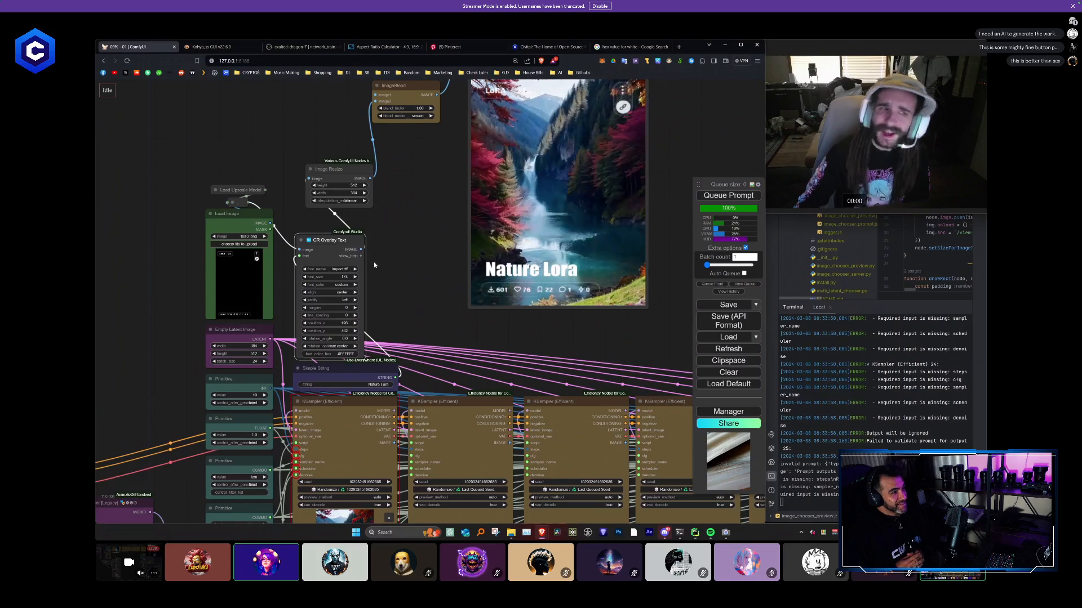
{"action": "left_click", "coordinate": [304, 240]}
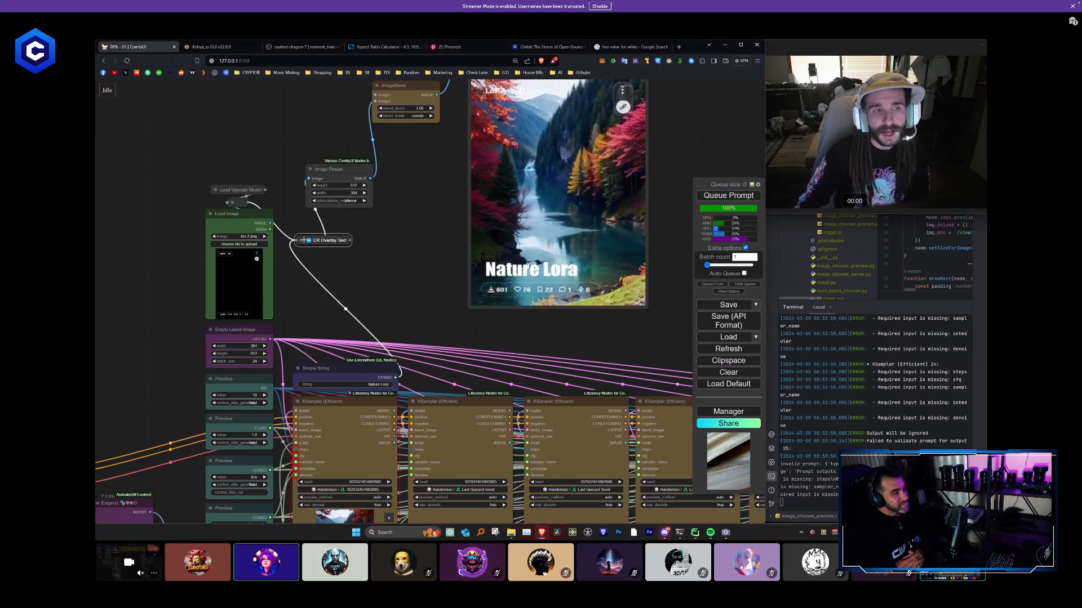
{"action": "left_click", "coordinate": [304, 240]}
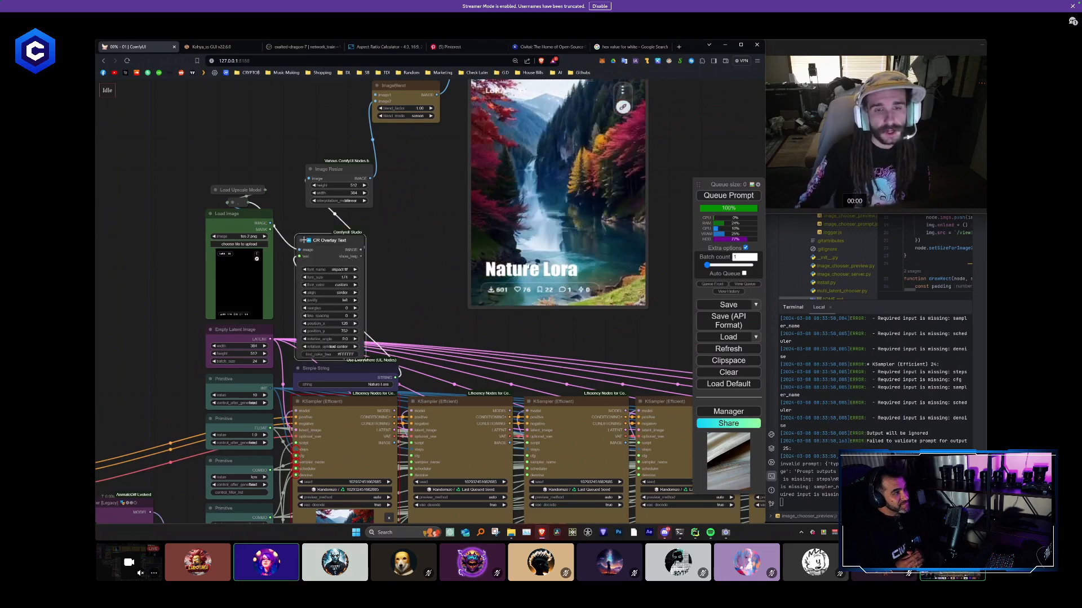
{"action": "left_click", "coordinate": [304, 240]}
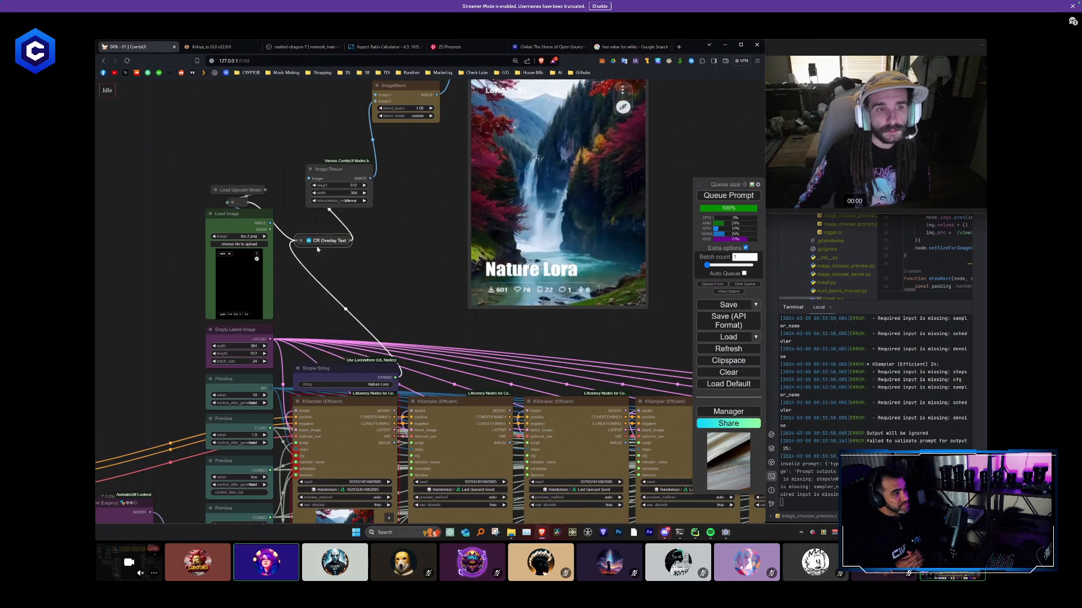
{"action": "mouse_move", "coordinate": [315, 240]}
{"action": "left_mouse_down"}
{"action": "mouse_move", "coordinate": [316, 355]}
{"action": "mouse_move", "coordinate": [315, 239]}
{"action": "left_mouse_up"}
{"action": "left_click", "coordinate": [299, 354]}
- Place Image Resize directly above the expanded CR Overlay Text node and align ImageBlend beside Image Resize
{"action": "left_click_drag", "start_coordinate": [339, 179], "coordinate": [373, 242]}
{"action": "scroll", "coordinate": [388, 240], "scroll_direction": "down", "scroll_amount": 1}
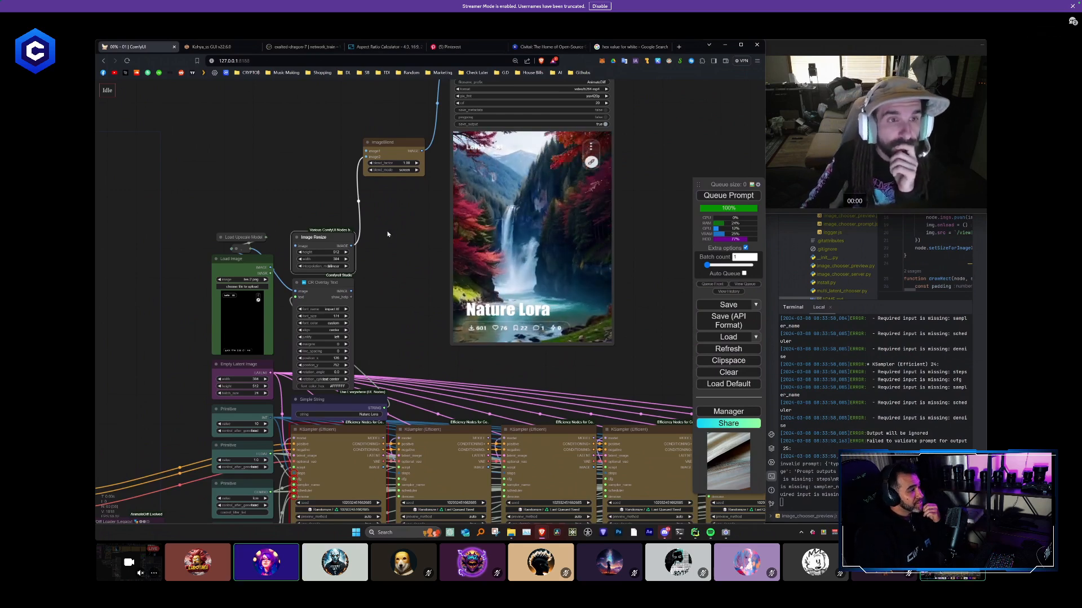
{"action": "left_click_drag", "start_coordinate": [391, 144], "coordinate": [398, 230]}
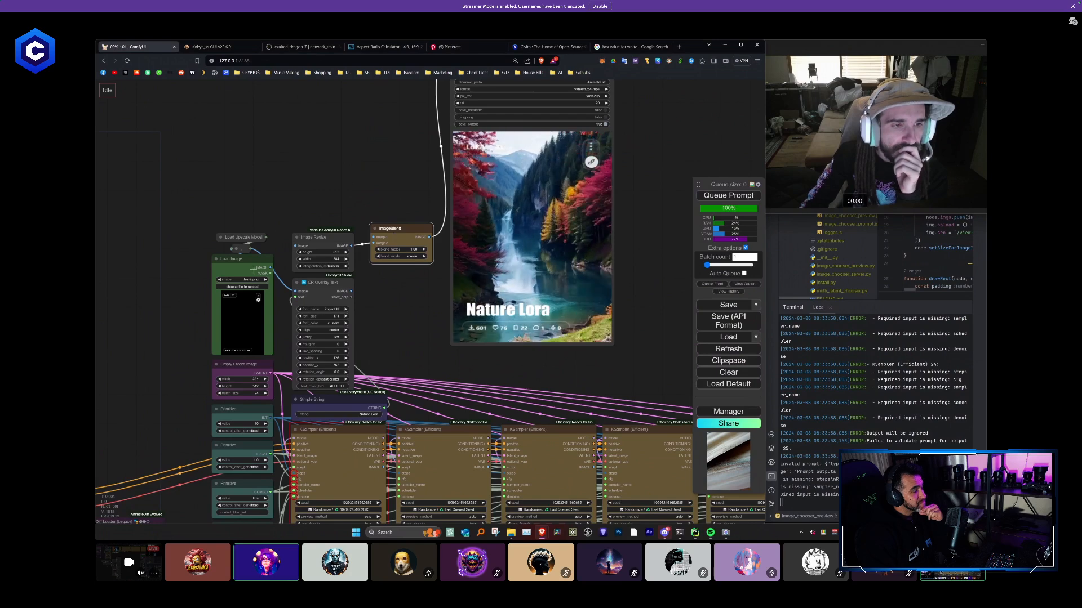
{"action": "left_click_drag", "start_coordinate": [329, 241], "coordinate": [327, 236]}
{"action": "left_click_drag", "start_coordinate": [401, 238], "coordinate": [411, 222]}
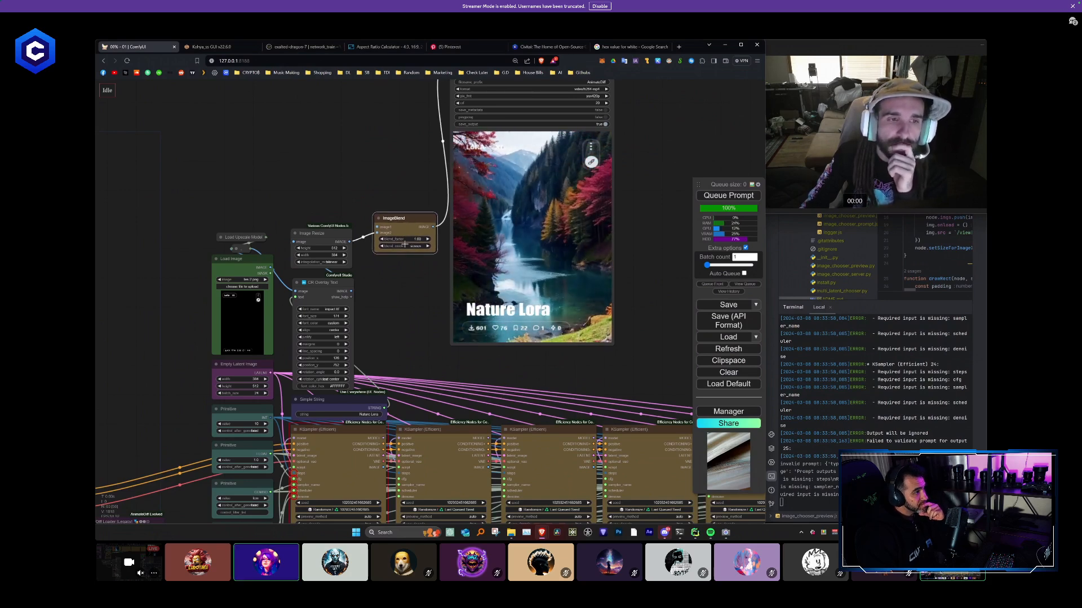
{"action": "left_click_drag", "start_coordinate": [398, 234], "coordinate": [447, 252]}
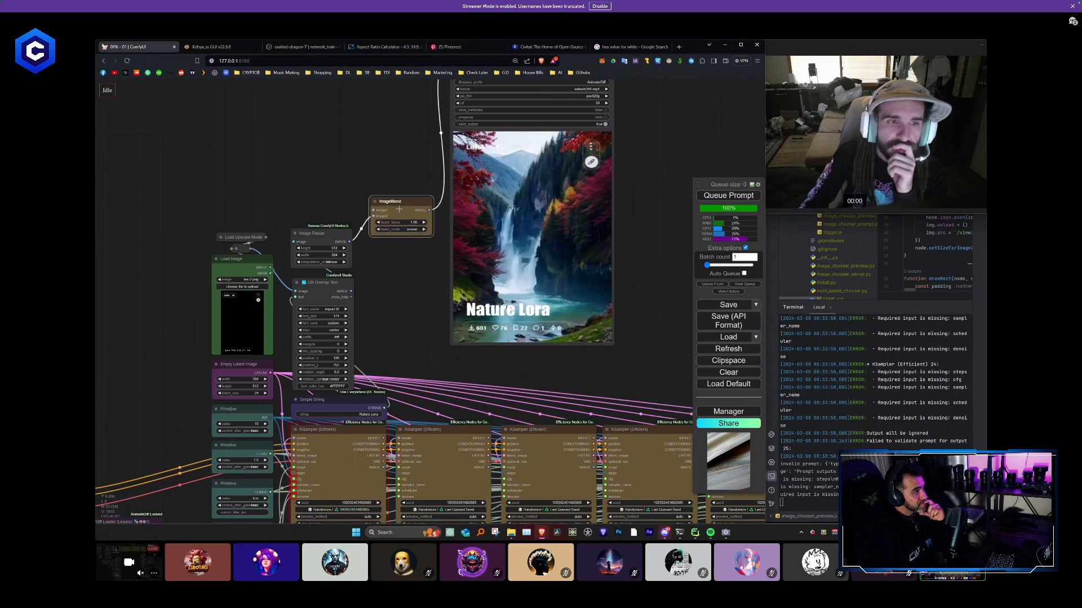
{"action": "scroll", "coordinate": [401, 208], "scroll_direction": "down", "scroll_amount": 3}
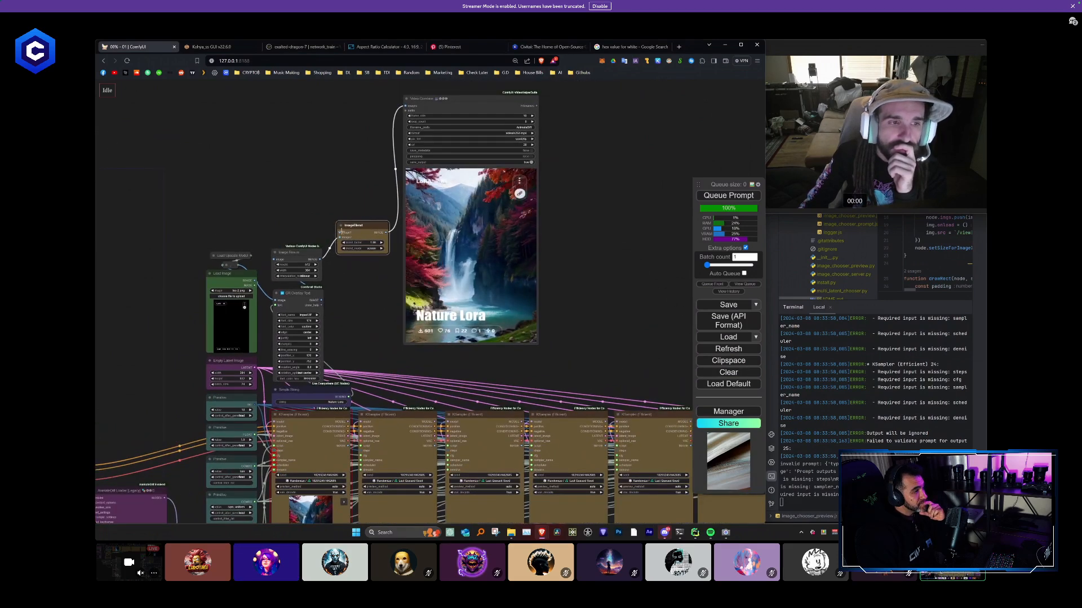
{"action": "scroll", "coordinate": [341, 262], "scroll_direction": "up", "scroll_amount": 2}
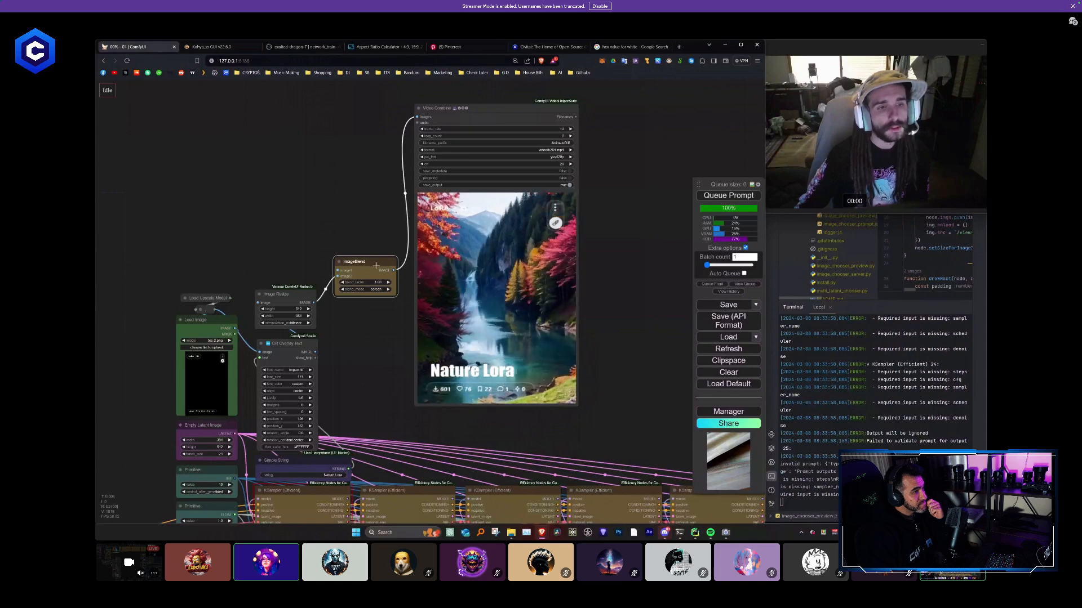
{"action": "left_click_drag", "start_coordinate": [376, 266], "coordinate": [373, 290]}
{"action": "left_click_drag", "start_coordinate": [341, 373], "coordinate": [354, 235]}
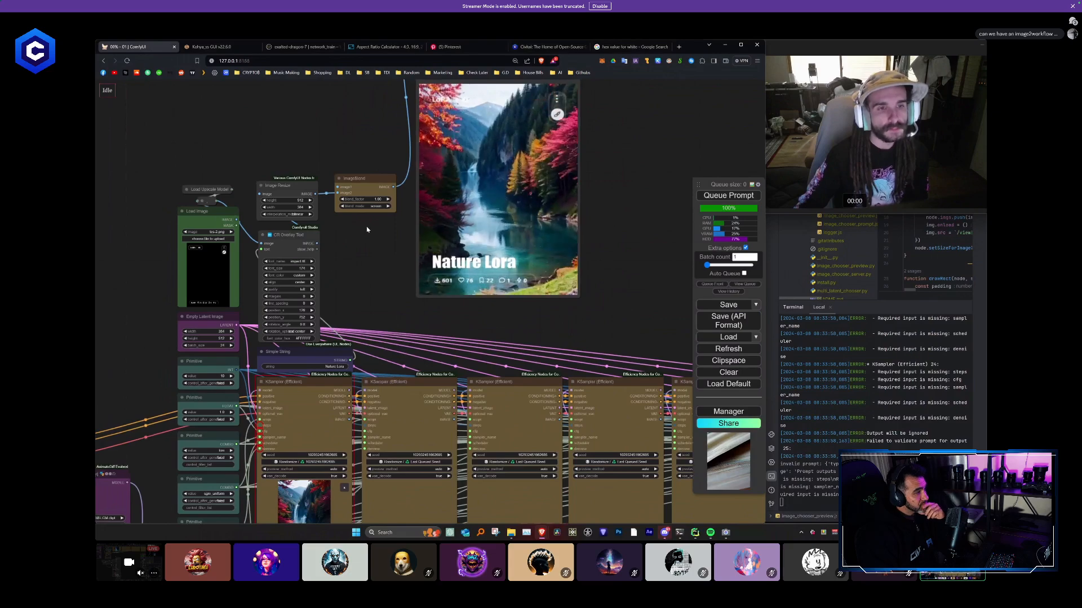
- Collapse the CR Overlay Text node and place it directly on top of Simple String
{"action": "scroll", "coordinate": [367, 229], "scroll_direction": "down", "scroll_amount": 5}
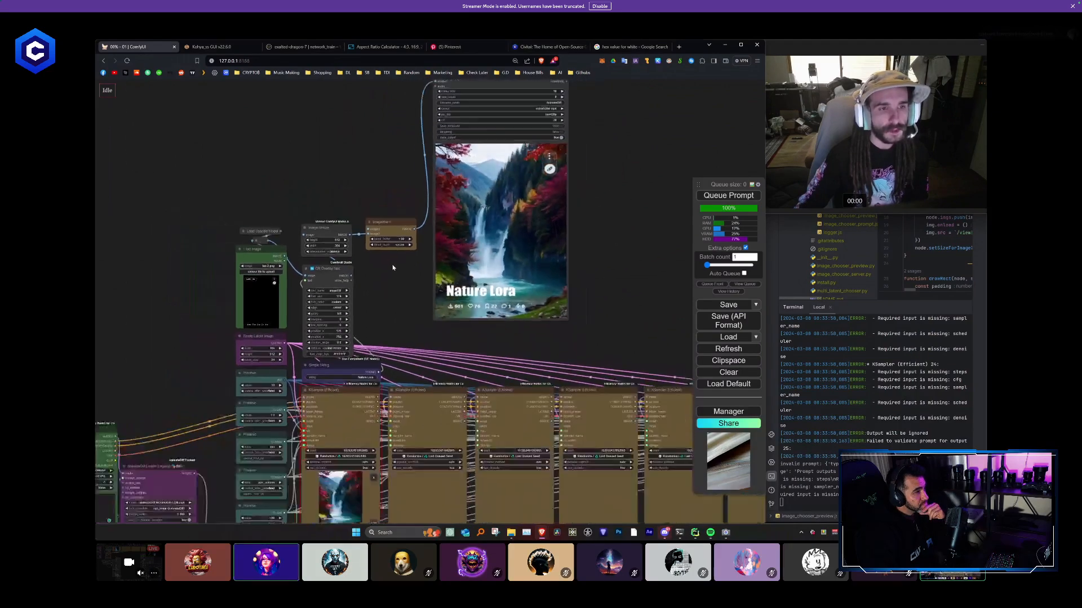
{"action": "left_click_drag", "start_coordinate": [395, 286], "coordinate": [328, 306]}
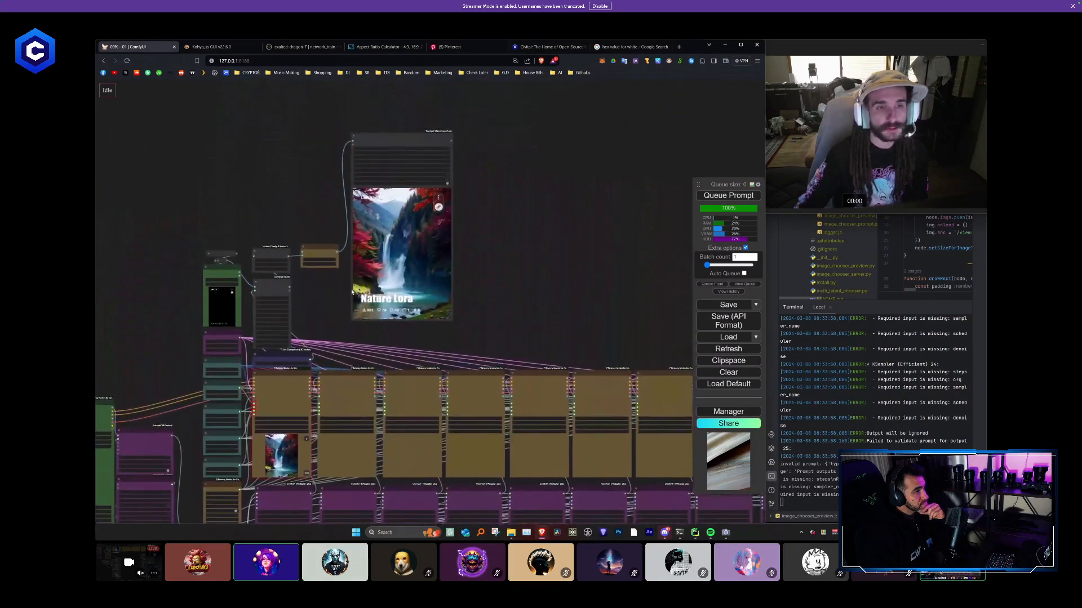
{"action": "scroll", "coordinate": [417, 250], "scroll_direction": "up", "scroll_amount": 5}
{"action": "left_click_drag", "start_coordinate": [266, 334], "coordinate": [421, 261]}
{"action": "scroll", "coordinate": [391, 314], "scroll_direction": "up", "scroll_amount": 2}
{"action": "scroll", "coordinate": [345, 283], "scroll_direction": "up", "scroll_amount": 2}
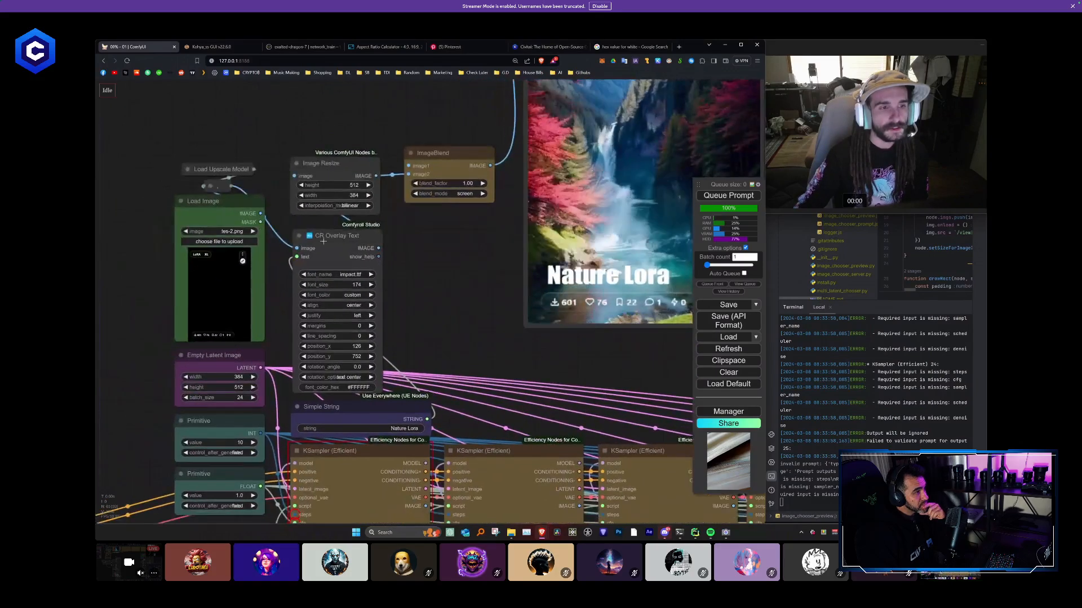
{"action": "left_click", "coordinate": [297, 235]}
{"action": "left_click_drag", "start_coordinate": [333, 239], "coordinate": [332, 394]}
{"action": "left_click_drag", "start_coordinate": [332, 250], "coordinate": [341, 272]}
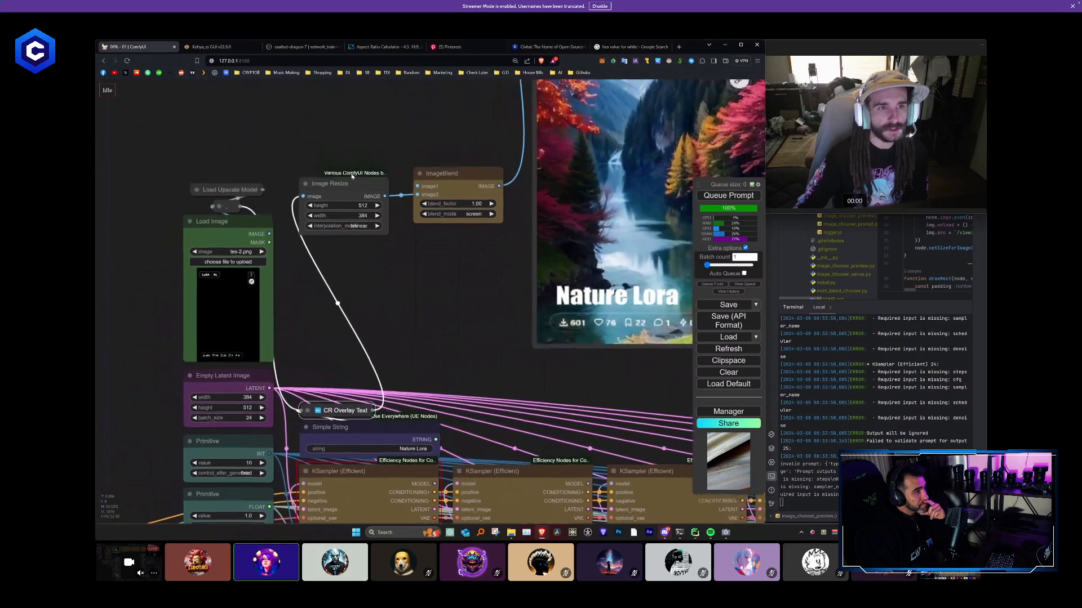
- Collapse the Image Resize node and place it beside the collapsed CR Overlay Text, above Simple String
{"action": "left_click_drag", "start_coordinate": [348, 181], "coordinate": [408, 302]}
{"action": "left_click_drag", "start_coordinate": [472, 315], "coordinate": [428, 253]}
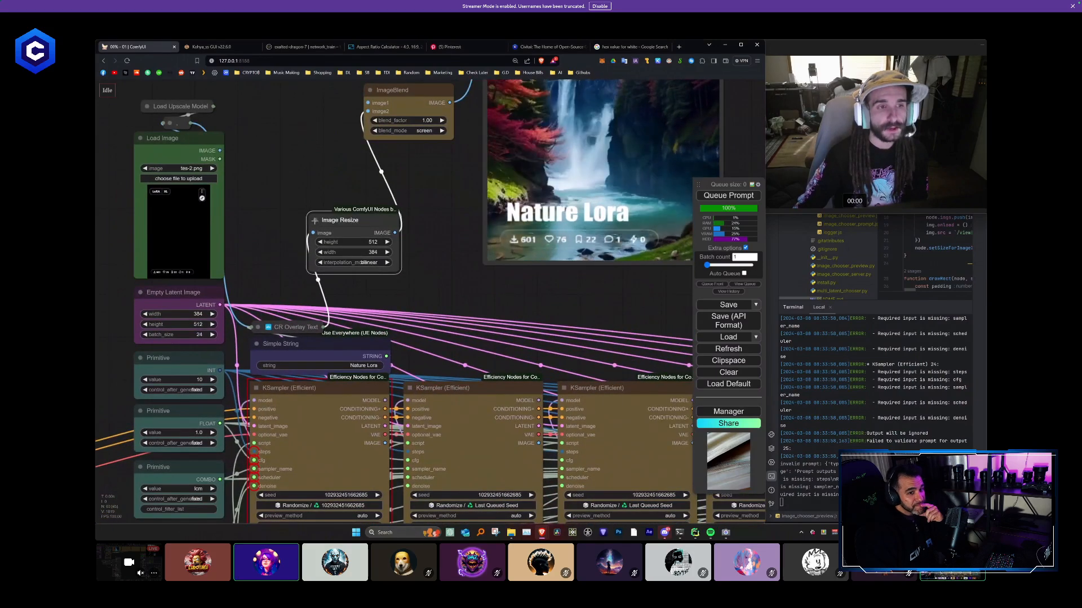
{"action": "left_click", "coordinate": [324, 226]}
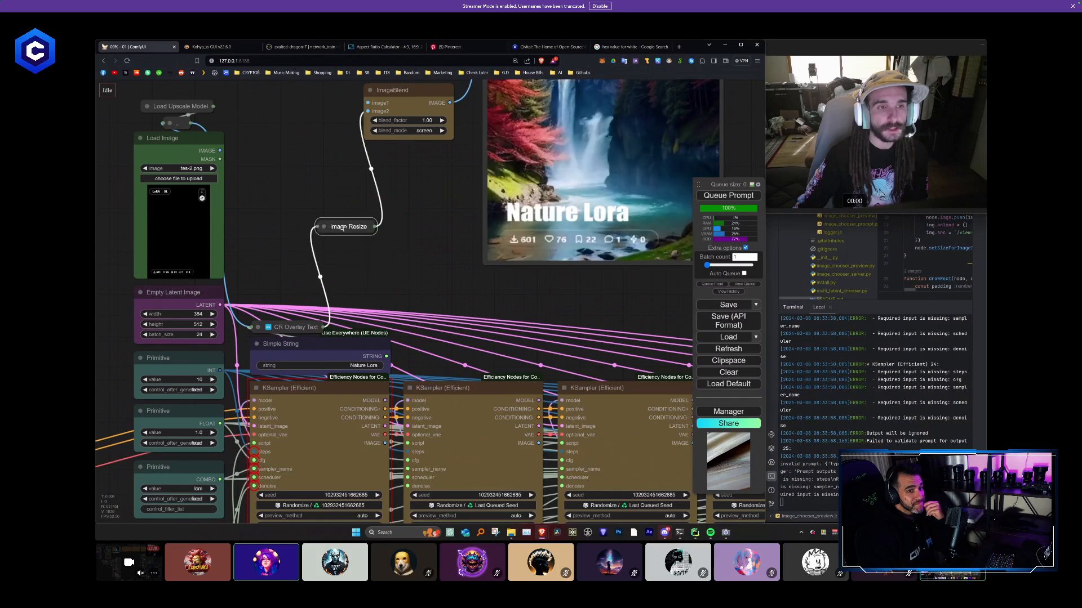
{"action": "left_click_drag", "start_coordinate": [338, 229], "coordinate": [363, 306]}
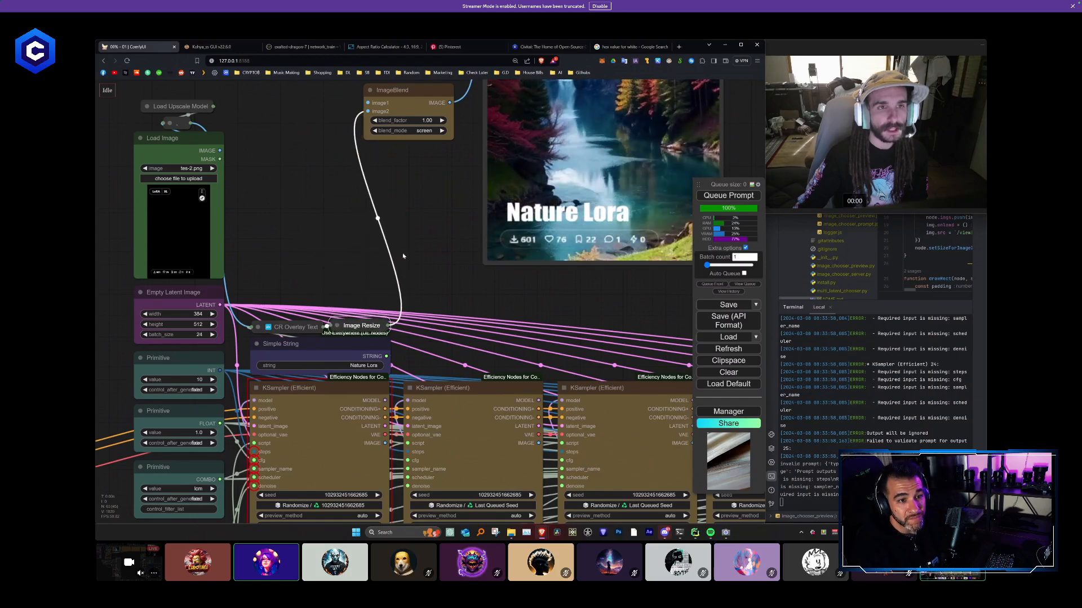
- Move the ImageBlend node directly above the collapsed CR Overlay Text and Image Resize nodes
{"action": "scroll", "coordinate": [405, 255], "scroll_direction": "down", "scroll_amount": 1}
{"action": "left_click_drag", "start_coordinate": [414, 231], "coordinate": [430, 259]}
{"action": "left_click_drag", "start_coordinate": [426, 141], "coordinate": [342, 292]}
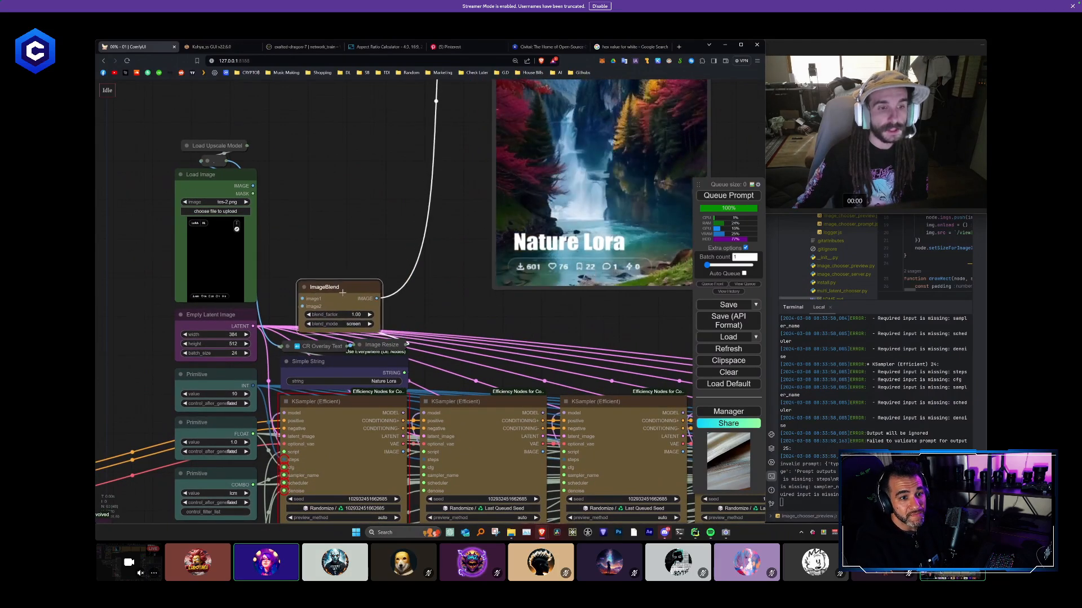
{"action": "scroll", "coordinate": [416, 296], "scroll_direction": "down", "scroll_amount": 4}
{"action": "left_click_drag", "start_coordinate": [425, 293], "coordinate": [426, 329]}
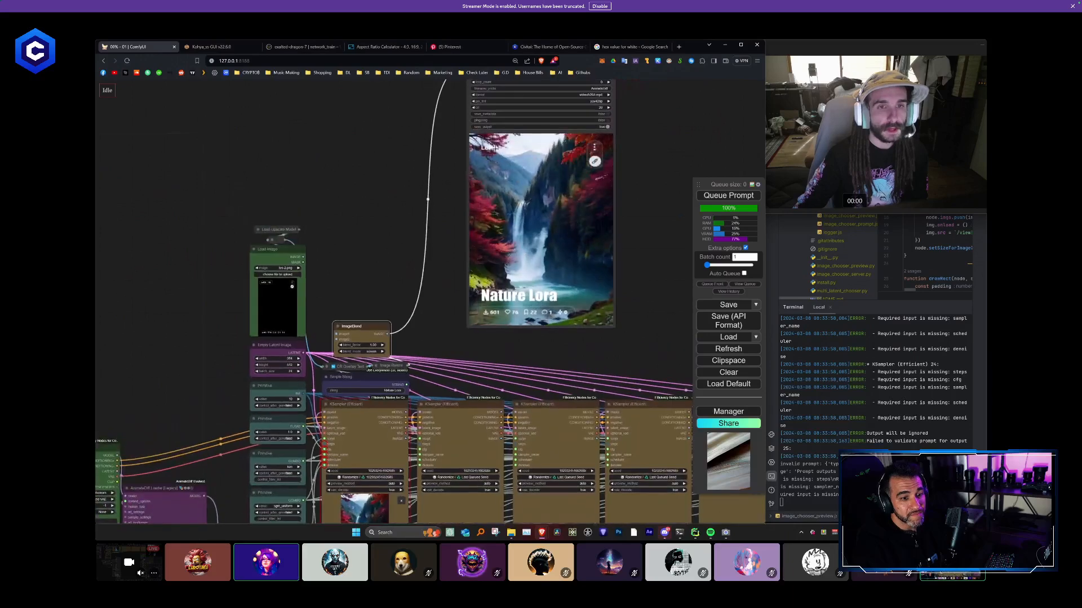
- Move the Video Combine node with its preview to directly above ImageBlend
{"action": "scroll", "coordinate": [457, 156], "scroll_direction": "down", "scroll_amount": 3}
{"action": "left_click_drag", "start_coordinate": [457, 156], "coordinate": [459, 197]}
{"action": "left_click_drag", "start_coordinate": [523, 135], "coordinate": [408, 125]}
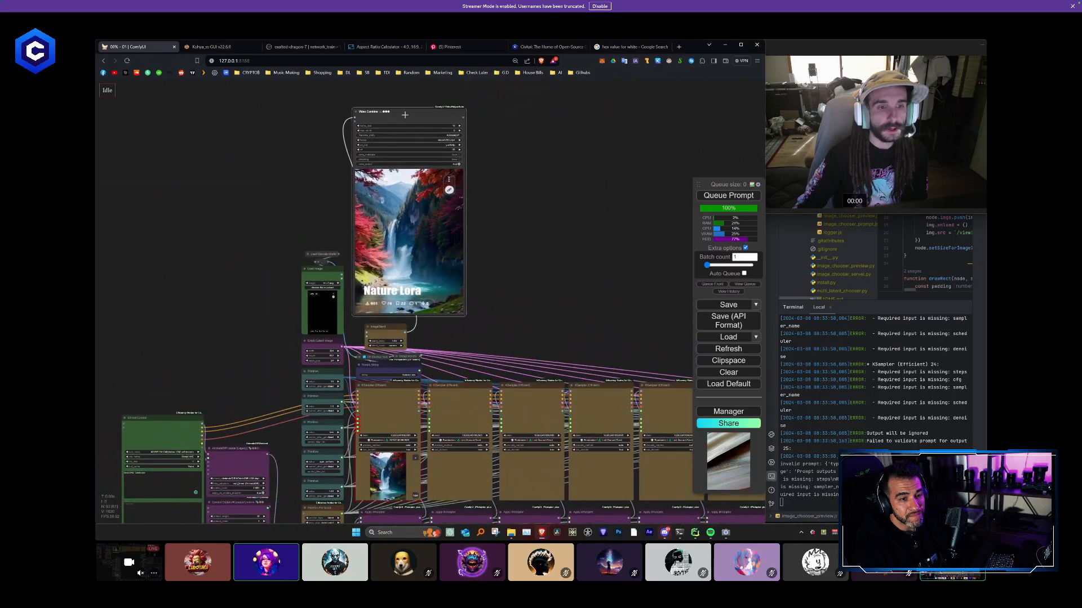
- Shrink the Video Combine node to about the width of one KSampler column, keeping it directly above ImageBlend
{"action": "left_click_drag", "start_coordinate": [462, 320], "coordinate": [421, 219]}
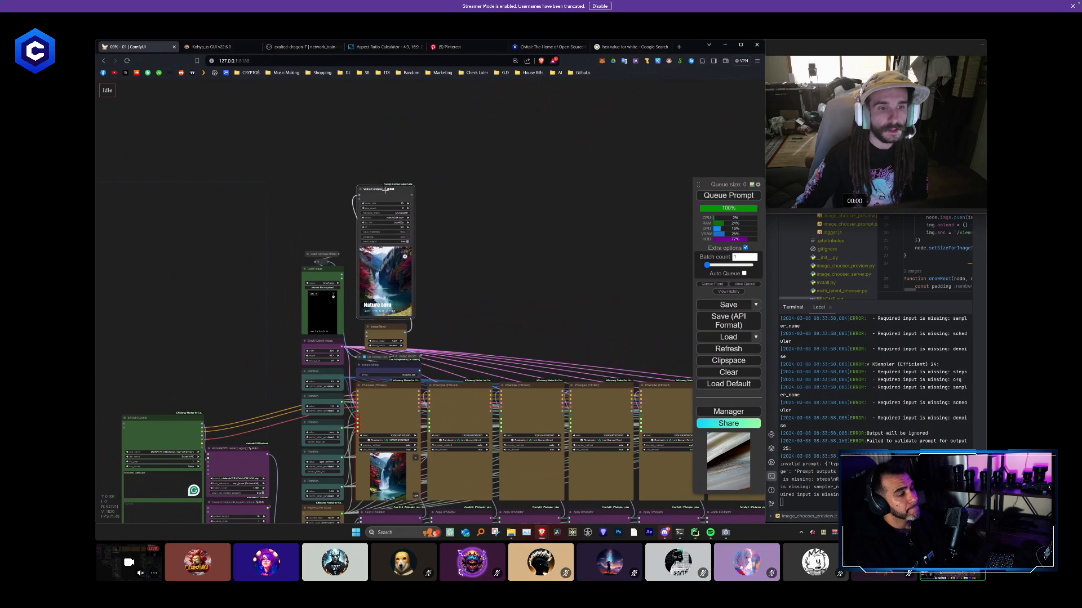
{"action": "scroll", "coordinate": [399, 305], "scroll_direction": "up", "scroll_amount": 3}
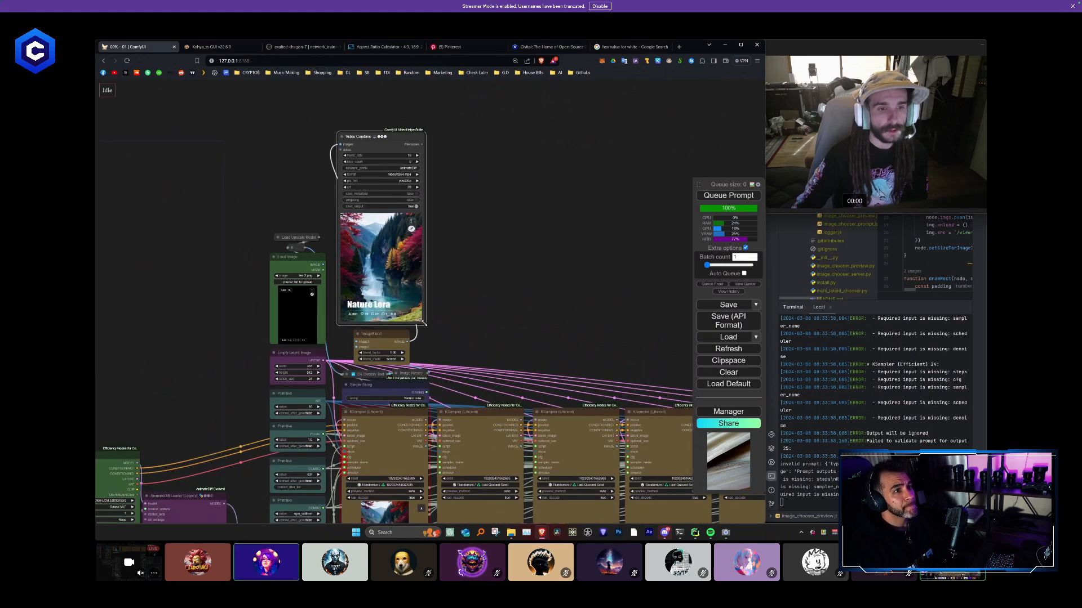
{"action": "left_click_drag", "start_coordinate": [447, 363], "coordinate": [445, 319]}
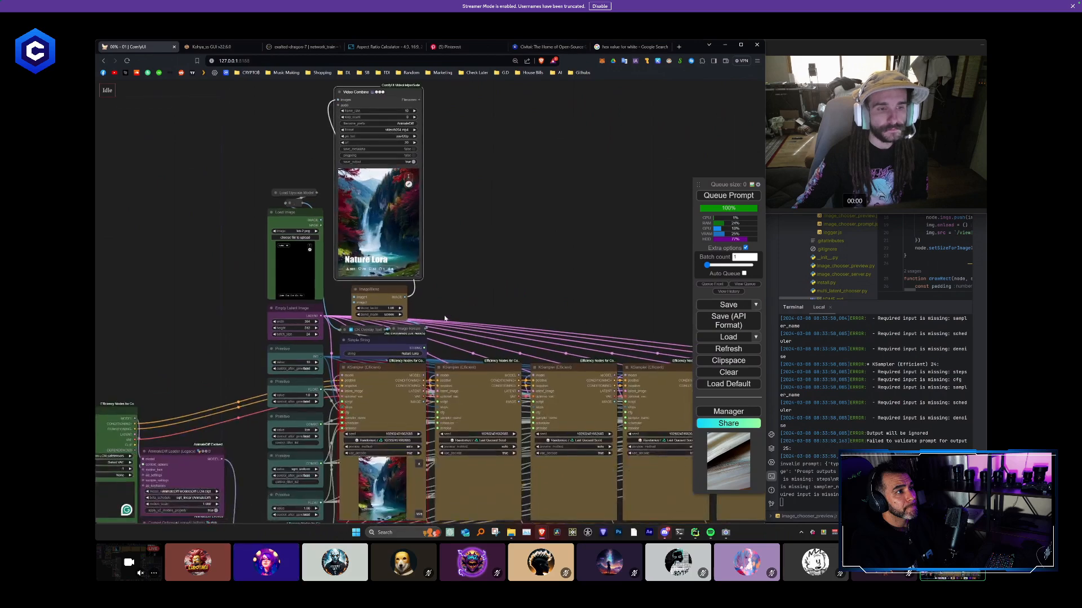
- Duplicate the Video Combine, ImageBlend, CR Overlay Text, Image Resize and Simple String stack and place the copy above the second KSampler
{"action": "left_click_drag", "start_coordinate": [346, 105], "coordinate": [345, 105]}
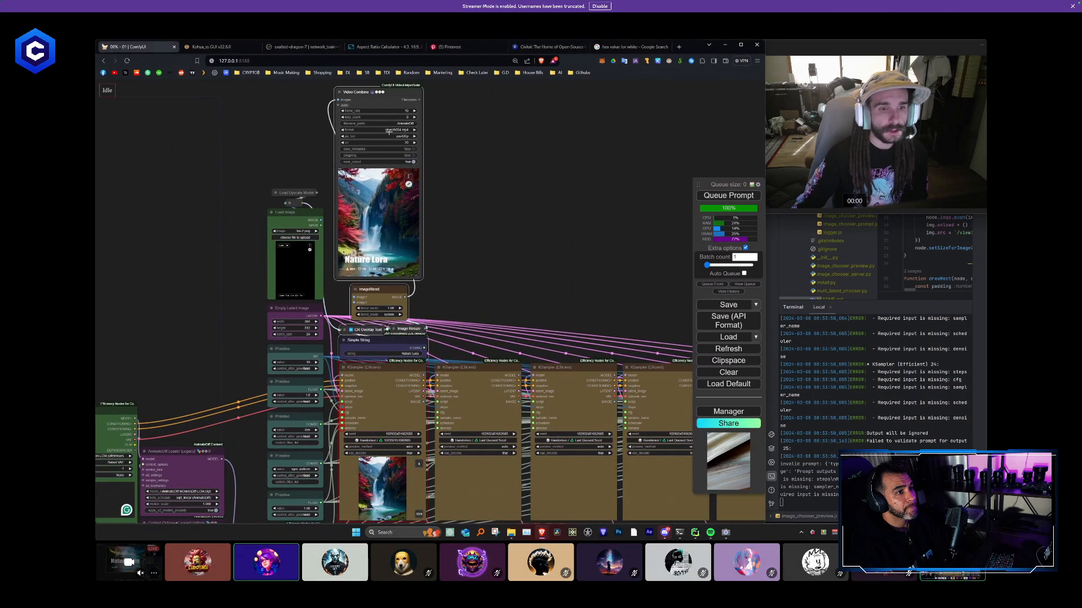
{"action": "key", "text": "ctrl+c"}
{"action": "key", "text": "ctrl+v"}
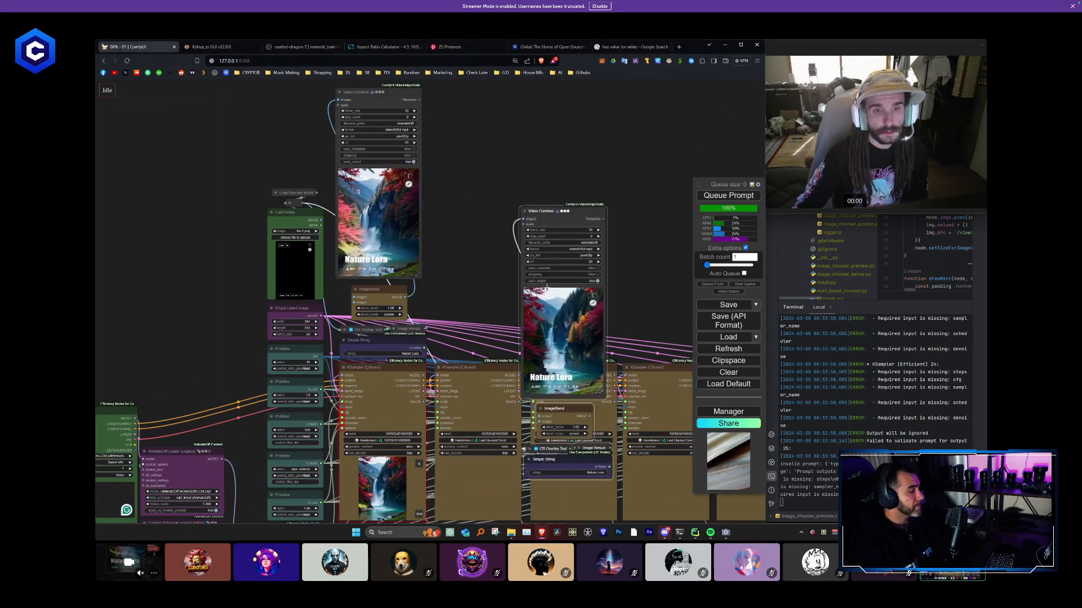
{"action": "left_click_drag", "start_coordinate": [538, 203], "coordinate": [454, 94]}
{"action": "left_click_drag", "start_coordinate": [567, 239], "coordinate": [441, 252]}
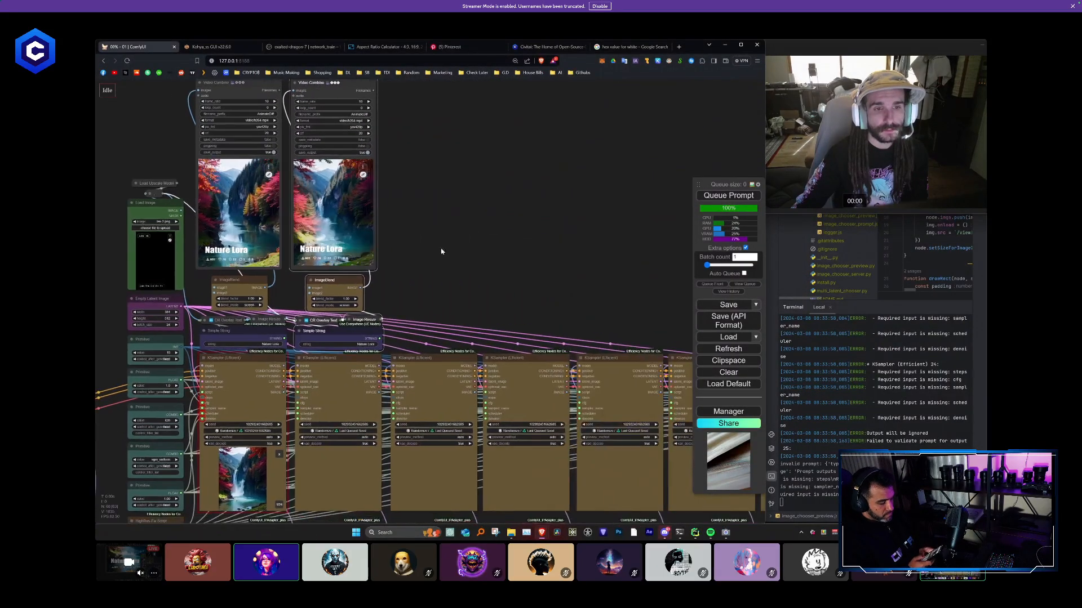
- Paste another copy of the title-overlay and video output stack above the third KSampler, aligned with the previous copies
{"action": "key", "text": "ctrl+v"}
{"action": "scroll", "coordinate": [501, 303], "scroll_direction": "down", "scroll_amount": 5}
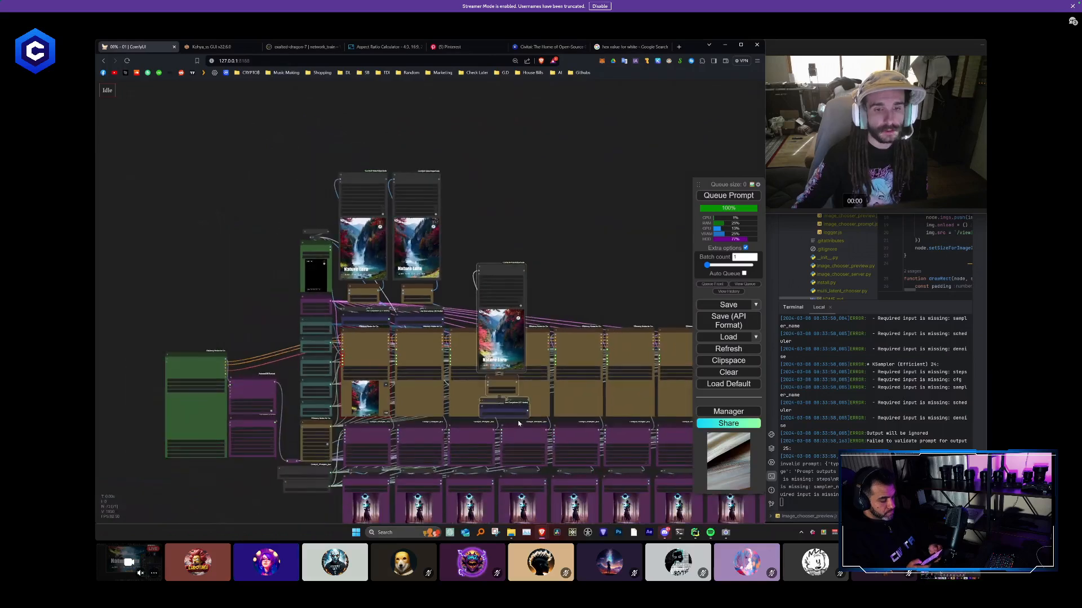
{"action": "left_click_drag", "start_coordinate": [517, 399], "coordinate": [487, 313]}
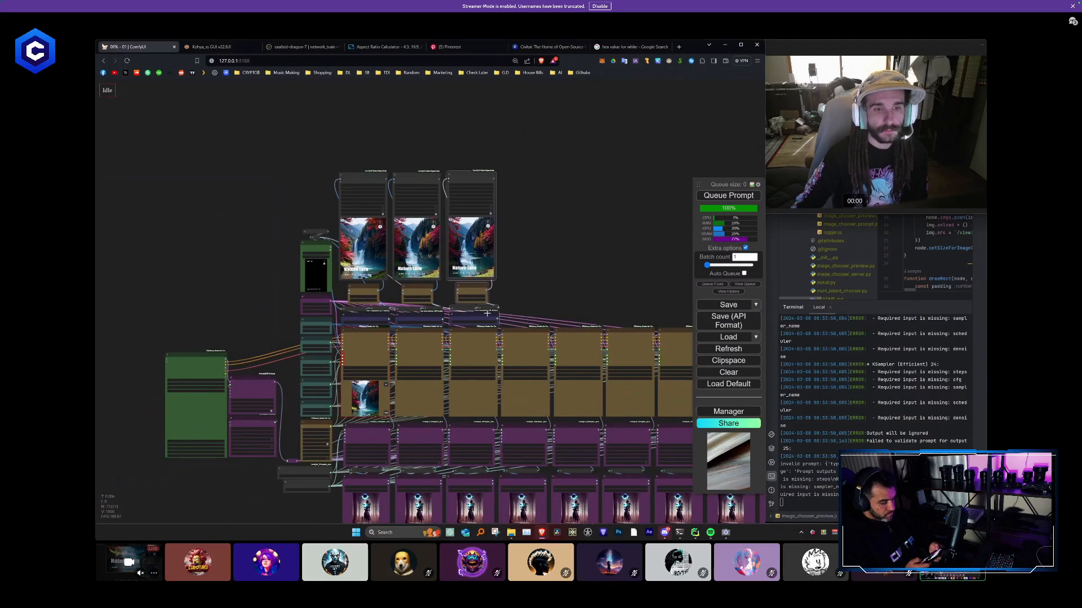
- Paste another copy of the title-overlay and video output stack above the fourth KSampler
{"action": "key", "text": "ctrl+v"}
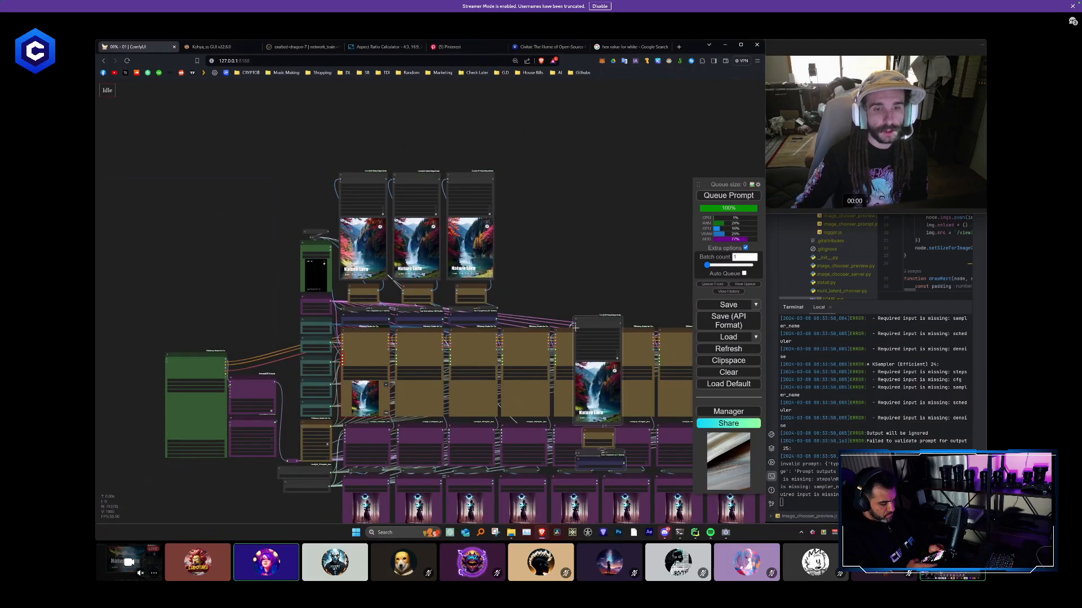
{"action": "left_click_drag", "start_coordinate": [580, 325], "coordinate": [509, 180]}
{"action": "left_click_drag", "start_coordinate": [619, 190], "coordinate": [454, 188]}
{"action": "scroll", "coordinate": [454, 189], "scroll_direction": "up", "scroll_amount": 2}
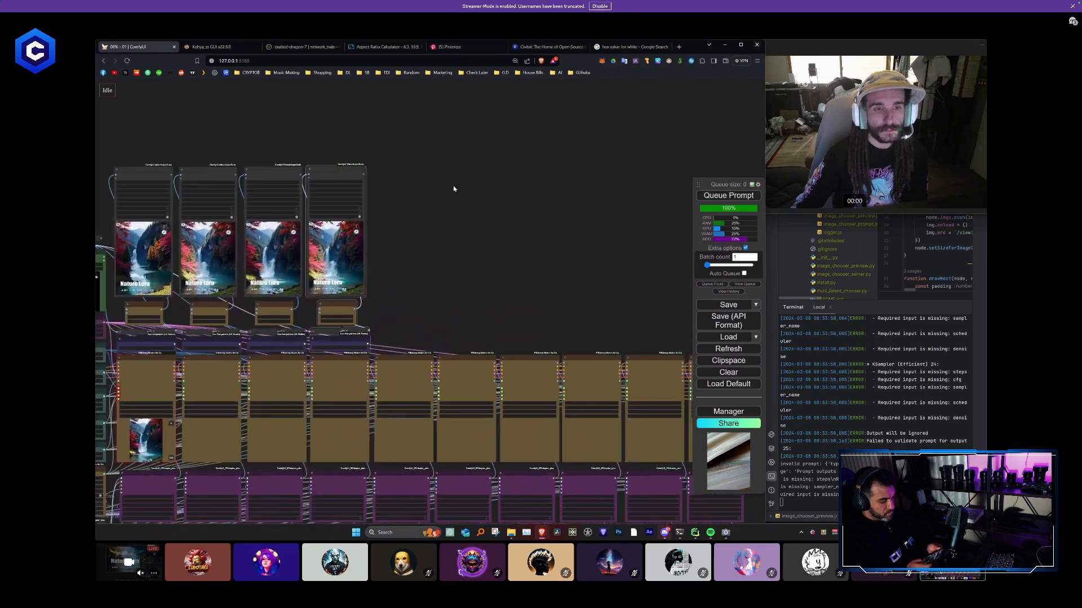
- Paste copies of the title-overlay and video output stack above the fifth and sixth KSamplers
{"action": "key", "text": "ctrl+v"}
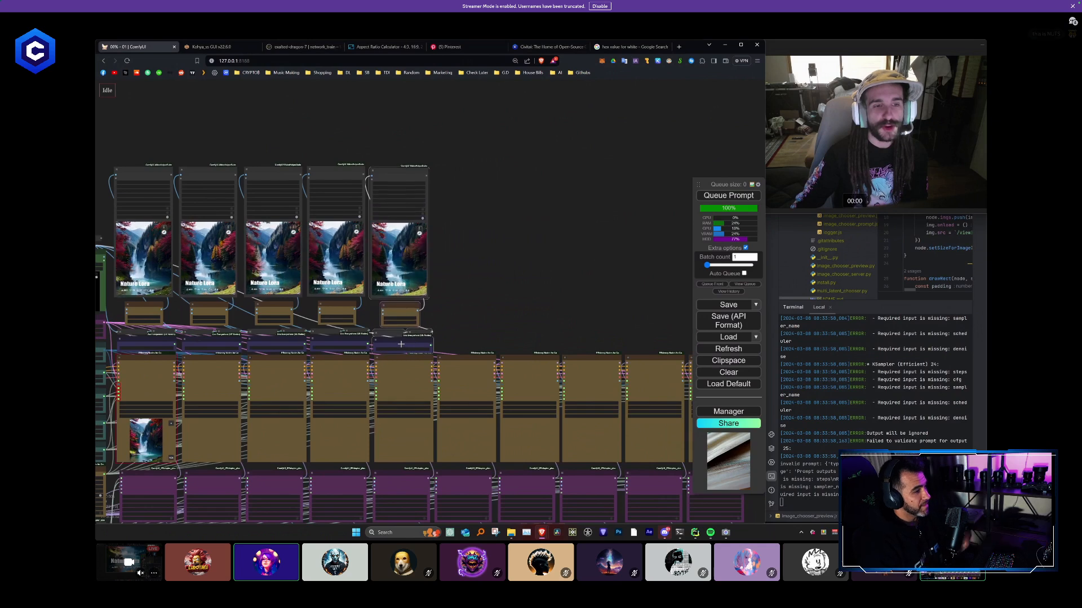
{"action": "key", "text": "ctrl+v"}
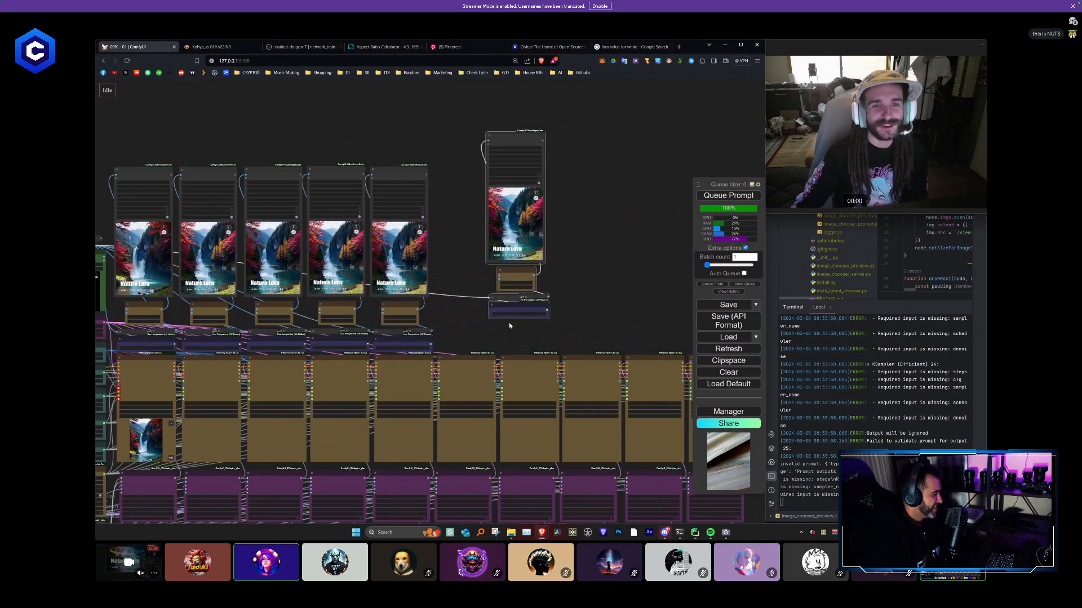
{"action": "left_click_drag", "start_coordinate": [513, 306], "coordinate": [463, 338]}
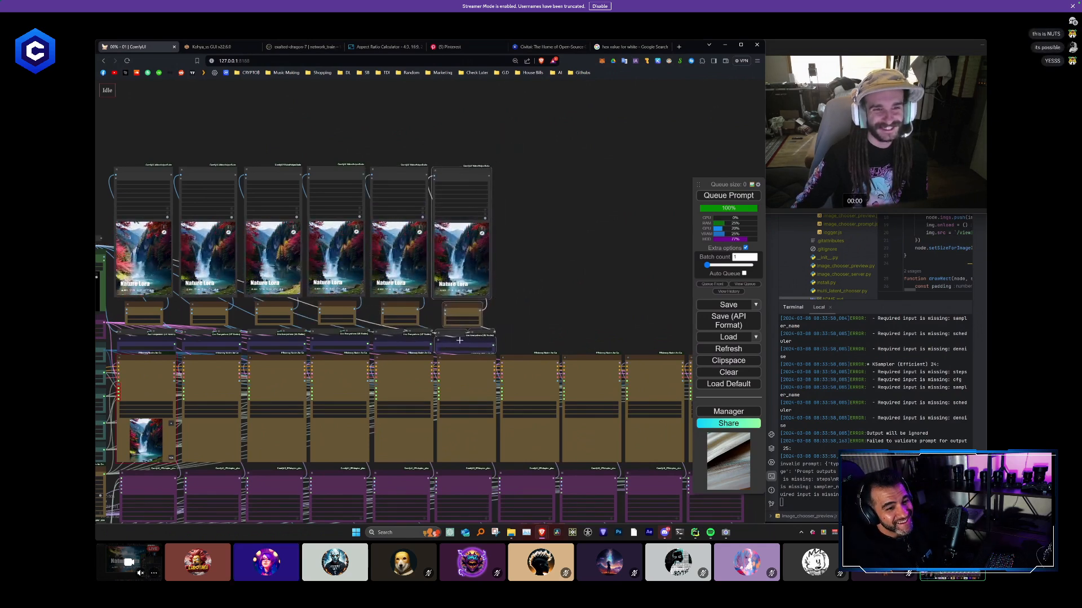
- Paste copies of the title-overlay and video output stack above the seventh and eighth KSamplers
{"action": "key", "text": "ctrl+v"}
{"action": "left_click_drag", "start_coordinate": [574, 264], "coordinate": [508, 175]}
{"action": "left_click_drag", "start_coordinate": [621, 232], "coordinate": [444, 200]}
{"action": "key", "text": "ctrl+v"}
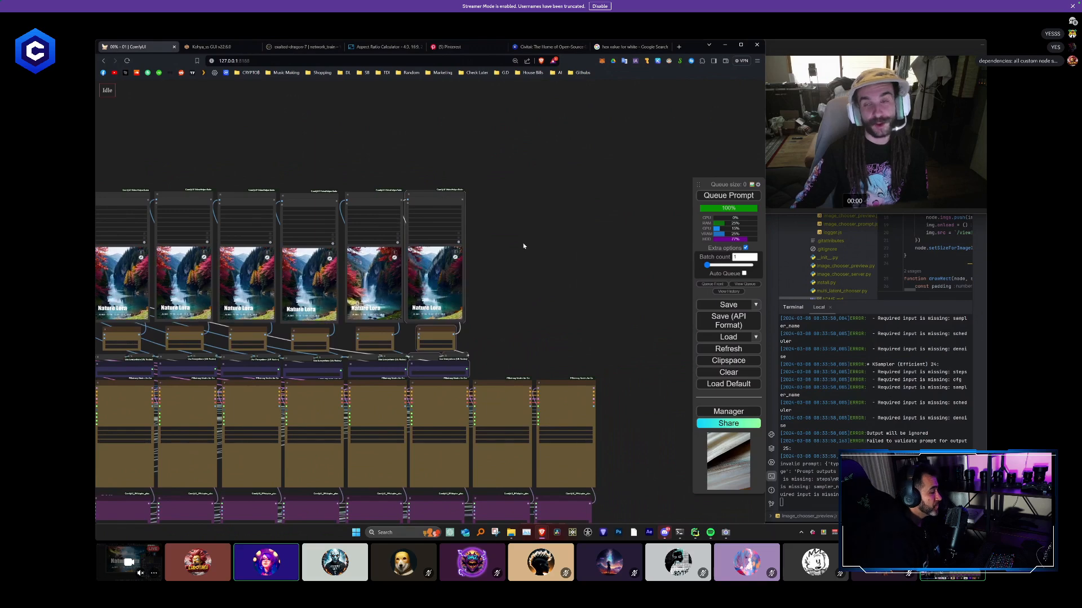
- Paste copies of the title-overlay and video output stack above the ninth and tenth KSamplers to complete the row
{"action": "key", "text": "ctrl+v"}
{"action": "left_click_drag", "start_coordinate": [541, 236], "coordinate": [488, 184]}
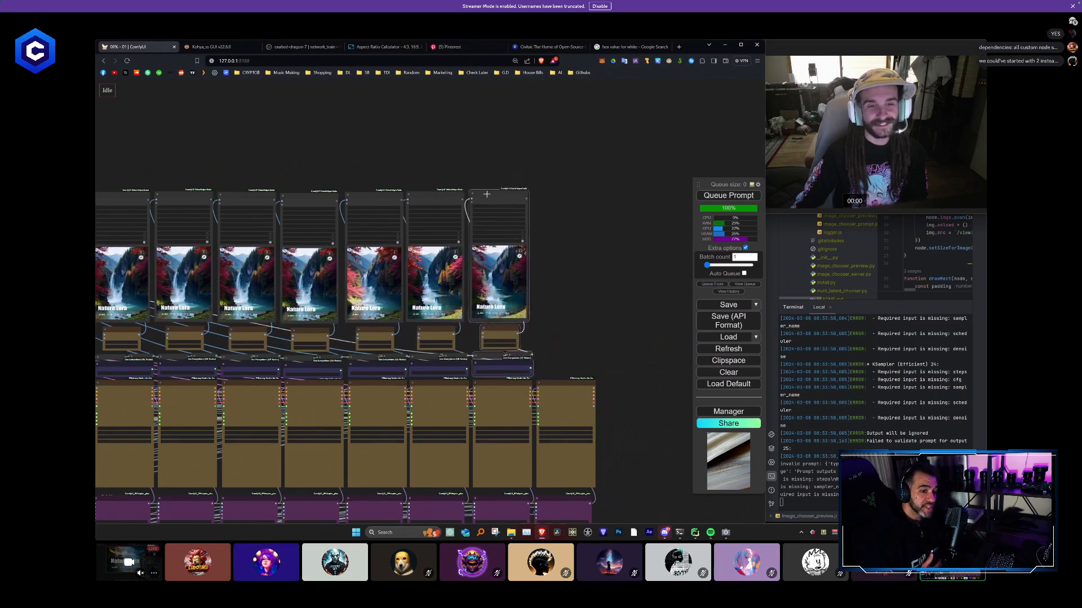
{"action": "key", "text": "ctrl+v"}
{"action": "left_click_drag", "start_coordinate": [560, 231], "coordinate": [550, 196]}
{"action": "scroll", "coordinate": [550, 196], "scroll_direction": "down", "scroll_amount": 3}
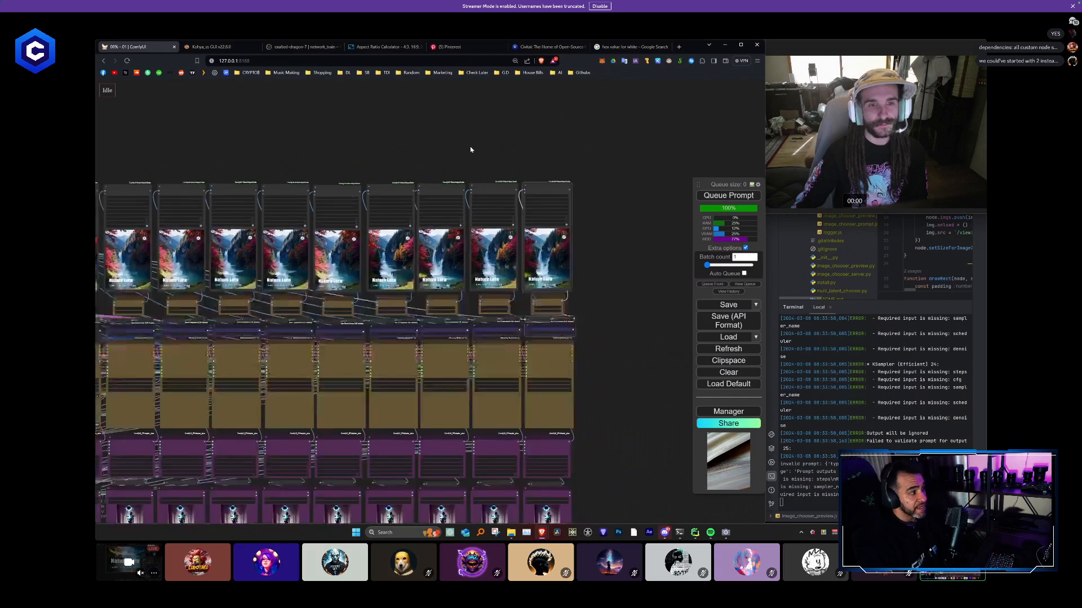
{"action": "scroll", "coordinate": [301, 245], "scroll_direction": "up", "scroll_amount": 4}
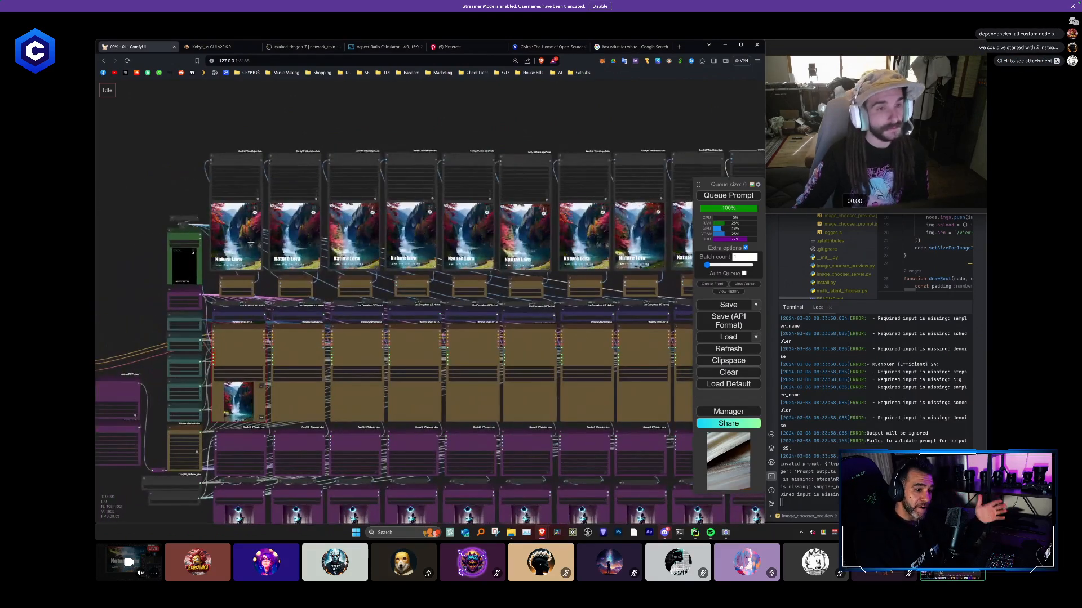
{"action": "scroll", "coordinate": [251, 242], "scroll_direction": "up", "scroll_amount": 1}
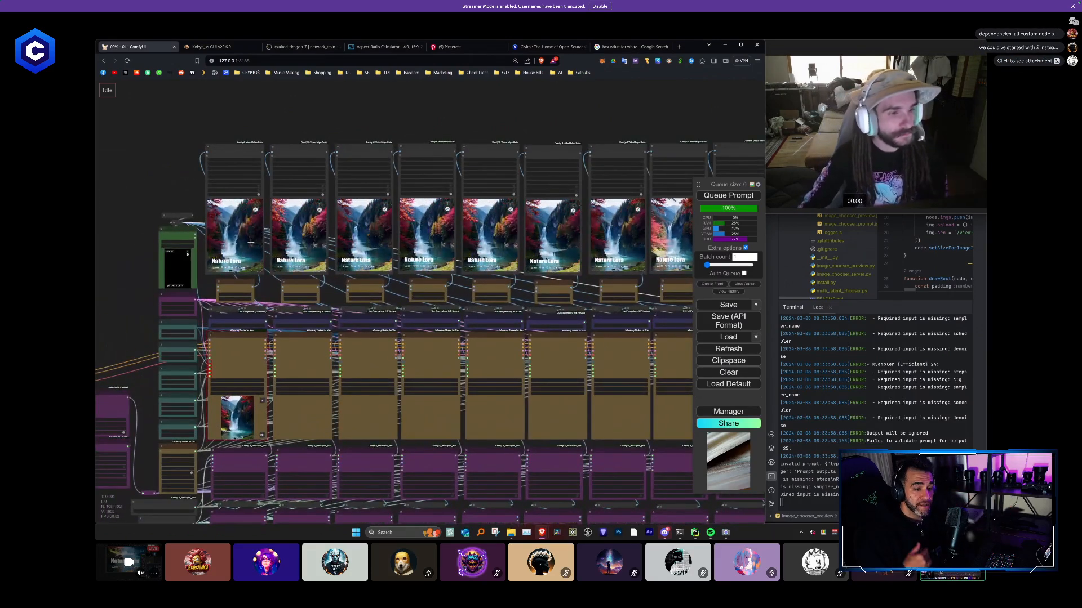
- Examine the lotus workflow in the other ComfyUI window, from its polaroid collage output back to the source photo and colour mask
{"action": "scroll", "coordinate": [286, 249], "scroll_direction": "down", "scroll_amount": 3}
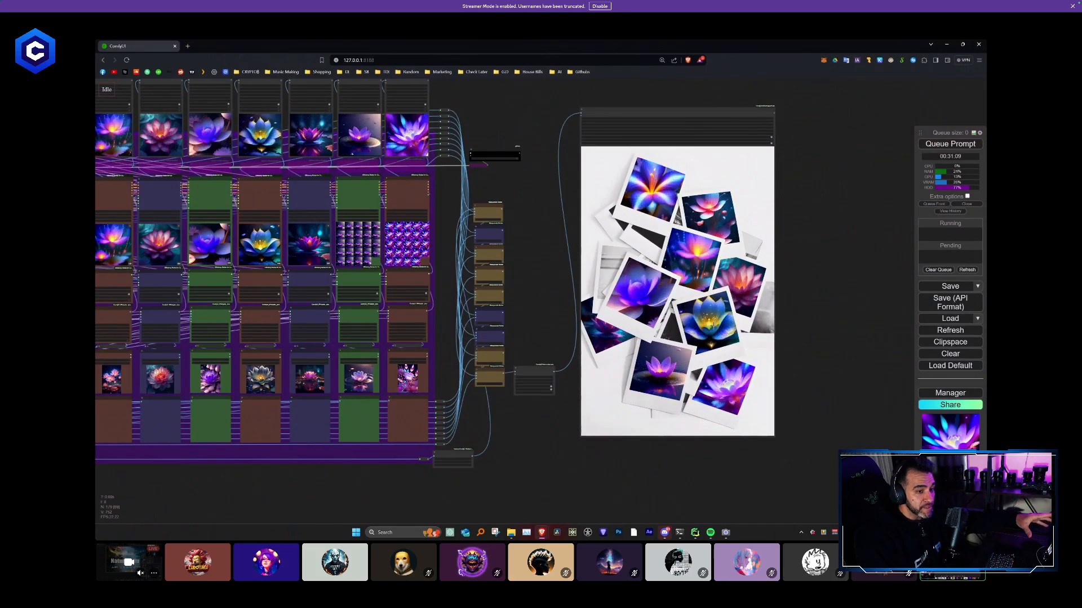
{"action": "scroll", "coordinate": [513, 248], "scroll_direction": "down", "scroll_amount": 1}
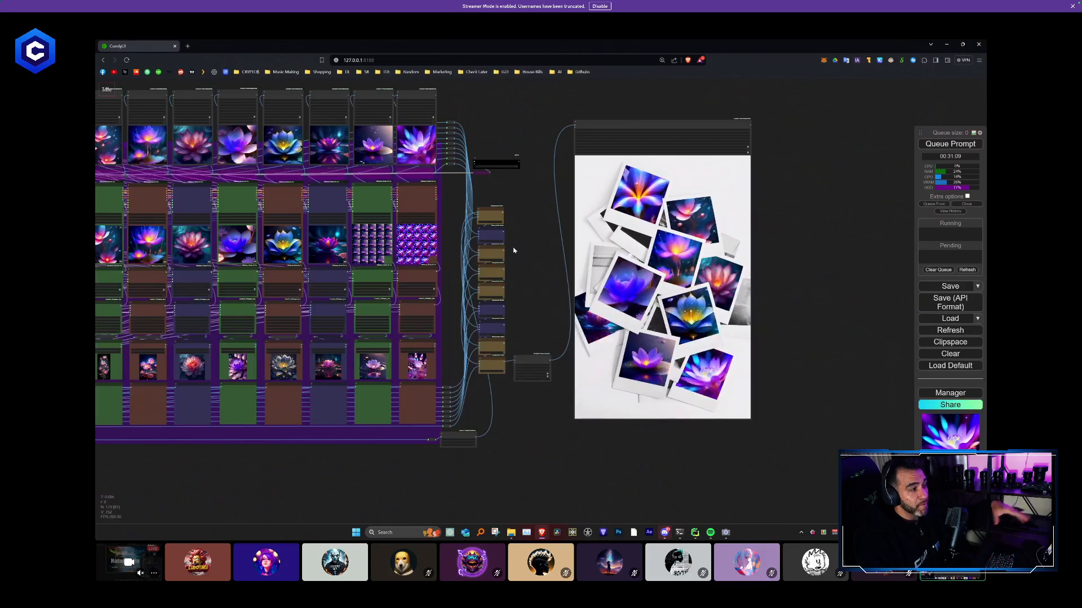
{"action": "scroll", "coordinate": [514, 251], "scroll_direction": "up", "scroll_amount": 1}
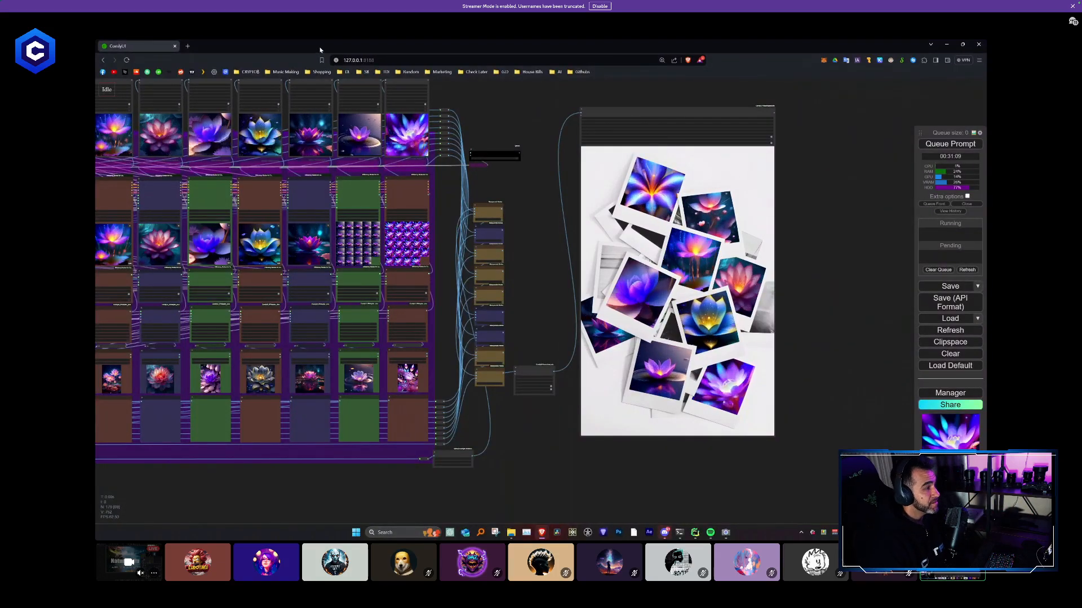
{"action": "scroll", "coordinate": [523, 232], "scroll_direction": "up", "scroll_amount": 3}
{"action": "left_click_drag", "start_coordinate": [550, 242], "coordinate": [403, 253]}
{"action": "scroll", "coordinate": [594, 290], "scroll_direction": "up", "scroll_amount": 1}
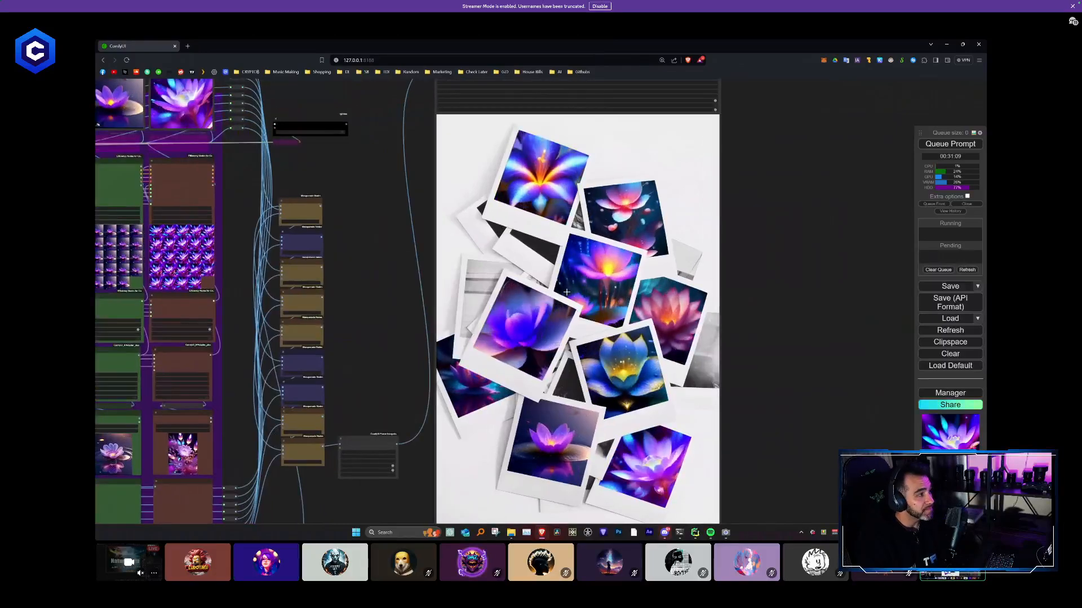
{"action": "scroll", "coordinate": [506, 307], "scroll_direction": "down", "scroll_amount": 5}
{"action": "left_click_drag", "start_coordinate": [427, 295], "coordinate": [886, 297]}
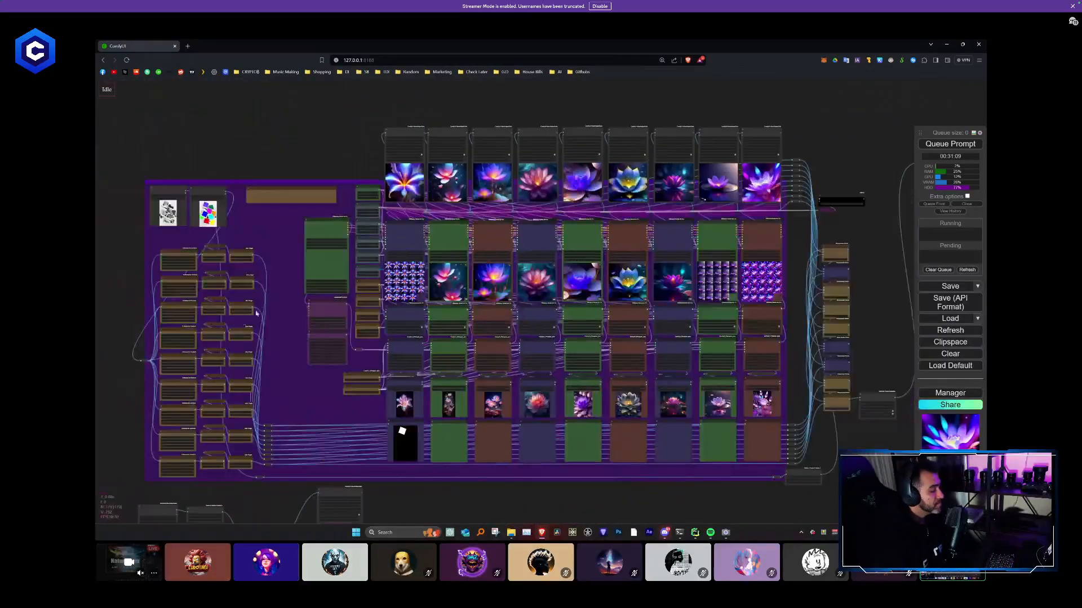
{"action": "left_click_drag", "start_coordinate": [223, 233], "coordinate": [395, 278]}
{"action": "scroll", "coordinate": [389, 276], "scroll_direction": "up", "scroll_amount": 10}
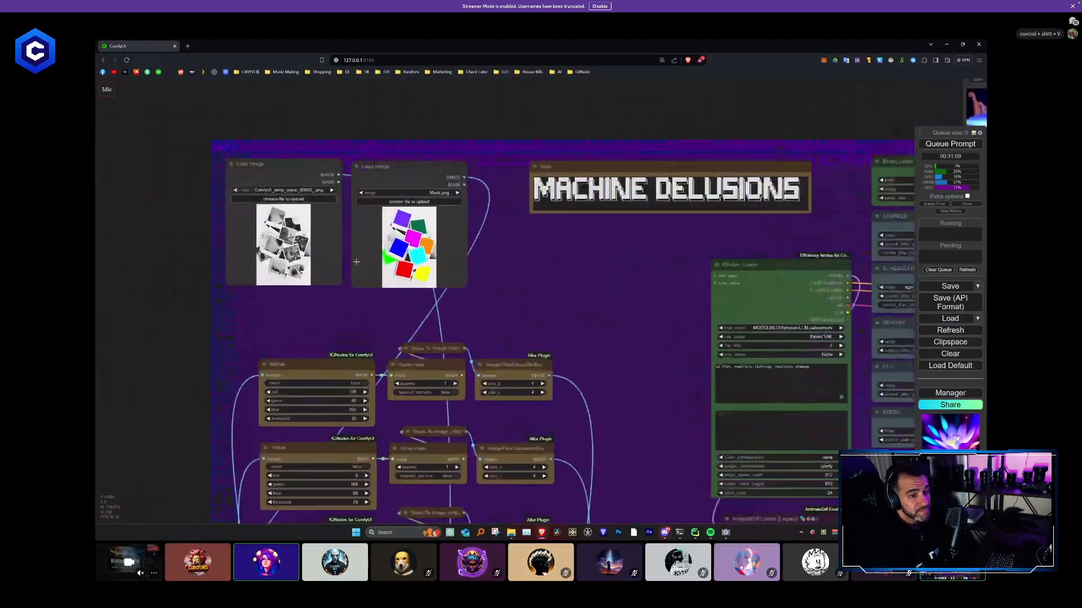
{"action": "scroll", "coordinate": [365, 259], "scroll_direction": "up", "scroll_amount": 4}
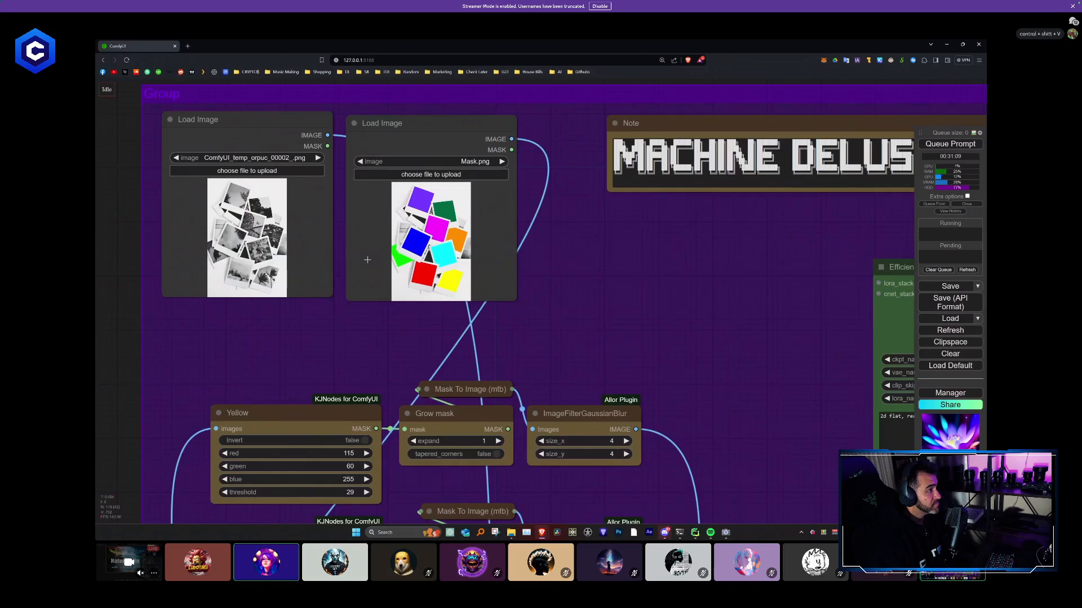
- Reduce the lotus workflow's window and examine its video outputs, KSamplers, IPAdapters, reference images and AnimateDiff loader
{"action": "left_click_drag", "start_coordinate": [646, 50], "coordinate": [478, 71]}
{"action": "left_click", "coordinate": [564, 240]}
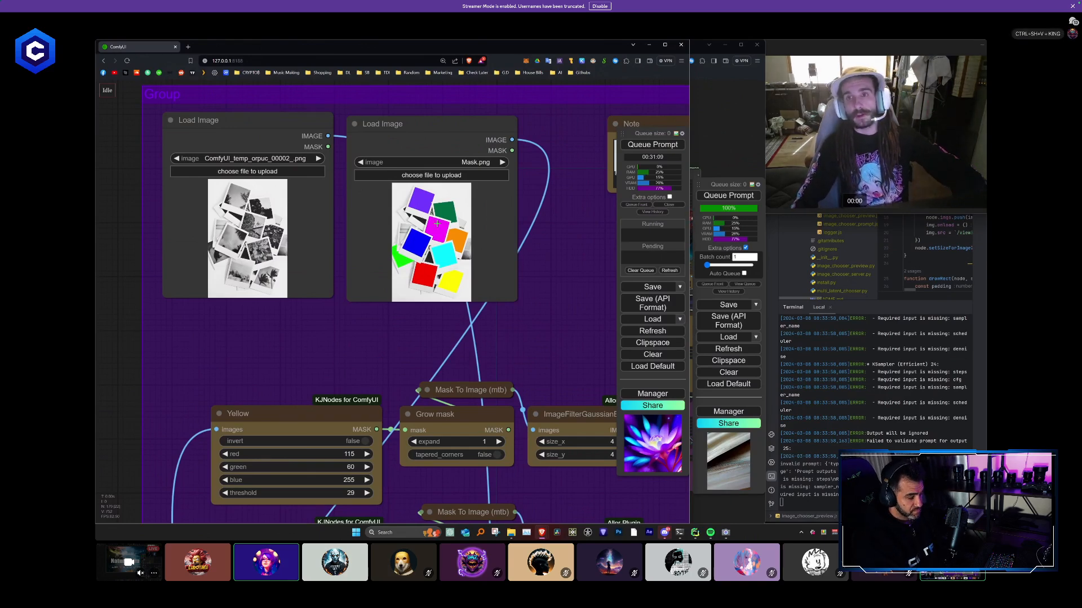
{"action": "scroll", "coordinate": [488, 235], "scroll_direction": "down", "scroll_amount": 3}
{"action": "left_click_drag", "start_coordinate": [500, 237], "coordinate": [209, 220]}
{"action": "scroll", "coordinate": [208, 220], "scroll_direction": "down", "scroll_amount": 5}
{"action": "left_click_drag", "start_coordinate": [465, 217], "coordinate": [138, 249]}
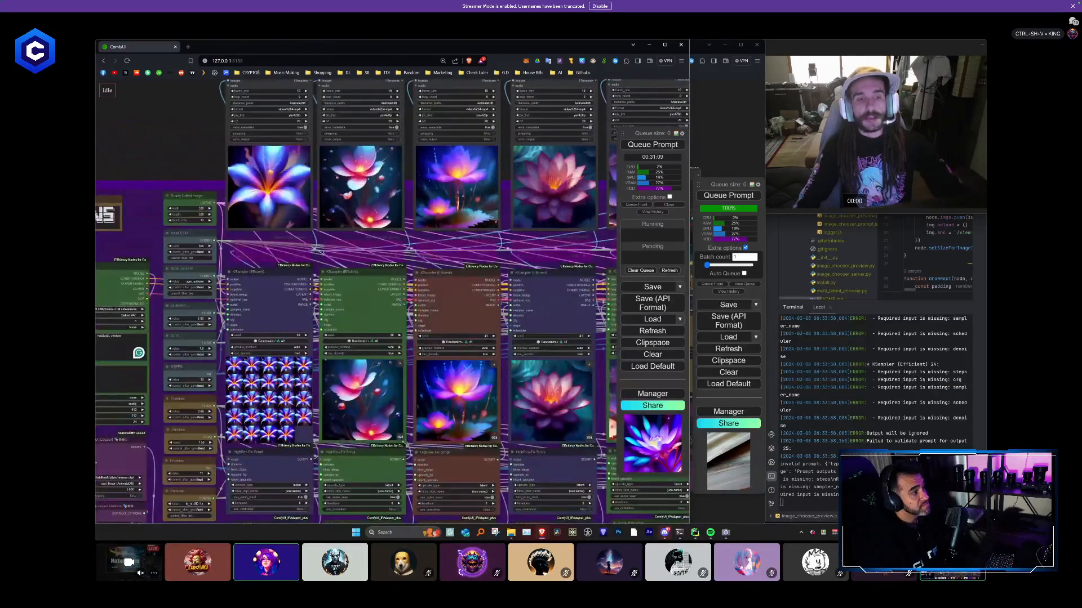
{"action": "left_click_drag", "start_coordinate": [495, 444], "coordinate": [495, 239]}
{"action": "scroll", "coordinate": [387, 465], "scroll_direction": "up", "scroll_amount": 4}
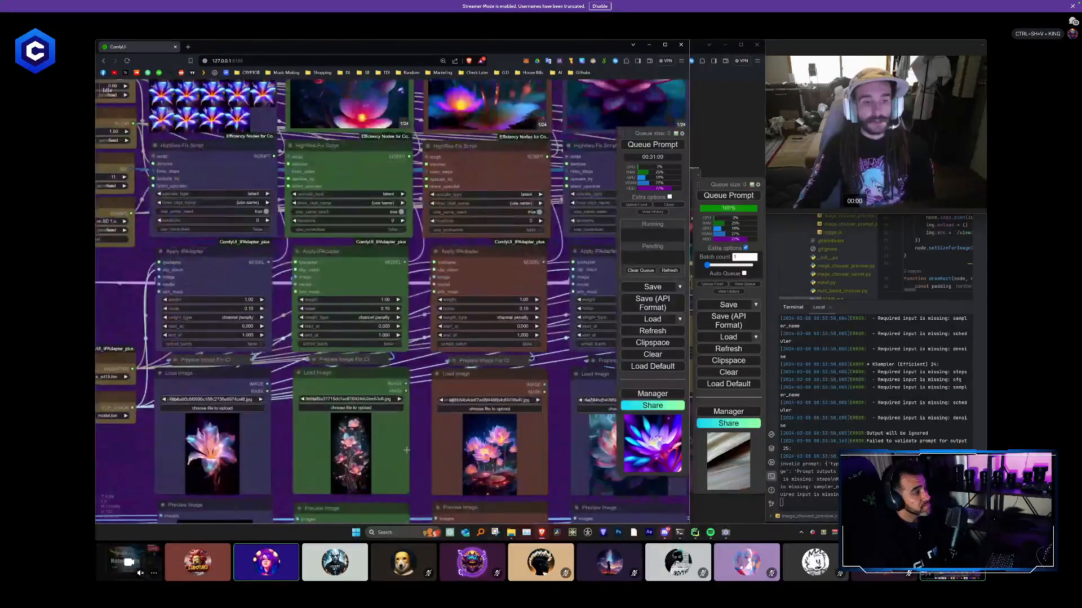
{"action": "scroll", "coordinate": [407, 450], "scroll_direction": "down", "scroll_amount": 2}
{"action": "left_click_drag", "start_coordinate": [124, 201], "coordinate": [303, 274]}
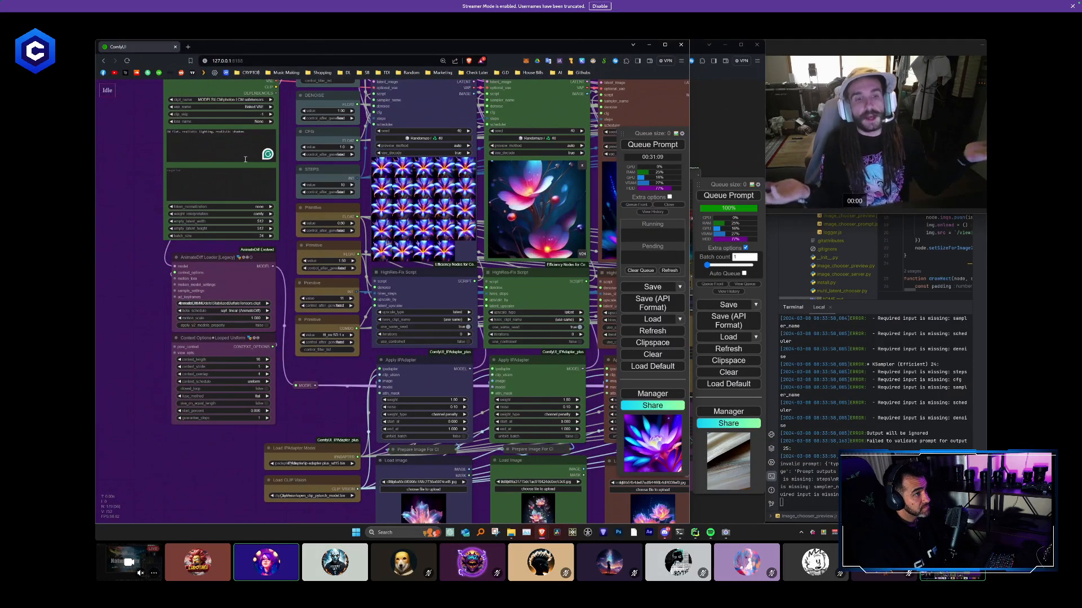
- Trace the lotus workflow's colour-coded sampler columns through the image compositing chain to the final polaroid collage
{"action": "scroll", "coordinate": [190, 324], "scroll_direction": "down", "scroll_amount": 5}
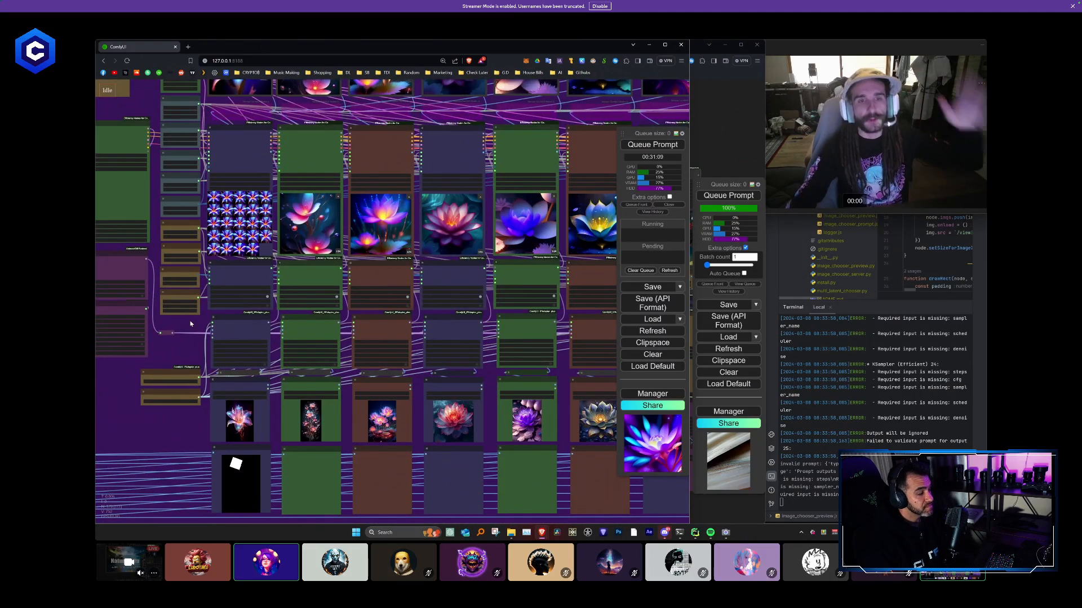
{"action": "scroll", "coordinate": [352, 453], "scroll_direction": "down", "scroll_amount": 6}
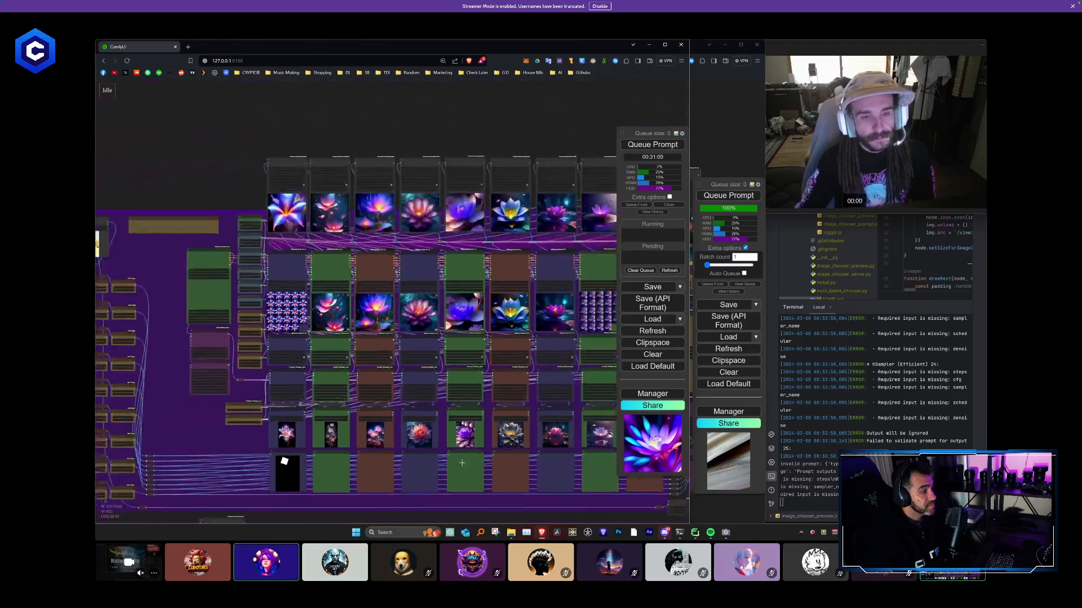
{"action": "left_click_drag", "start_coordinate": [473, 159], "coordinate": [197, 123]}
{"action": "left_click_drag", "start_coordinate": [440, 379], "coordinate": [354, 373]}
{"action": "scroll", "coordinate": [433, 319], "scroll_direction": "up", "scroll_amount": 4}
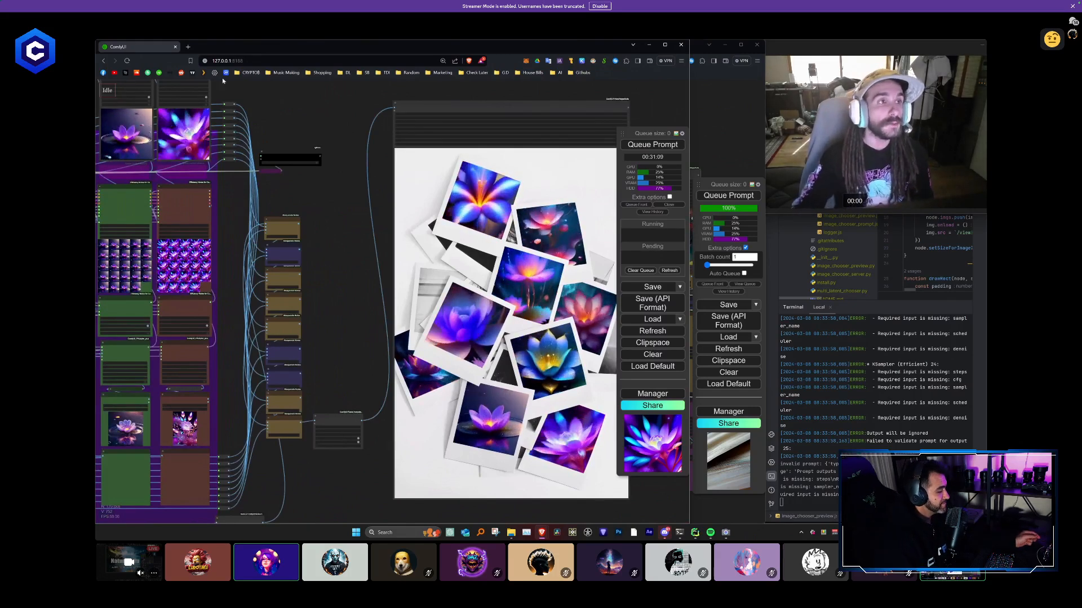
- Move the lotus window out of the way and examine the Civitai Featured Models screenshot and colour mask in the original workflow
{"action": "left_click_drag", "start_coordinate": [242, 47], "coordinate": [95, 62]}
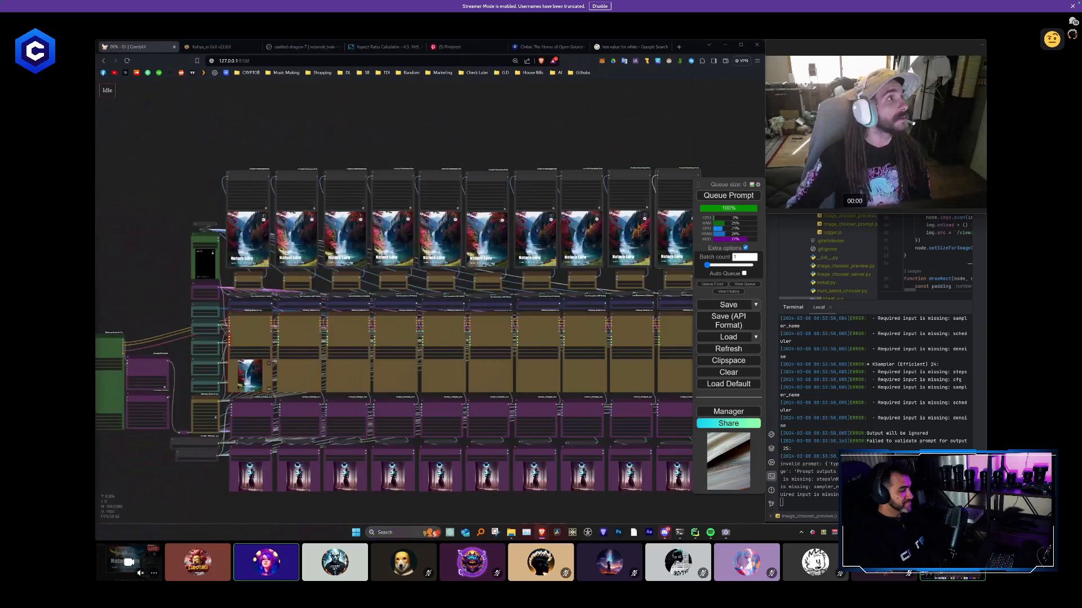
{"action": "left_click_drag", "start_coordinate": [468, 149], "coordinate": [873, 160]}
{"action": "scroll", "coordinate": [480, 290], "scroll_direction": "down", "scroll_amount": 2}
{"action": "left_click_drag", "start_coordinate": [481, 290], "coordinate": [606, 246]}
{"action": "scroll", "coordinate": [598, 291], "scroll_direction": "up", "scroll_amount": 5}
{"action": "scroll", "coordinate": [597, 291], "scroll_direction": "up", "scroll_amount": 3}
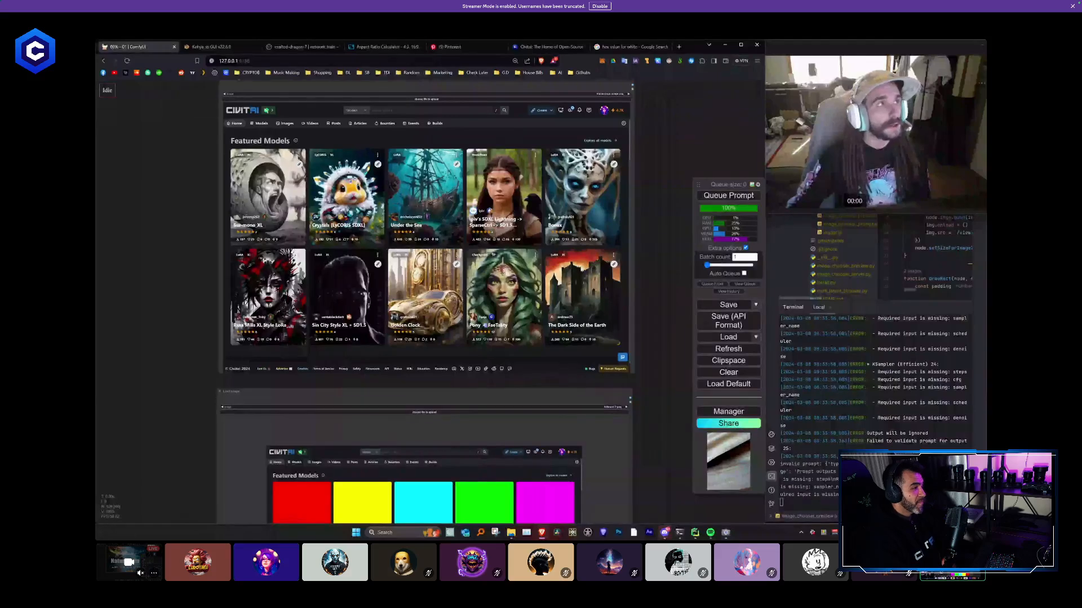
{"action": "key", "text": "alt+Tab"}
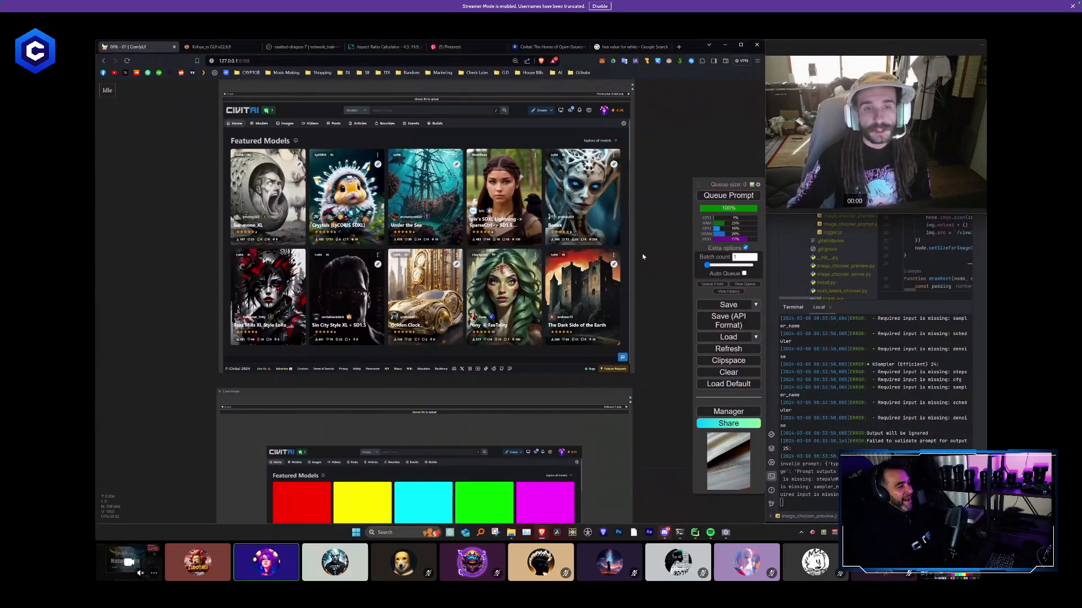
- Examine the Civitai Featured Models image and the Nature Lora video outputs with their ImageBlend and text overlay nodes
{"action": "scroll", "coordinate": [642, 257], "scroll_direction": "up", "scroll_amount": 4}
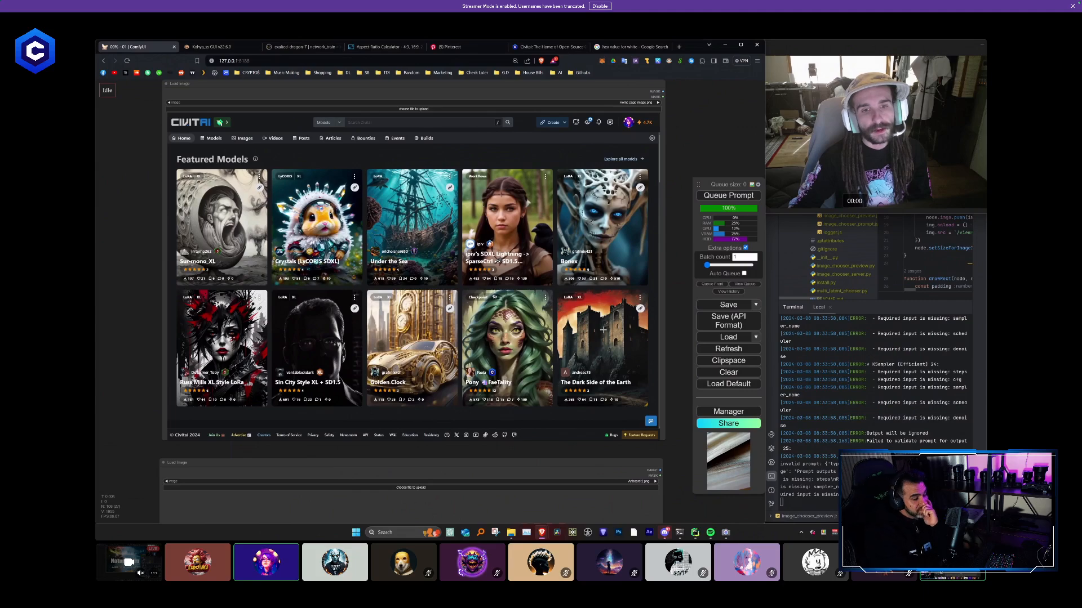
{"action": "scroll", "coordinate": [502, 324], "scroll_direction": "down", "scroll_amount": 5}
{"action": "scroll", "coordinate": [620, 345], "scroll_direction": "down", "scroll_amount": 2}
{"action": "left_click_drag", "start_coordinate": [621, 346], "coordinate": [225, 342]}
{"action": "scroll", "coordinate": [451, 225], "scroll_direction": "up", "scroll_amount": 3}
{"action": "scroll", "coordinate": [455, 237], "scroll_direction": "up", "scroll_amount": 6}
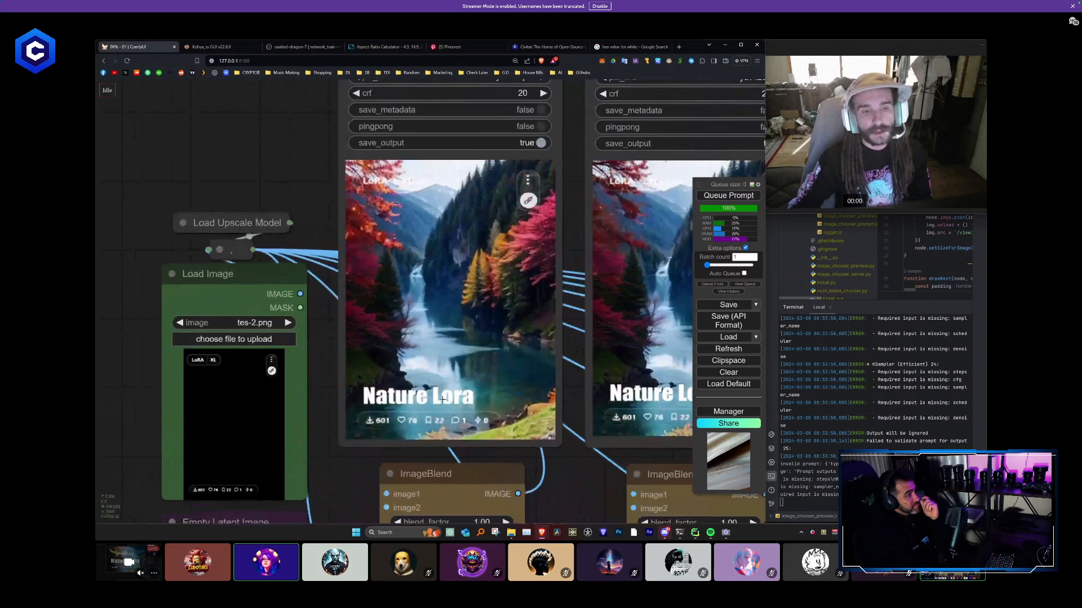
{"action": "scroll", "coordinate": [444, 396], "scroll_direction": "down", "scroll_amount": 1}
{"action": "scroll", "coordinate": [444, 396], "scroll_direction": "down", "scroll_amount": 3}
{"action": "scroll", "coordinate": [541, 468], "scroll_direction": "up", "scroll_amount": 1}
{"action": "left_click_drag", "start_coordinate": [542, 470], "coordinate": [505, 338]}
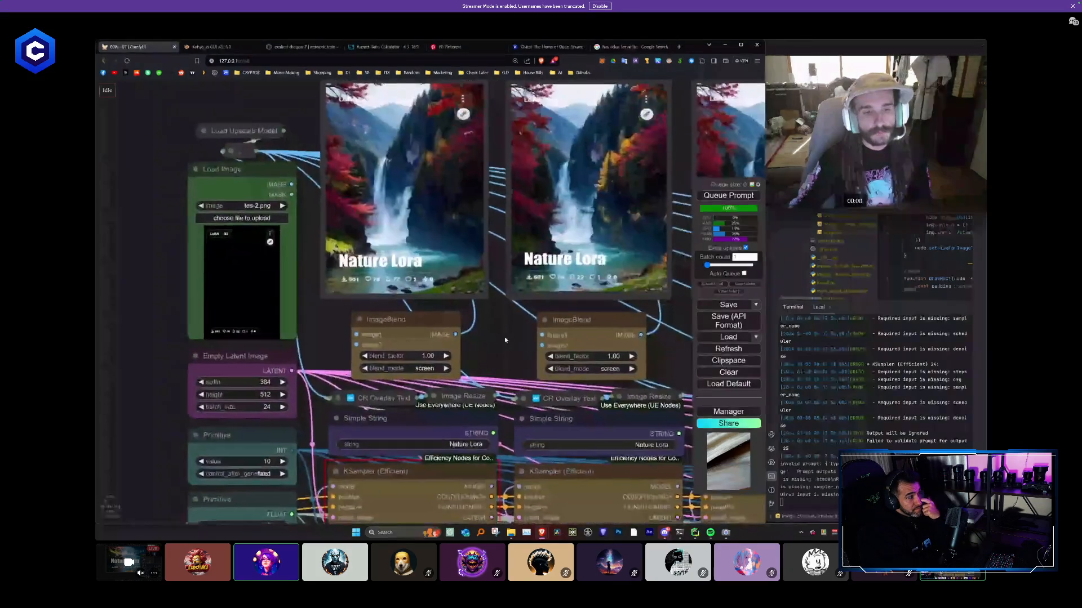
{"action": "scroll", "coordinate": [486, 338], "scroll_direction": "down", "scroll_amount": 2}
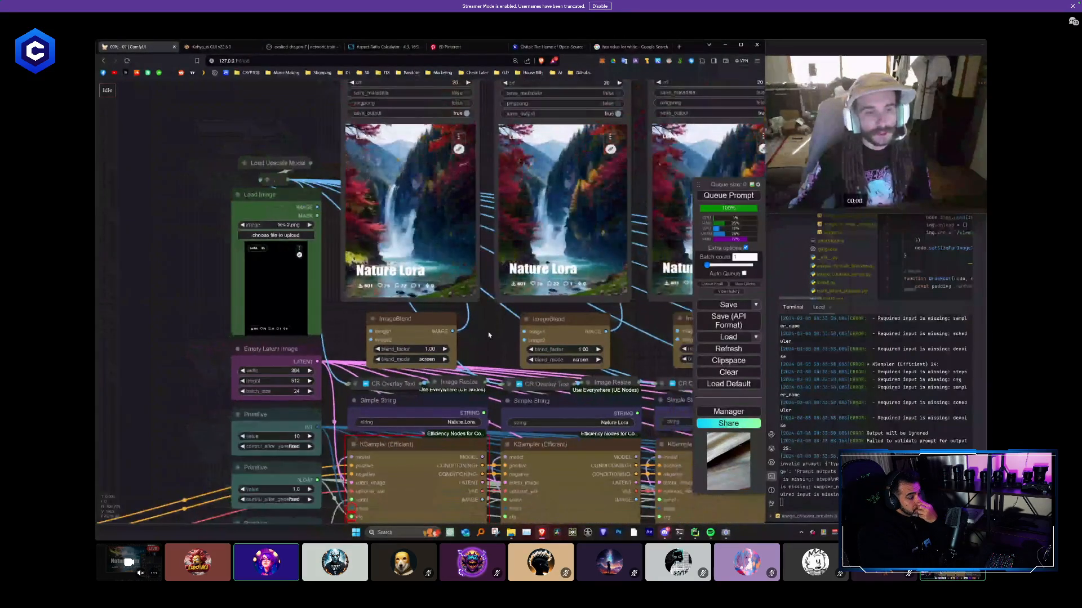
- Shift the first ImageBlend node slightly, bypass the nine sampler columns after the first, and queue the prompt
{"action": "left_click_drag", "start_coordinate": [420, 332], "coordinate": [453, 321]}
{"action": "scroll", "coordinate": [219, 236], "scroll_direction": "down", "scroll_amount": 8}
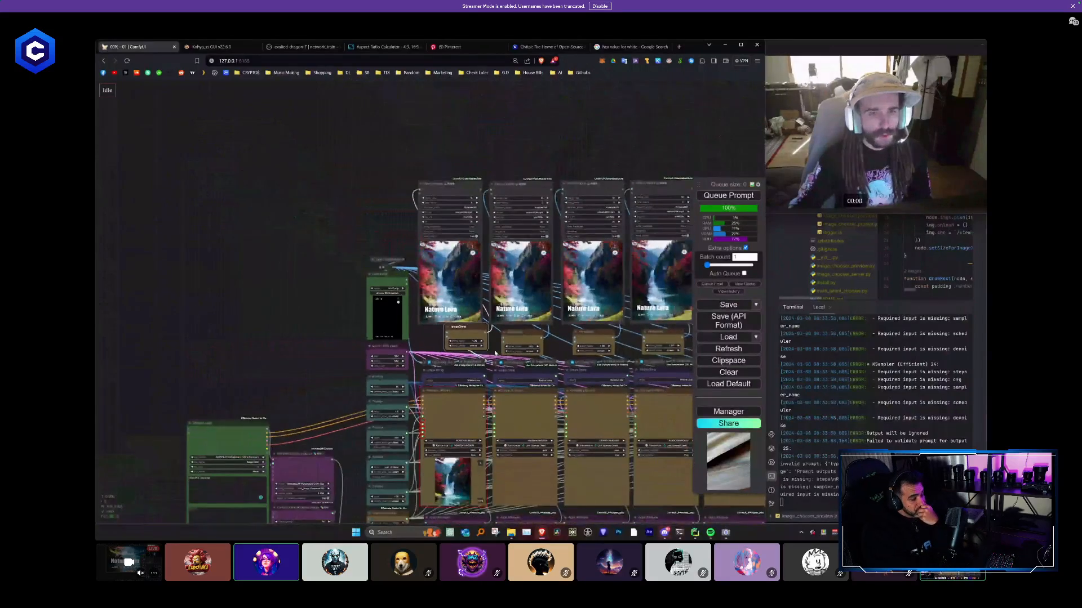
{"action": "left_click_drag", "start_coordinate": [329, 261], "coordinate": [388, 217]}
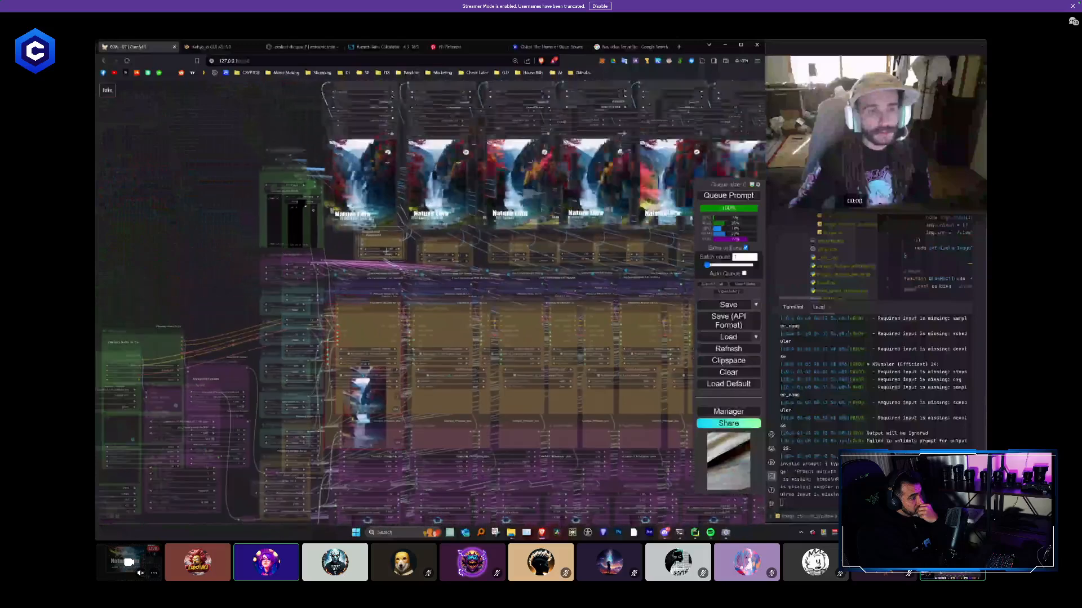
{"action": "scroll", "coordinate": [389, 216], "scroll_direction": "up", "scroll_amount": 4}
{"action": "scroll", "coordinate": [395, 299], "scroll_direction": "down", "scroll_amount": 6}
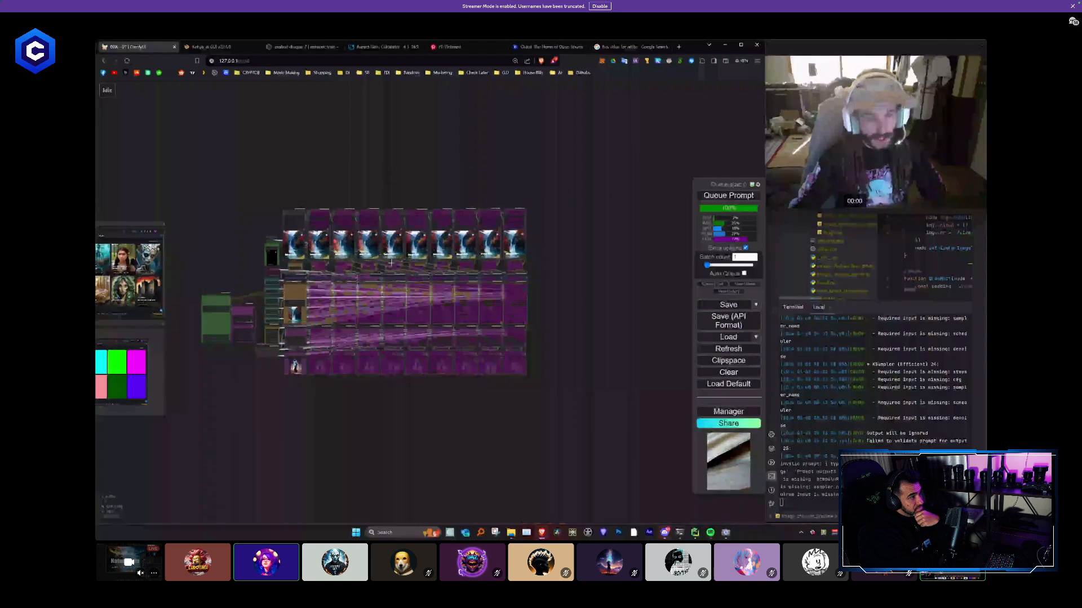
{"action": "scroll", "coordinate": [304, 383], "scroll_direction": "up", "scroll_amount": 9}
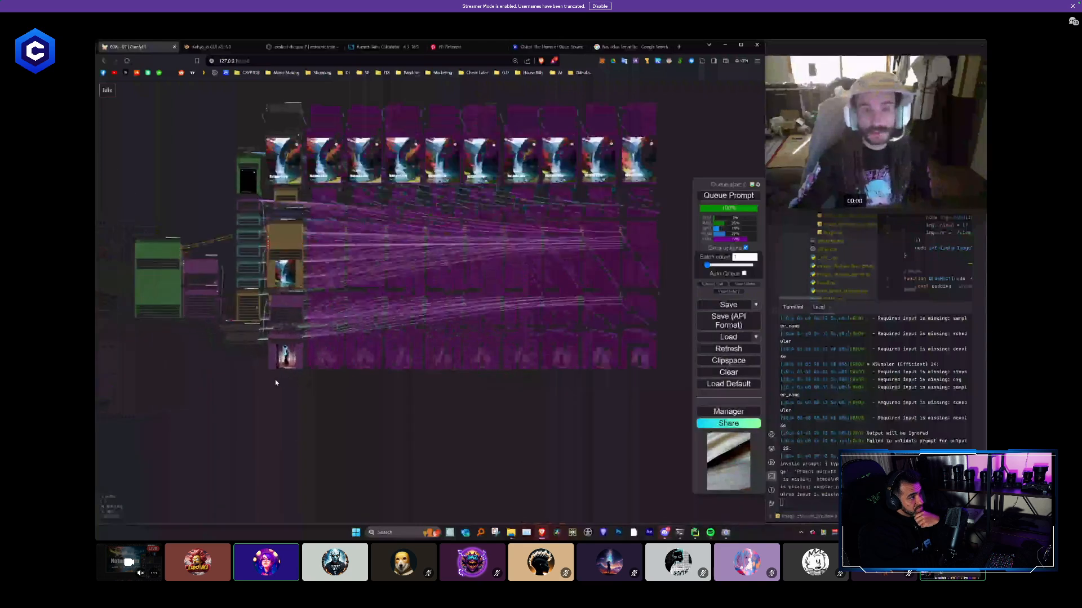
{"action": "left_click_drag", "start_coordinate": [514, 312], "coordinate": [486, 245]}
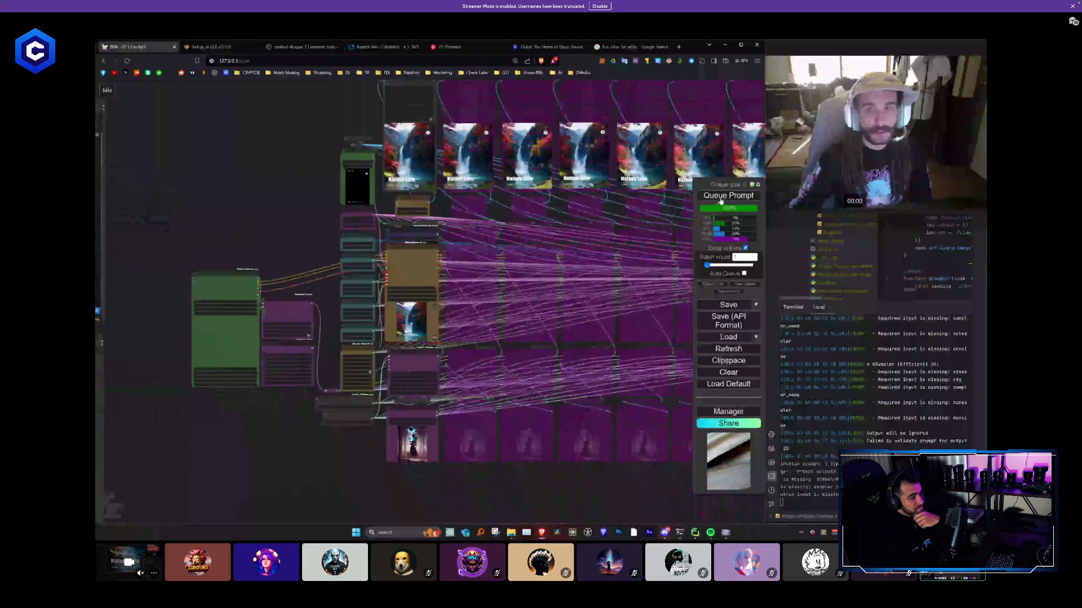
{"action": "left_click", "coordinate": [720, 197]}
- Connect the first KSampler's IMAGE output to image1 of its ImageBlend node and queue the prompt again
{"action": "scroll", "coordinate": [376, 193], "scroll_direction": "up", "scroll_amount": 7}
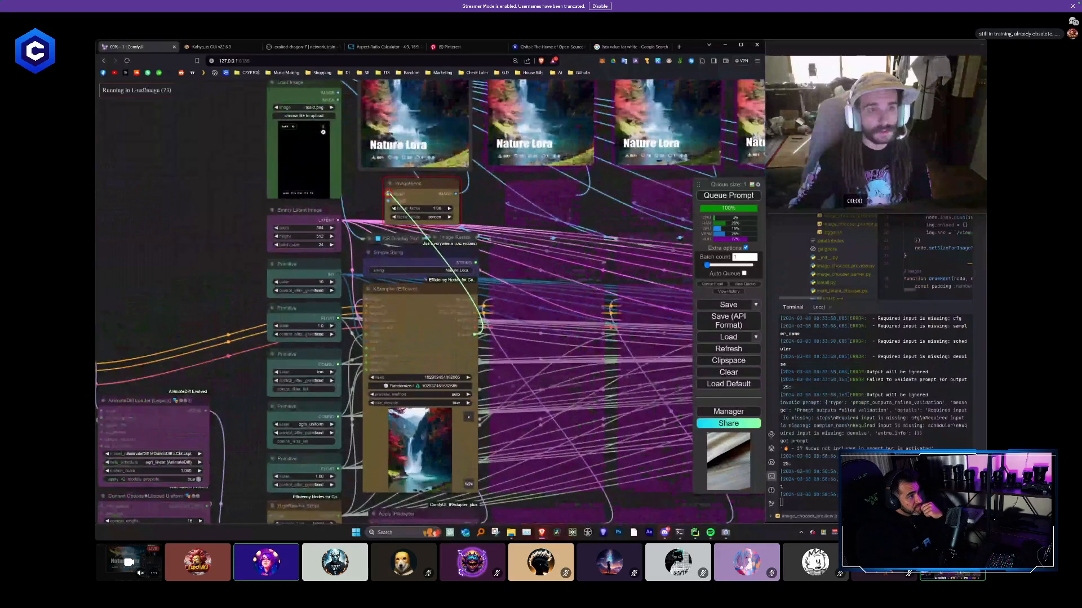
{"action": "left_click_drag", "start_coordinate": [474, 334], "coordinate": [389, 194]}
{"action": "left_click", "coordinate": [747, 196]}
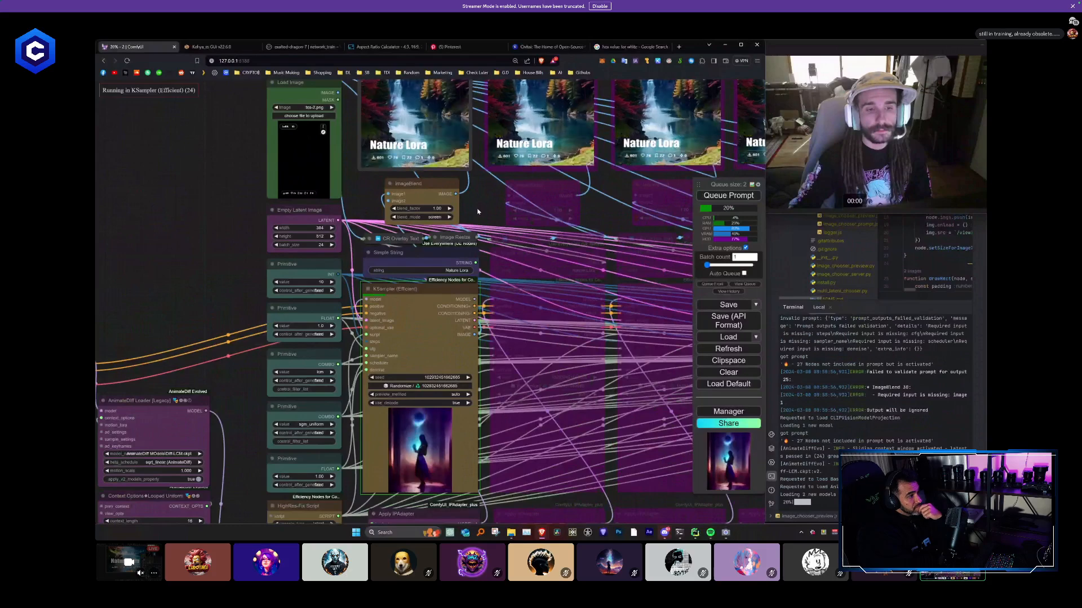
- Examine the running first KSampler's preview, its IPAdapter and reference image, and the HighRes-Fix Script settings
{"action": "left_click_drag", "start_coordinate": [485, 193], "coordinate": [460, 34]}
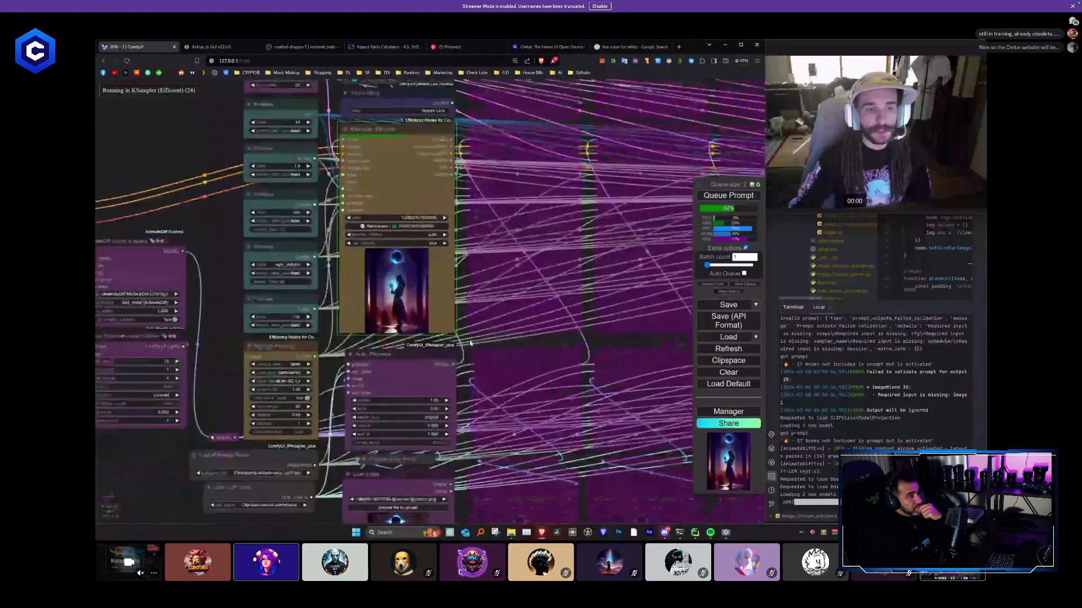
{"action": "left_click_drag", "start_coordinate": [466, 252], "coordinate": [466, 85]}
{"action": "scroll", "coordinate": [414, 192], "scroll_direction": "up", "scroll_amount": 1}
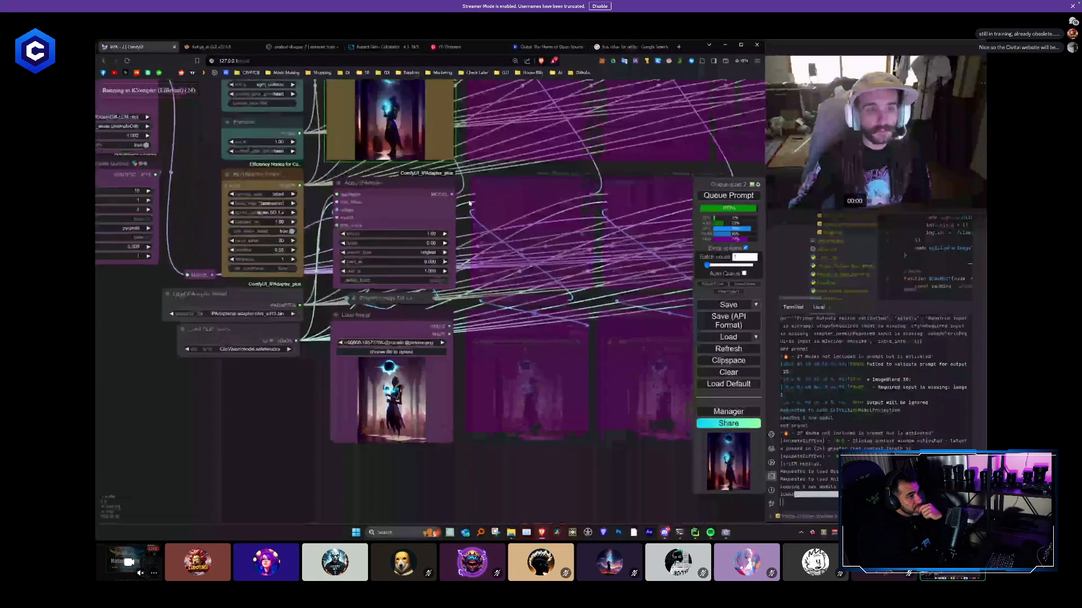
{"action": "left_click_drag", "start_coordinate": [406, 170], "coordinate": [423, 315]}
{"action": "scroll", "coordinate": [422, 265], "scroll_direction": "up", "scroll_amount": 1}
{"action": "scroll", "coordinate": [422, 243], "scroll_direction": "up", "scroll_amount": 2}
{"action": "scroll", "coordinate": [507, 228], "scroll_direction": "down", "scroll_amount": 1}
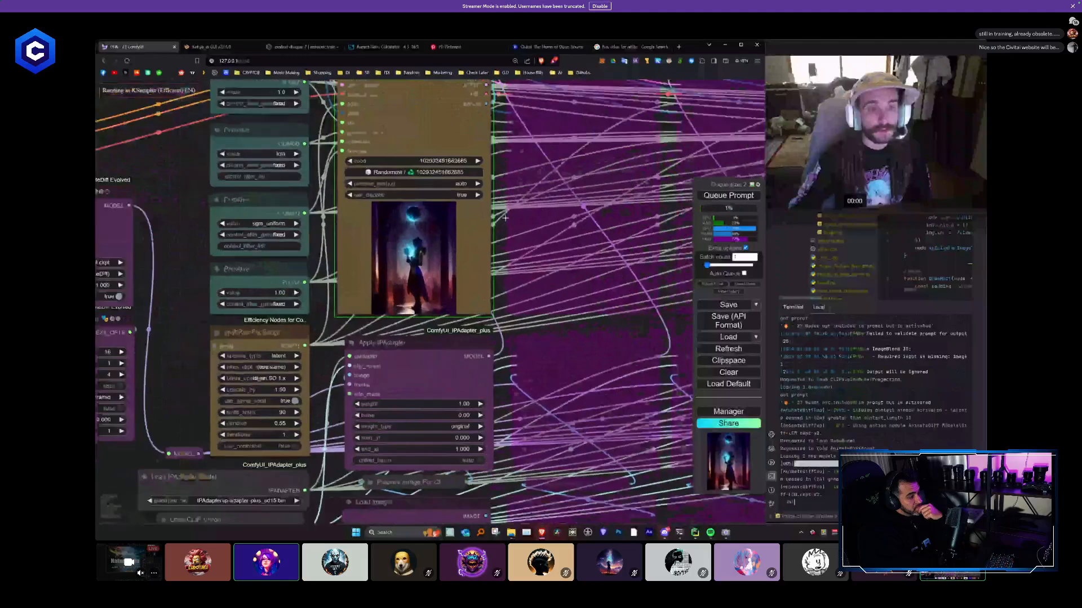
{"action": "left_click_drag", "start_coordinate": [503, 309], "coordinate": [549, 186]}
{"action": "left_click_drag", "start_coordinate": [404, 337], "coordinate": [400, 374]}
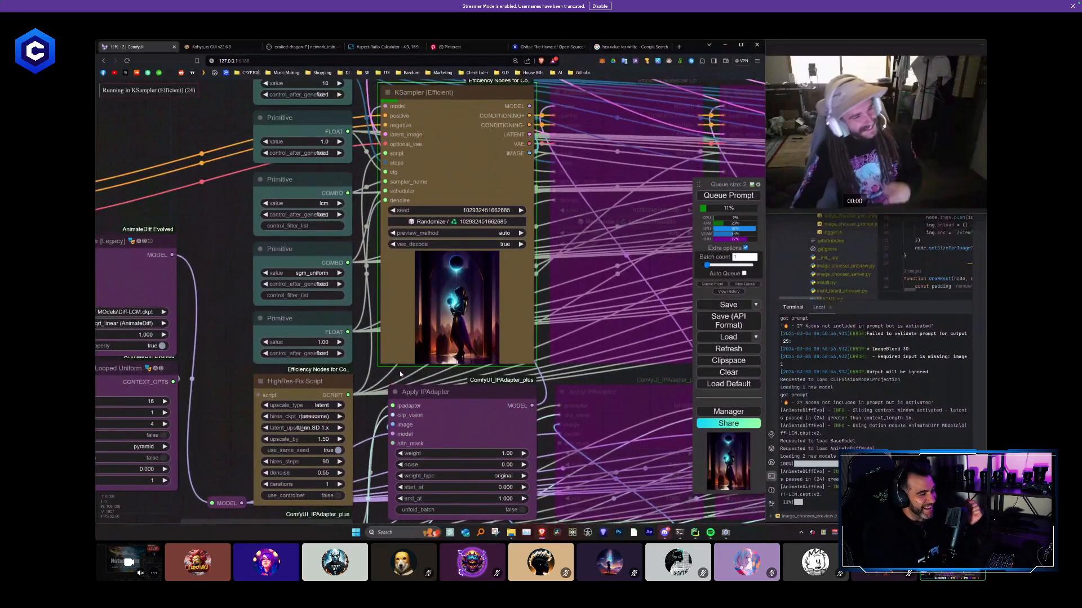
- Cancel the queued runs and set hires_steps in the HighRes-Fix Script to 10
{"action": "left_click", "coordinate": [754, 285]}
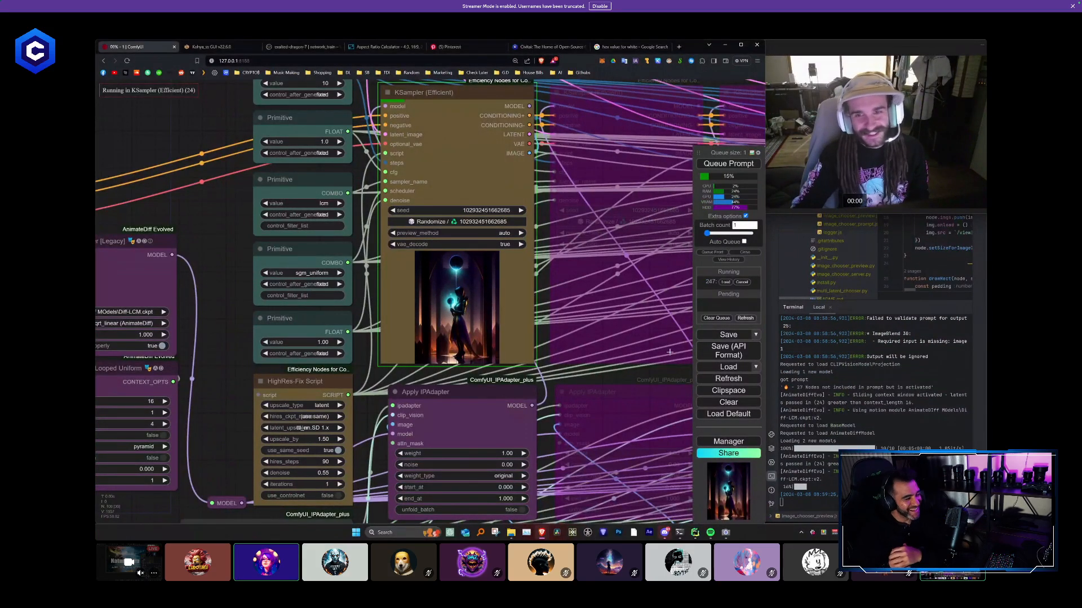
{"action": "left_click", "coordinate": [326, 461]}
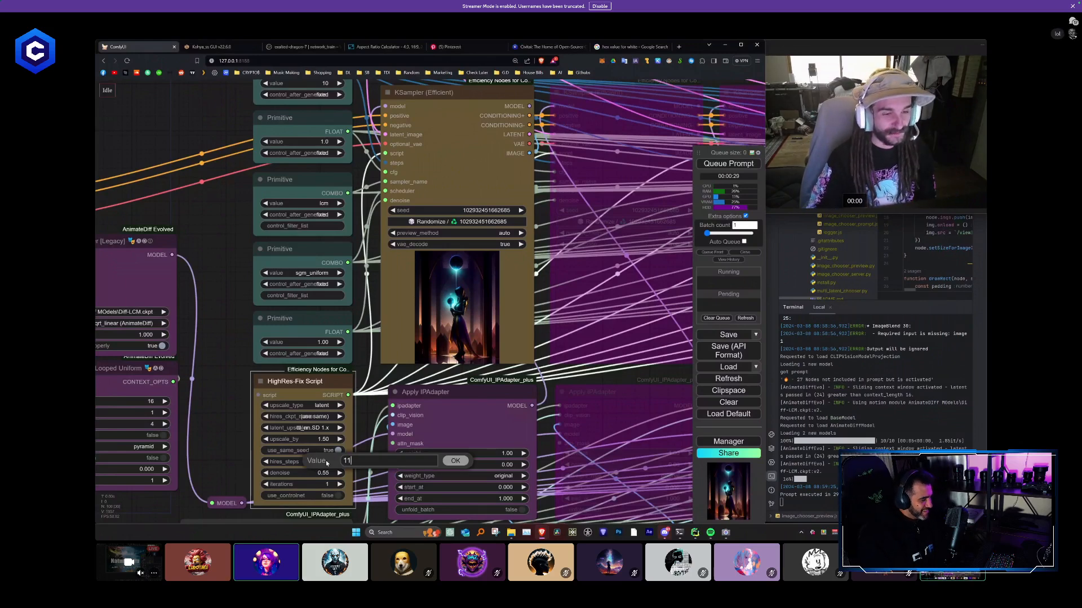
{"action": "key", "text": "Return"}
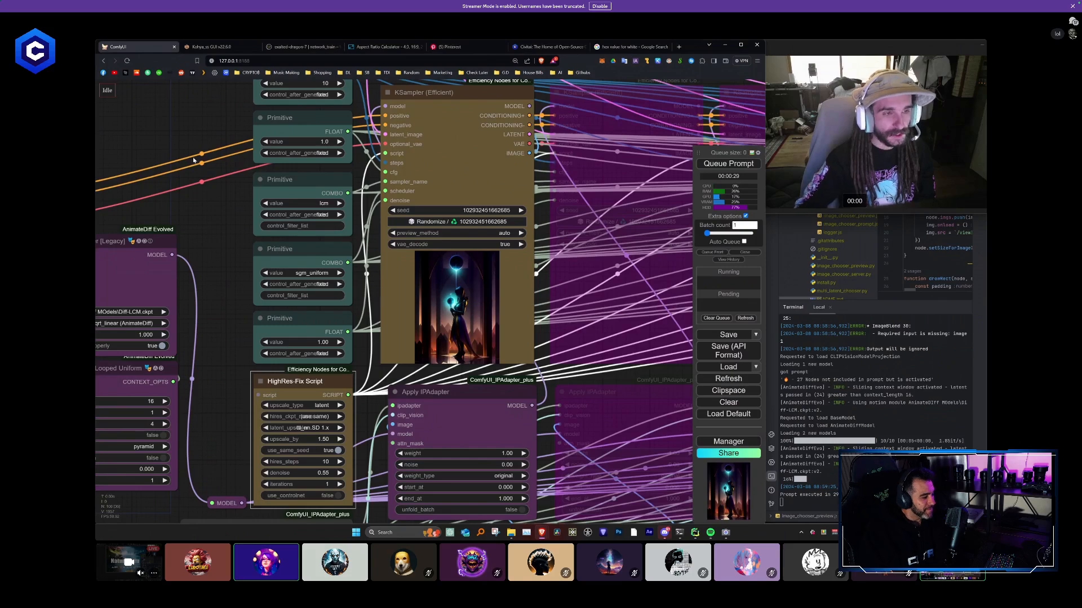
- Set the integer Primitive that feeds the sampler steps to 9 and queue the prompt
{"action": "left_click_drag", "start_coordinate": [193, 161], "coordinate": [207, 225]}
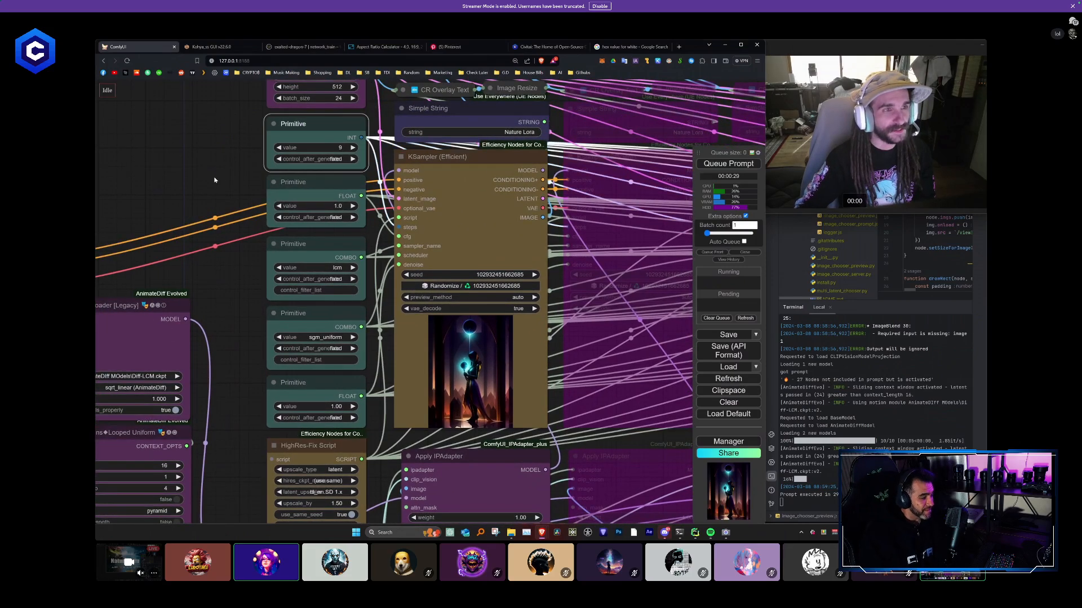
{"action": "scroll", "coordinate": [208, 178], "scroll_direction": "down", "scroll_amount": 4}
{"action": "scroll", "coordinate": [208, 178], "scroll_direction": "down", "scroll_amount": 3}
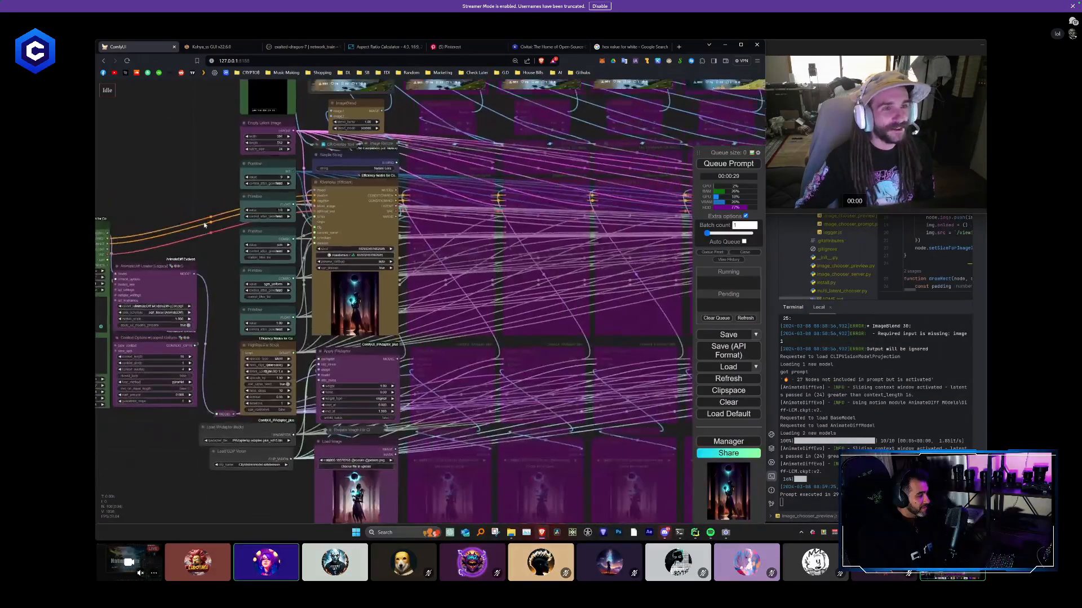
{"action": "left_click", "coordinate": [742, 165]}
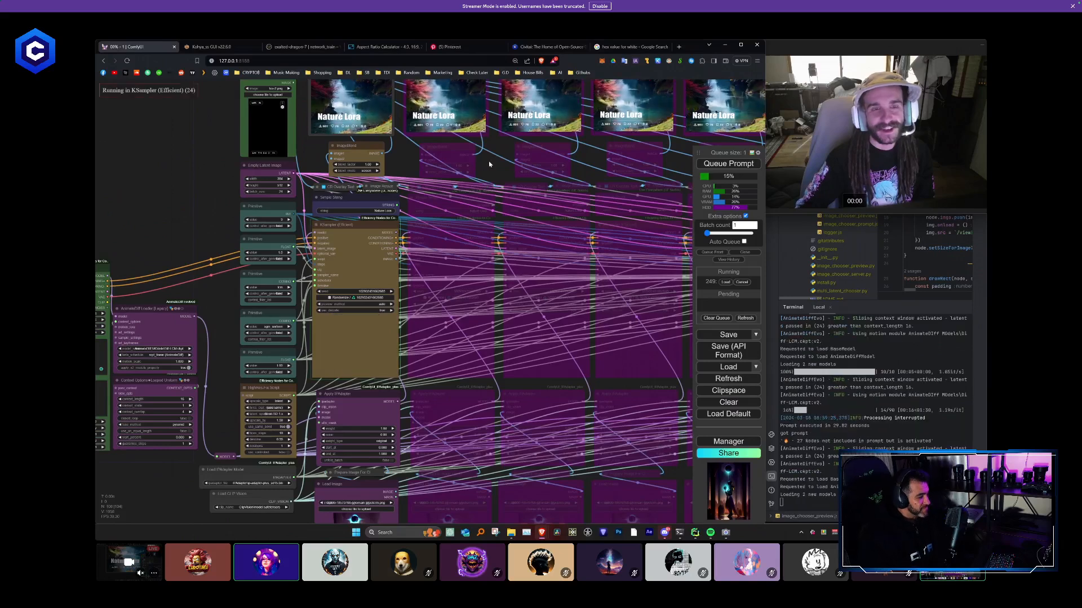
{"action": "left_click_drag", "start_coordinate": [489, 166], "coordinate": [492, 175]}
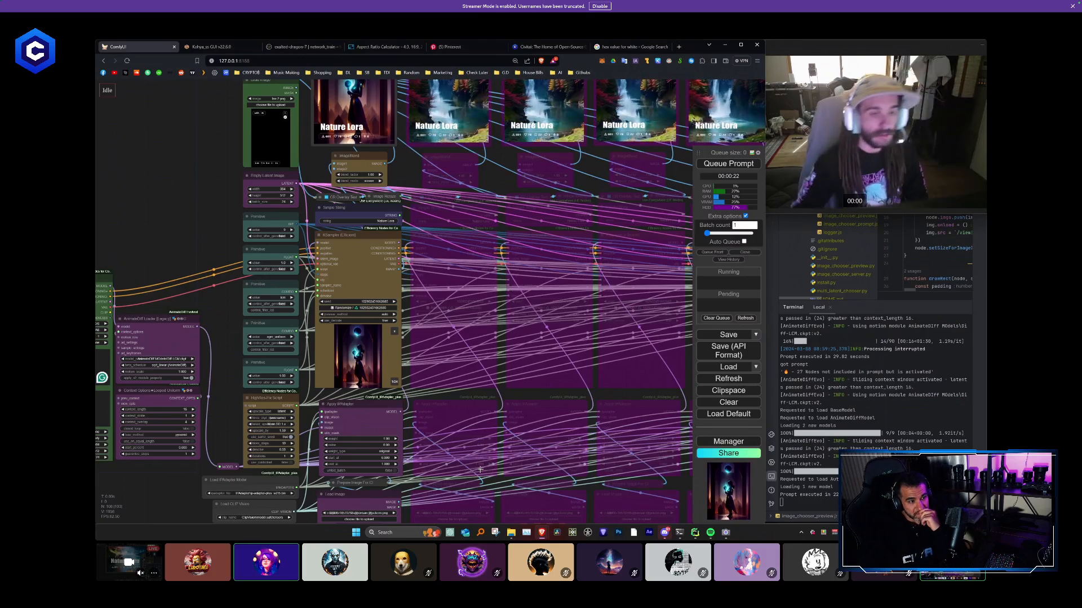
- Check the first column's new video output and re-enable the nine bypassed sampler columns
{"action": "scroll", "coordinate": [404, 285], "scroll_direction": "up", "scroll_amount": 6}
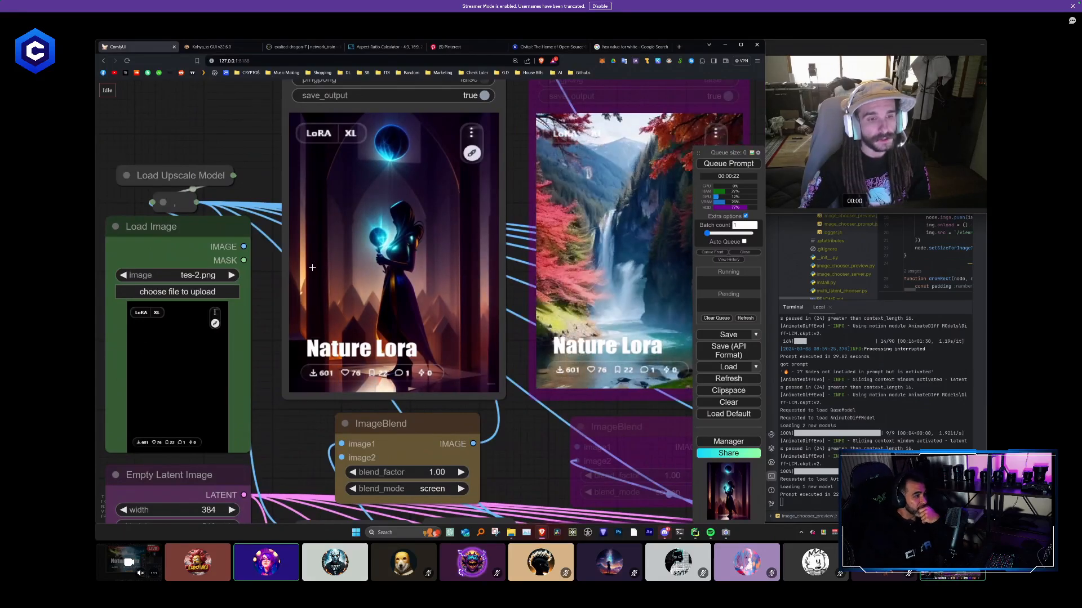
{"action": "scroll", "coordinate": [313, 267], "scroll_direction": "down", "scroll_amount": 8}
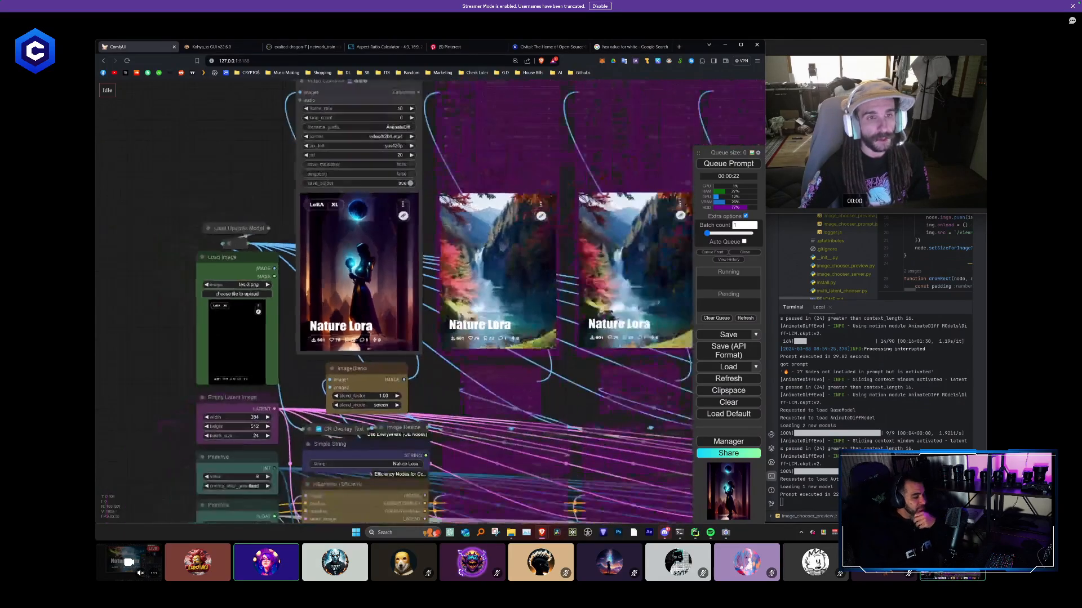
{"action": "scroll", "coordinate": [316, 285], "scroll_direction": "down", "scroll_amount": 5}
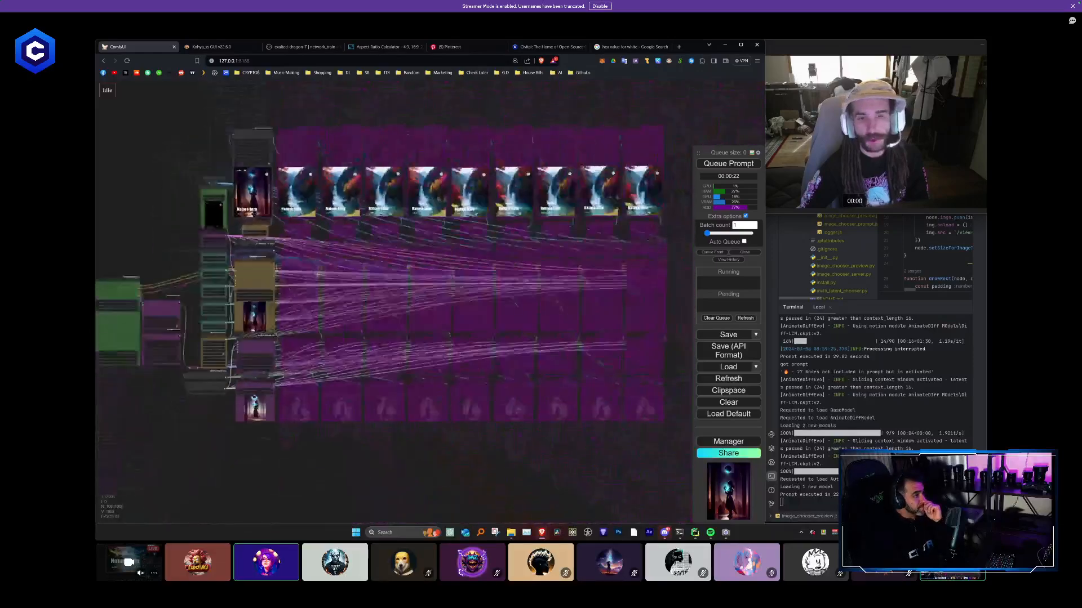
{"action": "left_click_drag", "start_coordinate": [590, 415], "coordinate": [304, 152]}
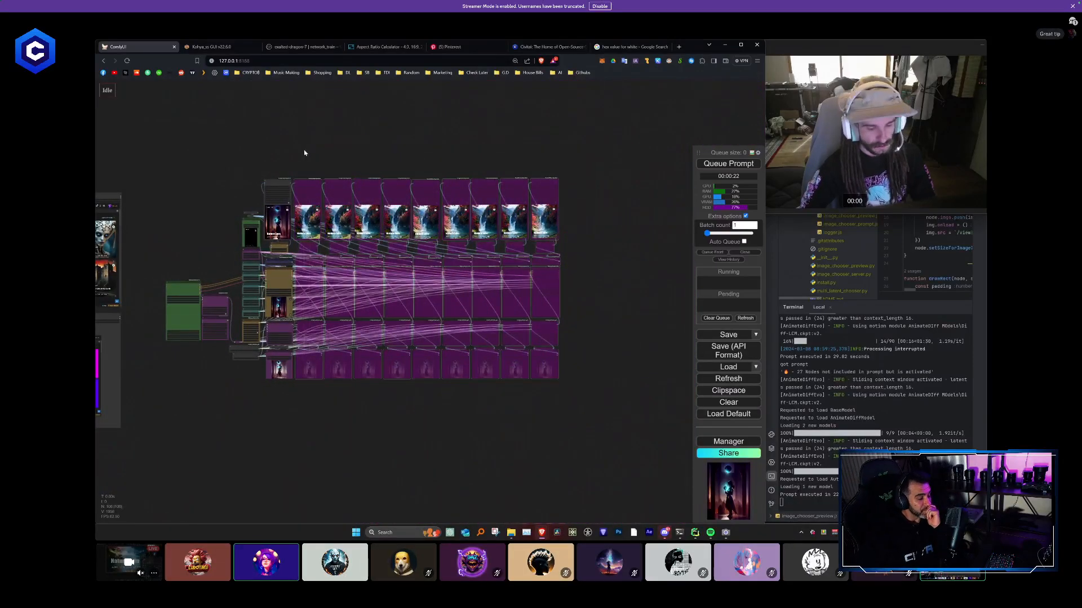
{"action": "scroll", "coordinate": [289, 145], "scroll_direction": "up", "scroll_amount": 10}
- Connect the KSampler IMAGE outputs of columns two to seven to image1 of their own ImageBlend nodes
{"action": "left_click_drag", "start_coordinate": [305, 376], "coordinate": [312, 279]}
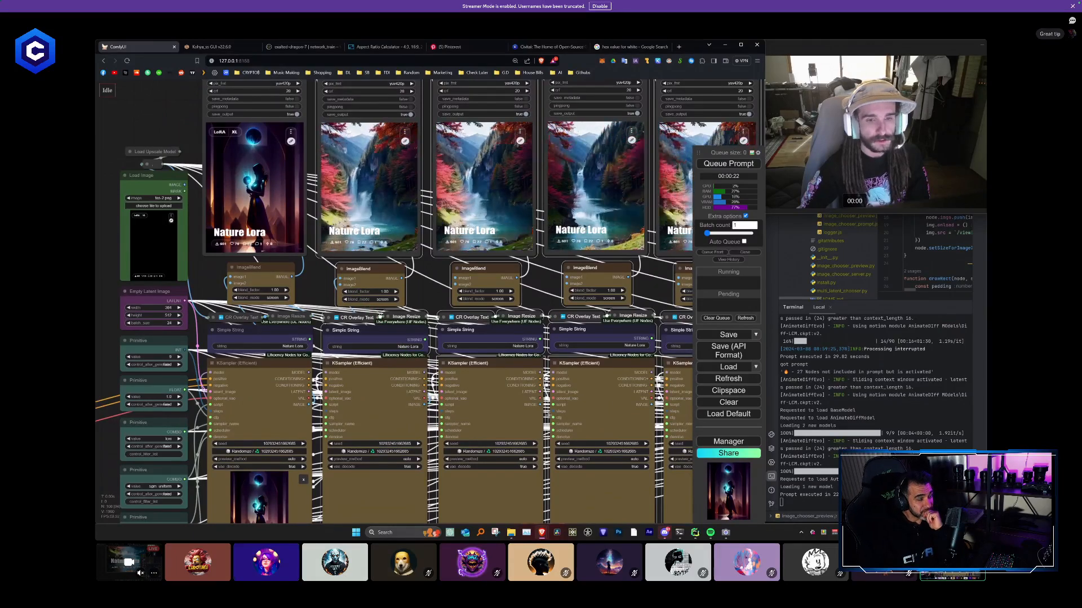
{"action": "left_click_drag", "start_coordinate": [540, 404], "coordinate": [456, 278]}
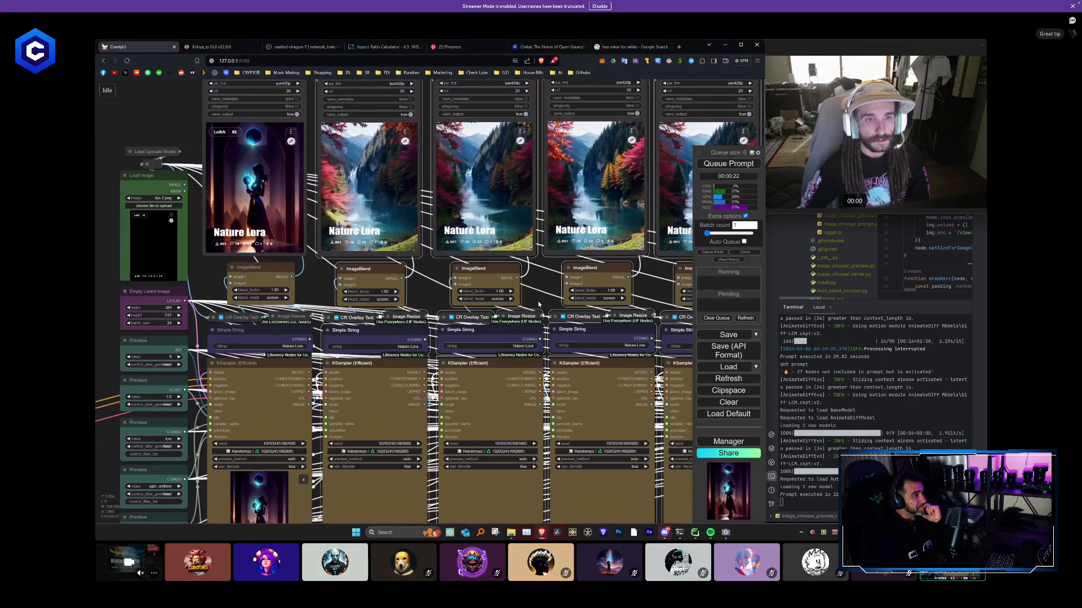
{"action": "left_click_drag", "start_coordinate": [658, 405], "coordinate": [526, 380]}
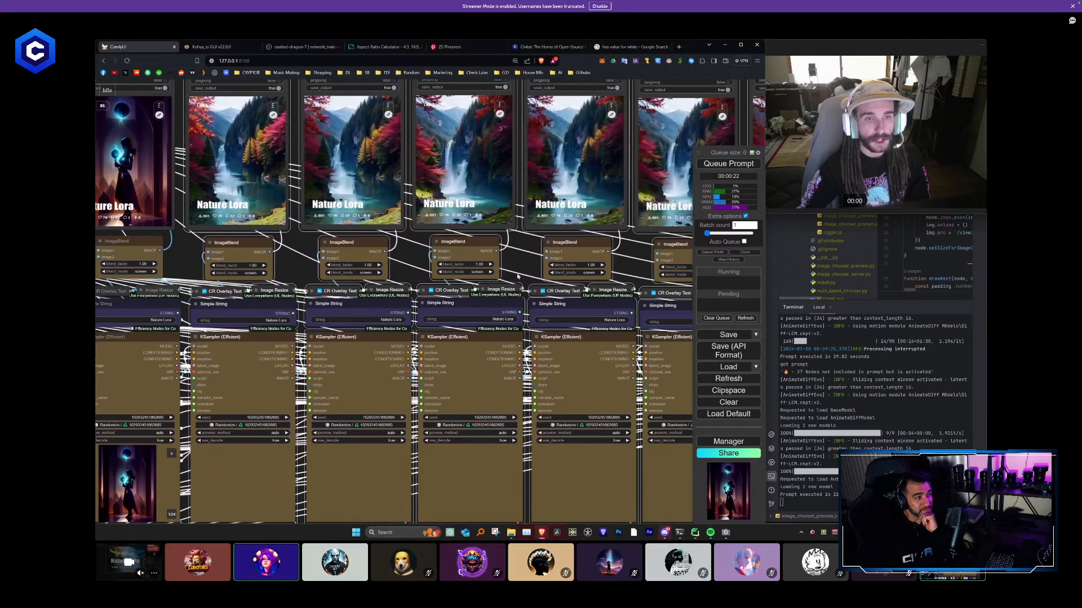
{"action": "left_click_drag", "start_coordinate": [462, 262], "coordinate": [346, 260]}
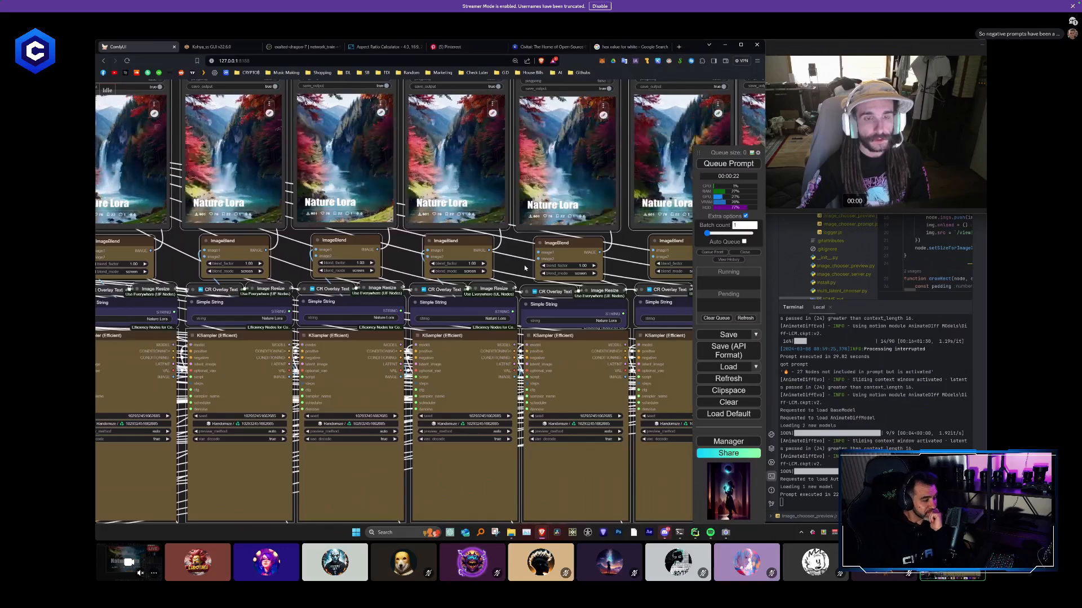
{"action": "left_click_drag", "start_coordinate": [500, 260], "coordinate": [372, 257]}
{"action": "left_click_drag", "start_coordinate": [496, 375], "coordinate": [409, 250]}
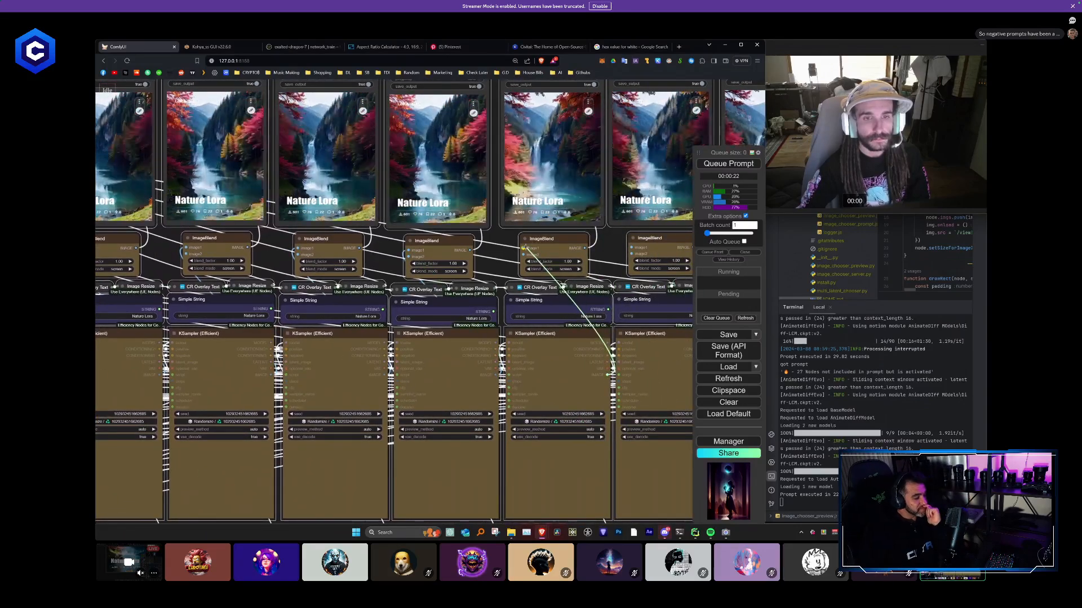
- Connect the KSampler IMAGE outputs of columns eight to ten to their ImageBlend image1 inputs and review the whole workflow
{"action": "left_click_drag", "start_coordinate": [587, 269], "coordinate": [382, 276]}
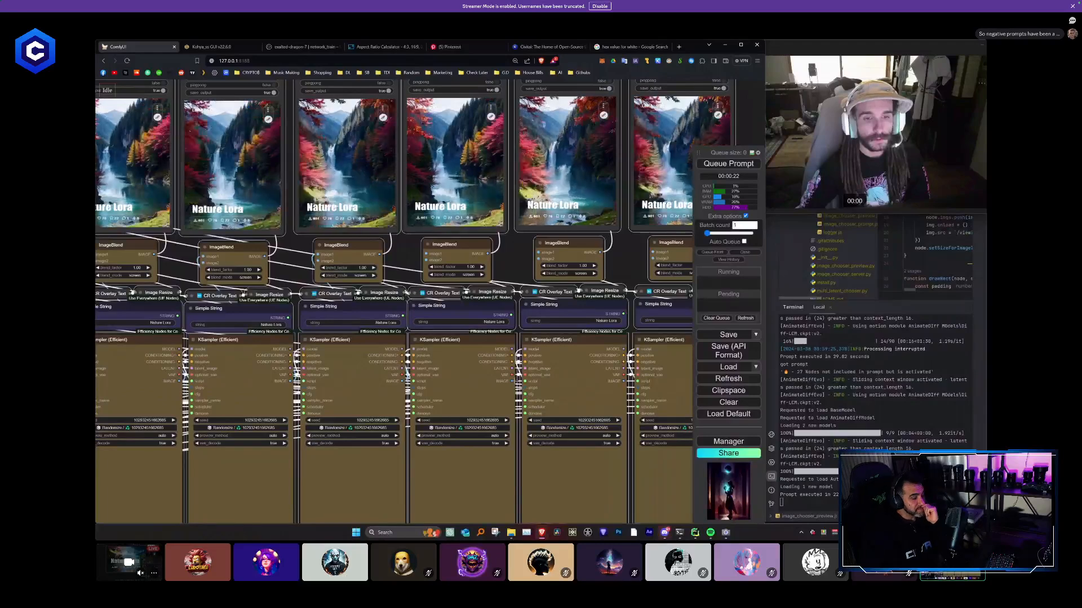
{"action": "left_click_drag", "start_coordinate": [512, 381], "coordinate": [427, 253]}
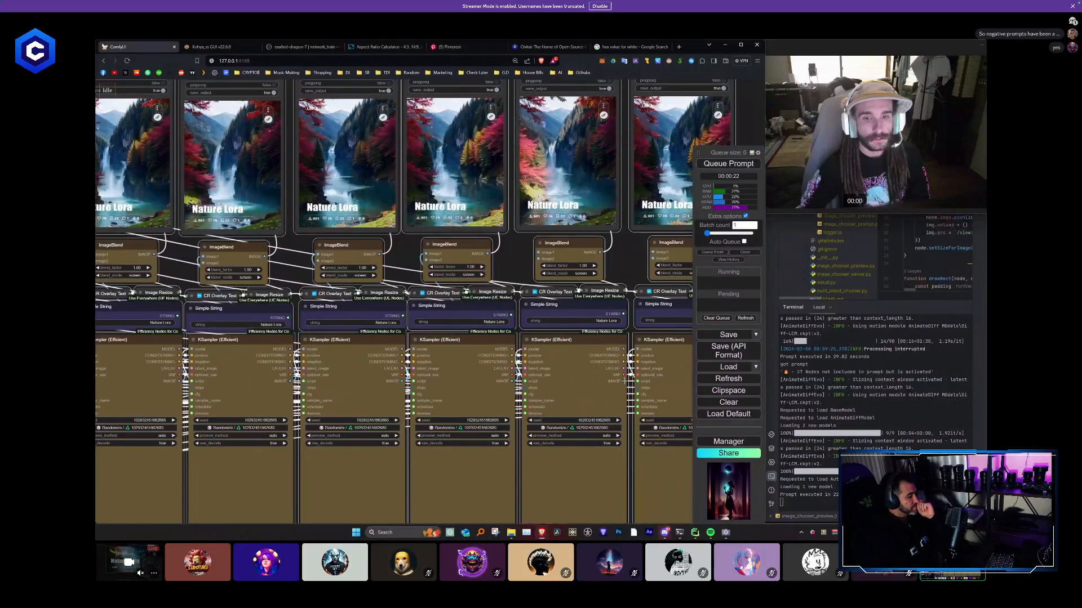
{"action": "left_click_drag", "start_coordinate": [624, 381], "coordinate": [539, 253]}
{"action": "left_click_drag", "start_coordinate": [615, 267], "coordinate": [411, 281]}
{"action": "left_click_drag", "start_coordinate": [532, 396], "coordinate": [449, 266]}
{"action": "scroll", "coordinate": [553, 348], "scroll_direction": "down", "scroll_amount": 8}
{"action": "scroll", "coordinate": [567, 366], "scroll_direction": "down", "scroll_amount": 3}
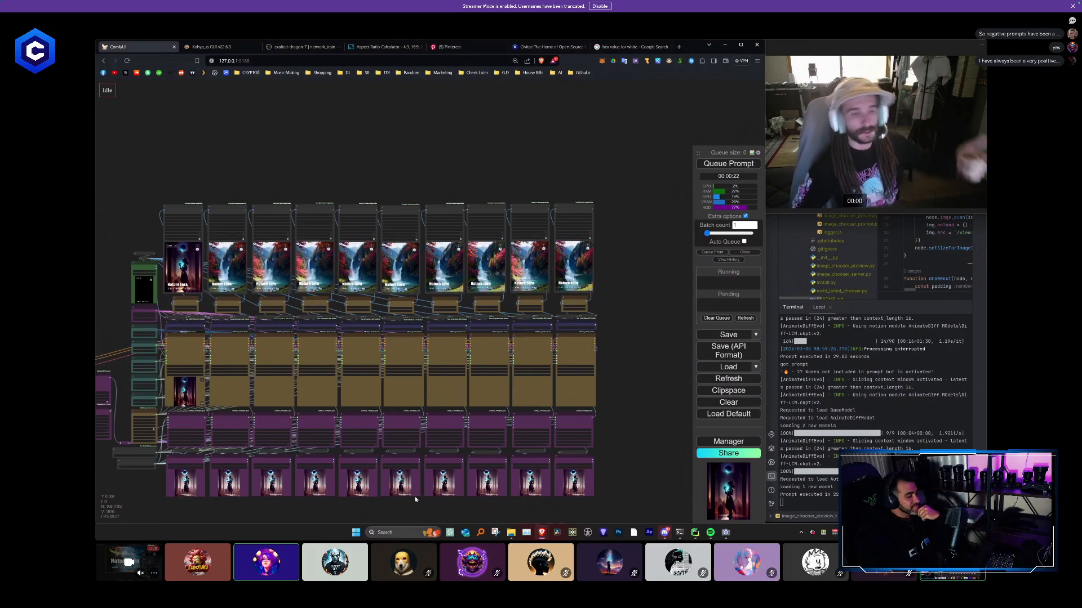
{"action": "scroll", "coordinate": [415, 496], "scroll_direction": "up", "scroll_amount": 4}
{"action": "scroll", "coordinate": [454, 464], "scroll_direction": "down", "scroll_amount": 2}
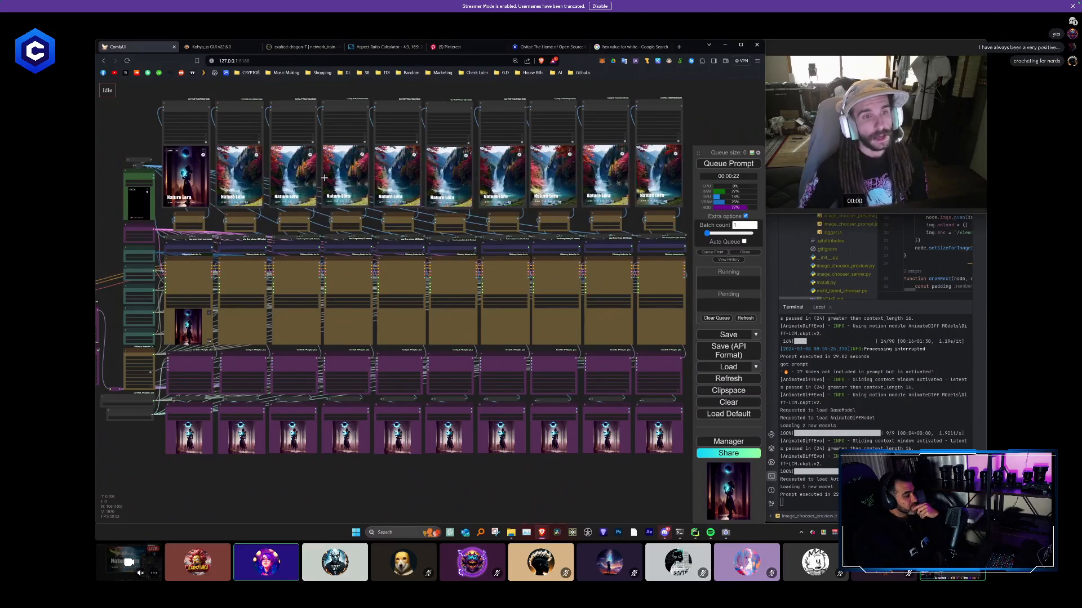
- Add a group to the canvas and stretch it around the whole ten-column sampler workflow, leaving both collage Load Image nodes outside
{"action": "scroll", "coordinate": [324, 178], "scroll_direction": "down", "scroll_amount": 3}
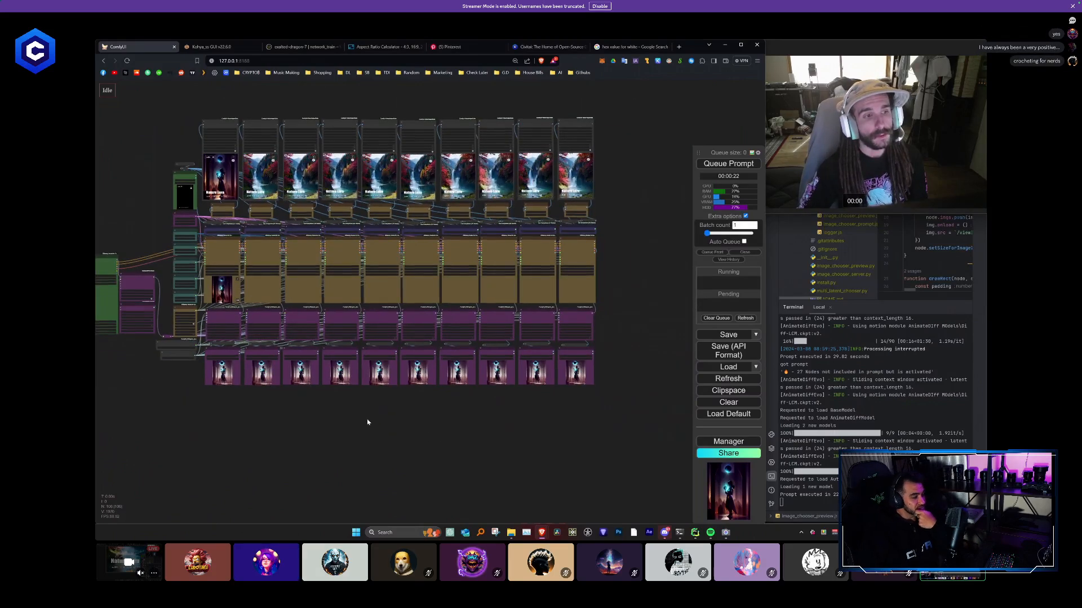
{"action": "left_click_drag", "start_coordinate": [367, 423], "coordinate": [526, 434]}
{"action": "right_click", "coordinate": [265, 109]}
{"action": "left_click", "coordinate": [284, 116]}
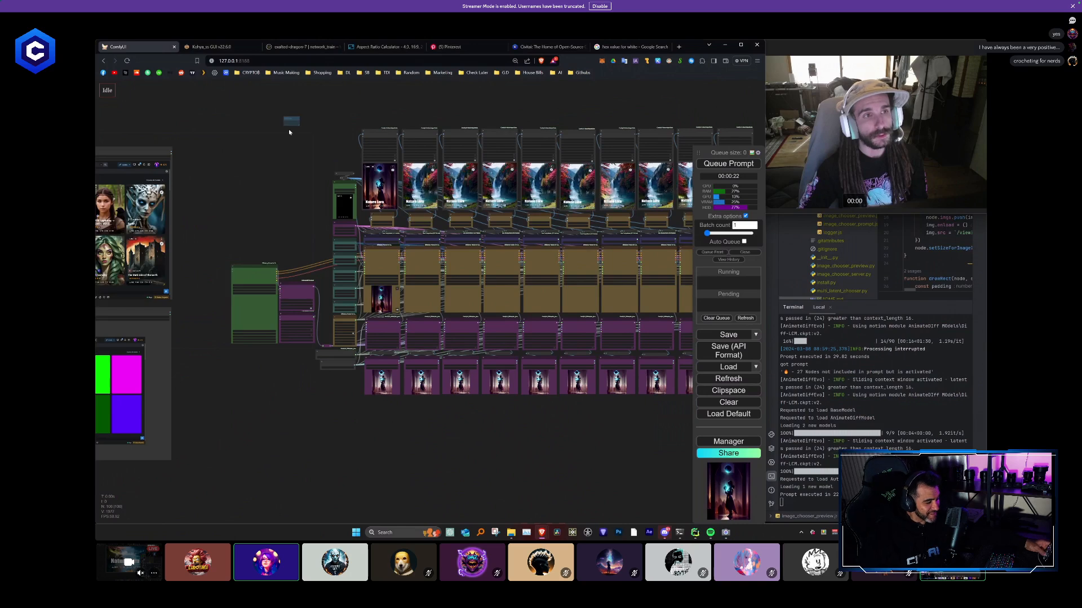
{"action": "left_click_drag", "start_coordinate": [288, 123], "coordinate": [208, 130]}
{"action": "scroll", "coordinate": [212, 131], "scroll_direction": "down", "scroll_amount": 4}
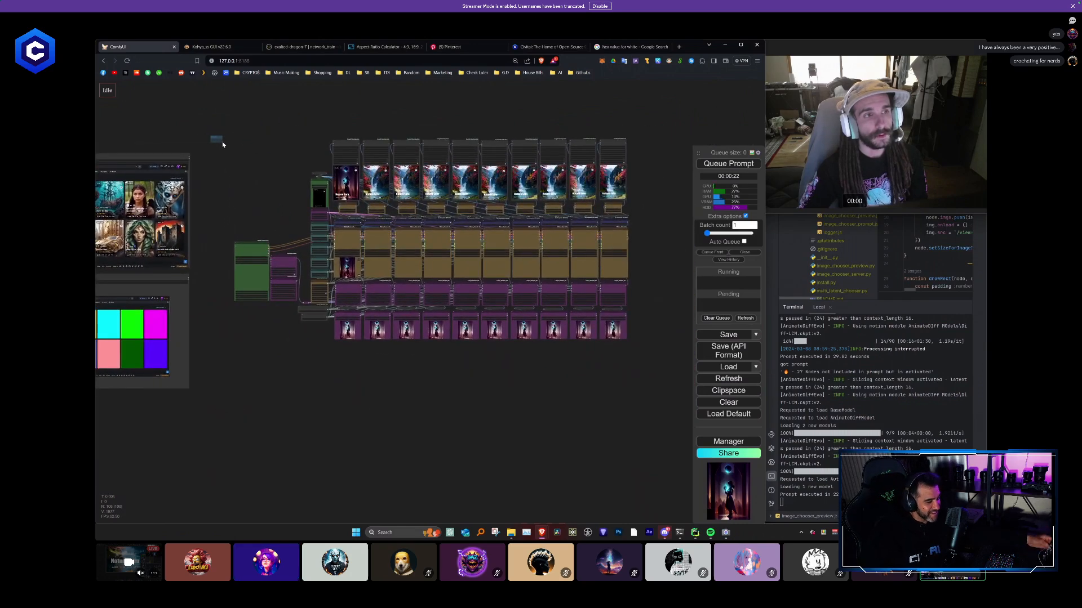
{"action": "left_click_drag", "start_coordinate": [222, 141], "coordinate": [702, 370]}
- Move the two collage Load Image nodes below the group and look over the grouped workflow
{"action": "scroll", "coordinate": [452, 379], "scroll_direction": "down", "scroll_amount": 4}
{"action": "left_click_drag", "start_coordinate": [322, 362], "coordinate": [482, 350]}
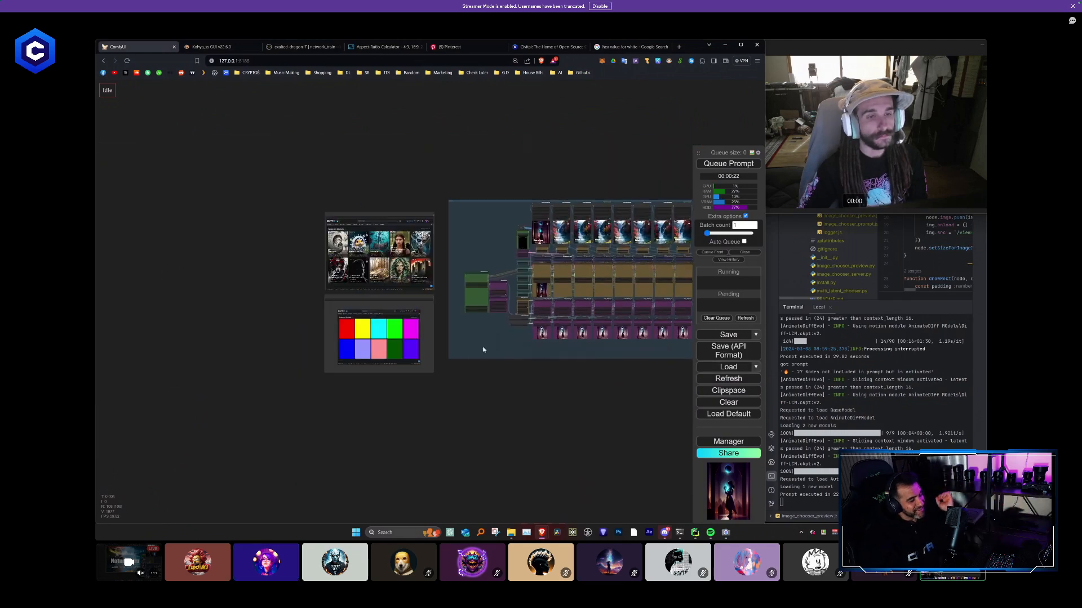
{"action": "left_click_drag", "start_coordinate": [376, 211], "coordinate": [281, 441]}
{"action": "left_click_drag", "start_coordinate": [441, 256], "coordinate": [269, 238]}
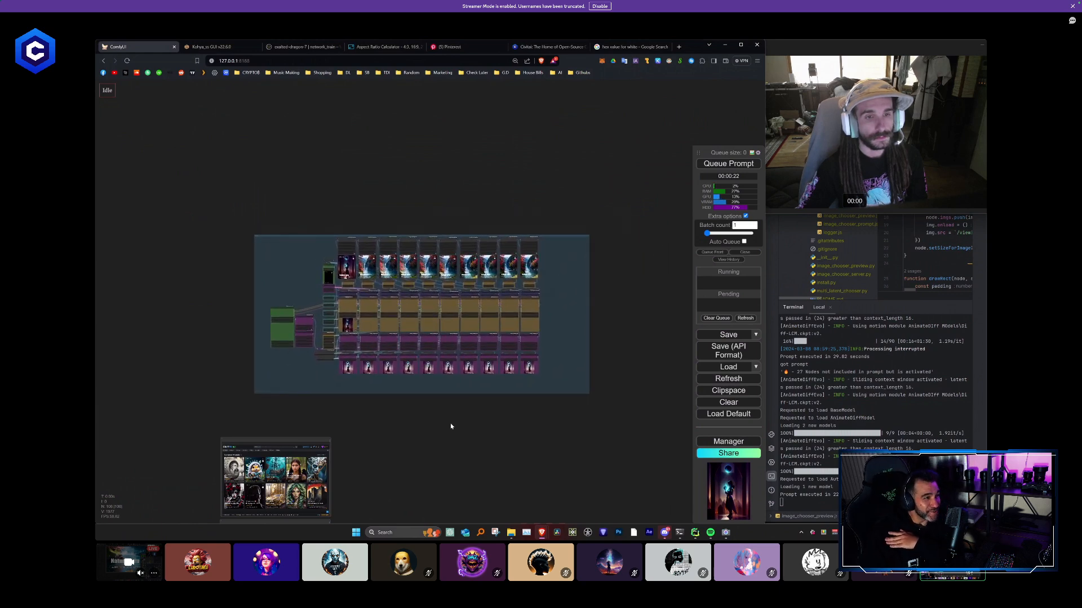
{"action": "scroll", "coordinate": [393, 394], "scroll_direction": "up", "scroll_amount": 4}
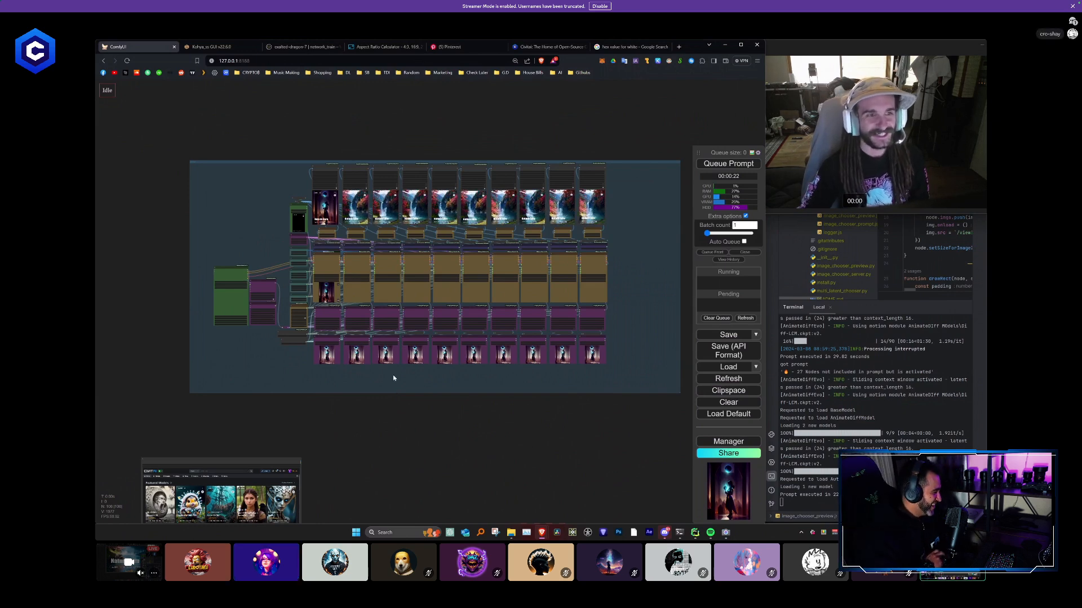
{"action": "left_click_drag", "start_coordinate": [540, 389], "coordinate": [476, 367]}
{"action": "scroll", "coordinate": [478, 369], "scroll_direction": "down", "scroll_amount": 2}
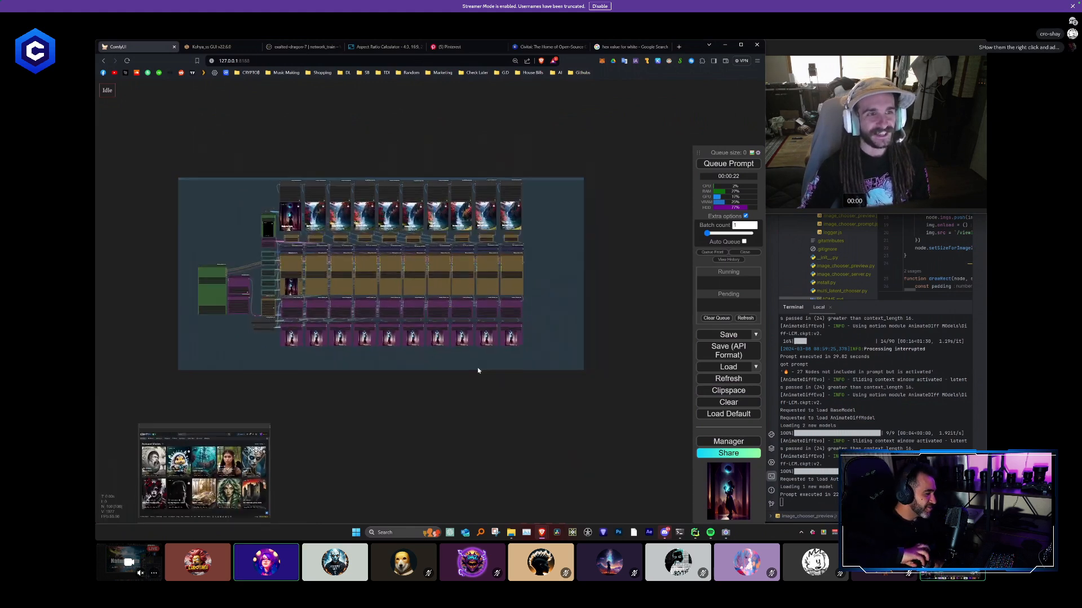
{"action": "scroll", "coordinate": [436, 364], "scroll_direction": "up", "scroll_amount": 2}
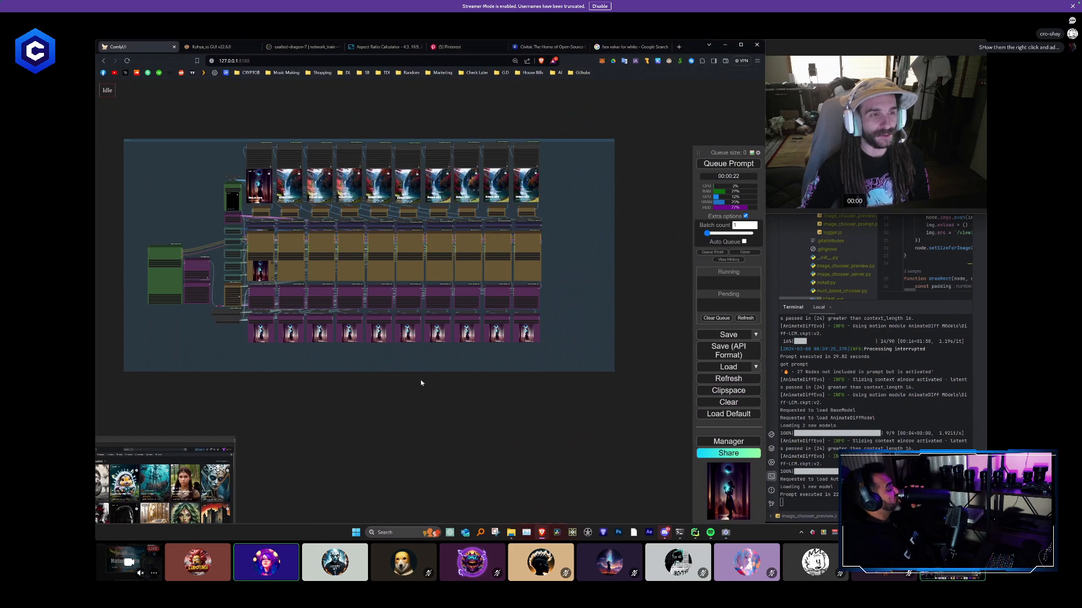
{"action": "left_click_drag", "start_coordinate": [560, 421], "coordinate": [643, 430]}
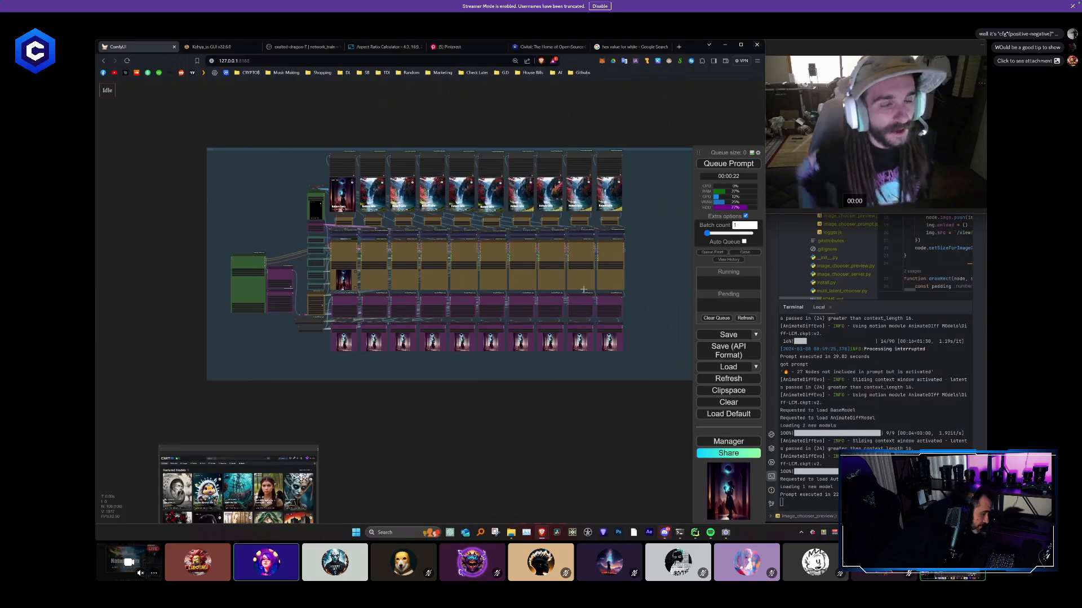
- Move the AnimateDiff Loader and Context Options nodes up beside the Primitive nodes and place the Efficient Loader next to them
{"action": "scroll", "coordinate": [281, 302], "scroll_direction": "up", "scroll_amount": 8}
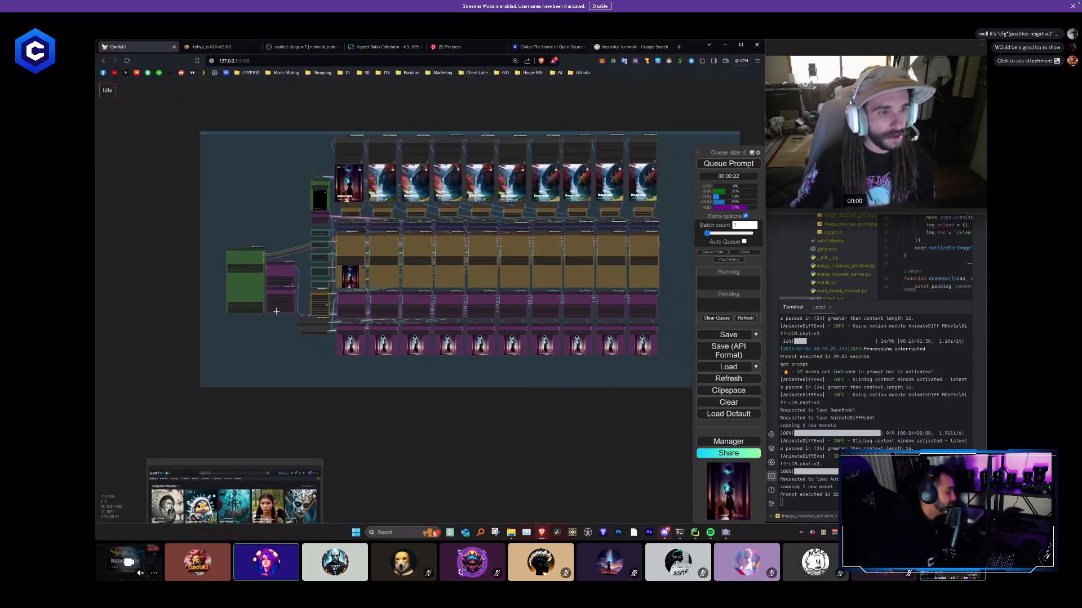
{"action": "scroll", "coordinate": [304, 287], "scroll_direction": "up", "scroll_amount": 4}
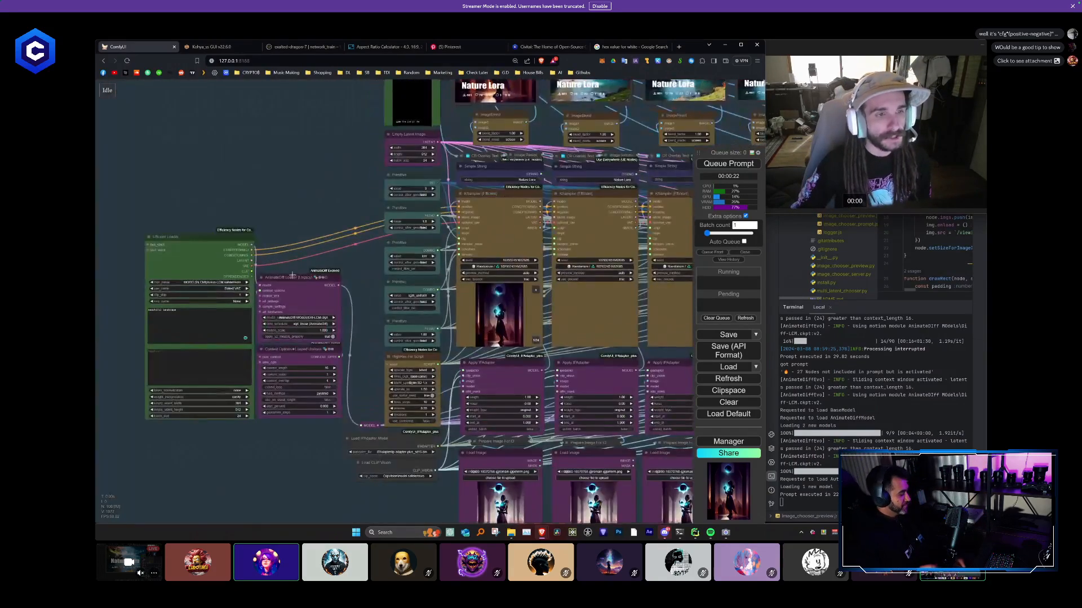
{"action": "left_click_drag", "start_coordinate": [334, 392], "coordinate": [340, 260]}
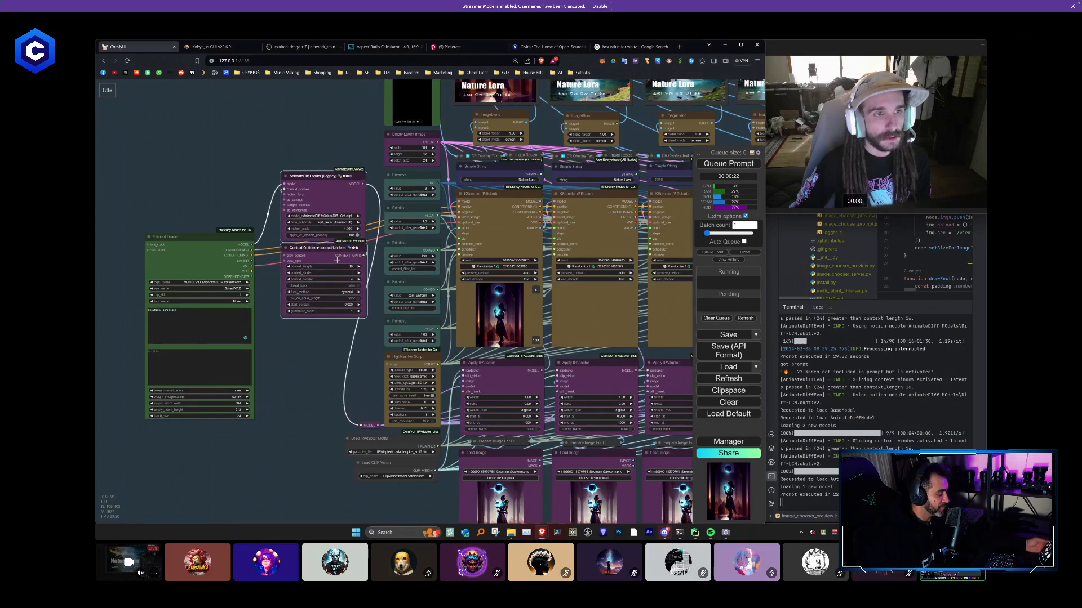
{"action": "left_click_drag", "start_coordinate": [229, 238], "coordinate": [252, 197]}
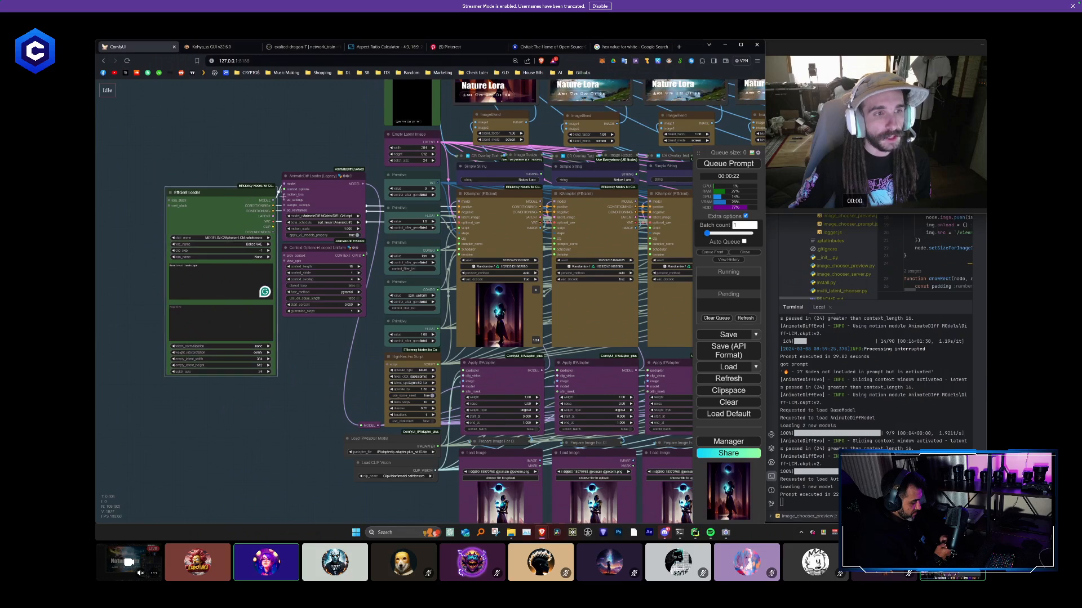
{"action": "left_click_drag", "start_coordinate": [338, 294], "coordinate": [338, 294]}
{"action": "left_click_drag", "start_coordinate": [316, 193], "coordinate": [316, 211]}
{"action": "left_click", "coordinate": [289, 166]}
- Extend the group's lower-right corner to leave more room below the Load Image row
{"action": "scroll", "coordinate": [289, 166], "scroll_direction": "down", "scroll_amount": 4}
{"action": "left_click_drag", "start_coordinate": [222, 139], "coordinate": [249, 142]}
{"action": "scroll", "coordinate": [249, 142], "scroll_direction": "down", "scroll_amount": 1}
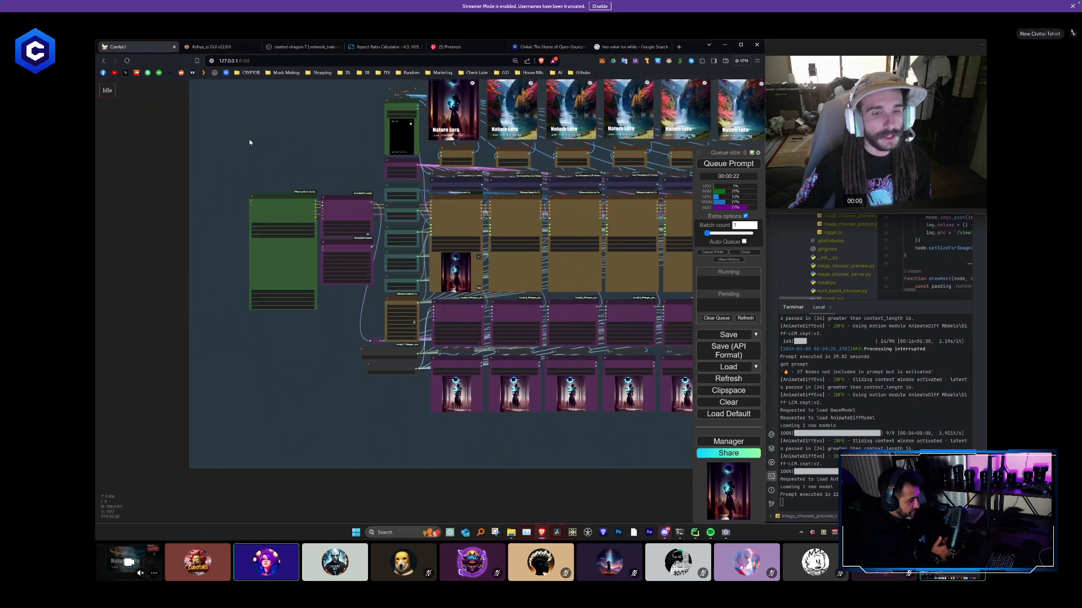
{"action": "scroll", "coordinate": [249, 141], "scroll_direction": "down", "scroll_amount": 3}
{"action": "scroll", "coordinate": [398, 380], "scroll_direction": "down", "scroll_amount": 3}
{"action": "left_click_drag", "start_coordinate": [399, 380], "coordinate": [235, 330]}
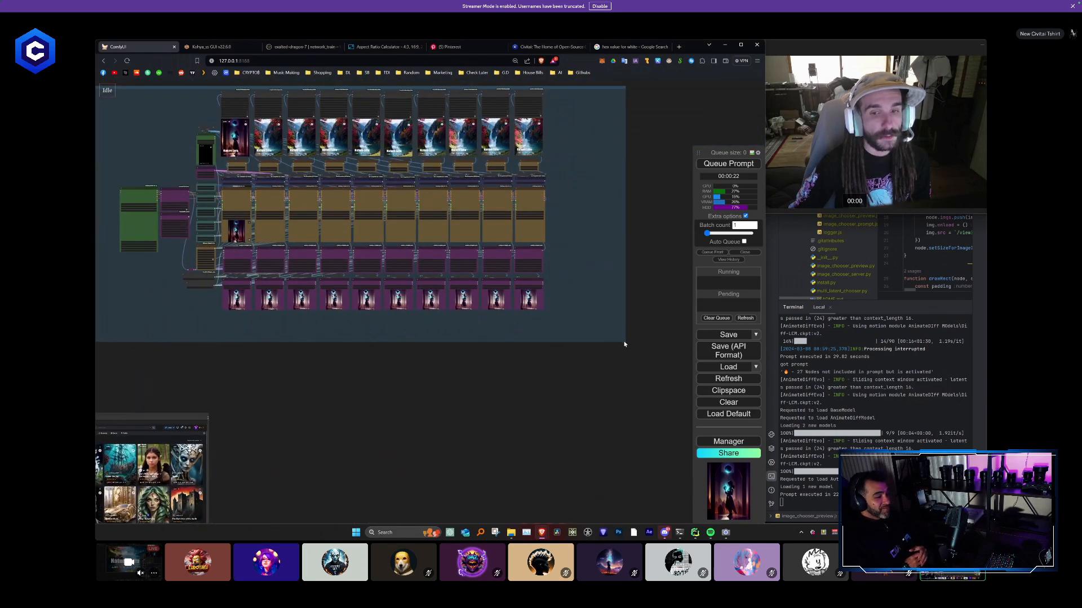
{"action": "left_click_drag", "start_coordinate": [626, 342], "coordinate": [635, 367]}
- Shrink the home page collage Load Image node and place it inside the group's upper-left corner
{"action": "left_click_drag", "start_coordinate": [365, 366], "coordinate": [569, 369]}
{"action": "scroll", "coordinate": [390, 389], "scroll_direction": "down", "scroll_amount": 3}
{"action": "scroll", "coordinate": [410, 405], "scroll_direction": "down", "scroll_amount": 1}
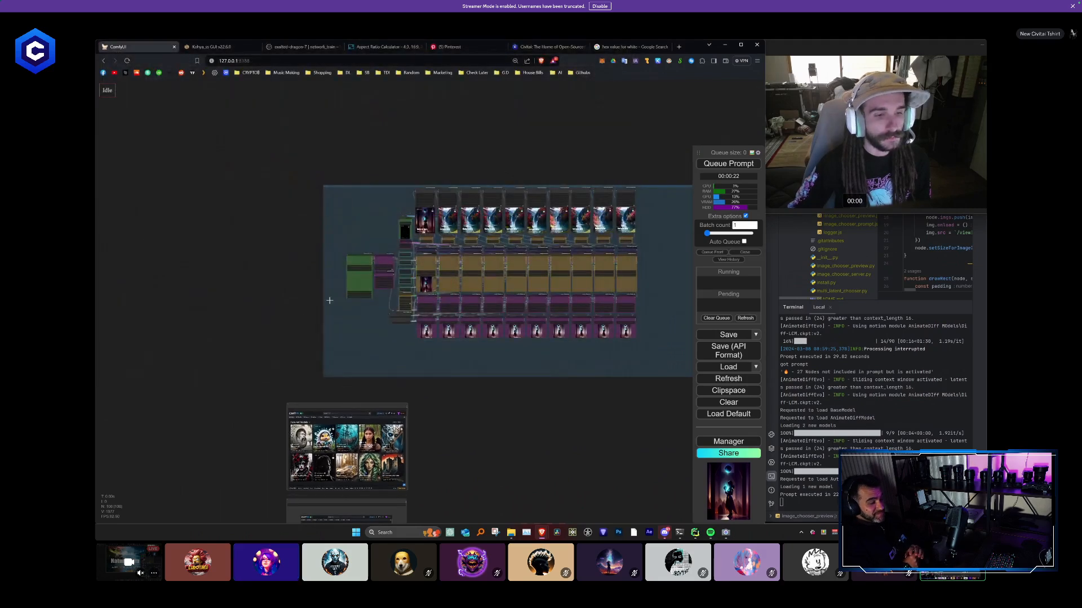
{"action": "left_click_drag", "start_coordinate": [356, 405], "coordinate": [328, 132]}
{"action": "scroll", "coordinate": [344, 173], "scroll_direction": "up", "scroll_amount": 4}
{"action": "left_click_drag", "start_coordinate": [397, 241], "coordinate": [325, 195]}
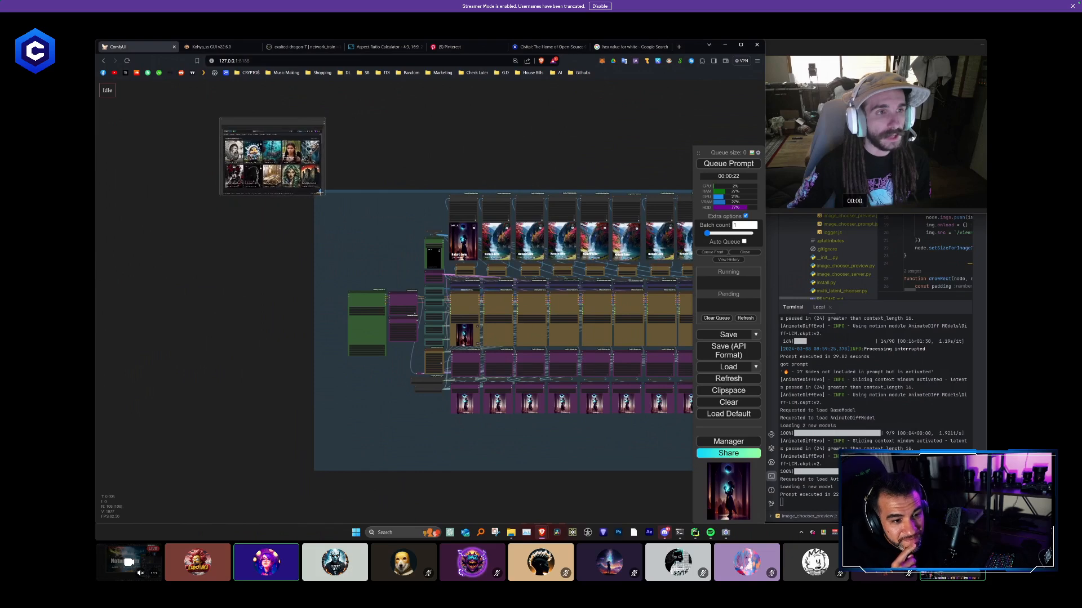
{"action": "scroll", "coordinate": [275, 131], "scroll_direction": "up", "scroll_amount": 4}
{"action": "left_click_drag", "start_coordinate": [275, 131], "coordinate": [407, 229]}
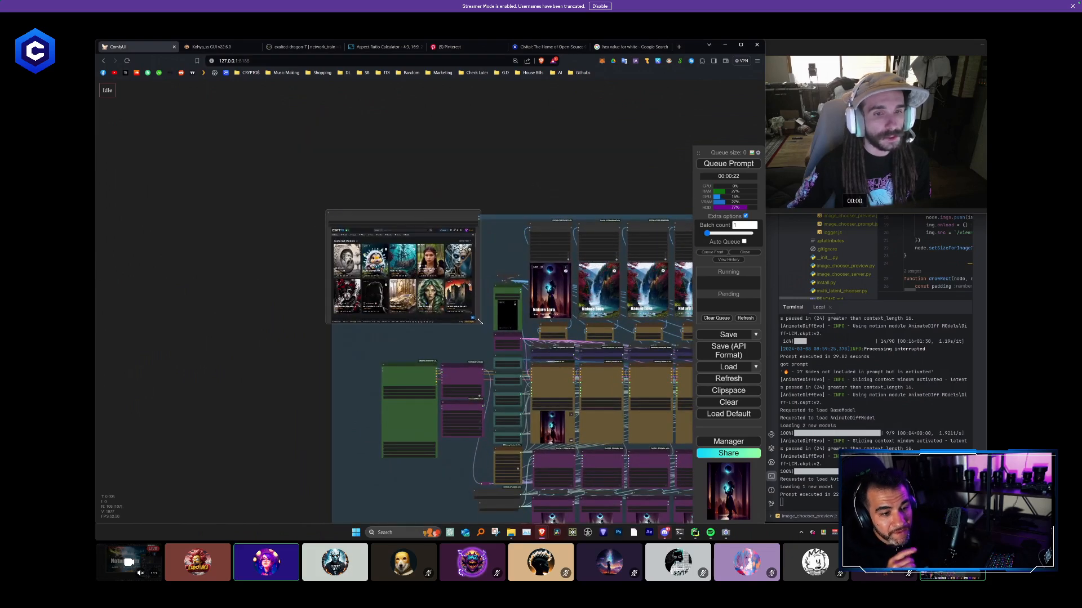
{"action": "left_click_drag", "start_coordinate": [480, 322], "coordinate": [401, 277]}
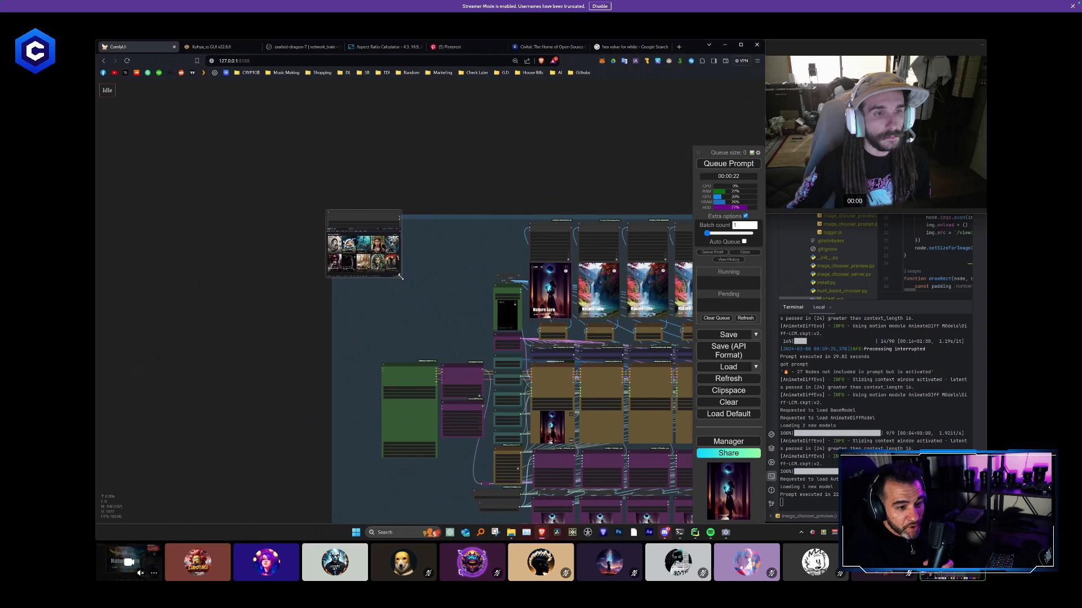
{"action": "left_click_drag", "start_coordinate": [363, 213], "coordinate": [373, 233]}
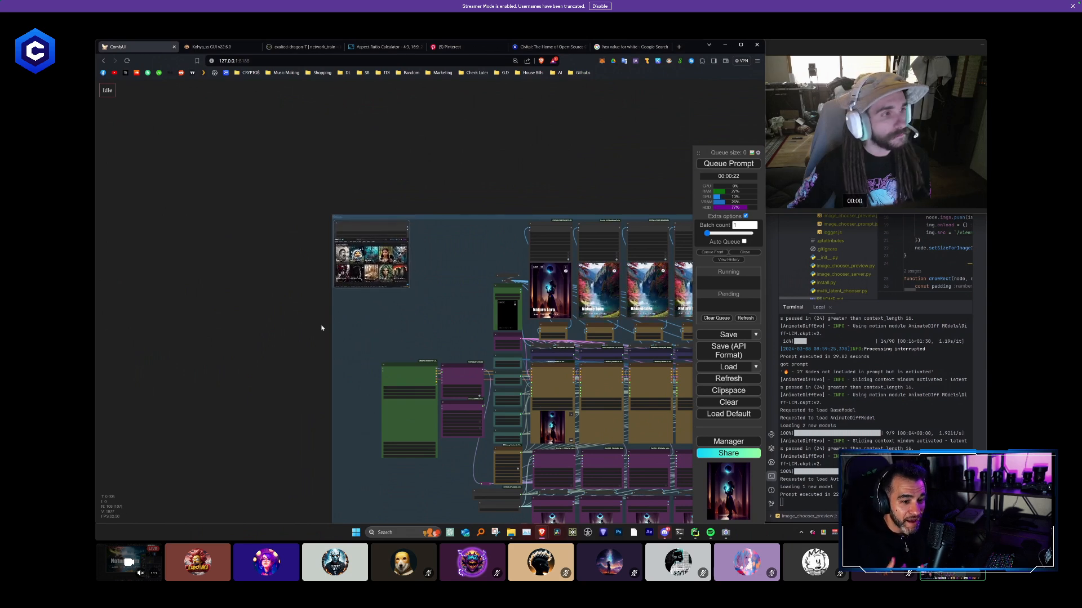
- Move the coloured-blocks Load Image node up from below the group onto the group's left edge
{"action": "left_click_drag", "start_coordinate": [311, 289], "coordinate": [309, 265]}
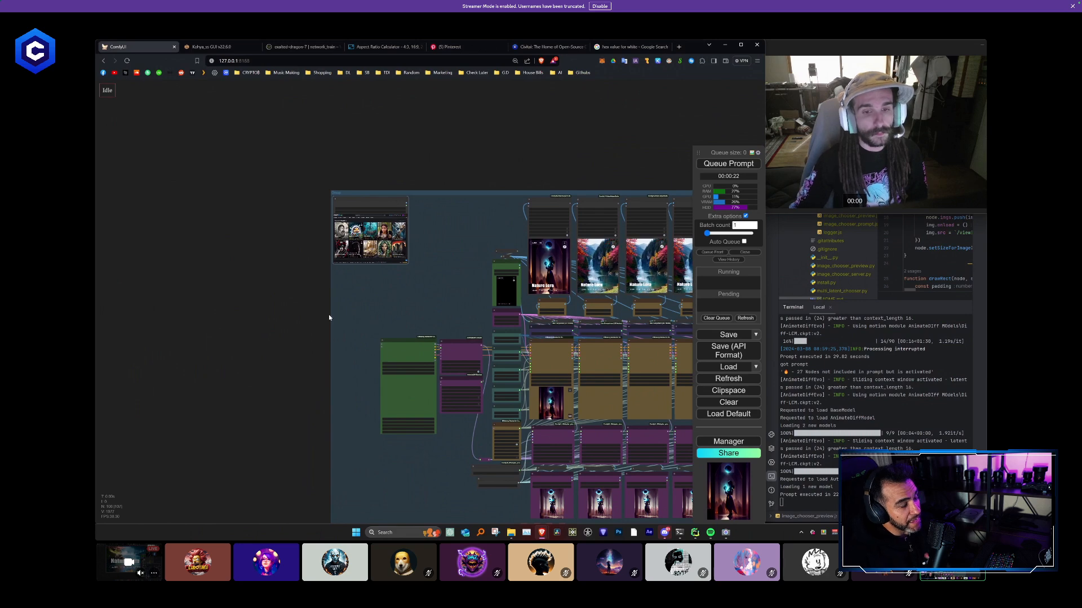
{"action": "scroll", "coordinate": [329, 314], "scroll_direction": "down", "scroll_amount": 5}
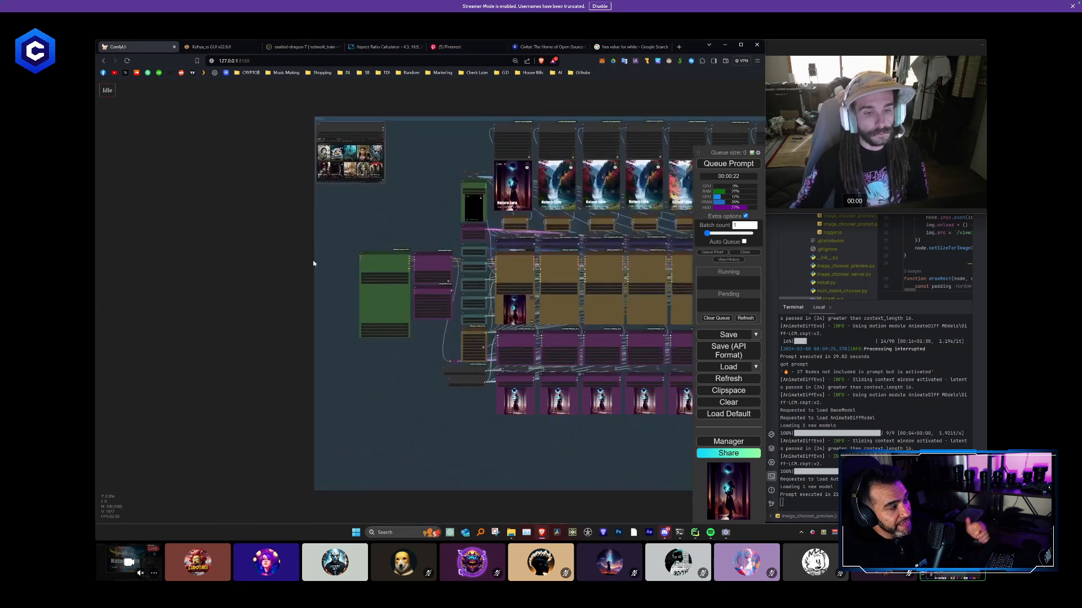
{"action": "scroll", "coordinate": [392, 410], "scroll_direction": "down", "scroll_amount": 2}
{"action": "left_click_drag", "start_coordinate": [390, 410], "coordinate": [367, 275]}
{"action": "left_click_drag", "start_coordinate": [356, 433], "coordinate": [327, 163]}
- Examine the first columns from the Load Image nodes up through the samplers to the blended video outputs
{"action": "scroll", "coordinate": [326, 161], "scroll_direction": "up", "scroll_amount": 15}
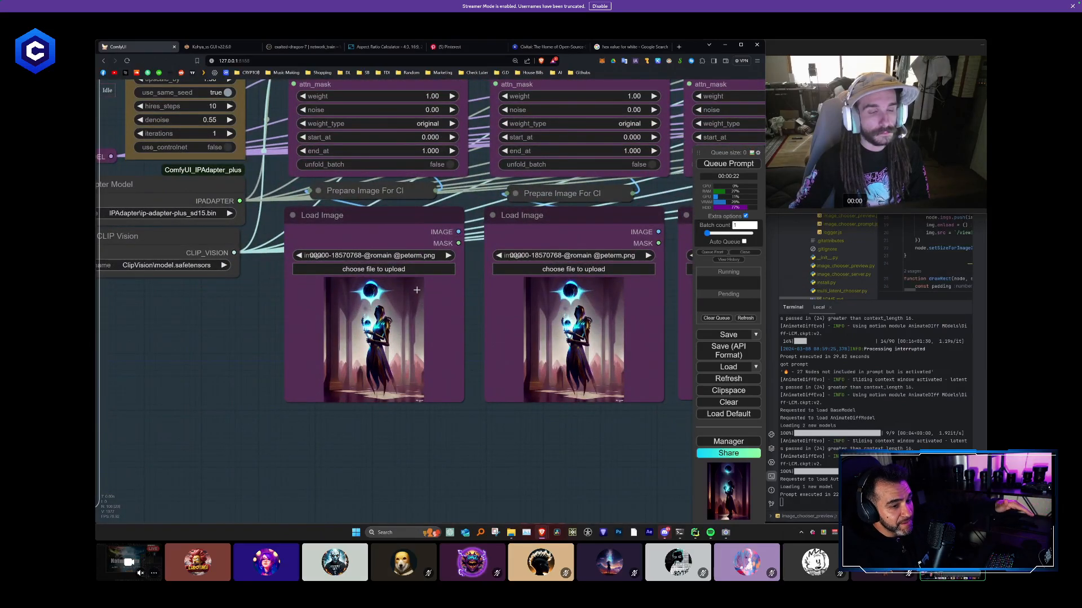
{"action": "left_click_drag", "start_coordinate": [240, 327], "coordinate": [260, 507]}
{"action": "left_click_drag", "start_coordinate": [284, 273], "coordinate": [293, 465]}
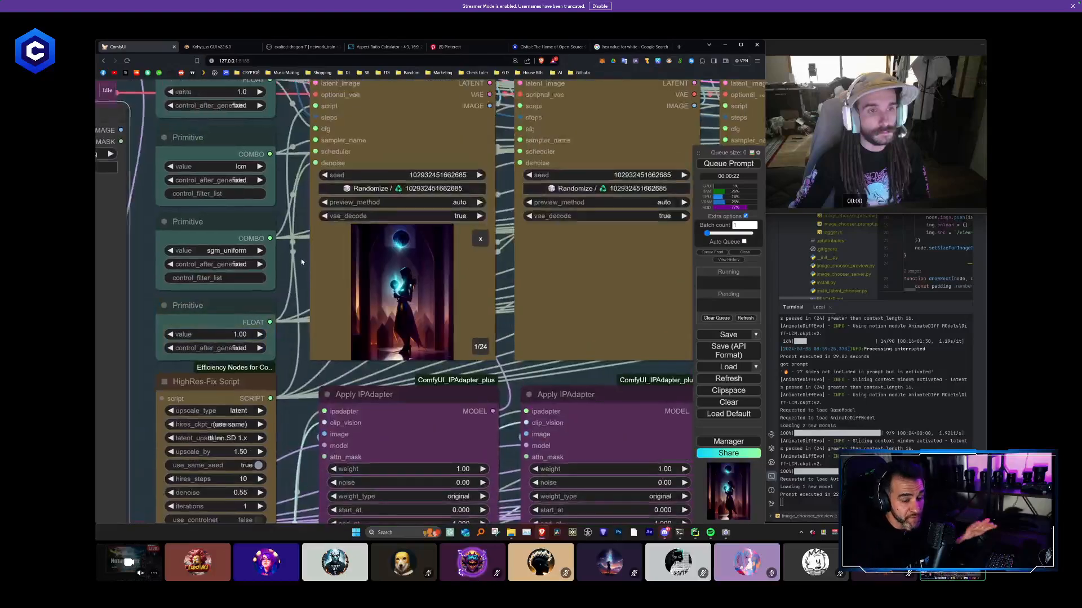
{"action": "left_click_drag", "start_coordinate": [300, 169], "coordinate": [289, 354]}
{"action": "left_click_drag", "start_coordinate": [288, 197], "coordinate": [295, 380]}
{"action": "left_click_drag", "start_coordinate": [405, 146], "coordinate": [409, 291]}
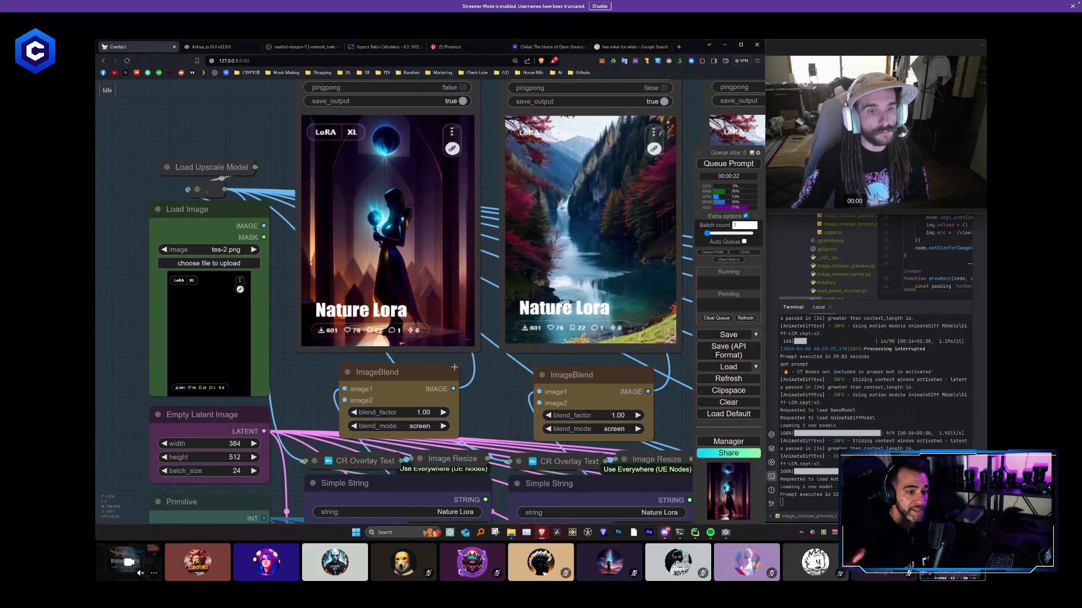
{"action": "scroll", "coordinate": [461, 370], "scroll_direction": "down", "scroll_amount": 1}
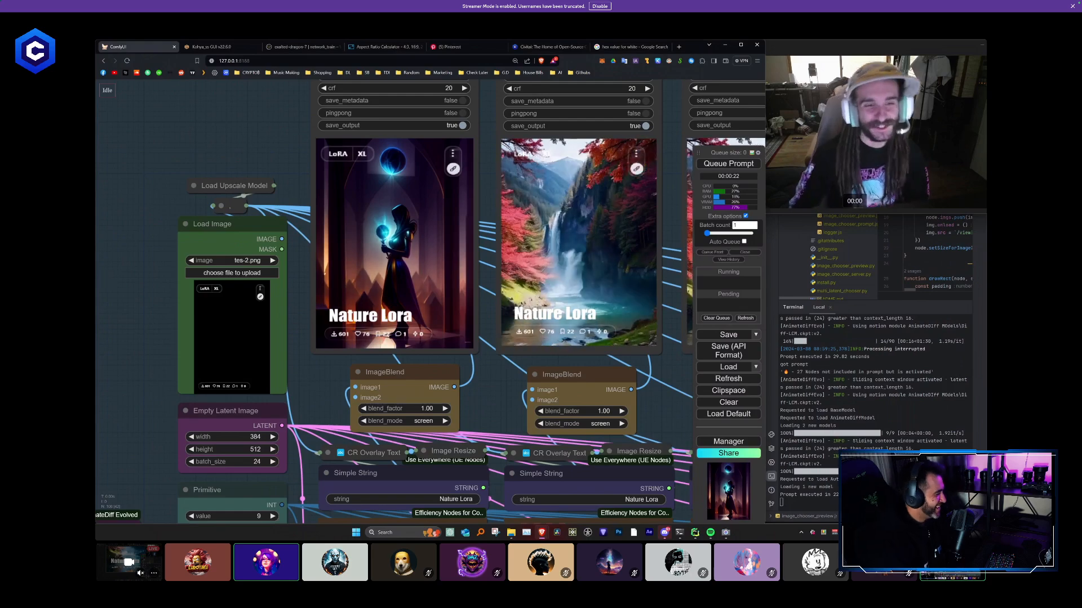
{"action": "scroll", "coordinate": [482, 394], "scroll_direction": "down", "scroll_amount": 10}
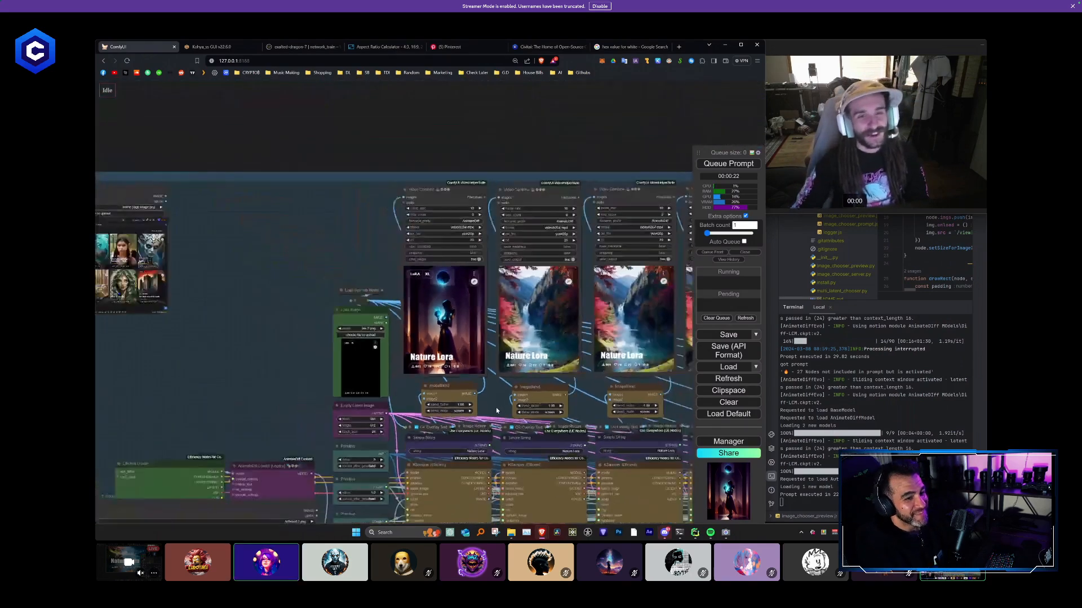
{"action": "scroll", "coordinate": [250, 331], "scroll_direction": "down", "scroll_amount": 5}
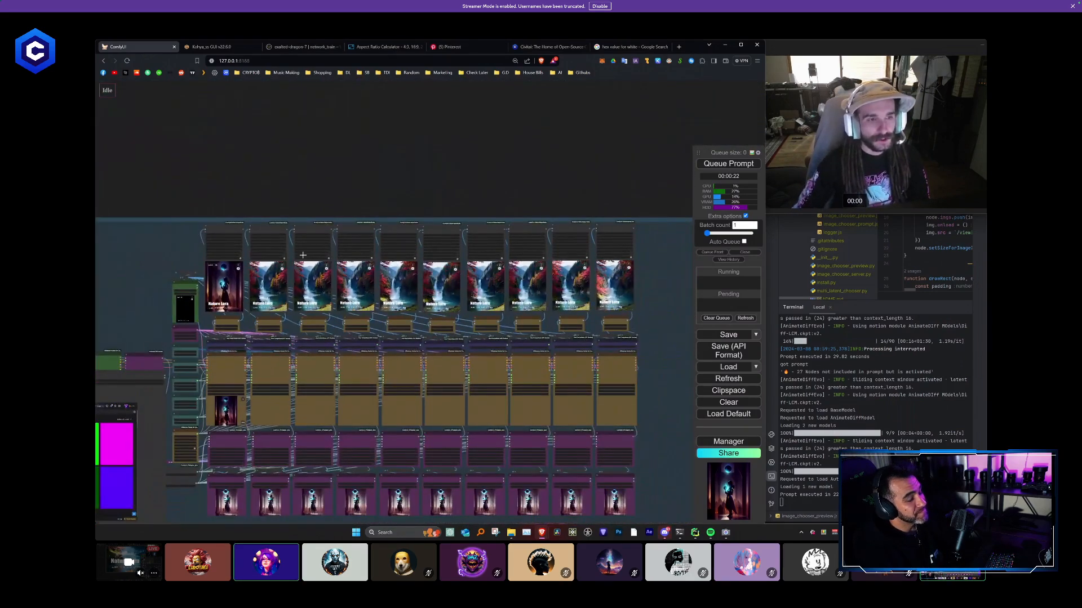
- Shrink the coloured-blocks Load Image node and place it in the group beside the home page Load Image node
{"action": "left_click_drag", "start_coordinate": [376, 144], "coordinate": [414, 68]}
{"action": "left_click_drag", "start_coordinate": [312, 490], "coordinate": [455, 403]}
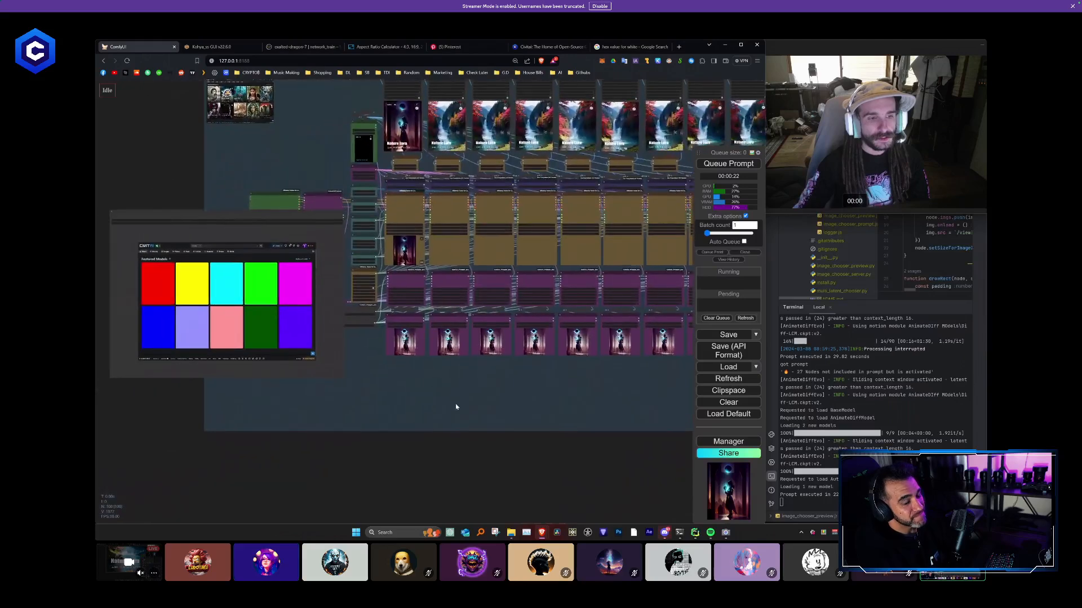
{"action": "left_click_drag", "start_coordinate": [255, 125], "coordinate": [376, 259]}
{"action": "scroll", "coordinate": [376, 258], "scroll_direction": "up", "scroll_amount": 1}
{"action": "scroll", "coordinate": [376, 258], "scroll_direction": "up", "scroll_amount": 3}
{"action": "left_click_drag", "start_coordinate": [372, 382], "coordinate": [611, 138]}
{"action": "left_click_drag", "start_coordinate": [281, 308], "coordinate": [114, 325]}
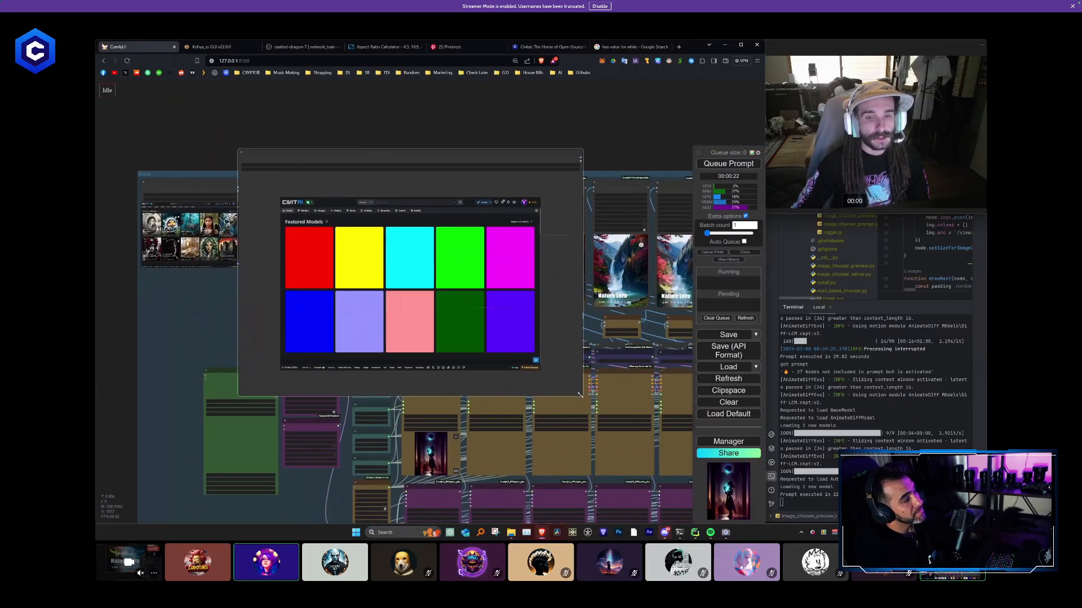
{"action": "left_click_drag", "start_coordinate": [580, 394], "coordinate": [326, 229]}
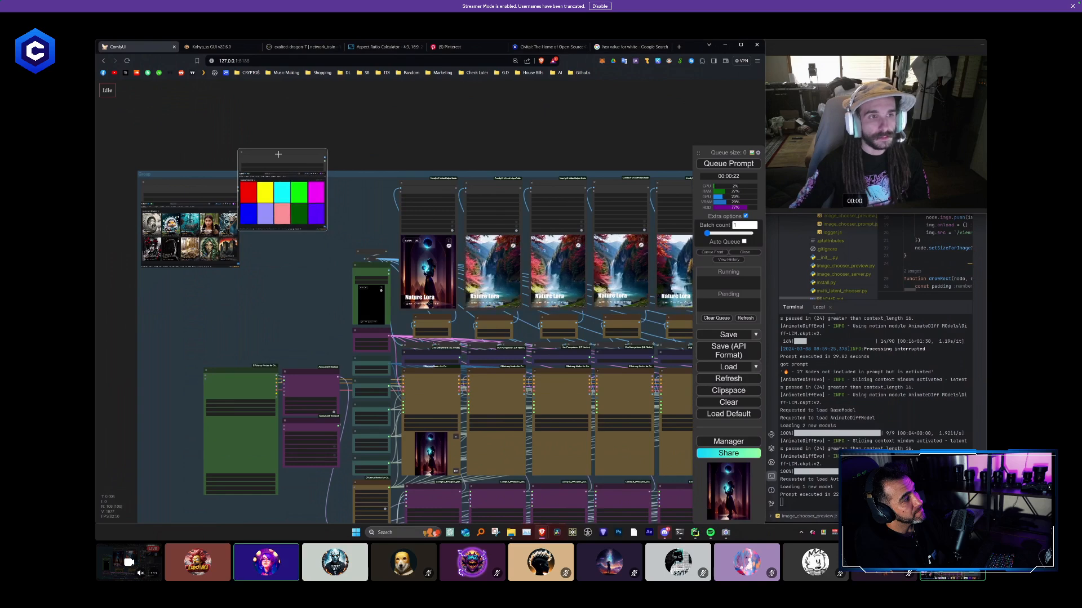
{"action": "left_click_drag", "start_coordinate": [278, 154], "coordinate": [282, 185]}
- Enlarge the Artboard 2.png Load Image node slightly and select the Home page image.png Load Image node
{"action": "scroll", "coordinate": [253, 216], "scroll_direction": "up", "scroll_amount": 1}
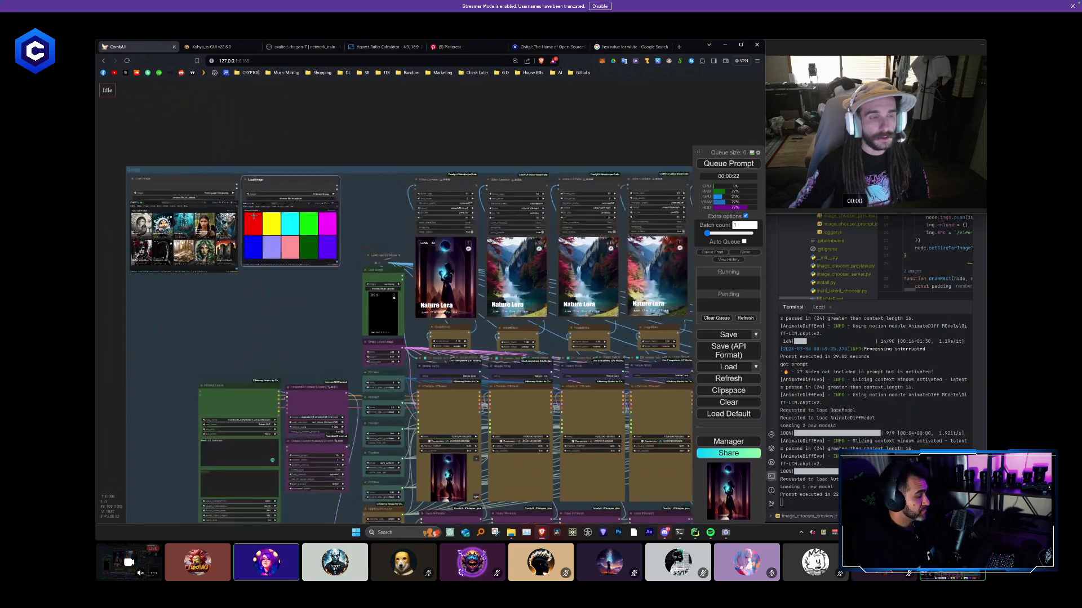
{"action": "scroll", "coordinate": [254, 216], "scroll_direction": "up", "scroll_amount": 2}
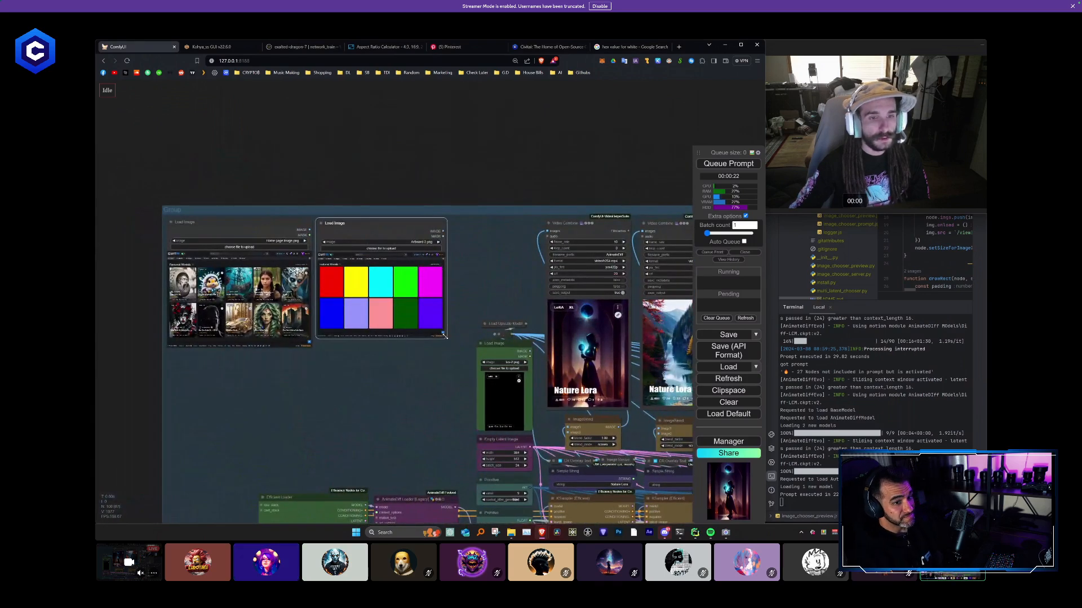
{"action": "left_click_drag", "start_coordinate": [445, 336], "coordinate": [458, 349]}
{"action": "left_click", "coordinate": [371, 392]}
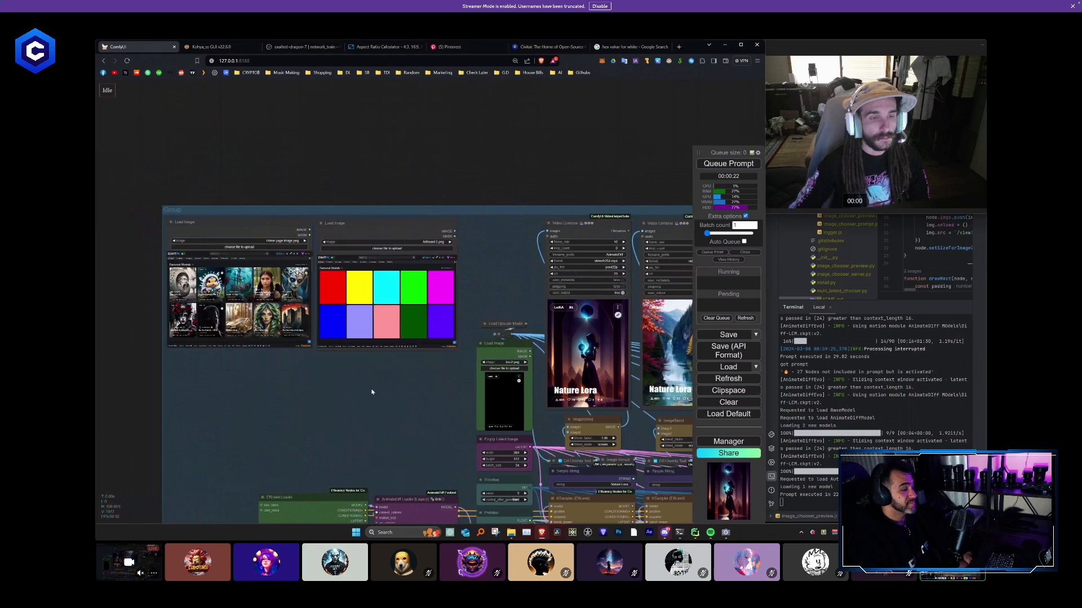
{"action": "left_click_drag", "start_coordinate": [372, 392], "coordinate": [450, 398]}
{"action": "scroll", "coordinate": [352, 355], "scroll_direction": "up", "scroll_amount": 4}
{"action": "left_click", "coordinate": [372, 179]}
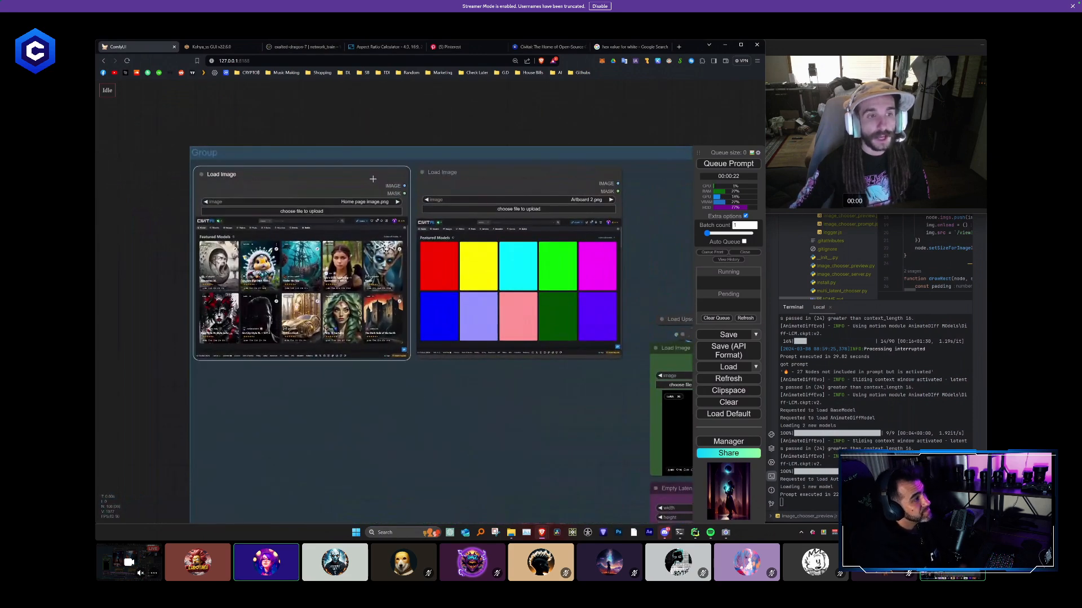
- Paste the copied Yellow, Grow mask, Mask To Image and ImageFilterGaussianBlur nodes and place them below the two Load Image nodes
{"action": "left_click", "coordinate": [469, 175]}
{"action": "left_click", "coordinate": [462, 396]}
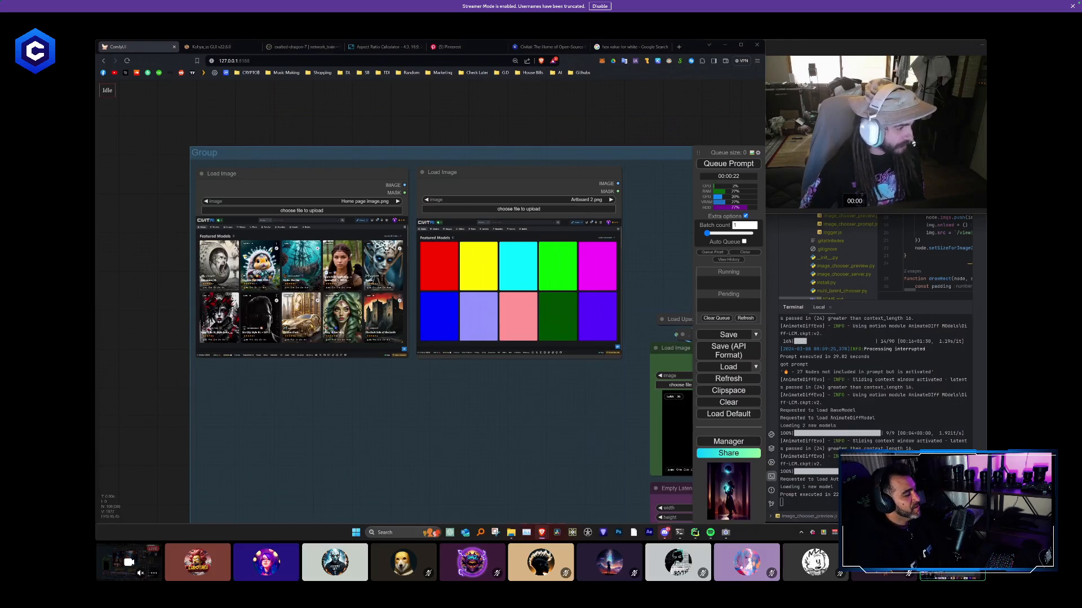
{"action": "key", "text": "ctrl+v"}
{"action": "left_click_drag", "start_coordinate": [362, 434], "coordinate": [335, 307]}
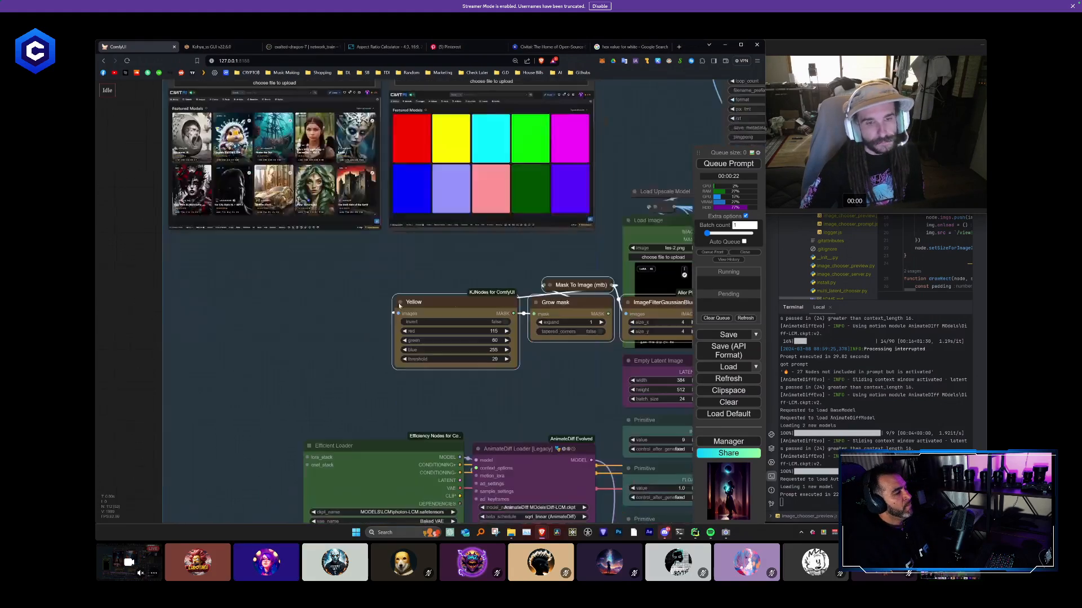
{"action": "left_click_drag", "start_coordinate": [402, 301], "coordinate": [271, 285]}
{"action": "left_click", "coordinate": [277, 376]}
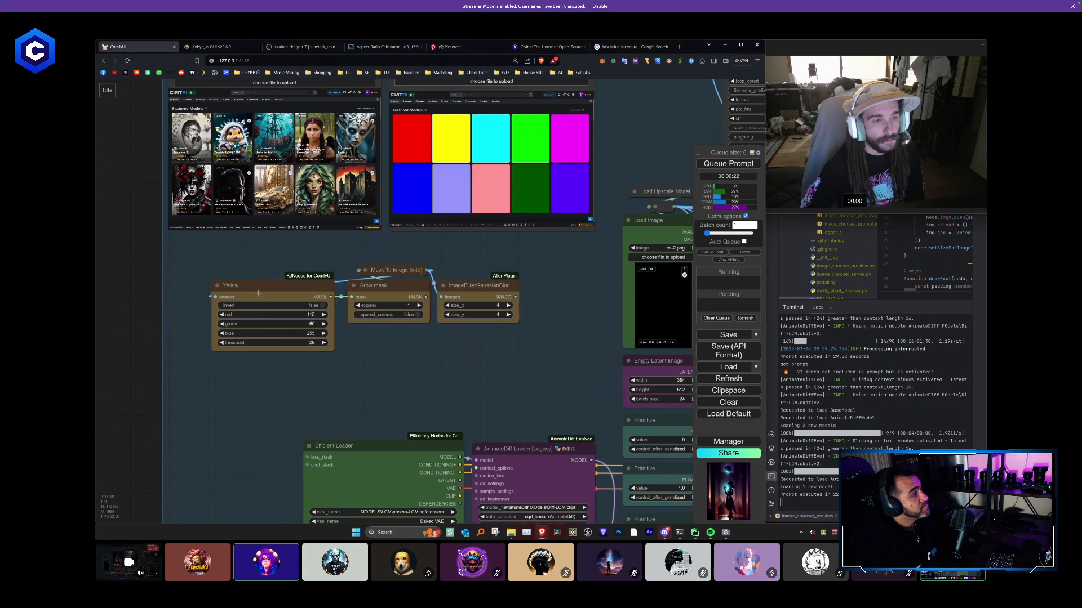
- Rename the pasted Yellow node as Color to mask
{"action": "right_click", "coordinate": [249, 294]}
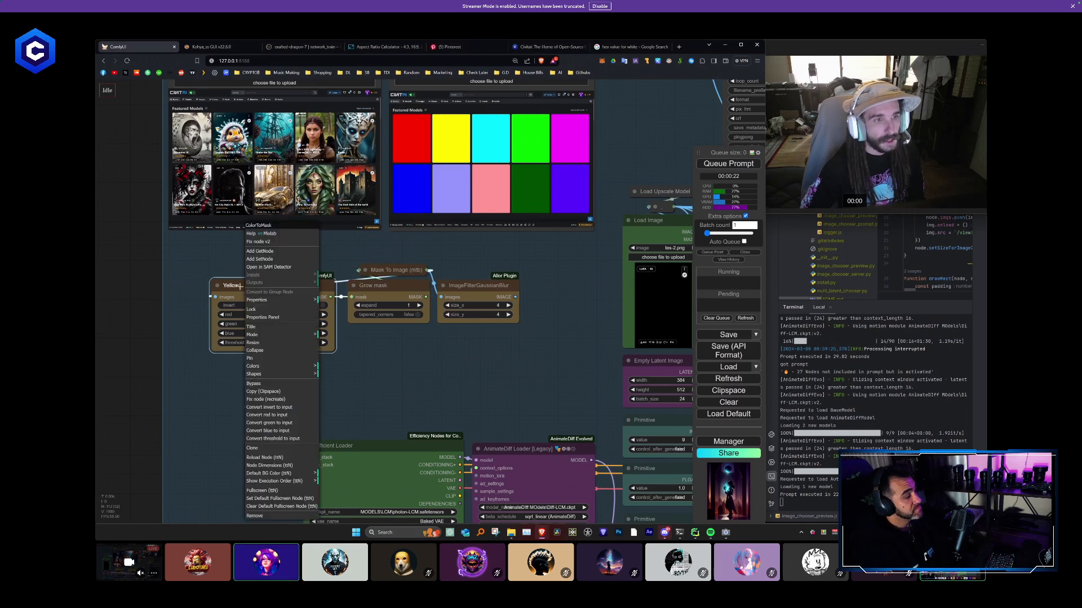
{"action": "right_click", "coordinate": [236, 284]}
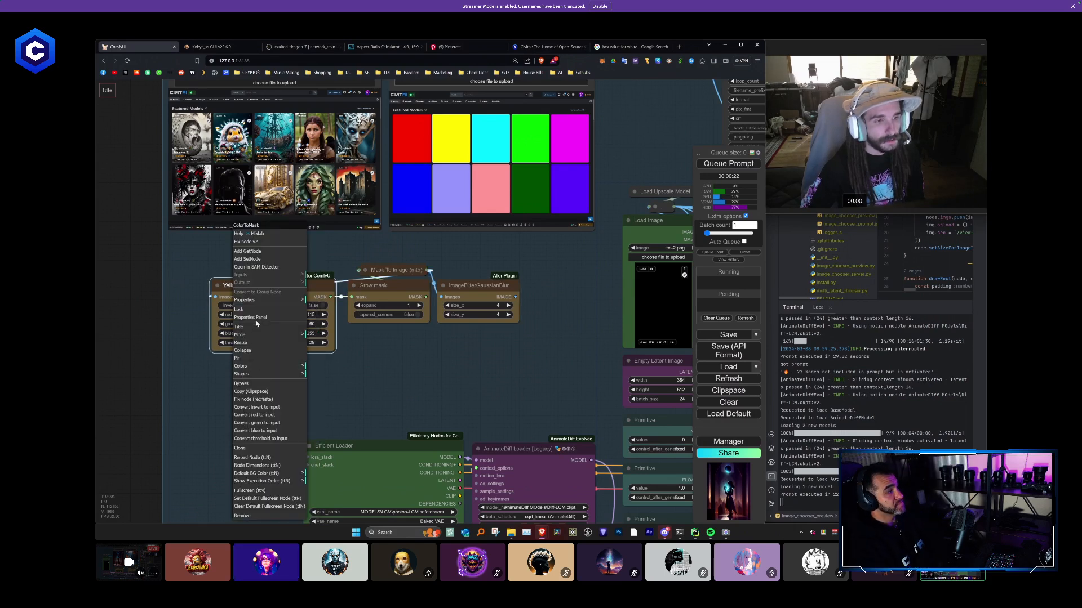
{"action": "left_click", "coordinate": [253, 328]}
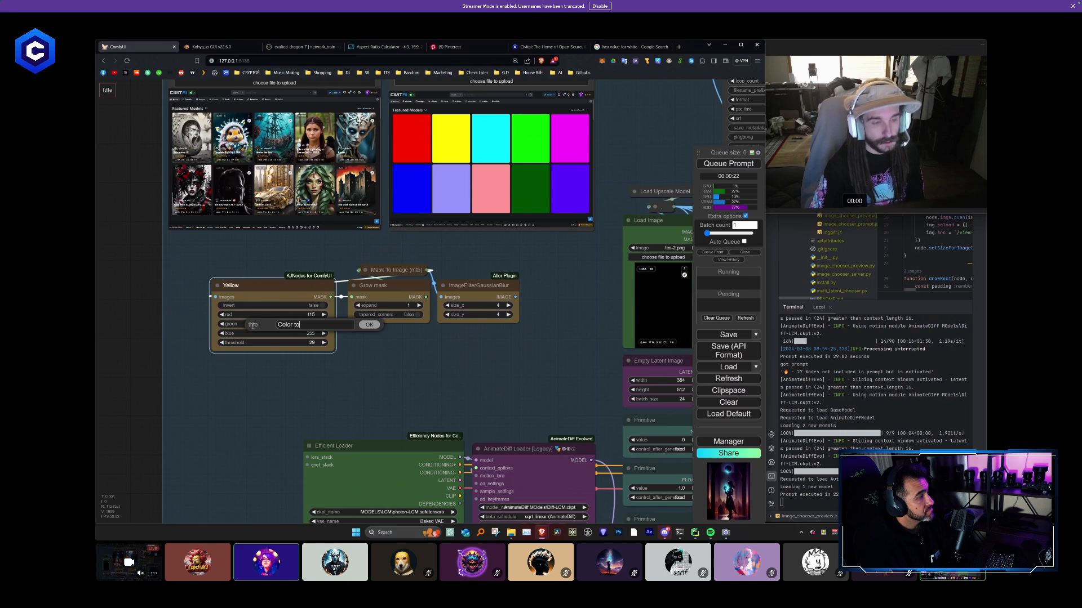
{"action": "type", "text": "Color to mask"}
{"action": "key", "text": "Return"}
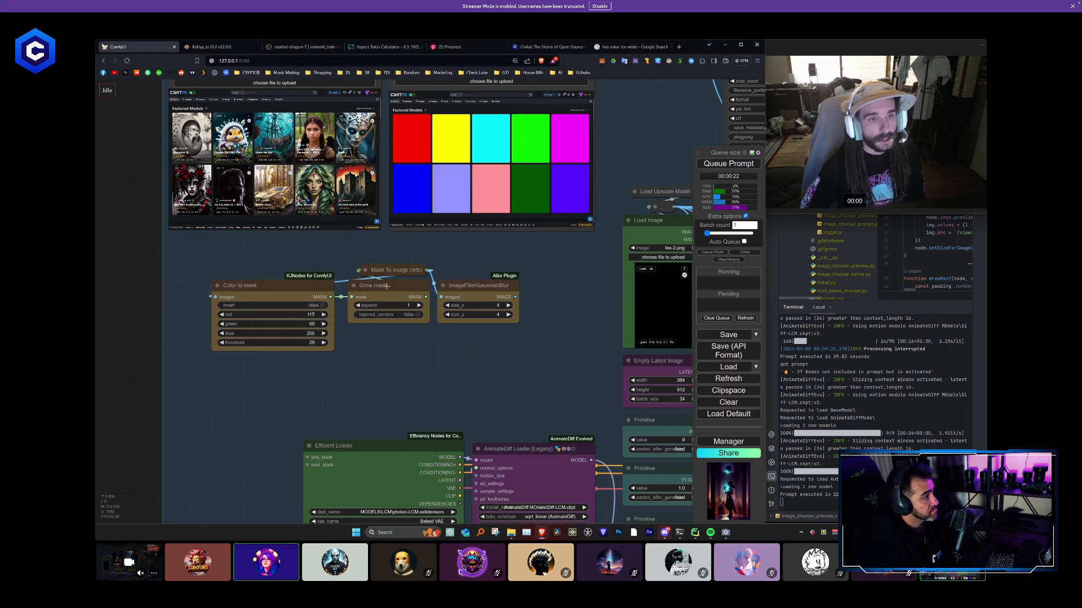
- Try an expand value of -10 on the Grow mask node, finally setting it to 0
{"action": "mouse_move", "coordinate": [392, 286]}
{"action": "left_mouse_down"}
{"action": "mouse_move", "coordinate": [389, 309]}
{"action": "mouse_move", "coordinate": [387, 294]}
{"action": "left_mouse_up"}
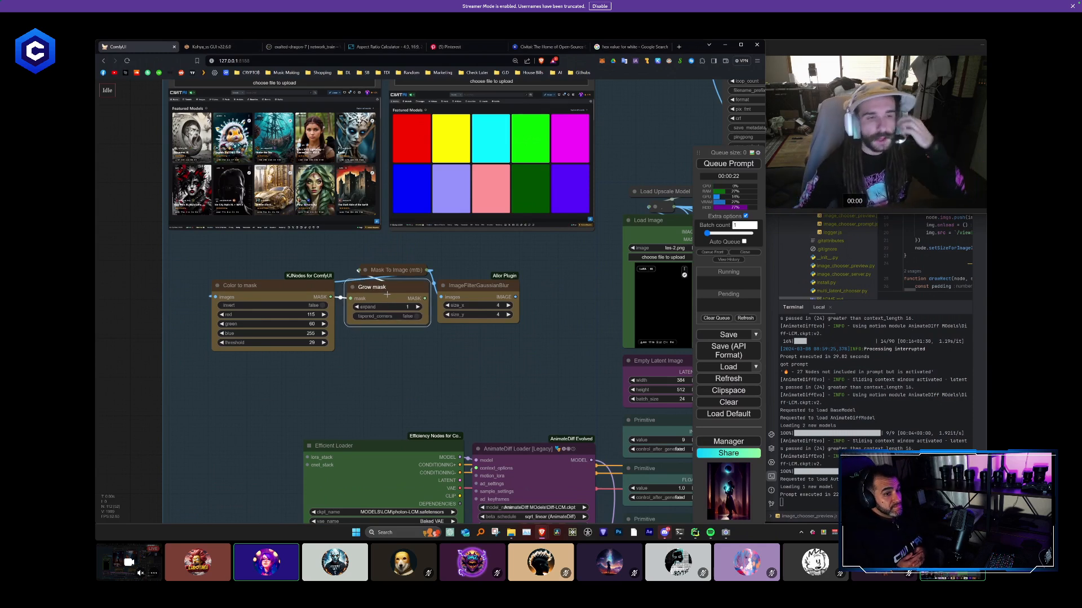
{"action": "left_click", "coordinate": [356, 307]}
{"action": "left_click", "coordinate": [357, 307]}
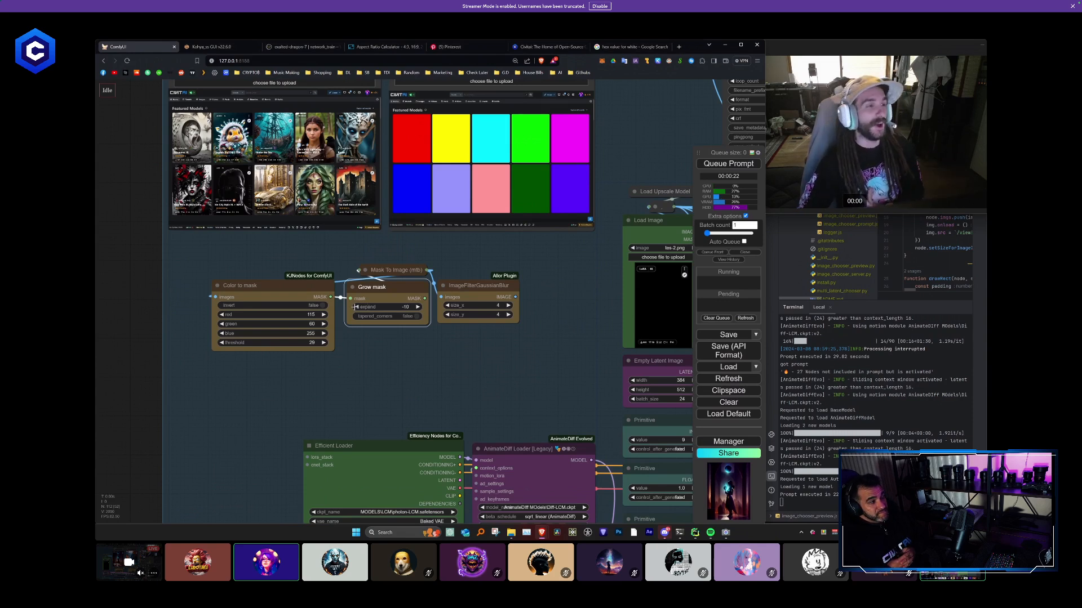
{"action": "left_click", "coordinate": [416, 307]}
{"action": "left_click", "coordinate": [417, 307]}
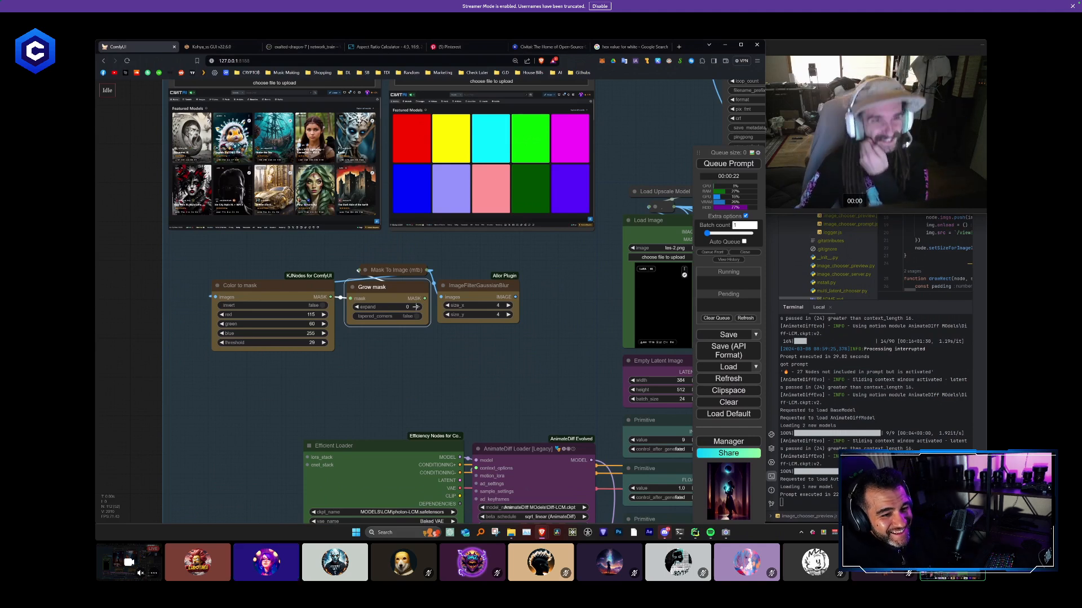
- Expand the collapsed Mask To Image (mtb) node and place it above the Grow mask node
{"action": "left_click", "coordinate": [365, 271]}
{"action": "left_click_drag", "start_coordinate": [371, 271], "coordinate": [404, 233]}
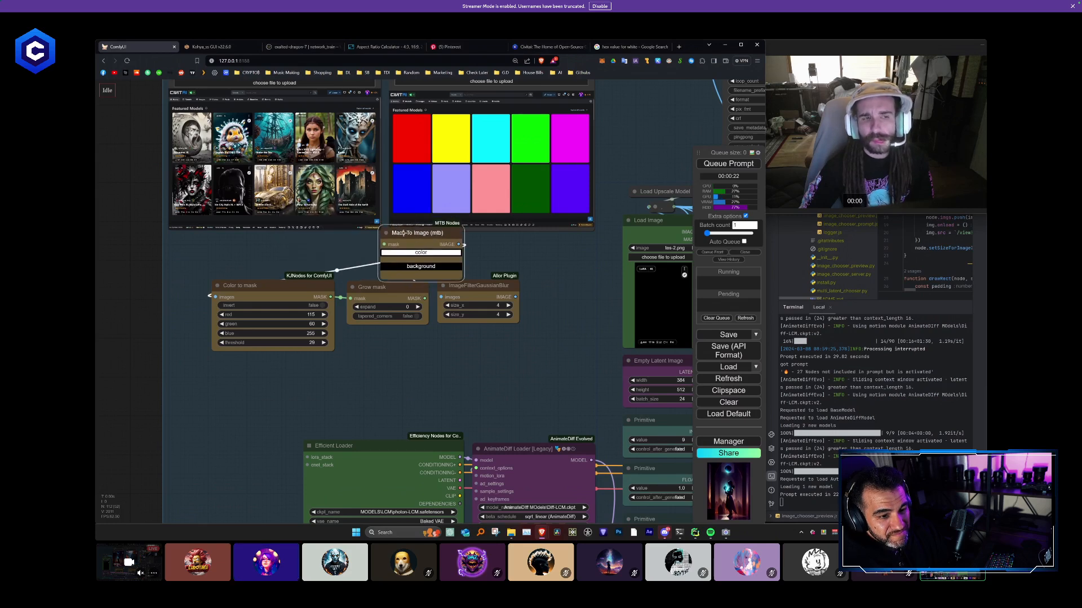
{"action": "mouse_move", "coordinate": [421, 232]}
{"action": "left_mouse_down"}
{"action": "mouse_move", "coordinate": [386, 241]}
{"action": "mouse_move", "coordinate": [413, 236]}
{"action": "mouse_move", "coordinate": [407, 248]}
{"action": "left_mouse_up"}
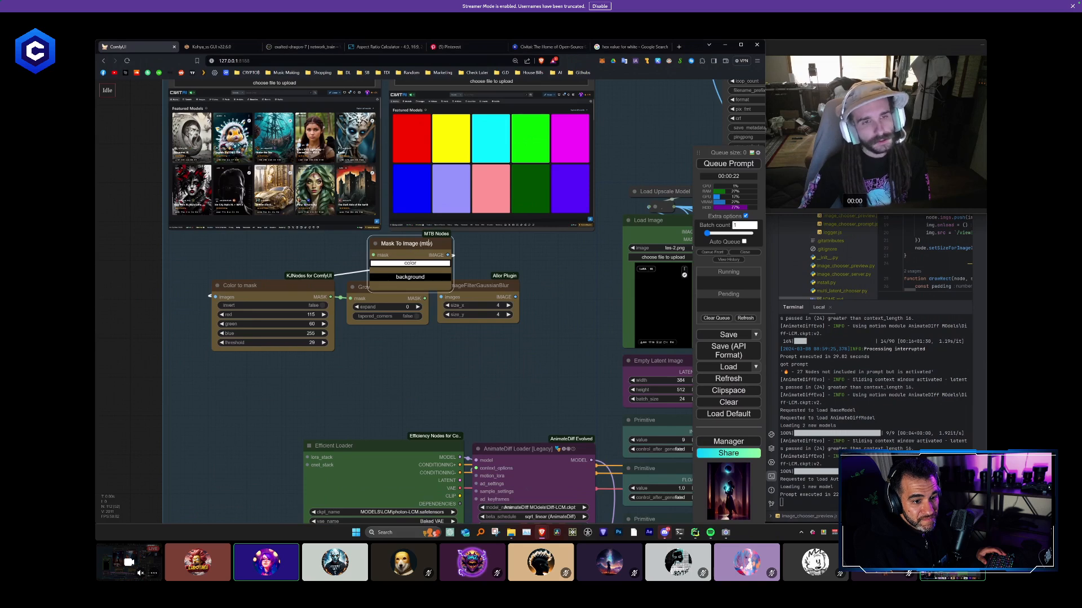
{"action": "scroll", "coordinate": [412, 245], "scroll_direction": "up", "scroll_amount": 2}
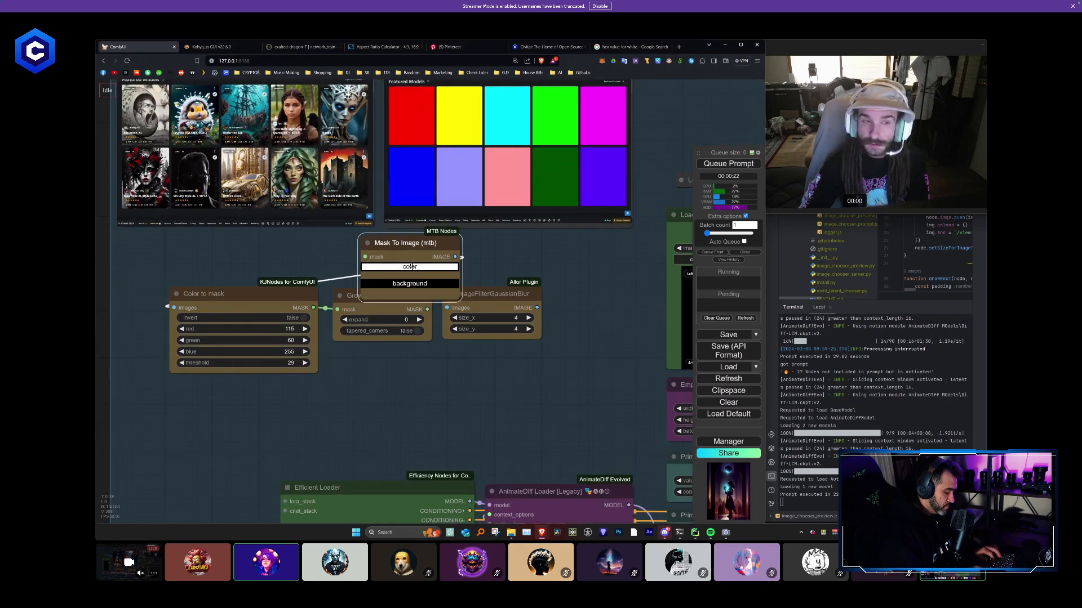
- Replace the Mask To Image (mtb) node with a plain MaskToImage node placed above Grow mask and ImageFilterGaussianBlur
{"action": "key", "text": "Delete"}
{"action": "double_click", "coordinate": [410, 261]}
{"action": "type", "text": "mas"}
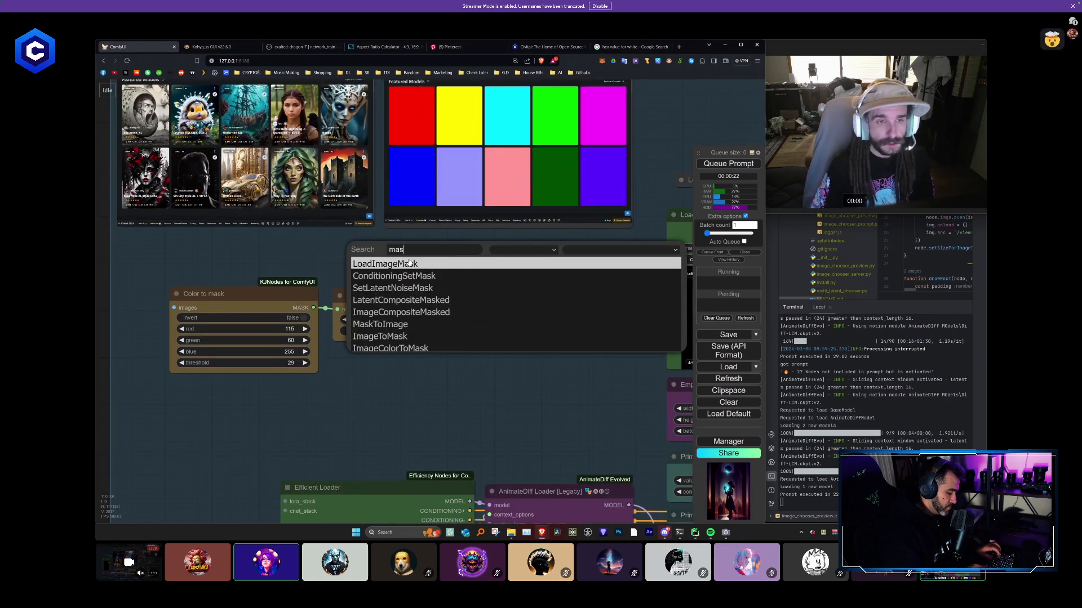
{"action": "type", "text": "kto"}
{"action": "key", "text": "Return"}
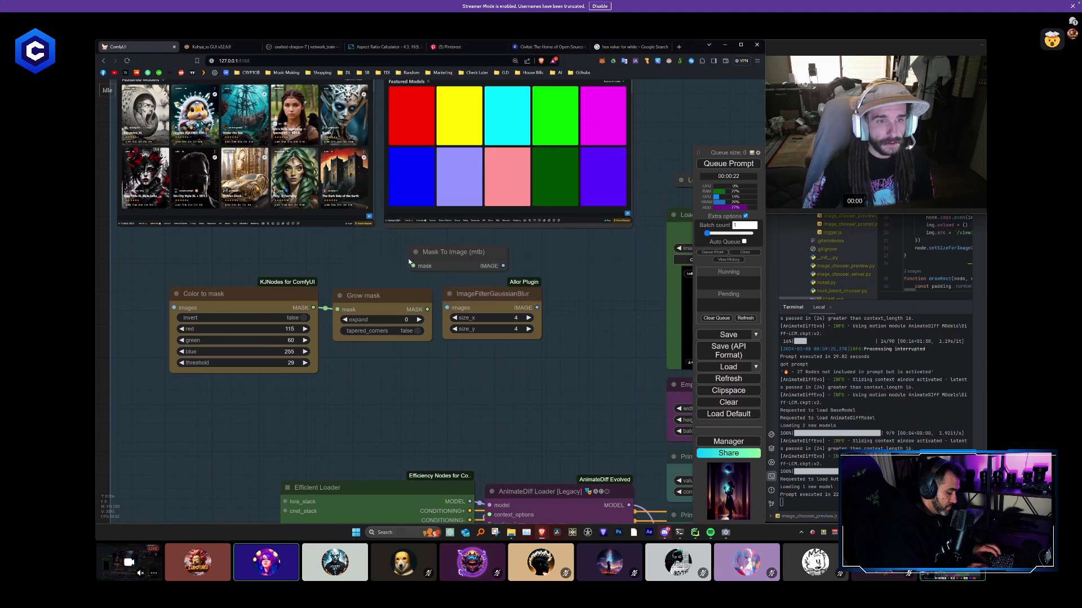
{"action": "left_click_drag", "start_coordinate": [471, 254], "coordinate": [447, 253]}
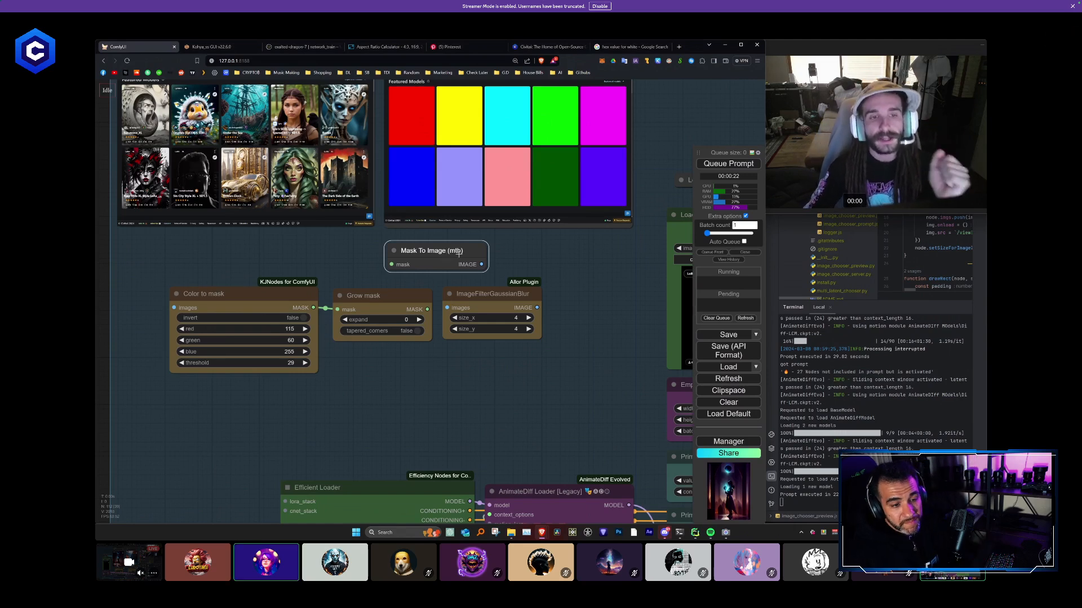
- Add a Mask To Image (mtb) node beside the plain MaskToImage node
{"action": "double_click", "coordinate": [505, 260]}
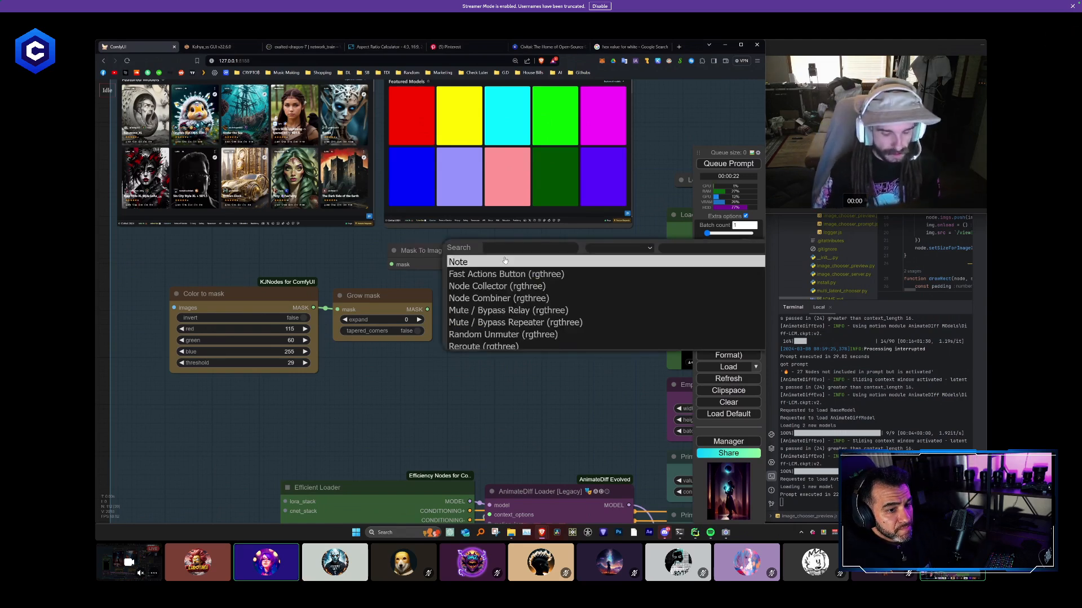
{"action": "type", "text": "mask to"}
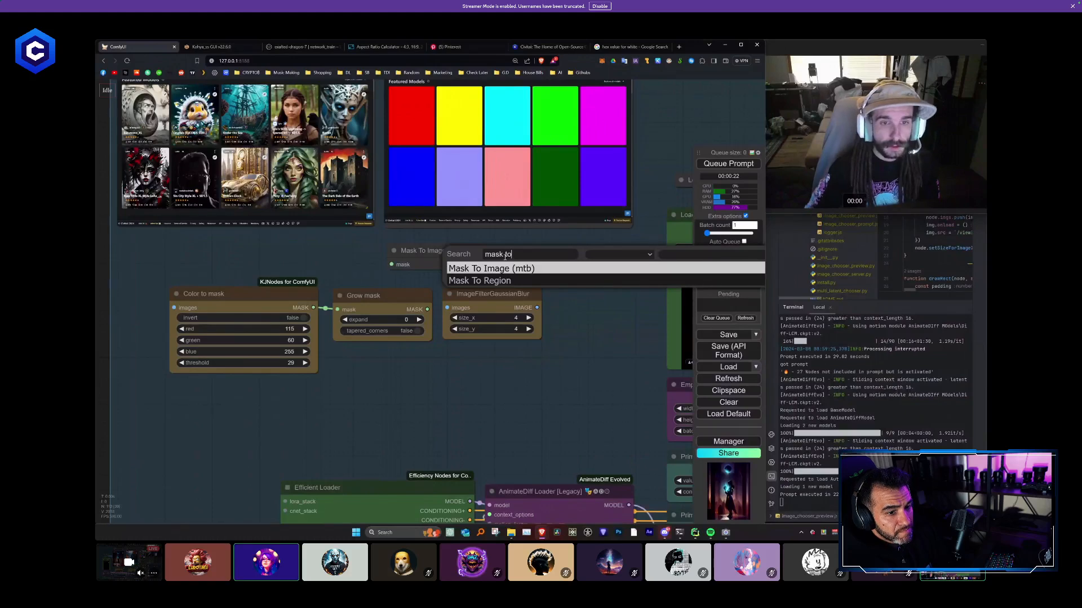
{"action": "key", "text": "Return"}
{"action": "left_click_drag", "start_coordinate": [539, 255], "coordinate": [550, 254]}
- Compare the two Mask To Image nodes and delete the one with the color and background options
{"action": "left_click", "coordinate": [454, 251]}
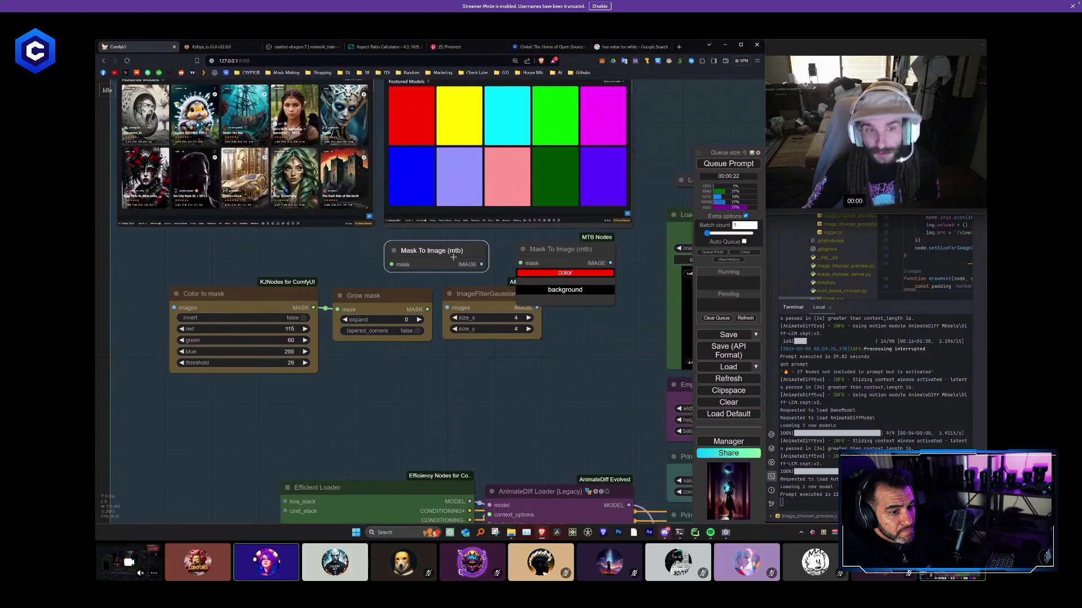
{"action": "left_click", "coordinate": [552, 250]}
{"action": "left_click", "coordinate": [456, 250]}
{"action": "left_click", "coordinate": [542, 253]}
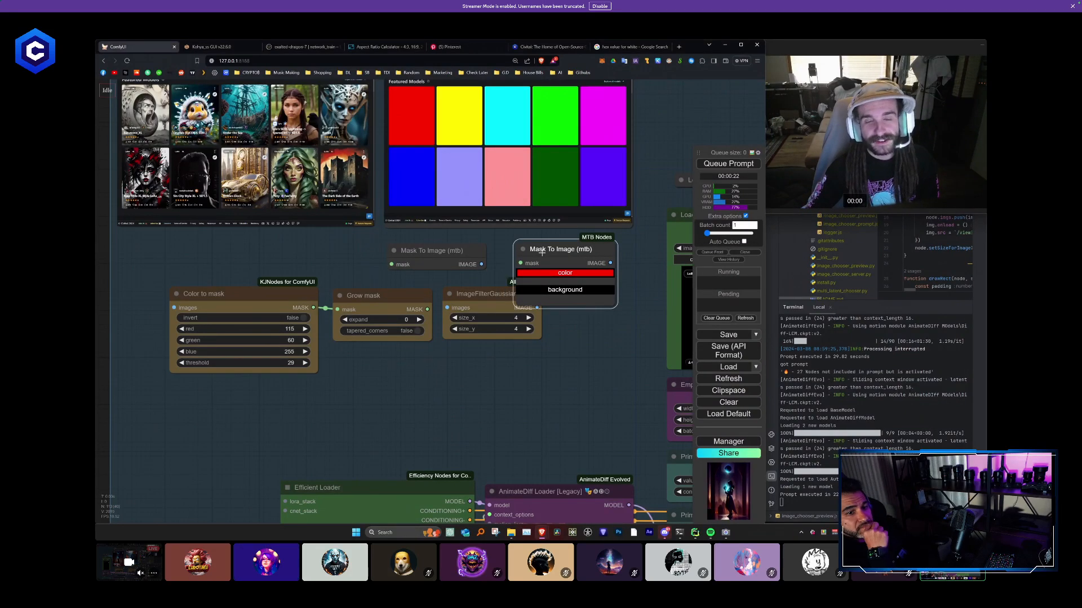
{"action": "left_click", "coordinate": [444, 252]}
{"action": "left_click_drag", "start_coordinate": [448, 250], "coordinate": [438, 249]}
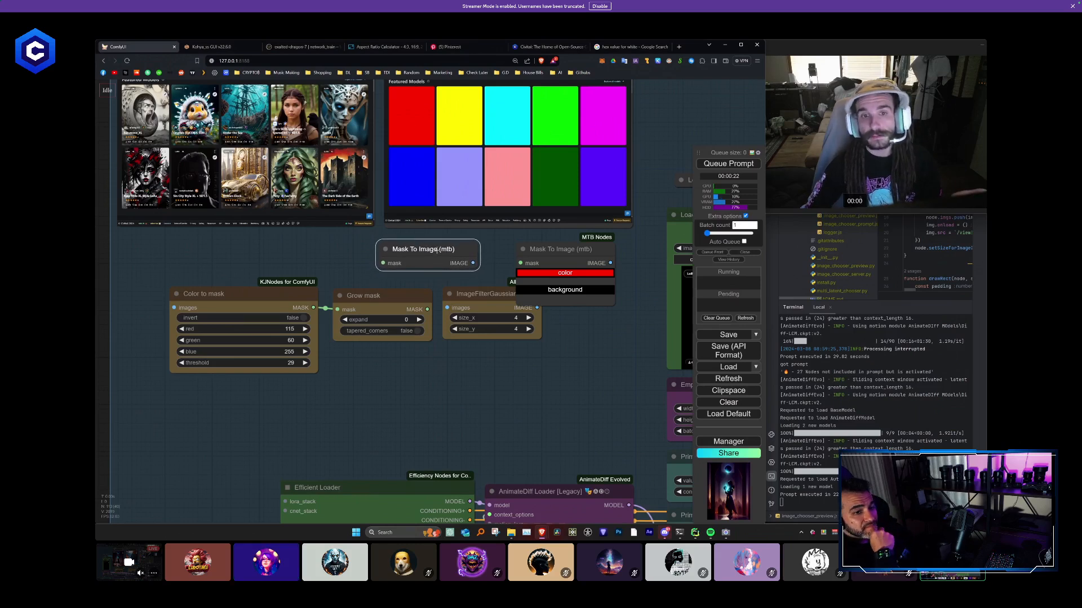
{"action": "left_click_drag", "start_coordinate": [546, 252], "coordinate": [551, 247]}
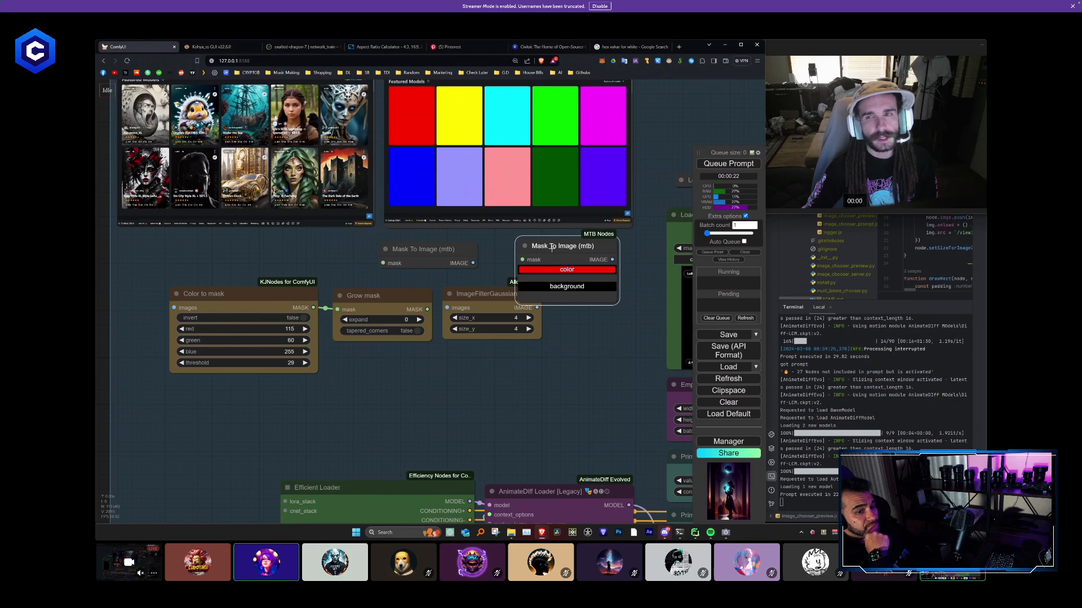
{"action": "left_click_drag", "start_coordinate": [555, 248], "coordinate": [551, 366]}
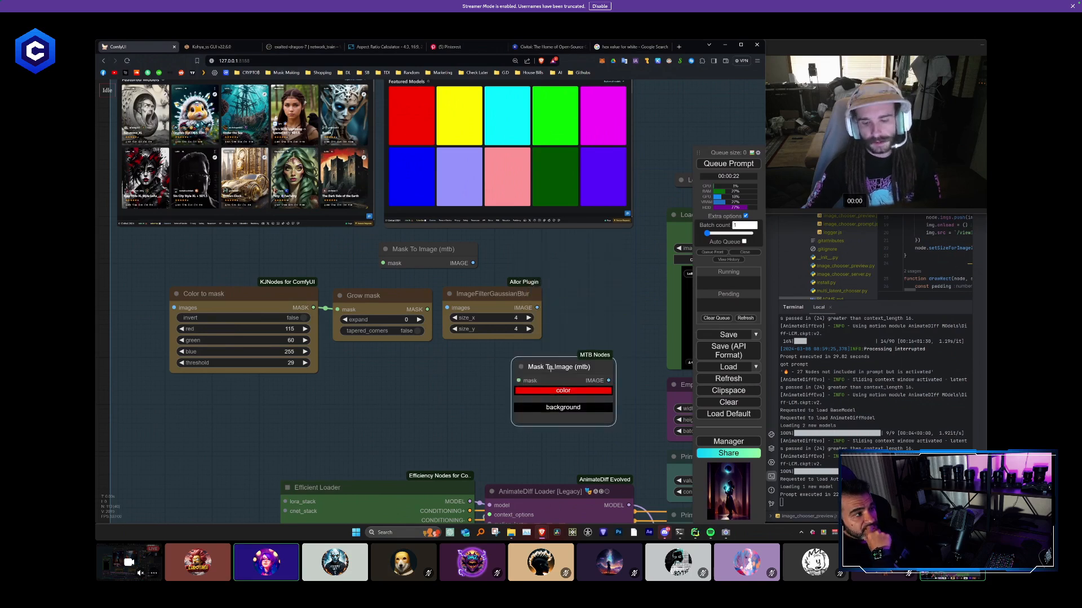
{"action": "key", "text": "Delete"}
- Narrow the remaining Mask To Image node and wire it between Grow mask and ImageFilterGaussianBlur
{"action": "left_click_drag", "start_coordinate": [440, 250], "coordinate": [448, 258]}
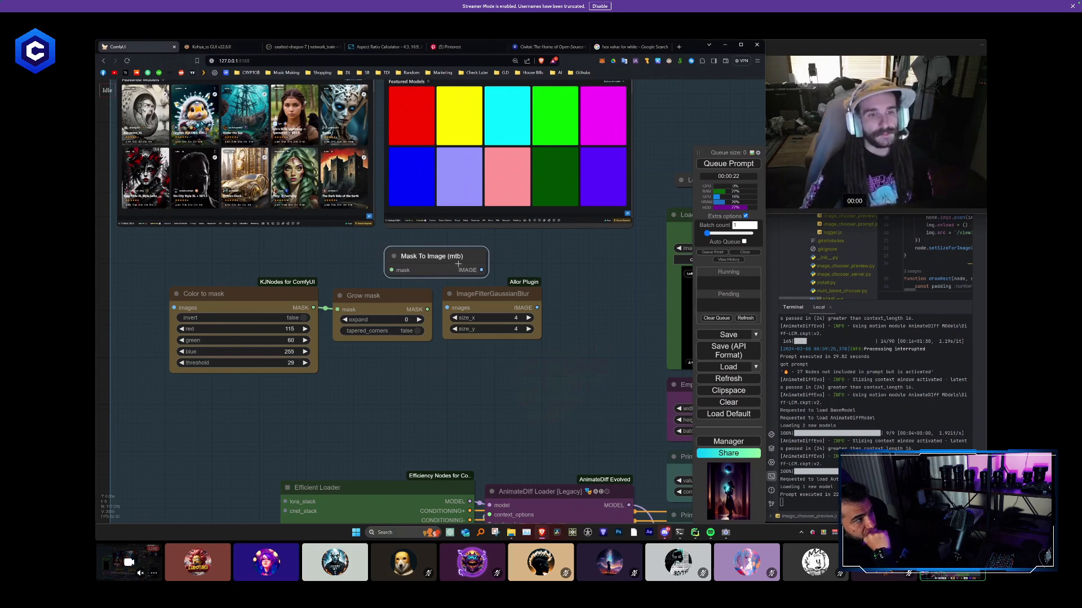
{"action": "left_click_drag", "start_coordinate": [486, 272], "coordinate": [435, 259]}
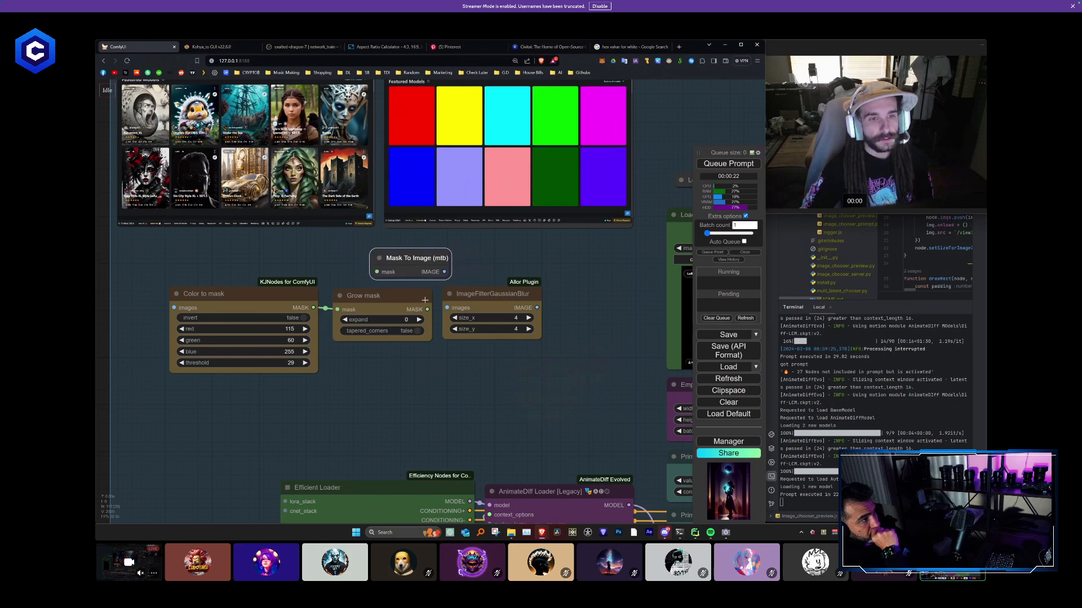
{"action": "left_click_drag", "start_coordinate": [482, 294], "coordinate": [508, 298]}
{"action": "left_click", "coordinate": [518, 279]}
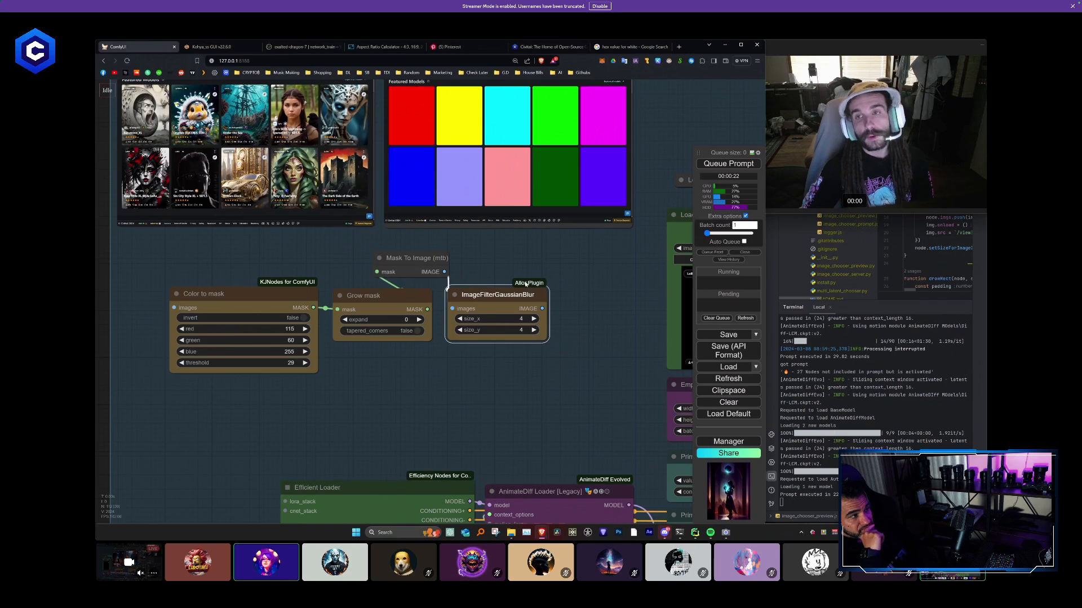
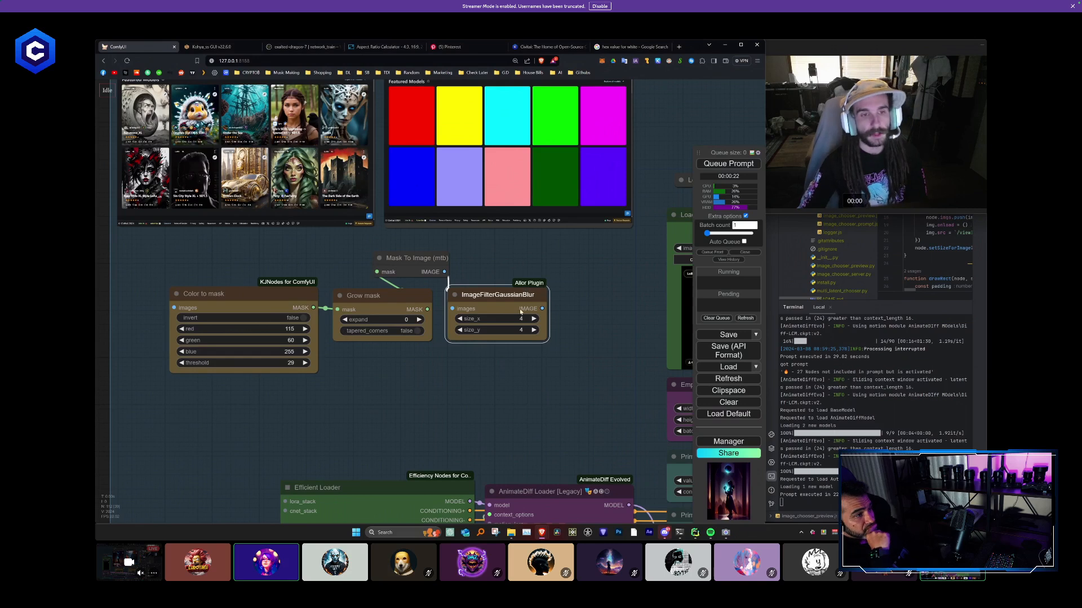
- Collapse the Mask To Image (mtb) node above Grow mask and pull the Grow mask and ImageFilterGaussianBlur nodes closer to Color to mask
{"action": "left_click_drag", "start_coordinate": [384, 258], "coordinate": [362, 271]}
{"action": "left_click", "coordinate": [361, 266]}
{"action": "left_click", "coordinate": [361, 271]}
{"action": "left_click", "coordinate": [361, 274]}
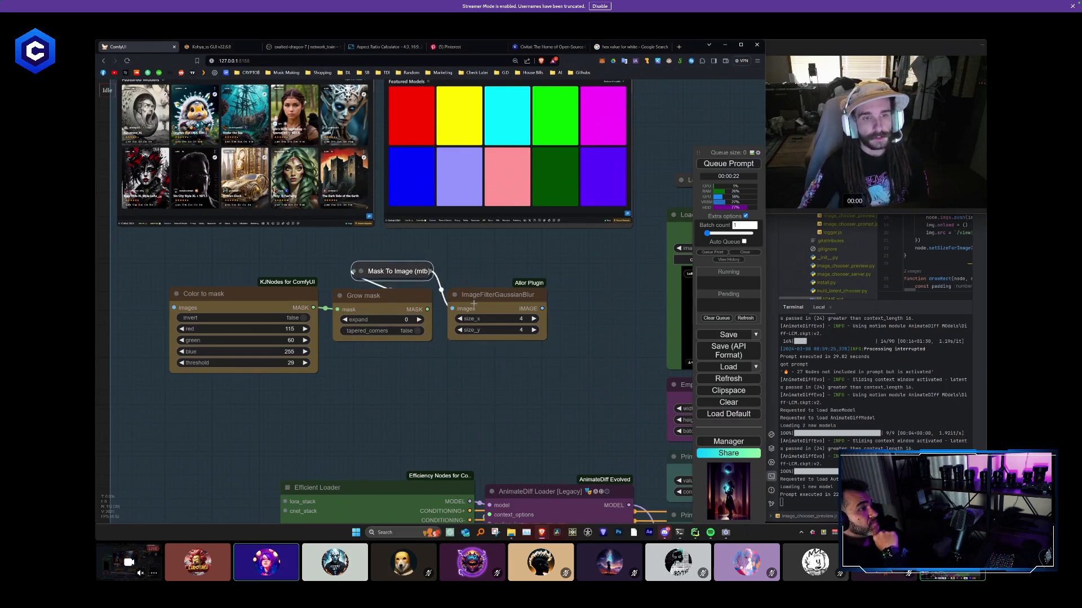
{"action": "left_click_drag", "start_coordinate": [473, 301], "coordinate": [464, 303]}
{"action": "left_click_drag", "start_coordinate": [374, 301], "coordinate": [396, 275]}
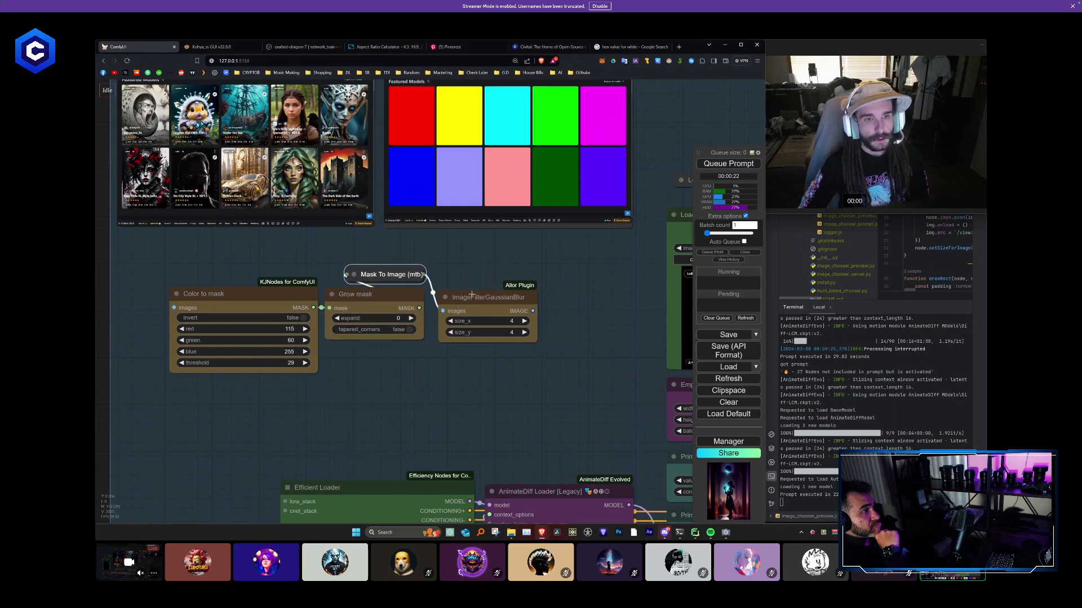
{"action": "left_click", "coordinate": [472, 294]}
- Move the chain of Color to mask, Grow mask, Mask To Image and ImageFilterGaussianBlur nodes out of the group onto empty canvas
{"action": "scroll", "coordinate": [466, 288], "scroll_direction": "down", "scroll_amount": 3}
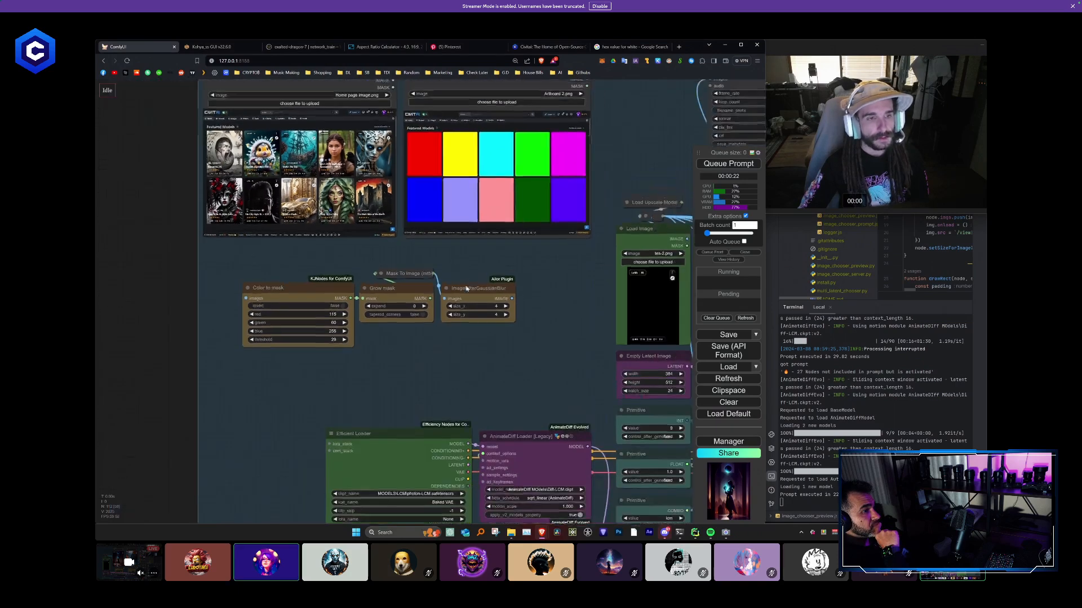
{"action": "left_click_drag", "start_coordinate": [465, 265], "coordinate": [463, 309]}
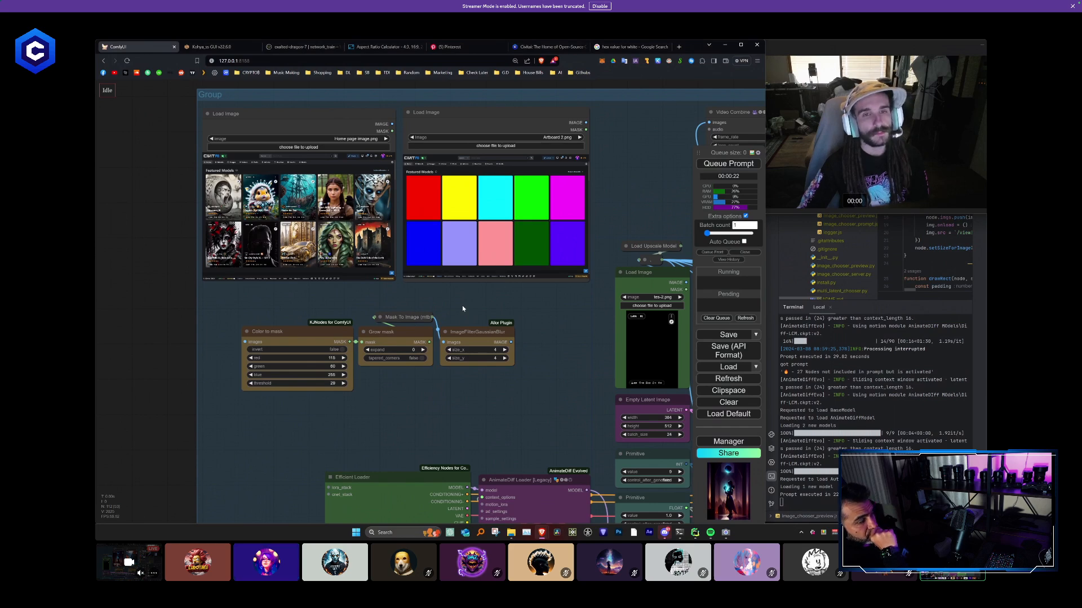
{"action": "scroll", "coordinate": [462, 305], "scroll_direction": "down", "scroll_amount": 4}
{"action": "left_click_drag", "start_coordinate": [474, 400], "coordinate": [408, 320]}
{"action": "scroll", "coordinate": [404, 251], "scroll_direction": "down", "scroll_amount": 1}
{"action": "scroll", "coordinate": [398, 217], "scroll_direction": "up", "scroll_amount": 6}
{"action": "left_click_drag", "start_coordinate": [392, 240], "coordinate": [504, 306]}
{"action": "scroll", "coordinate": [415, 313], "scroll_direction": "up", "scroll_amount": 5}
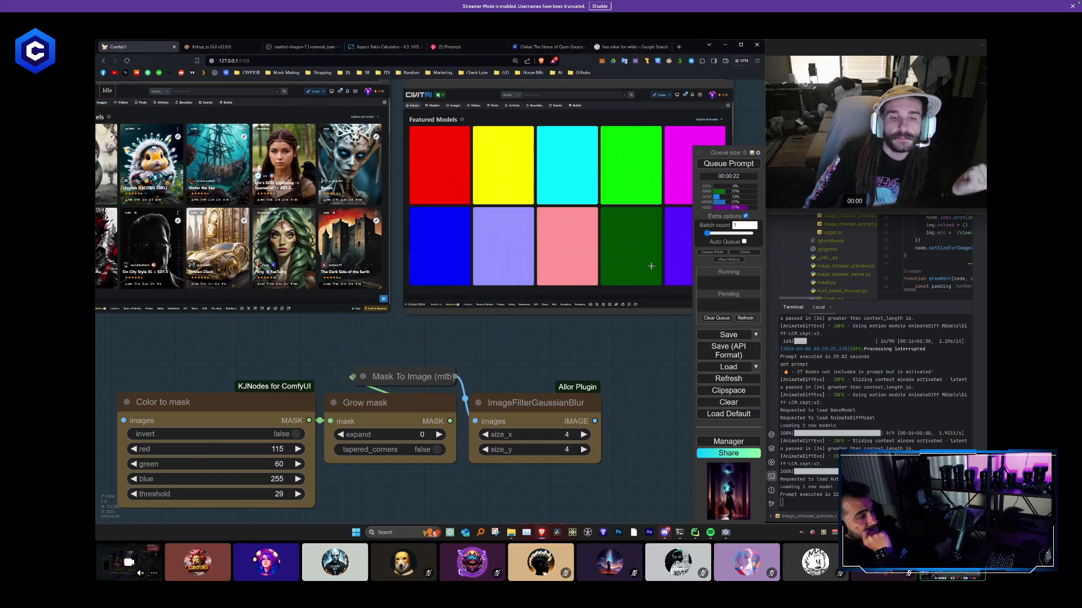
{"action": "scroll", "coordinate": [650, 265], "scroll_direction": "down", "scroll_amount": 10}
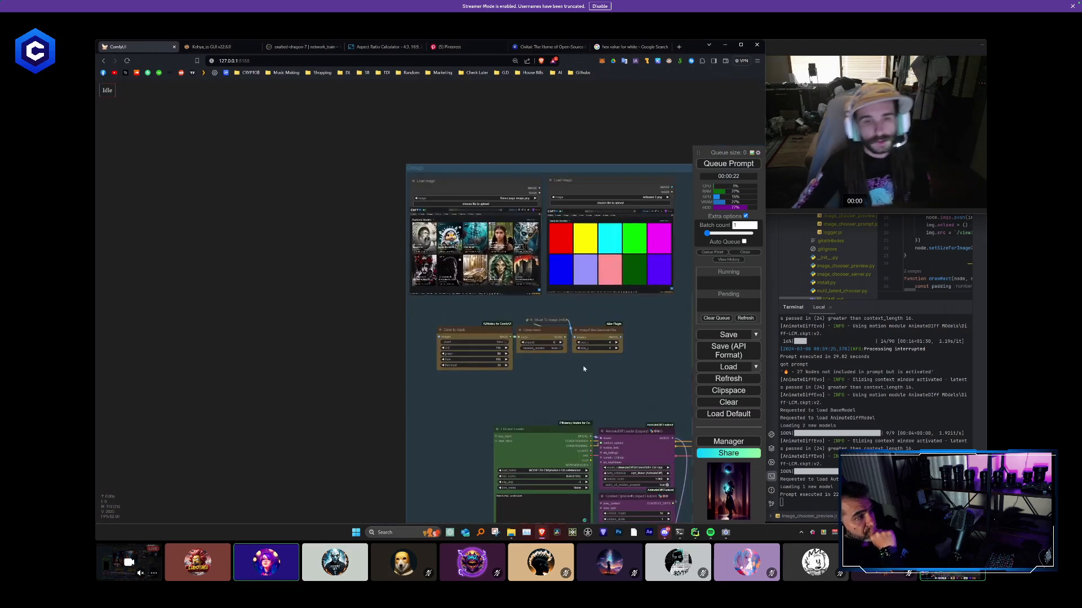
{"action": "left_click_drag", "start_coordinate": [606, 379], "coordinate": [170, 230]}
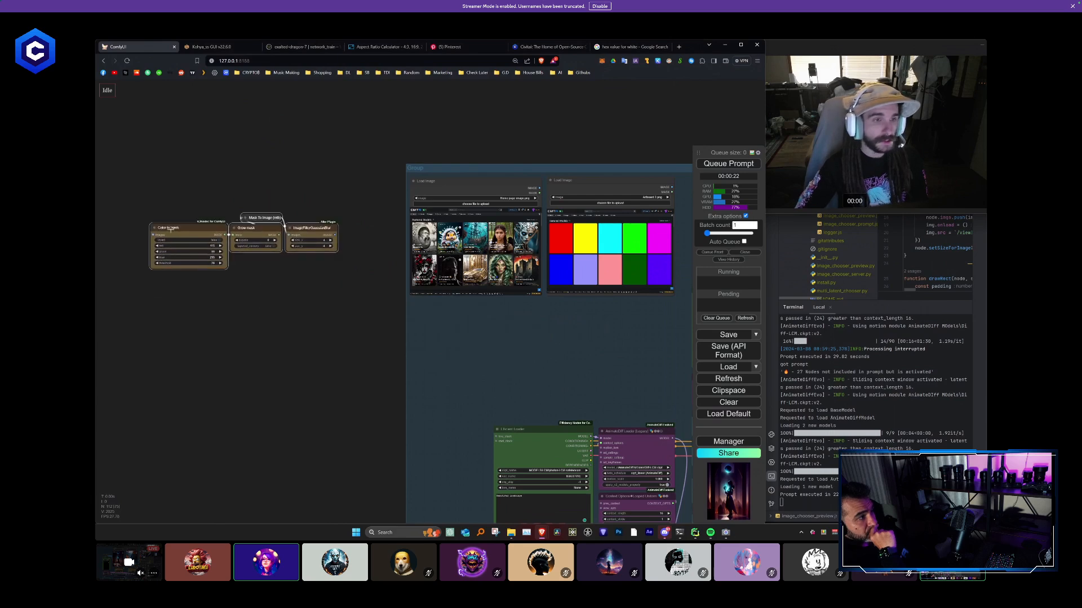
{"action": "left_click", "coordinate": [316, 316]}
{"action": "left_click_drag", "start_coordinate": [351, 351], "coordinate": [417, 384]}
- Move the Artboard 2.png Load Image node above the mask chain and connect its IMAGE output to Color to mask
{"action": "left_click", "coordinate": [608, 221]}
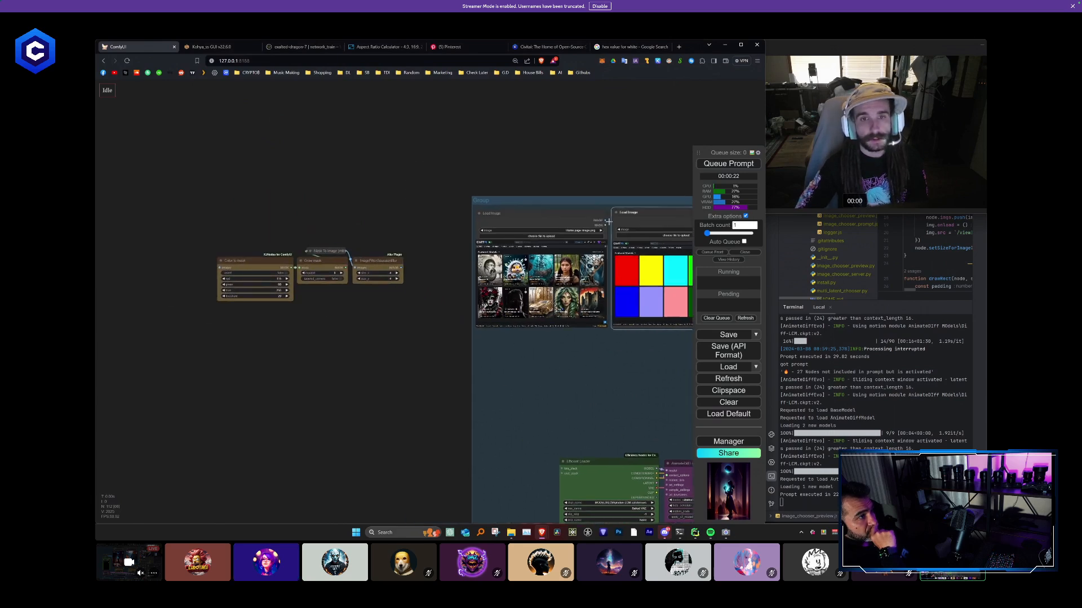
{"action": "left_click_drag", "start_coordinate": [608, 222], "coordinate": [246, 114]}
{"action": "scroll", "coordinate": [406, 226], "scroll_direction": "up", "scroll_amount": 5}
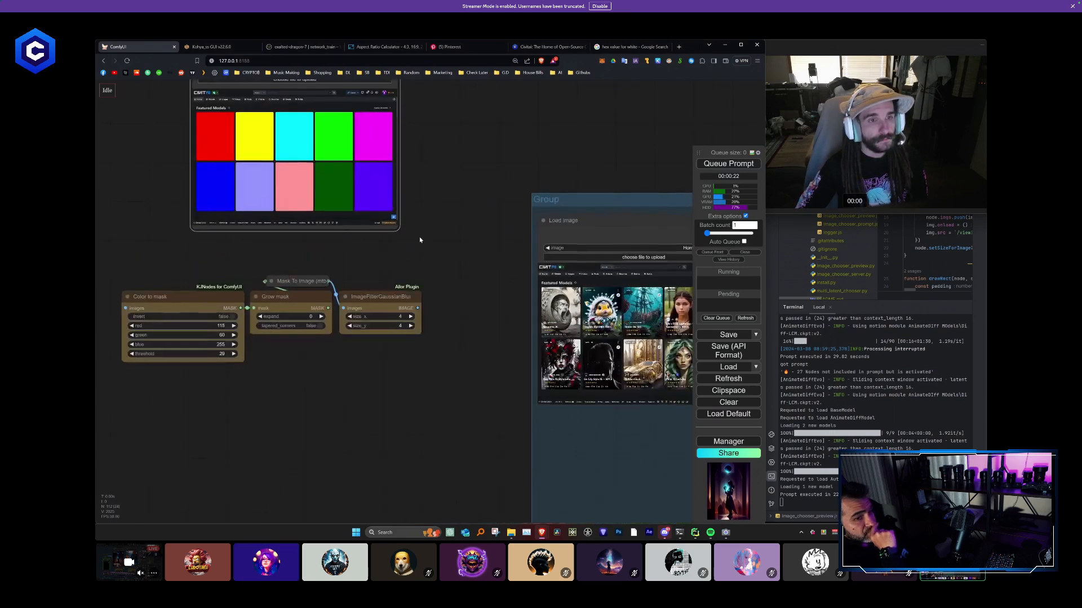
{"action": "left_click_drag", "start_coordinate": [420, 240], "coordinate": [496, 283]}
{"action": "scroll", "coordinate": [496, 283], "scroll_direction": "down", "scroll_amount": 1}
{"action": "left_click_drag", "start_coordinate": [475, 112], "coordinate": [228, 344]}
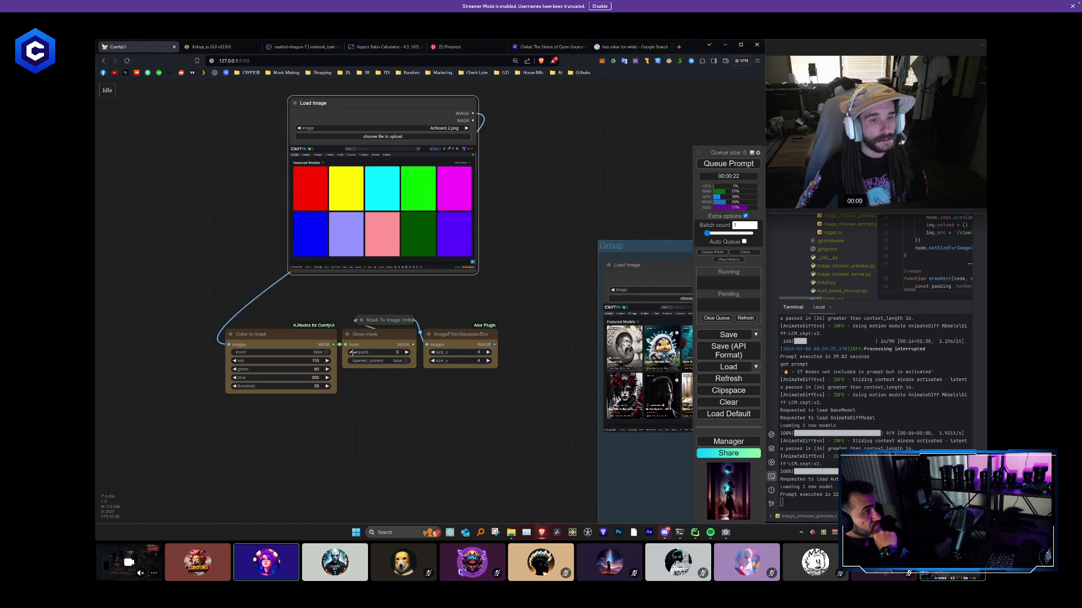
- Add a PreviewImage node connected to the IMAGE output of ImageFilterGaussianBlur
{"action": "left_click_drag", "start_coordinate": [501, 343], "coordinate": [529, 338]}
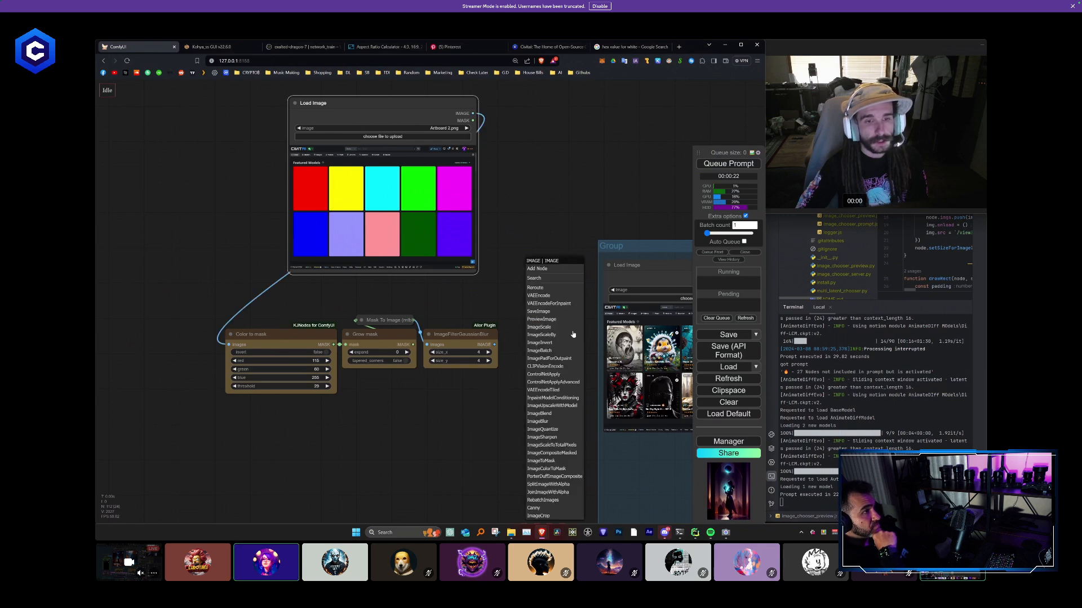
{"action": "left_click", "coordinate": [541, 319]}
{"action": "scroll", "coordinate": [552, 436], "scroll_direction": "down", "scroll_amount": 1}
{"action": "scroll", "coordinate": [552, 437], "scroll_direction": "down", "scroll_amount": 11}
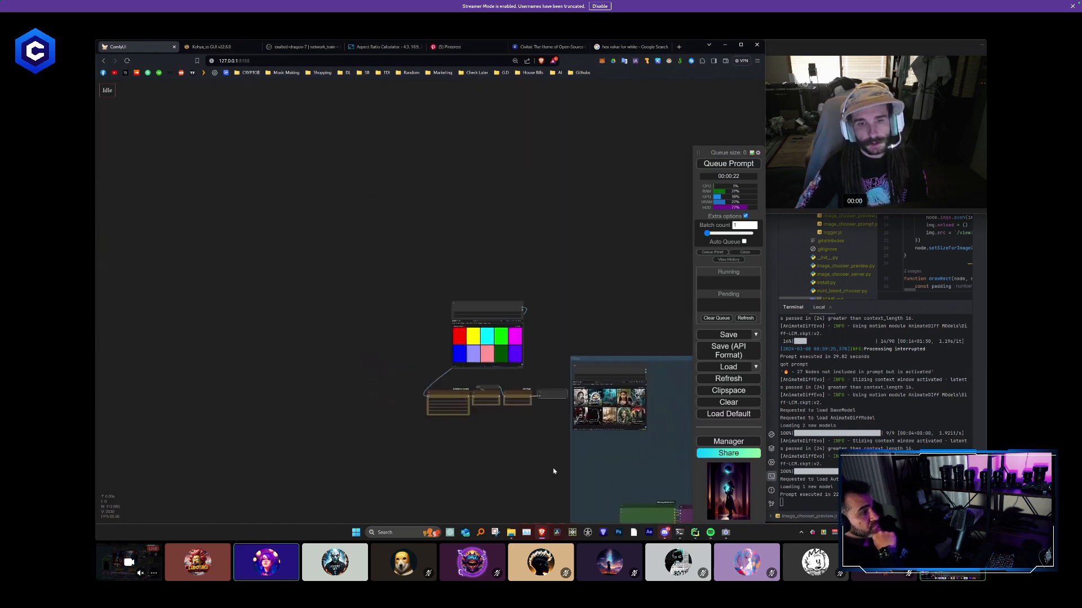
- Bypass the second-to-last KSampler (Efficient) node in the group's row and remove the bypass again
{"action": "left_click_drag", "start_coordinate": [556, 465], "coordinate": [500, 334]}
{"action": "left_click_drag", "start_coordinate": [420, 224], "coordinate": [312, 218]}
{"action": "scroll", "coordinate": [431, 381], "scroll_direction": "down", "scroll_amount": 5}
{"action": "left_click_drag", "start_coordinate": [307, 347], "coordinate": [170, 238]}
{"action": "left_click_drag", "start_coordinate": [308, 283], "coordinate": [267, 269]}
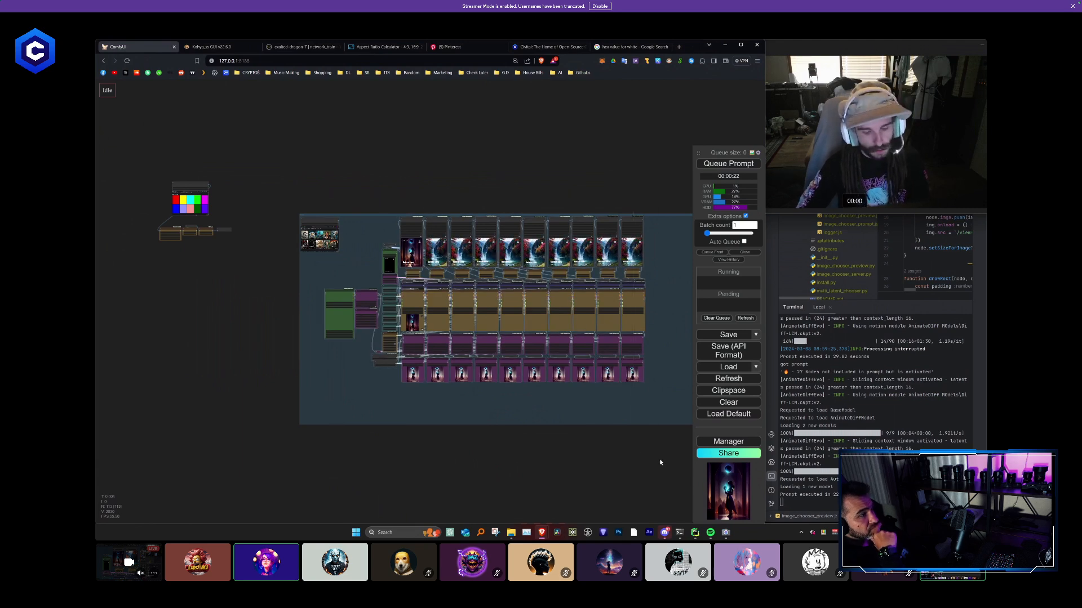
{"action": "key", "text": "ctrl+b"}
{"action": "key", "text": "ctrl+b"}
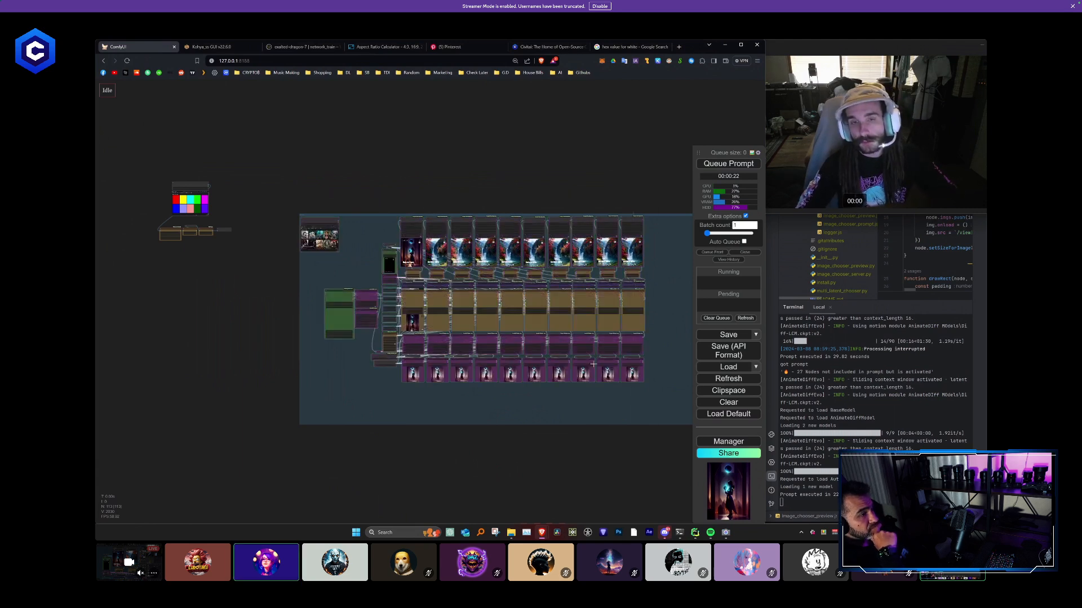
{"action": "right_click", "coordinate": [603, 300]}
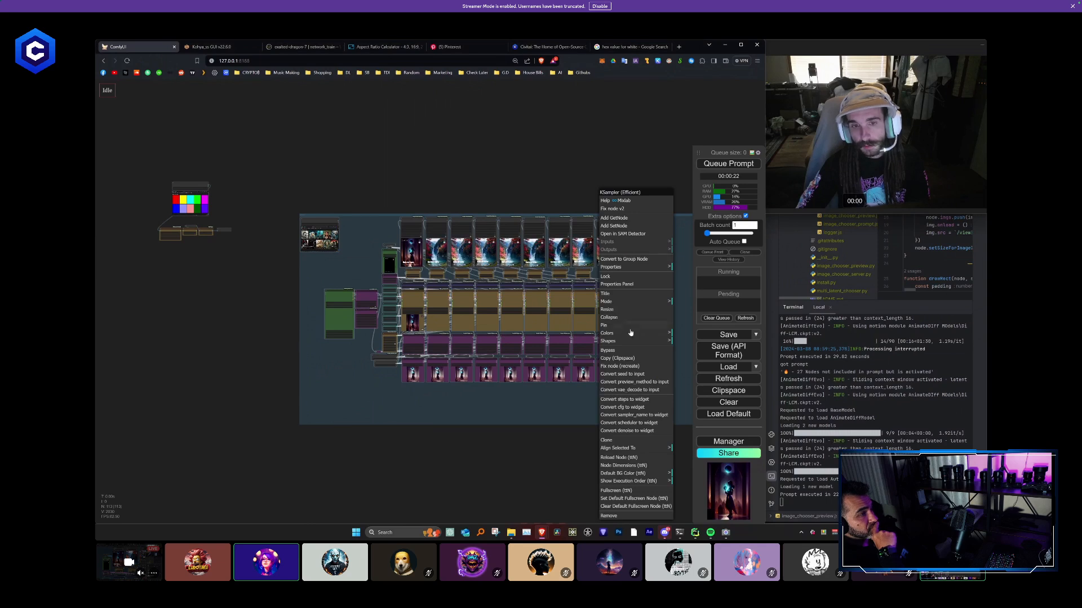
{"action": "left_click", "coordinate": [618, 351]}
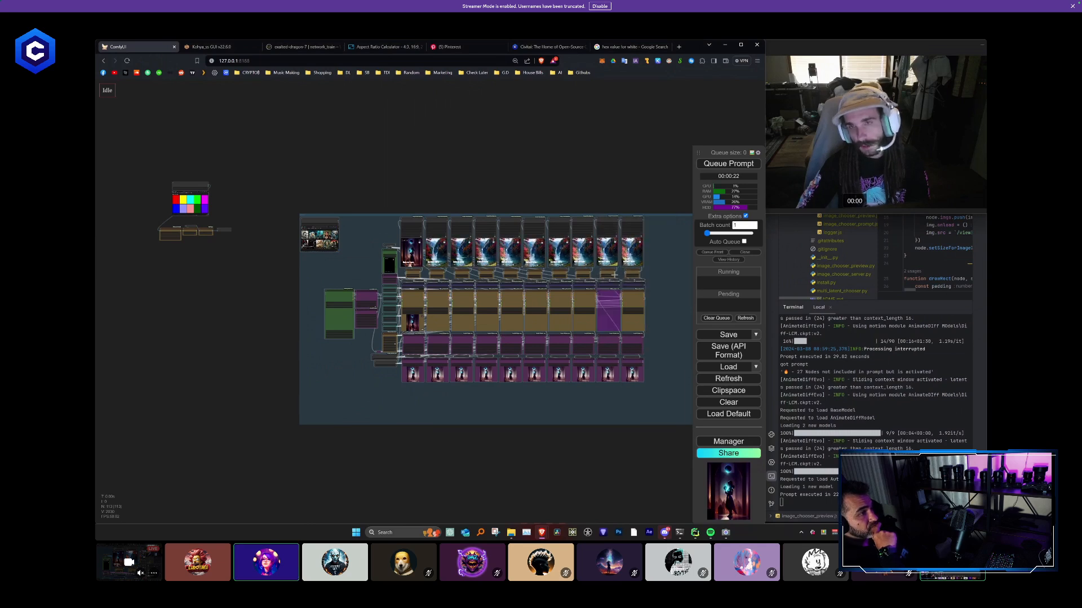
{"action": "right_click", "coordinate": [618, 317]}
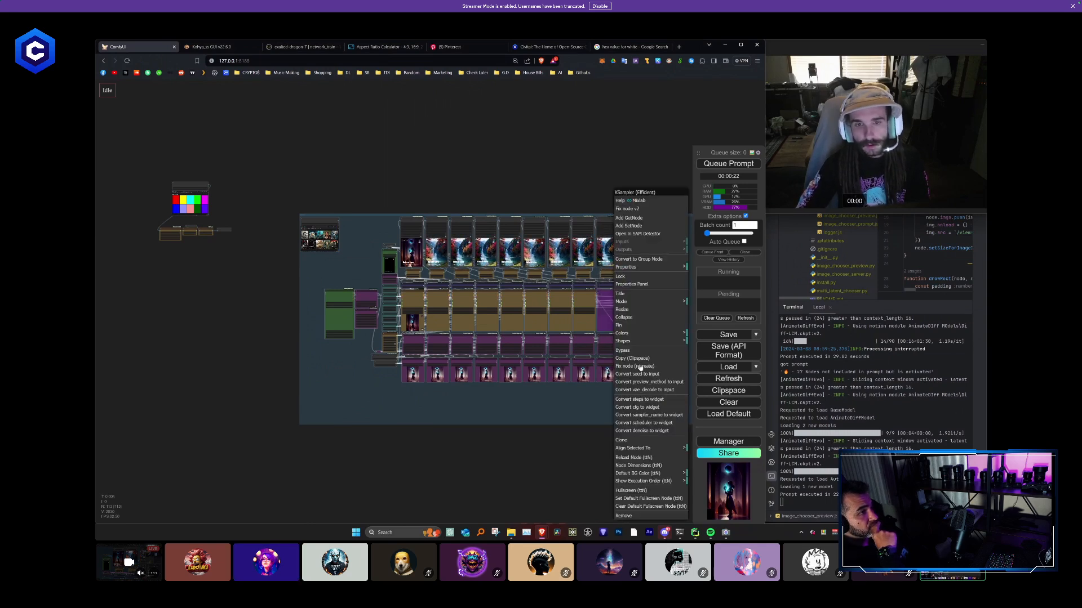
{"action": "left_click", "coordinate": [622, 351]}
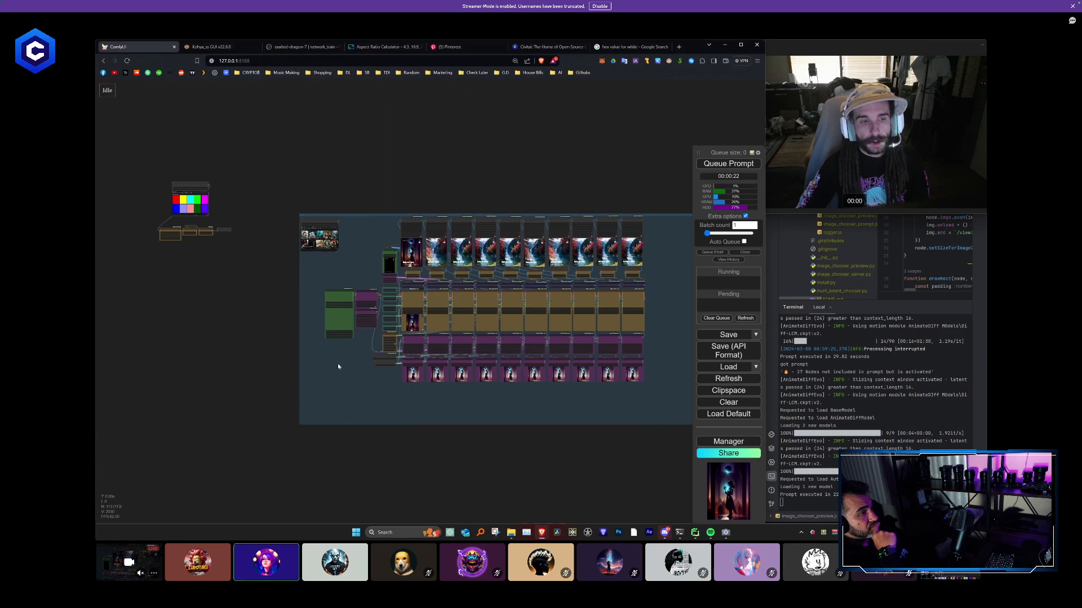
- Add a Fast Bypasser (rgthree) node on the empty canvas beside the group and widen it slightly
{"action": "scroll", "coordinate": [389, 349], "scroll_direction": "up", "scroll_amount": 5}
{"action": "double_click", "coordinate": [398, 303]}
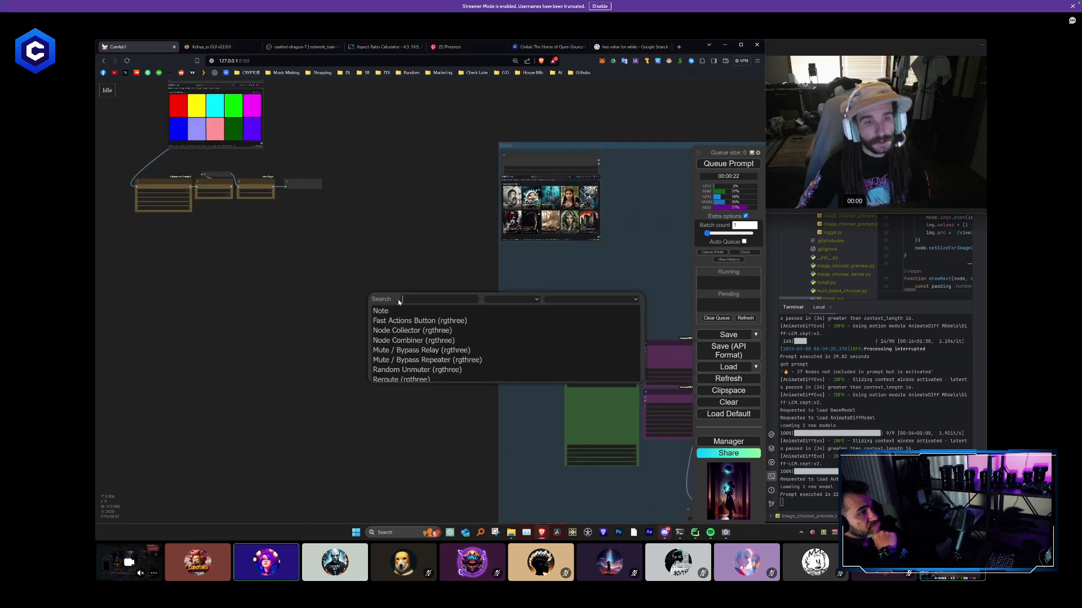
{"action": "type", "text": "fast"}
{"action": "key", "text": "Return"}
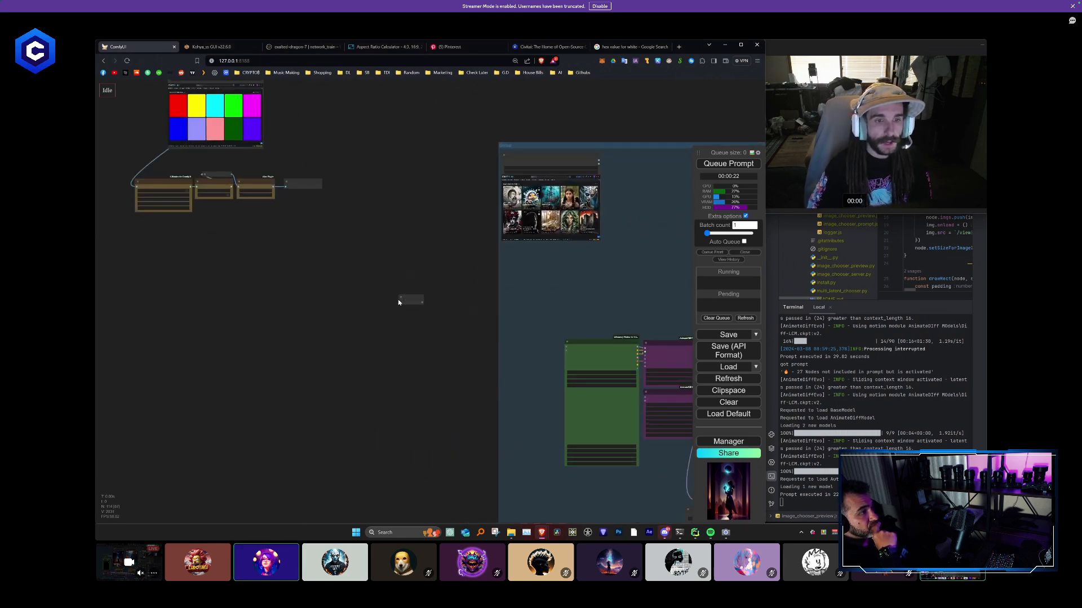
{"action": "scroll", "coordinate": [398, 302], "scroll_direction": "up", "scroll_amount": 5}
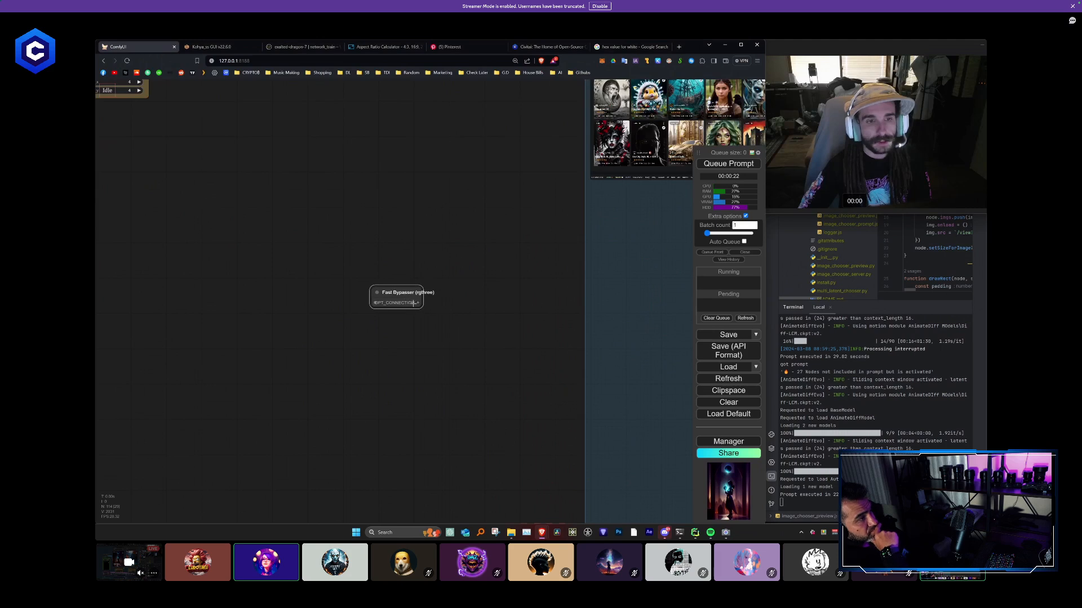
{"action": "left_click_drag", "start_coordinate": [418, 305], "coordinate": [355, 301]}
{"action": "left_click", "coordinate": [411, 334]}
{"action": "left_click", "coordinate": [331, 309]}
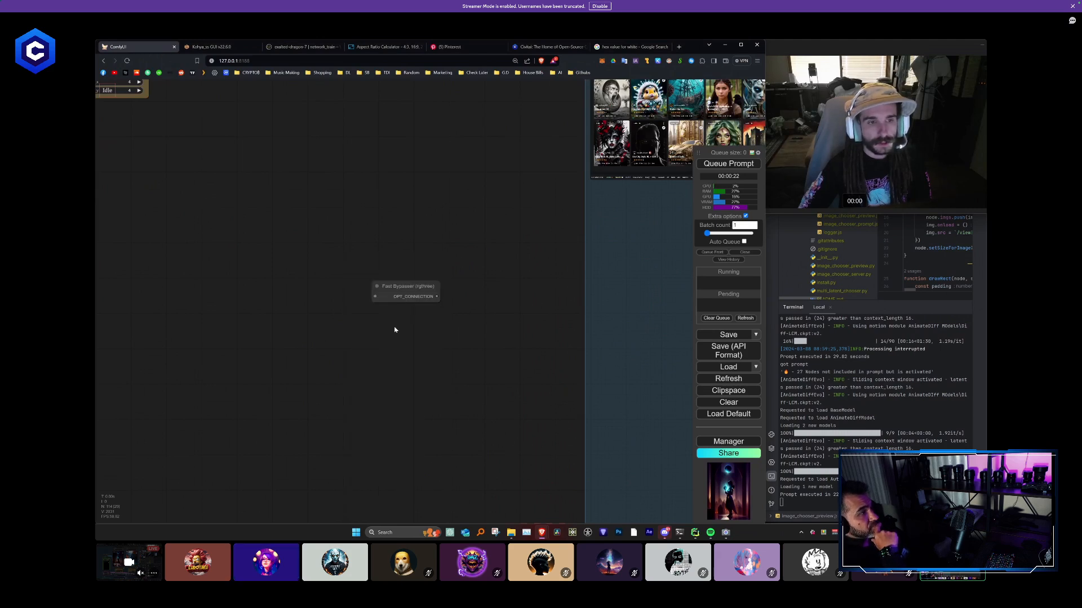
- Add a Mute / Bypass Repeater (rgthree) node, connect it to the Fast Bypasser, and place the widened bypasser above it
{"action": "double_click", "coordinate": [394, 330]}
{"action": "type", "text": "rep"}
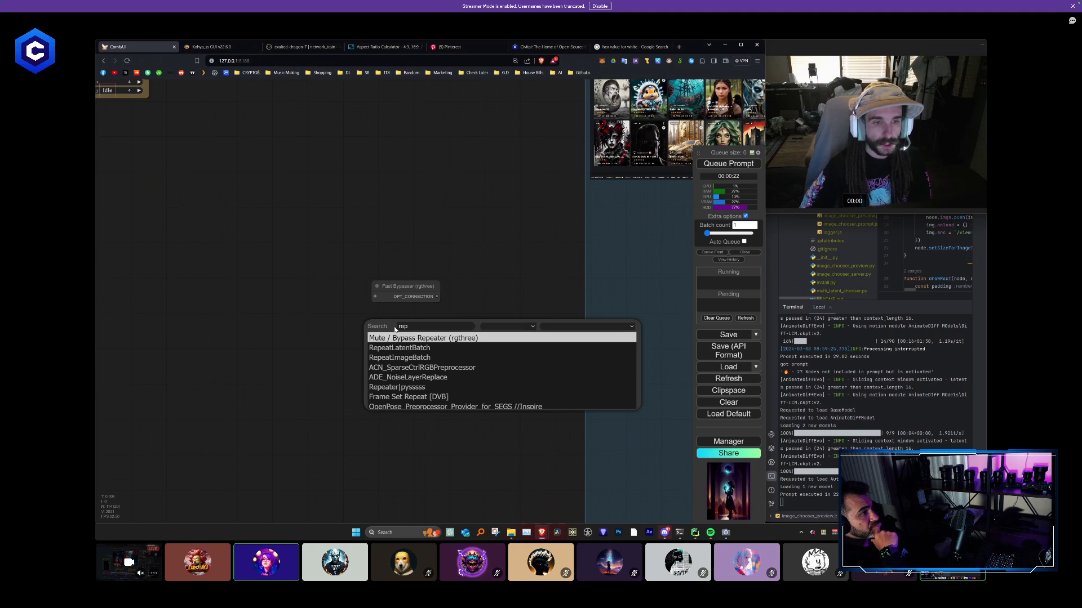
{"action": "key", "text": "Return"}
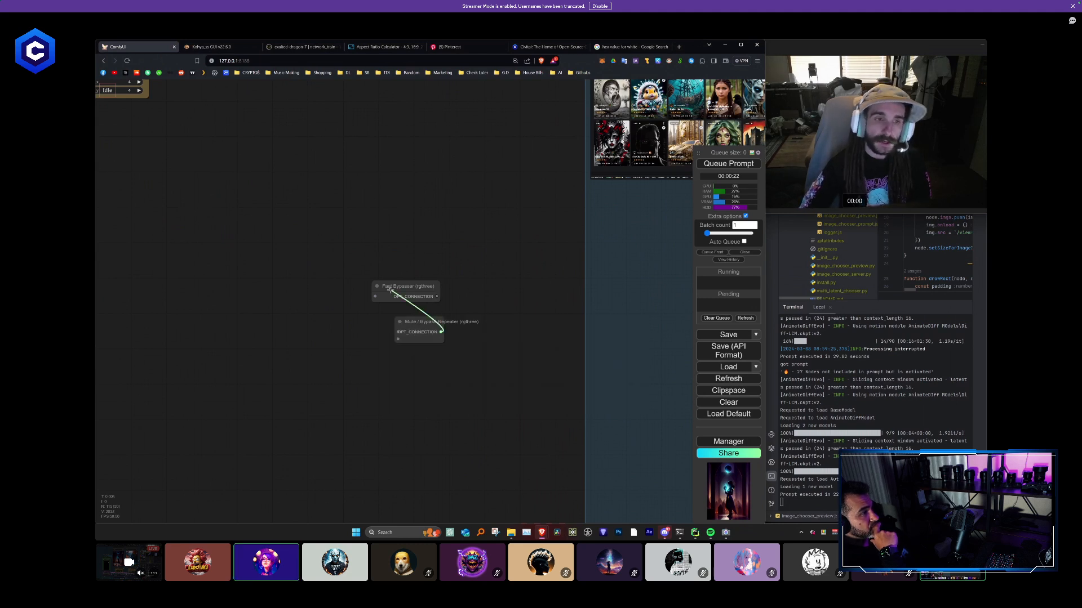
{"action": "left_click_drag", "start_coordinate": [389, 289], "coordinate": [407, 243]}
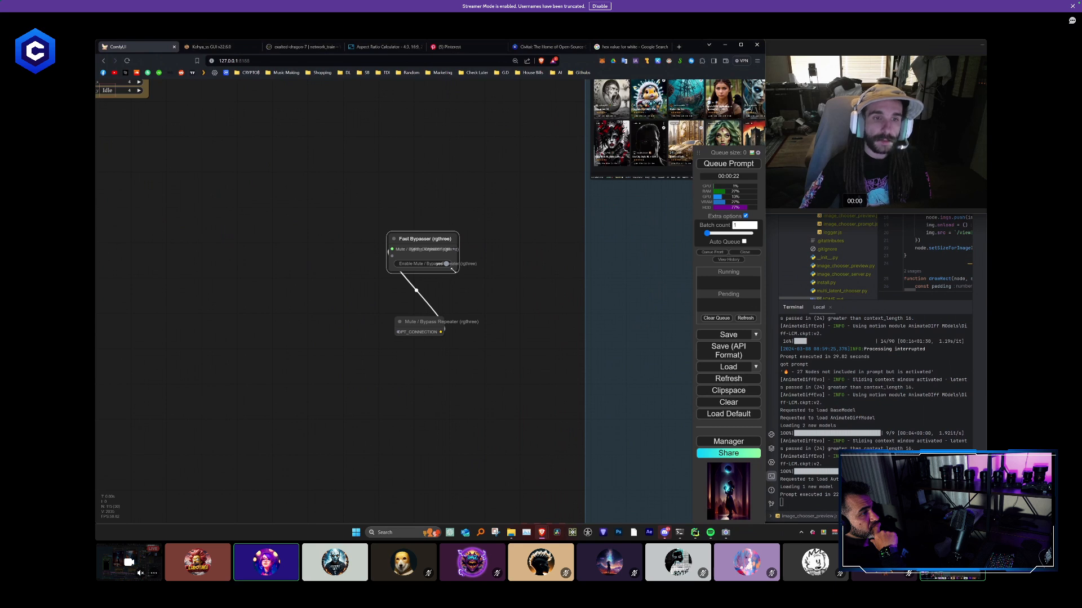
{"action": "left_click_drag", "start_coordinate": [452, 270], "coordinate": [485, 270]}
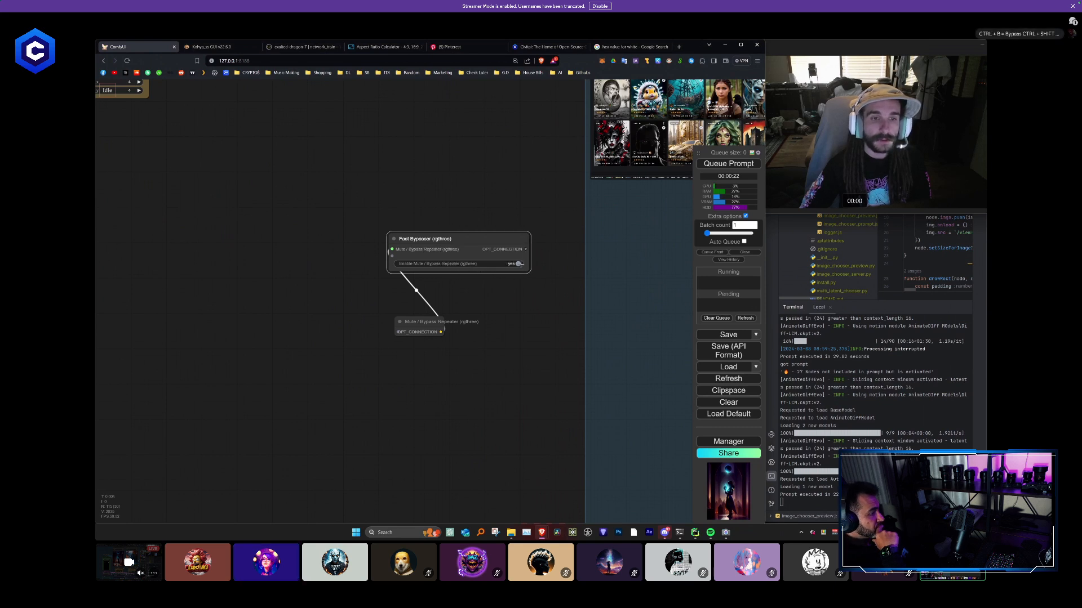
- Try the Fast Bypasser's enable switch and move the Mute / Bypass Repeater node inside the group
{"action": "left_click", "coordinate": [518, 263]}
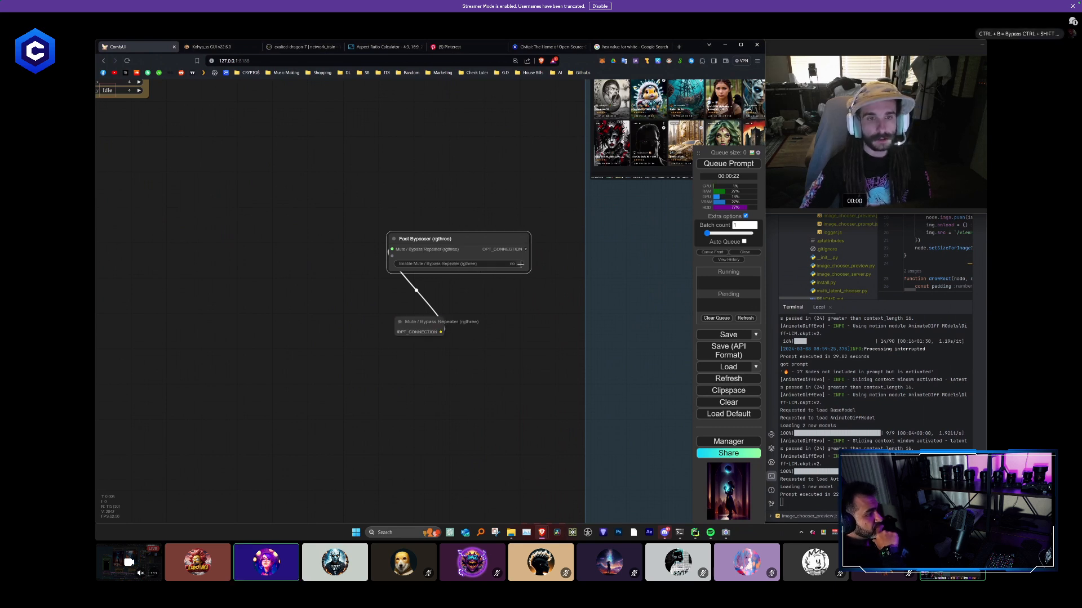
{"action": "scroll", "coordinate": [515, 325], "scroll_direction": "down", "scroll_amount": 5}
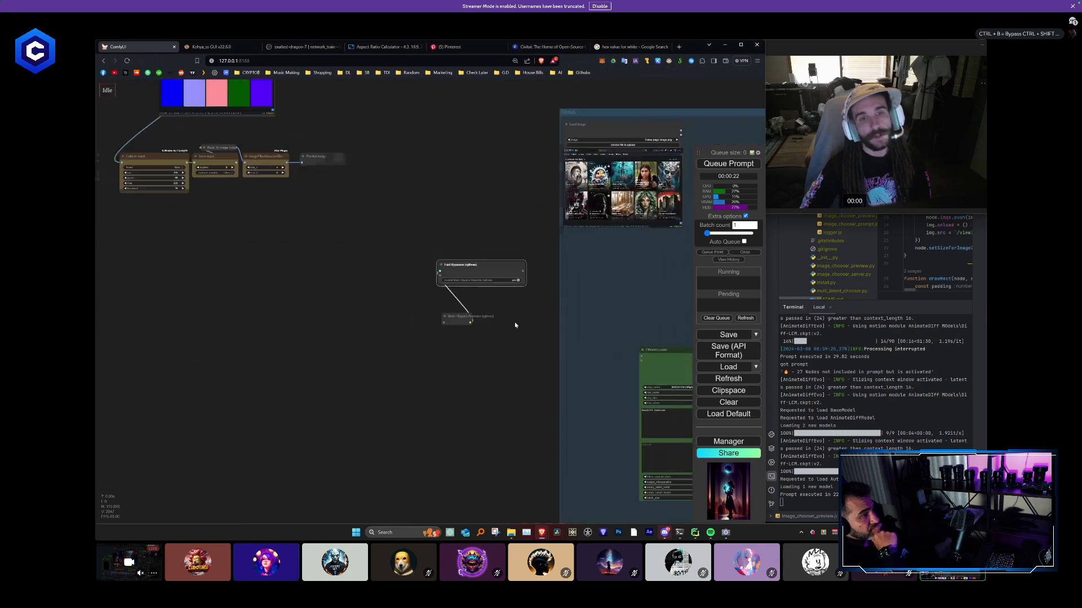
{"action": "left_click_drag", "start_coordinate": [498, 322], "coordinate": [395, 321]}
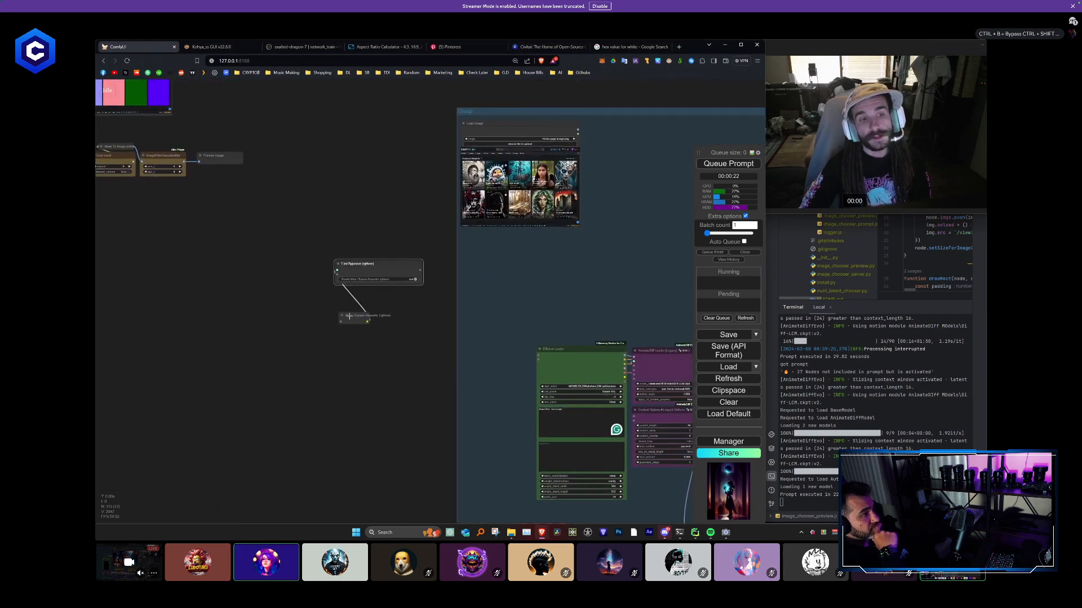
{"action": "left_click_drag", "start_coordinate": [353, 318], "coordinate": [543, 300]}
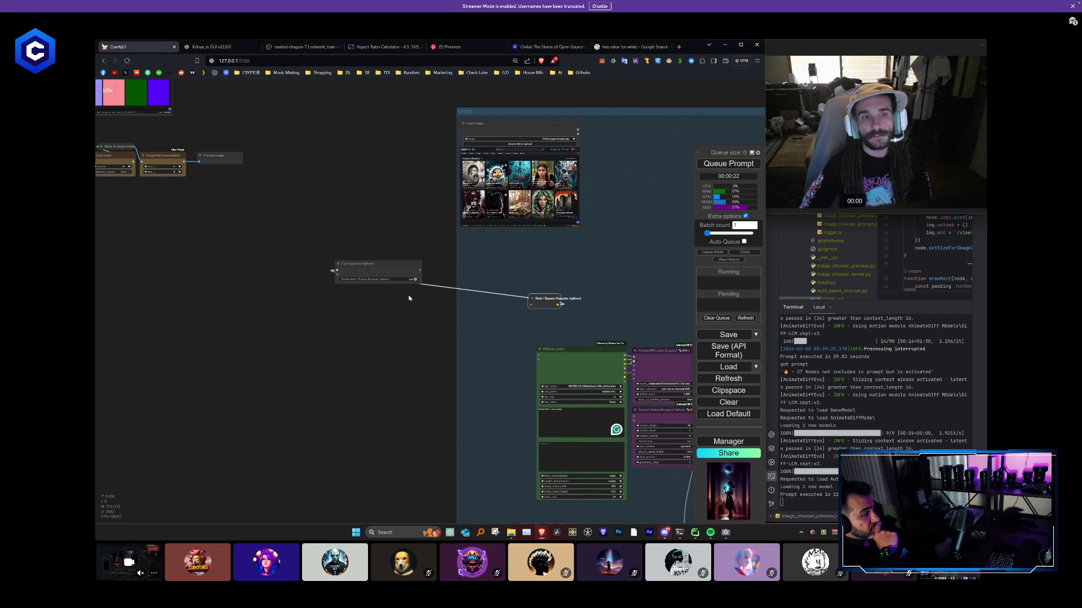
- Test the Fast Bypasser on the whole group by switching its enable option to no and back to yes
{"action": "scroll", "coordinate": [403, 311], "scroll_direction": "down", "scroll_amount": 5}
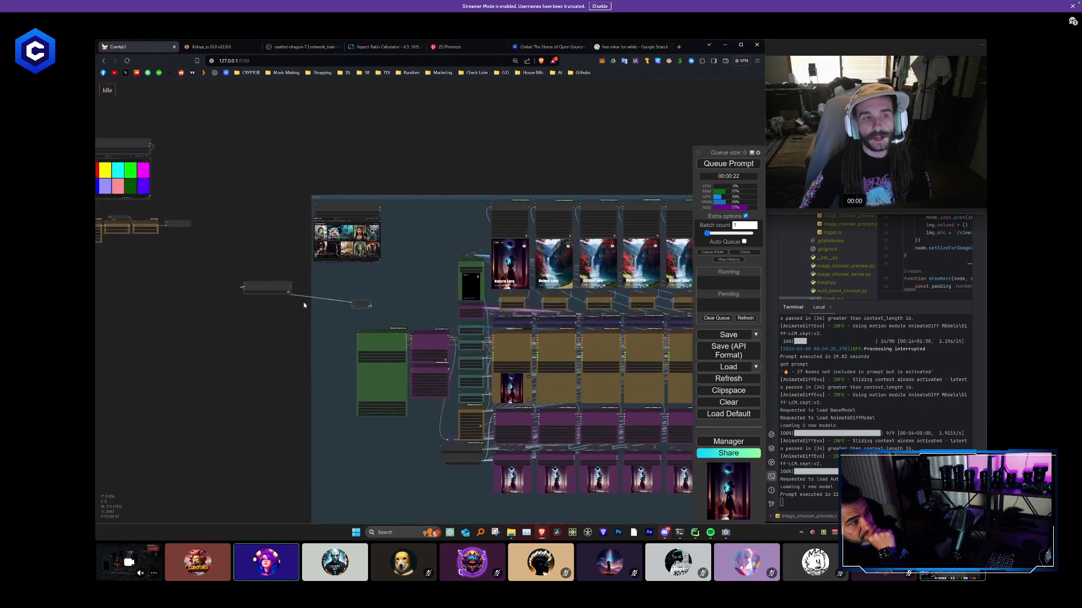
{"action": "scroll", "coordinate": [289, 296], "scroll_direction": "up", "scroll_amount": 1}
{"action": "left_click", "coordinate": [288, 291]}
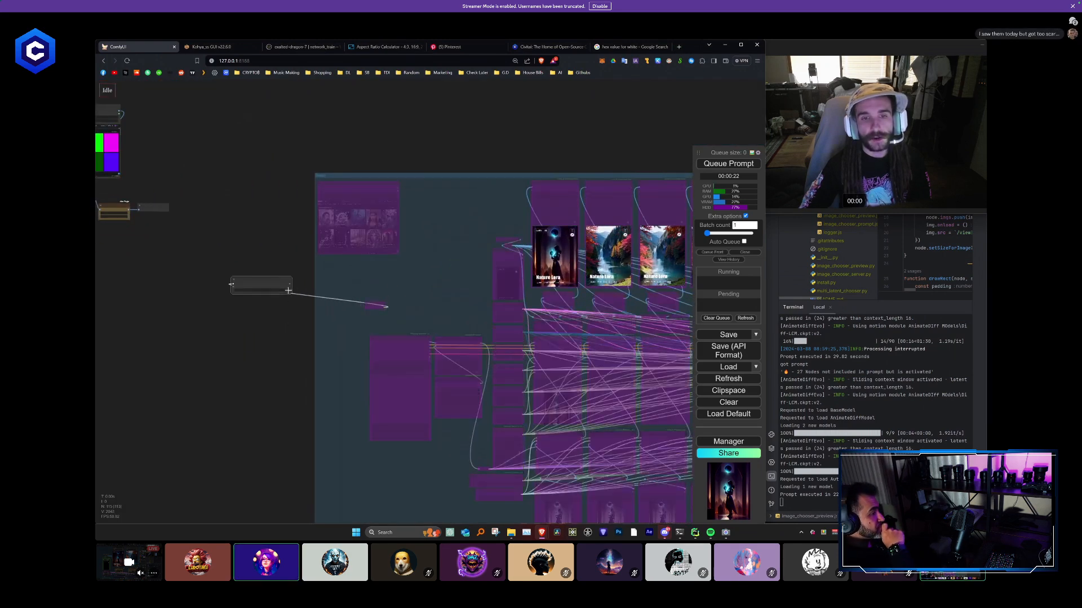
{"action": "left_click", "coordinate": [288, 291]}
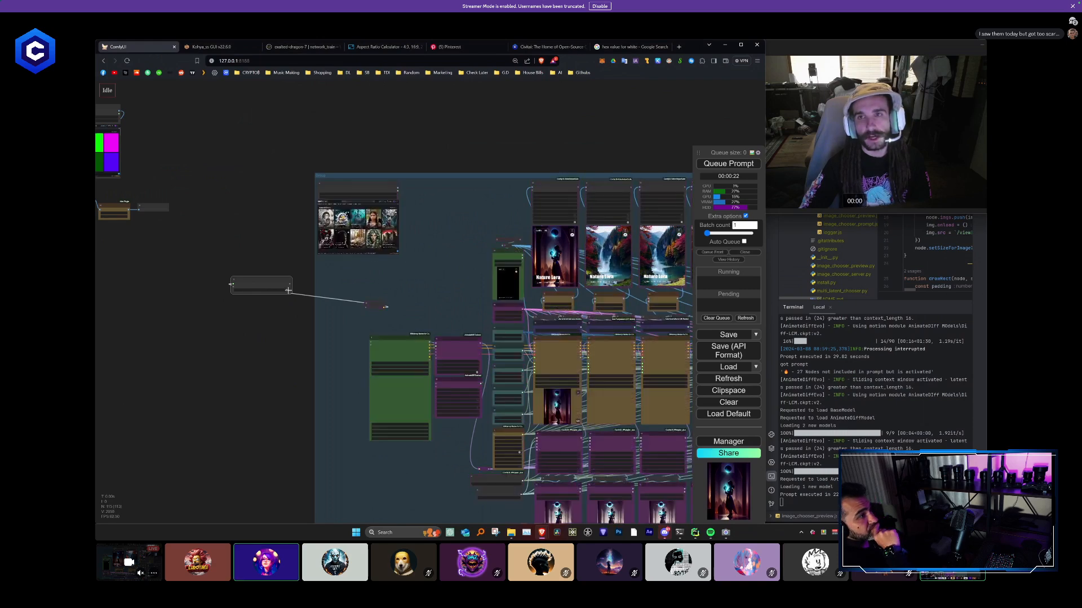
- Shift the Mute / Bypass Repeater slightly within the group and bypass all the group's nodes through the Fast Bypasser
{"action": "mouse_move", "coordinate": [369, 304]}
{"action": "left_mouse_down"}
{"action": "mouse_move", "coordinate": [232, 326]}
{"action": "mouse_move", "coordinate": [337, 314]}
{"action": "mouse_move", "coordinate": [367, 302]}
{"action": "mouse_move", "coordinate": [356, 294]}
{"action": "left_mouse_up"}
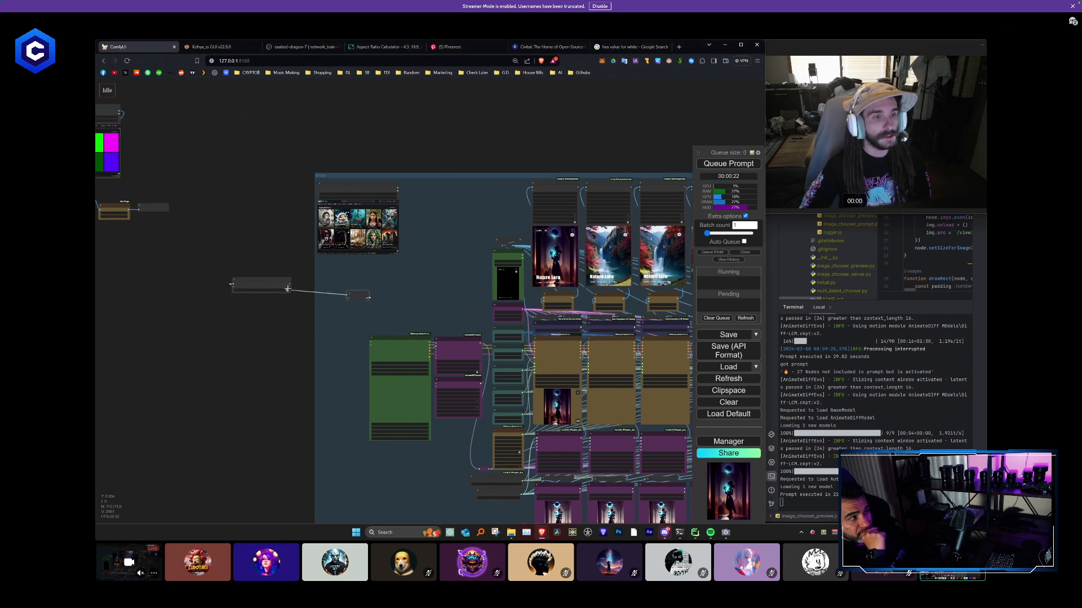
{"action": "left_click", "coordinate": [286, 290]}
{"action": "left_click", "coordinate": [287, 290]}
- Re-enable the group through the Fast Bypasser and place the bypasser over the Mute / Bypass Repeater beside the group's Load Image node
{"action": "left_click", "coordinate": [286, 289]}
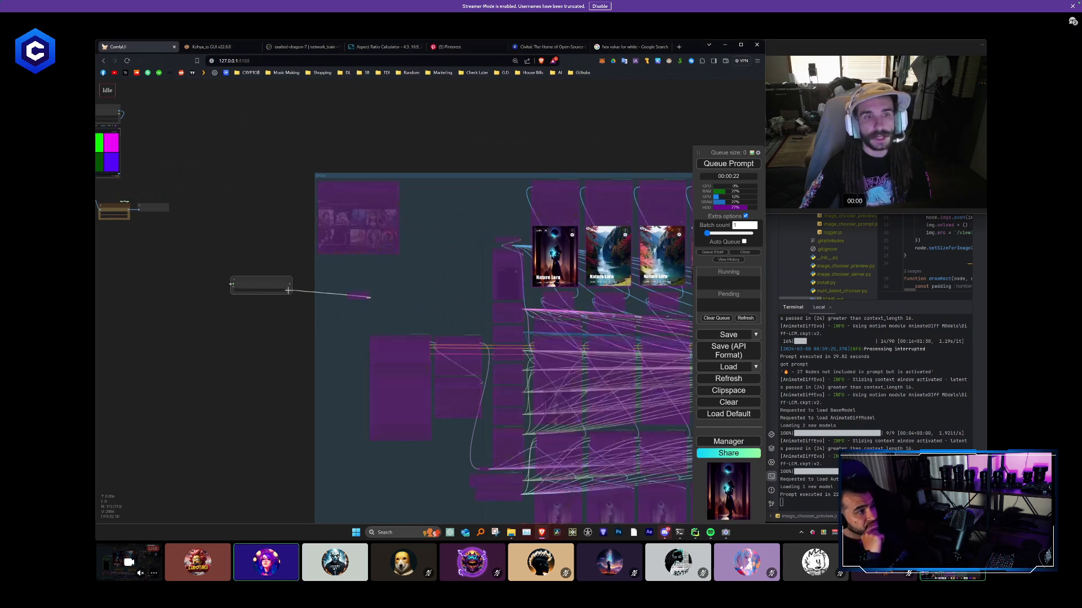
{"action": "left_click", "coordinate": [286, 290]}
{"action": "scroll", "coordinate": [285, 307], "scroll_direction": "down", "scroll_amount": 1}
{"action": "left_click_drag", "start_coordinate": [265, 370], "coordinate": [225, 427]}
{"action": "scroll", "coordinate": [401, 276], "scroll_direction": "up", "scroll_amount": 2}
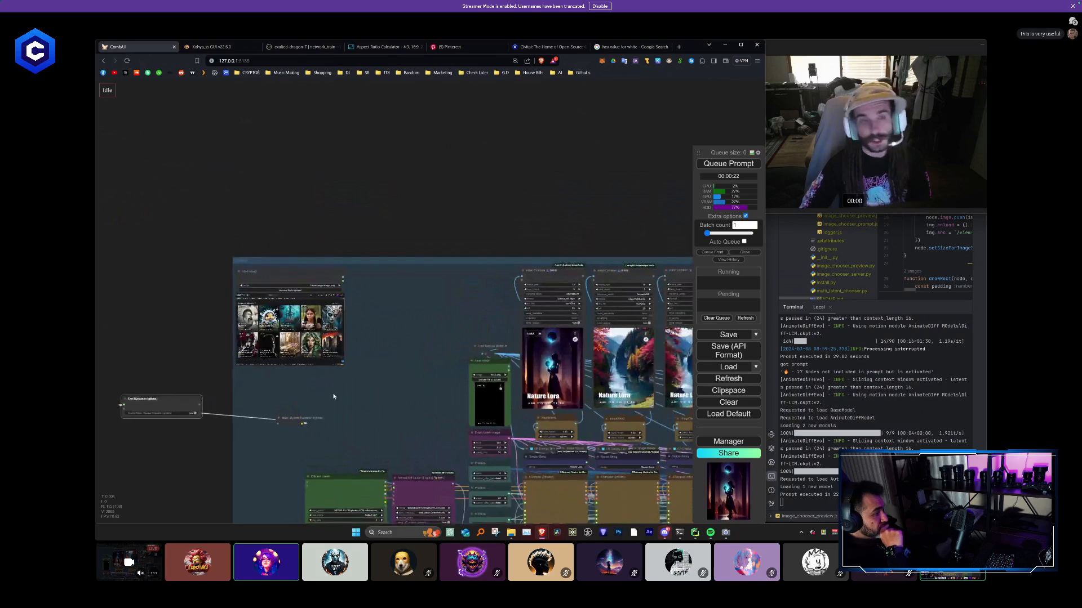
{"action": "scroll", "coordinate": [417, 269], "scroll_direction": "up", "scroll_amount": 3}
{"action": "left_click_drag", "start_coordinate": [422, 266], "coordinate": [427, 237]}
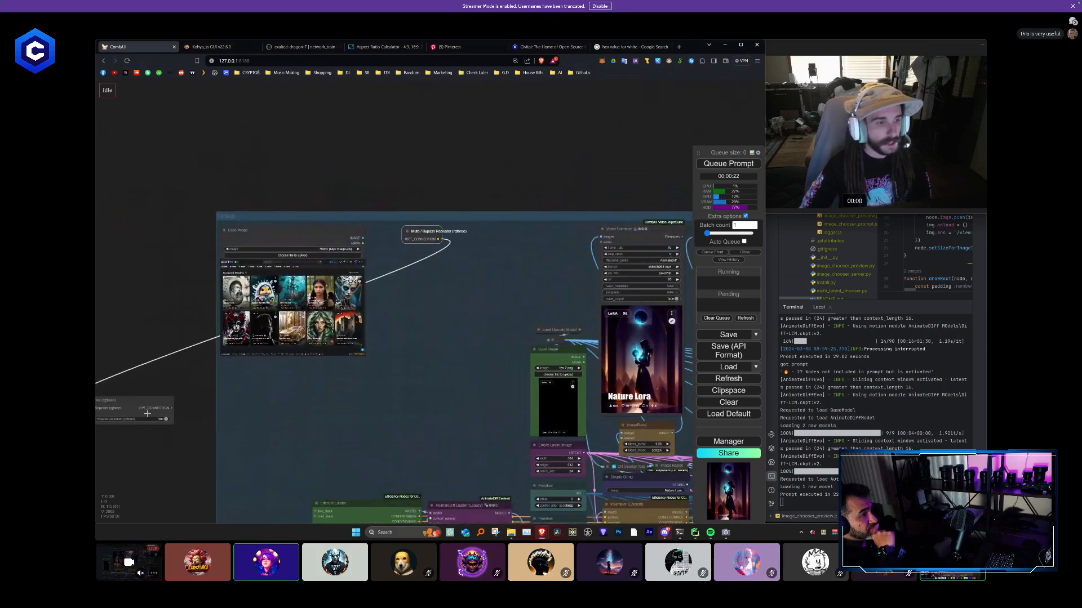
{"action": "left_click_drag", "start_coordinate": [147, 414], "coordinate": [458, 232]}
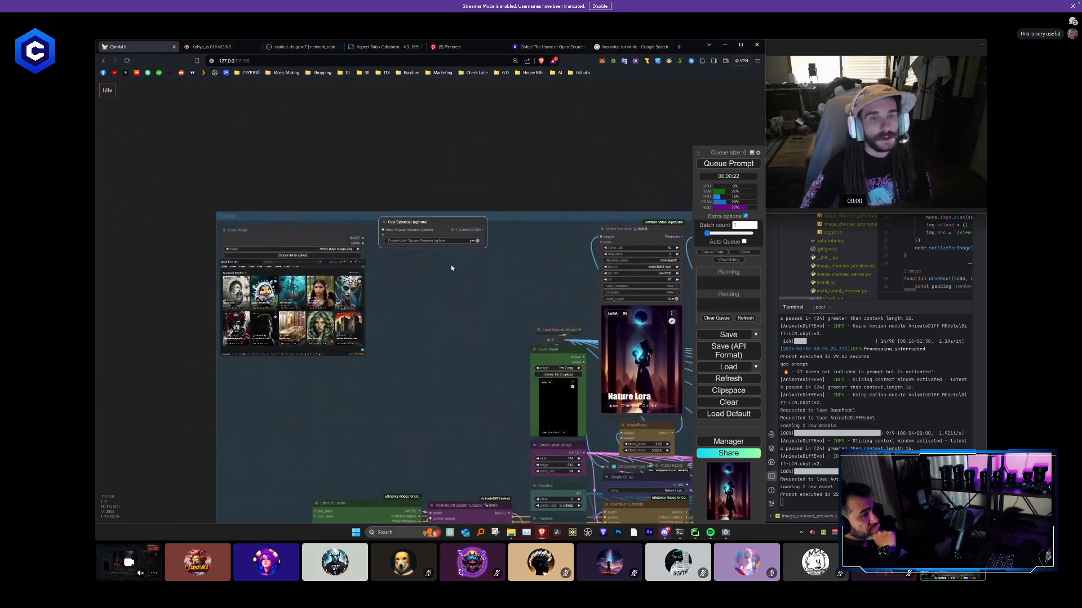
- Title the Fast Bypasser node KILL SWITCH and colour it black
{"action": "right_click", "coordinate": [411, 223]}
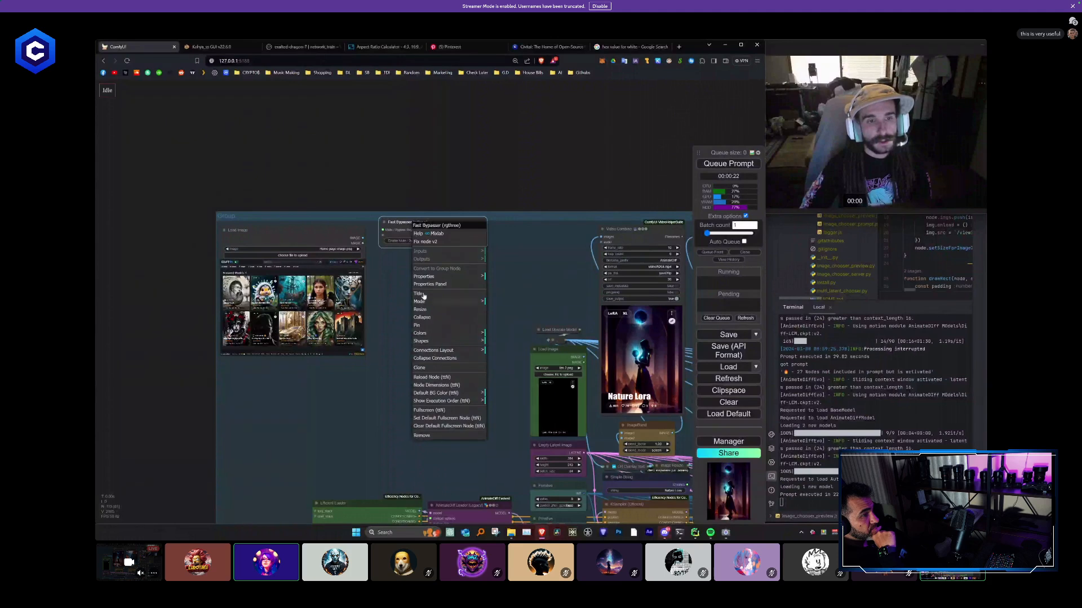
{"action": "left_click", "coordinate": [423, 295]}
{"action": "type", "text": "KILL SWITC"}
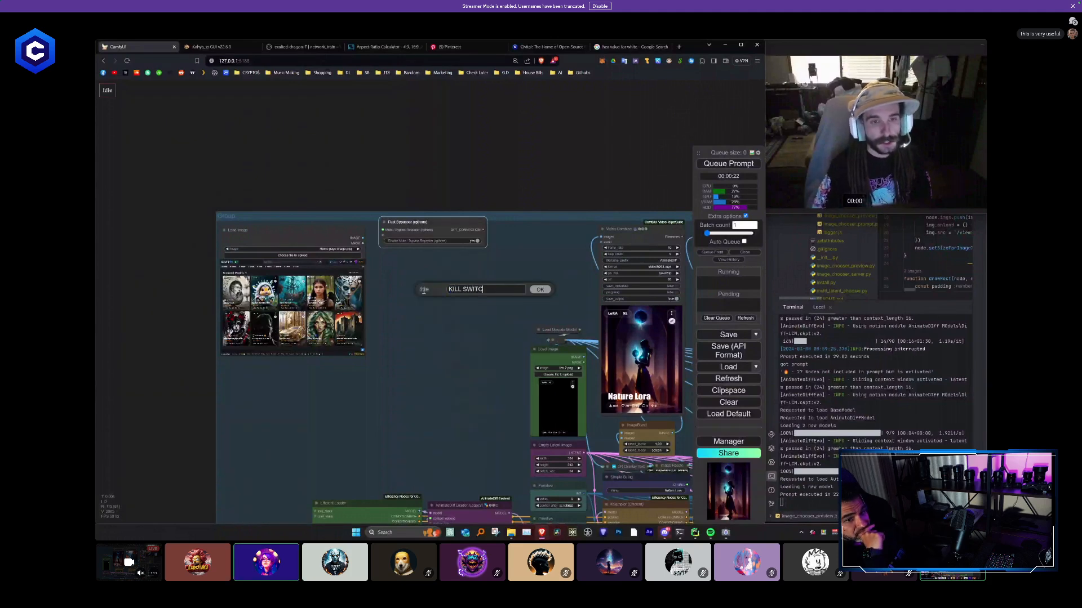
{"action": "type", "text": "H"}
{"action": "key", "text": "Return"}
{"action": "right_click", "coordinate": [440, 221]}
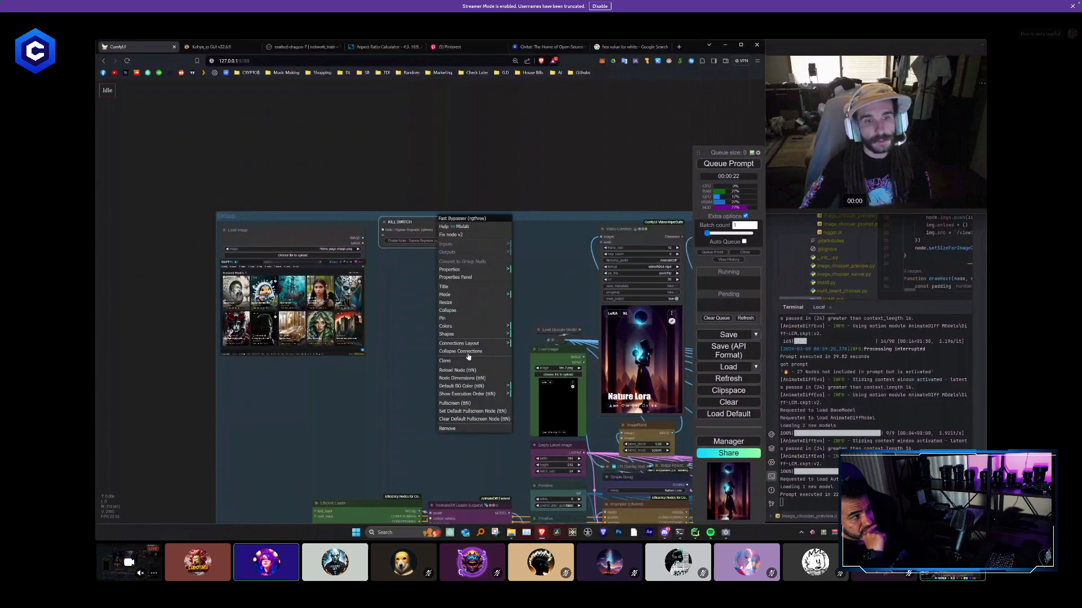
{"action": "left_click", "coordinate": [450, 327]}
{"action": "left_click", "coordinate": [521, 397]}
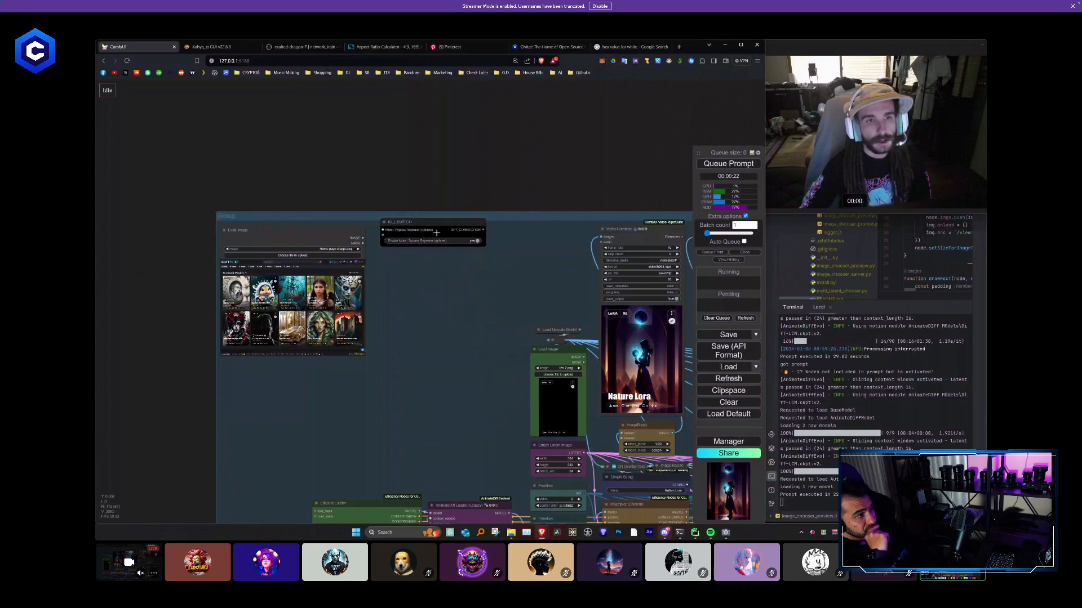
- Move the KILL SWITCH node beneath the group's Load Image node and bypass the whole group with it
{"action": "left_click_drag", "start_coordinate": [386, 233], "coordinate": [229, 379]}
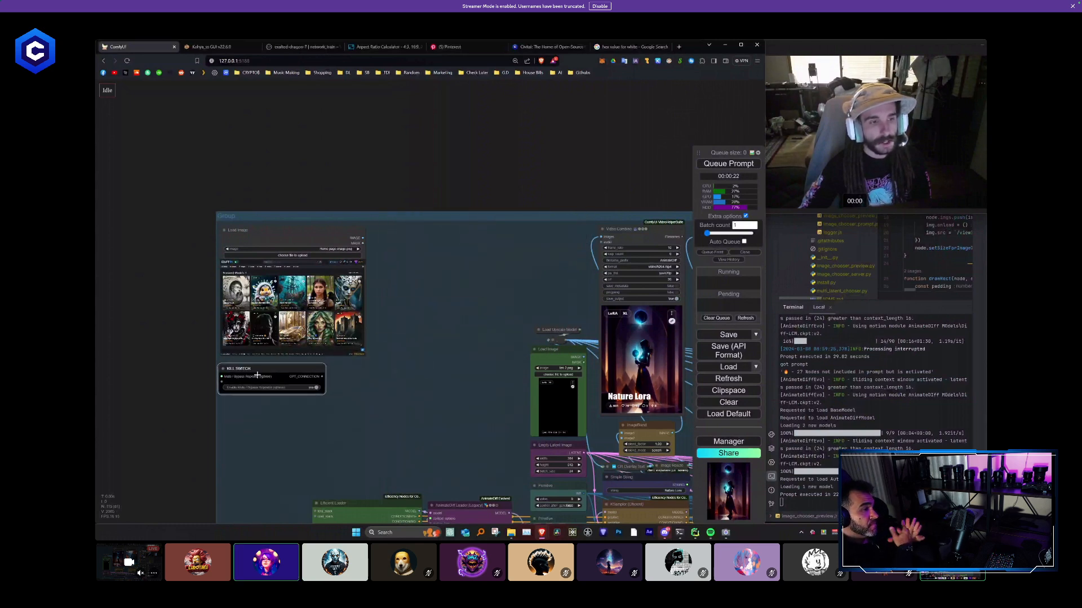
{"action": "left_click", "coordinate": [318, 386]}
{"action": "scroll", "coordinate": [191, 398], "scroll_direction": "down", "scroll_amount": 3}
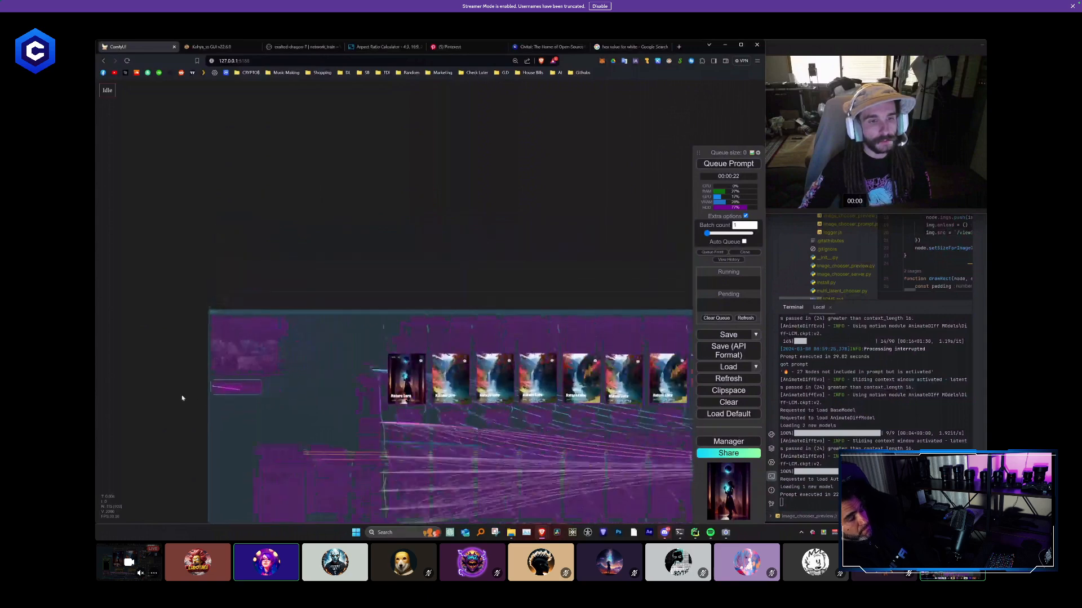
{"action": "scroll", "coordinate": [269, 300], "scroll_direction": "down", "scroll_amount": 2}
{"action": "scroll", "coordinate": [268, 299], "scroll_direction": "down", "scroll_amount": 3}
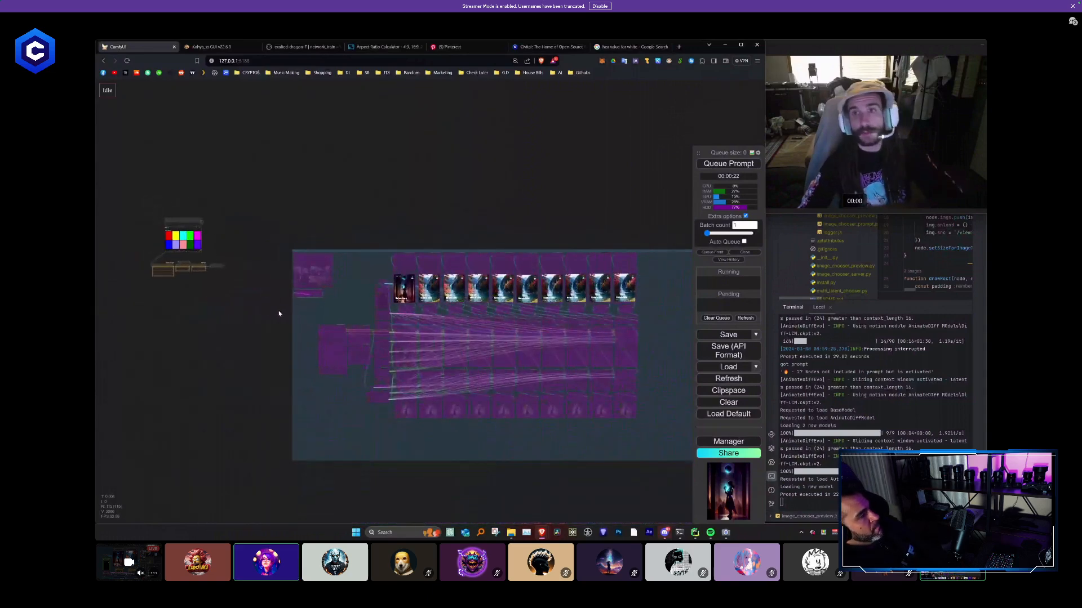
- Queue the prompt for the colour-mask chain, then enlarge the Preview Image node and raise it beside the chain
{"action": "left_click_drag", "start_coordinate": [206, 264], "coordinate": [336, 333]}
{"action": "scroll", "coordinate": [334, 332], "scroll_direction": "up", "scroll_amount": 10}
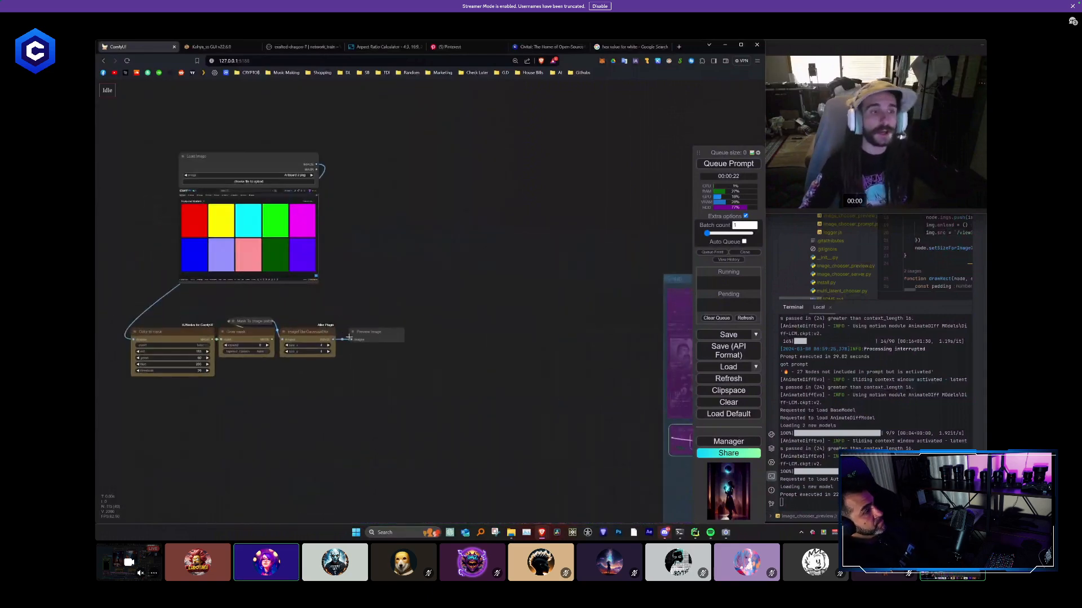
{"action": "left_click", "coordinate": [734, 164]}
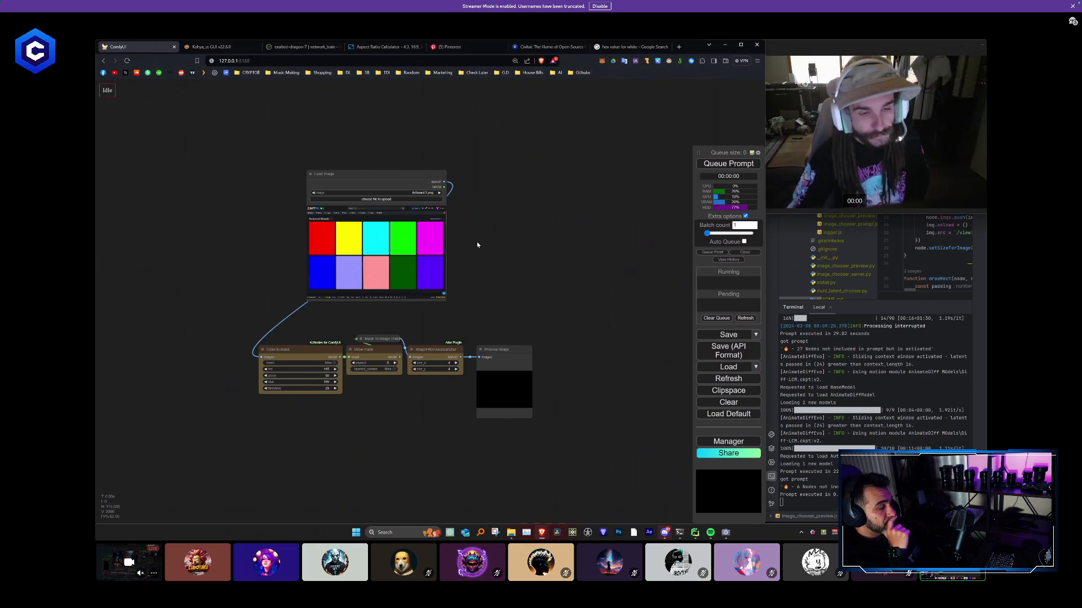
{"action": "scroll", "coordinate": [477, 242], "scroll_direction": "up", "scroll_amount": 3}
{"action": "left_click_drag", "start_coordinate": [511, 428], "coordinate": [516, 380]}
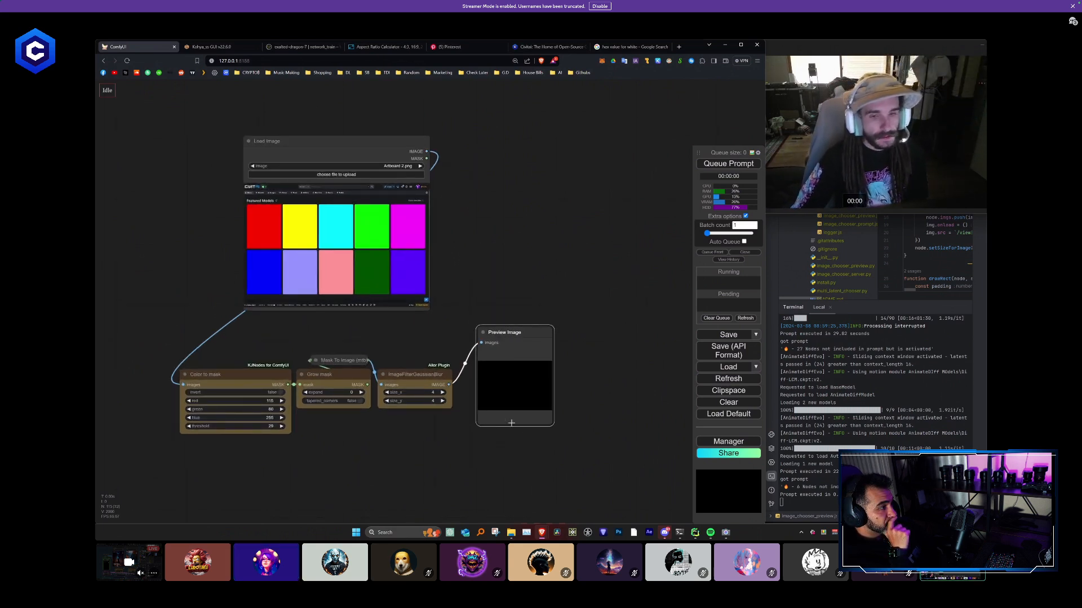
{"action": "left_click_drag", "start_coordinate": [548, 423], "coordinate": [588, 504]}
{"action": "left_click_drag", "start_coordinate": [527, 343], "coordinate": [523, 300]}
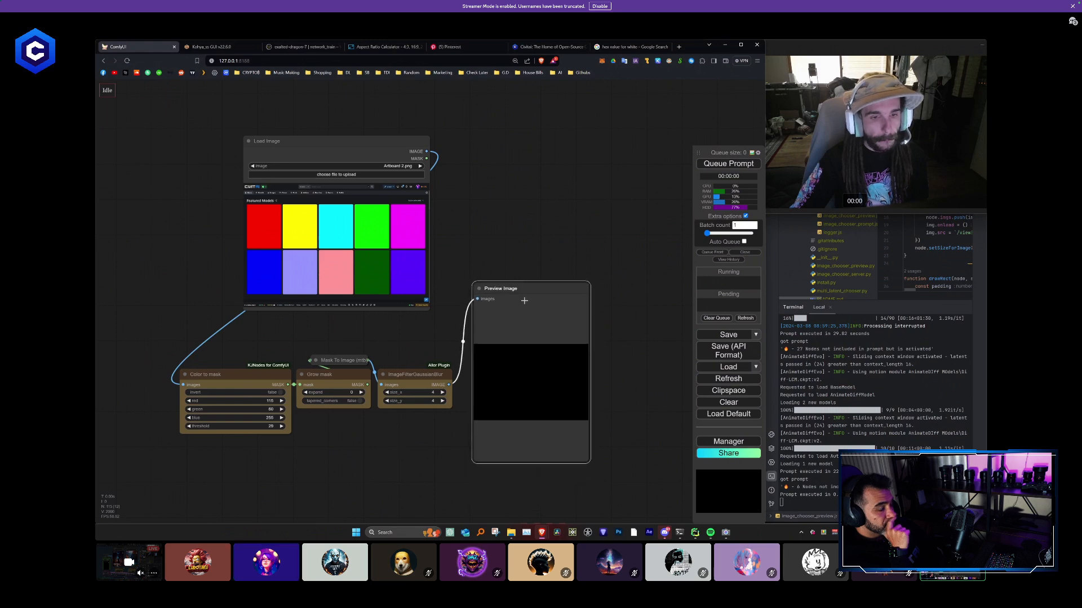
- Set the Color to mask node's red to 255, green to 0 and blue to 0
{"action": "left_click_drag", "start_coordinate": [335, 311], "coordinate": [429, 239]}
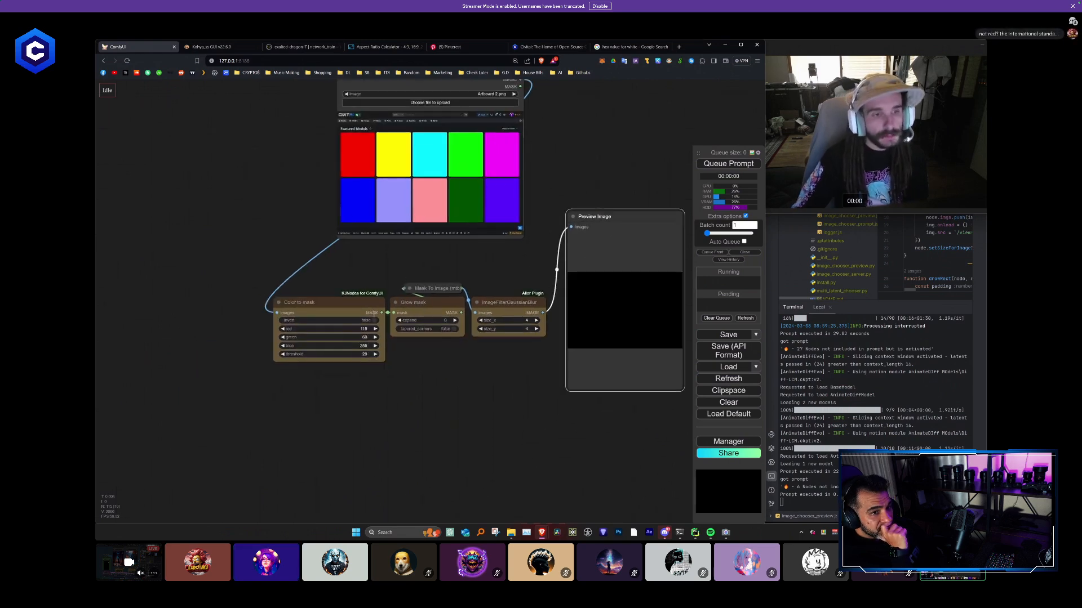
{"action": "left_click_drag", "start_coordinate": [352, 331], "coordinate": [306, 336]}
{"action": "scroll", "coordinate": [304, 340], "scroll_direction": "up", "scroll_amount": 15}
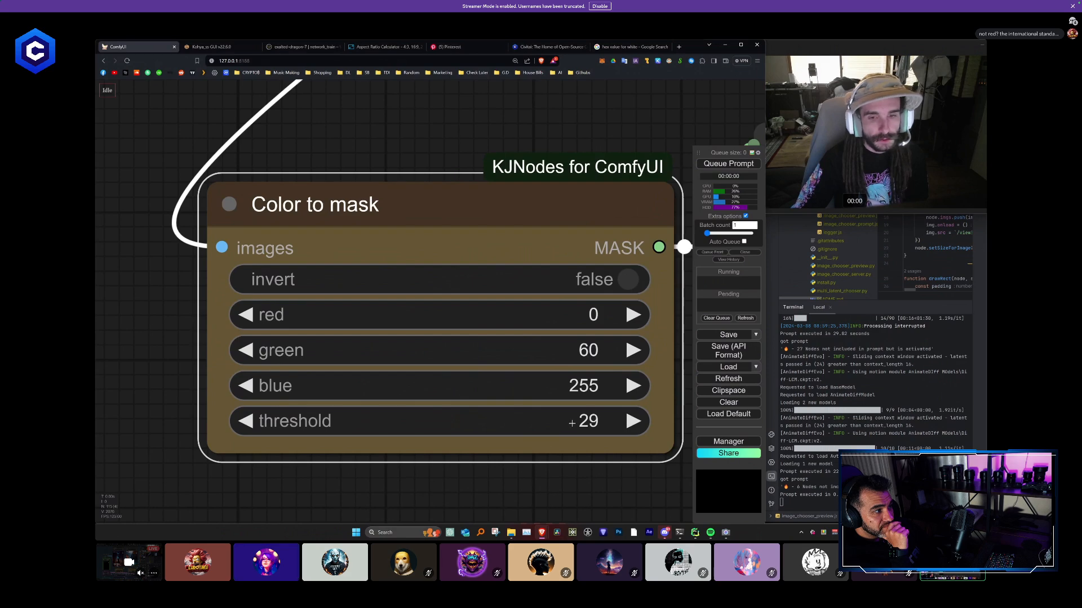
{"action": "left_click", "coordinate": [581, 335]}
{"action": "type", "text": "0"}
{"action": "key", "text": "Return"}
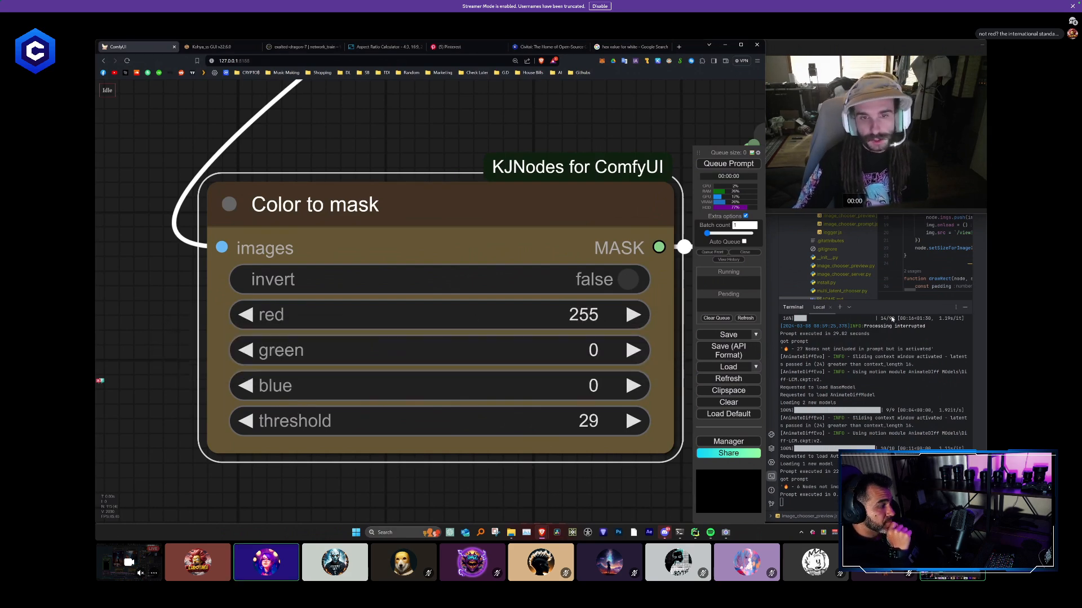
- Queue the prompt again and check the red swatch's mask in the Preview Image node
{"action": "scroll", "coordinate": [684, 271], "scroll_direction": "down", "scroll_amount": 14}
{"action": "left_click_drag", "start_coordinate": [629, 201], "coordinate": [365, 276]}
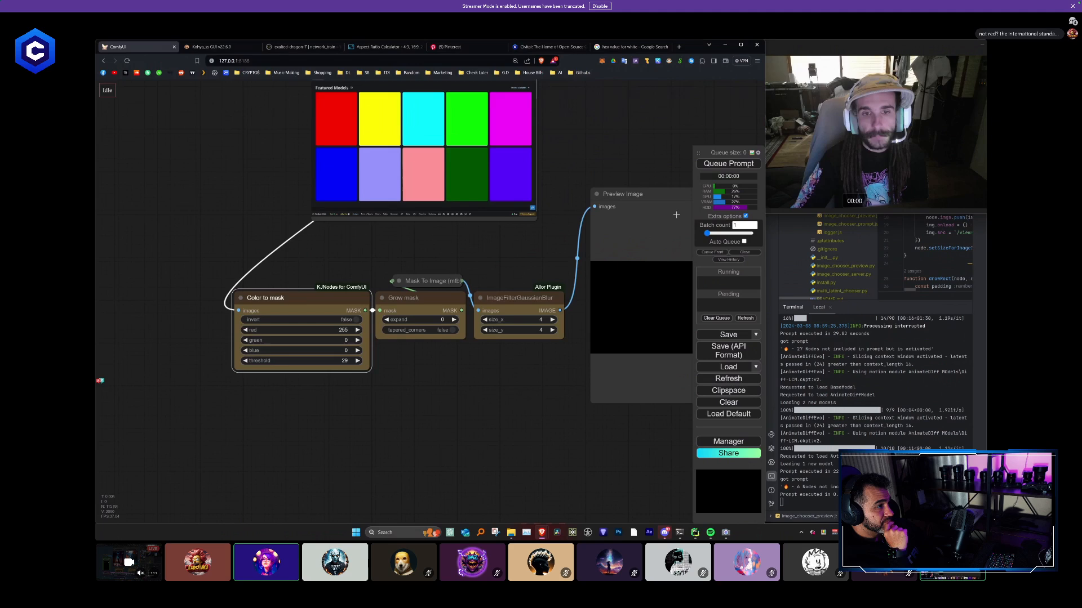
{"action": "left_click", "coordinate": [722, 165]}
{"action": "left_click_drag", "start_coordinate": [596, 198], "coordinate": [489, 195]}
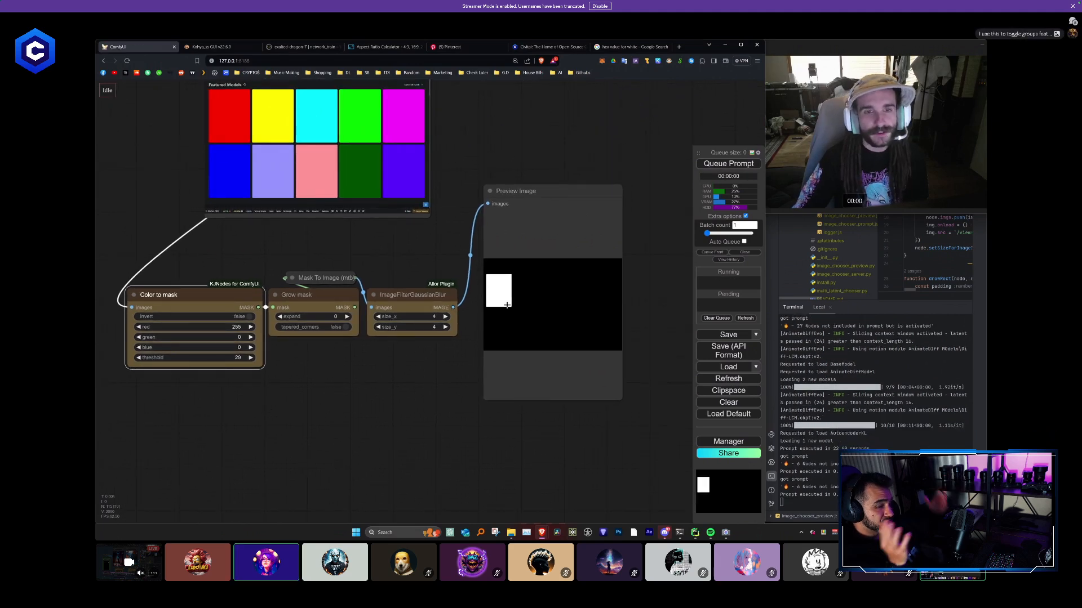
{"action": "left_click_drag", "start_coordinate": [420, 254], "coordinate": [434, 287]}
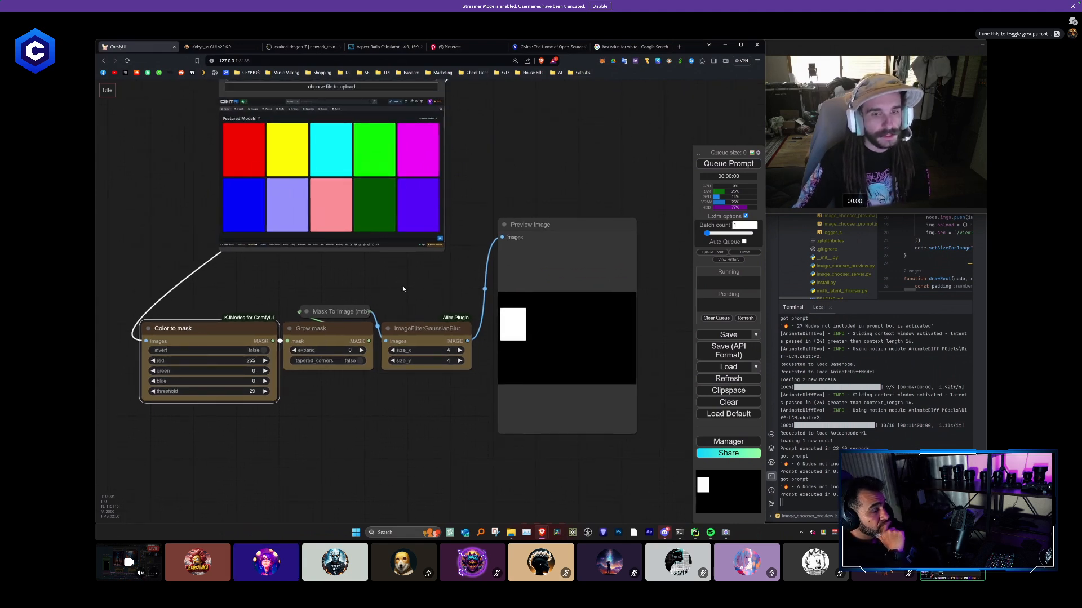
- Title the Color to mask node RED
{"action": "scroll", "coordinate": [402, 285], "scroll_direction": "down", "scroll_amount": 3}
{"action": "left_click_drag", "start_coordinate": [403, 286], "coordinate": [462, 272]}
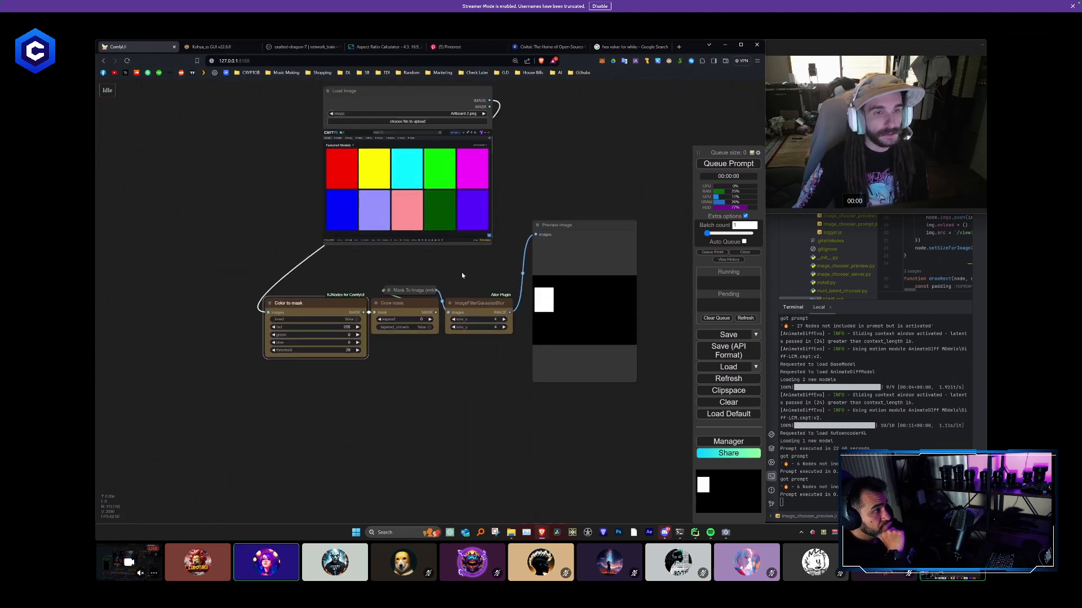
{"action": "right_click", "coordinate": [317, 306]}
{"action": "left_click", "coordinate": [335, 323]}
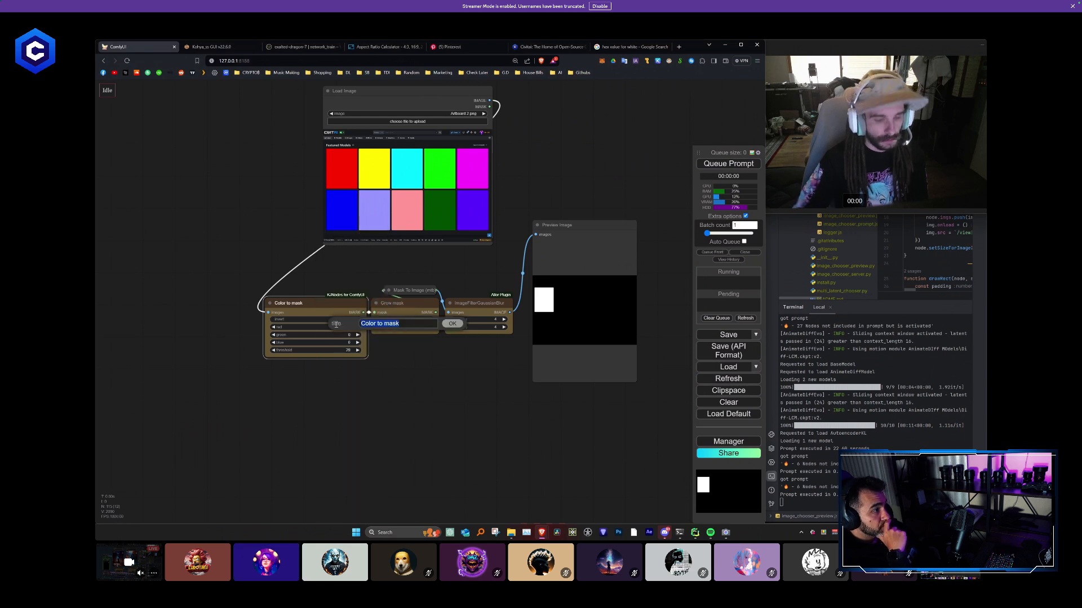
{"action": "type", "text": "RED"}
{"action": "key", "text": "Return"}
- Duplicate the RED mask chain with its input connections kept and place the copy directly beneath the original
{"action": "left_click_drag", "start_coordinate": [512, 402], "coordinate": [323, 300]}
{"action": "key", "text": "ctrl+c"}
{"action": "key", "text": "ctrl+shift+v"}
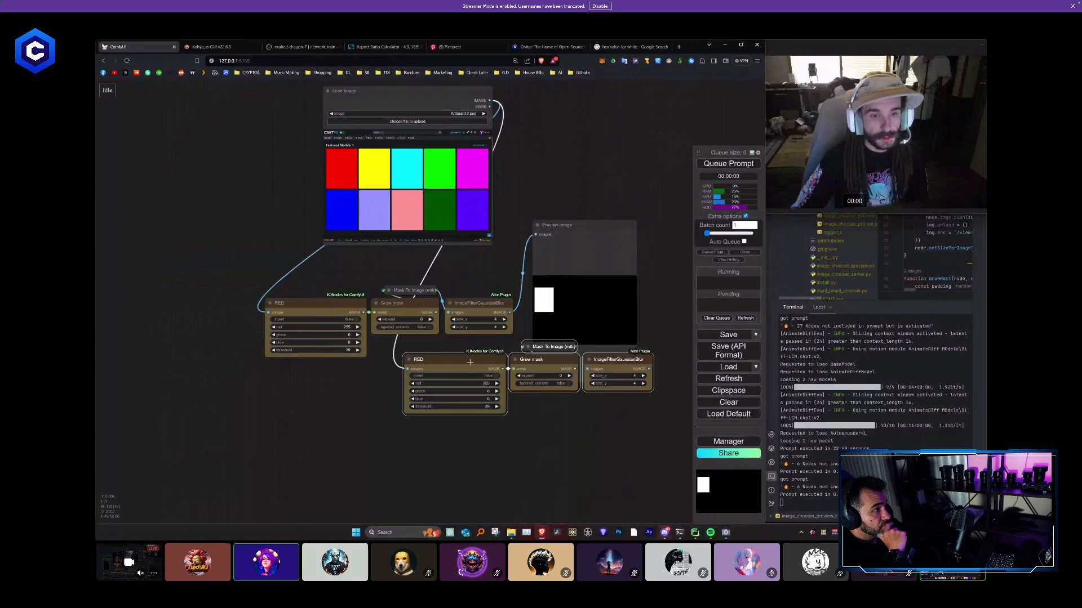
{"action": "left_click_drag", "start_coordinate": [469, 362], "coordinate": [333, 377]}
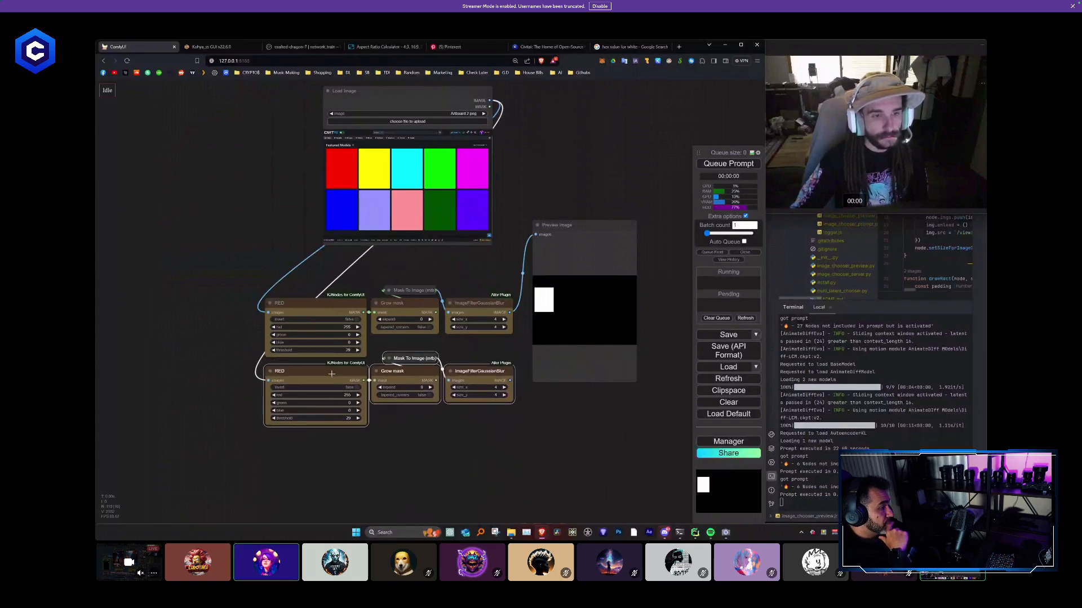
- Title the duplicated Color to mask node Yellow
{"action": "right_click", "coordinate": [316, 371]}
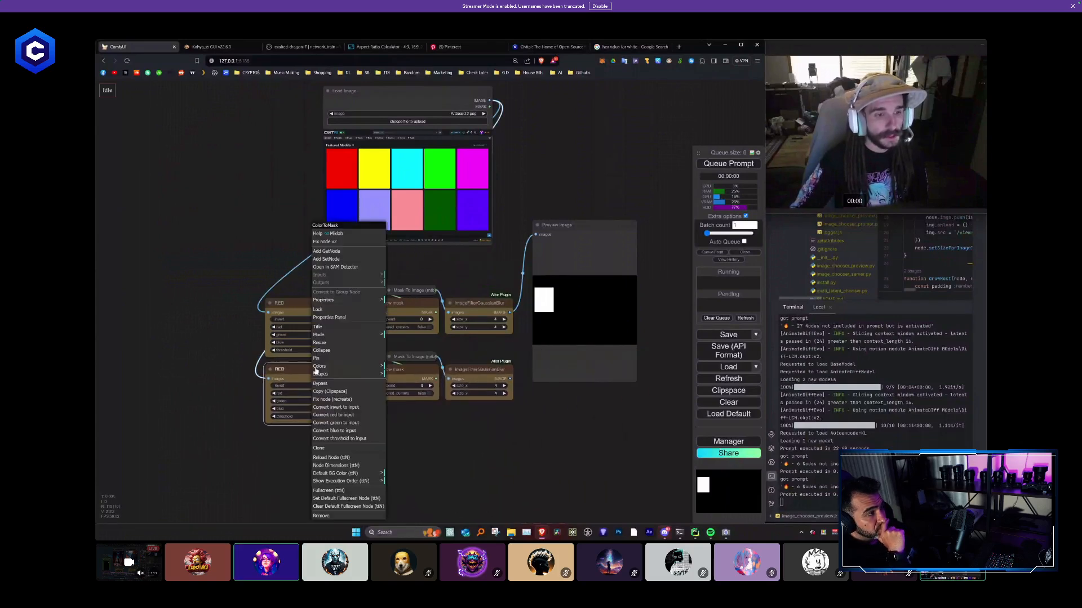
{"action": "left_click", "coordinate": [317, 326]}
{"action": "type", "text": "Yellow"}
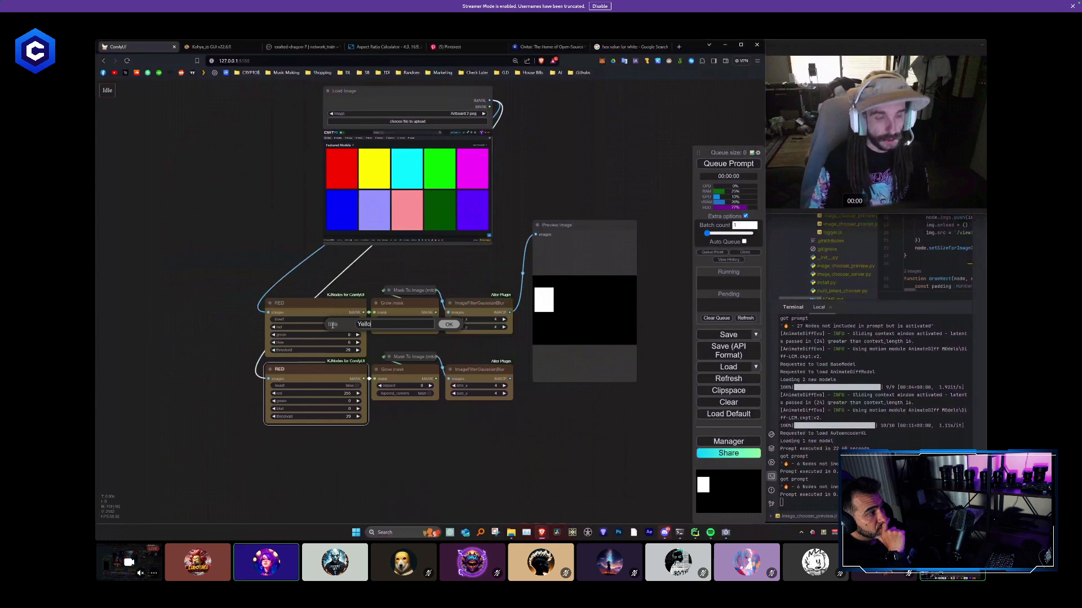
{"action": "key", "text": "Return"}
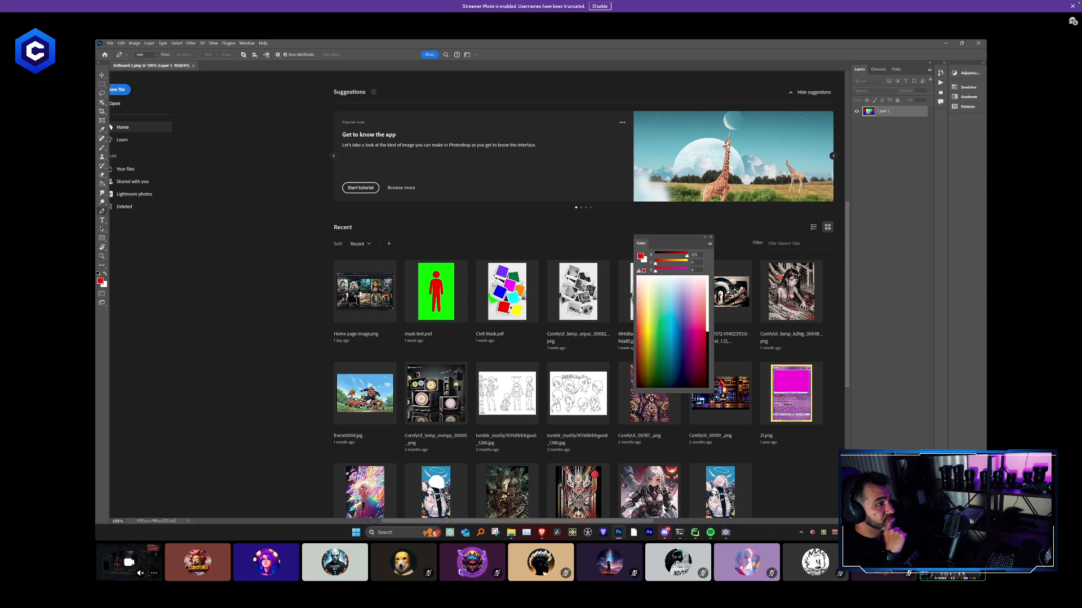
- Sample the yellow swatch of Artboard 2.png with the Eyedropper in Photoshop, then shrink its window and return to ComfyUI
{"action": "left_click_drag", "start_coordinate": [679, 241], "coordinate": [773, 221]}
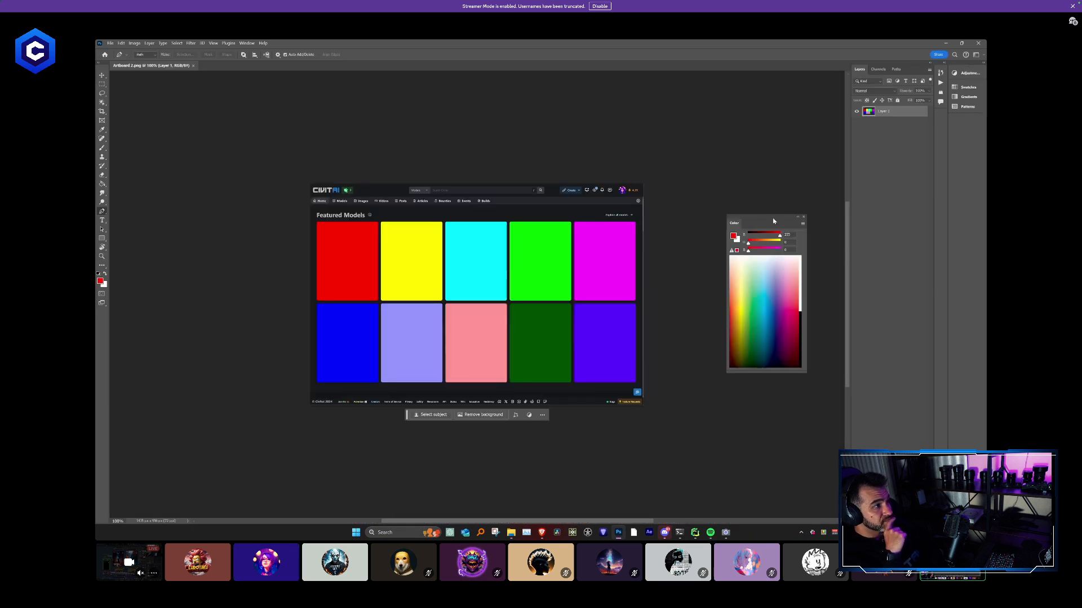
{"action": "key", "text": "i"}
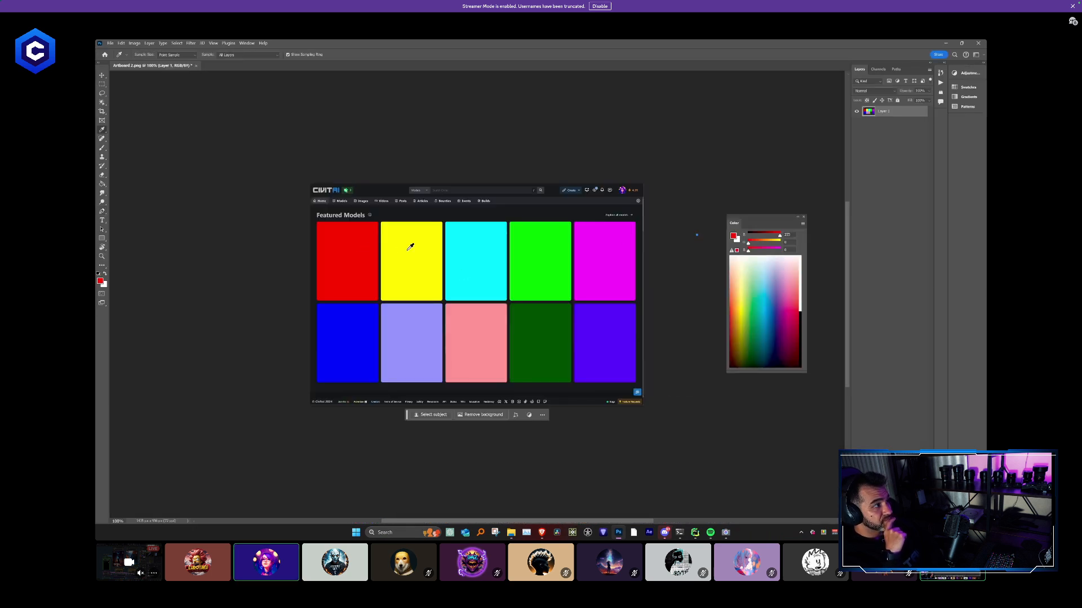
{"action": "double_click", "coordinate": [797, 44]}
{"action": "left_click_drag", "start_coordinate": [483, 141], "coordinate": [534, 70]}
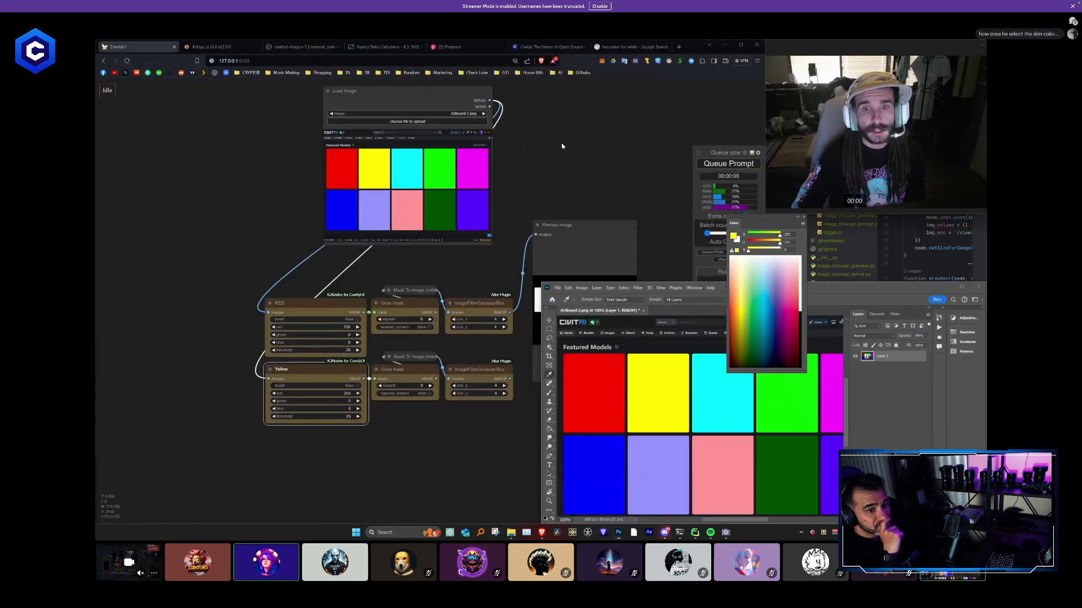
{"action": "left_click", "coordinate": [585, 209]}
{"action": "left_click", "coordinate": [561, 179]}
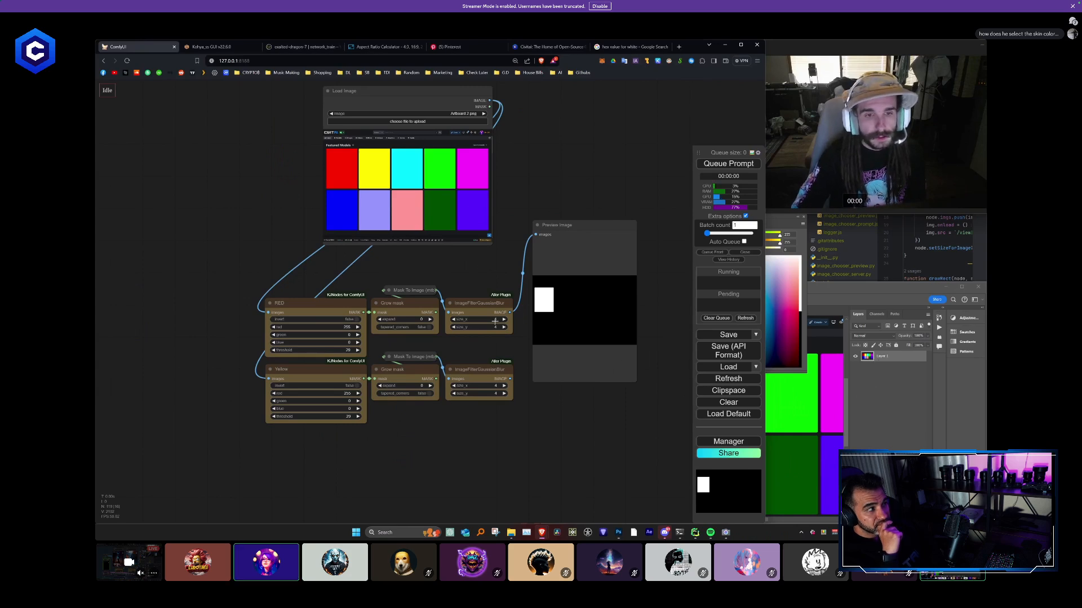
- Set the Yellow node's colour values to red 0, green 255 and blue 255
{"action": "left_click", "coordinate": [345, 399]}
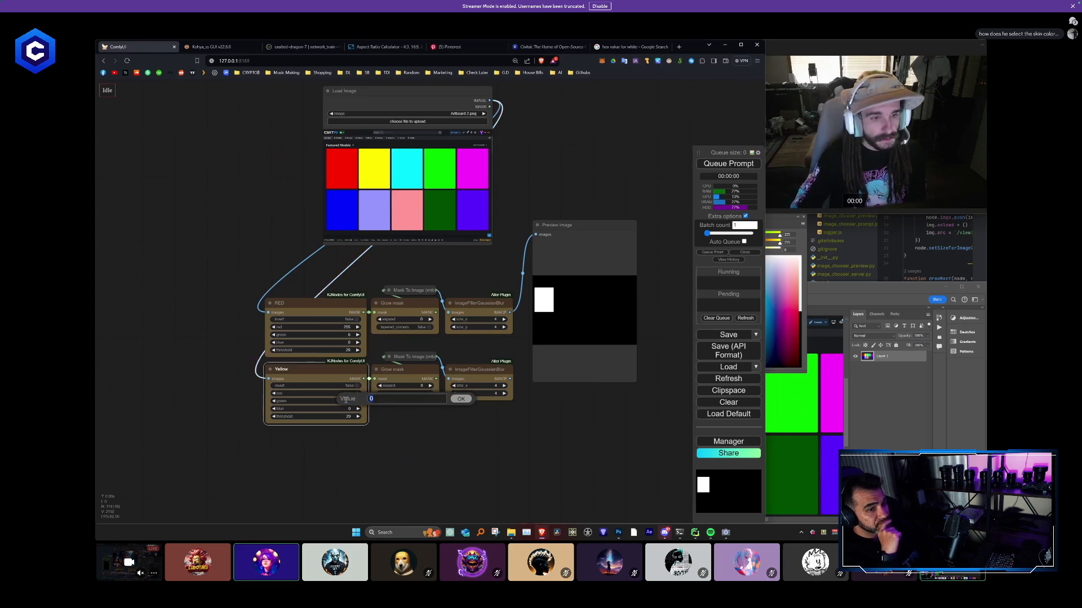
{"action": "type", "text": "255"}
{"action": "key", "text": "Return"}
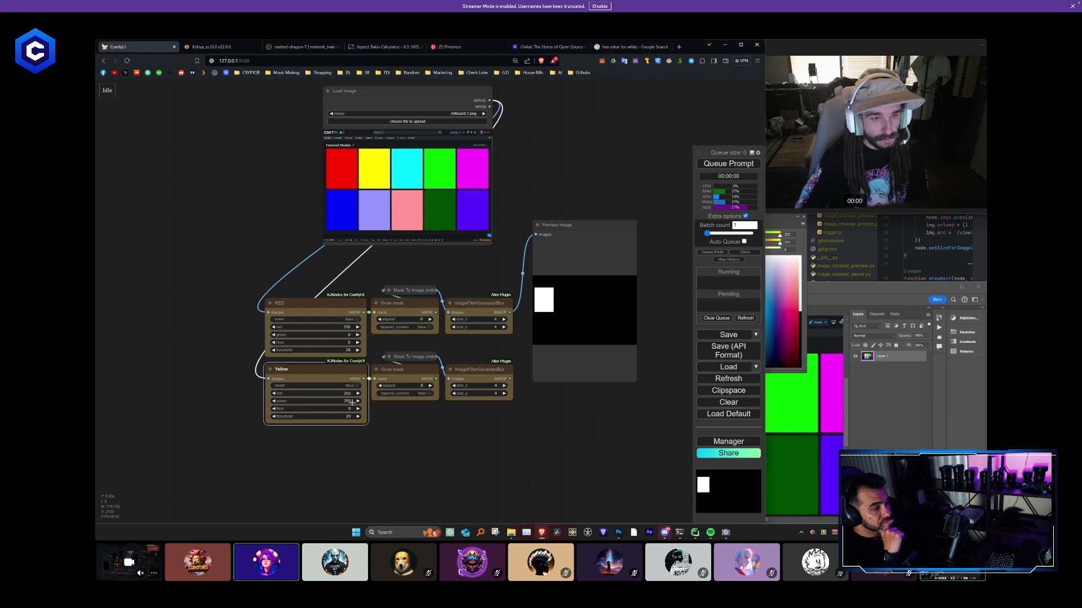
{"action": "left_click", "coordinate": [346, 393]}
{"action": "type", "text": "0"}
{"action": "key", "text": "Return"}
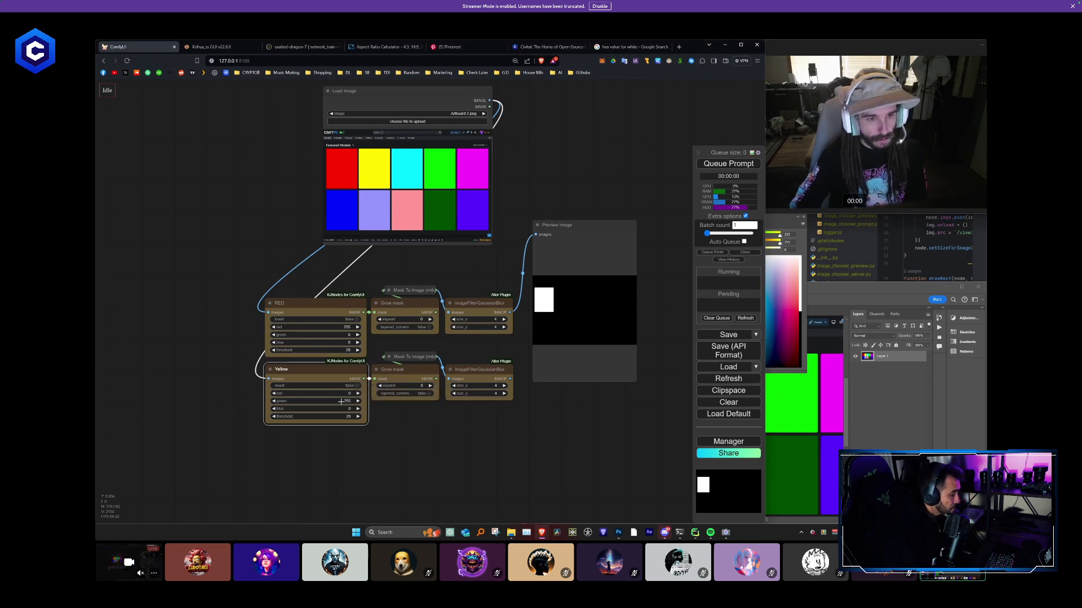
{"action": "left_click", "coordinate": [345, 408]}
{"action": "type", "text": "255"}
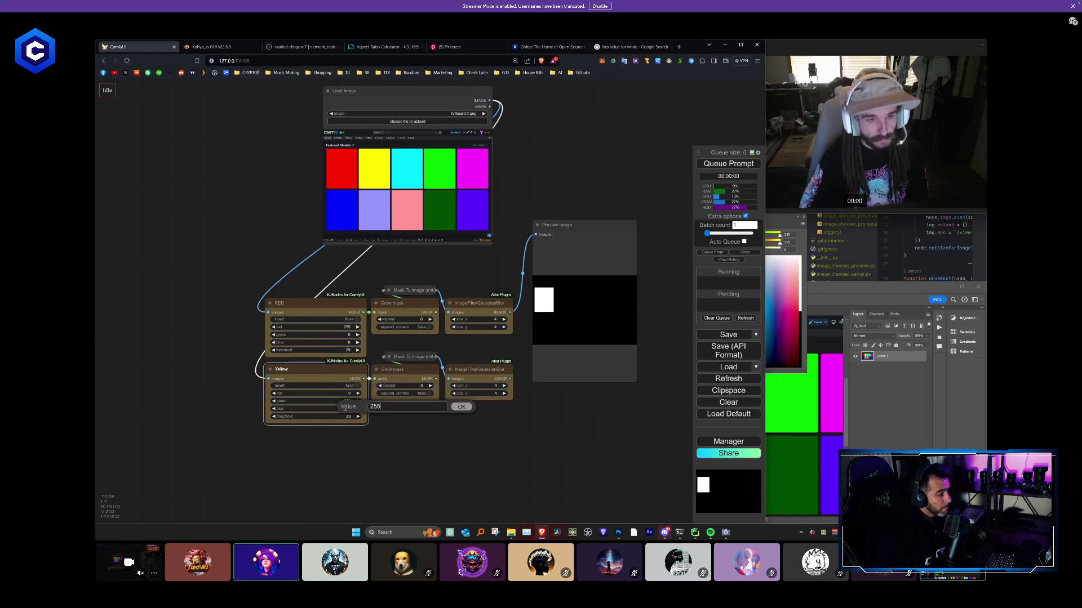
{"action": "key", "text": "Return"}
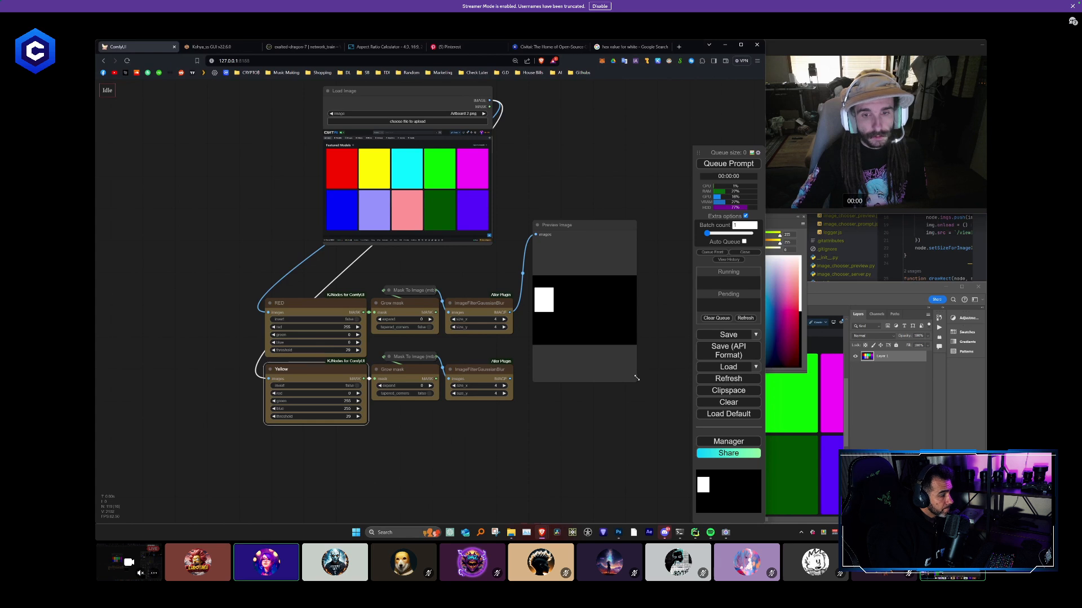
- Shrink the Preview Image node and place it beside the RED chain's blur node
{"action": "left_click_drag", "start_coordinate": [635, 381], "coordinate": [621, 288]}
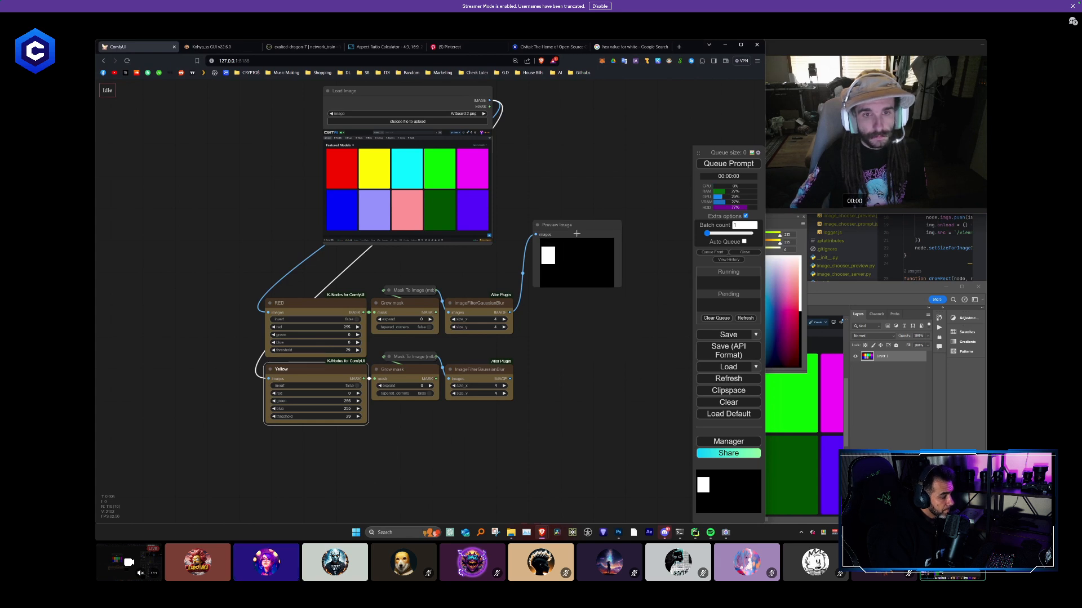
{"action": "left_click_drag", "start_coordinate": [577, 233], "coordinate": [565, 279]}
{"action": "left_click_drag", "start_coordinate": [614, 335], "coordinate": [598, 317]}
- Add a second Preview Image connected to the Yellow chain's blur output and queue the prompt
{"action": "left_click_drag", "start_coordinate": [562, 274], "coordinate": [560, 356]}
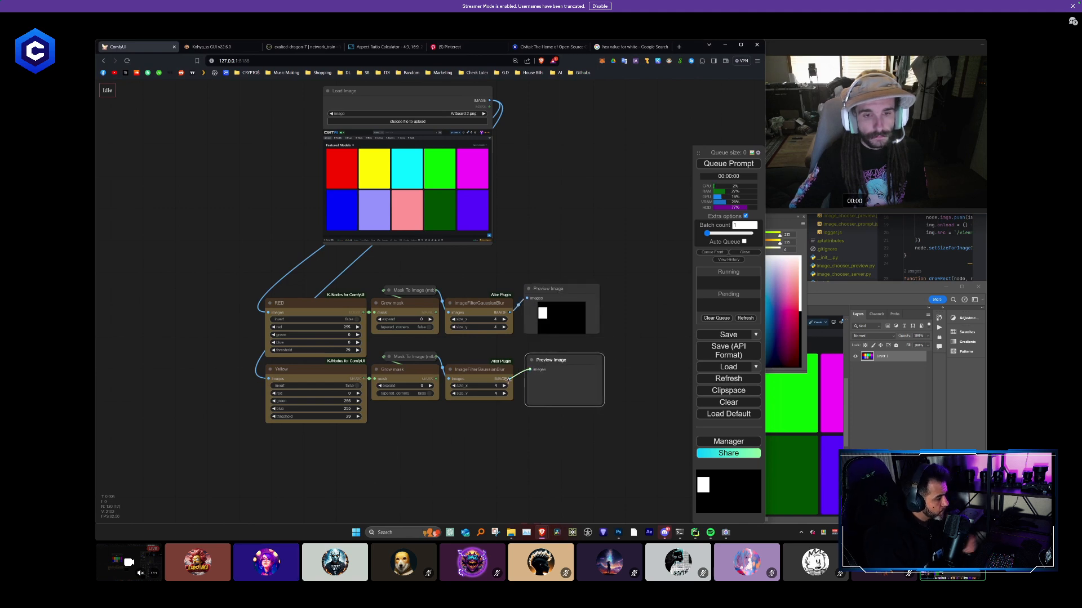
{"action": "left_click", "coordinate": [720, 164]}
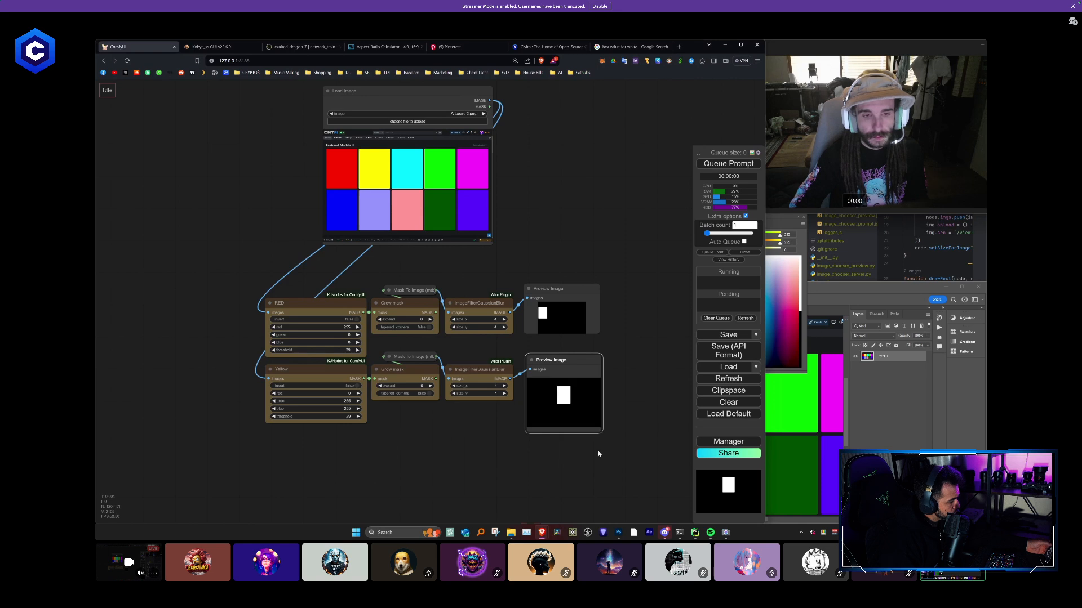
- Duplicate the Yellow mask chain with its input connections kept and place the copy directly beneath the original
{"action": "left_click_drag", "start_coordinate": [417, 419], "coordinate": [449, 342]}
{"action": "left_click_drag", "start_coordinate": [534, 393], "coordinate": [288, 275]}
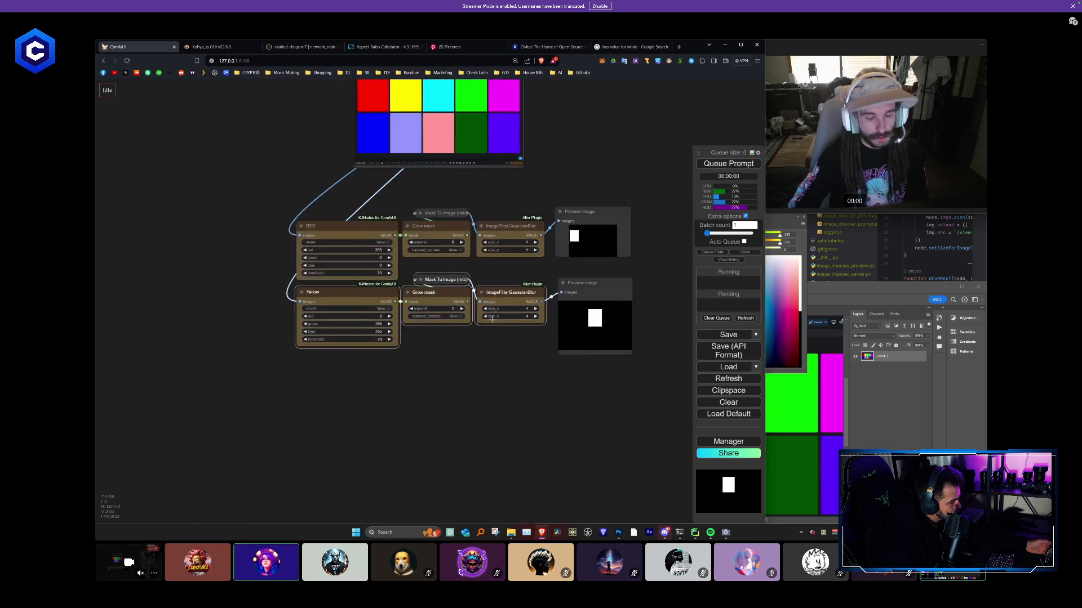
{"action": "key", "text": "ctrl+c"}
{"action": "key", "text": "ctrl+shift+v"}
{"action": "left_click_drag", "start_coordinate": [508, 355], "coordinate": [324, 371]}
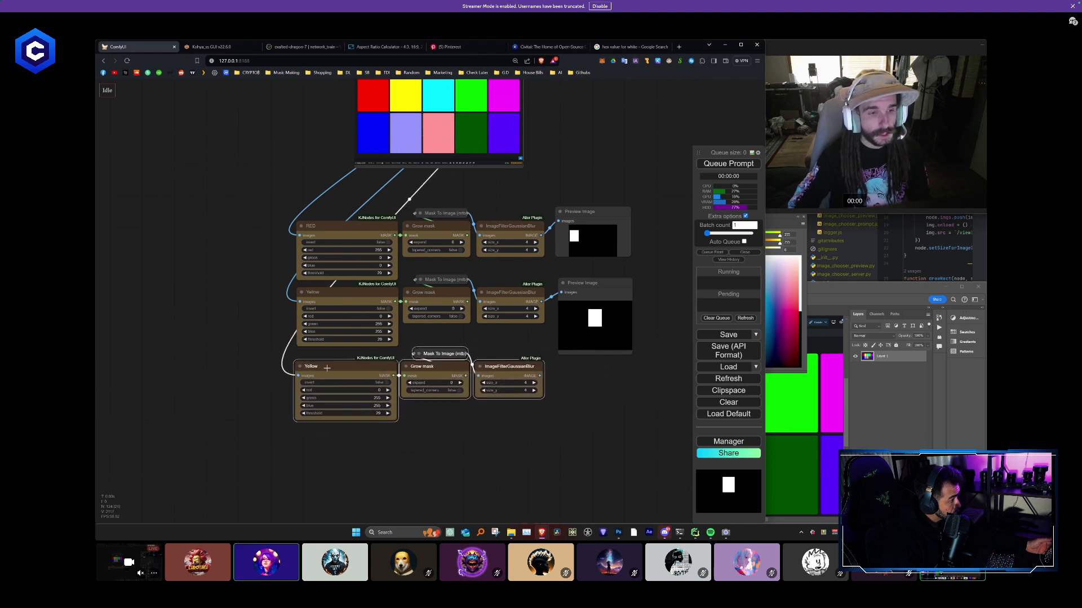
- Title the newly duplicated Color to mask node CYAN
{"action": "right_click", "coordinate": [326, 367]}
{"action": "left_click", "coordinate": [344, 319]}
{"action": "type", "text": "CY"}
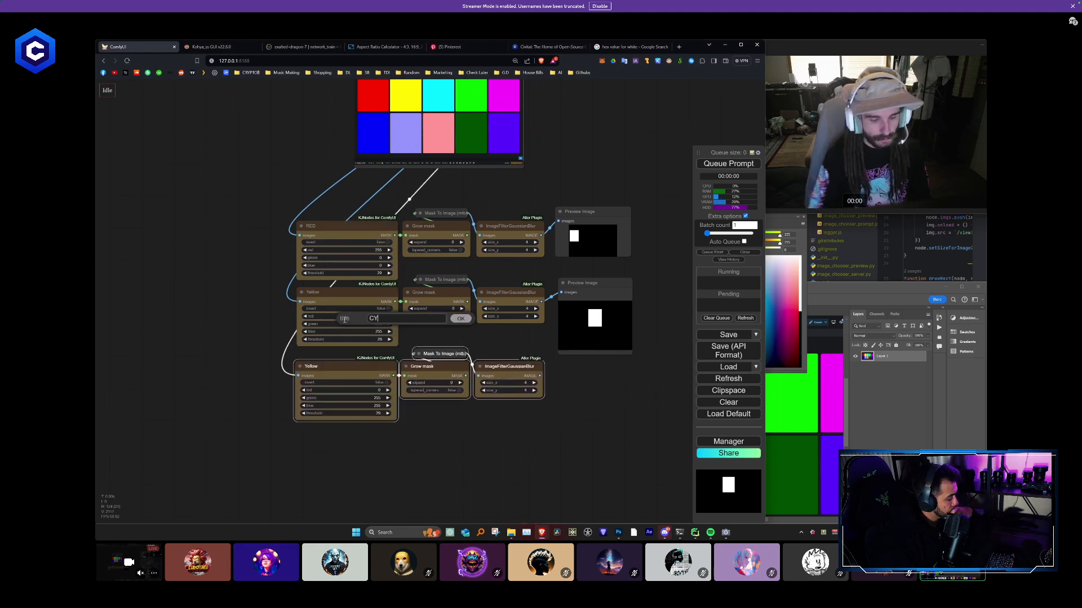
{"action": "type", "text": "AN"}
{"action": "key", "text": "Return"}
- Sample the cyan swatch in Photoshop to read its RGB values and return to the ComfyUI mask chains
{"action": "left_click", "coordinate": [870, 410]}
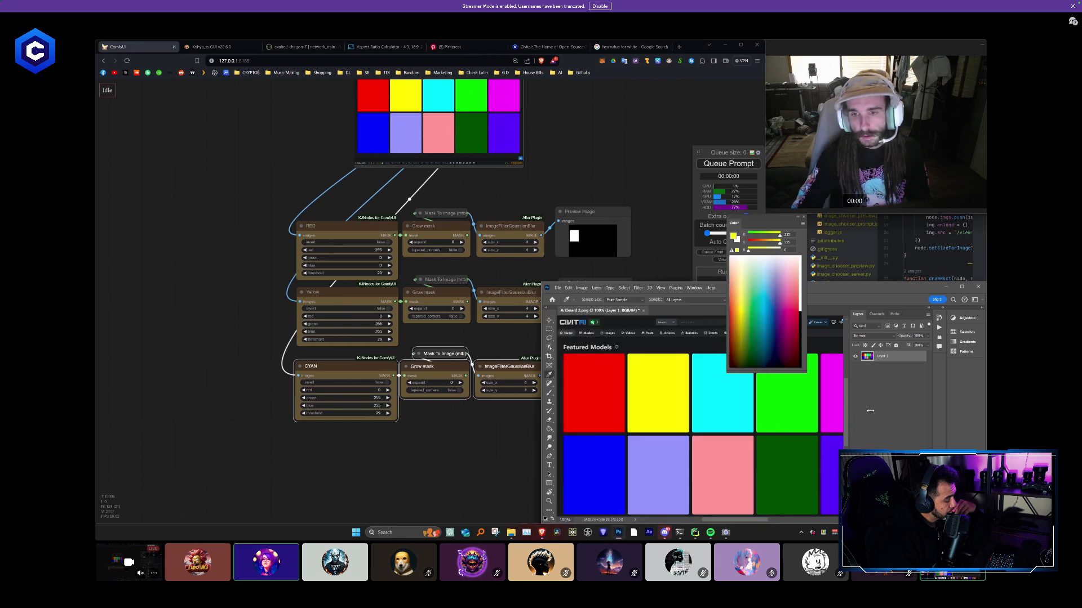
{"action": "left_click", "coordinate": [486, 445]}
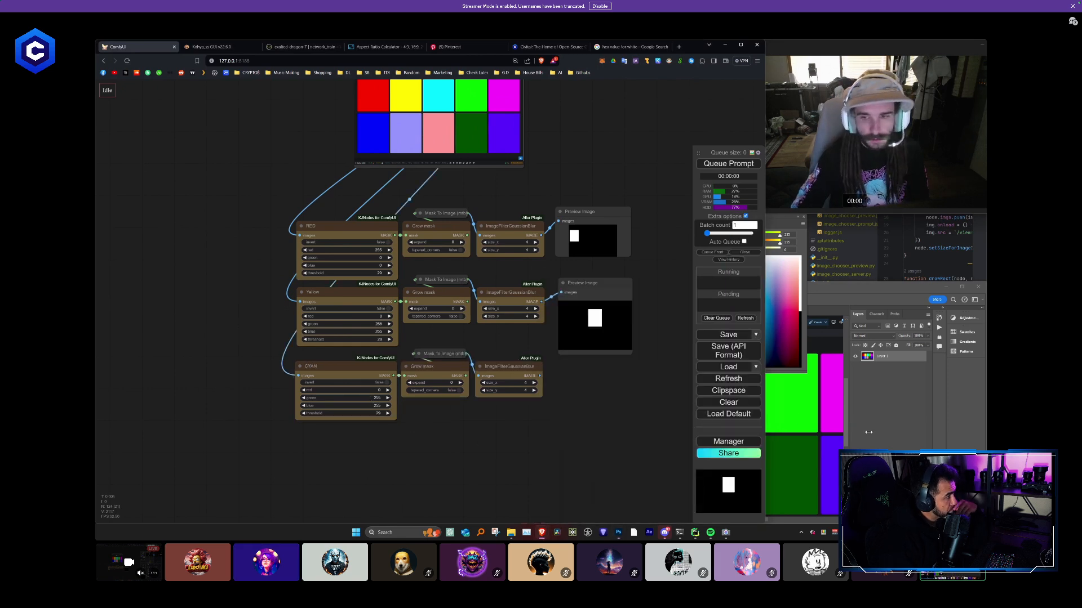
{"action": "left_click", "coordinate": [827, 421]}
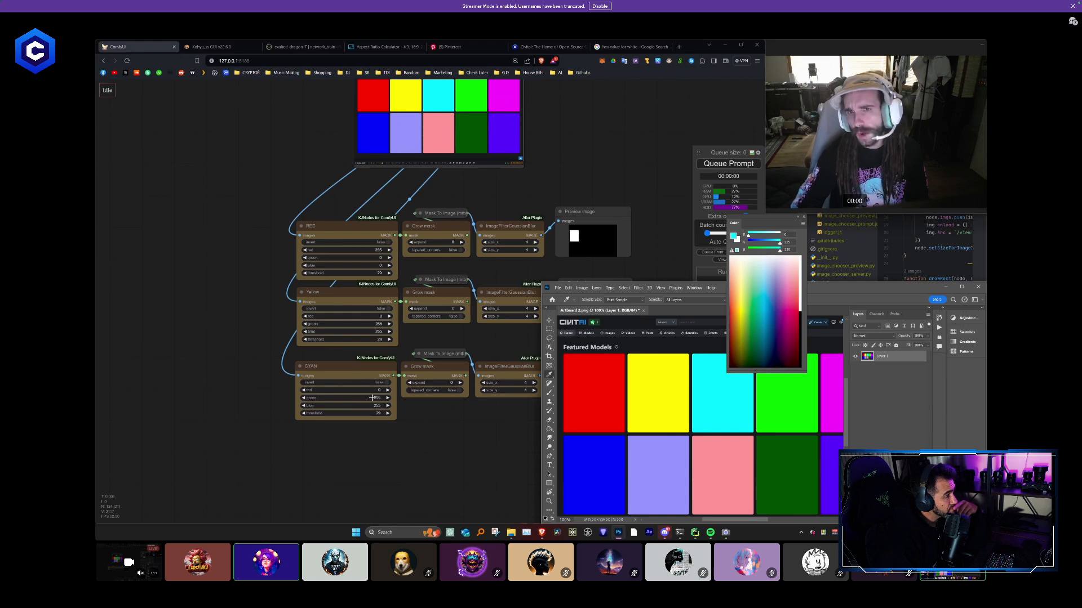
{"action": "left_click_drag", "start_coordinate": [400, 411], "coordinate": [370, 480]}
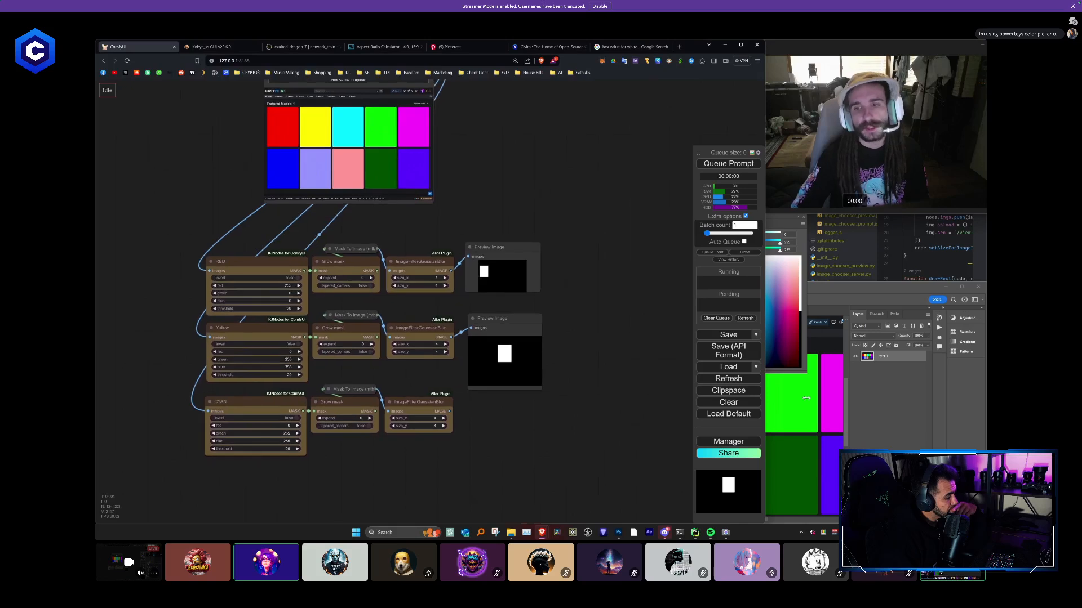
- Resample the yellow swatch in Photoshop and set the Yellow node in ComfyUI to red 255 and blue 0
{"action": "left_click", "coordinate": [888, 363]}
{"action": "left_click", "coordinate": [657, 373]}
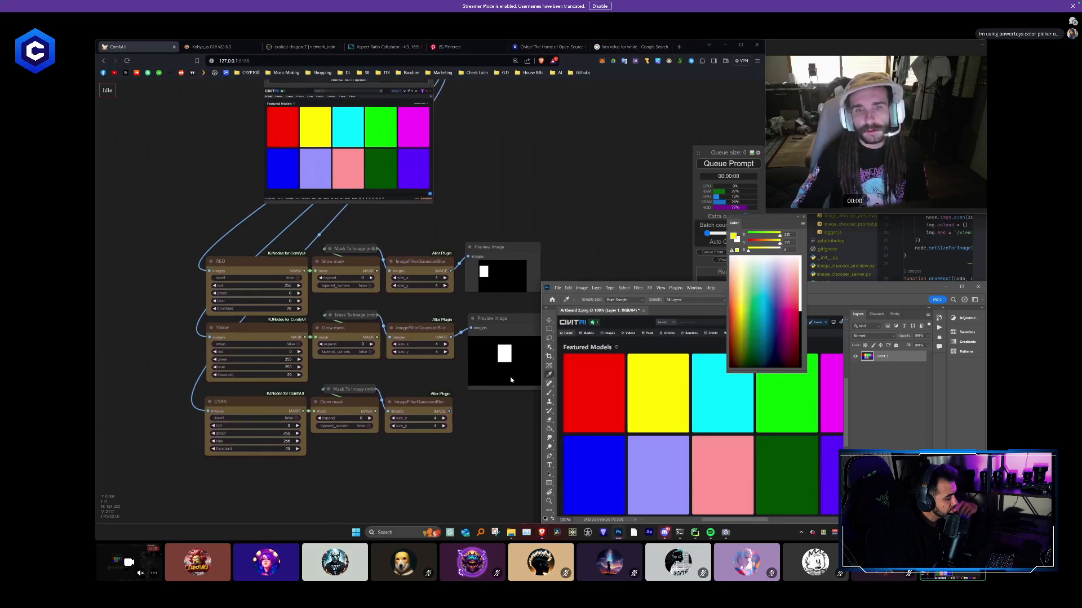
{"action": "left_click_drag", "start_coordinate": [282, 352], "coordinate": [370, 357]}
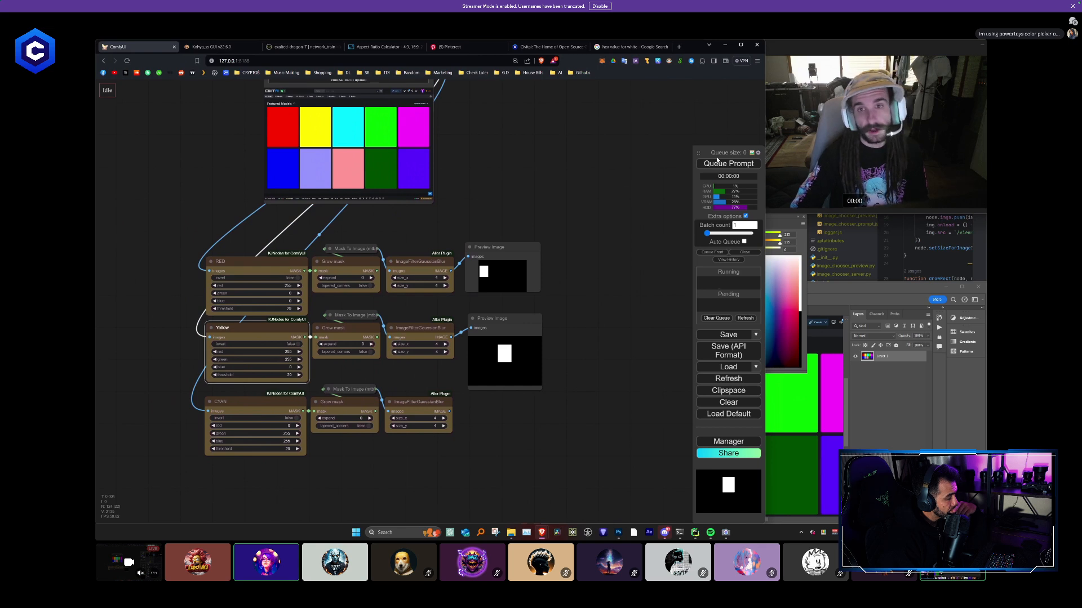
- Add a Preview Image node connected to the CYAN chain's blur output and queue the prompt
{"action": "left_click_drag", "start_coordinate": [504, 321], "coordinate": [513, 411], "text": "alt"}
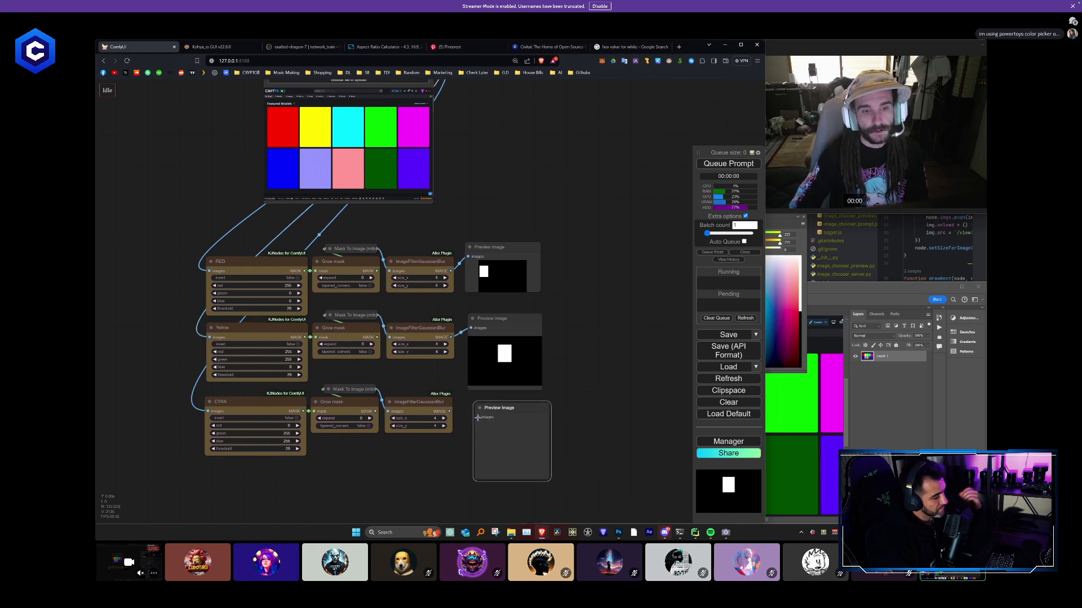
{"action": "left_click", "coordinate": [733, 163]}
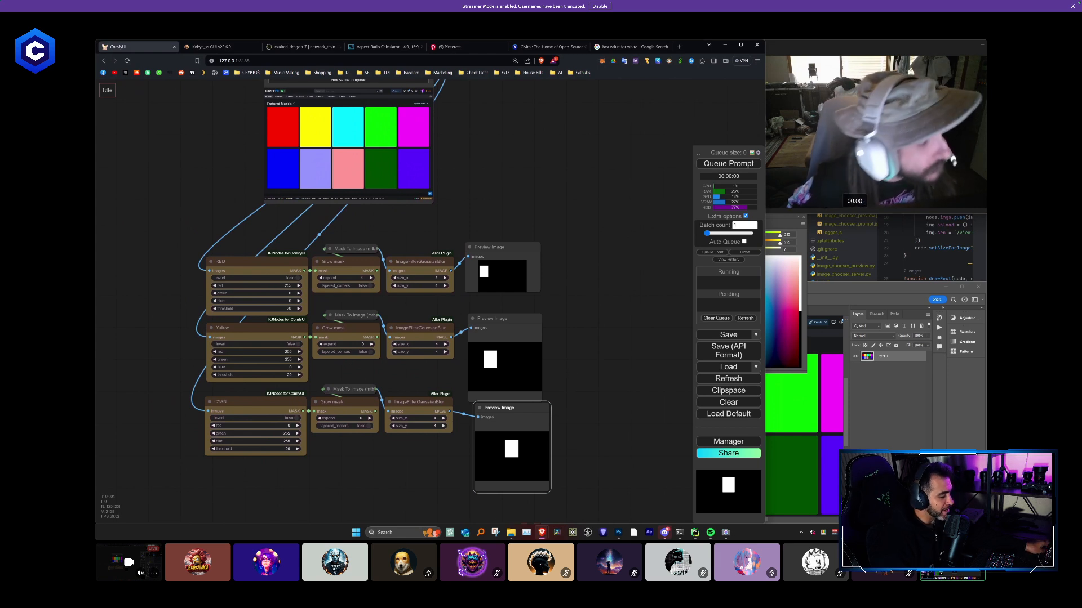
{"action": "double_click", "coordinate": [494, 201]}
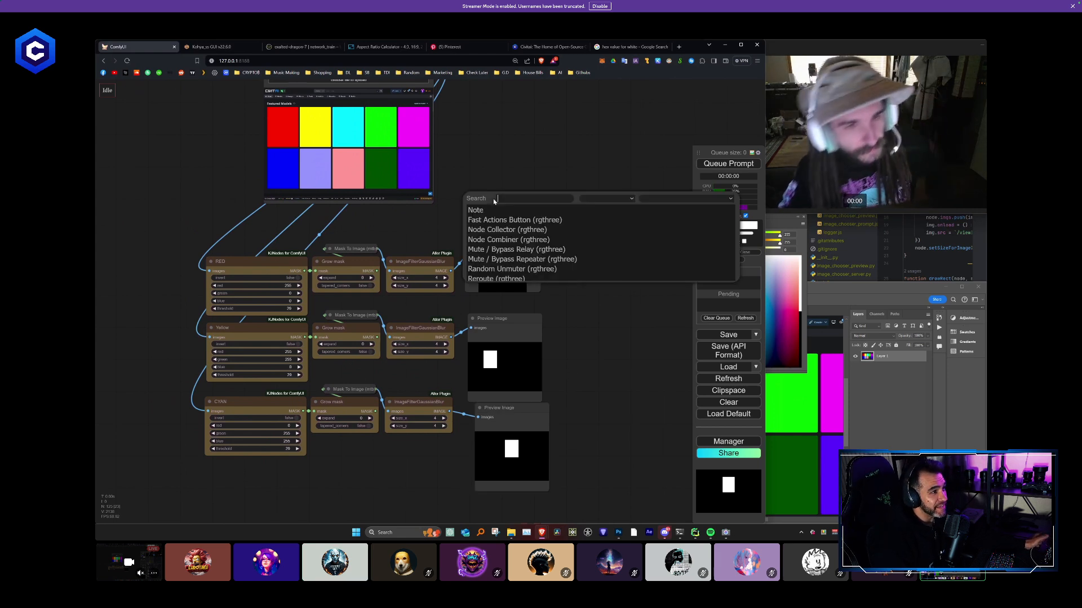
{"action": "key", "text": "Escape"}
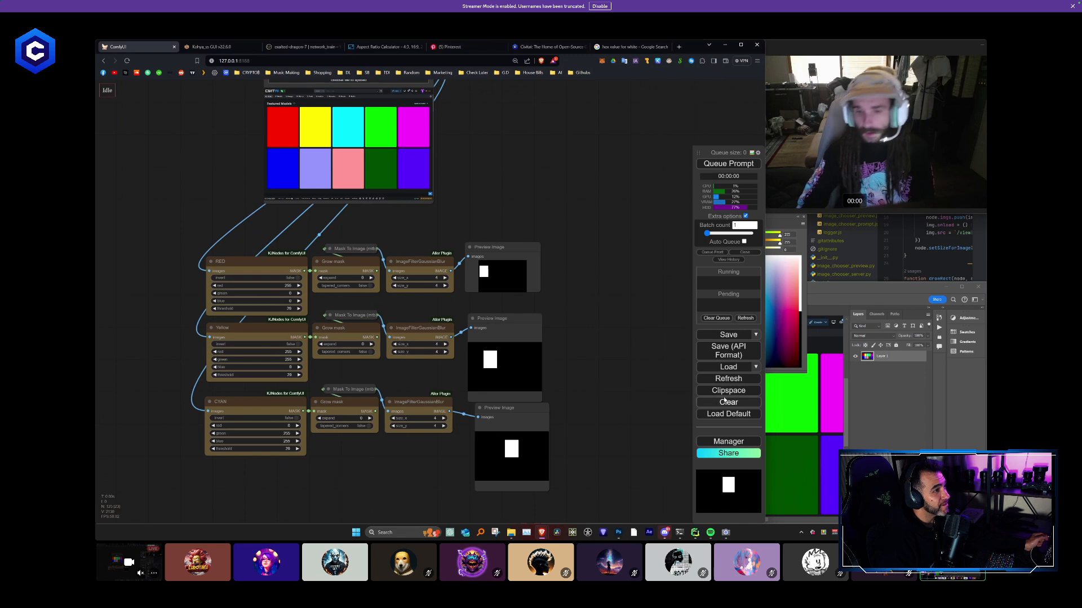
- Sample the purple swatch of the loaded image with the PowerToys Color Picker and close its colour window
{"action": "left_click", "coordinate": [825, 534]}
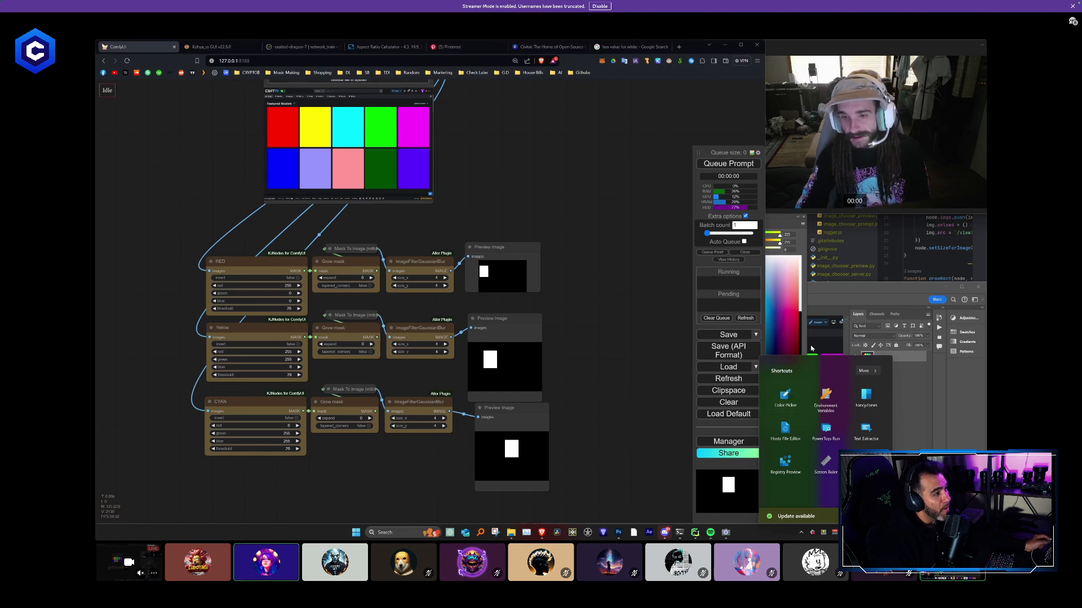
{"action": "left_click", "coordinate": [790, 403]}
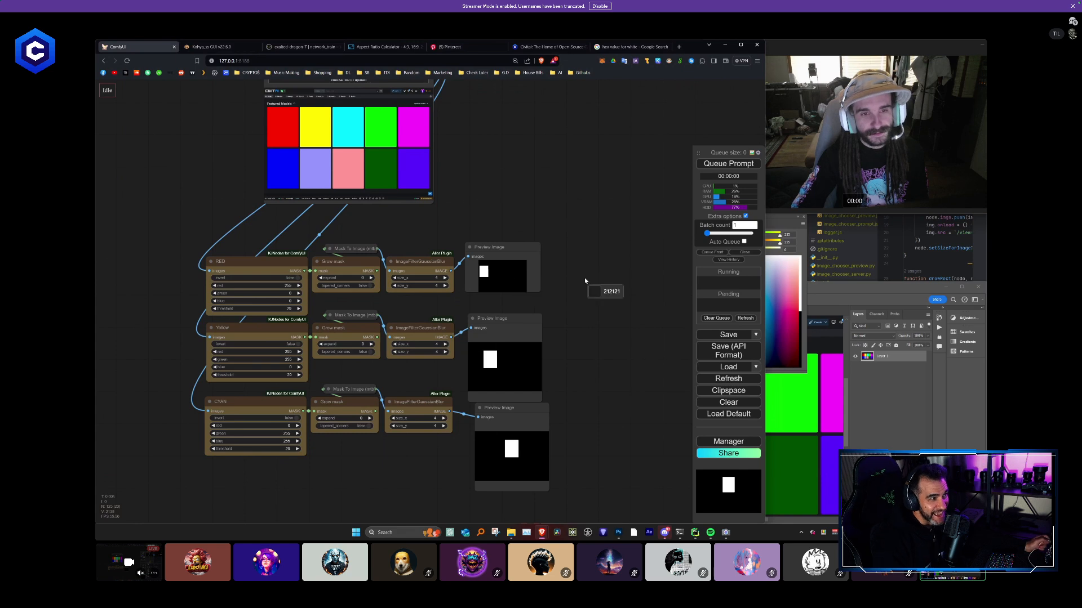
{"action": "left_click", "coordinate": [407, 170]}
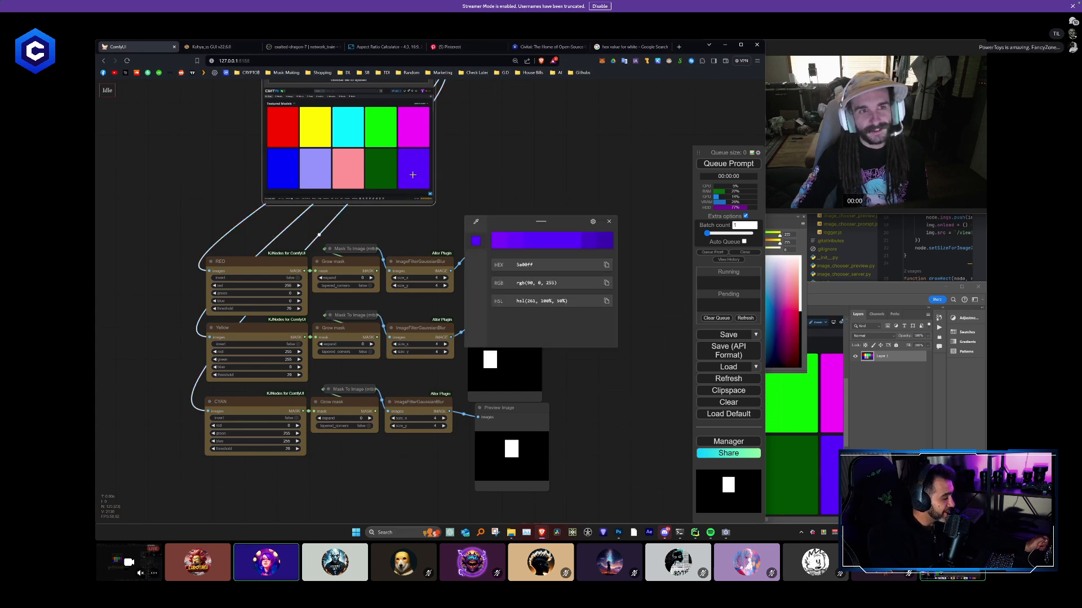
{"action": "left_click", "coordinate": [609, 221]}
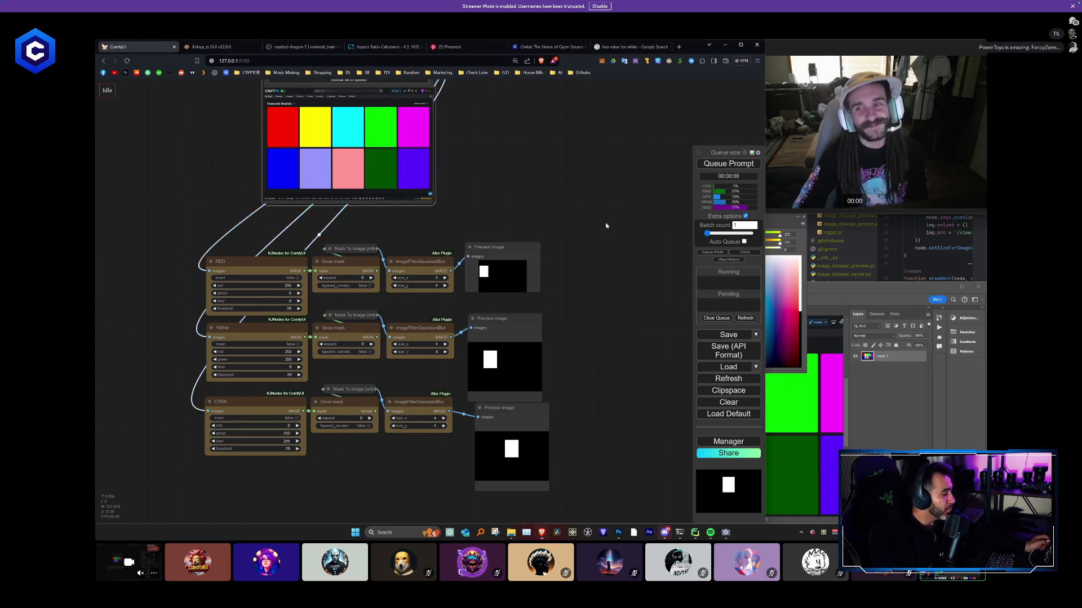
- Close Photoshop and move the CYAN chain's Preview Image slightly closer to its blur node in ComfyUI
{"action": "left_click", "coordinate": [977, 288]}
{"action": "left_click", "coordinate": [784, 385]}
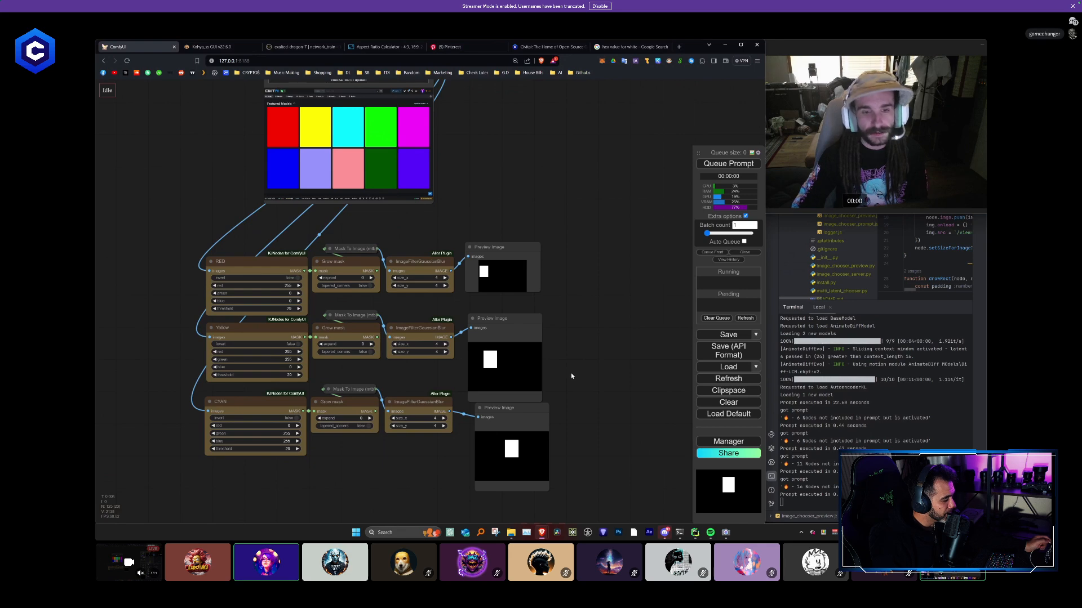
{"action": "left_click_drag", "start_coordinate": [496, 408], "coordinate": [486, 412]}
- Duplicate the CYAN mask chain with its input connections kept, place the copy directly beneath it and deselect it
{"action": "scroll", "coordinate": [592, 377], "scroll_direction": "down", "scroll_amount": 2}
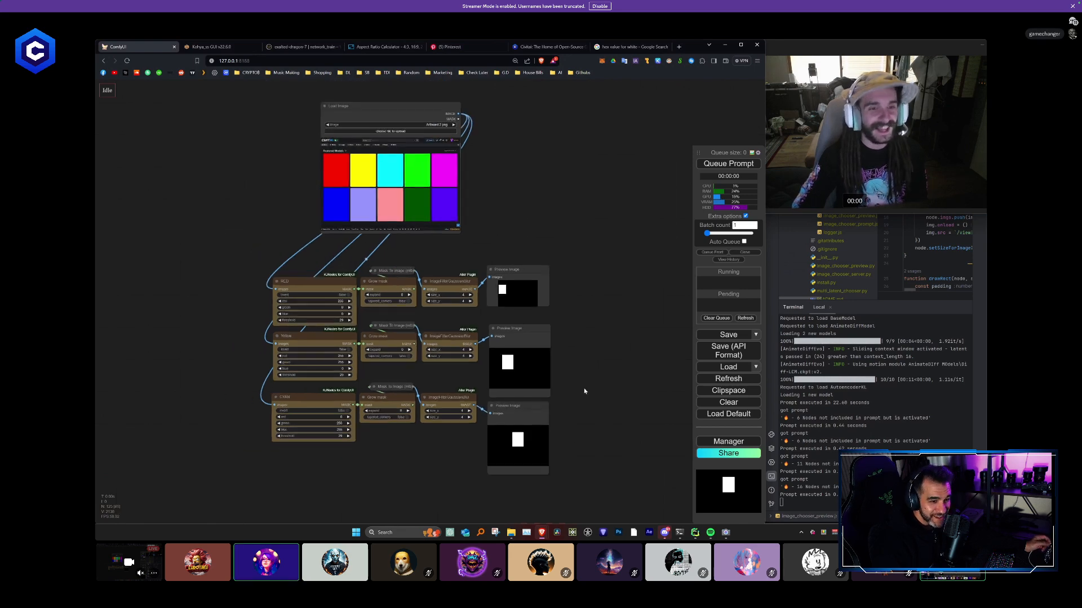
{"action": "left_click_drag", "start_coordinate": [380, 468], "coordinate": [405, 413]}
{"action": "scroll", "coordinate": [405, 412], "scroll_direction": "up", "scroll_amount": 2}
{"action": "left_click_drag", "start_coordinate": [493, 416], "coordinate": [337, 312]}
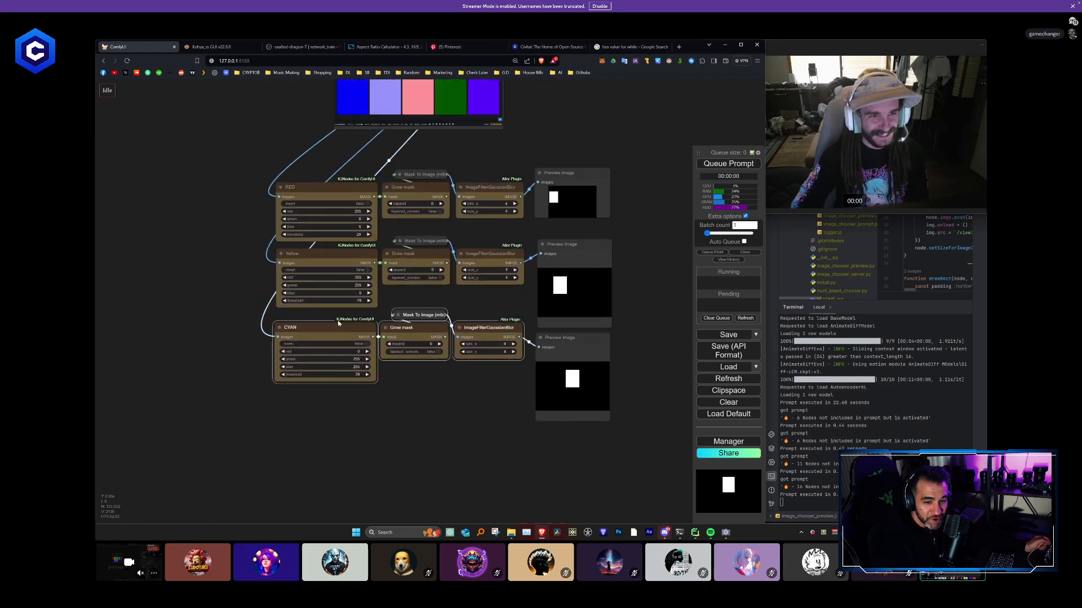
{"action": "key", "text": "ctrl+c"}
{"action": "key", "text": "ctrl+shift+v"}
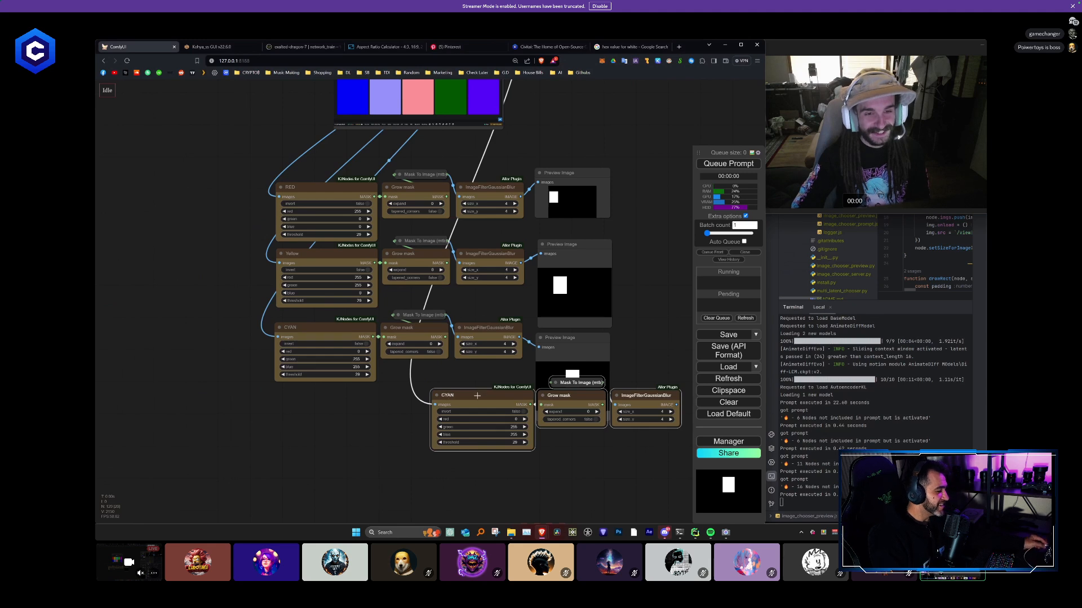
{"action": "left_click_drag", "start_coordinate": [477, 396], "coordinate": [322, 405]}
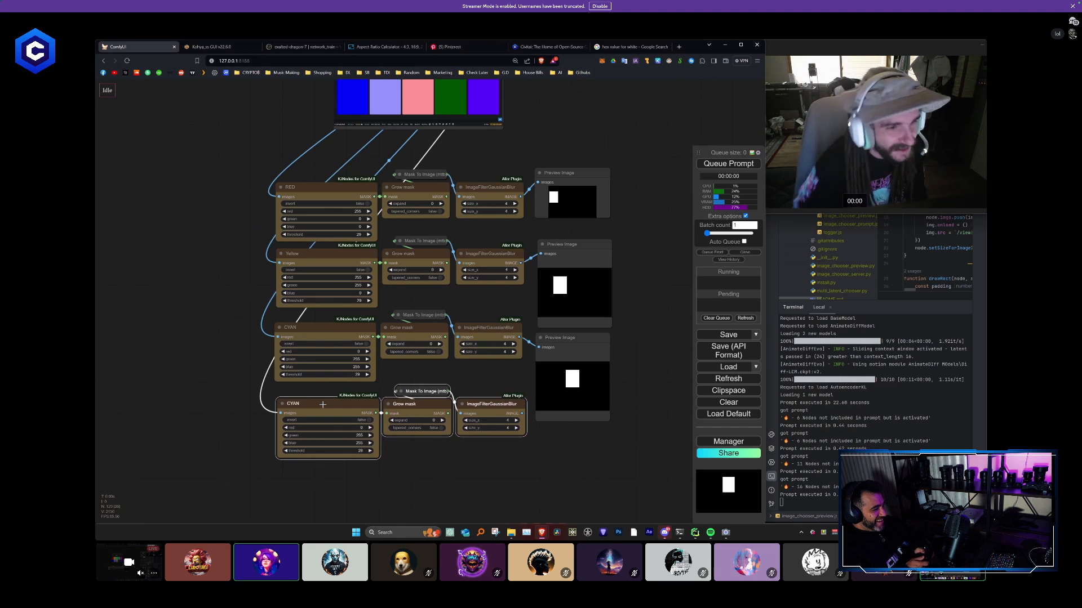
{"action": "left_click", "coordinate": [239, 326]}
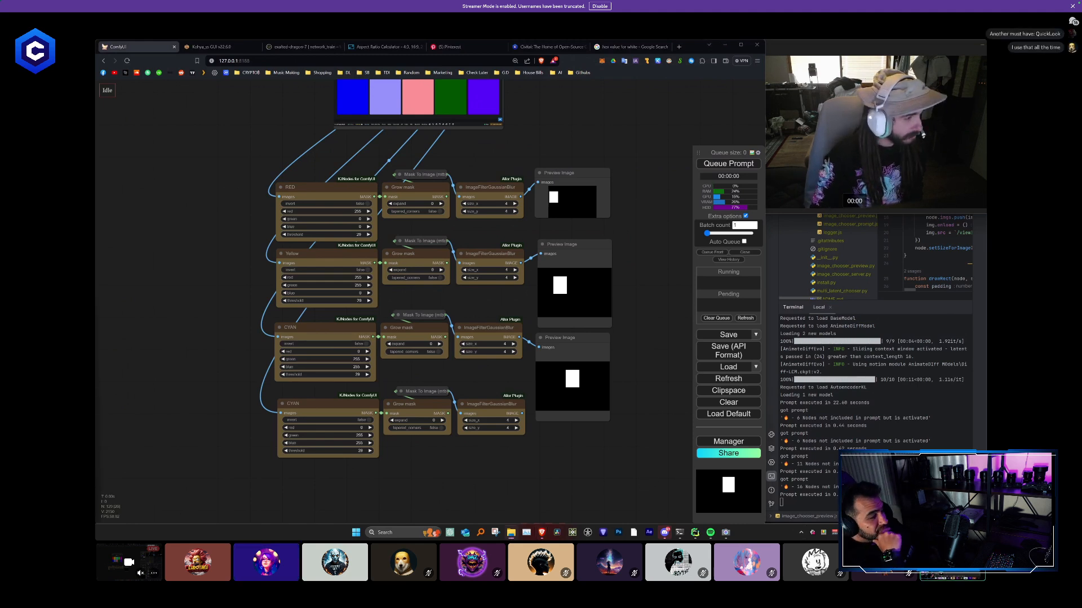
{"action": "double_click", "coordinate": [206, 416]}
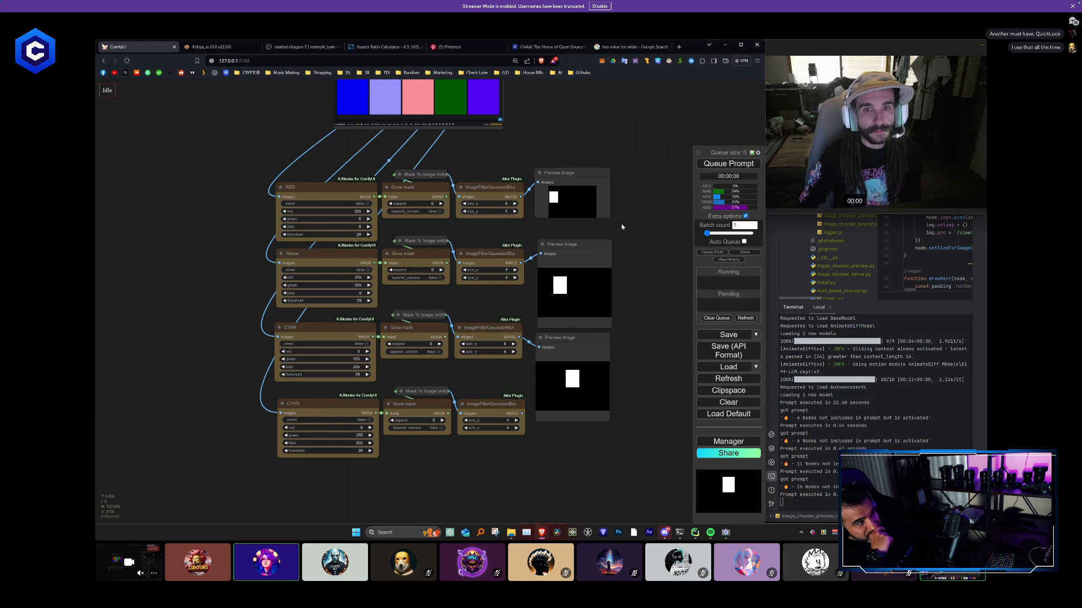
- Sample the bright green swatch with the PowerToys Color Picker and set the fourth mask chain's blue value to 0
{"action": "left_click_drag", "start_coordinate": [626, 236], "coordinate": [610, 209]}
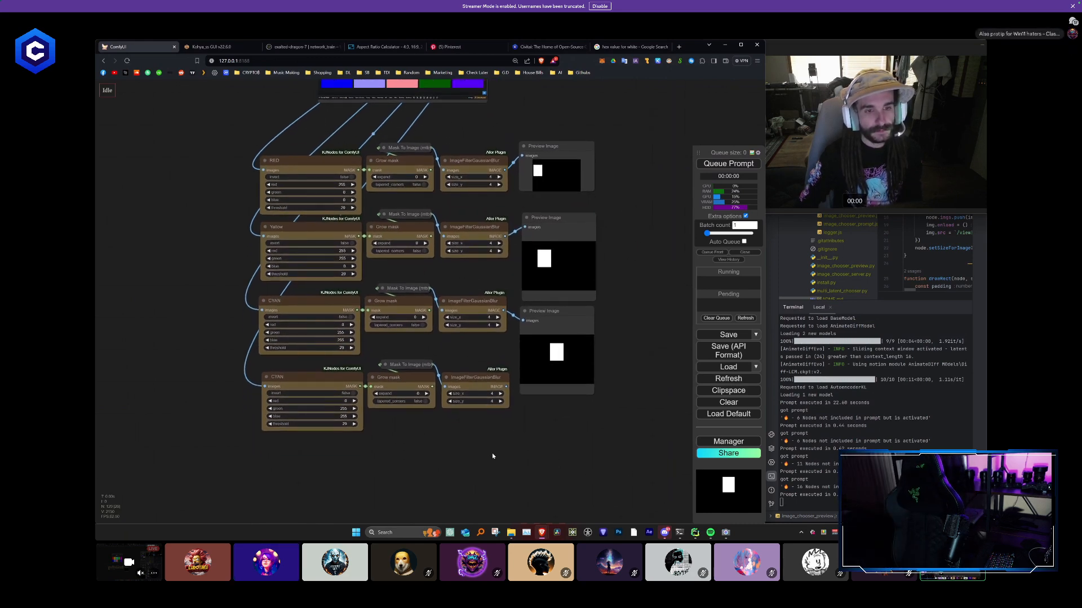
{"action": "left_click_drag", "start_coordinate": [492, 453], "coordinate": [416, 519]}
{"action": "left_click_drag", "start_coordinate": [615, 265], "coordinate": [614, 287]}
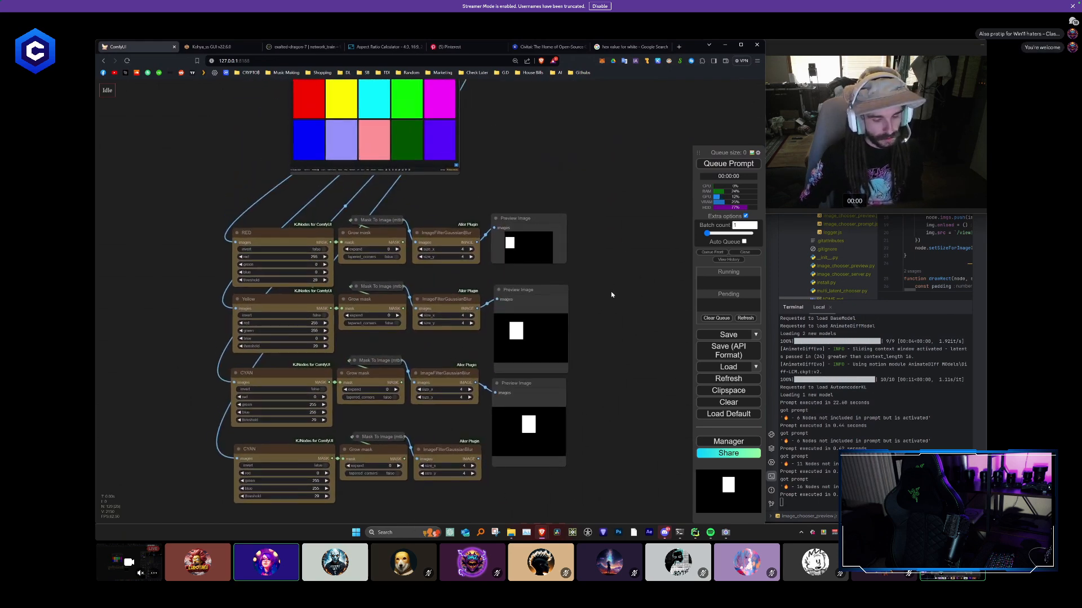
{"action": "key", "text": "super+shift+c"}
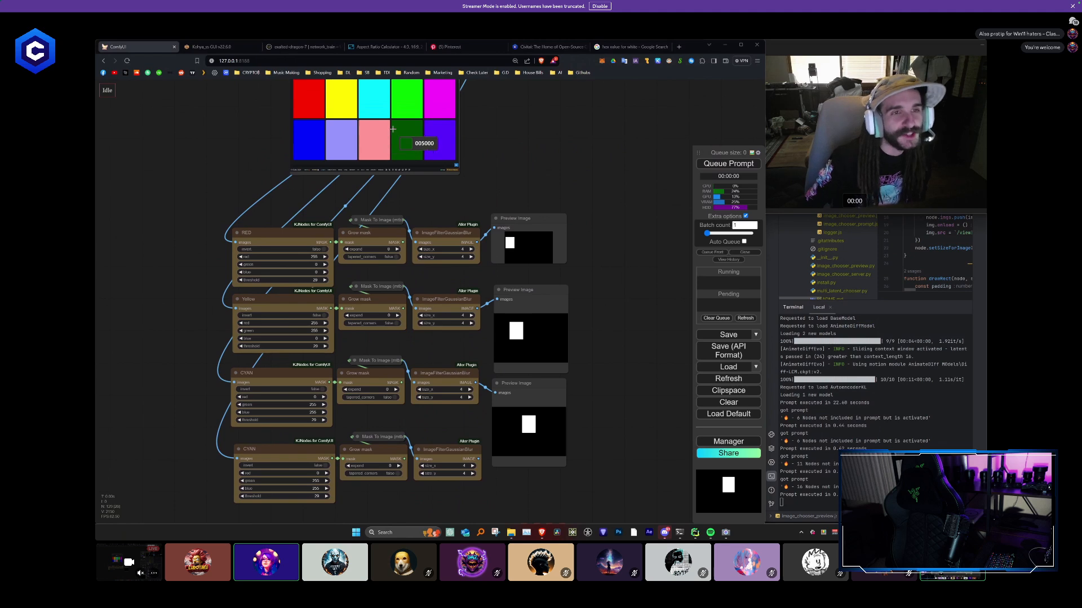
{"action": "left_click", "coordinate": [408, 105]}
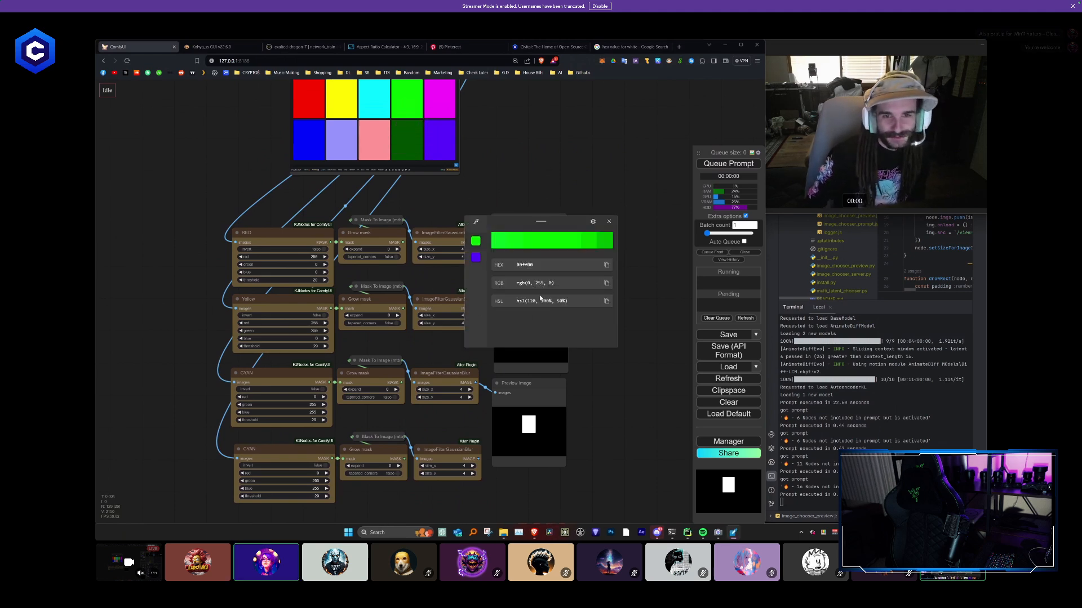
{"action": "left_click_drag", "start_coordinate": [316, 489], "coordinate": [214, 489]}
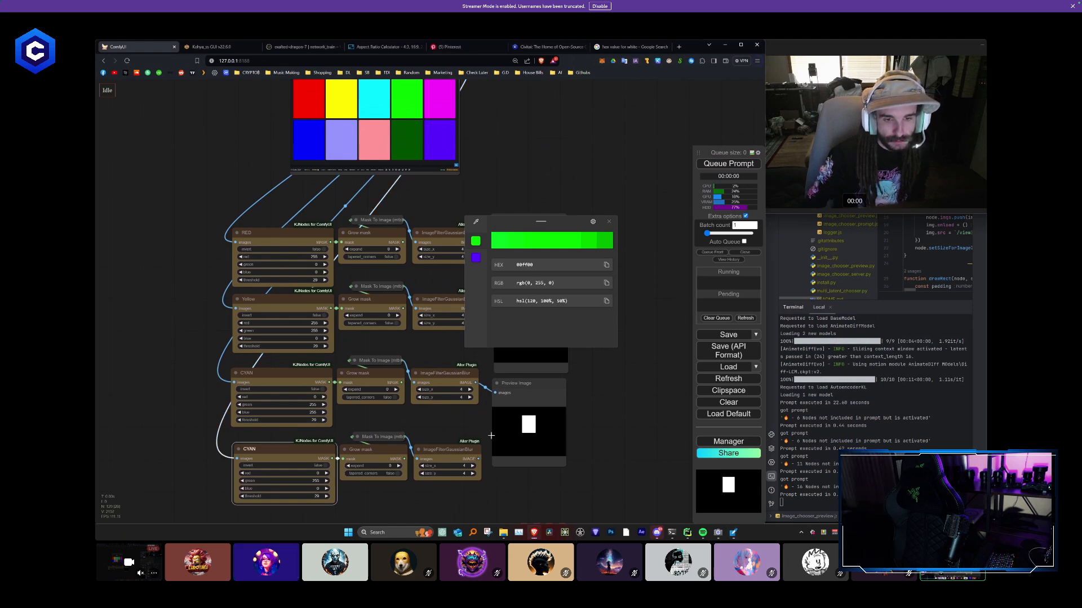
- Add a Preview Image node connected to the fourth chain's blur output
{"action": "left_click_drag", "start_coordinate": [541, 504], "coordinate": [429, 407]}
{"action": "left_click_drag", "start_coordinate": [415, 288], "coordinate": [420, 388], "text": "alt"}
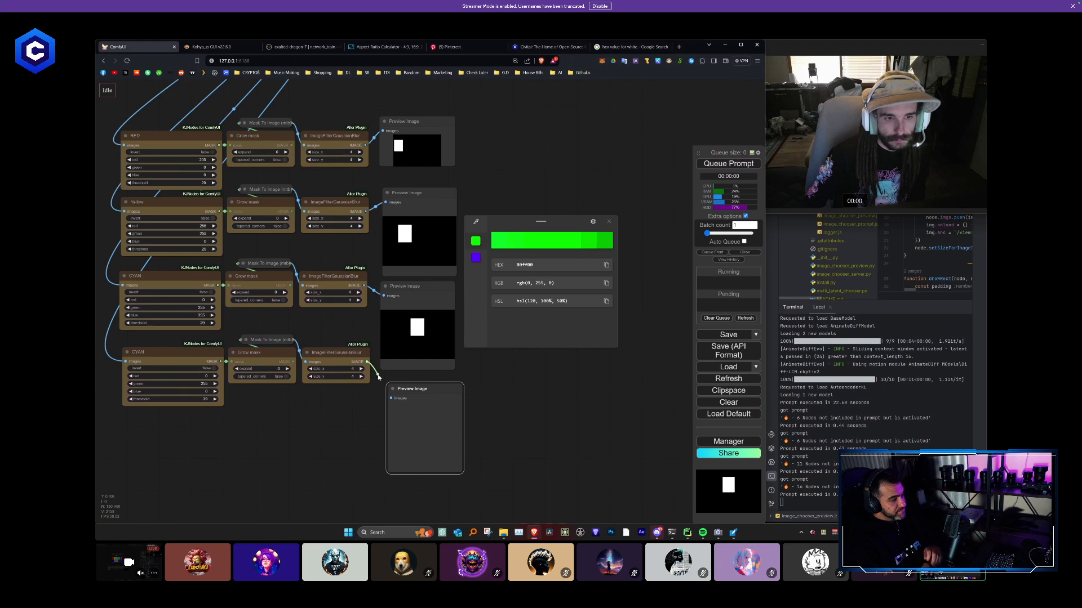
- Move all four Preview Image nodes farther up and away from their mask chains and queue the prompt
{"action": "left_click_drag", "start_coordinate": [473, 170], "coordinate": [447, 285]}
{"action": "left_click_drag", "start_coordinate": [410, 245], "coordinate": [493, 132]}
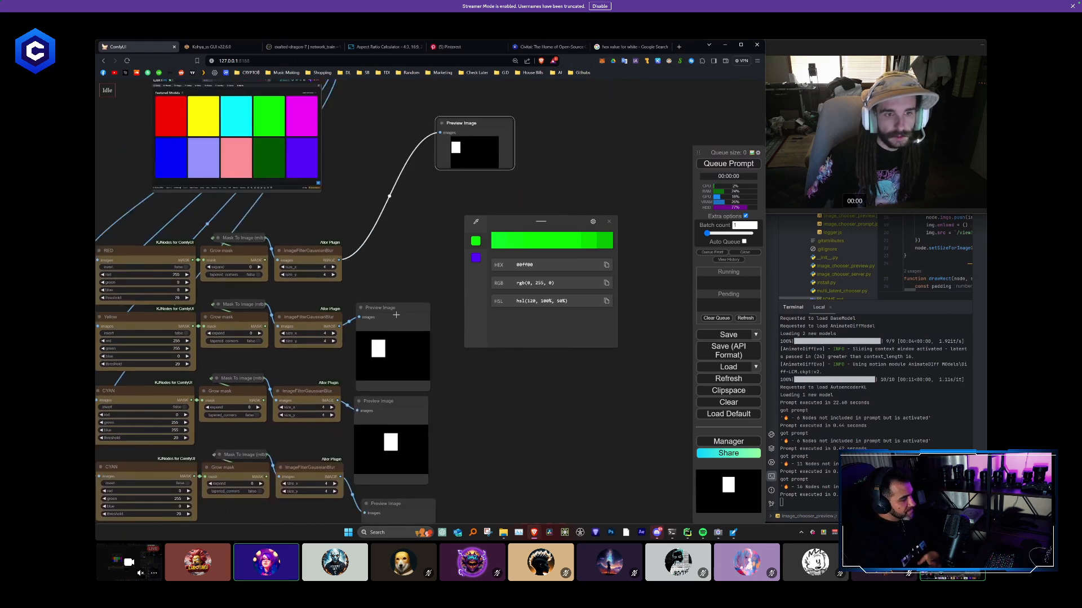
{"action": "left_click_drag", "start_coordinate": [396, 313], "coordinate": [476, 198]}
{"action": "left_click_drag", "start_coordinate": [473, 393], "coordinate": [347, 310]}
{"action": "left_click_drag", "start_coordinate": [289, 327], "coordinate": [393, 215]}
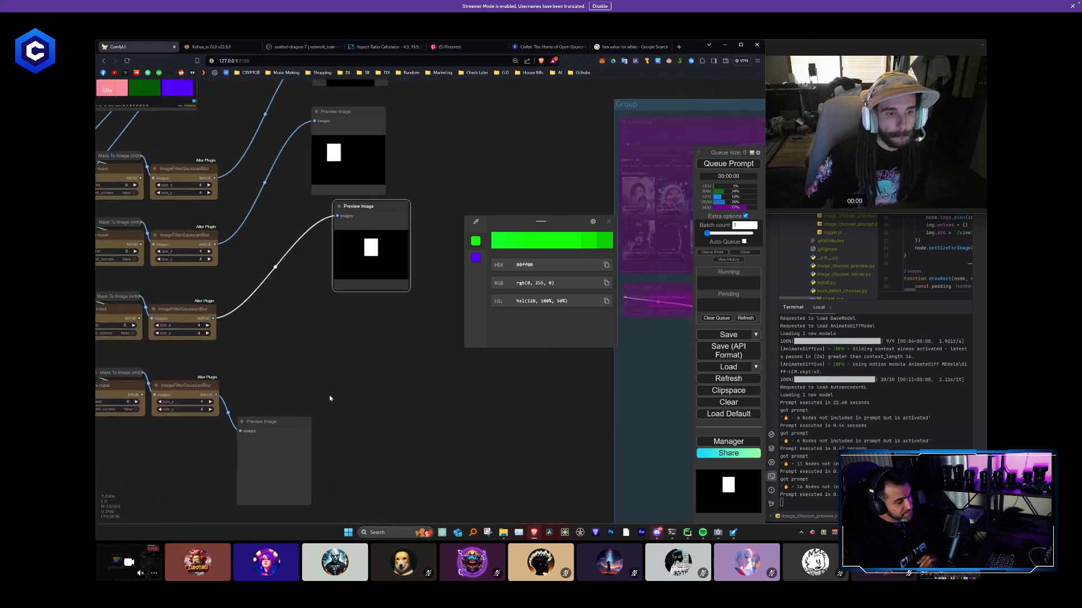
{"action": "left_click_drag", "start_coordinate": [331, 398], "coordinate": [387, 337]}
{"action": "left_click_drag", "start_coordinate": [332, 376], "coordinate": [431, 250]}
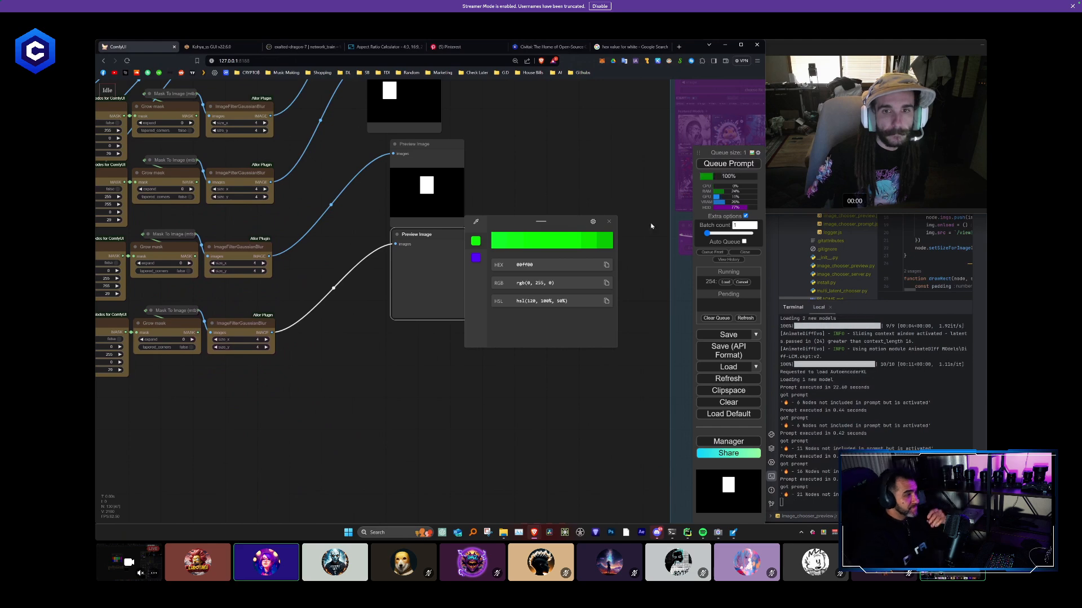
{"action": "left_click", "coordinate": [608, 222]}
- Duplicate the fourth mask chain with its input connections kept and place the copy directly beneath it
{"action": "left_click_drag", "start_coordinate": [528, 337], "coordinate": [594, 418]}
{"action": "scroll", "coordinate": [495, 378], "scroll_direction": "down", "scroll_amount": 2}
{"action": "left_click_drag", "start_coordinate": [400, 403], "coordinate": [446, 322]}
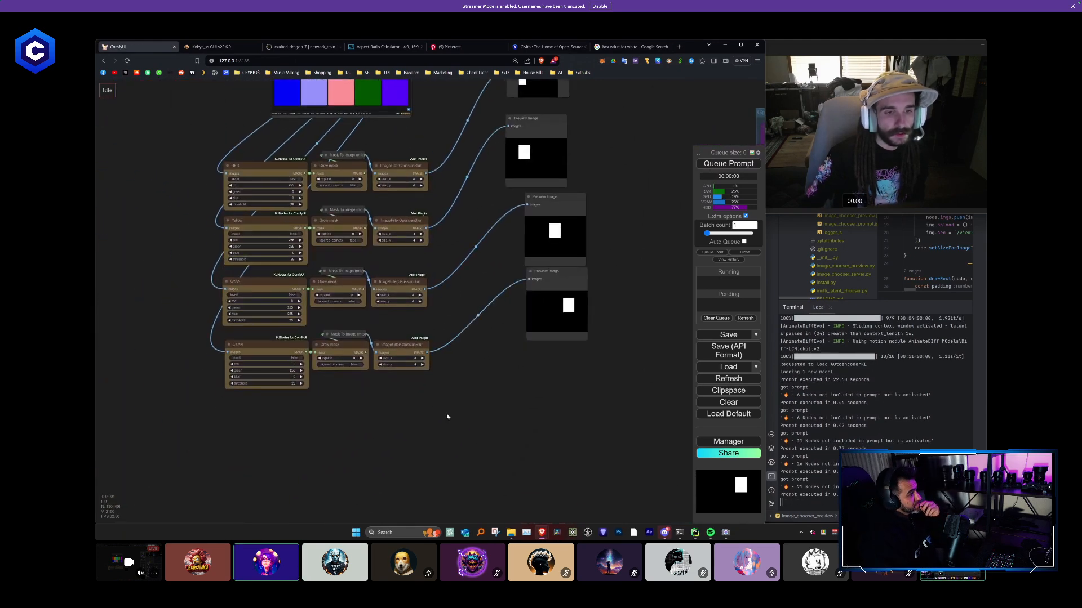
{"action": "left_click_drag", "start_coordinate": [447, 417], "coordinate": [253, 338]}
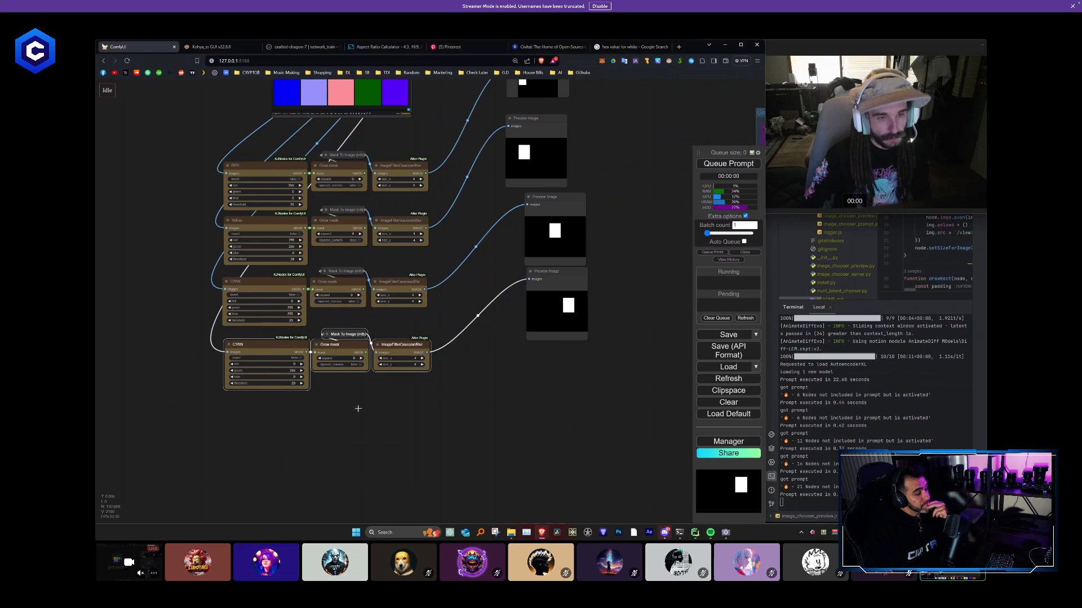
{"action": "key", "text": "ctrl+shift+v"}
{"action": "left_click_drag", "start_coordinate": [380, 392], "coordinate": [283, 408]}
- Sample the magenta swatch and set the fifth chain's mask colour to red 255, green 0, blue 255
{"action": "scroll", "coordinate": [363, 375], "scroll_direction": "down", "scroll_amount": 3}
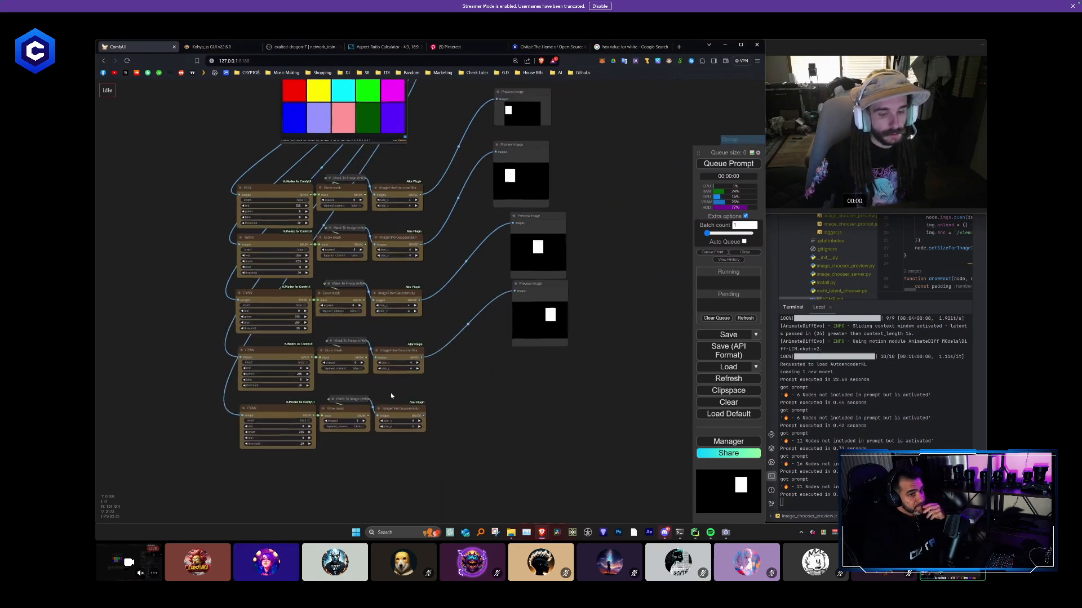
{"action": "left_click", "coordinate": [386, 115]}
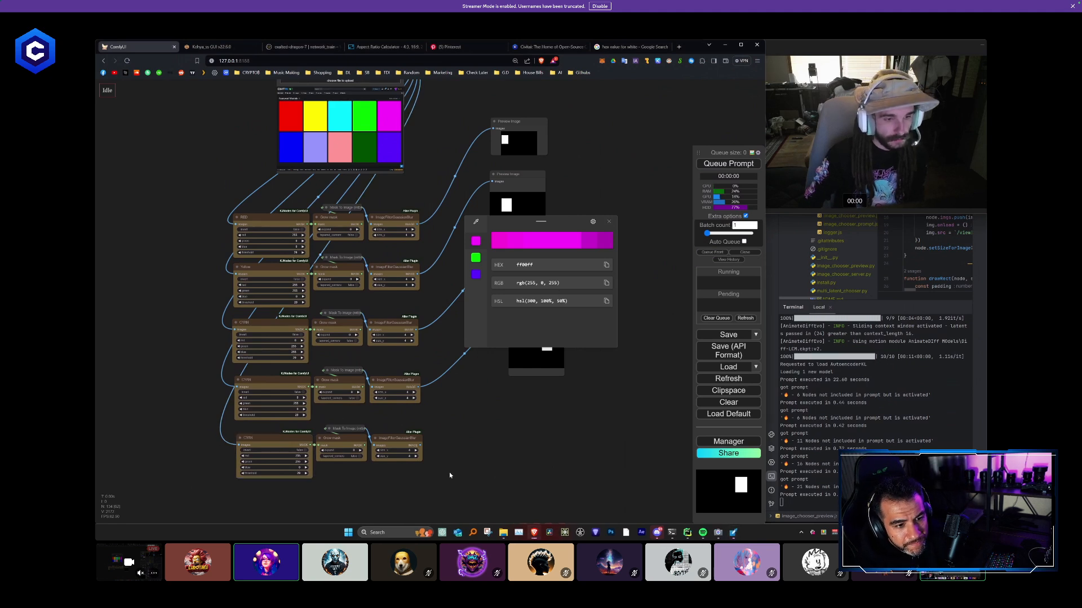
{"action": "left_click_drag", "start_coordinate": [299, 461], "coordinate": [366, 474]}
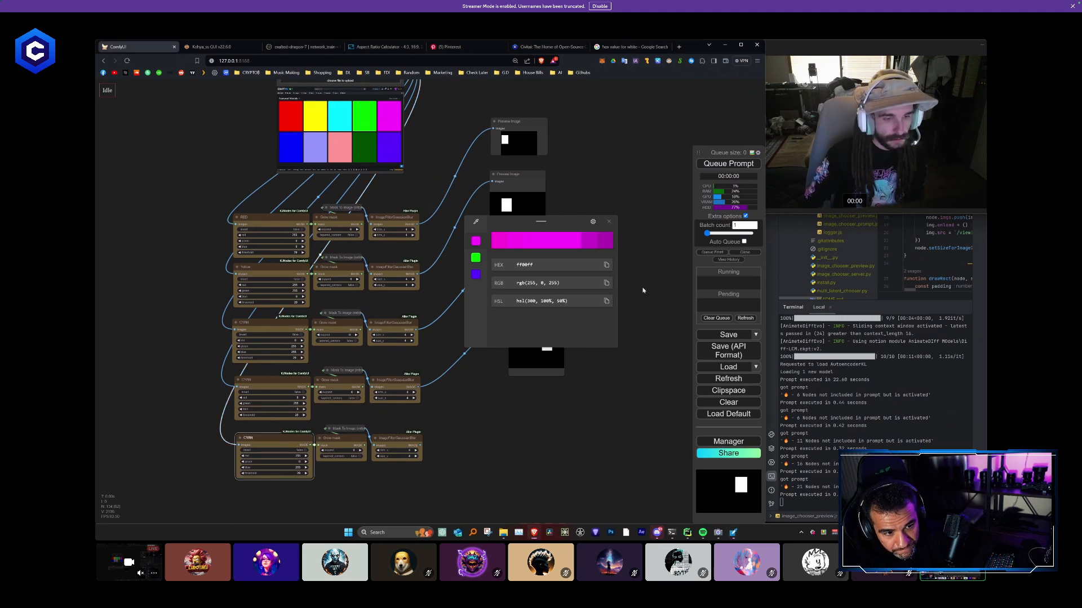
{"action": "left_click", "coordinate": [609, 221]}
- Add a Preview Image node connected to the fifth chain's blur output and queue the prompt
{"action": "mouse_move", "coordinate": [551, 314]}
{"action": "left_mouse_down", "text": "alt"}
{"action": "mouse_move", "coordinate": [552, 401]}
{"action": "mouse_move", "coordinate": [395, 457]}
{"action": "mouse_move", "coordinate": [514, 399]}
{"action": "left_mouse_up", "text": "alt"}
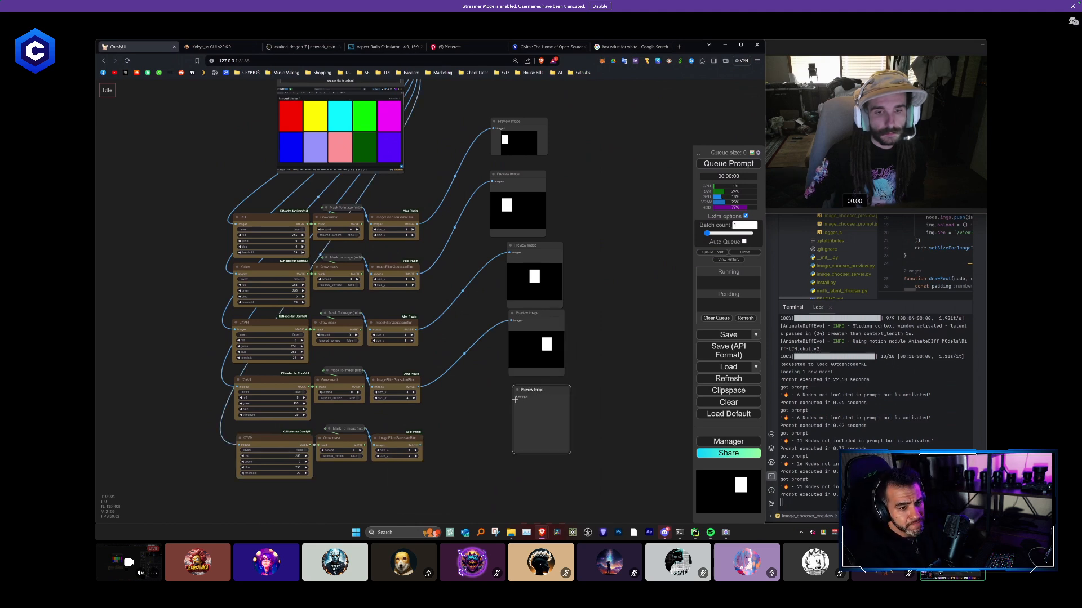
{"action": "left_click", "coordinate": [729, 164]}
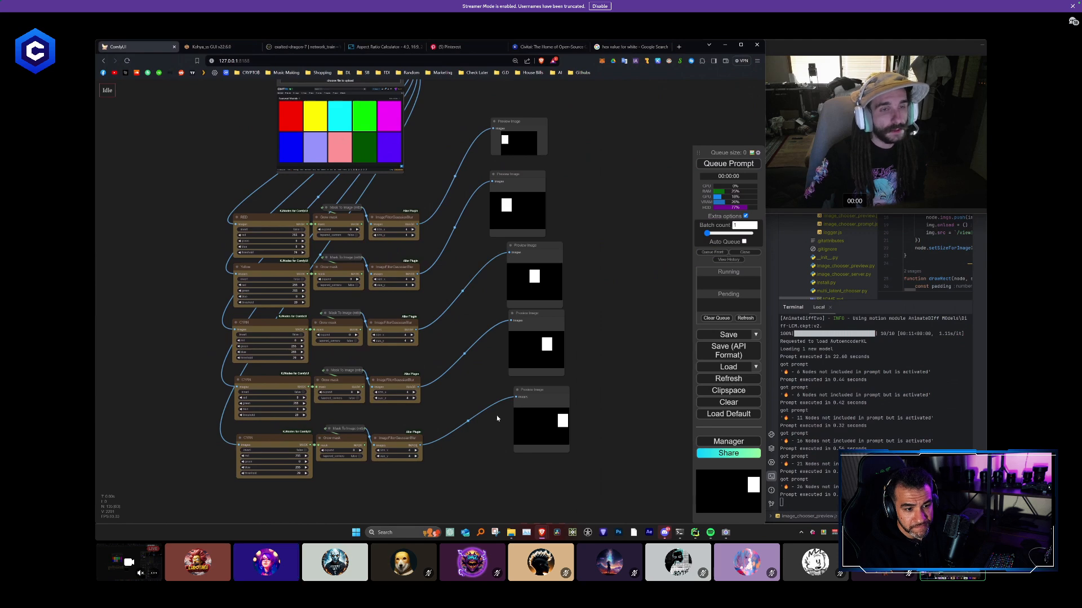
- Duplicate all five mask chains with their input connections kept and place the copies beneath the originals
{"action": "left_click_drag", "start_coordinate": [496, 418], "coordinate": [496, 357]}
{"action": "mouse_move", "coordinate": [394, 448]}
{"action": "left_mouse_down", "text": "ctrl"}
{"action": "mouse_move", "coordinate": [234, 371]}
{"action": "mouse_move", "coordinate": [395, 449]}
{"action": "mouse_move", "coordinate": [249, 217]}
{"action": "mouse_move", "coordinate": [248, 194]}
{"action": "left_mouse_up", "text": "ctrl"}
{"action": "scroll", "coordinate": [395, 449], "scroll_direction": "down", "scroll_amount": 2}
{"action": "left_click_drag", "start_coordinate": [416, 420], "coordinate": [415, 376]}
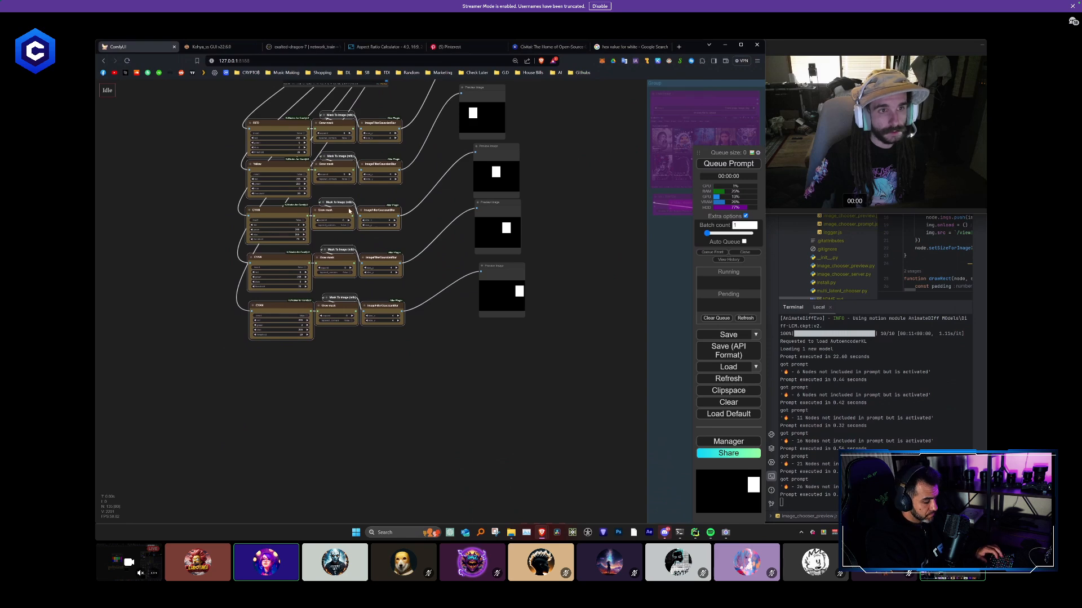
{"action": "key", "text": "ctrl+shift+v"}
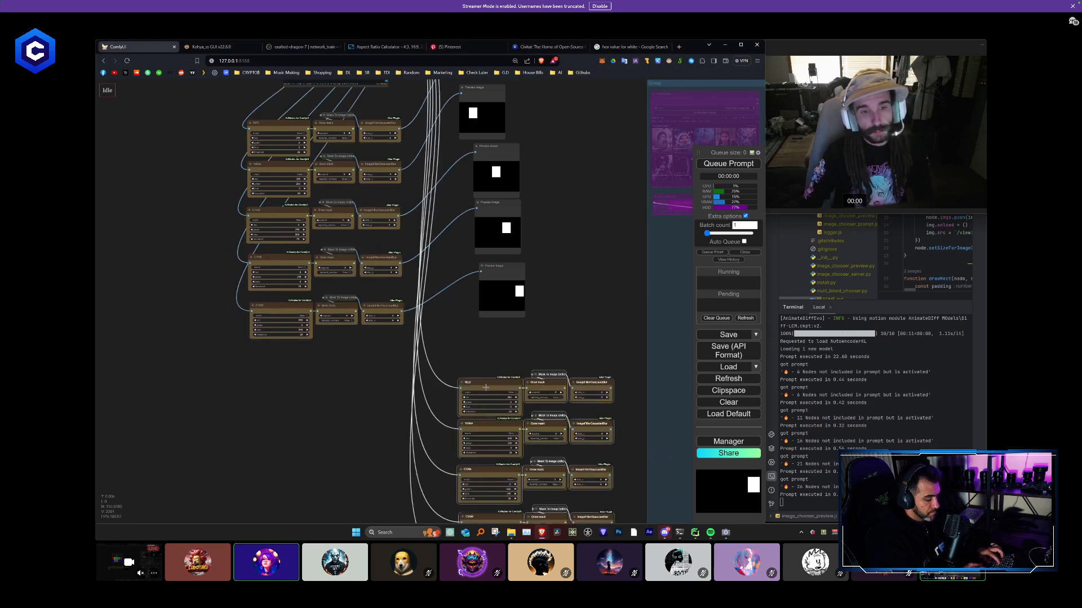
{"action": "left_click_drag", "start_coordinate": [485, 388], "coordinate": [277, 359]}
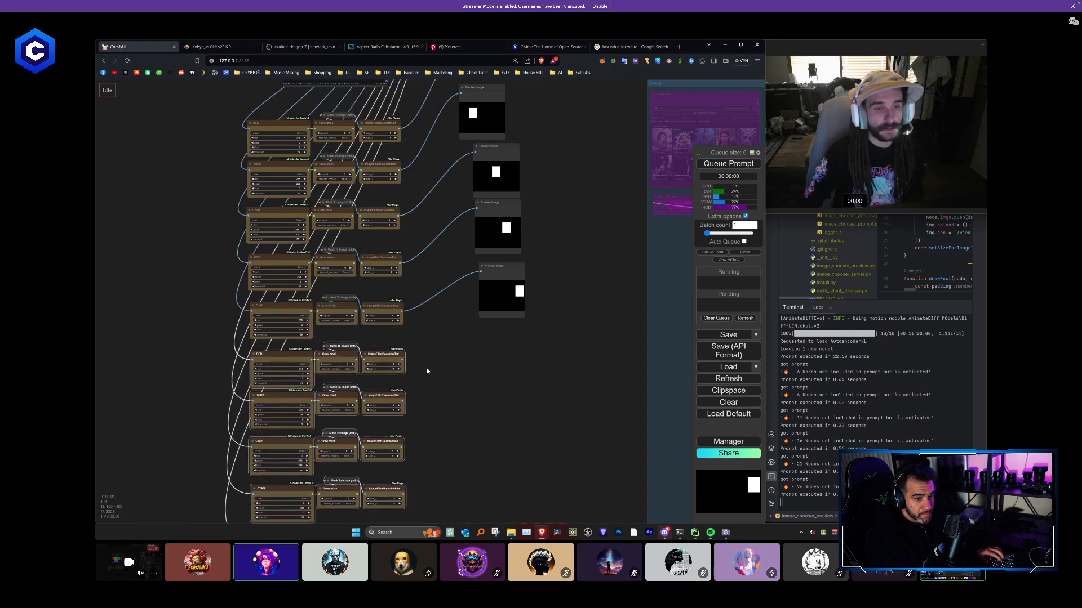
- Copy the fifth chain's Preview Image node and paste four copies in a column beneath it
{"action": "scroll", "coordinate": [427, 370], "scroll_direction": "down", "scroll_amount": 4}
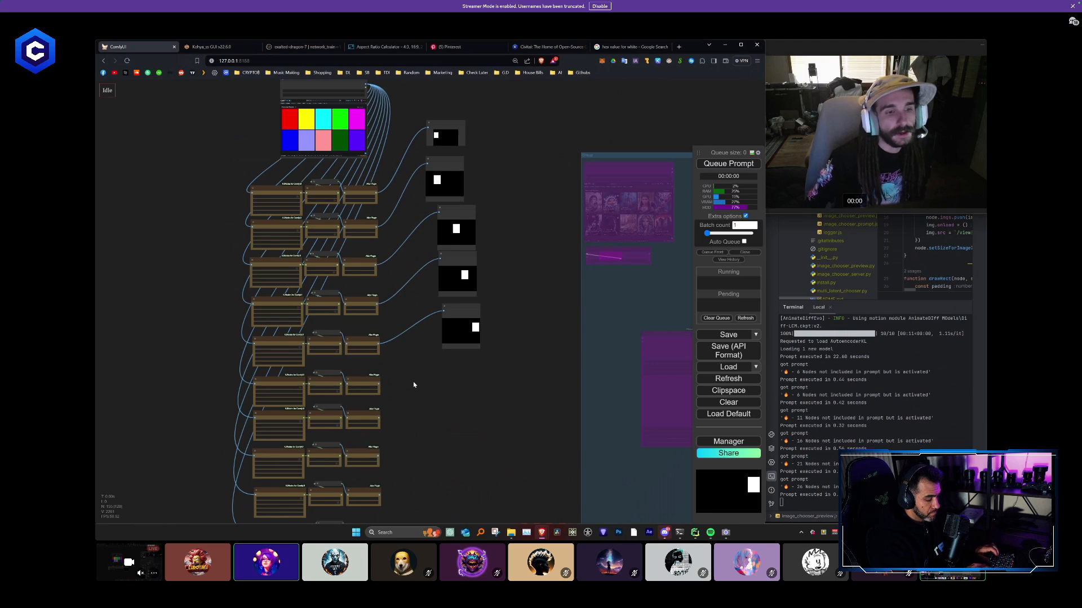
{"action": "left_click_drag", "start_coordinate": [416, 370], "coordinate": [359, 321]}
{"action": "scroll", "coordinate": [365, 316], "scroll_direction": "up", "scroll_amount": 1}
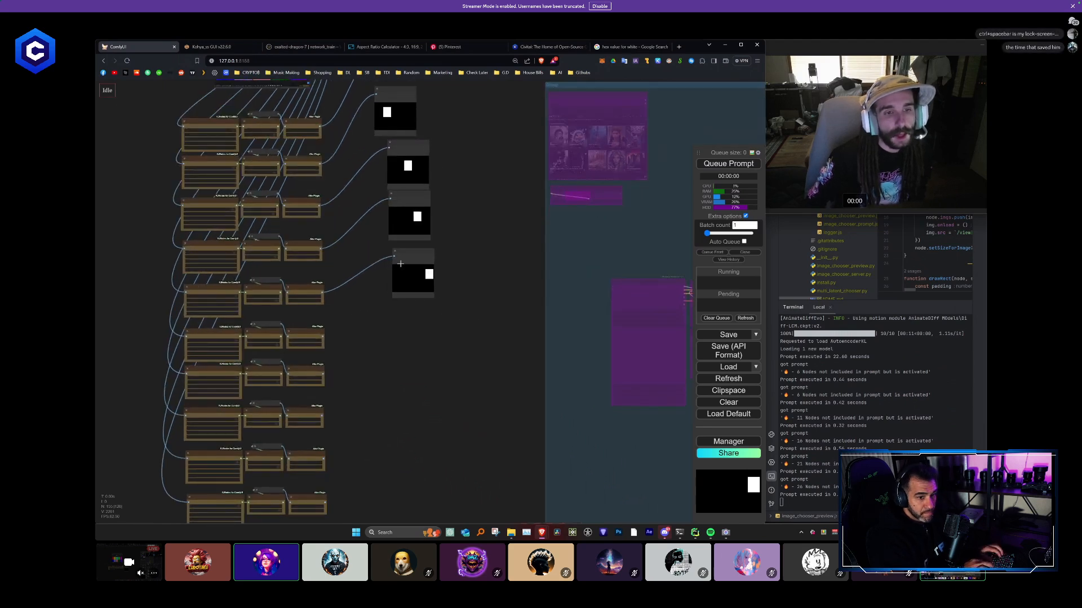
{"action": "left_click", "coordinate": [400, 263]}
{"action": "key", "text": "ctrl+c"}
{"action": "key", "text": "ctrl+v"}
{"action": "key", "text": "ctrl+v"}
{"action": "key", "text": "ctrl+v"}
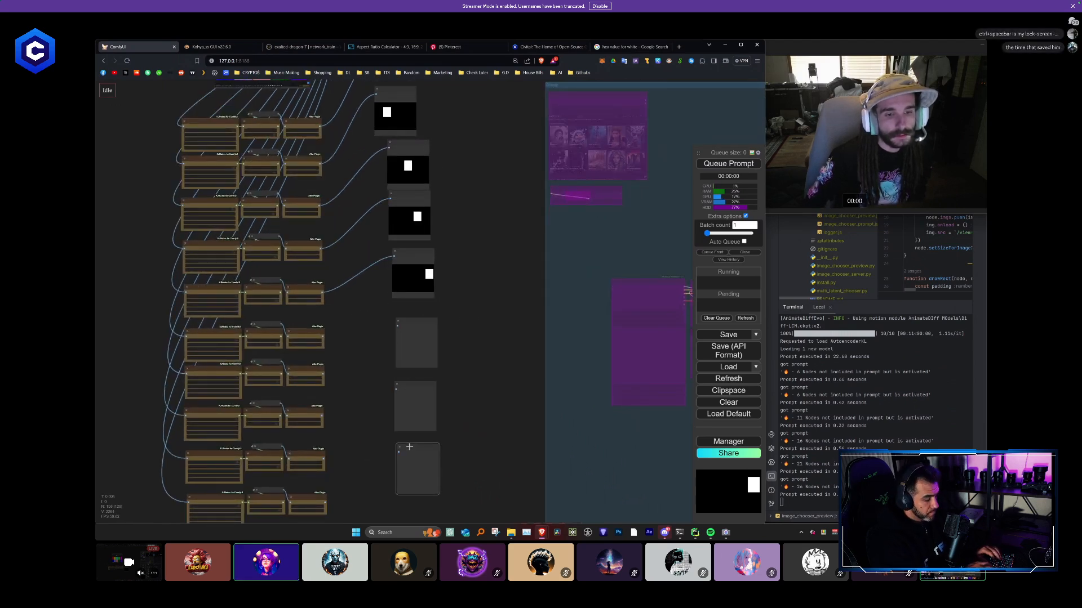
{"action": "key", "text": "ctrl+v"}
- Rearrange the new Preview Image nodes in their column and paste a fifth copy at its lower end
{"action": "left_click_drag", "start_coordinate": [422, 484], "coordinate": [465, 281]}
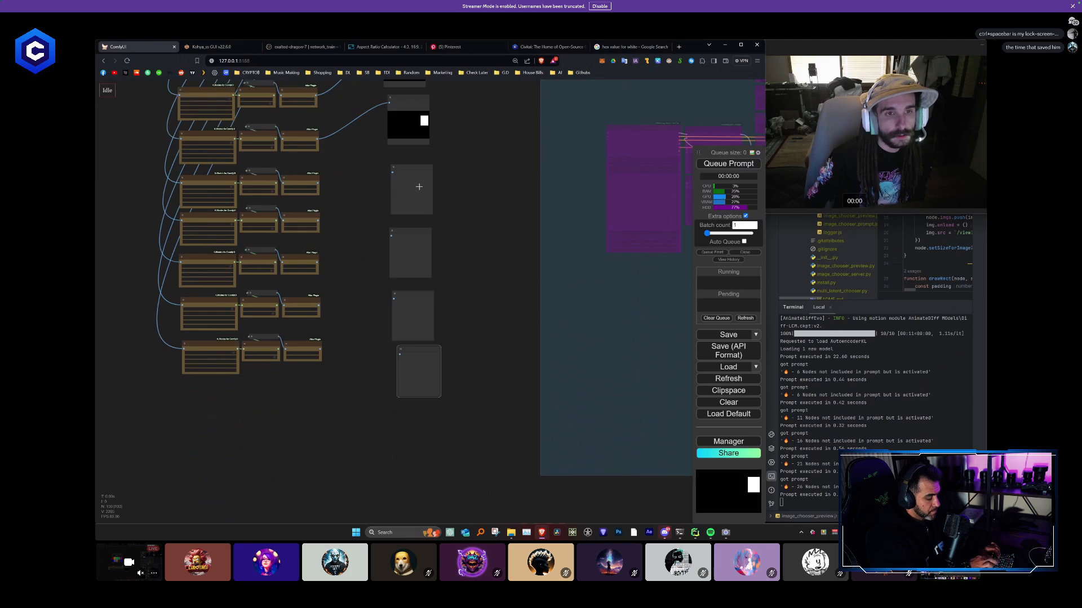
{"action": "left_click_drag", "start_coordinate": [418, 187], "coordinate": [418, 162]}
{"action": "left_click_drag", "start_coordinate": [417, 241], "coordinate": [421, 213]}
{"action": "left_click_drag", "start_coordinate": [414, 315], "coordinate": [417, 281]}
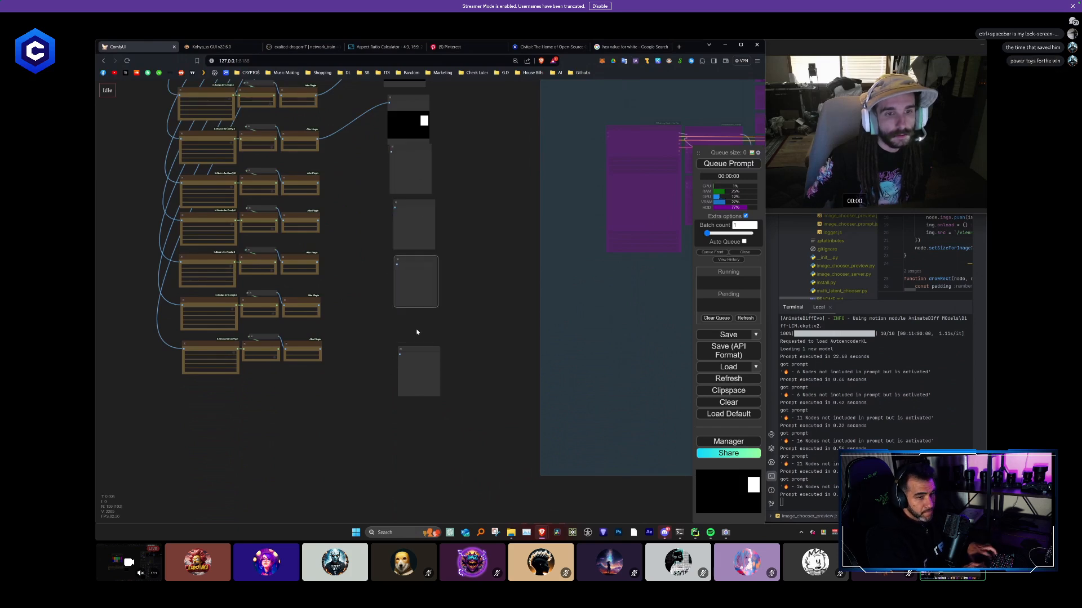
{"action": "left_click_drag", "start_coordinate": [416, 352], "coordinate": [413, 373]}
{"action": "key", "text": "ctrl+v"}
- Connect the blur output of each of the five new chains to its own Preview Image node
{"action": "scroll", "coordinate": [419, 318], "scroll_direction": "down", "scroll_amount": 1}
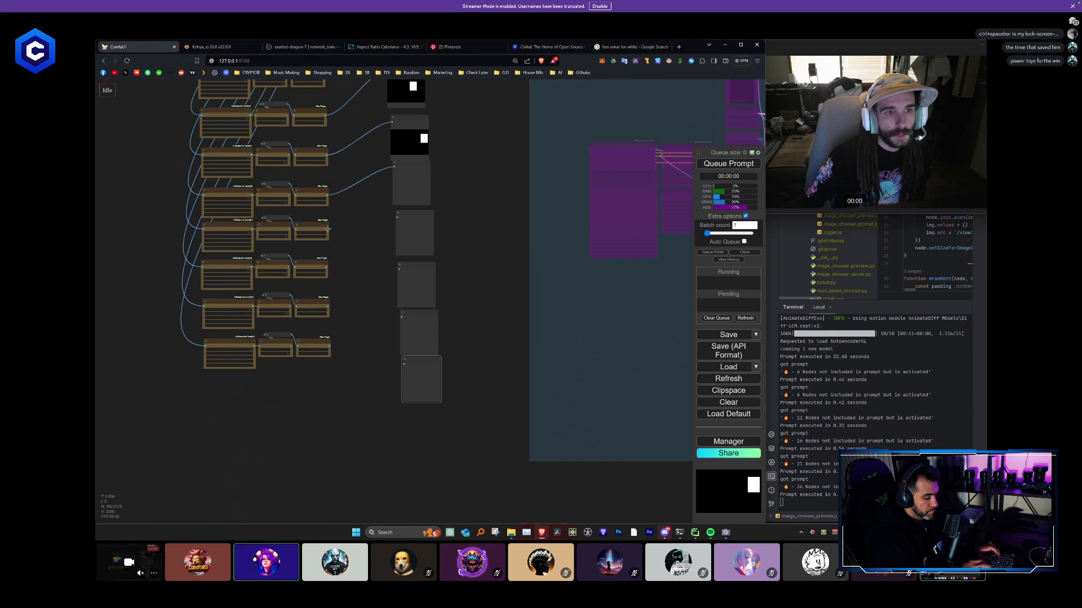
{"action": "left_click_drag", "start_coordinate": [328, 228], "coordinate": [398, 217]}
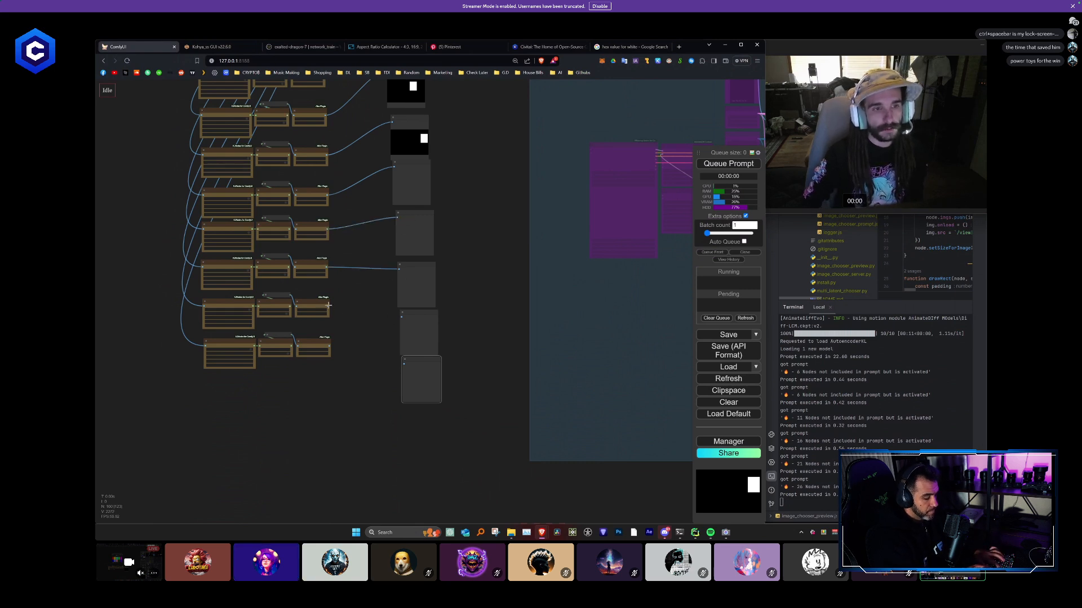
{"action": "mouse_move", "coordinate": [327, 342]}
{"action": "left_mouse_down"}
{"action": "mouse_move", "coordinate": [409, 375]}
{"action": "mouse_move", "coordinate": [327, 344]}
{"action": "left_mouse_up"}
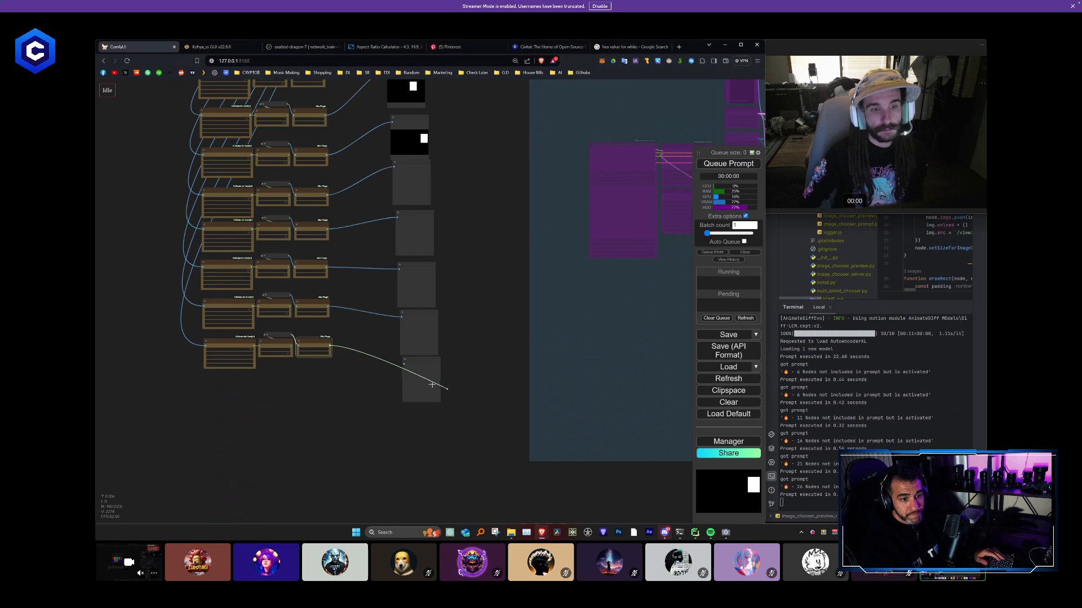
{"action": "left_click_drag", "start_coordinate": [432, 385], "coordinate": [430, 380]}
- Sample the blue swatch and set the sixth chain's mask colour to red 0, green 0, blue 255
{"action": "scroll", "coordinate": [509, 361], "scroll_direction": "up", "scroll_amount": 5}
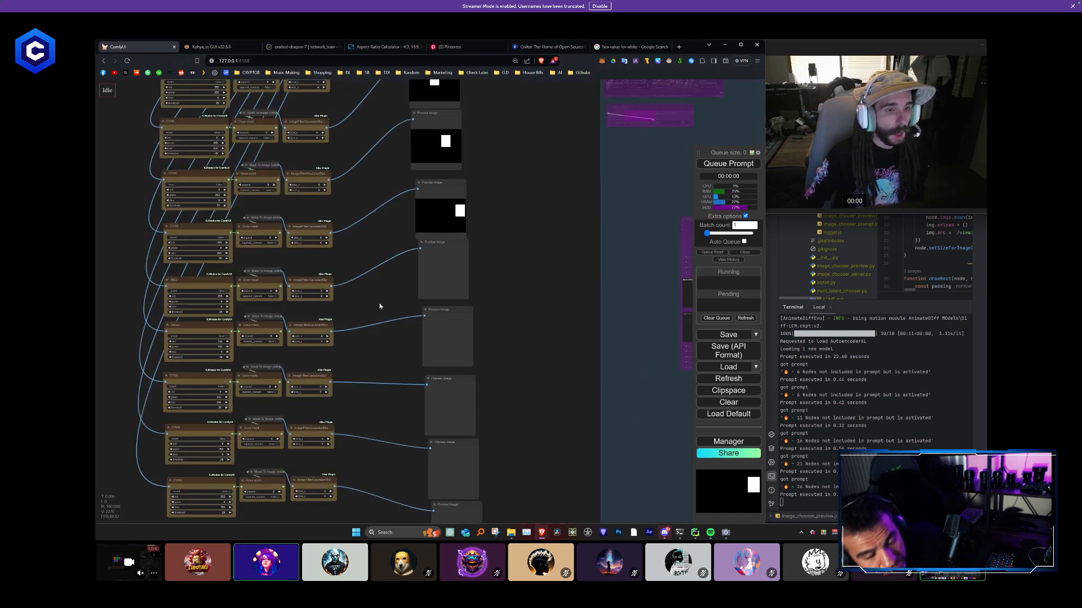
{"action": "left_click_drag", "start_coordinate": [379, 304], "coordinate": [387, 450]}
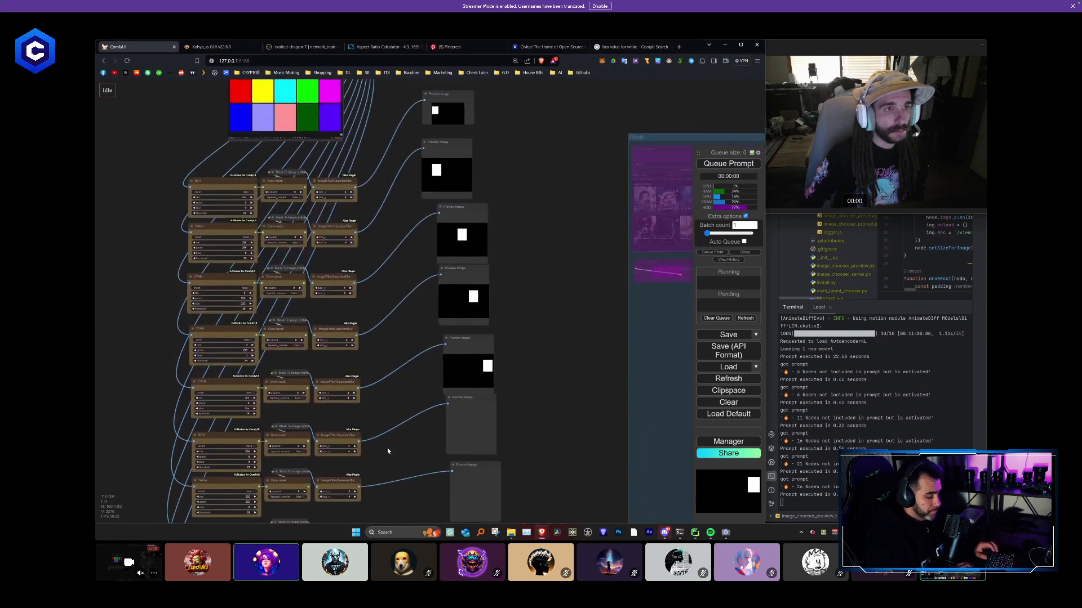
{"action": "left_click", "coordinate": [247, 118]}
{"action": "left_click_drag", "start_coordinate": [406, 379], "coordinate": [386, 249]}
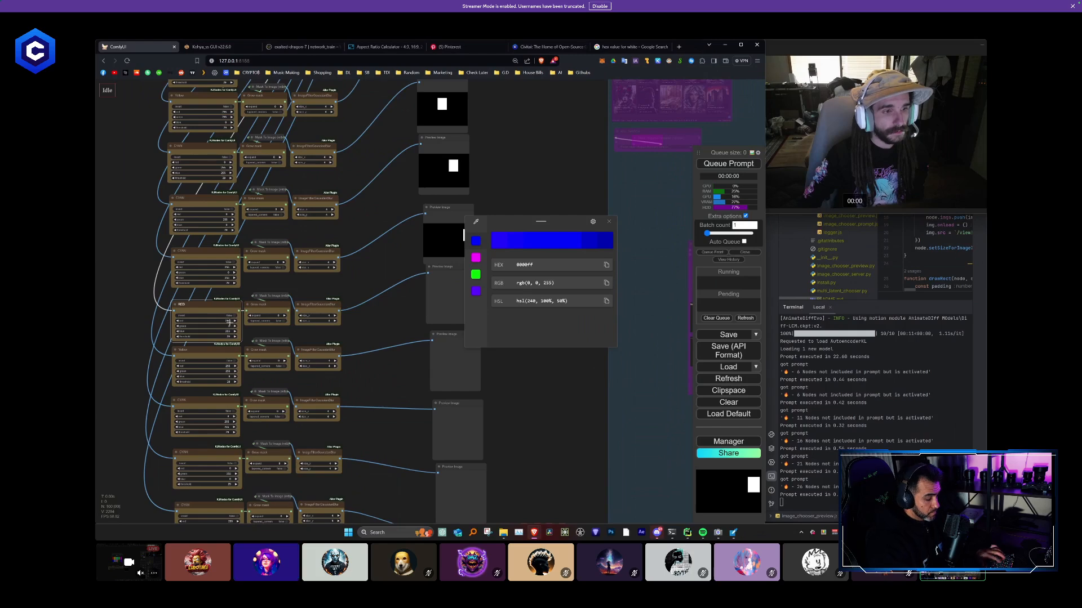
{"action": "left_click_drag", "start_coordinate": [229, 323], "coordinate": [129, 322]}
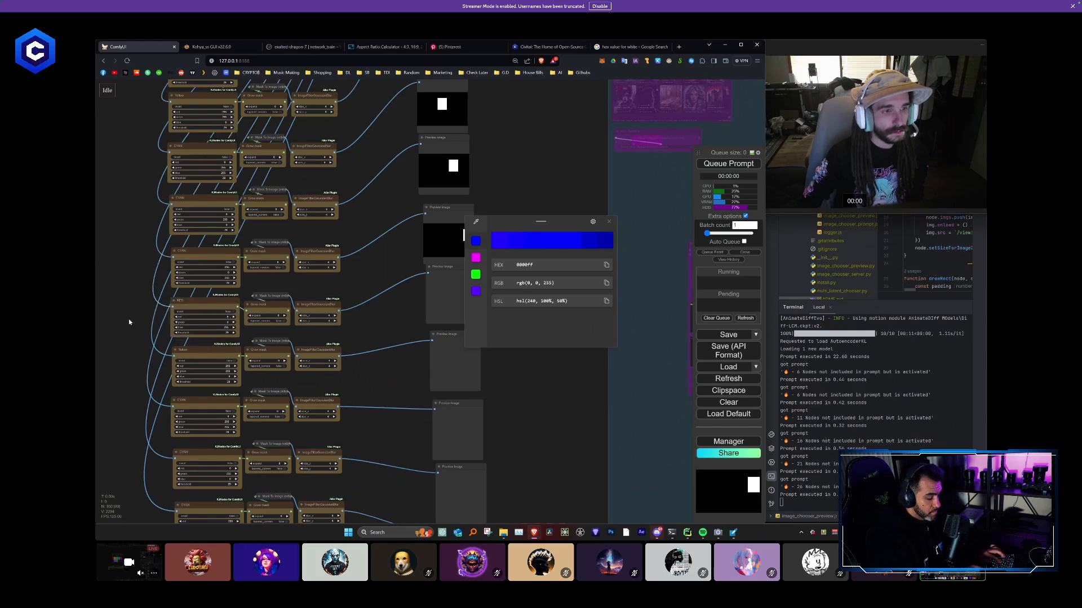
{"action": "left_click", "coordinate": [609, 223]}
- Sample the lavender swatch and set the seventh chain's mask colour to red 150, green 150, blue 255
{"action": "scroll", "coordinate": [383, 302], "scroll_direction": "down", "scroll_amount": 3}
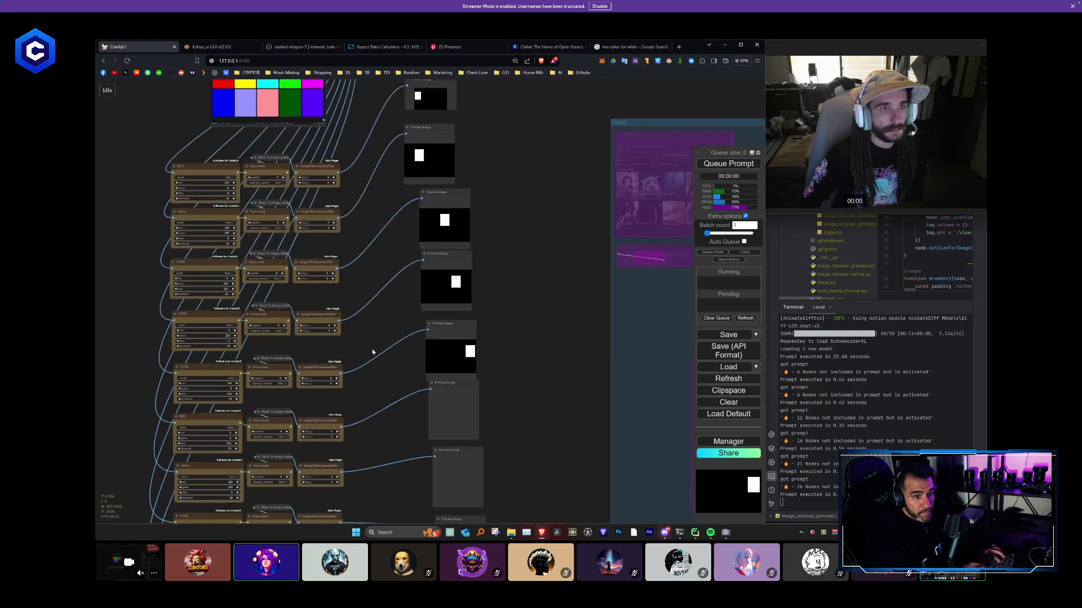
{"action": "key", "text": "super+shift+c"}
{"action": "left_click", "coordinate": [266, 145]}
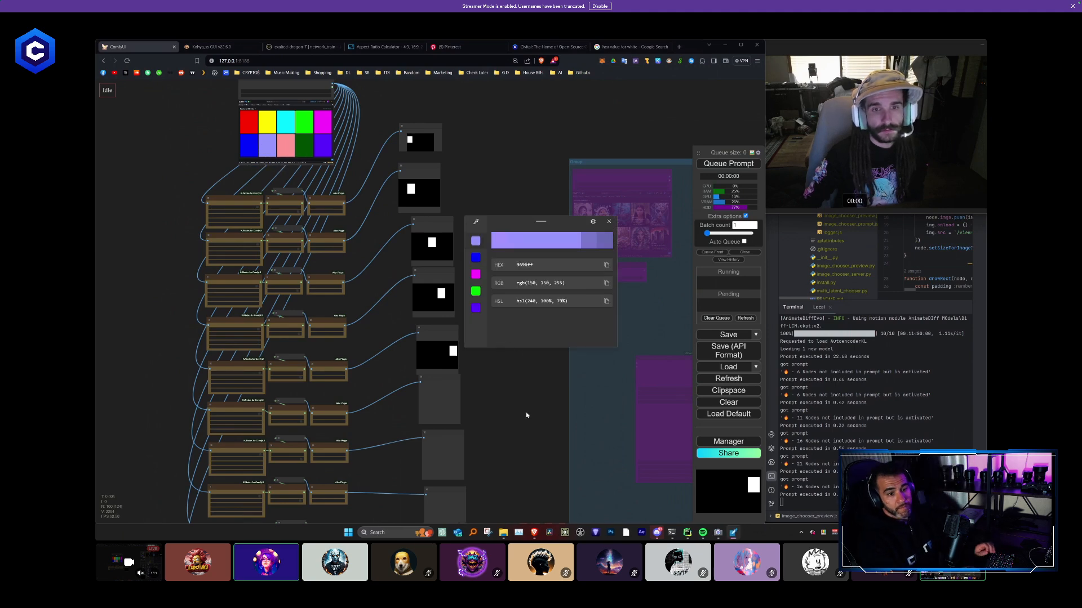
{"action": "scroll", "coordinate": [525, 415], "scroll_direction": "up", "scroll_amount": 5}
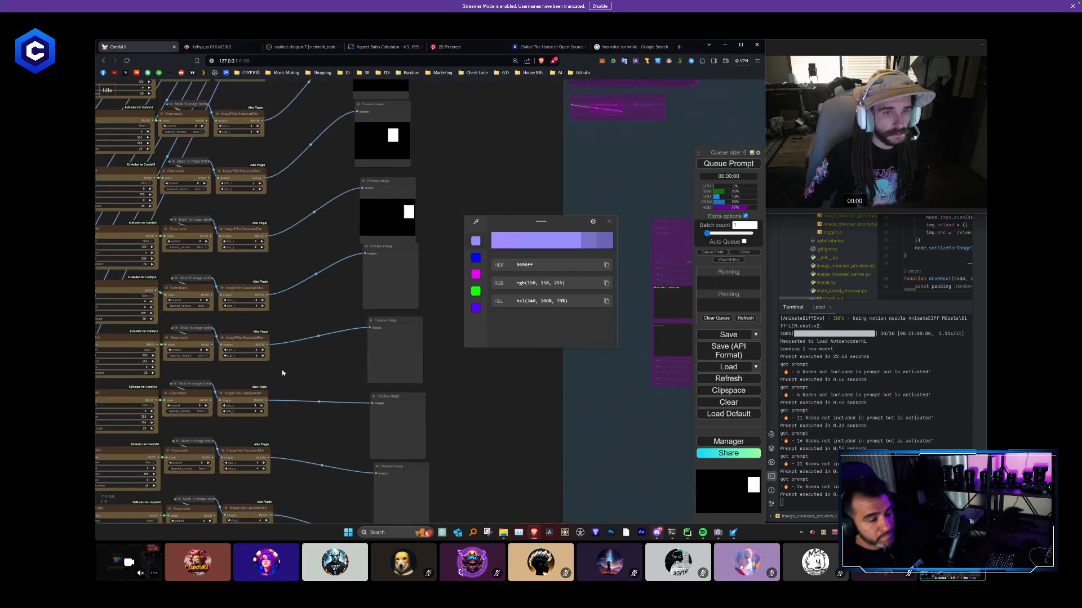
{"action": "left_click_drag", "start_coordinate": [282, 373], "coordinate": [338, 367]}
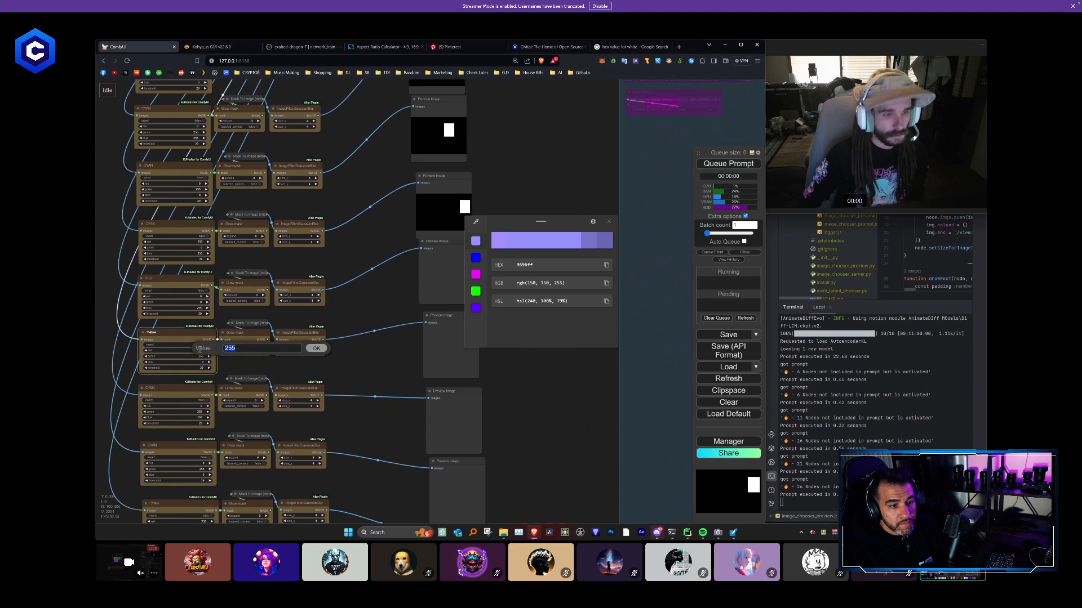
{"action": "left_click", "coordinate": [198, 350]}
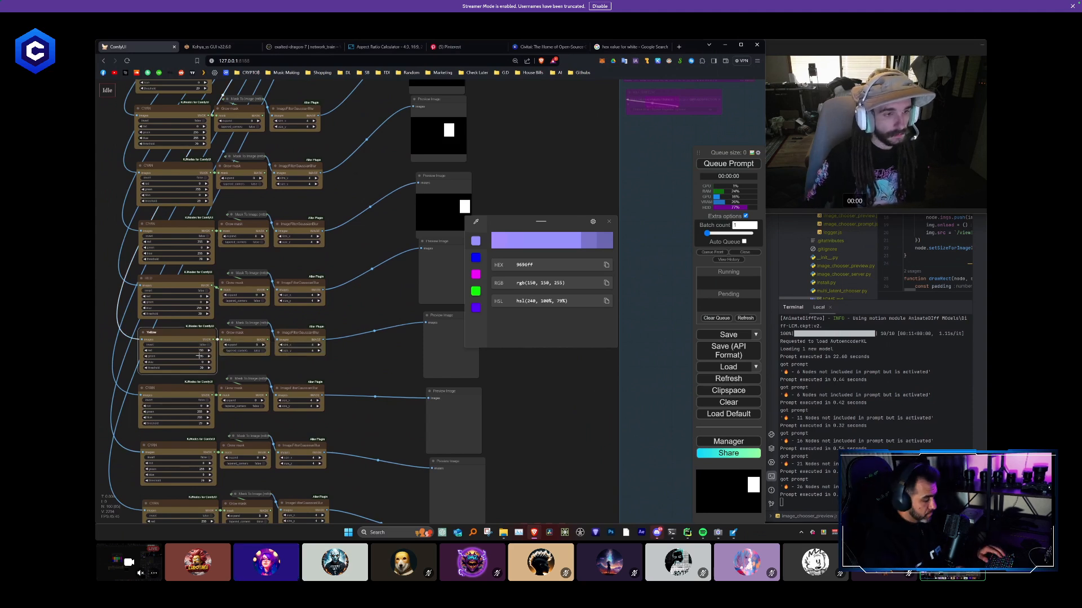
{"action": "left_click", "coordinate": [198, 356]}
{"action": "type", "text": "150"}
{"action": "key", "text": "Return"}
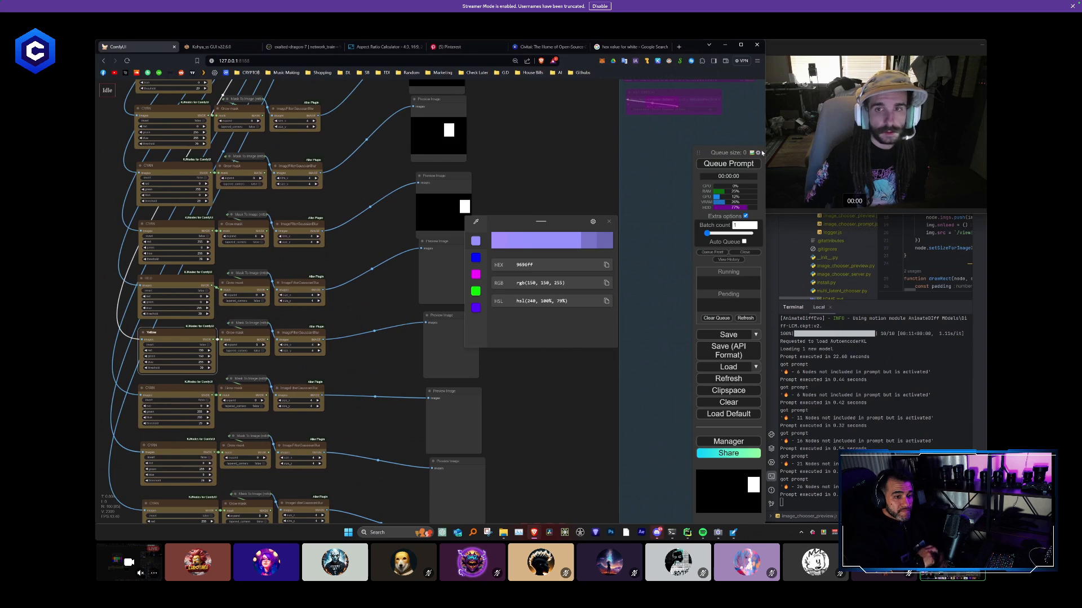
- Queue the prompt to refresh the mask previews and inspect the preview column
{"action": "left_click", "coordinate": [728, 164]}
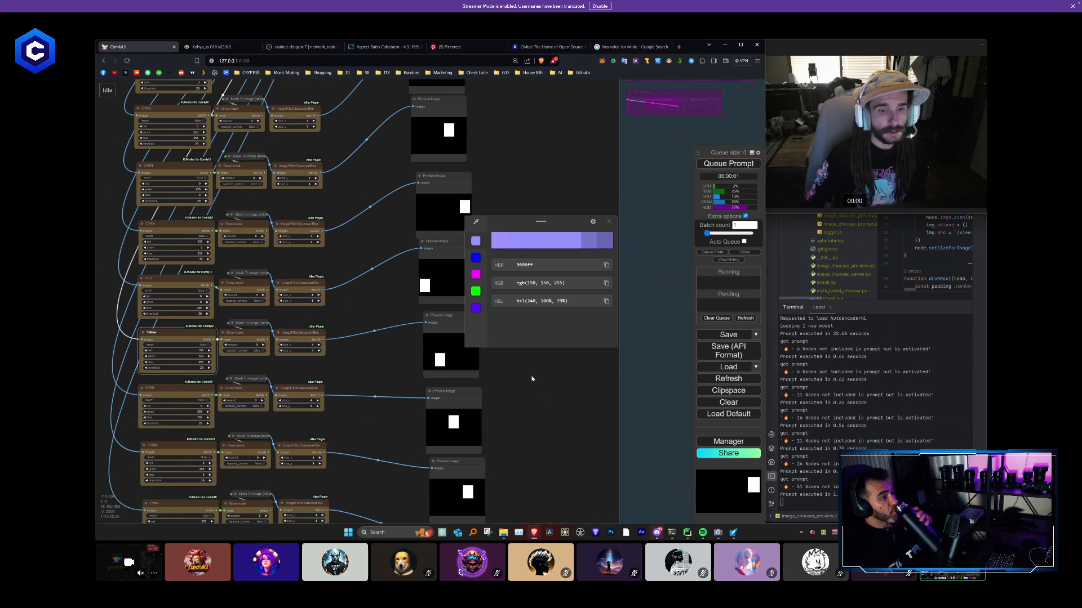
{"action": "scroll", "coordinate": [531, 378], "scroll_direction": "down", "scroll_amount": 5}
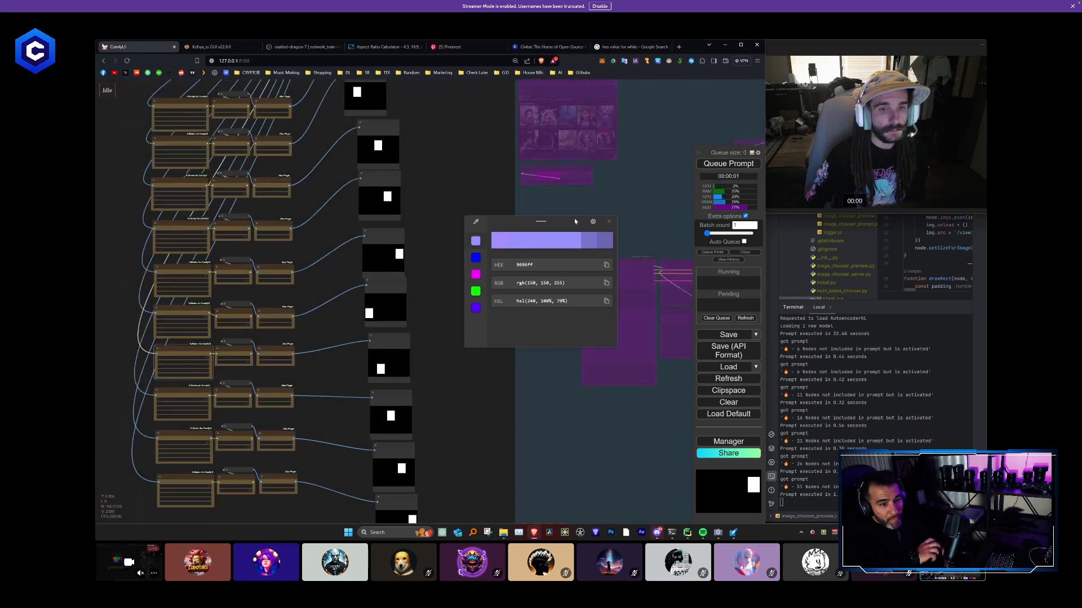
{"action": "scroll", "coordinate": [442, 246], "scroll_direction": "down", "scroll_amount": 2}
{"action": "scroll", "coordinate": [443, 246], "scroll_direction": "up", "scroll_amount": 1}
{"action": "left_click_drag", "start_coordinate": [434, 246], "coordinate": [435, 335]}
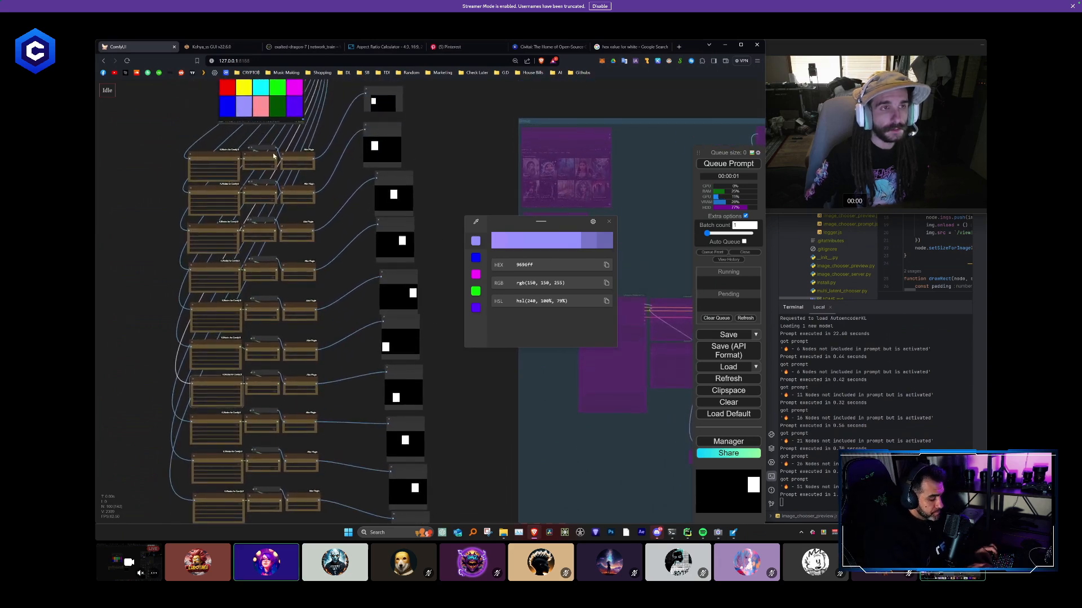
- Sample the pink swatch and set the eighth chain's mask colour to red 255, green 150, blue 150
{"action": "key", "text": "super+shift+c"}
{"action": "left_click", "coordinate": [260, 108]}
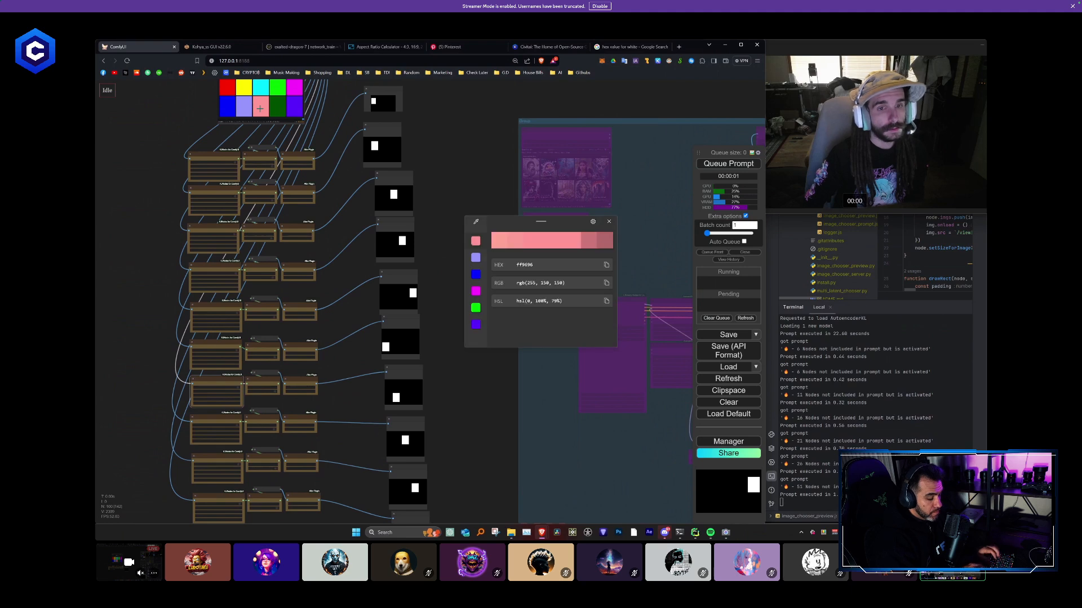
{"action": "scroll", "coordinate": [478, 415], "scroll_direction": "up", "scroll_amount": 3}
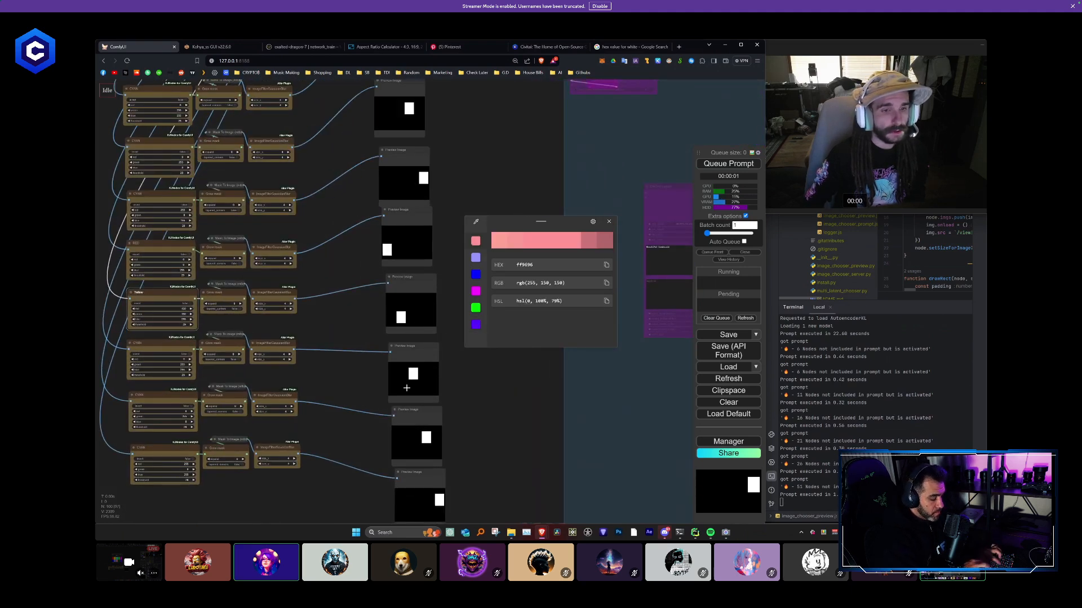
{"action": "left_click", "coordinate": [185, 359]}
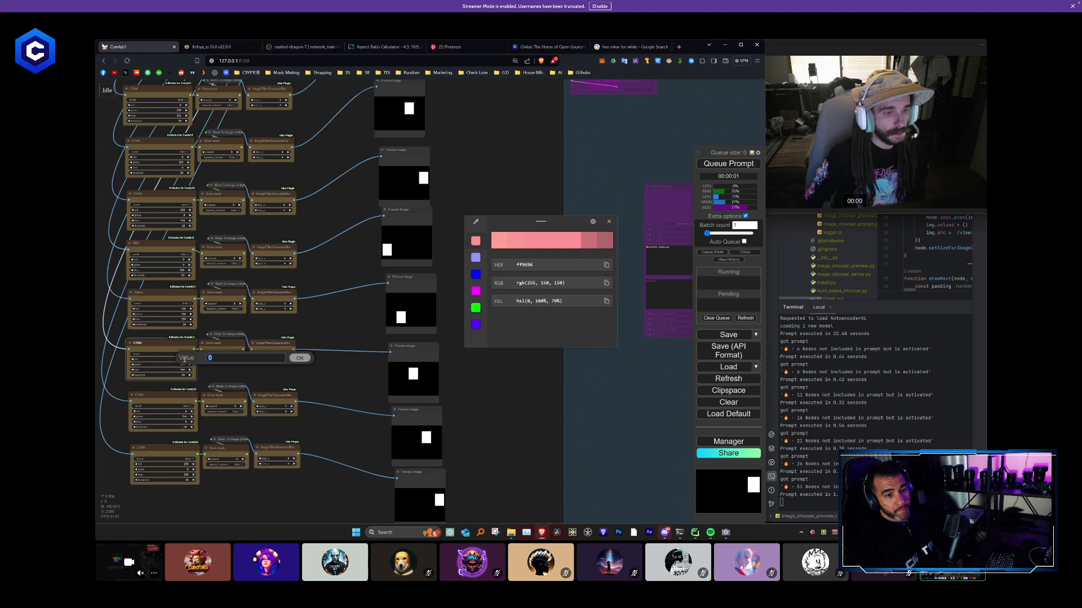
{"action": "key", "text": "Return"}
{"action": "left_click", "coordinate": [181, 364]}
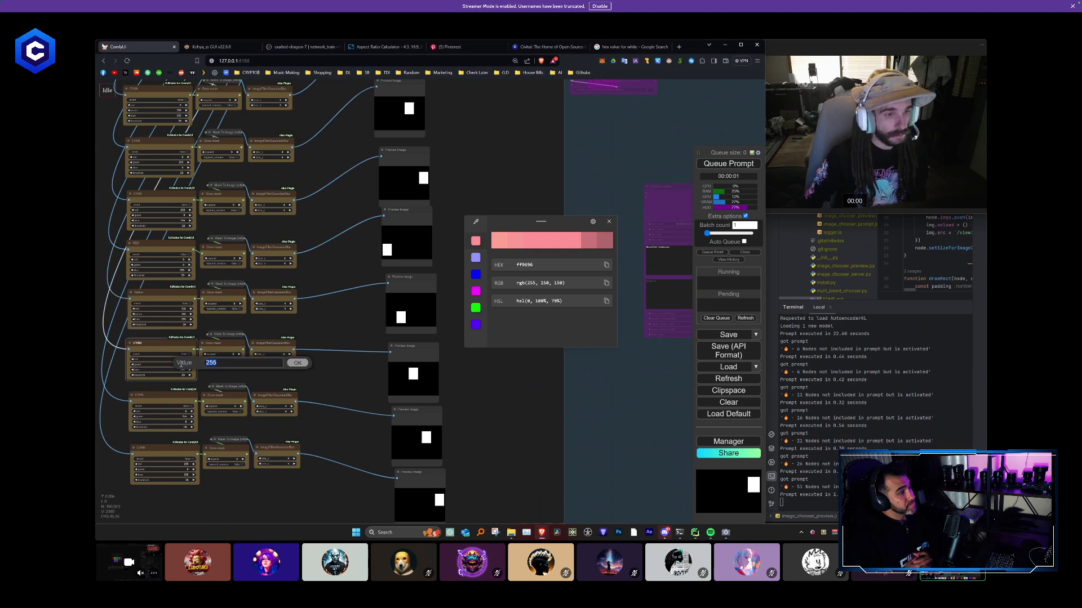
{"action": "type", "text": "150"}
{"action": "key", "text": "Return"}
{"action": "left_click", "coordinate": [179, 370]}
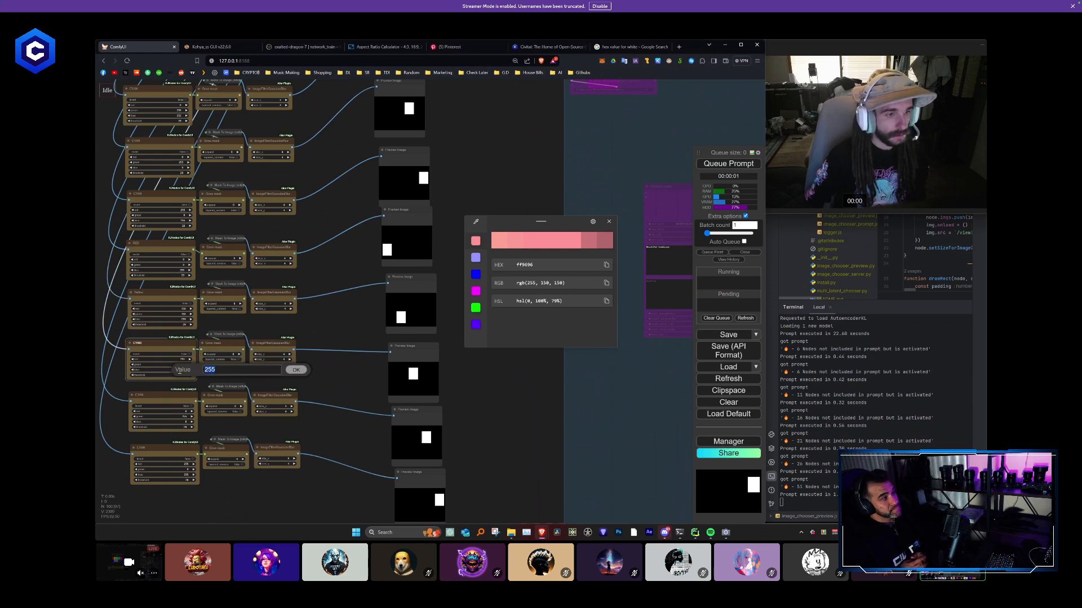
{"action": "type", "text": "150"}
{"action": "key", "text": "Return"}
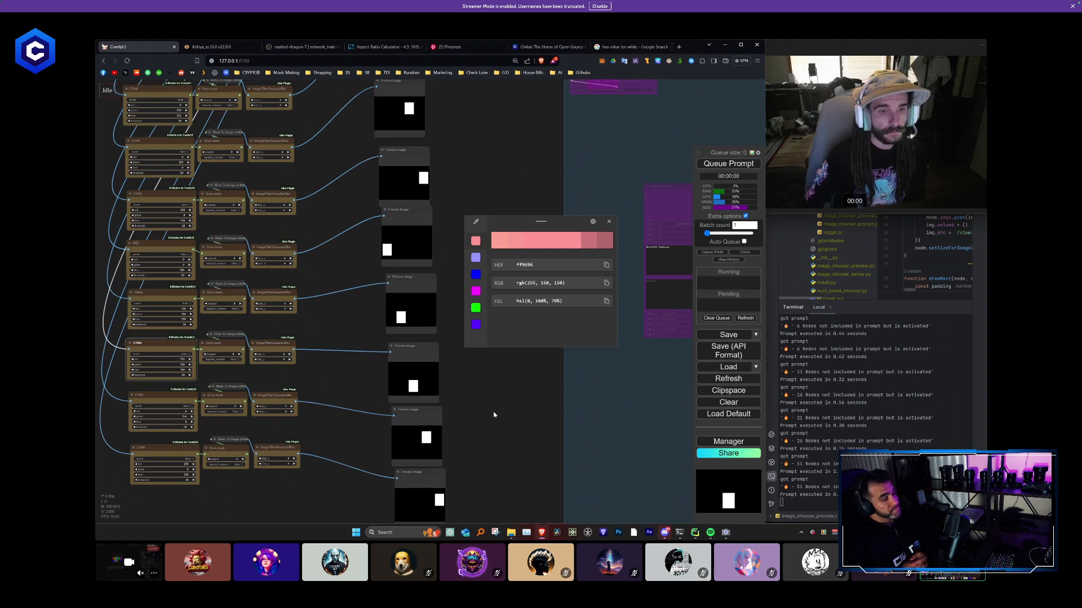
- Sample the dark green swatch, set the ninth chain's green value to 80, and queue the prompt
{"action": "scroll", "coordinate": [471, 197], "scroll_direction": "up", "scroll_amount": 5}
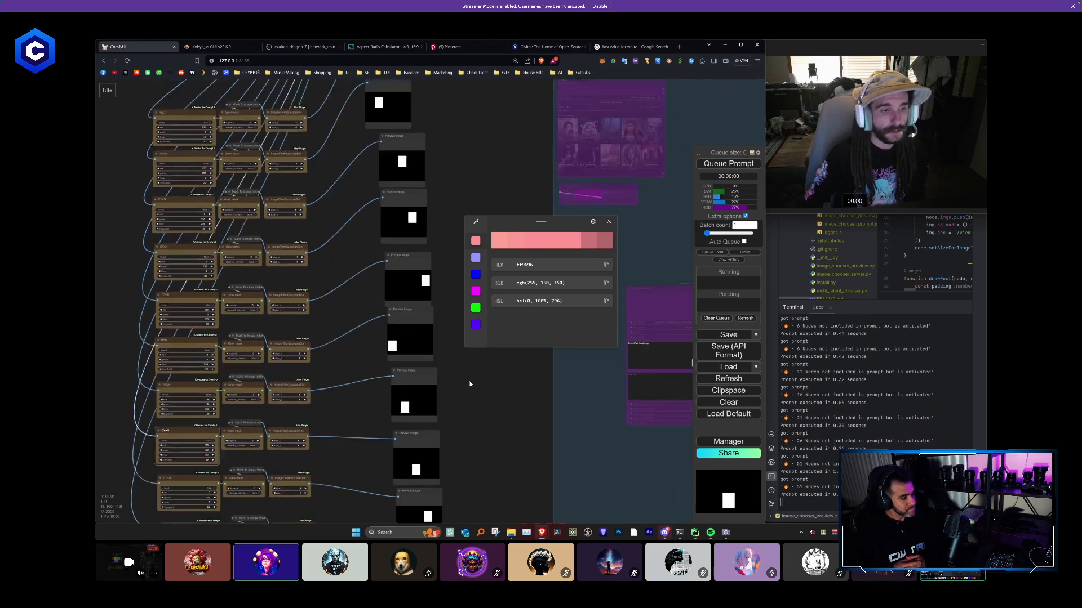
{"action": "key", "text": "super+shift+c"}
{"action": "left_click", "coordinate": [255, 194]}
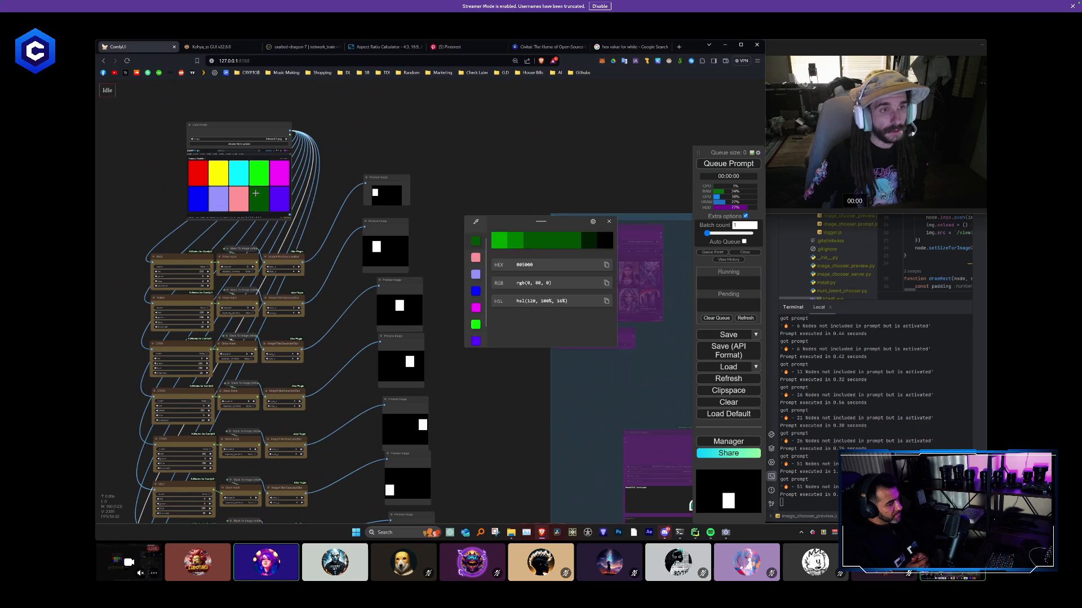
{"action": "left_click_drag", "start_coordinate": [507, 475], "coordinate": [519, 263]}
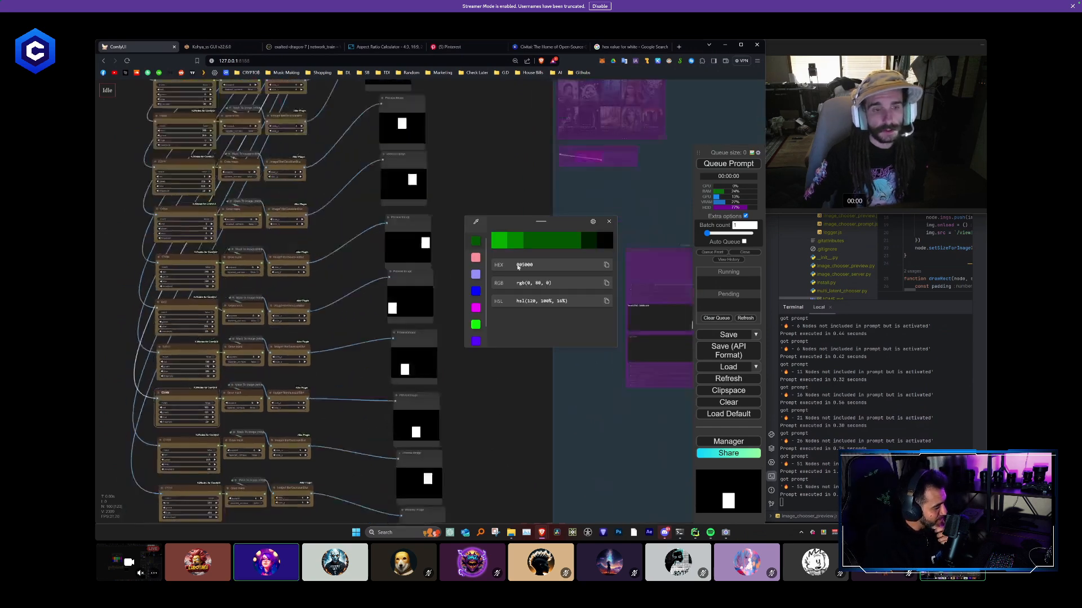
{"action": "scroll", "coordinate": [386, 447], "scroll_direction": "up", "scroll_amount": 1}
{"action": "left_click_drag", "start_coordinate": [387, 447], "coordinate": [376, 324]}
{"action": "scroll", "coordinate": [349, 338], "scroll_direction": "up", "scroll_amount": 1}
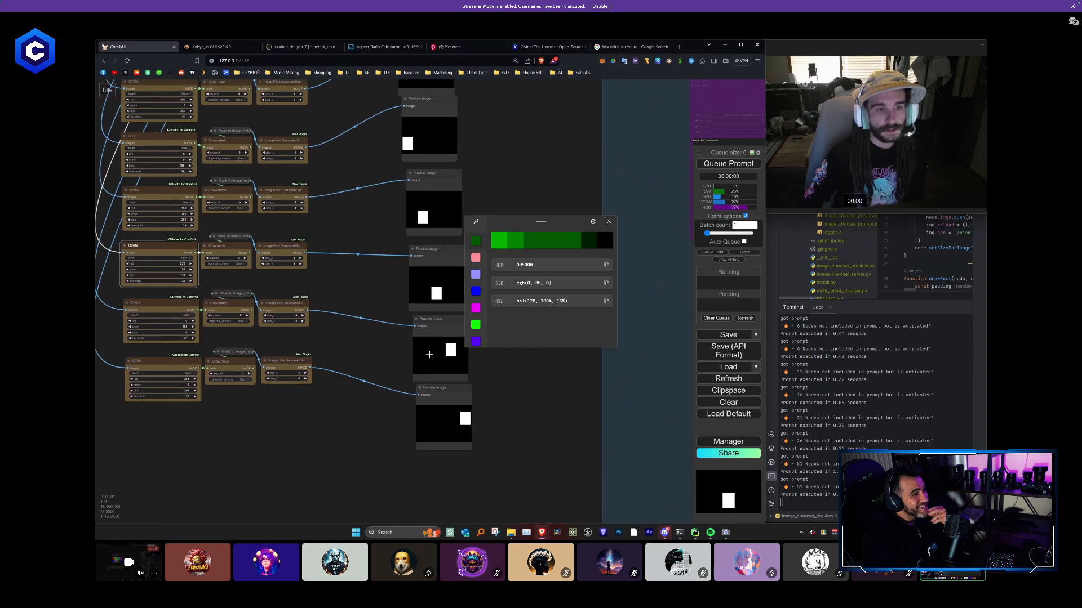
{"action": "left_click", "coordinate": [185, 326]}
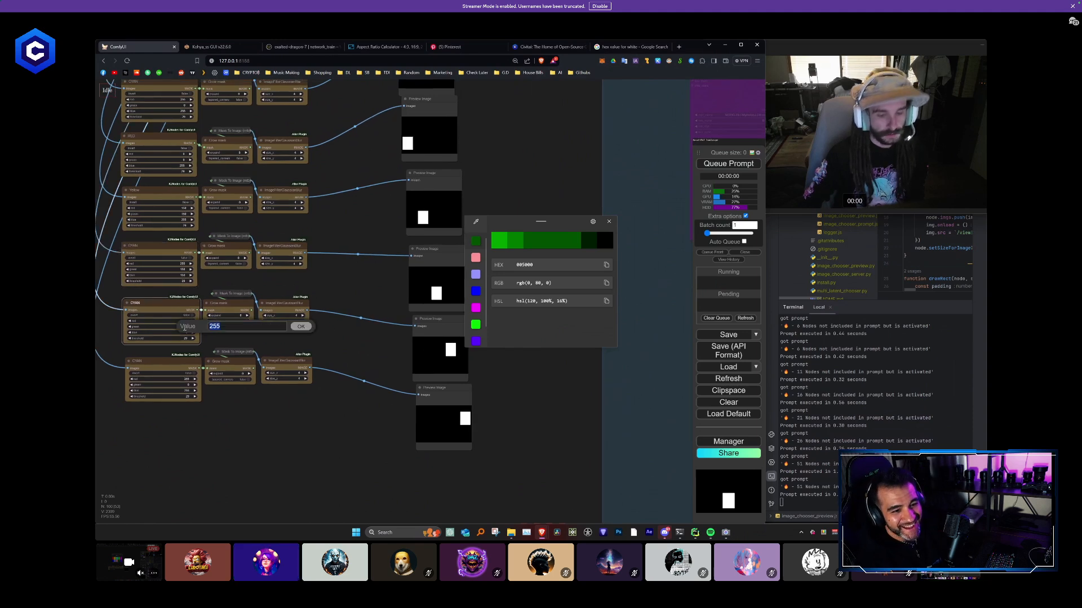
{"action": "type", "text": "80"}
{"action": "key", "text": "Return"}
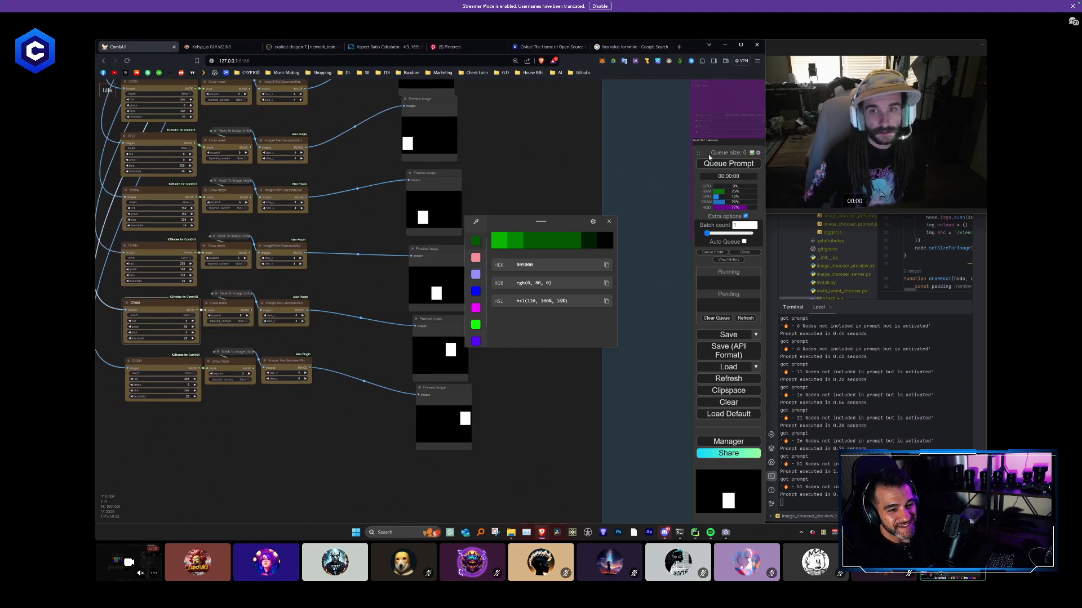
{"action": "left_click", "coordinate": [710, 163]}
- Sample the violet swatch and set the tenth chain's red value to 90
{"action": "scroll", "coordinate": [498, 153], "scroll_direction": "down", "scroll_amount": 2}
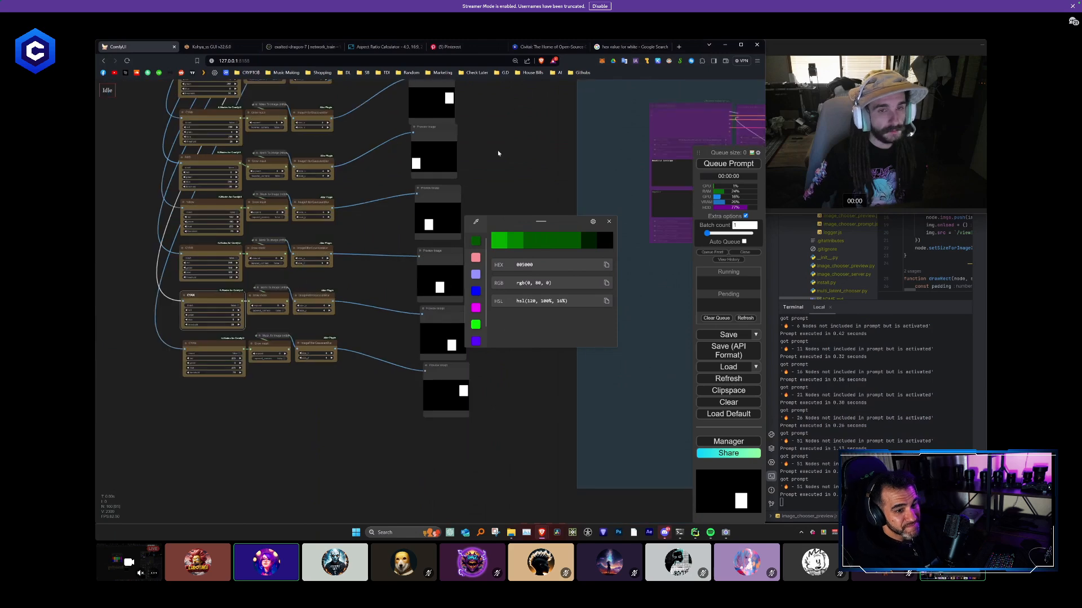
{"action": "left_click_drag", "start_coordinate": [498, 153], "coordinate": [459, 343]}
{"action": "left_click_drag", "start_coordinate": [442, 178], "coordinate": [445, 331]}
{"action": "key", "text": "super+shift+c"}
{"action": "left_click", "coordinate": [270, 216]}
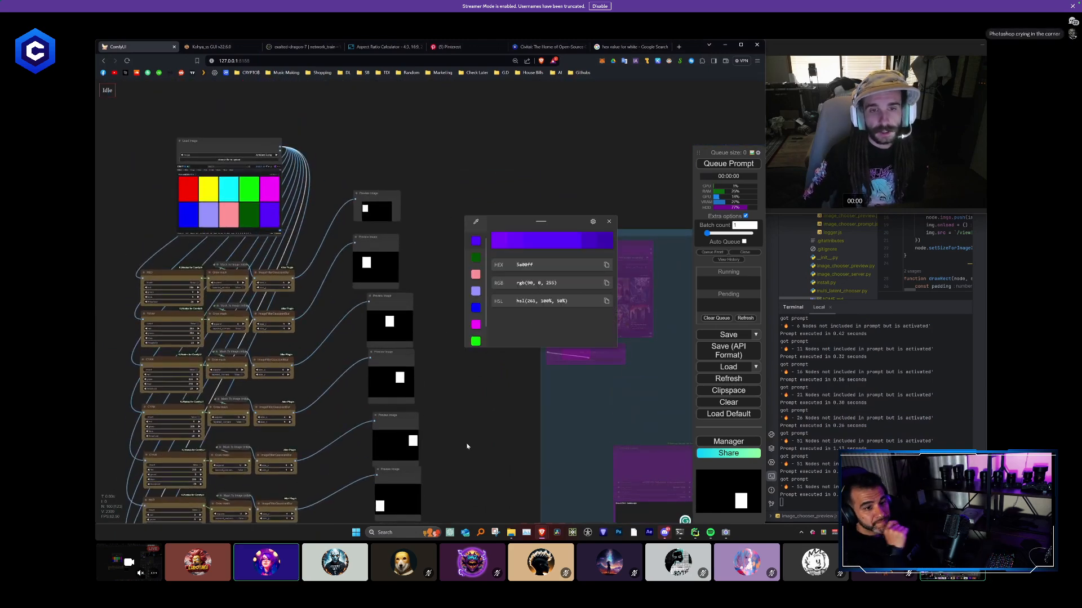
{"action": "left_click_drag", "start_coordinate": [467, 446], "coordinate": [488, 259]}
{"action": "left_click_drag", "start_coordinate": [480, 443], "coordinate": [490, 258]}
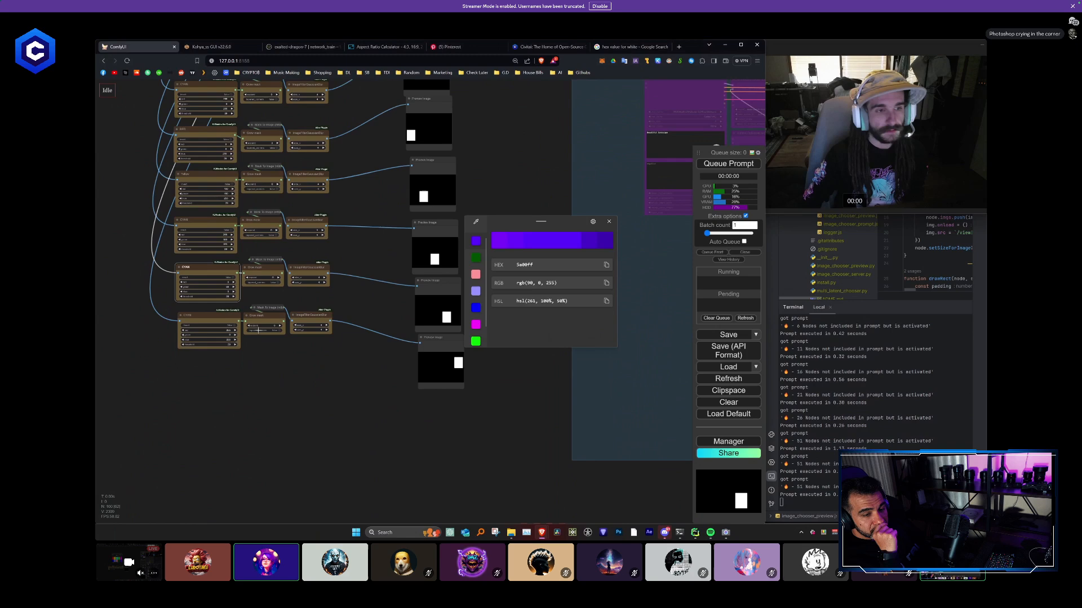
{"action": "left_click", "coordinate": [231, 330]}
{"action": "key", "text": "Return"}
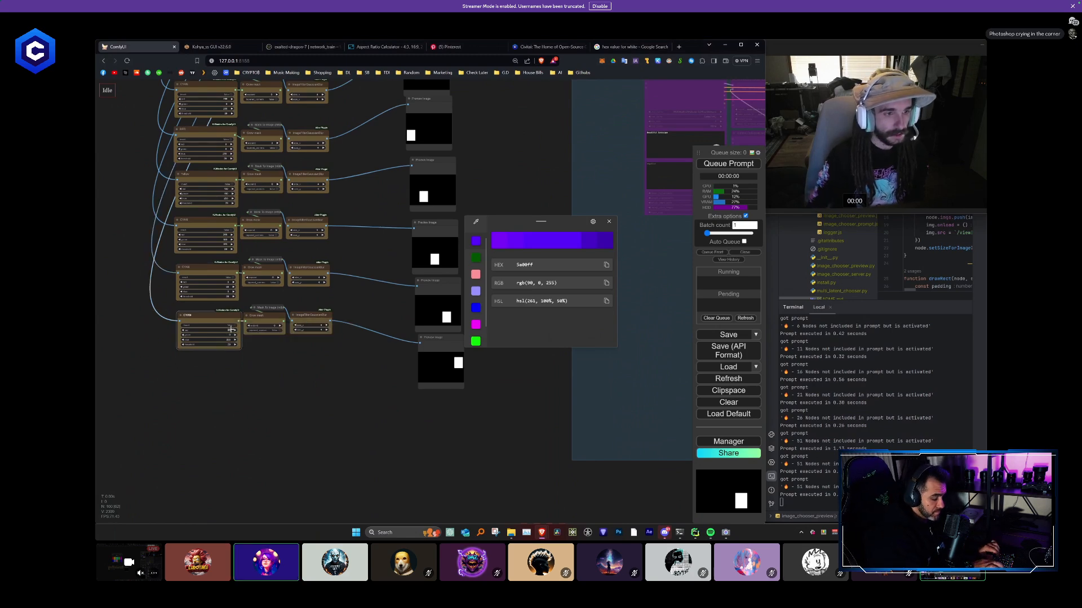
- Queue the prompt to render all ten mask previews and close the colour picker
{"action": "left_click", "coordinate": [755, 166]}
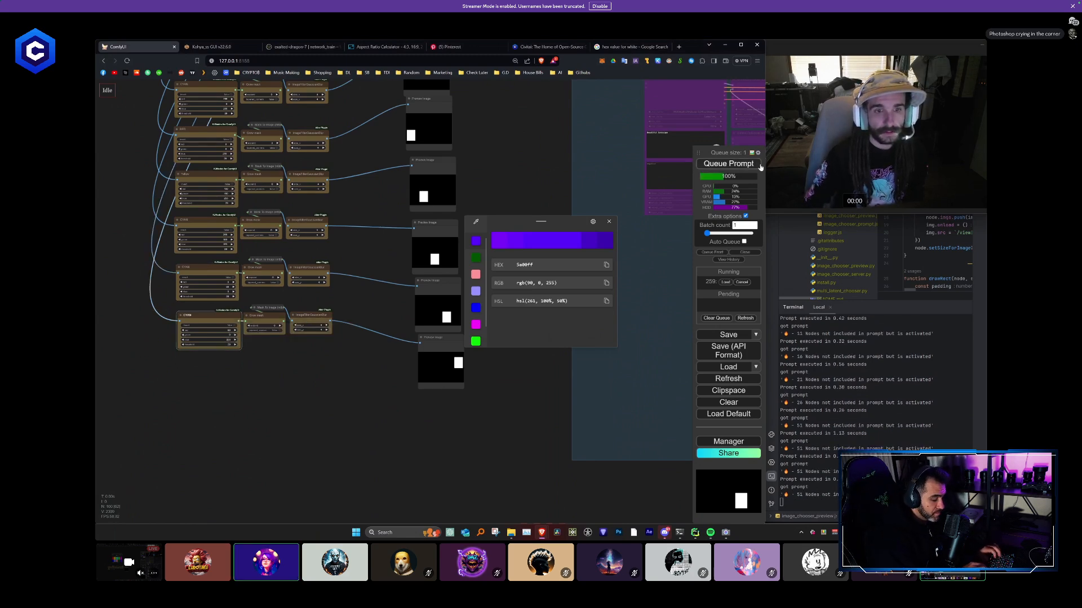
{"action": "scroll", "coordinate": [445, 405], "scroll_direction": "down", "scroll_amount": 3}
{"action": "scroll", "coordinate": [445, 404], "scroll_direction": "down", "scroll_amount": 1}
{"action": "left_click_drag", "start_coordinate": [532, 211], "coordinate": [497, 278]}
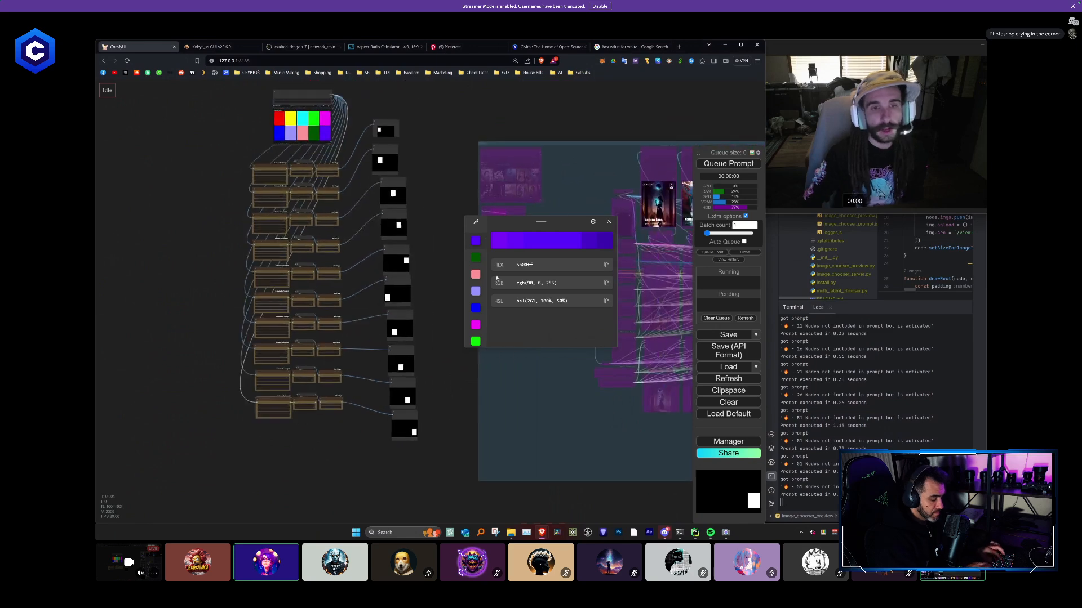
{"action": "left_click", "coordinate": [608, 221]}
{"action": "scroll", "coordinate": [434, 340], "scroll_direction": "up", "scroll_amount": 4}
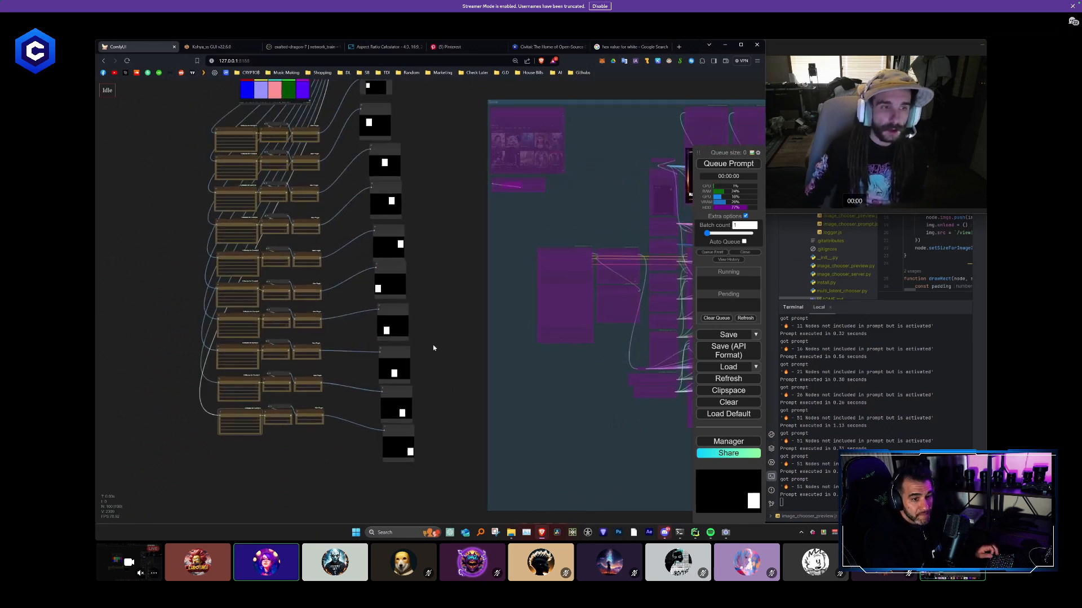
{"action": "scroll", "coordinate": [441, 336], "scroll_direction": "down", "scroll_amount": 4}
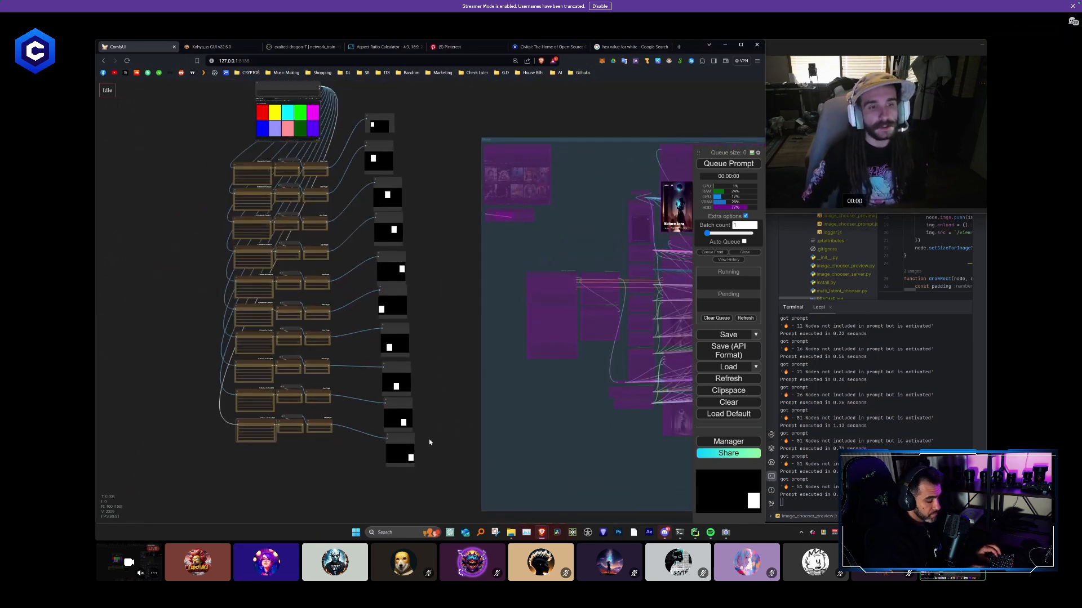
- Select the whole column of ten Preview Image nodes beside the mask chains and delete it
{"action": "scroll", "coordinate": [434, 451], "scroll_direction": "down", "scroll_amount": 2}
{"action": "left_click_drag", "start_coordinate": [433, 441], "coordinate": [337, 386]}
{"action": "scroll", "coordinate": [213, 369], "scroll_direction": "down", "scroll_amount": 1}
{"action": "left_click_drag", "start_coordinate": [335, 425], "coordinate": [292, 146]}
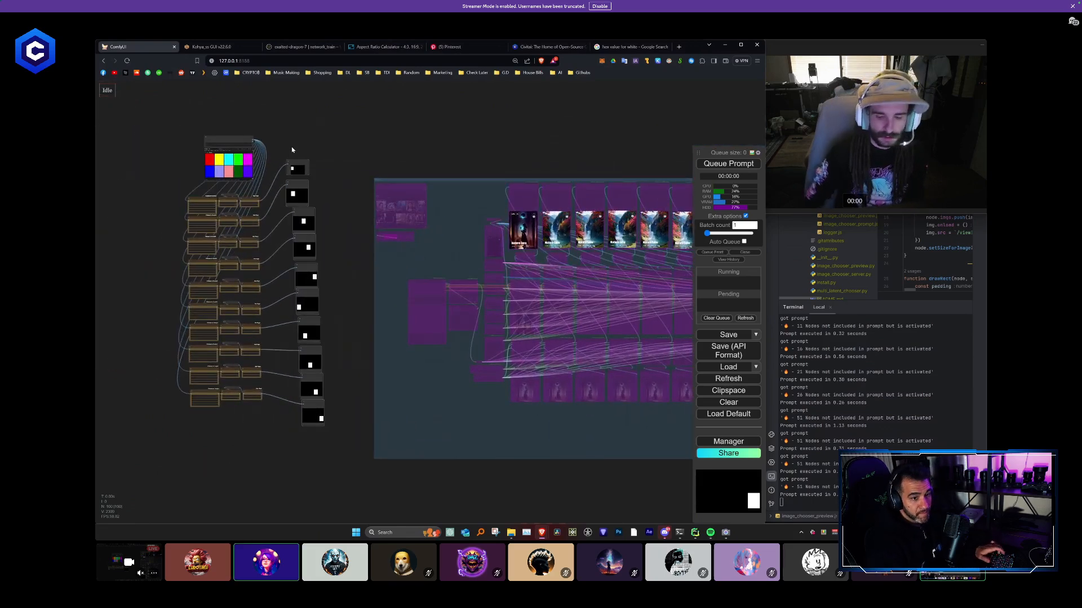
{"action": "key", "text": "Delete"}
- Re-enable the bypassed nodes in the large workflow group and examine its loader, sampler and IPAdapter nodes
{"action": "scroll", "coordinate": [206, 274], "scroll_direction": "up", "scroll_amount": 5}
{"action": "scroll", "coordinate": [314, 304], "scroll_direction": "down", "scroll_amount": 3}
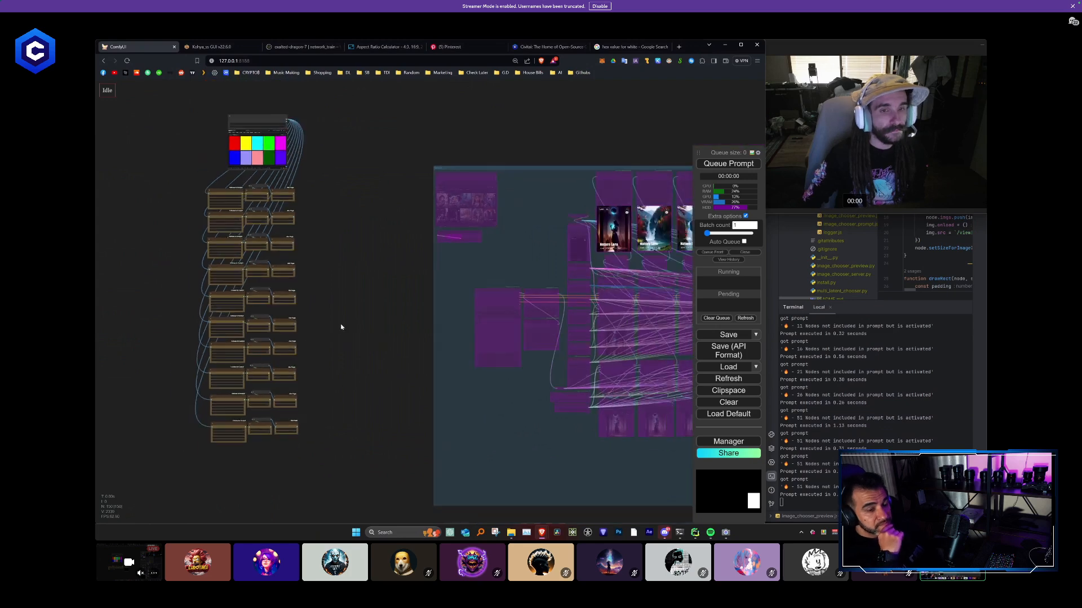
{"action": "left_click_drag", "start_coordinate": [353, 326], "coordinate": [202, 304]}
{"action": "scroll", "coordinate": [389, 352], "scroll_direction": "up", "scroll_amount": 4}
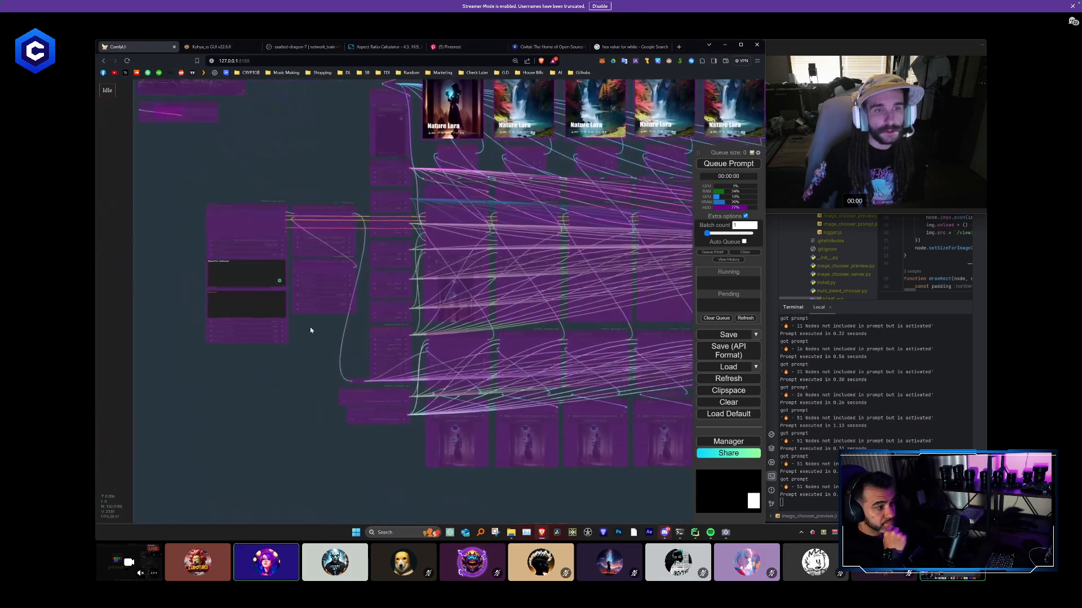
{"action": "scroll", "coordinate": [309, 329], "scroll_direction": "up", "scroll_amount": 2}
{"action": "scroll", "coordinate": [284, 332], "scroll_direction": "up", "scroll_amount": 2}
{"action": "left_click_drag", "start_coordinate": [284, 351], "coordinate": [185, 351]}
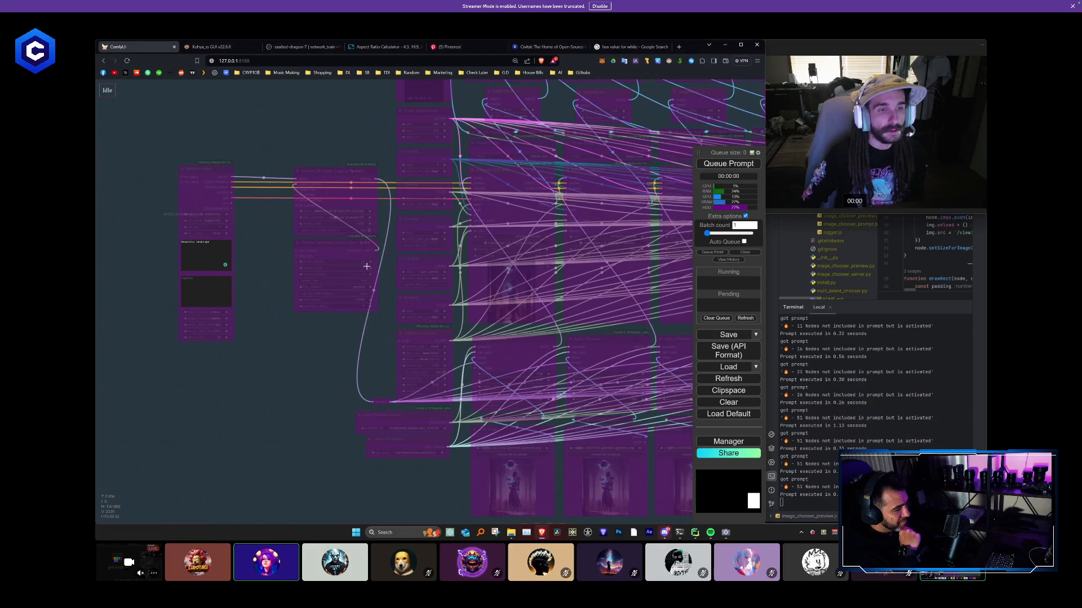
{"action": "scroll", "coordinate": [366, 266], "scroll_direction": "down", "scroll_amount": 5}
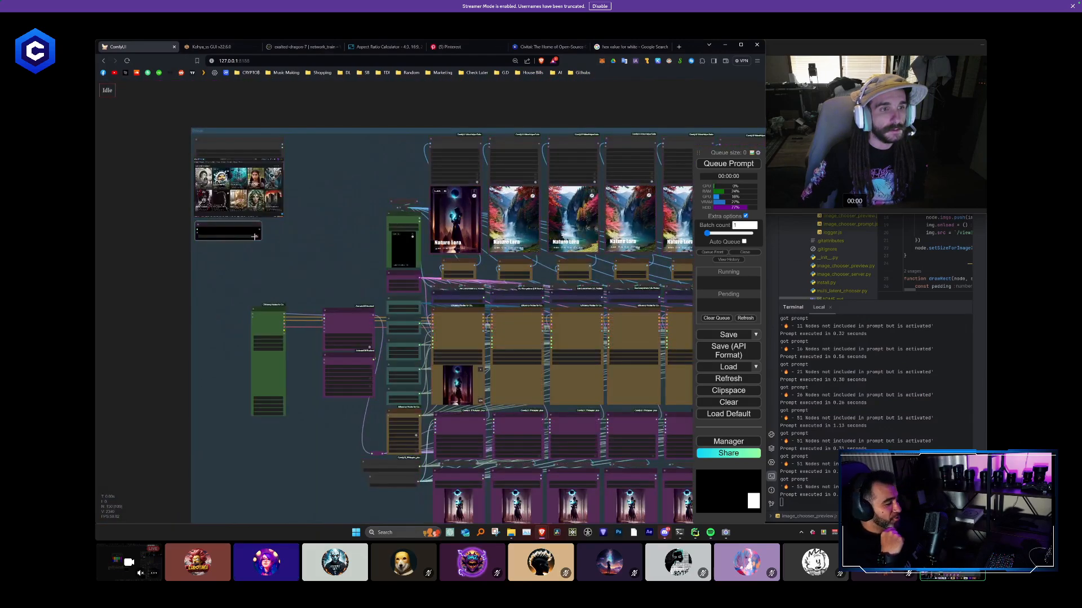
{"action": "scroll", "coordinate": [290, 303], "scroll_direction": "up", "scroll_amount": 5}
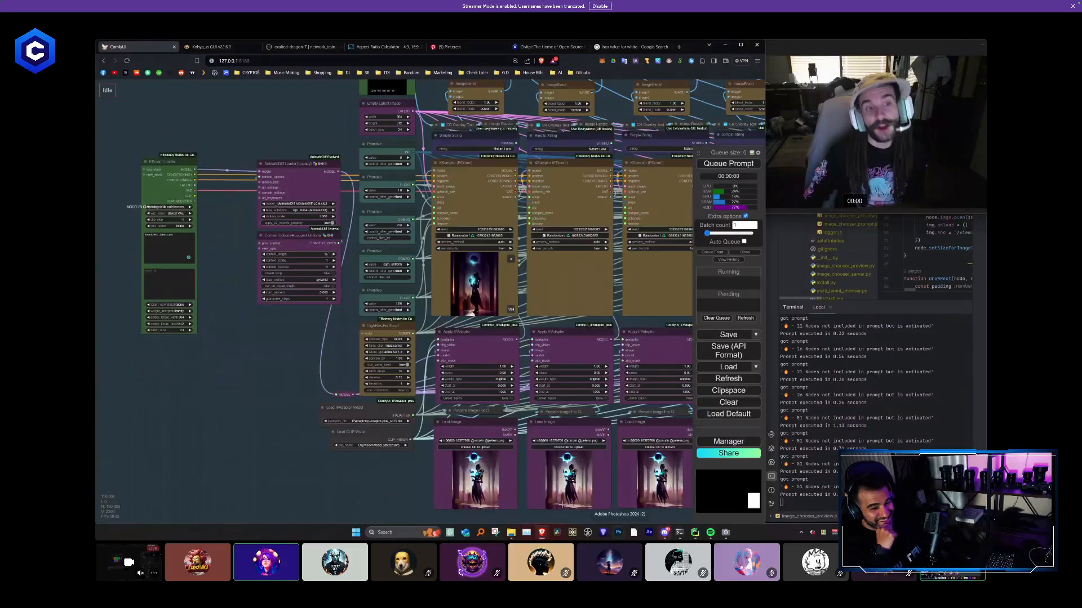
- Move the Efficient Loader node beneath the two AnimateDiff nodes, close to the Primitive column
{"action": "left_click_drag", "start_coordinate": [271, 338], "coordinate": [322, 445]}
{"action": "scroll", "coordinate": [302, 388], "scroll_direction": "down", "scroll_amount": 2}
{"action": "left_click_drag", "start_coordinate": [280, 393], "coordinate": [317, 429]}
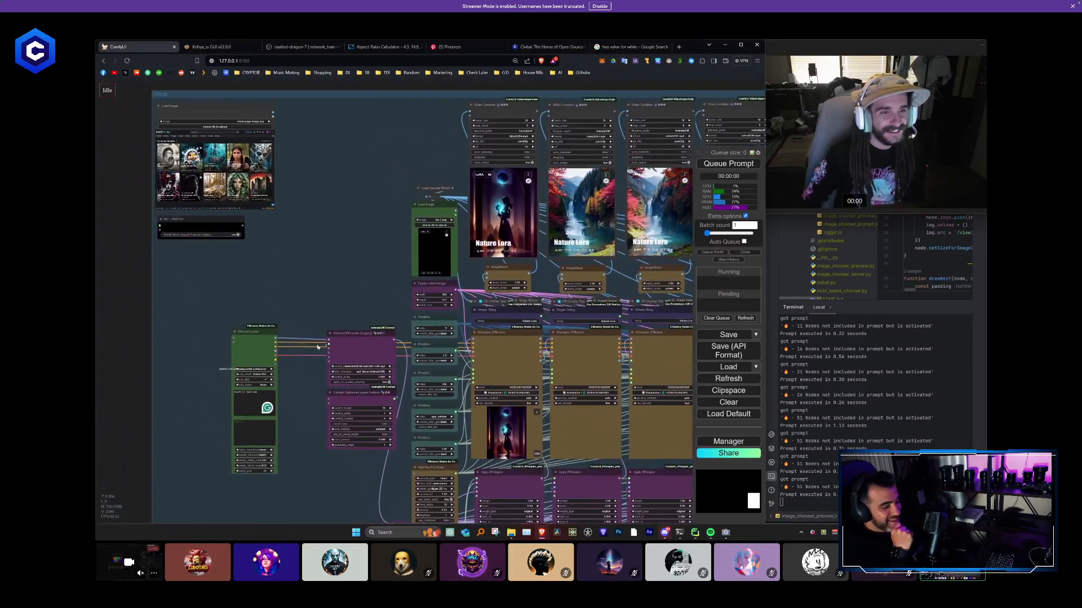
{"action": "scroll", "coordinate": [355, 341], "scroll_direction": "up", "scroll_amount": 1}
{"action": "left_click_drag", "start_coordinate": [352, 314], "coordinate": [334, 263]}
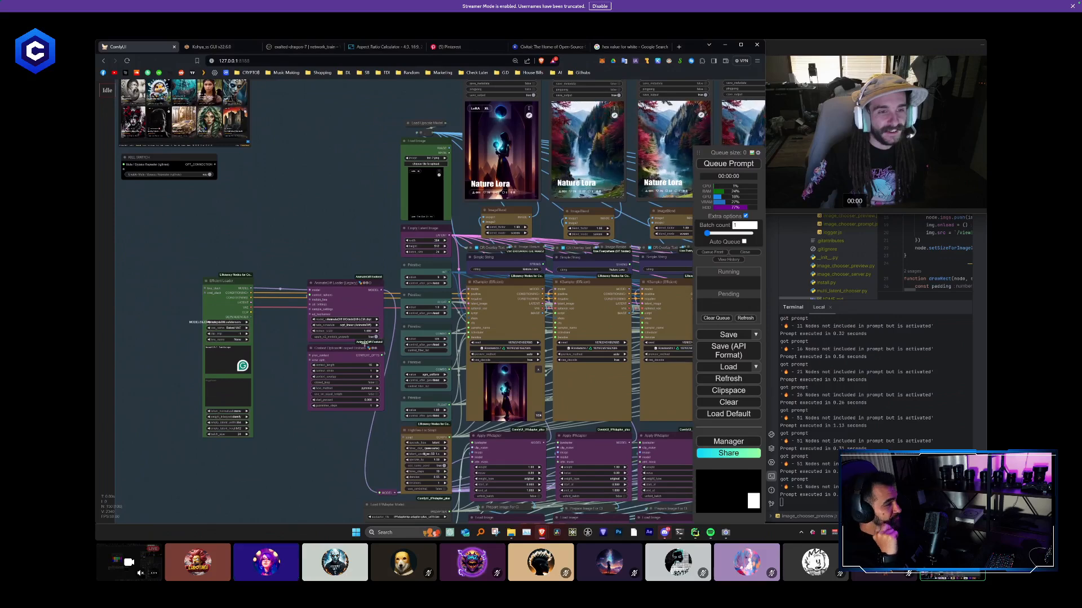
{"action": "left_click_drag", "start_coordinate": [227, 281], "coordinate": [252, 342]}
{"action": "left_click_drag", "start_coordinate": [304, 456], "coordinate": [295, 350]}
{"action": "left_click_drag", "start_coordinate": [252, 238], "coordinate": [336, 316]}
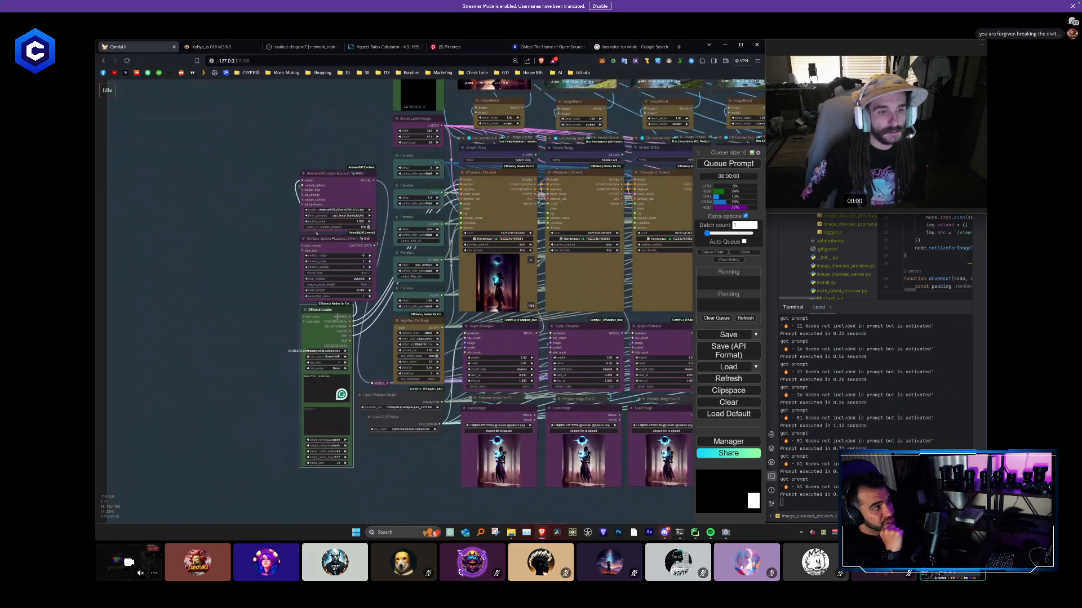
- Enlarge the blue workflow group by extending its lower-right corner outward to make room for more nodes
{"action": "scroll", "coordinate": [255, 340], "scroll_direction": "down", "scroll_amount": 8}
{"action": "scroll", "coordinate": [255, 340], "scroll_direction": "down", "scroll_amount": 3}
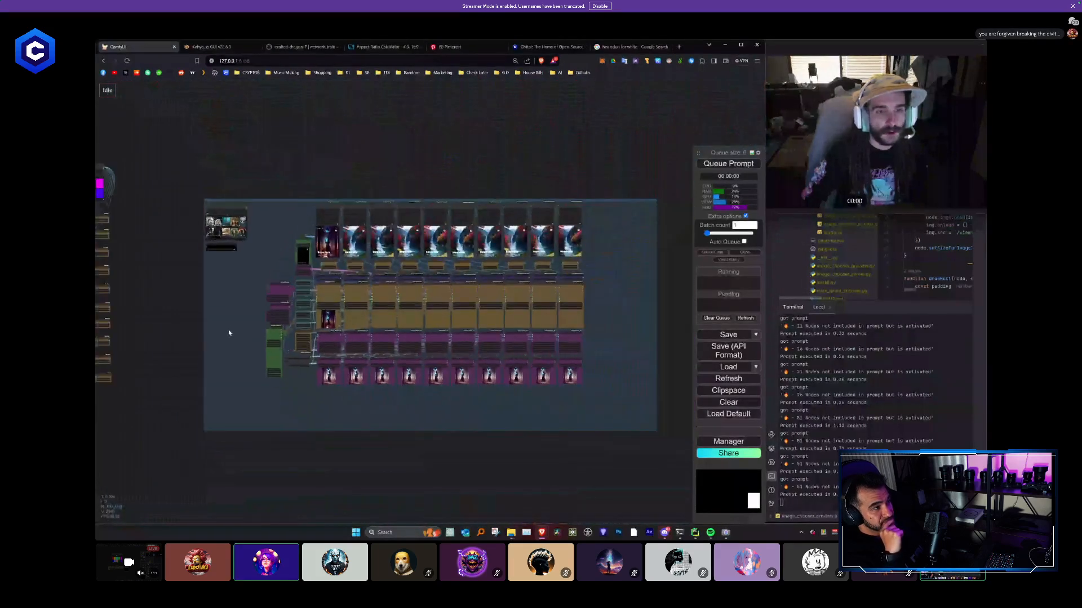
{"action": "left_click_drag", "start_coordinate": [229, 331], "coordinate": [377, 281]}
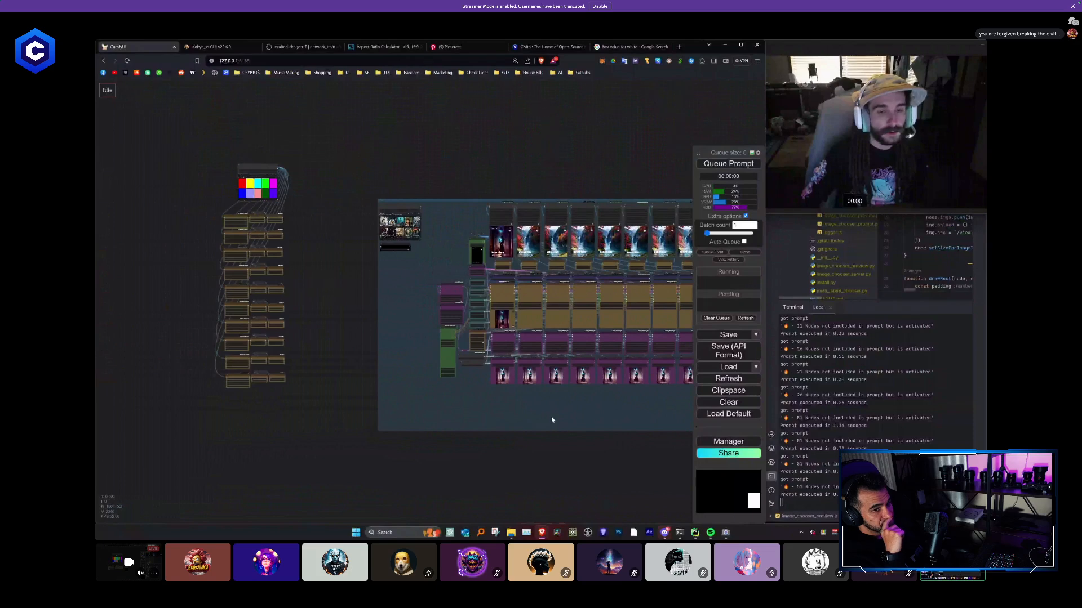
{"action": "left_click_drag", "start_coordinate": [552, 419], "coordinate": [369, 376]}
{"action": "scroll", "coordinate": [463, 397], "scroll_direction": "down", "scroll_amount": 1}
{"action": "left_click_drag", "start_coordinate": [627, 390], "coordinate": [707, 442]}
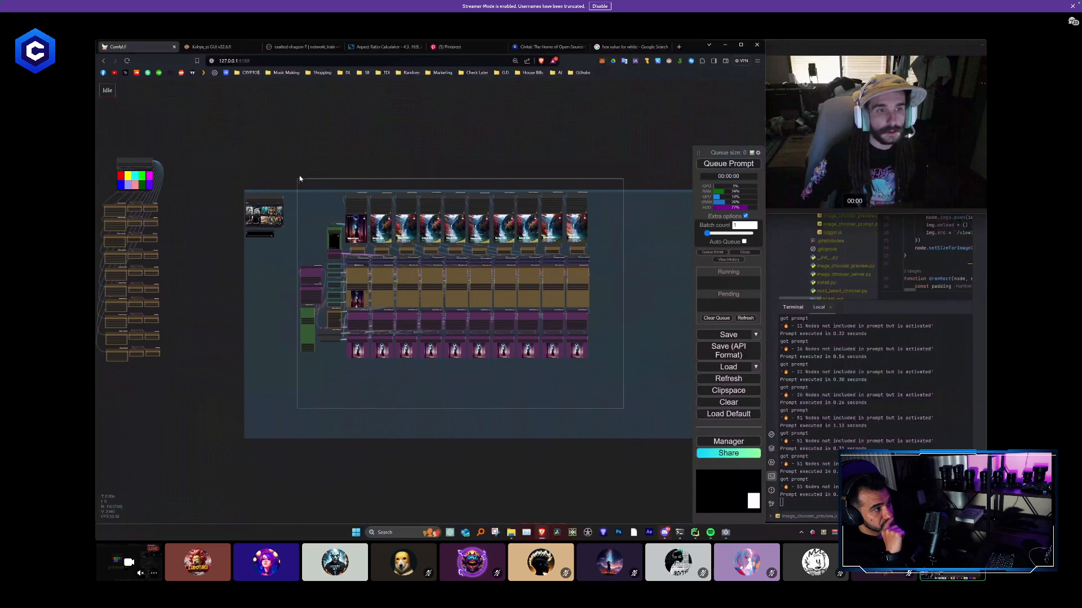
- Shift the main workflow nodes to the right within the group and place the Efficient Loader left of the AnimateDiff nodes
{"action": "left_click_drag", "start_coordinate": [361, 197], "coordinate": [414, 200]}
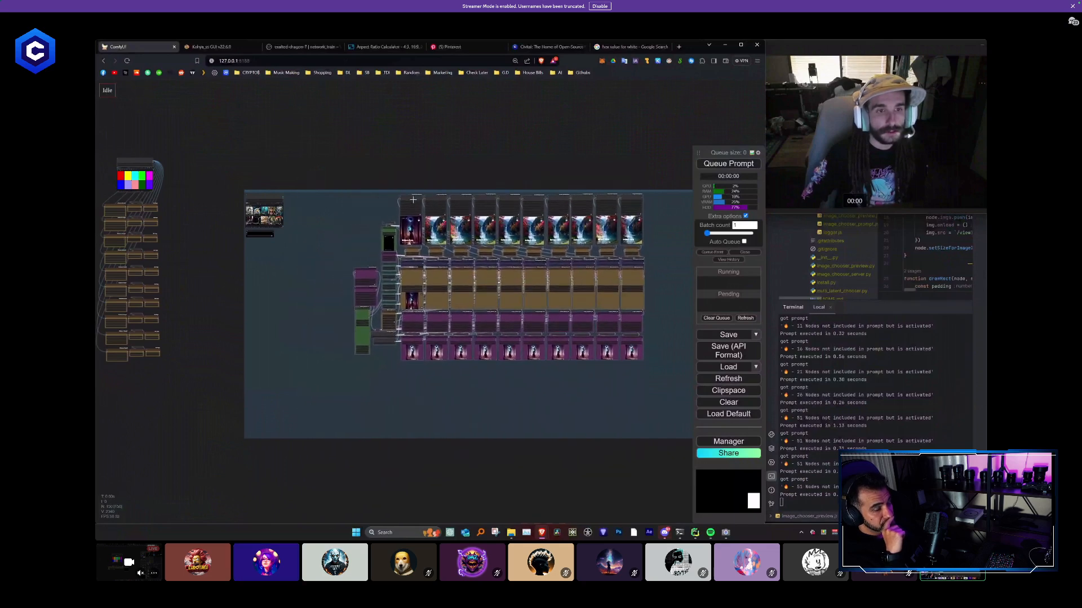
{"action": "left_click", "coordinate": [337, 315]}
{"action": "scroll", "coordinate": [336, 314], "scroll_direction": "up", "scroll_amount": 3}
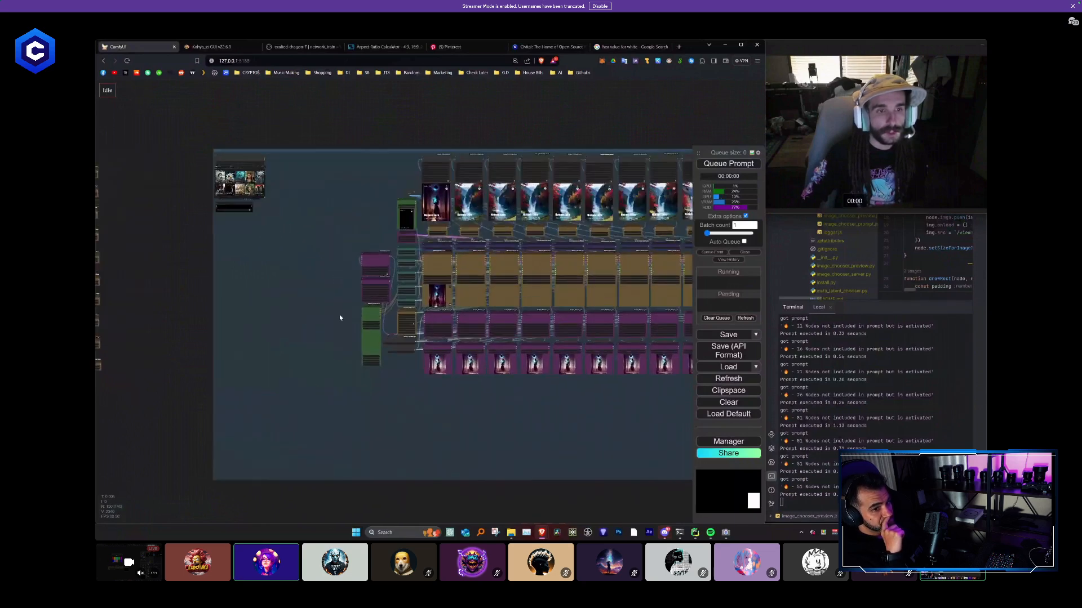
{"action": "left_click_drag", "start_coordinate": [373, 310], "coordinate": [348, 261]}
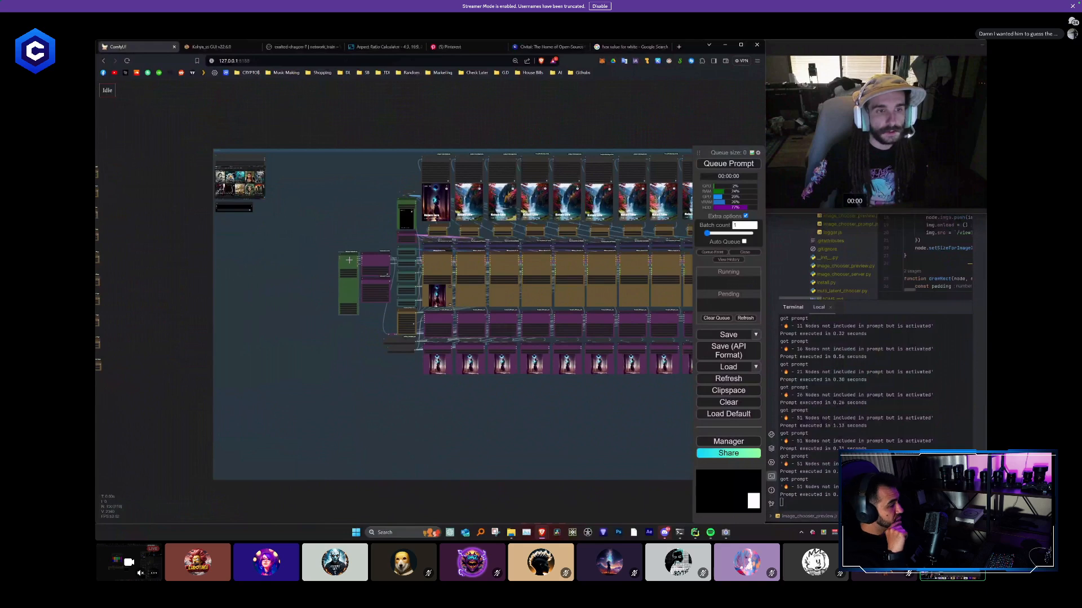
- Select the colour swatch image with its ten mask chains and move them into the group, beside the reference image node
{"action": "left_click_drag", "start_coordinate": [217, 253], "coordinate": [350, 274]}
{"action": "left_click_drag", "start_coordinate": [269, 282], "coordinate": [307, 280]}
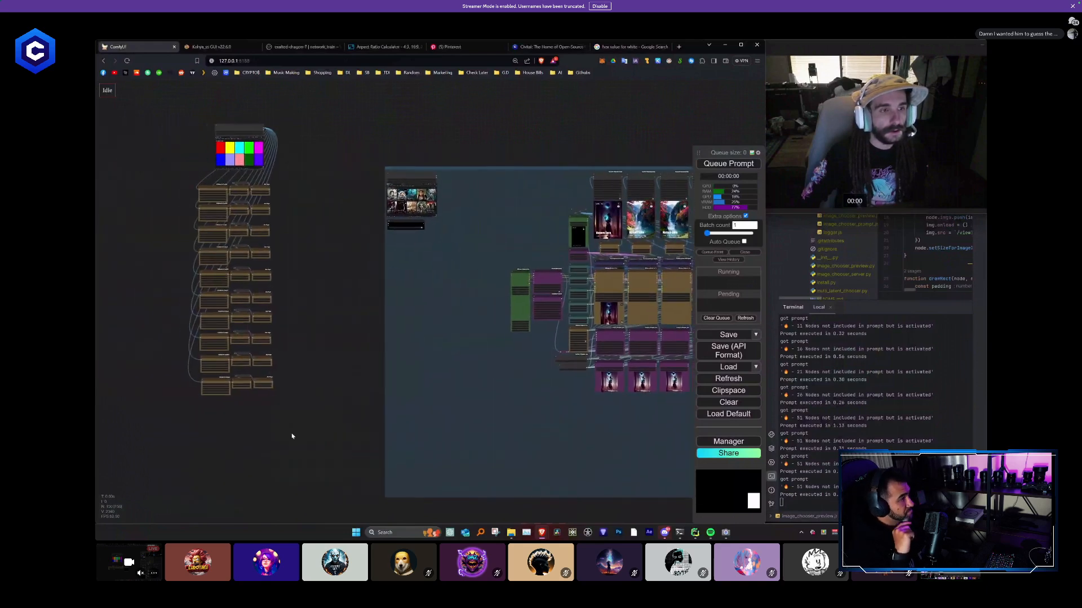
{"action": "left_click_drag", "start_coordinate": [294, 437], "coordinate": [173, 118]}
{"action": "scroll", "coordinate": [300, 258], "scroll_direction": "down", "scroll_amount": 2}
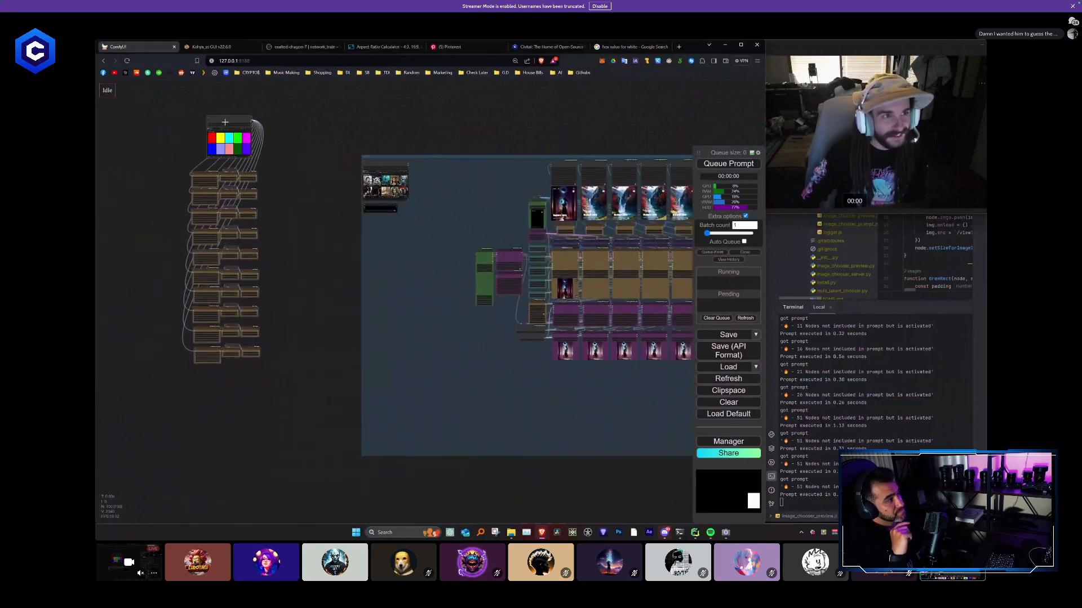
{"action": "left_click_drag", "start_coordinate": [242, 134], "coordinate": [459, 157]}
{"action": "scroll", "coordinate": [378, 183], "scroll_direction": "up", "scroll_amount": 4}
{"action": "left_click", "coordinate": [512, 239]}
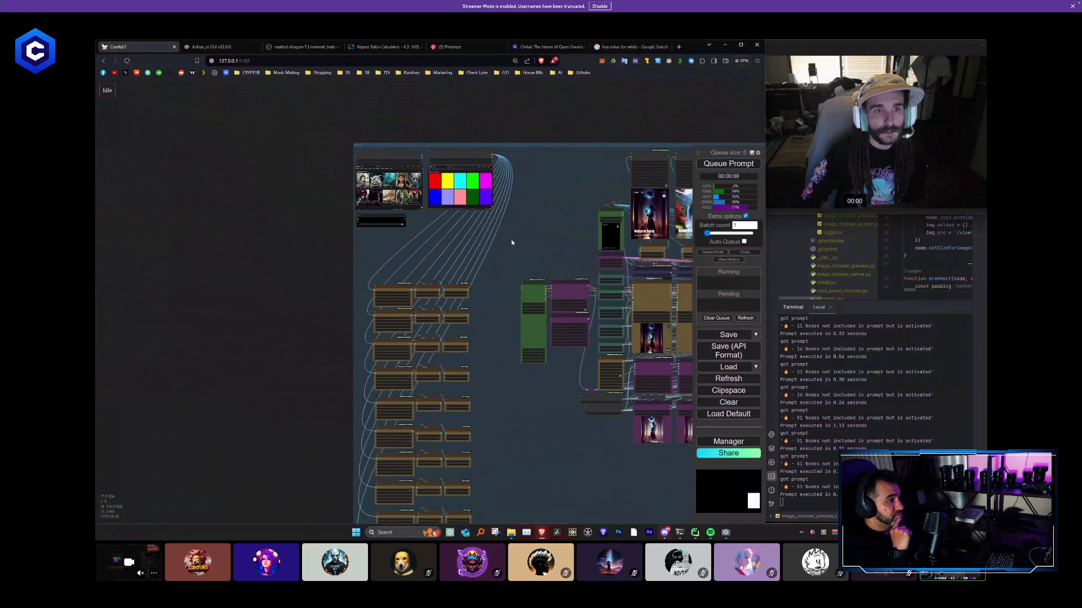
- Add a Reroute node in the empty area to the right of the mask chains
{"action": "scroll", "coordinate": [512, 239], "scroll_direction": "down", "scroll_amount": 4}
{"action": "left_click_drag", "start_coordinate": [512, 239], "coordinate": [411, 200]}
{"action": "scroll", "coordinate": [410, 288], "scroll_direction": "up", "scroll_amount": 2}
{"action": "scroll", "coordinate": [409, 285], "scroll_direction": "up", "scroll_amount": 3}
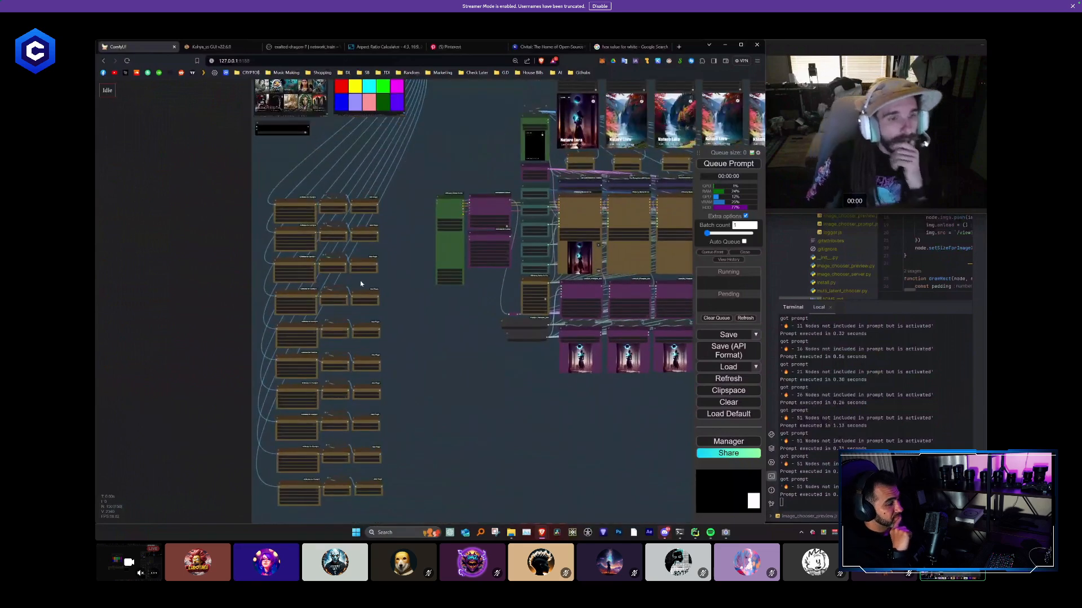
{"action": "scroll", "coordinate": [403, 302], "scroll_direction": "up", "scroll_amount": 2}
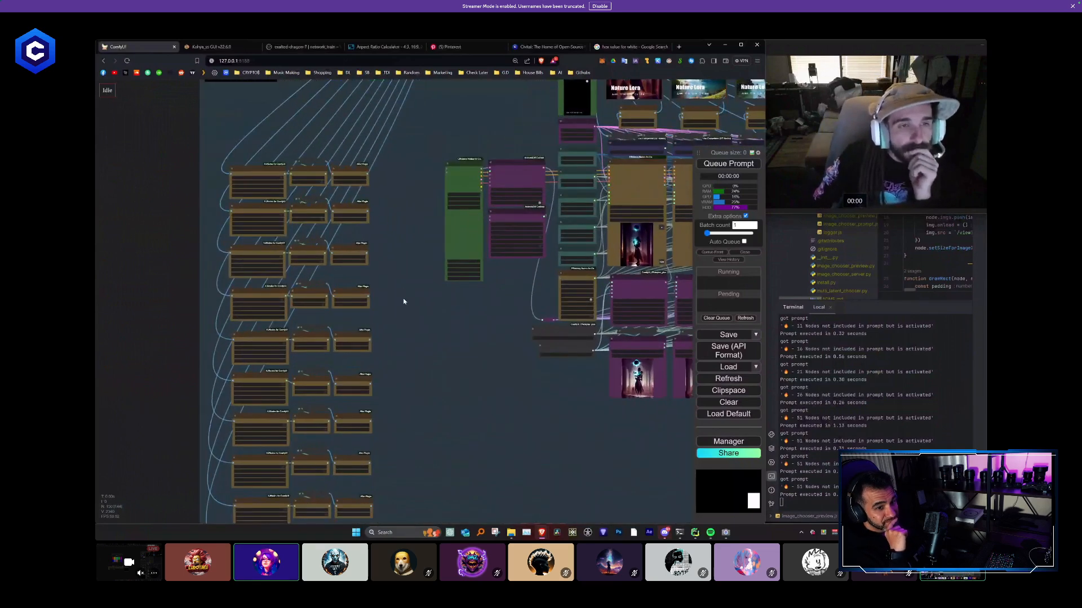
{"action": "scroll", "coordinate": [427, 352], "scroll_direction": "up", "scroll_amount": 3}
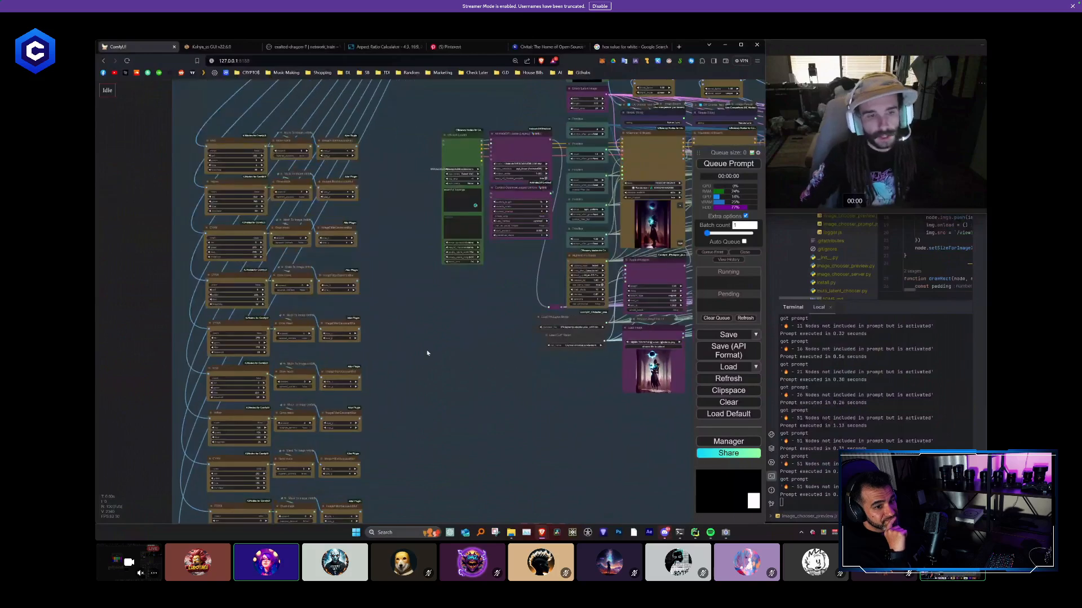
{"action": "scroll", "coordinate": [422, 305], "scroll_direction": "up", "scroll_amount": 3}
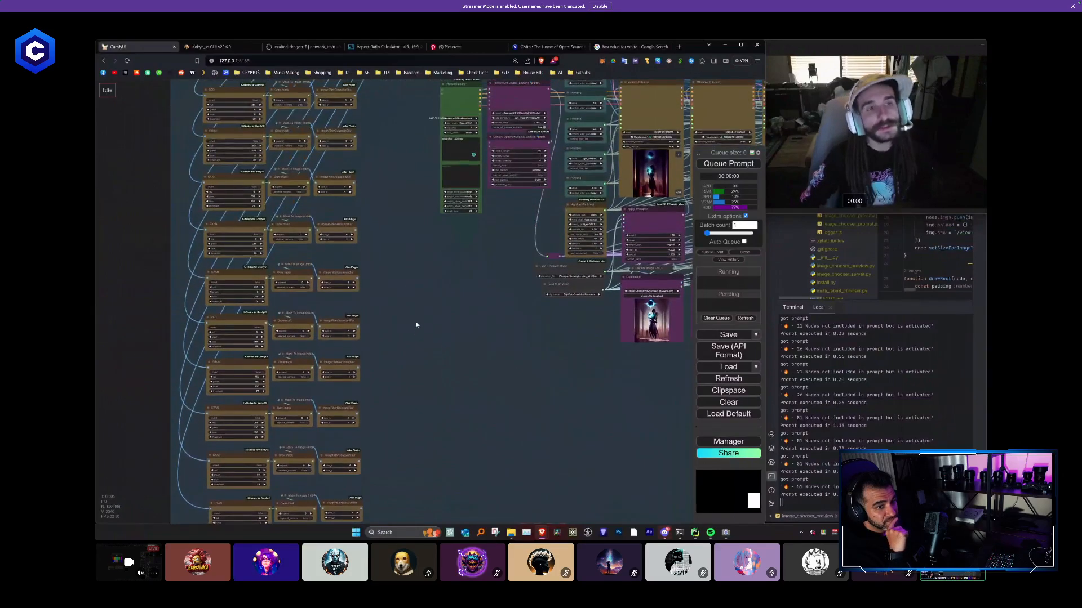
{"action": "left_click_drag", "start_coordinate": [416, 322], "coordinate": [403, 271]}
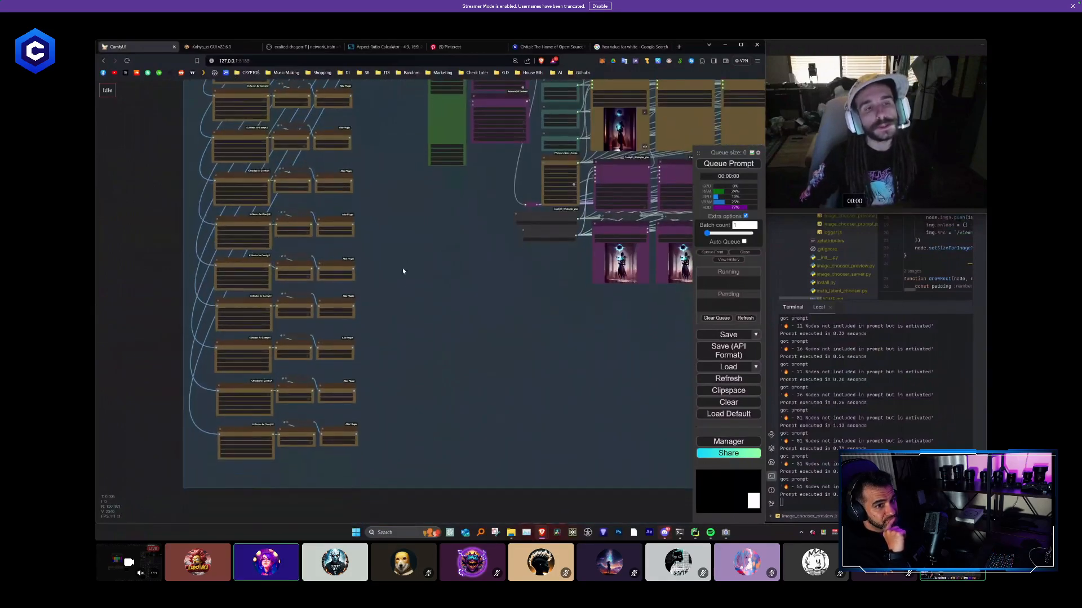
{"action": "double_click", "coordinate": [394, 294]}
{"action": "type", "text": "reroute"}
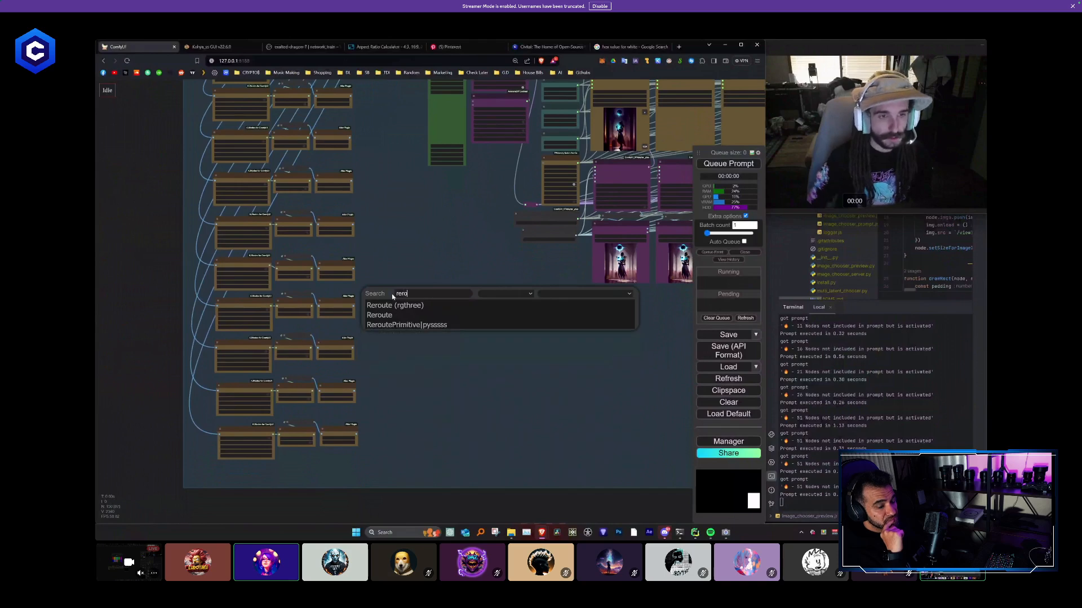
{"action": "key", "text": "Return"}
- Duplicate the Reroute node into a vertical stack of ten beside the lower mask chains
{"action": "scroll", "coordinate": [414, 297], "scroll_direction": "up", "scroll_amount": 2}
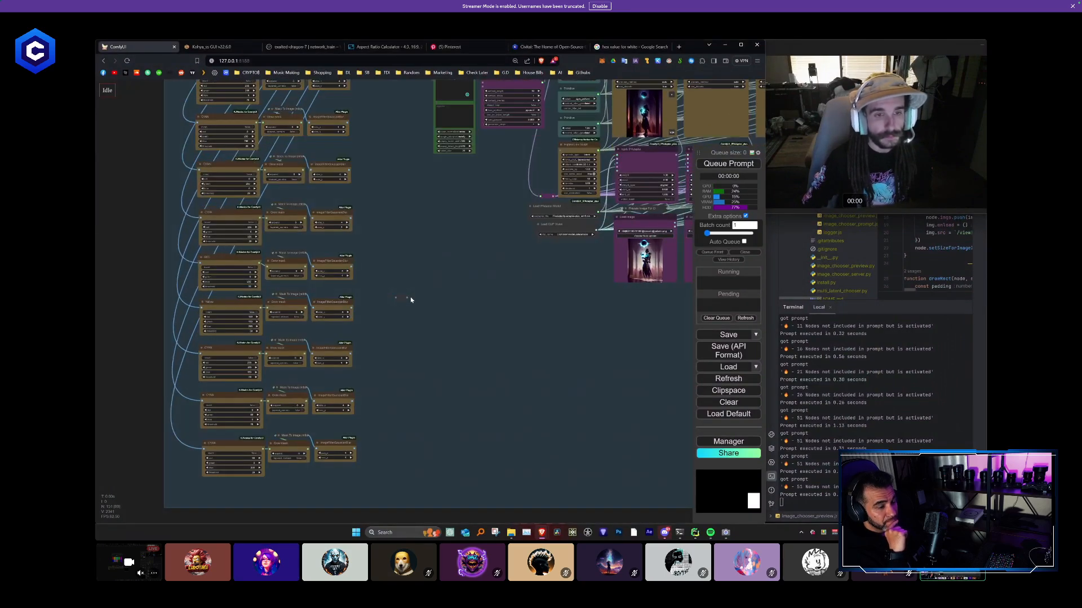
{"action": "scroll", "coordinate": [412, 435], "scroll_direction": "up", "scroll_amount": 3}
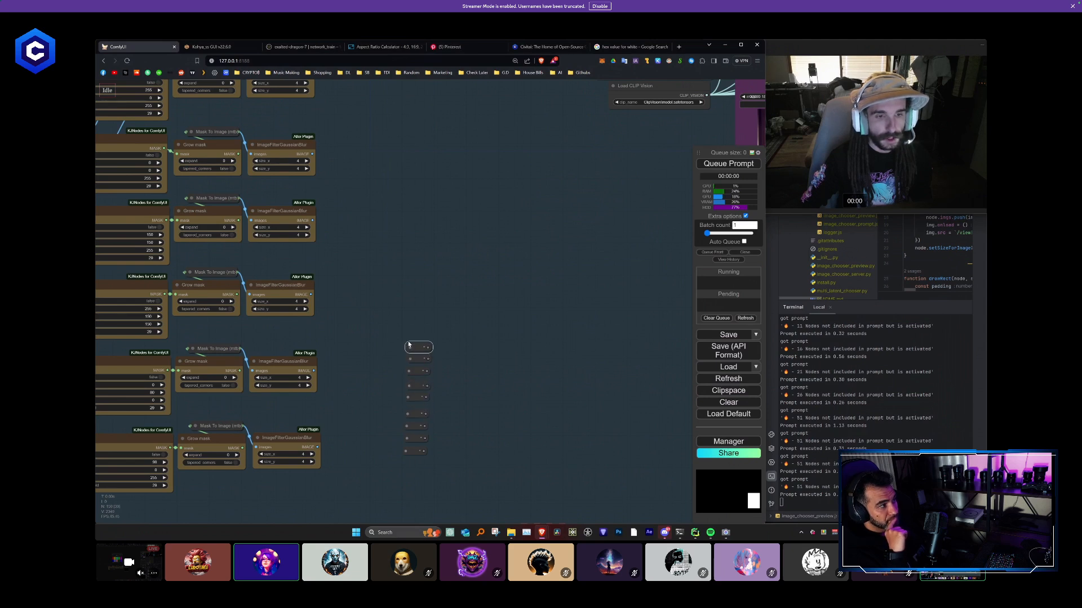
{"action": "left_click_drag", "start_coordinate": [409, 345], "coordinate": [407, 333]}
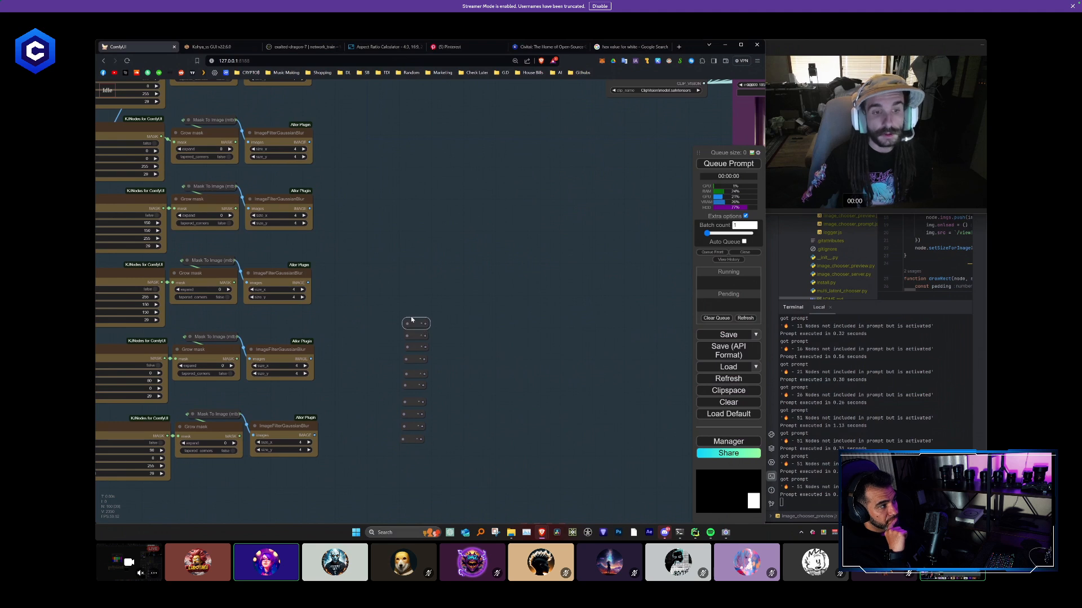
- Select all ten Reroute nodes and align them to the left
{"action": "left_click_drag", "start_coordinate": [435, 446], "coordinate": [411, 319]}
{"action": "right_click", "coordinate": [412, 321]}
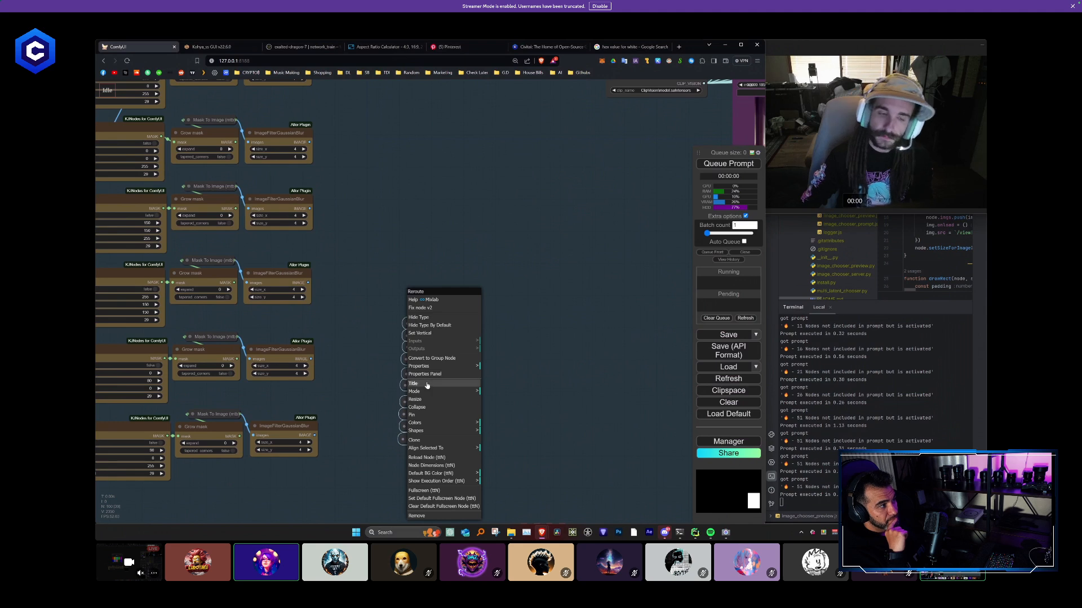
{"action": "left_click", "coordinate": [428, 448]}
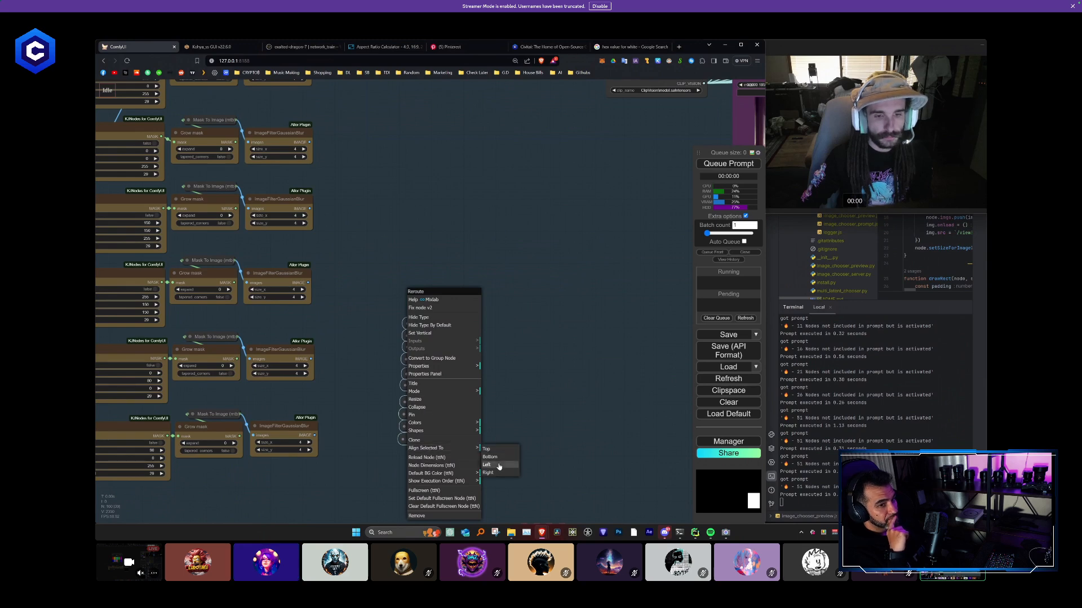
{"action": "left_click", "coordinate": [498, 465]}
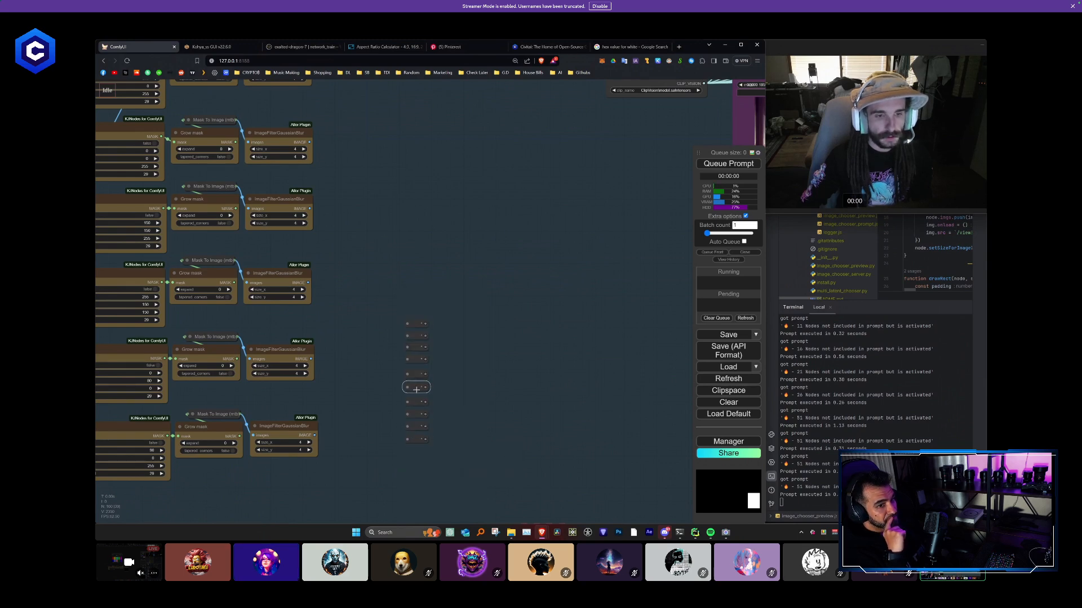
- Connect the blur output of each mask chain to its matching Reroute node, from the first chain to the tenth
{"action": "scroll", "coordinate": [440, 272], "scroll_direction": "down", "scroll_amount": 6}
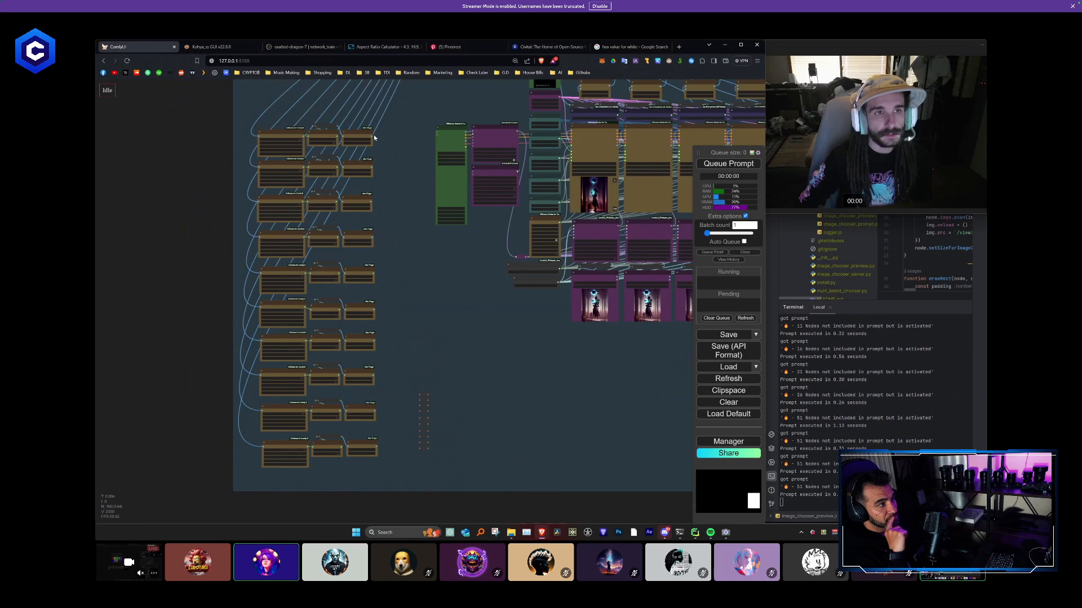
{"action": "left_click_drag", "start_coordinate": [413, 209], "coordinate": [423, 395]}
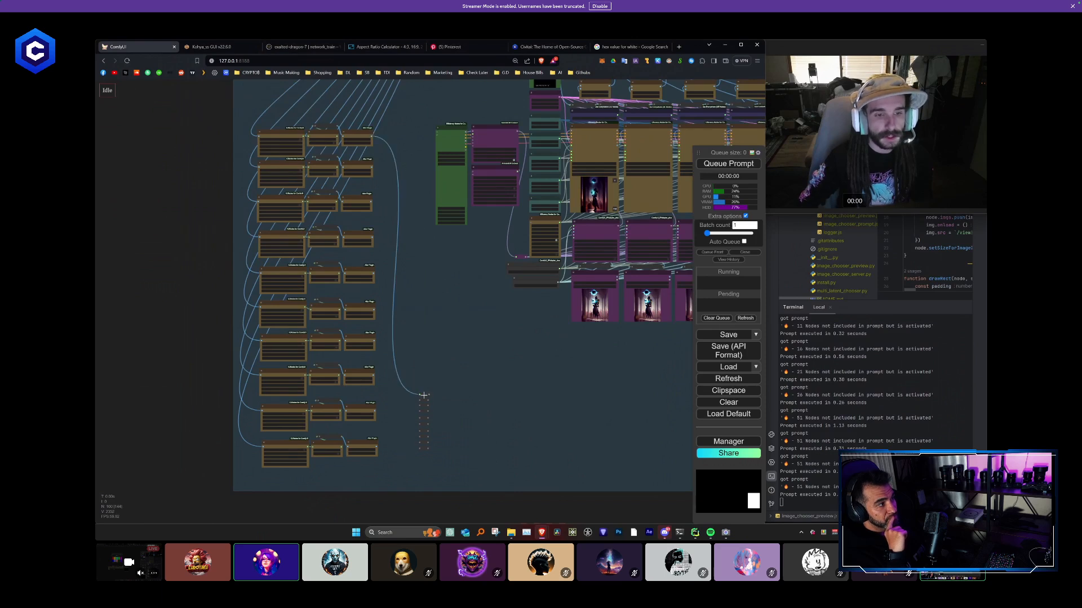
{"action": "left_click_drag", "start_coordinate": [372, 166], "coordinate": [423, 401]}
{"action": "left_click_drag", "start_coordinate": [426, 352], "coordinate": [420, 406]}
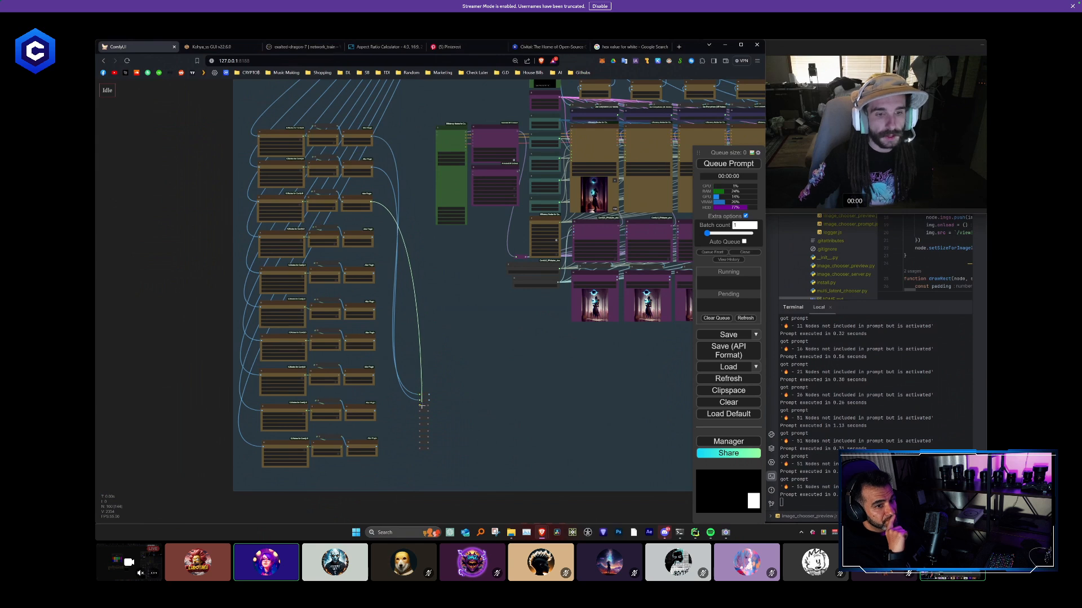
{"action": "left_click_drag", "start_coordinate": [394, 272], "coordinate": [423, 411]}
{"action": "left_click_drag", "start_coordinate": [372, 276], "coordinate": [424, 418]}
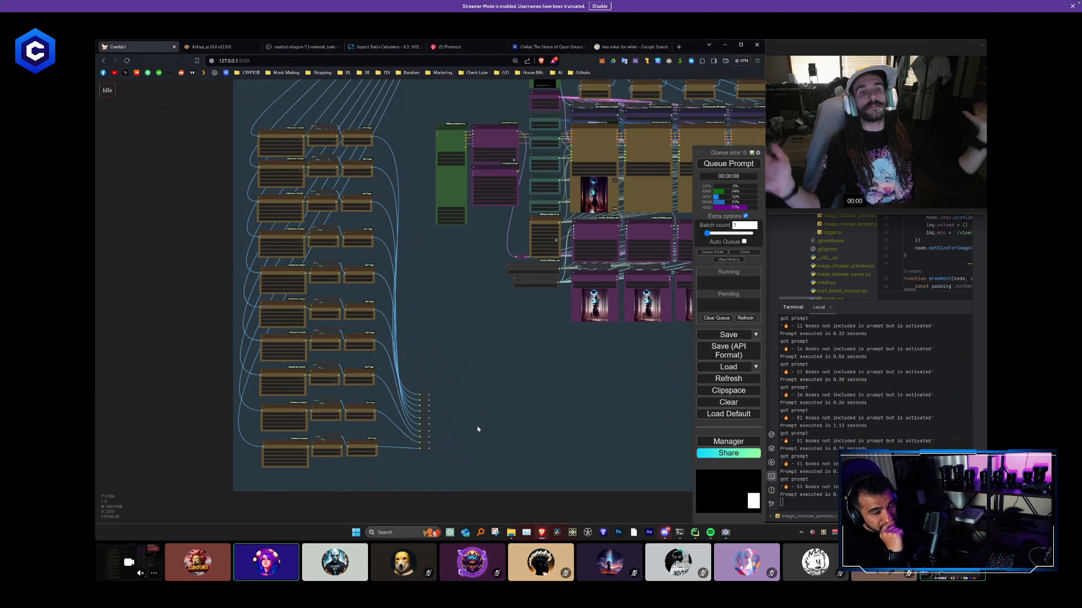
- Examine the sampler, ImageBlend and Apply IPAdapter columns in relation to the new mask Reroute stack
{"action": "scroll", "coordinate": [468, 417], "scroll_direction": "down", "scroll_amount": 3}
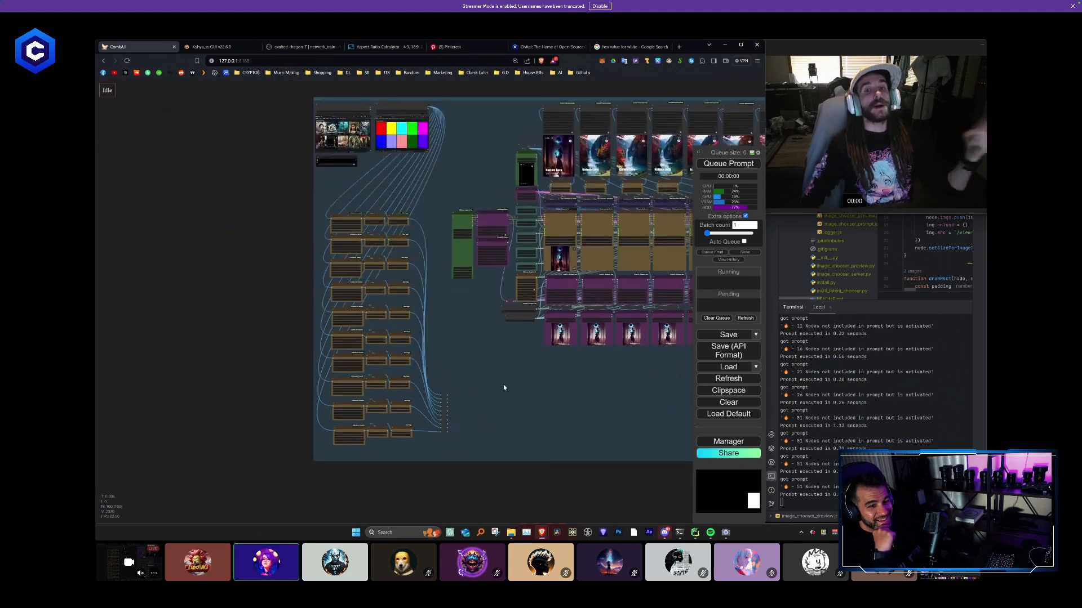
{"action": "left_click_drag", "start_coordinate": [504, 387], "coordinate": [307, 393]}
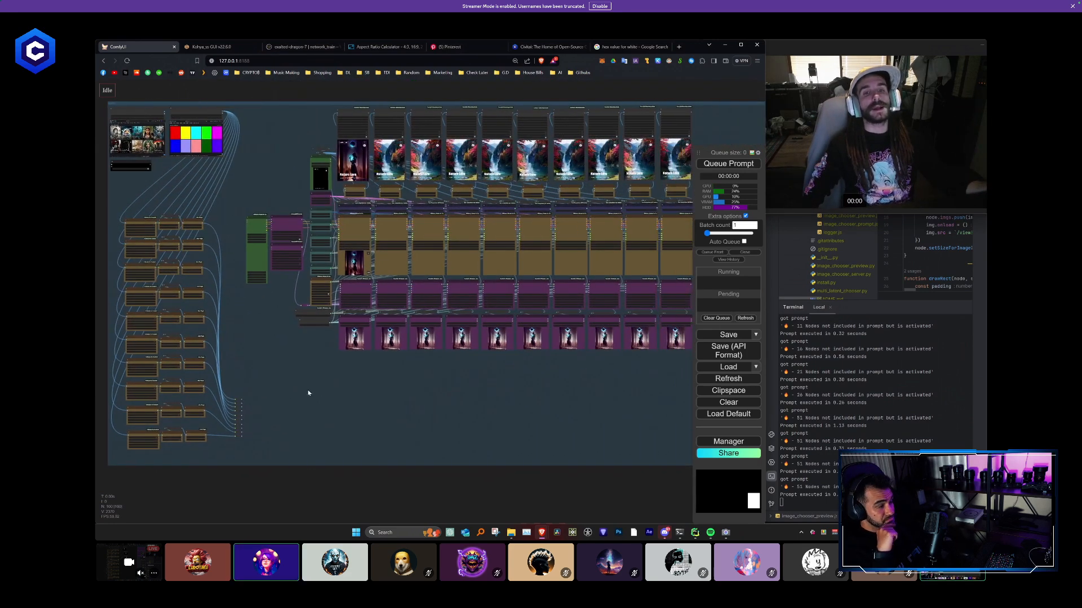
{"action": "scroll", "coordinate": [308, 393], "scroll_direction": "up", "scroll_amount": 8}
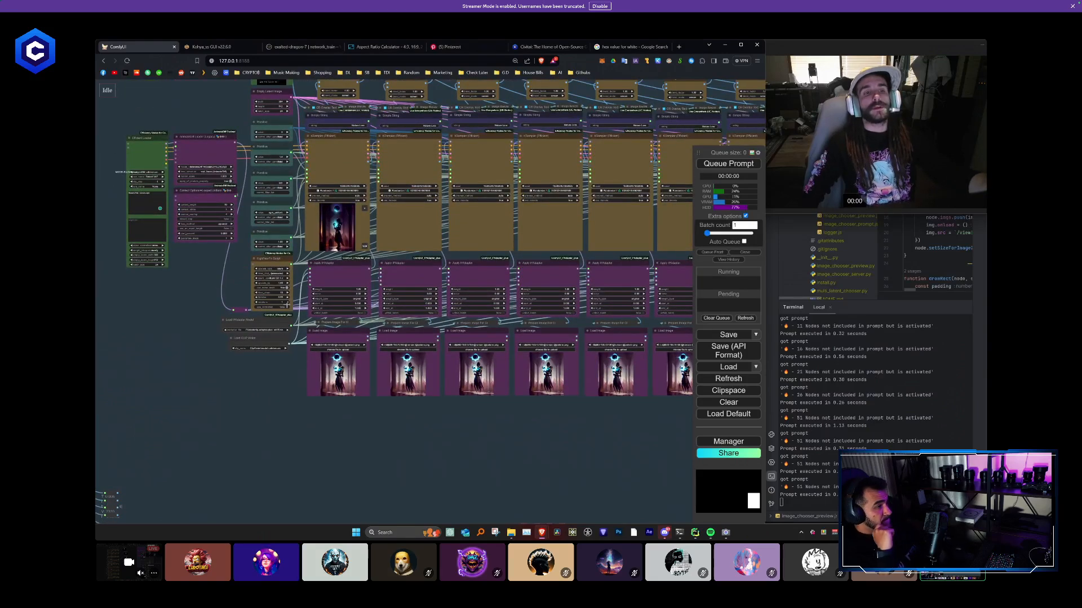
{"action": "scroll", "coordinate": [288, 305], "scroll_direction": "down", "scroll_amount": 2}
{"action": "left_click_drag", "start_coordinate": [258, 338], "coordinate": [260, 389]}
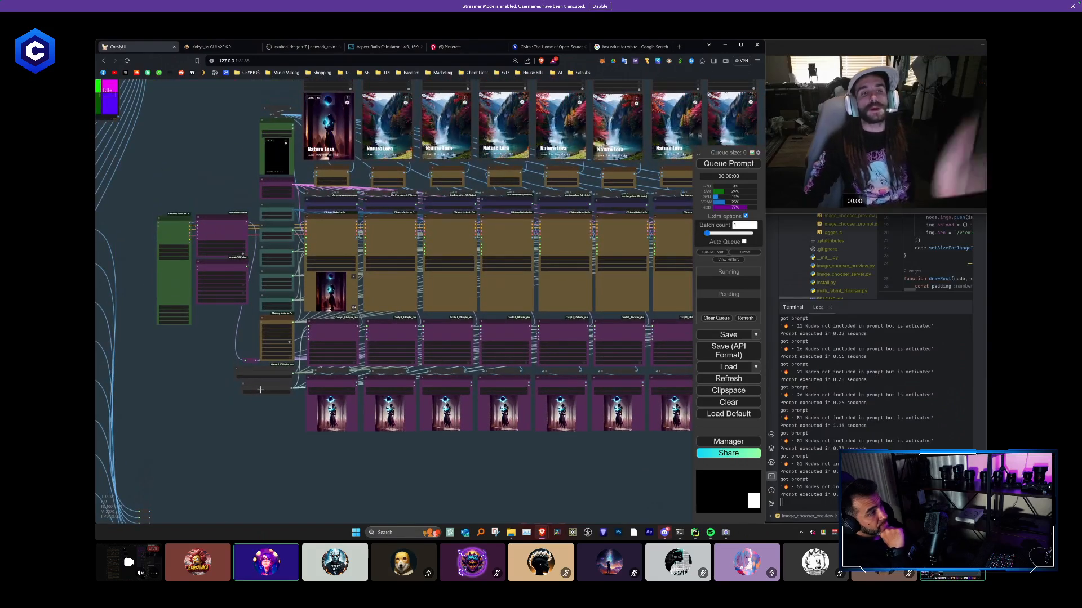
{"action": "scroll", "coordinate": [289, 292], "scroll_direction": "up", "scroll_amount": 4}
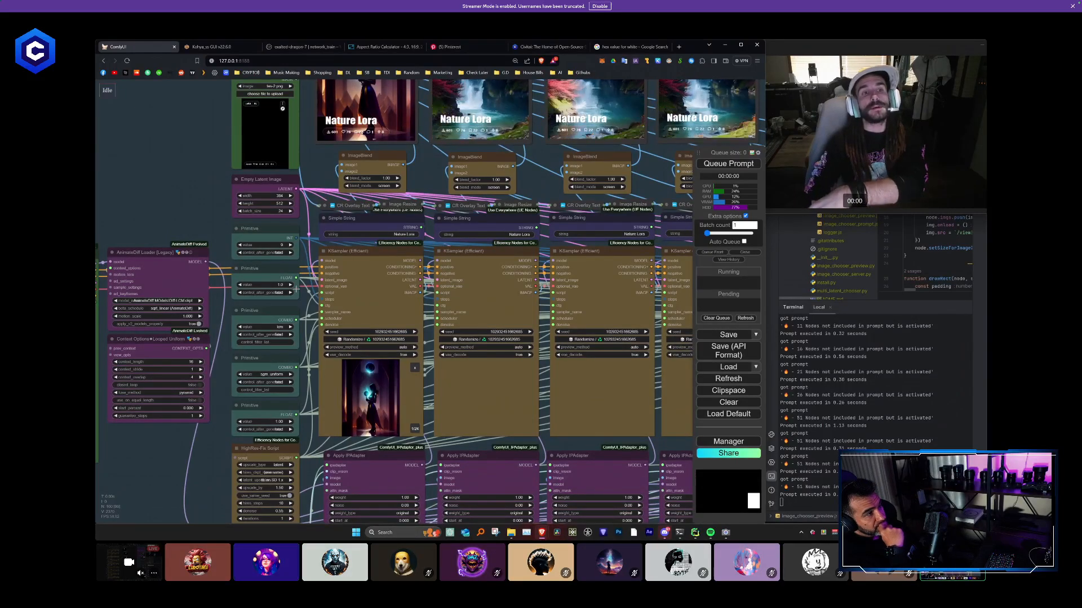
{"action": "scroll", "coordinate": [295, 289], "scroll_direction": "down", "scroll_amount": 3}
{"action": "scroll", "coordinate": [350, 227], "scroll_direction": "up", "scroll_amount": 5}
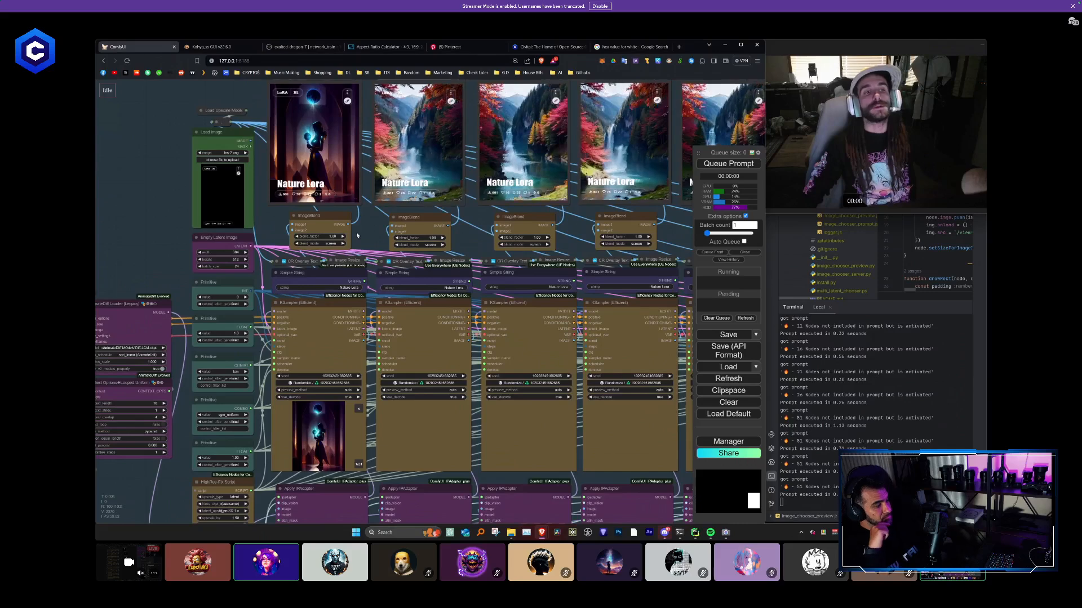
{"action": "scroll", "coordinate": [356, 235], "scroll_direction": "down", "scroll_amount": 3}
{"action": "left_click_drag", "start_coordinate": [218, 246], "coordinate": [374, 144]}
{"action": "scroll", "coordinate": [261, 404], "scroll_direction": "down", "scroll_amount": 3}
{"action": "left_click_drag", "start_coordinate": [261, 404], "coordinate": [241, 258]}
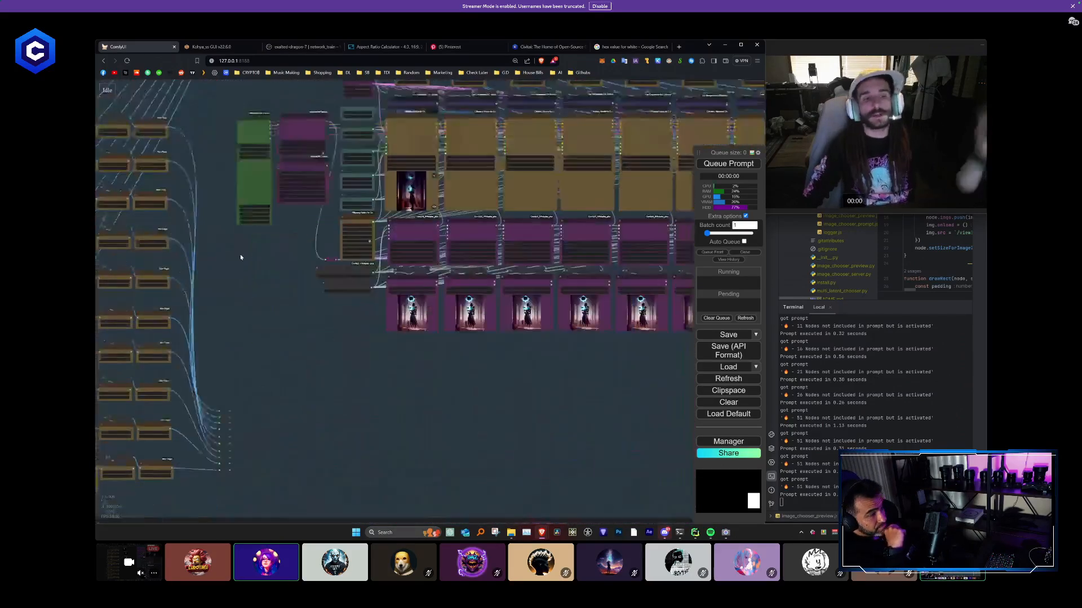
- Select and copy the three upper mask chains, RED, Yellow and CYAN, without the rest of the workflow
{"action": "scroll", "coordinate": [248, 264], "scroll_direction": "down", "scroll_amount": 3}
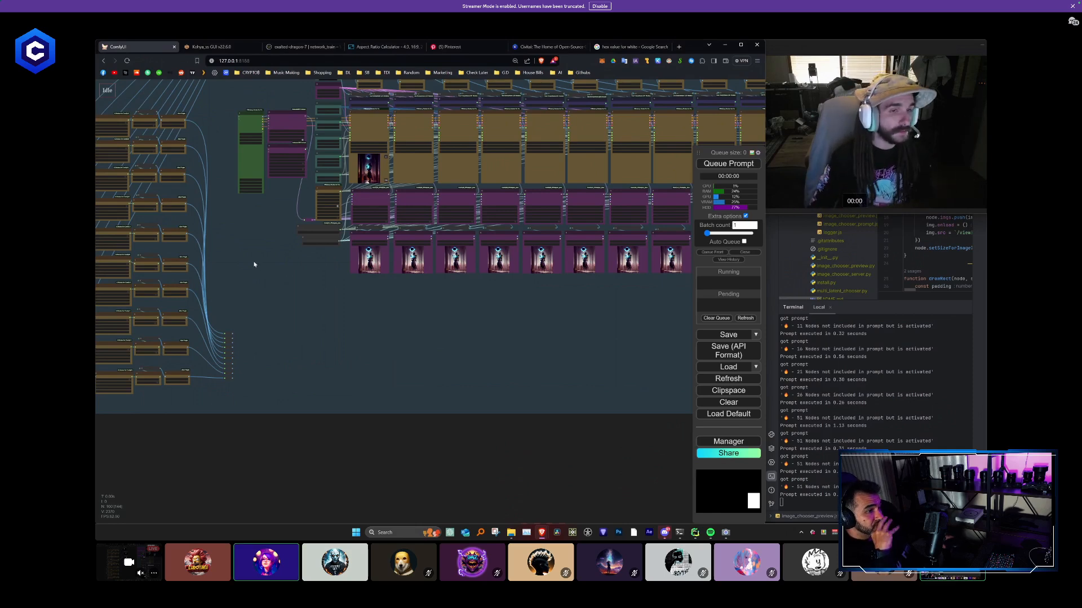
{"action": "scroll", "coordinate": [254, 264], "scroll_direction": "down", "scroll_amount": 5}
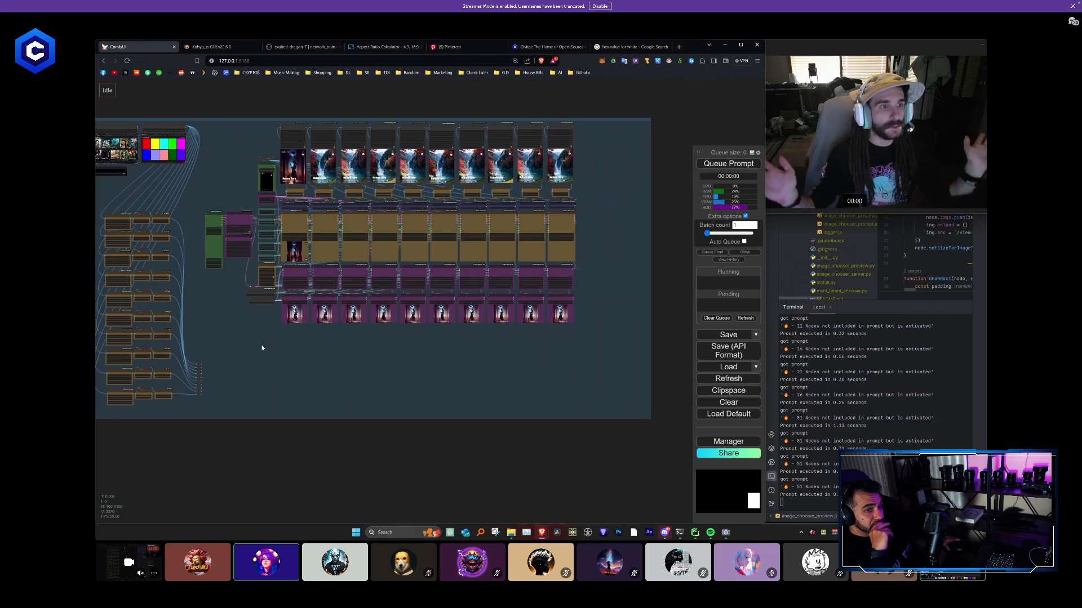
{"action": "left_click_drag", "start_coordinate": [262, 349], "coordinate": [456, 342]}
{"action": "scroll", "coordinate": [313, 282], "scroll_direction": "up", "scroll_amount": 3}
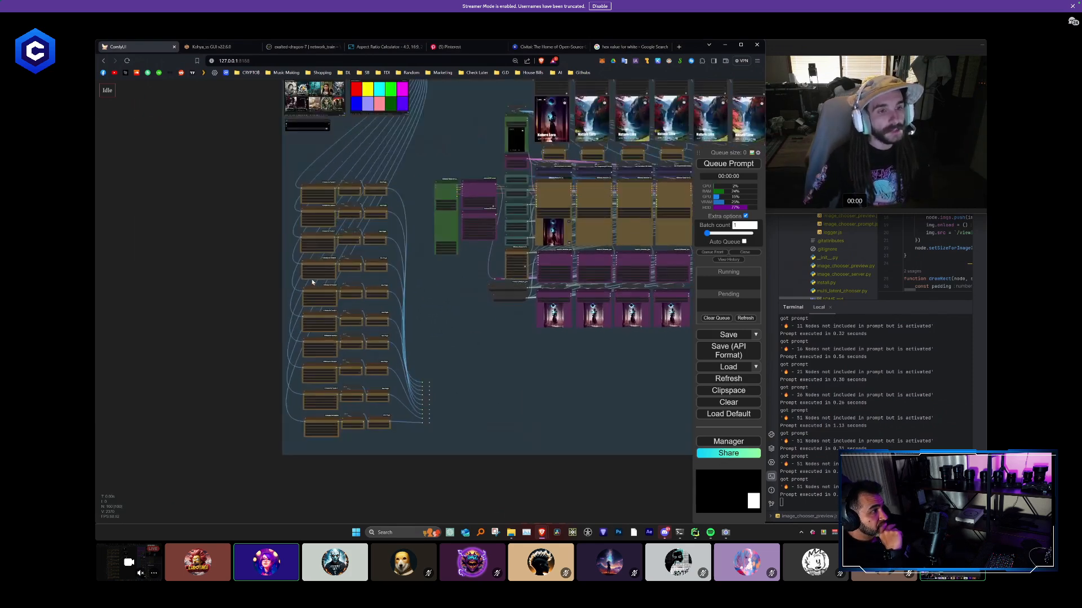
{"action": "left_click_drag", "start_coordinate": [272, 166], "coordinate": [428, 480]}
{"action": "scroll", "coordinate": [290, 293], "scroll_direction": "up", "scroll_amount": 6}
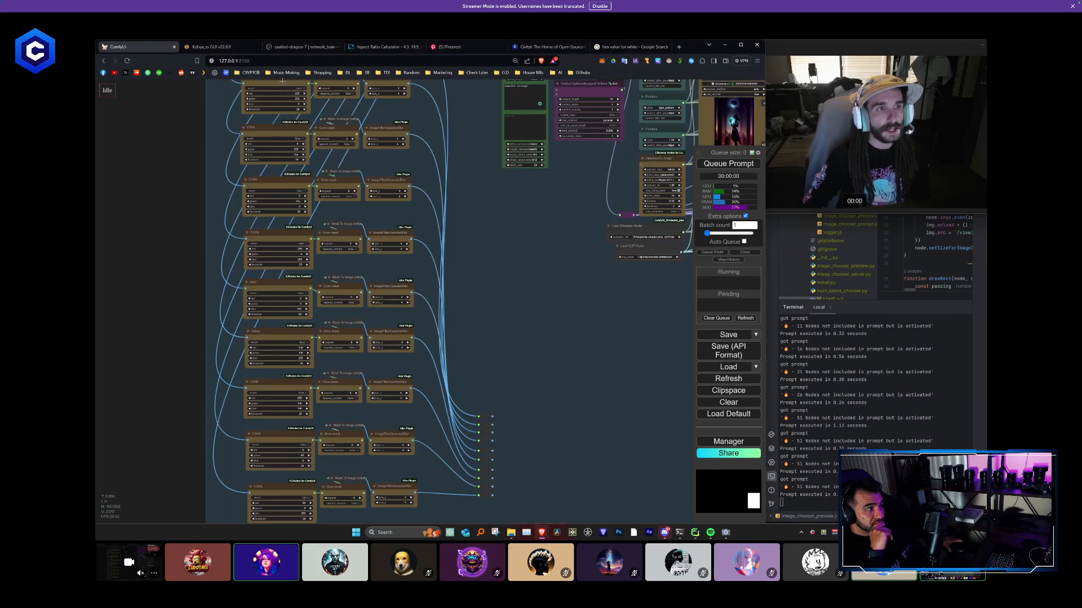
{"action": "scroll", "coordinate": [279, 432], "scroll_direction": "down", "scroll_amount": 2}
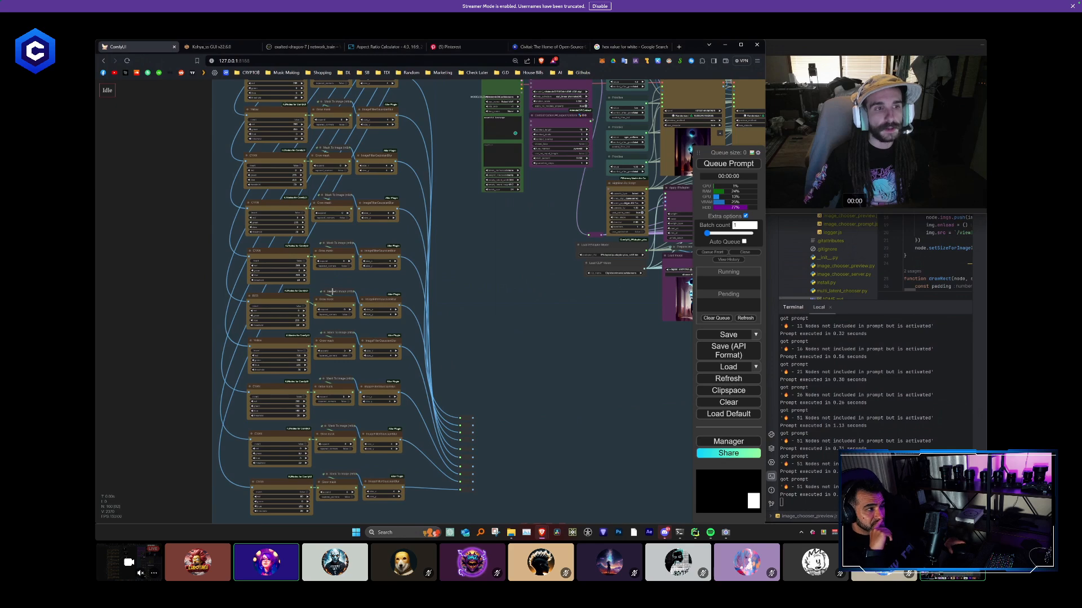
{"action": "left_click_drag", "start_coordinate": [163, 244], "coordinate": [171, 281]}
{"action": "left_click_drag", "start_coordinate": [348, 116], "coordinate": [446, 126]}
{"action": "left_click_drag", "start_coordinate": [219, 113], "coordinate": [223, 108]}
{"action": "left_click_drag", "start_coordinate": [218, 92], "coordinate": [442, 224]}
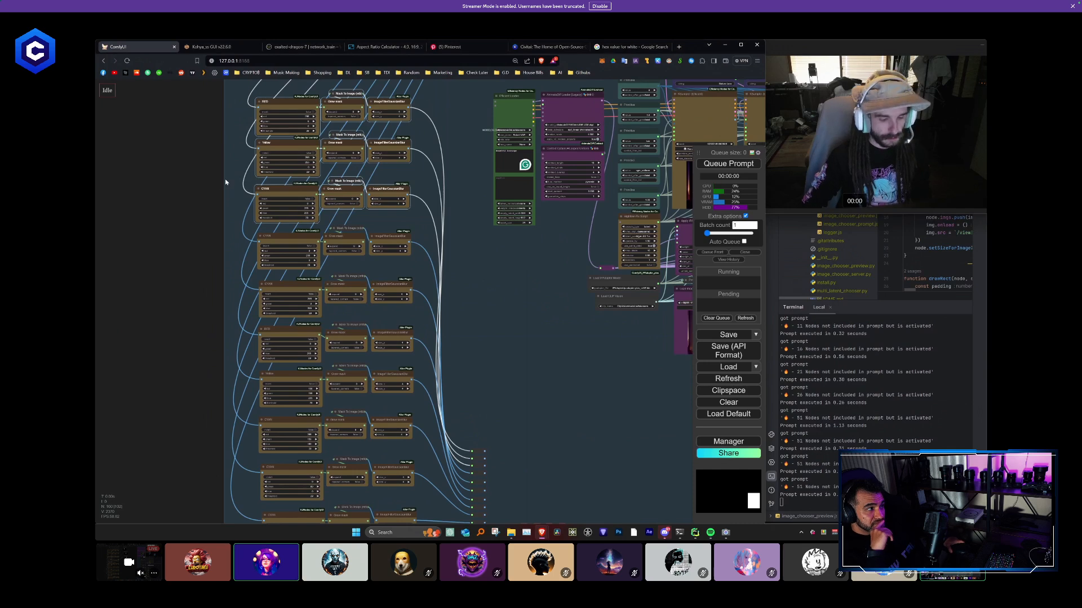
- Duplicate the workflow's browser tab and clear the duplicate to an empty canvas
{"action": "right_click", "coordinate": [143, 48]}
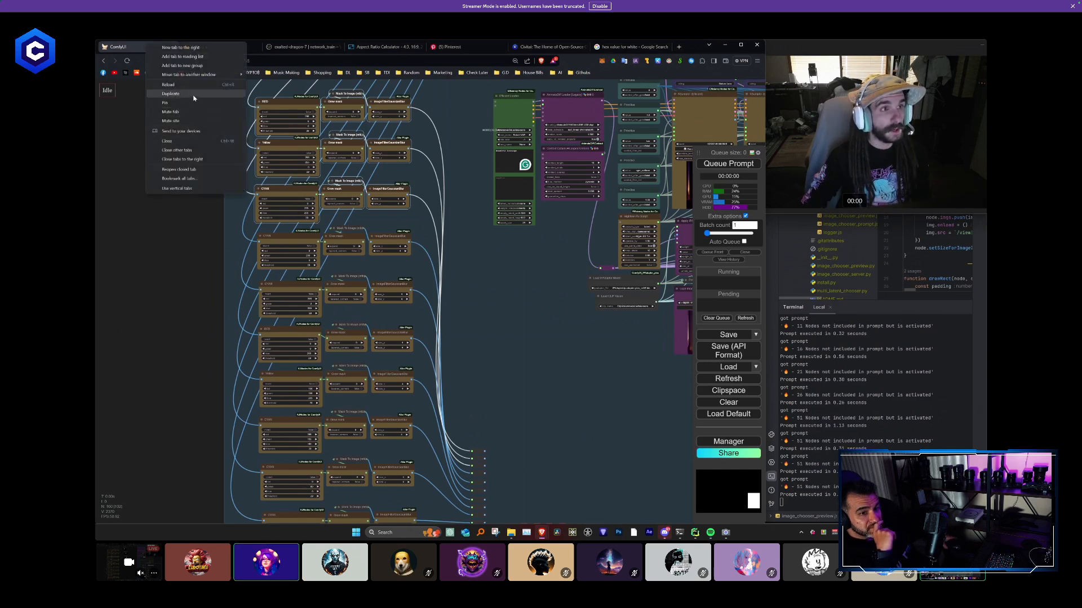
{"action": "left_click", "coordinate": [156, 94]}
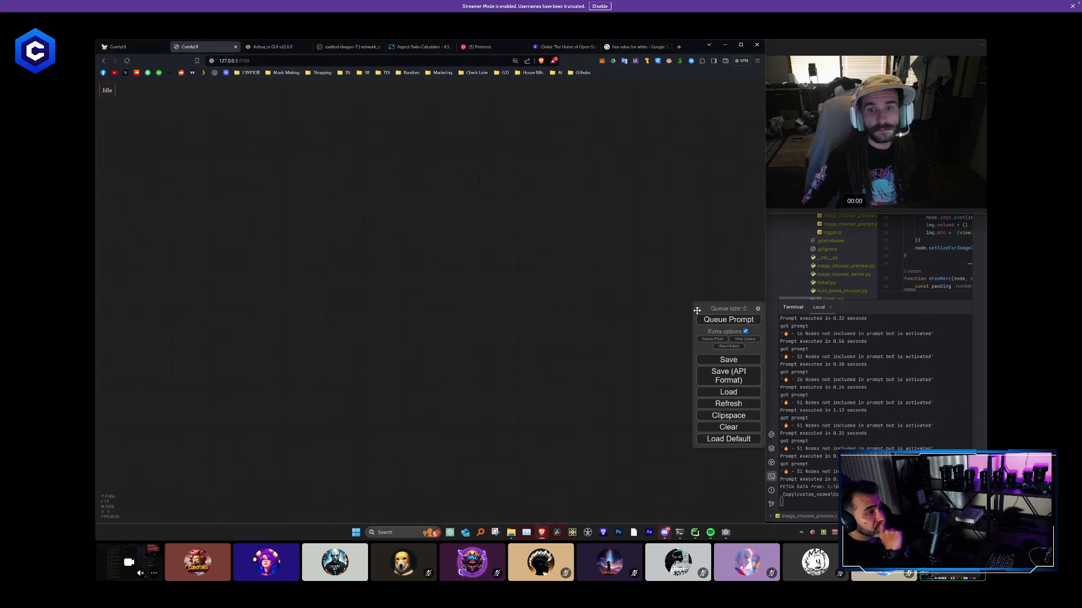
{"action": "left_click_drag", "start_coordinate": [697, 310], "coordinate": [698, 159]}
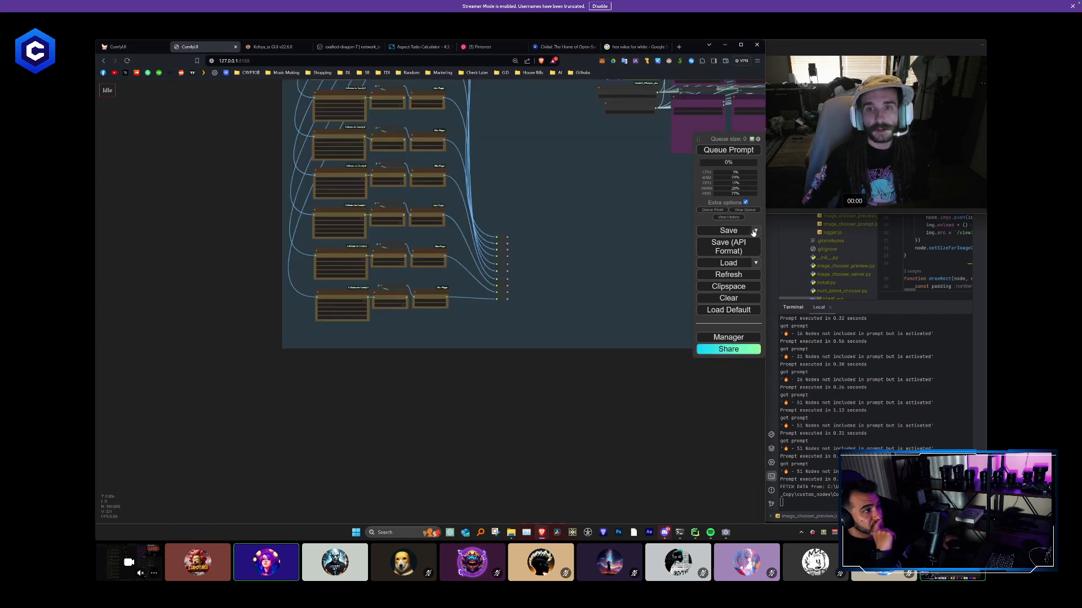
{"action": "left_click", "coordinate": [728, 298]}
{"action": "left_click", "coordinate": [463, 101]}
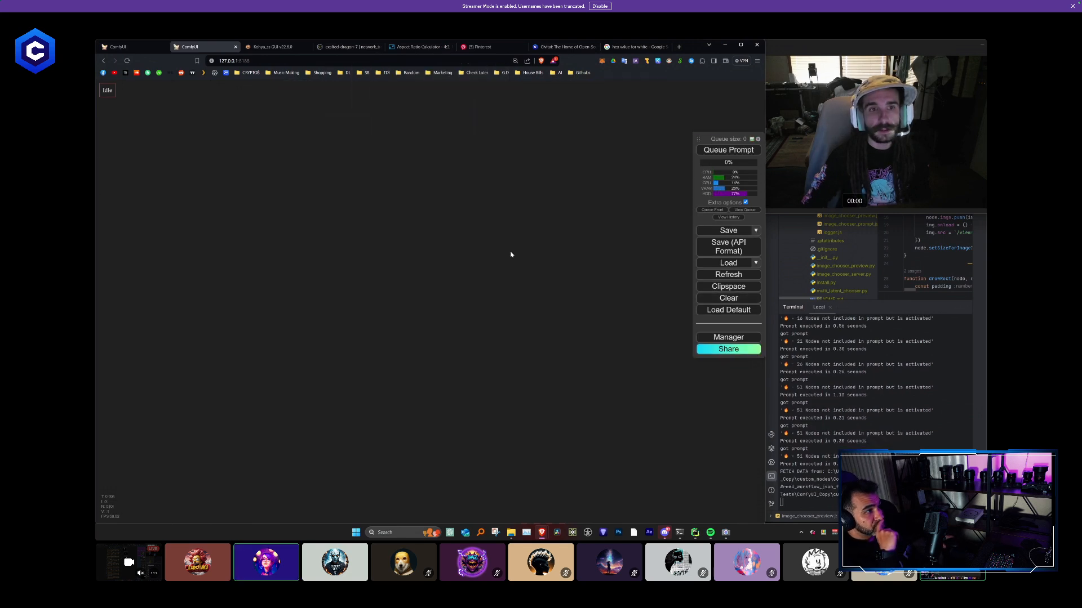
- Try pasting the copied RED, Yellow and CYAN mask chains onto the empty canvas, and discard the duplicate tab
{"action": "key", "text": "ctrl+v"}
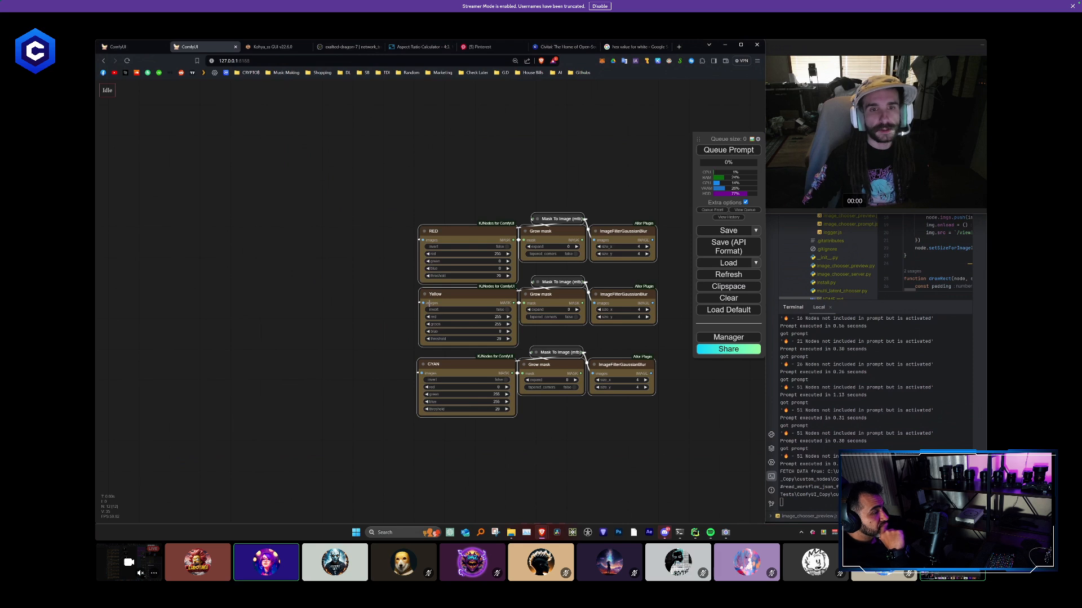
{"action": "left_click_drag", "start_coordinate": [427, 275], "coordinate": [283, 253]}
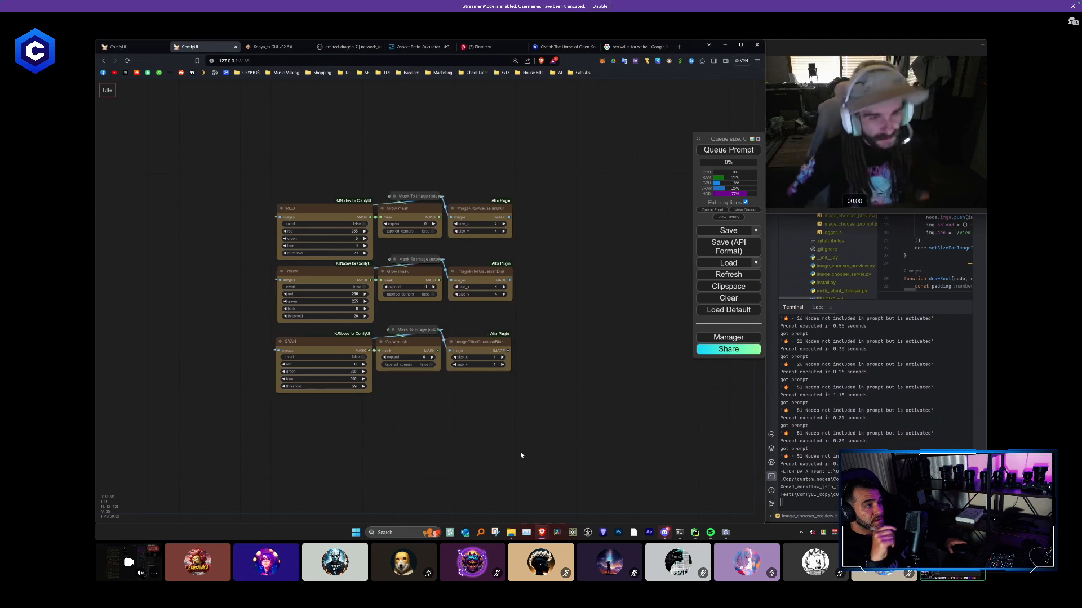
{"action": "left_click_drag", "start_coordinate": [579, 451], "coordinate": [291, 206]}
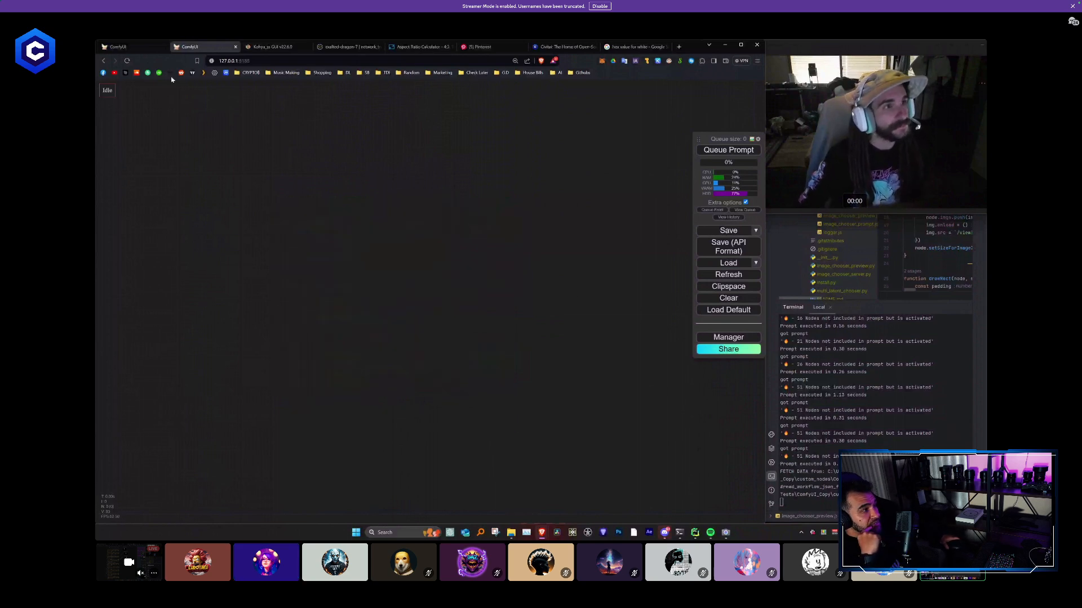
{"action": "left_click", "coordinate": [236, 48]}
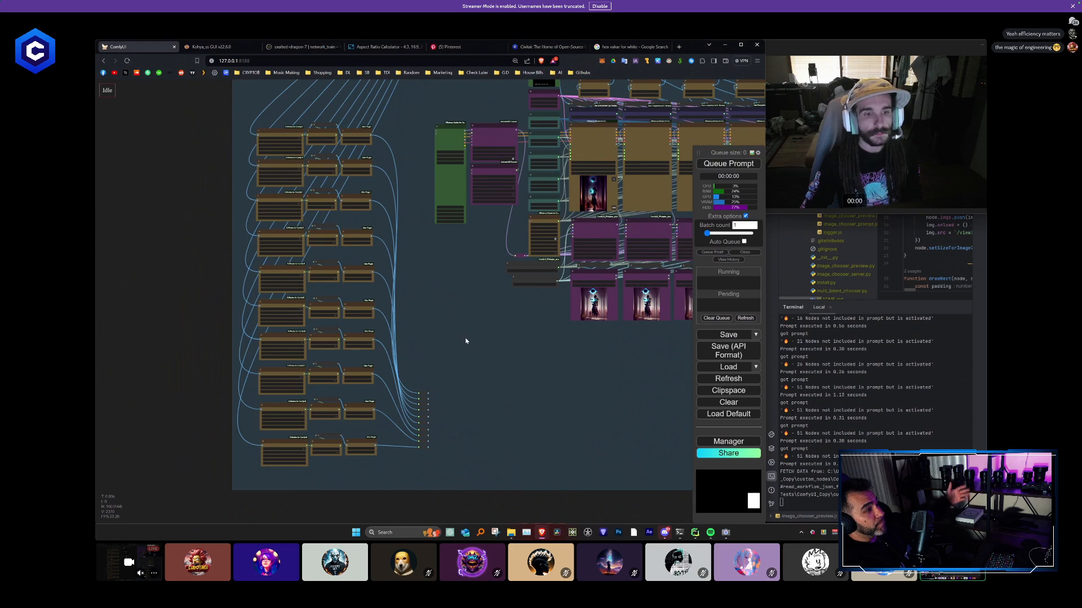
- Duplicate the row of ten Load Image nodes and place the copy directly below the original row
{"action": "left_click_drag", "start_coordinate": [484, 342], "coordinate": [338, 333]}
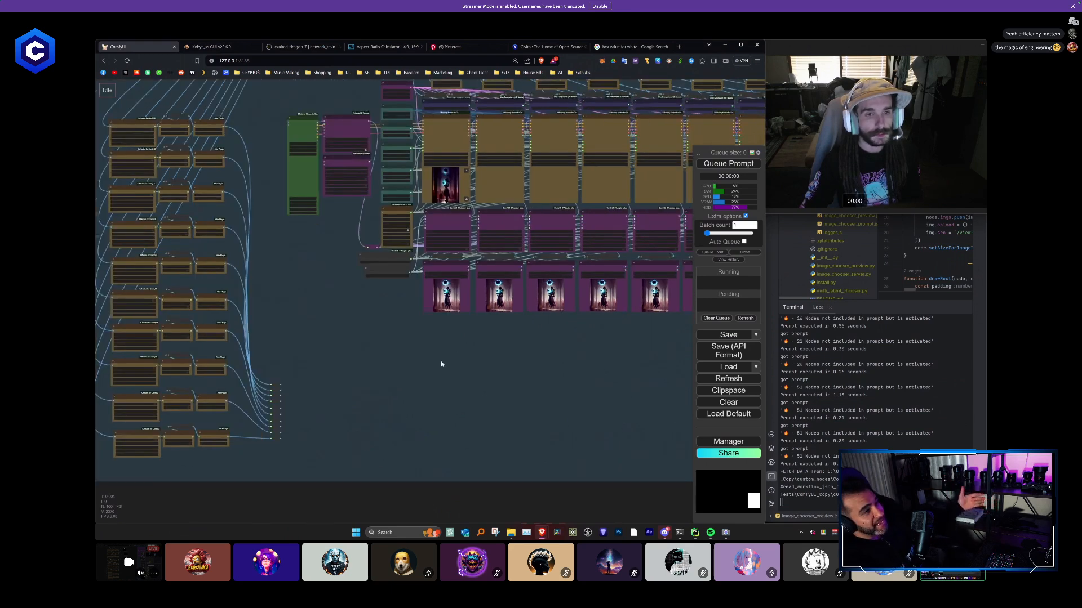
{"action": "scroll", "coordinate": [454, 363], "scroll_direction": "up", "scroll_amount": 5}
{"action": "left_click_drag", "start_coordinate": [523, 343], "coordinate": [426, 344]}
{"action": "scroll", "coordinate": [426, 343], "scroll_direction": "down", "scroll_amount": 5}
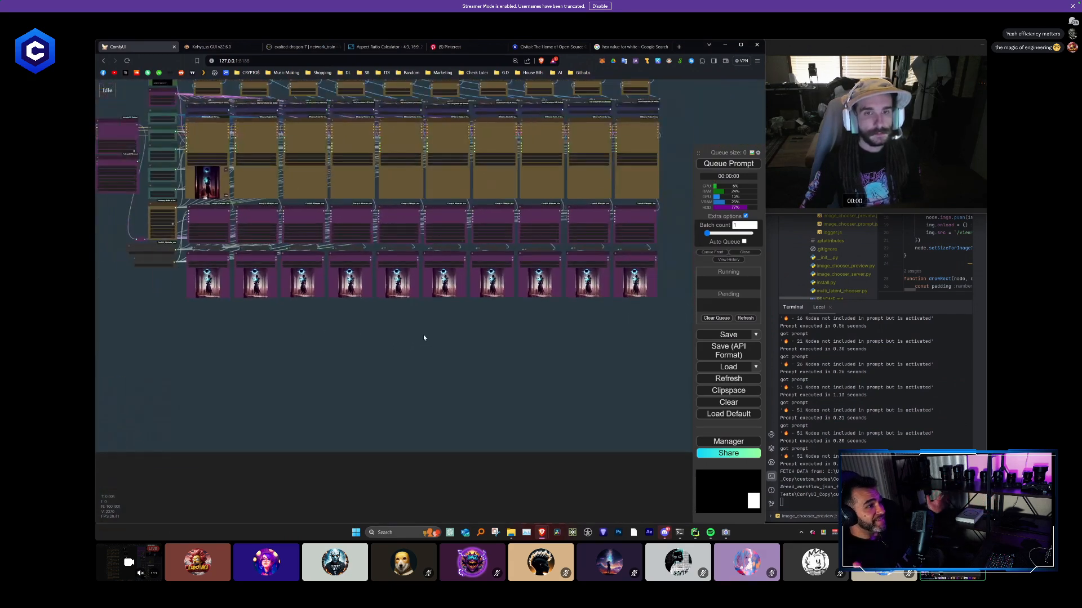
{"action": "left_click_drag", "start_coordinate": [268, 326], "coordinate": [349, 303]}
{"action": "key", "text": "ctrl+v"}
{"action": "scroll", "coordinate": [379, 346], "scroll_direction": "up", "scroll_amount": 3}
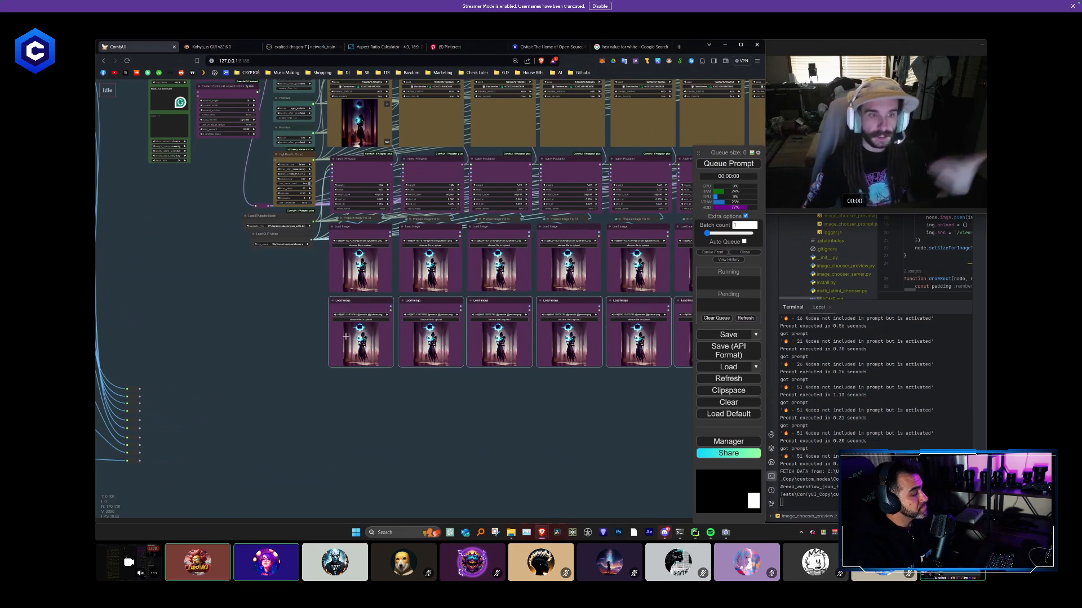
{"action": "scroll", "coordinate": [338, 352], "scroll_direction": "up", "scroll_amount": 2}
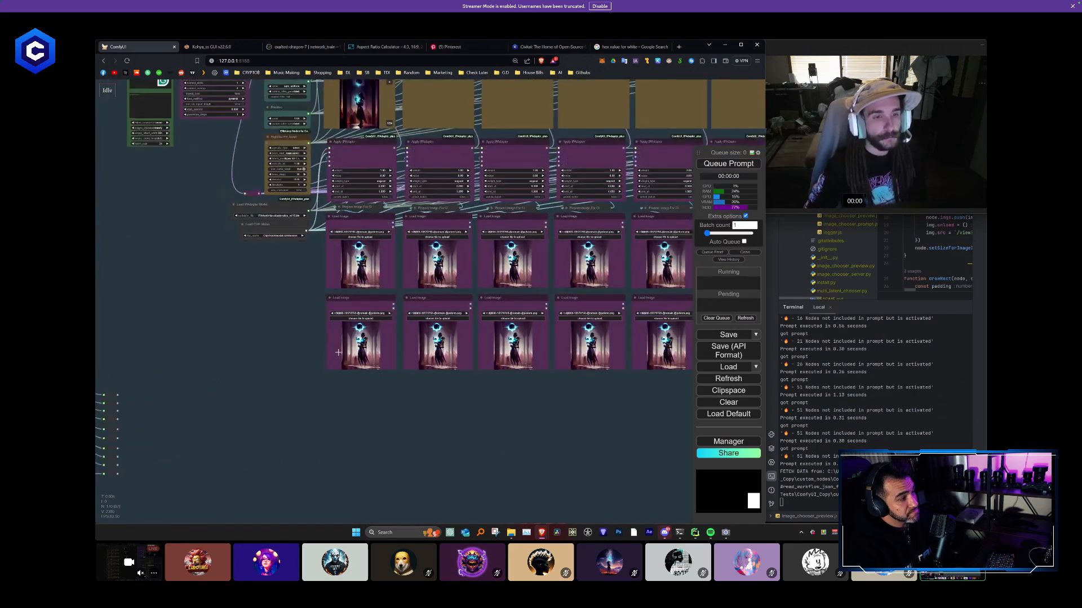
- Change the color of the duplicated Load Image row to teal
{"action": "scroll", "coordinate": [338, 352], "scroll_direction": "down", "scroll_amount": 4}
{"action": "right_click", "coordinate": [237, 183]}
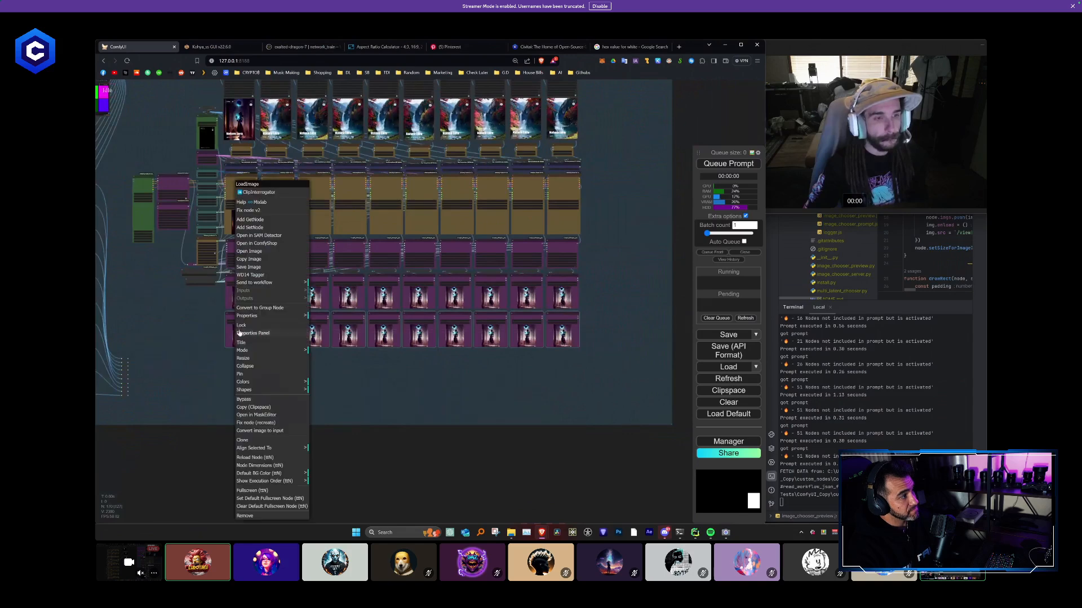
{"action": "left_click", "coordinate": [265, 382]}
{"action": "left_click", "coordinate": [333, 426]}
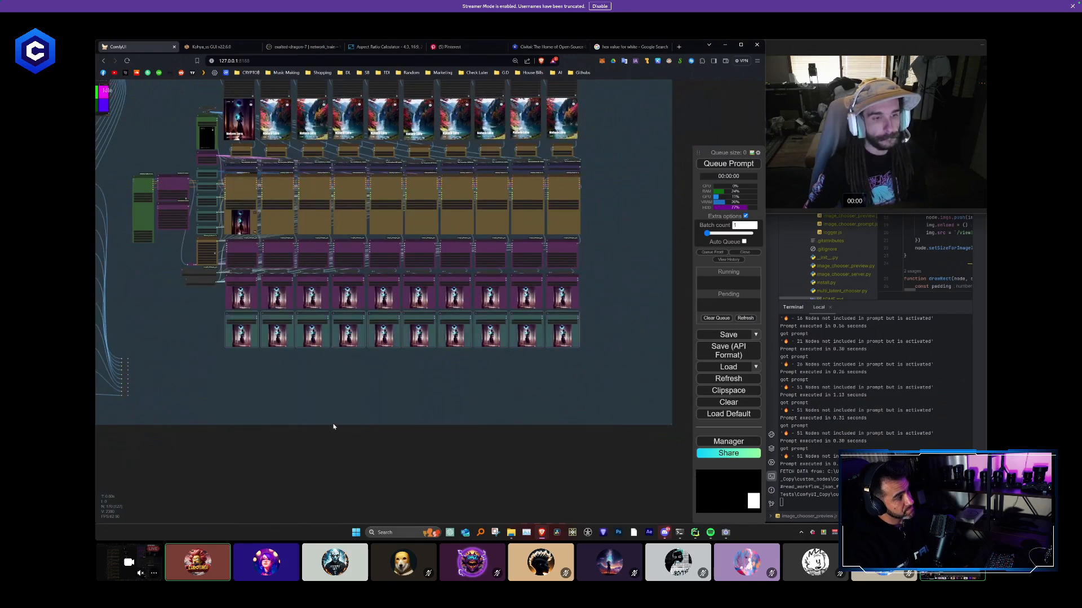
- Try to route a link from the first Reroute output towards the first teal Load Image node
{"action": "left_click_drag", "start_coordinate": [294, 389], "coordinate": [423, 388]}
{"action": "scroll", "coordinate": [375, 355], "scroll_direction": "up", "scroll_amount": 2}
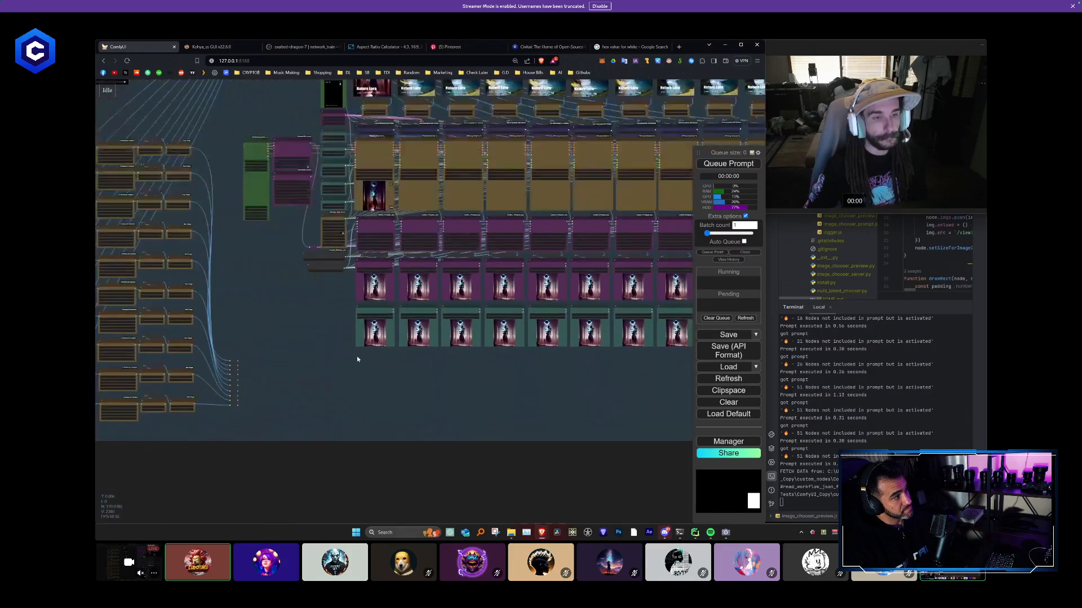
{"action": "scroll", "coordinate": [312, 363], "scroll_direction": "up", "scroll_amount": 4}
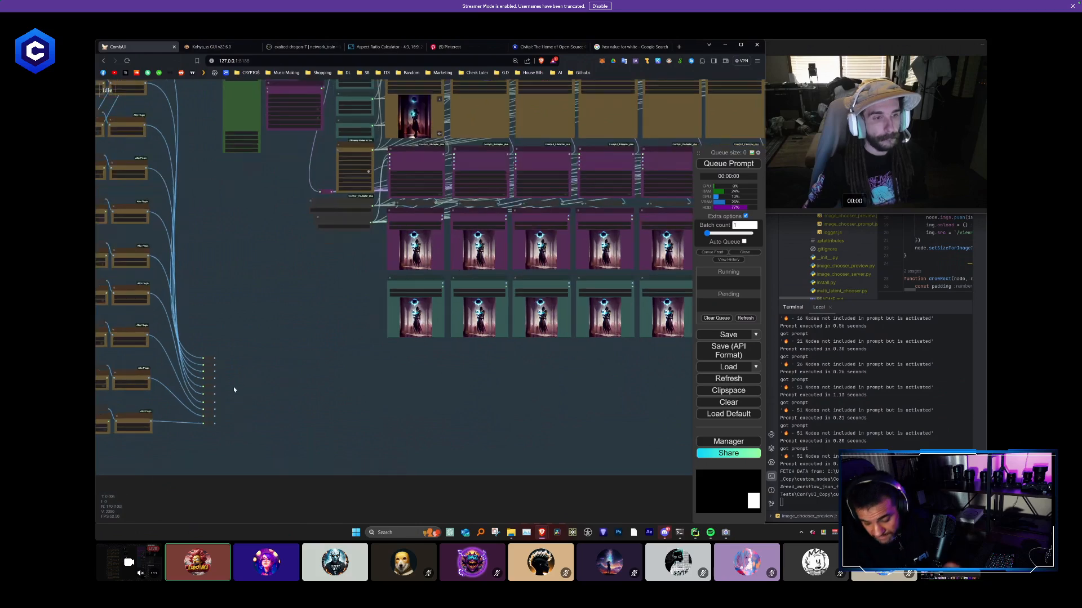
{"action": "scroll", "coordinate": [234, 389], "scroll_direction": "up", "scroll_amount": 1}
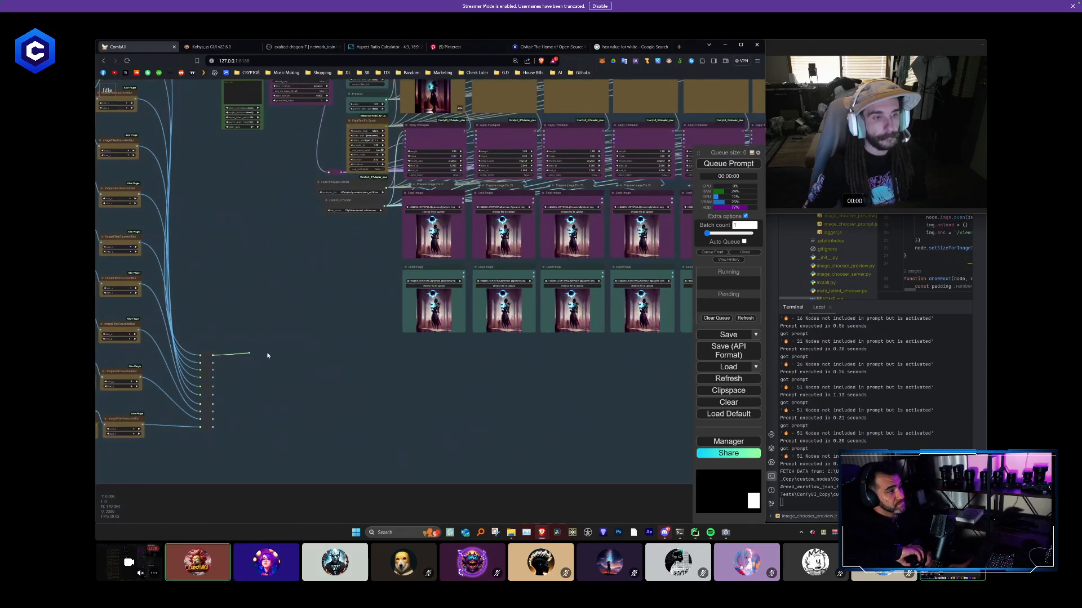
{"action": "left_click_drag", "start_coordinate": [268, 355], "coordinate": [403, 321]}
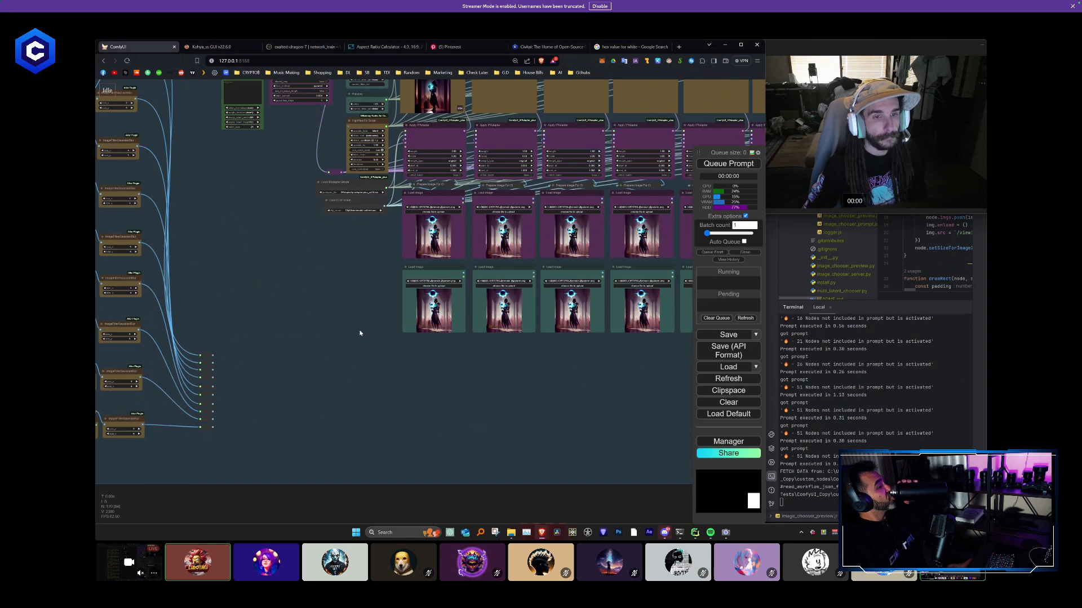
- Delete the duplicated teal row of ten Load Image nodes
{"action": "scroll", "coordinate": [527, 363], "scroll_direction": "down", "scroll_amount": 5}
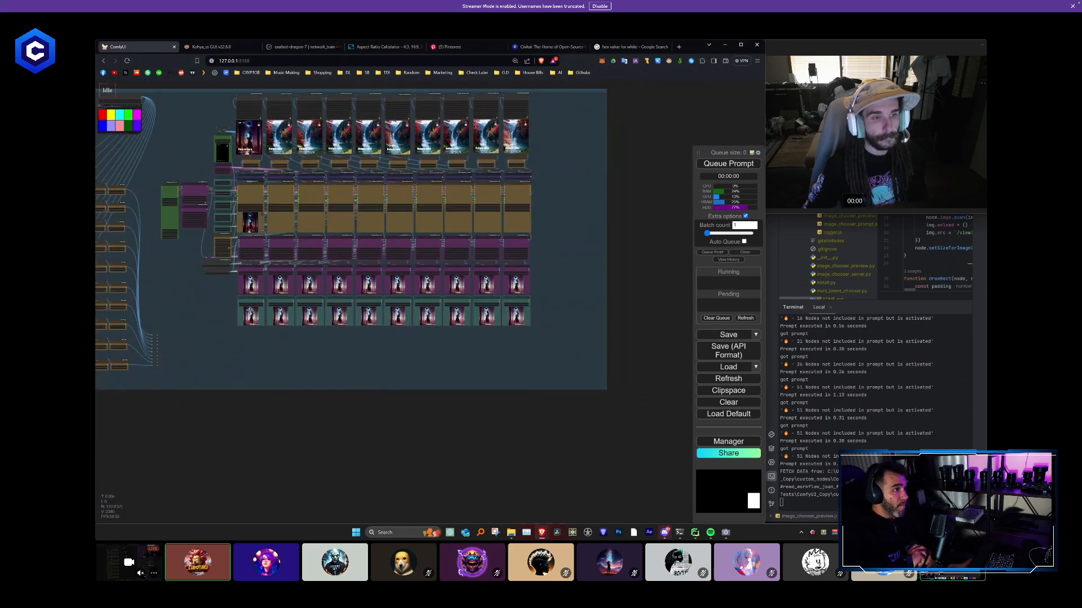
{"action": "key", "text": "Delete"}
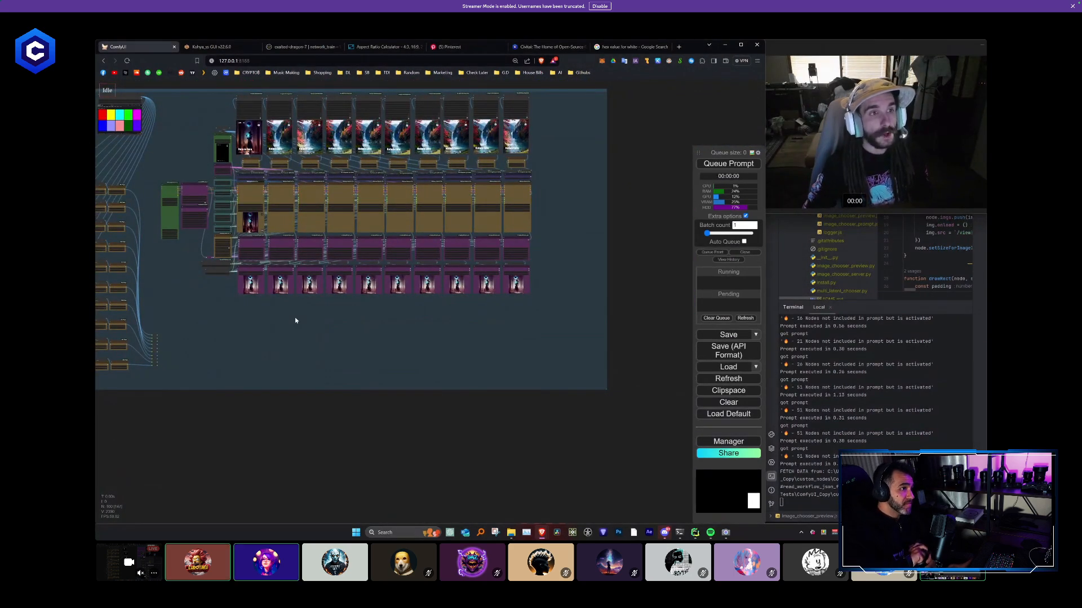
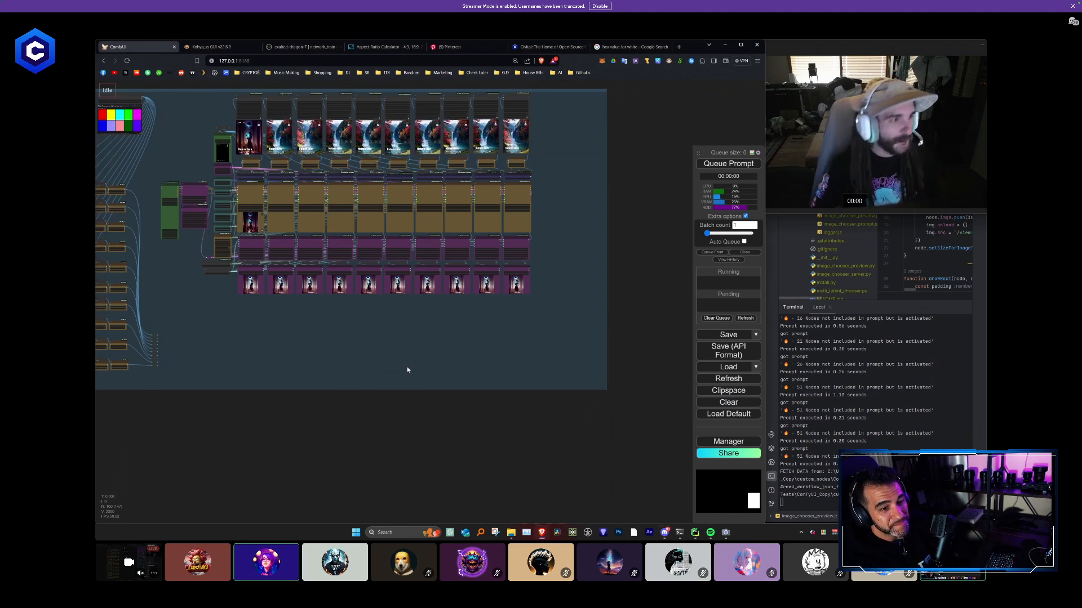
- Add a Preview Image node in the empty area beneath the row of purple Load Image nodes
{"action": "left_click_drag", "start_coordinate": [313, 317], "coordinate": [335, 351]}
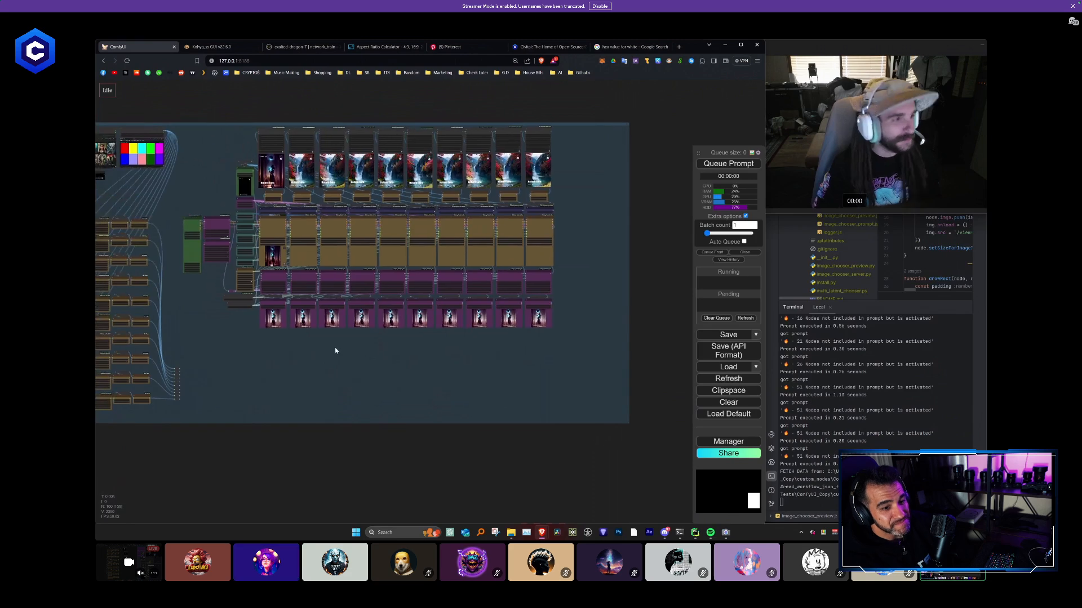
{"action": "scroll", "coordinate": [342, 343], "scroll_direction": "up", "scroll_amount": 6}
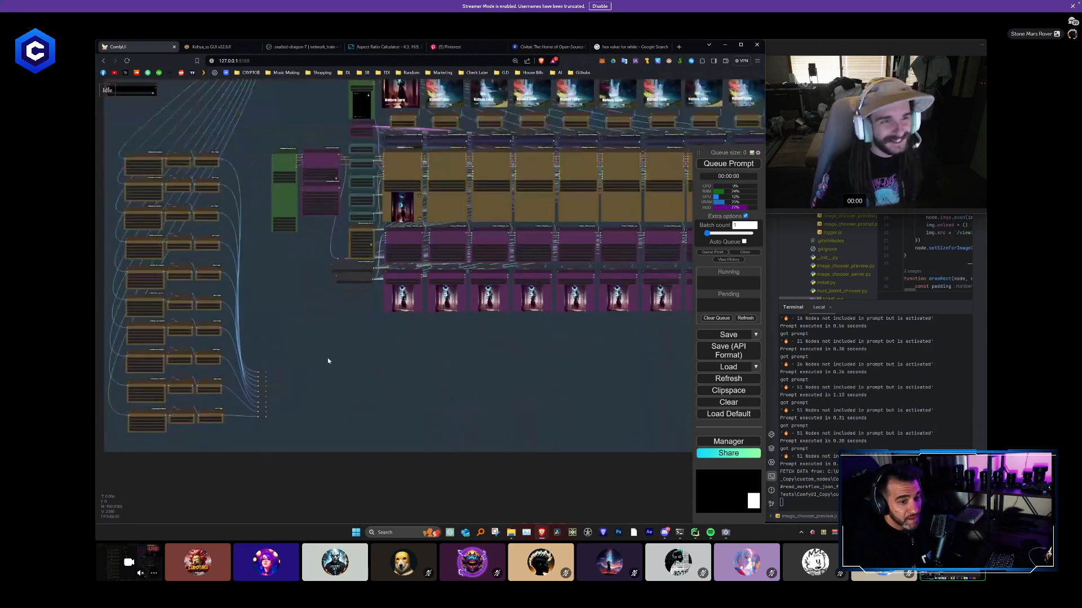
{"action": "left_click_drag", "start_coordinate": [344, 360], "coordinate": [417, 286]}
{"action": "scroll", "coordinate": [348, 317], "scroll_direction": "up", "scroll_amount": 1}
{"action": "scroll", "coordinate": [348, 318], "scroll_direction": "up", "scroll_amount": 2}
{"action": "double_click", "coordinate": [349, 327]}
{"action": "type", "text": "prev"}
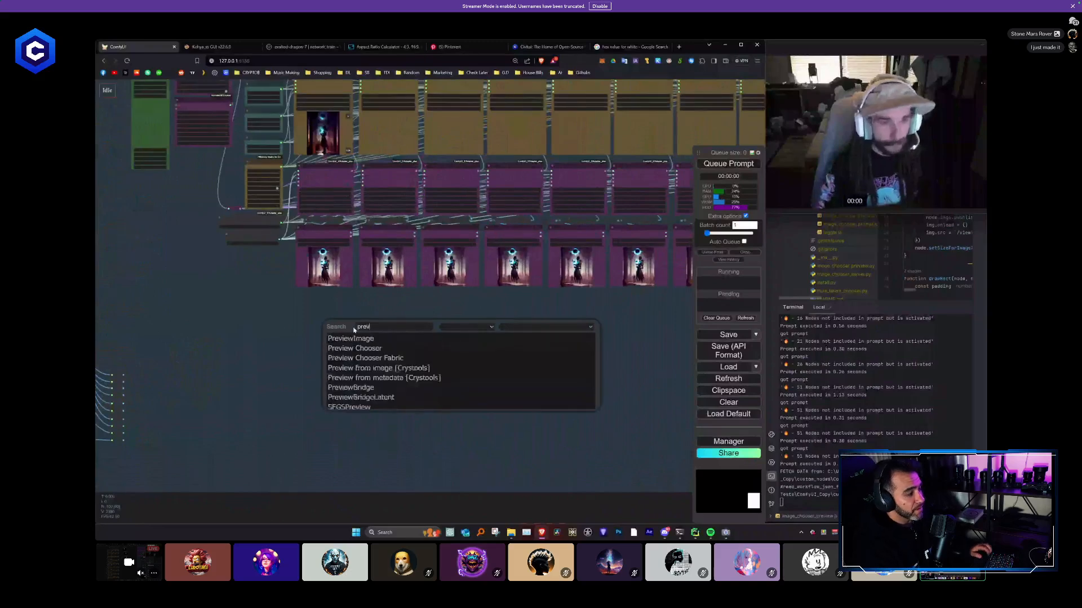
{"action": "type", "text": "iew"}
{"action": "key", "text": "Return"}
- Place the Preview Image node directly below the first purple Load Image node and enlarge it to match that node's width
{"action": "scroll", "coordinate": [356, 327], "scroll_direction": "up", "scroll_amount": 6}
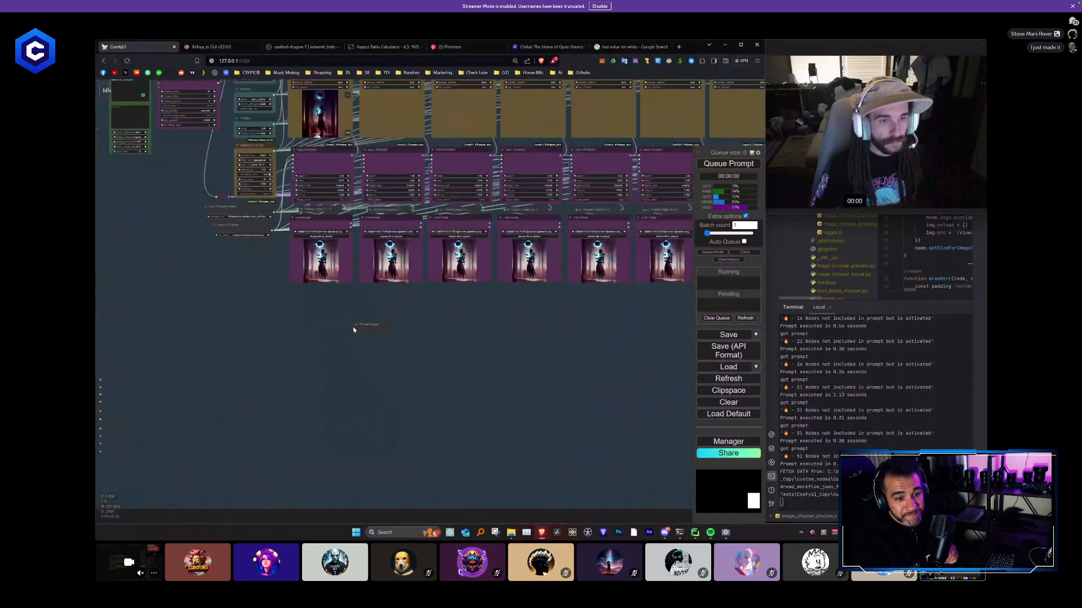
{"action": "left_click_drag", "start_coordinate": [358, 324], "coordinate": [256, 267]}
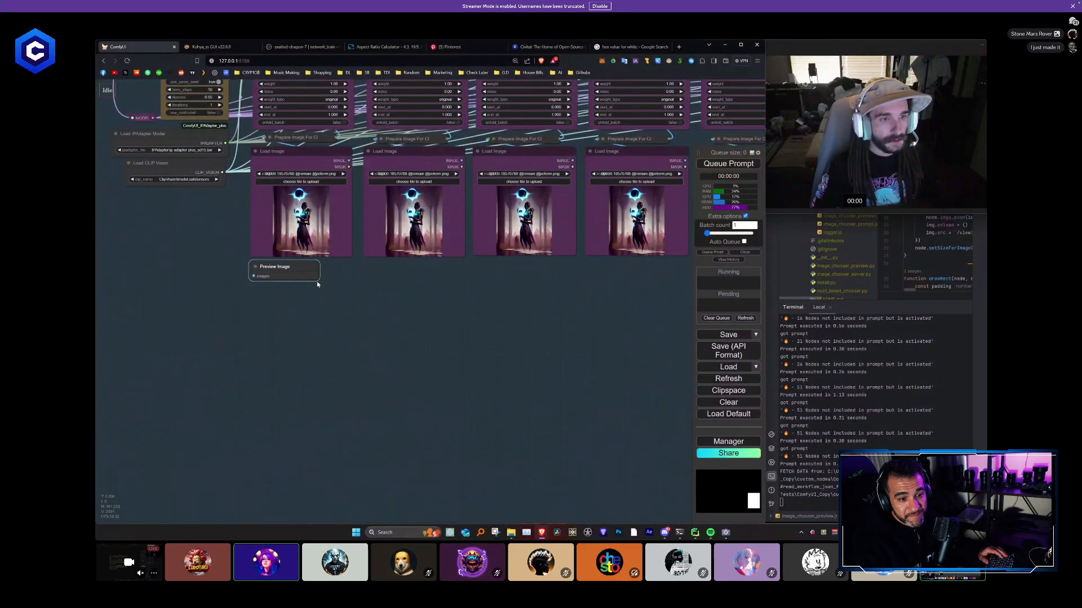
{"action": "left_click_drag", "start_coordinate": [335, 299], "coordinate": [350, 372]}
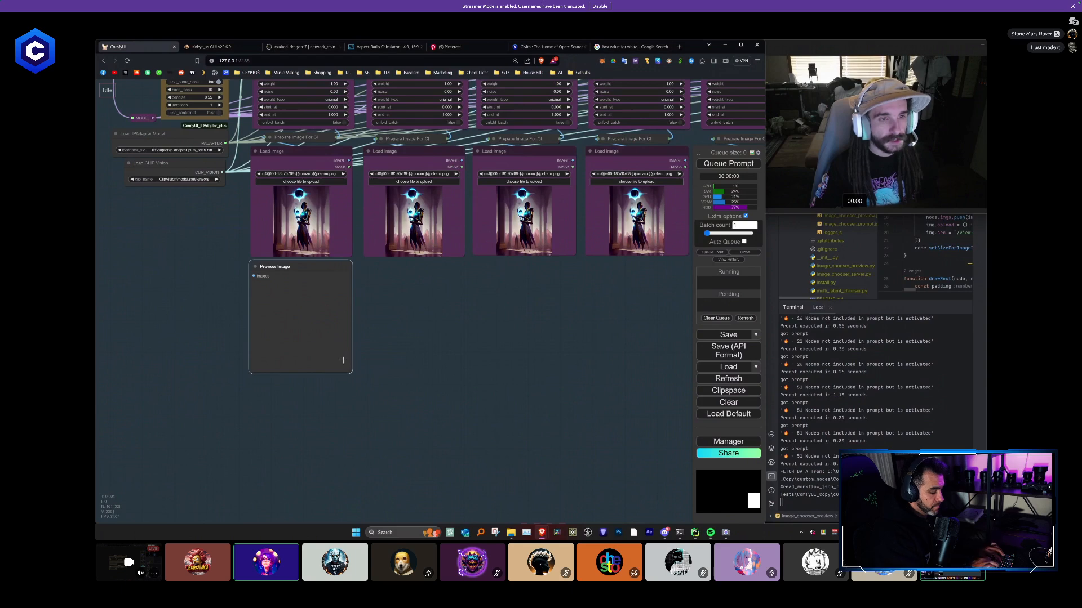
- Duplicate the Preview Image node beneath the purple Load Image nodes of the second to sixth columns
{"action": "left_click_drag", "start_coordinate": [309, 272], "coordinate": [422, 271], "text": "alt"}
{"action": "scroll", "coordinate": [457, 331], "scroll_direction": "down", "scroll_amount": 5}
{"action": "left_click_drag", "start_coordinate": [496, 355], "coordinate": [335, 360]}
{"action": "left_click_drag", "start_coordinate": [348, 388], "coordinate": [169, 300], "text": "ctrl"}
{"action": "key", "text": "ctrl+c"}
{"action": "key", "text": "ctrl+v"}
{"action": "left_click_drag", "start_coordinate": [348, 357], "coordinate": [347, 299]}
{"action": "left_click_drag", "start_coordinate": [577, 354], "coordinate": [292, 307]}
{"action": "key", "text": "ctrl+v"}
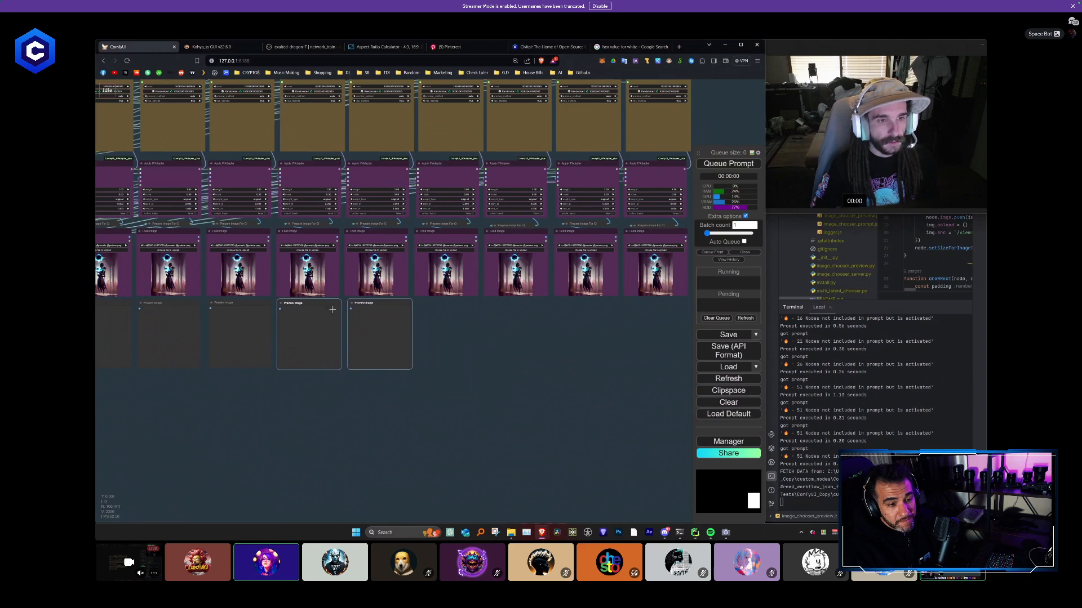
{"action": "left_click_drag", "start_coordinate": [364, 307], "coordinate": [361, 307]}
- Paste two more pairs of Preview Image nodes beneath the last four Load Image nodes to complete the row of ten
{"action": "left_click", "coordinate": [449, 321]}
{"action": "key", "text": "ctrl+v"}
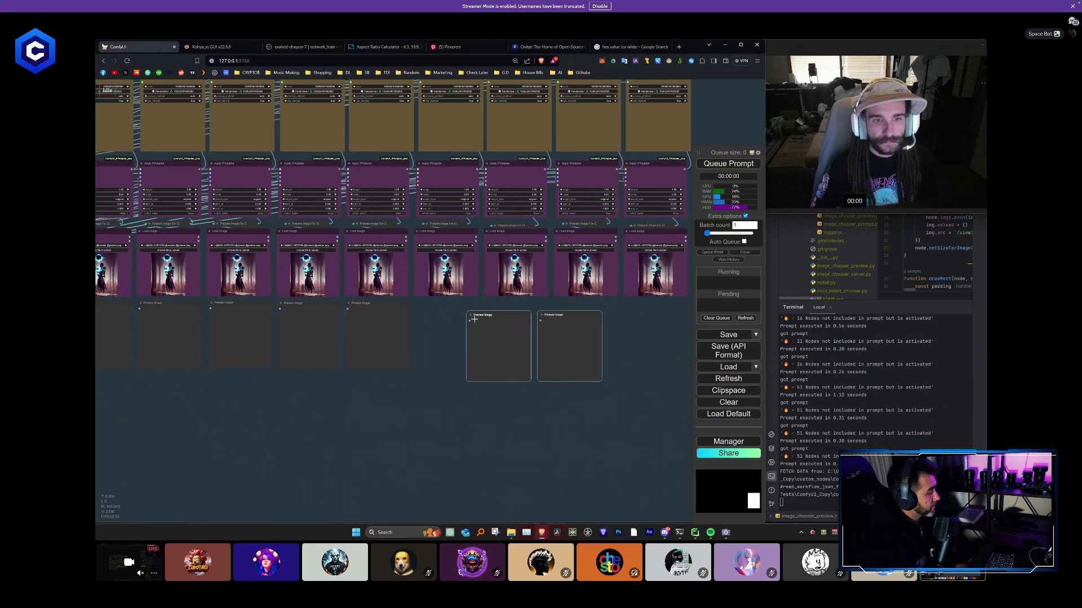
{"action": "left_click_drag", "start_coordinate": [474, 320], "coordinate": [421, 307]}
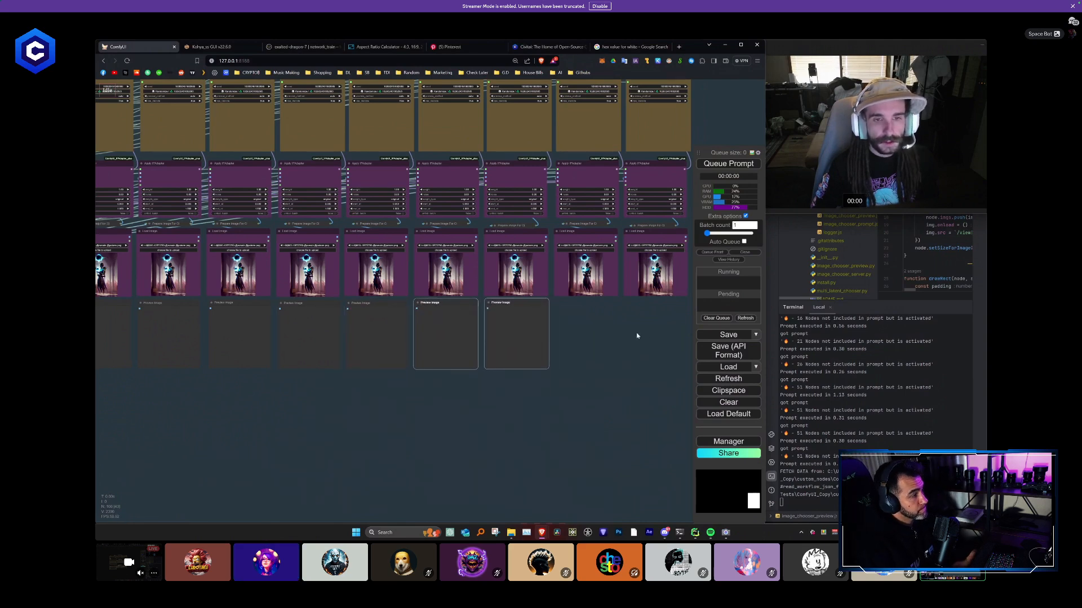
{"action": "left_click_drag", "start_coordinate": [637, 335], "coordinate": [430, 312]}
{"action": "key", "text": "ctrl+v"}
{"action": "left_click", "coordinate": [410, 479]}
{"action": "scroll", "coordinate": [361, 478], "scroll_direction": "down", "scroll_amount": 4}
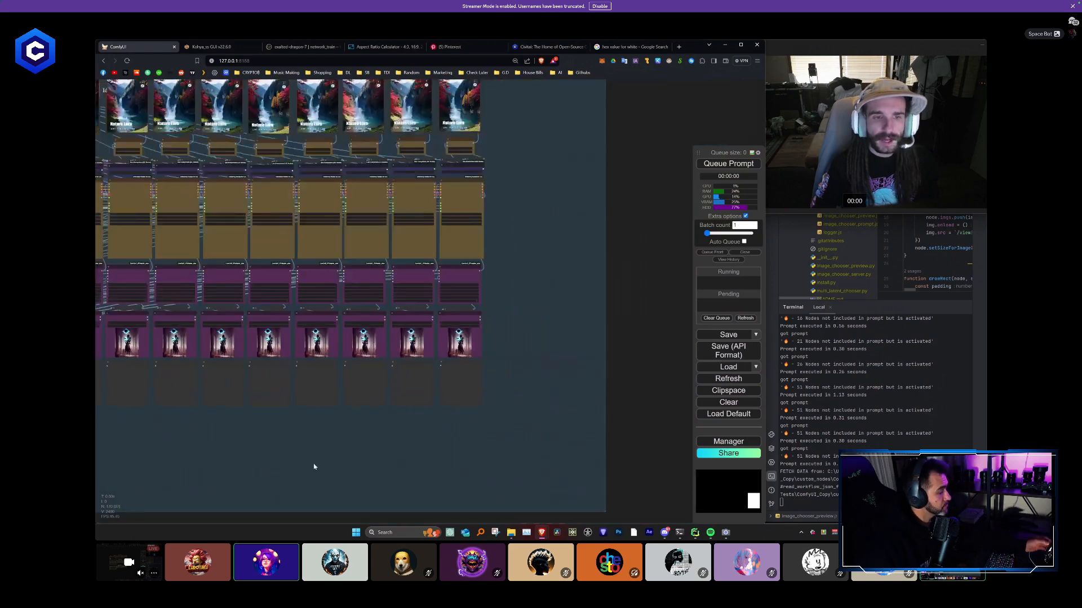
- Link the first seven Reroute outputs, in order, to the images inputs of the first seven Preview Image nodes
{"action": "left_click_drag", "start_coordinate": [129, 440], "coordinate": [345, 376]}
{"action": "scroll", "coordinate": [346, 374], "scroll_direction": "down", "scroll_amount": 3}
{"action": "scroll", "coordinate": [244, 351], "scroll_direction": "up", "scroll_amount": 4}
{"action": "left_click_drag", "start_coordinate": [210, 361], "coordinate": [326, 296]}
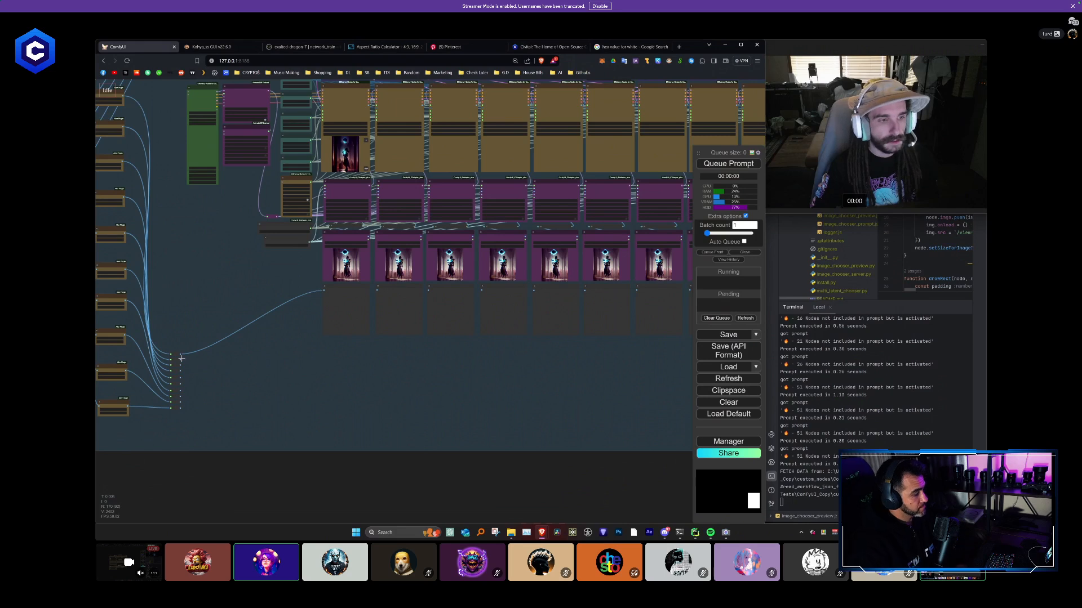
{"action": "left_click_drag", "start_coordinate": [321, 342], "coordinate": [367, 322]}
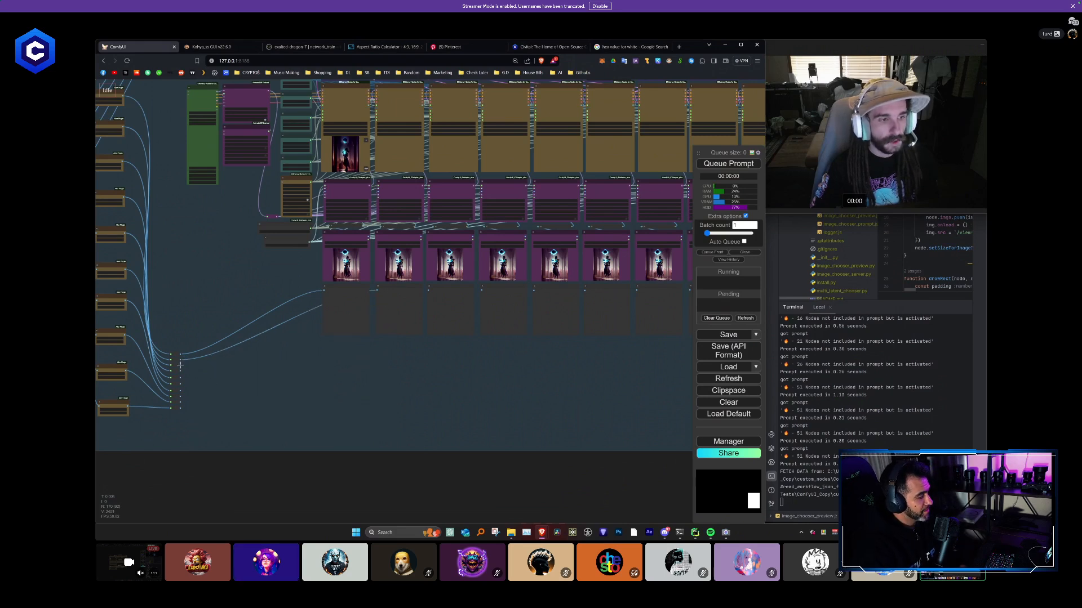
{"action": "left_click_drag", "start_coordinate": [181, 365], "coordinate": [427, 291]}
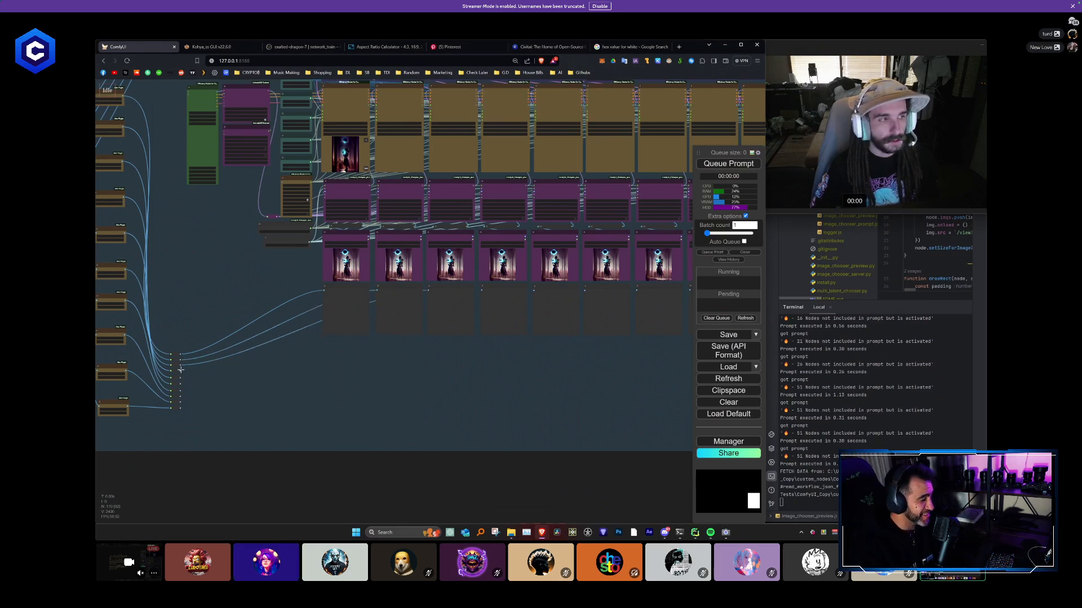
{"action": "left_click_drag", "start_coordinate": [181, 369], "coordinate": [431, 340]}
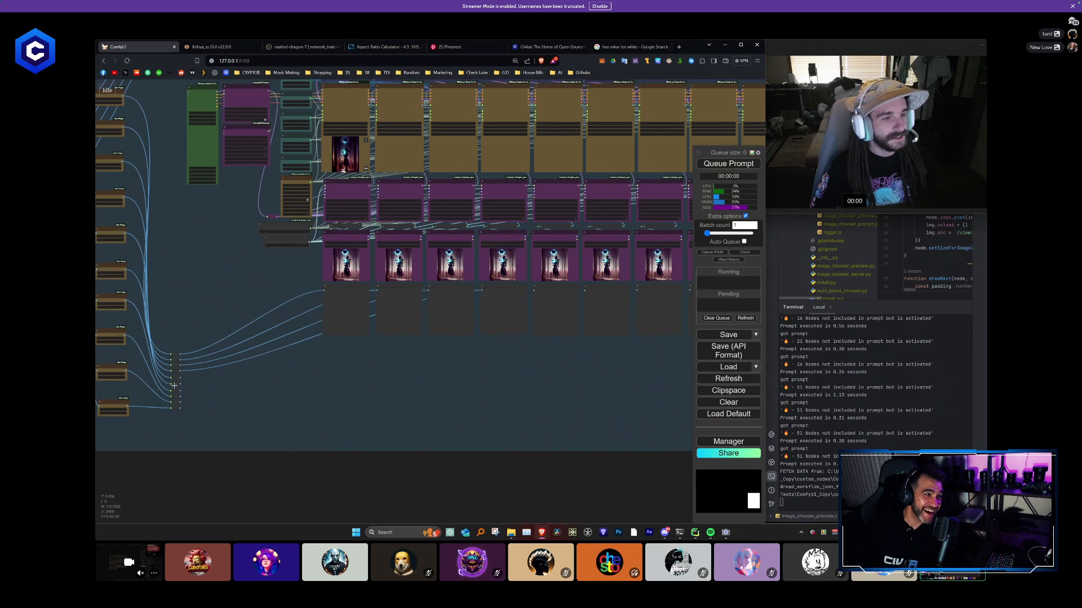
{"action": "left_click_drag", "start_coordinate": [181, 376], "coordinate": [535, 311]}
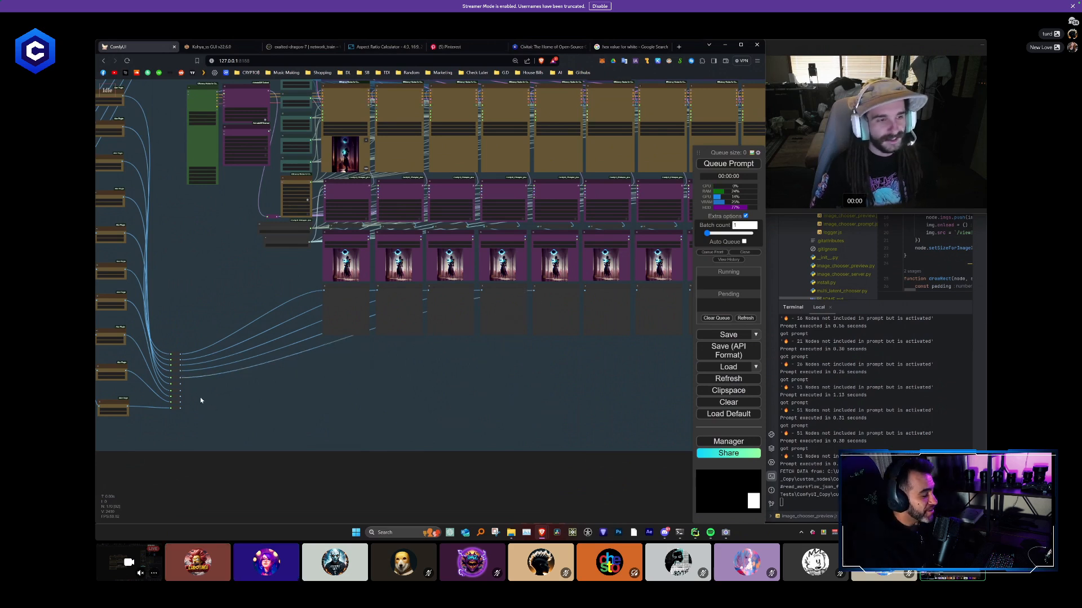
{"action": "left_click_drag", "start_coordinate": [318, 388], "coordinate": [614, 302]}
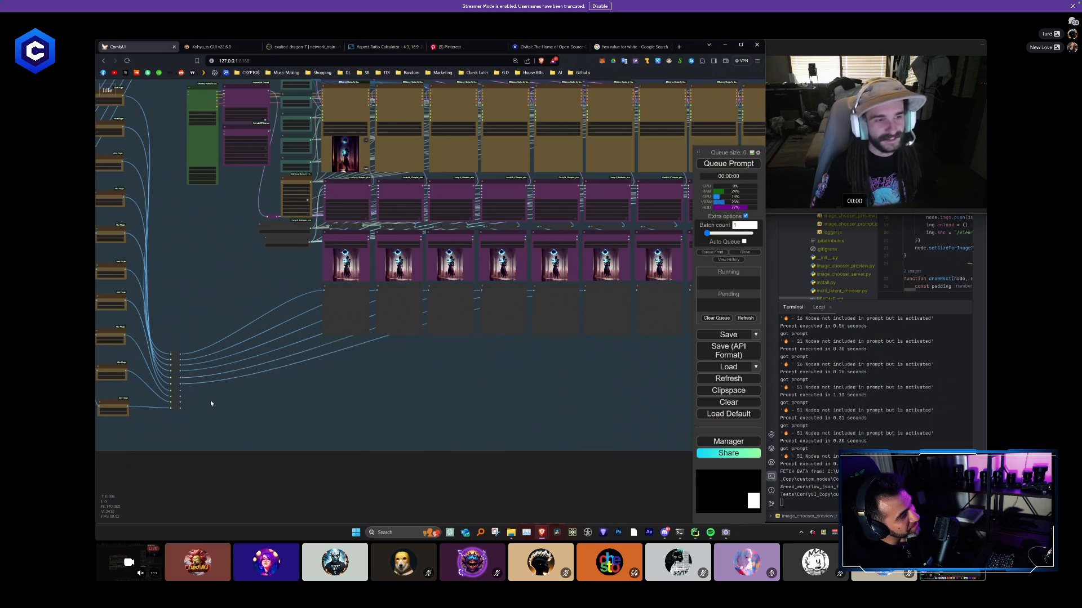
{"action": "left_click_drag", "start_coordinate": [180, 391], "coordinate": [652, 302]}
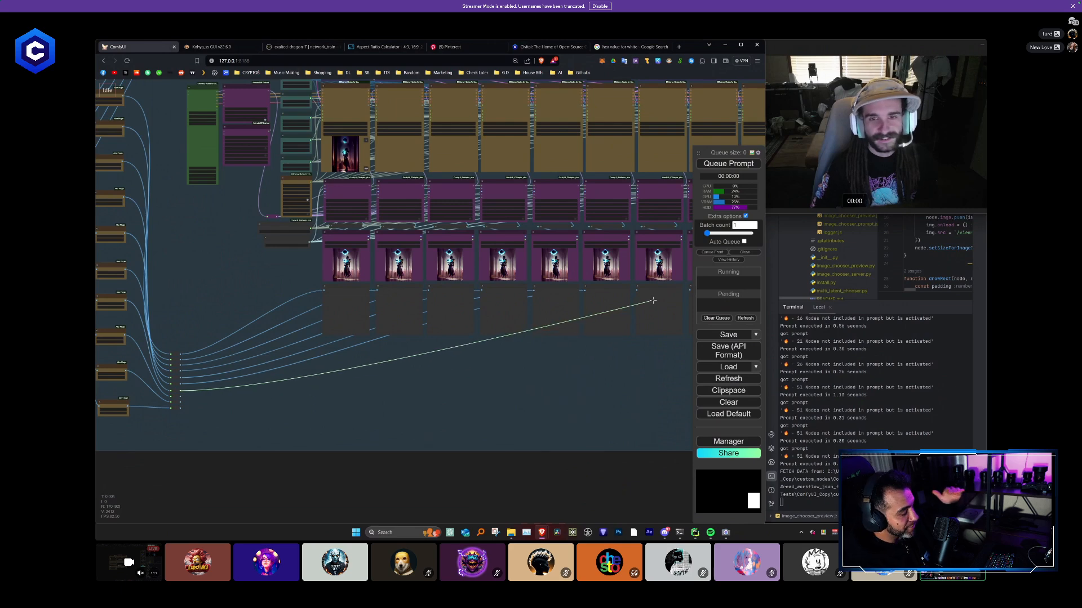
- Link the last three Reroute outputs, in order, to the eighth, ninth and tenth Preview Image nodes
{"action": "scroll", "coordinate": [617, 388], "scroll_direction": "down", "scroll_amount": 3}
{"action": "left_click_drag", "start_coordinate": [387, 366], "coordinate": [354, 347]}
{"action": "scroll", "coordinate": [134, 356], "scroll_direction": "up", "scroll_amount": 1}
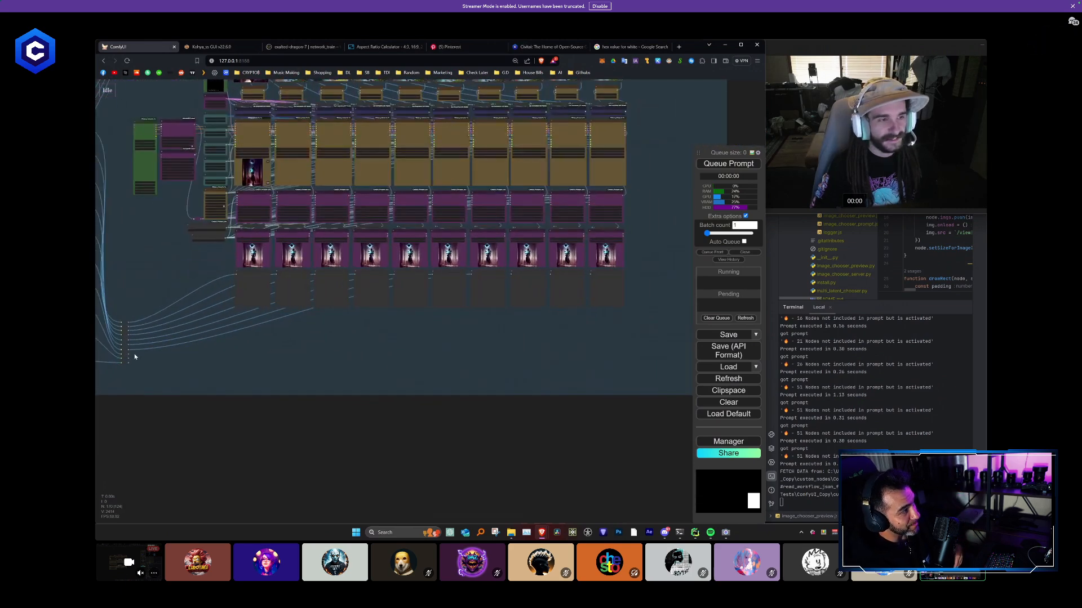
{"action": "left_click_drag", "start_coordinate": [127, 355], "coordinate": [500, 304]}
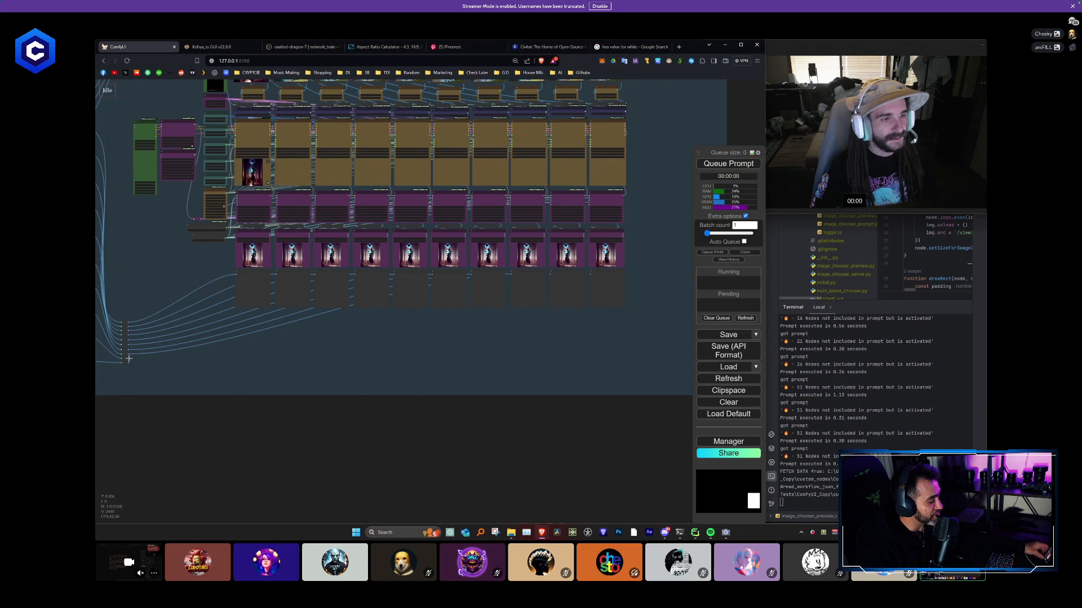
{"action": "left_click_drag", "start_coordinate": [187, 374], "coordinate": [569, 292]}
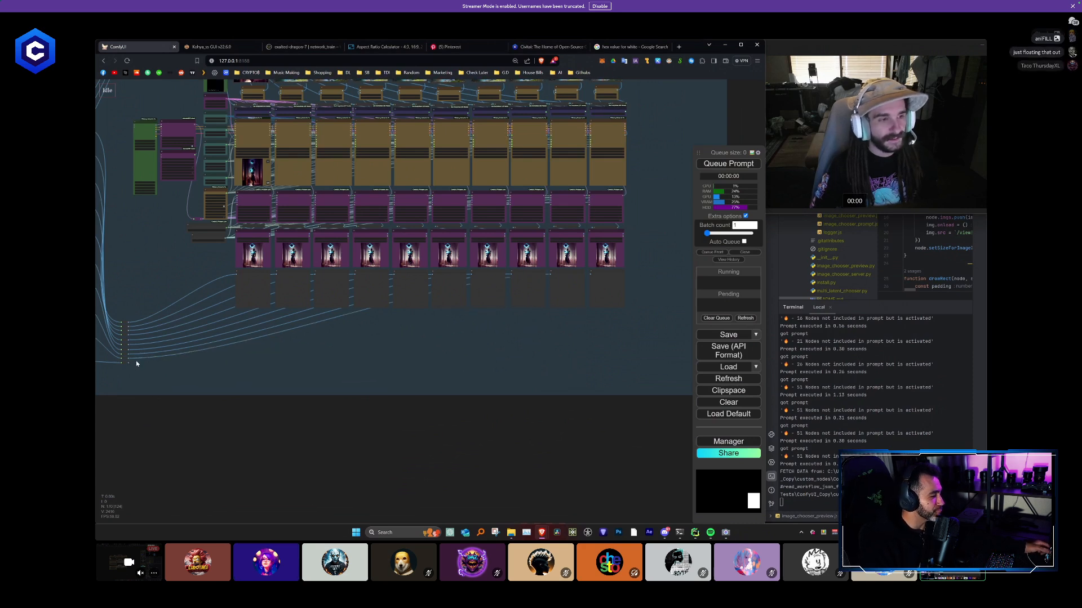
{"action": "left_click_drag", "start_coordinate": [132, 363], "coordinate": [604, 290]}
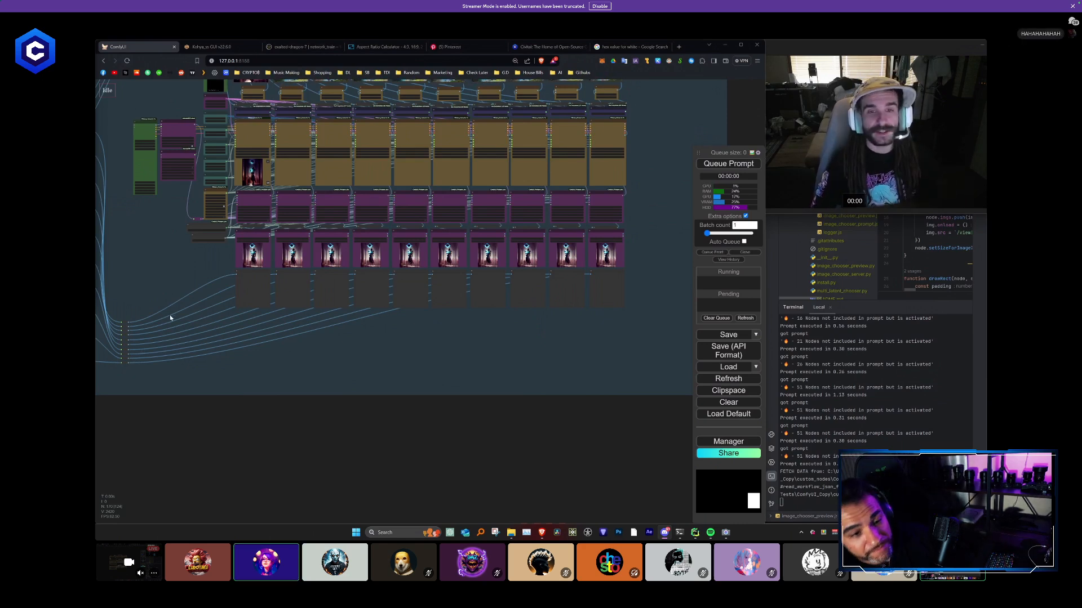
- Route a link from the character-grid image node through a separate reroute placed just below the column of ten reroutes
{"action": "scroll", "coordinate": [418, 353], "scroll_direction": "down", "scroll_amount": 1}
{"action": "scroll", "coordinate": [418, 356], "scroll_direction": "down", "scroll_amount": 1}
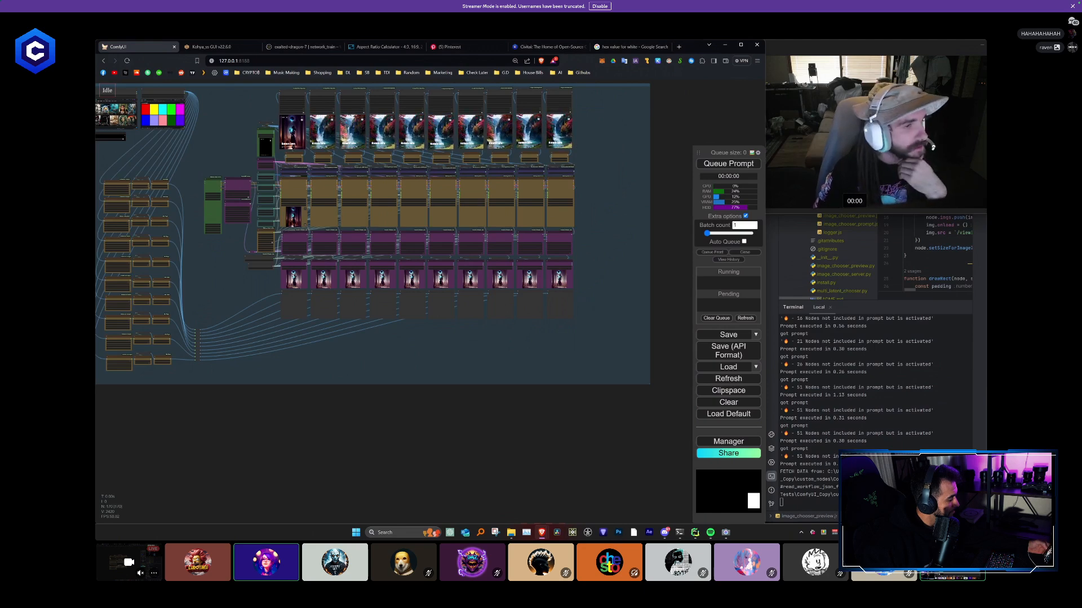
{"action": "left_click_drag", "start_coordinate": [192, 406], "coordinate": [243, 431]}
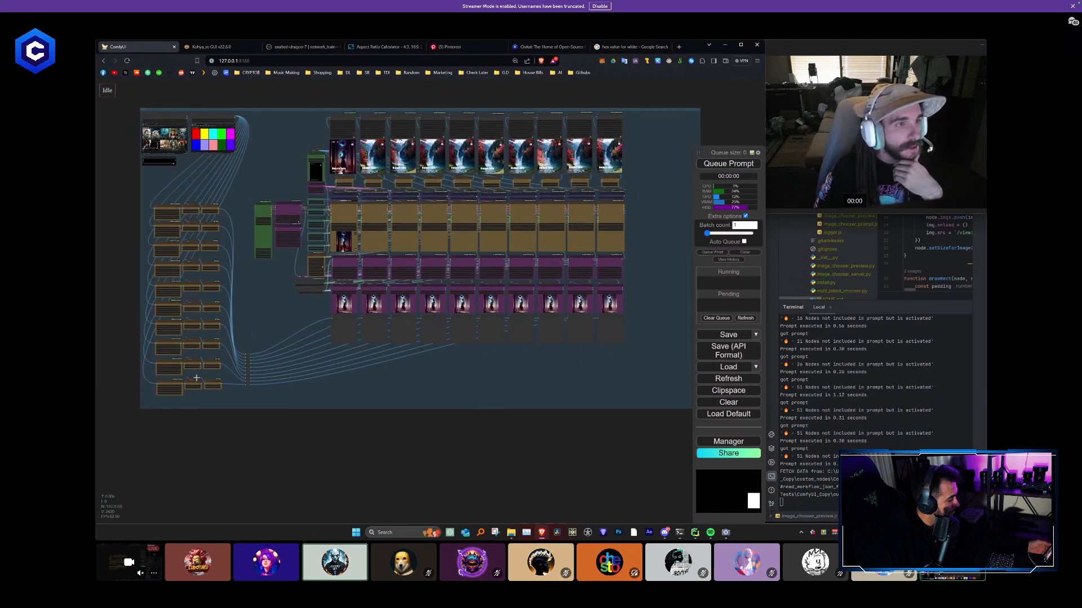
{"action": "scroll", "coordinate": [195, 178], "scroll_direction": "up", "scroll_amount": 2}
{"action": "scroll", "coordinate": [195, 178], "scroll_direction": "up", "scroll_amount": 1}
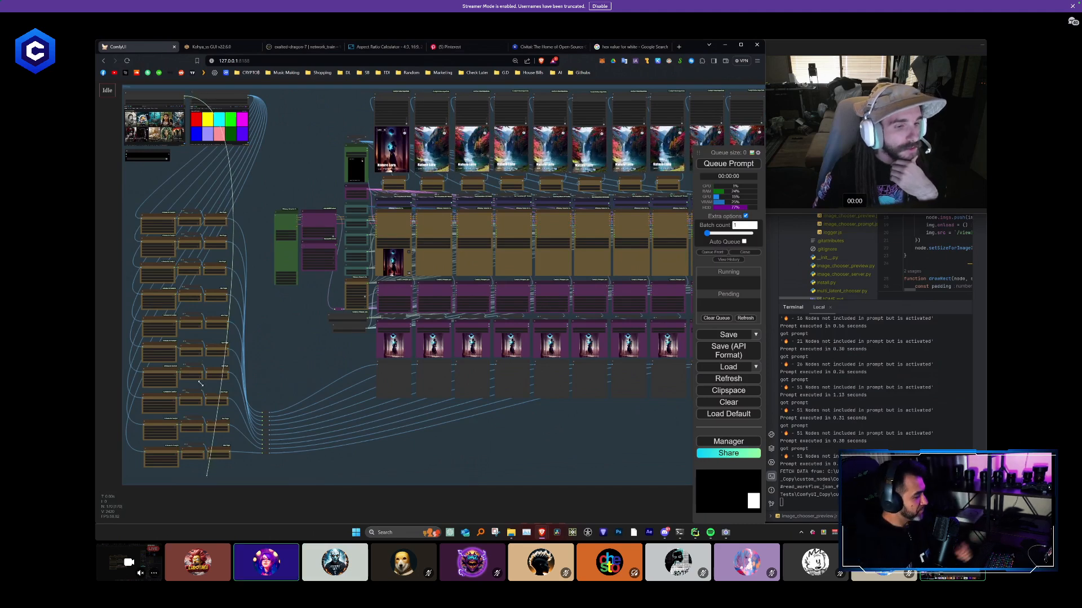
{"action": "left_click_drag", "start_coordinate": [158, 203], "coordinate": [149, 189]}
{"action": "left_click", "coordinate": [156, 206]}
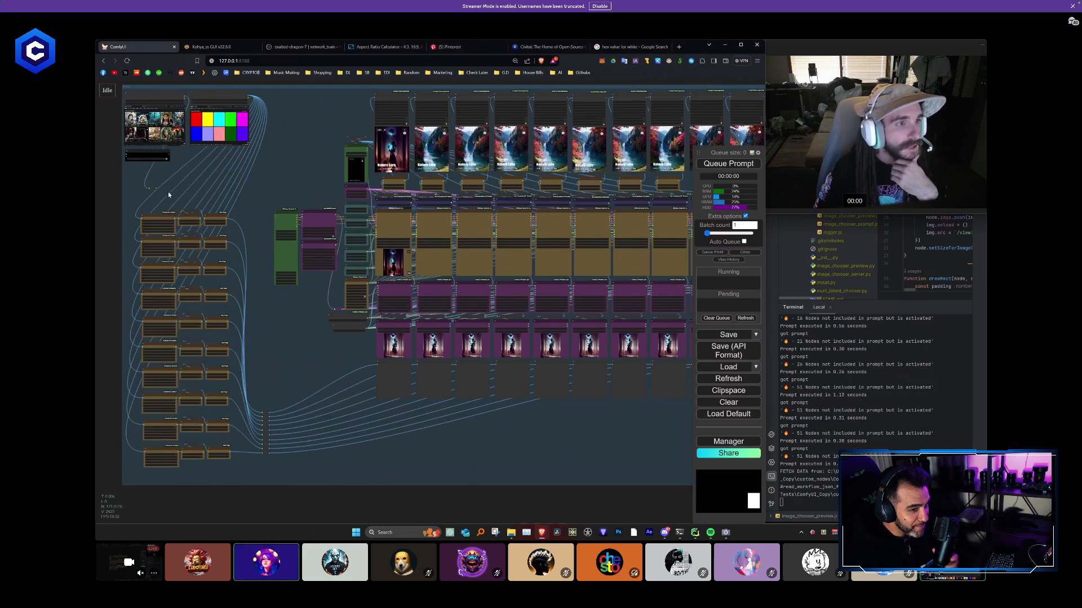
{"action": "left_click_drag", "start_coordinate": [119, 382], "coordinate": [287, 481]}
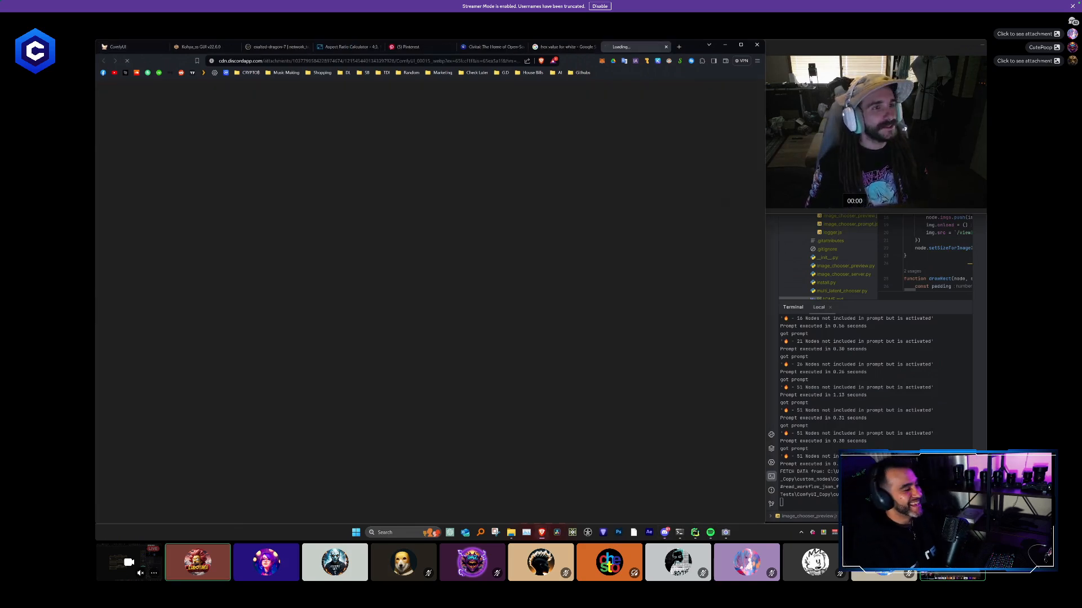
- Enlarge the Camera window beside the shared portrait image and close the image's browser tab
{"action": "left_click", "coordinate": [800, 169]}
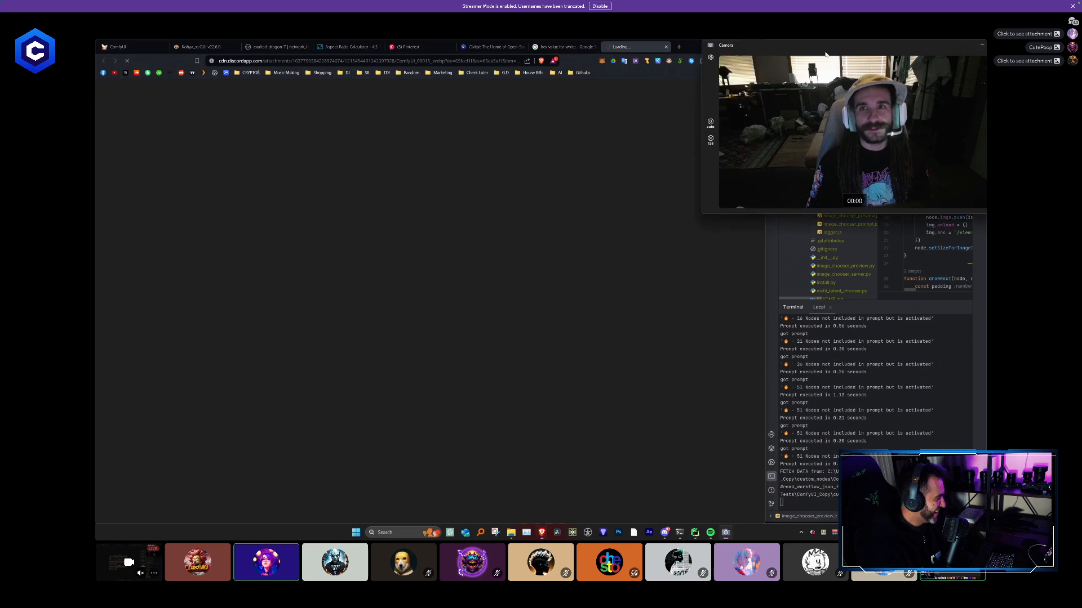
{"action": "scroll", "coordinate": [694, 221], "scroll_direction": "up", "scroll_amount": 4}
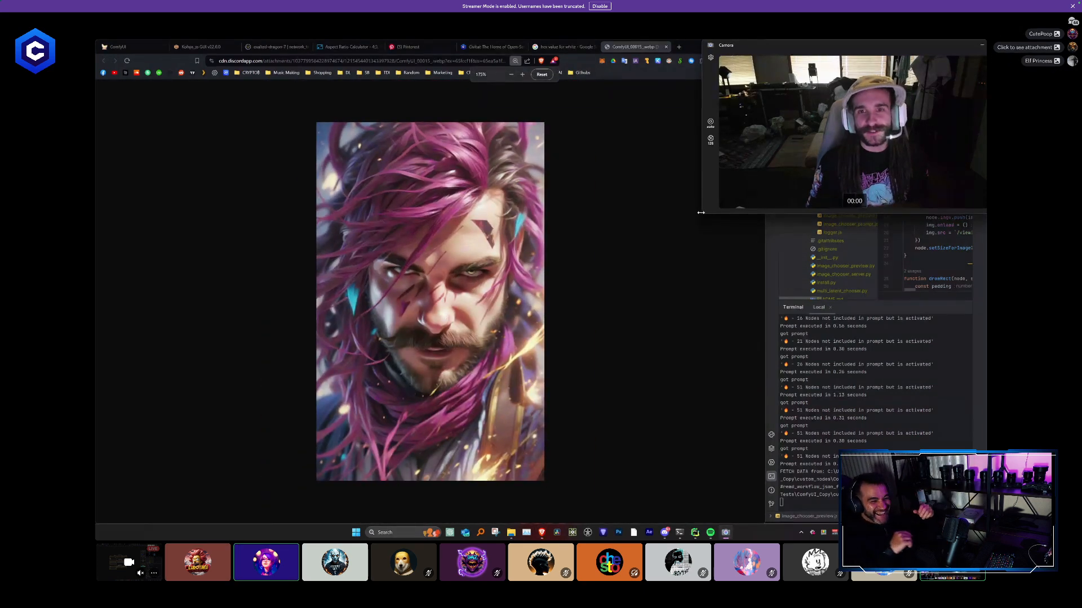
{"action": "left_click_drag", "start_coordinate": [701, 213], "coordinate": [582, 491]}
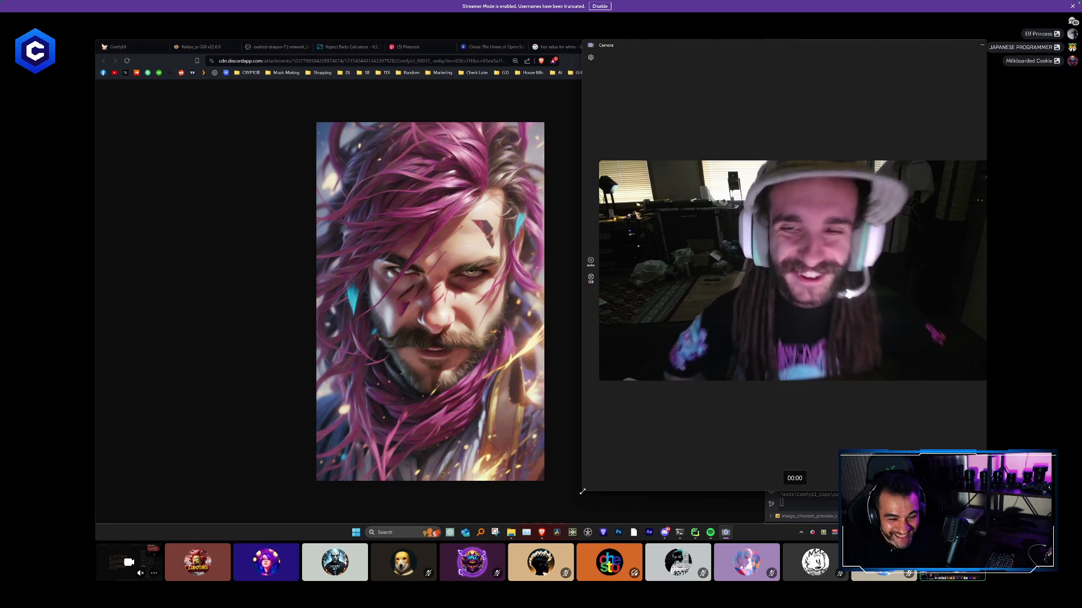
{"action": "left_click", "coordinate": [539, 131]}
{"action": "left_click", "coordinate": [666, 46]}
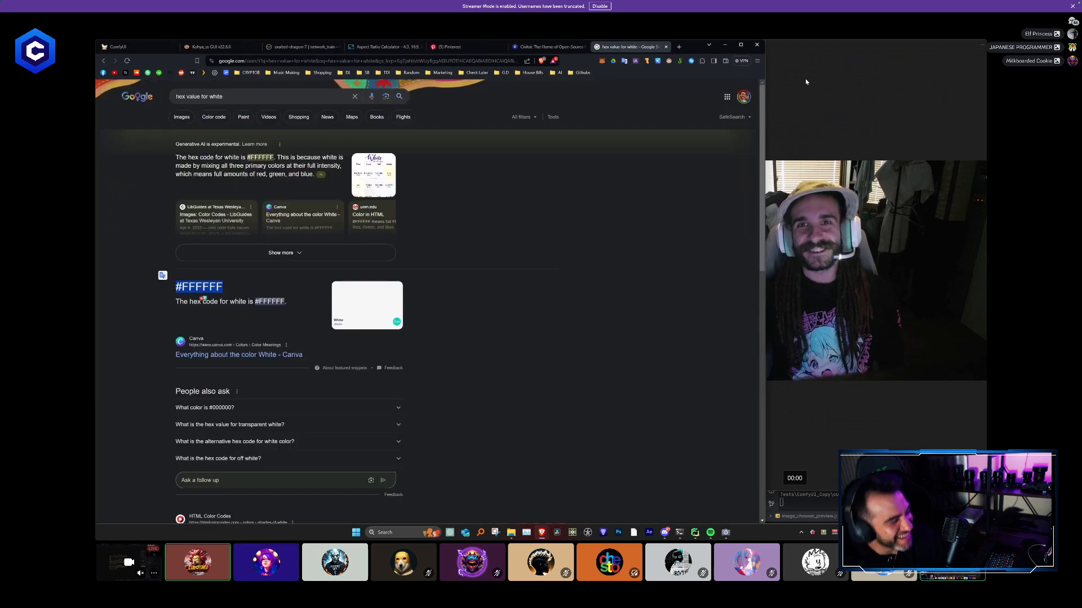
- Shrink the Camera window back to a small size and return to the ComfyUI workflow
{"action": "left_click", "coordinate": [806, 83]}
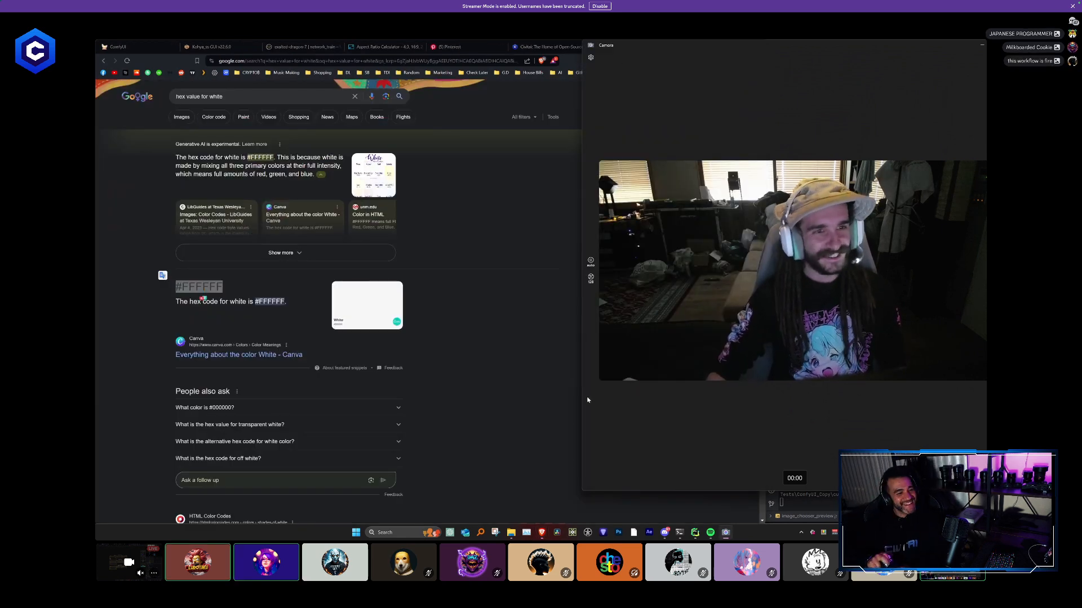
{"action": "left_click_drag", "start_coordinate": [584, 491], "coordinate": [730, 148]}
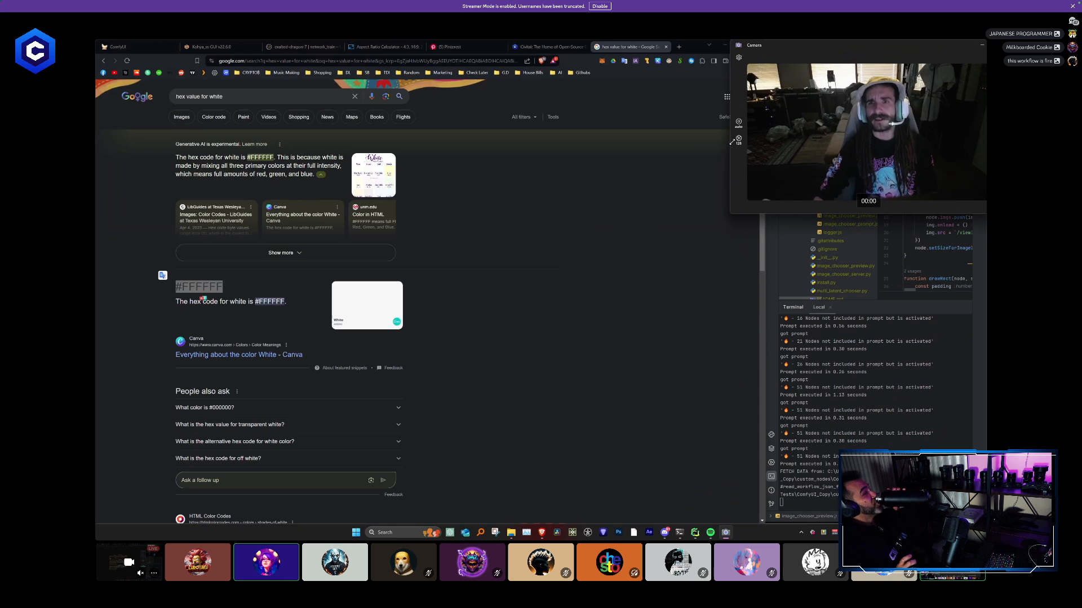
{"action": "left_click", "coordinate": [671, 179]}
{"action": "left_click", "coordinate": [169, 46]}
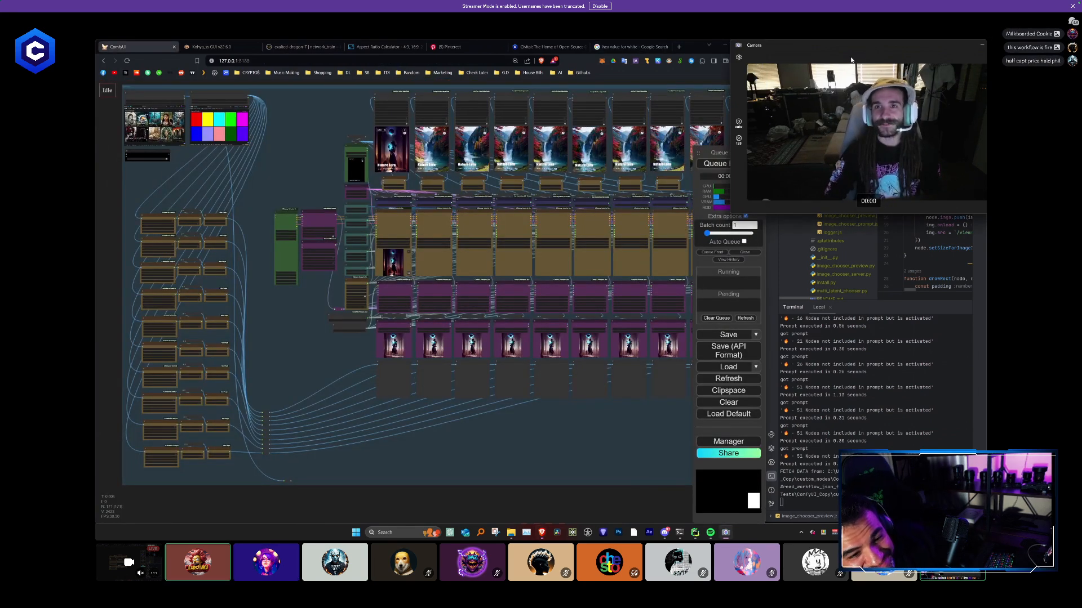
{"action": "left_click", "coordinate": [833, 55]}
{"action": "left_click_drag", "start_coordinate": [833, 55], "coordinate": [827, 49]}
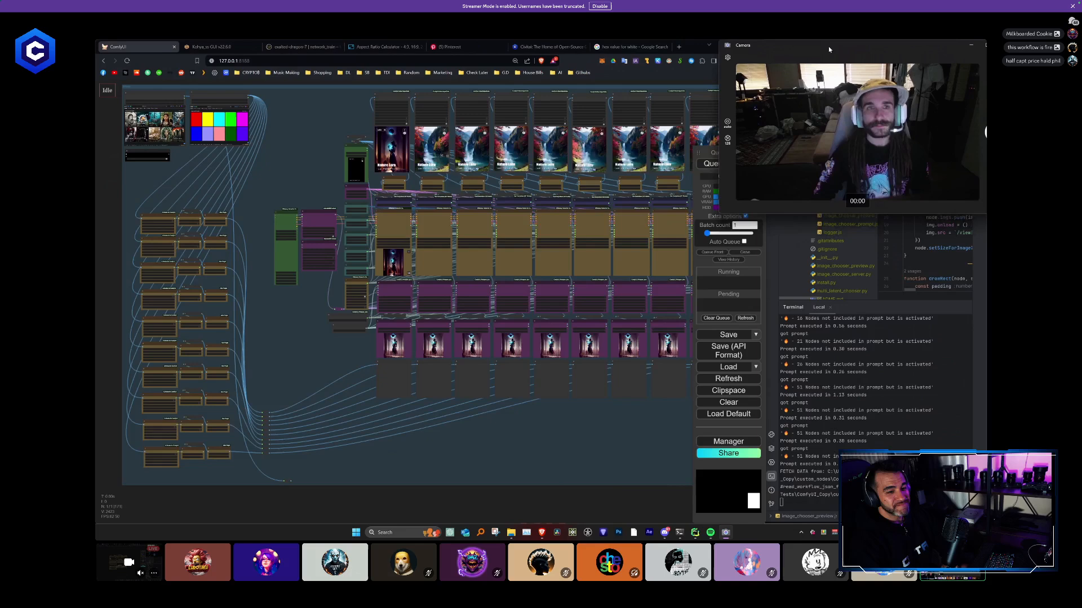
{"action": "left_click", "coordinate": [311, 145]}
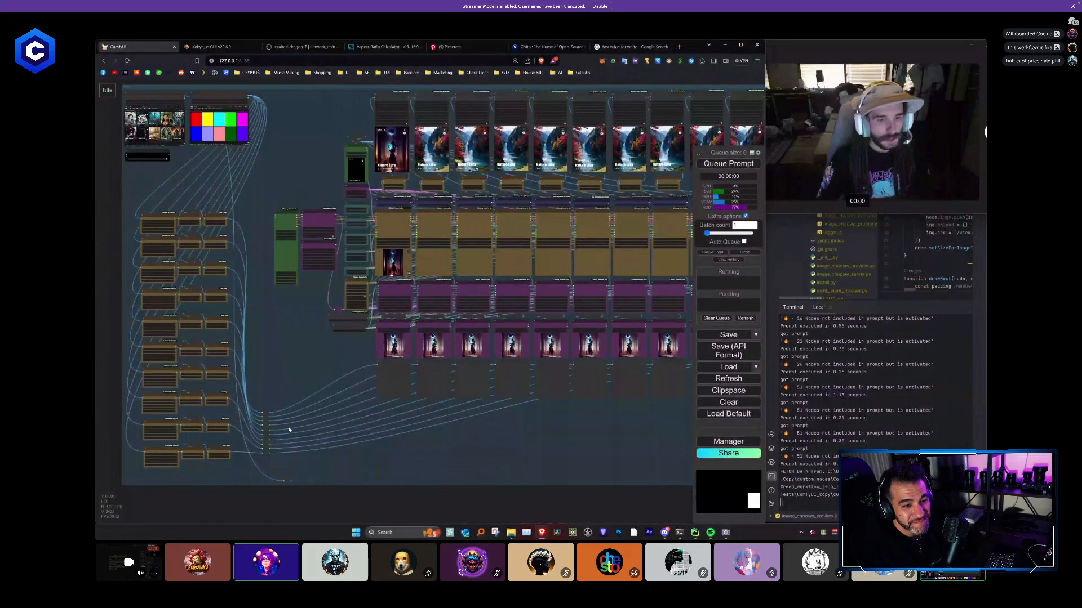
- Examine the colour-grid image node and the red and yellow mask chains that branch from it
{"action": "left_click_drag", "start_coordinate": [424, 425], "coordinate": [285, 396]}
{"action": "left_click_drag", "start_coordinate": [561, 438], "coordinate": [620, 442]}
{"action": "left_click_drag", "start_coordinate": [313, 144], "coordinate": [331, 219]}
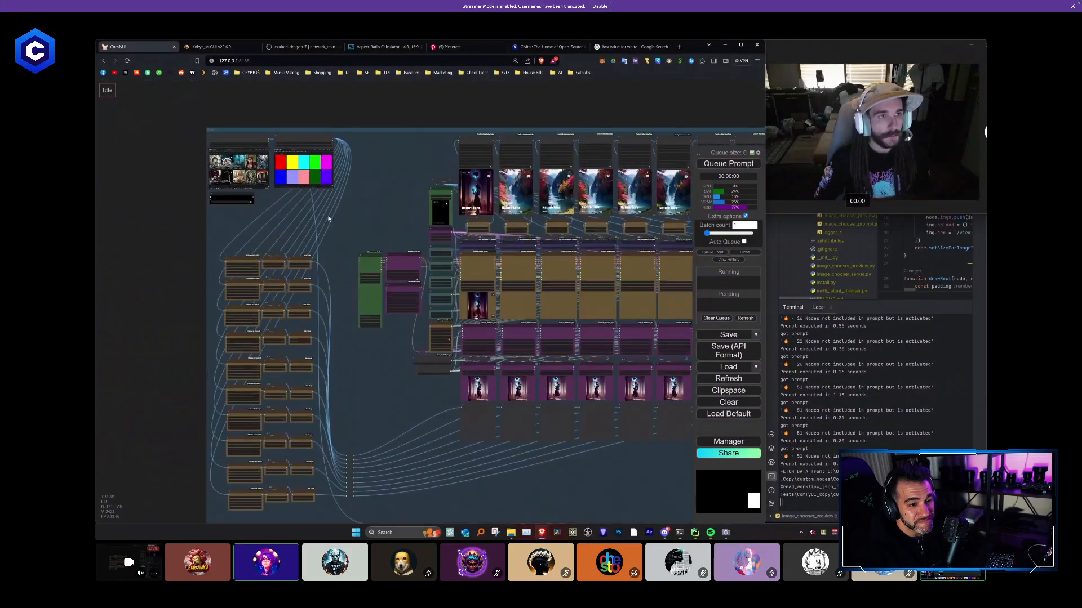
{"action": "scroll", "coordinate": [253, 150], "scroll_direction": "up", "scroll_amount": 3}
{"action": "scroll", "coordinate": [305, 255], "scroll_direction": "up", "scroll_amount": 8}
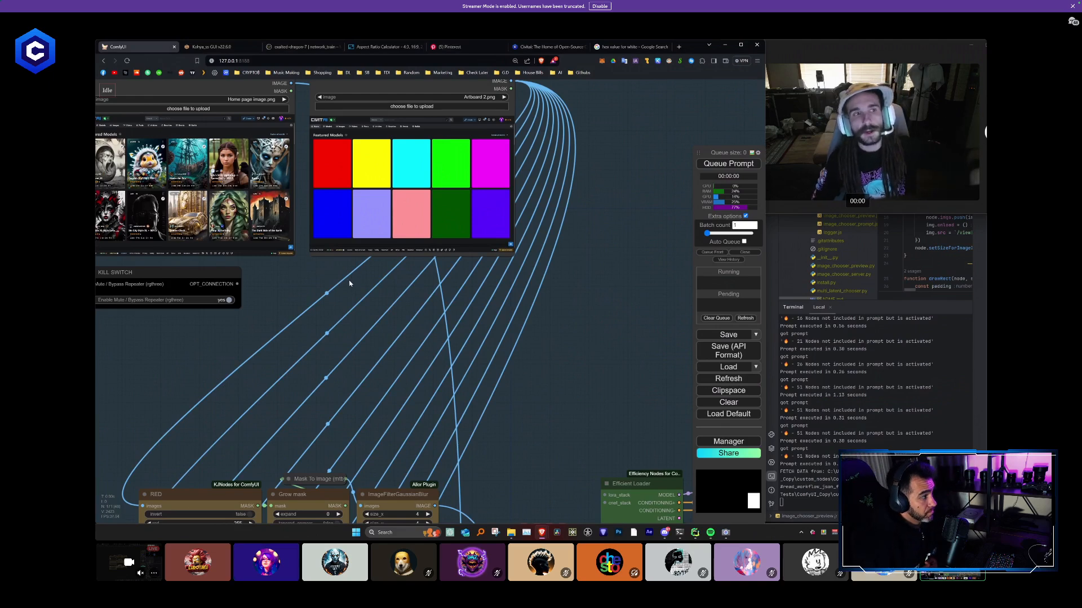
{"action": "left_click_drag", "start_coordinate": [299, 277], "coordinate": [349, 287]}
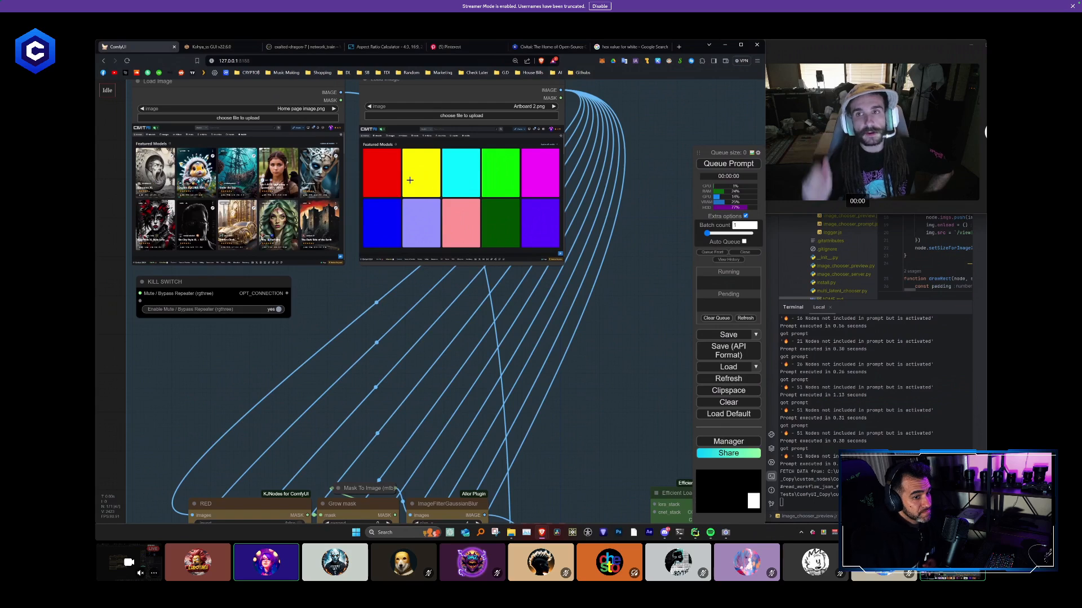
{"action": "left_click_drag", "start_coordinate": [388, 370], "coordinate": [373, 270]}
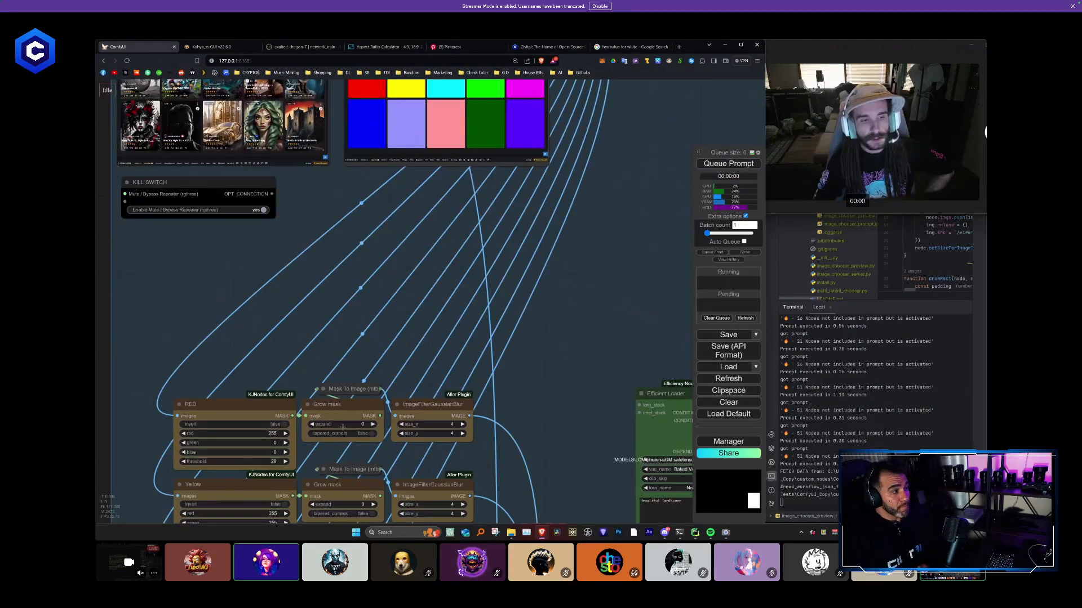
{"action": "left_click_drag", "start_coordinate": [538, 406], "coordinate": [534, 360]}
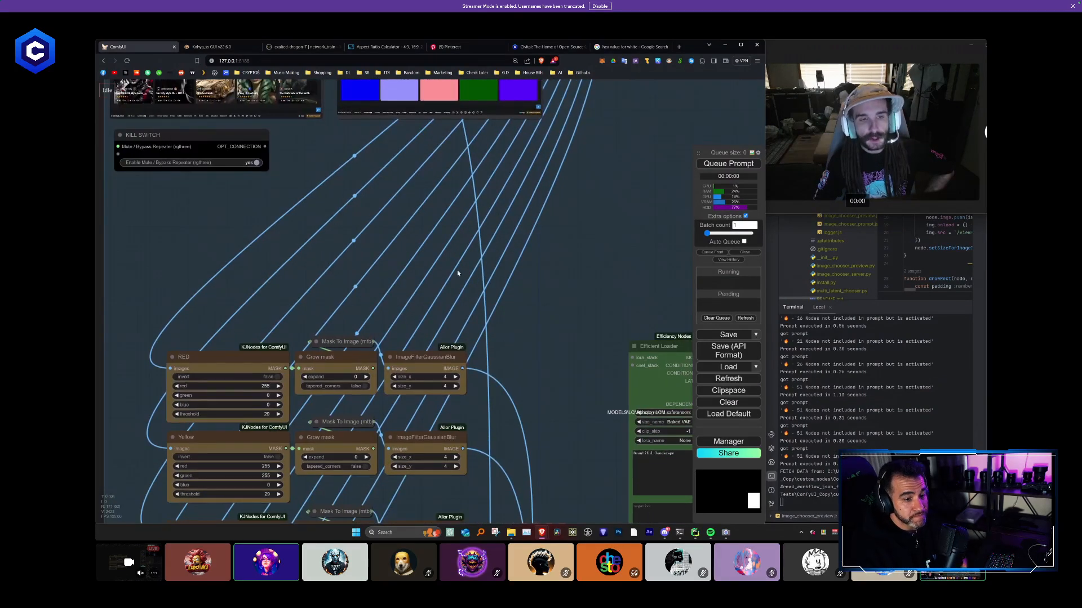
{"action": "scroll", "coordinate": [457, 254], "scroll_direction": "down", "scroll_amount": 1}
{"action": "left_click_drag", "start_coordinate": [458, 252], "coordinate": [460, 446]}
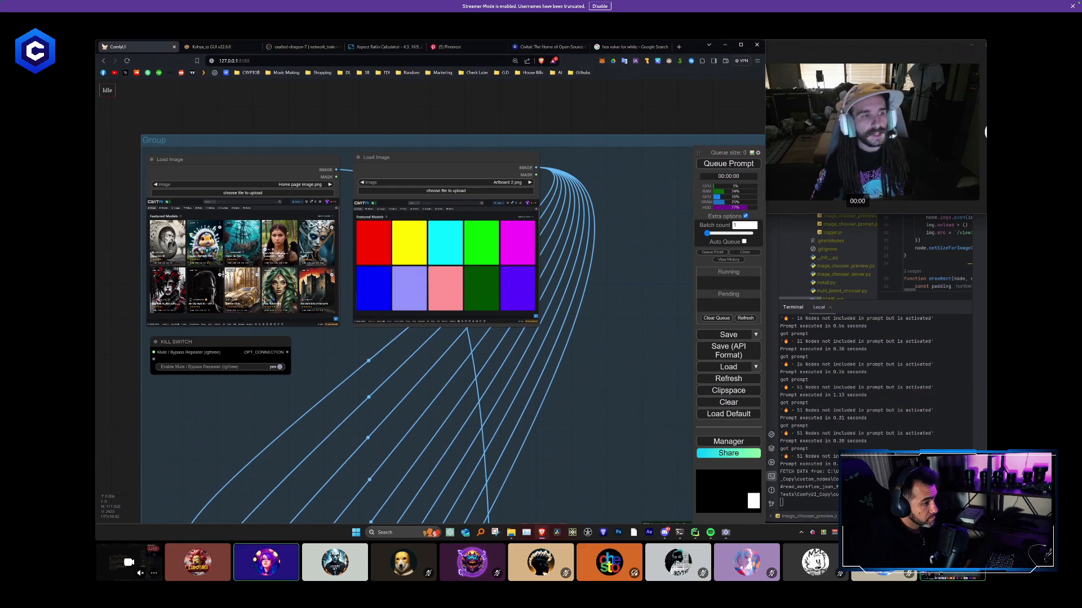
- Compare the Home page image.png and Artboard 2.png image nodes up close, tile by tile
{"action": "scroll", "coordinate": [173, 240], "scroll_direction": "up", "scroll_amount": 9}
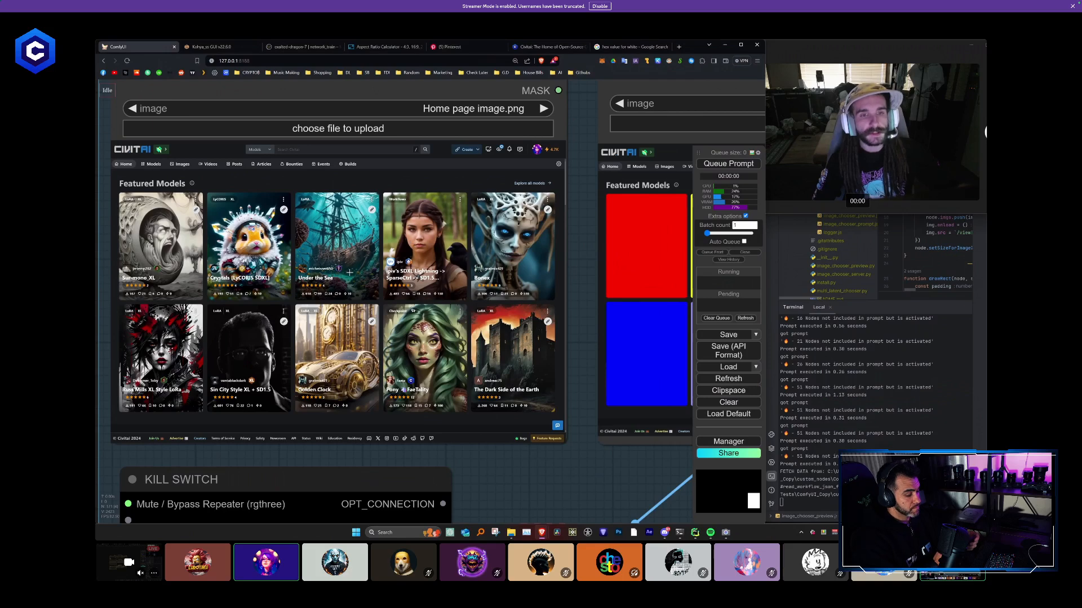
{"action": "scroll", "coordinate": [350, 273], "scroll_direction": "down", "scroll_amount": 2}
{"action": "left_click_drag", "start_coordinate": [563, 307], "coordinate": [271, 291]}
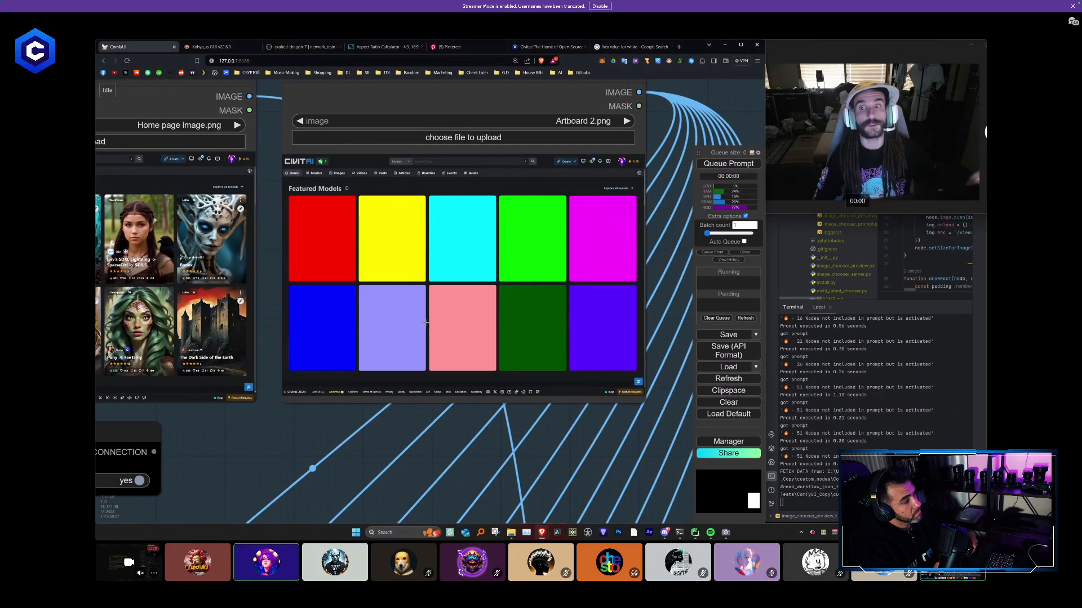
{"action": "scroll", "coordinate": [429, 306], "scroll_direction": "down", "scroll_amount": 6}
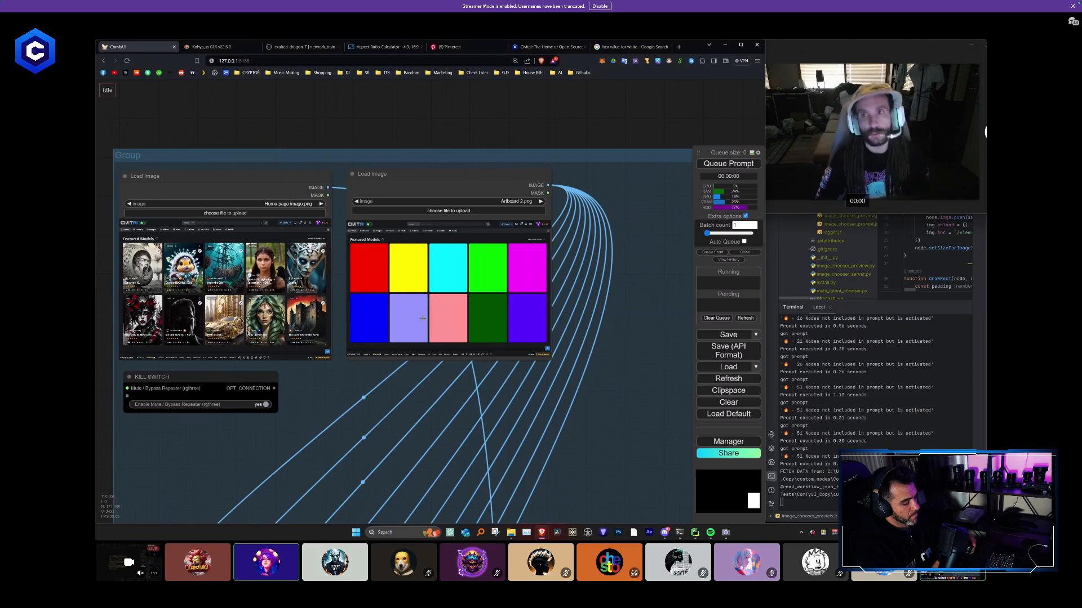
{"action": "scroll", "coordinate": [431, 314], "scroll_direction": "down", "scroll_amount": 8}
{"action": "left_click_drag", "start_coordinate": [418, 336], "coordinate": [365, 247]}
{"action": "scroll", "coordinate": [366, 245], "scroll_direction": "up", "scroll_amount": 7}
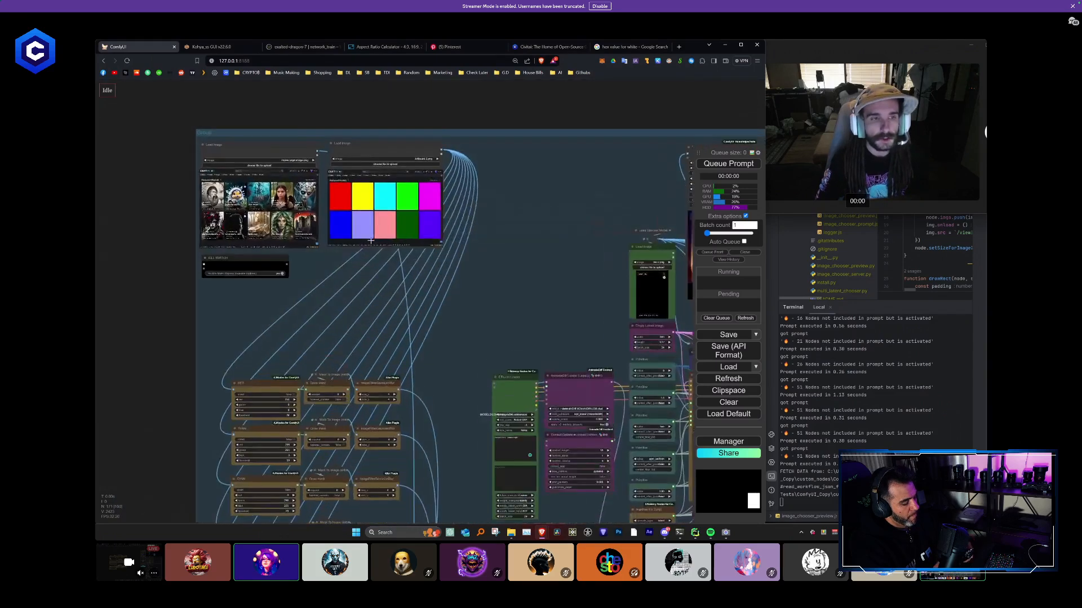
{"action": "left_click_drag", "start_coordinate": [323, 276], "coordinate": [360, 287]}
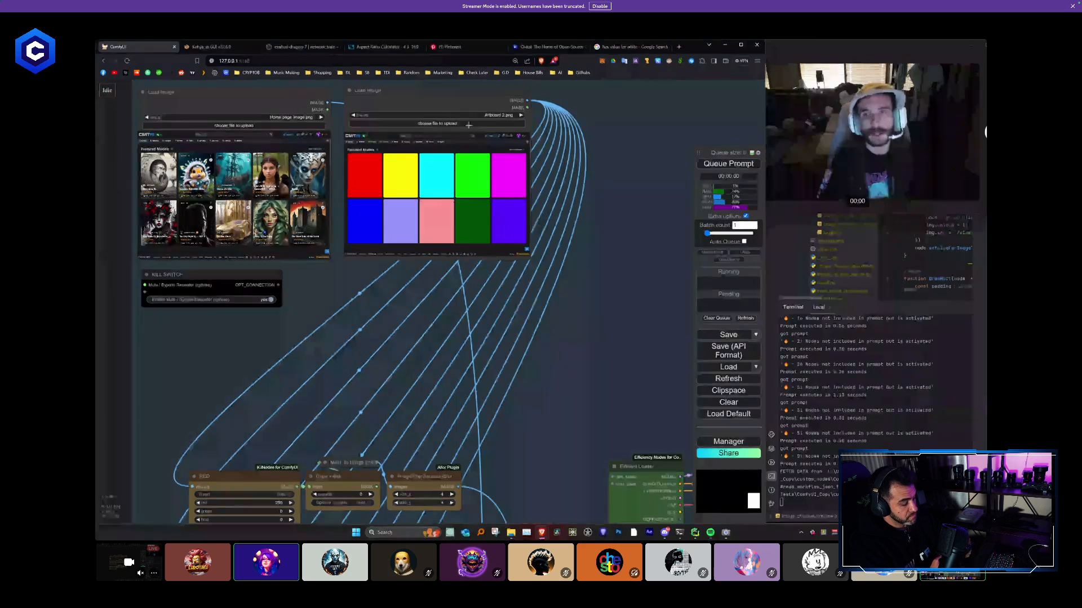
- Examine how the mask chains run through the reroutes to the preview nodes across the whole workflow
{"action": "scroll", "coordinate": [449, 153], "scroll_direction": "down", "scroll_amount": 8}
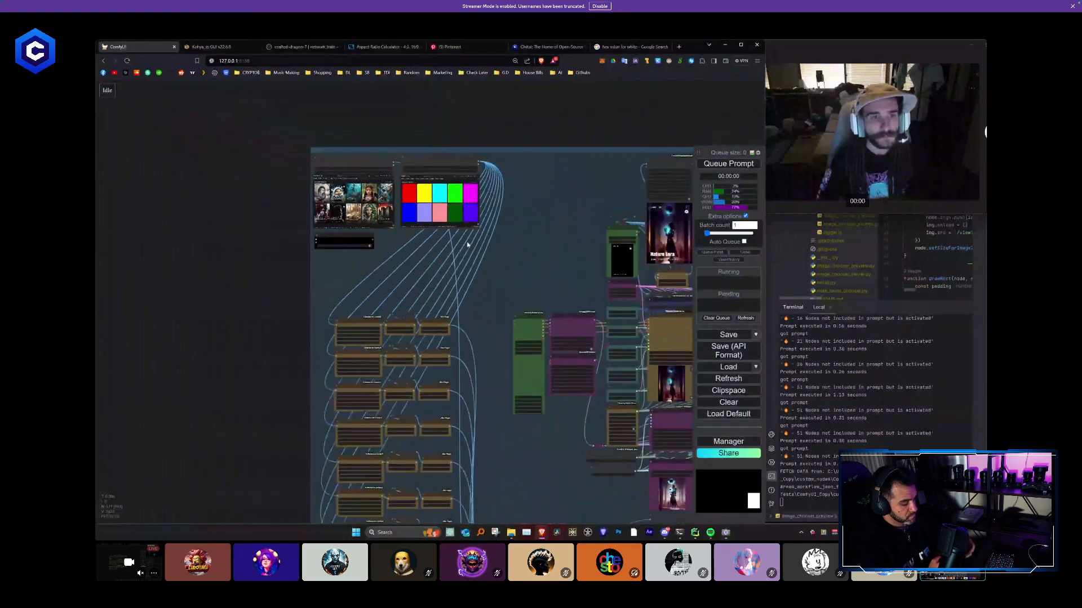
{"action": "left_click_drag", "start_coordinate": [491, 273], "coordinate": [418, 225]}
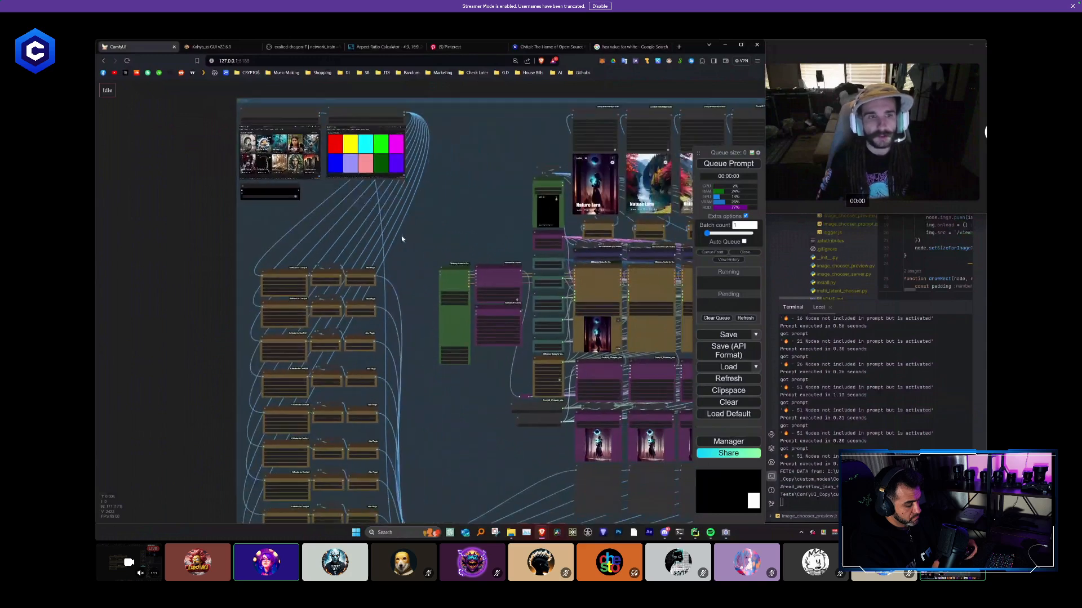
{"action": "scroll", "coordinate": [292, 118], "scroll_direction": "down", "scroll_amount": 2}
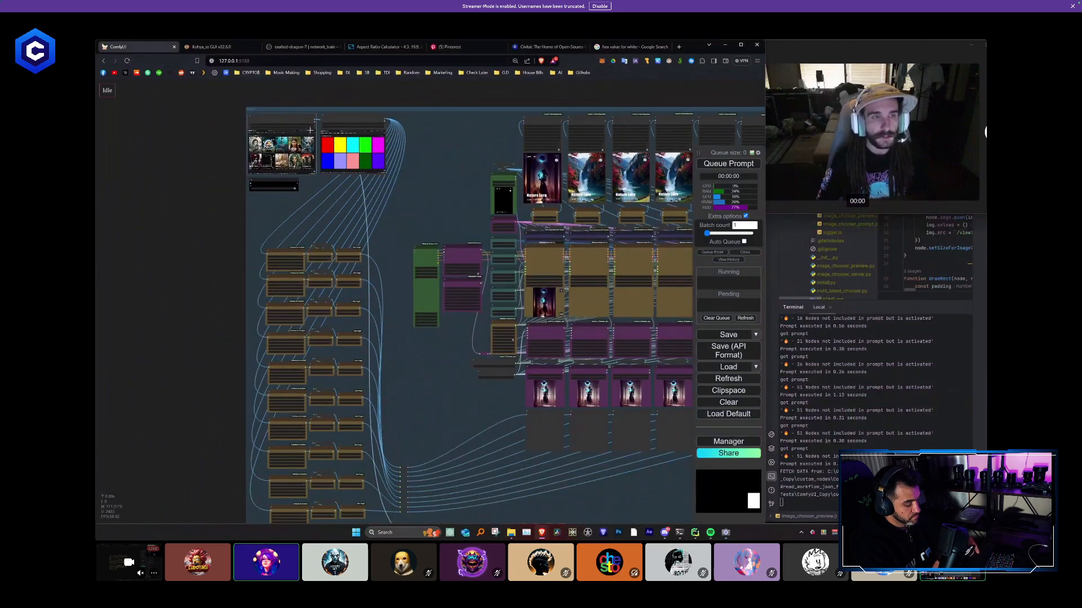
{"action": "left_click_drag", "start_coordinate": [414, 501], "coordinate": [379, 329]}
{"action": "scroll", "coordinate": [403, 373], "scroll_direction": "up", "scroll_amount": 4}
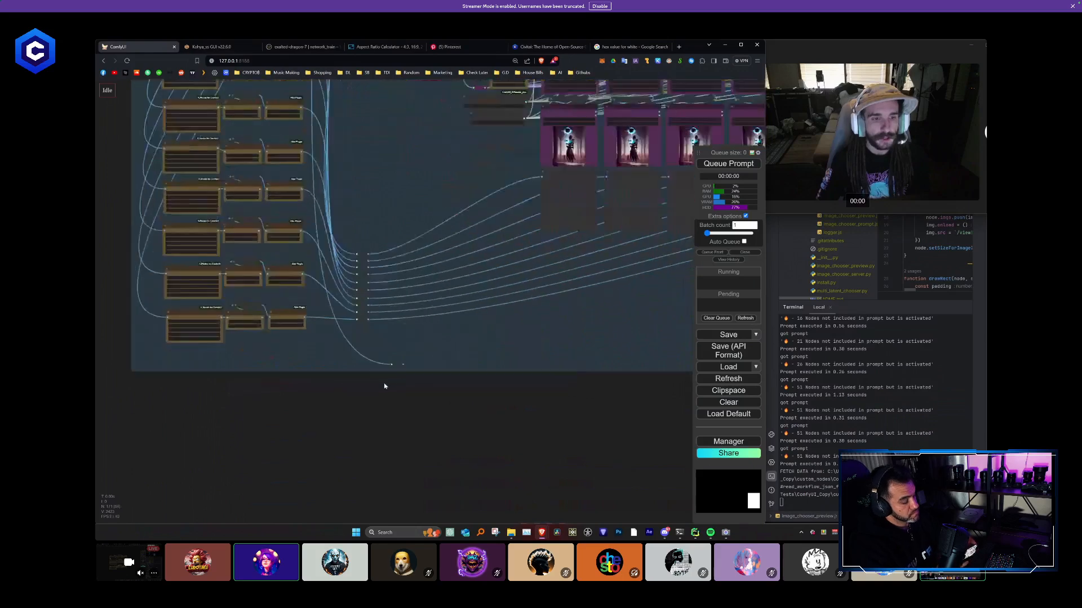
{"action": "scroll", "coordinate": [403, 367], "scroll_direction": "down", "scroll_amount": 5}
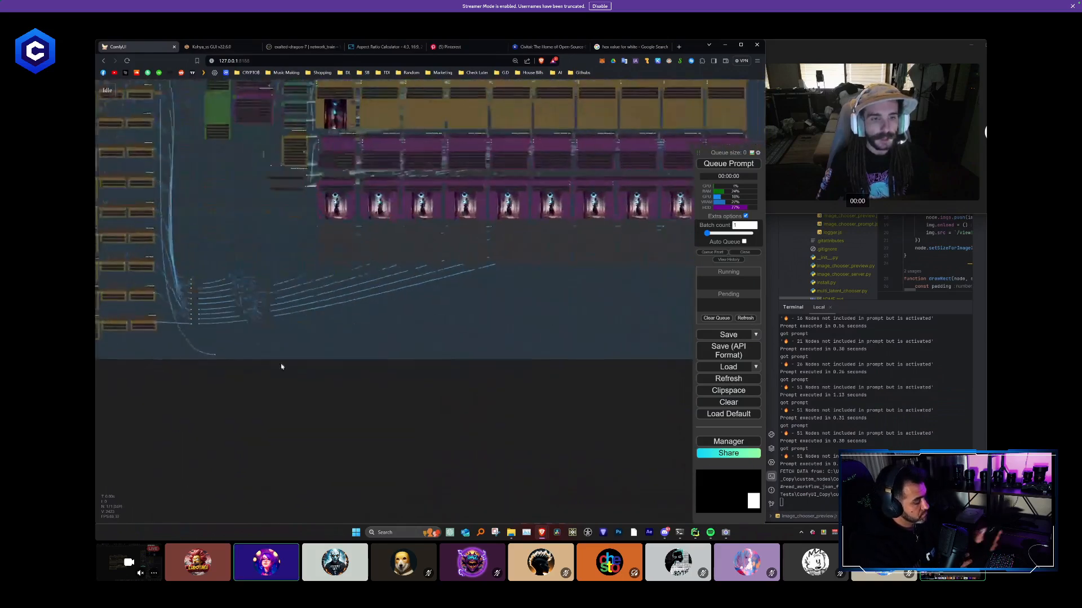
{"action": "left_click_drag", "start_coordinate": [168, 350], "coordinate": [674, 340]}
{"action": "left_click", "coordinate": [542, 381]}
{"action": "left_click_drag", "start_coordinate": [120, 292], "coordinate": [293, 311]}
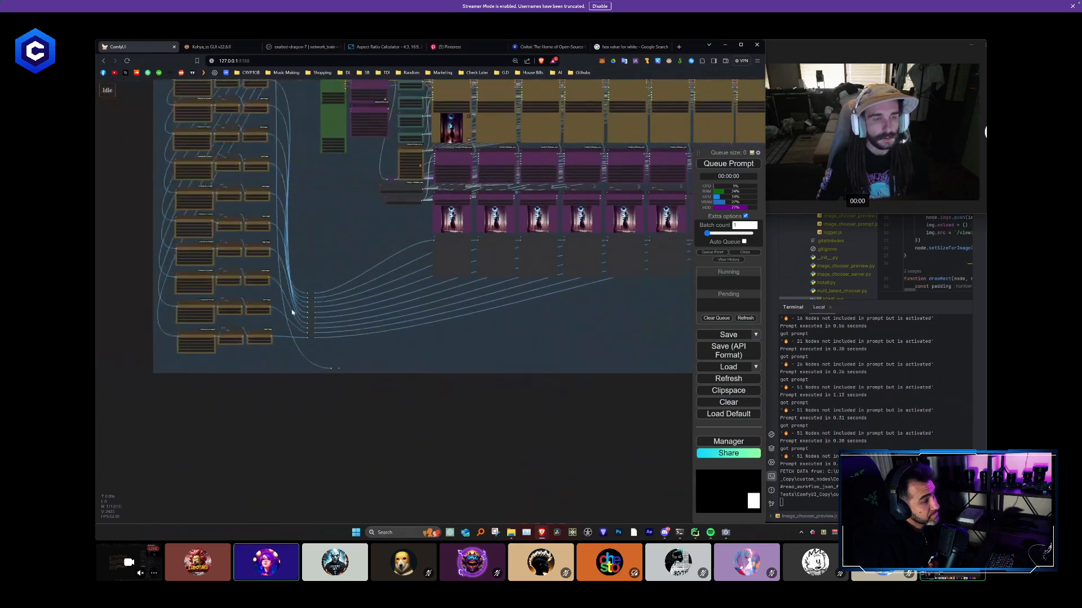
{"action": "scroll", "coordinate": [305, 323], "scroll_direction": "up", "scroll_amount": 2}
{"action": "scroll", "coordinate": [403, 415], "scroll_direction": "down", "scroll_amount": 3}
{"action": "left_click_drag", "start_coordinate": [298, 413], "coordinate": [352, 490]}
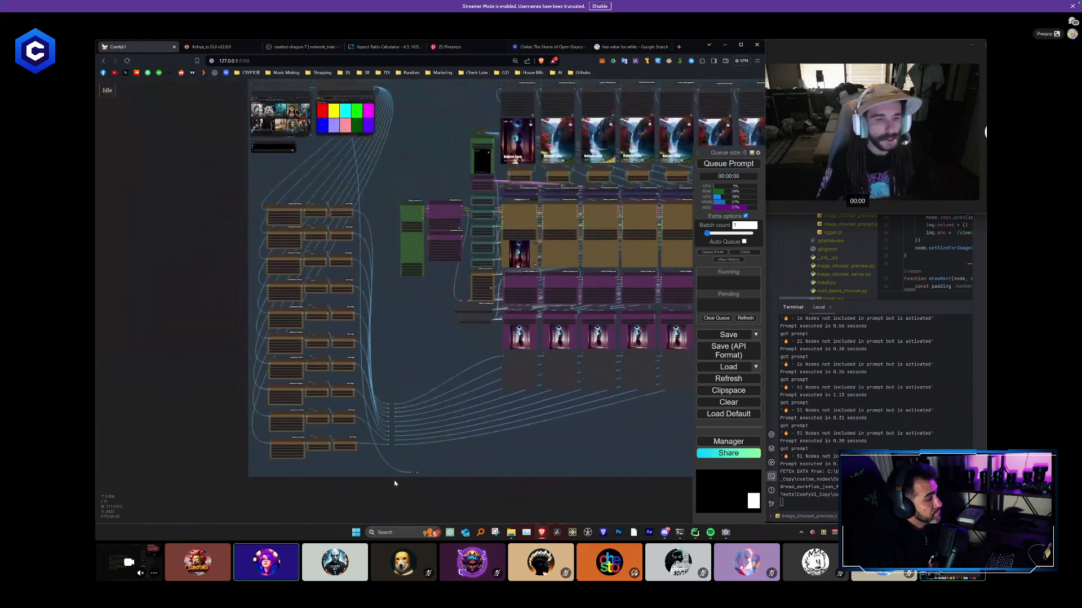
- Move the ten mask chains together with their reroute column up, close beneath the two image nodes
{"action": "left_click_drag", "start_coordinate": [265, 364], "coordinate": [210, 187]}
{"action": "left_click_drag", "start_coordinate": [297, 206], "coordinate": [296, 160]}
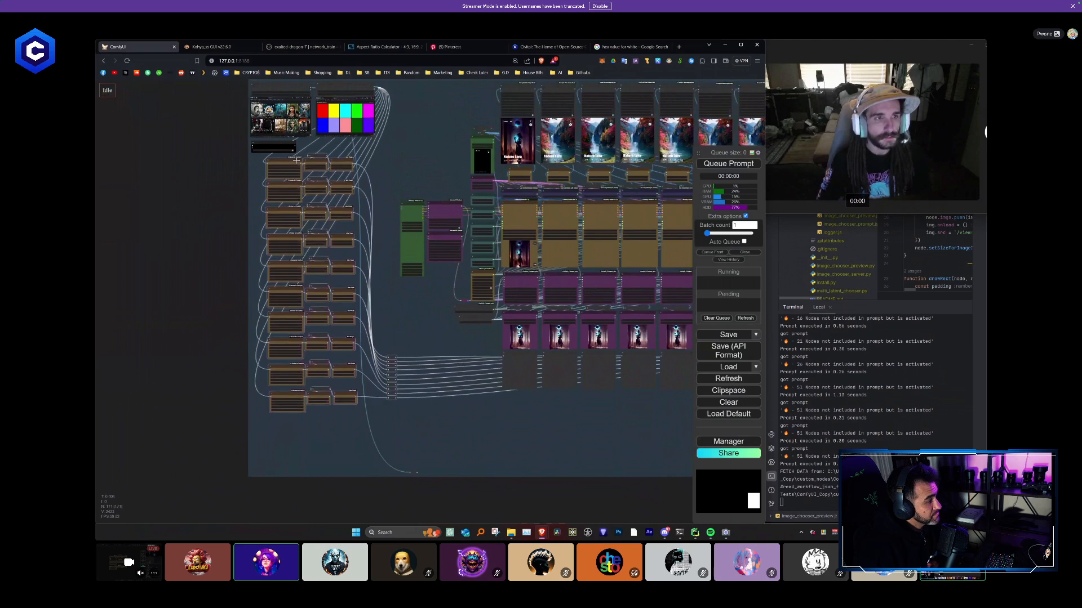
{"action": "left_click", "coordinate": [385, 426]}
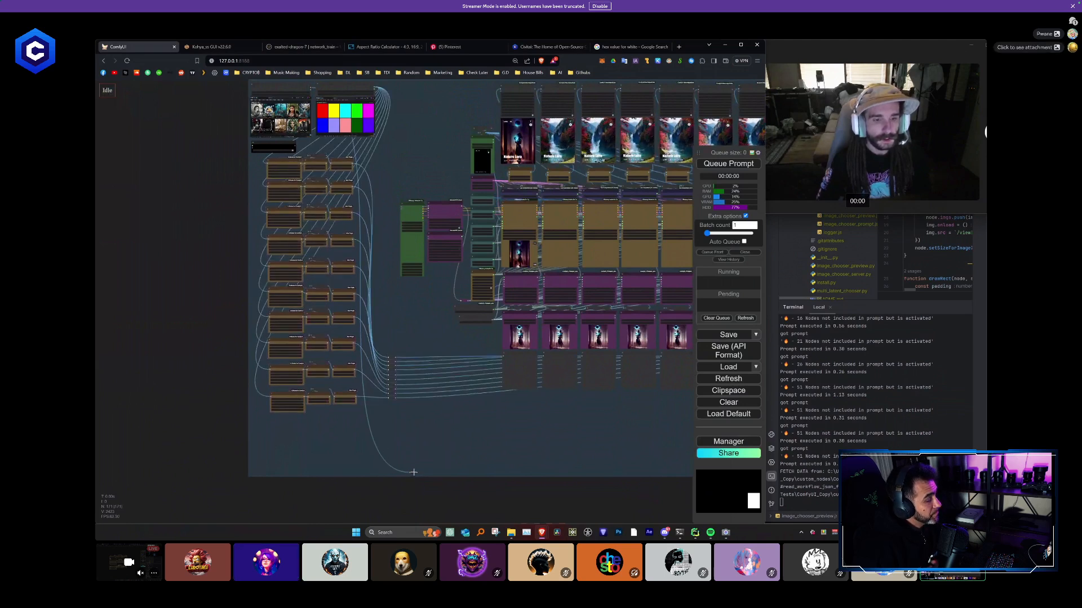
- Move the separate reroute directly beneath the column of ten reroutes and color it blue
{"action": "left_click_drag", "start_coordinate": [414, 471], "coordinate": [392, 411]}
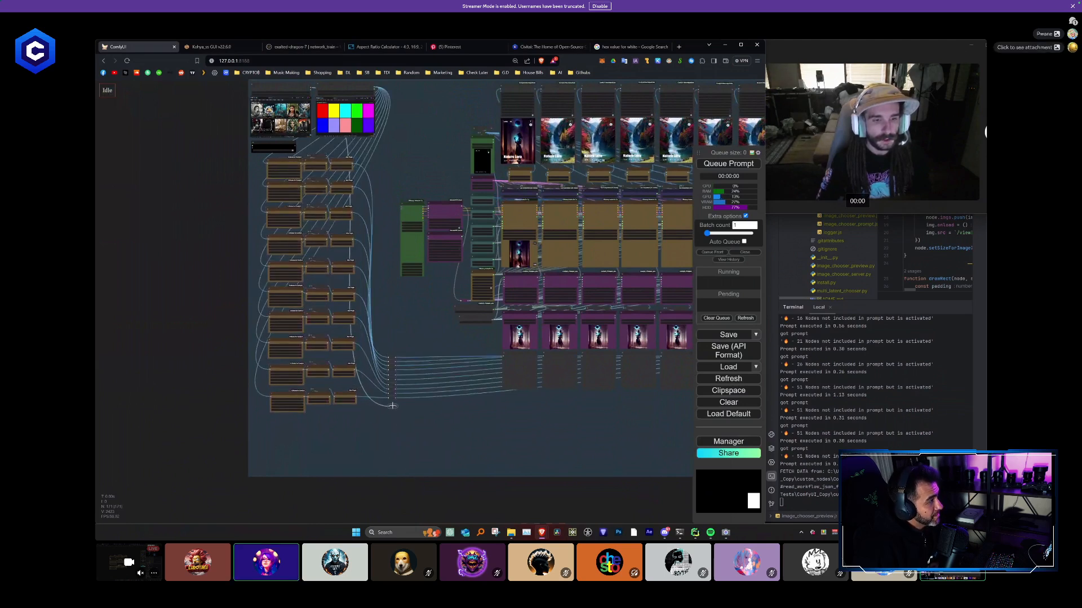
{"action": "right_click", "coordinate": [391, 405]}
{"action": "left_click", "coordinate": [402, 431]}
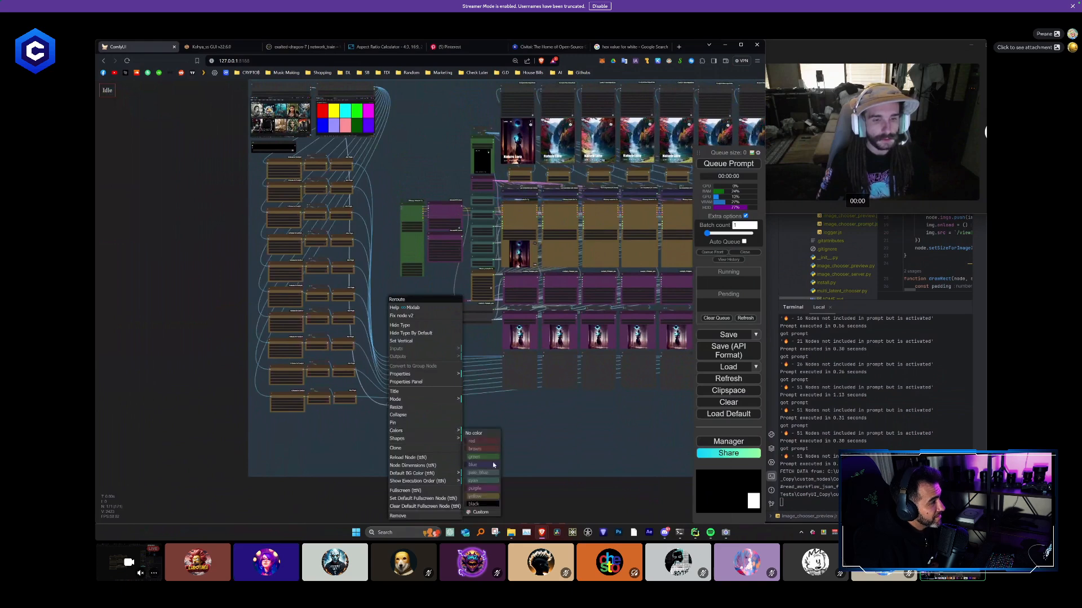
{"action": "left_click", "coordinate": [484, 467]}
- Color the whole column of reroutes green, including the separate one beneath it
{"action": "scroll", "coordinate": [394, 406], "scroll_direction": "up", "scroll_amount": 5}
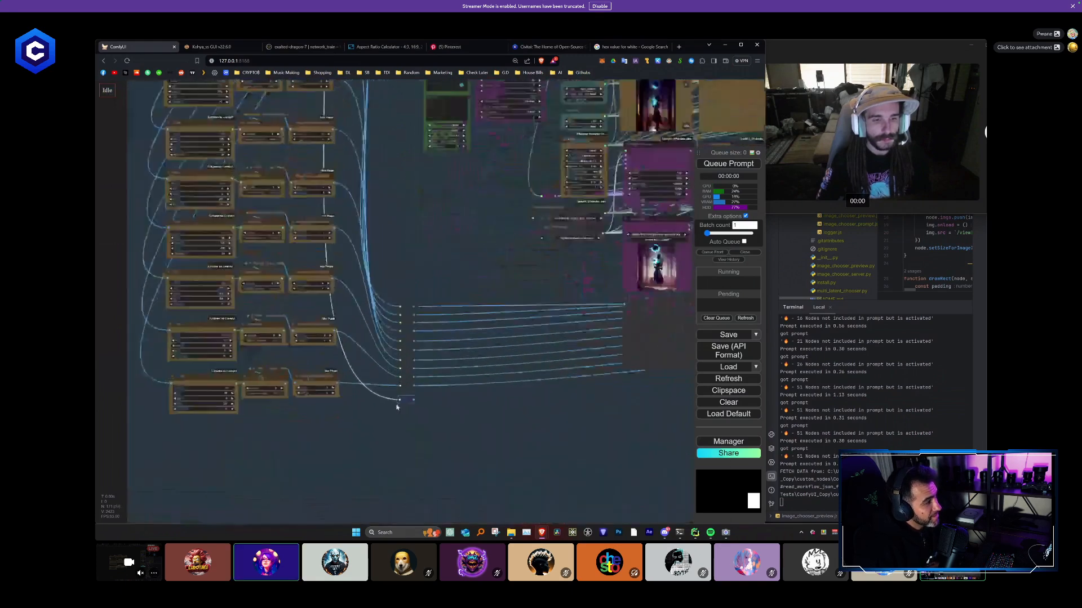
{"action": "left_click_drag", "start_coordinate": [410, 378], "coordinate": [411, 387]}
{"action": "right_click", "coordinate": [406, 292]}
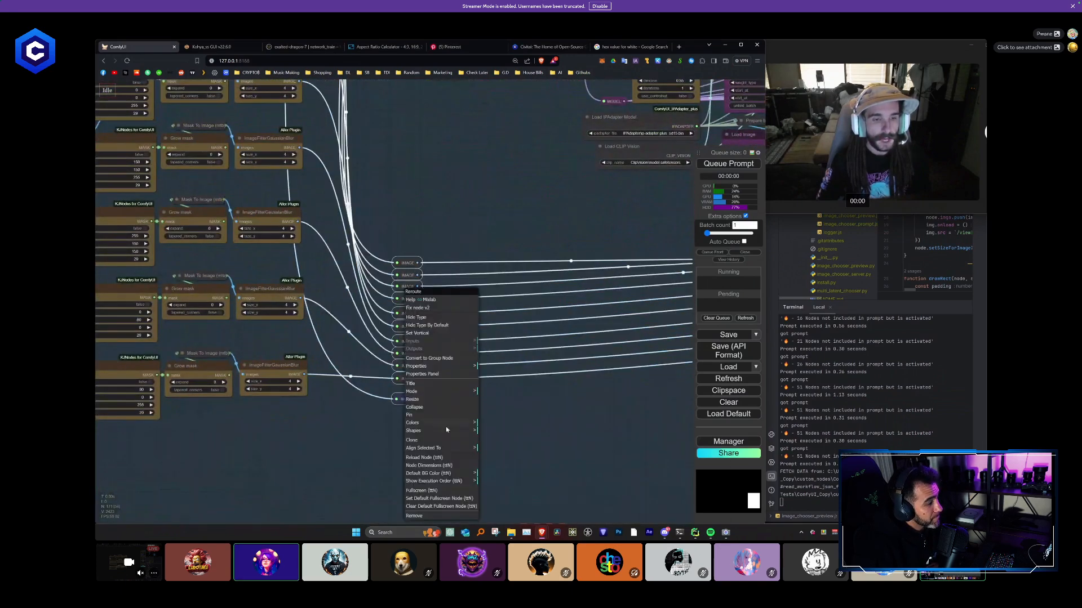
{"action": "left_click", "coordinate": [435, 424]}
{"action": "left_click", "coordinate": [496, 446]}
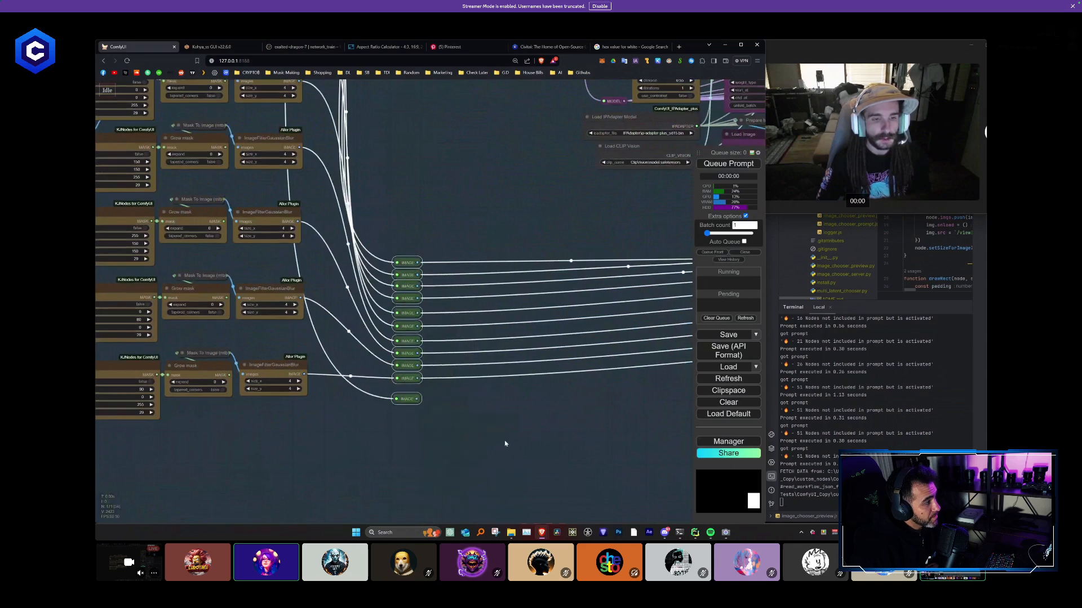
- Set only the separate reroute below the column back to blue
{"action": "right_click", "coordinate": [409, 405]}
{"action": "left_click", "coordinate": [430, 432]}
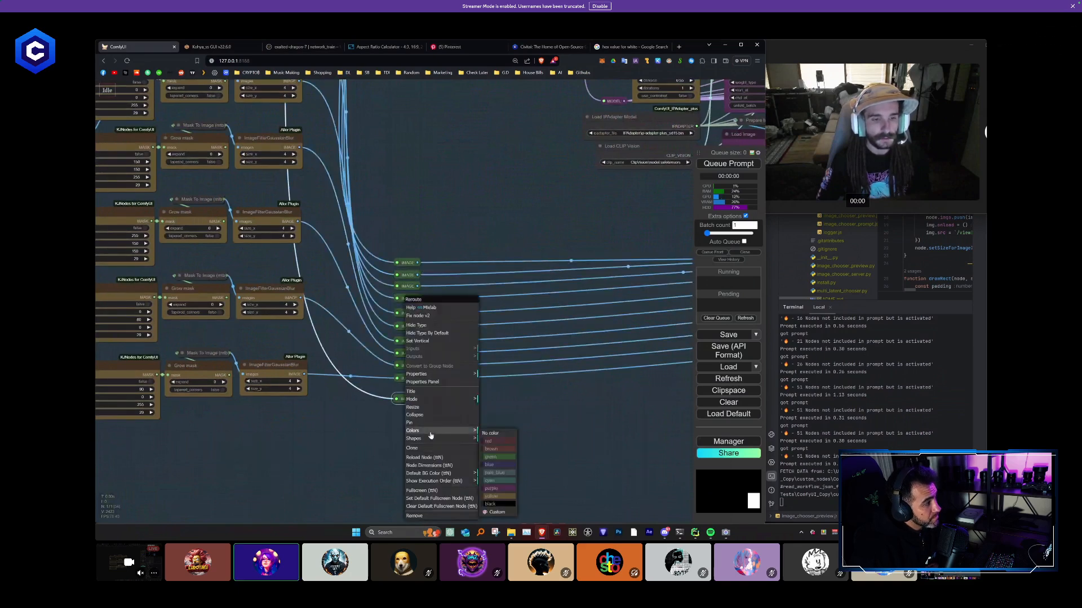
{"action": "left_click", "coordinate": [499, 465]}
{"action": "left_click", "coordinate": [491, 442]}
- Select all ten Preview Image nodes under the columns and color them green
{"action": "scroll", "coordinate": [499, 444], "scroll_direction": "down", "scroll_amount": 8}
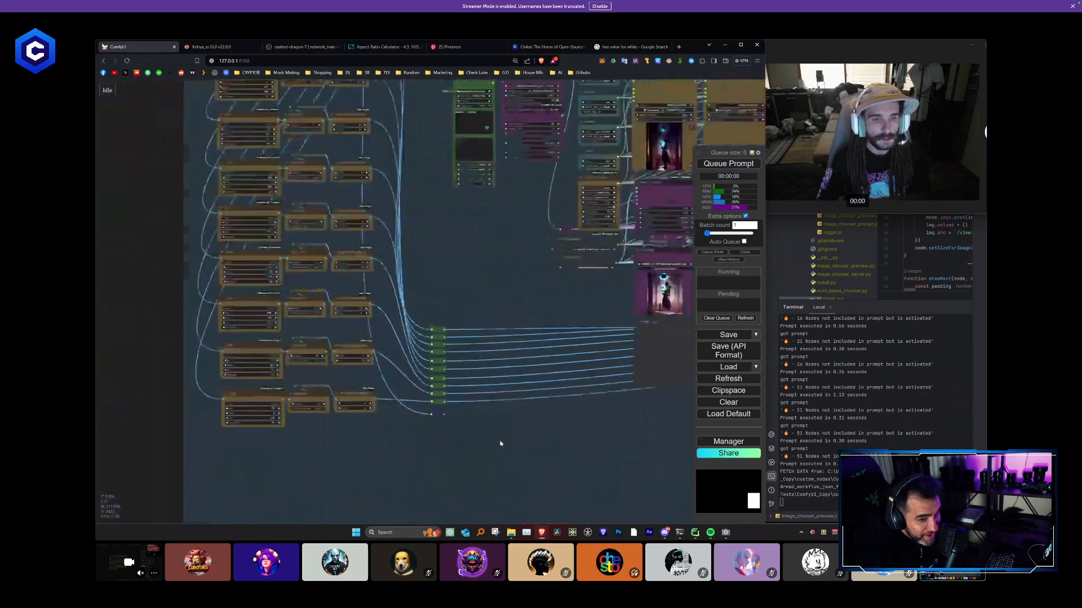
{"action": "left_click_drag", "start_coordinate": [473, 439], "coordinate": [280, 394]}
{"action": "scroll", "coordinate": [280, 395], "scroll_direction": "down", "scroll_amount": 3}
{"action": "left_click_drag", "start_coordinate": [689, 401], "coordinate": [543, 377]}
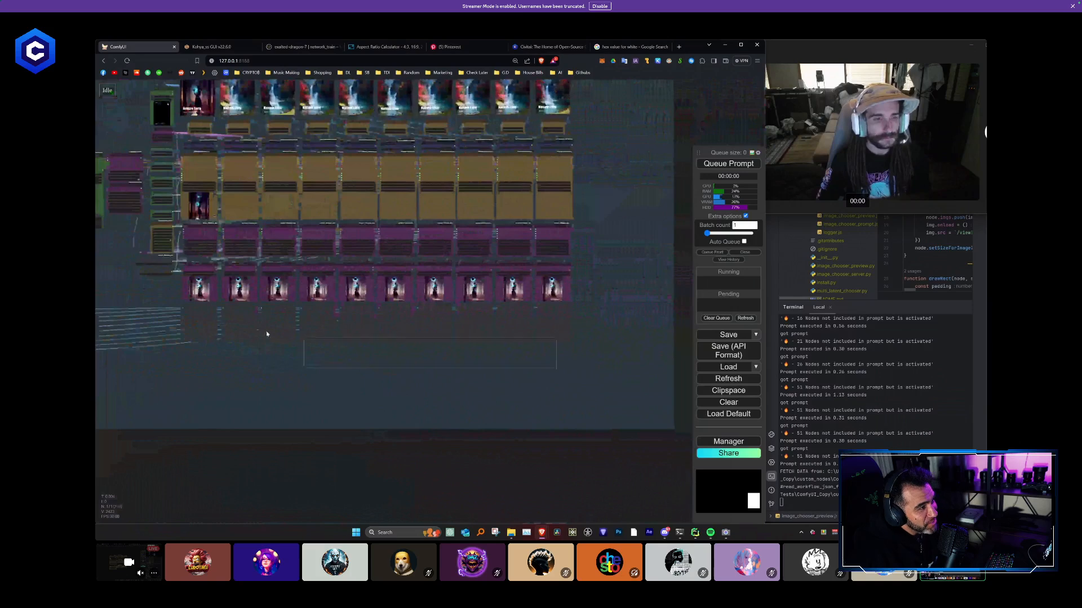
{"action": "right_click", "coordinate": [196, 324]}
{"action": "left_click", "coordinate": [201, 388]}
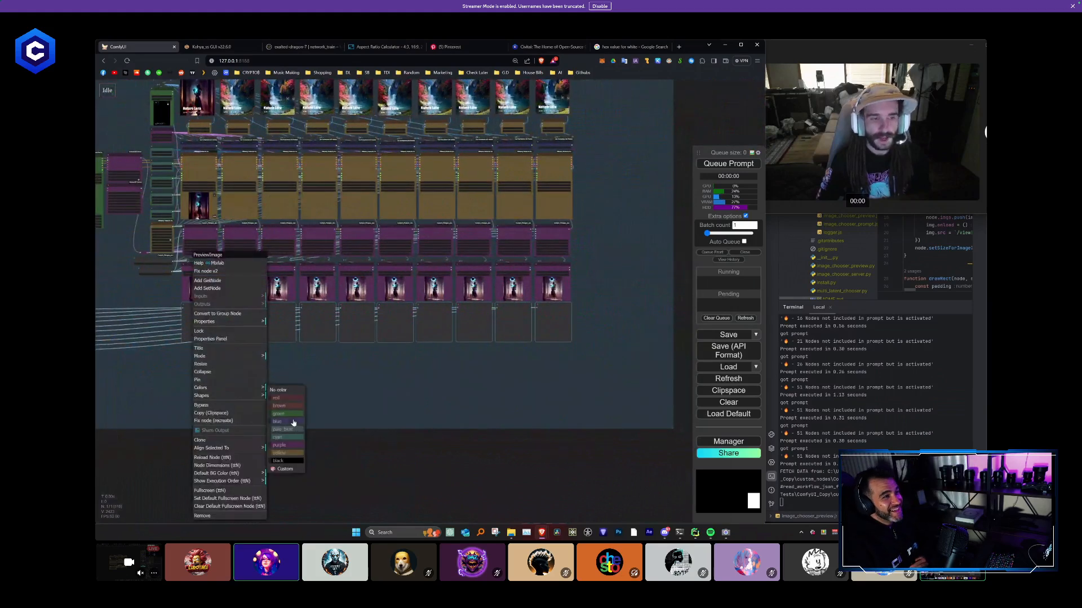
{"action": "left_click", "coordinate": [297, 417]}
- Extend the separate blue reroute's output beneath the previews to a new reroute just past the tenth column
{"action": "scroll", "coordinate": [313, 394], "scroll_direction": "down", "scroll_amount": 3}
{"action": "left_click_drag", "start_coordinate": [272, 387], "coordinate": [346, 384]}
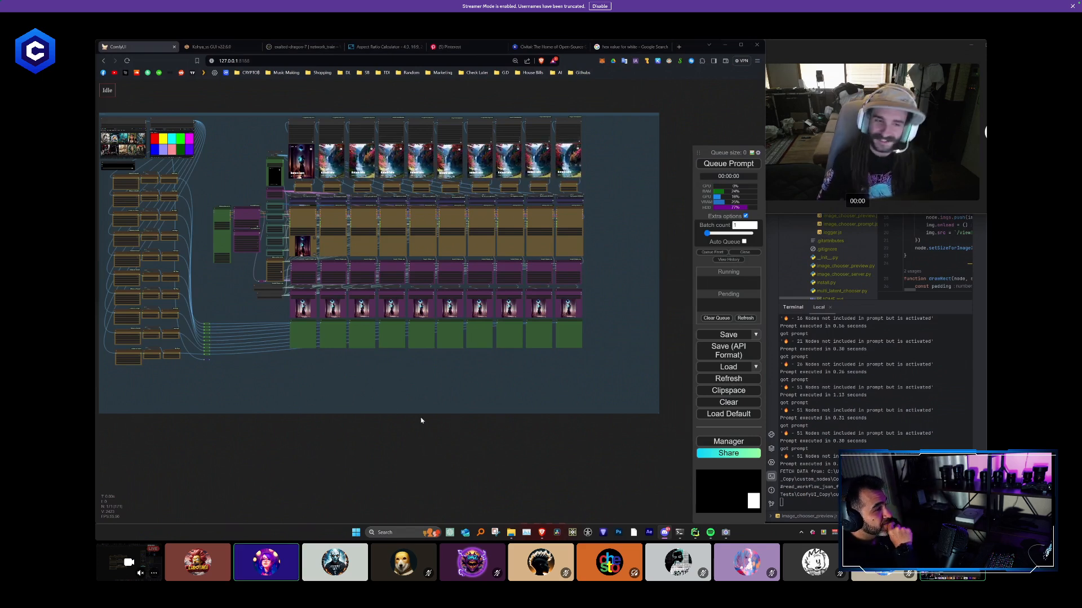
{"action": "scroll", "coordinate": [252, 373], "scroll_direction": "up", "scroll_amount": 4}
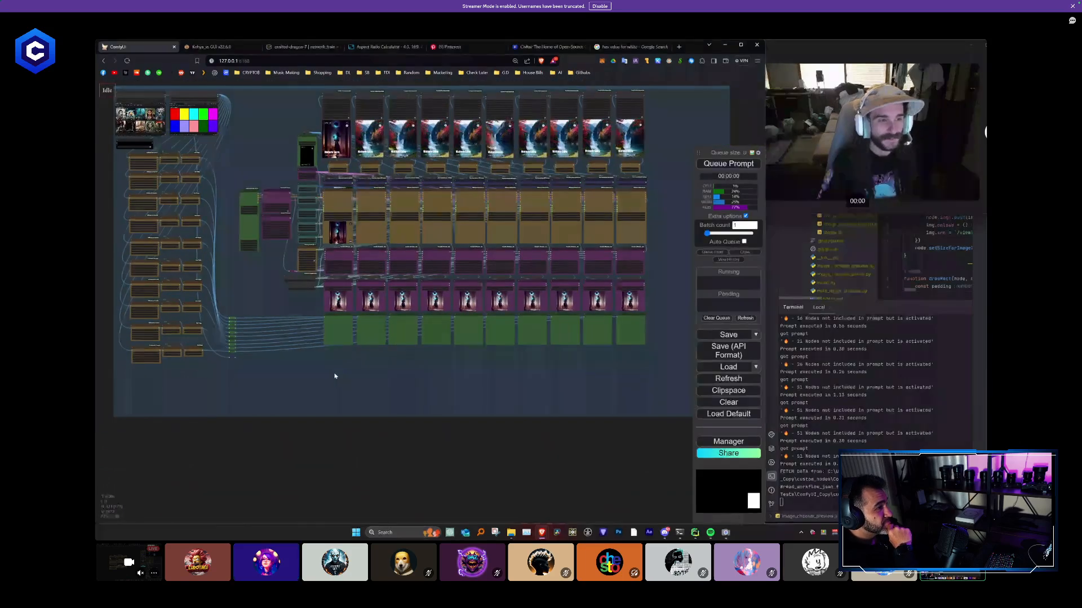
{"action": "scroll", "coordinate": [317, 378], "scroll_direction": "down", "scroll_amount": 4}
{"action": "scroll", "coordinate": [333, 378], "scroll_direction": "up", "scroll_amount": 4}
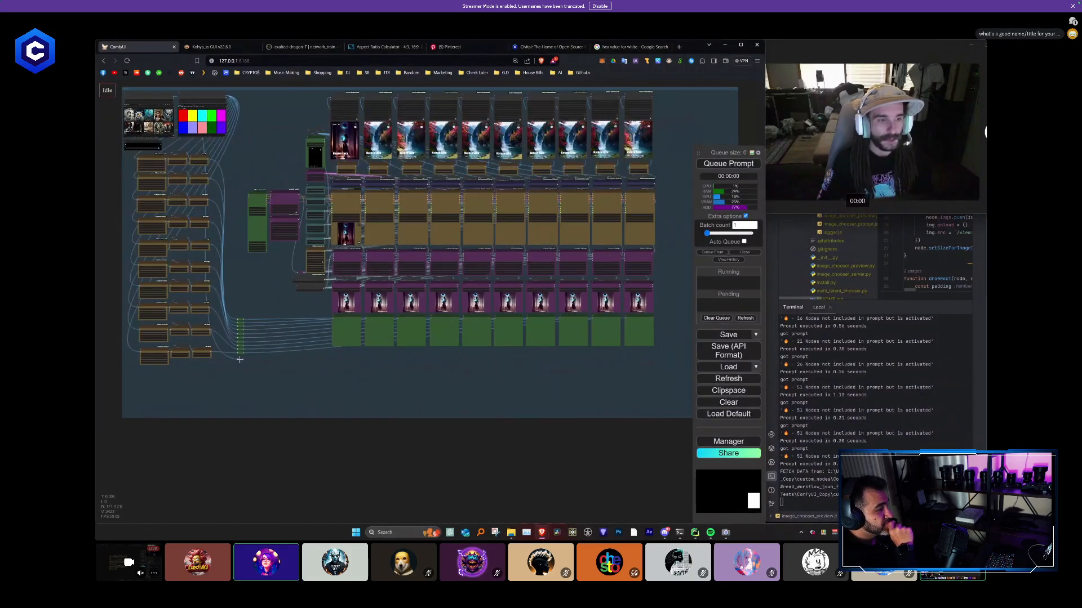
{"action": "mouse_move", "coordinate": [667, 351]}
{"action": "left_mouse_down"}
{"action": "mouse_move", "coordinate": [682, 359]}
{"action": "mouse_move", "coordinate": [672, 359]}
{"action": "left_mouse_up"}
{"action": "left_click", "coordinate": [690, 287]}
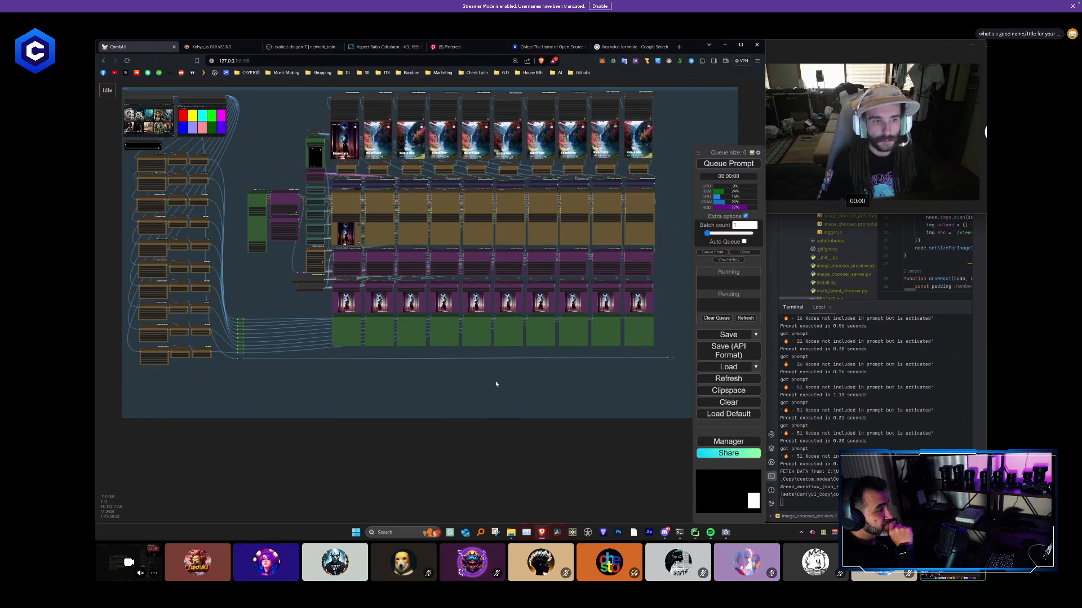
{"action": "left_click_drag", "start_coordinate": [328, 362], "coordinate": [300, 362]}
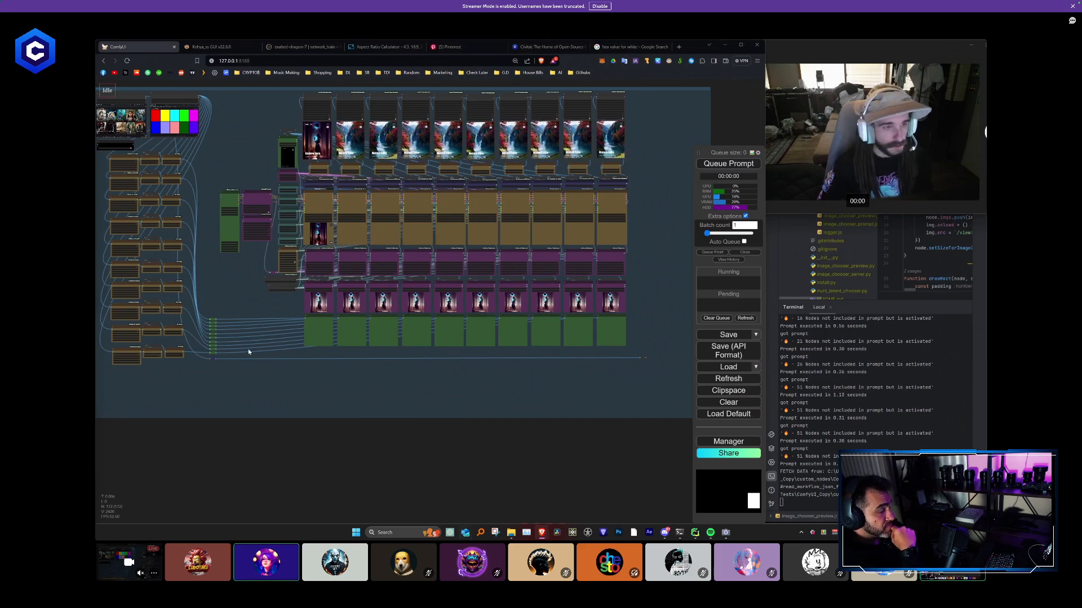
{"action": "scroll", "coordinate": [214, 336], "scroll_direction": "up", "scroll_amount": 6}
{"action": "scroll", "coordinate": [215, 336], "scroll_direction": "up", "scroll_amount": 8}
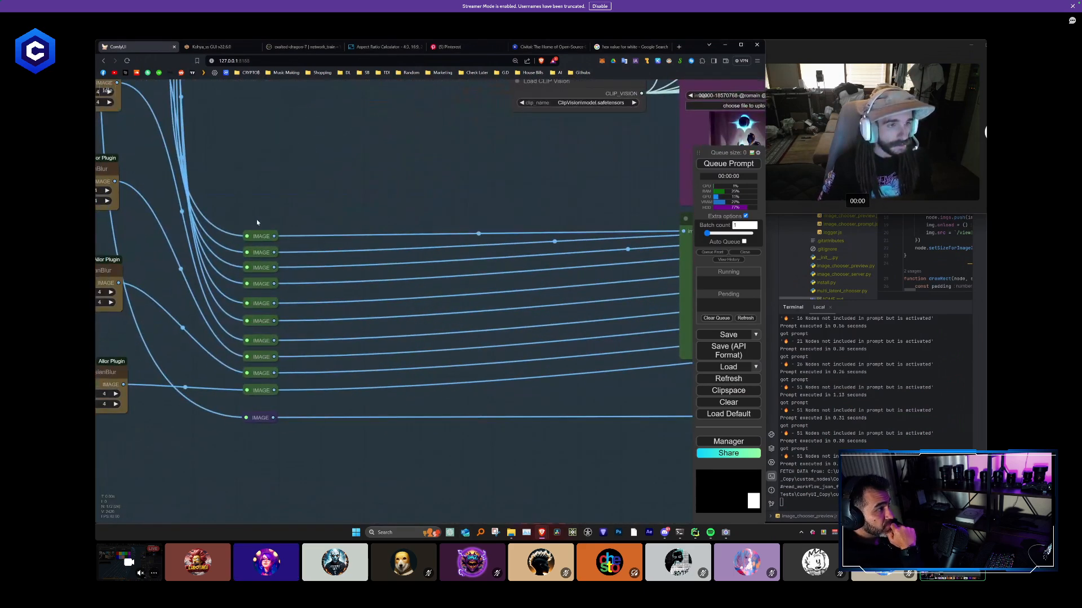
{"action": "left_click_drag", "start_coordinate": [298, 407], "coordinate": [299, 405]}
{"action": "left_click", "coordinate": [272, 192]}
{"action": "left_click_drag", "start_coordinate": [258, 206], "coordinate": [295, 398]}
{"action": "left_click_drag", "start_coordinate": [258, 204], "coordinate": [286, 295]}
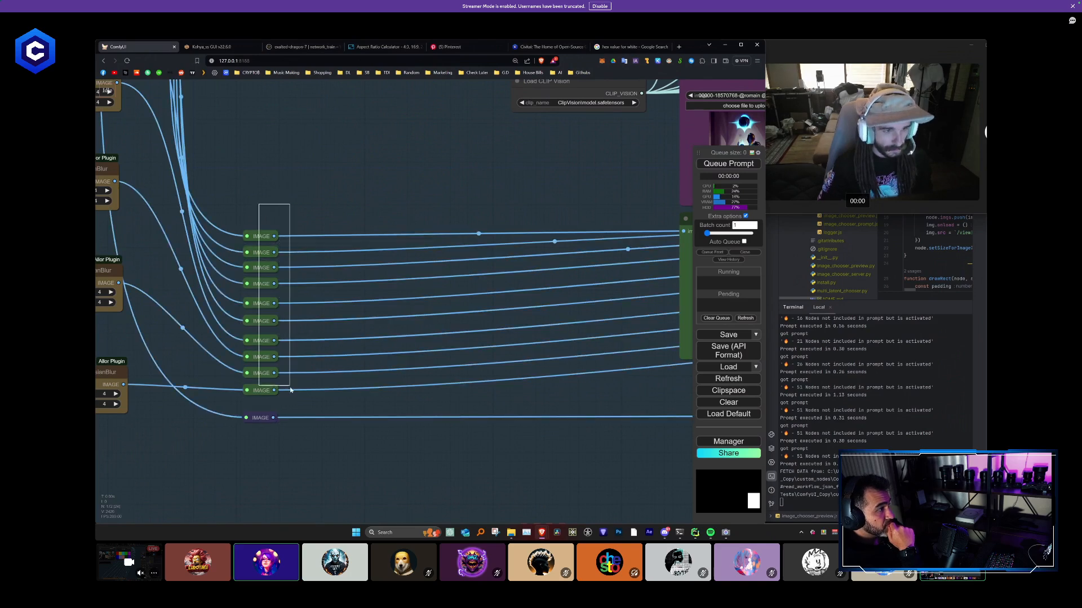
{"action": "left_click_drag", "start_coordinate": [291, 390], "coordinate": [292, 393]}
{"action": "key", "text": "ctrl+shift+v"}
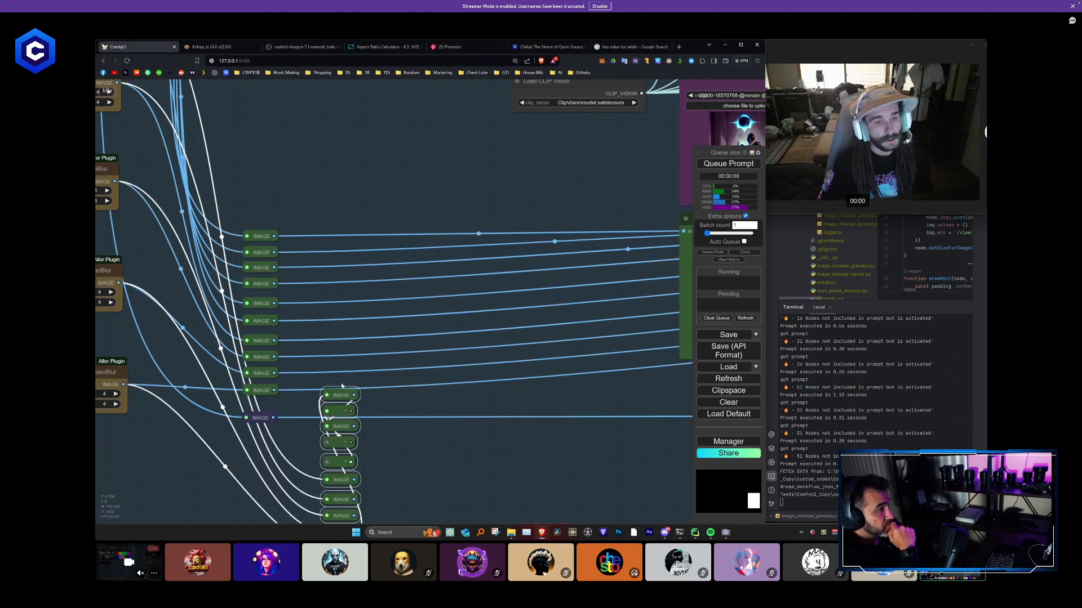
{"action": "key", "text": "Delete"}
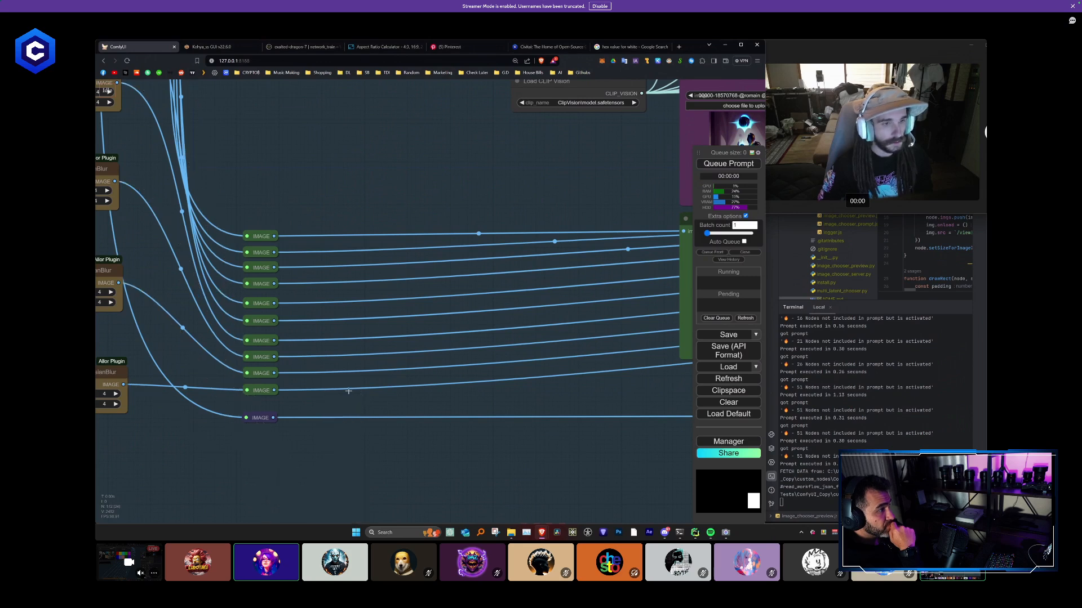
- Duplicate the column of ten green image reroutes without links and place the copy directly beside the original column
{"action": "left_click_drag", "start_coordinate": [272, 382], "coordinate": [280, 395]}
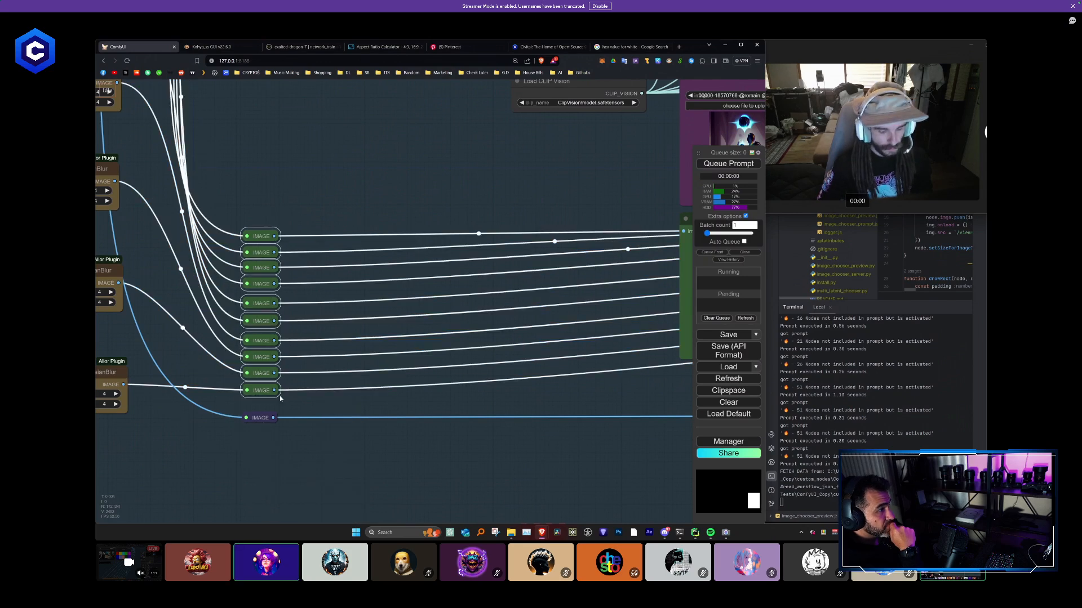
{"action": "key", "text": "ctrl+shift+v"}
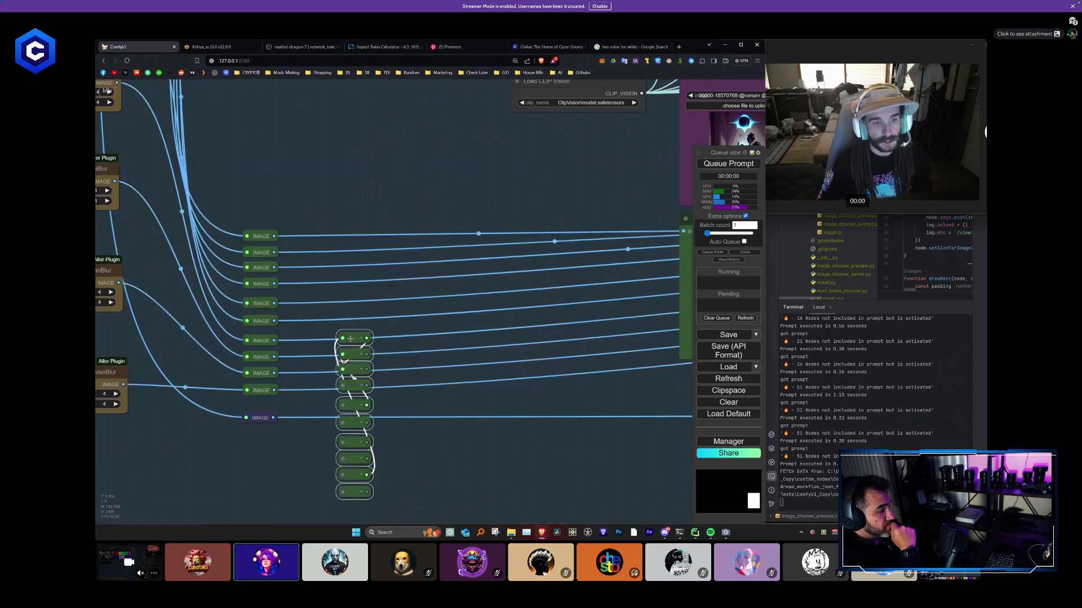
{"action": "left_click_drag", "start_coordinate": [343, 337], "coordinate": [315, 235]}
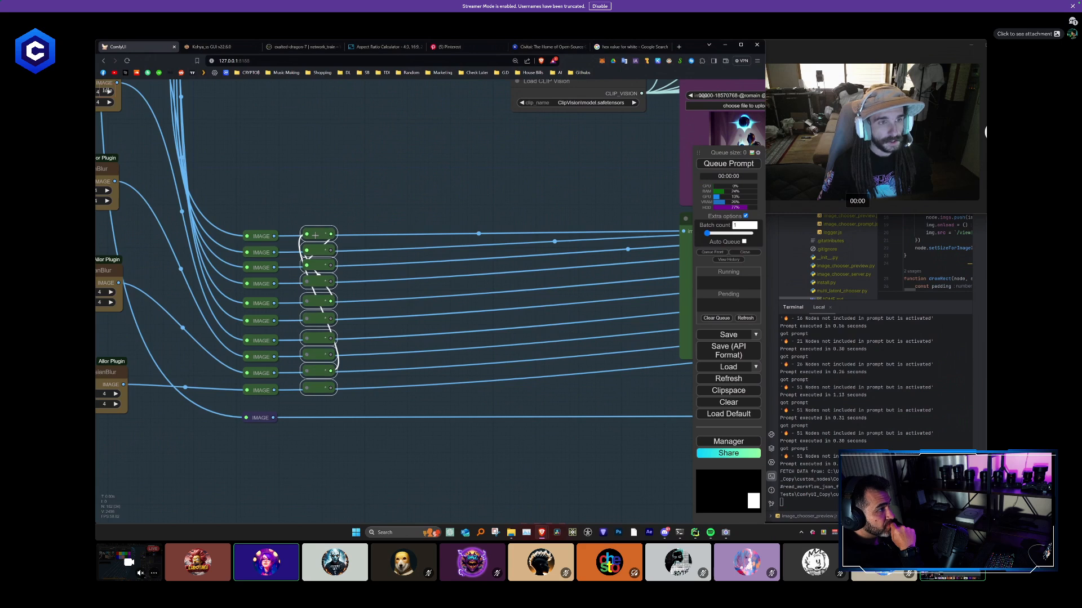
- Connect the output of each of the ten original green reroutes to the matching reroute in the duplicated column
{"action": "left_click", "coordinate": [288, 231]}
{"action": "scroll", "coordinate": [288, 230], "scroll_direction": "up", "scroll_amount": 3}
{"action": "left_click_drag", "start_coordinate": [270, 238], "coordinate": [312, 236]}
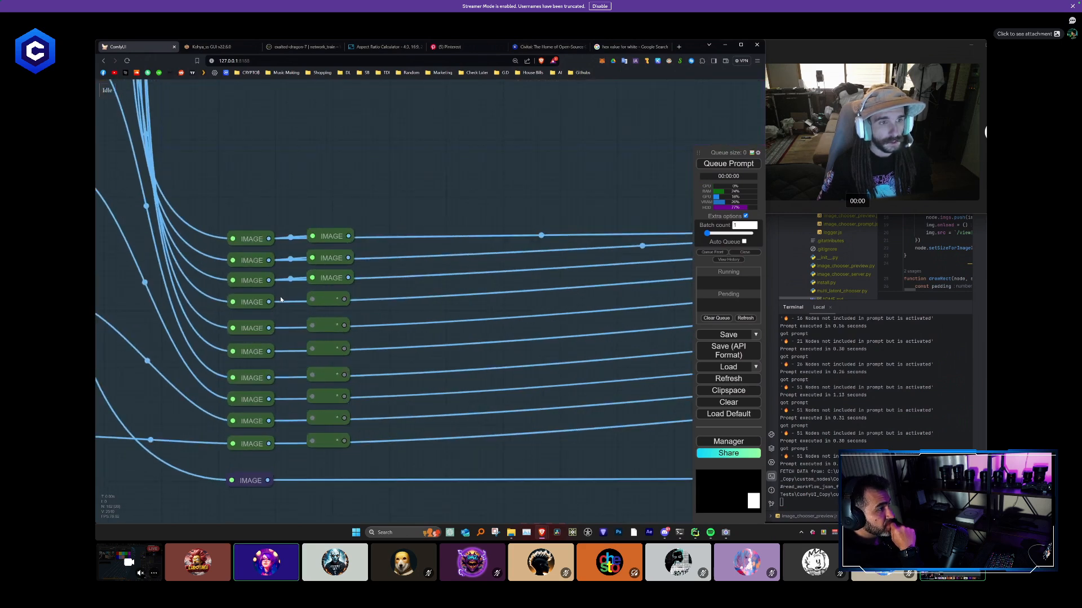
{"action": "left_click_drag", "start_coordinate": [270, 328], "coordinate": [312, 326]}
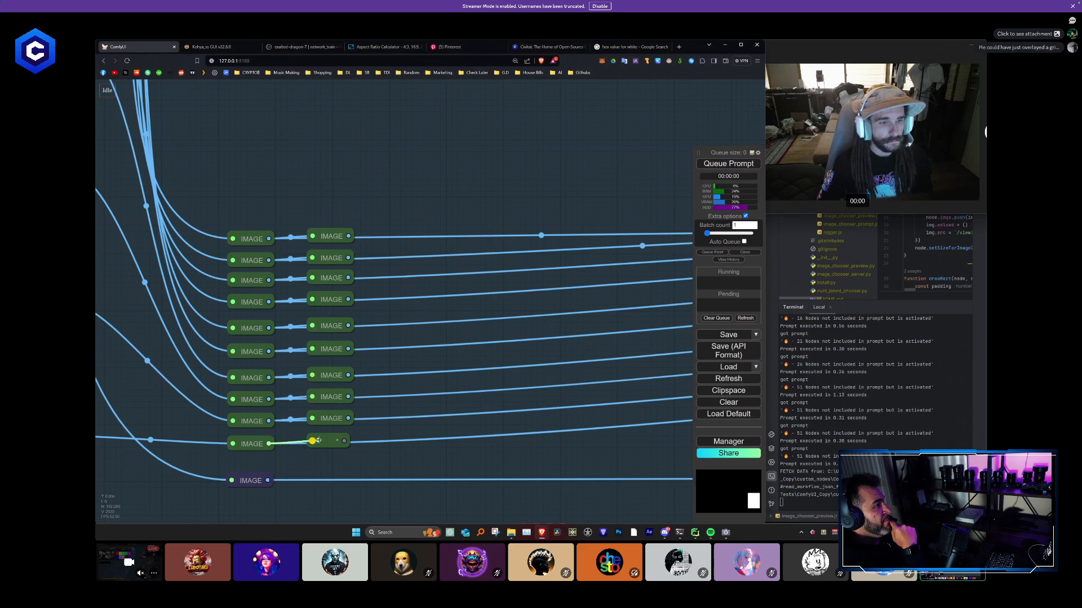
{"action": "left_click_drag", "start_coordinate": [318, 440], "coordinate": [313, 440]}
- Move the duplicated reroute column past the tenth preview column and shrink the group frame's height to just below the nodes
{"action": "scroll", "coordinate": [387, 460], "scroll_direction": "down", "scroll_amount": 12}
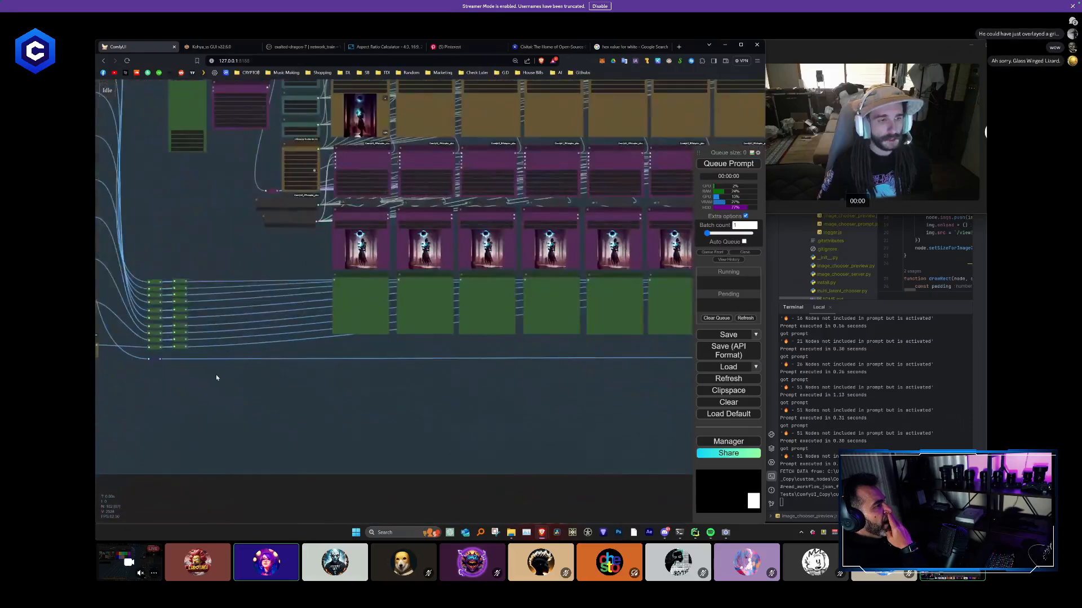
{"action": "scroll", "coordinate": [214, 361], "scroll_direction": "down", "scroll_amount": 9}
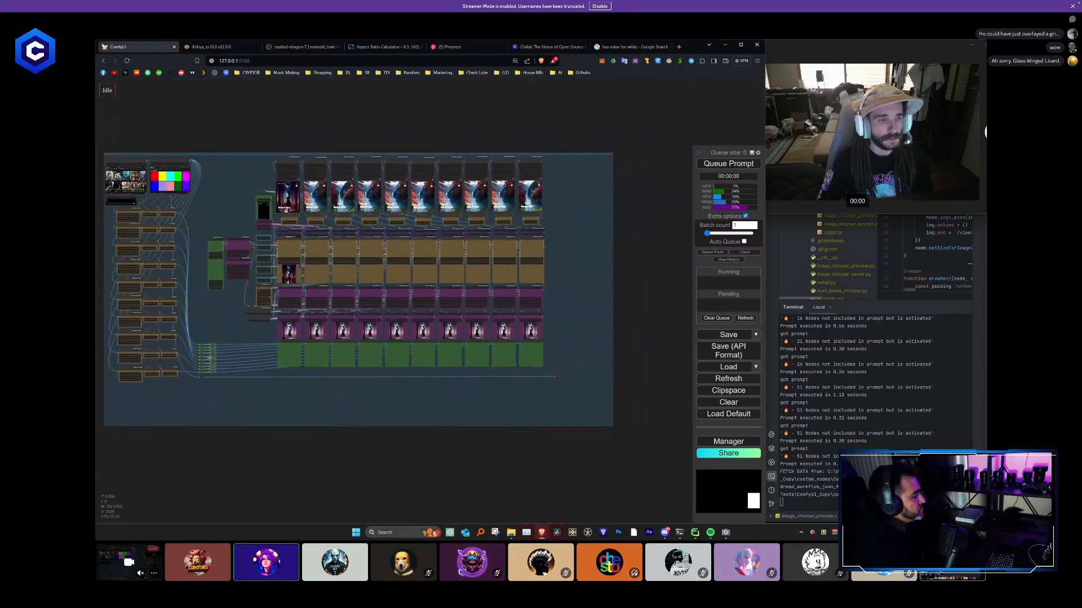
{"action": "left_click_drag", "start_coordinate": [212, 357], "coordinate": [557, 356]}
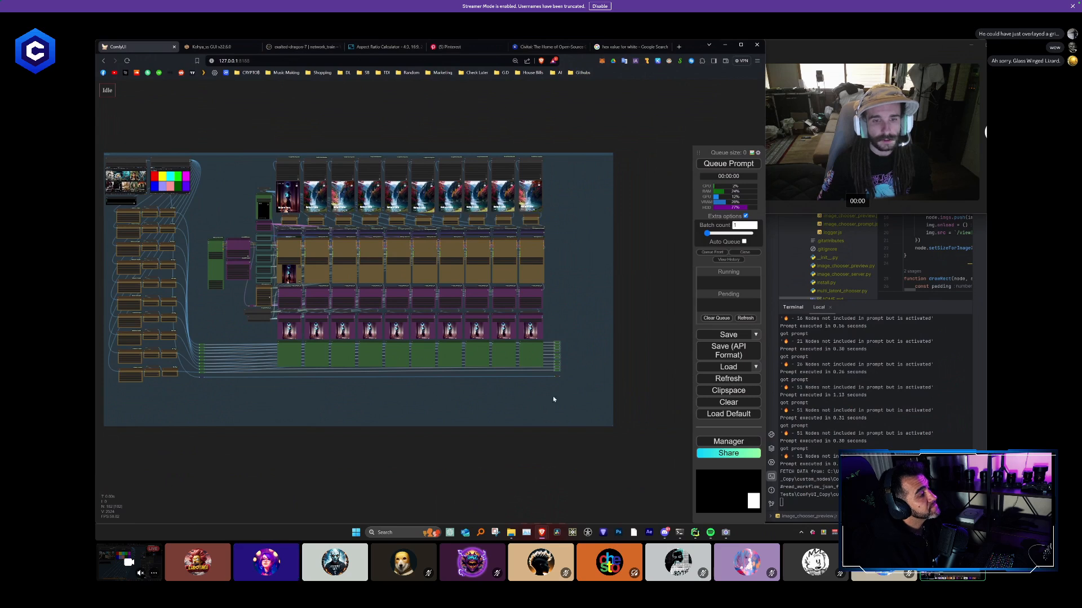
{"action": "left_click_drag", "start_coordinate": [611, 427], "coordinate": [617, 387]}
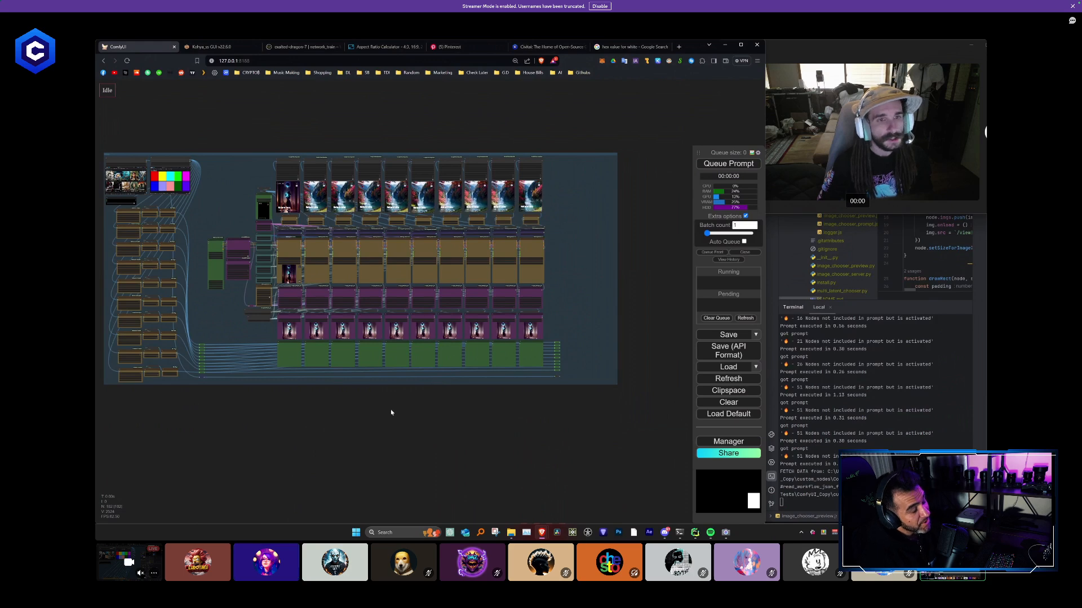
- Widen the Efficient Loader node and shift it slightly away from the AnimateDiff Loader
{"action": "scroll", "coordinate": [269, 248], "scroll_direction": "up", "scroll_amount": 6}
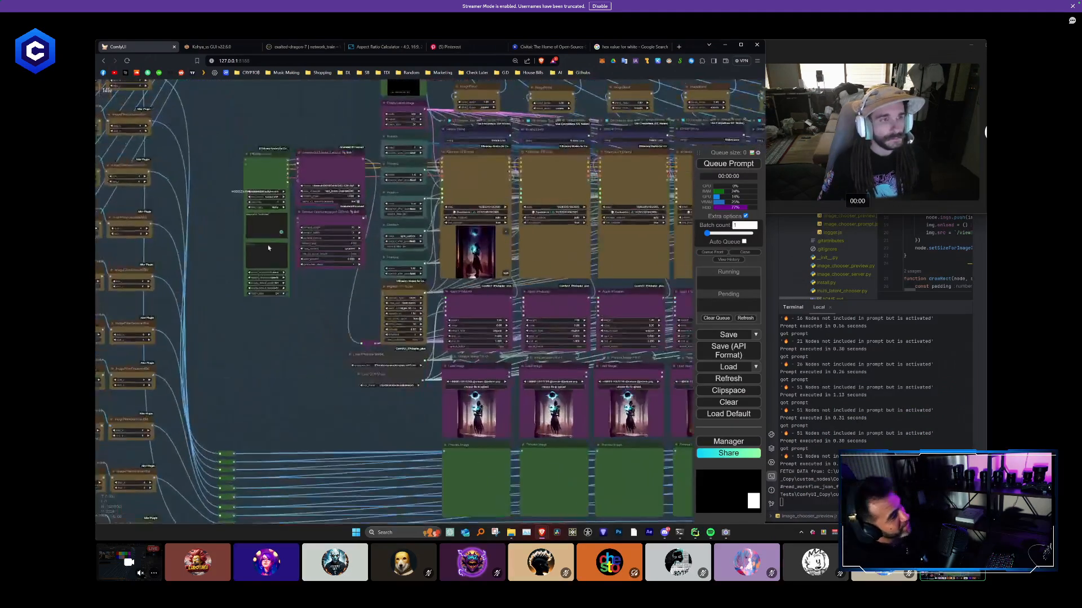
{"action": "scroll", "coordinate": [268, 248], "scroll_direction": "up", "scroll_amount": 3}
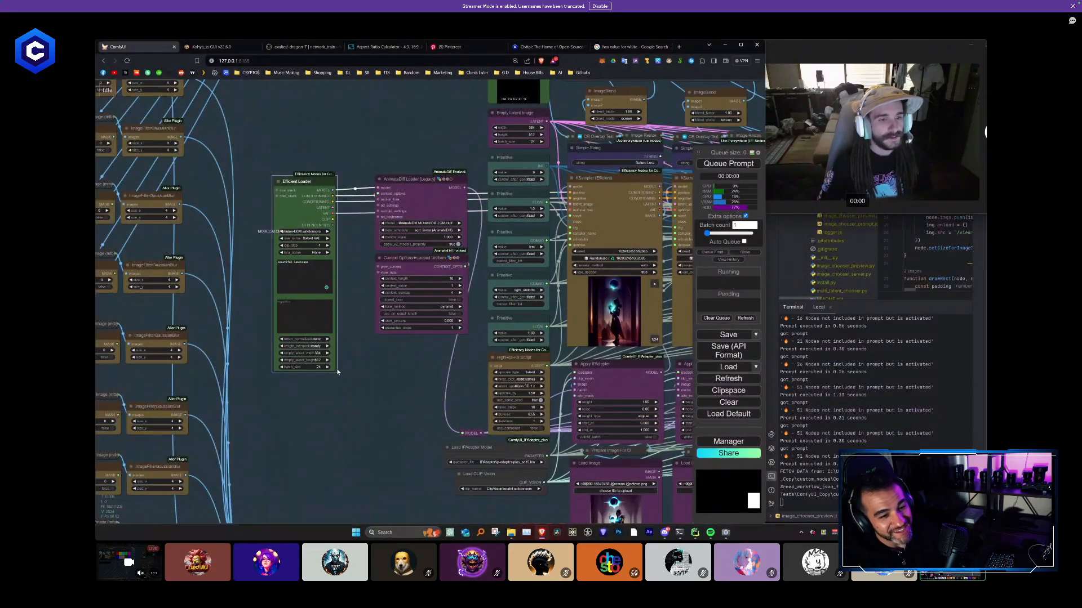
{"action": "left_click_drag", "start_coordinate": [337, 370], "coordinate": [365, 370]}
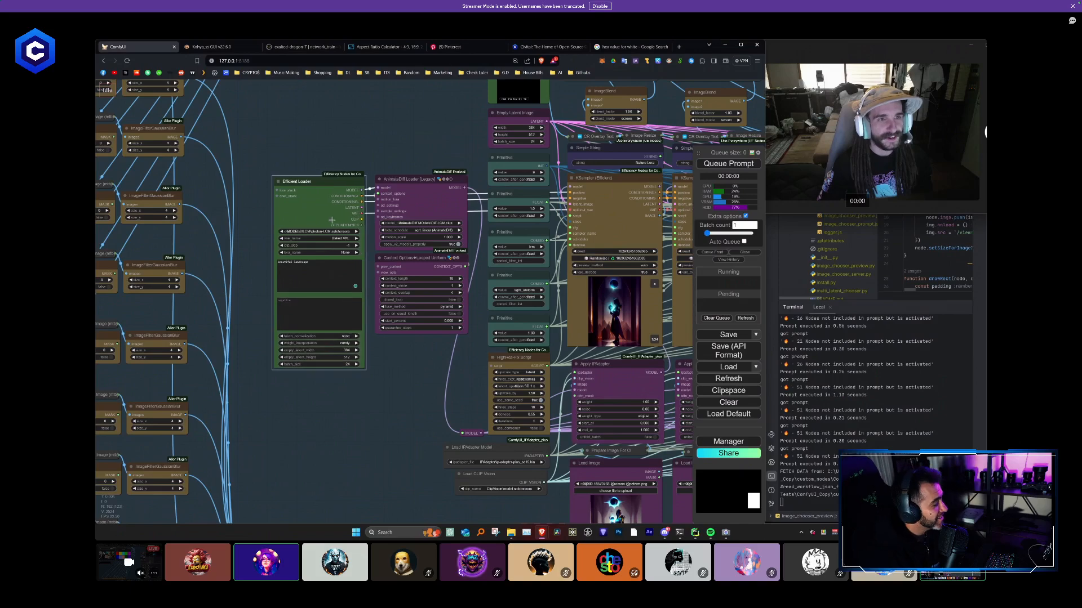
{"action": "left_click_drag", "start_coordinate": [335, 193], "coordinate": [332, 192]}
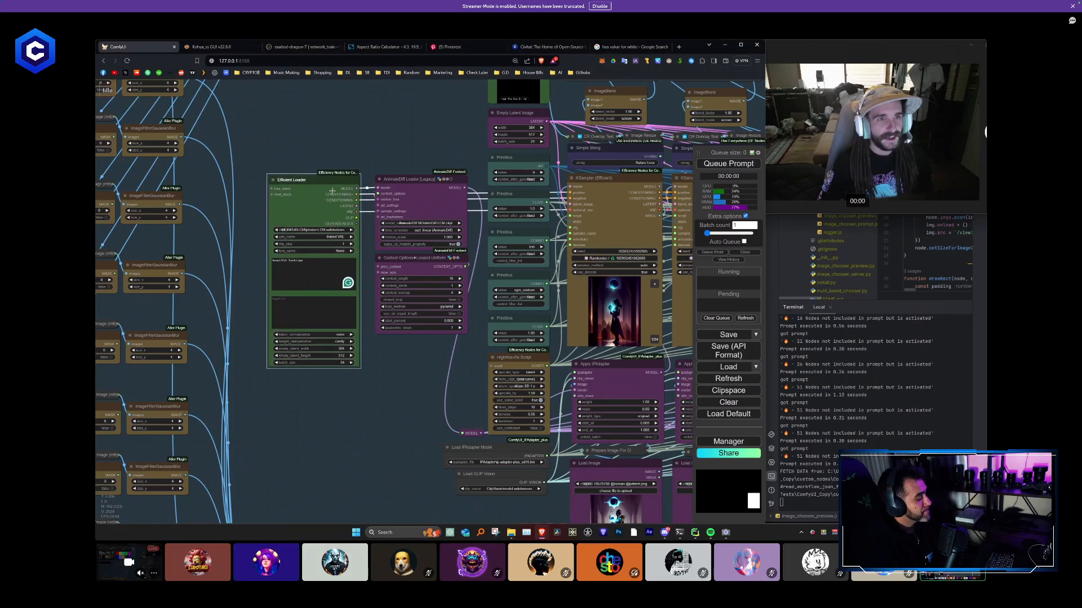
- Examine the source image, color-block mask image and kill switch nodes, and the layout of the whole workflow
{"action": "scroll", "coordinate": [344, 160], "scroll_direction": "down", "scroll_amount": 8}
{"action": "left_click_drag", "start_coordinate": [318, 137], "coordinate": [383, 325]}
{"action": "scroll", "coordinate": [225, 258], "scroll_direction": "up", "scroll_amount": 13}
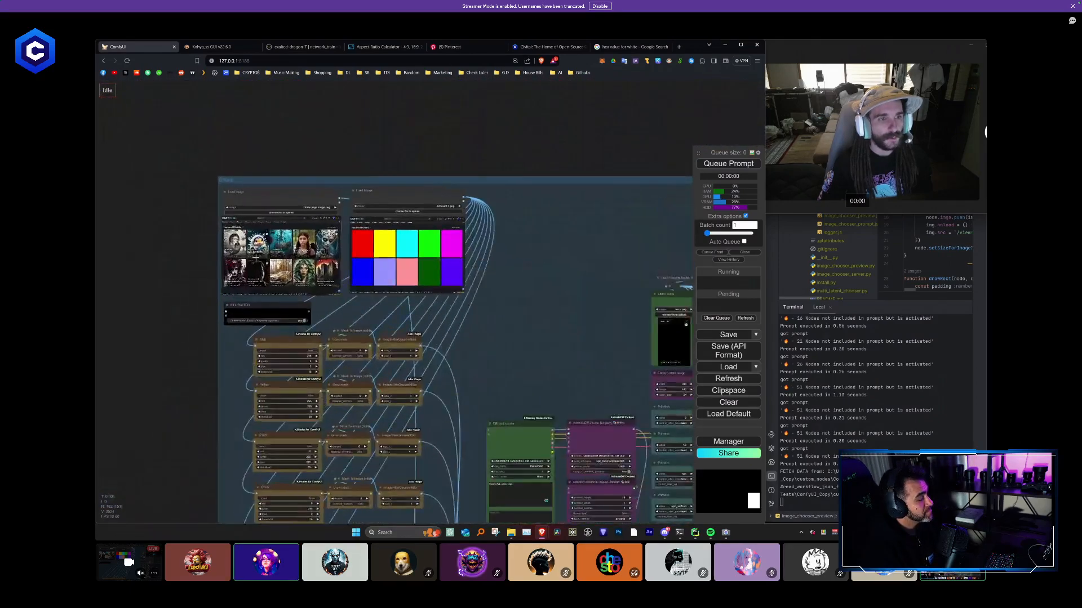
{"action": "scroll", "coordinate": [271, 243], "scroll_direction": "up", "scroll_amount": 3}
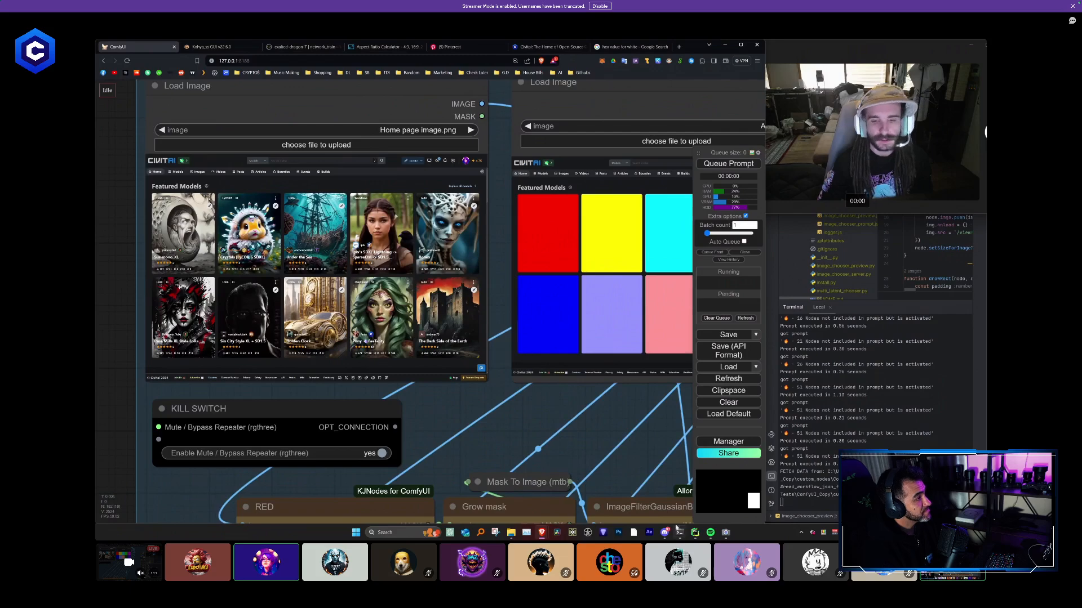
{"action": "scroll", "coordinate": [511, 423], "scroll_direction": "down", "scroll_amount": 15}
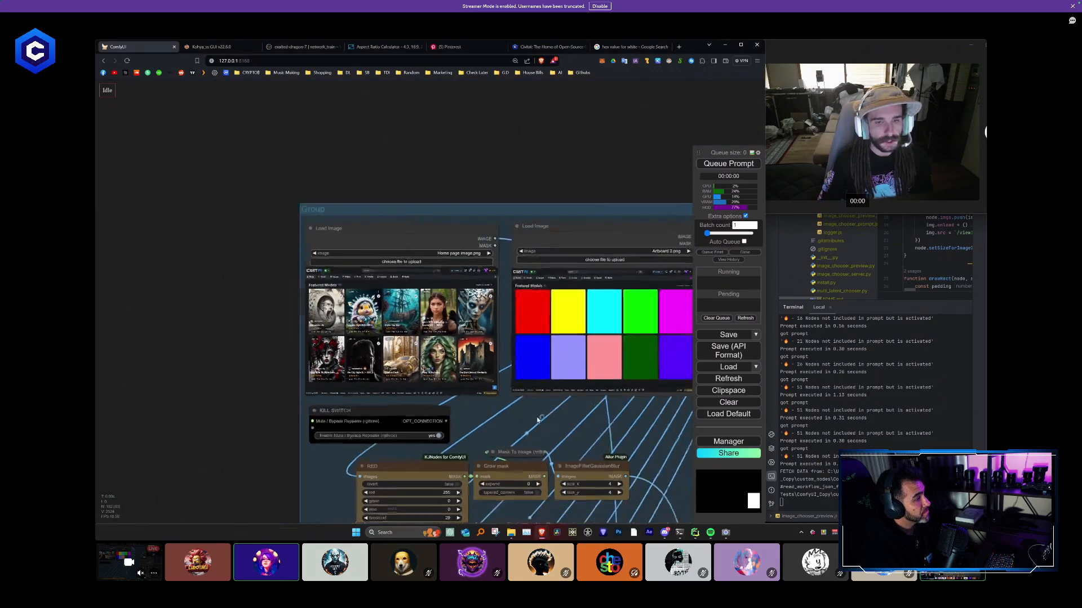
{"action": "left_click_drag", "start_coordinate": [559, 386], "coordinate": [357, 290]}
{"action": "scroll", "coordinate": [374, 306], "scroll_direction": "down", "scroll_amount": 10}
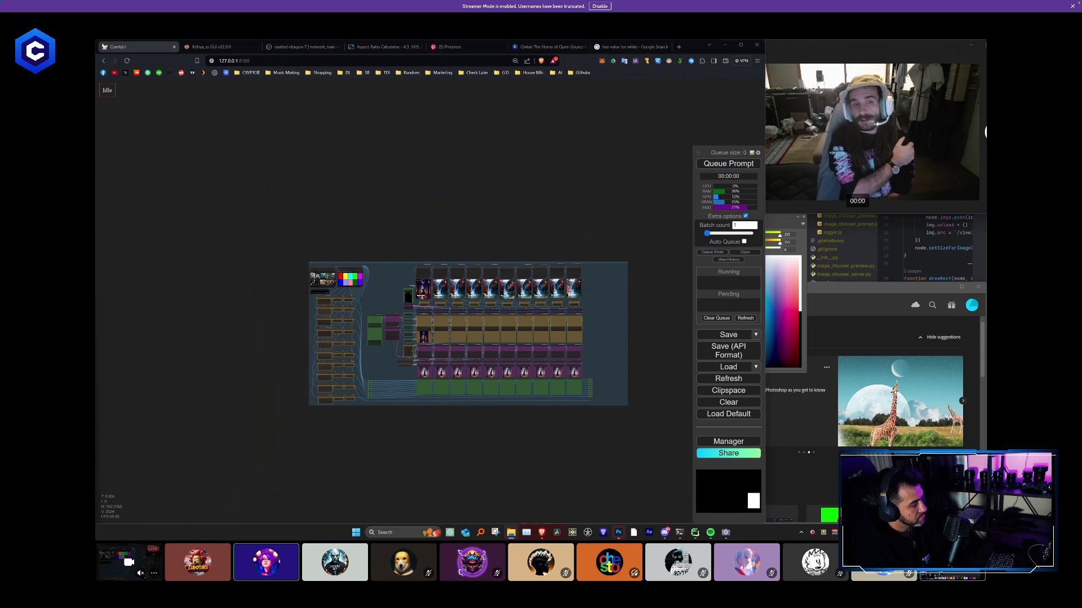
{"action": "scroll", "coordinate": [361, 279], "scroll_direction": "up", "scroll_amount": 10}
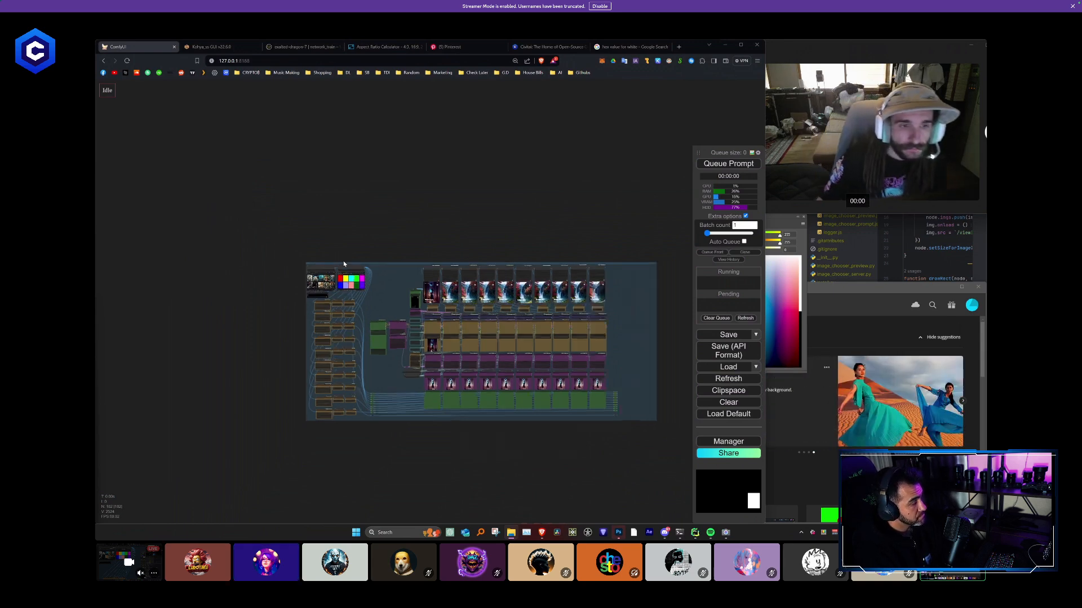
{"action": "scroll", "coordinate": [402, 312], "scroll_direction": "up", "scroll_amount": 5}
{"action": "left_click_drag", "start_coordinate": [413, 312], "coordinate": [349, 306]}
{"action": "scroll", "coordinate": [348, 305], "scroll_direction": "down", "scroll_amount": 10}
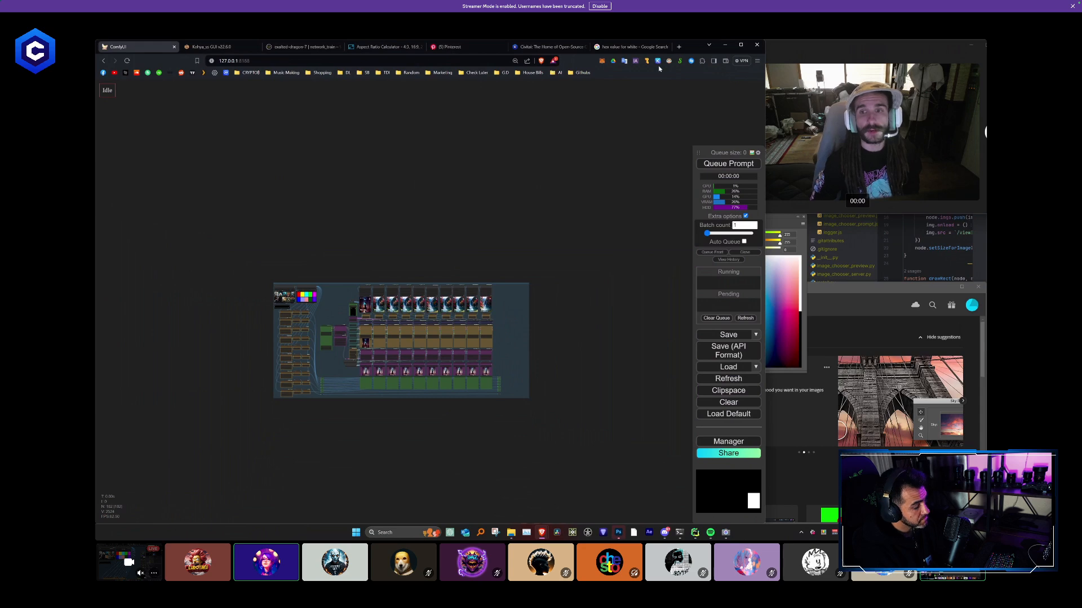
- Switch to the Photoshop window showing its home screen and close it
{"action": "left_click", "coordinate": [866, 297]}
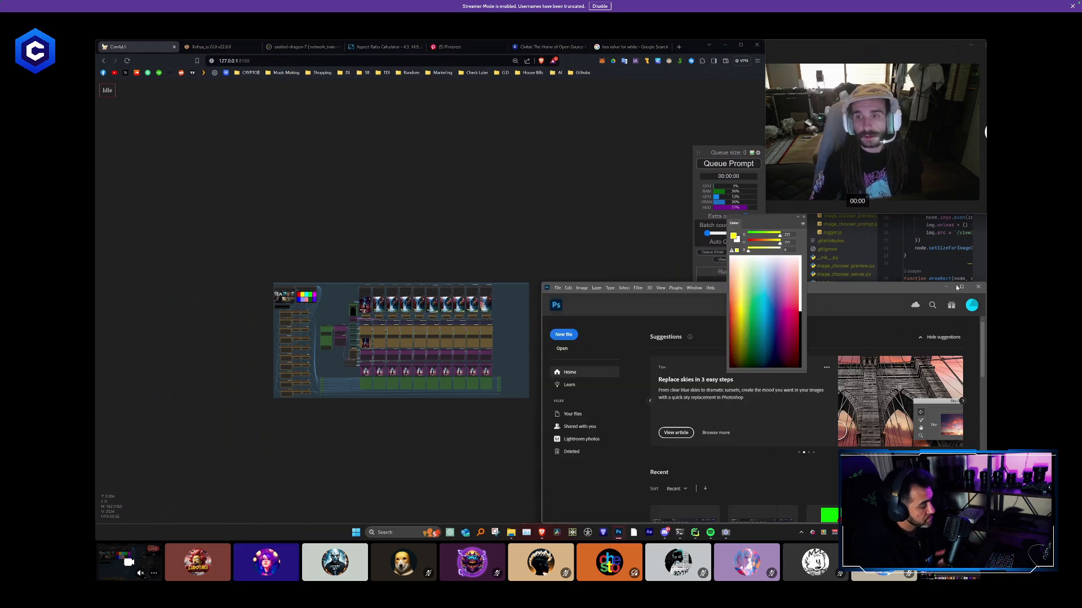
{"action": "left_click", "coordinate": [978, 287]}
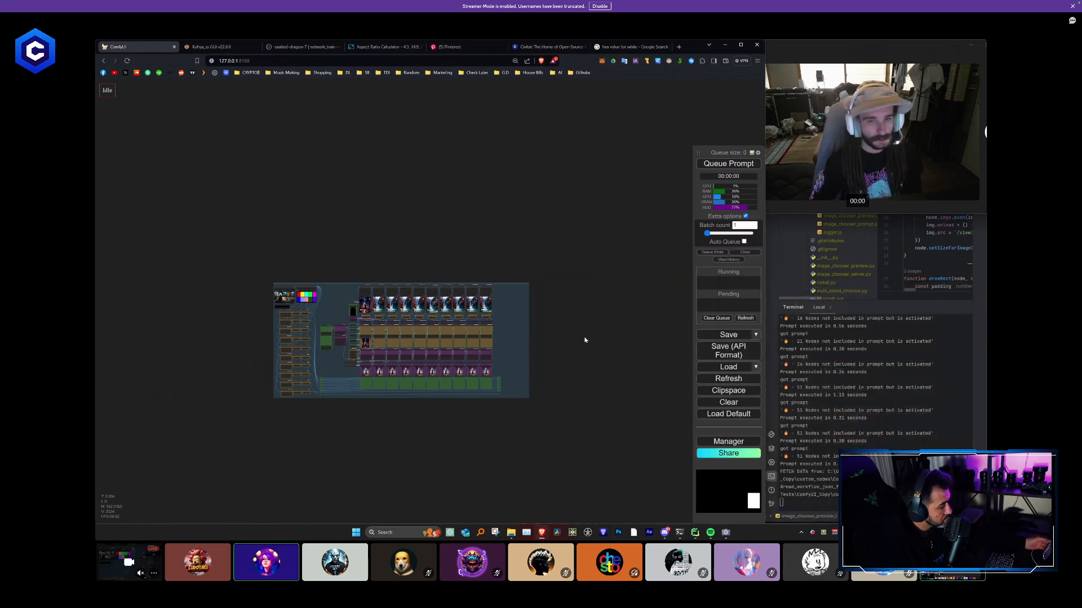
{"action": "scroll", "coordinate": [455, 371], "scroll_direction": "up", "scroll_amount": 4}
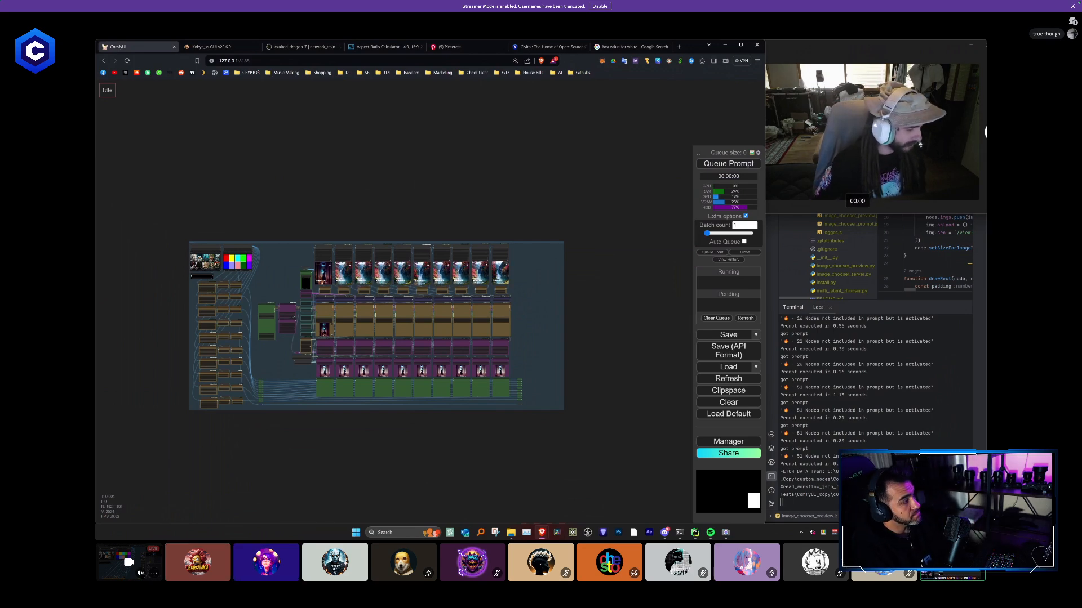
{"action": "key", "text": "super+d"}
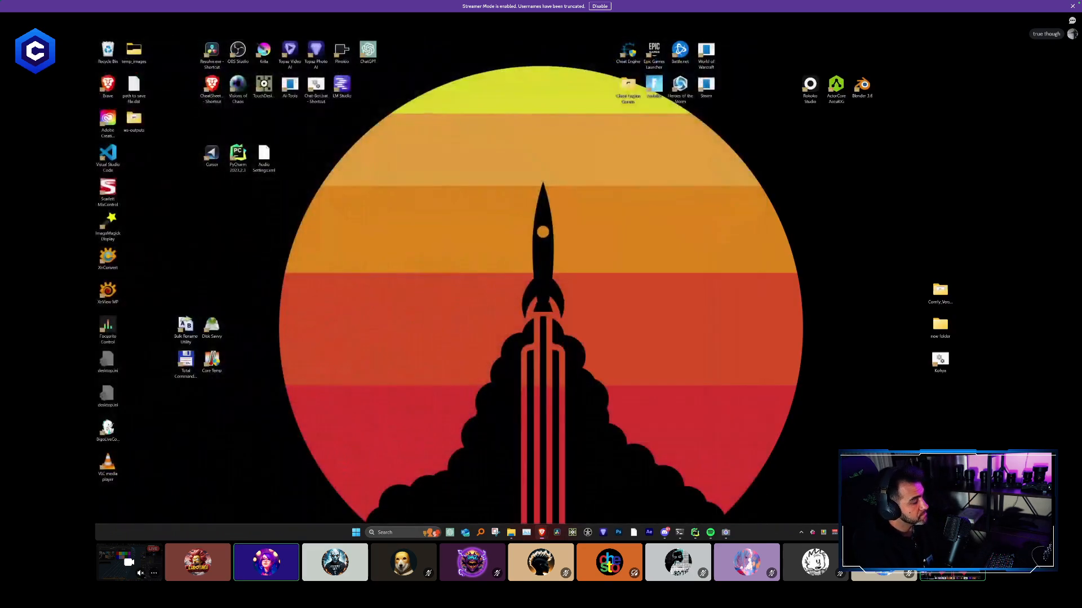
{"action": "key", "text": "super+d"}
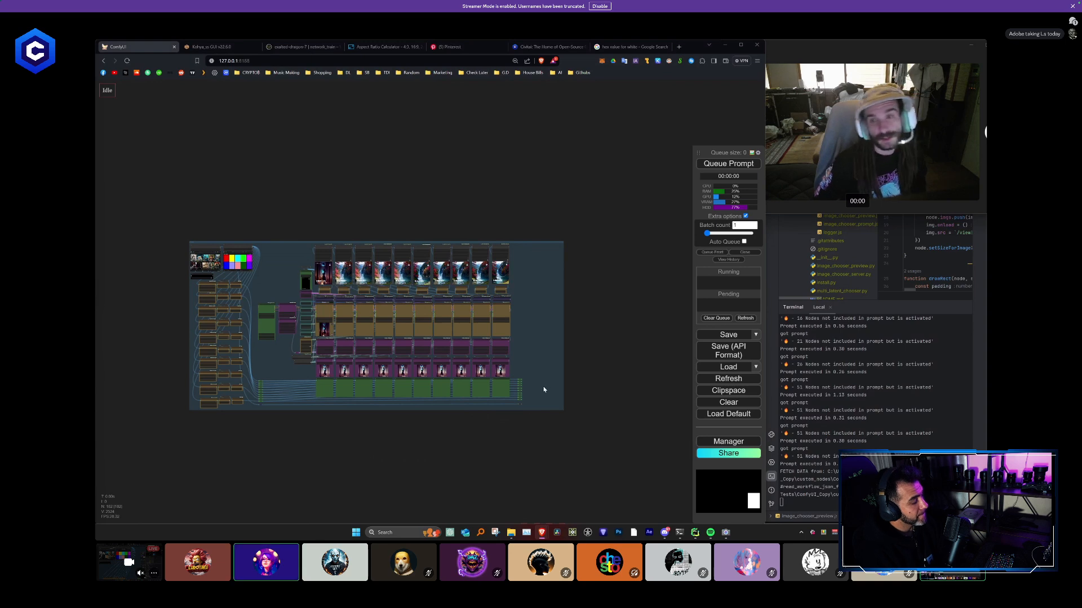
- Shift the loose Paste By Mask node beyond the tenth column slightly and color it green
{"action": "scroll", "coordinate": [560, 344], "scroll_direction": "up", "scroll_amount": 6}
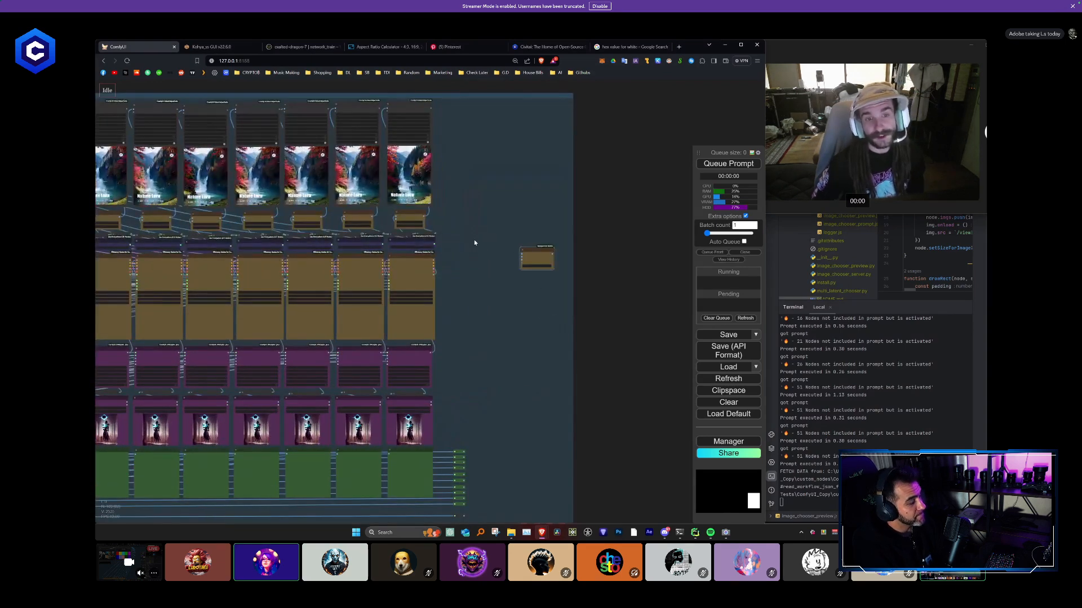
{"action": "scroll", "coordinate": [533, 307], "scroll_direction": "up", "scroll_amount": 4}
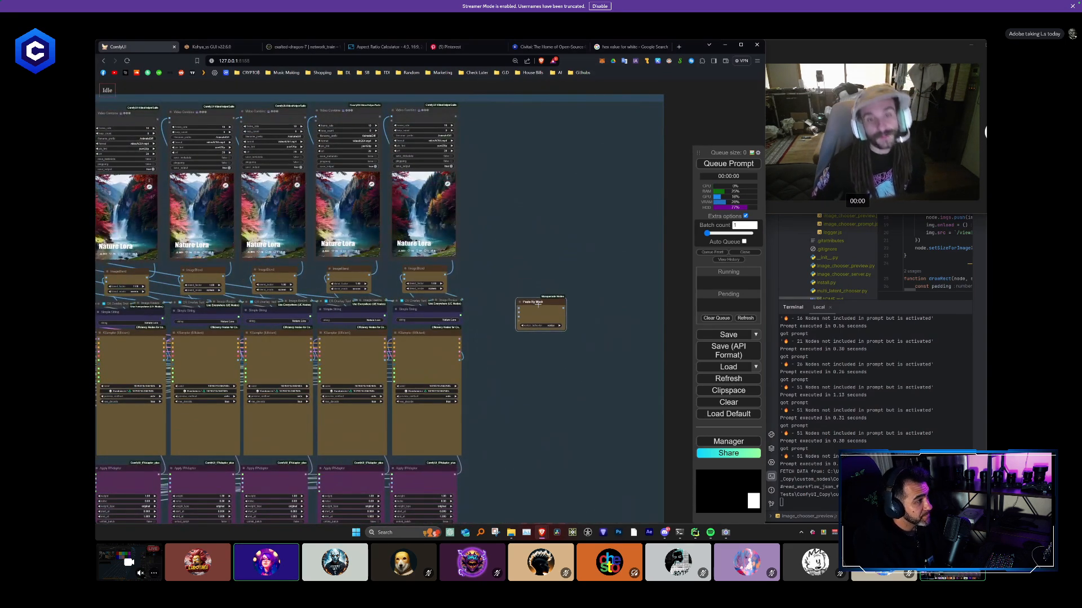
{"action": "scroll", "coordinate": [517, 218], "scroll_direction": "down", "scroll_amount": 2}
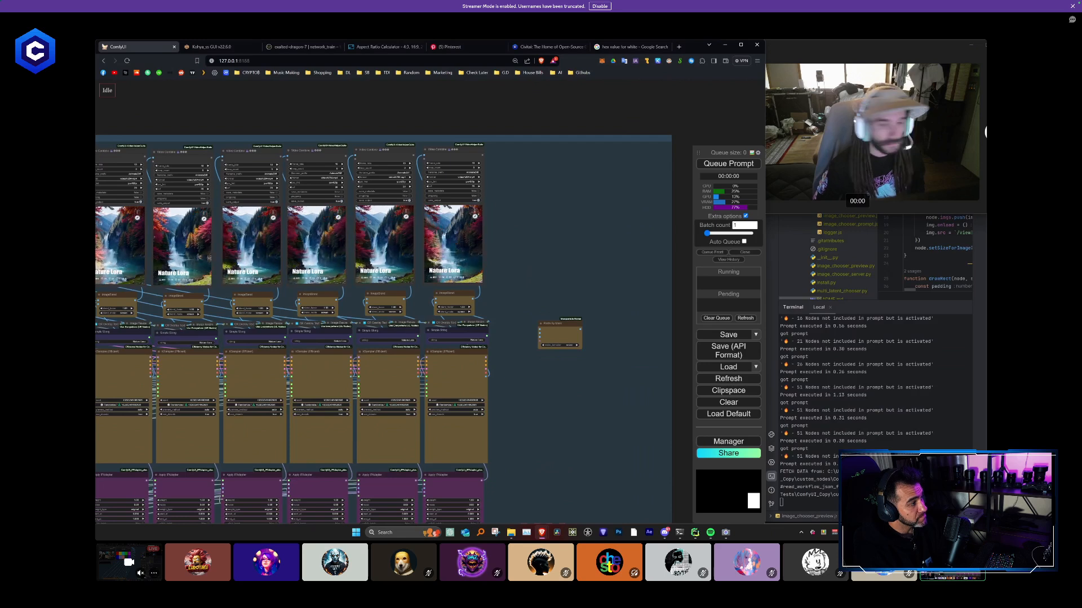
{"action": "left_click_drag", "start_coordinate": [561, 331], "coordinate": [555, 336]}
{"action": "right_click", "coordinate": [555, 335]}
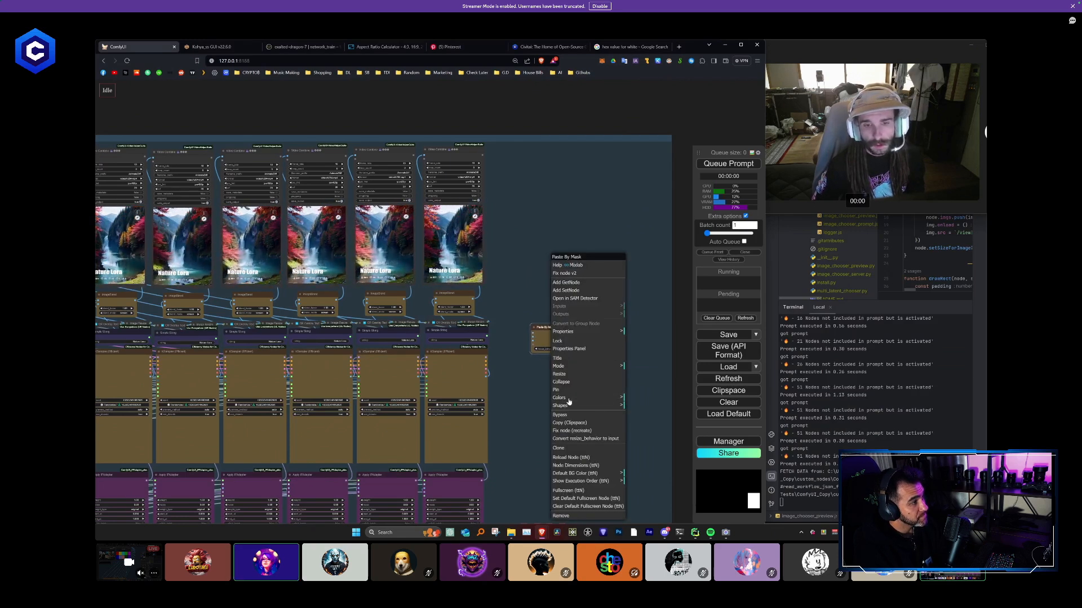
{"action": "left_click", "coordinate": [561, 398]}
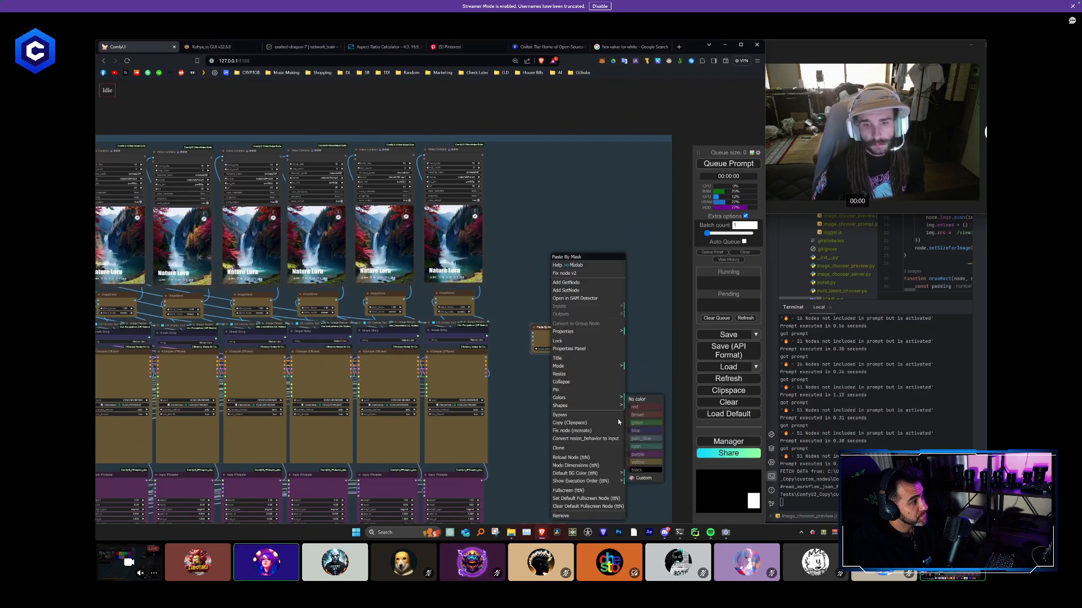
{"action": "left_click", "coordinate": [647, 425]}
- Recolor the Paste By Mask node red
{"action": "scroll", "coordinate": [602, 424], "scroll_direction": "down", "scroll_amount": 6}
{"action": "left_click_drag", "start_coordinate": [602, 416], "coordinate": [576, 257]}
{"action": "scroll", "coordinate": [564, 275], "scroll_direction": "up", "scroll_amount": 5}
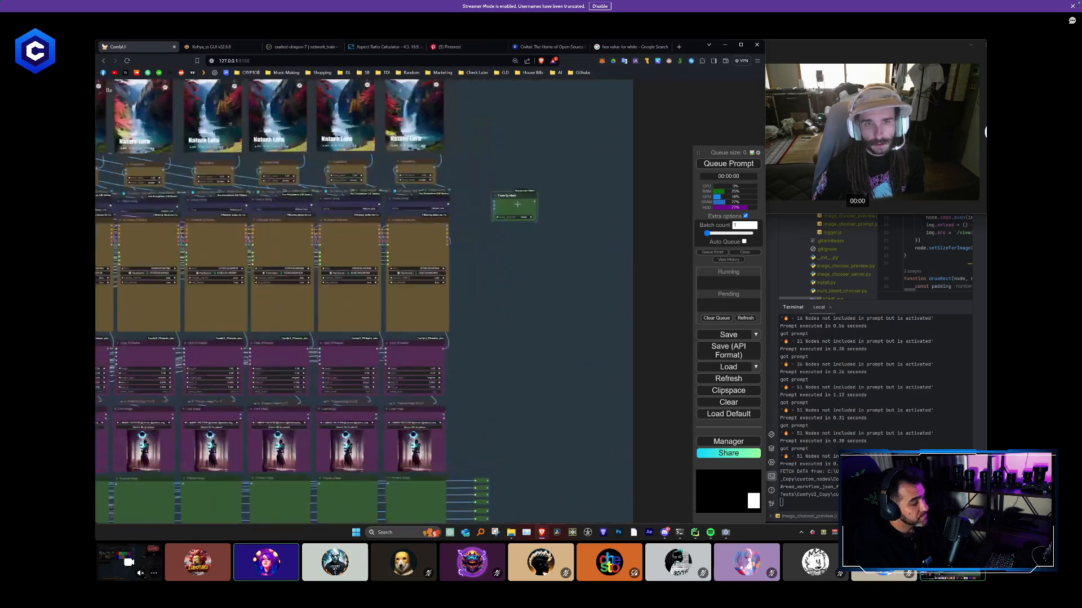
{"action": "right_click", "coordinate": [517, 198]}
{"action": "left_click", "coordinate": [532, 337]}
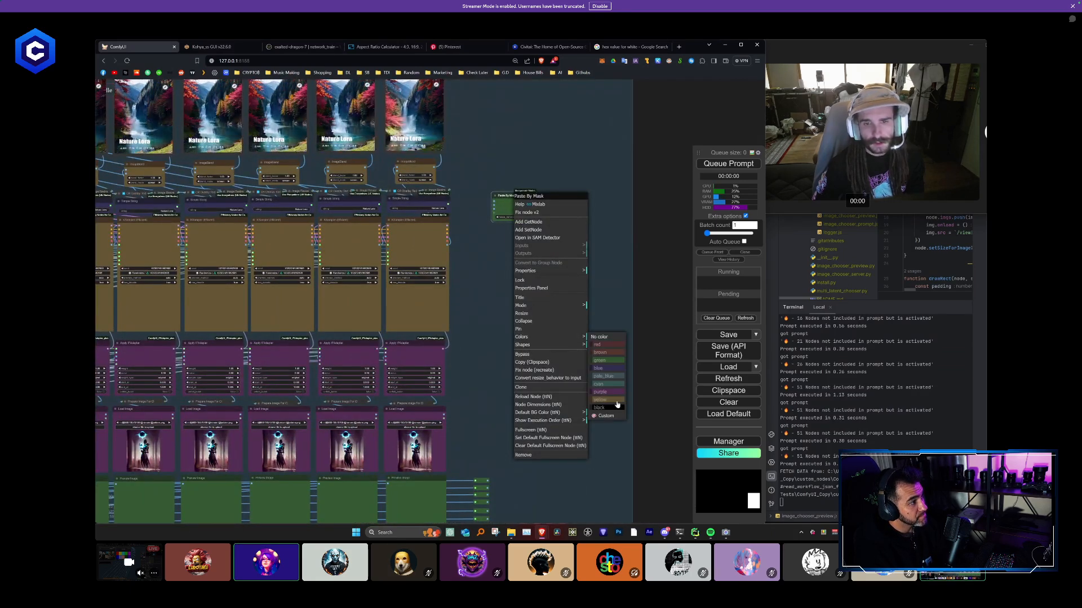
{"action": "left_click", "coordinate": [615, 355]}
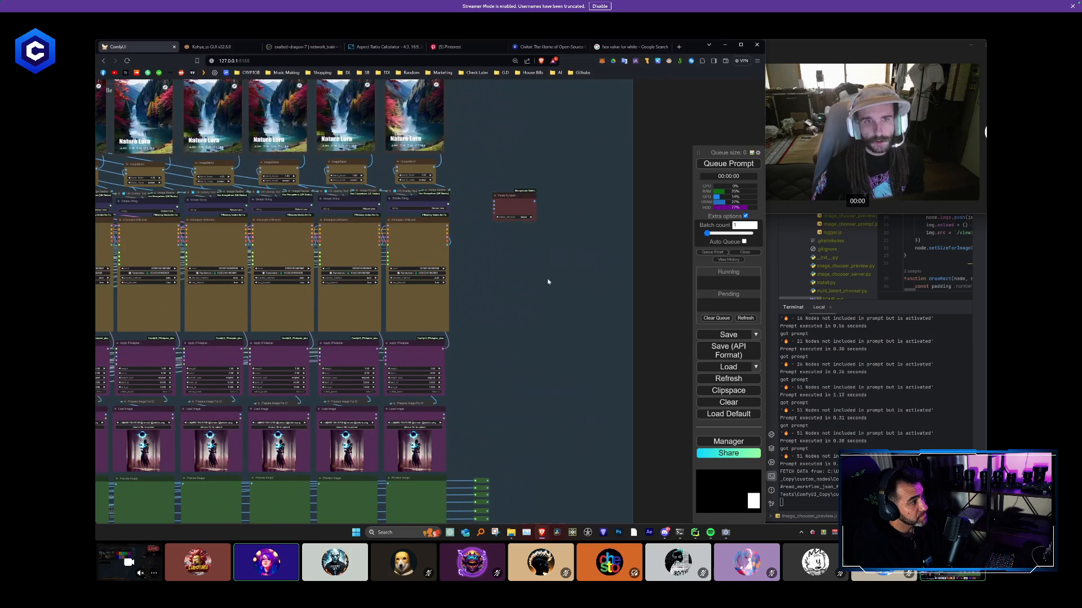
- Examine the layout of the ten columns' Video Combine and ImageBlend rows relative to the Paste By Mask node
{"action": "scroll", "coordinate": [547, 278], "scroll_direction": "down", "scroll_amount": 3}
{"action": "scroll", "coordinate": [560, 306], "scroll_direction": "up", "scroll_amount": 3}
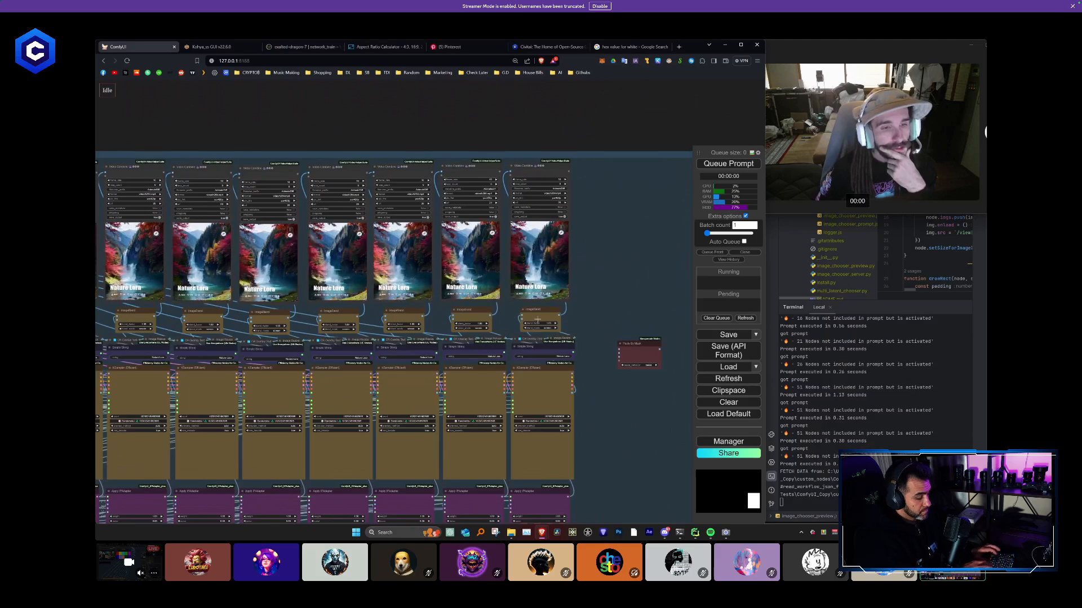
{"action": "scroll", "coordinate": [507, 314], "scroll_direction": "down", "scroll_amount": 3}
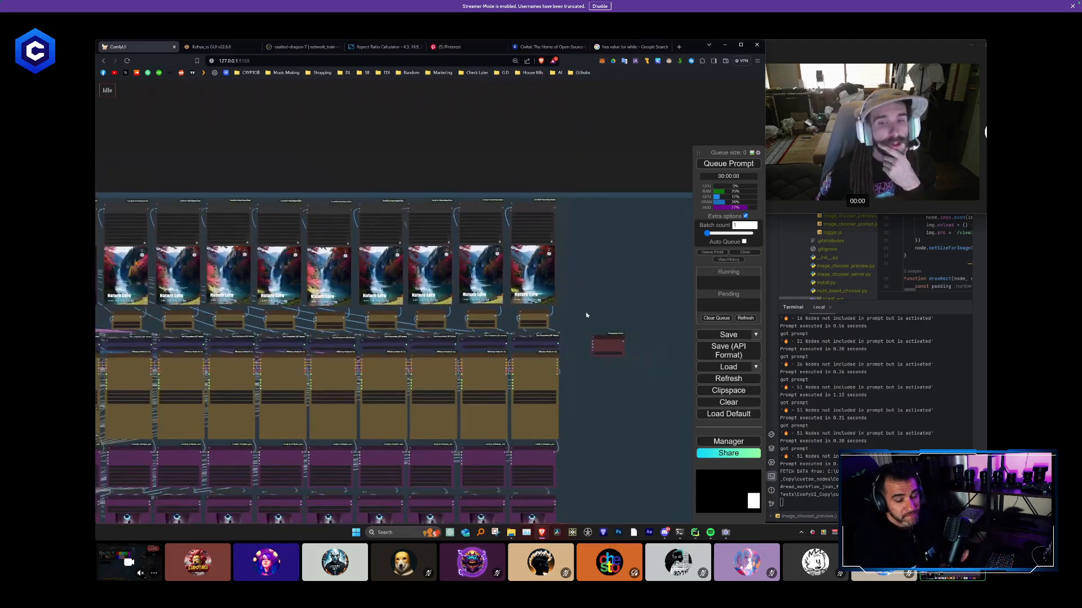
{"action": "scroll", "coordinate": [588, 313], "scroll_direction": "up", "scroll_amount": 1}
{"action": "left_click_drag", "start_coordinate": [601, 312], "coordinate": [658, 302]}
{"action": "left_click_drag", "start_coordinate": [336, 159], "coordinate": [438, 142]}
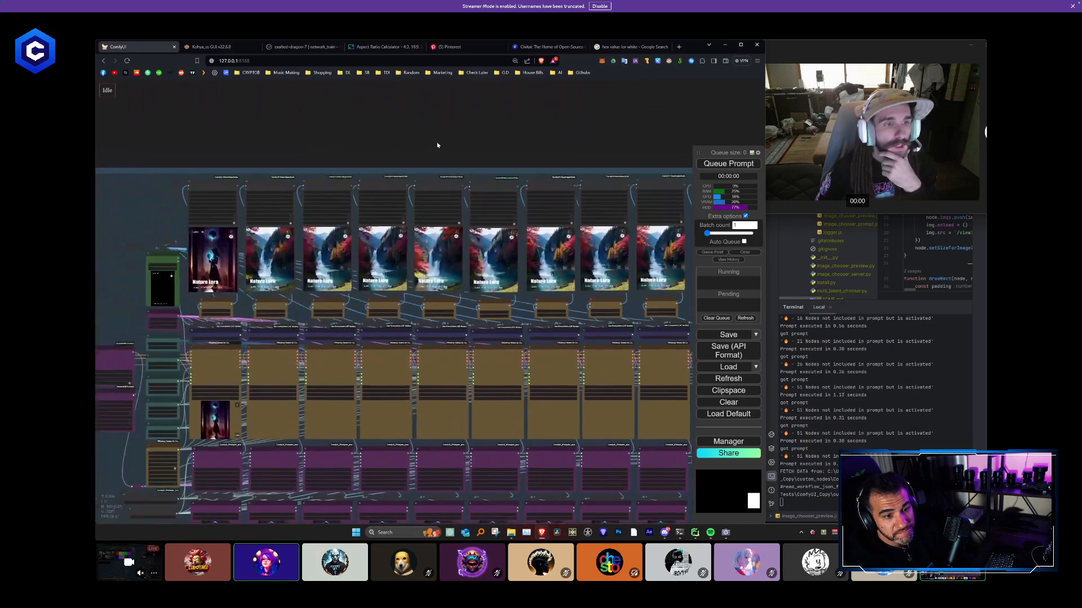
{"action": "scroll", "coordinate": [226, 309], "scroll_direction": "up", "scroll_amount": 3}
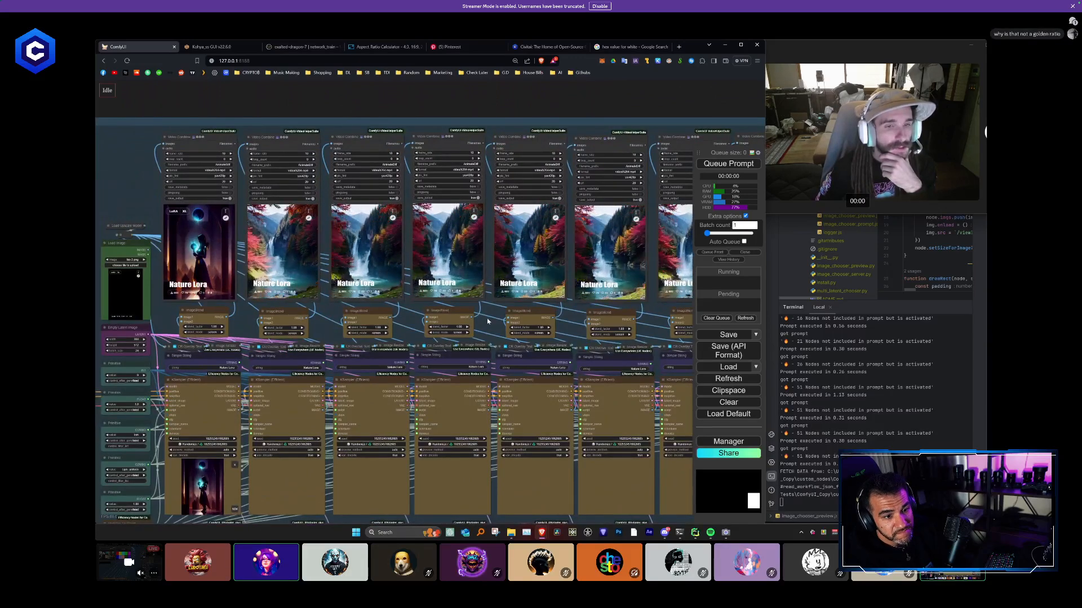
{"action": "scroll", "coordinate": [485, 204], "scroll_direction": "down", "scroll_amount": 2}
{"action": "left_click_drag", "start_coordinate": [487, 122], "coordinate": [334, 135]}
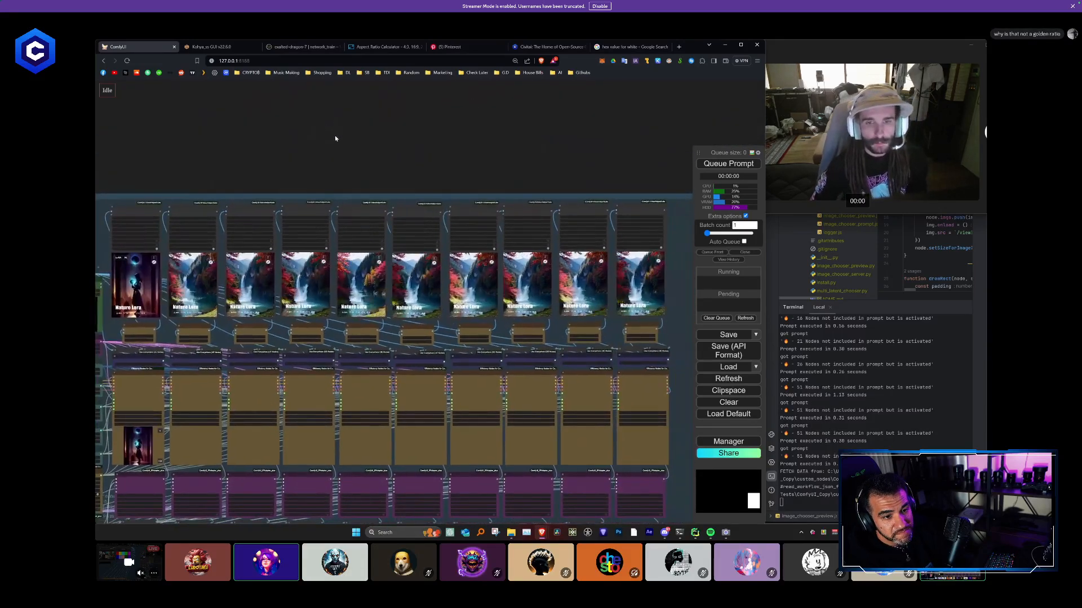
{"action": "scroll", "coordinate": [335, 135], "scroll_direction": "down", "scroll_amount": 1}
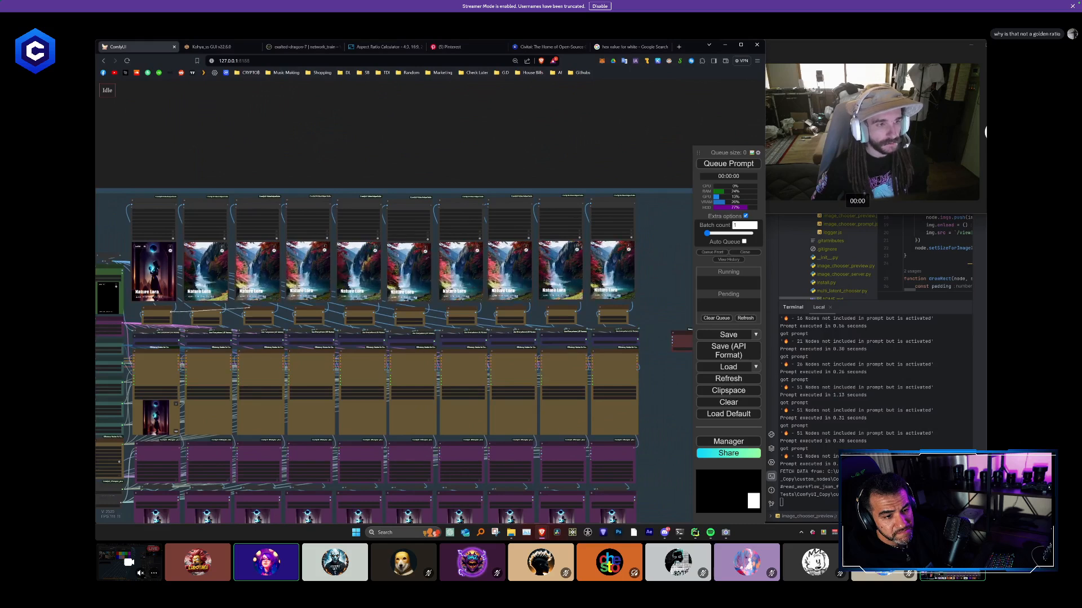
- Add a Reroute node from the ImageBlend image output of each of the first four columns, placed above the Video Combine row
{"action": "left_click_drag", "start_coordinate": [196, 169], "coordinate": [197, 164]}
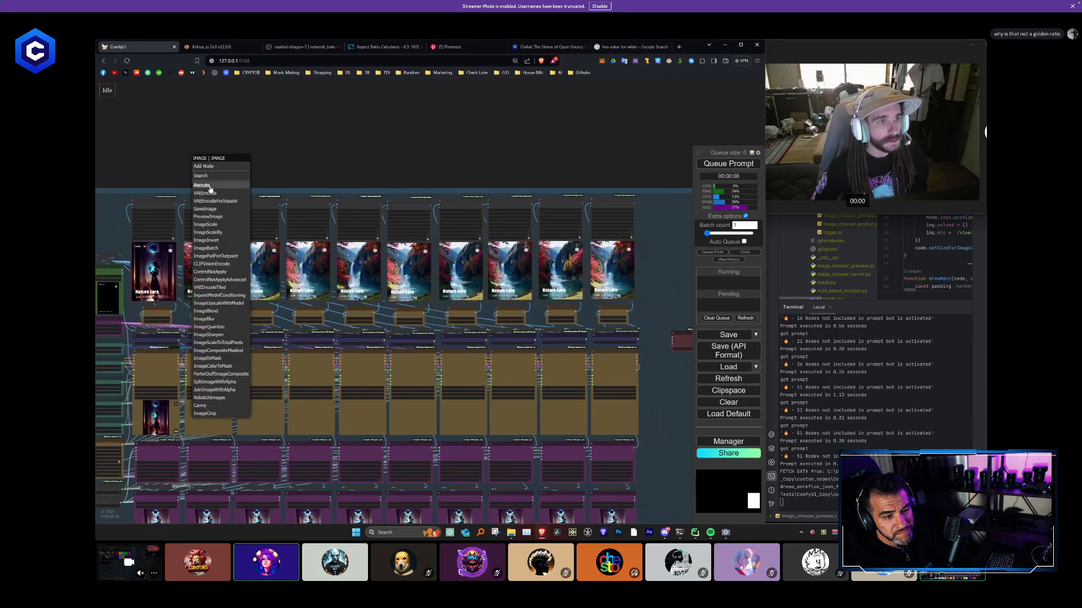
{"action": "left_click", "coordinate": [209, 187]}
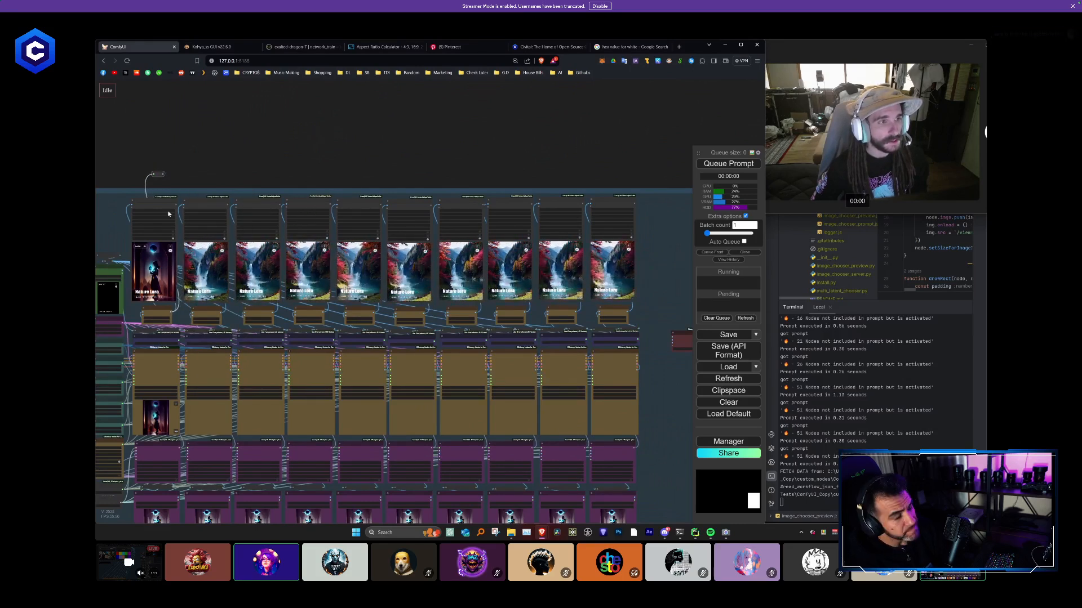
{"action": "mouse_move", "coordinate": [216, 192]}
{"action": "left_mouse_down"}
{"action": "mouse_move", "coordinate": [216, 169]}
{"action": "mouse_move", "coordinate": [207, 177]}
{"action": "left_mouse_up"}
{"action": "left_click", "coordinate": [235, 183]}
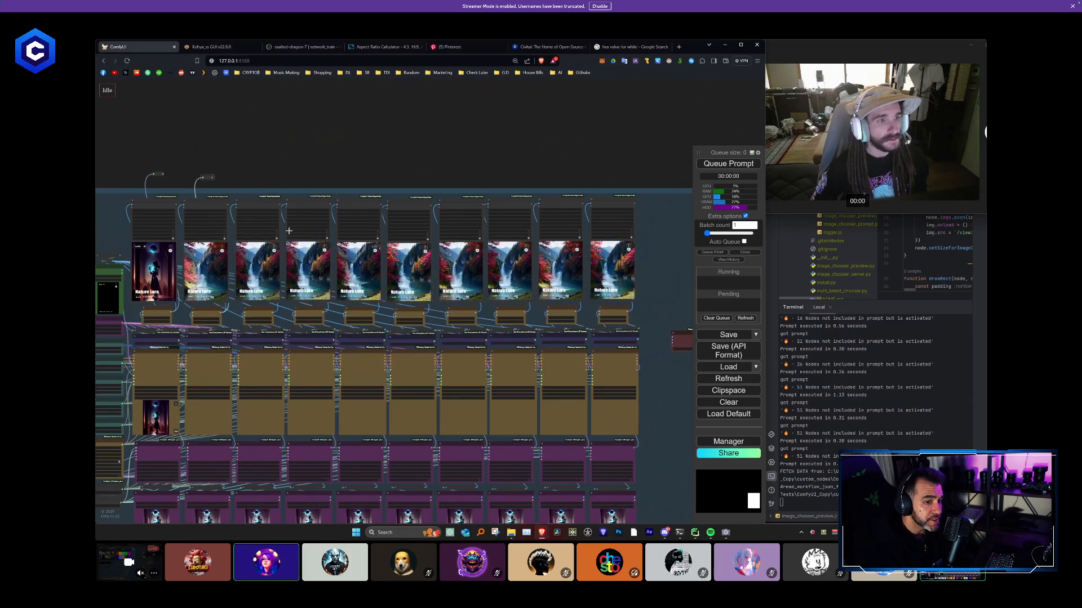
{"action": "left_click_drag", "start_coordinate": [279, 260], "coordinate": [256, 172]}
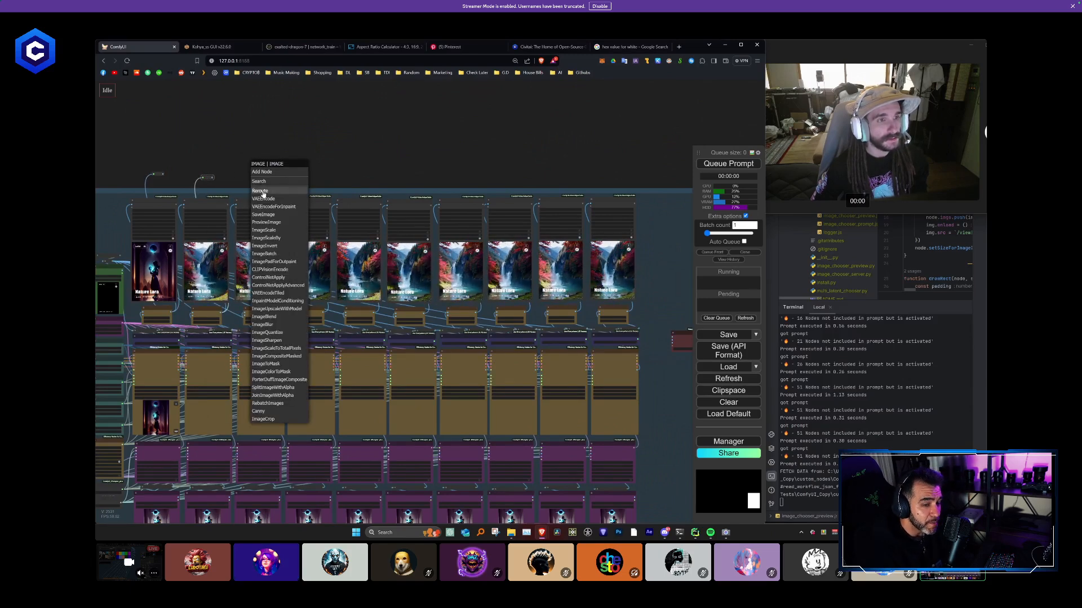
{"action": "left_click", "coordinate": [262, 190]}
{"action": "left_click_drag", "start_coordinate": [324, 313], "coordinate": [304, 169]}
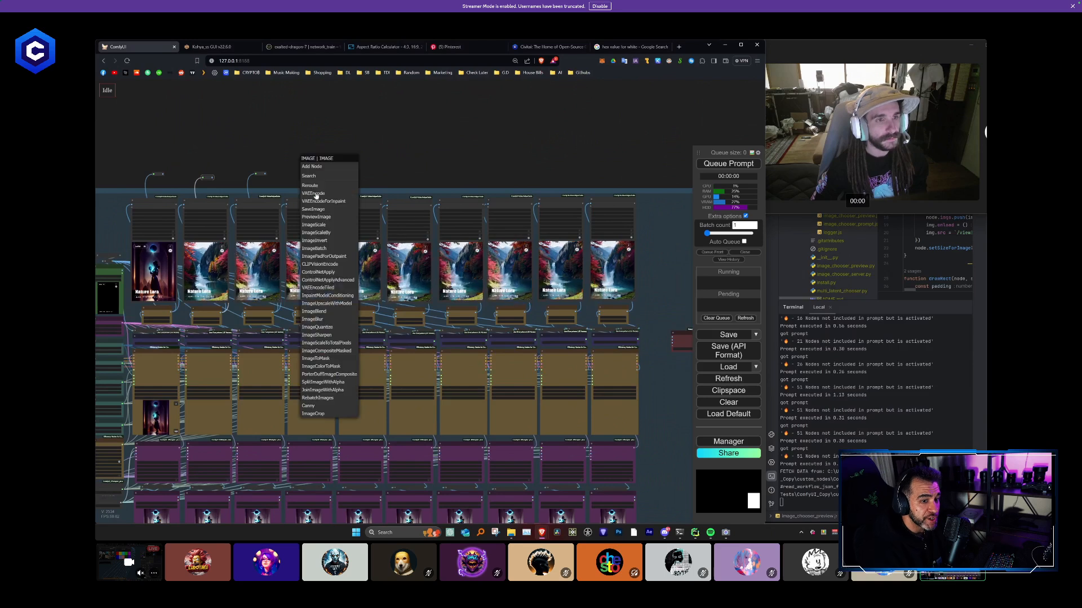
{"action": "left_click", "coordinate": [313, 186]}
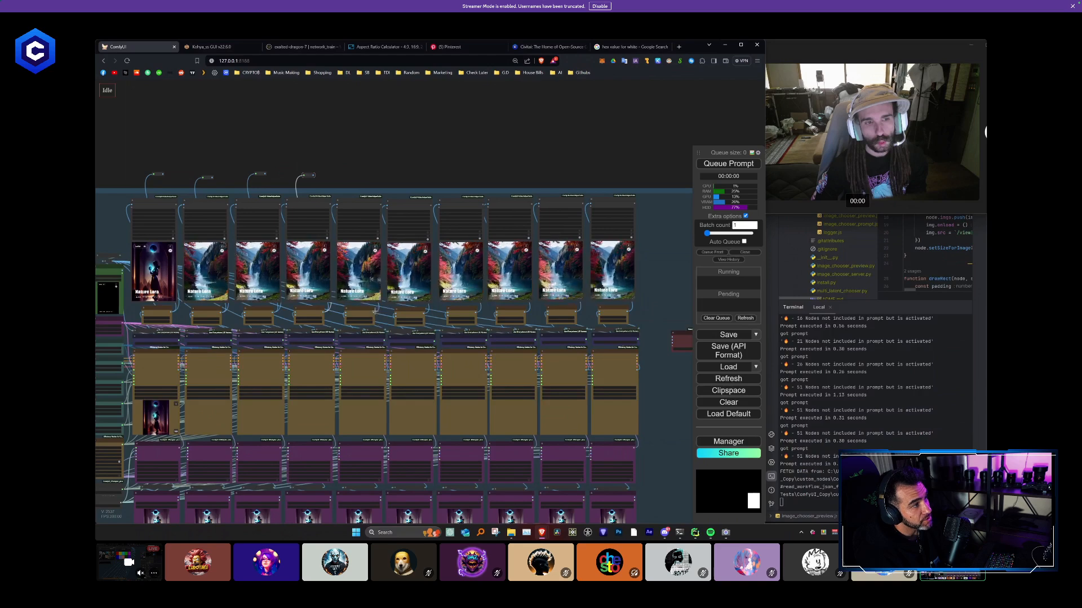
- Load the nine-column lotus flower workflow and view its output reroutes, Paste By Mask chain and final polaroid composite
{"action": "scroll", "coordinate": [590, 350], "scroll_direction": "down", "scroll_amount": 1}
{"action": "scroll", "coordinate": [600, 363], "scroll_direction": "down", "scroll_amount": 3}
{"action": "left_click_drag", "start_coordinate": [630, 396], "coordinate": [400, 312]}
{"action": "scroll", "coordinate": [434, 256], "scroll_direction": "up", "scroll_amount": 10}
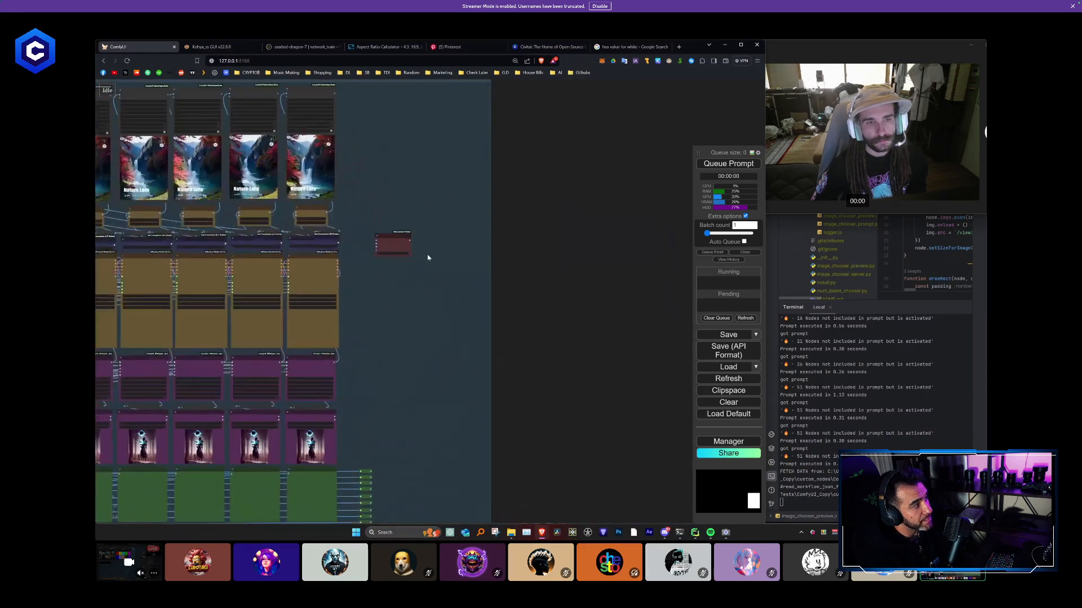
{"action": "left_click_drag", "start_coordinate": [399, 231], "coordinate": [454, 242]}
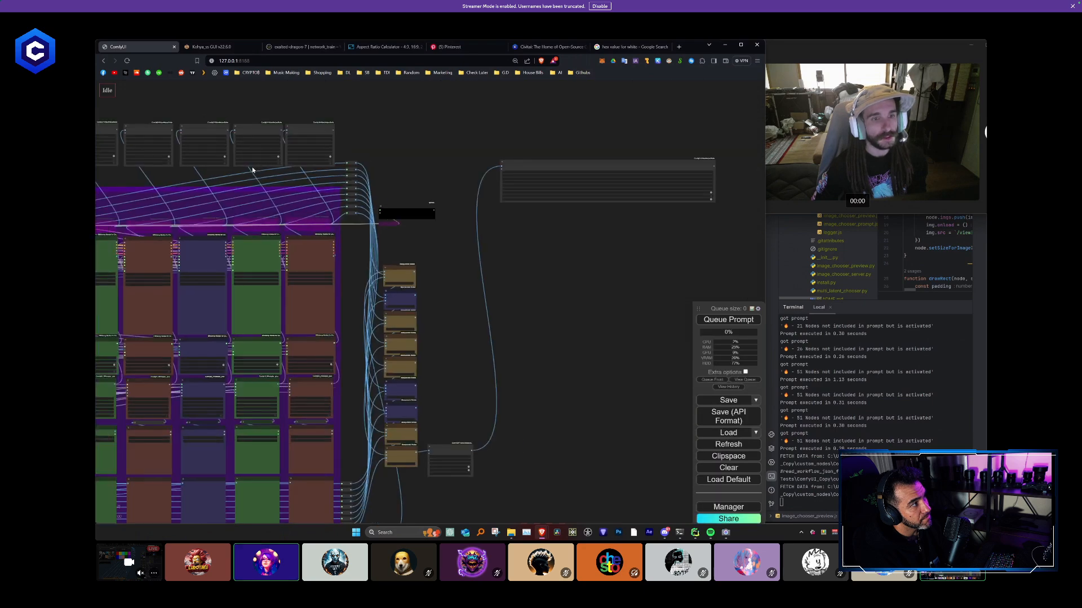
{"action": "left_click_drag", "start_coordinate": [352, 252], "coordinate": [571, 274]}
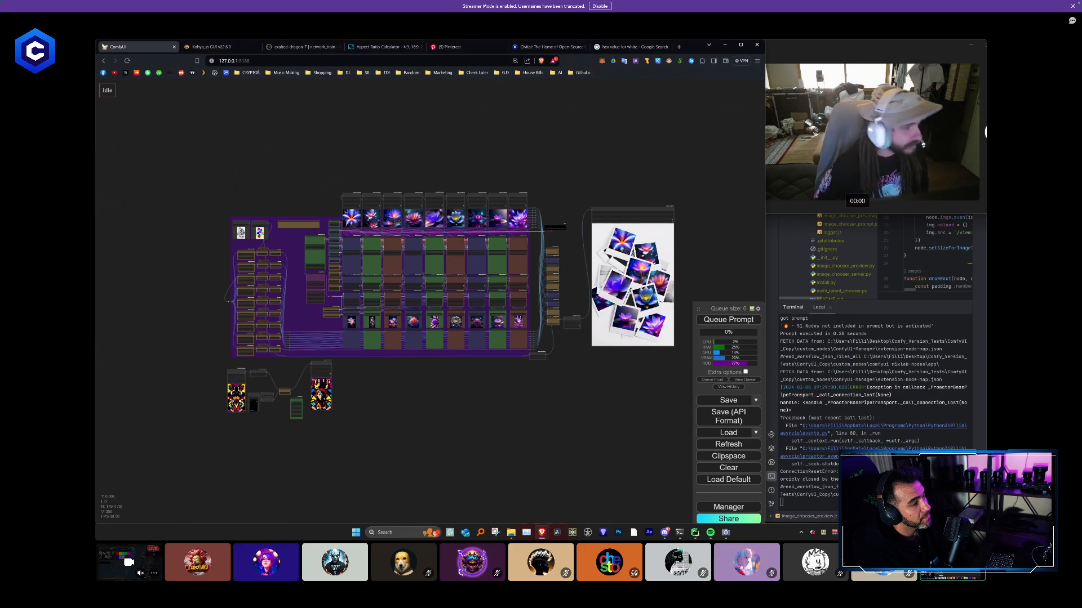
- Go back from the ComfyUI page, return forward to it and reload it
{"action": "left_click", "coordinate": [103, 60]}
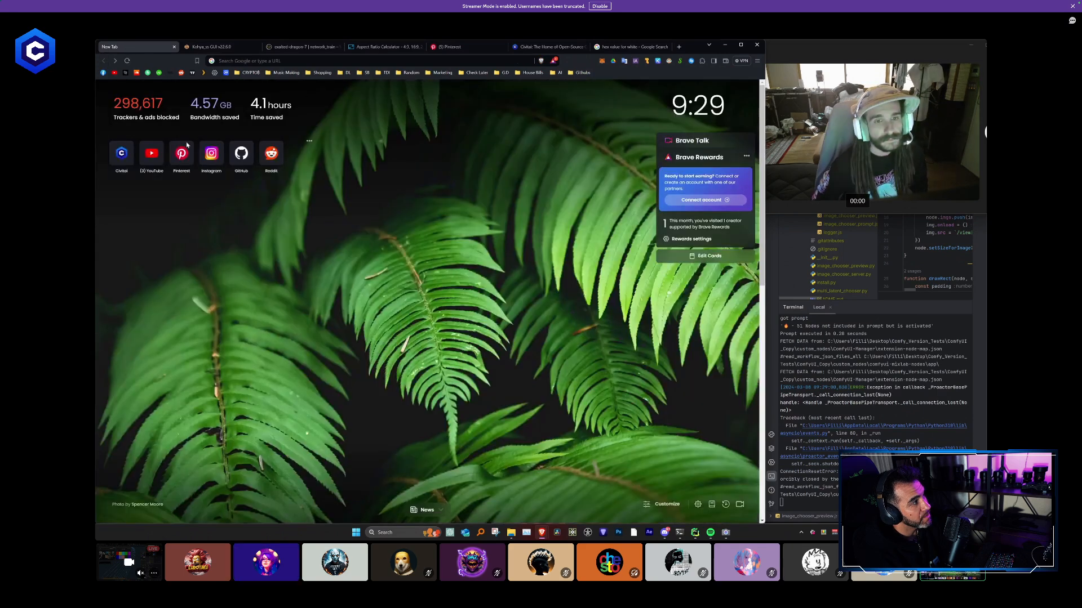
{"action": "left_click", "coordinate": [115, 61]}
{"action": "left_click", "coordinate": [127, 61]}
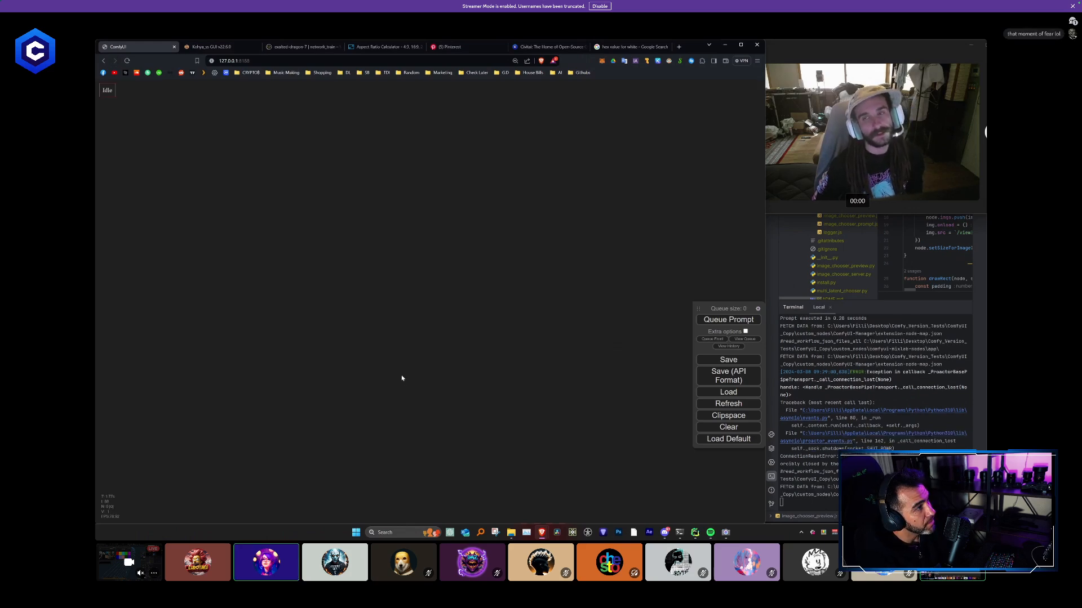
- Examine the flower workflow's image reroutes, Paste By Mask chain and column layout up to the final composite
{"action": "scroll", "coordinate": [419, 358], "scroll_direction": "down", "scroll_amount": 6}
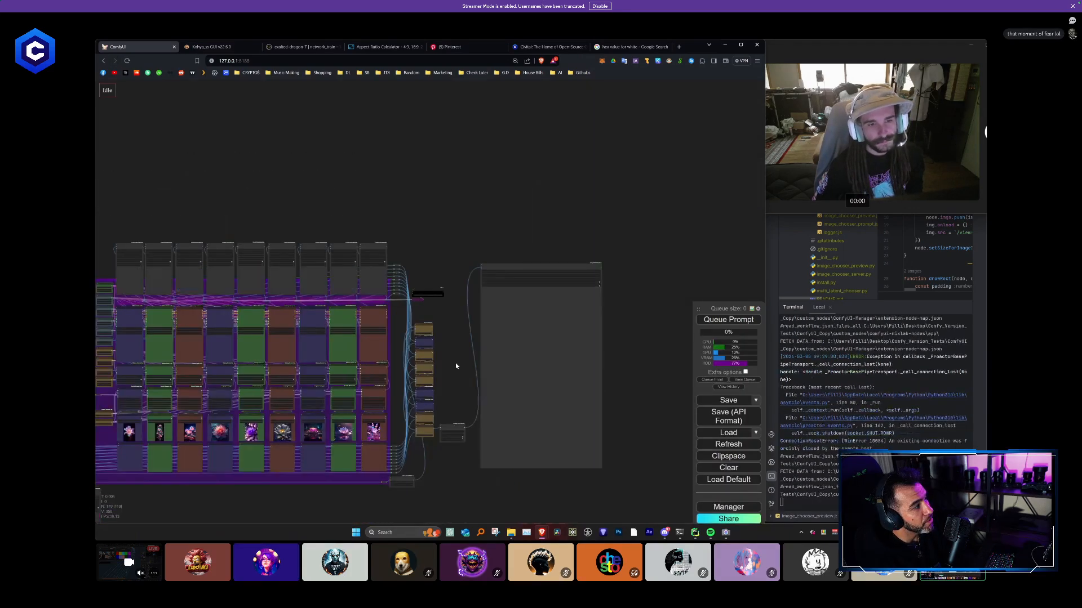
{"action": "scroll", "coordinate": [456, 366], "scroll_direction": "up", "scroll_amount": 8}
{"action": "scroll", "coordinate": [456, 367], "scroll_direction": "down", "scroll_amount": 3}
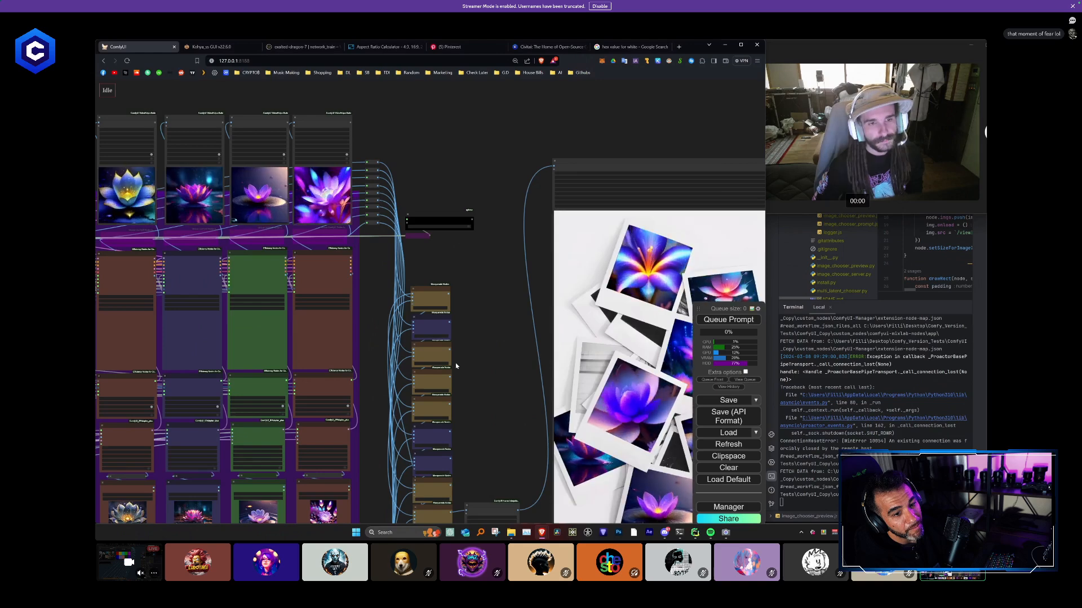
{"action": "scroll", "coordinate": [456, 366], "scroll_direction": "down", "scroll_amount": 5}
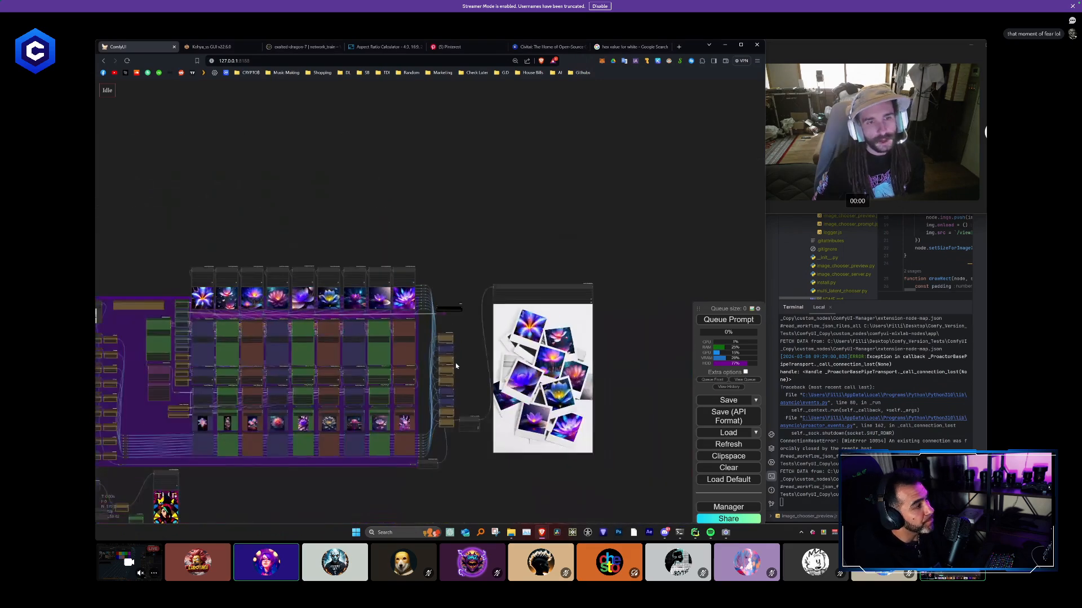
{"action": "scroll", "coordinate": [430, 389], "scroll_direction": "up", "scroll_amount": 3}
{"action": "scroll", "coordinate": [366, 428], "scroll_direction": "up", "scroll_amount": 1}
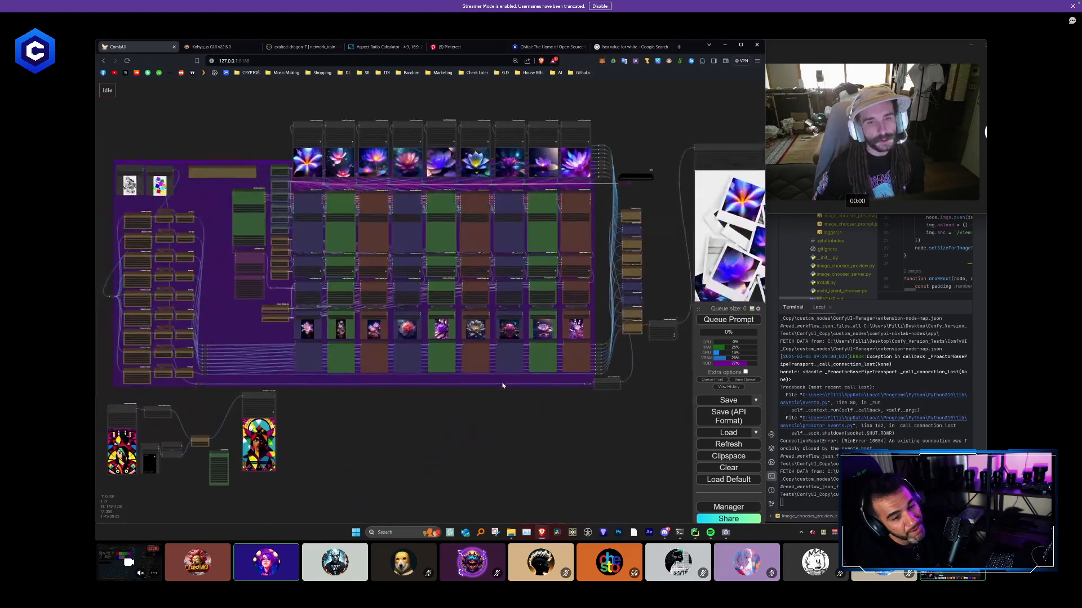
{"action": "scroll", "coordinate": [338, 392], "scroll_direction": "up", "scroll_amount": 1}
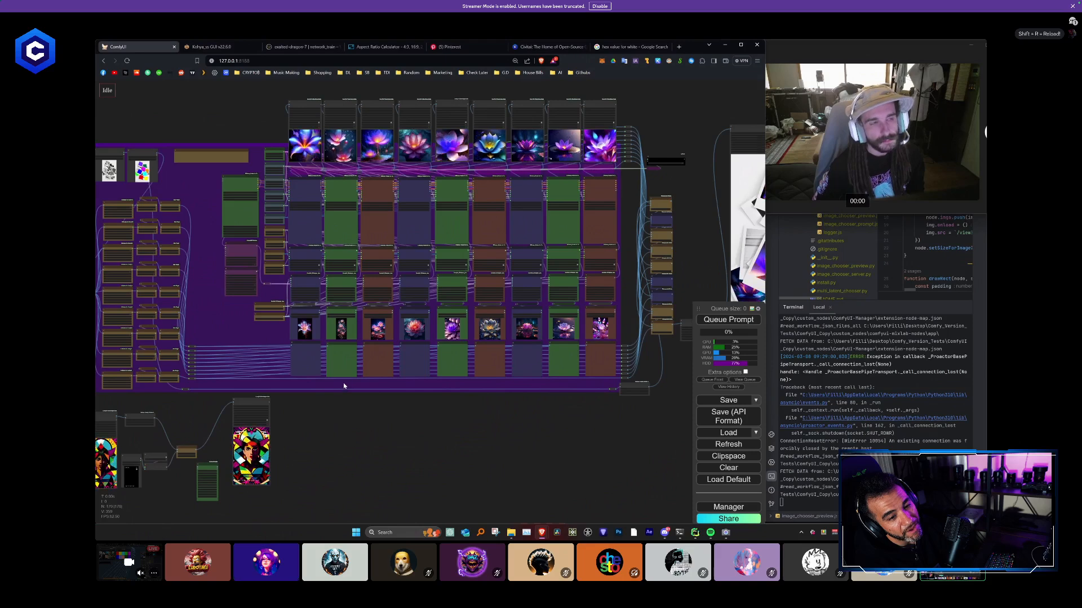
{"action": "scroll", "coordinate": [343, 383], "scroll_direction": "up", "scroll_amount": 1}
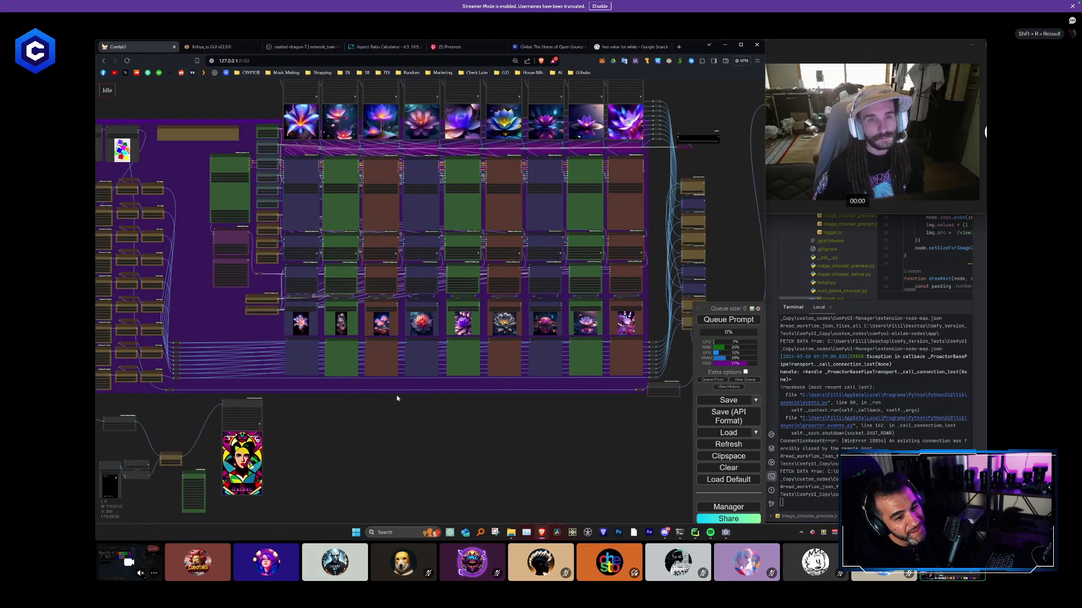
{"action": "scroll", "coordinate": [374, 398], "scroll_direction": "down", "scroll_amount": 1}
{"action": "scroll", "coordinate": [378, 399], "scroll_direction": "down", "scroll_amount": 1}
{"action": "scroll", "coordinate": [400, 399], "scroll_direction": "down", "scroll_amount": 1}
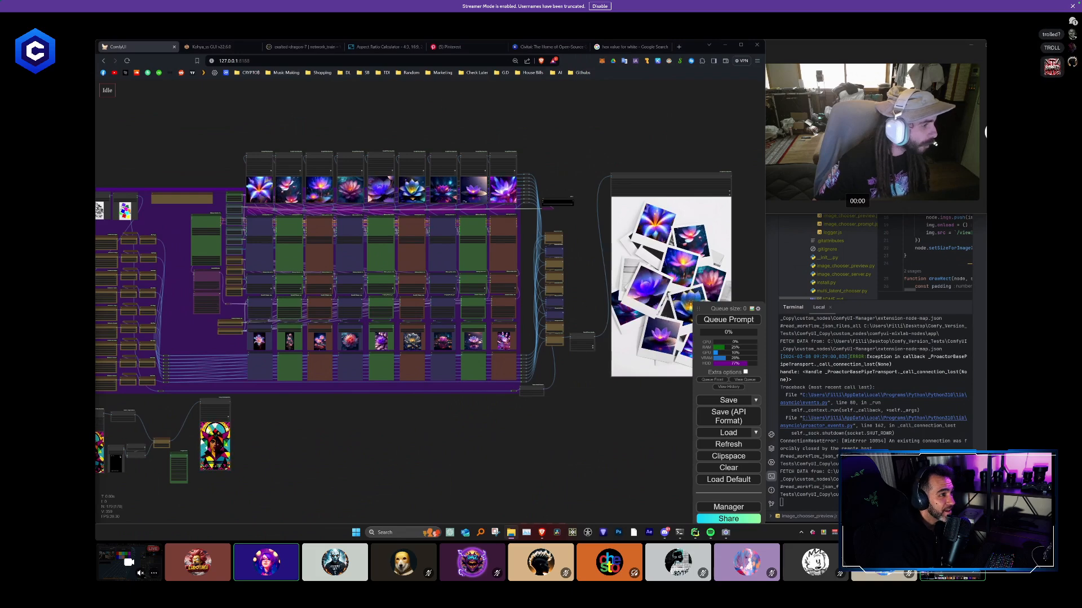
- Load the ten-column workflow version in which only the first column is active and view its layout
{"action": "left_click_drag", "start_coordinate": [428, 538], "coordinate": [428, 452]}
{"action": "scroll", "coordinate": [610, 467], "scroll_direction": "down", "scroll_amount": 5}
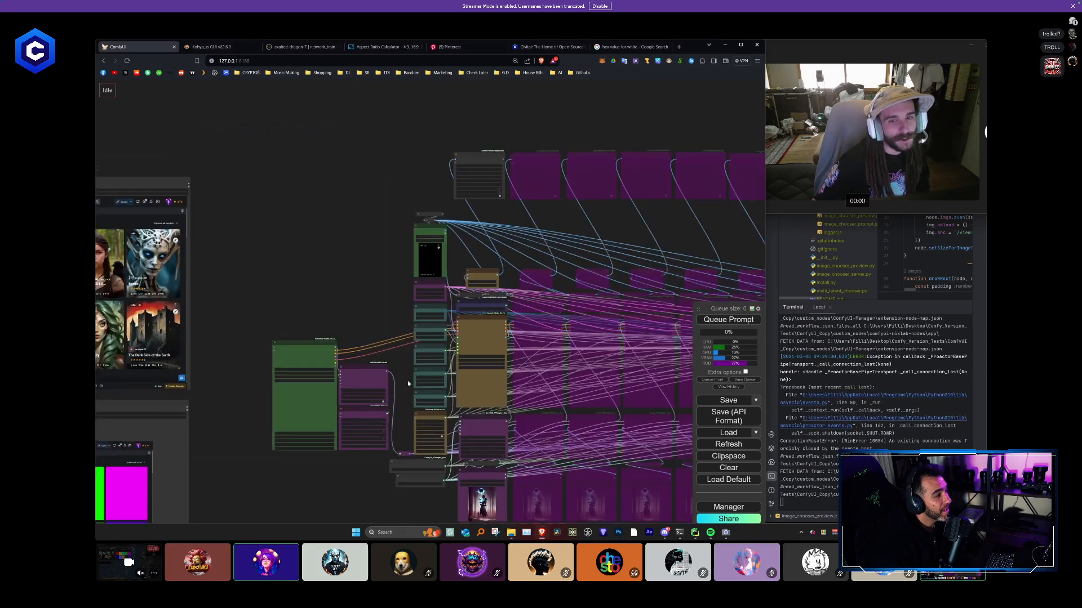
{"action": "left_click_drag", "start_coordinate": [610, 466], "coordinate": [445, 428]}
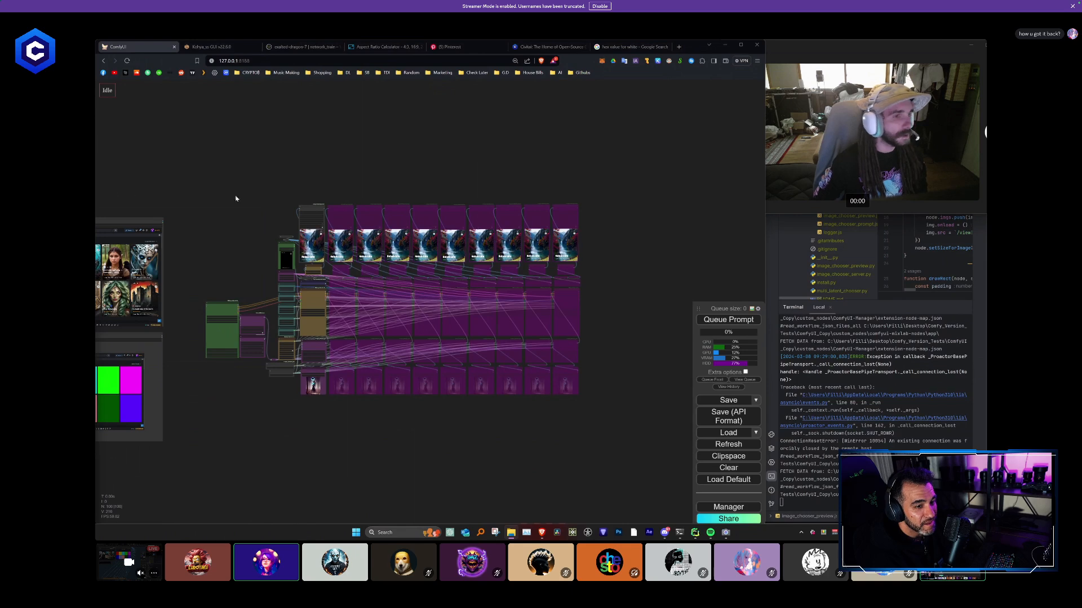
- Leave the ComfyUI page and return to it to bring back the lotus flower workflow
{"action": "left_click", "coordinate": [104, 61]}
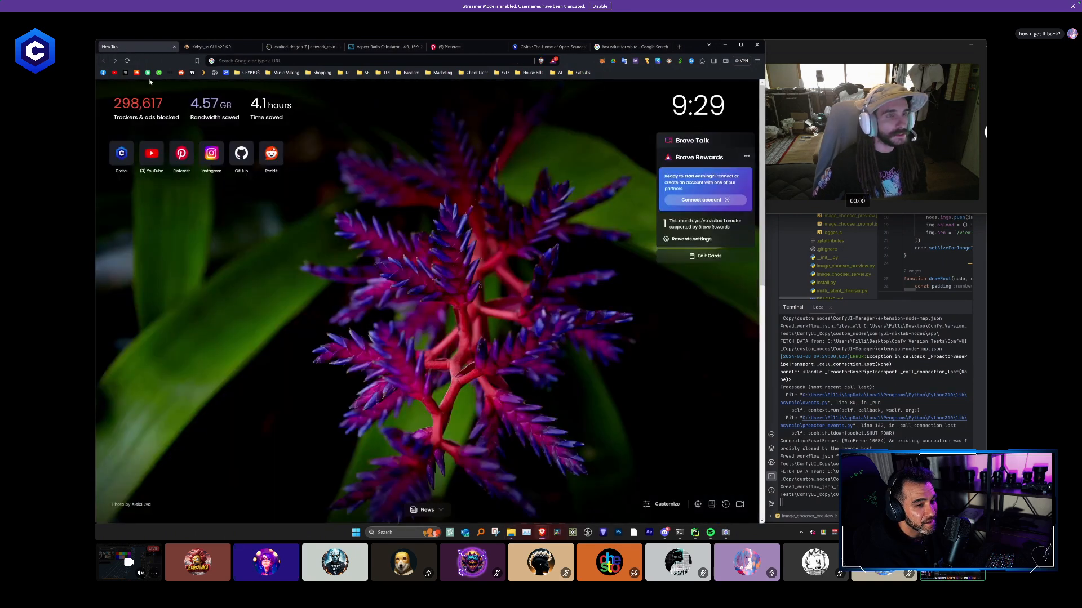
{"action": "left_click", "coordinate": [125, 73]}
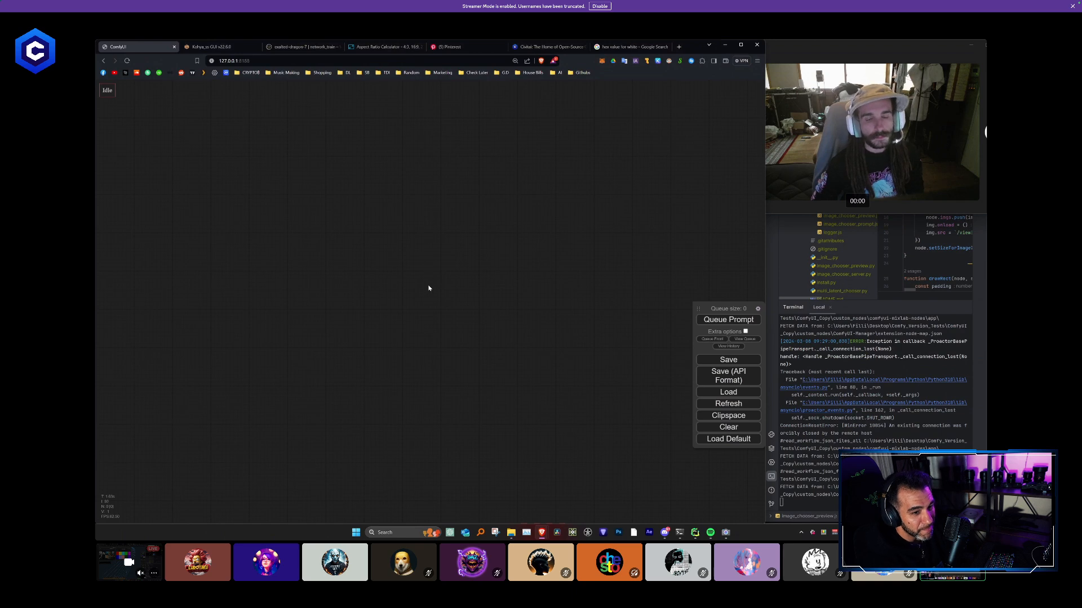
{"action": "scroll", "coordinate": [430, 289], "scroll_direction": "down", "scroll_amount": 9}
{"action": "left_click_drag", "start_coordinate": [458, 331], "coordinate": [577, 299]}
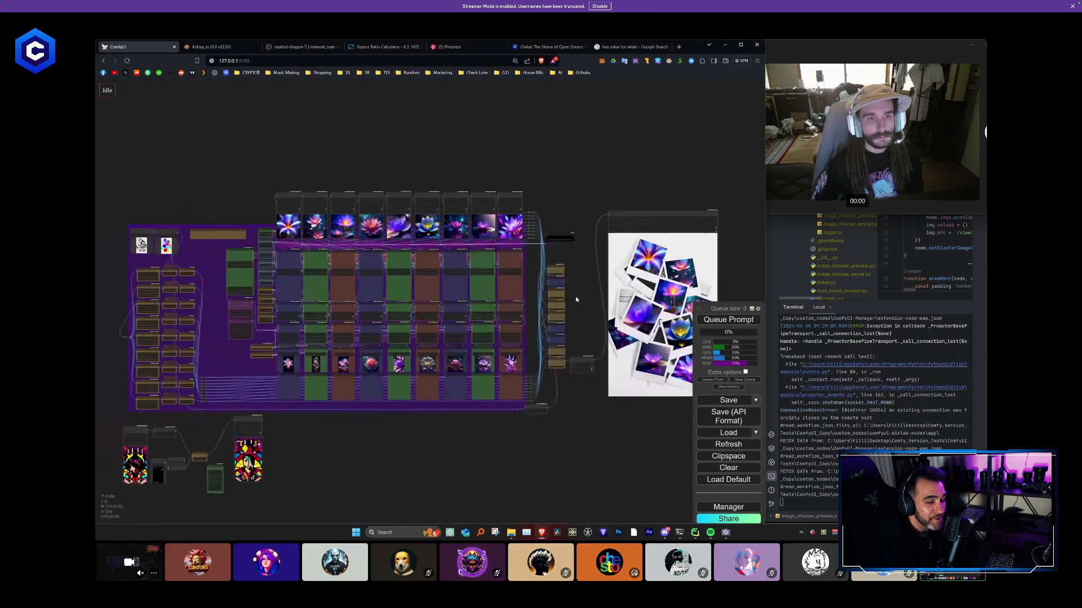
- Examine the flower workflow's color mask nodes, their reroutes and the separate image blending test nodes beneath the purple group
{"action": "scroll", "coordinate": [576, 299], "scroll_direction": "up", "scroll_amount": 1}
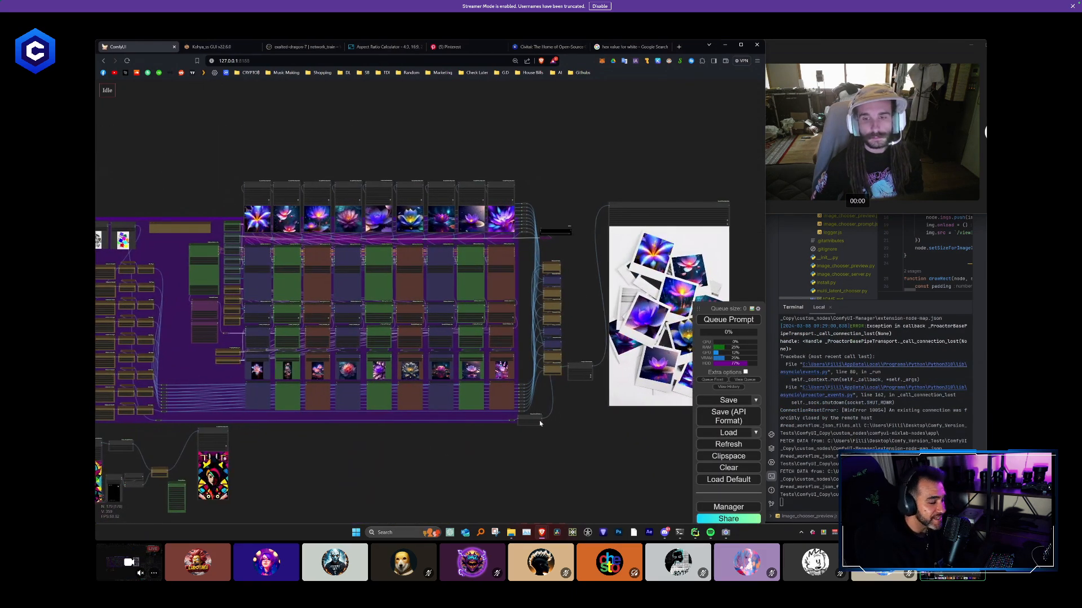
{"action": "left_click_drag", "start_coordinate": [572, 431], "coordinate": [705, 397]}
{"action": "scroll", "coordinate": [496, 421], "scroll_direction": "up", "scroll_amount": 1}
{"action": "left_click_drag", "start_coordinate": [388, 424], "coordinate": [507, 420]}
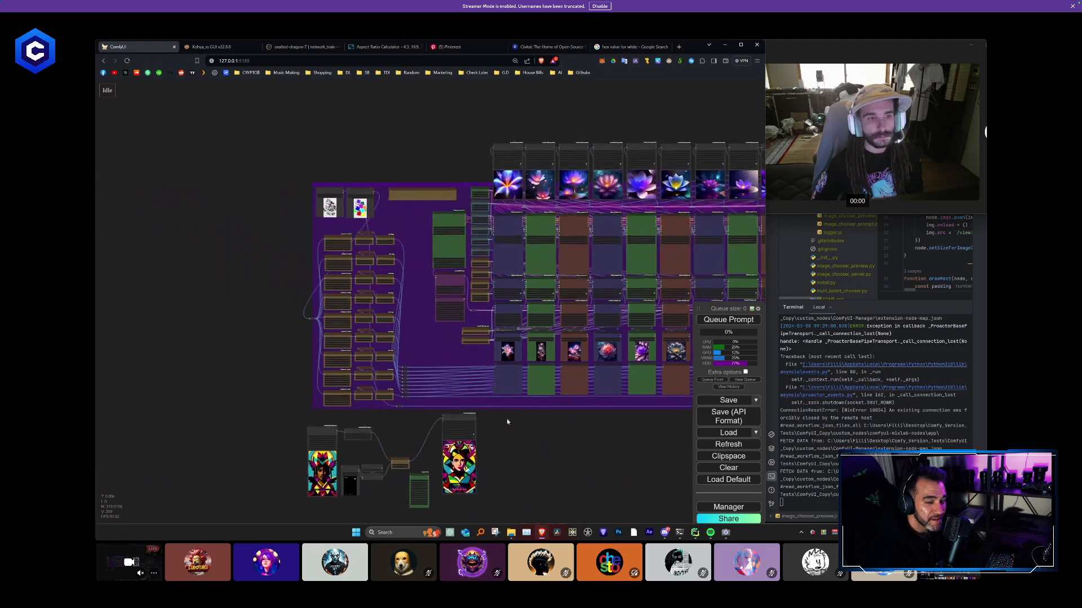
{"action": "scroll", "coordinate": [423, 327], "scroll_direction": "up", "scroll_amount": 3}
{"action": "scroll", "coordinate": [461, 329], "scroll_direction": "up", "scroll_amount": 5}
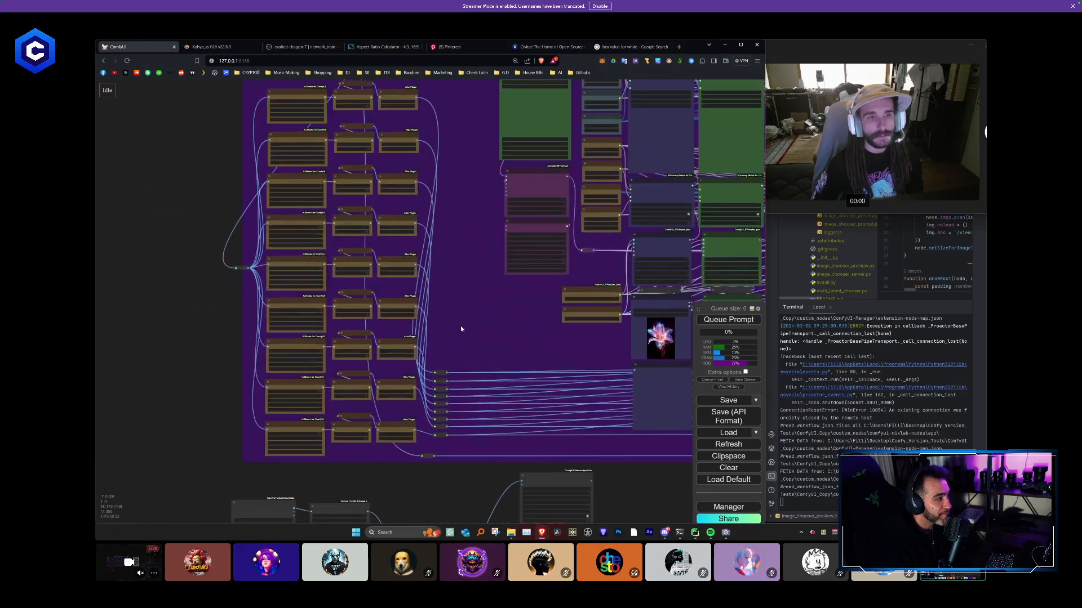
{"action": "scroll", "coordinate": [461, 327], "scroll_direction": "down", "scroll_amount": 6}
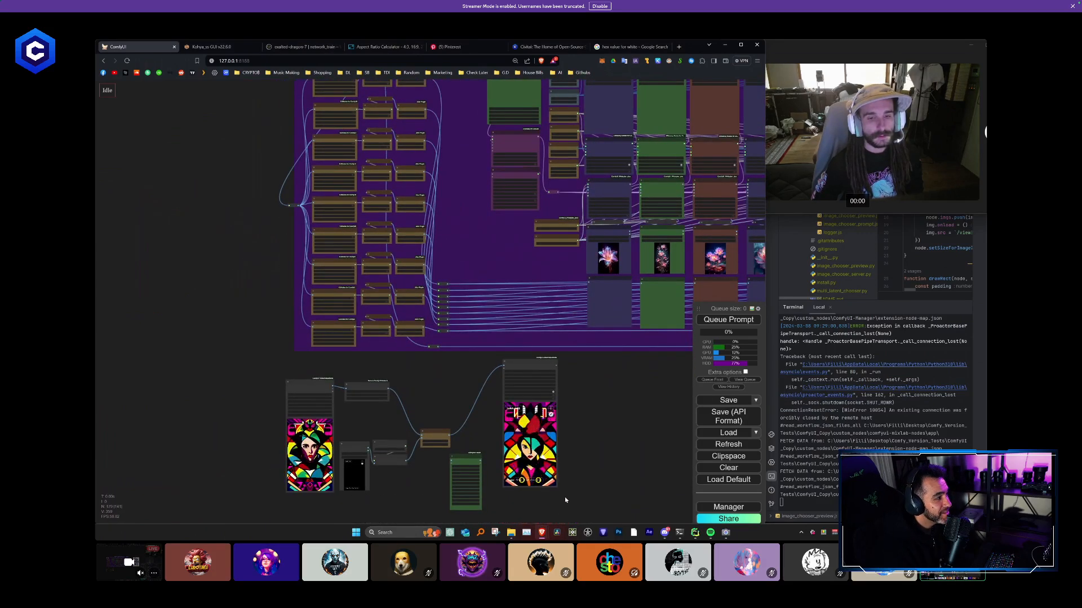
{"action": "scroll", "coordinate": [565, 498], "scroll_direction": "down", "scroll_amount": 2}
{"action": "left_click_drag", "start_coordinate": [572, 492], "coordinate": [488, 413]}
{"action": "scroll", "coordinate": [489, 466], "scroll_direction": "down", "scroll_amount": 3}
{"action": "scroll", "coordinate": [488, 414], "scroll_direction": "up", "scroll_amount": 6}
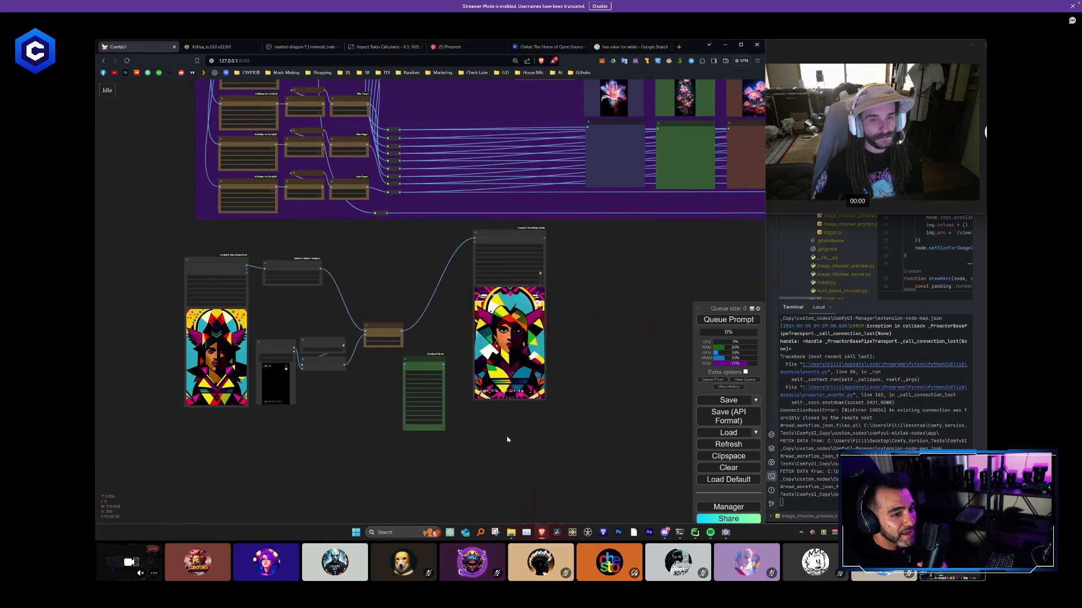
{"action": "scroll", "coordinate": [489, 424], "scroll_direction": "down", "scroll_amount": 7}
{"action": "left_click_drag", "start_coordinate": [562, 397], "coordinate": [483, 437]}
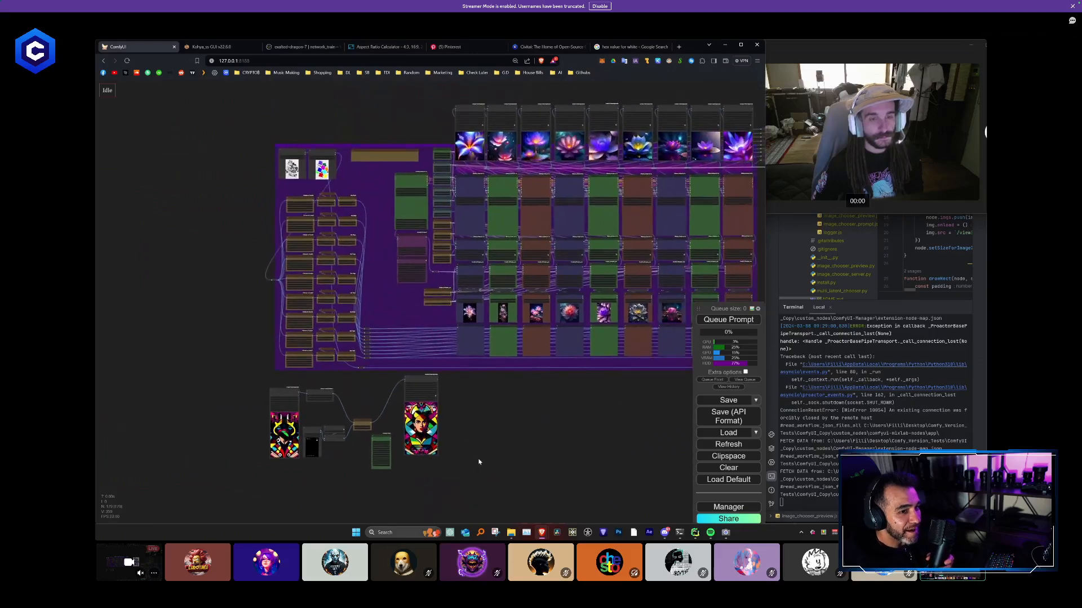
- Move the separate image blending test nodes from beneath the purple group to the empty area above it
{"action": "left_click_drag", "start_coordinate": [455, 488], "coordinate": [267, 403]}
{"action": "scroll", "coordinate": [483, 418], "scroll_direction": "down", "scroll_amount": 1}
{"action": "left_click_drag", "start_coordinate": [483, 418], "coordinate": [488, 164]}
{"action": "scroll", "coordinate": [494, 185], "scroll_direction": "up", "scroll_amount": 5}
{"action": "left_click_drag", "start_coordinate": [573, 194], "coordinate": [376, 167]}
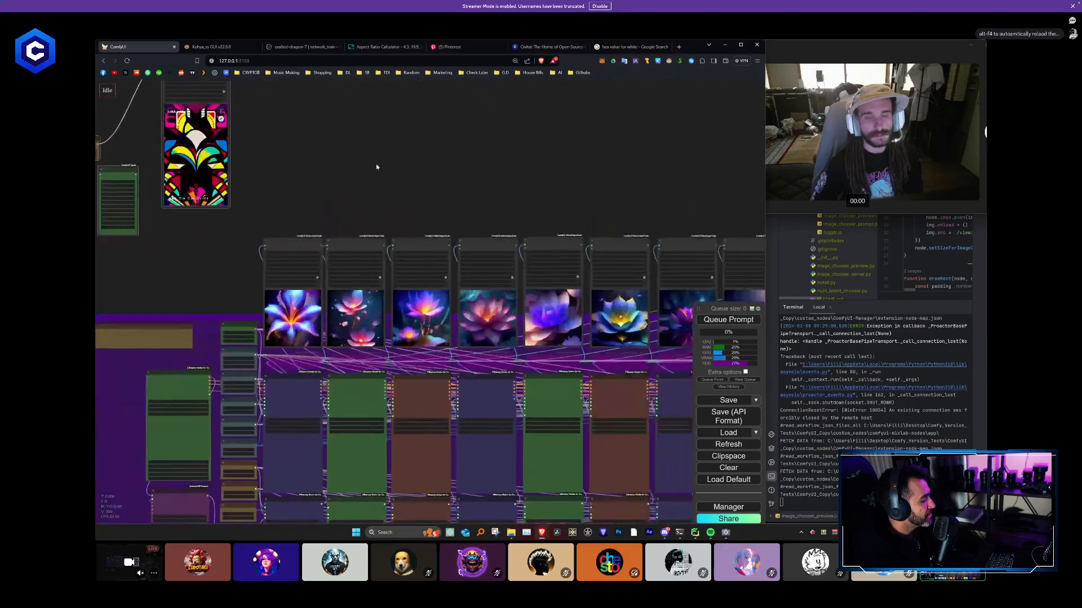
- Delete the Load Video node from the image blending test nodes above the purple group
{"action": "scroll", "coordinate": [377, 166], "scroll_direction": "down", "scroll_amount": 3}
{"action": "left_click_drag", "start_coordinate": [458, 166], "coordinate": [362, 158]}
{"action": "scroll", "coordinate": [373, 159], "scroll_direction": "up", "scroll_amount": 2}
{"action": "left_click_drag", "start_coordinate": [467, 164], "coordinate": [430, 152]}
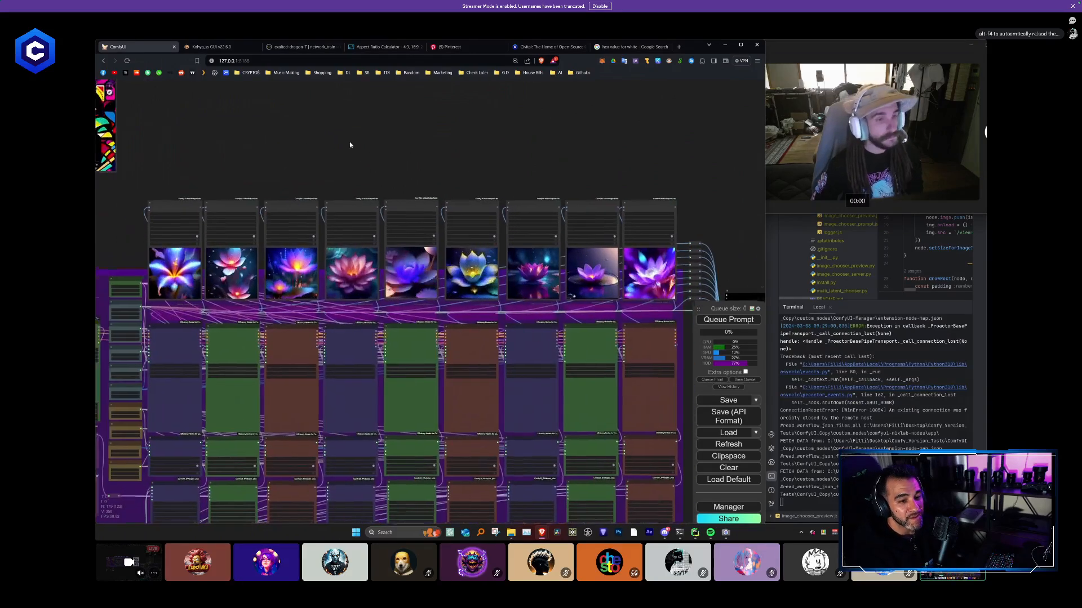
{"action": "left_click_drag", "start_coordinate": [241, 169], "coordinate": [353, 169]}
{"action": "scroll", "coordinate": [352, 169], "scroll_direction": "up", "scroll_amount": 3}
{"action": "left_click_drag", "start_coordinate": [100, 183], "coordinate": [455, 242]}
{"action": "left_click_drag", "start_coordinate": [344, 241], "coordinate": [438, 321]}
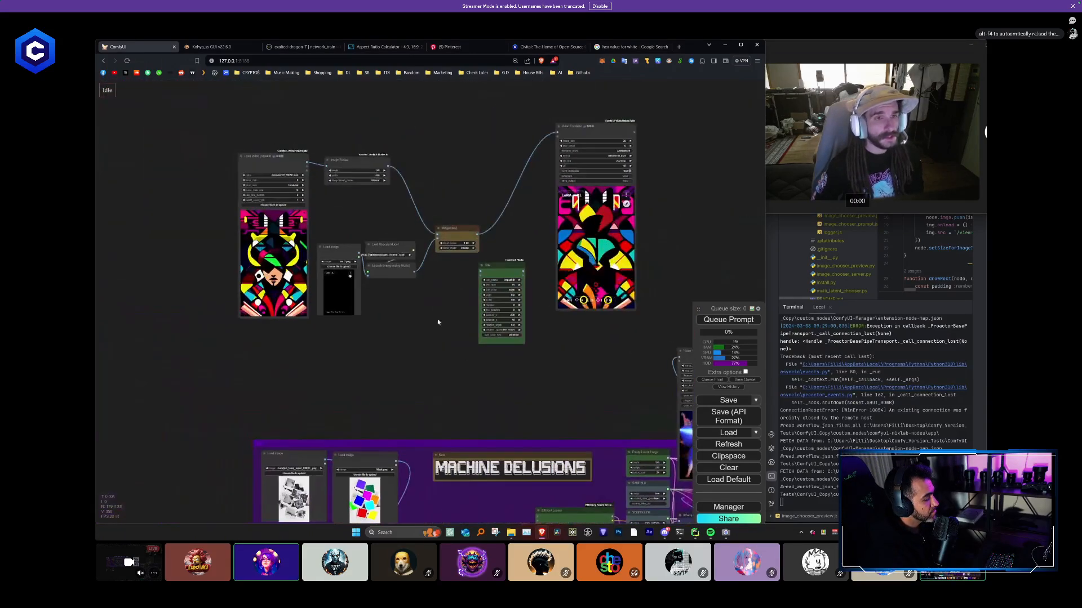
{"action": "scroll", "coordinate": [403, 295], "scroll_direction": "up", "scroll_amount": 5}
{"action": "scroll", "coordinate": [345, 282], "scroll_direction": "down", "scroll_amount": 2}
{"action": "left_click_drag", "start_coordinate": [345, 283], "coordinate": [349, 316]}
{"action": "left_click", "coordinate": [214, 149]}
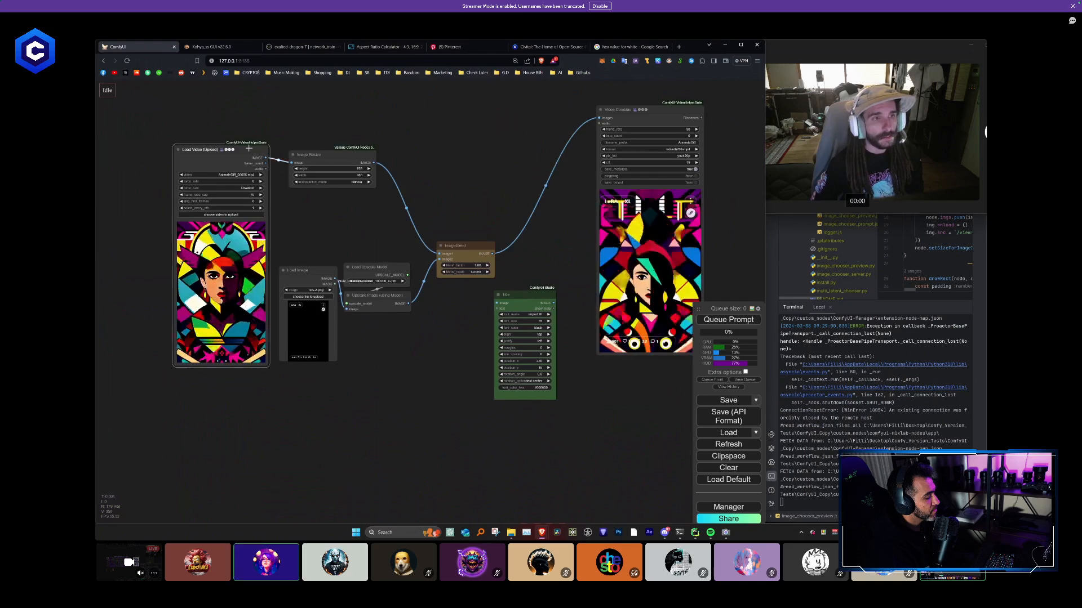
{"action": "key", "text": "Delete"}
- Gather the Image Resize, ImageBlend, upscale and Video Combine nodes closely around the Load Image node
{"action": "left_click_drag", "start_coordinate": [345, 152], "coordinate": [330, 231]}
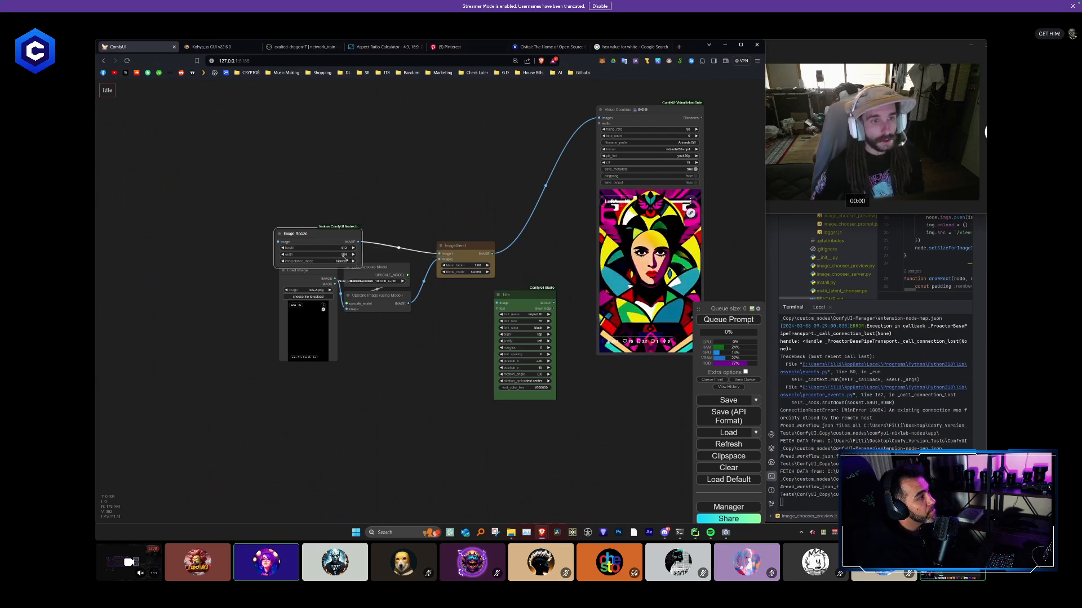
{"action": "left_click_drag", "start_coordinate": [468, 253], "coordinate": [435, 192]}
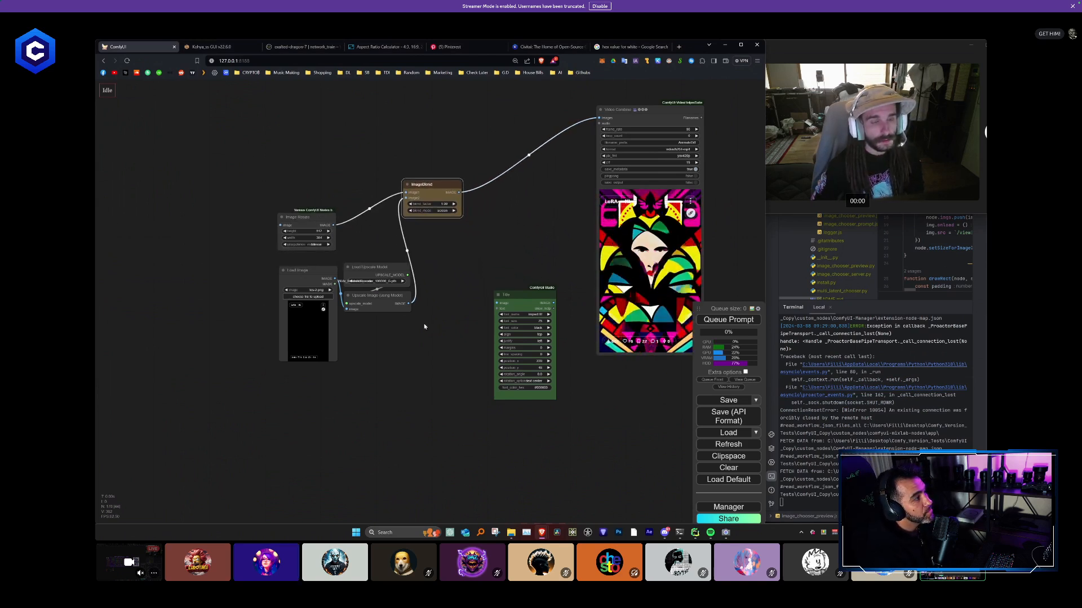
{"action": "left_click_drag", "start_coordinate": [377, 271], "coordinate": [308, 162]}
{"action": "left_click_drag", "start_coordinate": [440, 195], "coordinate": [398, 192]}
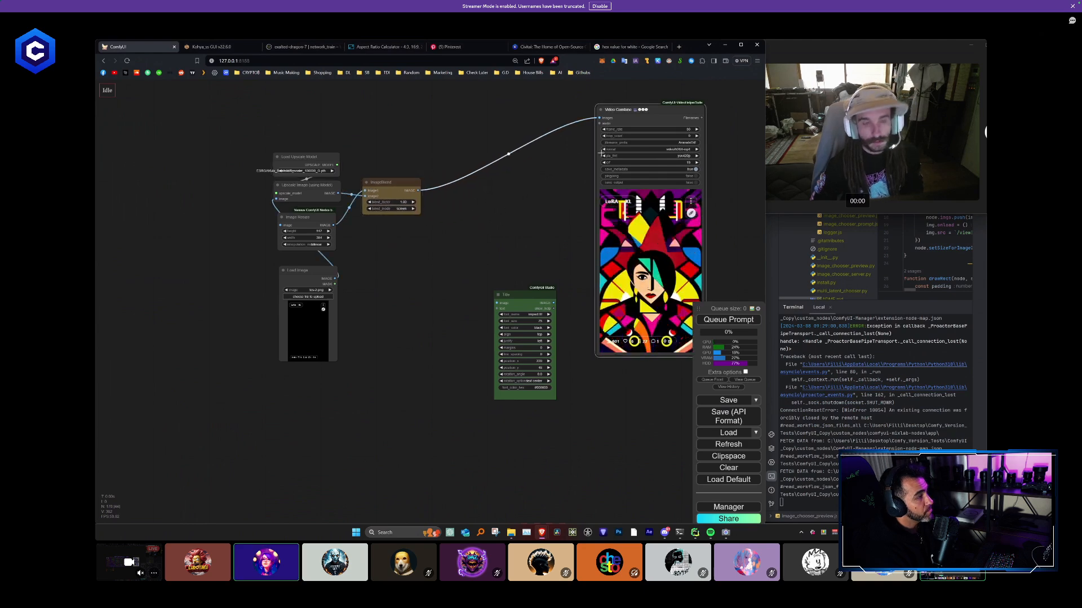
{"action": "left_click_drag", "start_coordinate": [638, 137], "coordinate": [511, 148]}
{"action": "scroll", "coordinate": [394, 223], "scroll_direction": "down", "scroll_amount": 2}
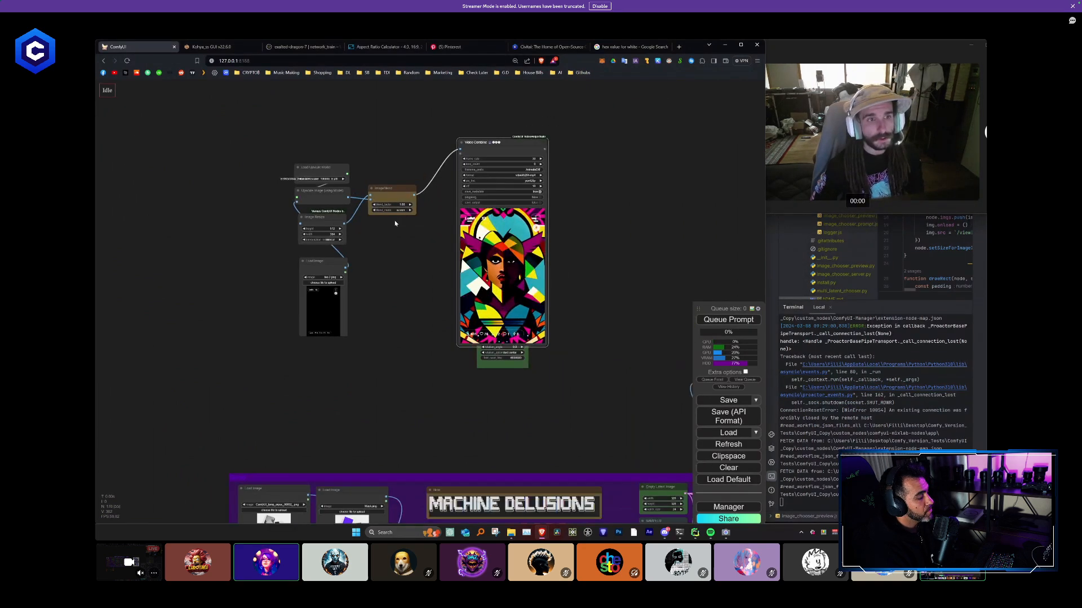
- Collapse the upscale and resize nodes, stack them directly above Load Image, and place ImageBlend beside them
{"action": "scroll", "coordinate": [263, 181], "scroll_direction": "up", "scroll_amount": 3}
{"action": "left_click", "coordinate": [310, 163]}
{"action": "left_click", "coordinate": [312, 194]}
{"action": "left_click_drag", "start_coordinate": [330, 196], "coordinate": [330, 209]}
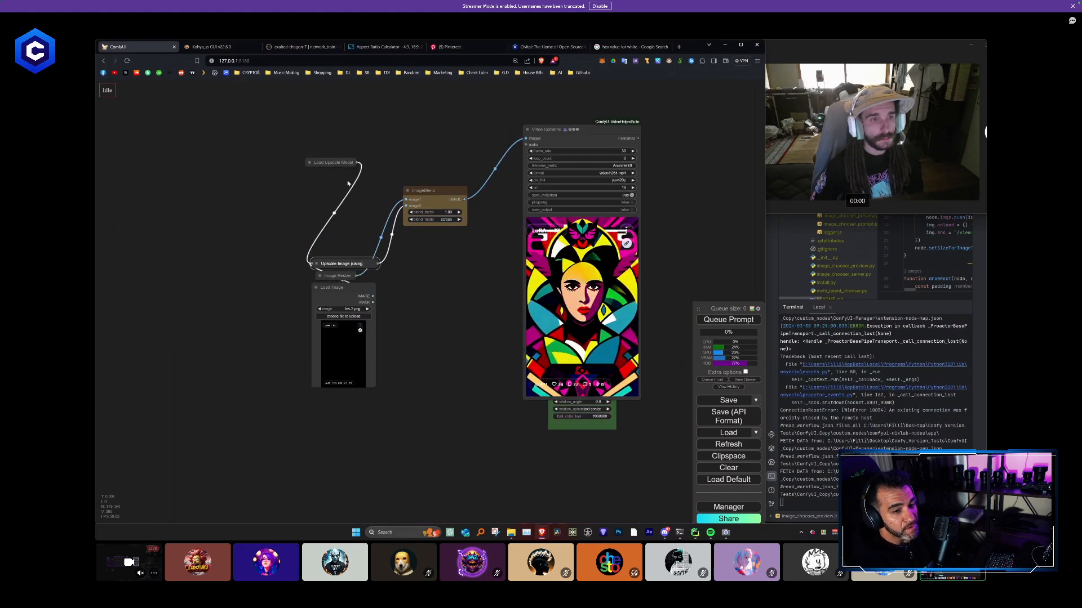
{"action": "left_click_drag", "start_coordinate": [443, 200], "coordinate": [469, 264]}
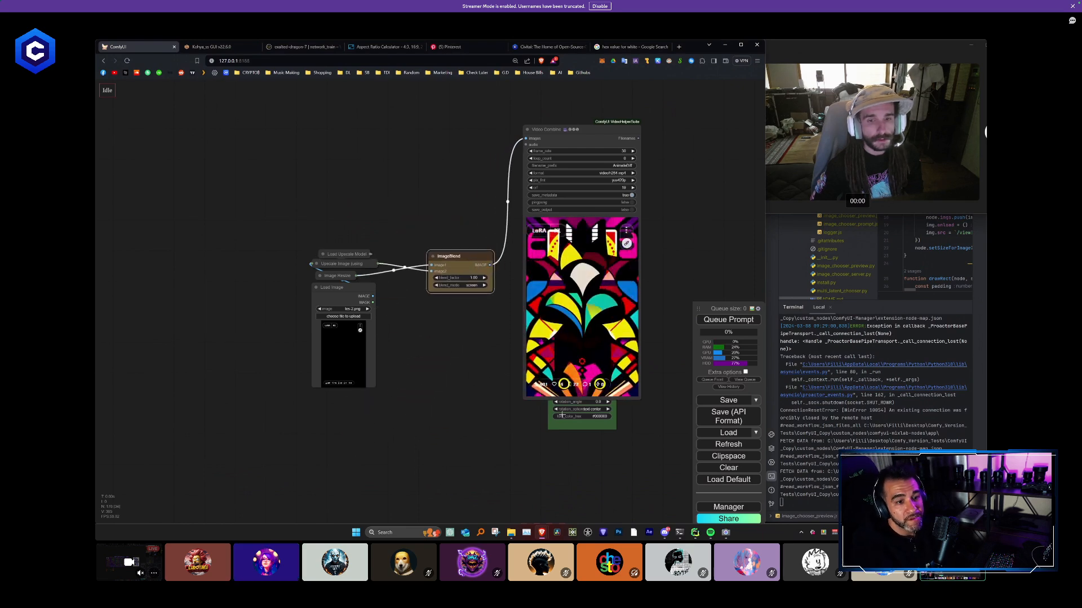
- Place the Title node beneath ImageBlend with its Simple String text node beside it, and set the string to Lora
{"action": "left_click_drag", "start_coordinate": [557, 326], "coordinate": [393, 260]}
{"action": "left_click", "coordinate": [413, 296]}
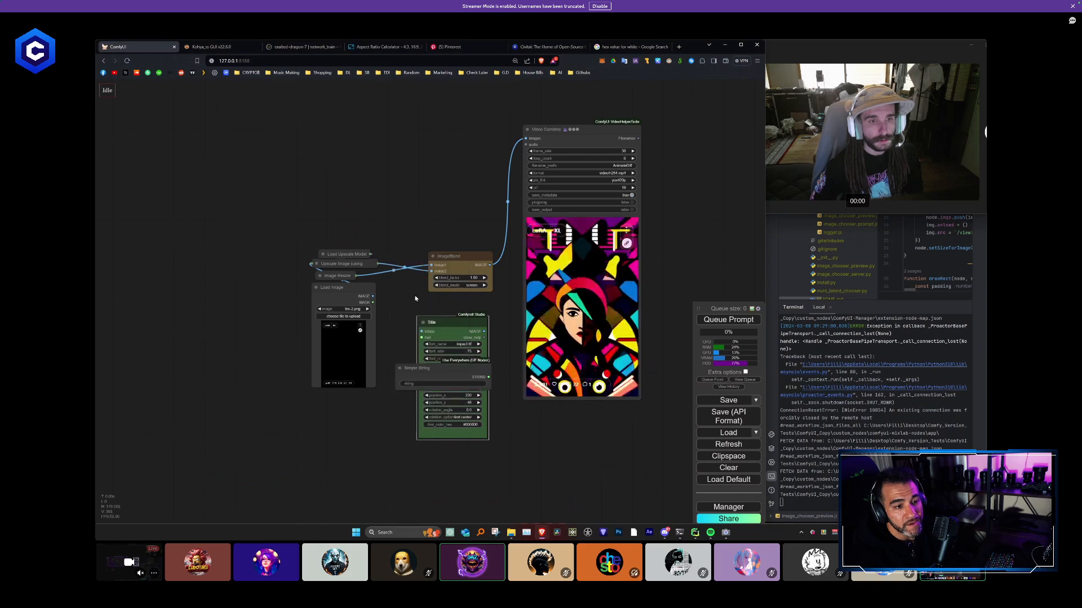
{"action": "left_click_drag", "start_coordinate": [384, 413], "coordinate": [415, 347]}
{"action": "left_click_drag", "start_coordinate": [464, 305], "coordinate": [367, 341]}
{"action": "left_click", "coordinate": [389, 354]}
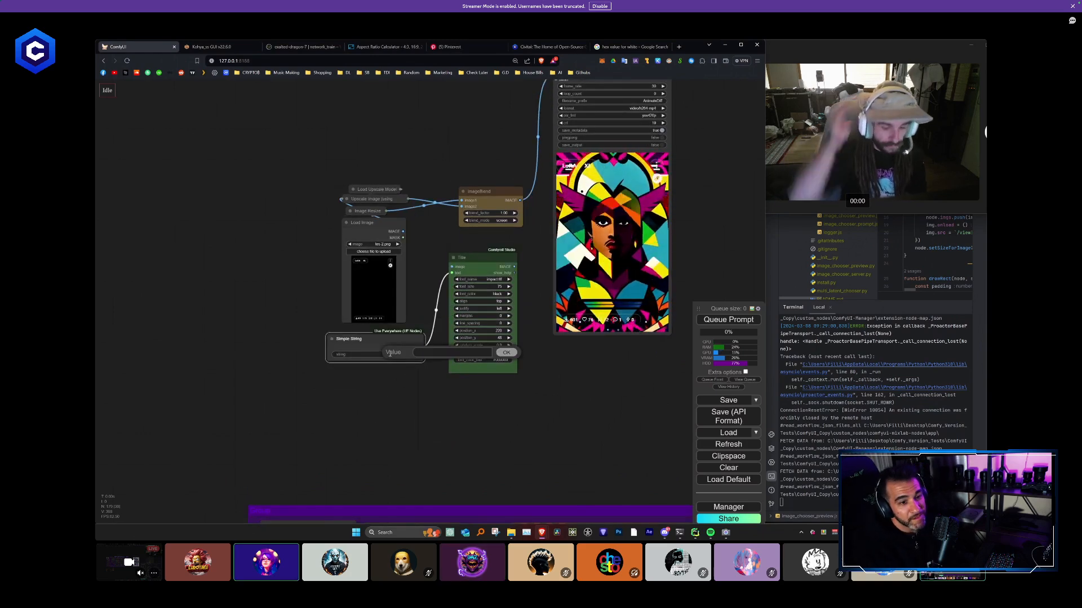
{"action": "type", "text": "Lora"}
{"action": "key", "text": "Return"}
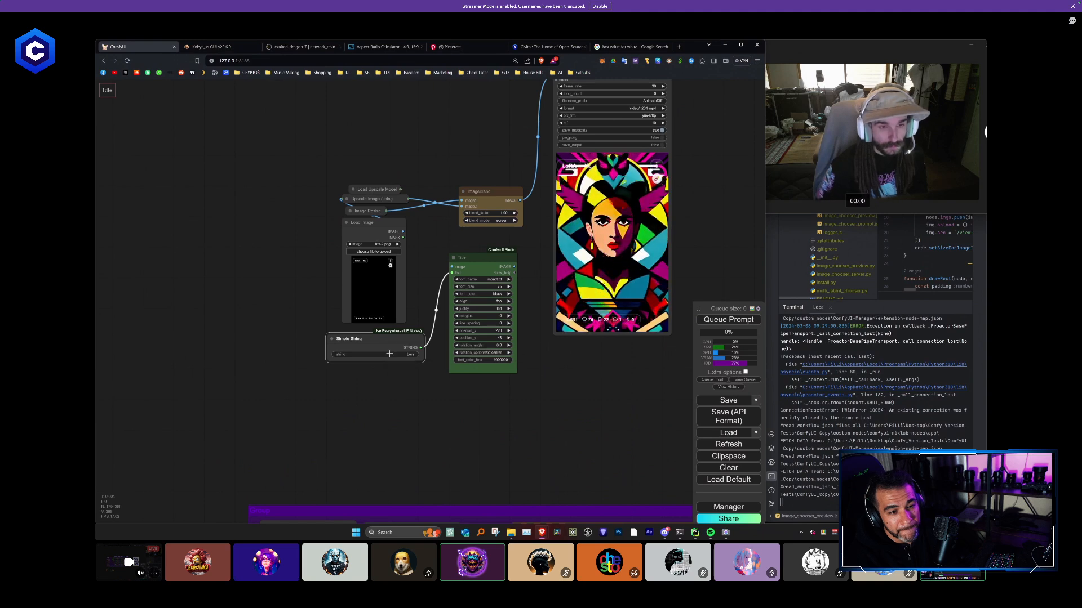
- Delete the Video Combine node attached to ImageBlend in the test nodes above the purple group
{"action": "scroll", "coordinate": [516, 346], "scroll_direction": "down", "scroll_amount": 3}
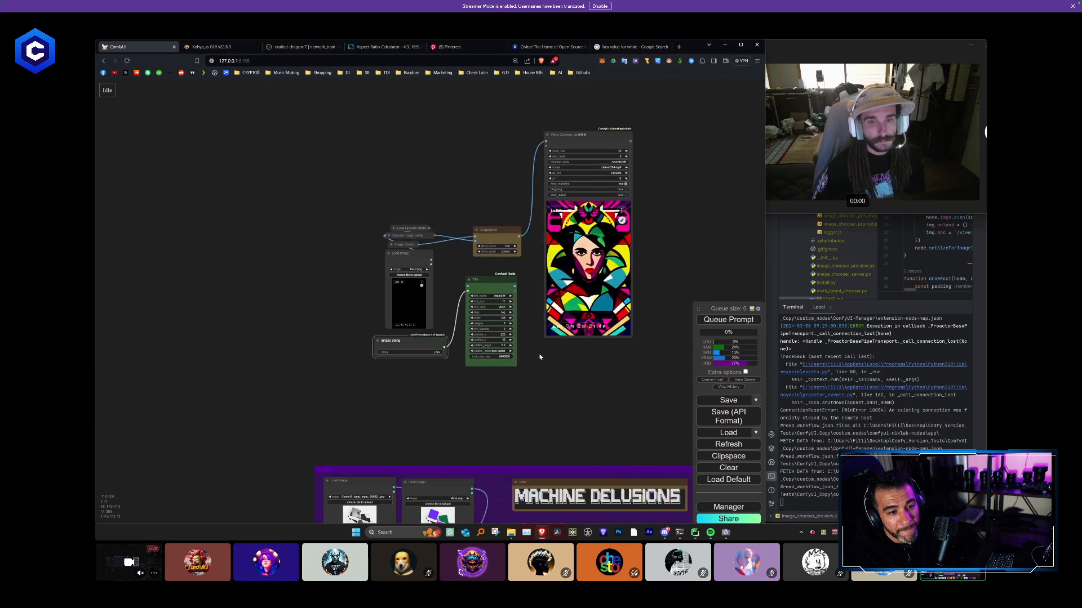
{"action": "left_click_drag", "start_coordinate": [540, 357], "coordinate": [329, 191]}
{"action": "scroll", "coordinate": [412, 263], "scroll_direction": "down", "scroll_amount": 8}
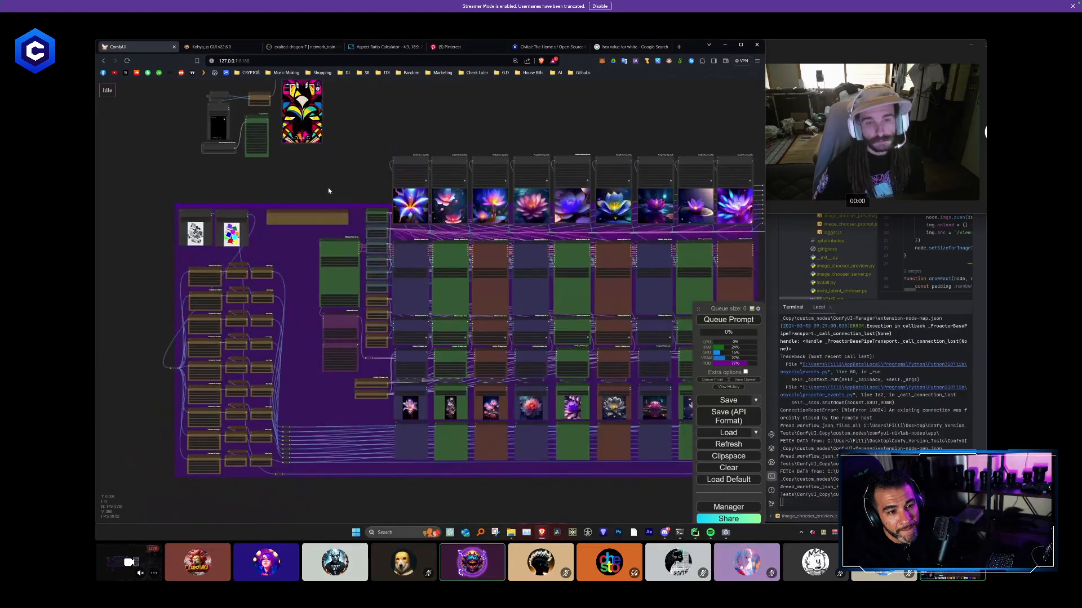
{"action": "scroll", "coordinate": [329, 191], "scroll_direction": "up", "scroll_amount": 1}
{"action": "left_click_drag", "start_coordinate": [285, 147], "coordinate": [349, 311]}
{"action": "scroll", "coordinate": [350, 310], "scroll_direction": "up", "scroll_amount": 6}
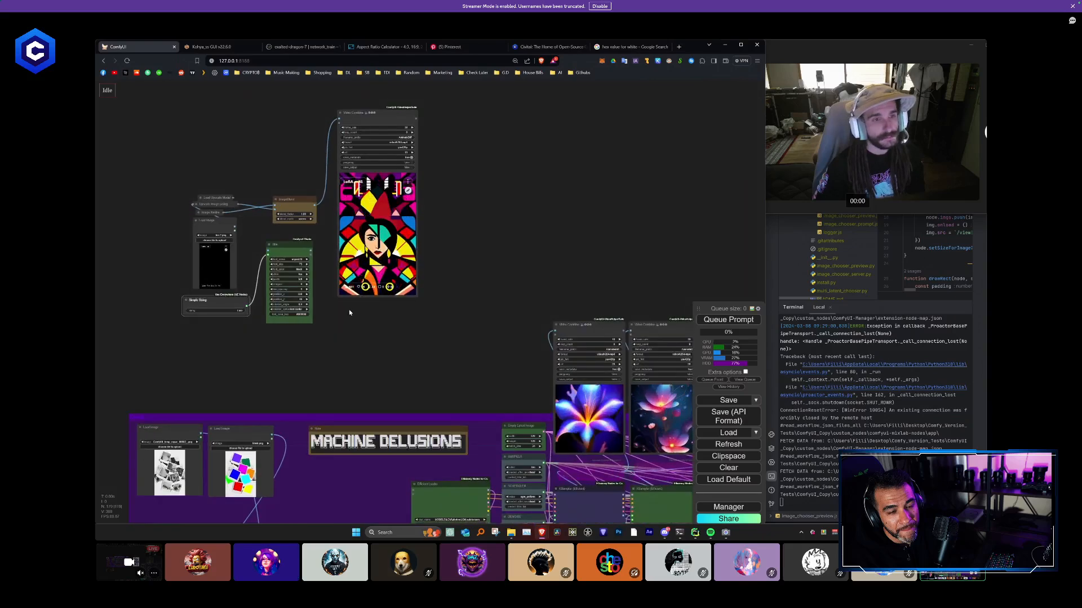
{"action": "scroll", "coordinate": [349, 312], "scroll_direction": "up", "scroll_amount": 2}
{"action": "scroll", "coordinate": [478, 260], "scroll_direction": "down", "scroll_amount": 4}
{"action": "scroll", "coordinate": [479, 260], "scroll_direction": "up", "scroll_amount": 3}
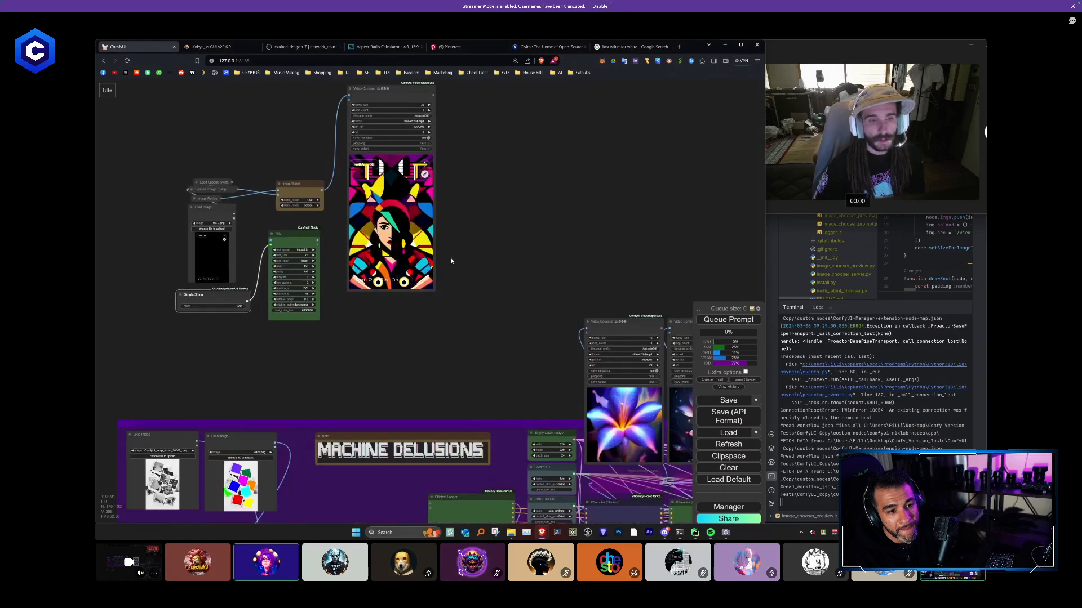
{"action": "left_click", "coordinate": [407, 93]}
{"action": "key", "text": "Delete"}
- Examine the loader nodes and the color mask rows with their reroutes inside the purple group
{"action": "scroll", "coordinate": [495, 207], "scroll_direction": "down", "scroll_amount": 2}
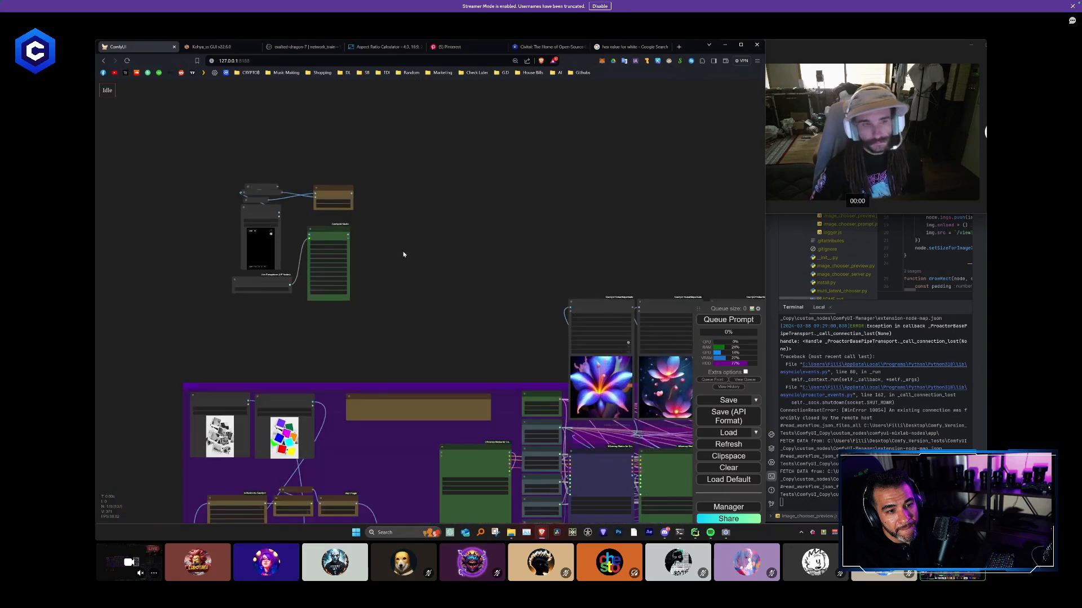
{"action": "scroll", "coordinate": [403, 255], "scroll_direction": "up", "scroll_amount": 3}
{"action": "left_click_drag", "start_coordinate": [457, 339], "coordinate": [340, 101]}
{"action": "scroll", "coordinate": [401, 241], "scroll_direction": "down", "scroll_amount": 1}
{"action": "scroll", "coordinate": [404, 244], "scroll_direction": "up", "scroll_amount": 1}
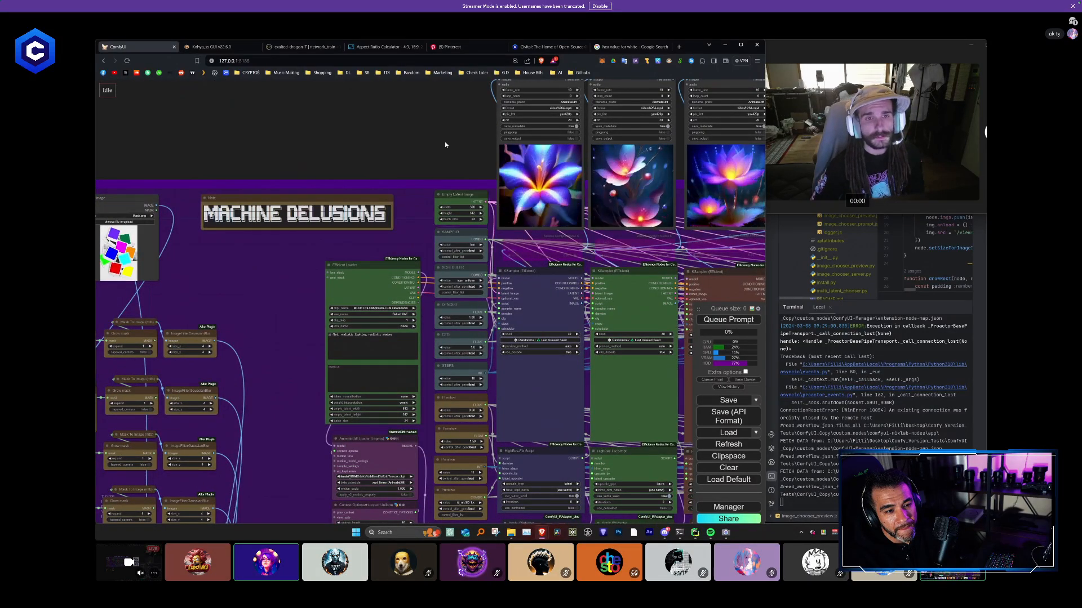
{"action": "scroll", "coordinate": [364, 242], "scroll_direction": "down", "scroll_amount": 1}
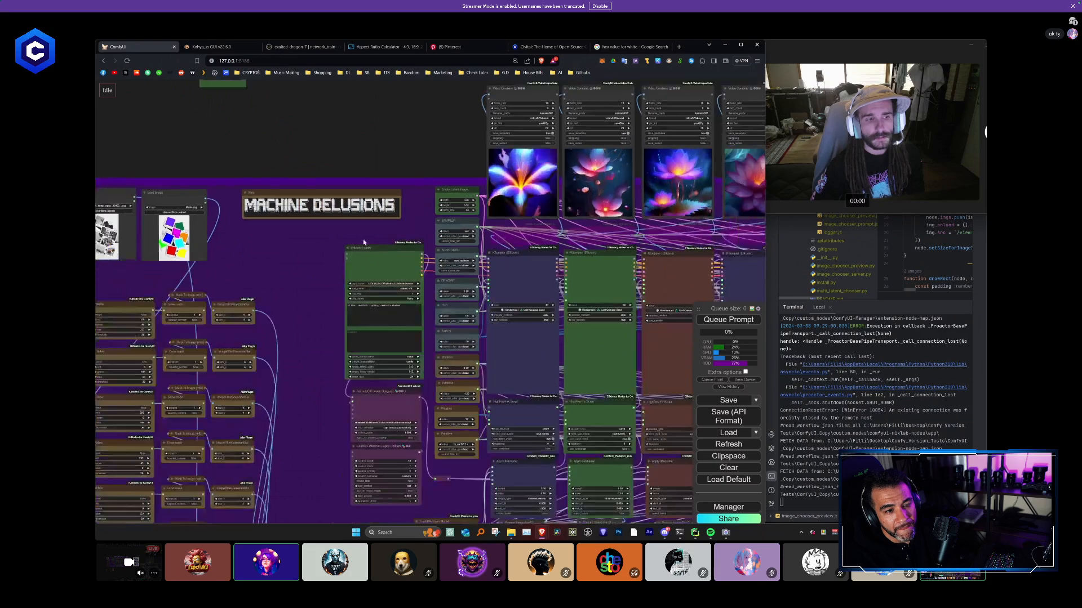
{"action": "left_click_drag", "start_coordinate": [306, 299], "coordinate": [118, 135]}
{"action": "left_click_drag", "start_coordinate": [687, 359], "coordinate": [749, 242]}
{"action": "left_click_drag", "start_coordinate": [226, 315], "coordinate": [480, 322]}
{"action": "scroll", "coordinate": [480, 322], "scroll_direction": "up", "scroll_amount": 3}
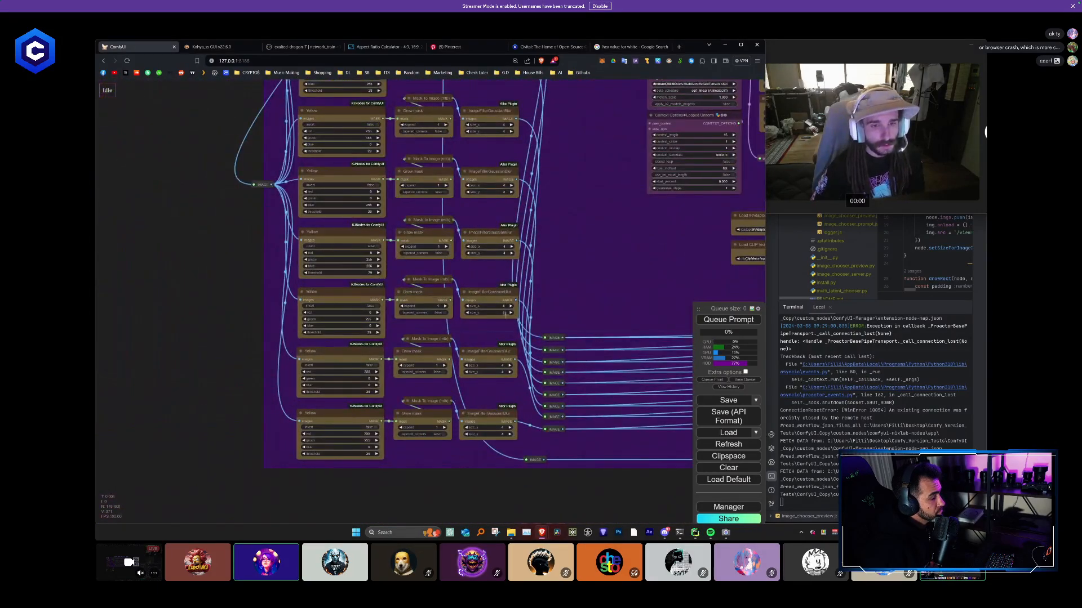
{"action": "left_click_drag", "start_coordinate": [556, 237], "coordinate": [550, 459]}
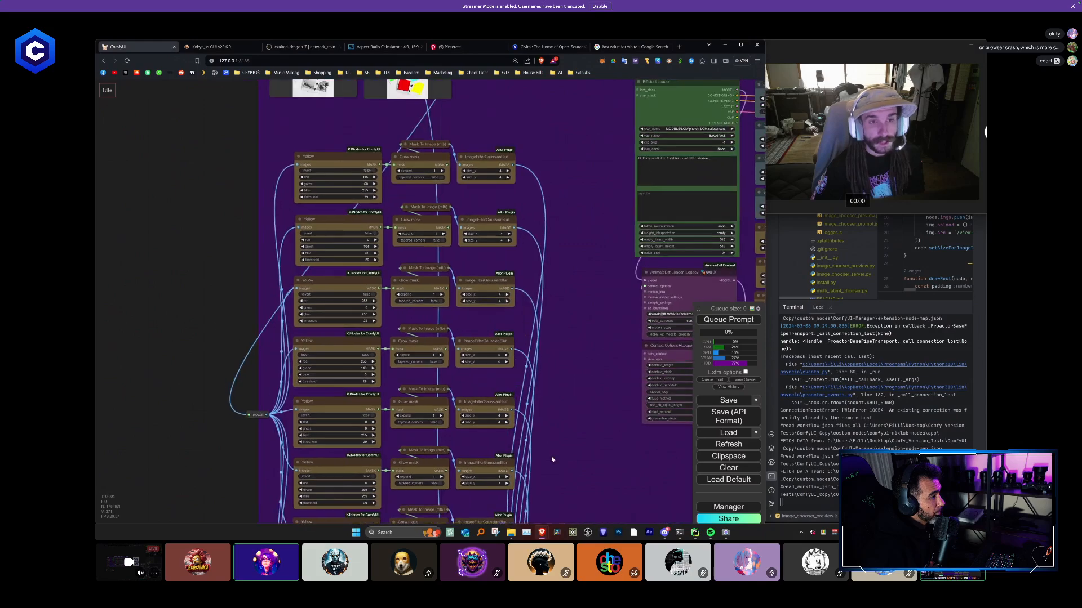
- Examine the flower columns, their image output reroutes and the Paste By Mask chain up to the final composite
{"action": "left_click_drag", "start_coordinate": [444, 338], "coordinate": [228, 93]}
{"action": "scroll", "coordinate": [533, 350], "scroll_direction": "down", "scroll_amount": 4}
{"action": "left_click_drag", "start_coordinate": [457, 434], "coordinate": [104, 412]}
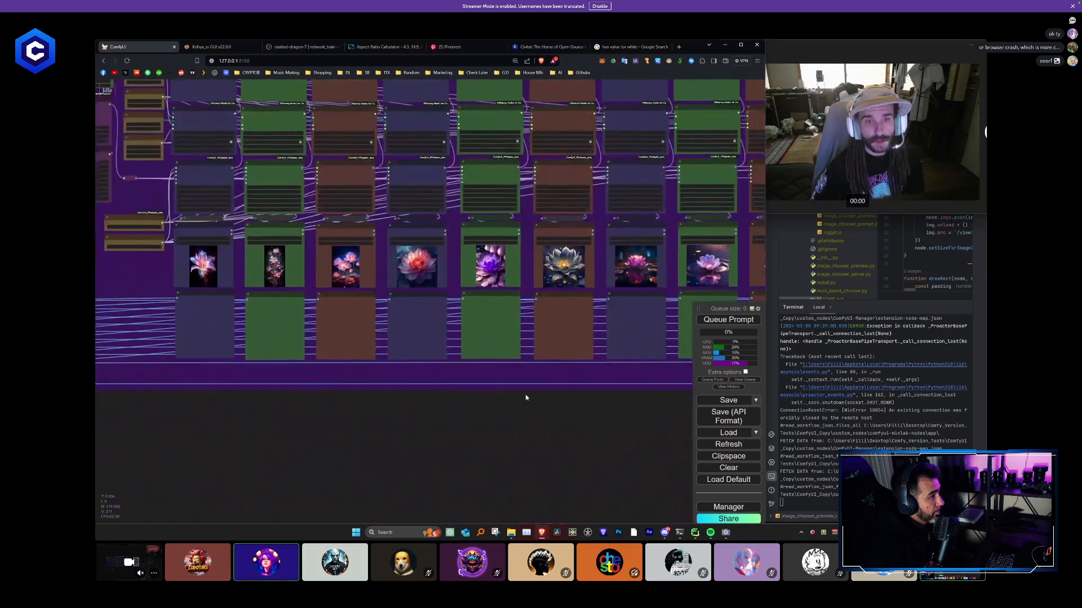
{"action": "left_click_drag", "start_coordinate": [526, 398], "coordinate": [449, 466]}
{"action": "left_click_drag", "start_coordinate": [678, 316], "coordinate": [495, 441]}
{"action": "scroll", "coordinate": [480, 168], "scroll_direction": "up", "scroll_amount": 5}
{"action": "left_click_drag", "start_coordinate": [481, 168], "coordinate": [688, 308]}
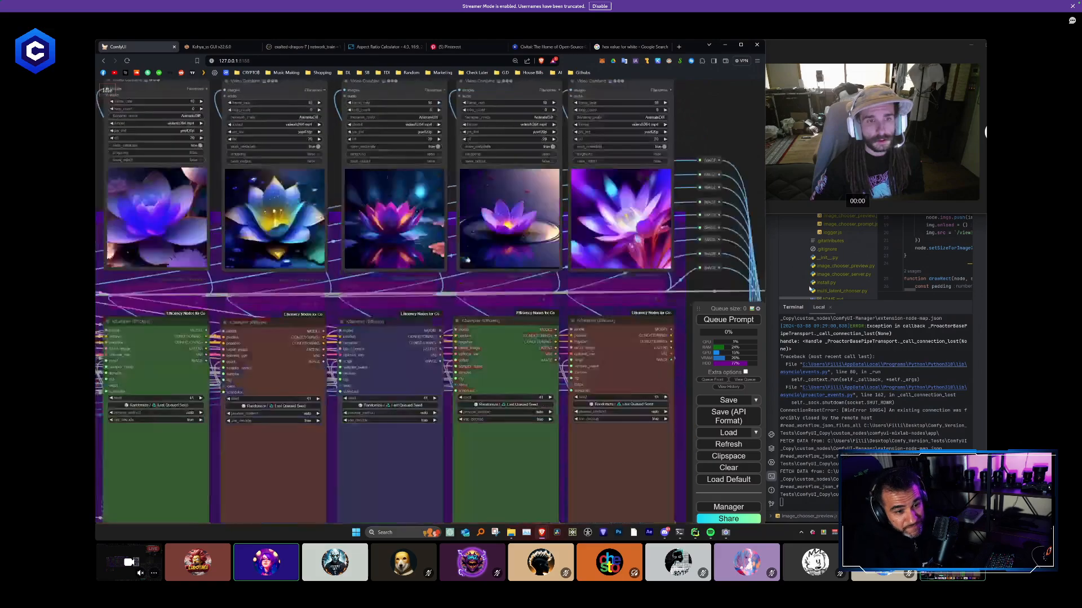
{"action": "left_click_drag", "start_coordinate": [527, 321], "coordinate": [645, 299]}
{"action": "left_click_drag", "start_coordinate": [507, 299], "coordinate": [448, 179]}
{"action": "left_click_drag", "start_coordinate": [648, 270], "coordinate": [419, 241]}
{"action": "left_click_drag", "start_coordinate": [603, 267], "coordinate": [467, 234]}
{"action": "left_click_drag", "start_coordinate": [688, 380], "coordinate": [505, 227]}
{"action": "scroll", "coordinate": [498, 280], "scroll_direction": "up", "scroll_amount": 1}
{"action": "left_click_drag", "start_coordinate": [498, 280], "coordinate": [467, 184]}
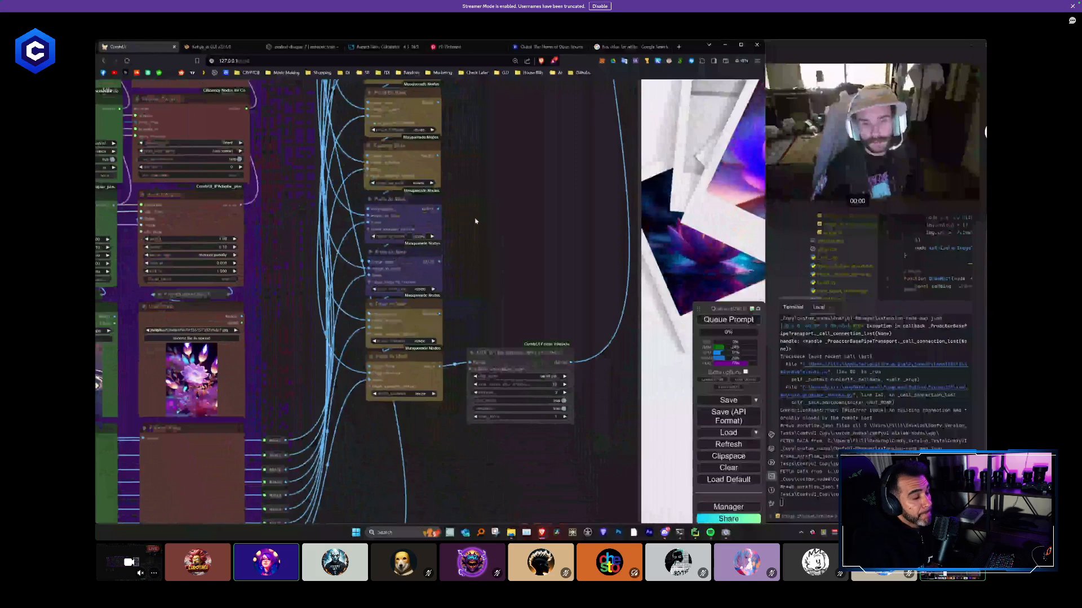
{"action": "scroll", "coordinate": [465, 237], "scroll_direction": "down", "scroll_amount": 3}
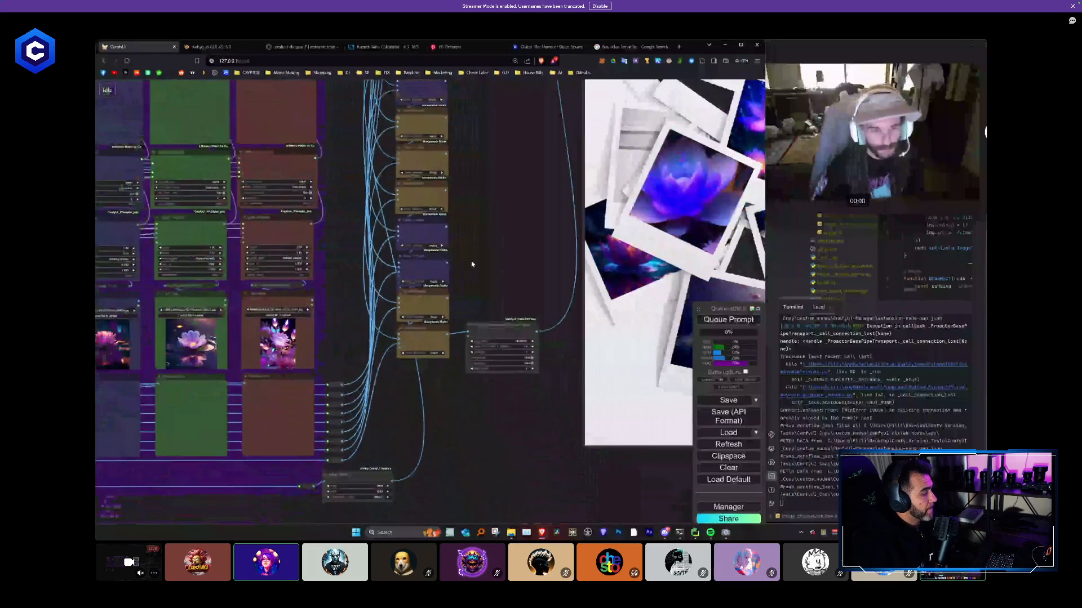
- Sample the red swatch of the Artboard 2 (1).png mask image with the color picker to read its RGB values
{"action": "left_click_drag", "start_coordinate": [459, 202], "coordinate": [515, 435]}
{"action": "left_click_drag", "start_coordinate": [383, 336], "coordinate": [716, 372]}
{"action": "left_click_drag", "start_coordinate": [361, 144], "coordinate": [694, 91]}
{"action": "left_click_drag", "start_coordinate": [226, 207], "coordinate": [693, 180]}
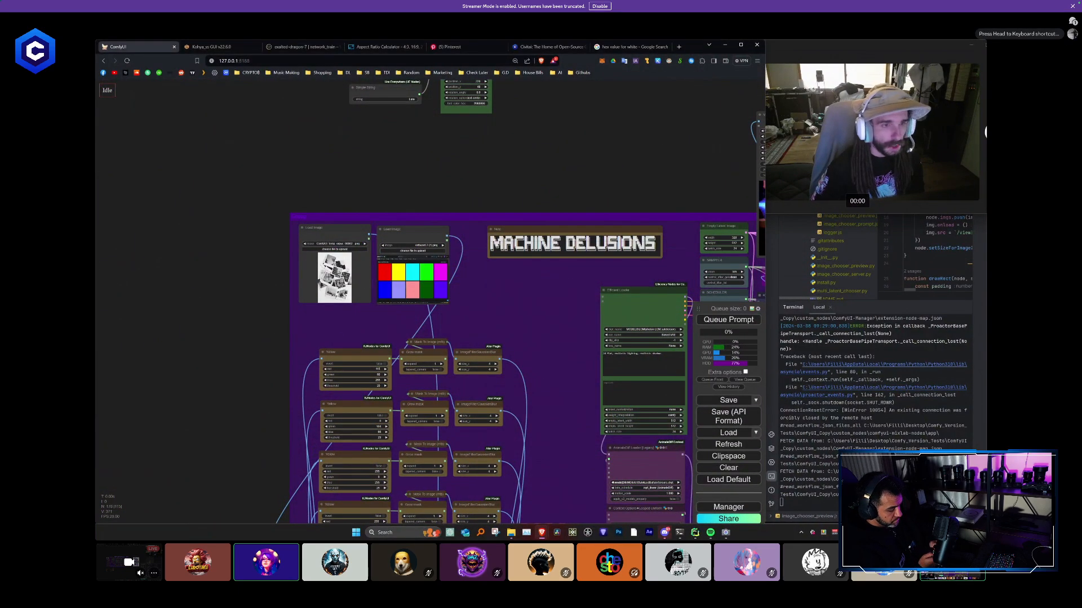
{"action": "scroll", "coordinate": [459, 308], "scroll_direction": "up", "scroll_amount": 9}
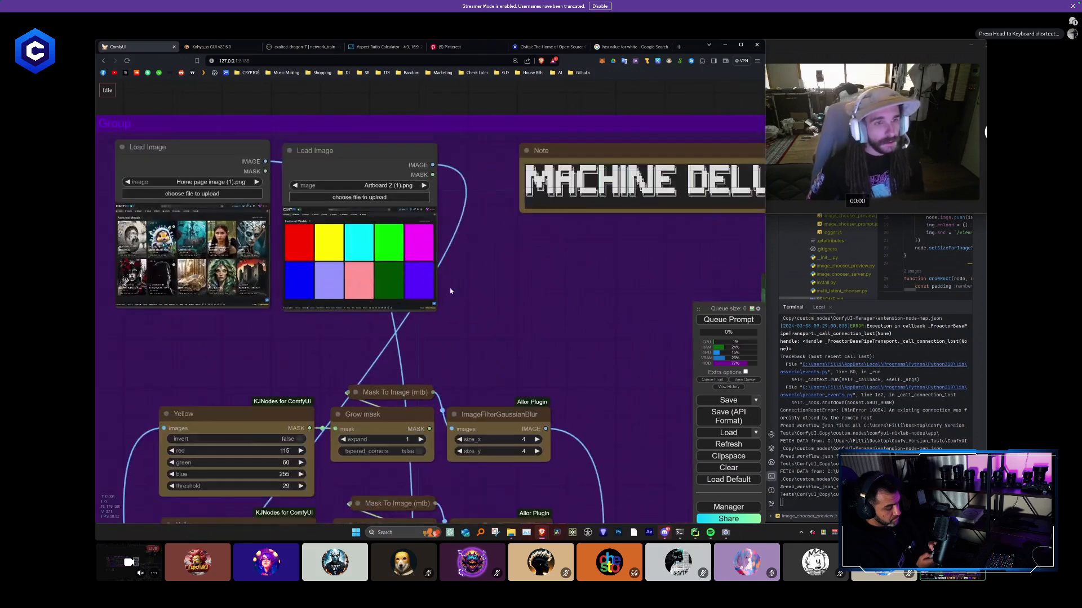
{"action": "left_click_drag", "start_coordinate": [448, 316], "coordinate": [458, 235]}
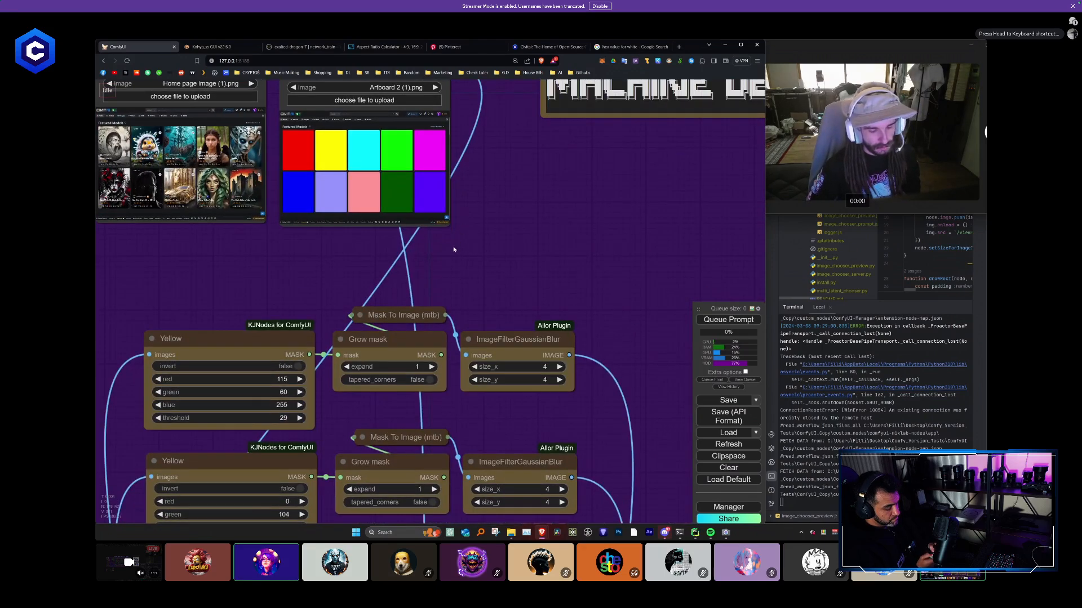
{"action": "left_click", "coordinate": [291, 151]}
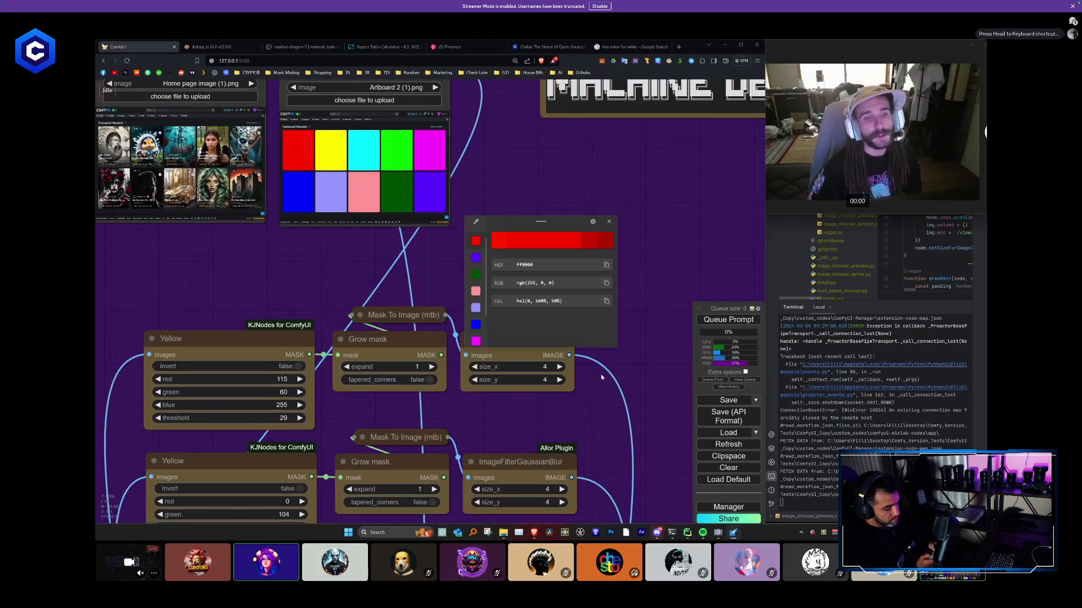
{"action": "left_click_drag", "start_coordinate": [606, 396], "coordinate": [585, 342]}
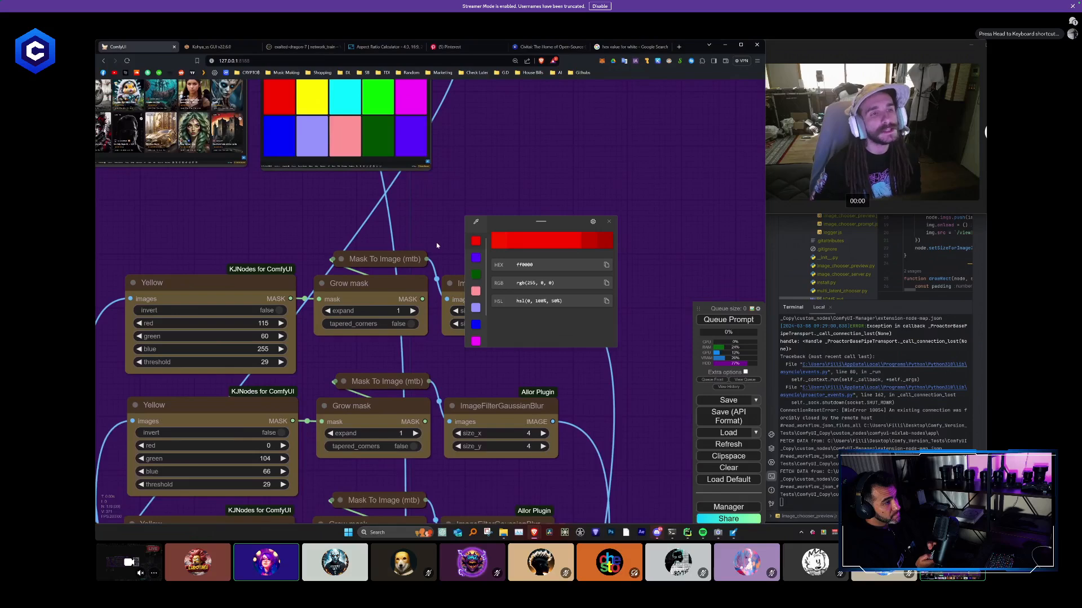
{"action": "left_click_drag", "start_coordinate": [329, 218], "coordinate": [351, 261]}
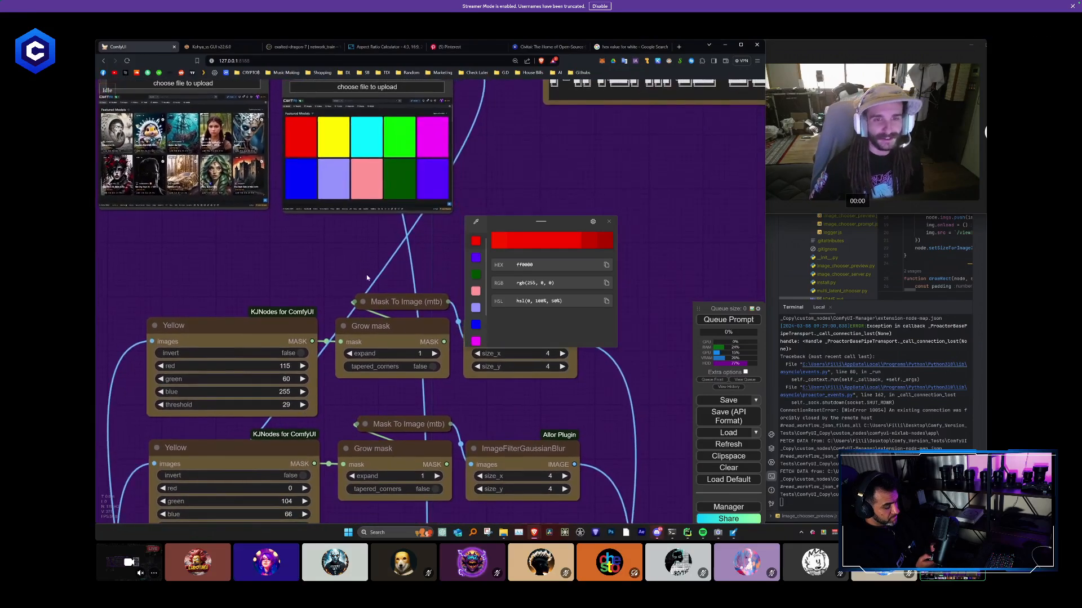
- Set the first Yellow color mask node to red 255, green 0 and blue 0
{"action": "left_click", "coordinate": [285, 366]}
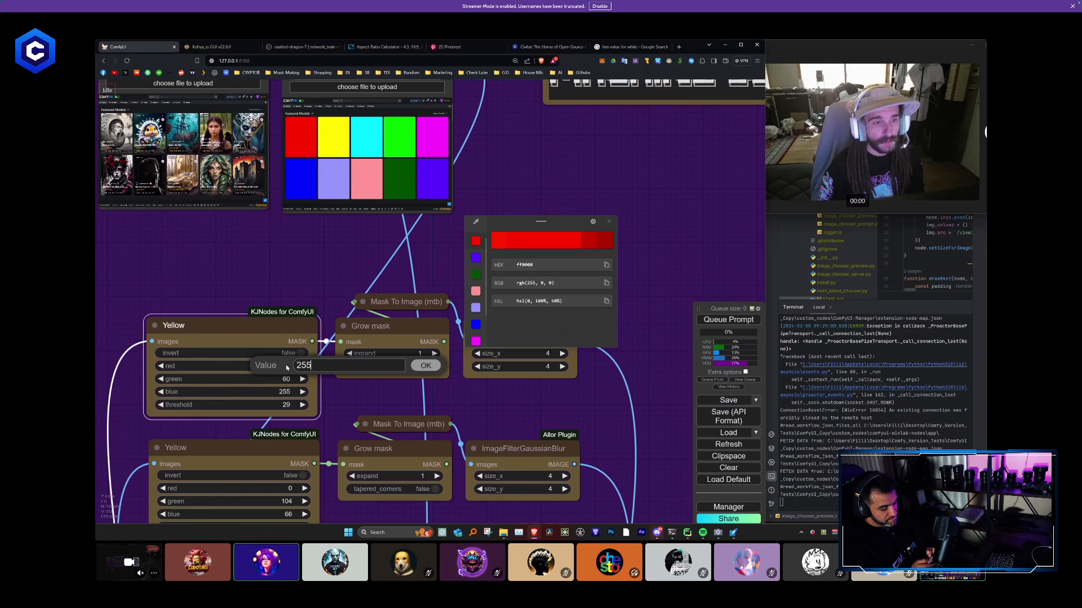
{"action": "type", "text": "255"}
{"action": "key", "text": "Return"}
{"action": "left_click", "coordinate": [286, 378]}
{"action": "type", "text": "0"}
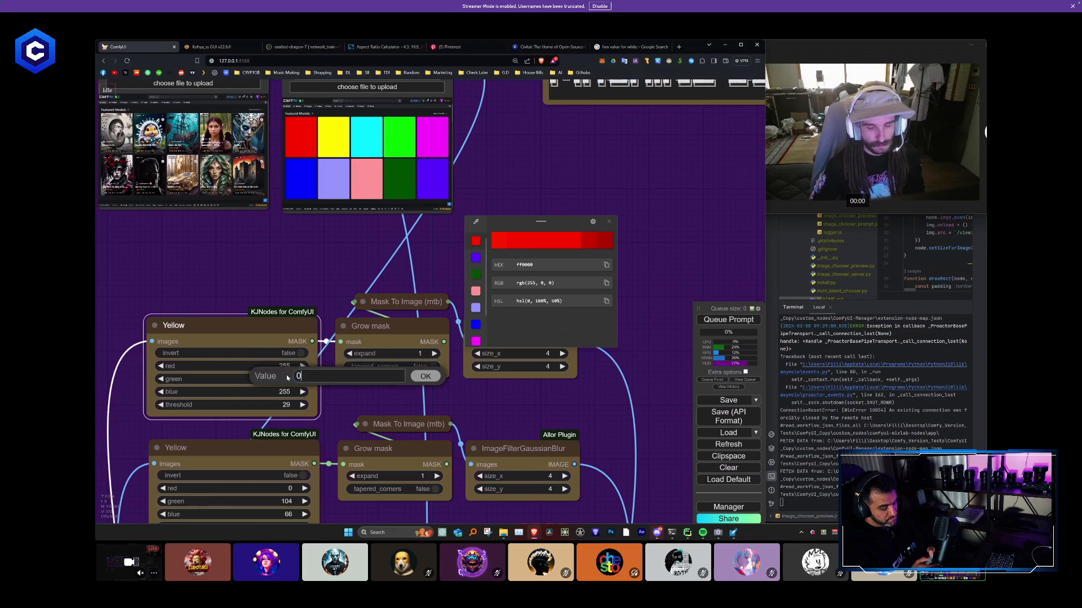
{"action": "key", "text": "Return"}
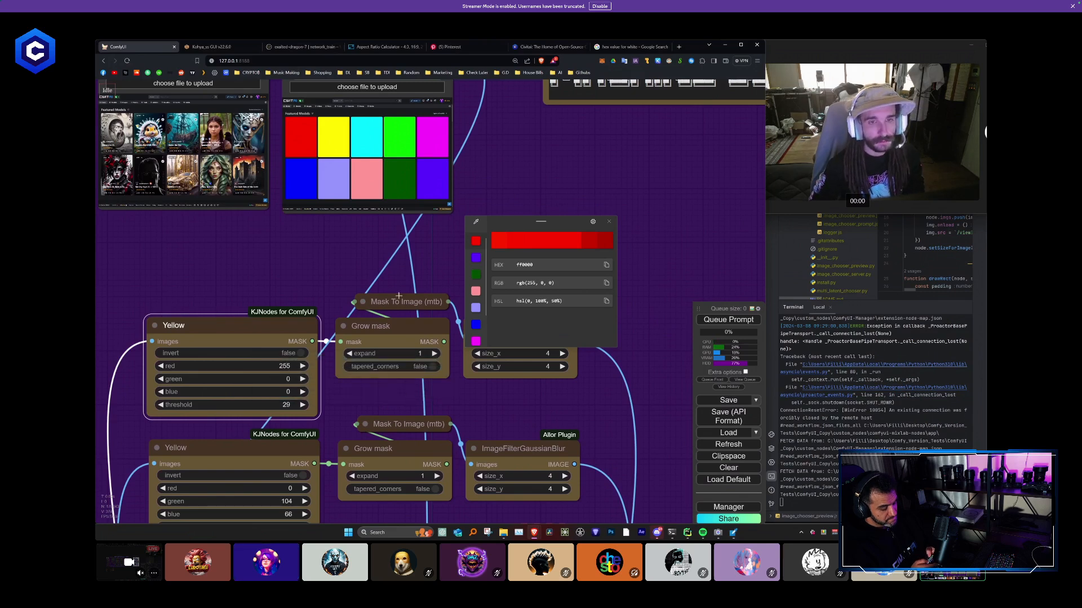
- Sample the yellow swatch of the mask image and set the second color mask node to red 255, green 255 and blue 0
{"action": "left_click", "coordinate": [337, 152]}
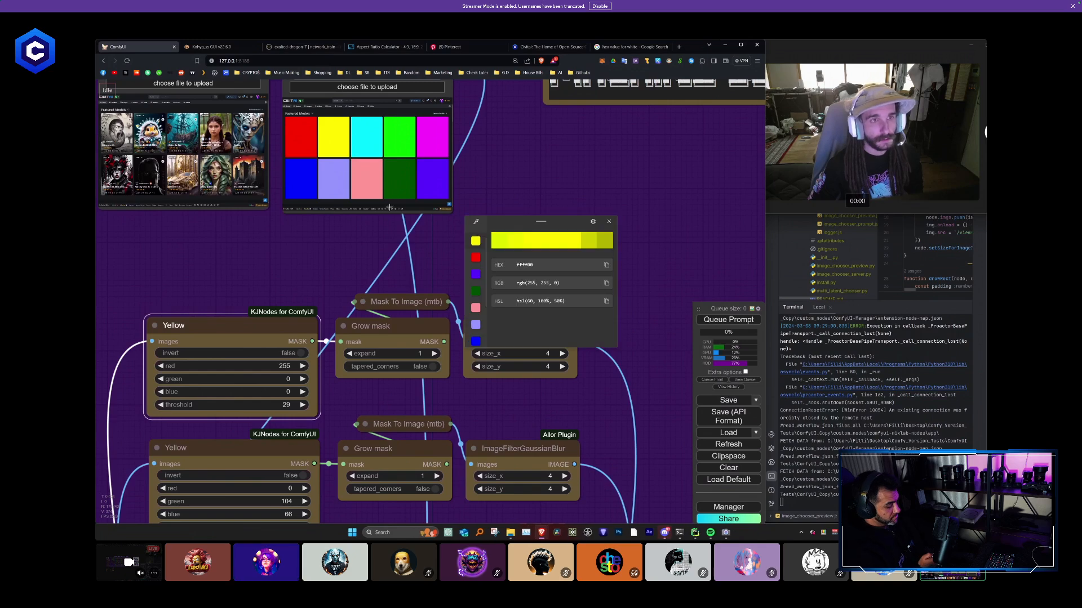
{"action": "left_click_drag", "start_coordinate": [356, 251], "coordinate": [373, 171]}
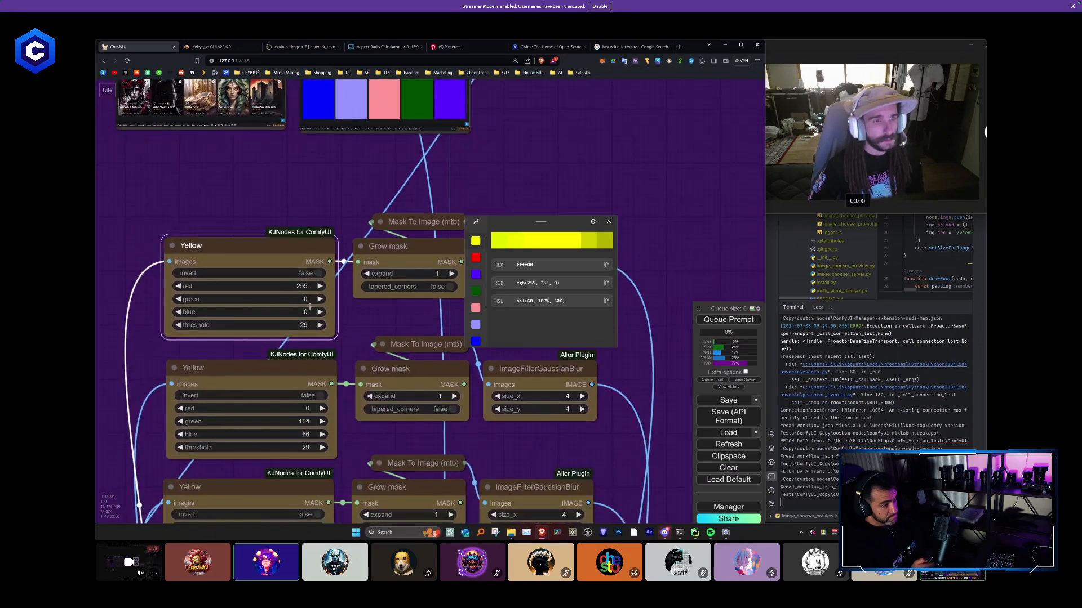
{"action": "left_click", "coordinate": [305, 411]}
{"action": "type", "text": "255"}
{"action": "key", "text": "Return"}
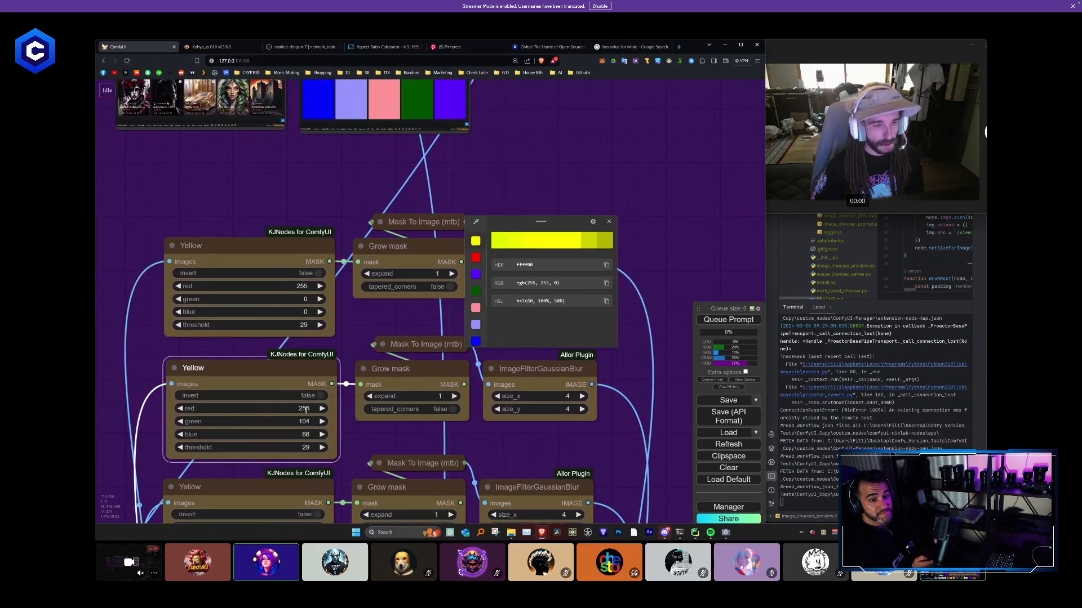
{"action": "left_click", "coordinate": [304, 422]}
{"action": "type", "text": "255"}
{"action": "key", "text": "Return"}
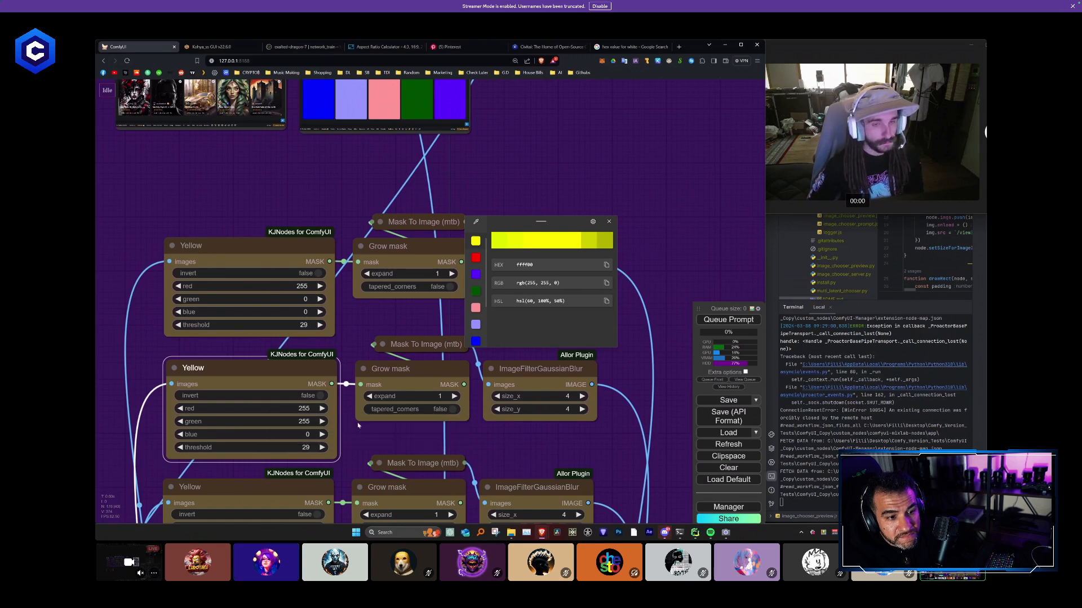
- Sample the cyan swatch of the mask image and set the third color mask node to red 0, green 255 and blue 255
{"action": "left_click_drag", "start_coordinate": [545, 438], "coordinate": [539, 383]}
{"action": "scroll", "coordinate": [467, 243], "scroll_direction": "down", "scroll_amount": 3}
{"action": "scroll", "coordinate": [428, 169], "scroll_direction": "down", "scroll_amount": 6}
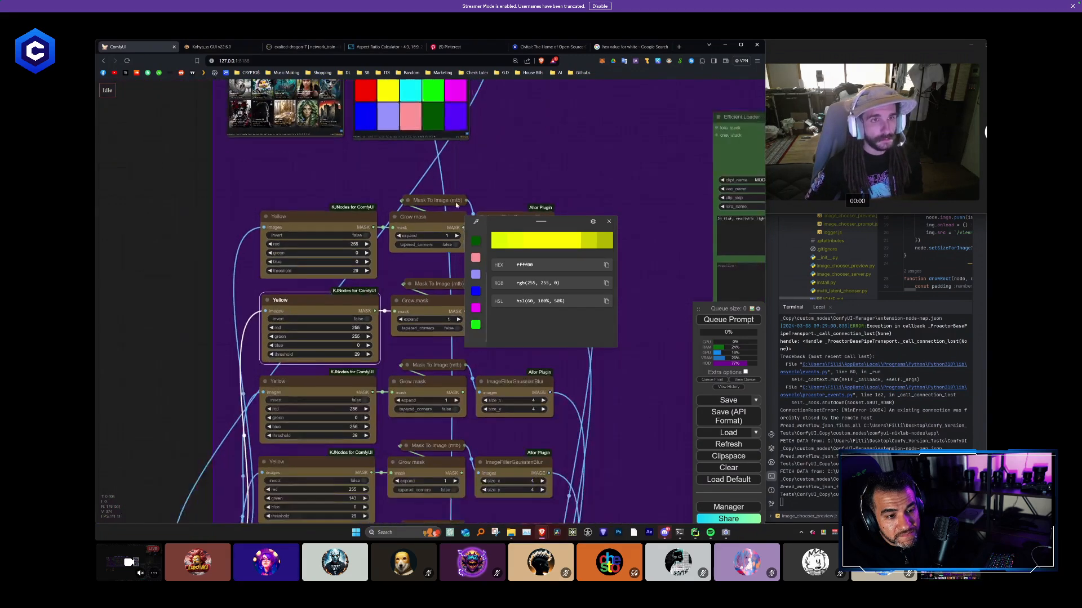
{"action": "key", "text": "super+shift+c"}
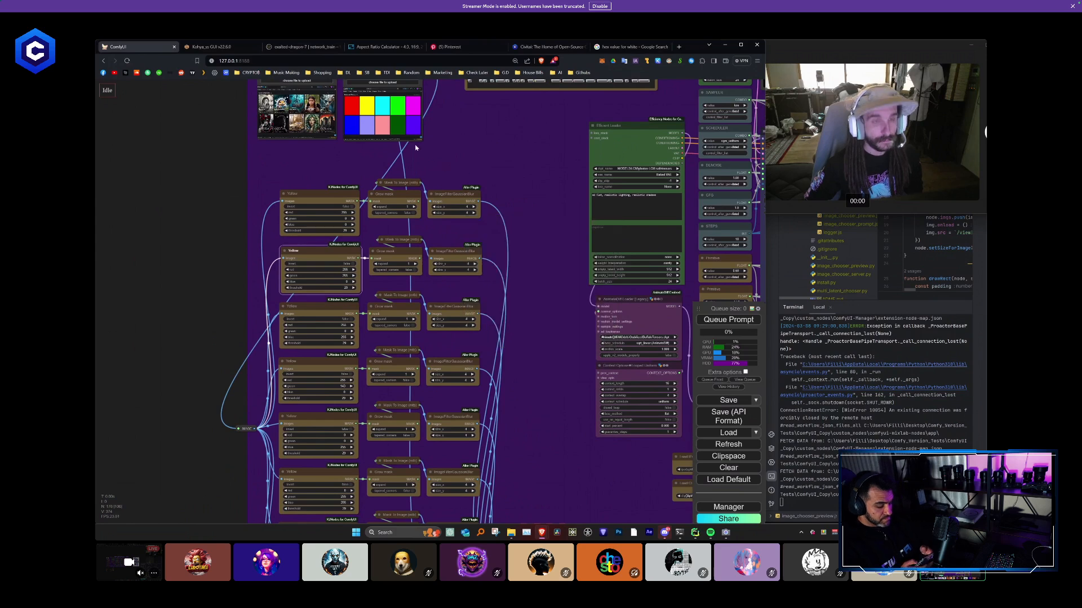
{"action": "left_click", "coordinate": [384, 108]}
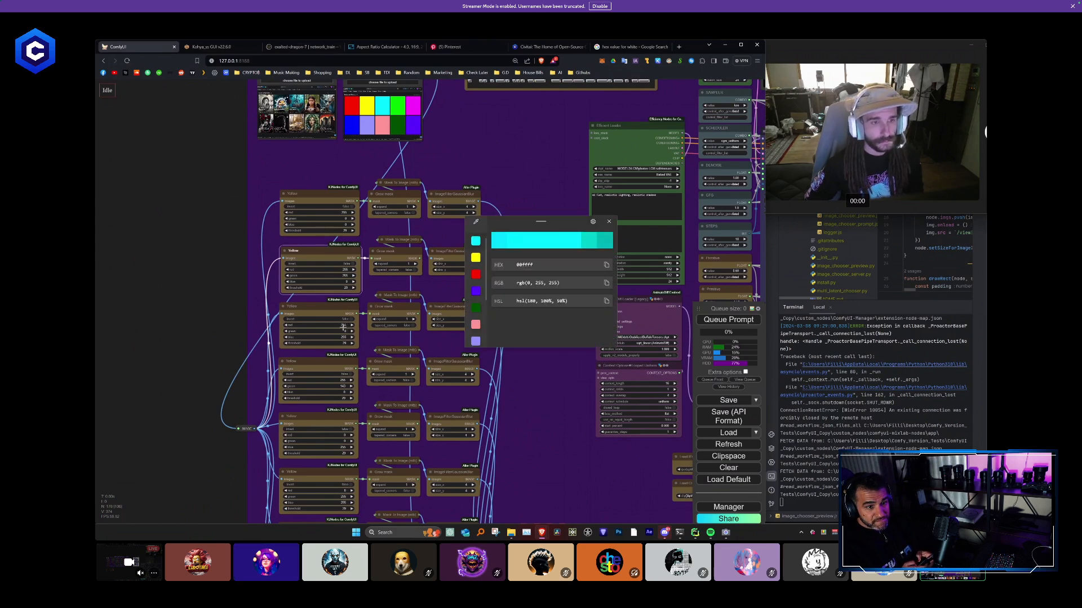
{"action": "left_click", "coordinate": [343, 331]}
{"action": "type", "text": "255"}
{"action": "key", "text": "Return"}
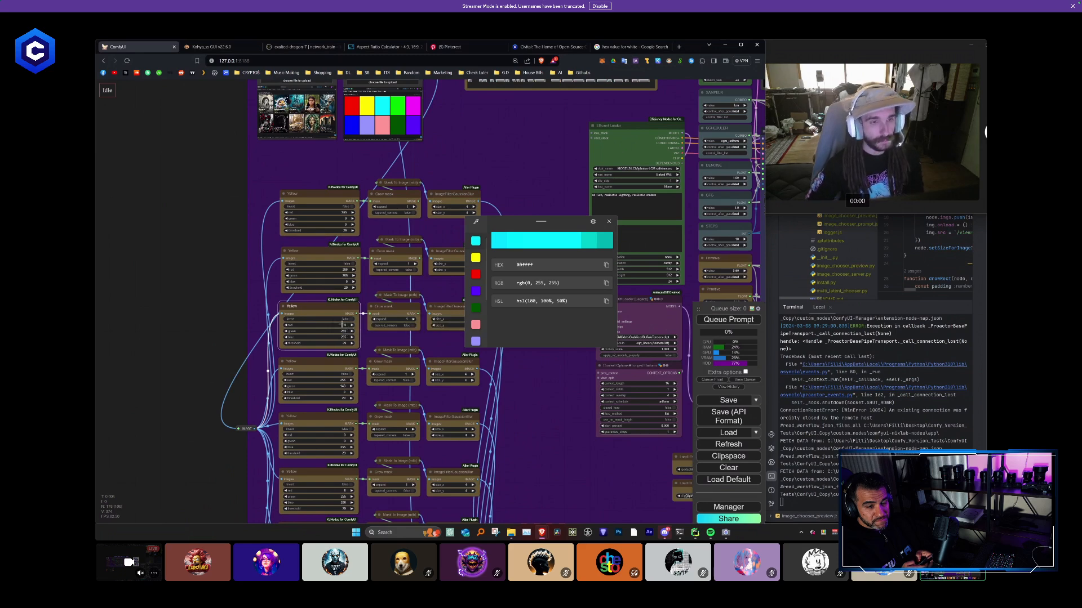
- Sample the bright green swatch and set the fourth color mask node to red 0, green 255 and blue 0
{"action": "key", "text": "super+shift+c"}
{"action": "left_click", "coordinate": [396, 112]}
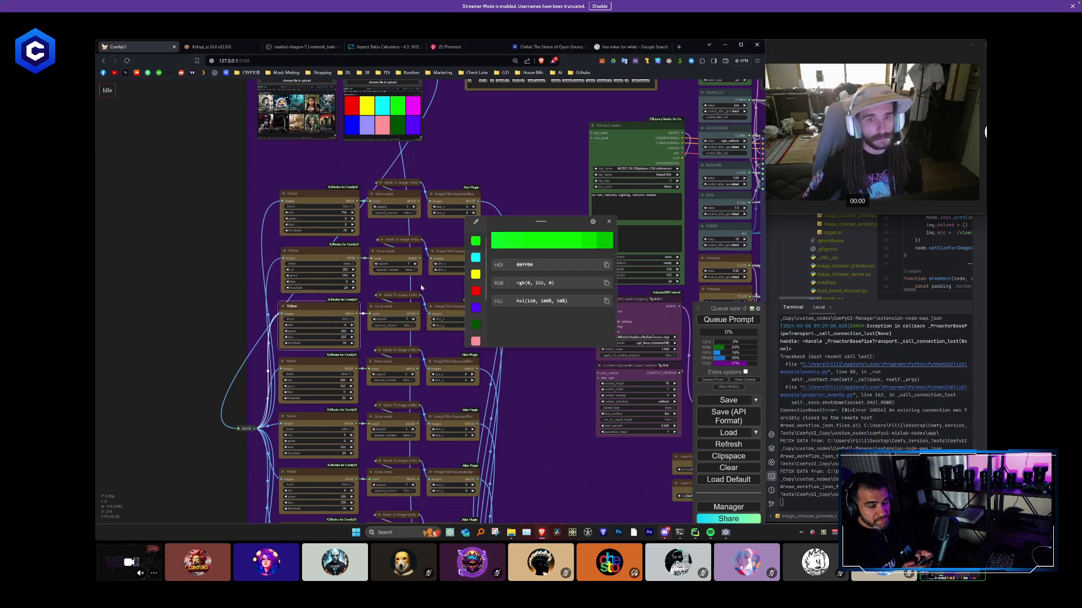
{"action": "left_click", "coordinate": [344, 386]}
{"action": "type", "text": "255"}
{"action": "key", "text": "Return"}
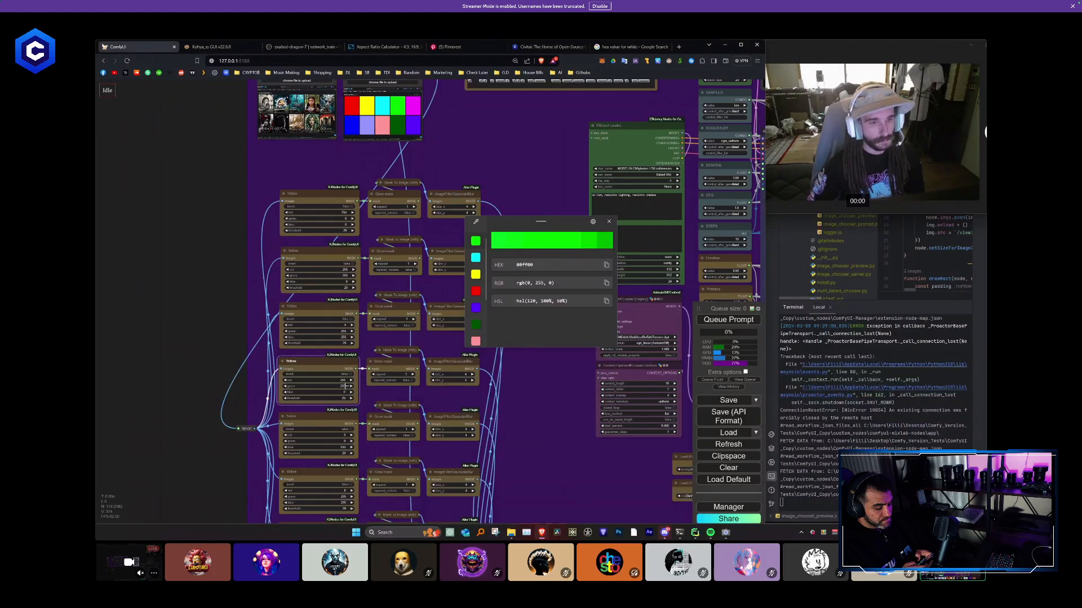
{"action": "left_click", "coordinate": [343, 382]}
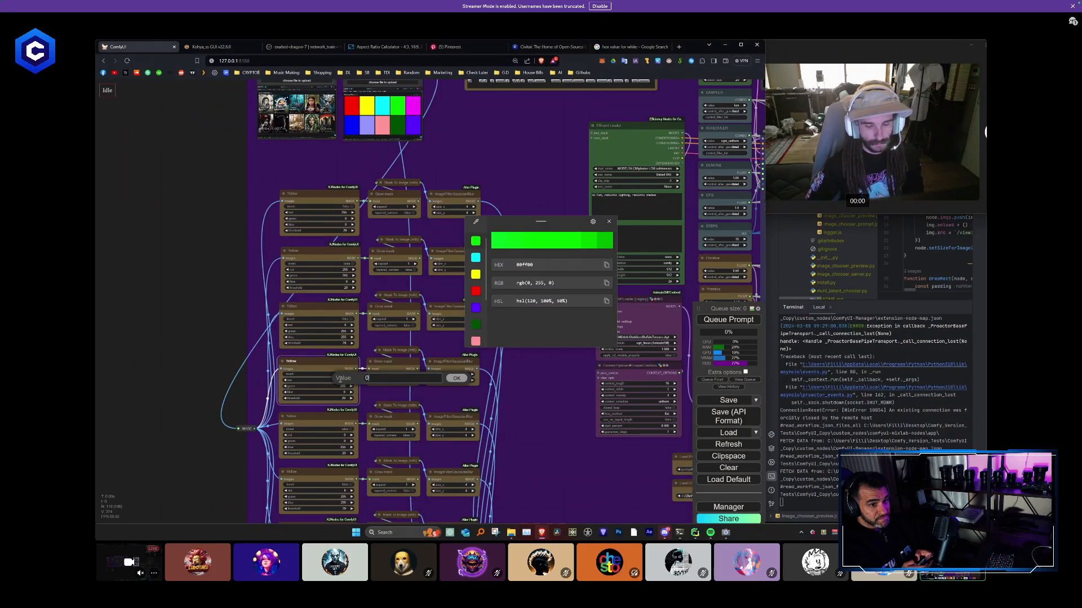
{"action": "key", "text": "Return"}
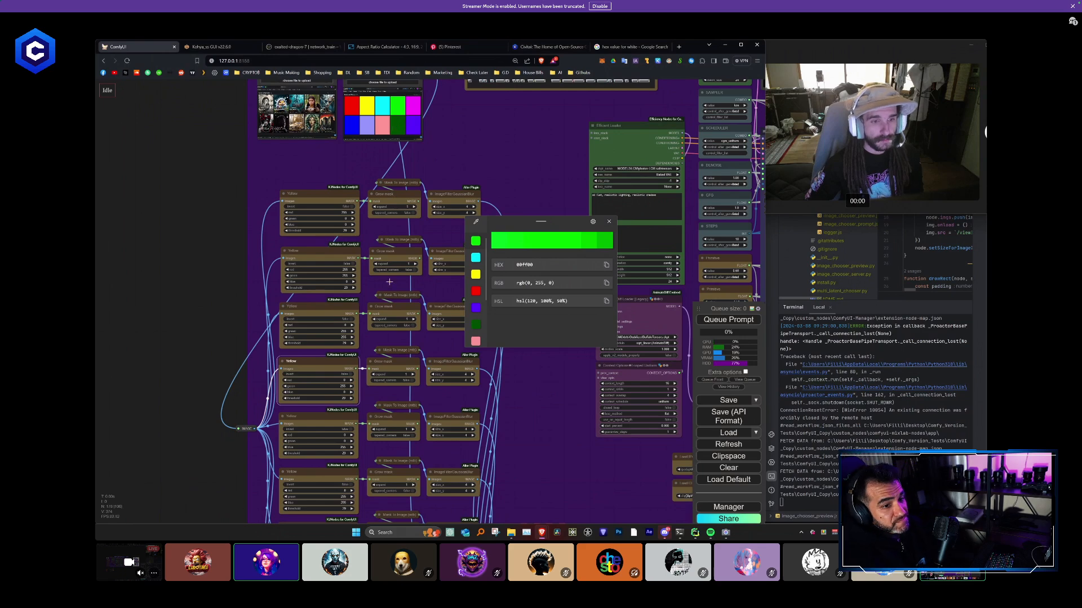
- Sample the magenta swatch and set the fifth color mask node to red 255, green 0 and blue 255
{"action": "left_click", "coordinate": [476, 221]}
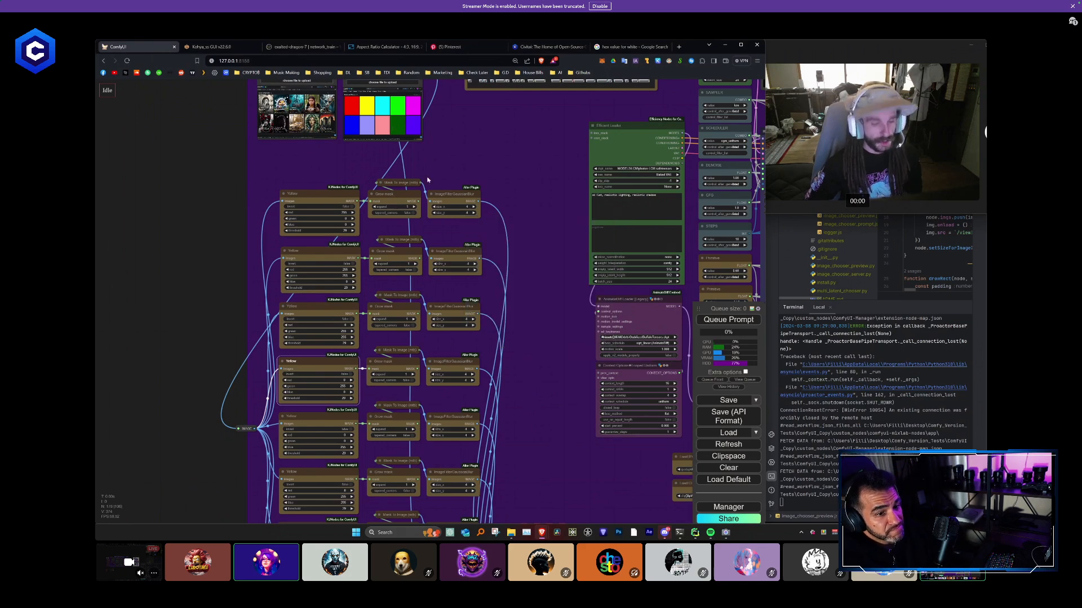
{"action": "left_click", "coordinate": [414, 111]}
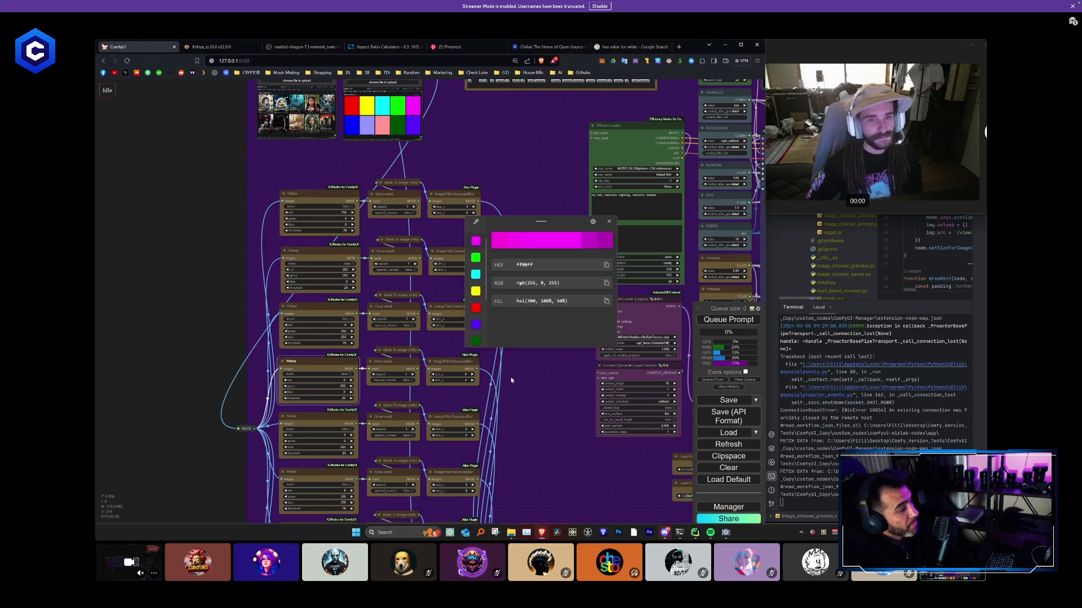
{"action": "left_click_drag", "start_coordinate": [497, 402], "coordinate": [486, 350]}
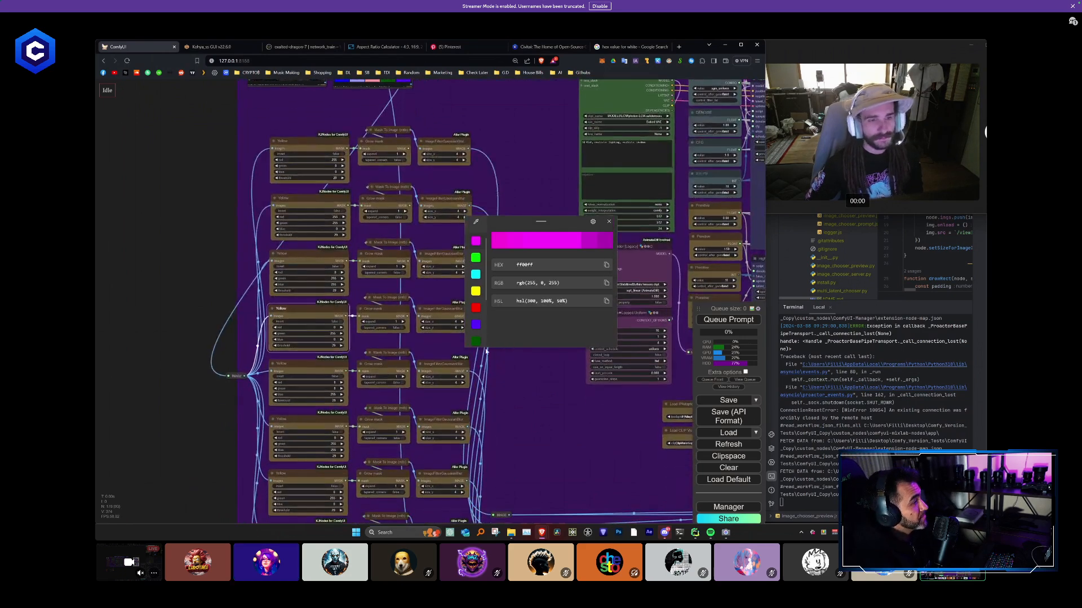
{"action": "left_click", "coordinate": [334, 382]}
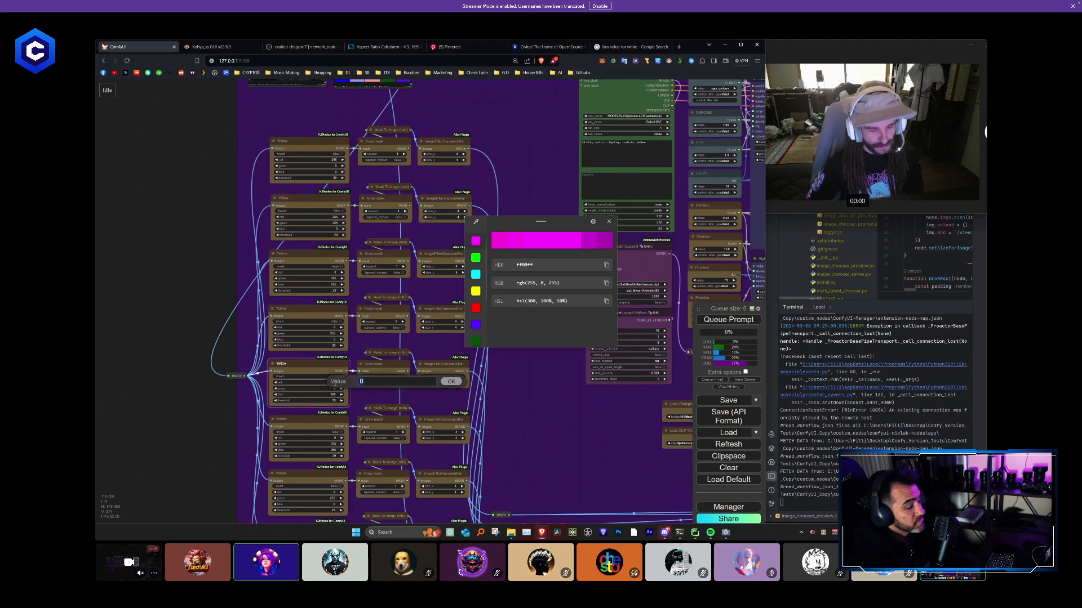
{"action": "key", "text": "Return"}
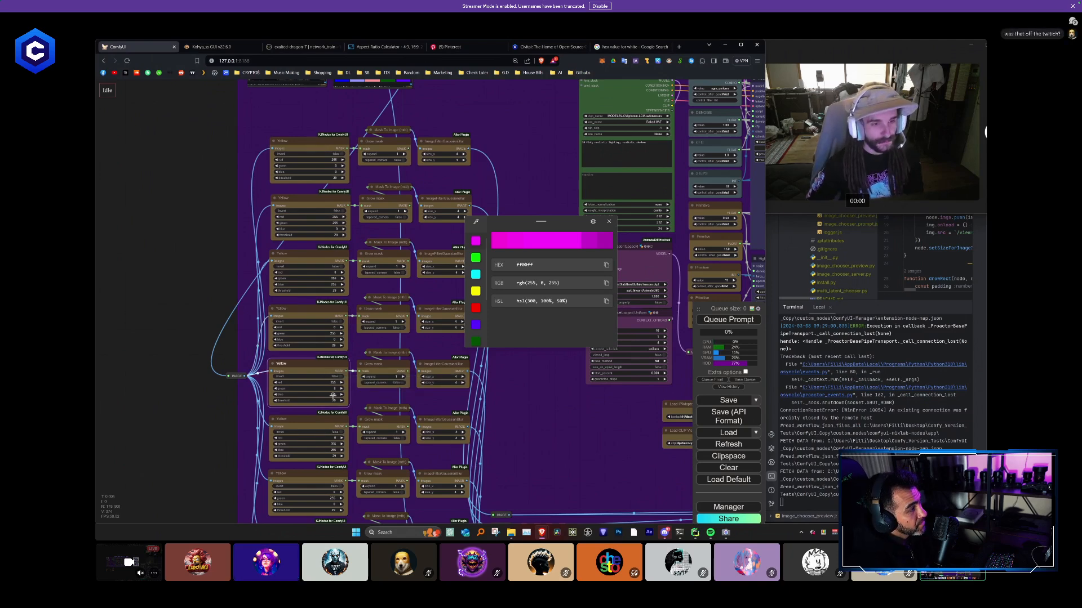
- Sample the blue swatch and set the sixth color mask node to red 0, green 0 and blue 255
{"action": "scroll", "coordinate": [512, 391], "scroll_direction": "down", "scroll_amount": 5}
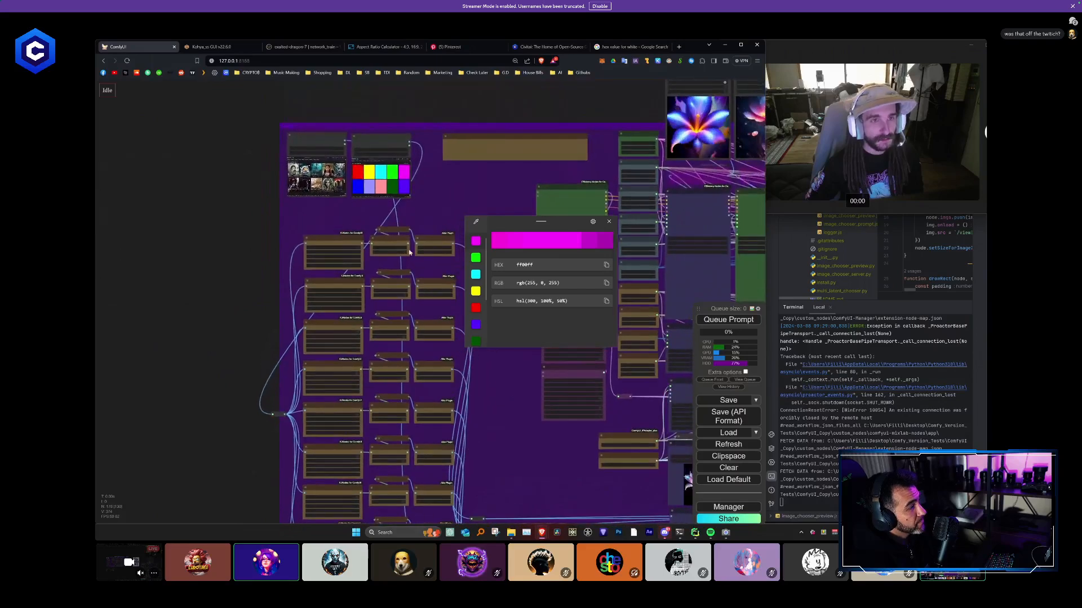
{"action": "key", "text": "super+shift+c"}
{"action": "left_click", "coordinate": [358, 187]}
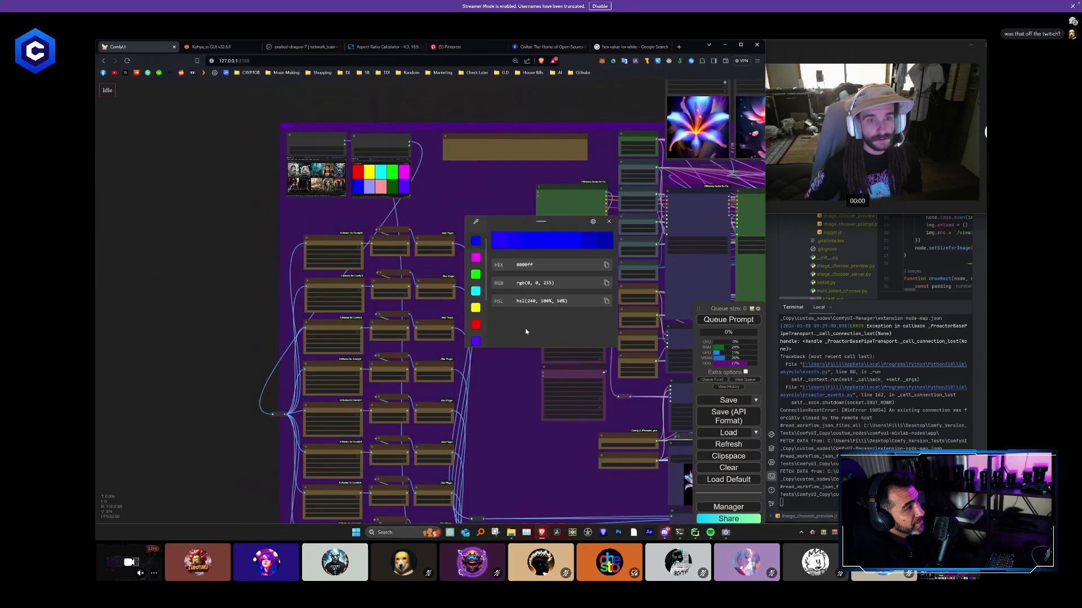
{"action": "scroll", "coordinate": [514, 434], "scroll_direction": "up", "scroll_amount": 5}
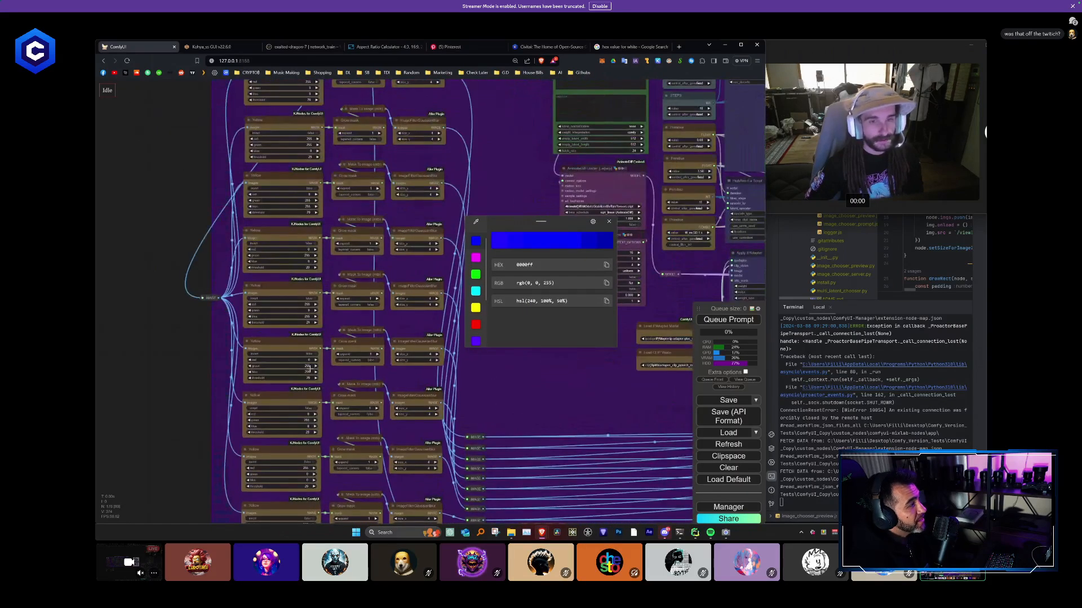
{"action": "left_click", "coordinate": [310, 365]}
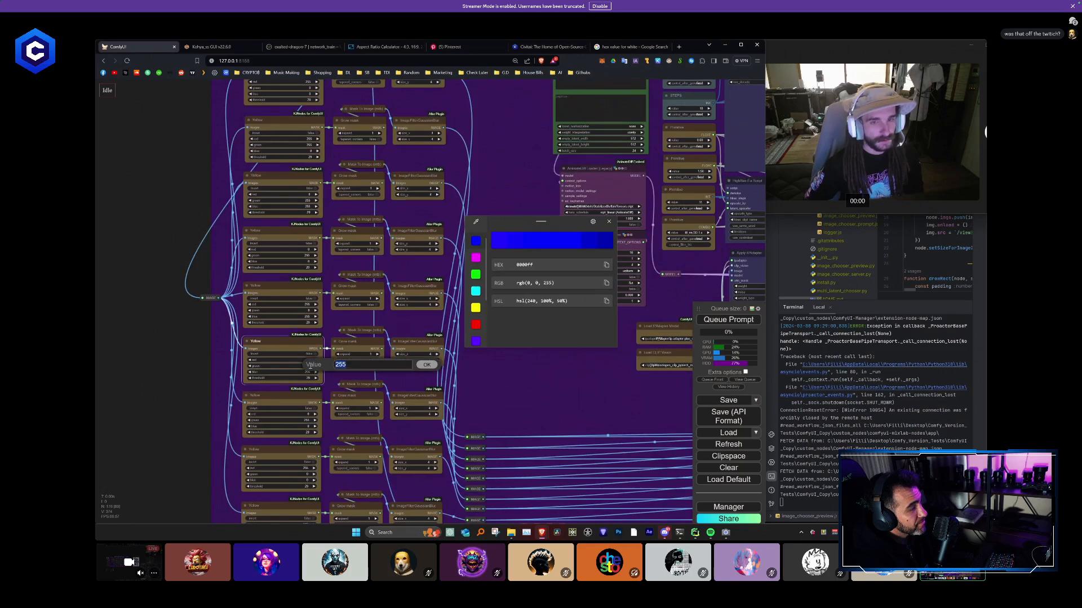
{"action": "key", "text": "Return"}
- Sample the lavender swatch and set the seventh color mask node to red 150, green 150 and blue 255
{"action": "scroll", "coordinate": [437, 282], "scroll_direction": "down", "scroll_amount": 5}
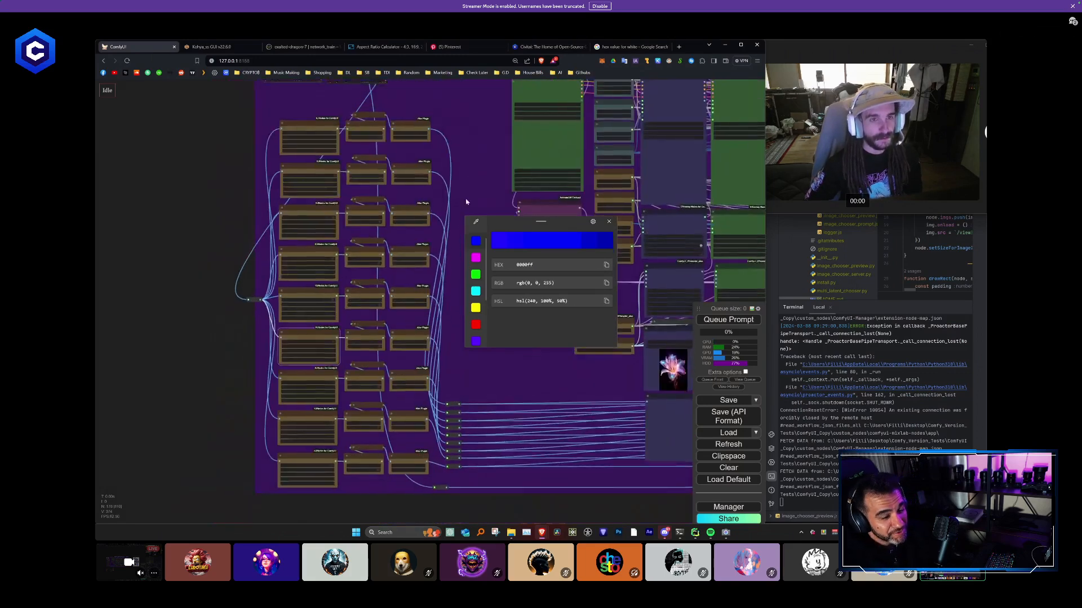
{"action": "key", "text": "shift+super+c"}
{"action": "left_click", "coordinate": [313, 172]}
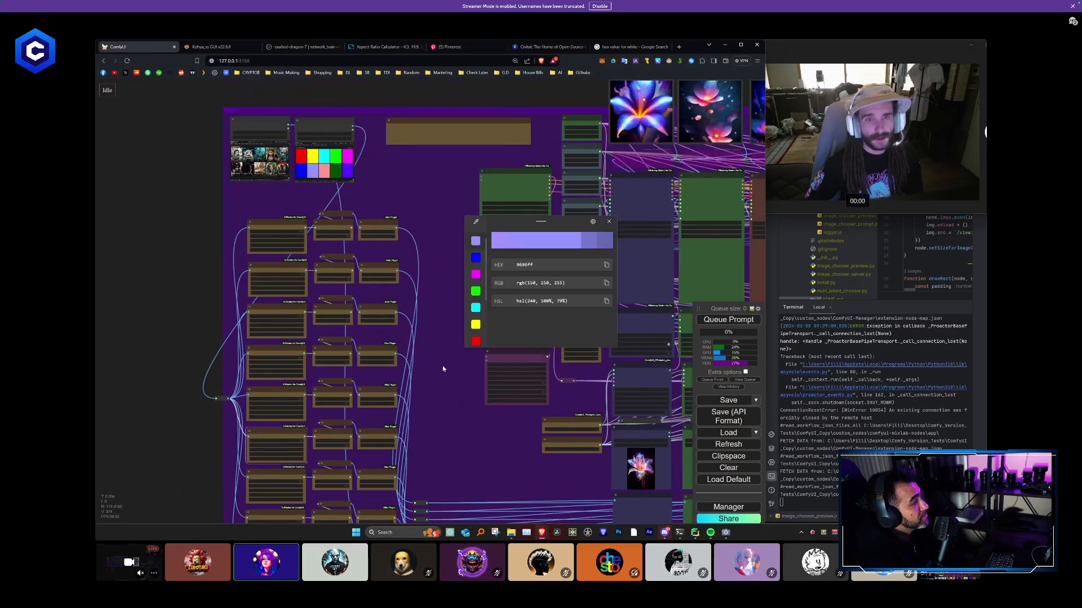
{"action": "scroll", "coordinate": [424, 428], "scroll_direction": "up", "scroll_amount": 5}
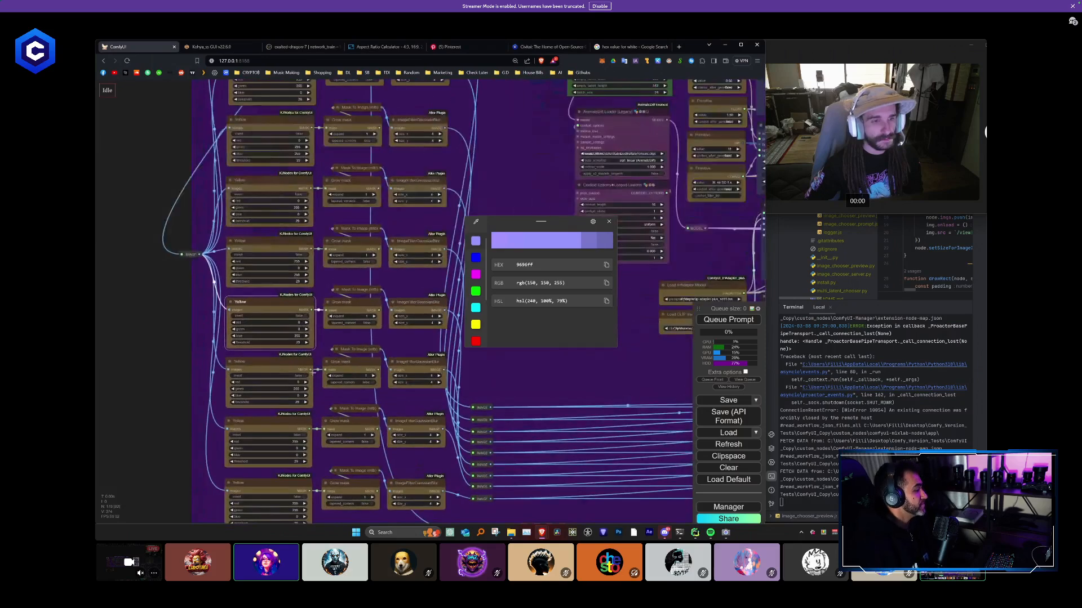
{"action": "left_click", "coordinate": [294, 382]}
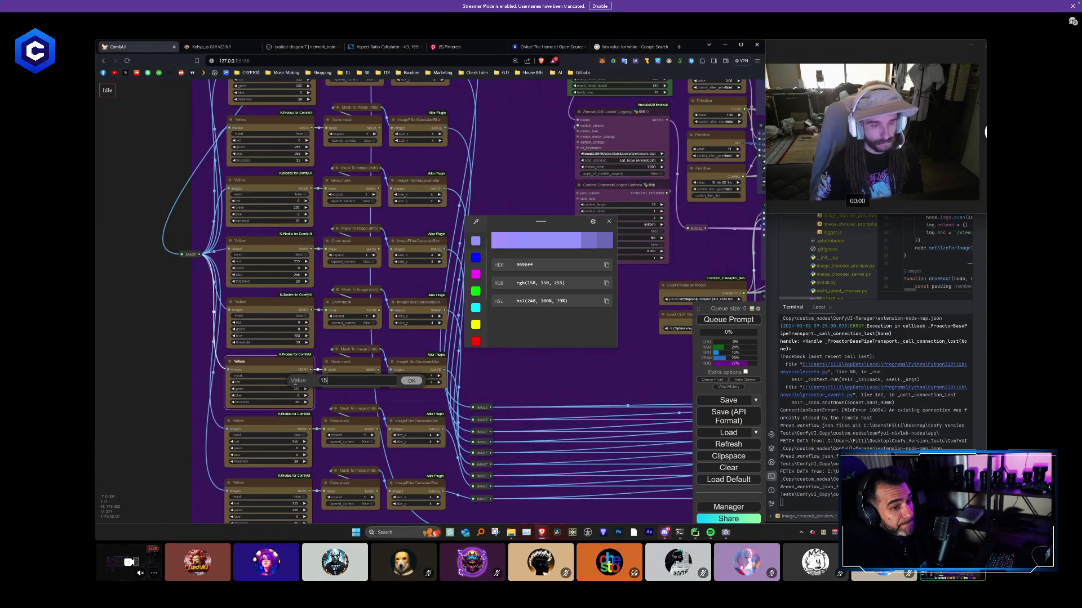
{"action": "key", "text": "Return"}
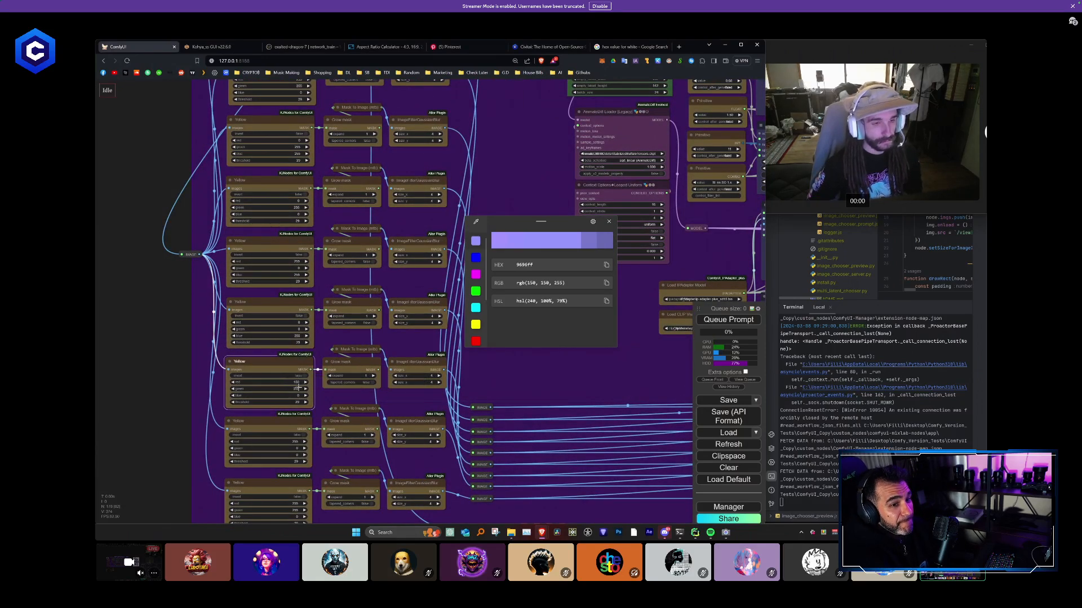
{"action": "left_click", "coordinate": [297, 389]}
{"action": "key", "text": "Return"}
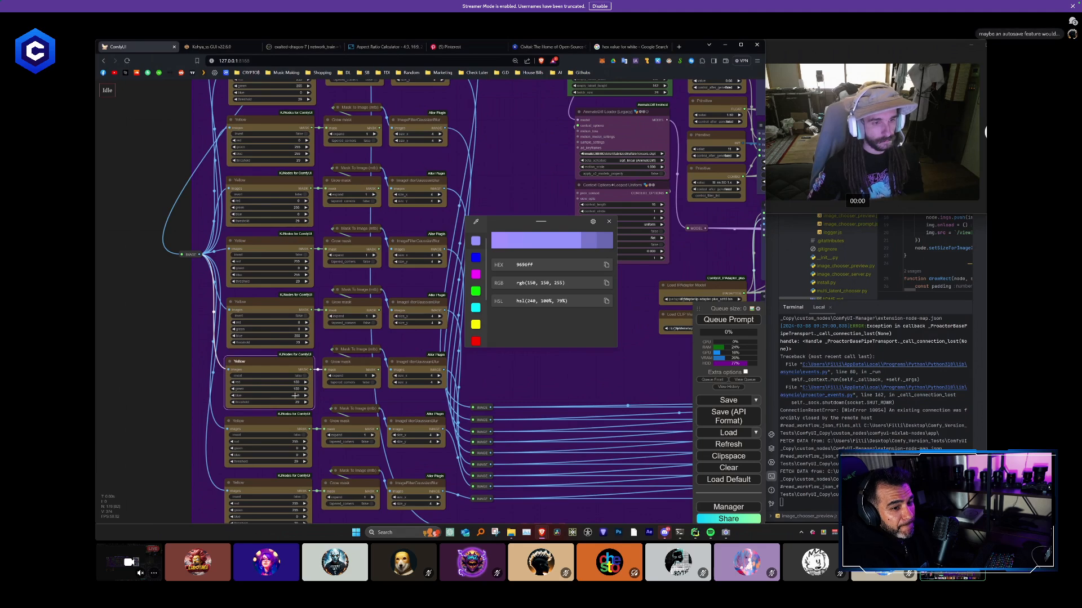
{"action": "left_click", "coordinate": [293, 395]}
{"action": "type", "text": "255"}
{"action": "key", "text": "Return"}
- Sample the salmon pink swatch and set the eighth color mask node to red 255, green 150 and blue 150
{"action": "scroll", "coordinate": [294, 396], "scroll_direction": "down", "scroll_amount": 5}
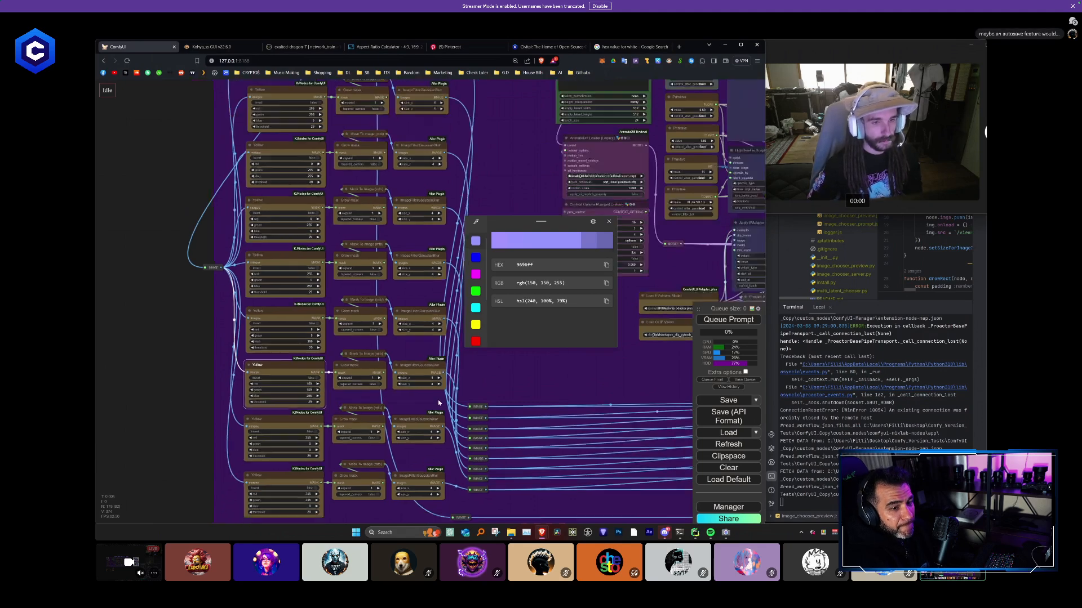
{"action": "left_click_drag", "start_coordinate": [395, 135], "coordinate": [447, 179]}
{"action": "key", "text": "super+shift+c"}
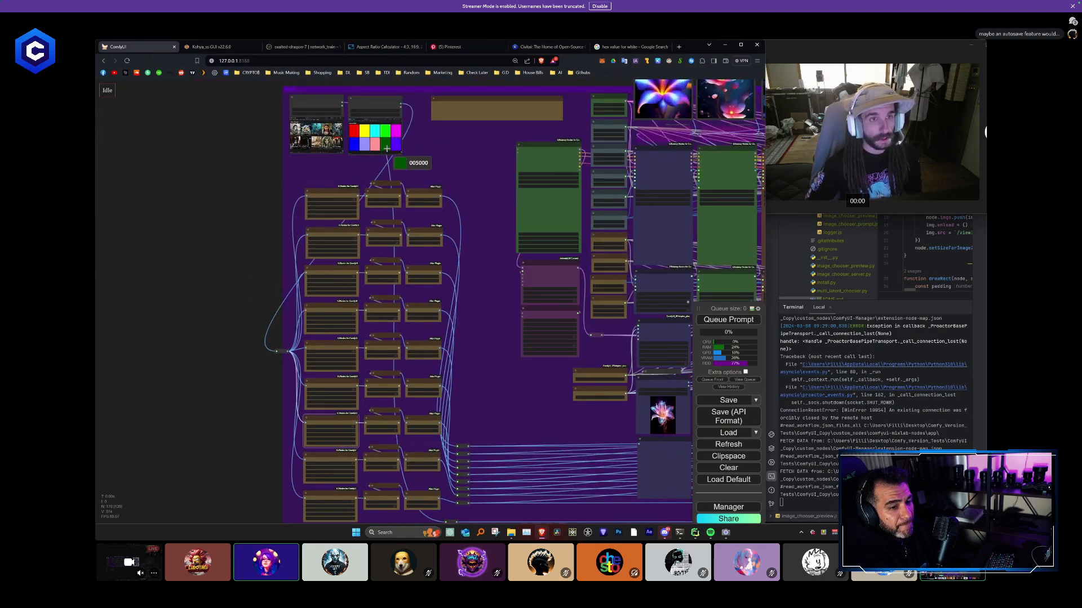
{"action": "left_click", "coordinate": [376, 145]}
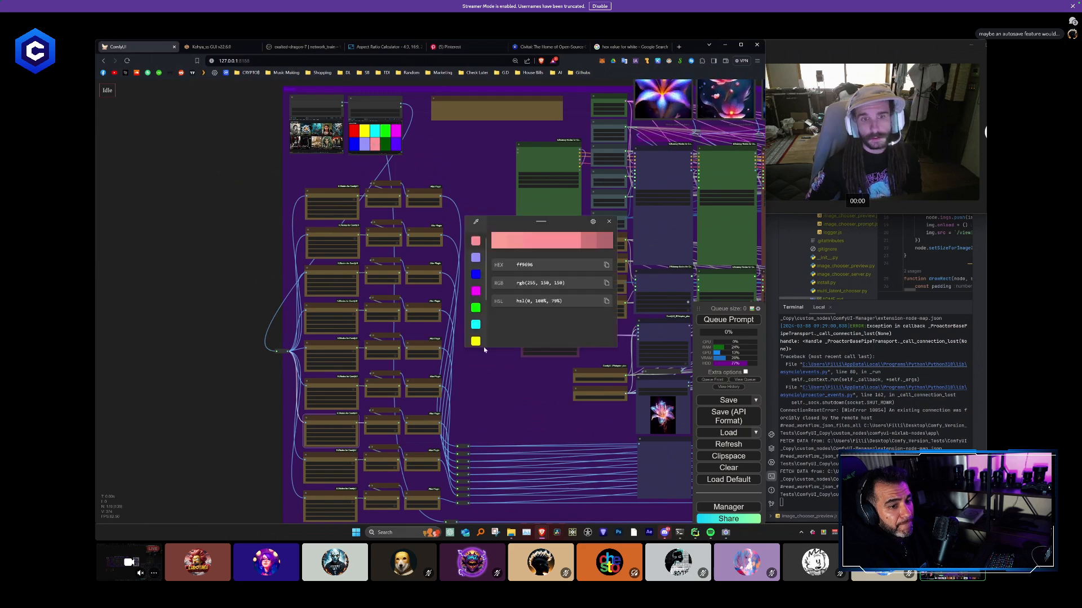
{"action": "left_click_drag", "start_coordinate": [347, 461], "coordinate": [356, 358]}
{"action": "scroll", "coordinate": [356, 358], "scroll_direction": "up", "scroll_amount": 1}
{"action": "scroll", "coordinate": [356, 358], "scroll_direction": "up", "scroll_amount": 4}
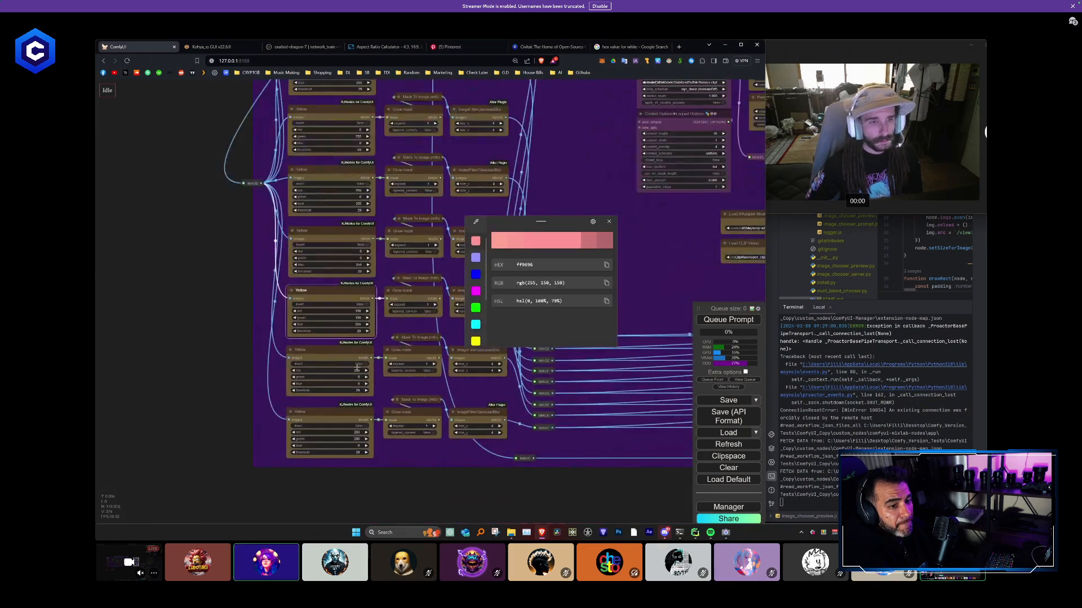
{"action": "left_click", "coordinate": [358, 370]}
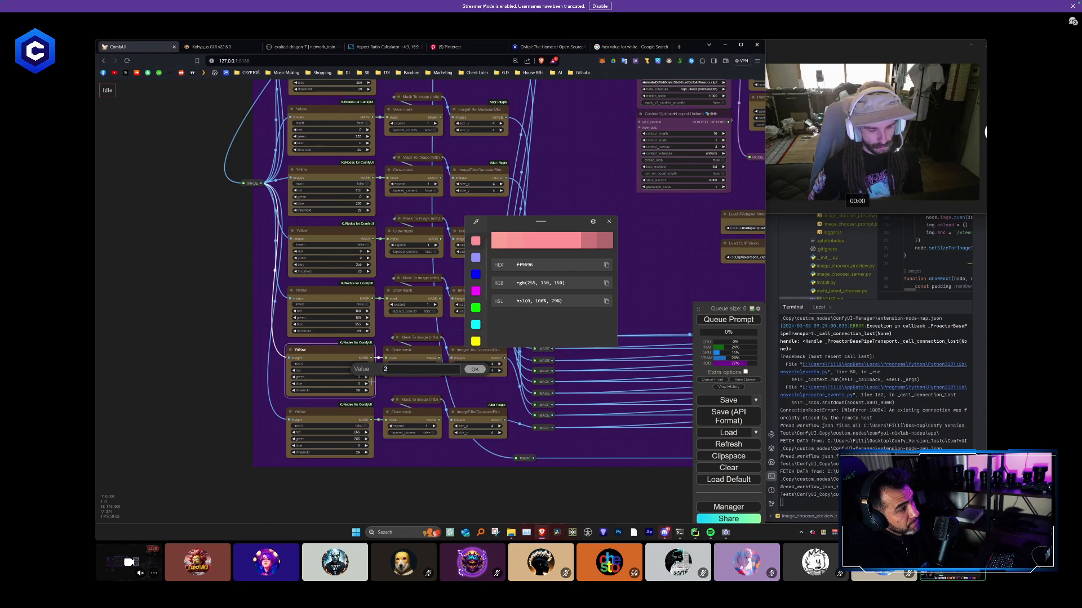
{"action": "key", "text": "Return"}
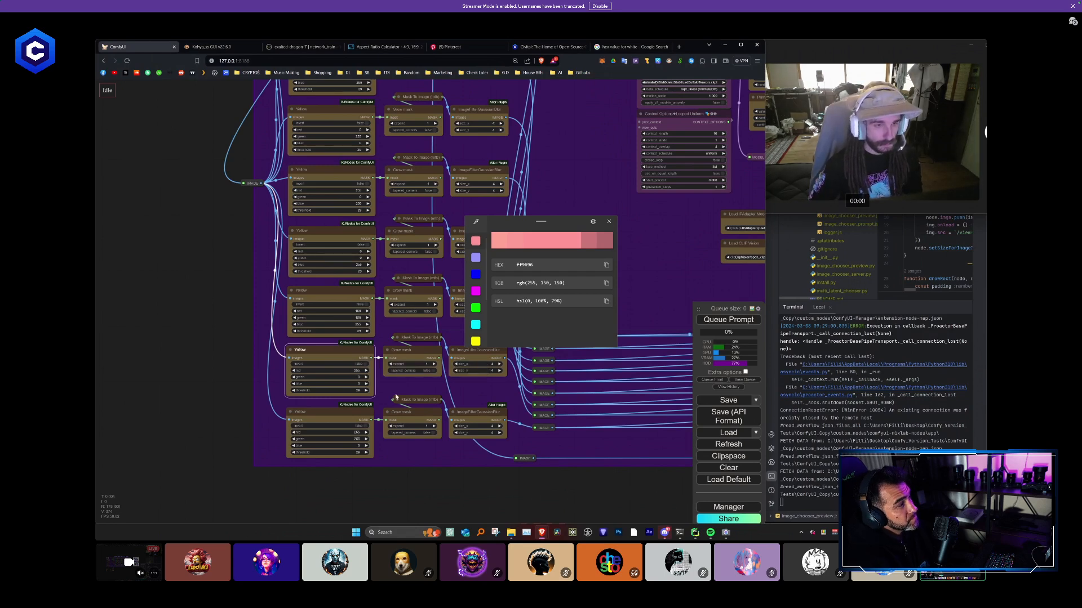
{"action": "left_click", "coordinate": [357, 376]}
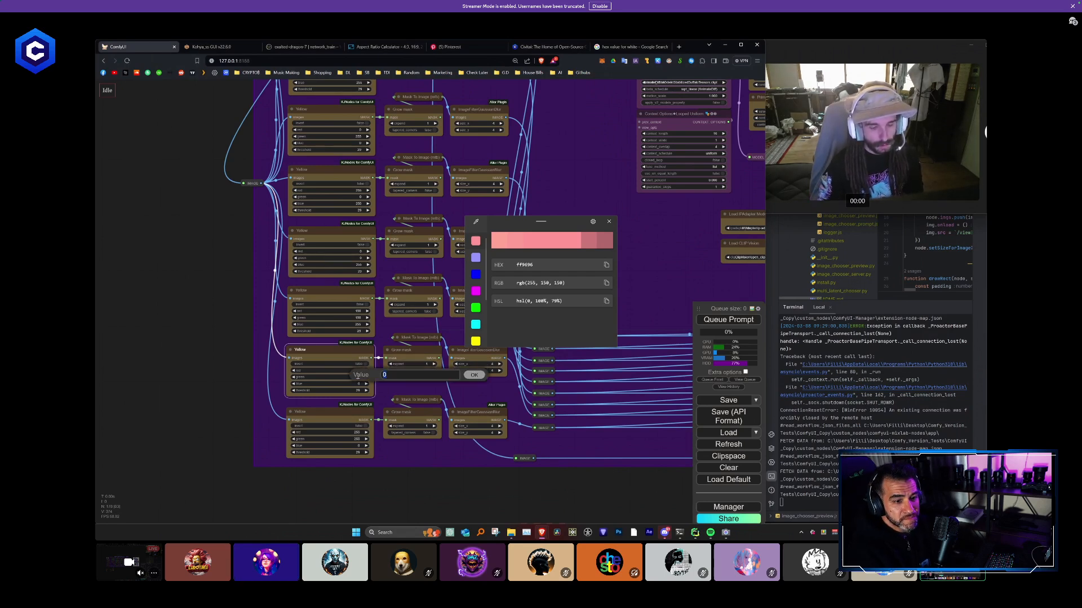
{"action": "key", "text": "Return"}
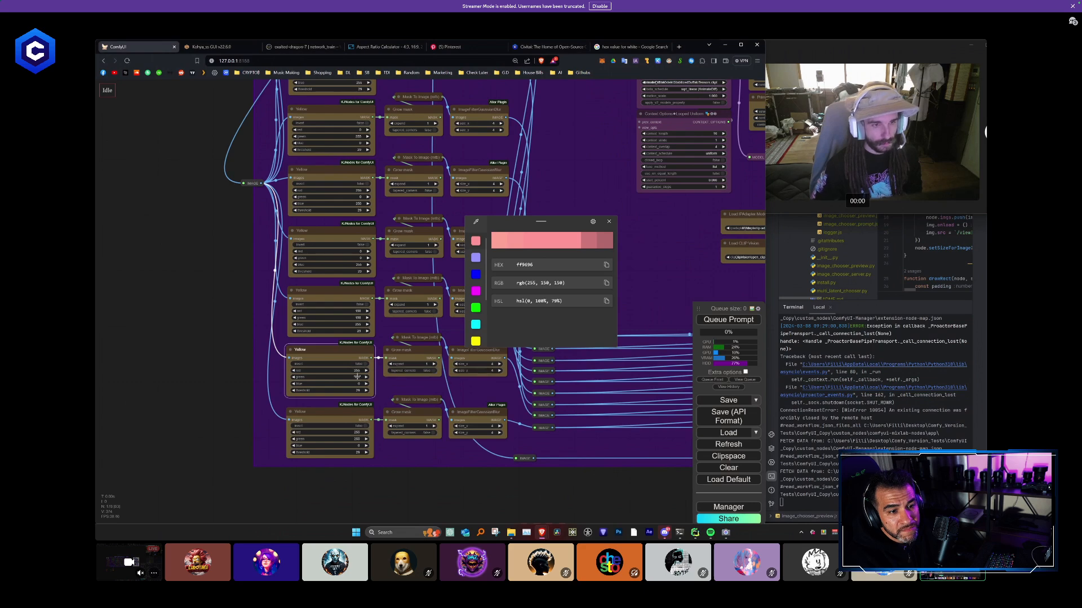
{"action": "left_click", "coordinate": [352, 384]}
{"action": "type", "text": "150"}
{"action": "key", "text": "Return"}
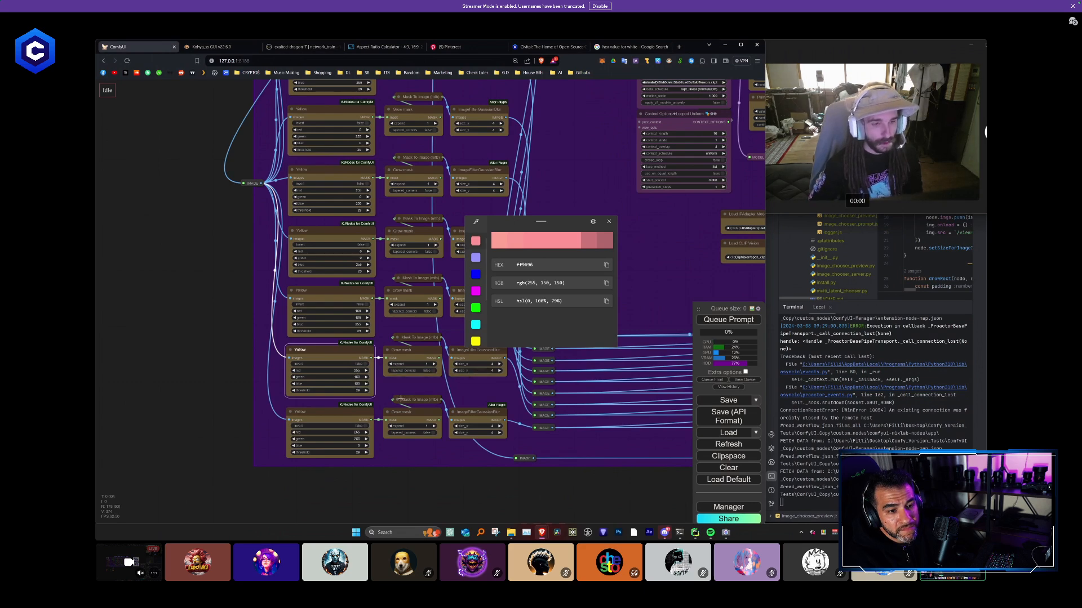
- Sample the dark green swatch, set the ninth color mask node to red 0 and green 80, and close the color picker
{"action": "scroll", "coordinate": [530, 179], "scroll_direction": "down", "scroll_amount": 8}
{"action": "left_click_drag", "start_coordinate": [530, 163], "coordinate": [433, 300]}
{"action": "key", "text": "super+shift+c"}
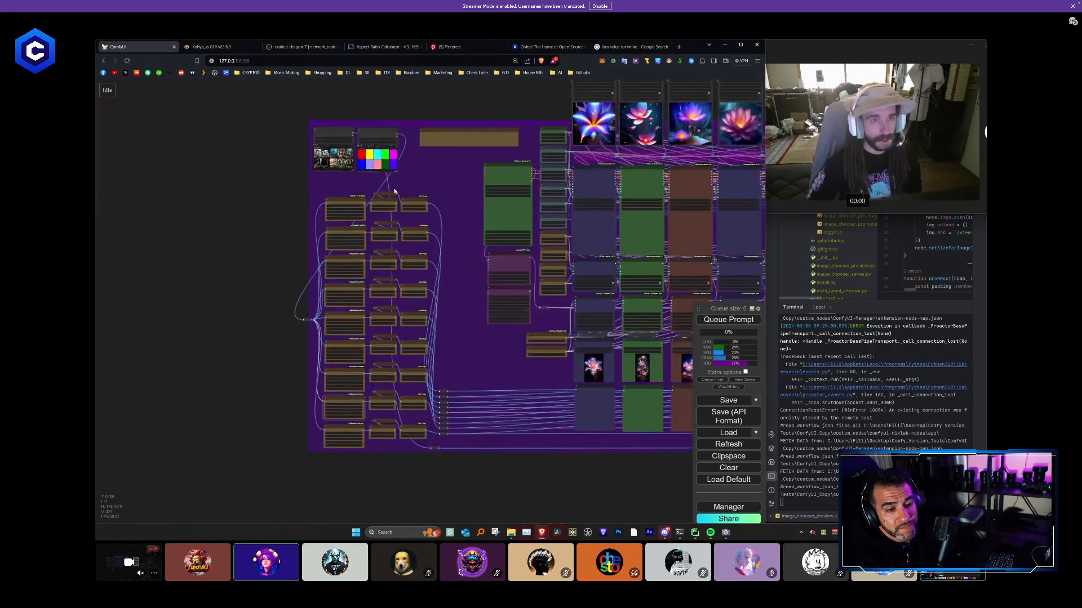
{"action": "left_click", "coordinate": [387, 165]}
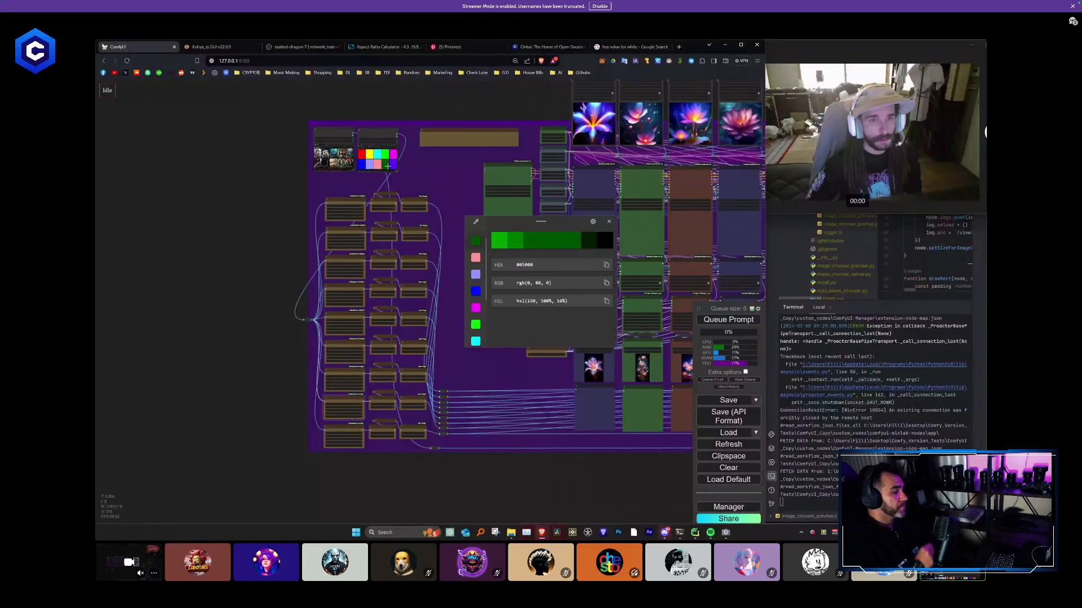
{"action": "scroll", "coordinate": [371, 394], "scroll_direction": "up", "scroll_amount": 5}
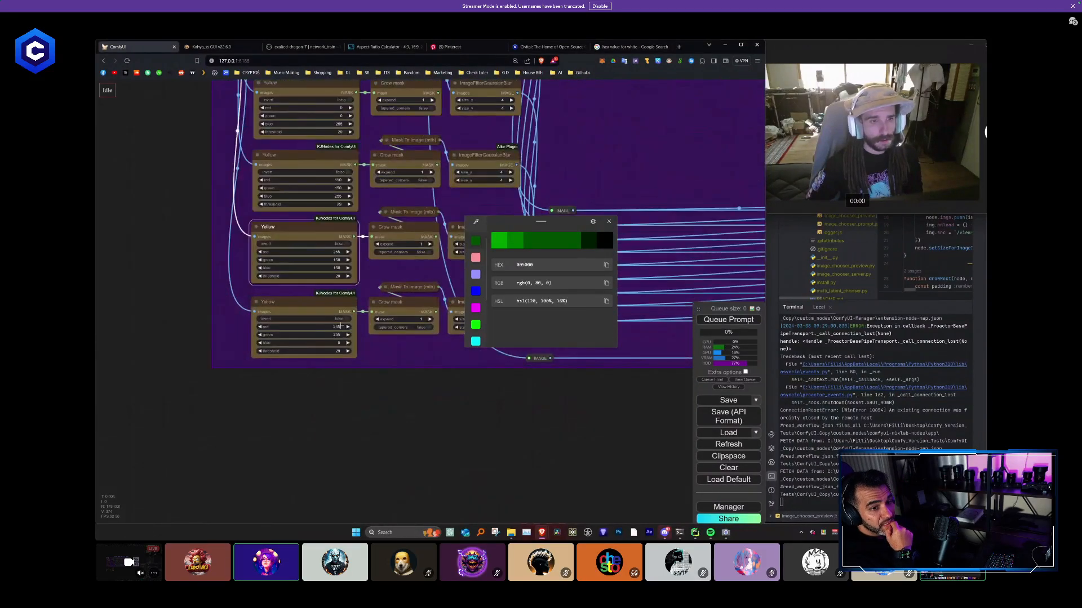
{"action": "left_click", "coordinate": [339, 326]}
{"action": "key", "text": "Return"}
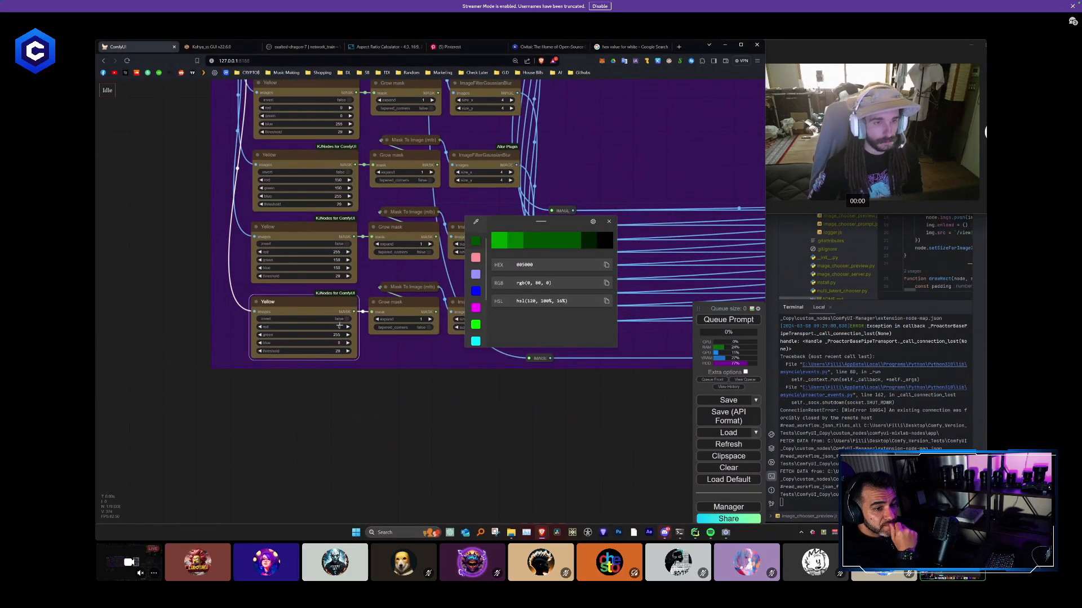
{"action": "left_click", "coordinate": [337, 334]}
{"action": "type", "text": "80"}
{"action": "key", "text": "Return"}
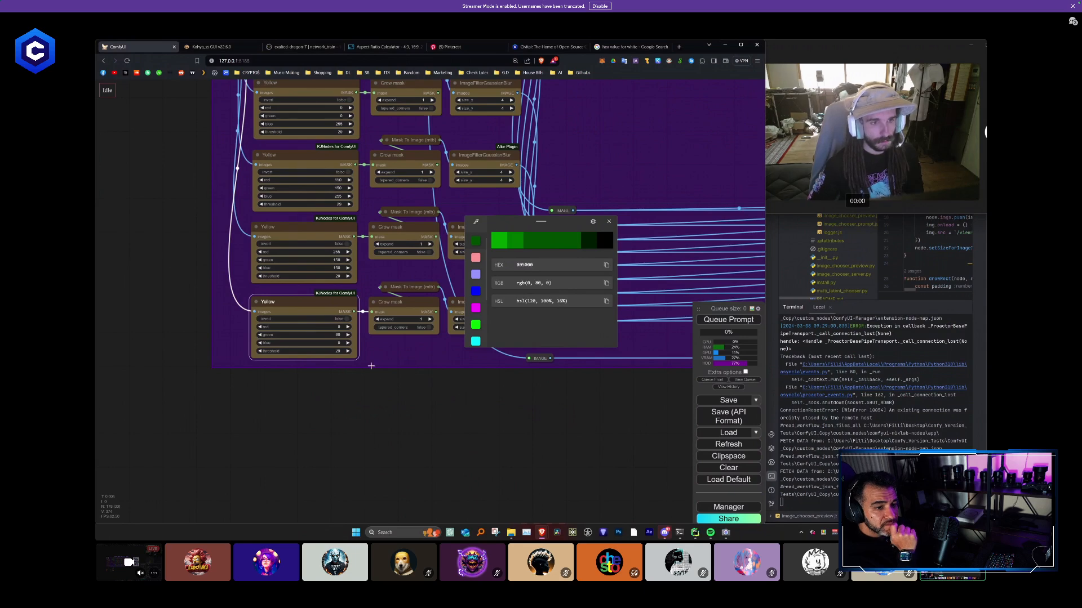
{"action": "left_click", "coordinate": [609, 222]}
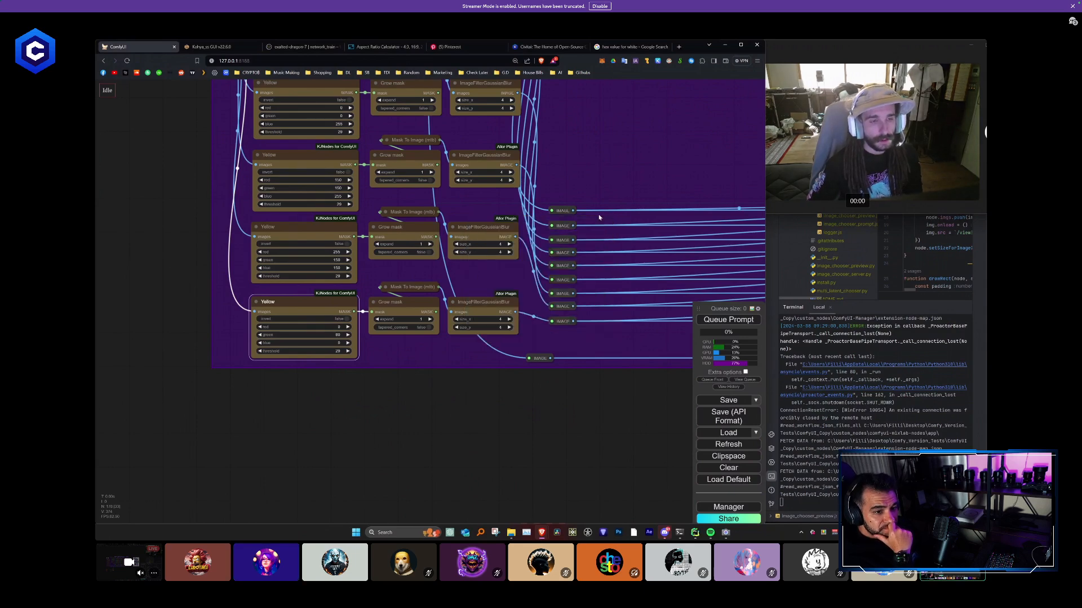
- Duplicate the ninth row's color mask, Grow mask, Mask To Image and blur nodes with their input connections and place the copy directly below
{"action": "scroll", "coordinate": [563, 248], "scroll_direction": "down", "scroll_amount": 2}
{"action": "left_click_drag", "start_coordinate": [482, 362], "coordinate": [310, 287]}
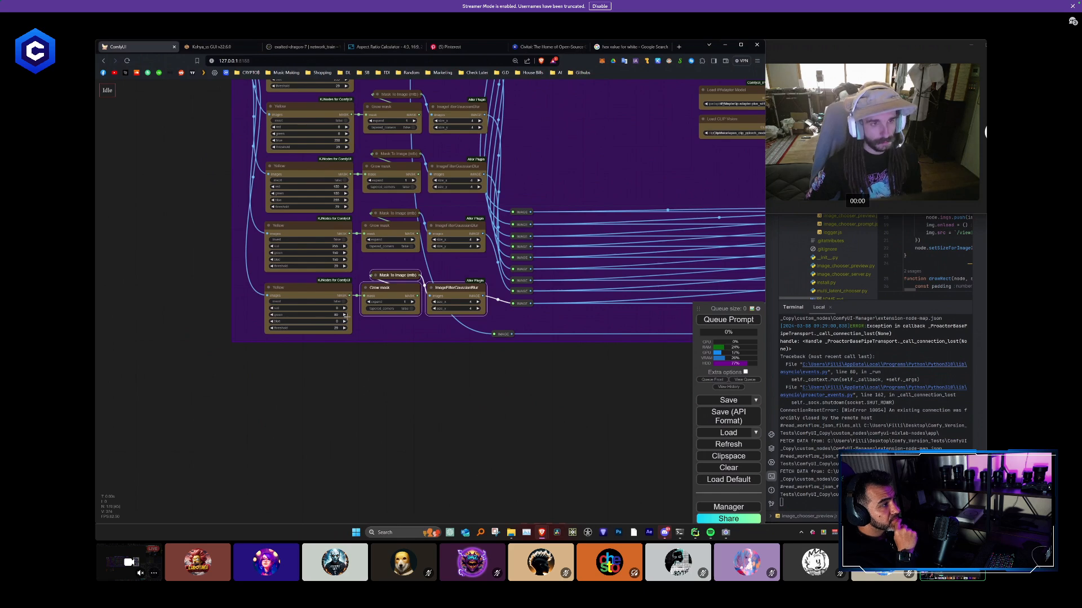
{"action": "left_click_drag", "start_coordinate": [461, 365], "coordinate": [313, 280]}
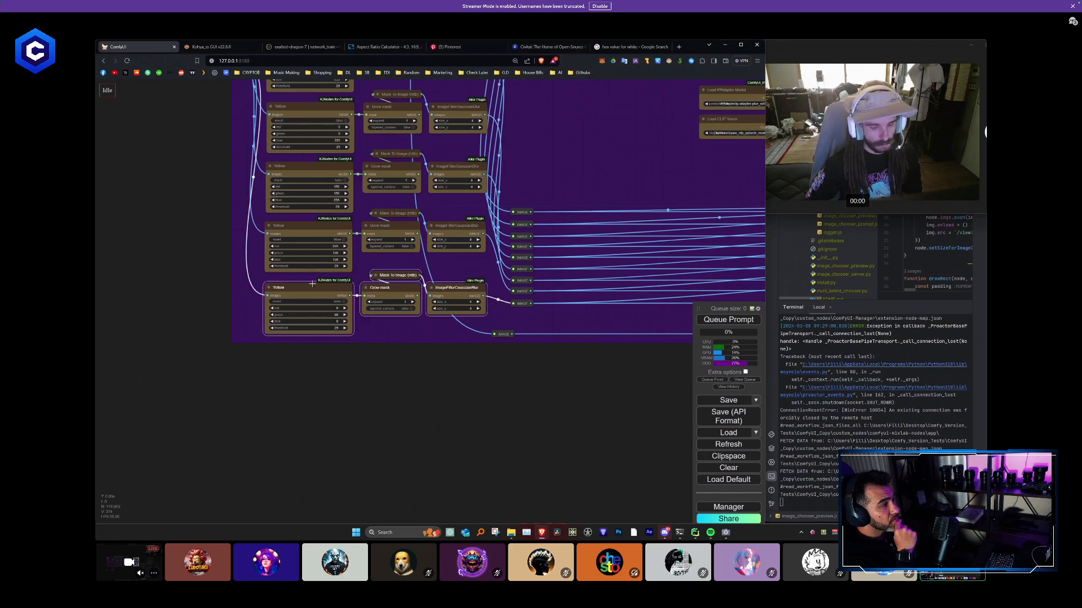
{"action": "key", "text": "ctrl+c"}
{"action": "key", "text": "ctrl+shift+v"}
{"action": "left_click_drag", "start_coordinate": [403, 321], "coordinate": [331, 355]}
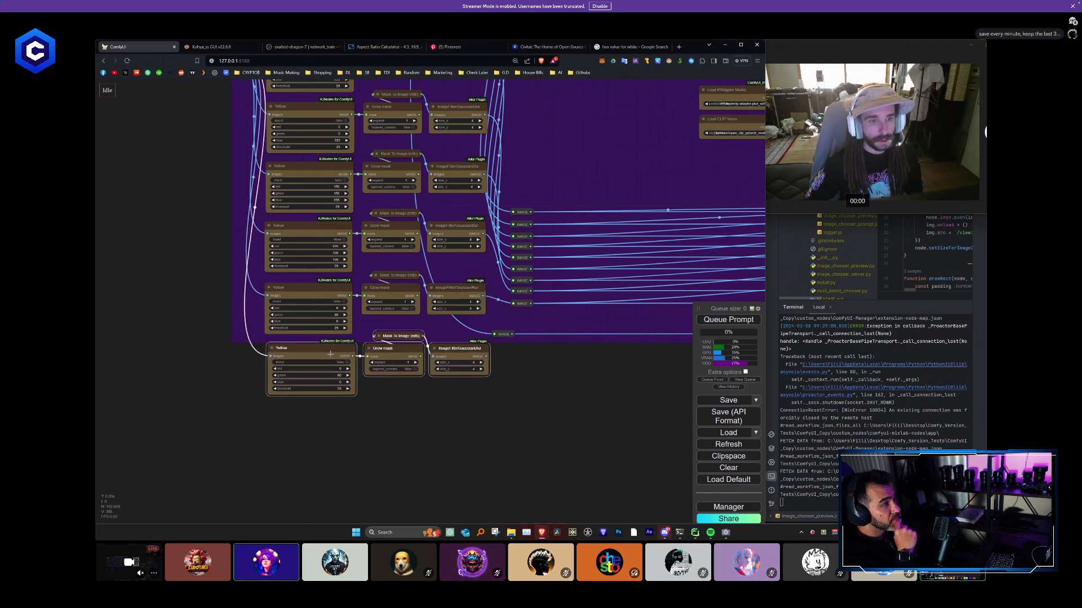
- Sample the violet swatch at the end of the artboard's second row for the tenth color mask node
{"action": "scroll", "coordinate": [476, 399], "scroll_direction": "down", "scroll_amount": 5}
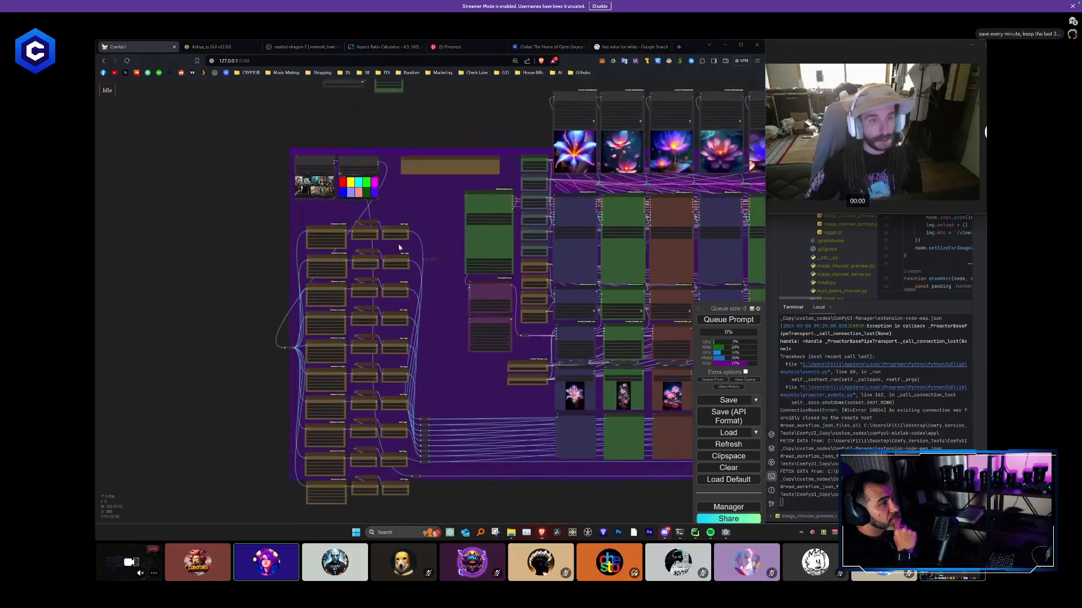
{"action": "left_click", "coordinate": [375, 194]}
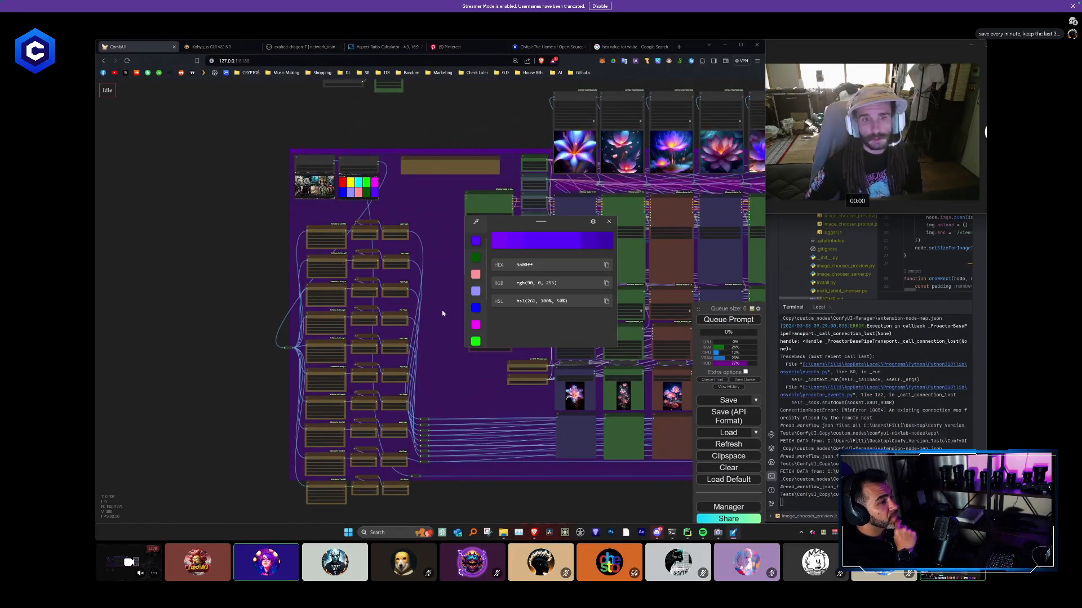
{"action": "scroll", "coordinate": [457, 334], "scroll_direction": "up", "scroll_amount": 10}
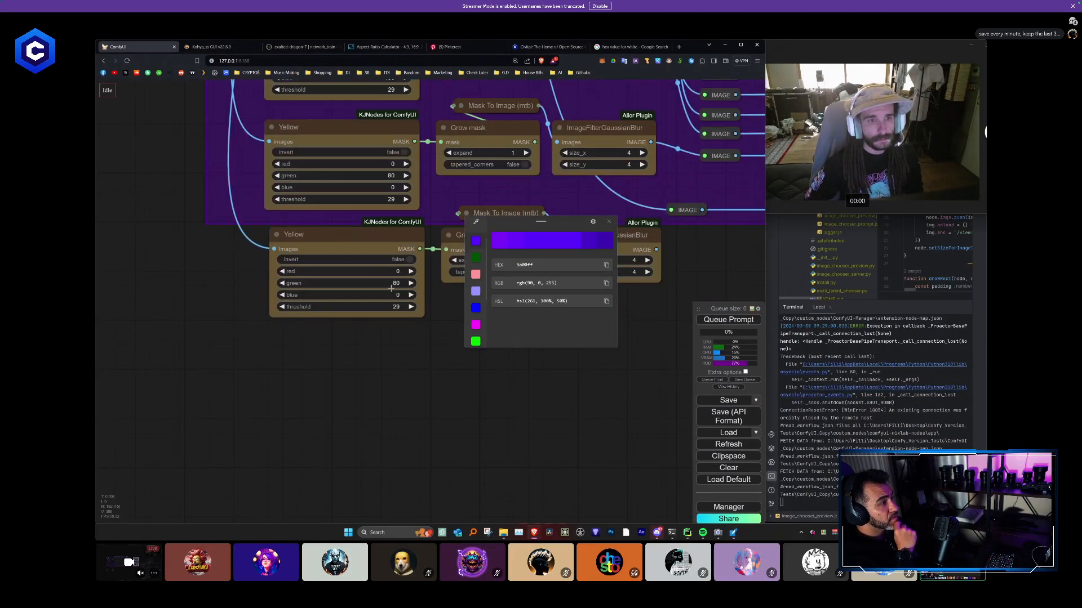
{"action": "left_click", "coordinate": [396, 271]}
{"action": "type", "text": "5a"}
{"action": "key", "text": "Return"}
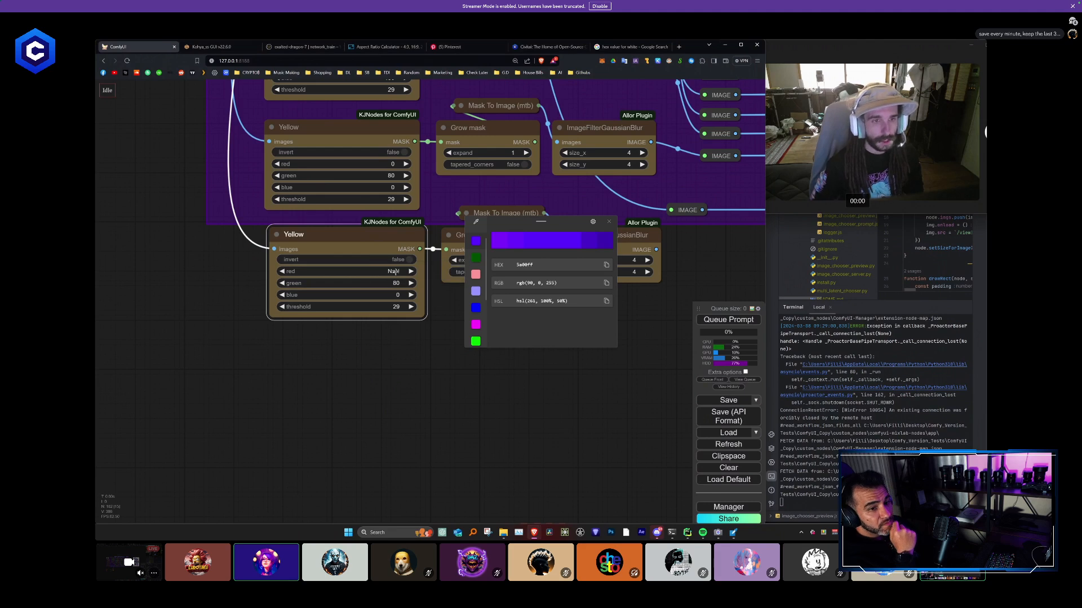
- Set the tenth color mask node to red 90, green 0 and blue 255, and close the color picker
{"action": "left_click", "coordinate": [393, 271]}
{"action": "type", "text": "90"}
{"action": "key", "text": "Return"}
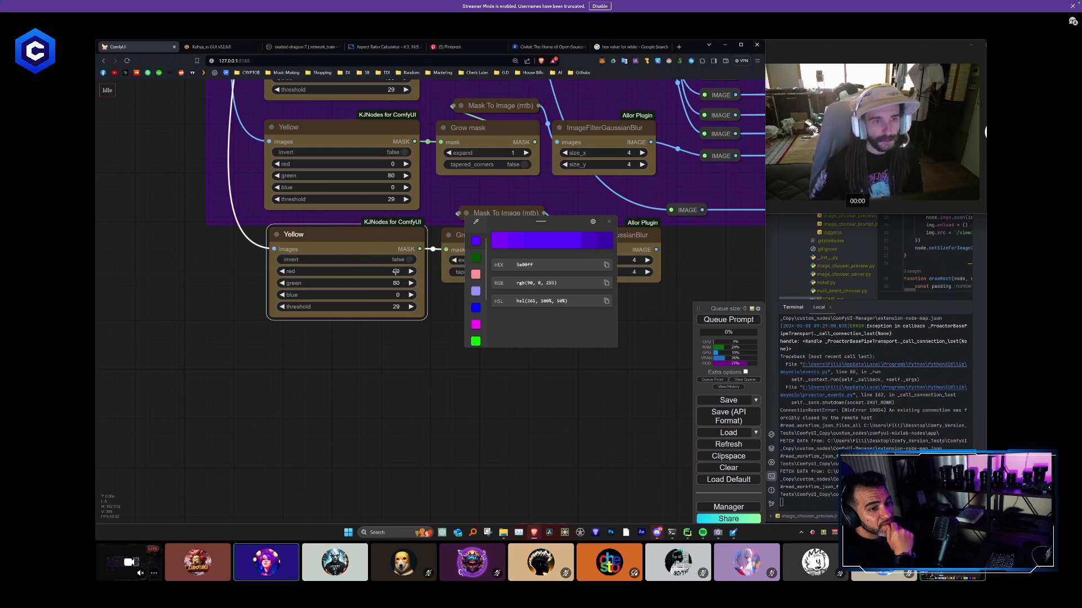
{"action": "left_click", "coordinate": [400, 283]}
{"action": "type", "text": "0"}
{"action": "key", "text": "Return"}
{"action": "left_click", "coordinate": [395, 295]}
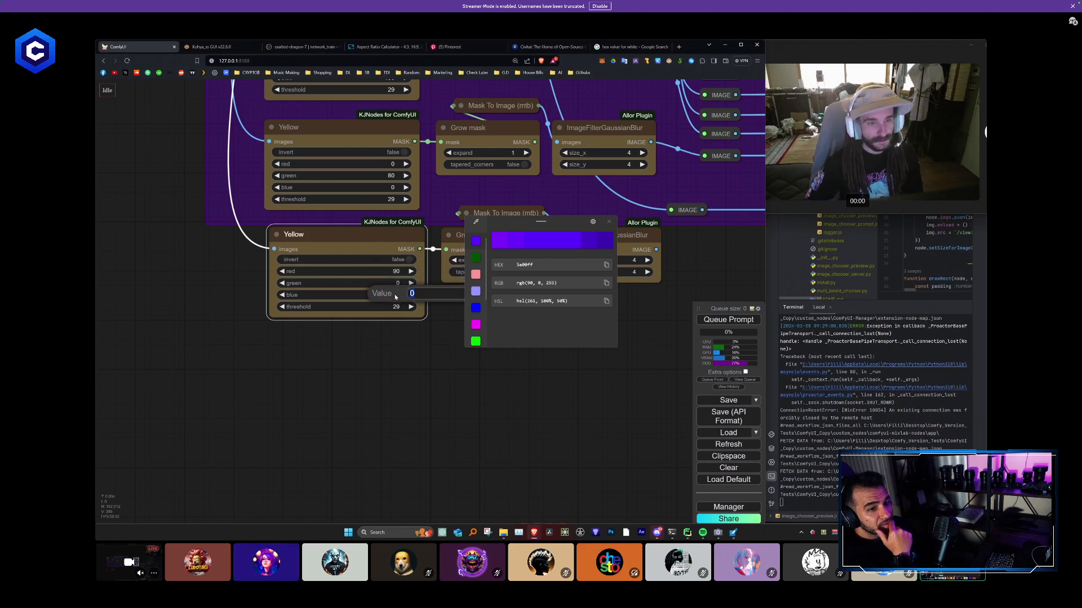
{"action": "key", "text": "Return"}
{"action": "left_click", "coordinate": [608, 222]}
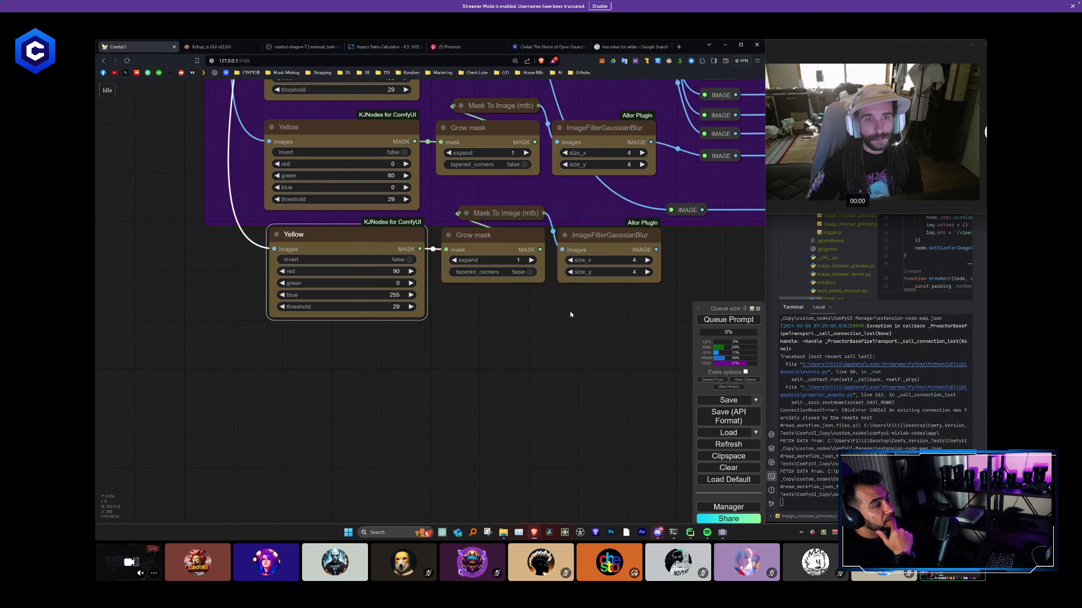
- Connect the tenth blur node's image output to a reroute below the other mask reroutes, and chain a second reroute to it
{"action": "scroll", "coordinate": [569, 312], "scroll_direction": "down", "scroll_amount": 5}
{"action": "mouse_move", "coordinate": [474, 309]}
{"action": "left_mouse_down"}
{"action": "mouse_move", "coordinate": [443, 322]}
{"action": "mouse_move", "coordinate": [460, 299]}
{"action": "mouse_move", "coordinate": [461, 312]}
{"action": "left_mouse_up"}
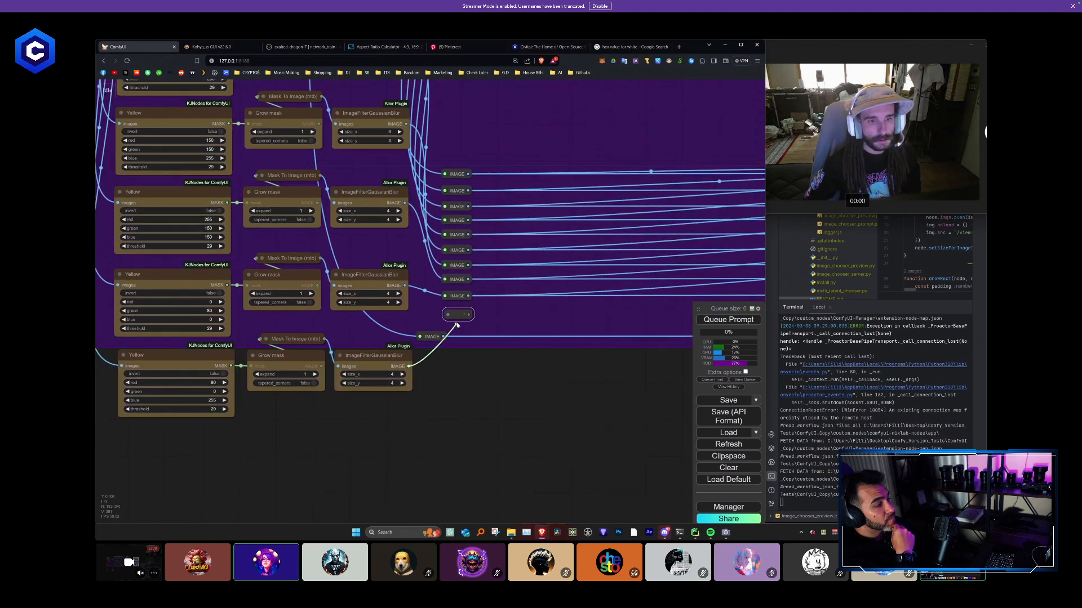
{"action": "scroll", "coordinate": [451, 311], "scroll_direction": "down", "scroll_amount": 5}
{"action": "key", "text": "ctrl+v"}
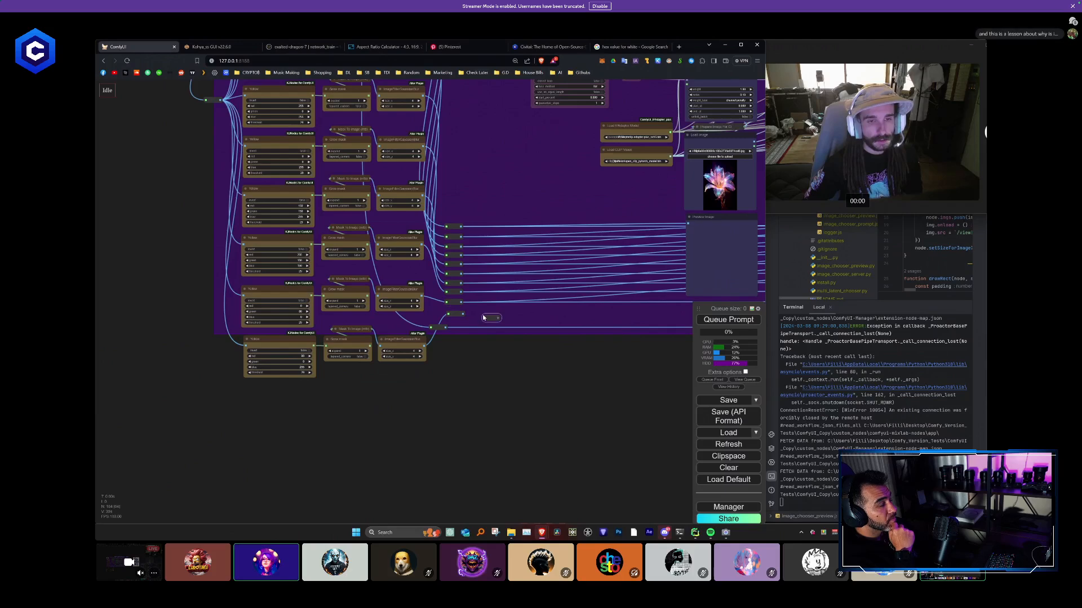
{"action": "right_click", "coordinate": [488, 313]}
{"action": "scroll", "coordinate": [488, 316], "scroll_direction": "down", "scroll_amount": 2}
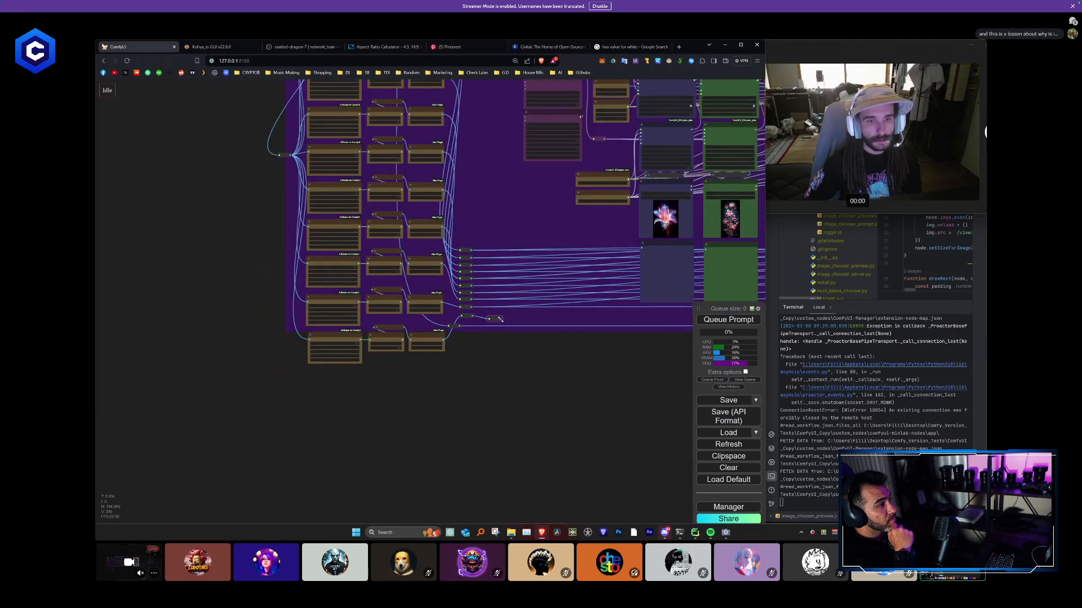
- Place the second reroute below the other mask reroutes beyond the ninth column
{"action": "scroll", "coordinate": [509, 313], "scroll_direction": "down", "scroll_amount": 5}
{"action": "left_click_drag", "start_coordinate": [543, 333], "coordinate": [287, 340]}
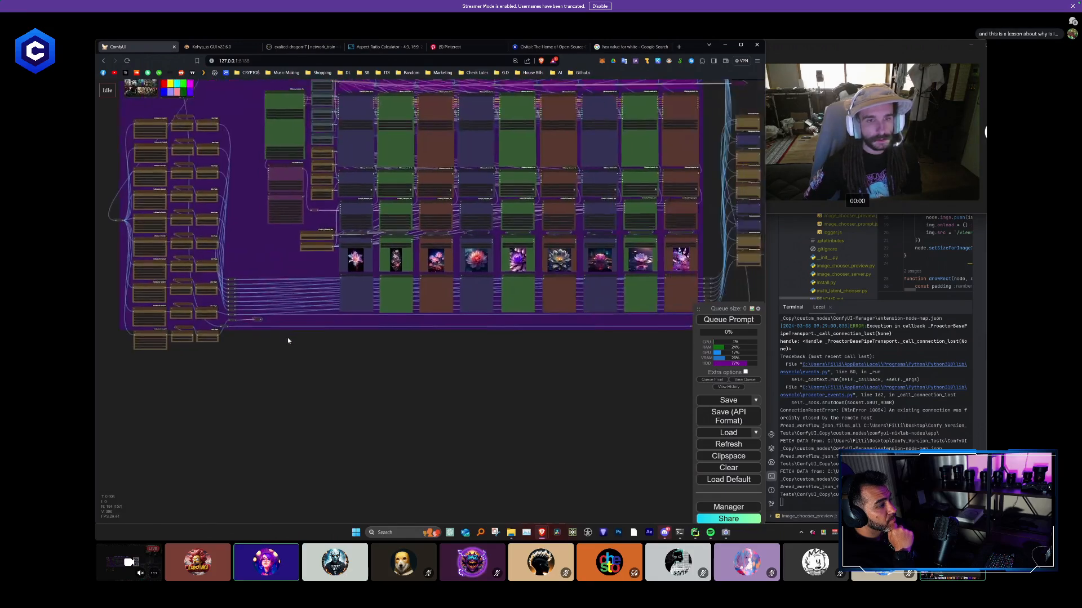
{"action": "scroll", "coordinate": [287, 340], "scroll_direction": "down", "scroll_amount": 3}
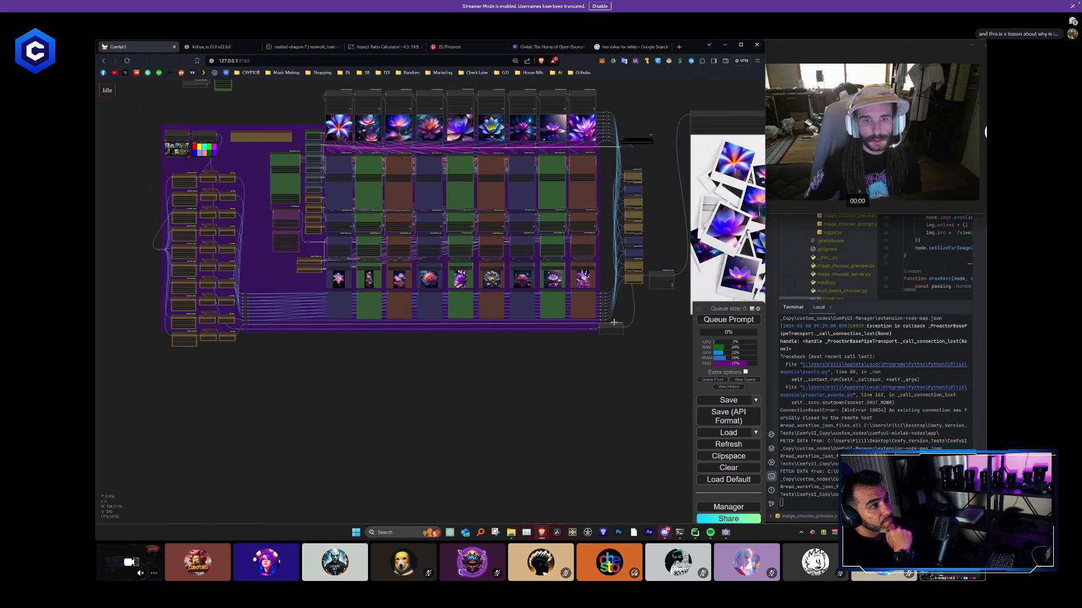
{"action": "scroll", "coordinate": [619, 333], "scroll_direction": "up", "scroll_amount": 6}
{"action": "left_click_drag", "start_coordinate": [635, 358], "coordinate": [641, 370]}
{"action": "left_click_drag", "start_coordinate": [617, 325], "coordinate": [587, 326]}
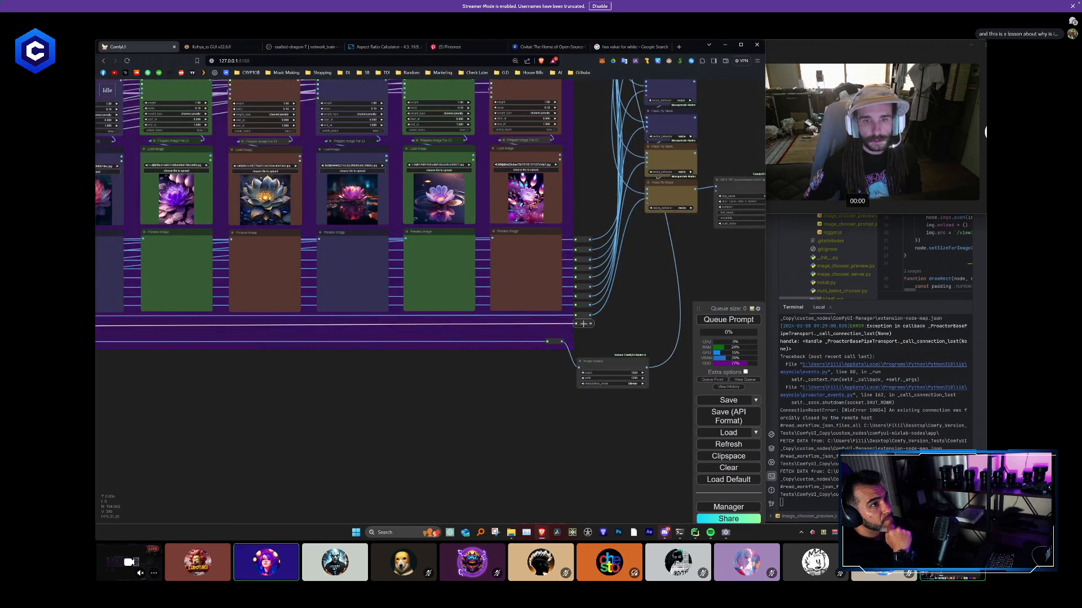
- Select the reroutes, compositing nodes and final output beyond the ninth column and shift them away to make room for a tenth column
{"action": "scroll", "coordinate": [593, 330], "scroll_direction": "down", "scroll_amount": 10}
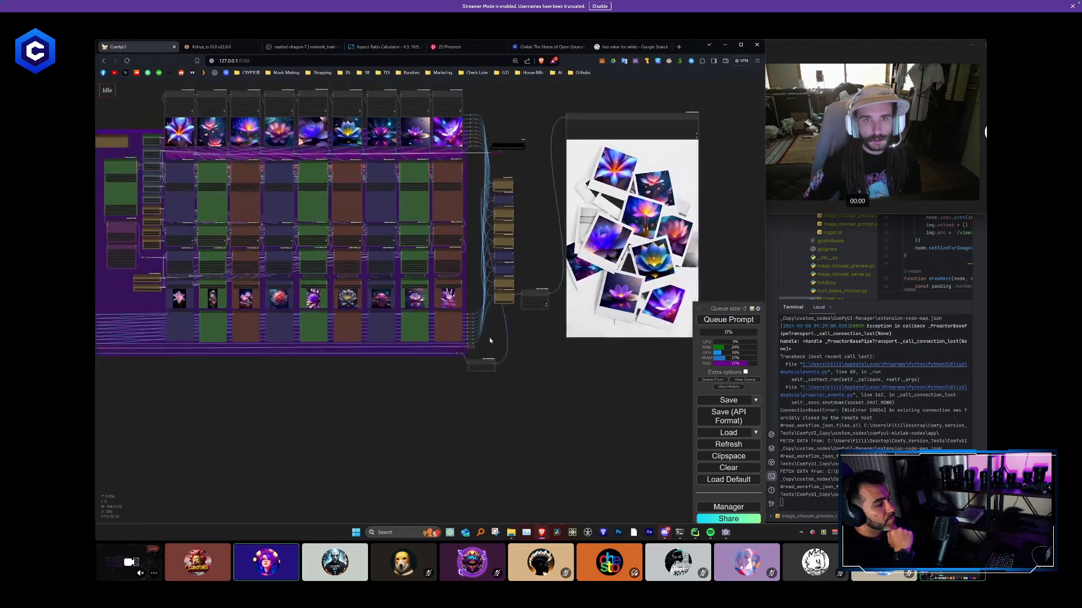
{"action": "left_click_drag", "start_coordinate": [475, 169], "coordinate": [475, 167]}
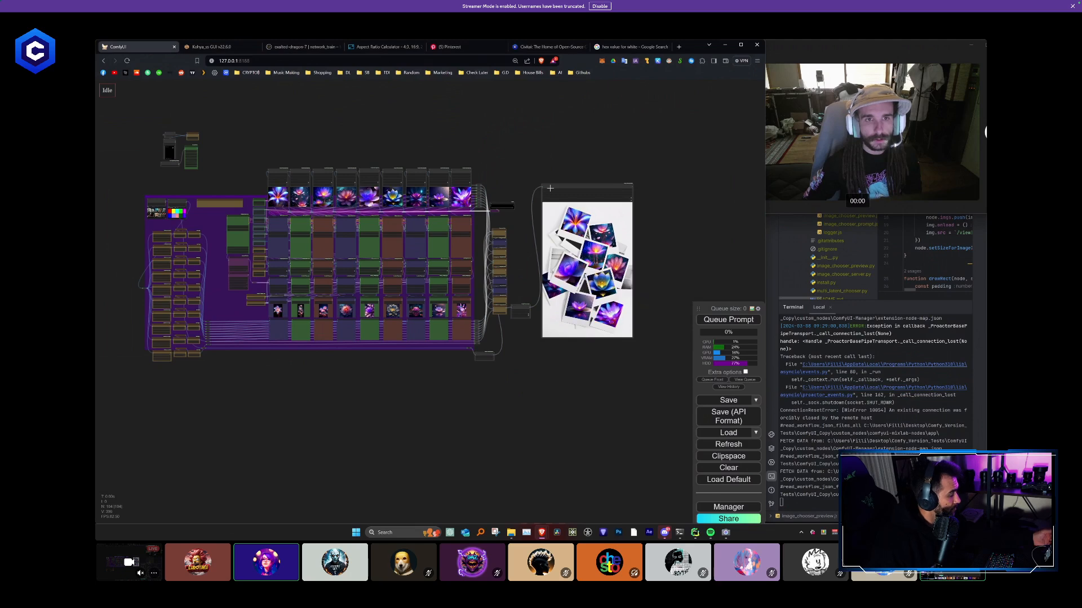
{"action": "left_click_drag", "start_coordinate": [551, 189], "coordinate": [600, 186]}
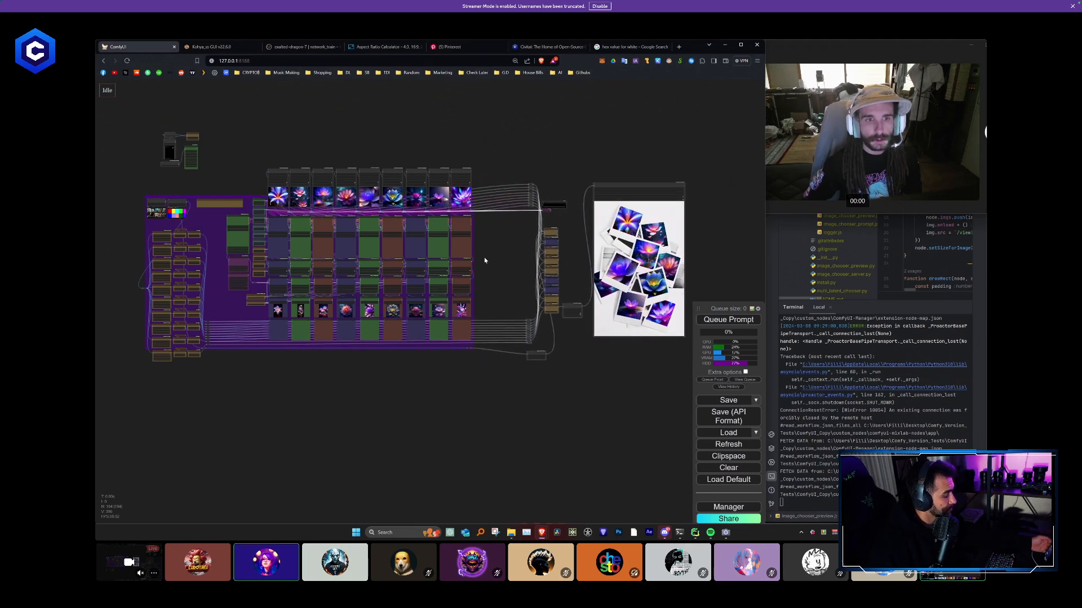
{"action": "scroll", "coordinate": [472, 244], "scroll_direction": "up", "scroll_amount": 6}
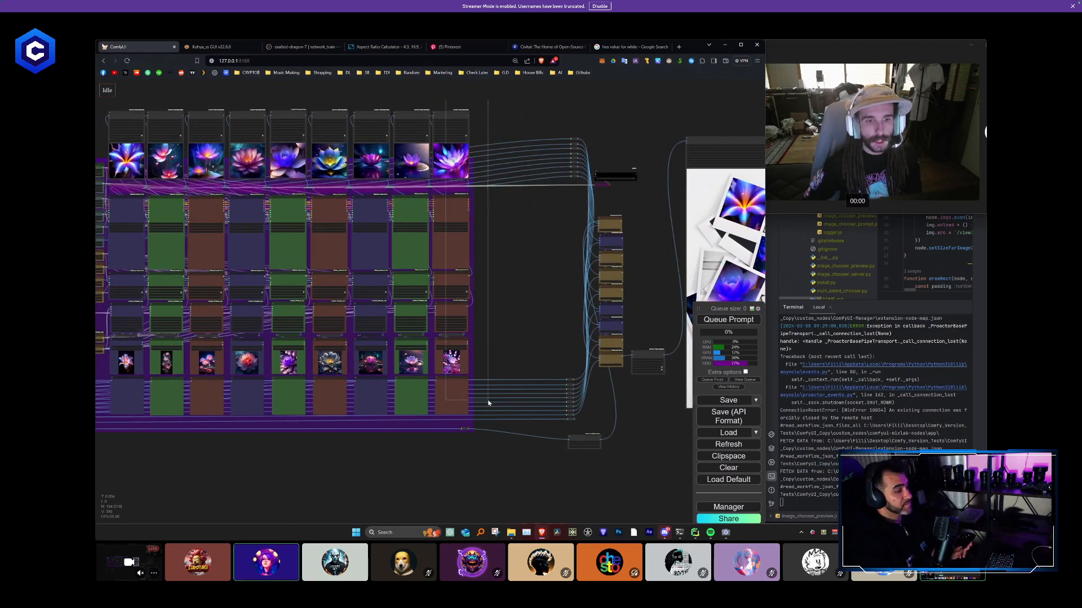
- Paste a copy of the ninth column with its connections kept and place it beside the ninth as the tenth column
{"action": "key", "text": "ctrl+shift+v"}
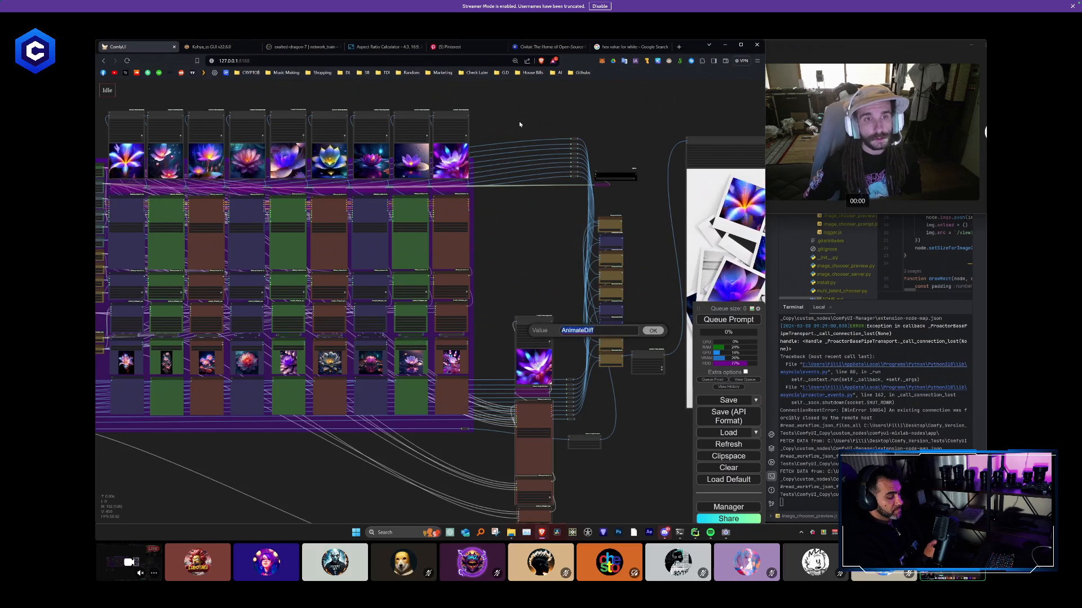
{"action": "left_click_drag", "start_coordinate": [537, 326], "coordinate": [492, 115]}
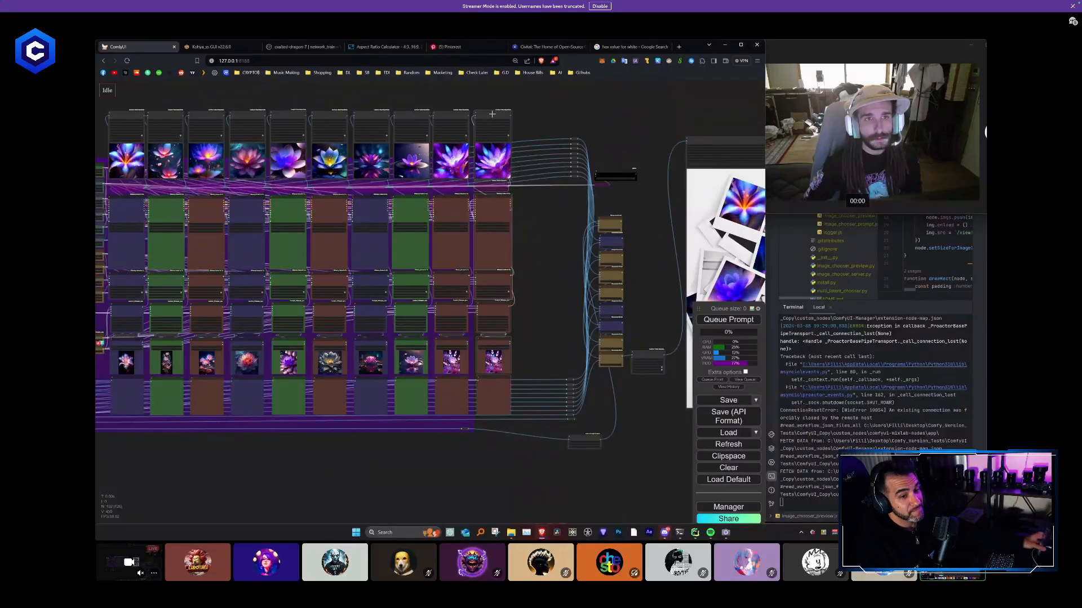
- Recolor the tenth column's nodes pale blue
{"action": "scroll", "coordinate": [501, 196], "scroll_direction": "up", "scroll_amount": 5}
{"action": "scroll", "coordinate": [500, 196], "scroll_direction": "up", "scroll_amount": 3}
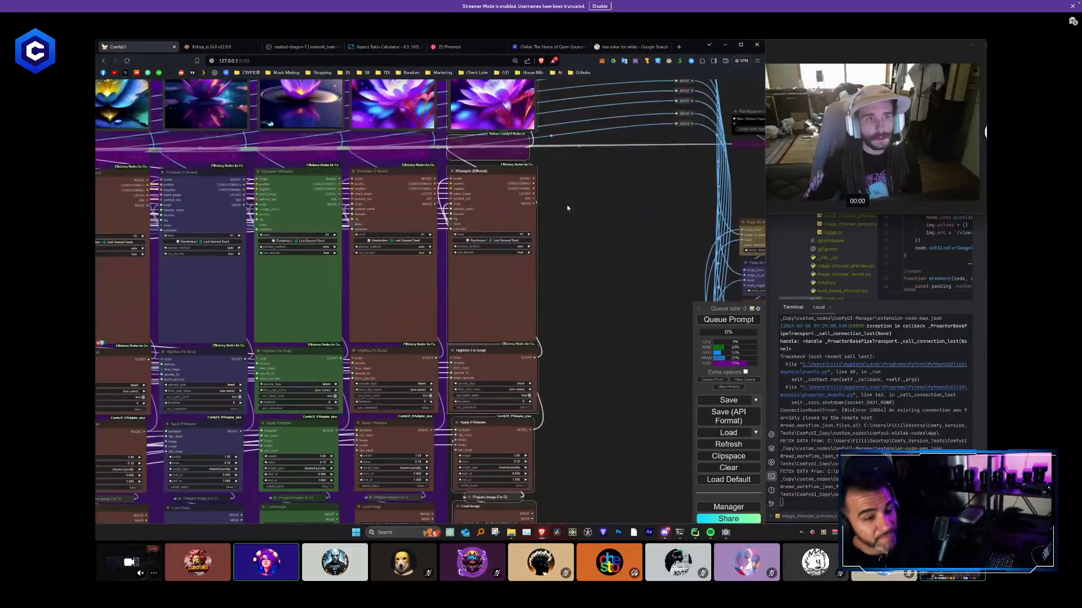
{"action": "left_click", "coordinate": [513, 184]}
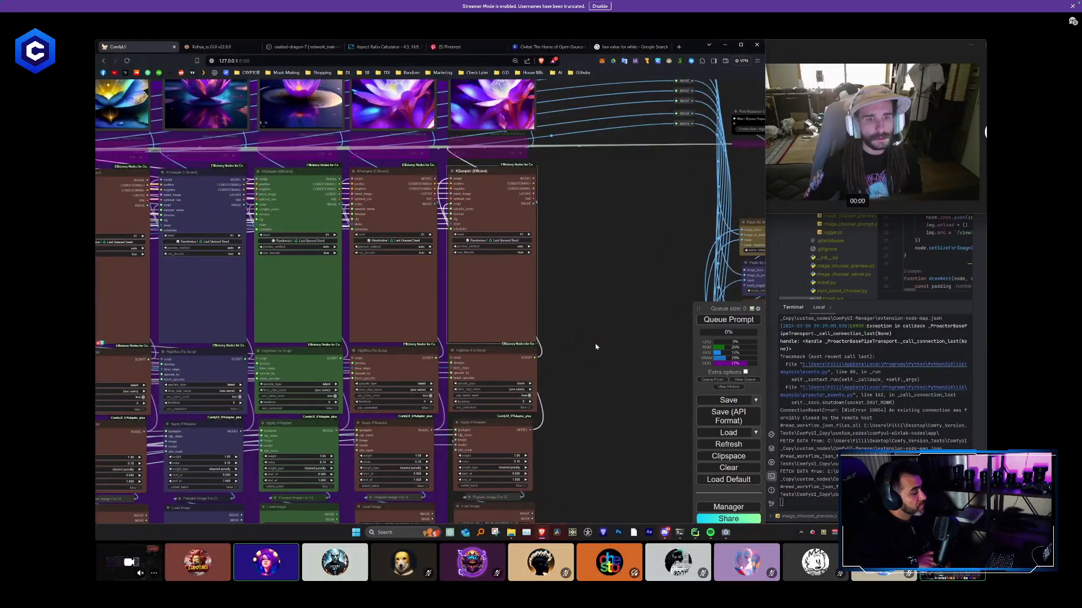
{"action": "left_click_drag", "start_coordinate": [597, 345], "coordinate": [591, 185]}
{"action": "left_click", "coordinate": [497, 359]}
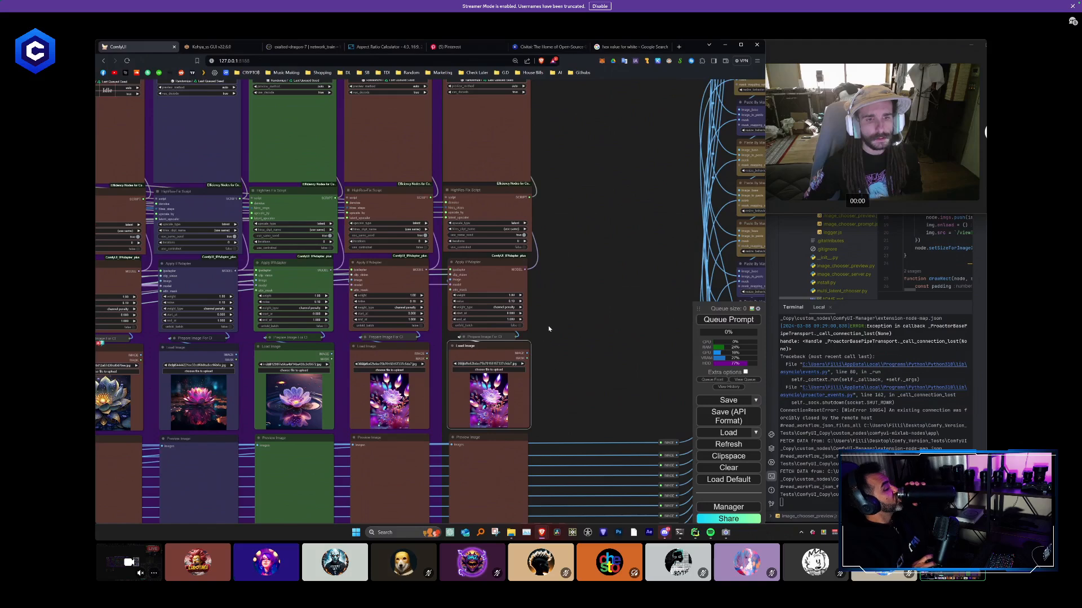
{"action": "left_click_drag", "start_coordinate": [549, 328], "coordinate": [522, 274]}
{"action": "scroll", "coordinate": [510, 299], "scroll_direction": "down", "scroll_amount": 5}
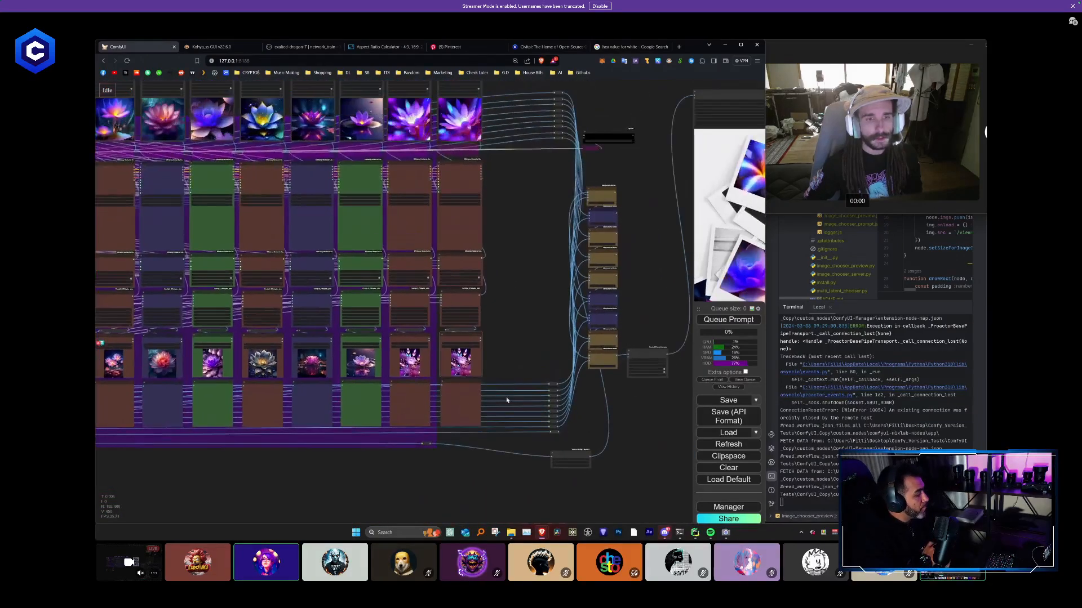
{"action": "right_click", "coordinate": [457, 165]}
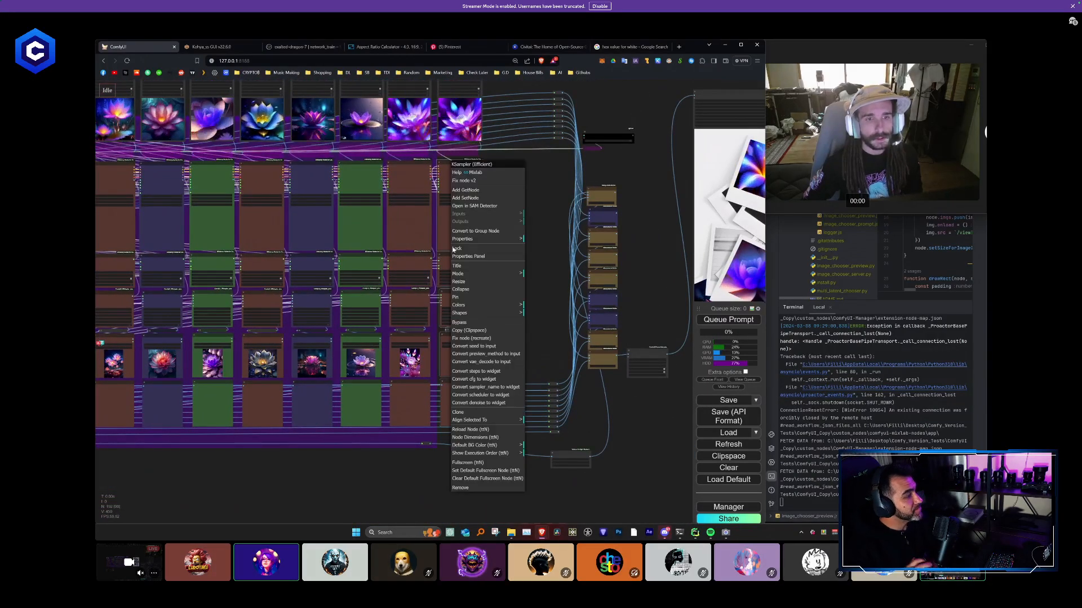
{"action": "left_click", "coordinate": [464, 307]}
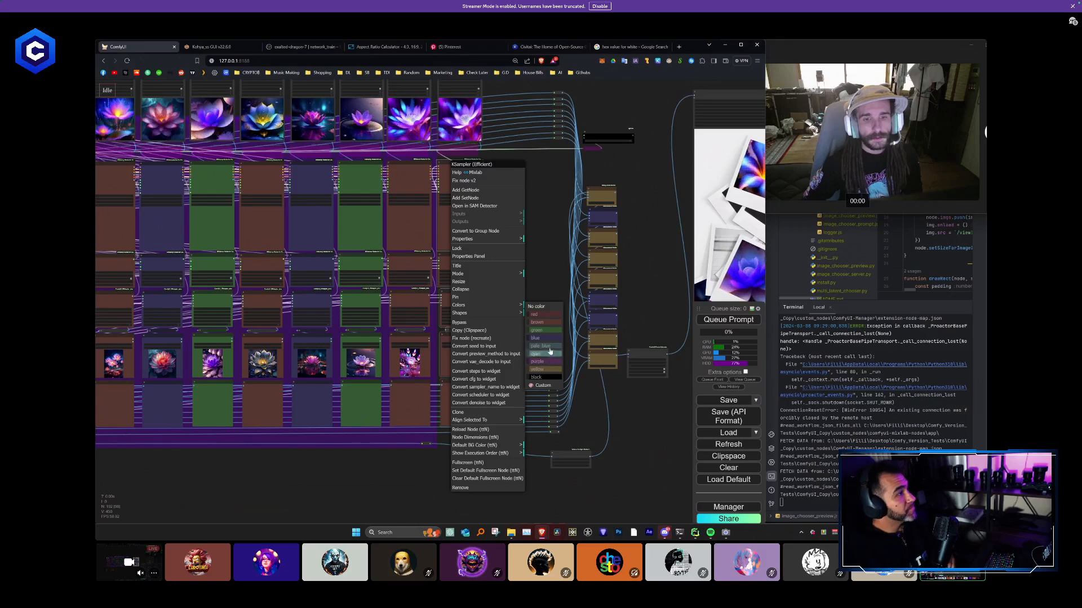
{"action": "left_click", "coordinate": [543, 349]}
- Examine the tenth column and follow the tenth mask's reroute line from the blur nodes across to the compositing nodes
{"action": "scroll", "coordinate": [495, 345], "scroll_direction": "up", "scroll_amount": 5}
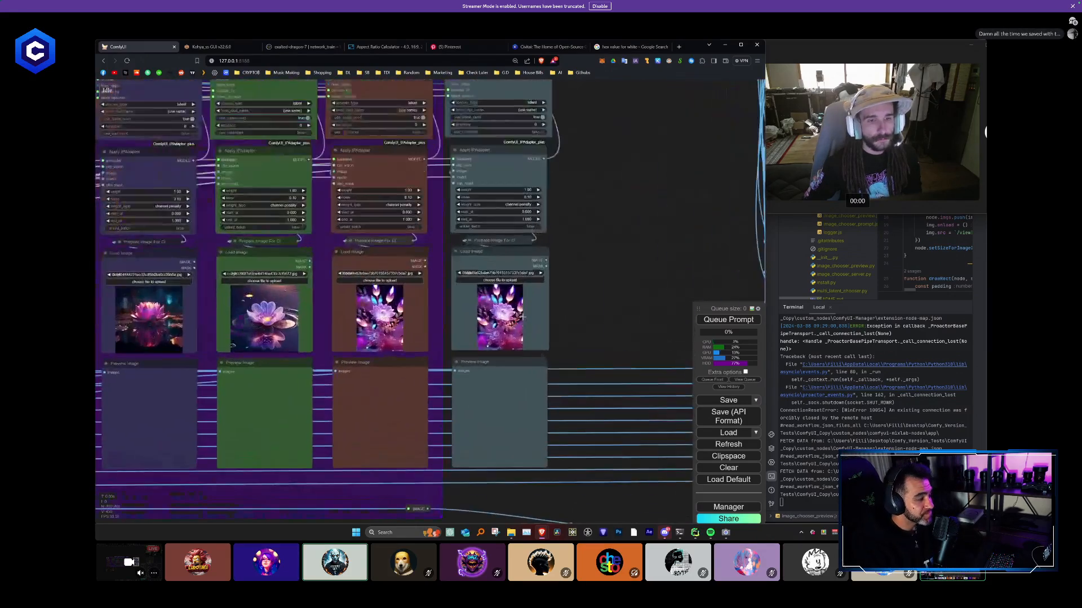
{"action": "scroll", "coordinate": [567, 212], "scroll_direction": "down", "scroll_amount": 5}
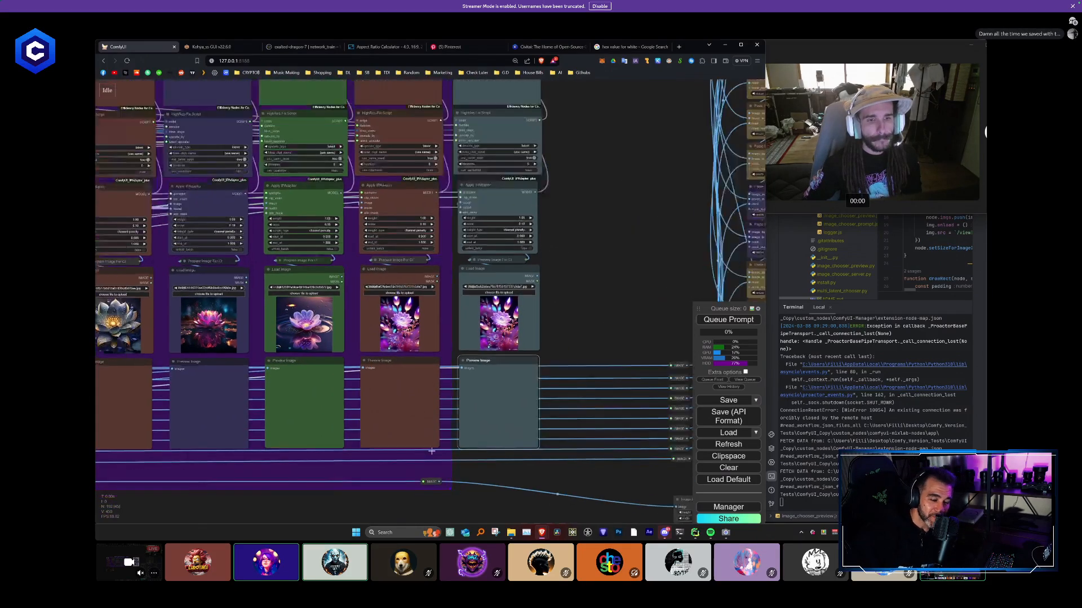
{"action": "scroll", "coordinate": [567, 412], "scroll_direction": "down", "scroll_amount": 2}
{"action": "left_click_drag", "start_coordinate": [333, 418], "coordinate": [507, 406]}
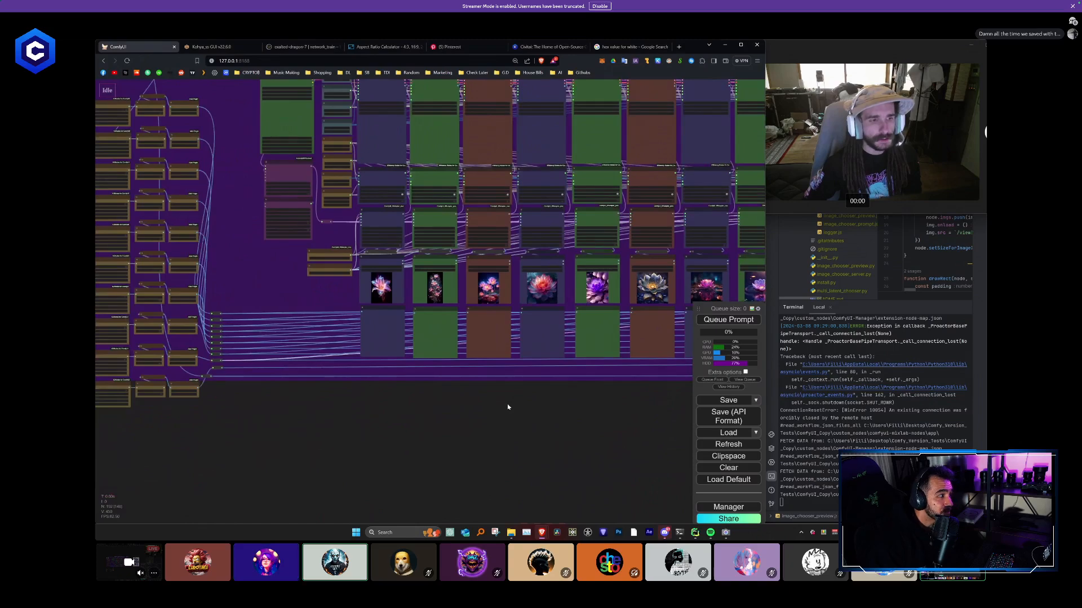
{"action": "scroll", "coordinate": [287, 386], "scroll_direction": "up", "scroll_amount": 2}
{"action": "scroll", "coordinate": [233, 374], "scroll_direction": "up", "scroll_amount": 3}
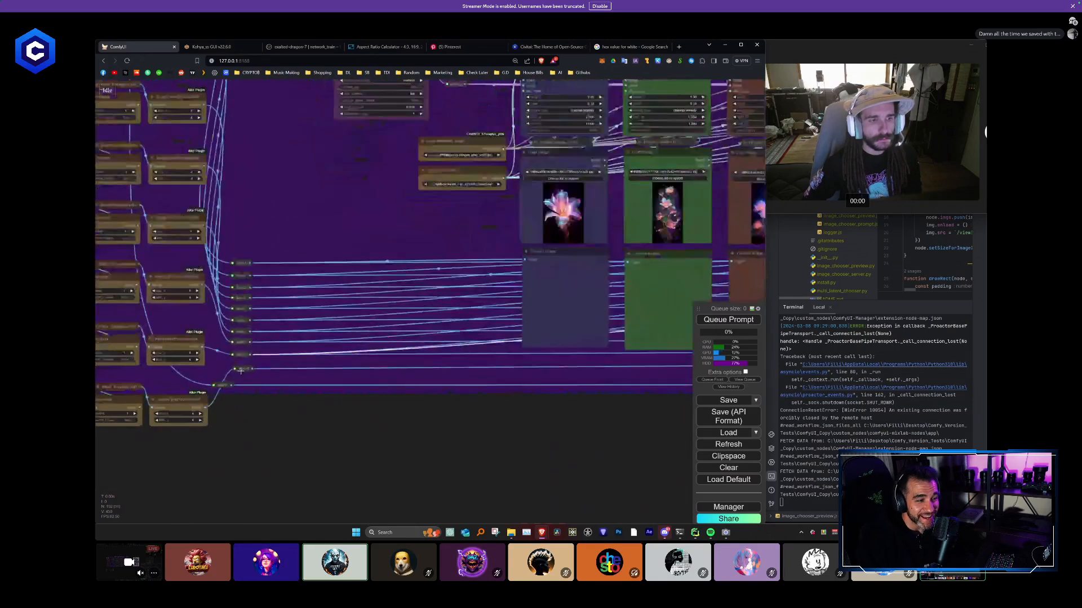
{"action": "scroll", "coordinate": [237, 369], "scroll_direction": "down", "scroll_amount": 5}
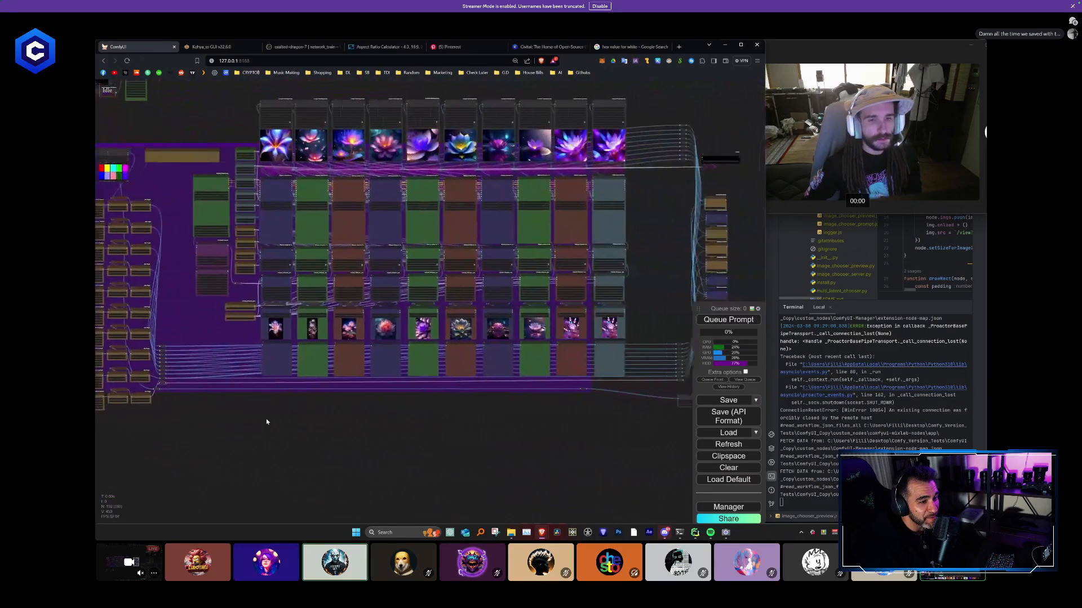
{"action": "left_click_drag", "start_coordinate": [253, 419], "coordinate": [305, 421]}
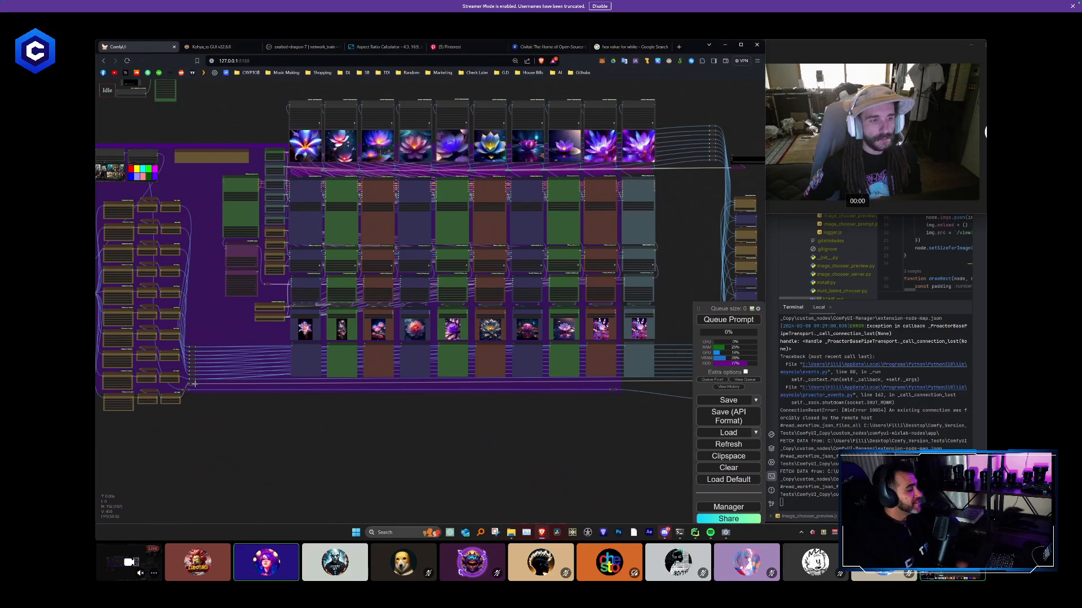
{"action": "left_click_drag", "start_coordinate": [195, 384], "coordinate": [625, 394]}
{"action": "scroll", "coordinate": [591, 431], "scroll_direction": "down", "scroll_amount": 1}
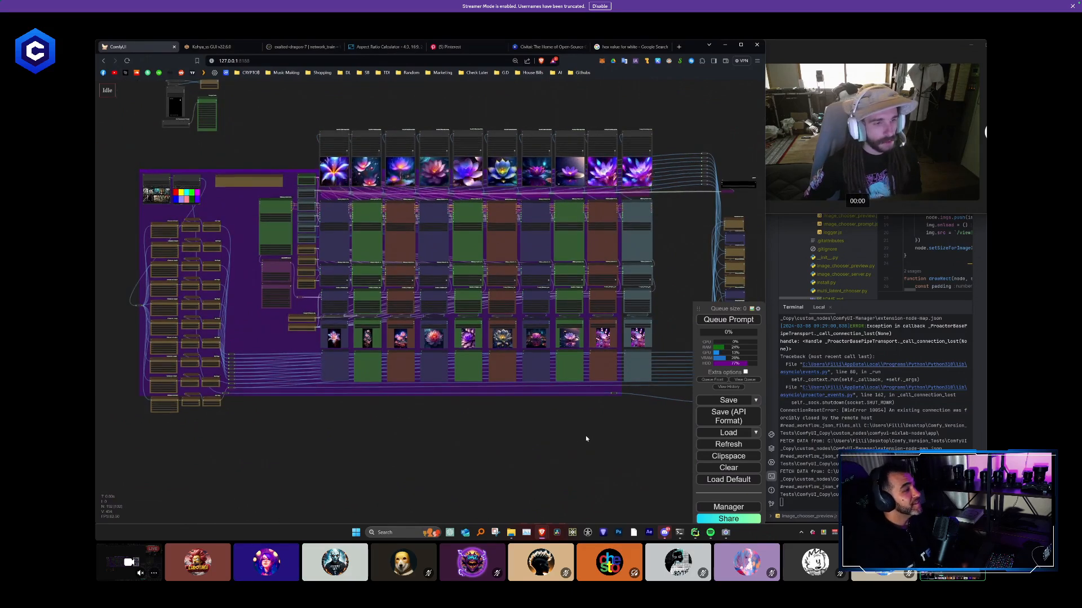
{"action": "left_click_drag", "start_coordinate": [585, 435], "coordinate": [354, 431]}
- Add another Paste By Mask node directly below the last one in the compositing stack
{"action": "scroll", "coordinate": [479, 366], "scroll_direction": "up", "scroll_amount": 10}
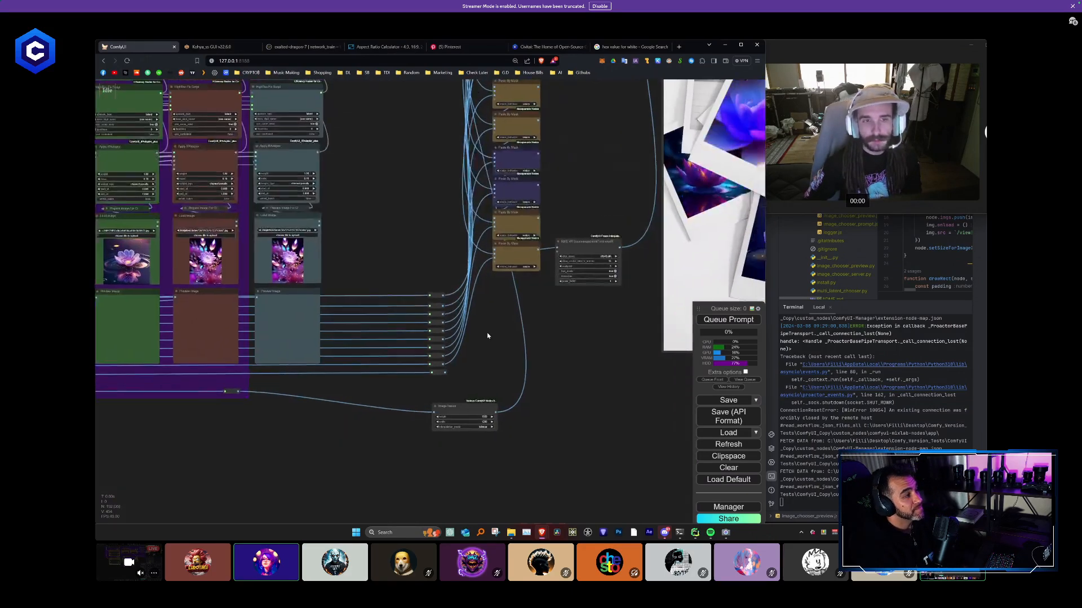
{"action": "scroll", "coordinate": [482, 359], "scroll_direction": "down", "scroll_amount": 3}
{"action": "scroll", "coordinate": [502, 307], "scroll_direction": "up", "scroll_amount": 4}
{"action": "left_click_drag", "start_coordinate": [502, 306], "coordinate": [427, 345]}
{"action": "left_click_drag", "start_coordinate": [429, 278], "coordinate": [429, 323], "text": "alt"}
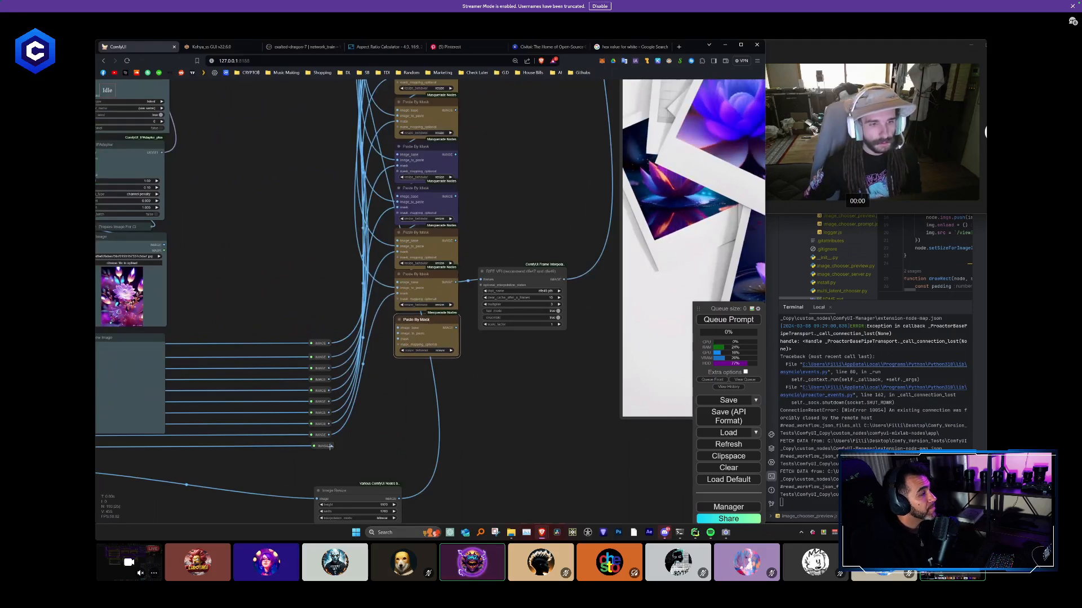
- Connect the lowest mask reroute's output to the mask input of the new Paste By Mask node
{"action": "left_click_drag", "start_coordinate": [375, 421], "coordinate": [356, 418]}
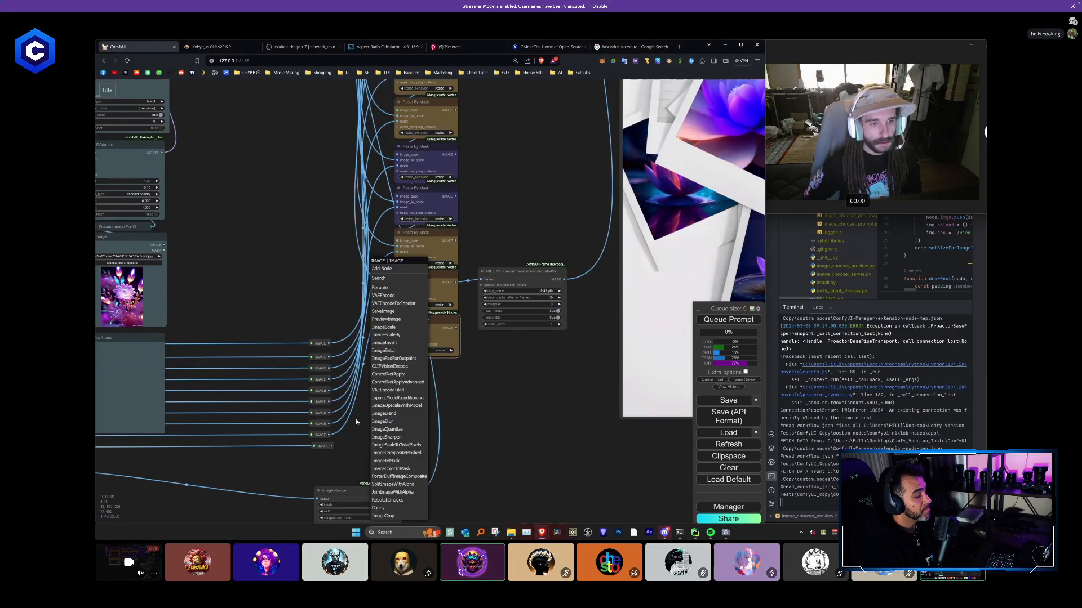
{"action": "left_click", "coordinate": [322, 434]}
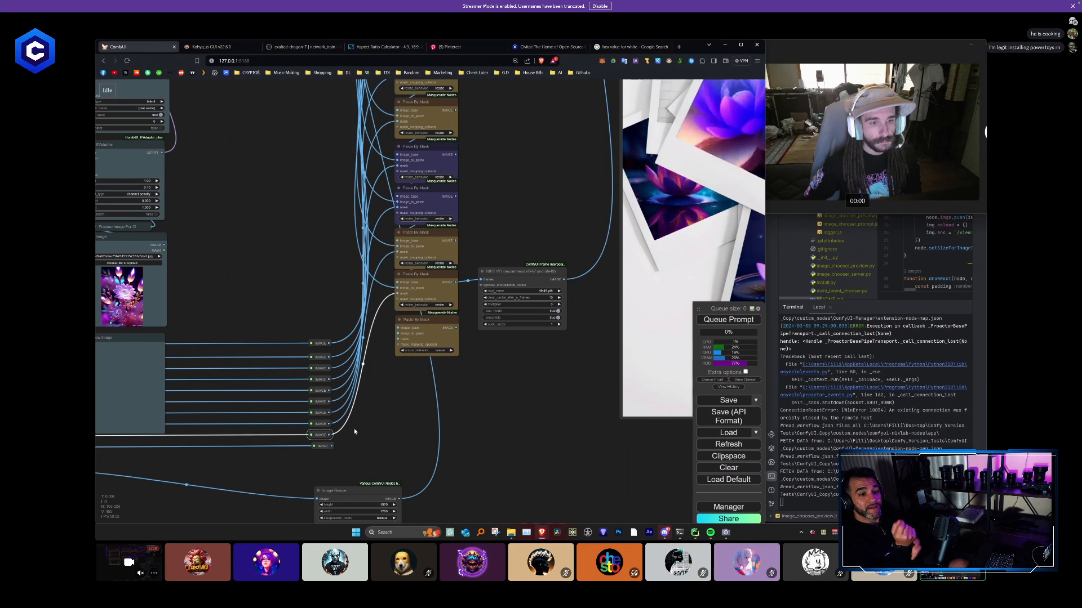
{"action": "left_click_drag", "start_coordinate": [419, 352], "coordinate": [399, 339]}
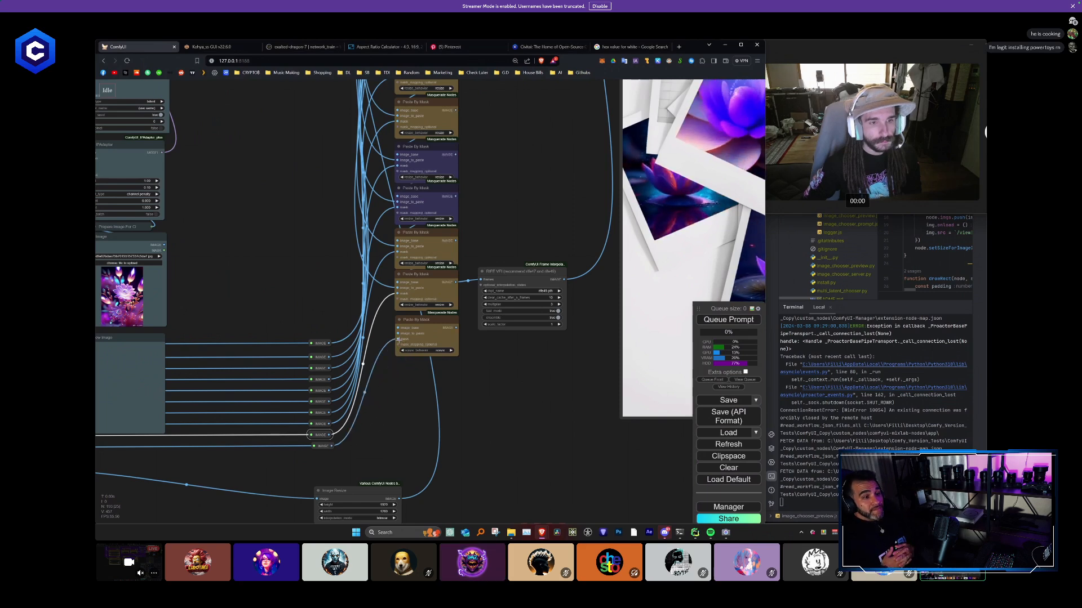
{"action": "left_click", "coordinate": [376, 328]}
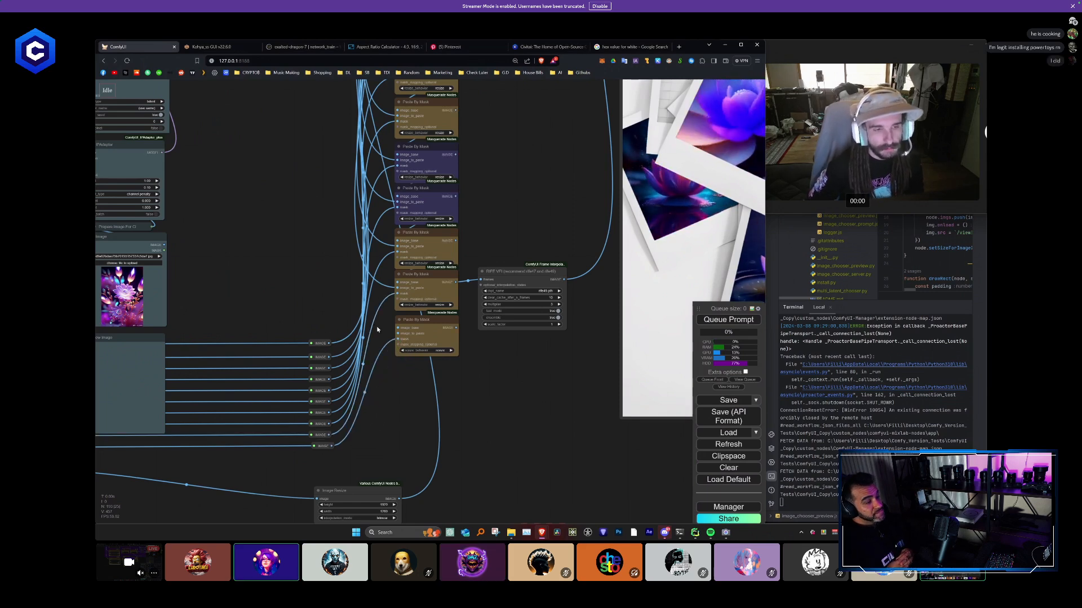
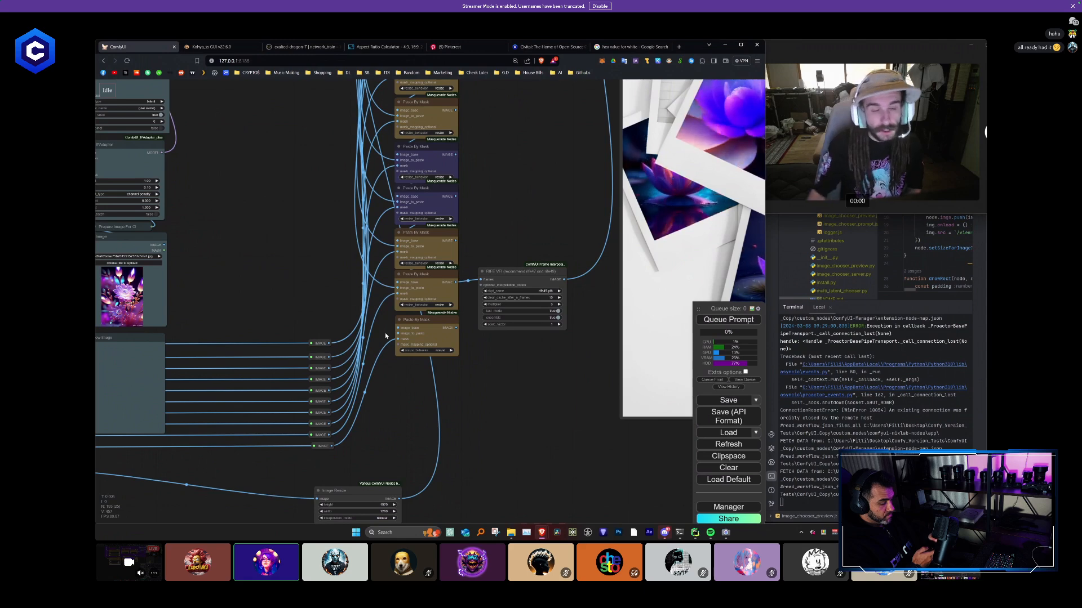
- Move the lowest mask reroute up so it is evenly spaced with the mask reroutes above it
{"action": "scroll", "coordinate": [368, 394], "scroll_direction": "up", "scroll_amount": 5}
{"action": "left_click", "coordinate": [384, 404]}
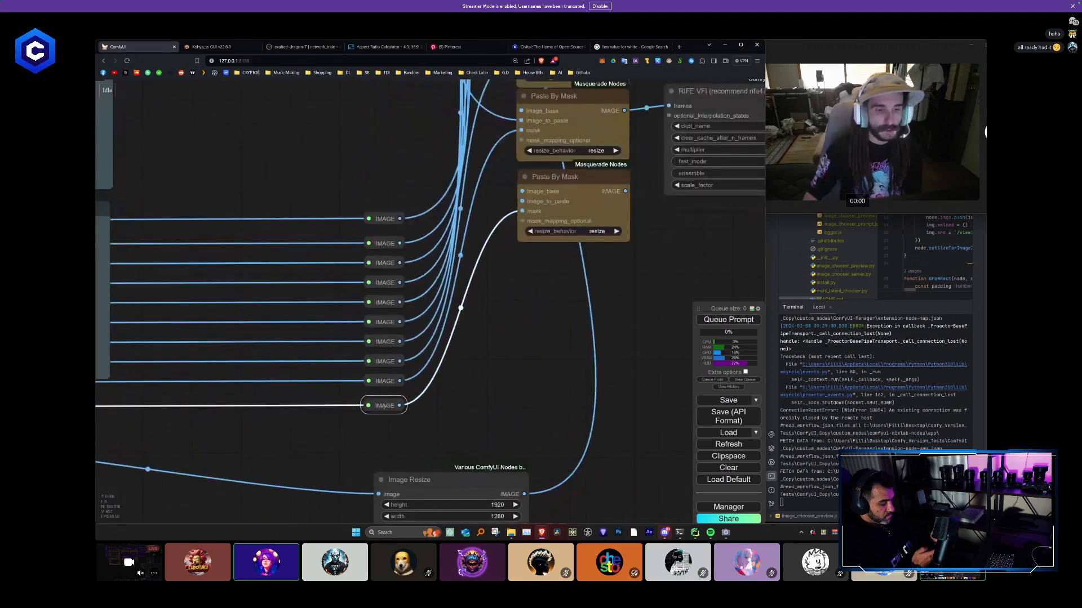
{"action": "left_click_drag", "start_coordinate": [385, 403], "coordinate": [385, 402]}
{"action": "scroll", "coordinate": [473, 403], "scroll_direction": "down", "scroll_amount": 3}
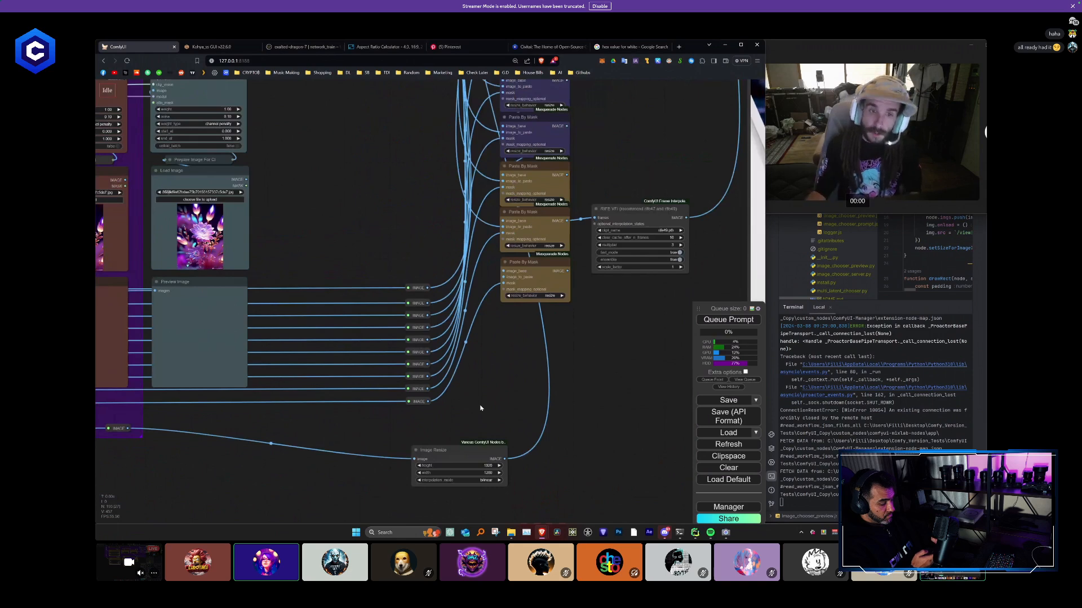
- Place a reroute for the tenth column's image output directly below the upper stack of image reroutes
{"action": "left_click_drag", "start_coordinate": [544, 321], "coordinate": [511, 365]}
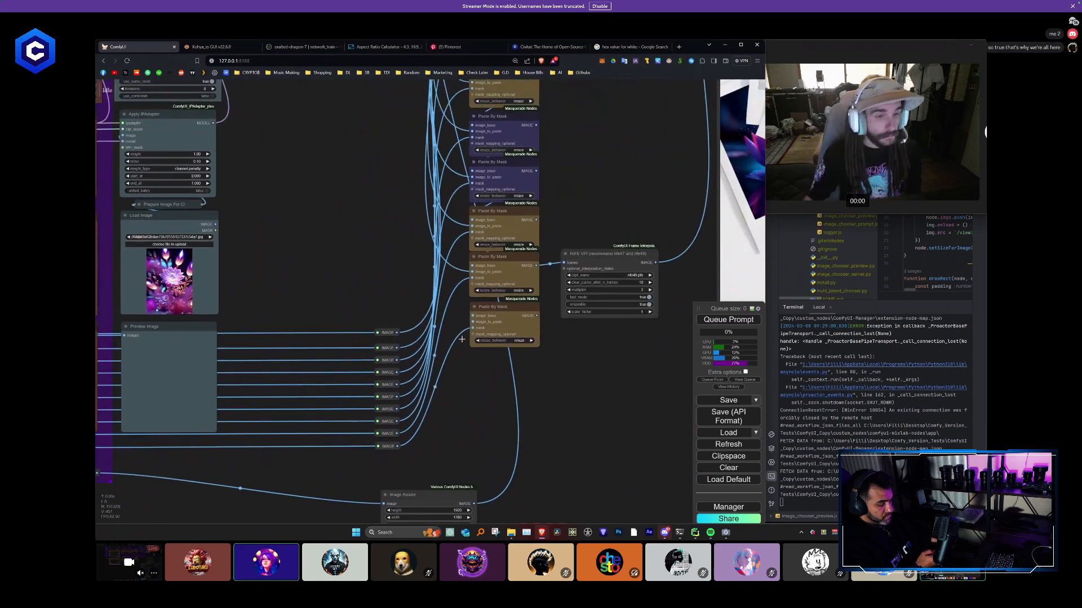
{"action": "scroll", "coordinate": [305, 189], "scroll_direction": "down", "scroll_amount": 6}
{"action": "left_click_drag", "start_coordinate": [349, 231], "coordinate": [407, 383]}
{"action": "scroll", "coordinate": [340, 151], "scroll_direction": "up", "scroll_amount": 4}
{"action": "left_click_drag", "start_coordinate": [341, 151], "coordinate": [439, 295]}
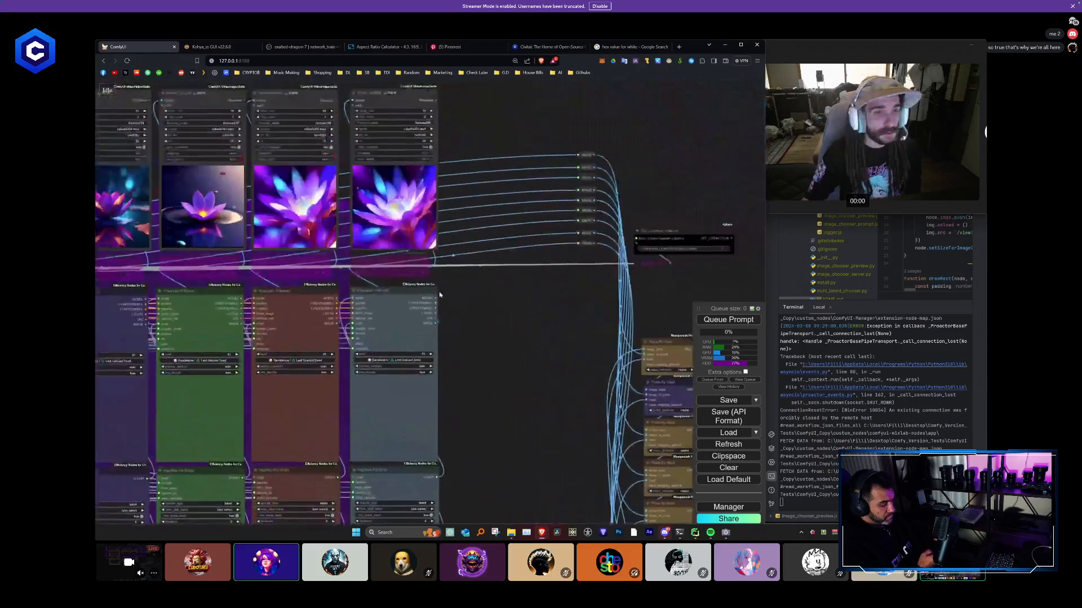
{"action": "scroll", "coordinate": [439, 294], "scroll_direction": "up", "scroll_amount": 1}
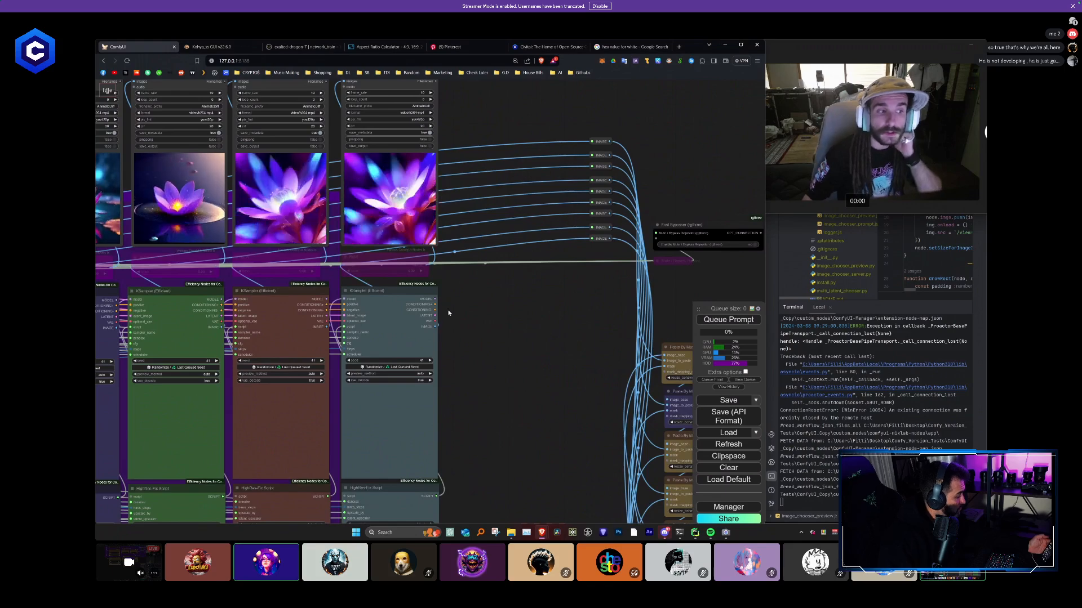
{"action": "scroll", "coordinate": [447, 309], "scroll_direction": "down", "scroll_amount": 3}
{"action": "left_click_drag", "start_coordinate": [559, 326], "coordinate": [494, 311]}
{"action": "scroll", "coordinate": [516, 288], "scroll_direction": "up", "scroll_amount": 3}
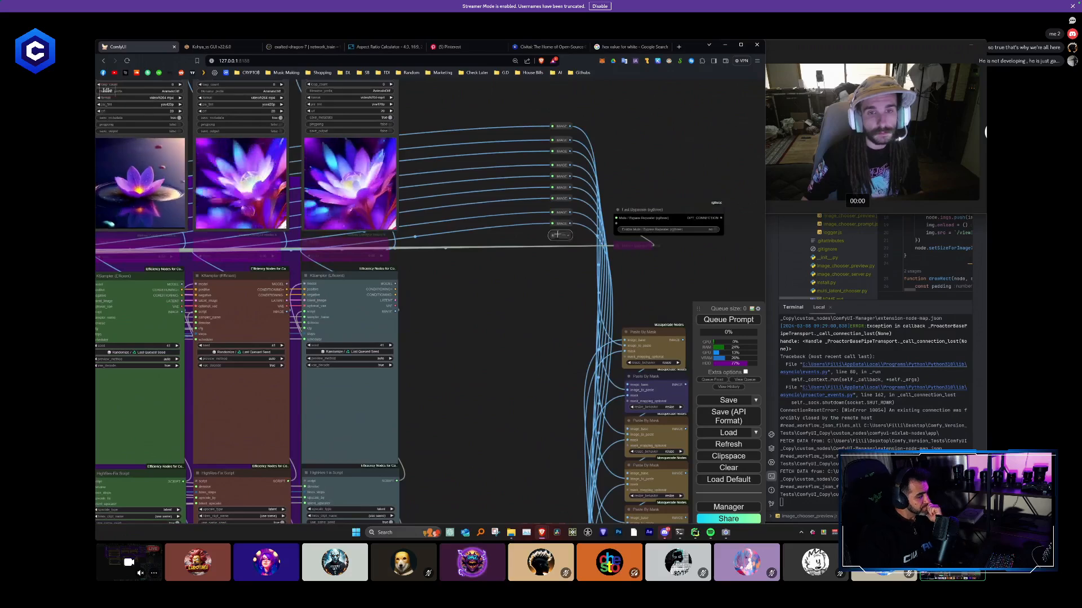
{"action": "left_click_drag", "start_coordinate": [388, 248], "coordinate": [562, 237]}
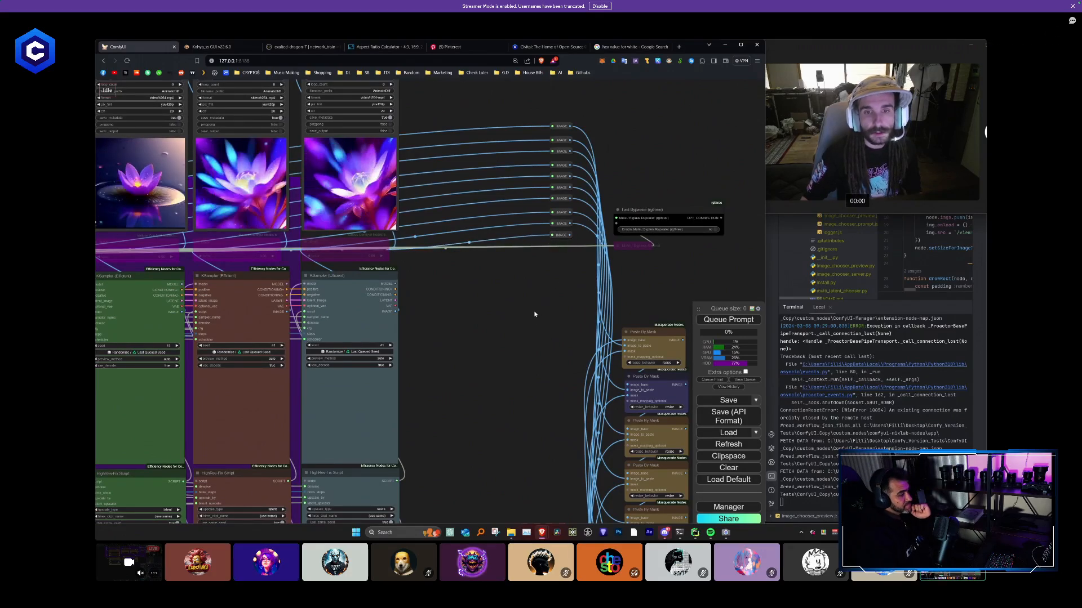
- Connect the tenth image reroute's output to the image_to_paste input of the lowest Paste By Mask node
{"action": "left_click_drag", "start_coordinate": [534, 314], "coordinate": [380, 170]}
{"action": "scroll", "coordinate": [403, 248], "scroll_direction": "down", "scroll_amount": 3}
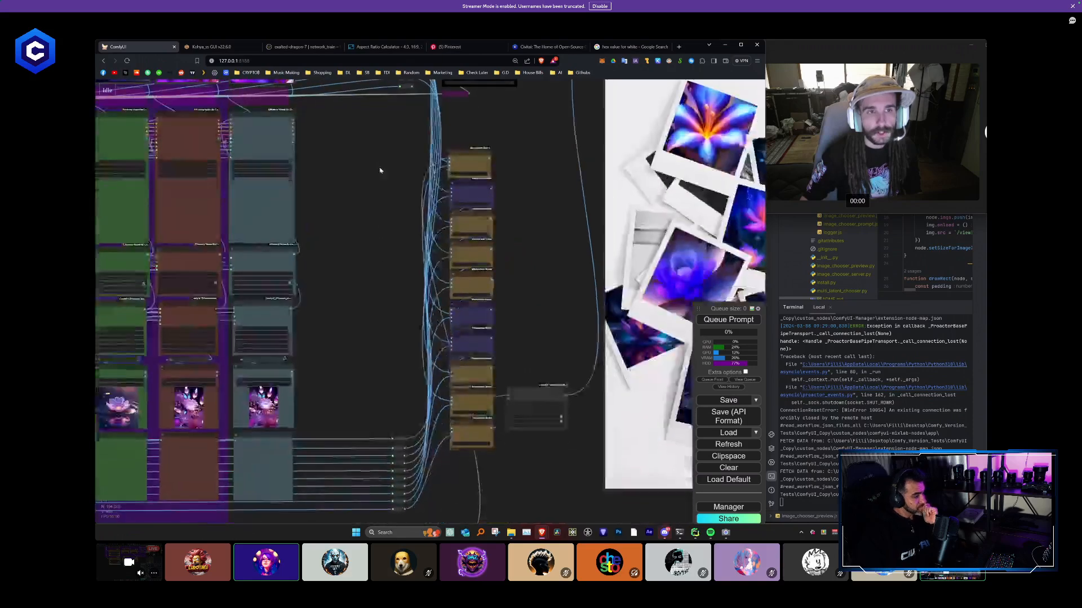
{"action": "scroll", "coordinate": [380, 170], "scroll_direction": "down", "scroll_amount": 3}
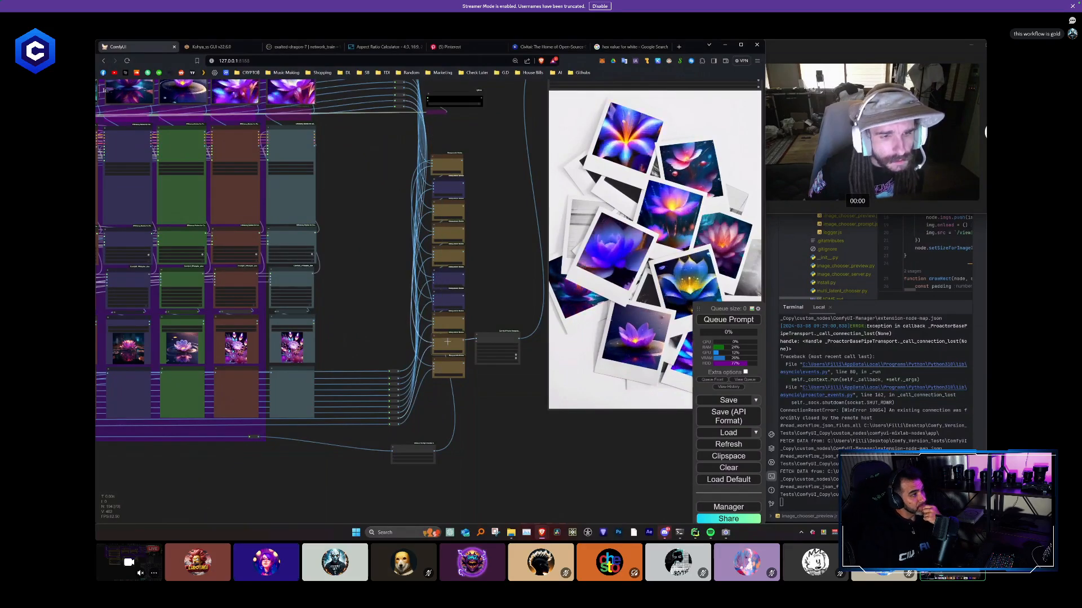
{"action": "left_click_drag", "start_coordinate": [483, 218], "coordinate": [462, 183]}
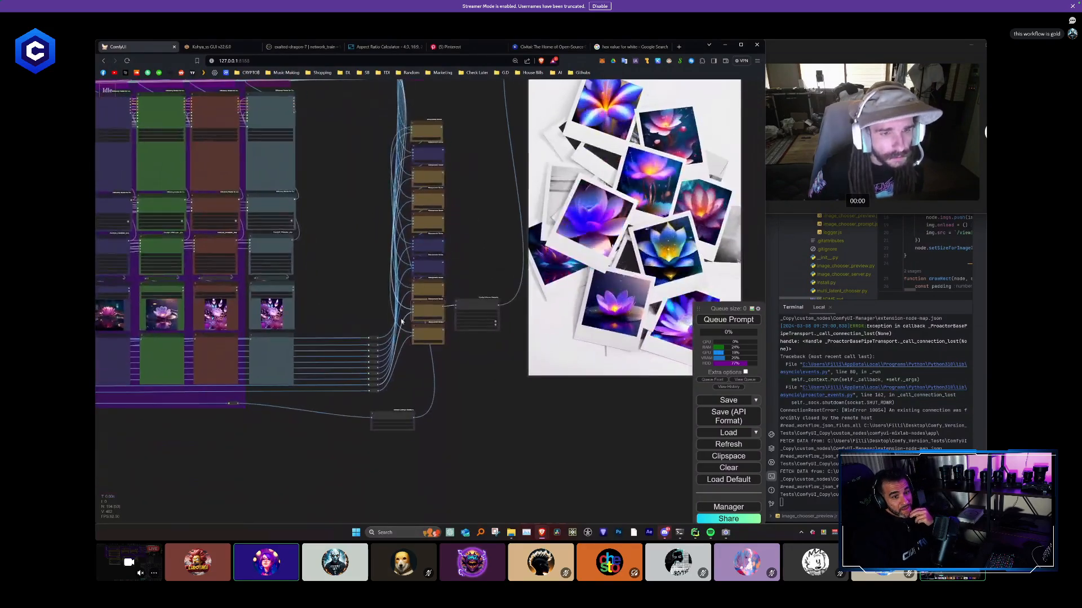
{"action": "scroll", "coordinate": [402, 322], "scroll_direction": "up", "scroll_amount": 7}
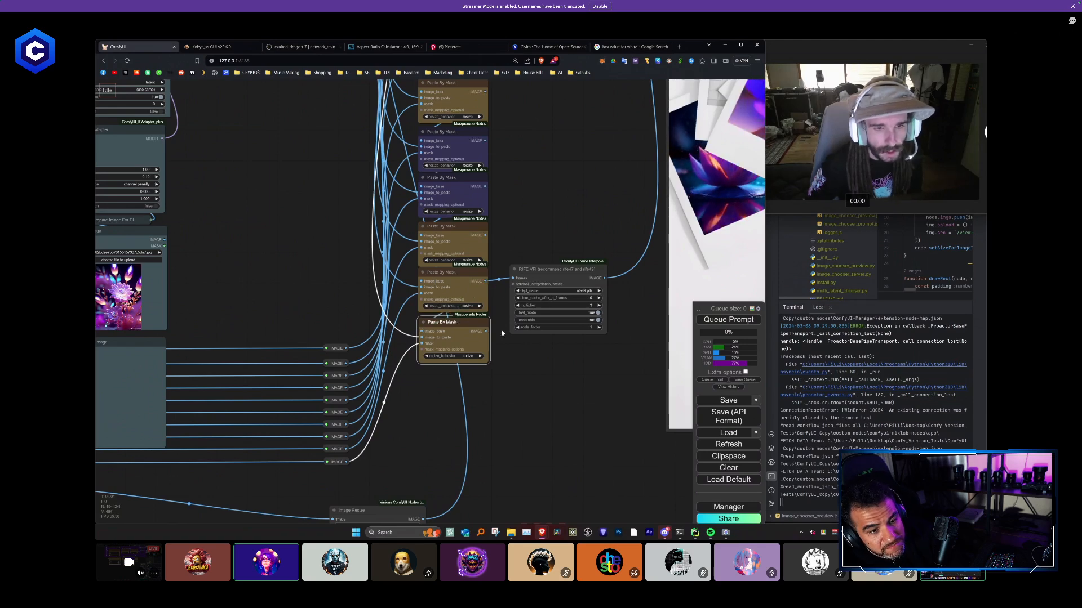
- Examine the whole workflow from the color mask nodes across the ten columns to the composite preview
{"action": "scroll", "coordinate": [554, 365], "scroll_direction": "down", "scroll_amount": 8}
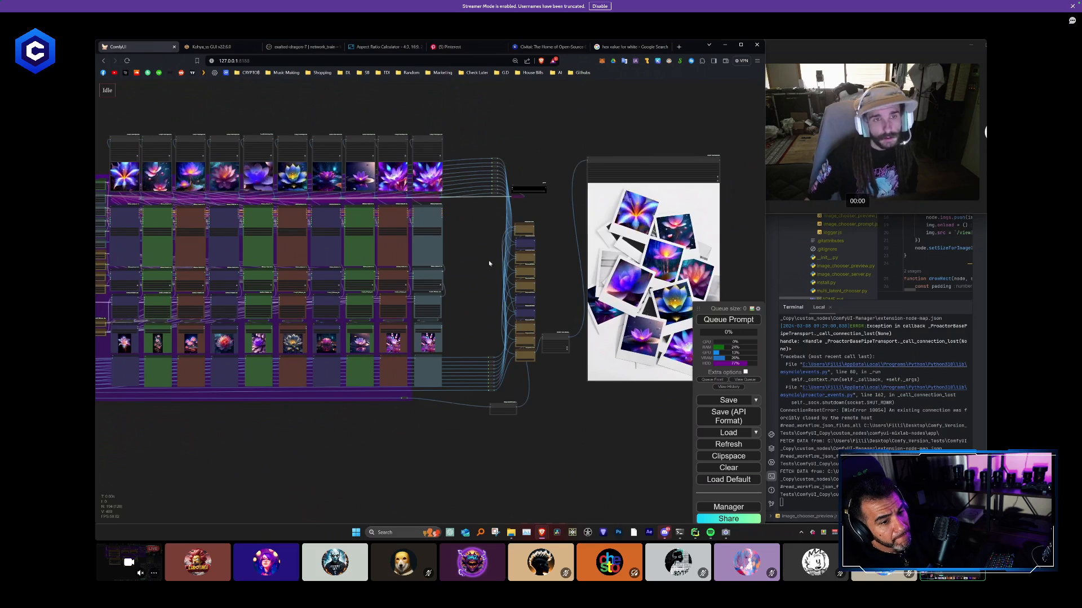
{"action": "left_click_drag", "start_coordinate": [488, 260], "coordinate": [664, 263]}
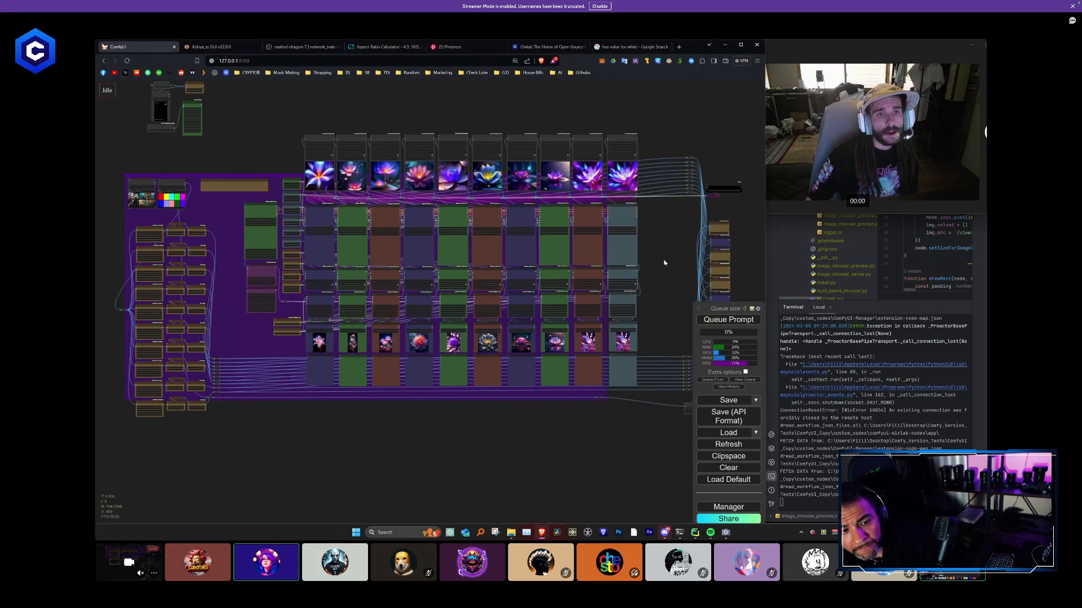
{"action": "left_click_drag", "start_coordinate": [210, 124], "coordinate": [323, 105]}
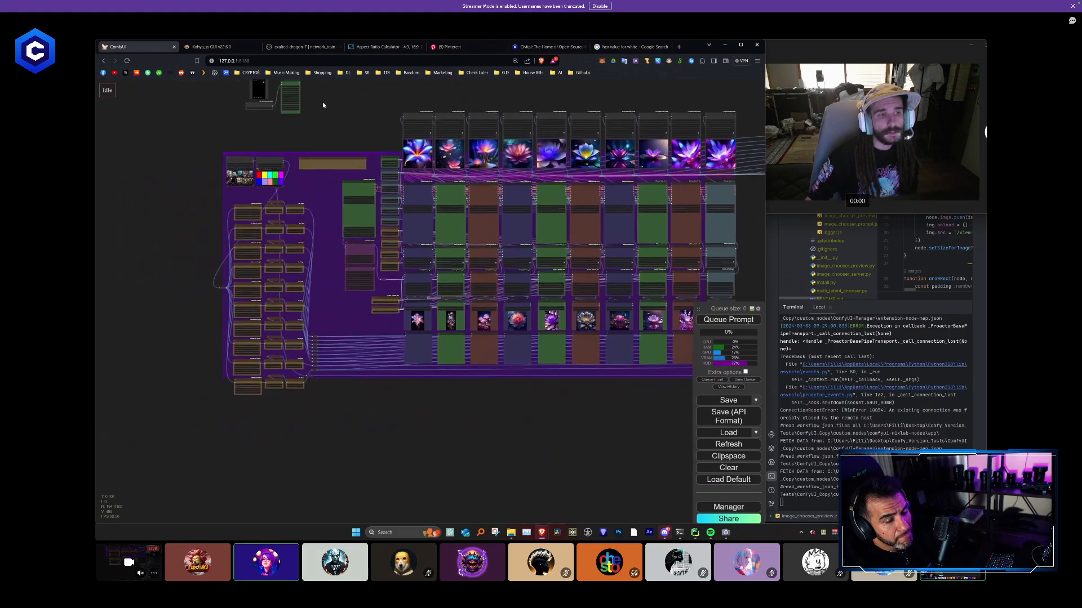
{"action": "scroll", "coordinate": [315, 340], "scroll_direction": "up", "scroll_amount": 9}
{"action": "scroll", "coordinate": [295, 377], "scroll_direction": "down", "scroll_amount": 5}
{"action": "scroll", "coordinate": [295, 378], "scroll_direction": "down", "scroll_amount": 3}
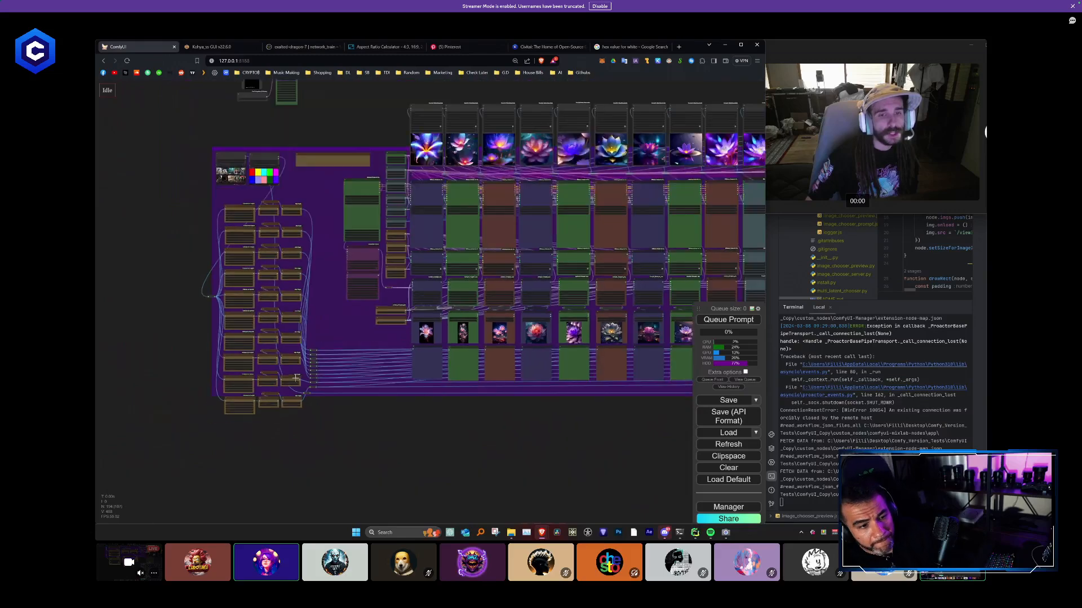
{"action": "scroll", "coordinate": [317, 384], "scroll_direction": "down", "scroll_amount": 3}
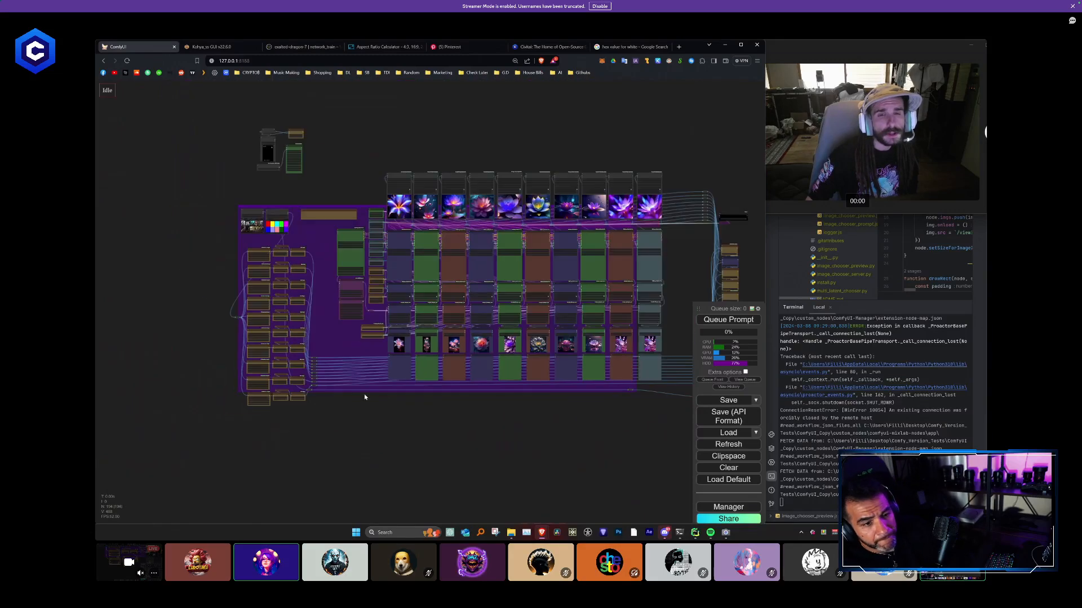
- Queue the ten-column workflow and display the list of running and pending prompts
{"action": "left_click_drag", "start_coordinate": [547, 391], "coordinate": [440, 370]}
{"action": "left_click", "coordinate": [741, 320]}
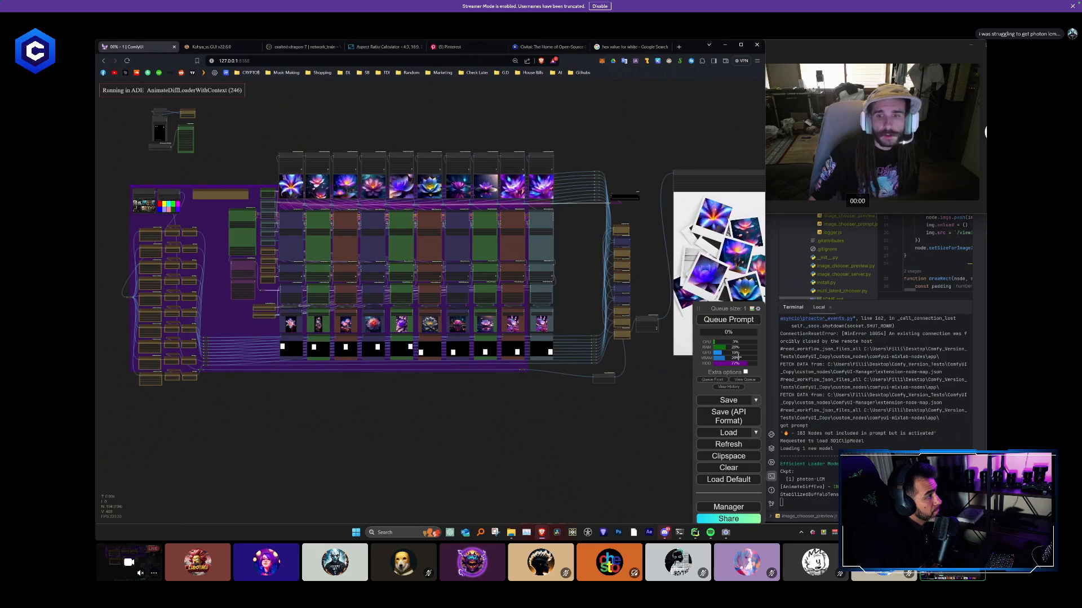
{"action": "left_click", "coordinate": [746, 381]}
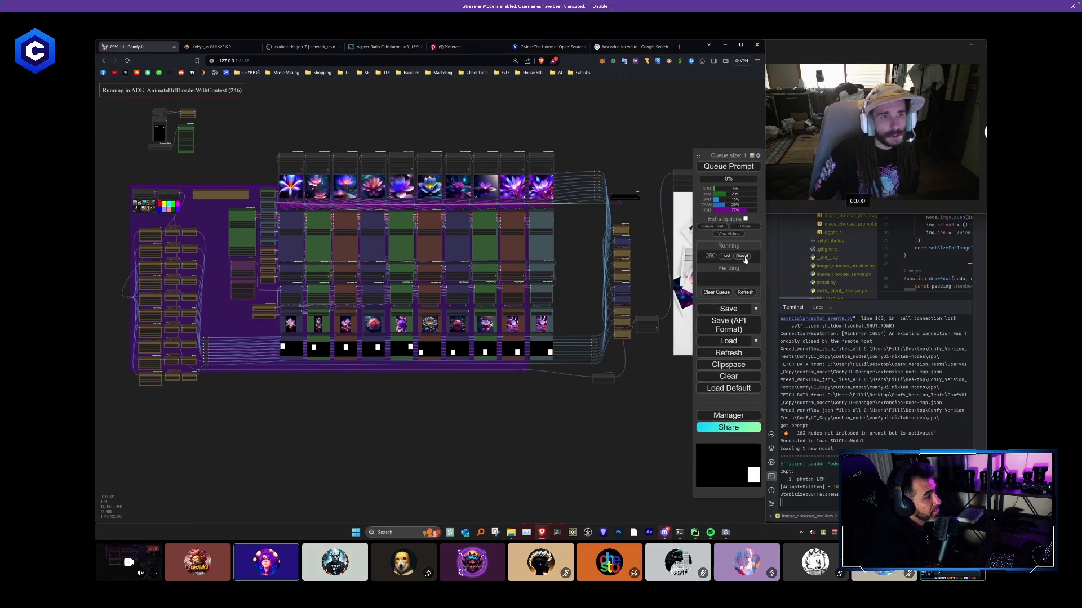
- Add a Mute / Bypass Repeater (rgthree) node in the empty space above the purple group
{"action": "left_click_drag", "start_coordinate": [198, 107], "coordinate": [268, 206]}
{"action": "scroll", "coordinate": [269, 208], "scroll_direction": "up", "scroll_amount": 16}
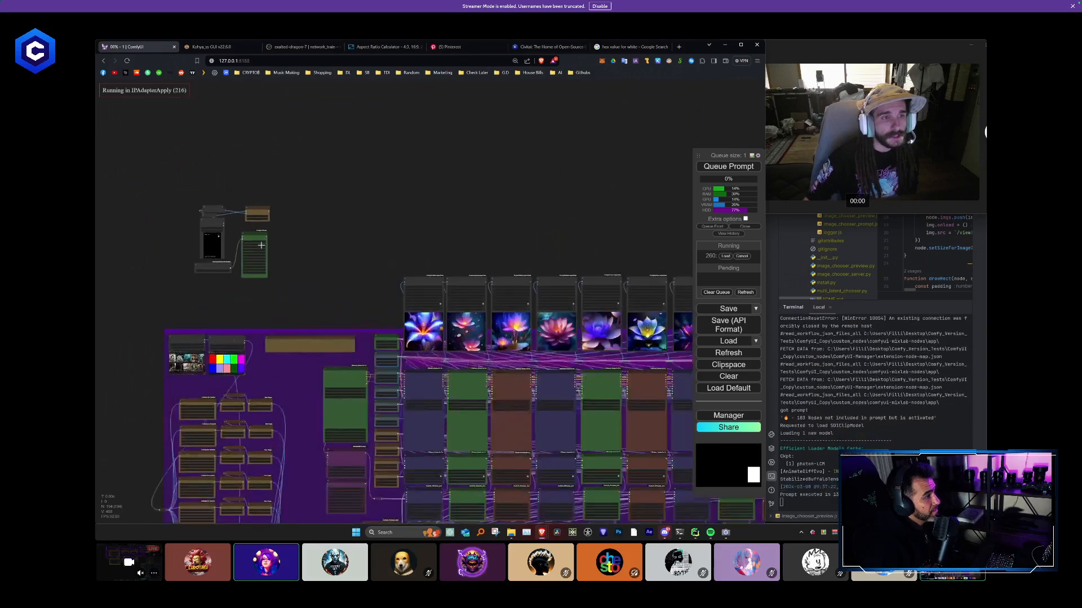
{"action": "left_click_drag", "start_coordinate": [371, 295], "coordinate": [377, 276]}
{"action": "scroll", "coordinate": [377, 276], "scroll_direction": "up", "scroll_amount": 3}
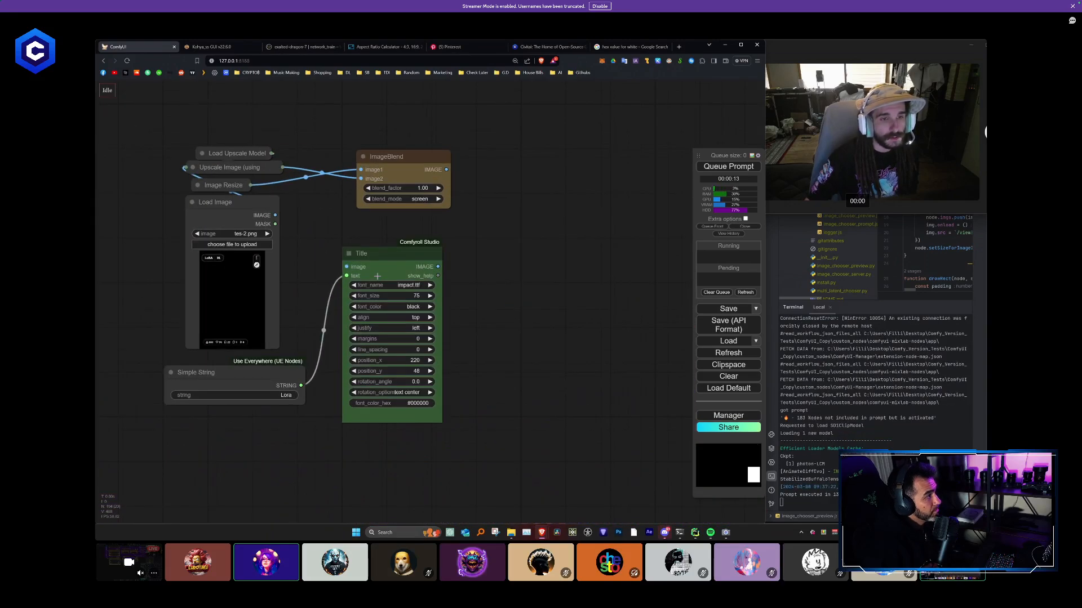
{"action": "scroll", "coordinate": [377, 276], "scroll_direction": "down", "scroll_amount": 11}
{"action": "scroll", "coordinate": [326, 367], "scroll_direction": "up", "scroll_amount": 3}
{"action": "double_click", "coordinate": [324, 366]}
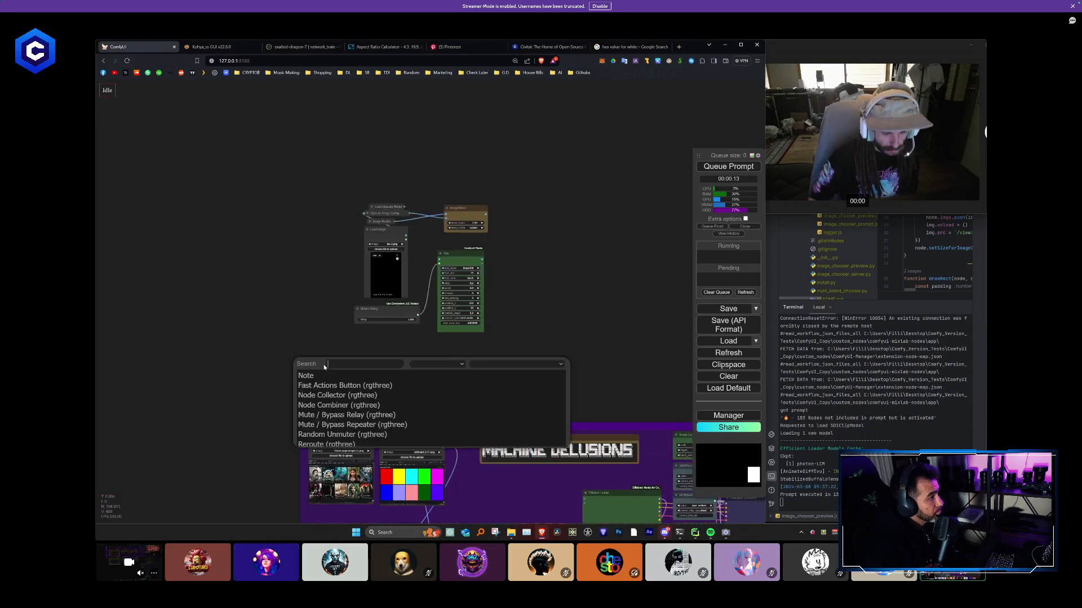
{"action": "type", "text": "bypas"}
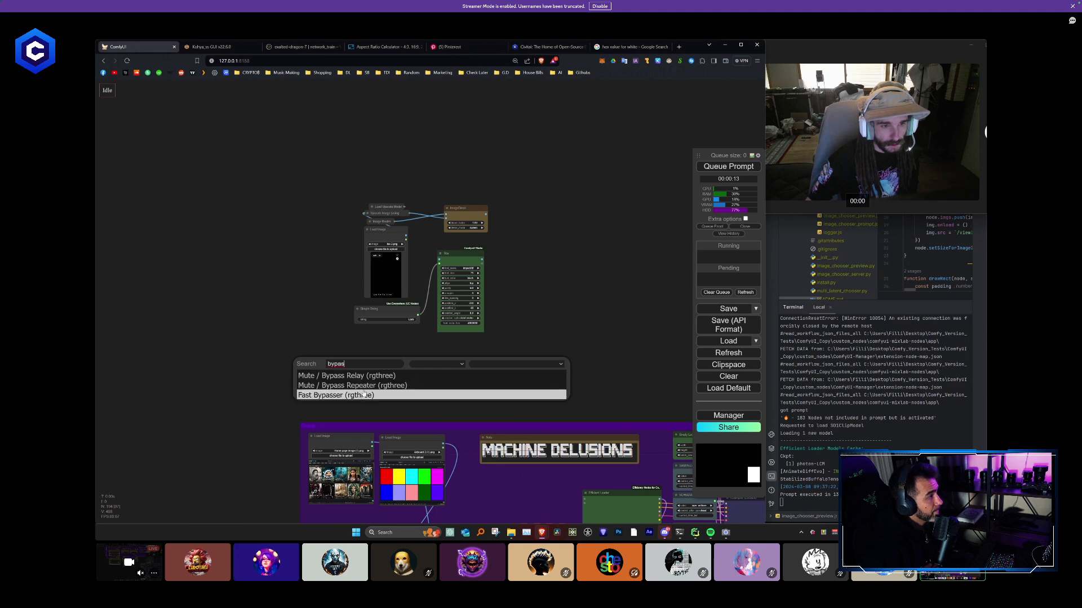
{"action": "left_click", "coordinate": [362, 388]}
{"action": "scroll", "coordinate": [310, 378], "scroll_direction": "up", "scroll_amount": 4}
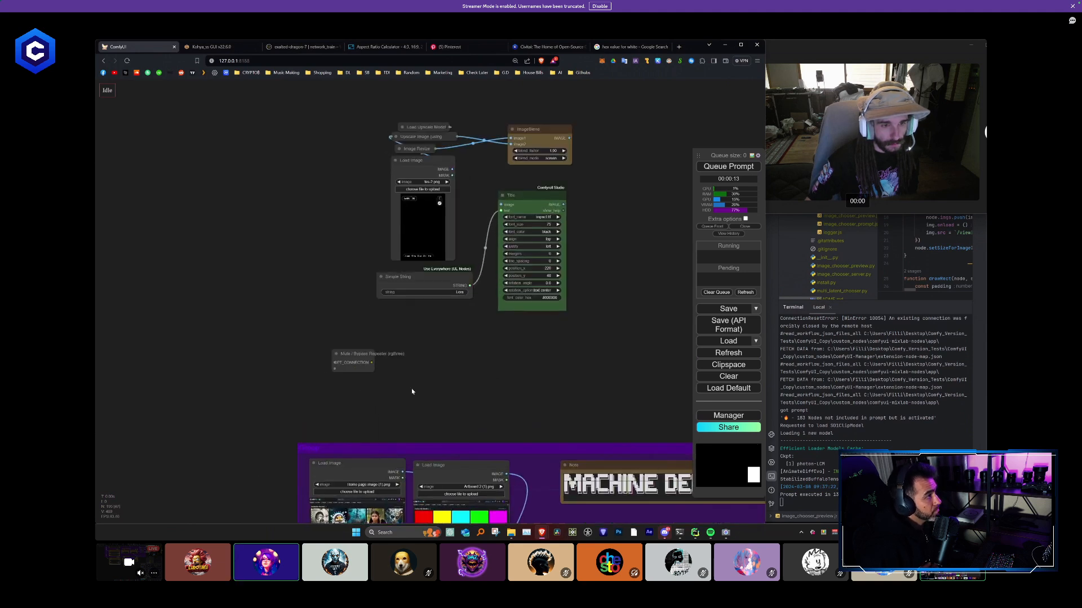
{"action": "double_click", "coordinate": [411, 387]}
{"action": "type", "text": "reap"}
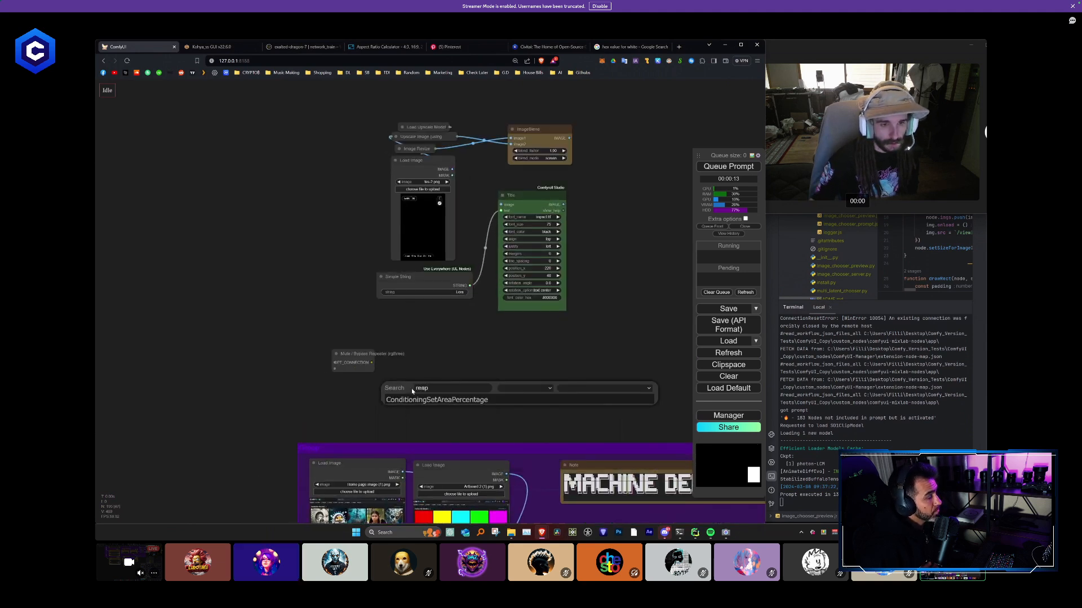
{"action": "key", "text": "BackSpace"}
{"action": "key", "text": "BackSpace"}
{"action": "type", "text": "p"}
{"action": "key", "text": "Down"}
{"action": "key", "text": "Return"}
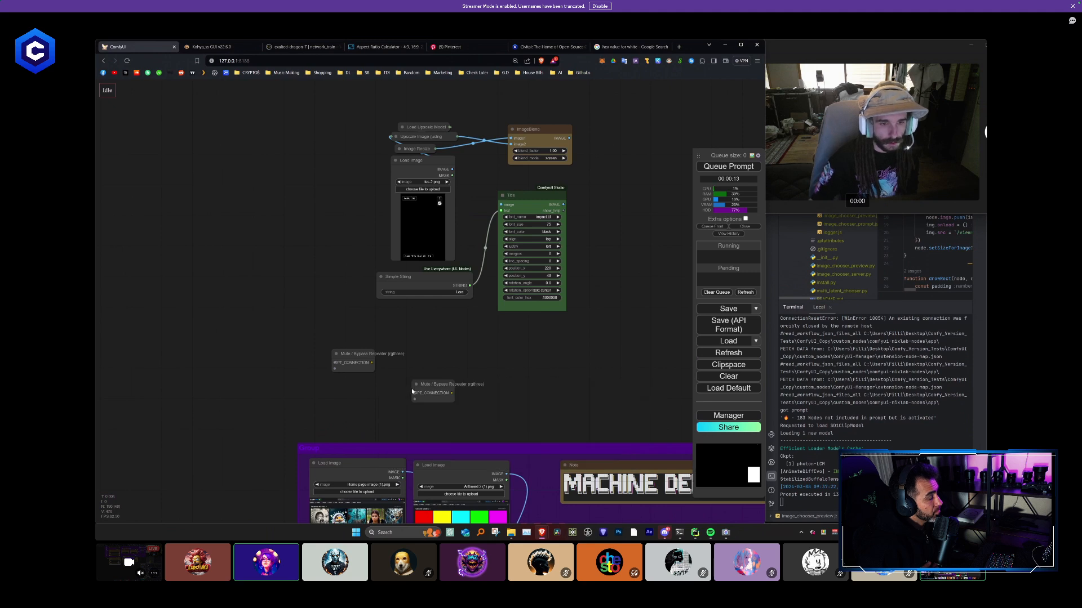
- Add a Fast Bypasser (rgthree) node beside the Mute / Bypass Repeater, connect the repeater's output to it and widen it
{"action": "double_click", "coordinate": [414, 370]}
{"action": "type", "text": "fast"}
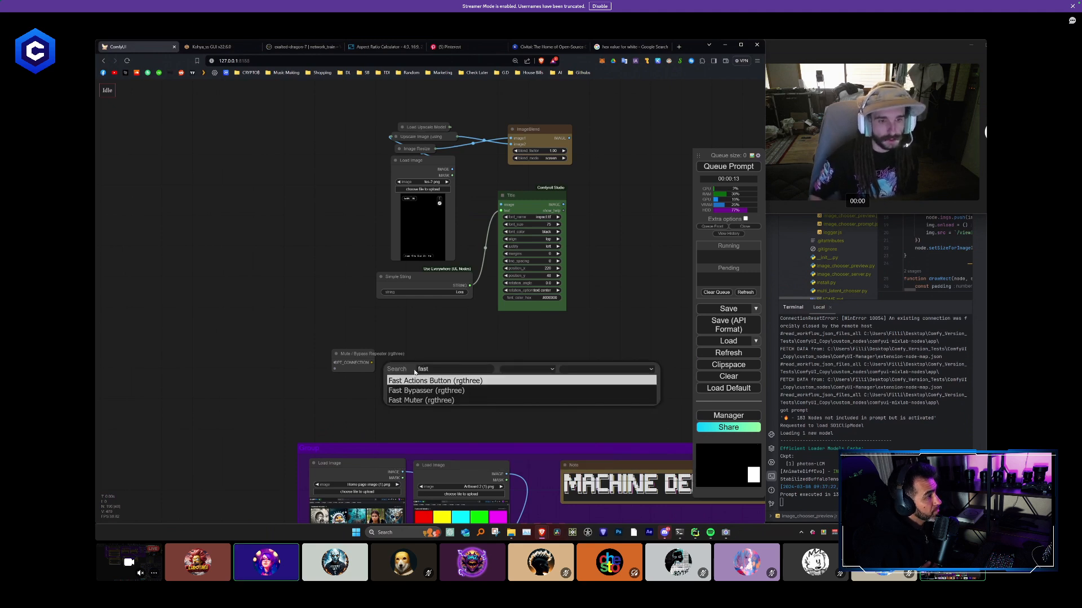
{"action": "key", "text": "Down"}
{"action": "key", "text": "Return"}
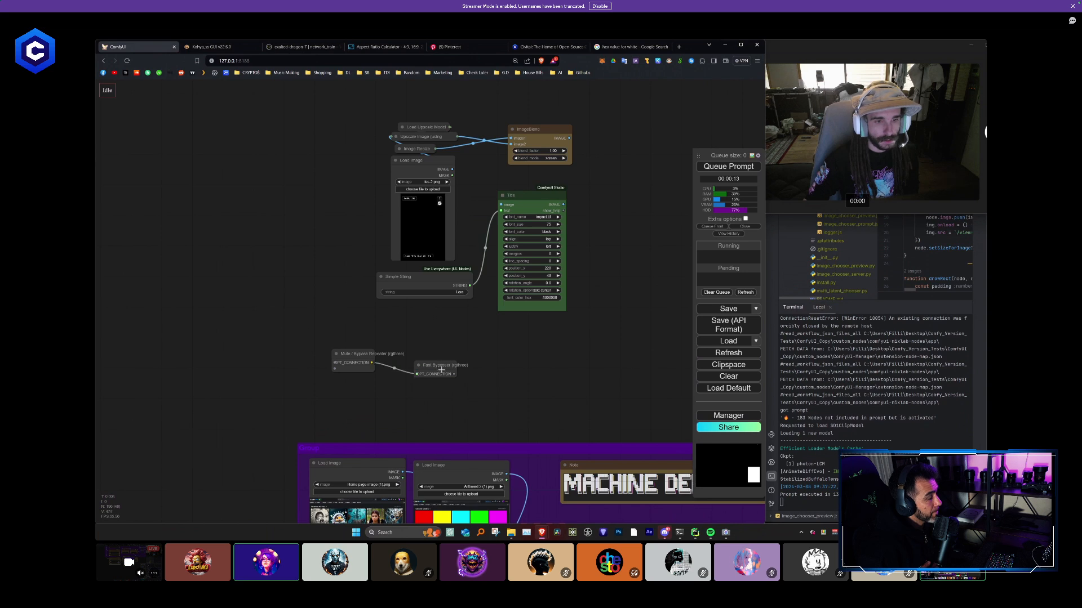
{"action": "left_click_drag", "start_coordinate": [463, 389], "coordinate": [569, 383]}
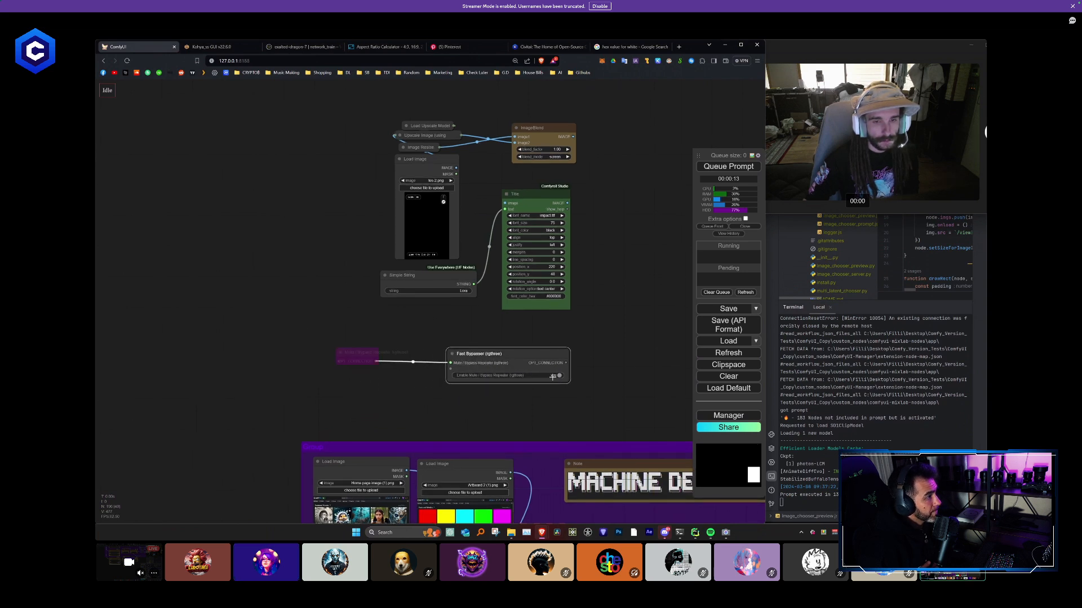
- Move the Mute / Bypass Repeater into the purple group and test bypassing the group's nodes with the Fast Bypasser
{"action": "left_click_drag", "start_coordinate": [364, 355], "coordinate": [533, 449]}
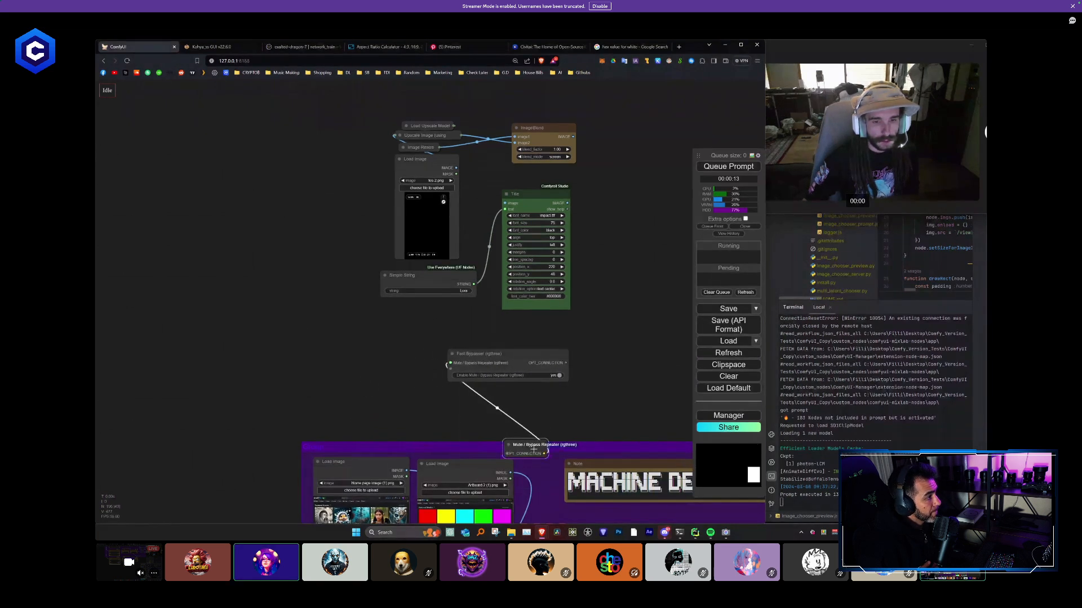
{"action": "left_click", "coordinate": [560, 374]}
{"action": "scroll", "coordinate": [634, 380], "scroll_direction": "down", "scroll_amount": 16}
{"action": "left_click_drag", "start_coordinate": [635, 378], "coordinate": [227, 295]}
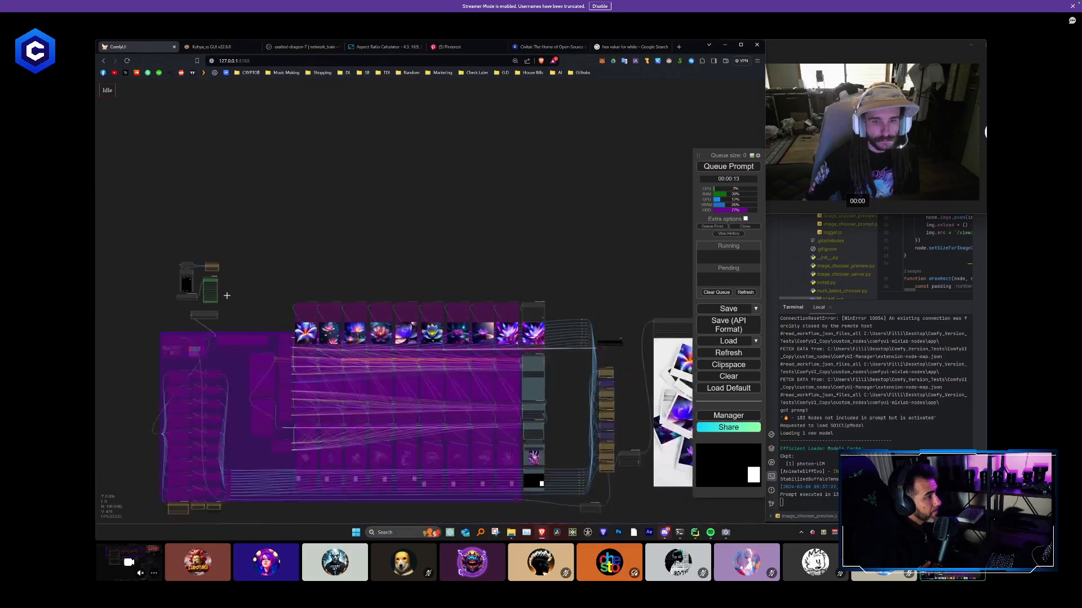
{"action": "scroll", "coordinate": [275, 288], "scroll_direction": "down", "scroll_amount": 4}
{"action": "scroll", "coordinate": [459, 299], "scroll_direction": "up", "scroll_amount": 3}
{"action": "scroll", "coordinate": [459, 301], "scroll_direction": "down", "scroll_amount": 2}
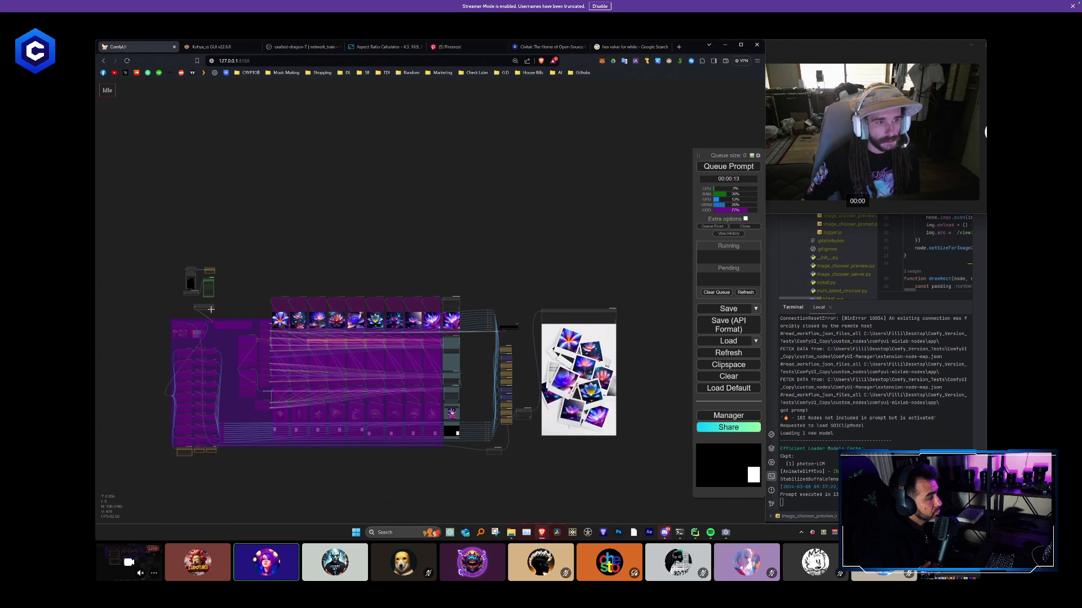
- Re-enable the group through the Fast Bypasser and move the bypasser and the separate Load Image and Title nodes clear above the workflow
{"action": "left_click", "coordinate": [211, 308]}
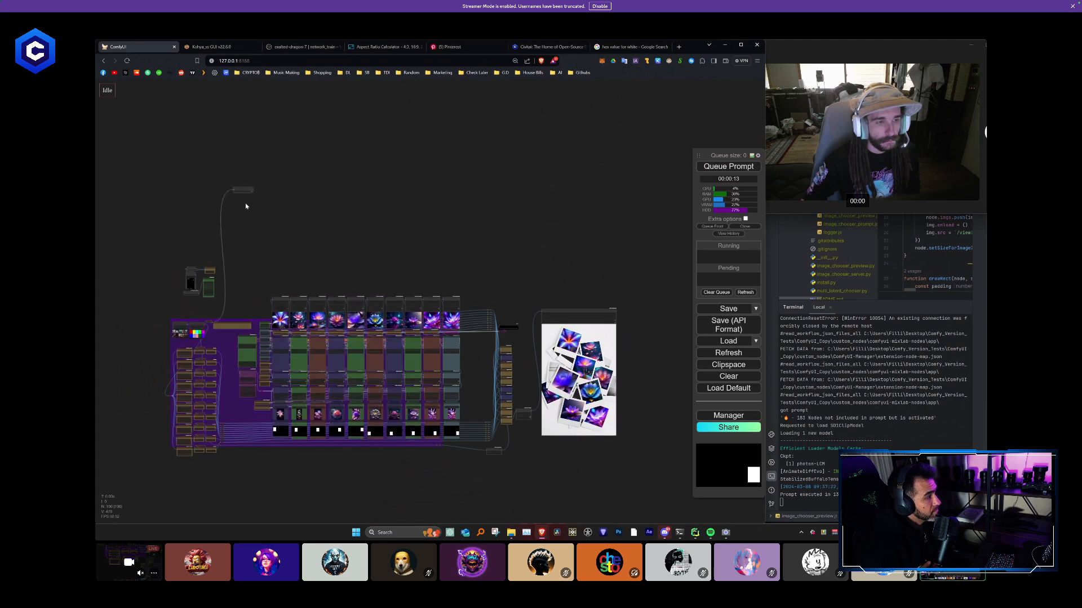
{"action": "scroll", "coordinate": [260, 298], "scroll_direction": "down", "scroll_amount": 2}
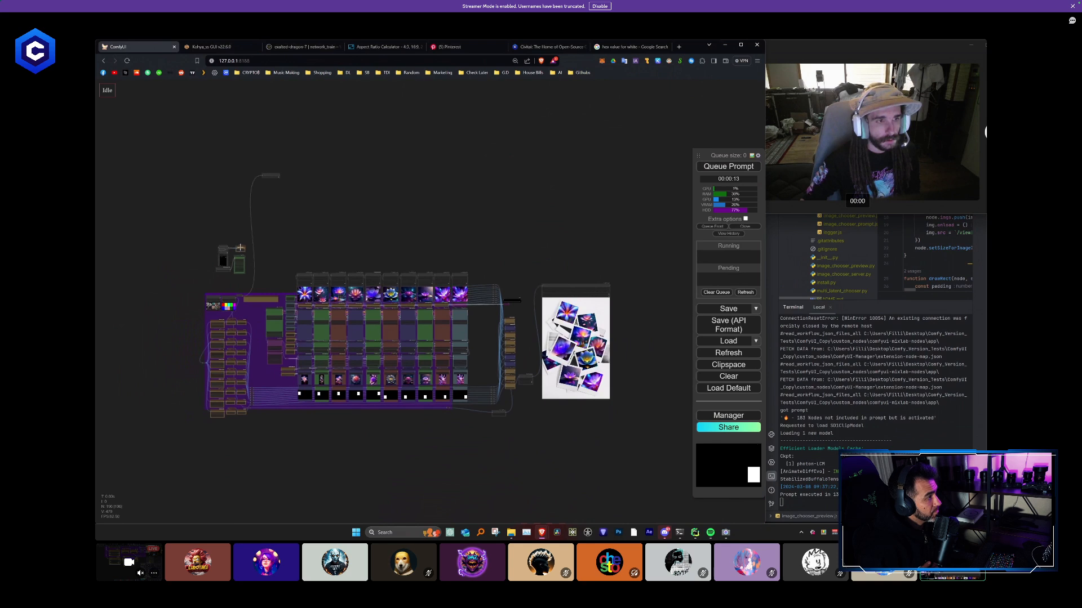
{"action": "left_click_drag", "start_coordinate": [170, 147], "coordinate": [161, 145]}
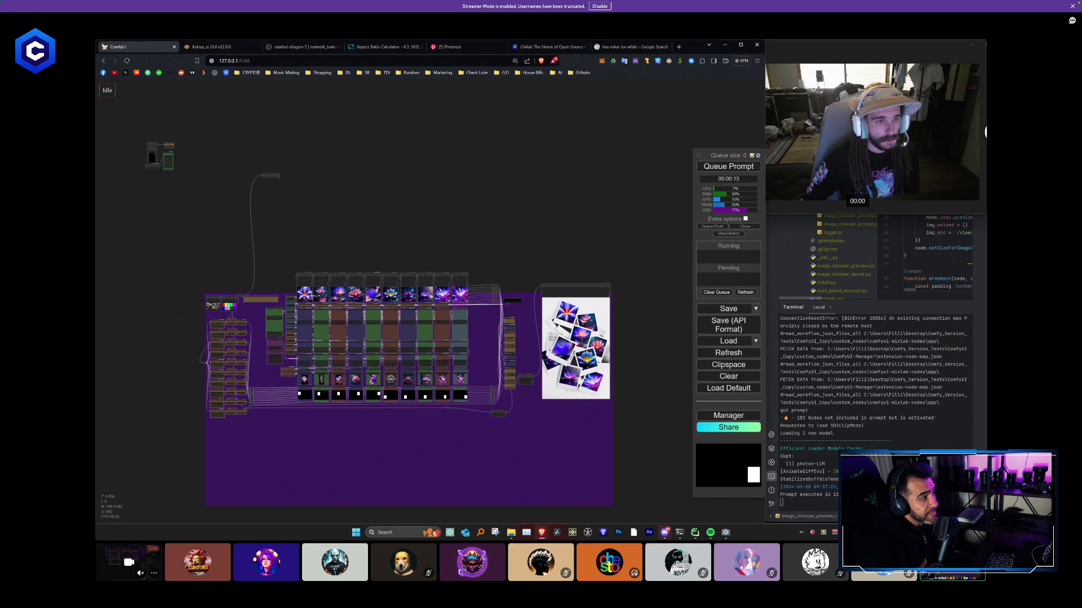
- Enlarge the purple group to span the whole workflow and shift the workflow's nodes down inside it
{"action": "left_click_drag", "start_coordinate": [304, 275], "coordinate": [311, 316]}
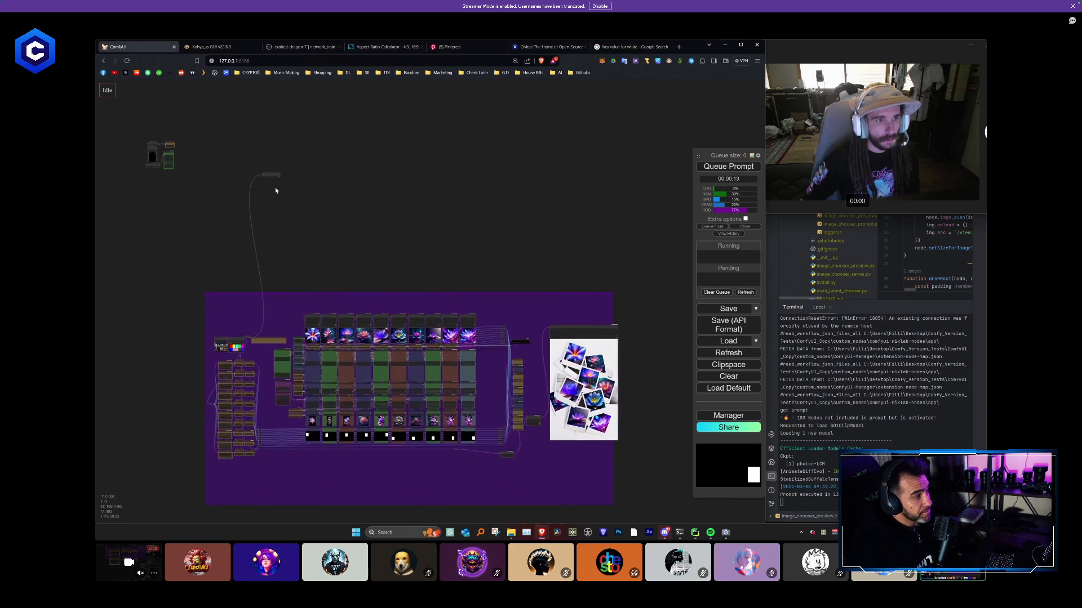
- Bypass all nodes in the purple group and move the separate Load Image and Title nodes closer above it
{"action": "key", "text": "ctrl+m"}
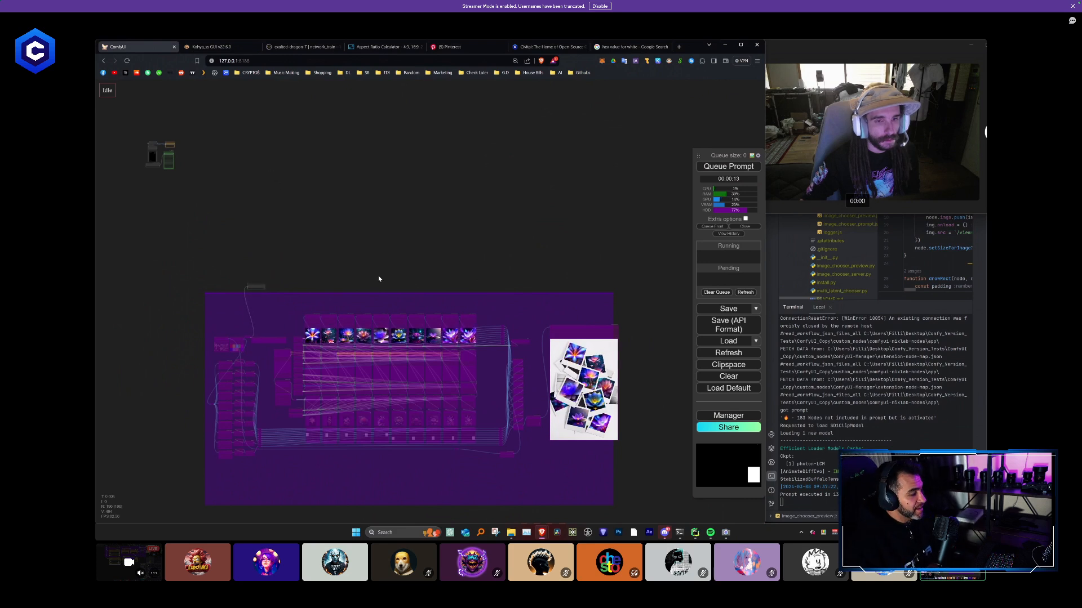
{"action": "left_click_drag", "start_coordinate": [235, 198], "coordinate": [328, 211]}
{"action": "right_click", "coordinate": [263, 168]}
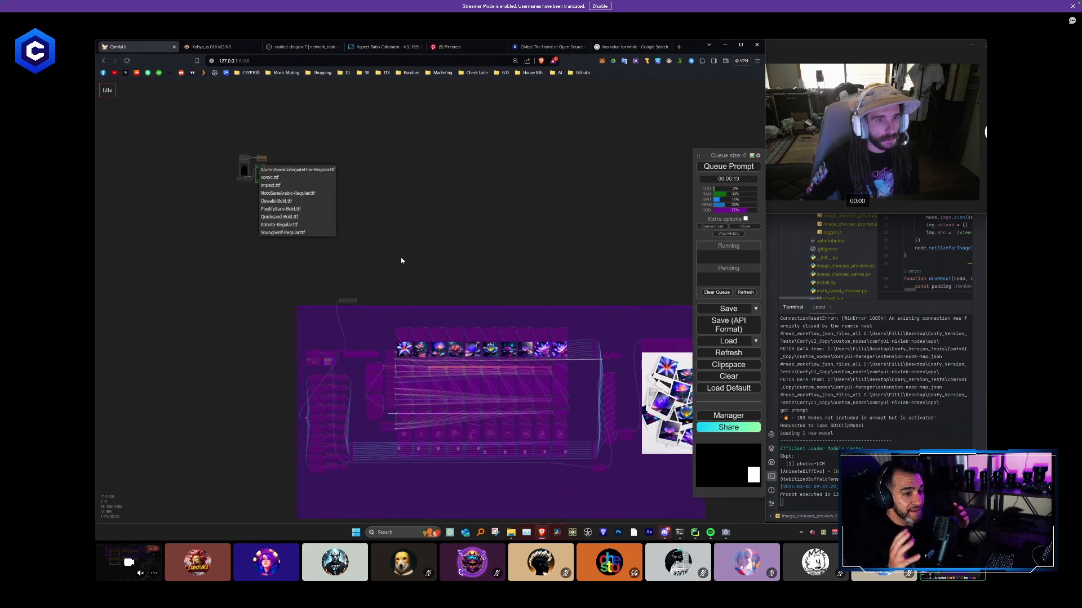
{"action": "left_click_drag", "start_coordinate": [265, 169], "coordinate": [352, 218]}
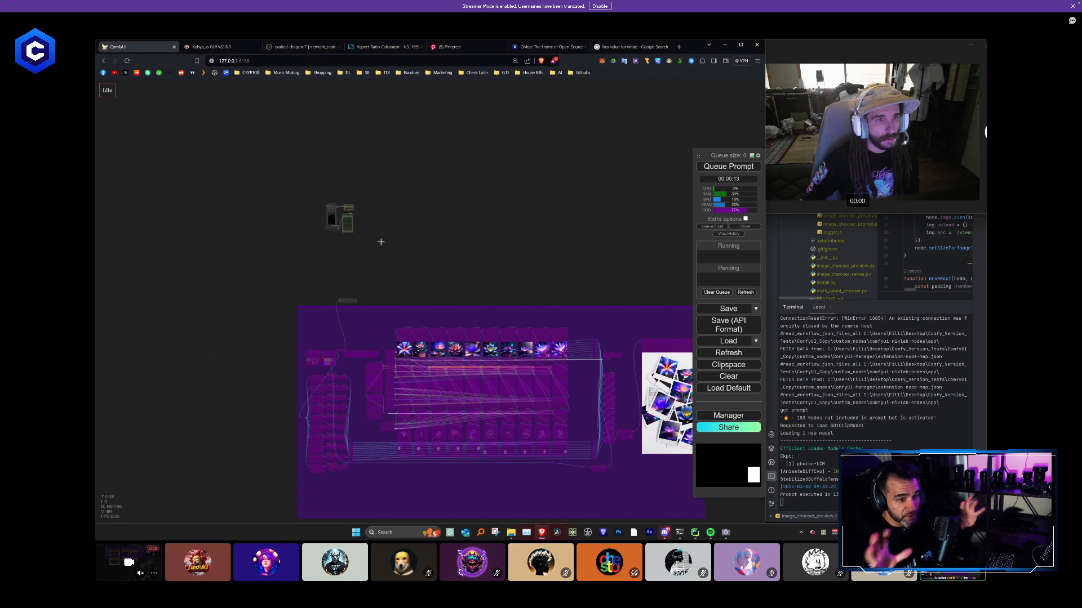
{"action": "scroll", "coordinate": [463, 284], "scroll_direction": "up", "scroll_amount": 10}
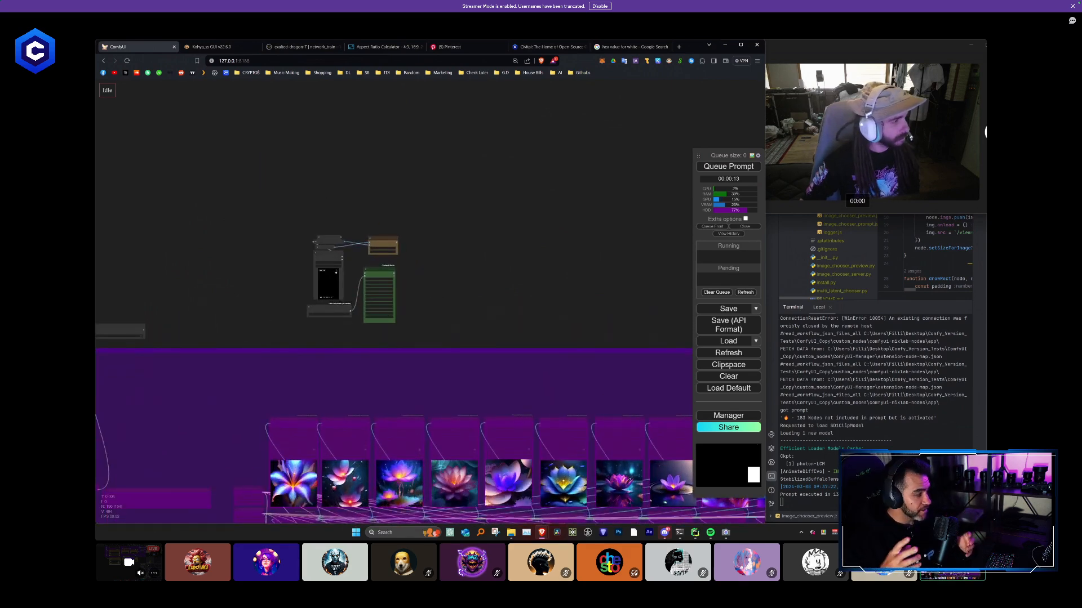
{"action": "double_click", "coordinate": [463, 292]}
{"action": "type", "text": "loadvi"}
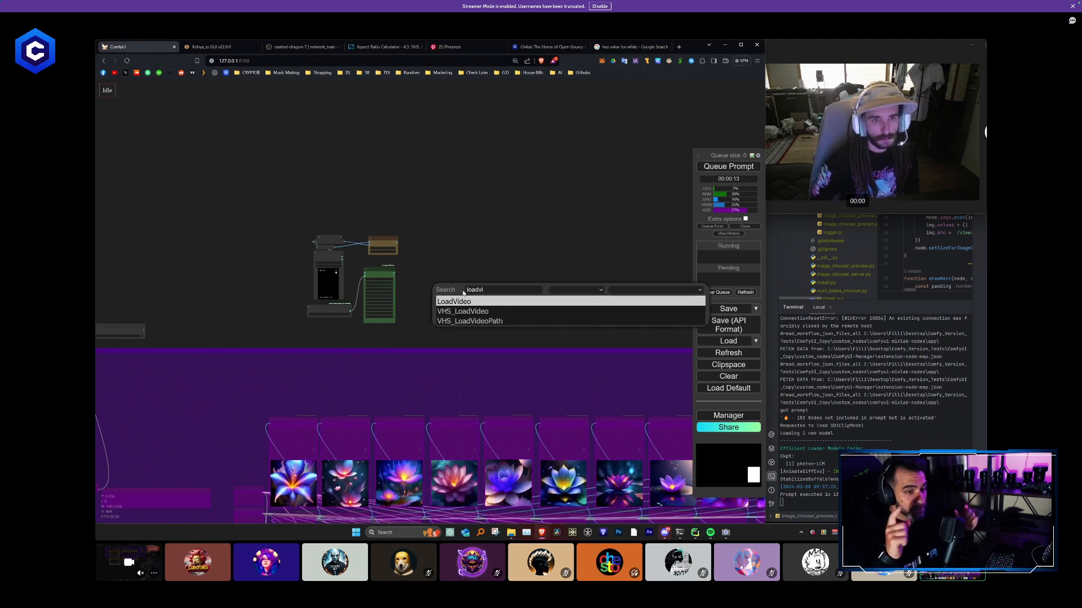
{"action": "key", "text": "Return"}
{"action": "scroll", "coordinate": [484, 288], "scroll_direction": "up", "scroll_amount": 3}
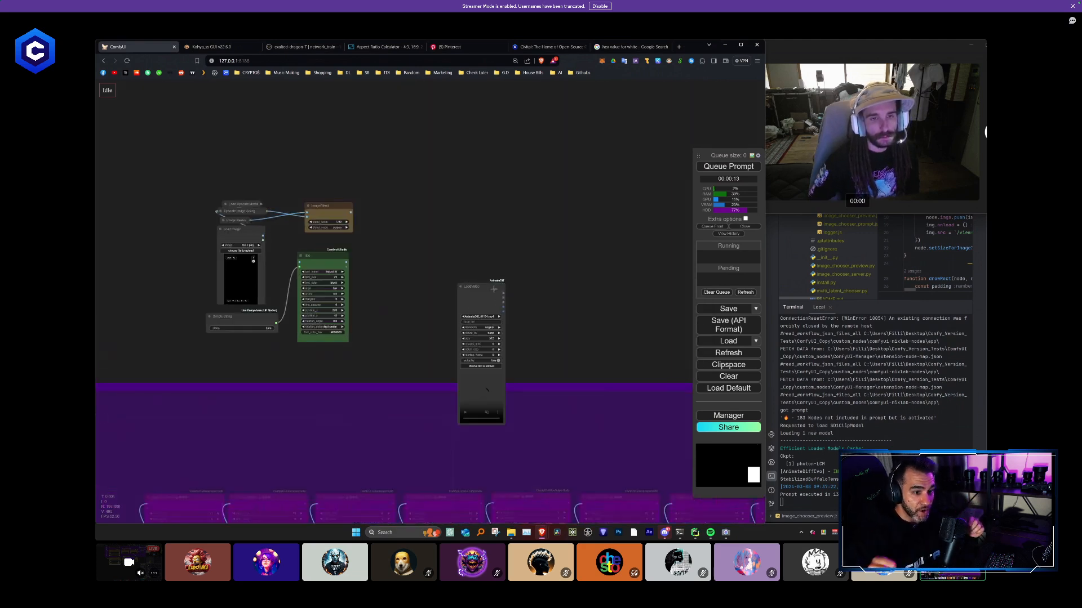
{"action": "key", "text": "Delete"}
- Add a VHS_LoadVideo node and place it beside the separate ImageBlend and Title nodes
{"action": "double_click", "coordinate": [446, 266]}
{"action": "type", "text": "vhs"}
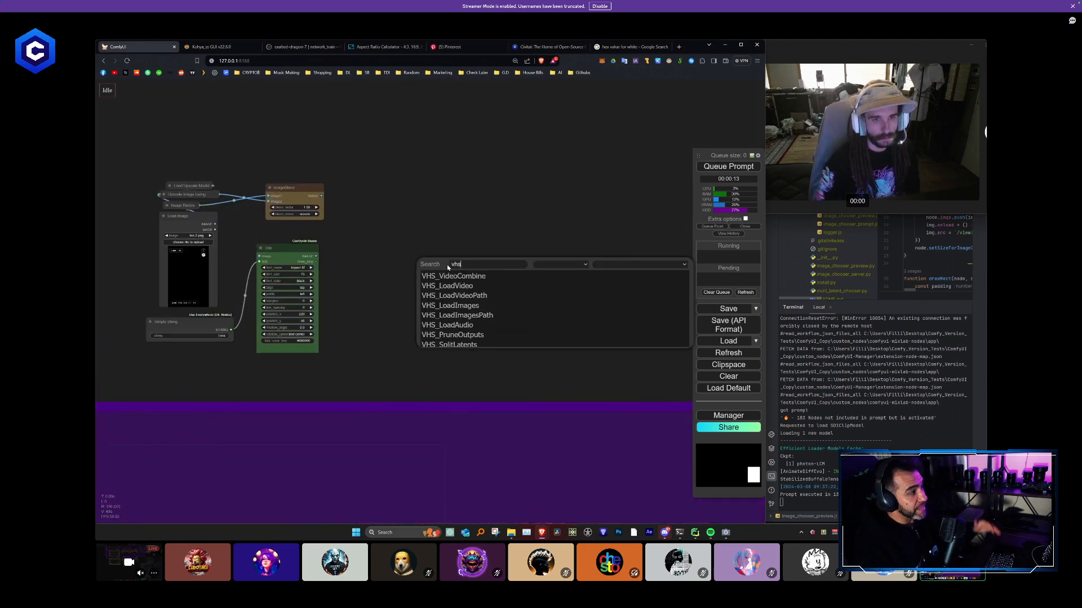
{"action": "key", "text": "Down"}
{"action": "key", "text": "Return"}
{"action": "left_click_drag", "start_coordinate": [480, 264], "coordinate": [422, 216]}
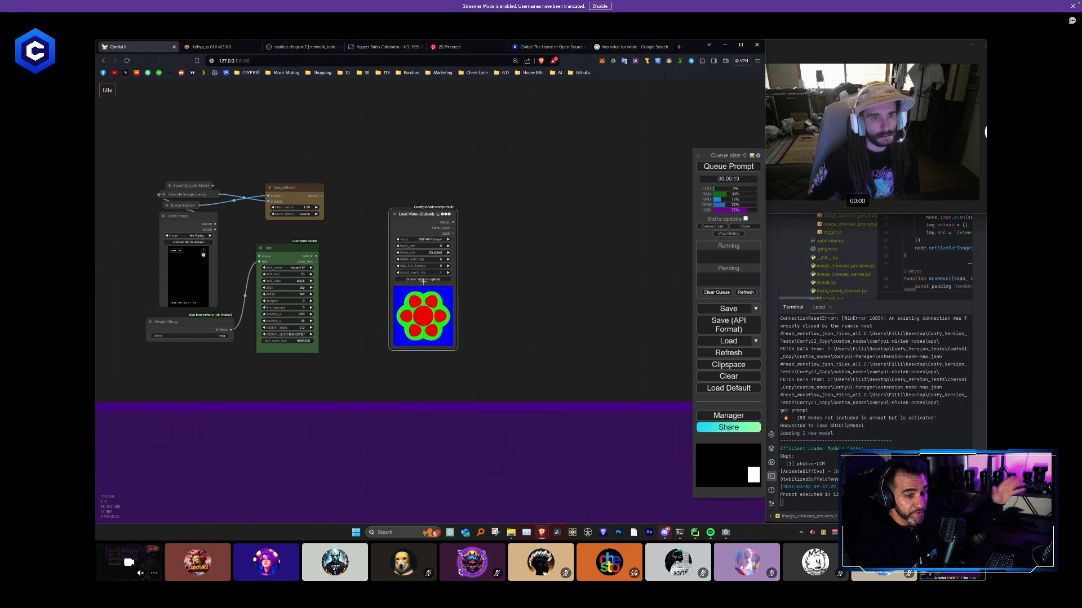
- Load a waterfall AnimateDiff clip from the ComfyUI_Copy output folder into the Load Video (Upload) node
{"action": "left_click", "coordinate": [432, 281]}
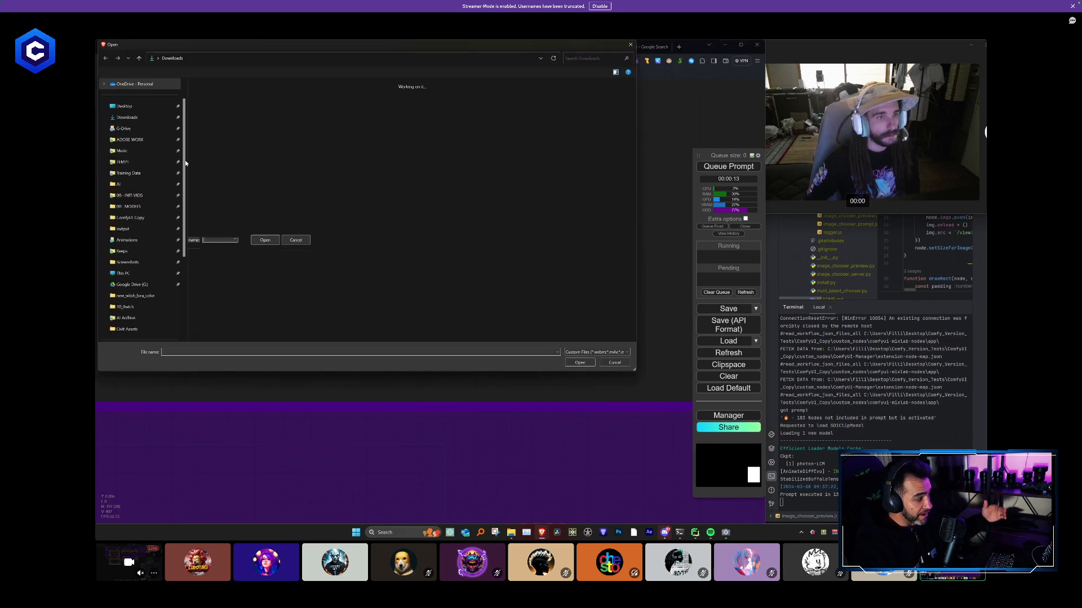
{"action": "left_click", "coordinate": [179, 229]}
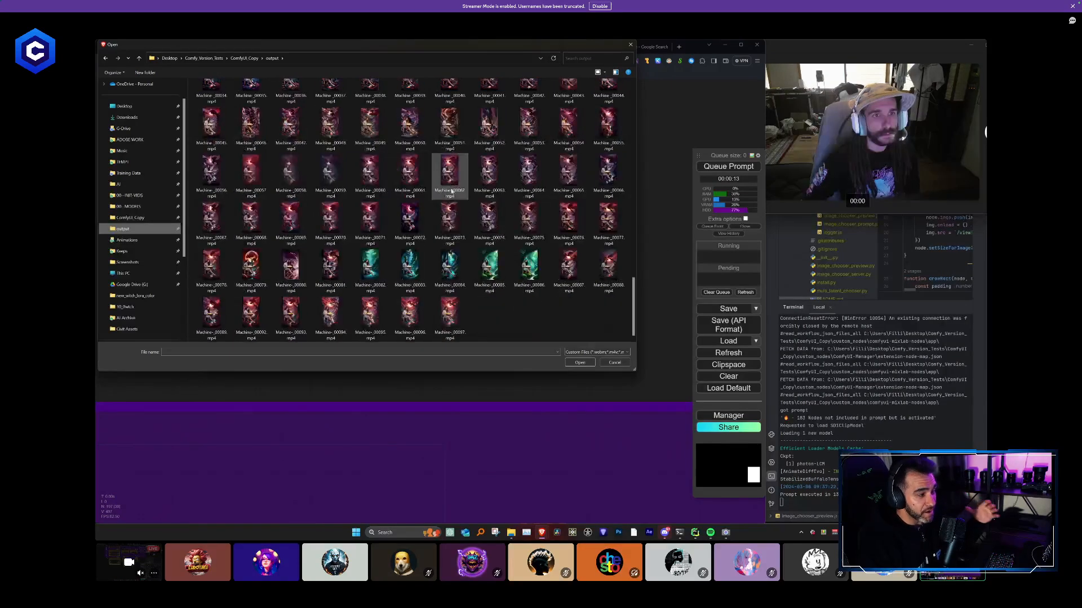
{"action": "scroll", "coordinate": [416, 216], "scroll_direction": "down", "scroll_amount": 8}
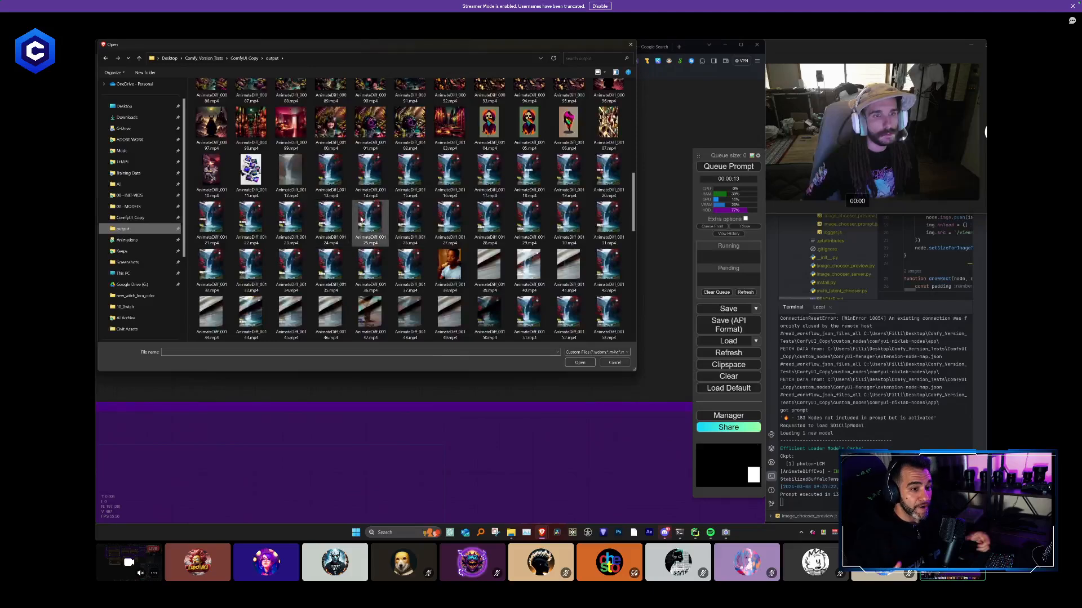
{"action": "left_click", "coordinate": [379, 179]}
{"action": "double_click", "coordinate": [378, 179]}
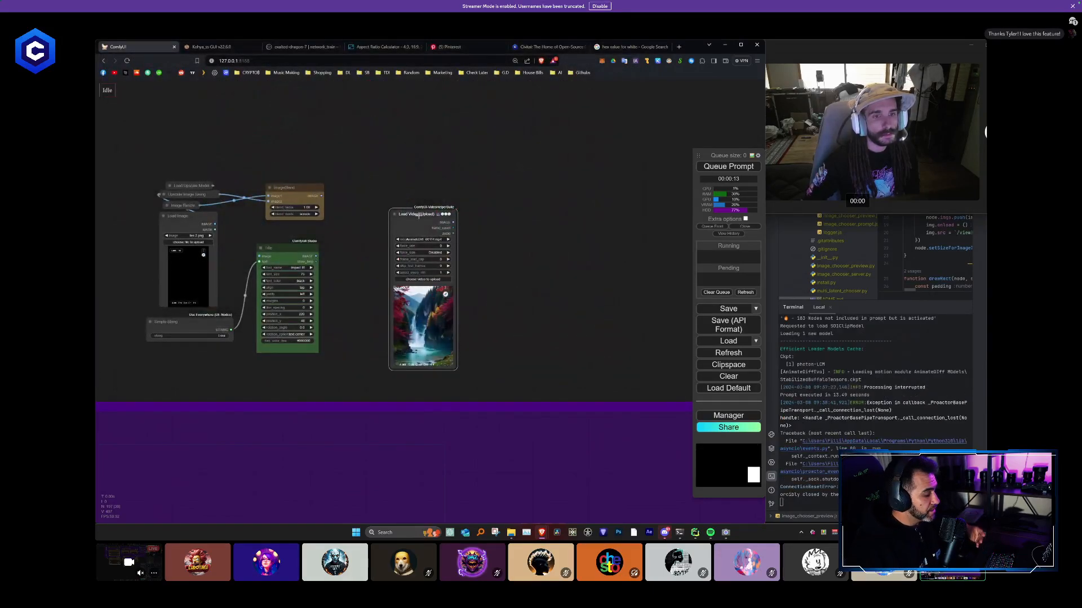
- Load AnimateDiff_00141.mp4 from the output folder into the Load Video (Upload) node
{"action": "left_click", "coordinate": [422, 280]}
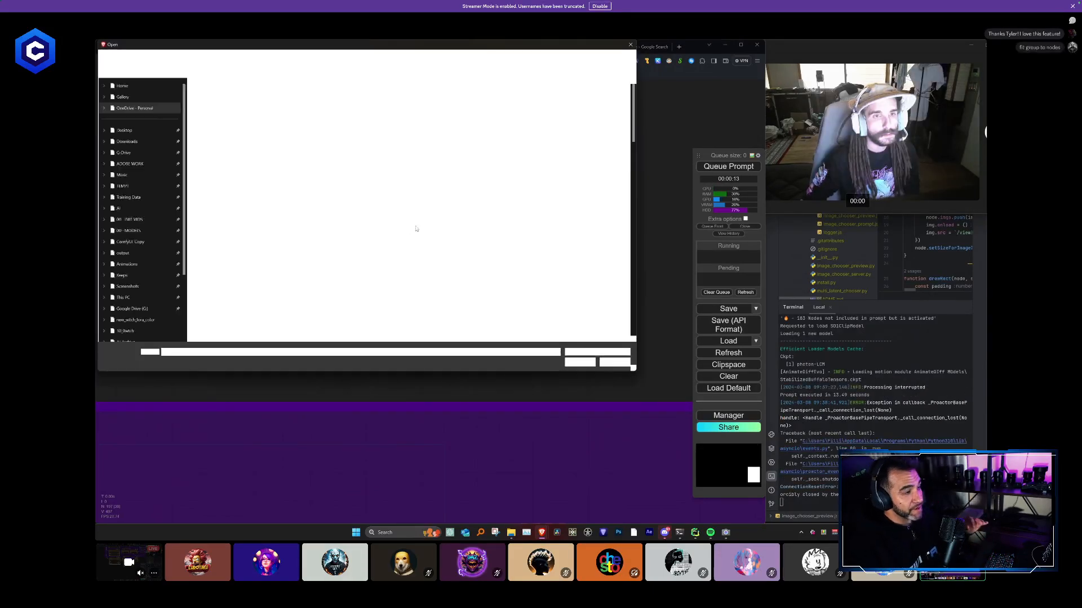
{"action": "scroll", "coordinate": [414, 181], "scroll_direction": "down", "scroll_amount": 11}
{"action": "scroll", "coordinate": [486, 192], "scroll_direction": "down", "scroll_amount": 3}
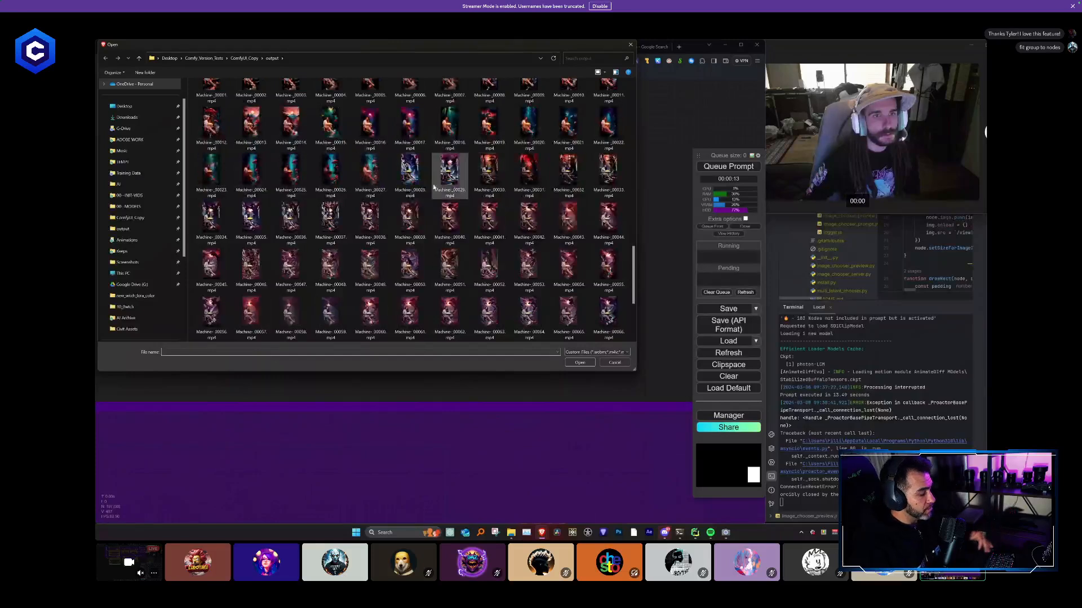
{"action": "scroll", "coordinate": [394, 237], "scroll_direction": "up", "scroll_amount": 5}
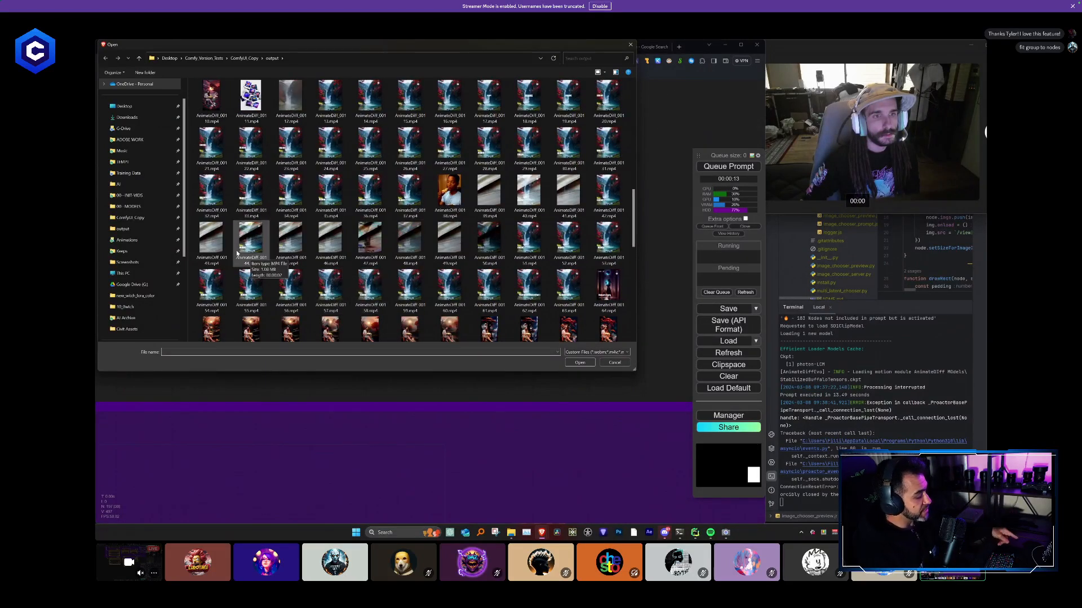
{"action": "scroll", "coordinate": [288, 241], "scroll_direction": "up", "scroll_amount": 3}
{"action": "scroll", "coordinate": [288, 241], "scroll_direction": "down", "scroll_amount": 2}
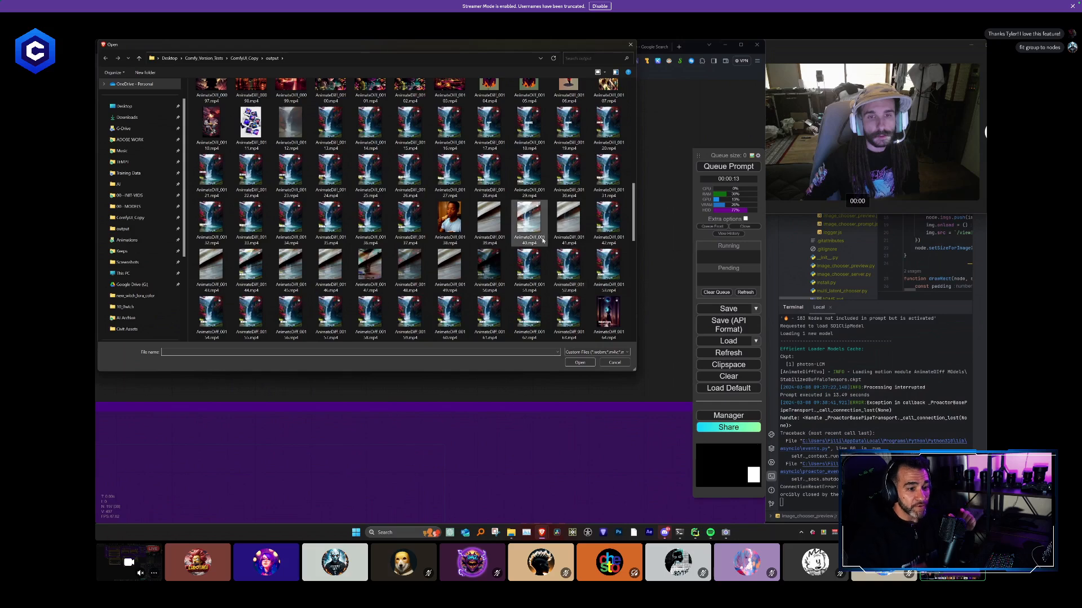
{"action": "double_click", "coordinate": [569, 222]}
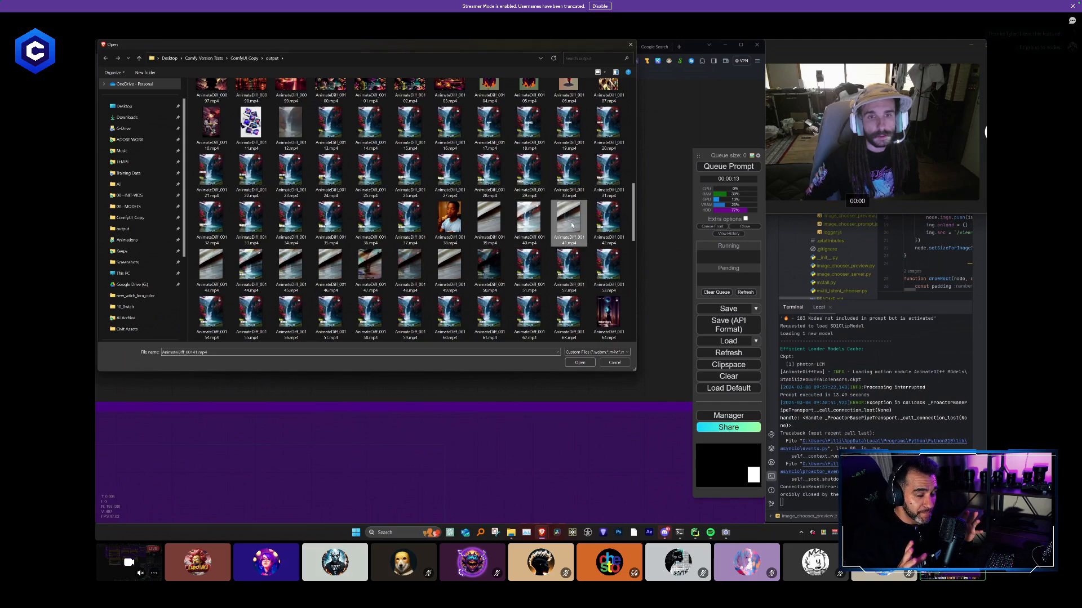
- Move the Load Video (Upload) node level with the ImageBlend node, clear of the Title node
{"action": "scroll", "coordinate": [437, 291], "scroll_direction": "up", "scroll_amount": 1}
{"action": "left_click_drag", "start_coordinate": [426, 179], "coordinate": [387, 125]}
{"action": "left_click_drag", "start_coordinate": [445, 270], "coordinate": [552, 305]}
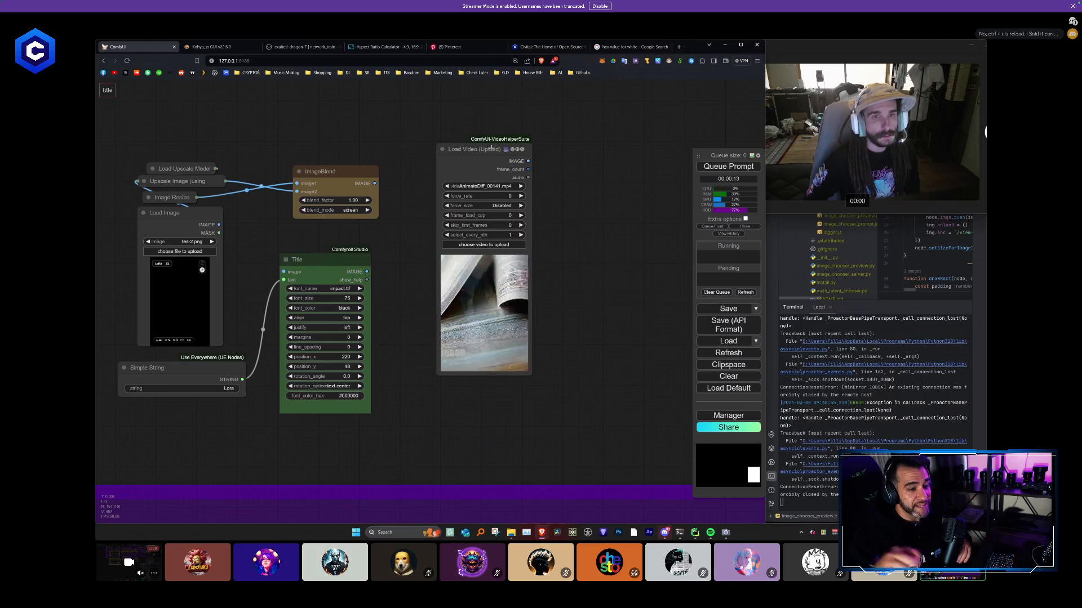
{"action": "left_click_drag", "start_coordinate": [489, 149], "coordinate": [484, 178]}
{"action": "left_click_drag", "start_coordinate": [387, 262], "coordinate": [414, 258]}
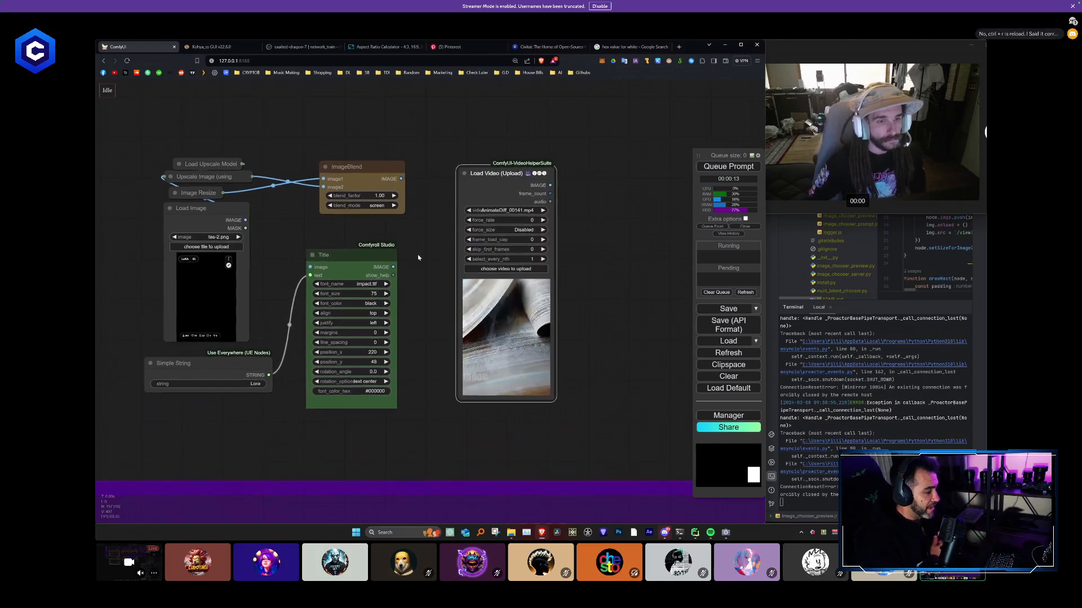
{"action": "right_click", "coordinate": [418, 257]}
{"action": "left_click", "coordinate": [407, 236]}
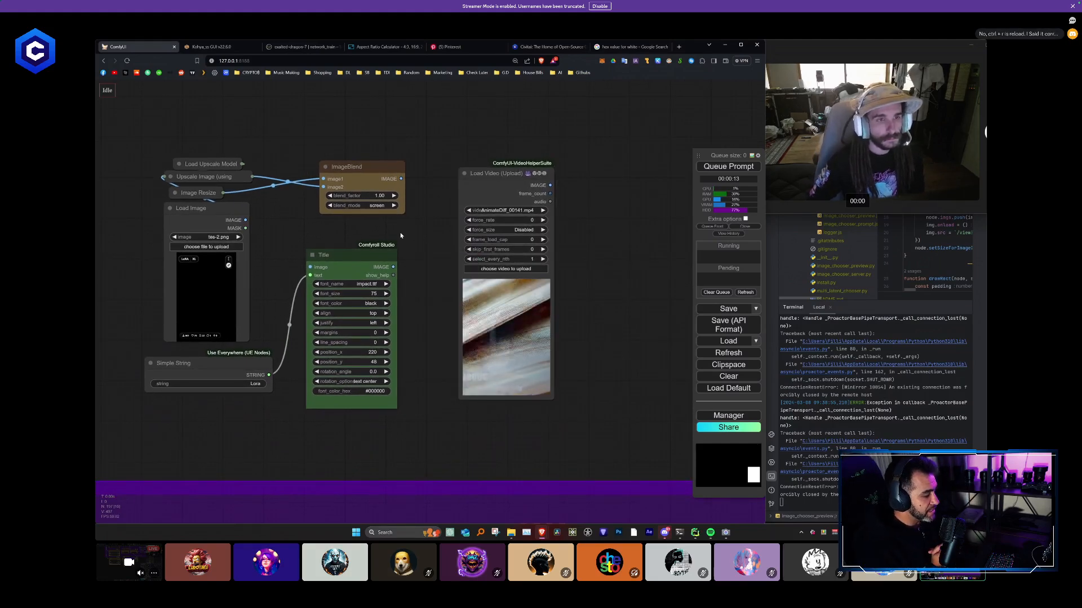
{"action": "left_click_drag", "start_coordinate": [120, 114], "coordinate": [568, 452]}
{"action": "right_click", "coordinate": [442, 273]}
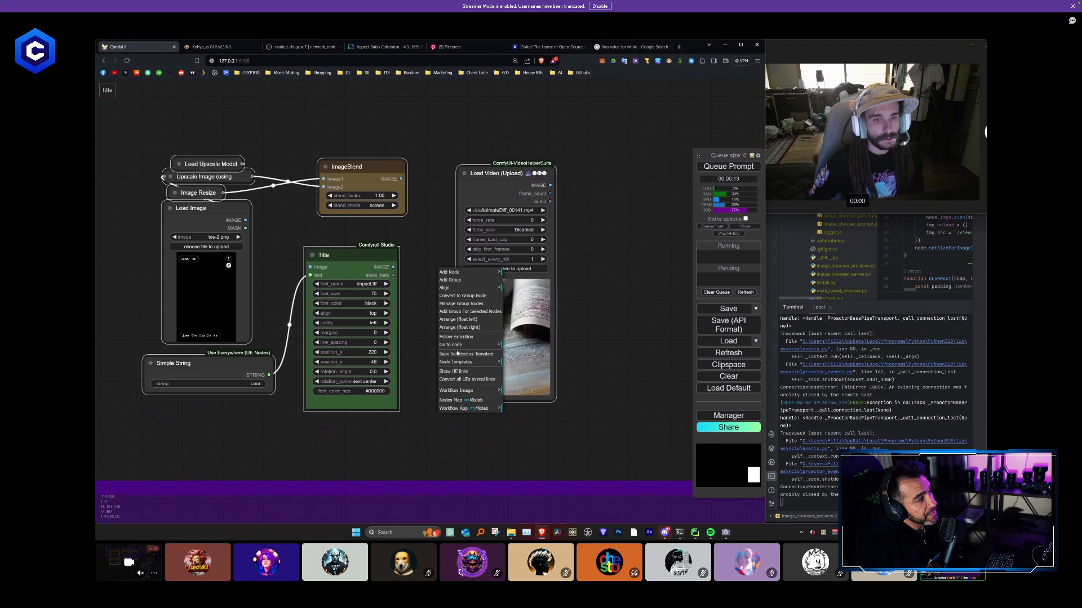
{"action": "right_click", "coordinate": [432, 254]}
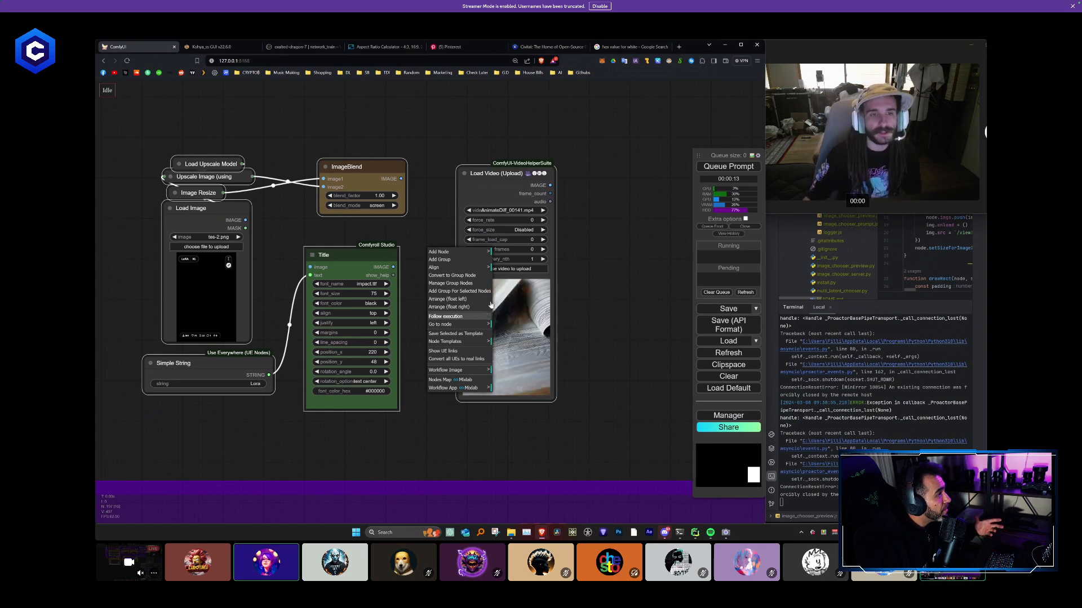
{"action": "left_click", "coordinate": [421, 236]}
{"action": "left_click_drag", "start_coordinate": [150, 143], "coordinate": [262, 324]}
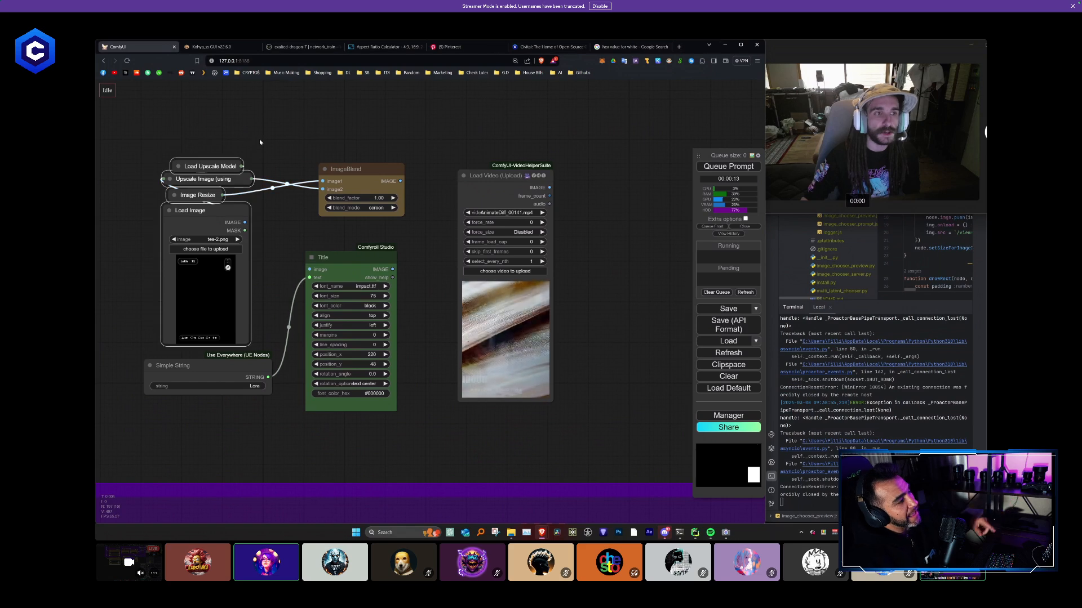
{"action": "right_click", "coordinate": [260, 142]}
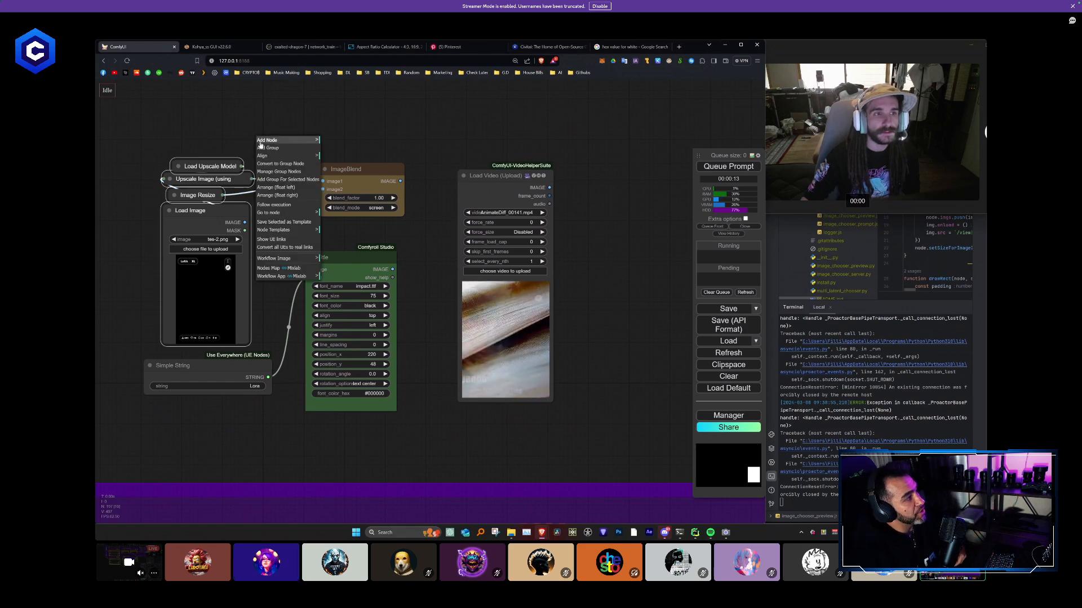
- Enclose the separate Load Image, upscale, ImageBlend, Title, Simple String and Load Video nodes in a new group
{"action": "left_click_drag", "start_coordinate": [163, 130], "coordinate": [639, 430]}
{"action": "right_click", "coordinate": [420, 242]}
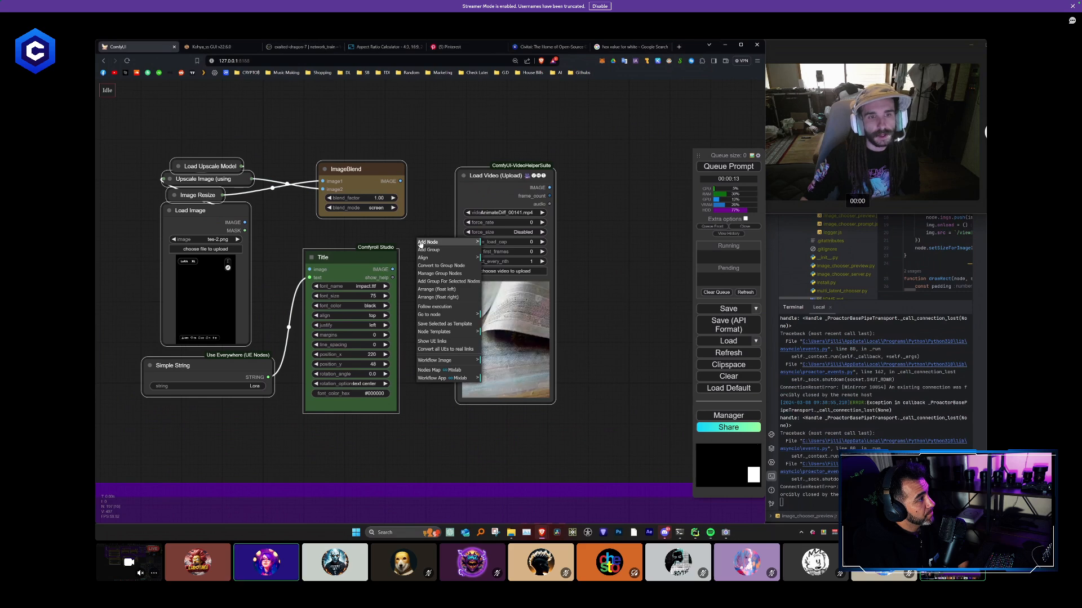
{"action": "left_click", "coordinate": [442, 281]}
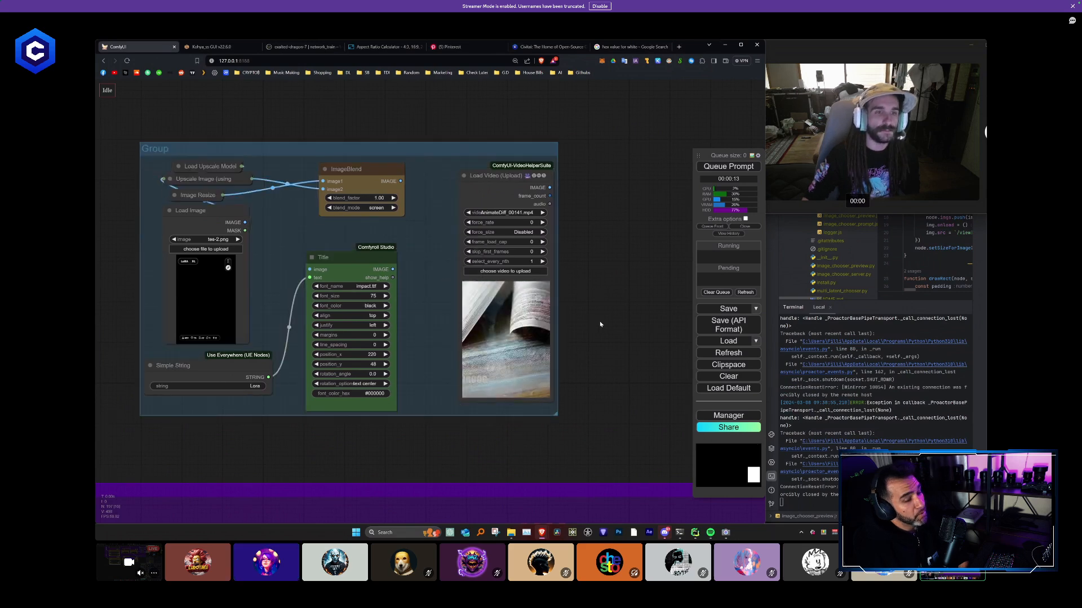
- Remove the group around the Load Image, Title and Load Video nodes while keeping the nodes
{"action": "left_click_drag", "start_coordinate": [407, 154], "coordinate": [429, 133]}
{"action": "right_click", "coordinate": [429, 133]}
{"action": "left_click", "coordinate": [435, 301]}
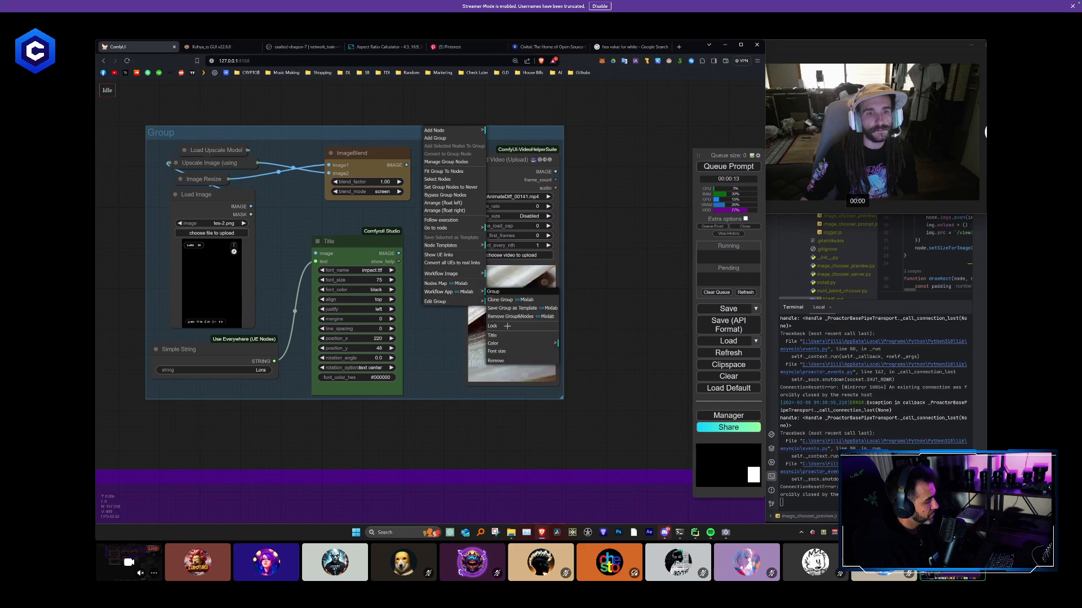
{"action": "left_click", "coordinate": [520, 362]}
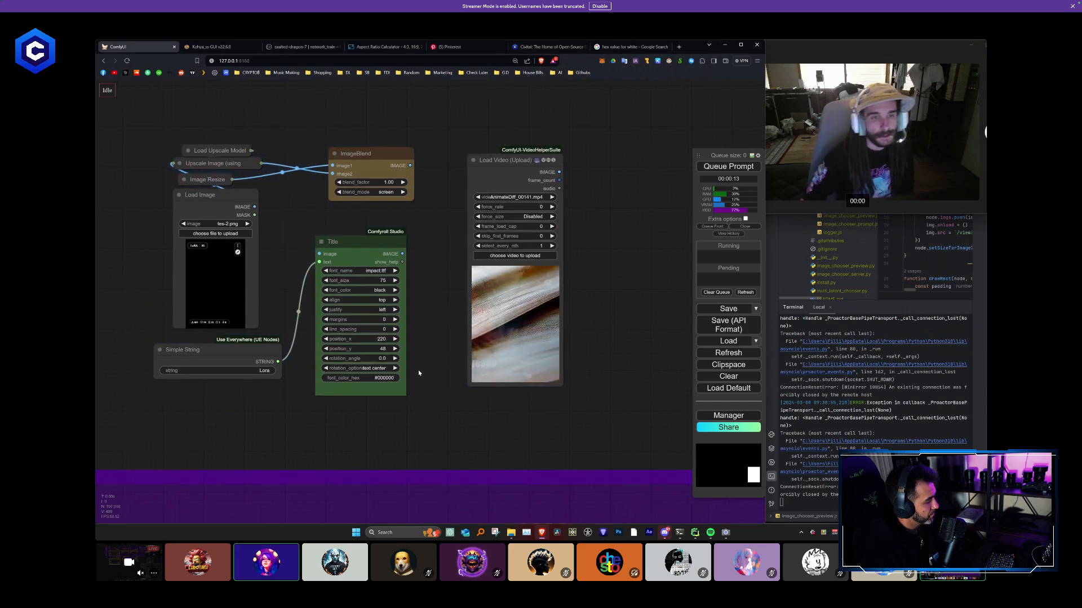
- Move the Title node farther from the Load Image and Simple String nodes to make room between them
{"action": "left_click_drag", "start_coordinate": [426, 340], "coordinate": [485, 353]}
{"action": "scroll", "coordinate": [485, 353], "scroll_direction": "up", "scroll_amount": 2}
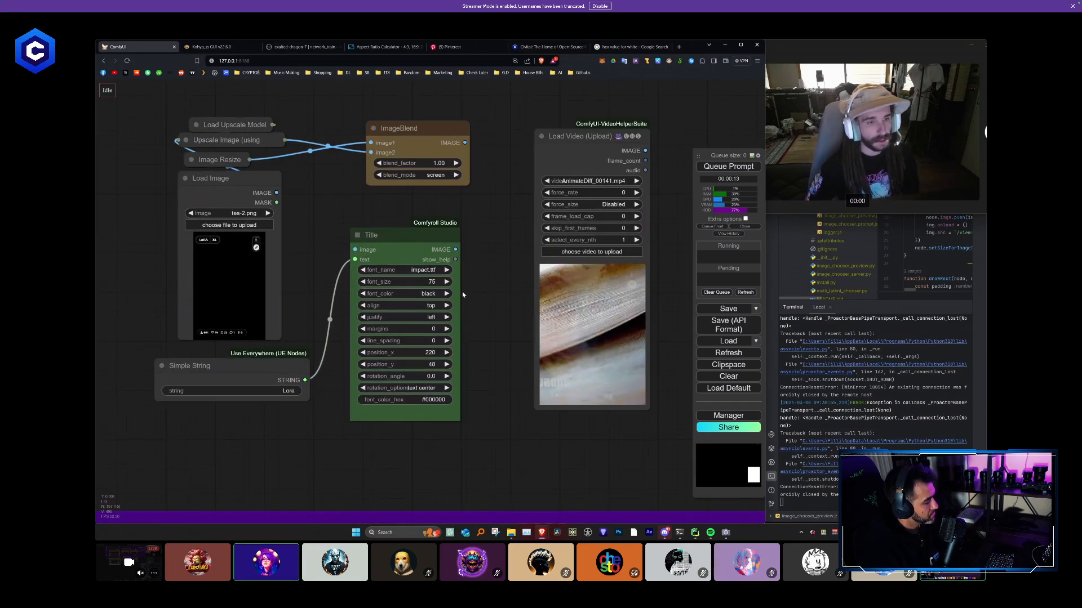
{"action": "left_click_drag", "start_coordinate": [440, 252], "coordinate": [471, 263]}
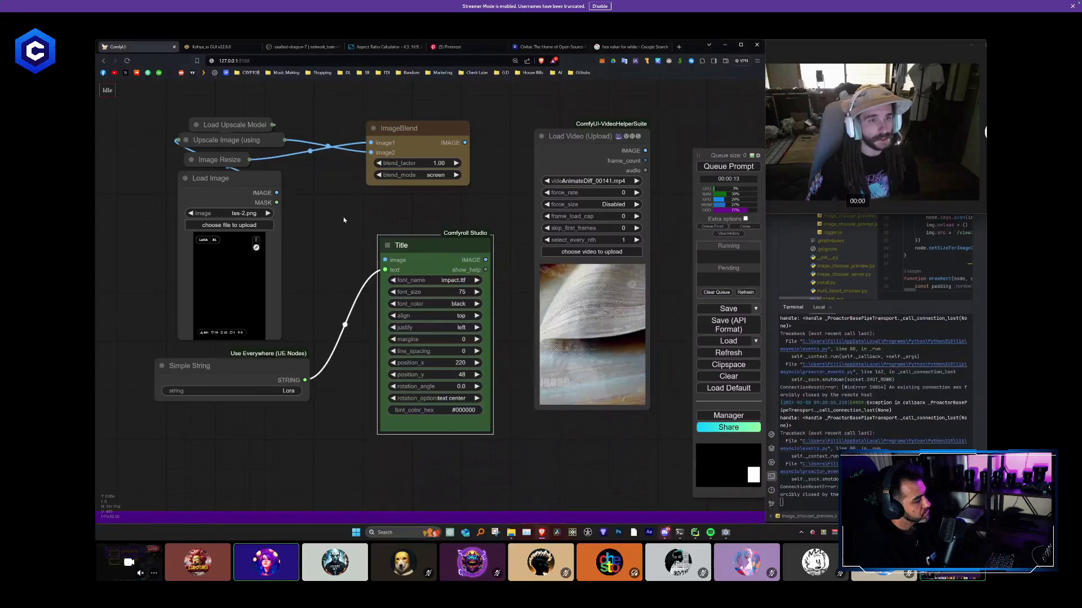
{"action": "left_click_drag", "start_coordinate": [346, 219], "coordinate": [347, 224]}
{"action": "left_click_drag", "start_coordinate": [419, 256], "coordinate": [412, 252]}
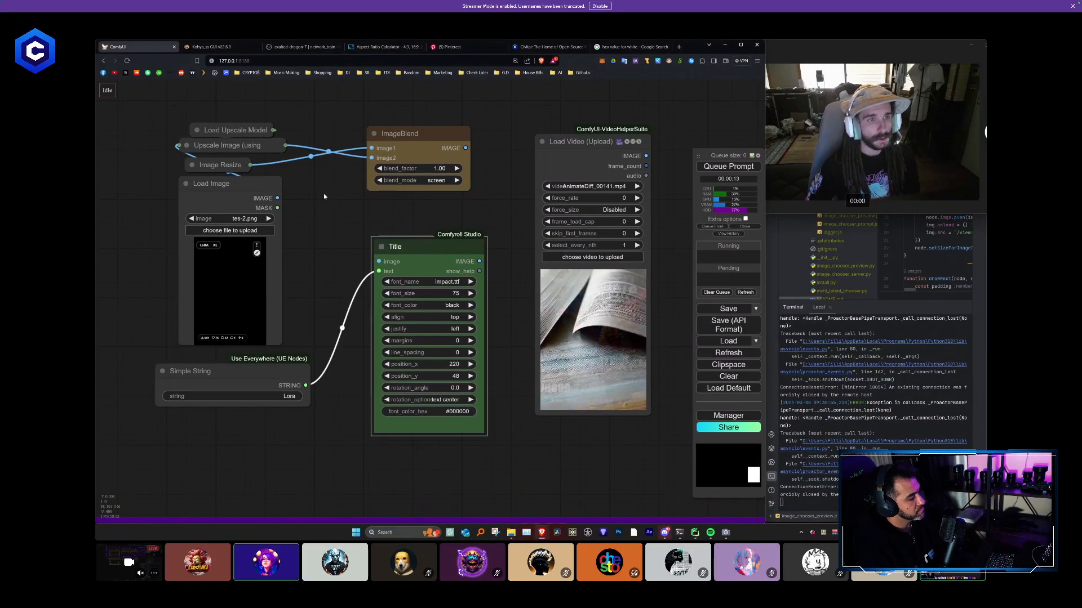
{"action": "left_click_drag", "start_coordinate": [323, 194], "coordinate": [353, 209]}
{"action": "left_click_drag", "start_coordinate": [423, 261], "coordinate": [413, 256]}
- Expand the collapsed Upscale Image (using Model) and Image Resize nodes and spread them away from the Load Image node
{"action": "left_click_drag", "start_coordinate": [290, 134], "coordinate": [350, 185]}
{"action": "left_click_drag", "start_coordinate": [387, 241], "coordinate": [466, 148]}
{"action": "left_click", "coordinate": [352, 222]}
{"action": "left_click_drag", "start_coordinate": [358, 251], "coordinate": [344, 212]}
{"action": "left_click", "coordinate": [328, 236]}
{"action": "left_click_drag", "start_coordinate": [398, 239], "coordinate": [555, 288]}
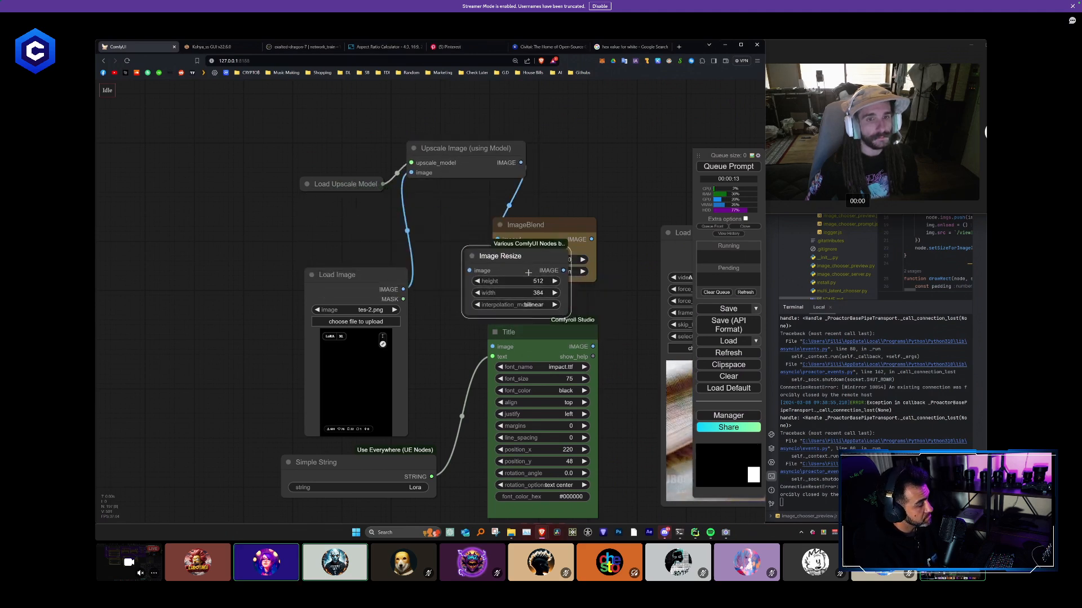
- Move the ImageBlend node beyond the Upscale Image node and place Image Resize in the gap above the Title node
{"action": "left_click_drag", "start_coordinate": [541, 225], "coordinate": [650, 107]}
{"action": "left_click_drag", "start_coordinate": [528, 263], "coordinate": [547, 222]}
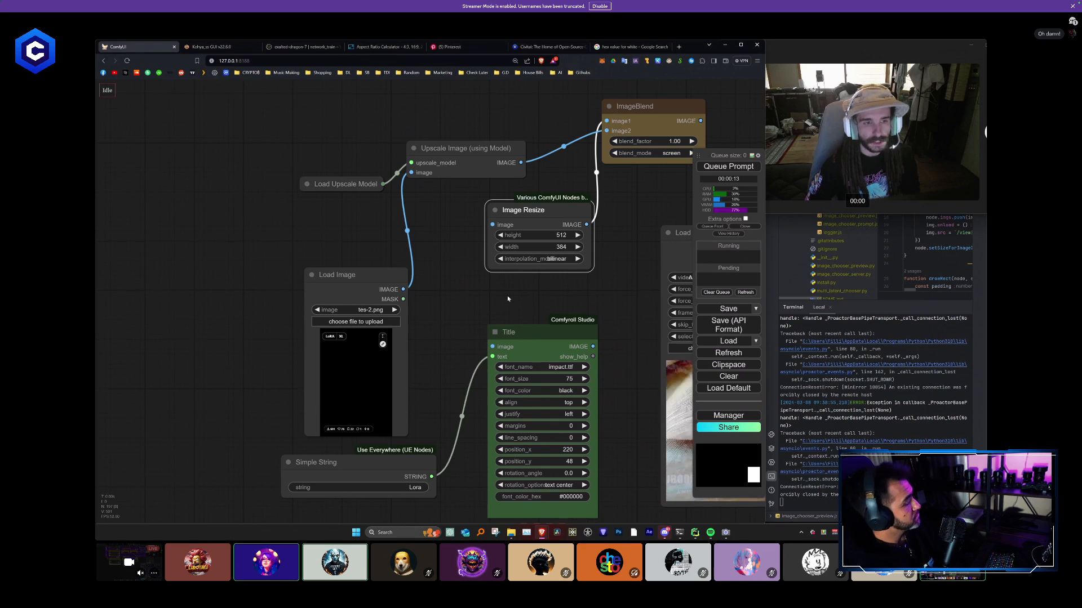
{"action": "left_click_drag", "start_coordinate": [508, 298], "coordinate": [463, 252]}
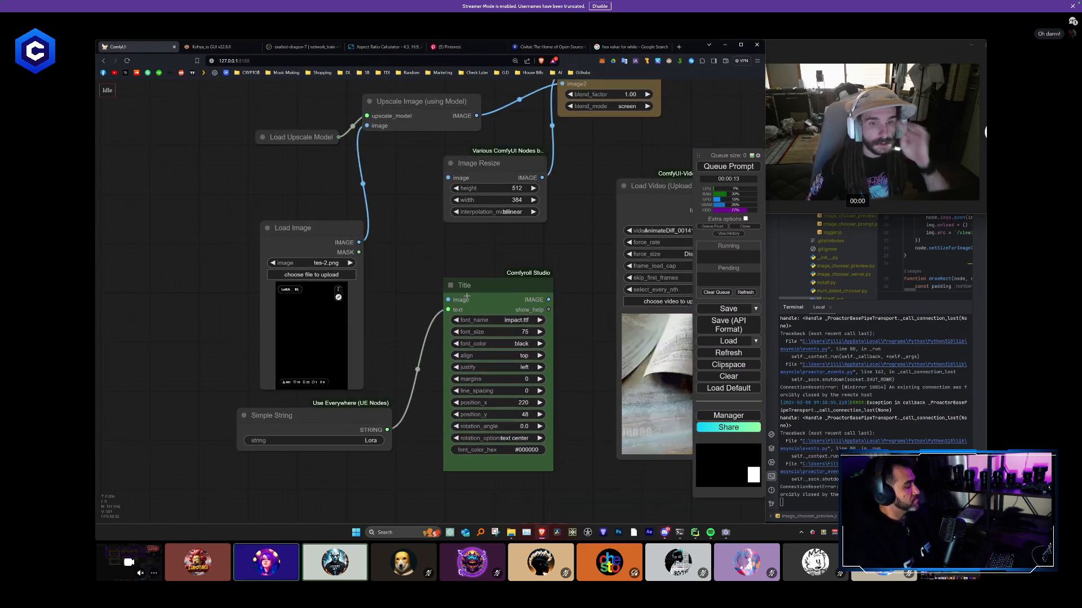
{"action": "left_click_drag", "start_coordinate": [404, 206], "coordinate": [398, 221]}
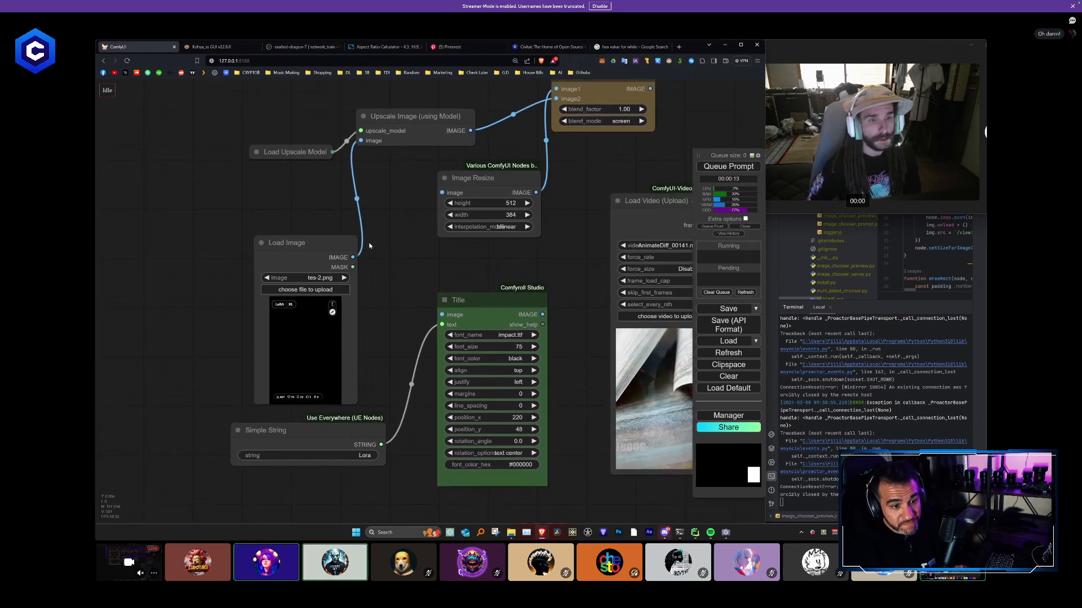
- Connect the Upscale Image (using Model) node's image output to the Title node's image input
{"action": "left_click_drag", "start_coordinate": [353, 257], "coordinate": [467, 335]}
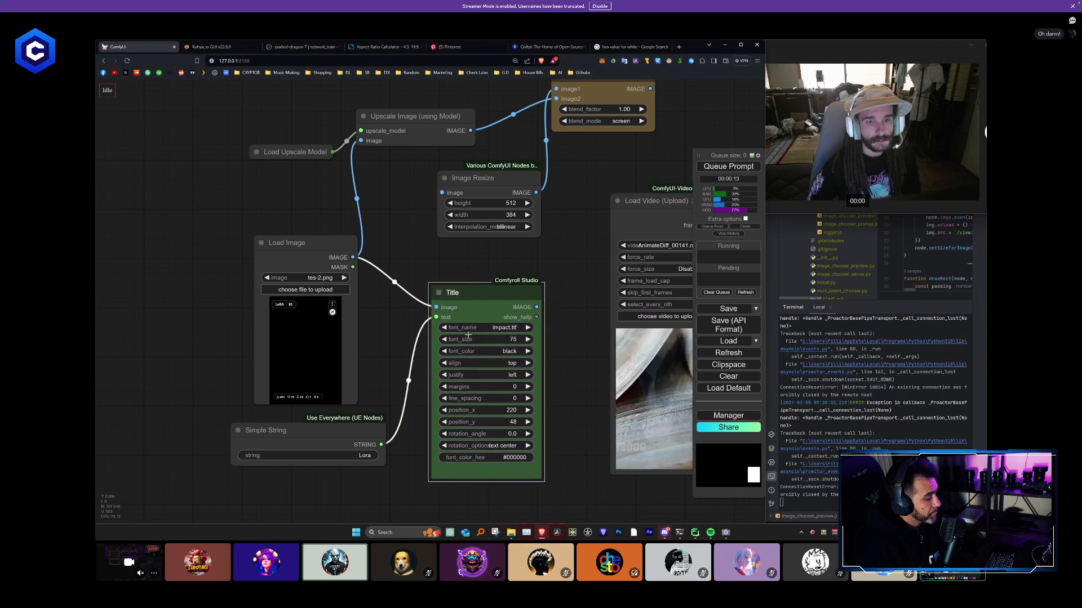
{"action": "scroll", "coordinate": [388, 129], "scroll_direction": "down", "scroll_amount": 2}
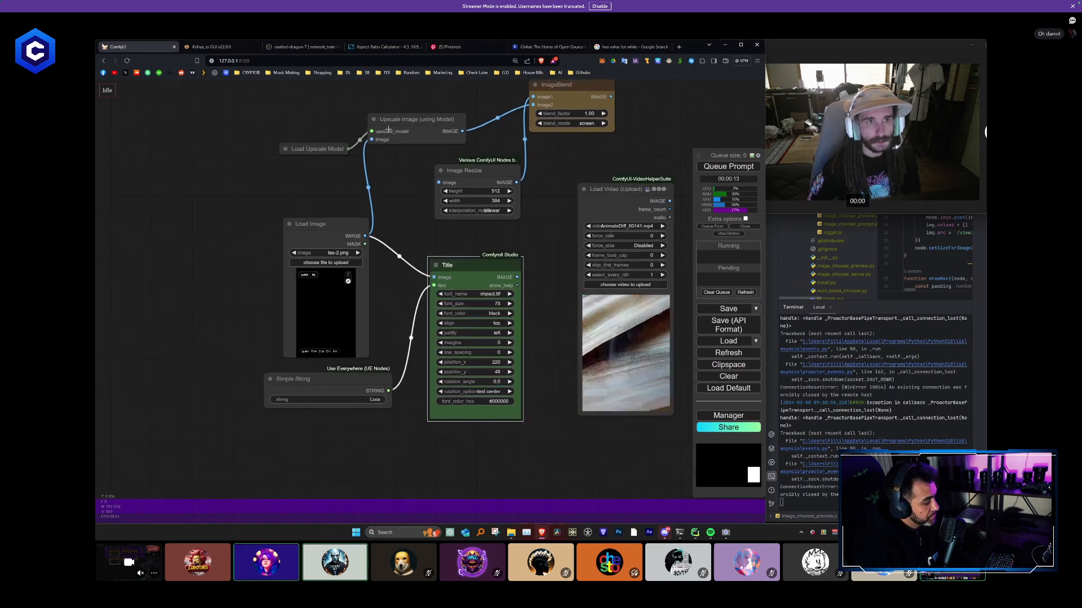
{"action": "left_click_drag", "start_coordinate": [388, 129], "coordinate": [387, 145]}
{"action": "left_click_drag", "start_coordinate": [462, 146], "coordinate": [433, 290]}
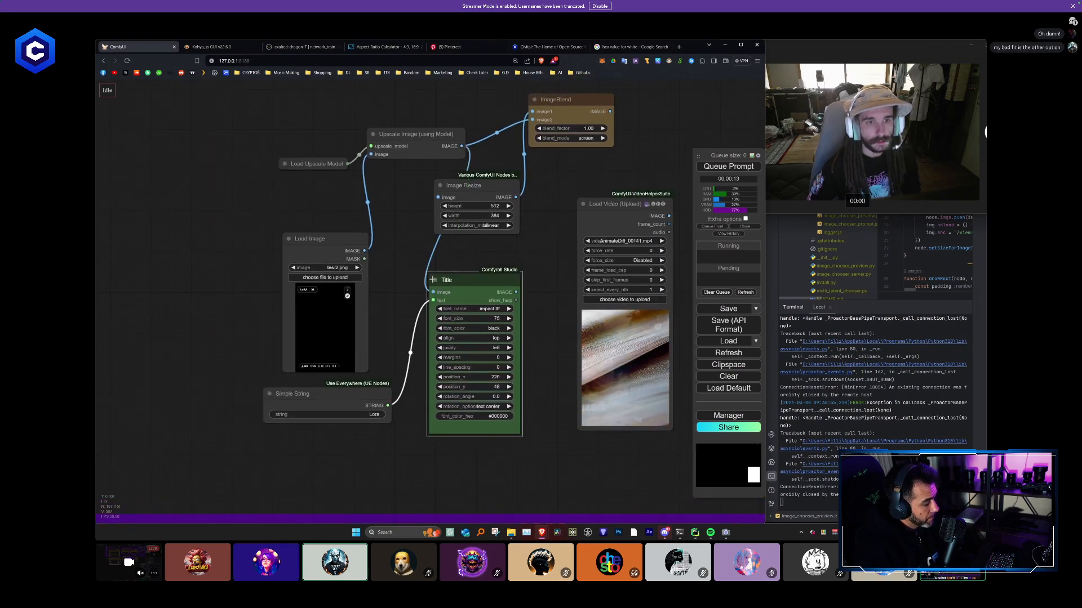
- Place the Upscale Image (using Model) node just above Load Image, with Load Upscale Model above it, and nudge the Title node
{"action": "left_click_drag", "start_coordinate": [403, 135], "coordinate": [383, 135]}
{"action": "left_click_drag", "start_coordinate": [324, 164], "coordinate": [240, 154]}
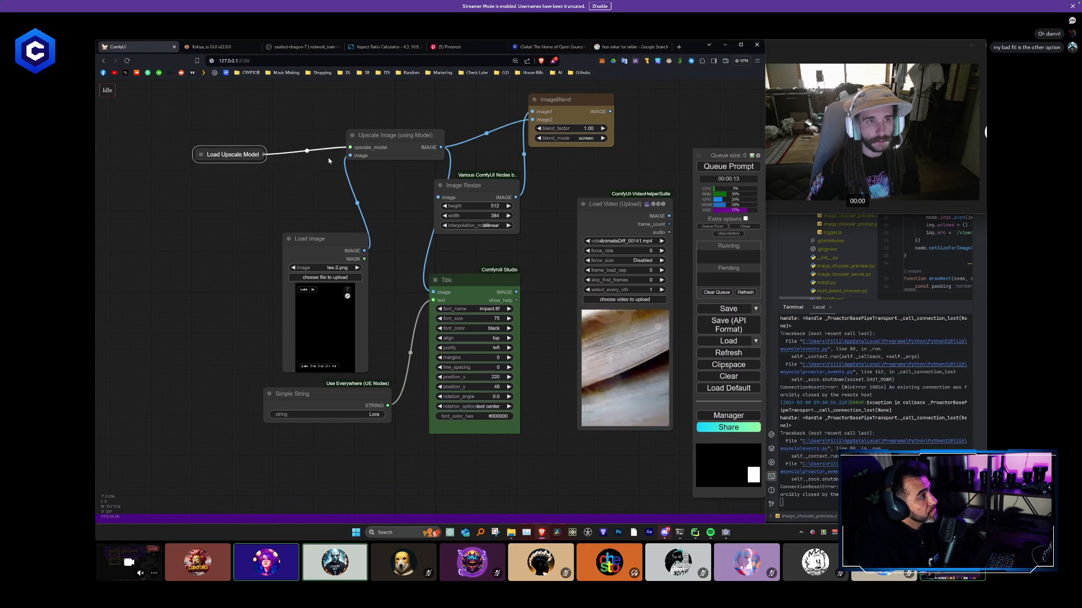
{"action": "left_click_drag", "start_coordinate": [395, 135], "coordinate": [316, 190]}
{"action": "left_click_drag", "start_coordinate": [498, 345], "coordinate": [493, 339]}
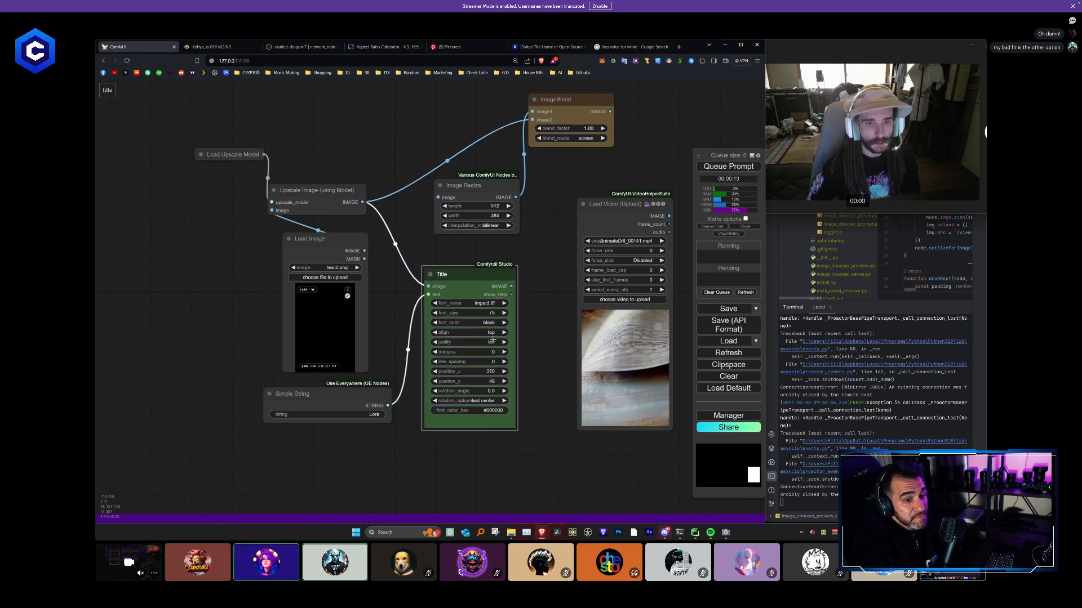
- Set the Title node's font_color_hex to #FFFFFF
{"action": "left_click", "coordinate": [496, 410]}
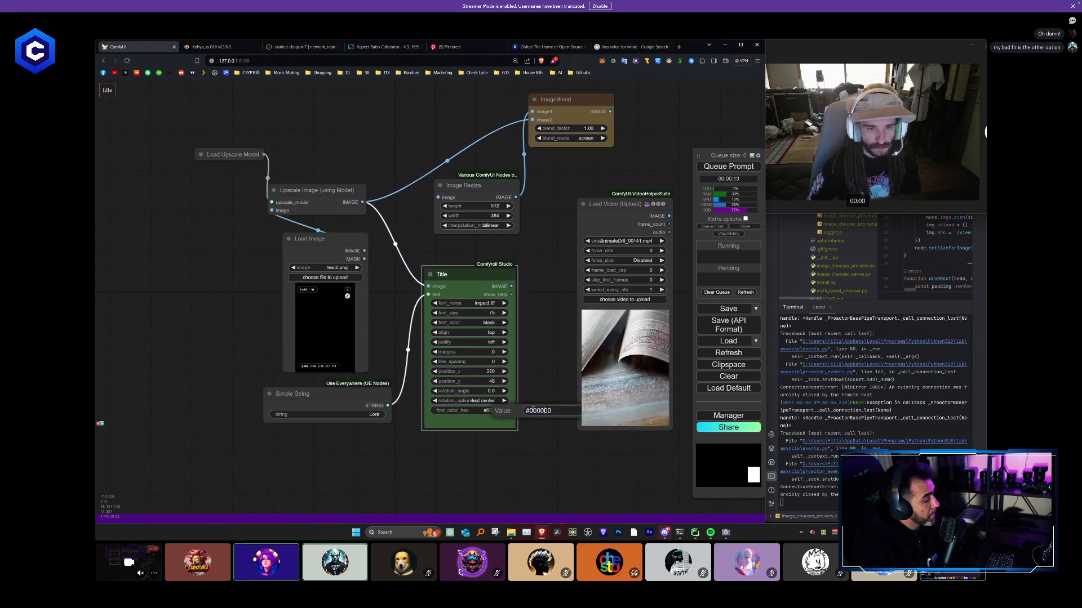
{"action": "double_click", "coordinate": [532, 410]}
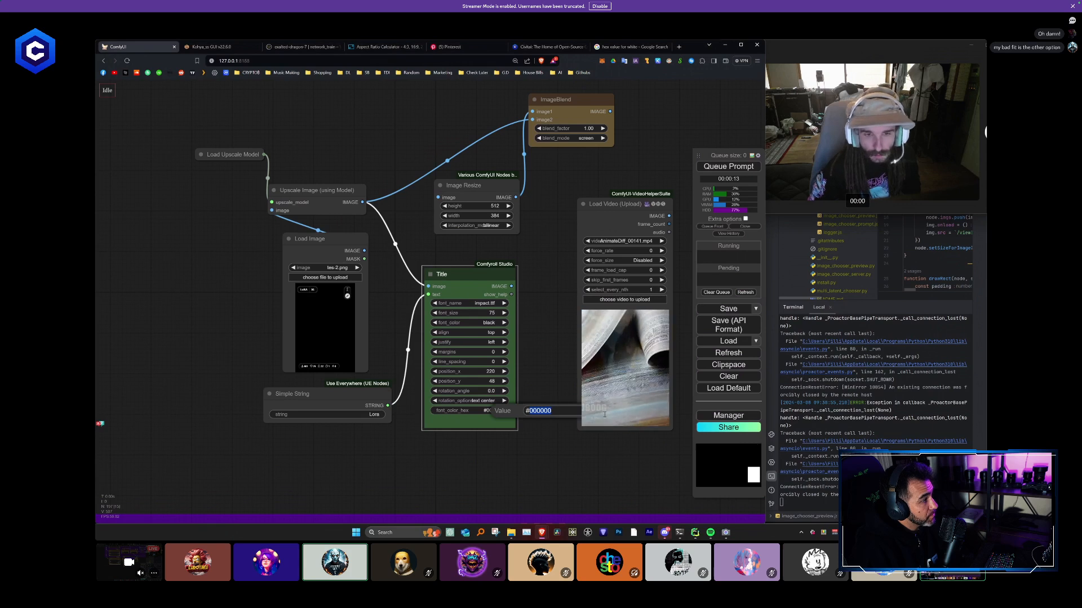
{"action": "type", "text": "FFFFFF"}
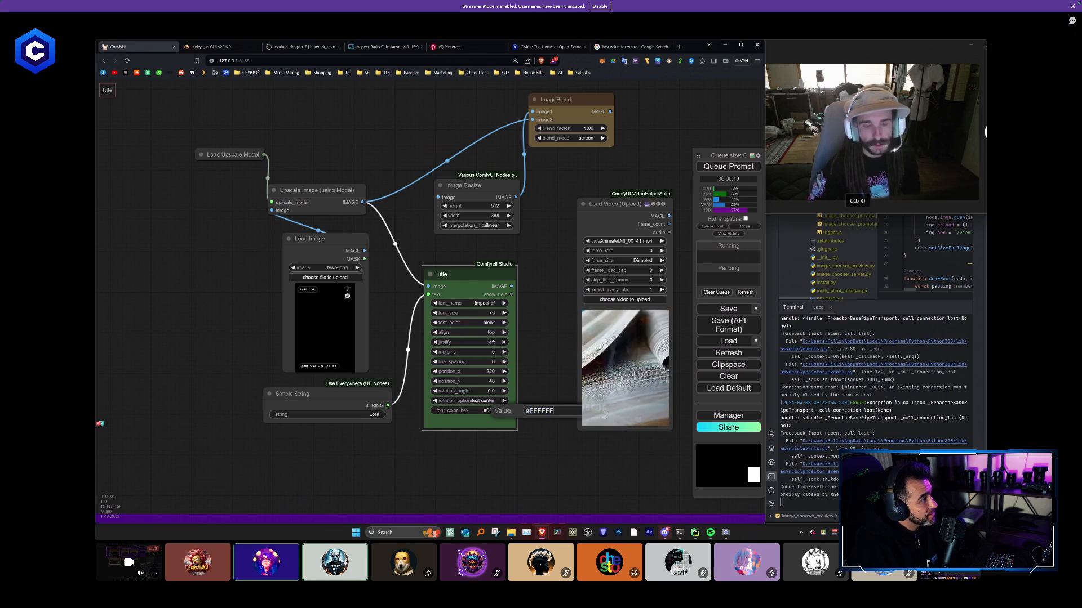
{"action": "key", "text": "Return"}
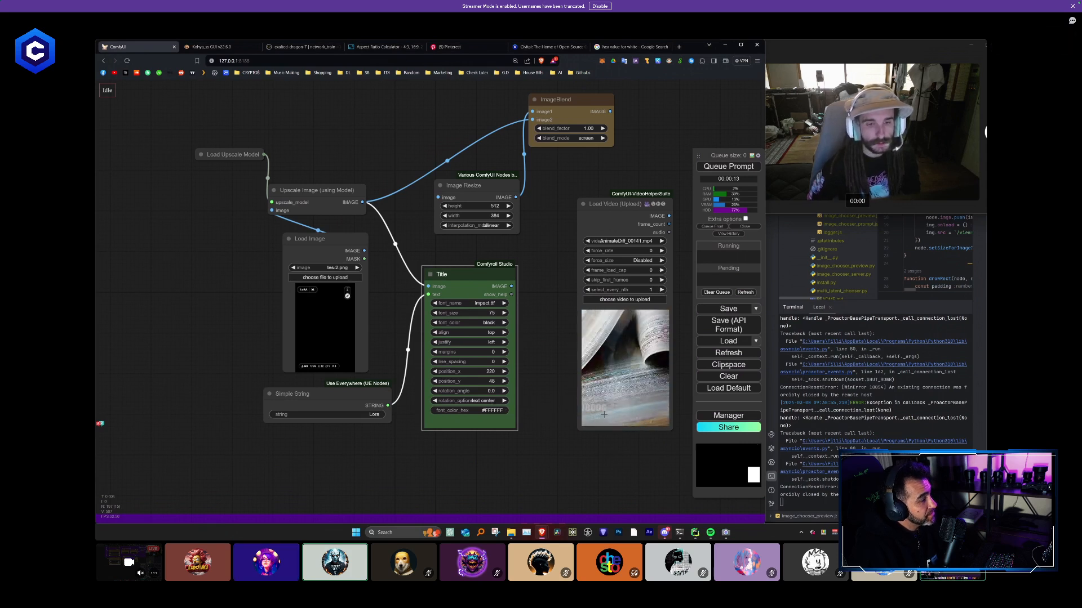
- Set the Simple String text to LORA and the Title node's font_size to 150
{"action": "left_click", "coordinate": [363, 414]}
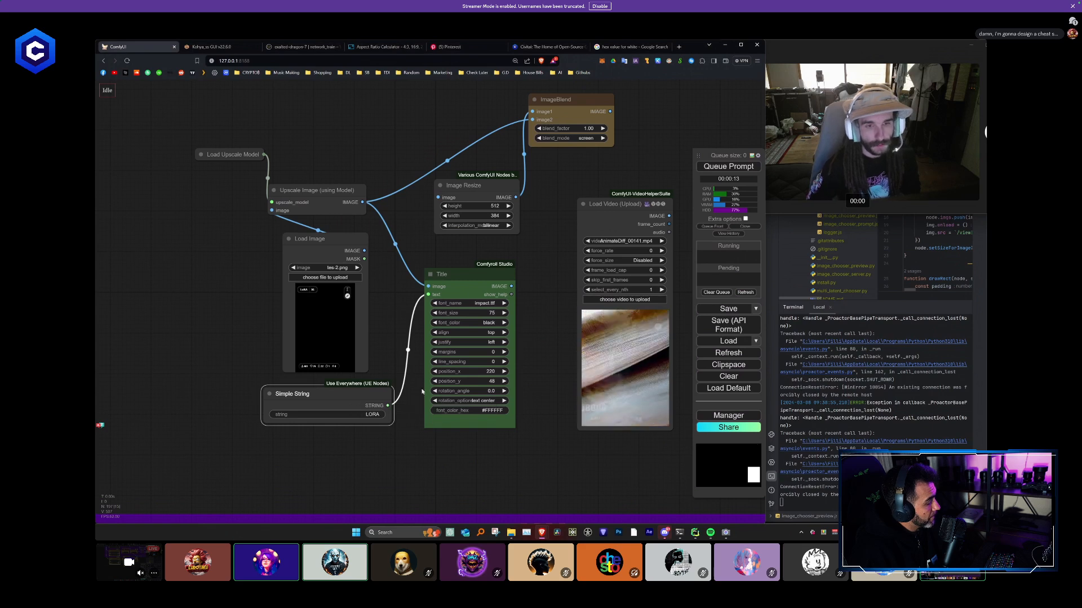
{"action": "left_click", "coordinate": [487, 312]}
{"action": "type", "text": "150"}
{"action": "key", "text": "Return"}
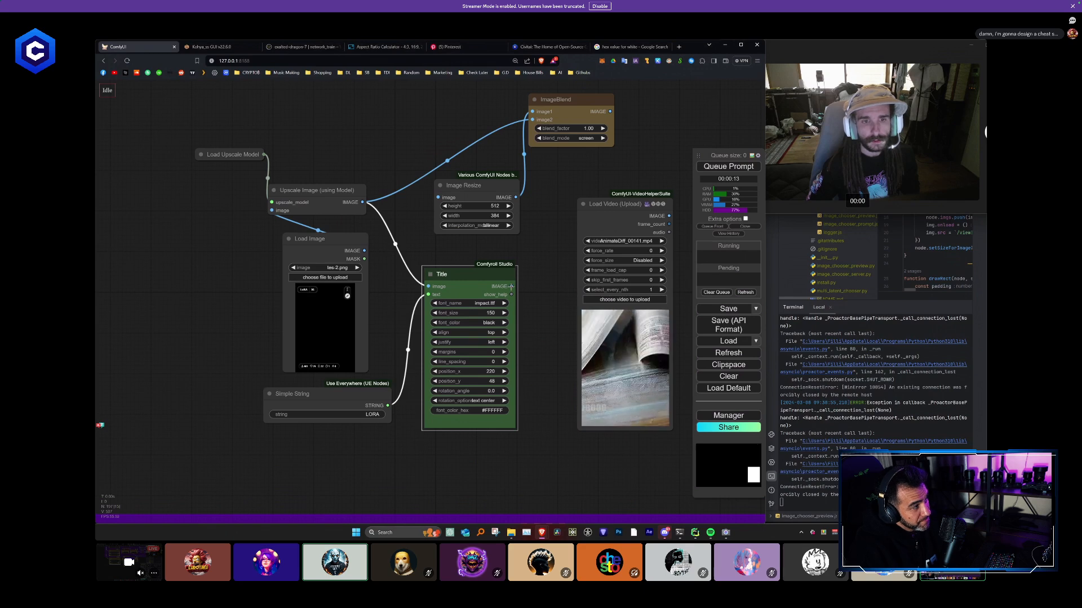
- Attach an enlarged Preview Image node to the Title node's image output and run the workflow
{"action": "left_click_drag", "start_coordinate": [511, 286], "coordinate": [556, 215]}
{"action": "left_click", "coordinate": [576, 261]}
{"action": "left_click_drag", "start_coordinate": [546, 292], "coordinate": [432, 283]}
{"action": "left_click_drag", "start_coordinate": [497, 224], "coordinate": [634, 227]}
{"action": "left_click_drag", "start_coordinate": [498, 202], "coordinate": [490, 226]}
{"action": "left_click", "coordinate": [713, 167]}
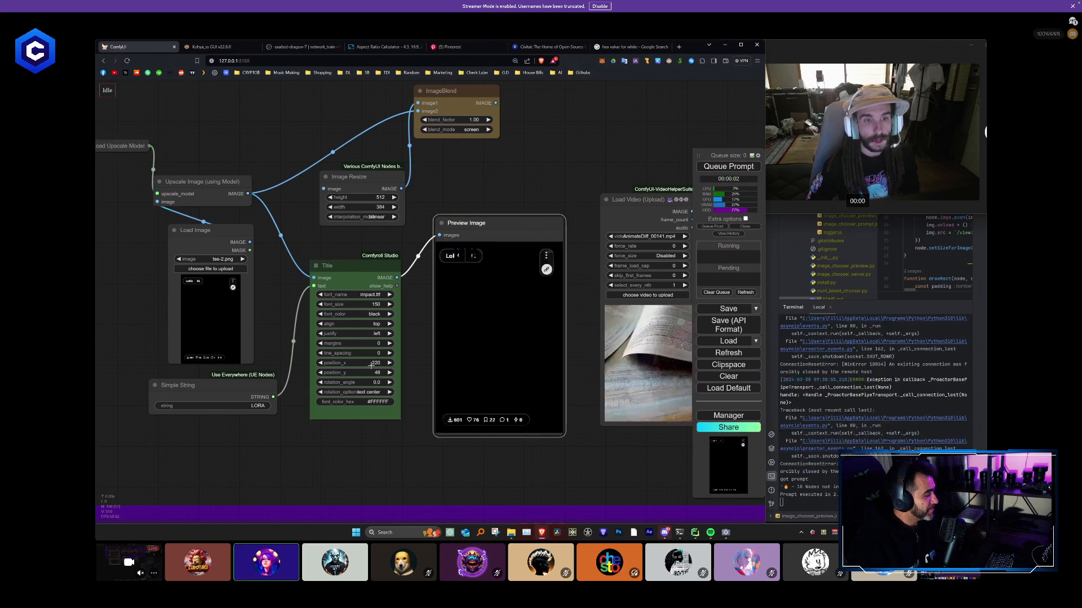
{"action": "left_click_drag", "start_coordinate": [416, 360], "coordinate": [433, 352]}
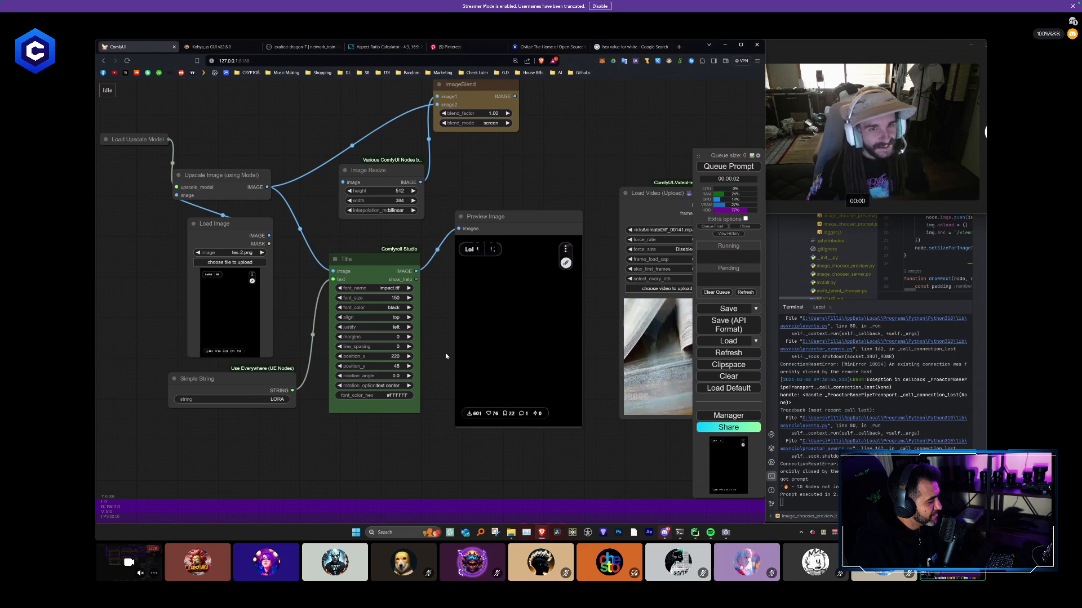
- Try a longer font_color_hex value on the Title node, set its font_color to white, and rerun the workflow
{"action": "left_click", "coordinate": [389, 397]}
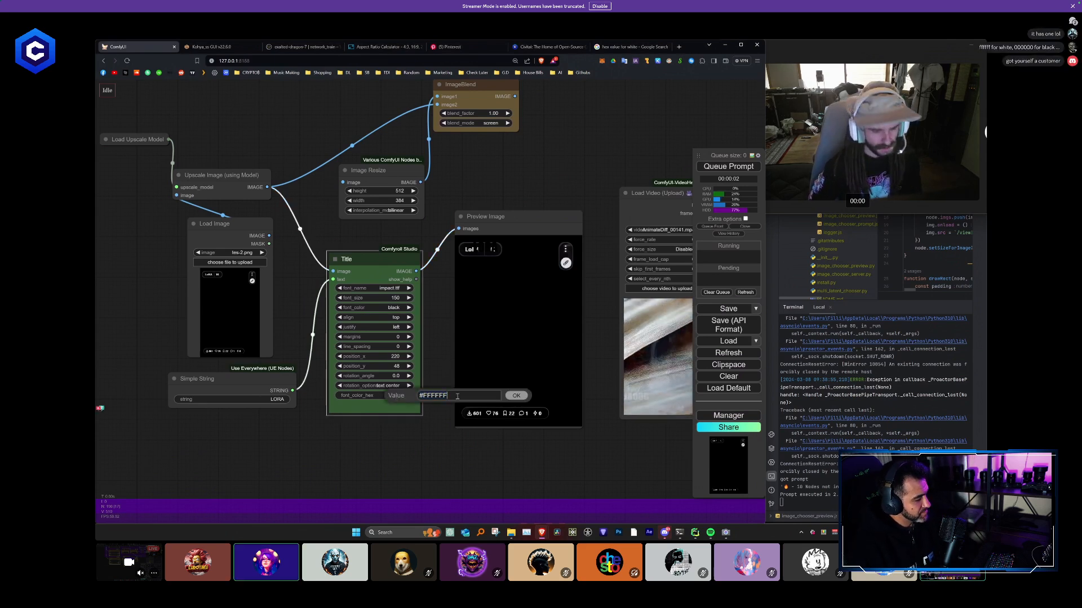
{"action": "key", "text": "ctrl+Return"}
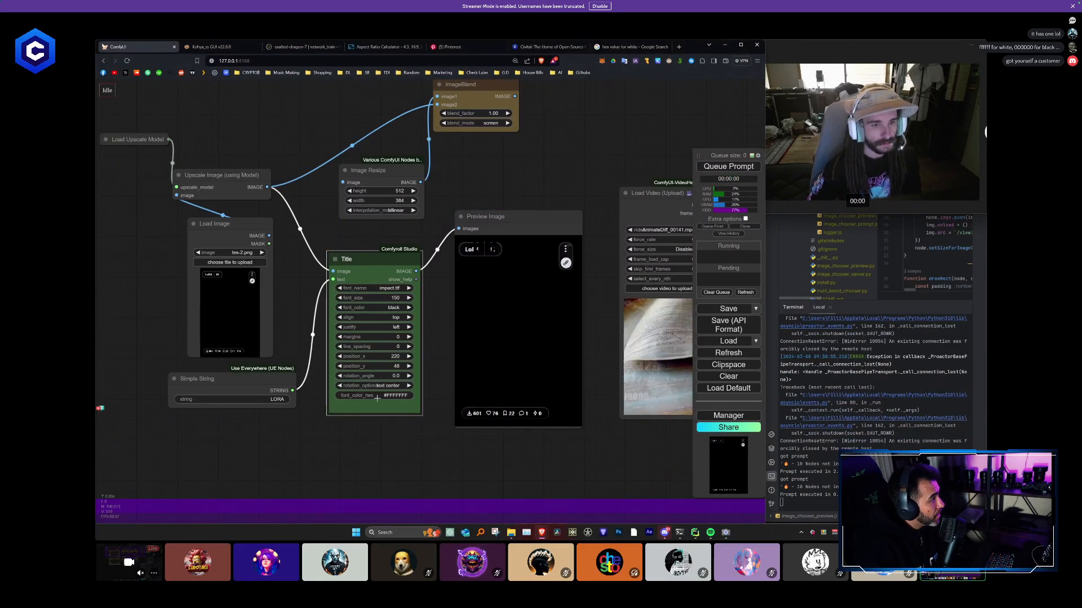
{"action": "left_click", "coordinate": [395, 307]}
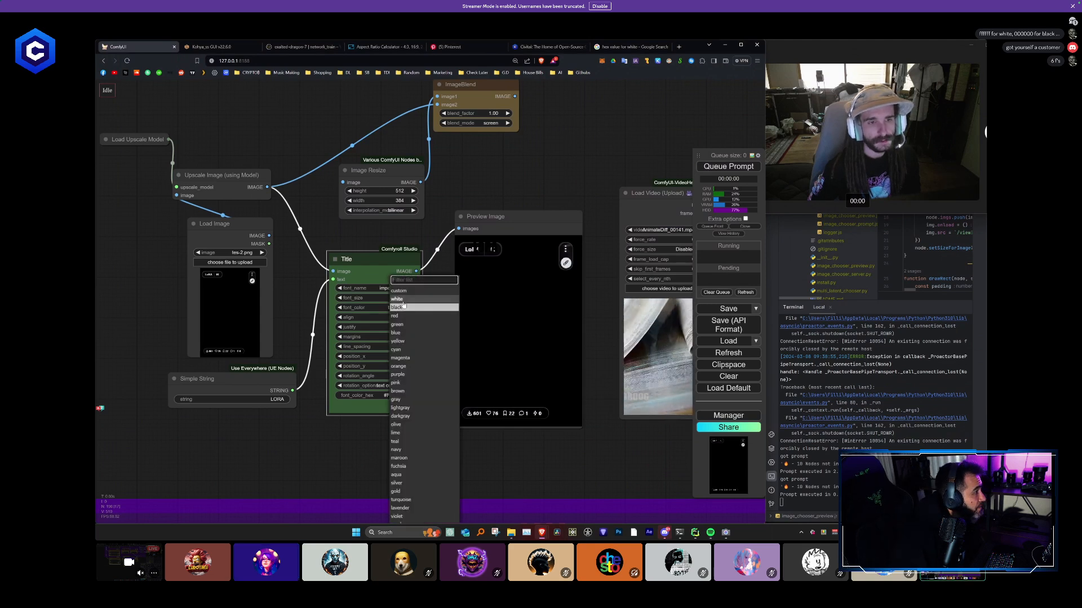
{"action": "left_click", "coordinate": [408, 300]}
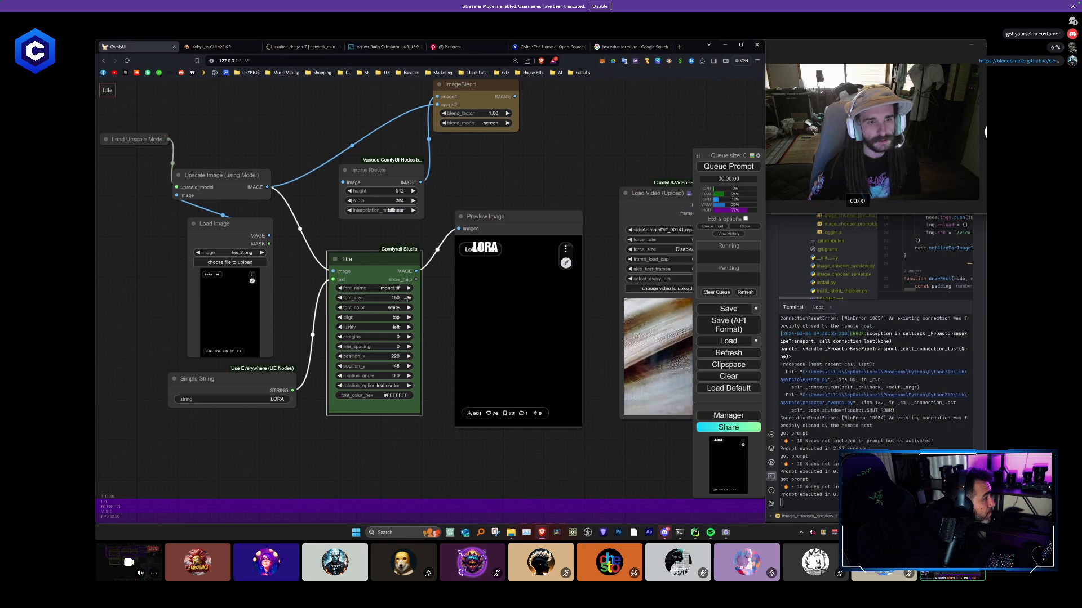
- Correct the Title node's font_color_hex to #FFFFFF
{"action": "left_click", "coordinate": [395, 309]}
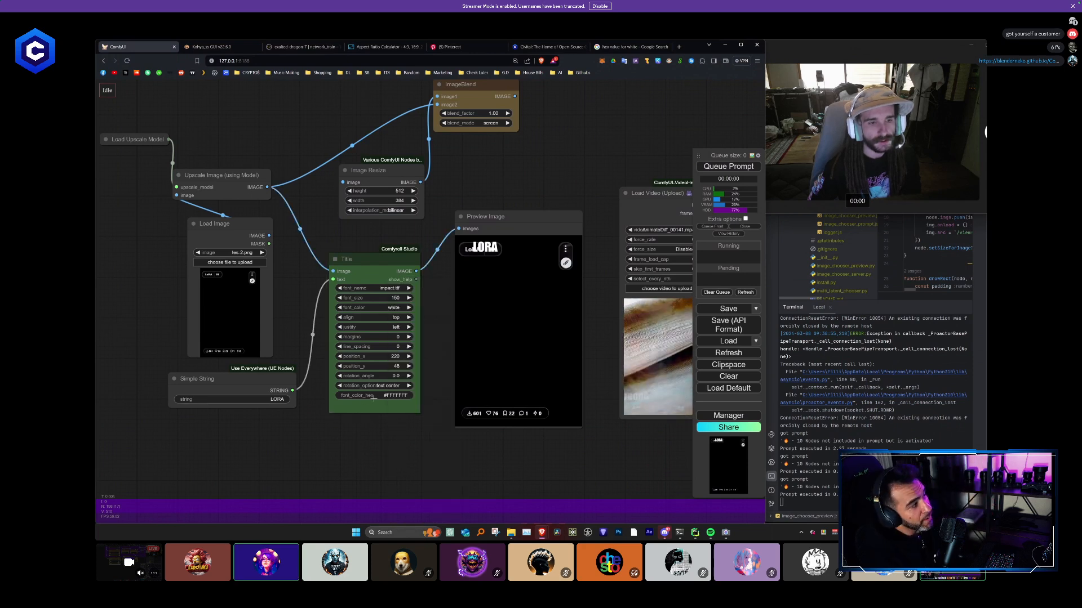
{"action": "left_click", "coordinate": [373, 396]}
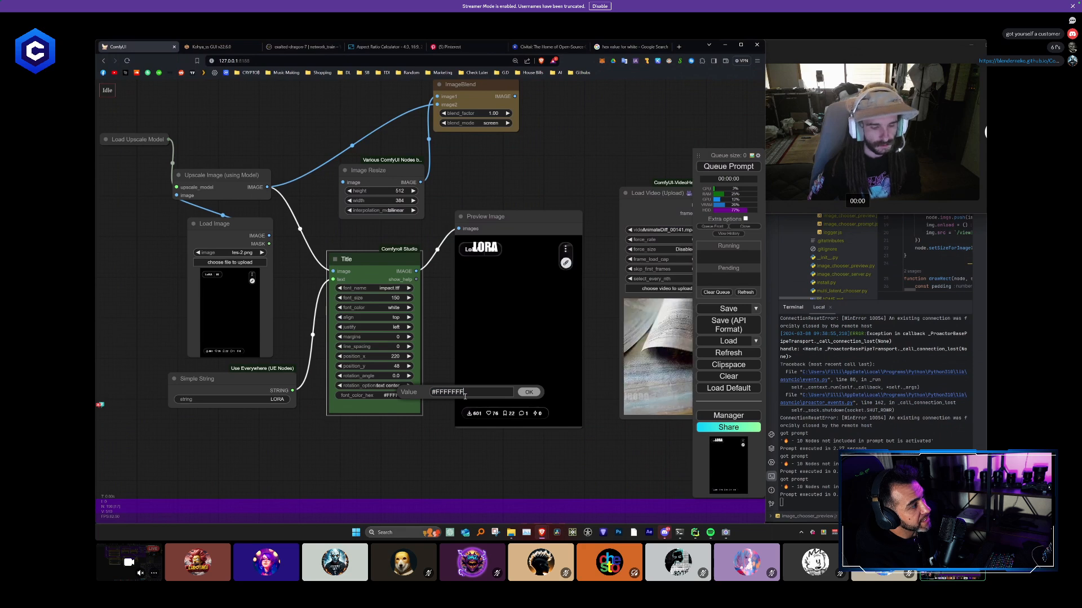
{"action": "key", "text": "Return"}
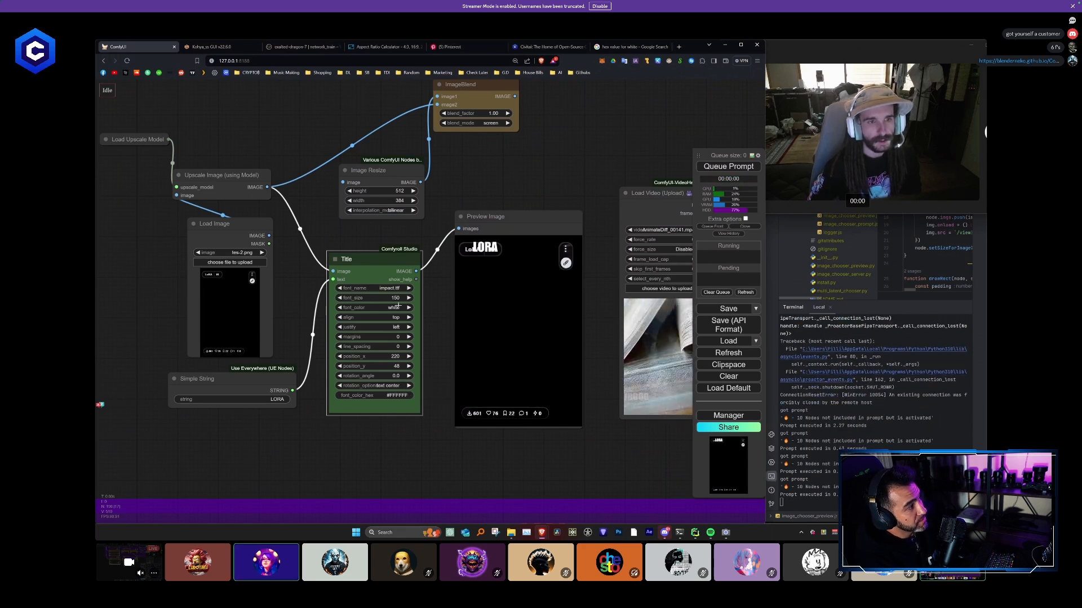
- Test yellow as the Title node's font_color in the preview, restore white, and rerun the workflow
{"action": "left_click", "coordinate": [398, 307]}
{"action": "left_click", "coordinate": [407, 346]}
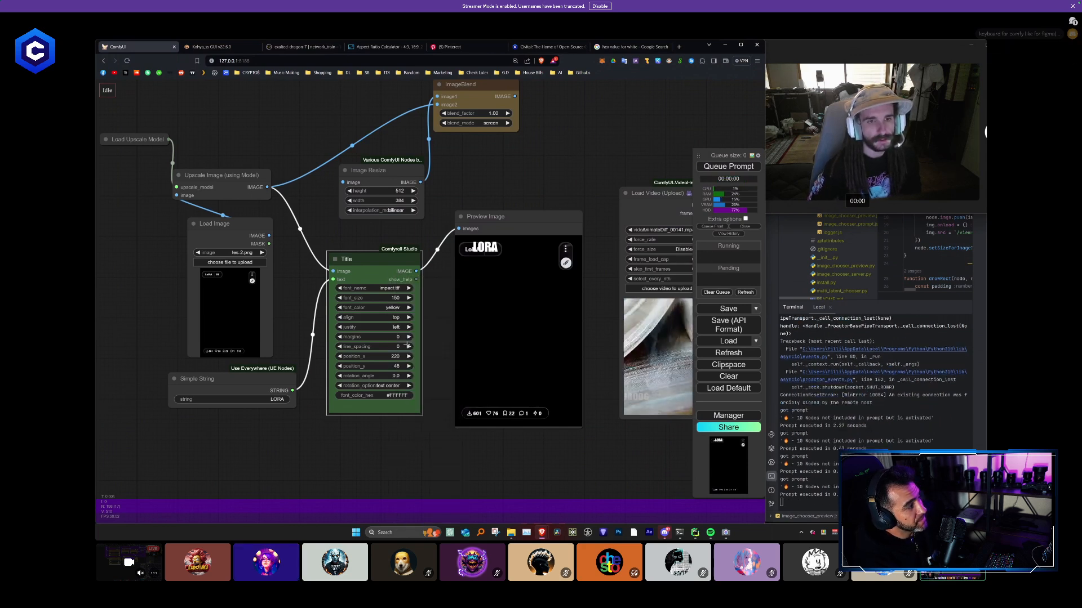
{"action": "key", "text": "ctrl+Return"}
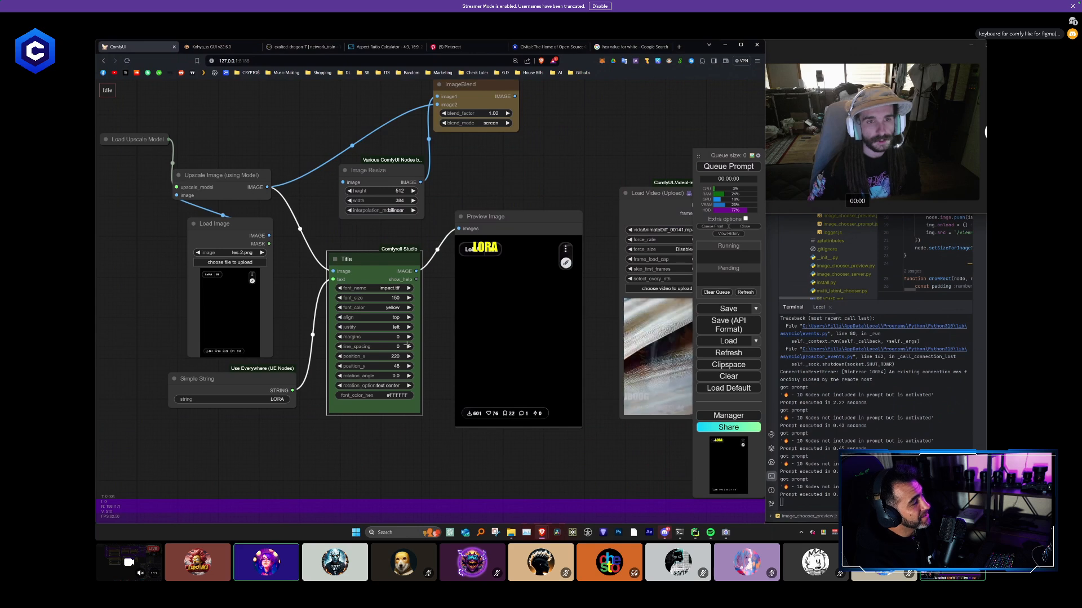
{"action": "left_click", "coordinate": [396, 308]}
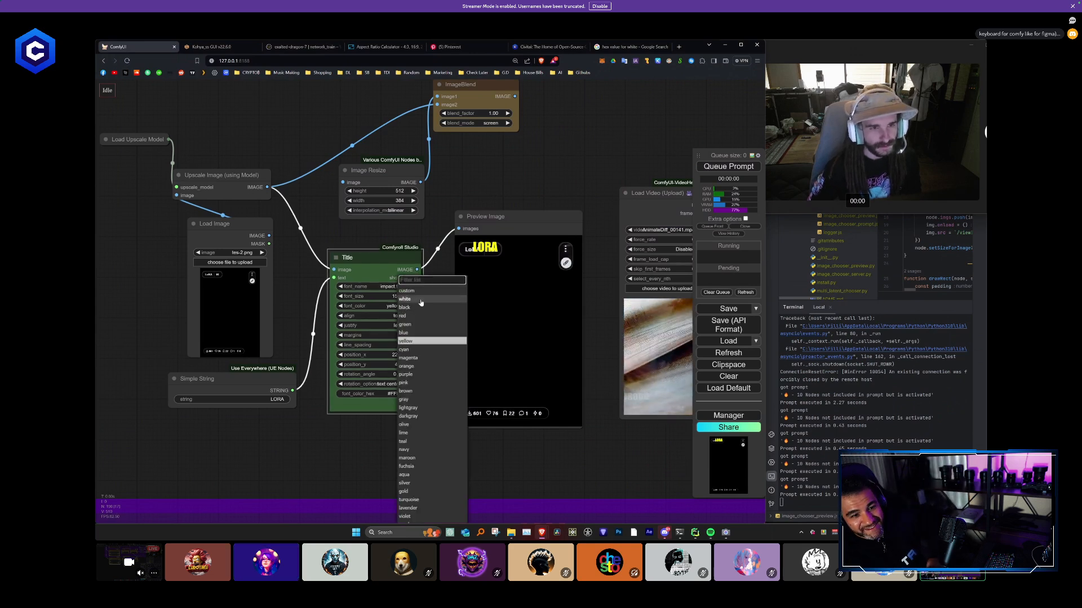
{"action": "left_click", "coordinate": [420, 304]}
{"action": "key", "text": "ctrl+Return"}
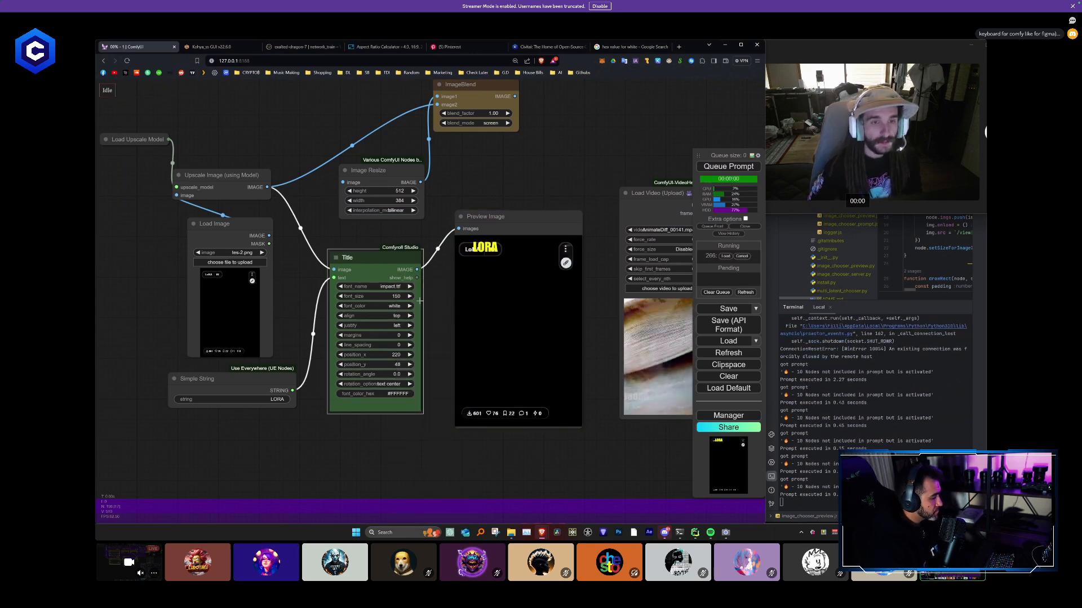
- Enable instant Auto Queue and set the Title node's position_x to 129 and position_y to 1878, just above the stats row
{"action": "left_click", "coordinate": [745, 220]}
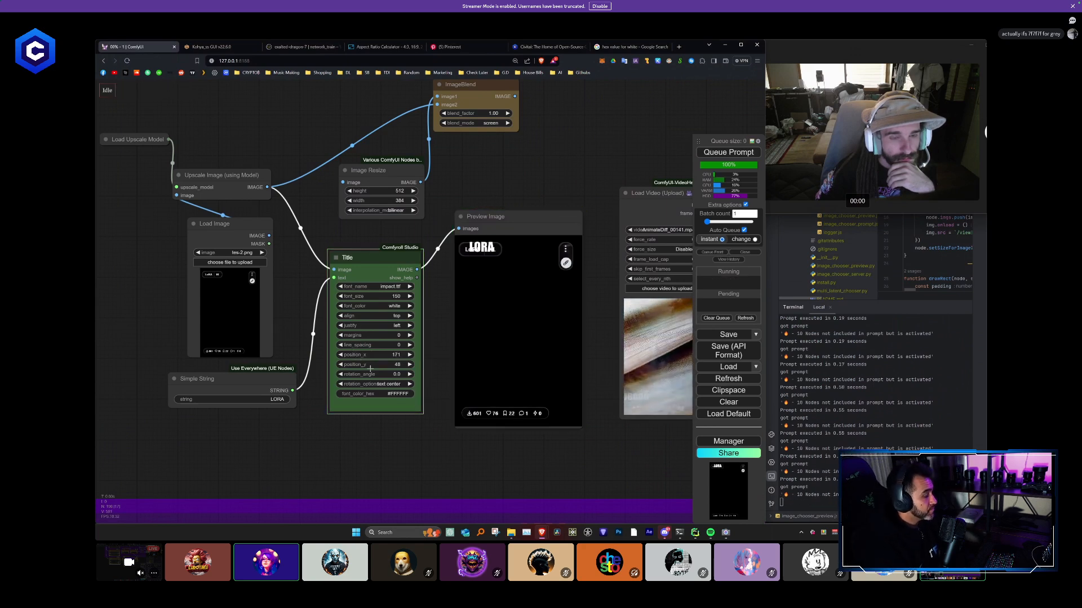
{"action": "left_click_drag", "start_coordinate": [374, 359], "coordinate": [364, 356]}
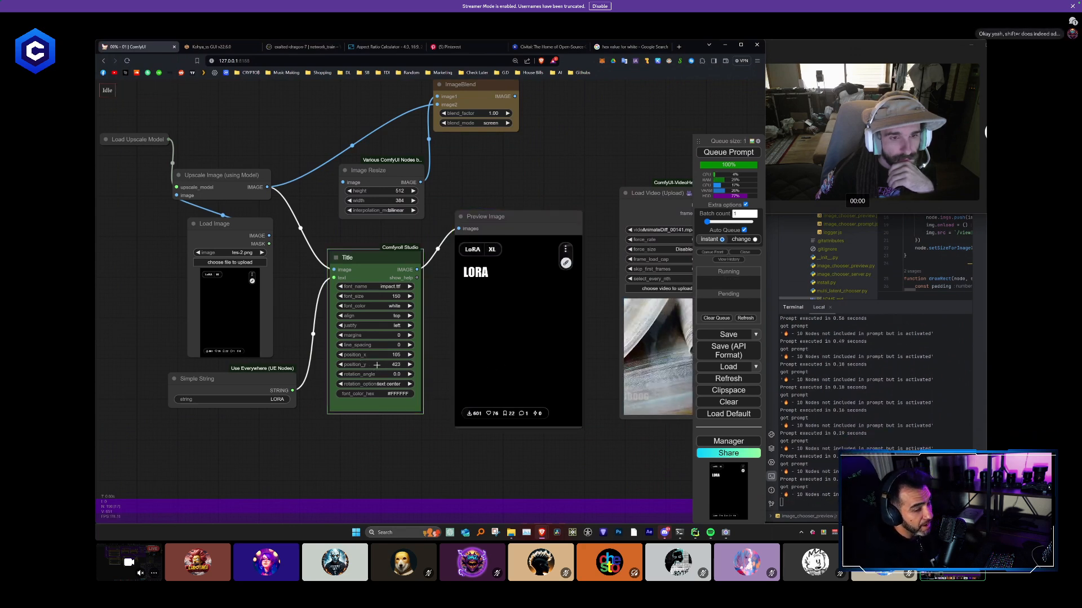
{"action": "left_click_drag", "start_coordinate": [410, 367], "coordinate": [494, 371]}
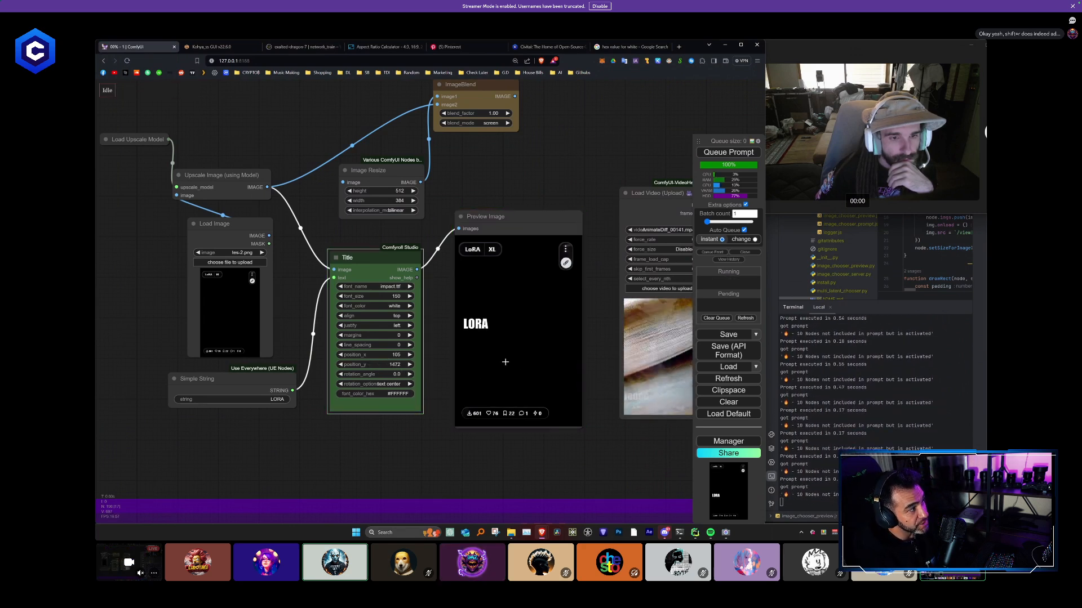
{"action": "left_click_drag", "start_coordinate": [506, 362], "coordinate": [550, 363]}
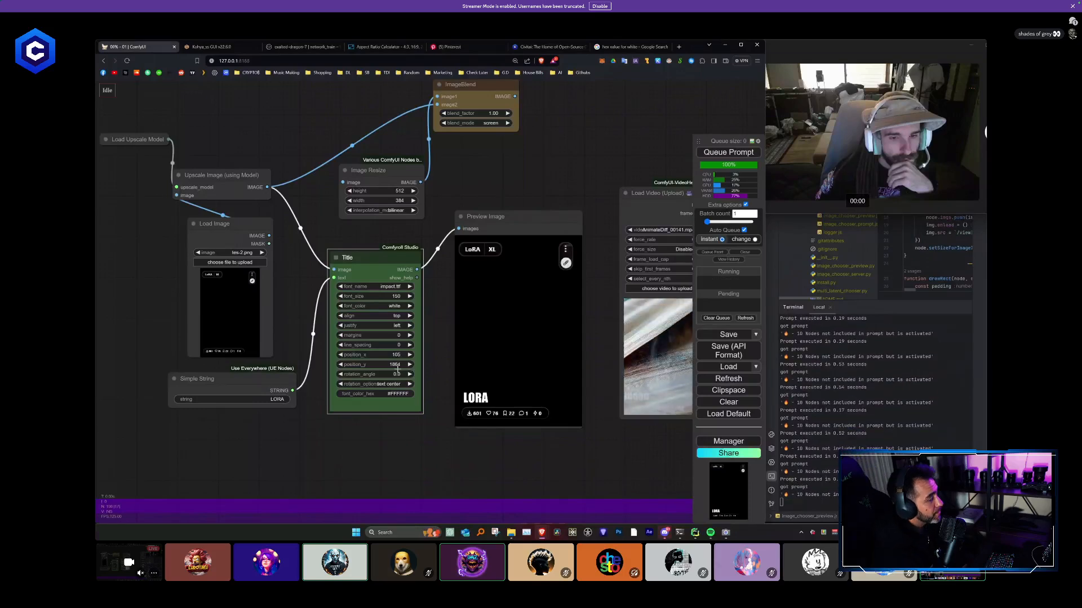
{"action": "left_click_drag", "start_coordinate": [396, 368], "coordinate": [397, 369]}
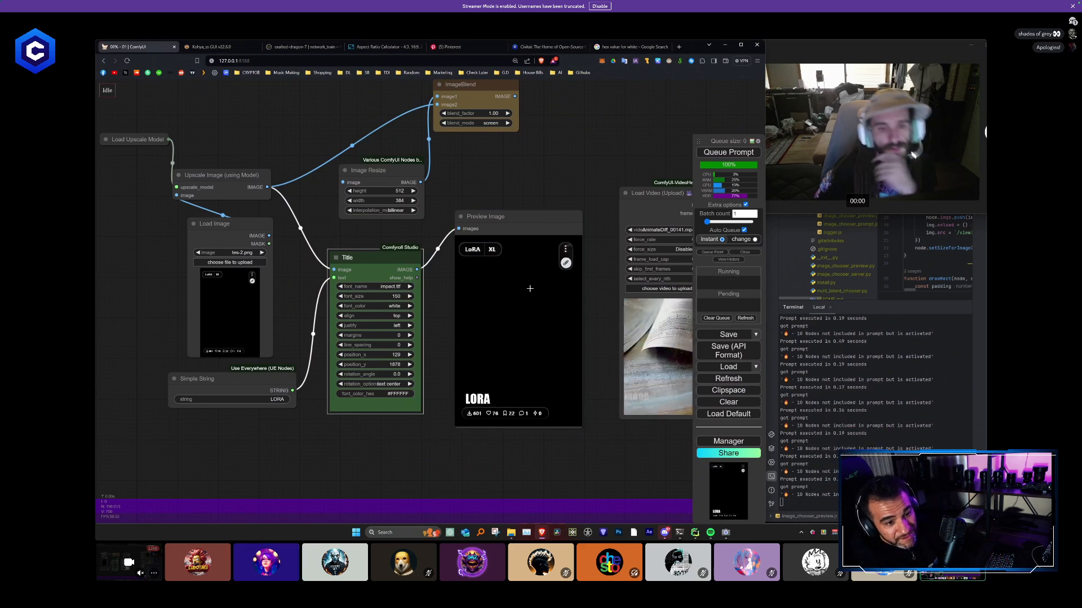
- Try the text "BACK WHERE WE STARTED!!!!" in the Simple String node
{"action": "left_click", "coordinate": [259, 399]}
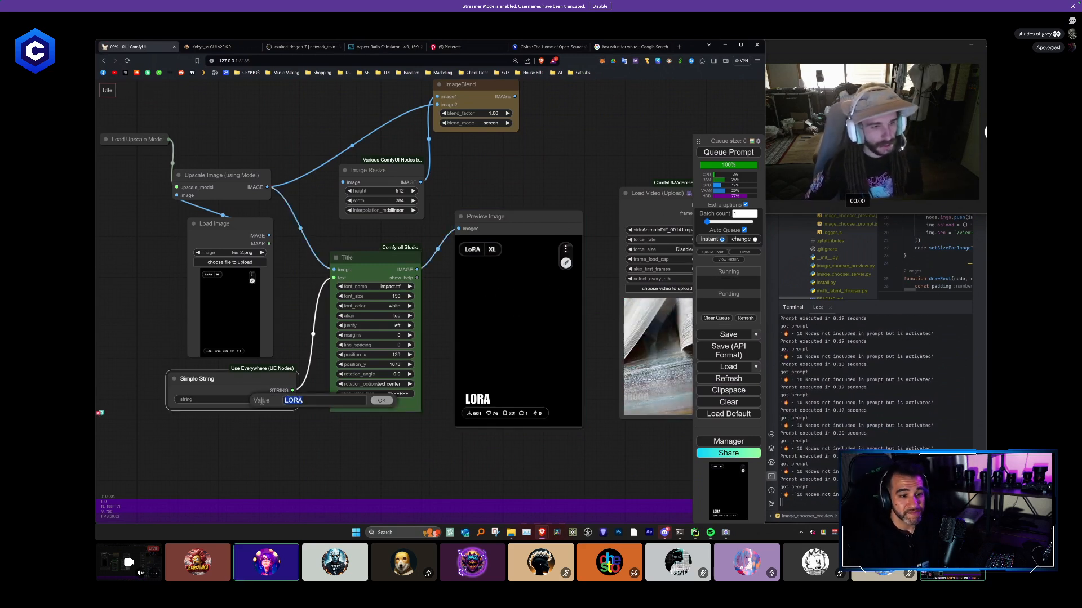
{"action": "type", "text": "BACK WHERE WE"}
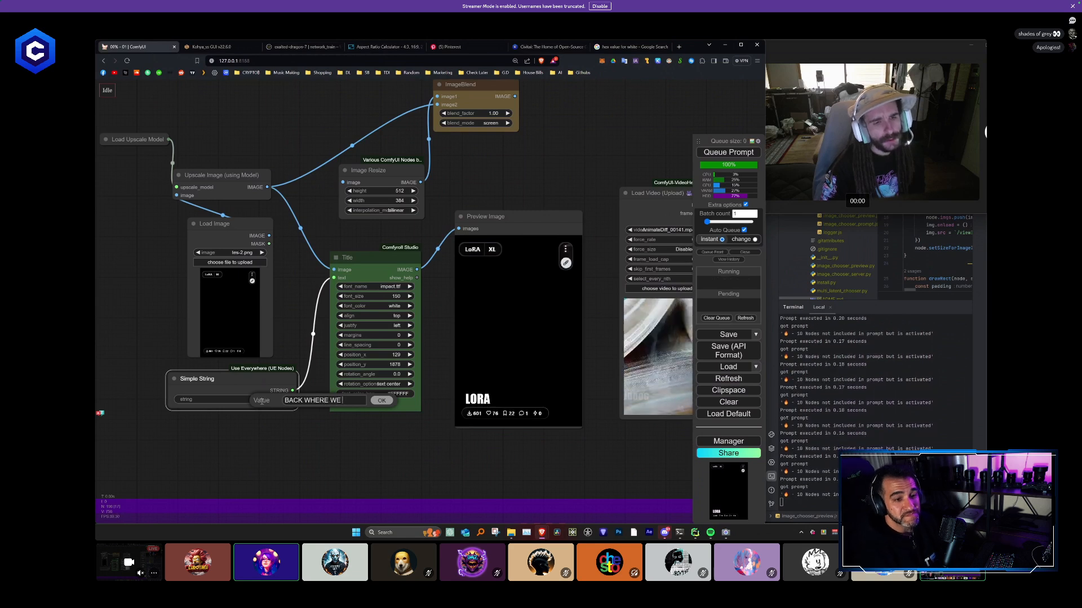
{"action": "type", "text": " STARTED!!!!"}
{"action": "key", "text": "Return"}
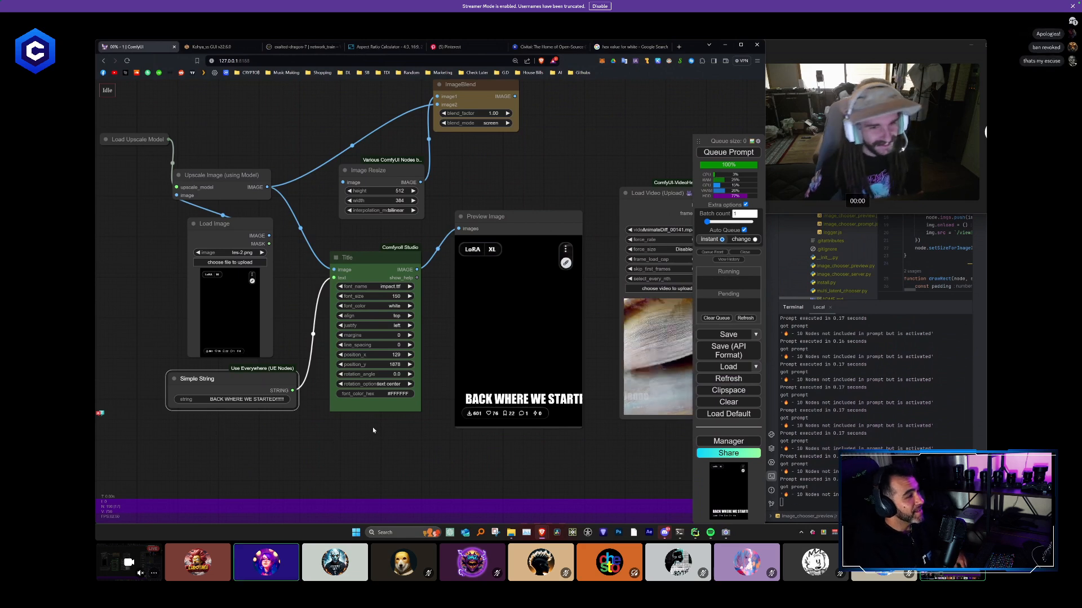
- Set the Simple String text to "LOOK AT IT"
{"action": "left_click", "coordinate": [274, 400]}
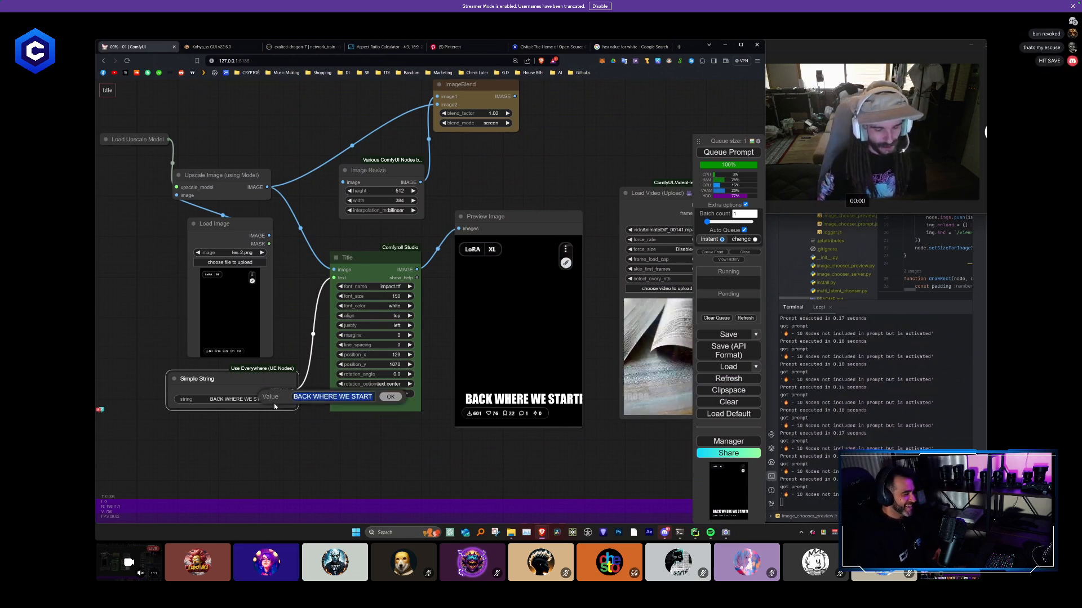
{"action": "type", "text": "LOOK AT IT"}
{"action": "key", "text": "Return"}
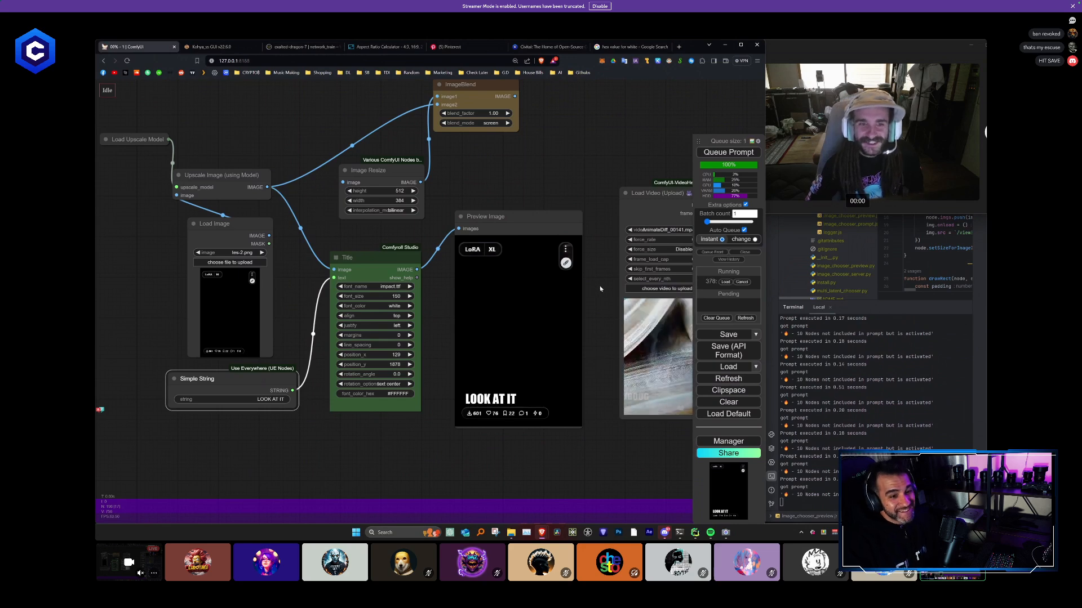
{"action": "left_click_drag", "start_coordinate": [599, 285], "coordinate": [524, 292]}
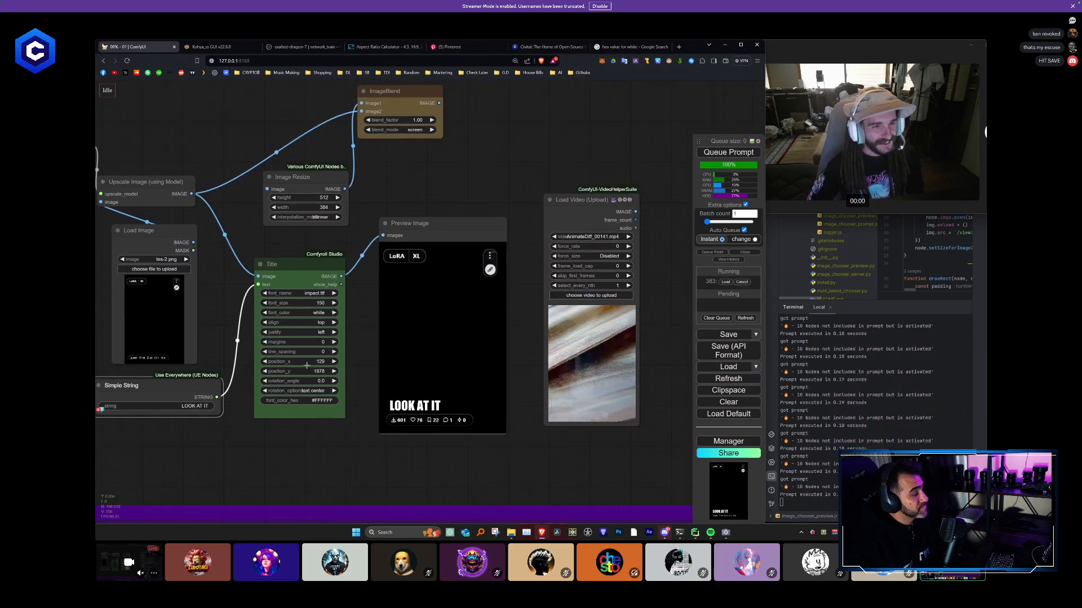
- Set the Title node's position_x to 97 and turn off Auto Queue
{"action": "left_click_drag", "start_coordinate": [310, 362], "coordinate": [301, 365]}
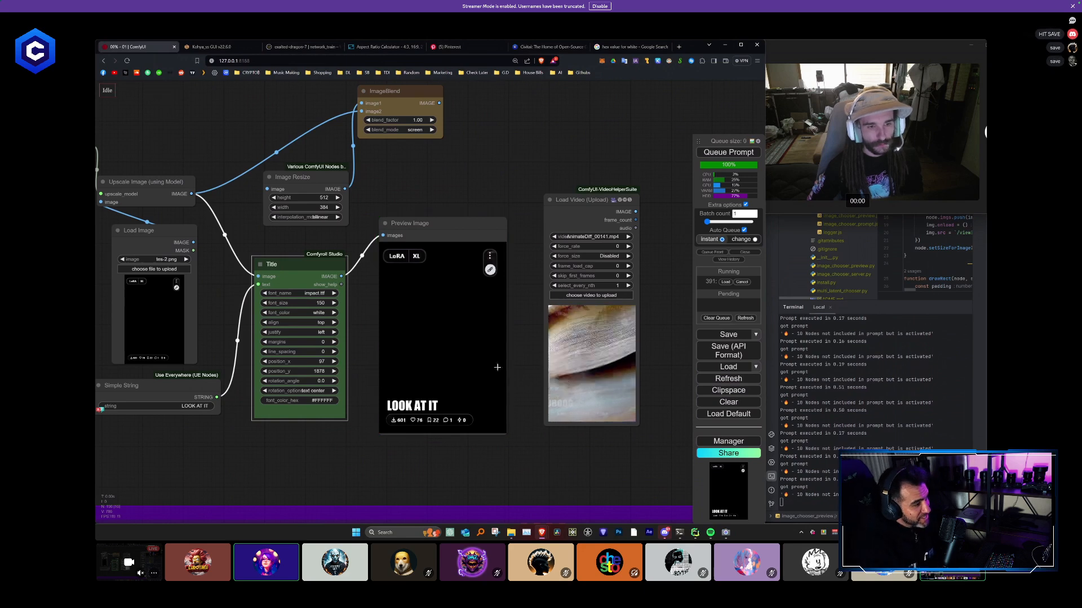
{"action": "scroll", "coordinate": [613, 259], "scroll_direction": "down", "scroll_amount": 5}
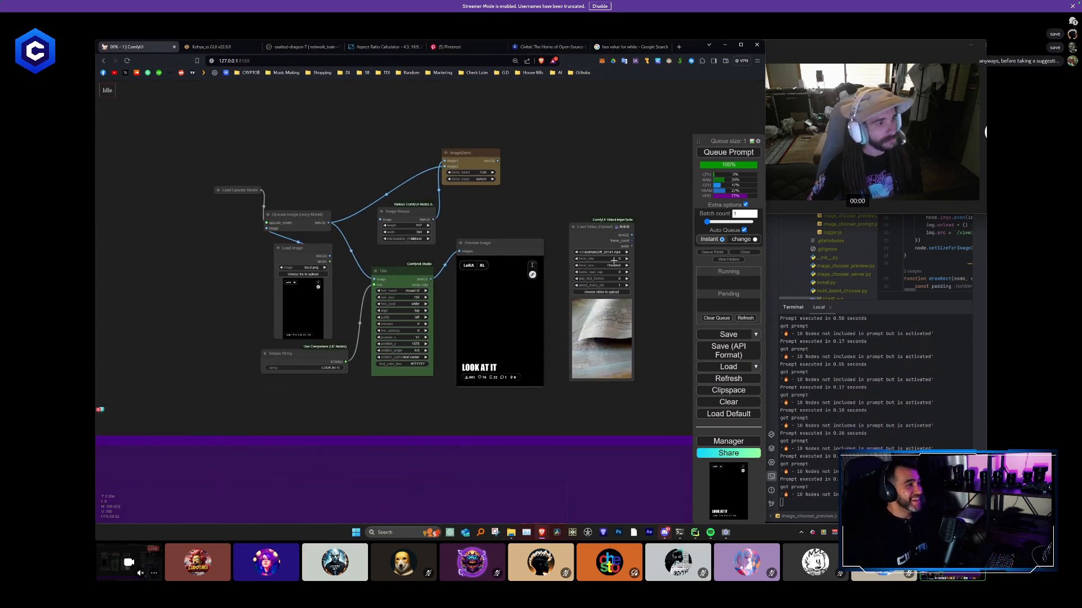
{"action": "left_click", "coordinate": [744, 230]}
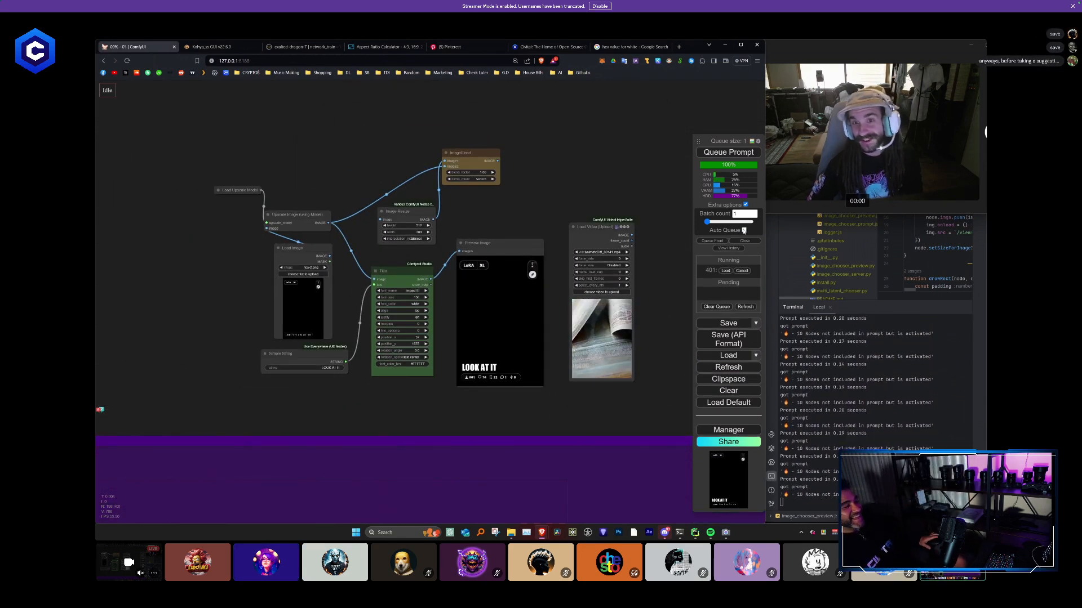
- Save the workflow under the new filename "vEEET!"
{"action": "left_click", "coordinate": [756, 324]}
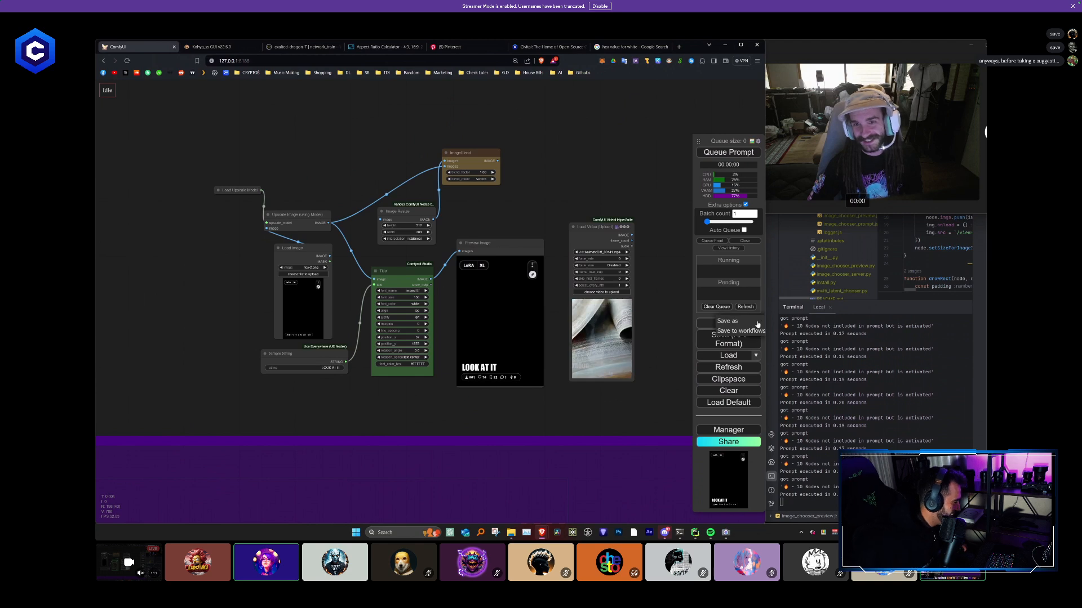
{"action": "left_click", "coordinate": [749, 323]}
{"action": "type", "text": "v"}
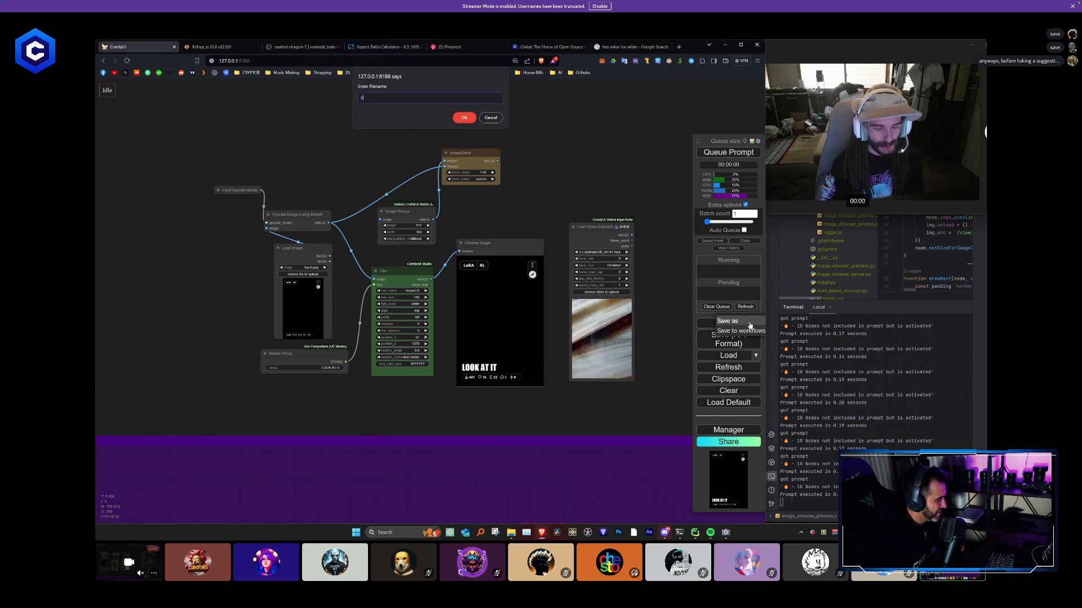
{"action": "type", "text": "EEET!"}
{"action": "key", "text": "Return"}
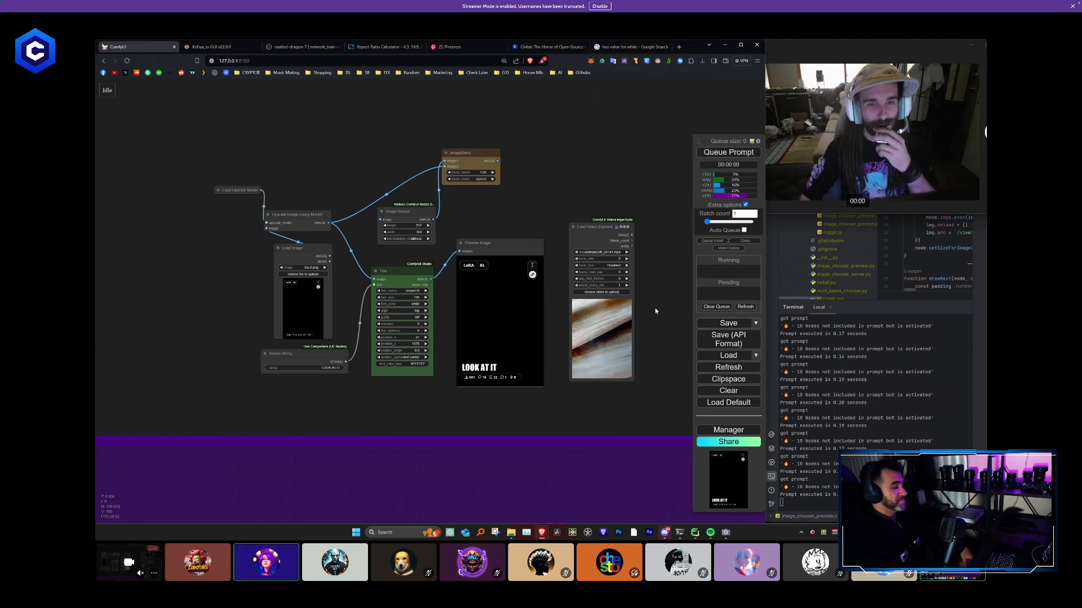
- Collapse the Load Upscale Model and Upscale Image nodes and stack them directly above the Load Image node
{"action": "scroll", "coordinate": [604, 285], "scroll_direction": "down", "scroll_amount": 4}
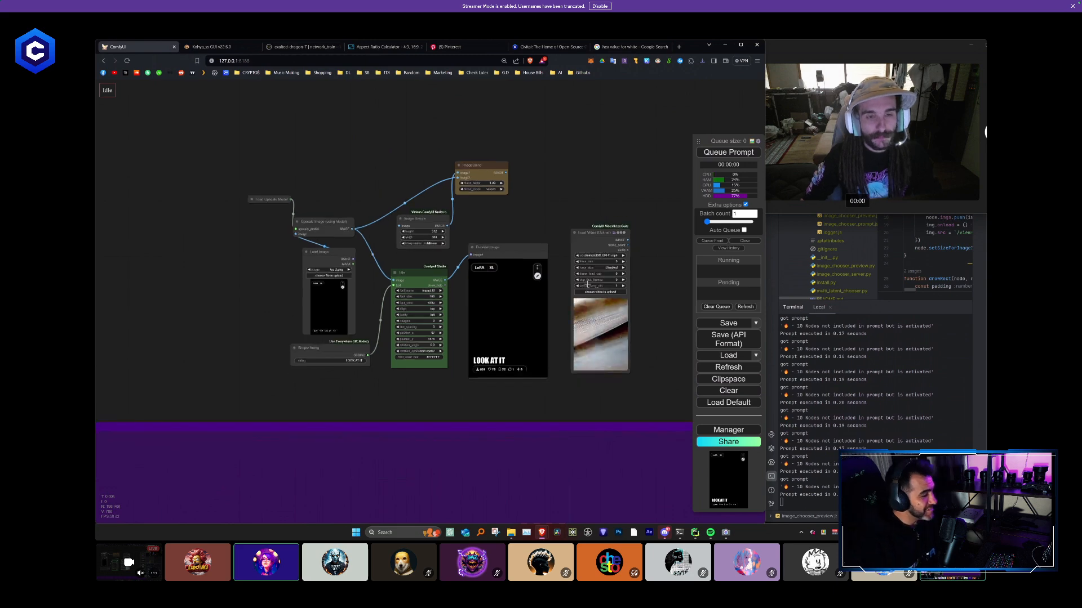
{"action": "scroll", "coordinate": [543, 255], "scroll_direction": "down", "scroll_amount": 2}
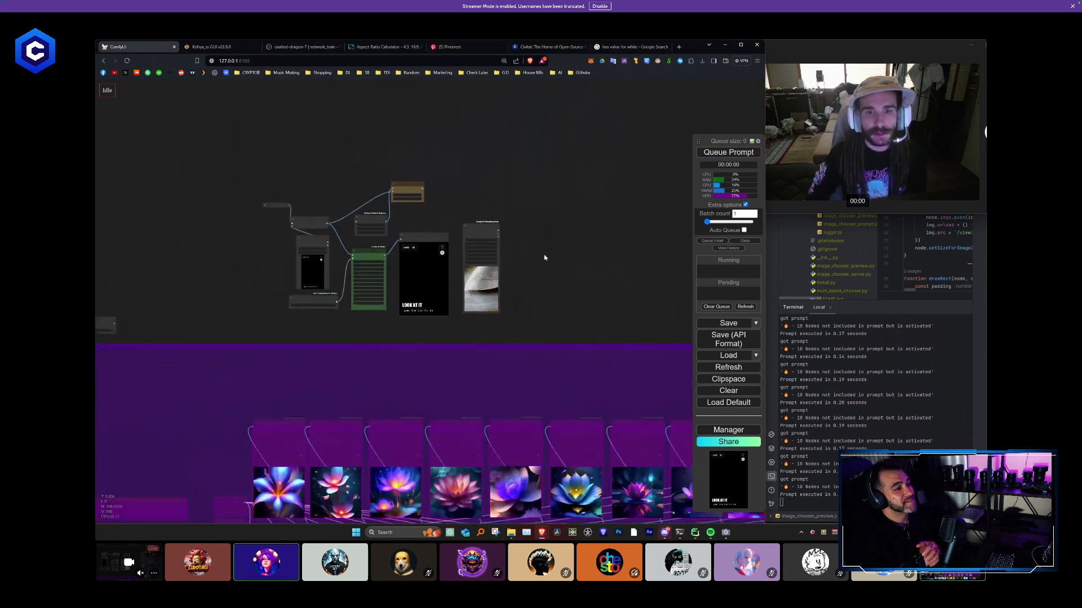
{"action": "left_click_drag", "start_coordinate": [543, 254], "coordinate": [591, 139]}
{"action": "scroll", "coordinate": [305, 238], "scroll_direction": "down", "scroll_amount": 1}
{"action": "left_click_drag", "start_coordinate": [306, 238], "coordinate": [423, 435]}
{"action": "scroll", "coordinate": [349, 180], "scroll_direction": "up", "scroll_amount": 2}
{"action": "scroll", "coordinate": [439, 250], "scroll_direction": "up", "scroll_amount": 4}
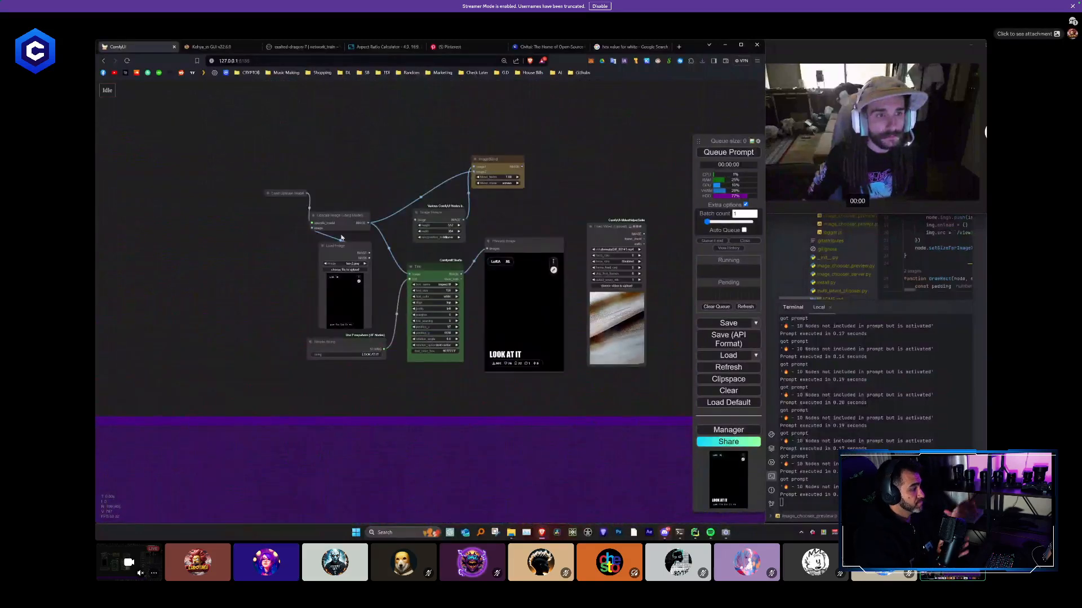
{"action": "scroll", "coordinate": [340, 235], "scroll_direction": "up", "scroll_amount": 3}
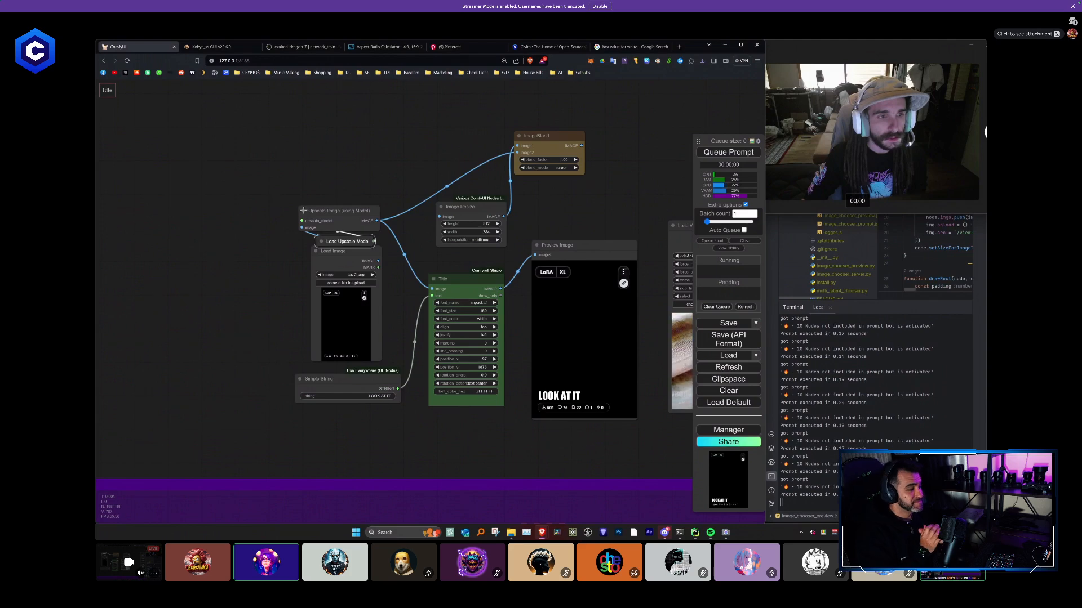
{"action": "left_click", "coordinate": [303, 211]}
{"action": "left_click_drag", "start_coordinate": [341, 215], "coordinate": [353, 234]}
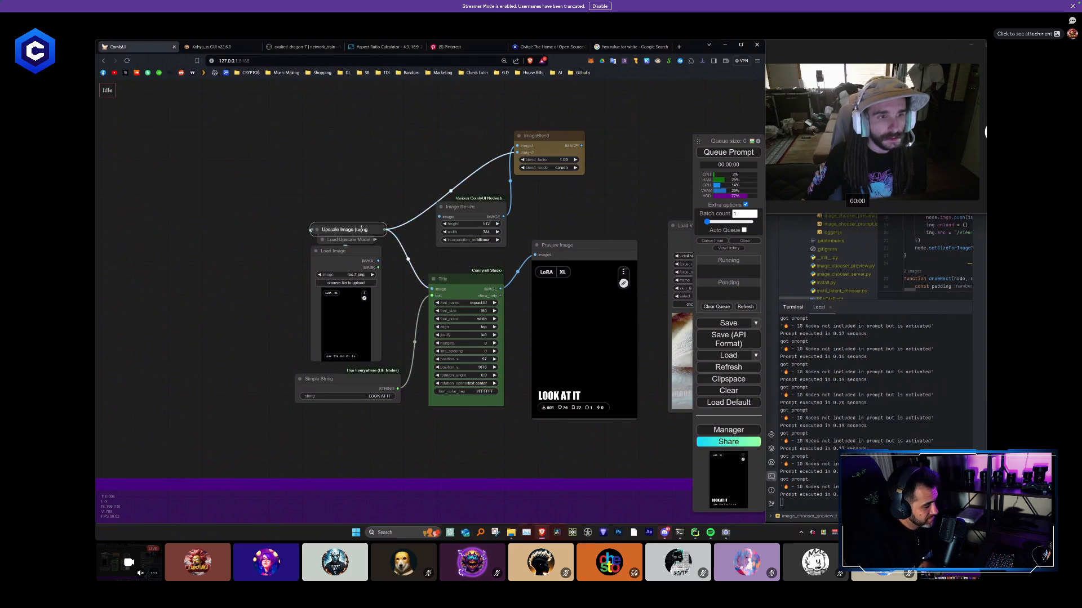
- Move the Upscale Image, Load Upscale Model and Load Image nodes beside the first Video Combine node, above Empty Latent Image
{"action": "scroll", "coordinate": [363, 241], "scroll_direction": "down", "scroll_amount": 4}
{"action": "left_click_drag", "start_coordinate": [312, 289], "coordinate": [209, 450]}
{"action": "left_click_drag", "start_coordinate": [373, 259], "coordinate": [472, 79]}
{"action": "left_click_drag", "start_coordinate": [314, 257], "coordinate": [330, 265]}
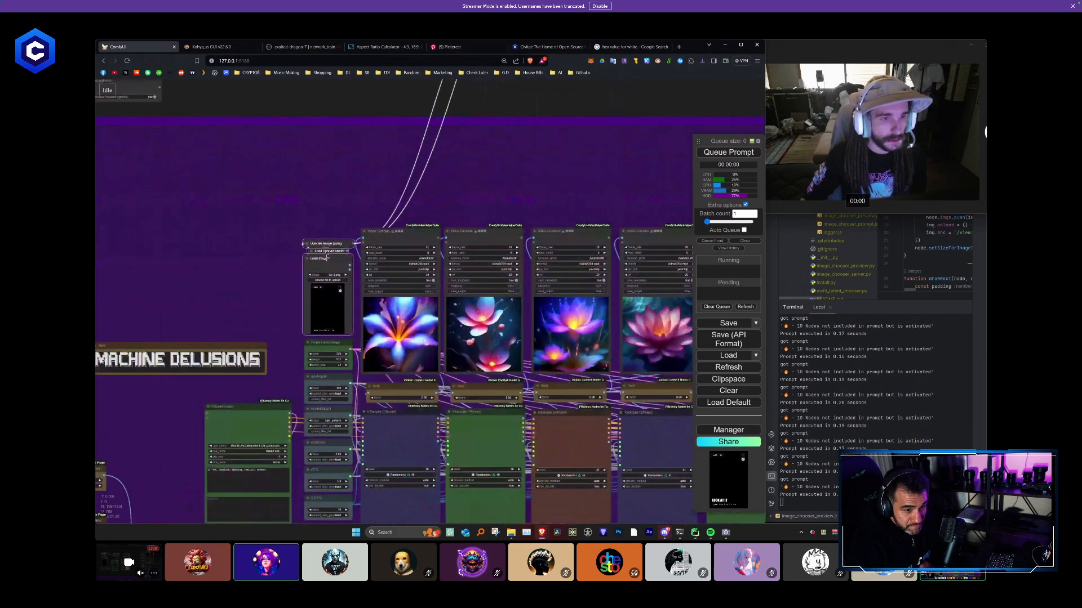
{"action": "left_click", "coordinate": [458, 178]}
- Collapse the Title node and place it below the Simple String node
{"action": "scroll", "coordinate": [461, 176], "scroll_direction": "down", "scroll_amount": 3}
{"action": "left_click_drag", "start_coordinate": [460, 173], "coordinate": [374, 240]}
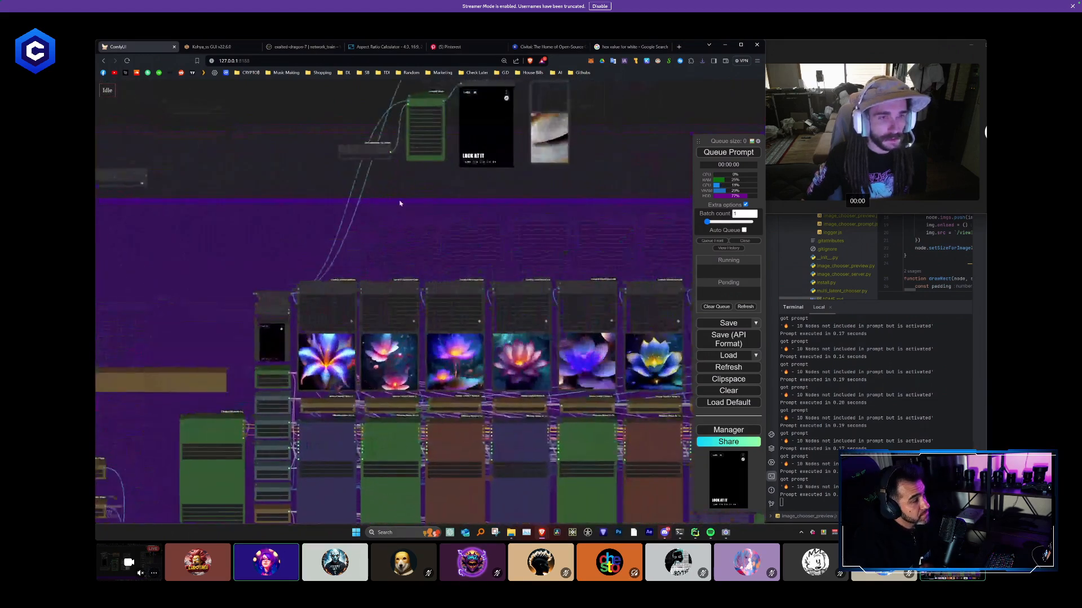
{"action": "scroll", "coordinate": [387, 201], "scroll_direction": "up", "scroll_amount": 1}
{"action": "left_click_drag", "start_coordinate": [387, 201], "coordinate": [348, 429]}
{"action": "scroll", "coordinate": [412, 204], "scroll_direction": "up", "scroll_amount": 4}
{"action": "left_click_drag", "start_coordinate": [443, 226], "coordinate": [477, 162]}
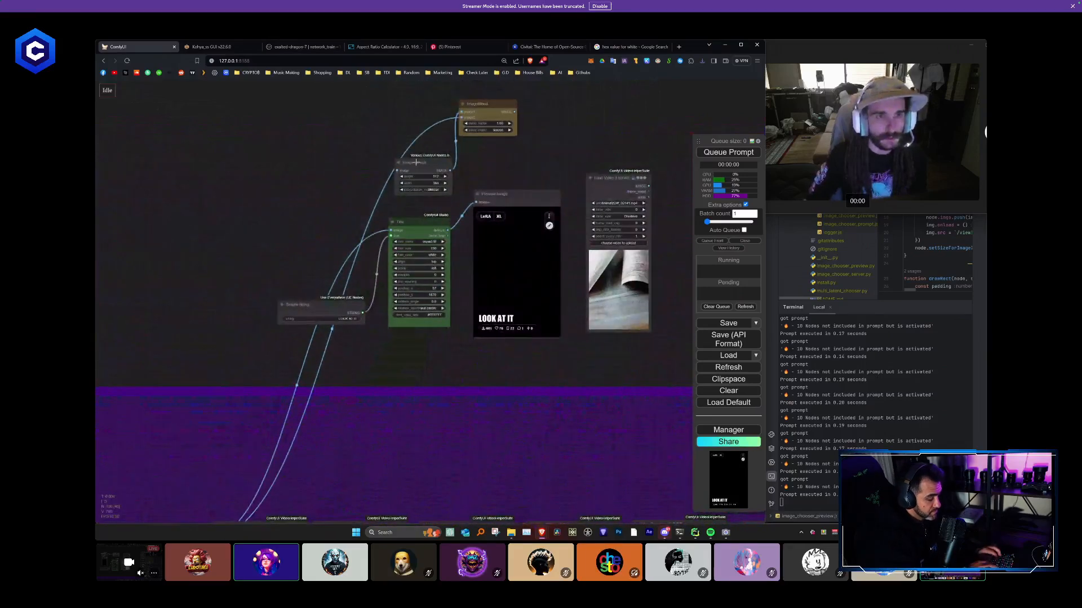
{"action": "scroll", "coordinate": [419, 175], "scroll_direction": "up", "scroll_amount": 2}
{"action": "left_click_drag", "start_coordinate": [333, 342], "coordinate": [339, 248]}
{"action": "scroll", "coordinate": [340, 252], "scroll_direction": "down", "scroll_amount": 1}
{"action": "scroll", "coordinate": [356, 273], "scroll_direction": "down", "scroll_amount": 2}
{"action": "left_click_drag", "start_coordinate": [361, 304], "coordinate": [357, 256]}
{"action": "scroll", "coordinate": [368, 239], "scroll_direction": "up", "scroll_amount": 3}
{"action": "left_click", "coordinate": [378, 178]}
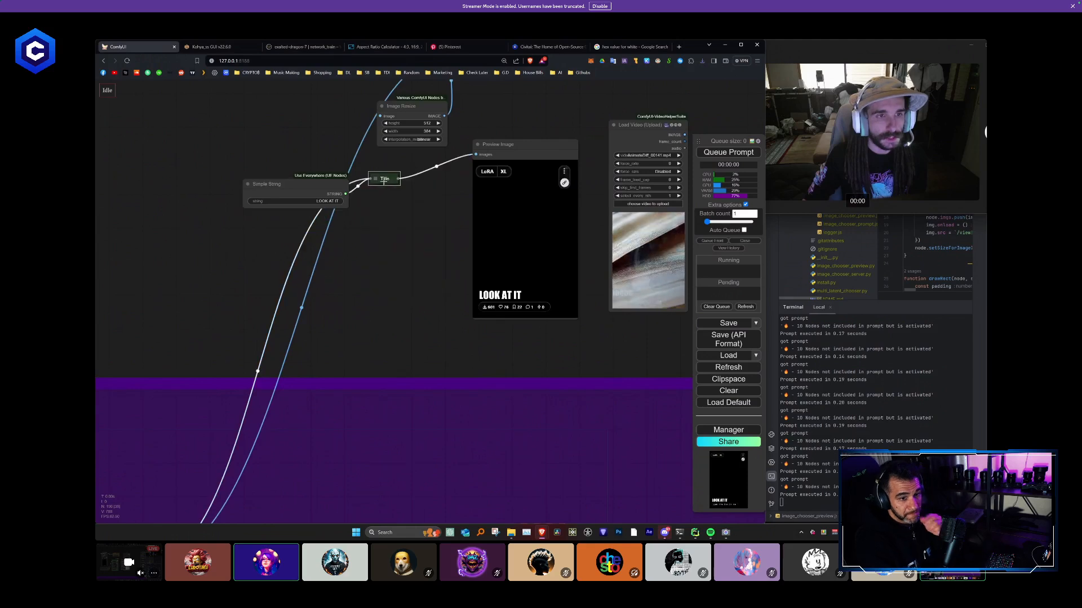
{"action": "left_click_drag", "start_coordinate": [389, 180], "coordinate": [345, 294]}
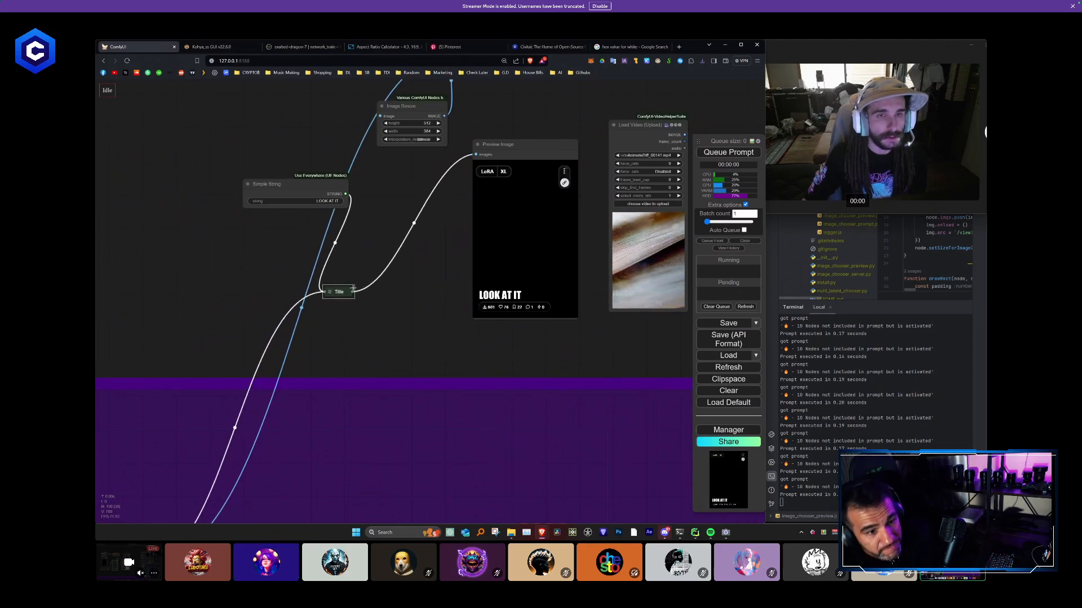
- Expand the Title node and connect its IMAGE output to the ImageBlend node's image2 input
{"action": "scroll", "coordinate": [370, 277], "scroll_direction": "down", "scroll_amount": 3}
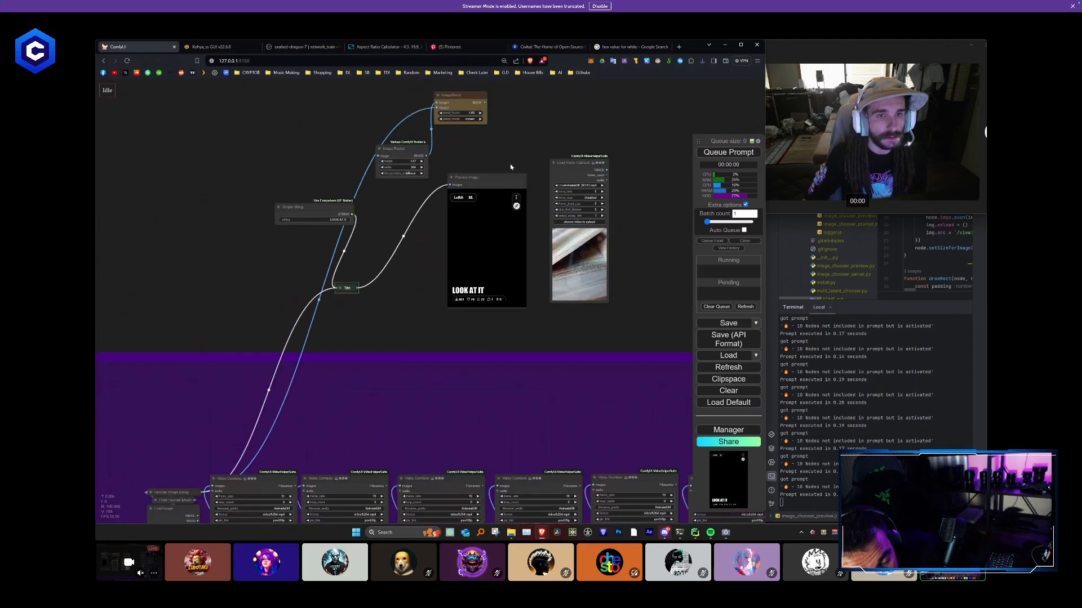
{"action": "left_click", "coordinate": [338, 288]}
{"action": "left_click_drag", "start_coordinate": [374, 280], "coordinate": [371, 263]}
{"action": "left_click_drag", "start_coordinate": [381, 126], "coordinate": [415, 194]}
{"action": "scroll", "coordinate": [445, 214], "scroll_direction": "up", "scroll_amount": 2}
{"action": "left_click_drag", "start_coordinate": [387, 357], "coordinate": [391, 266]}
{"action": "scroll", "coordinate": [420, 325], "scroll_direction": "down", "scroll_amount": 2}
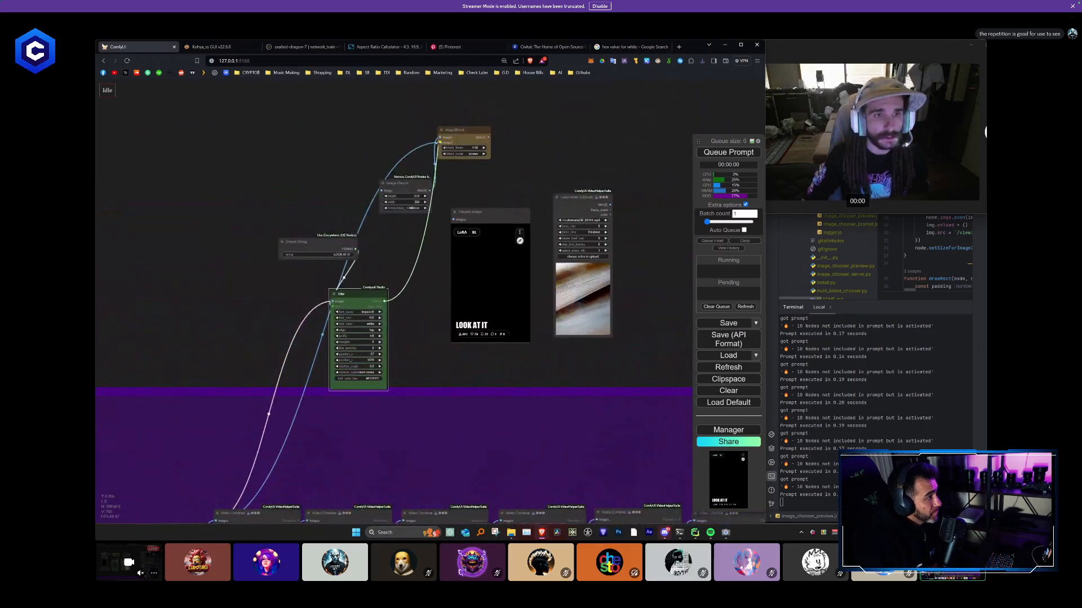
- Move ImageBlend next to the Title node and delete the Image Resize, Preview Image and Load Video nodes
{"action": "left_click_drag", "start_coordinate": [455, 128], "coordinate": [425, 254]}
{"action": "key", "text": "Delete"}
{"action": "left_click", "coordinate": [476, 215]}
{"action": "key", "text": "Delete"}
{"action": "left_click", "coordinate": [565, 214]}
{"action": "key", "text": "Delete"}
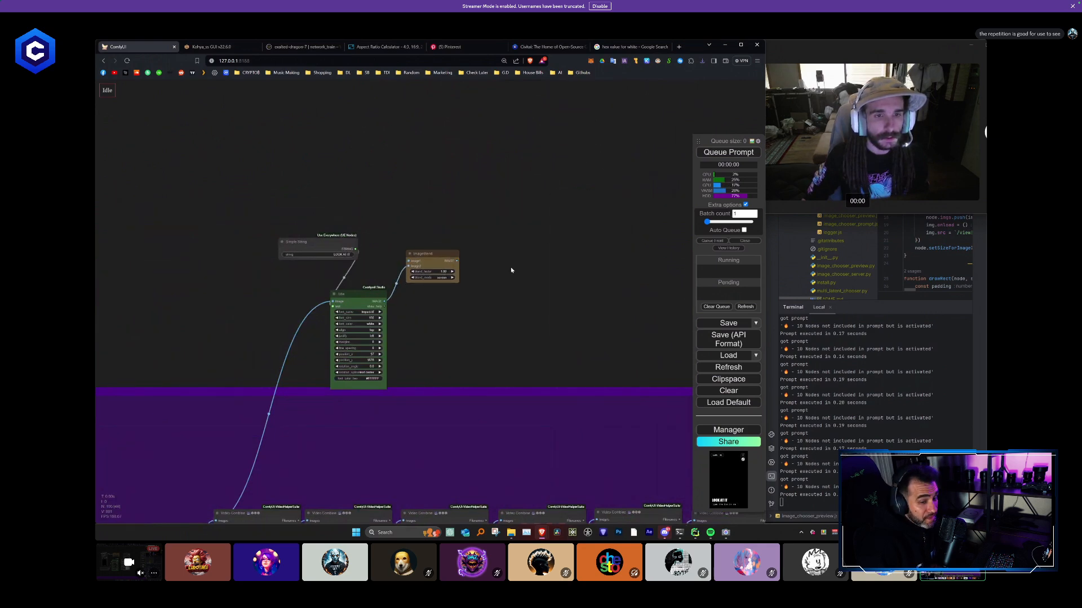
- Collapse the Title node and stack it with the Simple String and ImageBlend nodes above the first Video Combine node
{"action": "left_click_drag", "start_coordinate": [496, 262], "coordinate": [556, 123]}
{"action": "scroll", "coordinate": [557, 123], "scroll_direction": "down", "scroll_amount": 3}
{"action": "scroll", "coordinate": [414, 138], "scroll_direction": "up", "scroll_amount": 3}
{"action": "left_click", "coordinate": [445, 151]}
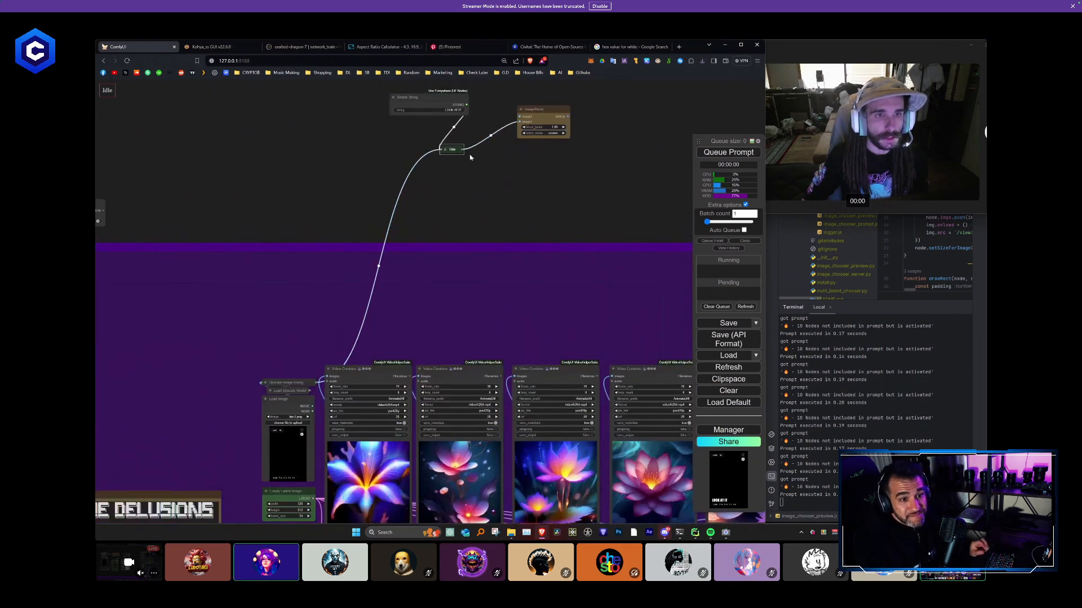
{"action": "left_click_drag", "start_coordinate": [466, 155], "coordinate": [384, 360]}
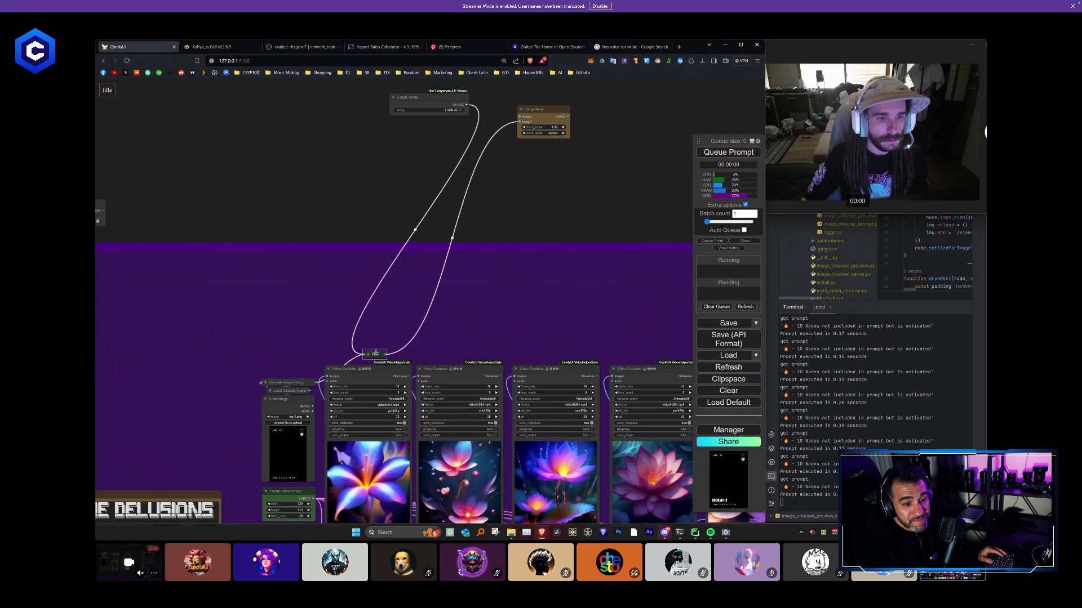
{"action": "left_click_drag", "start_coordinate": [438, 99], "coordinate": [376, 331]}
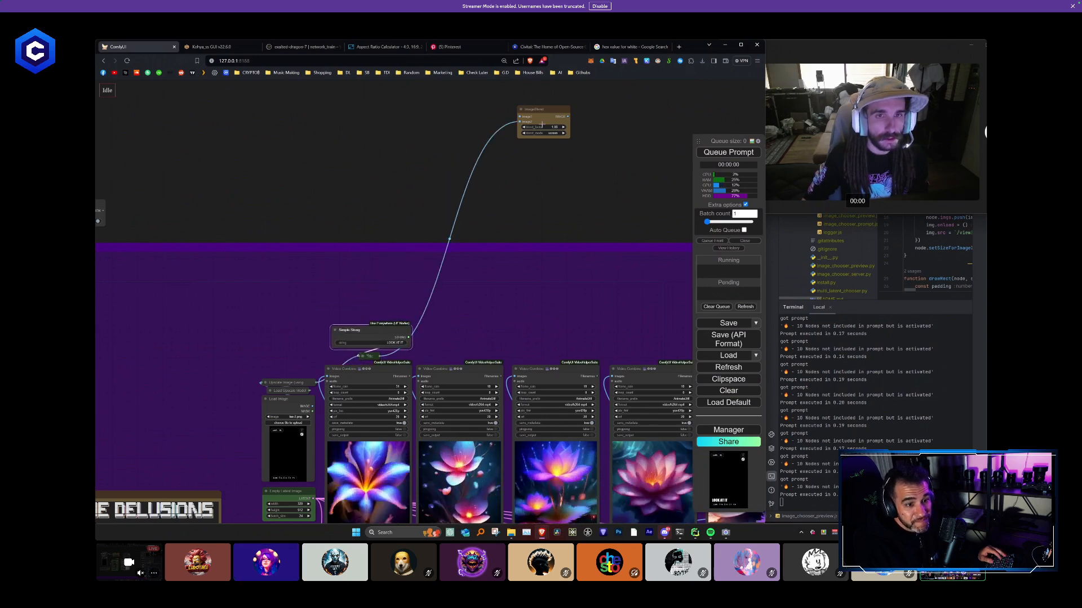
{"action": "left_click_drag", "start_coordinate": [540, 121], "coordinate": [373, 298]}
{"action": "left_click_drag", "start_coordinate": [482, 241], "coordinate": [470, 175]}
{"action": "scroll", "coordinate": [461, 231], "scroll_direction": "up", "scroll_amount": 3}
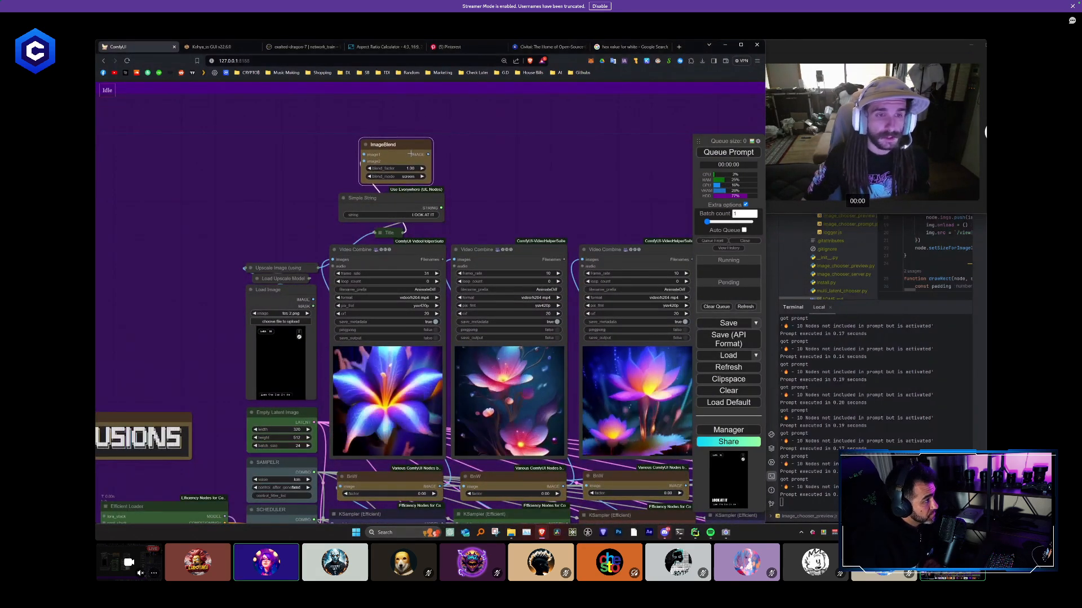
- Copy the ImageBlend, Simple String and Title stack and place connected copies above the second and third Video Combine nodes
{"action": "scroll", "coordinate": [421, 153], "scroll_direction": "down", "scroll_amount": 2}
{"action": "scroll", "coordinate": [438, 130], "scroll_direction": "up", "scroll_amount": 1}
{"action": "left_click_drag", "start_coordinate": [439, 147], "coordinate": [403, 166]}
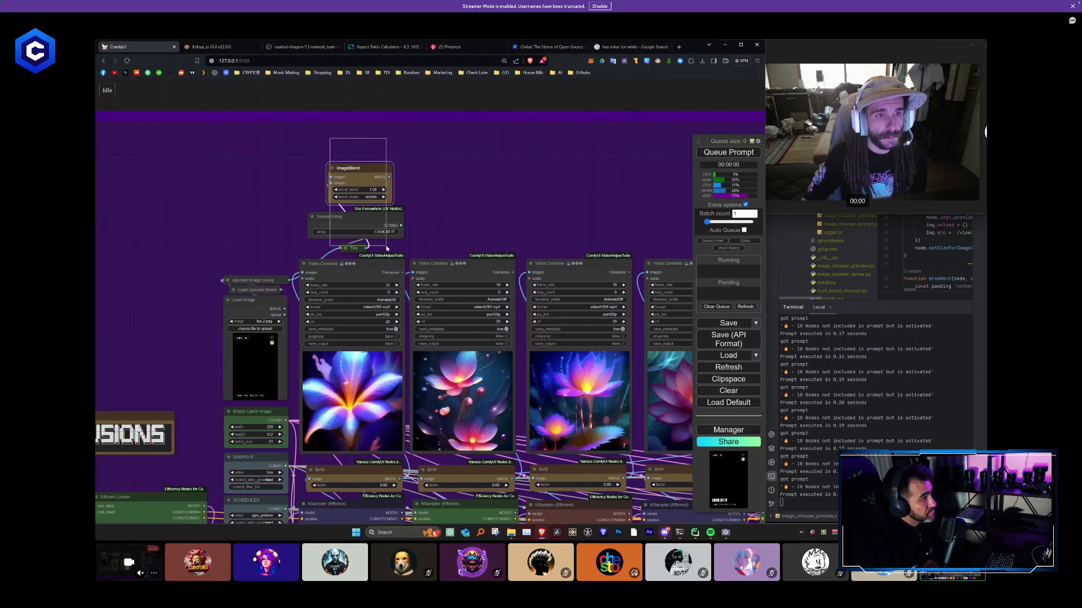
{"action": "key", "text": "ctrl+v"}
{"action": "left_click_drag", "start_coordinate": [484, 216], "coordinate": [464, 176]}
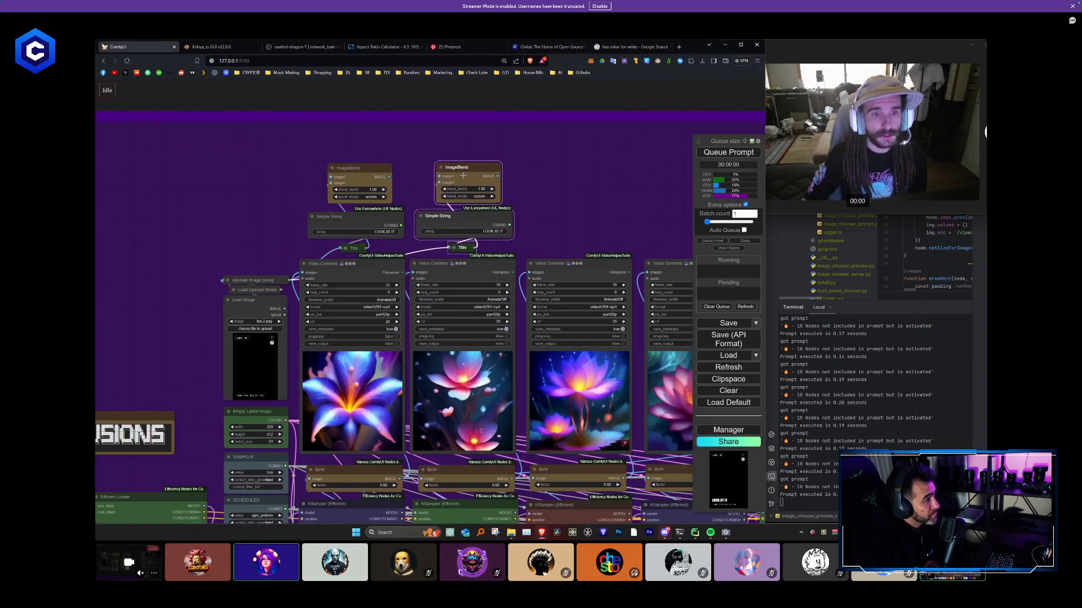
{"action": "scroll", "coordinate": [511, 187], "scroll_direction": "up", "scroll_amount": 1}
{"action": "left_click_drag", "start_coordinate": [529, 194], "coordinate": [371, 193]}
{"action": "key", "text": "ctrl+shift+v"}
{"action": "left_click_drag", "start_coordinate": [454, 202], "coordinate": [426, 173]}
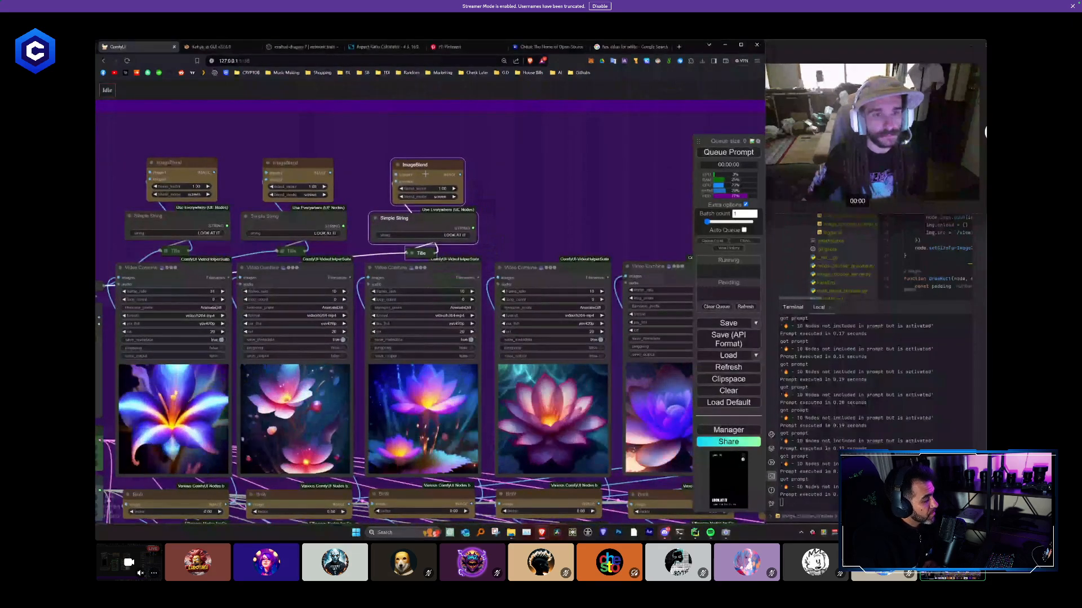
- Paste connected copies of the blend and title stack above the fourth, fifth and sixth Video Combine nodes
{"action": "left_click_drag", "start_coordinate": [564, 205], "coordinate": [447, 161]}
{"action": "key", "text": "ctrl+shift+v"}
{"action": "left_click_drag", "start_coordinate": [618, 199], "coordinate": [392, 168]}
{"action": "key", "text": "ctrl+shift+v"}
{"action": "left_click_drag", "start_coordinate": [566, 190], "coordinate": [383, 167]}
{"action": "key", "text": "ctrl+shift+v"}
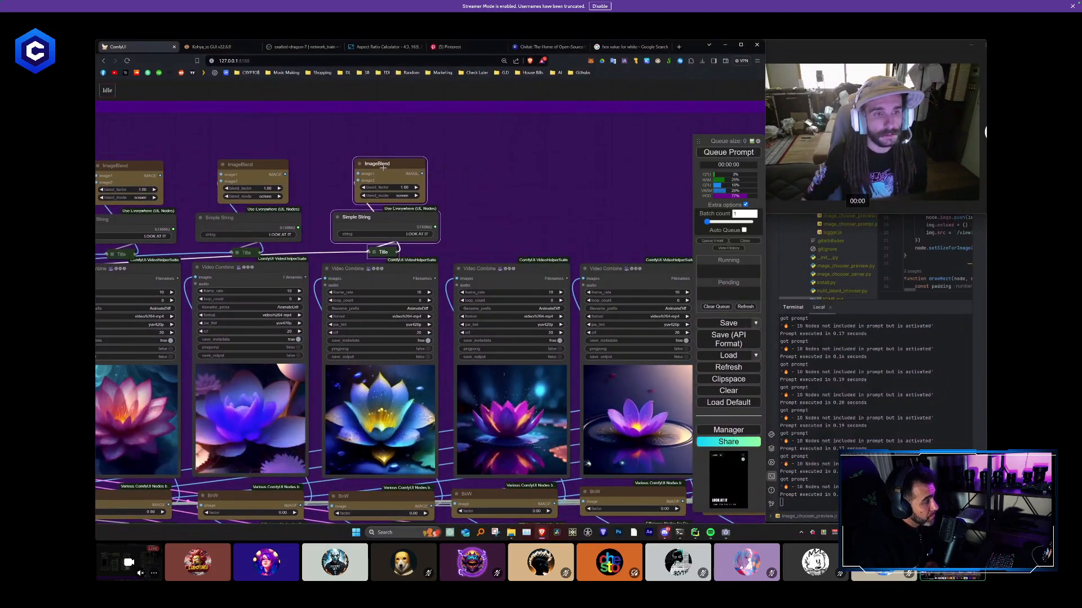
- Paste connected copies of the blend and title stack above the seventh, eighth and ninth Video Combine nodes
{"action": "left_click_drag", "start_coordinate": [546, 199], "coordinate": [381, 203]}
{"action": "key", "text": "ctrl+shift+v"}
{"action": "left_click_drag", "start_coordinate": [451, 197], "coordinate": [334, 175]}
{"action": "key", "text": "ctrl+shift+v"}
{"action": "left_click_drag", "start_coordinate": [531, 186], "coordinate": [460, 175]}
{"action": "left_click_drag", "start_coordinate": [534, 182], "coordinate": [340, 189]}
{"action": "key", "text": "ctrl+shift+v"}
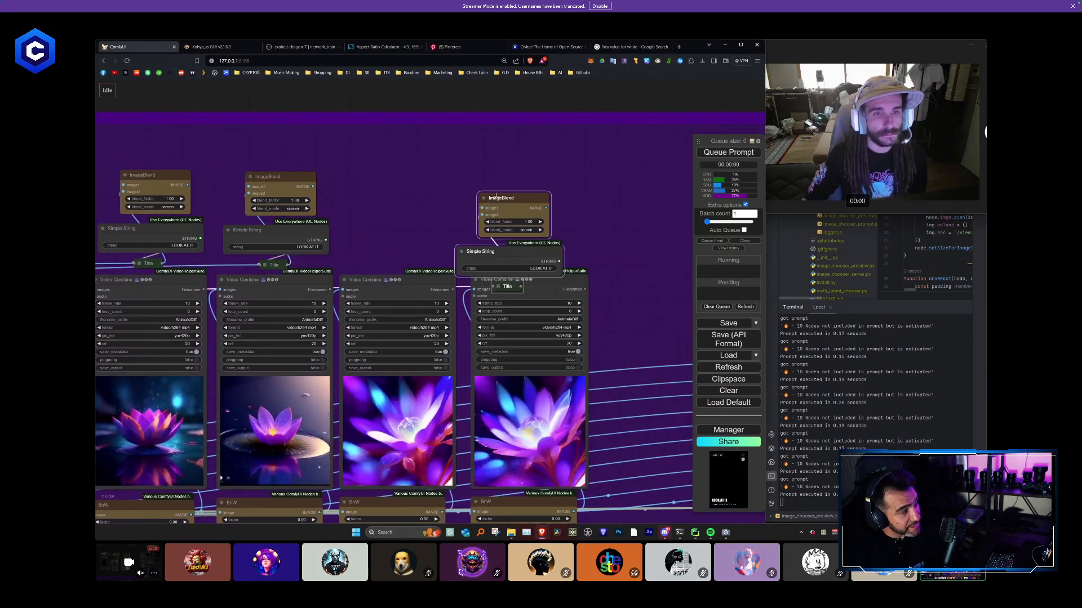
{"action": "left_click_drag", "start_coordinate": [492, 192], "coordinate": [382, 174]}
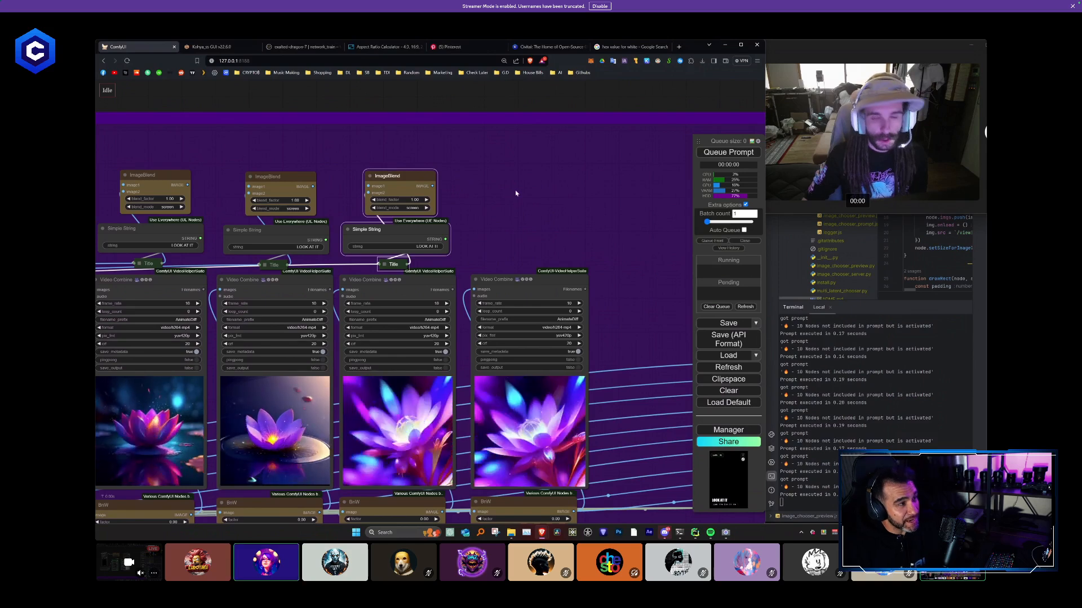
- Paste a copy of the stack above the tenth Video Combine node and delete the surplus copy beside it
{"action": "key", "text": "ctrl+shift+v"}
{"action": "left_click_drag", "start_coordinate": [559, 181], "coordinate": [521, 181]}
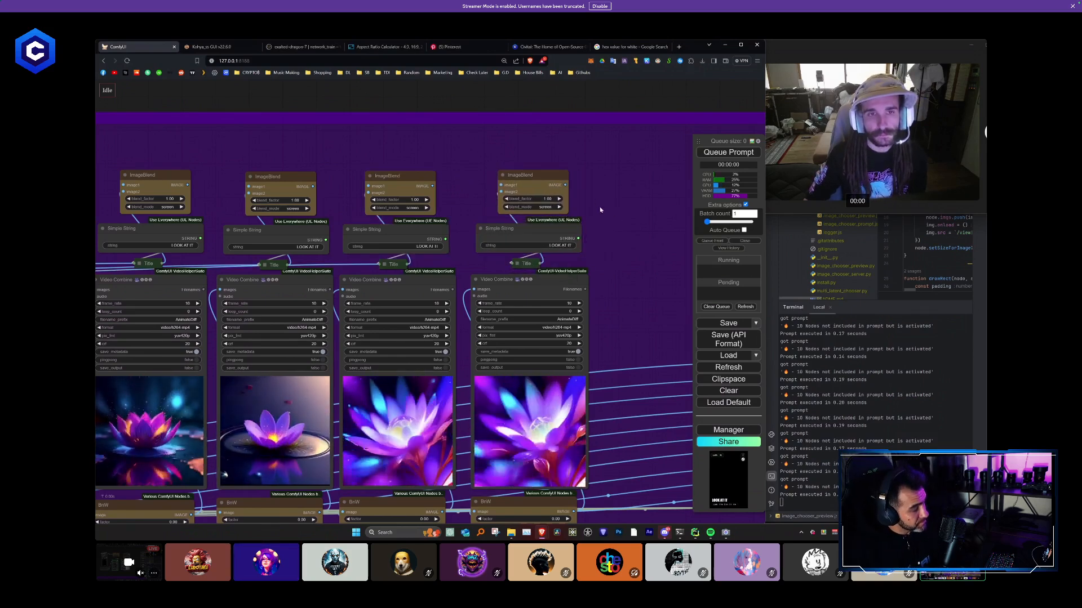
{"action": "left_click_drag", "start_coordinate": [602, 211], "coordinate": [520, 251]}
{"action": "left_click_drag", "start_coordinate": [432, 190], "coordinate": [476, 307]}
{"action": "key", "text": "ctrl+shift+v"}
{"action": "left_click_drag", "start_coordinate": [457, 179], "coordinate": [334, 162]}
{"action": "key", "text": "Delete"}
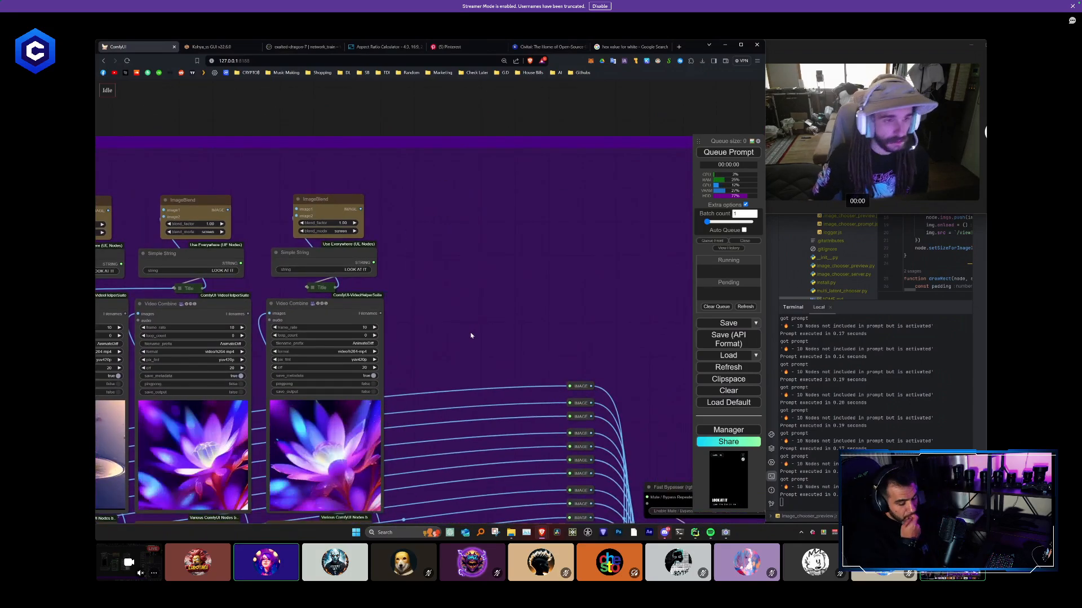
- Replace the tenth ImageBlend, Simple String and Title stack with a connected copy placed above the last Video Combine node
{"action": "left_click_drag", "start_coordinate": [411, 280], "coordinate": [547, 281]}
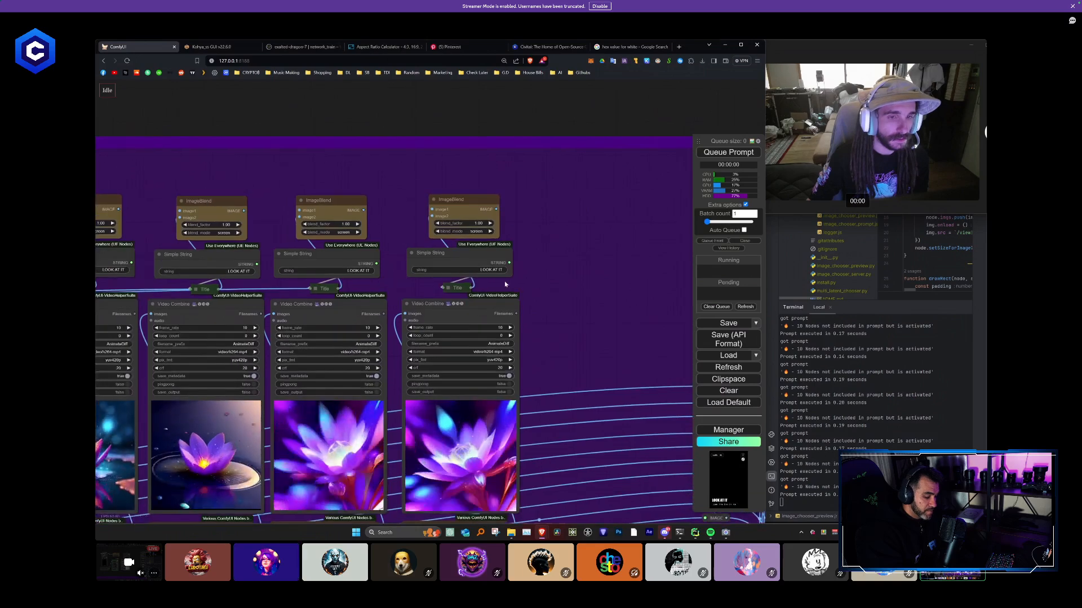
{"action": "left_click", "coordinate": [448, 288]}
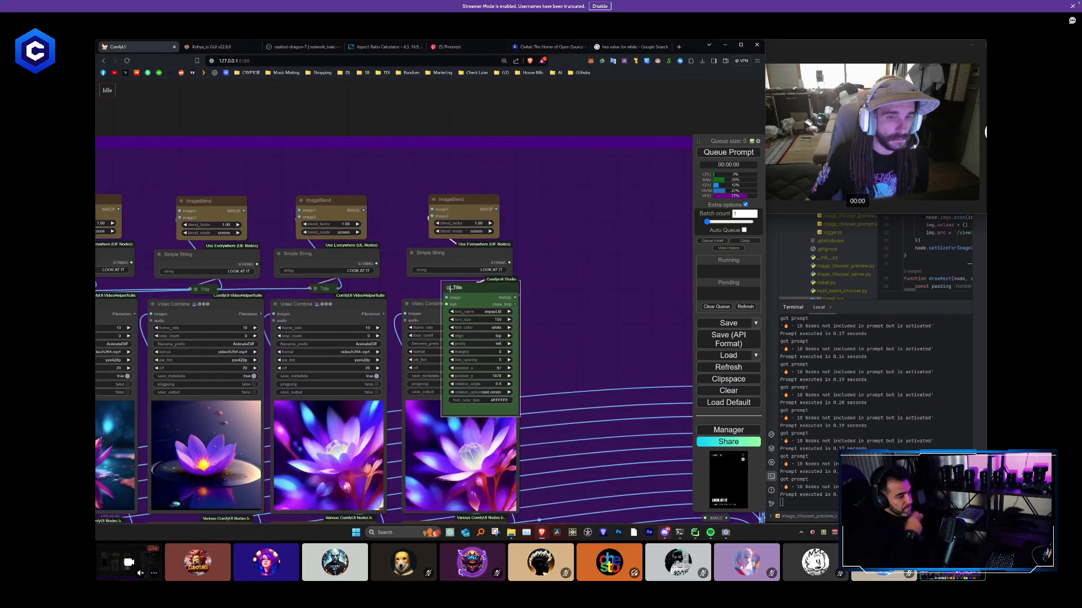
{"action": "left_click", "coordinate": [447, 288]}
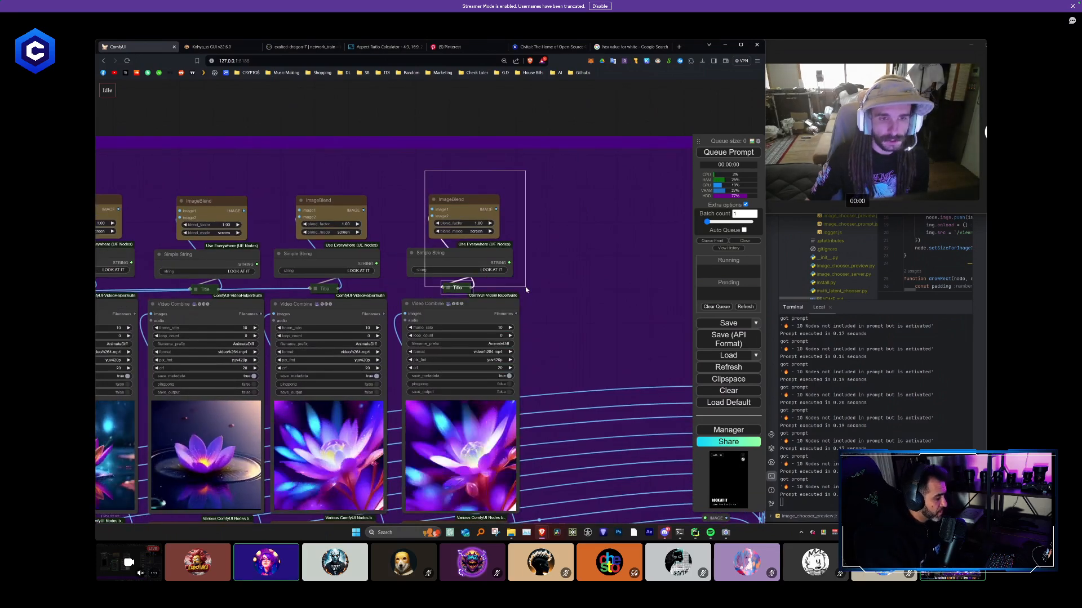
{"action": "key", "text": "Delete"}
{"action": "key", "text": "ctrl+shift+v"}
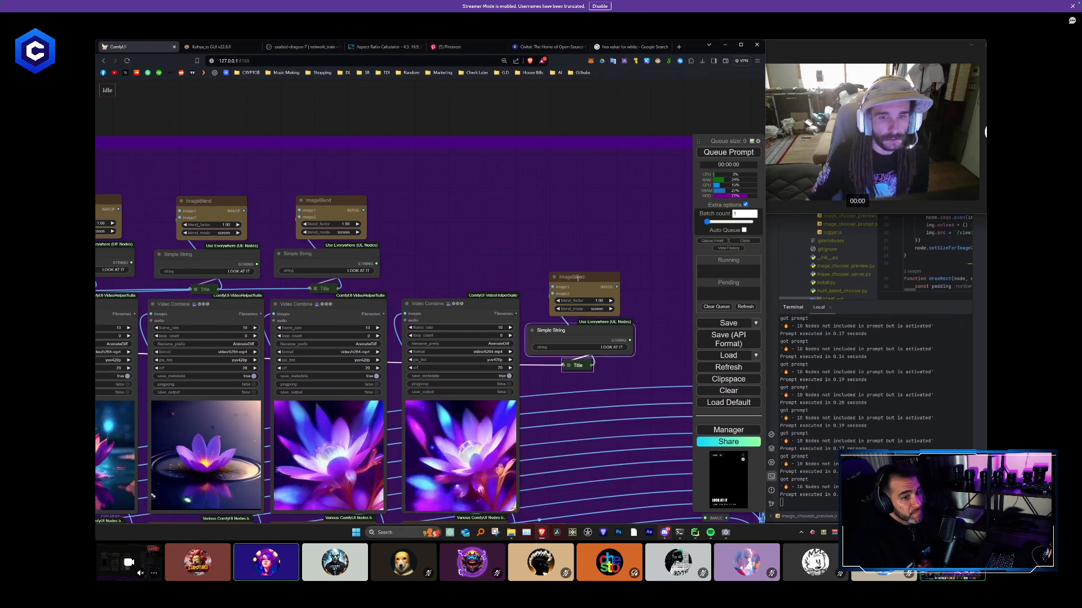
{"action": "left_click_drag", "start_coordinate": [578, 278], "coordinate": [459, 204]}
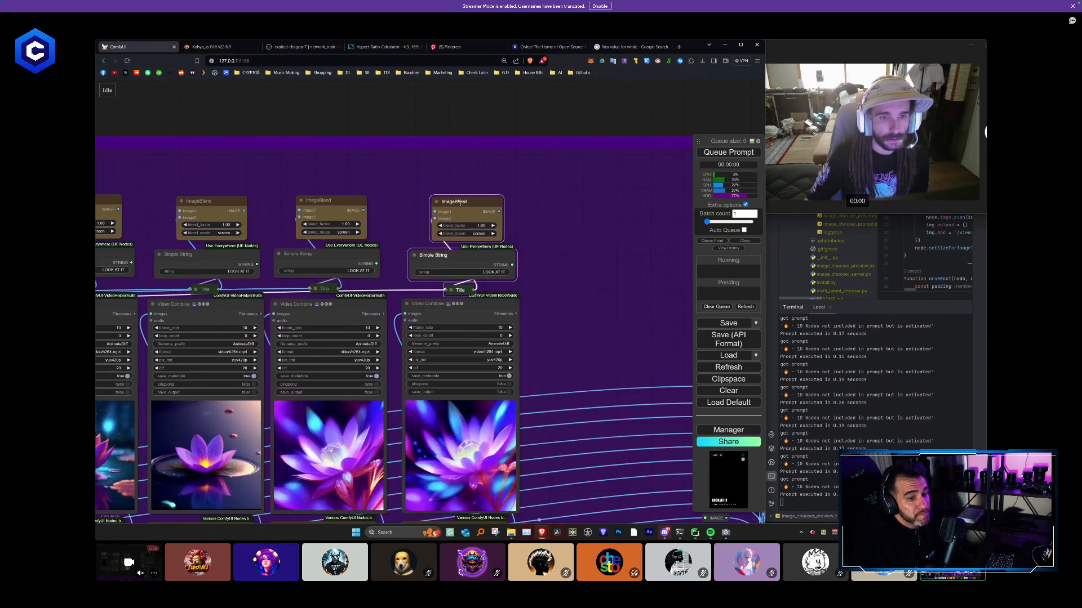
{"action": "scroll", "coordinate": [314, 164], "scroll_direction": "down", "scroll_amount": 10}
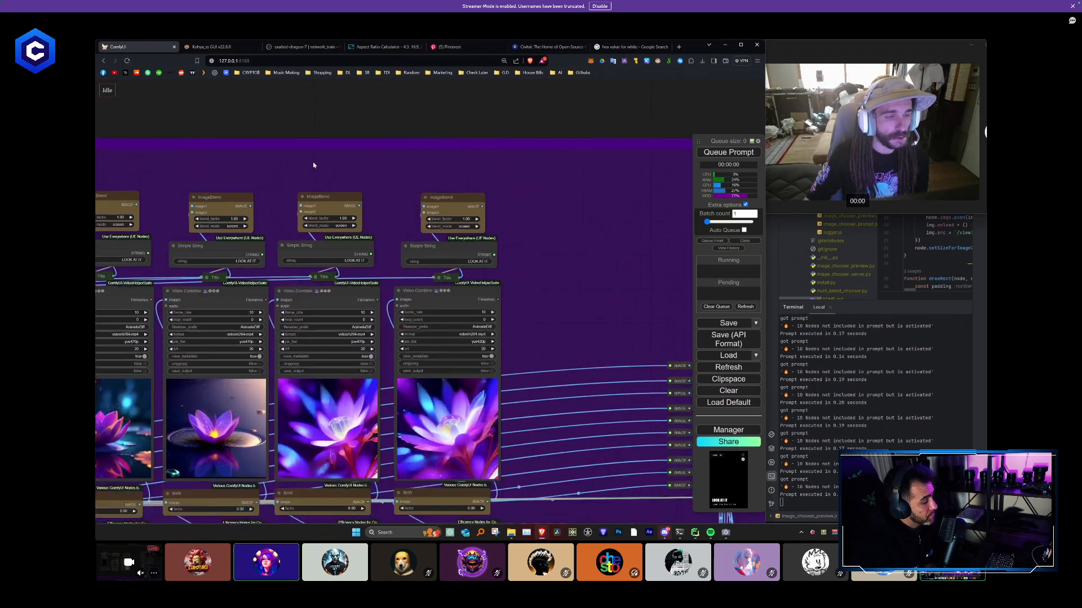
{"action": "scroll", "coordinate": [316, 249], "scroll_direction": "up", "scroll_amount": 8}
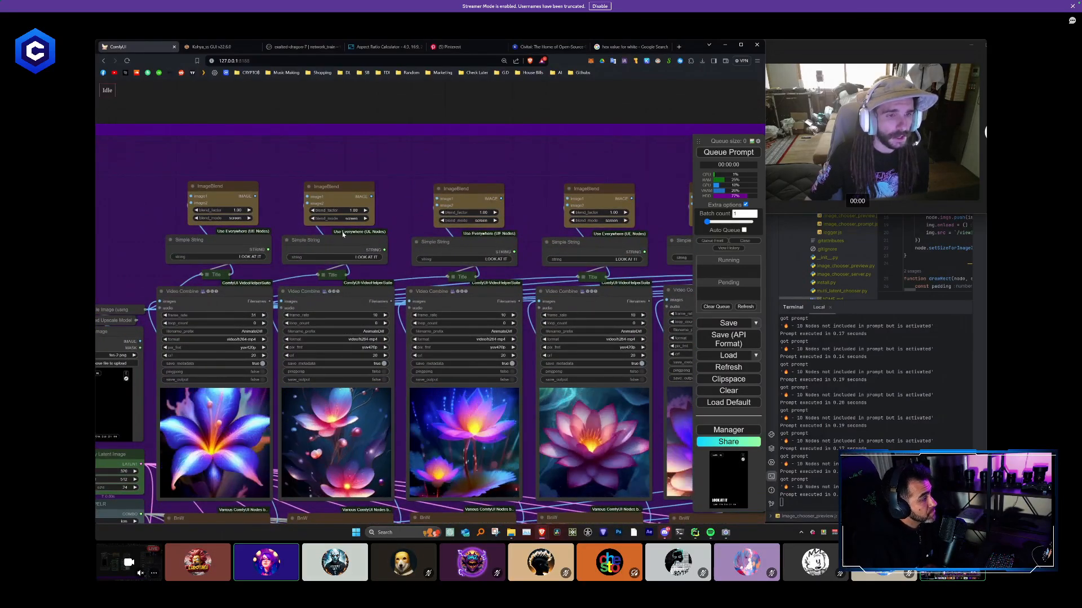
- Route the BnW image outputs through the ImageBlend nodes into the Video Combine nodes of the third to seventh columns
{"action": "scroll", "coordinate": [325, 405], "scroll_direction": "down", "scroll_amount": 3}
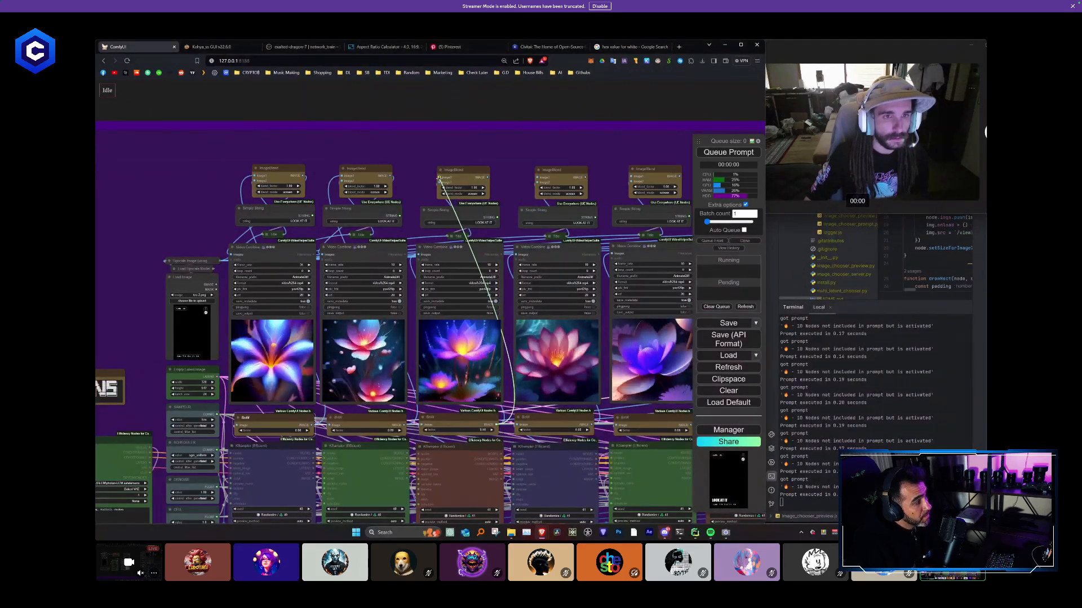
{"action": "left_click_drag", "start_coordinate": [527, 147], "coordinate": [347, 122]}
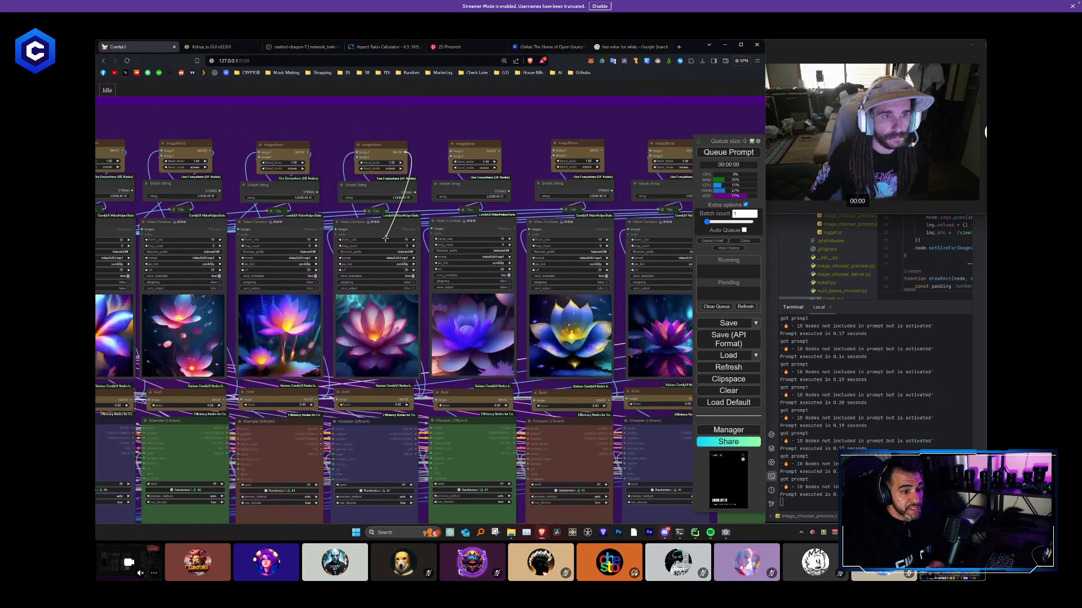
{"action": "left_click_drag", "start_coordinate": [510, 400], "coordinate": [450, 209]}
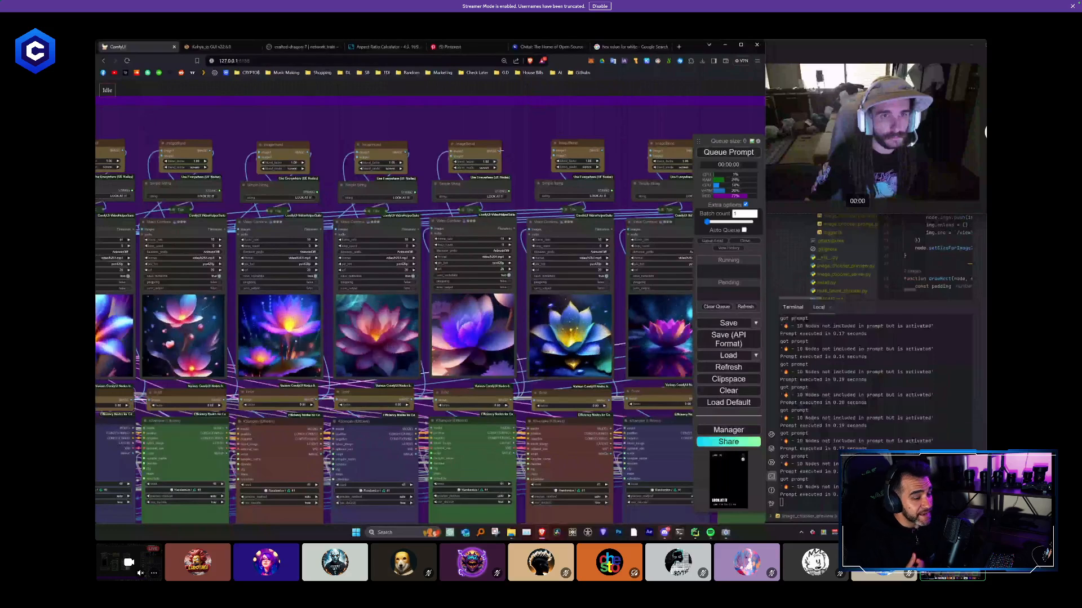
{"action": "left_click_drag", "start_coordinate": [449, 137], "coordinate": [233, 131]}
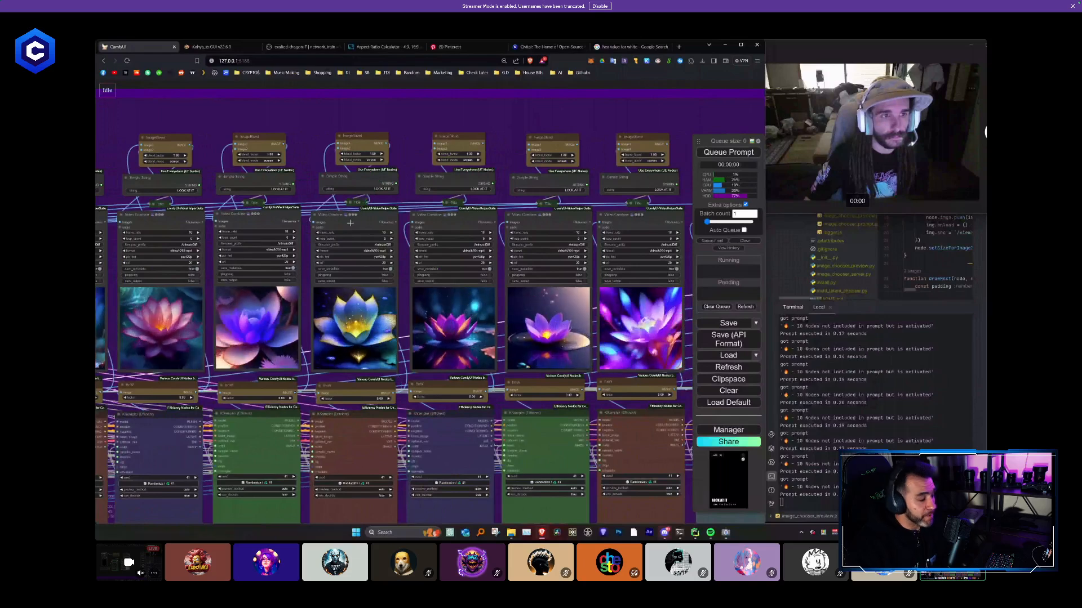
{"action": "left_click_drag", "start_coordinate": [485, 391], "coordinate": [438, 144]}
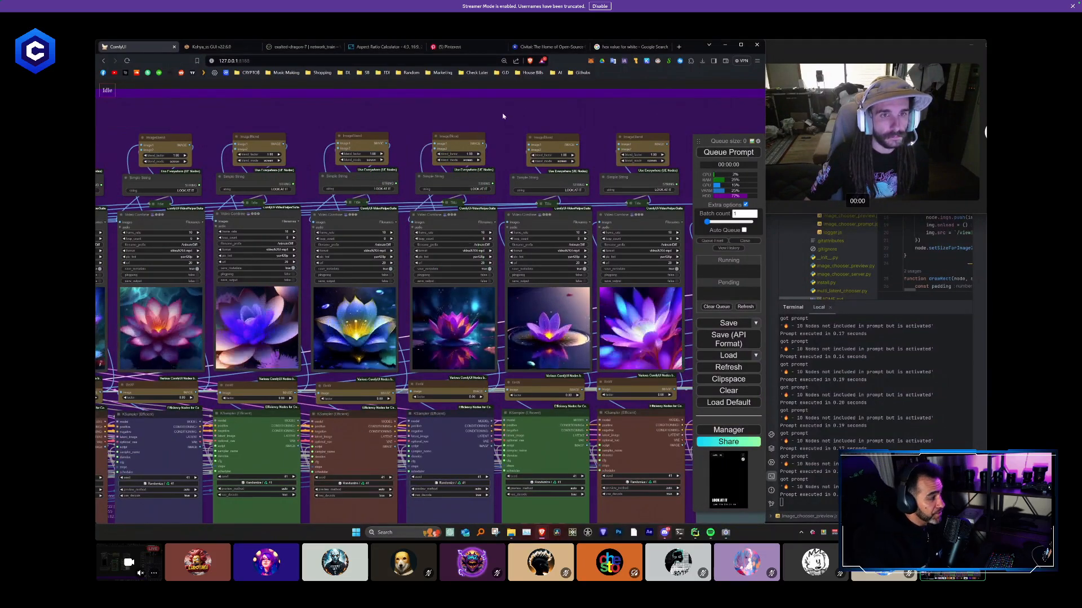
- Route the BnW image outputs through the ImageBlend nodes into the Video Combine nodes of the eighth, ninth and tenth columns
{"action": "left_click_drag", "start_coordinate": [608, 305], "coordinate": [470, 311]}
{"action": "left_click_drag", "start_coordinate": [444, 396], "coordinate": [391, 150]}
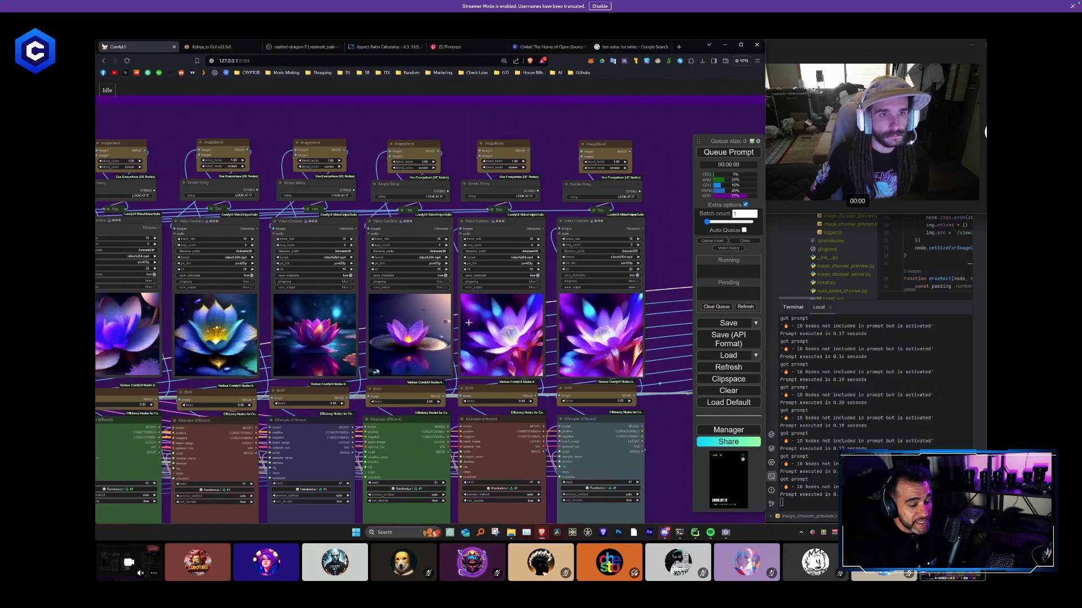
{"action": "left_click_drag", "start_coordinate": [536, 396], "coordinate": [472, 252]}
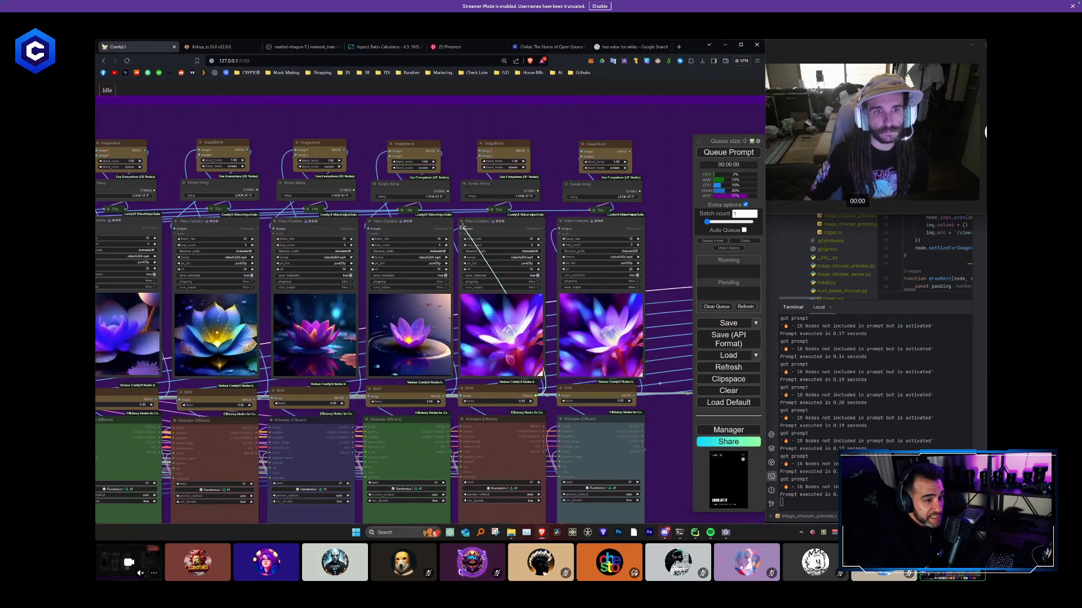
{"action": "left_click_drag", "start_coordinate": [479, 152], "coordinate": [480, 151]}
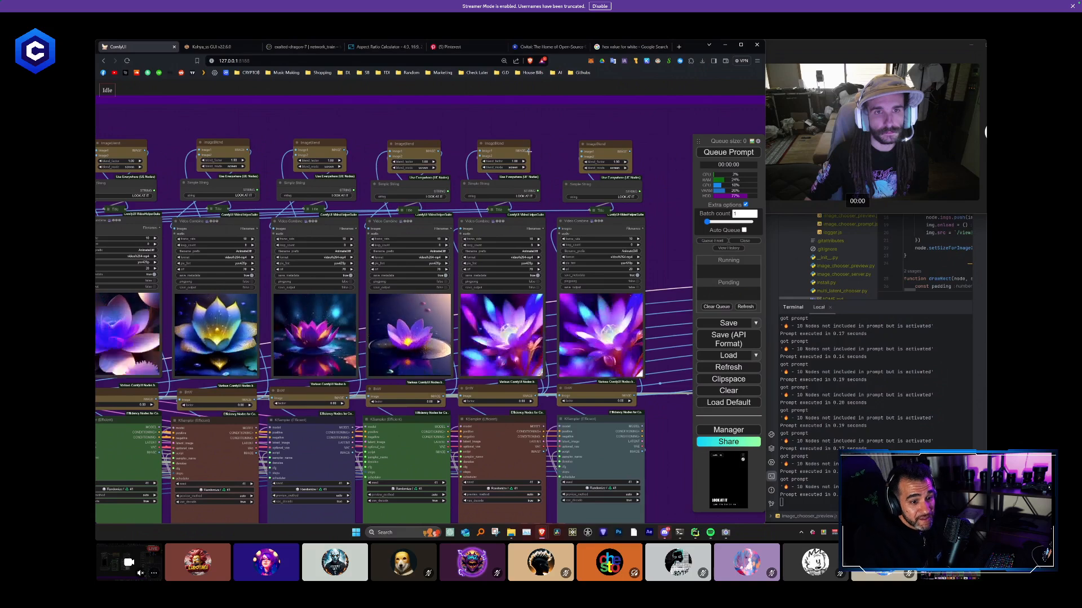
{"action": "left_click_drag", "start_coordinate": [635, 395], "coordinate": [581, 151]}
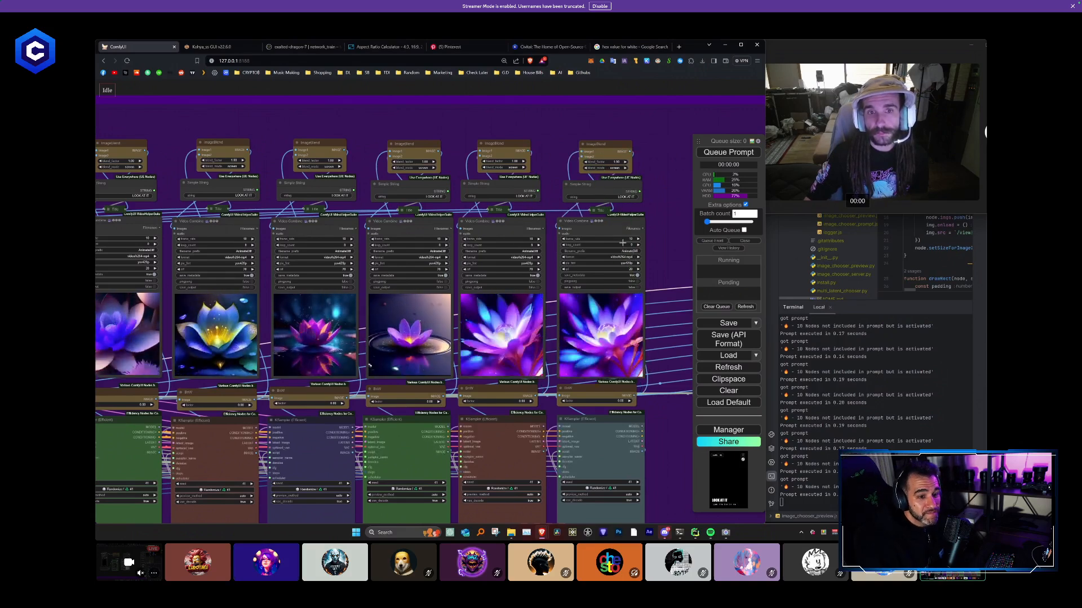
- Review the wired title stacks above all ten columns and the downstream nodes leading to the final collage
{"action": "scroll", "coordinate": [670, 243], "scroll_direction": "down", "scroll_amount": 3}
{"action": "scroll", "coordinate": [669, 242], "scroll_direction": "up", "scroll_amount": 1}
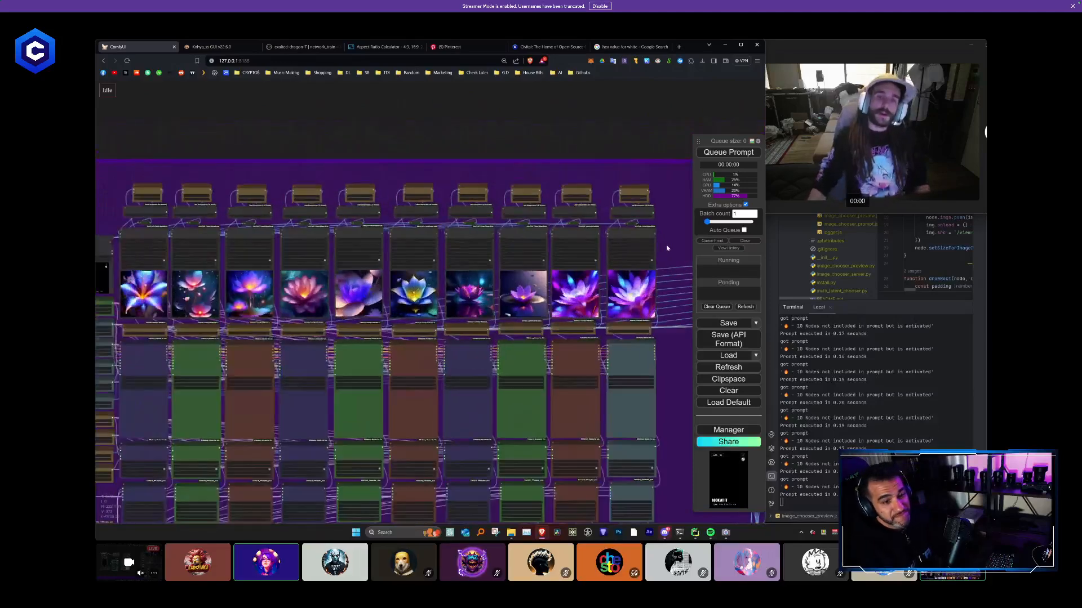
{"action": "scroll", "coordinate": [631, 245], "scroll_direction": "up", "scroll_amount": 3}
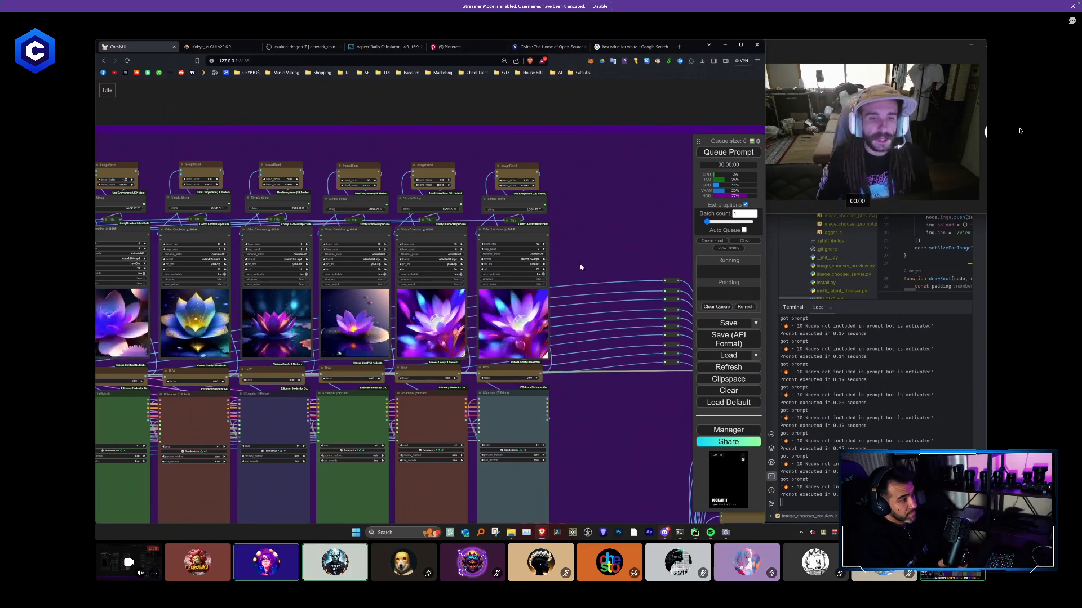
{"action": "scroll", "coordinate": [580, 217], "scroll_direction": "down", "scroll_amount": 3}
{"action": "left_click_drag", "start_coordinate": [468, 333], "coordinate": [369, 235]}
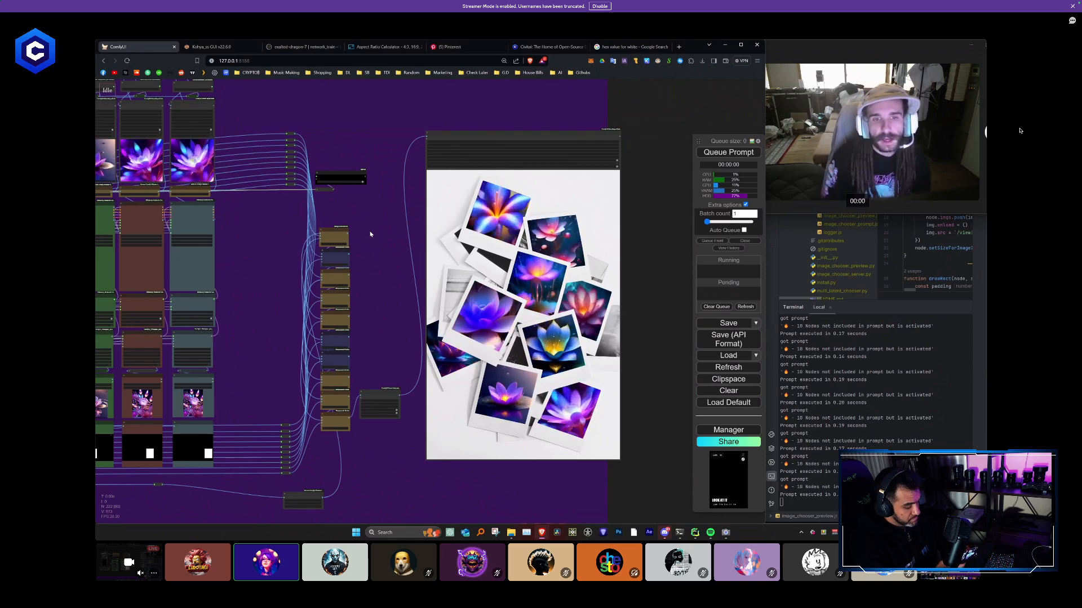
{"action": "scroll", "coordinate": [370, 234], "scroll_direction": "down", "scroll_amount": 6}
{"action": "left_click_drag", "start_coordinate": [370, 232], "coordinate": [581, 247]}
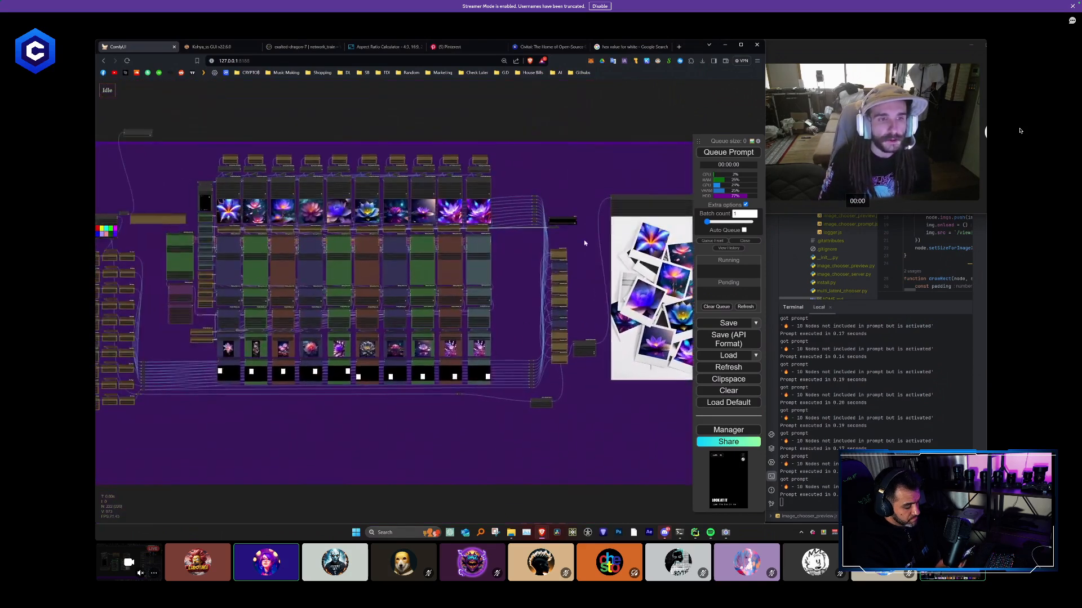
{"action": "scroll", "coordinate": [533, 245], "scroll_direction": "up", "scroll_amount": 3}
{"action": "left_click_drag", "start_coordinate": [459, 241], "coordinate": [406, 180]}
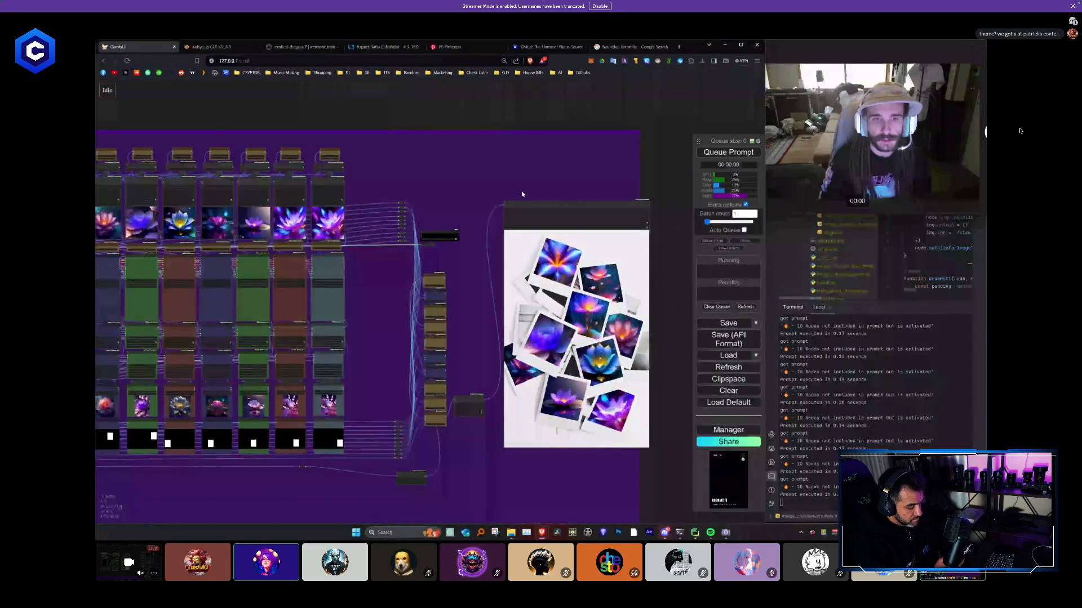
{"action": "scroll", "coordinate": [501, 225], "scroll_direction": "down", "scroll_amount": 1}
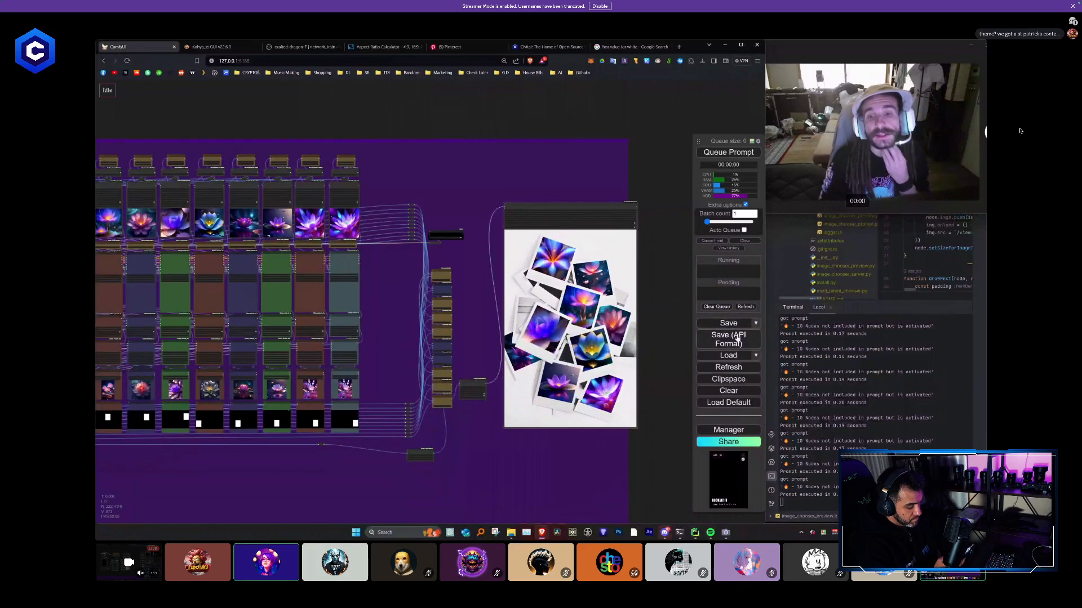
- Save the current graph to the stored workflows under a new file name
{"action": "left_click", "coordinate": [755, 323]}
{"action": "left_click", "coordinate": [756, 336]}
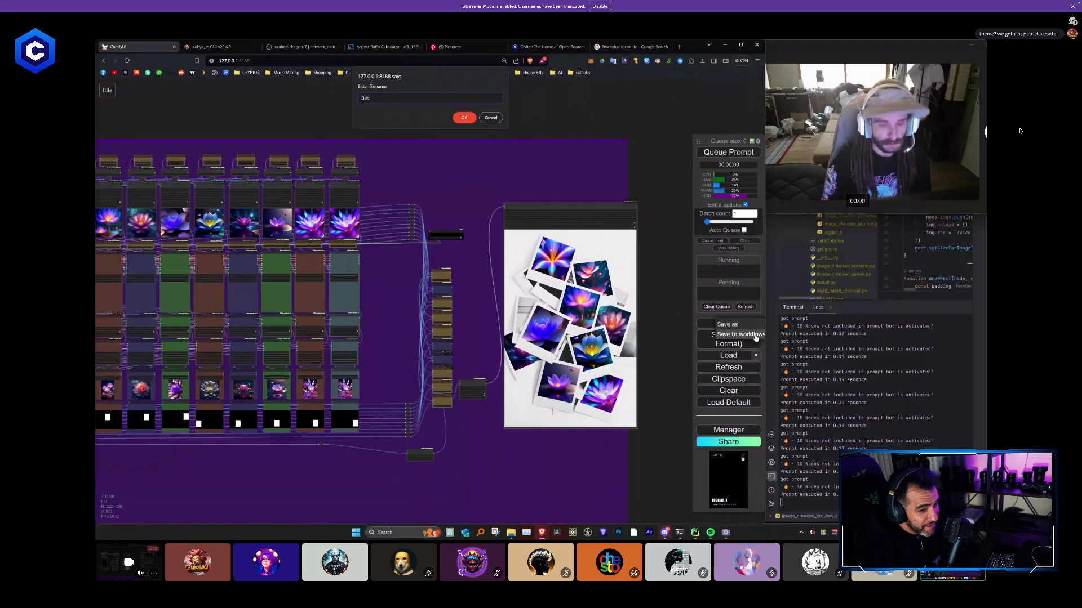
{"action": "key", "text": "Return"}
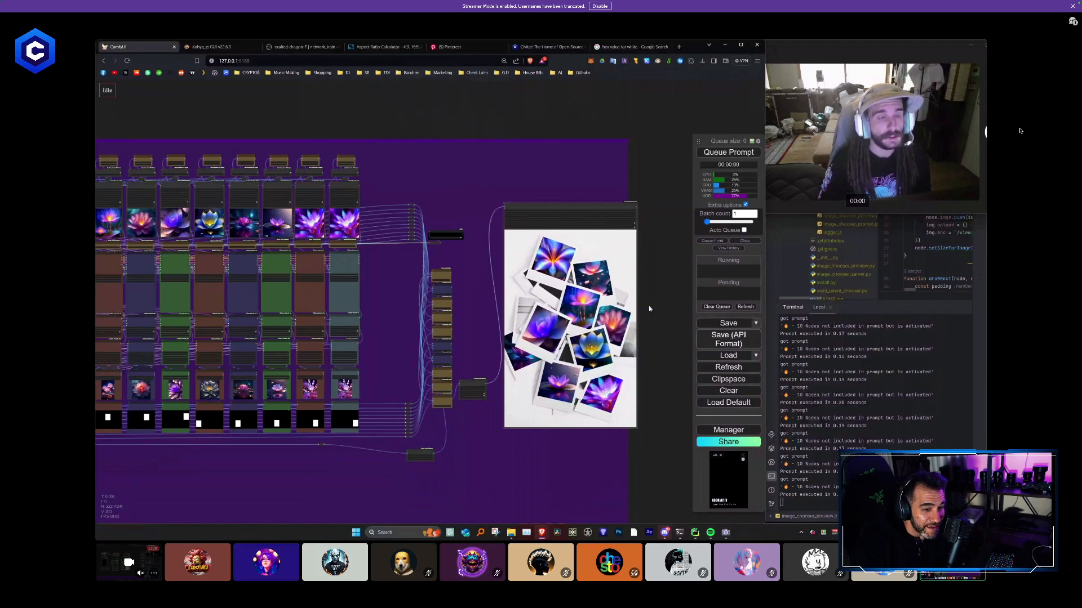
- Examine the full workflow layout, the paste-by-mask chain and the first Video Combine columns
{"action": "left_click_drag", "start_coordinate": [383, 136], "coordinate": [545, 149]}
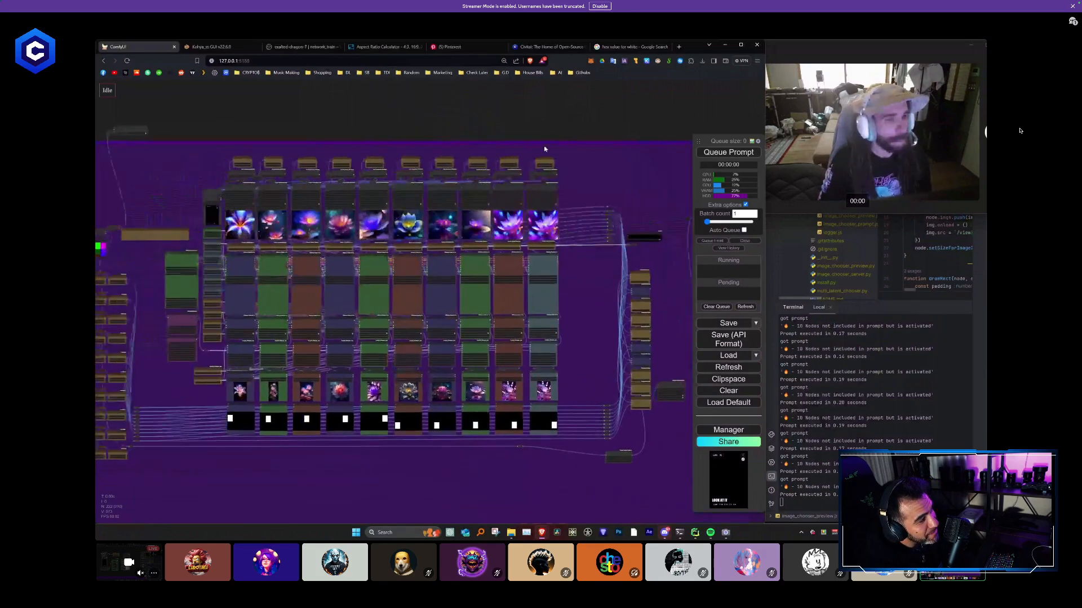
{"action": "scroll", "coordinate": [532, 148], "scroll_direction": "down", "scroll_amount": 1}
{"action": "scroll", "coordinate": [530, 147], "scroll_direction": "down", "scroll_amount": 1}
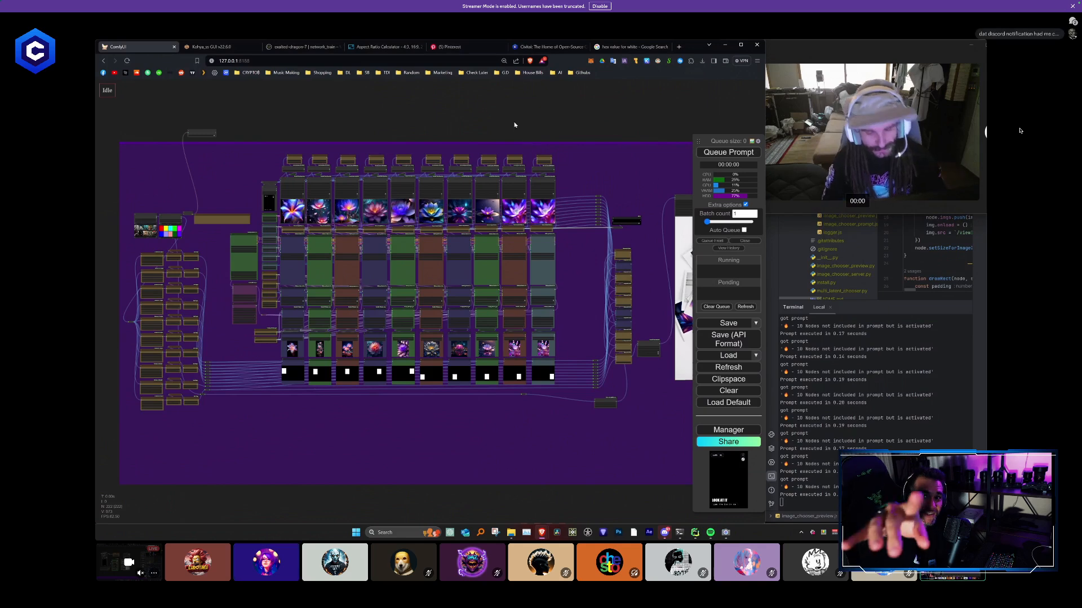
{"action": "scroll", "coordinate": [489, 243], "scroll_direction": "up", "scroll_amount": 8}
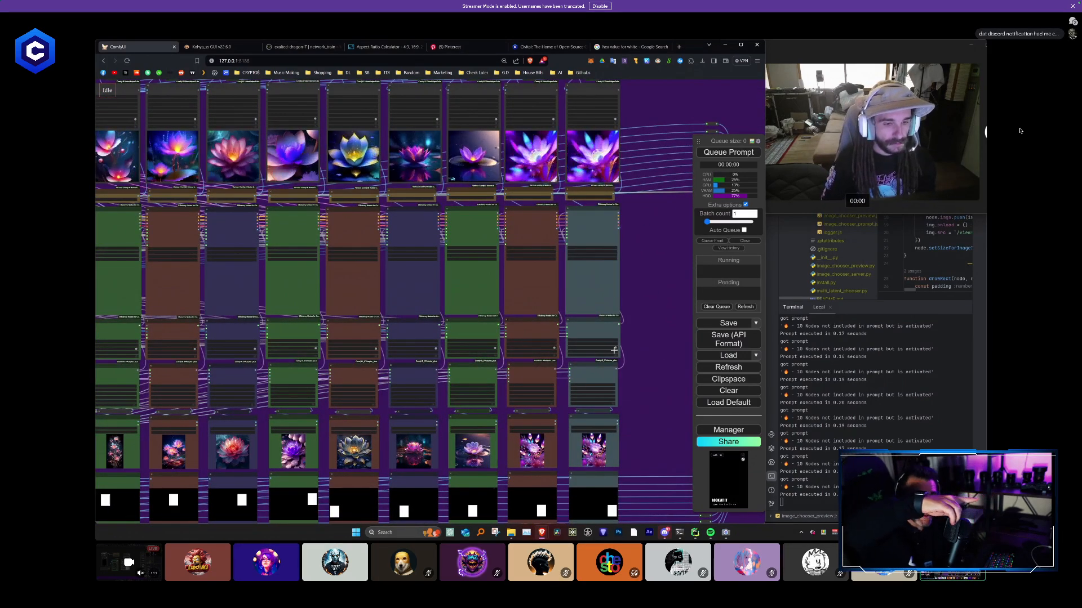
{"action": "left_click_drag", "start_coordinate": [623, 348], "coordinate": [301, 256]}
{"action": "scroll", "coordinate": [499, 258], "scroll_direction": "up", "scroll_amount": 5}
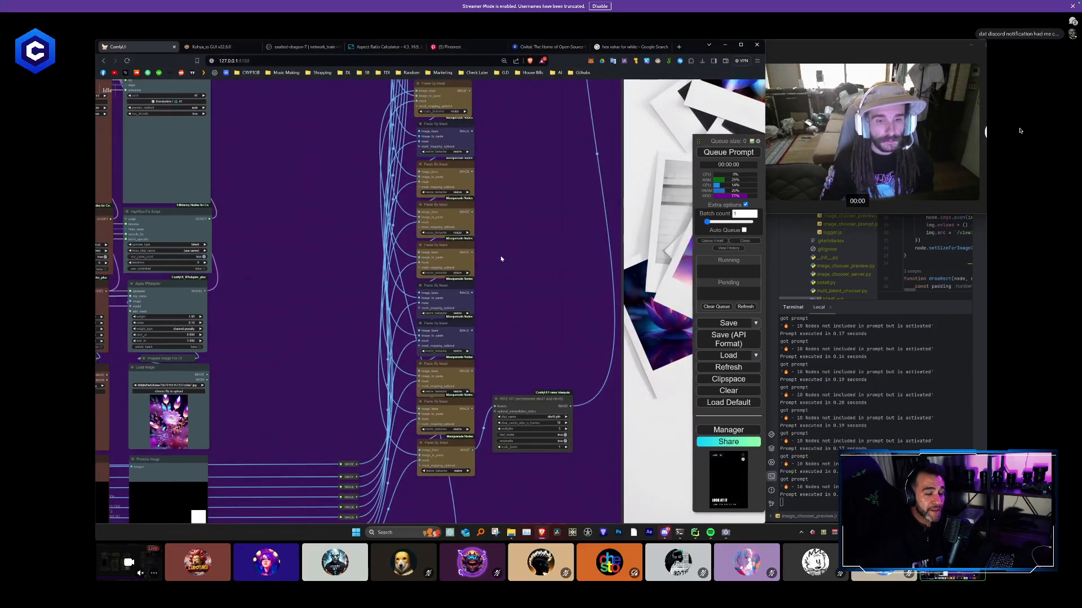
{"action": "scroll", "coordinate": [499, 259], "scroll_direction": "down", "scroll_amount": 6}
{"action": "scroll", "coordinate": [457, 282], "scroll_direction": "down", "scroll_amount": 4}
{"action": "left_click_drag", "start_coordinate": [492, 301], "coordinate": [732, 315]}
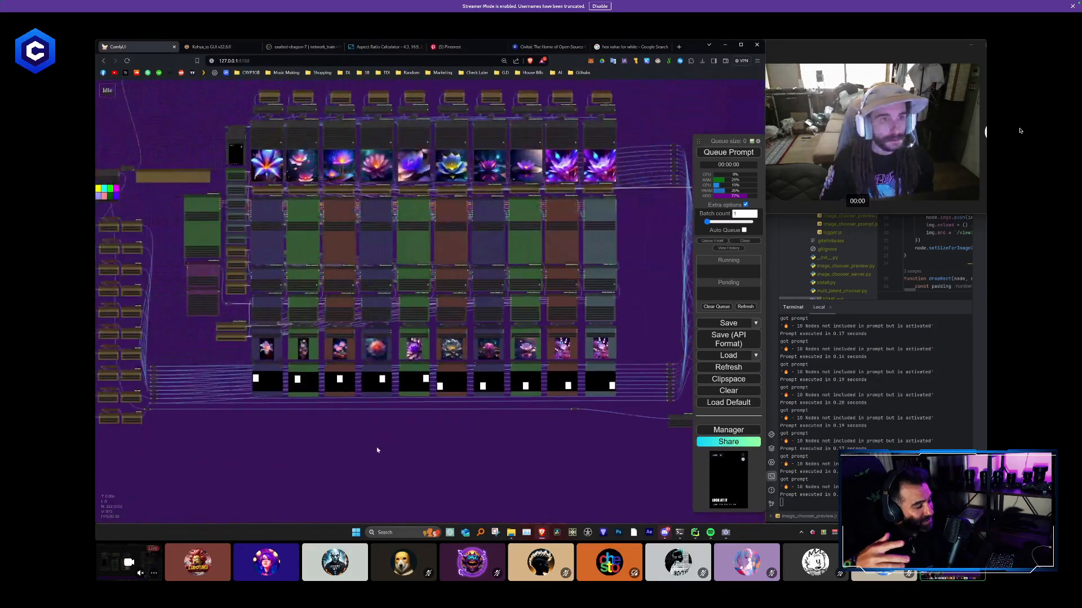
{"action": "left_click_drag", "start_coordinate": [377, 449], "coordinate": [460, 514]}
{"action": "scroll", "coordinate": [349, 242], "scroll_direction": "up", "scroll_amount": 10}
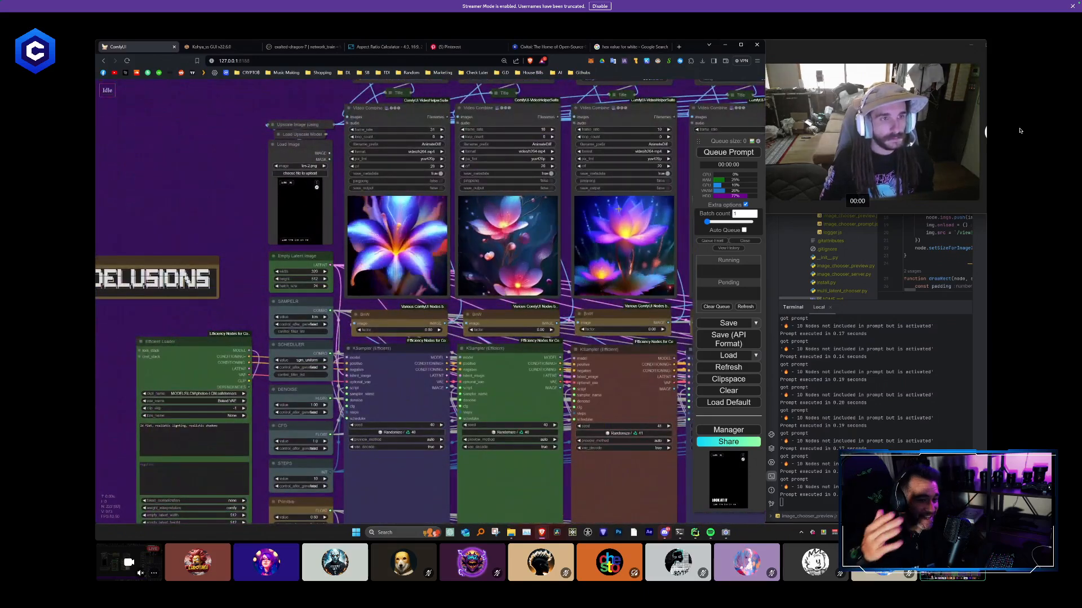
- Queue the full workflow with a batch count of 1 and follow the run in the loader and first sampler columns
{"action": "left_click", "coordinate": [735, 155]}
{"action": "scroll", "coordinate": [263, 222], "scroll_direction": "down", "scroll_amount": 5}
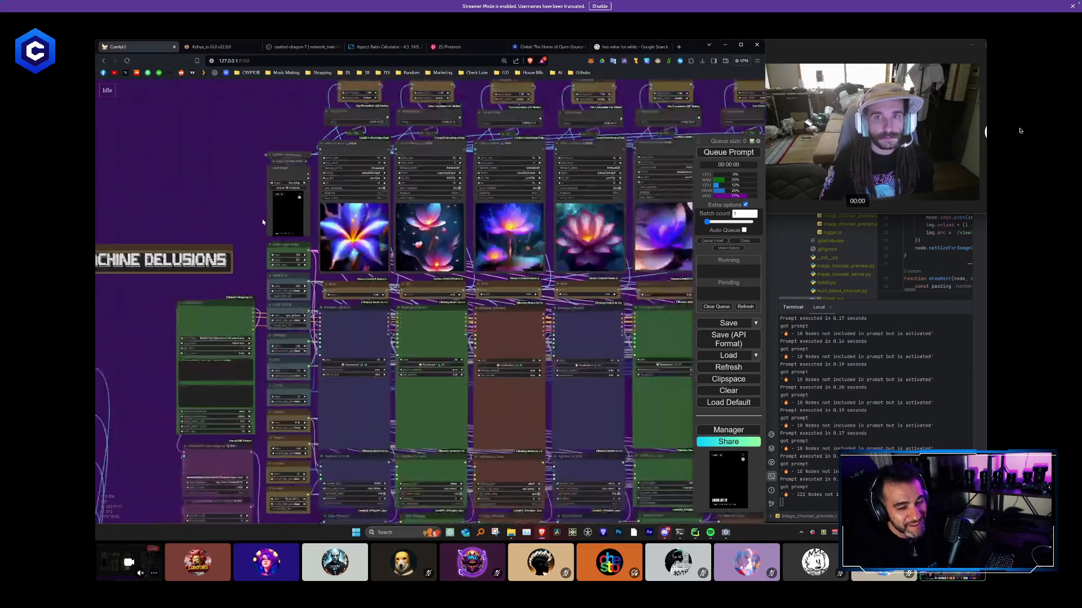
{"action": "scroll", "coordinate": [244, 305], "scroll_direction": "down", "scroll_amount": 4}
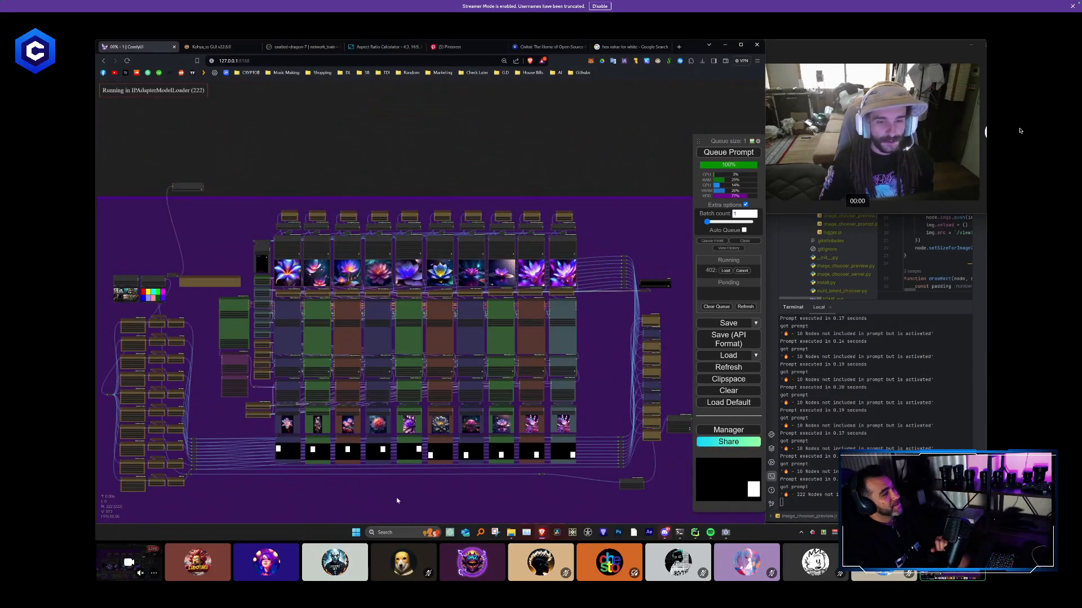
{"action": "scroll", "coordinate": [287, 295], "scroll_direction": "up", "scroll_amount": 2}
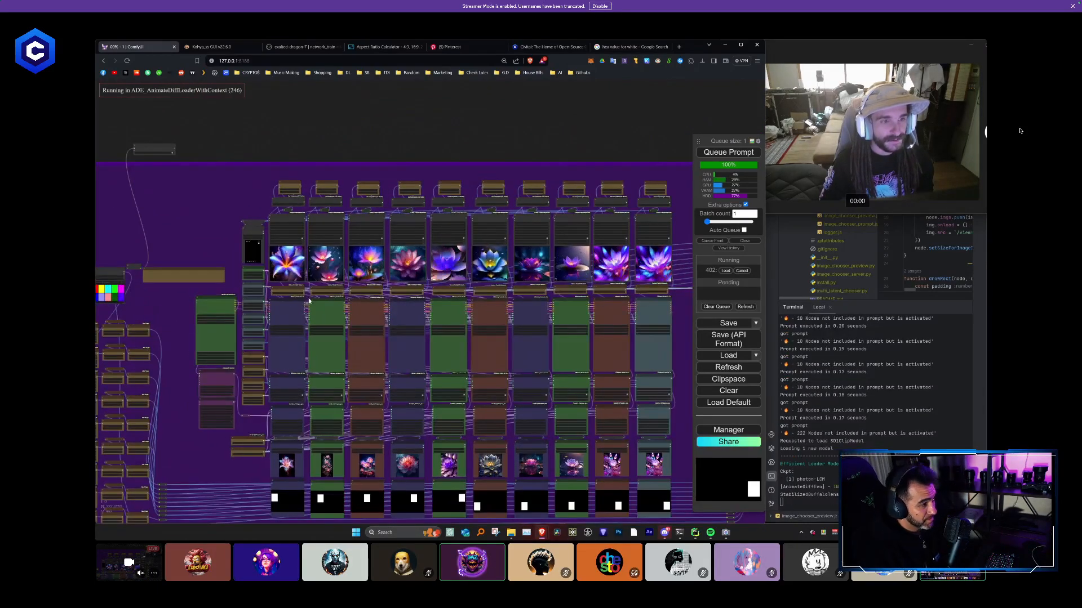
{"action": "scroll", "coordinate": [233, 348], "scroll_direction": "up", "scroll_amount": 5}
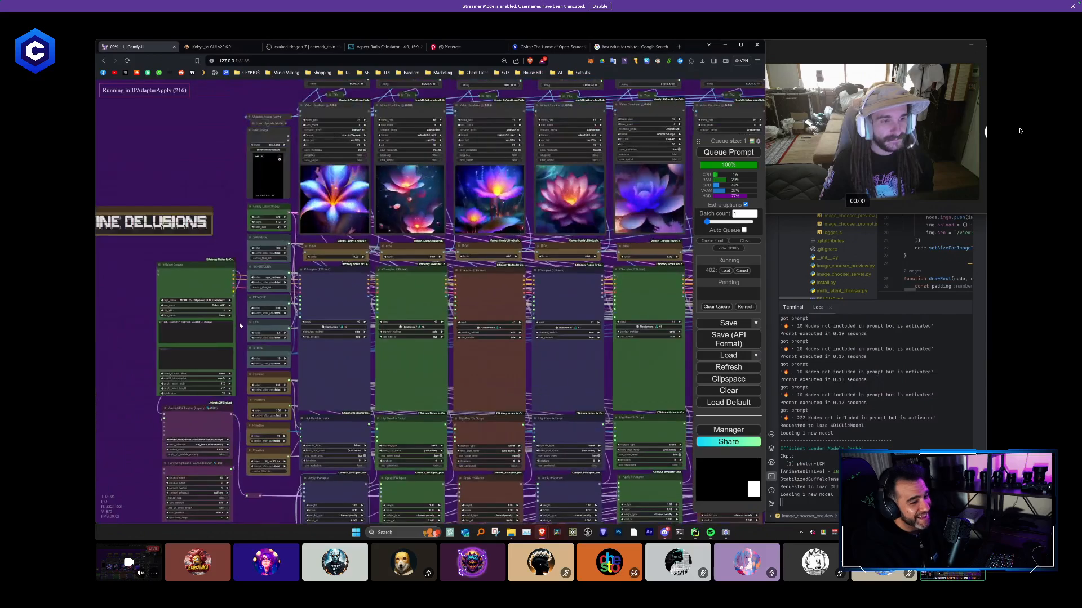
{"action": "left_click_drag", "start_coordinate": [236, 274], "coordinate": [239, 421]}
{"action": "scroll", "coordinate": [236, 276], "scroll_direction": "up", "scroll_amount": 1}
{"action": "scroll", "coordinate": [253, 200], "scroll_direction": "up", "scroll_amount": 1}
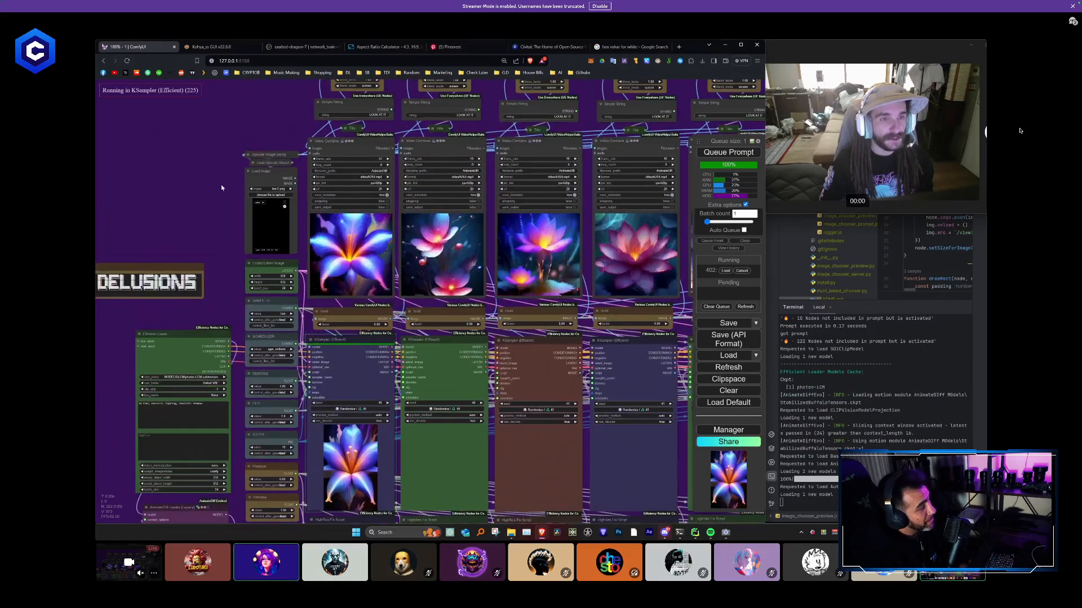
- Follow the run and examine the first Video Combine output with its title overlay, along with all ten columns of the workflow
{"action": "left_click_drag", "start_coordinate": [222, 188], "coordinate": [214, 238]}
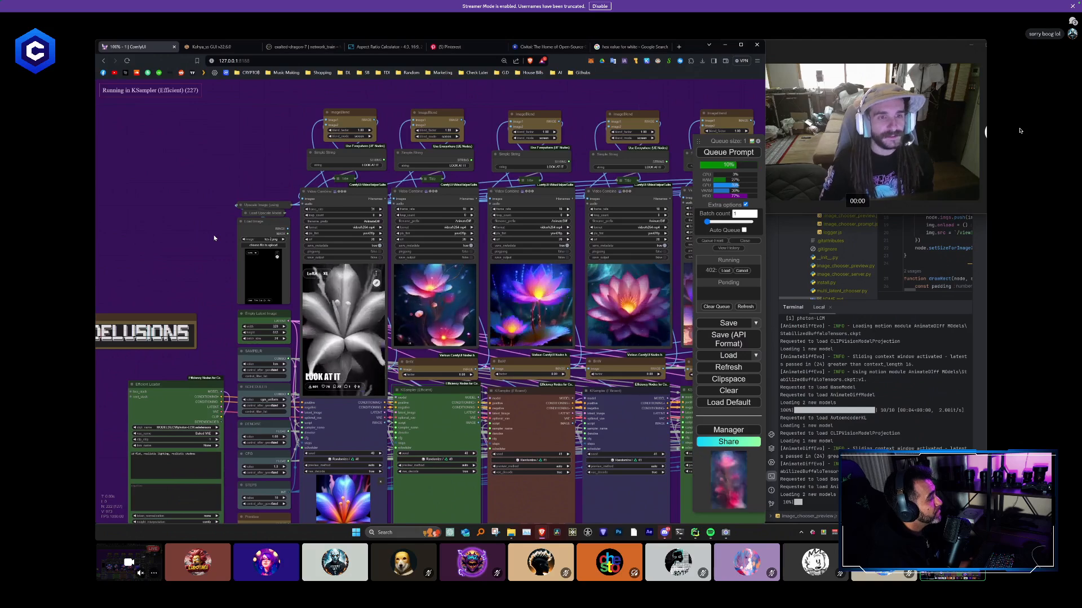
{"action": "scroll", "coordinate": [220, 235], "scroll_direction": "down", "scroll_amount": 4}
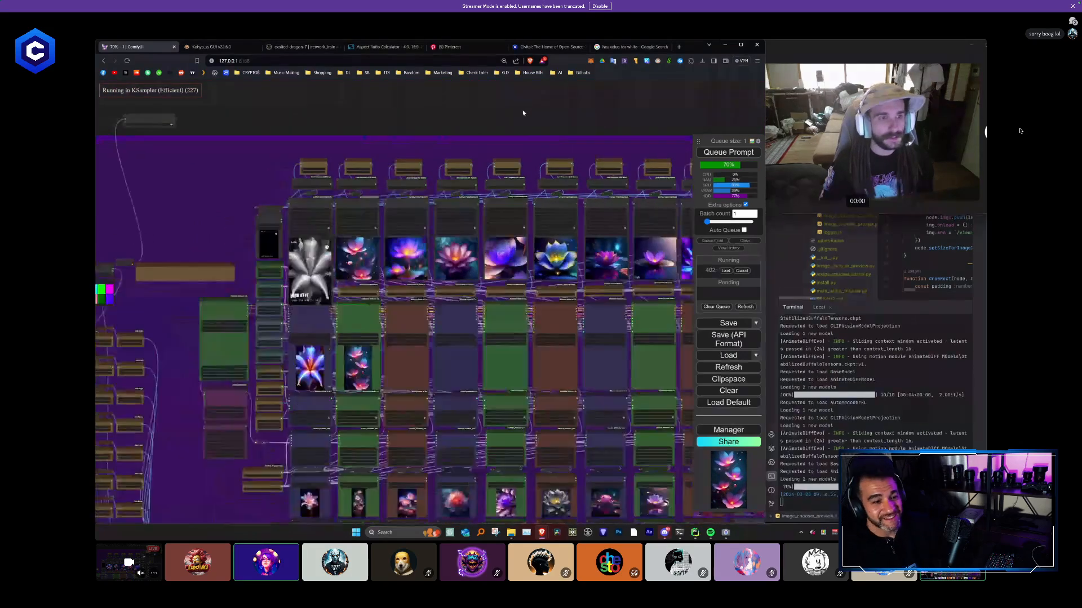
{"action": "scroll", "coordinate": [391, 244], "scroll_direction": "up", "scroll_amount": 3}
{"action": "scroll", "coordinate": [254, 260], "scroll_direction": "up", "scroll_amount": 2}
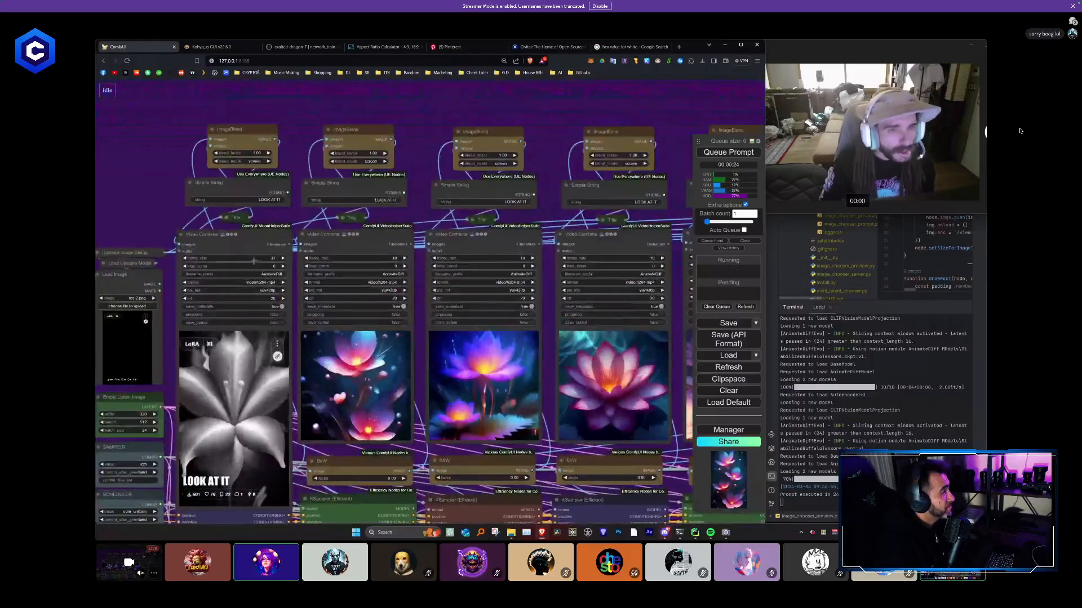
{"action": "left_click", "coordinate": [270, 259]}
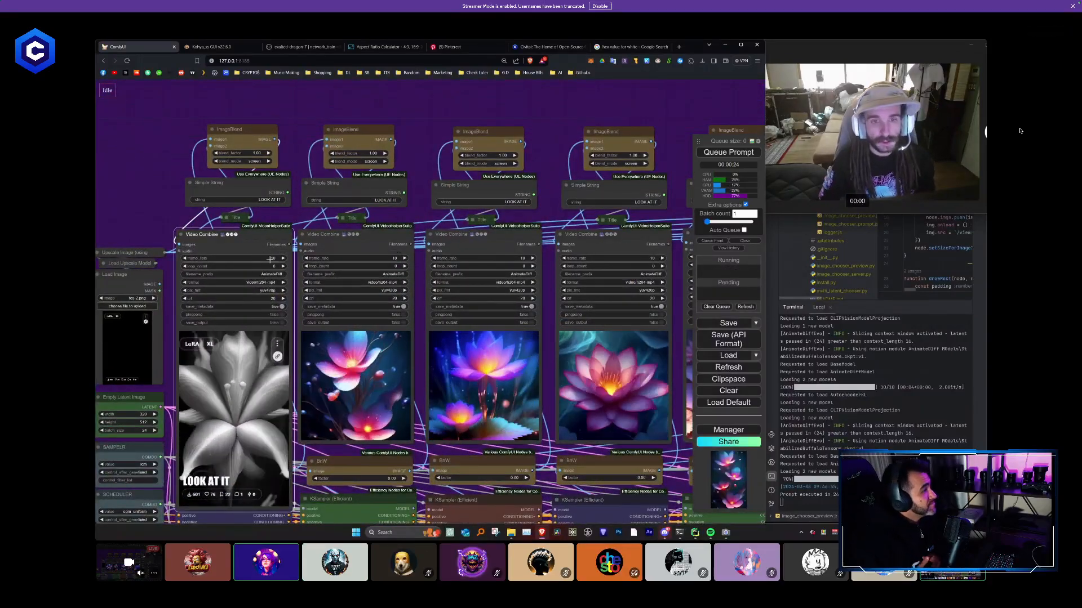
{"action": "scroll", "coordinate": [446, 163], "scroll_direction": "down", "scroll_amount": 4}
{"action": "scroll", "coordinate": [447, 165], "scroll_direction": "down", "scroll_amount": 2}
{"action": "left_click_drag", "start_coordinate": [447, 164], "coordinate": [345, 164]}
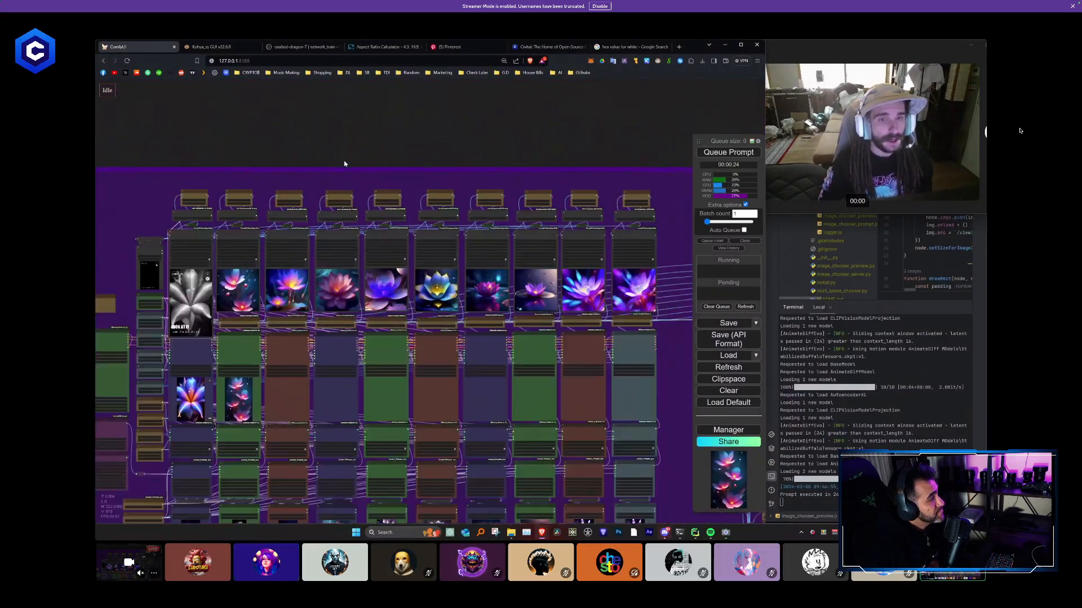
{"action": "left_click_drag", "start_coordinate": [180, 157], "coordinate": [671, 299]}
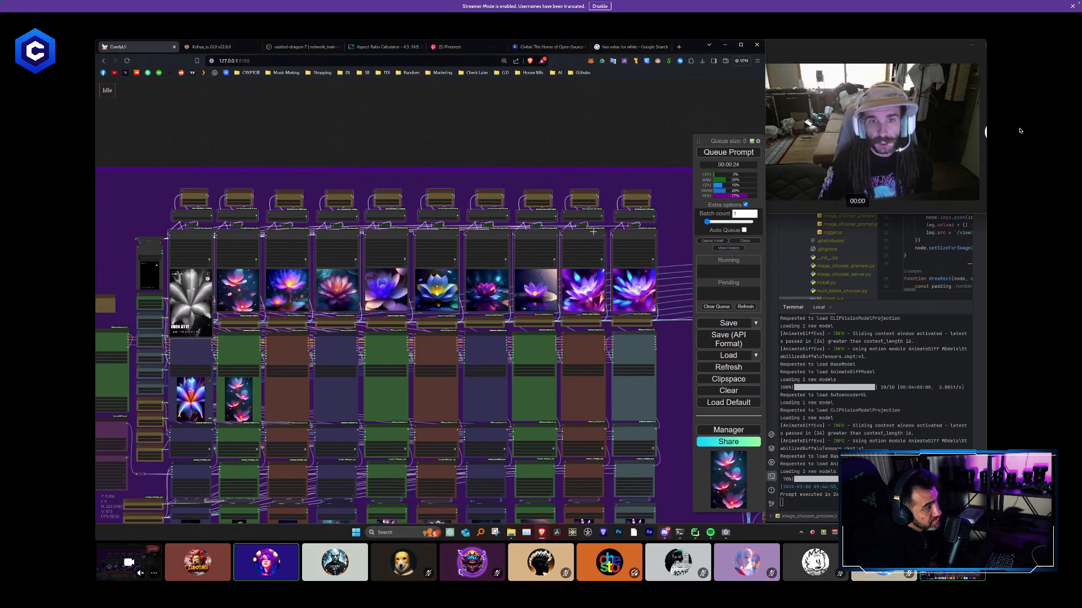
{"action": "left_click_drag", "start_coordinate": [629, 232], "coordinate": [593, 207]}
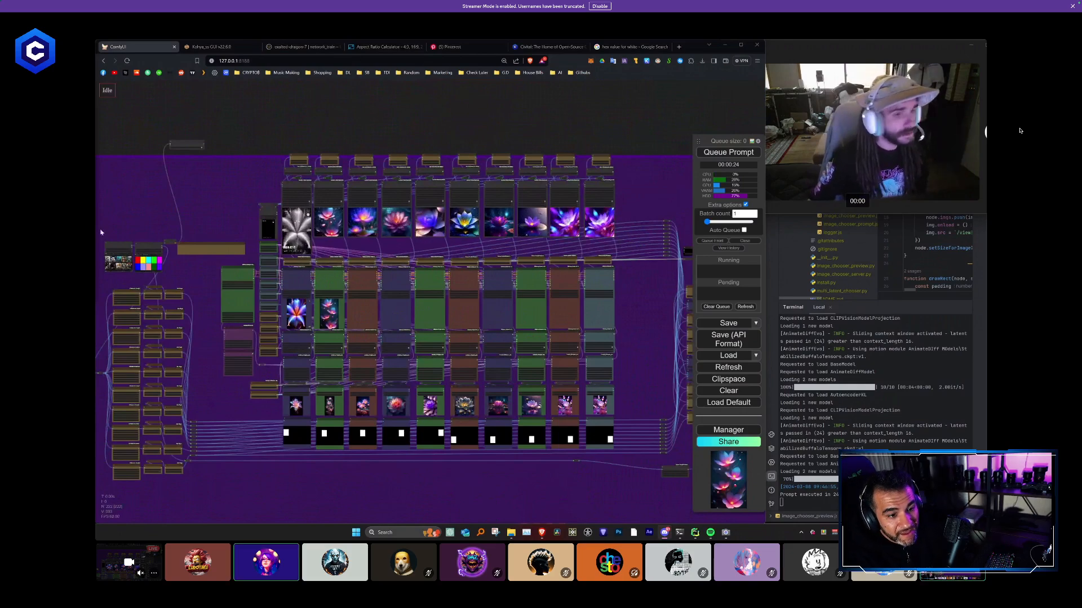
- Copy the red moon landscape picture from the Pinterest landscapes board and paste it into the first column's Load Image node
{"action": "scroll", "coordinate": [102, 232], "scroll_direction": "up", "scroll_amount": 10}
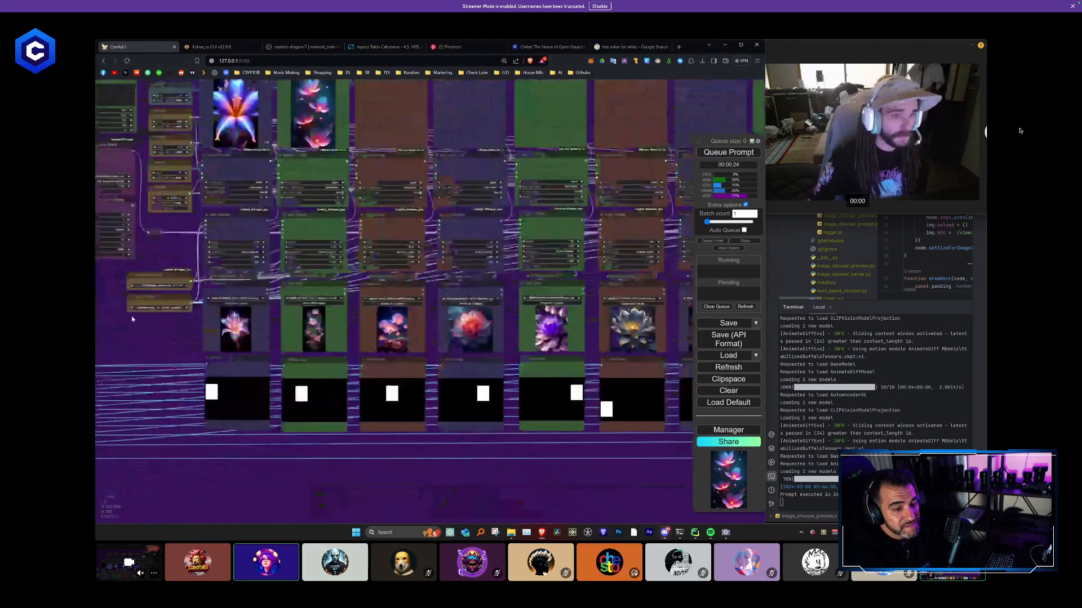
{"action": "scroll", "coordinate": [132, 319], "scroll_direction": "up", "scroll_amount": 3}
{"action": "left_click", "coordinate": [451, 46]}
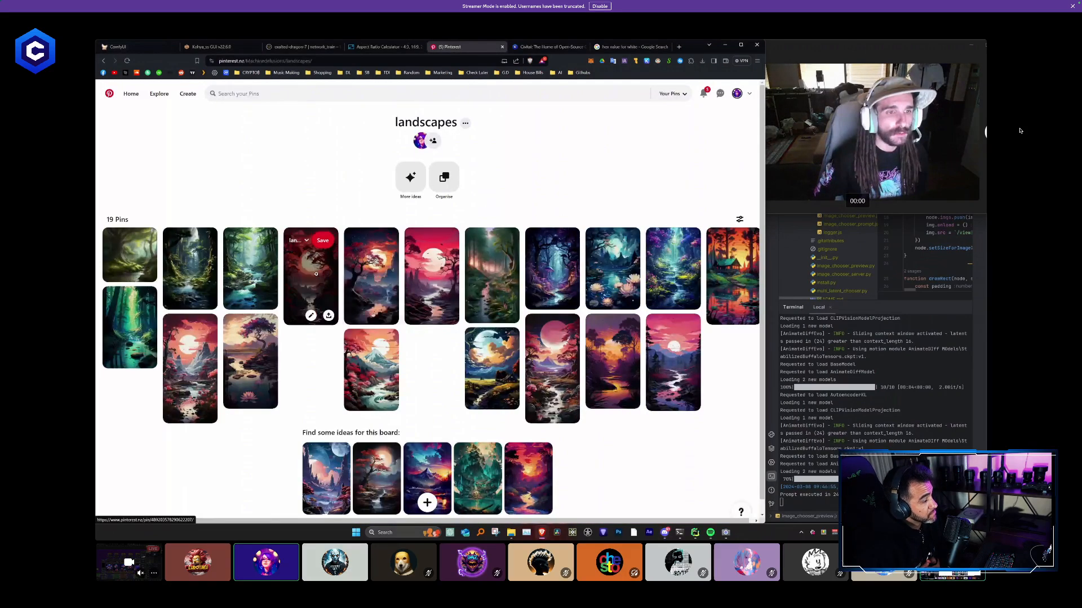
{"action": "right_click", "coordinate": [317, 276]}
{"action": "left_click", "coordinate": [344, 375]}
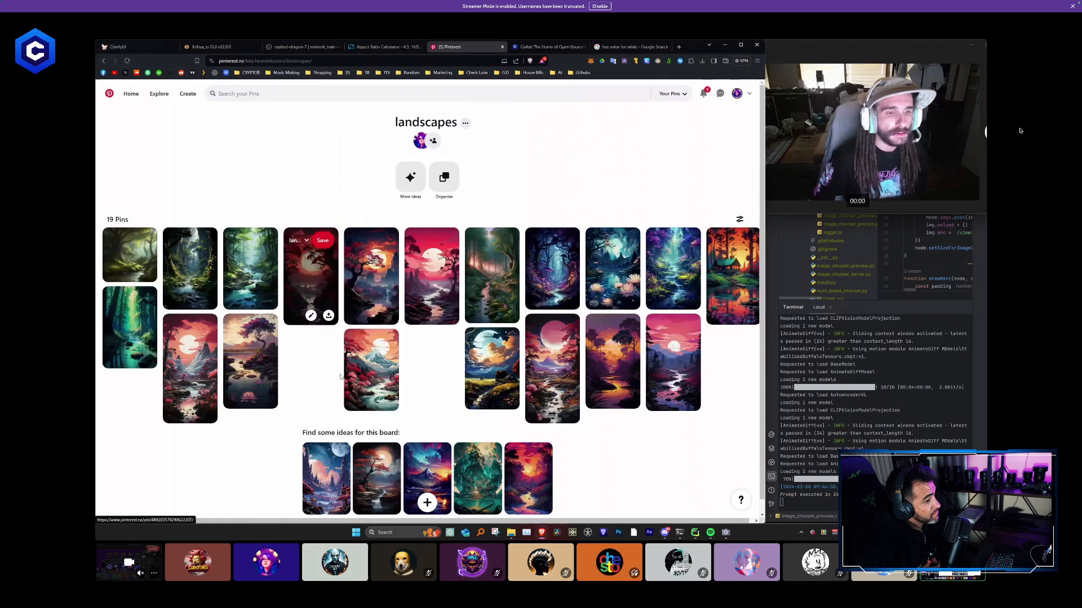
{"action": "left_click", "coordinate": [133, 47]}
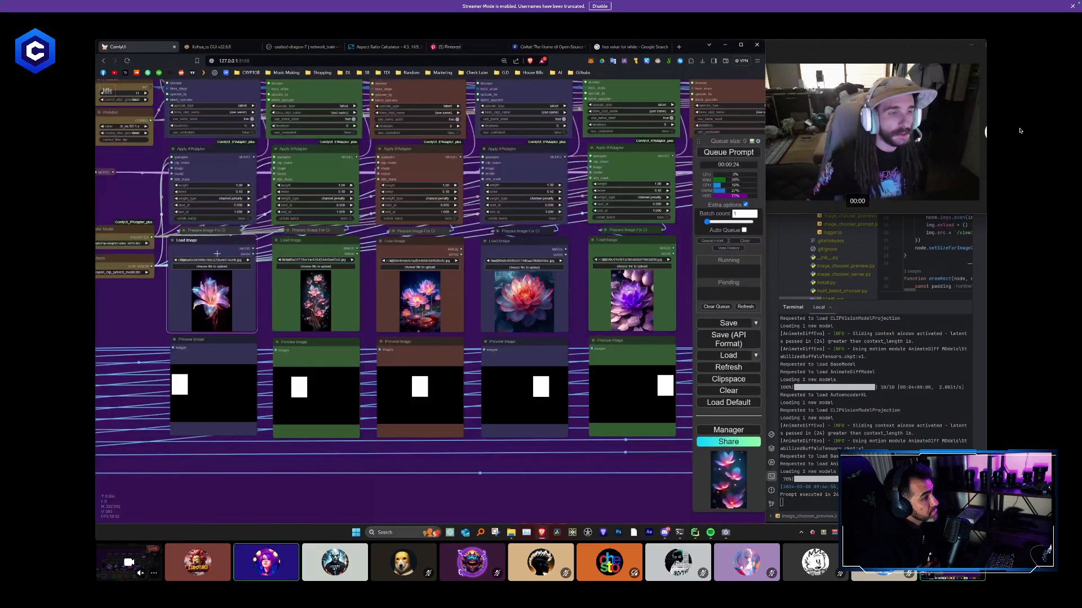
{"action": "key", "text": "ctrl+v"}
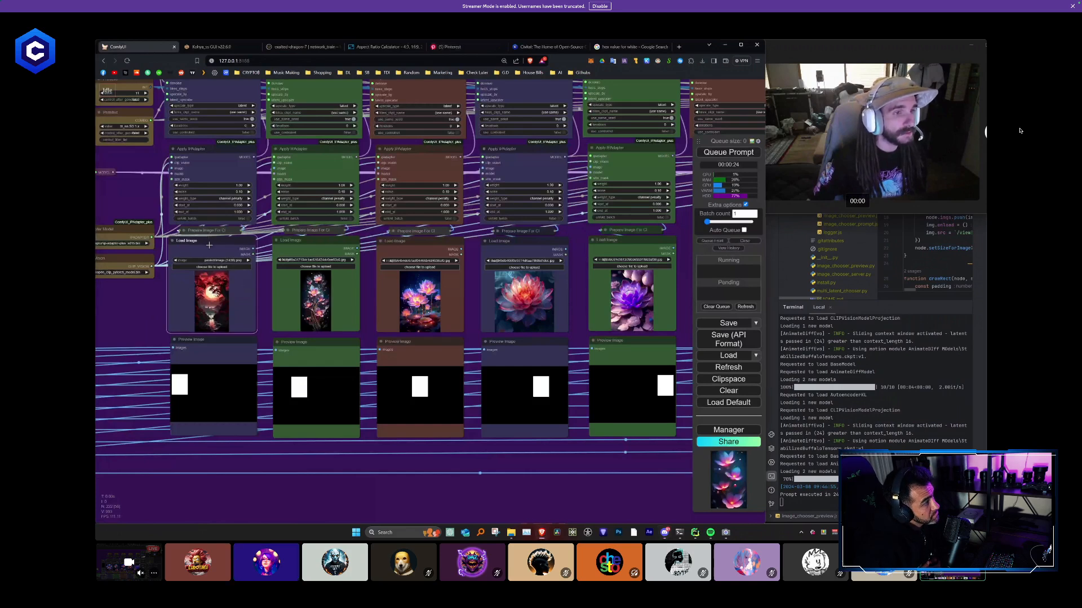
- Paste the picture of the standing woman in jeans into the first Load Image node and delete the stray title-stack copies
{"action": "key", "text": "ctrl+v"}
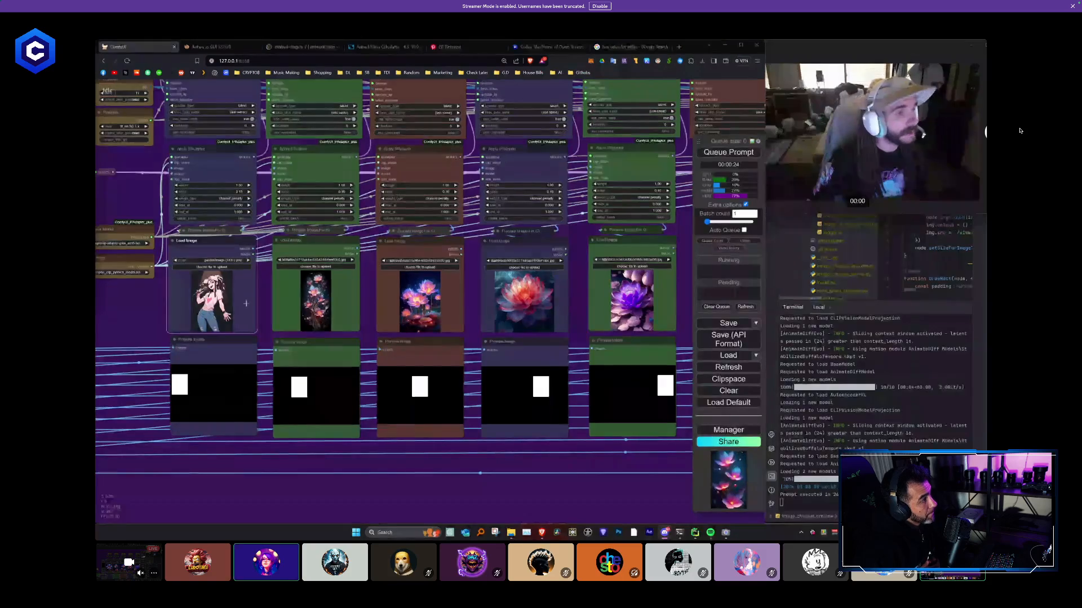
{"action": "key", "text": "ctrl+v"}
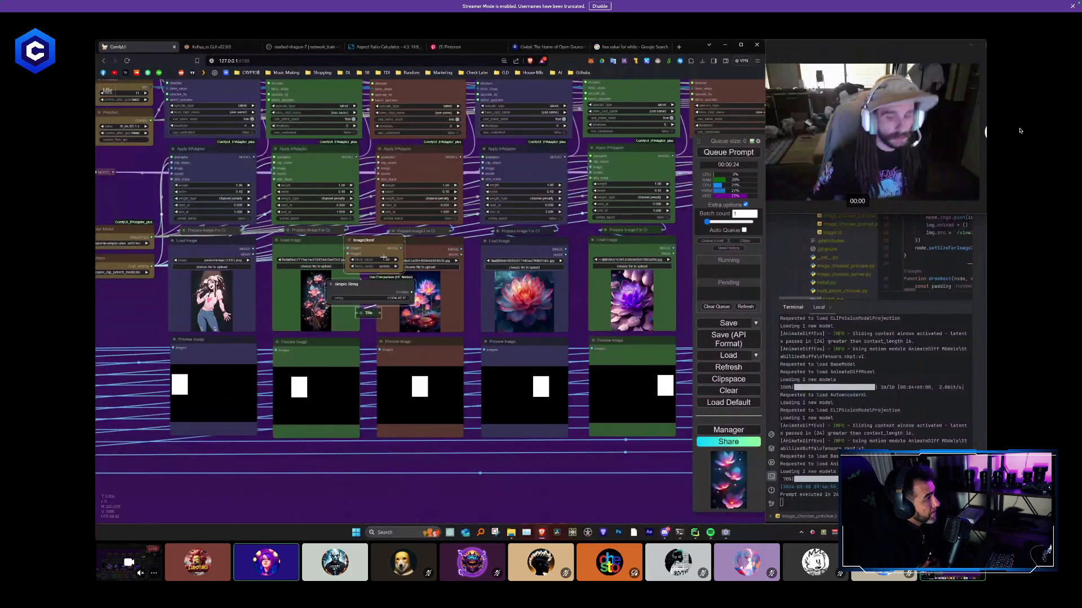
{"action": "key", "text": "Delete"}
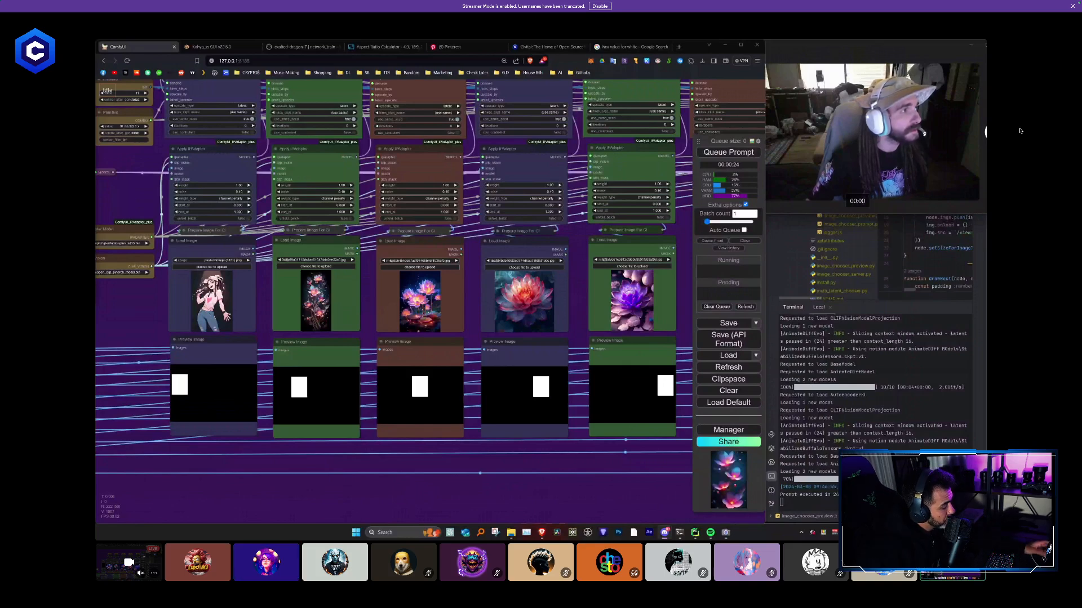
{"action": "key", "text": "ctrl+v"}
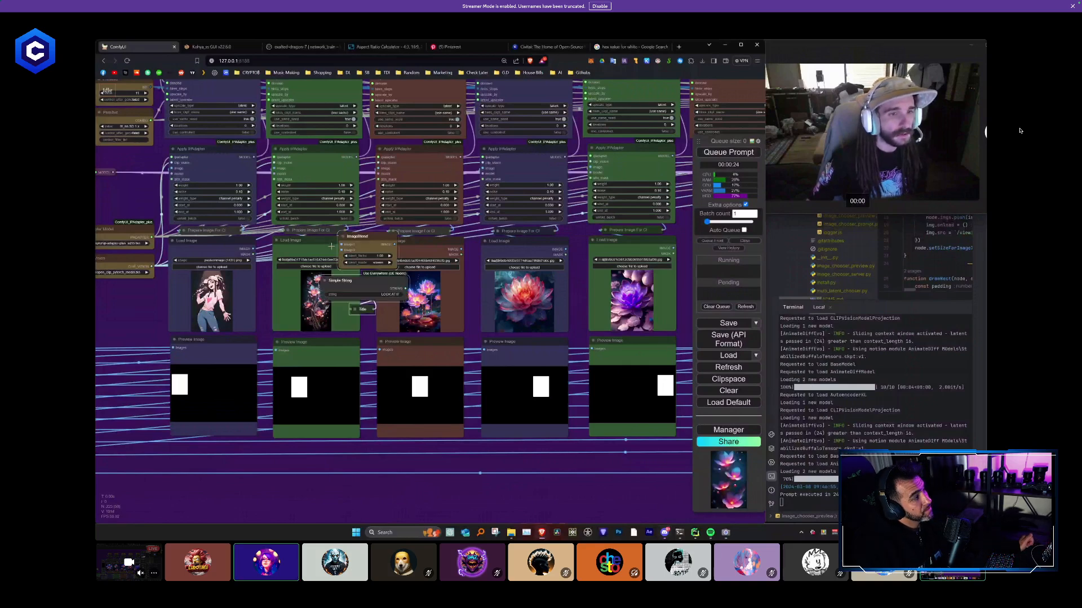
{"action": "key", "text": "Delete"}
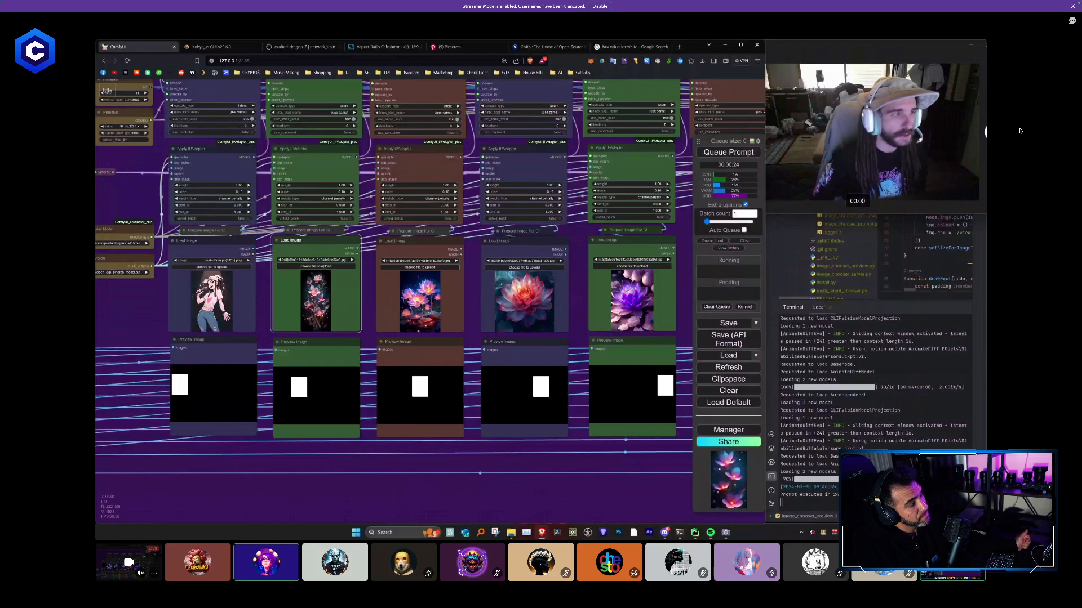
- Review the reference pictures in all ten Load Image nodes and the Video Combine columns above them
{"action": "left_click_drag", "start_coordinate": [333, 323], "coordinate": [338, 316]}
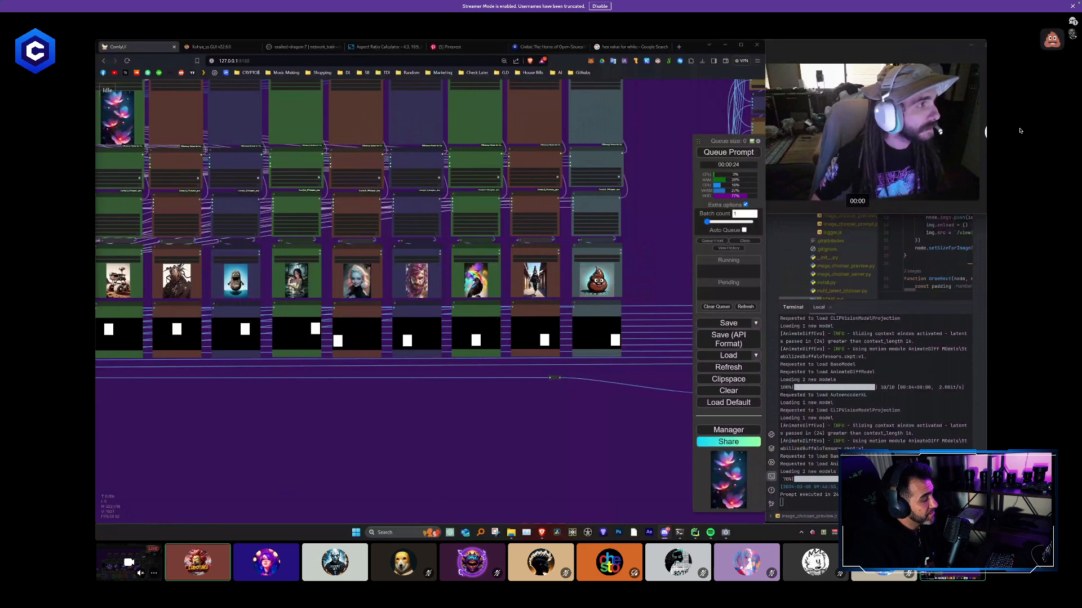
{"action": "left_click_drag", "start_coordinate": [300, 405], "coordinate": [304, 377]}
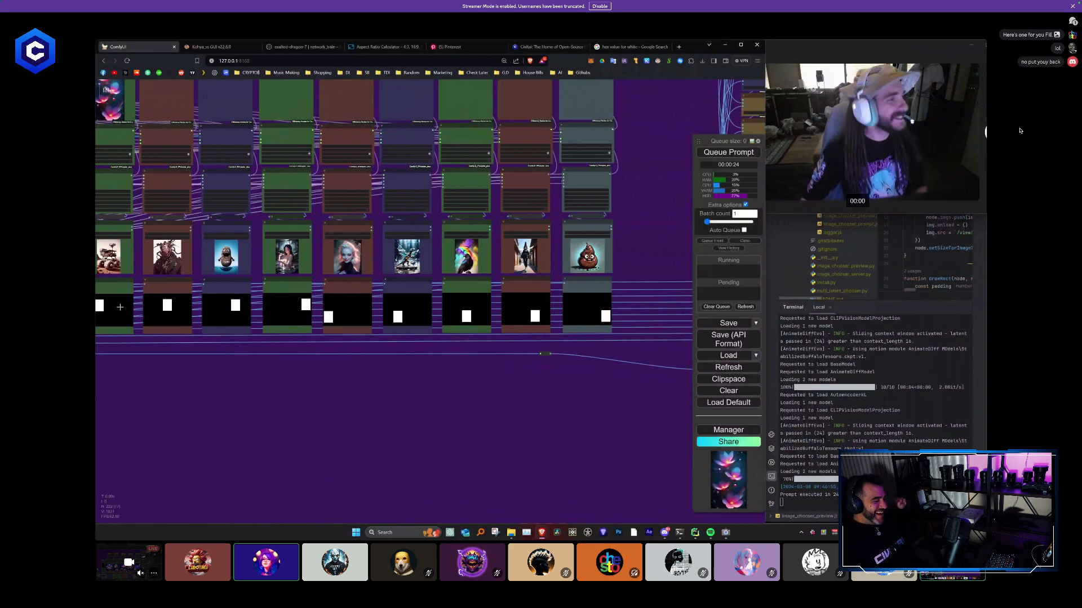
{"action": "scroll", "coordinate": [324, 388], "scroll_direction": "down", "scroll_amount": 10}
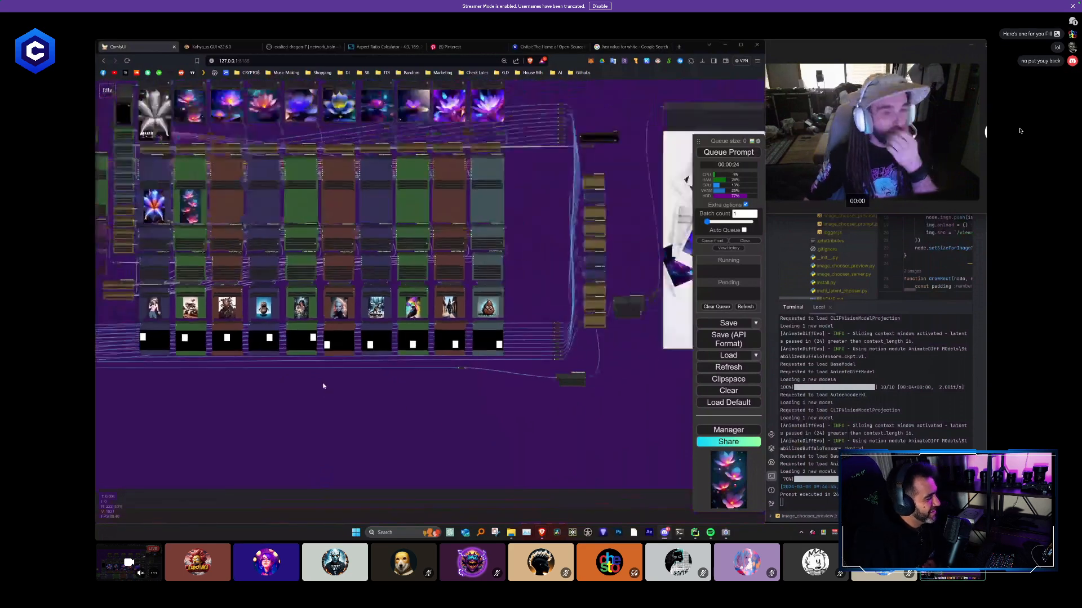
{"action": "scroll", "coordinate": [335, 306], "scroll_direction": "up", "scroll_amount": 3}
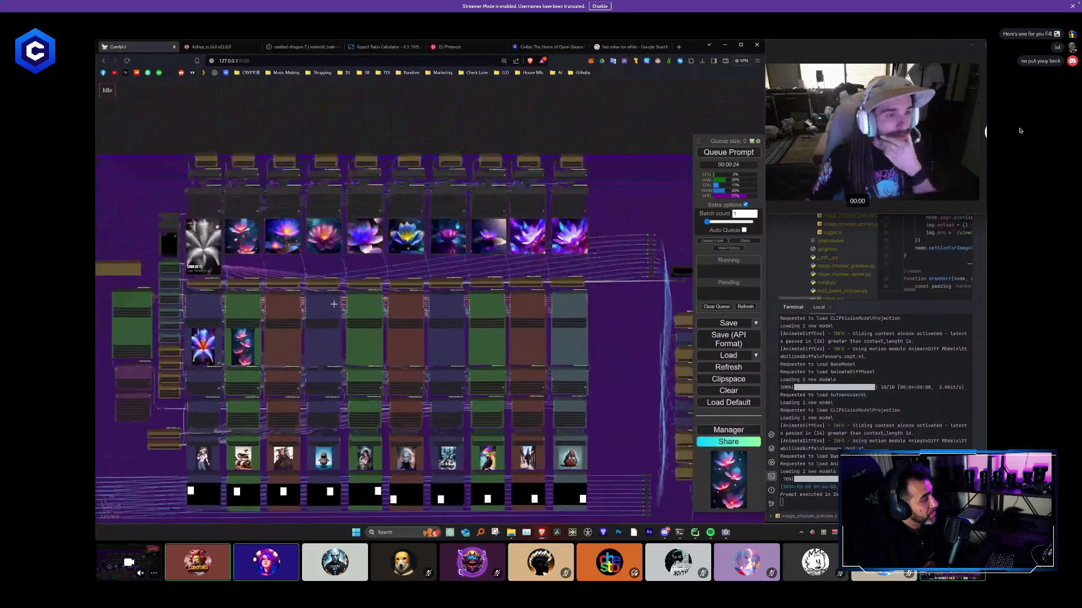
{"action": "left_click_drag", "start_coordinate": [142, 232], "coordinate": [232, 260]}
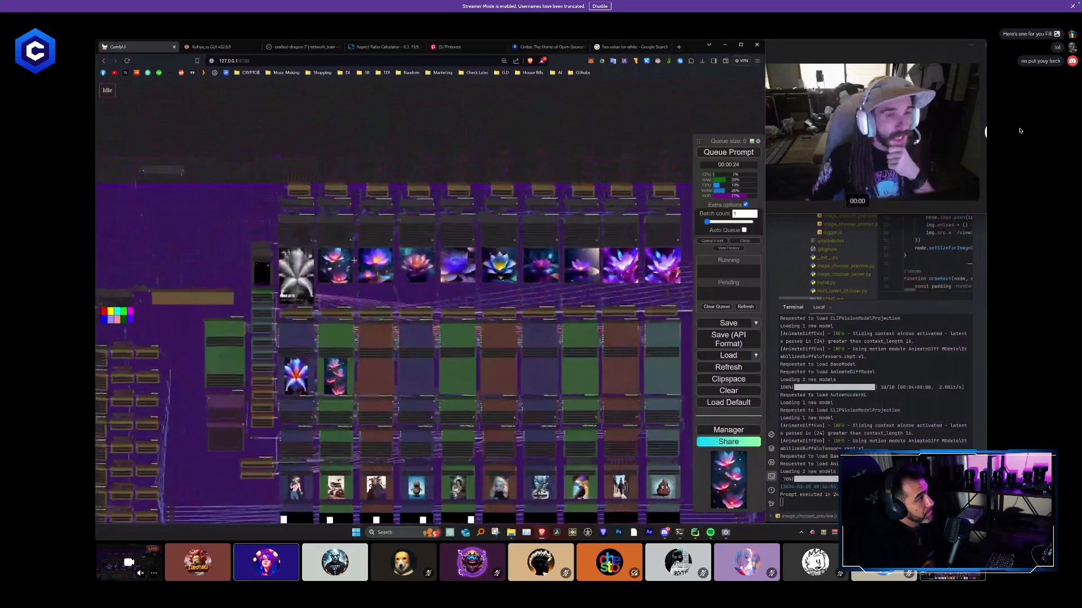
{"action": "scroll", "coordinate": [344, 278], "scroll_direction": "up", "scroll_amount": 7}
{"action": "left_click_drag", "start_coordinate": [343, 279], "coordinate": [441, 162]}
{"action": "scroll", "coordinate": [440, 162], "scroll_direction": "down", "scroll_amount": 4}
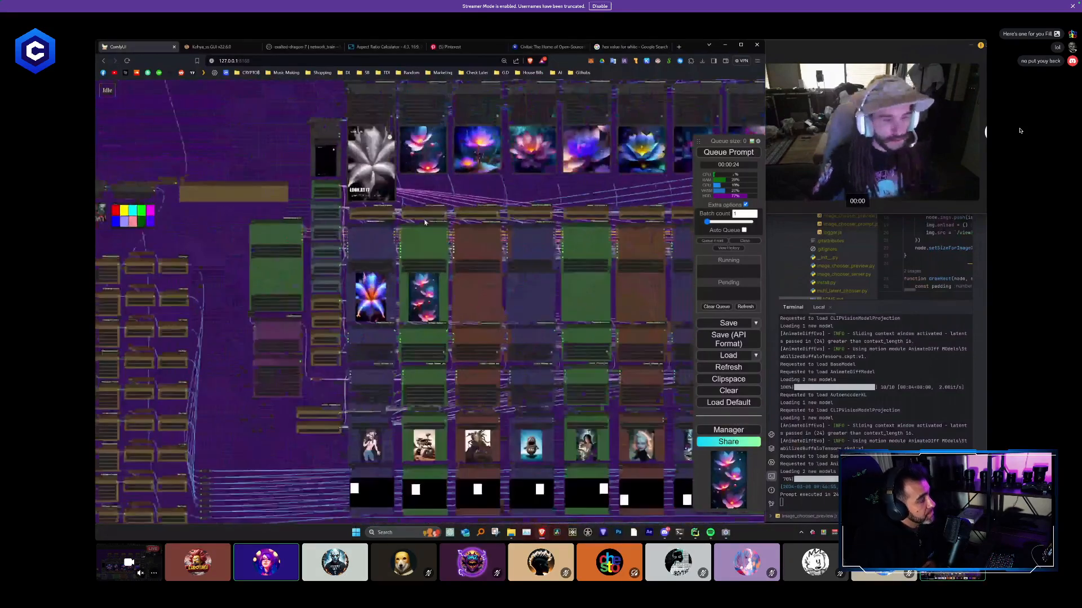
{"action": "left_click_drag", "start_coordinate": [389, 225], "coordinate": [390, 169]}
{"action": "scroll", "coordinate": [390, 169], "scroll_direction": "up", "scroll_amount": 6}
{"action": "scroll", "coordinate": [408, 123], "scroll_direction": "up", "scroll_amount": 2}
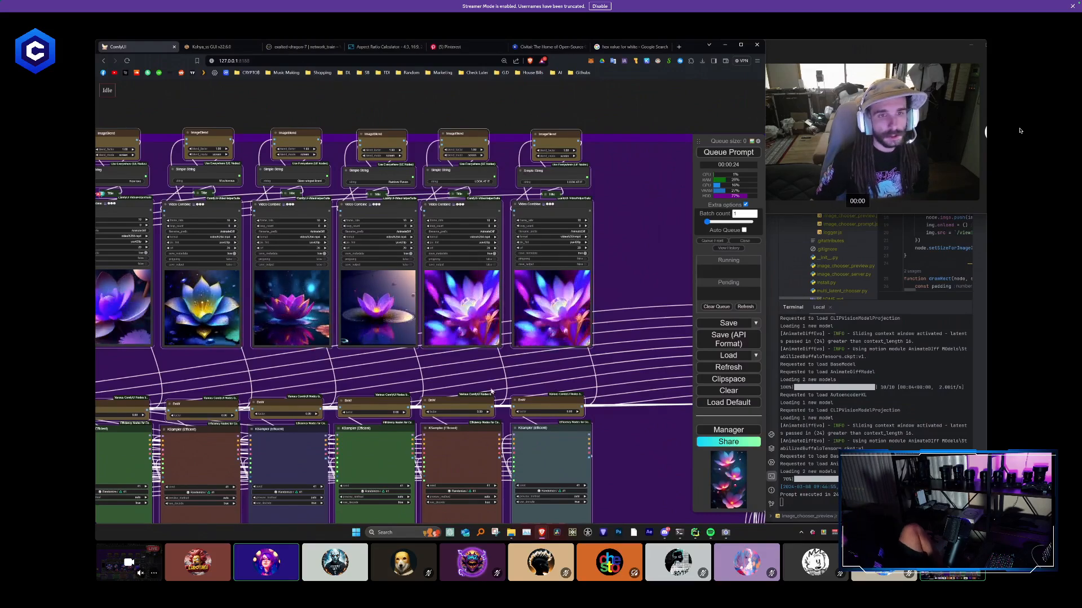
- Set the Simple String title above the last Video Combine column to "CUTE POOP"
{"action": "left_click_drag", "start_coordinate": [423, 50], "coordinate": [379, 363]}
{"action": "left_click", "coordinate": [465, 162]}
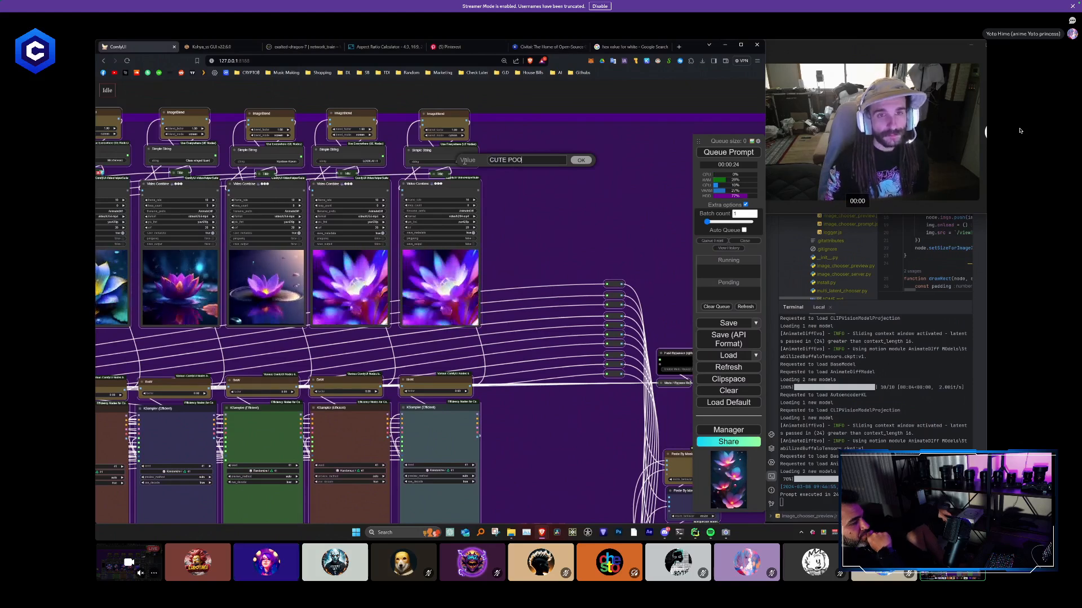
{"action": "key", "text": "Return"}
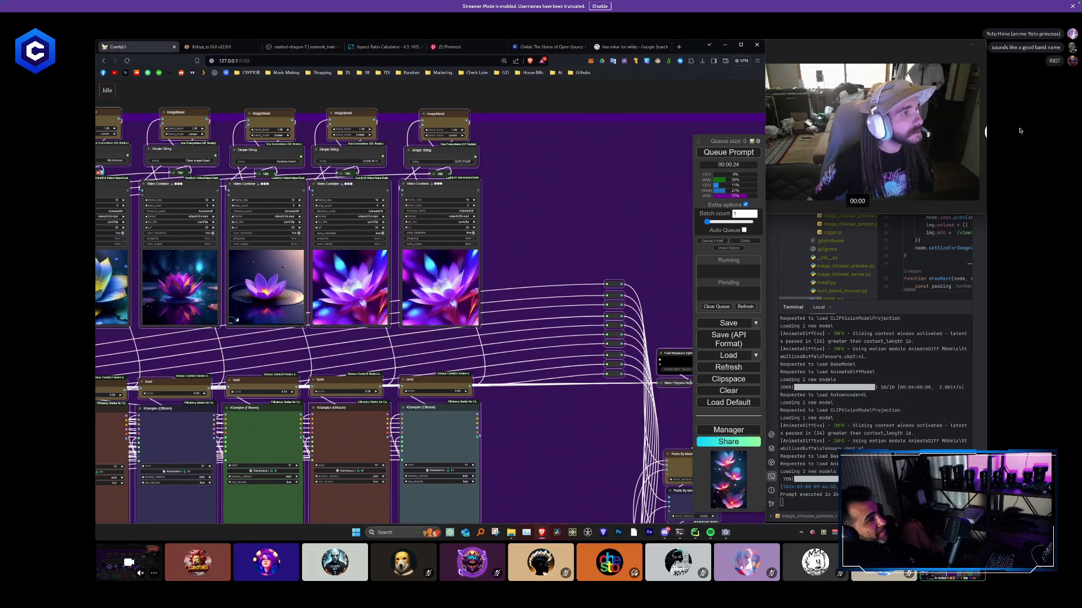
- Set the Simple String title above the ninth Video Combine column to "Yoto hime"
{"action": "left_click", "coordinate": [373, 160]}
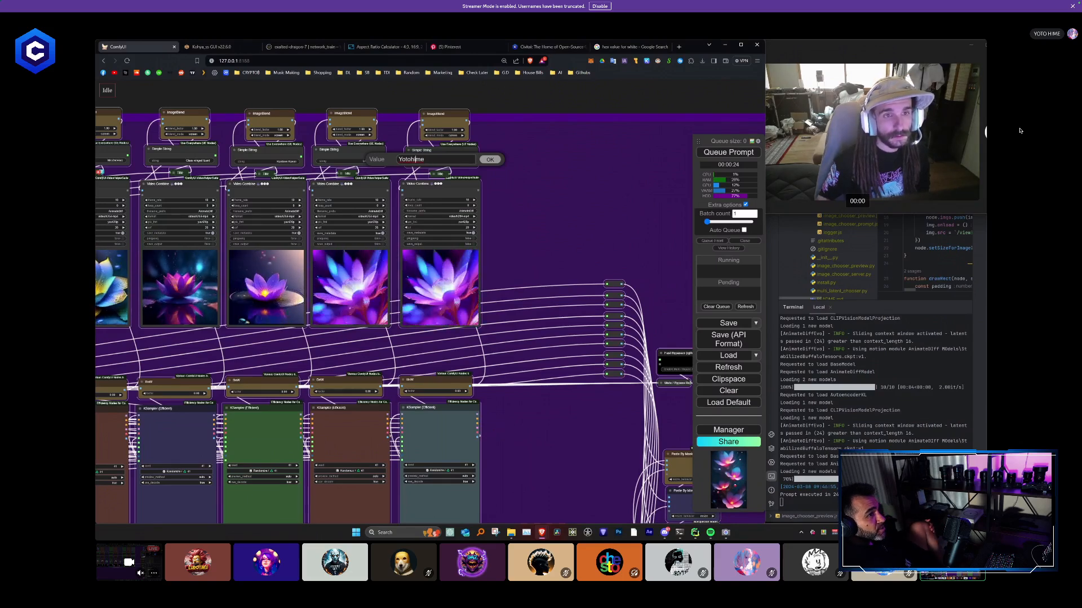
{"action": "key", "text": "Right"}
{"action": "type", "text": "-"}
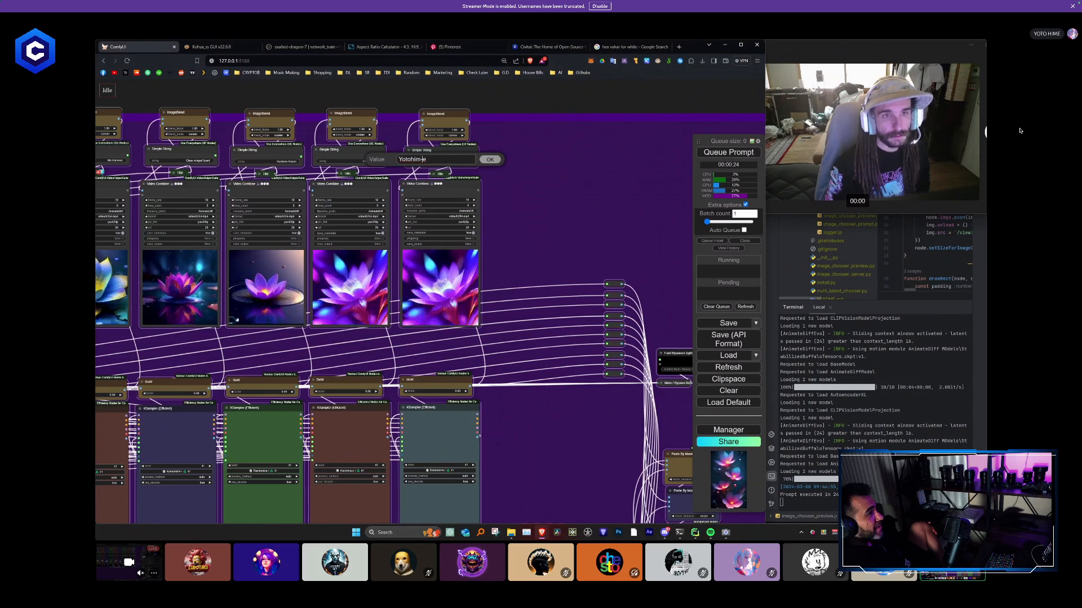
{"action": "key", "text": "BackSpace"}
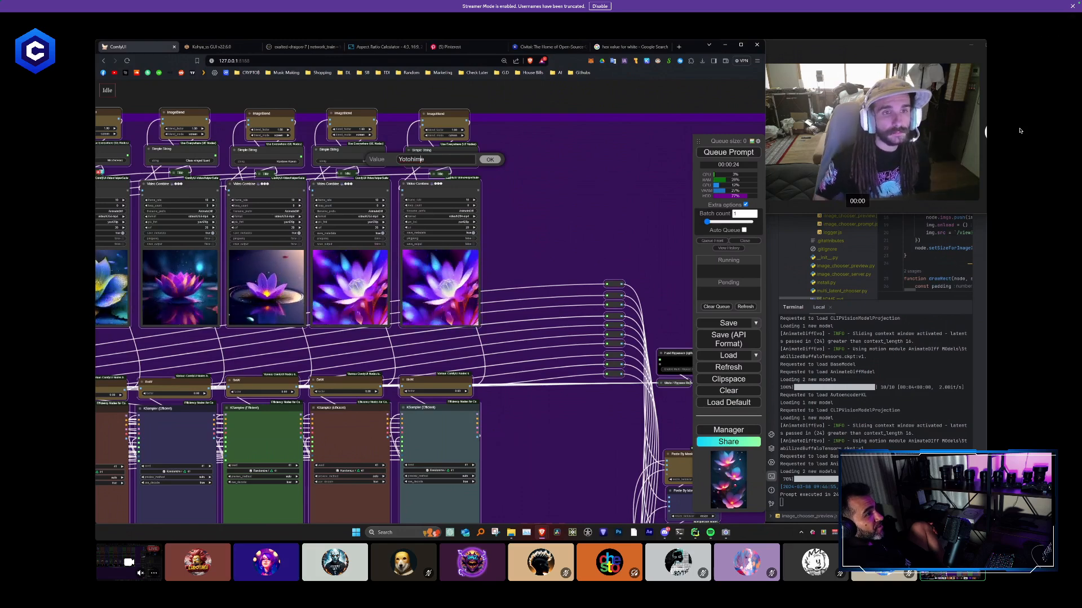
{"action": "key", "text": "Left"}
{"action": "key", "text": "Left"}
{"action": "key", "text": "Left"}
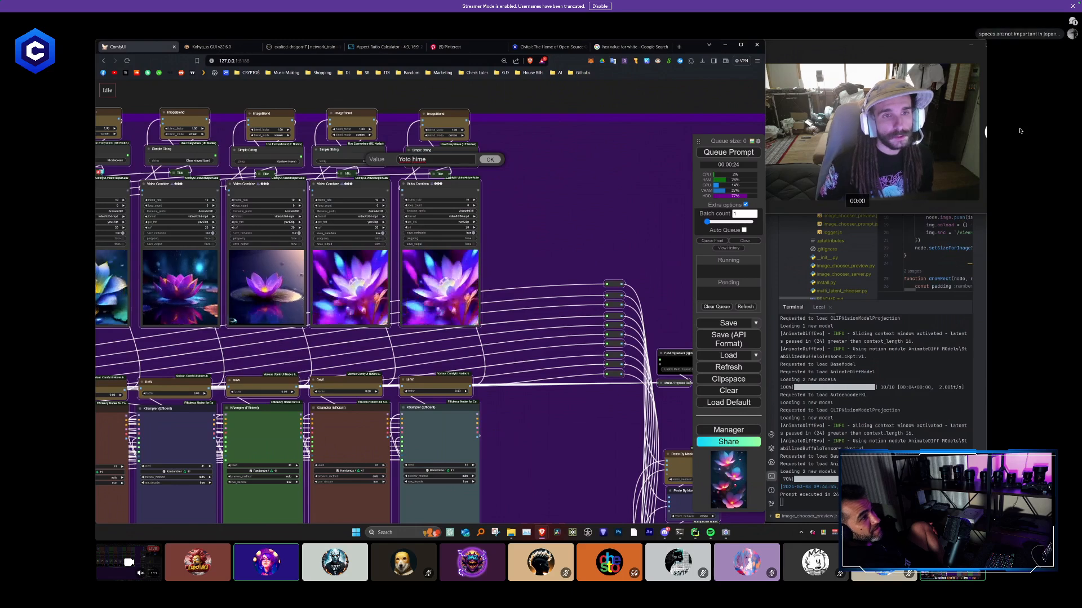
{"action": "key", "text": "Return"}
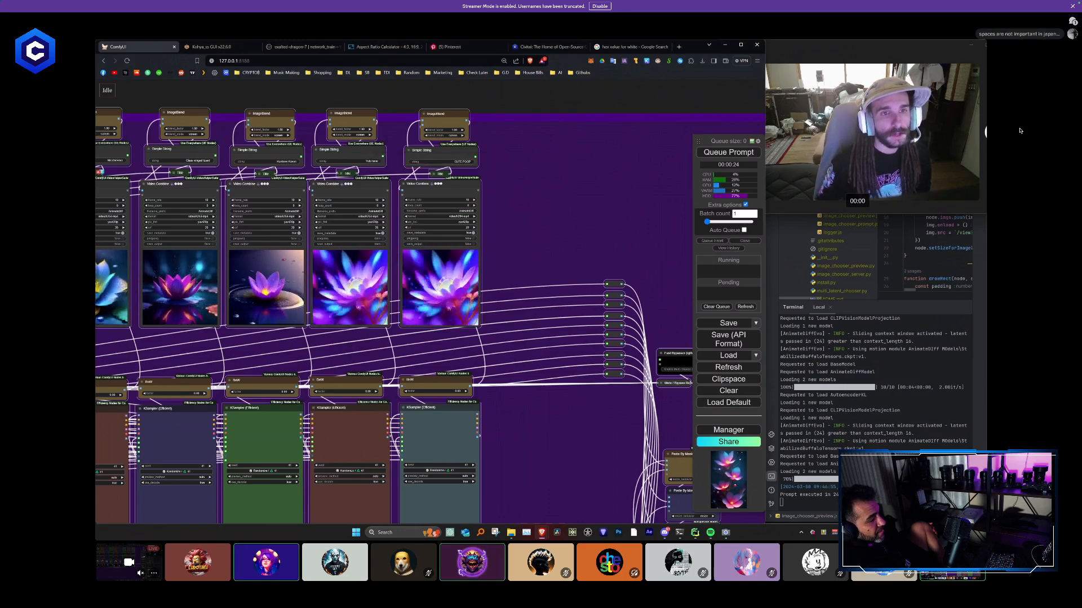
- Set the Simple String title above the last Video Combine column to "Taco Thursday"
{"action": "scroll", "coordinate": [540, 235], "scroll_direction": "down", "scroll_amount": 2}
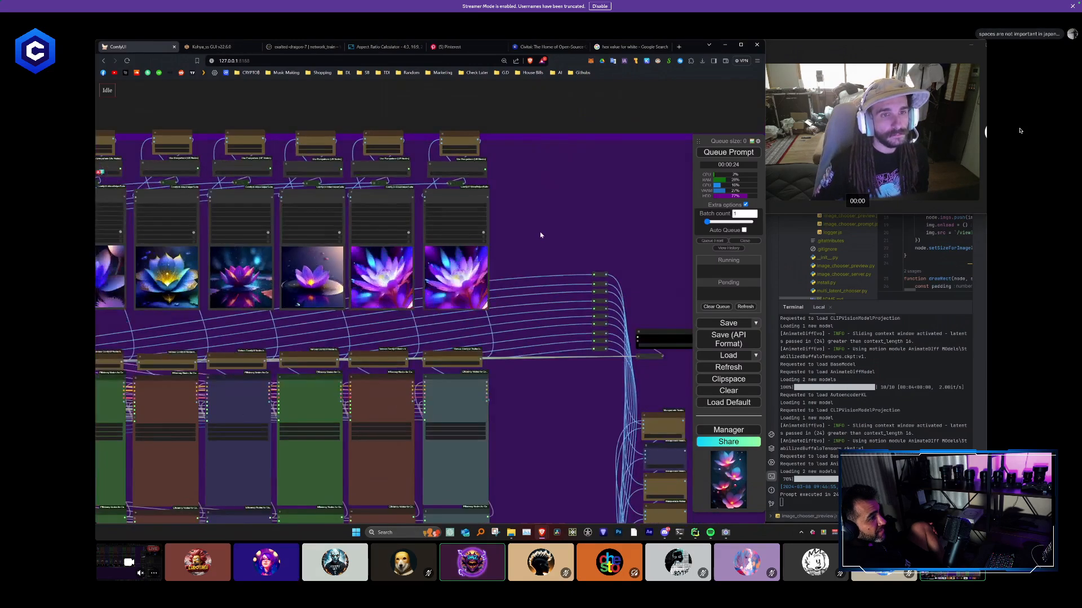
{"action": "scroll", "coordinate": [540, 235], "scroll_direction": "up", "scroll_amount": 2}
{"action": "scroll", "coordinate": [512, 445], "scroll_direction": "down", "scroll_amount": 3}
{"action": "left_click_drag", "start_coordinate": [512, 446], "coordinate": [535, 255]}
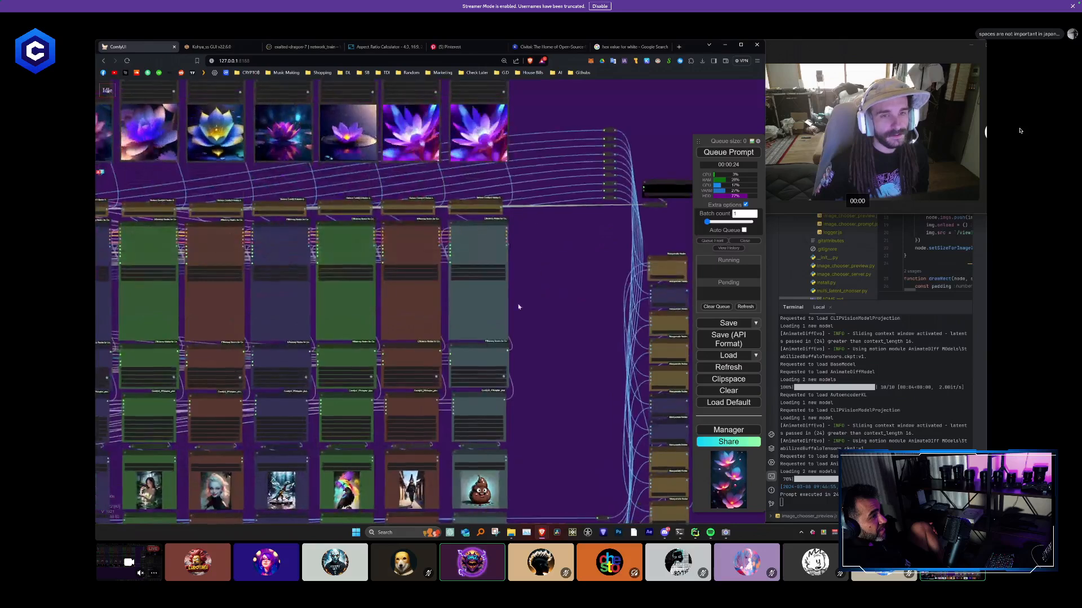
{"action": "left_click_drag", "start_coordinate": [519, 307], "coordinate": [456, 465]}
{"action": "scroll", "coordinate": [458, 217], "scroll_direction": "up", "scroll_amount": 4}
{"action": "left_click", "coordinate": [412, 186]}
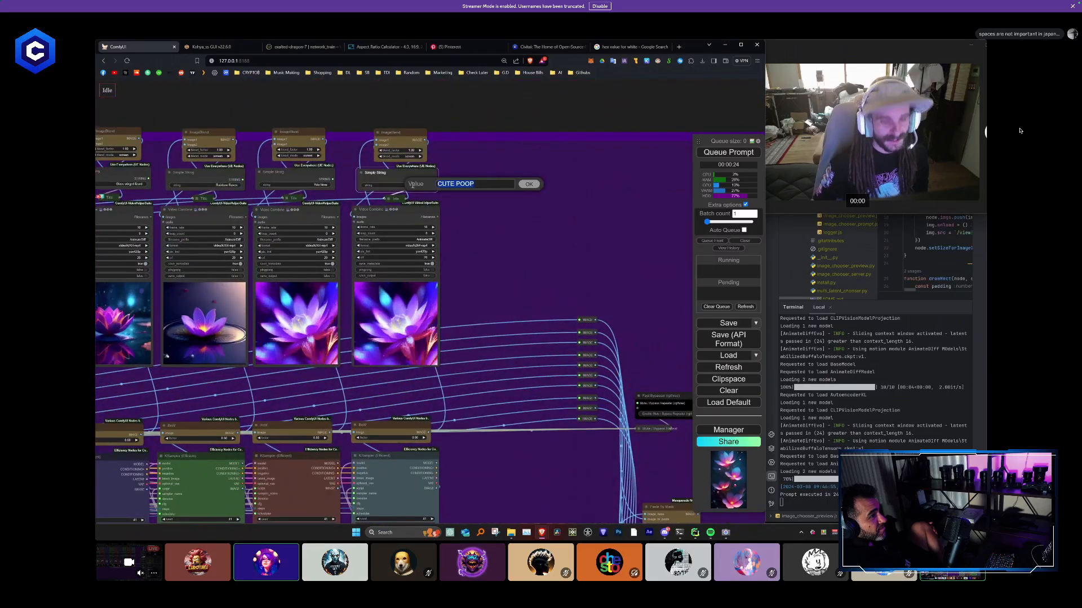
{"action": "type", "text": "Taco Thru"}
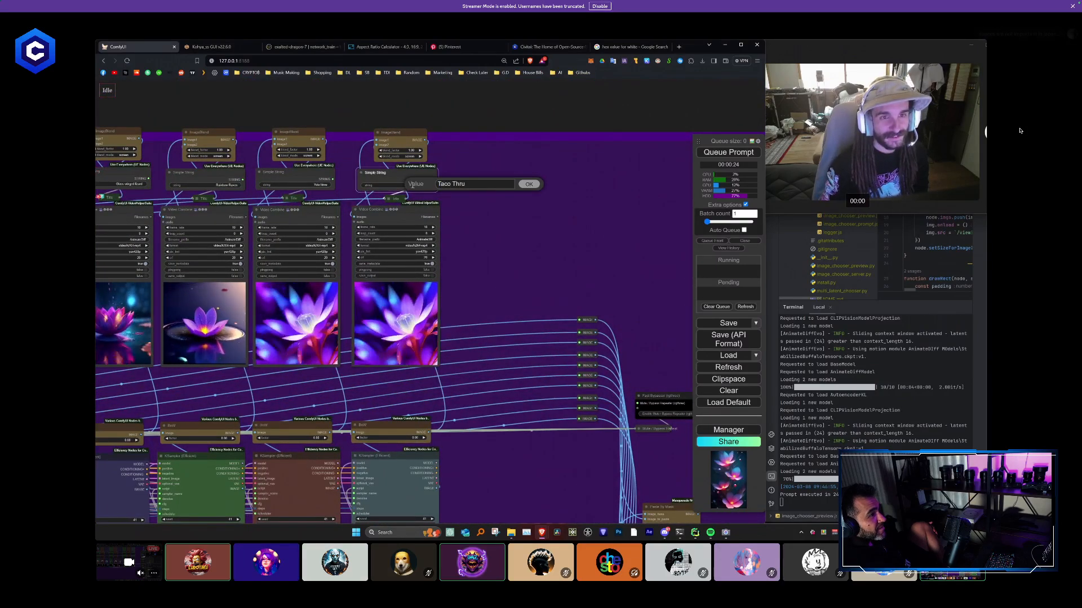
{"action": "key", "text": "BackSpace"}
{"action": "key", "text": "BackSpace"}
{"action": "type", "text": "ursdat"}
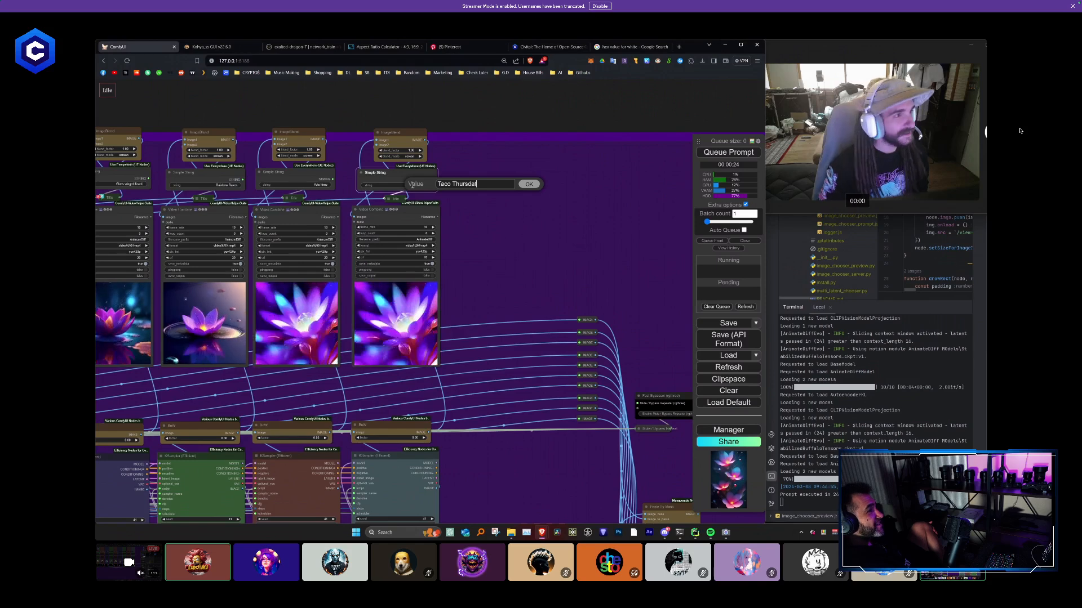
{"action": "key", "text": "BackSpace"}
{"action": "type", "text": "y"}
{"action": "key", "text": "Return"}
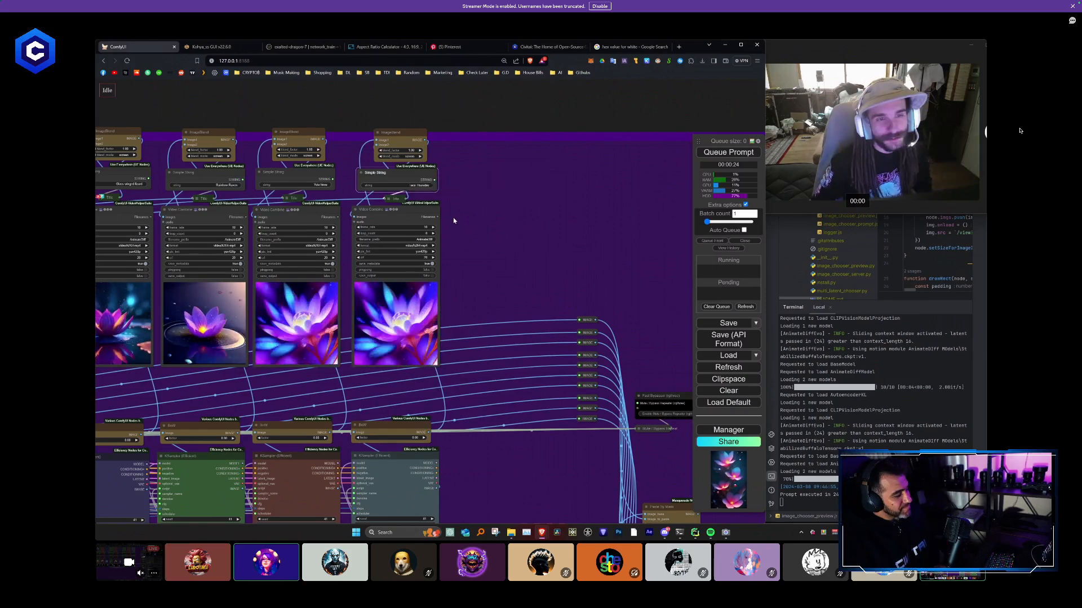
- Queue the ten-column workflow for a run with the new reference pictures and titles
{"action": "scroll", "coordinate": [454, 215], "scroll_direction": "down", "scroll_amount": 6}
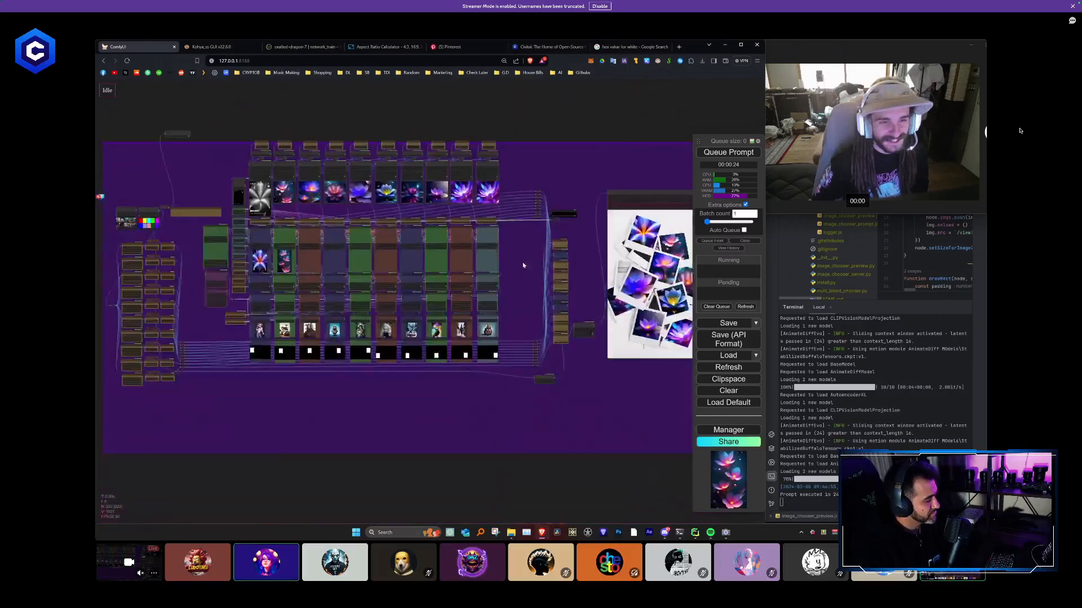
{"action": "left_click_drag", "start_coordinate": [523, 265], "coordinate": [550, 231]}
{"action": "scroll", "coordinate": [357, 387], "scroll_direction": "up", "scroll_amount": 4}
{"action": "left_click_drag", "start_coordinate": [331, 338], "coordinate": [416, 427]}
{"action": "scroll", "coordinate": [301, 241], "scroll_direction": "up", "scroll_amount": 3}
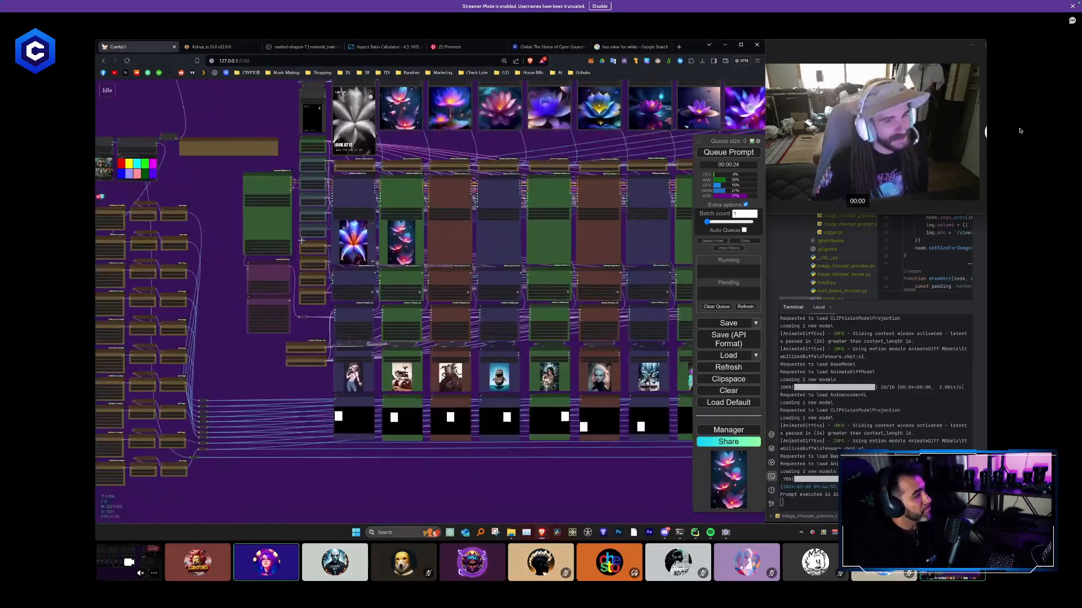
{"action": "scroll", "coordinate": [301, 240], "scroll_direction": "up", "scroll_amount": 5}
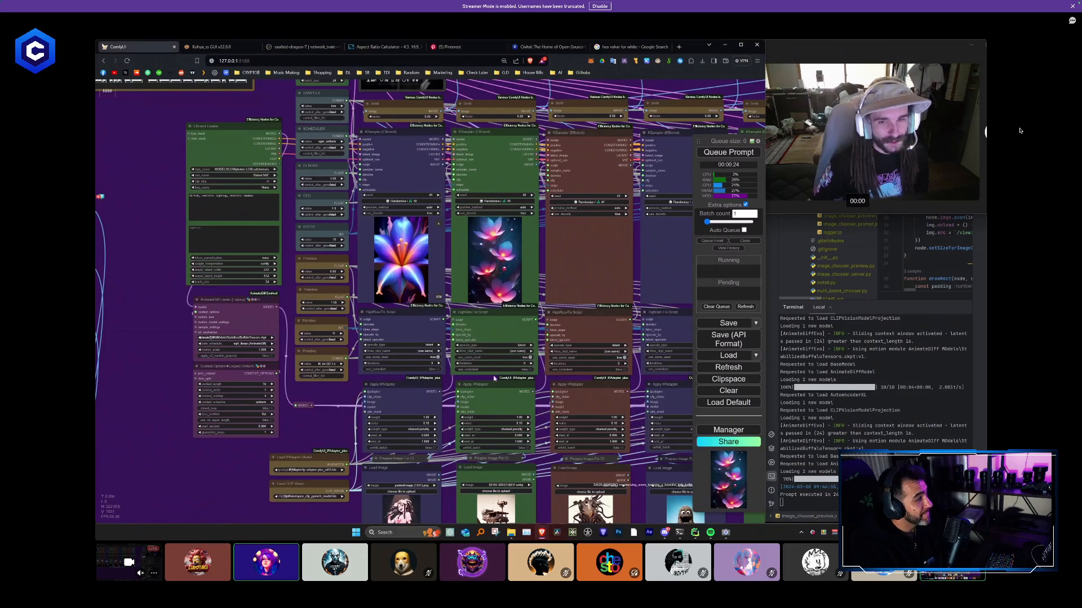
{"action": "left_click_drag", "start_coordinate": [637, 390], "coordinate": [754, 418]}
{"action": "left_click_drag", "start_coordinate": [343, 138], "coordinate": [347, 219]}
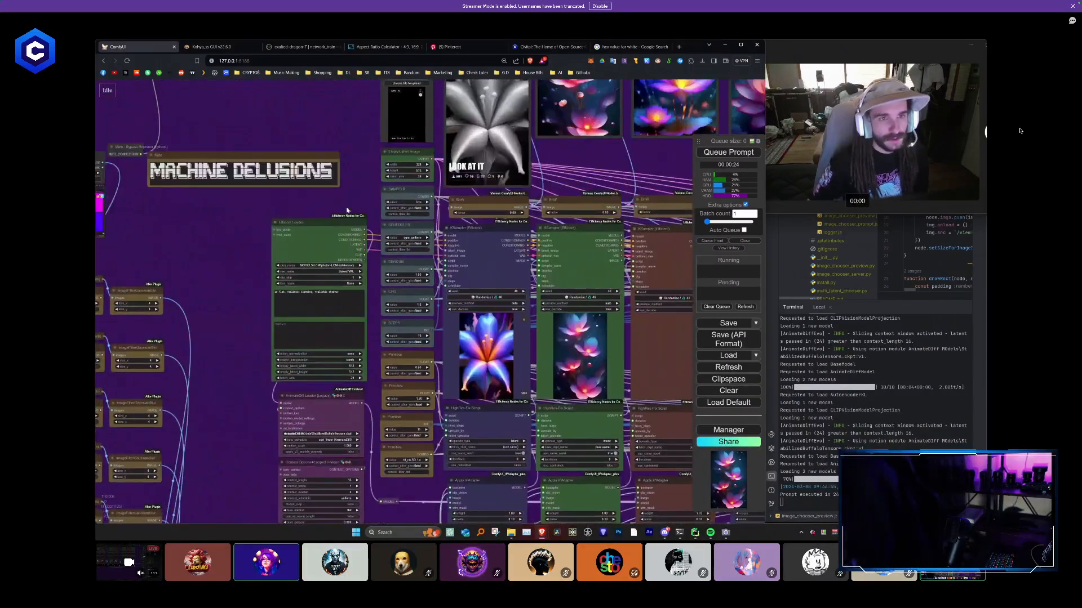
{"action": "scroll", "coordinate": [327, 248], "scroll_direction": "down", "scroll_amount": 6}
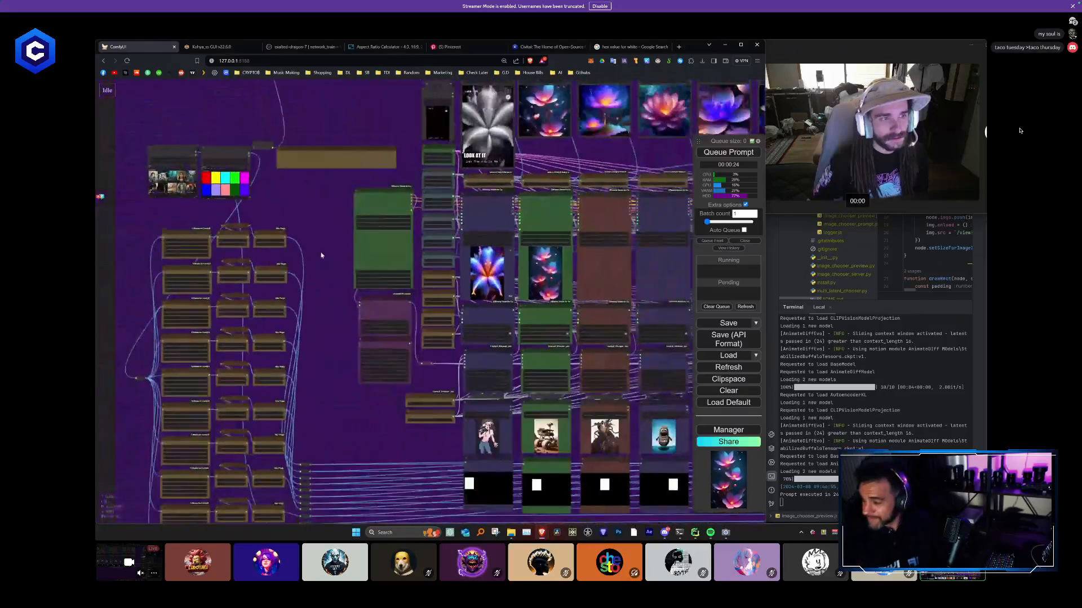
{"action": "scroll", "coordinate": [321, 255], "scroll_direction": "down", "scroll_amount": 4}
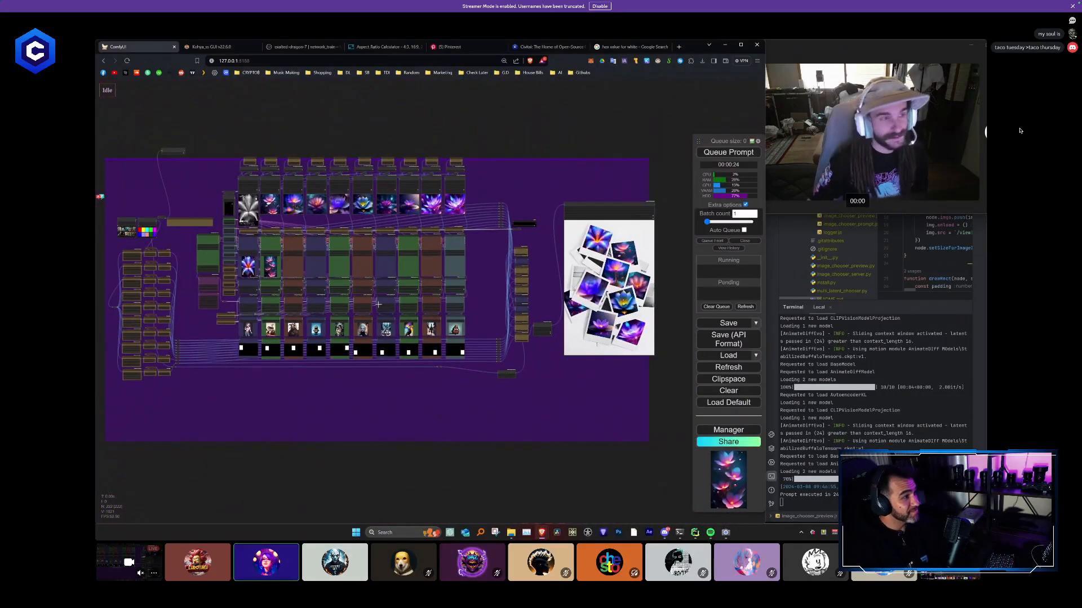
{"action": "left_click", "coordinate": [722, 153]}
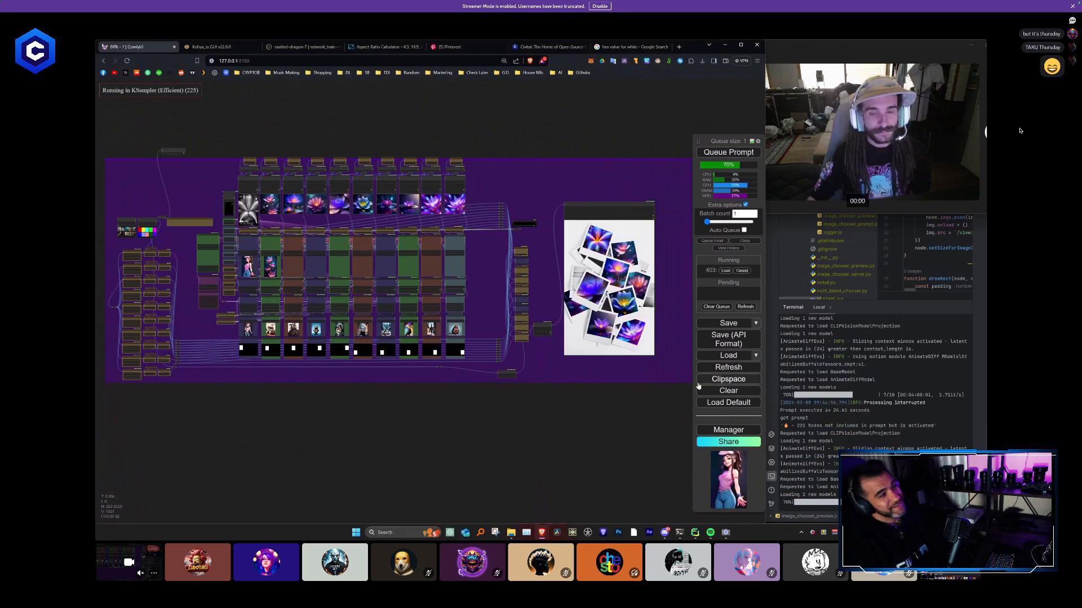
- Check the first column's titled output, then interrupt the running prompt and queue the workflow again
{"action": "scroll", "coordinate": [398, 270], "scroll_direction": "up", "scroll_amount": 5}
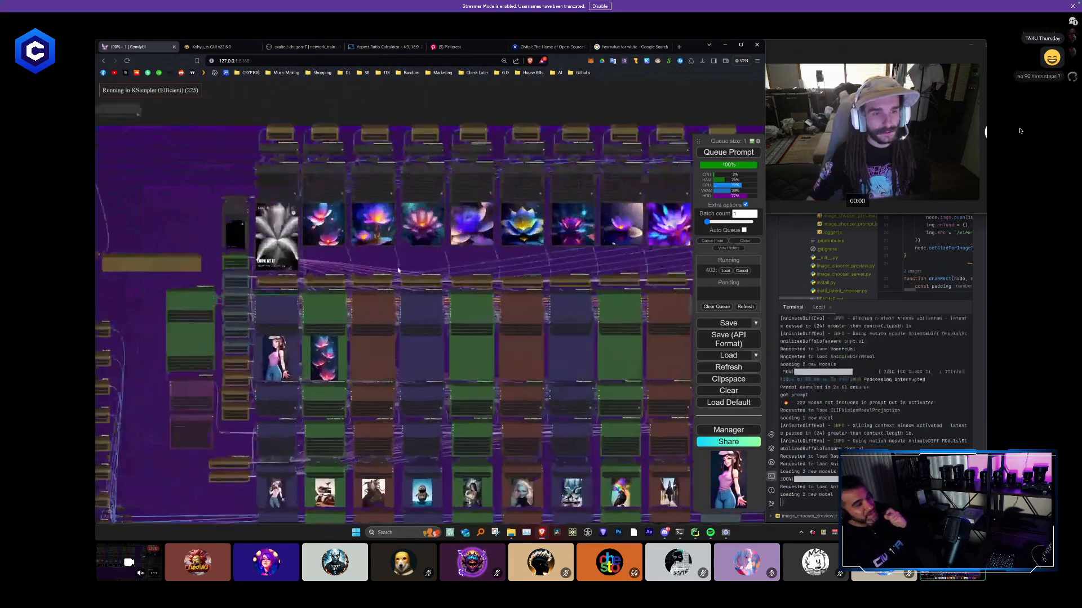
{"action": "scroll", "coordinate": [398, 271], "scroll_direction": "up", "scroll_amount": 8}
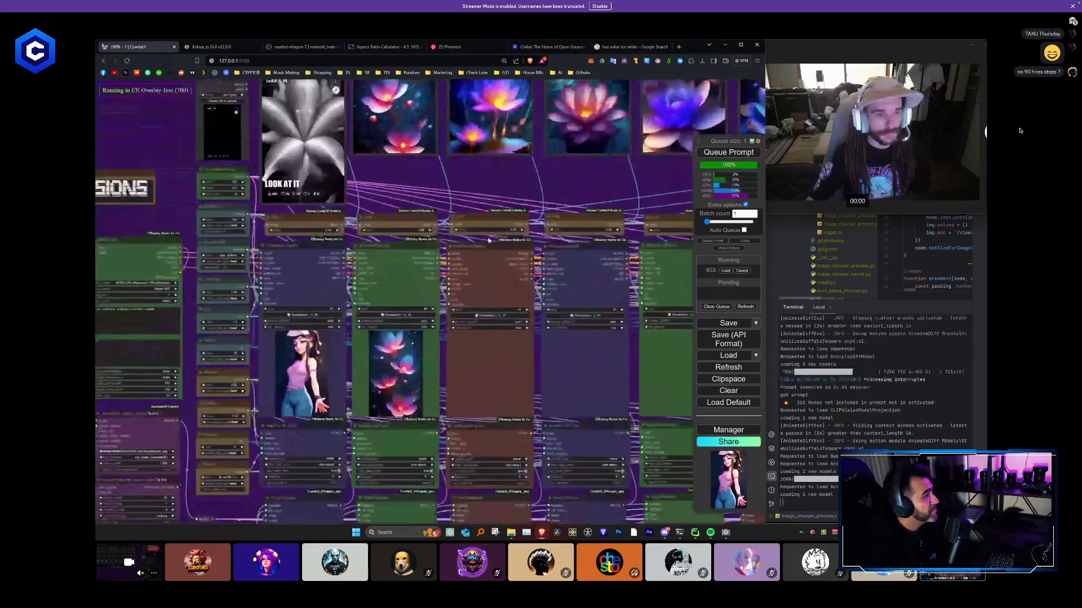
{"action": "left_click_drag", "start_coordinate": [471, 208], "coordinate": [473, 243]}
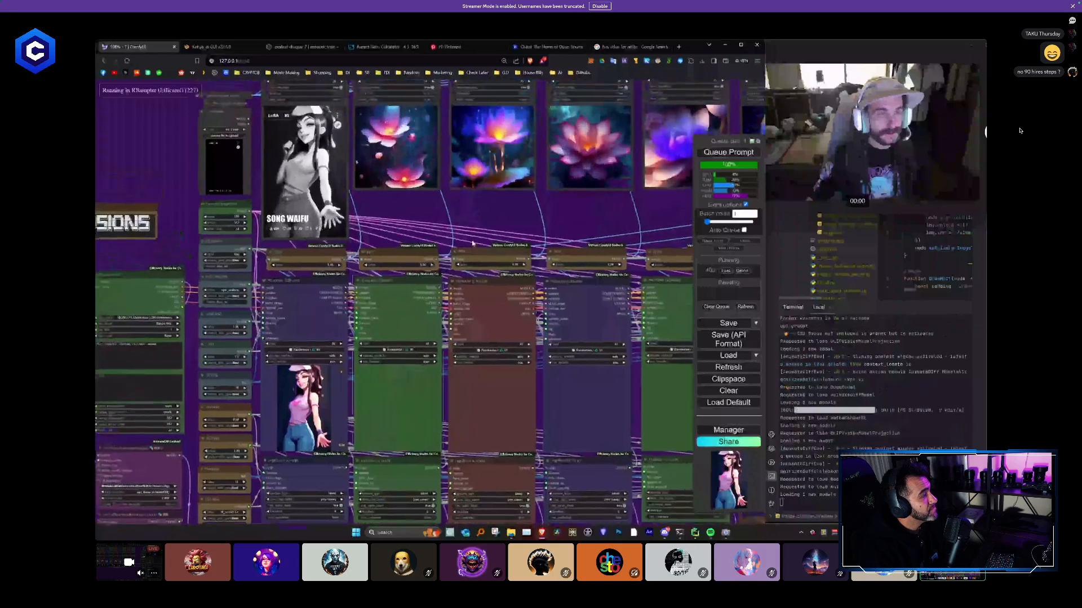
{"action": "scroll", "coordinate": [508, 231], "scroll_direction": "down", "scroll_amount": 2}
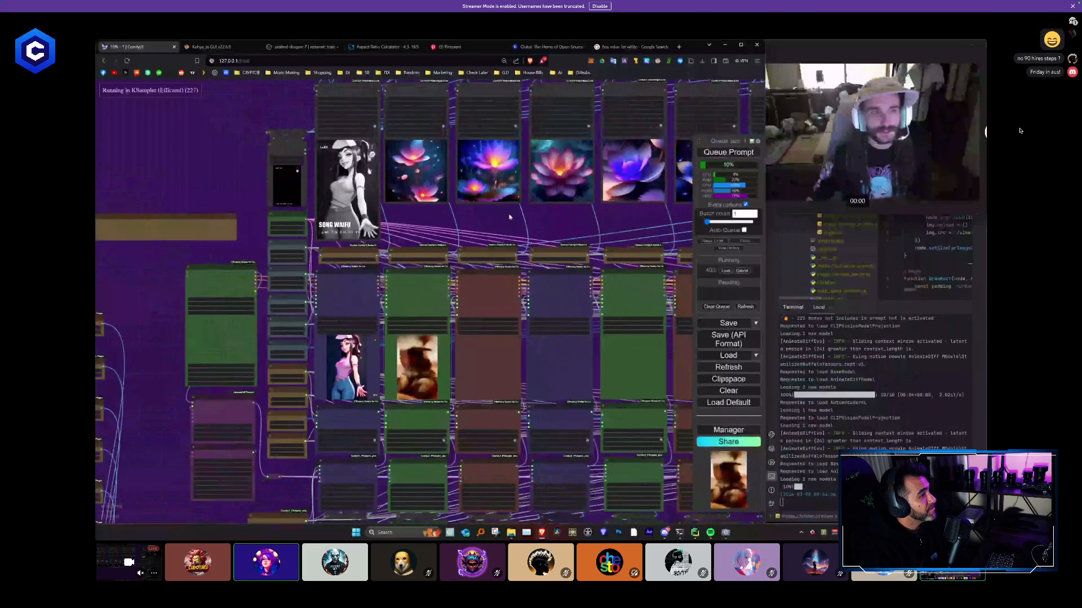
{"action": "scroll", "coordinate": [509, 217], "scroll_direction": "down", "scroll_amount": 5}
{"action": "left_click_drag", "start_coordinate": [454, 220], "coordinate": [157, 207]}
{"action": "scroll", "coordinate": [510, 225], "scroll_direction": "up", "scroll_amount": 2}
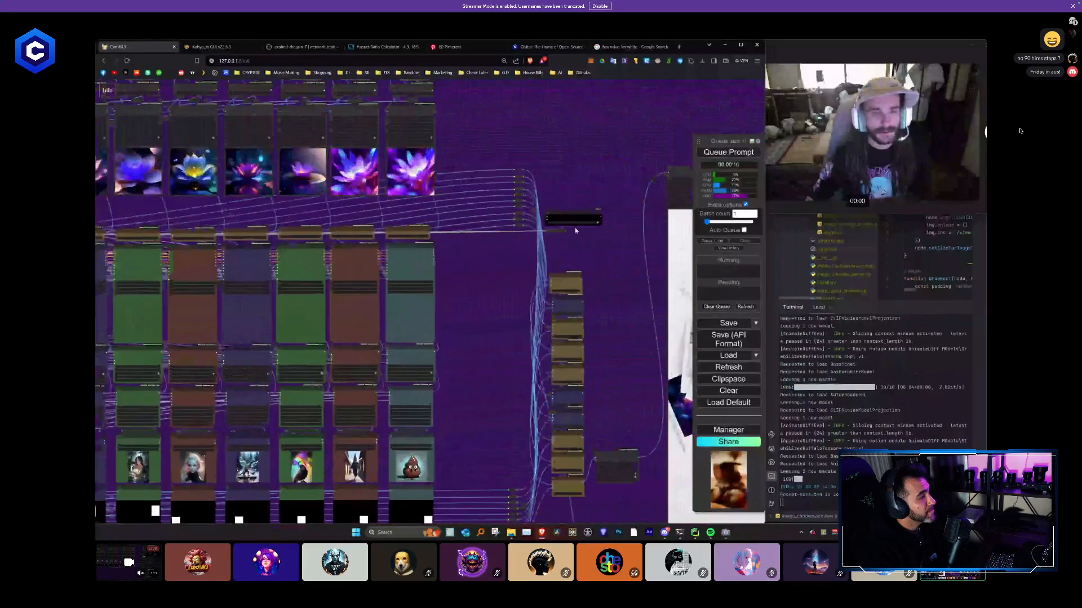
{"action": "scroll", "coordinate": [486, 276], "scroll_direction": "down", "scroll_amount": 2}
{"action": "scroll", "coordinate": [486, 276], "scroll_direction": "down", "scroll_amount": 2}
{"action": "left_click_drag", "start_coordinate": [486, 276], "coordinate": [639, 261]}
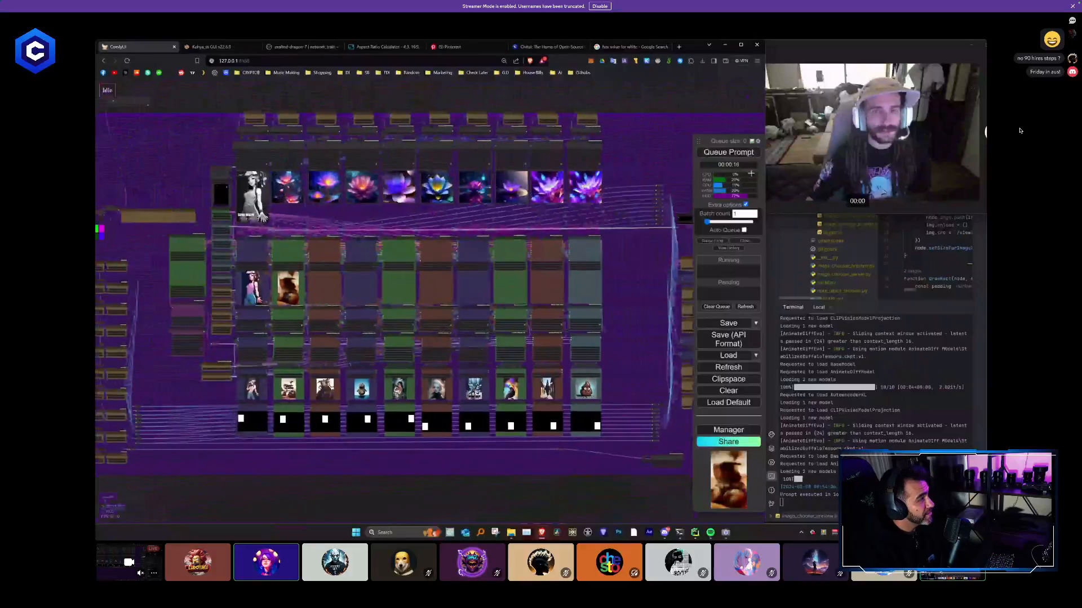
{"action": "left_click", "coordinate": [745, 155]}
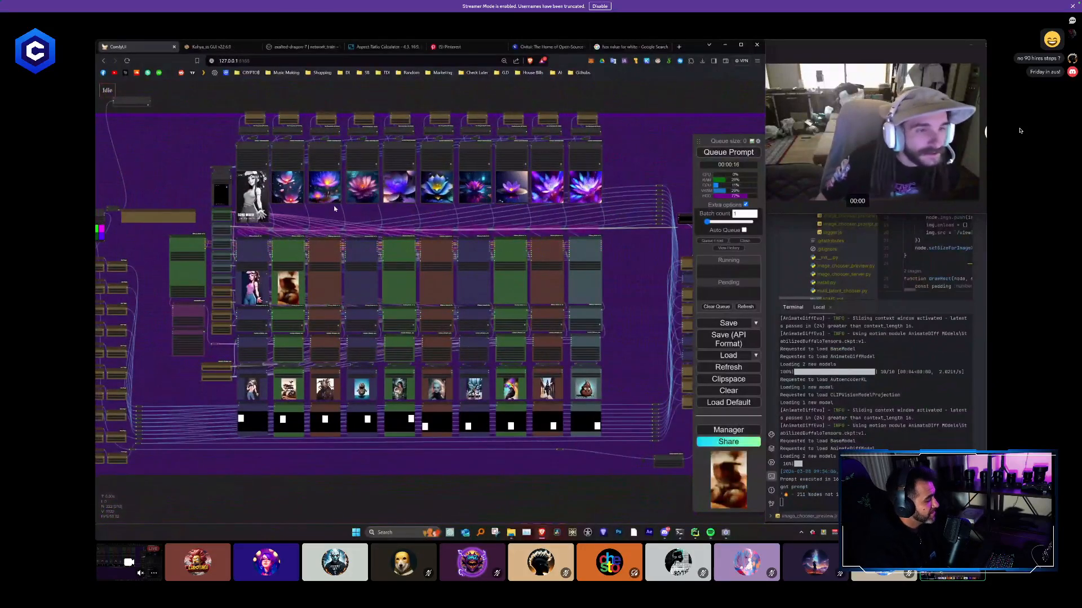
- Watch the KSampler previews of the first two columns as the new run progresses
{"action": "scroll", "coordinate": [304, 219], "scroll_direction": "up", "scroll_amount": 2}
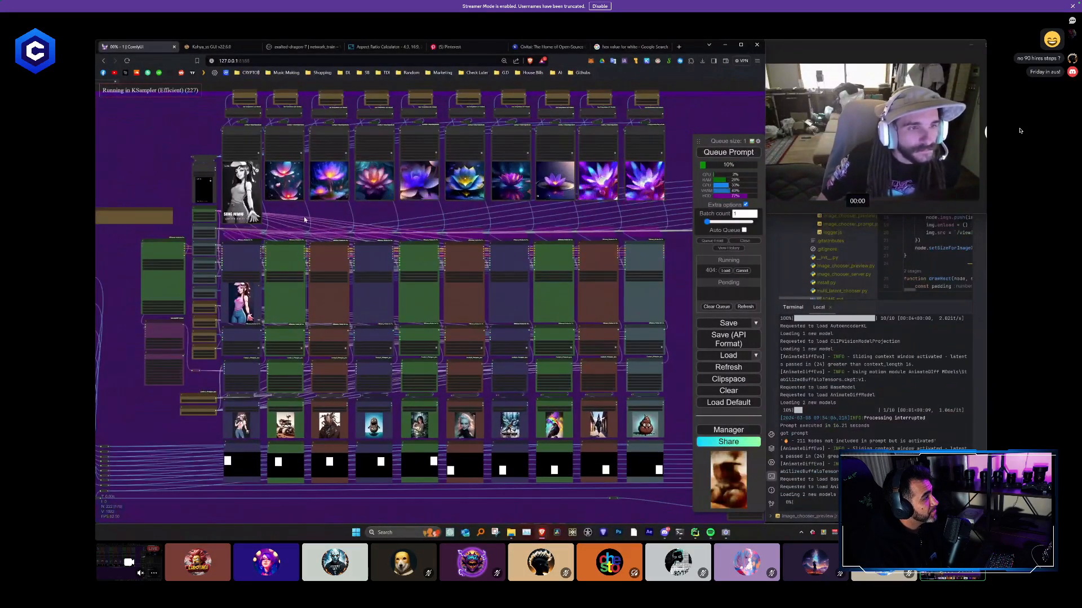
{"action": "scroll", "coordinate": [304, 220], "scroll_direction": "up", "scroll_amount": 2}
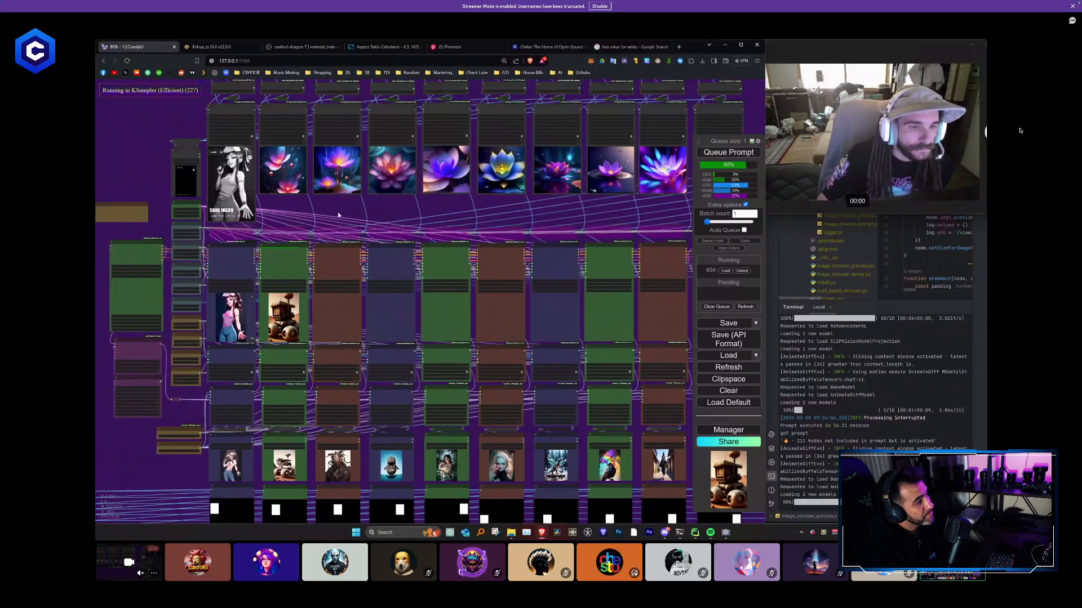
{"action": "left_click_drag", "start_coordinate": [365, 209], "coordinate": [319, 237]}
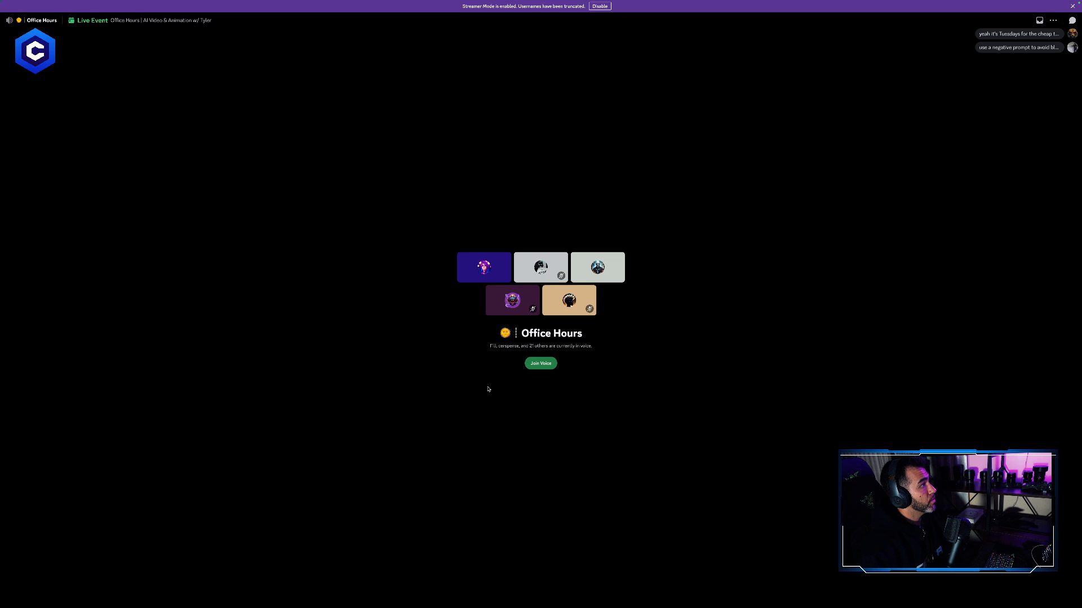
- Switch to Discord's Office Hours channel, join its voice chat and watch the shared ComfyUI stream
{"action": "left_click", "coordinate": [550, 366]}
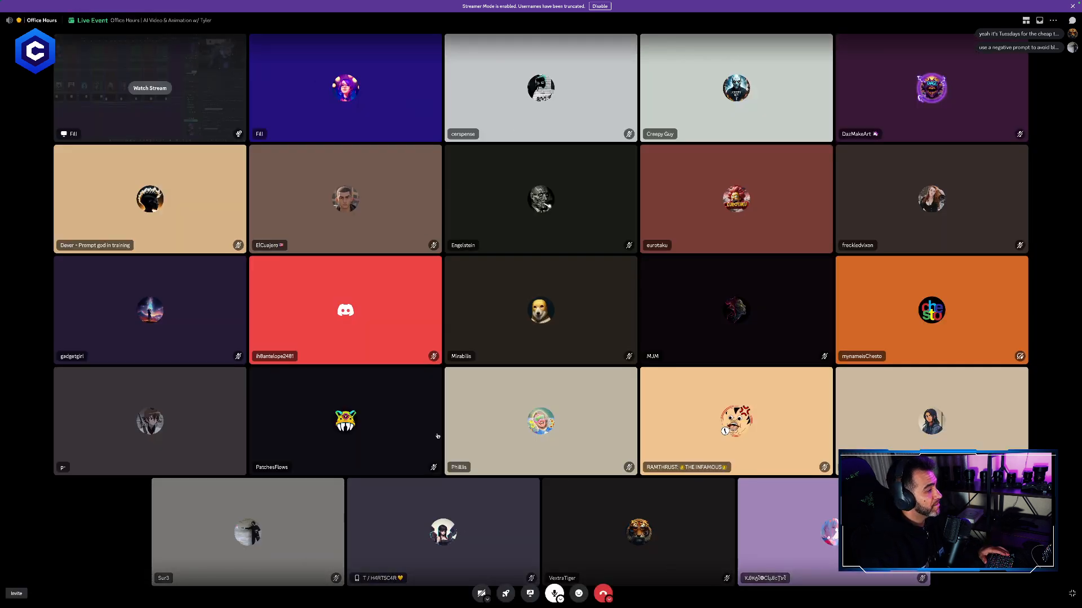
{"action": "left_click", "coordinate": [203, 122]}
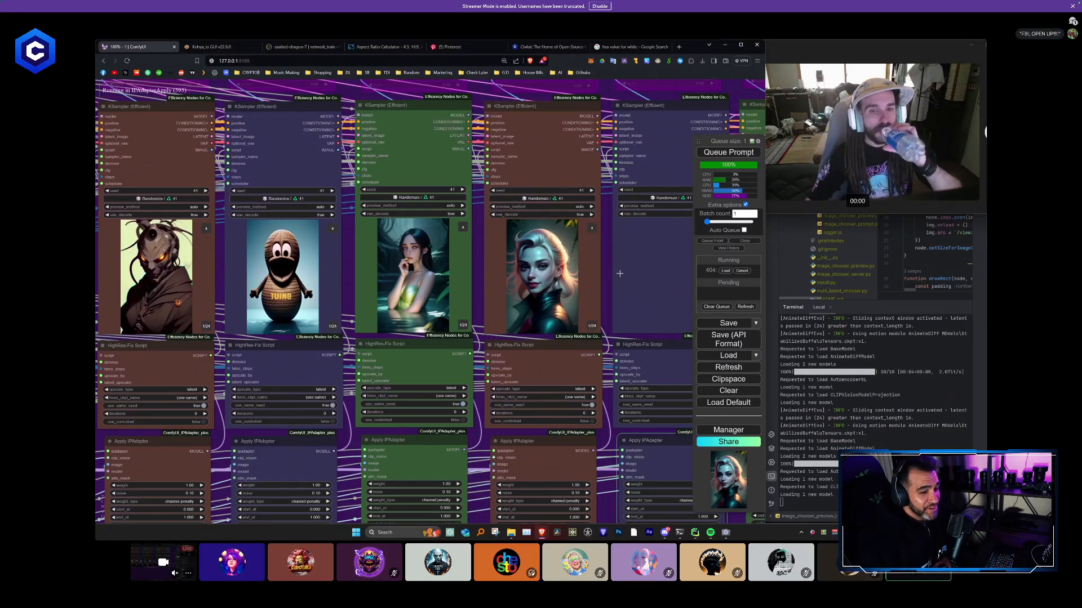
- Examine the KSampler previews and the title overlays on the Video Combine results across the ten columns
{"action": "left_click_drag", "start_coordinate": [619, 274], "coordinate": [367, 242]}
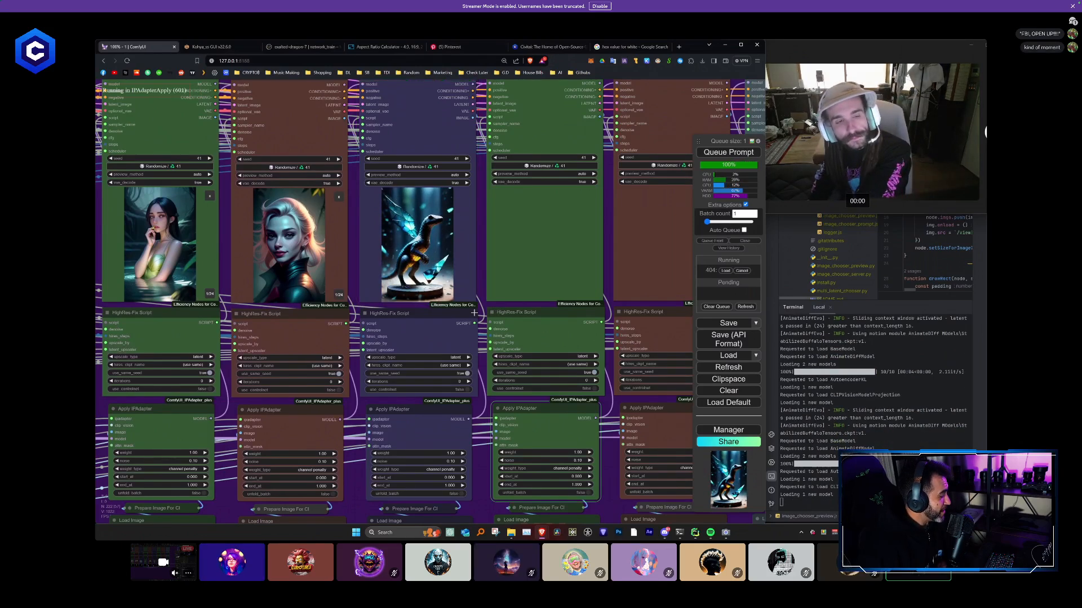
{"action": "left_click_drag", "start_coordinate": [476, 298], "coordinate": [331, 312]}
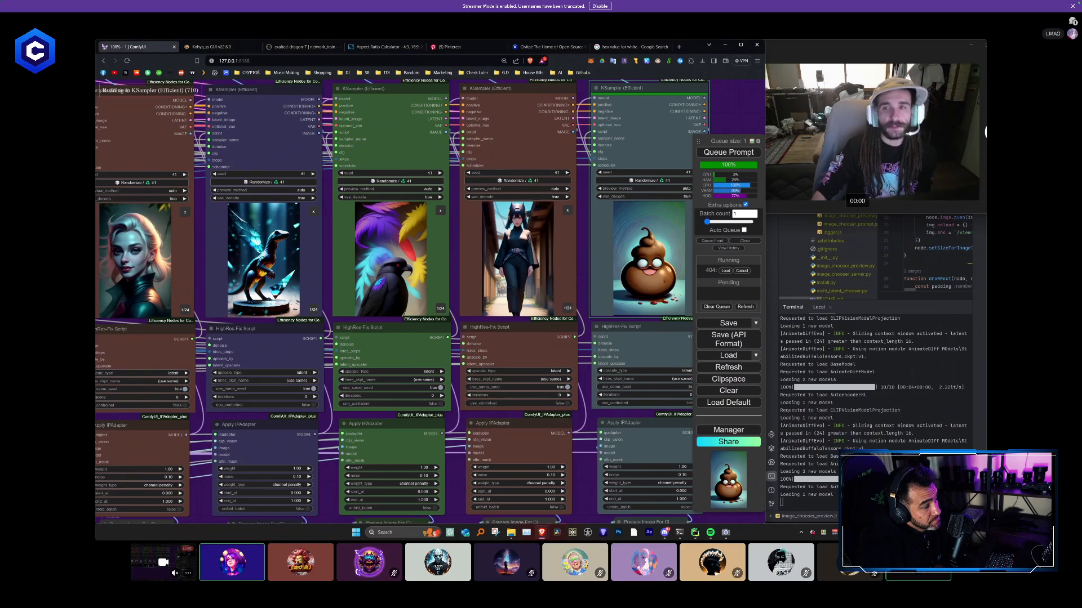
{"action": "scroll", "coordinate": [566, 258], "scroll_direction": "down", "scroll_amount": 8}
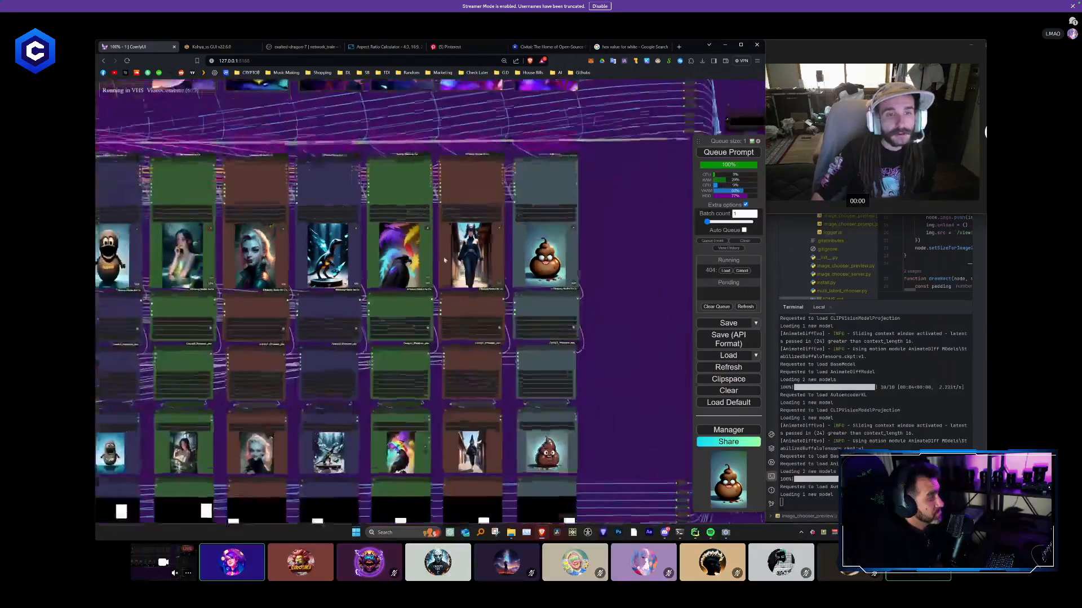
{"action": "scroll", "coordinate": [566, 258], "scroll_direction": "up", "scroll_amount": 7}
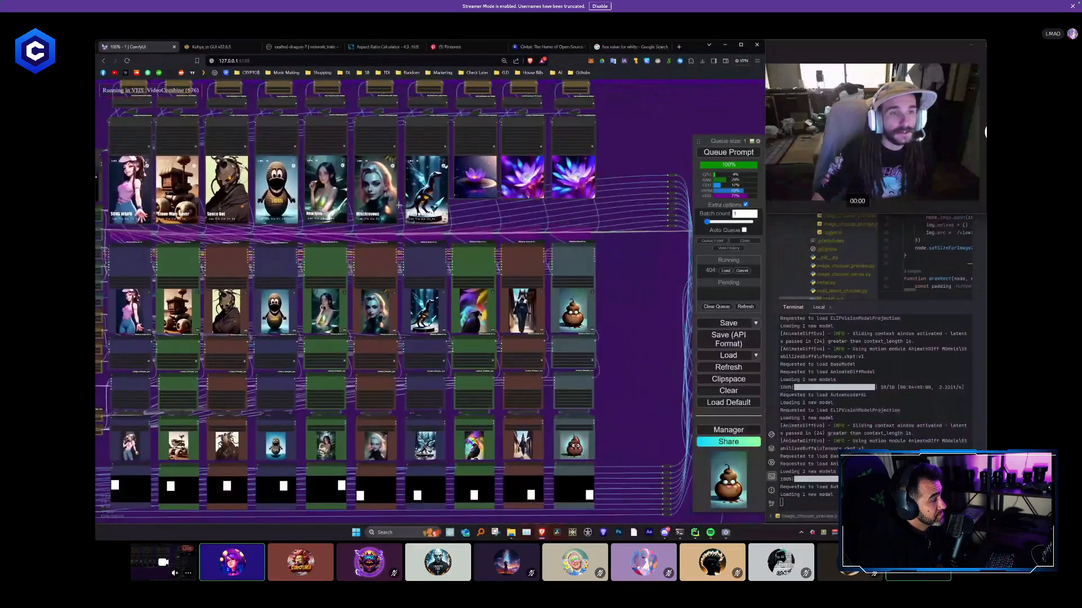
{"action": "scroll", "coordinate": [283, 229], "scroll_direction": "up", "scroll_amount": 4}
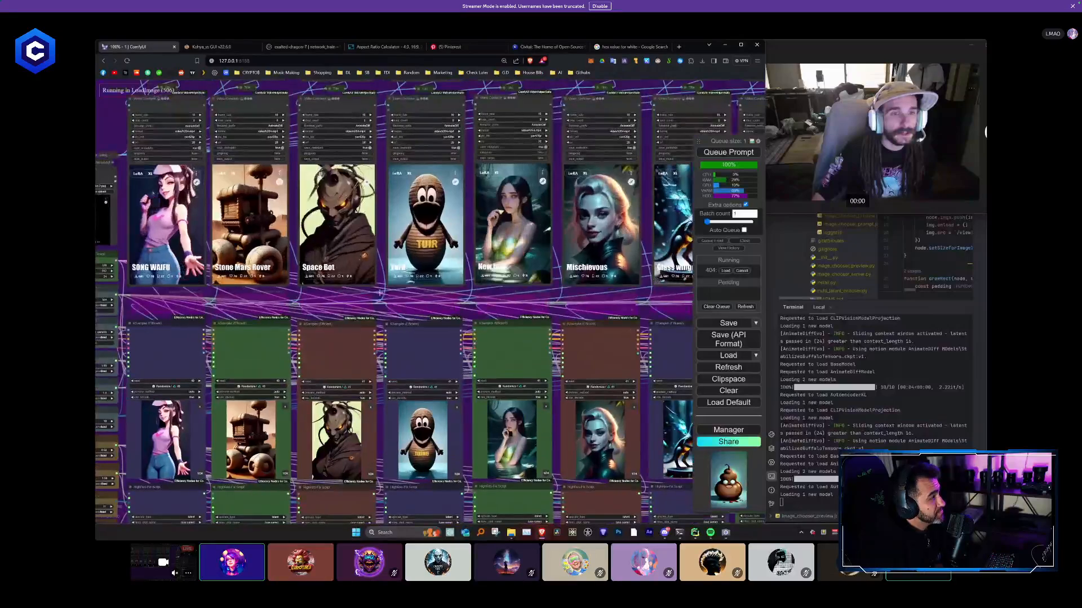
{"action": "left_click_drag", "start_coordinate": [408, 302], "coordinate": [295, 304]}
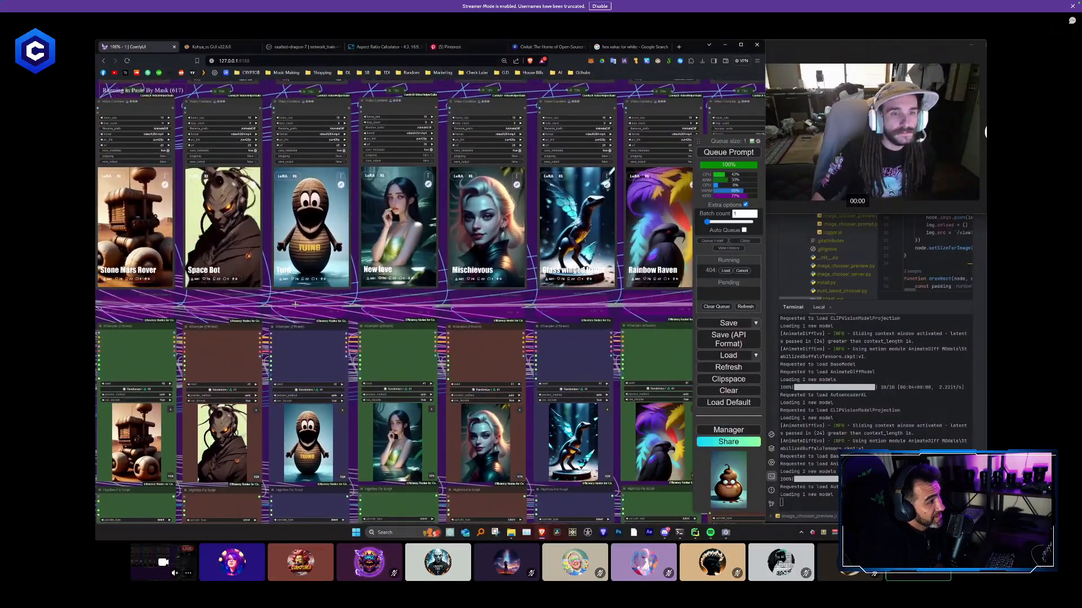
{"action": "left_click_drag", "start_coordinate": [566, 302], "coordinate": [458, 304]}
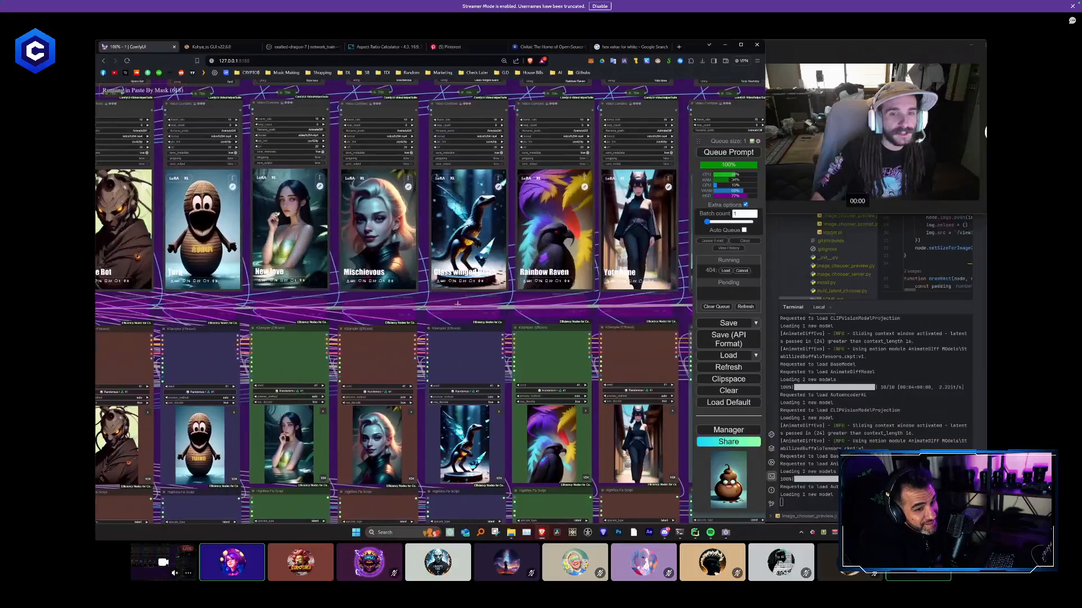
{"action": "left_click_drag", "start_coordinate": [511, 327], "coordinate": [321, 326]}
- Inspect the polaroid collage in the final Video Combine node at the end of the workflow
{"action": "left_click_drag", "start_coordinate": [620, 369], "coordinate": [356, 215]}
{"action": "scroll", "coordinate": [552, 354], "scroll_direction": "down", "scroll_amount": 1}
{"action": "scroll", "coordinate": [554, 353], "scroll_direction": "down", "scroll_amount": 6}
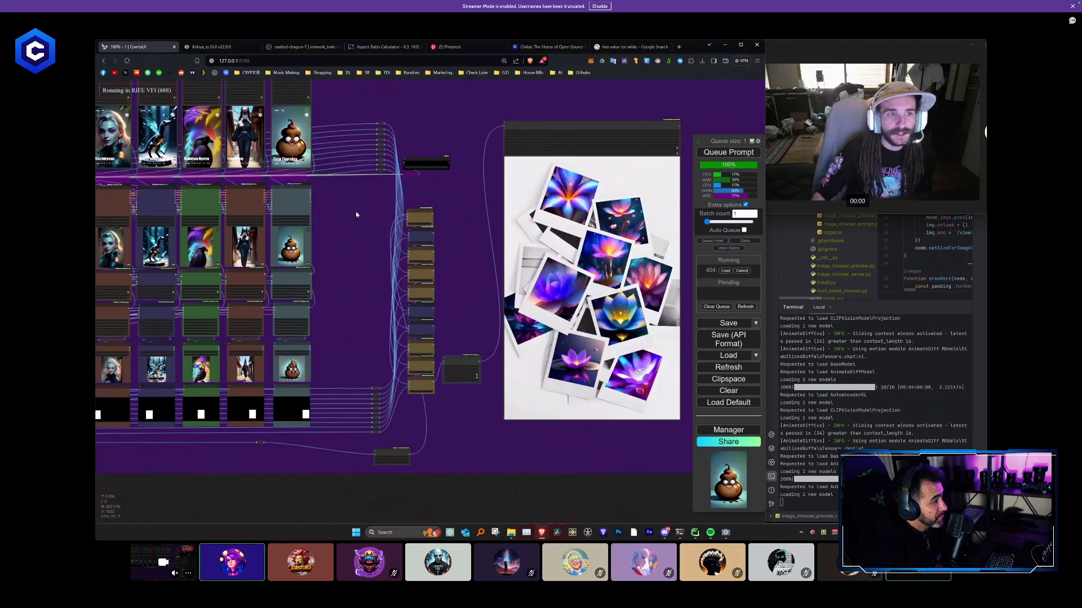
{"action": "scroll", "coordinate": [459, 313], "scroll_direction": "up", "scroll_amount": 2}
{"action": "scroll", "coordinate": [462, 318], "scroll_direction": "down", "scroll_amount": 2}
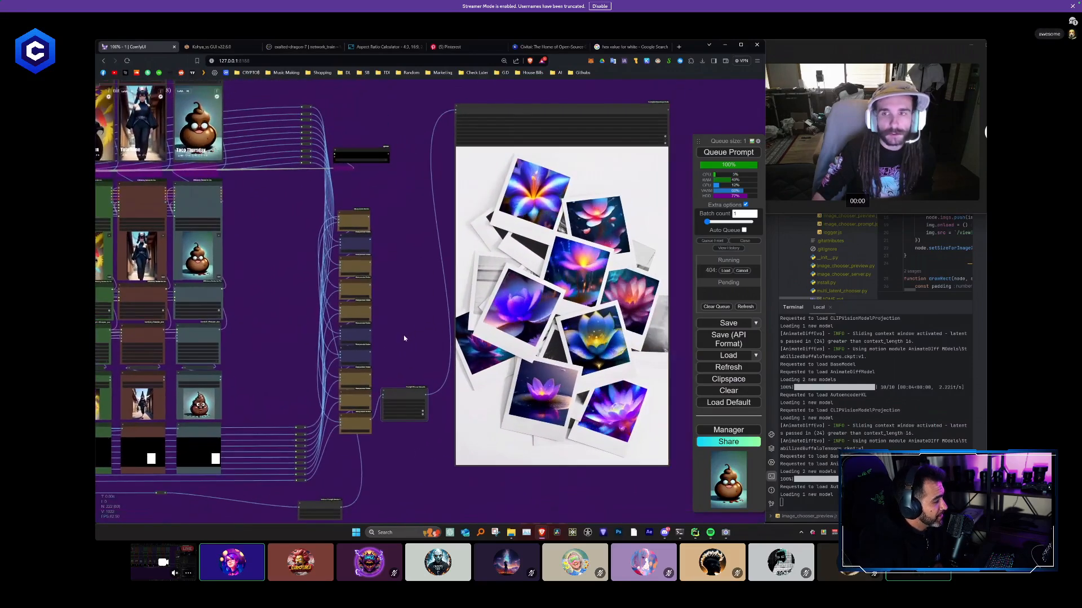
{"action": "scroll", "coordinate": [456, 361], "scroll_direction": "down", "scroll_amount": 2}
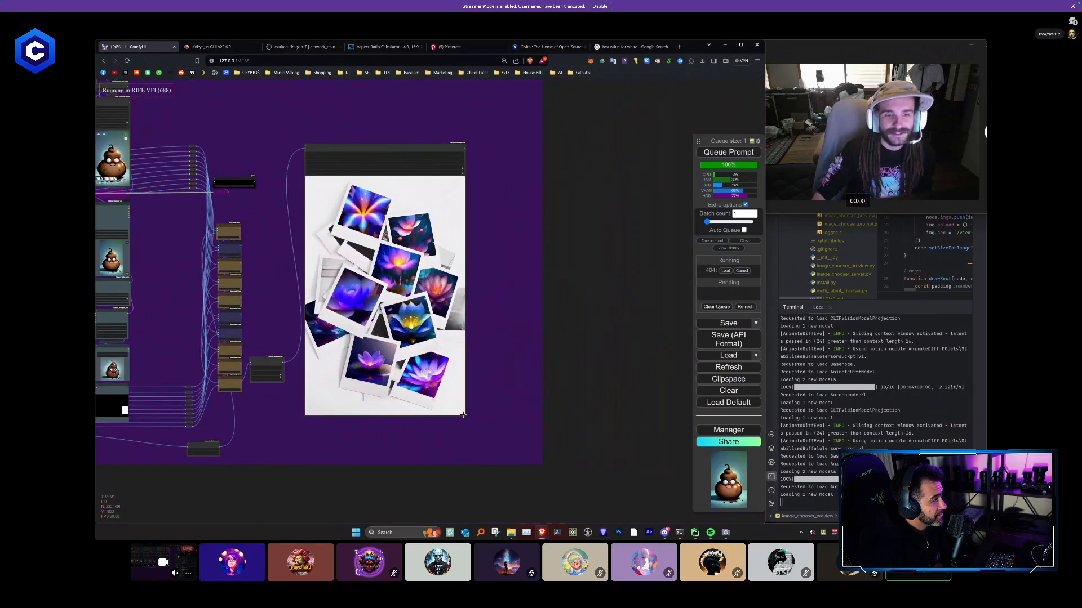
- Enlarge the final Video Combine node holding the polaroid collage and watch it while the run finishes
{"action": "left_click_drag", "start_coordinate": [465, 416], "coordinate": [663, 413]}
{"action": "scroll", "coordinate": [563, 349], "scroll_direction": "down", "scroll_amount": 4}
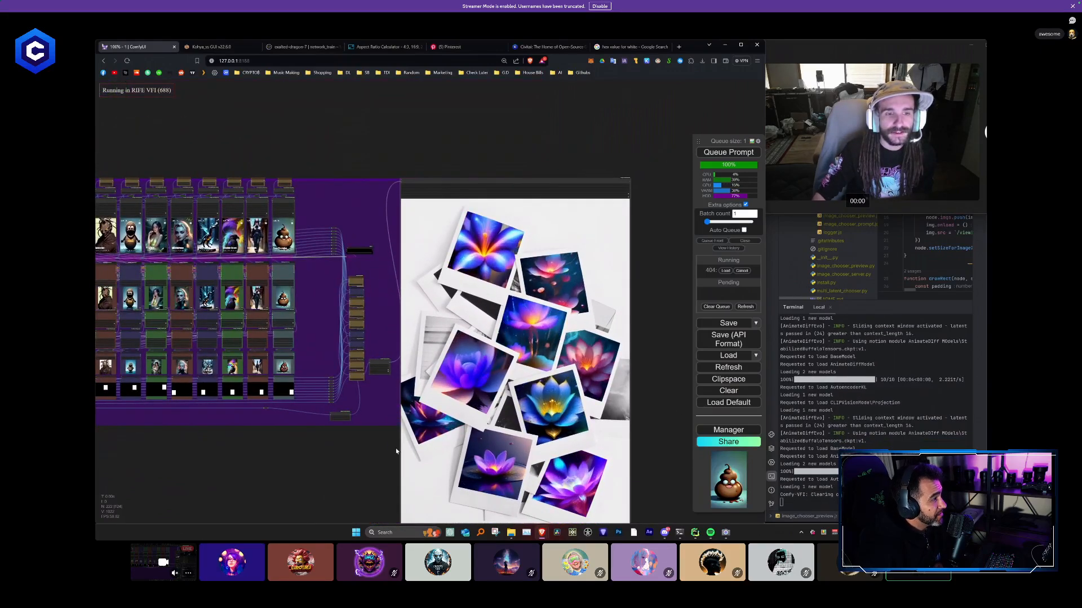
{"action": "left_click_drag", "start_coordinate": [395, 448], "coordinate": [318, 329]}
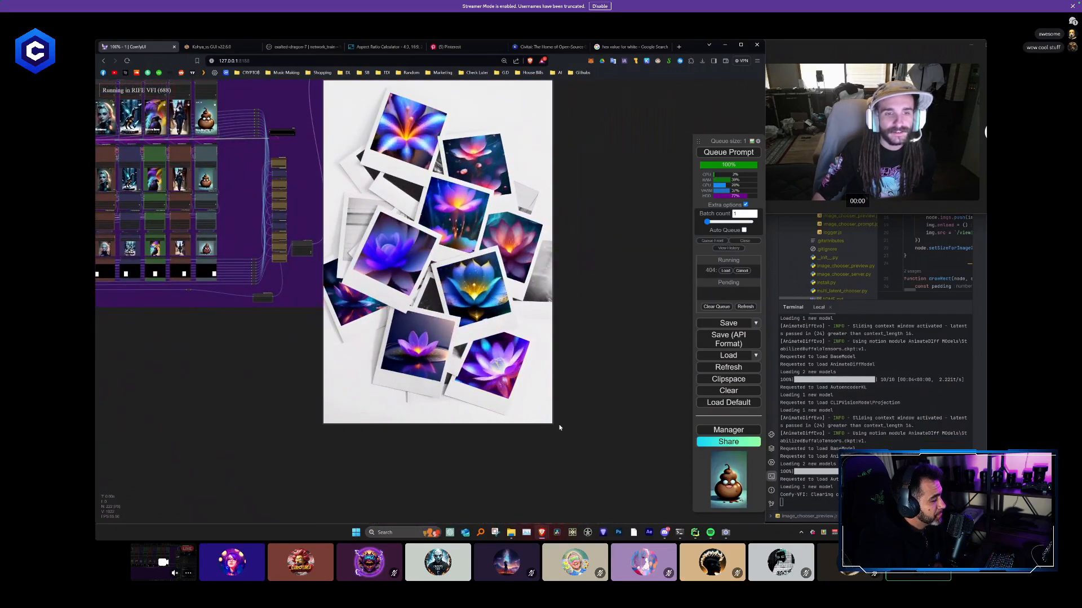
{"action": "left_click_drag", "start_coordinate": [572, 293], "coordinate": [576, 366]}
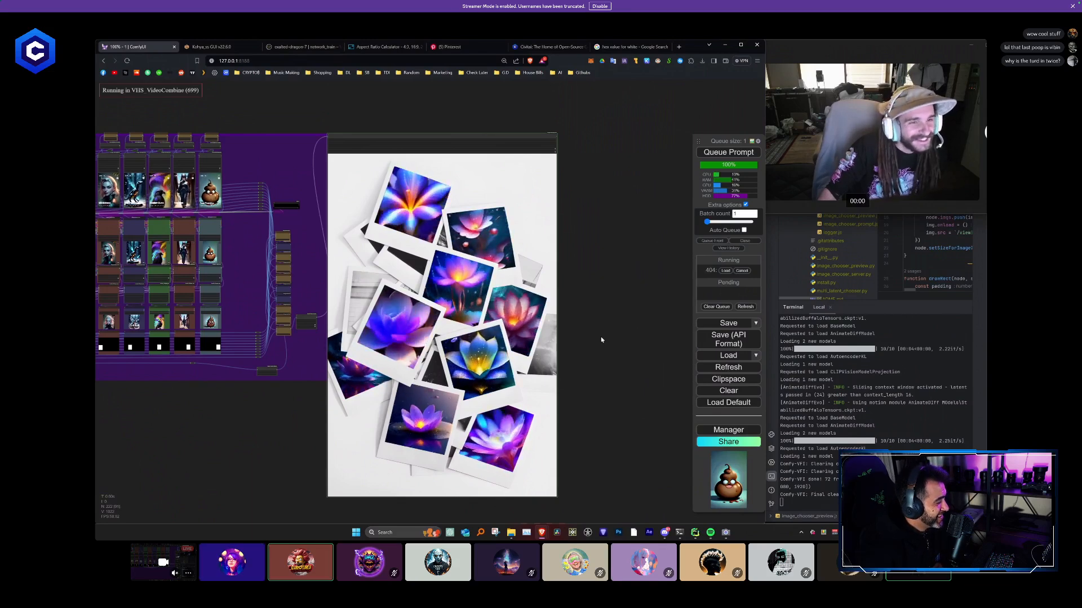
{"action": "scroll", "coordinate": [570, 303], "scroll_direction": "up", "scroll_amount": 2}
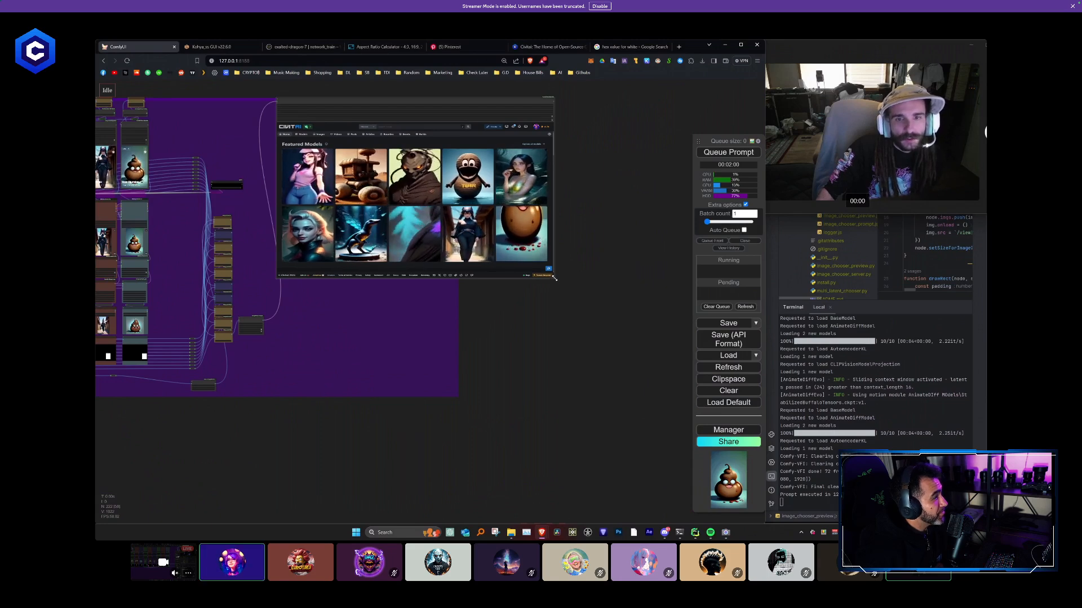
- Enlarge the final Video Combine node again to inspect the newly rendered Featured Models page
{"action": "left_click_drag", "start_coordinate": [554, 279], "coordinate": [716, 371]}
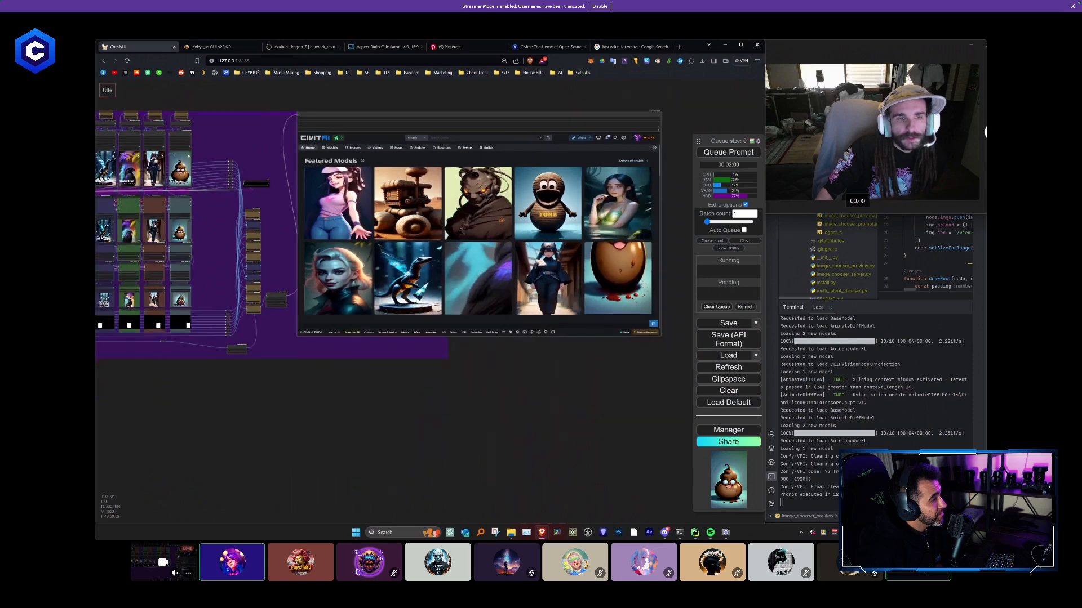
{"action": "scroll", "coordinate": [397, 177], "scroll_direction": "down", "scroll_amount": 2}
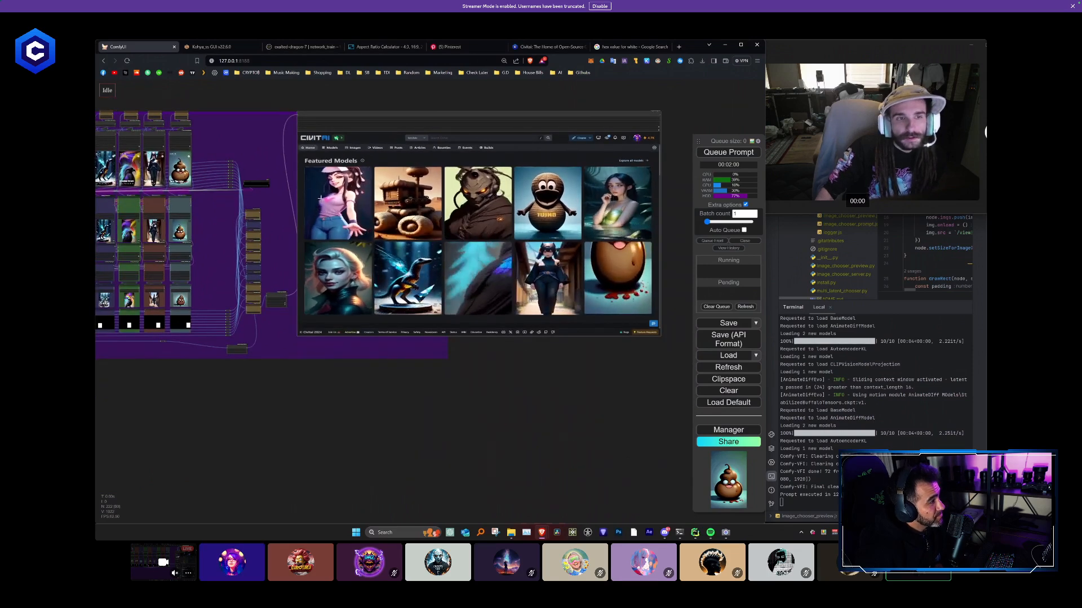
{"action": "left_click_drag", "start_coordinate": [285, 287], "coordinate": [476, 321]}
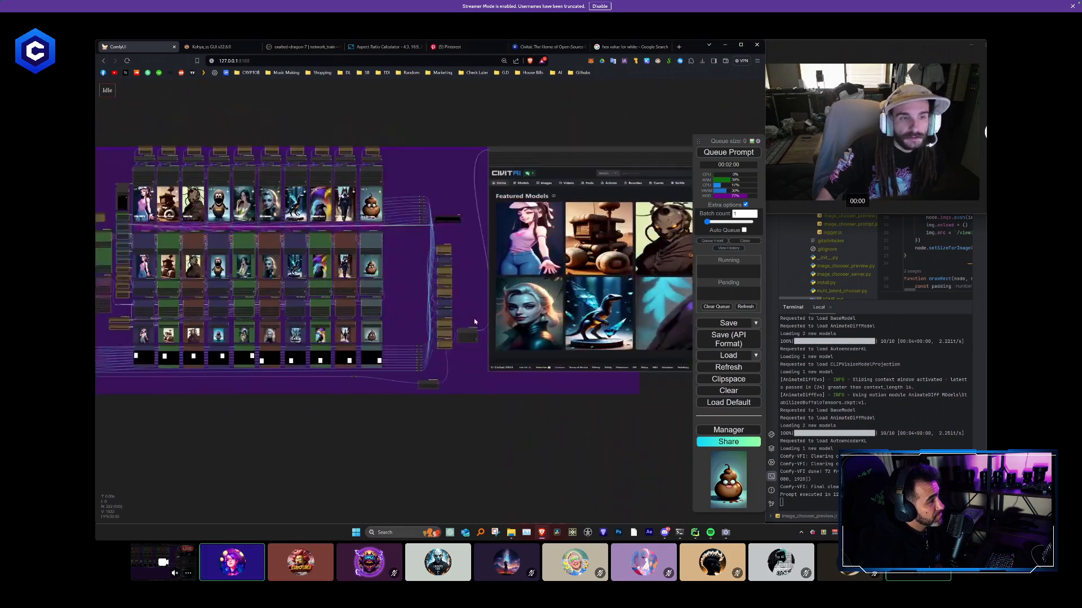
- Examine how the column outputs and mask links route through the reroutes into the stack of Paste By Mask nodes
{"action": "scroll", "coordinate": [411, 174], "scroll_direction": "up", "scroll_amount": 5}
{"action": "scroll", "coordinate": [445, 239], "scroll_direction": "up", "scroll_amount": 4}
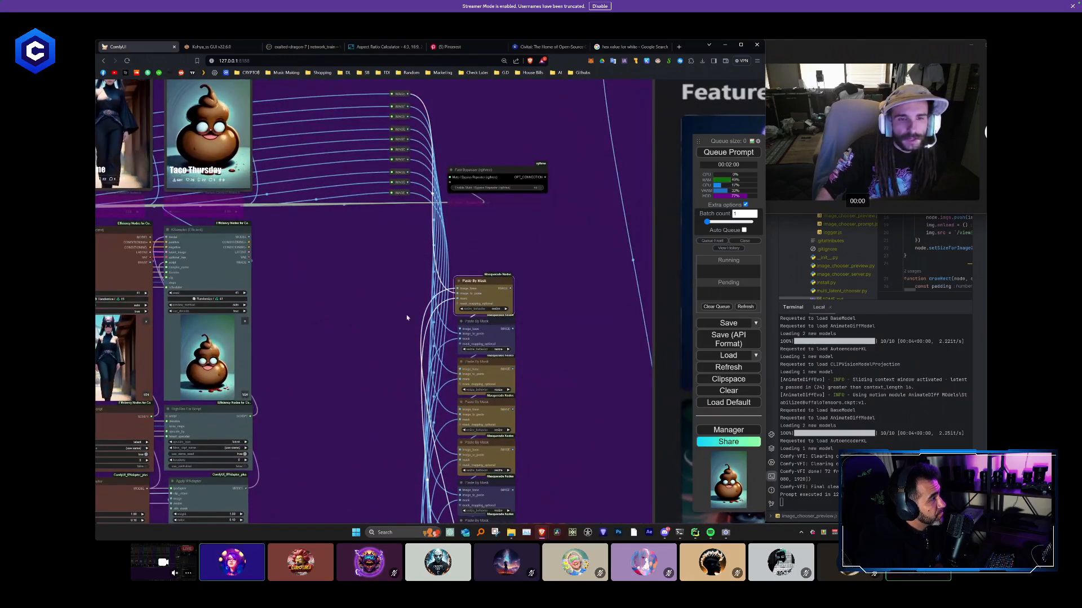
{"action": "left_click_drag", "start_coordinate": [353, 320], "coordinate": [381, 217]}
{"action": "left_click_drag", "start_coordinate": [412, 383], "coordinate": [403, 213]}
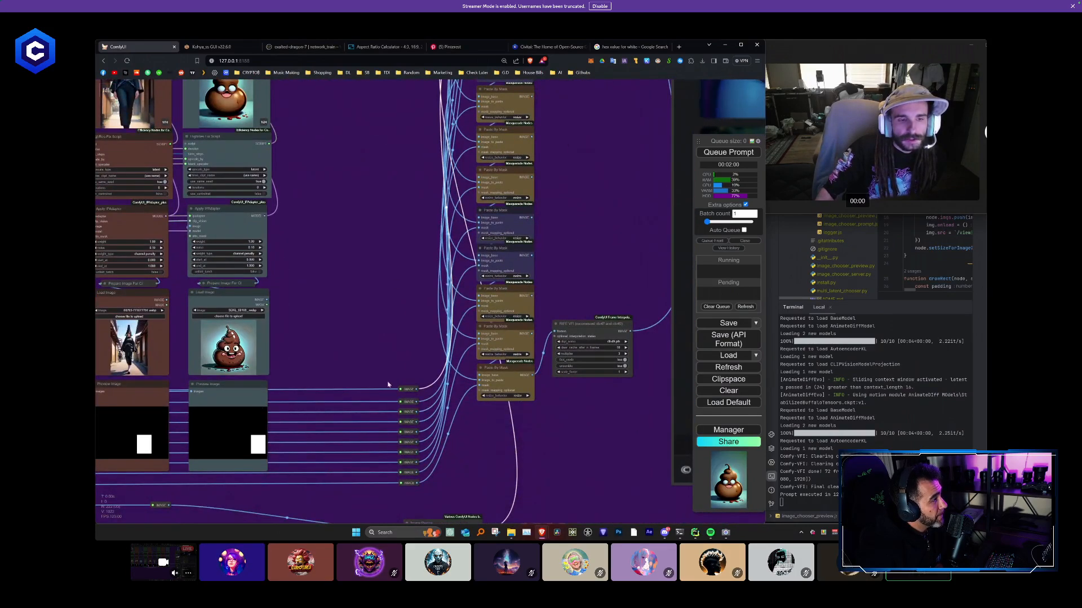
{"action": "scroll", "coordinate": [369, 344], "scroll_direction": "down", "scroll_amount": 4}
{"action": "left_click_drag", "start_coordinate": [388, 205], "coordinate": [355, 307]}
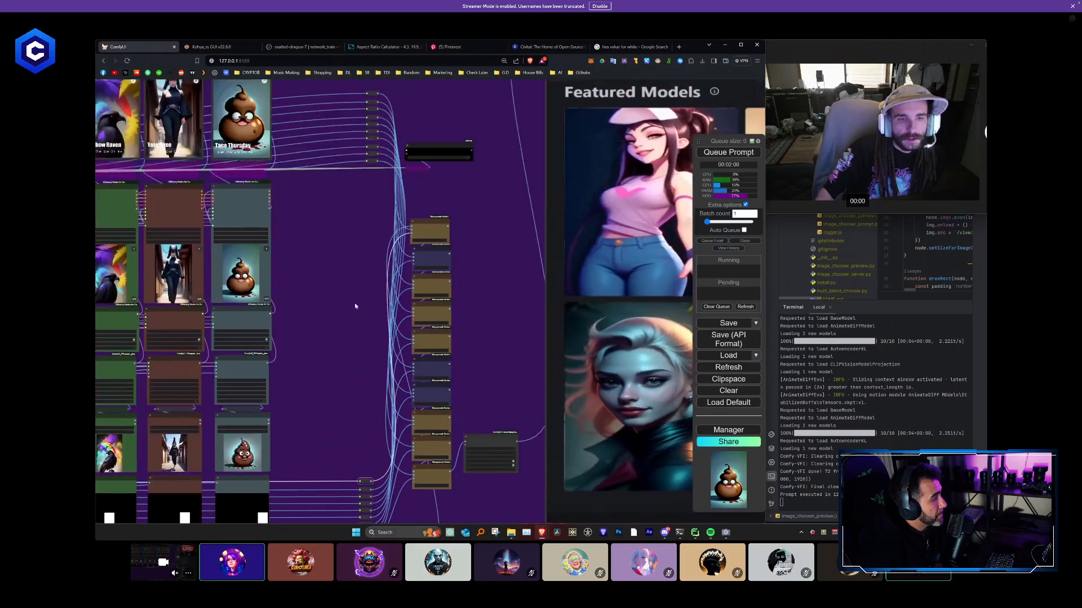
{"action": "scroll", "coordinate": [389, 237], "scroll_direction": "up", "scroll_amount": 6}
{"action": "left_click", "coordinate": [459, 216]}
- Connect the output of each column's topmost node to its matching reroute in the upper stack feeding the Paste By Mask nodes
{"action": "left_click_drag", "start_coordinate": [305, 177], "coordinate": [635, 357]}
{"action": "scroll", "coordinate": [412, 221], "scroll_direction": "down", "scroll_amount": 5}
{"action": "scroll", "coordinate": [625, 359], "scroll_direction": "down", "scroll_amount": 5}
{"action": "scroll", "coordinate": [635, 205], "scroll_direction": "up", "scroll_amount": 6}
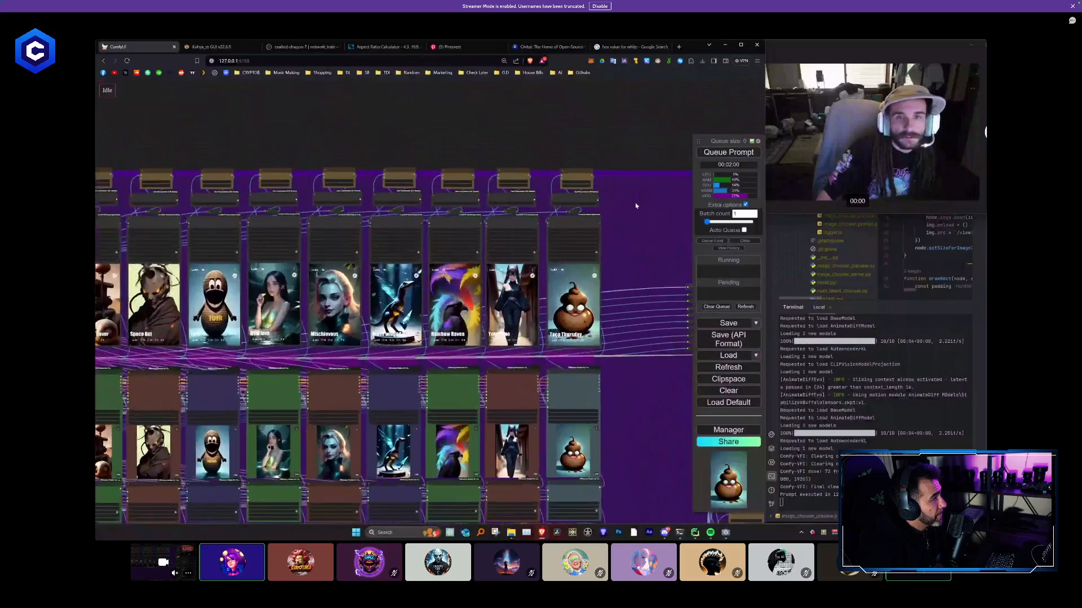
{"action": "left_click_drag", "start_coordinate": [635, 210], "coordinate": [537, 200]}
{"action": "scroll", "coordinate": [478, 193], "scroll_direction": "down", "scroll_amount": 5}
{"action": "scroll", "coordinate": [497, 198], "scroll_direction": "down", "scroll_amount": 1}
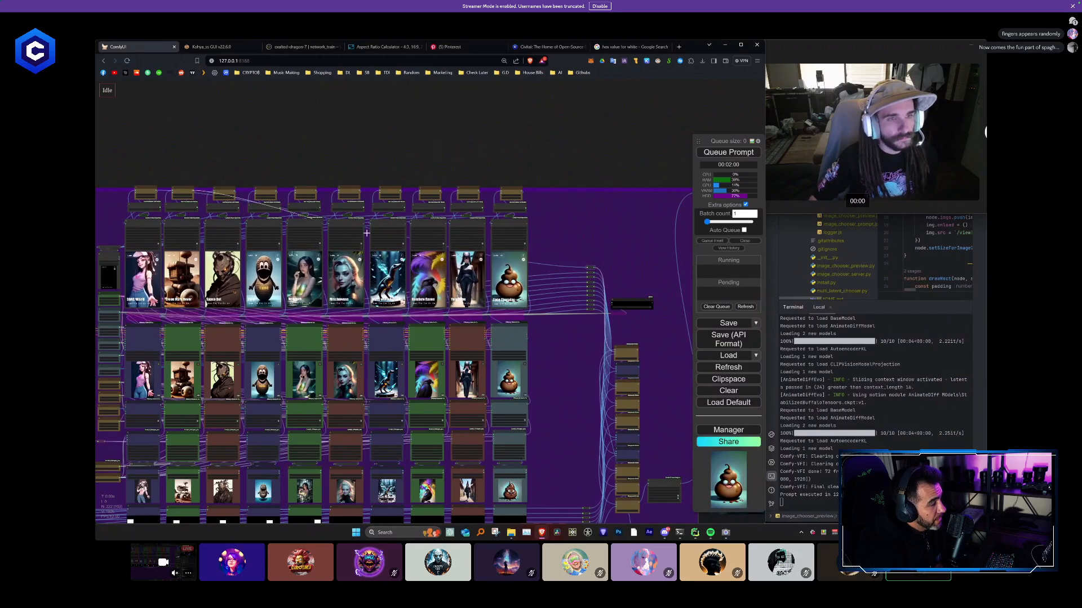
{"action": "left_click_drag", "start_coordinate": [237, 199], "coordinate": [589, 273]}
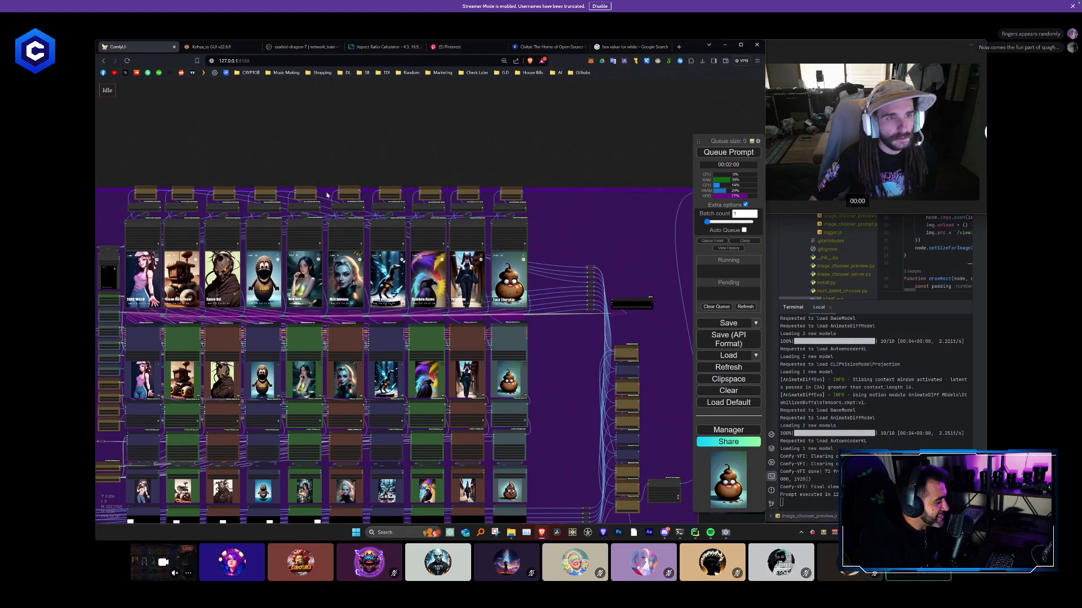
{"action": "left_click_drag", "start_coordinate": [547, 280], "coordinate": [588, 288]}
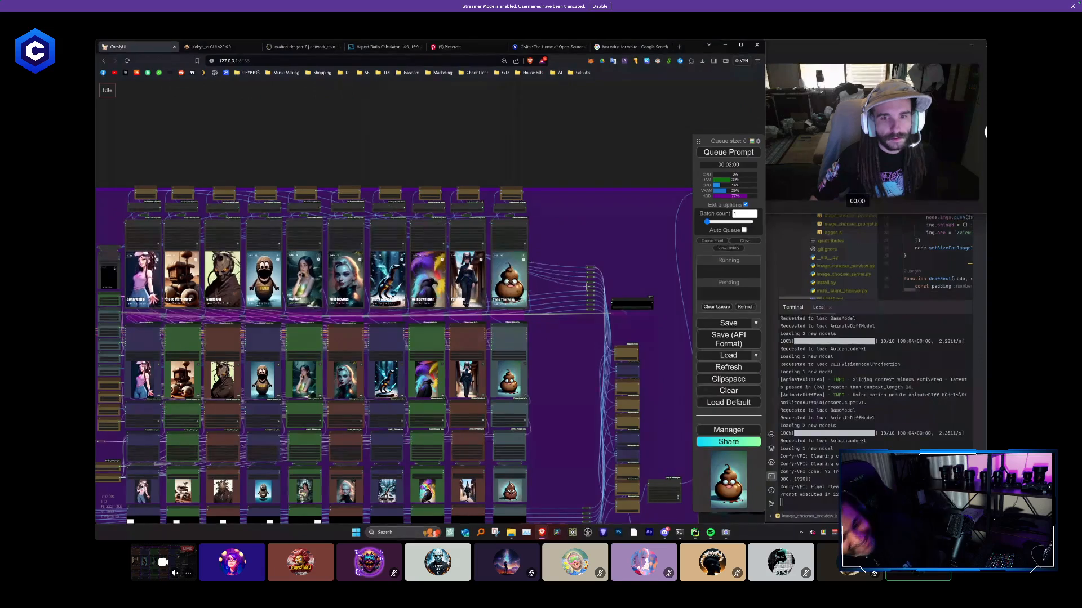
{"action": "left_click_drag", "start_coordinate": [361, 192], "coordinate": [540, 266]}
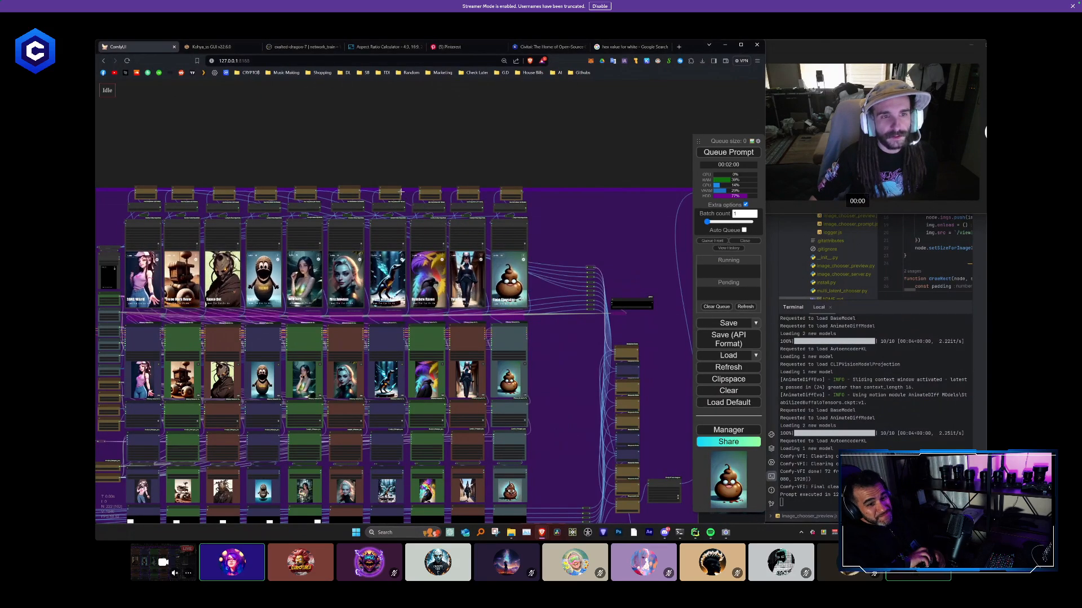
{"action": "left_click_drag", "start_coordinate": [402, 192], "coordinate": [588, 303]}
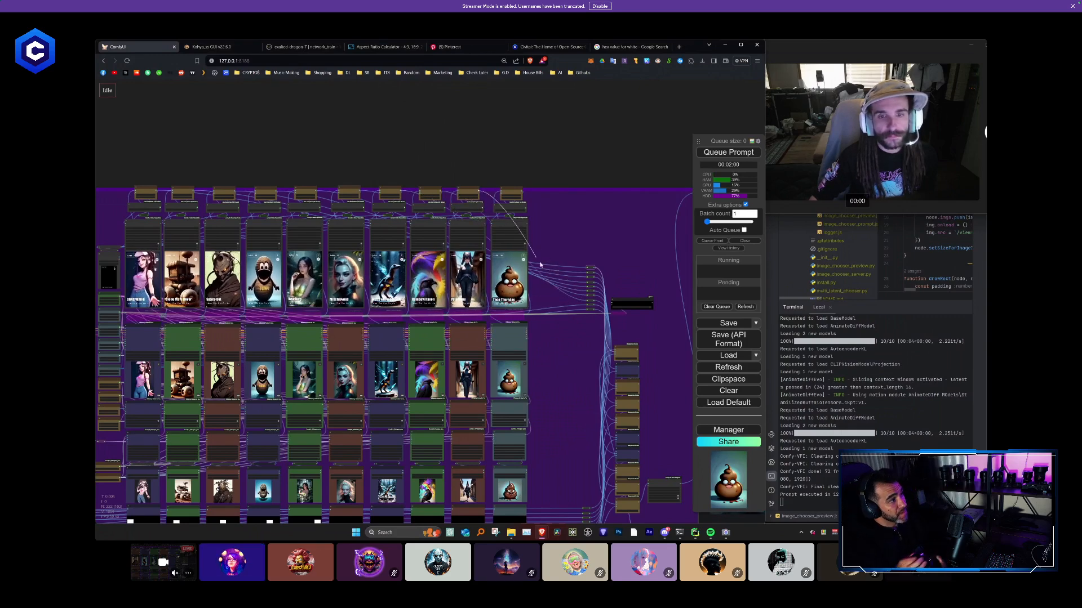
{"action": "left_click_drag", "start_coordinate": [586, 303], "coordinate": [587, 304]}
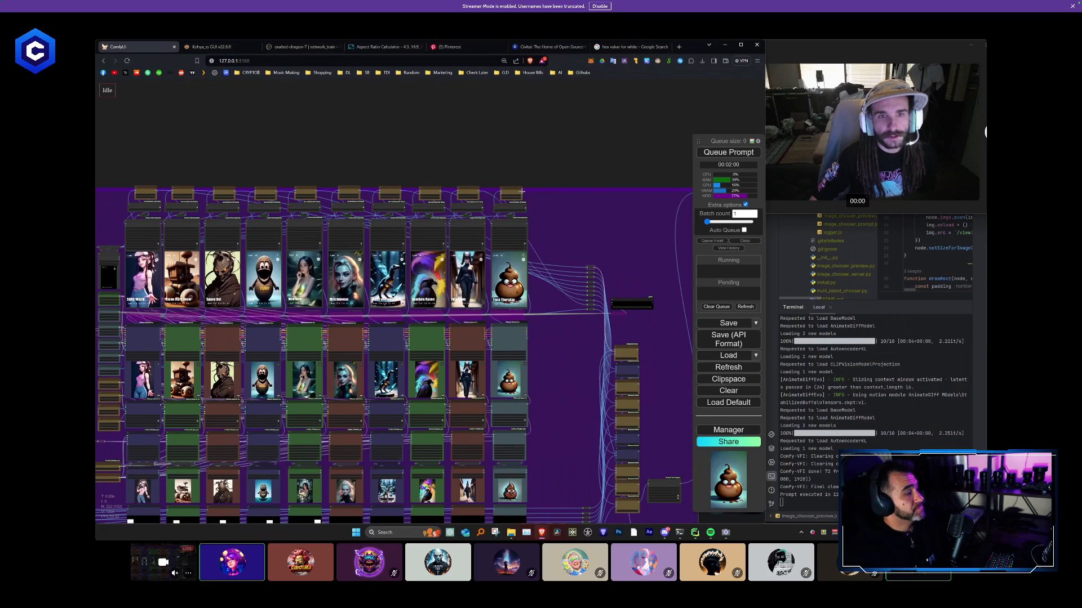
- Switch to the Aspect Ratio Calculator and work out the proportions with the Classic Film 3:2 preset
{"action": "scroll", "coordinate": [585, 290], "scroll_direction": "down", "scroll_amount": 2}
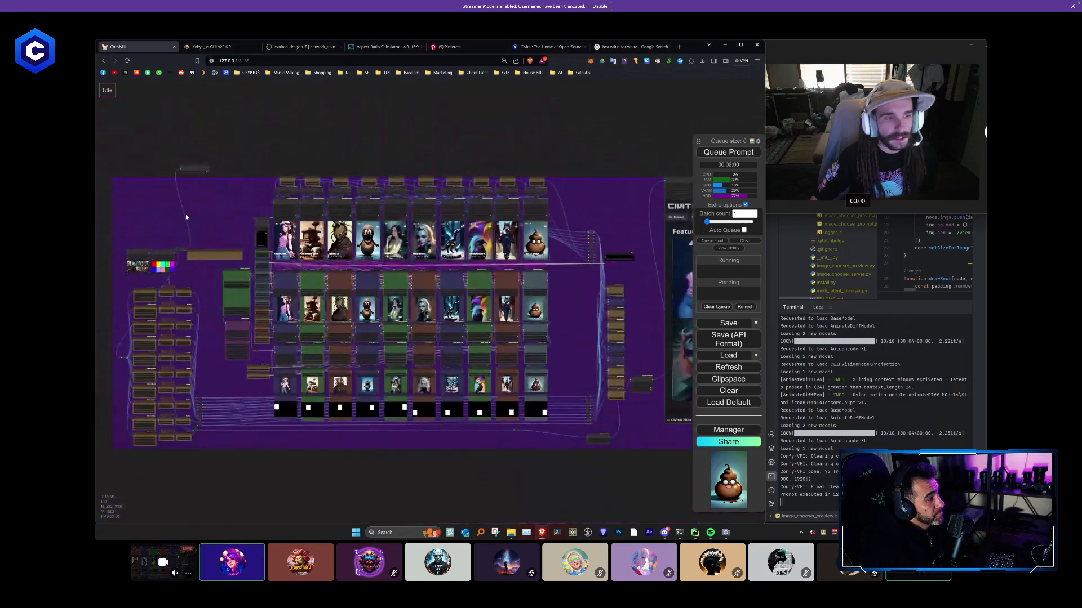
{"action": "left_click_drag", "start_coordinate": [186, 218], "coordinate": [342, 181]}
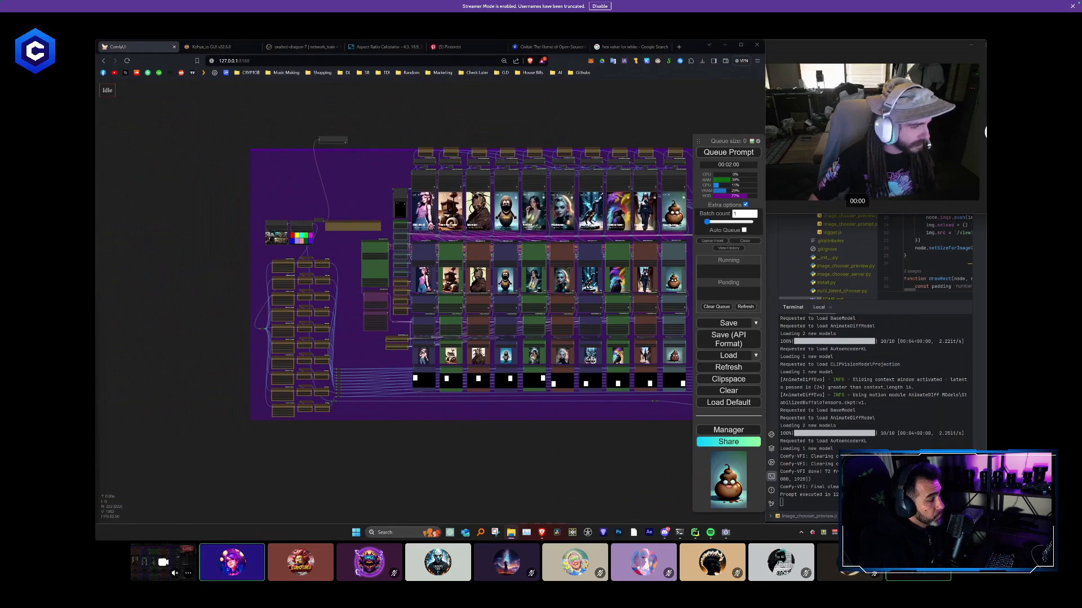
{"action": "left_click", "coordinate": [401, 47]}
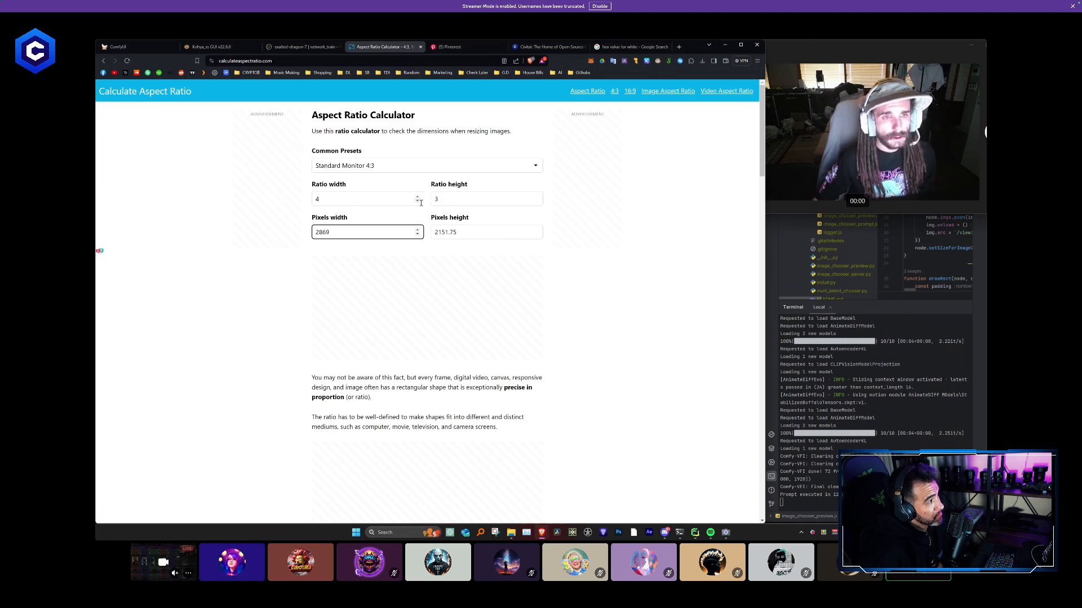
{"action": "left_click", "coordinate": [417, 166]}
{"action": "left_click", "coordinate": [372, 202]}
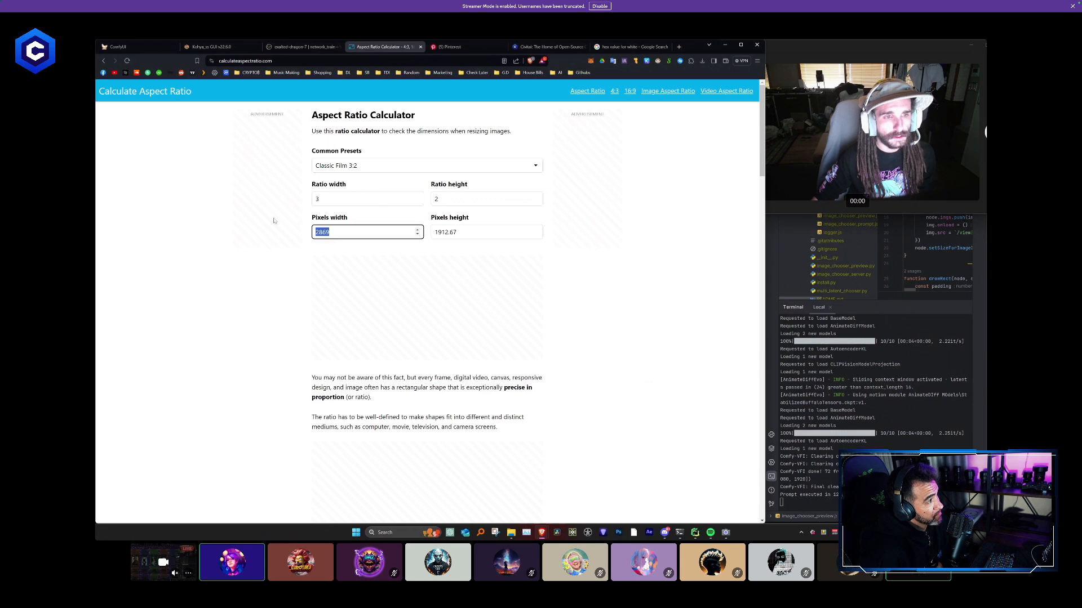
- Return to ComfyUI, set the height to 1280 in the resize node below the Paste By Mask stack, and queue the workflow
{"action": "left_click", "coordinate": [155, 48]}
{"action": "scroll", "coordinate": [353, 316], "scroll_direction": "up", "scroll_amount": 5}
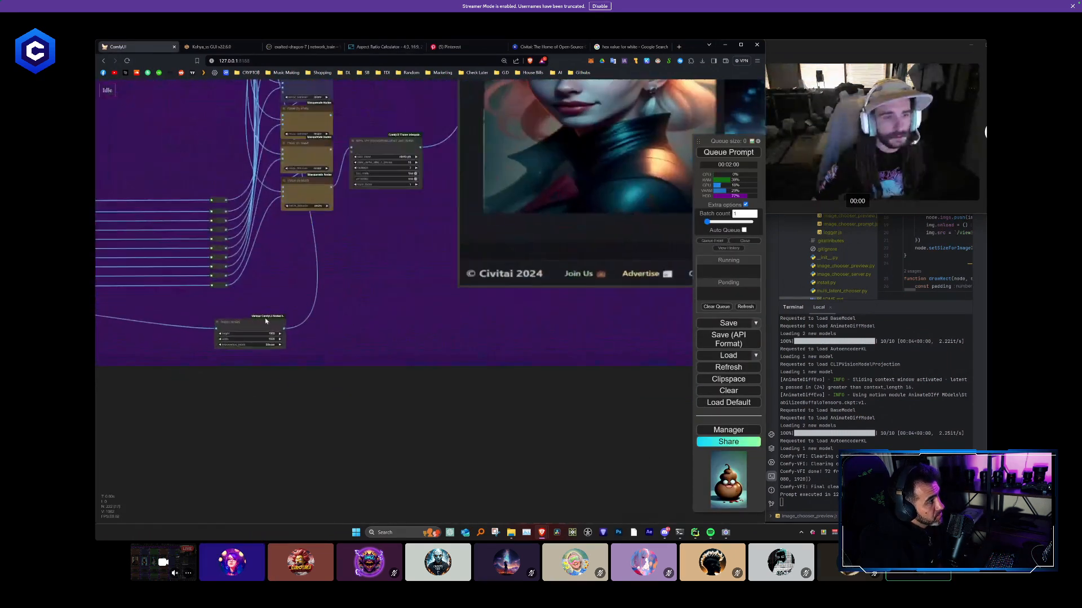
{"action": "left_click", "coordinate": [265, 336]}
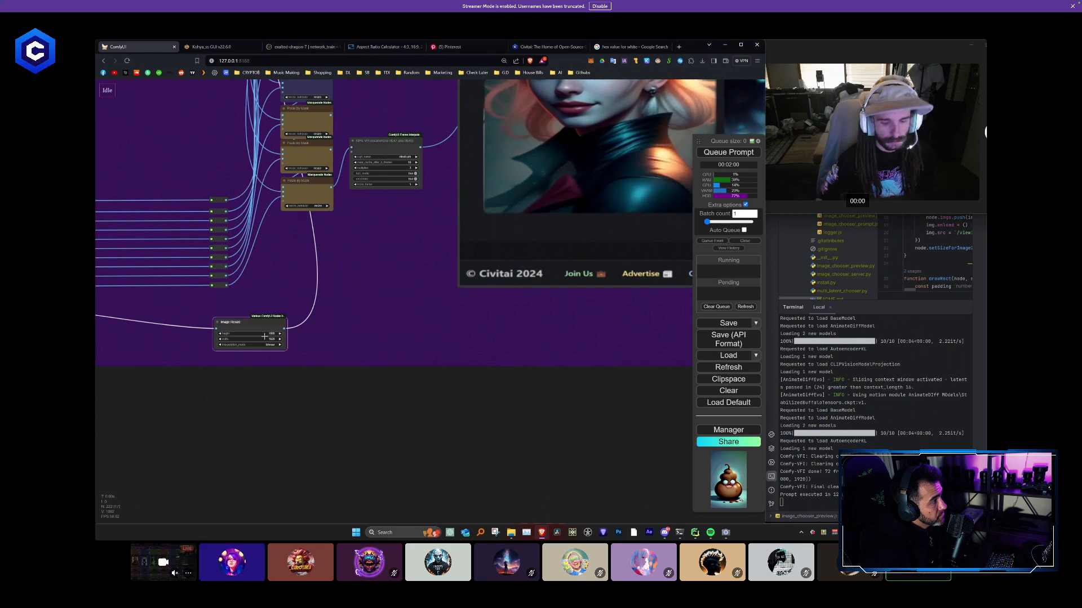
{"action": "left_click", "coordinate": [271, 334]}
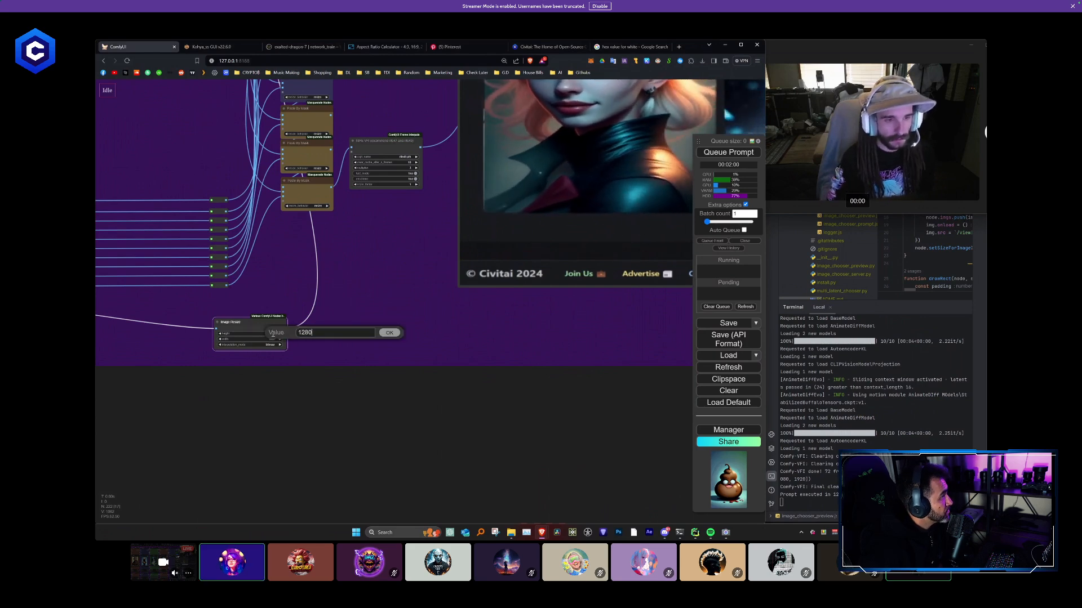
{"action": "key", "text": "Return"}
{"action": "key", "text": "ctrl+Return"}
- Follow the new run through the Paste By Mask nodes and slightly enlarge the final Video Combine node
{"action": "scroll", "coordinate": [350, 333], "scroll_direction": "down", "scroll_amount": 14}
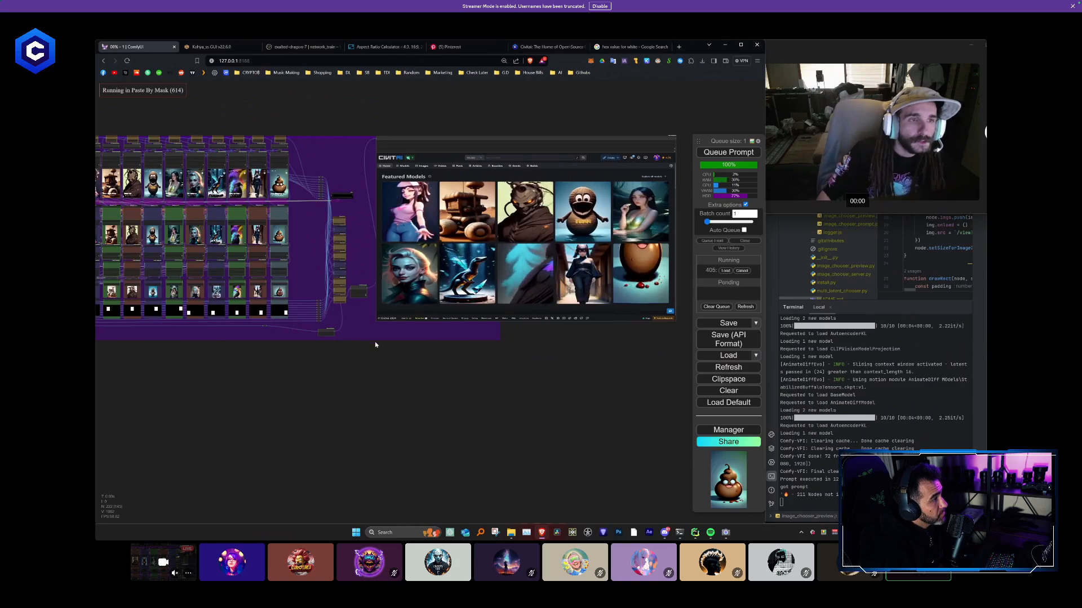
{"action": "left_click_drag", "start_coordinate": [376, 345], "coordinate": [382, 346]}
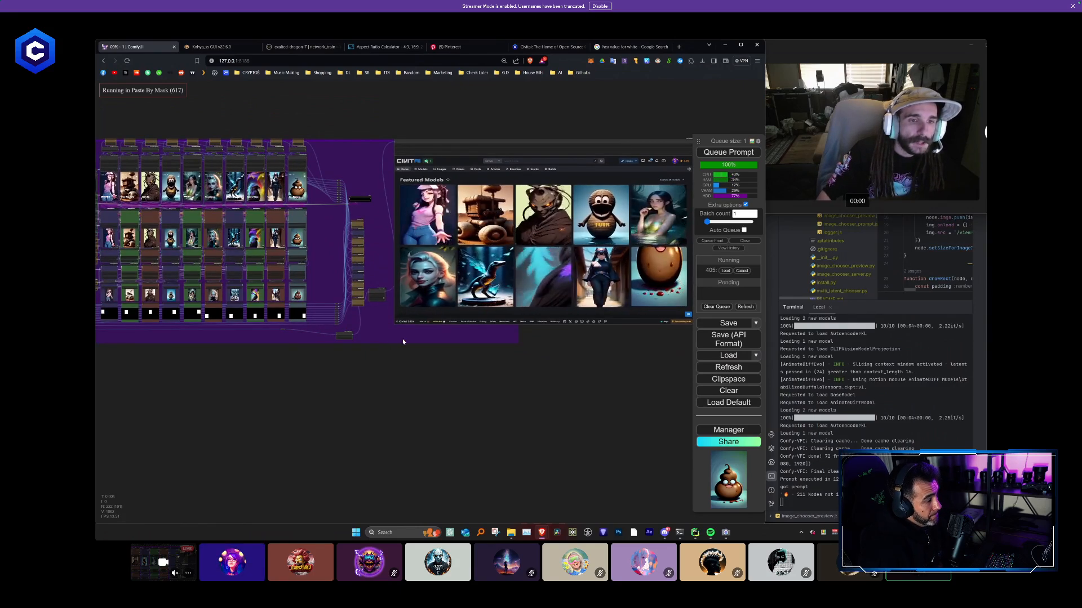
{"action": "left_click_drag", "start_coordinate": [283, 348], "coordinate": [155, 356]}
{"action": "scroll", "coordinate": [296, 341], "scroll_direction": "up", "scroll_amount": 2}
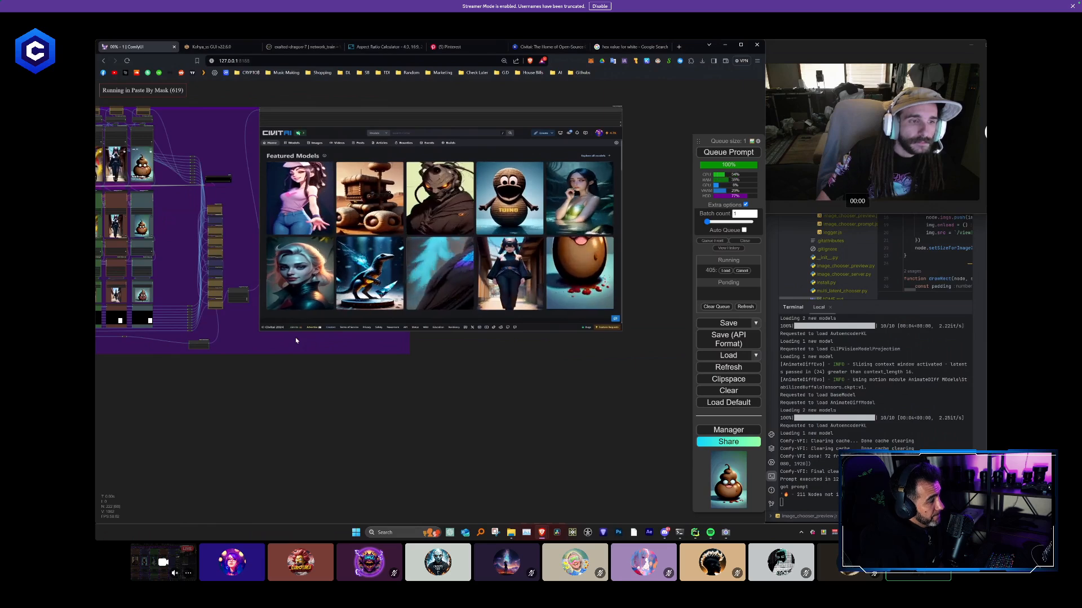
{"action": "scroll", "coordinate": [247, 299], "scroll_direction": "up", "scroll_amount": 6}
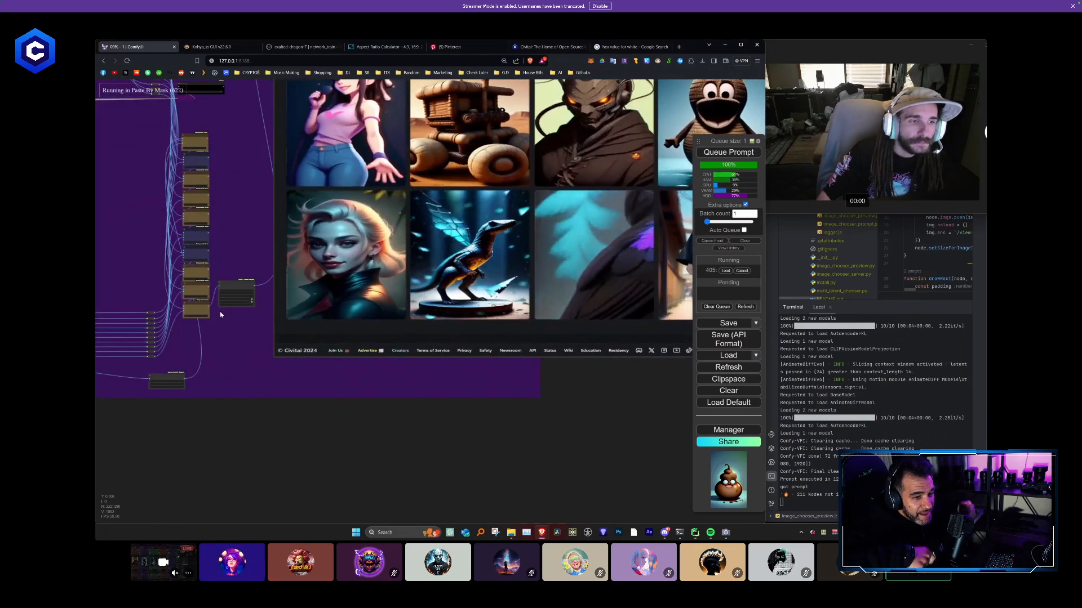
{"action": "scroll", "coordinate": [232, 319], "scroll_direction": "down", "scroll_amount": 4}
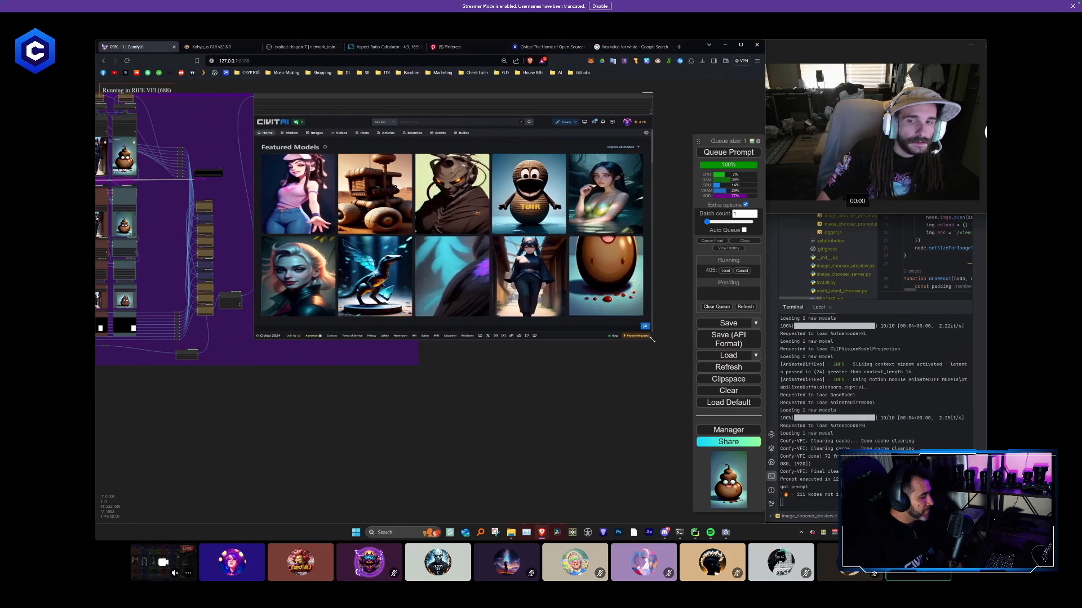
{"action": "left_click_drag", "start_coordinate": [640, 338], "coordinate": [685, 350]}
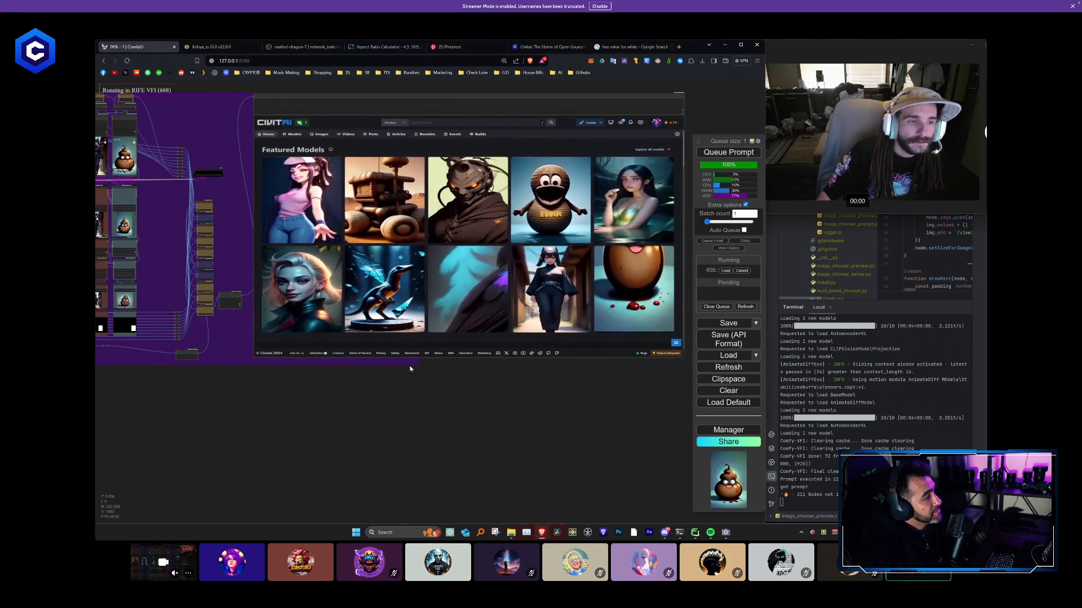
{"action": "scroll", "coordinate": [411, 364], "scroll_direction": "down", "scroll_amount": 2}
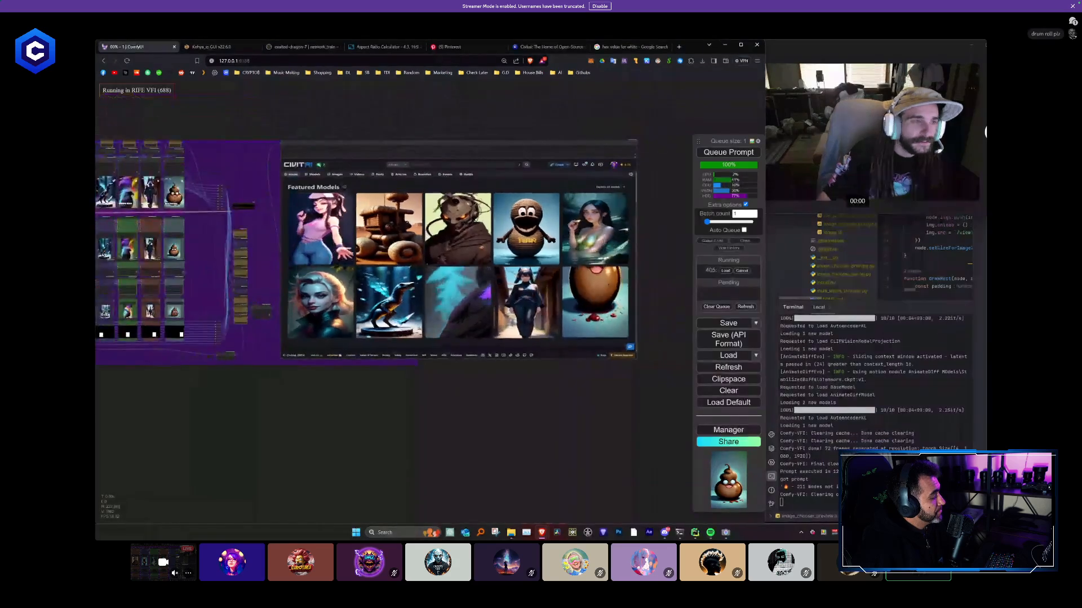
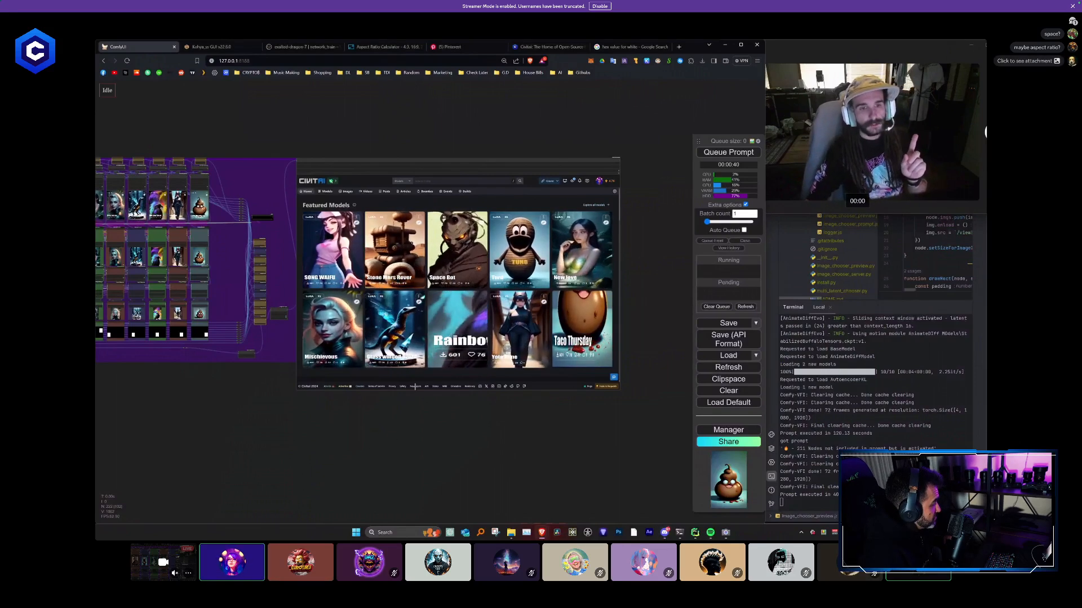
- Examine the mask preview images at the foot of the columns up close, especially those of the rainbow bird and last columns
{"action": "left_click_drag", "start_coordinate": [488, 407], "coordinate": [761, 403]}
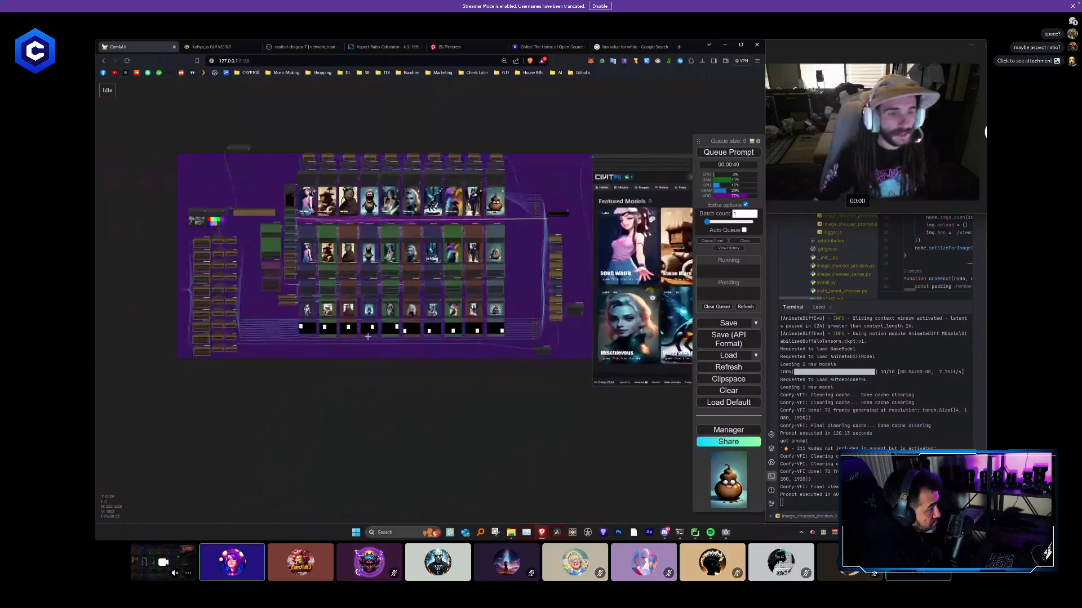
{"action": "scroll", "coordinate": [397, 341], "scroll_direction": "up", "scroll_amount": 4}
{"action": "scroll", "coordinate": [491, 342], "scroll_direction": "up", "scroll_amount": 10}
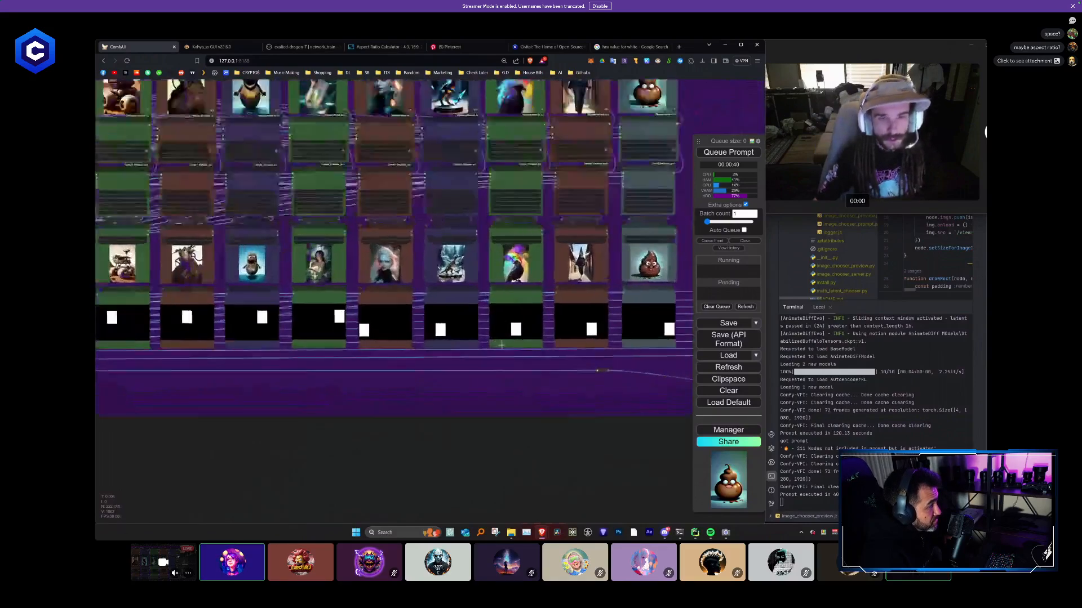
{"action": "scroll", "coordinate": [535, 293], "scroll_direction": "up", "scroll_amount": 5}
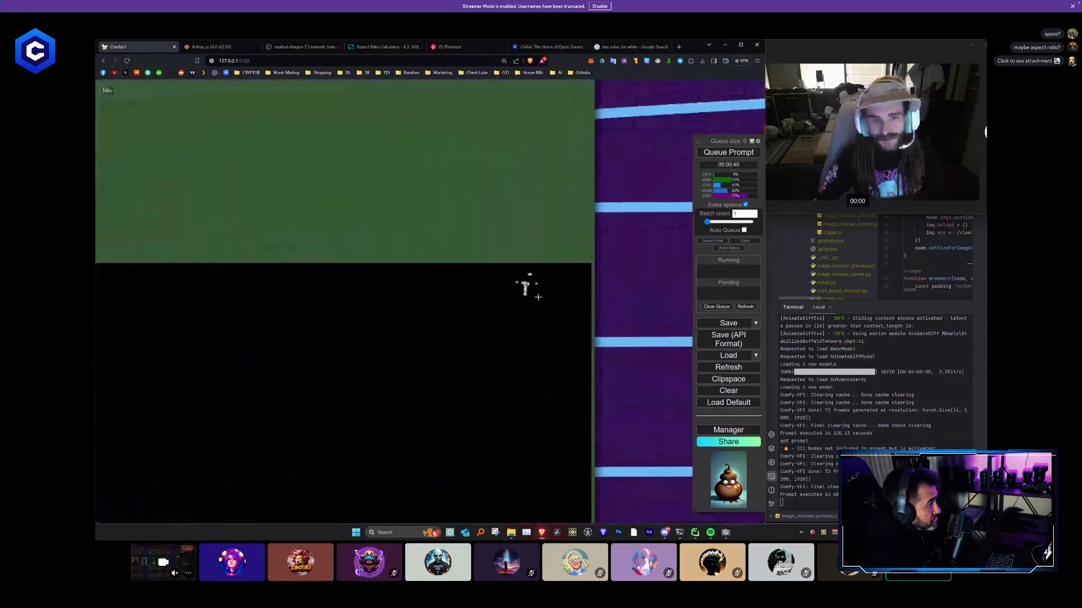
{"action": "scroll", "coordinate": [523, 282], "scroll_direction": "down", "scroll_amount": 5}
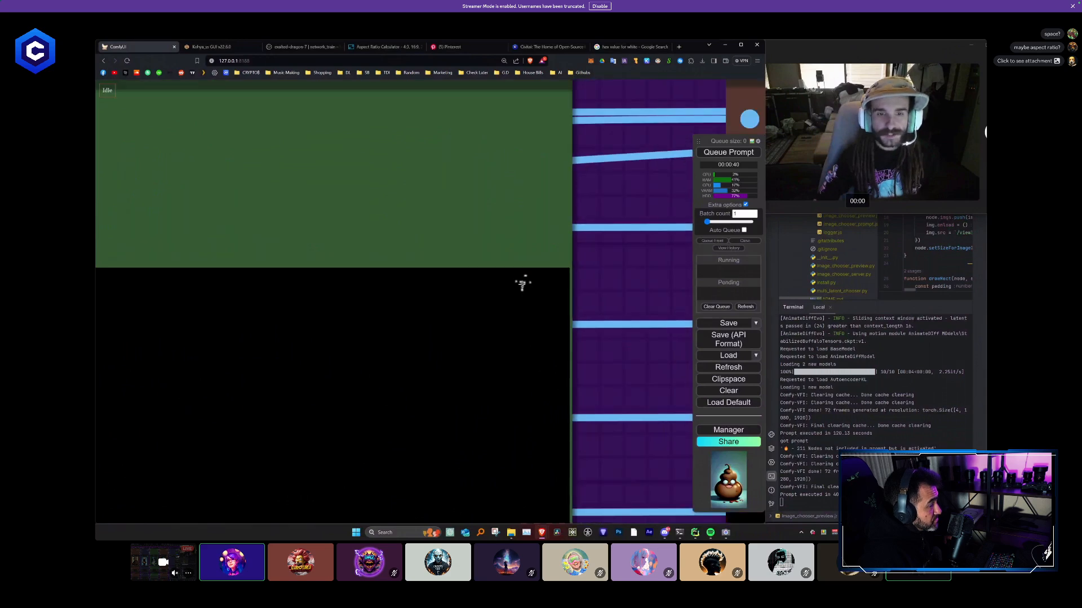
{"action": "scroll", "coordinate": [524, 287], "scroll_direction": "down", "scroll_amount": 3}
{"action": "left_click_drag", "start_coordinate": [523, 287], "coordinate": [138, 272]}
{"action": "scroll", "coordinate": [512, 217], "scroll_direction": "up", "scroll_amount": 6}
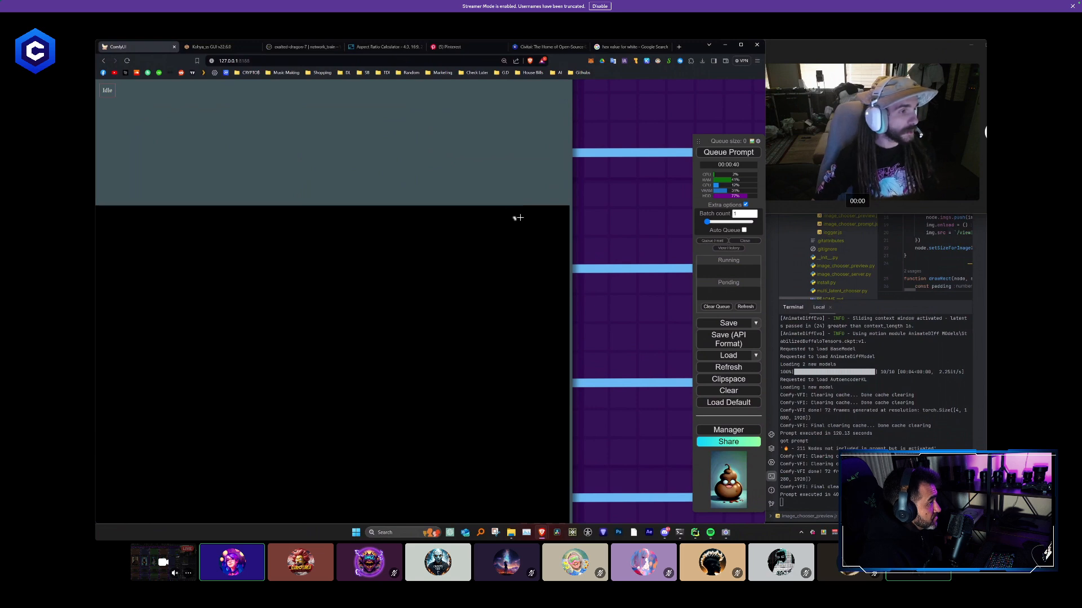
{"action": "scroll", "coordinate": [518, 218], "scroll_direction": "down", "scroll_amount": 4}
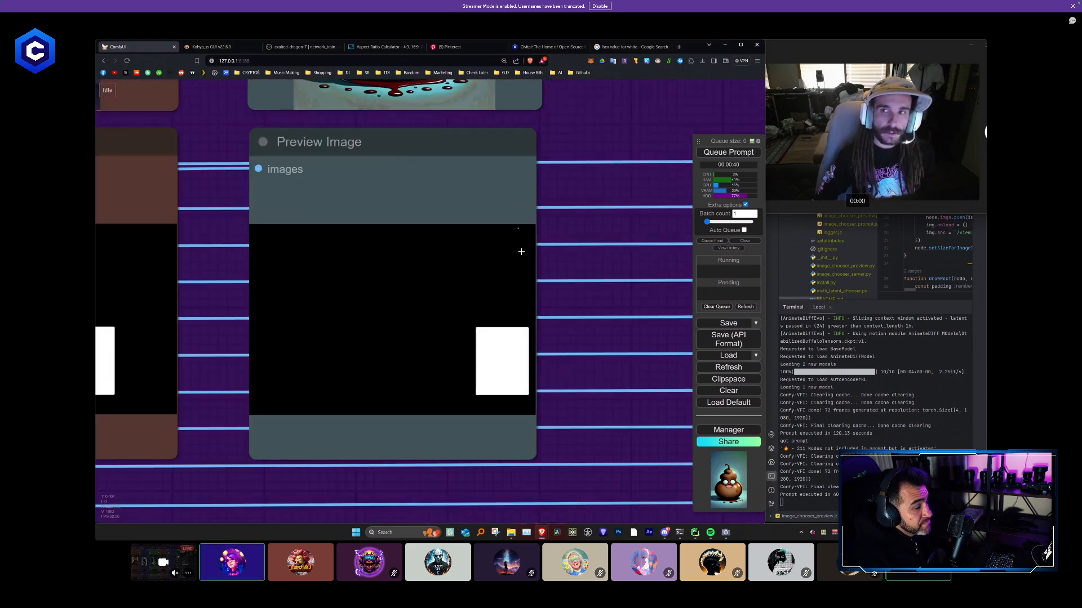
{"action": "scroll", "coordinate": [521, 252], "scroll_direction": "down", "scroll_amount": 8}
{"action": "left_click_drag", "start_coordinate": [379, 285], "coordinate": [635, 287]}
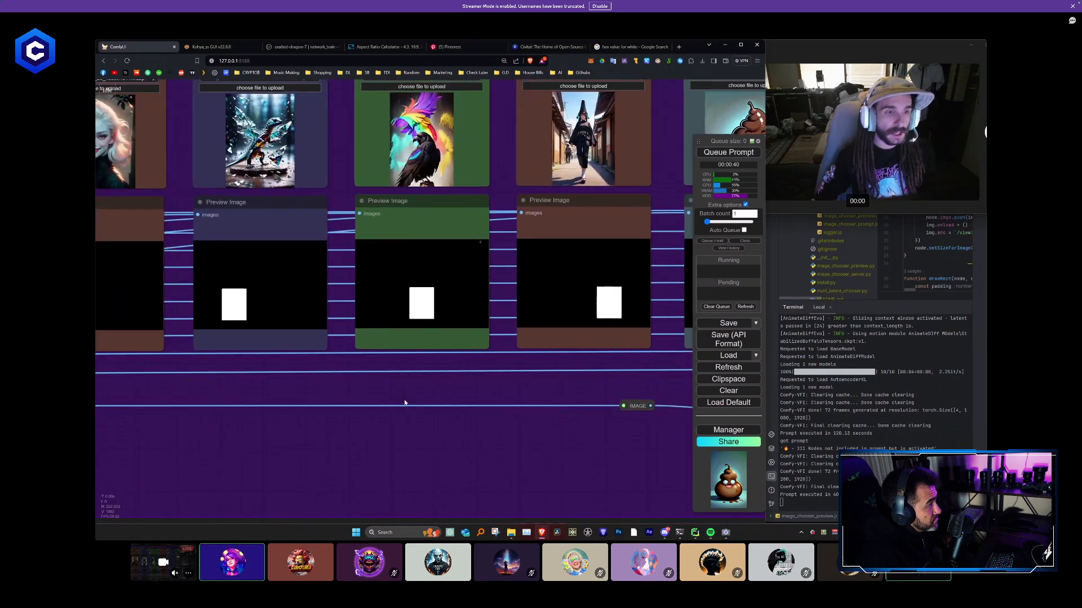
{"action": "left_click_drag", "start_coordinate": [404, 402], "coordinate": [627, 394]}
{"action": "left_click_drag", "start_coordinate": [391, 382], "coordinate": [613, 390]}
{"action": "scroll", "coordinate": [426, 392], "scroll_direction": "down", "scroll_amount": 5}
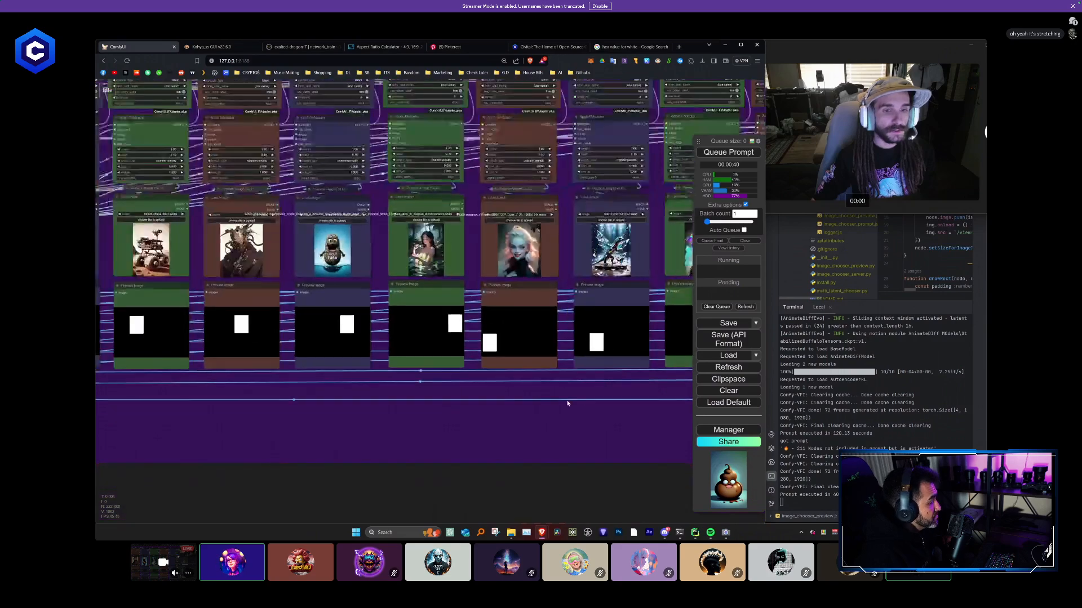
{"action": "scroll", "coordinate": [544, 312], "scroll_direction": "up", "scroll_amount": 4}
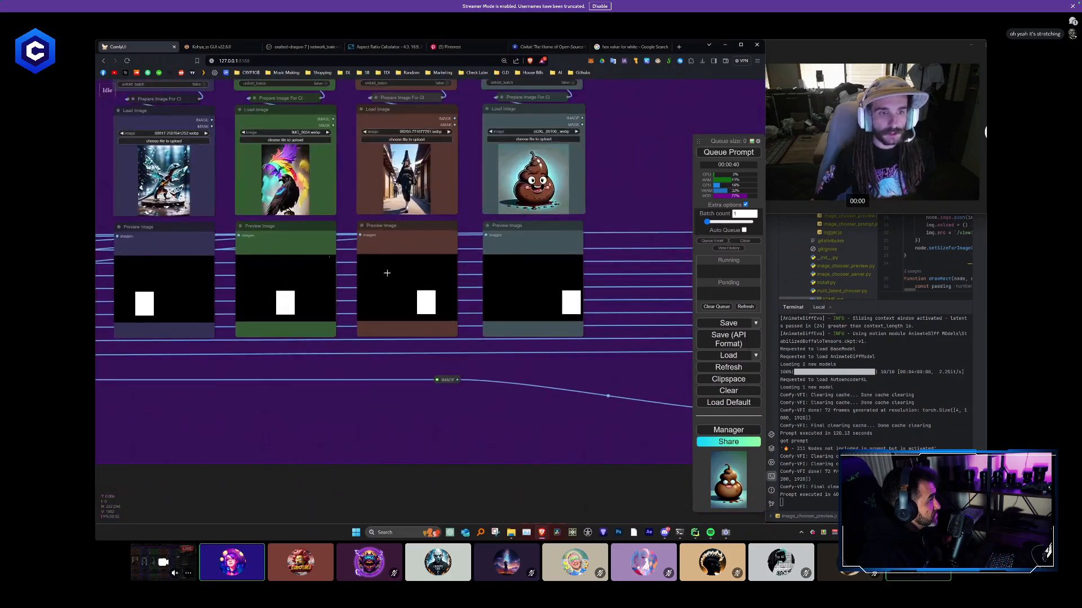
- Set the threshold to 60 in the Yellow mask node with red 255, green 150 and blue 150, and compare the mask previews
{"action": "scroll", "coordinate": [289, 226], "scroll_direction": "down", "scroll_amount": 10}
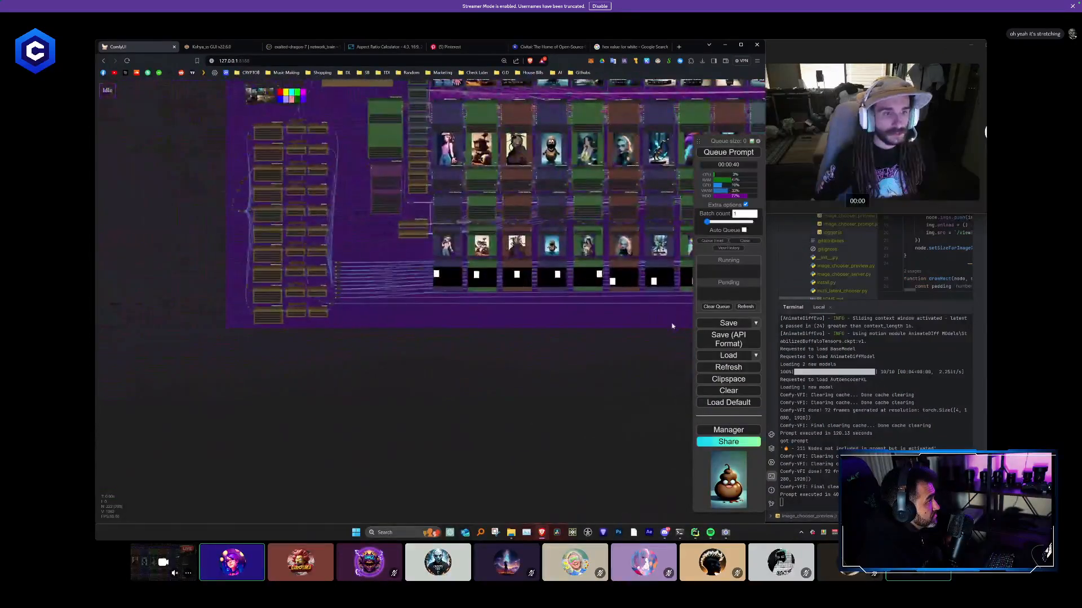
{"action": "scroll", "coordinate": [402, 298], "scroll_direction": "up", "scroll_amount": 3}
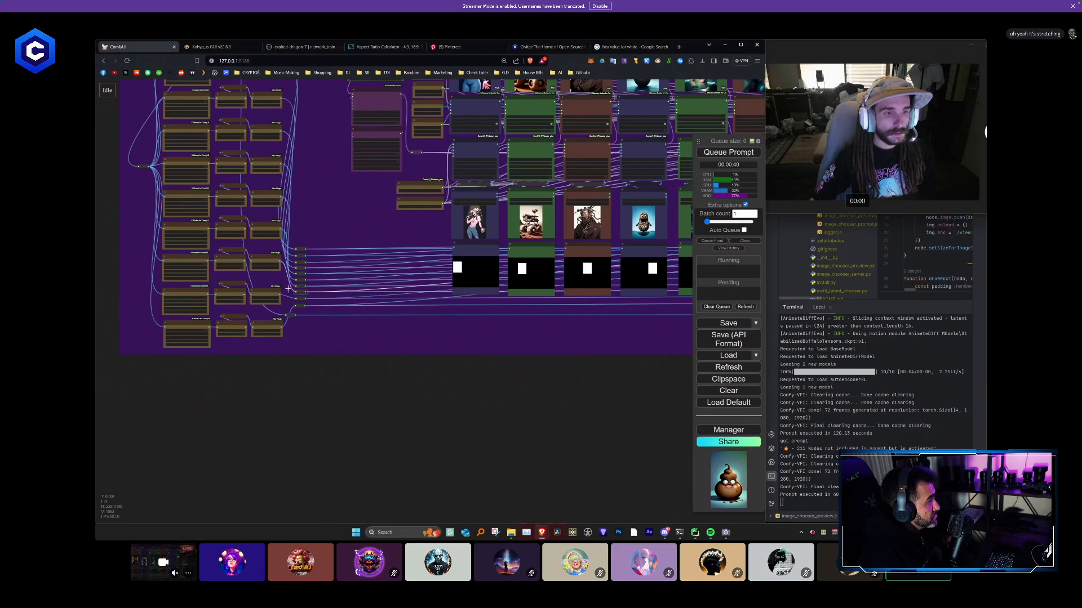
{"action": "scroll", "coordinate": [288, 288], "scroll_direction": "up", "scroll_amount": 6}
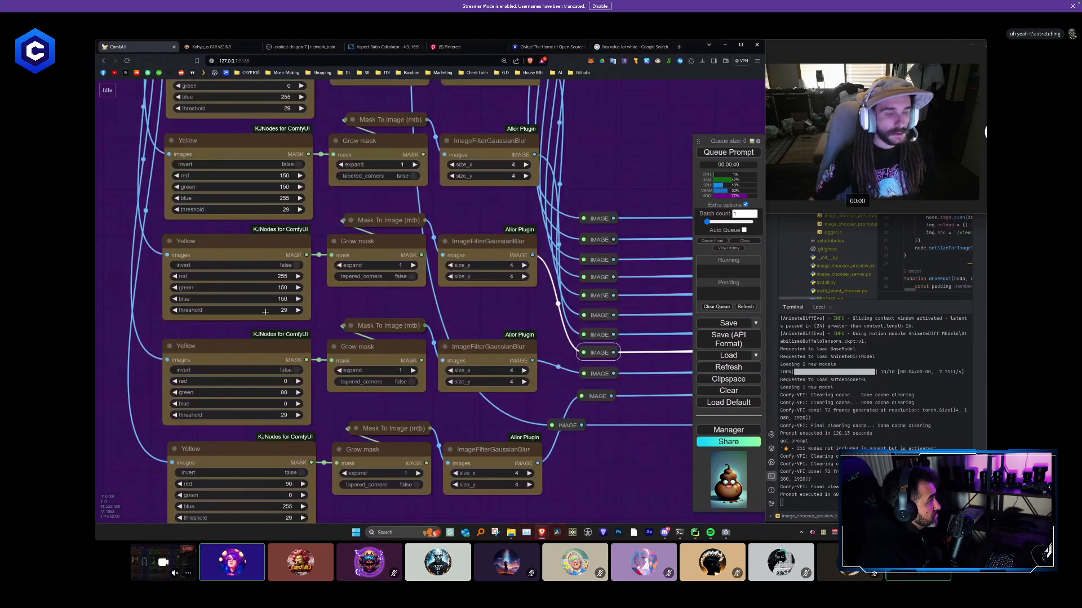
{"action": "scroll", "coordinate": [524, 424], "scroll_direction": "down", "scroll_amount": 9}
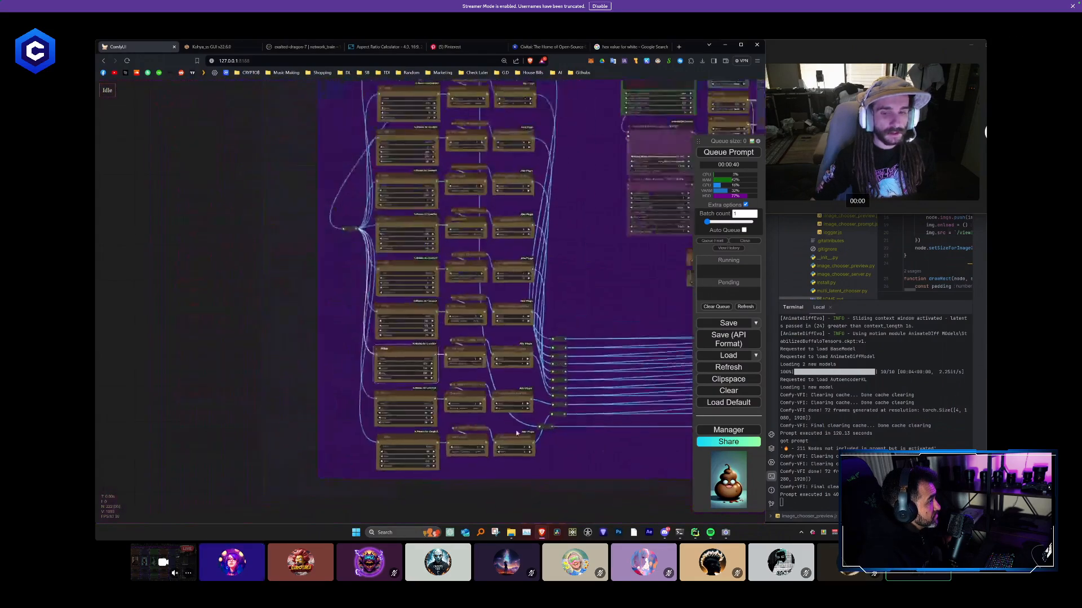
{"action": "left_click_drag", "start_coordinate": [526, 425], "coordinate": [248, 349]}
{"action": "left_click_drag", "start_coordinate": [573, 343], "coordinate": [259, 356]}
{"action": "left_click_drag", "start_coordinate": [535, 312], "coordinate": [321, 327]}
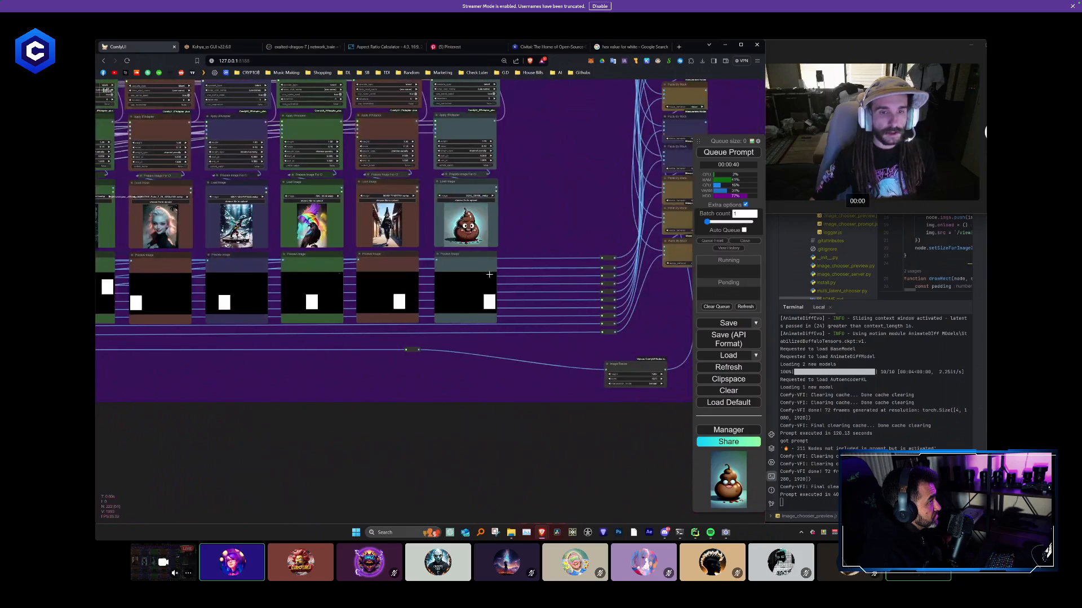
- Set the threshold to 7 in the lowest Yellow mask node, the one with red 90, green 0 and blue 255
{"action": "left_click_drag", "start_coordinate": [368, 379], "coordinate": [698, 377]}
{"action": "left_click_drag", "start_coordinate": [273, 388], "coordinate": [799, 376]}
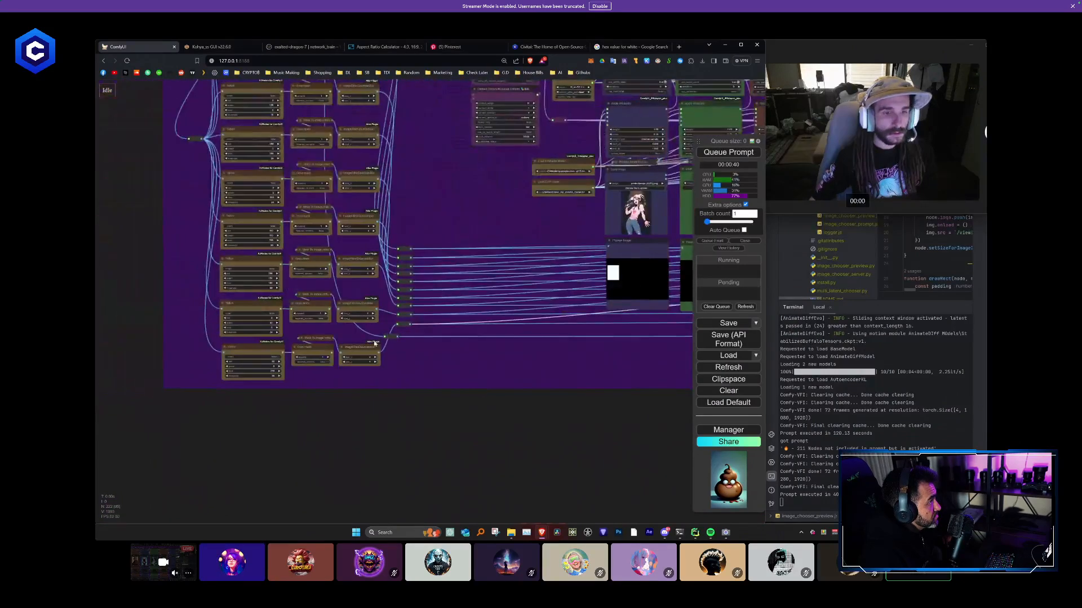
{"action": "scroll", "coordinate": [344, 358], "scroll_direction": "up", "scroll_amount": 7}
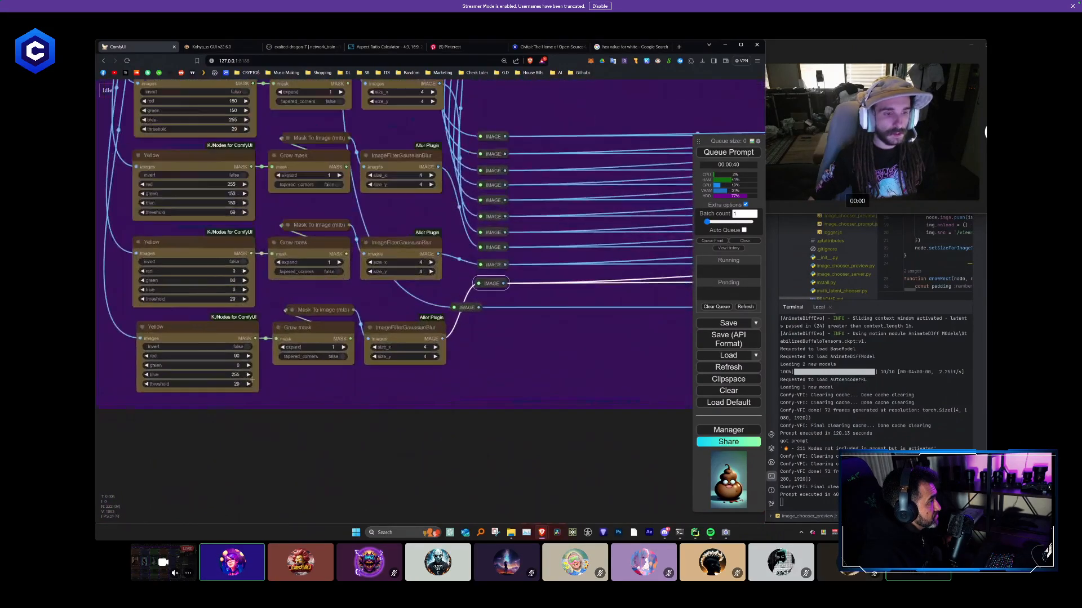
{"action": "scroll", "coordinate": [349, 396], "scroll_direction": "down", "scroll_amount": 10}
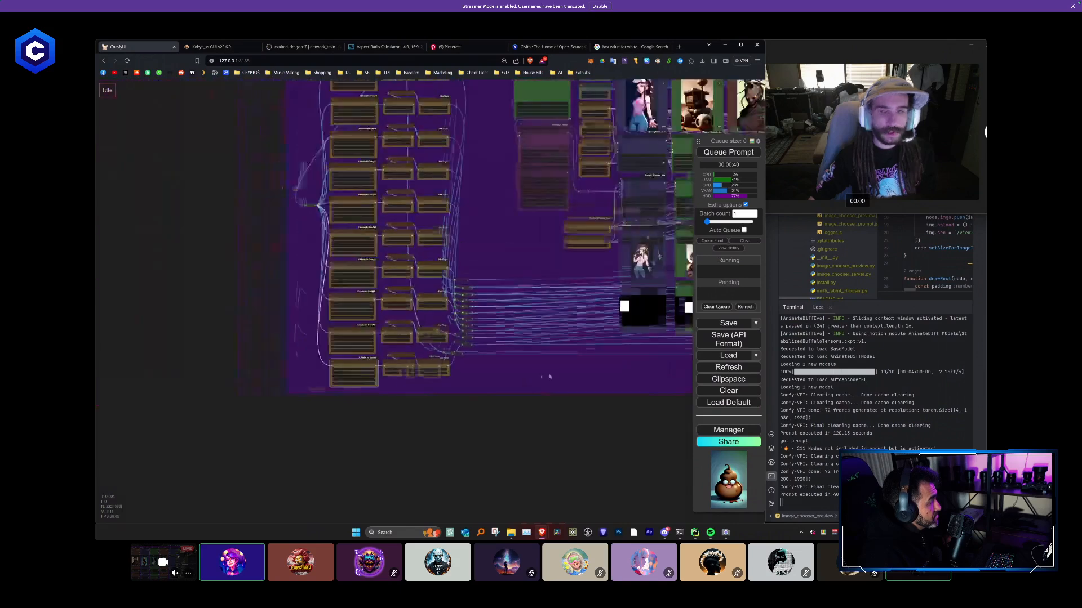
- Test the workflow with a run, check the refreshed mask previews, and cancel the run
{"action": "left_click", "coordinate": [711, 152]}
{"action": "scroll", "coordinate": [623, 373], "scroll_direction": "up", "scroll_amount": 8}
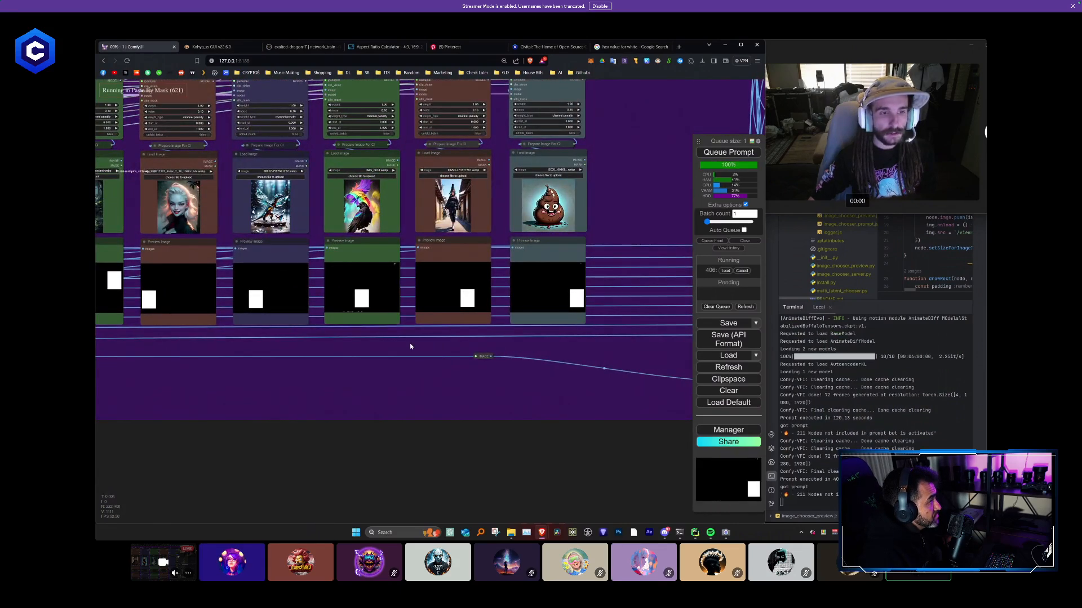
{"action": "scroll", "coordinate": [406, 346], "scroll_direction": "down", "scroll_amount": 4}
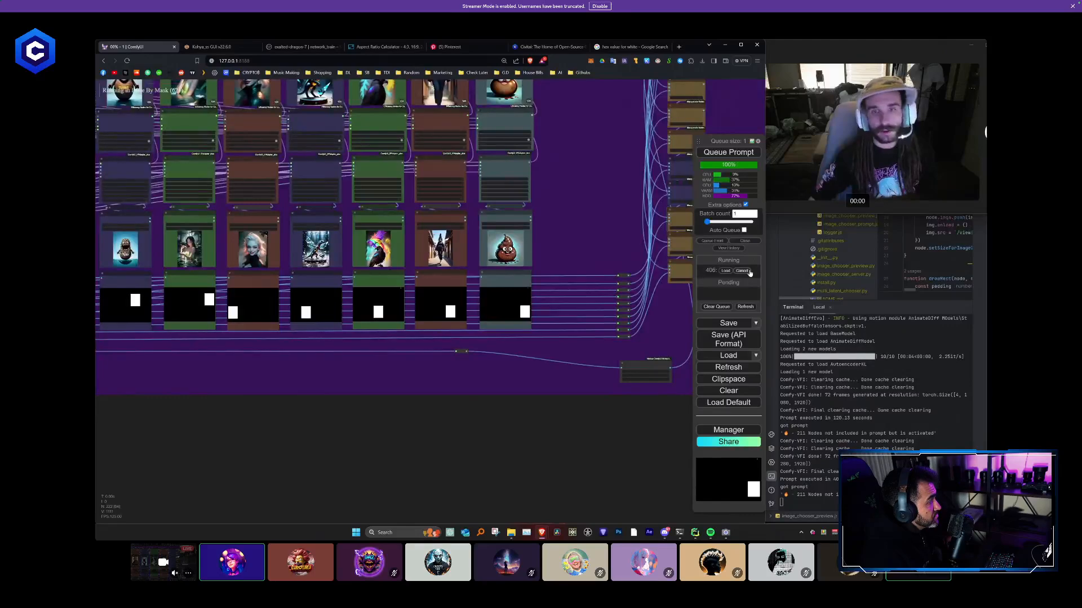
{"action": "left_click", "coordinate": [747, 271]}
- Set the threshold to 8 in the Yellow mask node with red 255, green 150 and blue 150, and queue the workflow
{"action": "left_click_drag", "start_coordinate": [295, 394], "coordinate": [679, 355]}
{"action": "left_click_drag", "start_coordinate": [265, 355], "coordinate": [679, 381]}
{"action": "scroll", "coordinate": [427, 358], "scroll_direction": "up", "scroll_amount": 8}
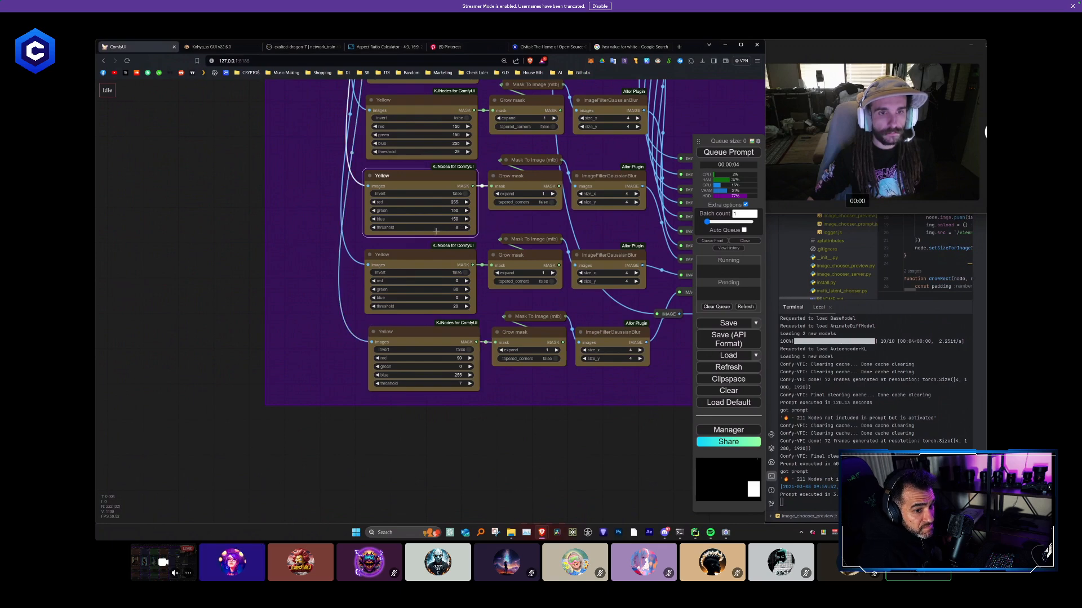
{"action": "left_click", "coordinate": [743, 154]}
- Check the mask previews of the right-hand columns for stray white areas while the workflow runs
{"action": "scroll", "coordinate": [618, 393], "scroll_direction": "down", "scroll_amount": 8}
{"action": "left_click_drag", "start_coordinate": [519, 387], "coordinate": [96, 312]}
{"action": "left_click_drag", "start_coordinate": [612, 339], "coordinate": [339, 353]}
{"action": "scroll", "coordinate": [567, 270], "scroll_direction": "up", "scroll_amount": 7}
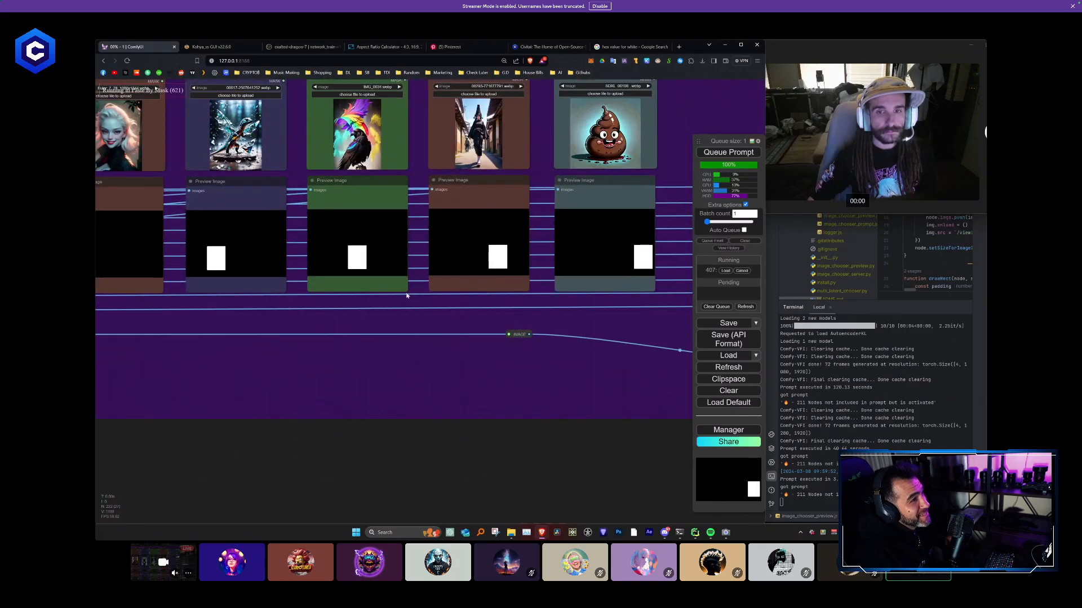
{"action": "scroll", "coordinate": [367, 254], "scroll_direction": "up", "scroll_amount": 4}
{"action": "scroll", "coordinate": [364, 313], "scroll_direction": "down", "scroll_amount": 8}
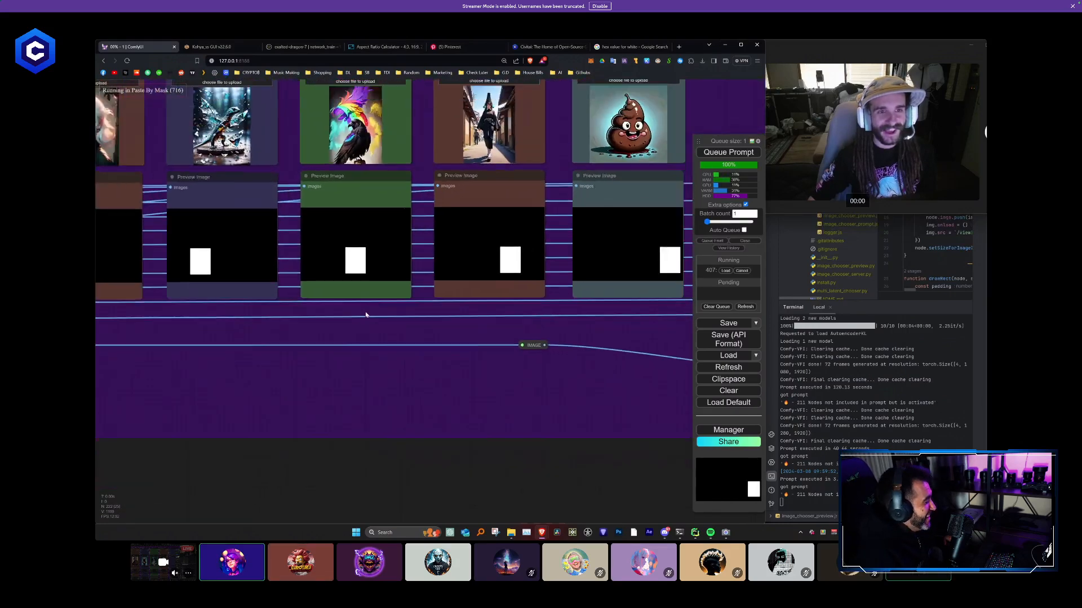
{"action": "scroll", "coordinate": [359, 330], "scroll_direction": "down", "scroll_amount": 2}
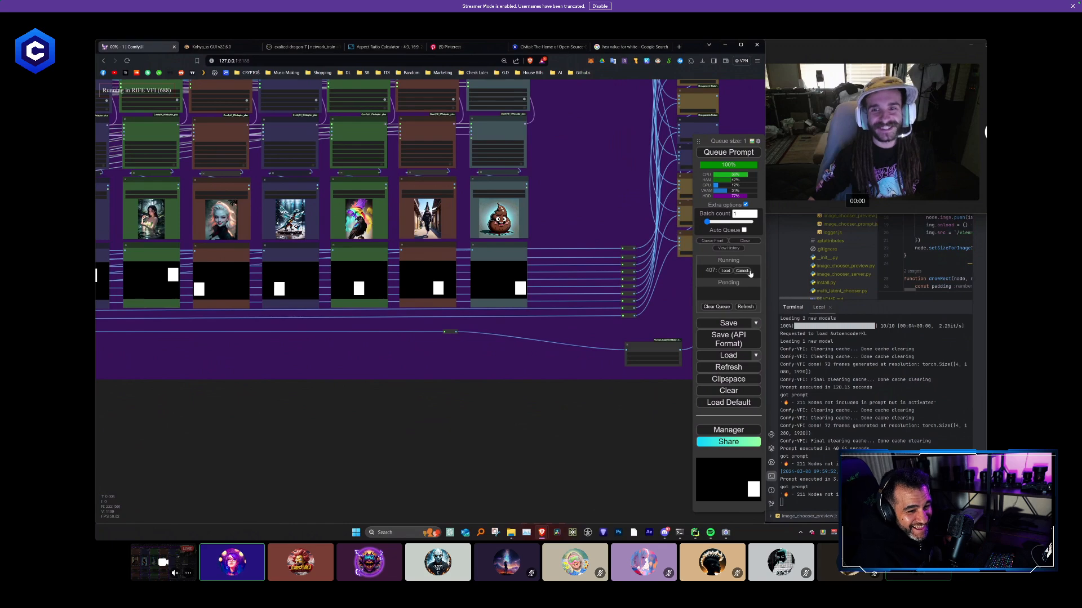
{"action": "scroll", "coordinate": [472, 348], "scroll_direction": "down", "scroll_amount": 4}
{"action": "left_click_drag", "start_coordinate": [284, 410], "coordinate": [648, 379]}
{"action": "mouse_move", "coordinate": [380, 340]}
{"action": "left_mouse_down"}
{"action": "mouse_move", "coordinate": [532, 362]}
{"action": "mouse_move", "coordinate": [227, 339]}
{"action": "left_mouse_up"}
{"action": "left_click_drag", "start_coordinate": [527, 314], "coordinate": [396, 317]}
{"action": "scroll", "coordinate": [541, 277], "scroll_direction": "up", "scroll_amount": 4}
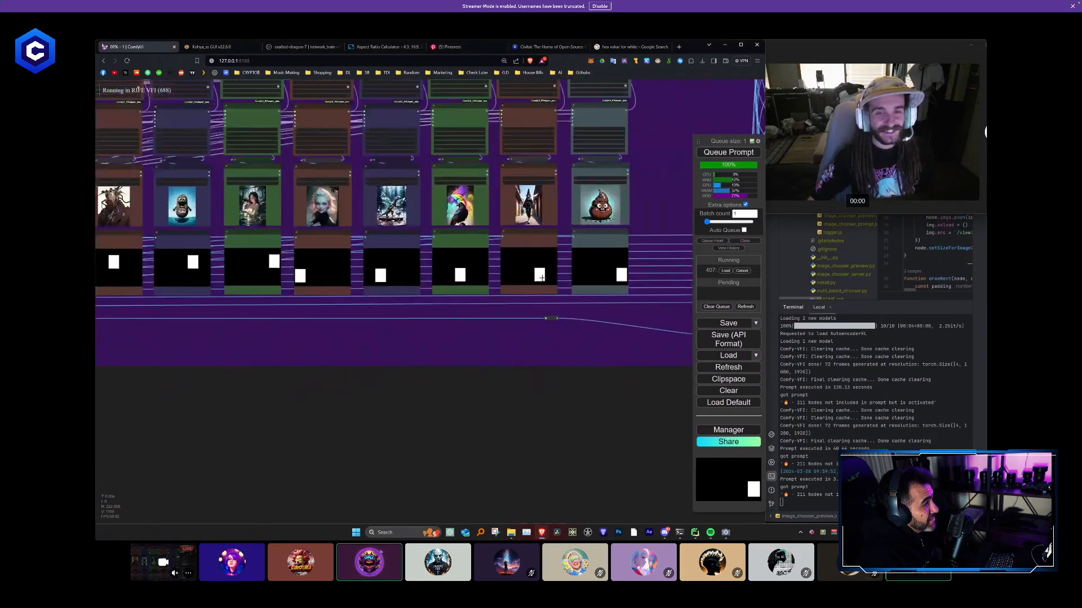
{"action": "scroll", "coordinate": [389, 364], "scroll_direction": "down", "scroll_amount": 2}
- Lower the threshold to 2 in the Yellow mask node with red 255, green 150 and blue 150, and queue the workflow again
{"action": "mouse_move", "coordinate": [377, 370]}
{"action": "left_mouse_down"}
{"action": "mouse_move", "coordinate": [690, 352]}
{"action": "mouse_move", "coordinate": [577, 374]}
{"action": "left_mouse_up"}
{"action": "scroll", "coordinate": [406, 304], "scroll_direction": "up", "scroll_amount": 5}
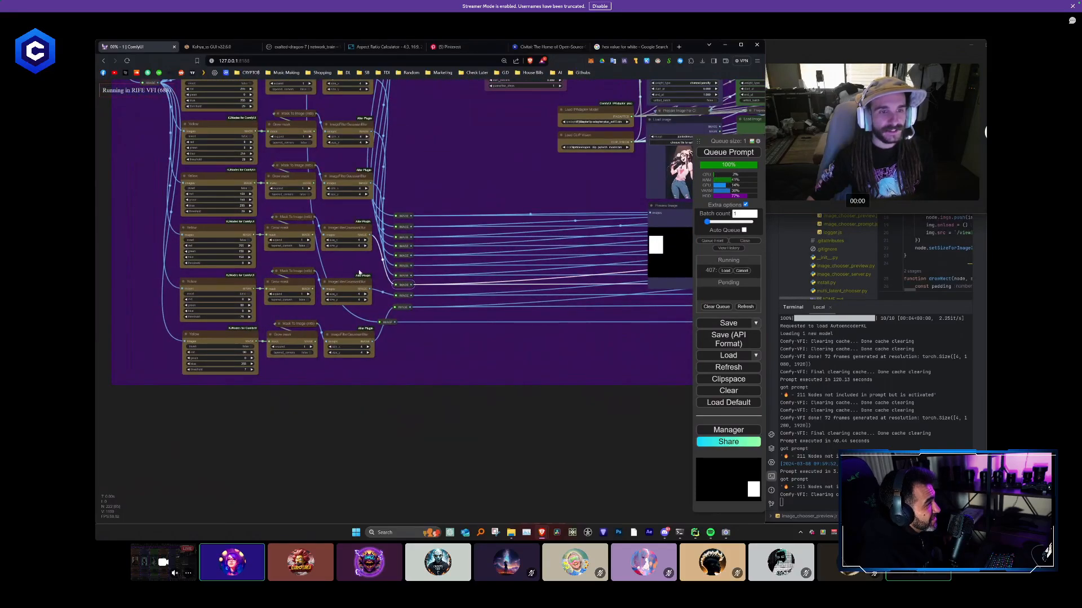
{"action": "left_click_drag", "start_coordinate": [360, 273], "coordinate": [479, 310]}
{"action": "scroll", "coordinate": [378, 298], "scroll_direction": "up", "scroll_amount": 6}
{"action": "scroll", "coordinate": [361, 301], "scroll_direction": "up", "scroll_amount": 2}
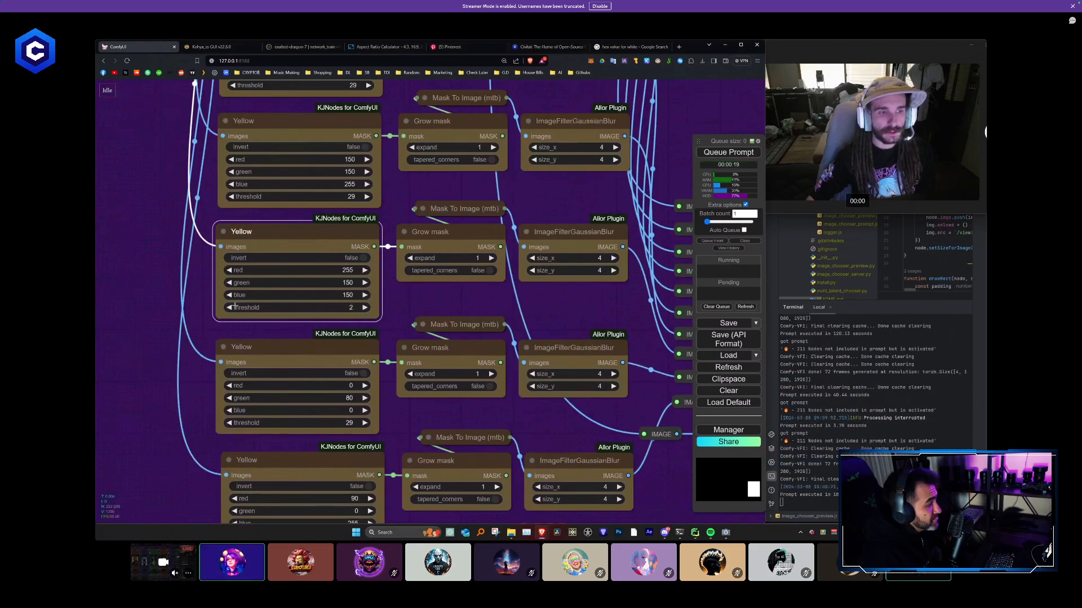
{"action": "scroll", "coordinate": [234, 305], "scroll_direction": "down", "scroll_amount": 10}
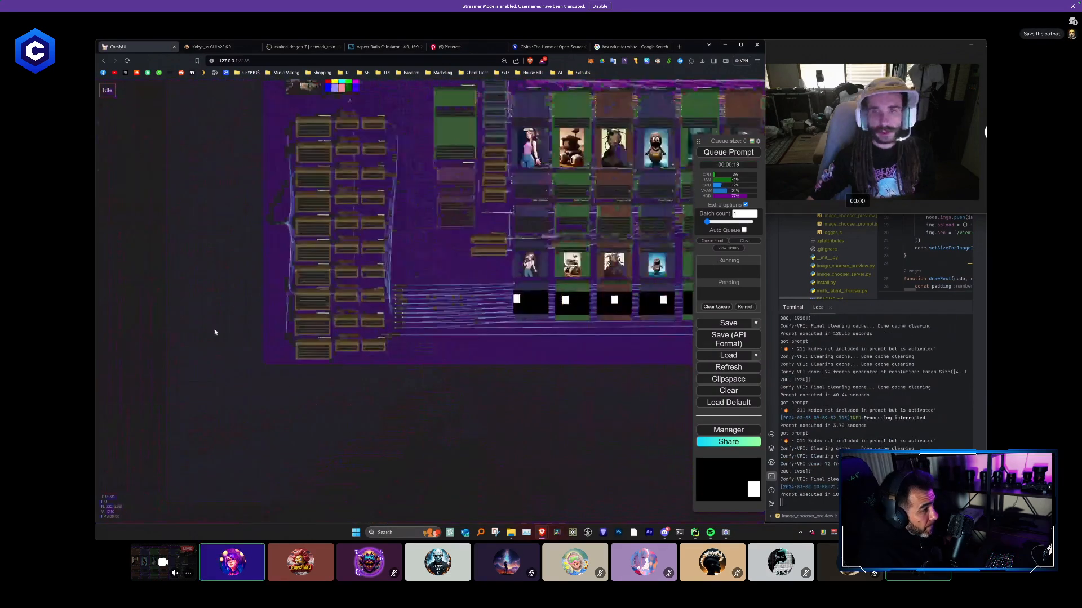
{"action": "left_click_drag", "start_coordinate": [670, 324], "coordinate": [485, 292]}
{"action": "scroll", "coordinate": [485, 291], "scroll_direction": "up", "scroll_amount": 4}
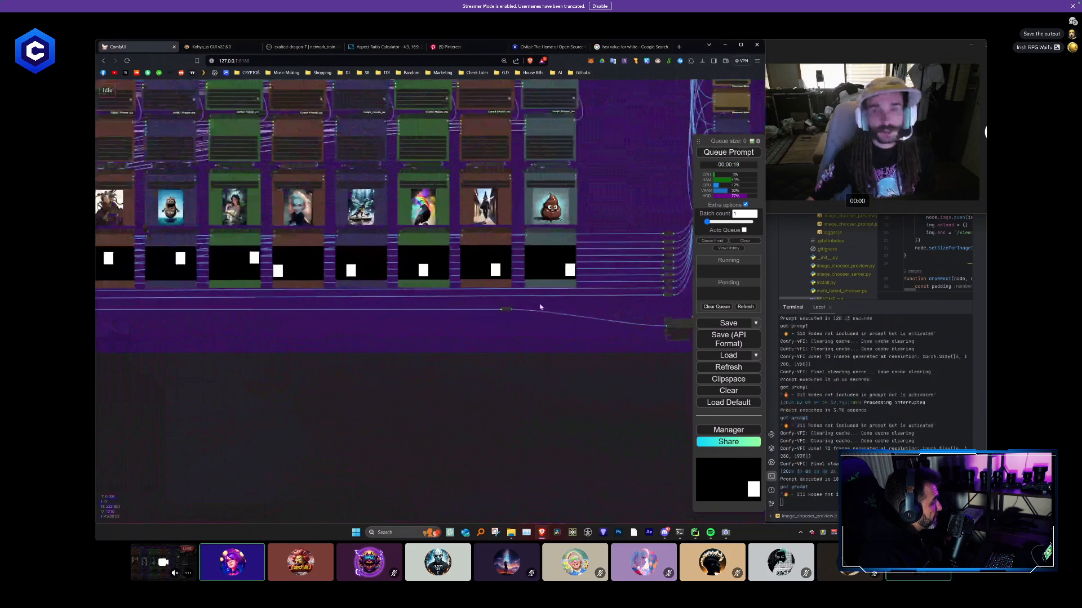
- Inspect the newly generated mask previews beneath the rainbow bird, walking woman and last columns
{"action": "scroll", "coordinate": [496, 306], "scroll_direction": "up", "scroll_amount": 2}
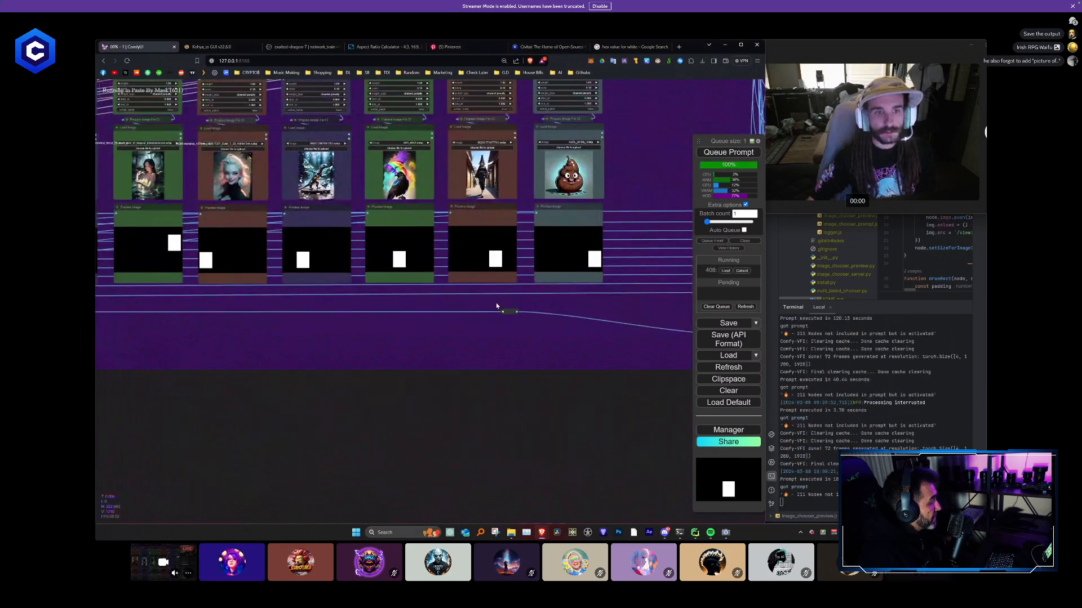
{"action": "scroll", "coordinate": [496, 306], "scroll_direction": "up", "scroll_amount": 6}
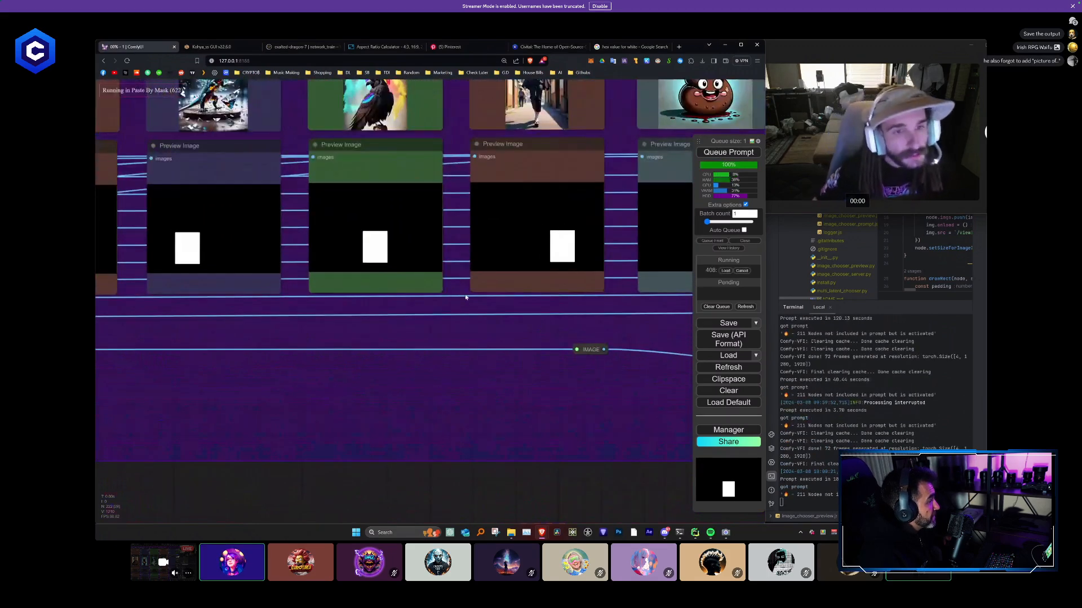
{"action": "left_click_drag", "start_coordinate": [466, 297], "coordinate": [278, 314]}
{"action": "scroll", "coordinate": [425, 310], "scroll_direction": "up", "scroll_amount": 2}
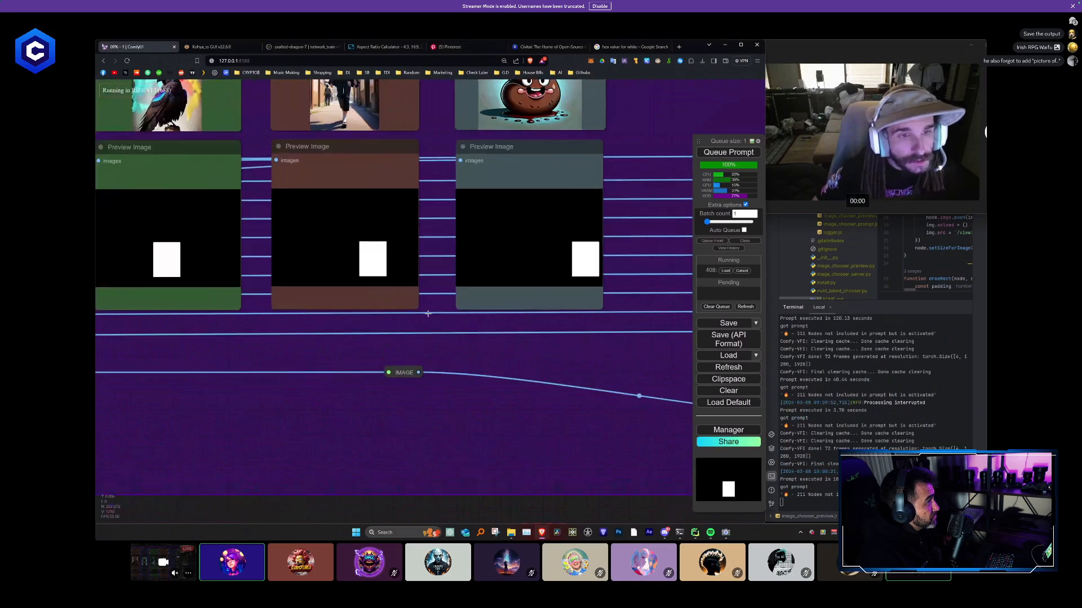
{"action": "scroll", "coordinate": [457, 323], "scroll_direction": "up", "scroll_amount": 1}
{"action": "scroll", "coordinate": [439, 336], "scroll_direction": "down", "scroll_amount": 10}
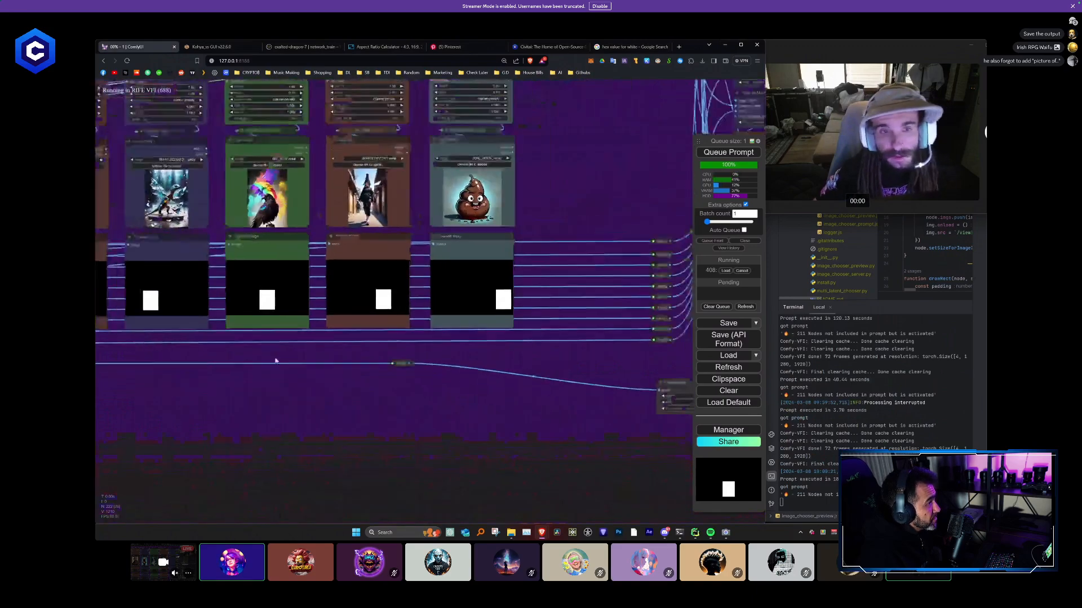
- Look over the whole workflow and the composited Featured Models video in the final node during the run
{"action": "left_click_drag", "start_coordinate": [276, 360], "coordinate": [328, 336]}
{"action": "scroll", "coordinate": [541, 341], "scroll_direction": "down", "scroll_amount": 6}
{"action": "scroll", "coordinate": [522, 342], "scroll_direction": "down", "scroll_amount": 1}
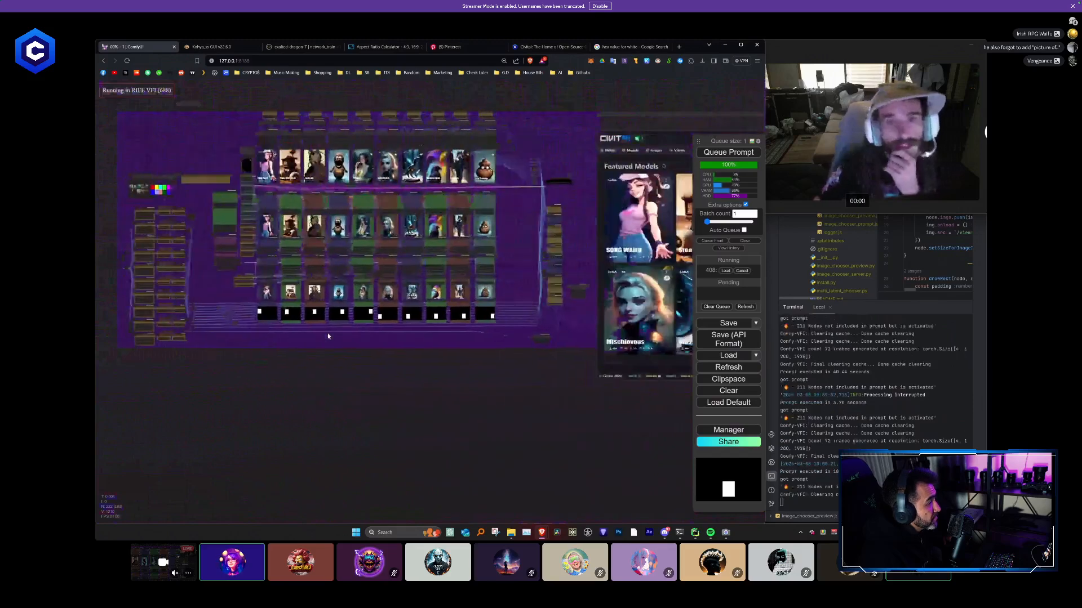
{"action": "left_click_drag", "start_coordinate": [428, 356], "coordinate": [309, 355]}
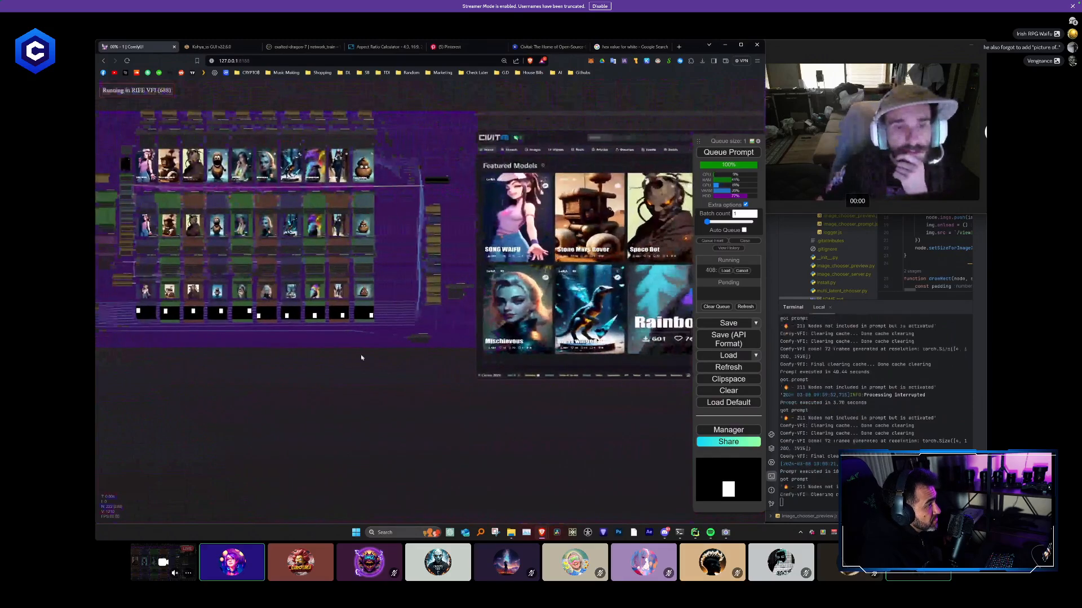
{"action": "scroll", "coordinate": [478, 311], "scroll_direction": "up", "scroll_amount": 4}
{"action": "scroll", "coordinate": [478, 310], "scroll_direction": "up", "scroll_amount": 5}
{"action": "scroll", "coordinate": [478, 310], "scroll_direction": "down", "scroll_amount": 7}
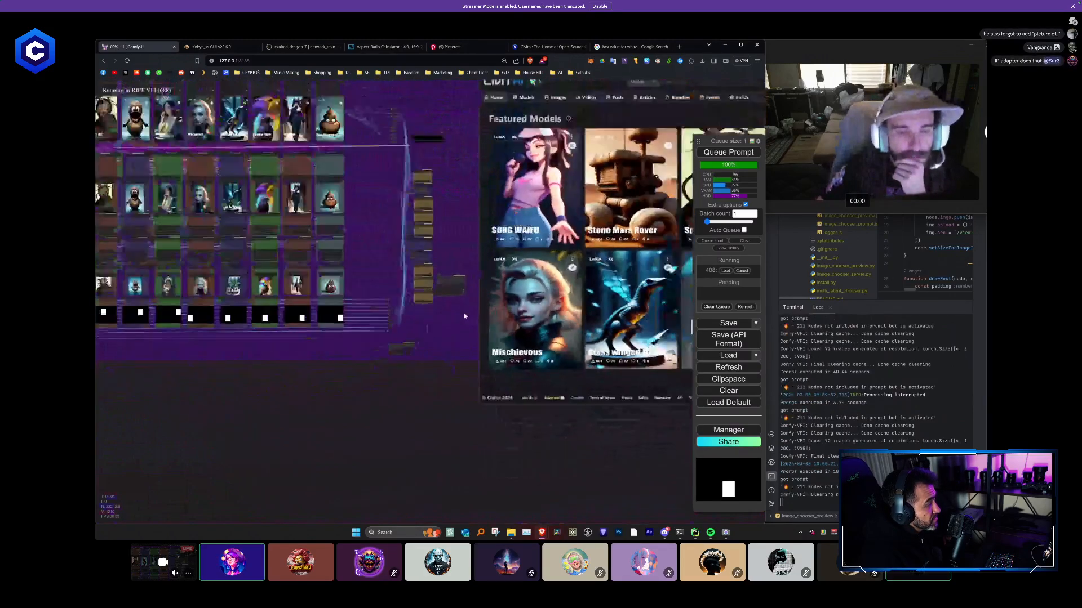
- Shrink the purple workflow group so its right edge sits close to the last column of nodes
{"action": "left_click_drag", "start_coordinate": [434, 316], "coordinate": [138, 315]}
{"action": "scroll", "coordinate": [361, 403], "scroll_direction": "down", "scroll_amount": 1}
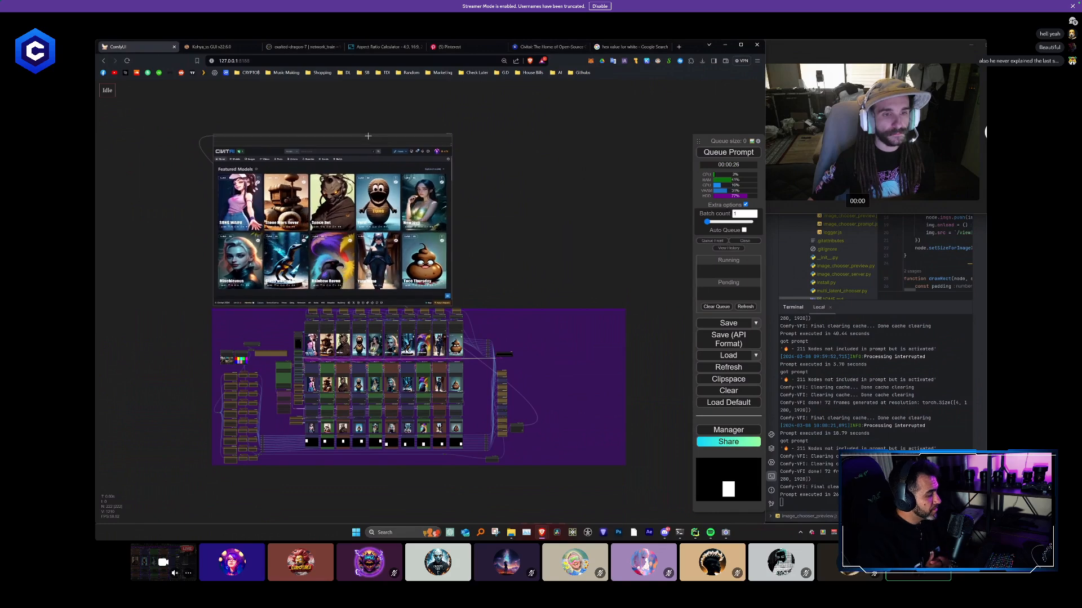
{"action": "left_click_drag", "start_coordinate": [625, 465], "coordinate": [526, 470]}
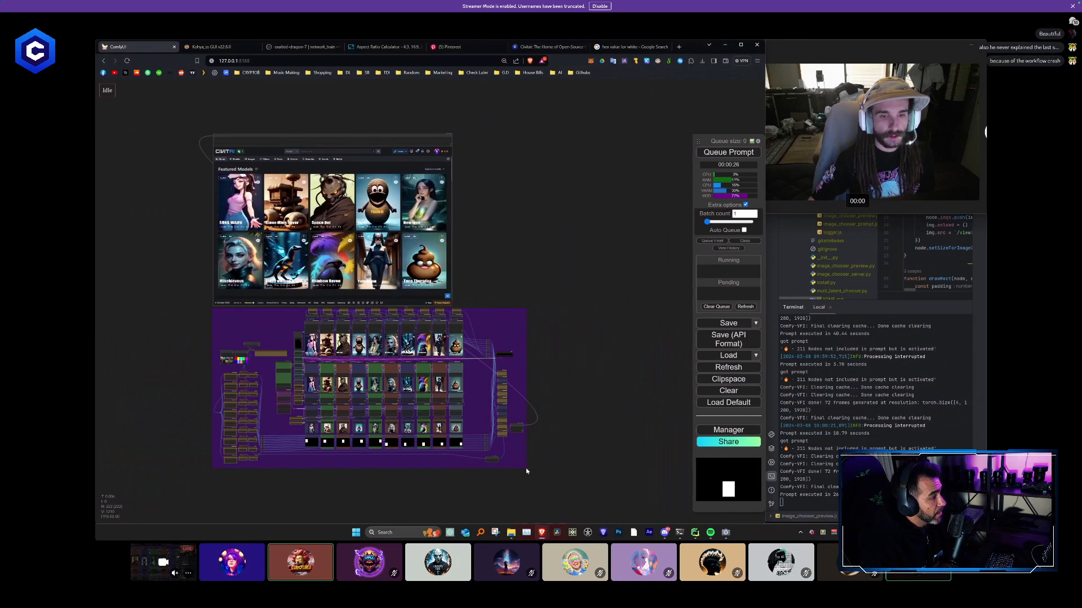
- Move the composited Featured Models video node to the empty area just right of the purple group
{"action": "left_click_drag", "start_coordinate": [562, 426], "coordinate": [589, 351]}
{"action": "scroll", "coordinate": [589, 351], "scroll_direction": "up", "scroll_amount": 3}
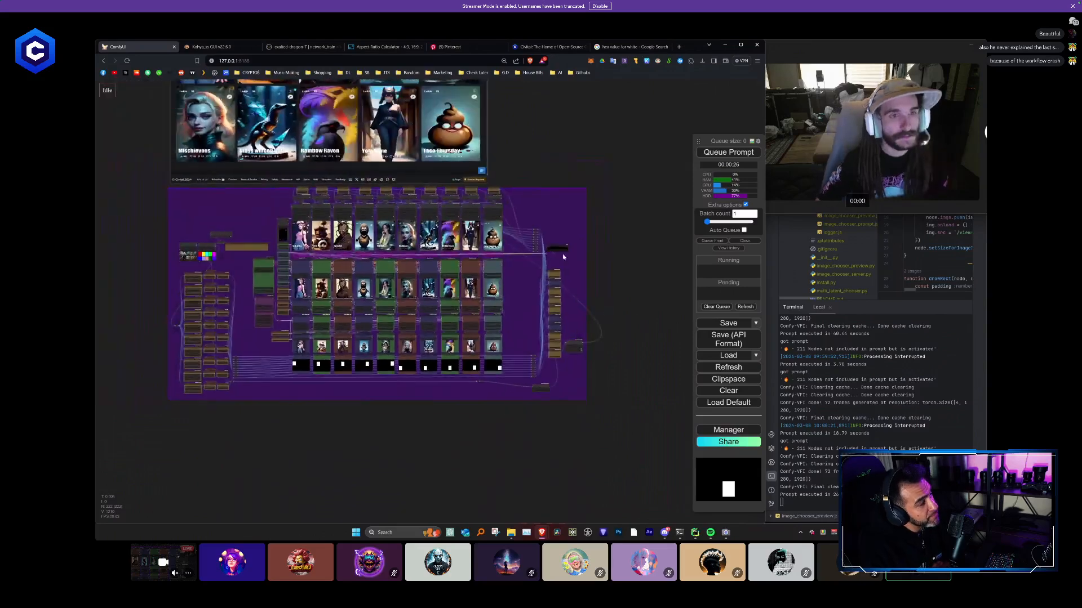
{"action": "left_click_drag", "start_coordinate": [603, 156], "coordinate": [402, 234]}
{"action": "scroll", "coordinate": [556, 199], "scroll_direction": "down", "scroll_amount": 3}
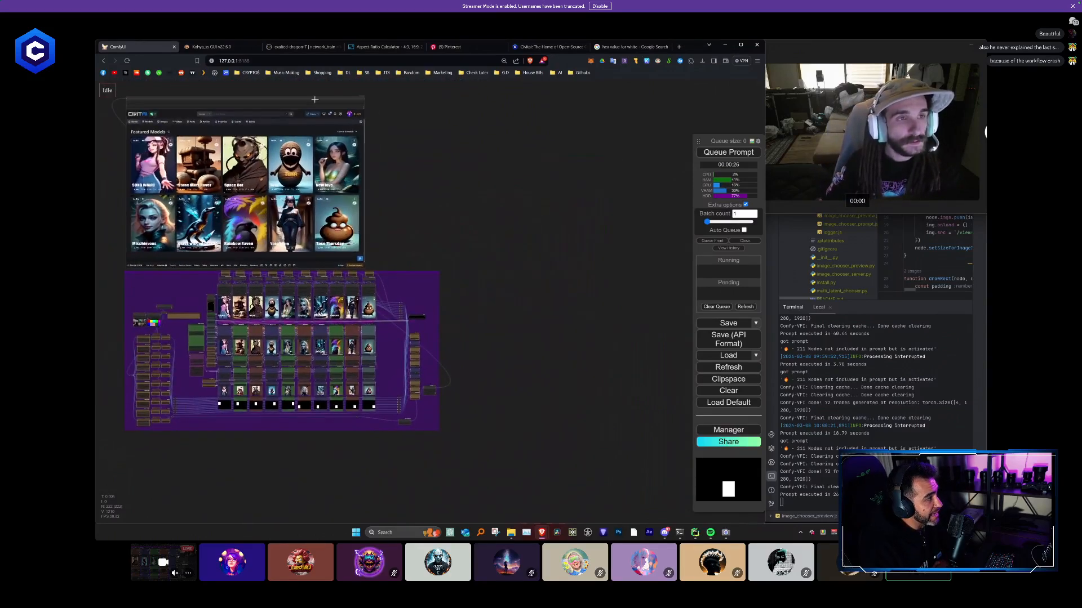
{"action": "left_click_drag", "start_coordinate": [266, 107], "coordinate": [610, 249]}
{"action": "scroll", "coordinate": [420, 439], "scroll_direction": "up", "scroll_amount": 10}
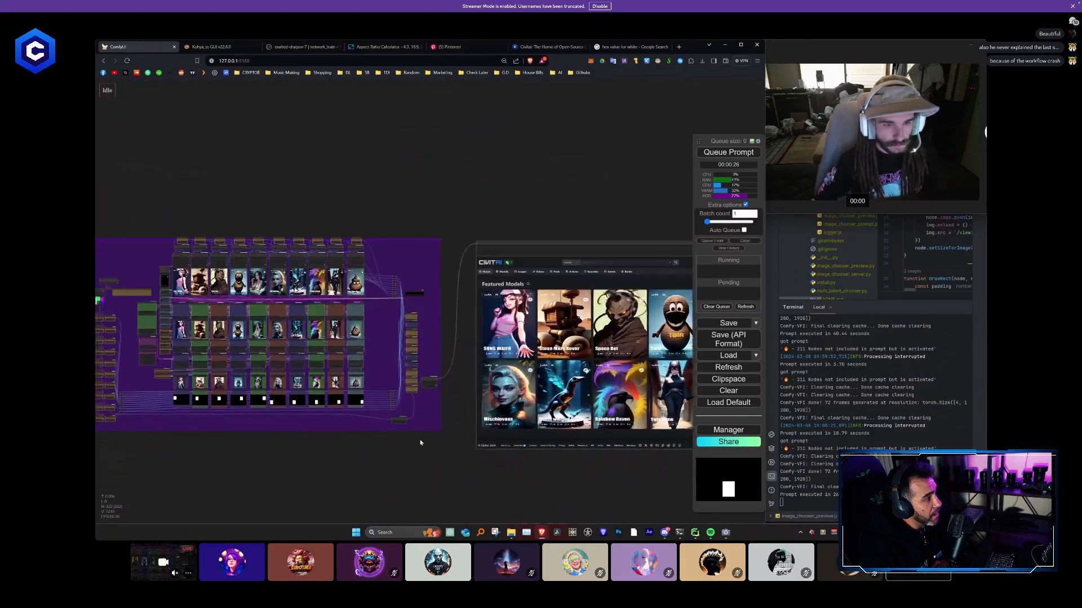
- Examine the final column of Paste By Mask nodes and how it links to the resize and RIFE VFI nodes
{"action": "left_click_drag", "start_coordinate": [382, 407], "coordinate": [414, 367]}
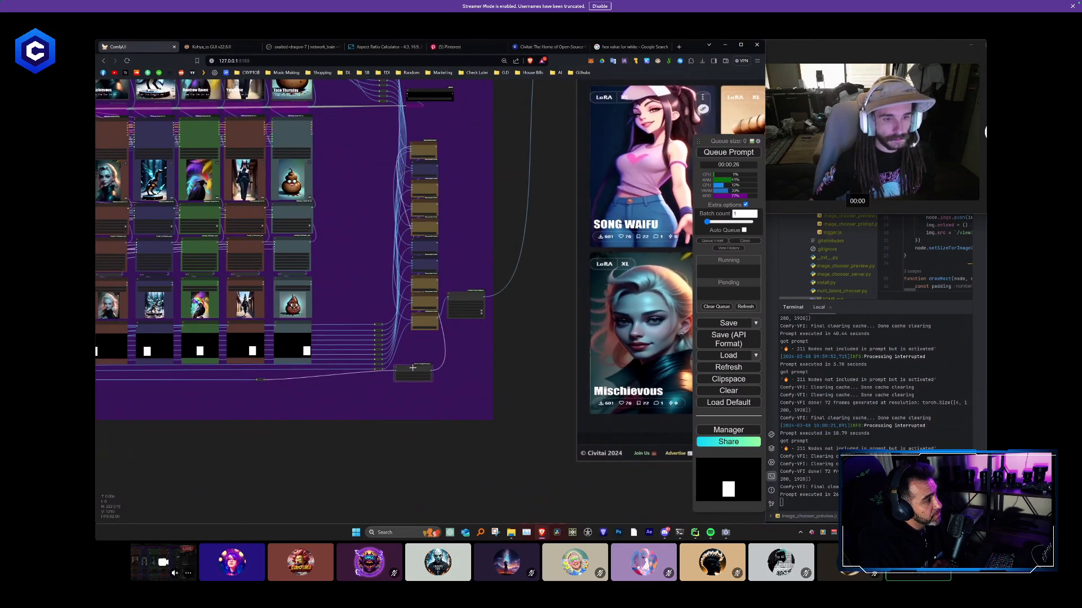
{"action": "scroll", "coordinate": [414, 367], "scroll_direction": "down", "scroll_amount": 5}
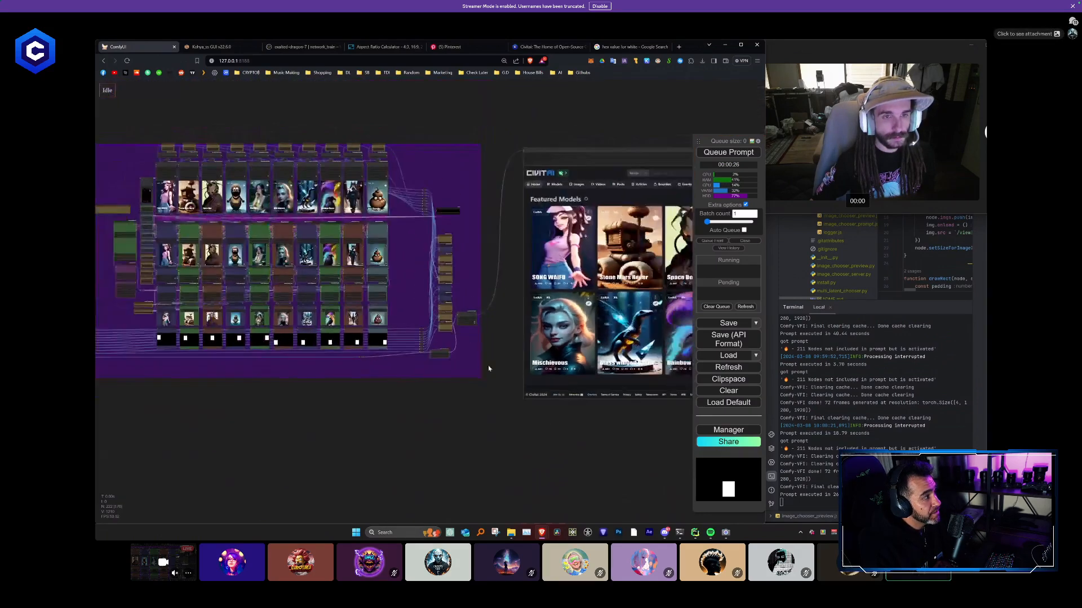
{"action": "scroll", "coordinate": [461, 355], "scroll_direction": "up", "scroll_amount": 3}
{"action": "scroll", "coordinate": [481, 372], "scroll_direction": "down", "scroll_amount": 2}
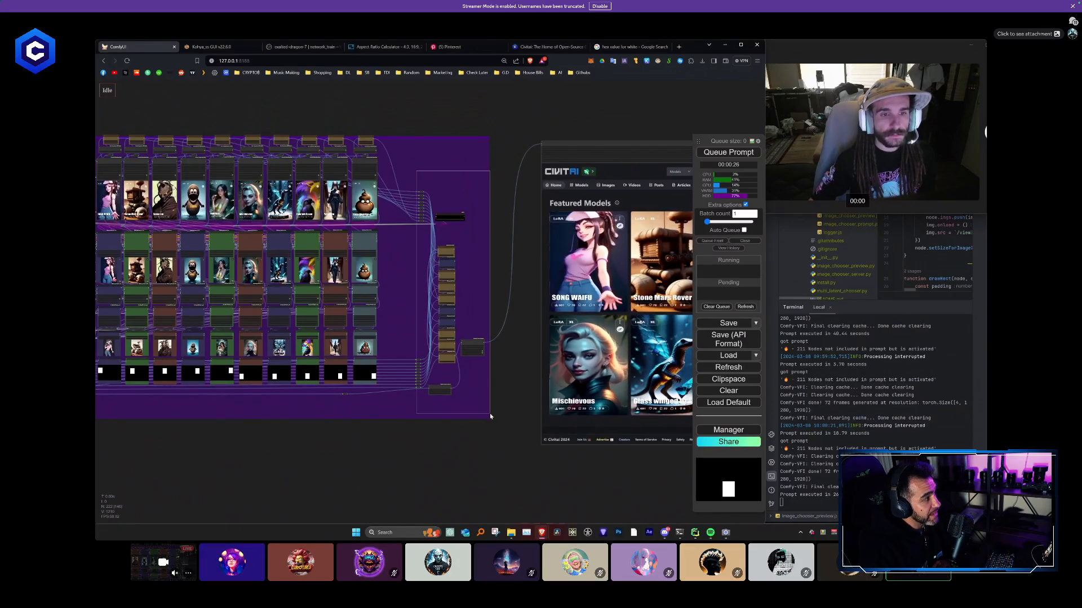
{"action": "scroll", "coordinate": [467, 342], "scroll_direction": "up", "scroll_amount": 2}
{"action": "scroll", "coordinate": [468, 342], "scroll_direction": "up", "scroll_amount": 7}
{"action": "scroll", "coordinate": [476, 230], "scroll_direction": "down", "scroll_amount": 4}
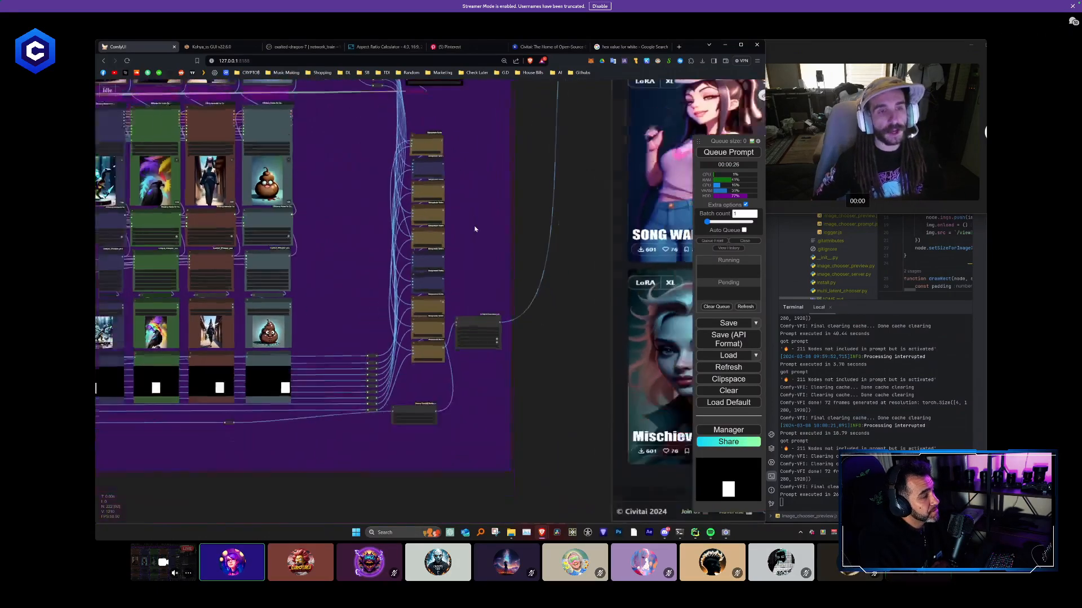
{"action": "left_click_drag", "start_coordinate": [473, 208], "coordinate": [458, 281]}
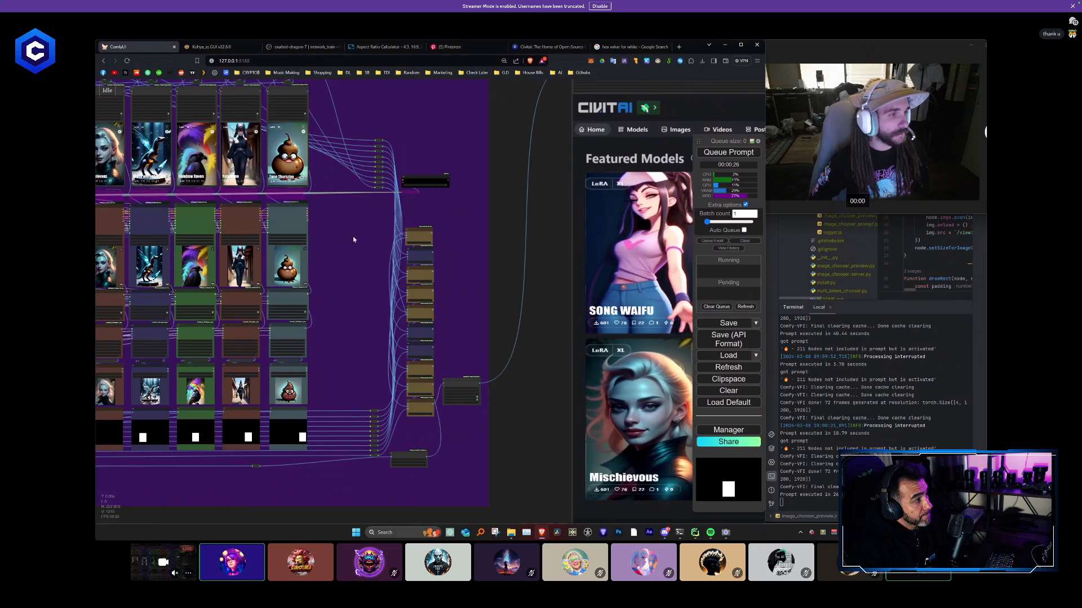
{"action": "scroll", "coordinate": [430, 231], "scroll_direction": "up", "scroll_amount": 10}
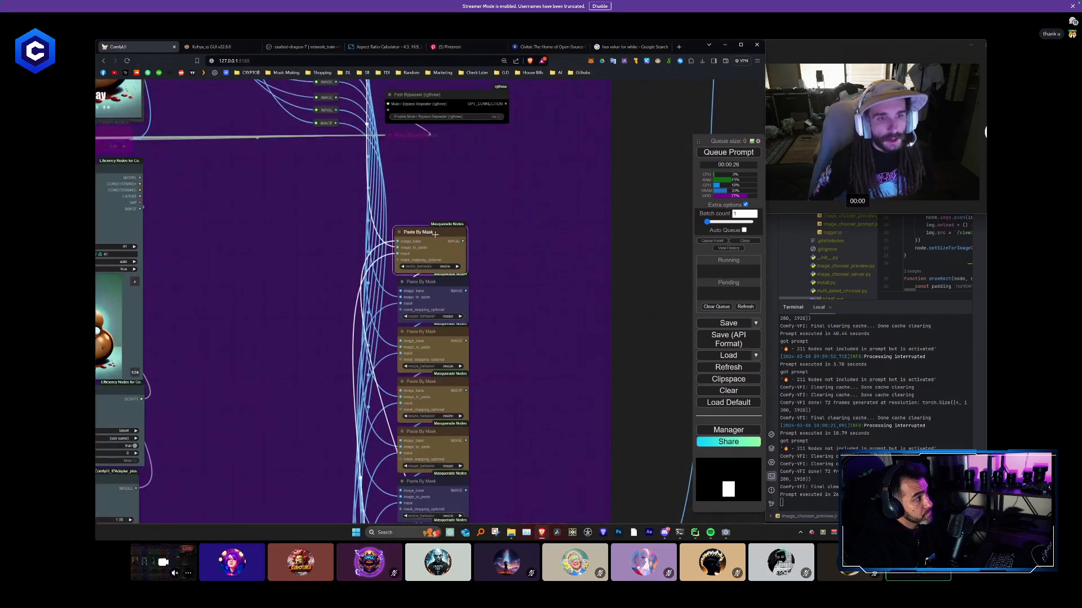
- Place an unconnected copy of the first Paste By Mask node in the empty space left of the chain
{"action": "left_click_drag", "start_coordinate": [420, 229], "coordinate": [282, 208]}
{"action": "scroll", "coordinate": [366, 291], "scroll_direction": "up", "scroll_amount": 3}
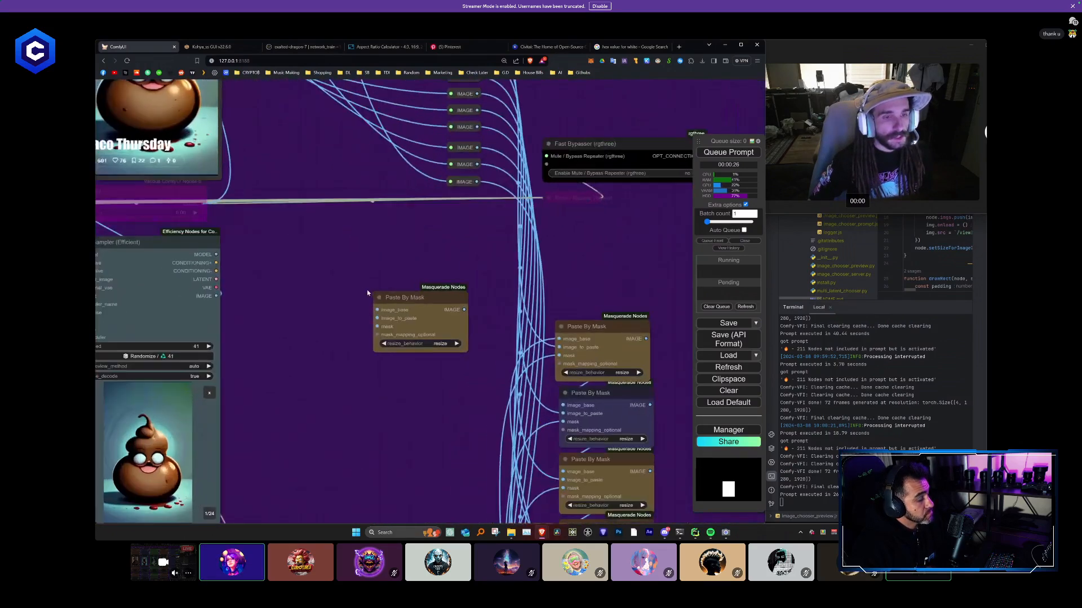
{"action": "mouse_move", "coordinate": [324, 261]}
{"action": "left_mouse_down"}
{"action": "mouse_move", "coordinate": [319, 248]}
{"action": "mouse_move", "coordinate": [314, 278]}
{"action": "left_mouse_up"}
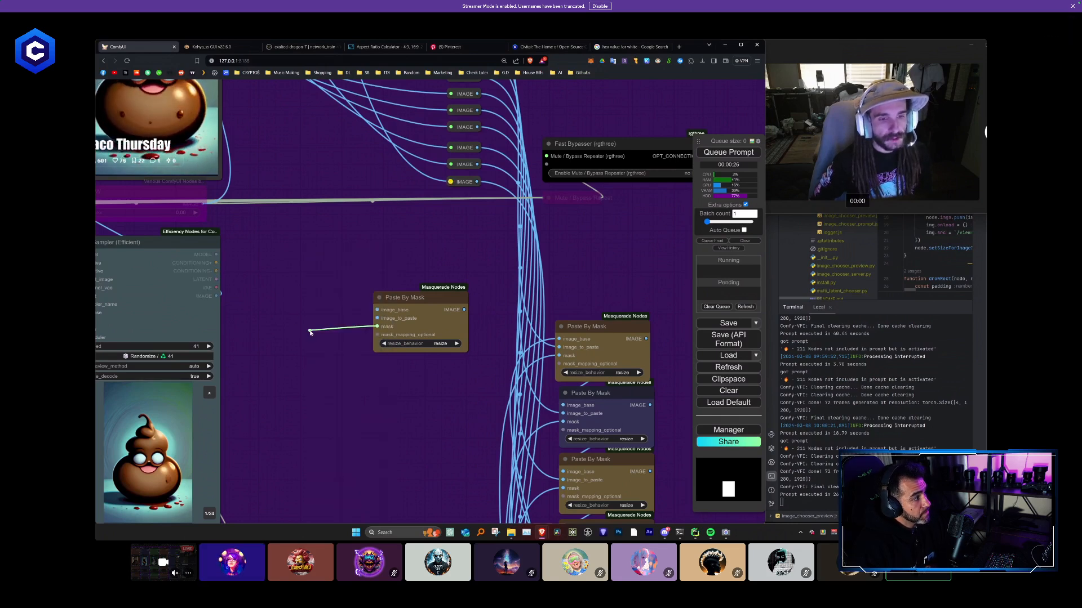
{"action": "left_click_drag", "start_coordinate": [320, 371], "coordinate": [280, 289]}
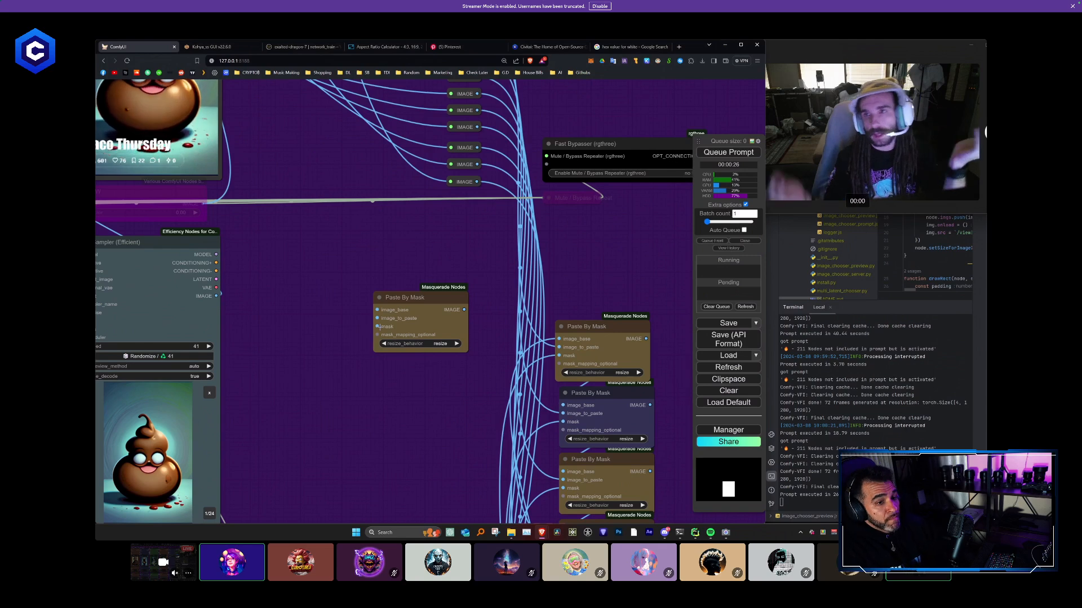
{"action": "scroll", "coordinate": [379, 327], "scroll_direction": "down", "scroll_amount": 1}
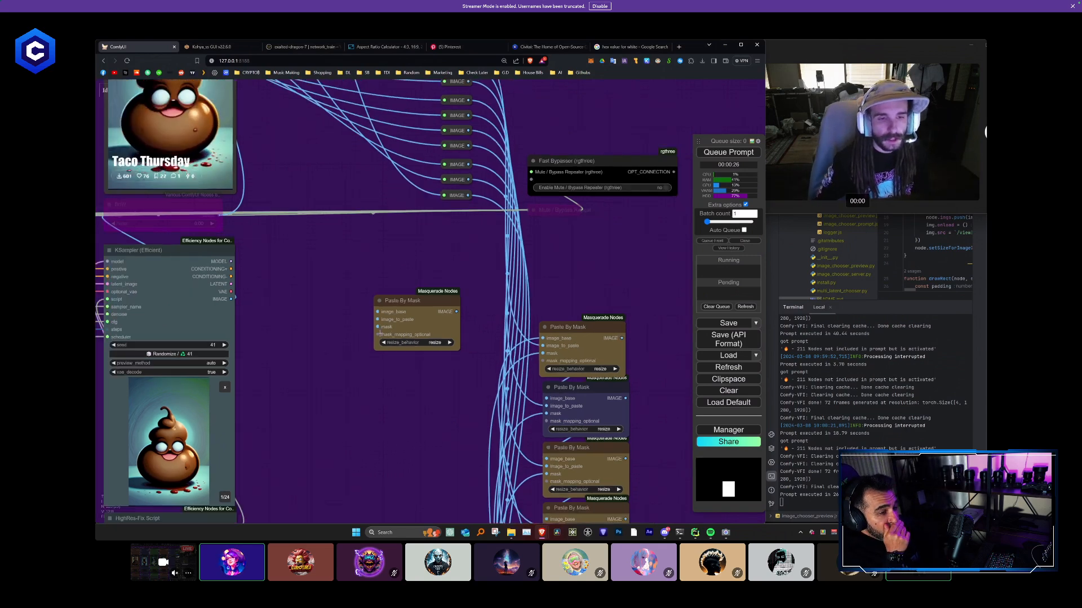
{"action": "left_click_drag", "start_coordinate": [427, 312], "coordinate": [373, 295]}
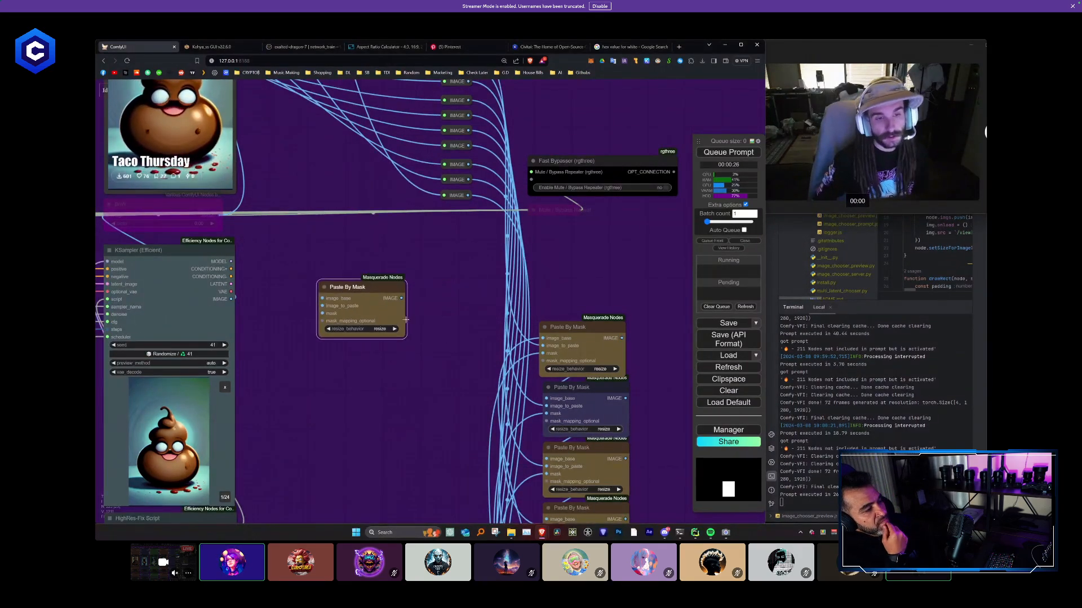
- Trace the link from the first IMAGE reroute down into the top Paste By Mask node of the chain
{"action": "scroll", "coordinate": [374, 296], "scroll_direction": "down", "scroll_amount": 3}
{"action": "left_click_drag", "start_coordinate": [405, 368], "coordinate": [370, 286]}
{"action": "scroll", "coordinate": [370, 287], "scroll_direction": "up", "scroll_amount": 3}
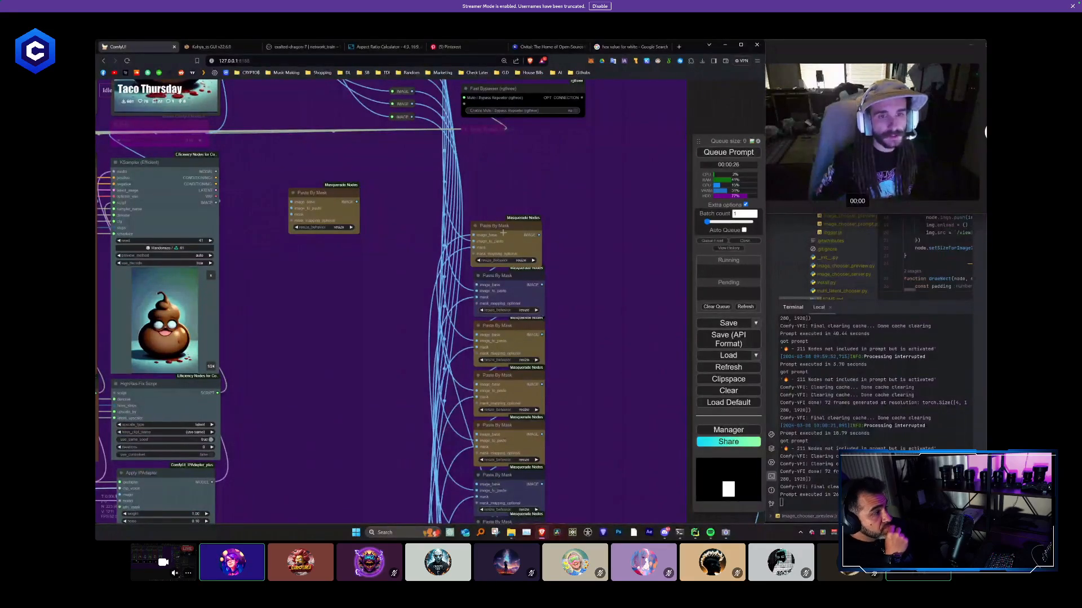
{"action": "left_click_drag", "start_coordinate": [340, 428], "coordinate": [324, 382]}
{"action": "scroll", "coordinate": [325, 383], "scroll_direction": "down", "scroll_amount": 1}
{"action": "left_click_drag", "start_coordinate": [438, 132], "coordinate": [460, 353]}
{"action": "scroll", "coordinate": [427, 175], "scroll_direction": "up", "scroll_amount": 5}
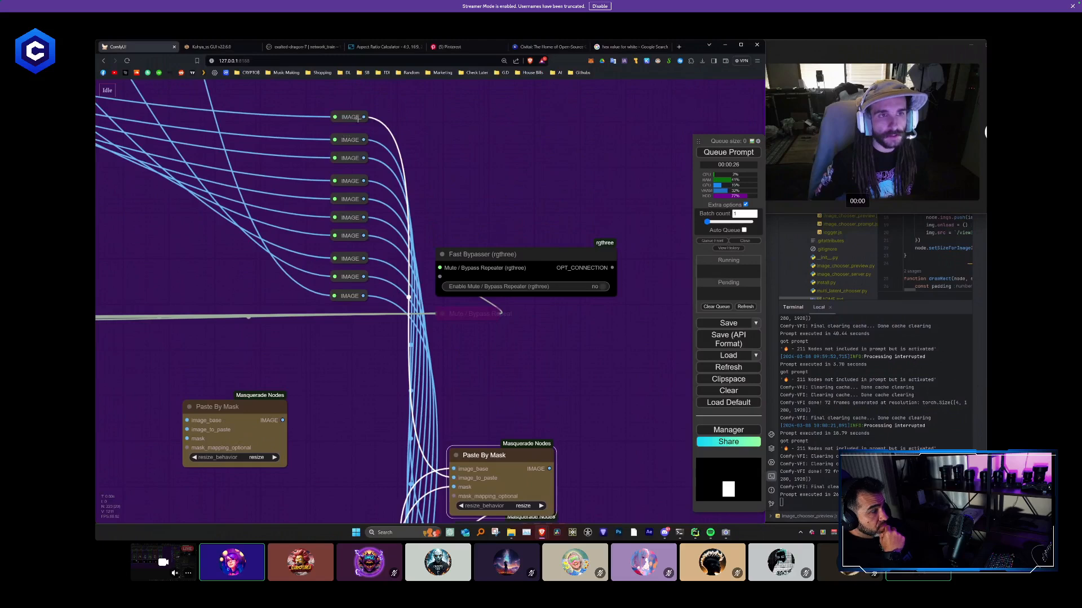
{"action": "scroll", "coordinate": [349, 118], "scroll_direction": "down", "scroll_amount": 2}
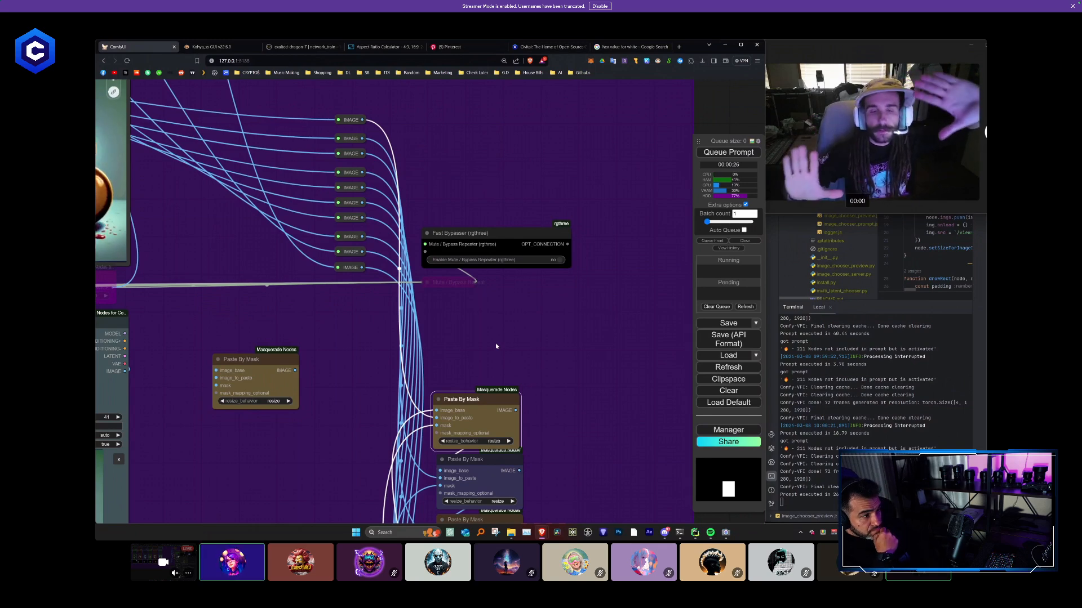
- Follow the mask link from the lower reroutes back past the mask previews to the Yellow colour mask nodes
{"action": "scroll", "coordinate": [368, 464], "scroll_direction": "down", "scroll_amount": 4}
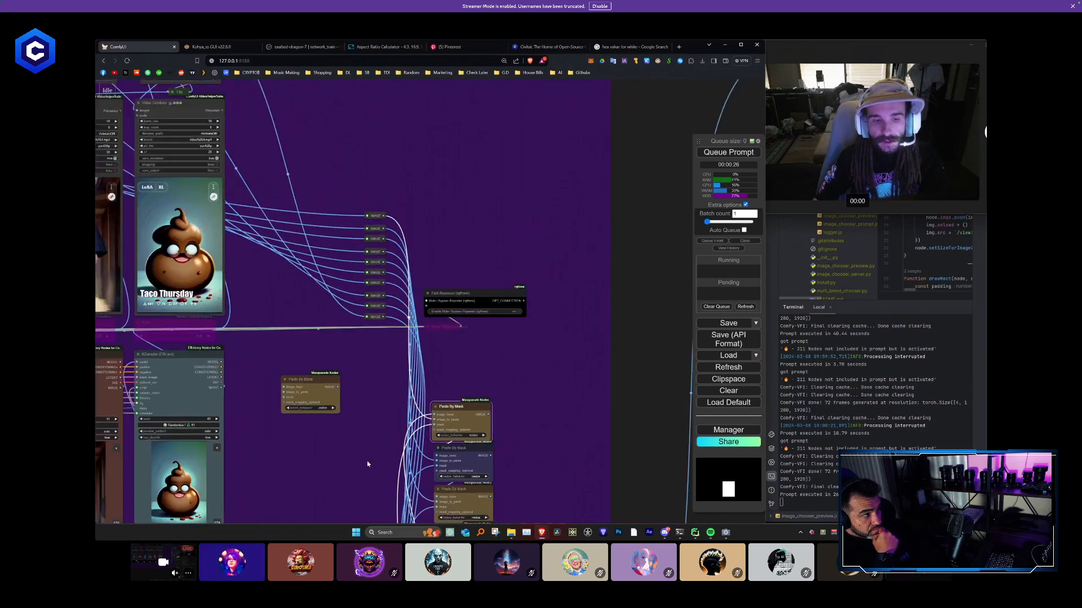
{"action": "mouse_move", "coordinate": [368, 464]}
{"action": "left_mouse_down"}
{"action": "mouse_move", "coordinate": [475, 249]}
{"action": "mouse_move", "coordinate": [483, 209]}
{"action": "left_mouse_up"}
{"action": "left_click_drag", "start_coordinate": [438, 298], "coordinate": [485, 42]}
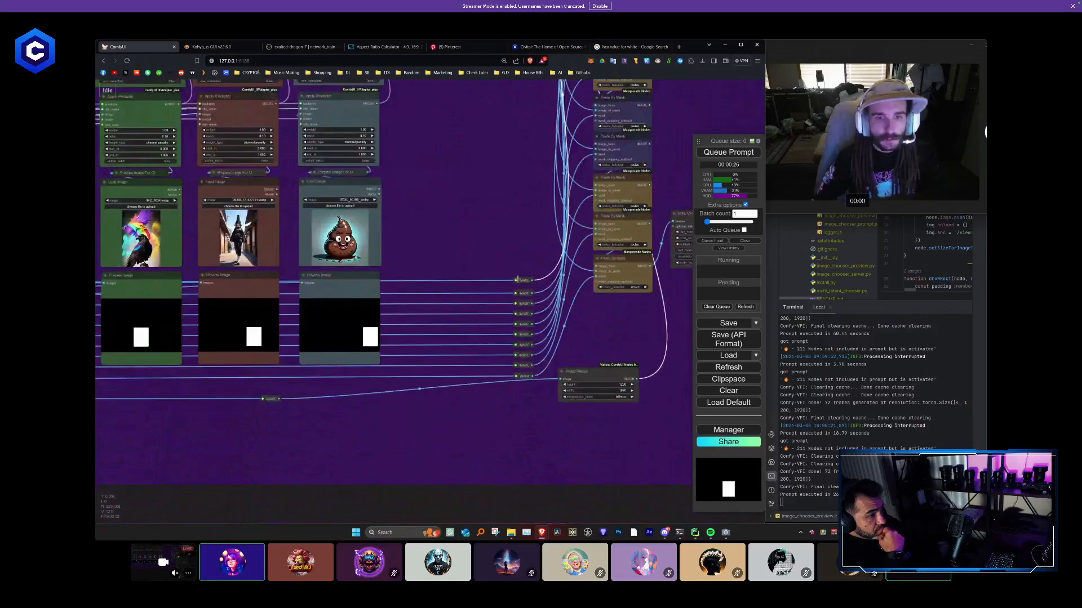
{"action": "left_click_drag", "start_coordinate": [518, 280], "coordinate": [599, 276]}
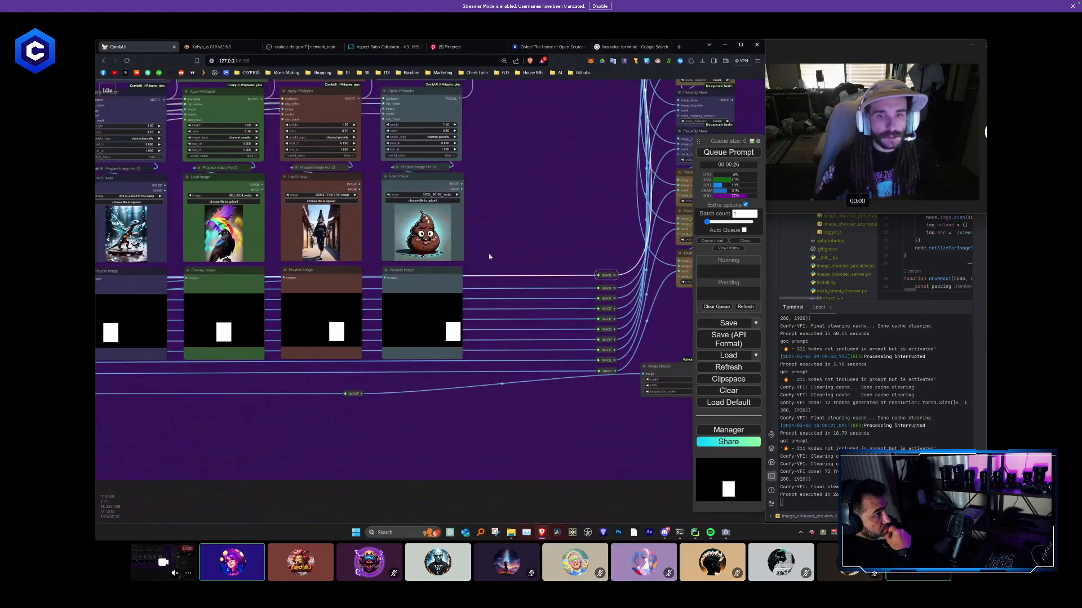
{"action": "scroll", "coordinate": [489, 257], "scroll_direction": "down", "scroll_amount": 1}
{"action": "left_click_drag", "start_coordinate": [489, 257], "coordinate": [678, 263]}
{"action": "left_click_drag", "start_coordinate": [314, 462], "coordinate": [588, 456]}
{"action": "left_click_drag", "start_coordinate": [340, 437], "coordinate": [648, 440]}
{"action": "left_click_drag", "start_coordinate": [277, 438], "coordinate": [564, 452]}
{"action": "scroll", "coordinate": [434, 217], "scroll_direction": "up", "scroll_amount": 1}
{"action": "left_click_drag", "start_coordinate": [434, 219], "coordinate": [454, 412]}
{"action": "left_click_drag", "start_coordinate": [449, 169], "coordinate": [474, 259]}
{"action": "scroll", "coordinate": [362, 219], "scroll_direction": "up", "scroll_amount": 2}
{"action": "scroll", "coordinate": [363, 220], "scroll_direction": "up", "scroll_amount": 1}
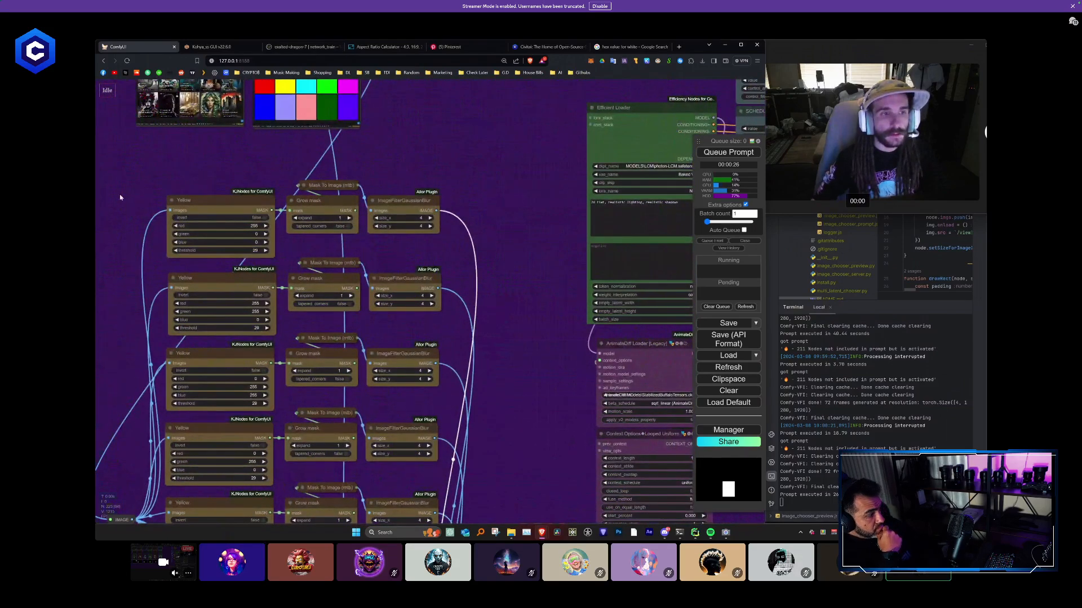
- Follow the masks forward from the colour mask nodes through the previews, and examine the image and mask reroutes feeding the Paste By Mask chain
{"action": "scroll", "coordinate": [438, 237], "scroll_direction": "down", "scroll_amount": 8}
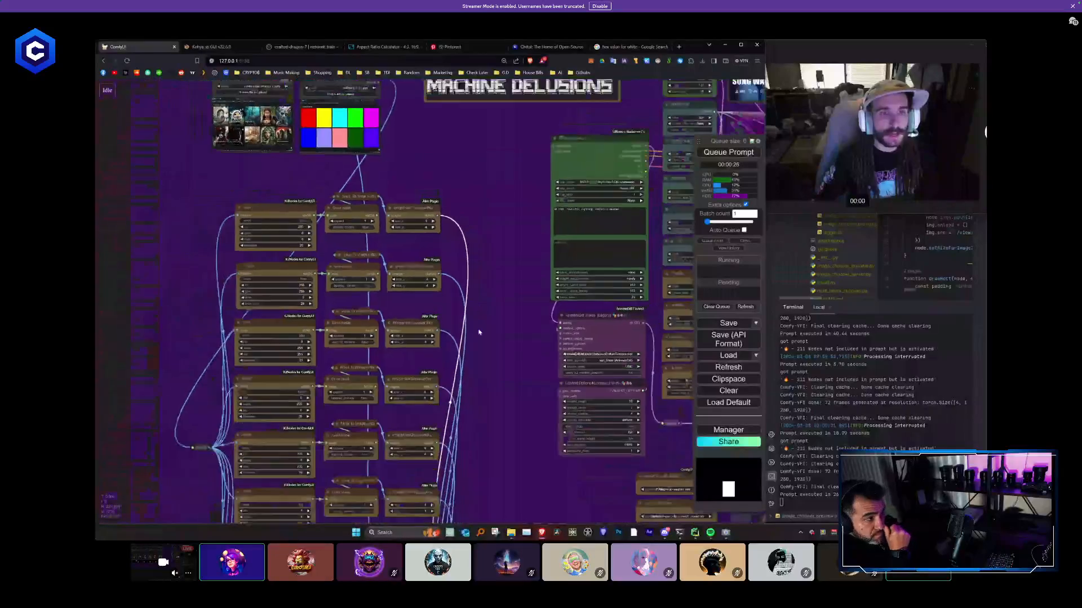
{"action": "left_click_drag", "start_coordinate": [481, 399], "coordinate": [285, 205]}
{"action": "left_click_drag", "start_coordinate": [456, 341], "coordinate": [274, 299]}
{"action": "scroll", "coordinate": [274, 299], "scroll_direction": "up", "scroll_amount": 3}
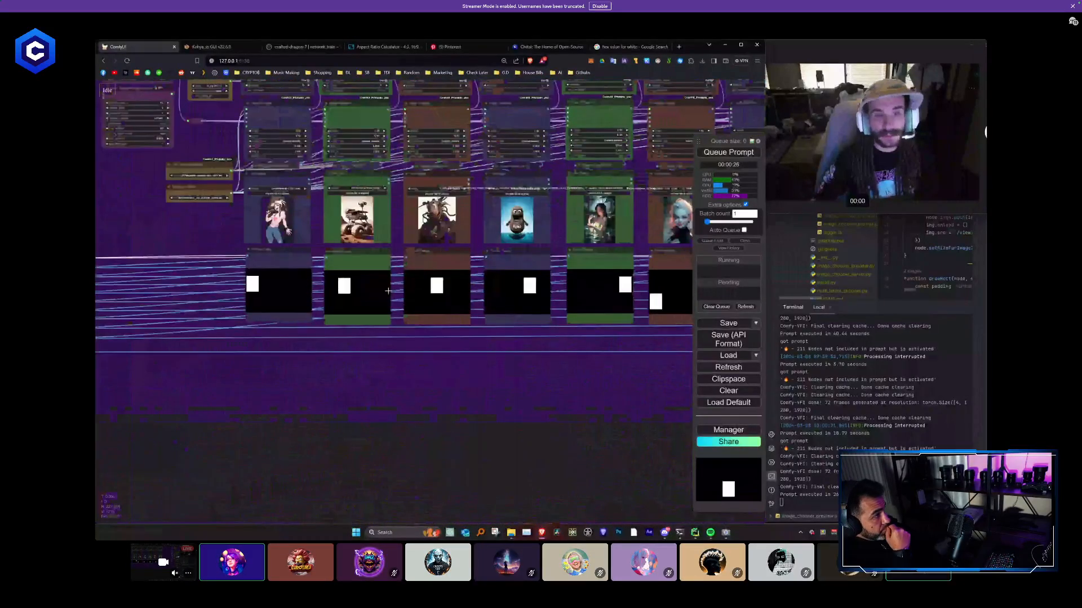
{"action": "scroll", "coordinate": [444, 293], "scroll_direction": "down", "scroll_amount": 5}
{"action": "left_click_drag", "start_coordinate": [531, 336], "coordinate": [157, 403]}
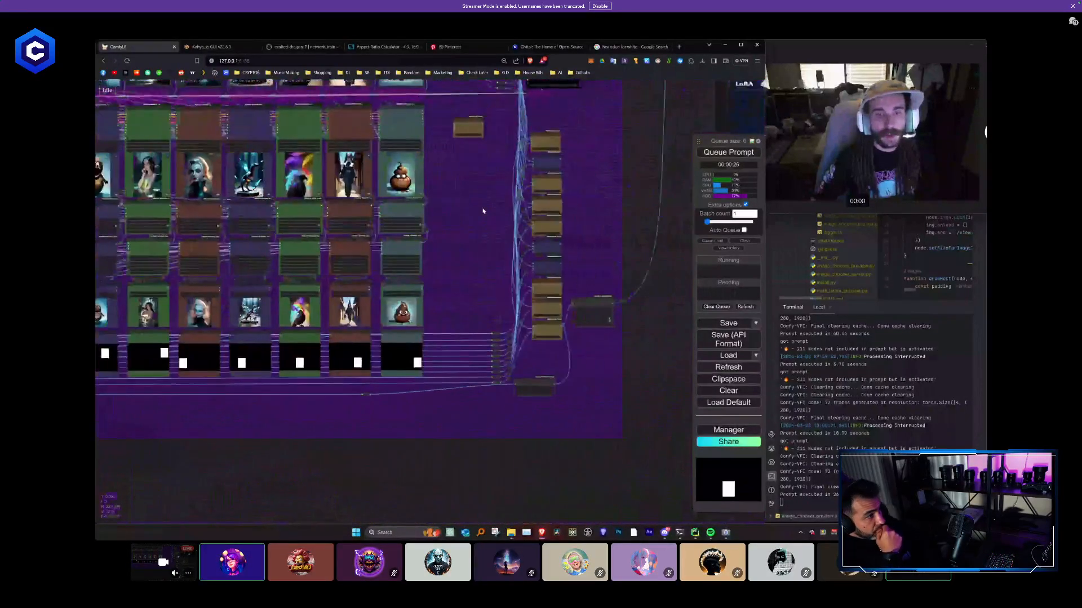
{"action": "scroll", "coordinate": [483, 210], "scroll_direction": "up", "scroll_amount": 2}
{"action": "left_click_drag", "start_coordinate": [483, 210], "coordinate": [353, 312]}
{"action": "scroll", "coordinate": [437, 185], "scroll_direction": "up", "scroll_amount": 3}
{"action": "scroll", "coordinate": [376, 172], "scroll_direction": "down", "scroll_amount": 3}
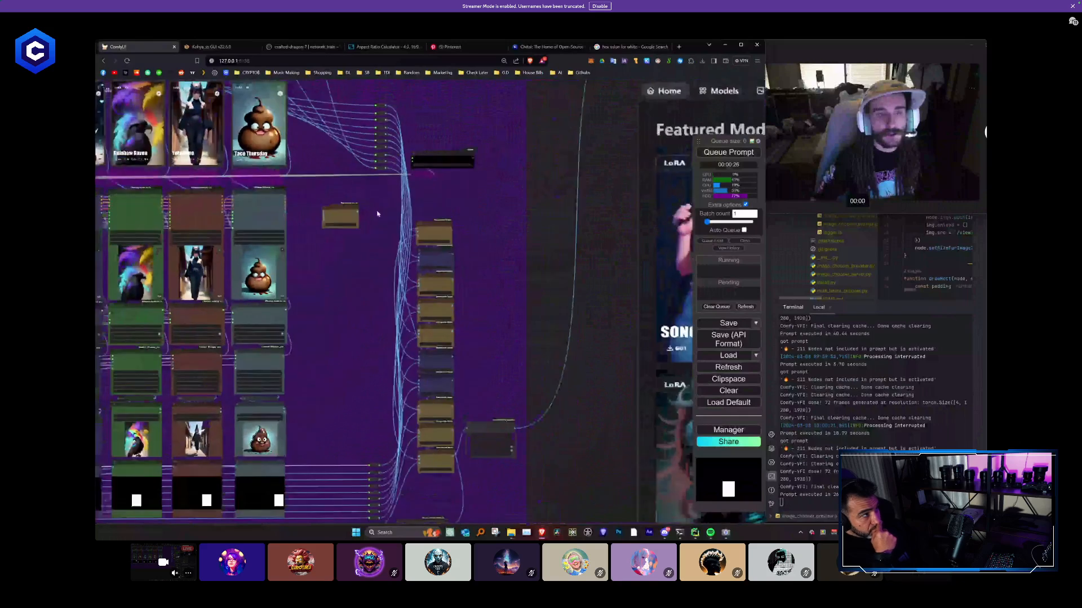
{"action": "left_click_drag", "start_coordinate": [396, 188], "coordinate": [405, 172]}
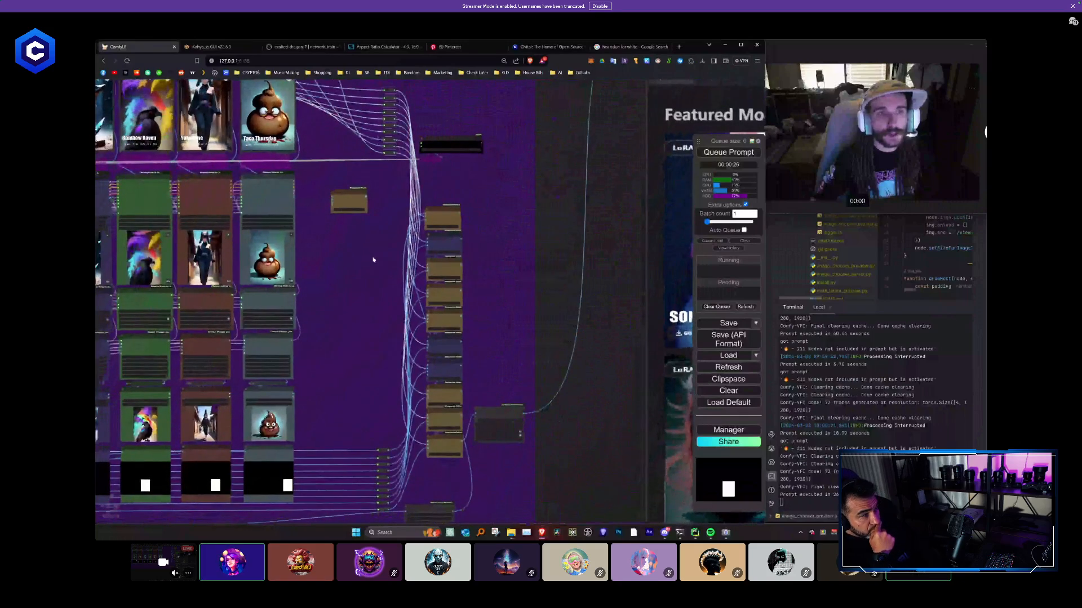
{"action": "left_click_drag", "start_coordinate": [373, 278], "coordinate": [372, 209]}
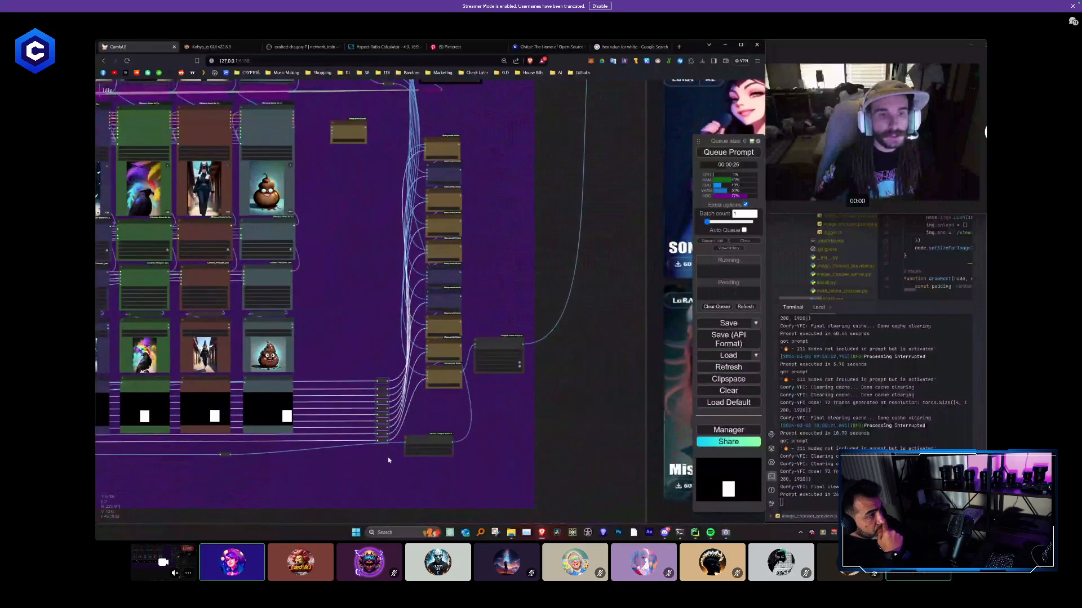
- Move the first two Paste By Mask nodes upward to open gaps between them and the third
{"action": "scroll", "coordinate": [467, 155], "scroll_direction": "up", "scroll_amount": 4}
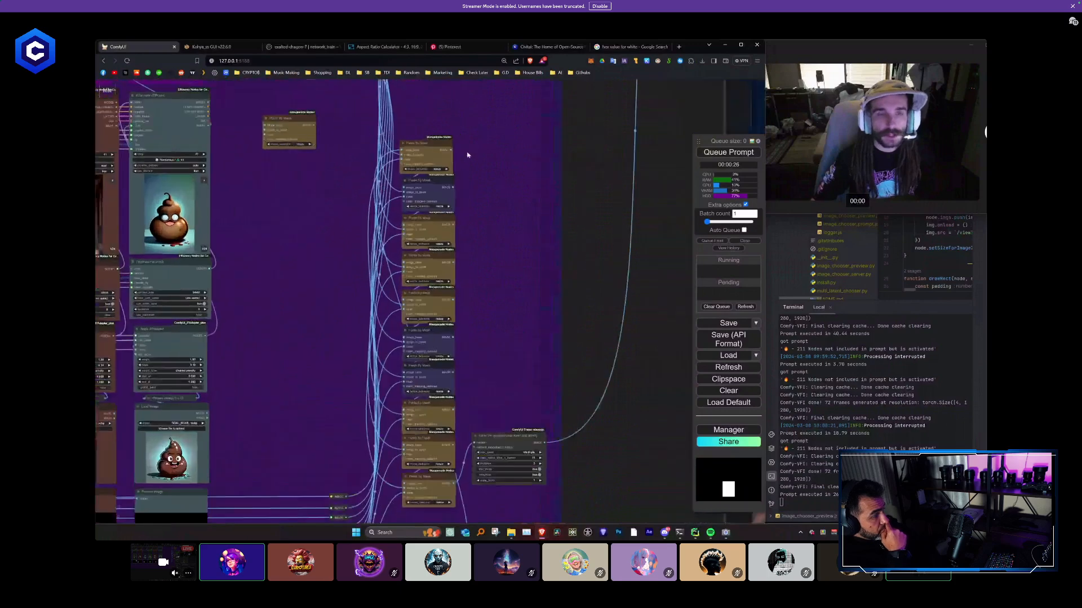
{"action": "left_click_drag", "start_coordinate": [456, 150], "coordinate": [444, 177]}
{"action": "scroll", "coordinate": [466, 209], "scroll_direction": "up", "scroll_amount": 1}
{"action": "left_click_drag", "start_coordinate": [442, 259], "coordinate": [440, 240]}
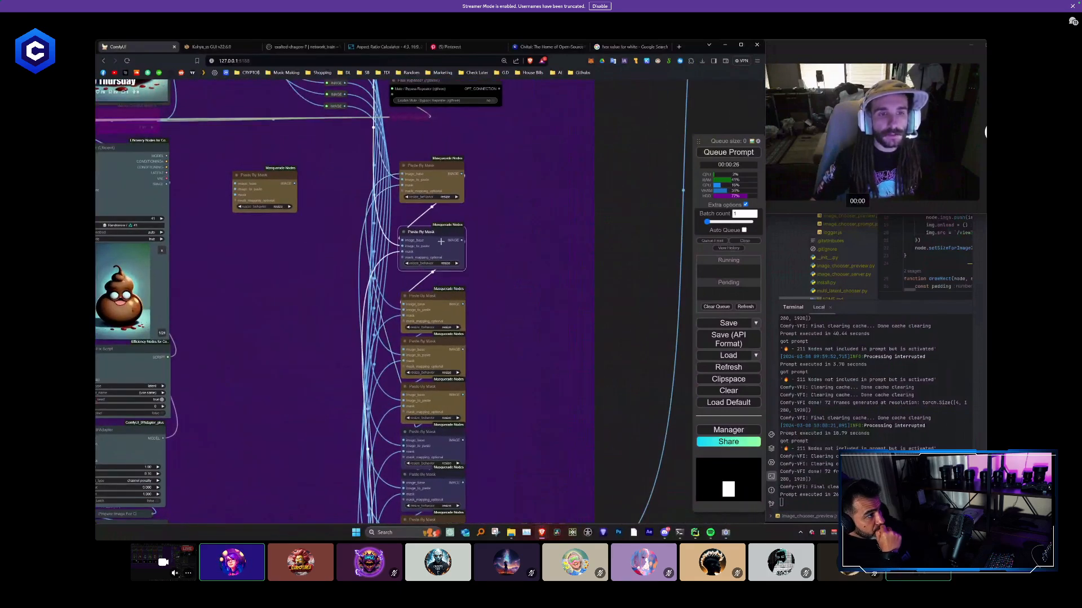
- Spread the remaining Paste By Mask nodes vertically along the column so the links between neighbouring nodes can be seen
{"action": "scroll", "coordinate": [505, 331], "scroll_direction": "down", "scroll_amount": 1}
{"action": "scroll", "coordinate": [506, 330], "scroll_direction": "down", "scroll_amount": 2}
{"action": "left_click_drag", "start_coordinate": [506, 330], "coordinate": [444, 194]}
{"action": "left_click_drag", "start_coordinate": [509, 262], "coordinate": [509, 201]}
{"action": "left_click_drag", "start_coordinate": [432, 372], "coordinate": [435, 403]}
{"action": "left_click_drag", "start_coordinate": [435, 338], "coordinate": [436, 357]}
{"action": "left_click_drag", "start_coordinate": [437, 304], "coordinate": [438, 320]}
{"action": "left_click_drag", "start_coordinate": [440, 268], "coordinate": [442, 282]}
{"action": "left_click_drag", "start_coordinate": [441, 240], "coordinate": [441, 246]}
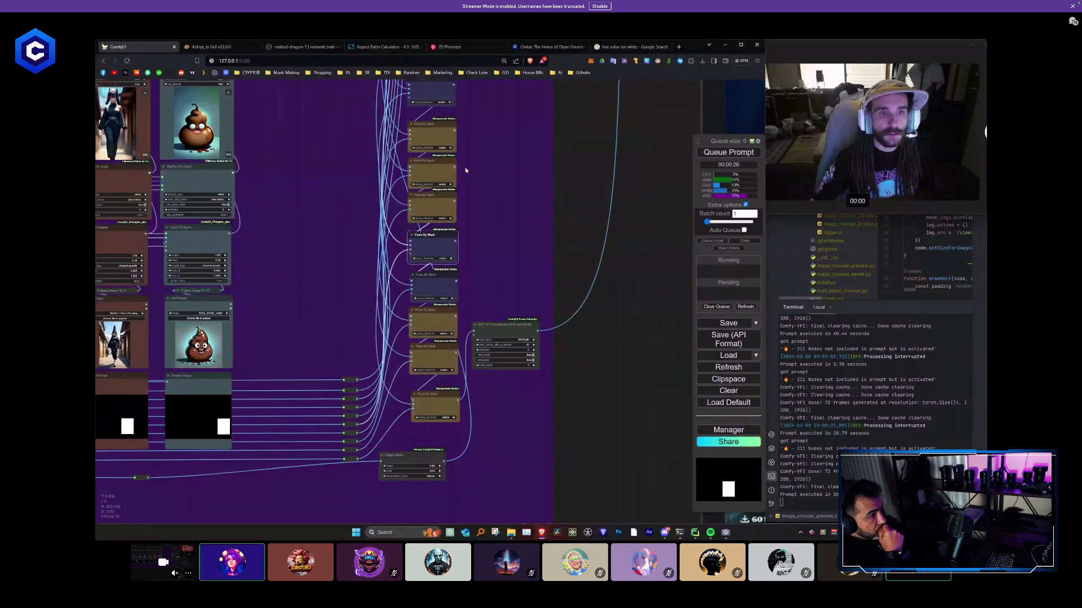
{"action": "left_click_drag", "start_coordinate": [462, 154], "coordinate": [439, 182]}
{"action": "left_click_drag", "start_coordinate": [438, 229], "coordinate": [437, 220]}
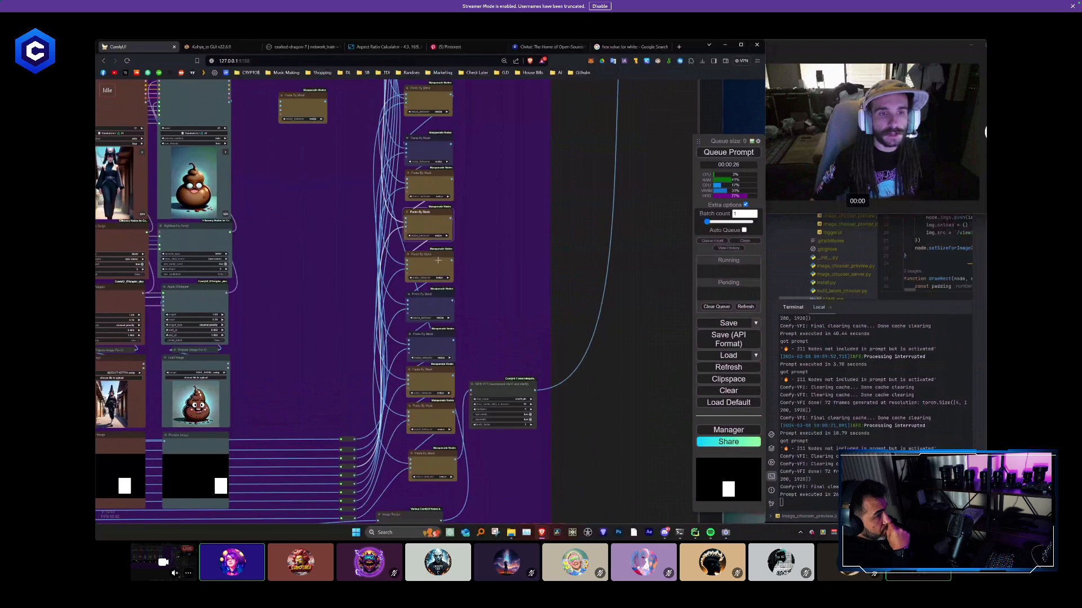
{"action": "left_click_drag", "start_coordinate": [477, 148], "coordinate": [468, 194]}
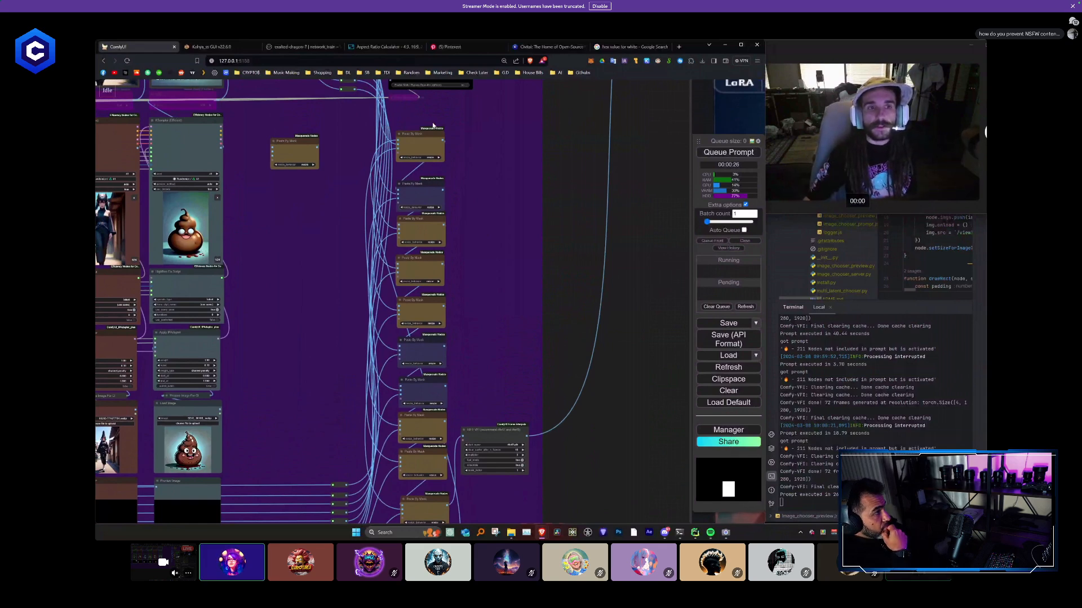
{"action": "scroll", "coordinate": [434, 143], "scroll_direction": "up", "scroll_amount": 5}
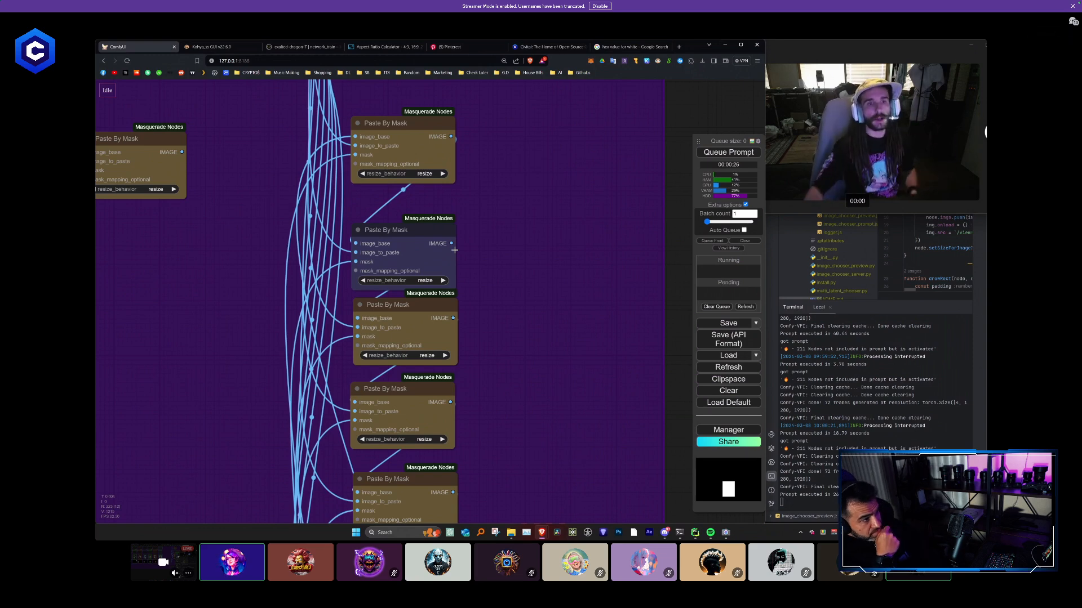
- Even out the spacing of the Paste By Mask nodes along their column and nudge the RIFE VFI node beside them
{"action": "scroll", "coordinate": [454, 249], "scroll_direction": "down", "scroll_amount": 5}
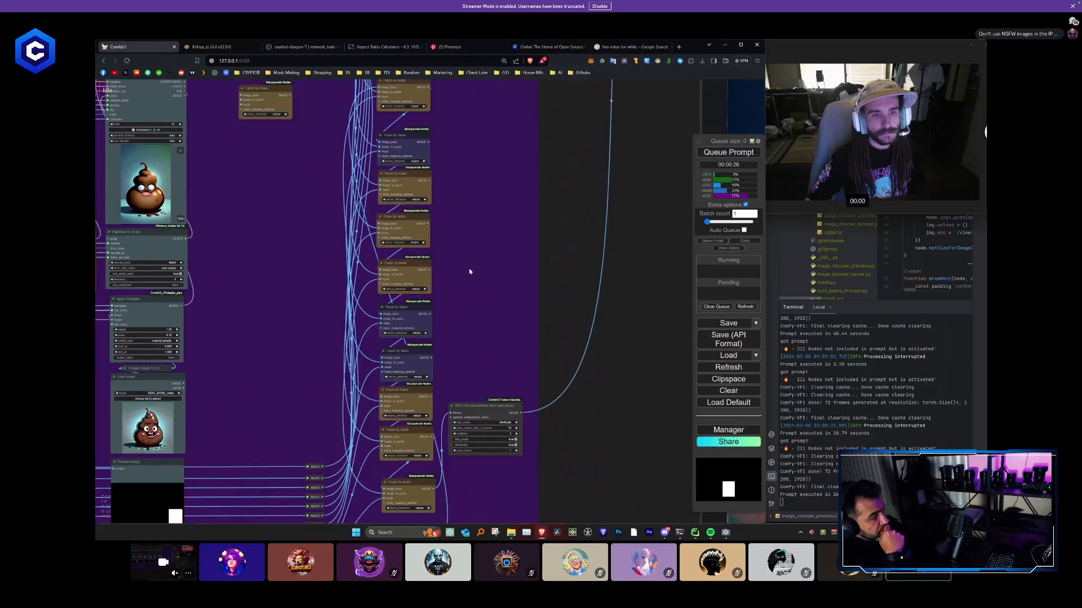
{"action": "left_click_drag", "start_coordinate": [411, 214], "coordinate": [411, 219]}
{"action": "left_click_drag", "start_coordinate": [419, 174], "coordinate": [419, 178]}
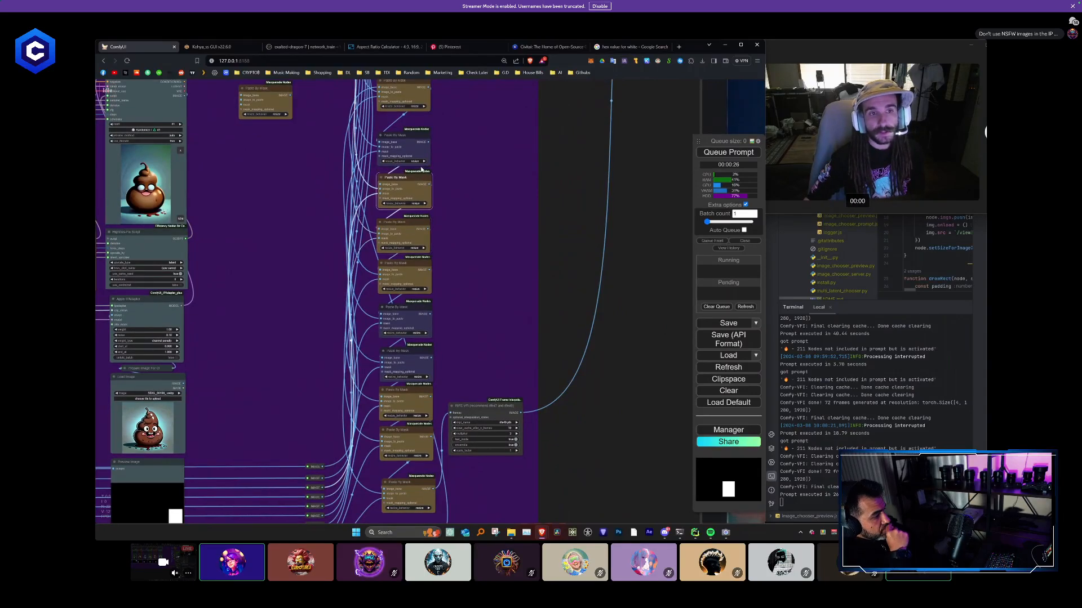
{"action": "left_click_drag", "start_coordinate": [421, 136], "coordinate": [421, 143]}
{"action": "left_click_drag", "start_coordinate": [413, 81], "coordinate": [416, 99]}
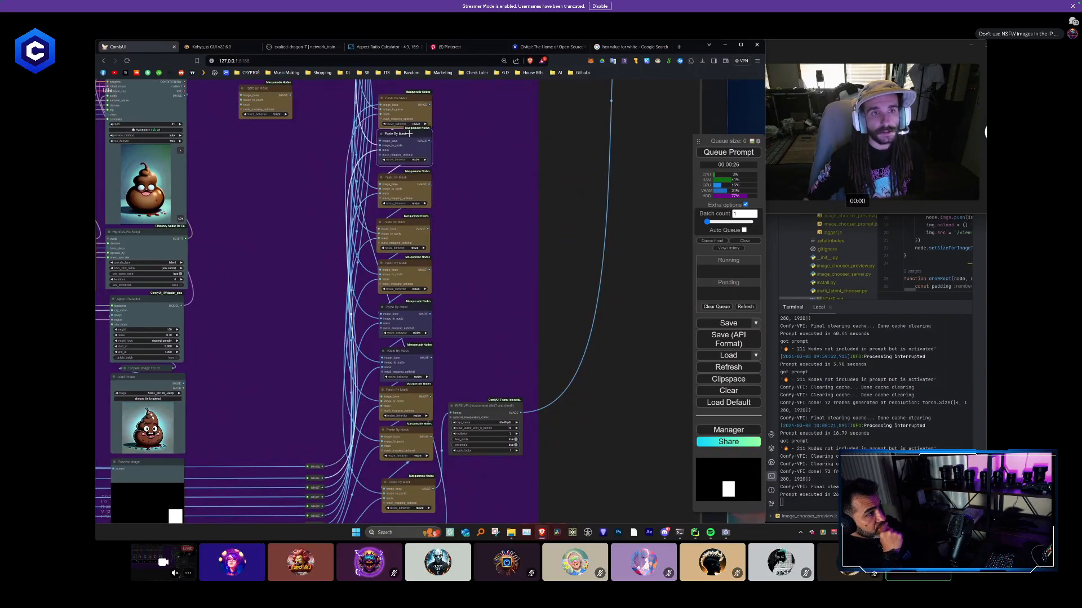
{"action": "left_click_drag", "start_coordinate": [473, 254], "coordinate": [466, 105]}
{"action": "left_click_drag", "start_coordinate": [397, 342], "coordinate": [396, 327]}
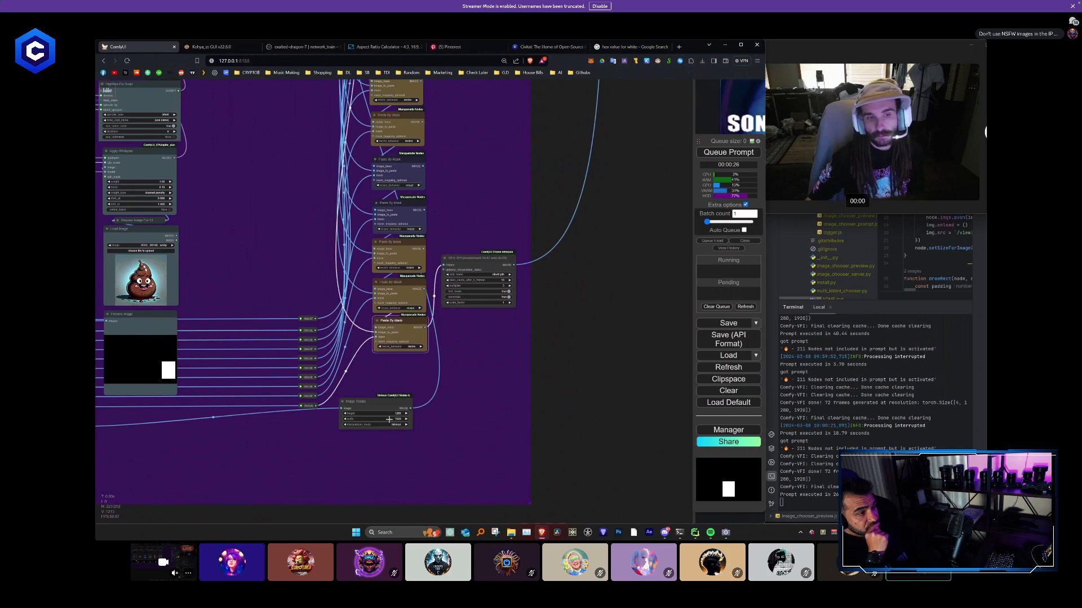
{"action": "scroll", "coordinate": [393, 397], "scroll_direction": "up", "scroll_amount": 2}
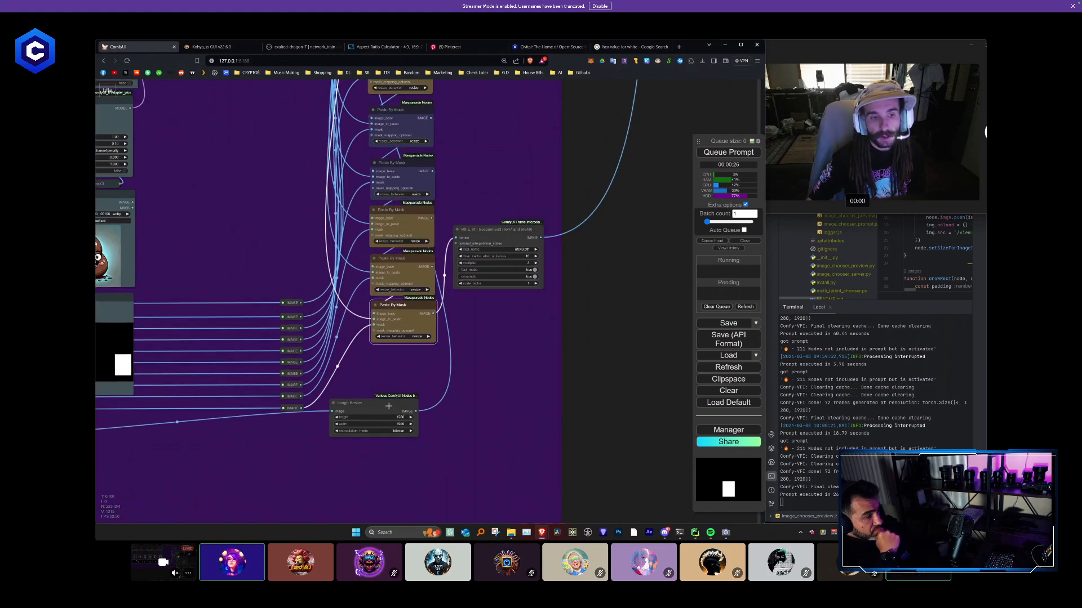
{"action": "left_click_drag", "start_coordinate": [474, 230], "coordinate": [480, 234]}
- Place a copy of the last column's Taco Thursday Video Combine node beside the final Civitai video
{"action": "scroll", "coordinate": [512, 268], "scroll_direction": "down", "scroll_amount": 7}
{"action": "scroll", "coordinate": [555, 269], "scroll_direction": "down", "scroll_amount": 6}
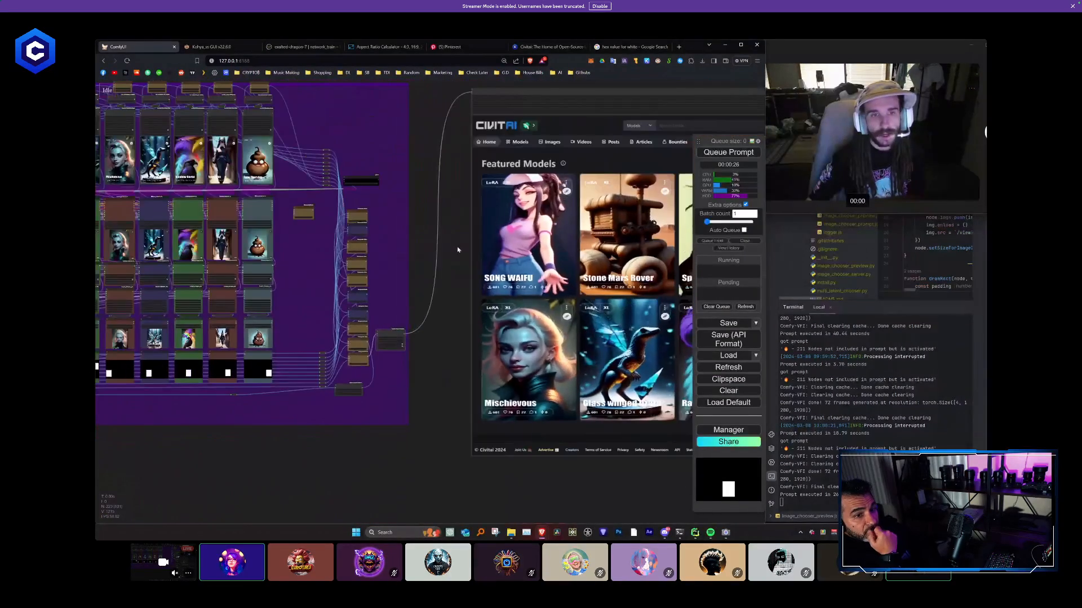
{"action": "scroll", "coordinate": [560, 422], "scroll_direction": "up", "scroll_amount": 2}
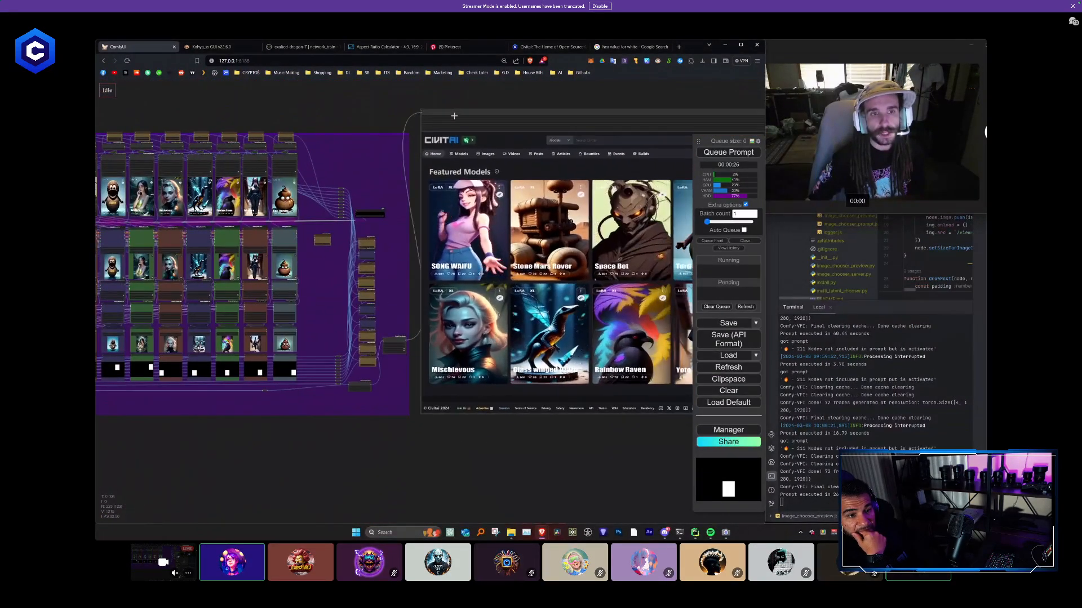
{"action": "left_click_drag", "start_coordinate": [560, 425], "coordinate": [637, 434]}
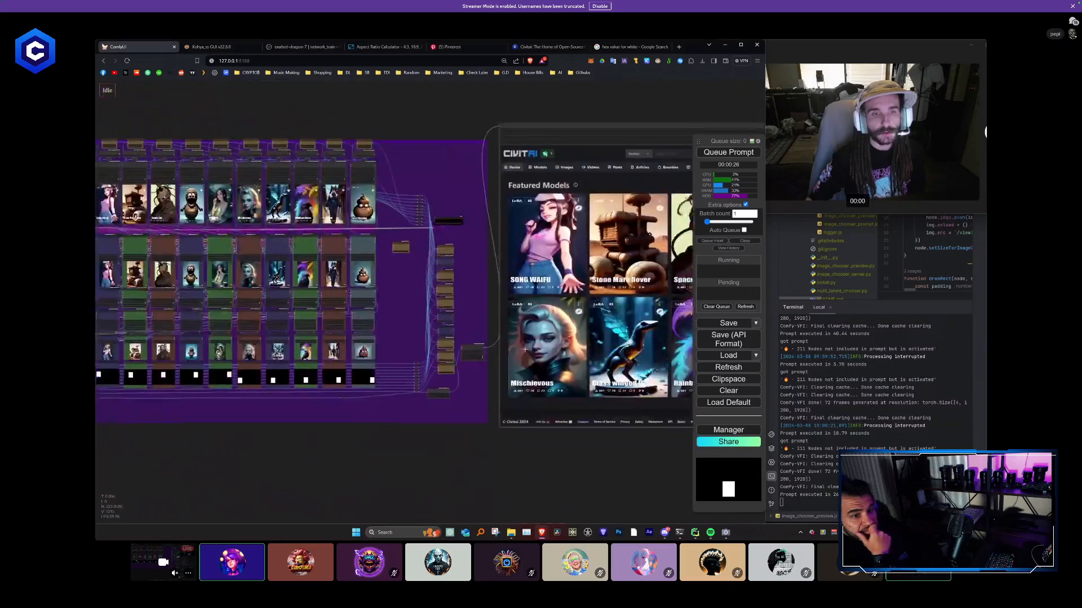
{"action": "scroll", "coordinate": [375, 180], "scroll_direction": "up", "scroll_amount": 4}
{"action": "left_click_drag", "start_coordinate": [361, 154], "coordinate": [524, 126]}
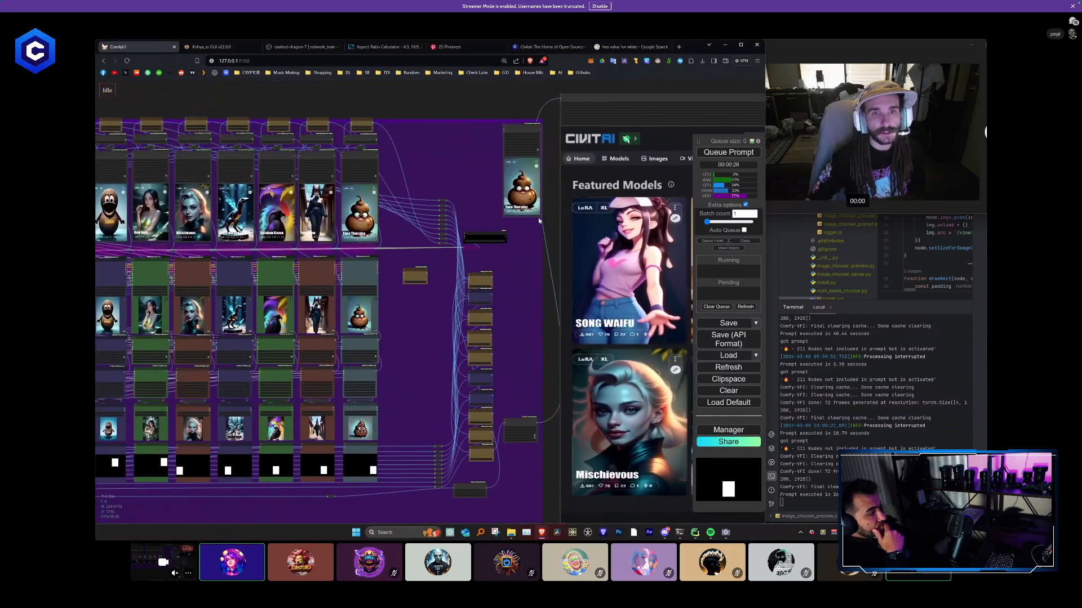
{"action": "scroll", "coordinate": [539, 182], "scroll_direction": "up", "scroll_amount": 14}
{"action": "scroll", "coordinate": [496, 180], "scroll_direction": "up", "scroll_amount": 4}
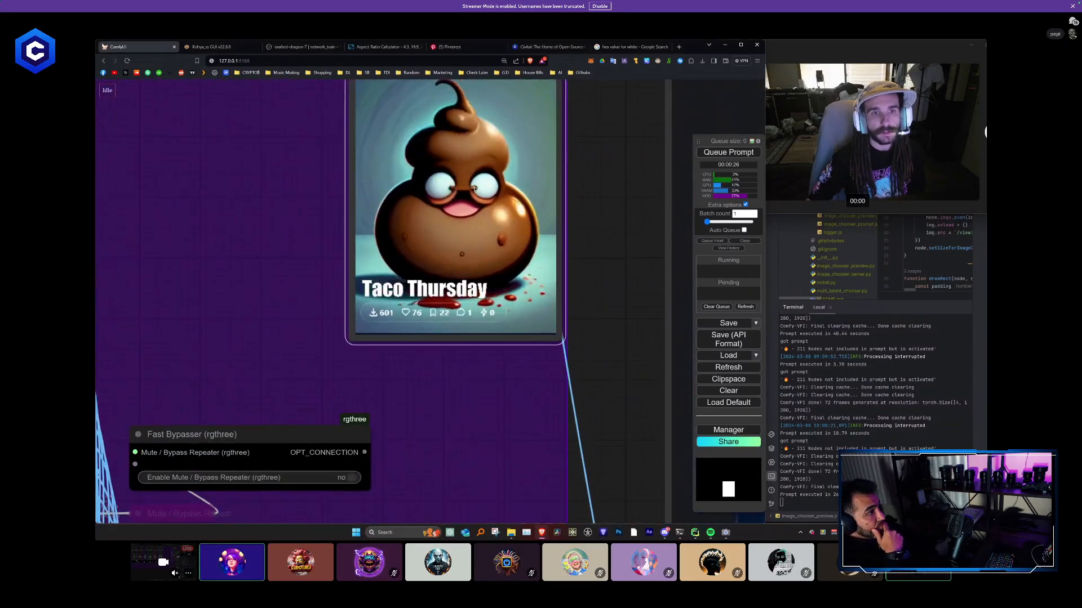
- Compare the Taco Thursday animation in the copied node with its tile in the final composited Featured Models video
{"action": "scroll", "coordinate": [465, 220], "scroll_direction": "down", "scroll_amount": 12}
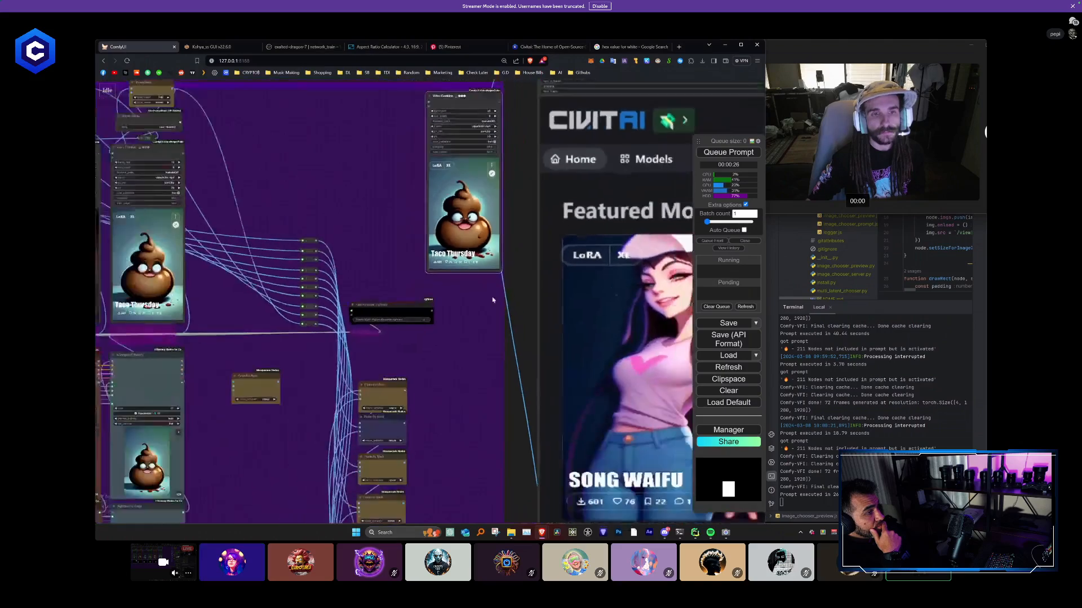
{"action": "left_click_drag", "start_coordinate": [495, 307], "coordinate": [248, 141]}
{"action": "left_click_drag", "start_coordinate": [460, 276], "coordinate": [209, 172]}
{"action": "left_click_drag", "start_coordinate": [504, 237], "coordinate": [227, 202]}
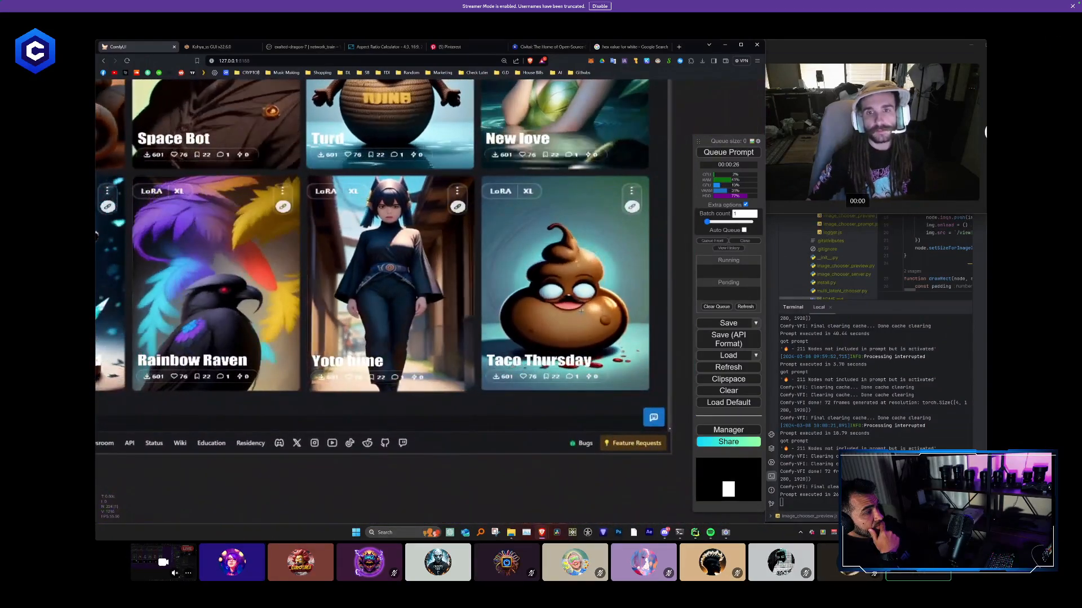
{"action": "scroll", "coordinate": [579, 313], "scroll_direction": "down", "scroll_amount": 7}
{"action": "scroll", "coordinate": [576, 309], "scroll_direction": "down", "scroll_amount": 4}
{"action": "left_click_drag", "start_coordinate": [275, 147], "coordinate": [452, 161]}
{"action": "scroll", "coordinate": [452, 161], "scroll_direction": "up", "scroll_amount": 3}
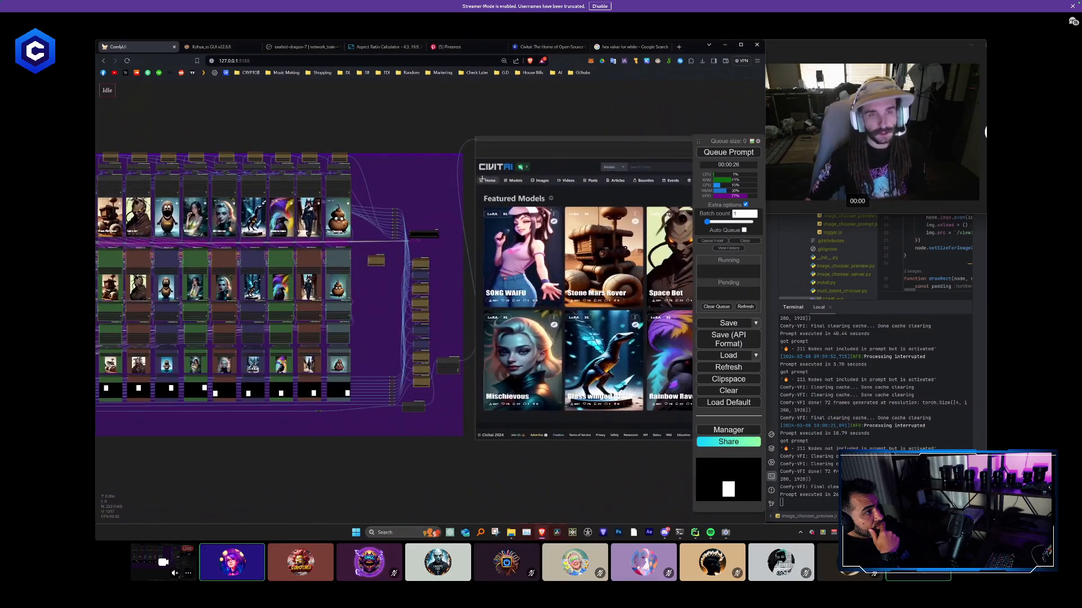
- Shrink the final Video Combine node and align it flush against the edge of the purple group
{"action": "scroll", "coordinate": [452, 160], "scroll_direction": "down", "scroll_amount": 1}
{"action": "left_click_drag", "start_coordinate": [494, 194], "coordinate": [367, 163]}
{"action": "left_click_drag", "start_coordinate": [647, 393], "coordinate": [533, 386]}
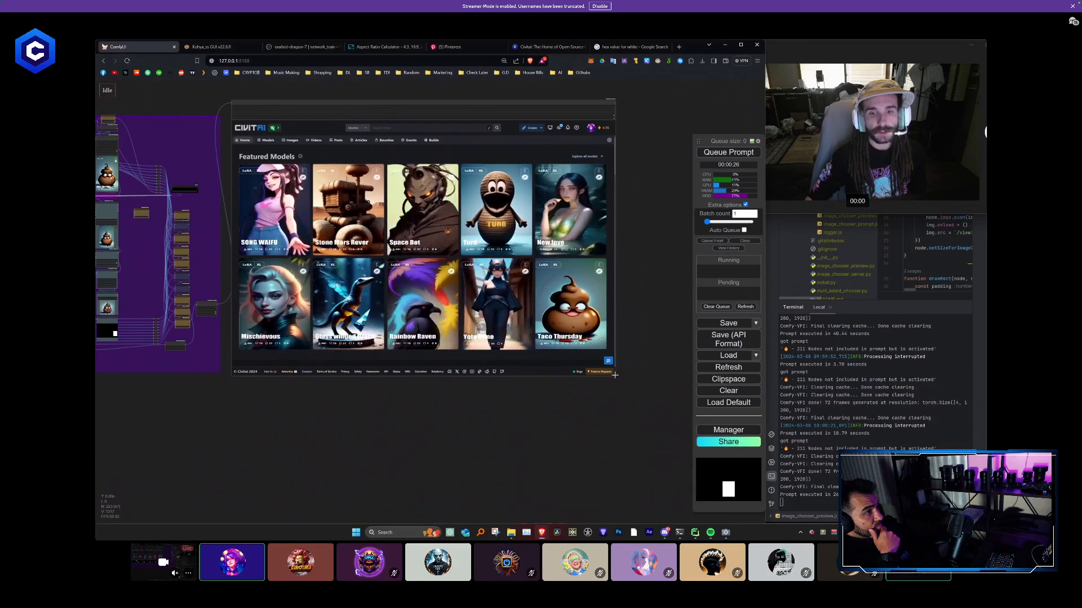
{"action": "left_click_drag", "start_coordinate": [614, 374], "coordinate": [580, 351]}
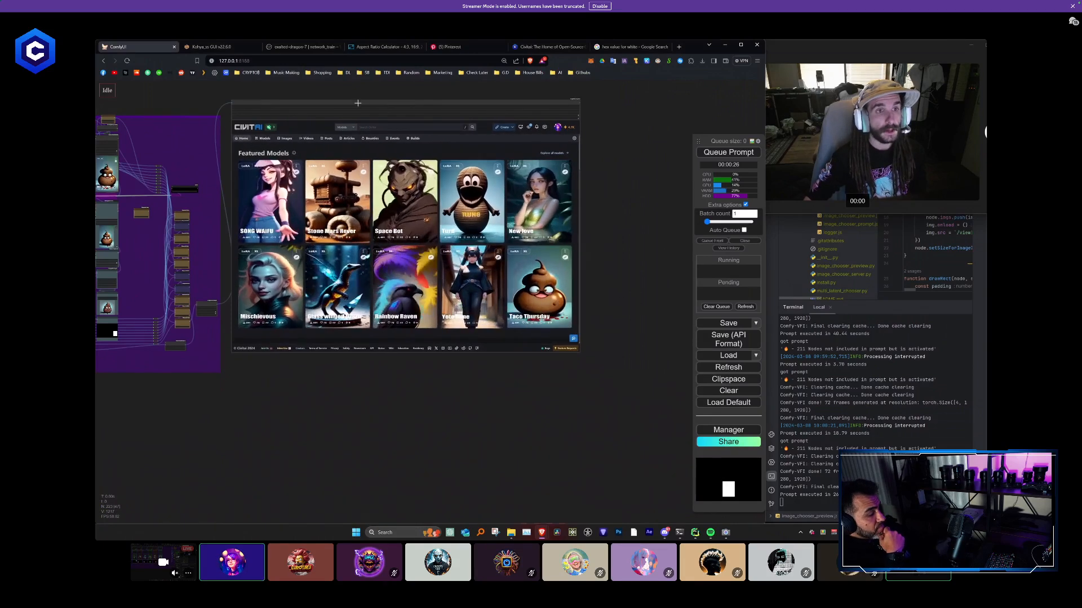
{"action": "left_click_drag", "start_coordinate": [357, 103], "coordinate": [349, 120]}
{"action": "left_click_drag", "start_coordinate": [387, 419], "coordinate": [442, 389]}
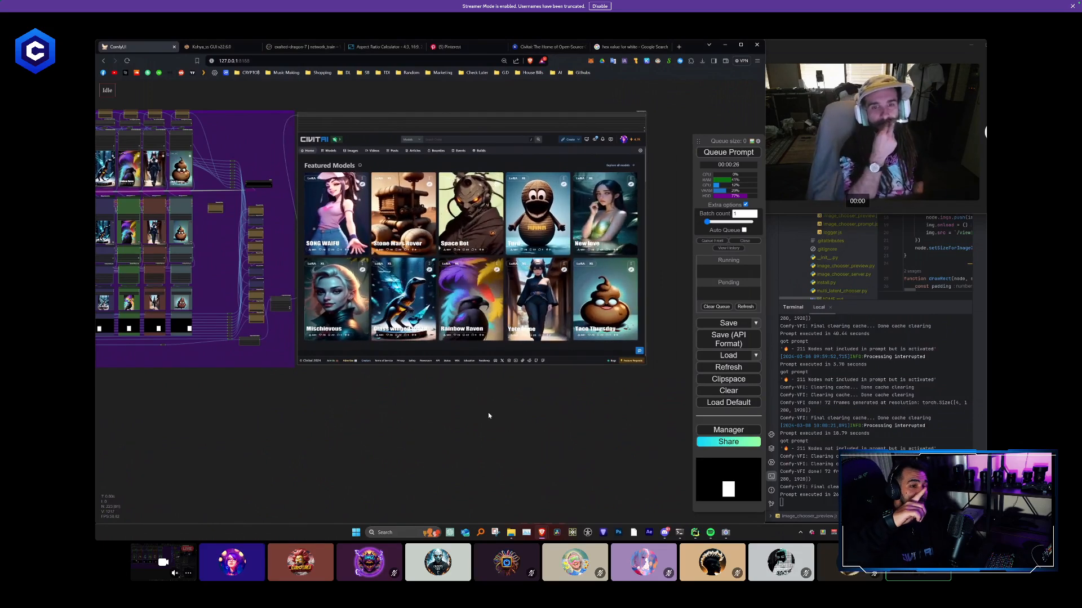
- Save the workflow to the workspace under its existing name, overwriting the earlier version
{"action": "scroll", "coordinate": [438, 415], "scroll_direction": "down", "scroll_amount": 5}
{"action": "left_click_drag", "start_coordinate": [364, 420], "coordinate": [449, 362]}
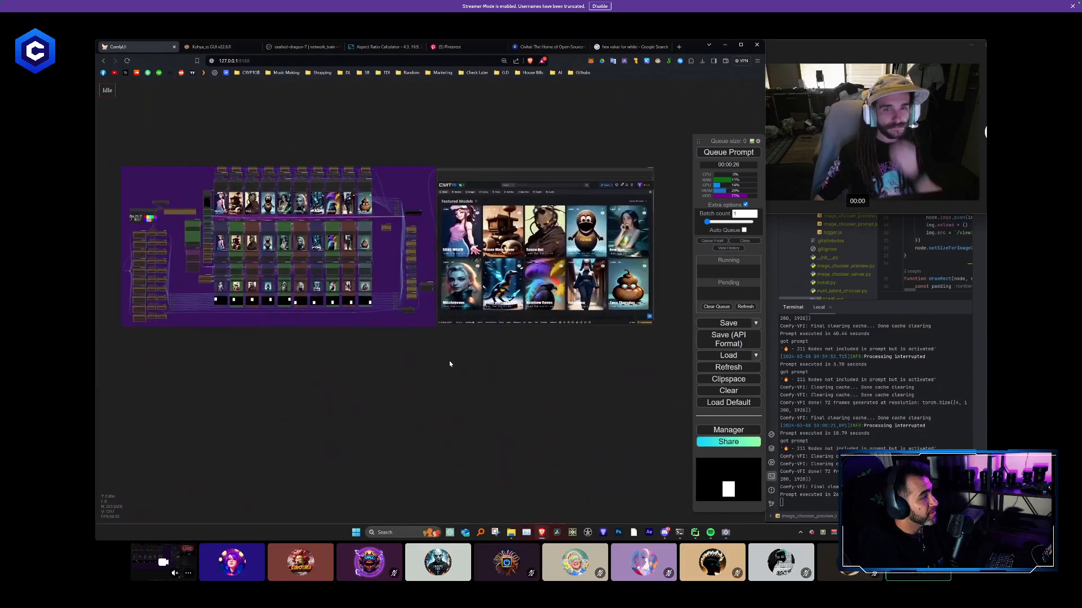
{"action": "left_click", "coordinate": [756, 324]}
{"action": "left_click", "coordinate": [748, 335]}
{"action": "key", "text": "Return"}
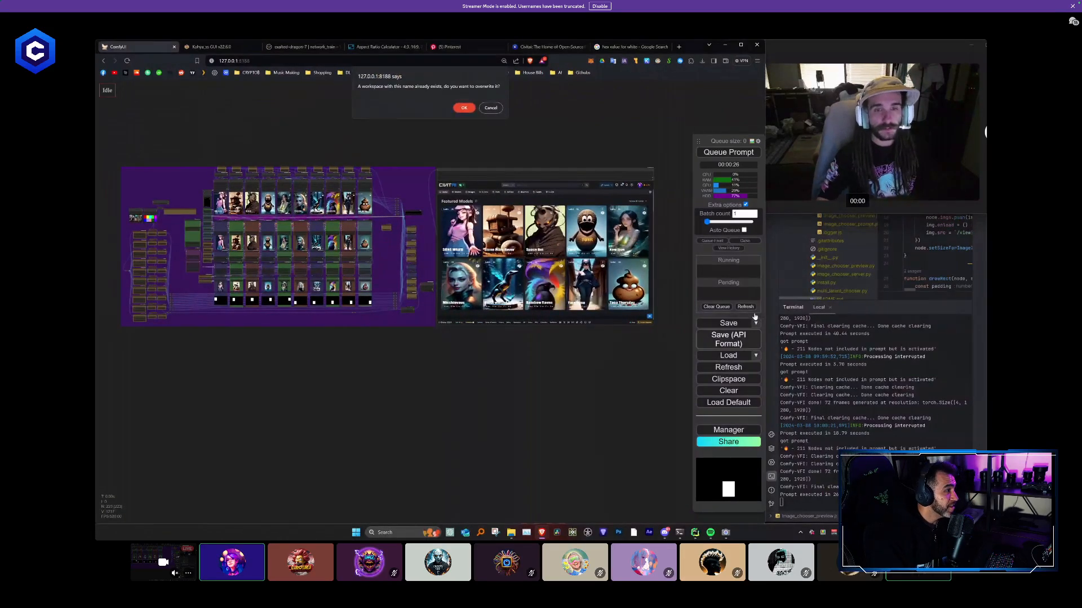
{"action": "key", "text": "Return"}
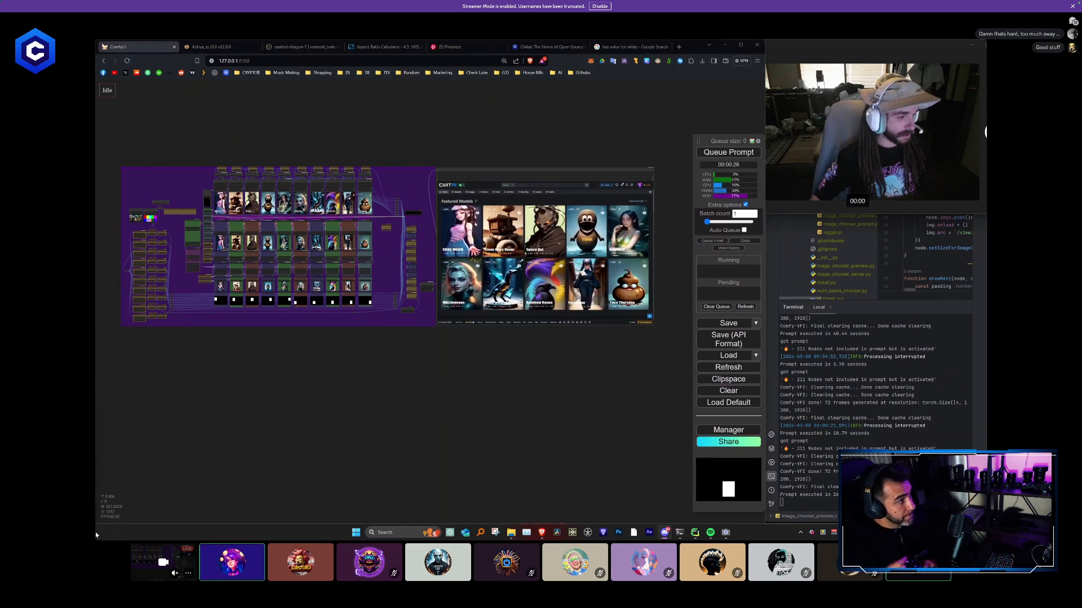
- Replace the first column's Load Image picture with the orange flower in ocean waves and the second column's with the bright window scene
{"action": "scroll", "coordinate": [446, 402], "scroll_direction": "up", "scroll_amount": 6}
{"action": "left_click_drag", "start_coordinate": [513, 313], "coordinate": [365, 432]}
{"action": "scroll", "coordinate": [362, 442], "scroll_direction": "down", "scroll_amount": 4}
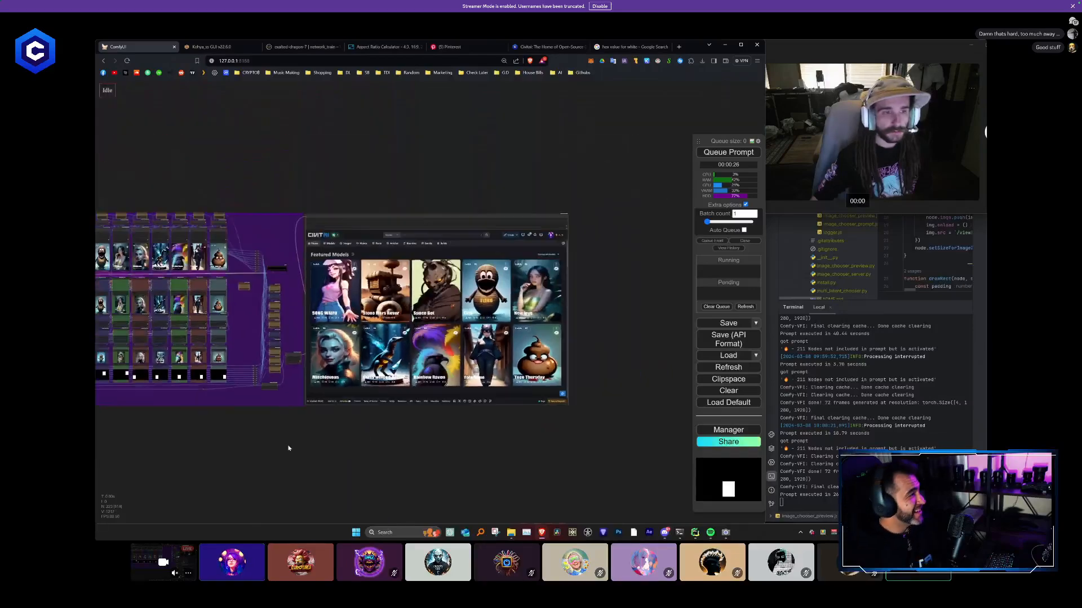
{"action": "scroll", "coordinate": [321, 415], "scroll_direction": "up", "scroll_amount": 8}
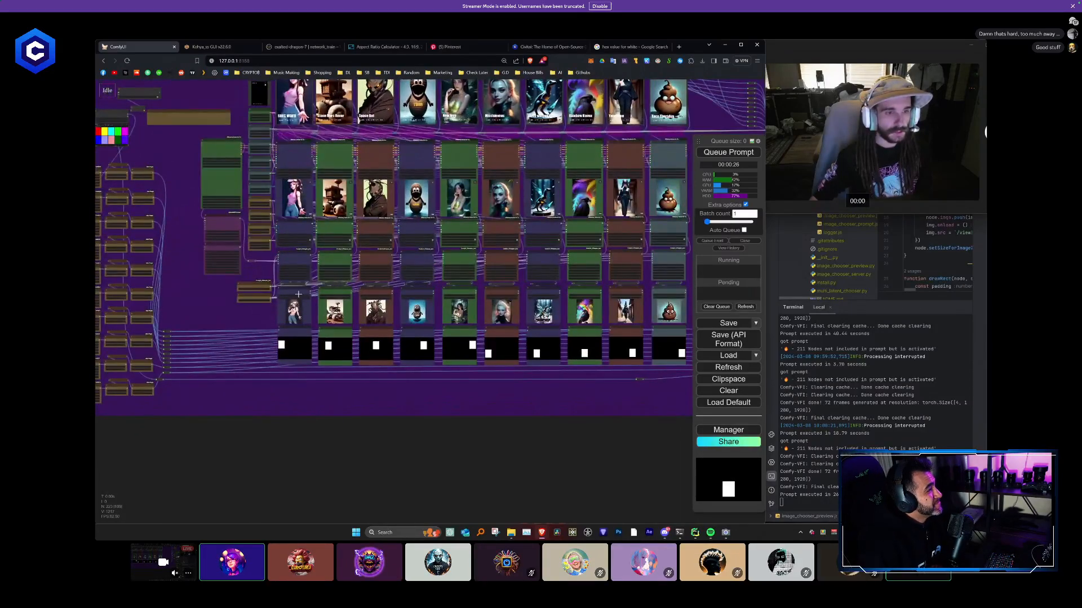
{"action": "scroll", "coordinate": [260, 285], "scroll_direction": "up", "scroll_amount": 7}
{"action": "left_click_drag", "start_coordinate": [261, 274], "coordinate": [216, 274]}
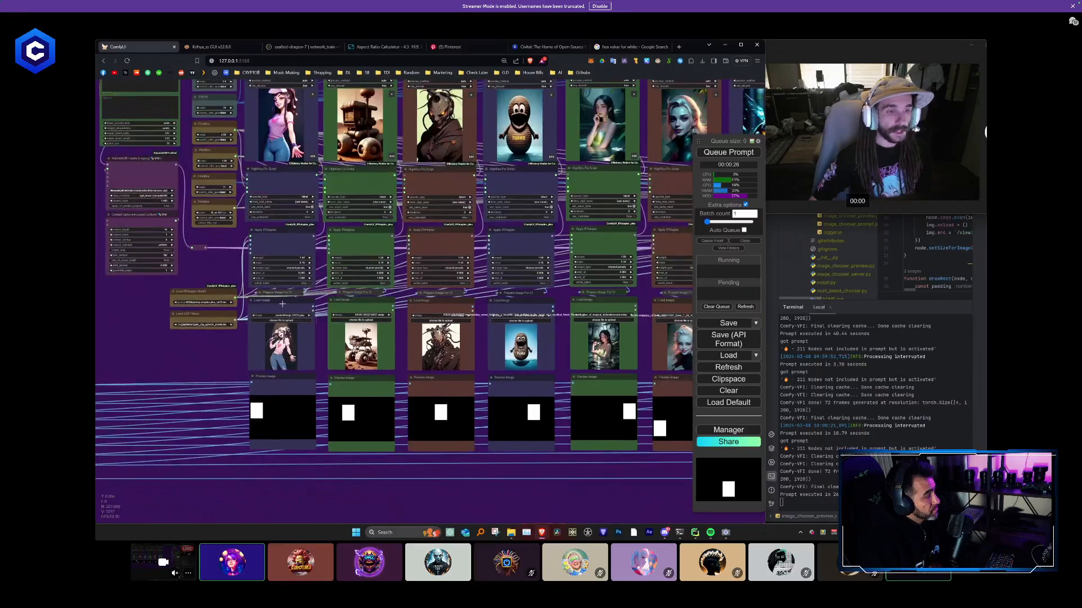
{"action": "left_click", "coordinate": [282, 304]}
{"action": "key", "text": "ctrl+v"}
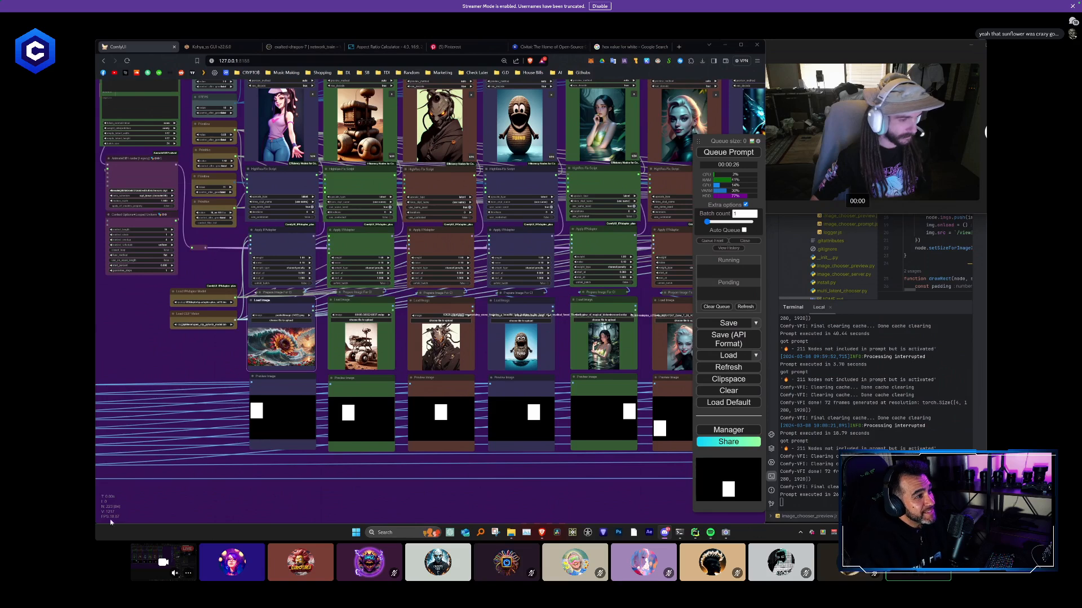
{"action": "left_click", "coordinate": [361, 298]}
{"action": "key", "text": "ctrl+v"}
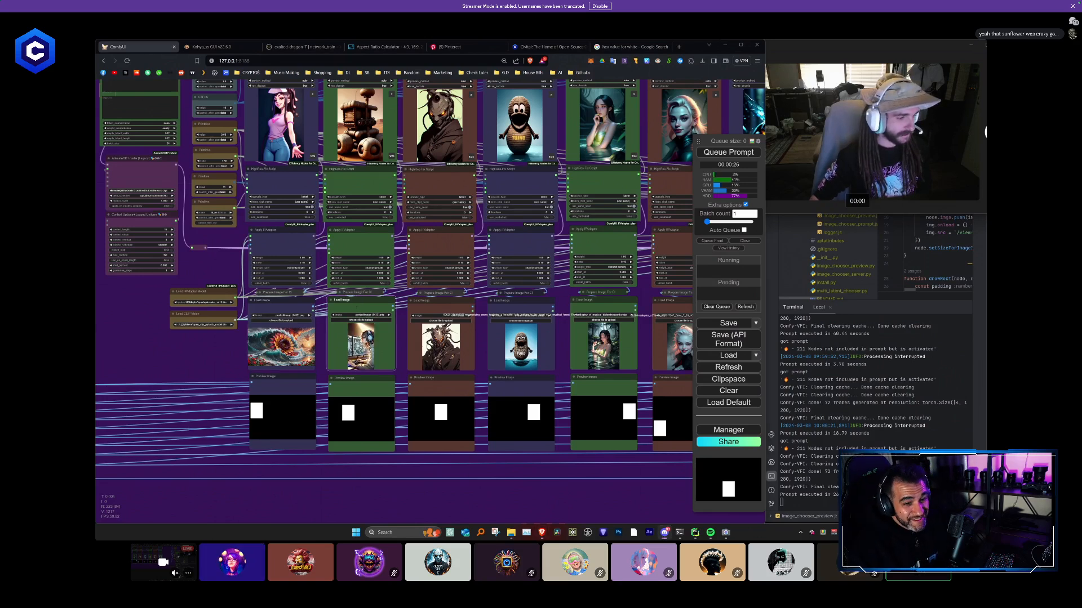
- Replace the third column's Load Image picture with the bowl of flying noodles and the fourth column's with the tuxedo cat
{"action": "left_click", "coordinate": [441, 309]}
{"action": "key", "text": "ctrl+v"}
{"action": "key", "text": "Delete"}
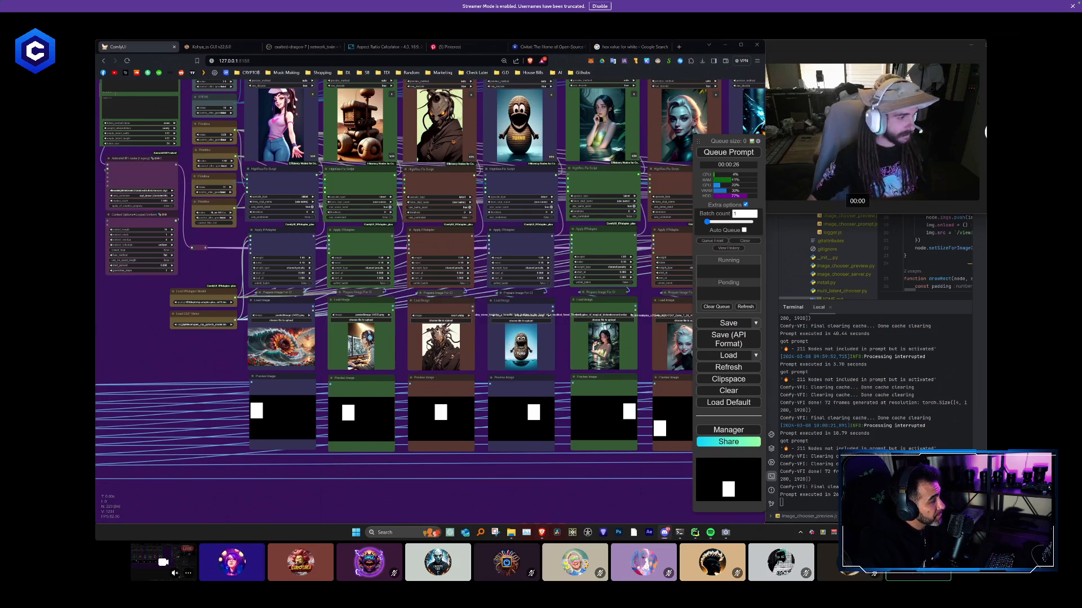
{"action": "left_click_drag", "start_coordinate": [476, 422], "coordinate": [445, 341]}
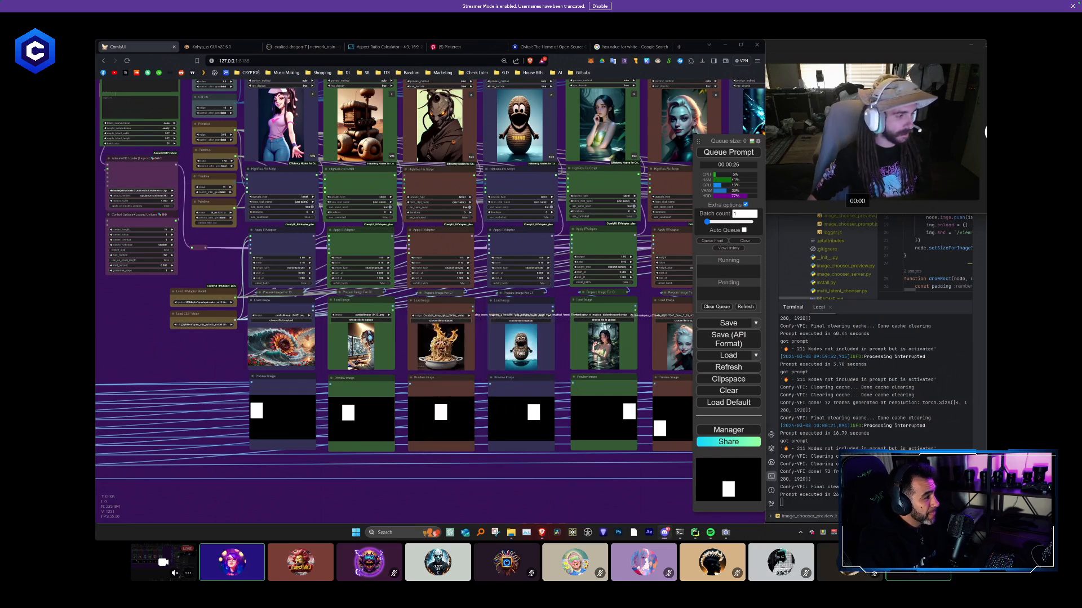
{"action": "left_click_drag", "start_coordinate": [499, 348], "coordinate": [513, 342]}
- Replace the fifth to eighth Load Image pictures with the line-art portrait, dark-haired woman, green-haired anime character and anime man in a hat
{"action": "left_click_drag", "start_coordinate": [490, 488], "coordinate": [192, 375]}
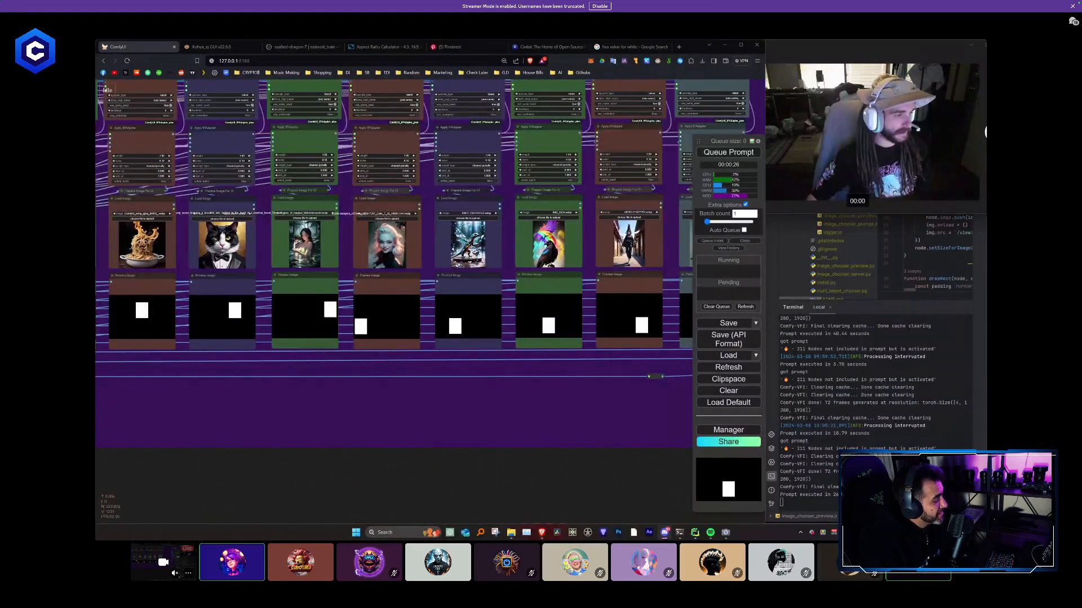
{"action": "mouse_move", "coordinate": [357, 355]}
{"action": "left_mouse_down"}
{"action": "mouse_move", "coordinate": [374, 229]}
{"action": "mouse_move", "coordinate": [304, 237]}
{"action": "left_mouse_up"}
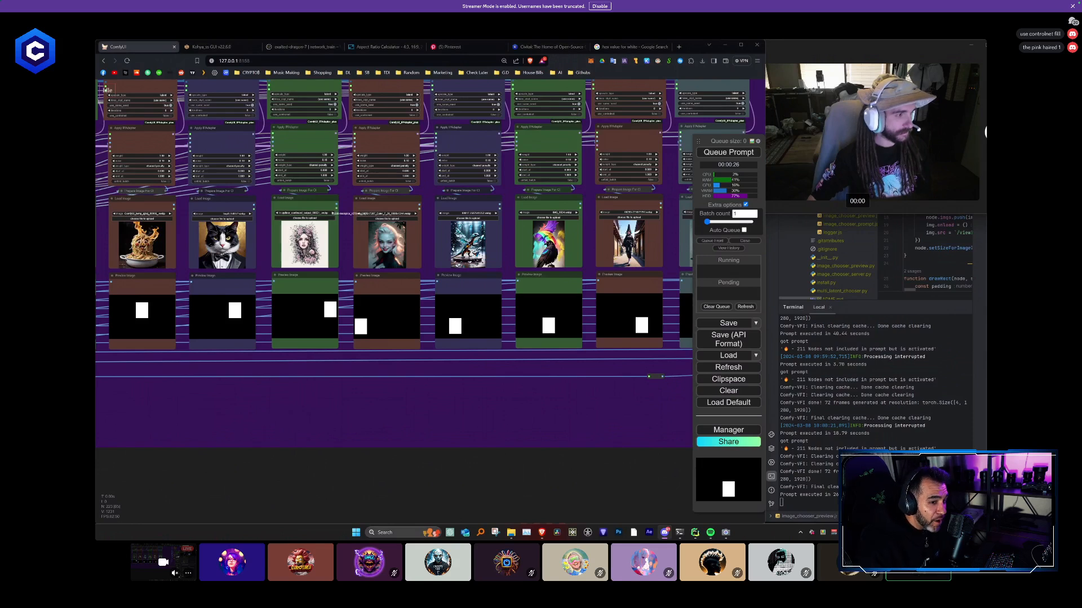
{"action": "left_click", "coordinate": [416, 214]}
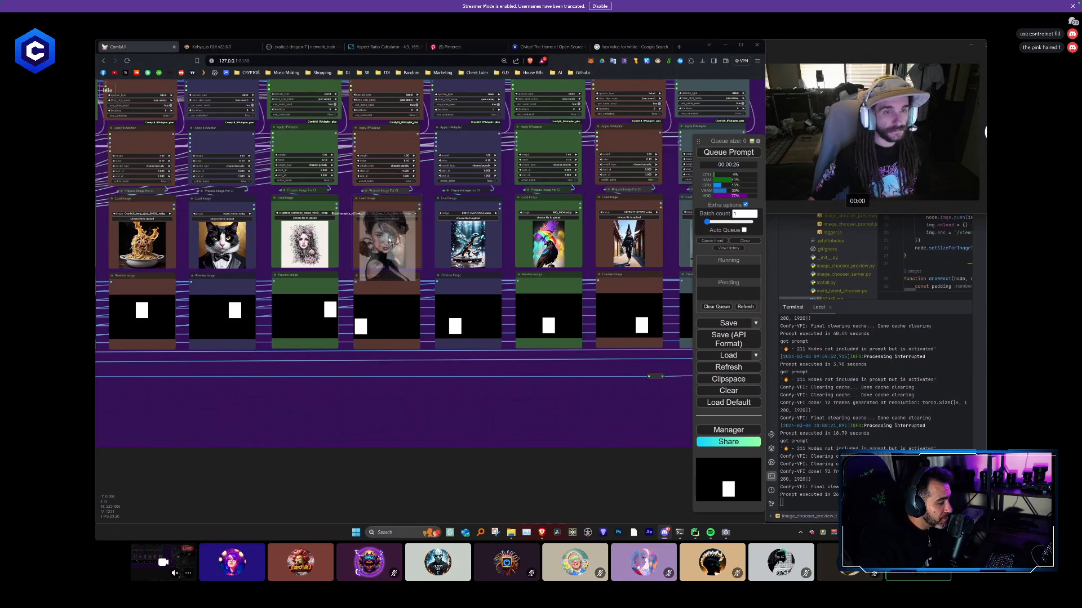
{"action": "left_click", "coordinate": [415, 214]}
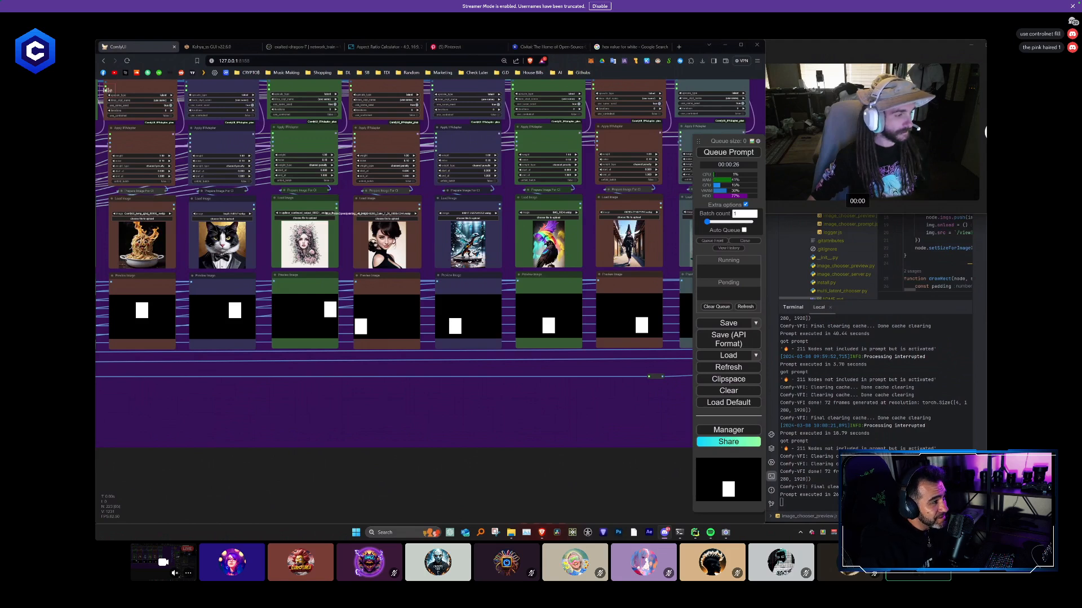
{"action": "left_click_drag", "start_coordinate": [456, 293], "coordinate": [461, 261]}
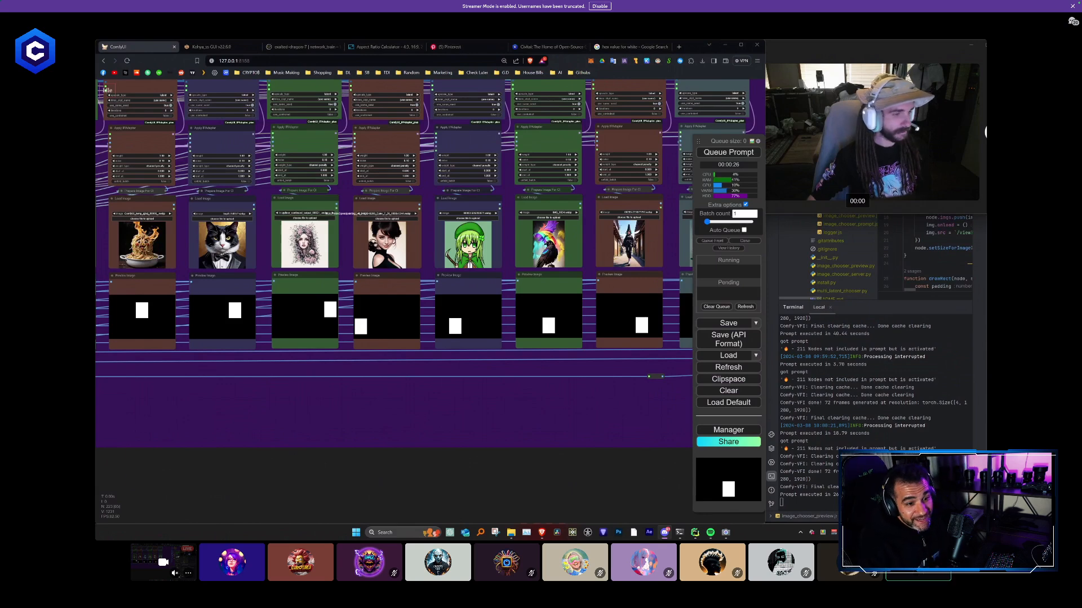
{"action": "left_click_drag", "start_coordinate": [558, 292], "coordinate": [554, 267]}
- Replace the ninth column's Load Image picture with the woman in red in a forest and the tenth column's with ComfyUI_00016_.png
{"action": "left_click_drag", "start_coordinate": [467, 397], "coordinate": [331, 405]}
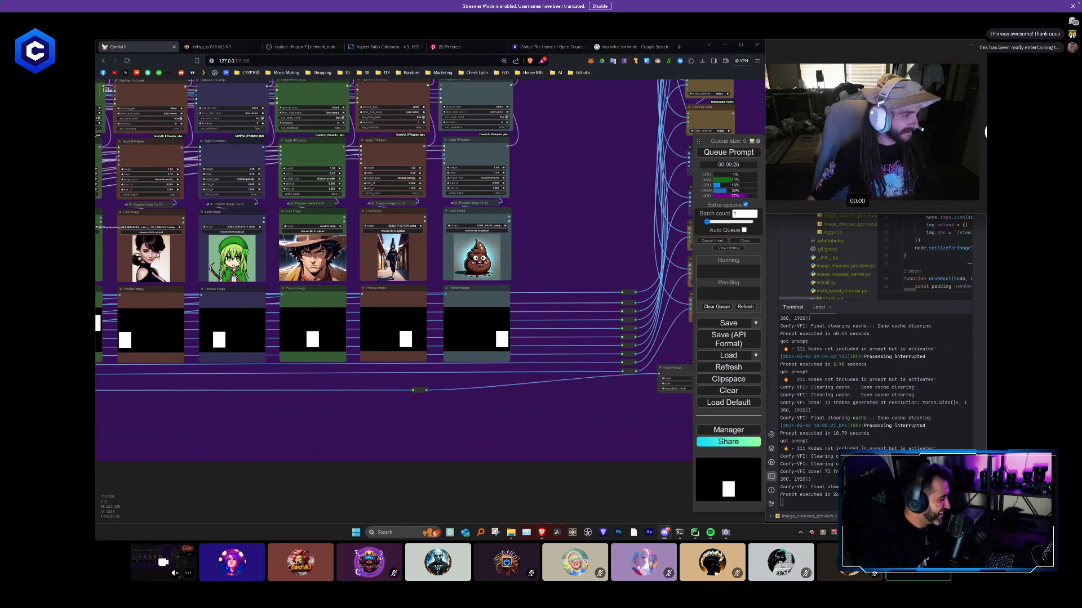
{"action": "left_click_drag", "start_coordinate": [234, 369], "coordinate": [392, 261]}
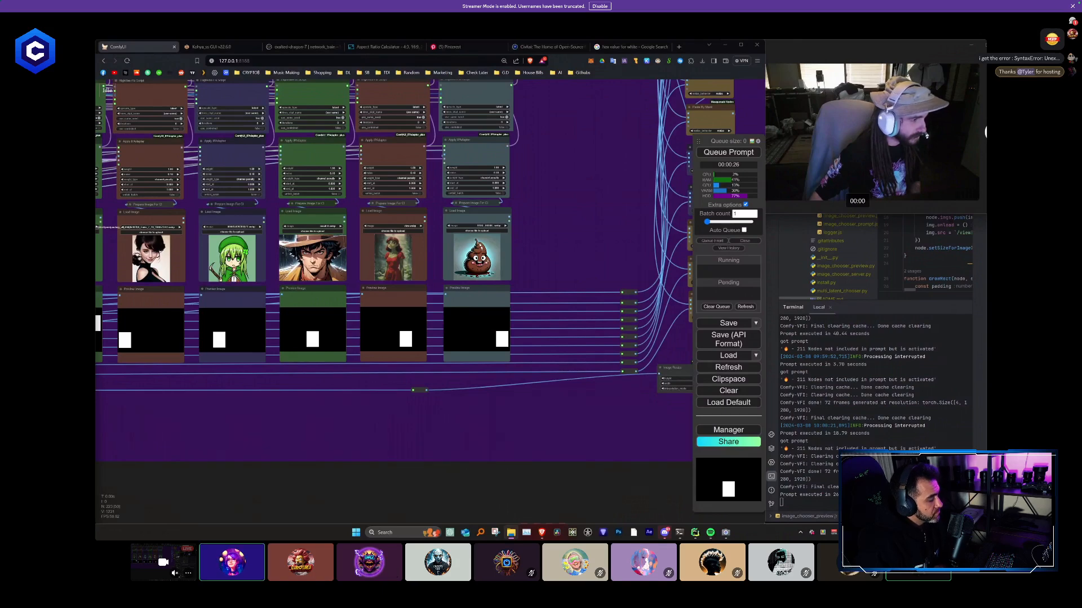
{"action": "right_click", "coordinate": [480, 227]}
{"action": "left_click", "coordinate": [480, 227]}
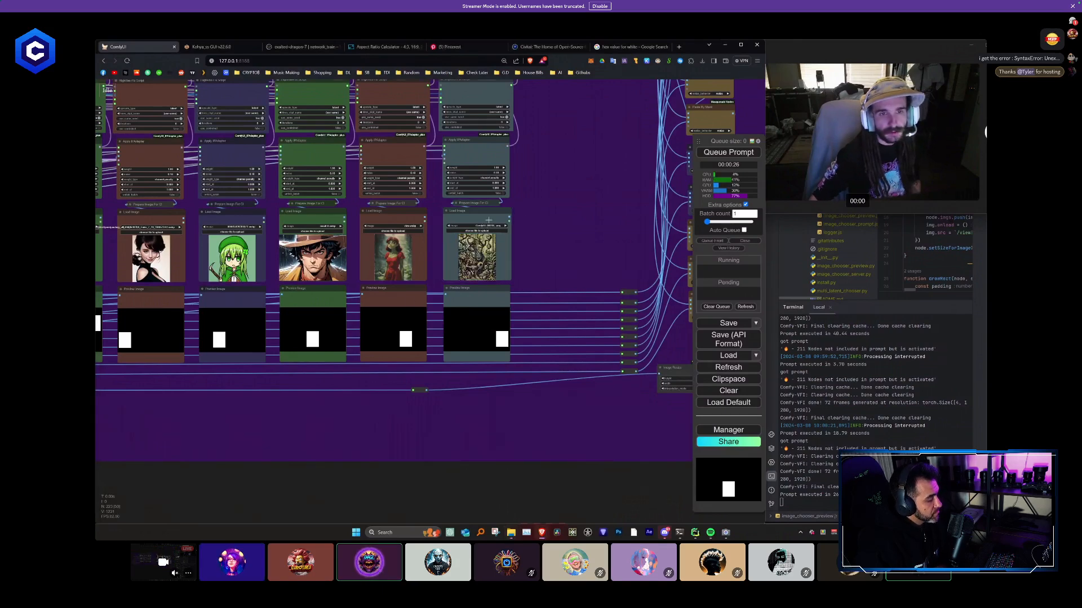
{"action": "scroll", "coordinate": [486, 242], "scroll_direction": "up", "scroll_amount": 6}
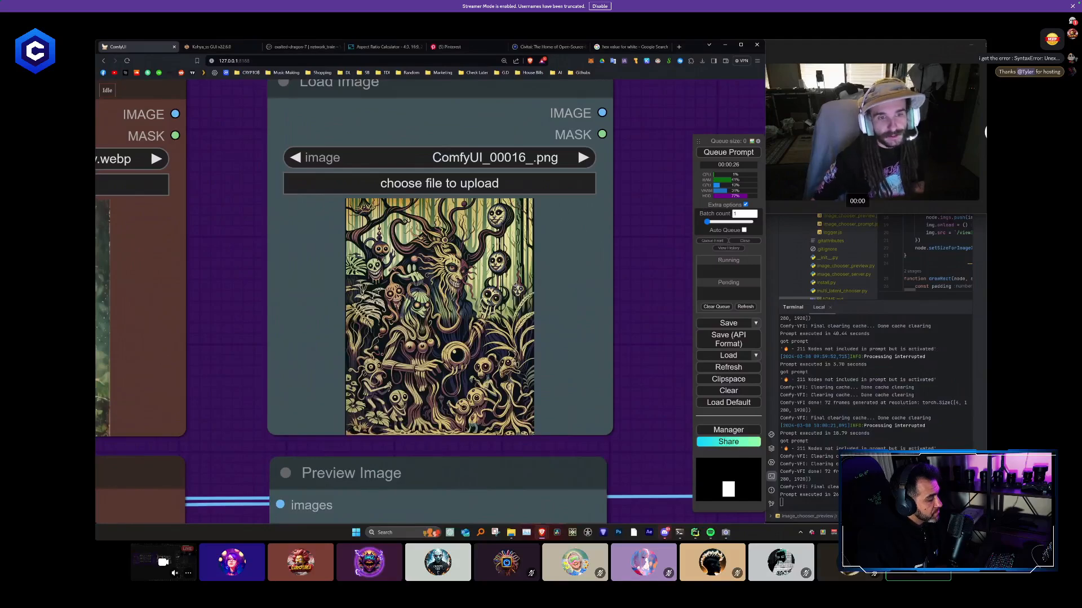
- Look over the ten-column workflow from the tenth column's reference image up to the whole node layout
{"action": "scroll", "coordinate": [253, 302], "scroll_direction": "down", "scroll_amount": 6}
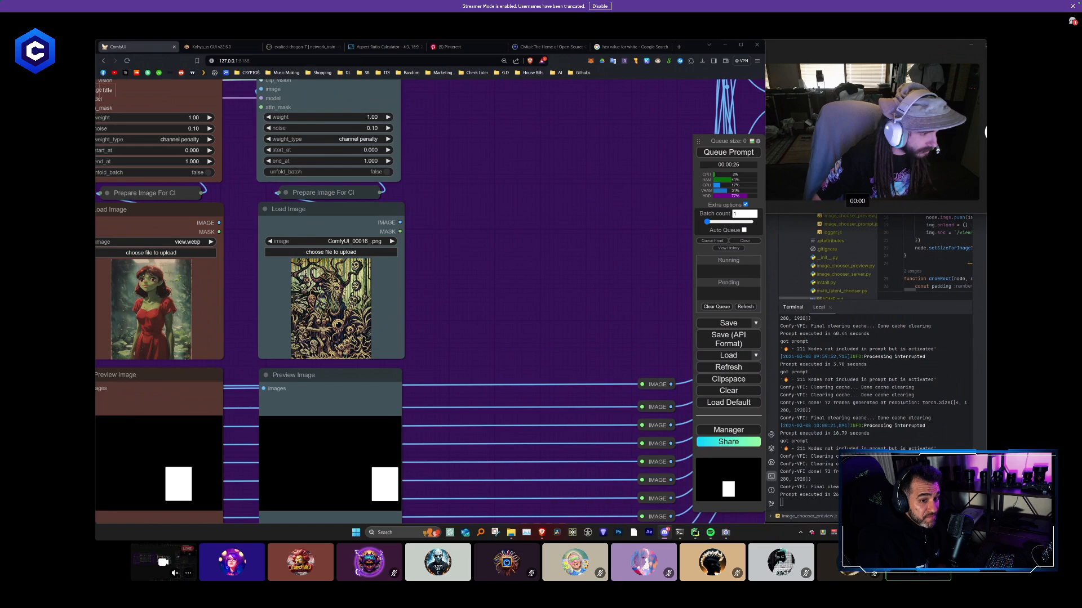
{"action": "scroll", "coordinate": [416, 275], "scroll_direction": "down", "scroll_amount": 3}
{"action": "left_click_drag", "start_coordinate": [415, 274], "coordinate": [498, 370]}
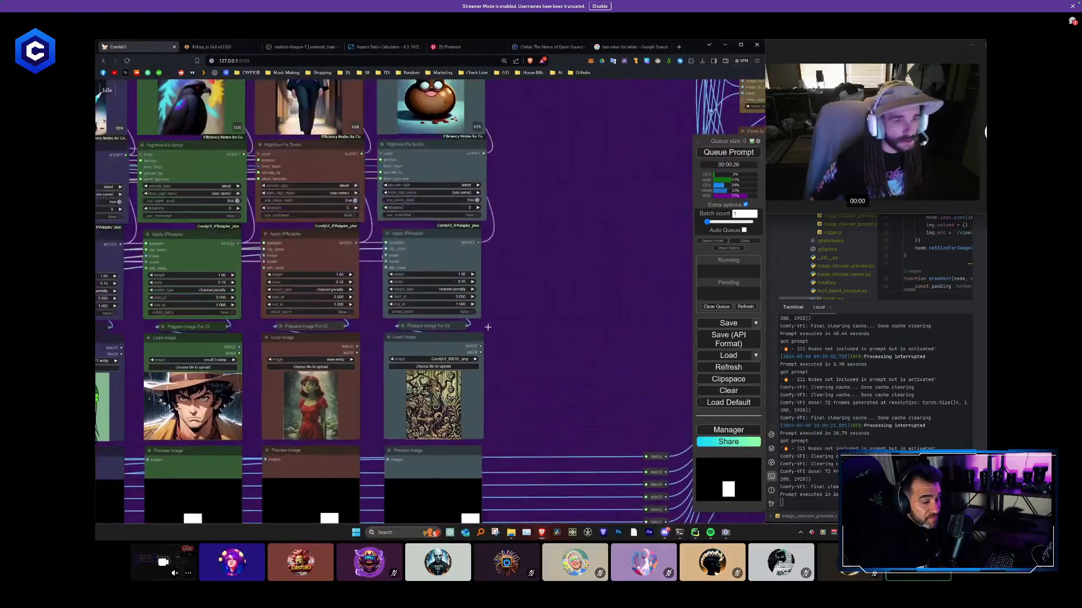
{"action": "scroll", "coordinate": [487, 326], "scroll_direction": "down", "scroll_amount": 4}
{"action": "left_click_drag", "start_coordinate": [488, 326], "coordinate": [453, 505]}
{"action": "left_click_drag", "start_coordinate": [500, 239], "coordinate": [506, 405]}
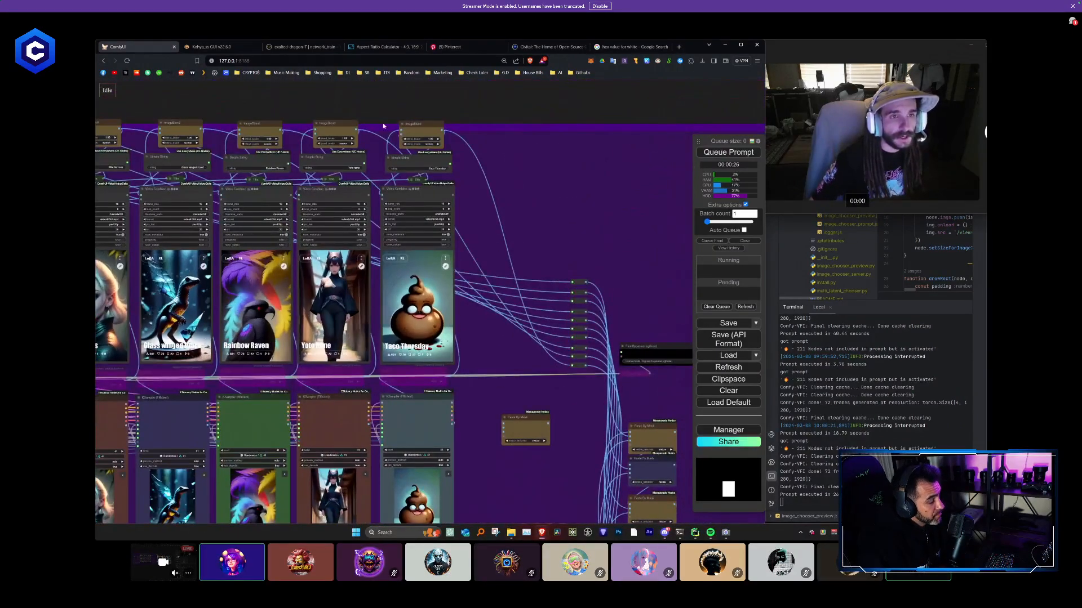
{"action": "left_click_drag", "start_coordinate": [492, 219], "coordinate": [494, 56]}
{"action": "scroll", "coordinate": [490, 229], "scroll_direction": "down", "scroll_amount": 4}
{"action": "scroll", "coordinate": [491, 253], "scroll_direction": "down", "scroll_amount": 2}
{"action": "scroll", "coordinate": [490, 284], "scroll_direction": "down", "scroll_amount": 2}
{"action": "left_click_drag", "start_coordinate": [502, 353], "coordinate": [261, 118]}
{"action": "scroll", "coordinate": [582, 401], "scroll_direction": "down", "scroll_amount": 1}
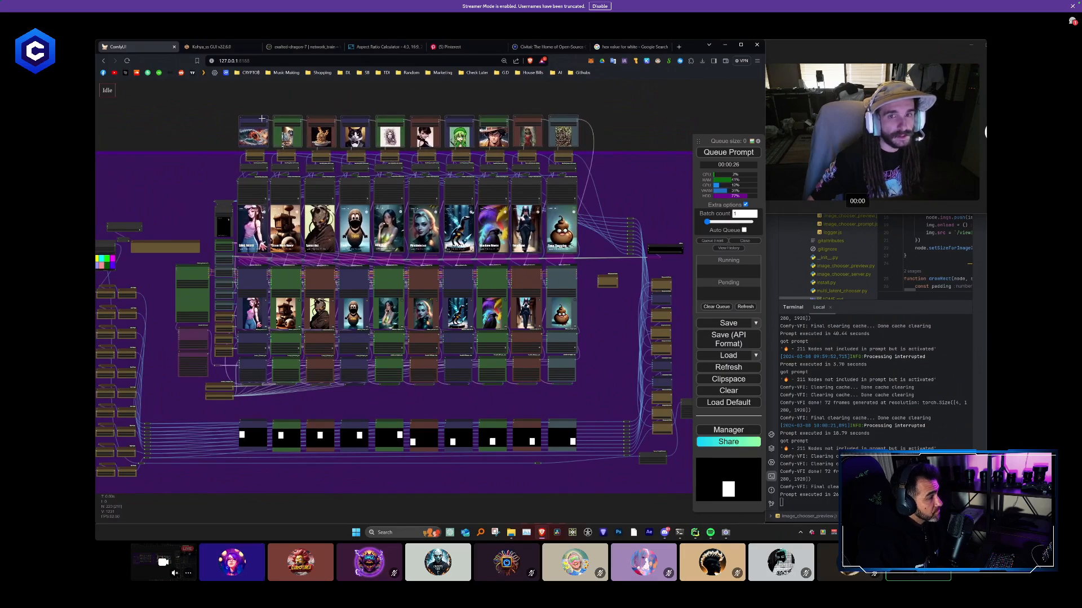
- Set the ninth column's Simple String title, below the woman in red, to Frog Girl
{"action": "scroll", "coordinate": [572, 158], "scroll_direction": "up", "scroll_amount": 5}
{"action": "scroll", "coordinate": [475, 373], "scroll_direction": "up", "scroll_amount": 3}
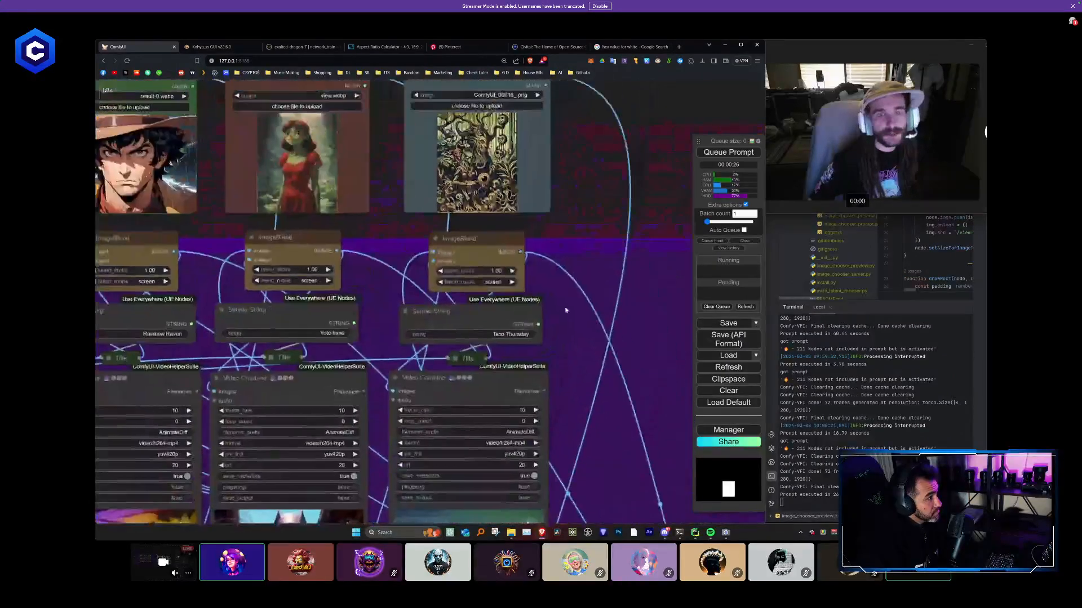
{"action": "scroll", "coordinate": [475, 373], "scroll_direction": "up", "scroll_amount": 2}
{"action": "left_click", "coordinate": [475, 373]}
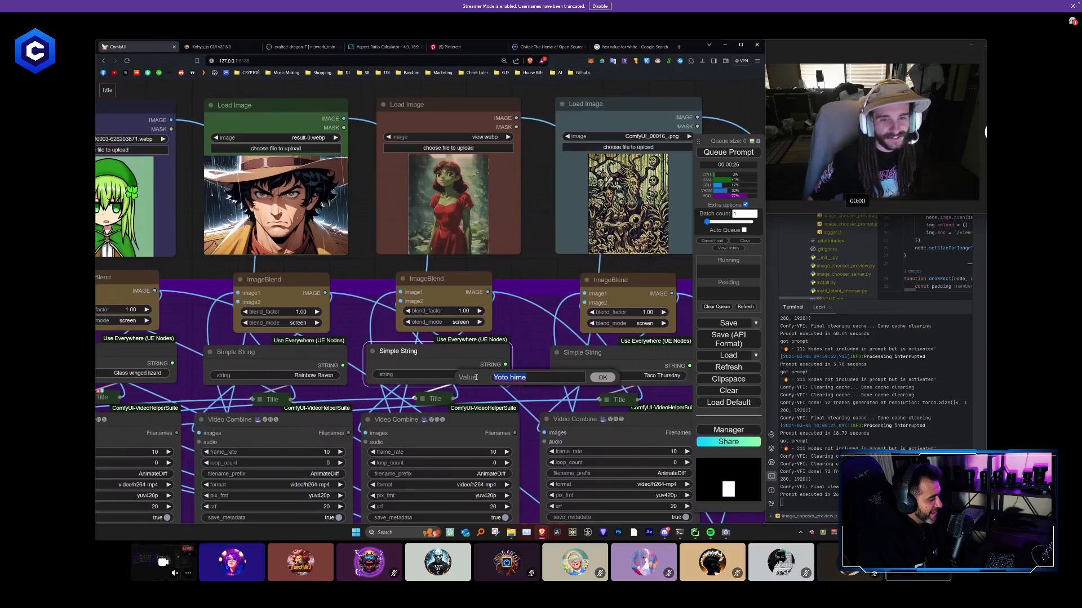
{"action": "type", "text": "Frog Girl"}
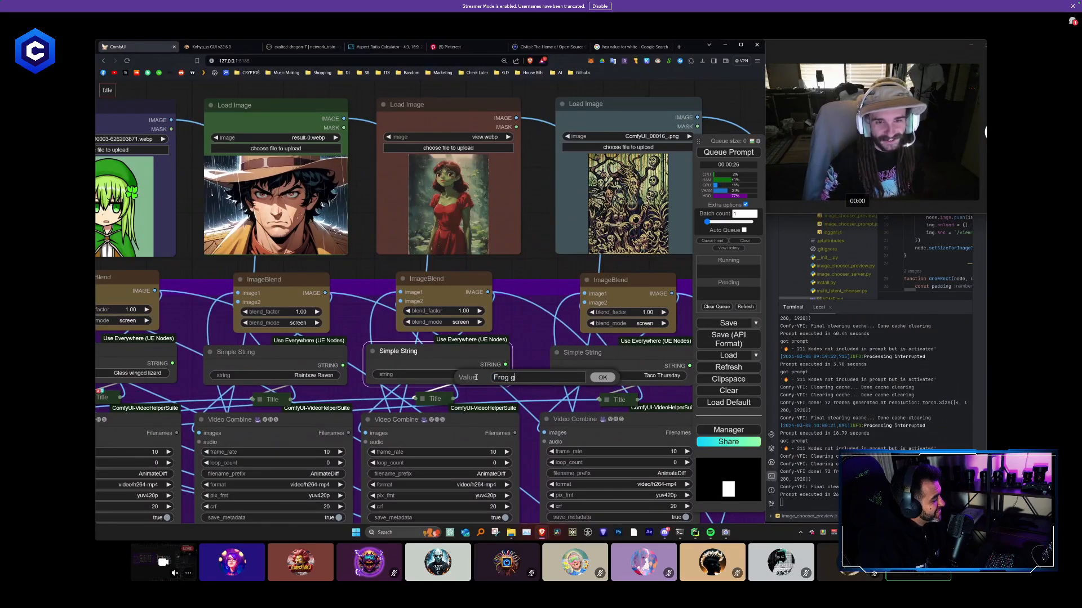
{"action": "key", "text": "Return"}
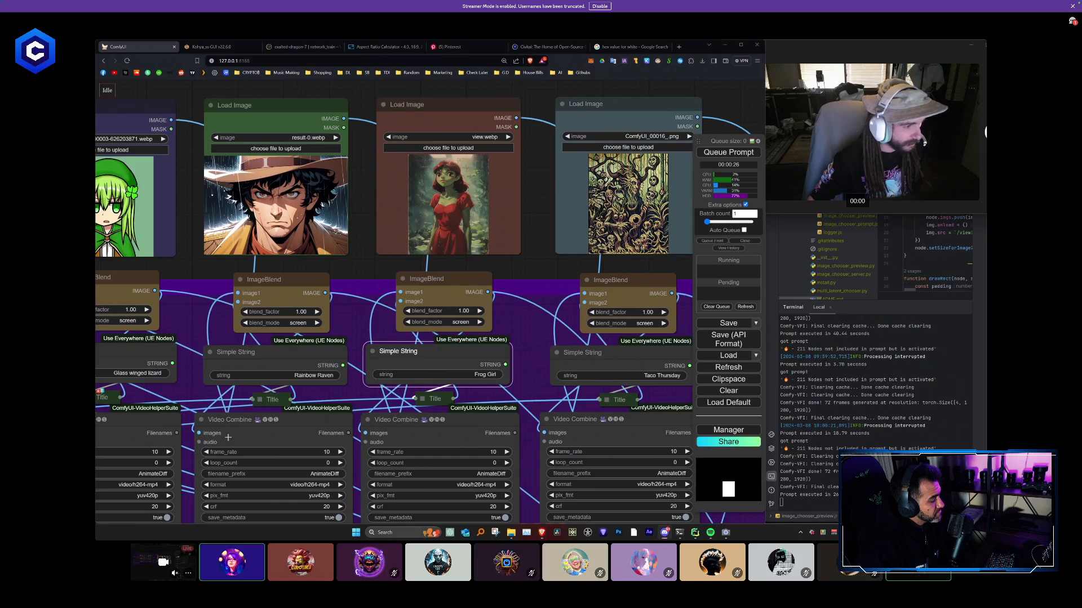
- Set the eighth column's Simple String title to Vengeance and the seventh column's to Irish RPG Waifu
{"action": "left_click", "coordinate": [323, 376]}
{"action": "type", "text": "Vengeance"}
{"action": "key", "text": "Return"}
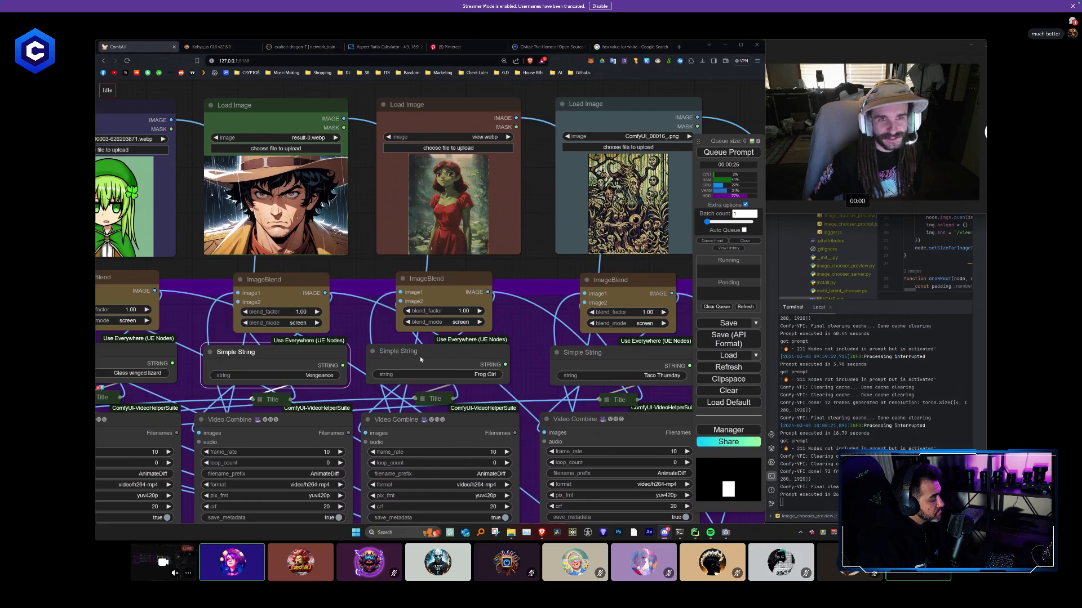
{"action": "left_click", "coordinate": [146, 373]}
{"action": "type", "text": "Irish RPG Waifu"}
{"action": "key", "text": "Return"}
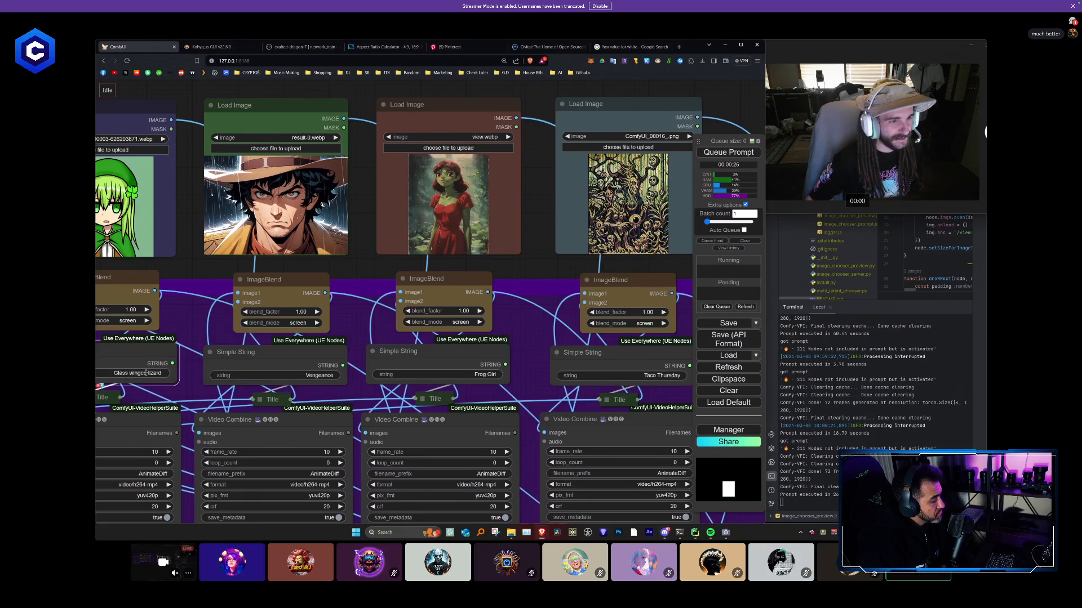
- Set the tenth column's Simple String title to Forest Deity
{"action": "left_click_drag", "start_coordinate": [545, 348], "coordinate": [350, 344]}
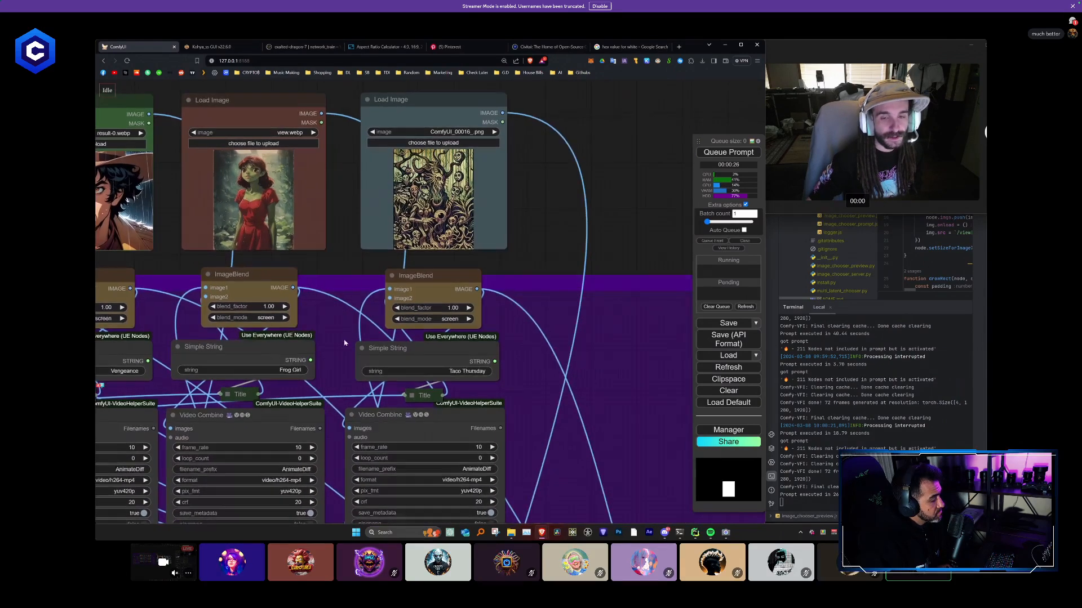
{"action": "left_click", "coordinate": [448, 373]}
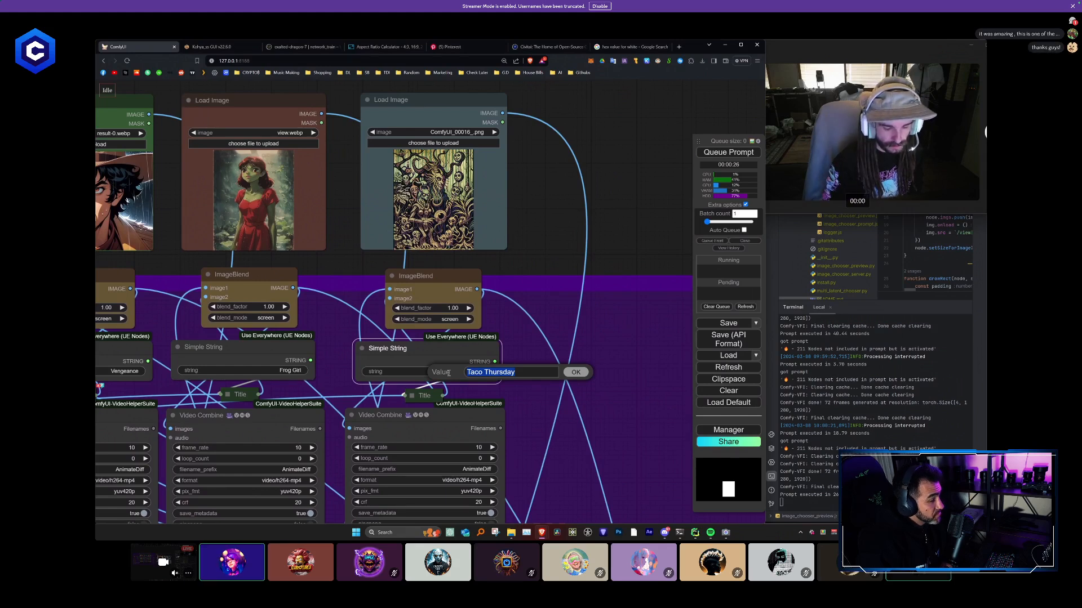
{"action": "type", "text": "Forest Deity"}
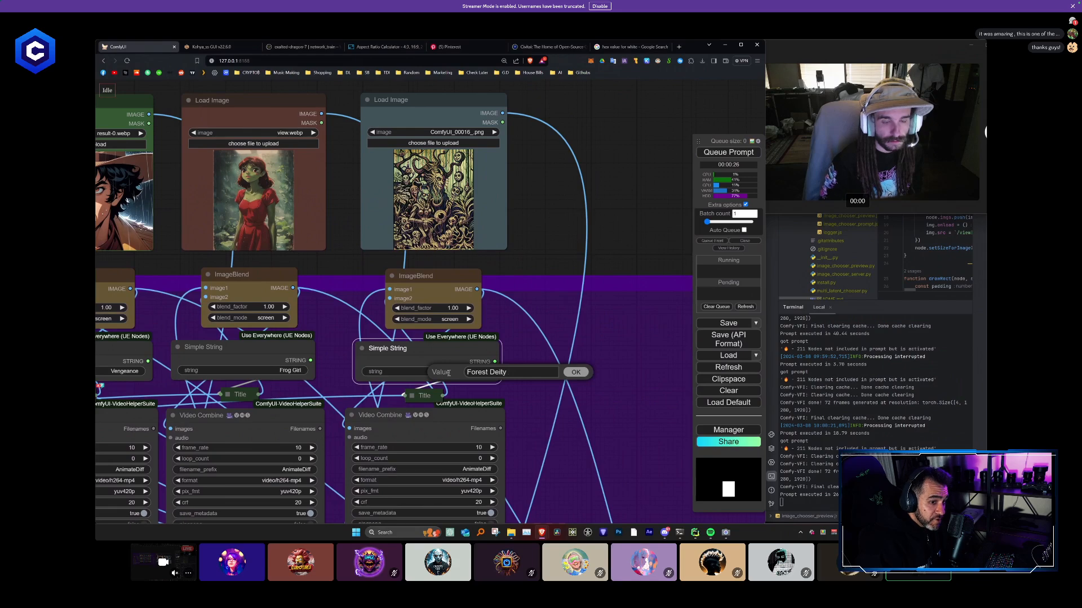
{"action": "key", "text": "Return"}
{"action": "scroll", "coordinate": [422, 340], "scroll_direction": "down", "scroll_amount": 4}
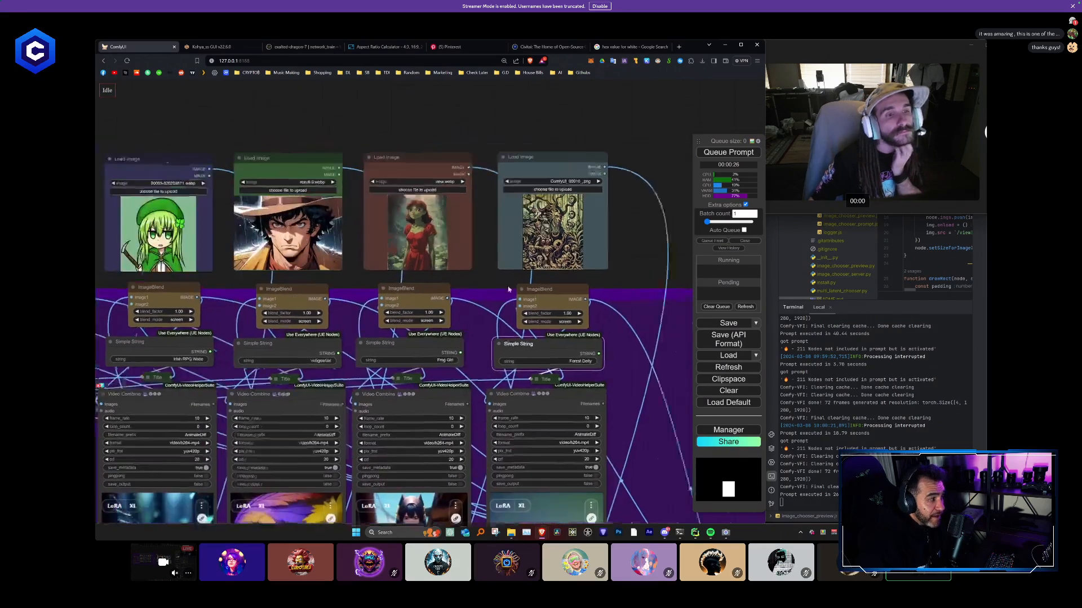
- Set the sixth column's Simple String title, below the dark-haired woman, to Save the output
{"action": "left_click_drag", "start_coordinate": [332, 305], "coordinate": [533, 296]}
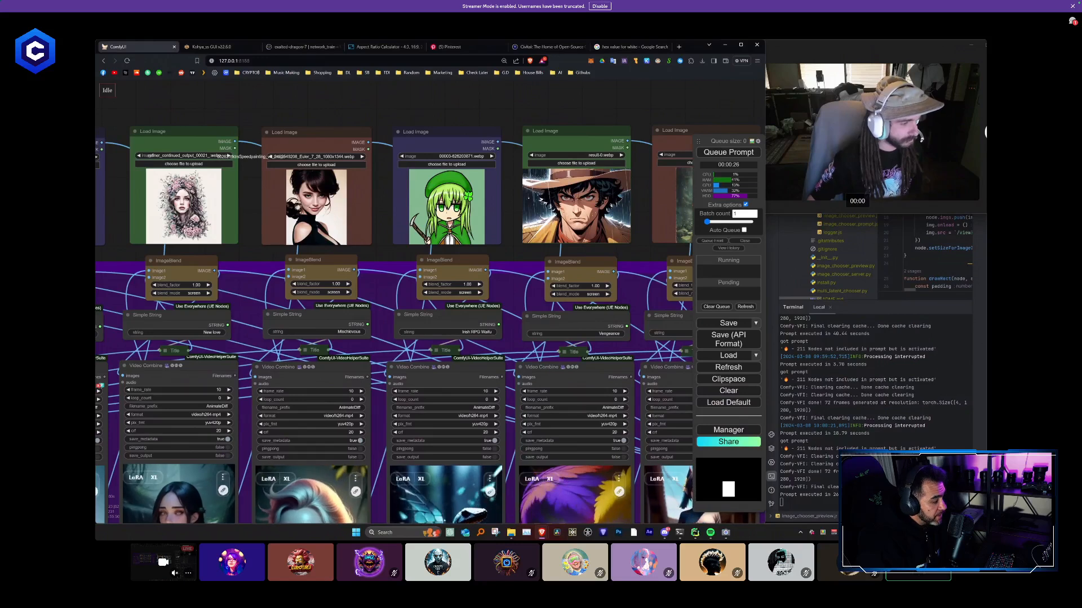
{"action": "left_click", "coordinate": [348, 335]}
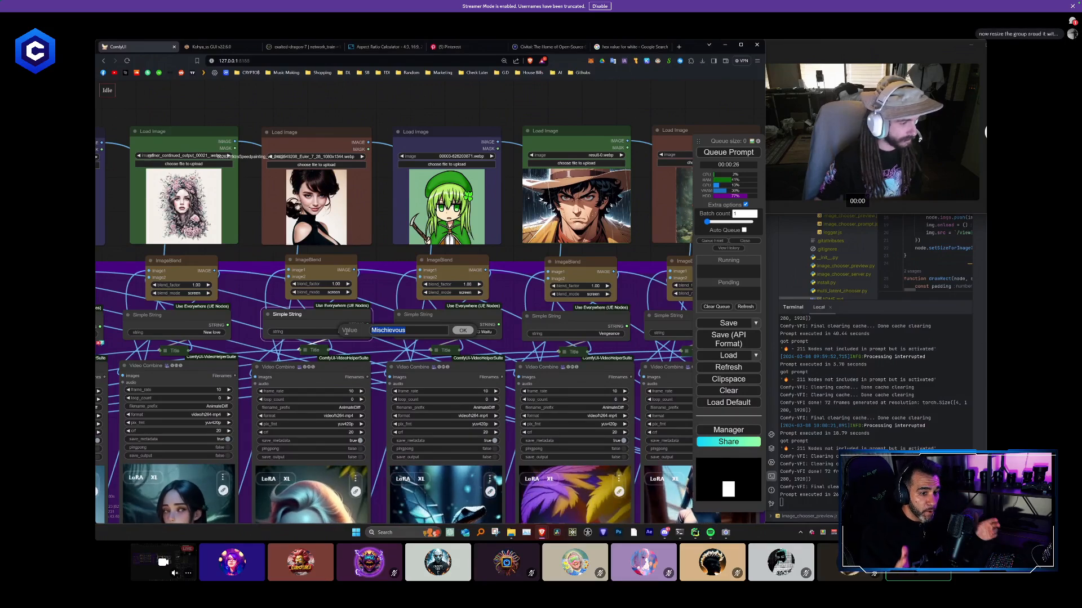
{"action": "key", "text": "alt+Tab"}
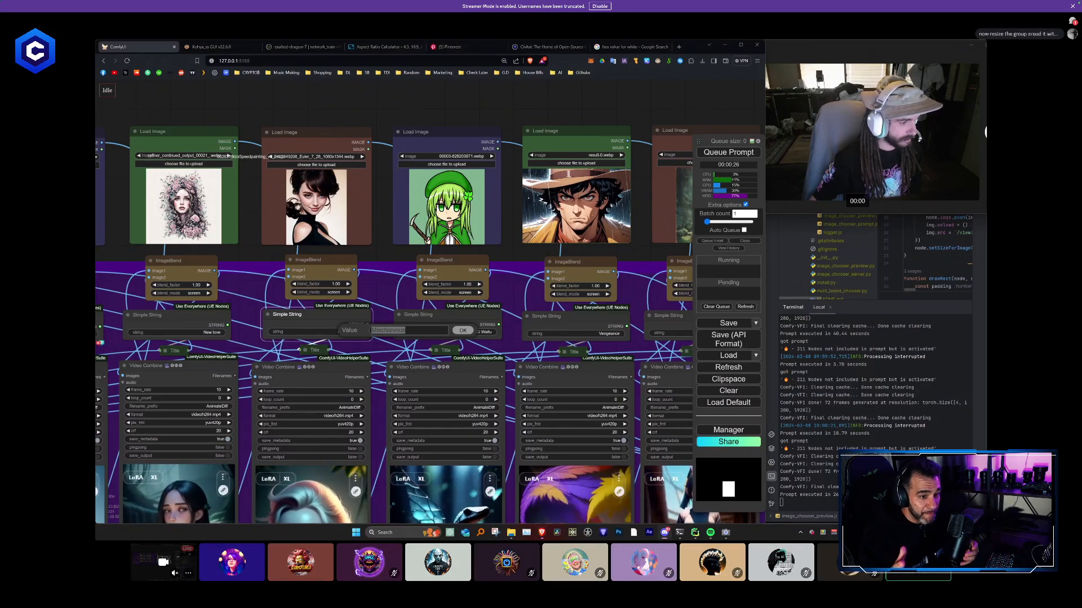
{"action": "left_click", "coordinate": [401, 331]}
{"action": "key", "text": "ctrl+a"}
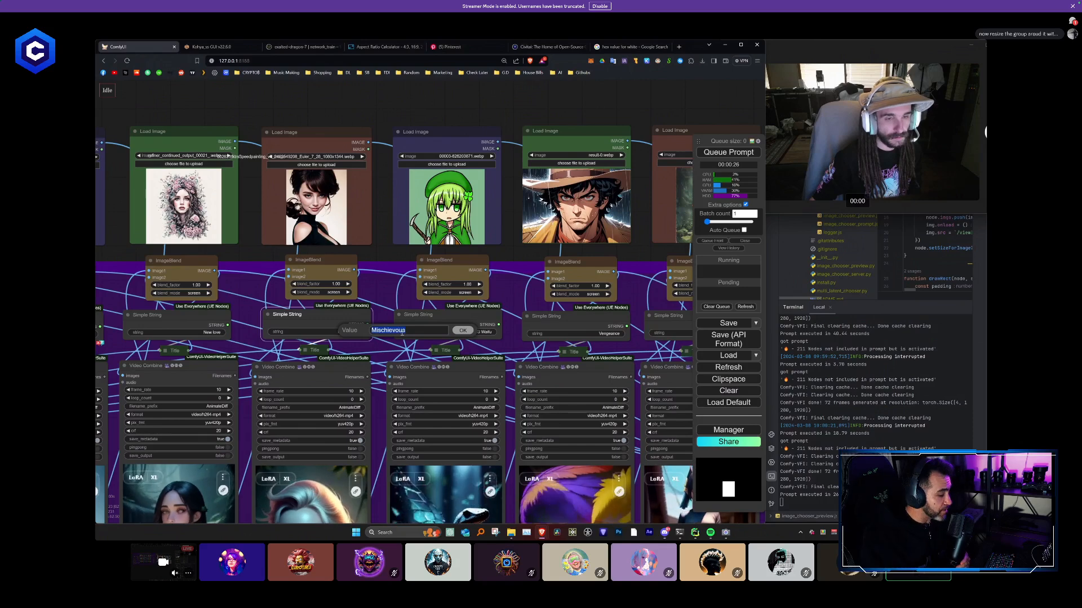
{"action": "type", "text": "Save the output"}
{"action": "key", "text": "Return"}
- Set the fifth column's Simple String title to Bloom and the fourth column's, below the tuxedo cat, to Sir purs a lot
{"action": "left_click_drag", "start_coordinate": [251, 280], "coordinate": [422, 277]}
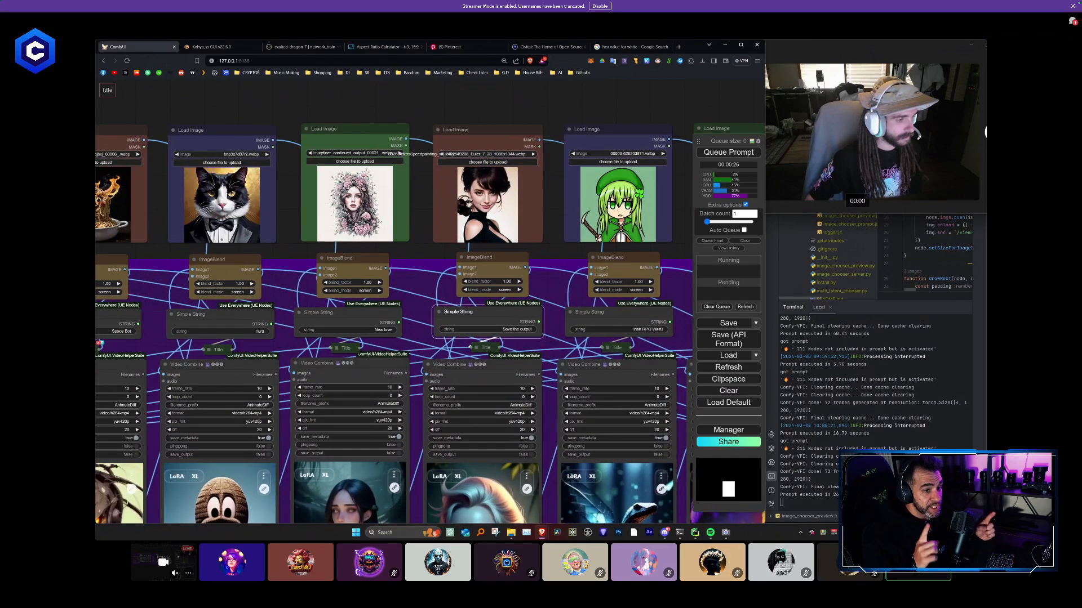
{"action": "left_click", "coordinate": [355, 327]}
{"action": "type", "text": "Bloom"}
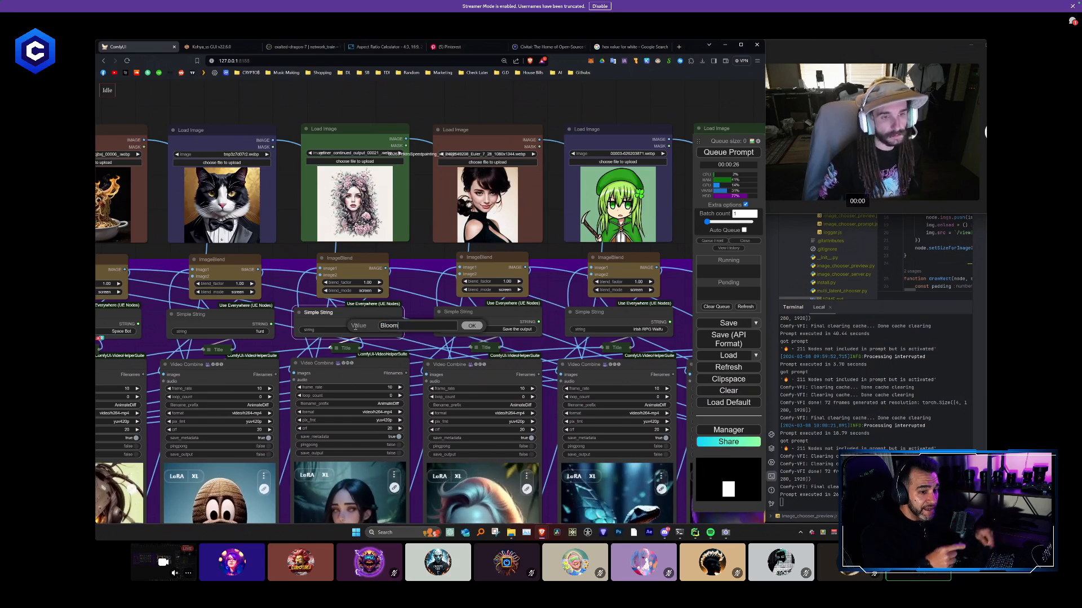
{"action": "key", "text": "Return"}
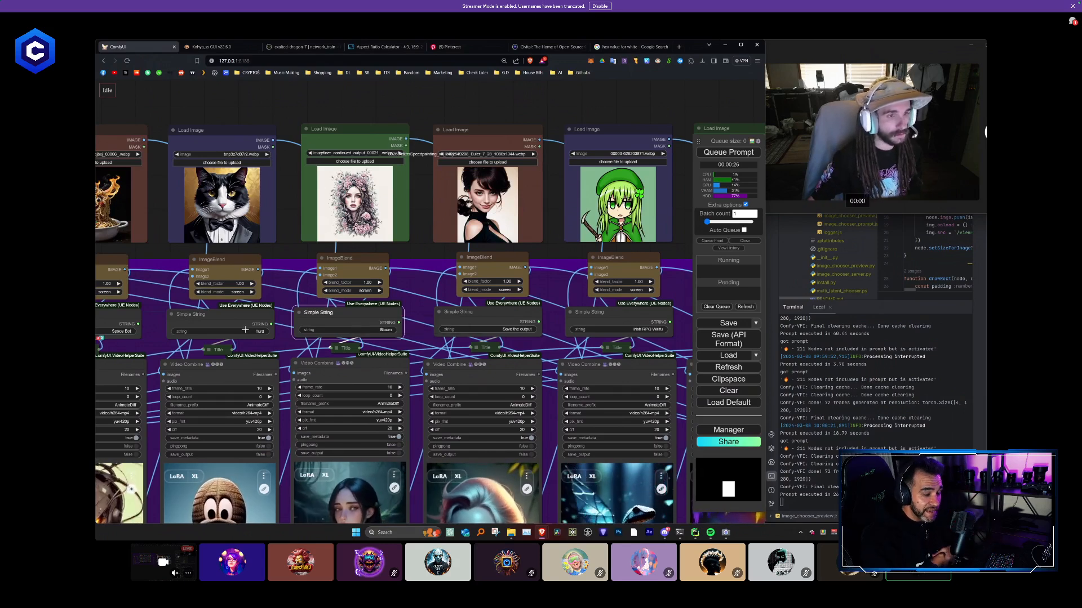
{"action": "left_click", "coordinate": [245, 331]}
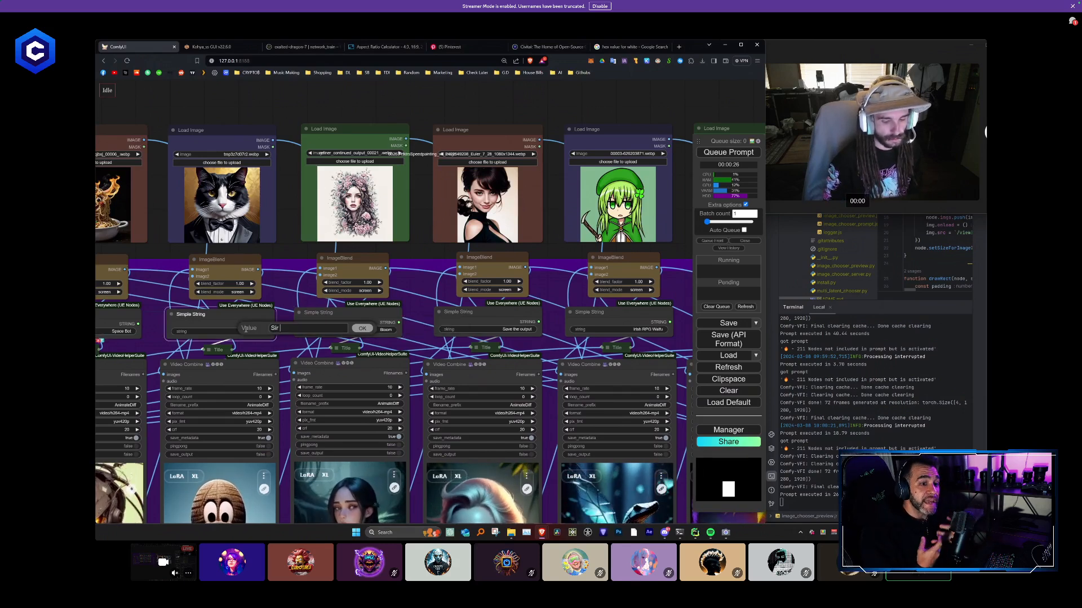
{"action": "key", "text": "Return"}
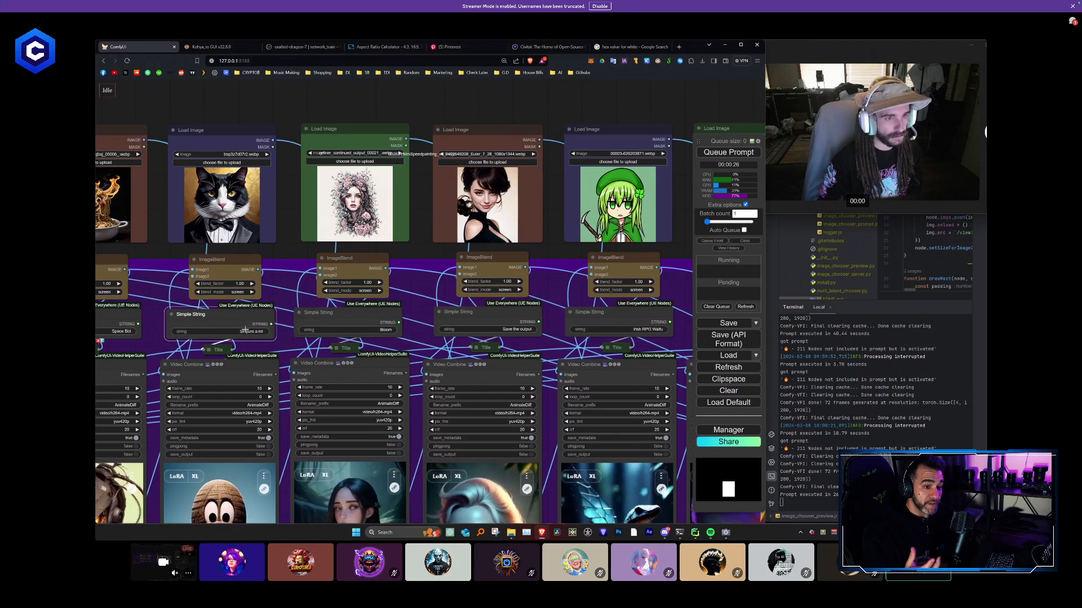
- Set the third column's Simple String title, below the bowl of noodles, to Nightmare fuel
{"action": "left_click_drag", "start_coordinate": [285, 281], "coordinate": [514, 281]}
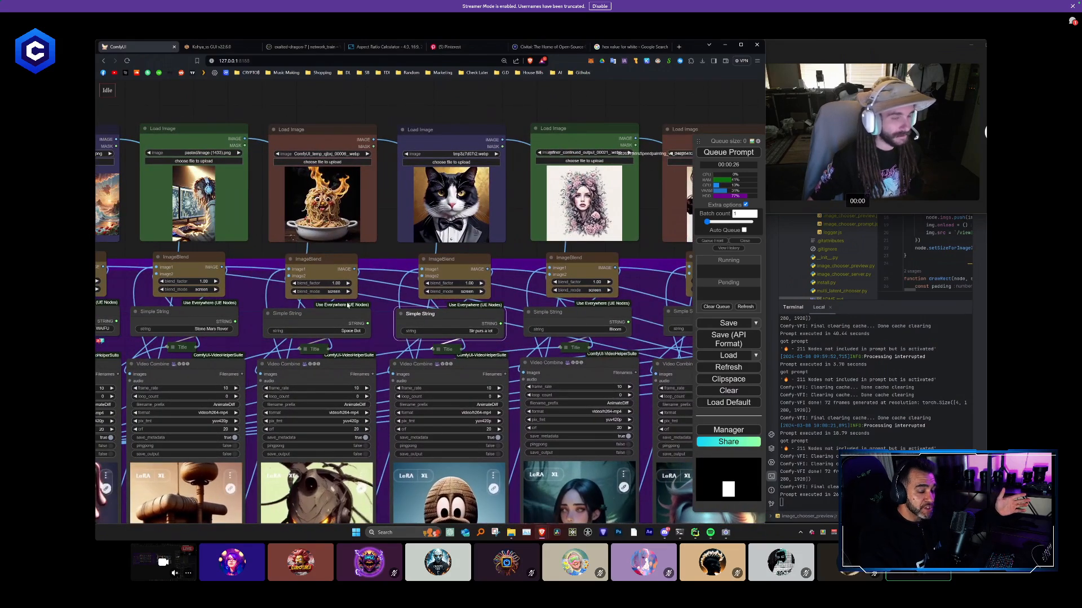
{"action": "left_click", "coordinate": [356, 330]}
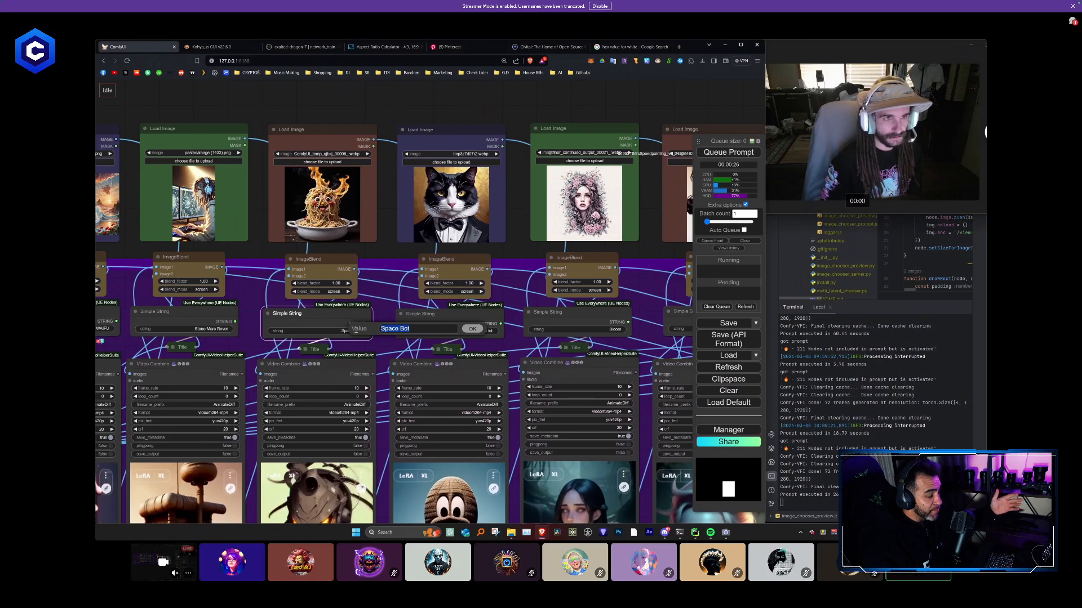
{"action": "type", "text": "Ni"}
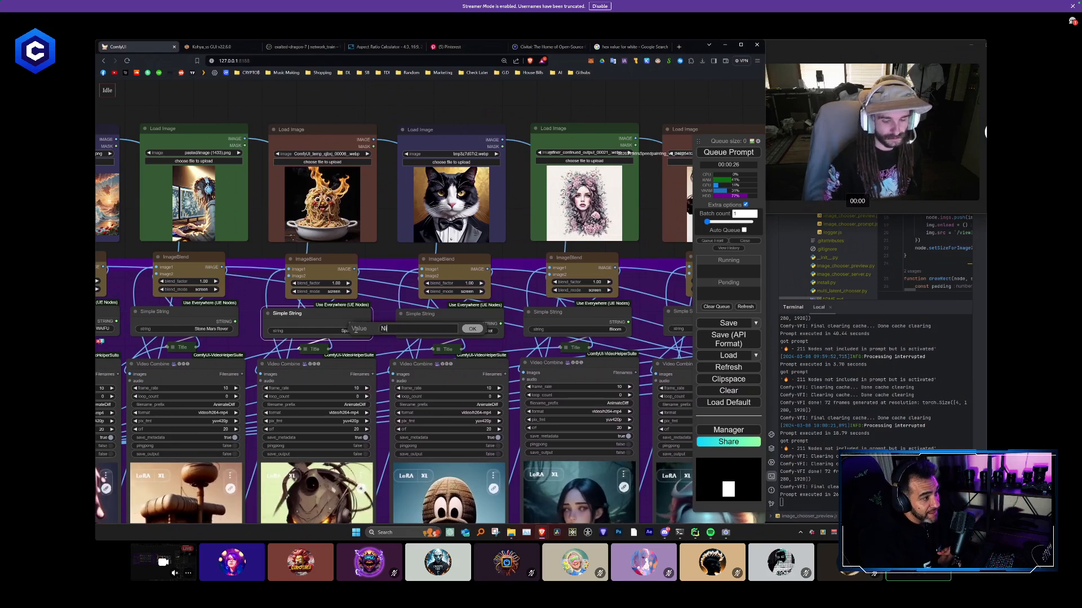
{"action": "type", "text": "ghtmare Bot"}
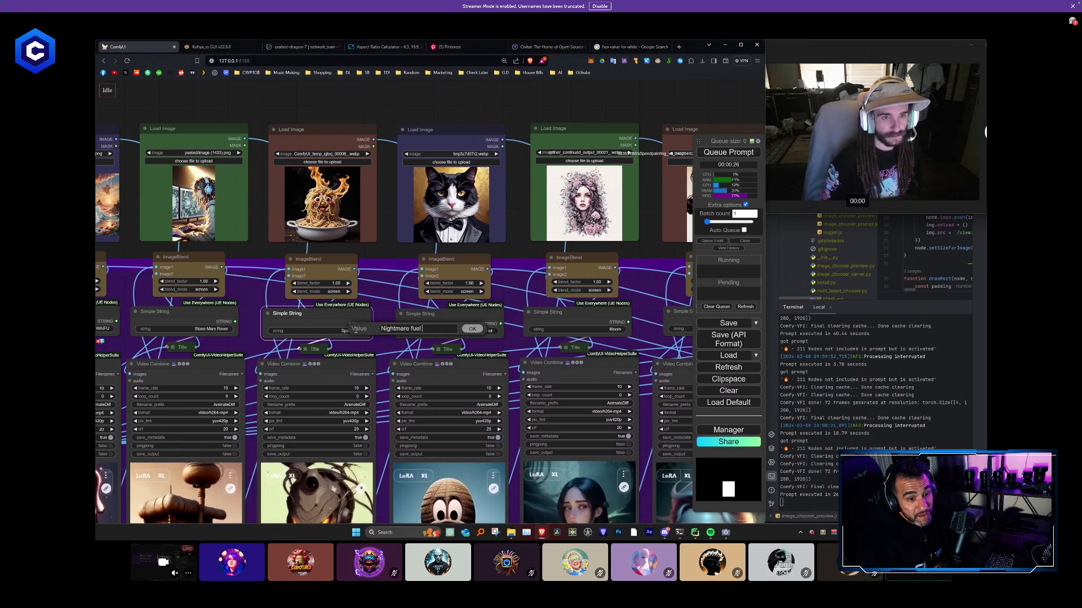
{"action": "key", "text": "Return"}
- Set the second column's Simple String title to Japanese Programmer
{"action": "left_click_drag", "start_coordinate": [249, 296], "coordinate": [371, 301]}
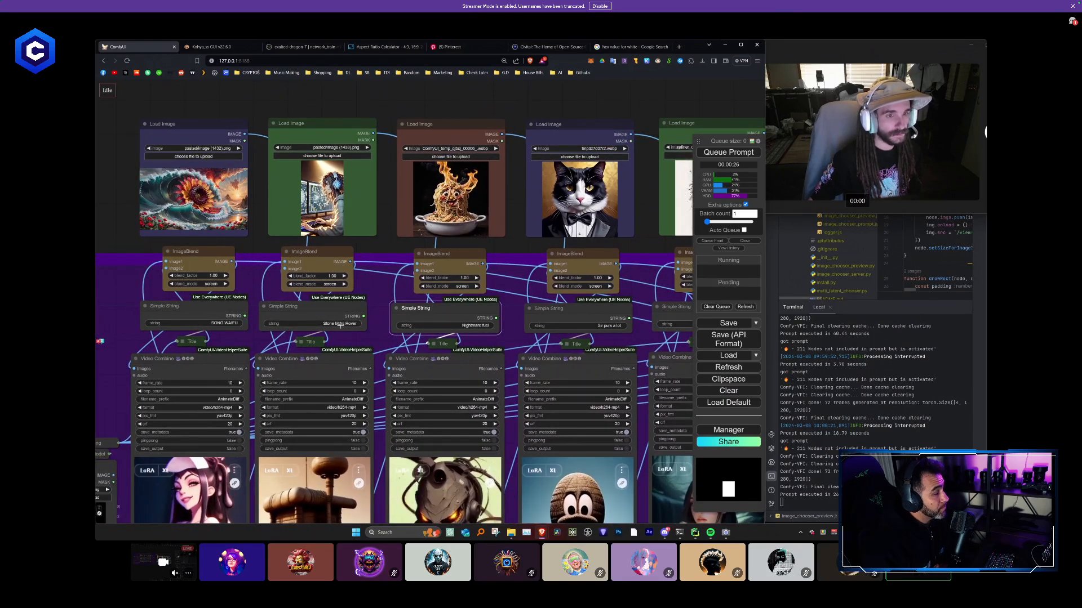
{"action": "left_click", "coordinate": [340, 325]}
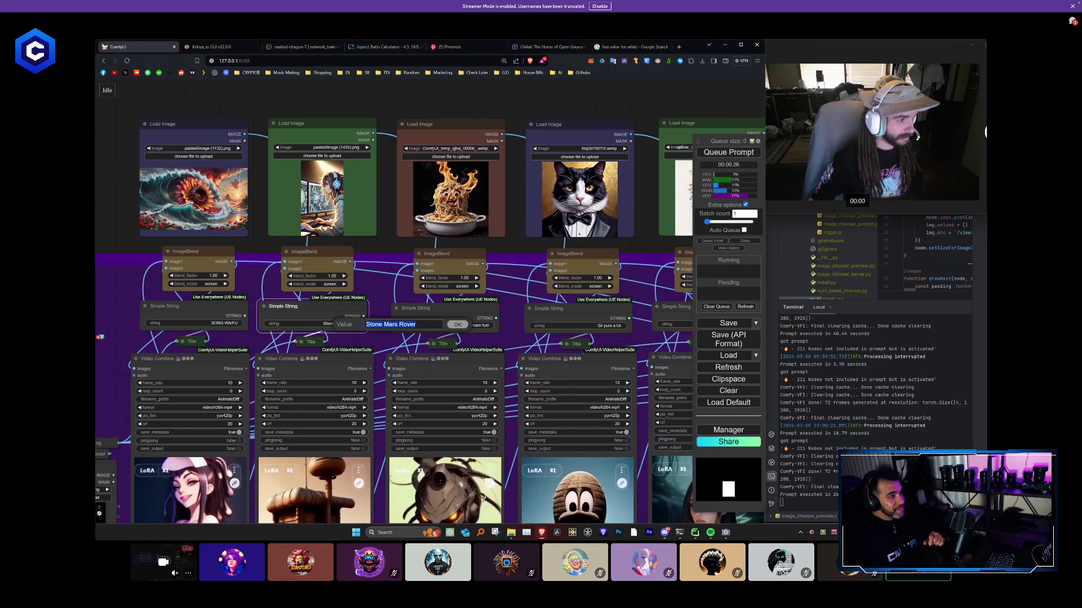
{"action": "key", "text": "alt+Tab"}
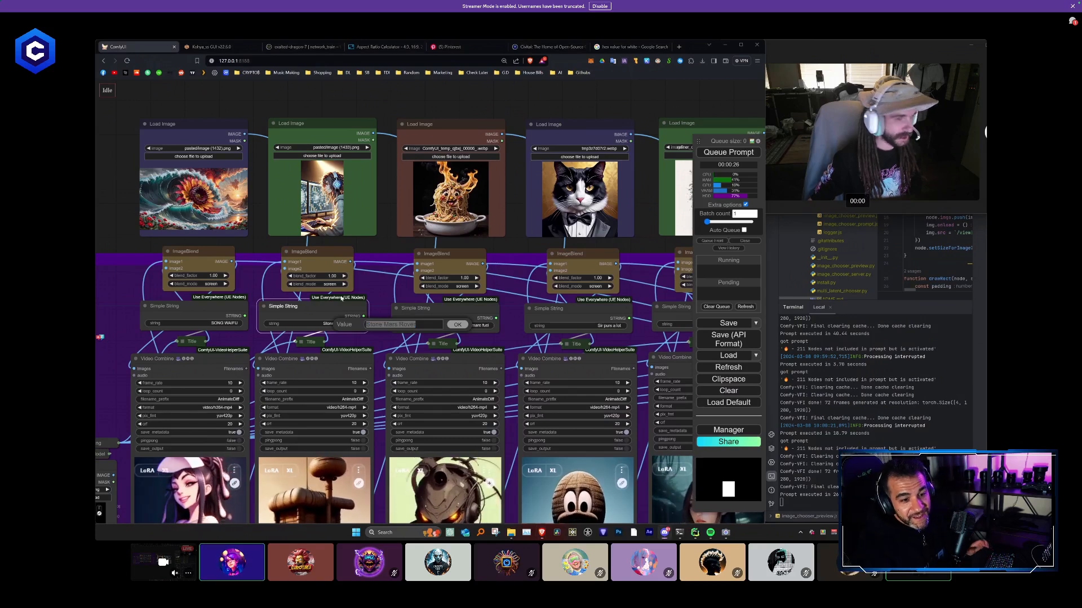
{"action": "left_click", "coordinate": [420, 325]}
{"action": "key", "text": "ctrl+a"}
{"action": "type", "text": "Japanese Programmer"}
{"action": "key", "text": "Return"}
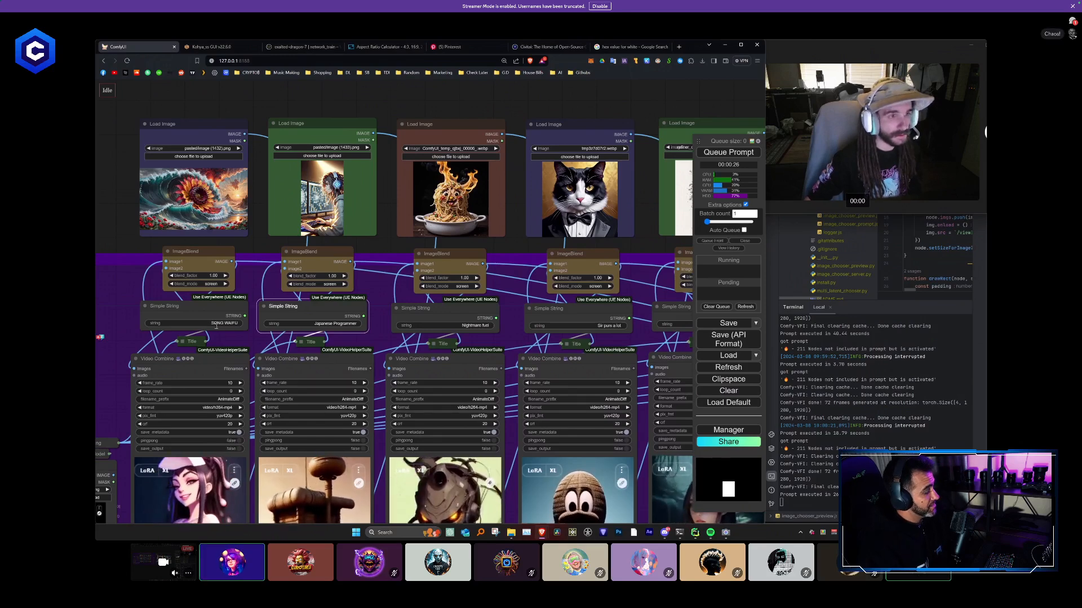
- Set the first column's Simple String title, below the ocean wave picture, to SunDrowner
{"action": "left_click", "coordinate": [217, 326]}
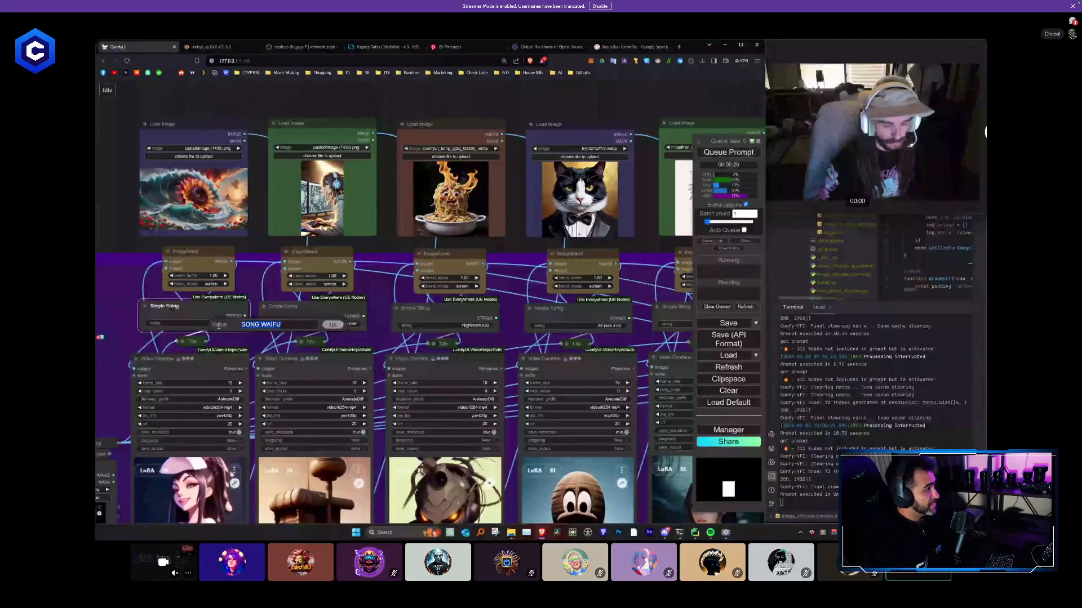
{"action": "type", "text": "S"}
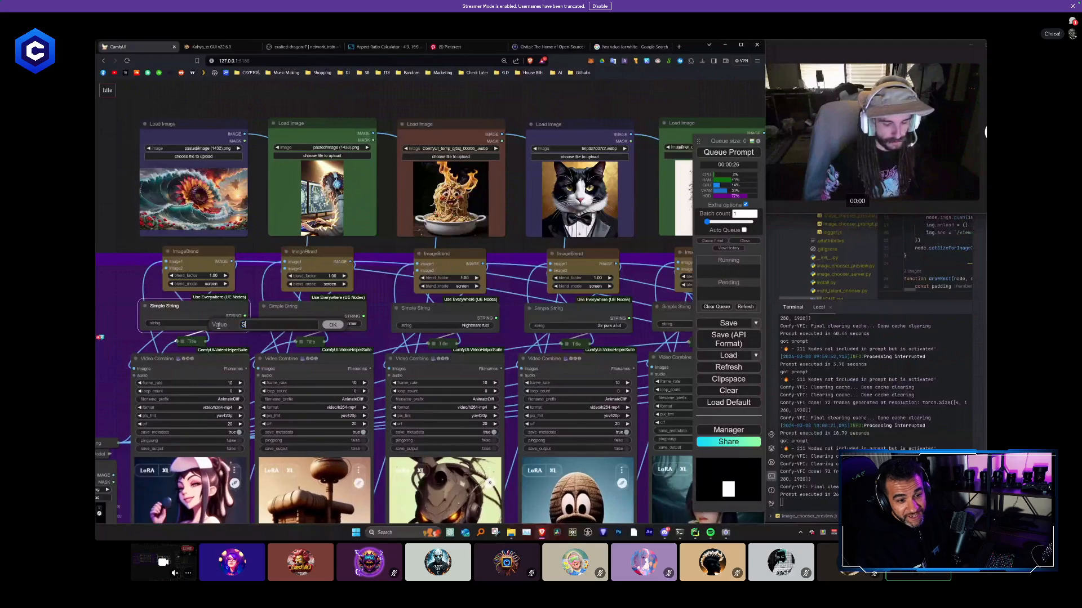
{"action": "type", "text": "unDro"}
{"action": "type", "text": "w"}
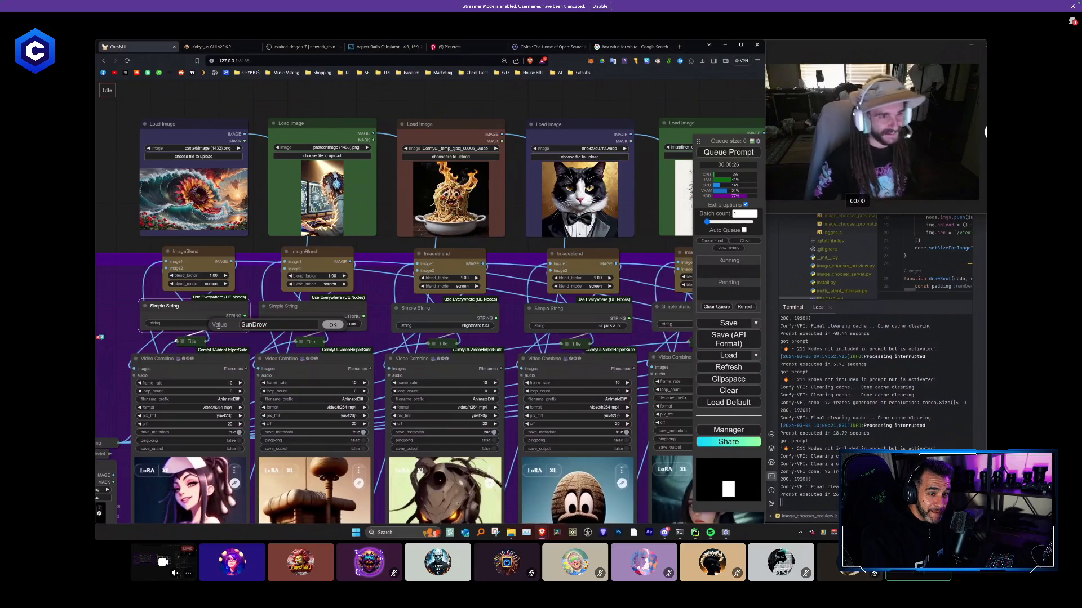
{"action": "type", "text": "nern"}
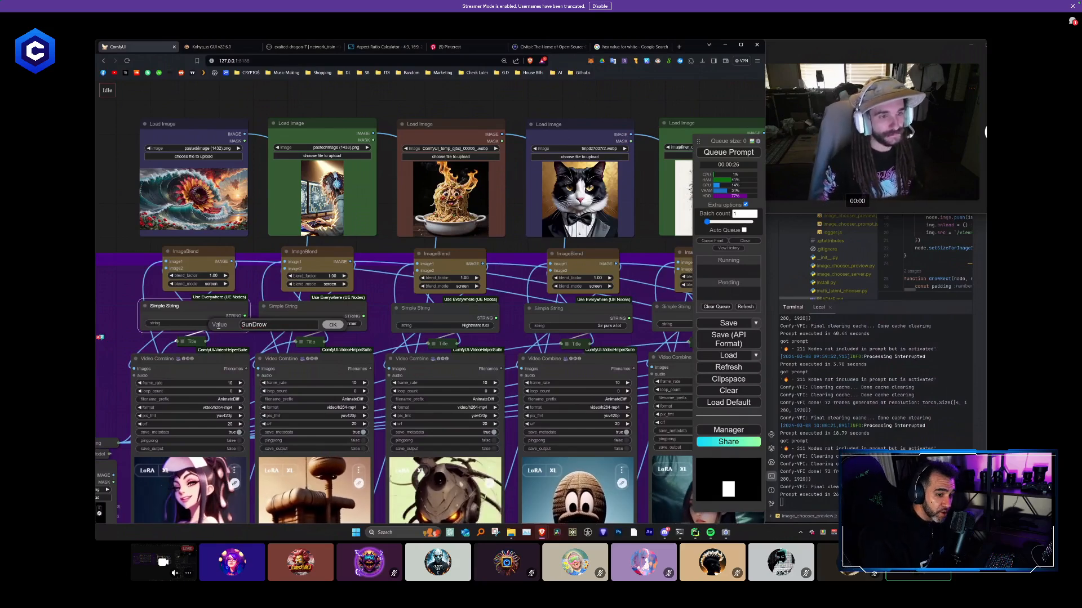
{"action": "type", "text": "ner"}
{"action": "key", "text": "Return"}
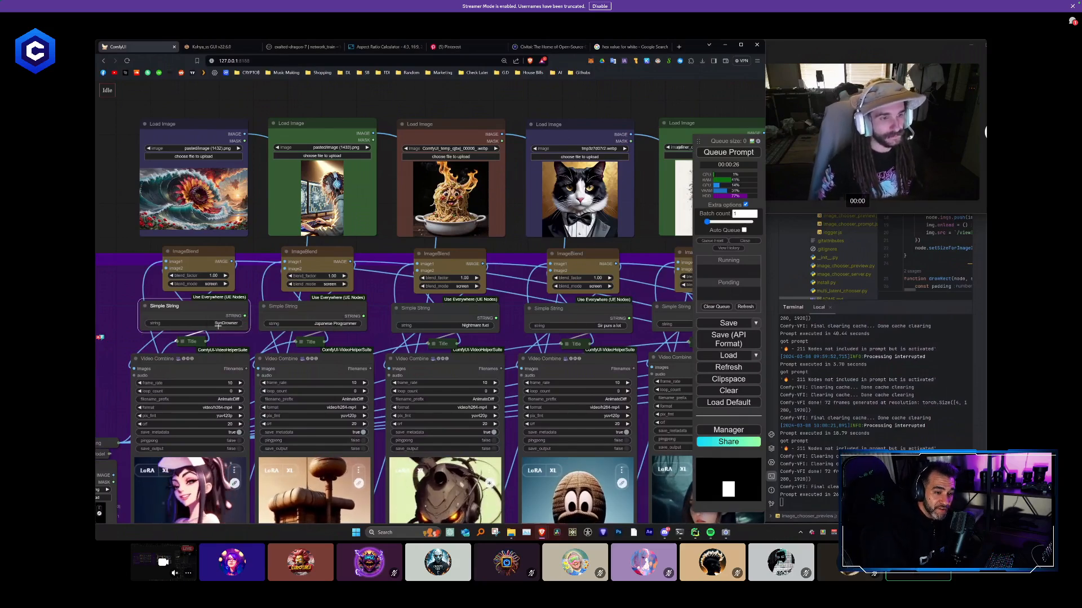
- Move the ten-column node block down so its Load Image row sits inside the purple group
{"action": "scroll", "coordinate": [600, 385], "scroll_direction": "down", "scroll_amount": 10}
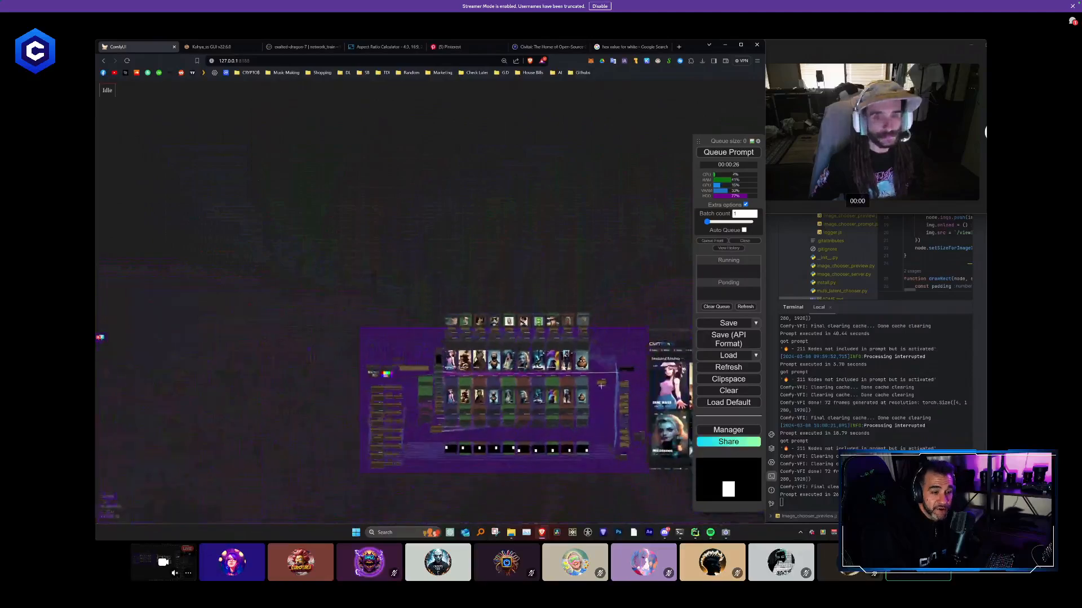
{"action": "left_click_drag", "start_coordinate": [601, 386], "coordinate": [406, 305]}
{"action": "scroll", "coordinate": [415, 329], "scroll_direction": "up", "scroll_amount": 5}
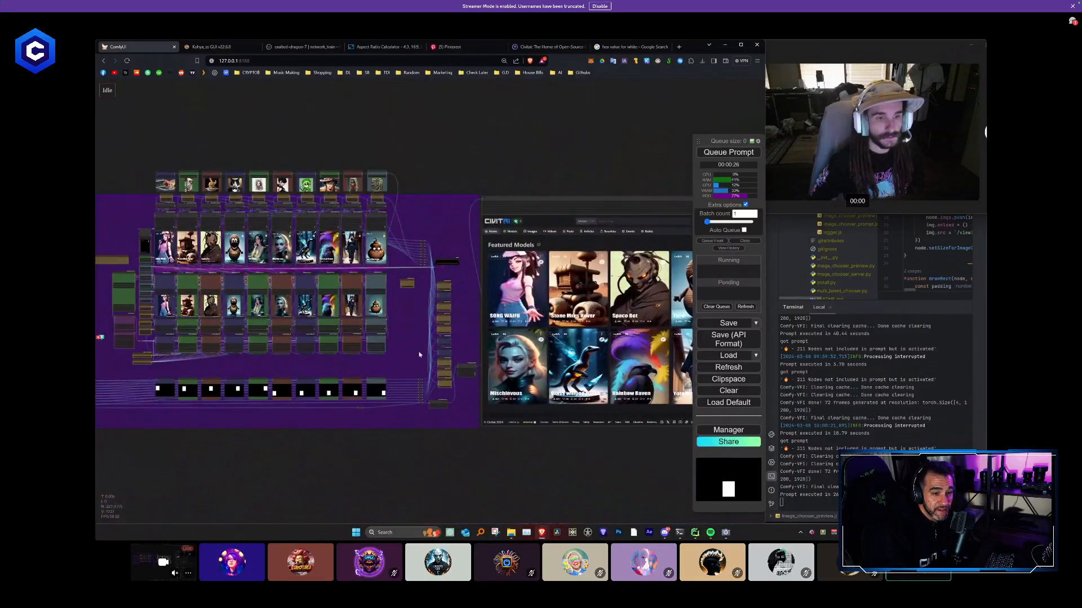
{"action": "scroll", "coordinate": [362, 430], "scroll_direction": "down", "scroll_amount": 1}
{"action": "scroll", "coordinate": [394, 401], "scroll_direction": "down", "scroll_amount": 1}
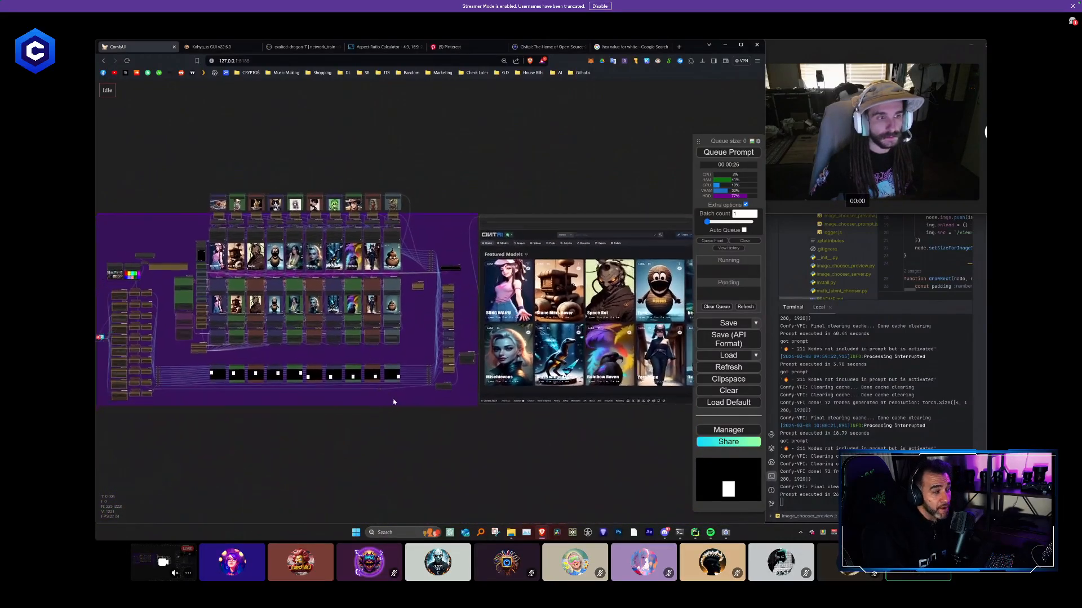
{"action": "scroll", "coordinate": [179, 190], "scroll_direction": "up", "scroll_amount": 2}
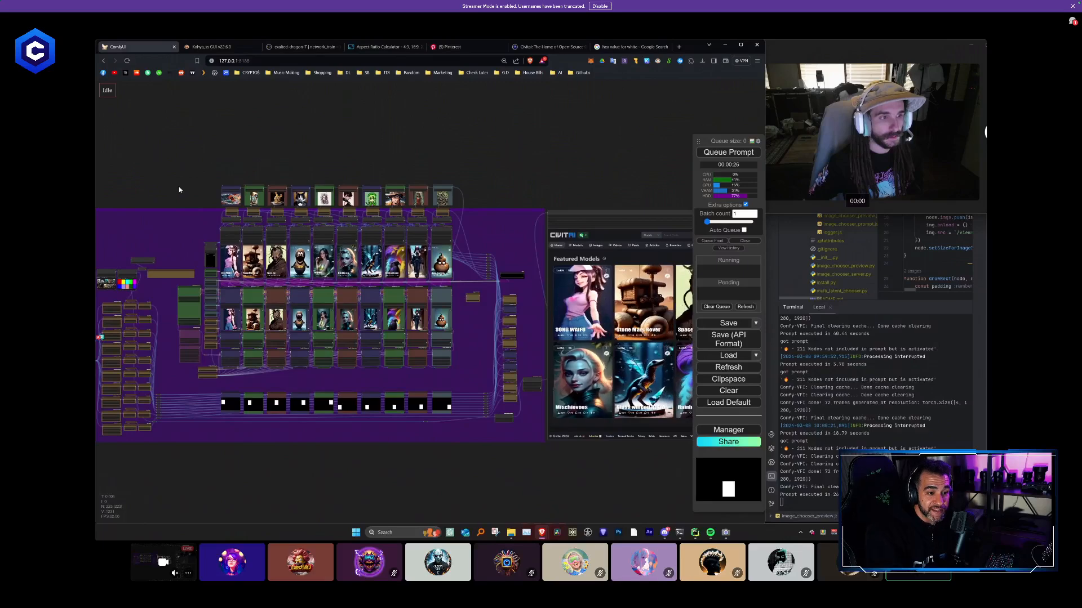
{"action": "scroll", "coordinate": [180, 242], "scroll_direction": "up", "scroll_amount": 3}
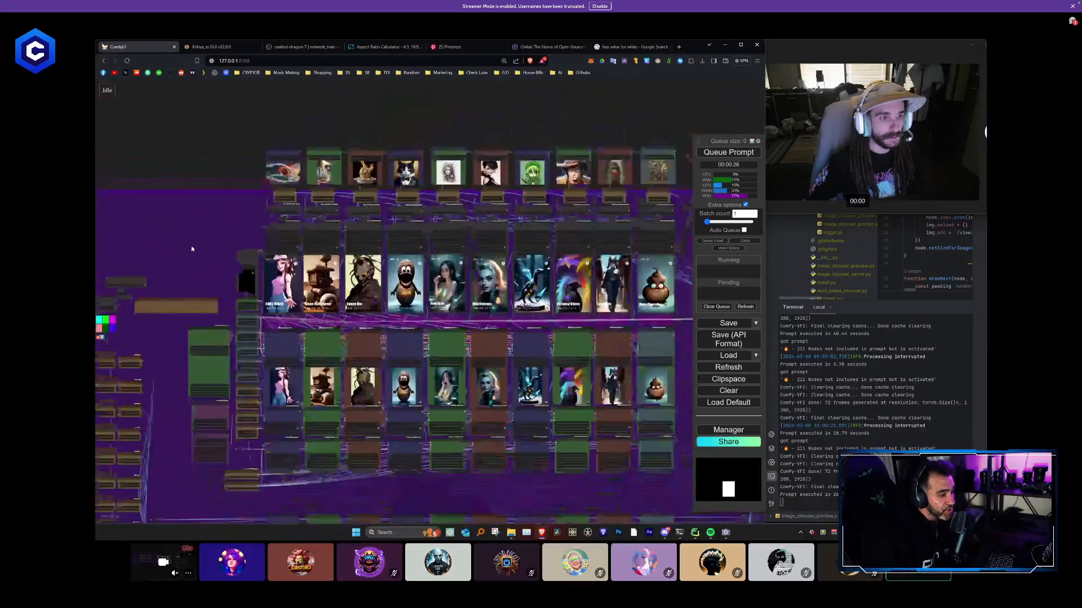
{"action": "scroll", "coordinate": [191, 249], "scroll_direction": "down", "scroll_amount": 2}
{"action": "left_click_drag", "start_coordinate": [425, 308], "coordinate": [572, 407]}
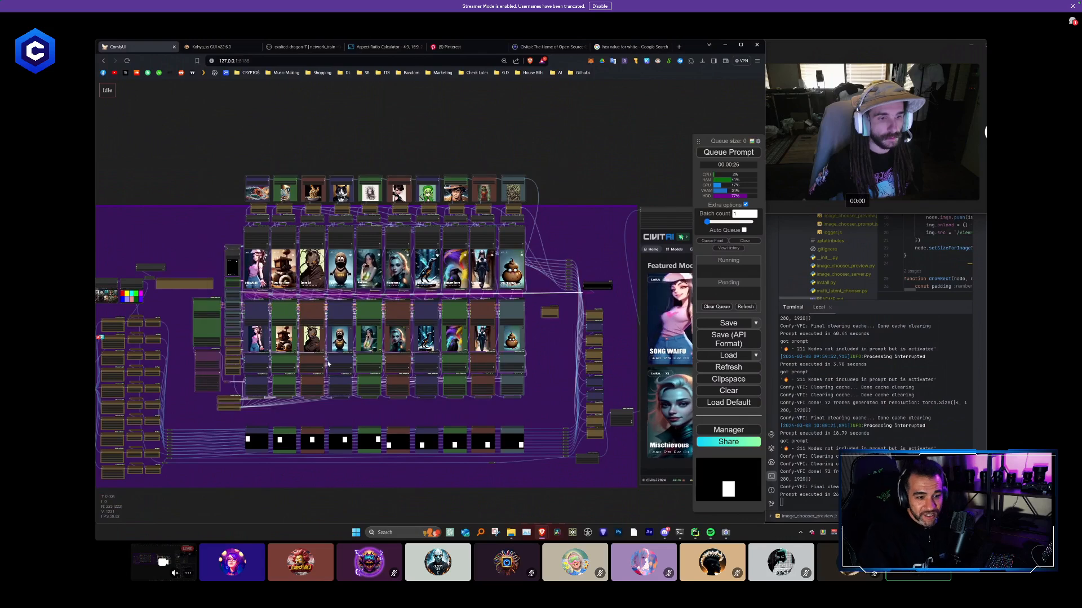
{"action": "left_click_drag", "start_coordinate": [338, 361], "coordinate": [340, 387]}
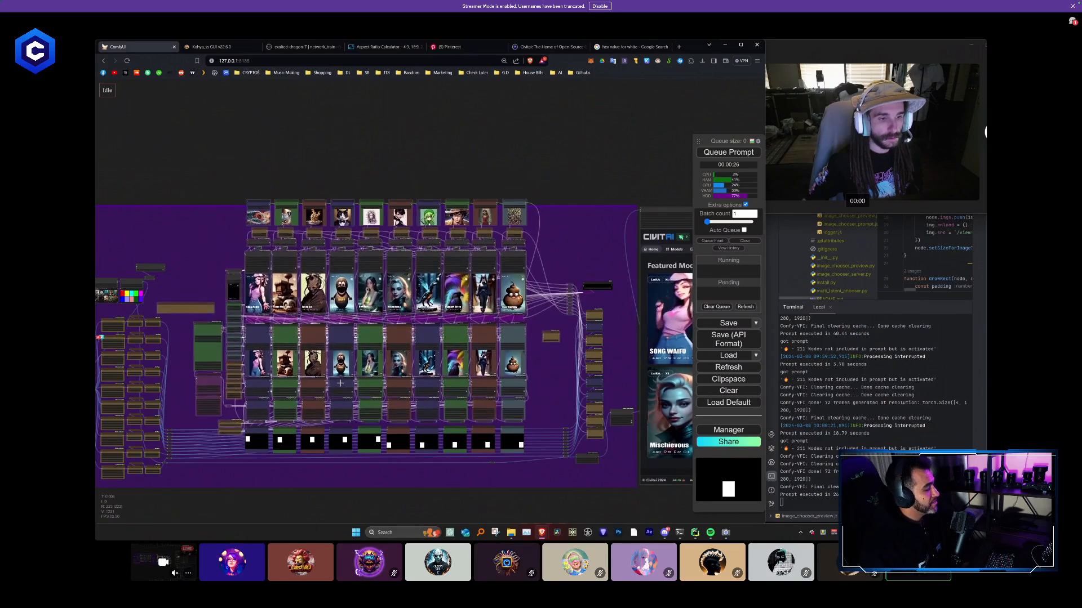
{"action": "left_click", "coordinate": [544, 374]}
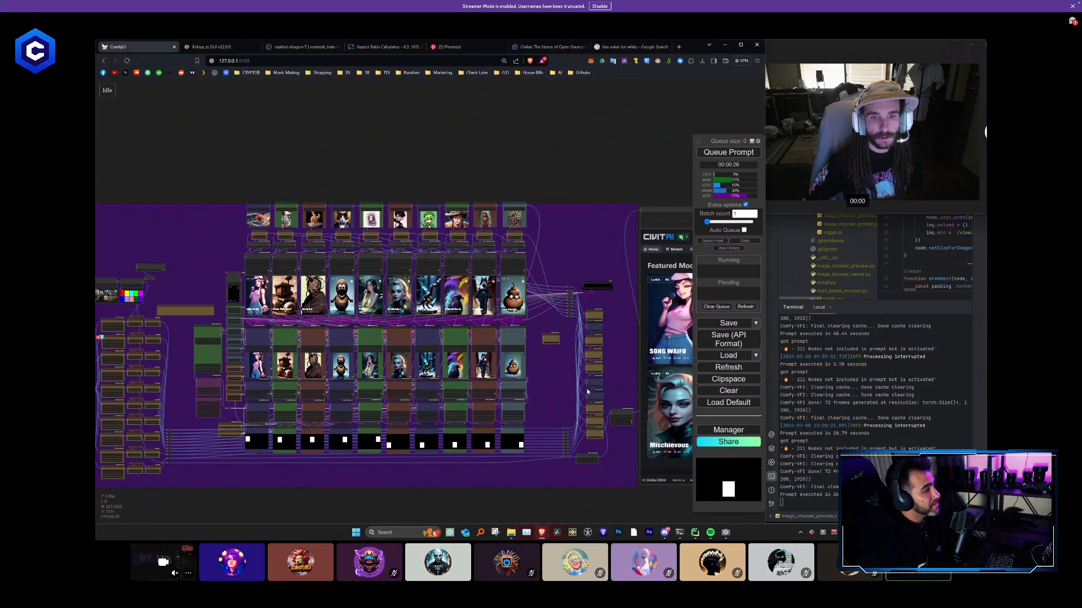
- Delete the small standalone node between the tenth column and the vertical stack of nodes beside it
{"action": "left_click_drag", "start_coordinate": [543, 373], "coordinate": [453, 346]}
{"action": "left_click_drag", "start_coordinate": [545, 464], "coordinate": [491, 227]}
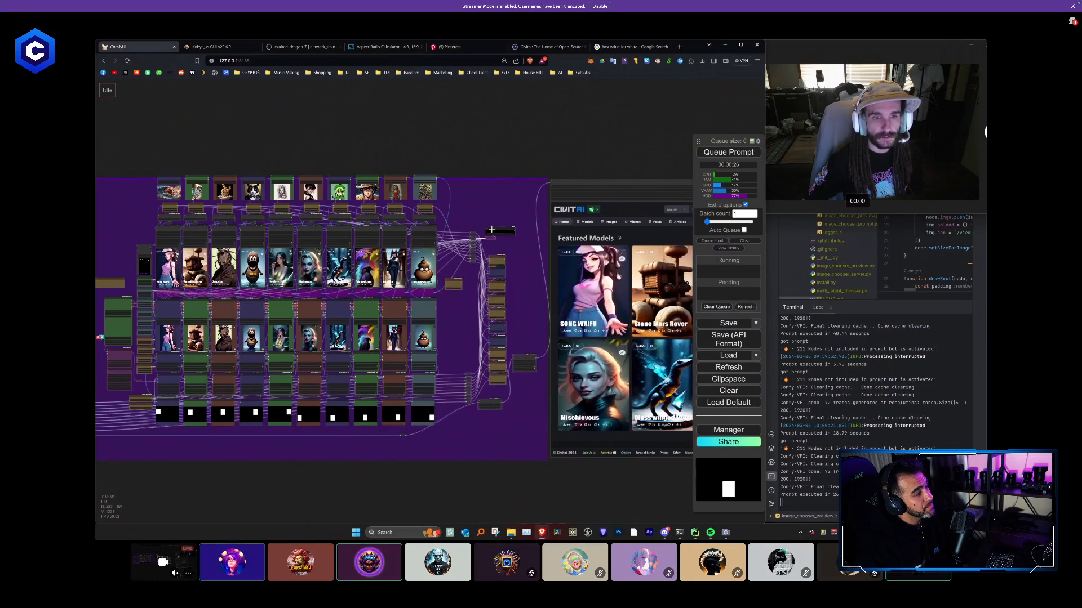
{"action": "left_click", "coordinate": [474, 295]}
{"action": "left_click", "coordinate": [455, 285]}
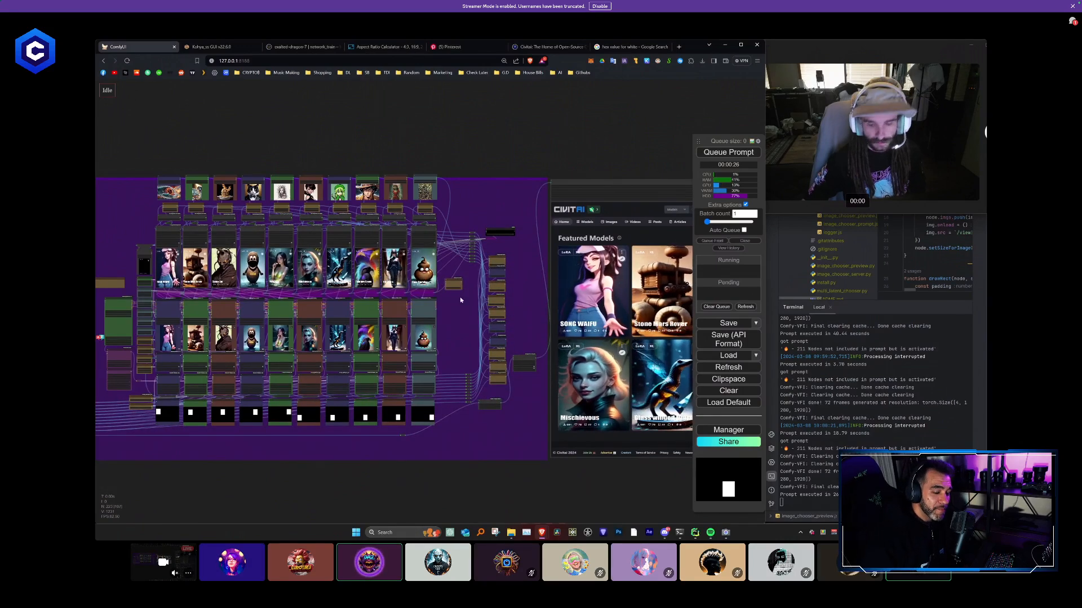
{"action": "key", "text": "Delete"}
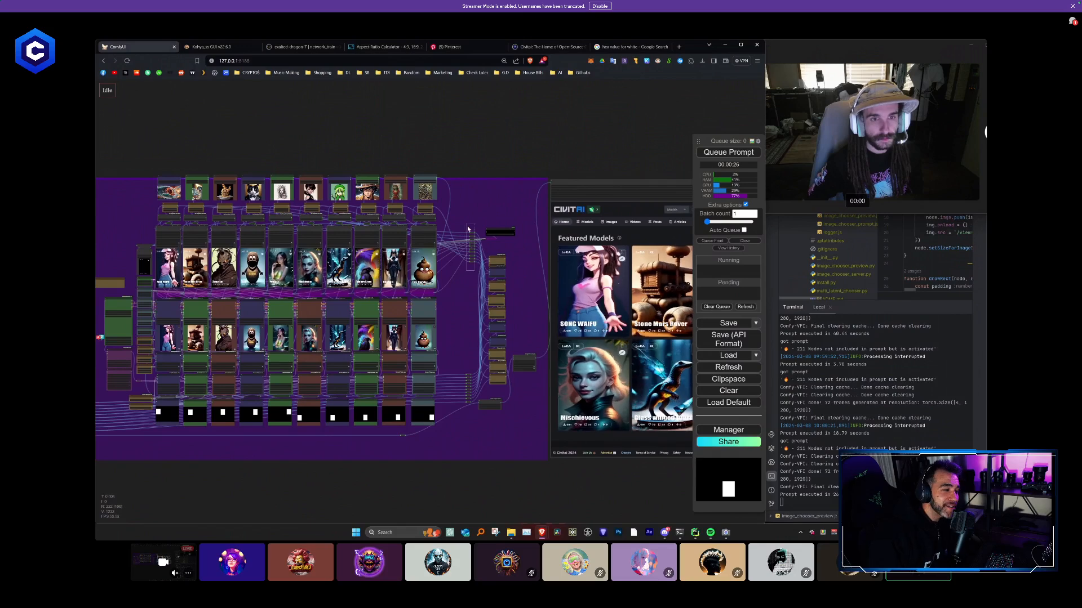
- Queue the prompt to render the Featured Models video with the new pictures and titles
{"action": "scroll", "coordinate": [463, 293], "scroll_direction": "down", "scroll_amount": 2}
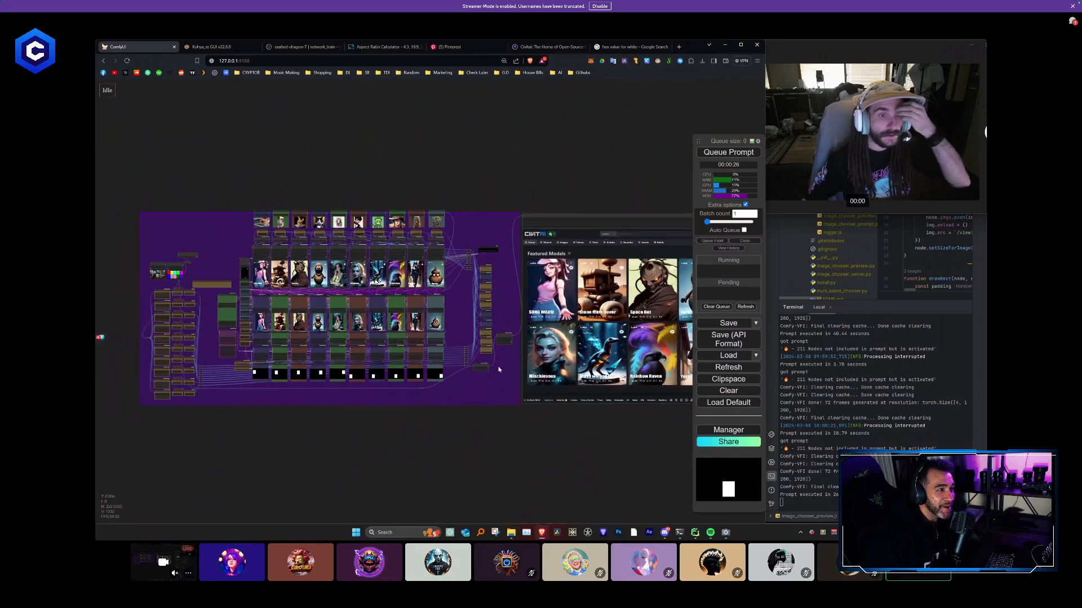
{"action": "scroll", "coordinate": [434, 383], "scroll_direction": "down", "scroll_amount": 3}
{"action": "left_click_drag", "start_coordinate": [432, 386], "coordinate": [386, 380]}
{"action": "left_click", "coordinate": [721, 154]}
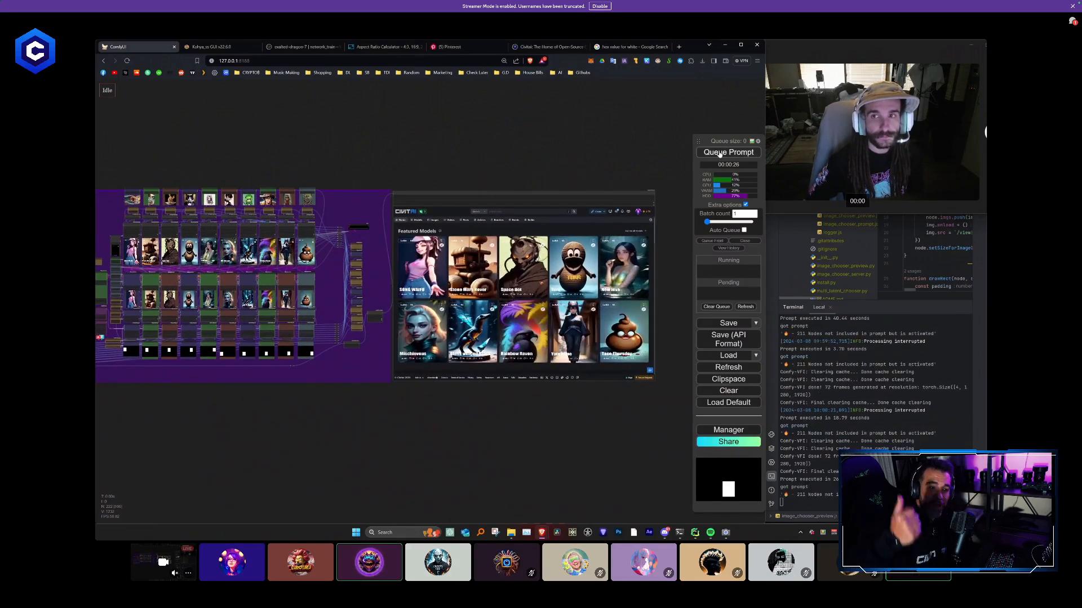
- Turn on Follow execution for the running workflow
{"action": "left_click_drag", "start_coordinate": [221, 448], "coordinate": [340, 463]}
{"action": "scroll", "coordinate": [351, 408], "scroll_direction": "up", "scroll_amount": 4}
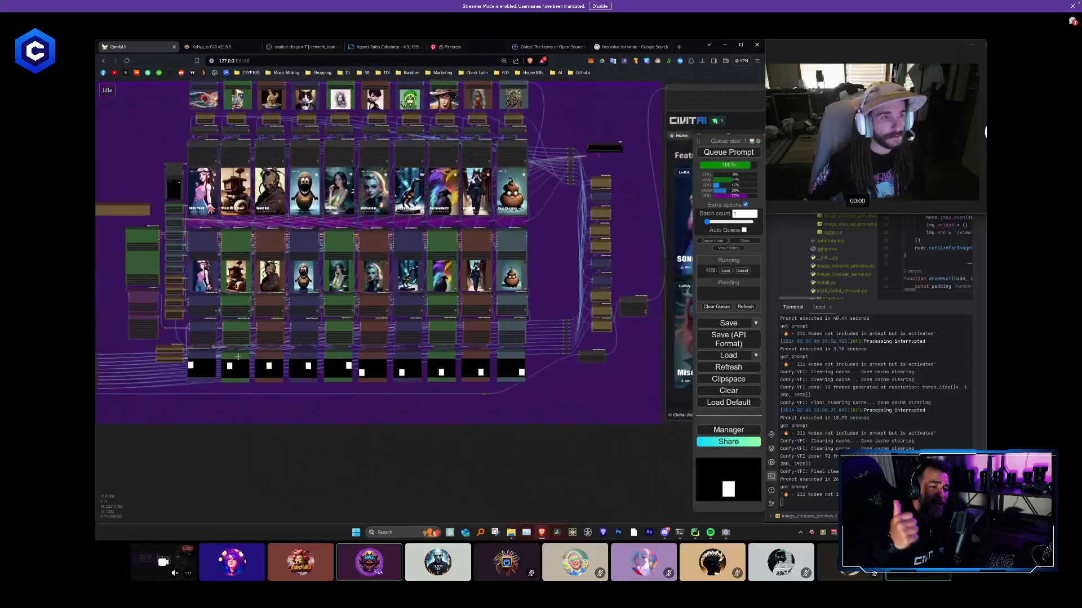
{"action": "right_click", "coordinate": [150, 145]}
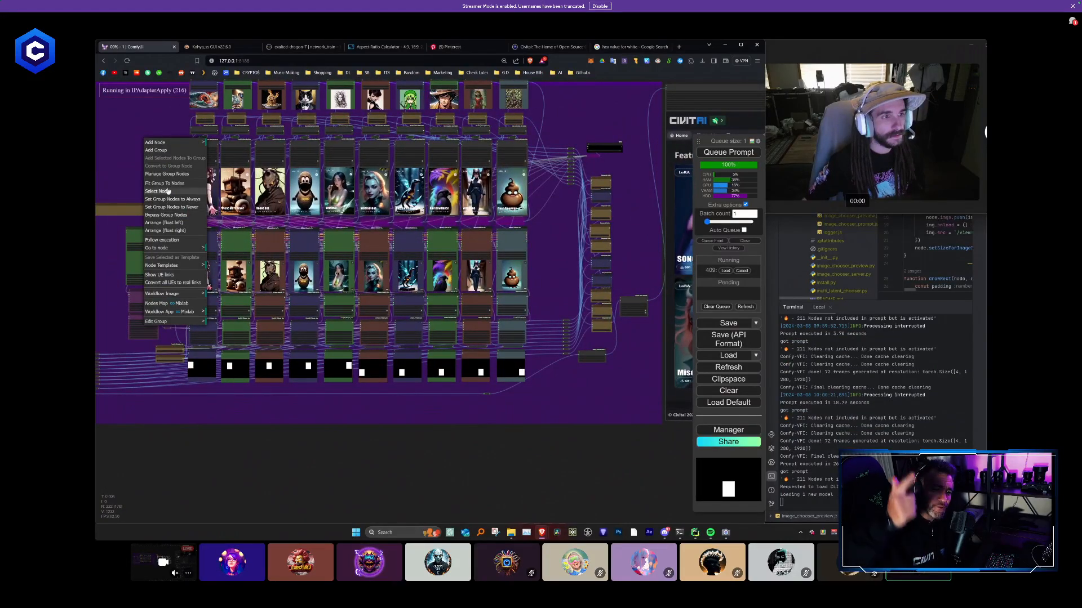
{"action": "left_click", "coordinate": [163, 240]}
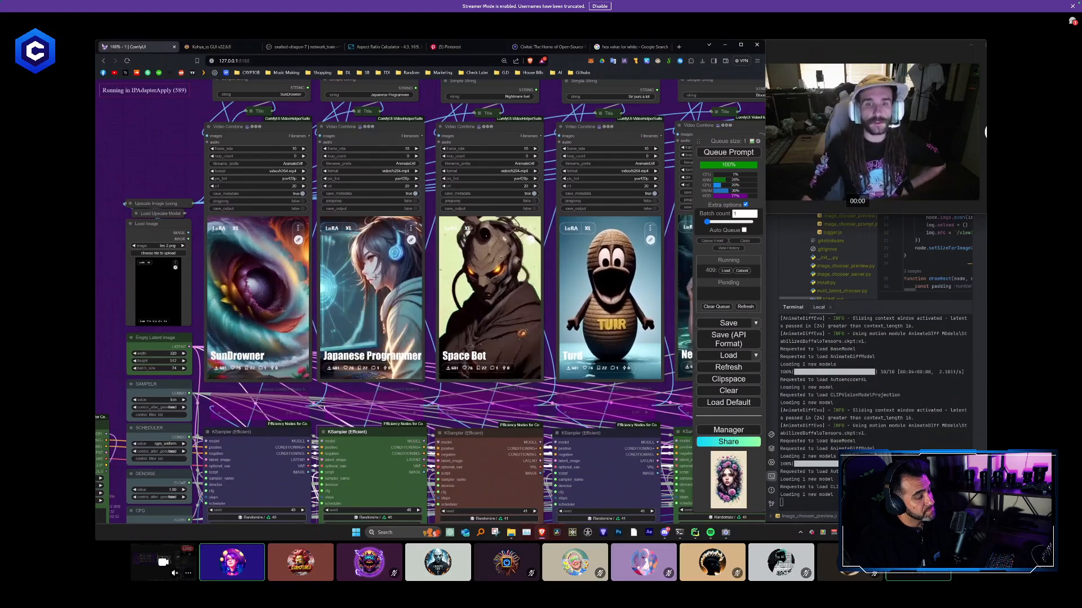
- Examine the sampler and Video Combine previews across the ten columns while the workflow renders
{"action": "scroll", "coordinate": [380, 265], "scroll_direction": "down", "scroll_amount": 6}
{"action": "scroll", "coordinate": [402, 246], "scroll_direction": "down", "scroll_amount": 1}
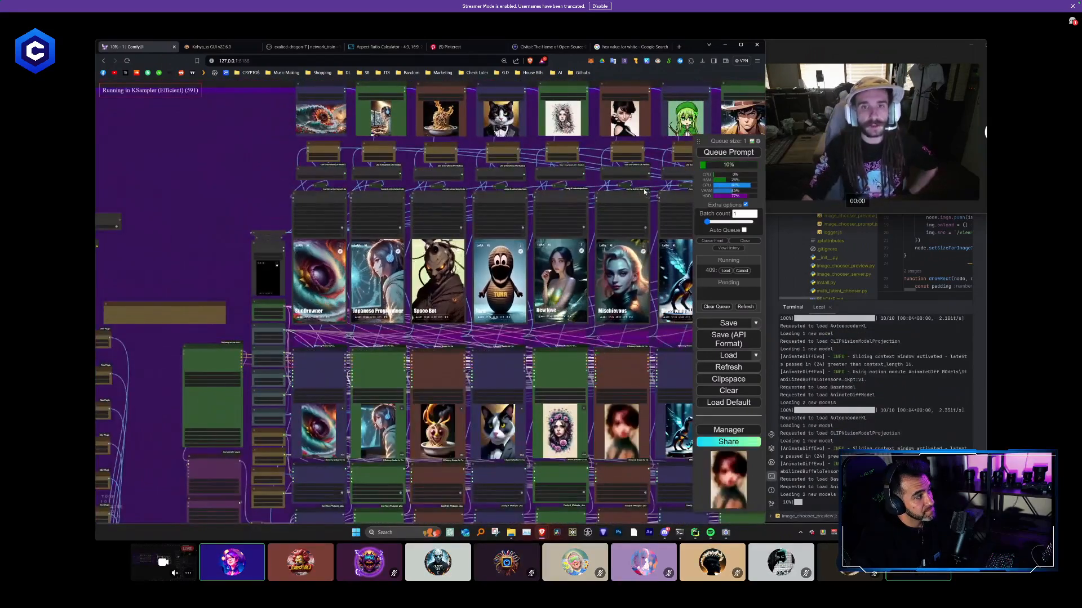
{"action": "left_click_drag", "start_coordinate": [573, 162], "coordinate": [451, 141]}
{"action": "scroll", "coordinate": [434, 185], "scroll_direction": "down", "scroll_amount": 4}
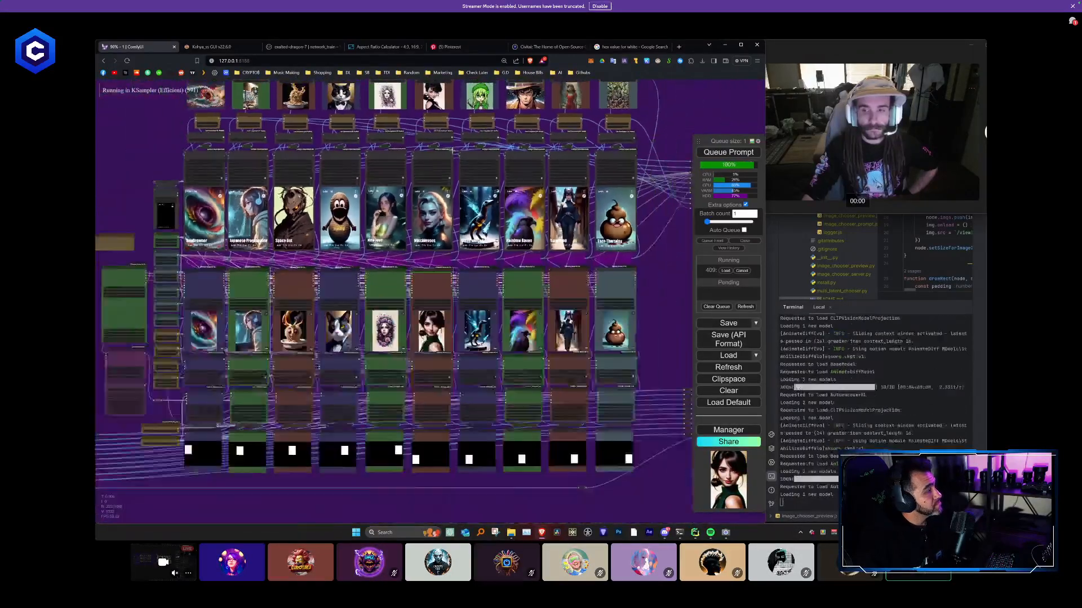
{"action": "left_click_drag", "start_coordinate": [634, 284], "coordinate": [629, 311]}
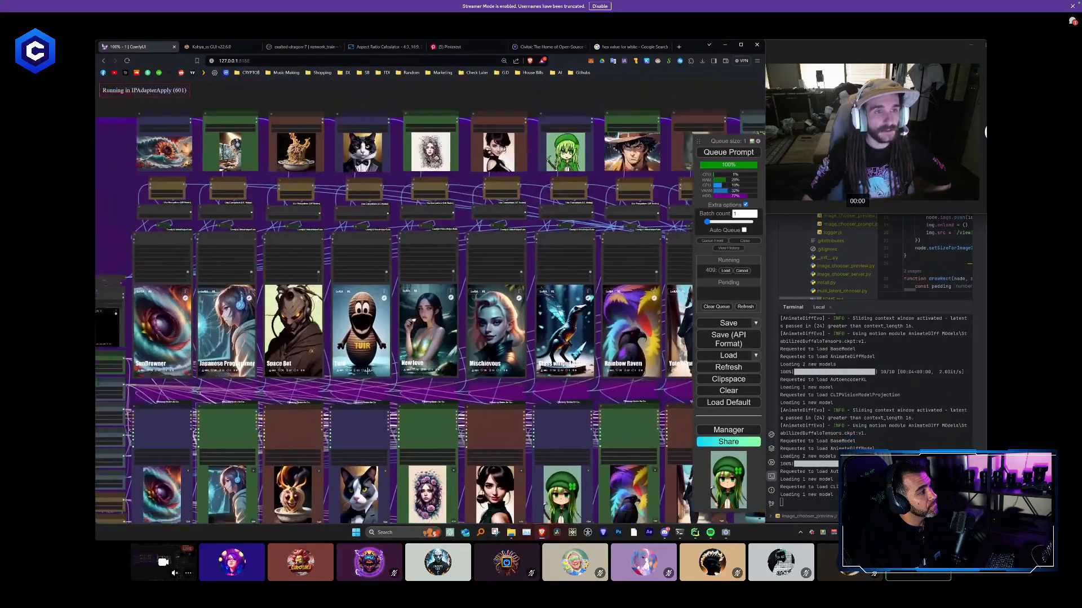
{"action": "left_click_drag", "start_coordinate": [405, 400], "coordinate": [352, 324]}
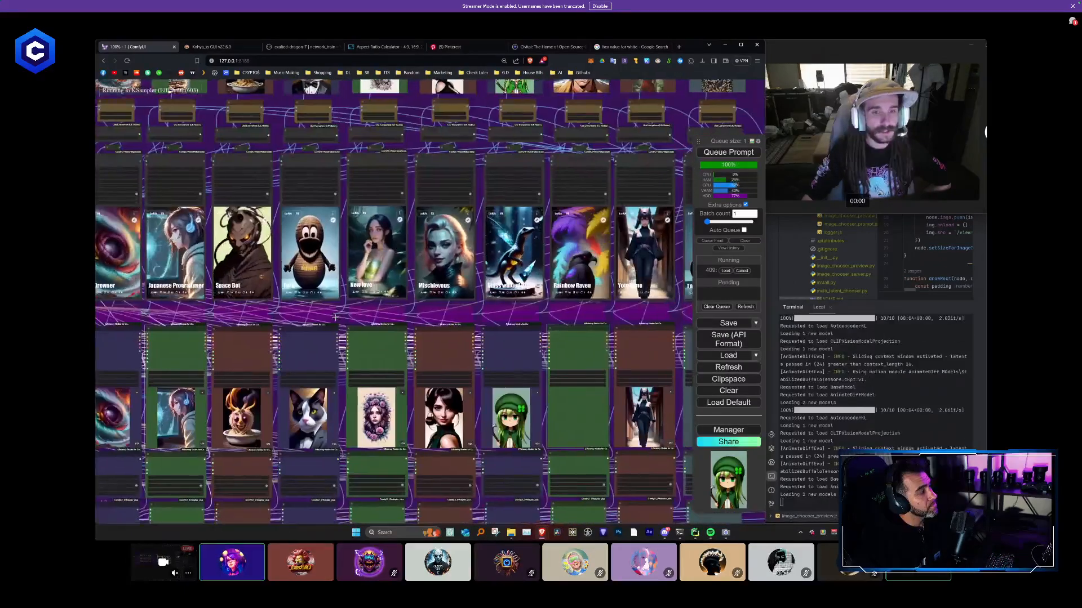
{"action": "scroll", "coordinate": [352, 324], "scroll_direction": "down", "scroll_amount": 1}
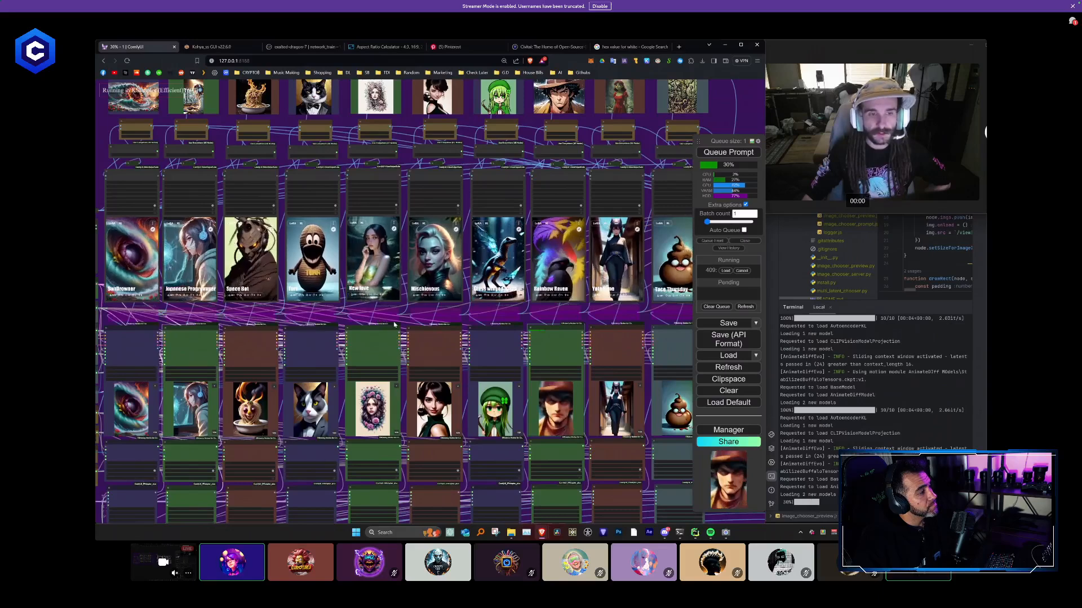
{"action": "scroll", "coordinate": [397, 318], "scroll_direction": "down", "scroll_amount": 1}
{"action": "left_click_drag", "start_coordinate": [666, 311], "coordinate": [649, 308]}
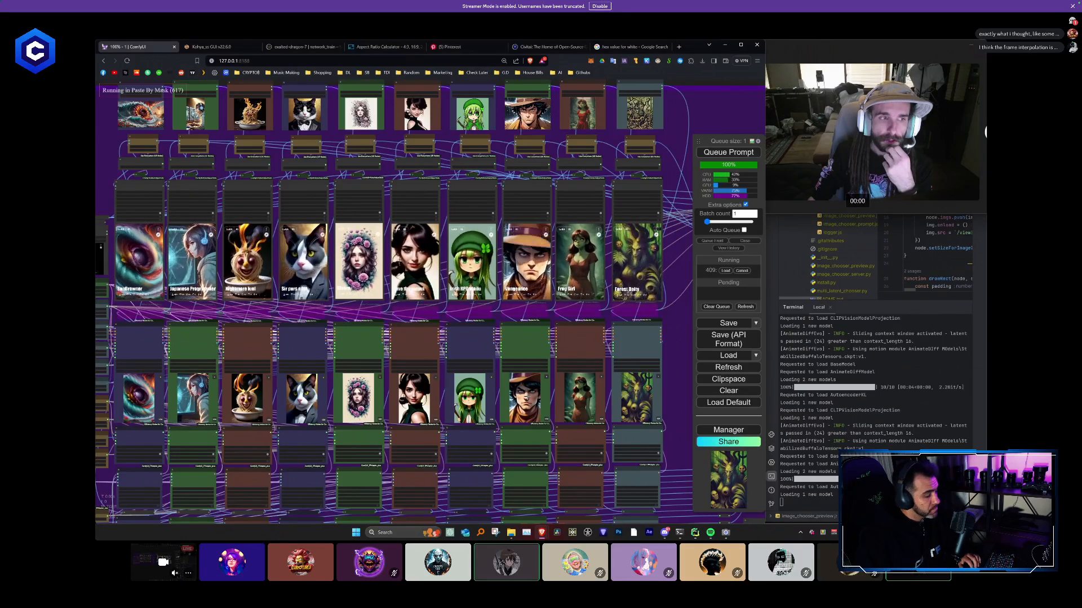
- Examine the composited Civitai Featured Models page with its ten animated cards
{"action": "scroll", "coordinate": [650, 383], "scroll_direction": "down", "scroll_amount": 3}
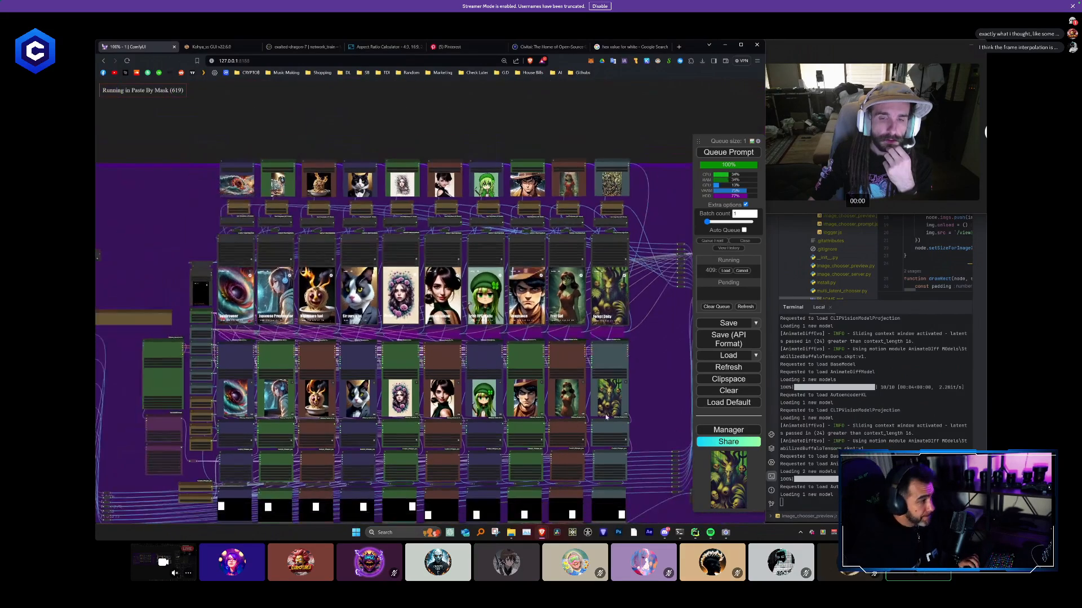
{"action": "left_click_drag", "start_coordinate": [650, 383], "coordinate": [382, 338]}
{"action": "scroll", "coordinate": [466, 333], "scroll_direction": "down", "scroll_amount": 2}
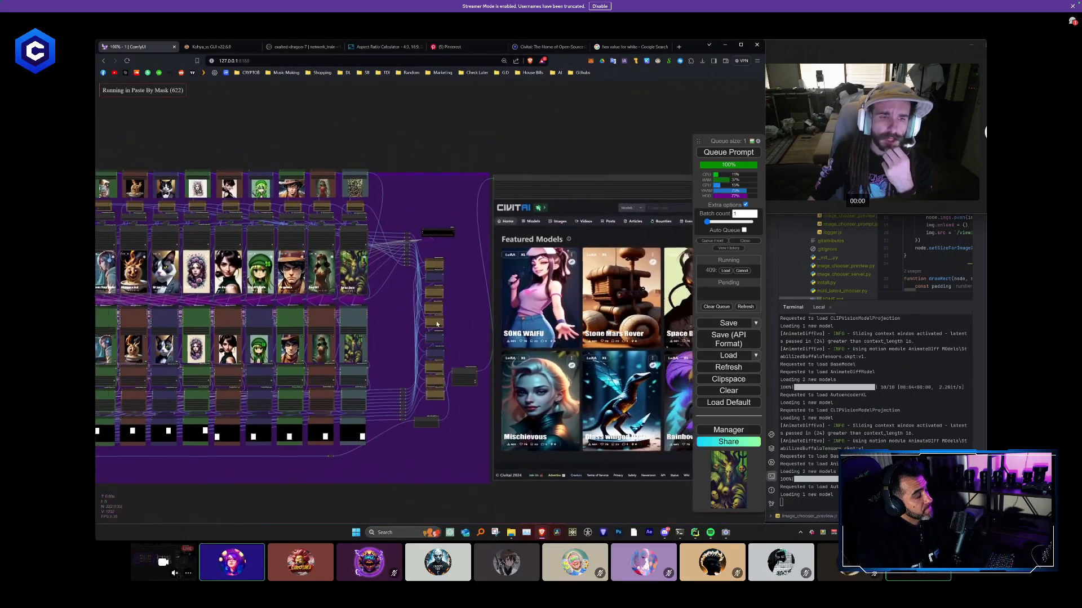
{"action": "left_click_drag", "start_coordinate": [465, 333], "coordinate": [432, 325]}
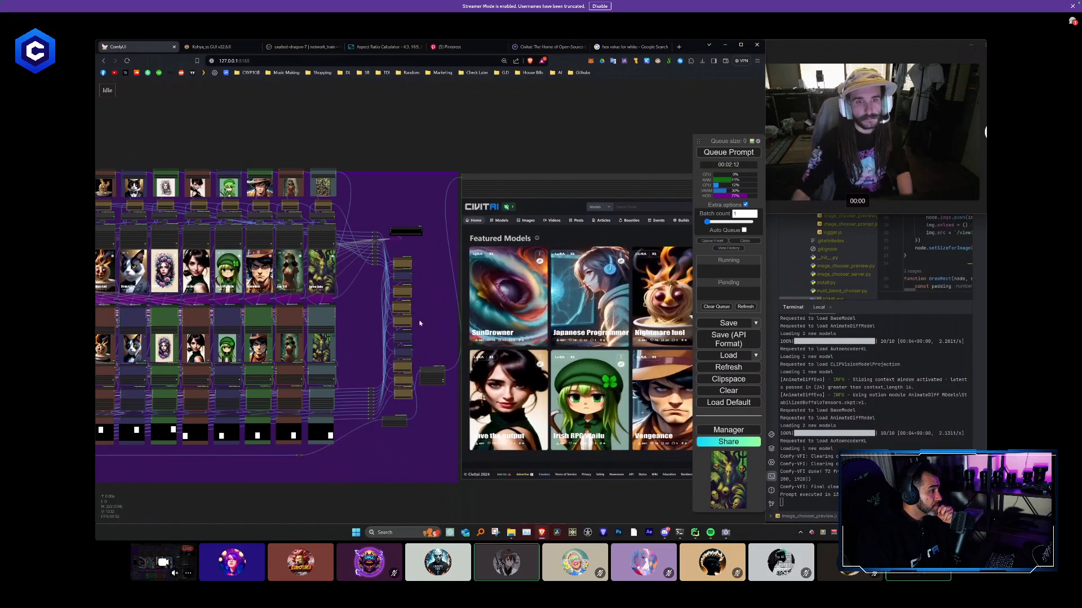
{"action": "scroll", "coordinate": [434, 320], "scroll_direction": "down", "scroll_amount": 1}
{"action": "left_click_drag", "start_coordinate": [432, 316], "coordinate": [267, 293]}
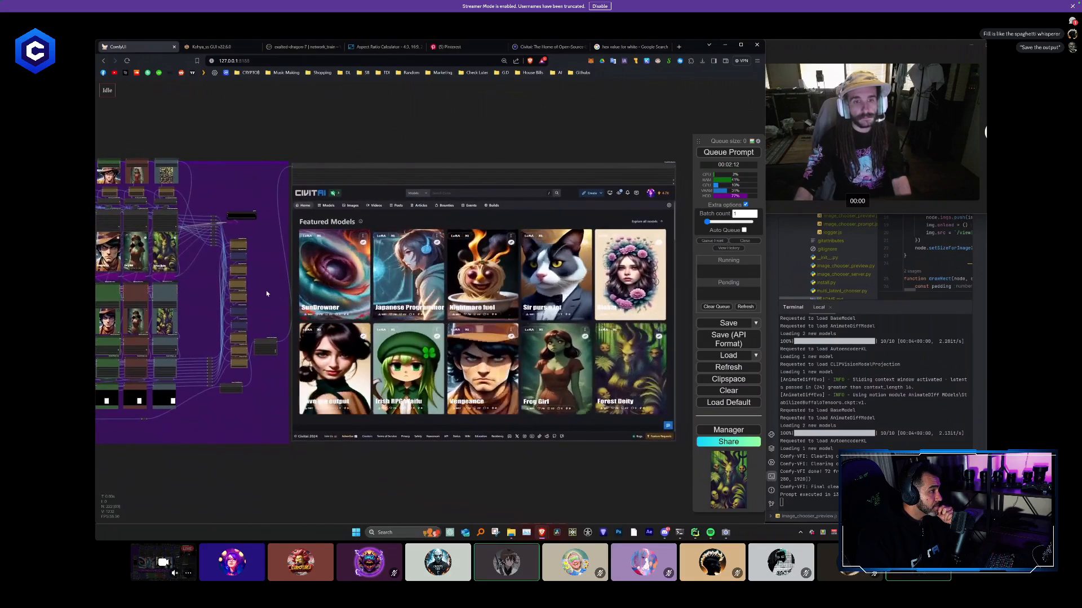
{"action": "scroll", "coordinate": [273, 293], "scroll_direction": "down", "scroll_amount": 1}
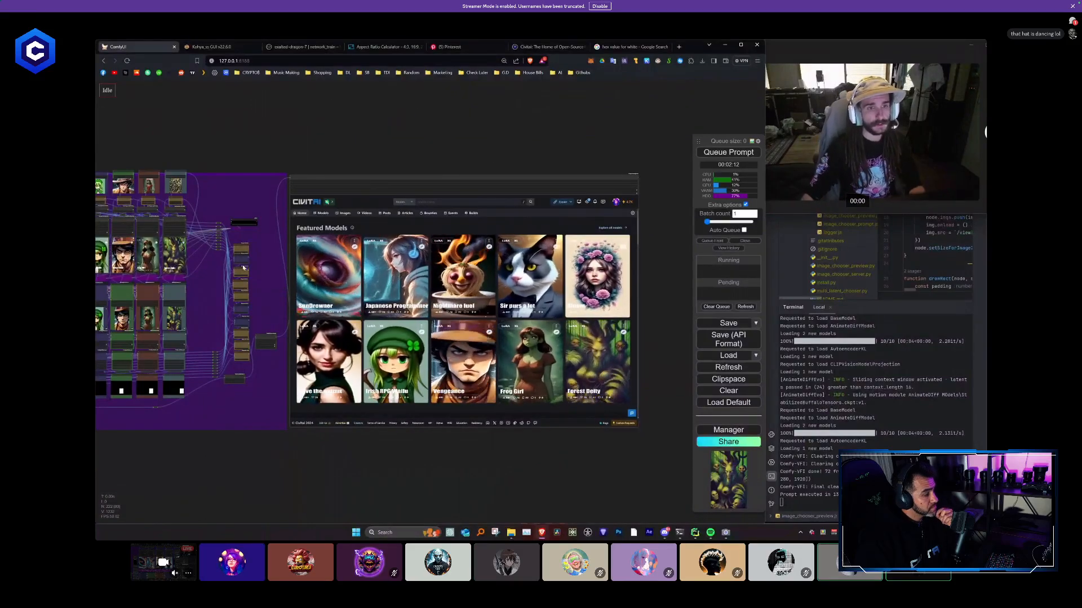
- Set the Empty Latent Image node's width to 384
{"action": "left_click_drag", "start_coordinate": [304, 269], "coordinate": [393, 268]}
{"action": "scroll", "coordinate": [393, 268], "scroll_direction": "up", "scroll_amount": 6}
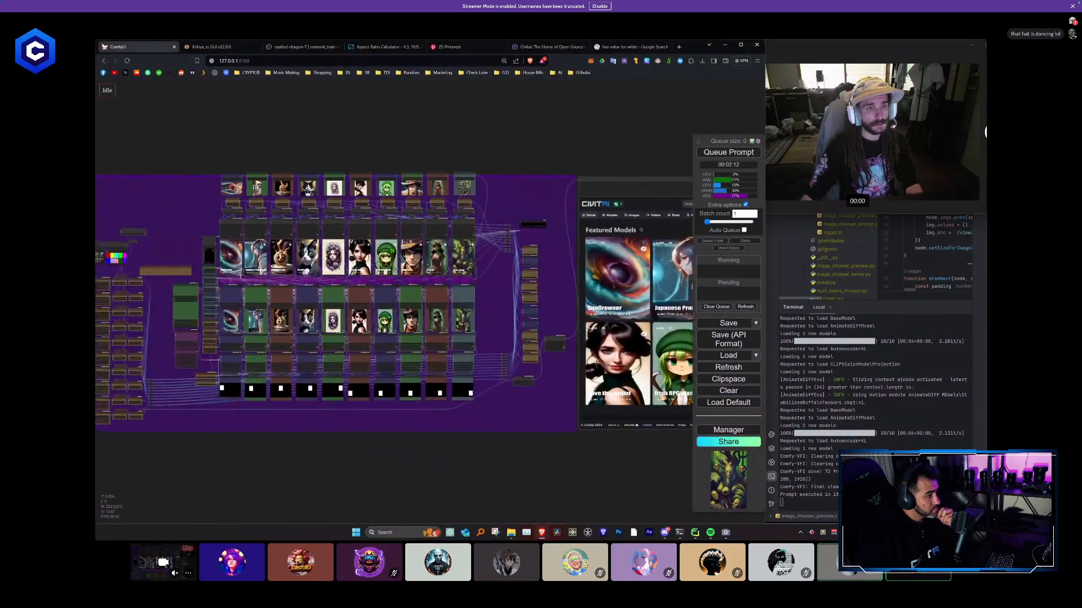
{"action": "scroll", "coordinate": [204, 288], "scroll_direction": "up", "scroll_amount": 4}
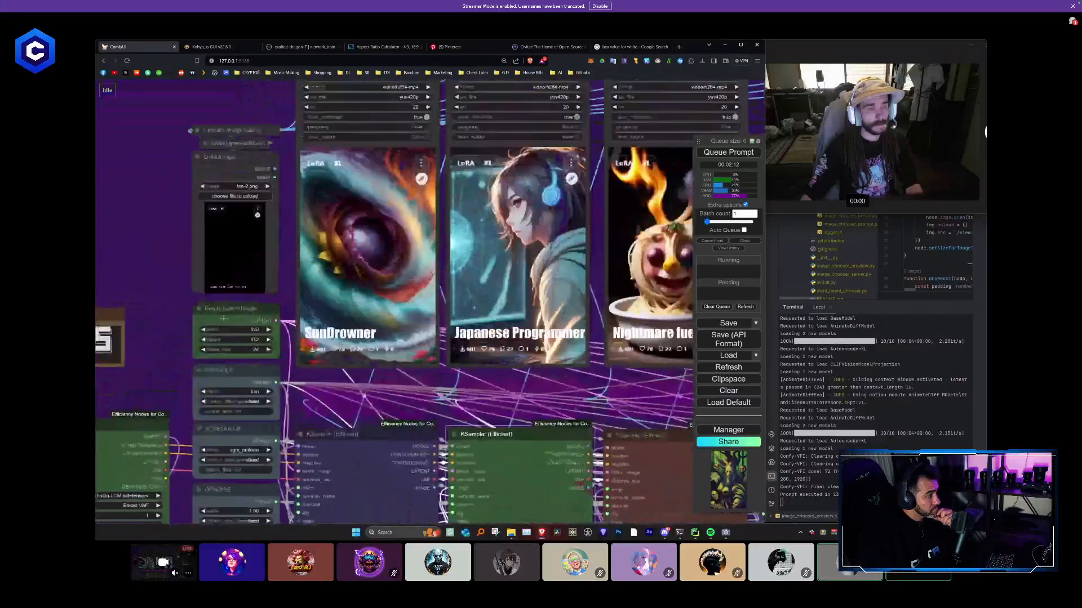
{"action": "left_click", "coordinate": [262, 334]}
{"action": "type", "text": "384"}
{"action": "key", "text": "Return"}
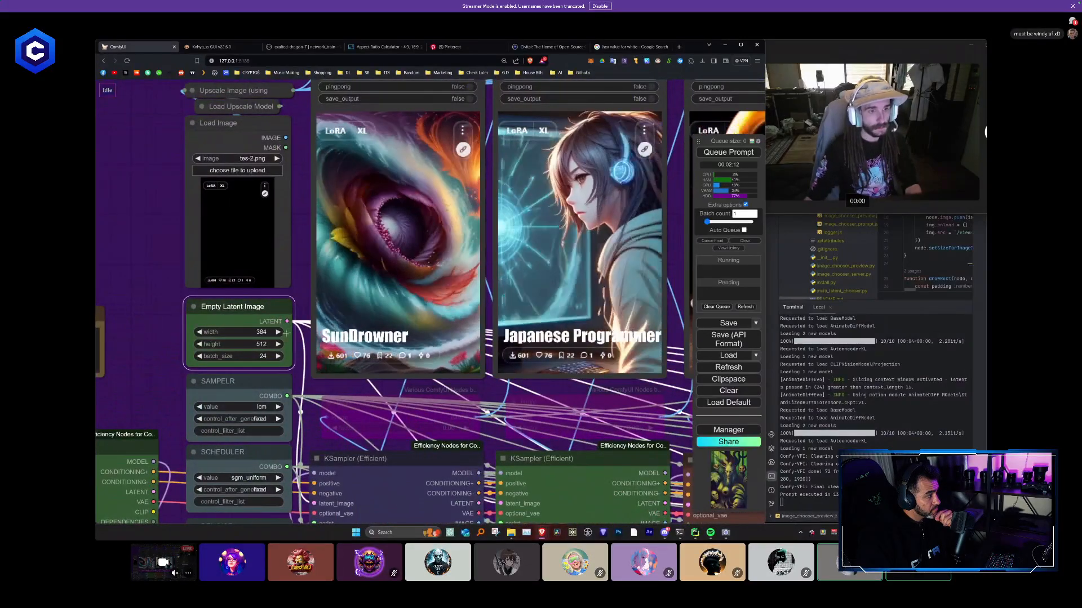
- Queue another render of the ten-column workflow with the new latent width and bring the Featured Models composite into view
{"action": "scroll", "coordinate": [146, 330], "scroll_direction": "down", "scroll_amount": 10}
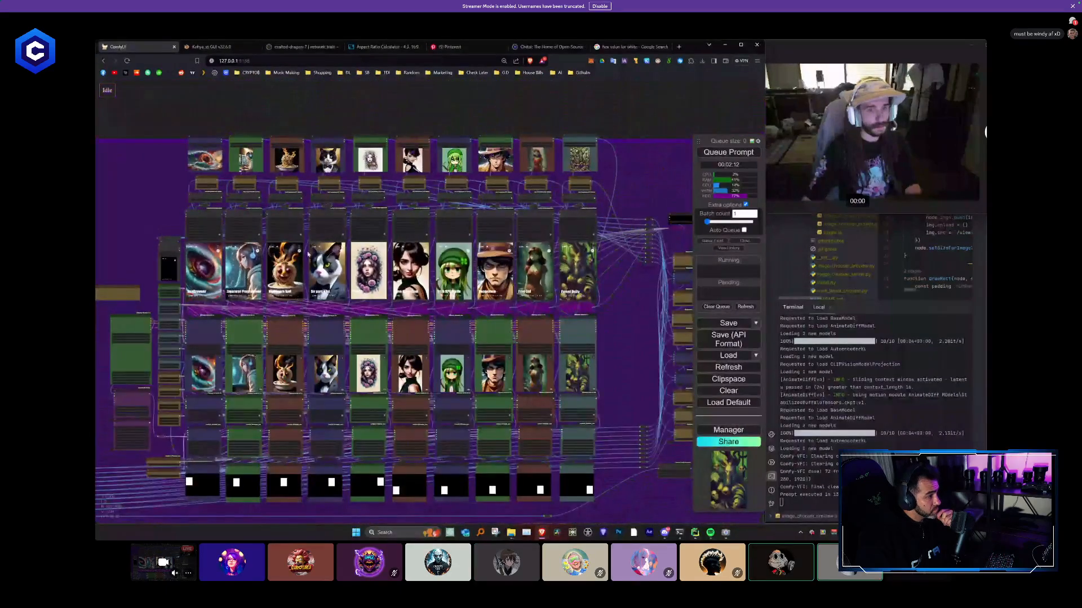
{"action": "left_click_drag", "start_coordinate": [608, 314], "coordinate": [602, 298]}
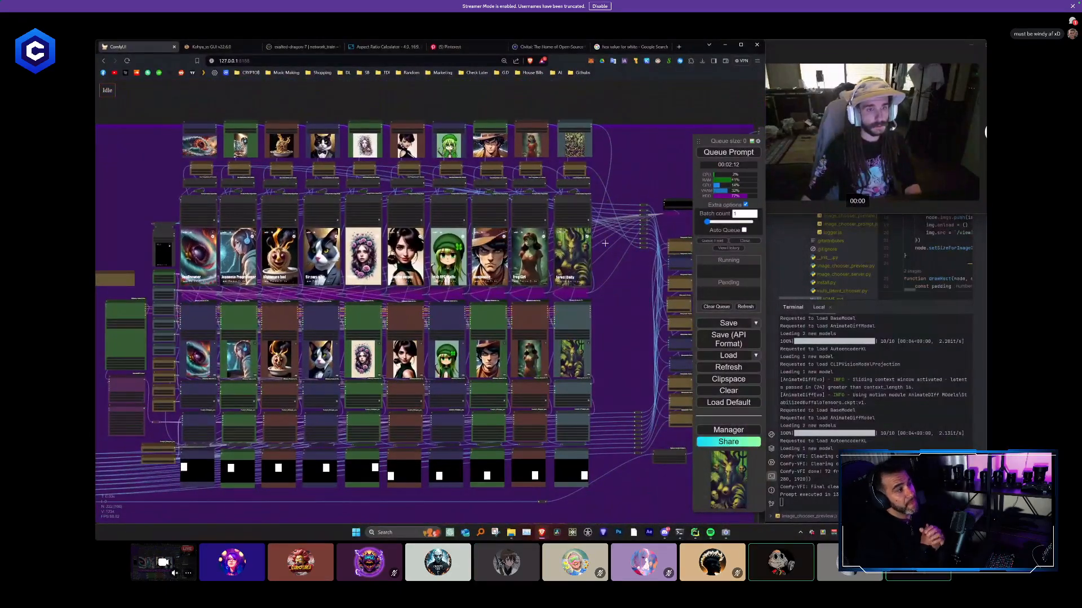
{"action": "key", "text": "ctrl+Return"}
{"action": "scroll", "coordinate": [626, 293], "scroll_direction": "down", "scroll_amount": 3}
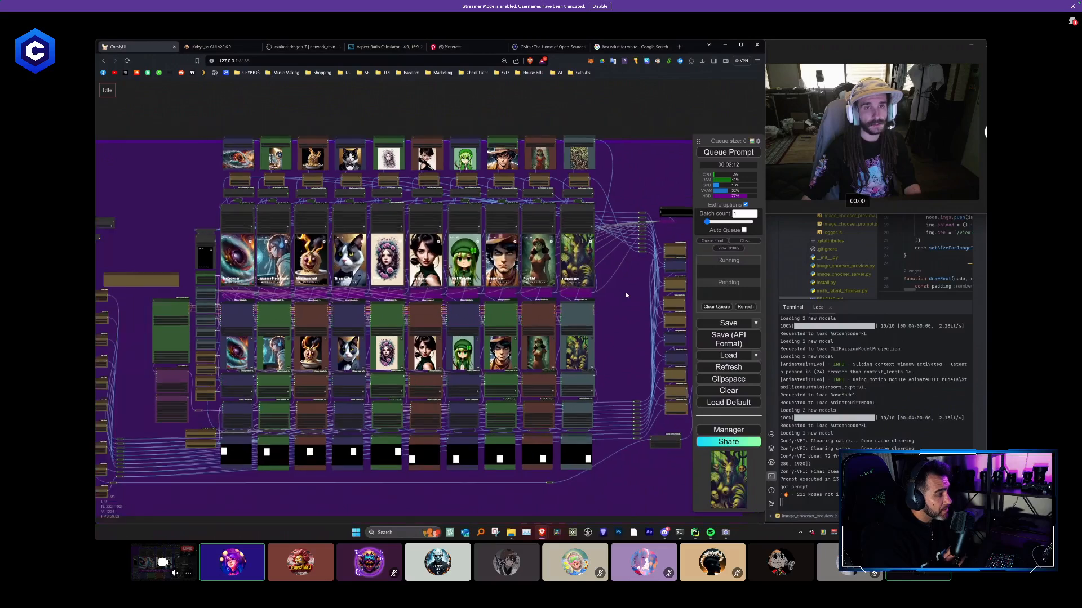
{"action": "left_click_drag", "start_coordinate": [626, 292], "coordinate": [370, 272]}
{"action": "scroll", "coordinate": [383, 313], "scroll_direction": "down", "scroll_amount": 3}
{"action": "scroll", "coordinate": [398, 360], "scroll_direction": "down", "scroll_amount": 1}
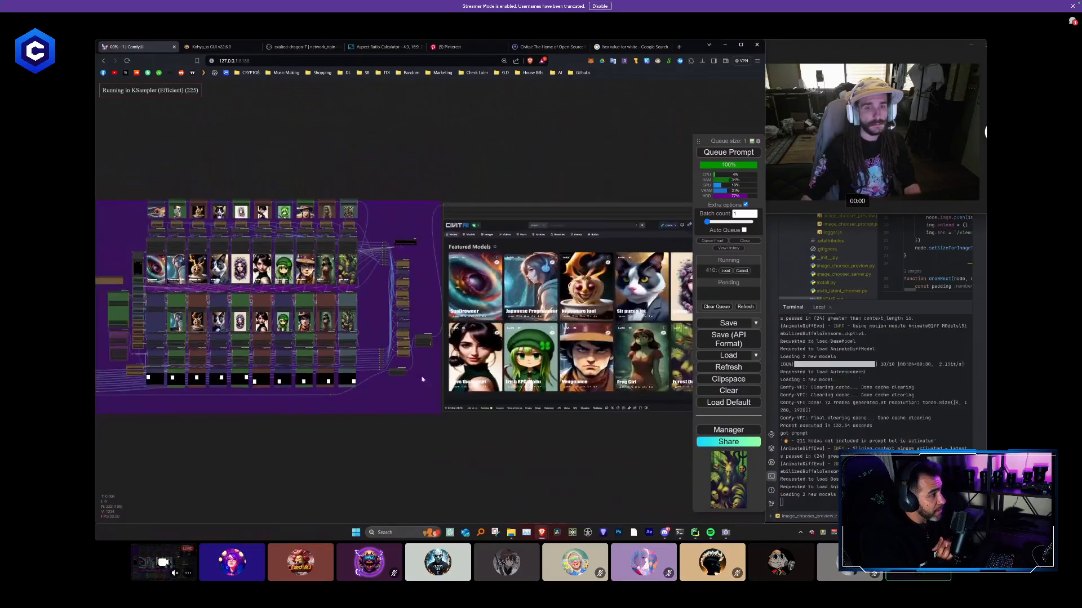
{"action": "left_click_drag", "start_coordinate": [433, 413], "coordinate": [380, 409]}
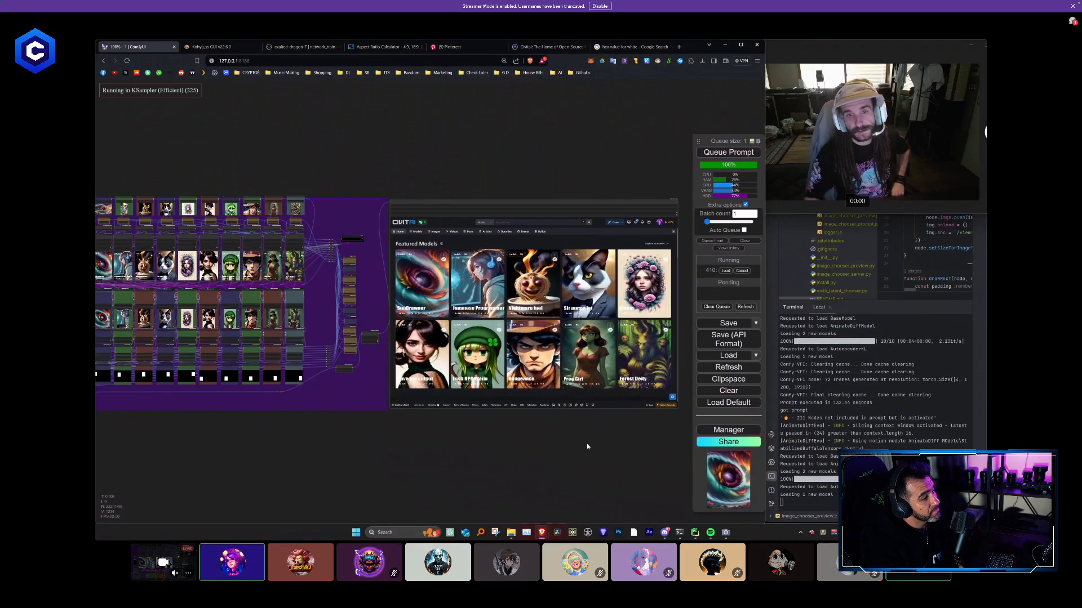
{"action": "scroll", "coordinate": [594, 418], "scroll_direction": "up", "scroll_amount": 7}
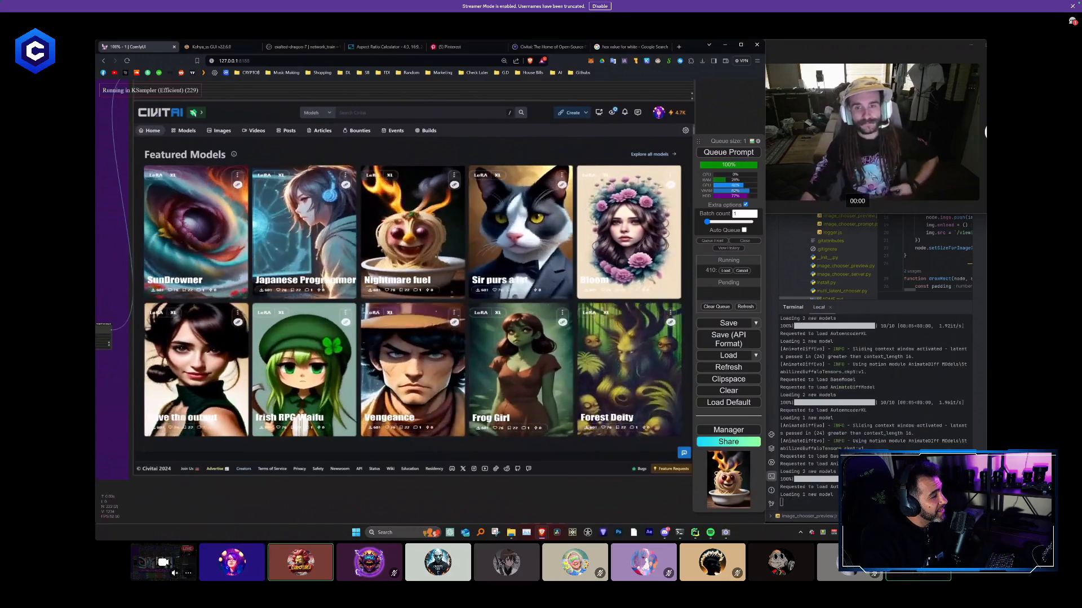
- Save the current workflow to the workflows collection under its suggested filename
{"action": "left_click", "coordinate": [754, 324]}
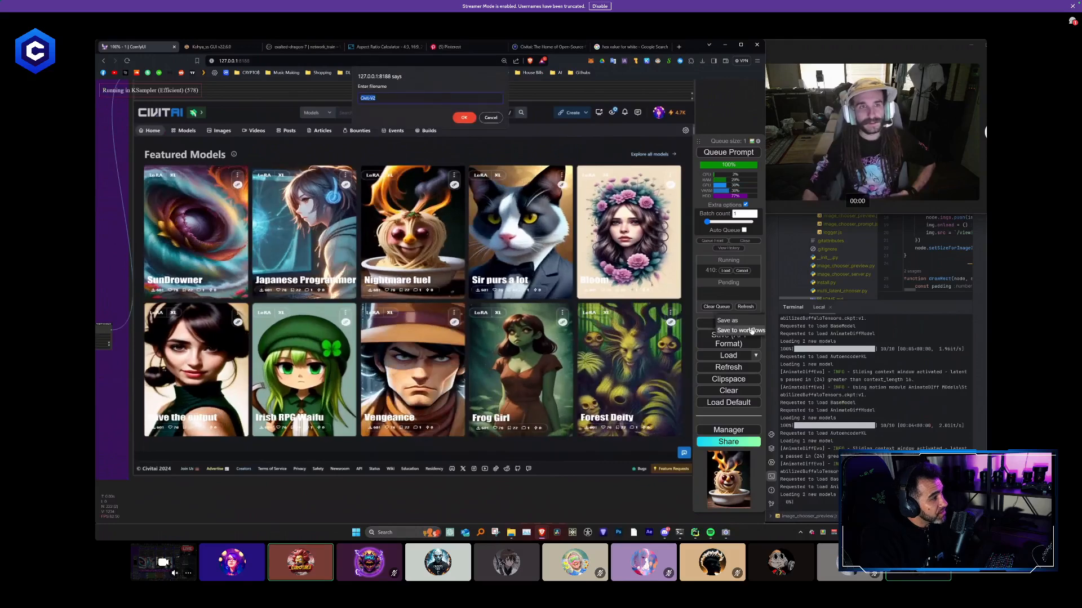
{"action": "key", "text": "Return"}
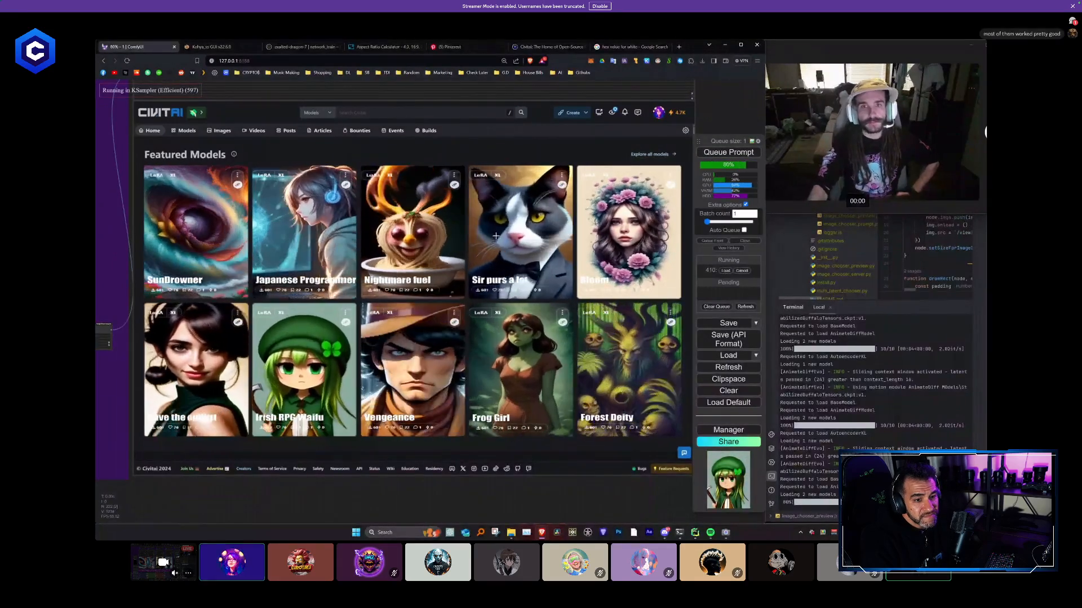
- Examine the column previews during the render and the motion of the ten cards in the new Featured Models composite
{"action": "scroll", "coordinate": [389, 262], "scroll_direction": "down", "scroll_amount": 2}
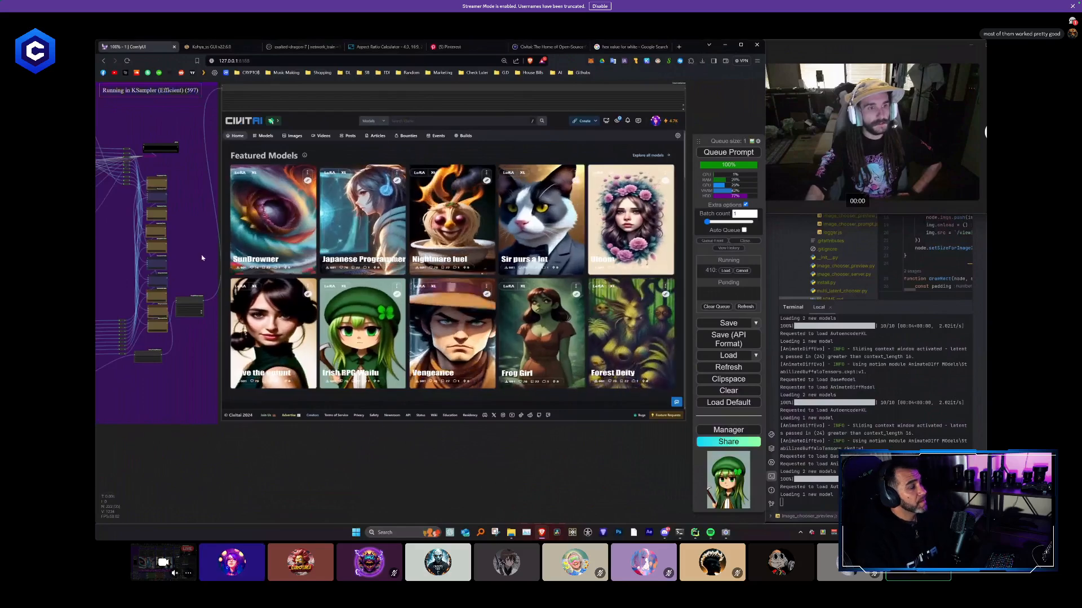
{"action": "left_click_drag", "start_coordinate": [202, 258], "coordinate": [194, 290]}
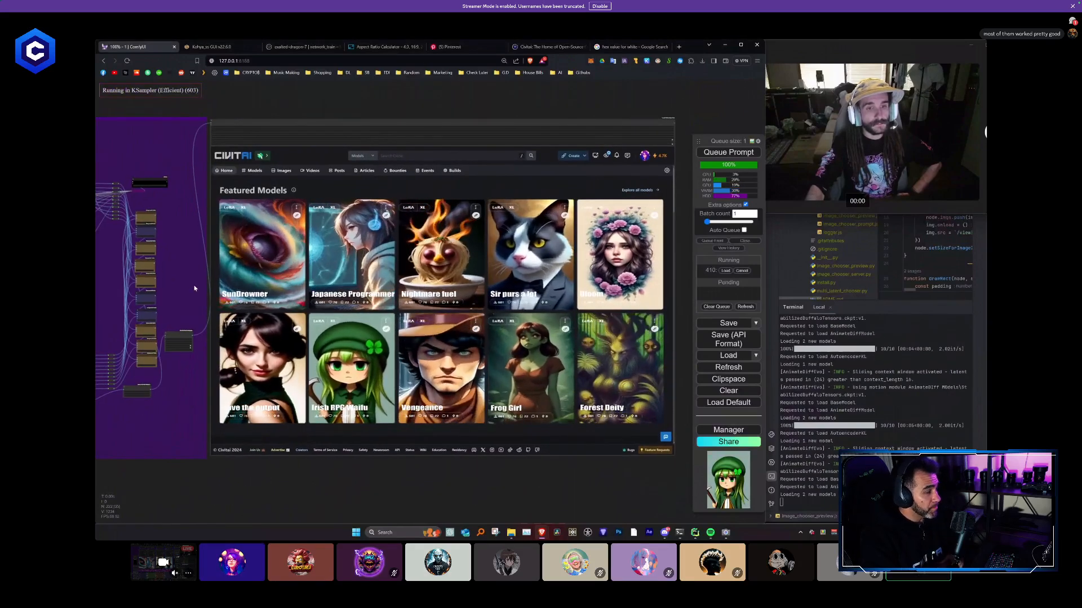
{"action": "scroll", "coordinate": [194, 279], "scroll_direction": "down", "scroll_amount": 2}
{"action": "left_click_drag", "start_coordinate": [303, 285], "coordinate": [490, 326]}
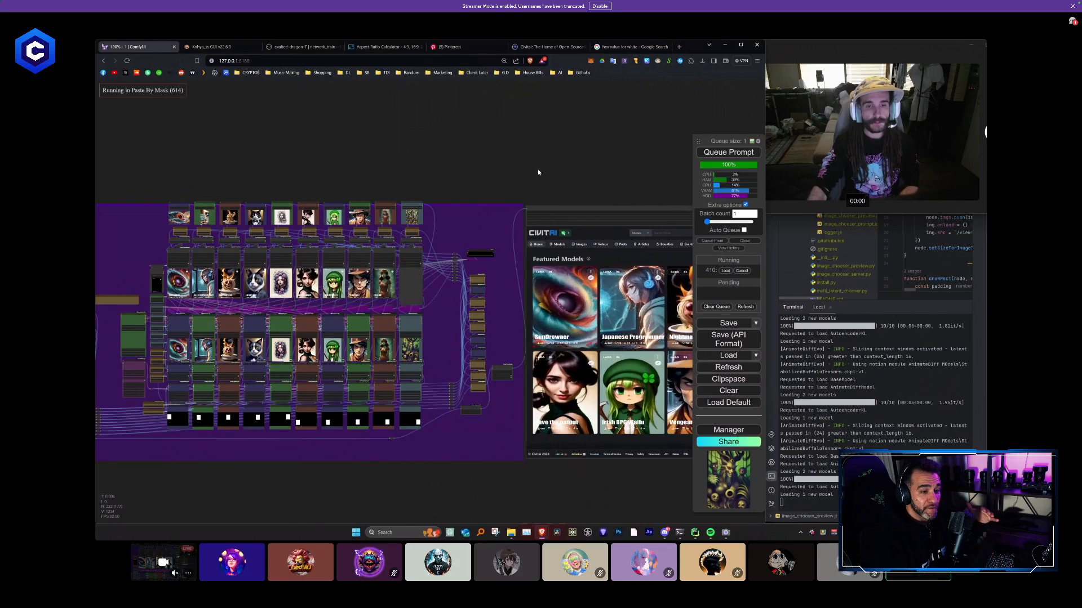
{"action": "scroll", "coordinate": [552, 169], "scroll_direction": "down", "scroll_amount": 1}
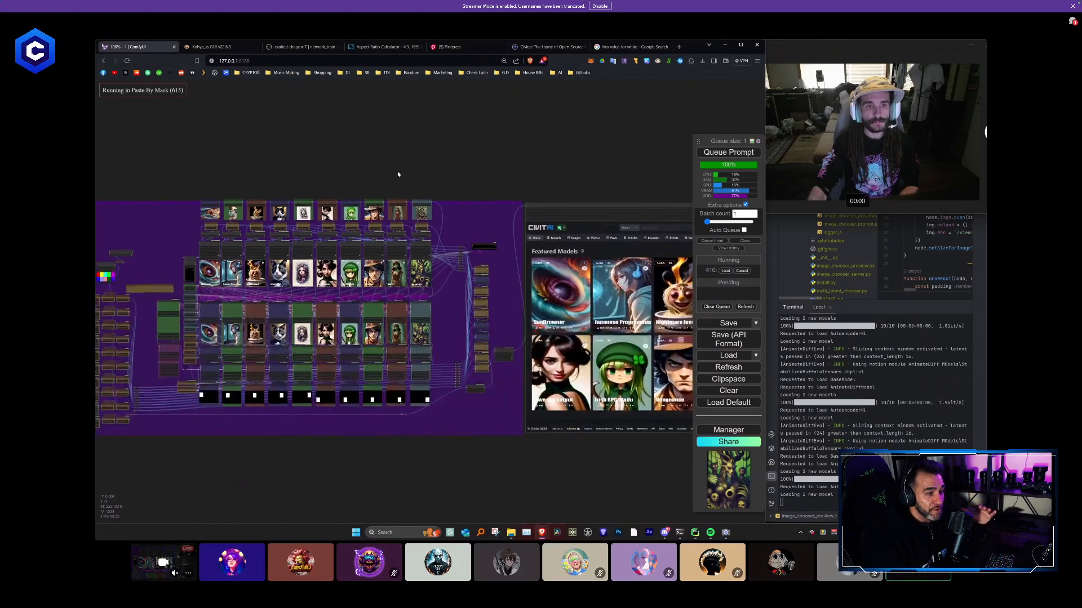
{"action": "left_click_drag", "start_coordinate": [552, 169], "coordinate": [274, 176]}
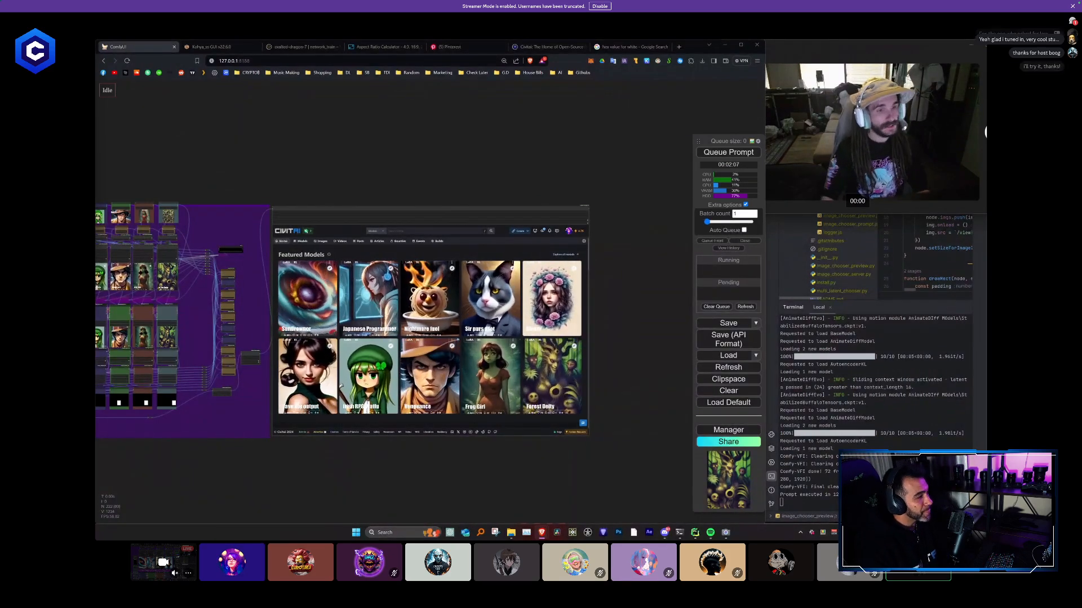
{"action": "scroll", "coordinate": [587, 363], "scroll_direction": "up", "scroll_amount": 1}
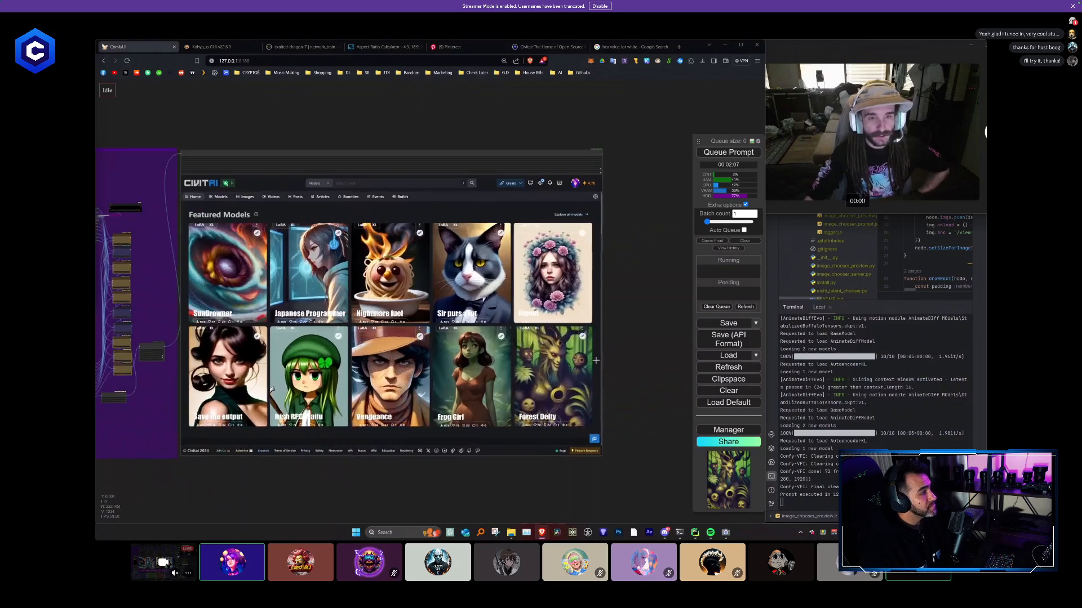
{"action": "scroll", "coordinate": [597, 366], "scroll_direction": "up", "scroll_amount": 2}
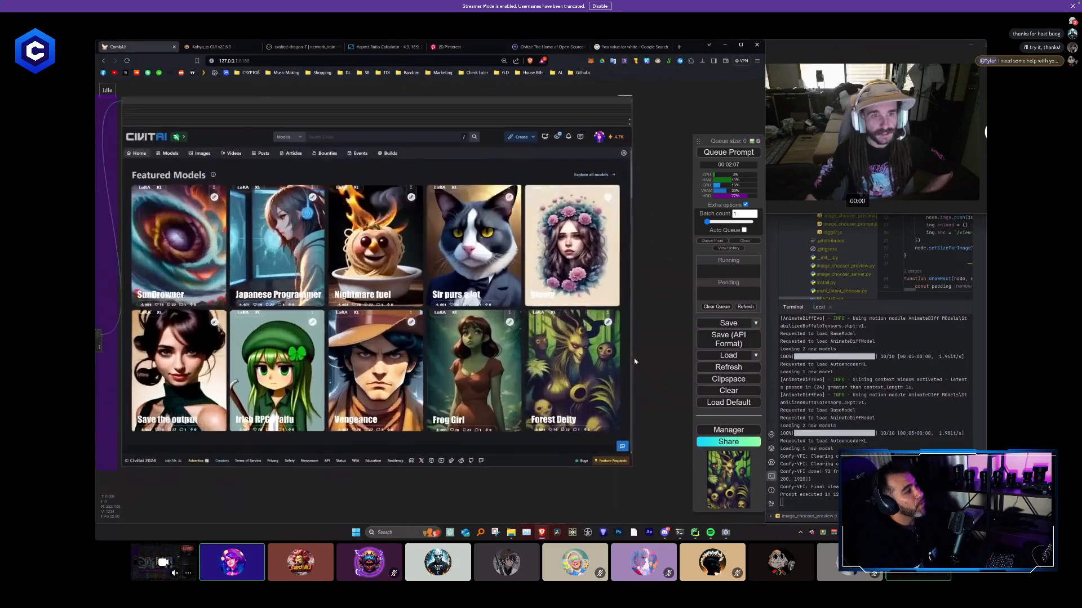
{"action": "scroll", "coordinate": [648, 366], "scroll_direction": "up", "scroll_amount": 2}
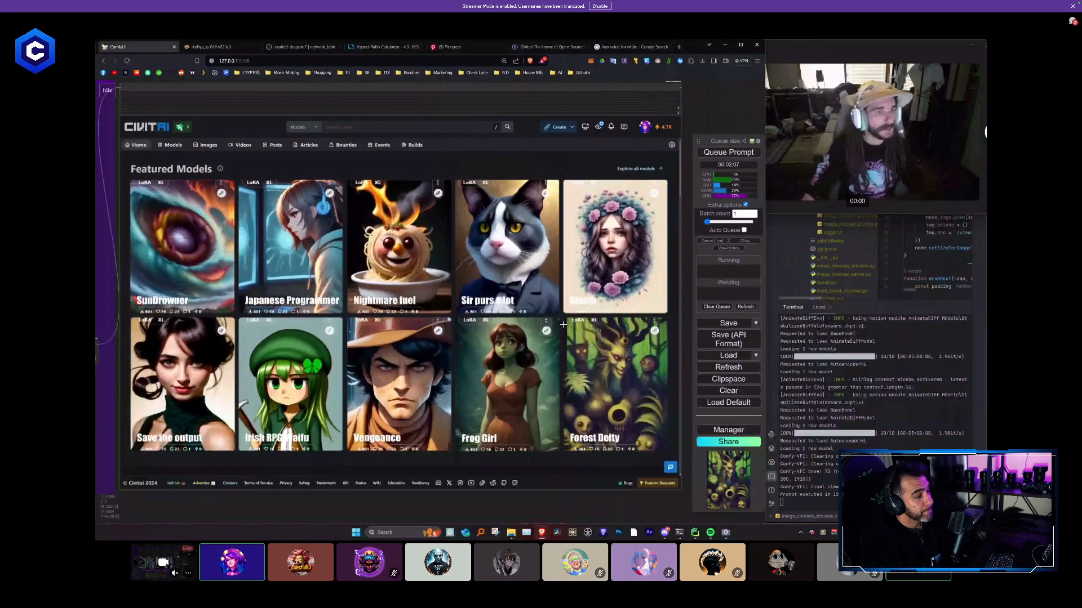
{"action": "scroll", "coordinate": [487, 380], "scroll_direction": "down", "scroll_amount": 2}
{"action": "scroll", "coordinate": [461, 386], "scroll_direction": "up", "scroll_amount": 1}
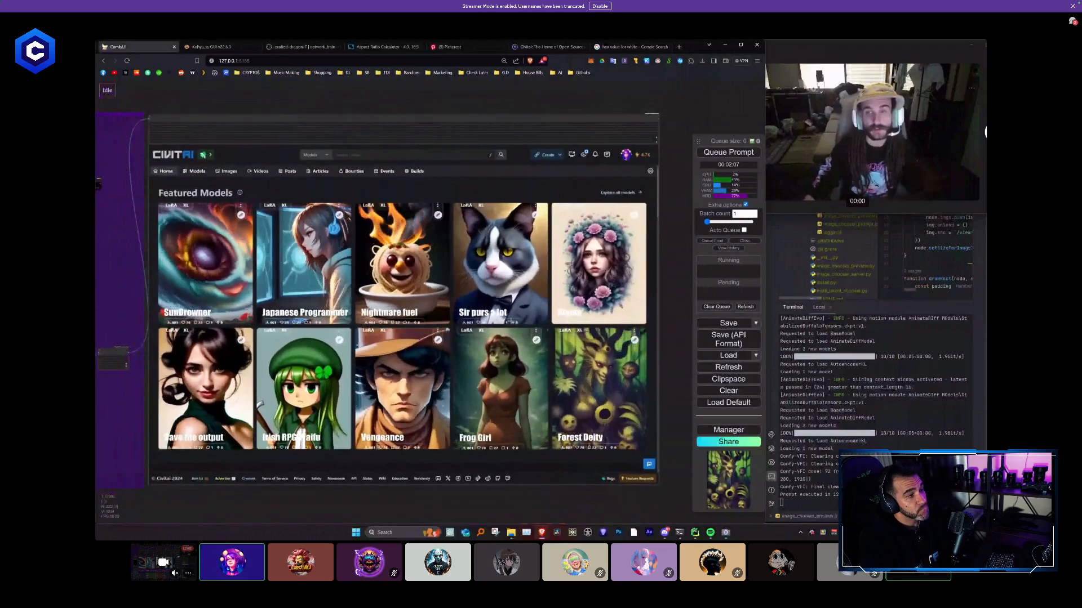
- Load the ornate oval-framed face picture into the tenth column's Load Image node and queue the render
{"action": "scroll", "coordinate": [273, 377], "scroll_direction": "down", "scroll_amount": 1}
{"action": "left_click_drag", "start_coordinate": [112, 426], "coordinate": [468, 376]}
{"action": "left_click_drag", "start_coordinate": [397, 293], "coordinate": [482, 329]}
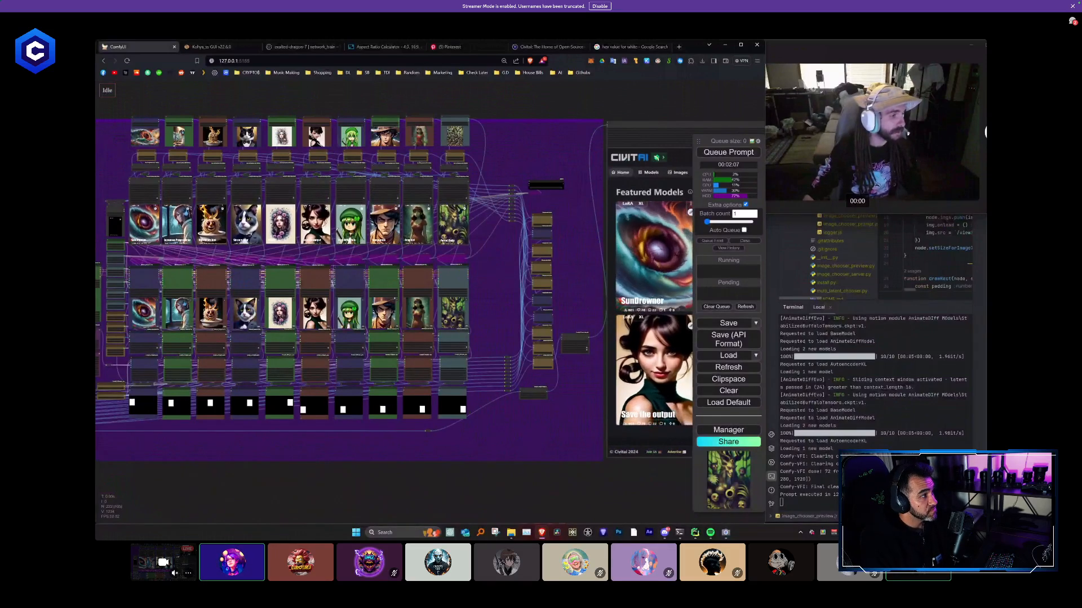
{"action": "left_click_drag", "start_coordinate": [478, 276], "coordinate": [459, 137]}
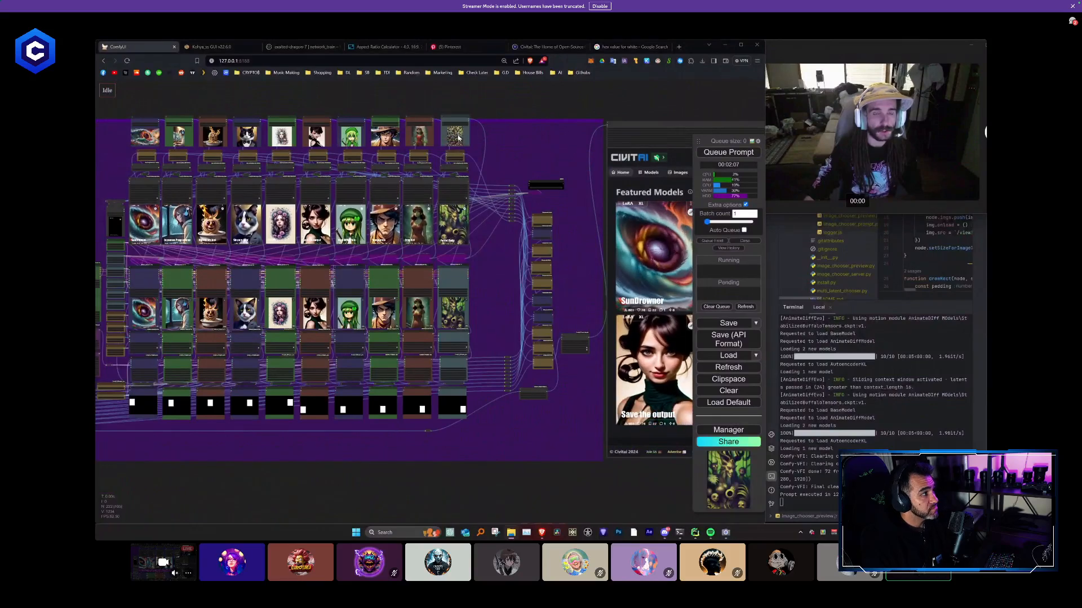
{"action": "left_click", "coordinate": [741, 153]}
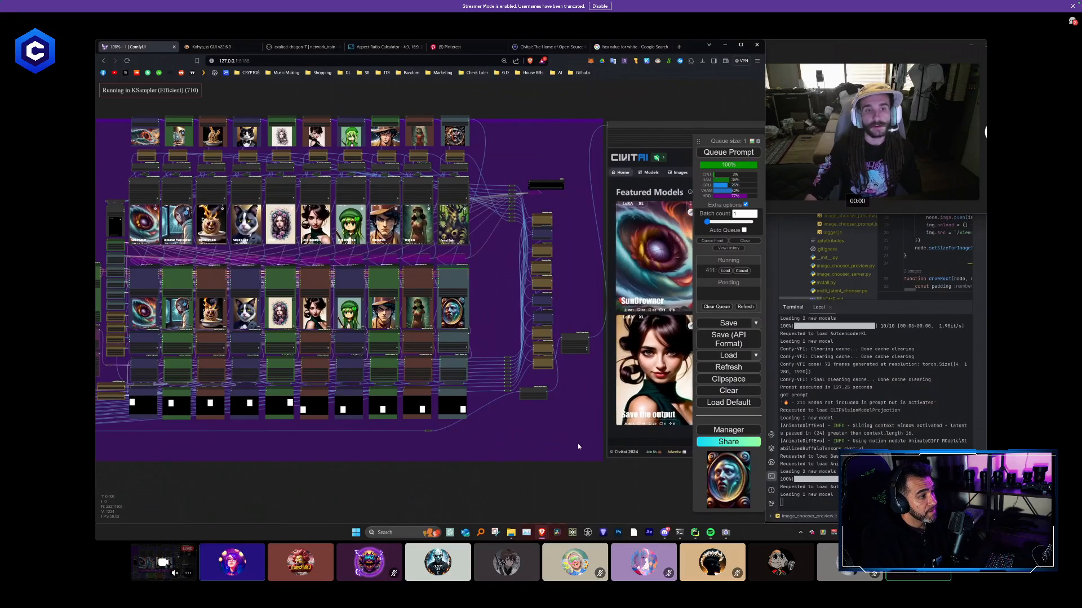
- Examine the re-rendered Featured Models page, checking the tenth card made from the replaced picture
{"action": "left_click_drag", "start_coordinate": [575, 447], "coordinate": [313, 415]}
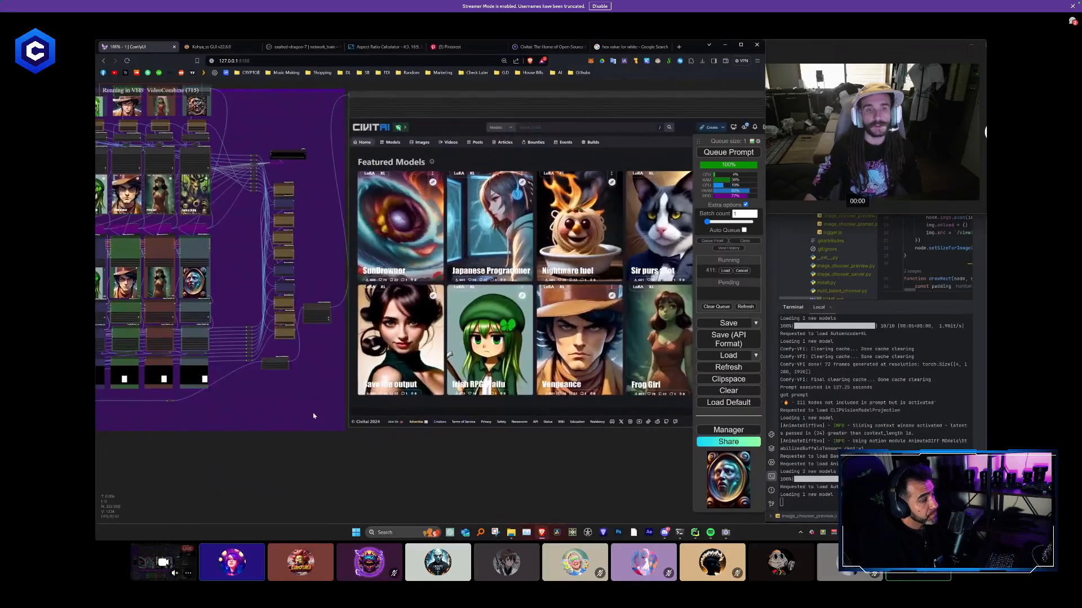
{"action": "scroll", "coordinate": [313, 415], "scroll_direction": "down", "scroll_amount": 2}
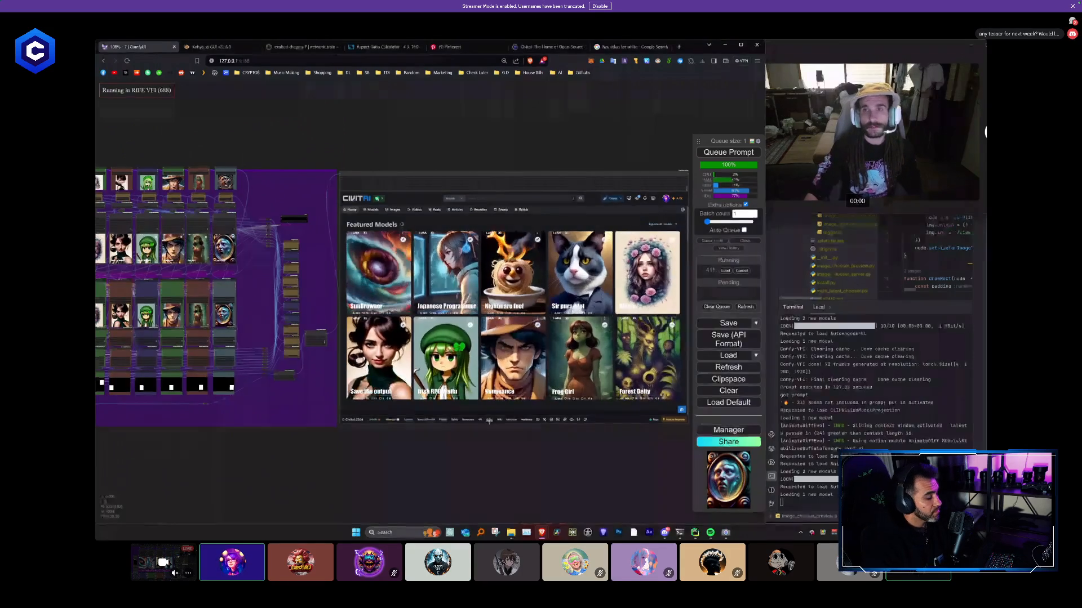
{"action": "left_click_drag", "start_coordinate": [521, 451], "coordinate": [460, 447]}
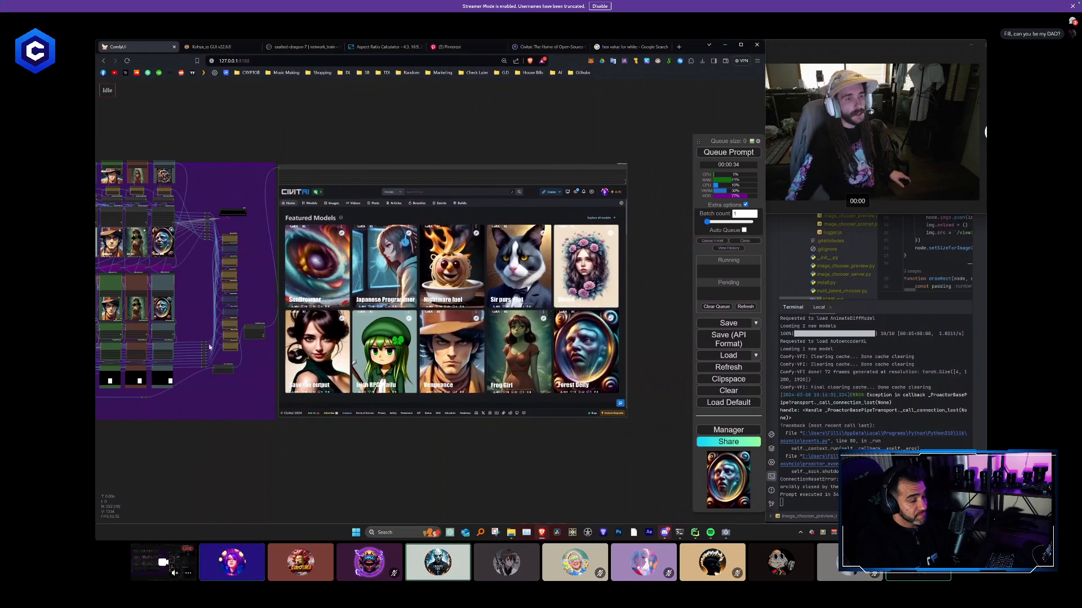
{"action": "left_click_drag", "start_coordinate": [193, 321], "coordinate": [367, 336]}
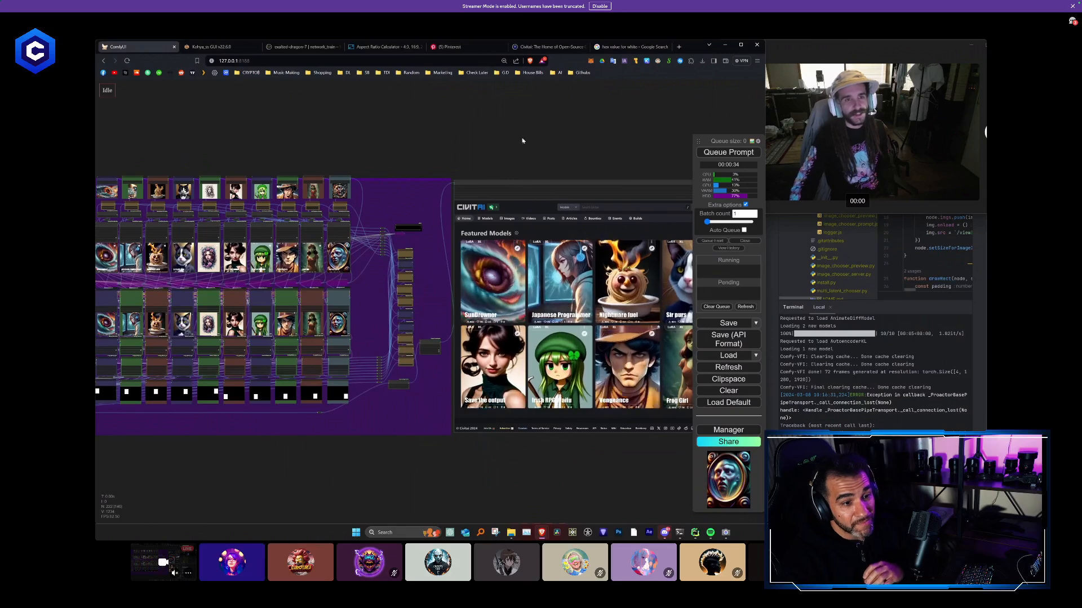
{"action": "left_click_drag", "start_coordinate": [522, 141], "coordinate": [300, 117]}
{"action": "scroll", "coordinate": [350, 223], "scroll_direction": "up", "scroll_amount": 3}
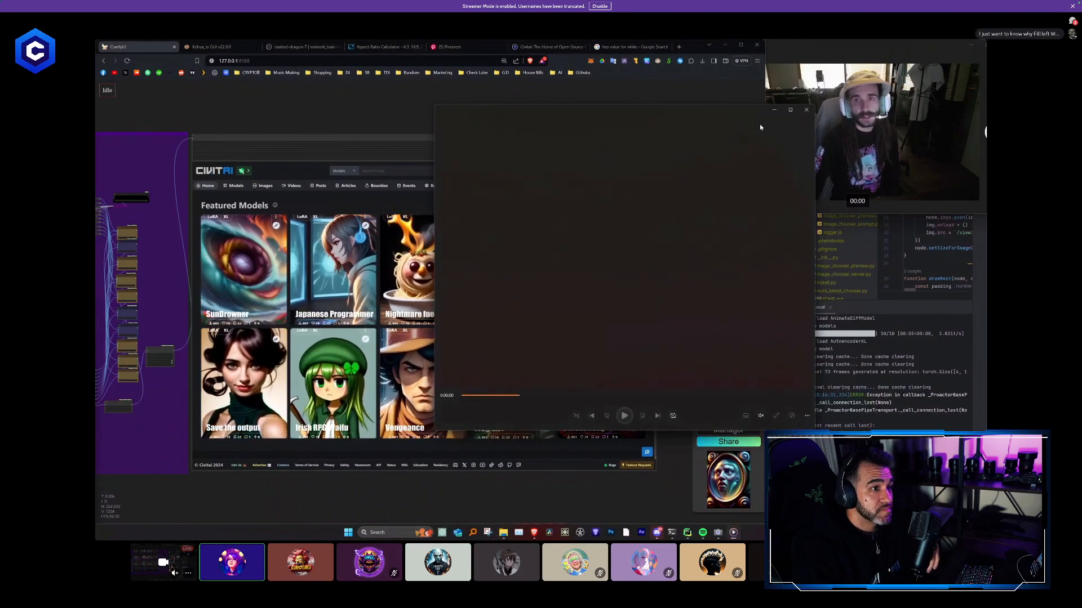
- View the pixel-art handheld console GIF in XnView MP, dismiss the update notice and close the viewer
{"action": "left_click", "coordinate": [791, 112]}
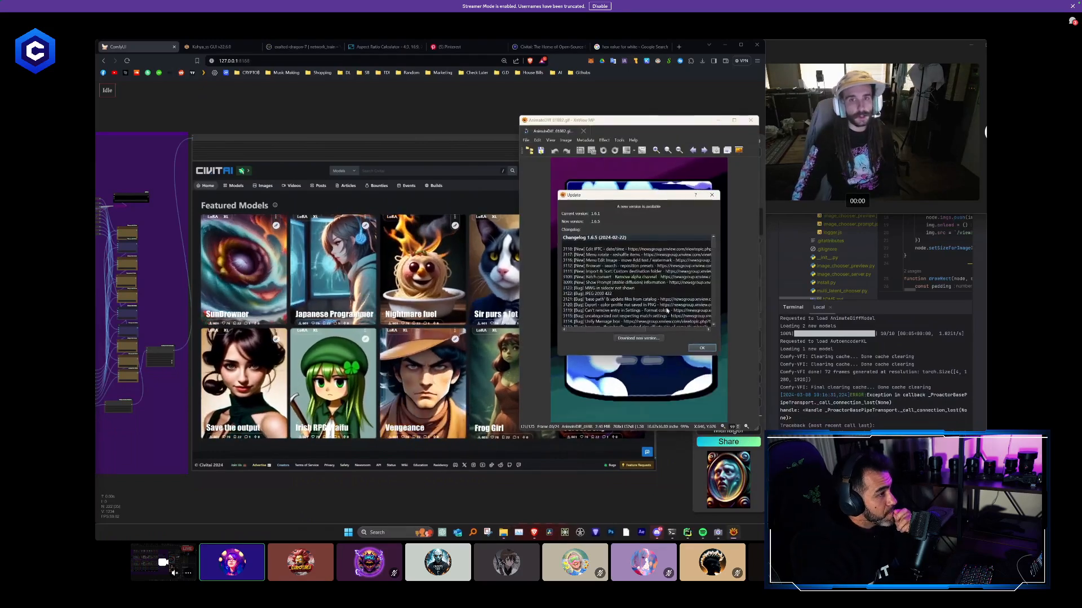
{"action": "left_click", "coordinate": [697, 345]}
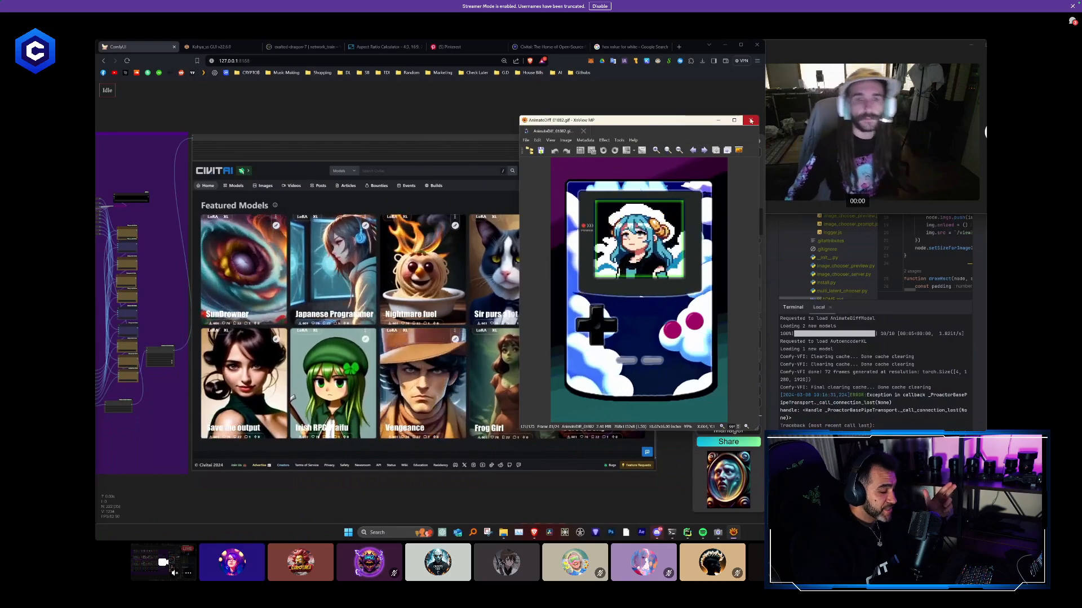
{"action": "left_click", "coordinate": [757, 119]}
{"action": "scroll", "coordinate": [655, 223], "scroll_direction": "down", "scroll_amount": 2}
{"action": "scroll", "coordinate": [624, 268], "scroll_direction": "up", "scroll_amount": 1}
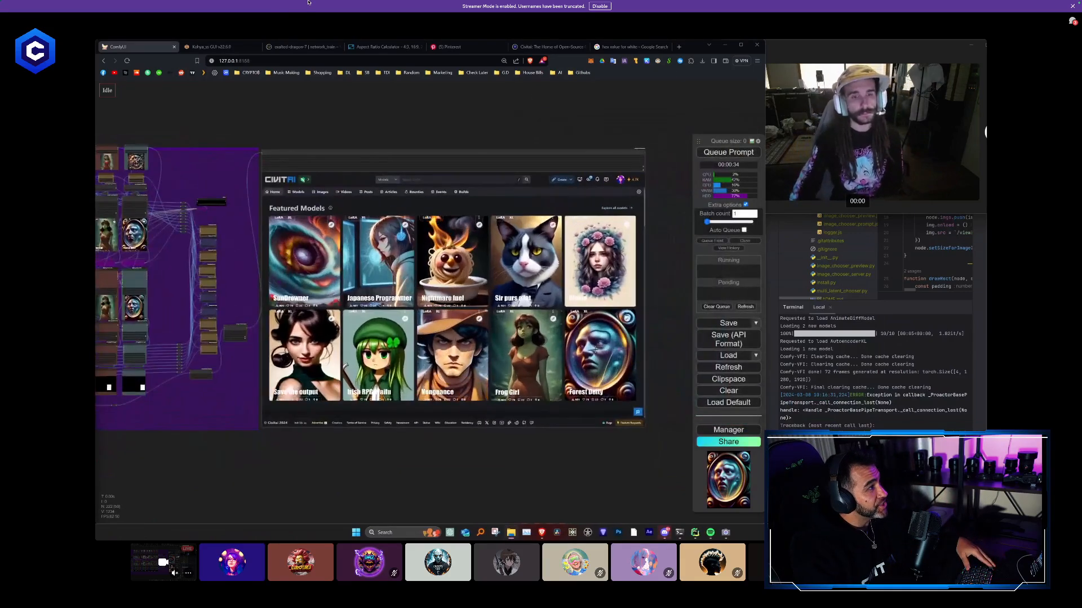
- Move the Discord call window off the screen, view the 1_Final.mov skateboarder video and close its preview
{"action": "left_click", "coordinate": [19, 13]}
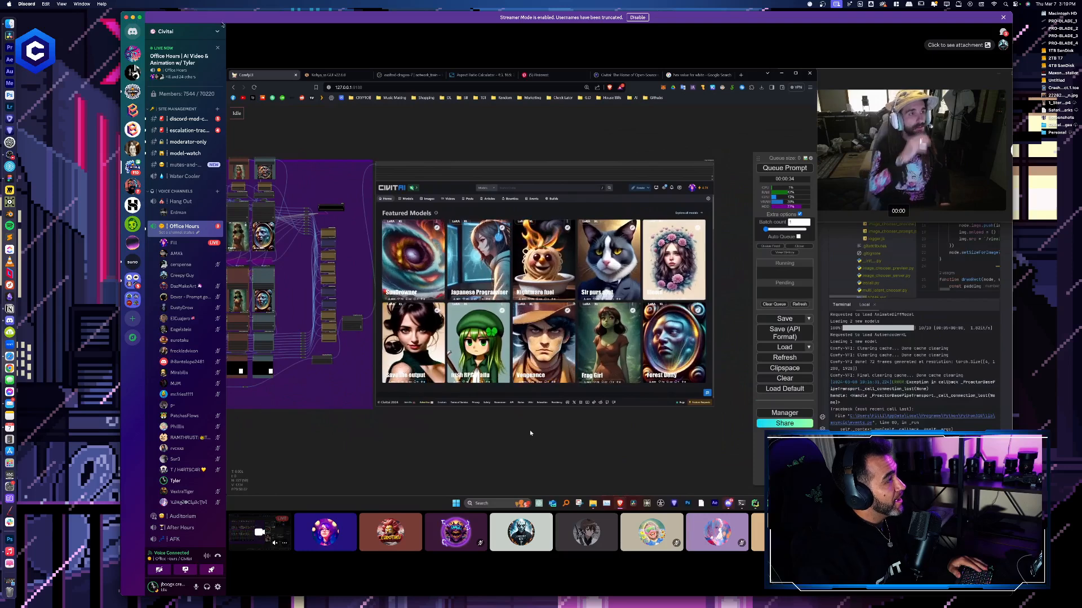
{"action": "left_click_drag", "start_coordinate": [132, 20], "coordinate": [1081, 169]}
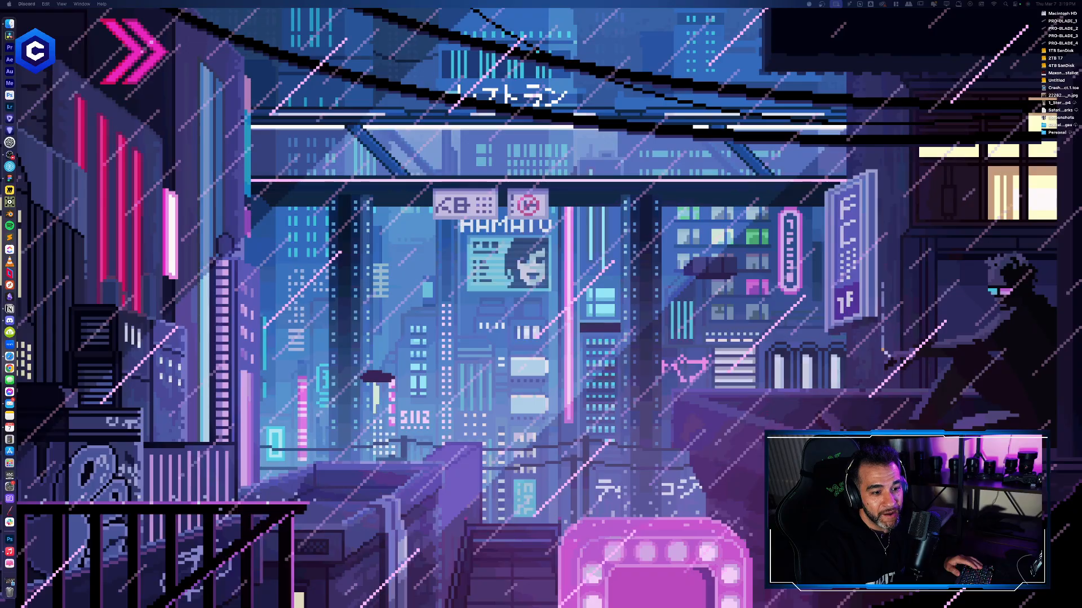
{"action": "left_click_drag", "start_coordinate": [1081, 11], "coordinate": [841, 20]}
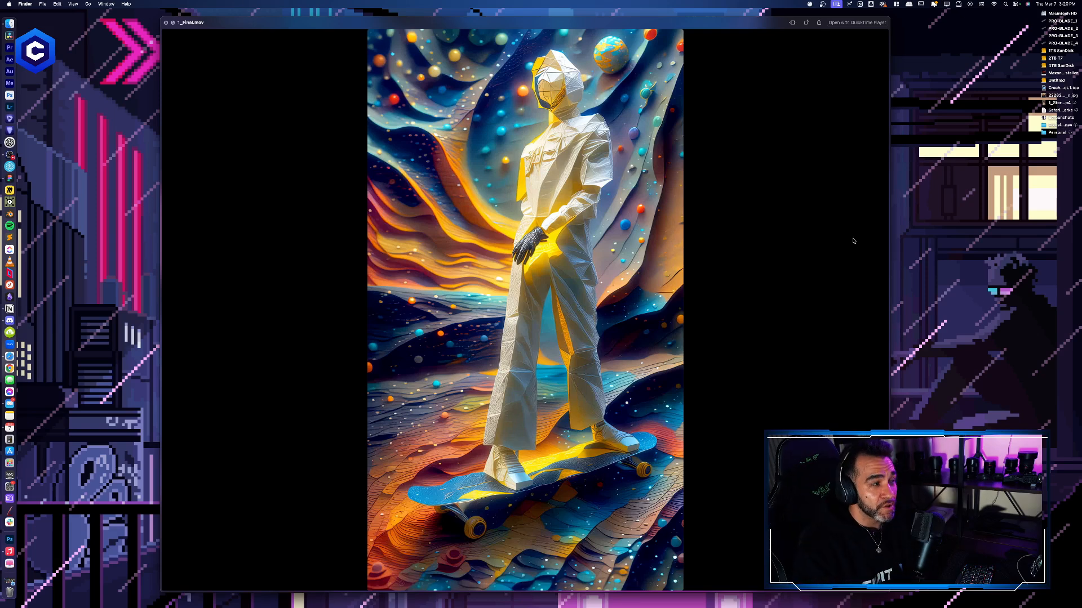
{"action": "left_click", "coordinate": [166, 22]}
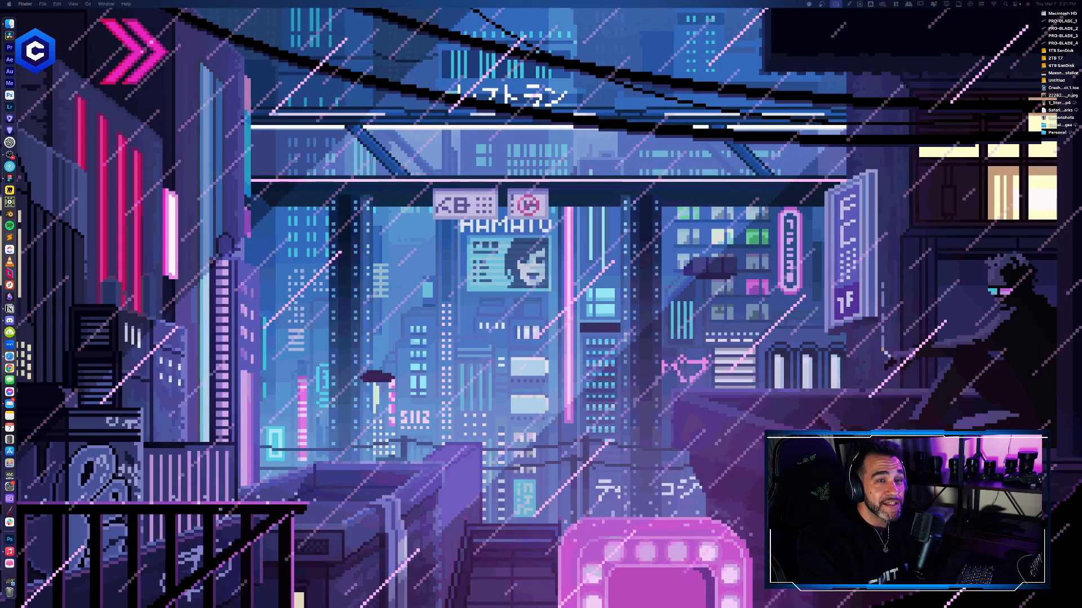
- Bring the Discord call window back onto the main screen and return the shared ComfyUI stream to full screen
{"action": "left_click_drag", "start_coordinate": [1081, 39], "coordinate": [697, 25]}
{"action": "left_click_drag", "start_coordinate": [162, 177], "coordinate": [0, 177]}
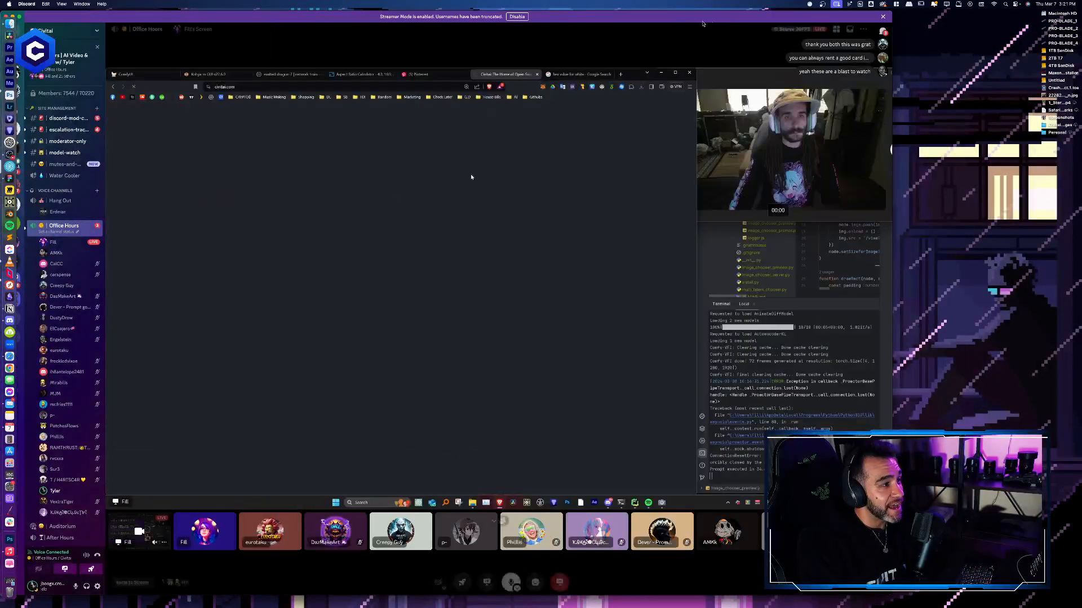
{"action": "left_click_drag", "start_coordinate": [461, 17], "coordinate": [503, 16]}
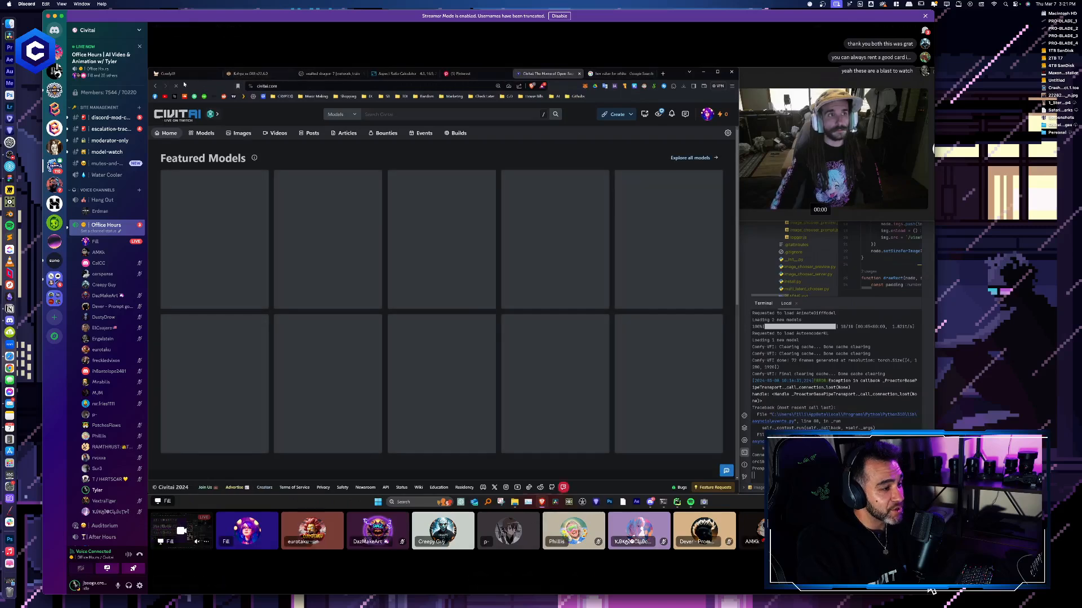
{"action": "left_click", "coordinate": [925, 581]}
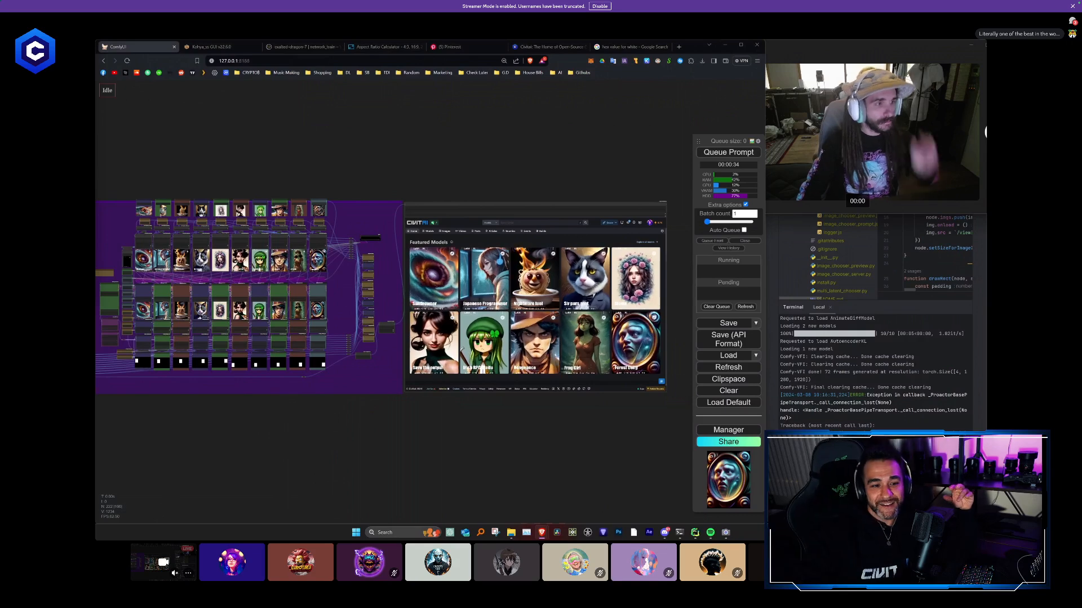
{"action": "mouse_move", "coordinate": [886, 604]}
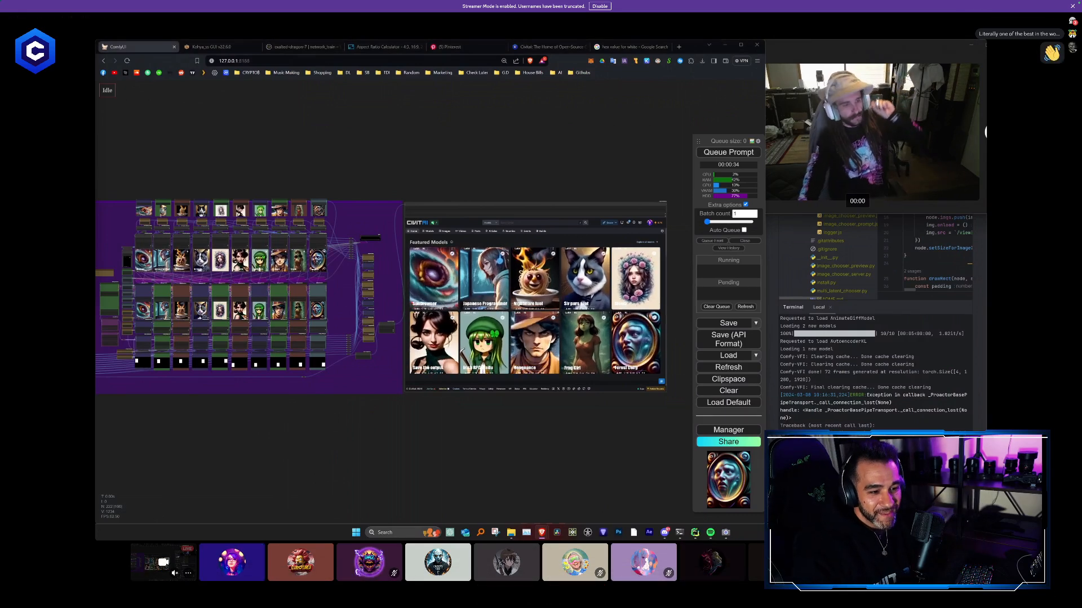